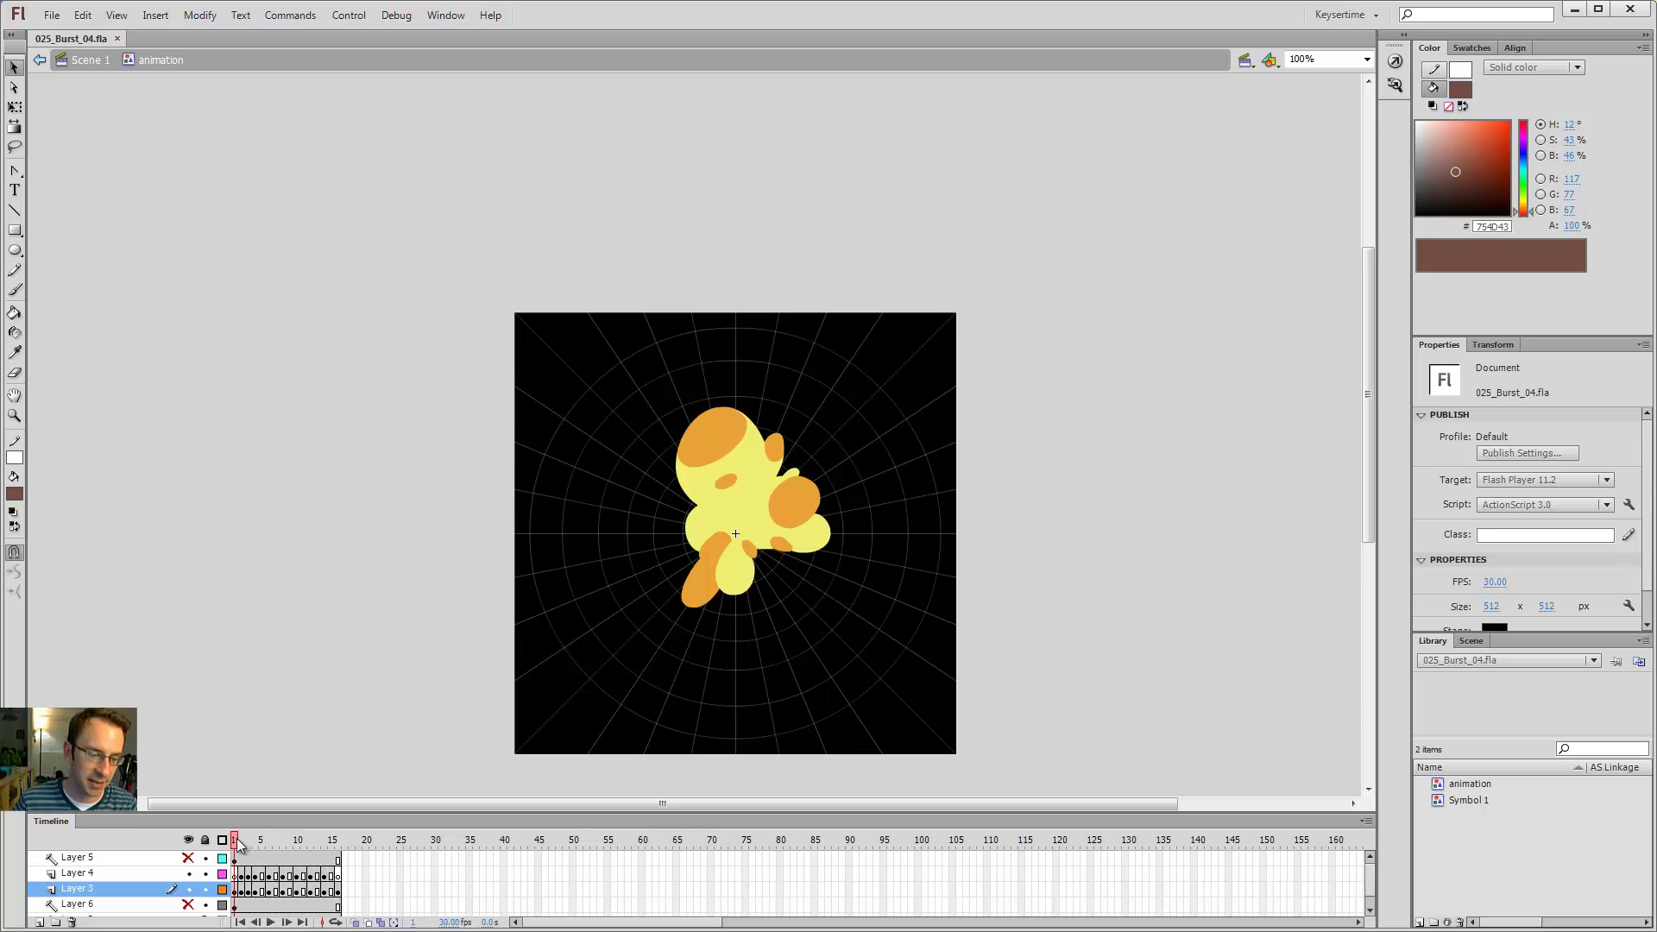
- Go to frame 6 of the burst animation and zoom in to 200% on its smoke shapes
left_click_drag(236, 838, 269, 848)
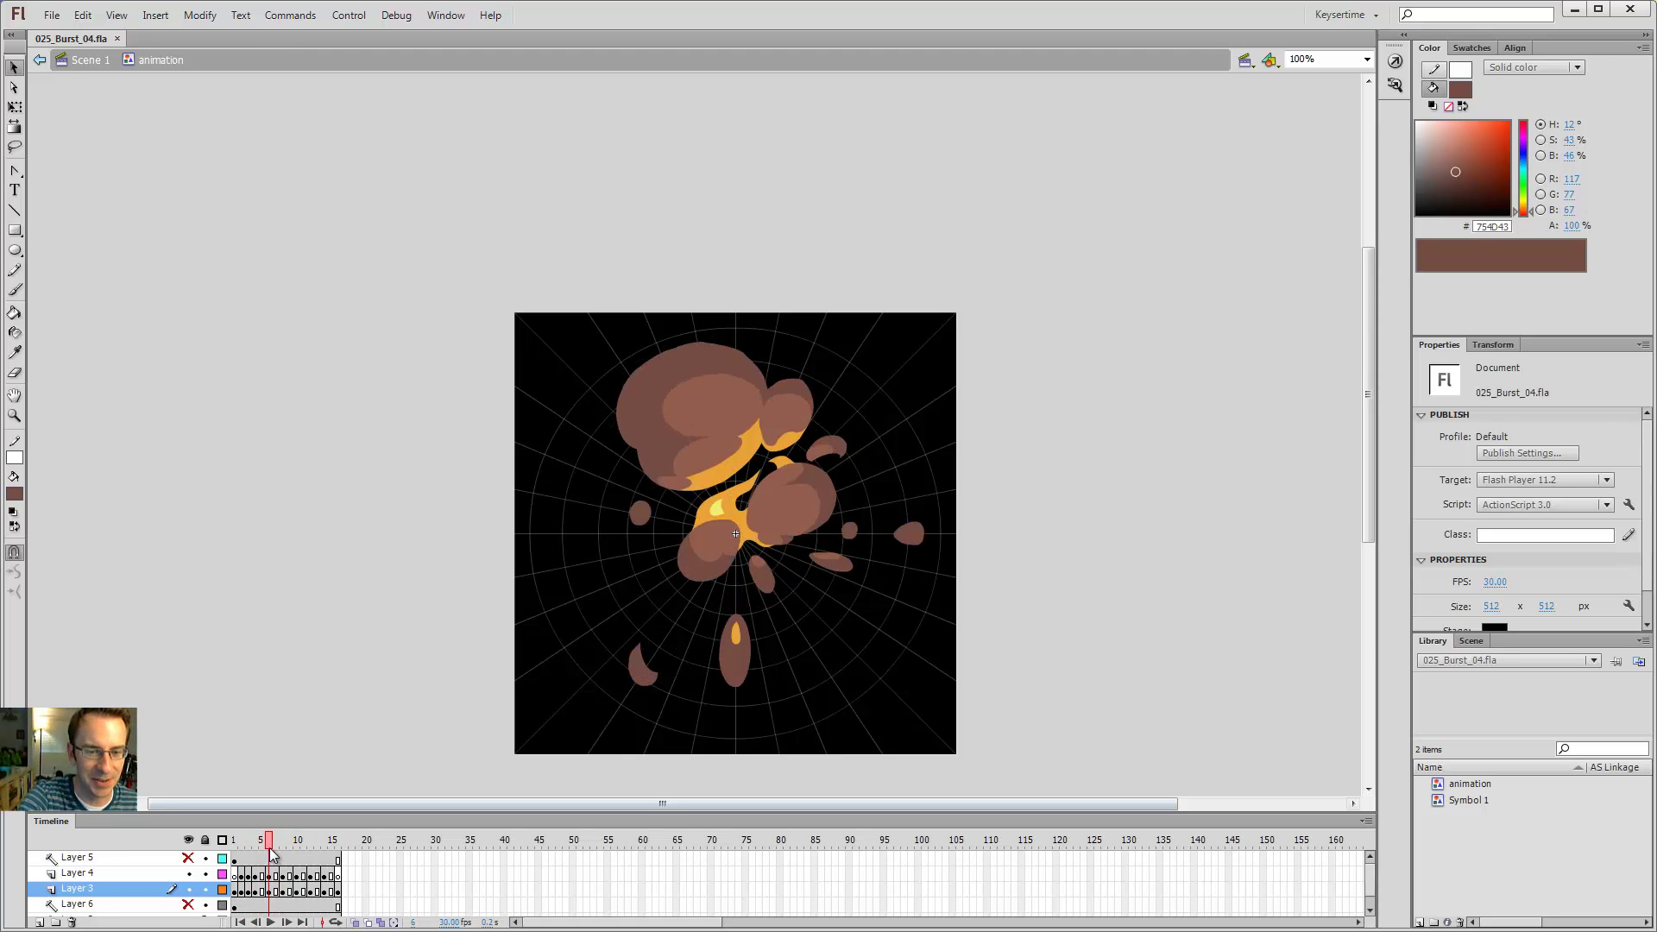
key("ctrl+space")
left_click(727, 448, "ctrl")
left_click(705, 436)
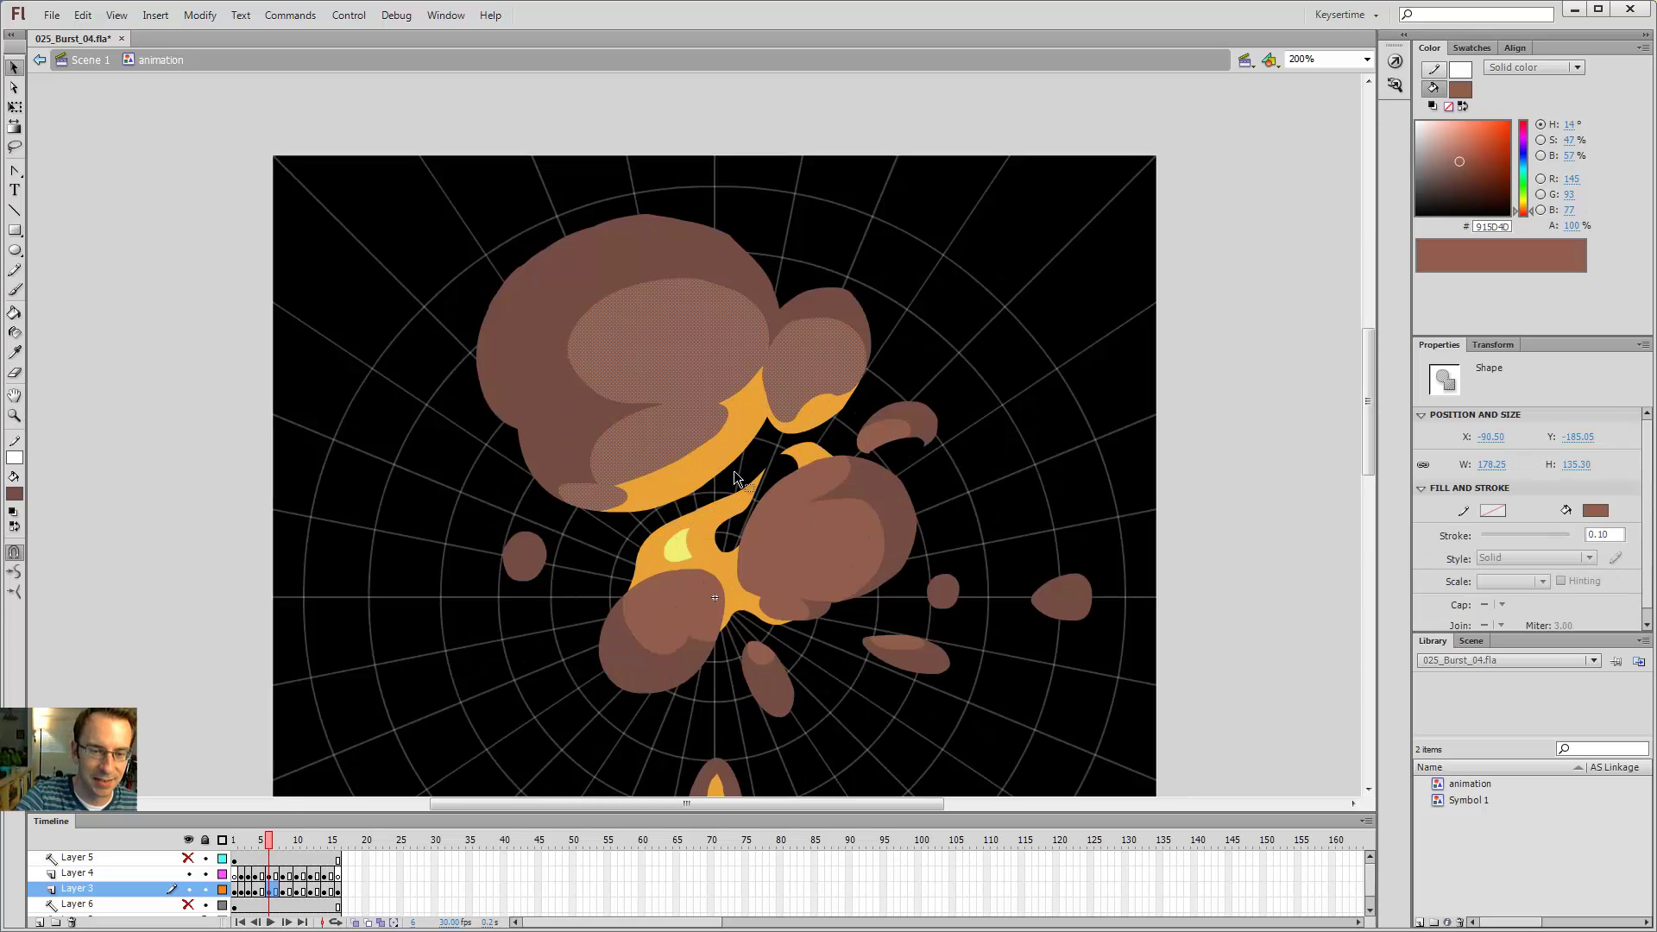
left_click(742, 453)
key("y")
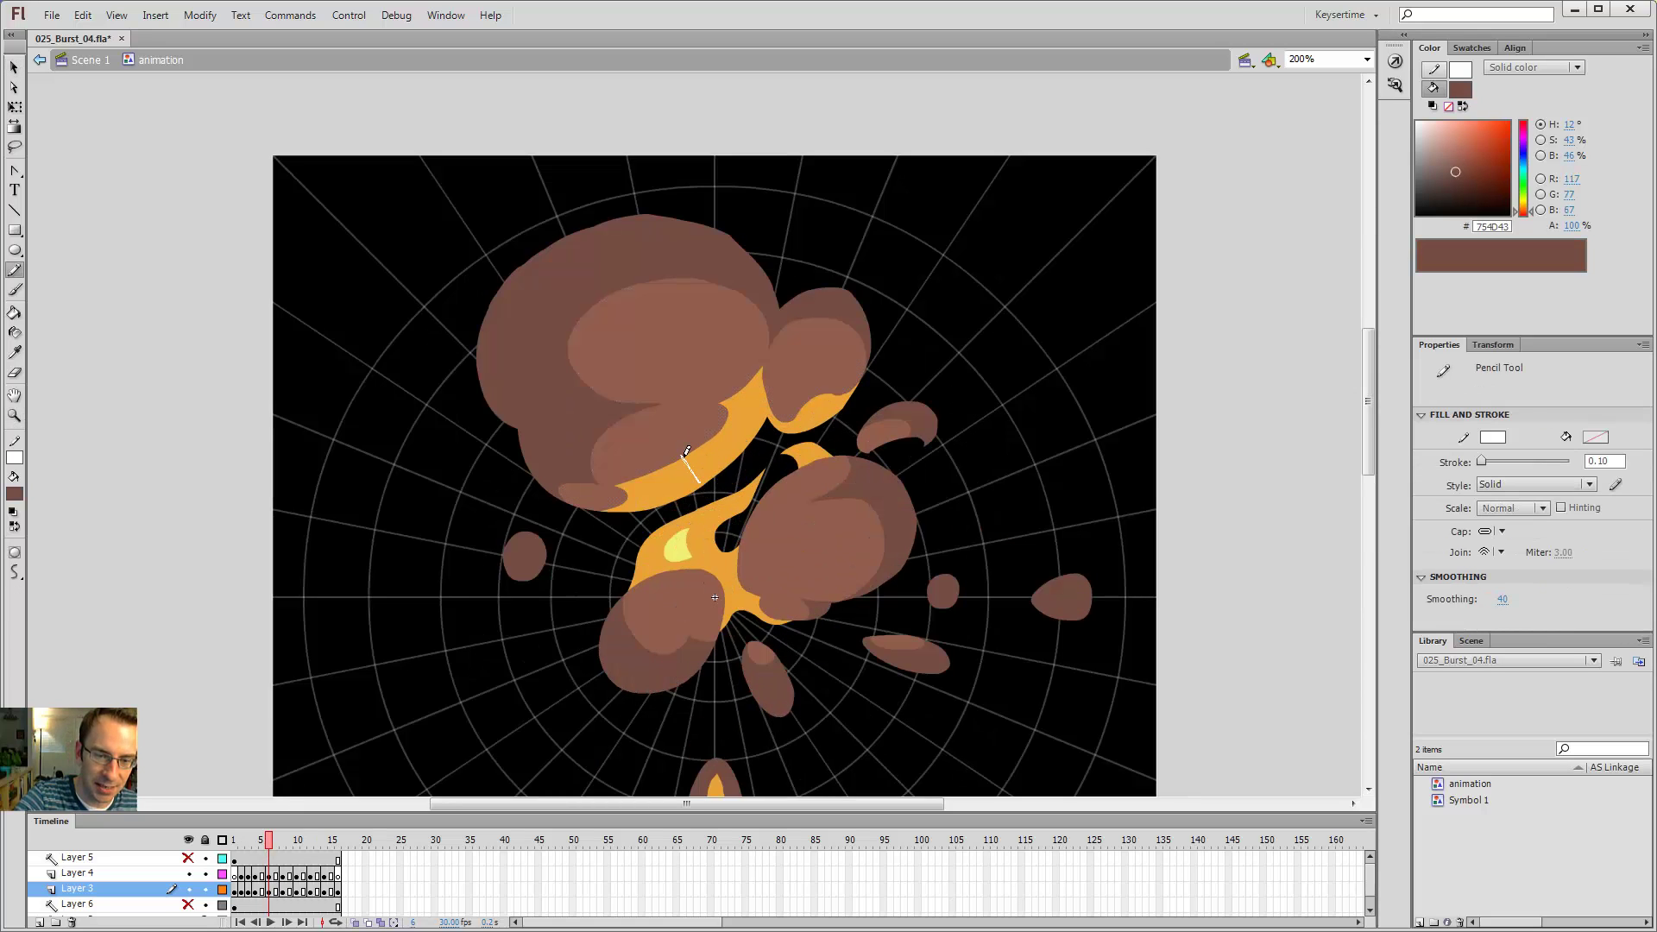
- Flip back and forth between frames 3 and 8 to examine how the large cloud's lower lobe and highlight develop
key("comma")
key("comma")
key("comma")
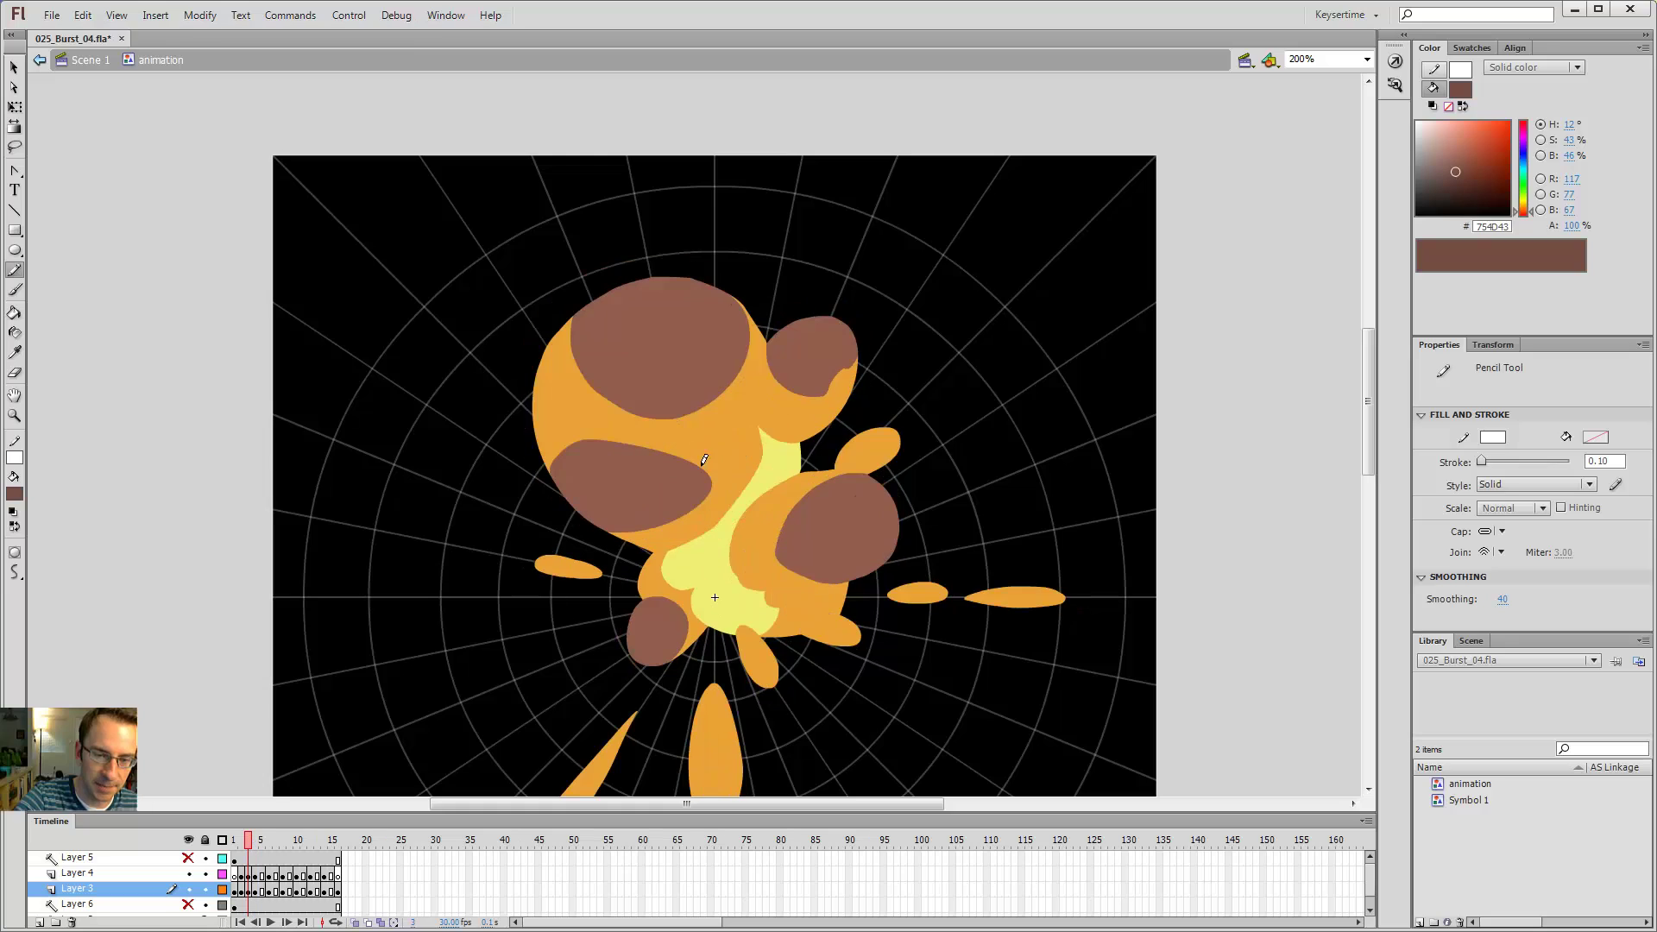
key("period")
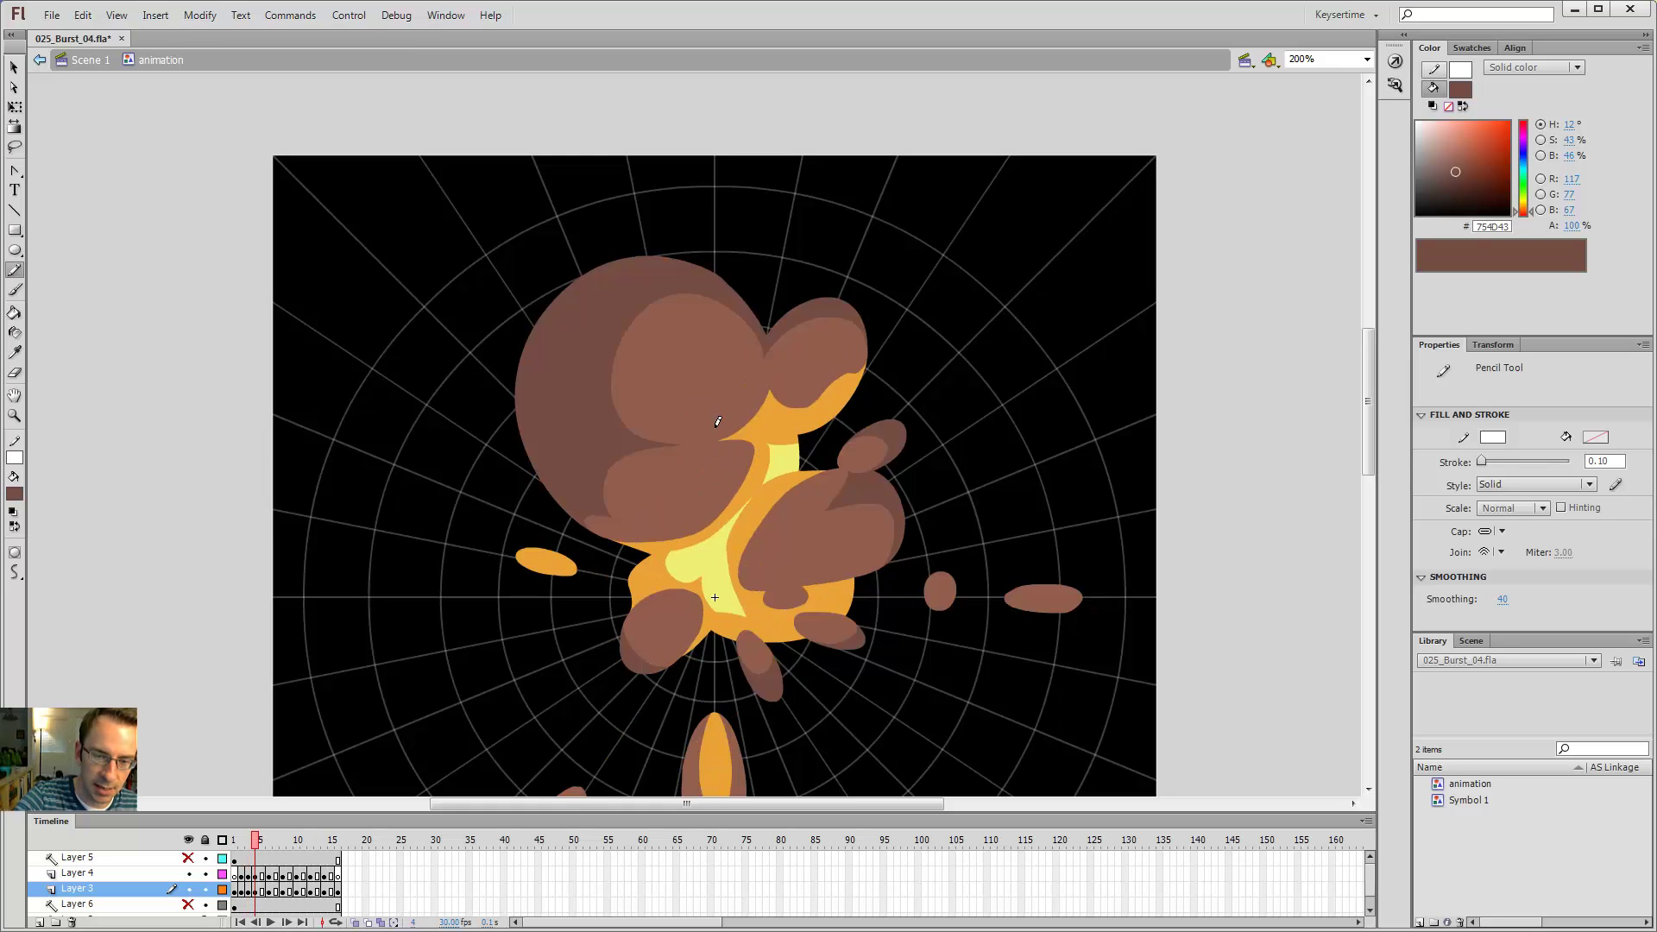
key("comma")
key("v")
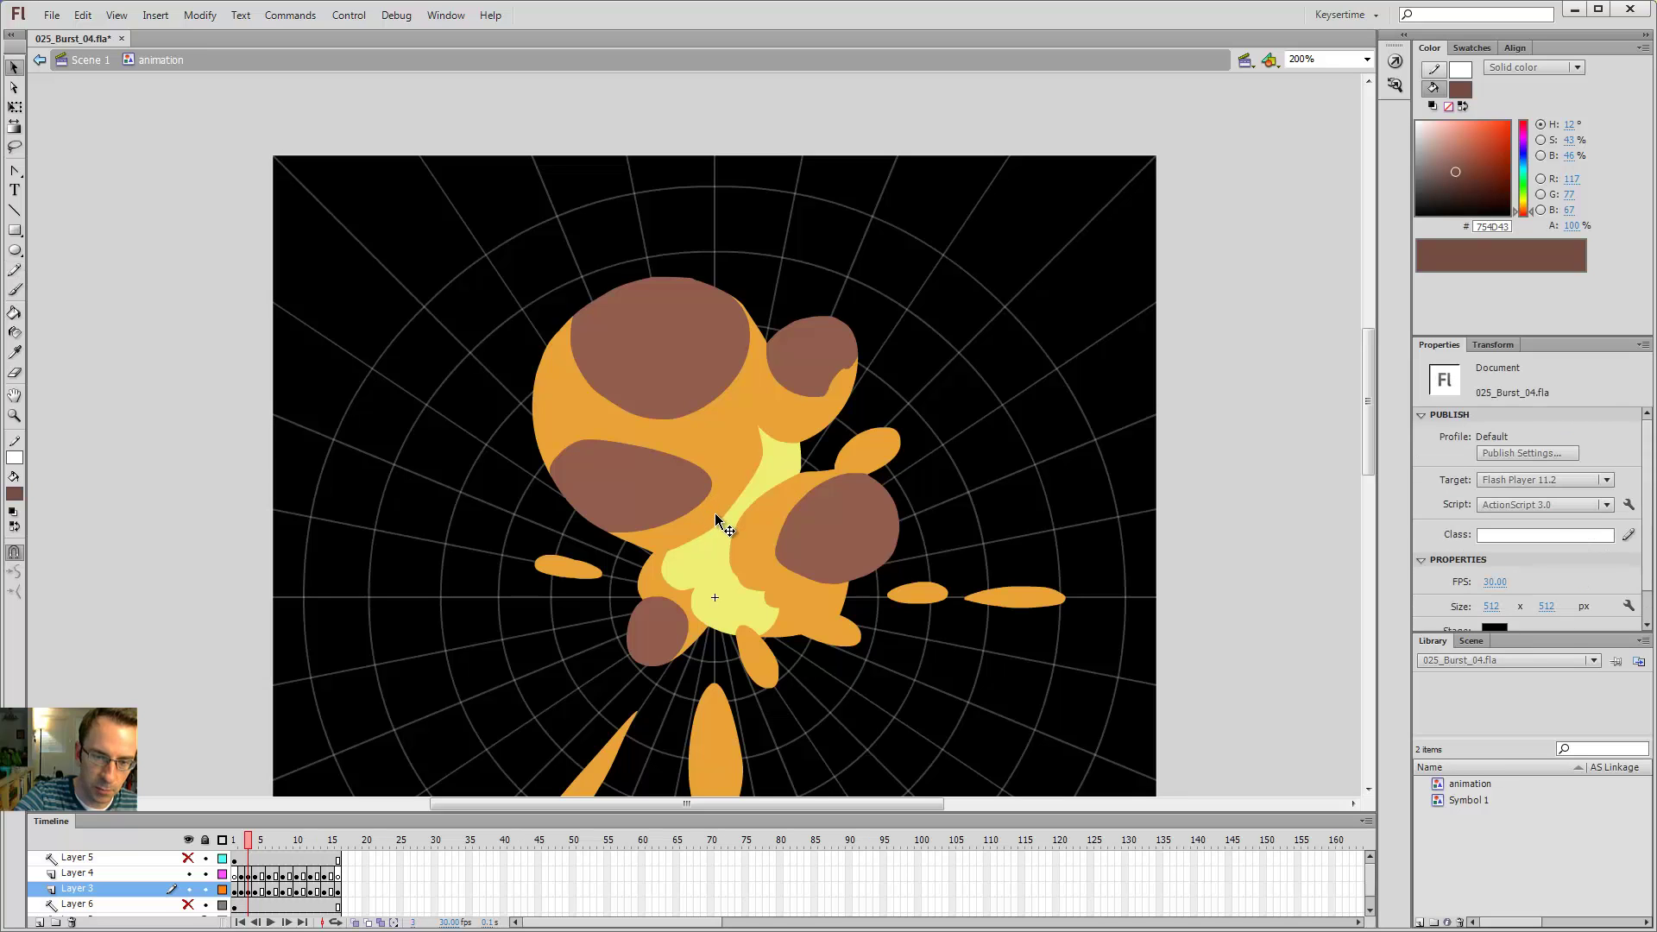
key("period")
key("period")
key("comma")
key("comma")
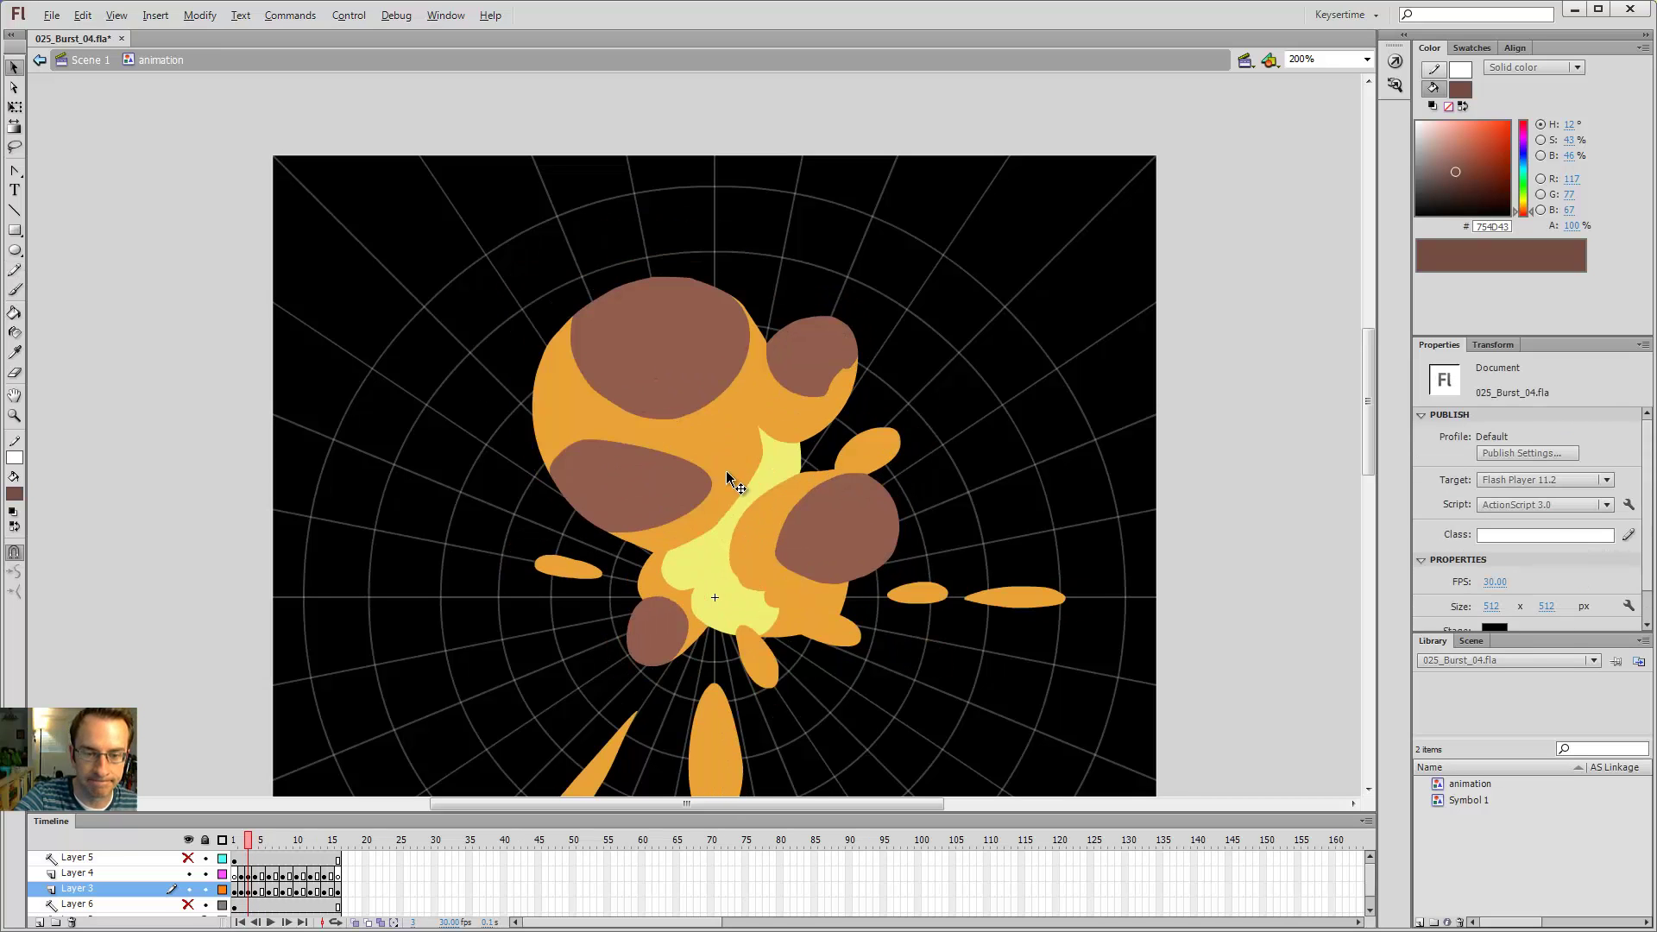
key("period")
key("period")
key("period")
key("period")
key("period")
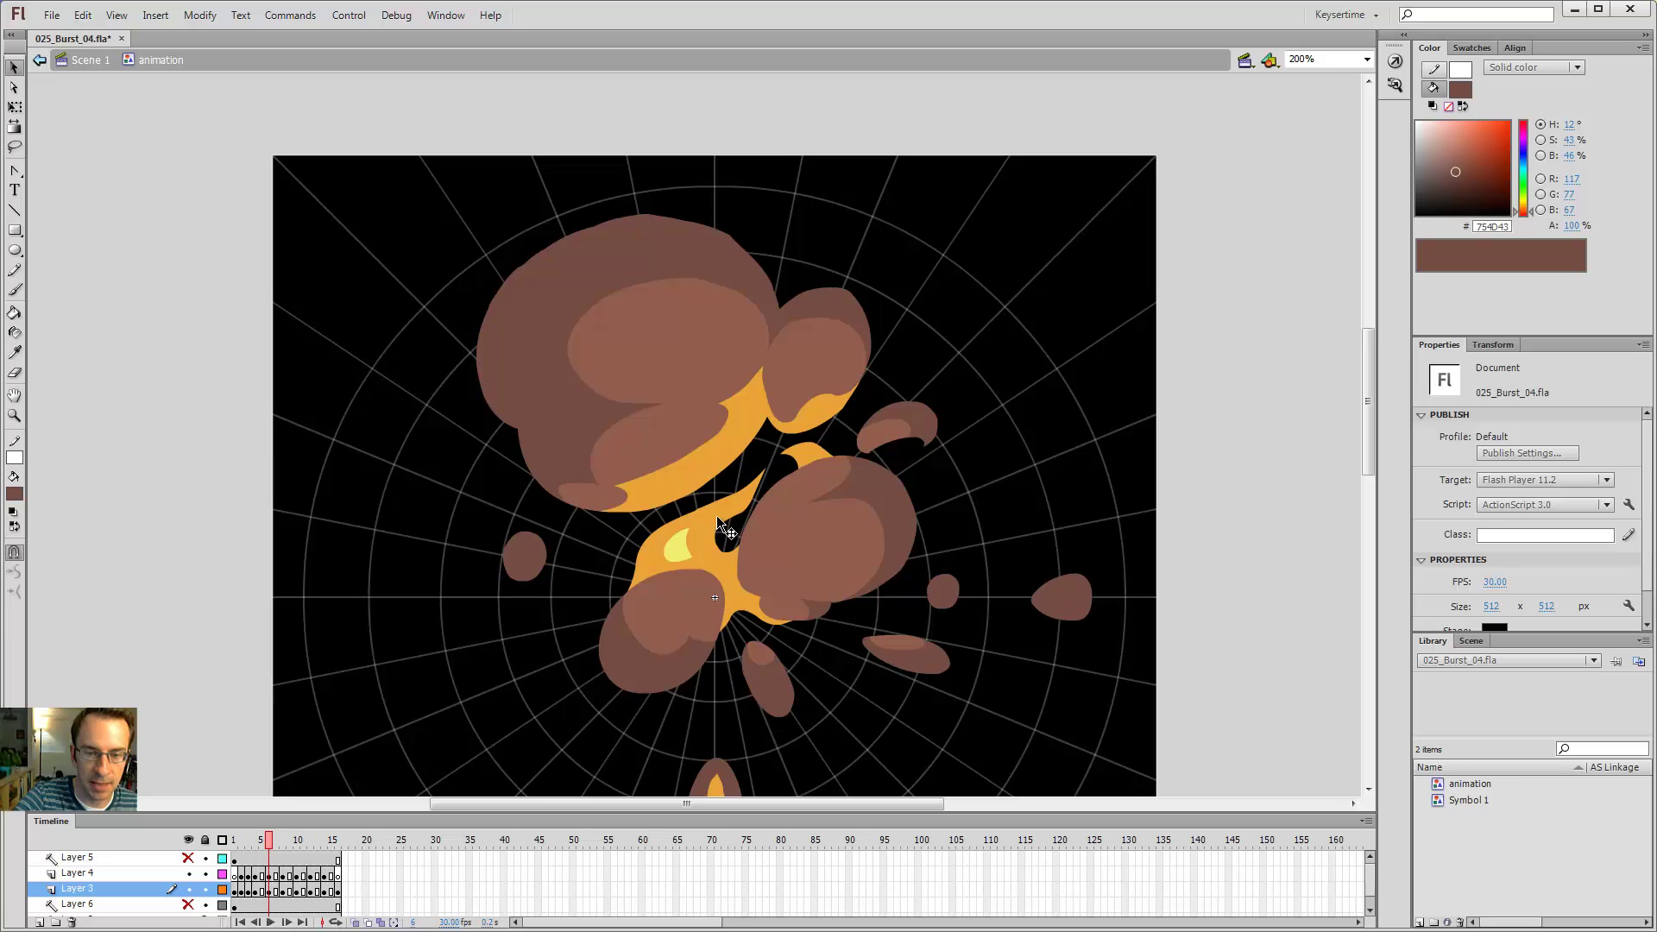
key("comma")
key("comma")
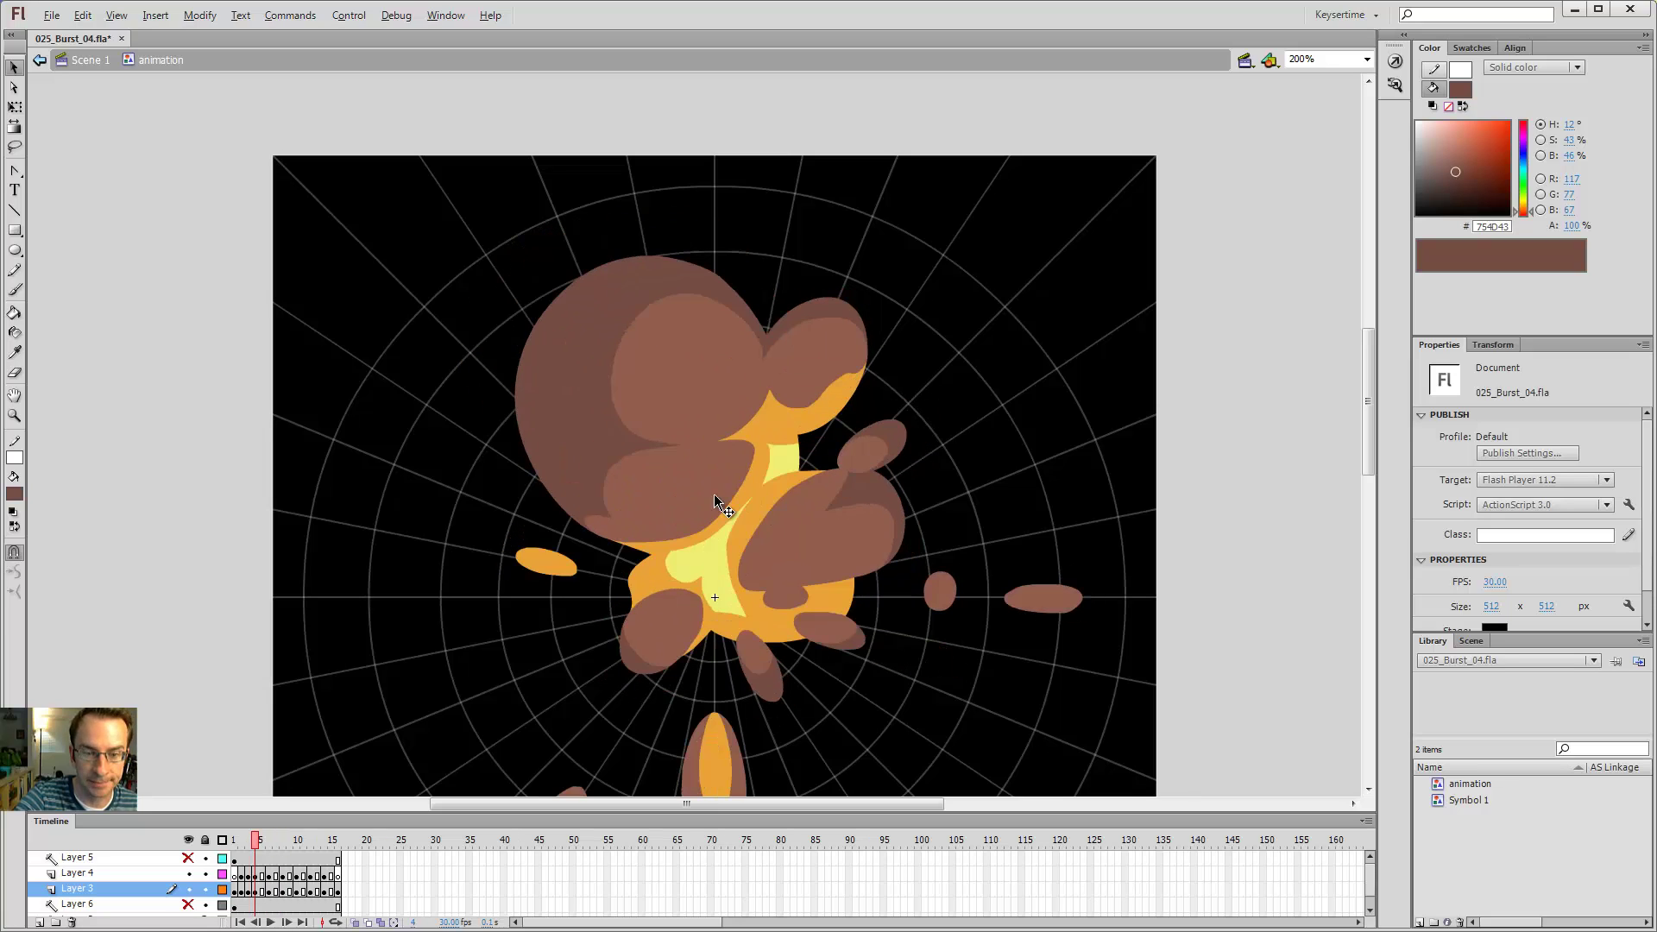
key("comma")
key("period")
key("period")
key("period")
key("comma")
key("comma")
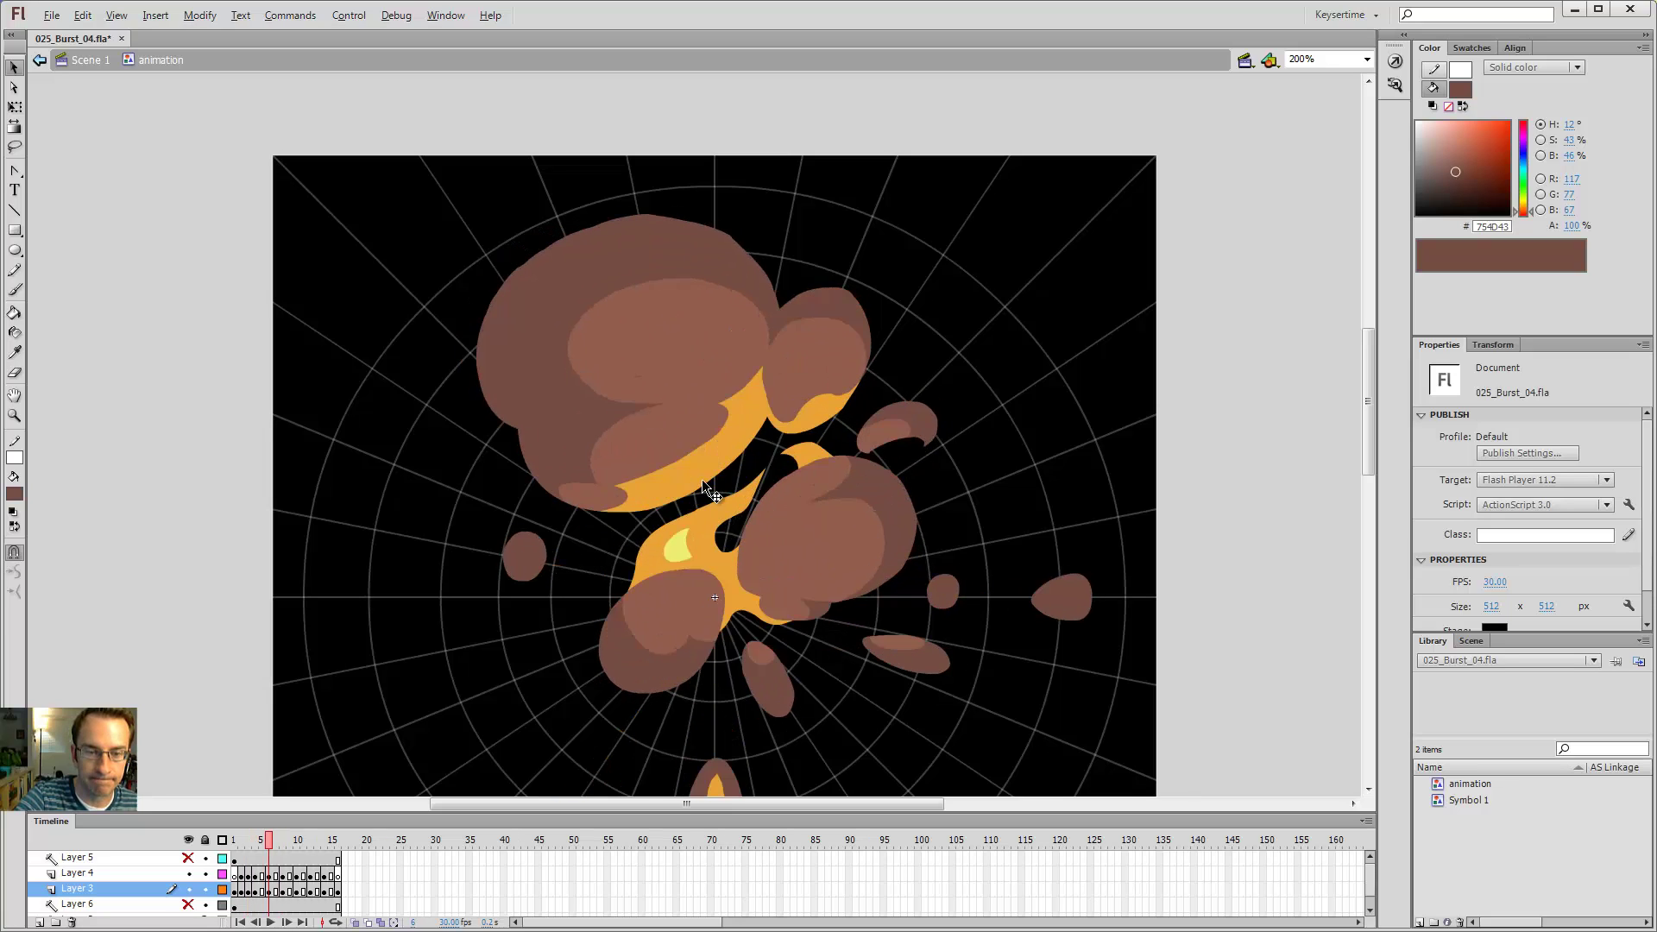
key("comma")
key("period")
- Extend the lower lobe's light brown highlight on frame 6 with a curved pencil outline, fill it, and delete the outline
key("y")
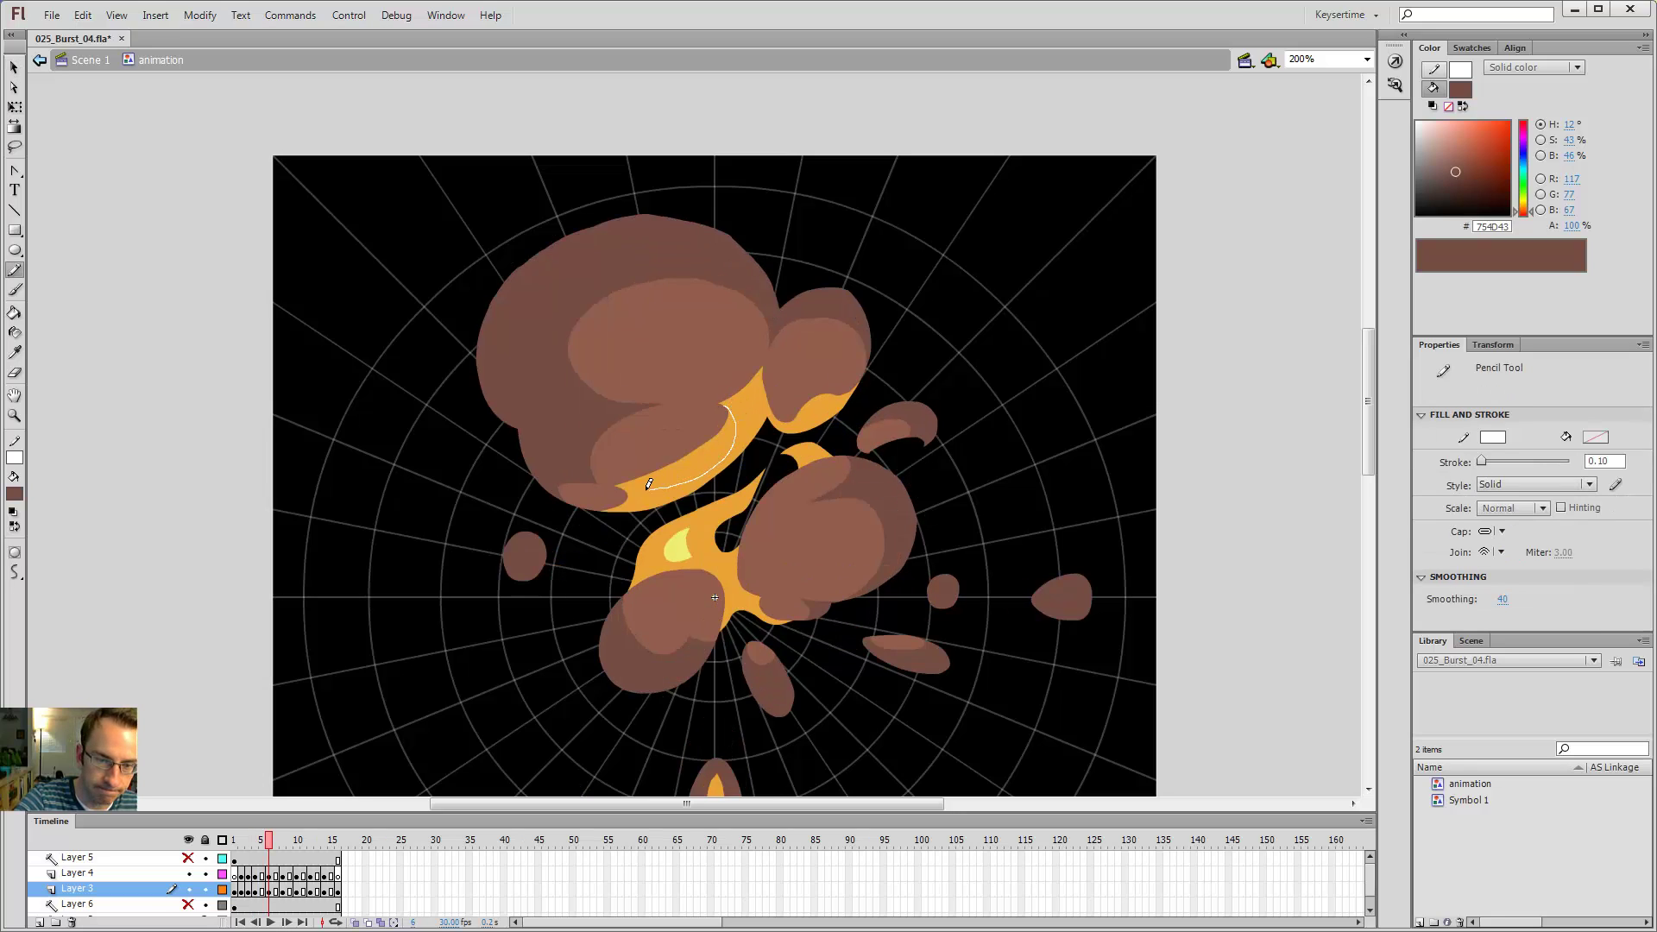
left_click(688, 430)
left_click(718, 452)
key("v")
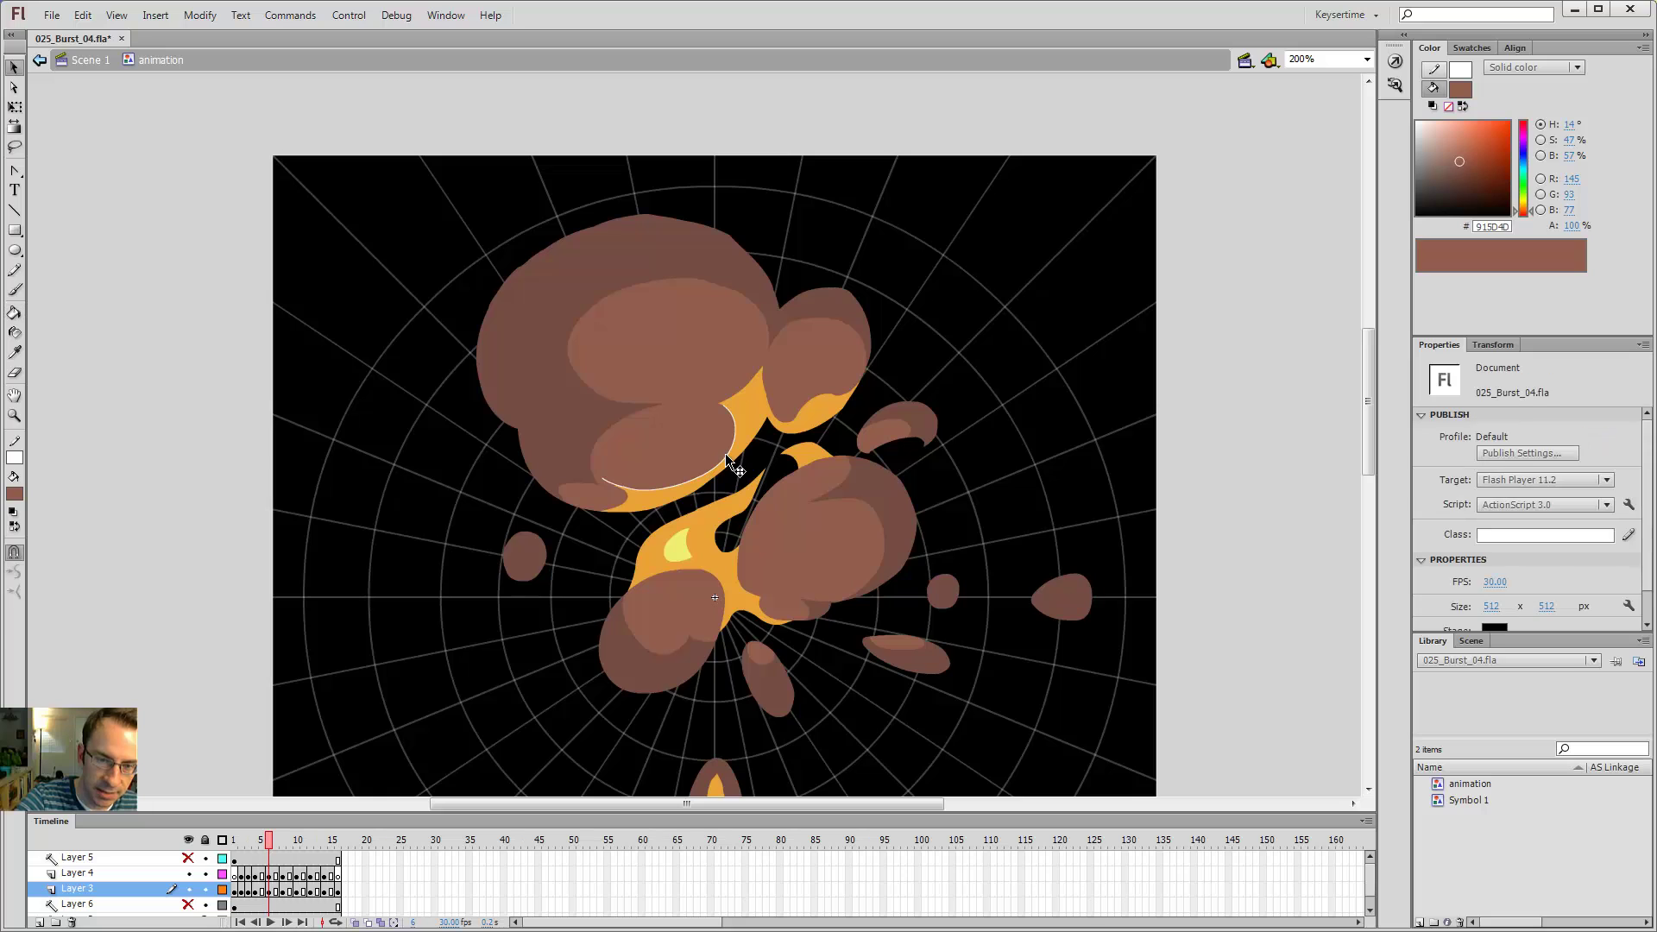
double_click(725, 452)
key("Delete")
- Compare the extended highlight on frame 6 with the neighbouring drawings on frames 4 and 8
key("comma")
key("comma")
key("period")
key("period")
key("period")
key("period")
key("comma")
key("comma")
key("comma")
key("comma")
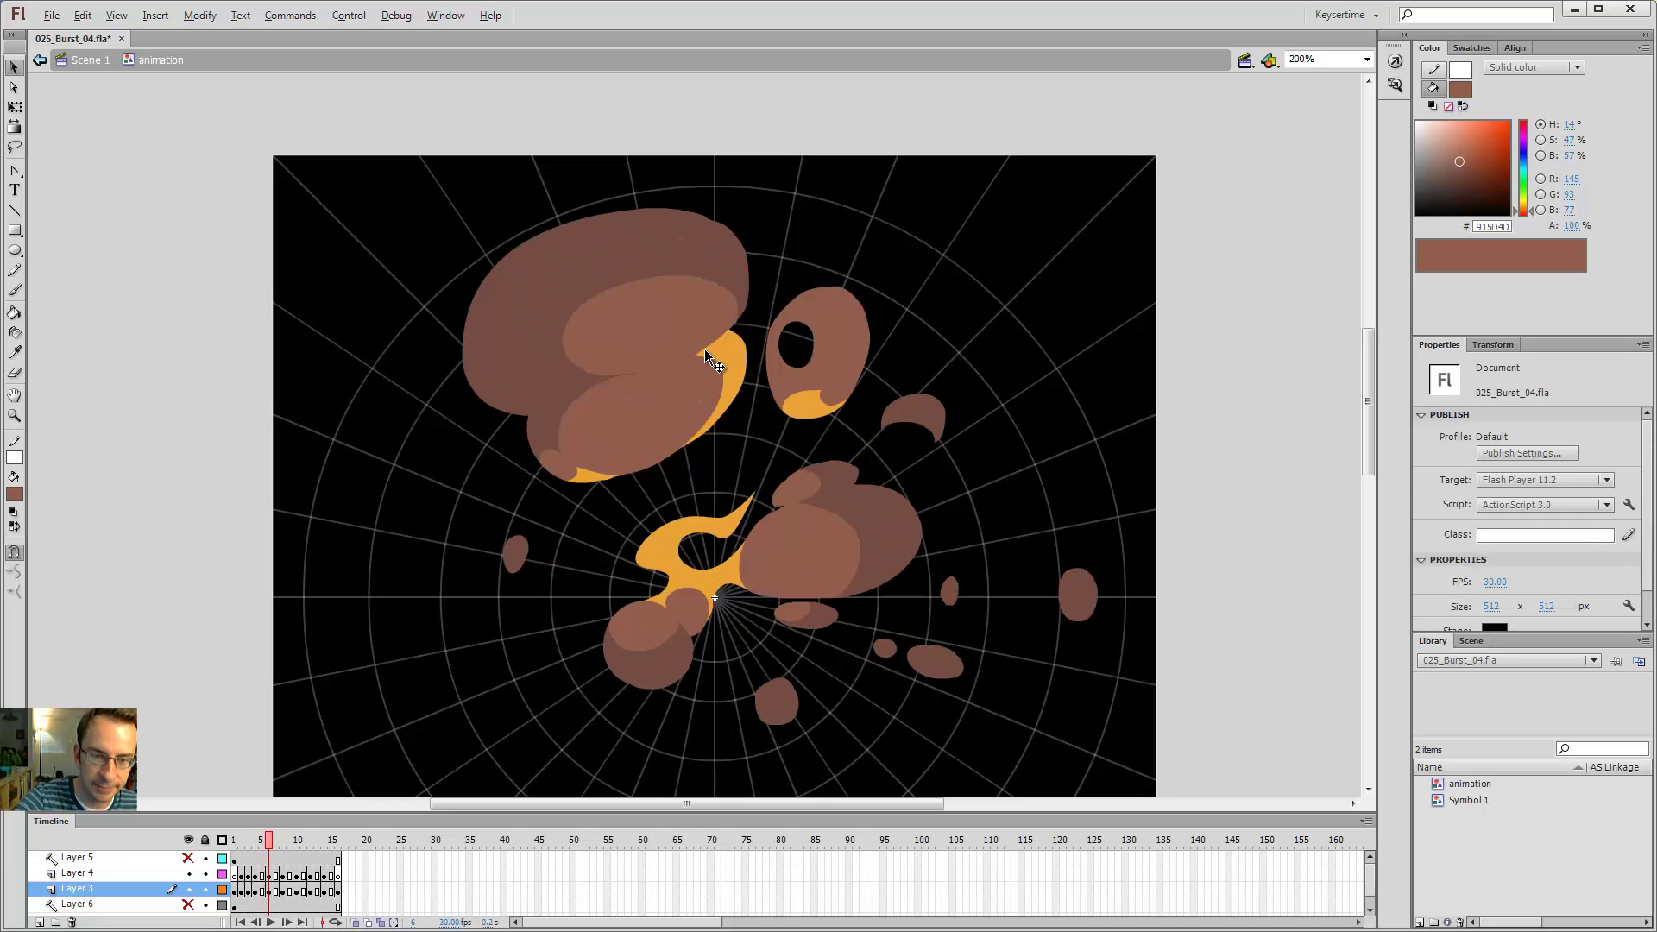
key("period")
key("period")
- Redraw the bottom edge of the lower lobe's highlight on frame 6 with a pencil arc and remove the stroke
key("y")
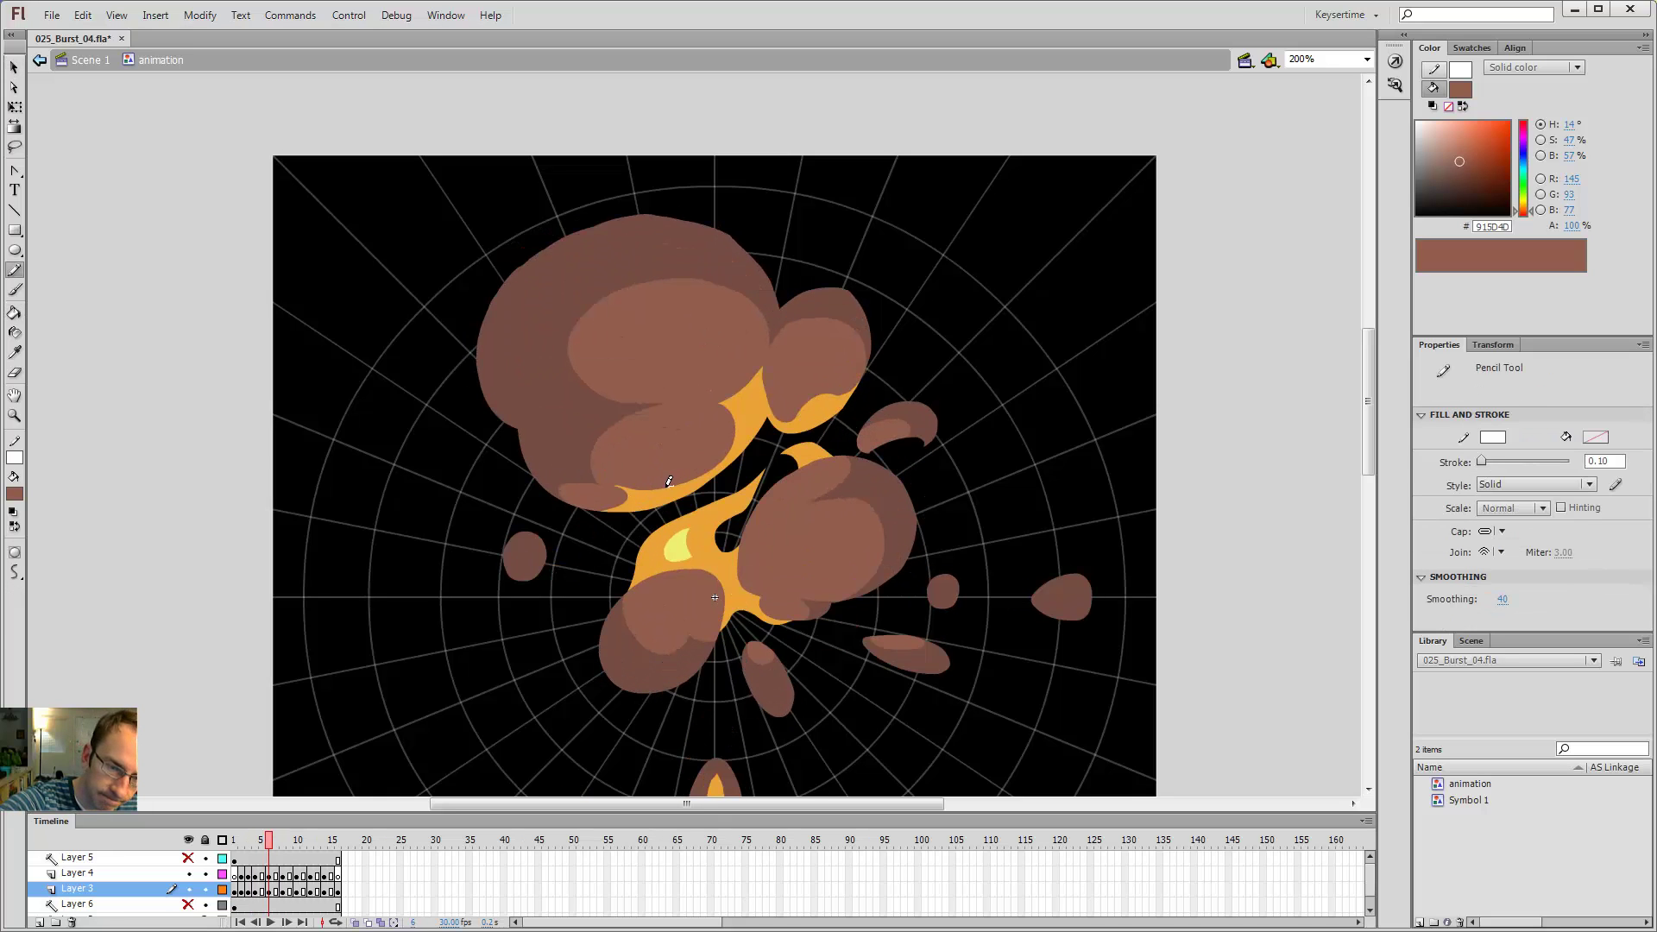
key("v")
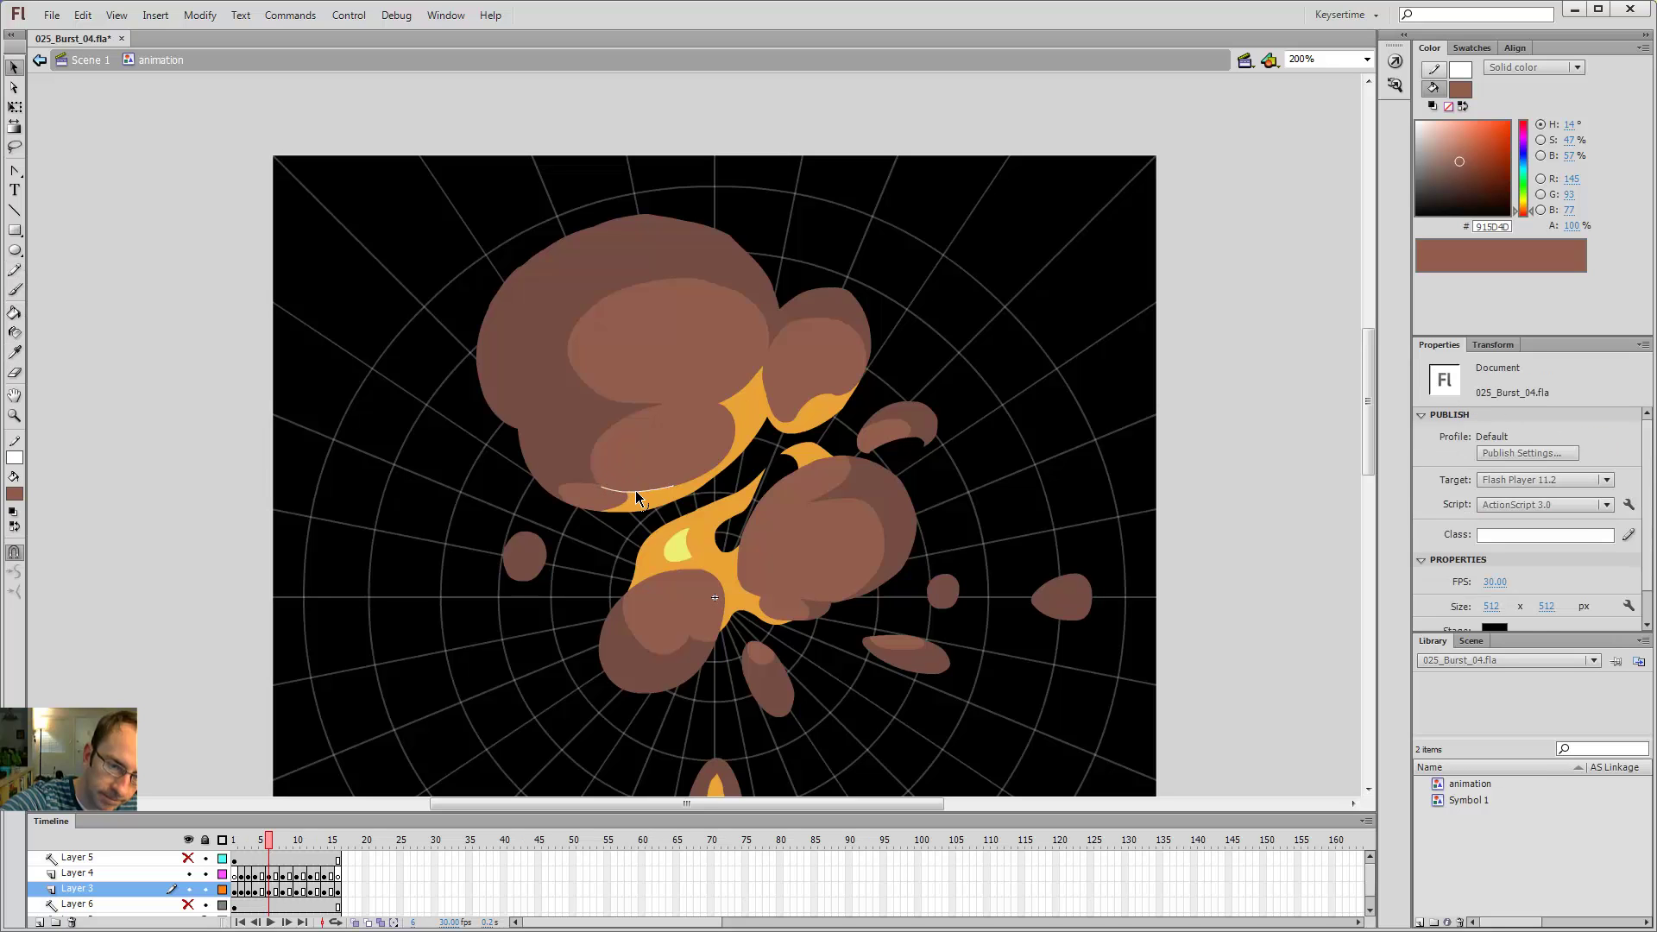
left_click(638, 488)
- Flip through frames 3 to 8 to check how the refined highlight on frame 6 flows with its neighbours
key("comma")
key("comma")
key("period")
key("period")
key("period")
key("period")
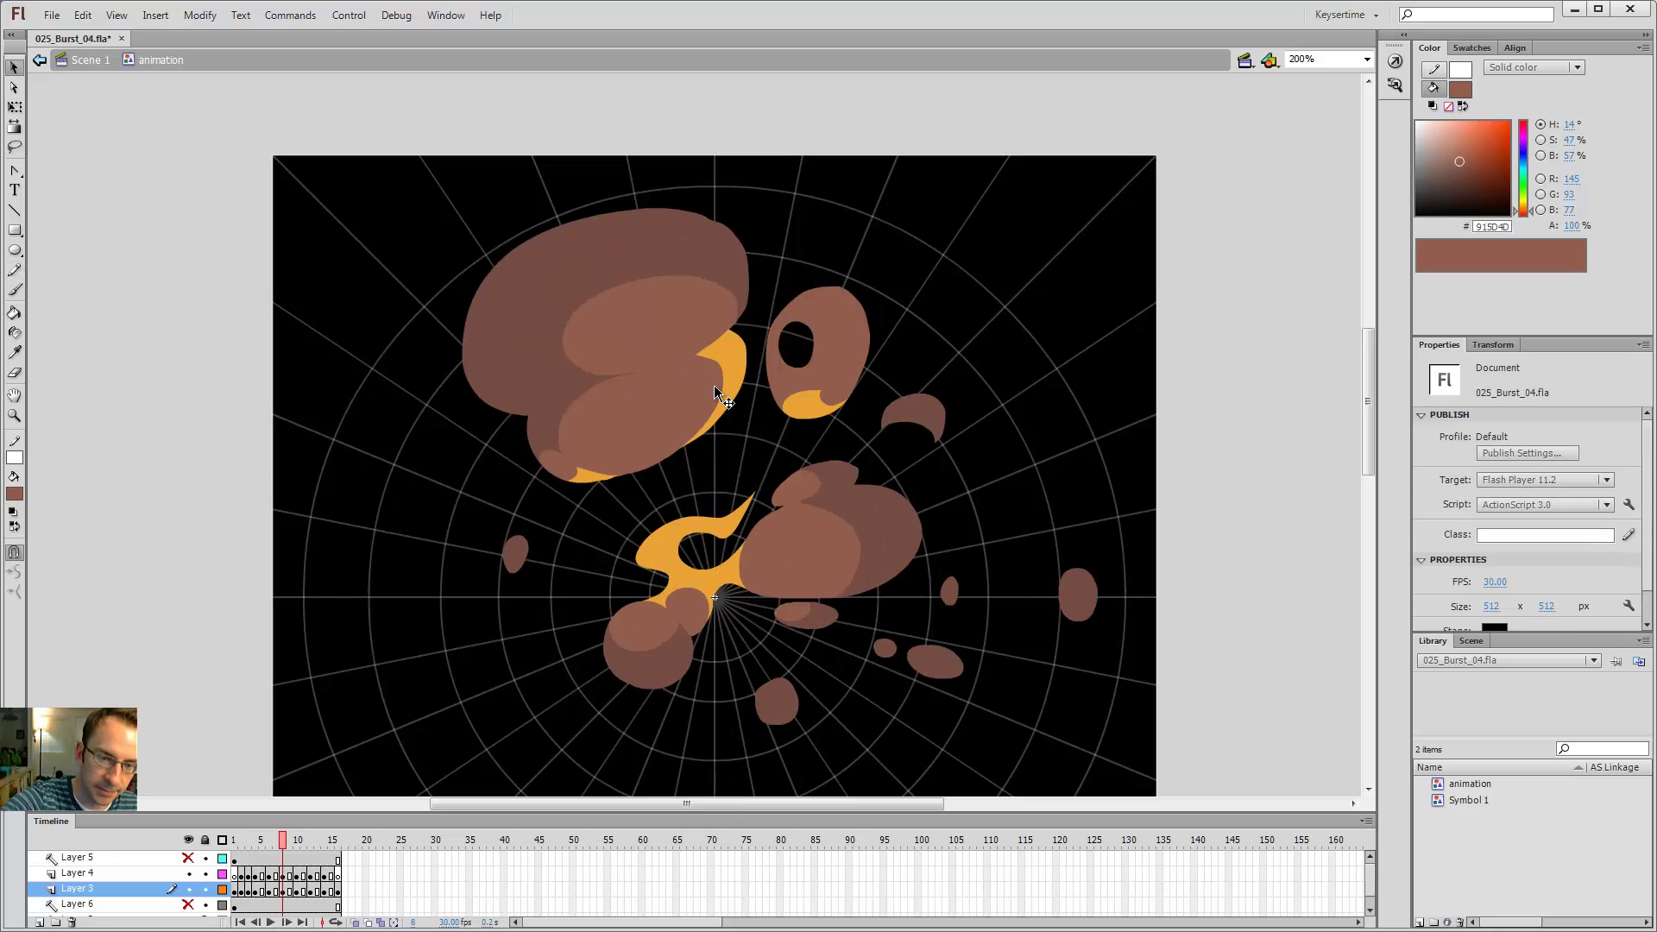
key("comma")
key("comma")
key("comma")
key("comma")
key("comma")
key("period")
key("period")
key("period")
key("period")
key("period")
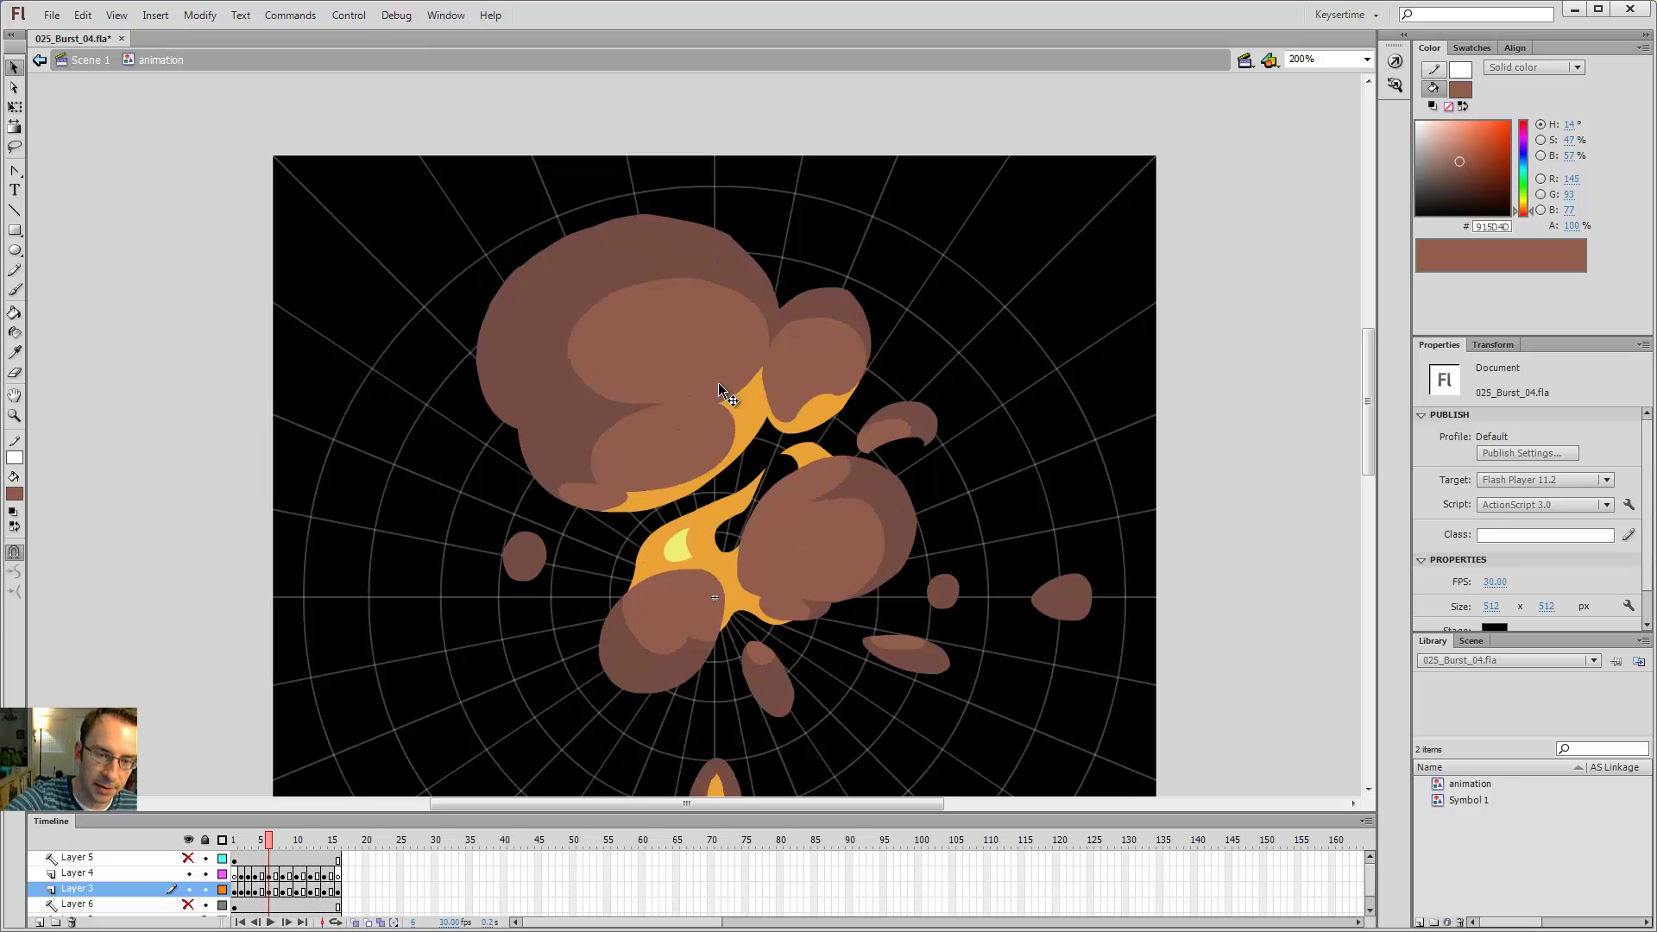
key("comma")
key("comma")
key("comma")
key("comma")
- Examine where the lower lobe's bottom edge and highlight sit on frames 4, 6 and 8
key("y")
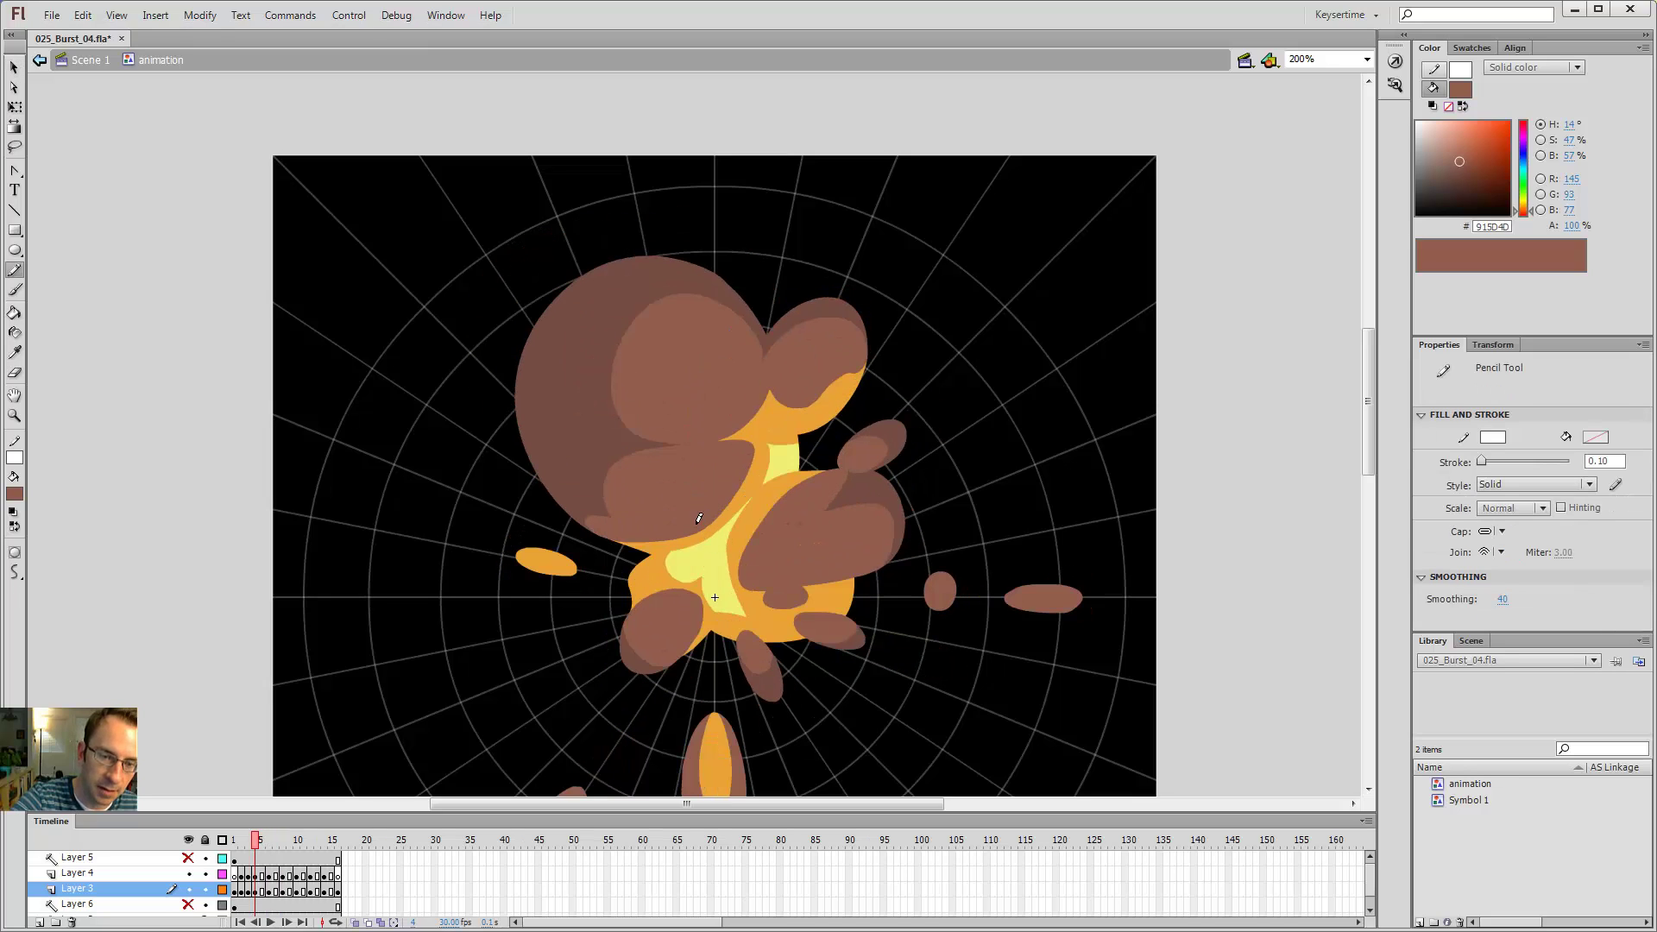
key("period")
key("period")
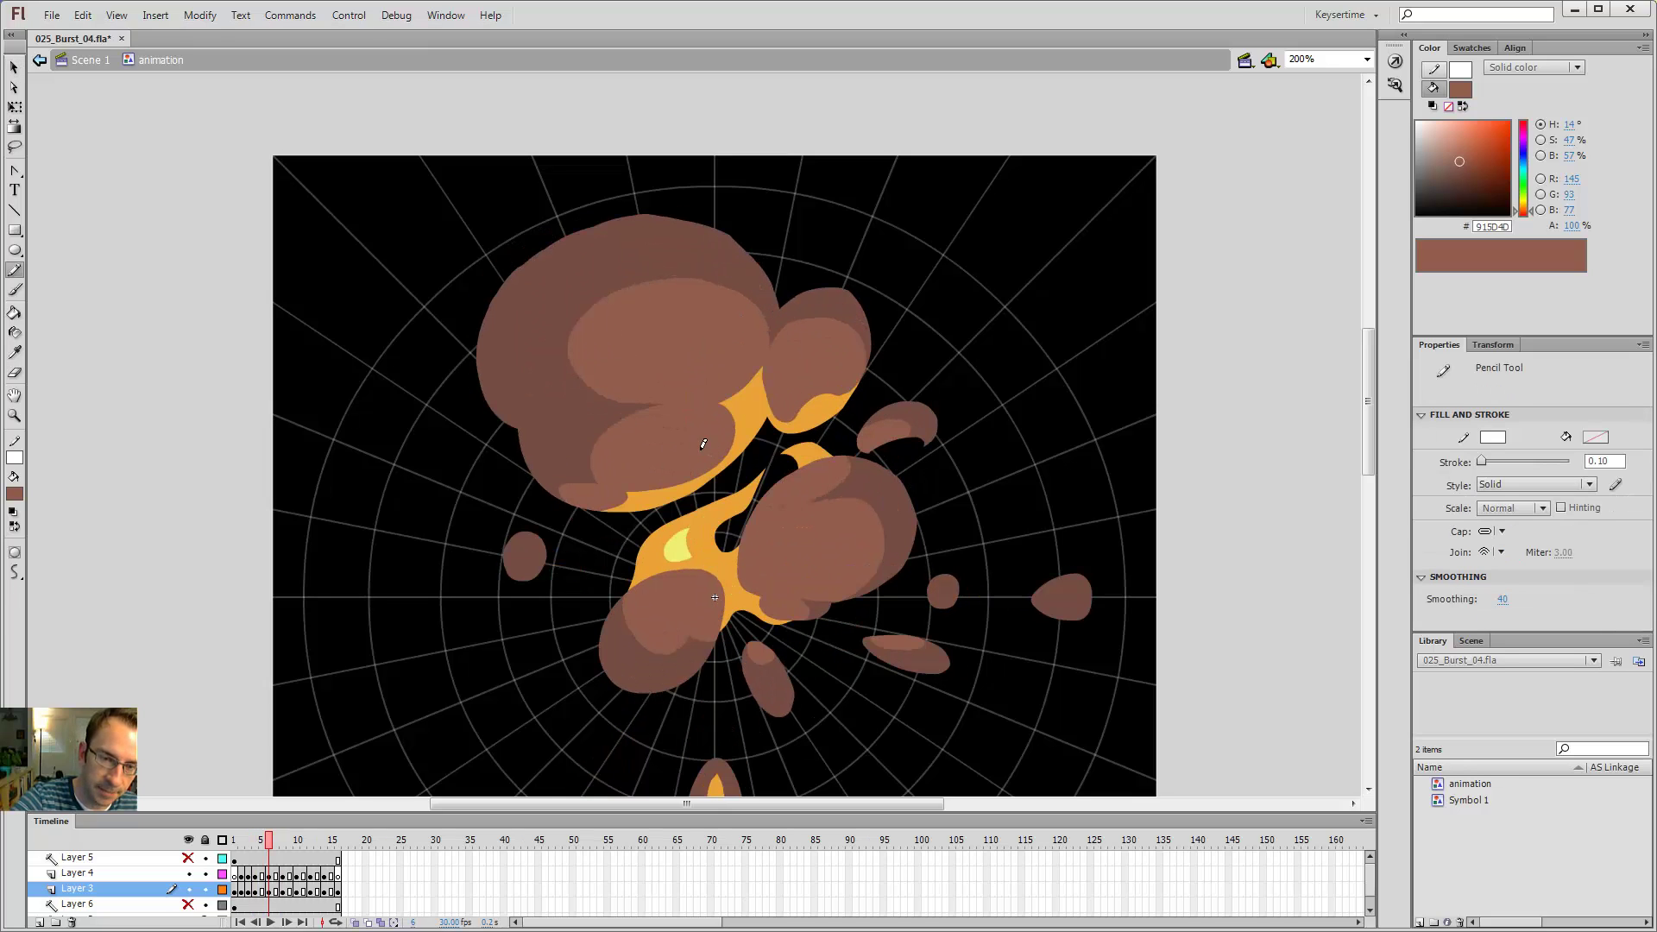
key("period")
key("period")
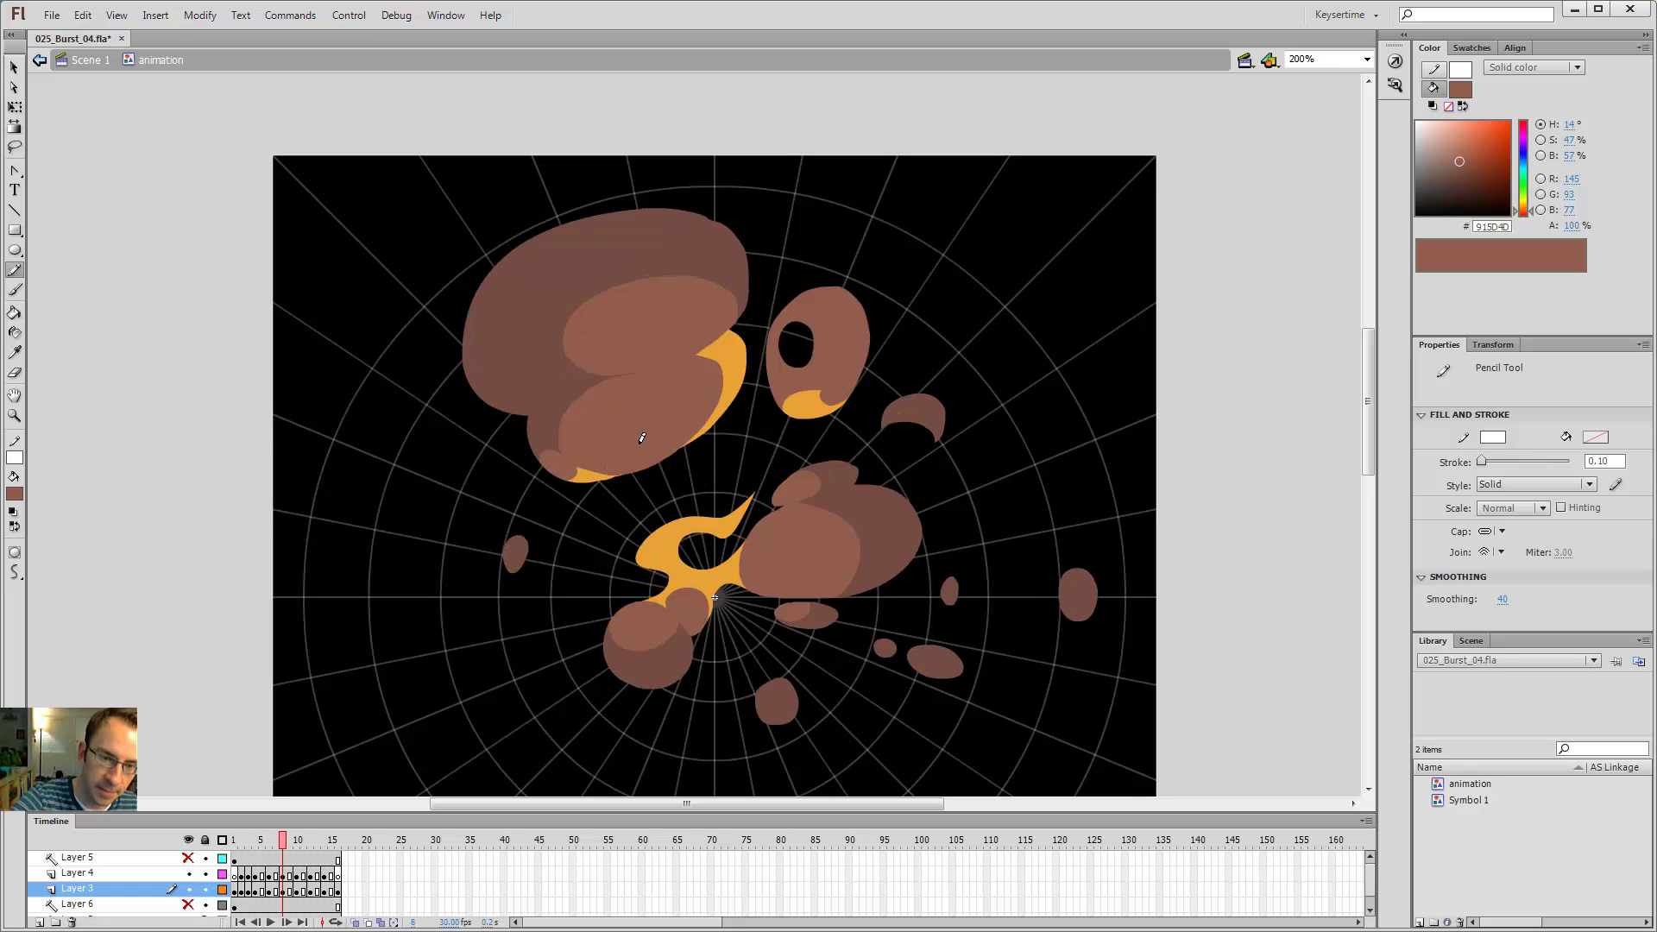
key("comma")
key("comma")
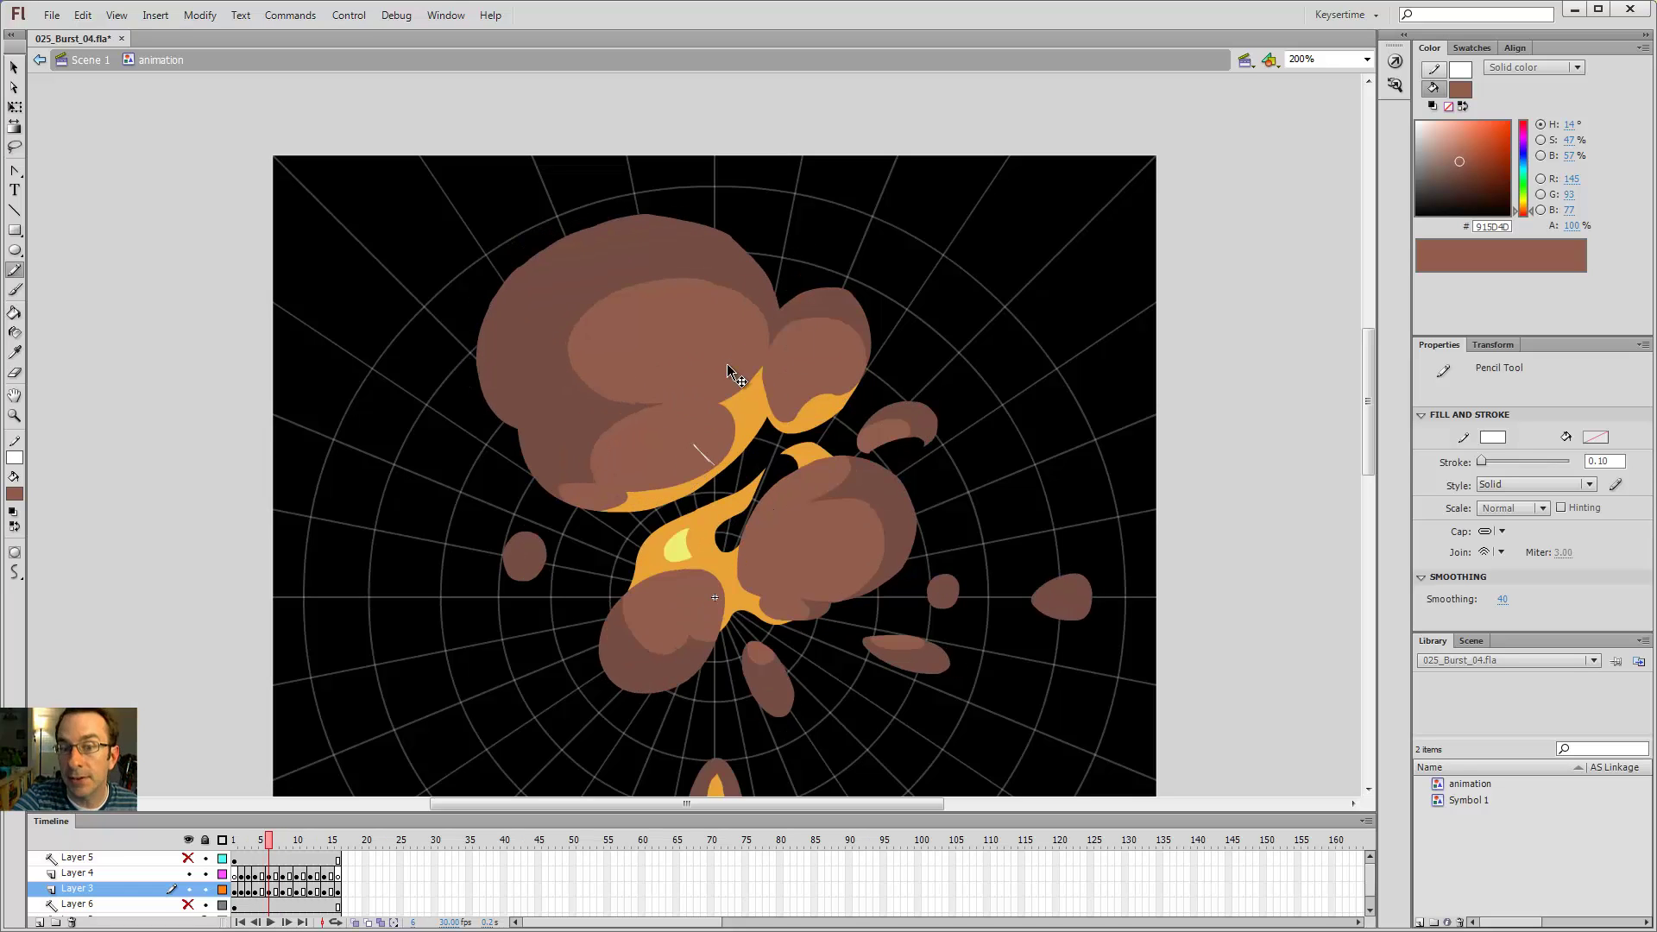
key("comma")
key("comma")
key("comma")
key("period")
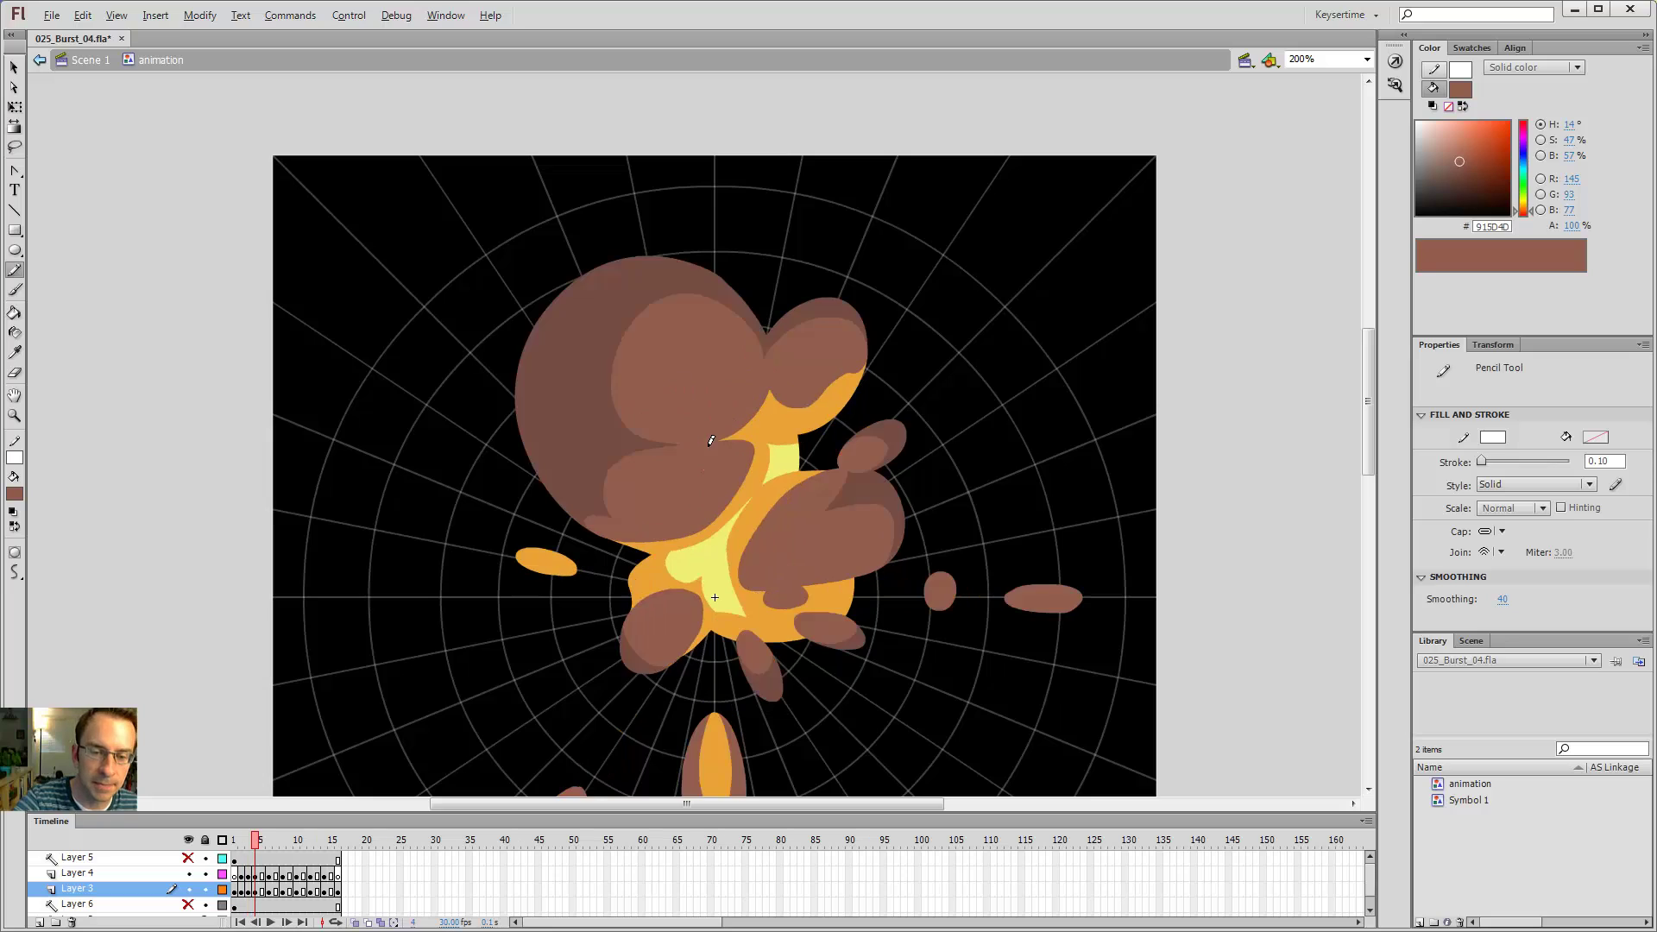
key("comma")
key("period")
- Reshape the curved lower edge of the lower lobe's light brown highlight on frame 6
key("v")
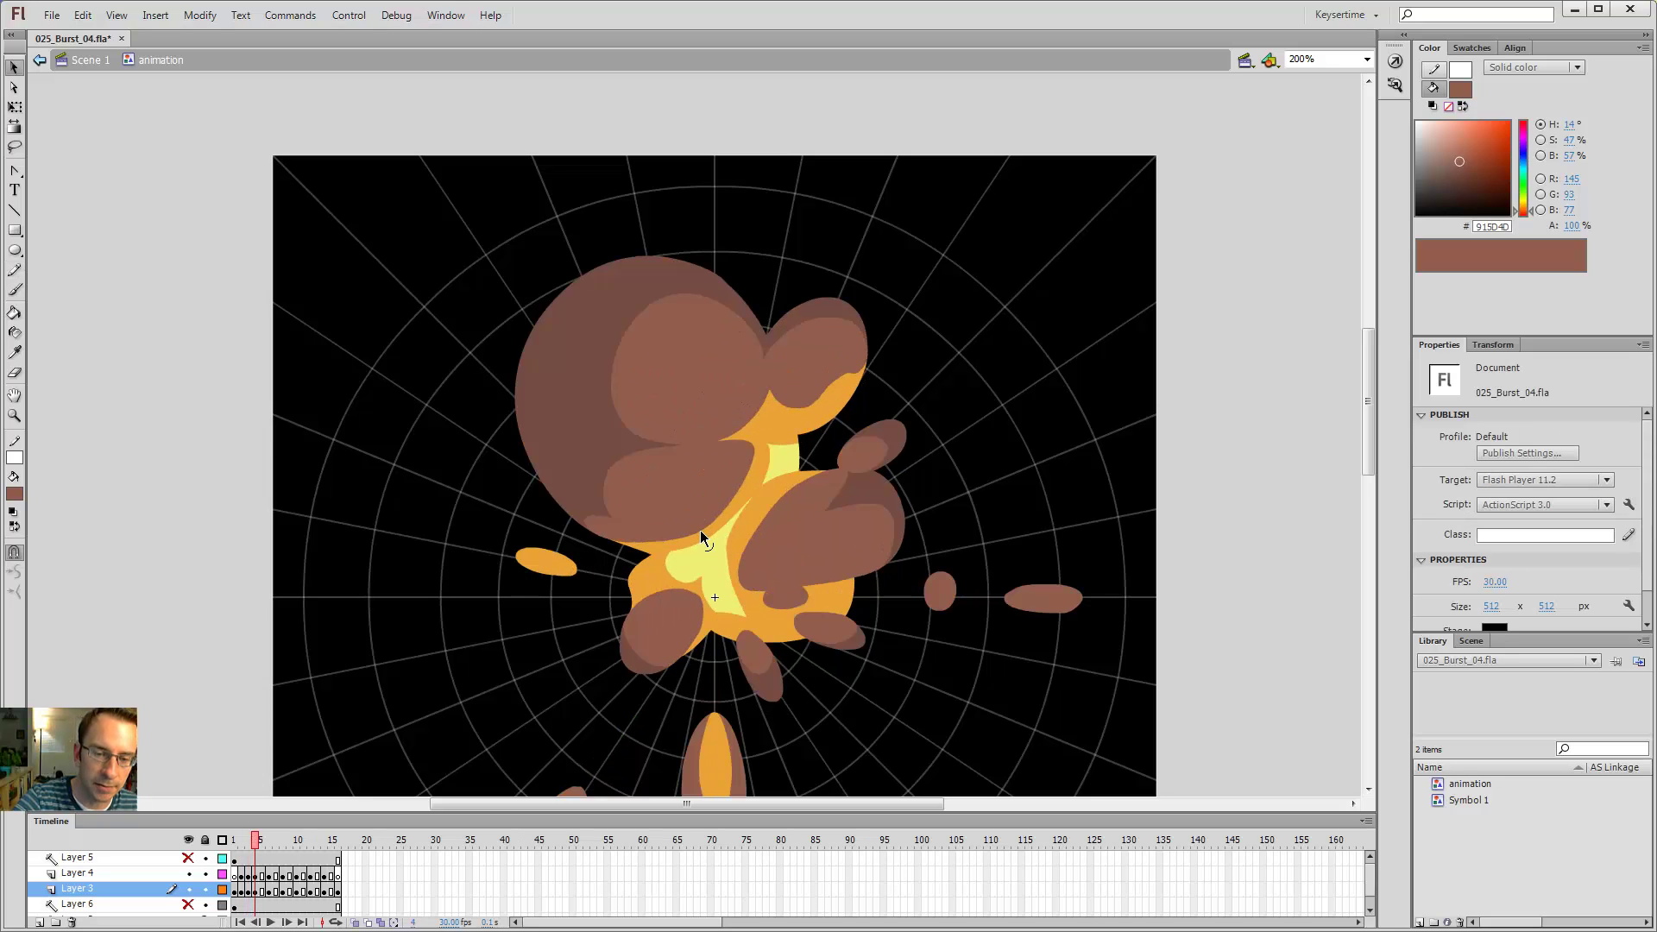
key("period")
key("period")
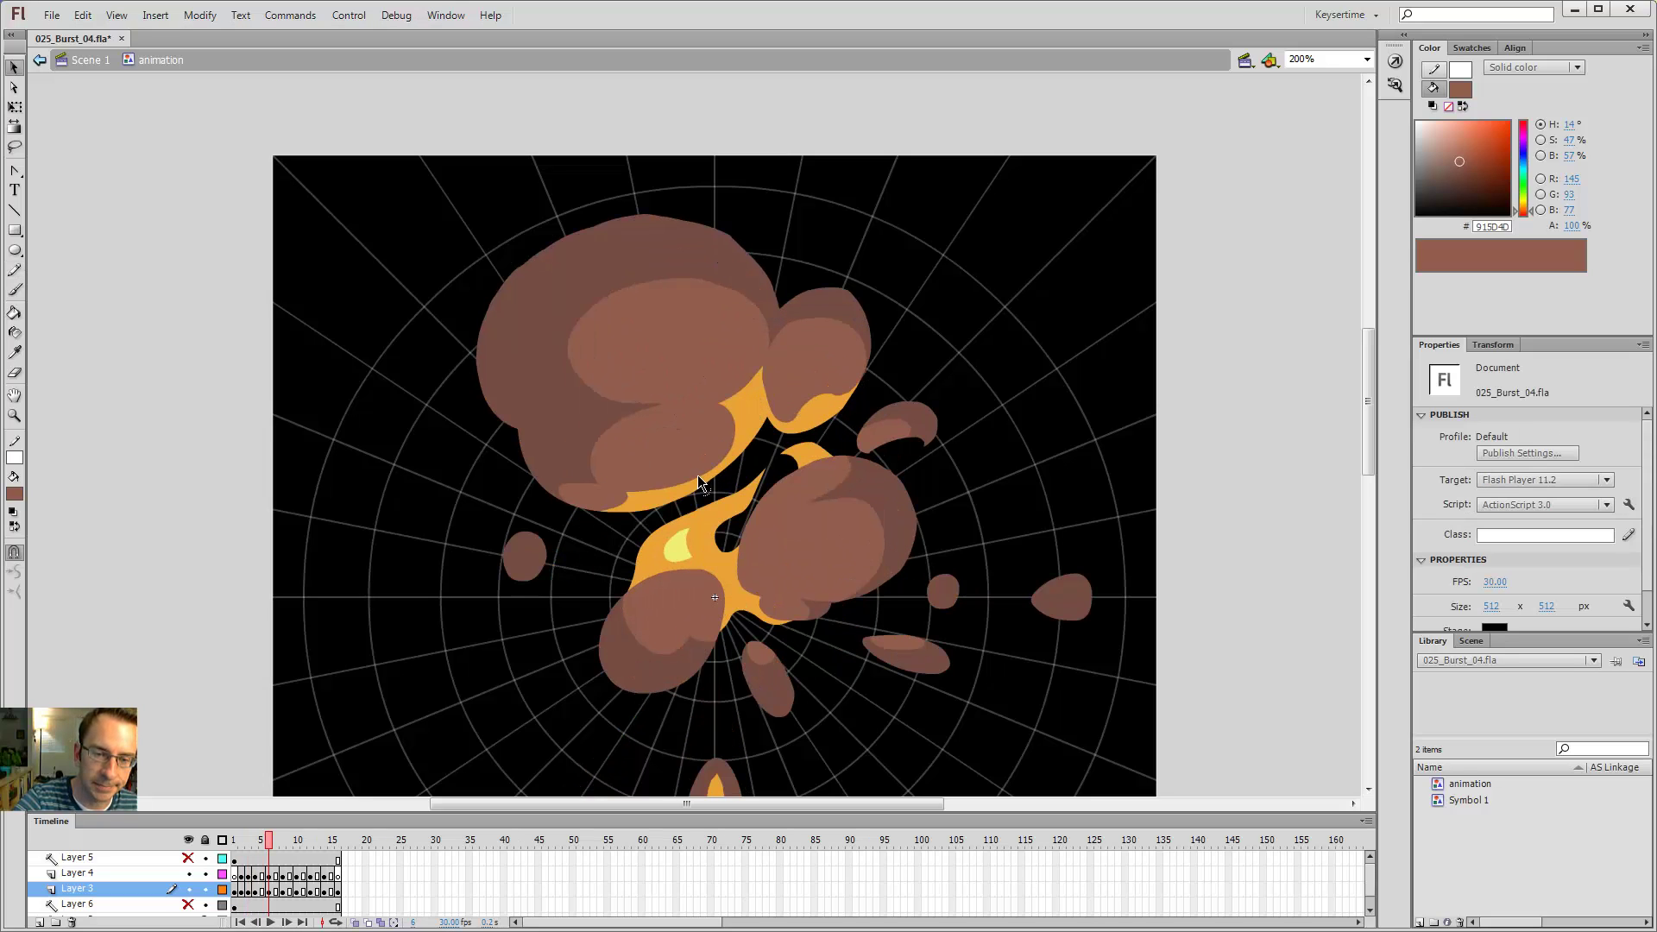
left_click_drag(697, 475, 652, 492)
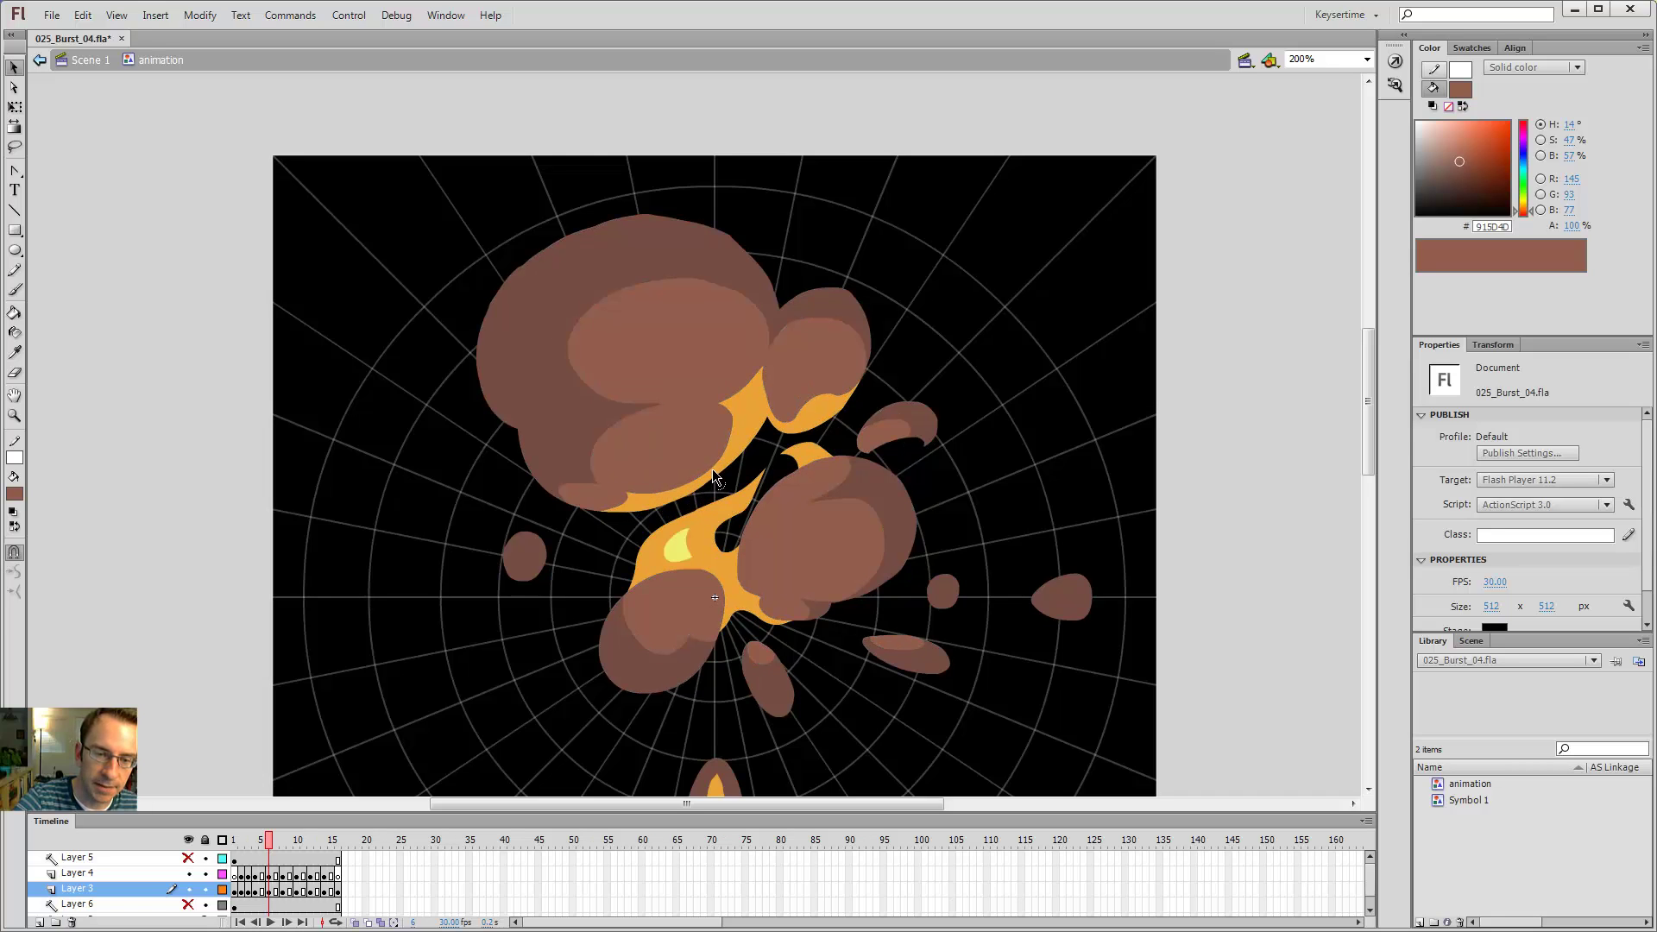
- Step repeatedly through frames 4 to 8 to check the motion of the reshaped highlight
key("comma")
key("comma")
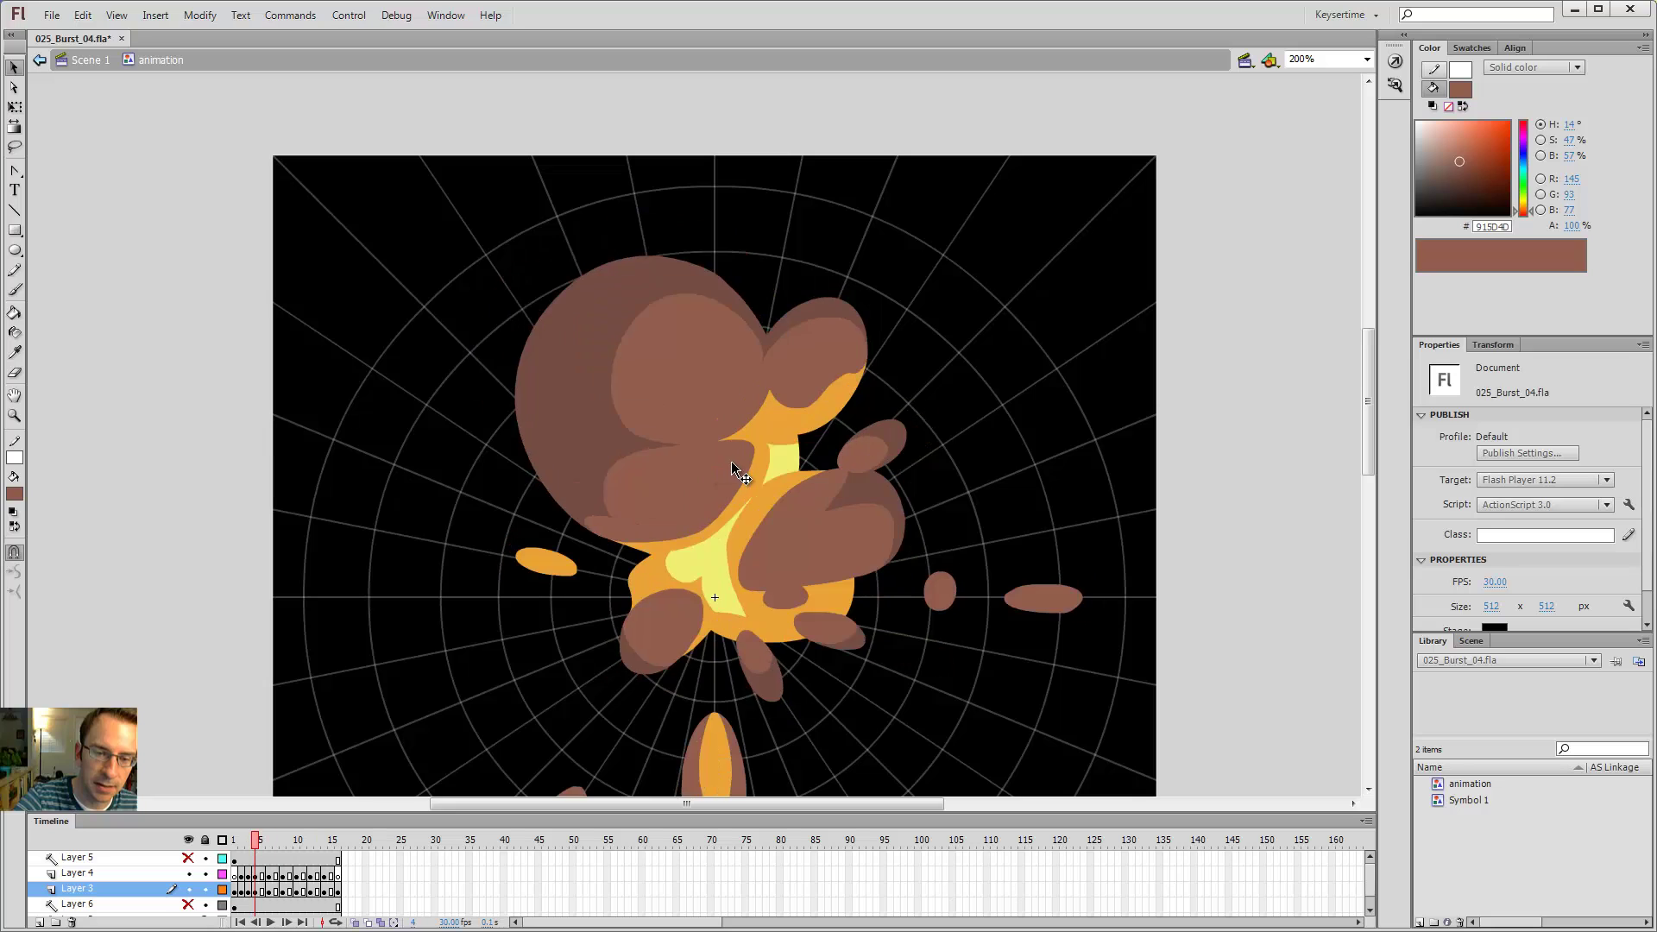
key("period")
key("period")
key("period")
key("period")
key("comma")
key("comma")
key("comma")
key("comma")
key("period")
key("period")
key("period")
key("period")
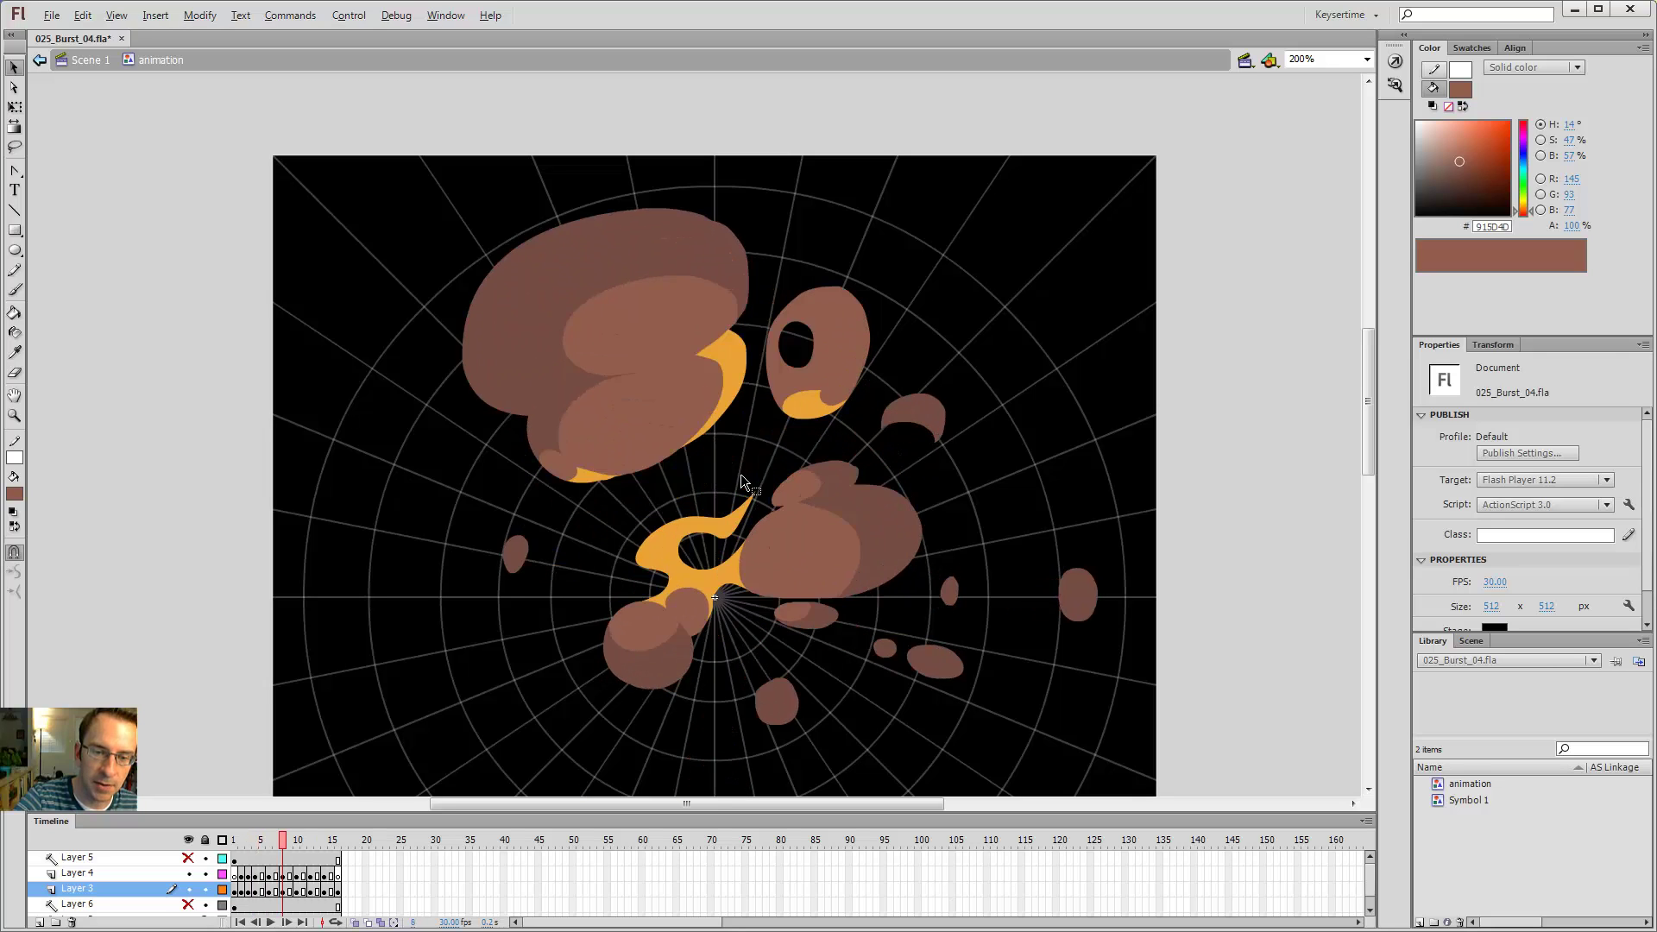
key("comma")
key("comma")
key("comma")
key("comma")
key("period")
key("period")
key("period")
key("period")
key("comma")
key("comma")
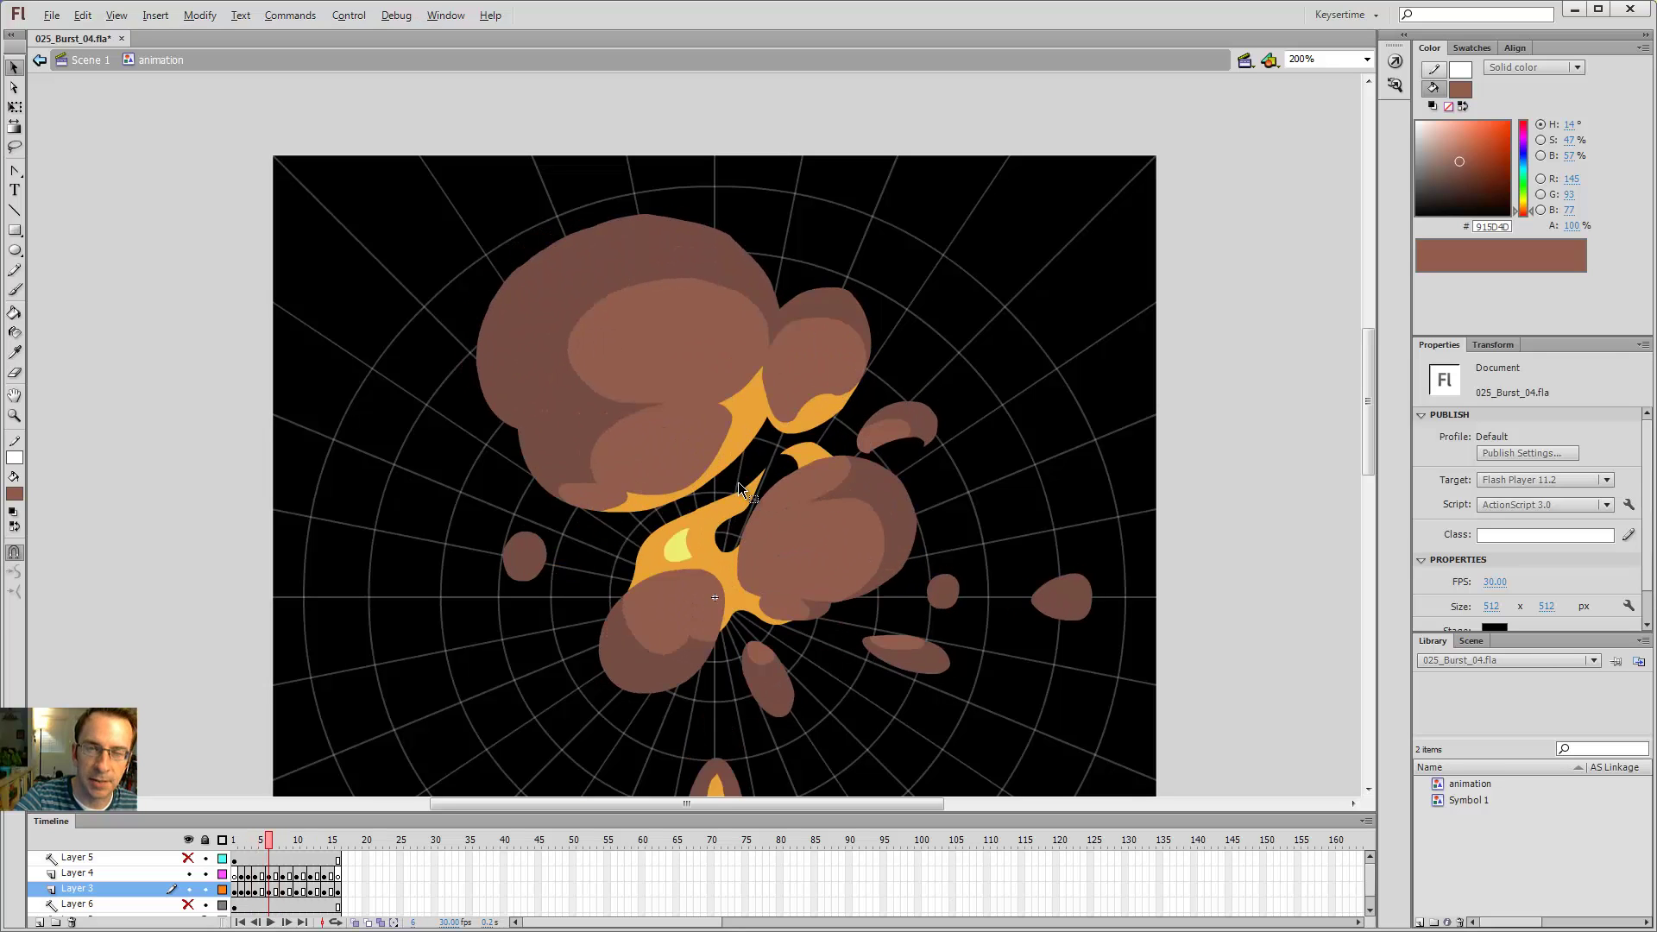
key("period")
key("period")
key("comma")
key("comma")
key("comma")
key("comma")
key("period")
key("period")
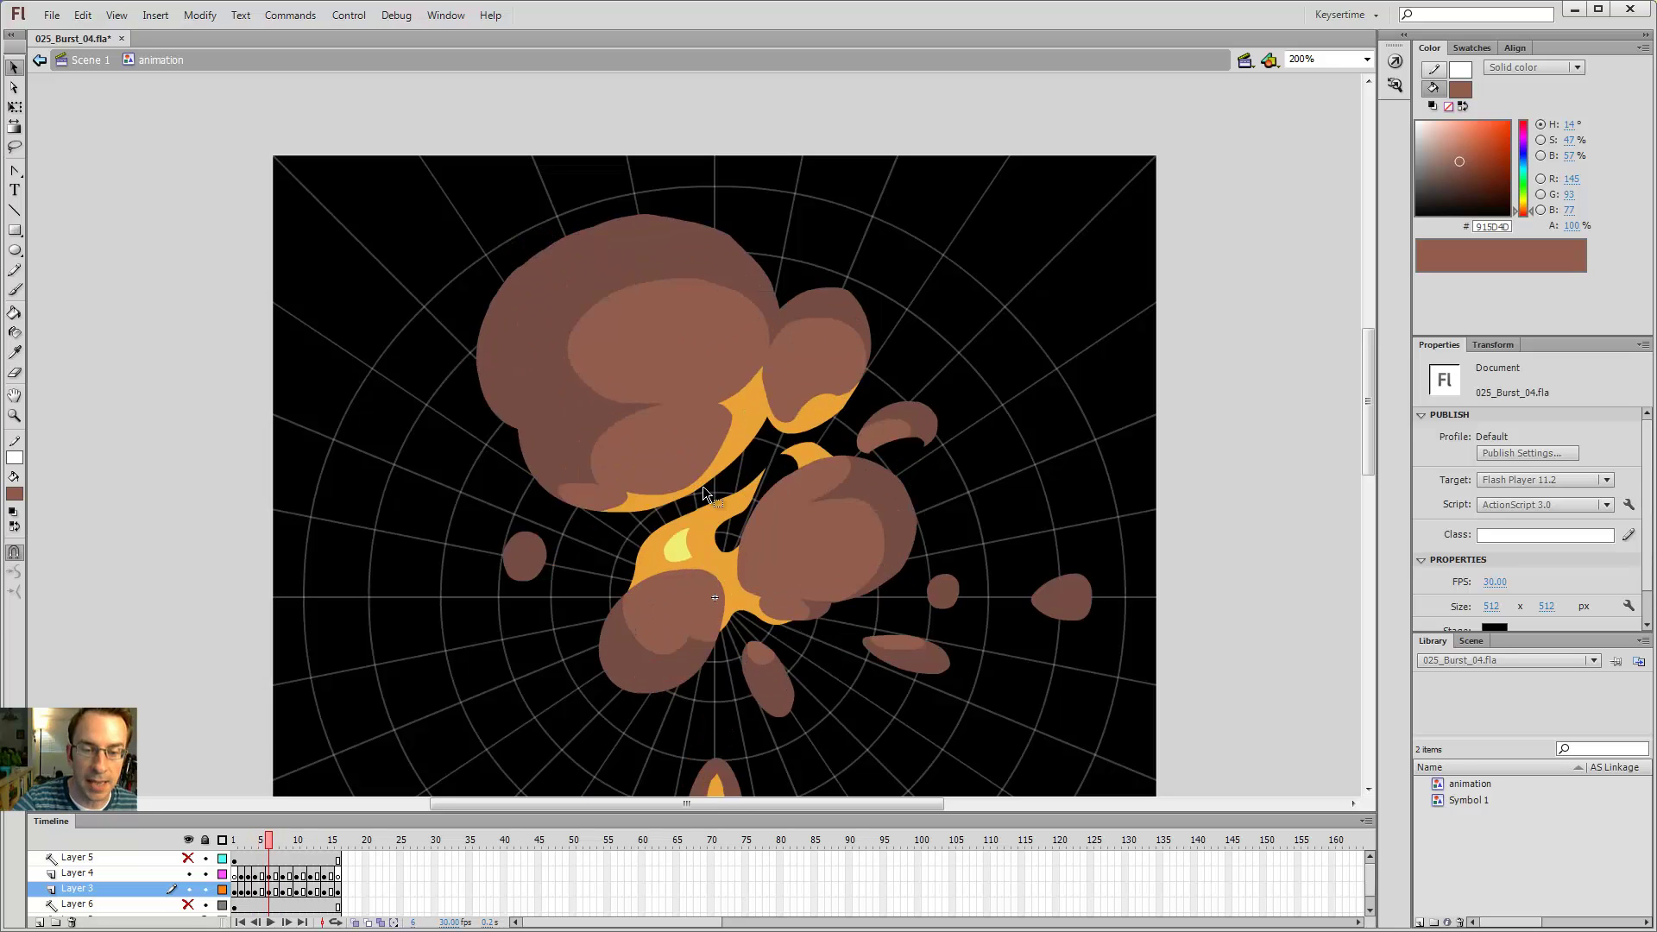
key("period")
key("period")
key("period")
key("period")
key("comma")
key("comma")
- Try a pencil outline around the left curl of the orange flame on frame 8, and undo it
key("y")
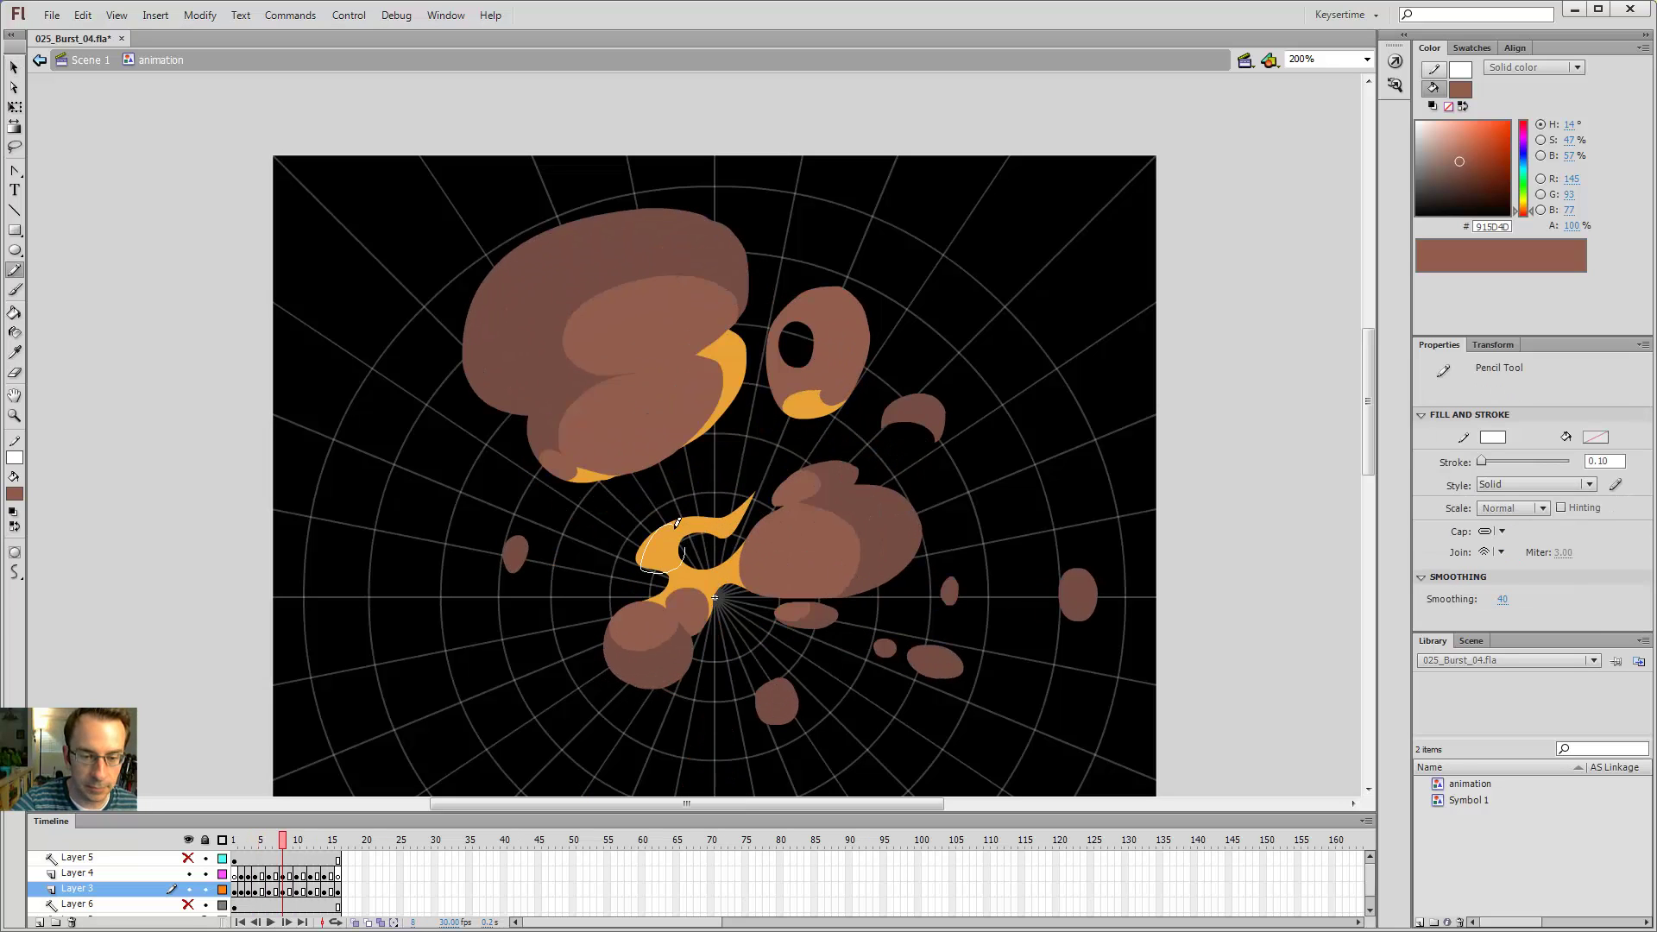
left_click_drag(677, 522, 682, 516)
key("ctrl+z")
- Flip between frames 6 and 10 to examine how the smoke and orange flame break apart
key("period")
key("comma")
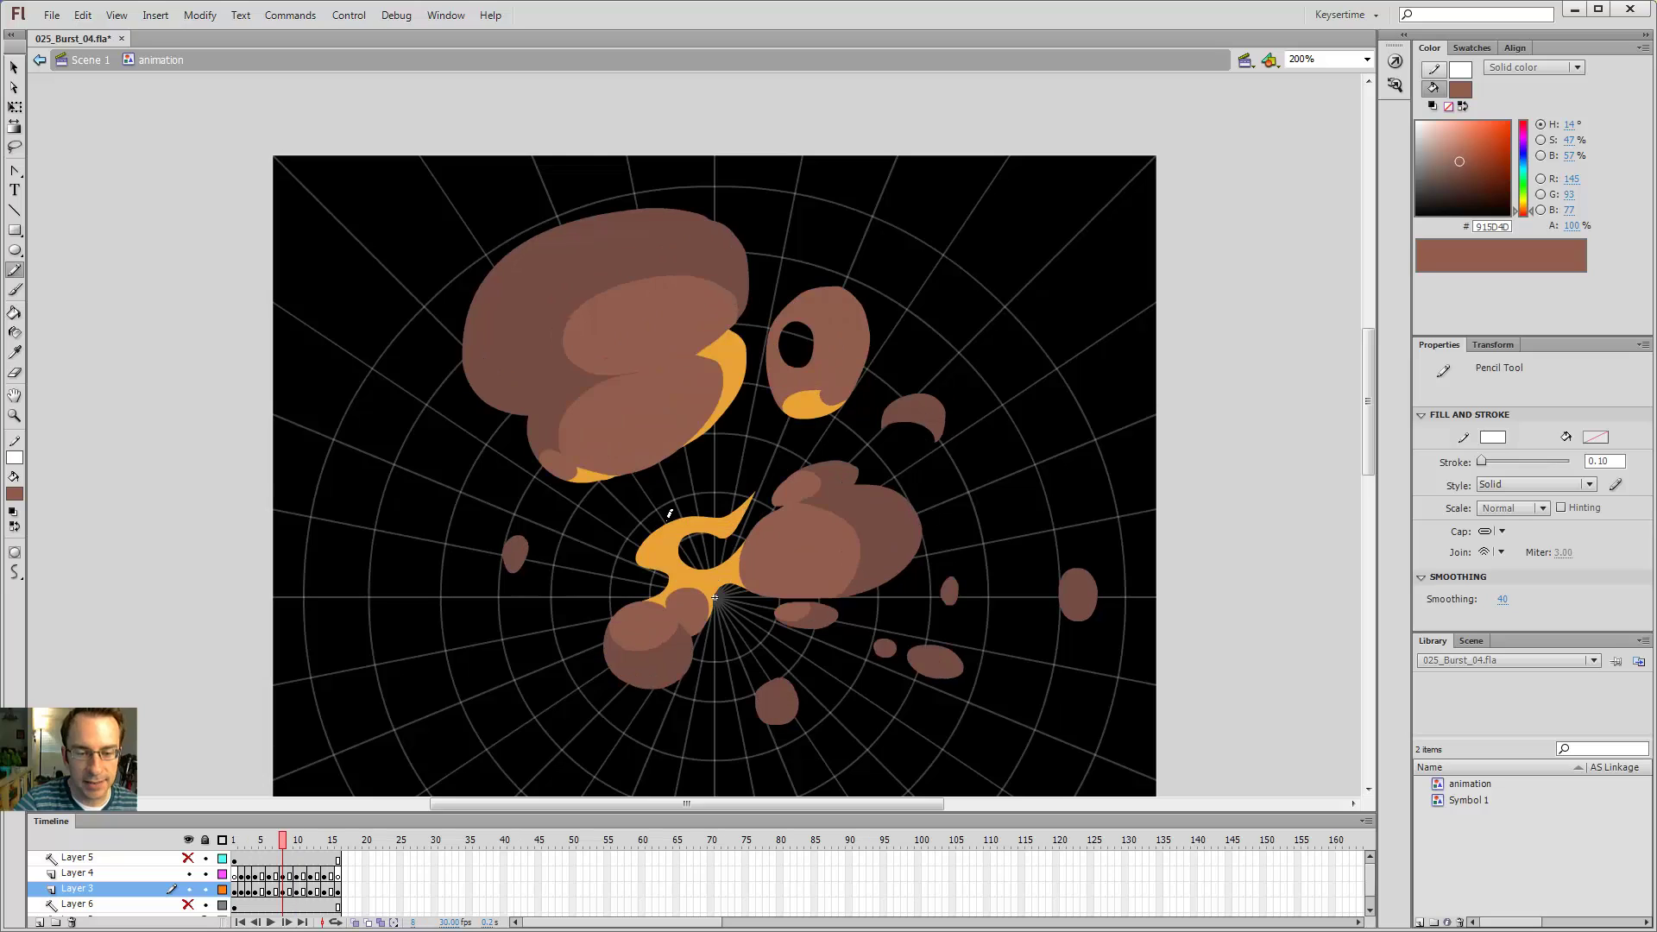
key("period")
key("period")
key("period")
key("comma")
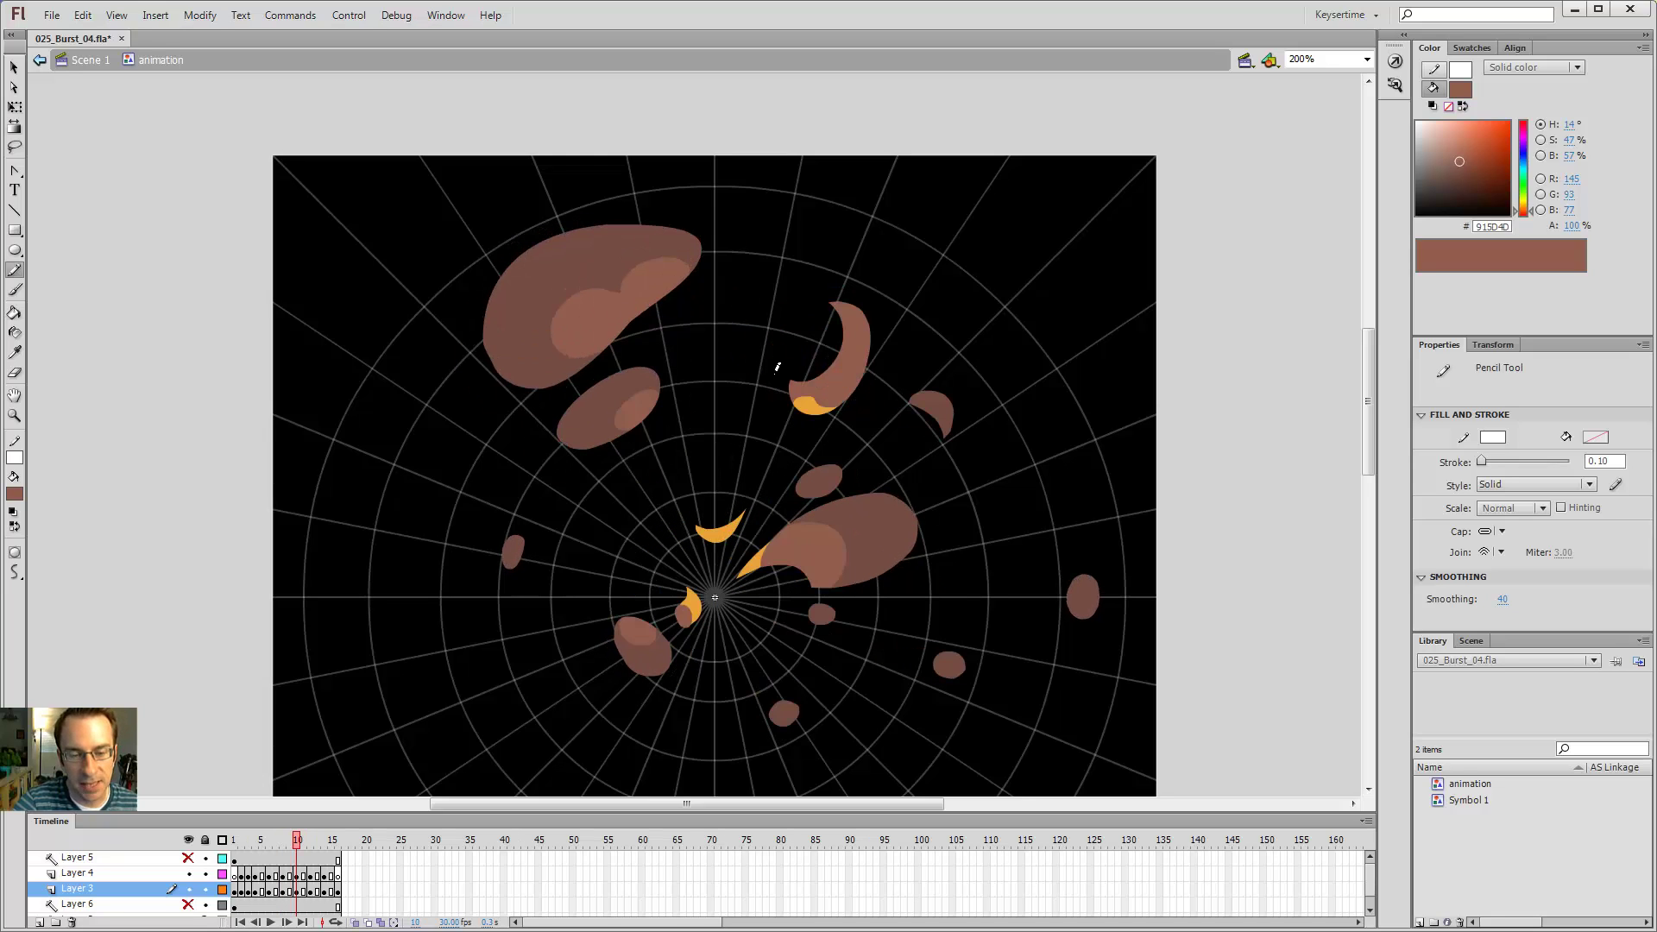
key("period")
key("comma")
key("comma")
key("comma")
key("comma")
key("comma")
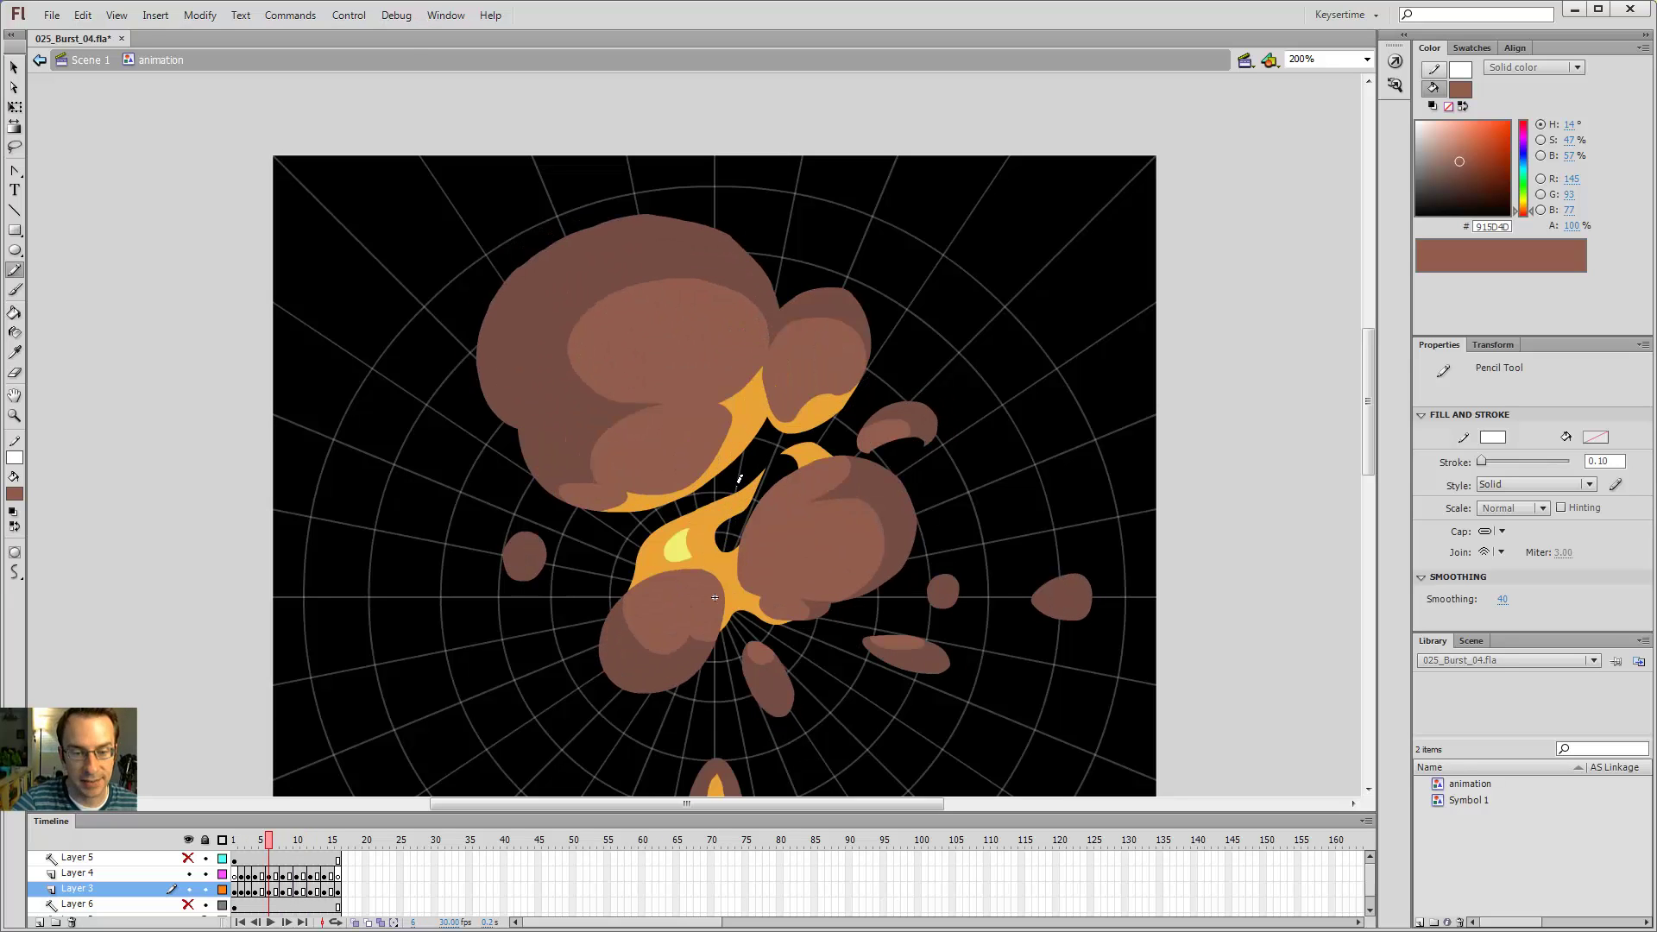
key("period")
key("period")
key("period")
key("period")
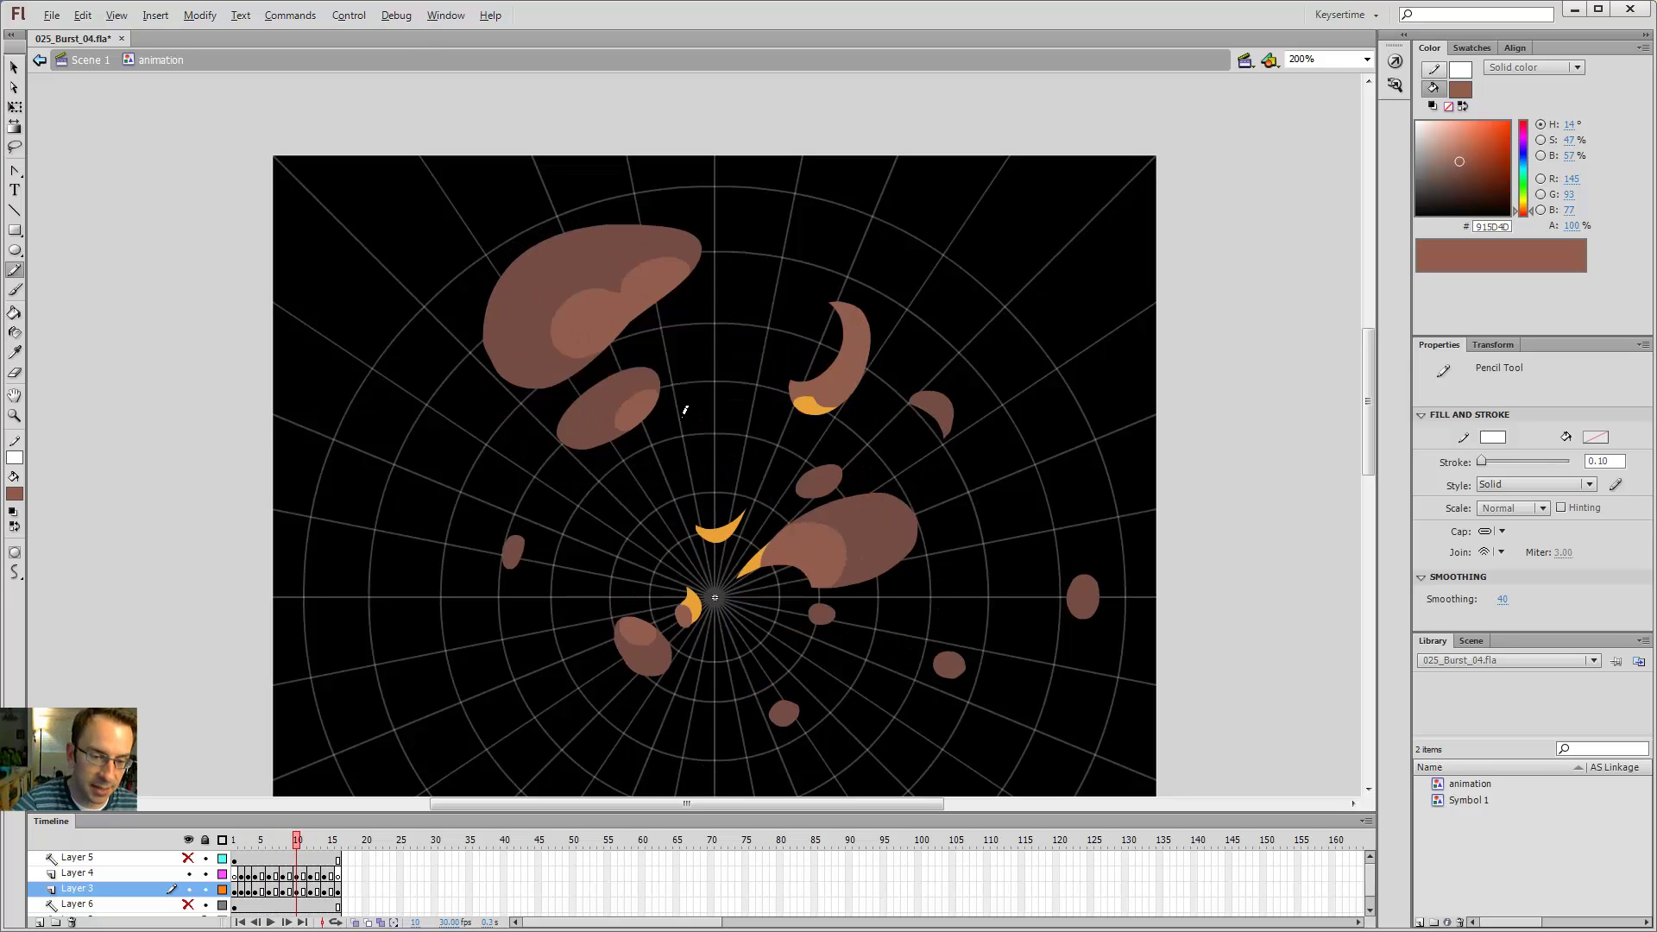
key("comma")
key("comma")
key("comma")
key("comma")
key("period")
key("period")
key("period")
key("period")
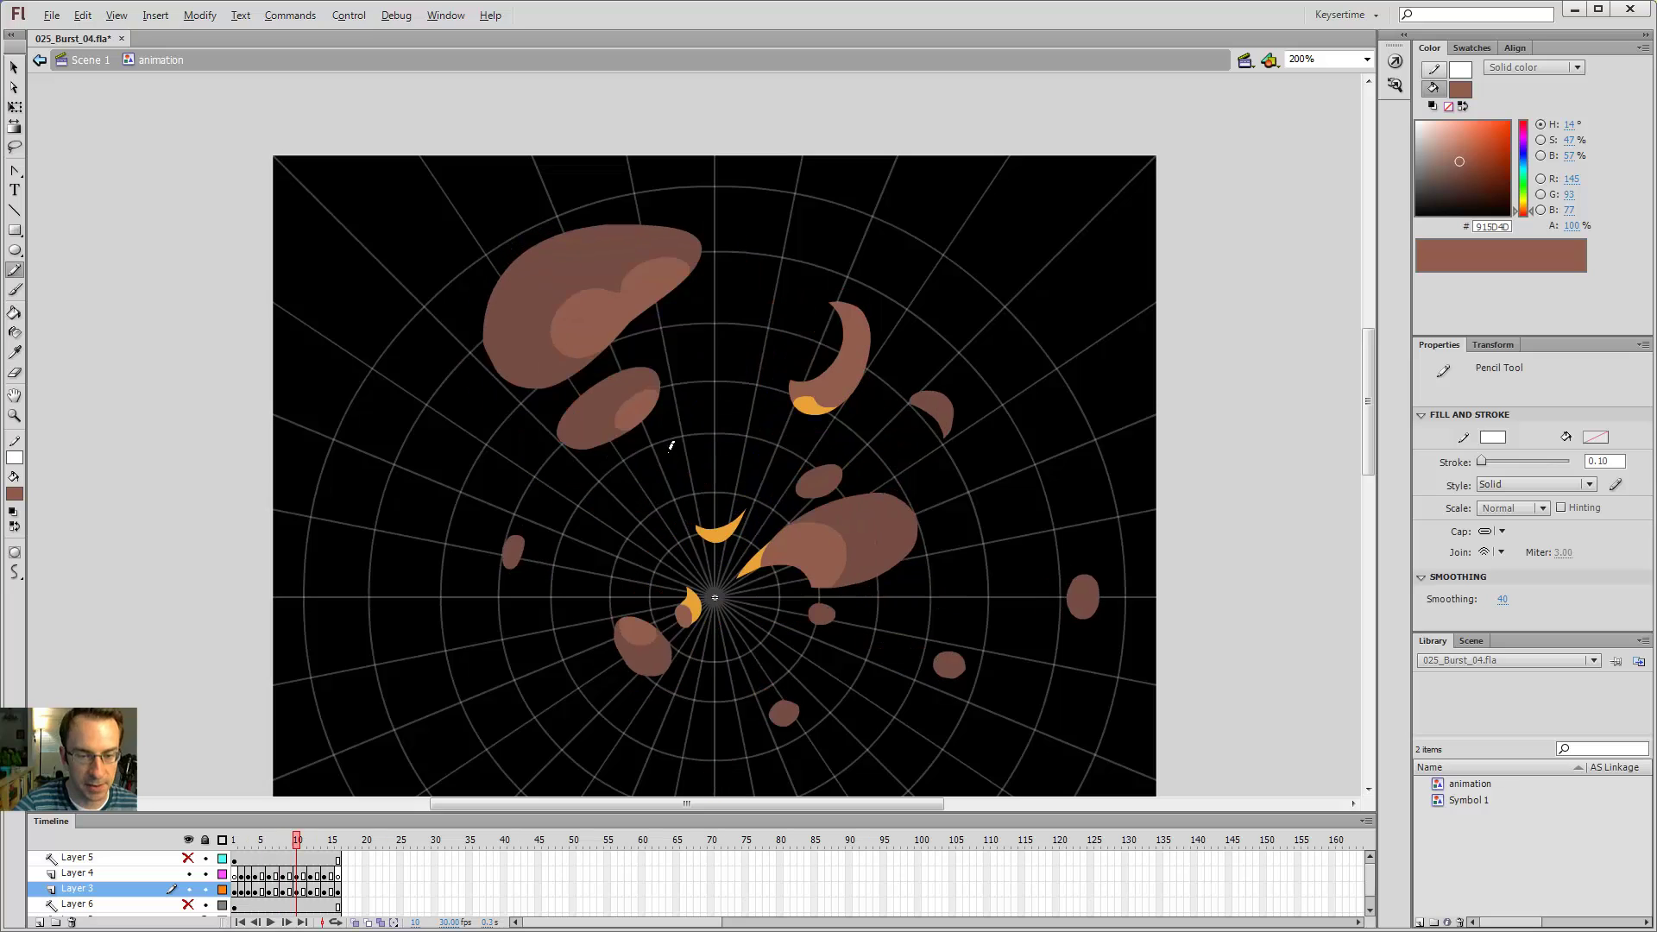
- Draw a flame shape on frame 10 just left of the burst centre using onion skin, filled with sampled orange E9A235 and without its outline
key("period")
key("period")
key("comma")
key("comma")
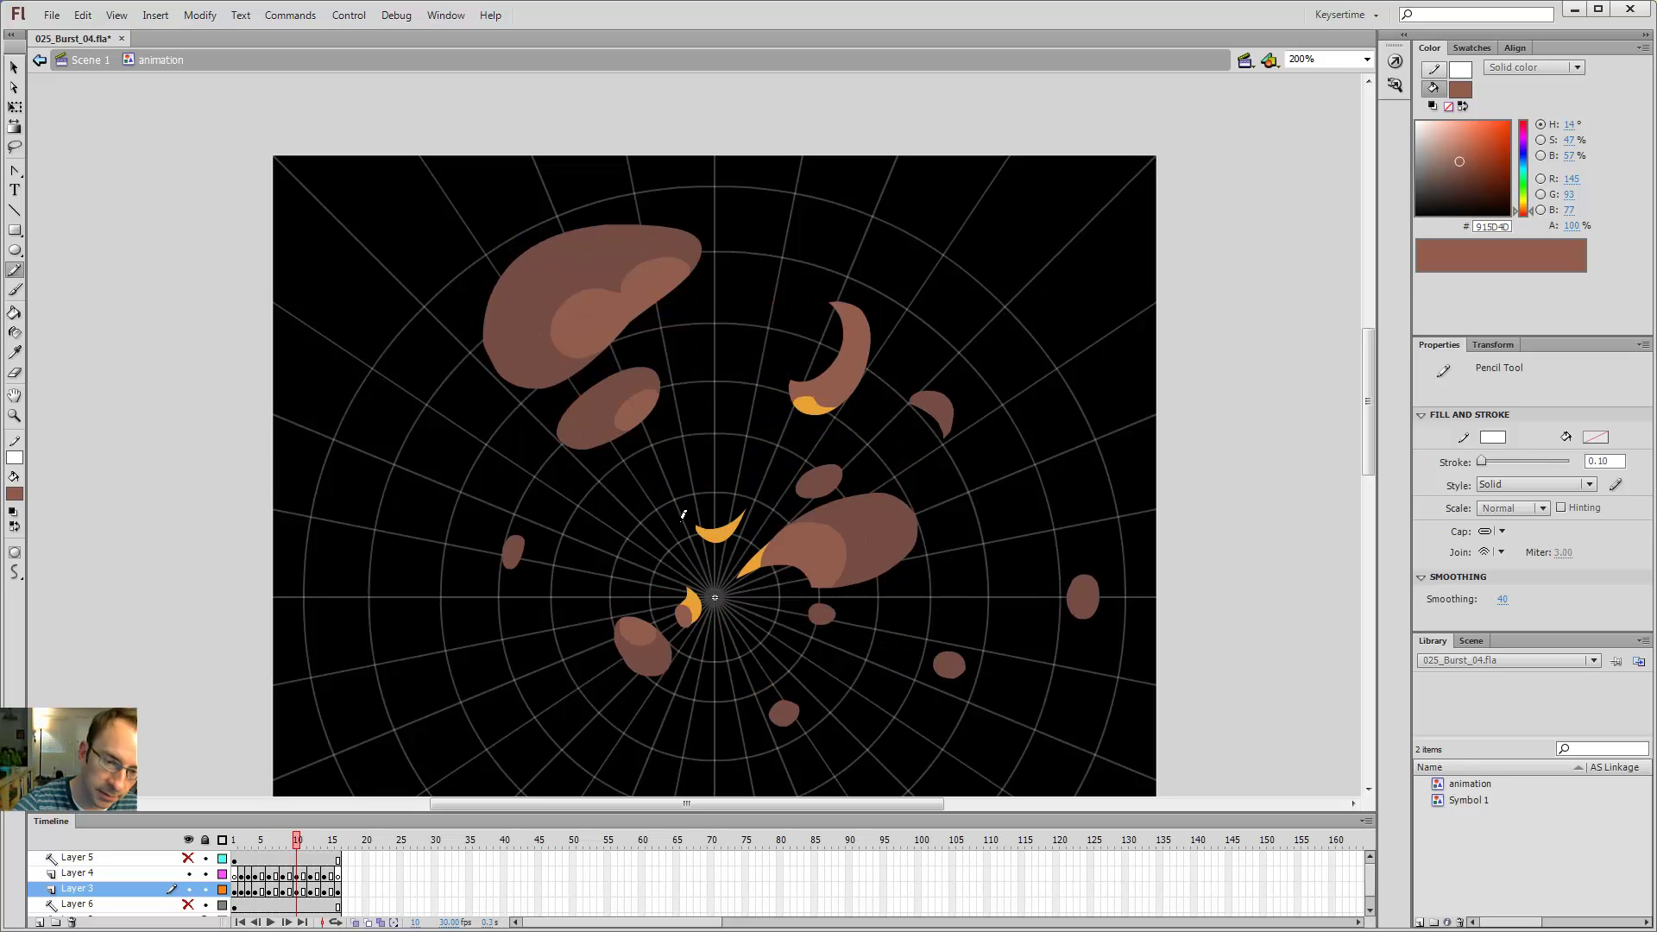
left_click(355, 922)
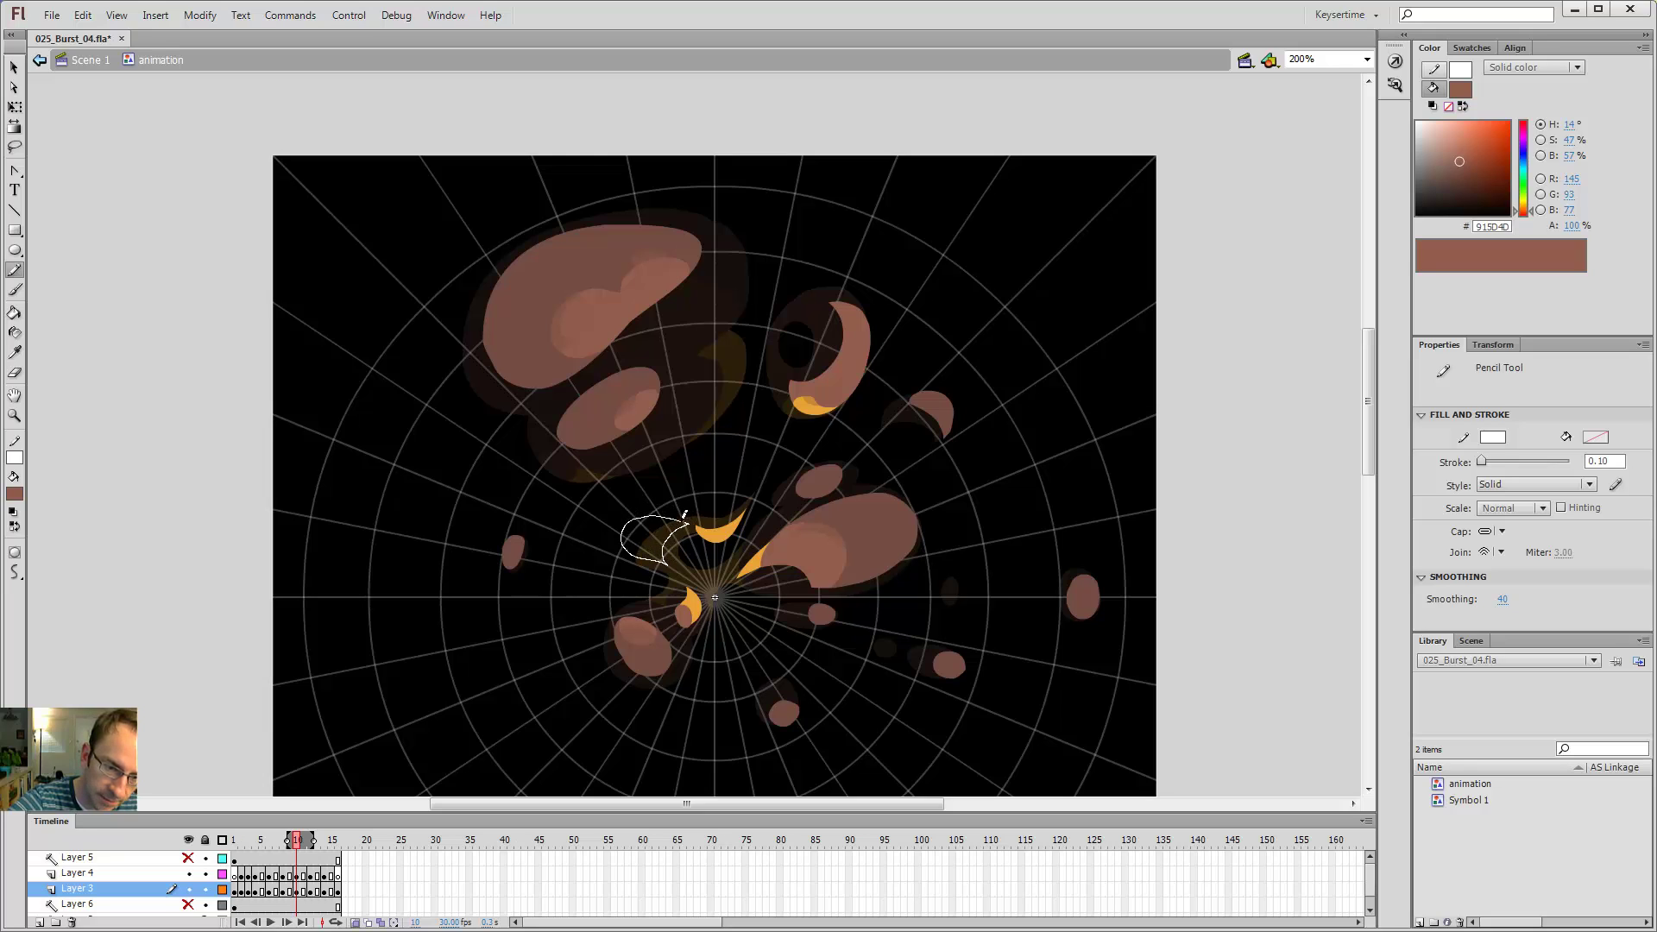
key("i")
left_click(705, 534)
left_click(654, 533)
key("v")
double_click(676, 528)
key("Delete")
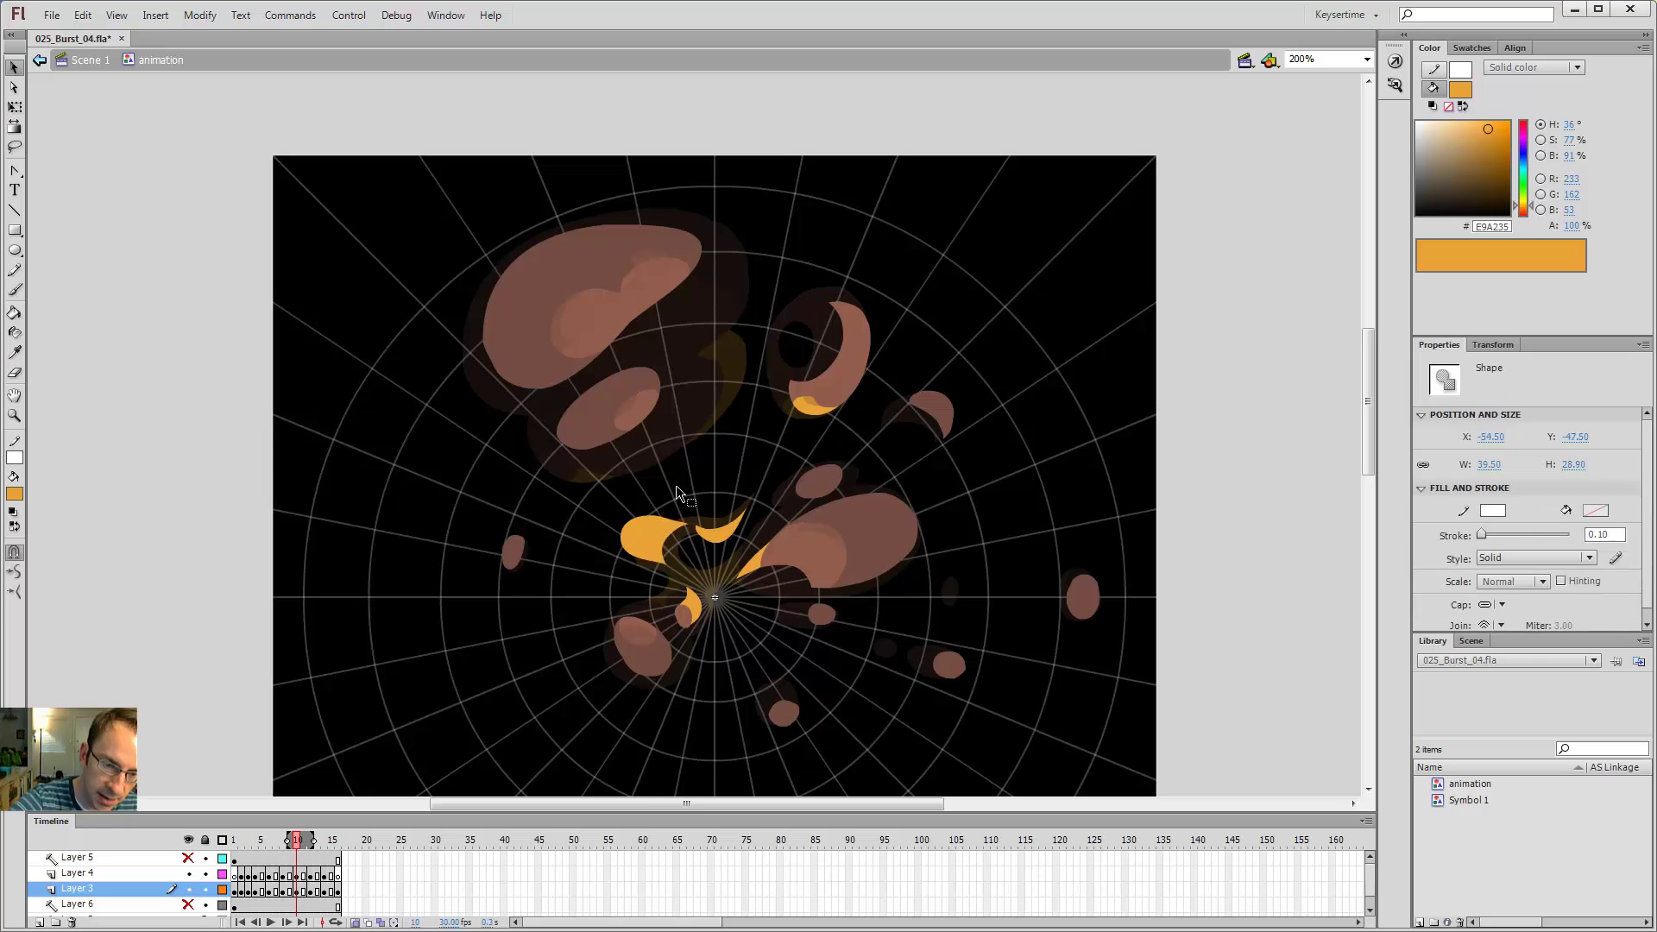
- Compare frames 6 to 10 and bend the upper edge of the new orange flame on frame 10
key("comma")
key("comma")
key("comma")
key("comma")
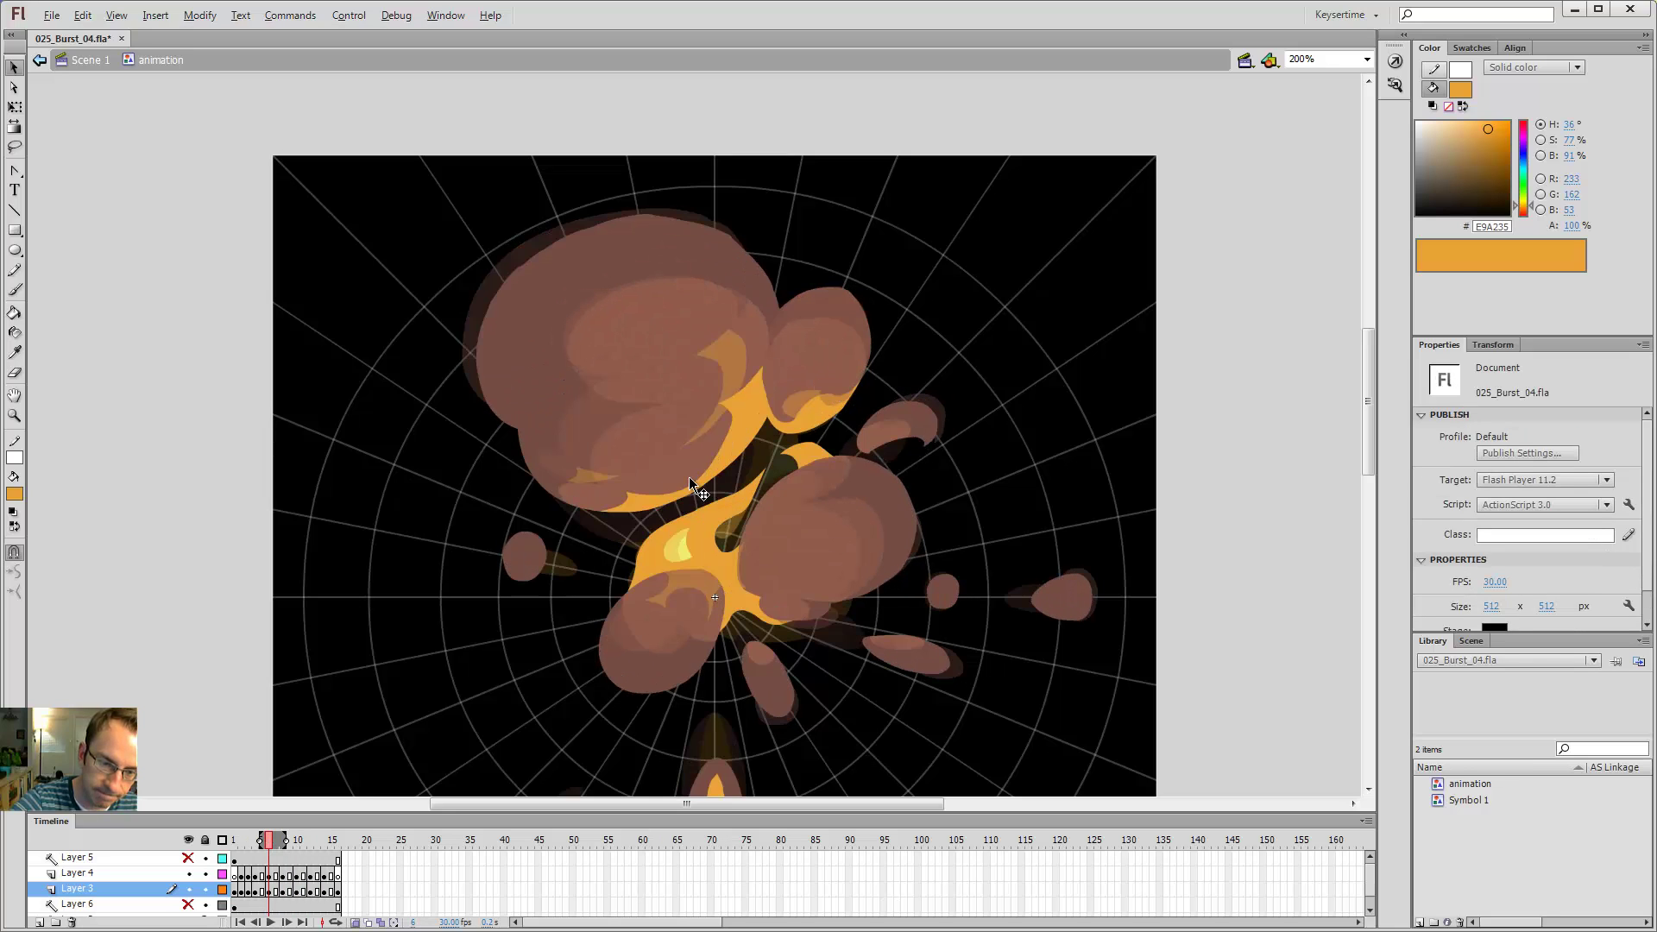
key("period")
key("period")
key("period")
key("period")
left_click_drag(649, 514, 664, 509)
key("comma")
key("period")
- Draw a smaller, curled orange flame on frame 12 over the upper part of the previous flame
key("period")
key("period")
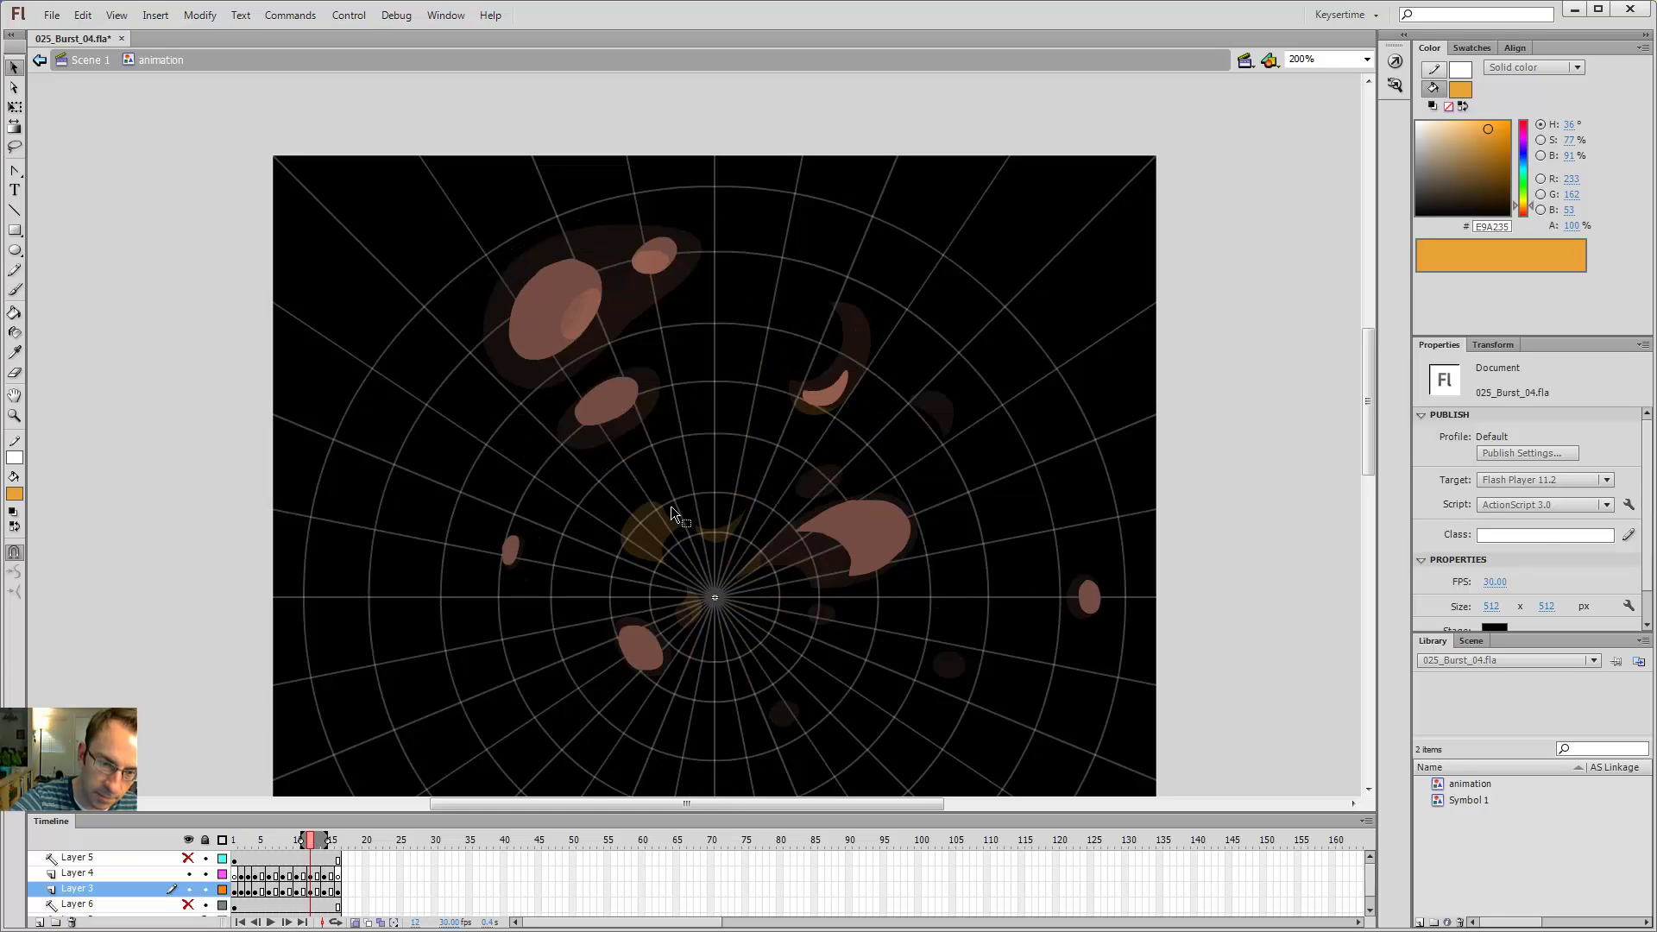
key("y")
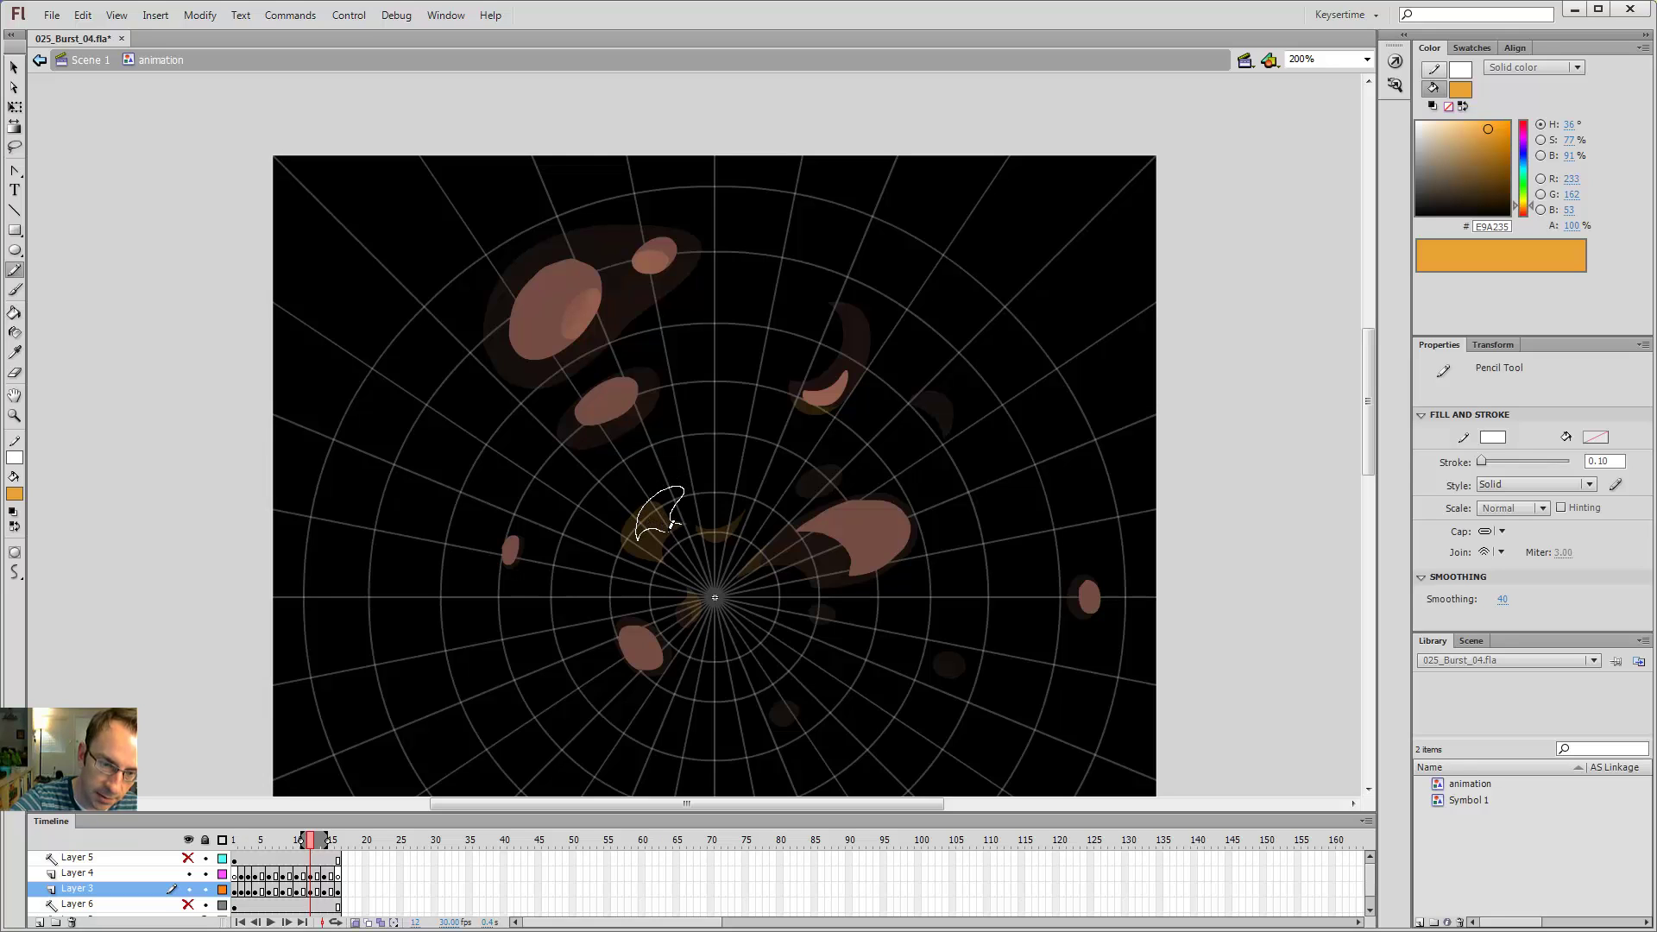
left_click_drag(686, 512, 684, 512)
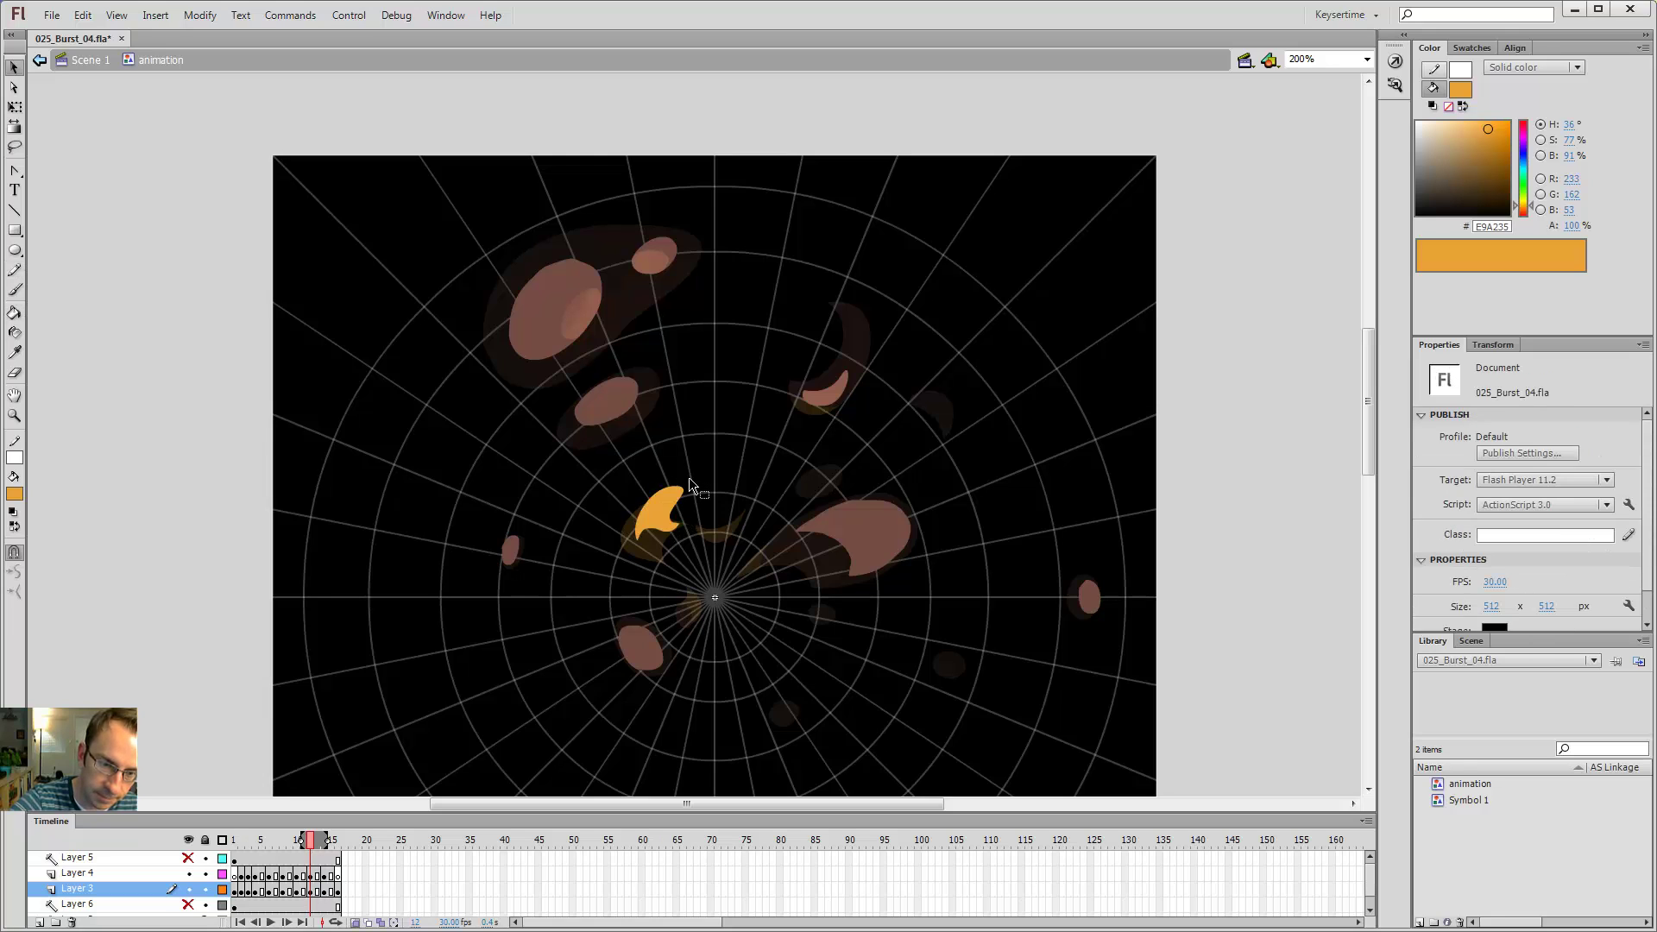
- Draw a thin orange flame remnant on frame 14 along the top of the frame 12 flame
key("period")
key("period")
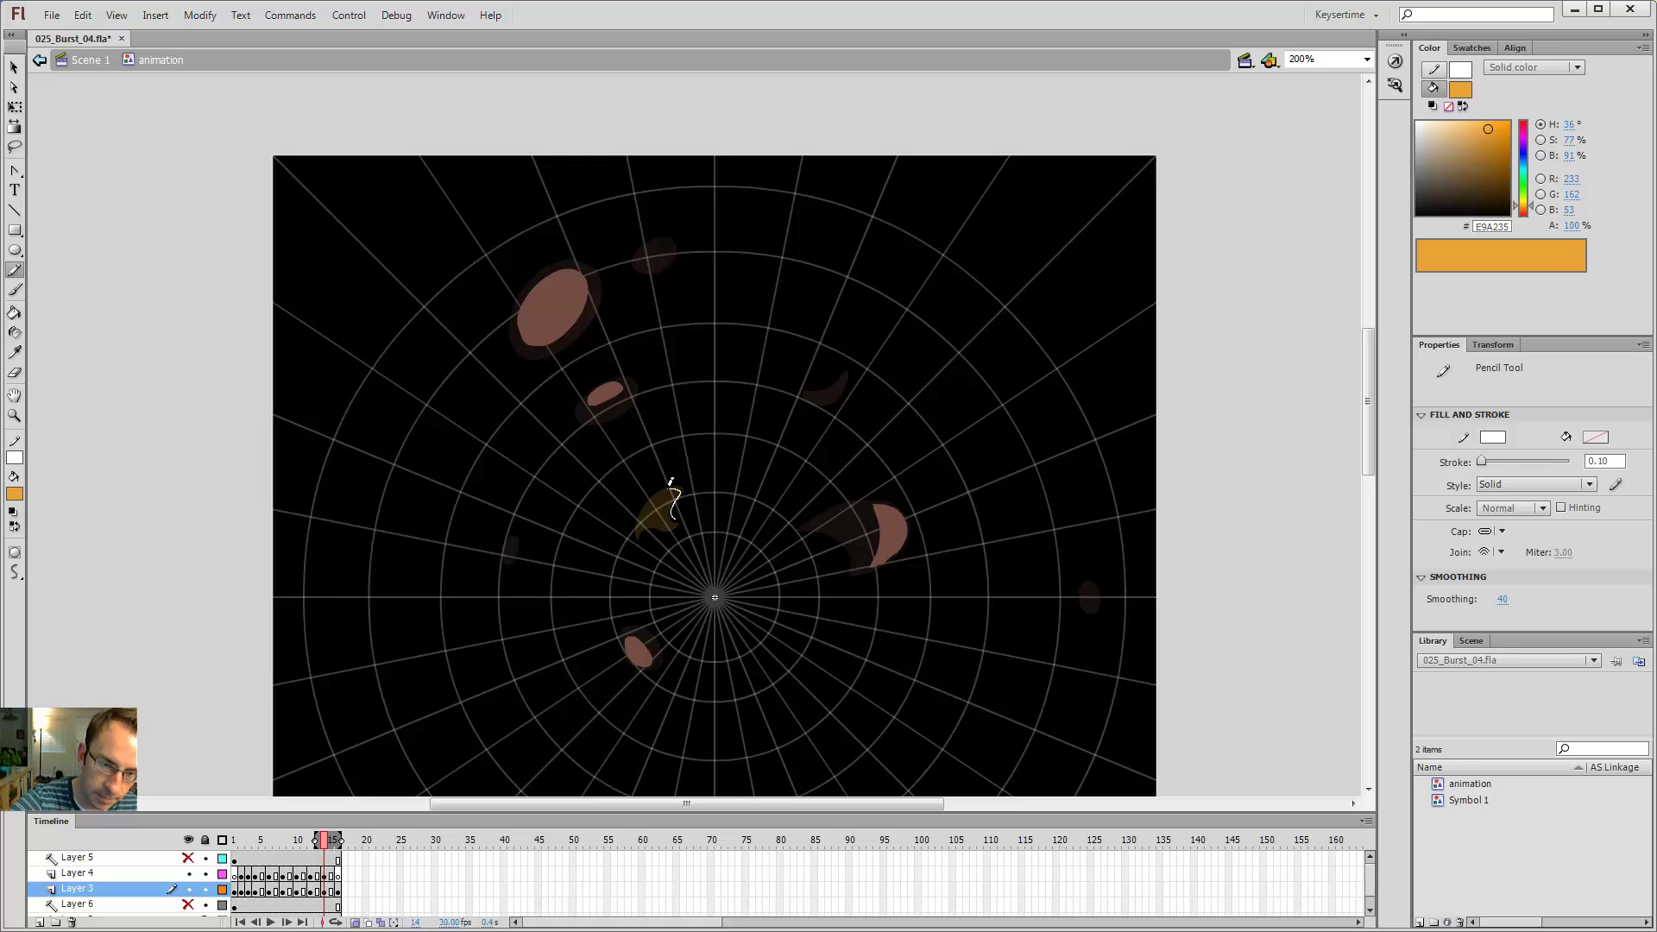
left_click_drag(681, 514, 676, 499)
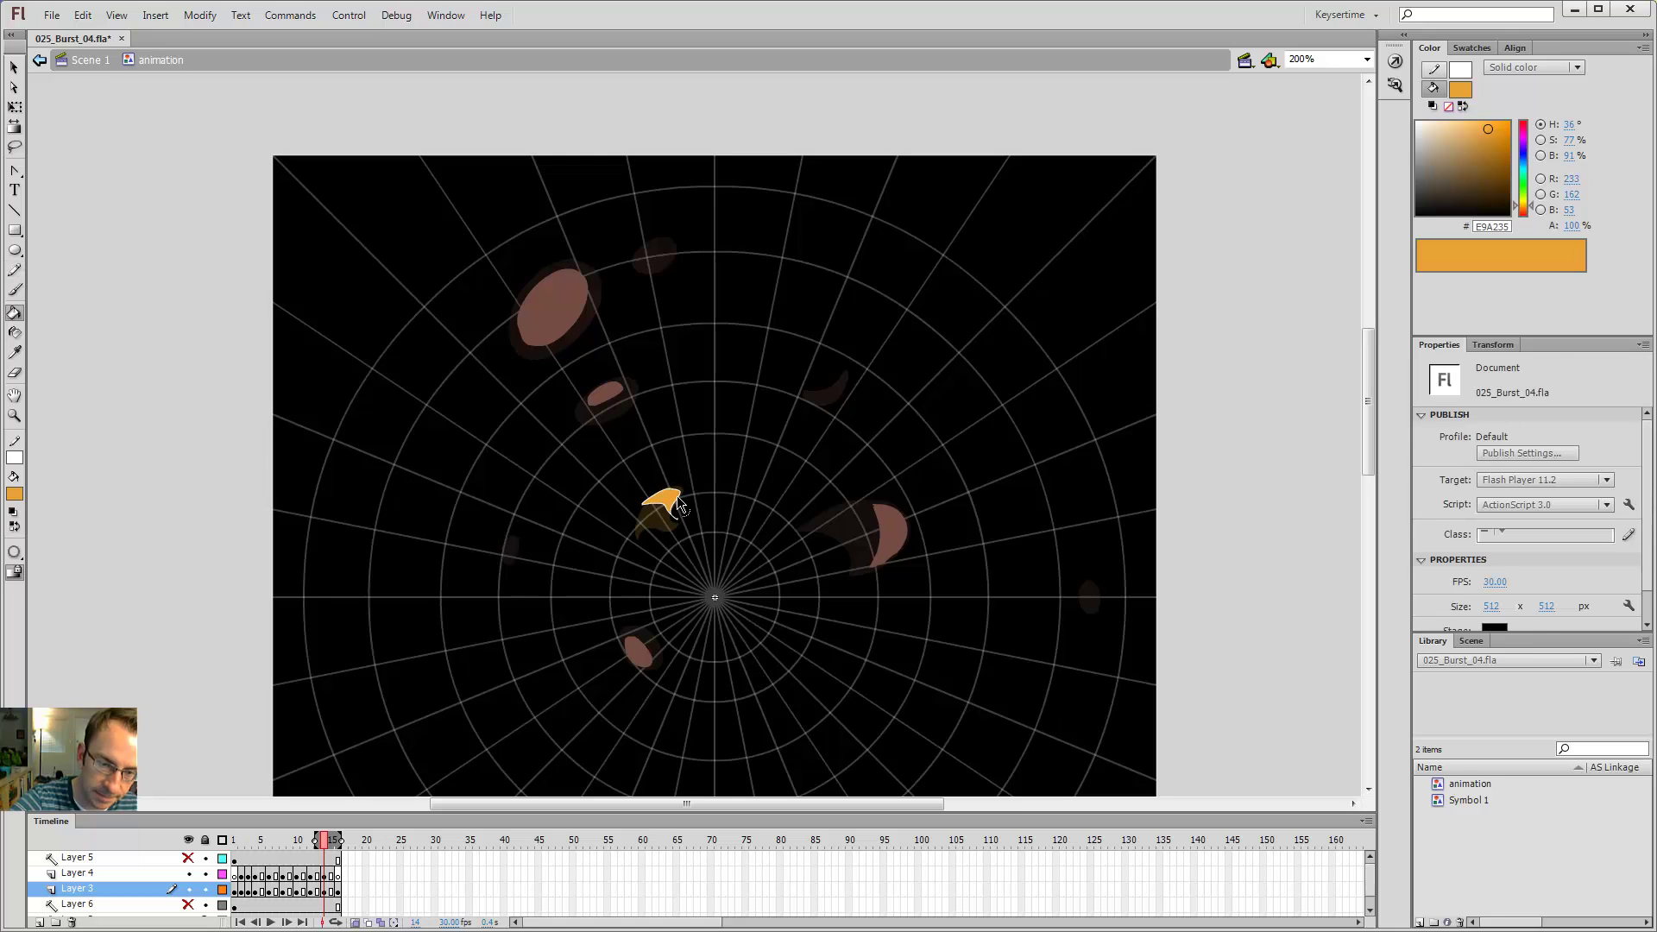
key("v")
- Step through frames 12 to 16 and play the test movie to review the fading flame
key("period")
key("period")
key("comma")
key("comma")
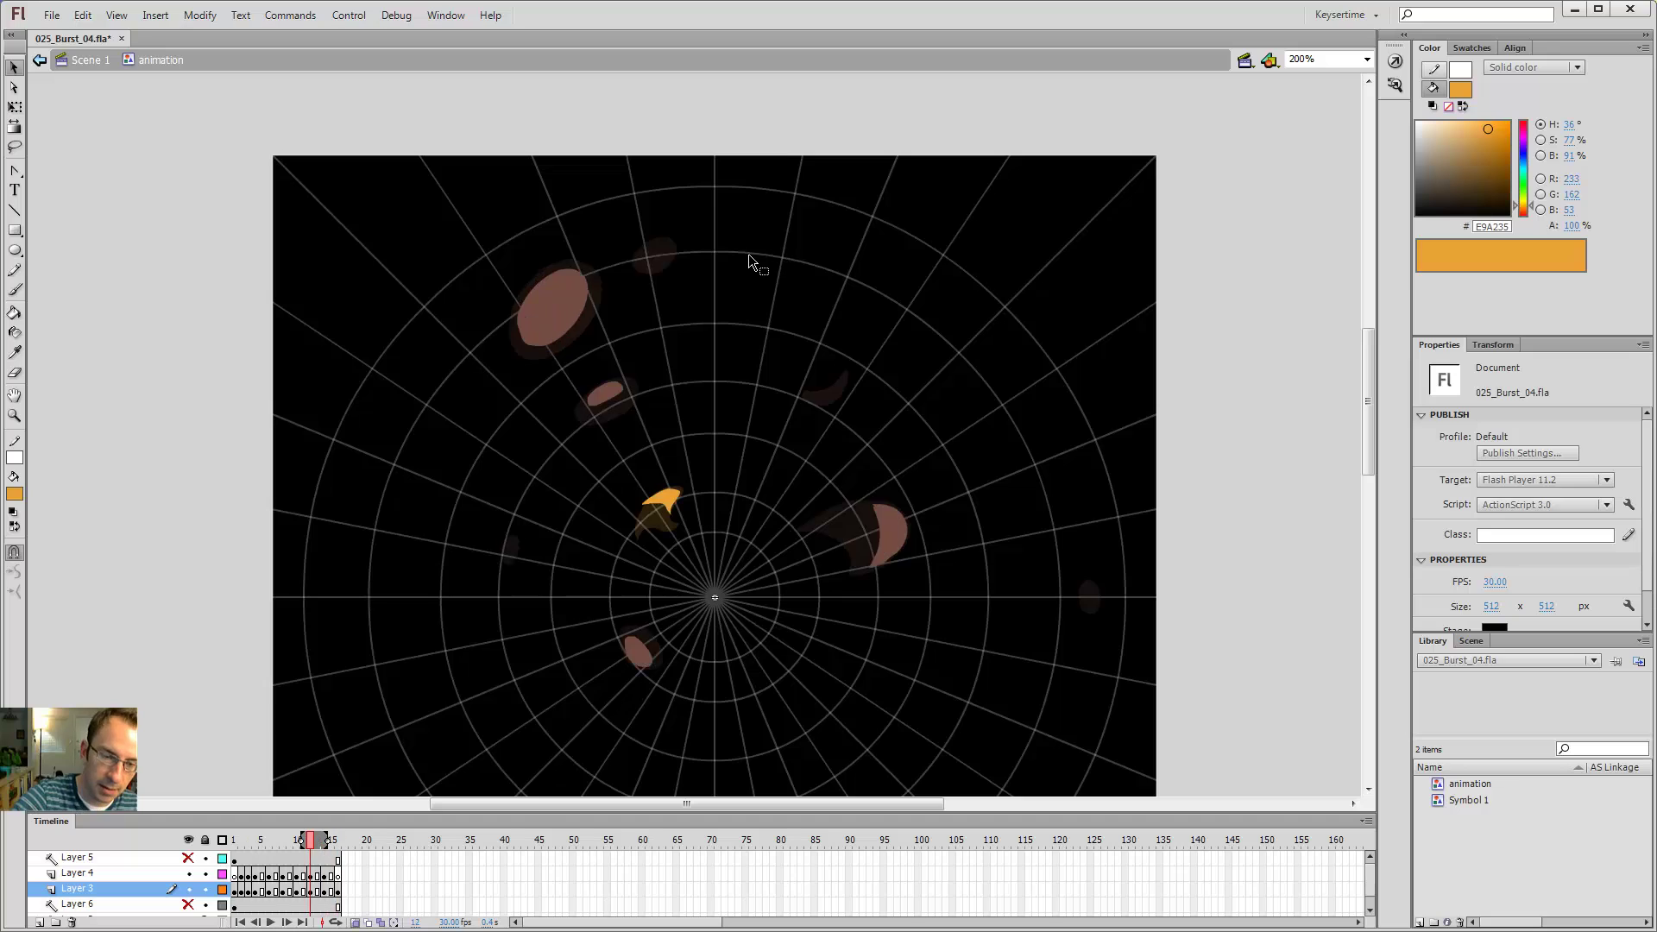
key("period")
key("period")
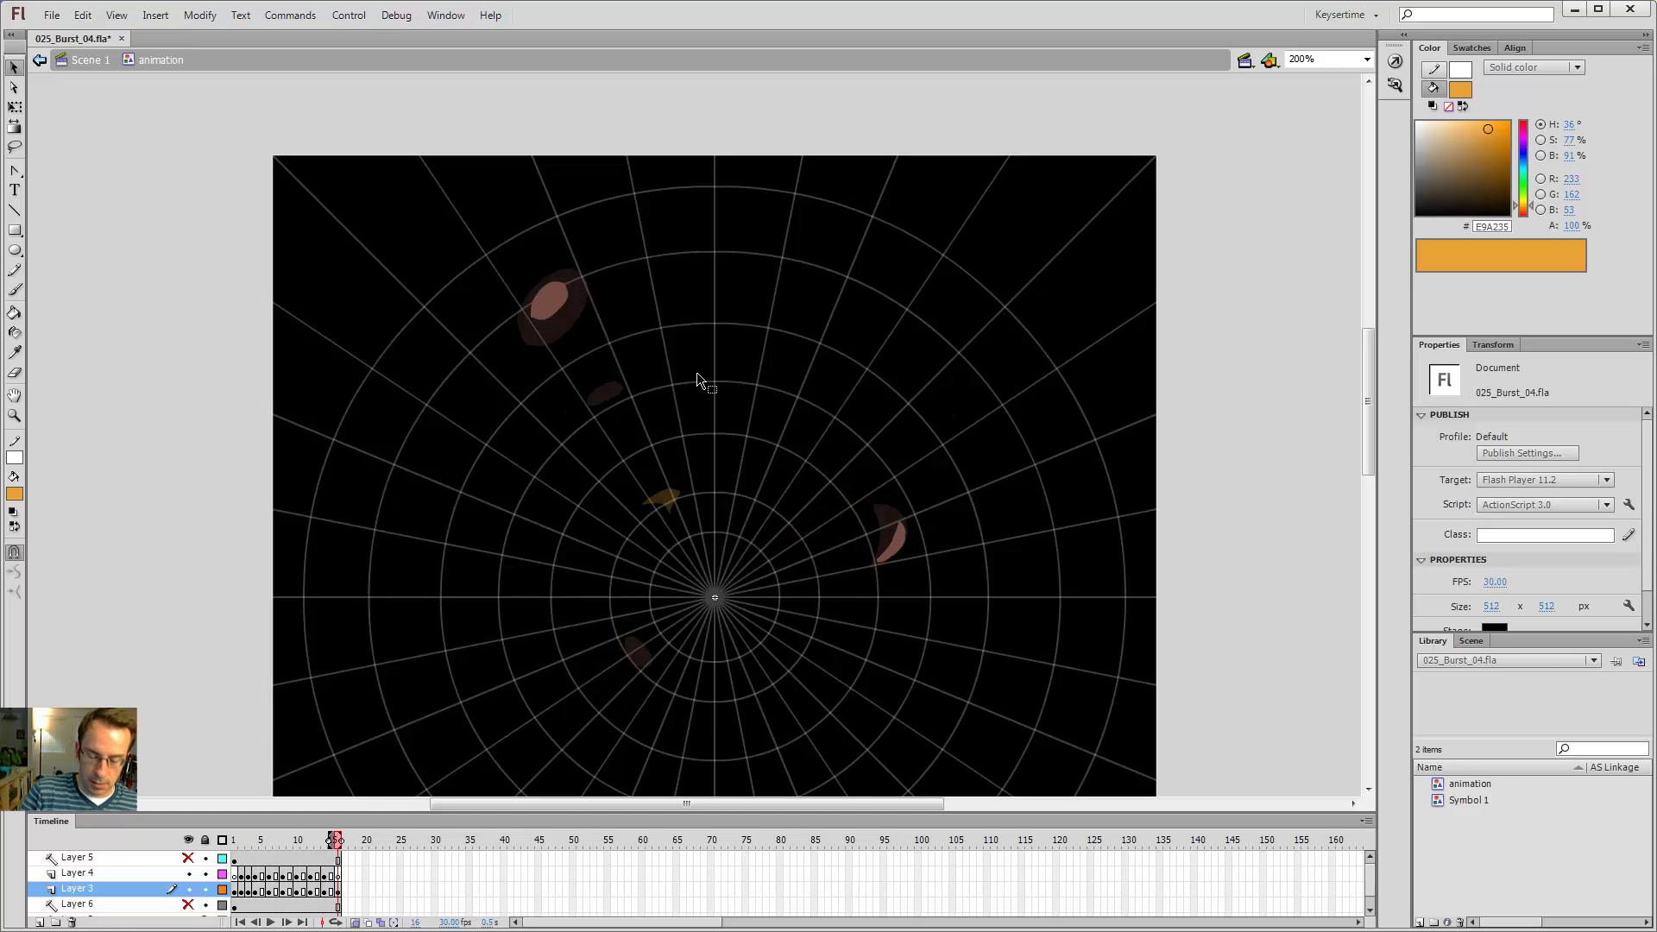
key("ctrl+Return")
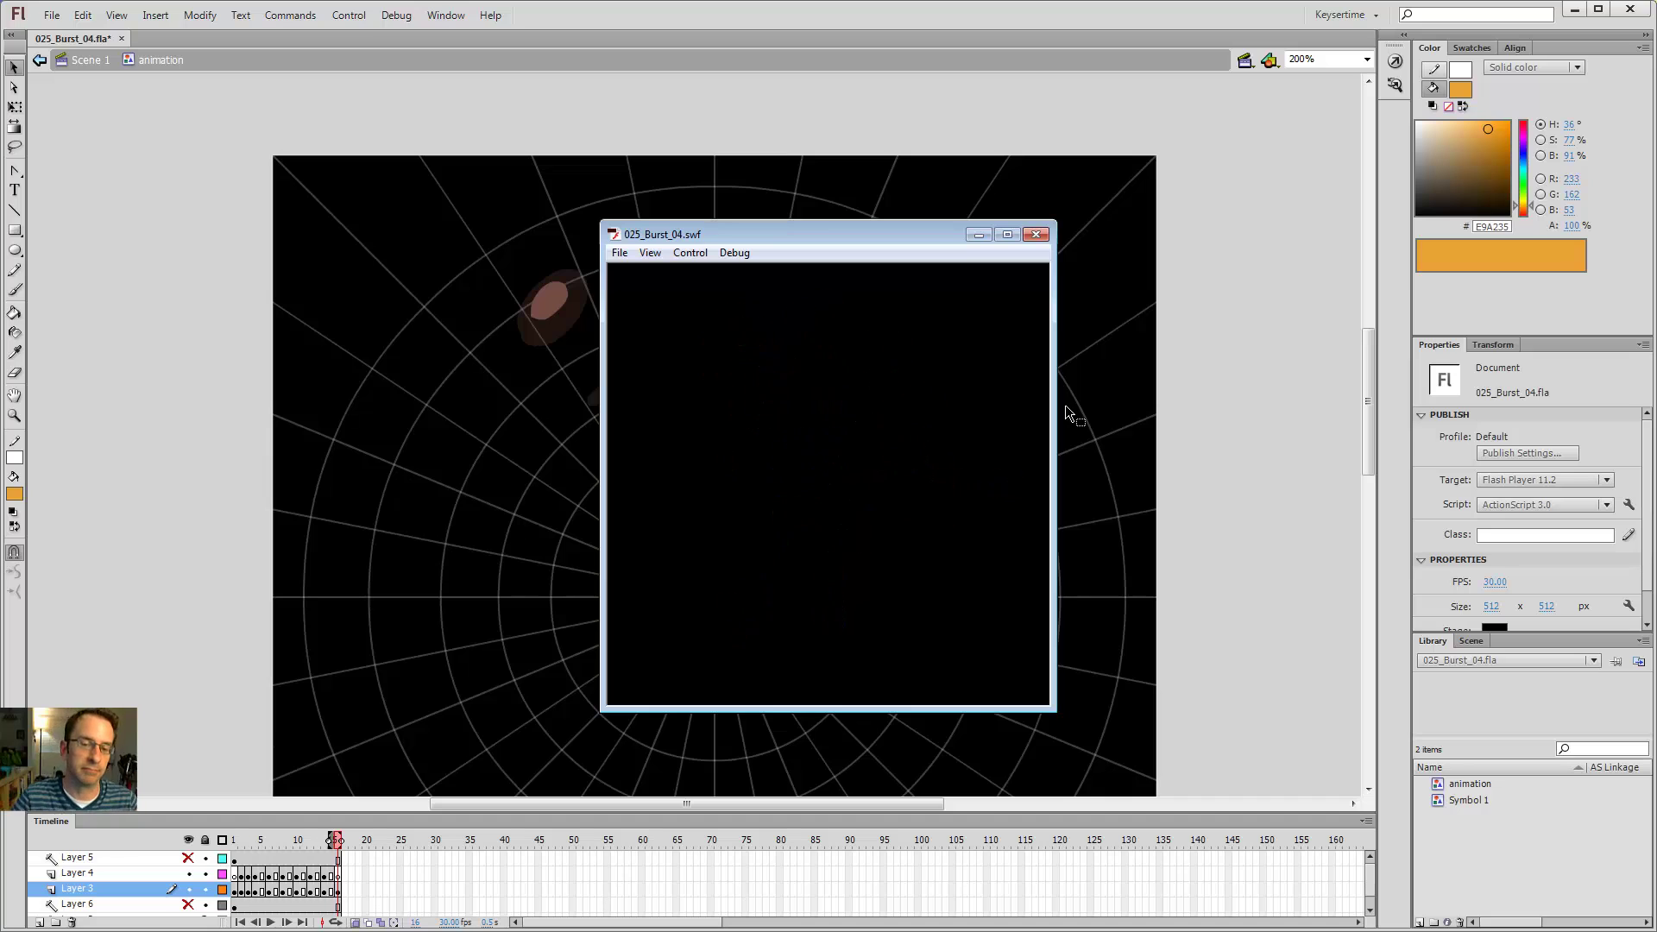
left_click(1030, 236)
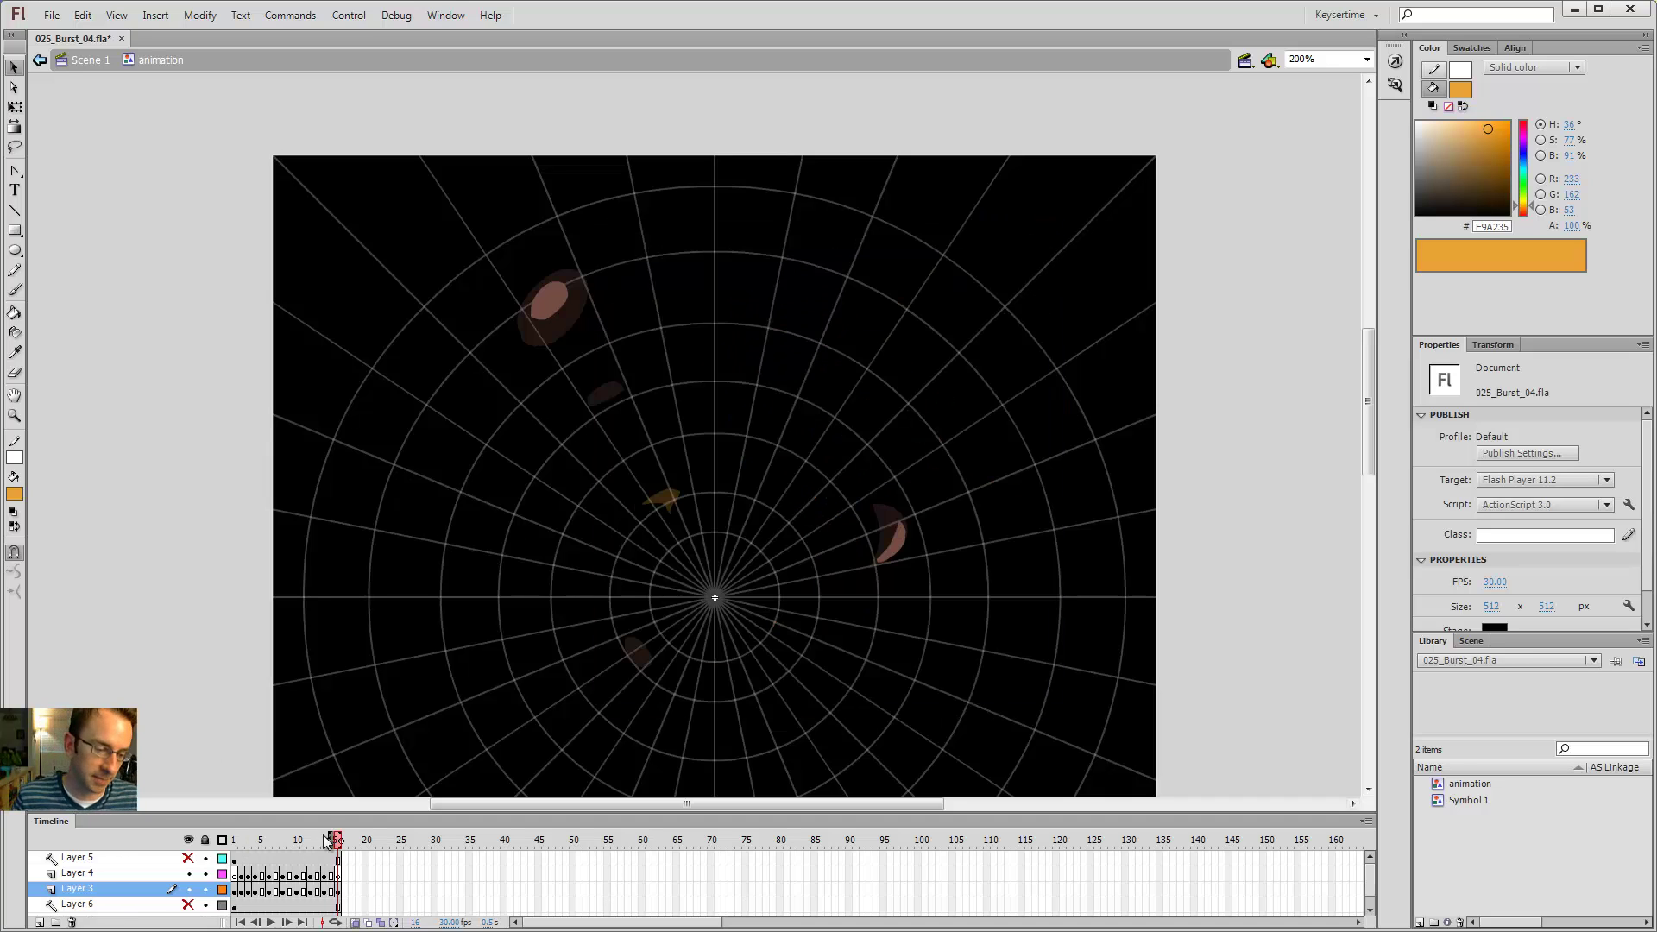
- Isolate Layer 4 at frame 5 by hiding Layer 3, and shorten the onion skin range to one frame ahead
mouse_move(285, 839)
left_mouse_down()
mouse_move(269, 836)
mouse_move(299, 847)
left_mouse_up()
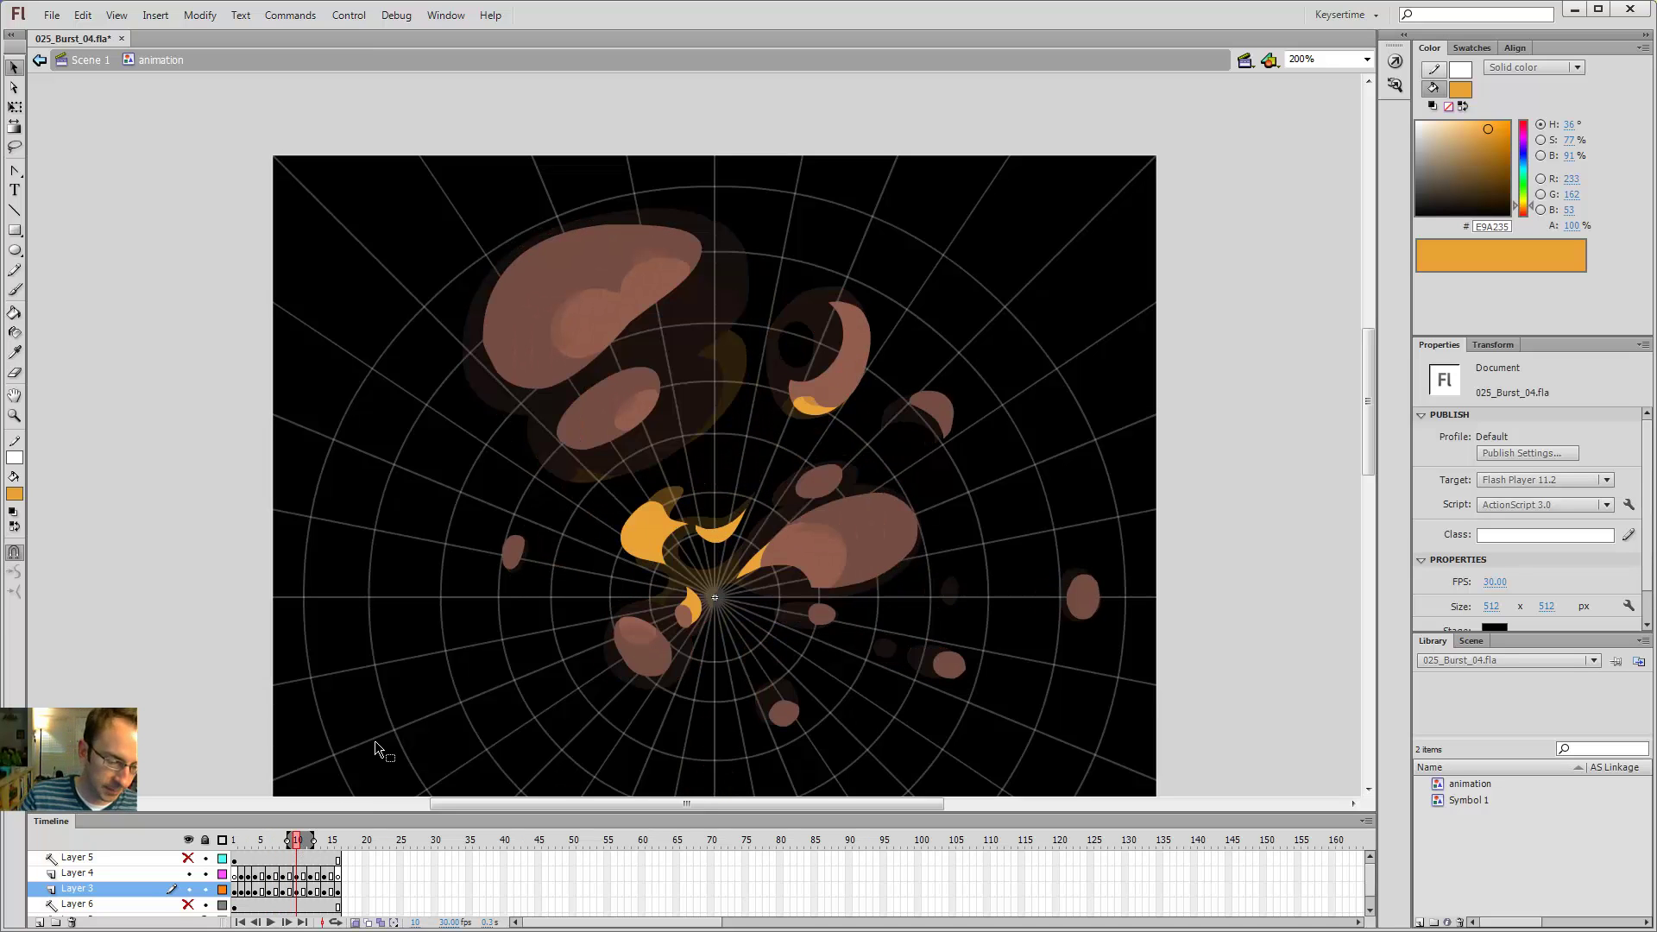
left_click(242, 841)
left_click(260, 839)
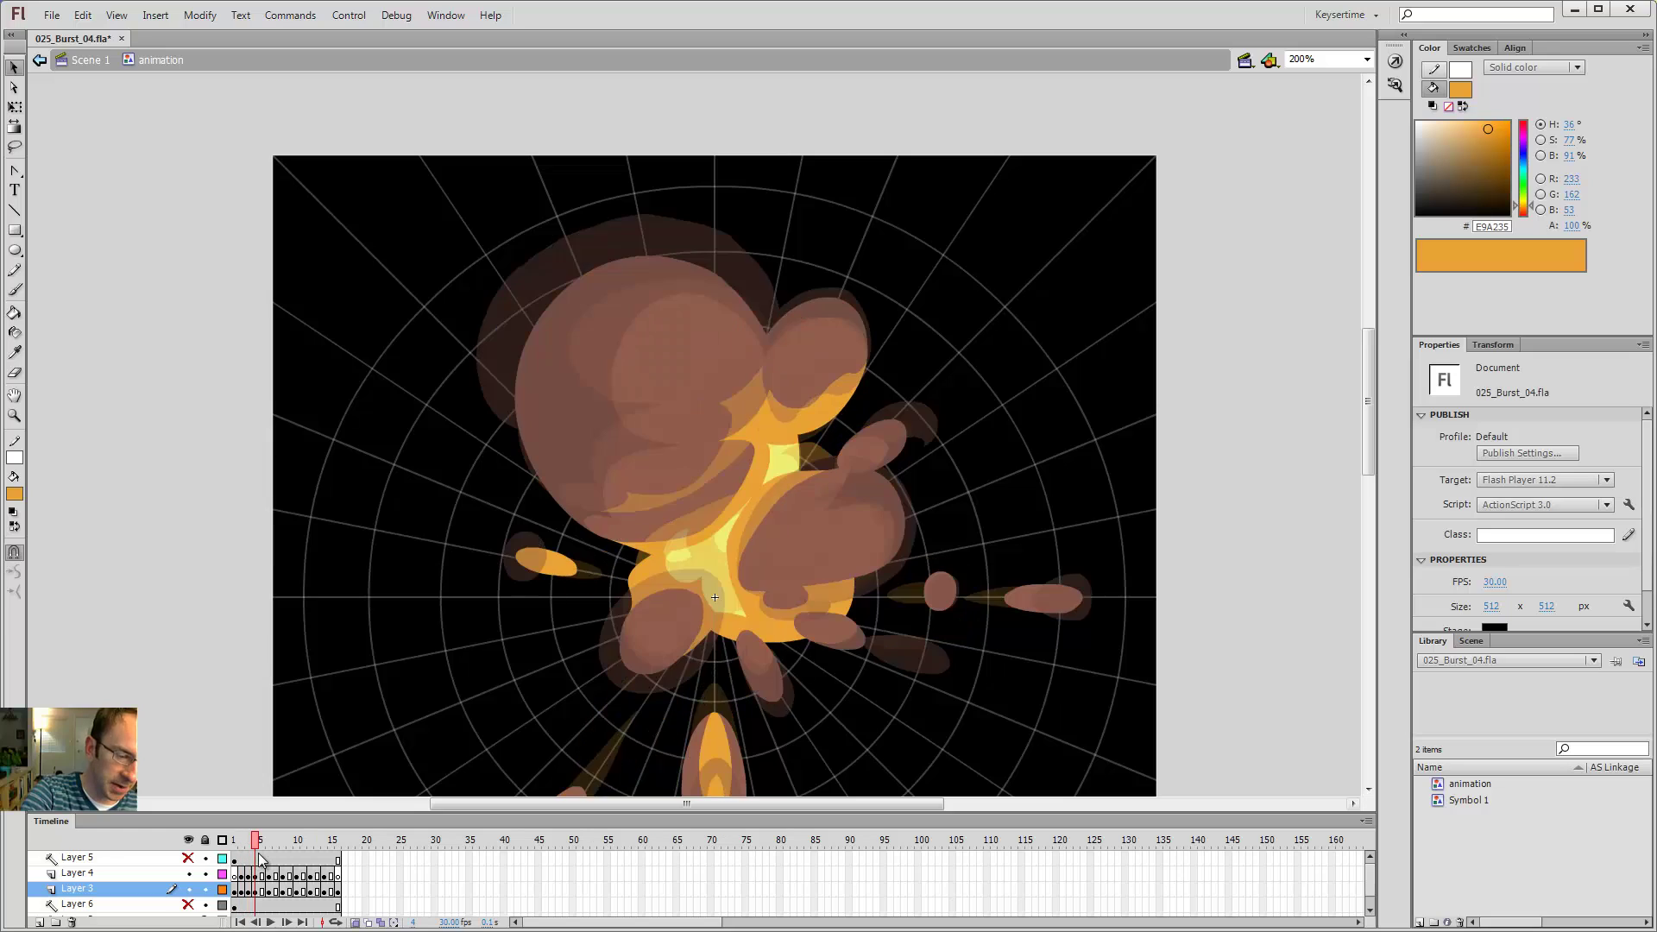
left_click(261, 874)
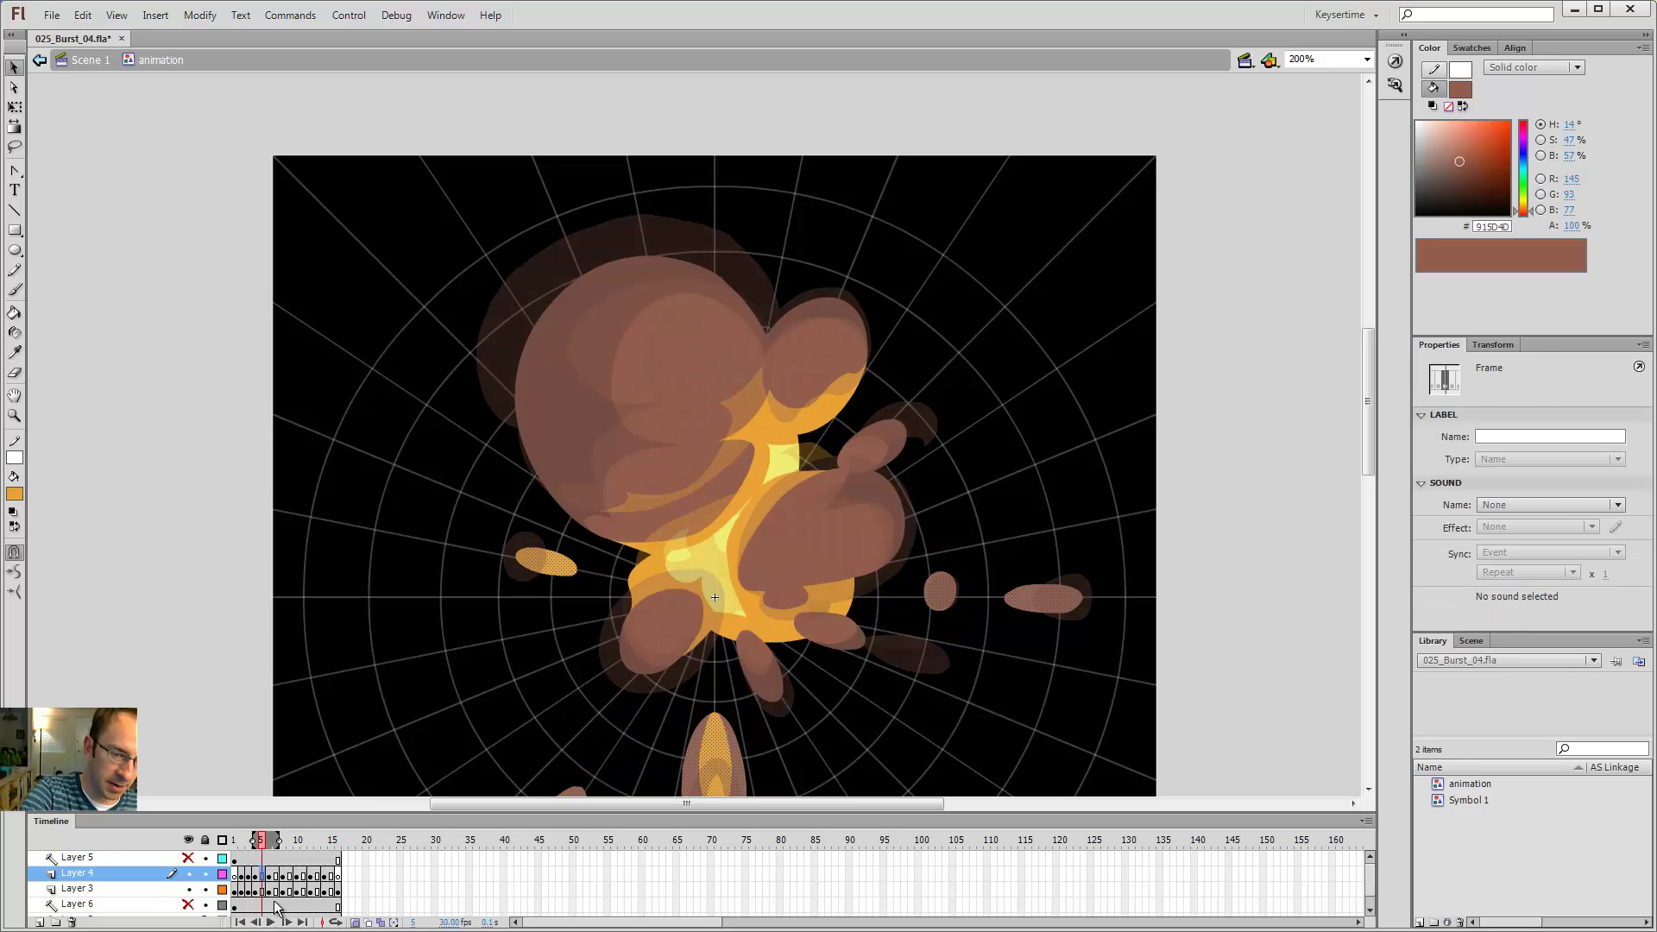
left_click(189, 889)
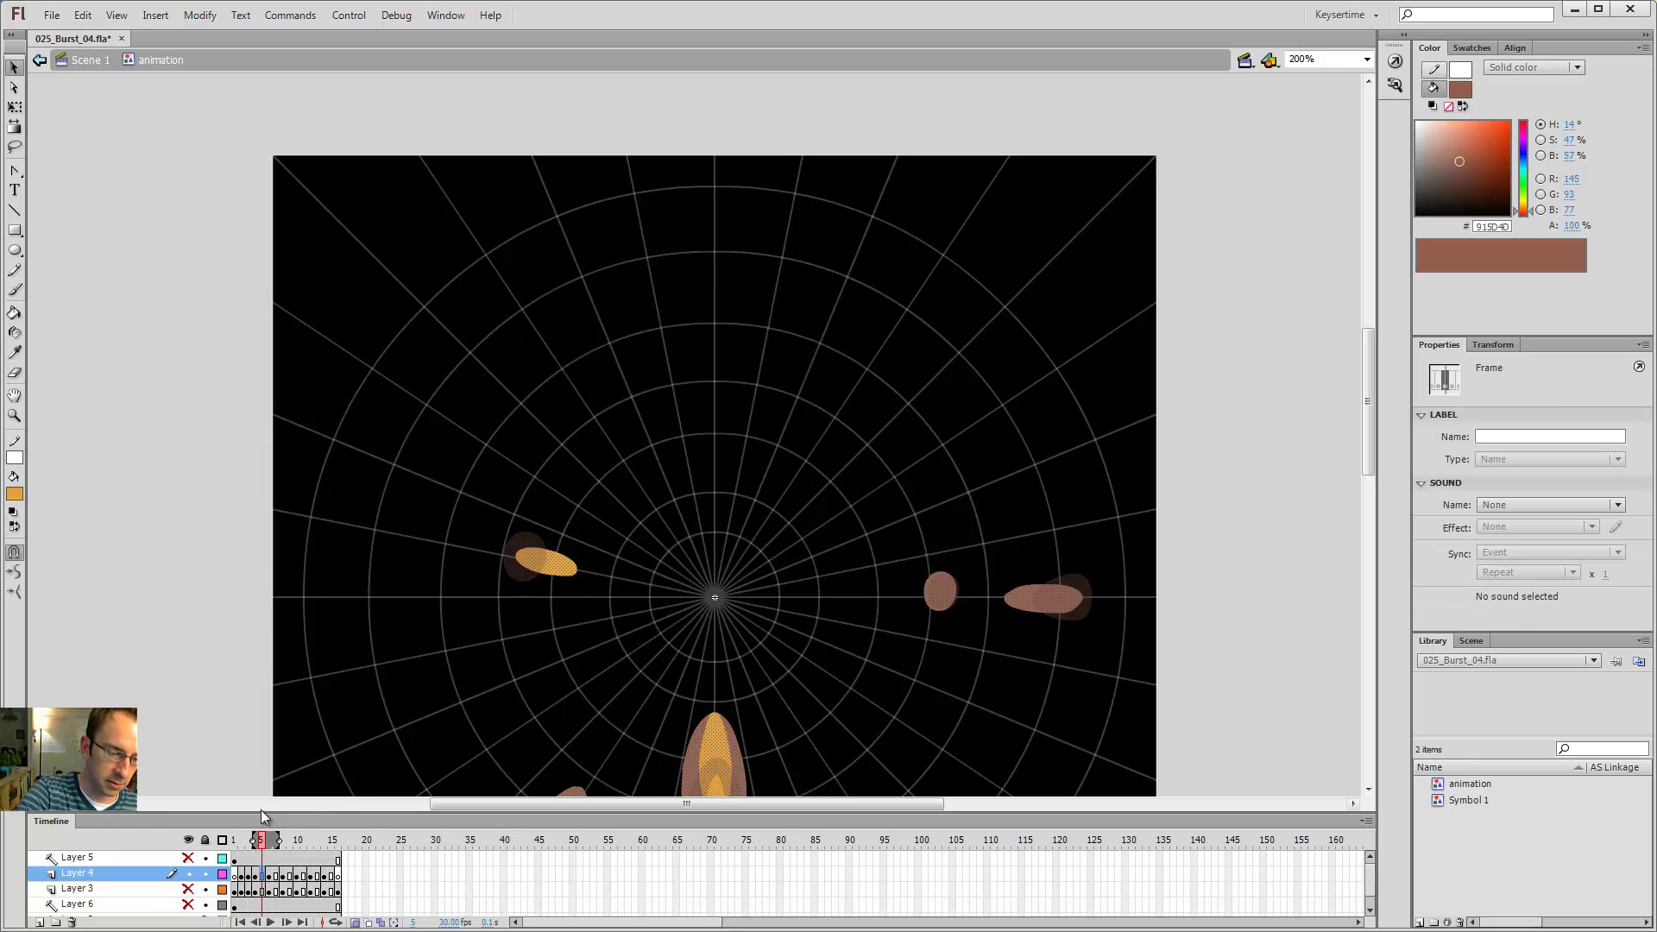
left_click_drag(277, 842, 272, 841)
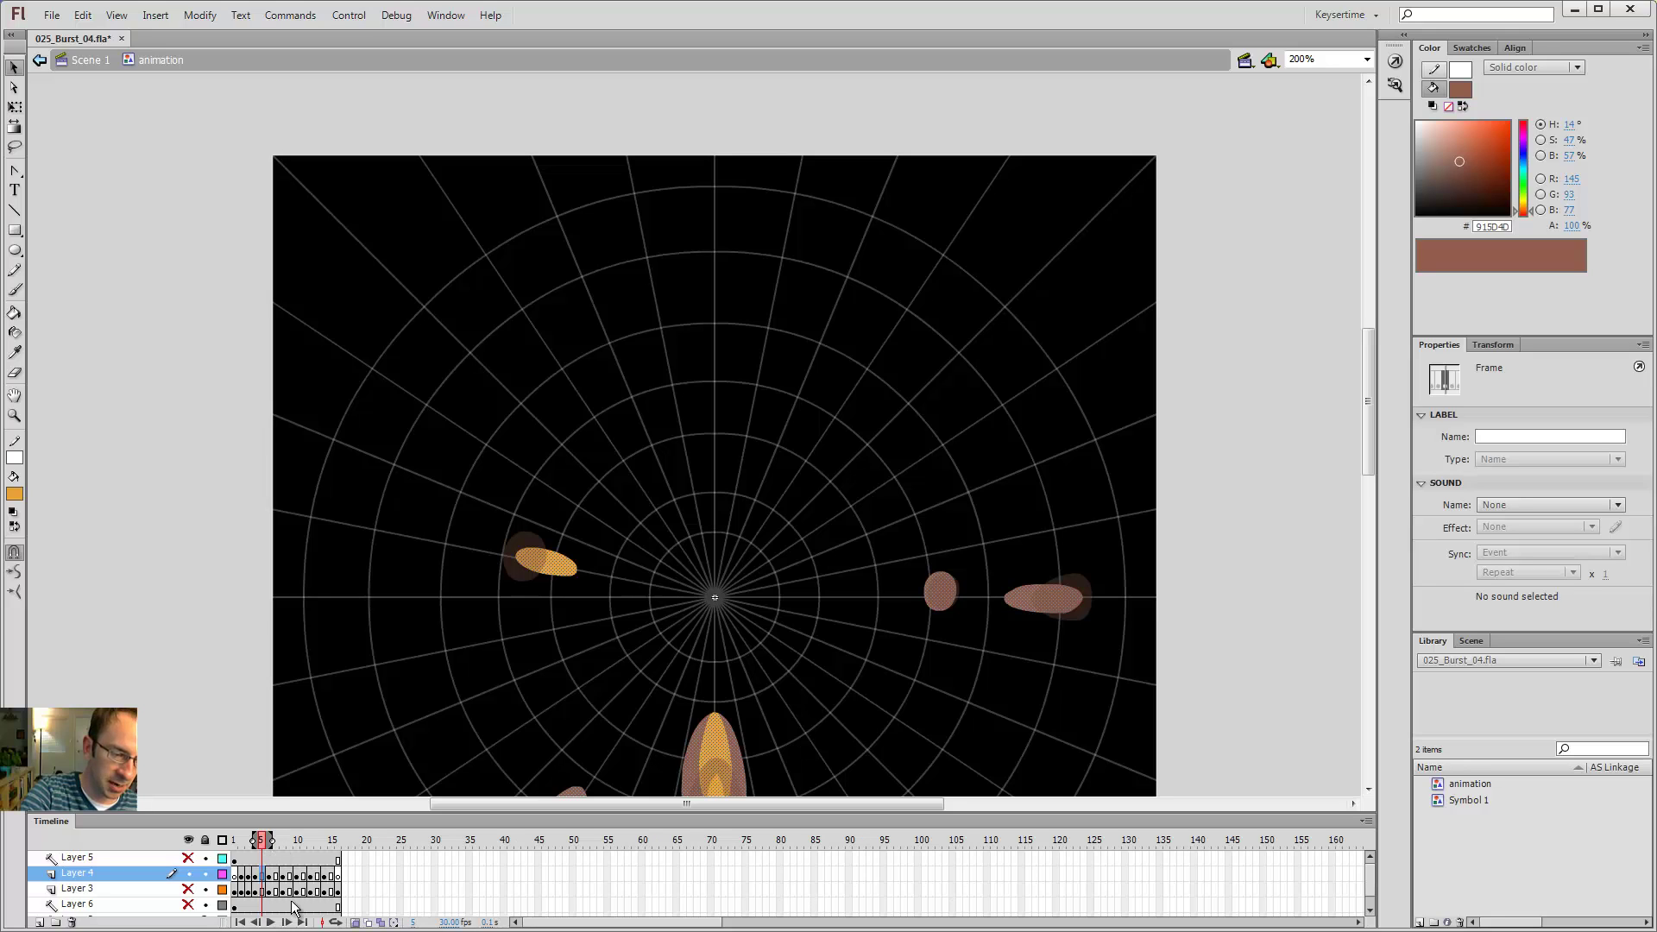
- Insert blank keyframes on Layer 4 at the in-between frames 5, 7, 9, 11, 13 and 15
left_click(276, 875)
key("F7")
left_click(290, 877)
key("F7")
left_click(304, 876)
key("F7")
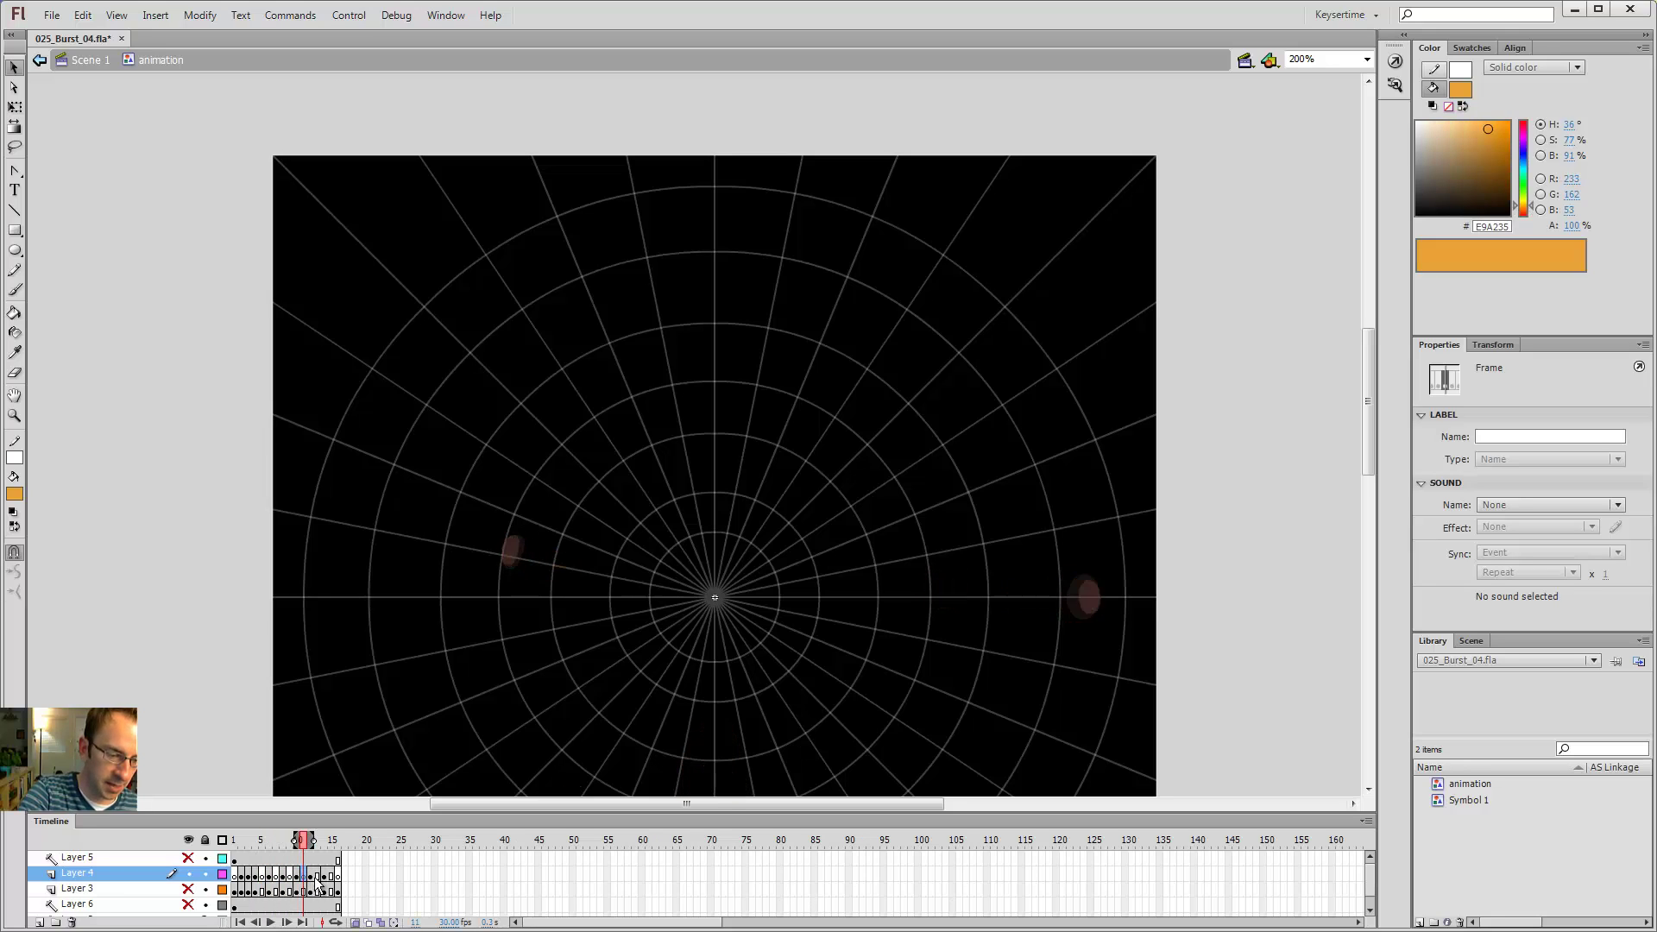
left_click(317, 876)
key("F7")
left_click(331, 876)
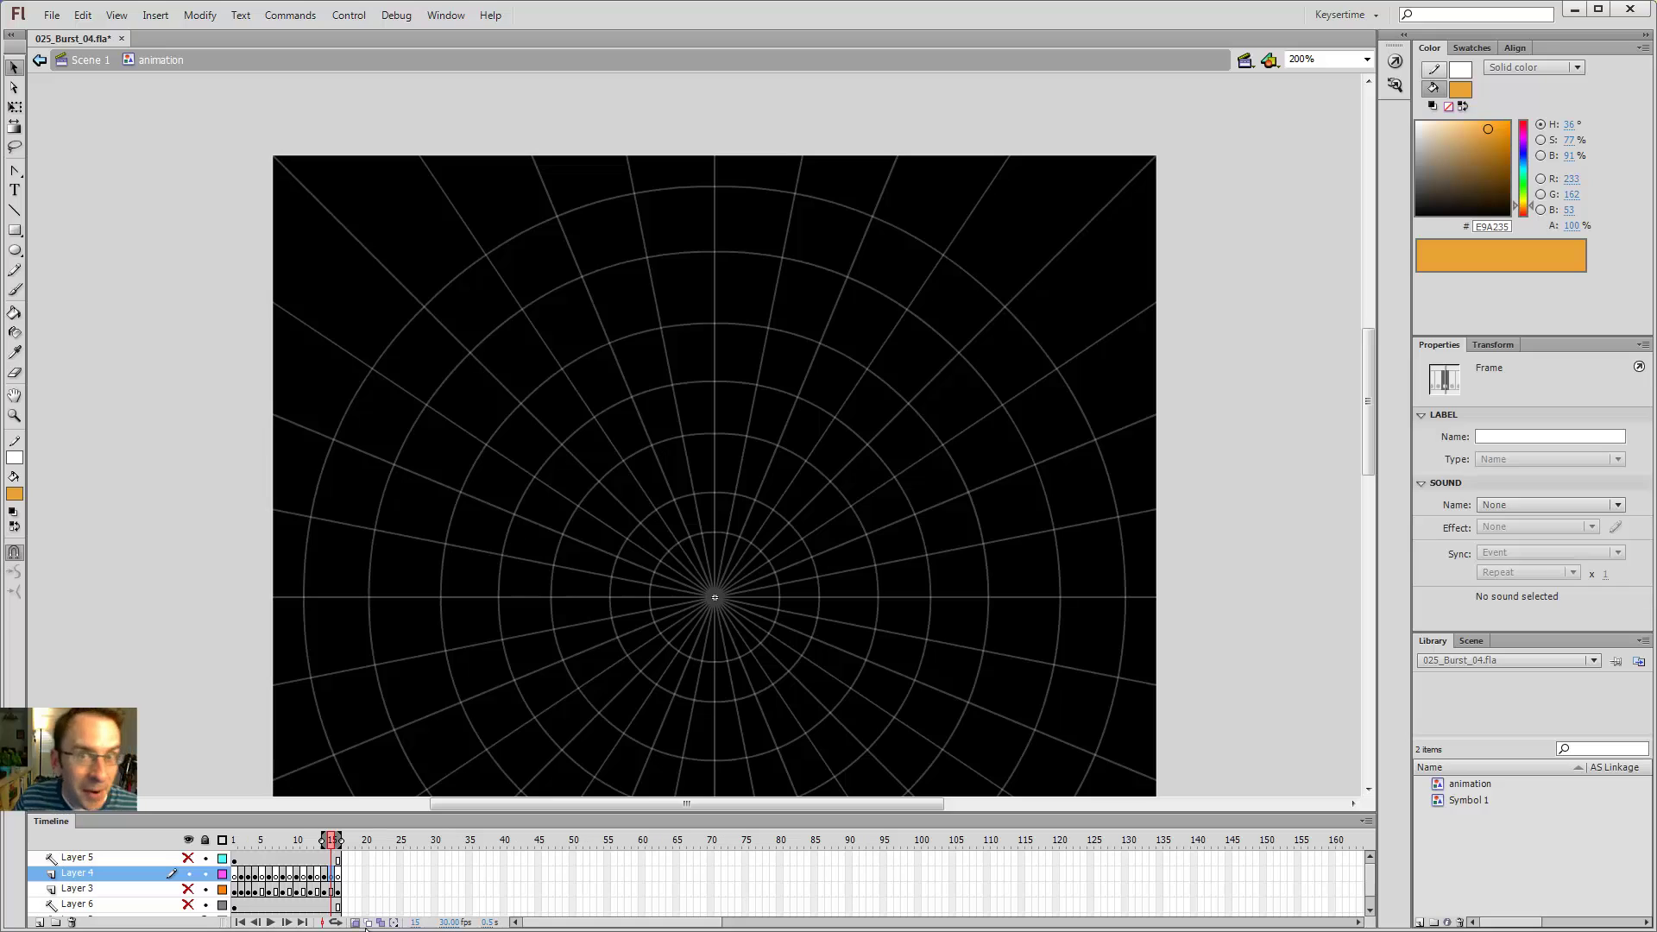
- Flip between frames 4 and 6 on Layer 4 to compare the shapes and colours of the debris pieces
left_click(261, 842)
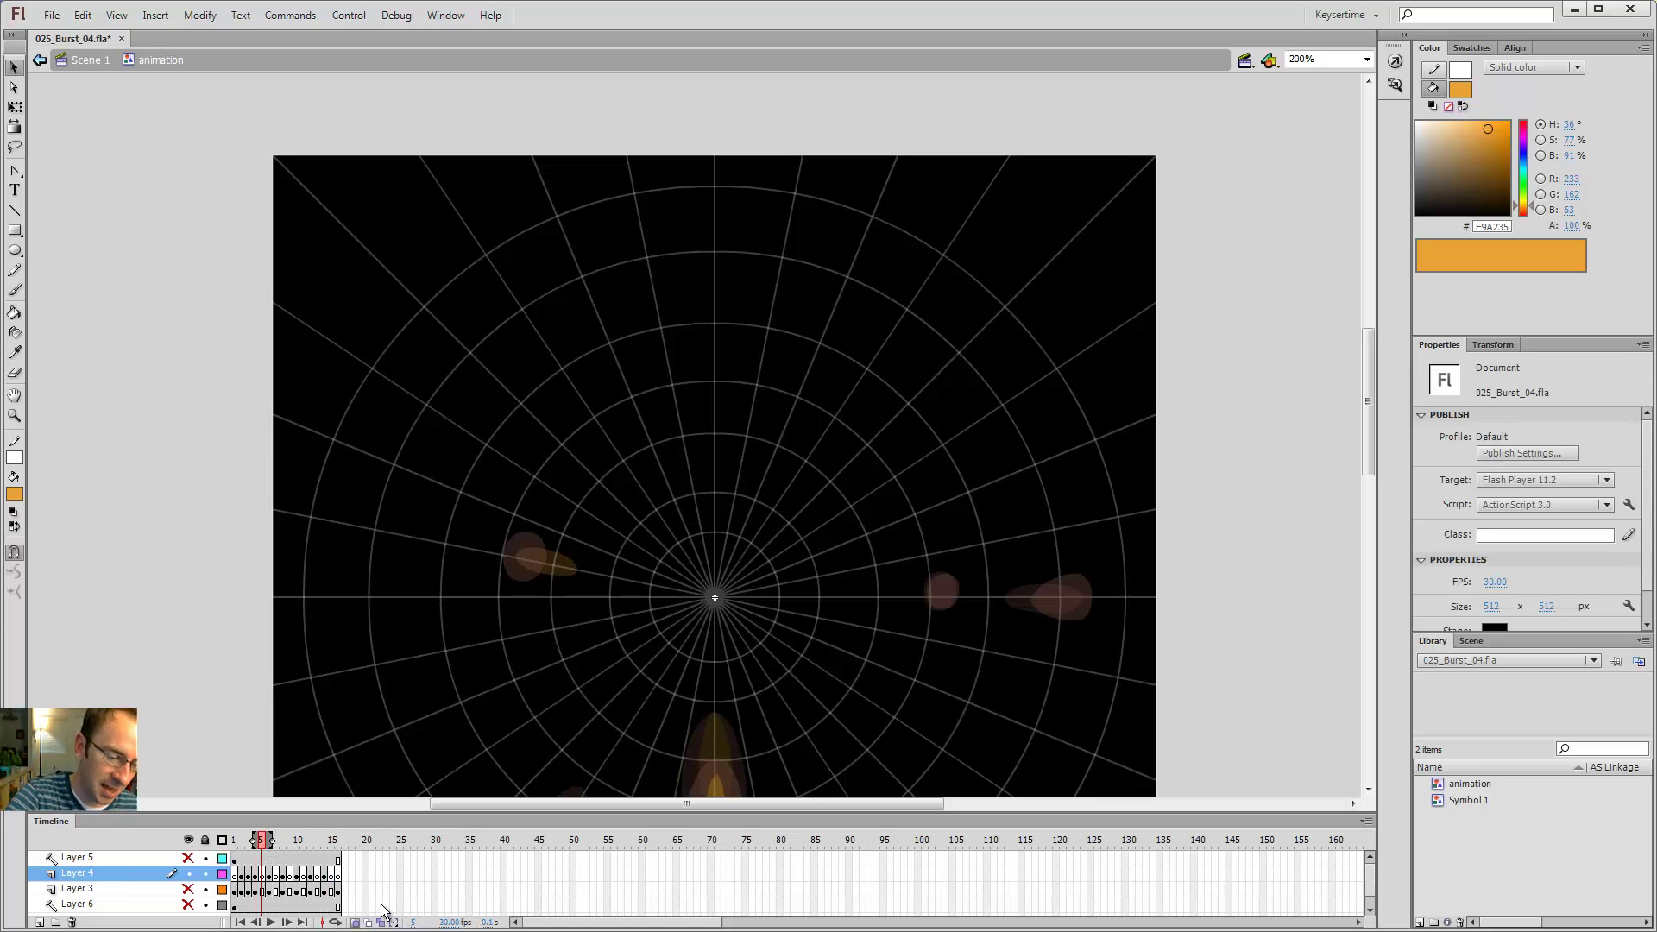
key("comma")
key("k")
key("period")
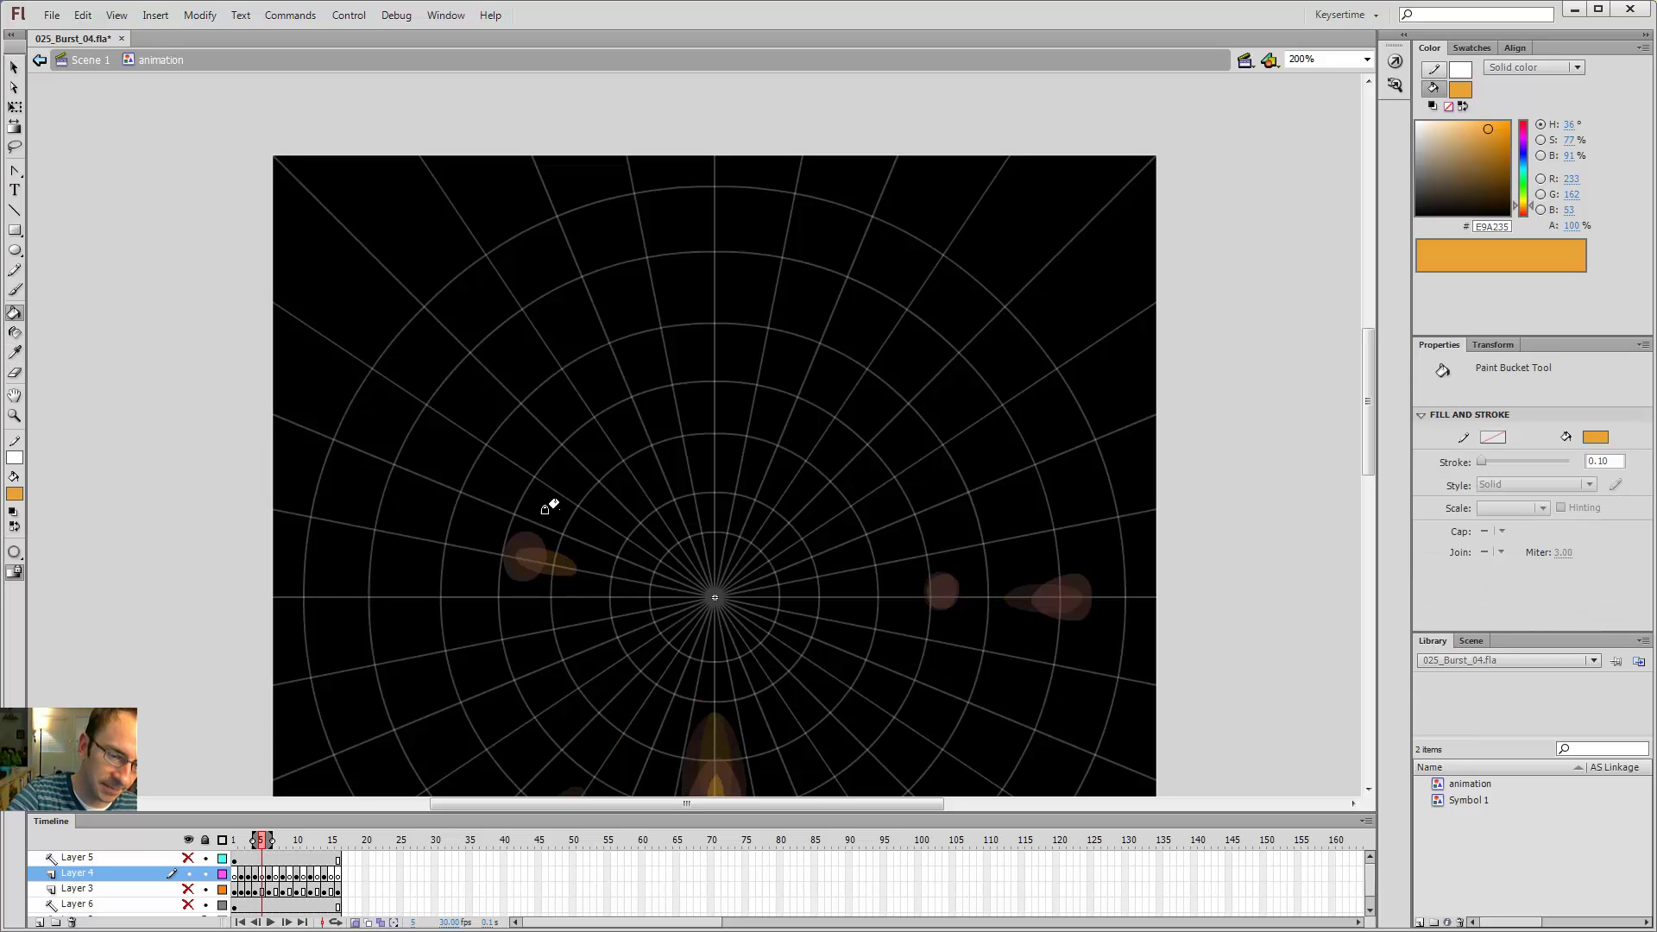
key("period")
key("comma")
key("comma")
key("period")
key("period")
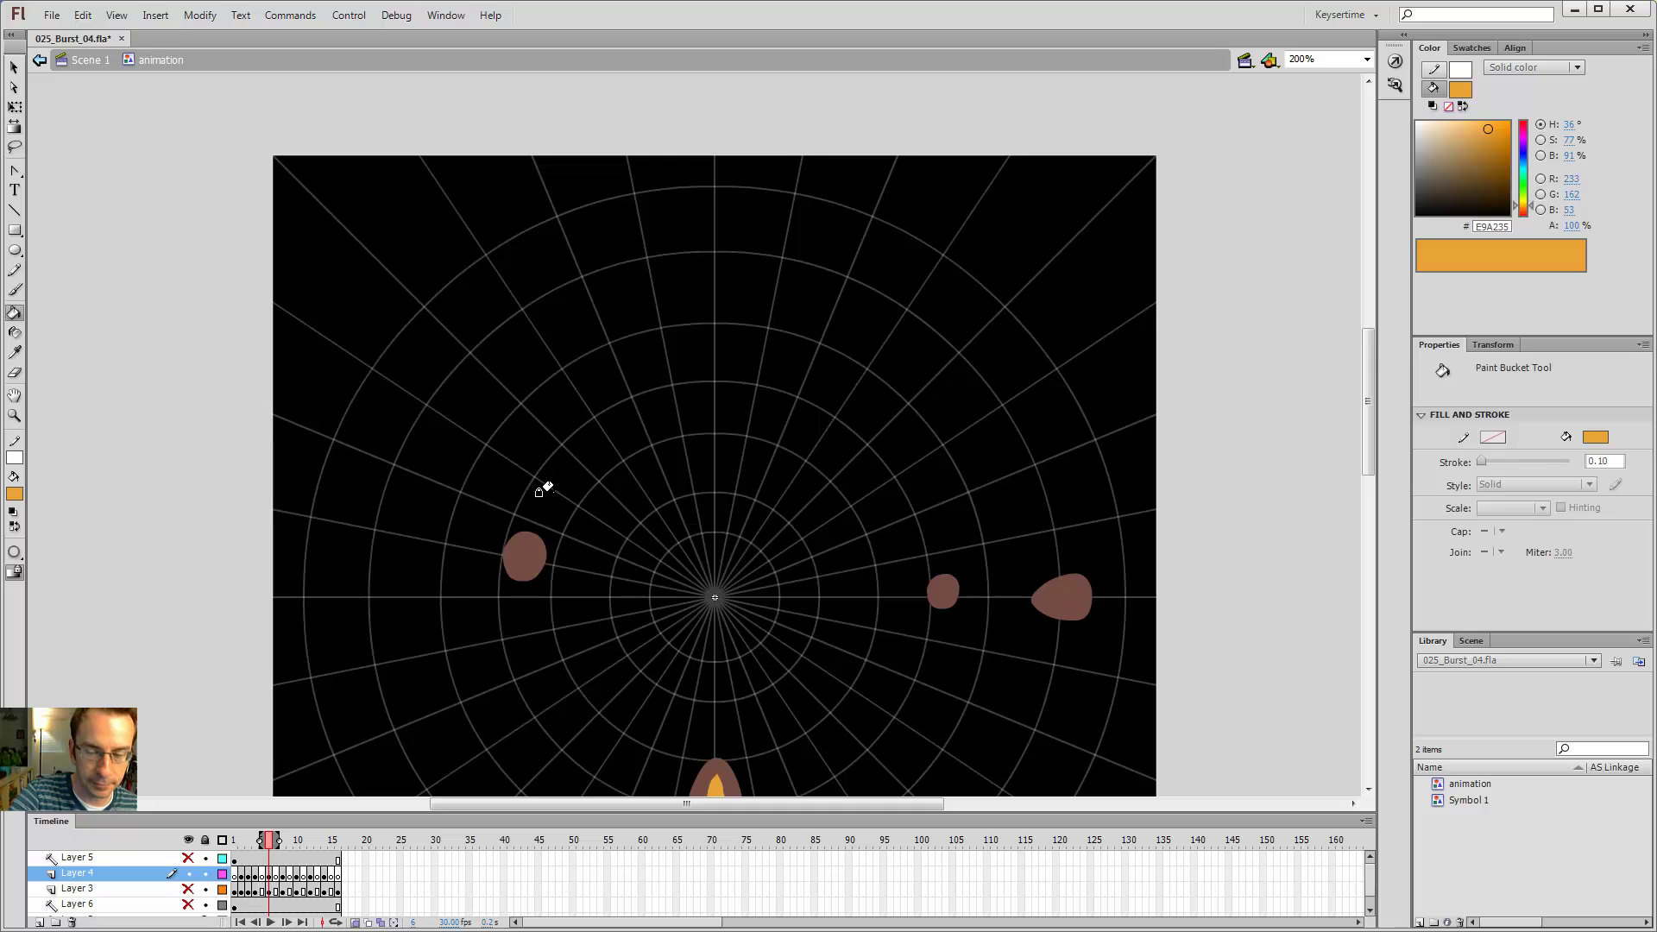
- Create a linear gradient fill from brown 754D43, sampled on frame 6, to orange E9A235, sampled on frame 4
left_click(1540, 68)
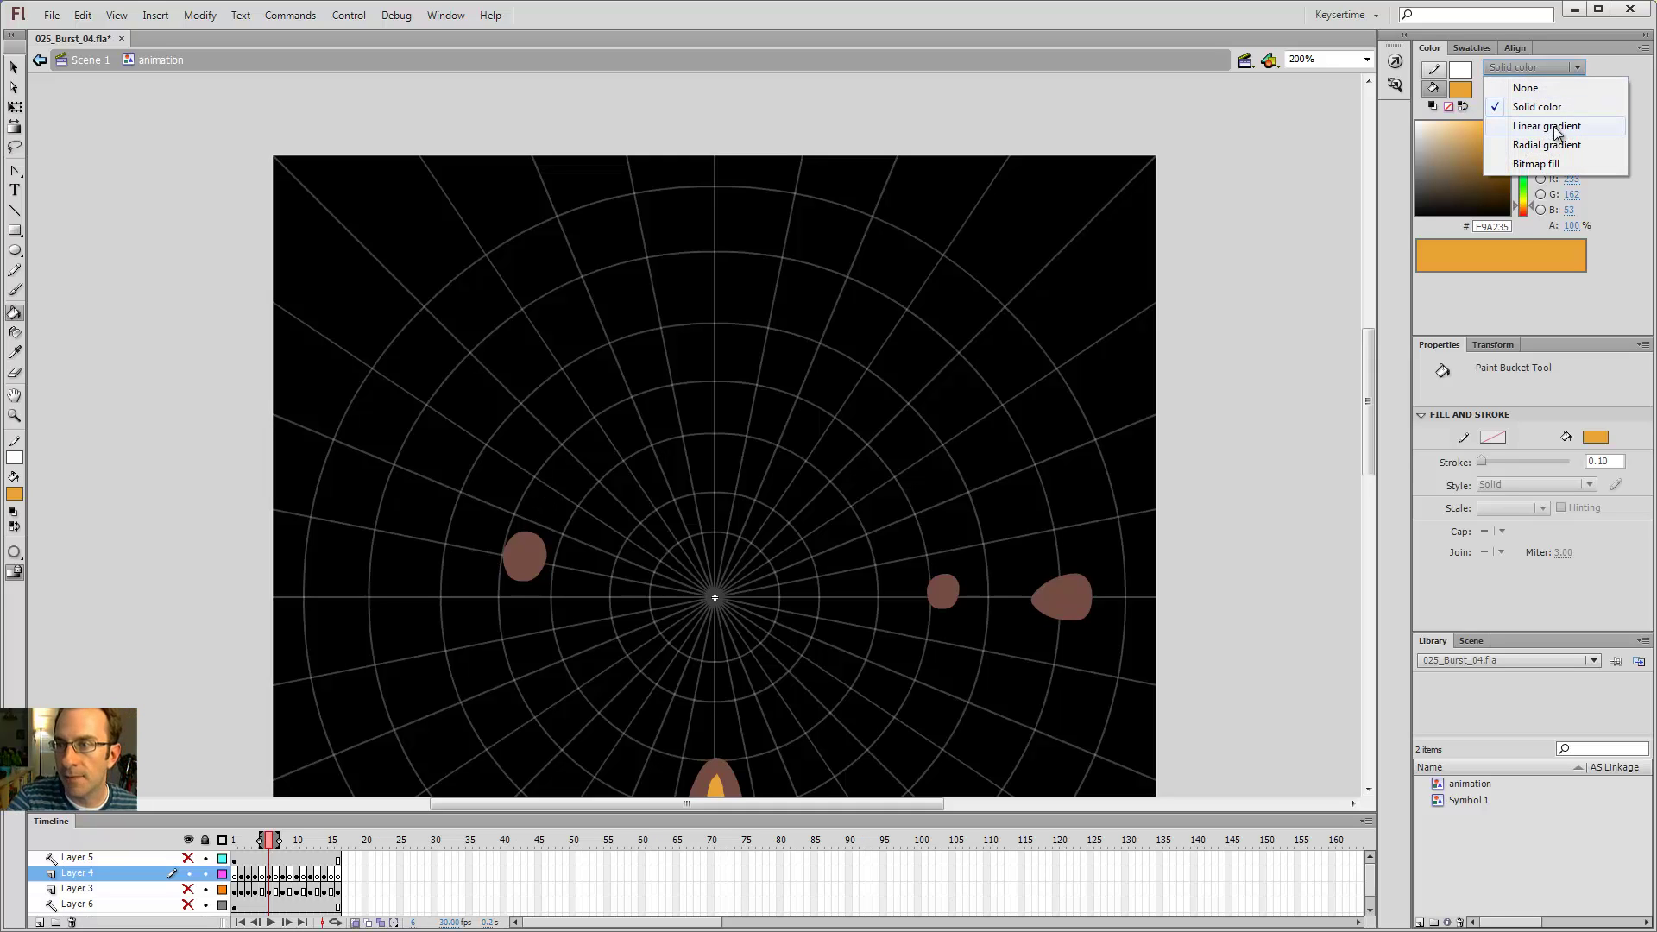
left_click(1546, 126)
left_click(1417, 266)
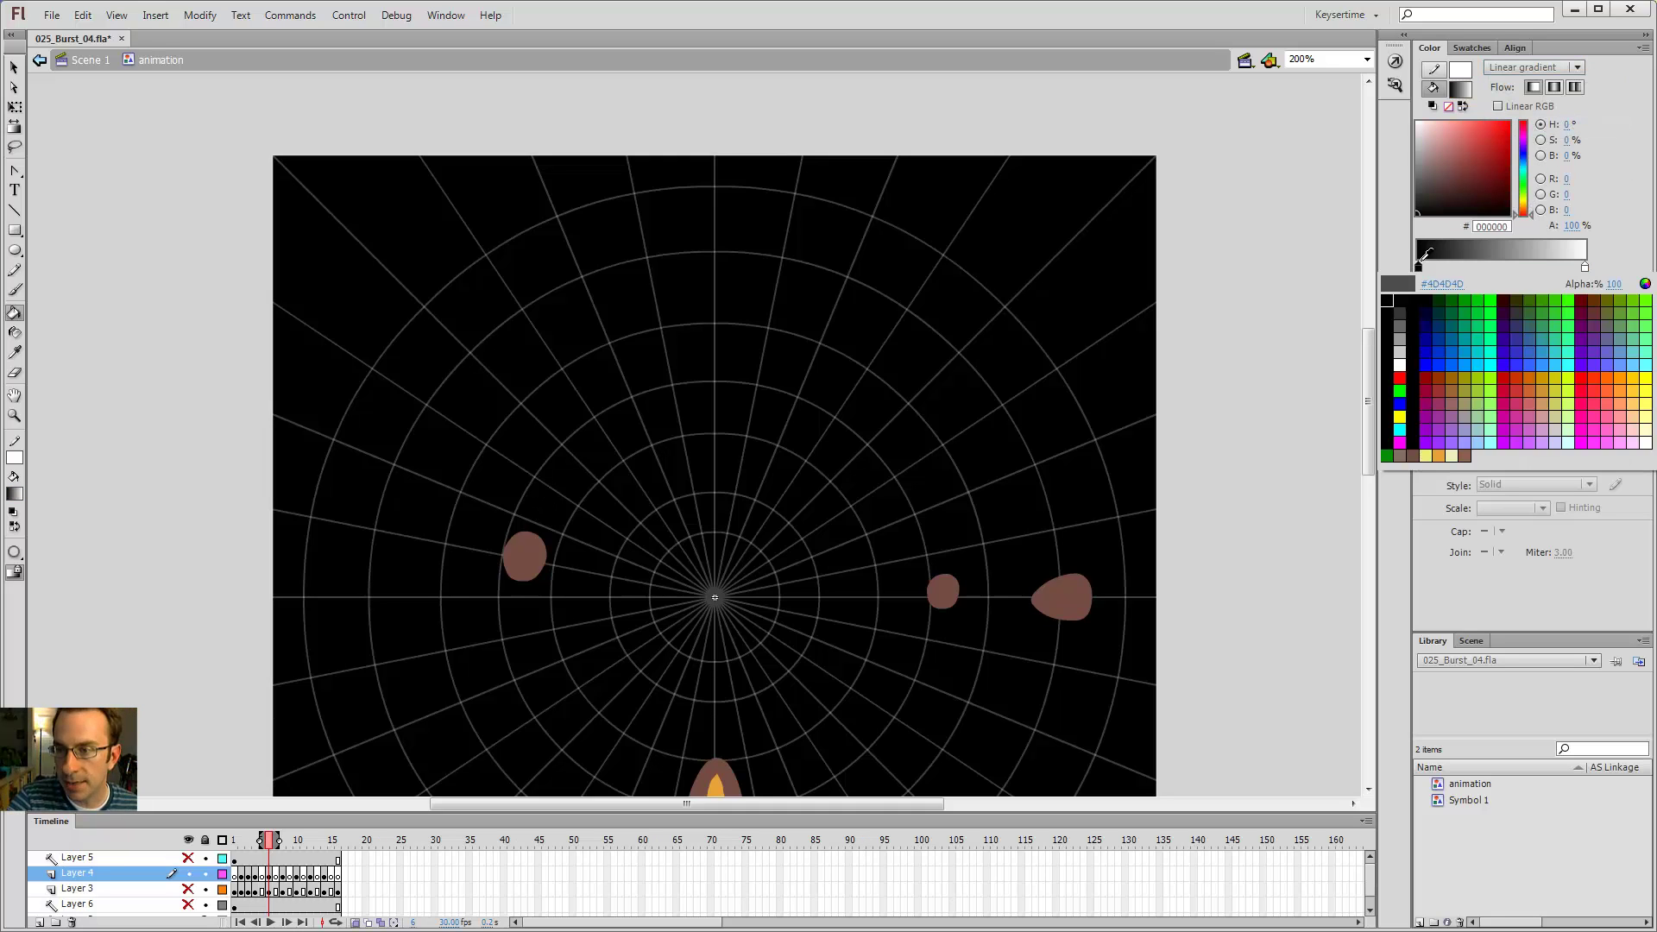
left_click(517, 552)
key("period")
key("comma")
key("comma")
key("comma")
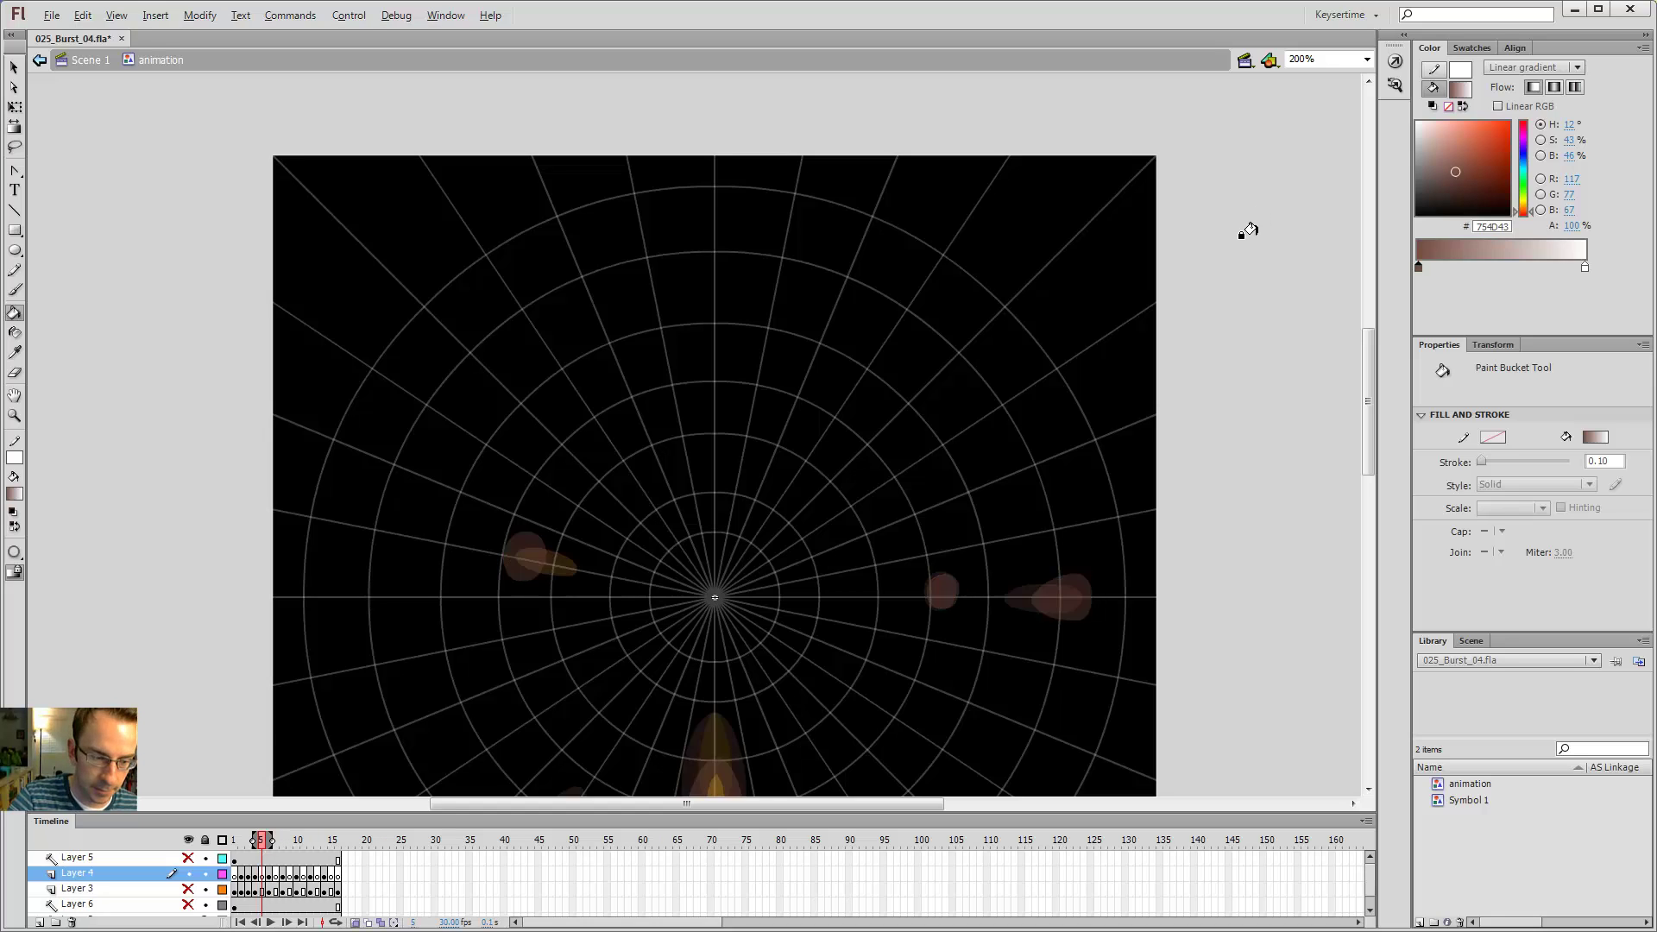
left_click(1584, 266)
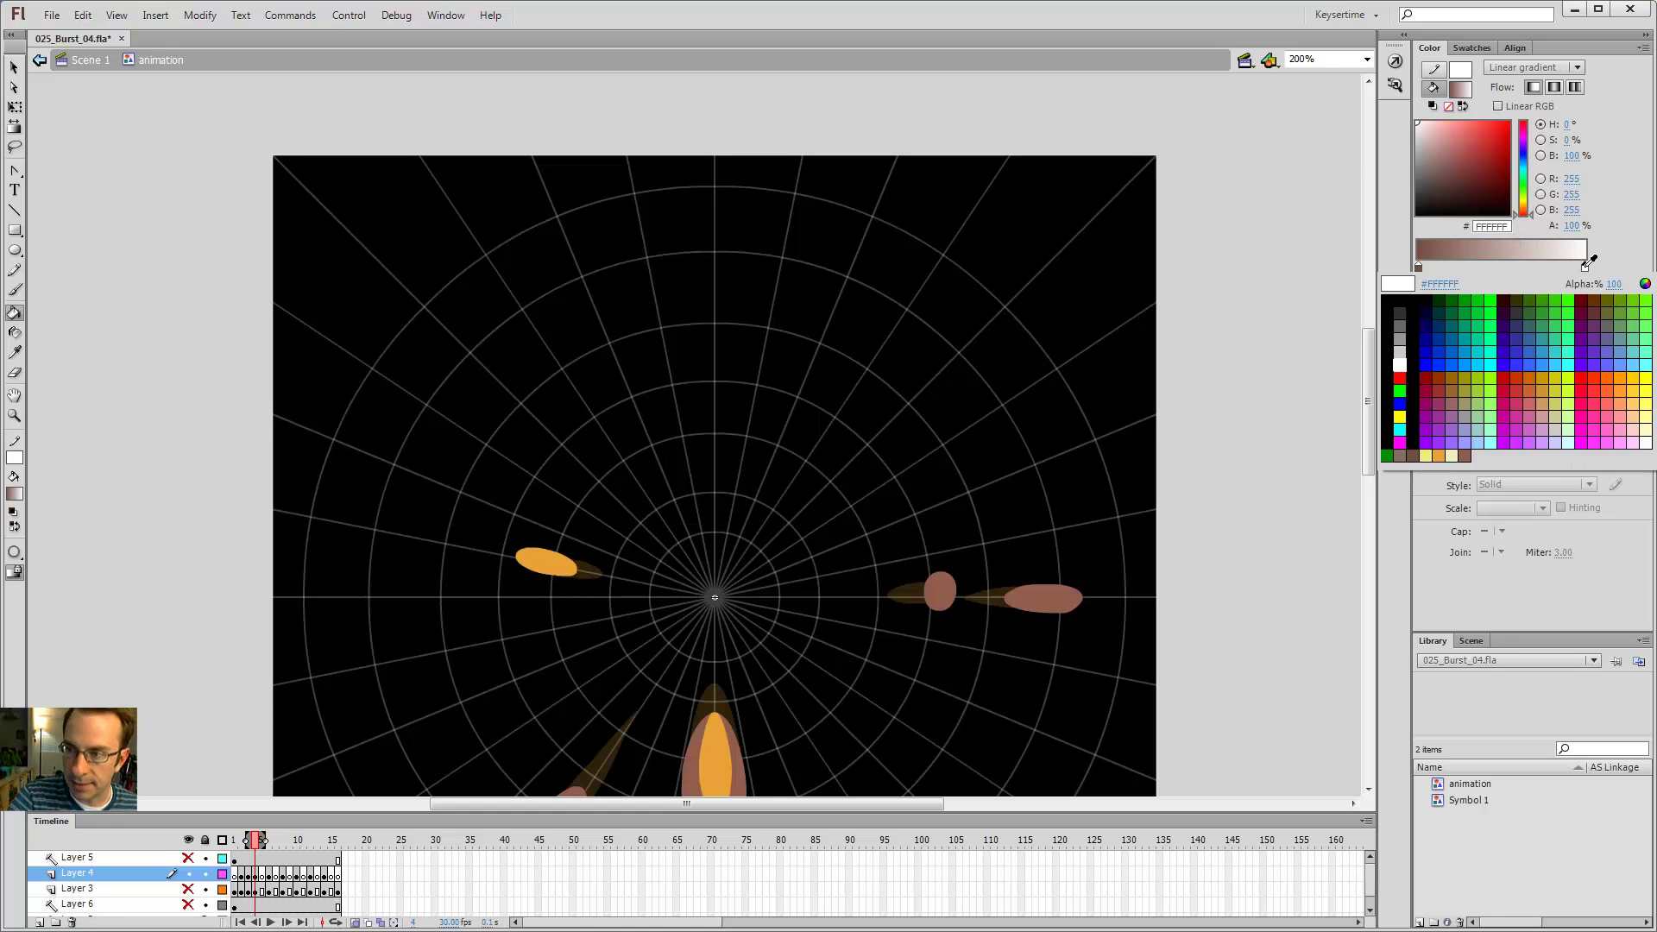
left_click(560, 559)
key("period")
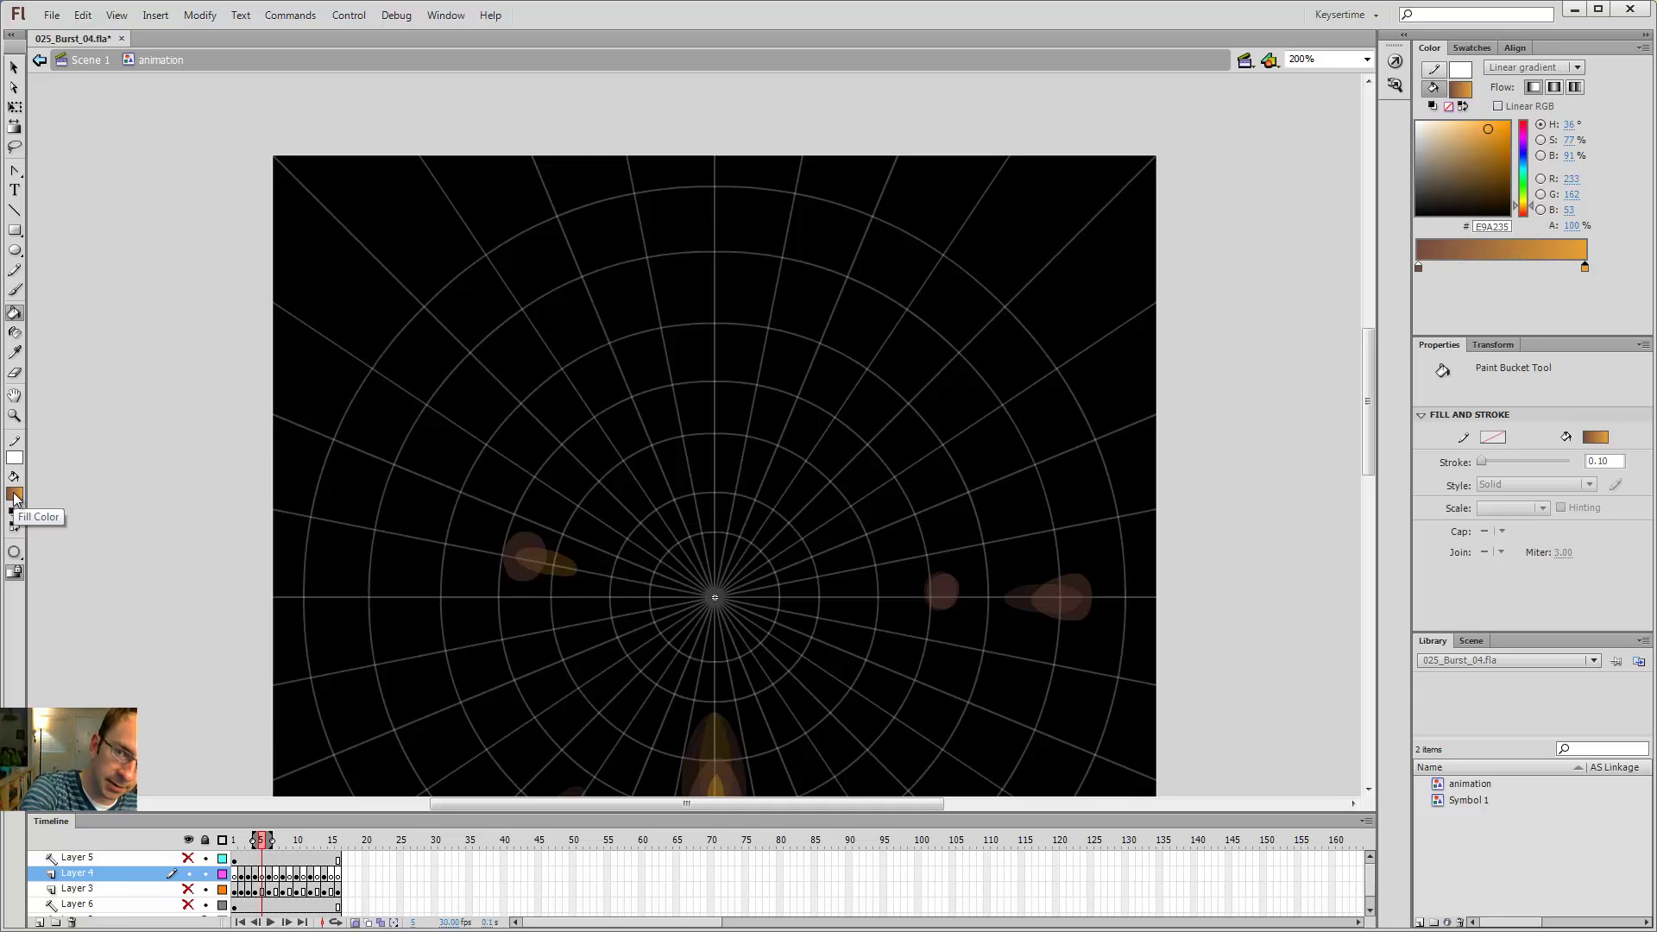
- Try the blended colour BC813A from the gradient as a solid fill, and switch back to the linear gradient
left_click(1460, 89)
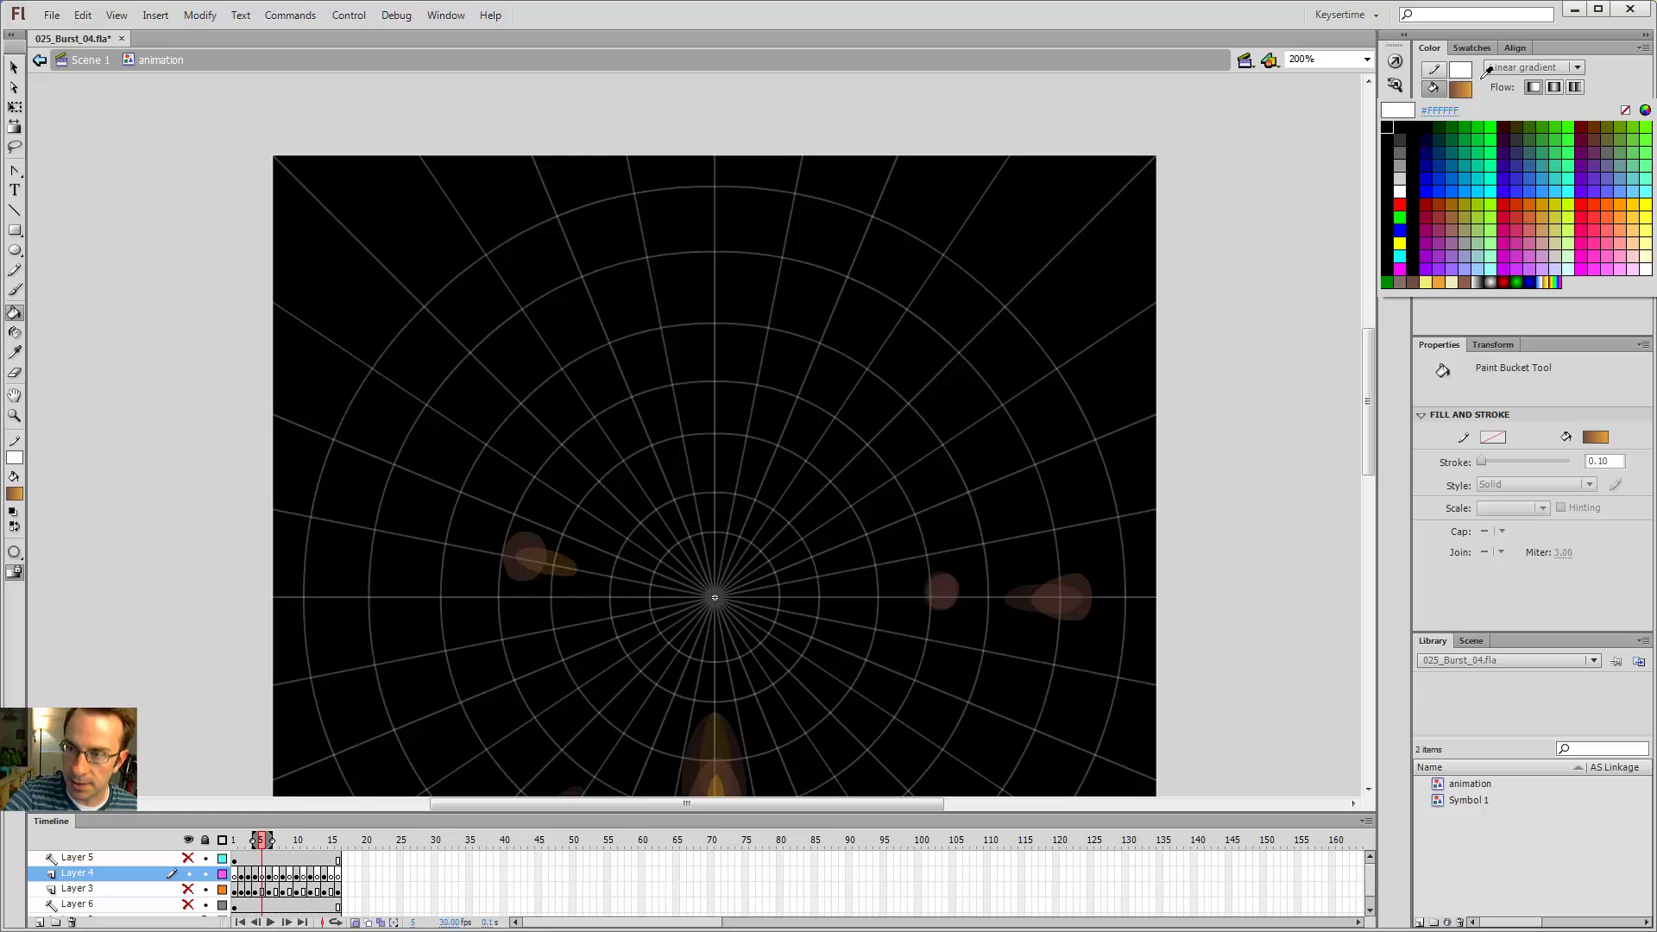
left_click(1465, 86)
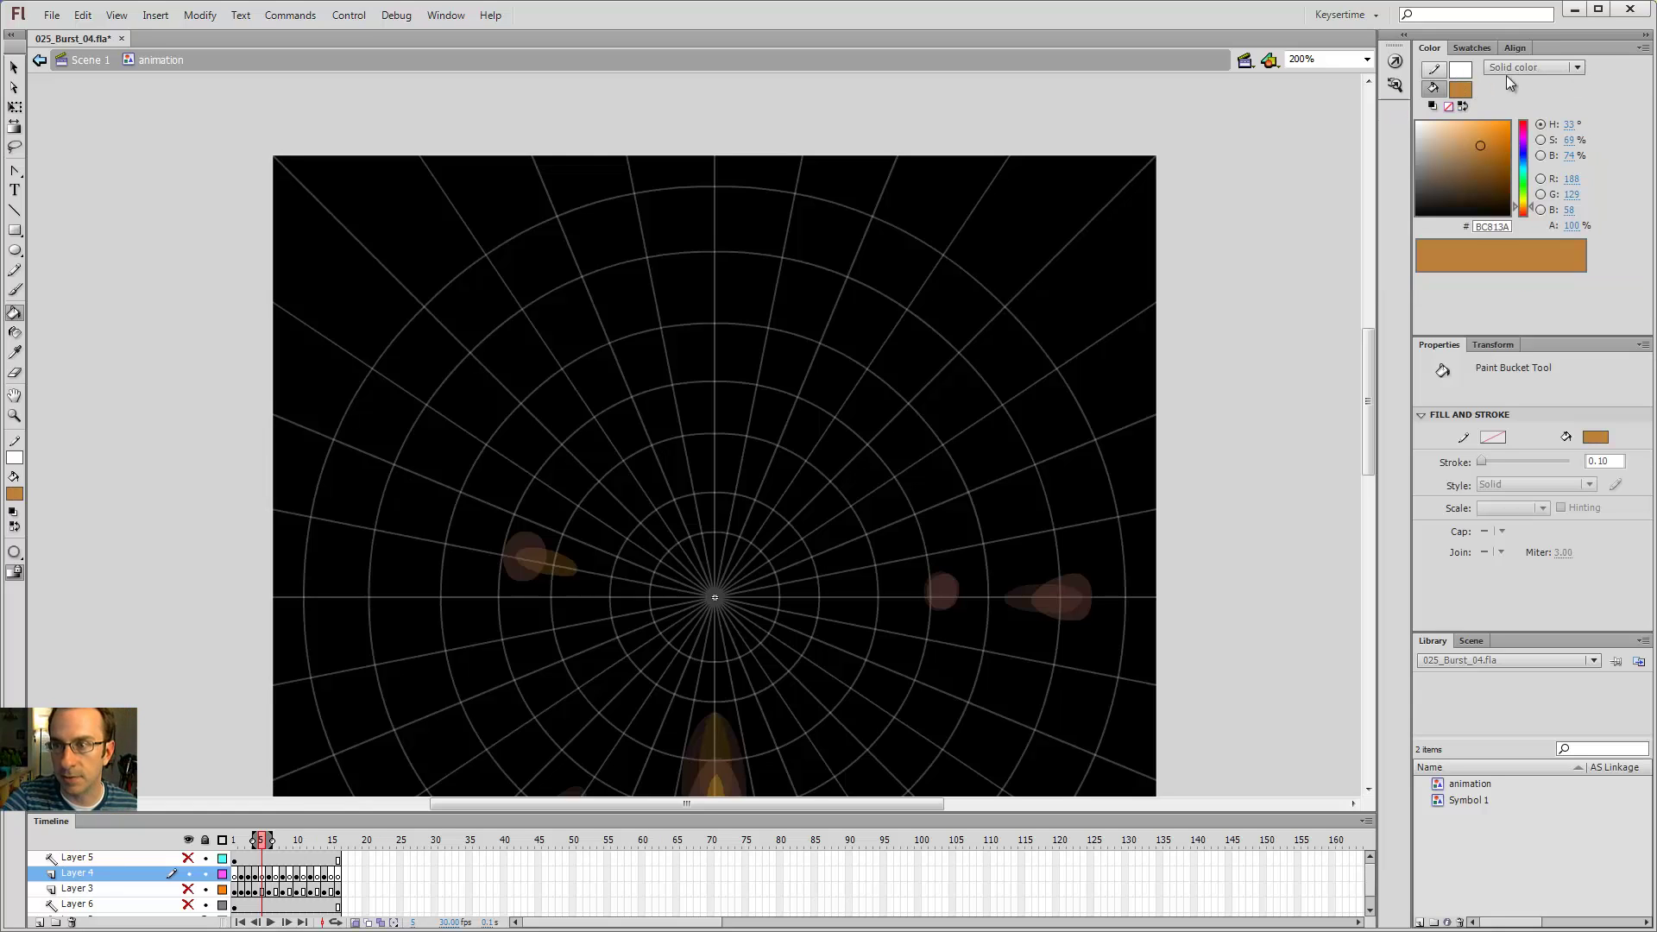
left_click(1524, 67)
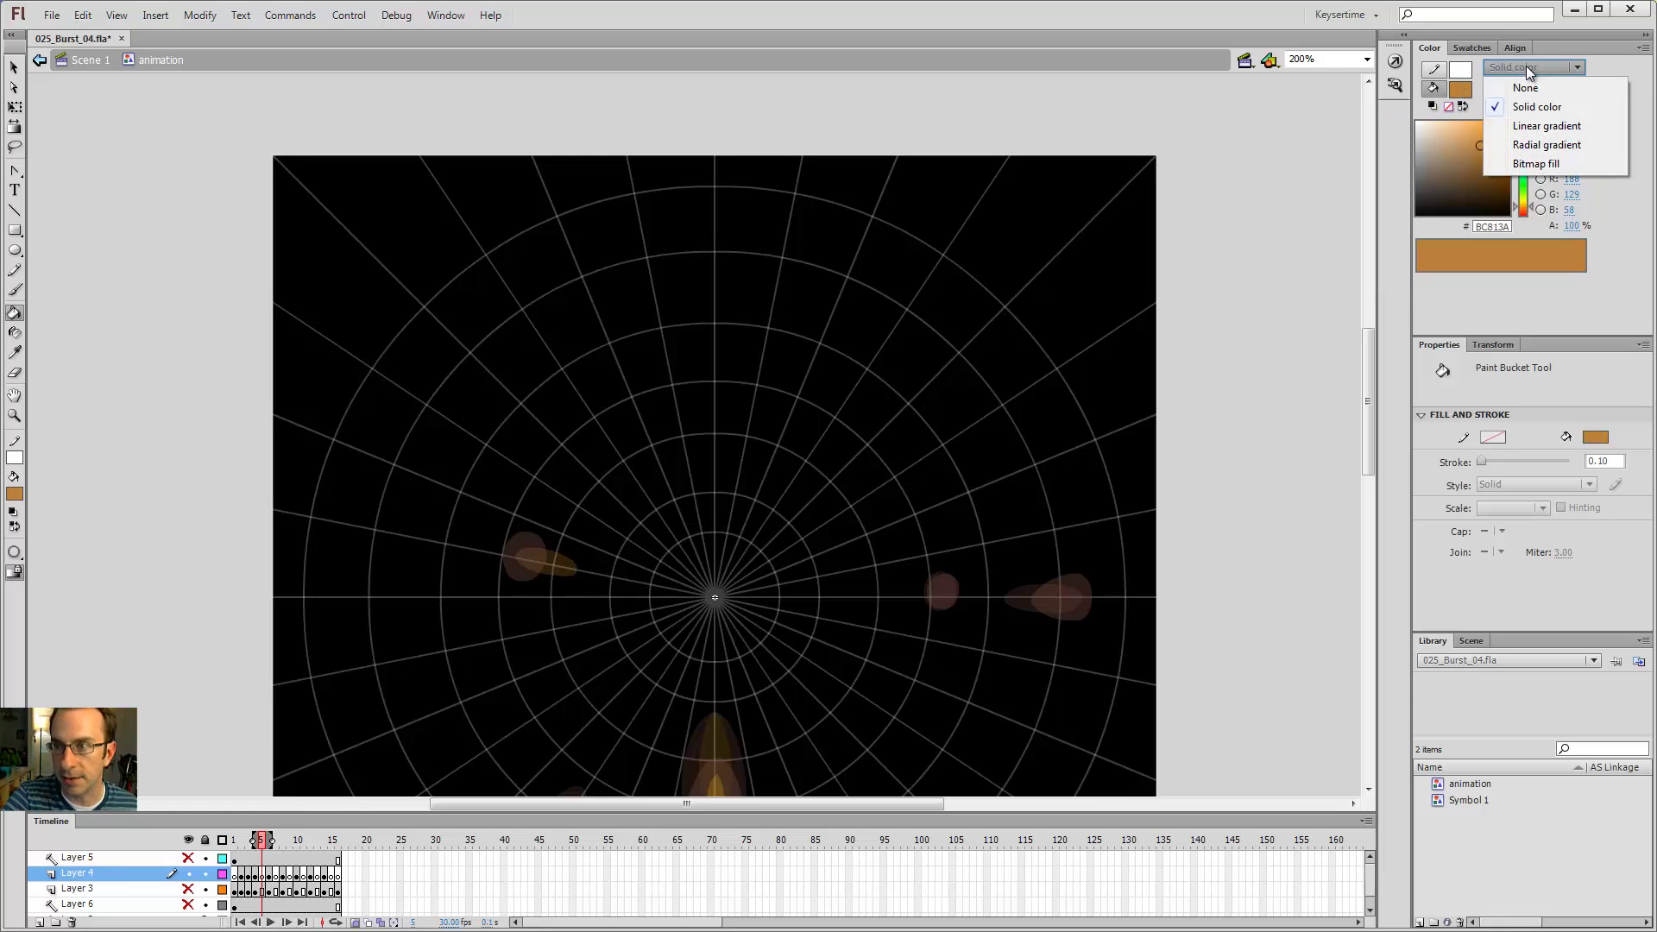
left_click(1545, 127)
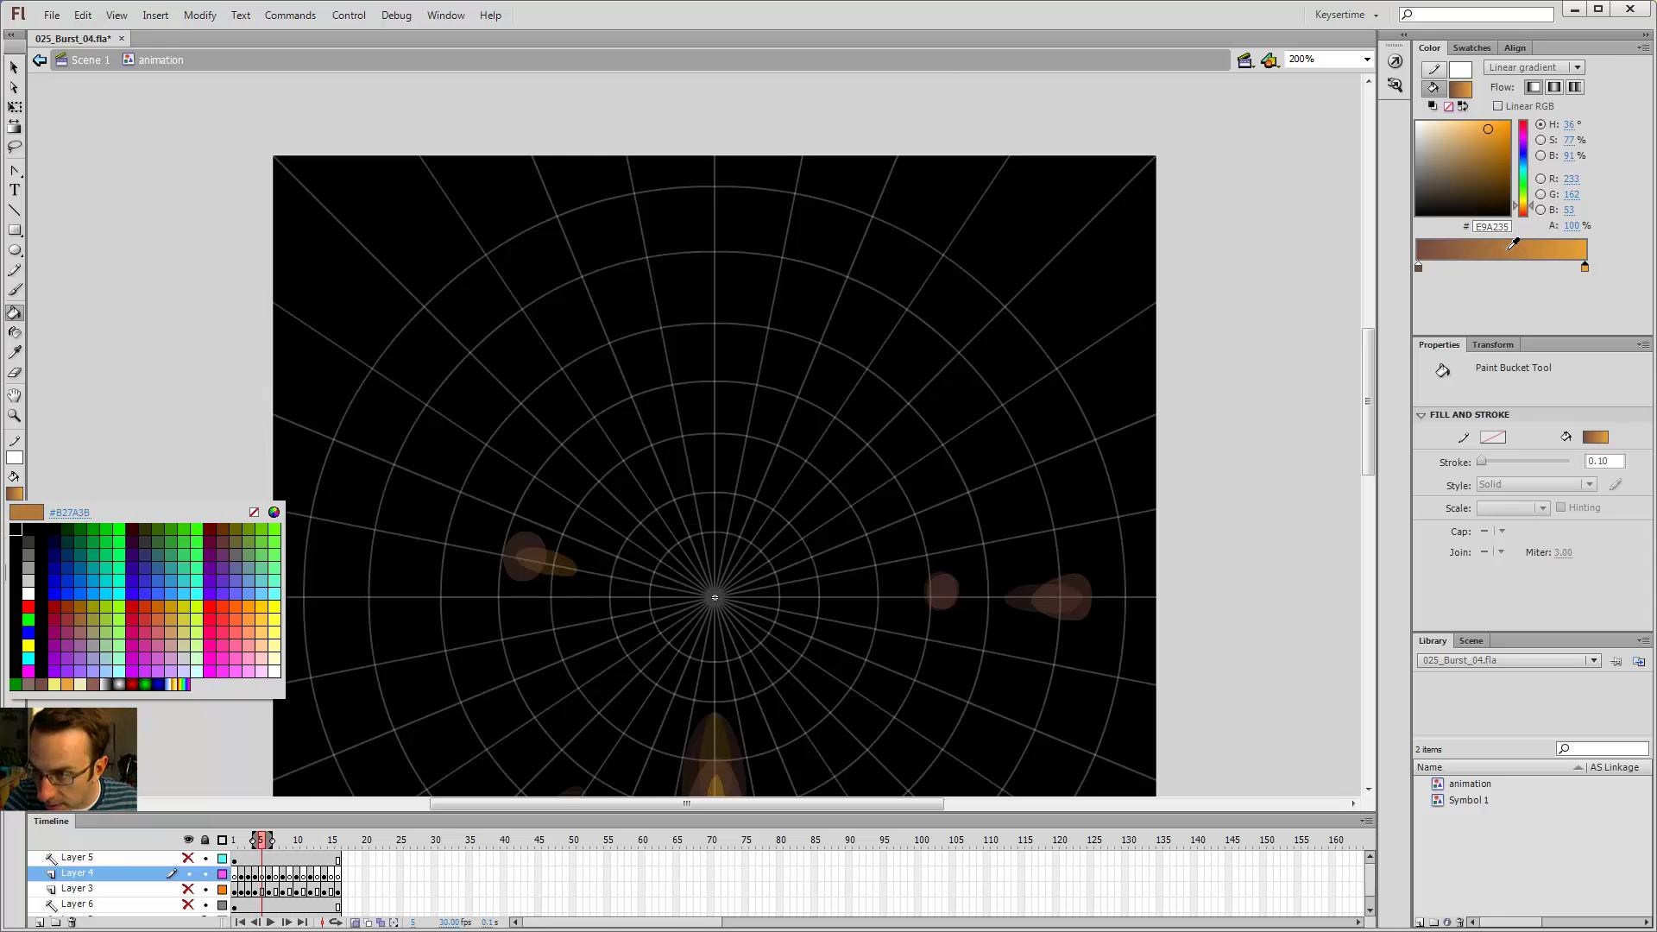
- Use the blended brown B37A3B from the middle of the gradient as a solid brush fill and display the onion skins as outlines
left_click(1509, 248)
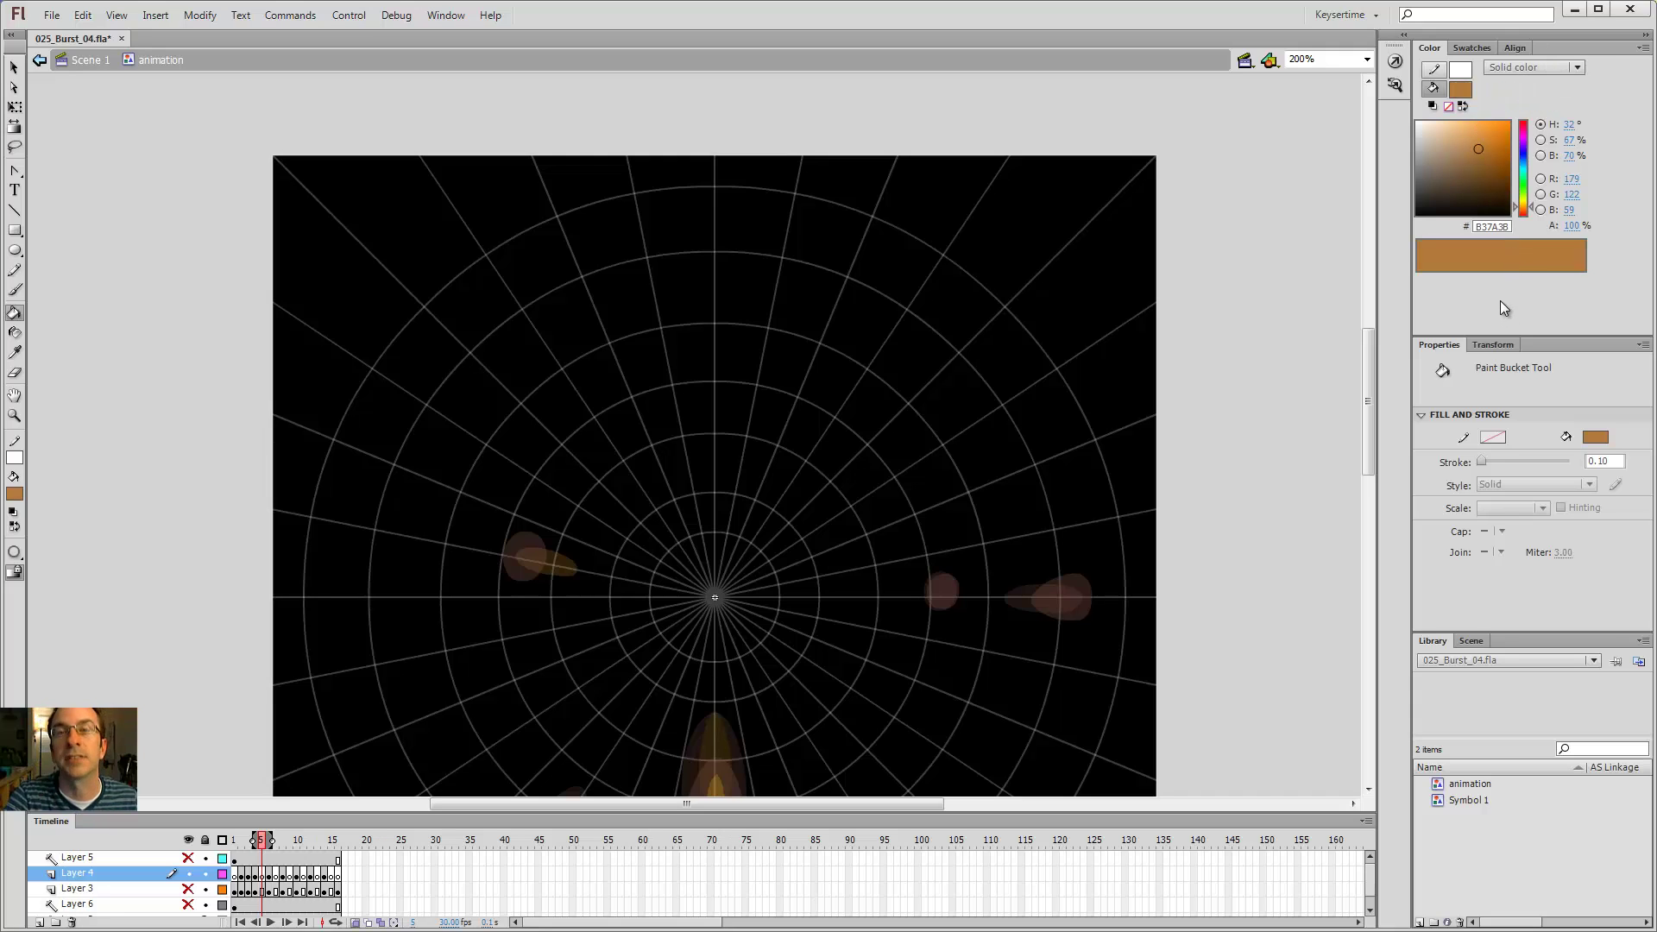
key("b")
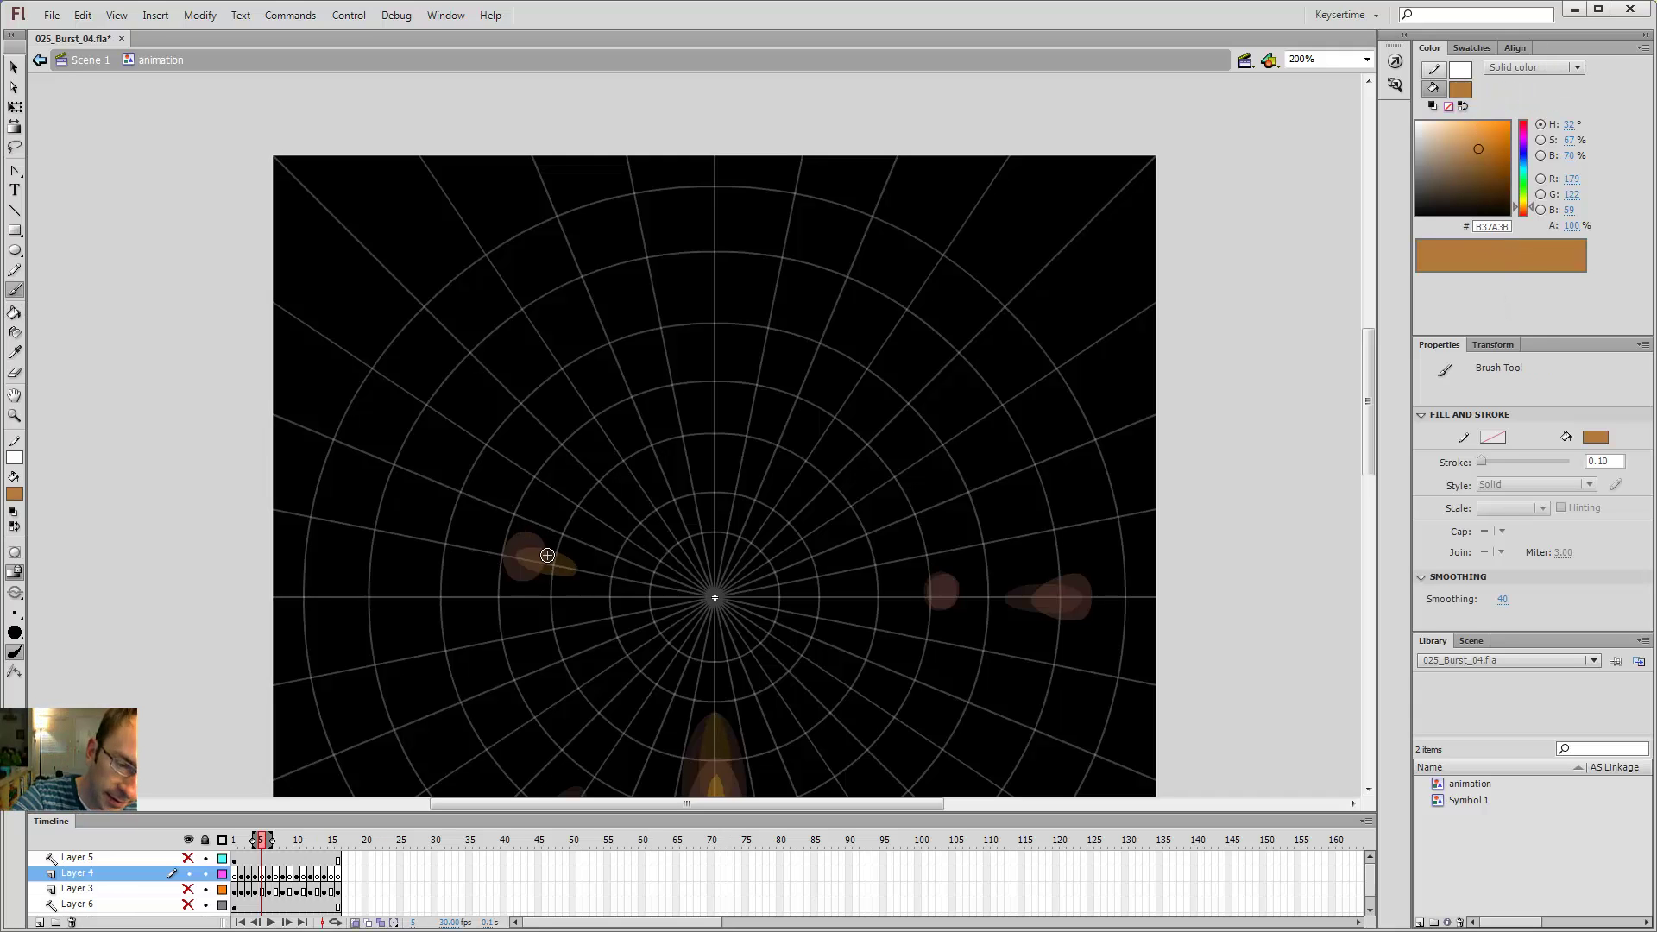
left_click(367, 923)
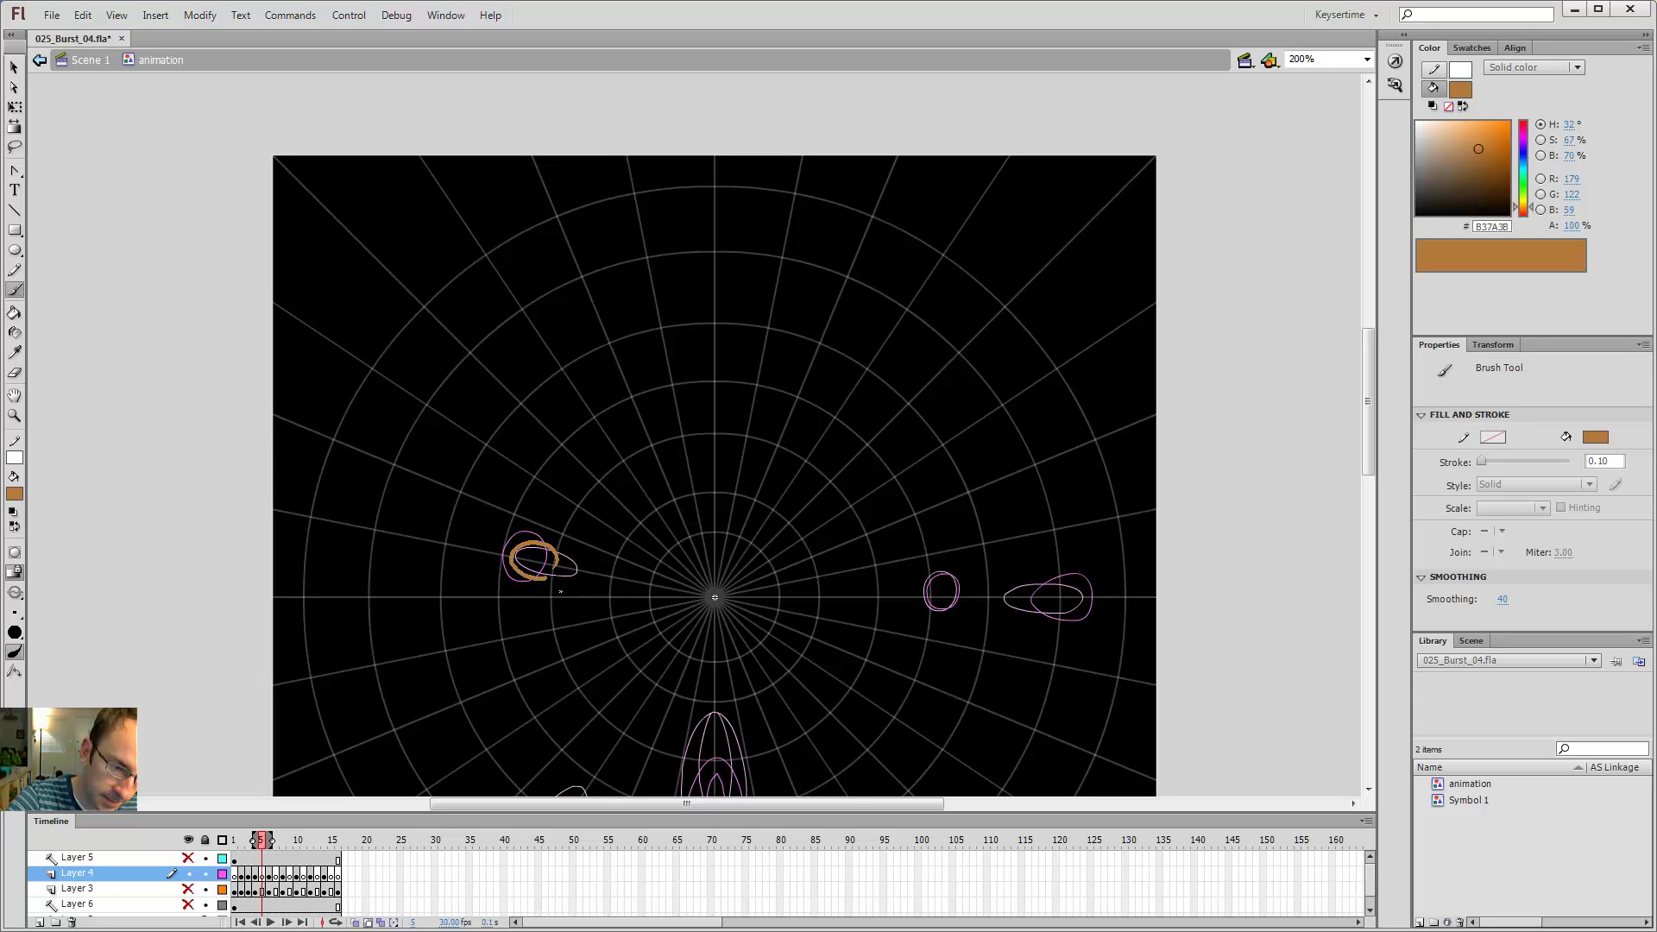
- Draw the left debris piece on frame 5 as a filled oval midway between the onion-skin outlines, and flip frames to check it
left_click_drag(566, 571, 544, 565)
key("v")
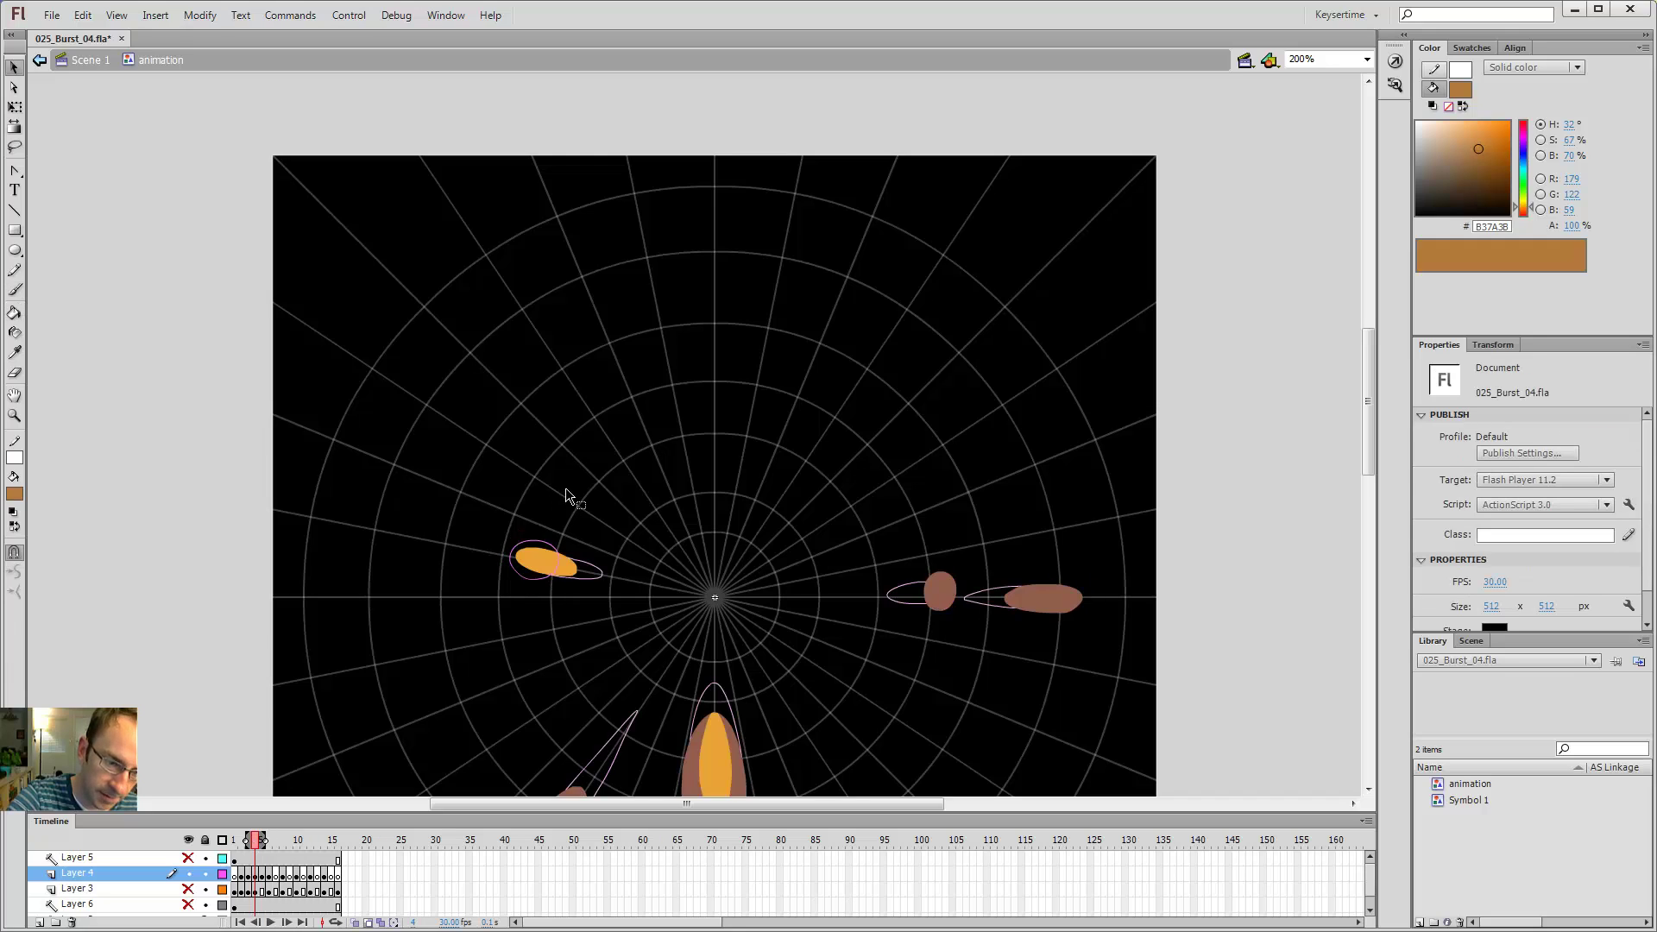
key(".")
key(".")
key(".")
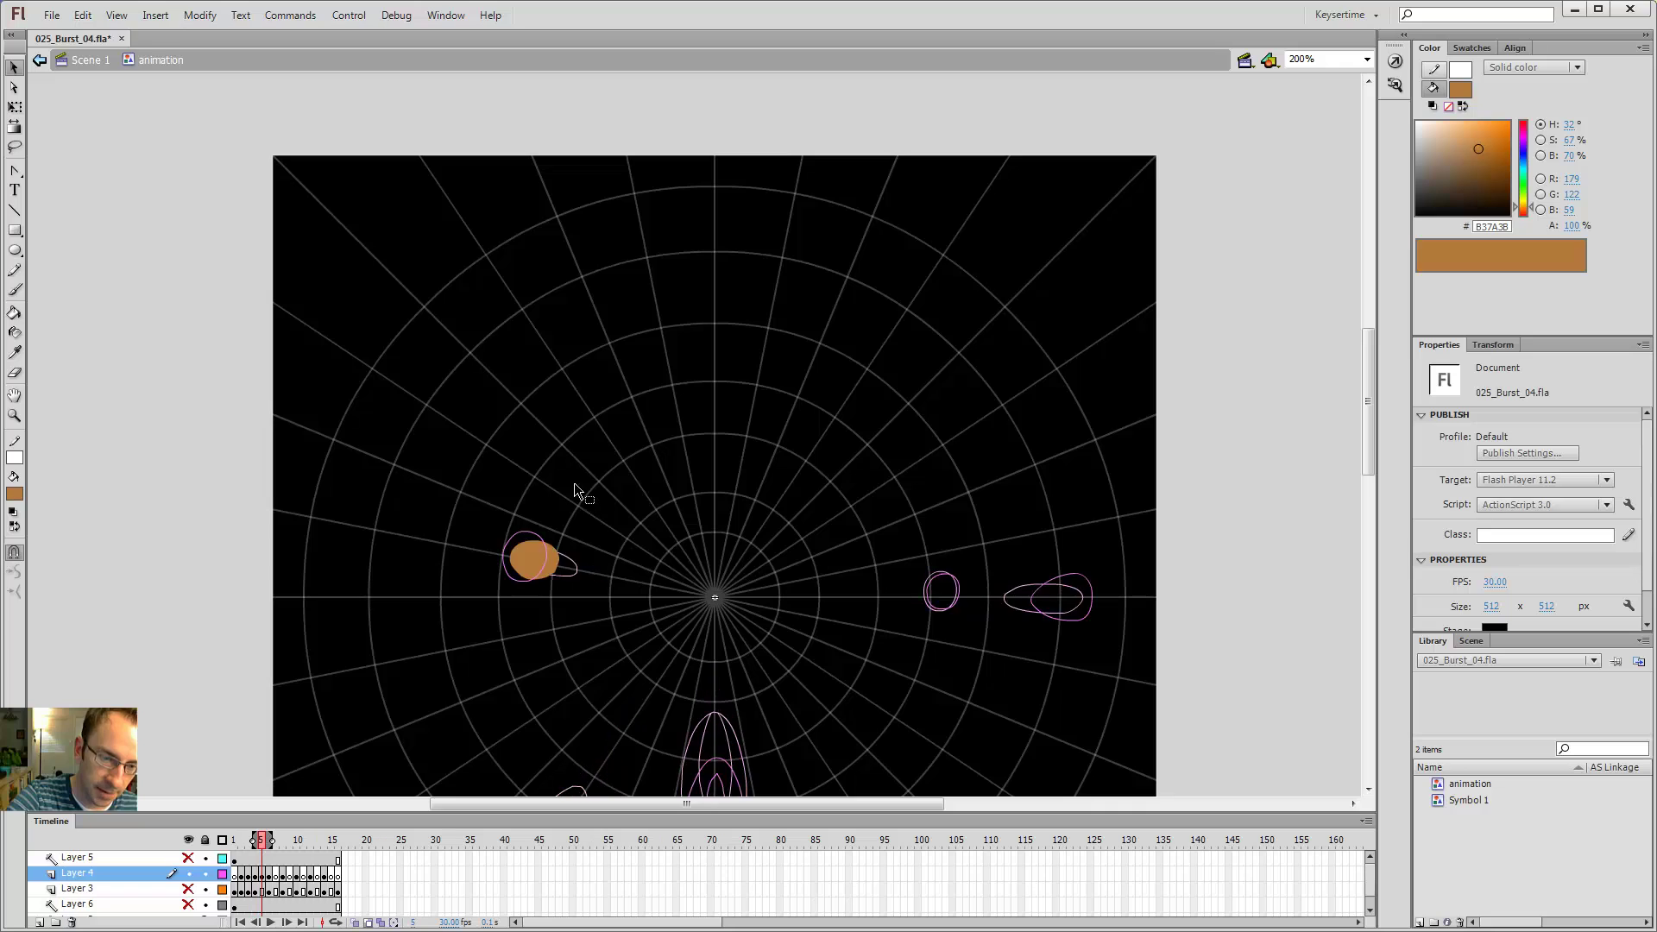
key(".")
key(".")
key(".")
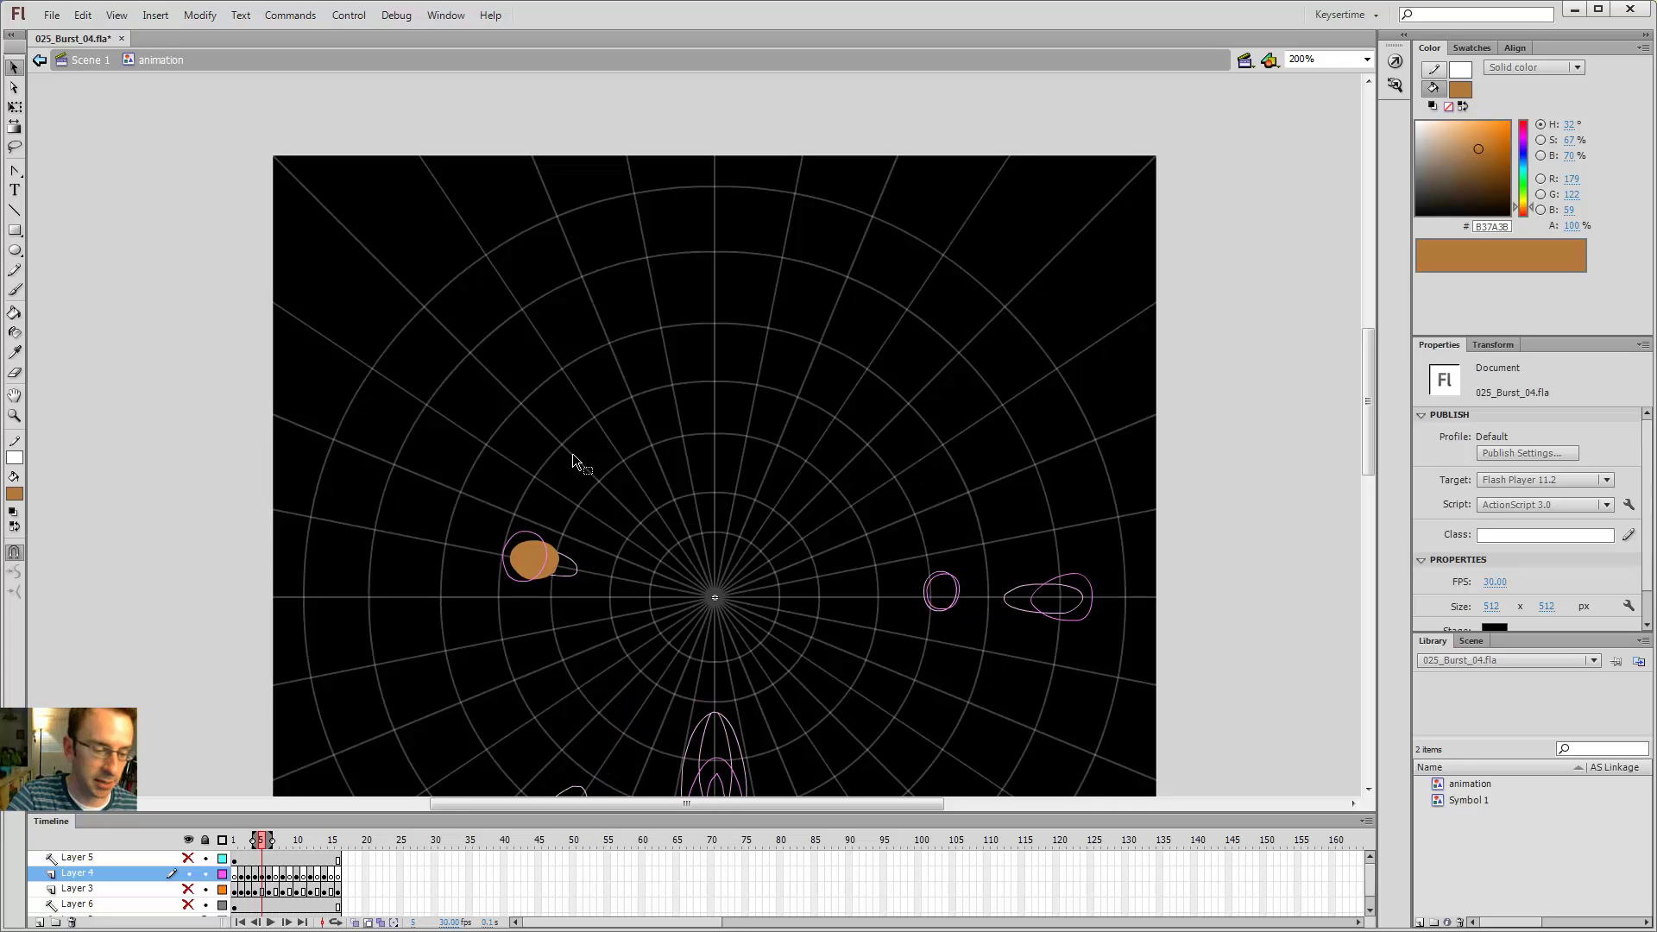
- Sample brown 915D4D from the small round debris piece on frame 4 and paint its filled in-between on frame 5
left_click_drag(950, 472, 833, 390)
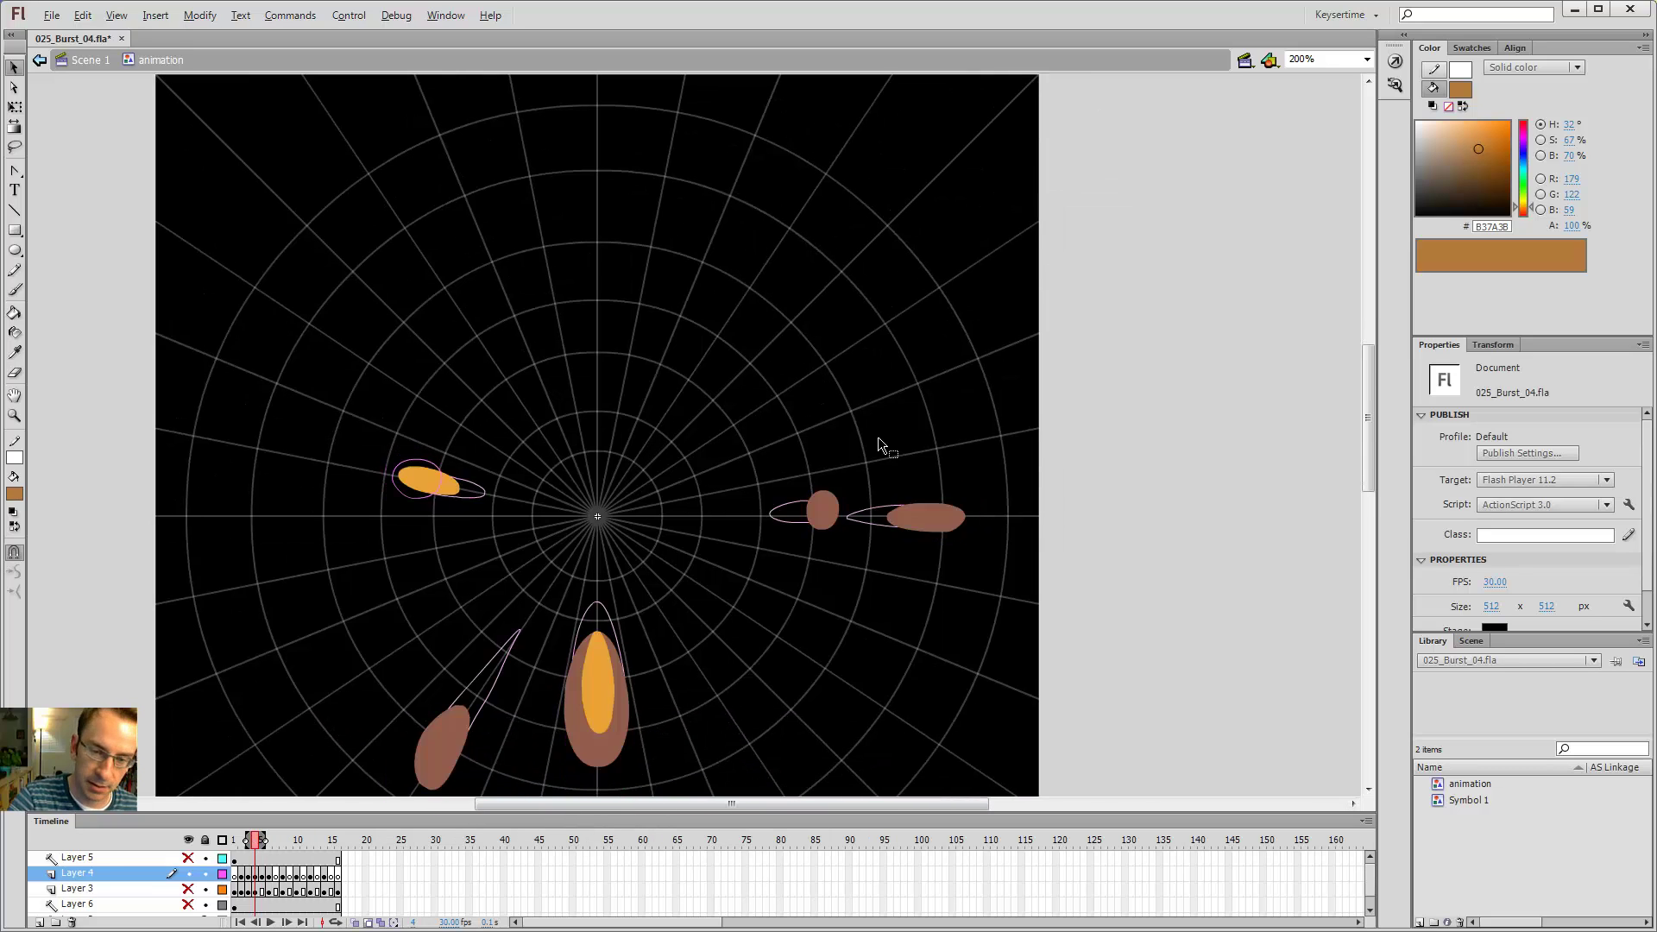
key(".")
key(".")
key("i")
left_click(820, 506)
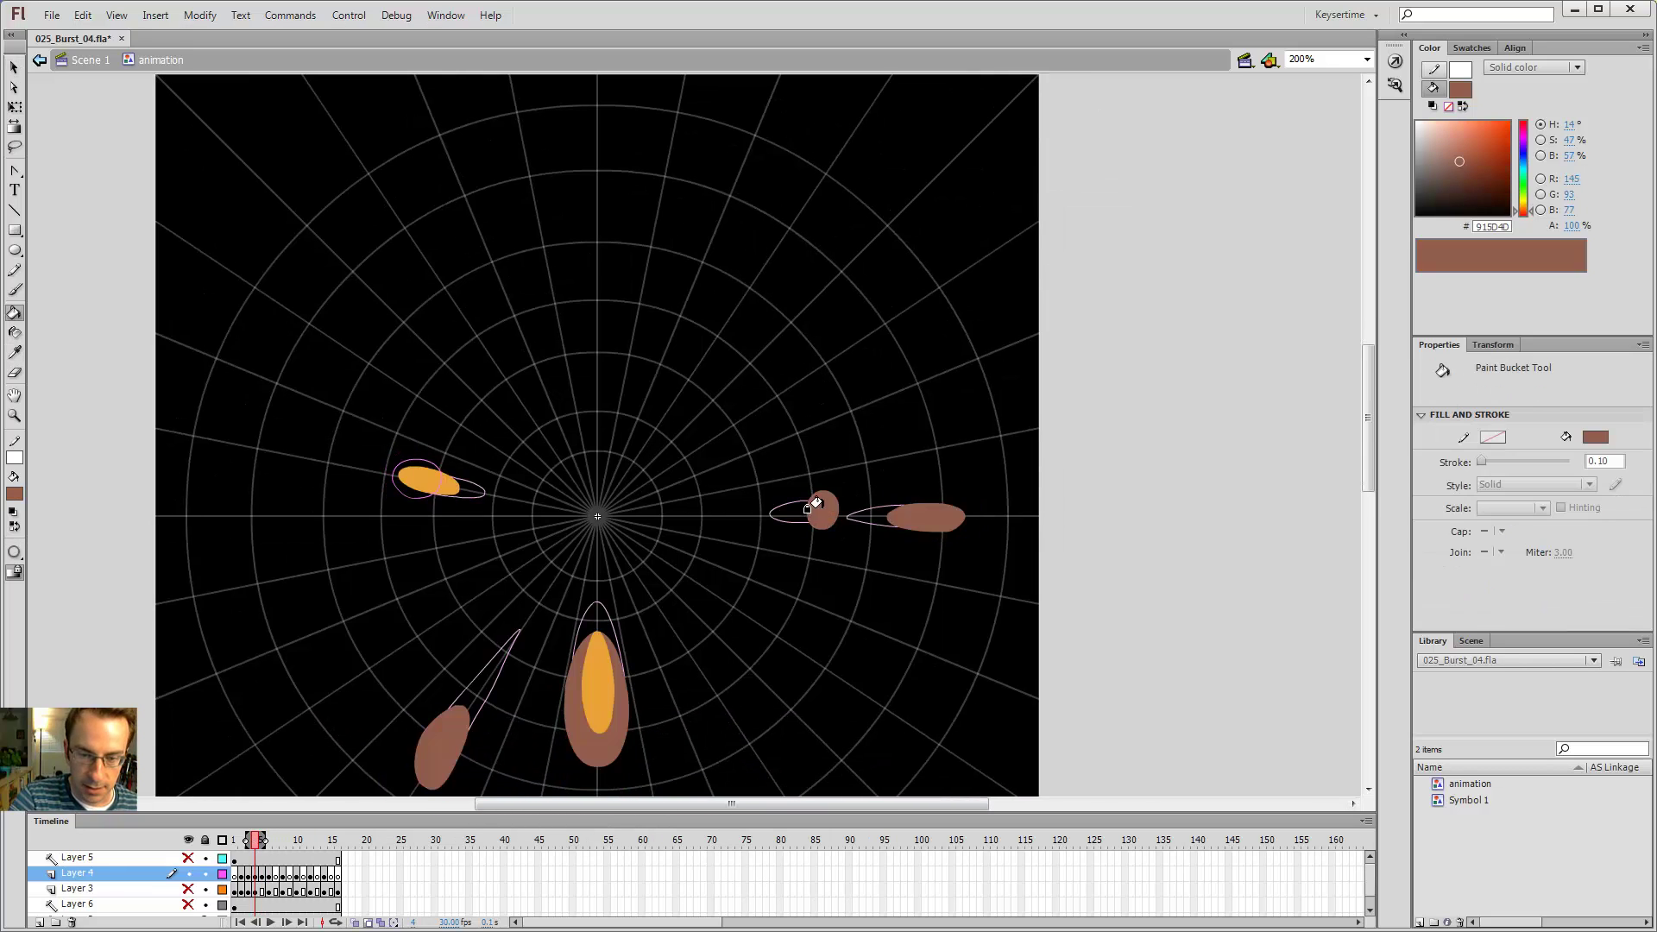
key(".")
key("b")
key("z")
left_click(835, 516)
key("b")
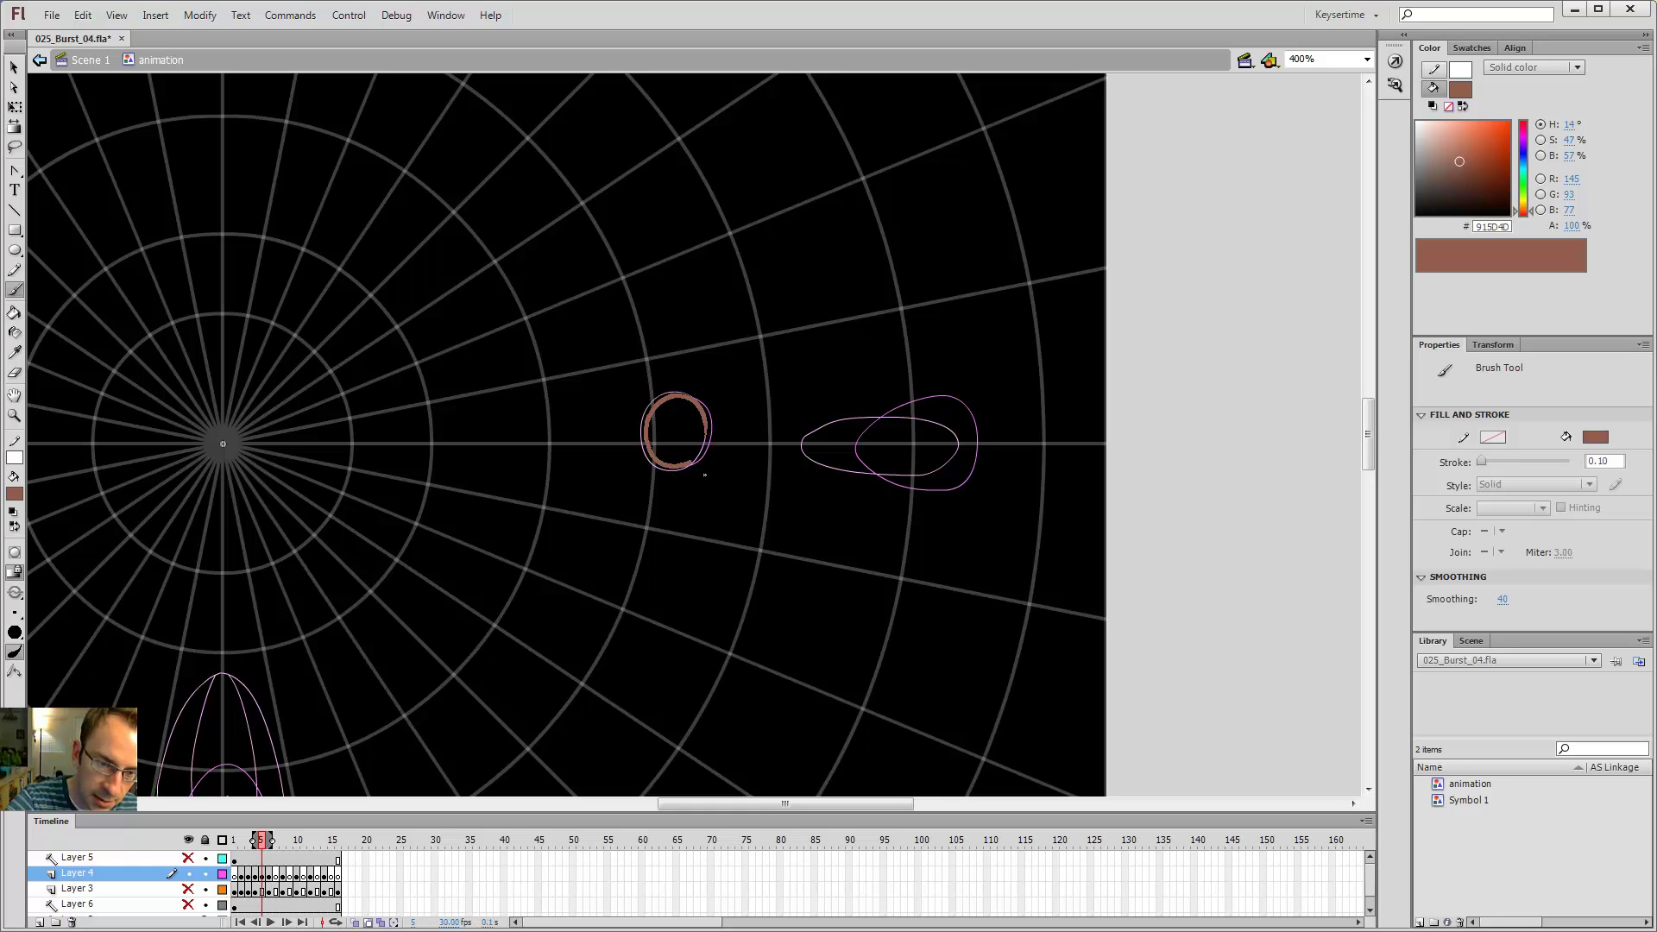
left_click_drag(701, 417, 689, 471)
key("v")
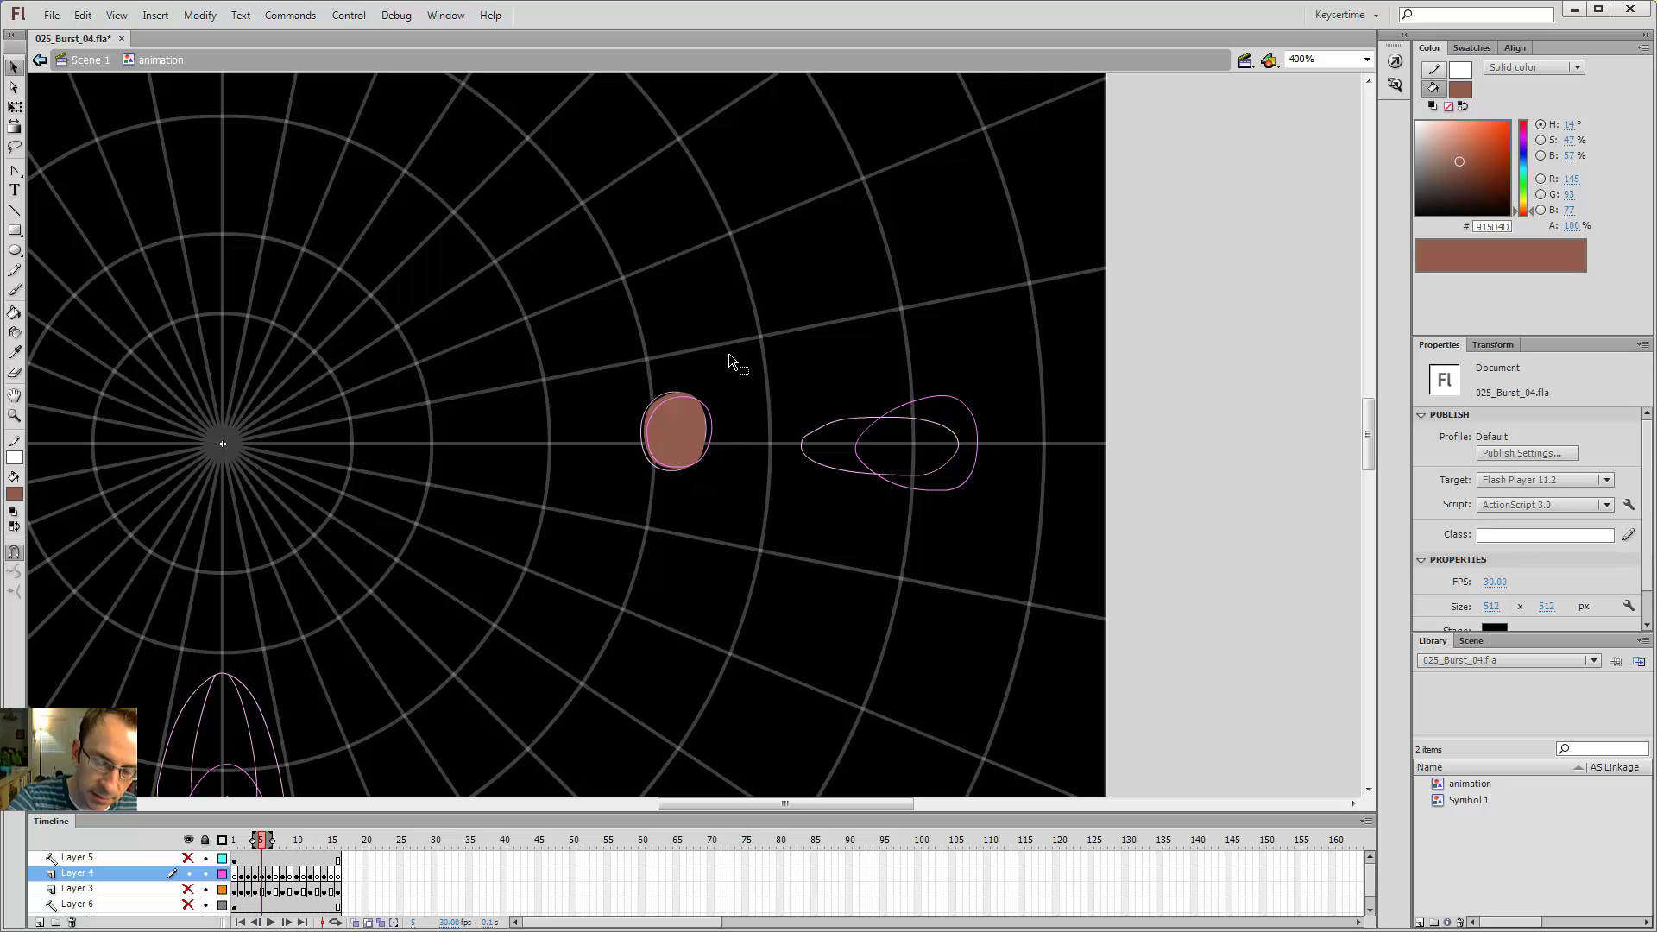
- Paint the outer right debris piece on frame 5 in brown, midway between its frame 4 and frame 6 outlines
key("b")
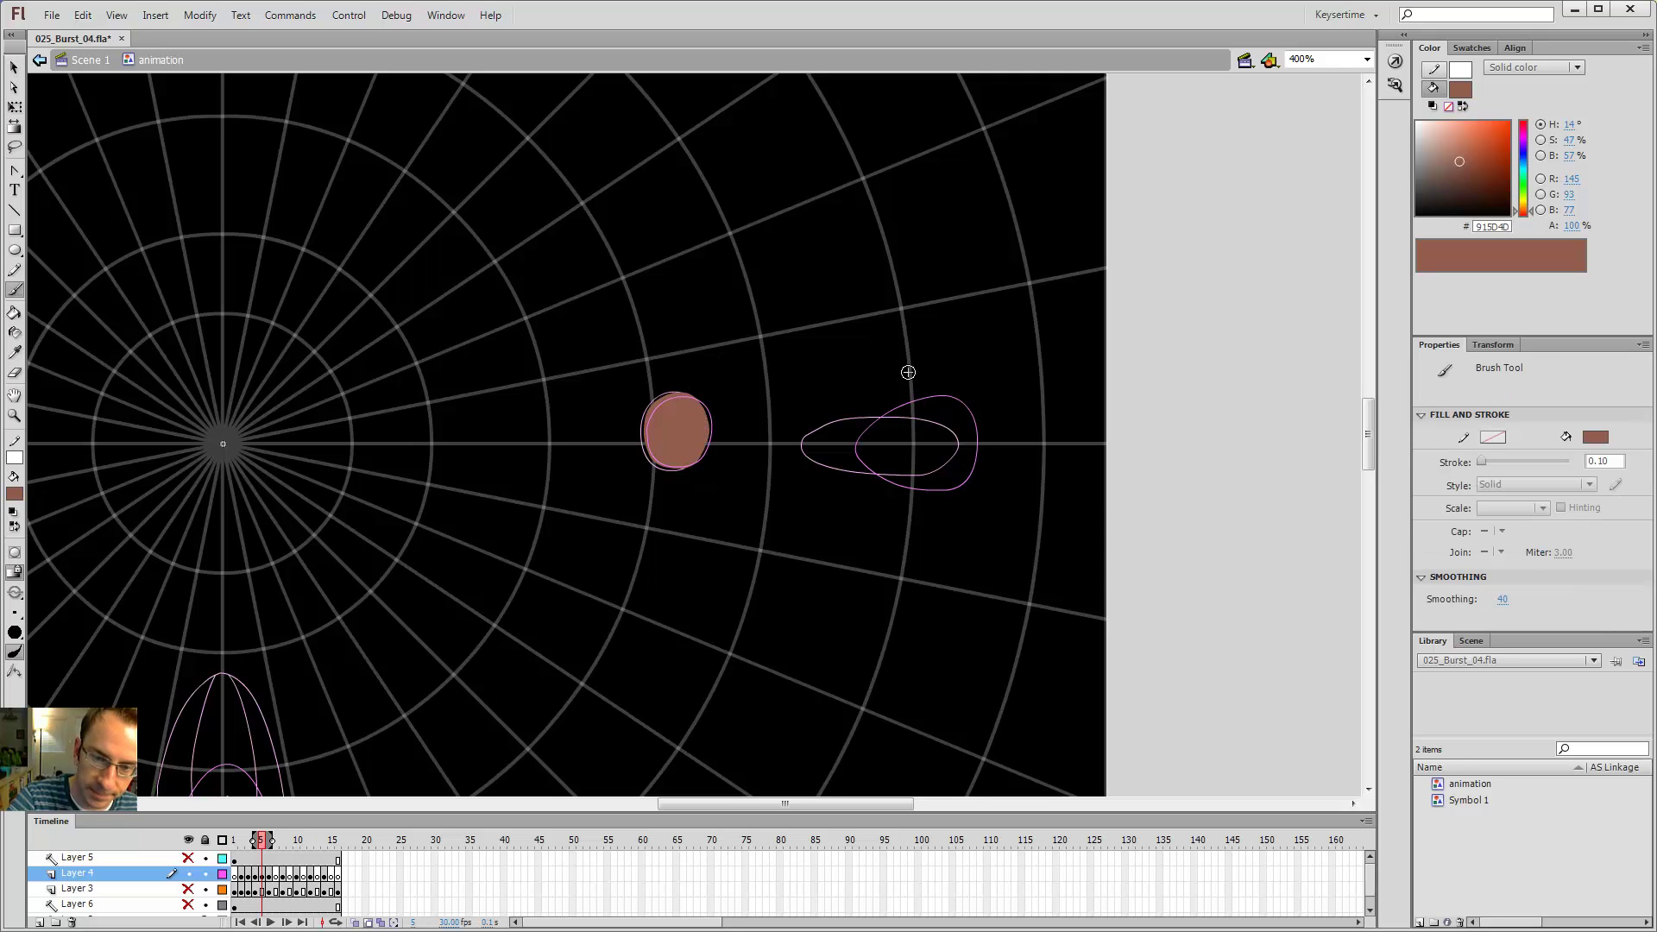
key(".")
key(".")
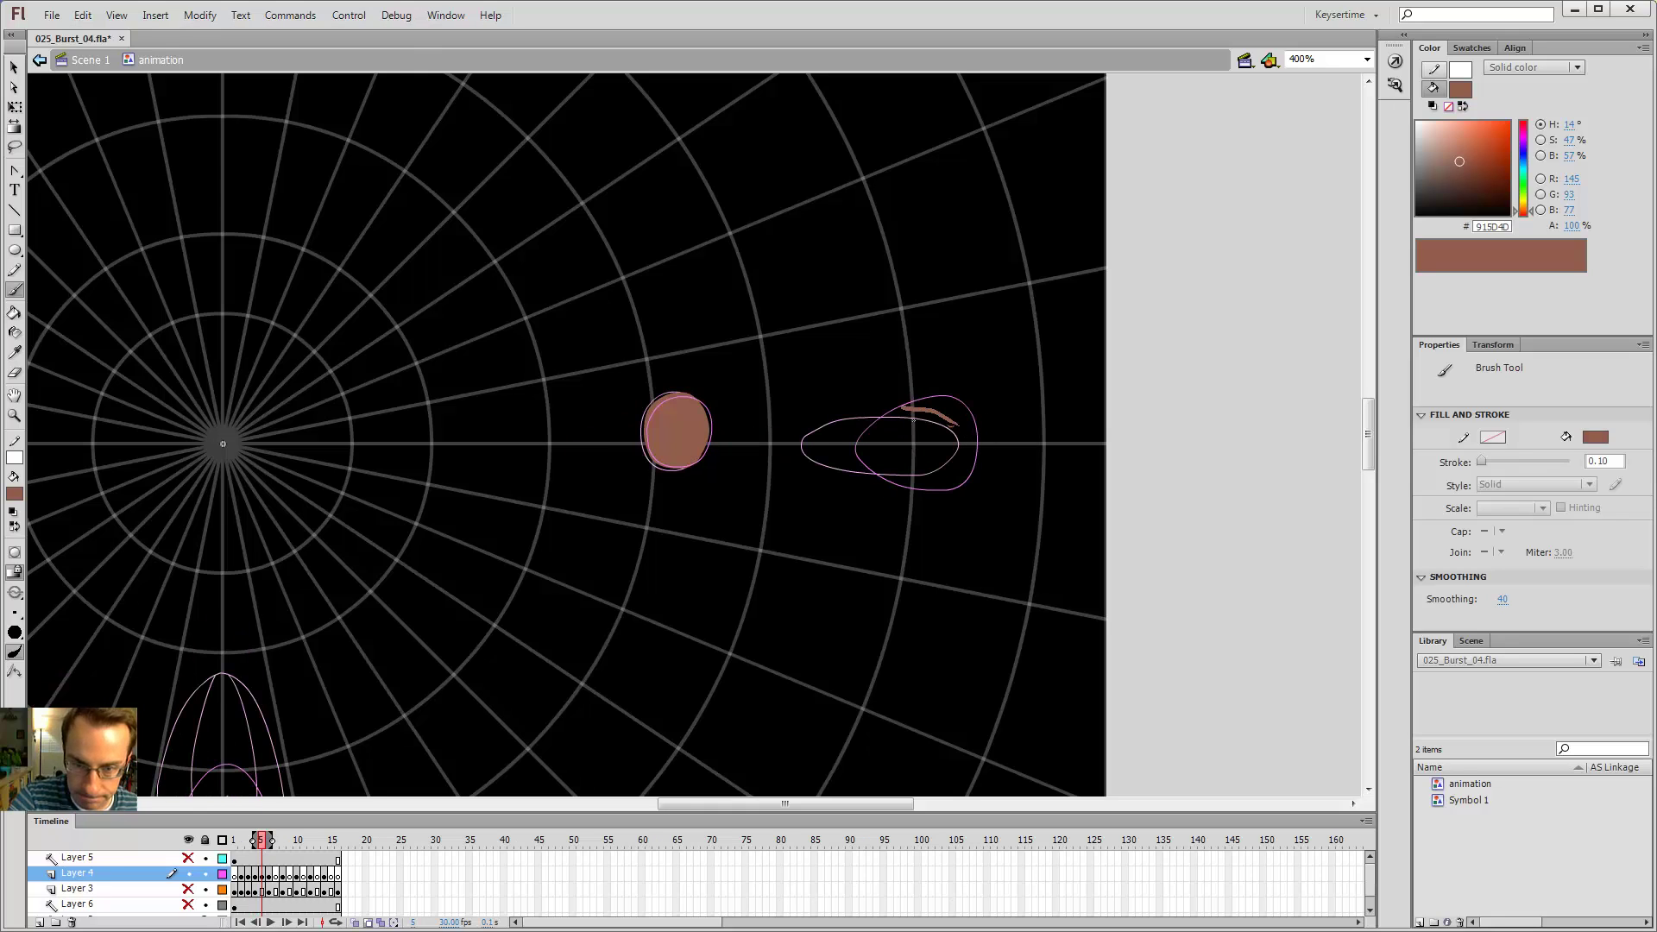
left_click_drag(835, 457, 945, 473)
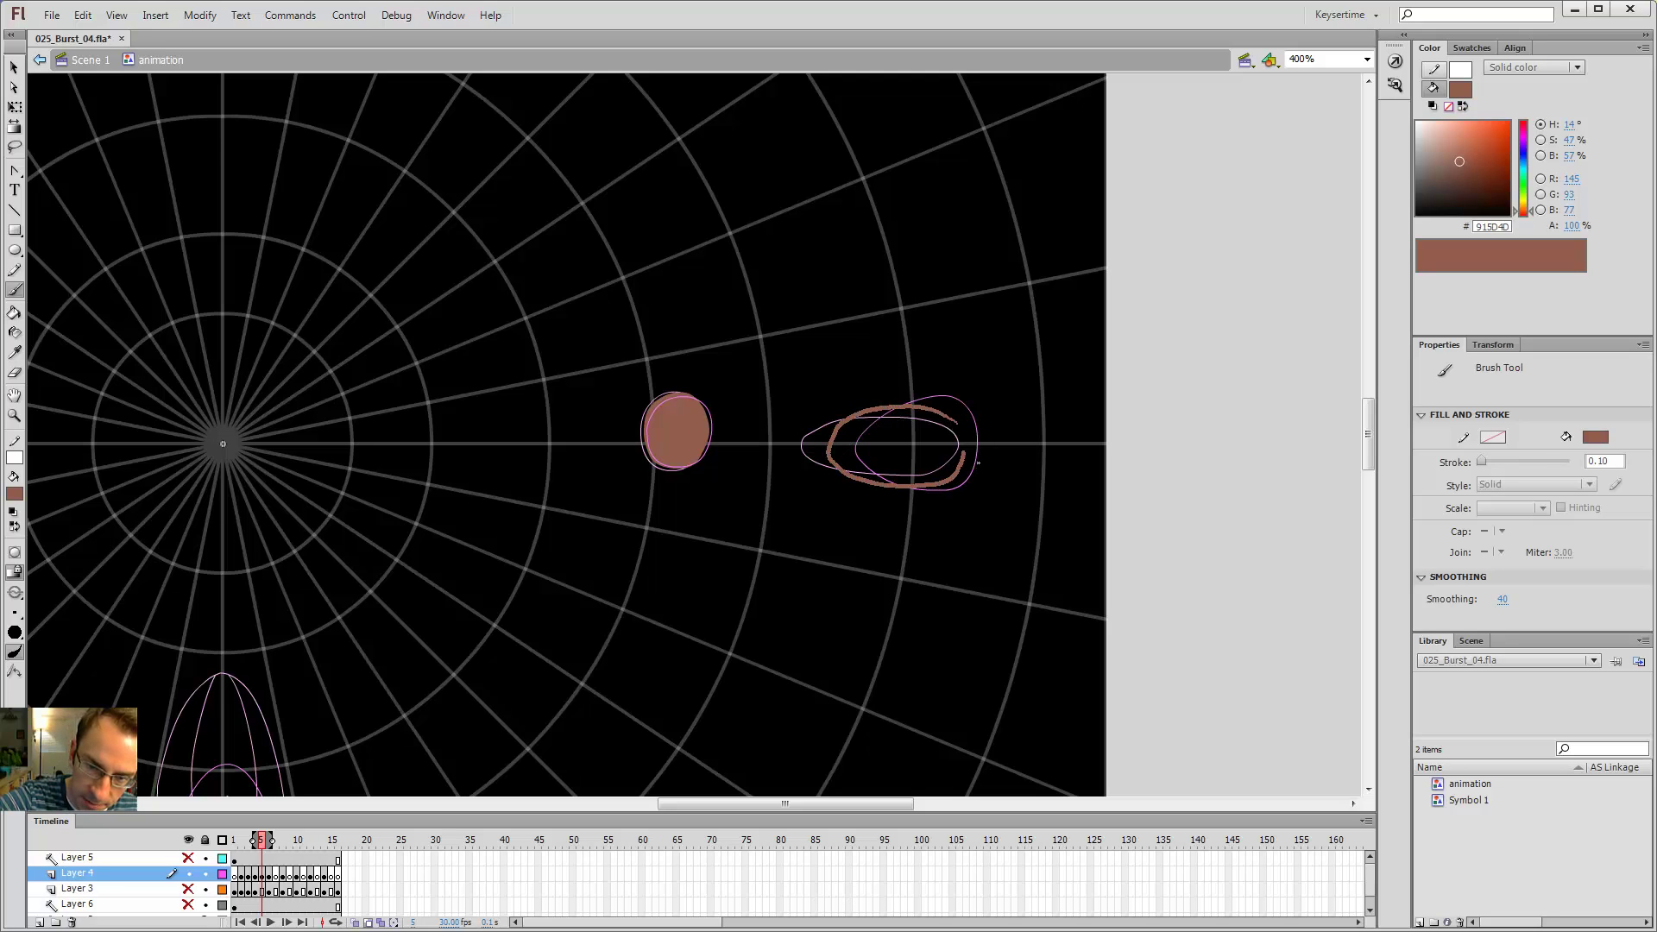
mouse_move(977, 462)
left_mouse_down()
mouse_move(917, 425)
mouse_move(924, 396)
left_mouse_up()
- Refine the inner end of the outer right debris piece on frame 5 into a smoother point and compare it with neighbouring frames
key("e")
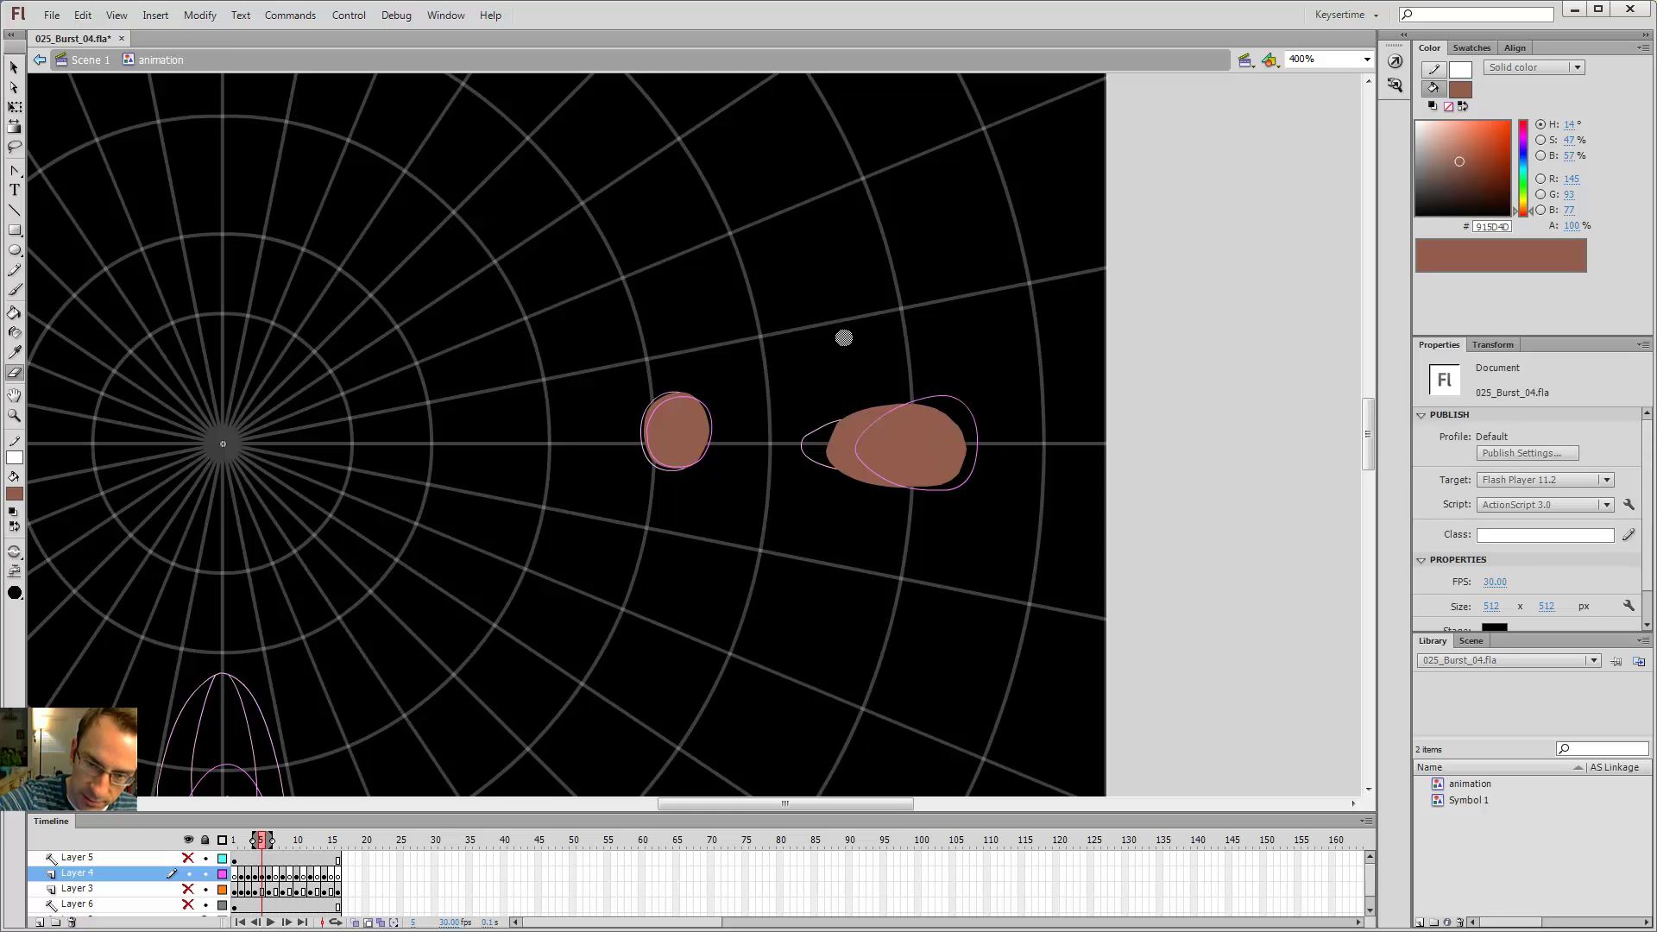
key("v")
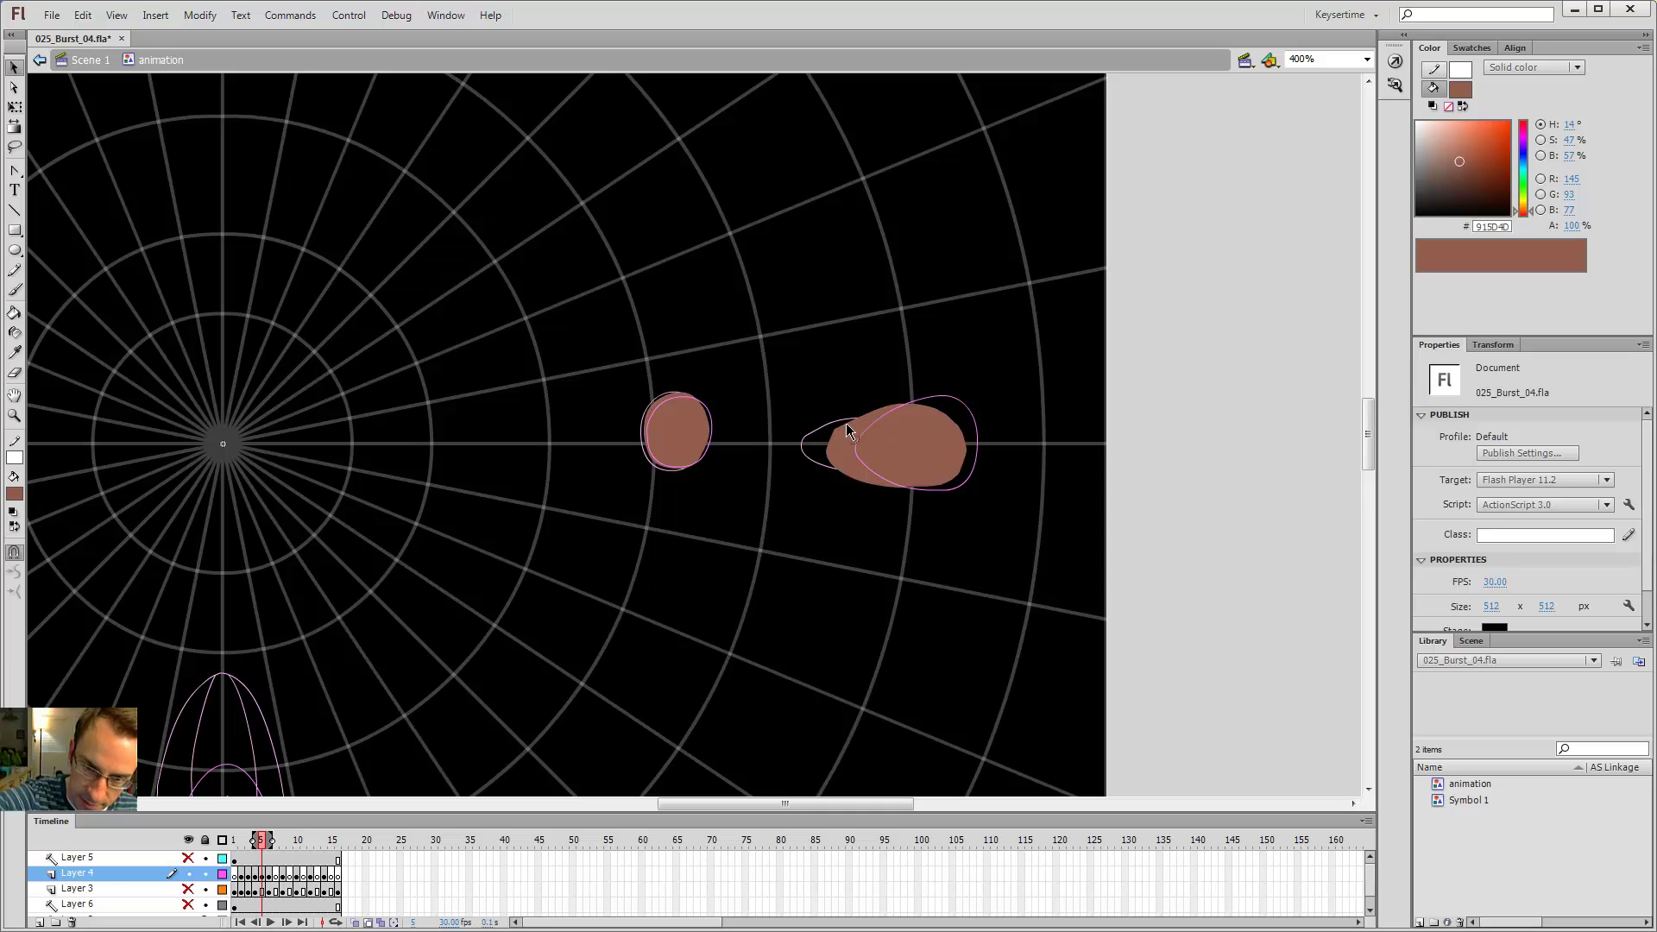
key("comma")
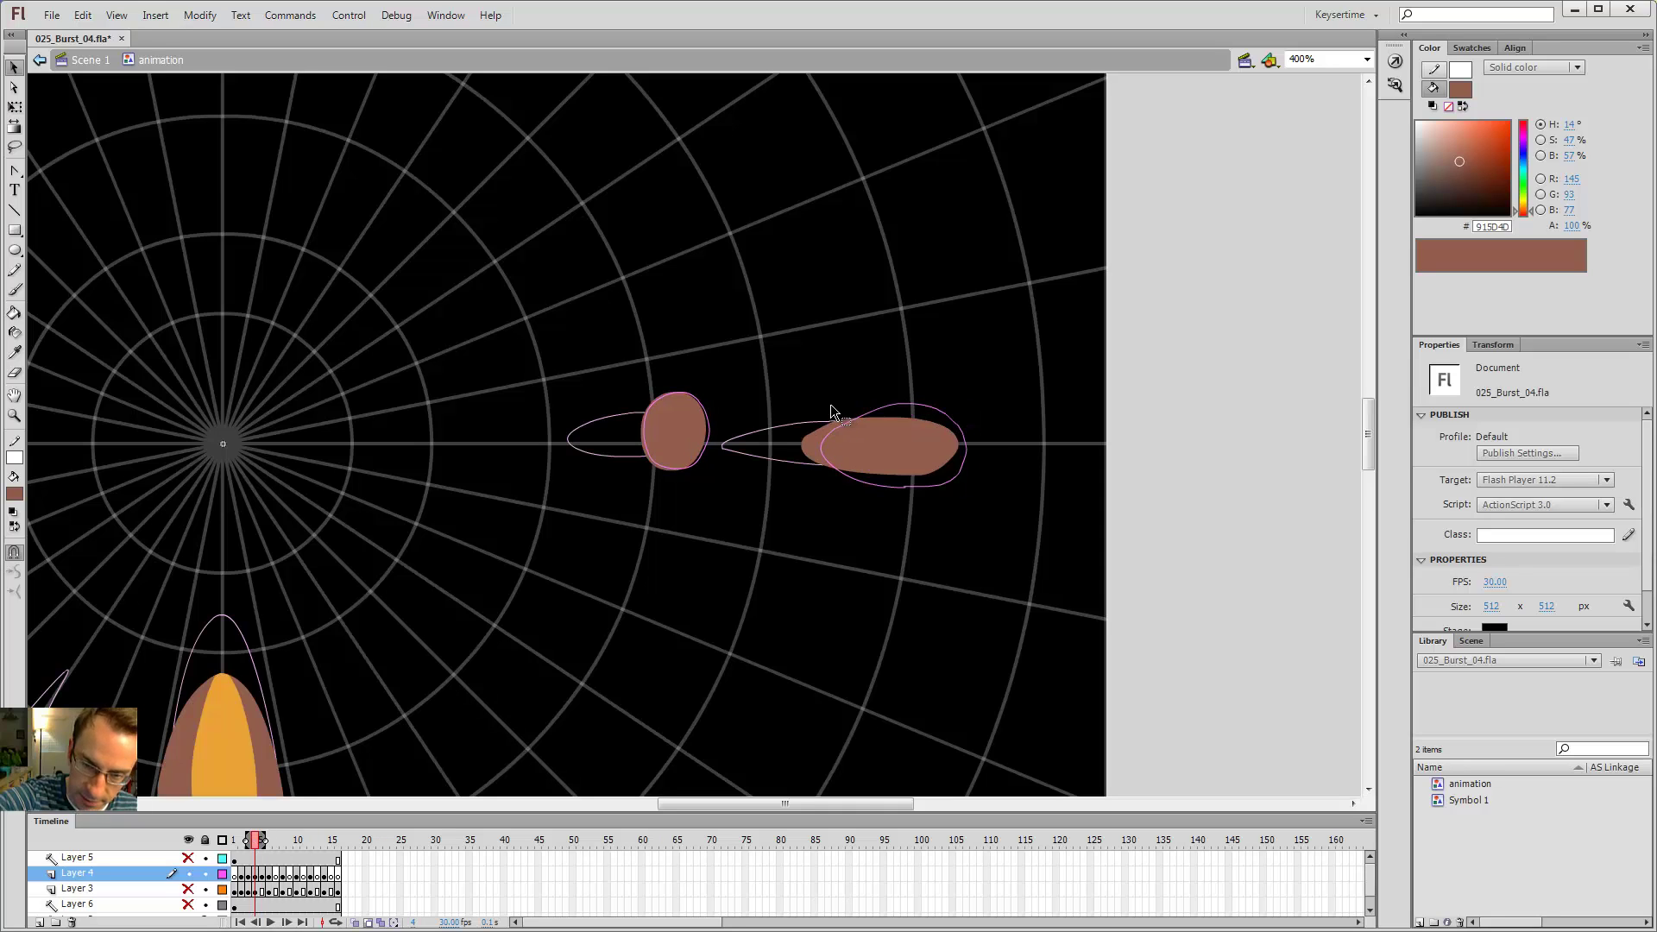
key("period")
key("period")
key("comma")
key("comma")
key("period")
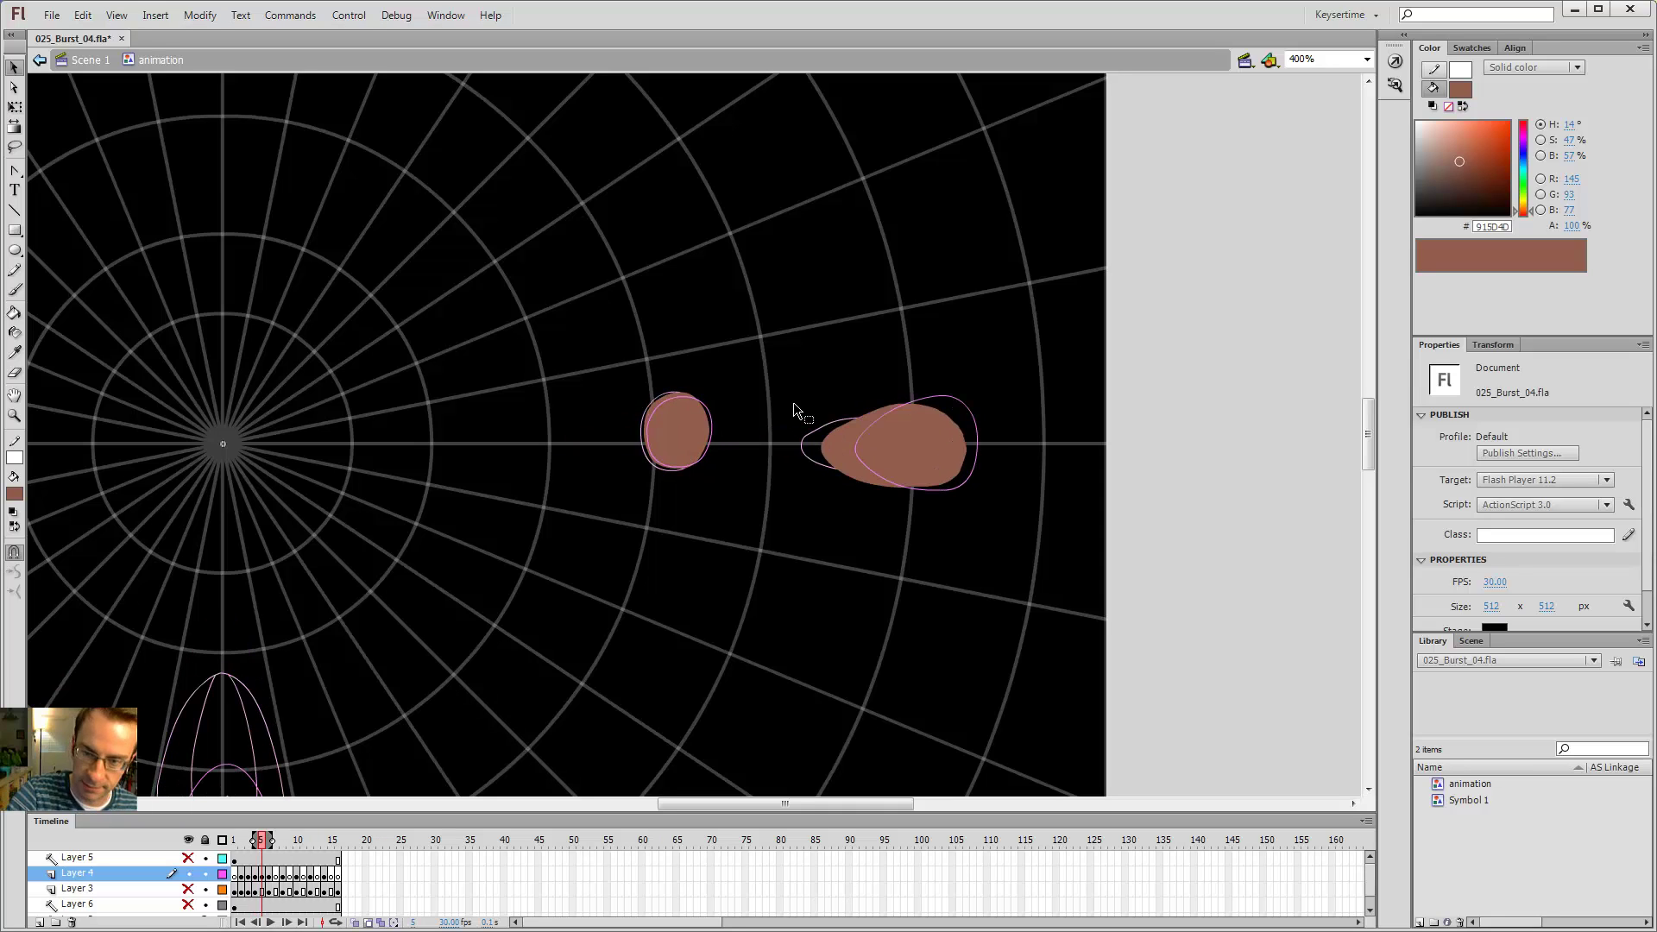
- Sample orange E9A235 from the core of the bottom centre flame as the brush fill for frame 5
scroll(793, 402, "down", 5)
scroll(794, 402, "left", 5)
key("comma")
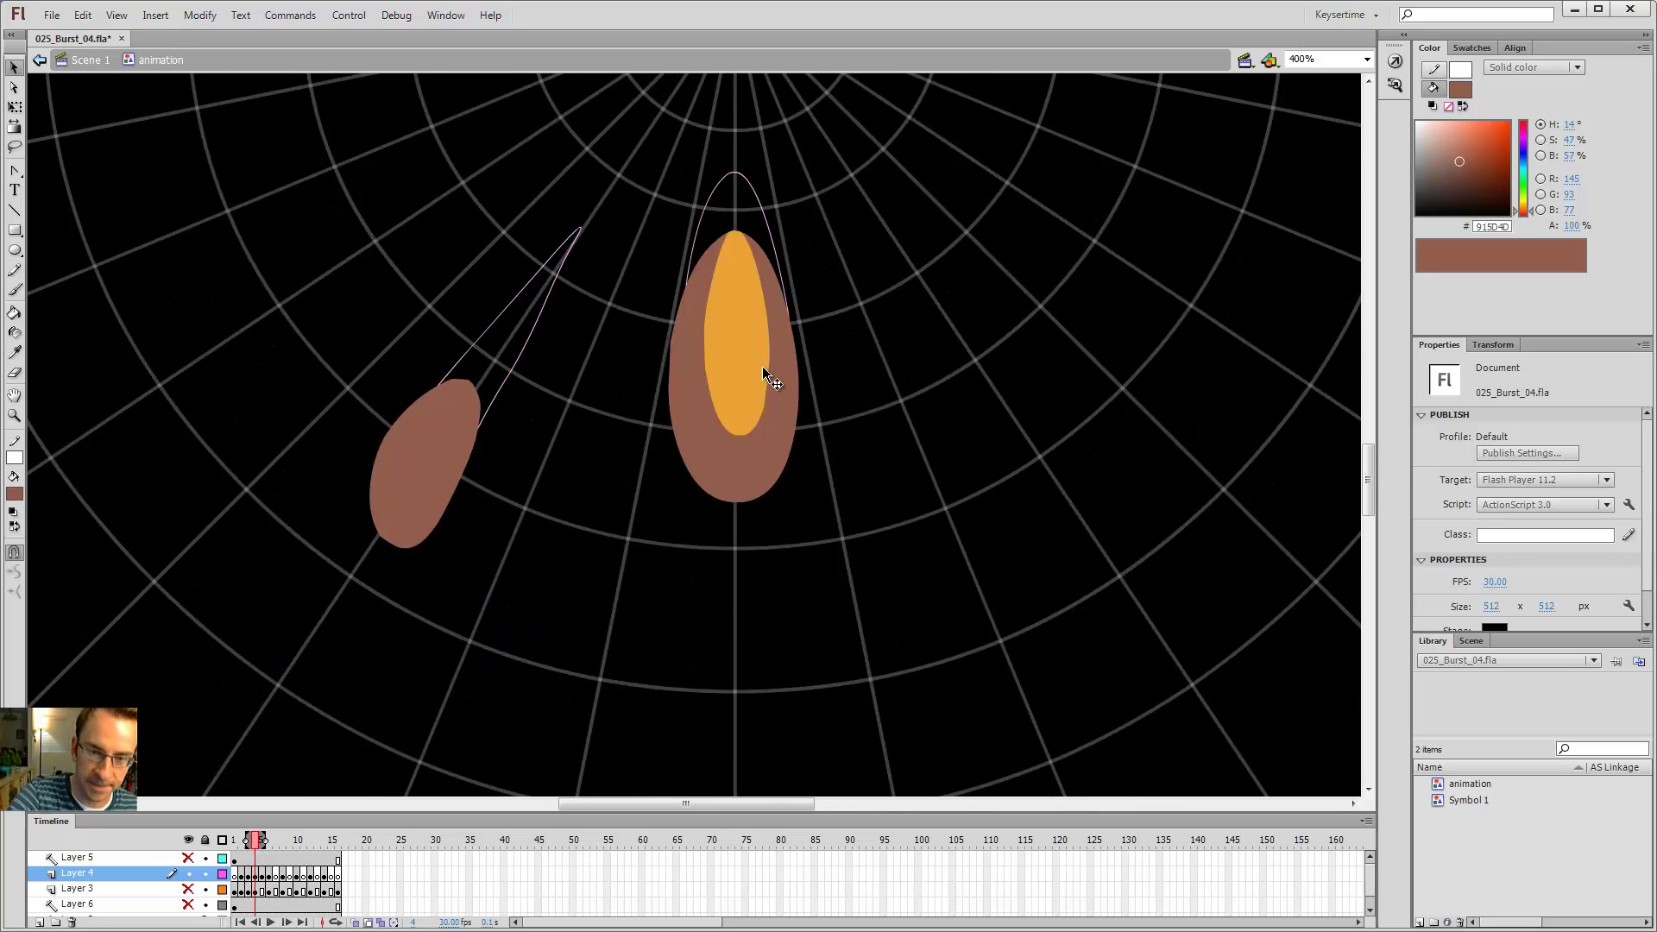
key("period")
key("ctrl+alt+shift+o")
key("i")
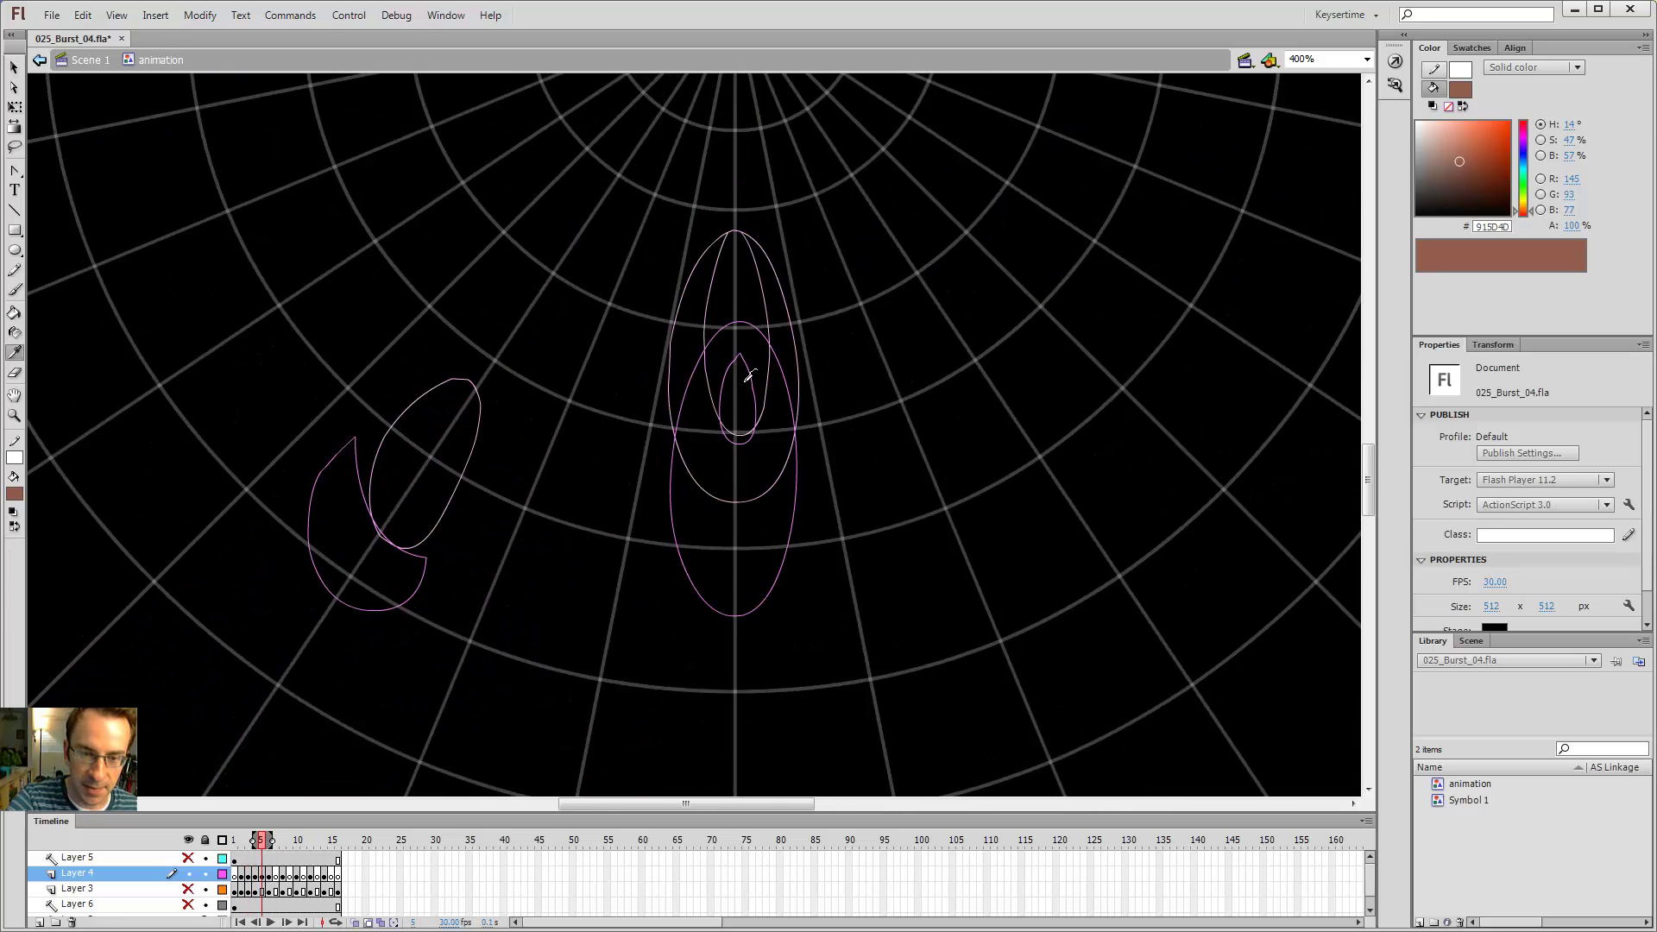
key("ctrl+alt+shift+o")
left_click(748, 377)
key("ctrl+alt+shift+o")
key("b")
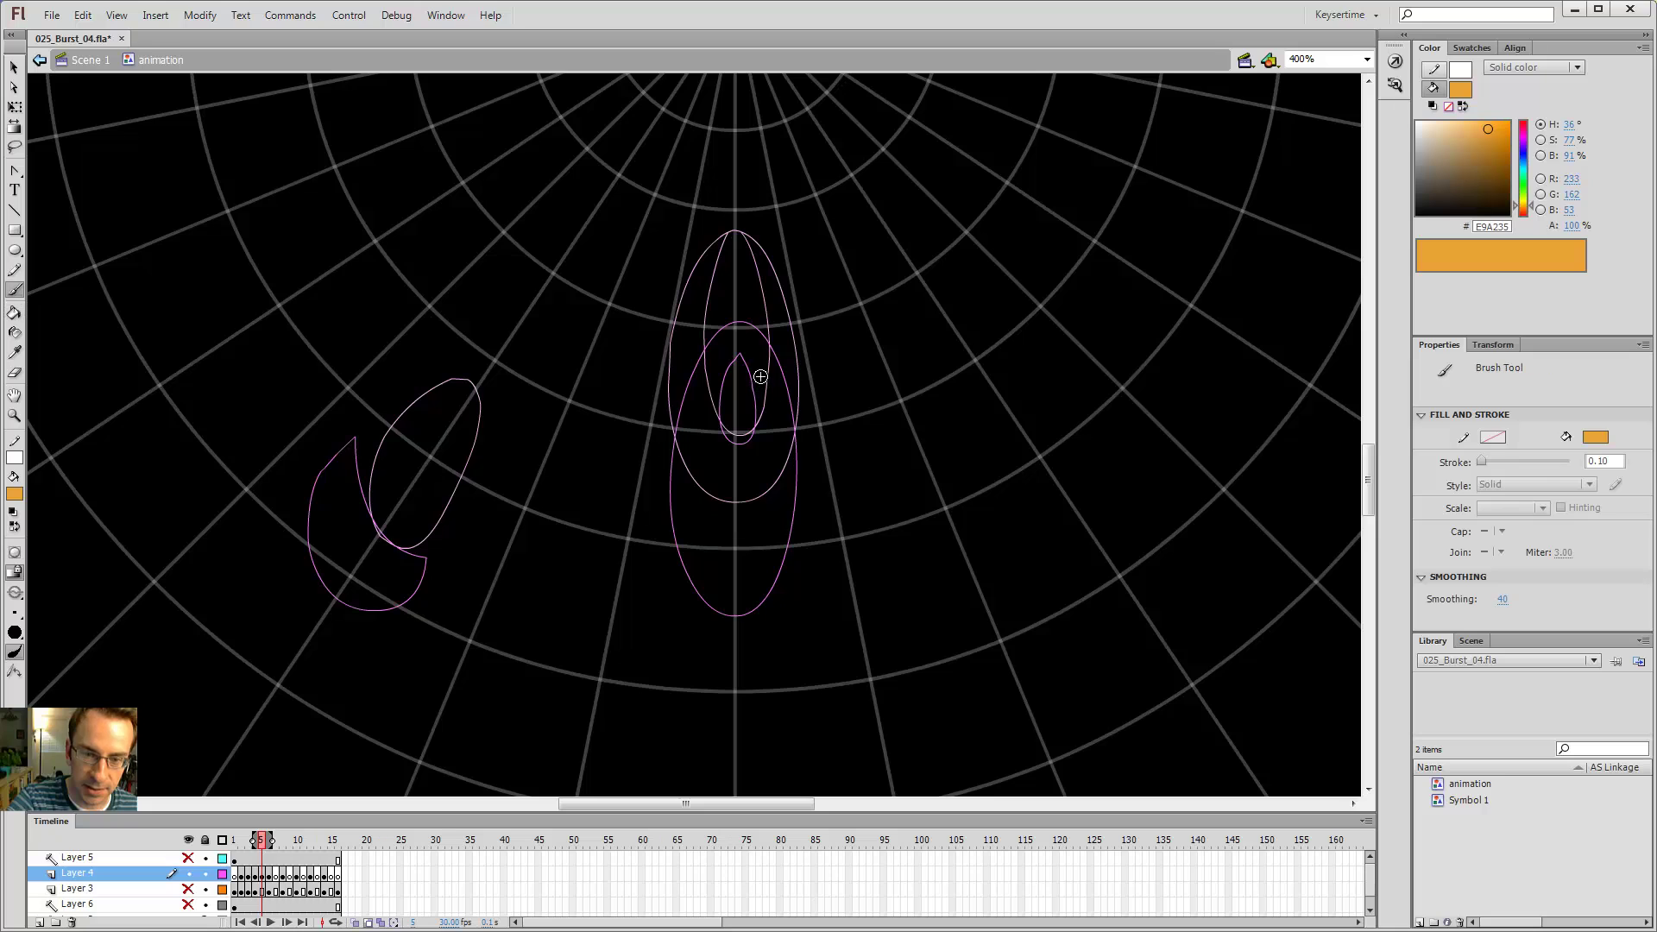
key("ctrl+alt+shift+o")
key("i")
left_click(739, 234)
key("ctrl+alt+shift+o")
key("b")
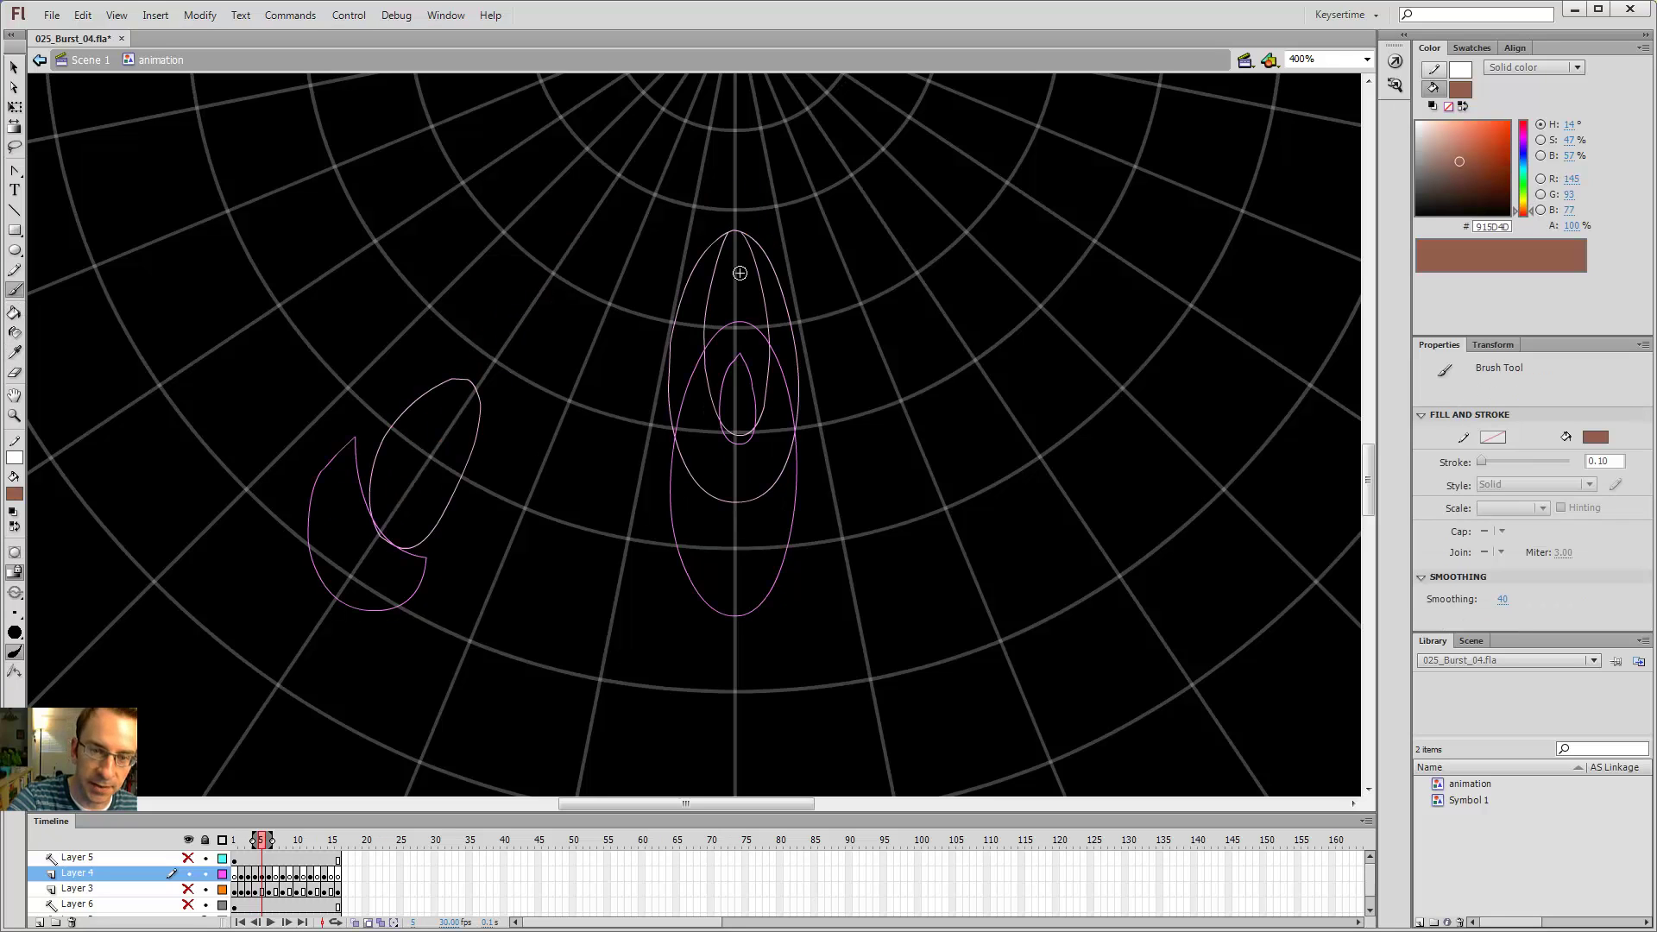
- Draw the bottom centre flame's core on frame 5 as a narrow vertical oval filled with sampled orange E9A235
key("ctrl+alt+shift+o")
key("i")
left_click(745, 361)
key("ctrl+alt+shift+o")
key("b")
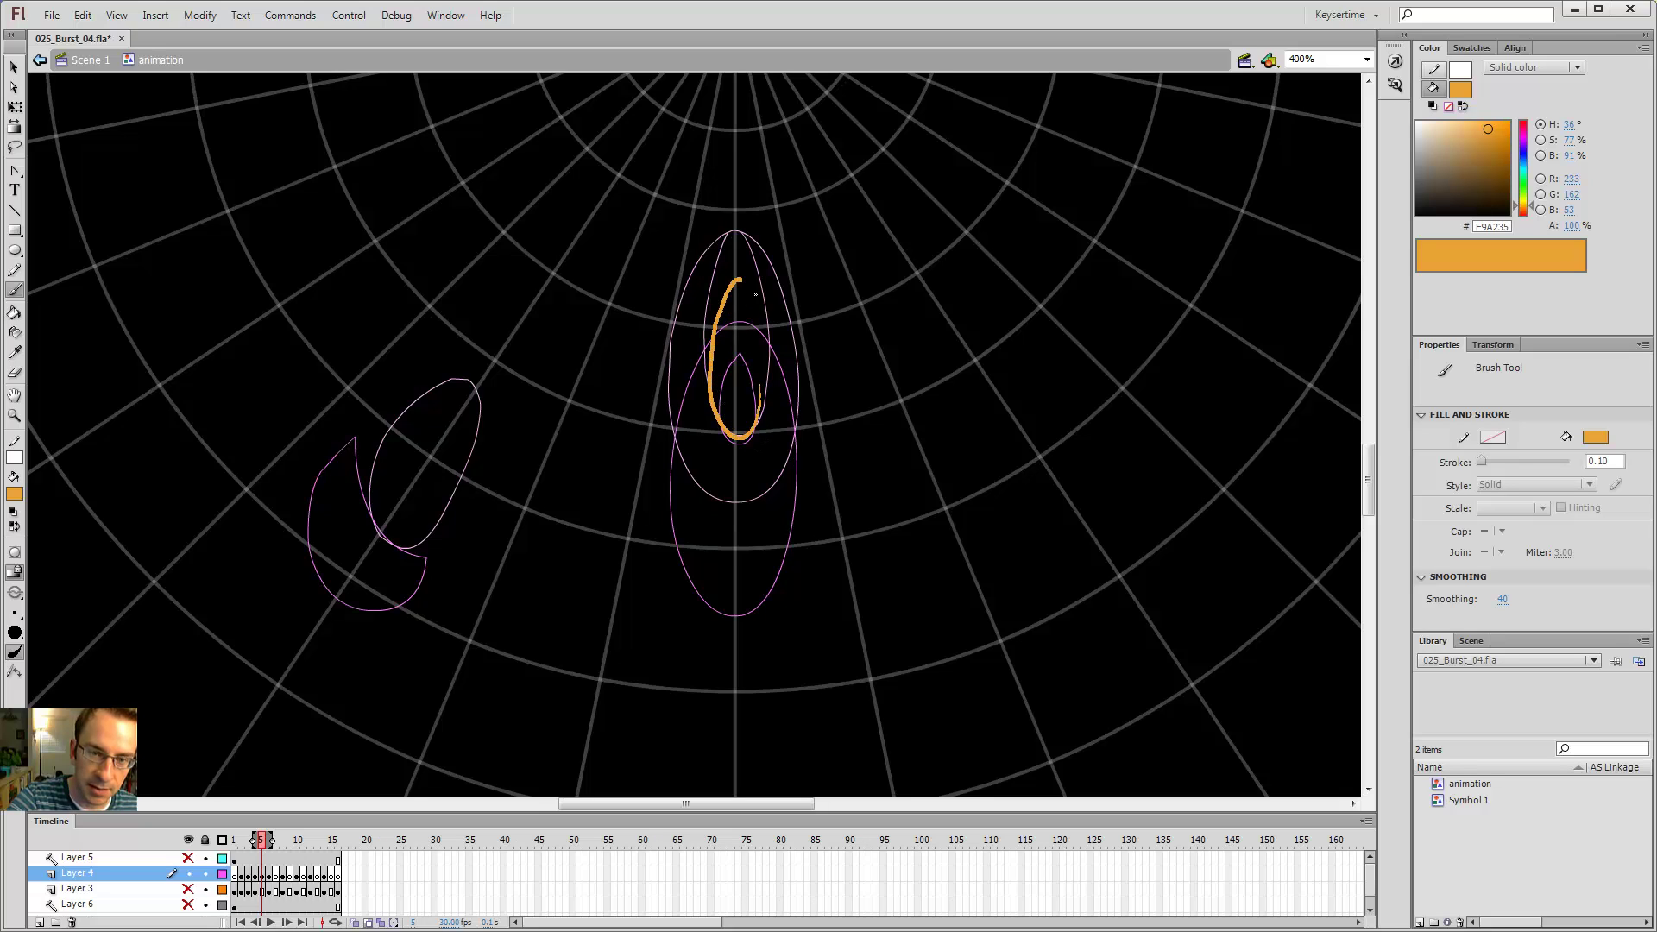
key("k")
left_click(743, 336)
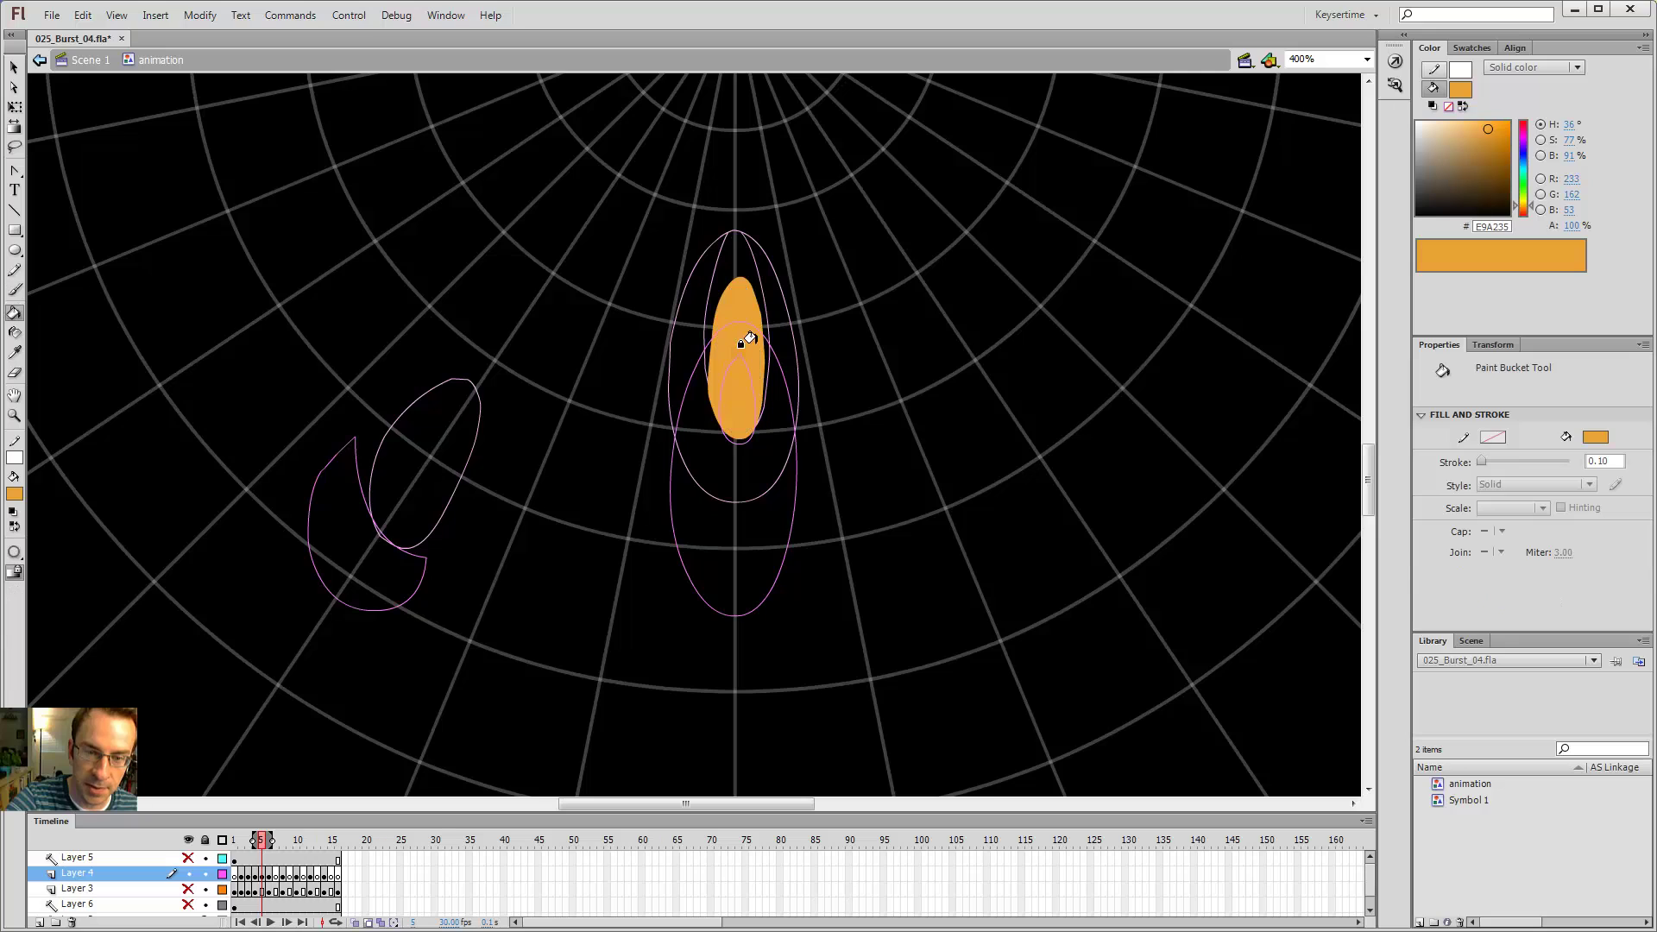
key("v")
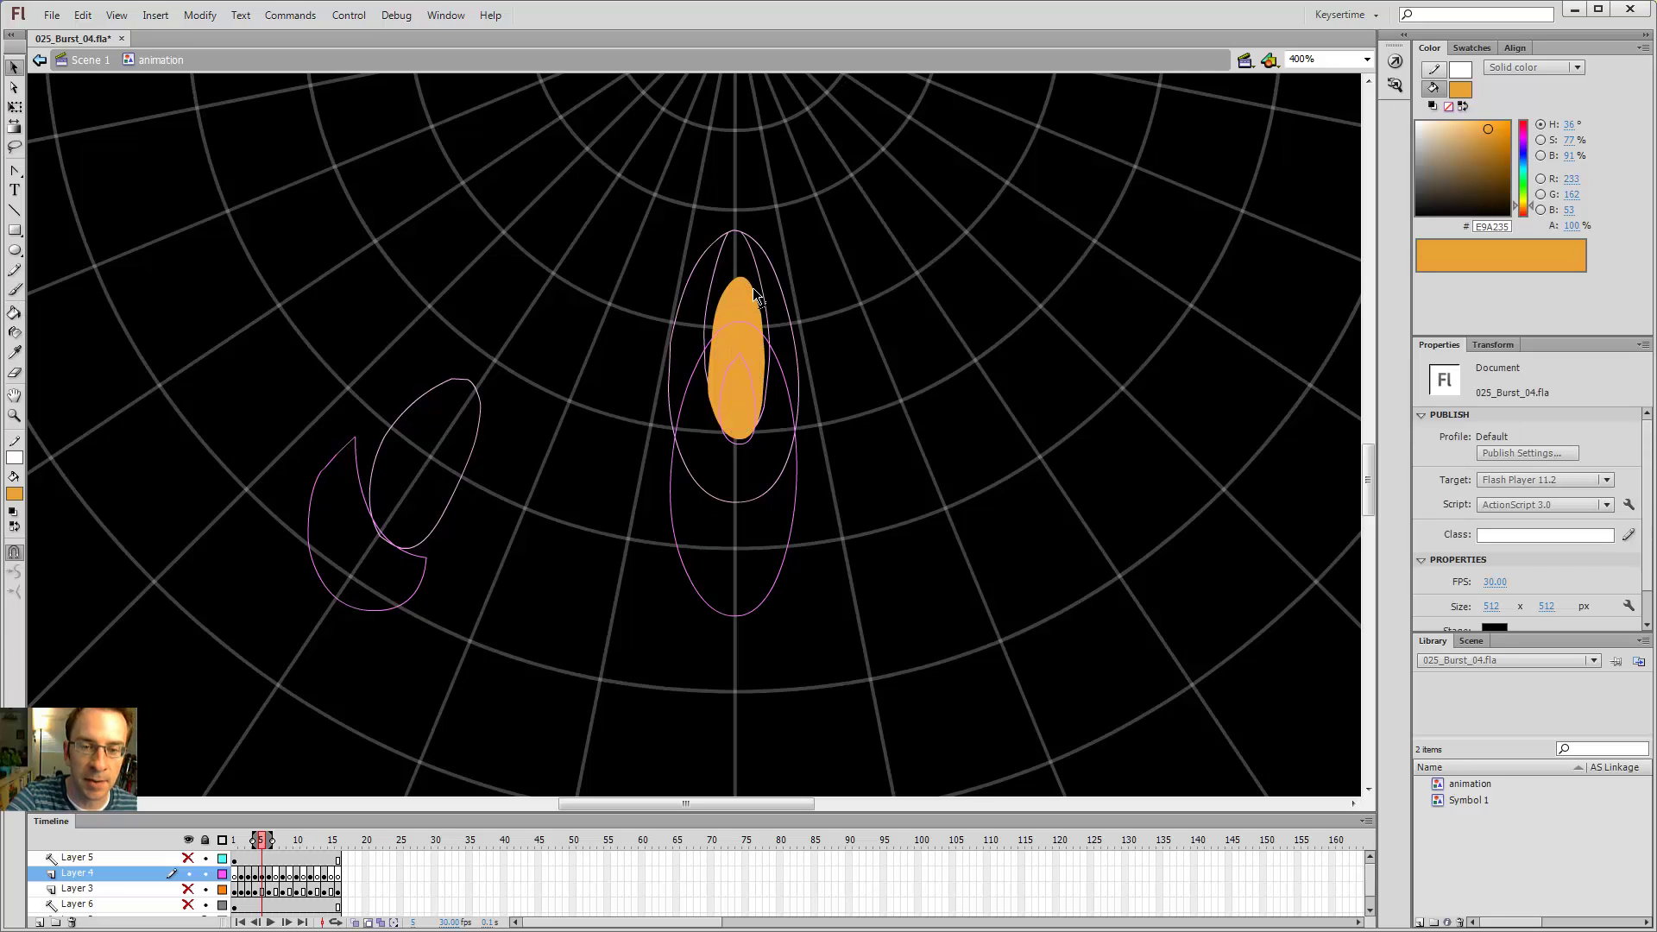
- Outline and fill the larger oval around the orange core on frame 5 with brown 915D4D sampled from the flame's outer body
key("ctrl+alt+shift+o")
key("i")
left_click(781, 384)
key("ctrl+alt+shift+o")
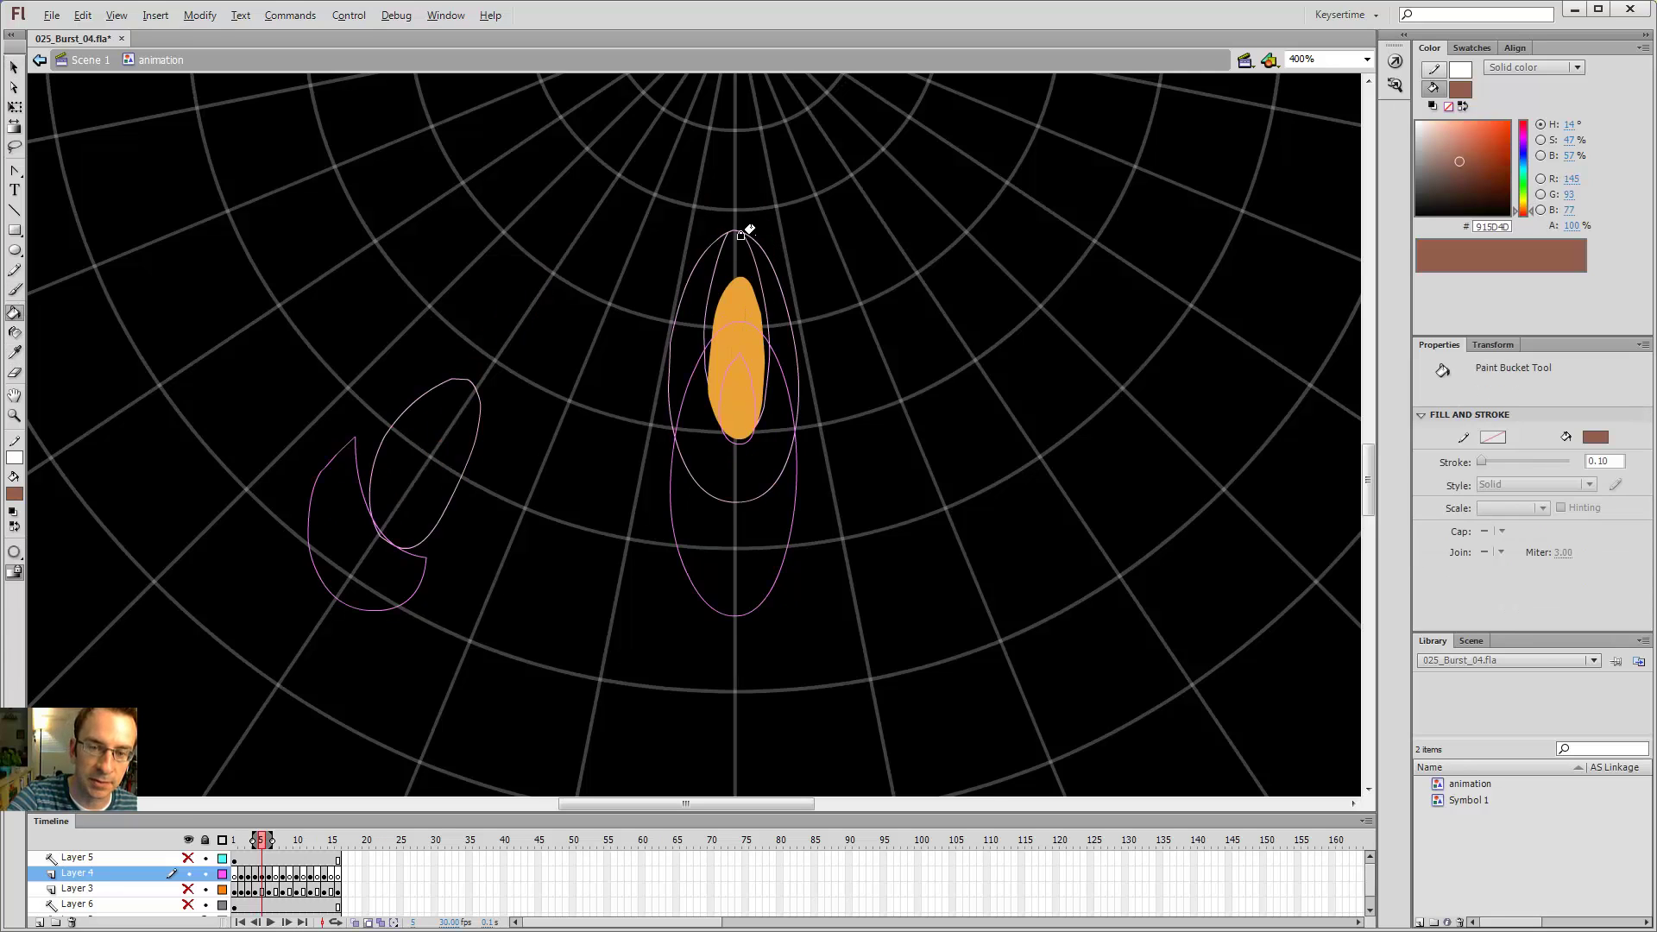
key("b")
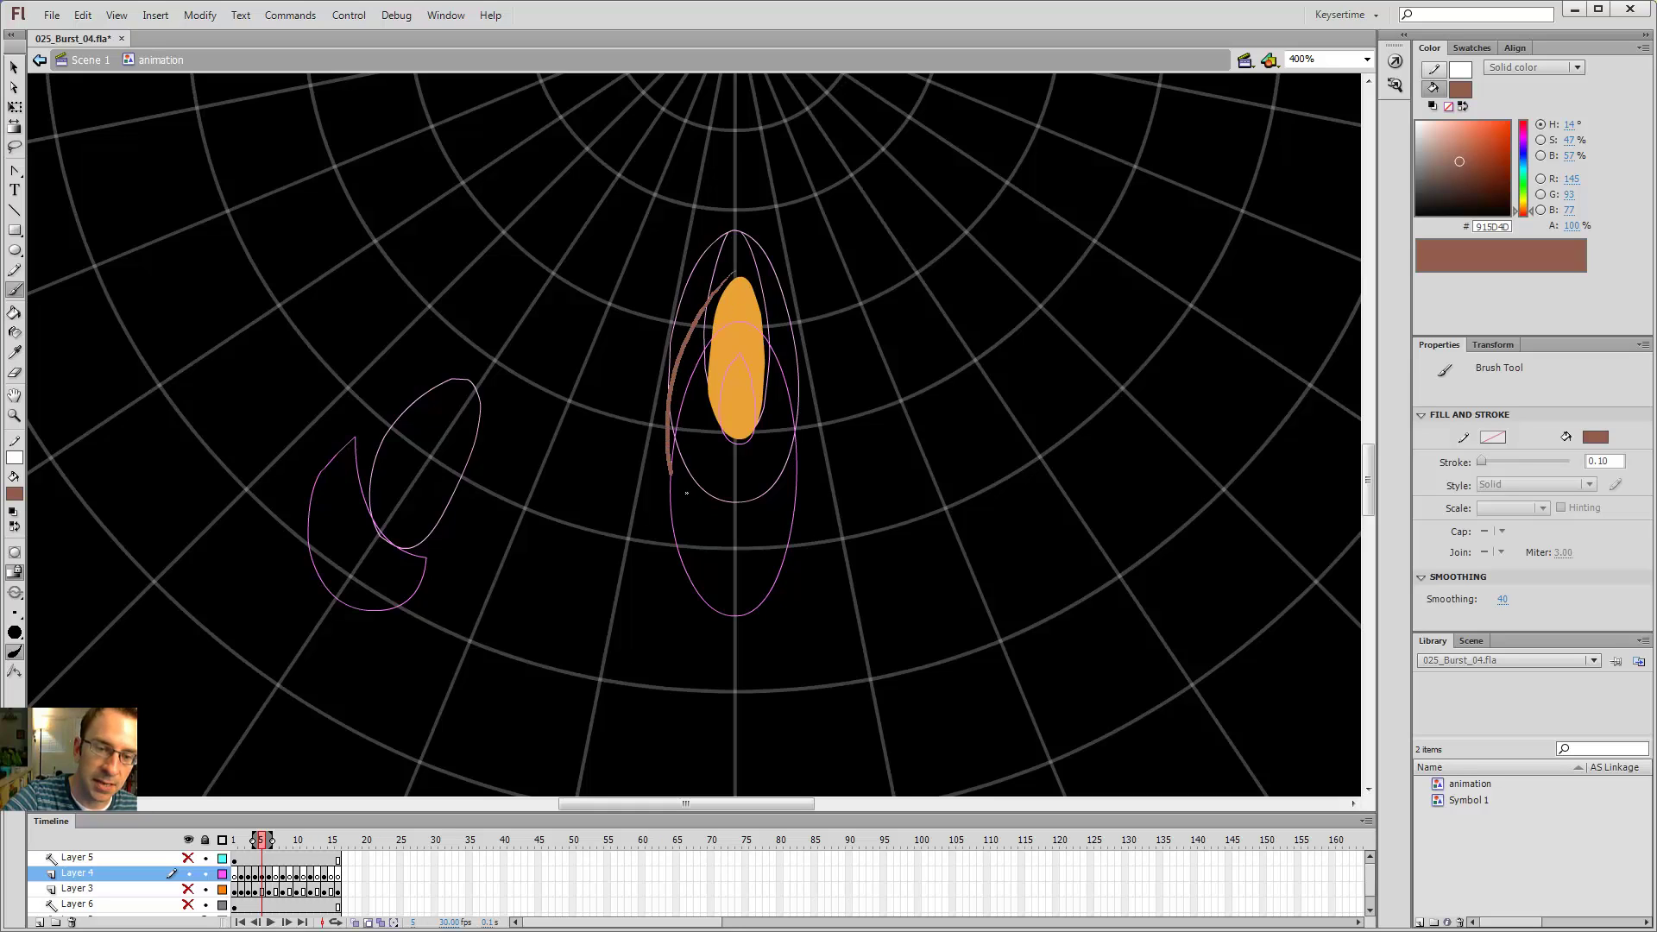
mouse_move(709, 548)
left_mouse_down()
mouse_move(768, 573)
mouse_move(809, 483)
left_mouse_up()
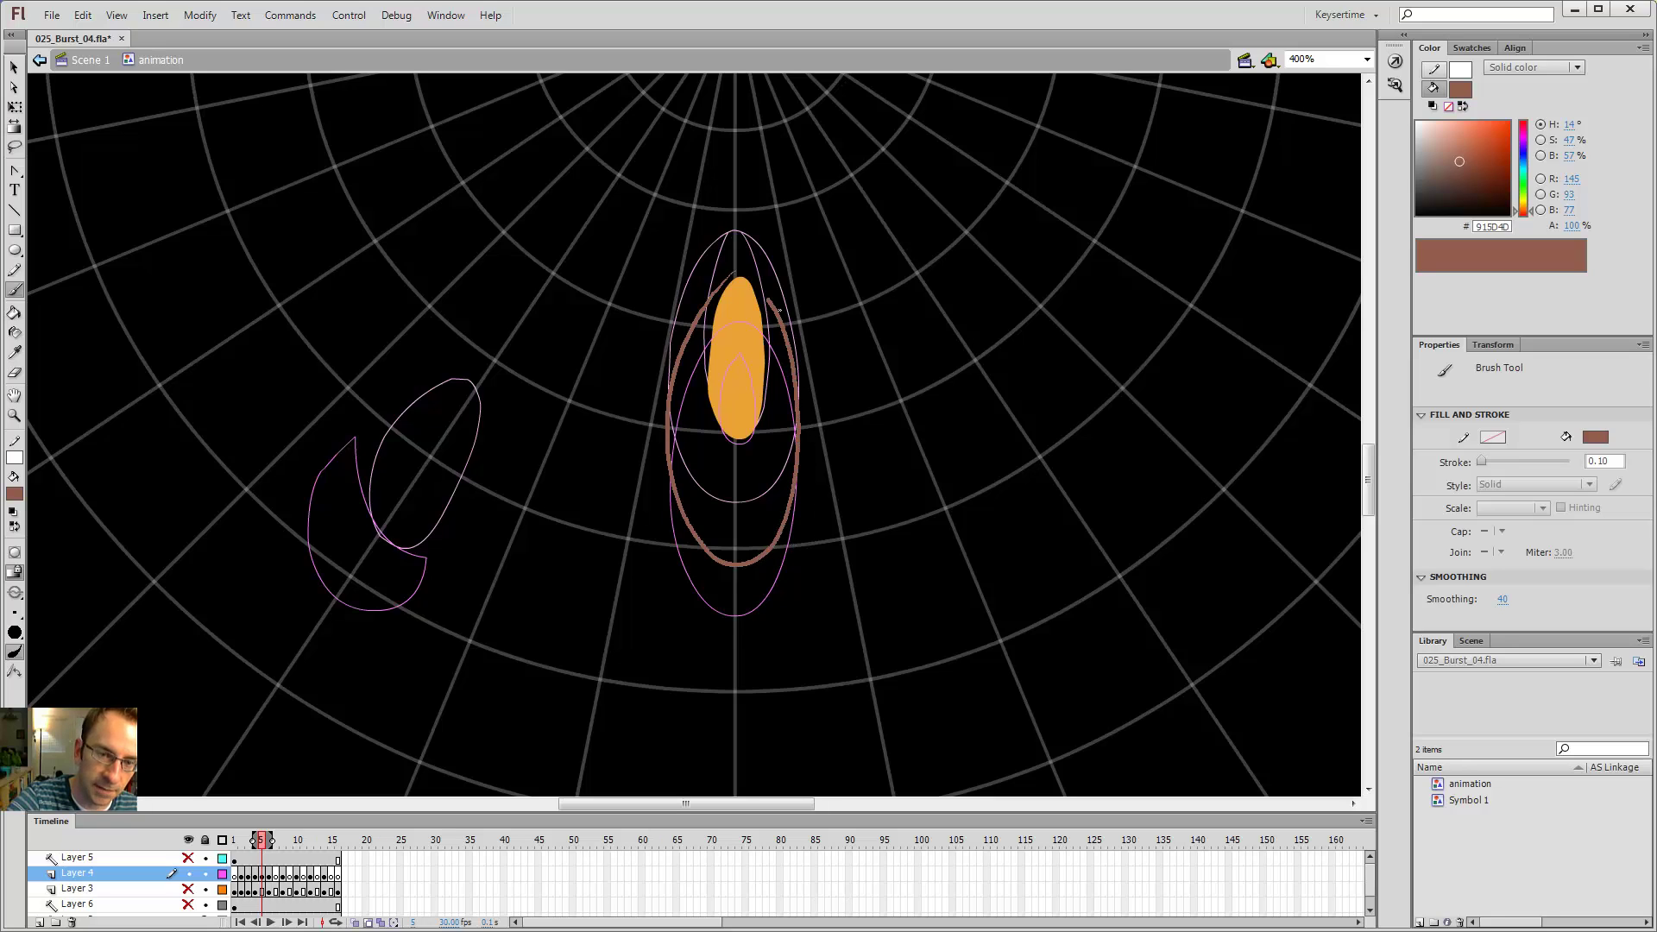
key("k")
left_click(769, 333)
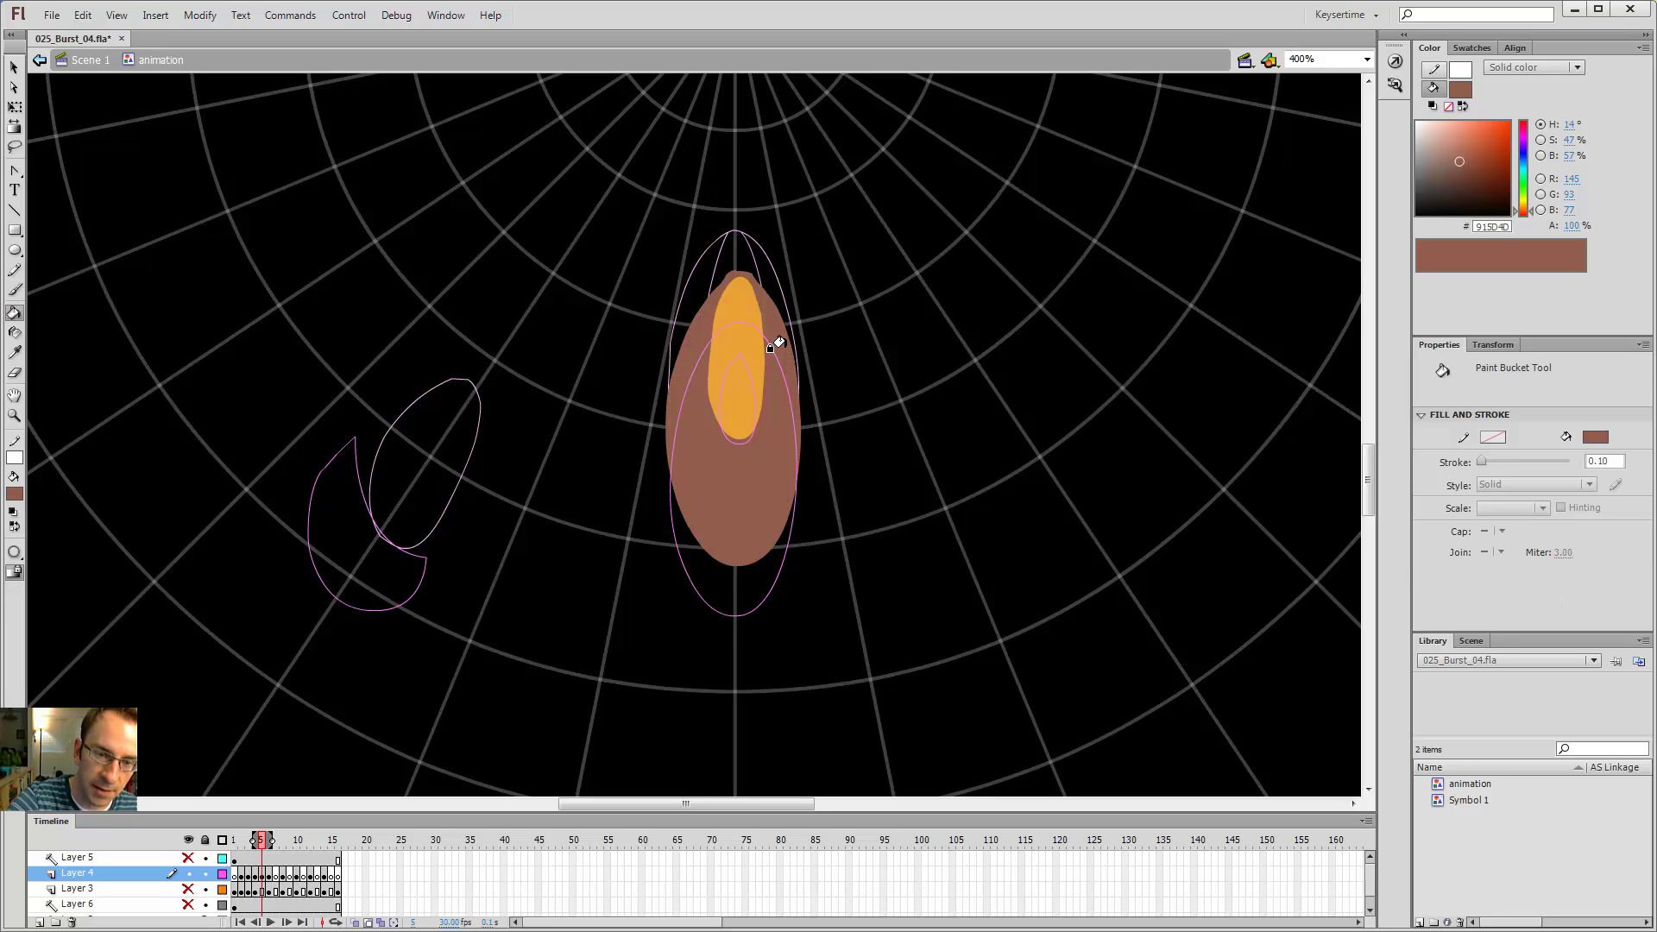
key("y")
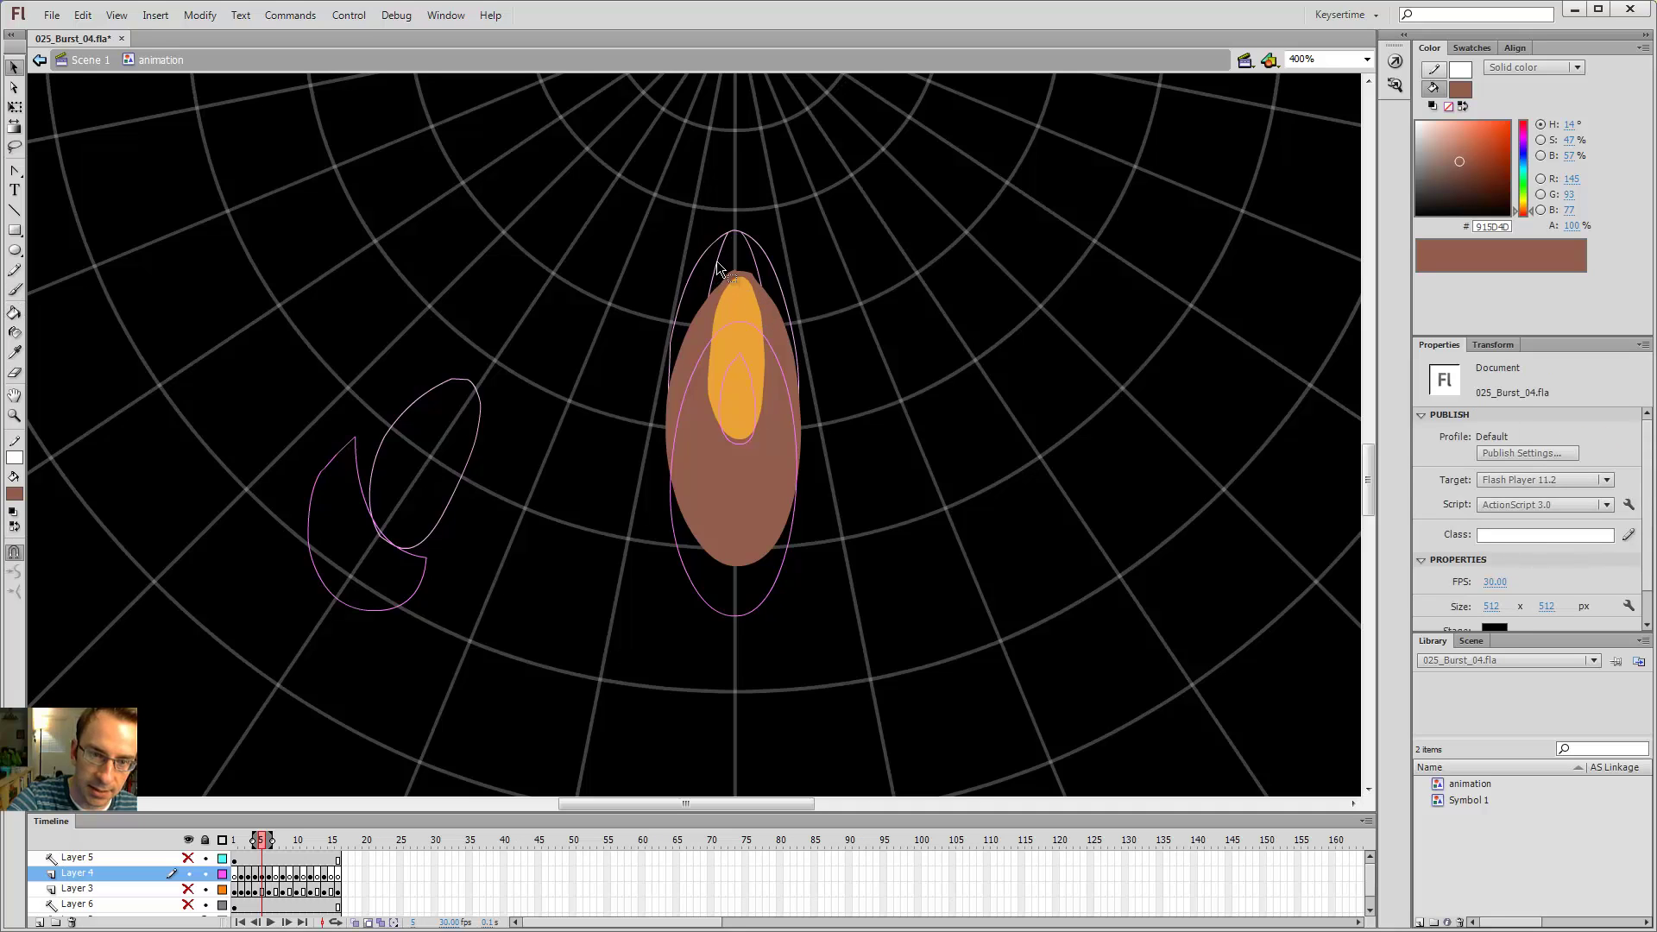
left_click_drag(706, 299, 706, 298)
key("ctrl+z")
left_click_drag(716, 232, 711, 297)
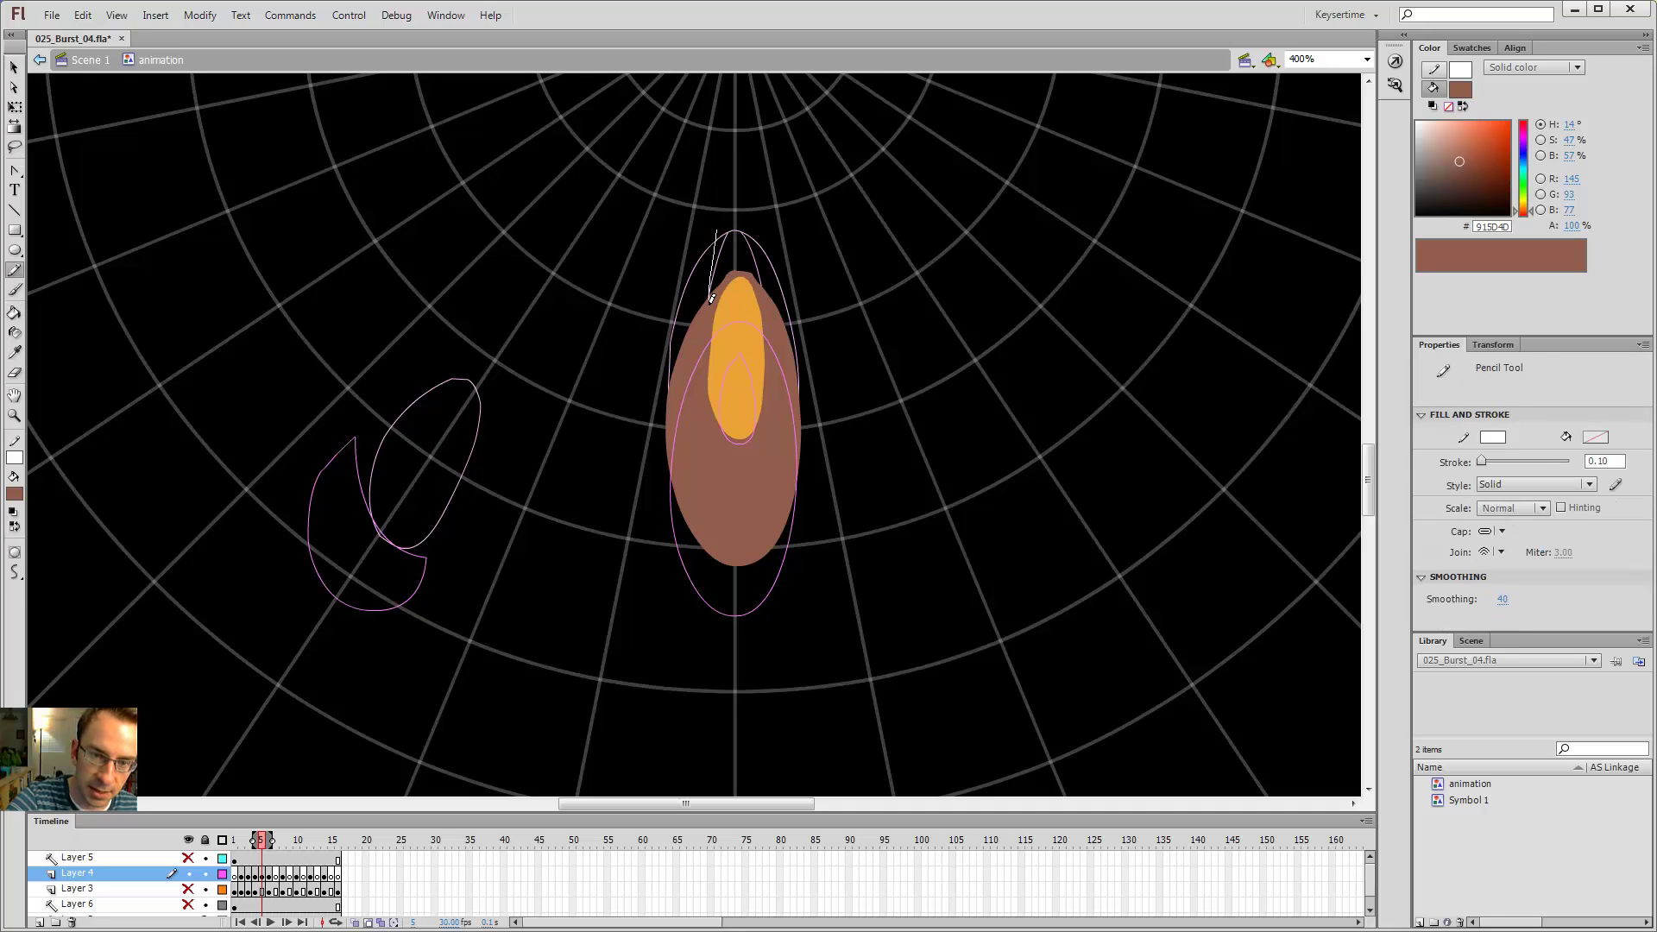
key("ctrl+z")
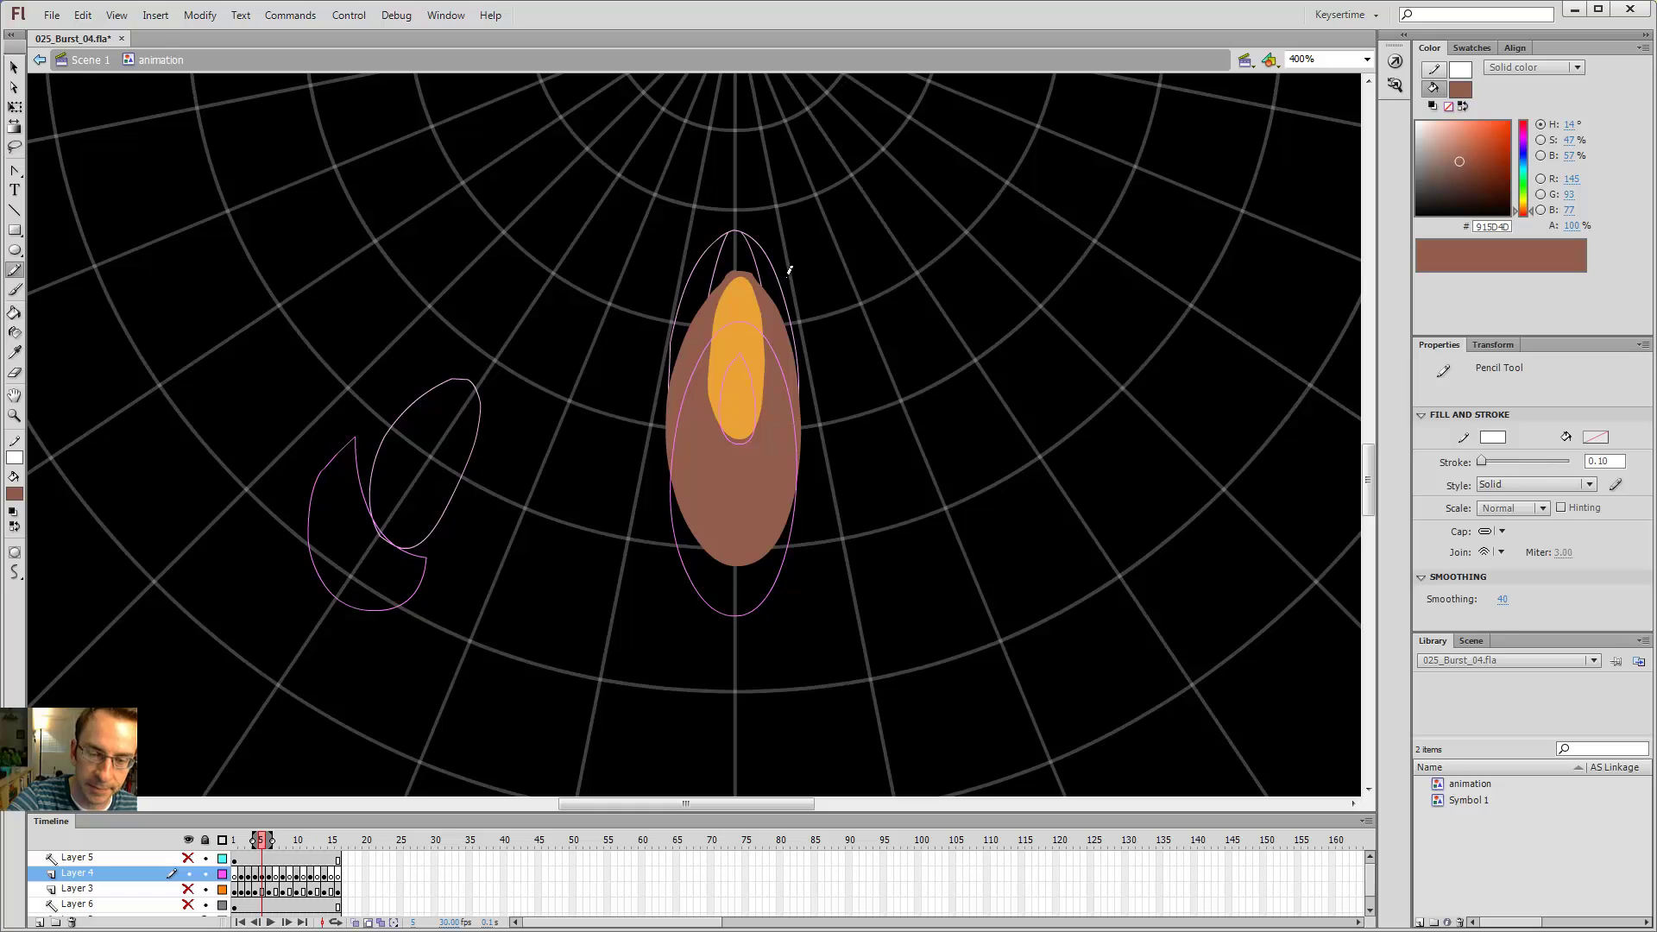
- Reshape the upper edges of the brown oval on frame 5 into a smooth curve and compare it with frame 4
key("v")
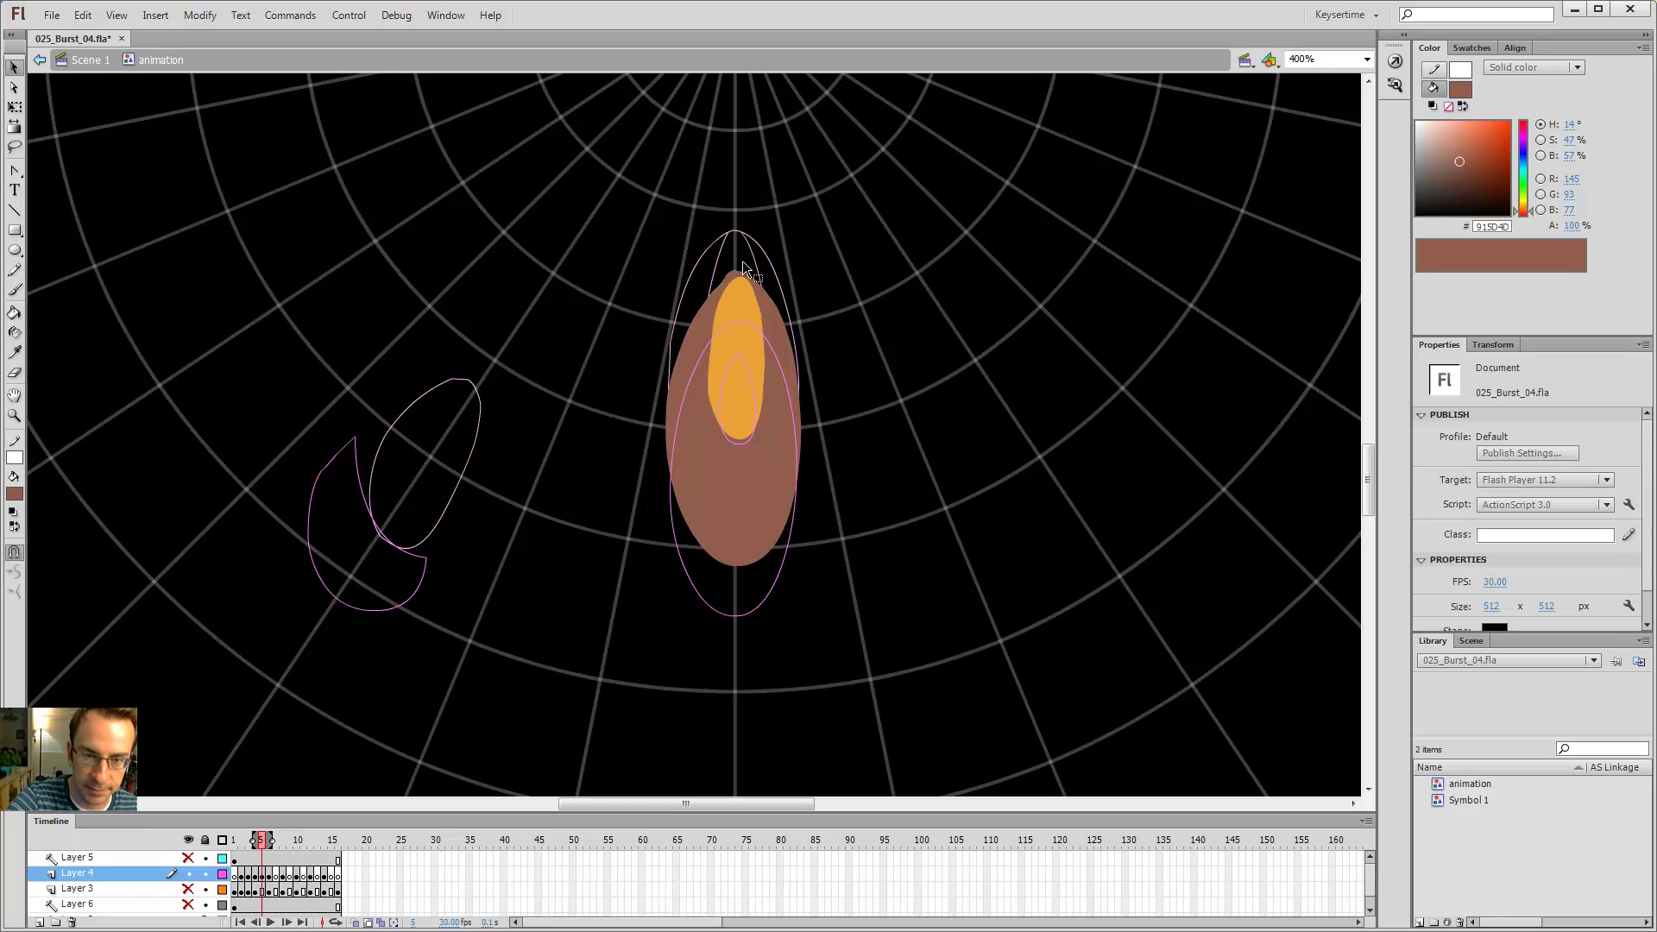
left_click_drag(732, 277, 710, 289)
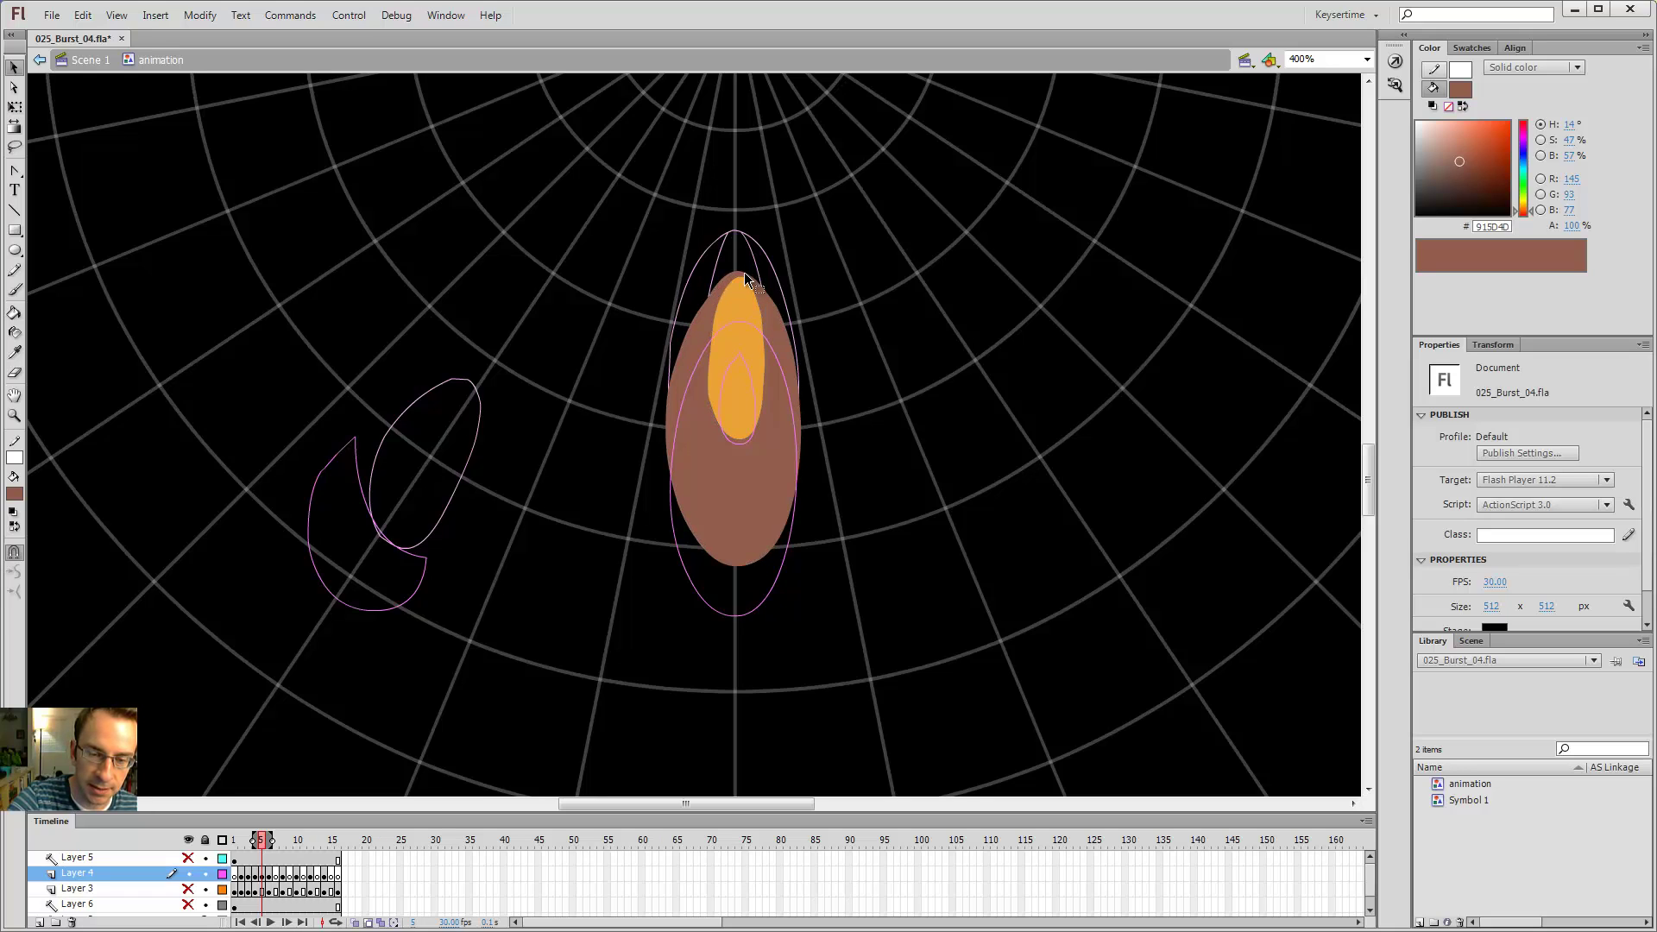
key("comma")
key("period")
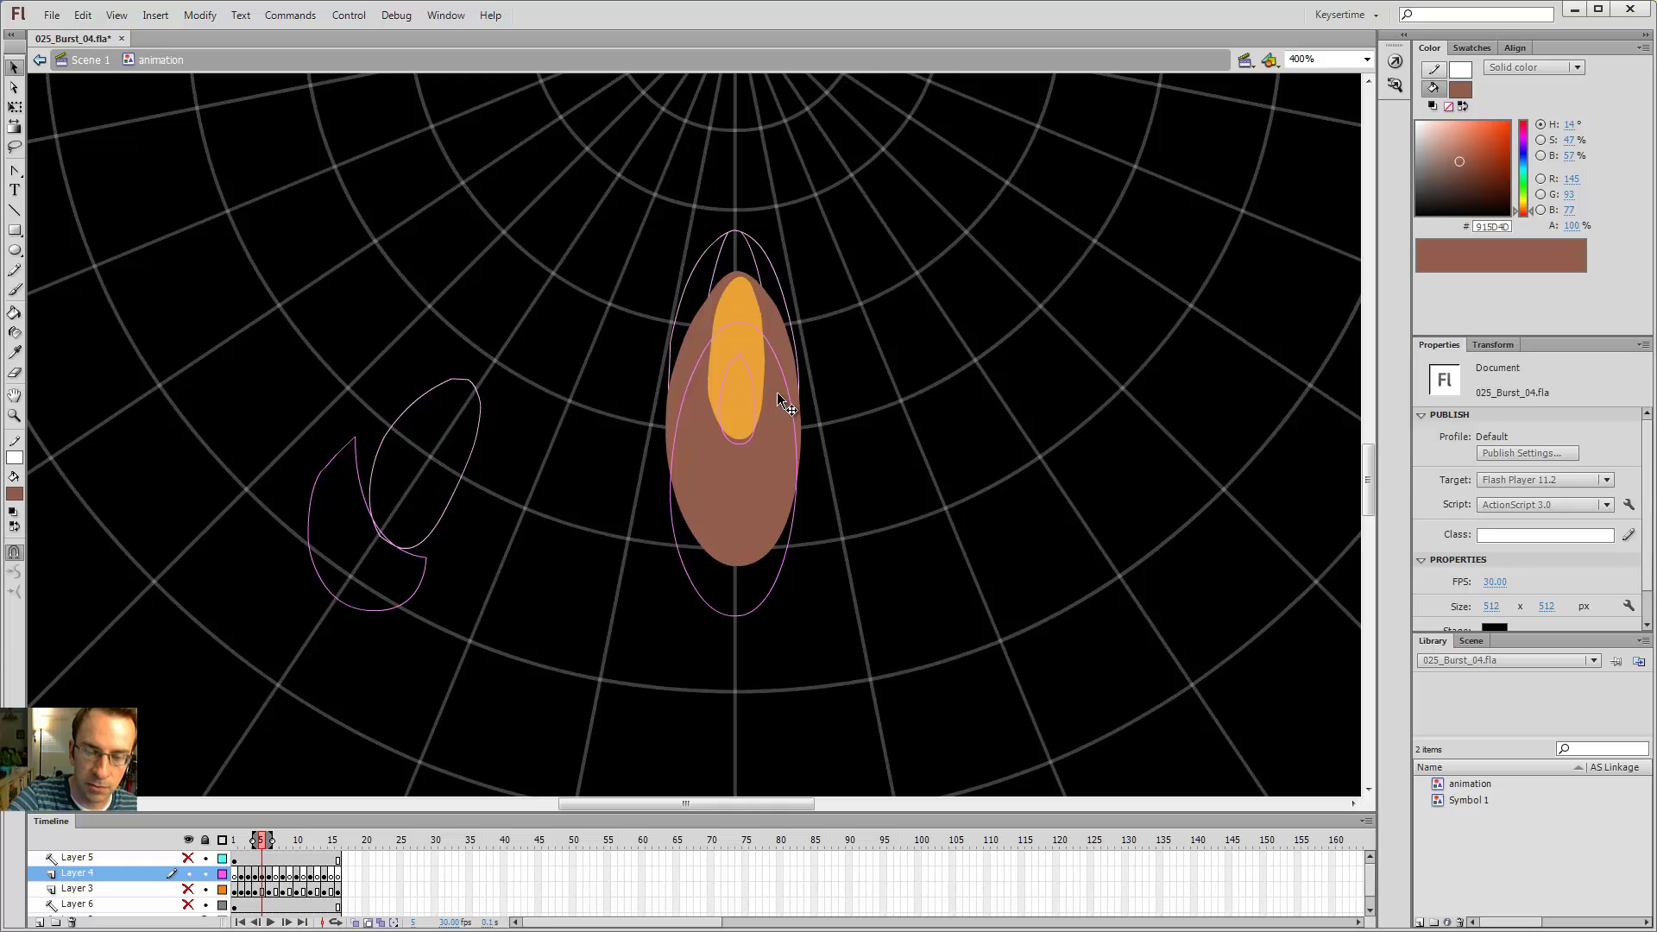
key("y")
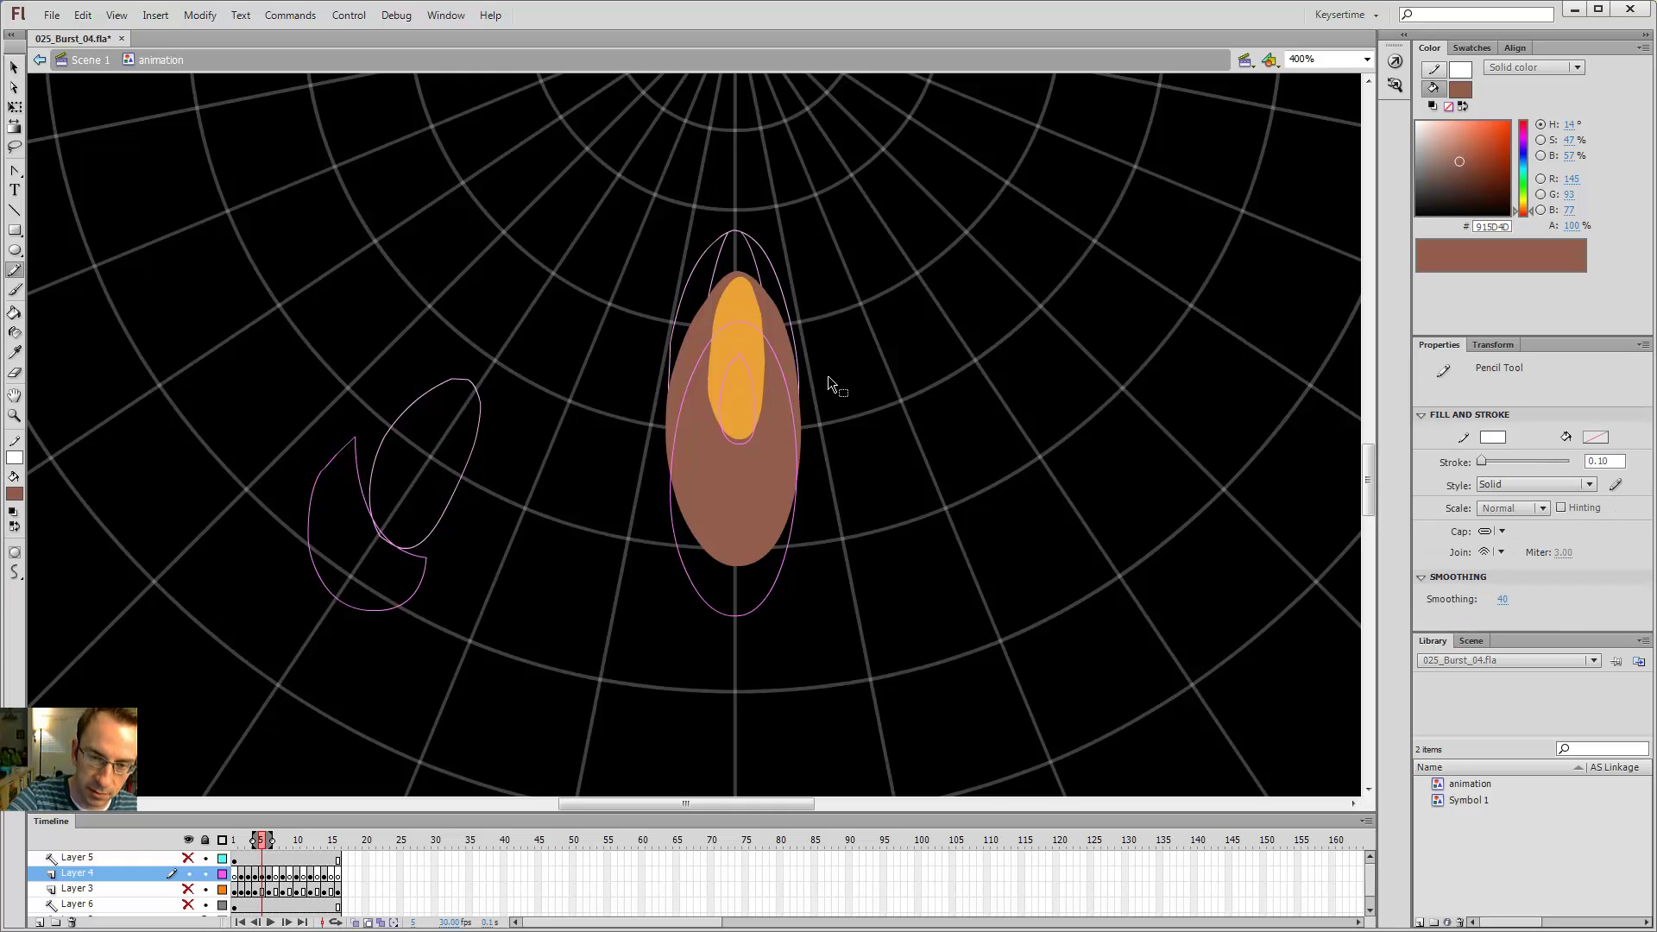
- Compare the bottom centre flame's new drawing on frame 5 with its neighbouring drawing on frame 6
key("comma")
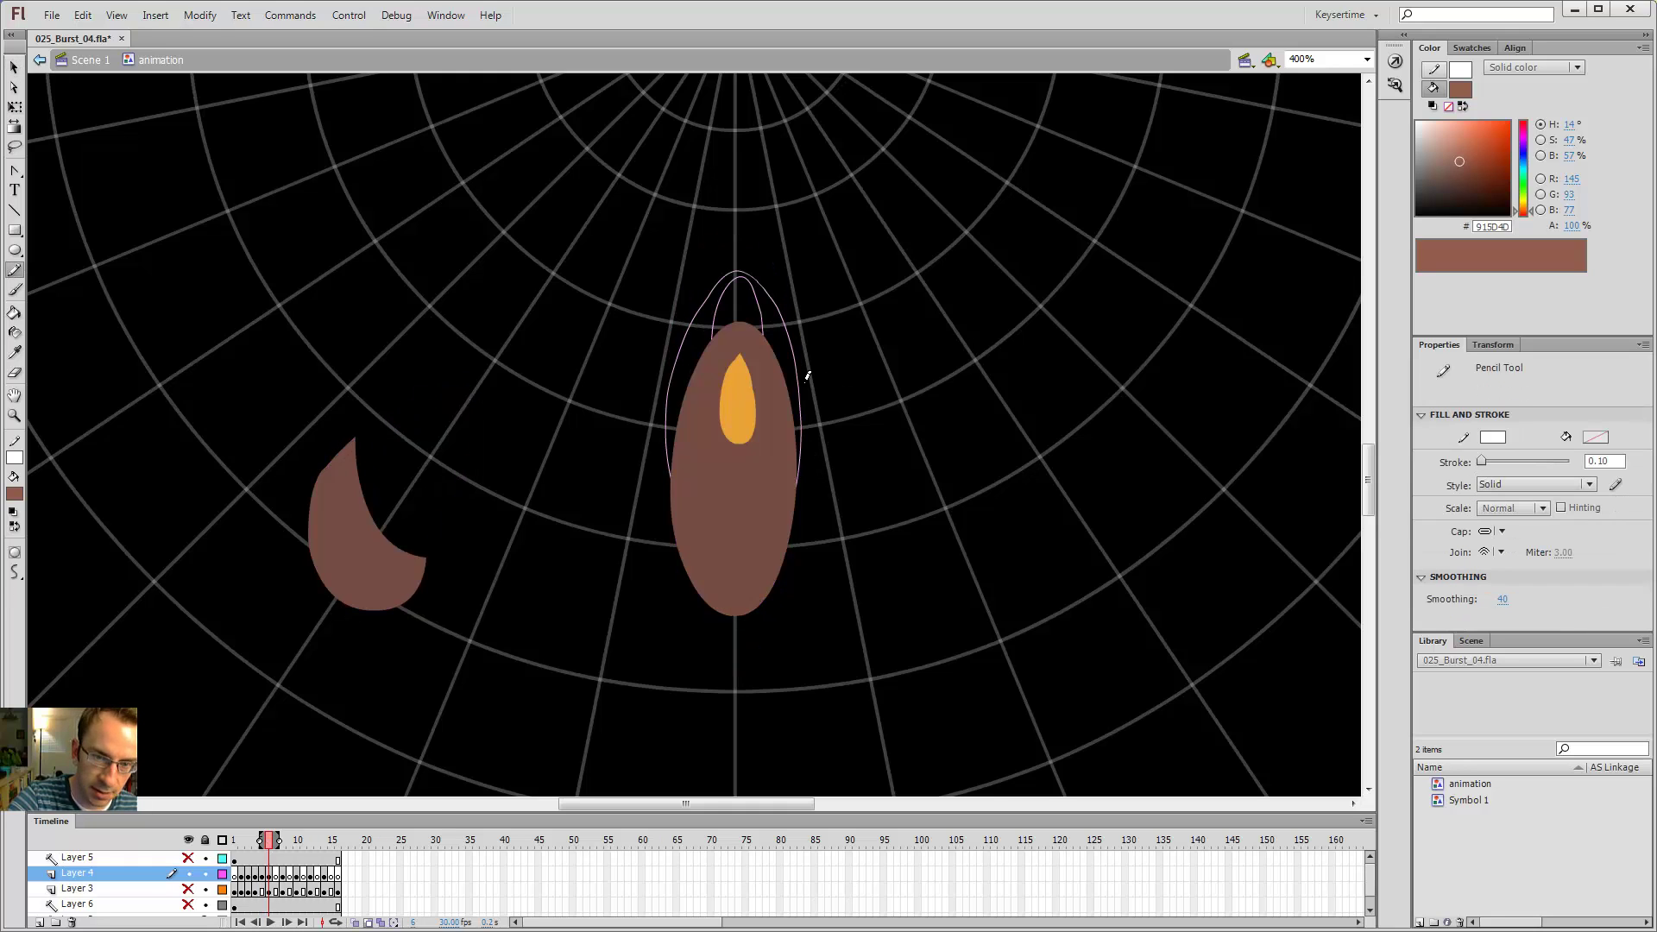
key("period")
key("comma")
key("period")
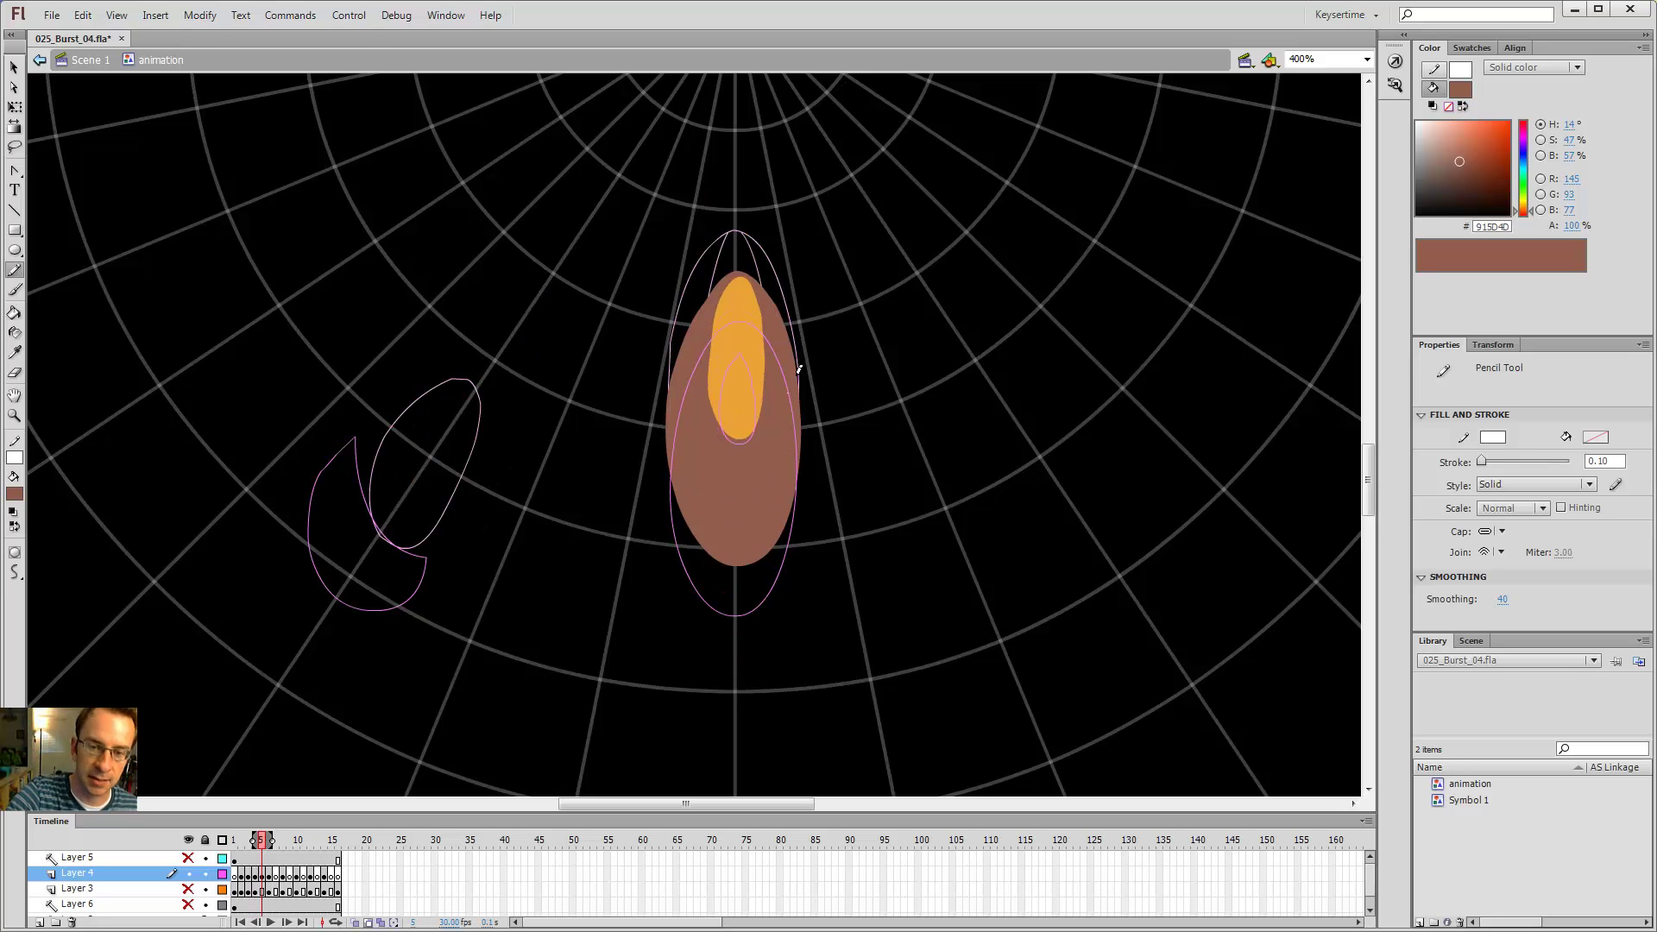
key("comma")
key("period")
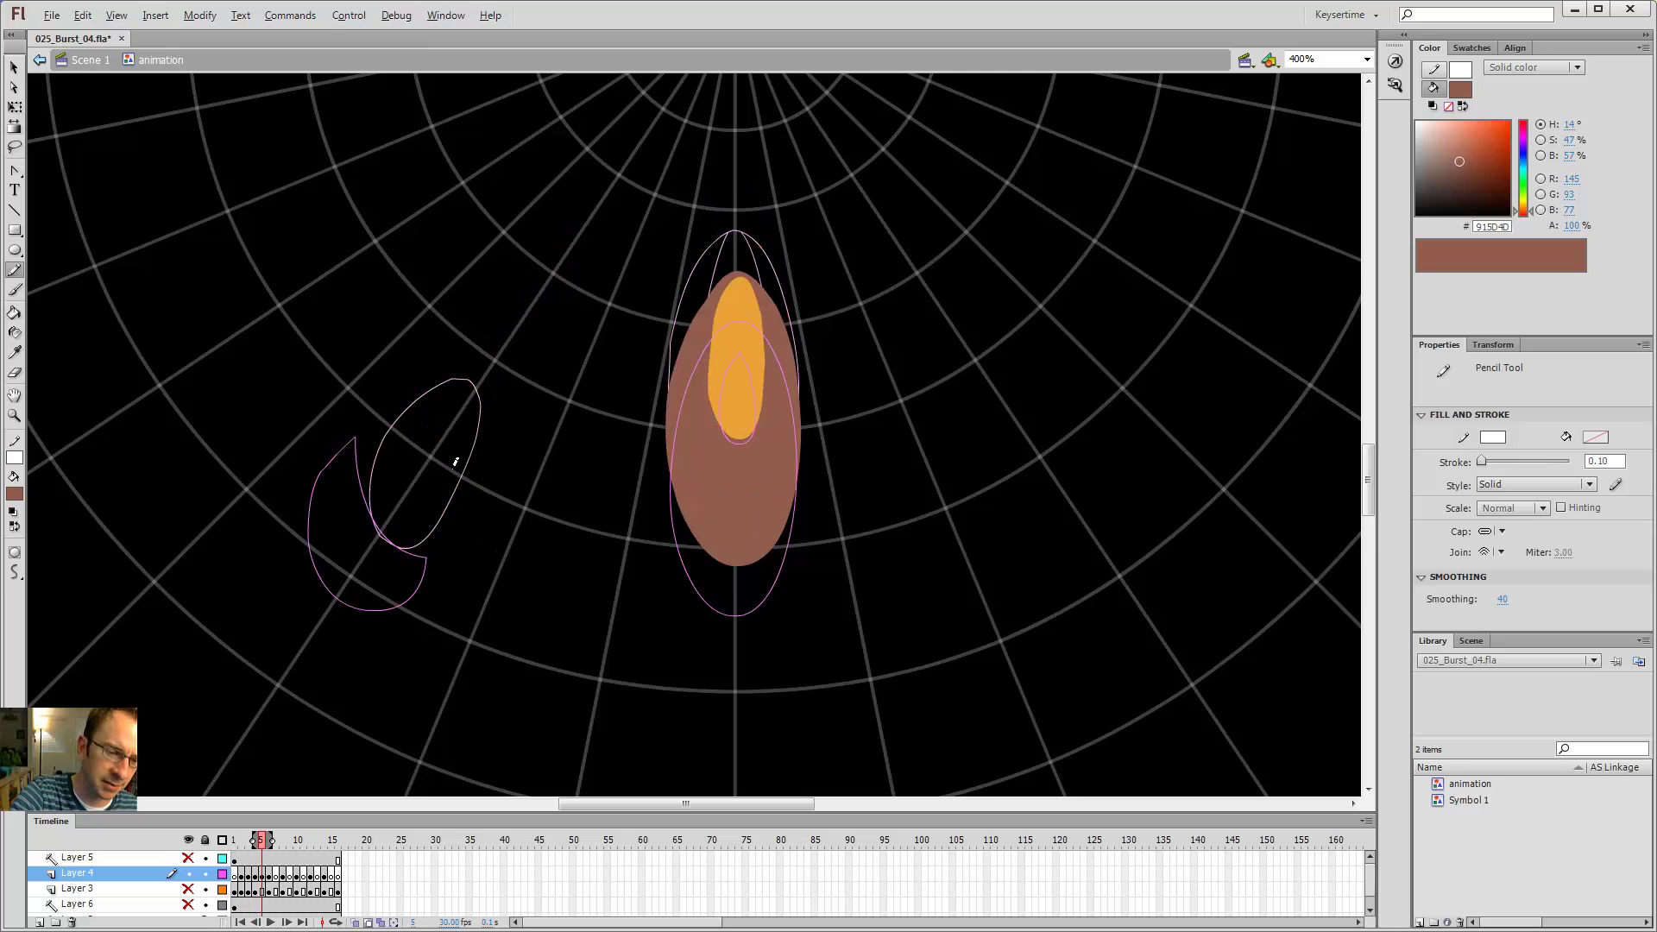
key("period")
key("comma")
- Draw the lower-left flame on frame 5 as a curved teardrop filled with brown 915D4D sampled from its frame 4 shape
key("k")
key("comma")
key("i")
left_click(427, 492)
key("period")
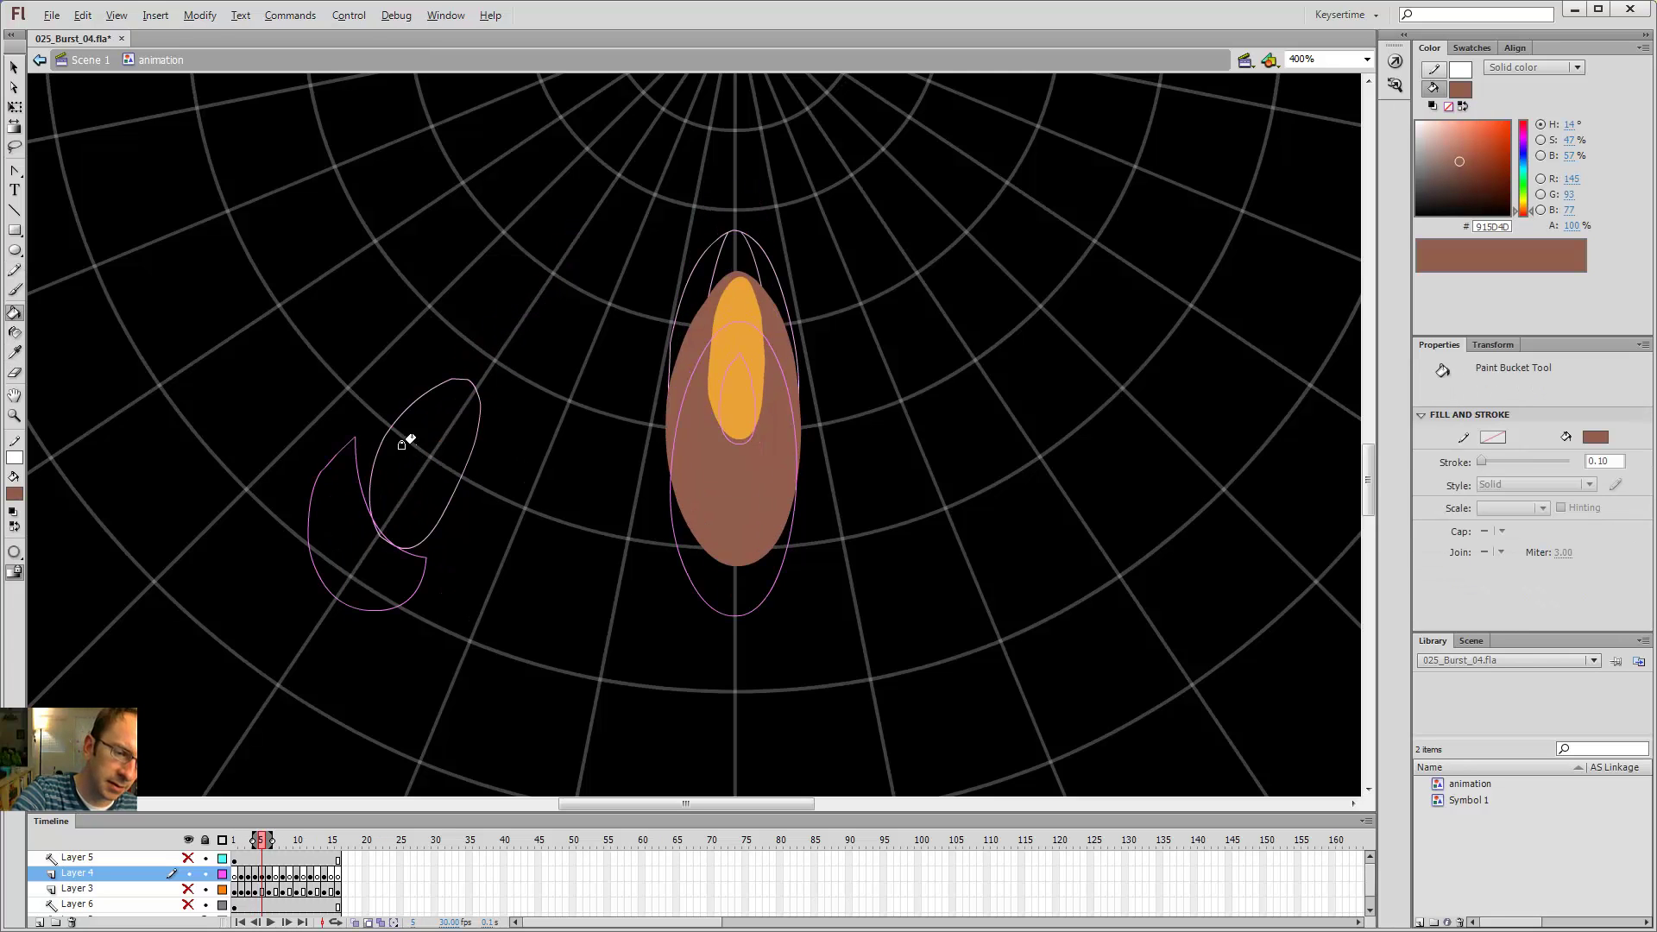
key("b")
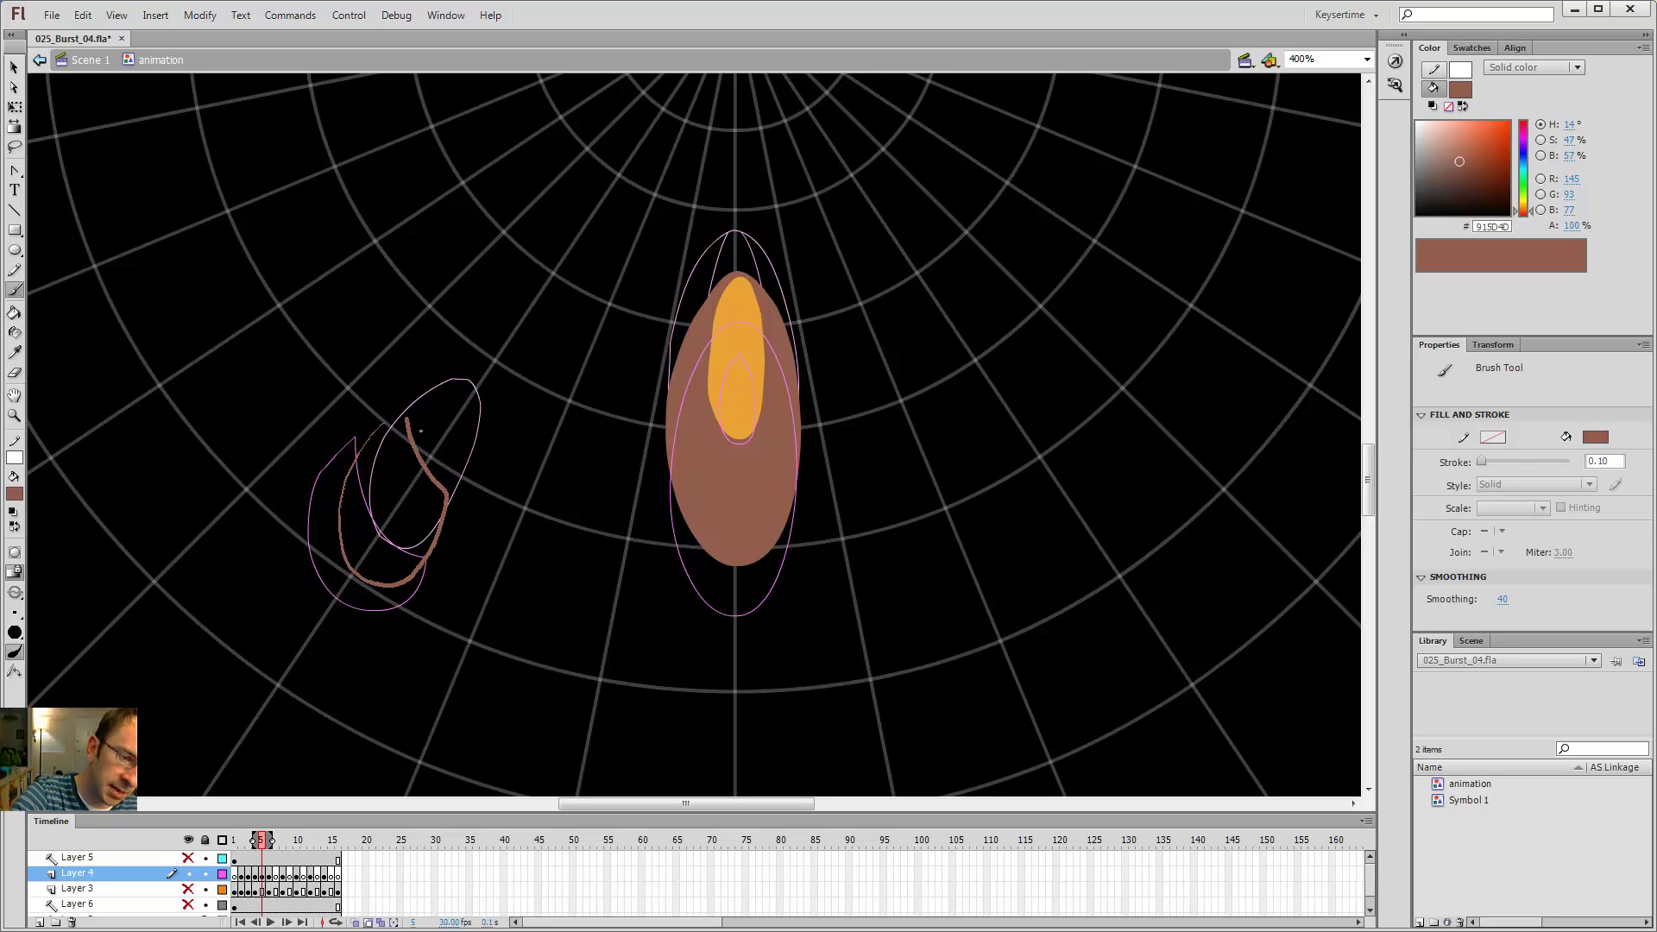
key("k")
left_click(396, 509)
- Turn off onion skinning and examine the lower-left flame's shape and colour change across frames 4 to 6
key("comma")
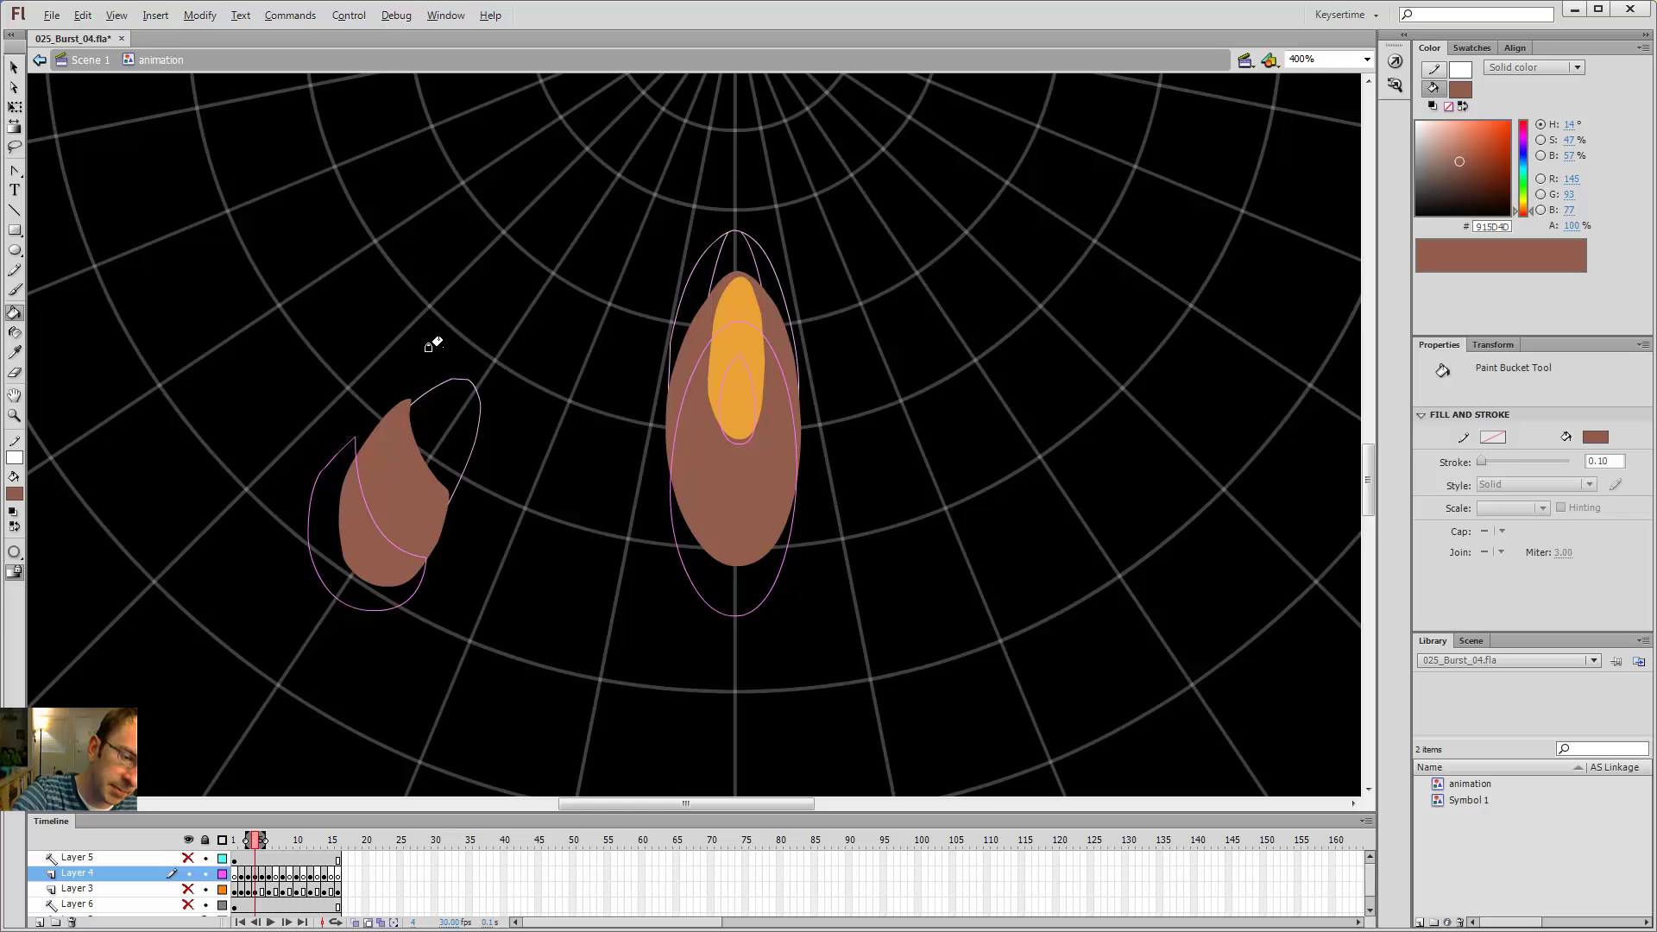
key("period")
key("period")
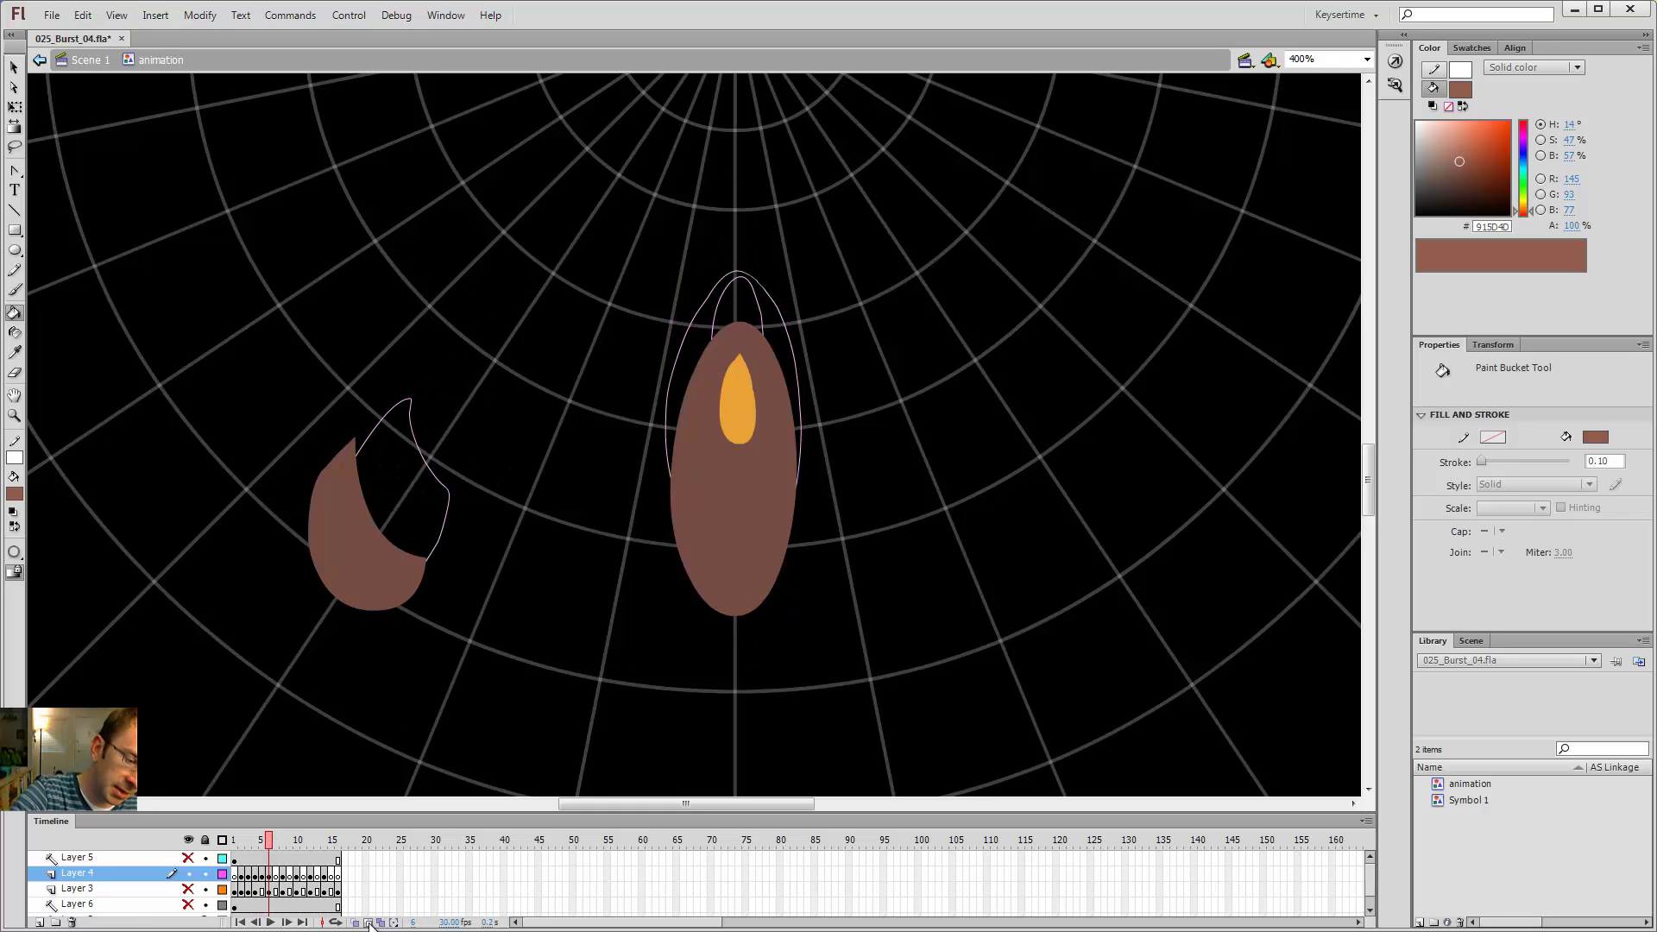
key("comma")
key("comma")
key("period")
key("period")
key("comma")
key("comma")
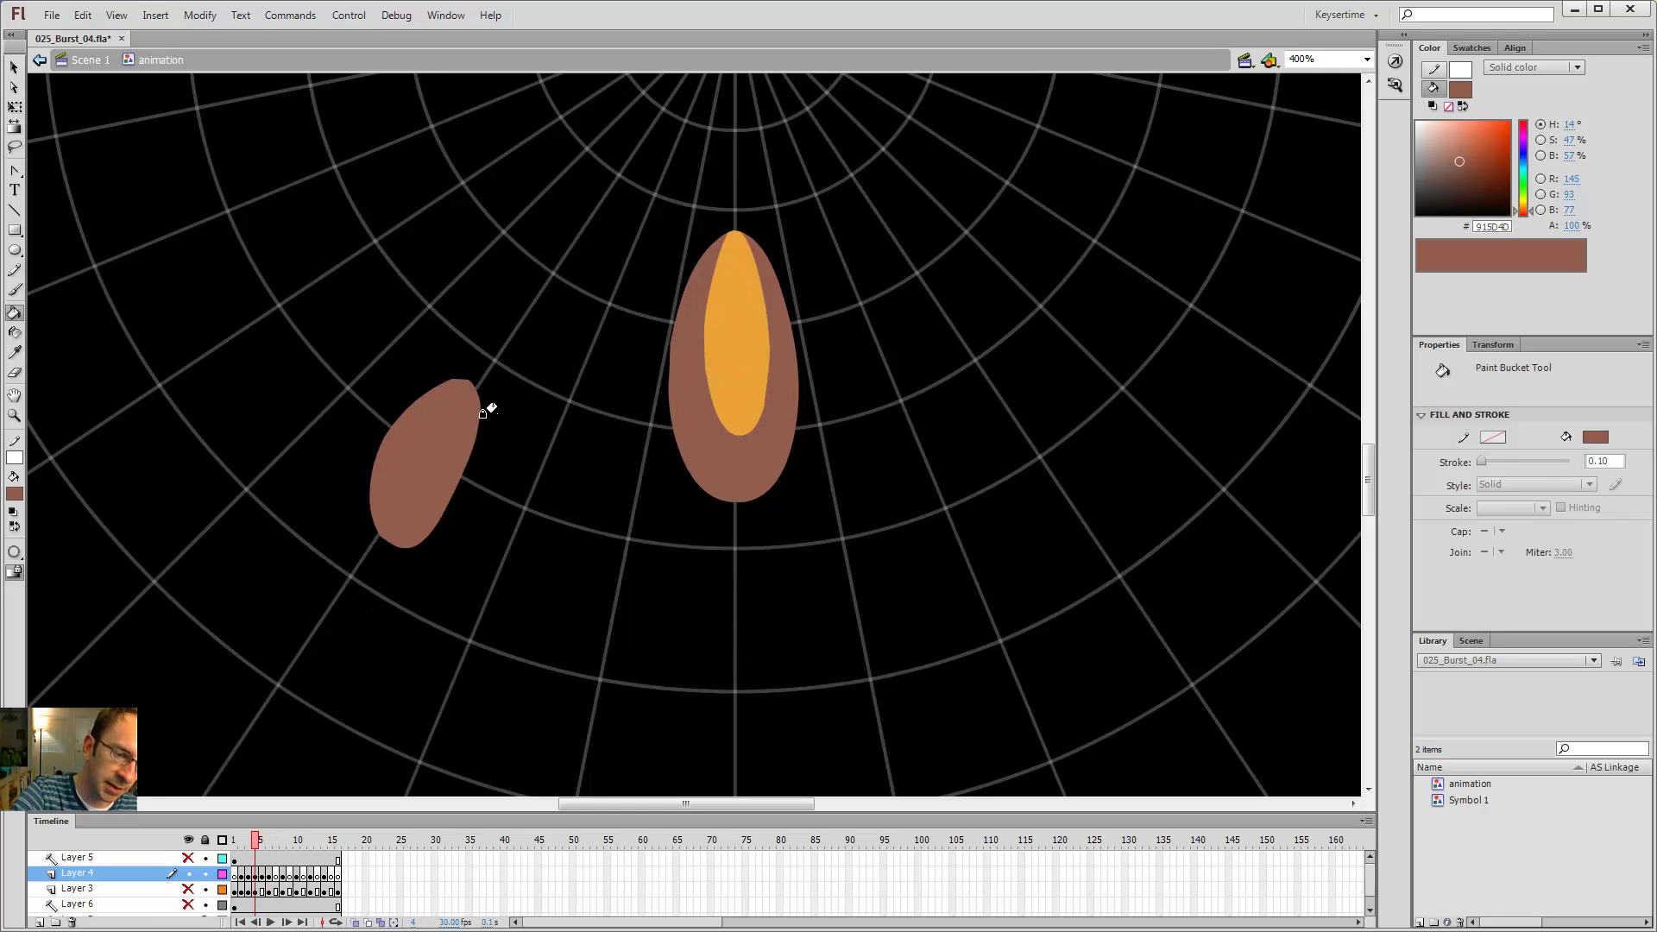
key("period")
key("period")
key("comma")
key("comma")
key("period")
key("period")
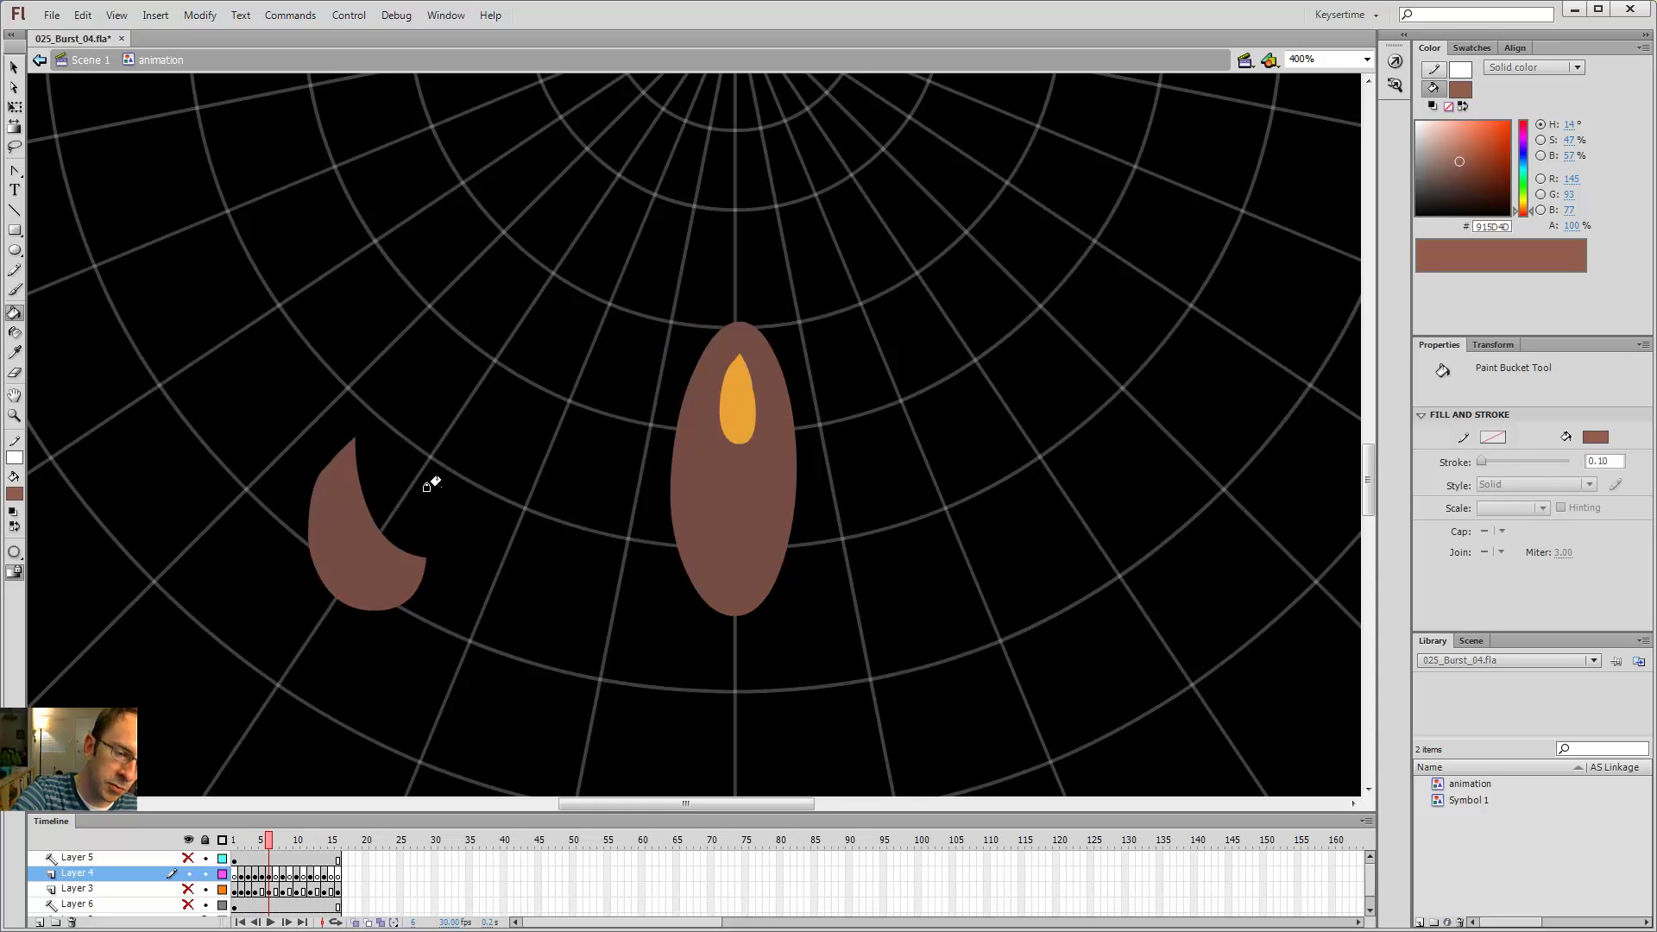
key("comma")
key("comma")
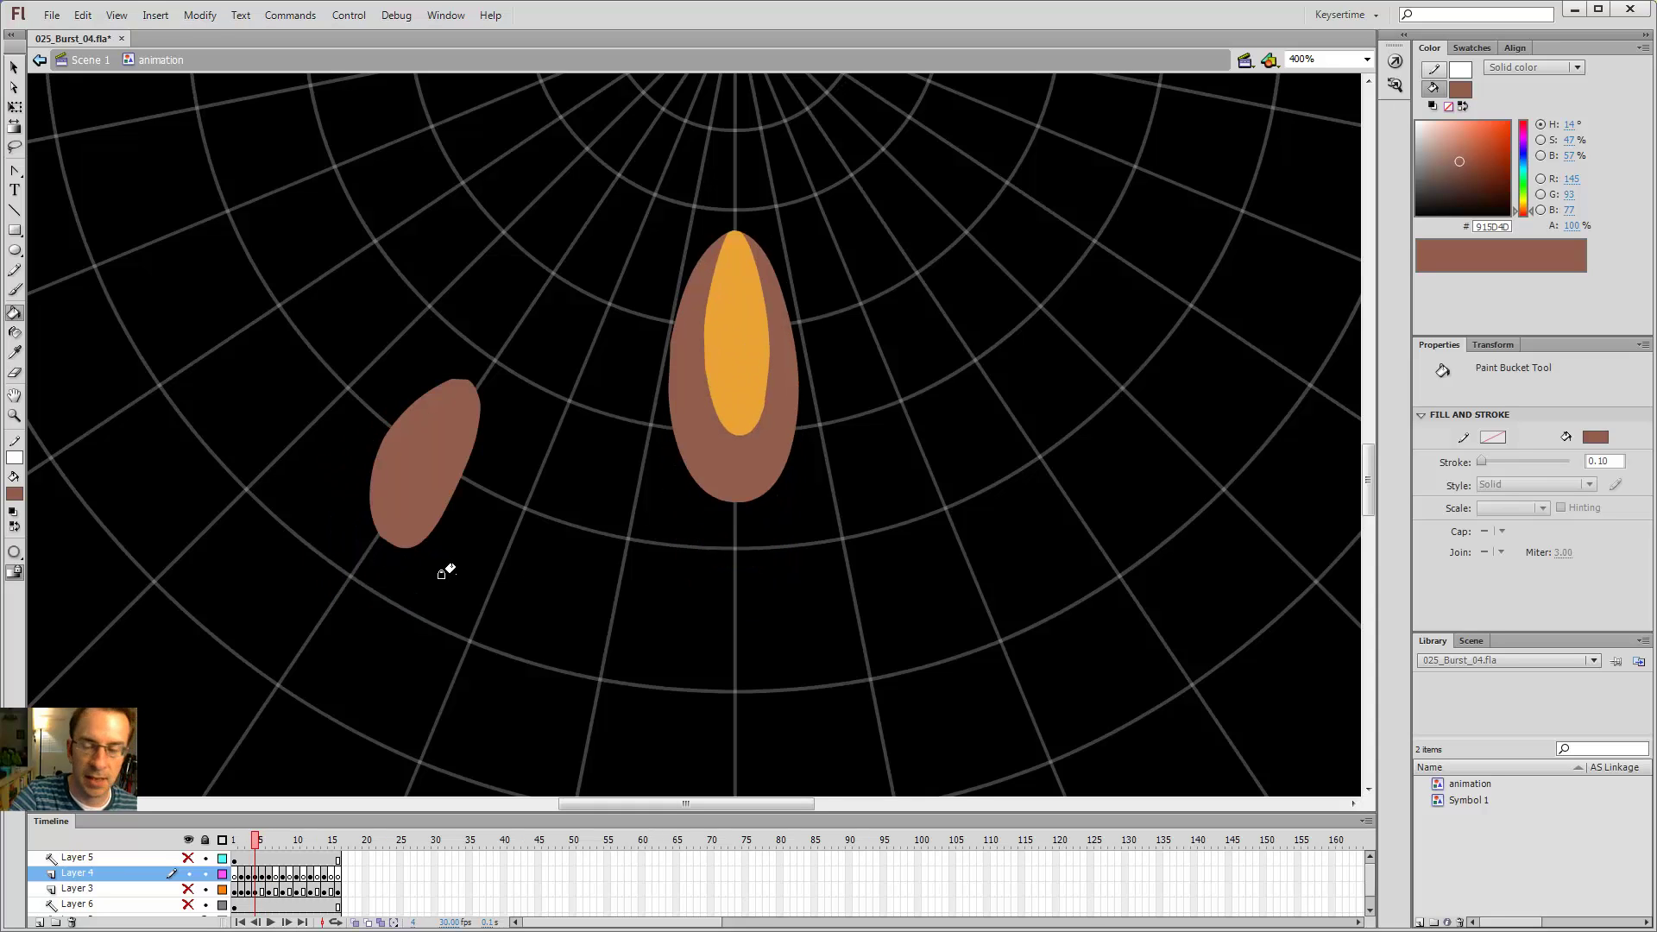
- Set up a linear gradient running from frame 4's flame brown 915D4D to frame 6's darker brown 754D43
left_click(1532, 67)
left_click(1529, 115)
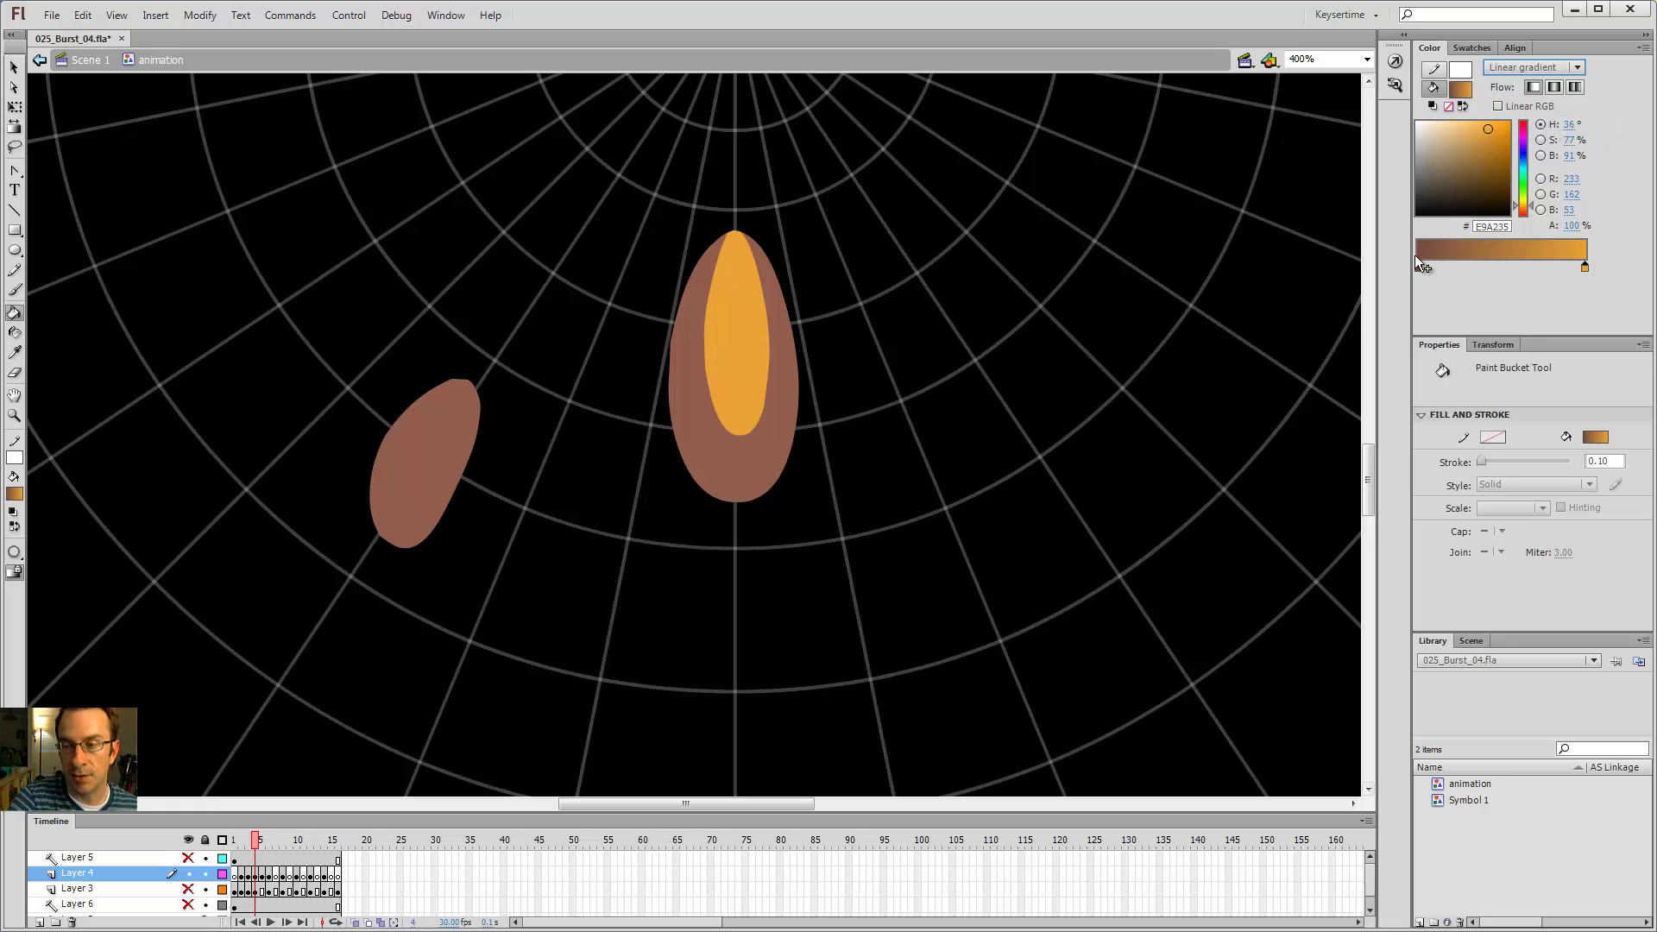
double_click(1417, 266)
left_click(442, 473)
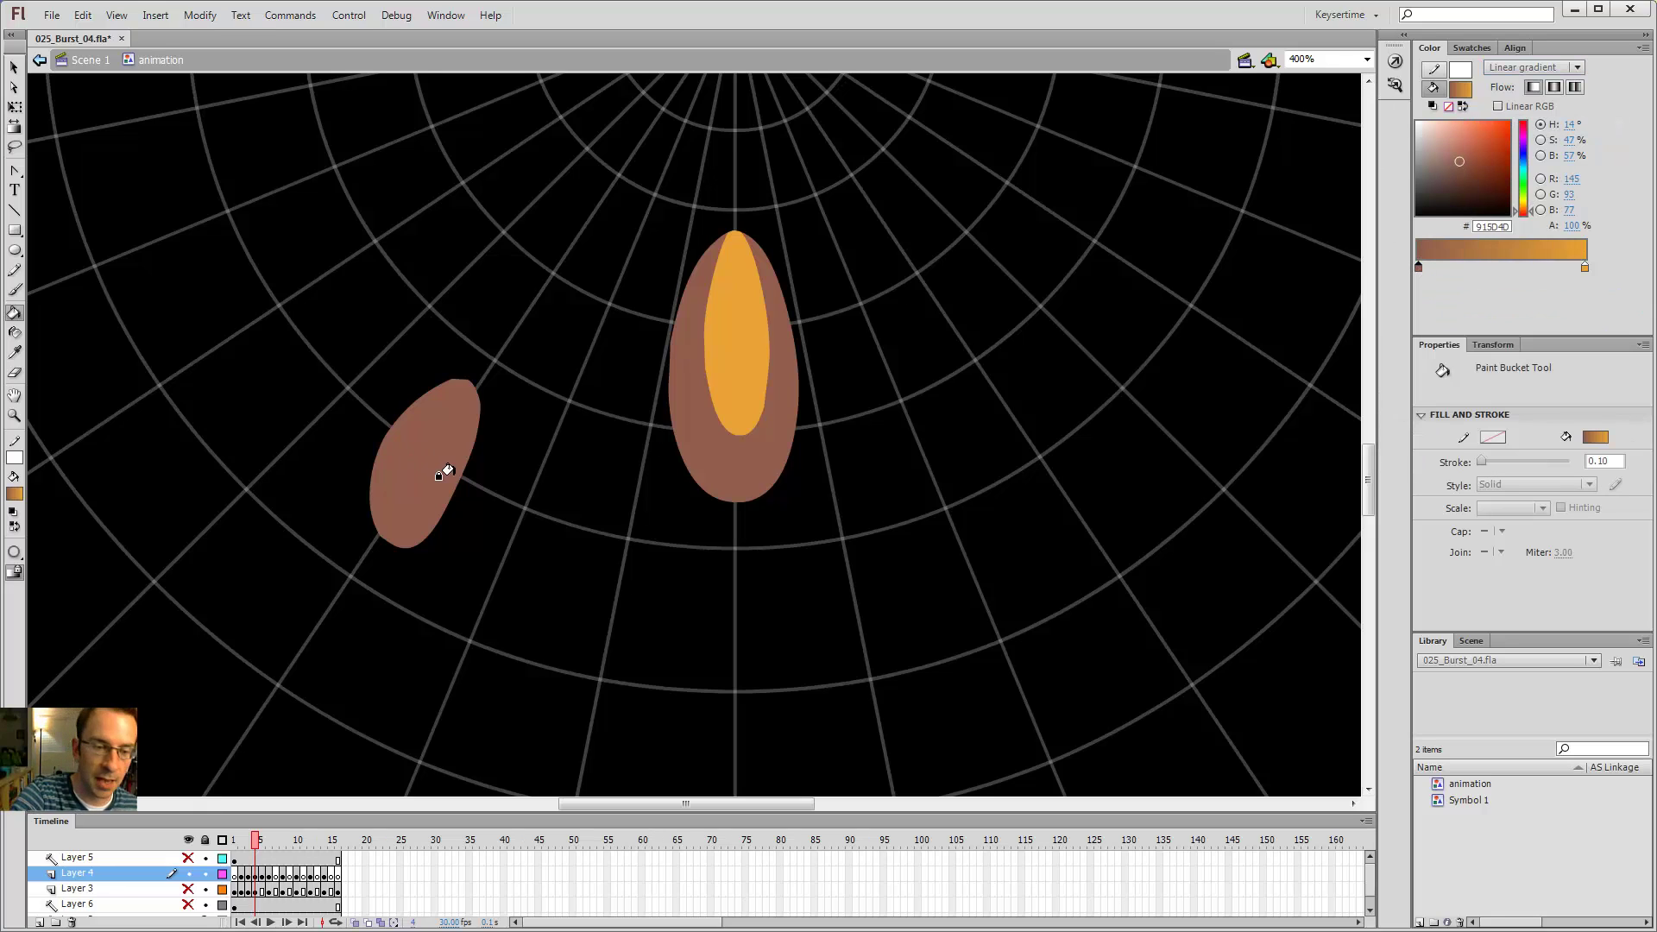
key("comma")
key("period")
key("period")
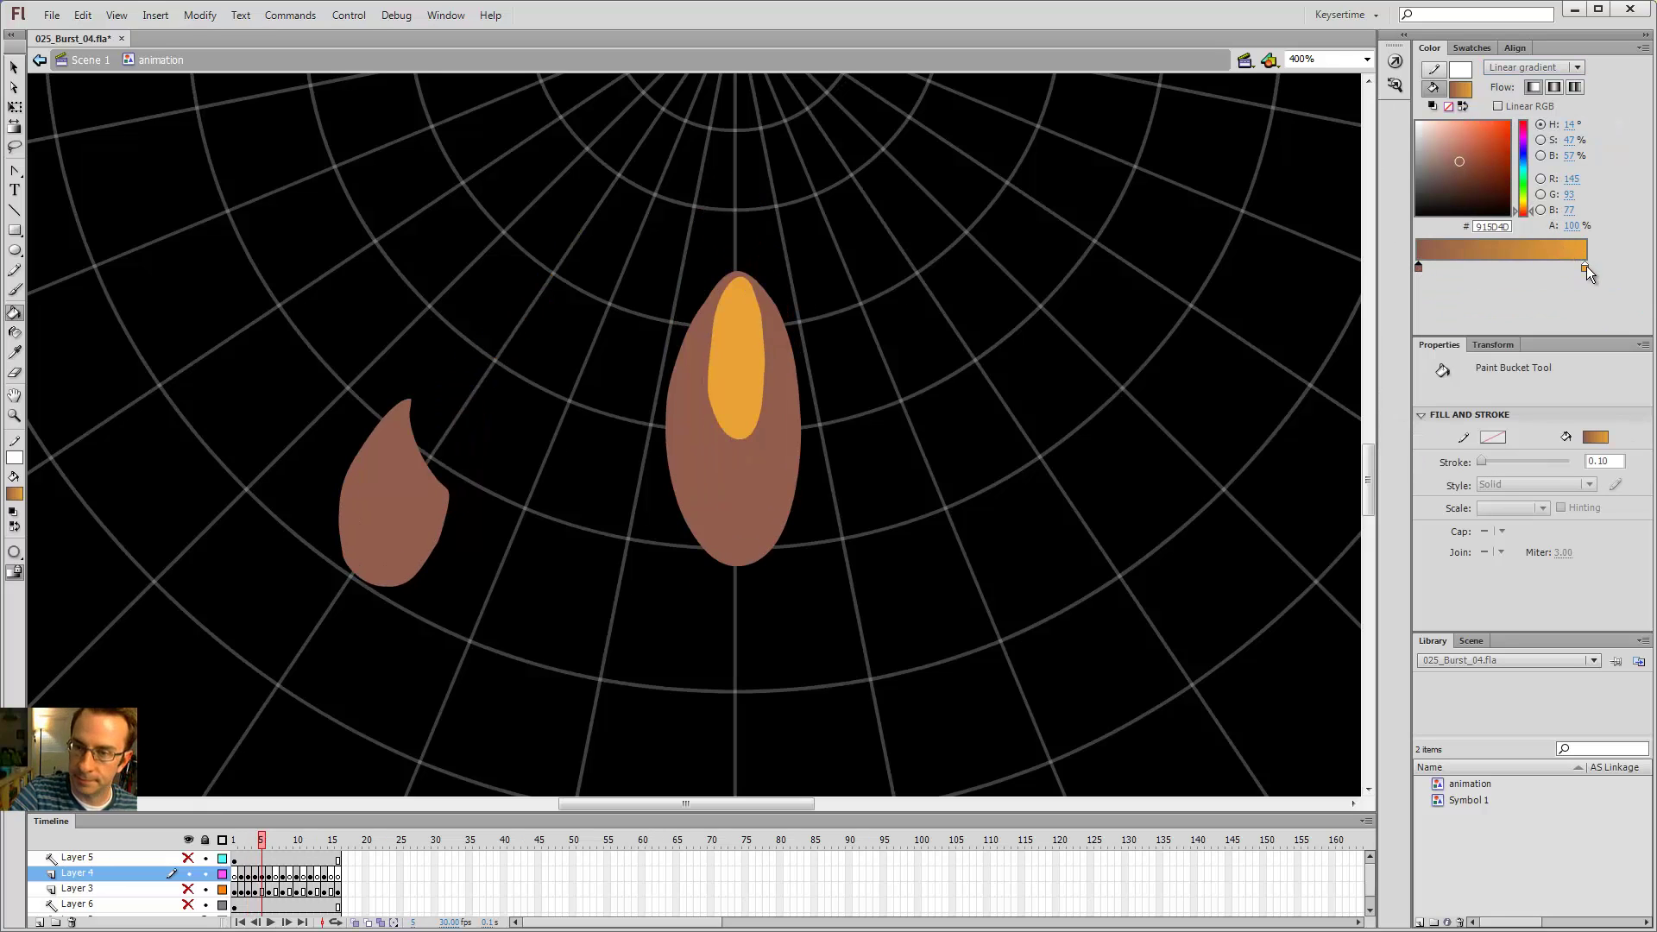
key("period")
double_click(1586, 266)
left_click(358, 562)
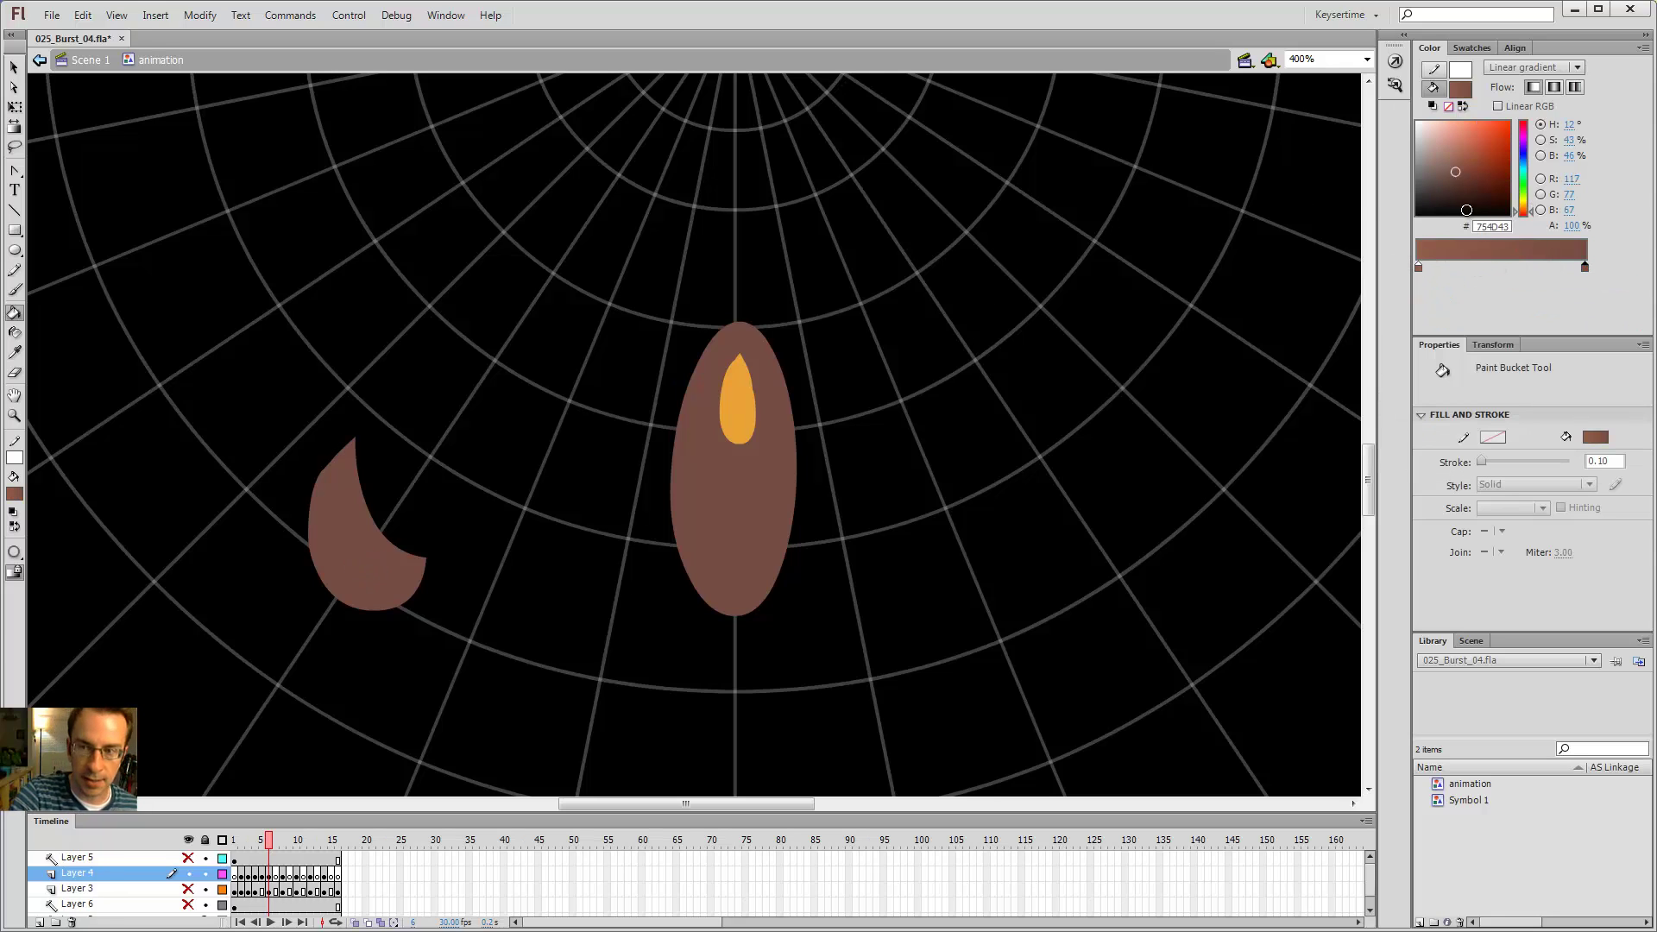
- Sample brown 815447 from the middle of the gradient and fill the lower-left flame on frame 5 with it
key("i")
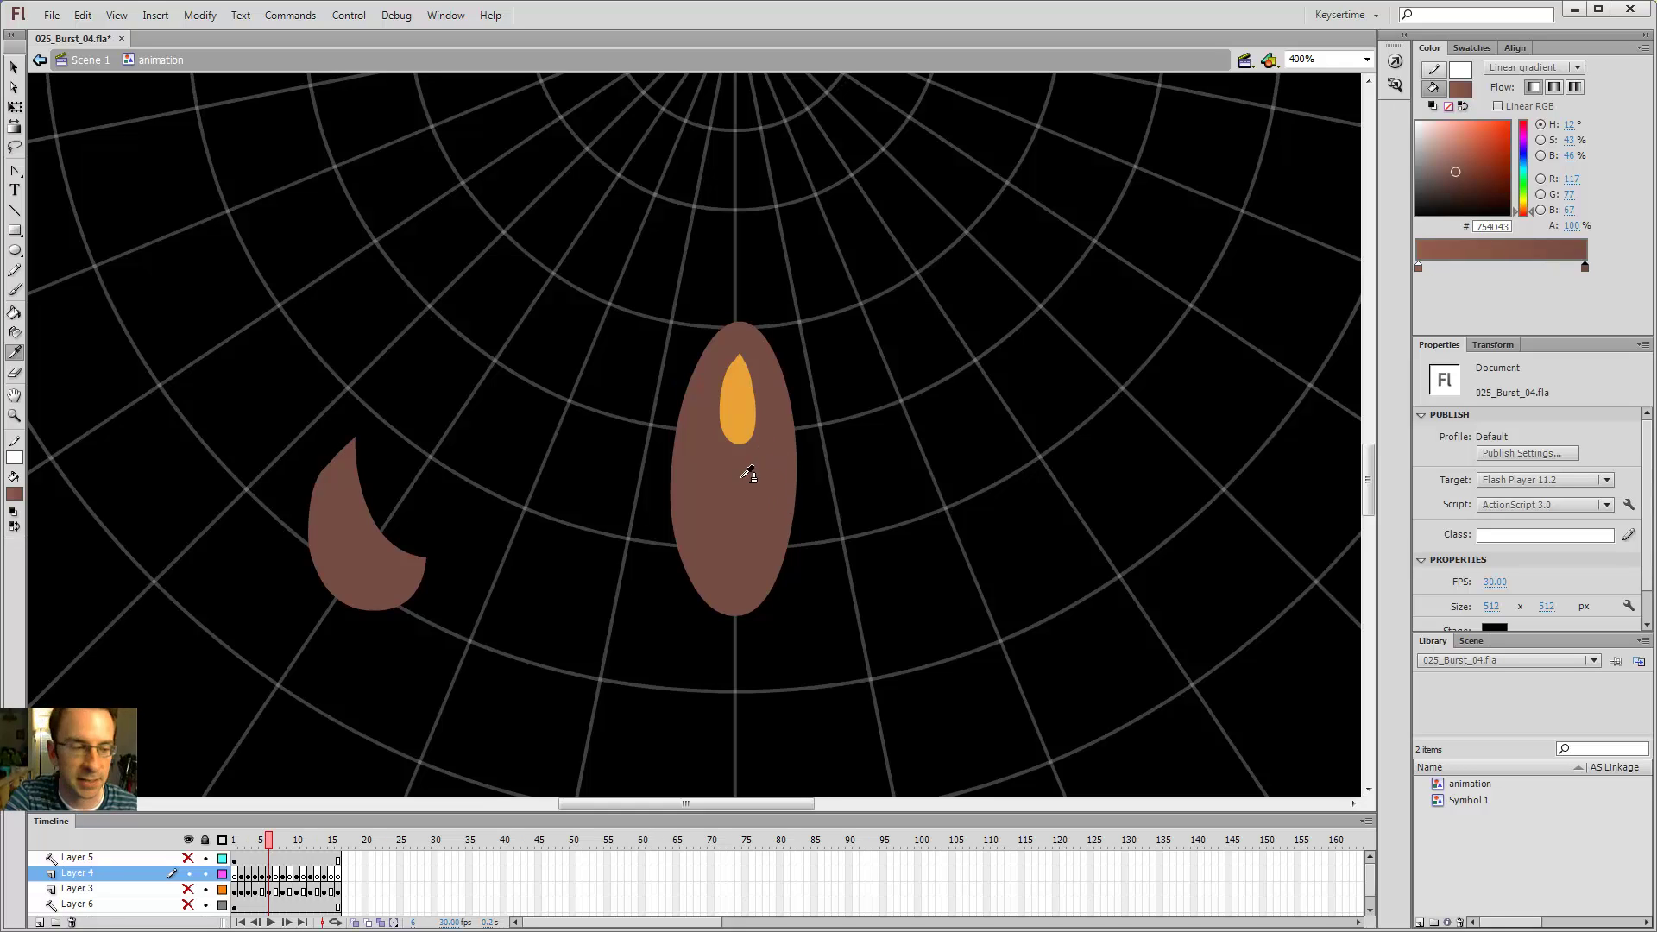
left_click(15, 494)
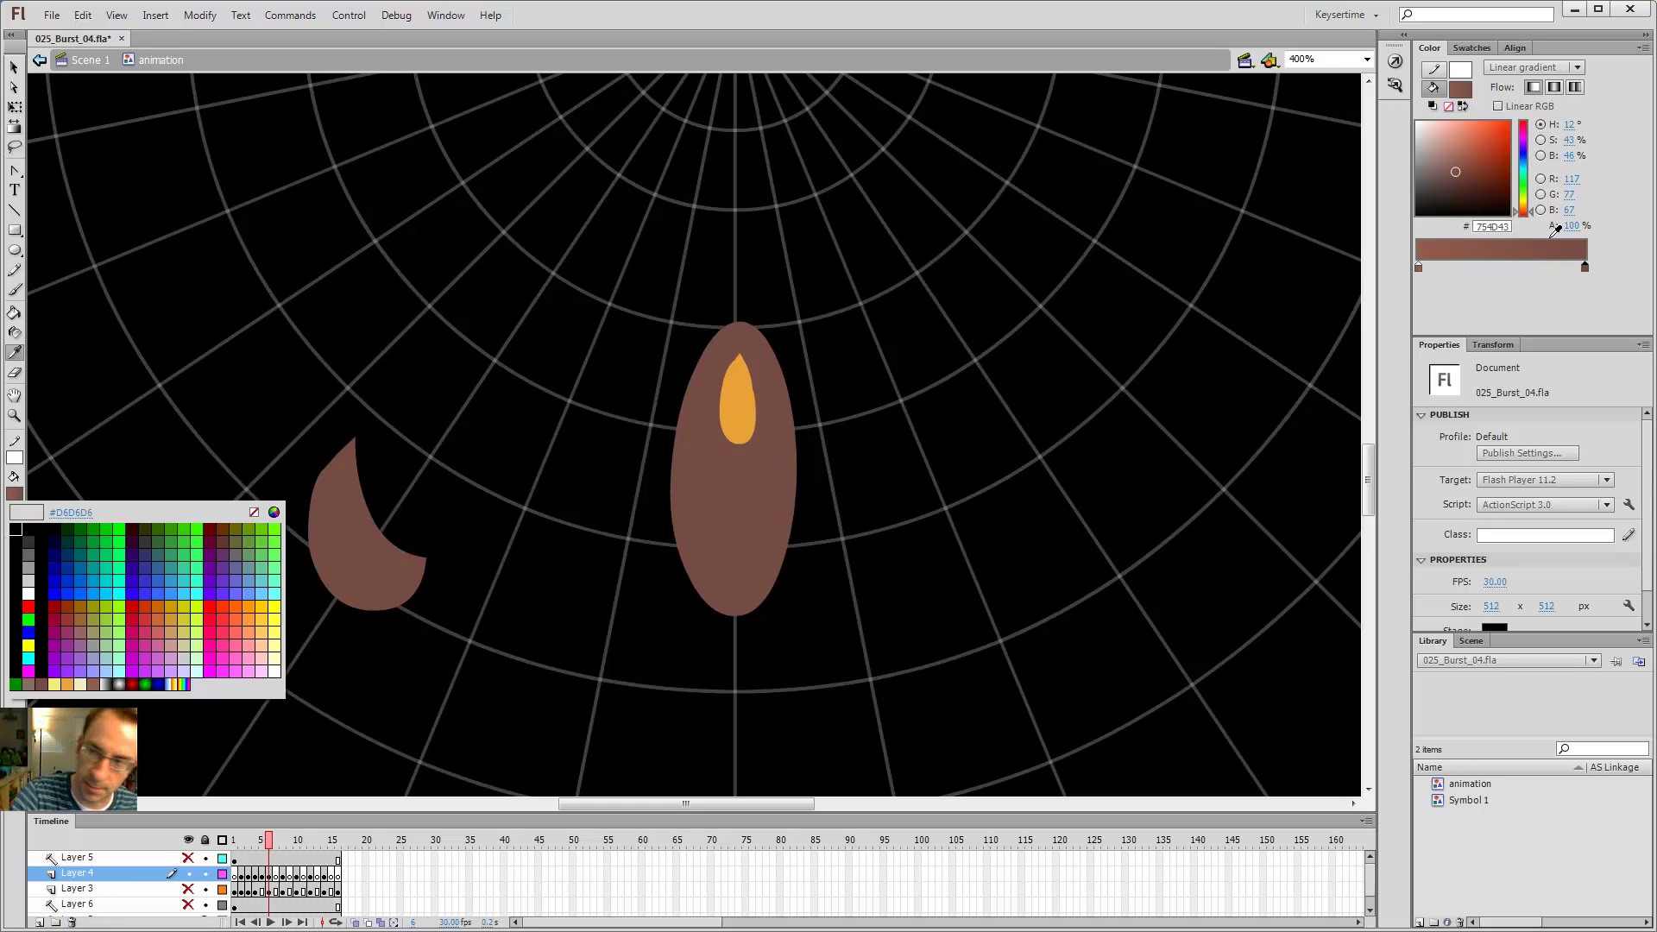
left_click(1518, 258)
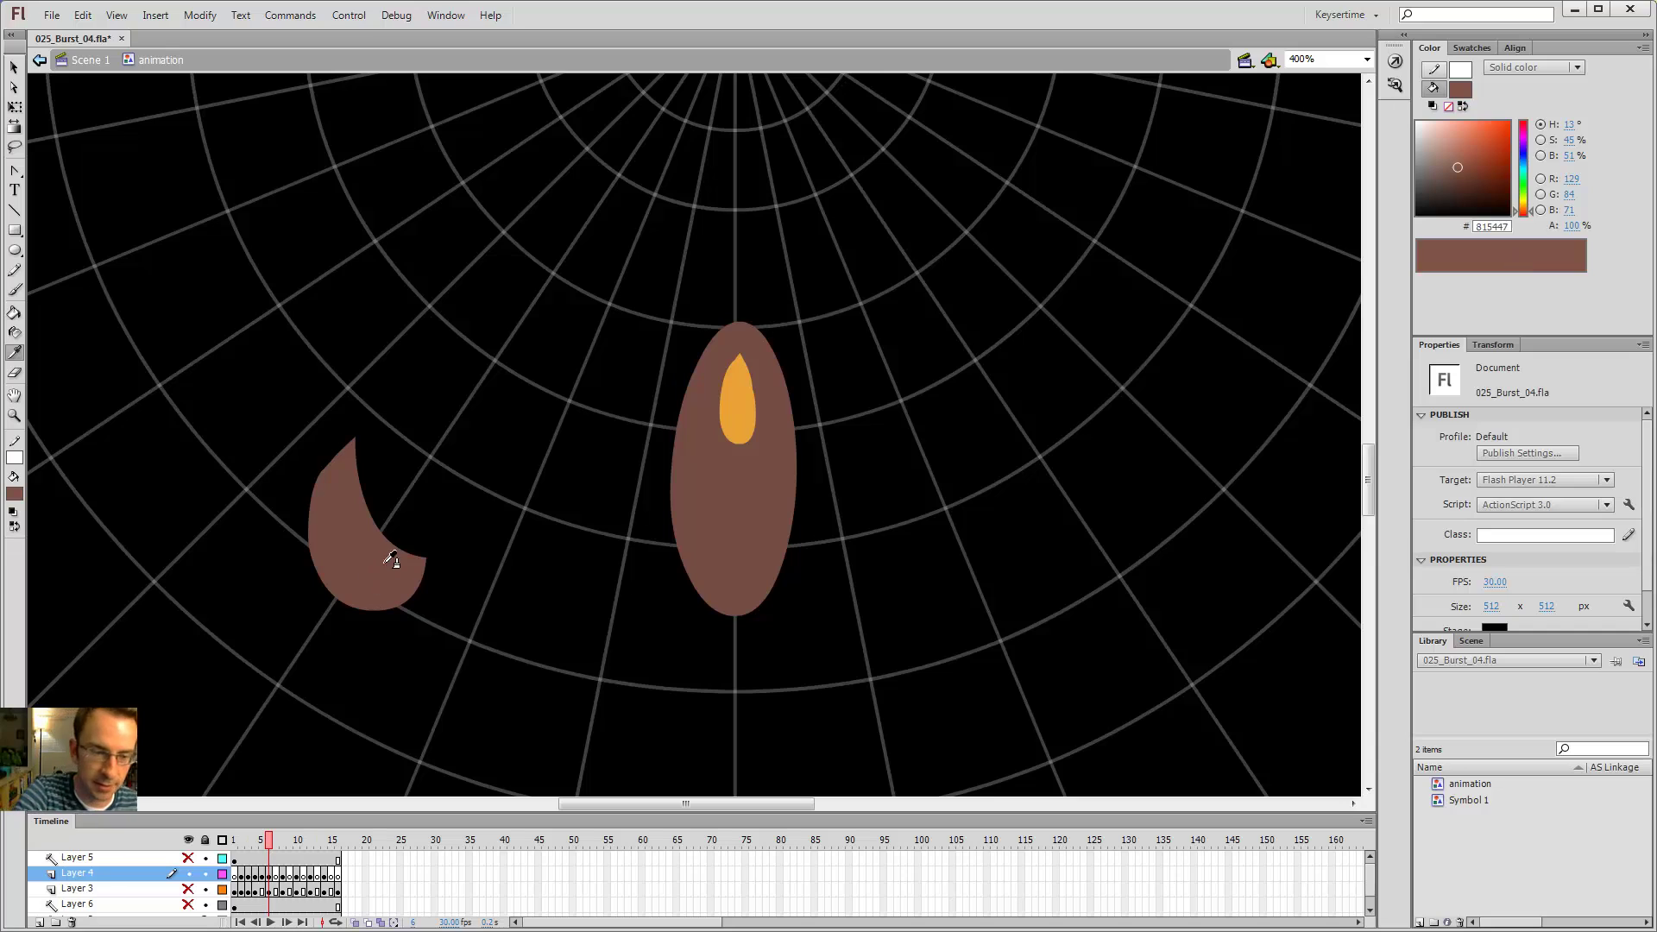
key("comma")
left_click(402, 538)
- Step through frames 2 to 6 to examine how the flame colours shift from orange to brown
key("comma")
key("comma")
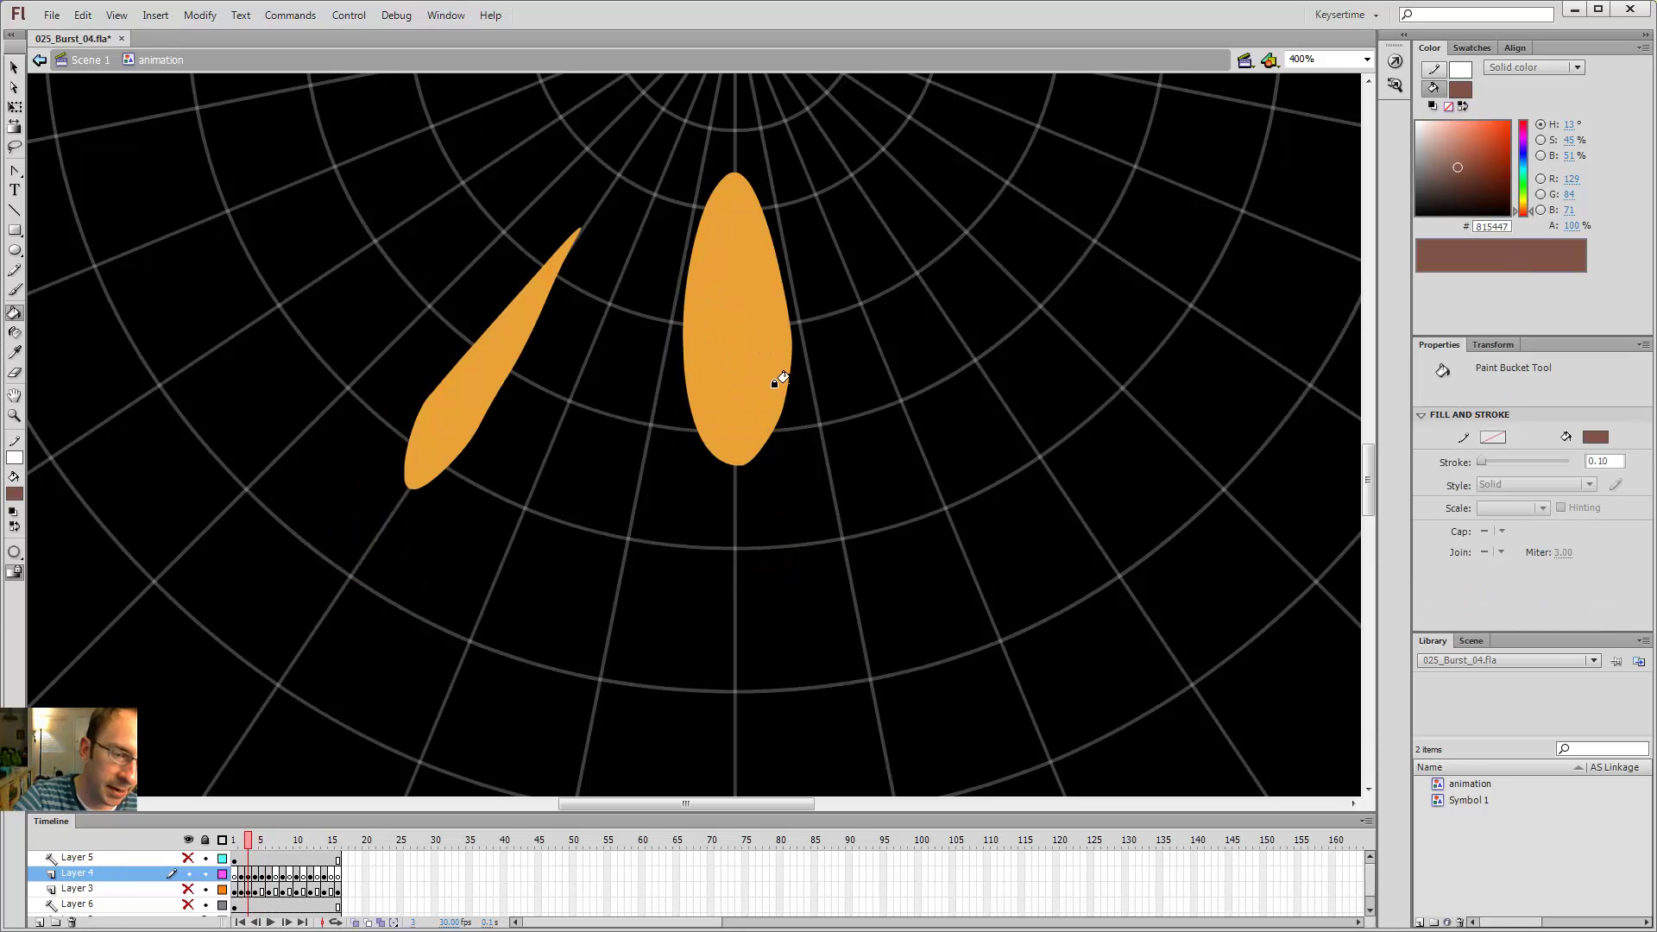
key("period")
key("period")
key("comma")
key("comma")
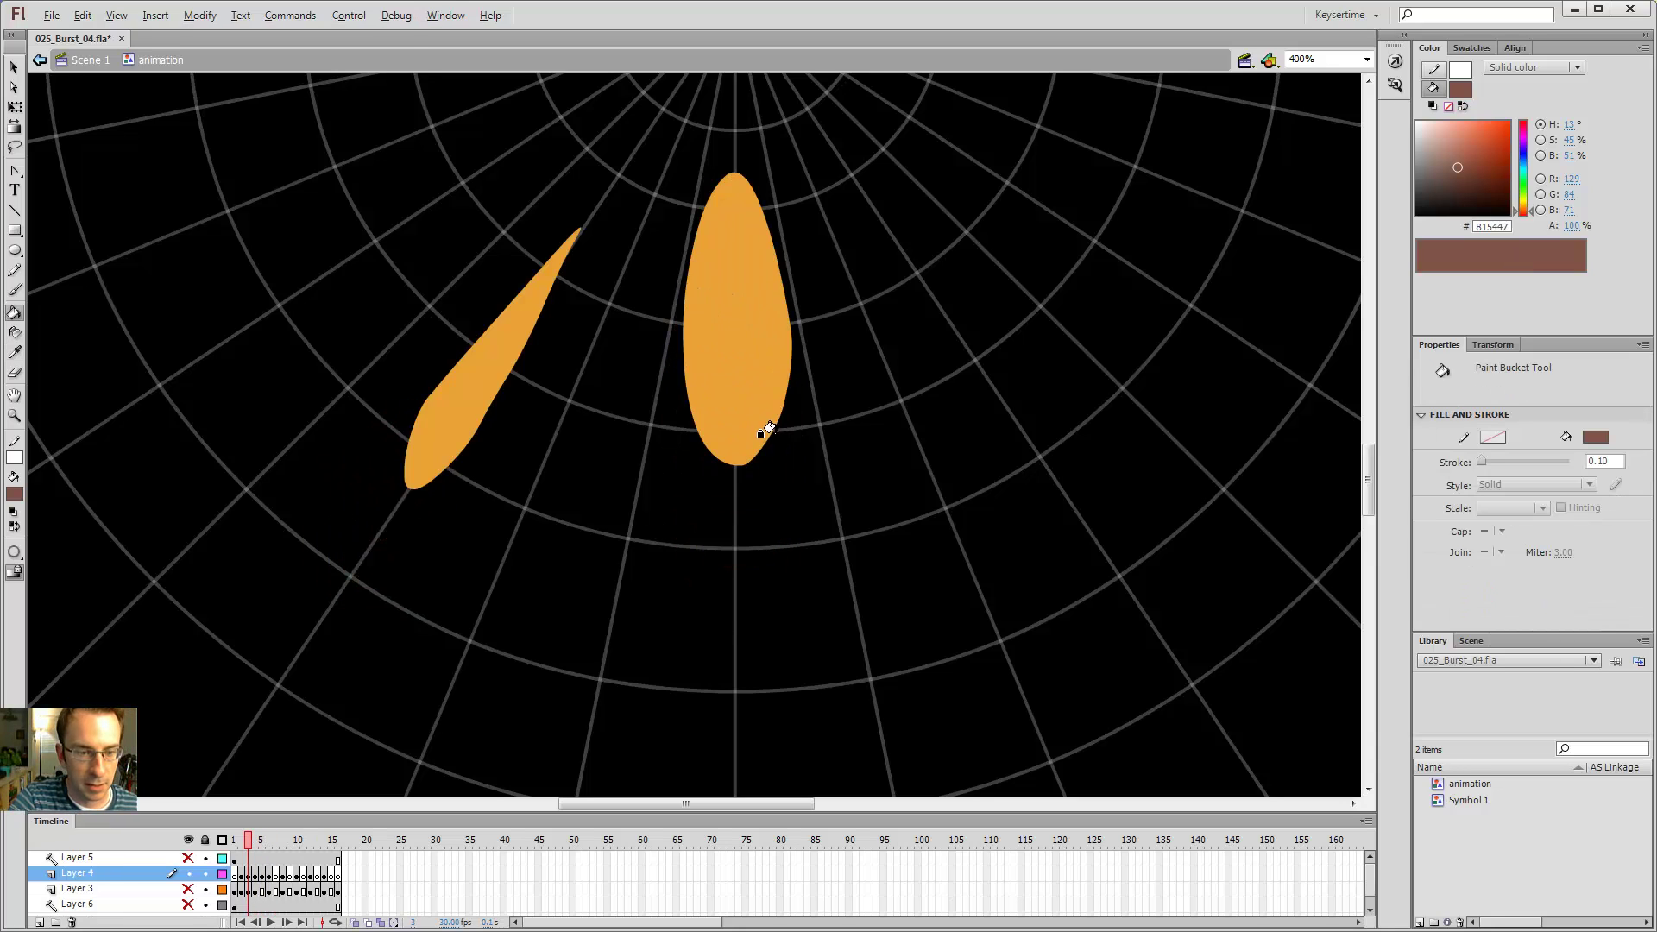
key("comma")
key("period")
key("period")
key("period")
key("period")
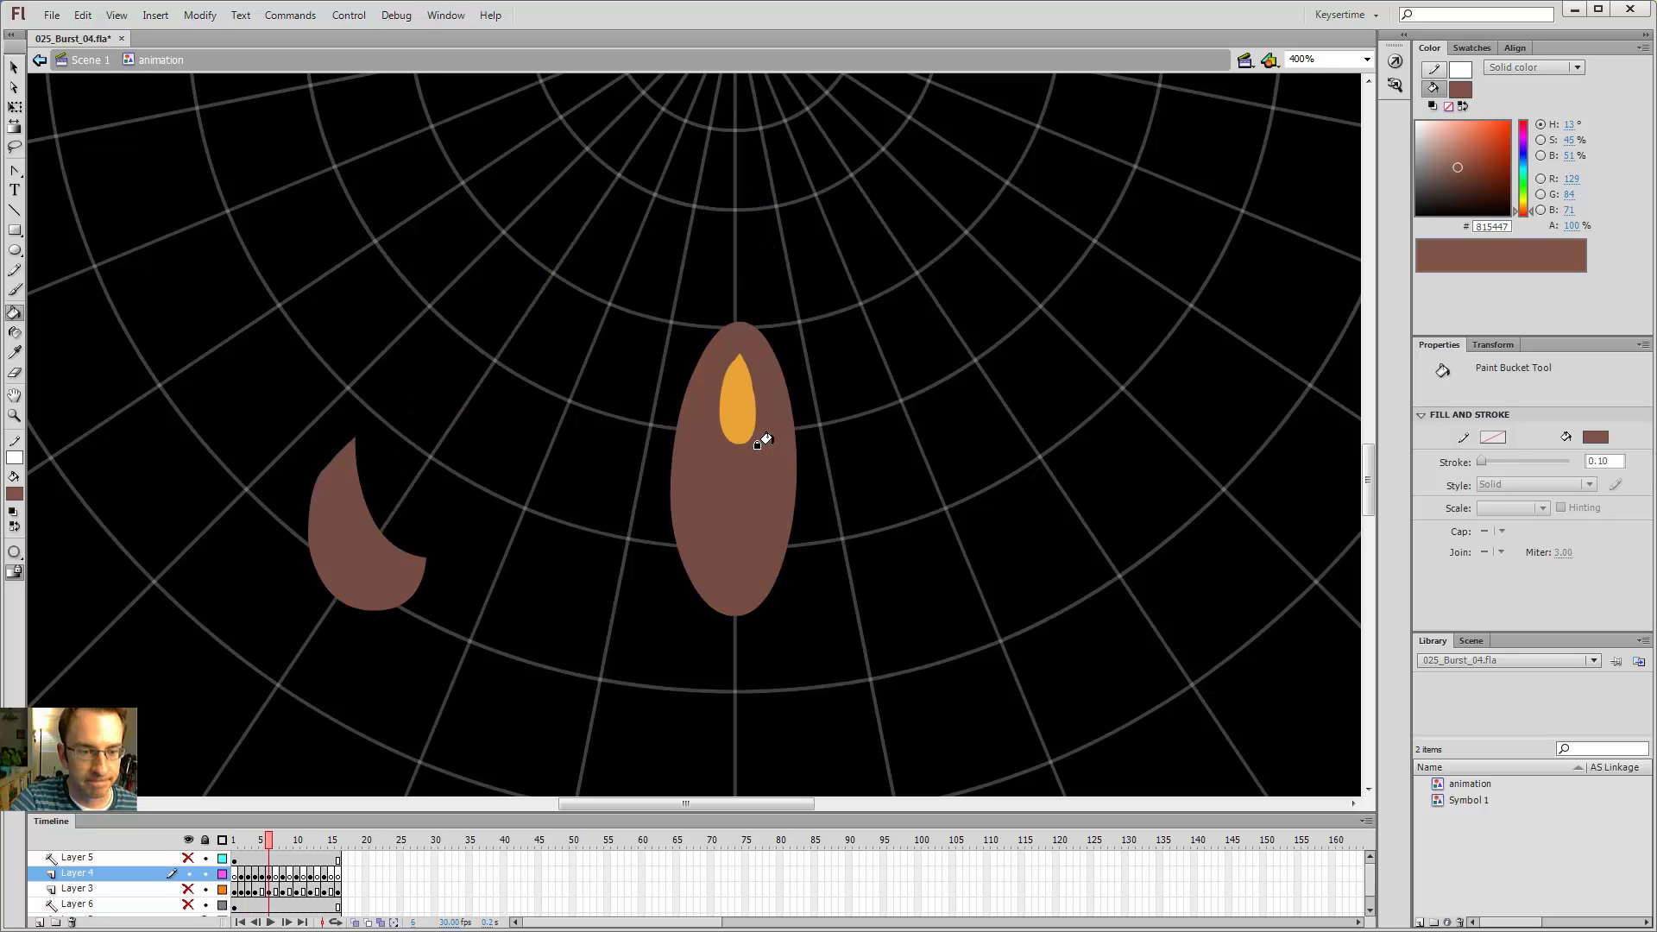
key("comma")
key("comma")
key("comma")
key("period")
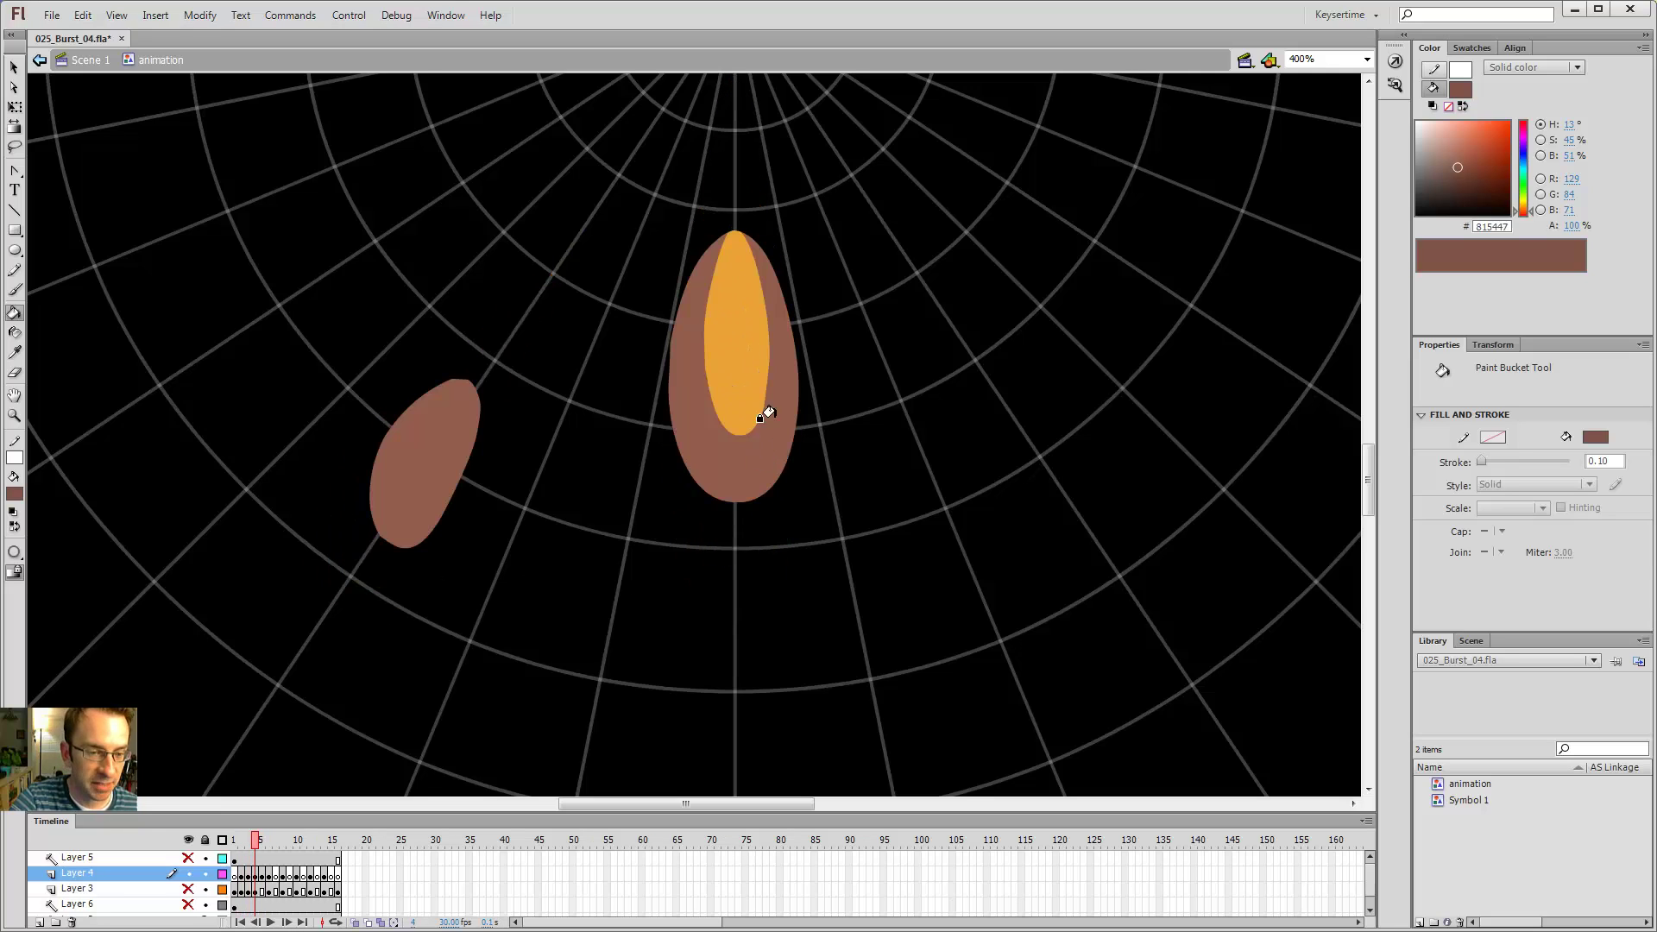
- Recolour the lower-left flame on frame 4 with orange-brown B37A3B sampled from the upper-left shape on frame 5
key("ctrl+minus")
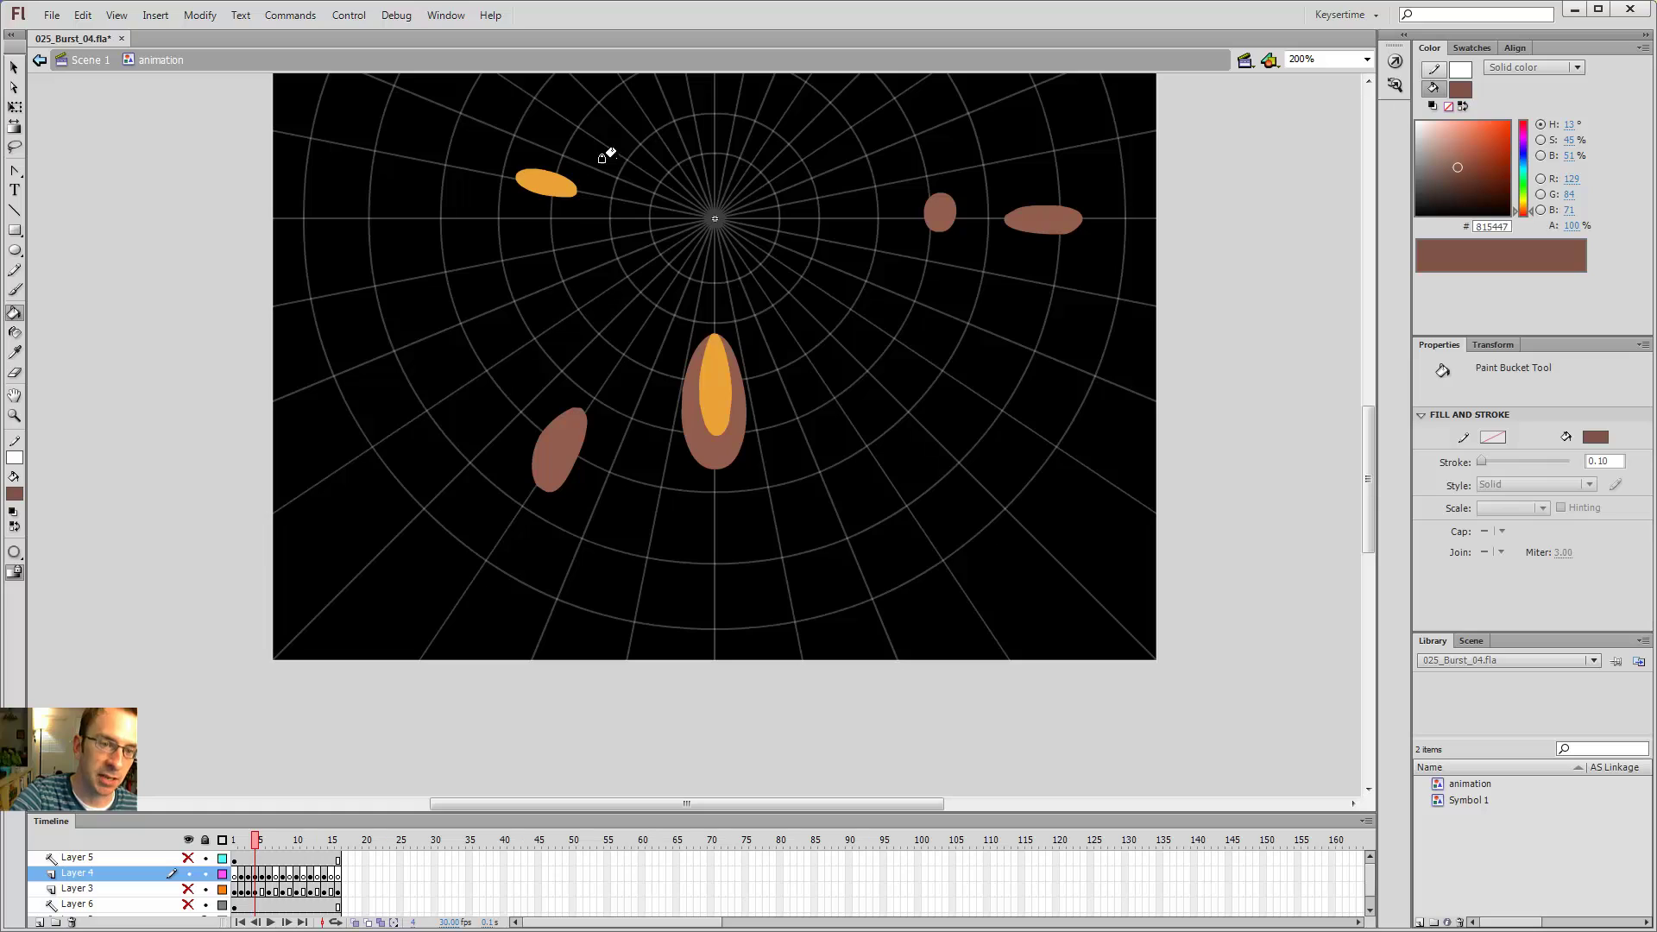
key("comma")
key("period")
key("period")
key("i")
left_click(522, 180)
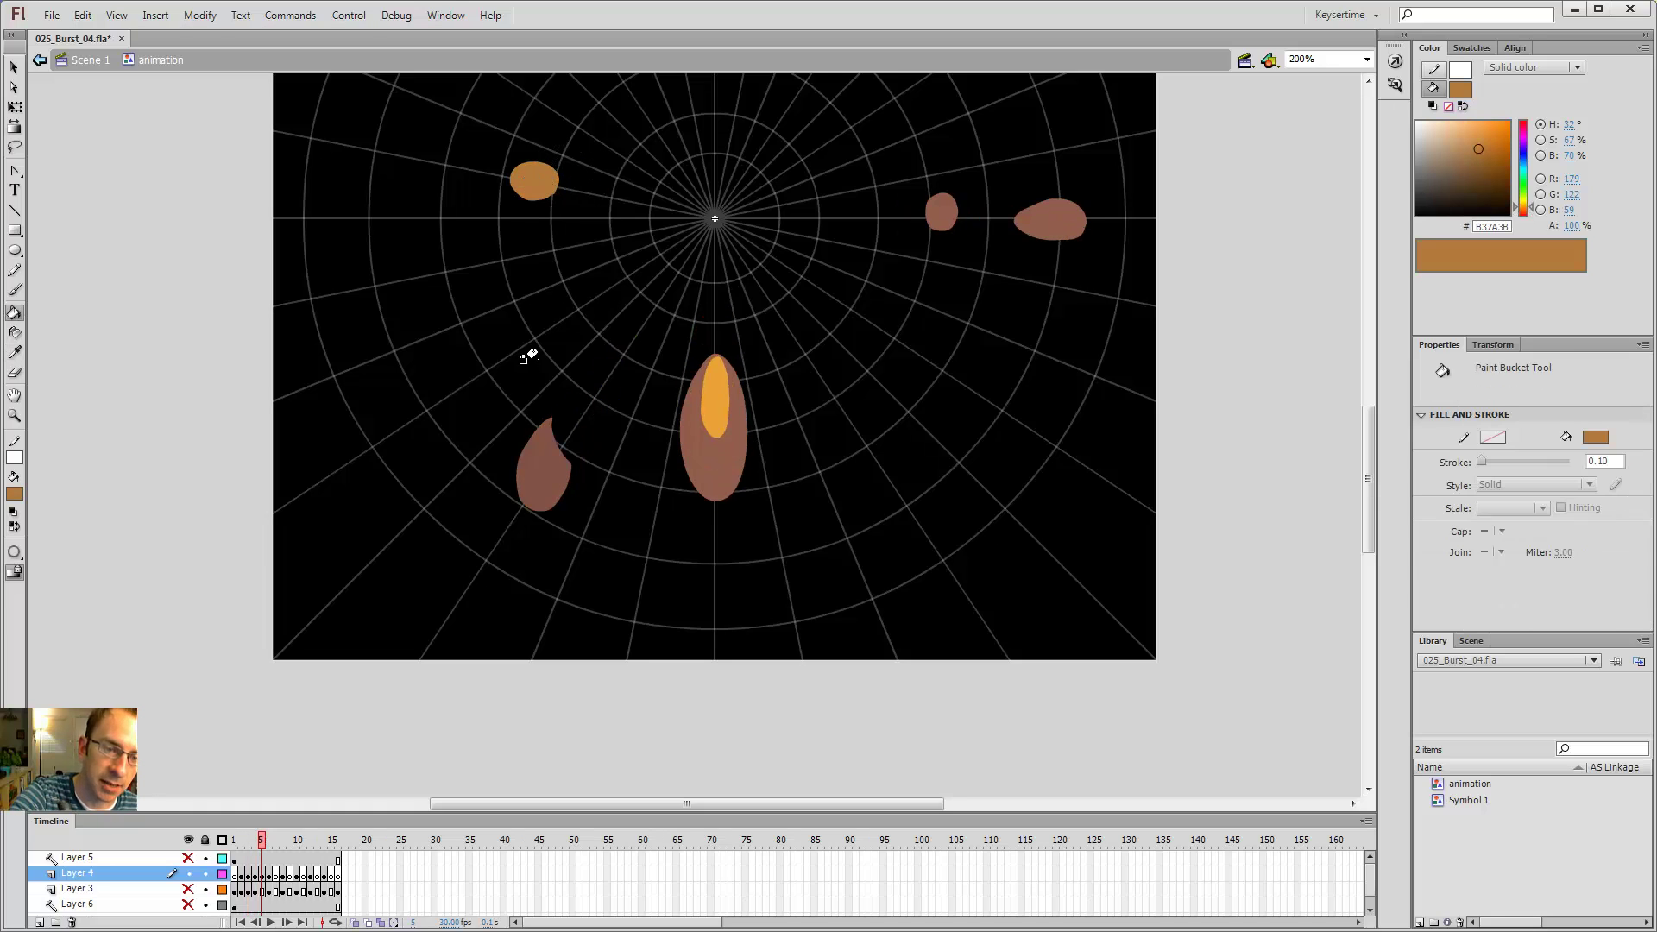
key("comma")
key("comma")
key("period")
left_click(571, 421)
- Step back and forth through the early frames to check the lower-left flame's colour transition after the frame 4 recolouring
key("period")
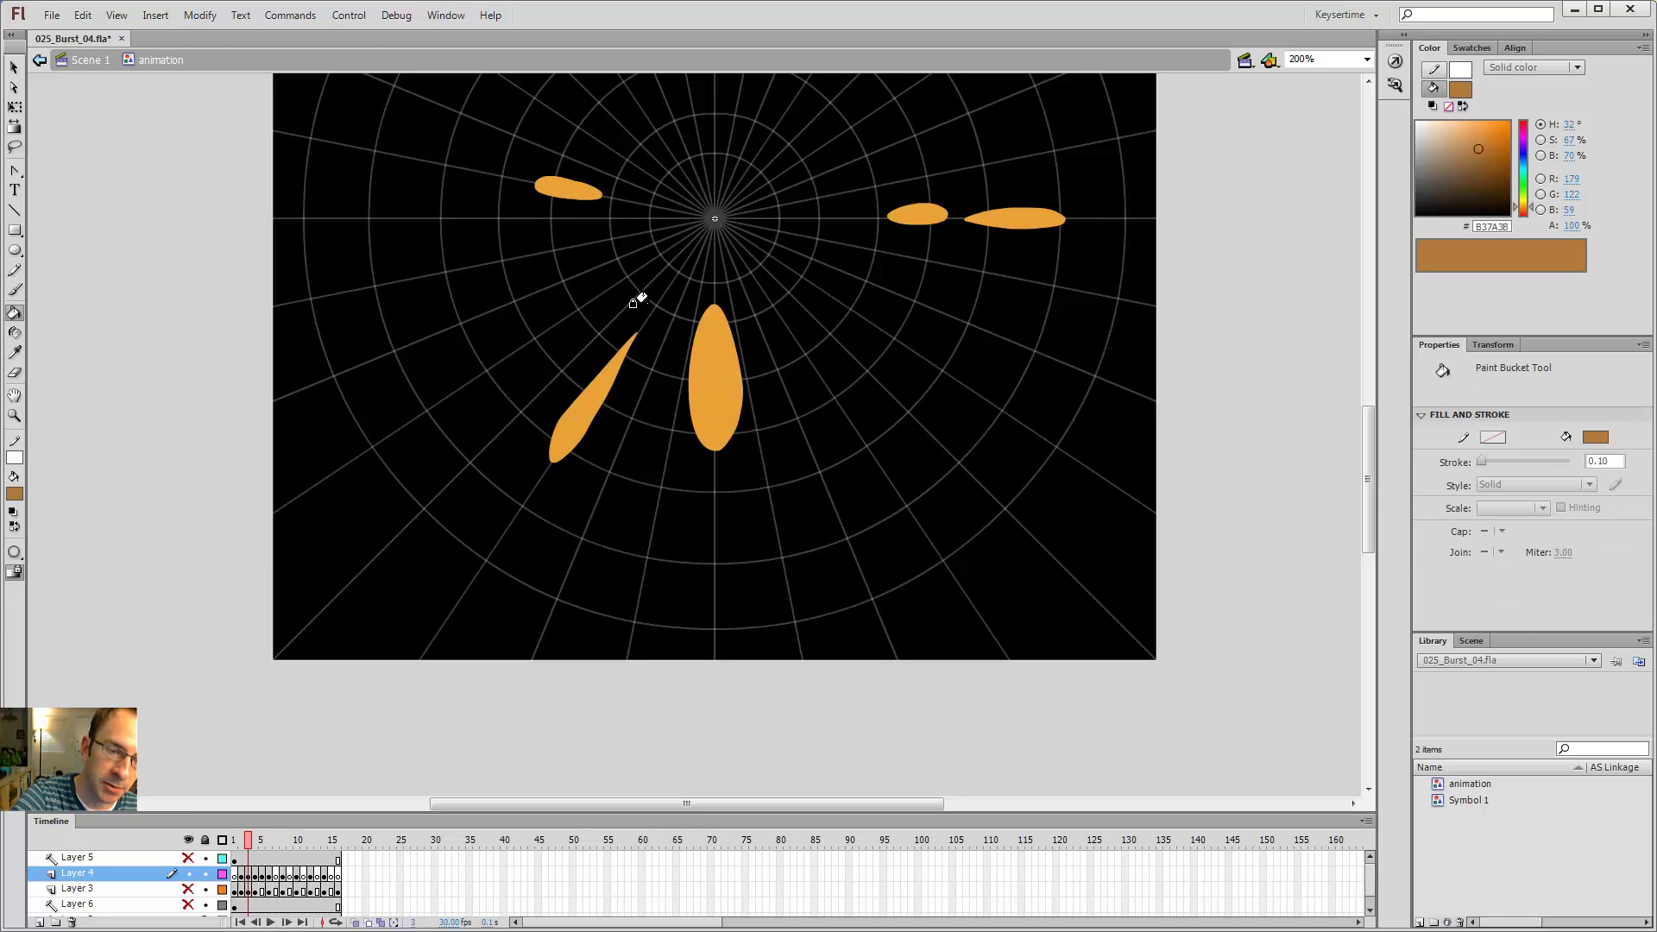
key("comma")
key("comma")
key("period")
key("period")
key("comma")
key("comma")
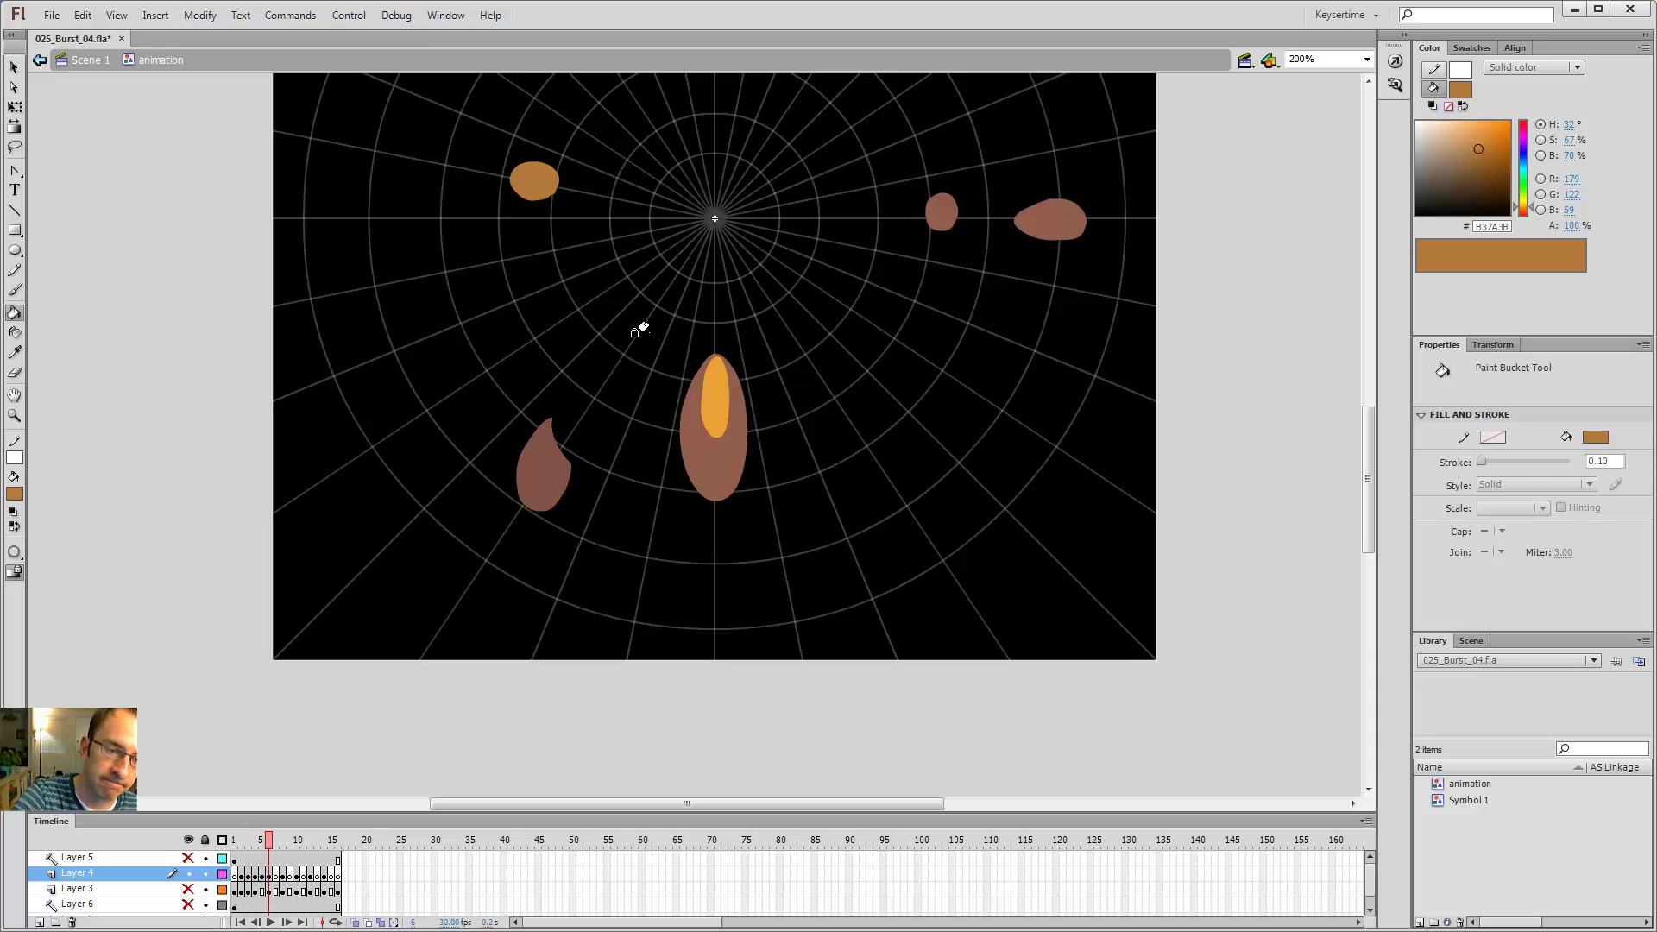
key("comma")
key("period")
key("period")
key("period")
key("comma")
key("comma")
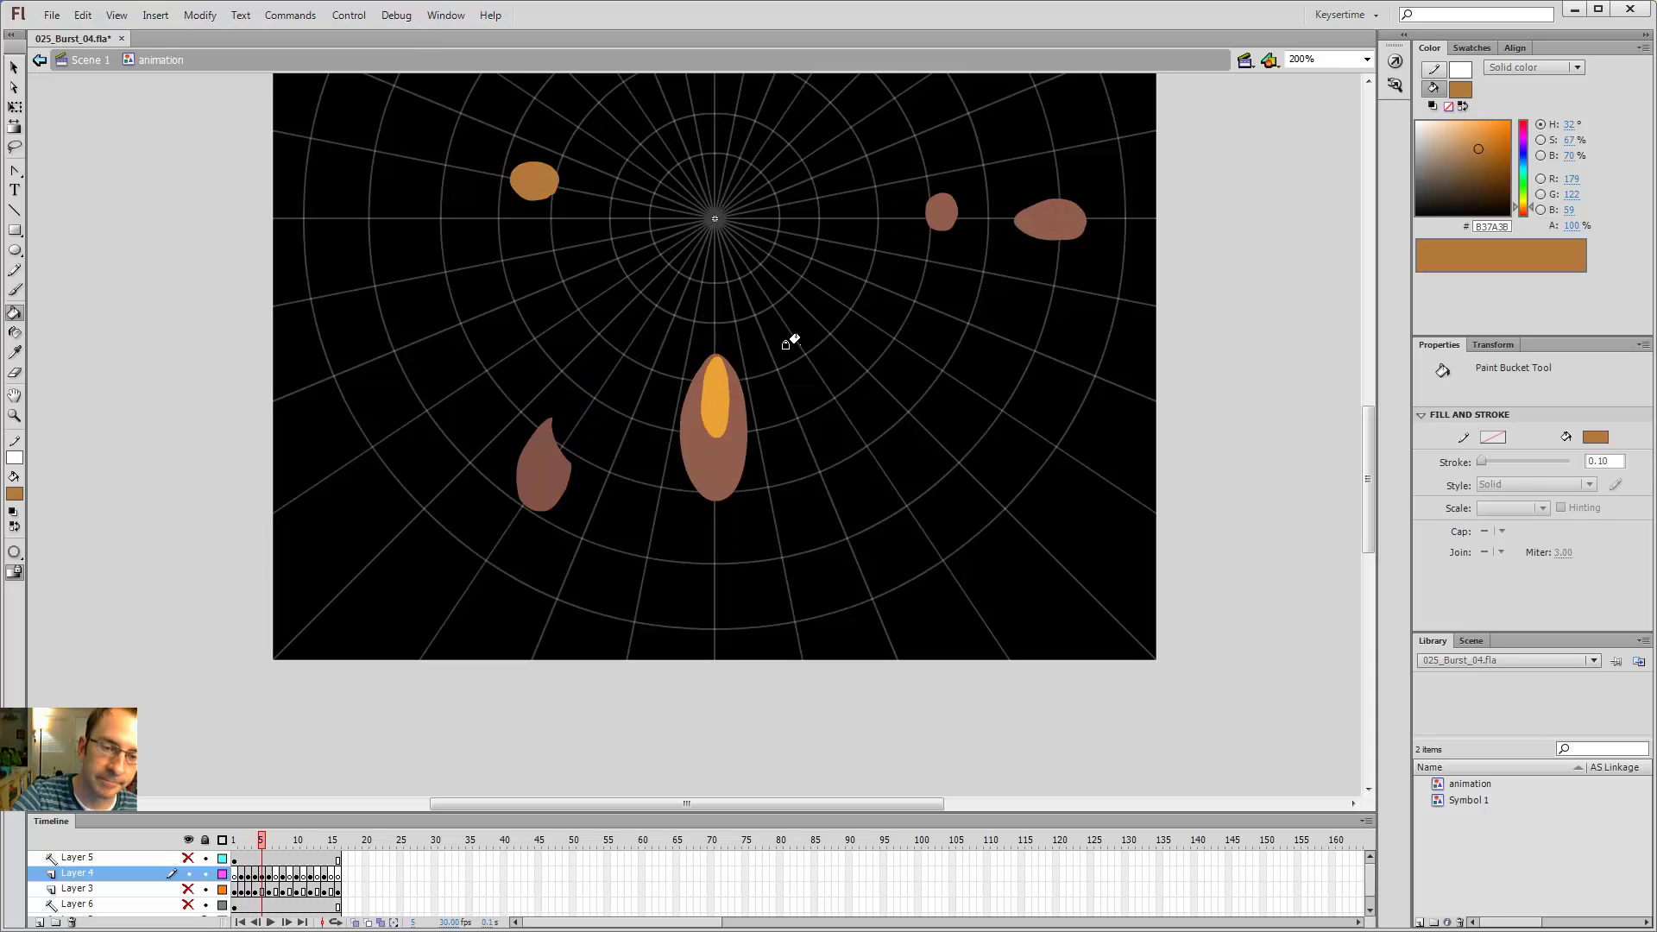
key("comma")
key("comma")
key("period")
key("period")
key("period")
key("comma")
key("comma")
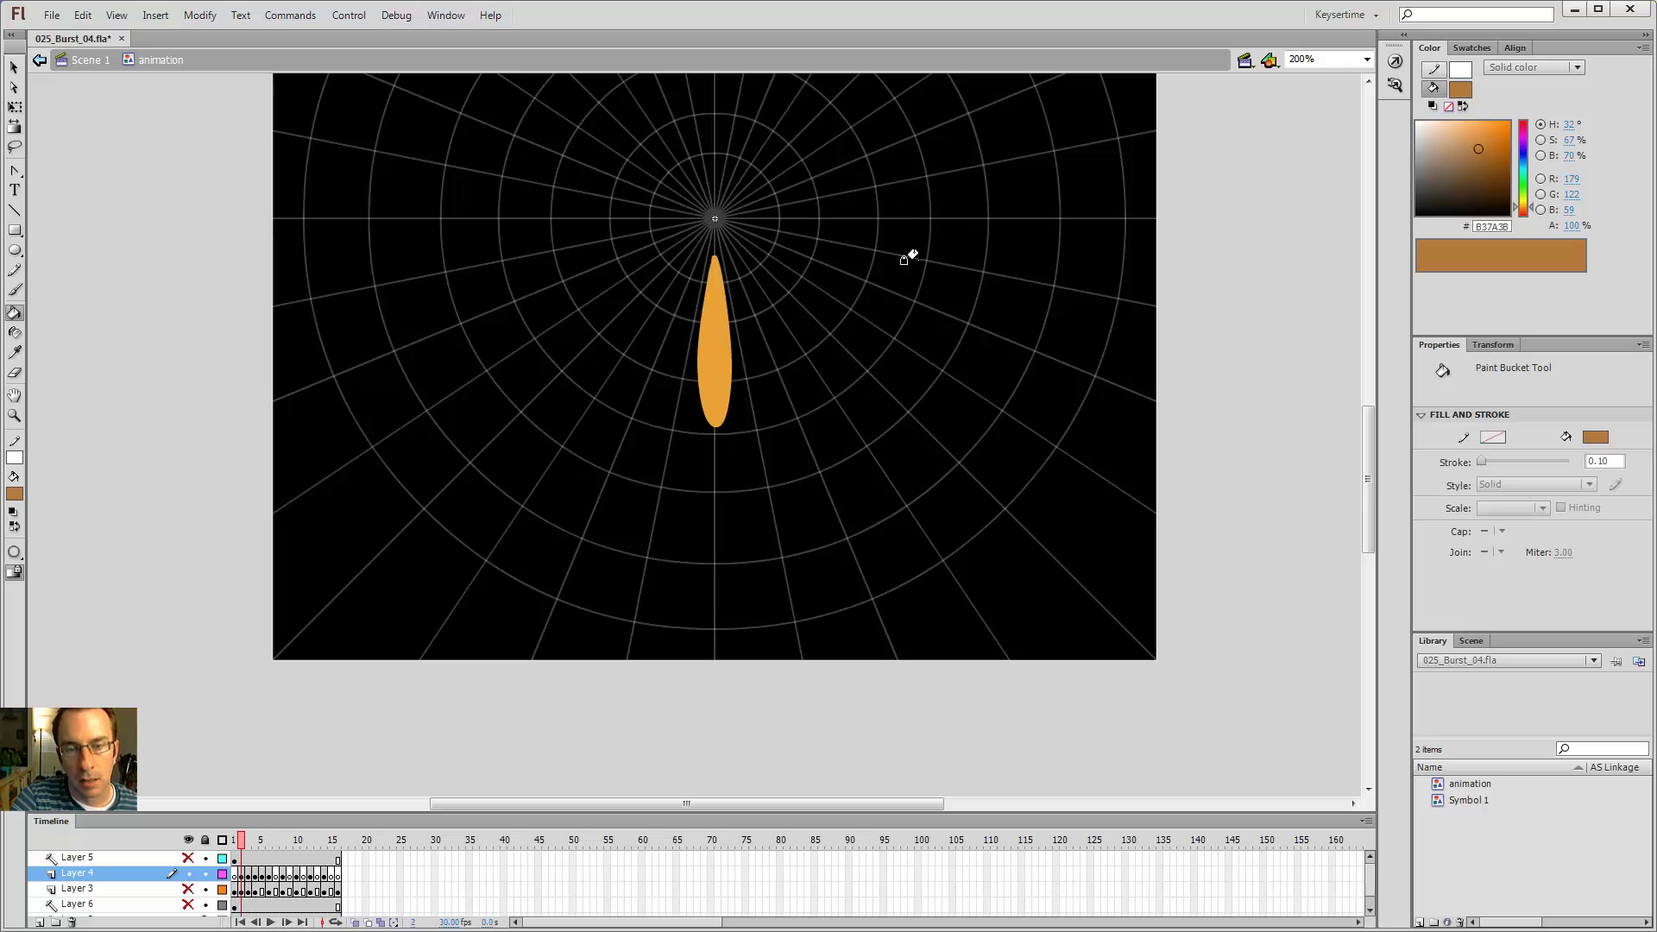
key("period")
key("period")
key("period")
key("period")
key("comma")
key("comma")
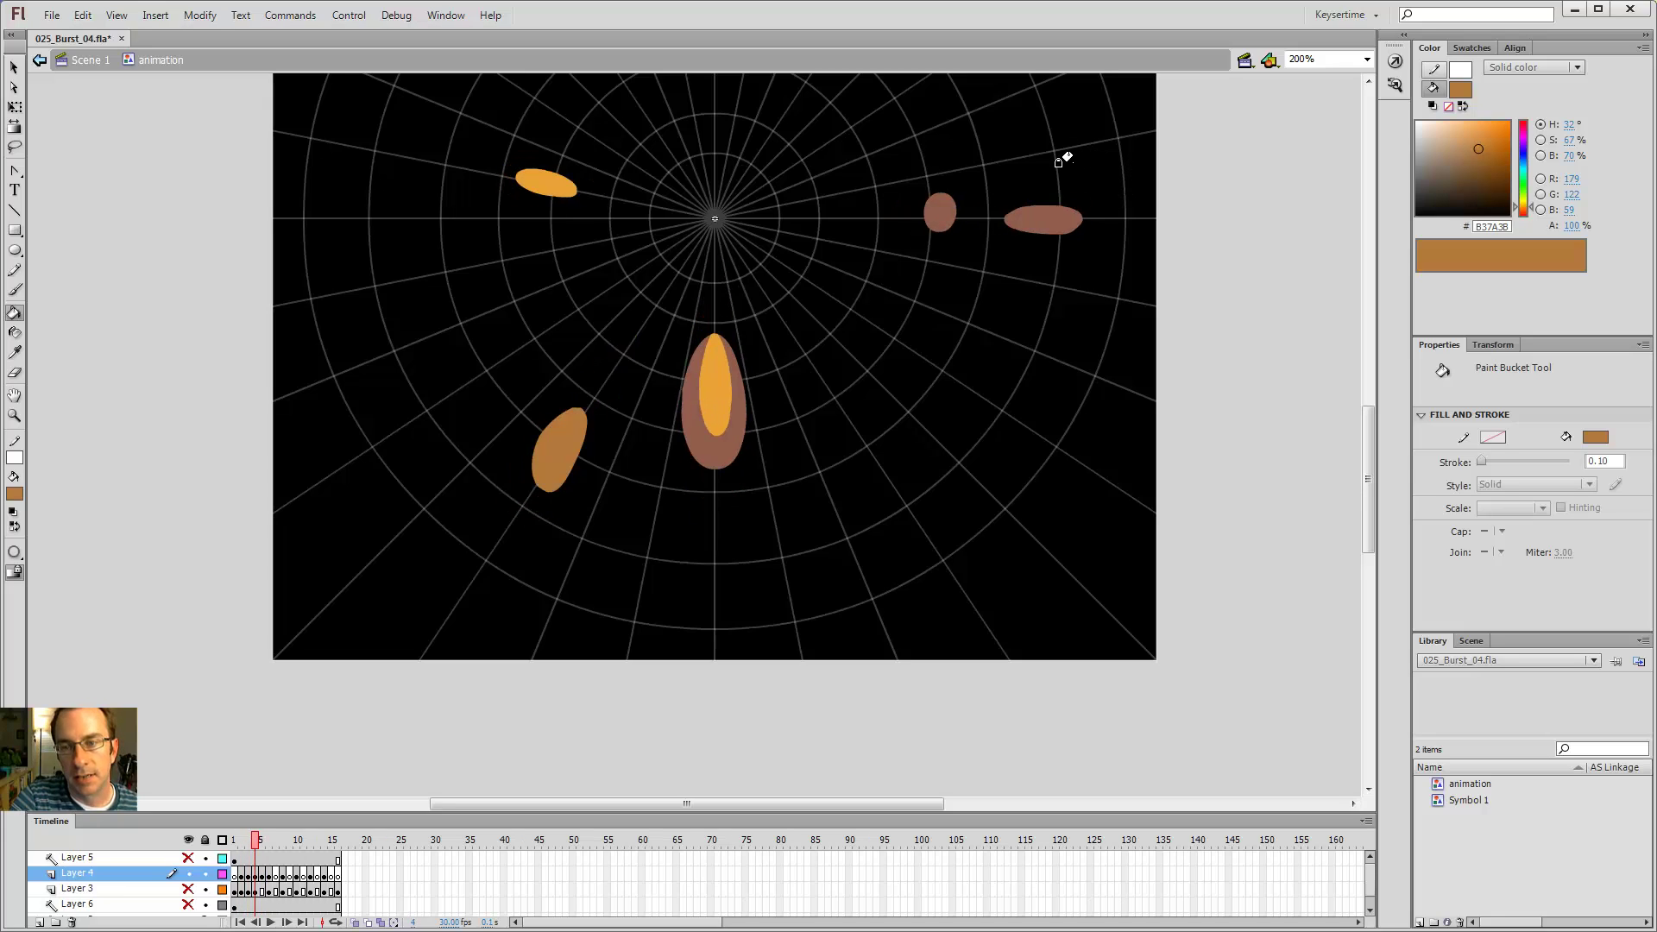
- Fill the two right-hand debris shapes on frame 4 with orange-brown B37A3B
key("comma")
key("period")
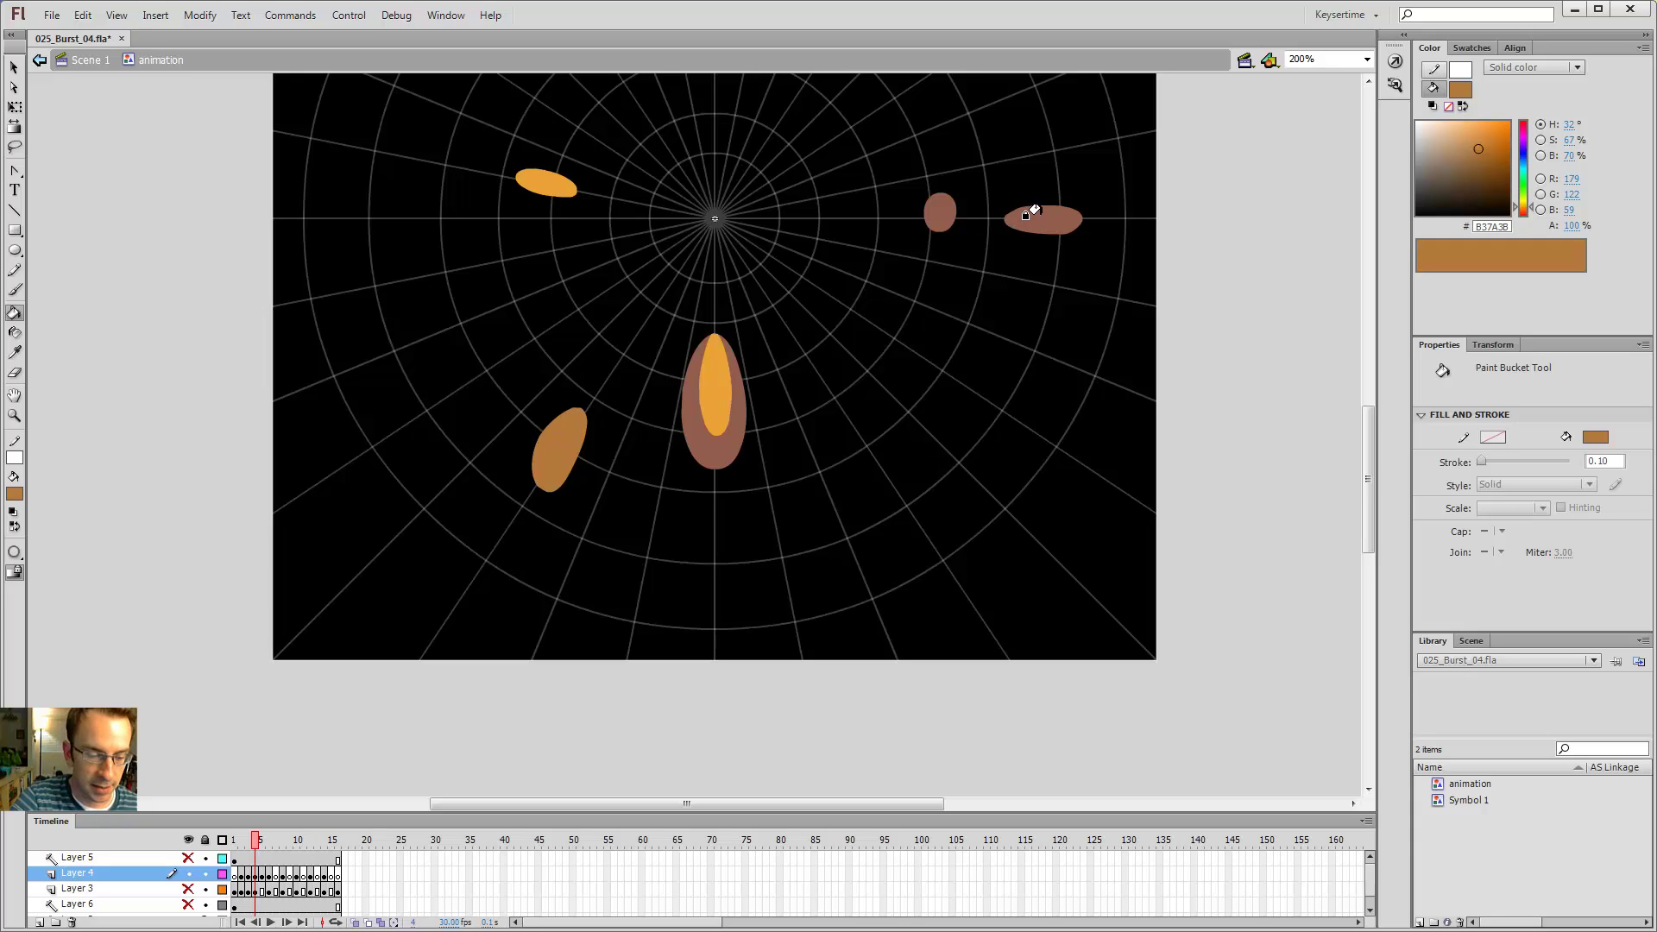
left_click(1026, 215)
left_click(940, 212)
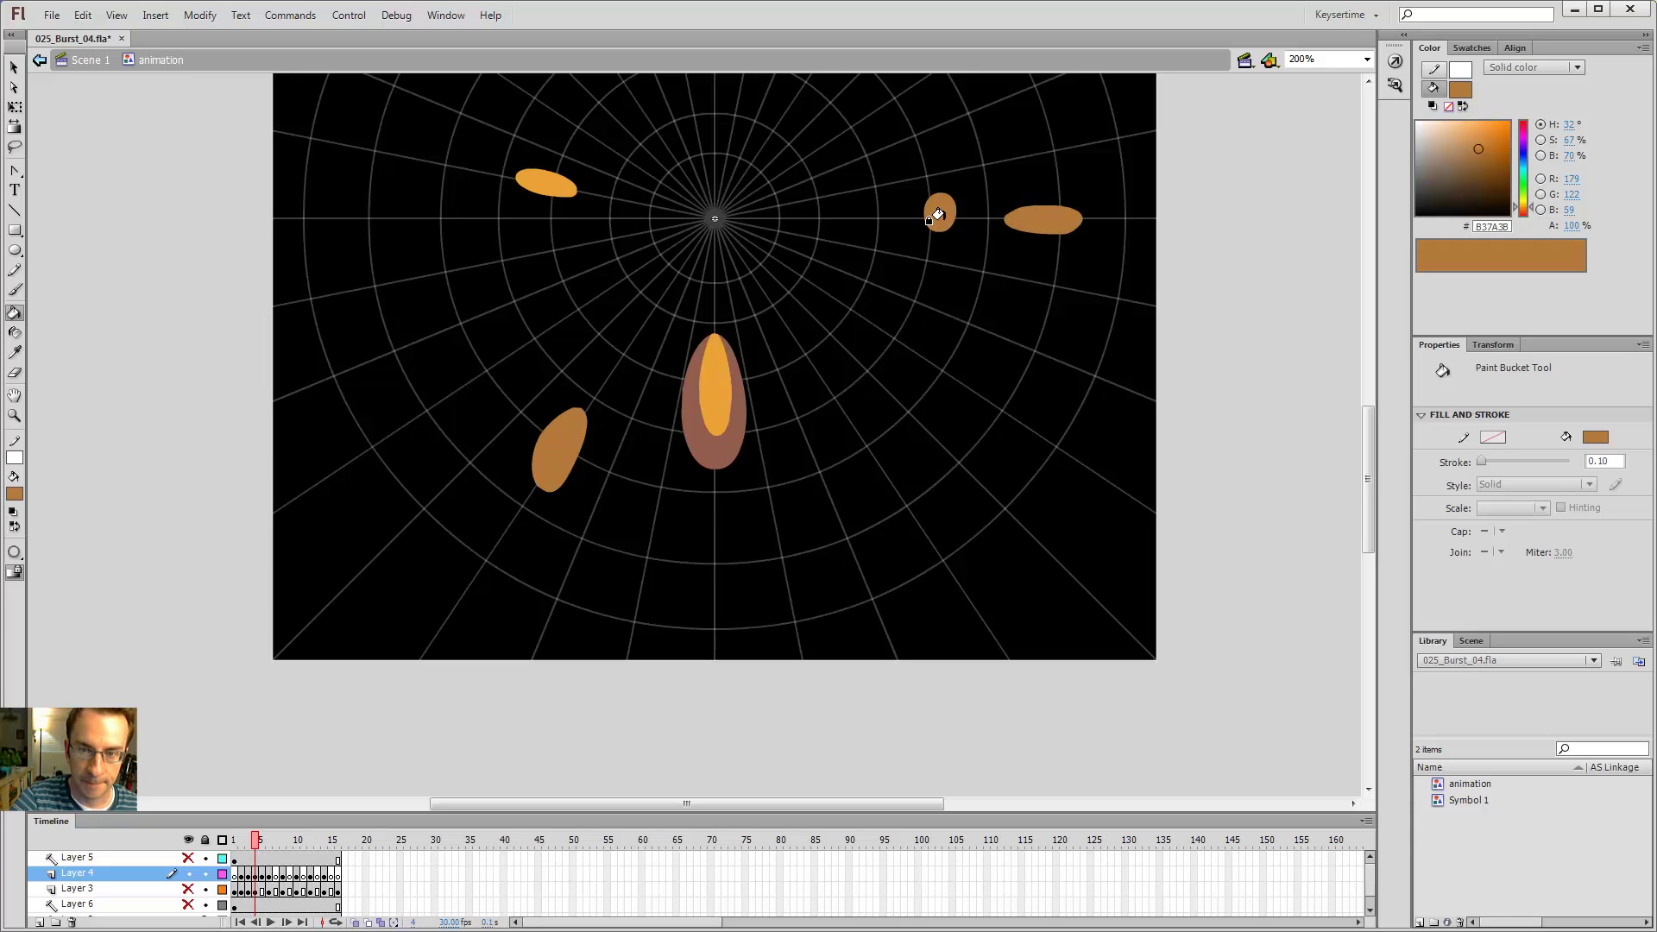
key("comma")
key("period")
- Review frames 2 to 5 to check the colour transition of the right-hand debris shapes
key("comma")
key("comma")
key("comma")
key("comma")
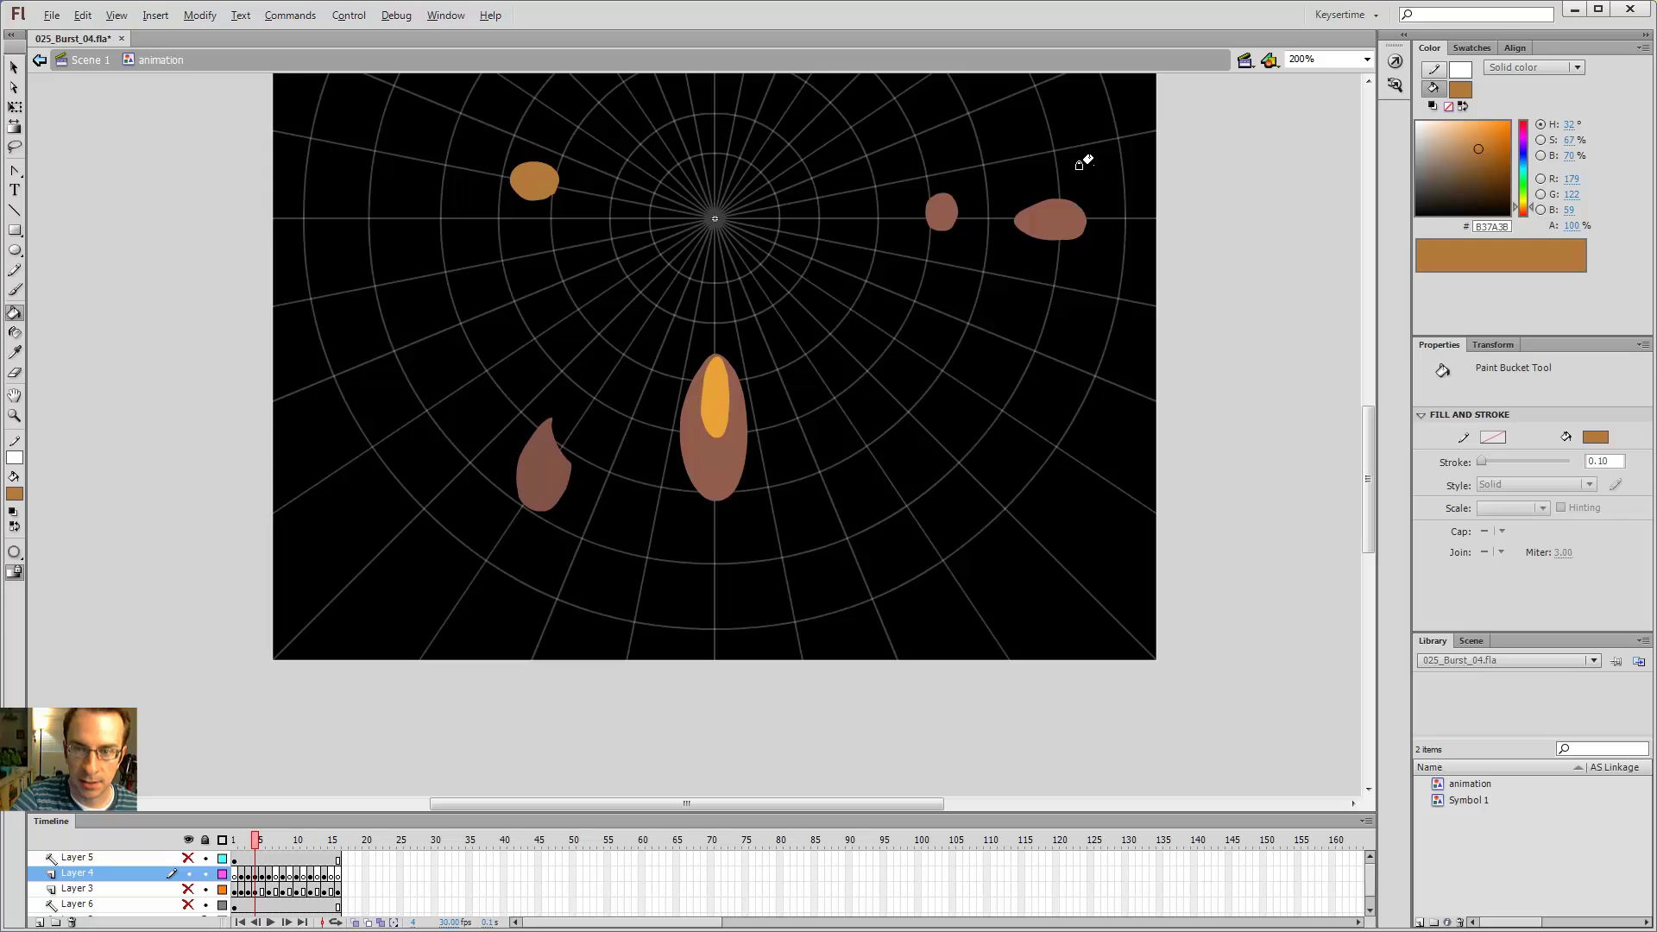
key("period")
key("period")
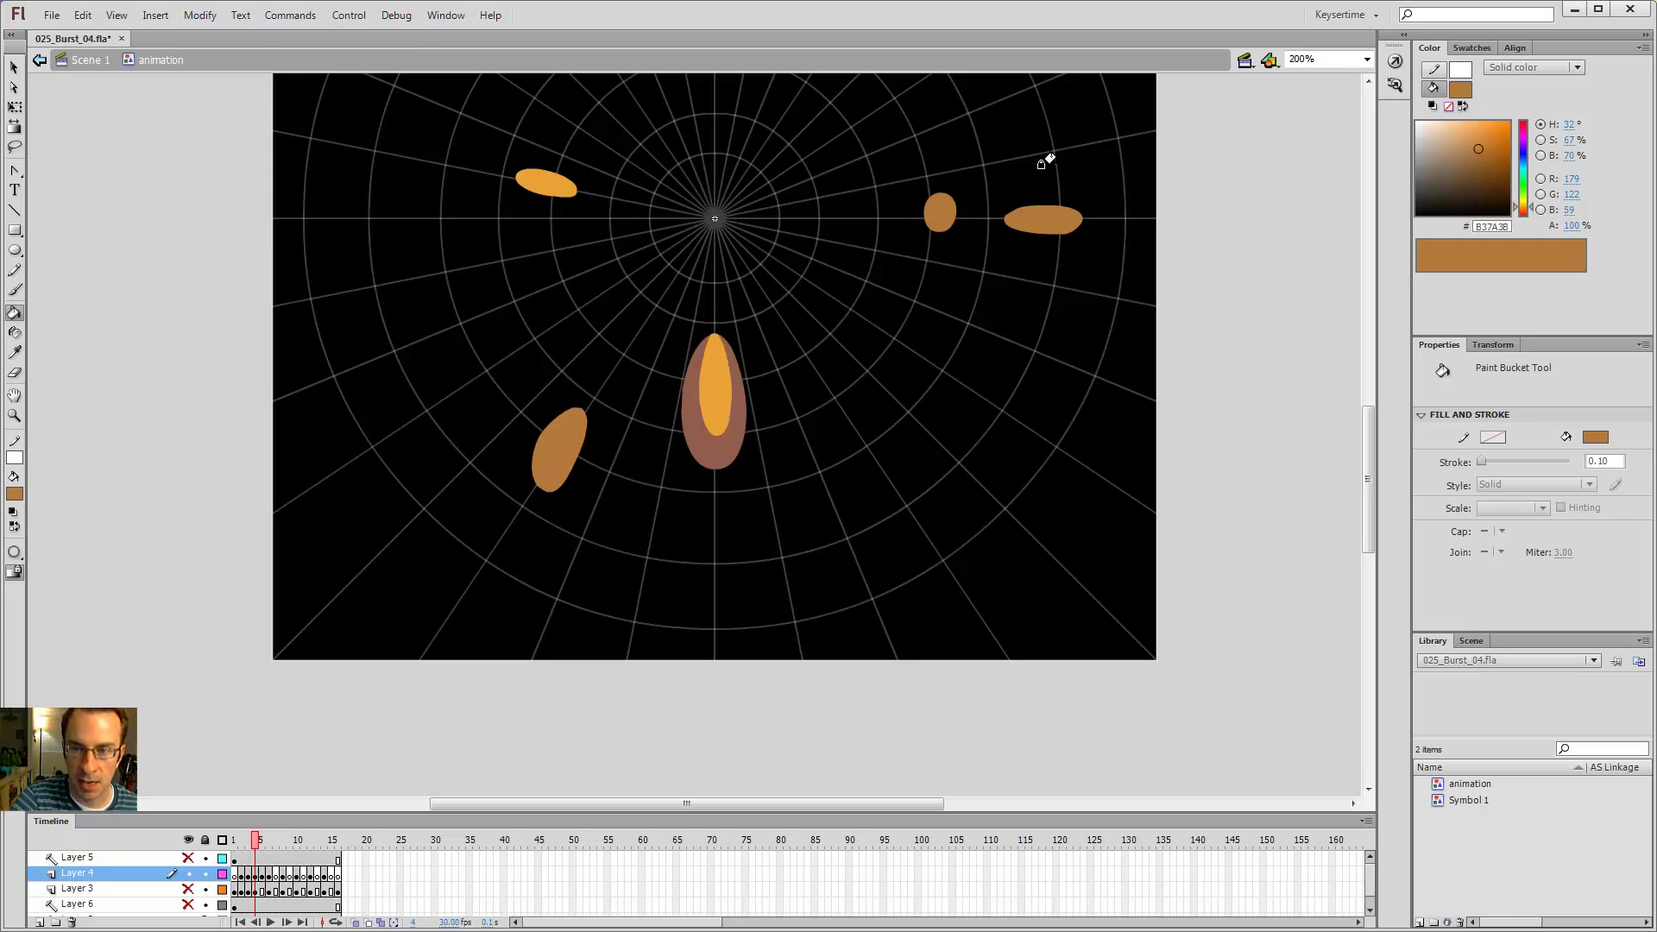
key("period")
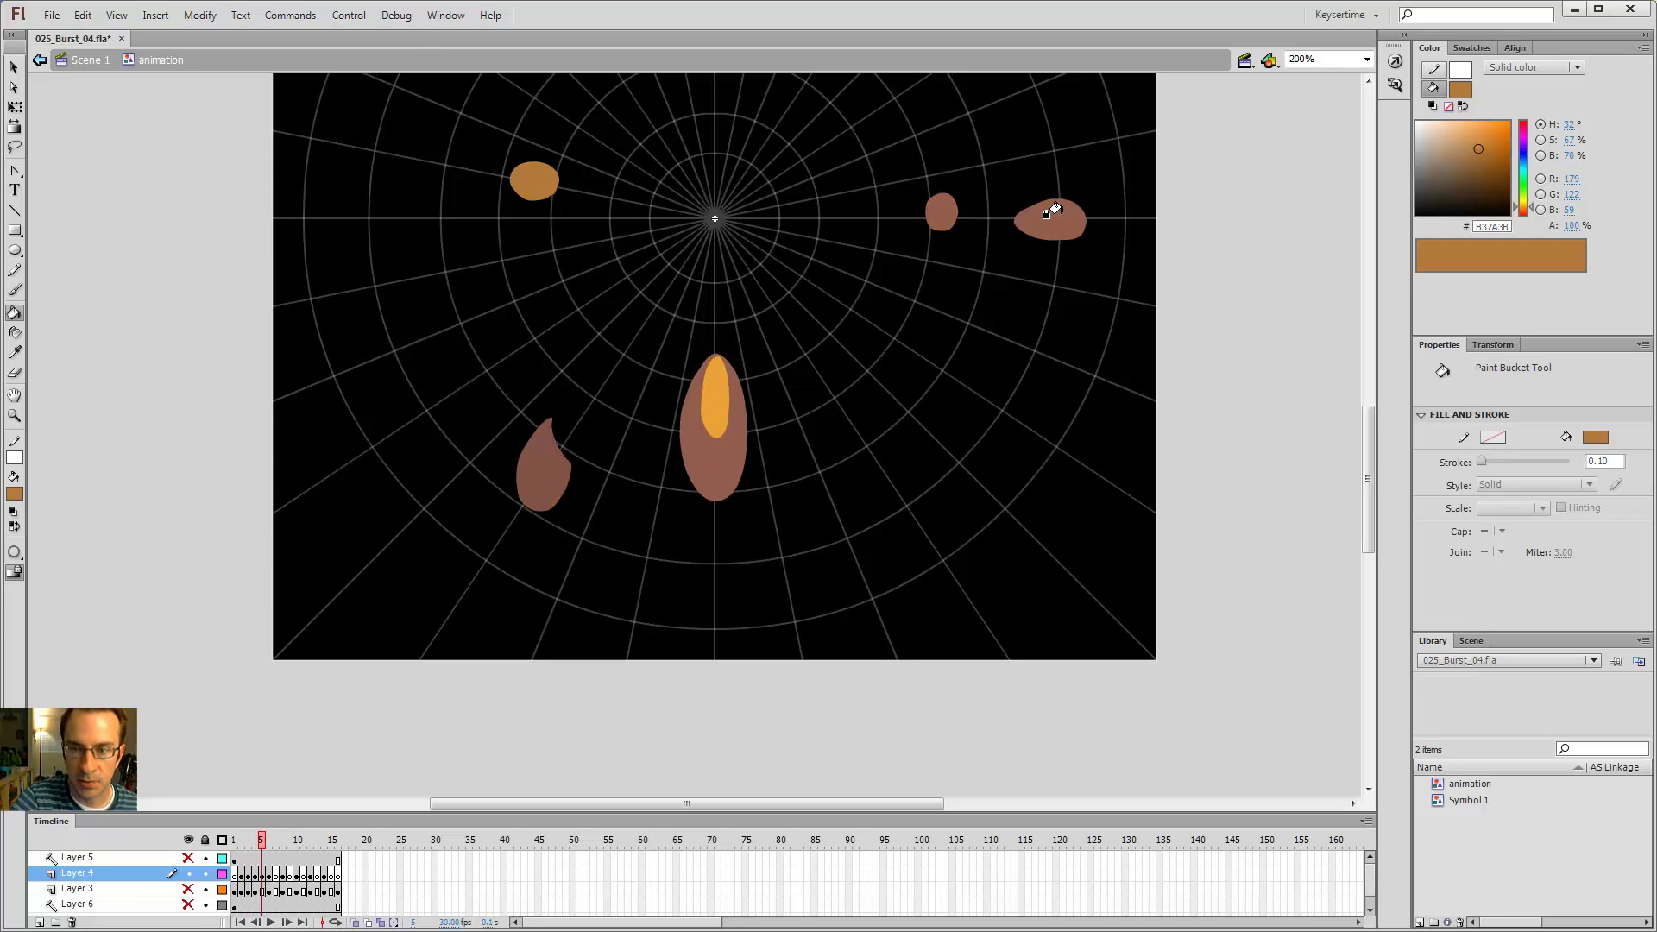
key("comma")
key("comma")
key("comma")
key("comma")
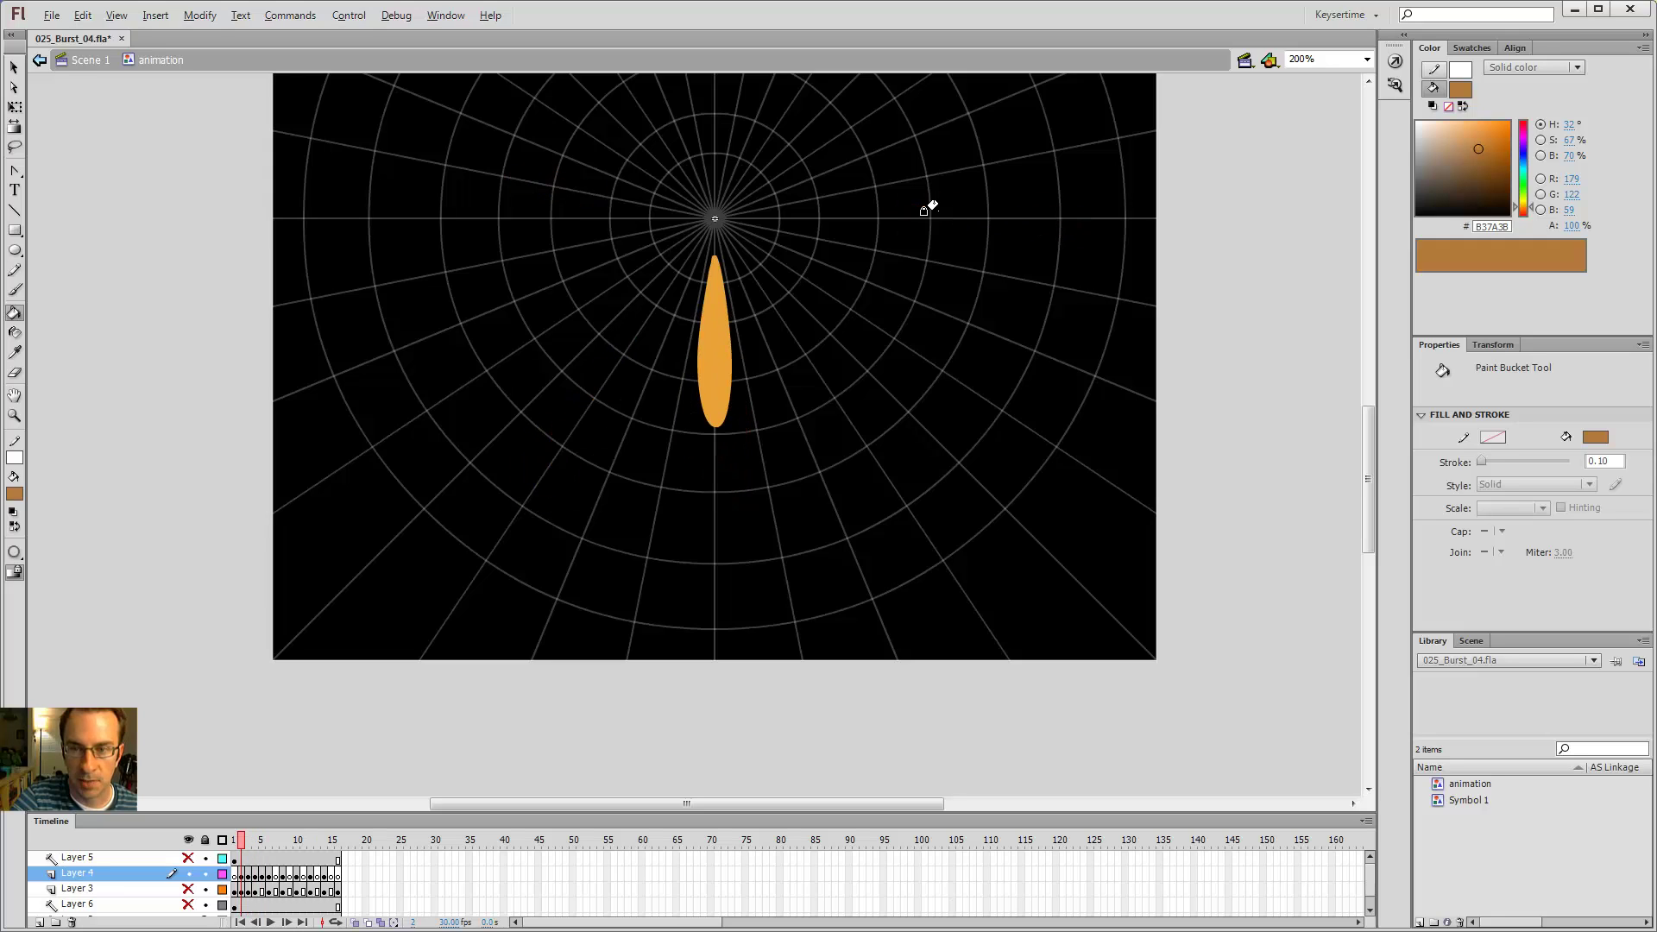
key("period")
key("period")
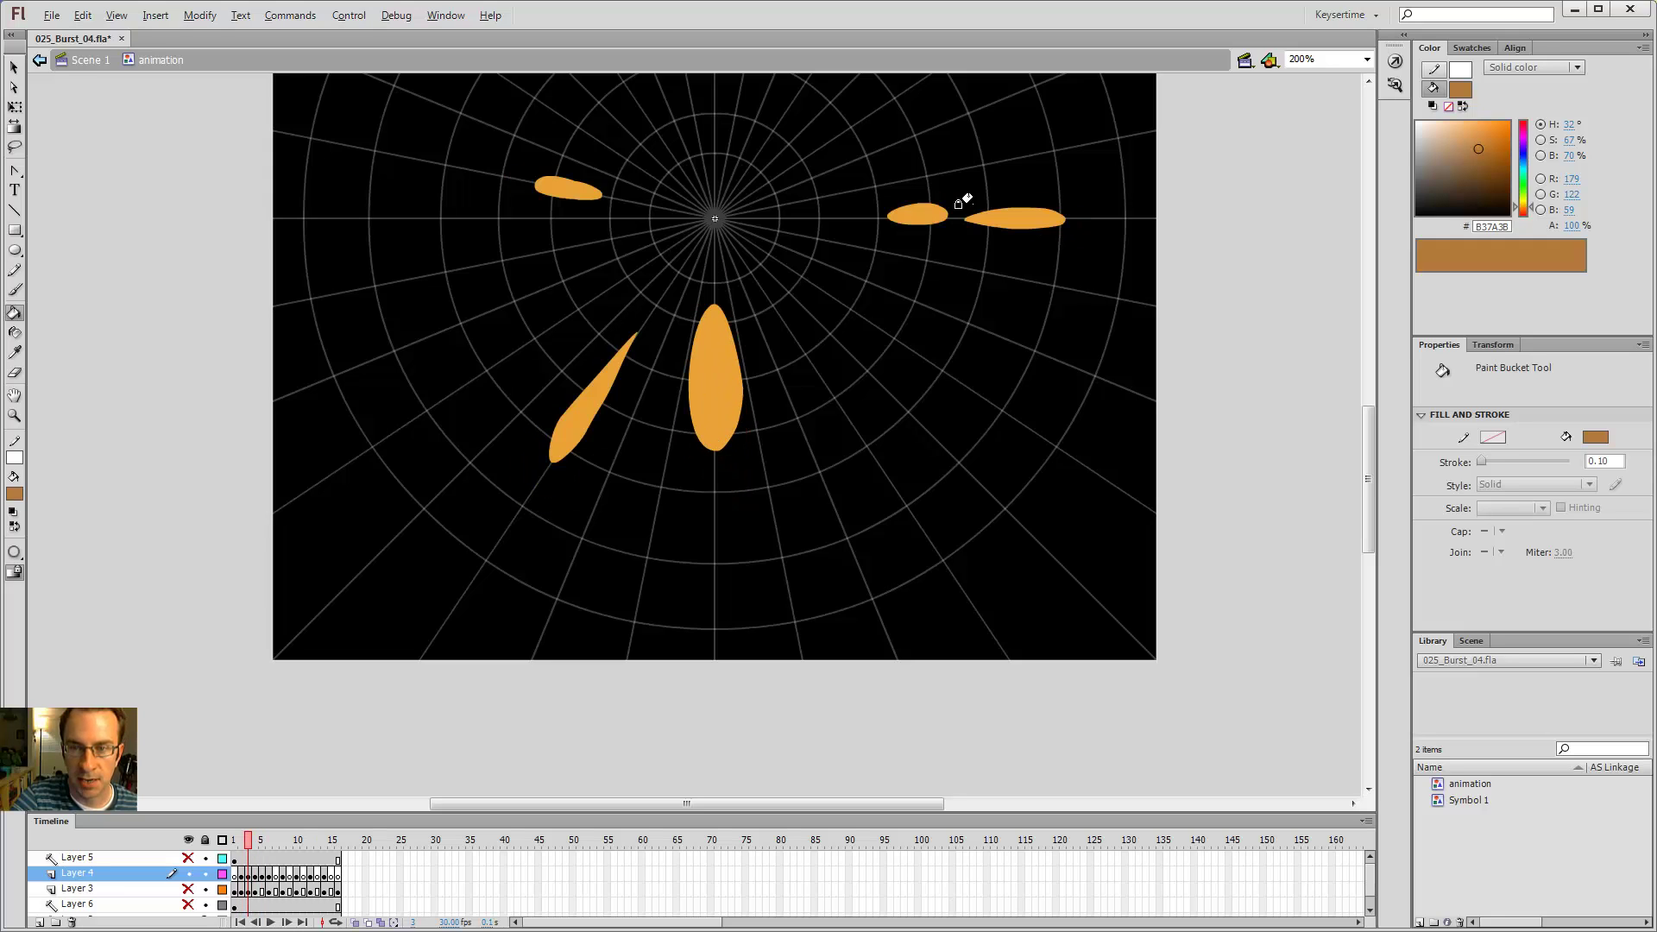
- Fill the outer right-hand debris with B37A3B on frame 3, and with reddish-brown 915D4D sampled from frame 5 on frame 4
left_click(1025, 211)
key("period")
key("i")
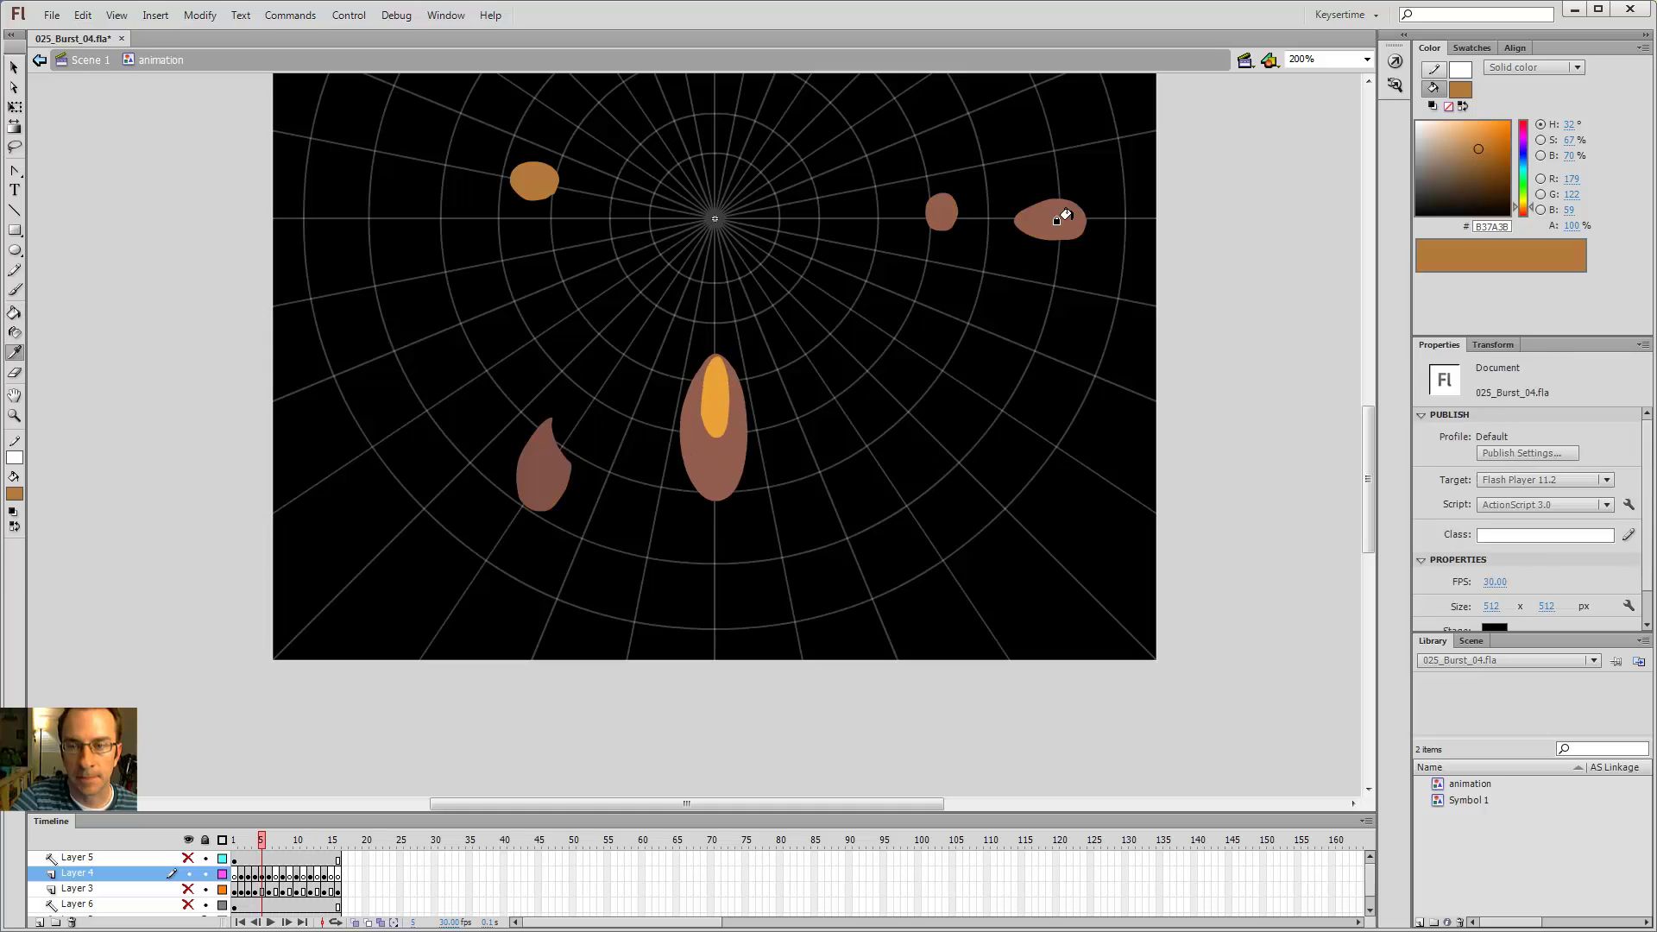
left_click(1062, 214)
key("comma")
left_click(1019, 215)
- Step through frames 2 to 6 to check the outer right-hand debris's colour transition after recolouring frames 3 and 4
key("comma")
key("comma")
key("period")
key("period")
key("period")
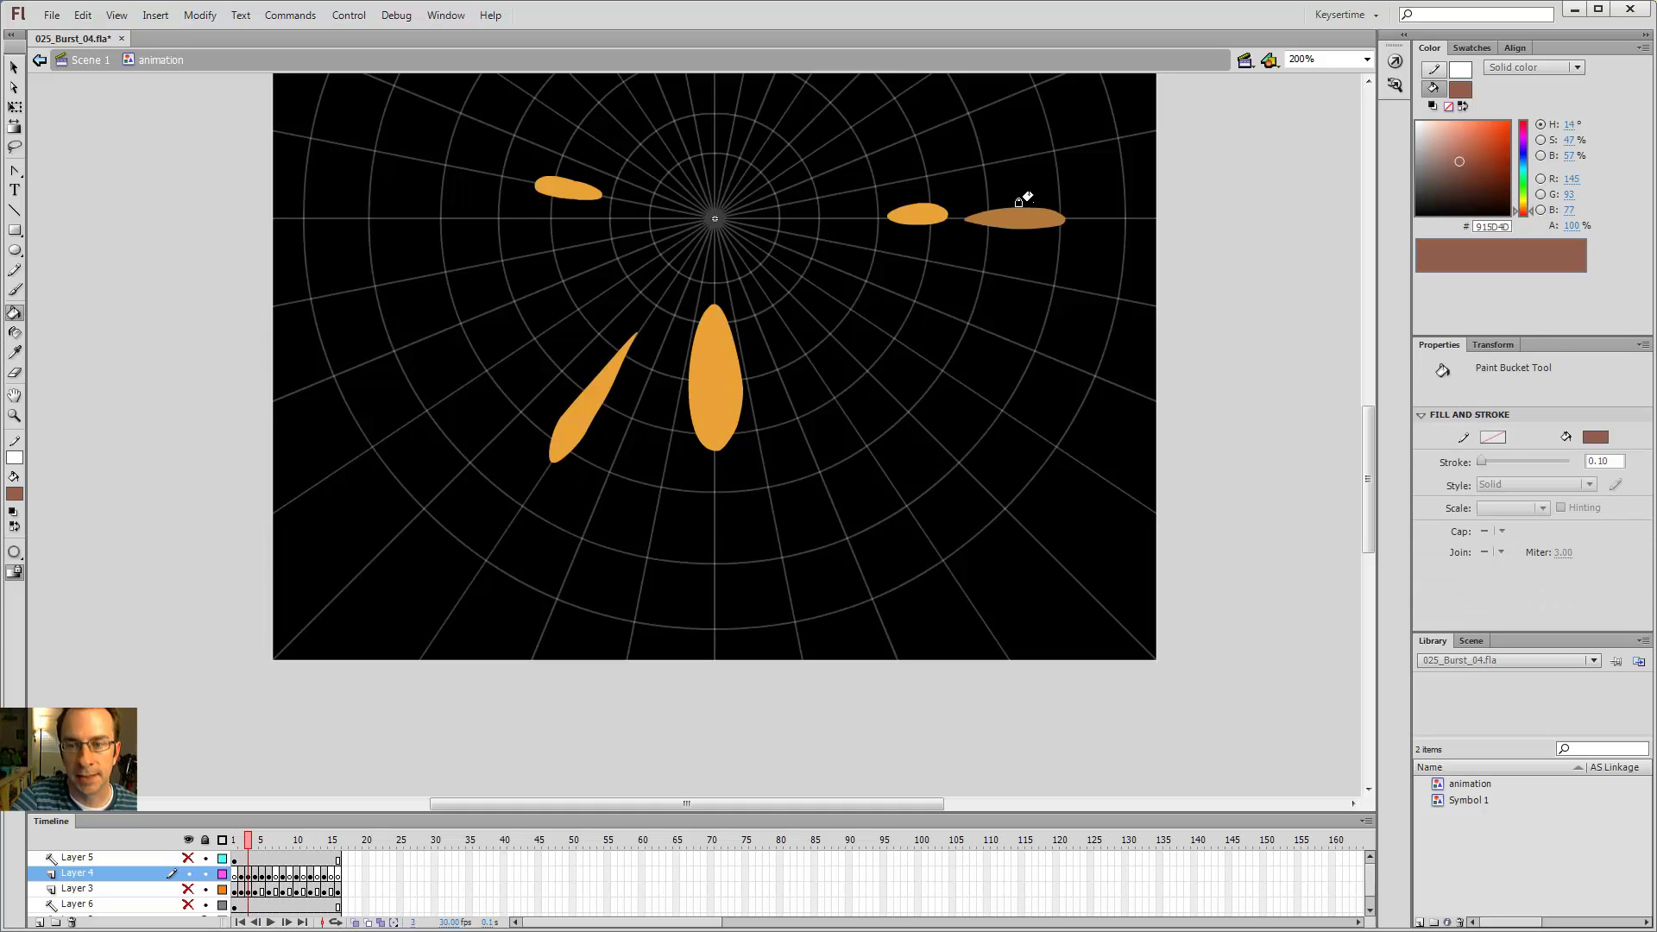
key("period")
key("period")
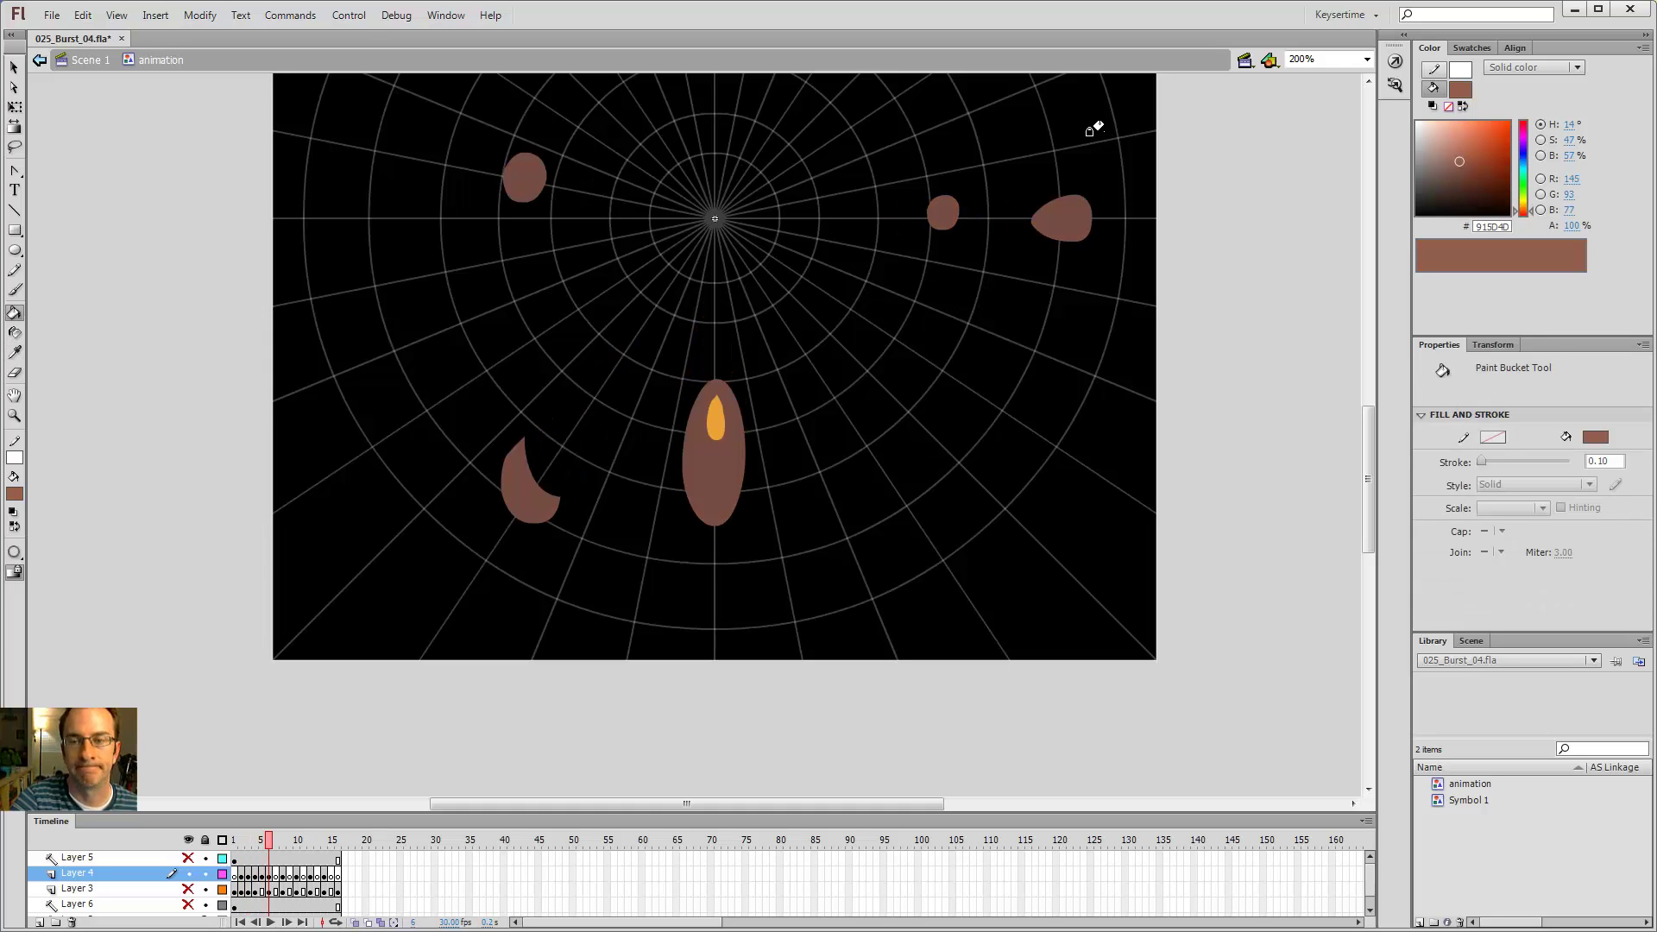
key("comma")
key("comma")
- Fill the outer right-hand debris on frame 5 with dark brown 754D43 sampled from the same shape on frame 6
key("period")
key("i")
left_click(1065, 211)
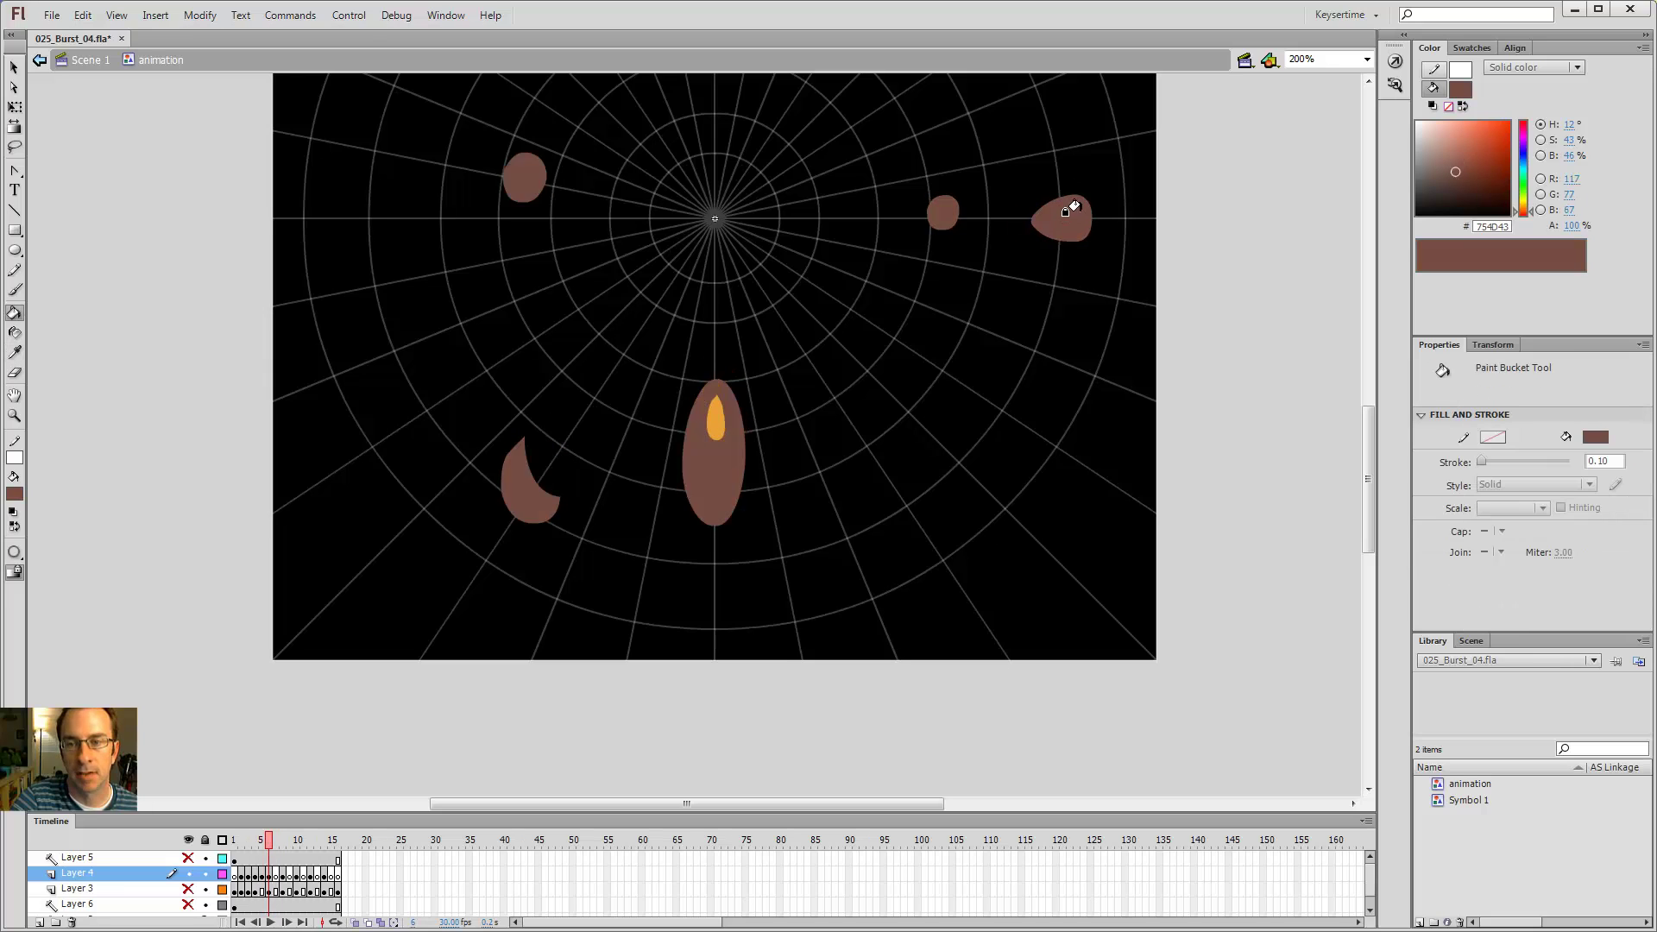
key("comma")
left_click(1047, 215)
- Step back and forth repeatedly through the first six frames to examine the flow of shapes and colours across the whole burst
left_click_drag(950, 332, 937, 478)
key("comma")
key("comma")
key("comma")
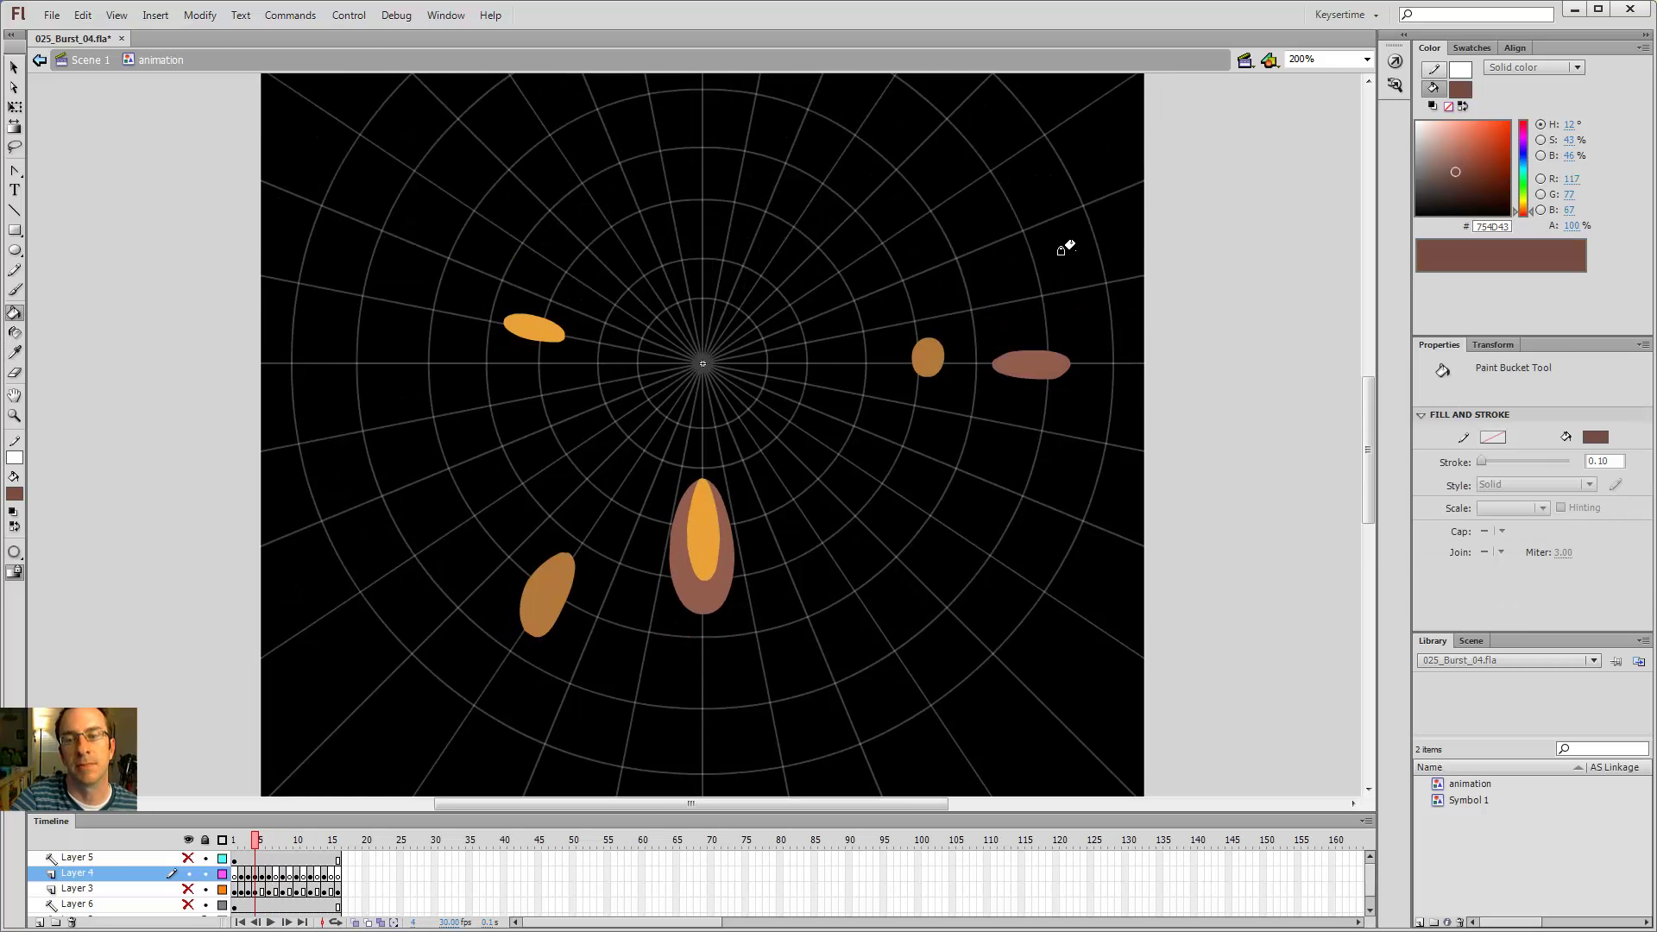
key("period")
key("period")
key("period")
key("period")
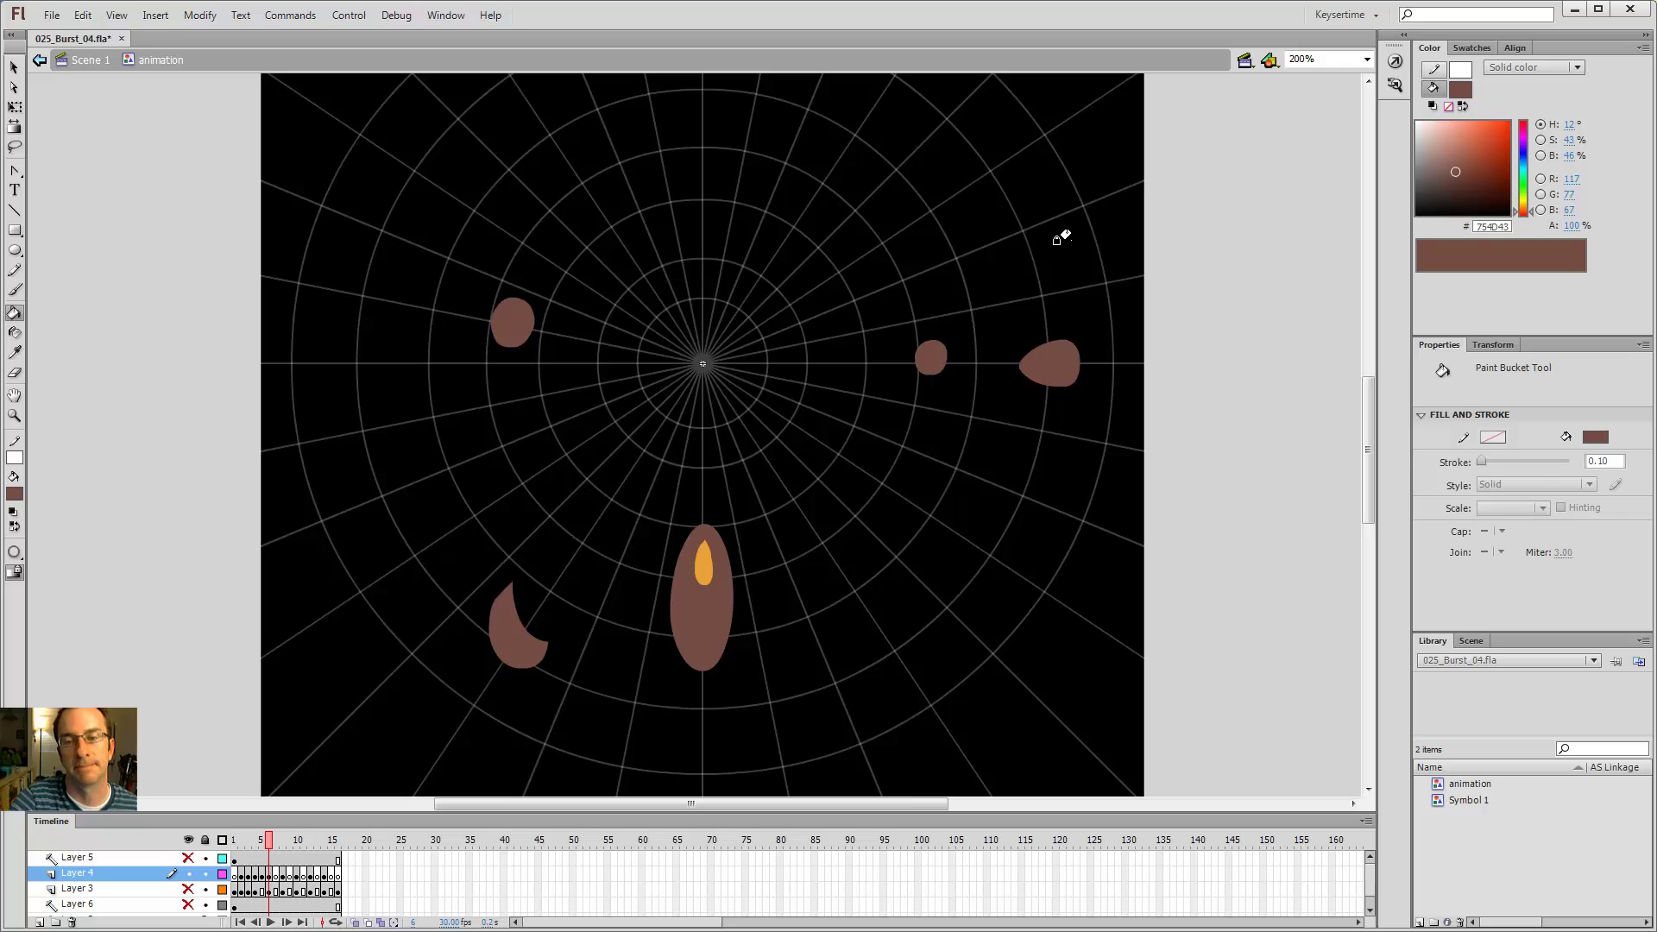
key("comma")
key("comma")
key("comma")
key("period")
key("period")
key("i")
key("comma")
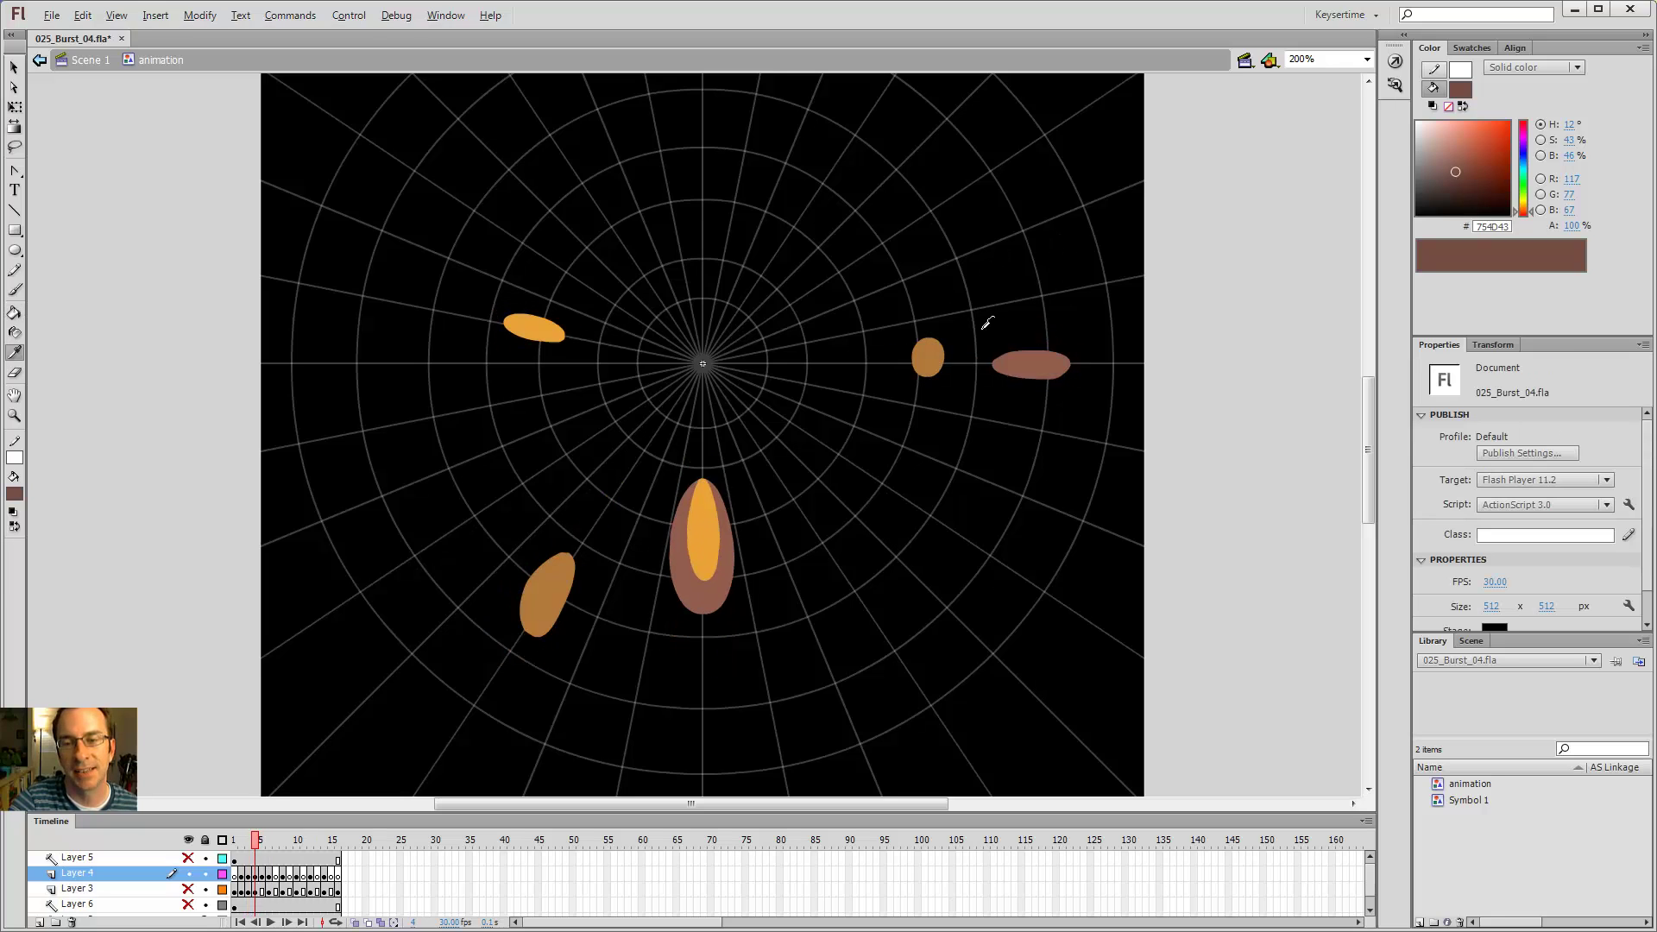
key("comma")
key("comma")
key("period")
key("period")
key("y")
key("period")
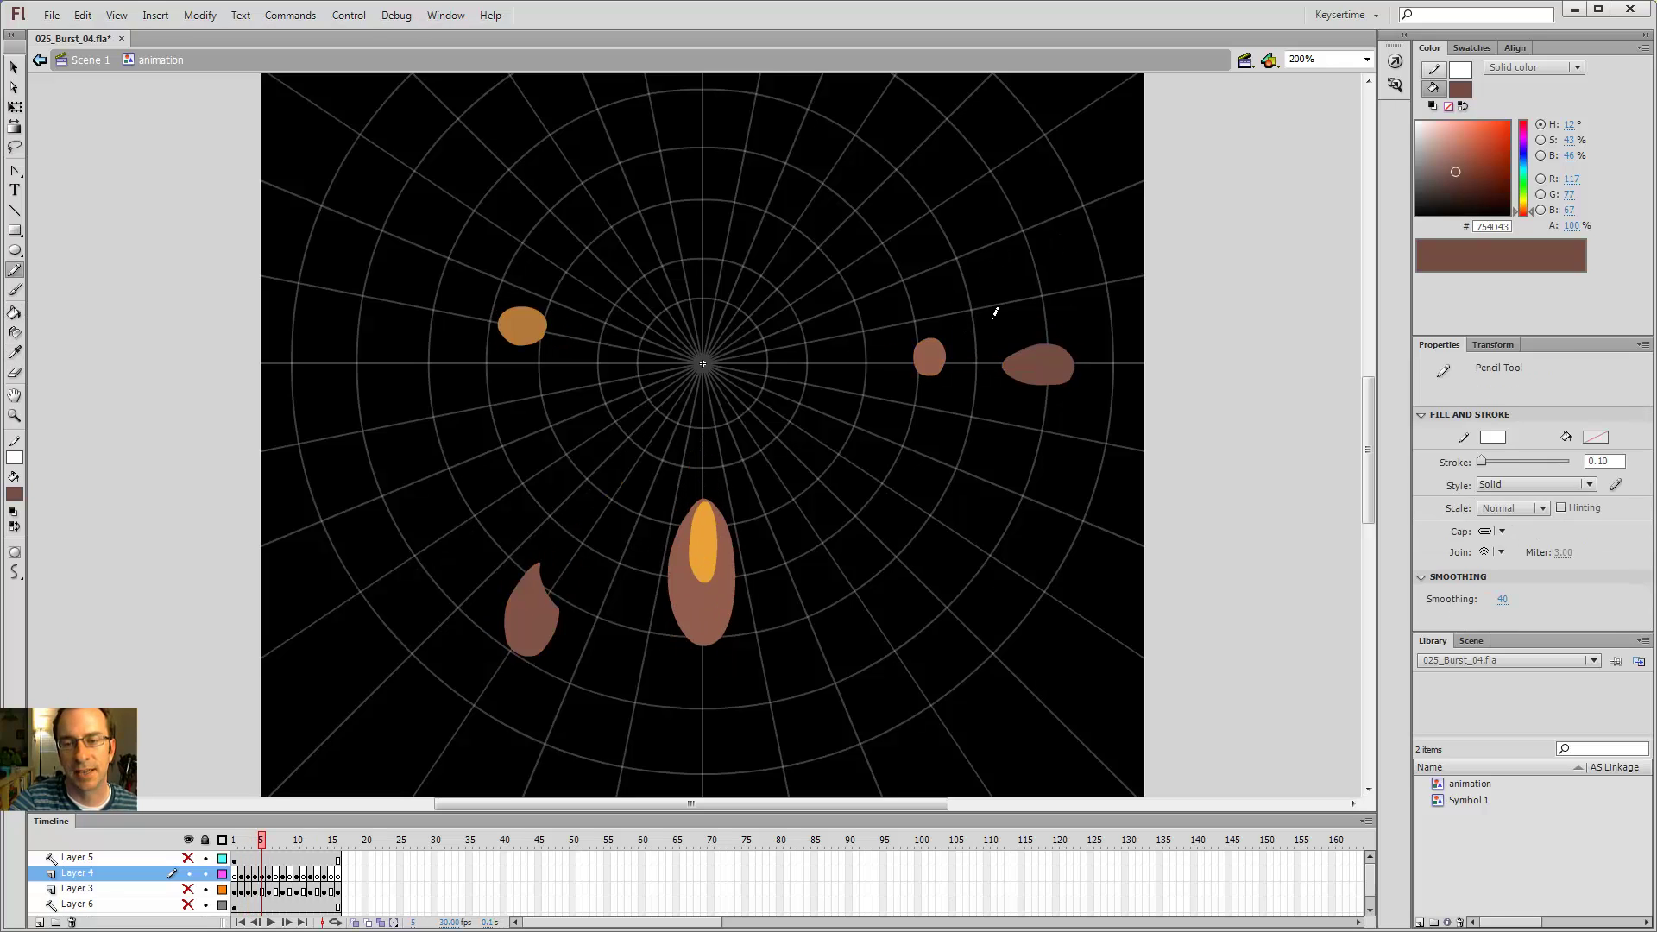
key("comma")
key("comma")
key("comma")
key("comma")
key("period")
key("period")
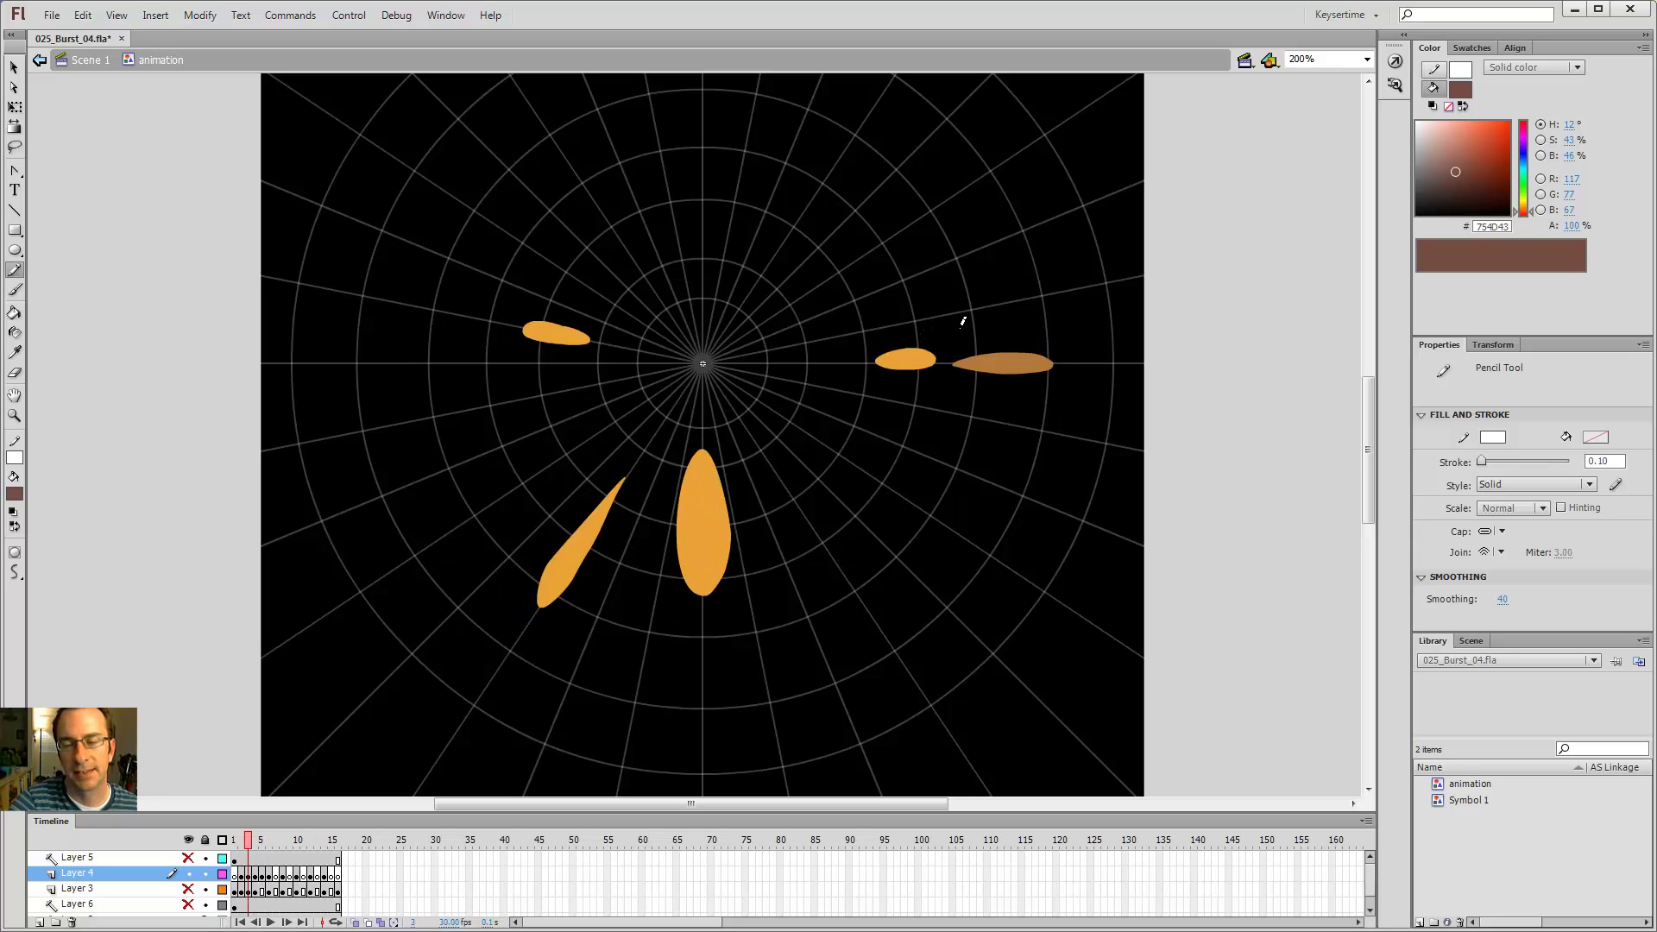
key("period")
key("period")
key("period")
key("period")
key("comma")
key("comma")
key("comma")
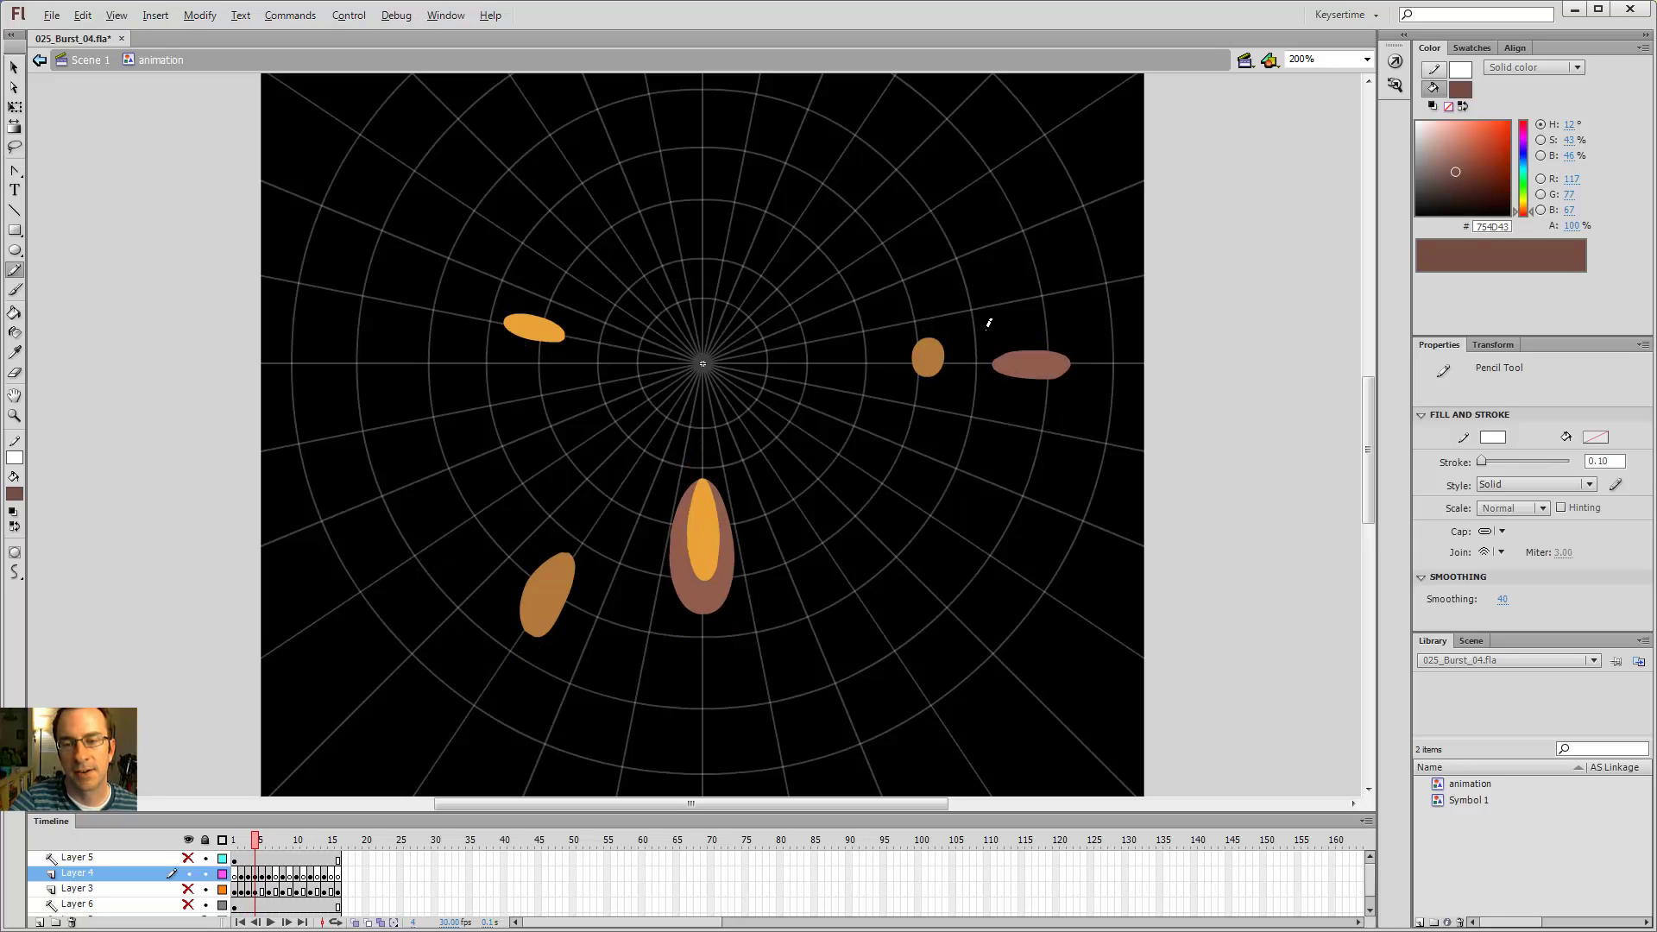
key("comma")
key("comma")
key("period")
key("period")
key("period")
key("period")
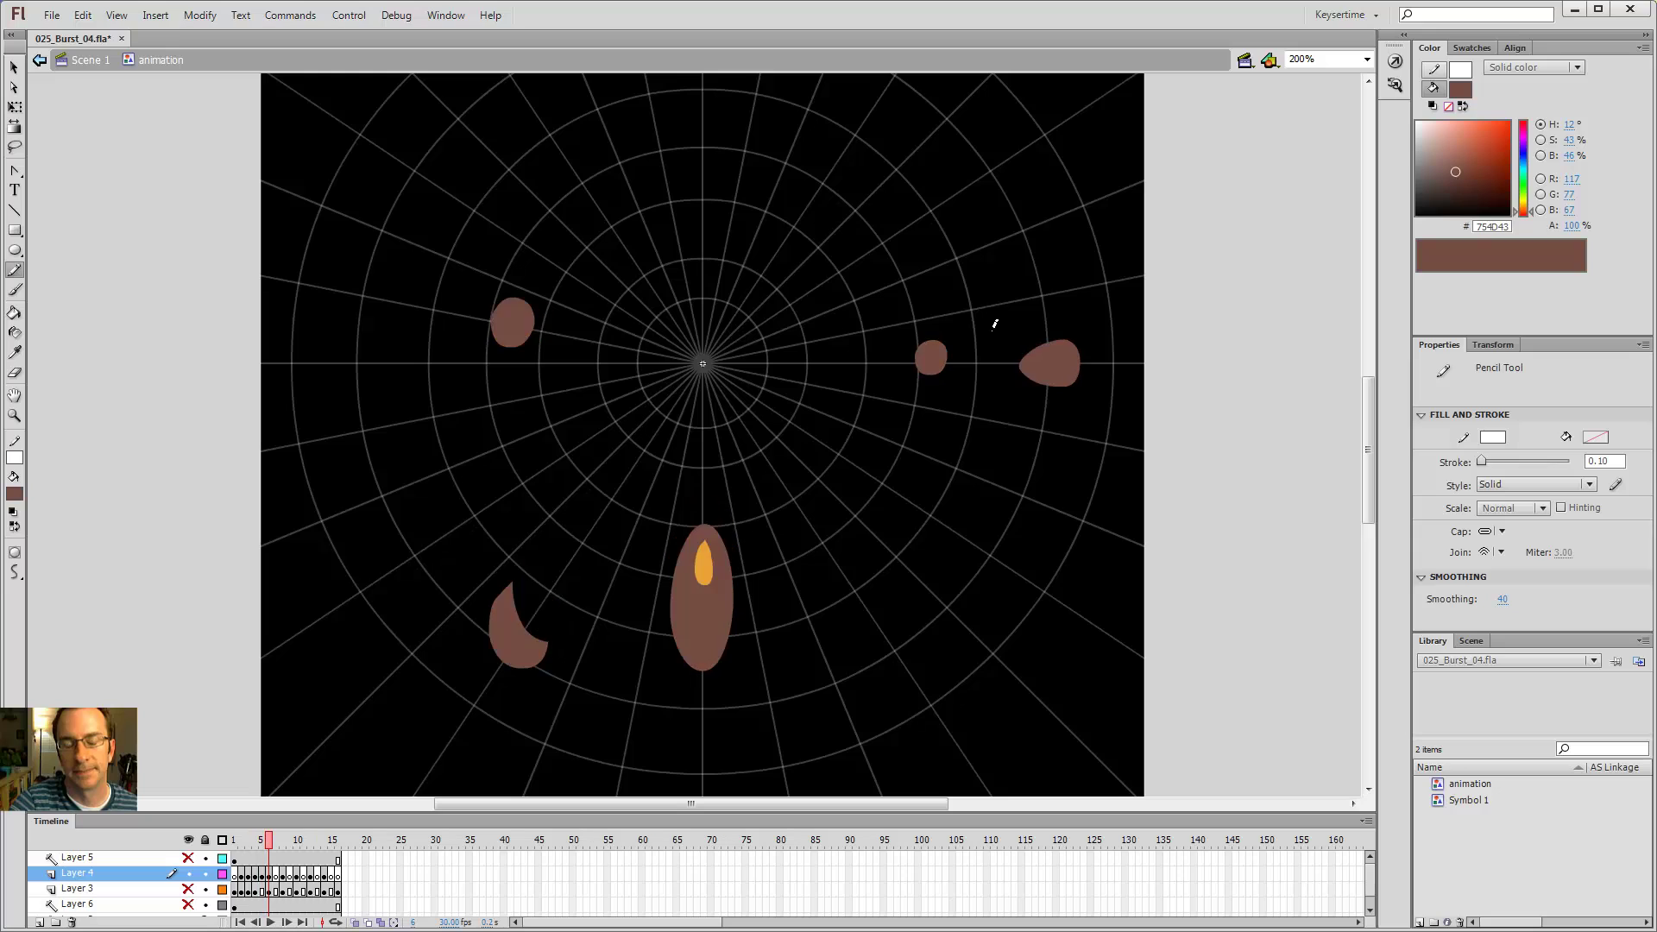
key("comma")
- Go to the empty frame 7 and turn on onion-skin outlines of the neighbouring drawings
key("period")
key("period")
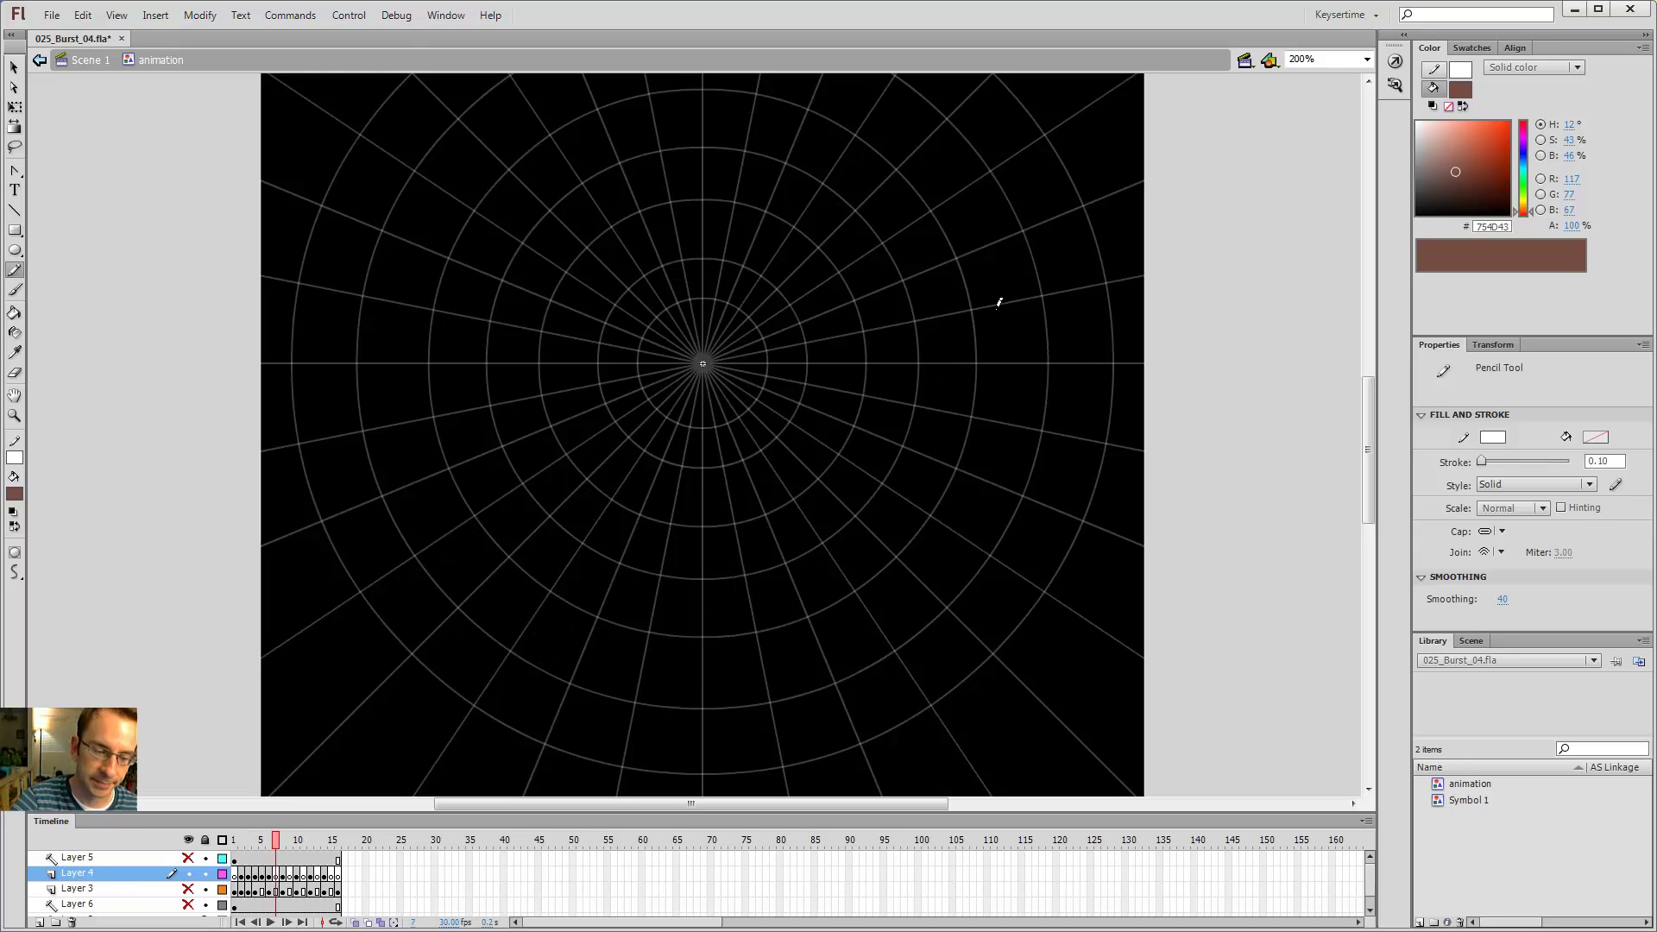
left_click(368, 922)
left_click(380, 923)
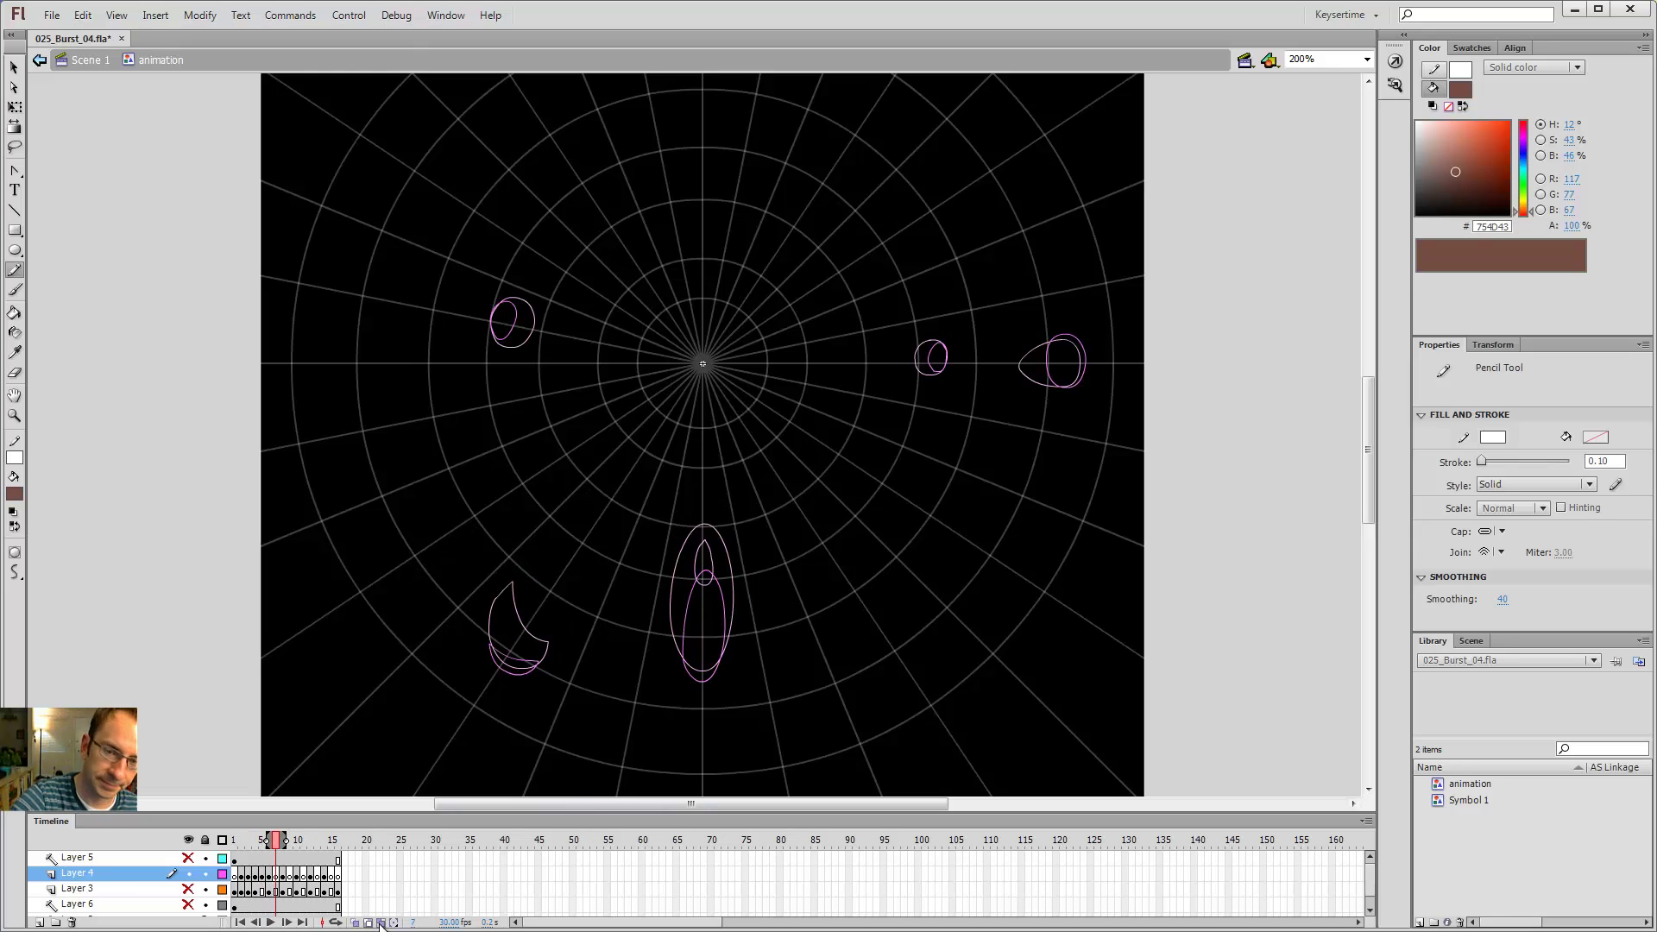
- Brush the outer right-hand debris in-between on frame 7 between the onion-skin outlines and fill it with dark brown 754D43
key("z")
left_click(949, 353)
key("b")
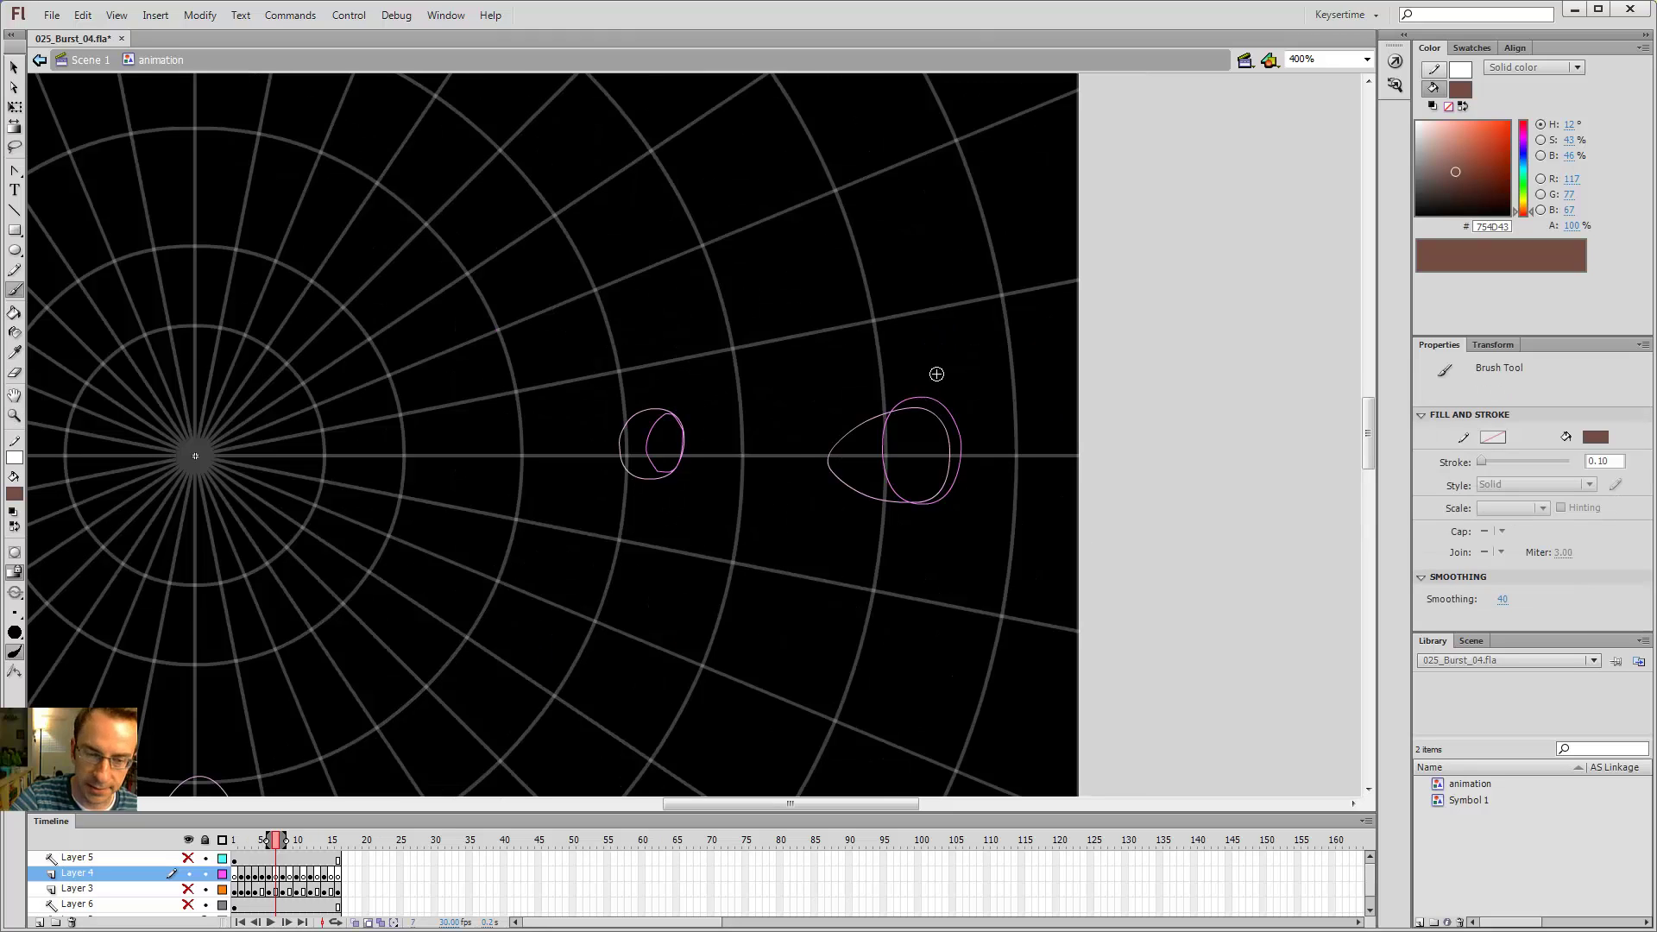
key("comma")
key("k")
key("period")
key("comma")
key("period")
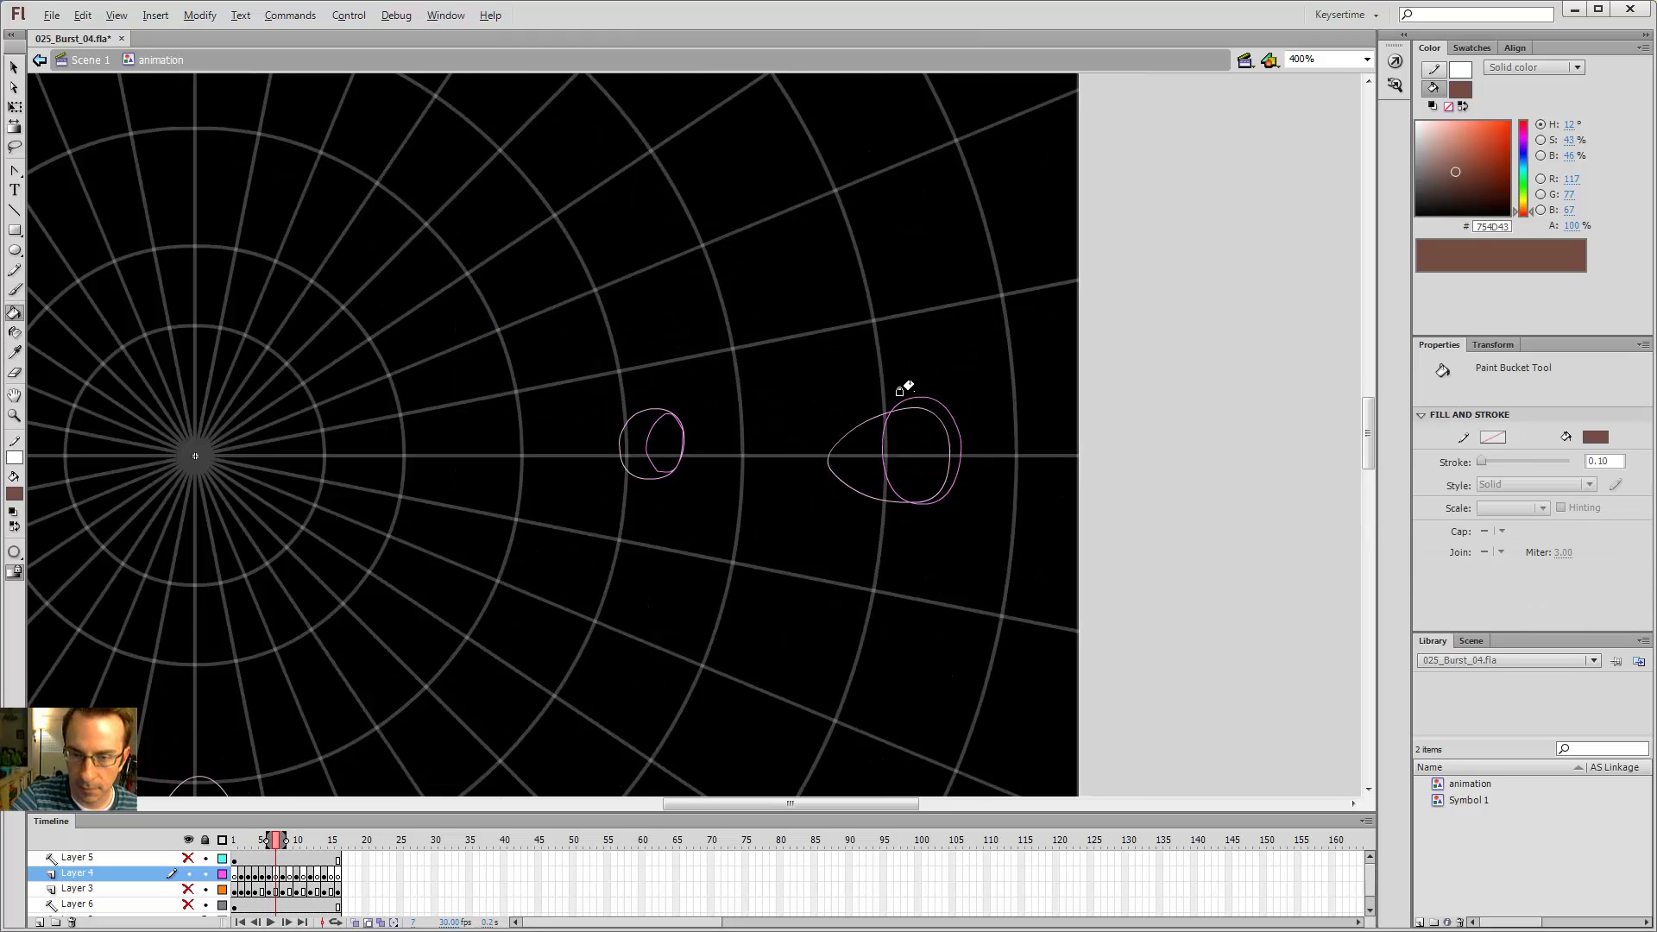
key("b")
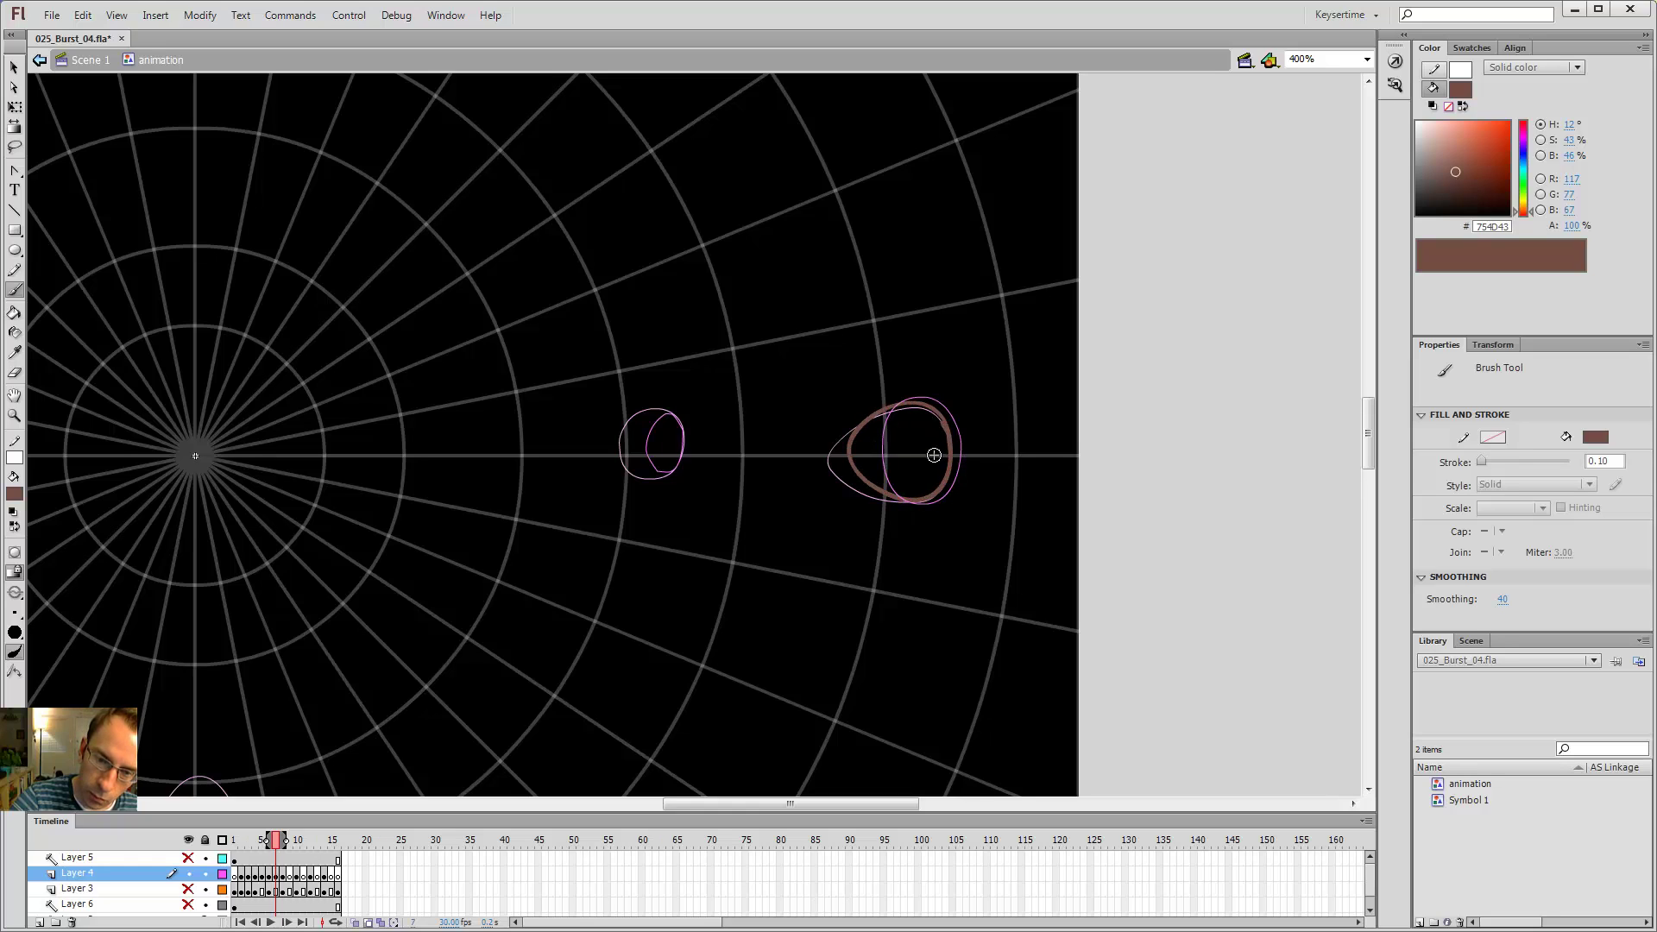
key("k")
left_click(930, 490)
- Refine the edge of the outer right-hand debris on frame 7 and compare it with frames 6 and 8
key("v")
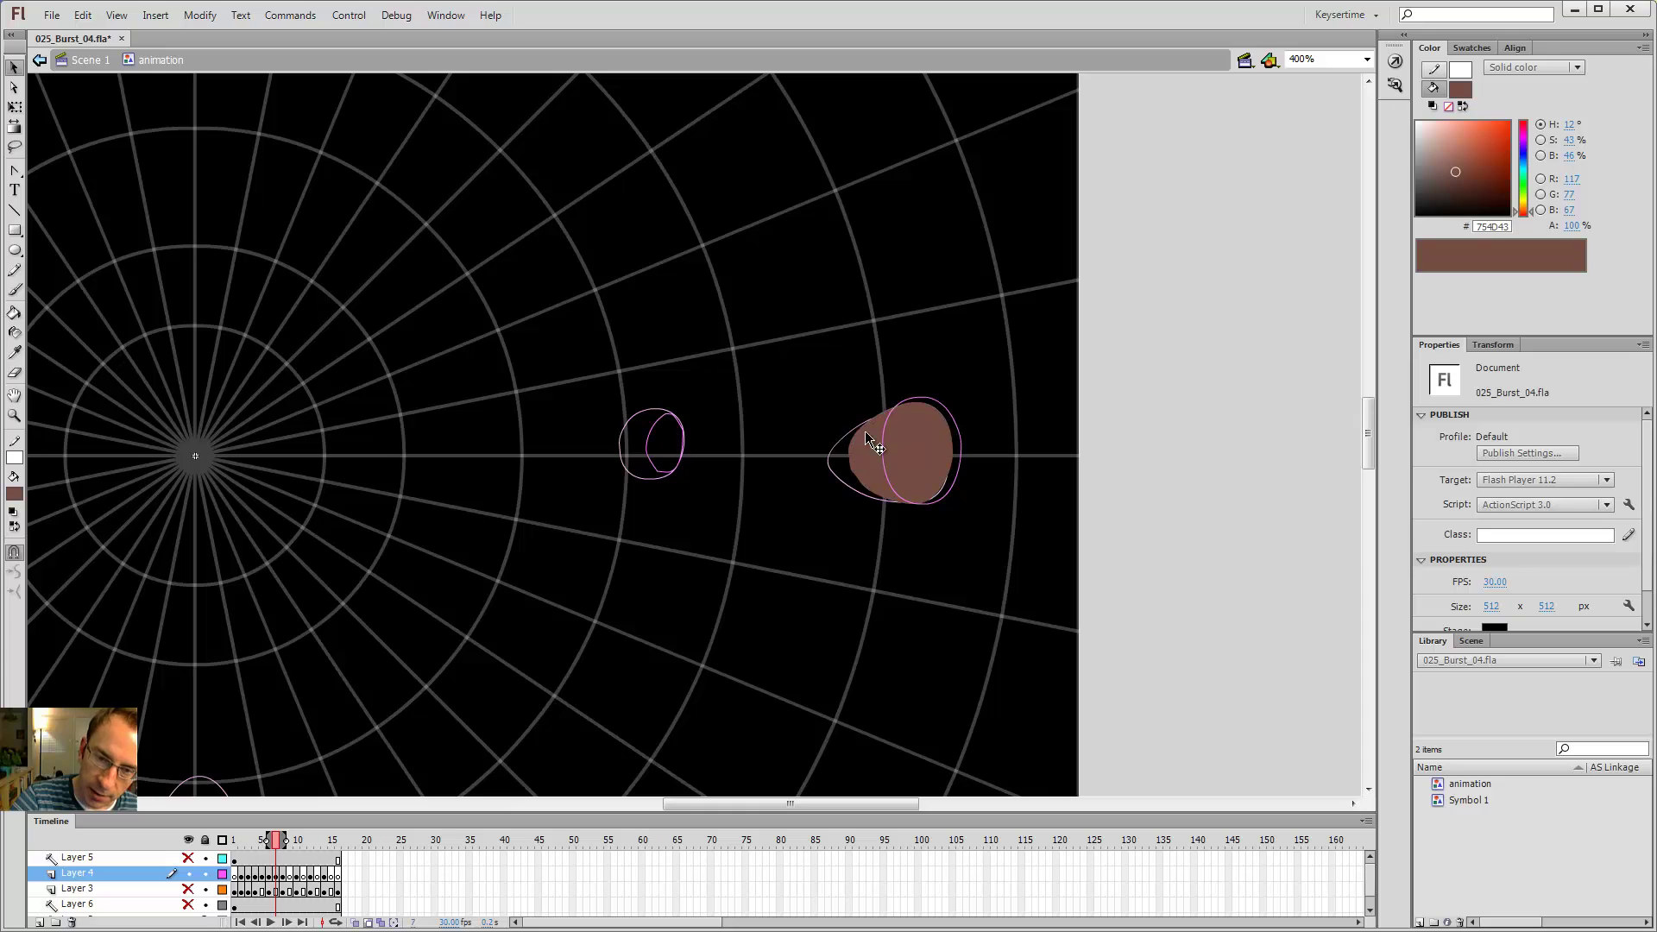
key("comma")
key("period")
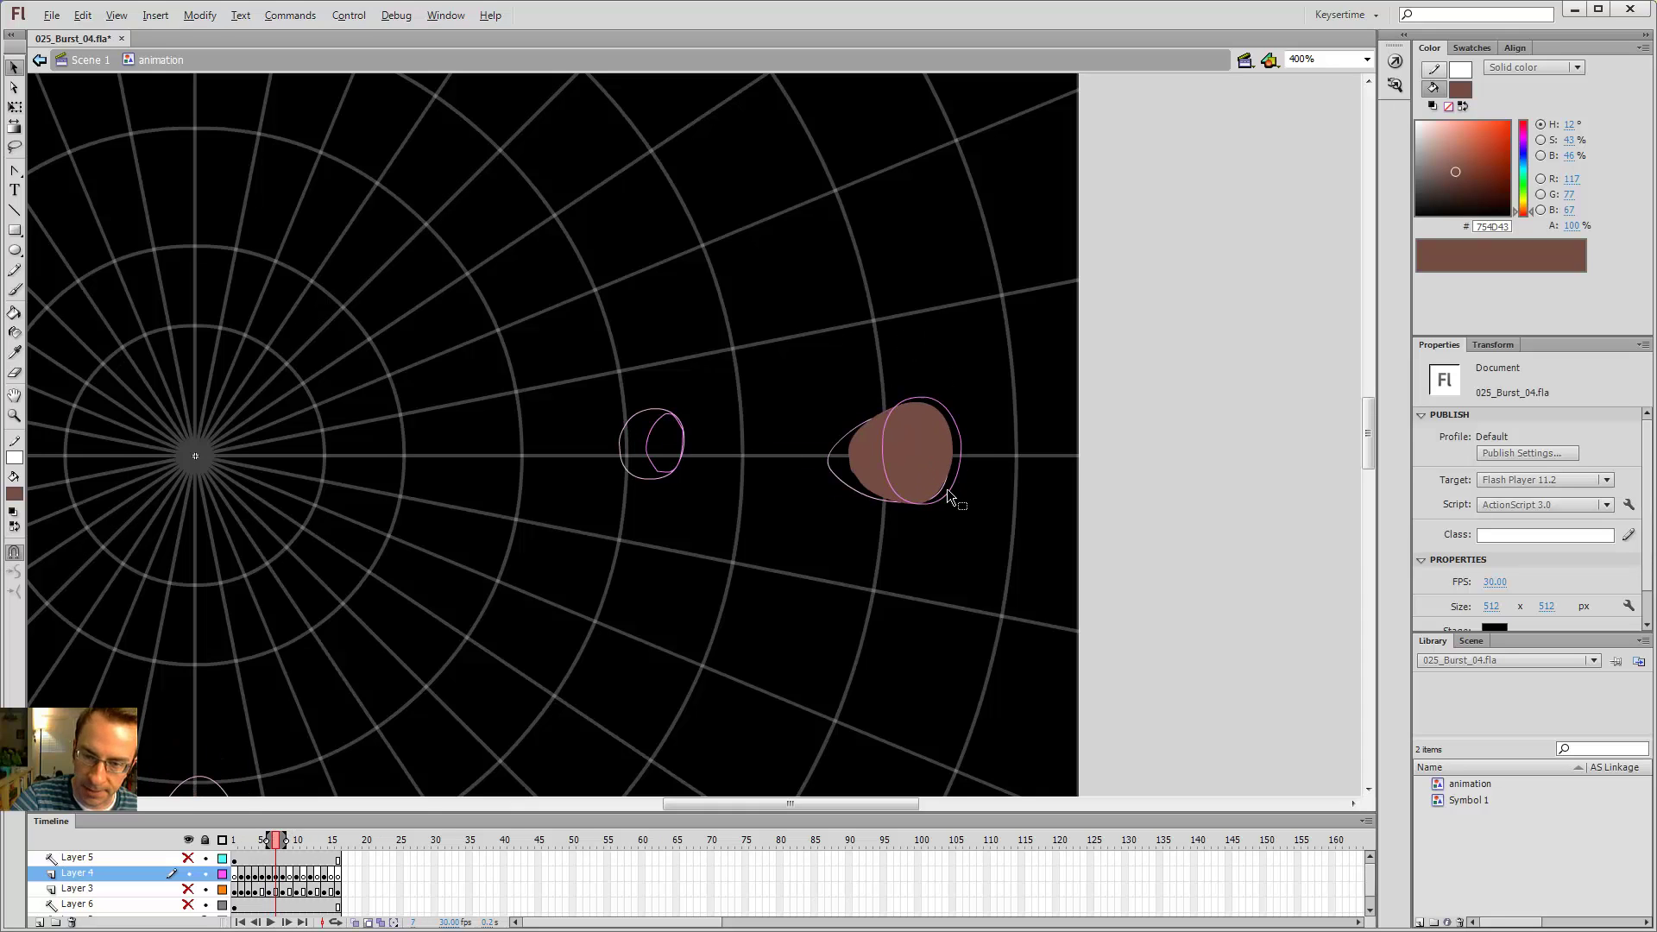
key("comma")
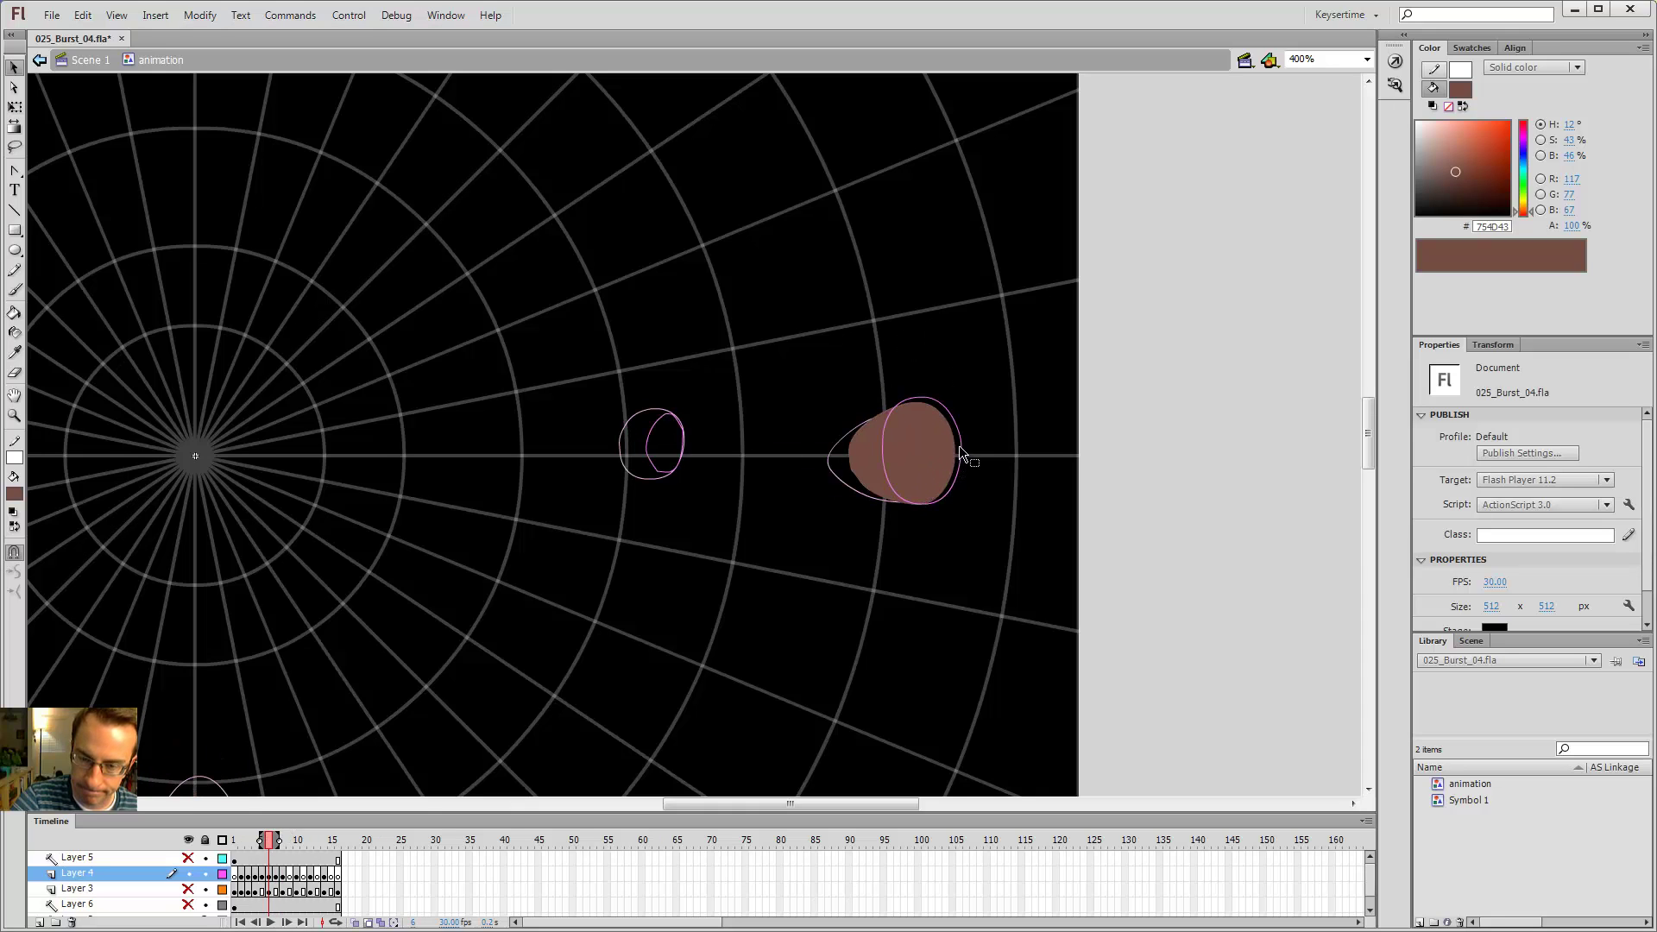
key("period")
key("period")
key("comma")
- Paint the solid inner right-hand debris in-between on frame 7 in dark brown 754D43
key("b")
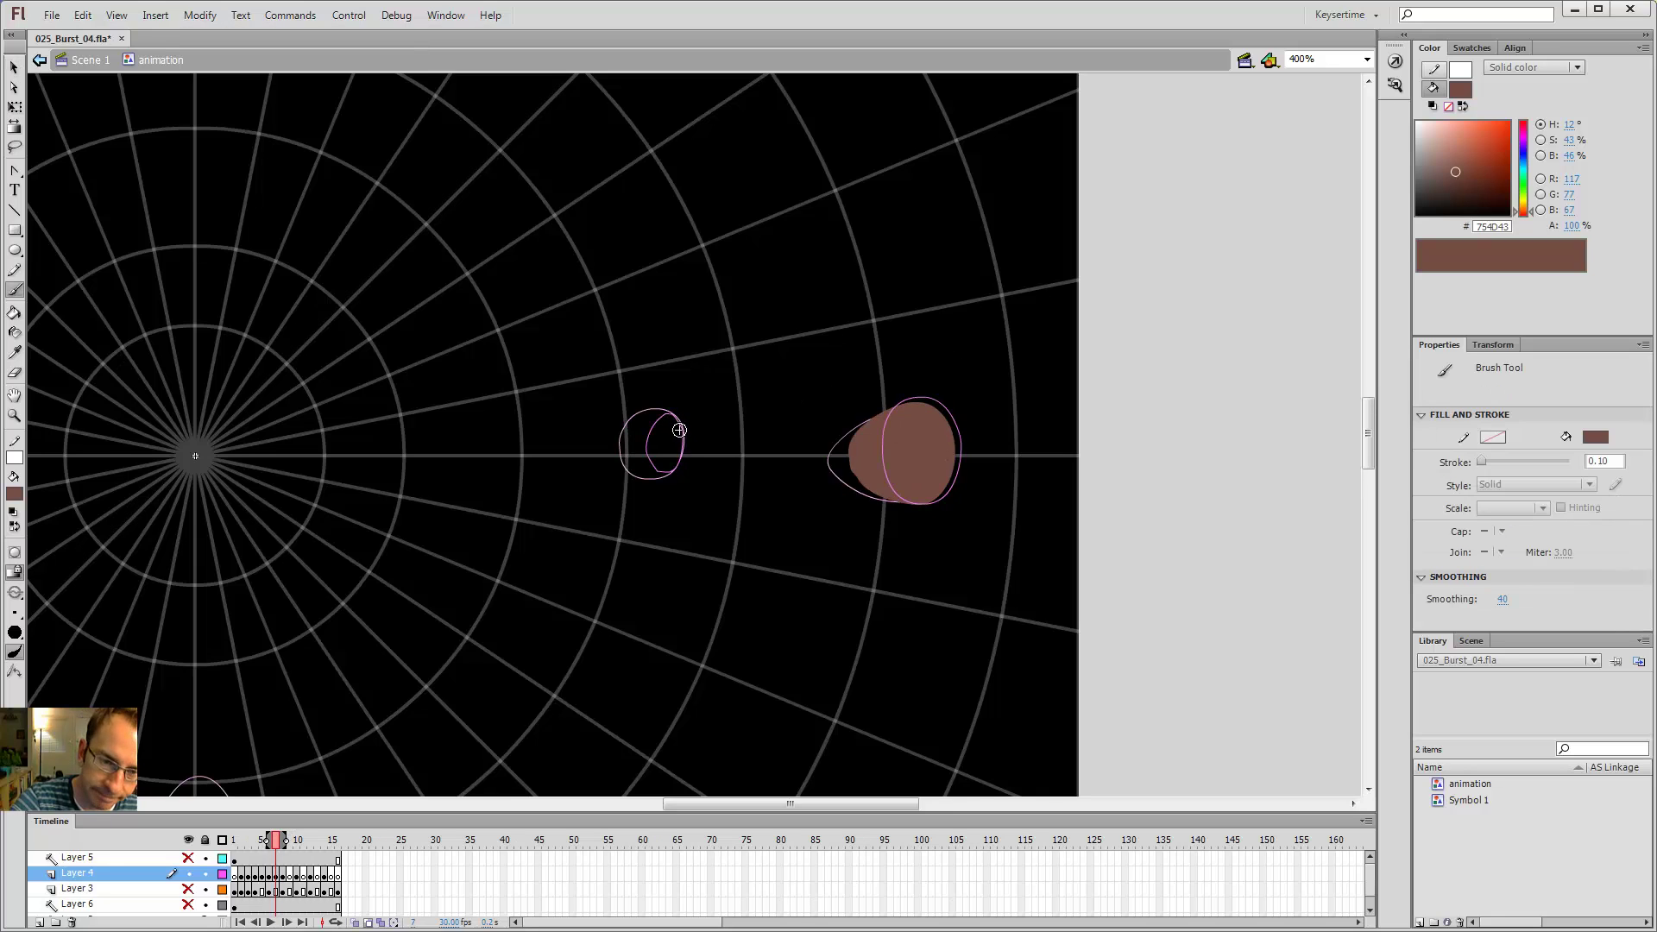
left_click_drag(659, 415, 671, 430)
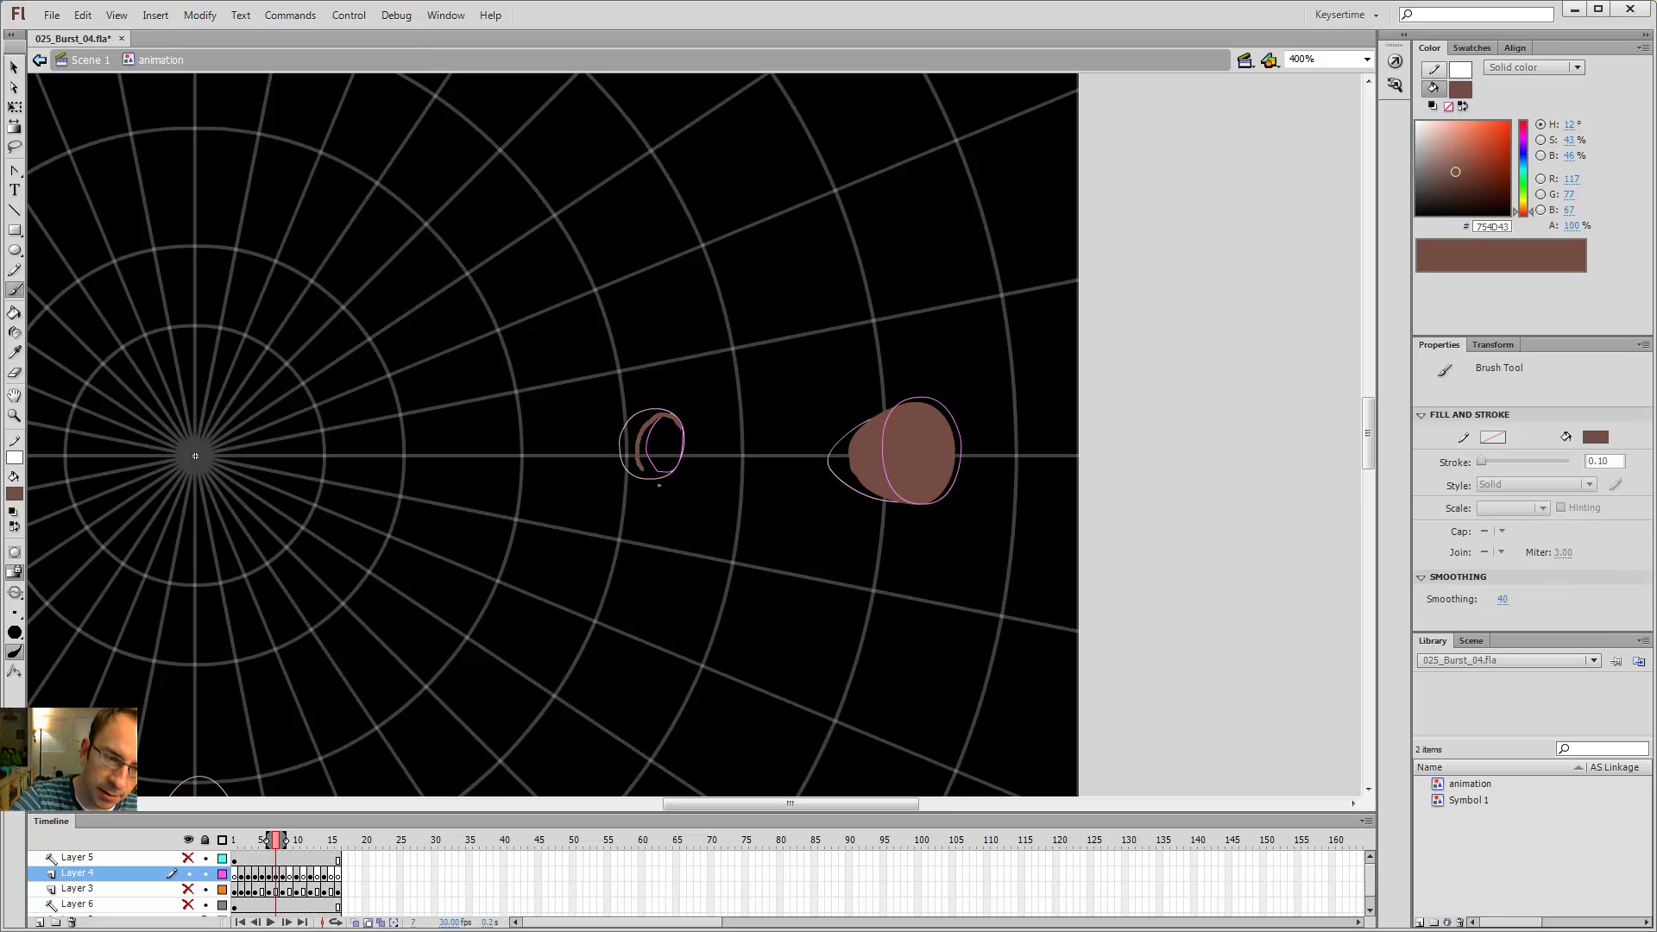
mouse_move(685, 430)
left_mouse_down()
mouse_move(661, 452)
mouse_move(632, 440)
mouse_move(656, 410)
left_mouse_up()
key("v")
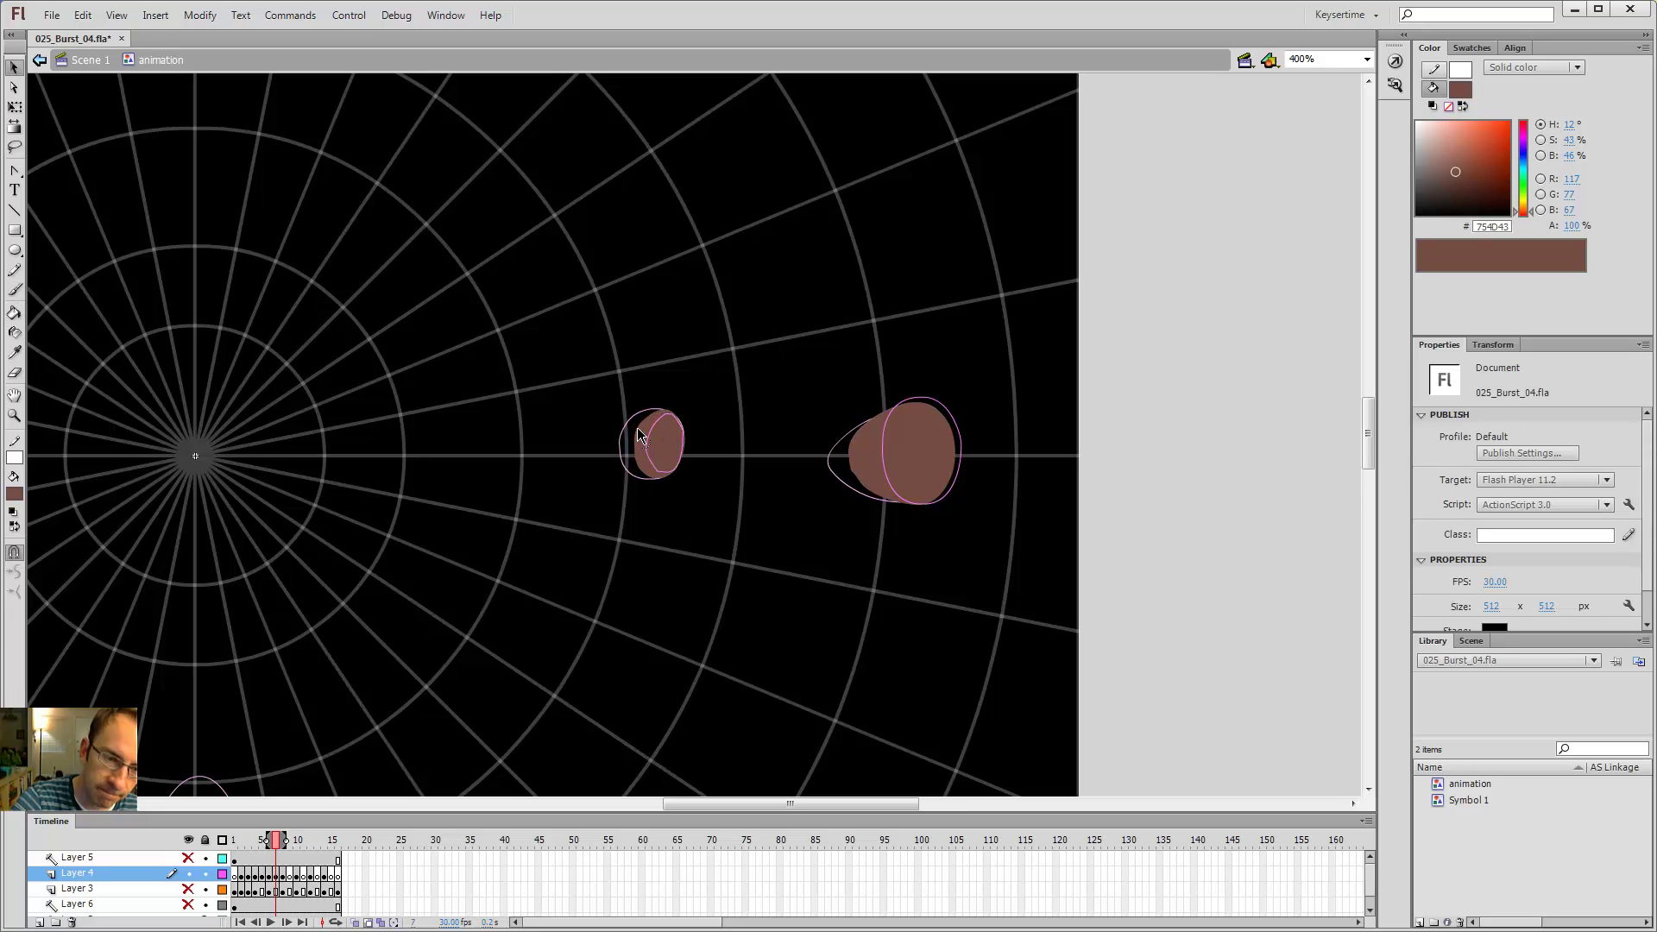
- Brush the central flame in-between on frame 7 between the onion-skin outlines and fill it with dark brown 754D43
left_click_drag(764, 548, 1006, 204)
left_click_drag(844, 408, 1074, 230)
key("comma")
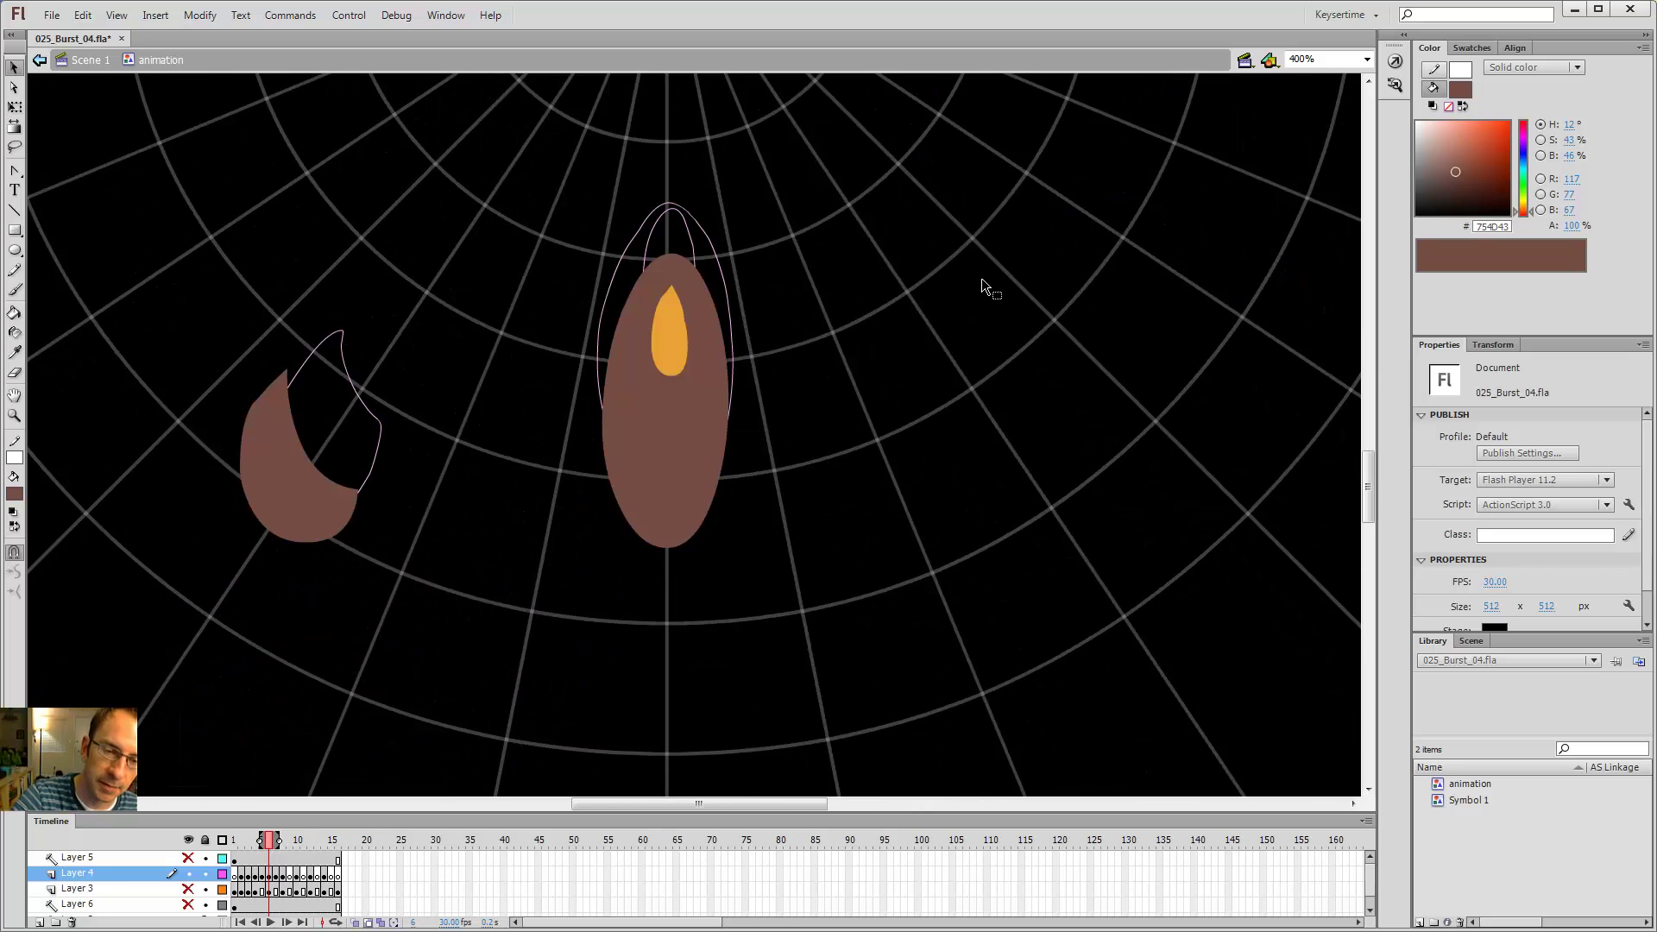
key("k")
key("period")
key("period")
key("comma")
key("b")
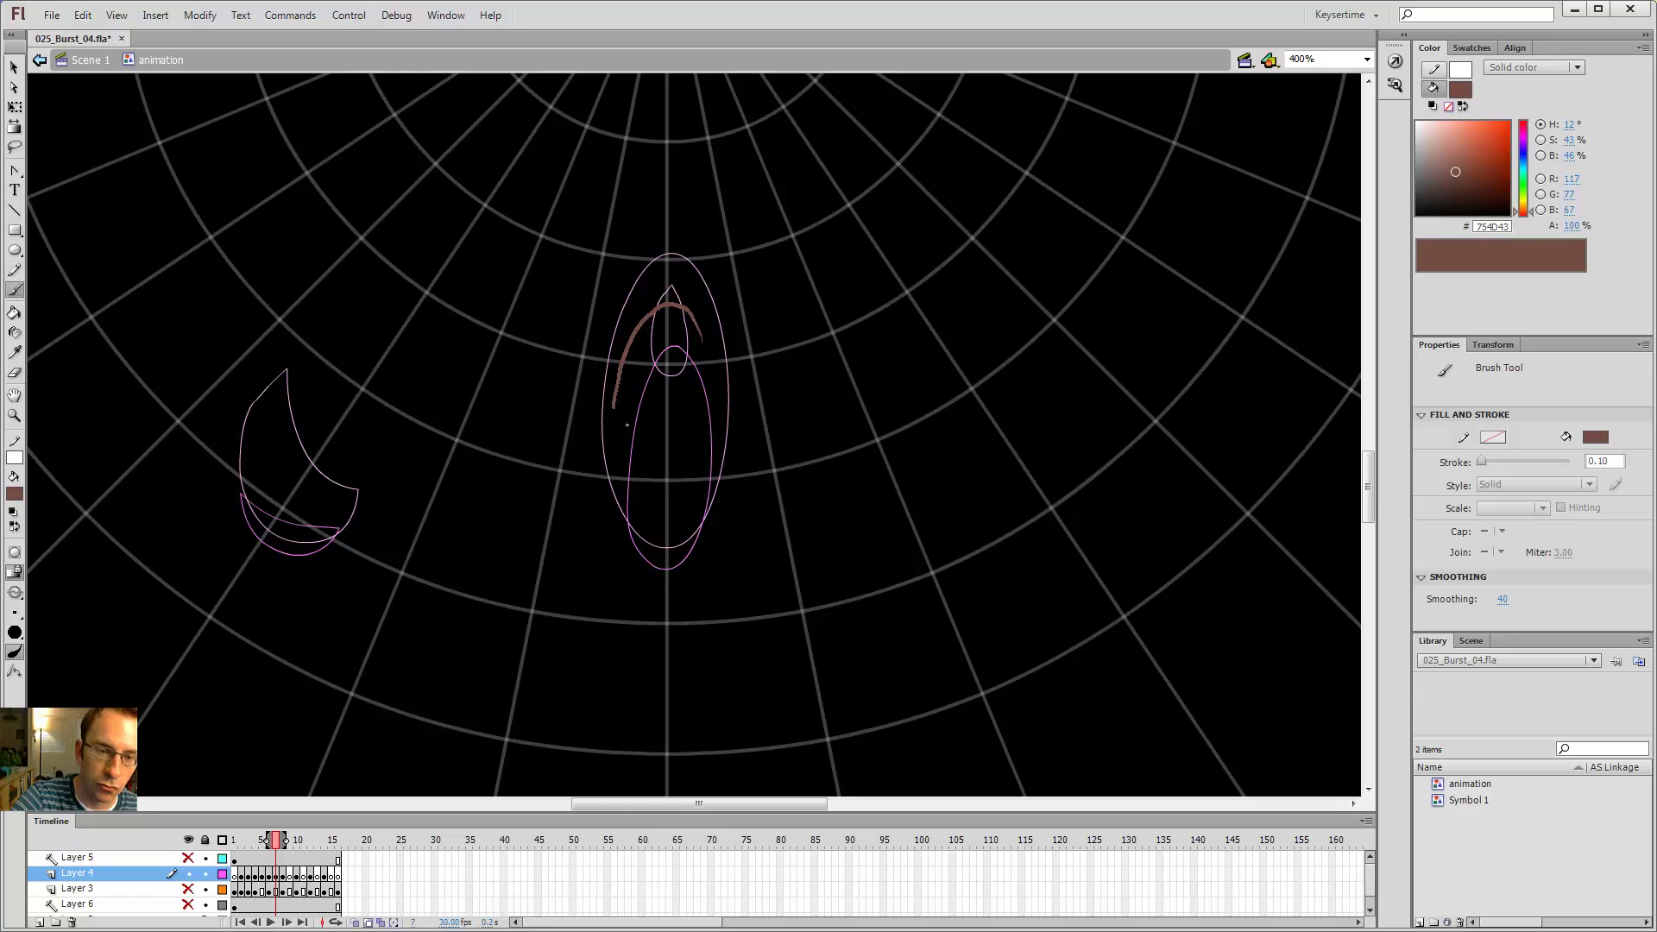
left_click_drag(667, 573, 717, 540)
left_click_drag(734, 423, 703, 345)
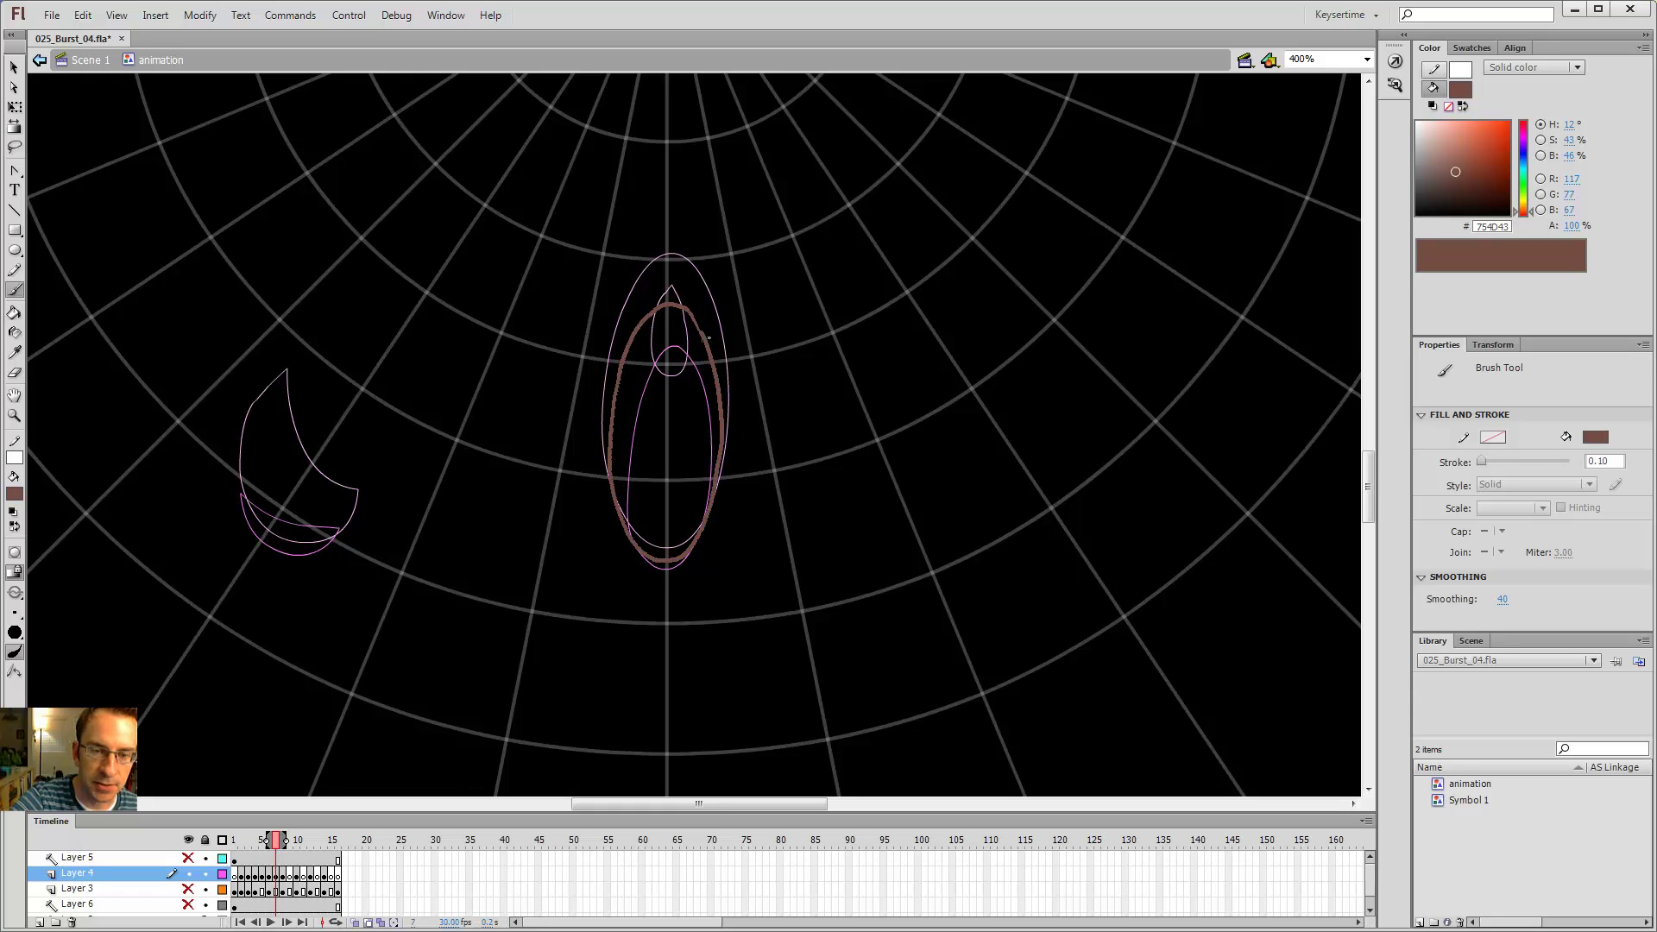
key("k")
left_click(702, 418)
key("v")
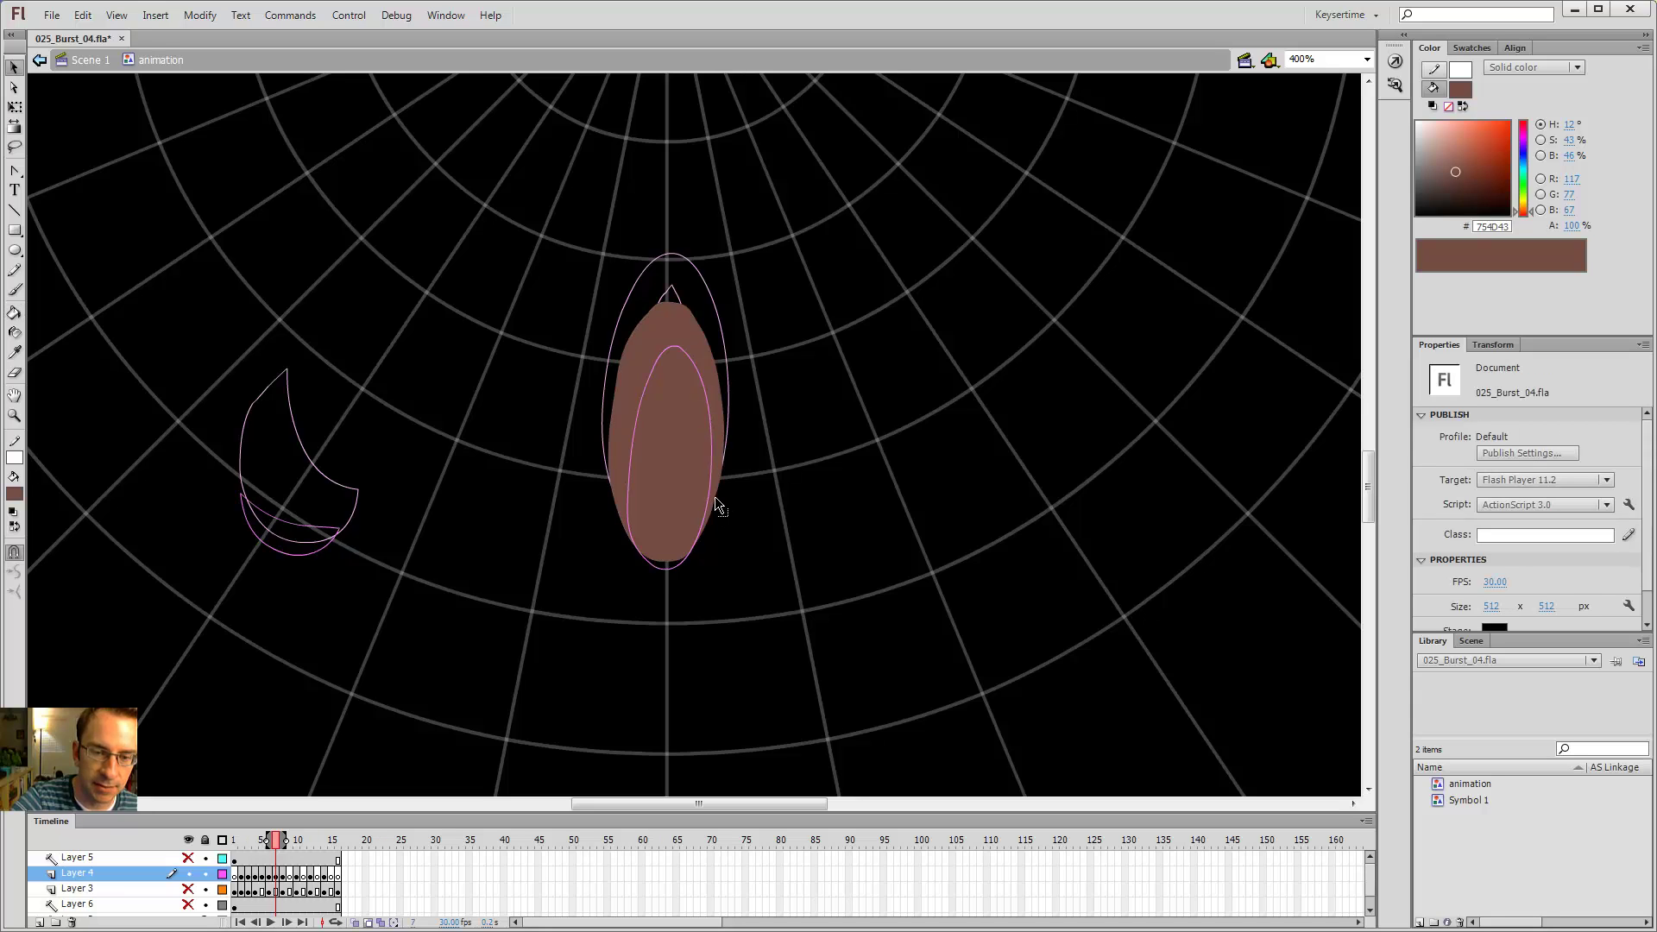
- Nudge the central flame's lower edge on frame 7 and compare the shape with frames 6 and 8
left_click_drag(709, 527, 711, 528)
key("comma")
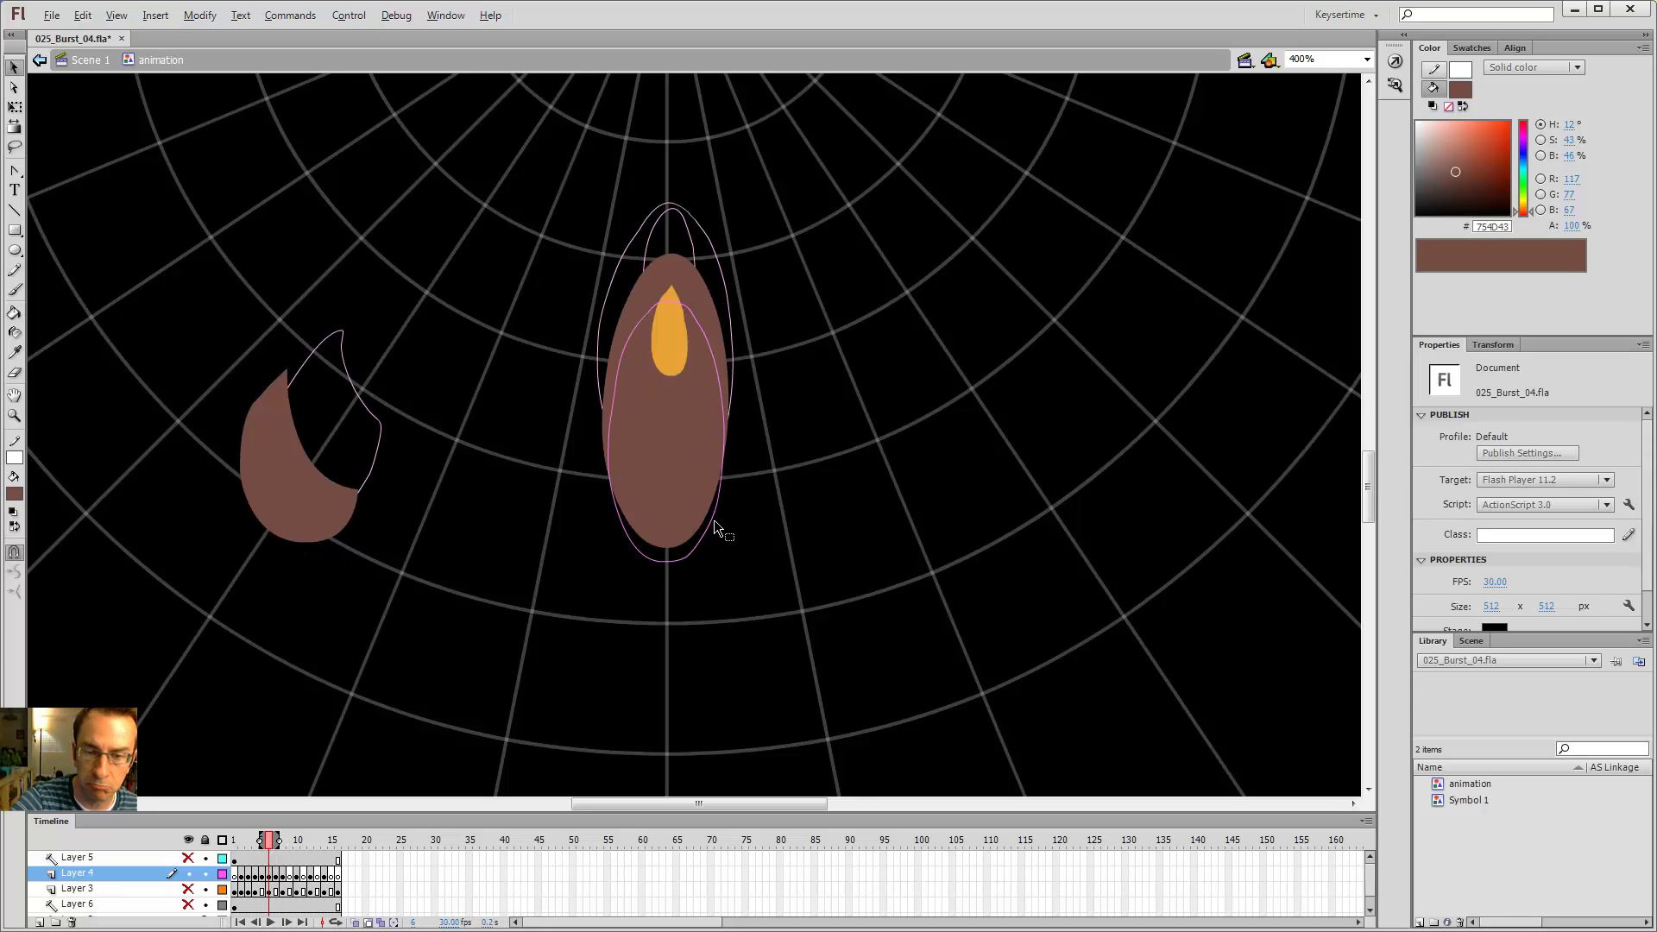
key("period")
key("period")
key("comma")
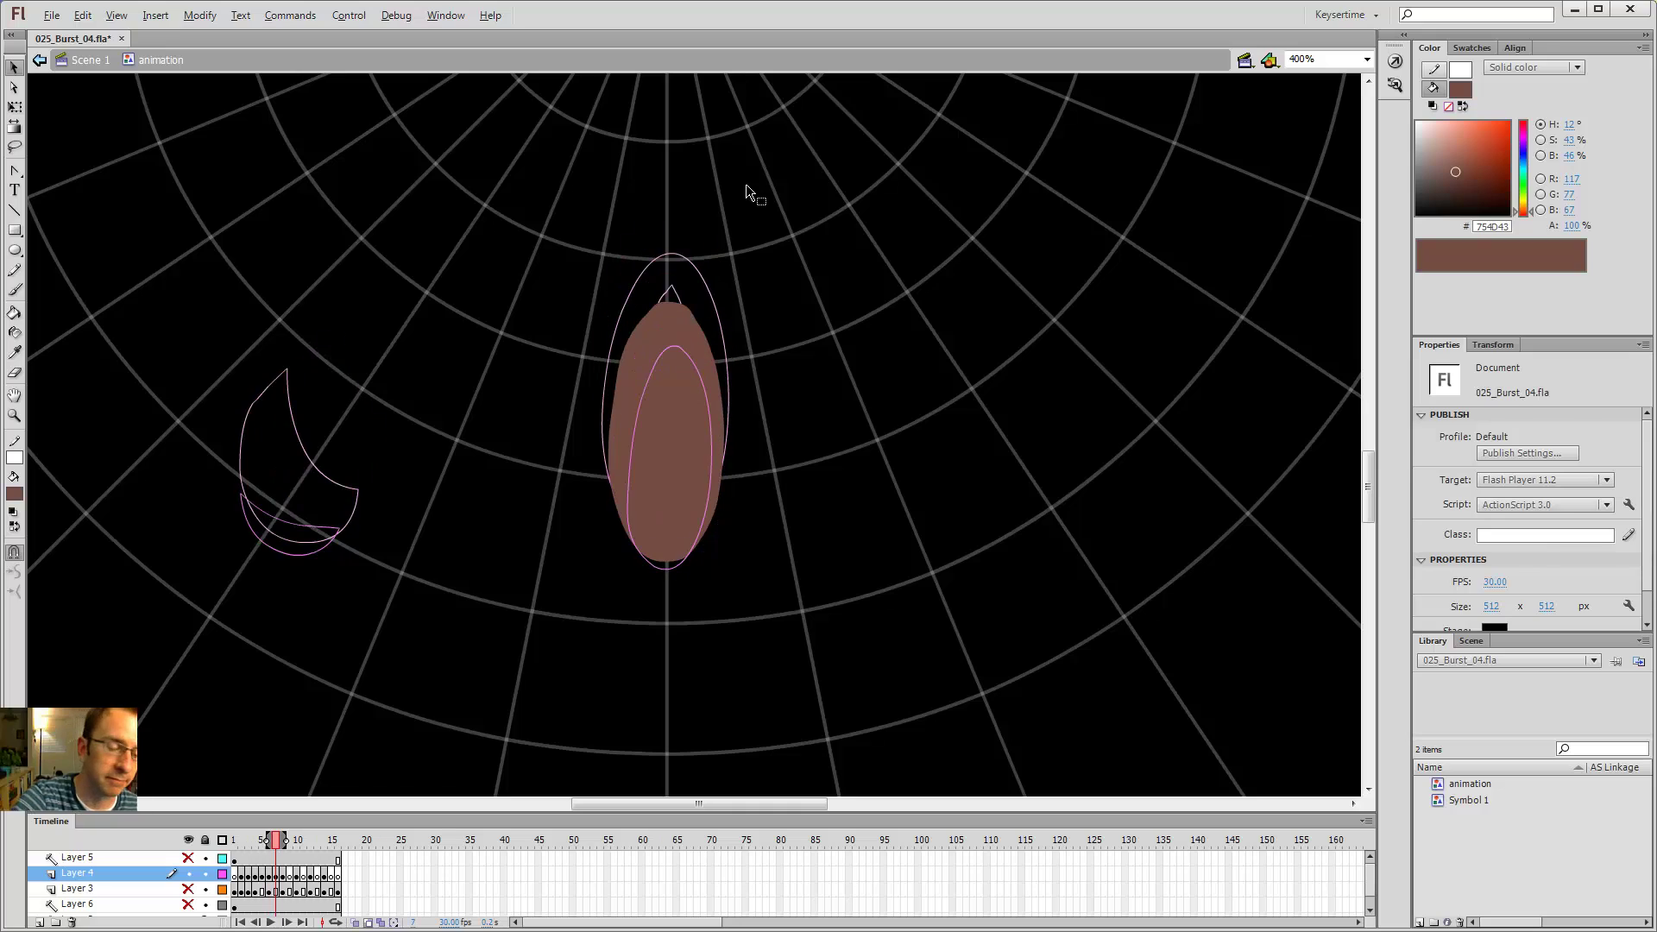
- Paint the lower-left crescent in-between on frame 7 as a solid dark brown 754D43 shape and check it against frame 6
key("b")
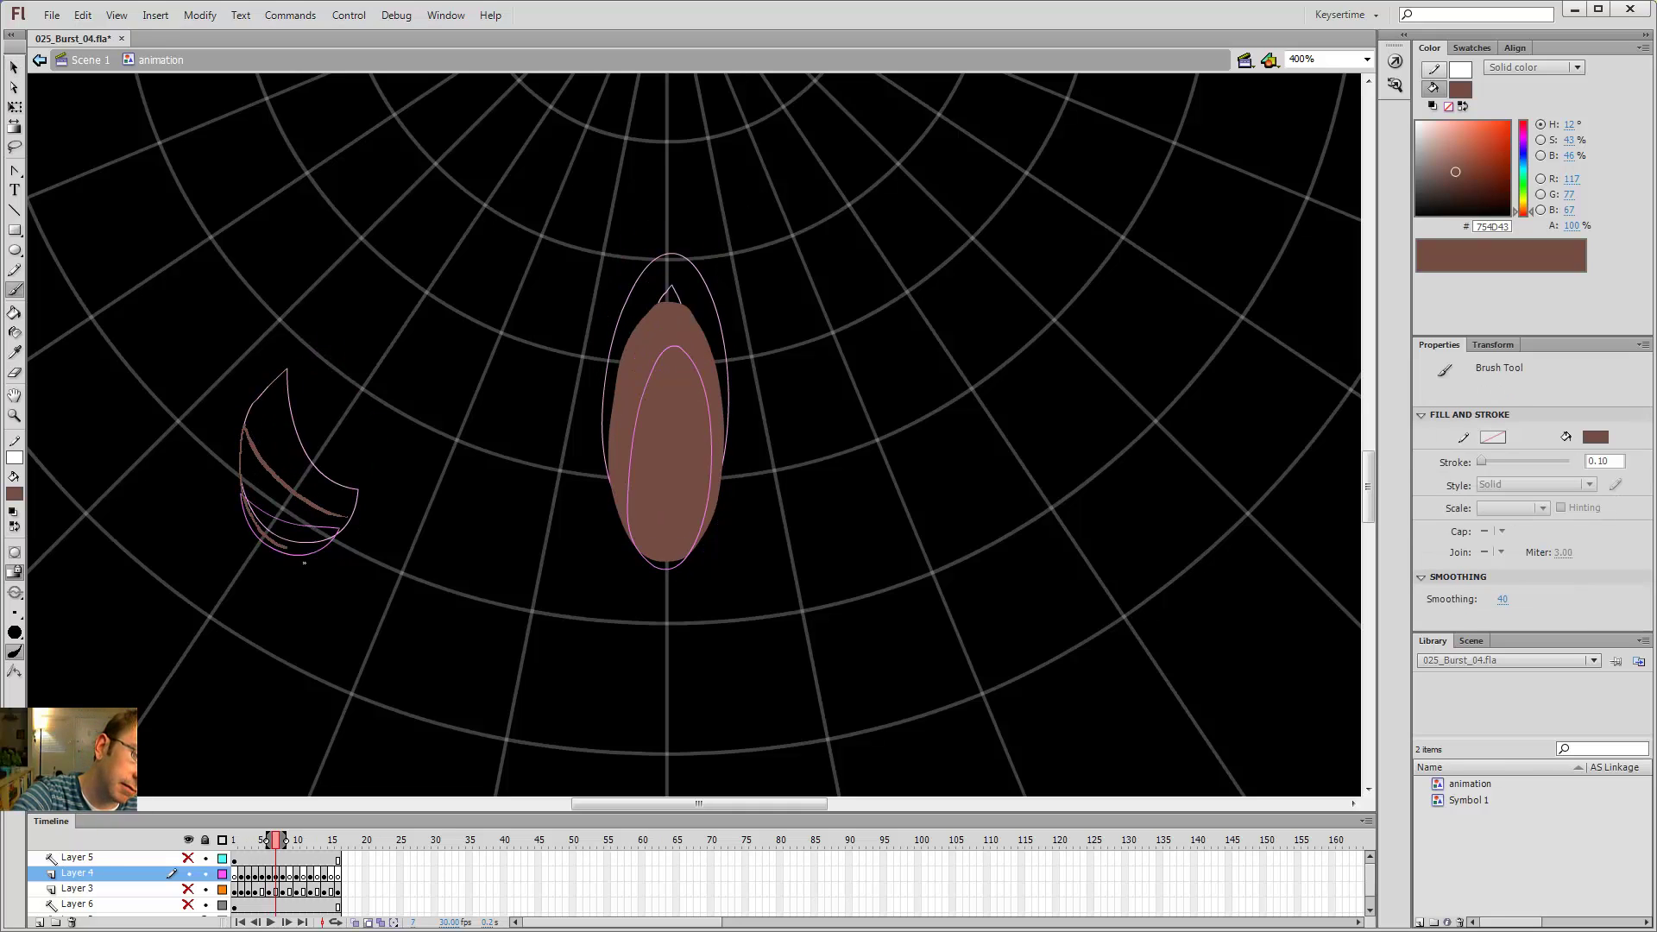
left_click_drag(361, 531, 314, 506)
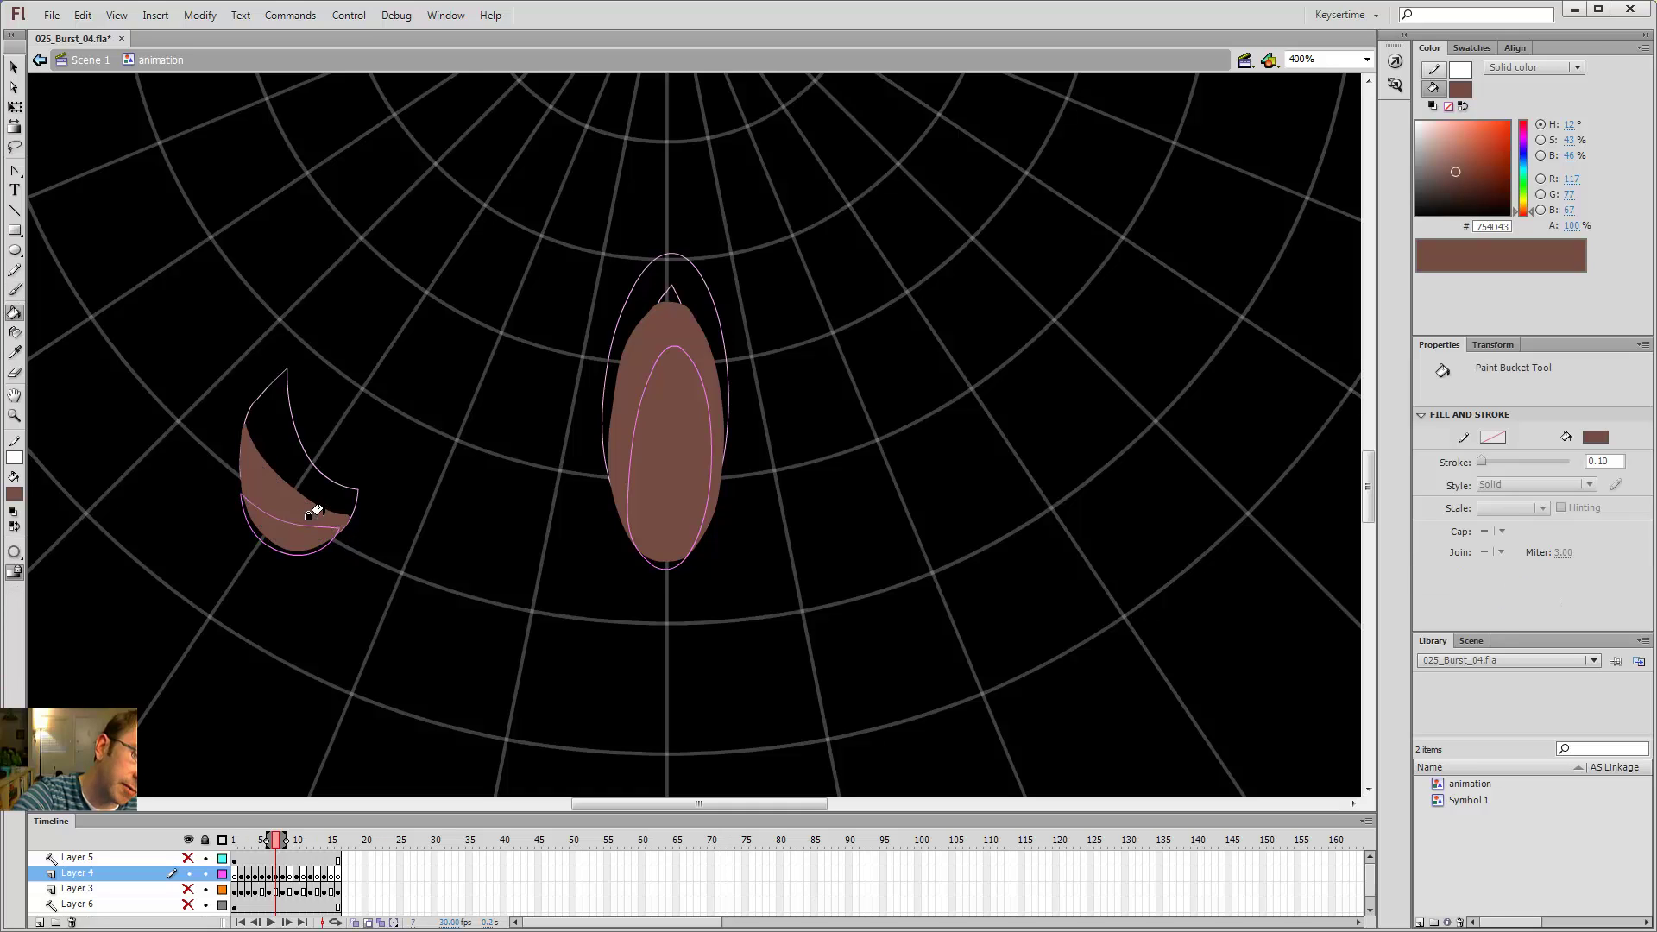
key("v")
key("comma")
key("period")
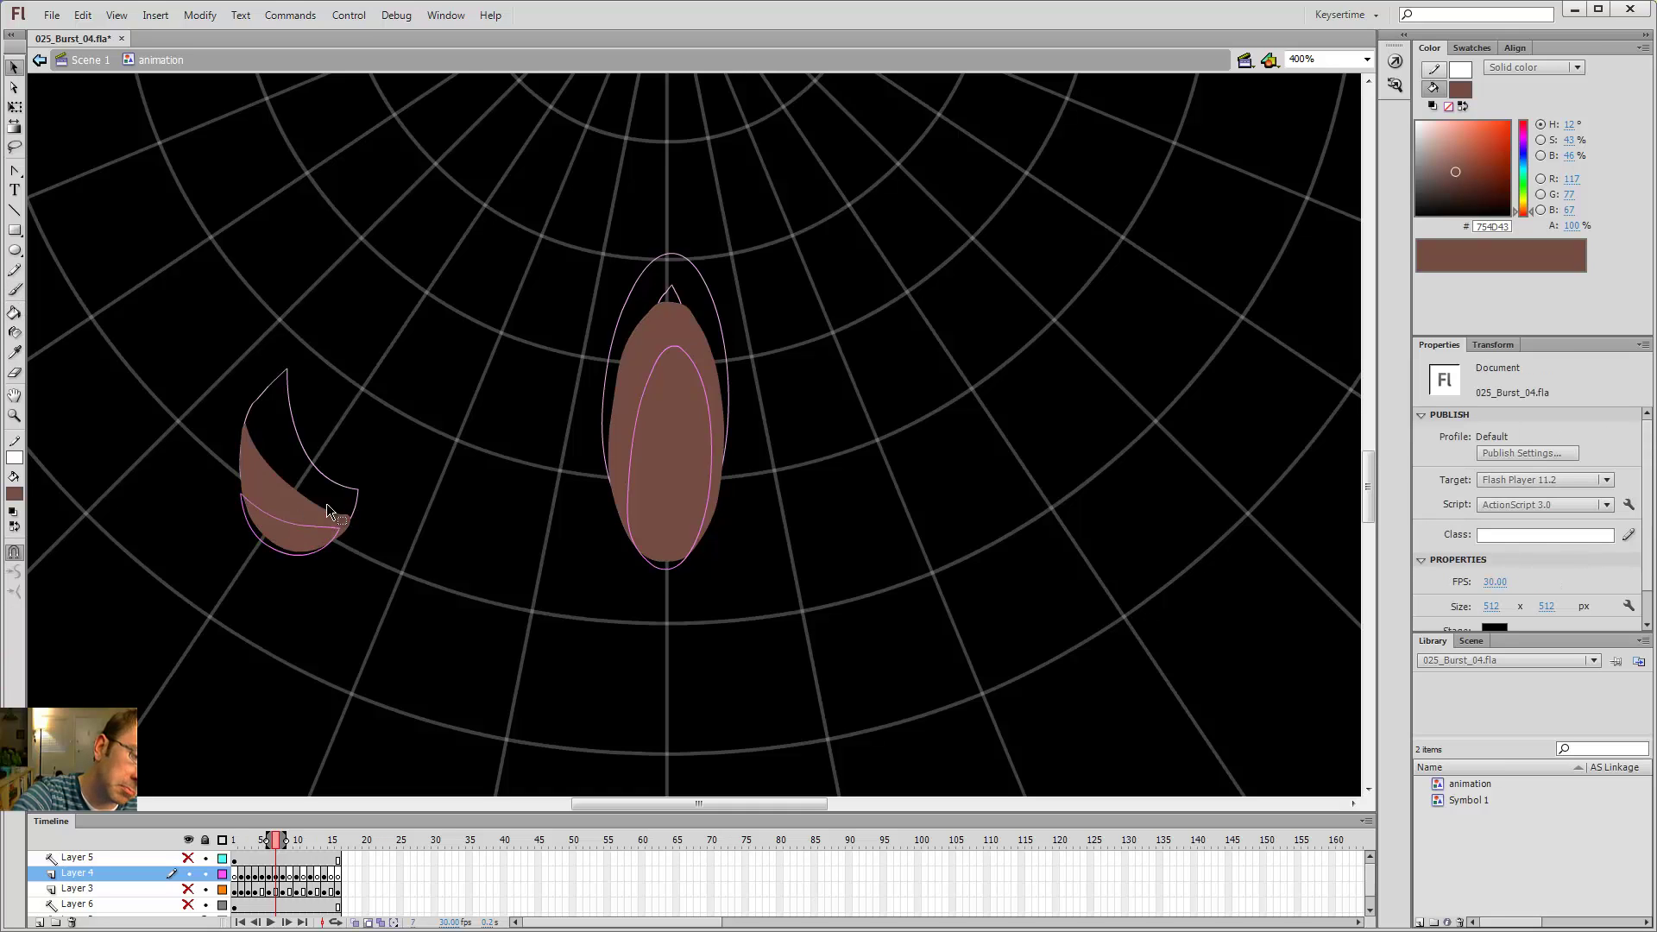
- Bulge the lower-left crescent's outer edge slightly outward on frame 7 and compare it with the neighbouring frames
key("period")
key("comma")
key("period")
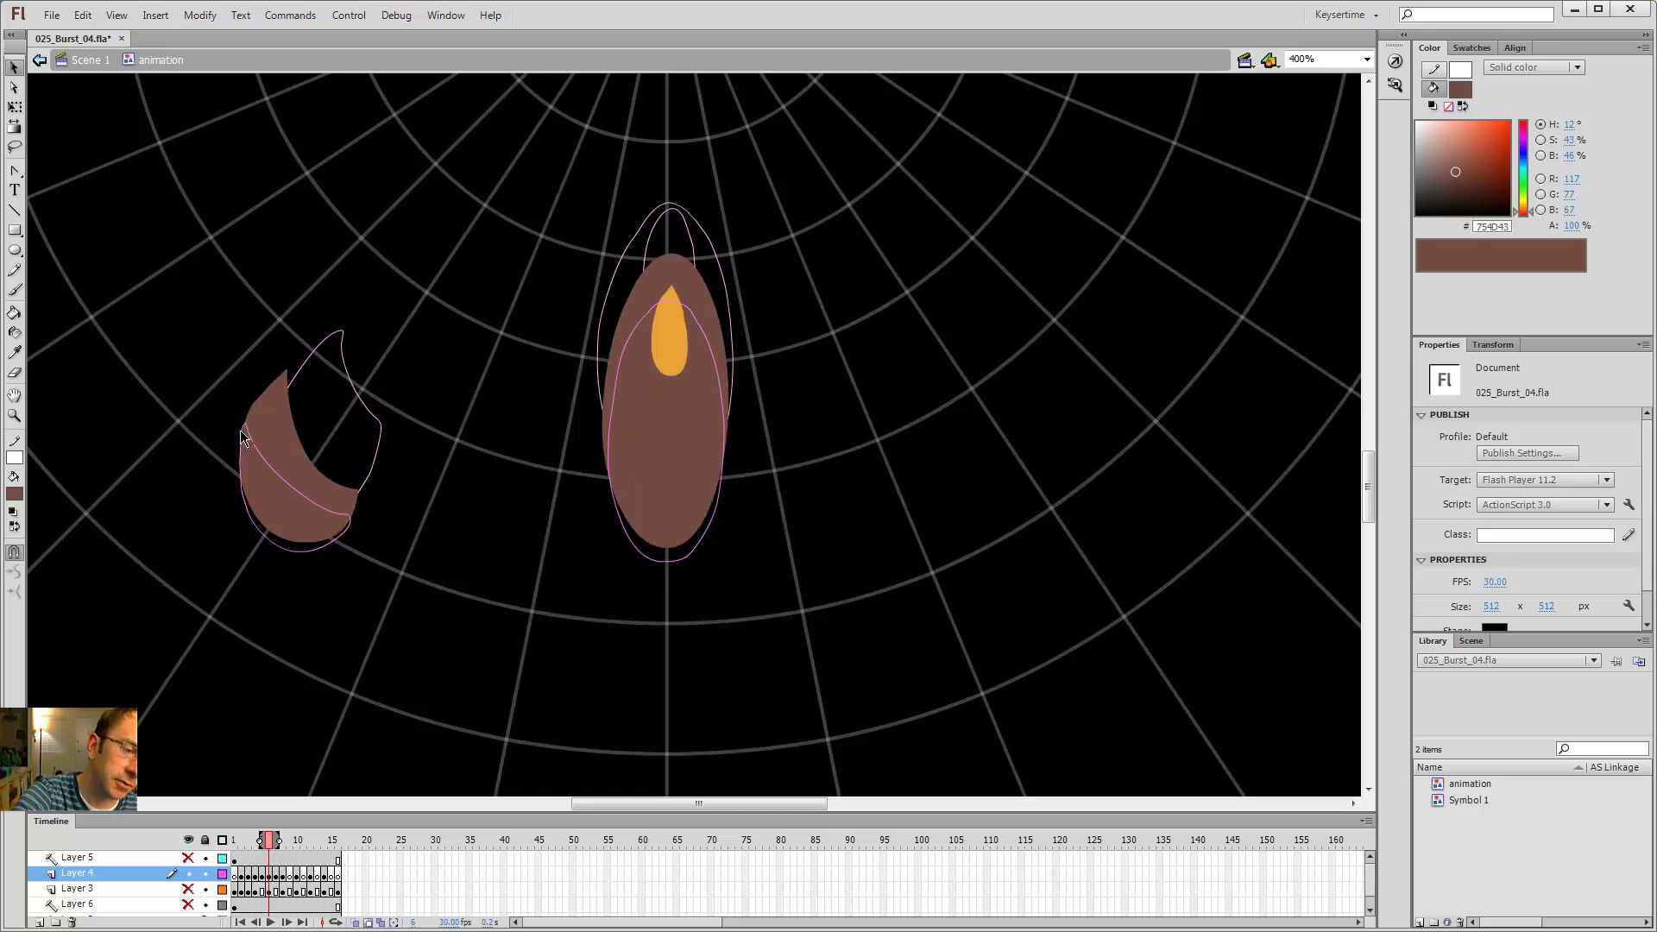
key("comma")
left_click_drag(239, 468, 240, 442)
key("comma")
key("period")
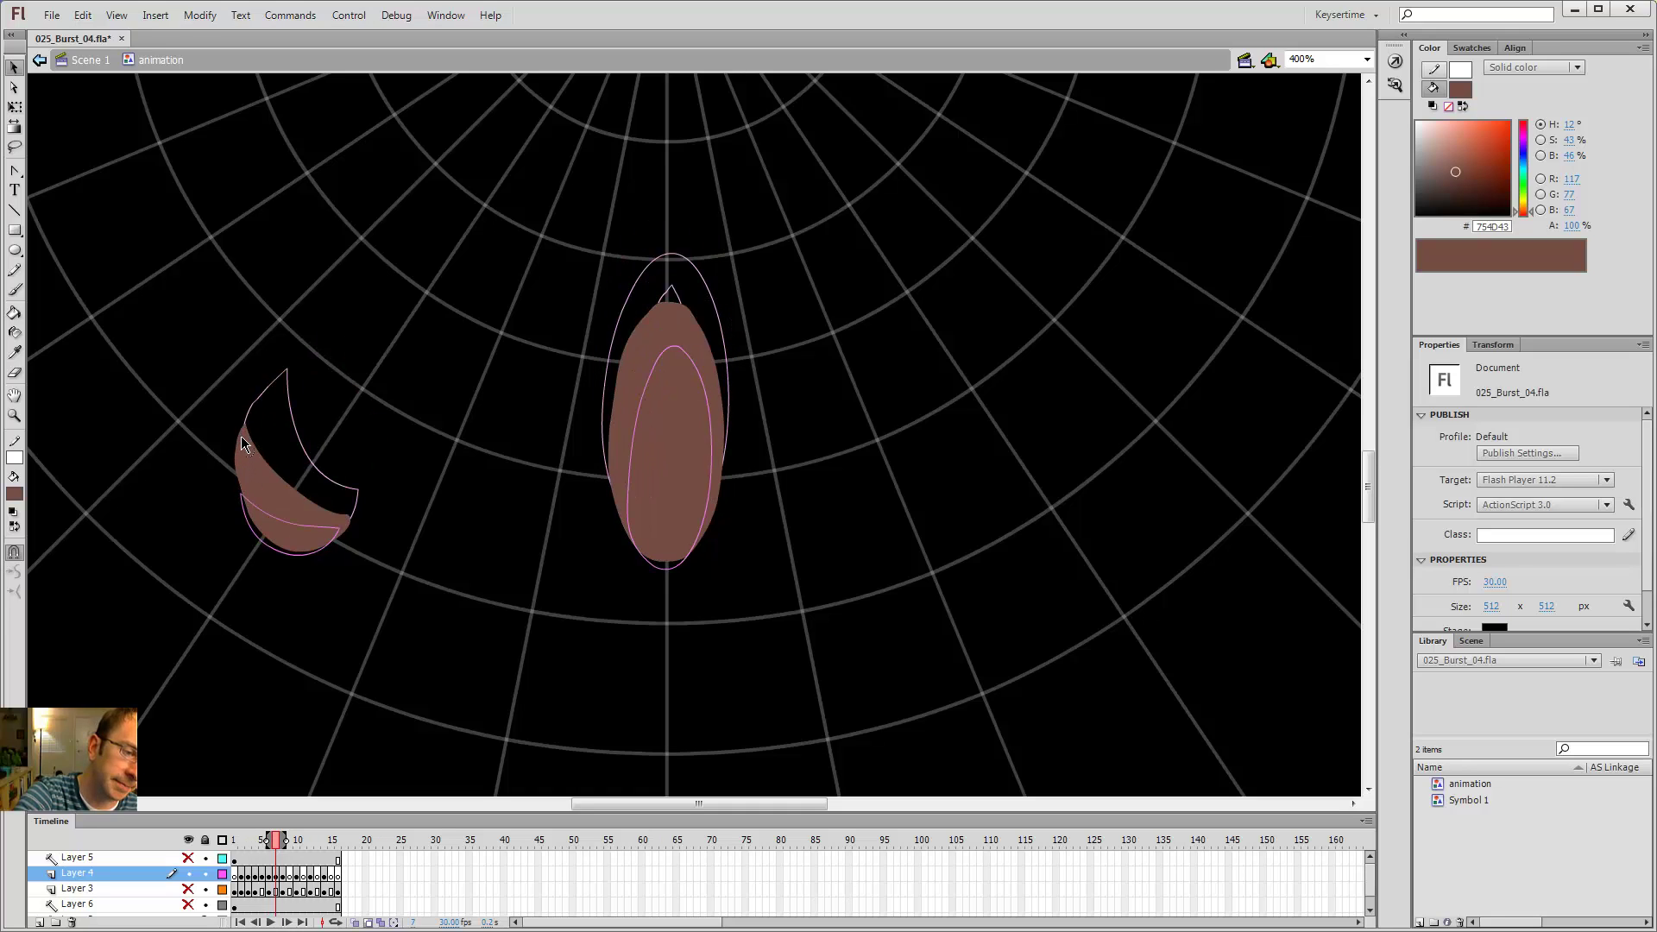
key("period")
key("comma")
- Brush the upper-left debris oval in-between on frame 7 between the onion-skin outlines and fill it with dark brown 754D43
left_click_drag(465, 401, 671, 803)
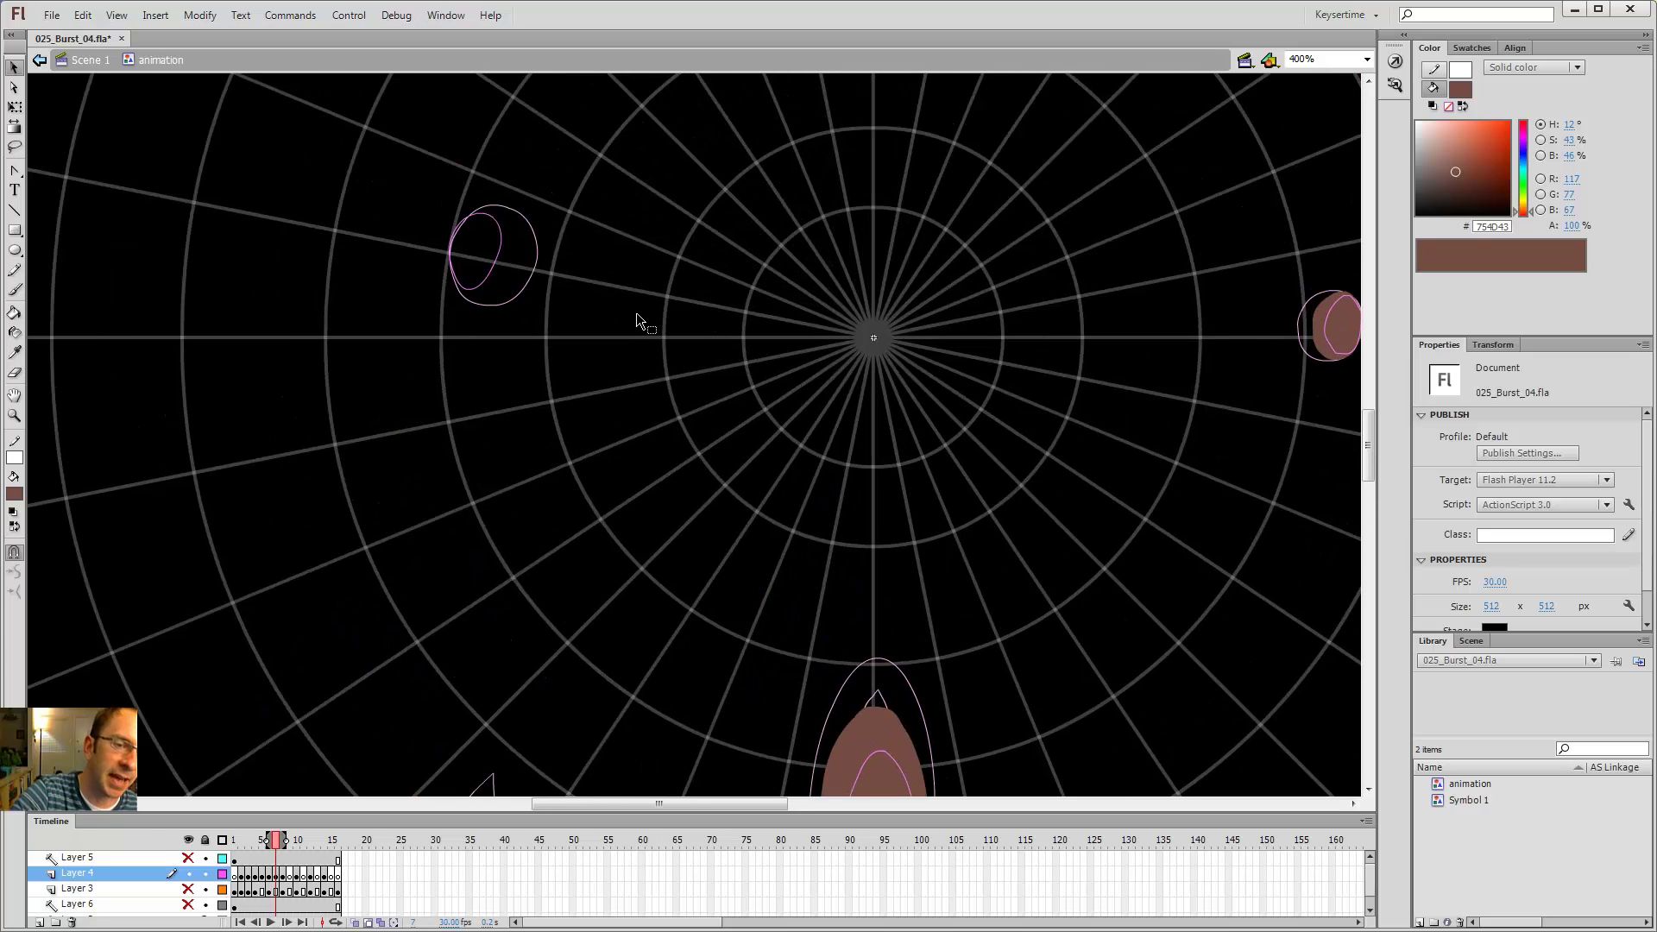
key("comma")
key("period")
key("i")
key("comma")
left_click(512, 240)
key("period")
key("period")
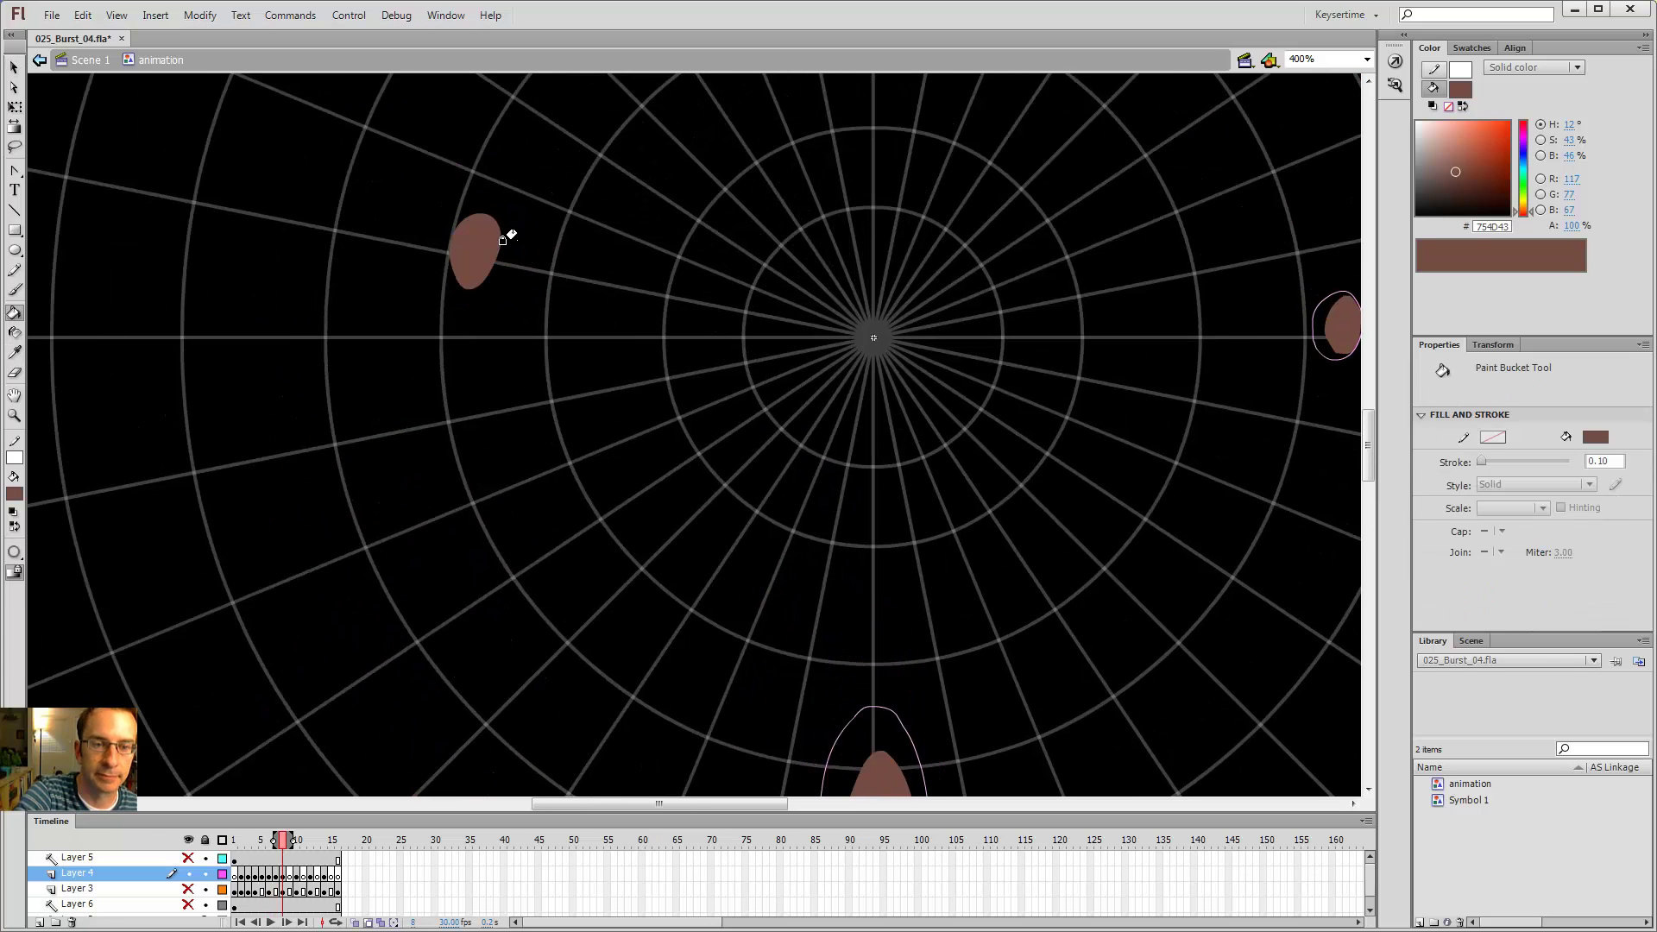
key("comma")
key("b")
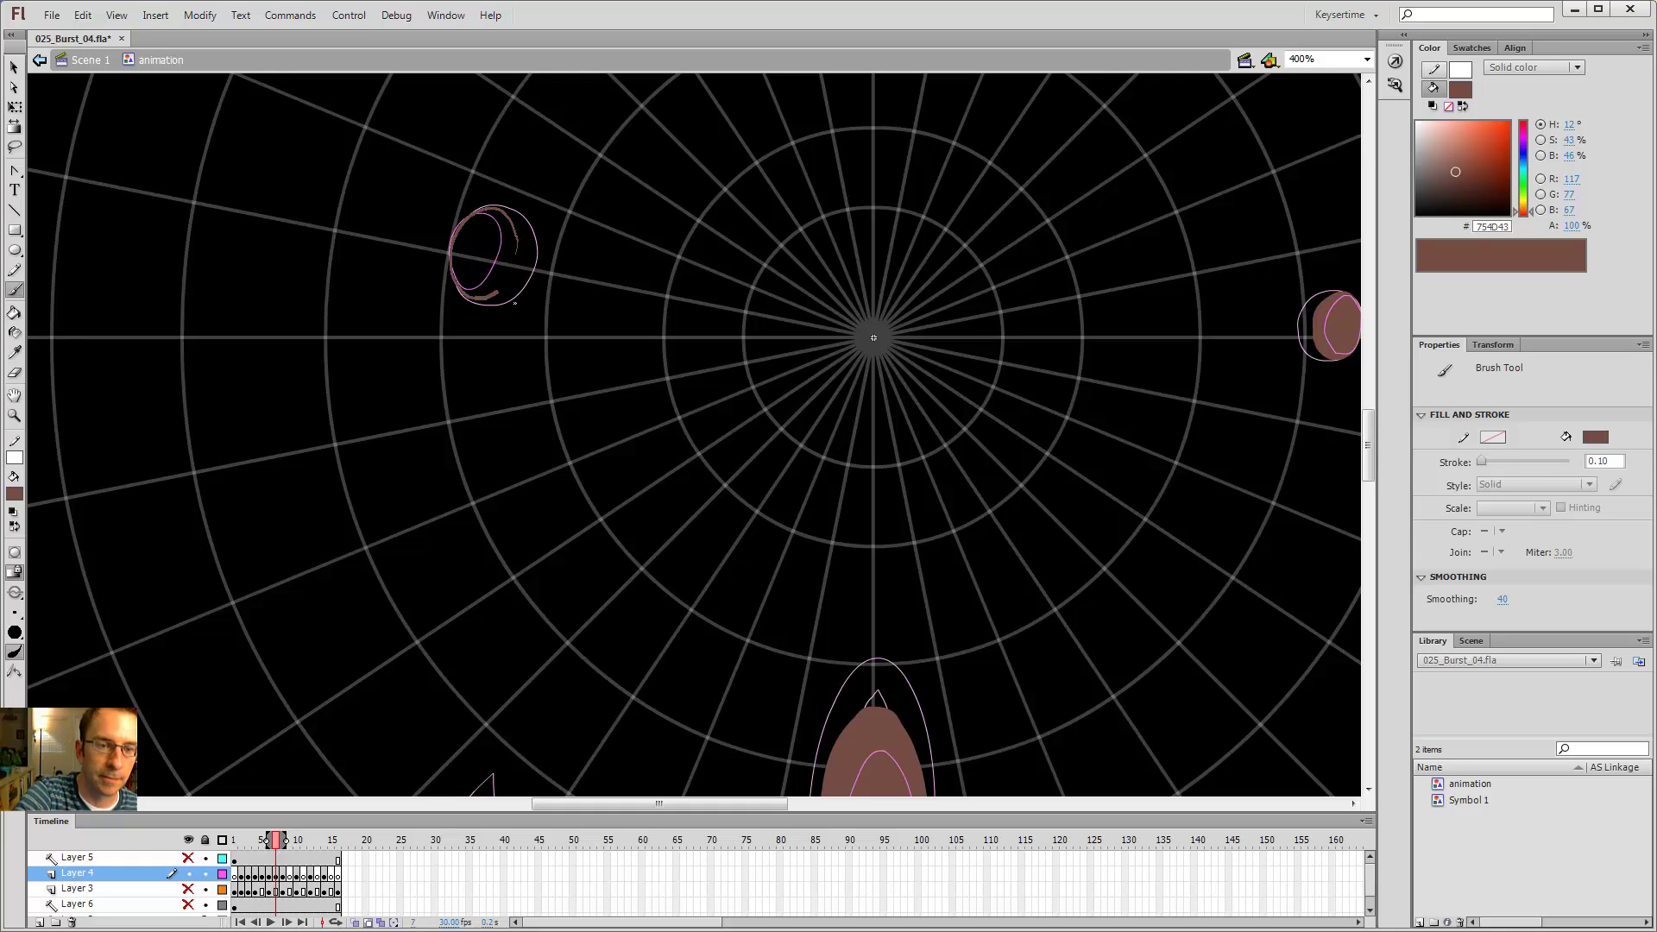
key("k")
left_click(487, 254)
key("comma")
key("period")
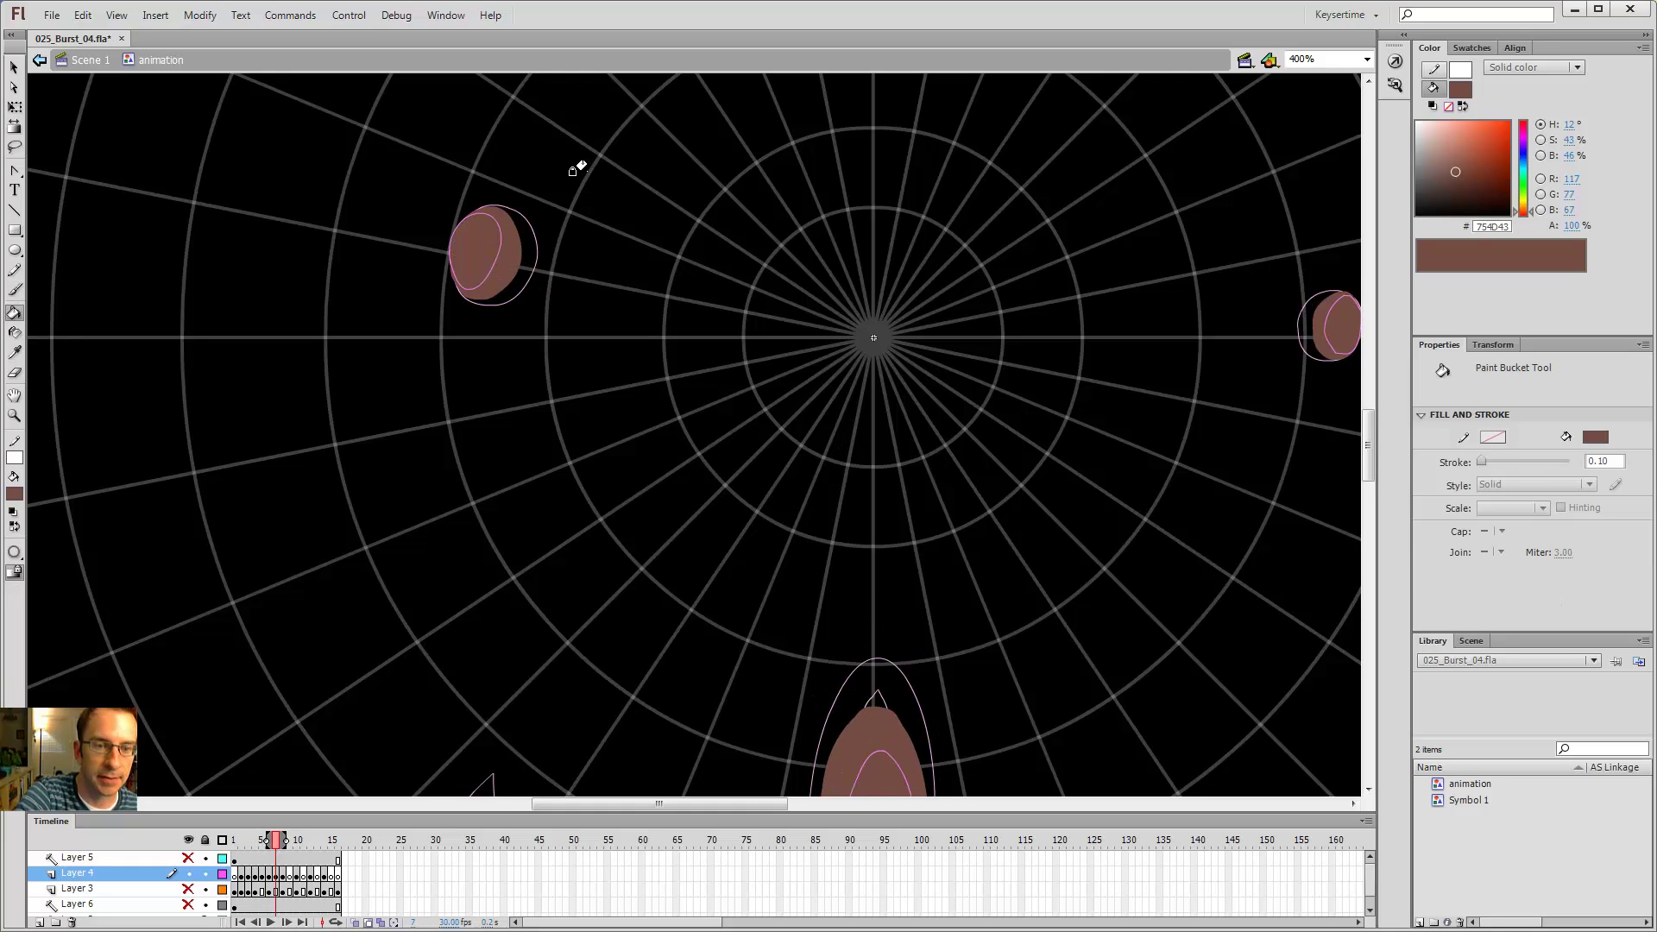
- Review all debris and flame shapes across frames 6 to 9 to find which in-betweens are still missing
key("period")
key("period")
key("ctrl+minus")
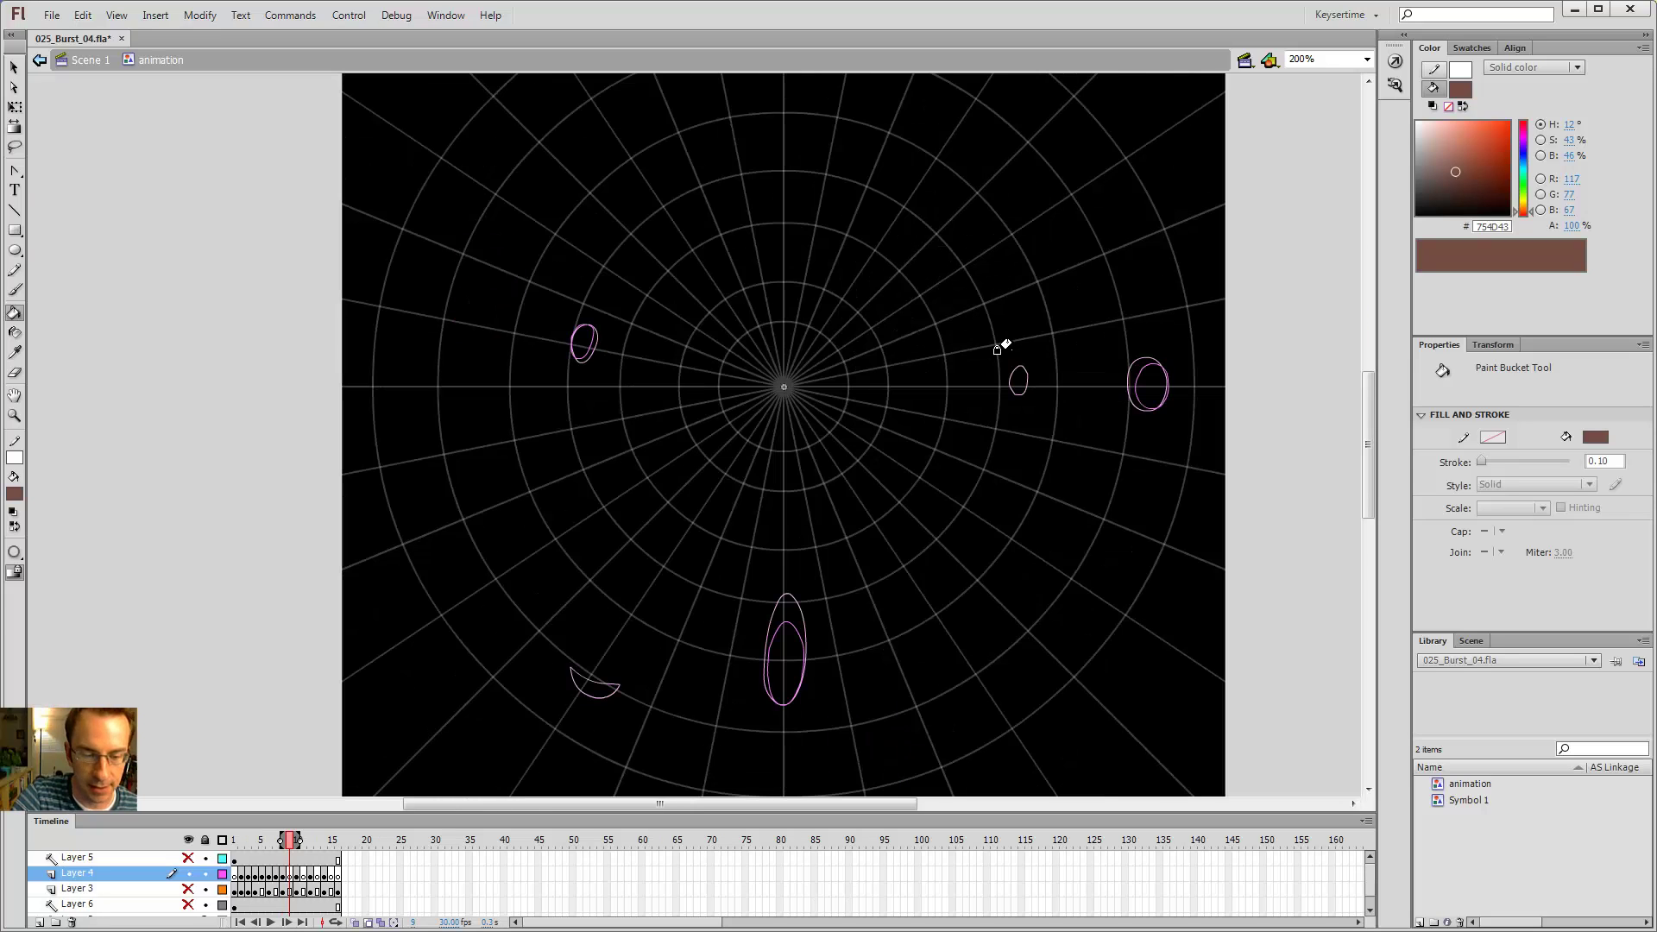
key("comma")
key("comma")
key("comma")
key("period")
key("period")
key("period")
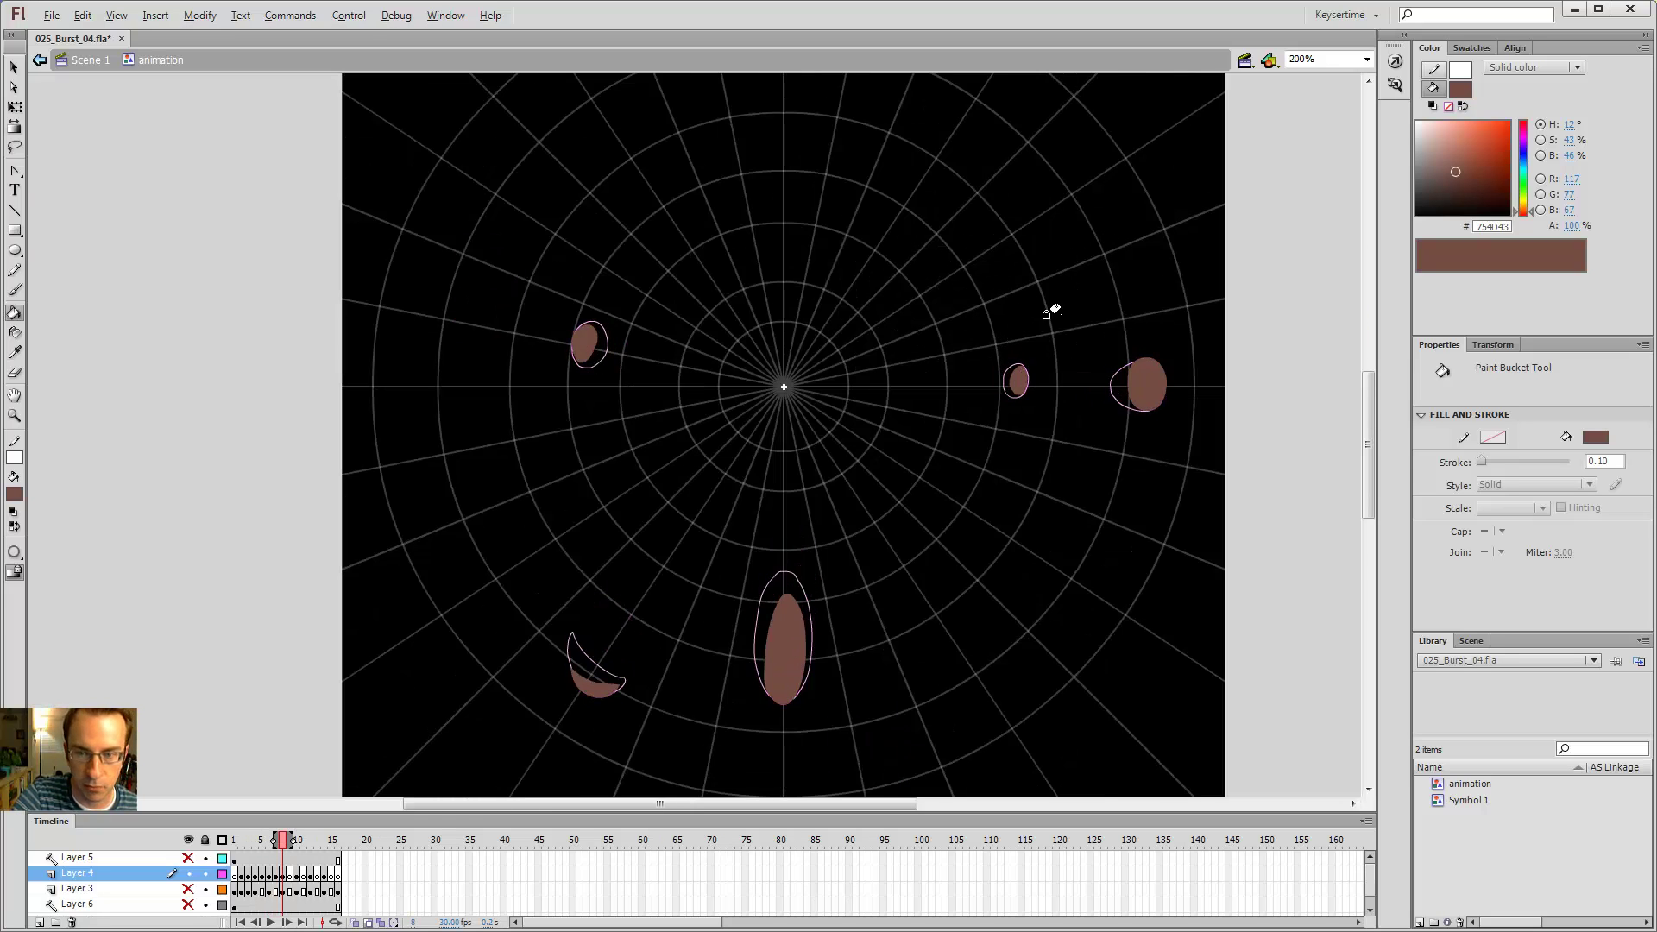
- Brush the far-right debris oval in-between on frame 9 and fill it with dark brown 754D43
key("b")
key("ctrl+equal")
key("comma")
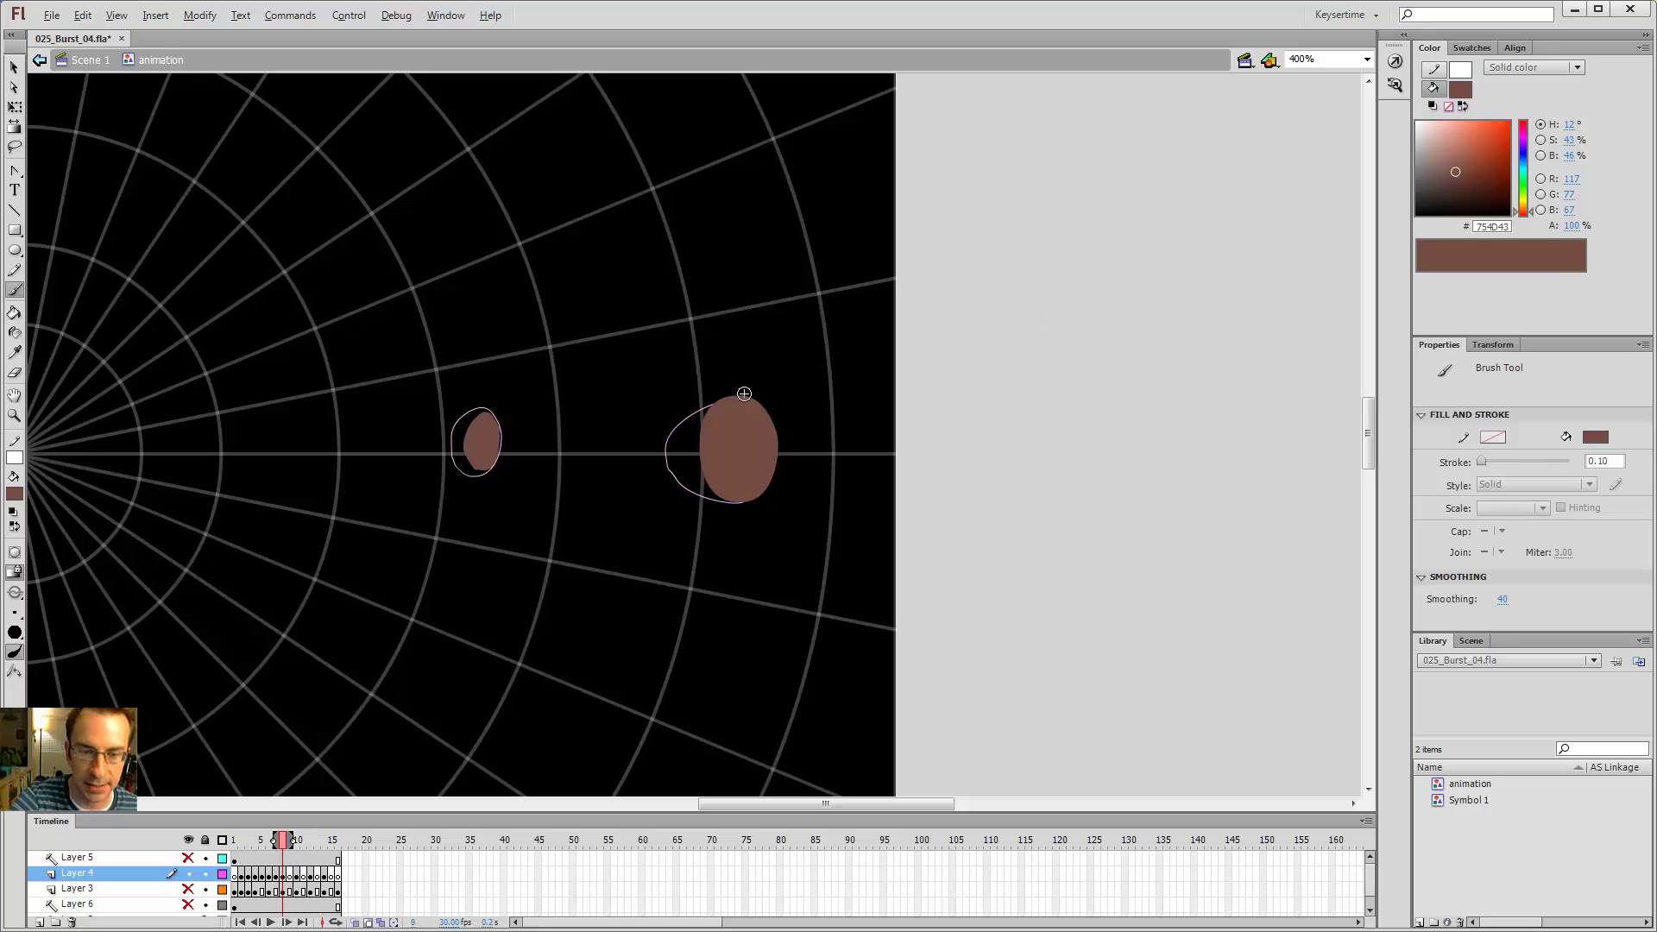
key("period")
key("comma")
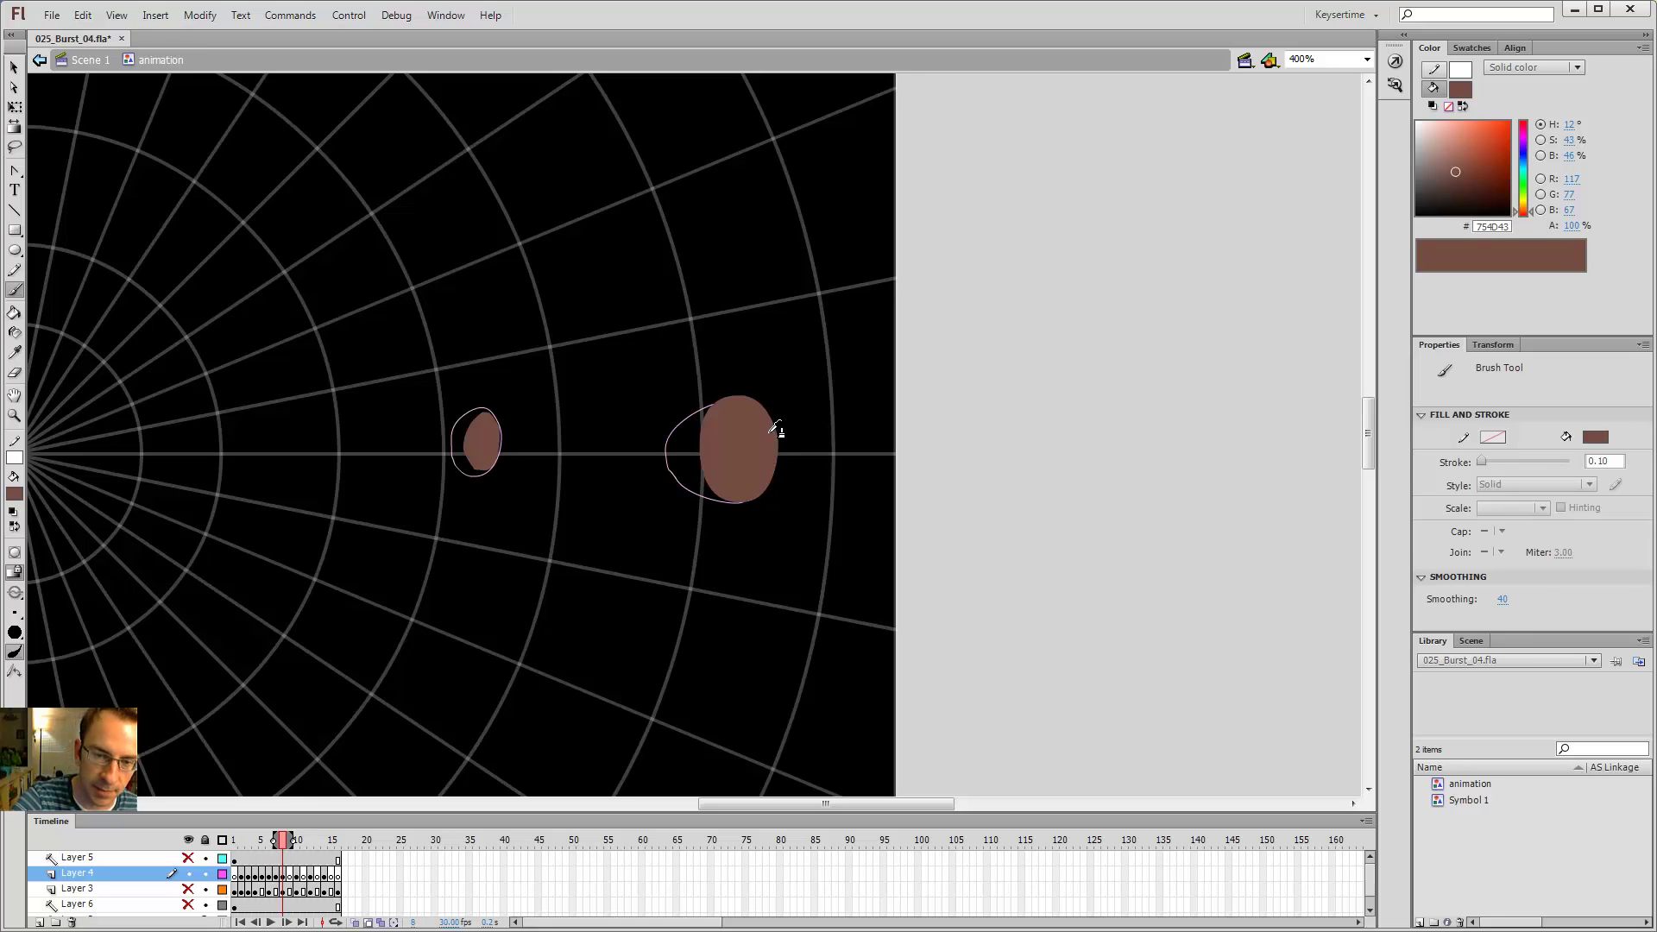
key("k")
key("period")
key("b")
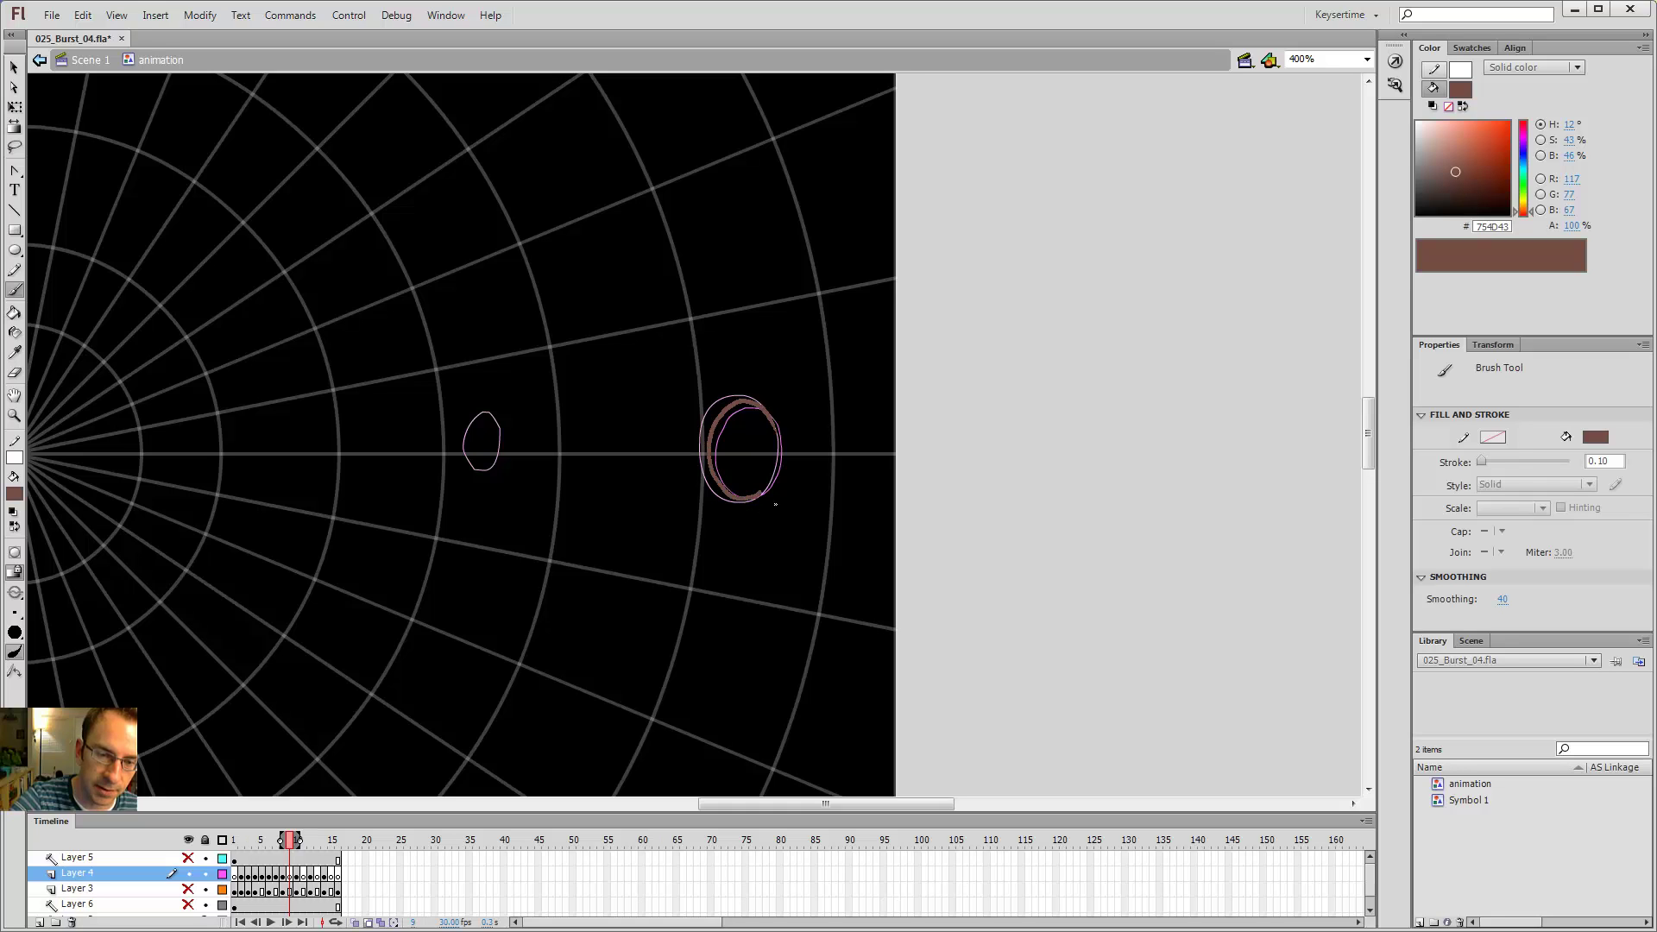
left_click_drag(788, 447, 758, 429)
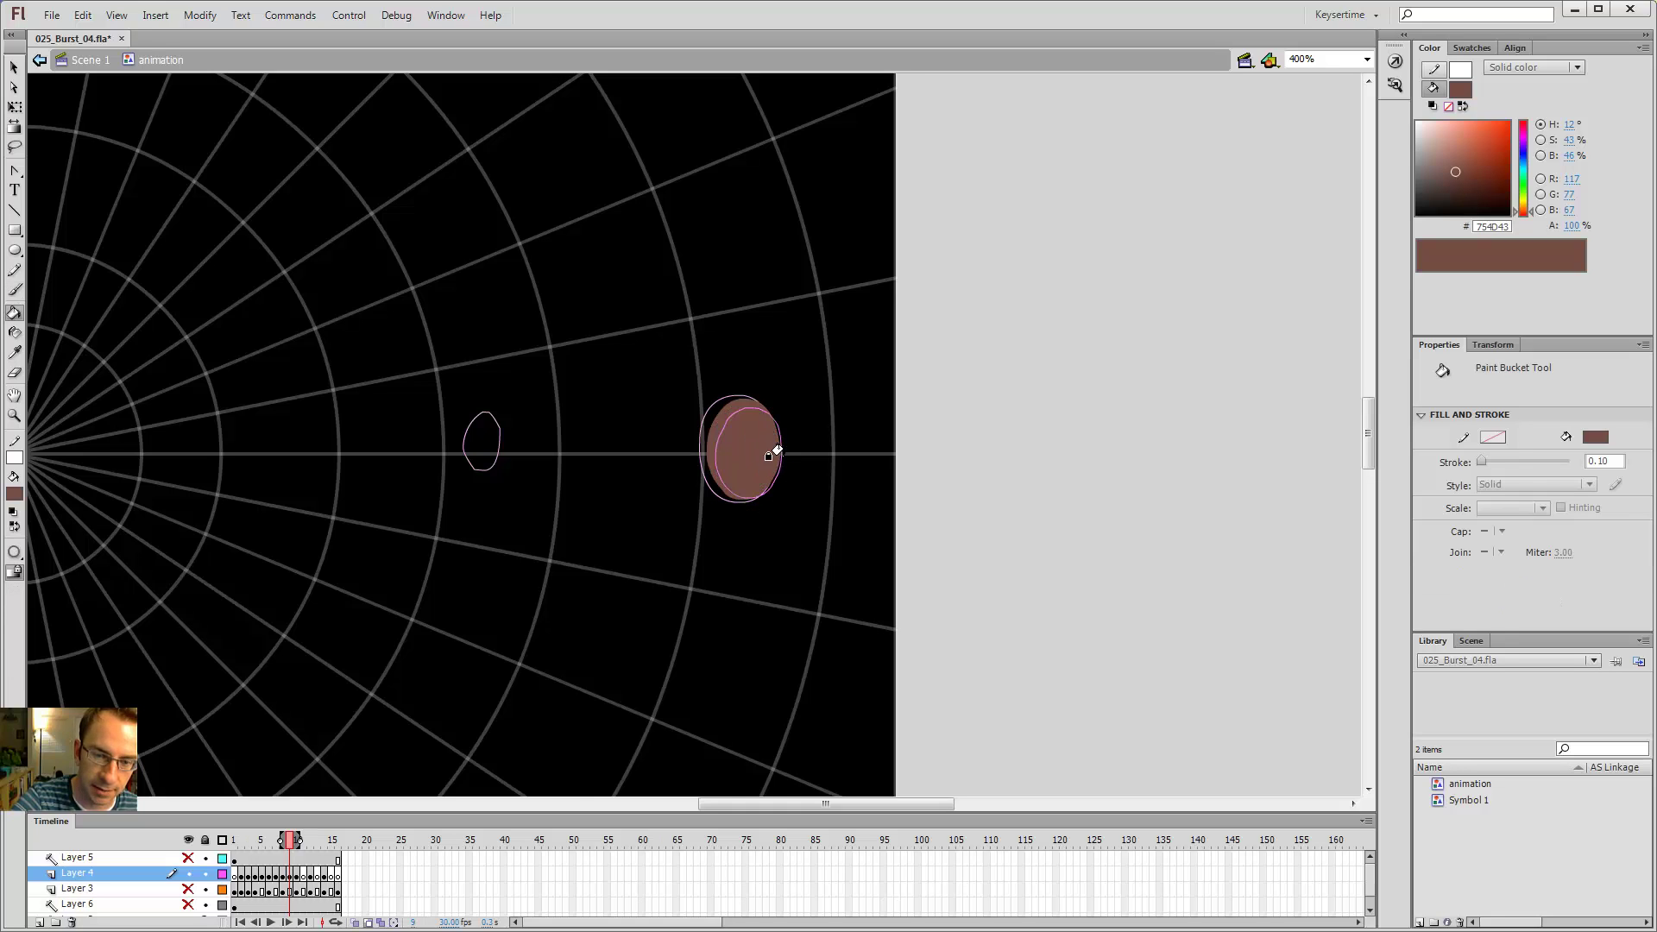
- Paint the central flame in-between on frame 9 as a pointed oval filled with dark brown 754D43 and compare it with frame 8
key("v")
scroll(773, 448, "down", 3)
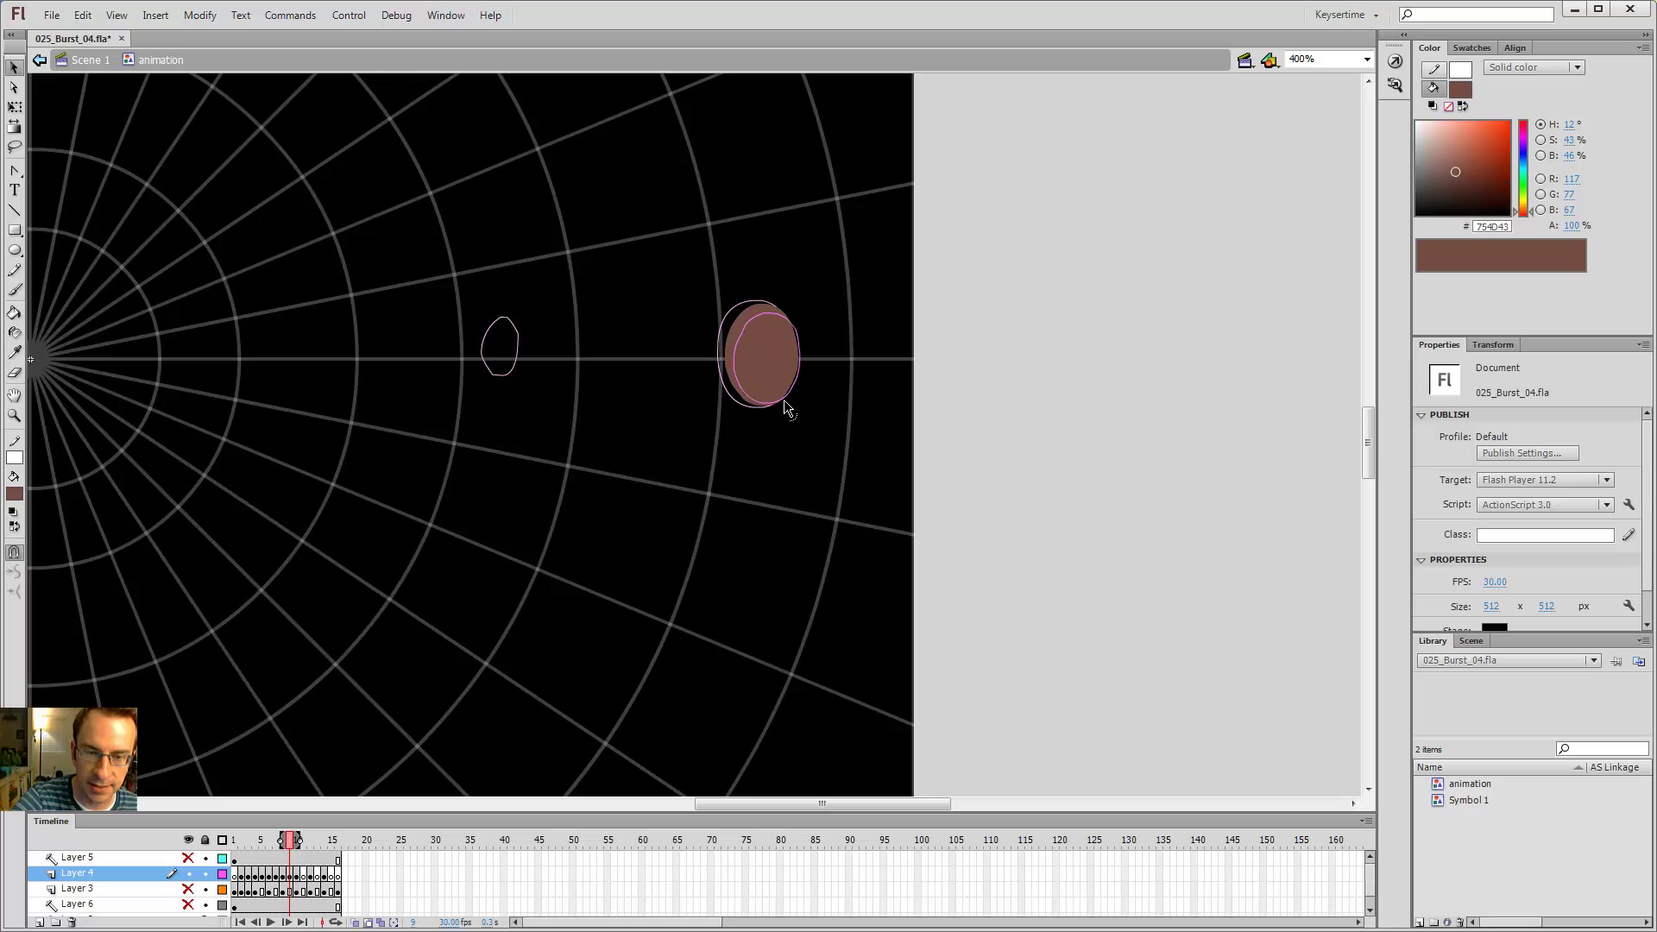
scroll(987, 241, "down", 12)
scroll(987, 241, "left", 15)
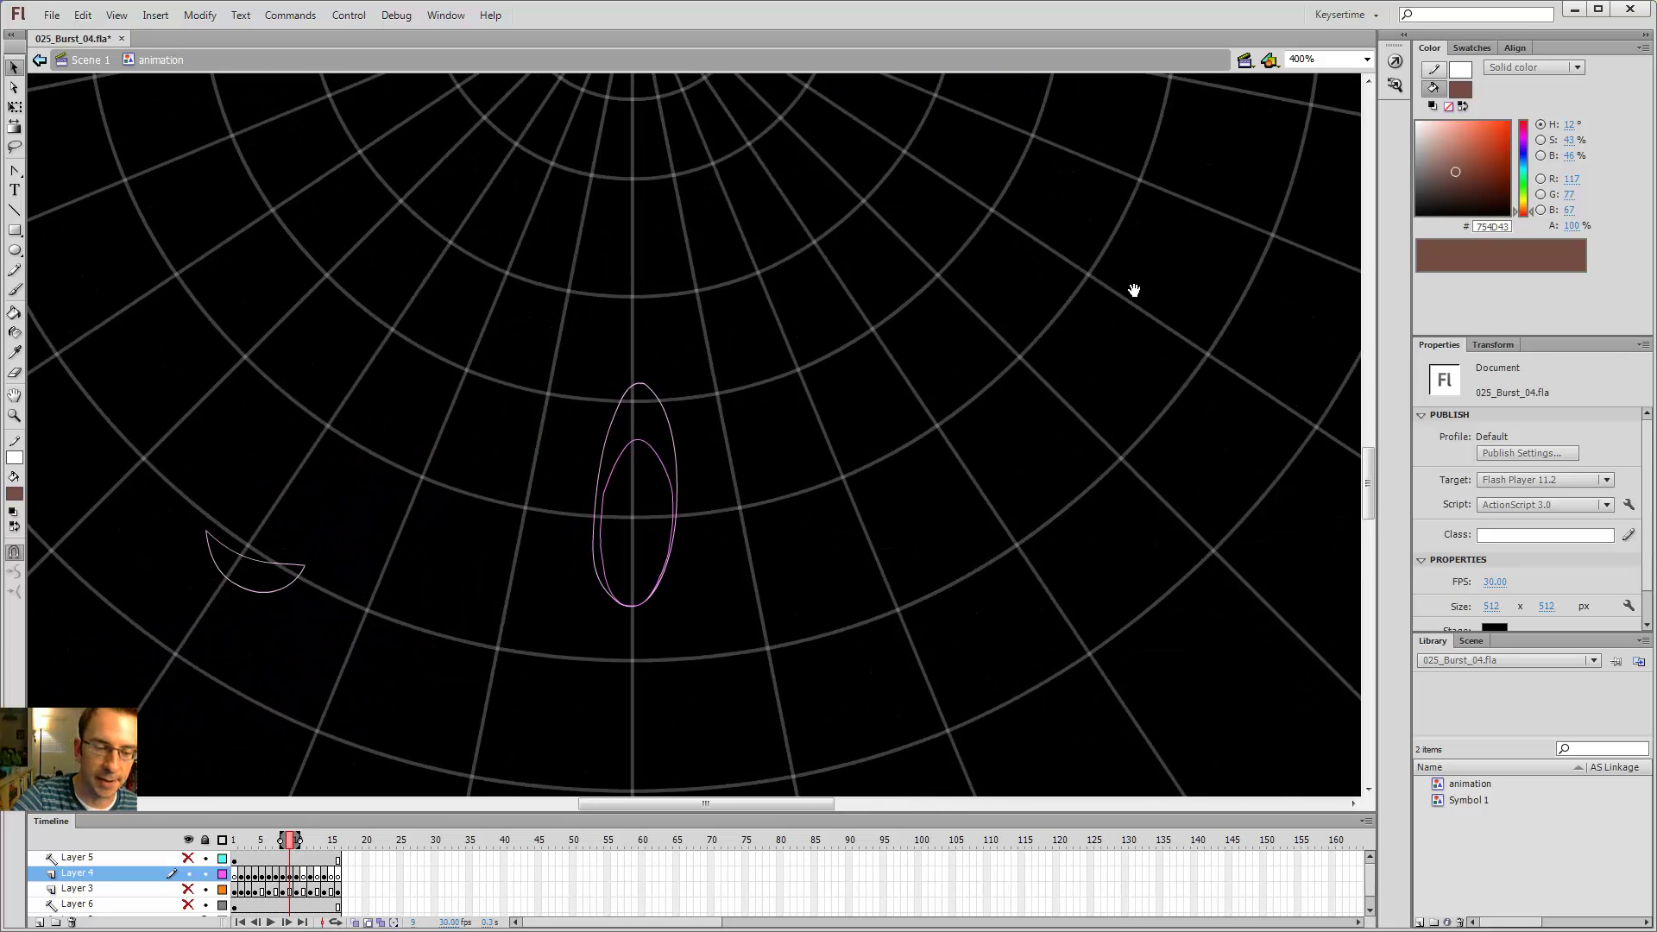
key("b")
key("comma")
key("i")
left_click(657, 444)
key("period")
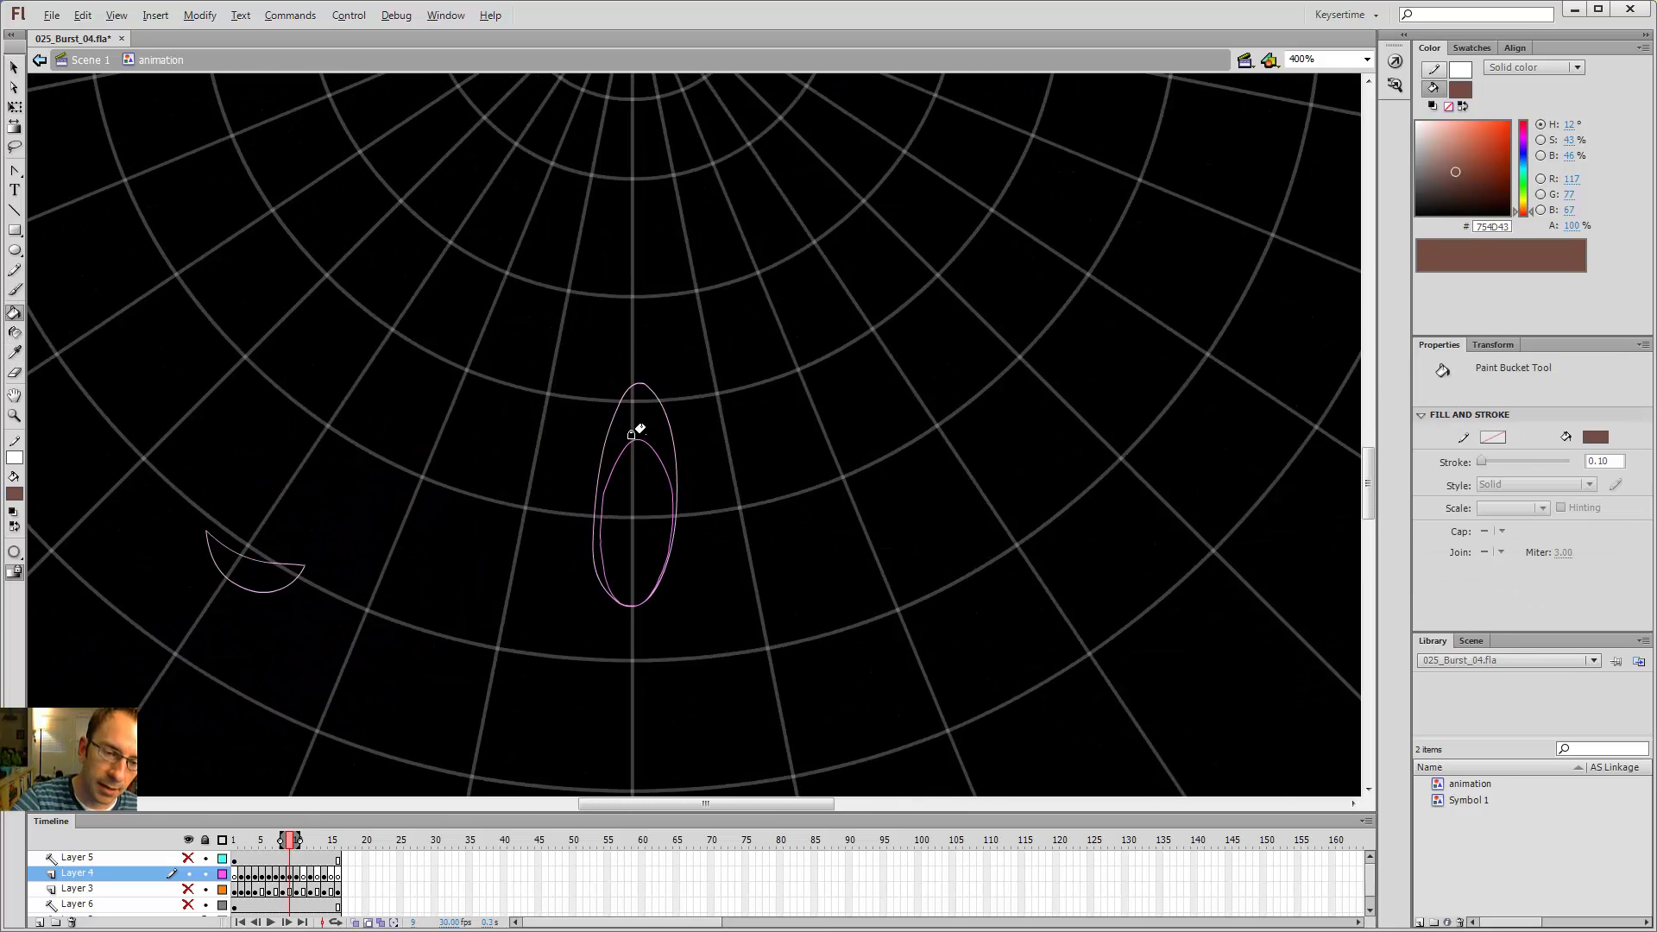
key("b")
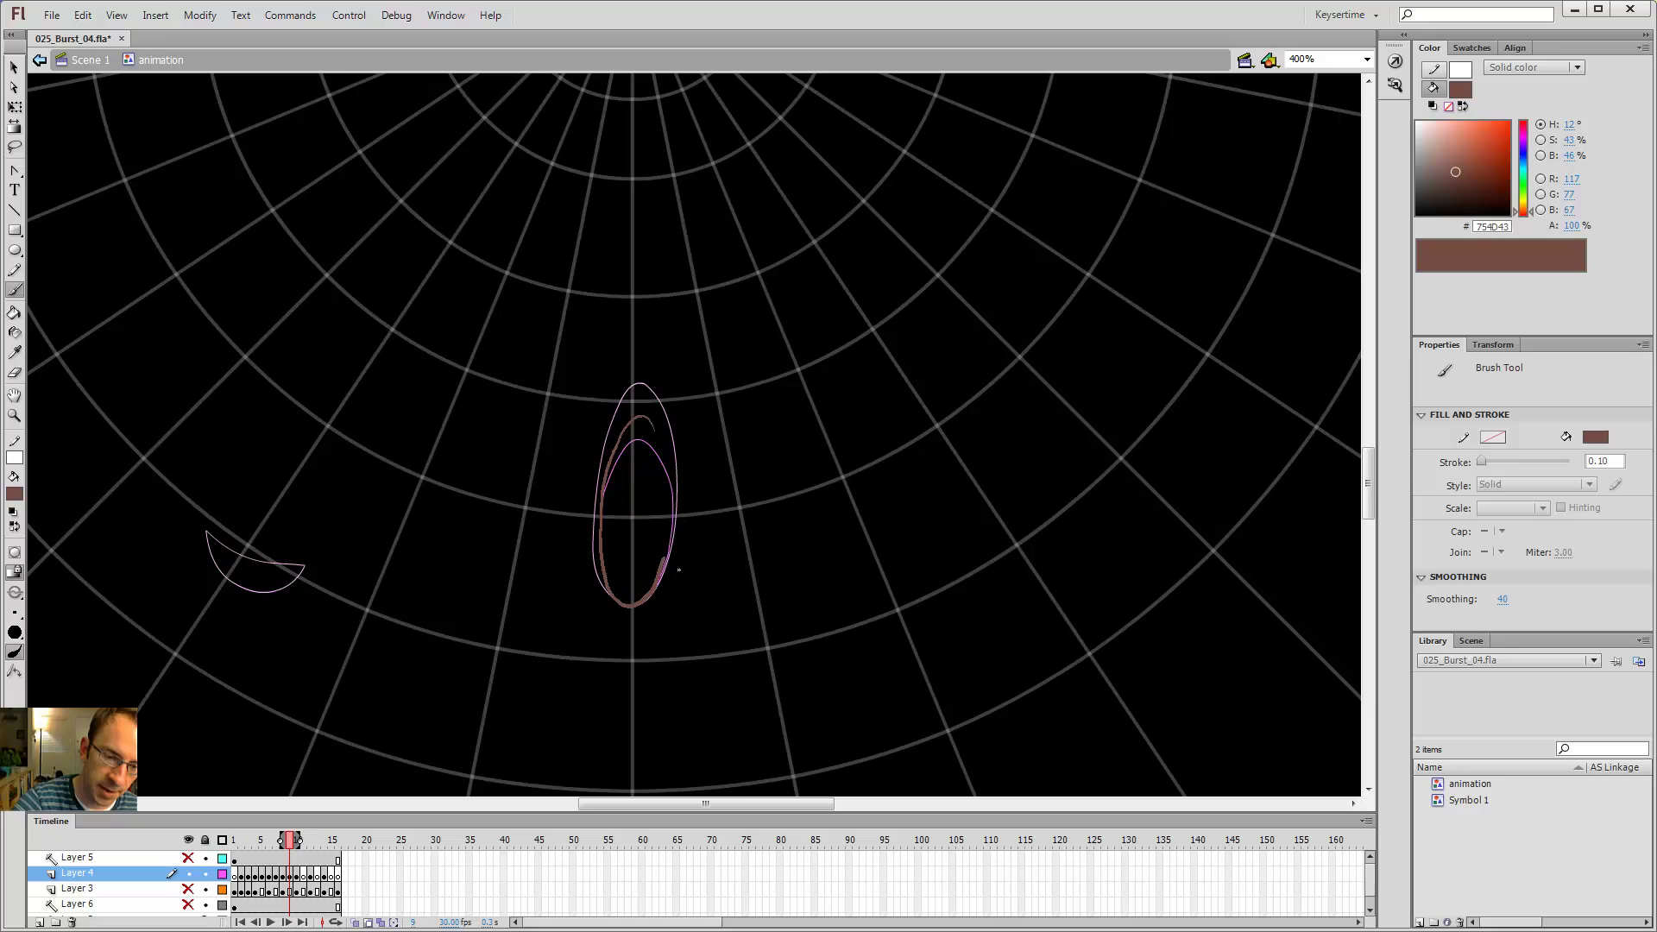
key("k")
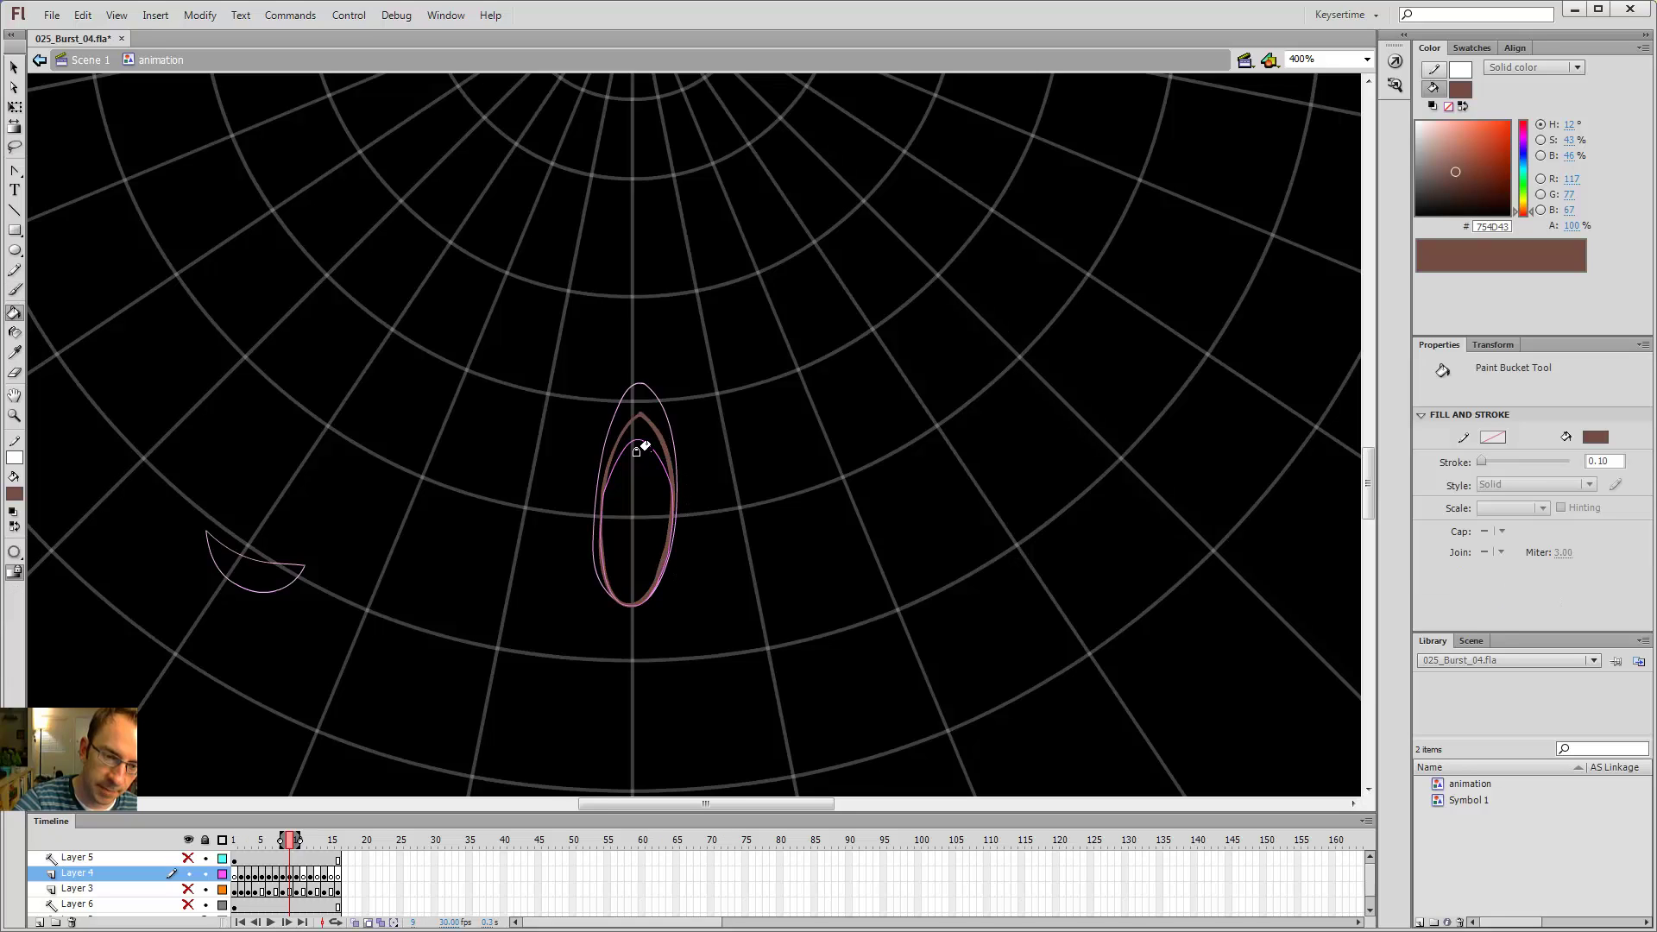
left_click(636, 443)
key("v")
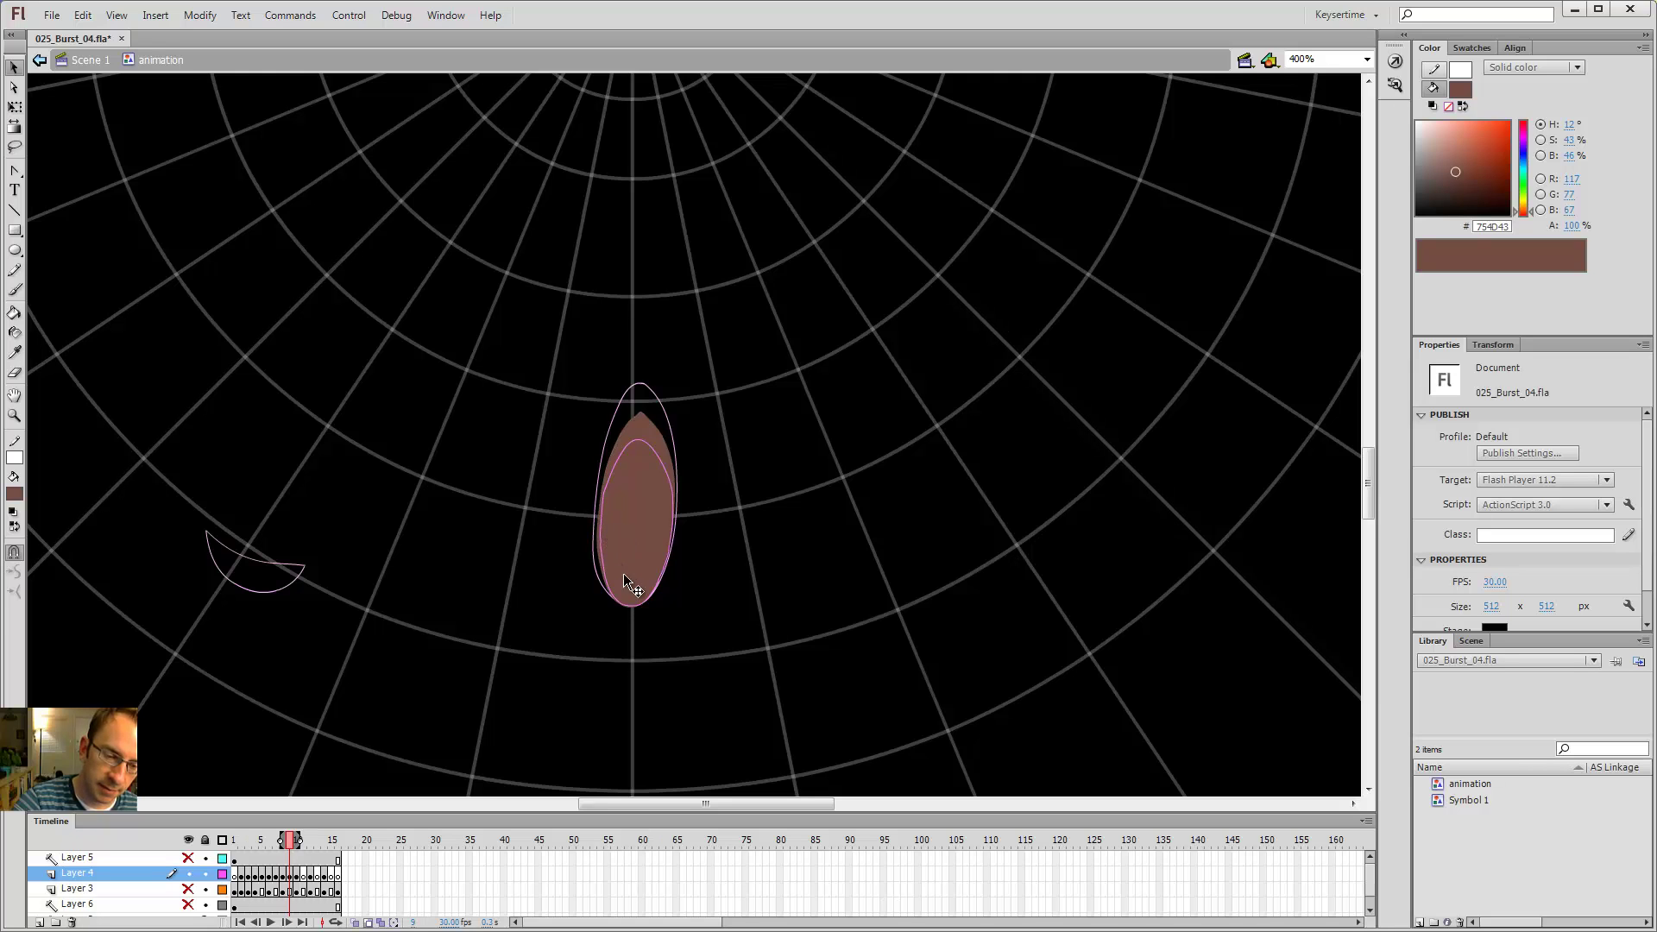
key("comma")
key("period")
key("comma")
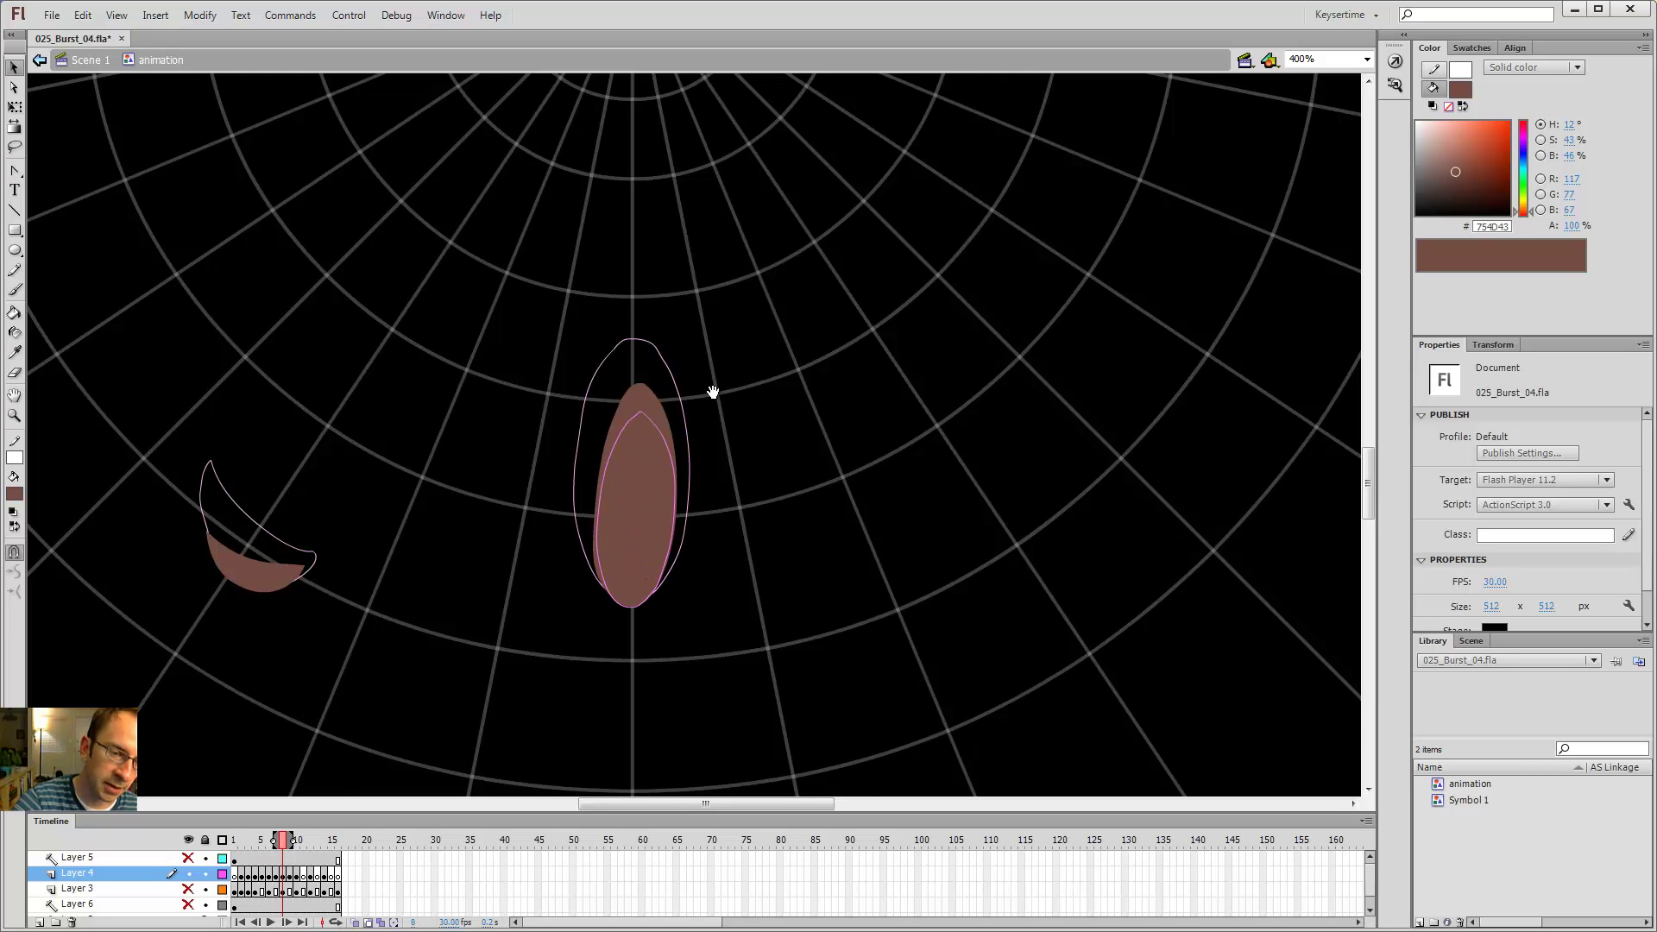
- Brush the upper-left debris oval in-between on frame 9 and fill it with dark brown 754D43
left_click_drag(712, 392, 849, 376)
key("period")
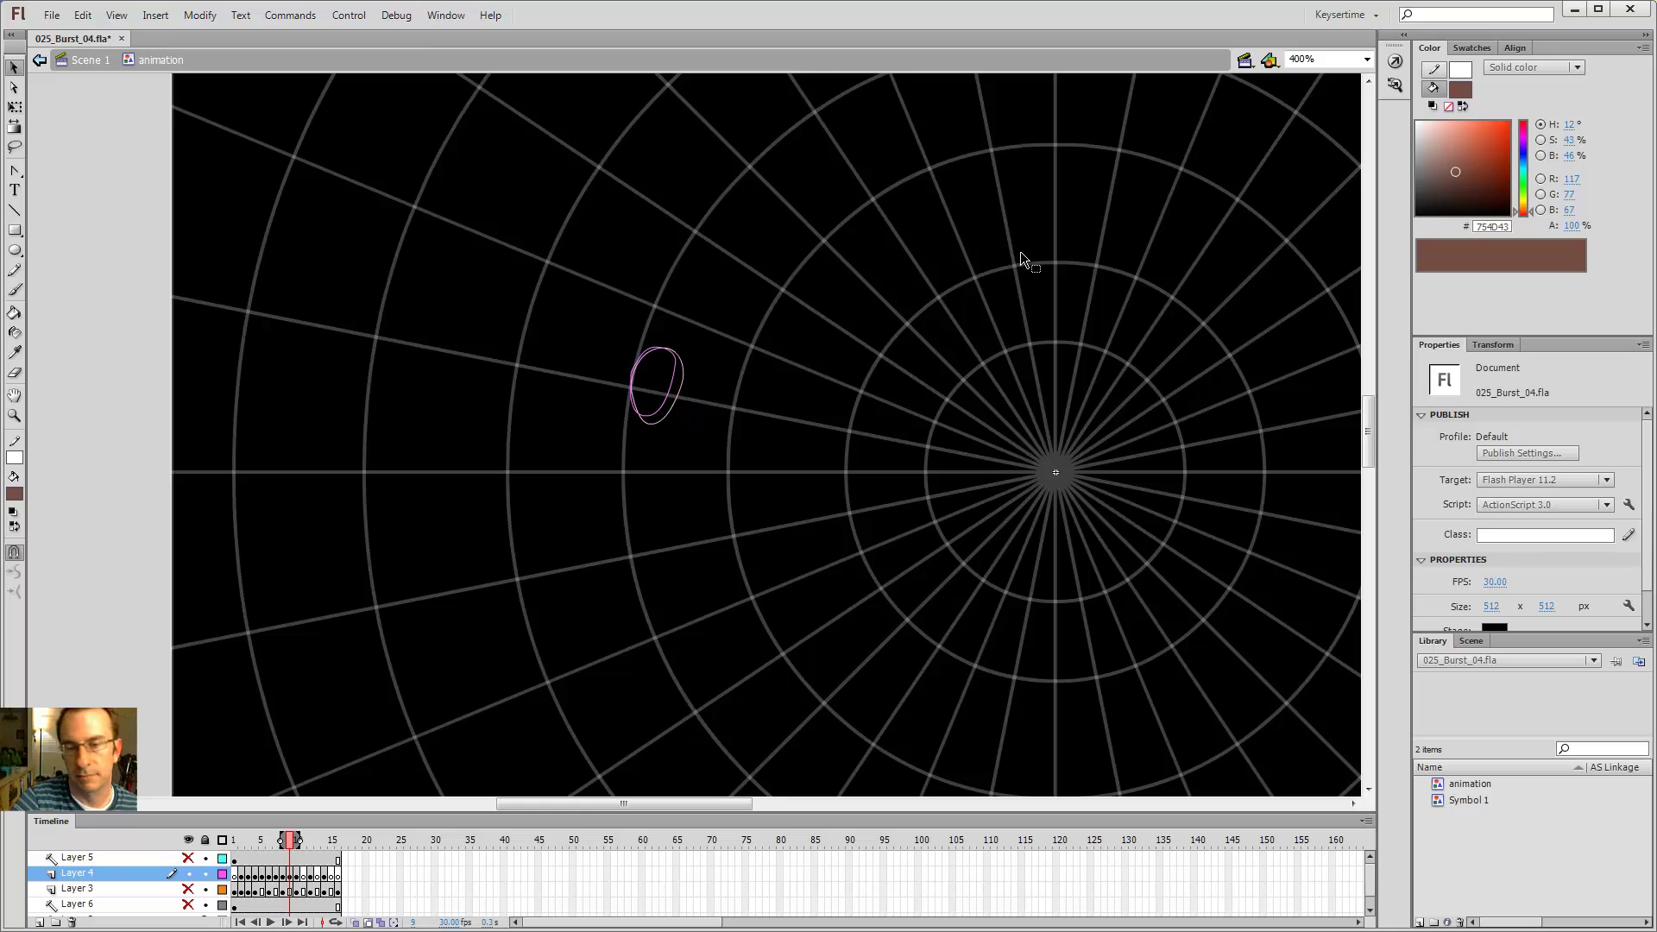
key("b")
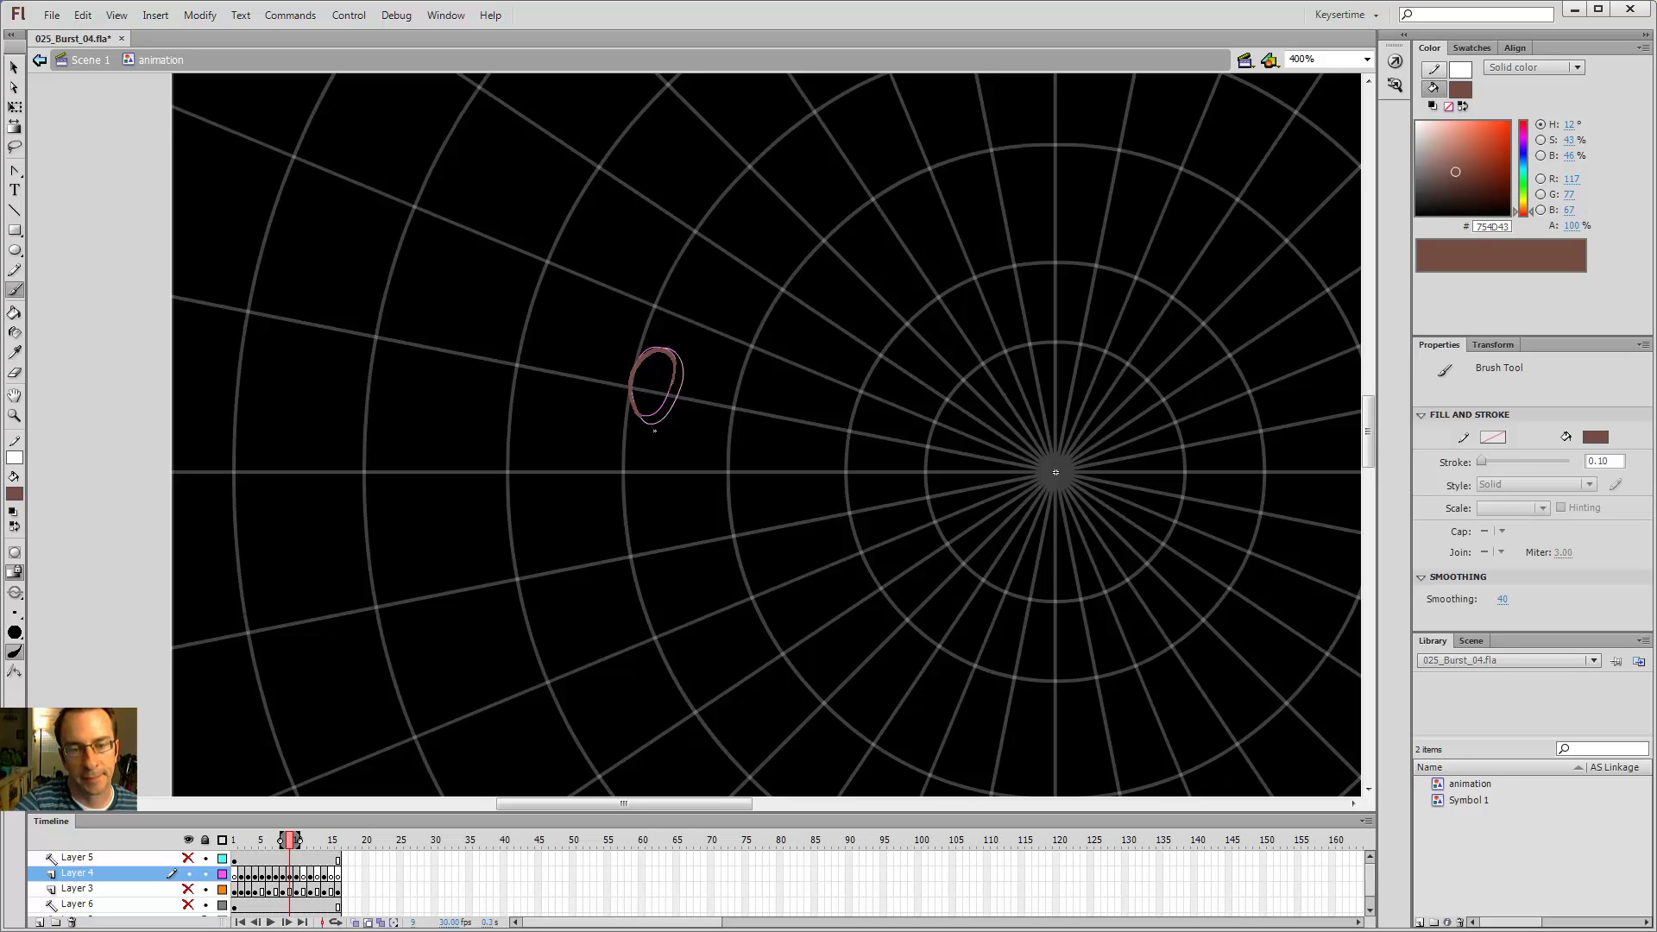
key("k")
left_click(655, 379)
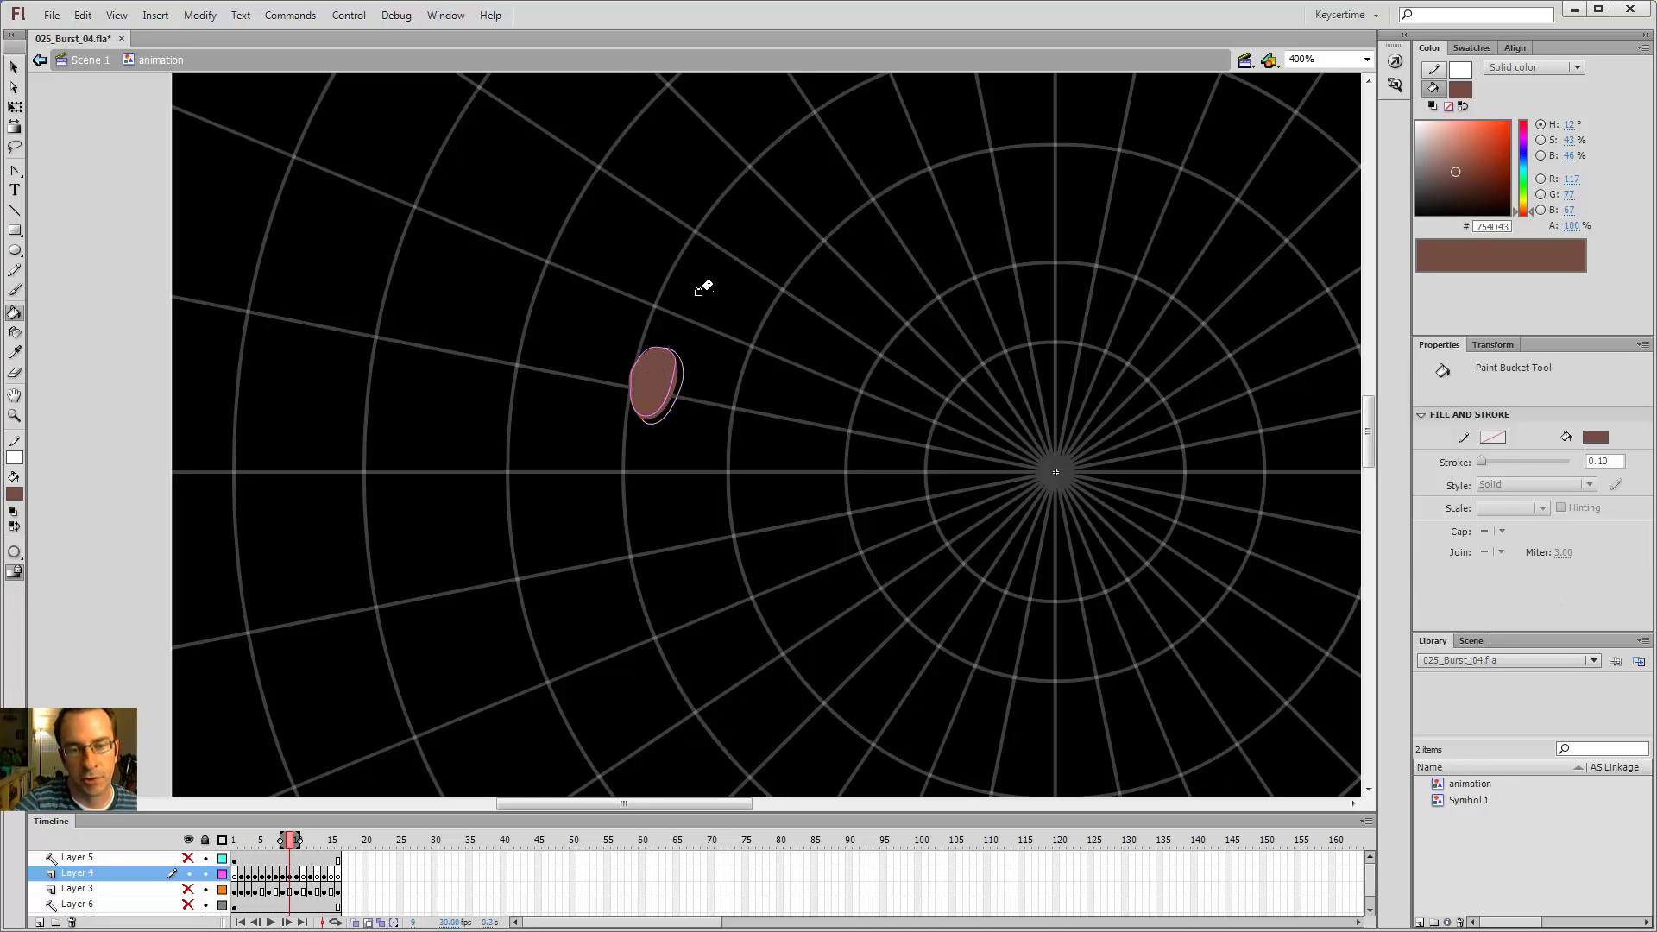
- Inspect the upper-left debris oval's edges on frame 9 up close and compare them with frame 8
key("ctrl+minus")
key("z")
left_click(685, 402)
left_click(687, 400)
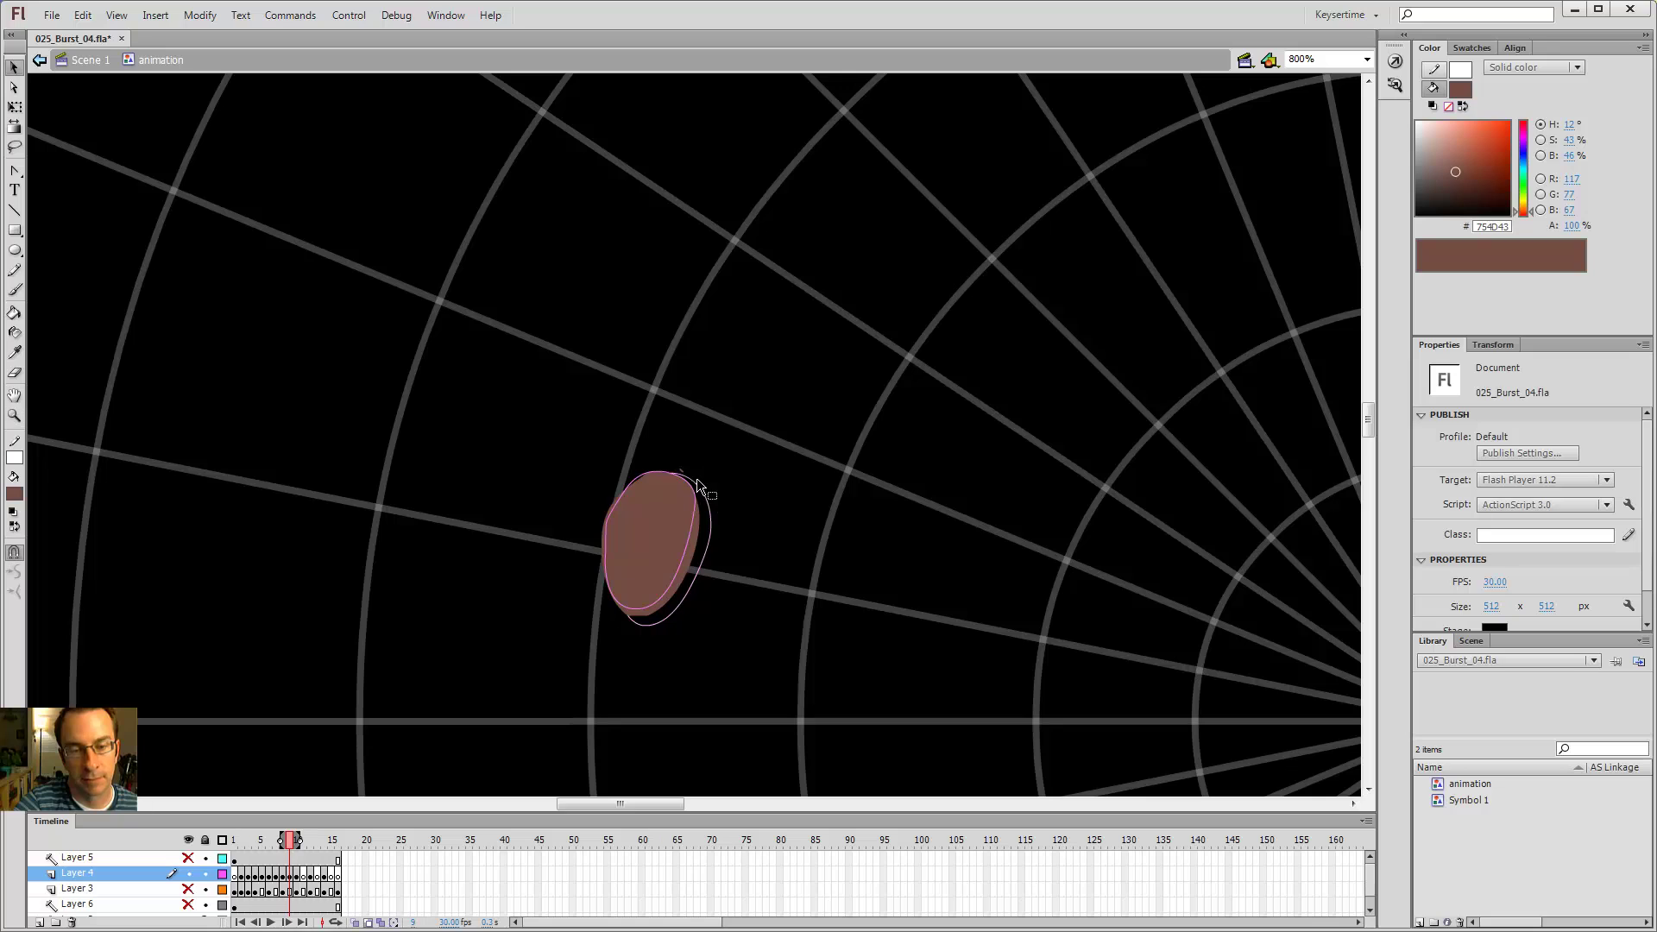
left_click(684, 467)
key("v")
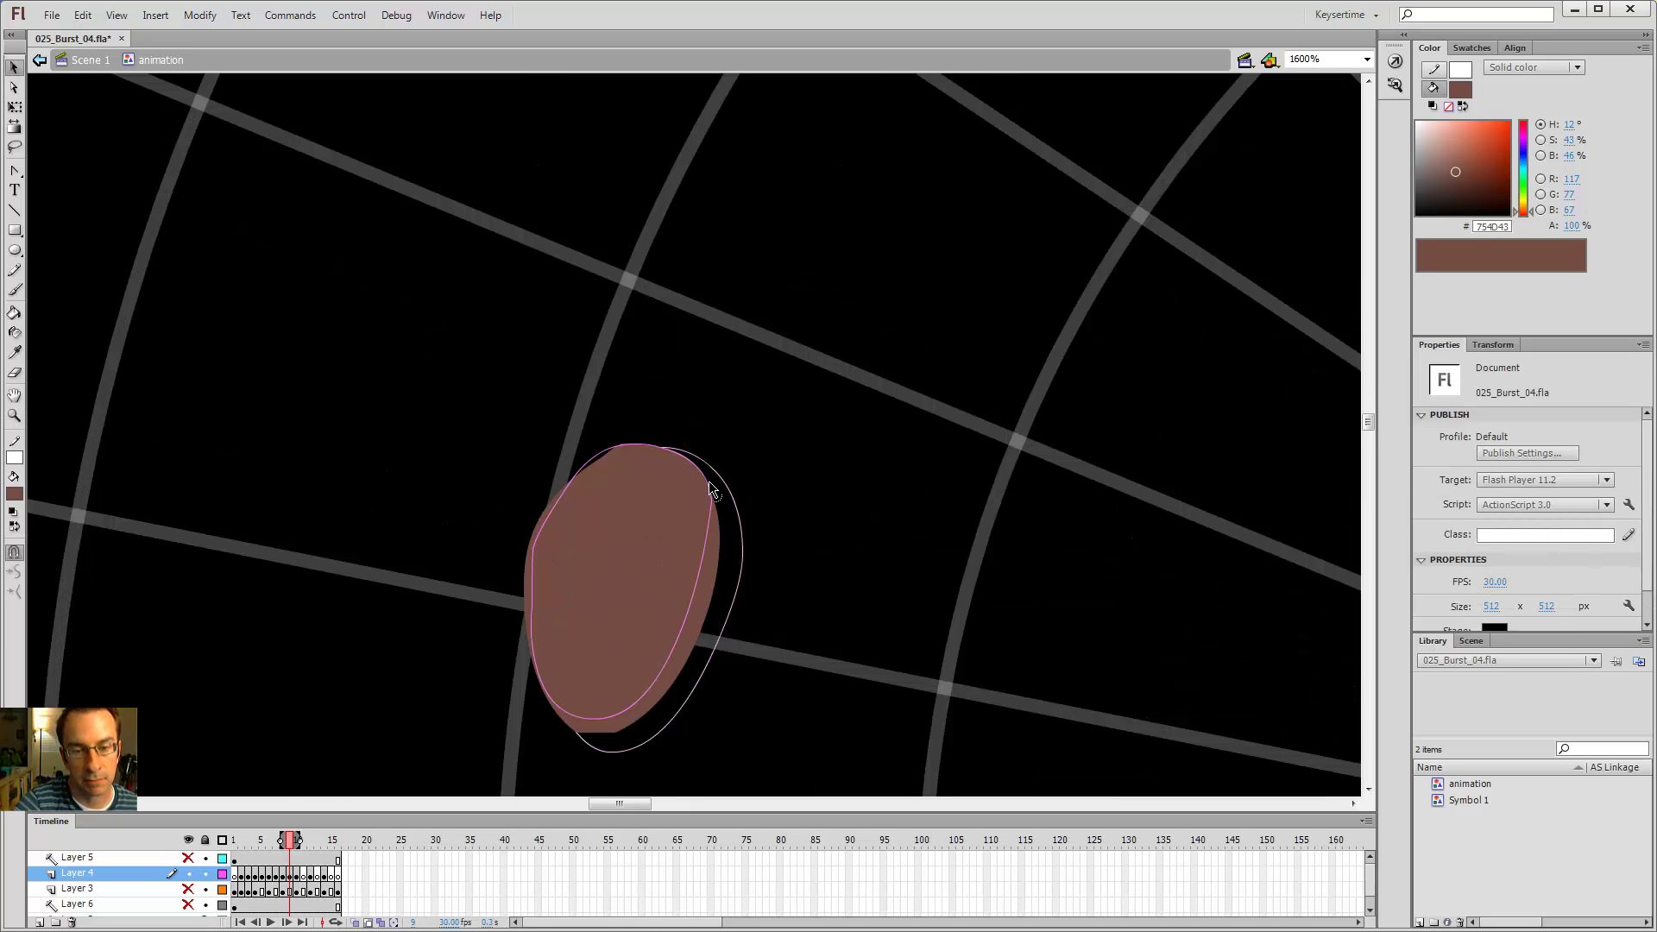
key("ctrl+minus")
key("comma")
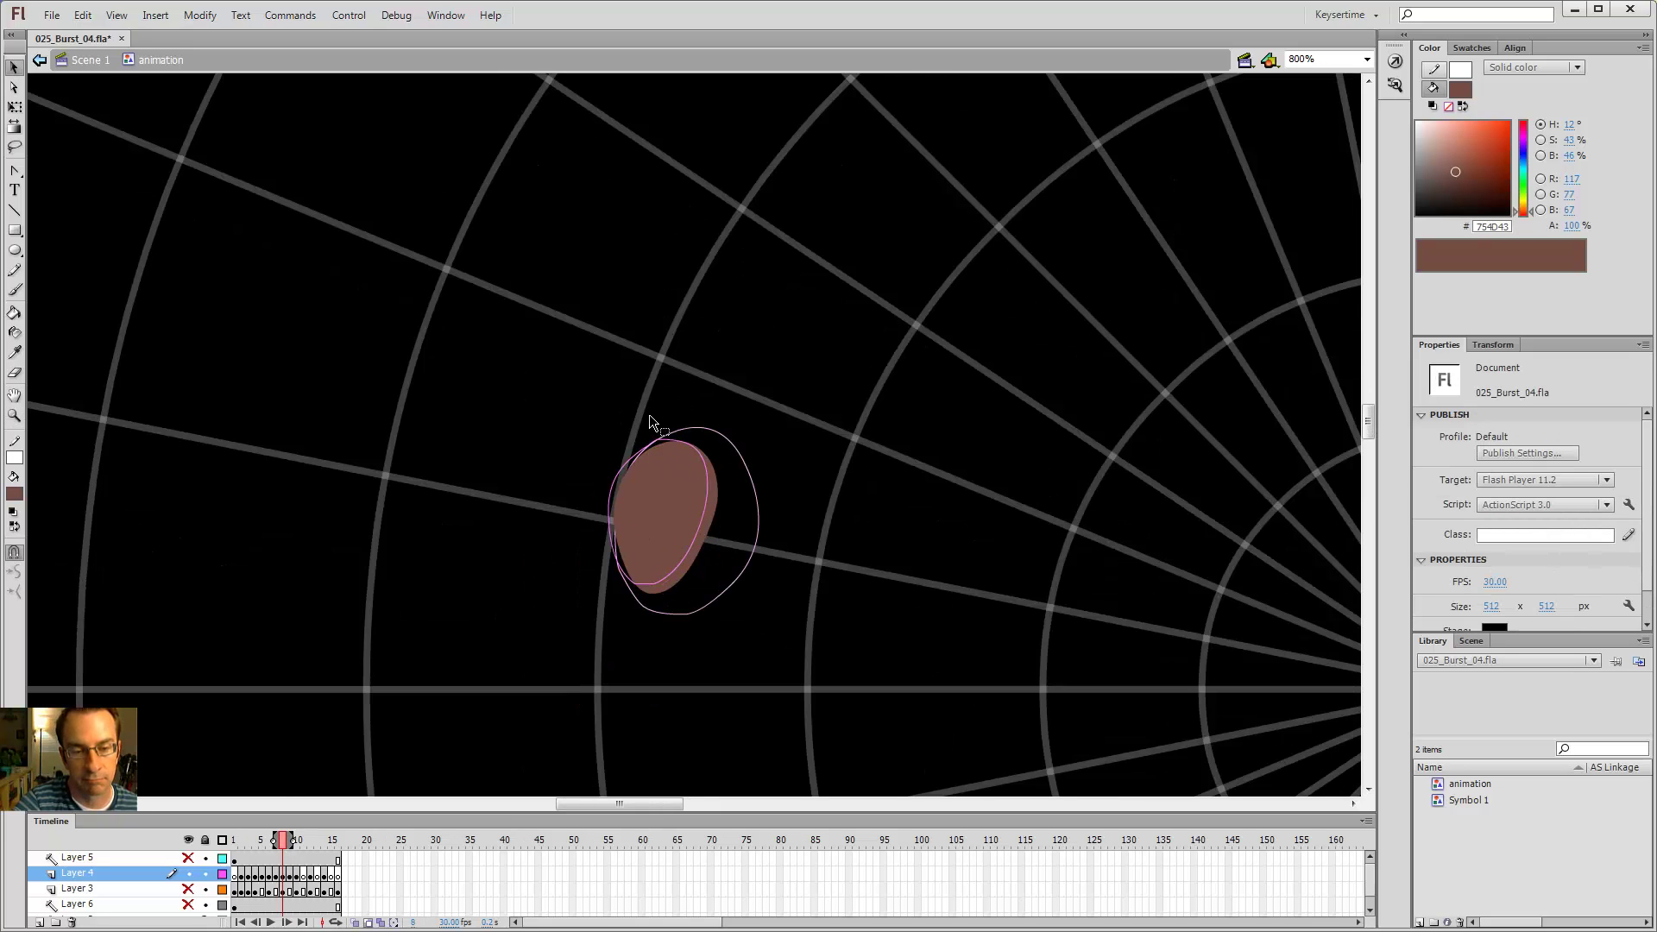
key("period")
key("comma")
key("period")
key("comma")
key("period")
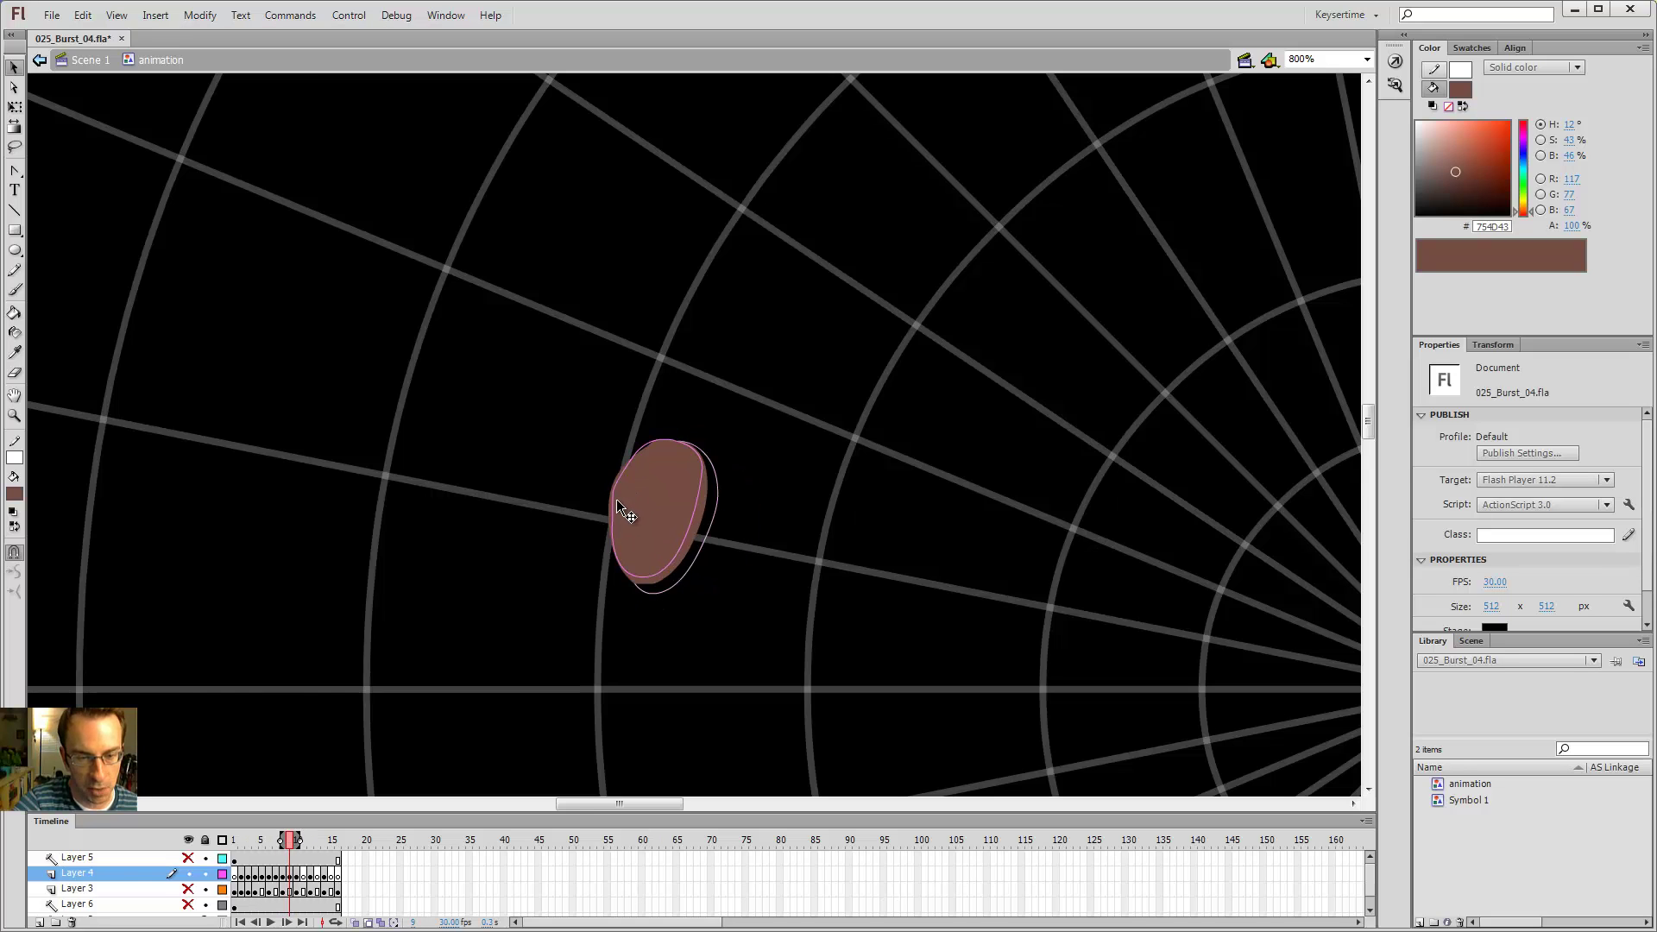
- Display Layer 4 as outlines and select the upper-left debris oval on frame 9
left_click(620, 507)
left_click(619, 503)
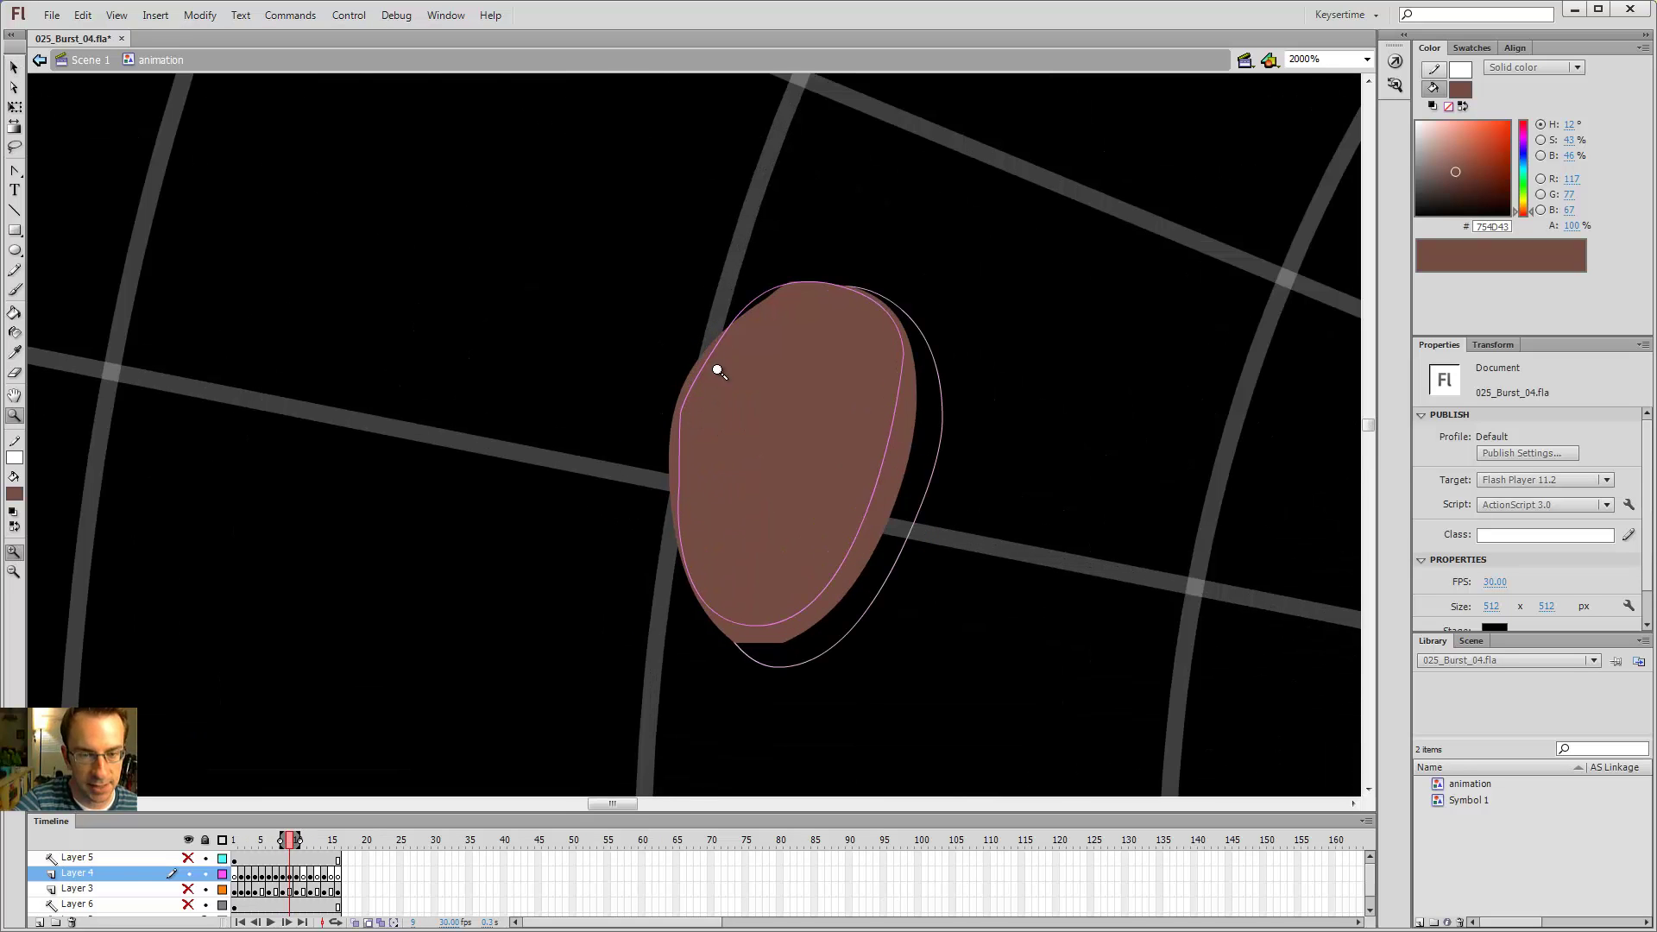
left_click(223, 873)
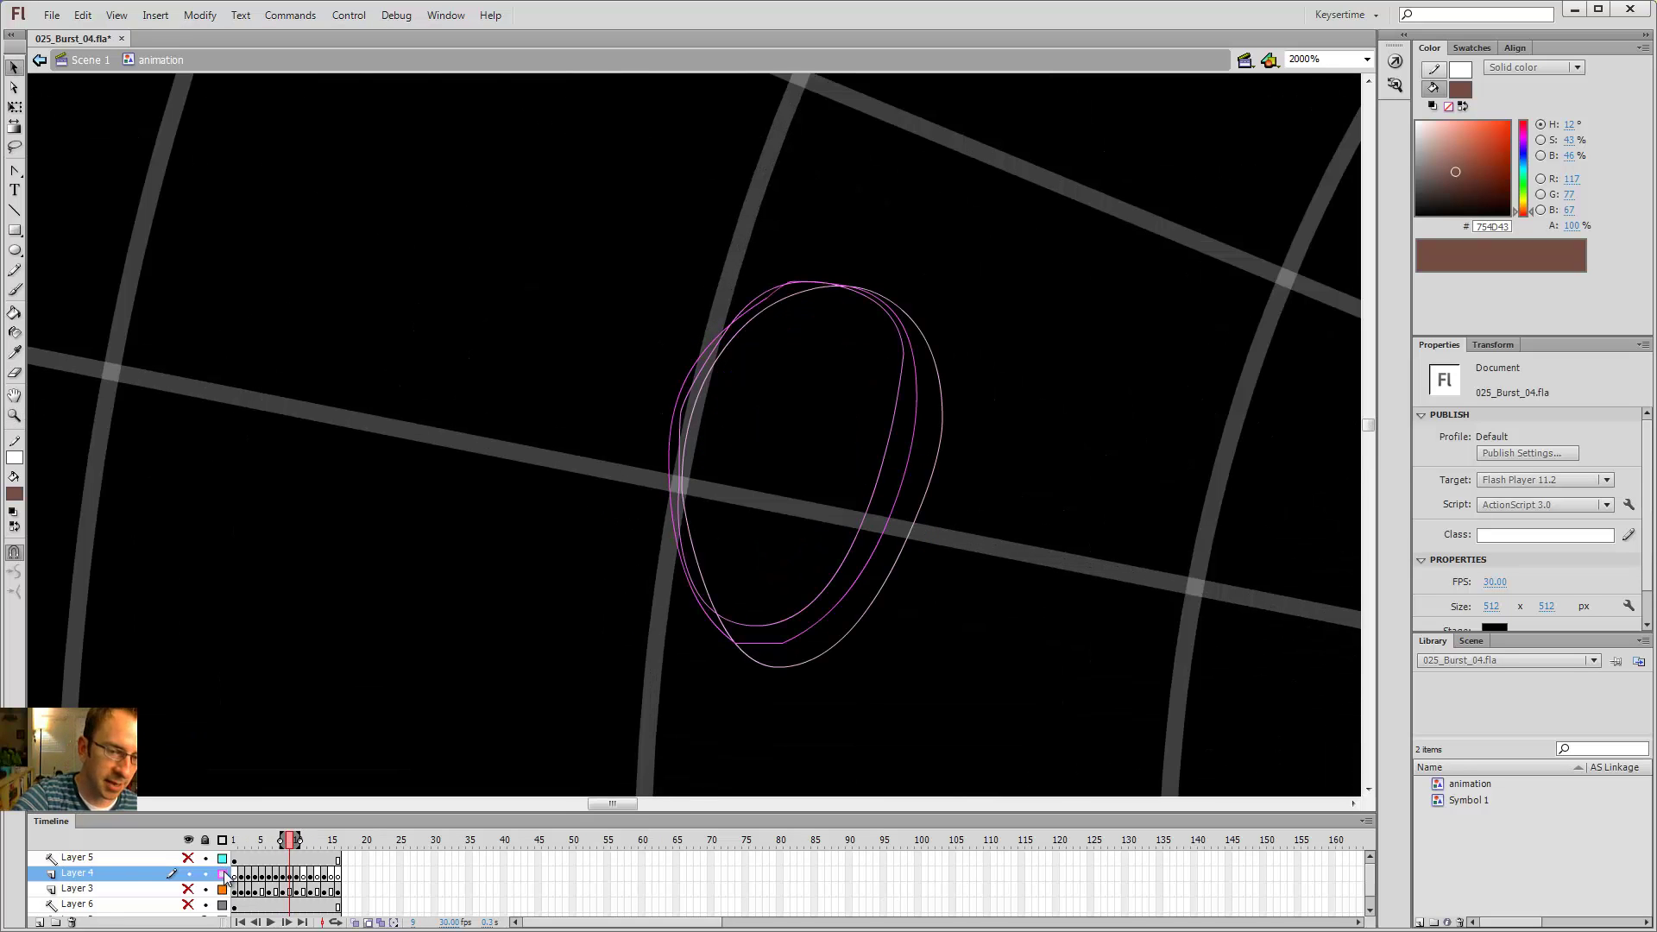
left_click(678, 407)
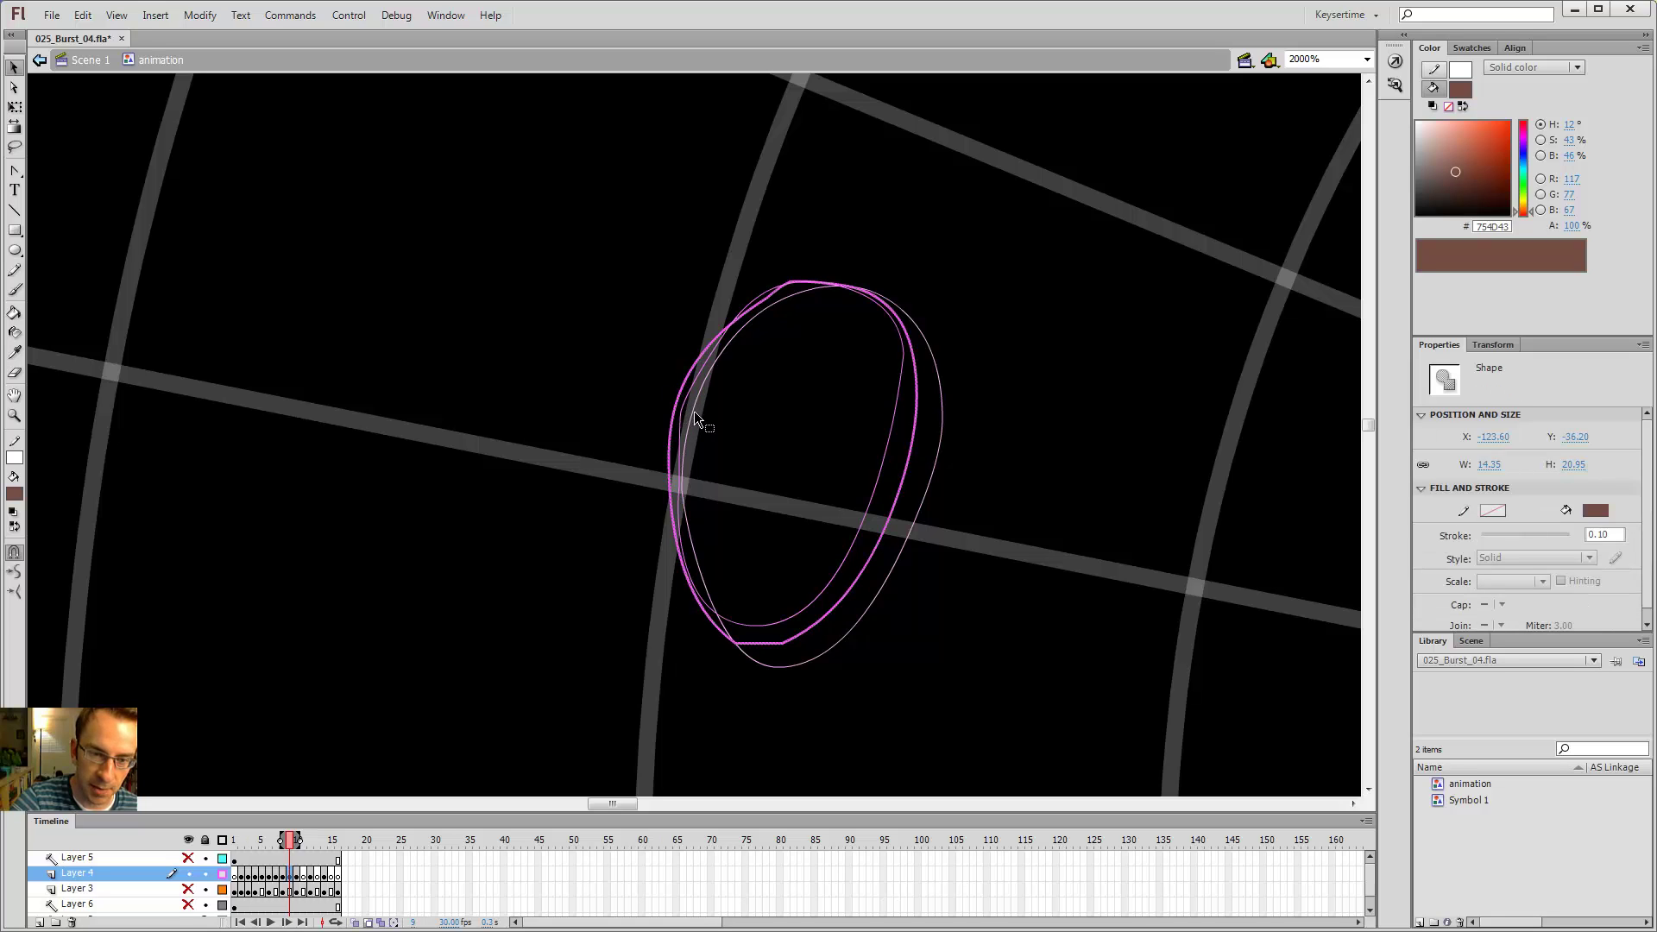
- Trim the upper-left oval's bulging outer edge inward on frame 9 so it follows the neighbouring frames' outlines
key("b")
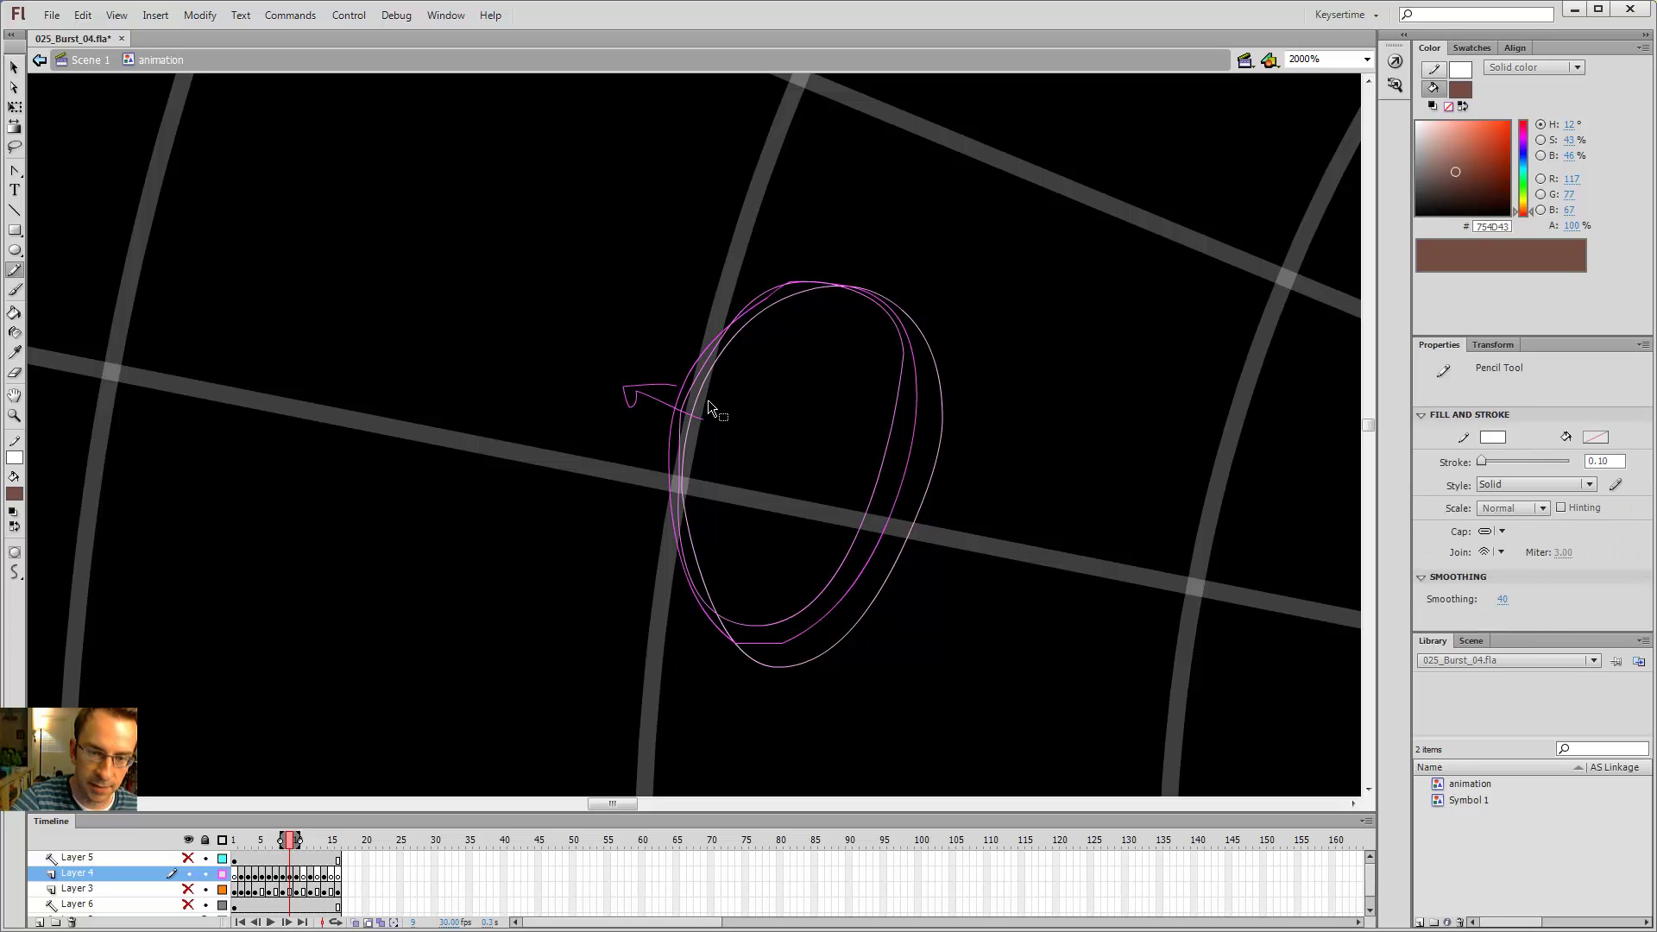
key("v")
left_click(664, 413)
left_click_drag(673, 420, 683, 432)
key("e")
mouse_move(739, 653)
left_mouse_down()
mouse_move(688, 580)
mouse_move(666, 447)
mouse_move(677, 400)
mouse_move(758, 293)
mouse_move(822, 272)
mouse_move(885, 281)
left_mouse_up()
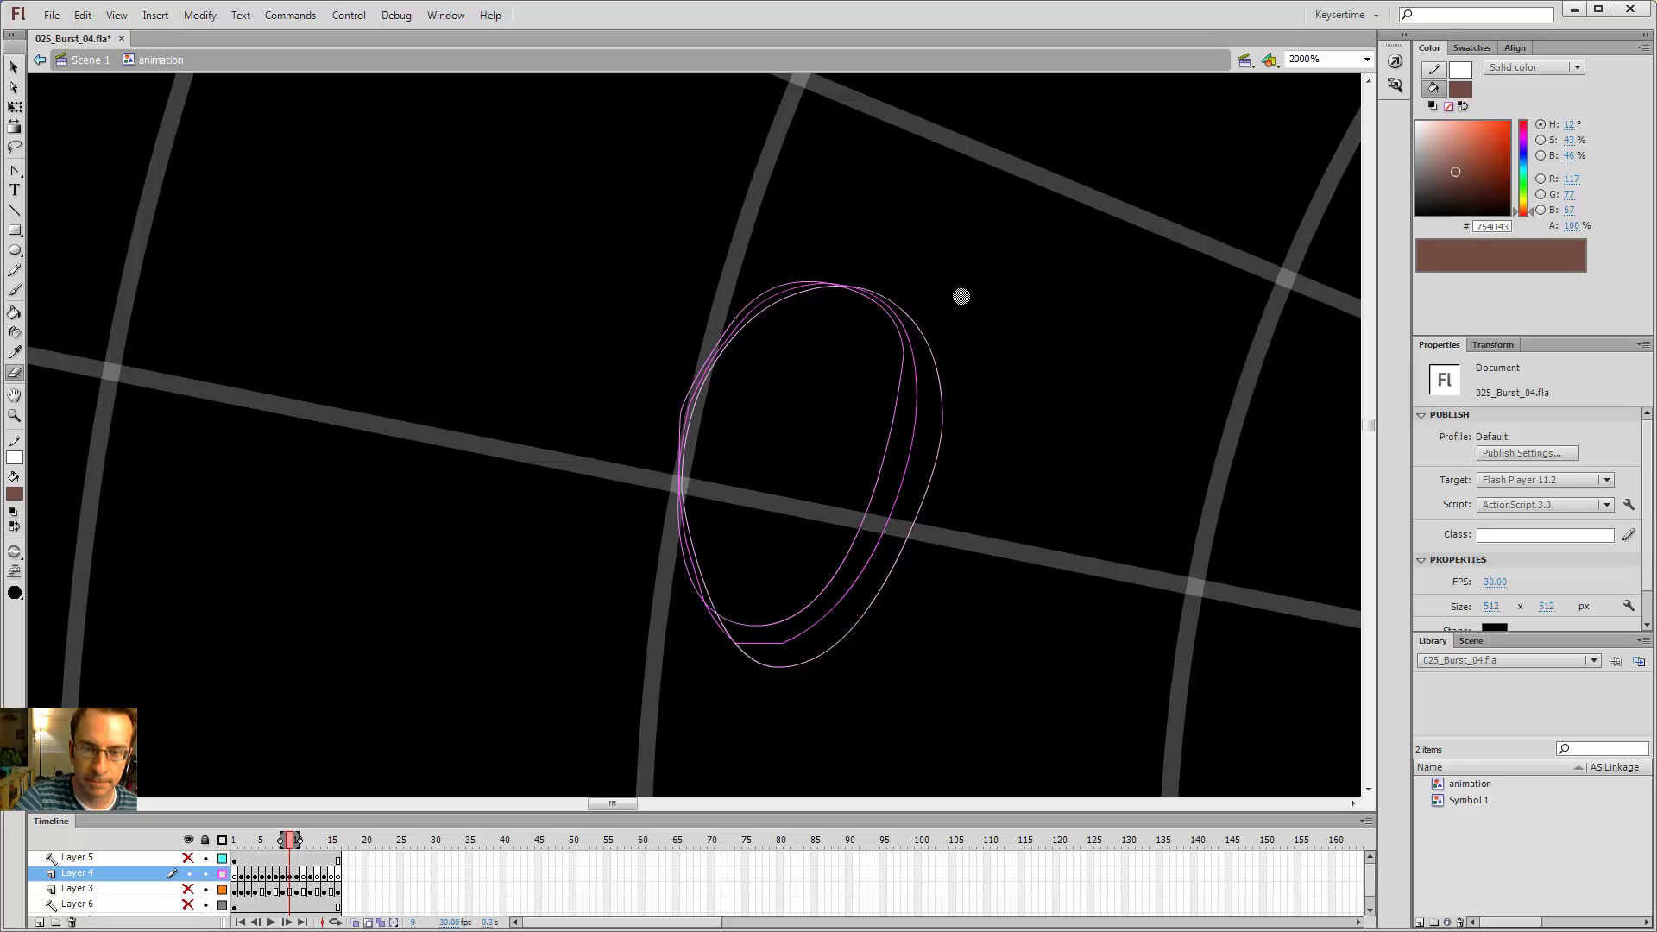
key("comma")
key("period")
key("v")
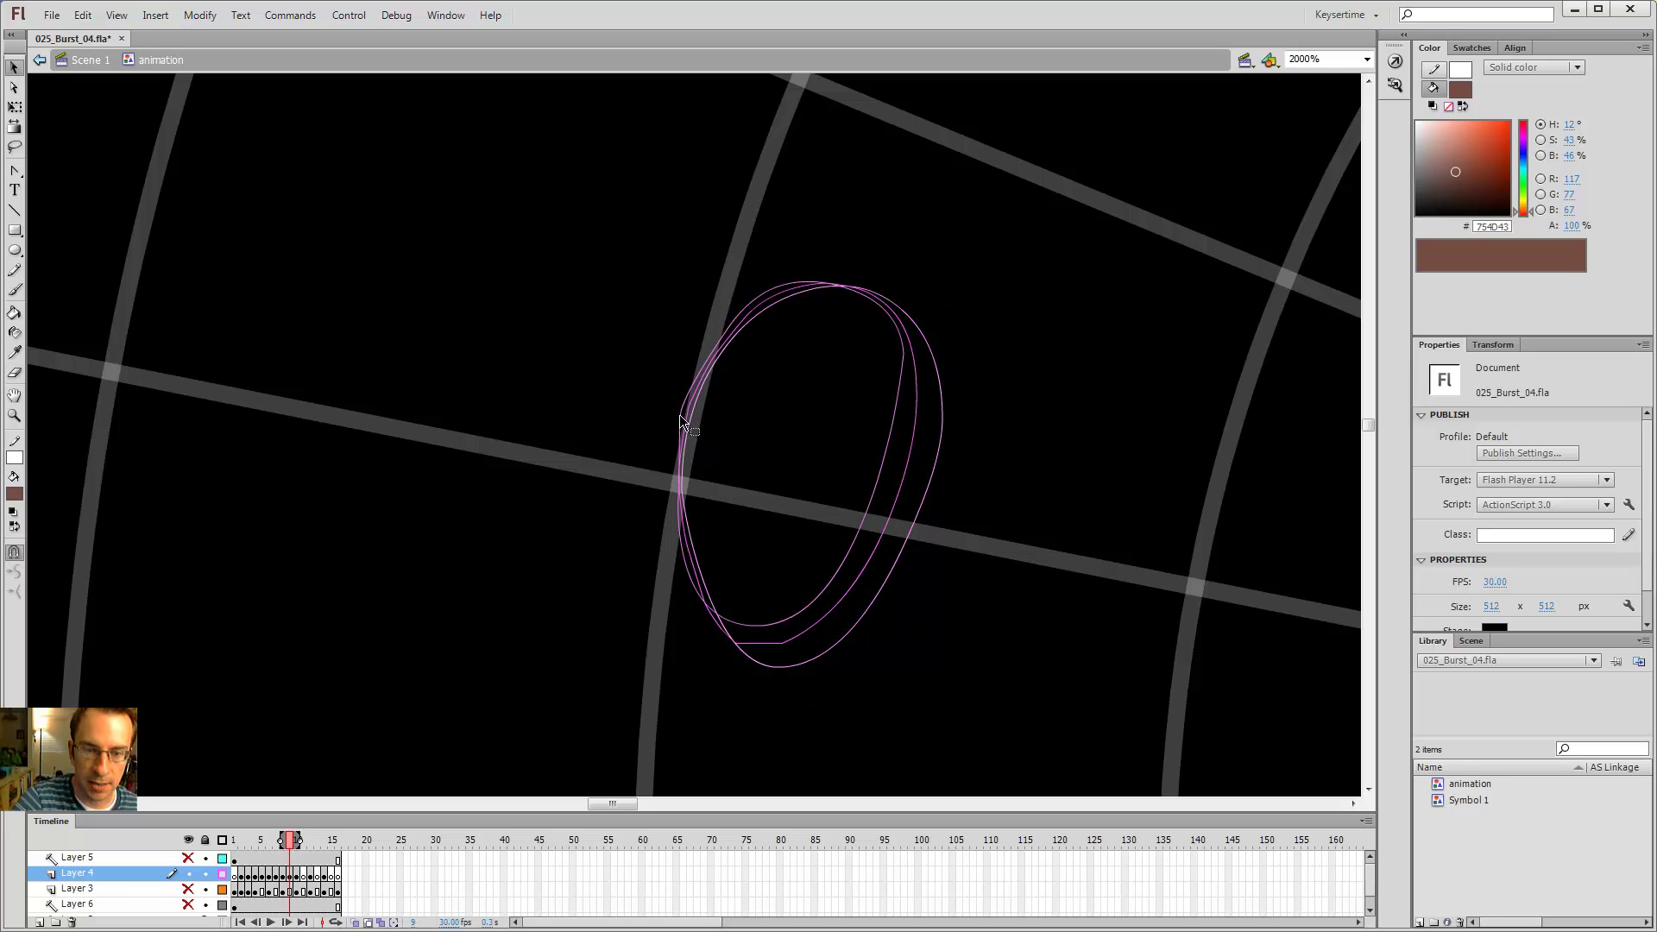
- Return Layer 4 to filled display and compare the trimmed oval with the shapes on frames 8, 10 and 11
left_click(223, 874)
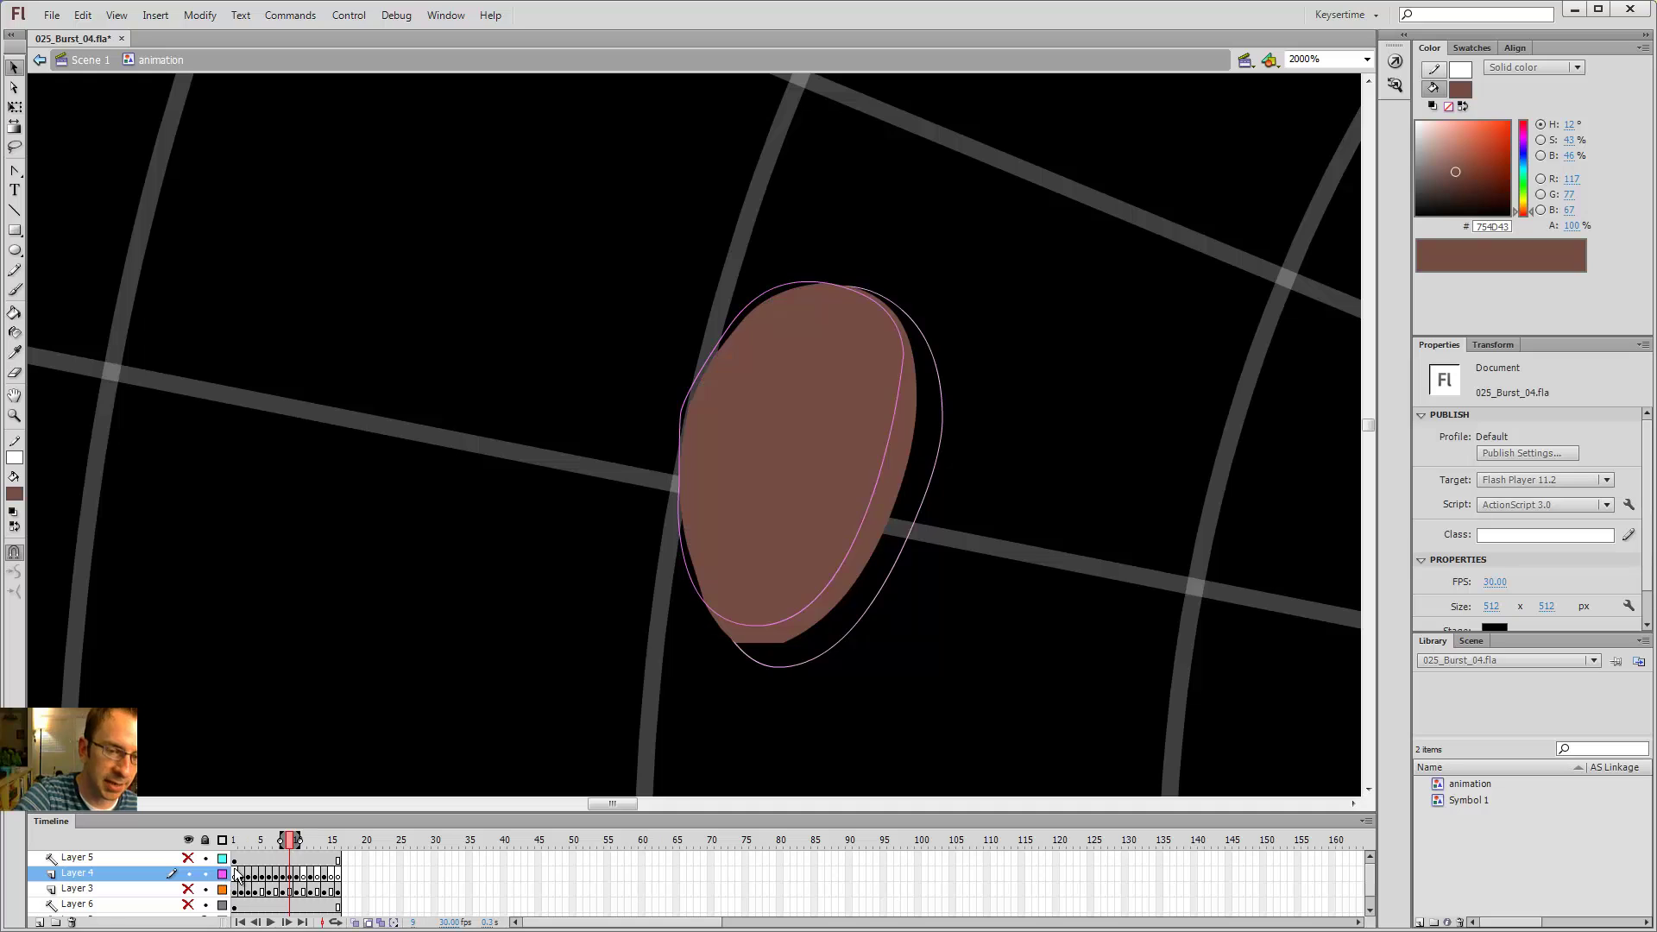
key("comma")
key("period")
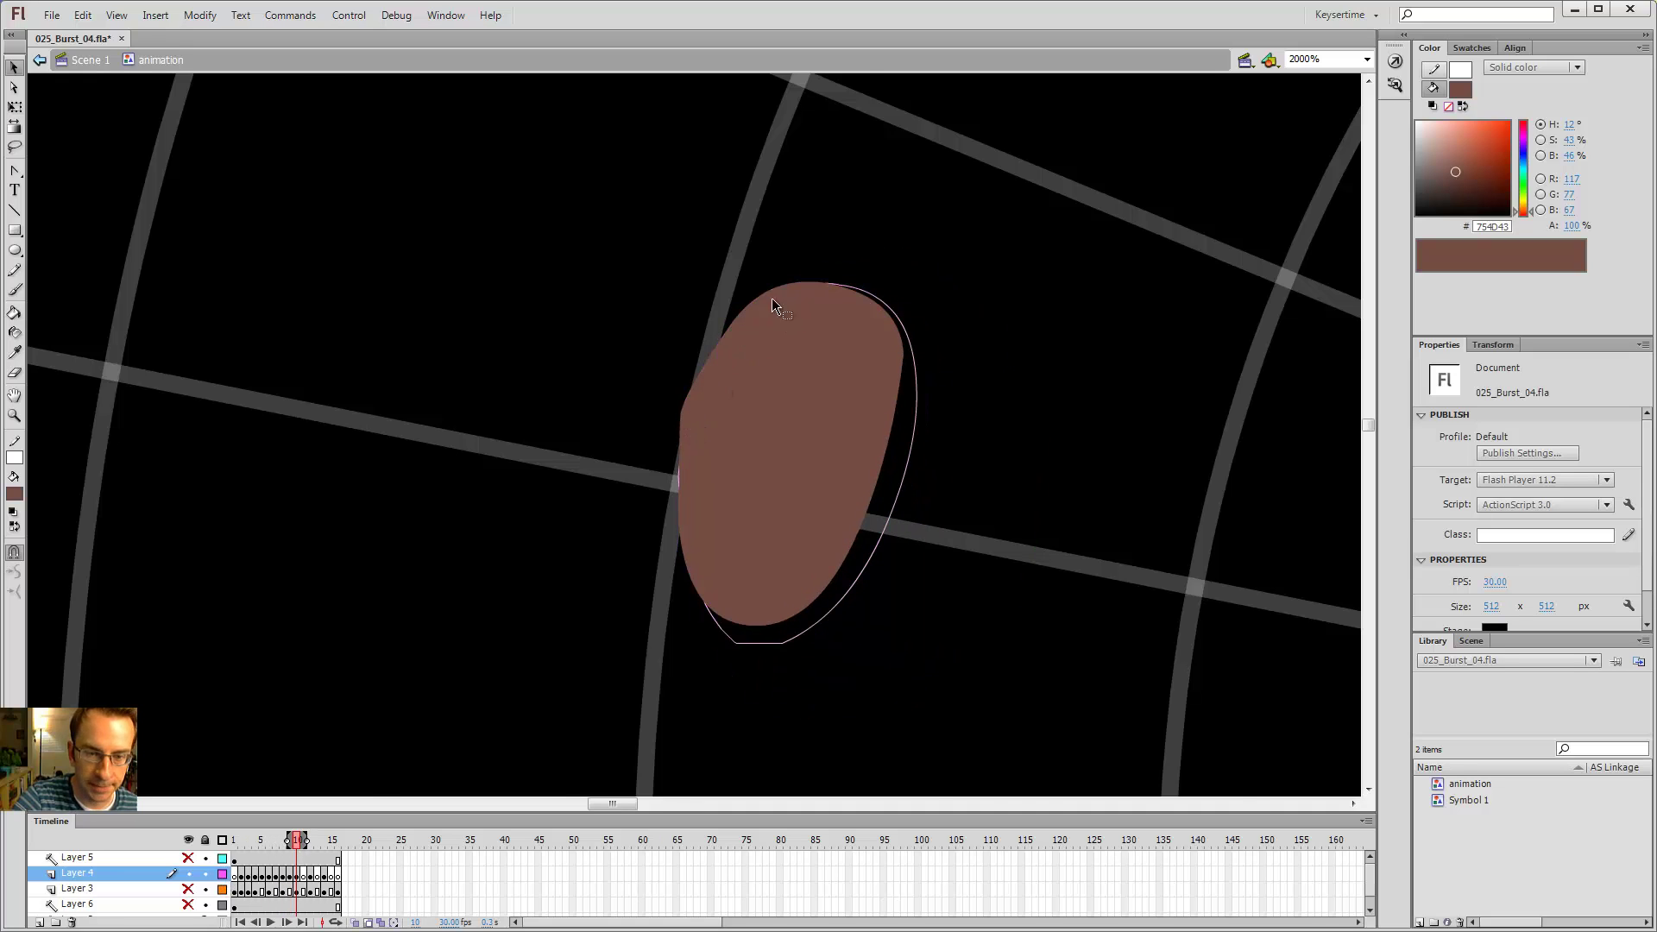
key("ctrl+minus")
key("period")
key("period")
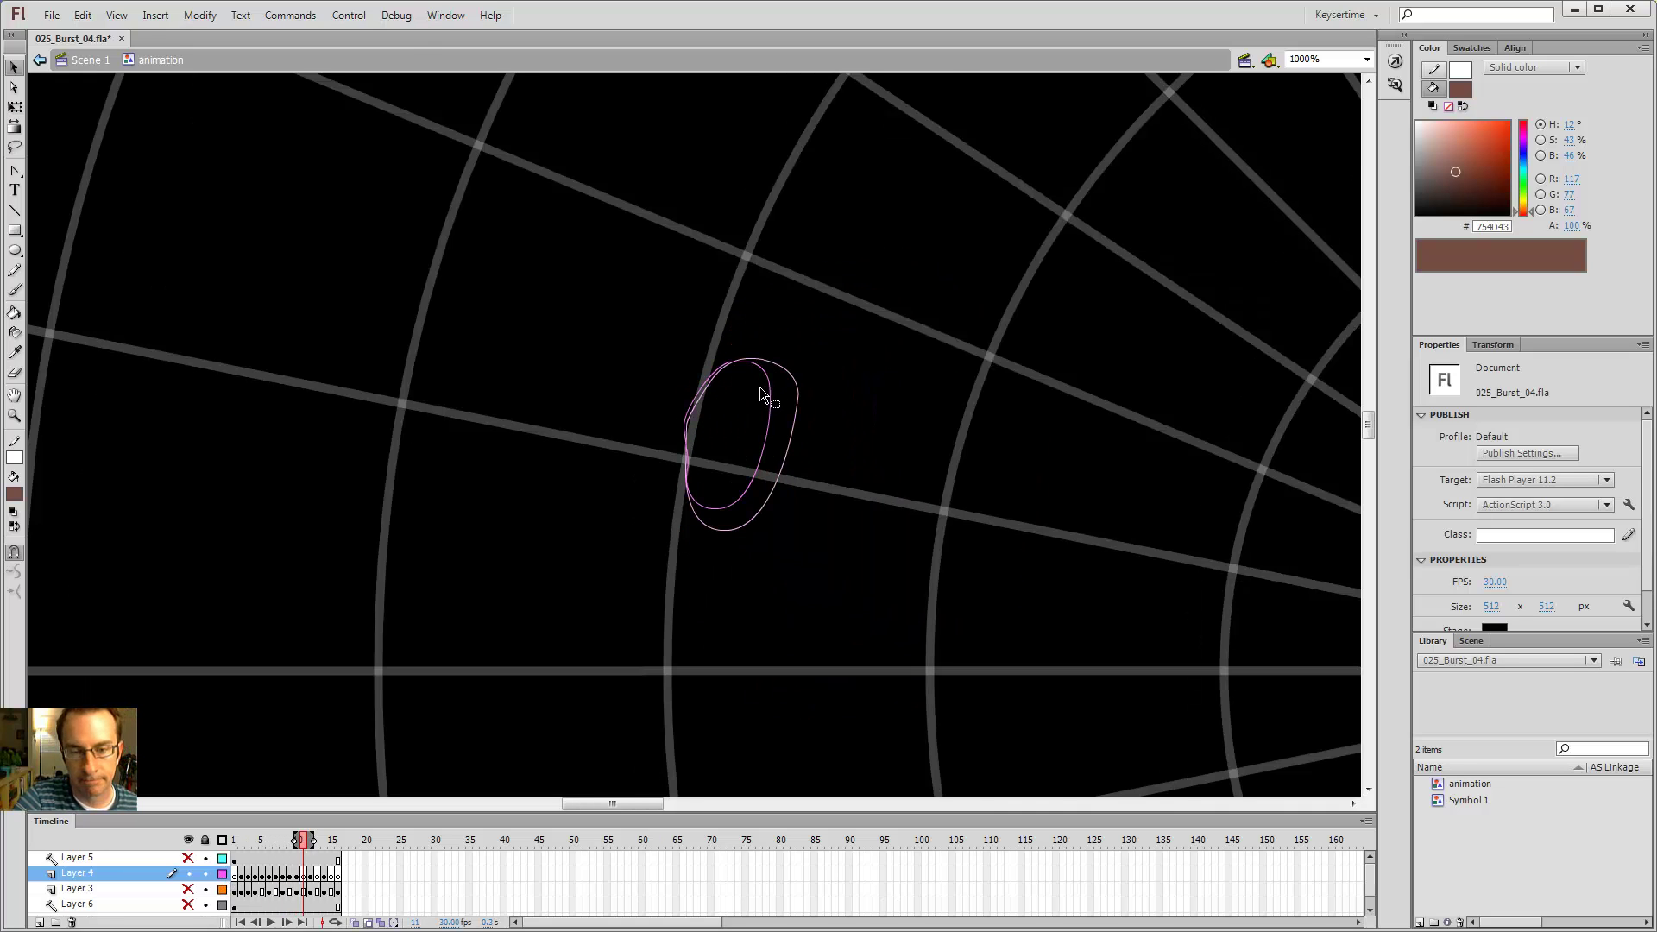
key("ctrl+minus")
key("ctrl+minus")
key("comma")
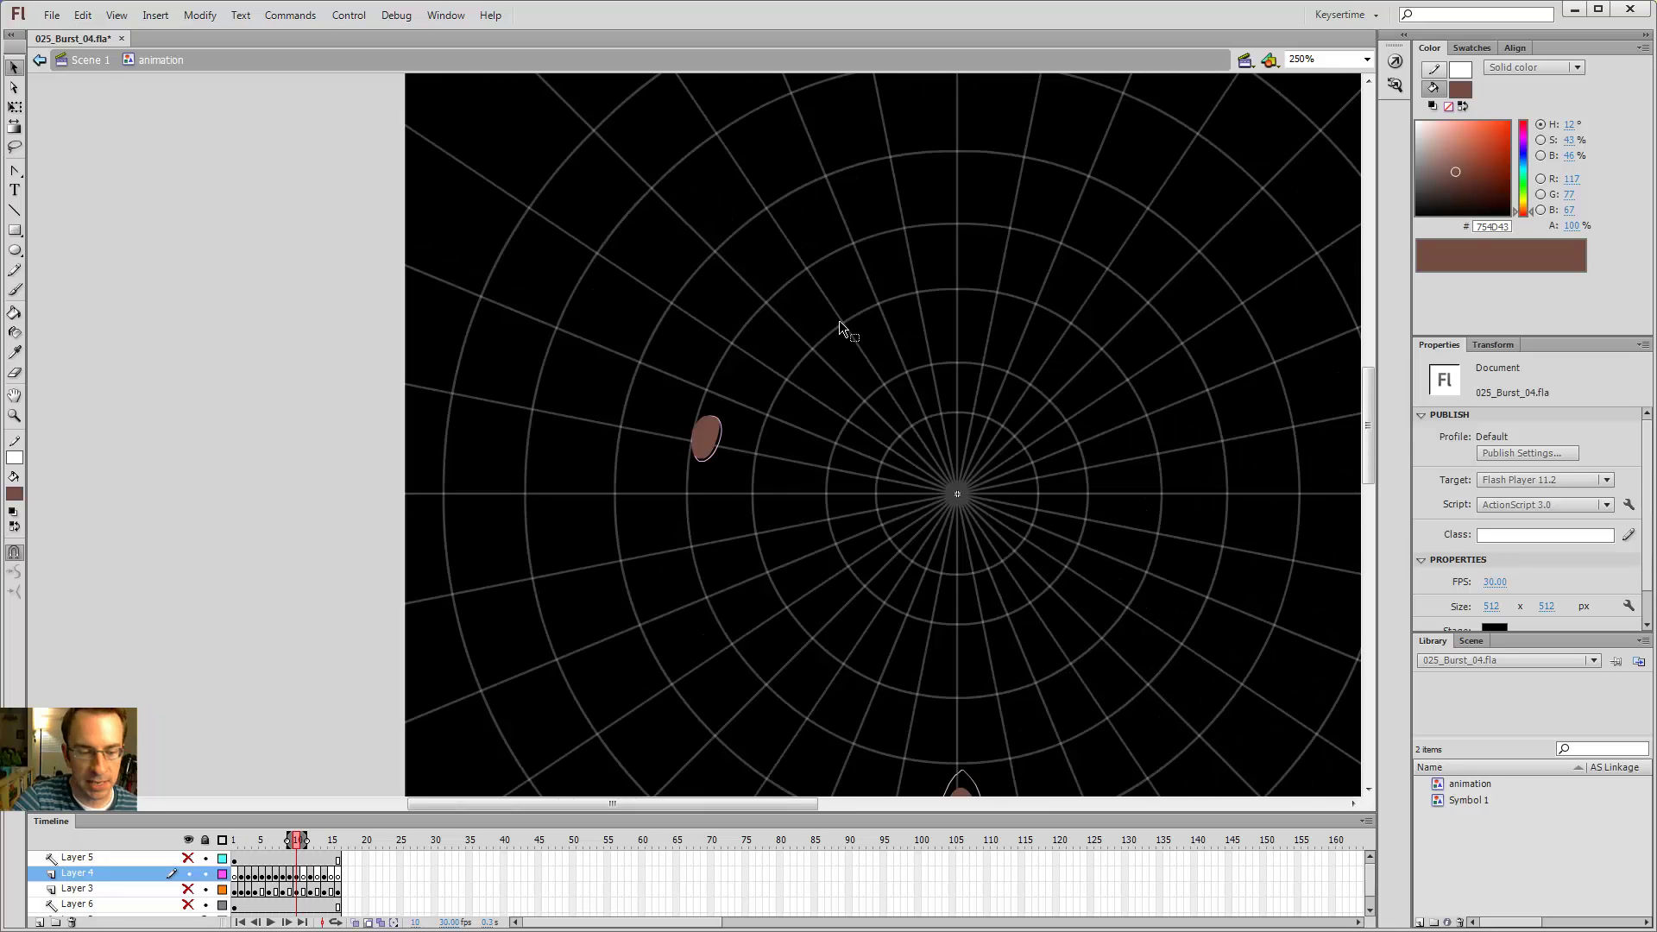
- Brush several loose diagonal dark brown strokes above the central flame on frame 9
key("comma")
left_click_drag(995, 534, 903, 248)
key("b")
mouse_move(848, 429)
left_mouse_down()
mouse_move(891, 359)
mouse_move(1011, 264)
mouse_move(984, 239)
left_mouse_up()
left_click_drag(872, 418, 1032, 254)
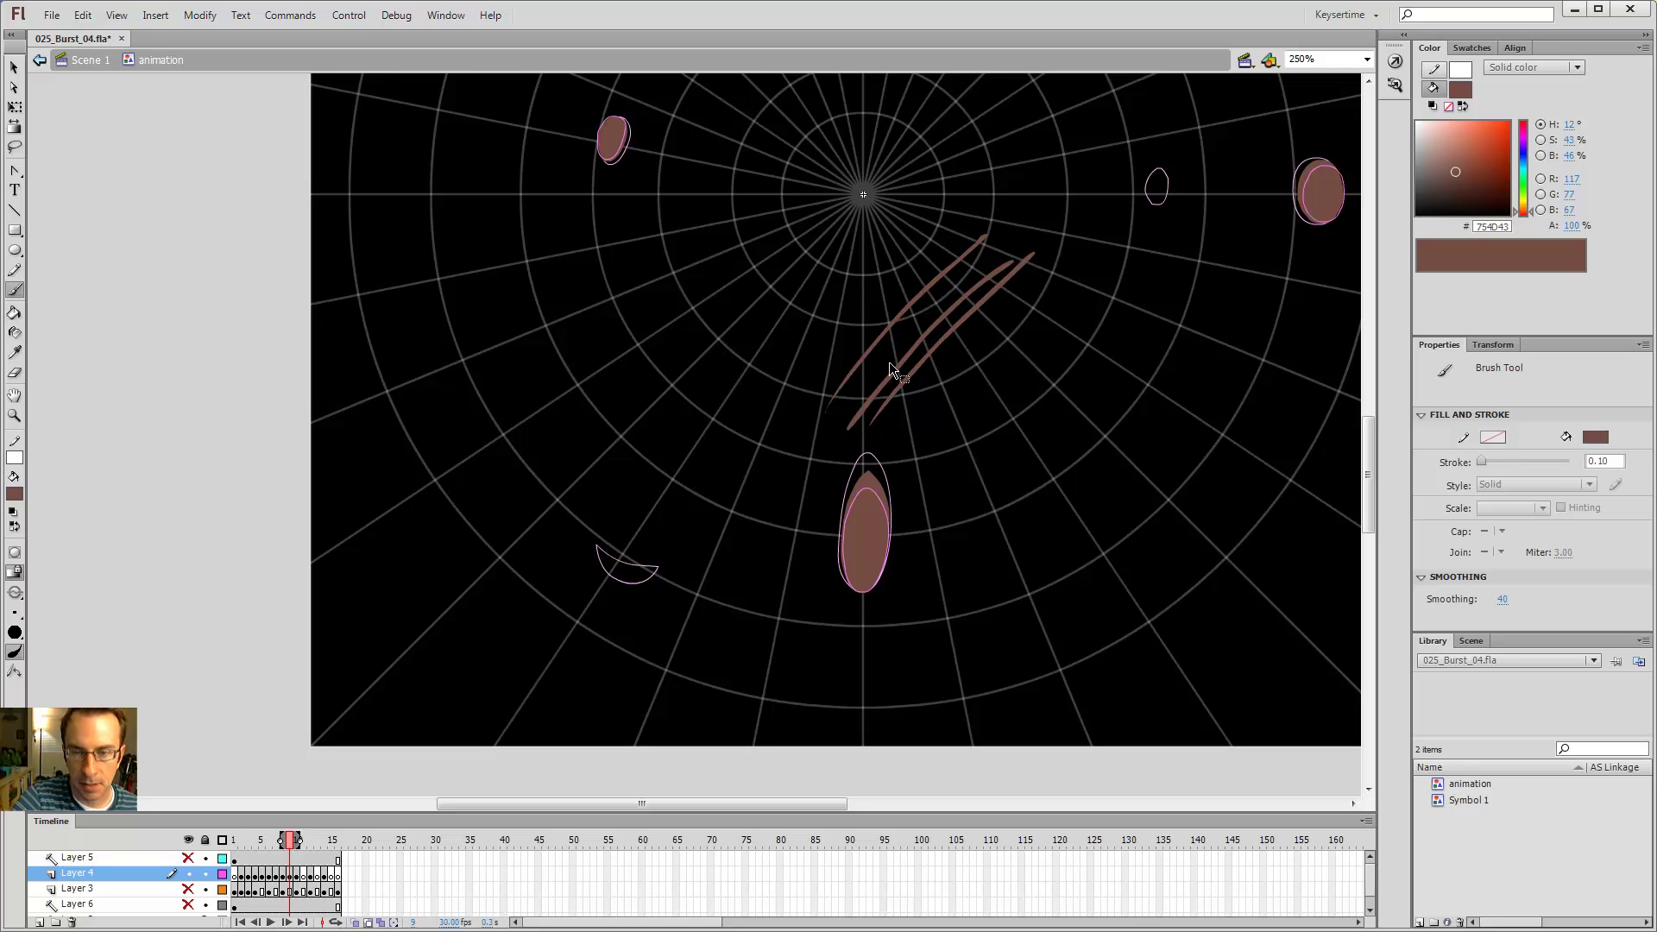
- Undo the loose diagonal strokes and brush several roughly parallel bent brown strokes above the lower flame on frame 9
key("ctrl+z")
key("ctrl+z")
key("ctrl+z")
mouse_move(857, 423)
left_mouse_down()
mouse_move(890, 332)
mouse_move(1016, 255)
left_mouse_up()
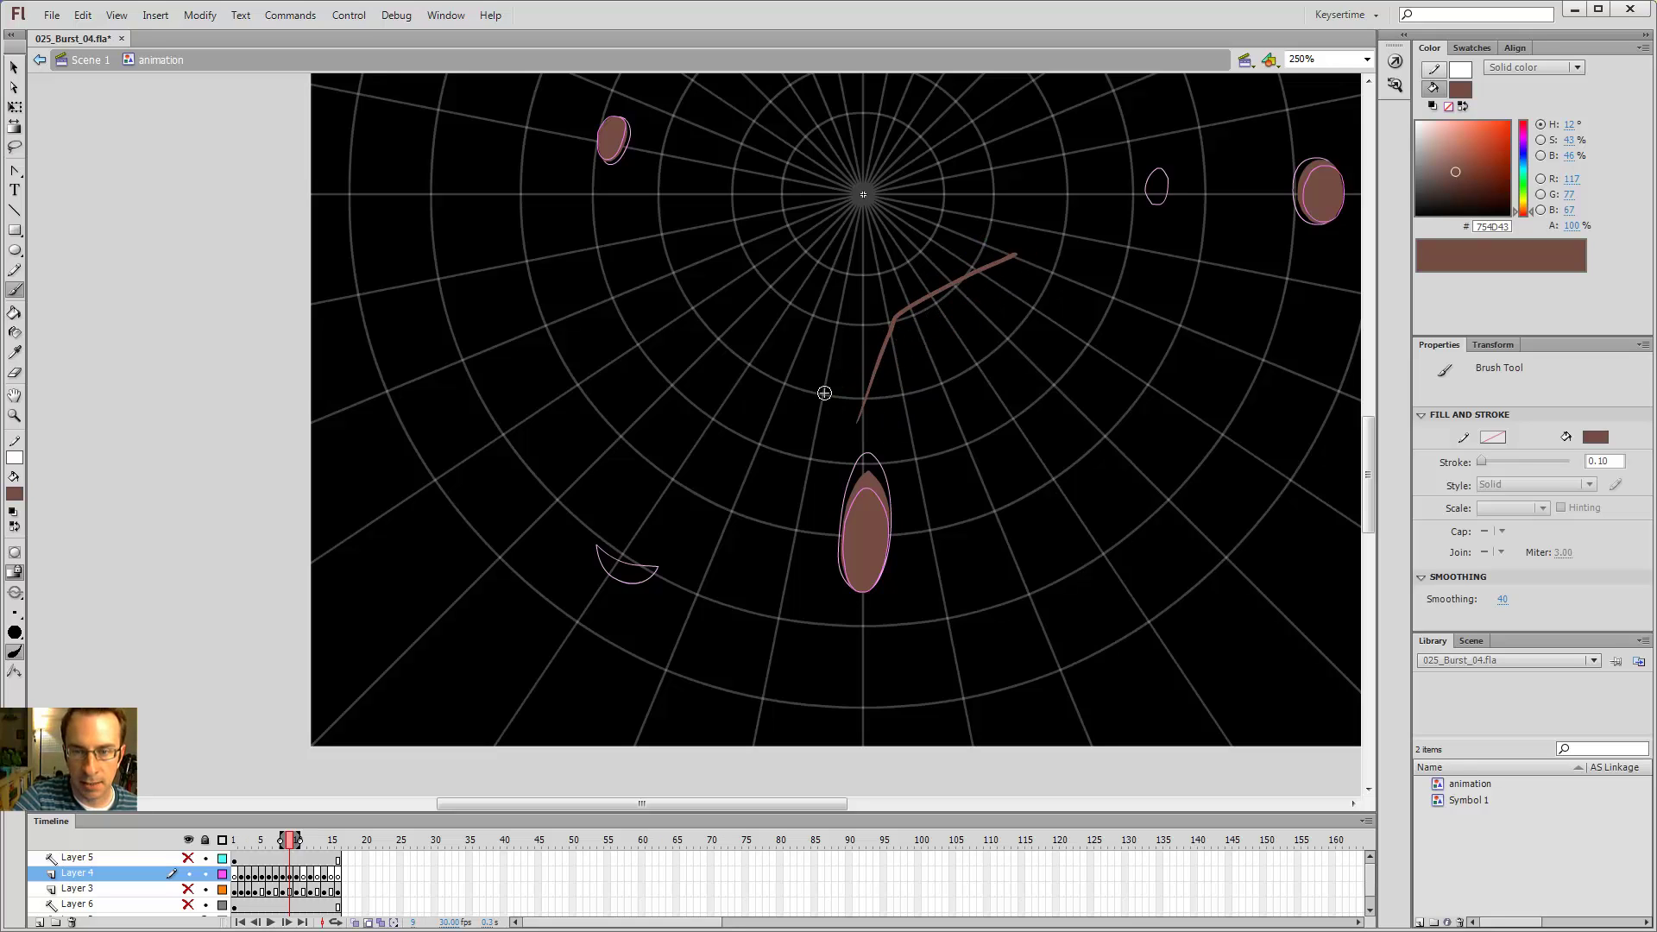
mouse_move(840, 404)
left_mouse_down()
mouse_move(891, 302)
mouse_move(987, 243)
left_mouse_up()
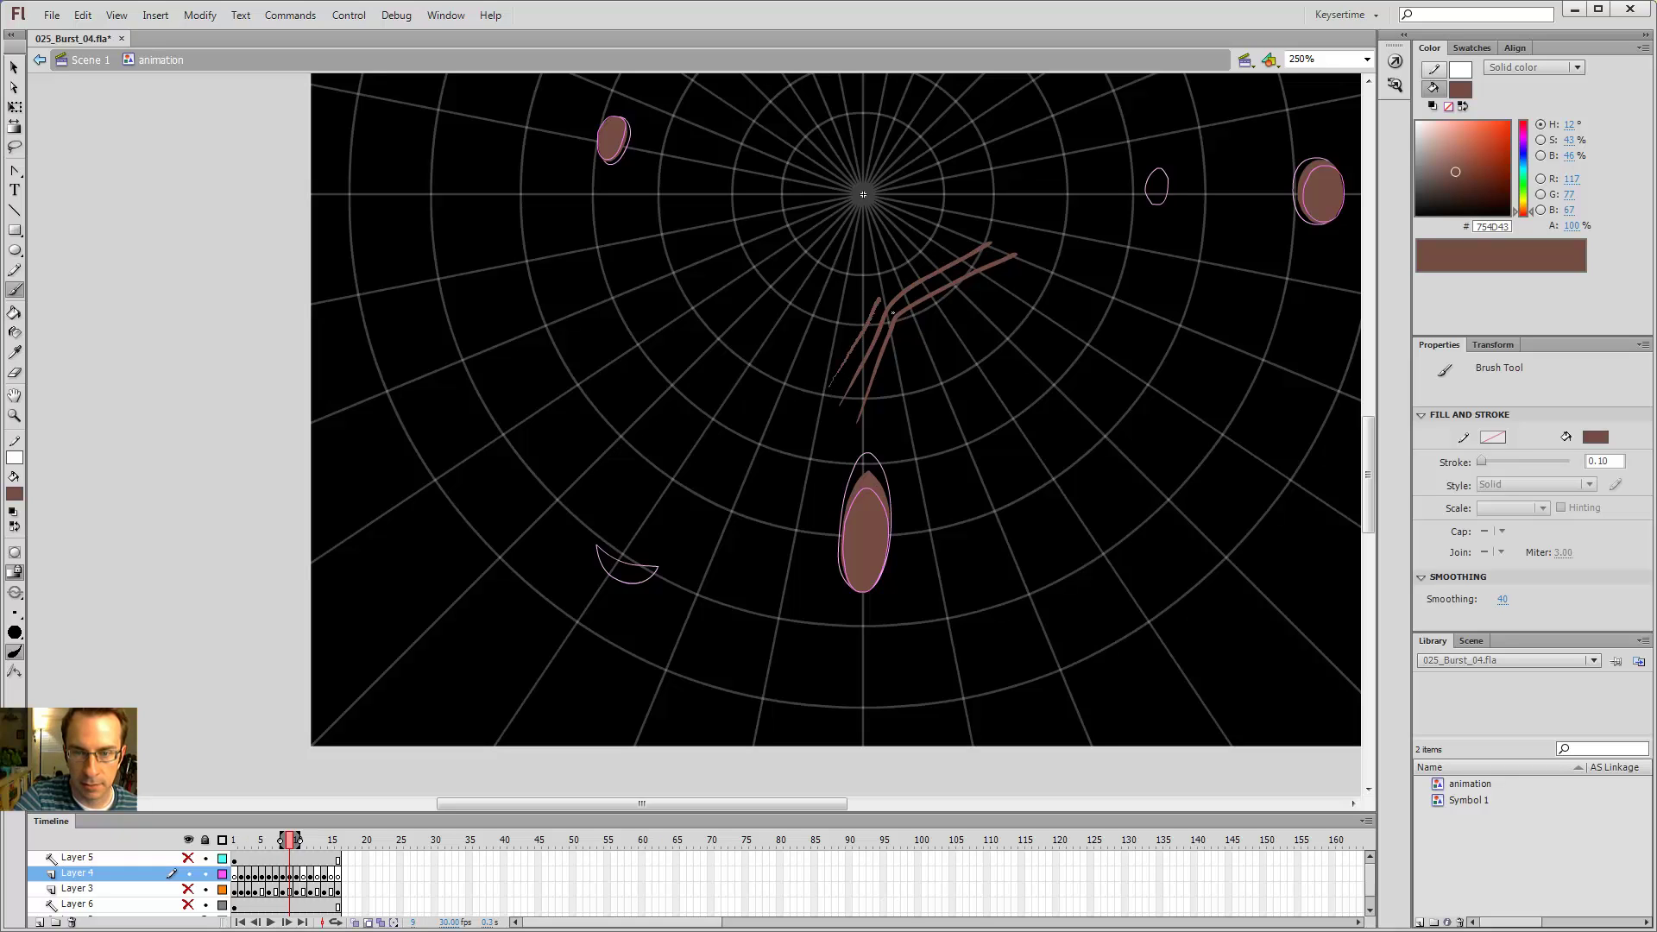
left_click_drag(920, 271, 1010, 214)
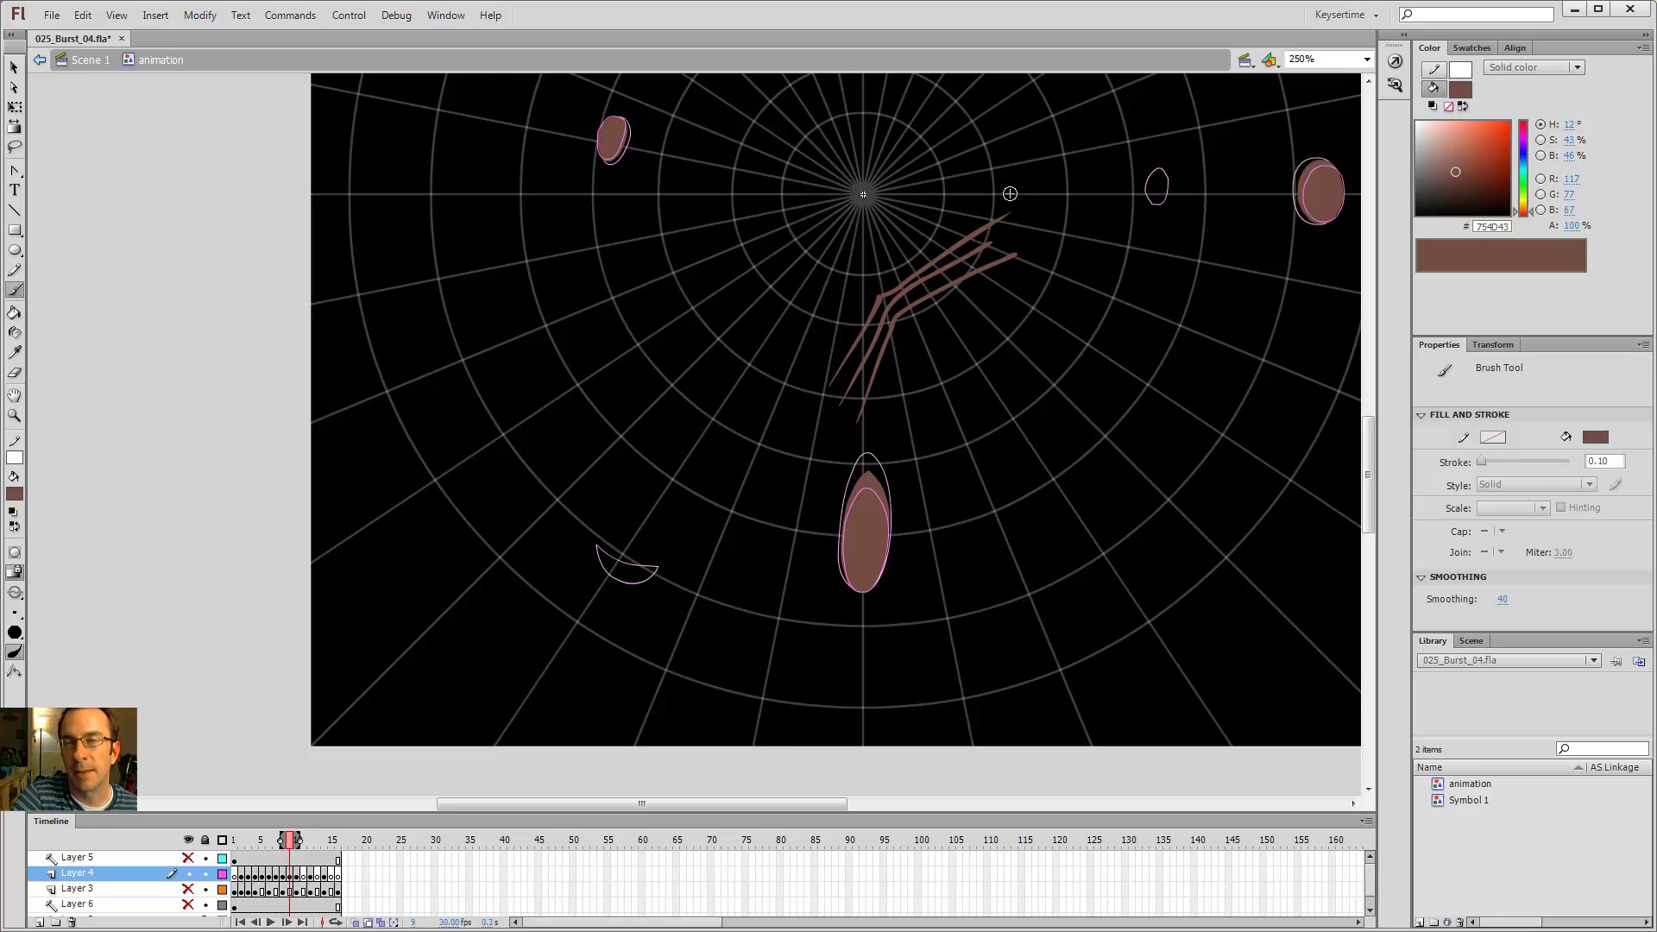
- Delete the bent strokes and any remaining stray marks above the lower flame on frame 9
key("v")
left_click(897, 298)
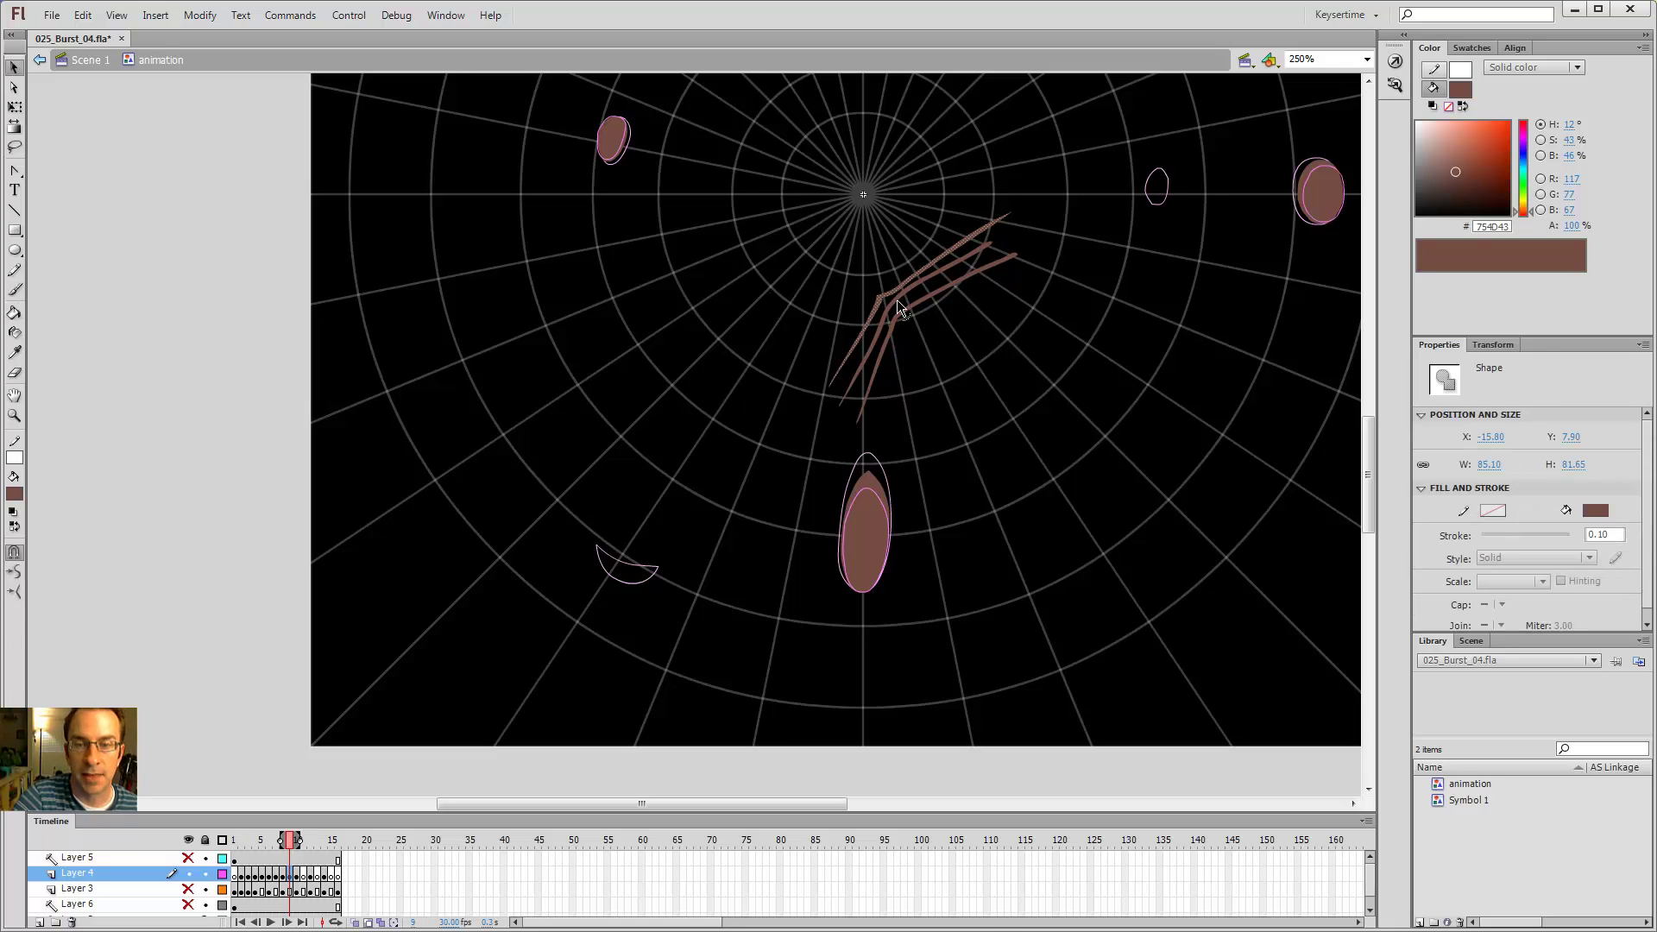
key("q")
left_click_drag(1027, 203, 854, 395)
key("v")
left_click(893, 364)
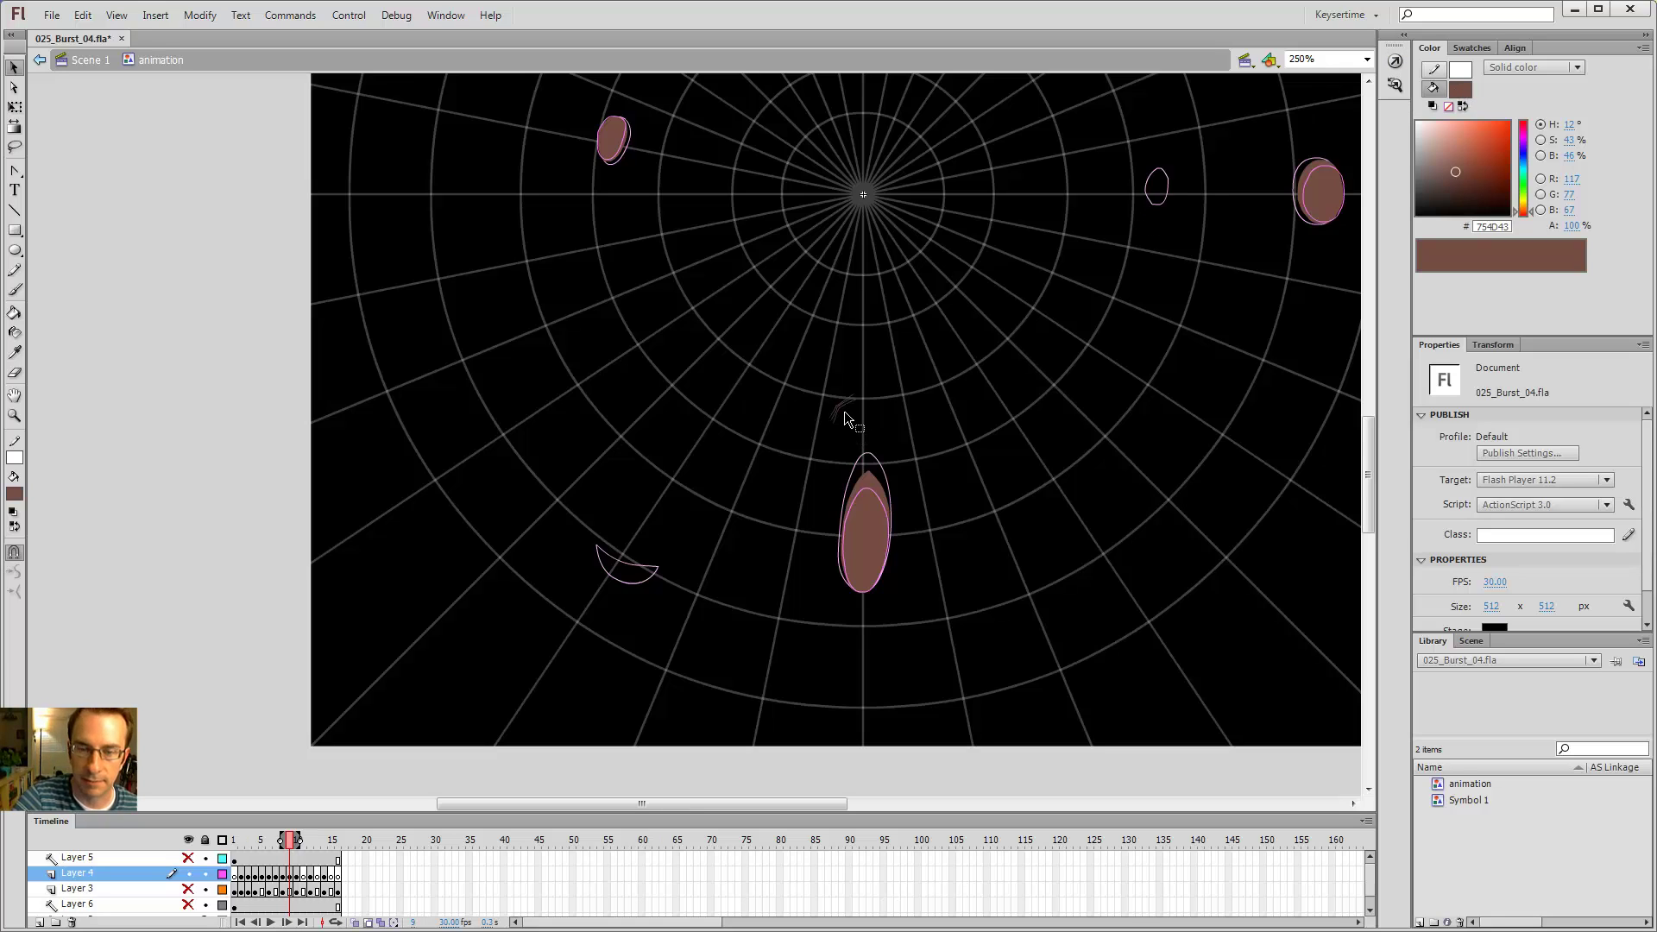
key("z")
left_click(844, 411)
left_click_drag(613, 377, 759, 499)
key("Delete")
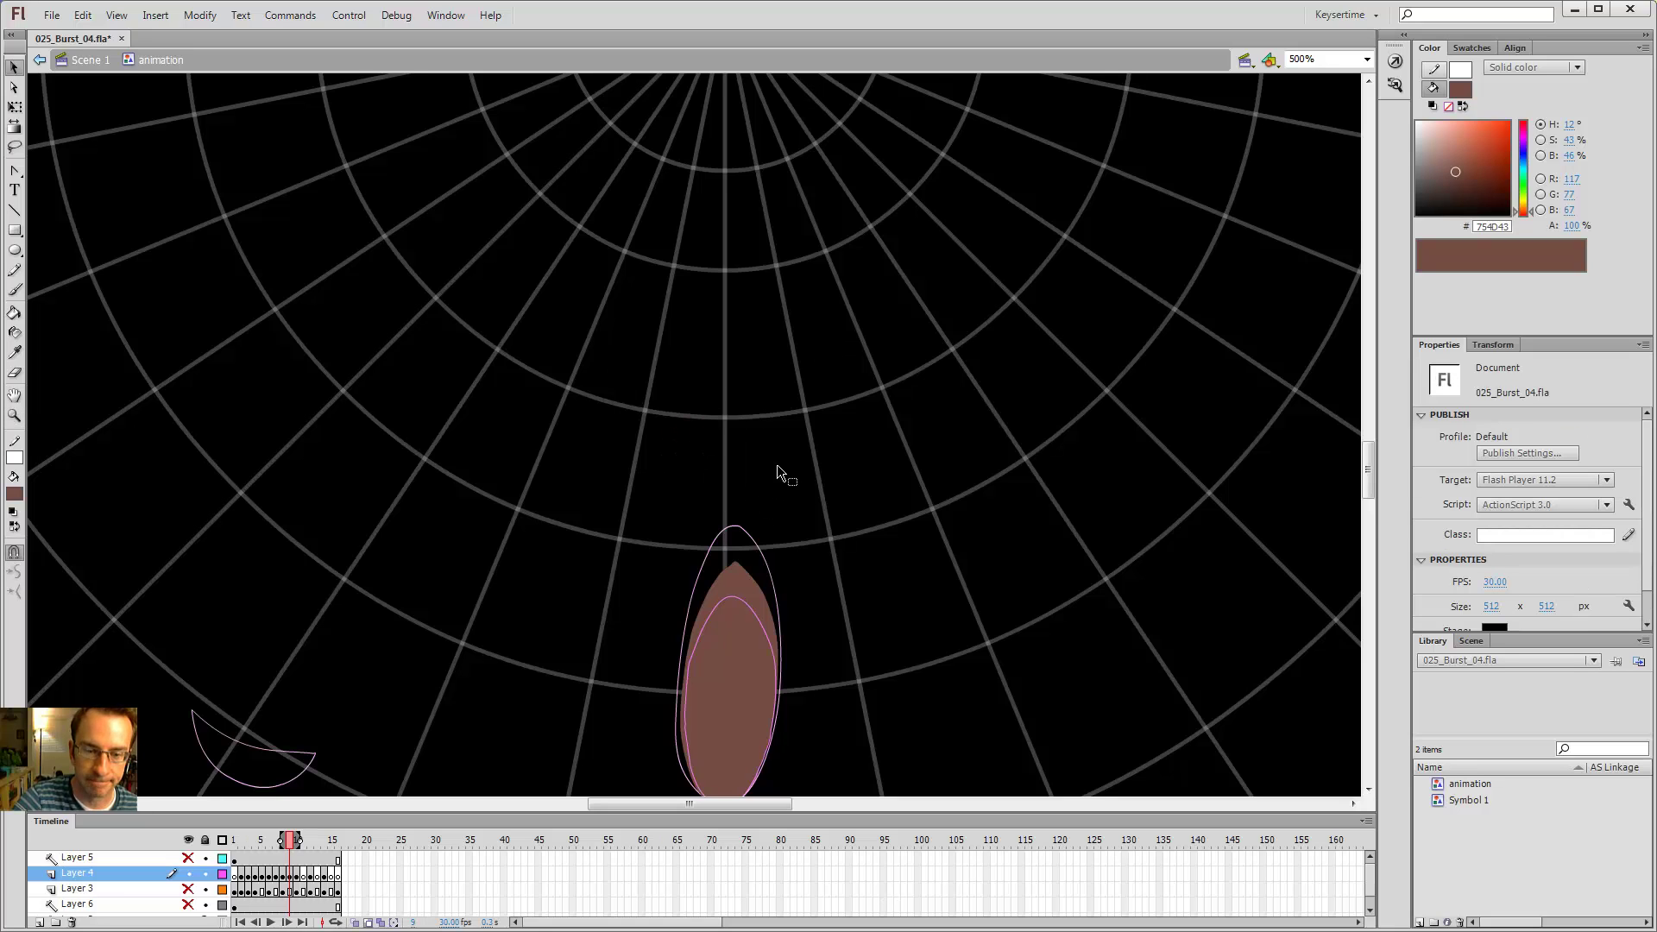
- Paint and fill a brown in-between oval for the lower flame on frame 11, sized between the neighbouring frames' outlines
key("ctrl+minus")
key("comma")
key("period")
key("period")
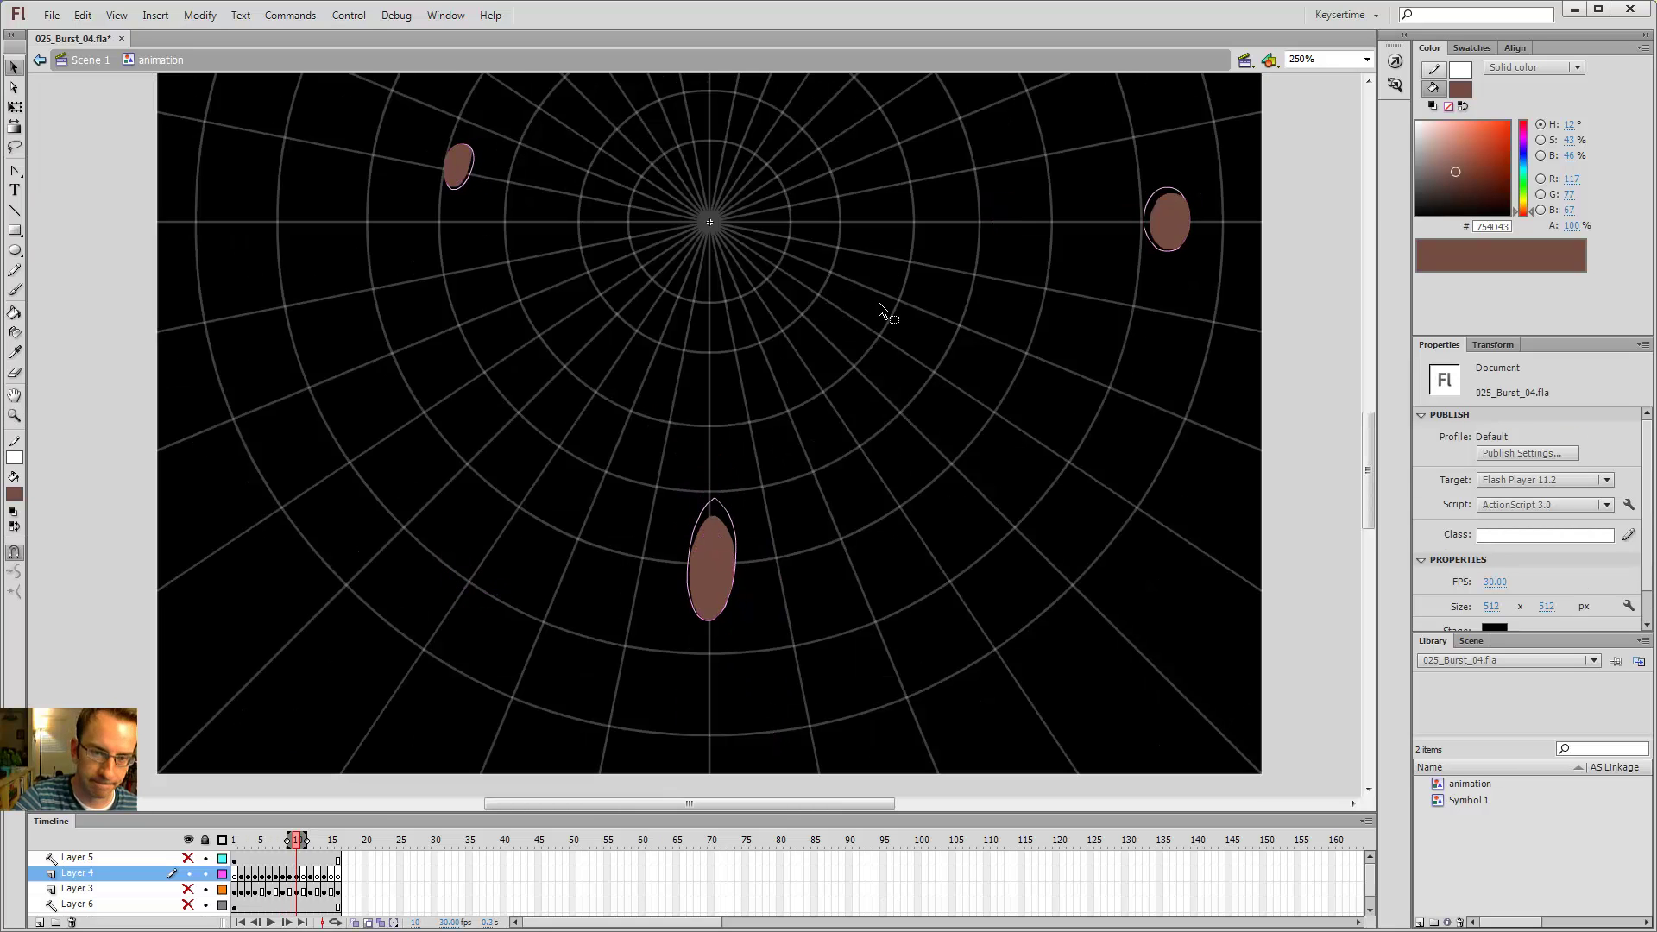
key("period")
key("z")
left_click(729, 544)
key("b")
mouse_move(662, 399)
left_mouse_down()
mouse_move(642, 402)
mouse_move(630, 461)
left_mouse_up()
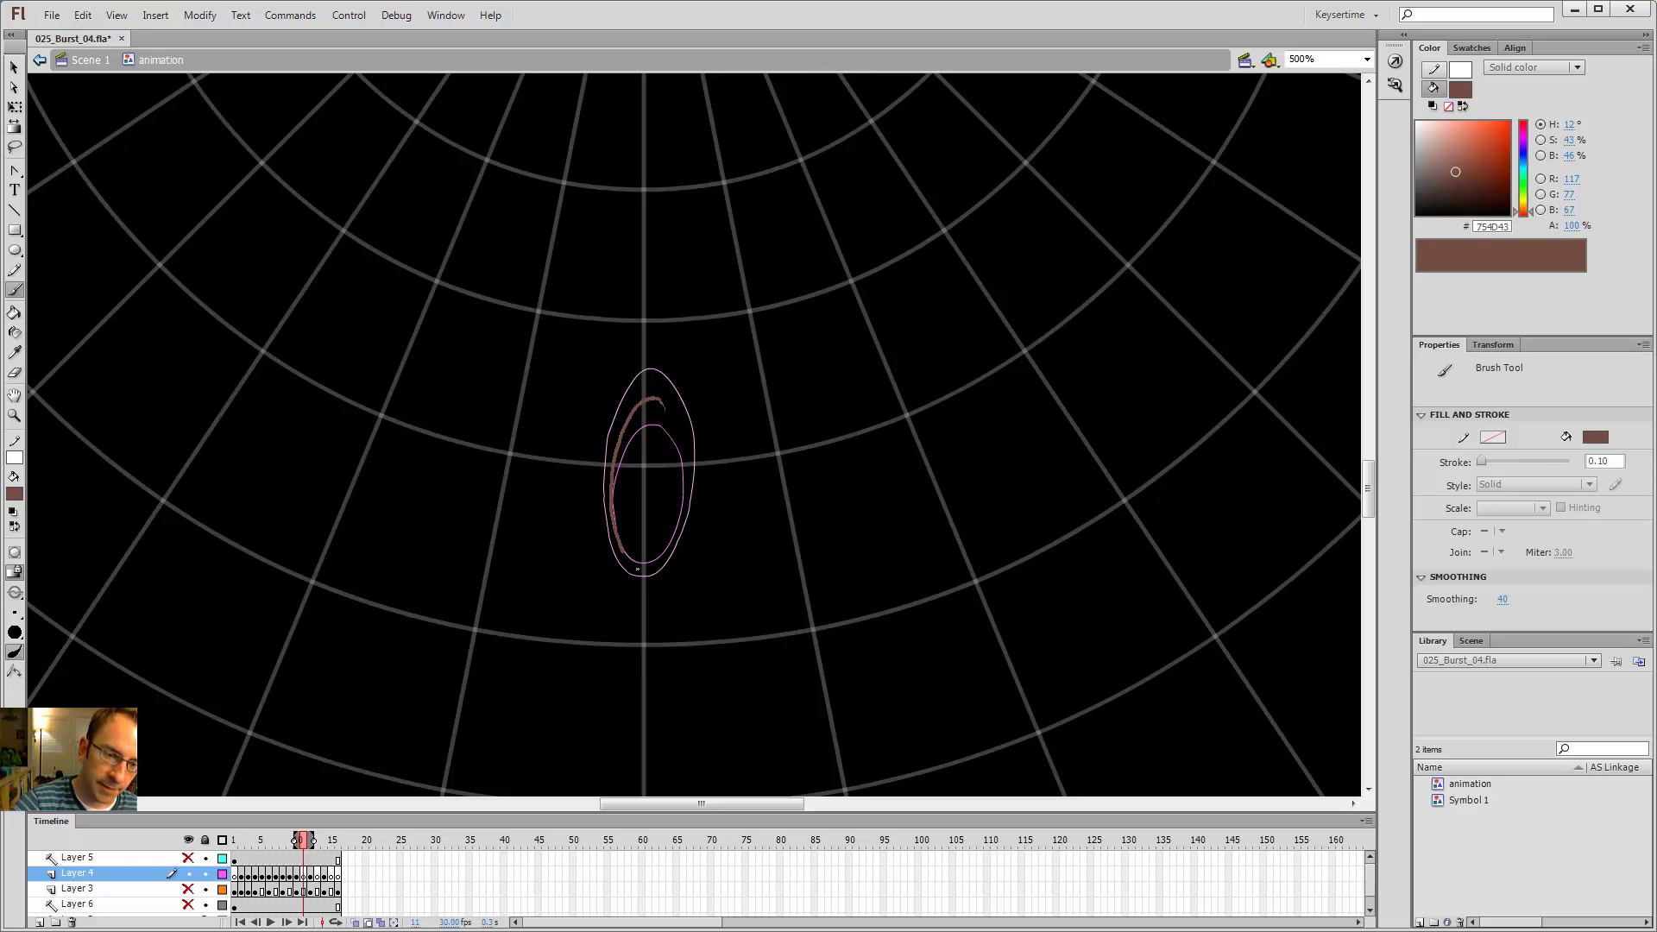
left_click_drag(695, 522, 658, 402)
key("k")
left_click(651, 434)
- Refine the edges of the lower flame oval on frame 11 so they sit evenly between the neighbouring outlines
key("v")
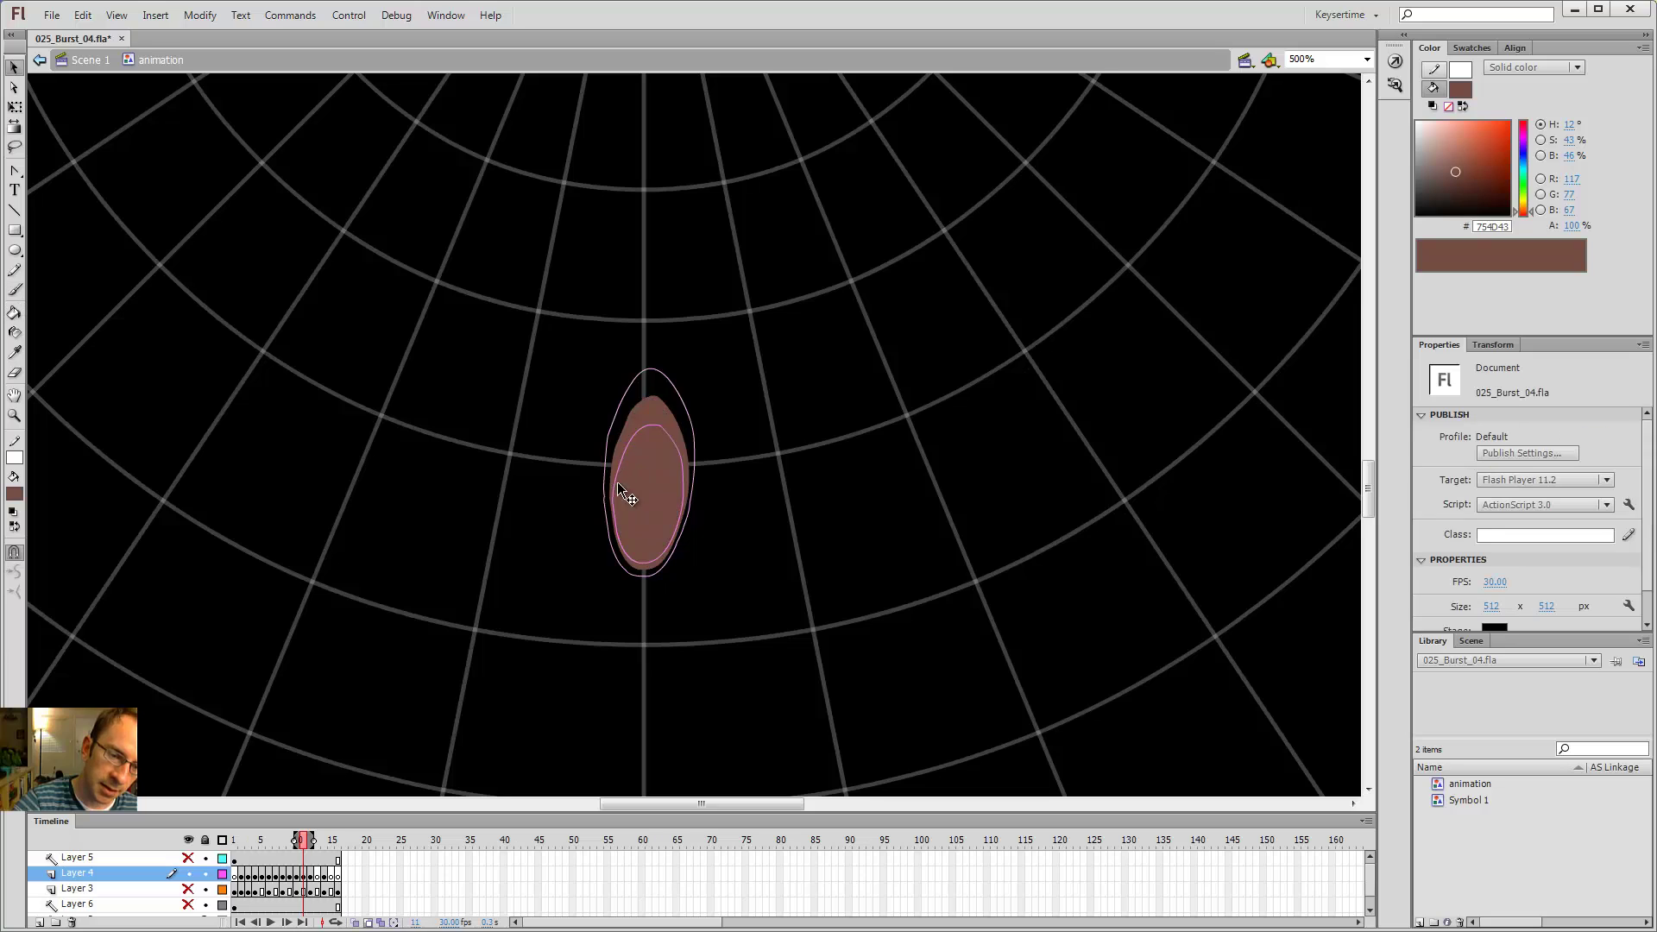
left_click_drag(613, 524, 614, 529)
key("ctrl+z")
key("z")
left_click(619, 535)
key("v")
left_click_drag(687, 447, 684, 462)
left_click_drag(669, 365, 674, 369)
key("ctrl+minus")
key("ctrl+minus")
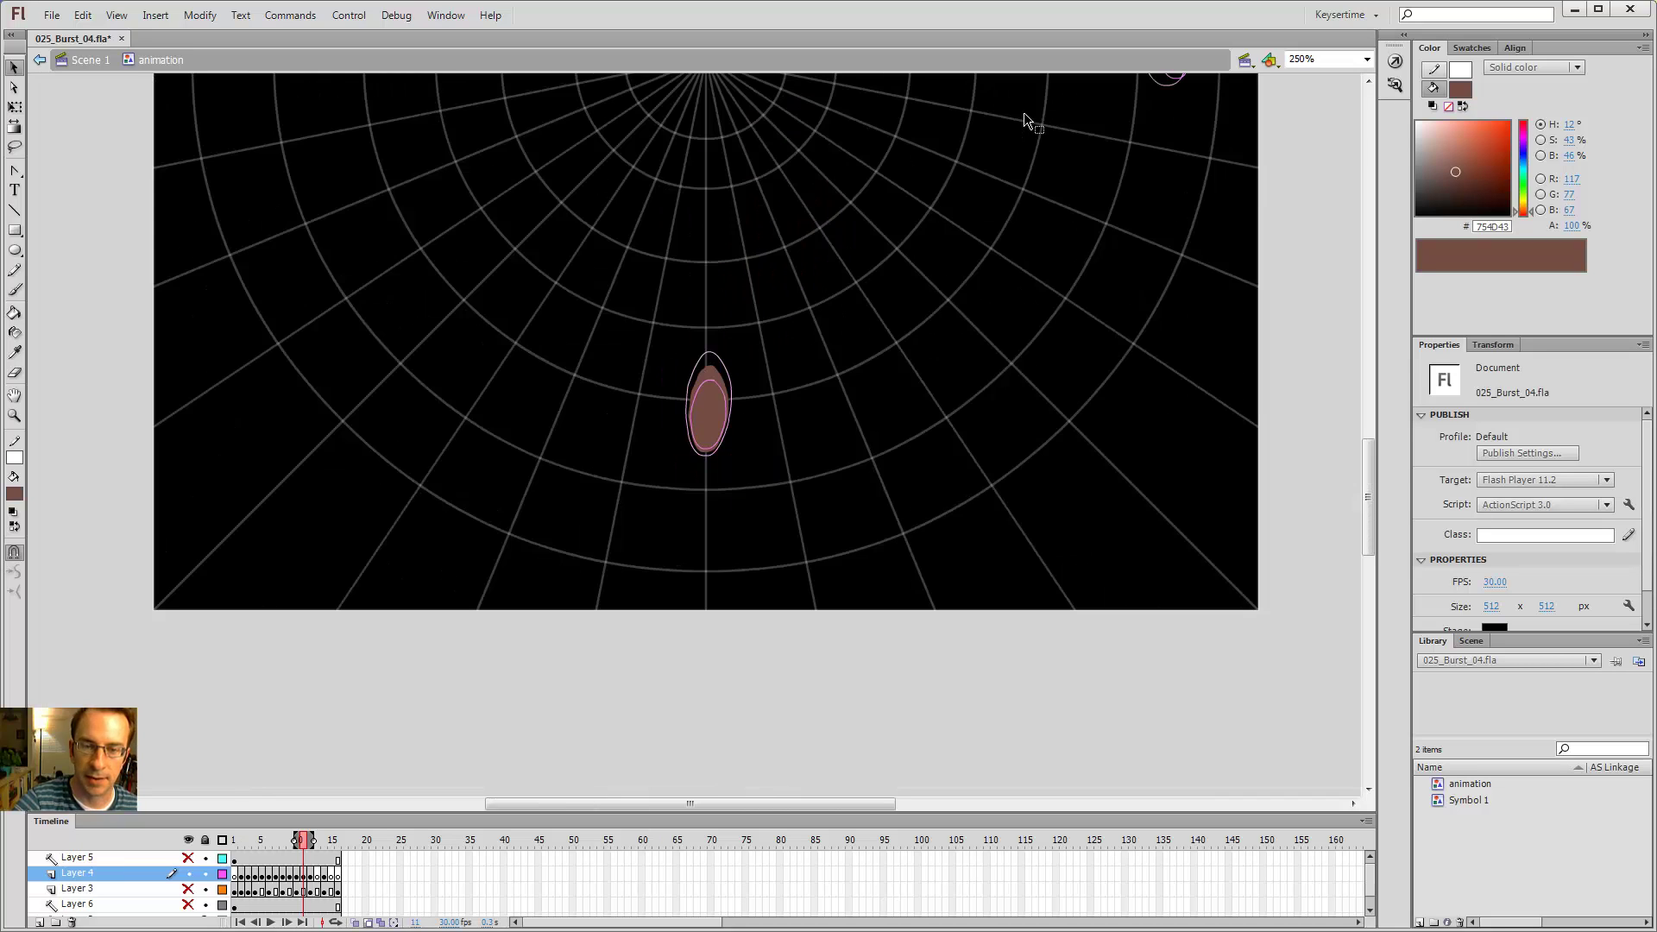
- Paint a filled brown in-between oval for the right-hand debris on frame 11, following its neighbouring outlines
mouse_move(1024, 112)
left_mouse_down()
mouse_move(914, 380)
mouse_move(670, 503)
left_mouse_up()
key("z")
left_click(800, 442)
key("b")
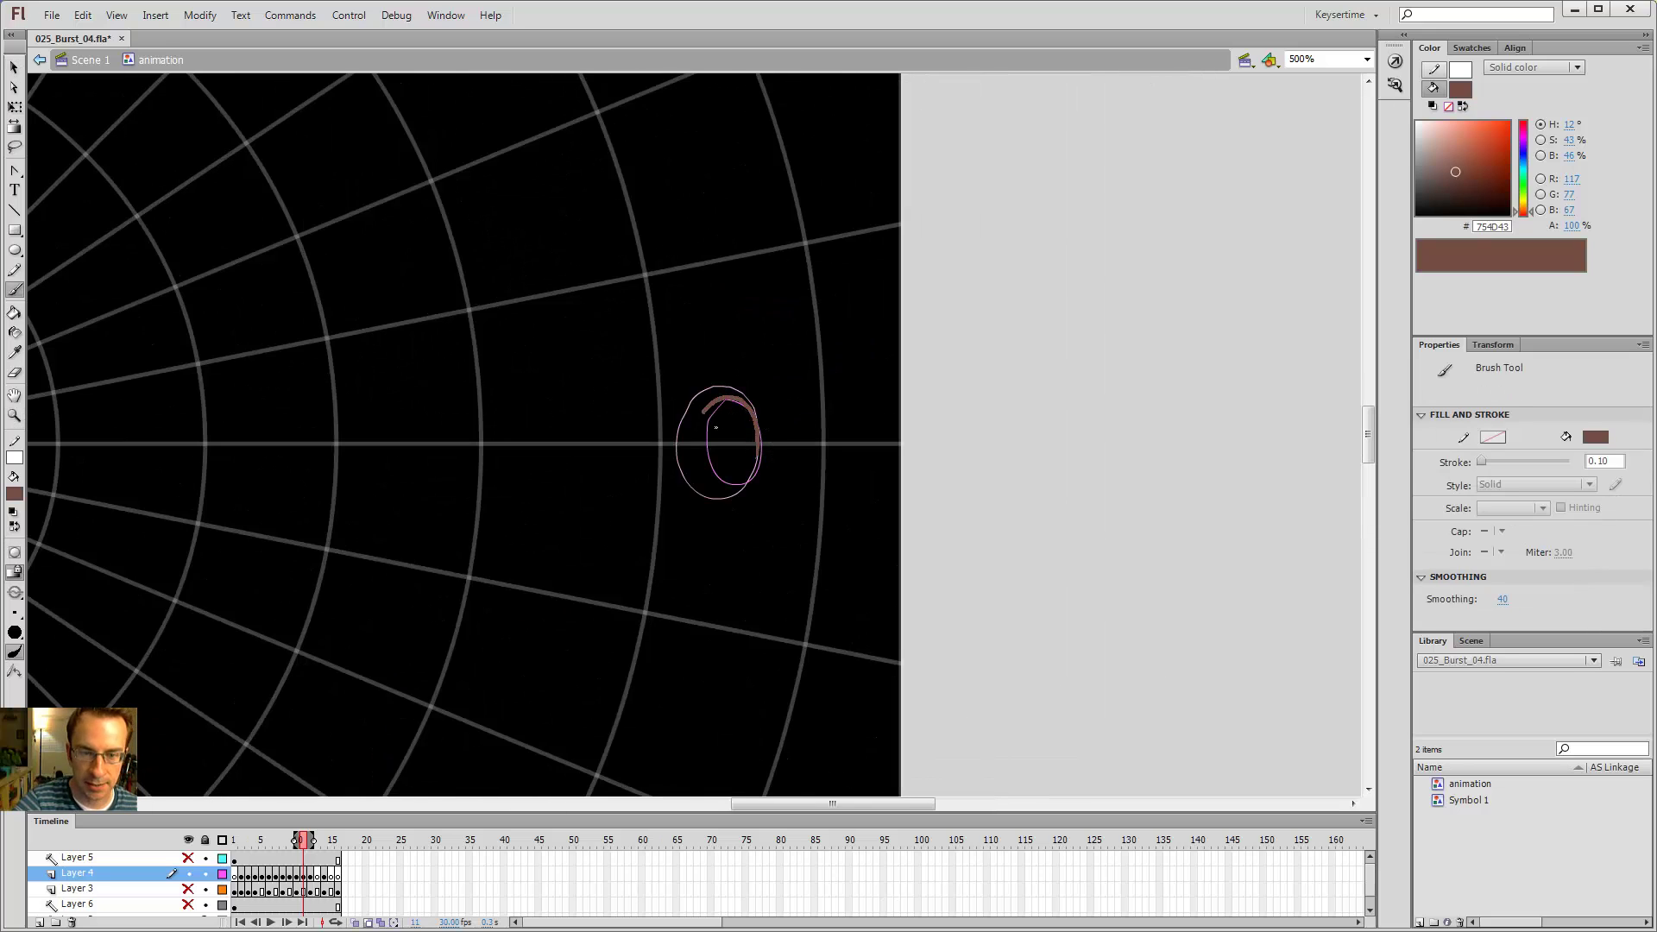
mouse_move(708, 467)
left_mouse_down()
mouse_move(729, 501)
mouse_move(728, 426)
left_mouse_up()
key("v")
key("ctrl+minus")
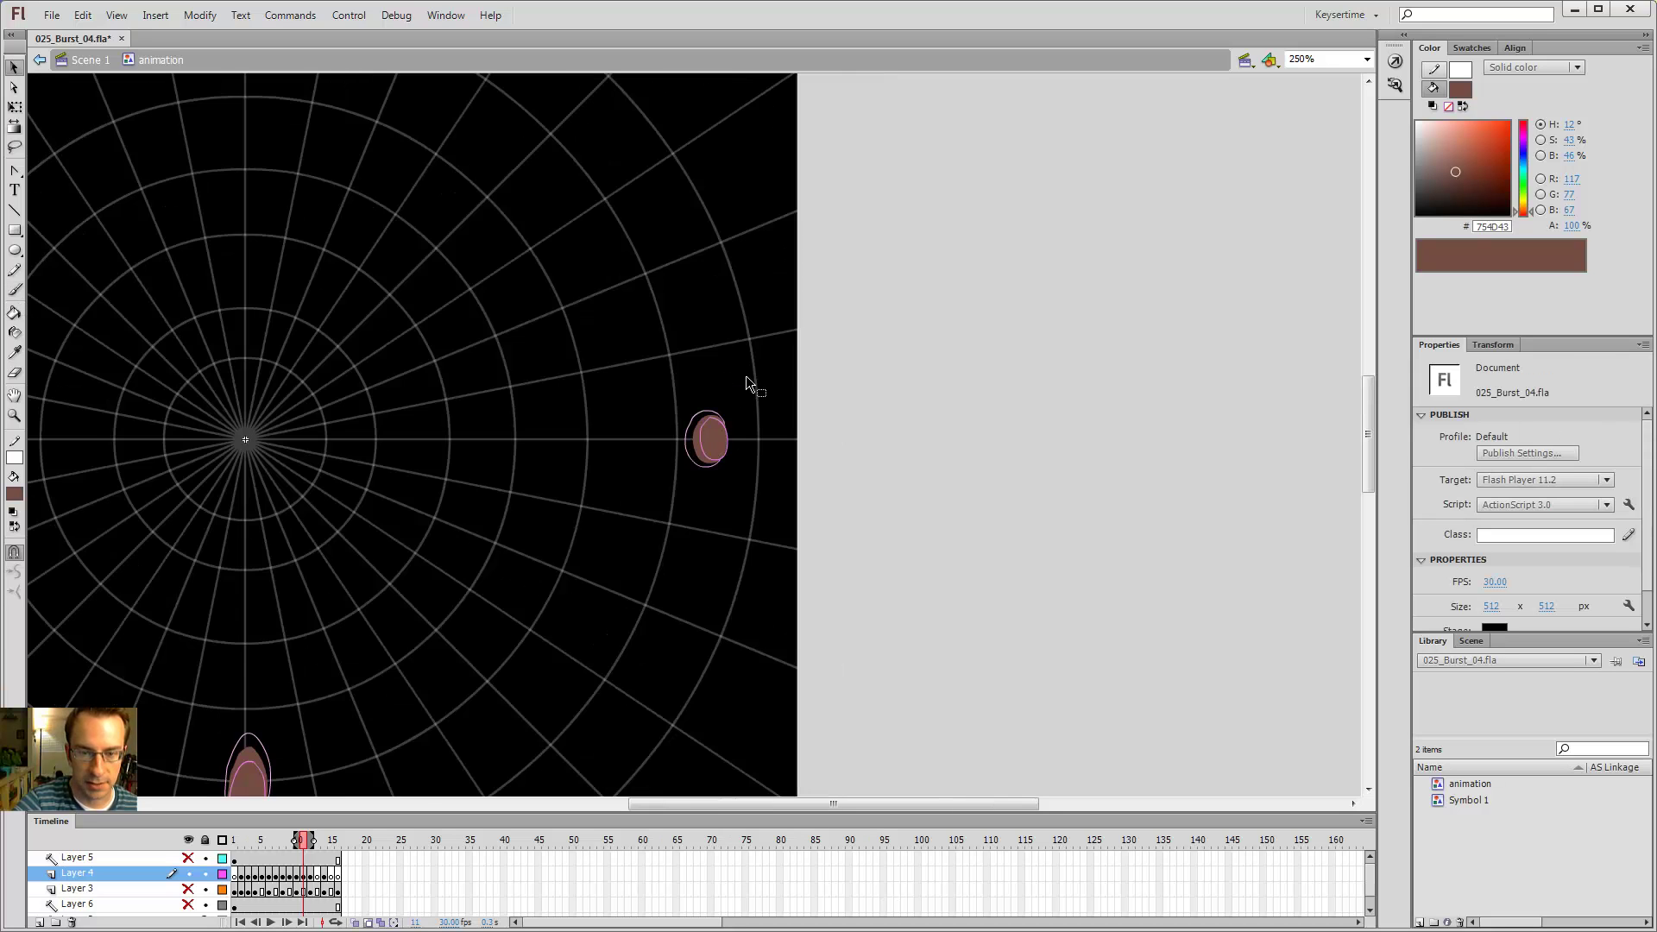
- Paint a filled brown in-between oval for the upper-left debris on frame 11, between its two neighbouring outlines
left_click_drag(525, 479, 1213, 466)
key("z")
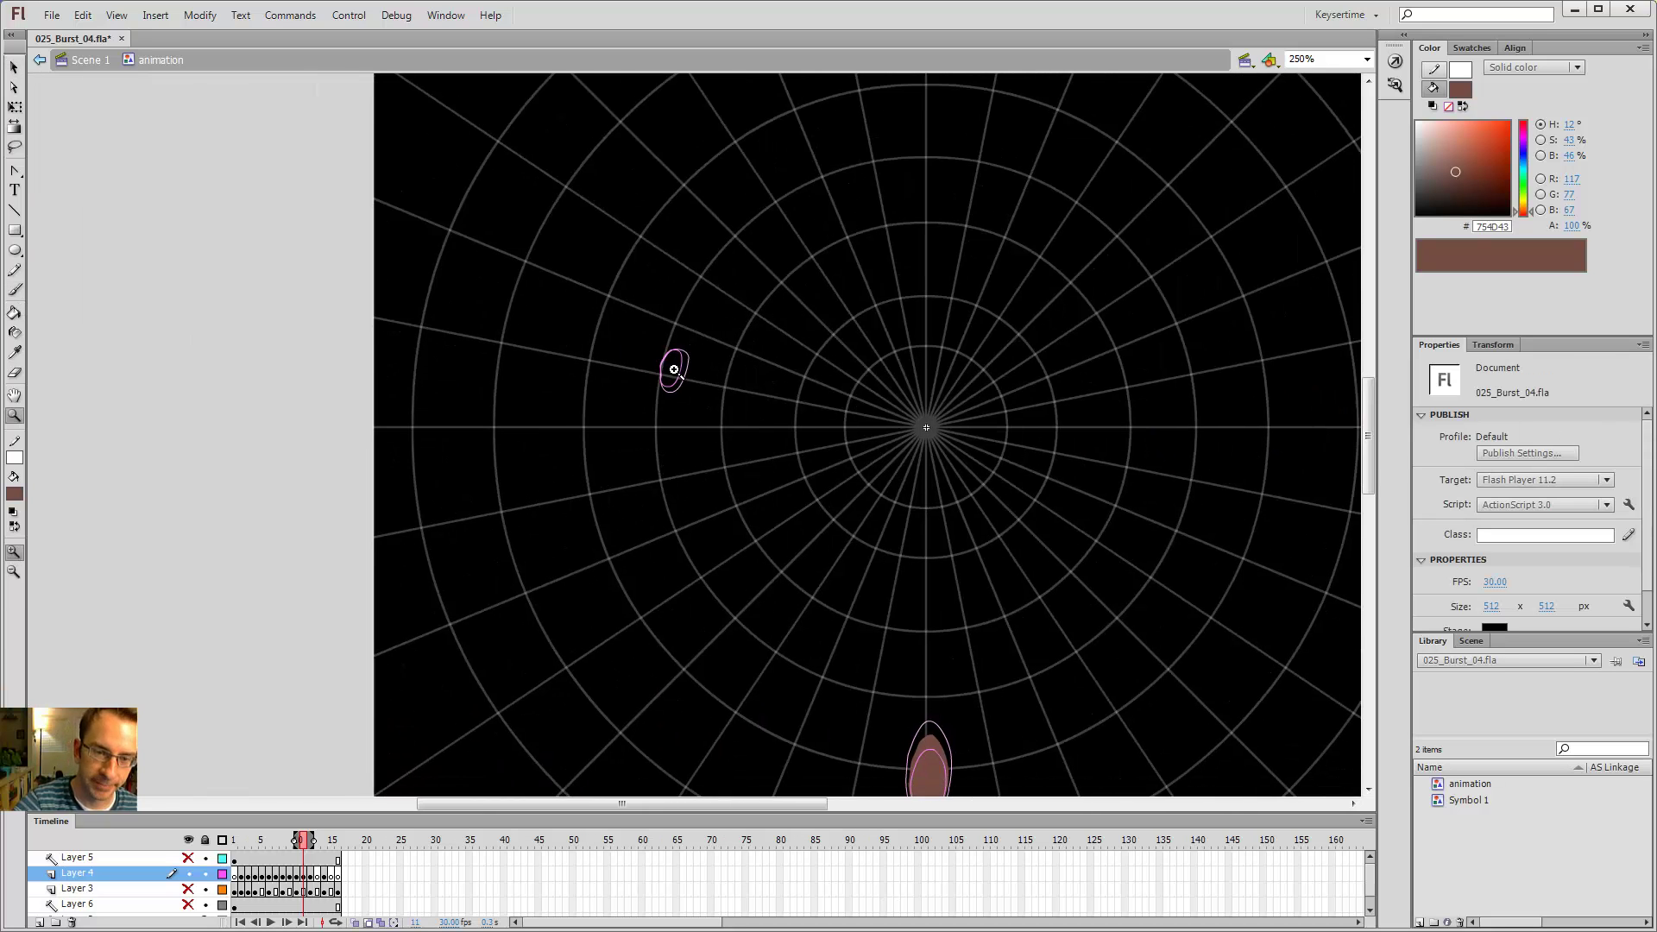
left_click(673, 367)
key("b")
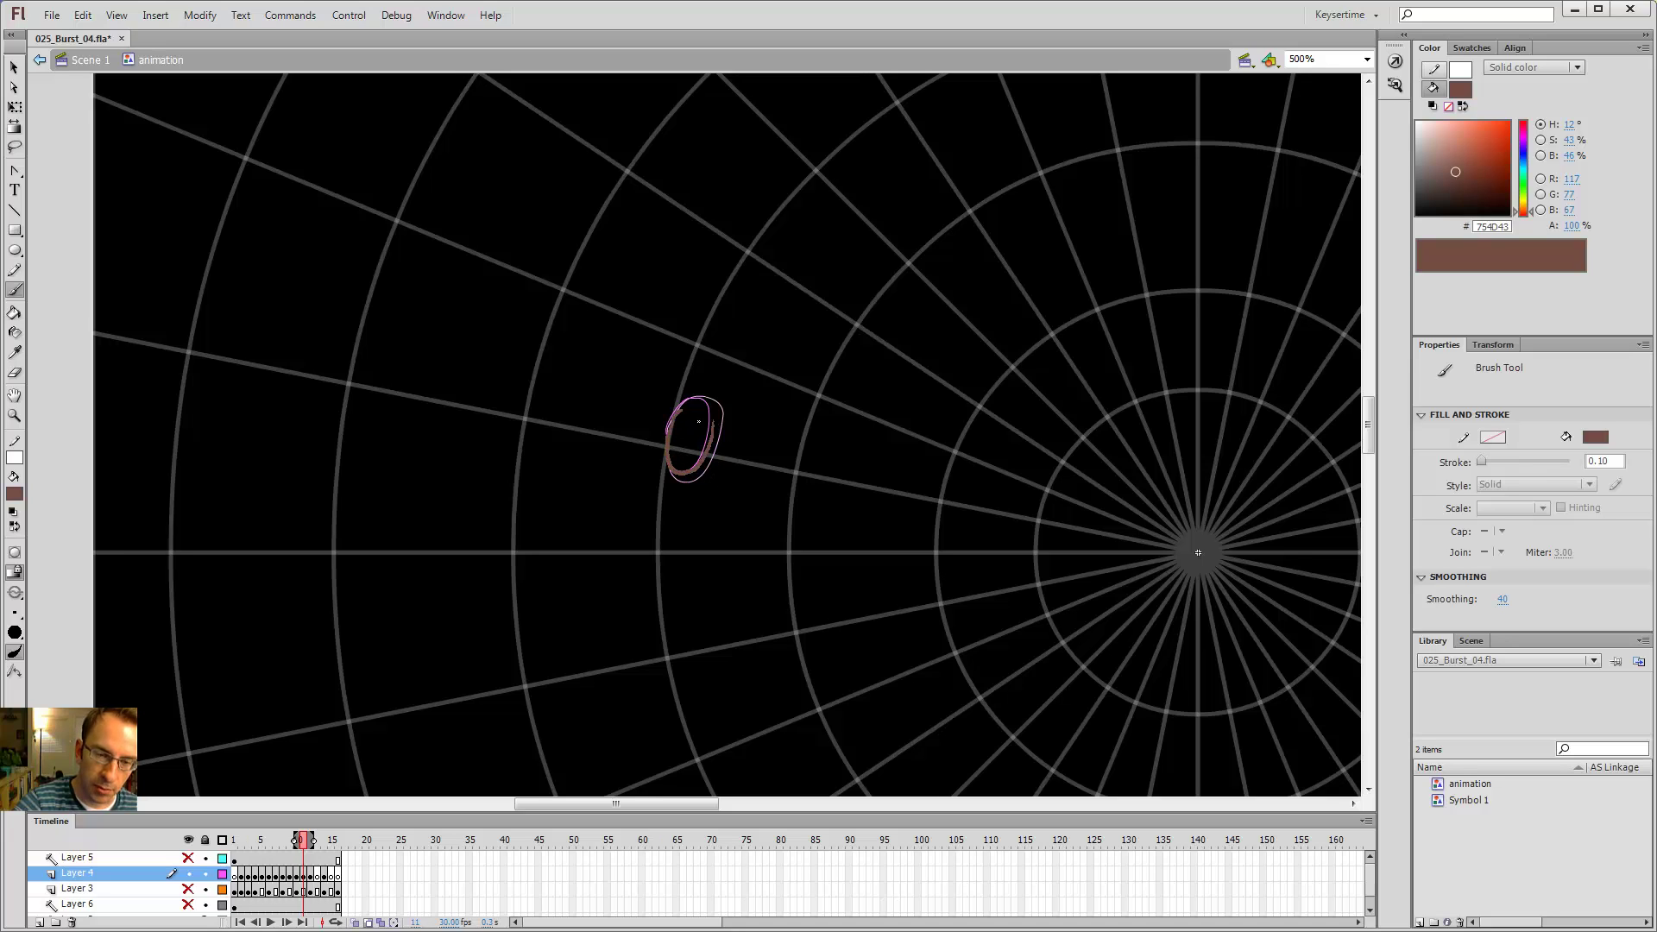
left_click_drag(698, 420, 729, 428)
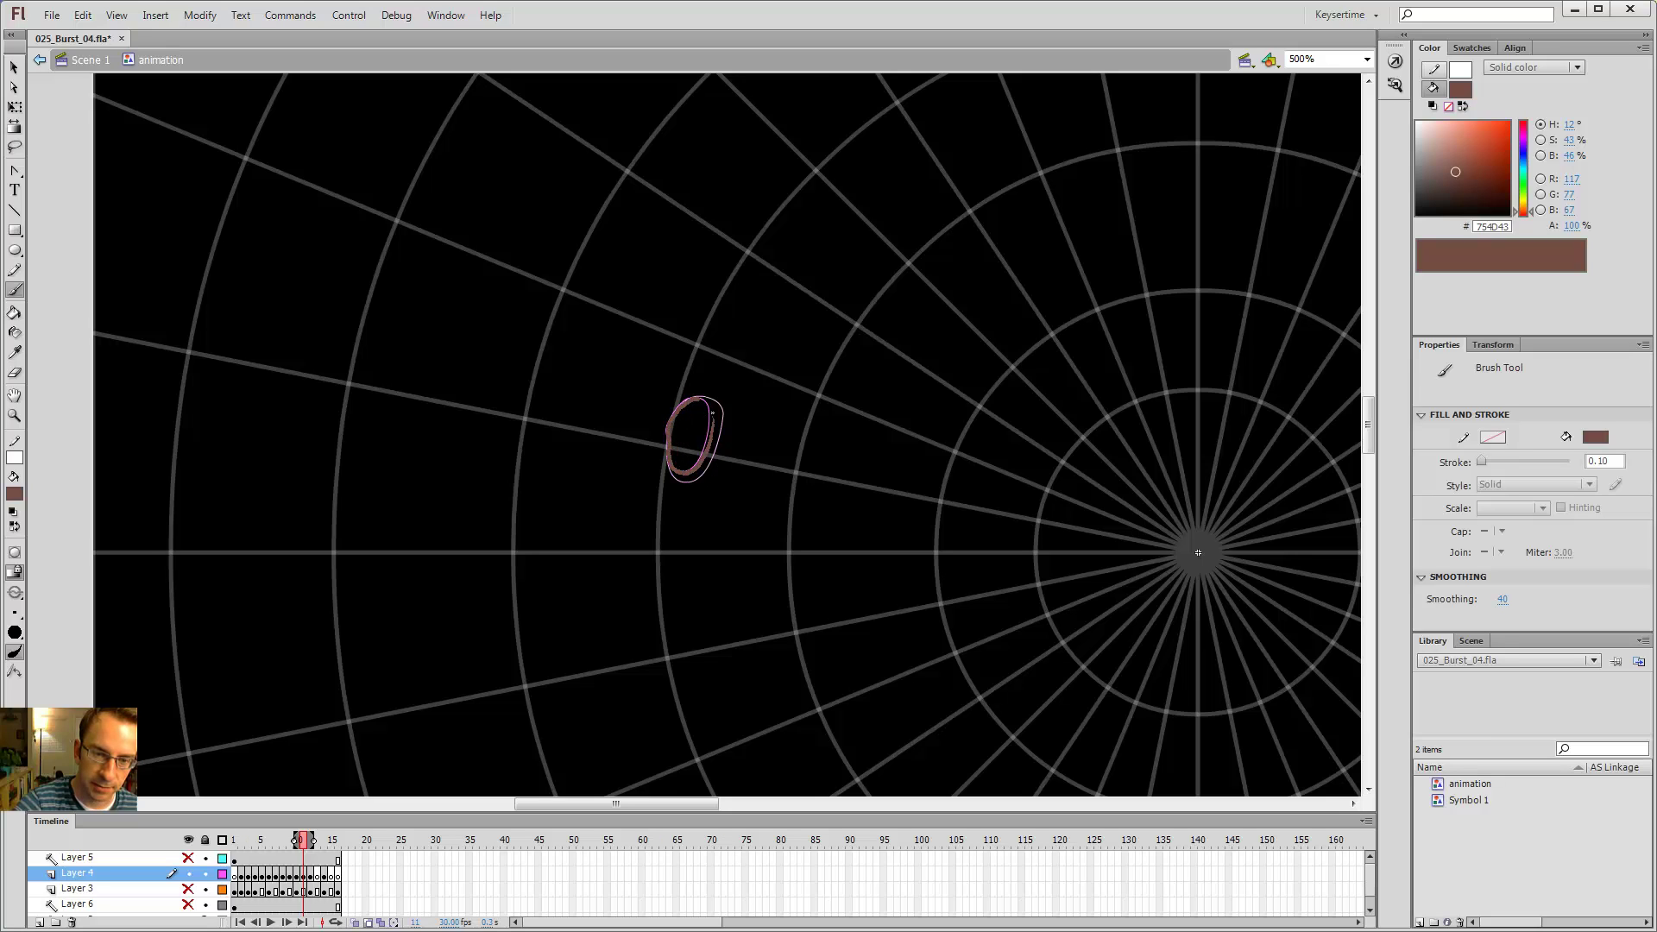
left_click_drag(708, 431, 691, 433)
- Display Layer 4 as outlines and touch up the upper-left oval's outer edge on frame 11 with the brush
key("z")
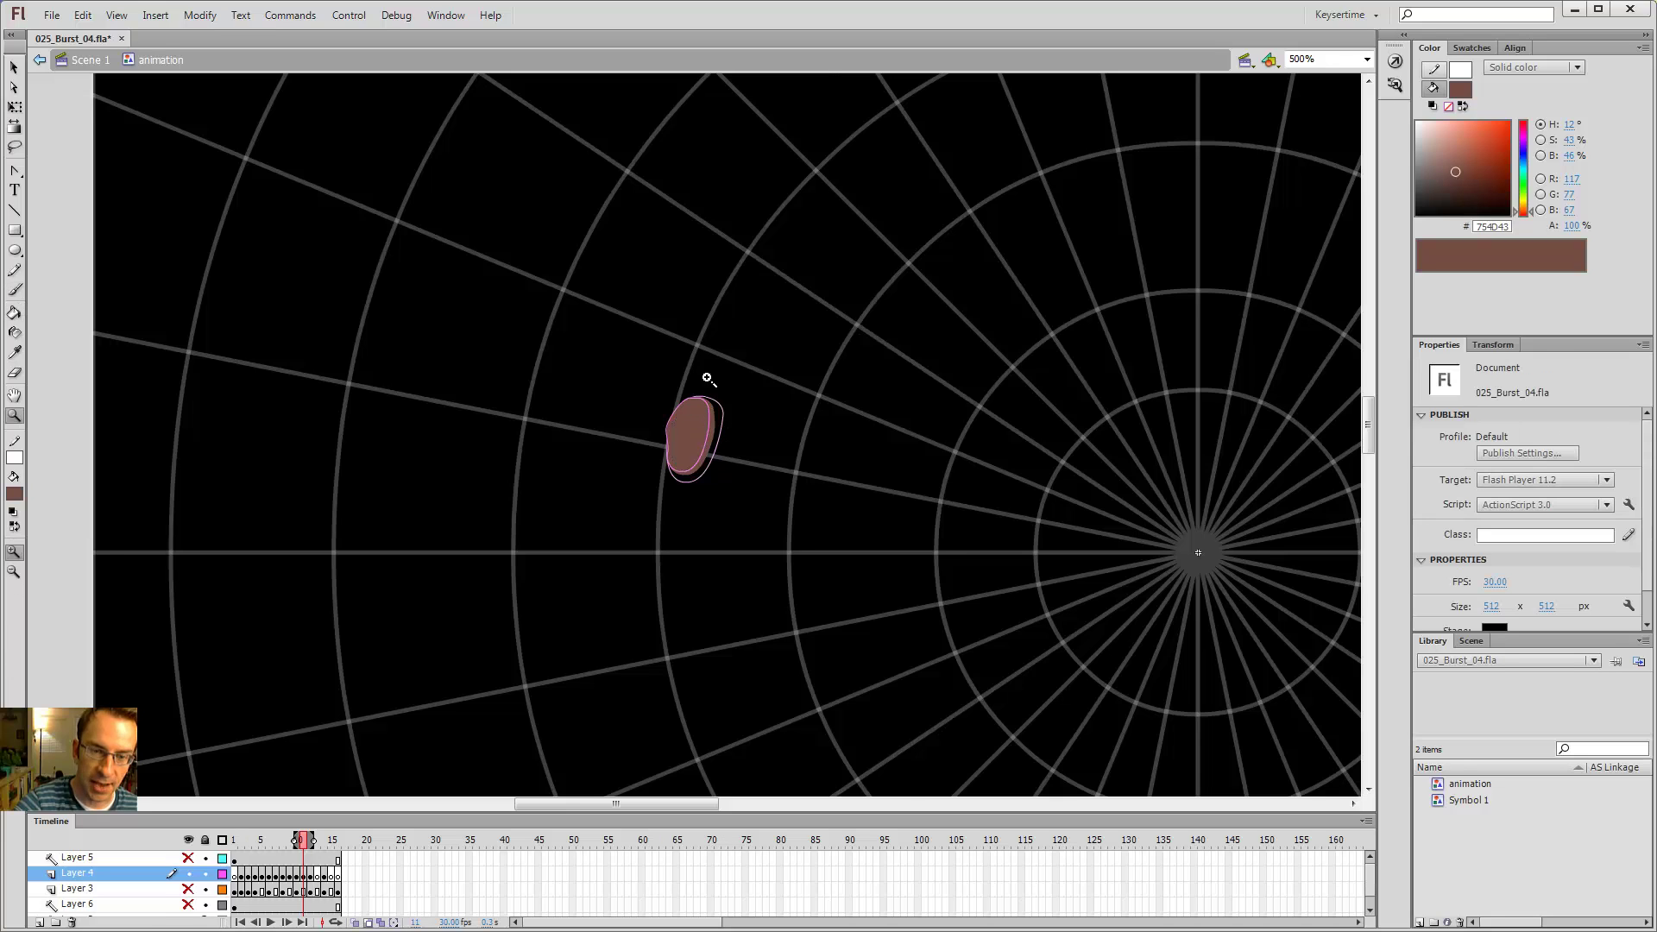
left_click(685, 425)
left_click(691, 420)
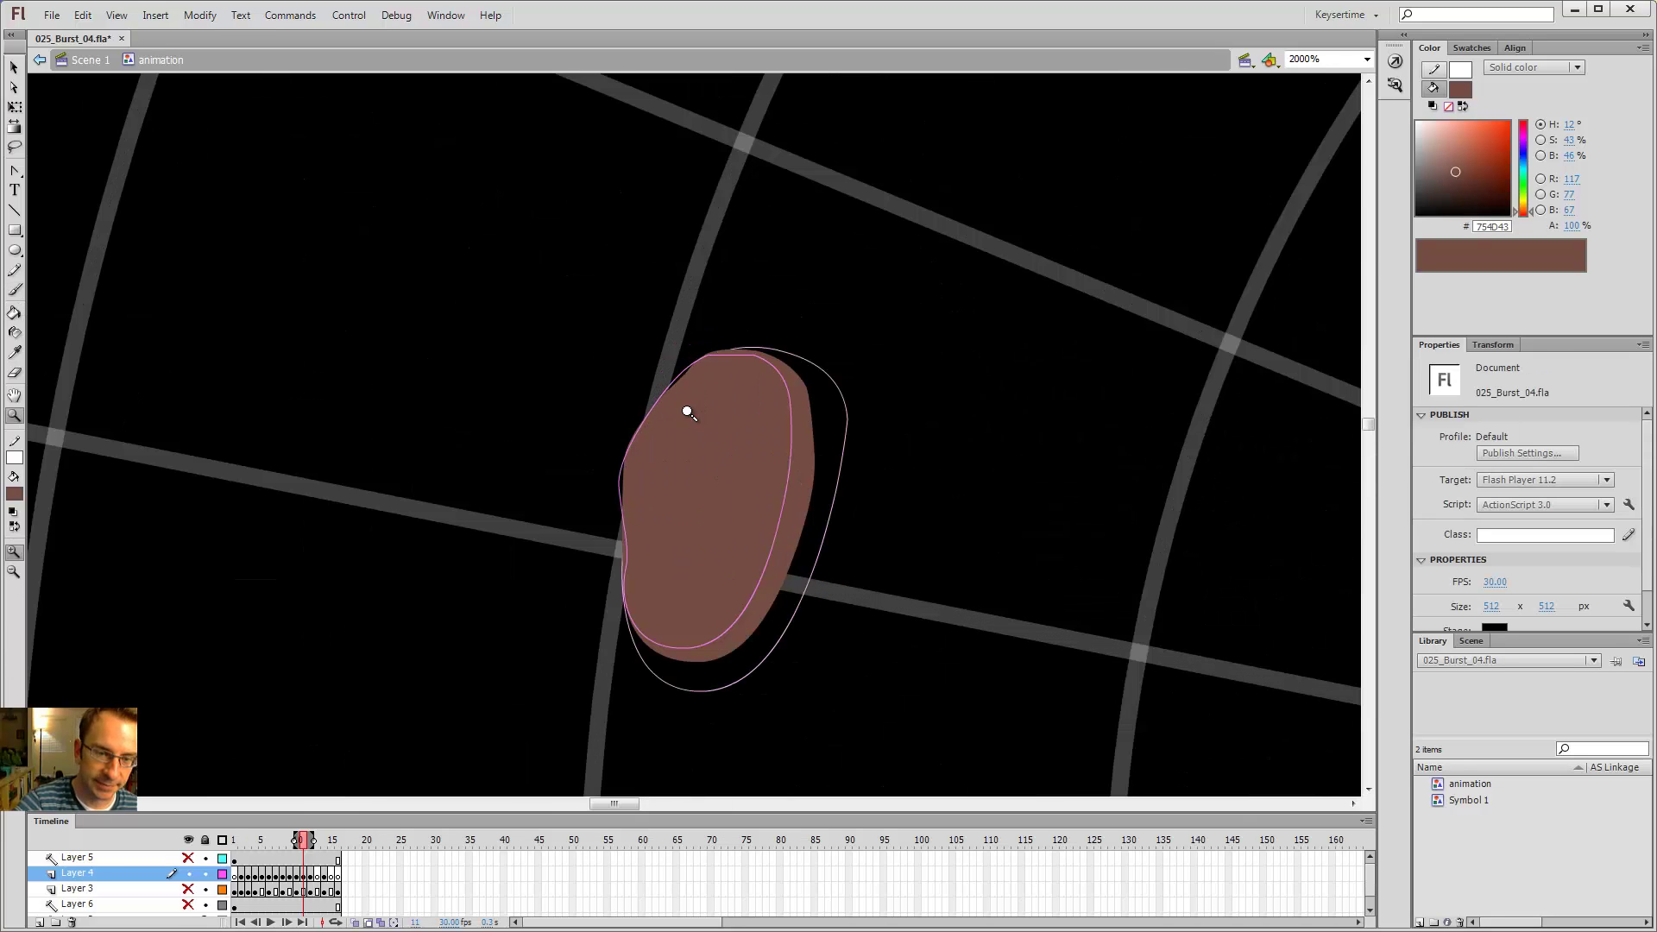
left_click(222, 873)
key("v")
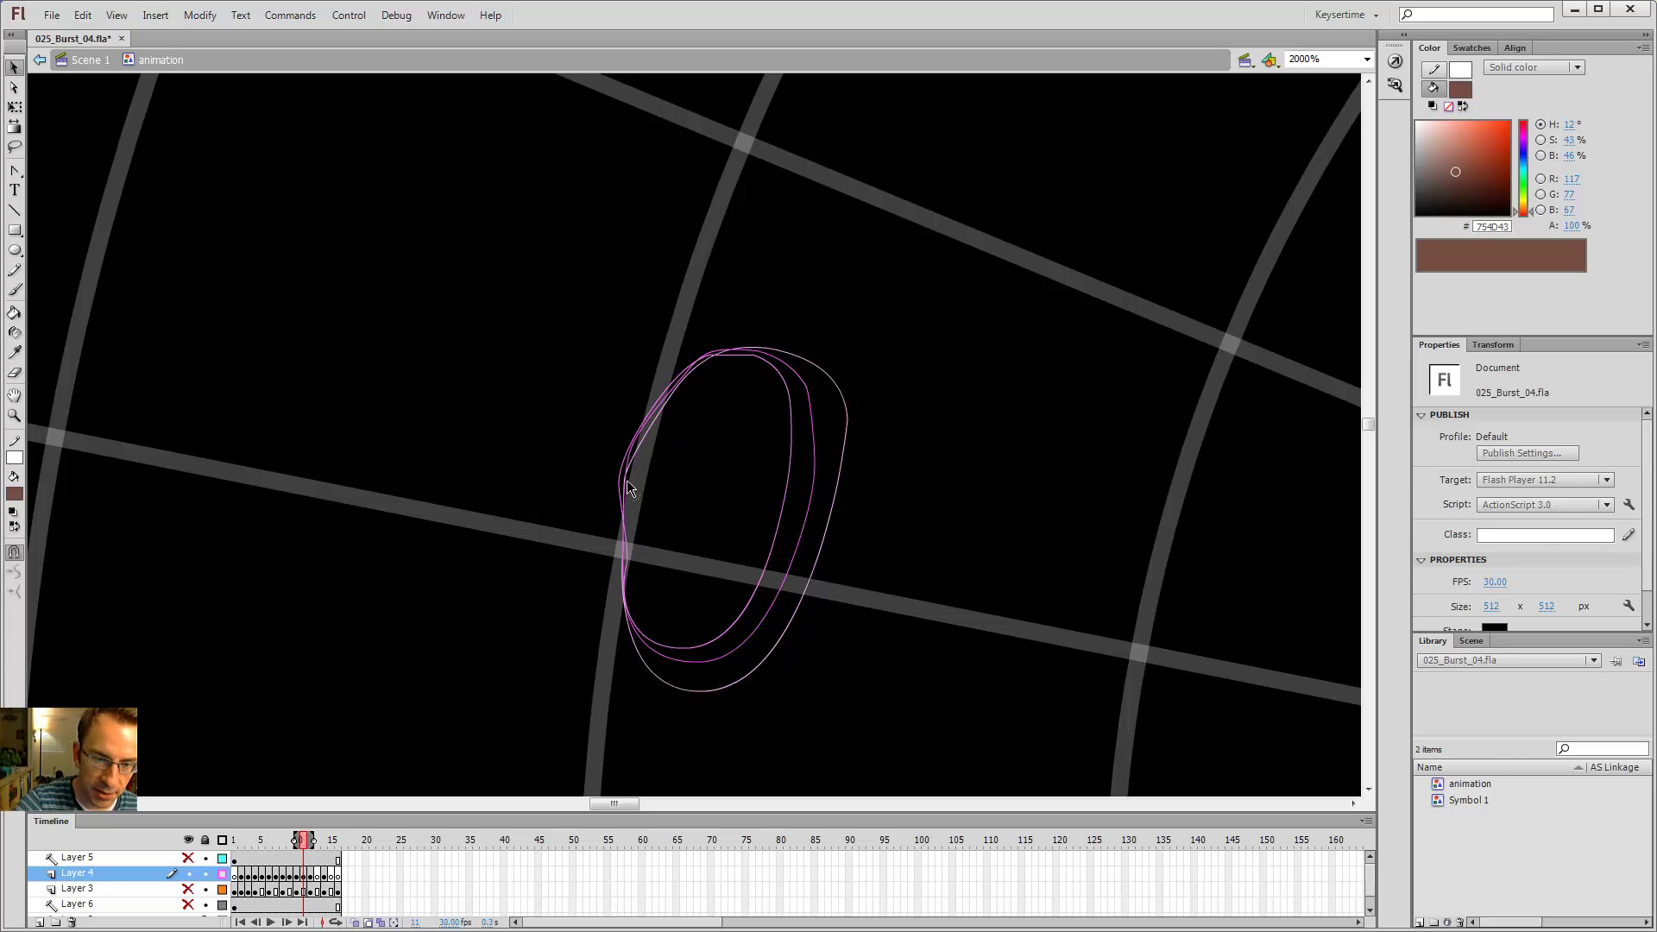
key("b")
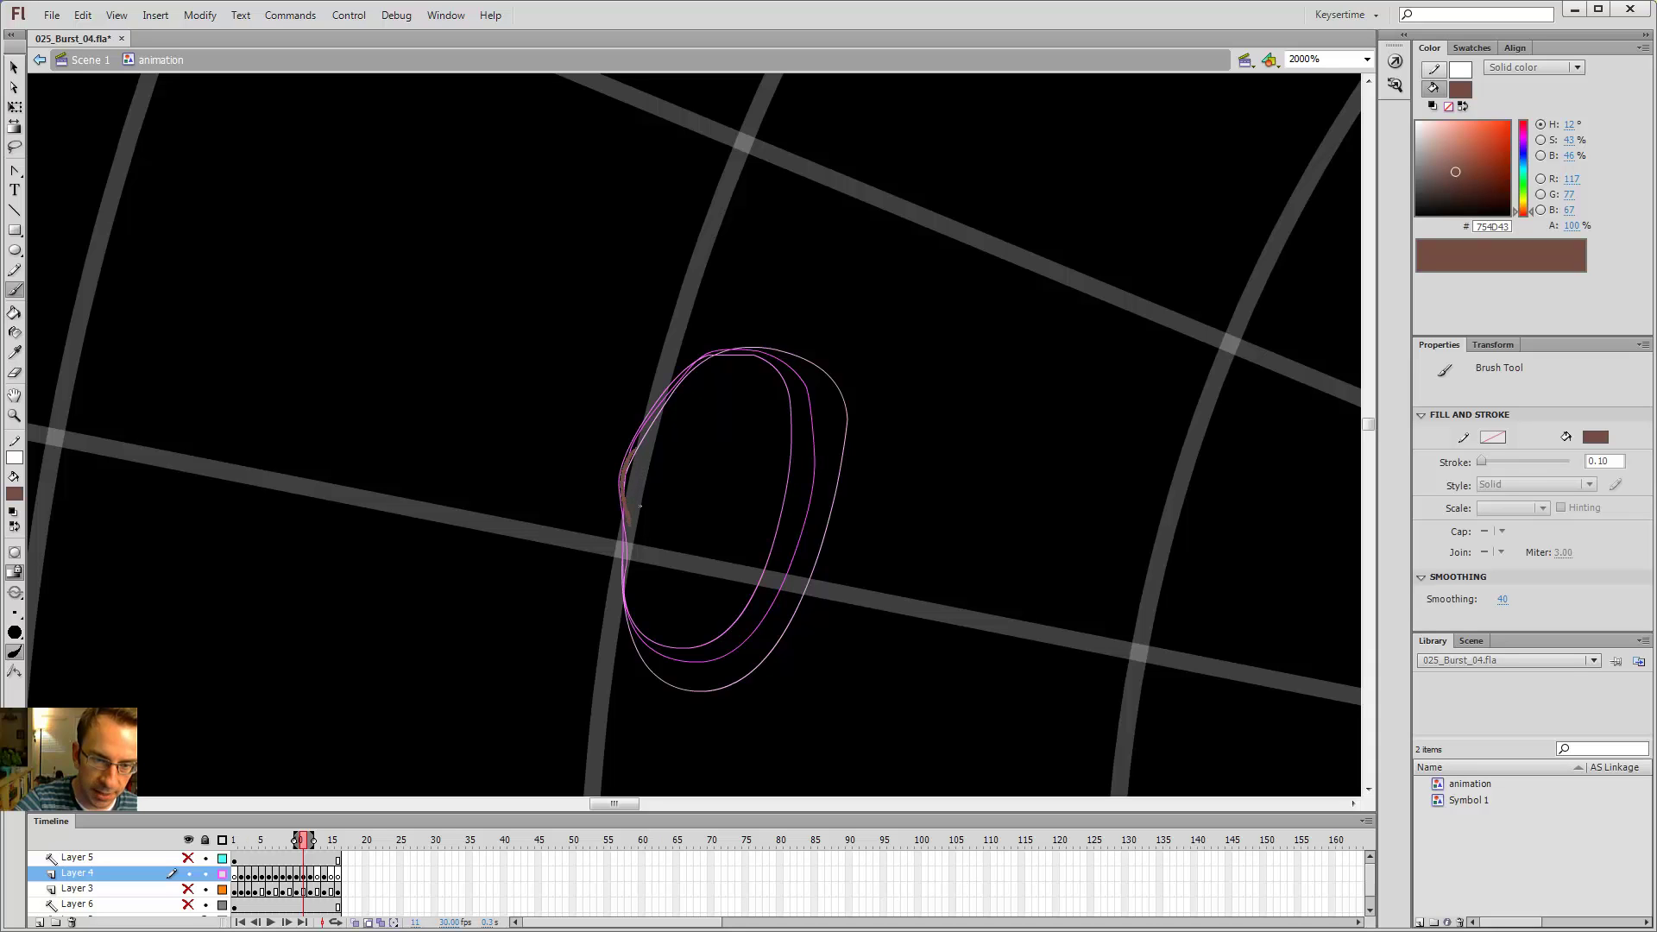
left_click_drag(639, 505, 632, 517)
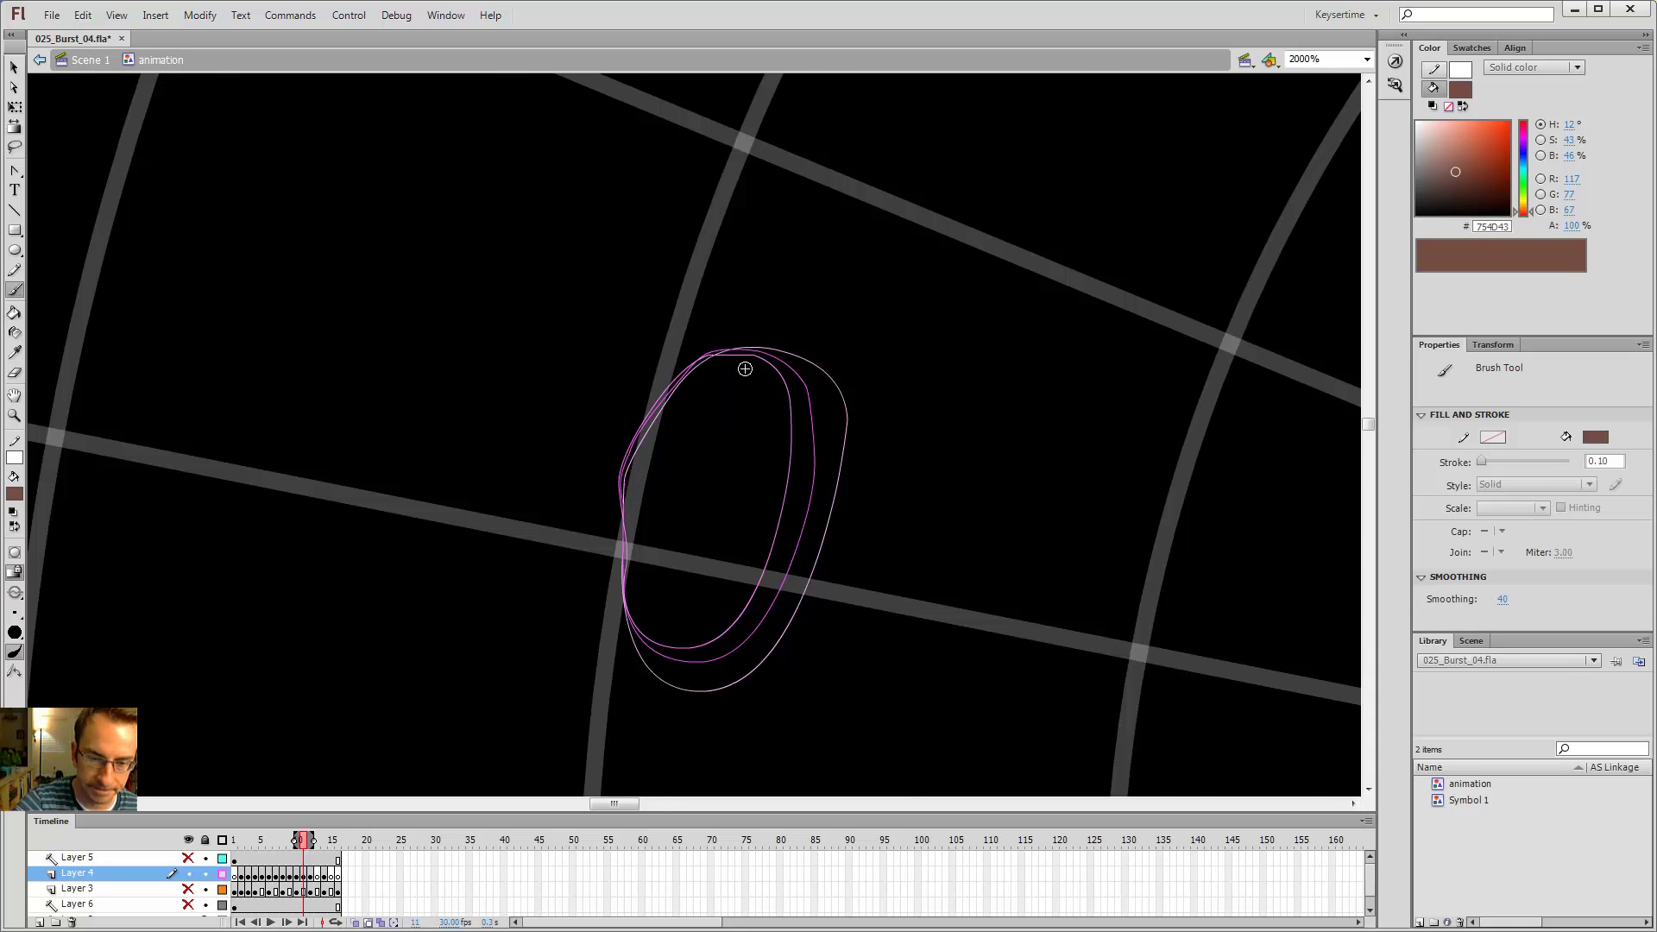
- Return Layer 4 to filled display and compare the debris shapes on frames 10 and 11
key("ctrl+minus")
key("ctrl+minus")
left_click(223, 874)
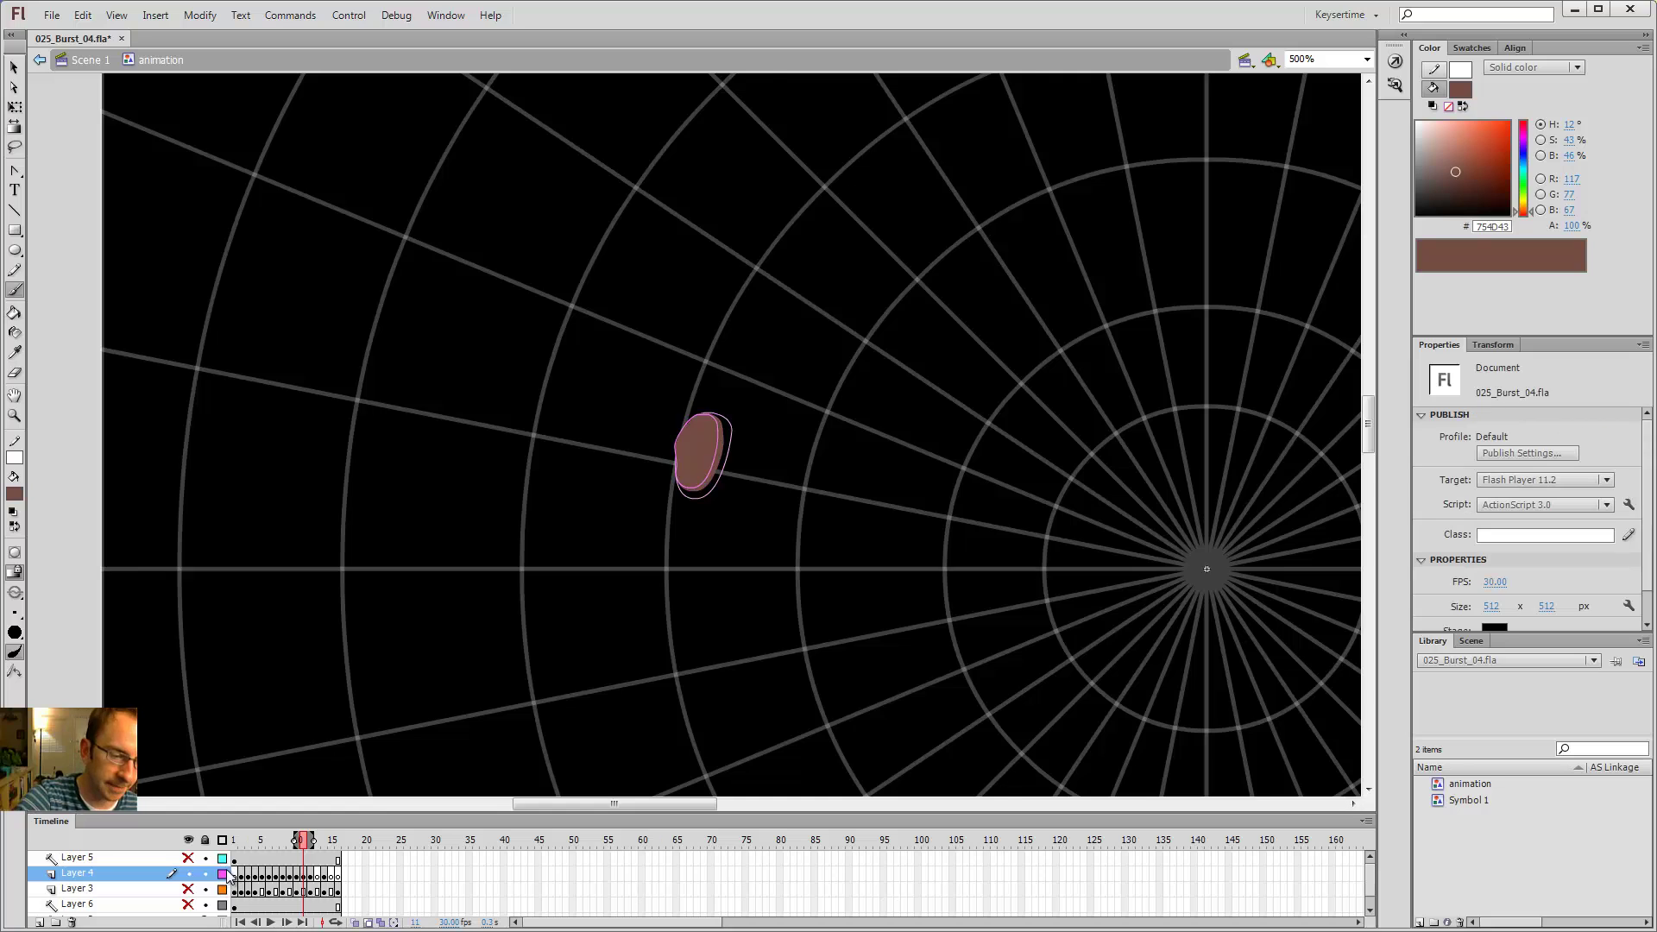
key("ctrl+minus")
left_click_drag(975, 475, 987, 197)
key("comma")
key("period")
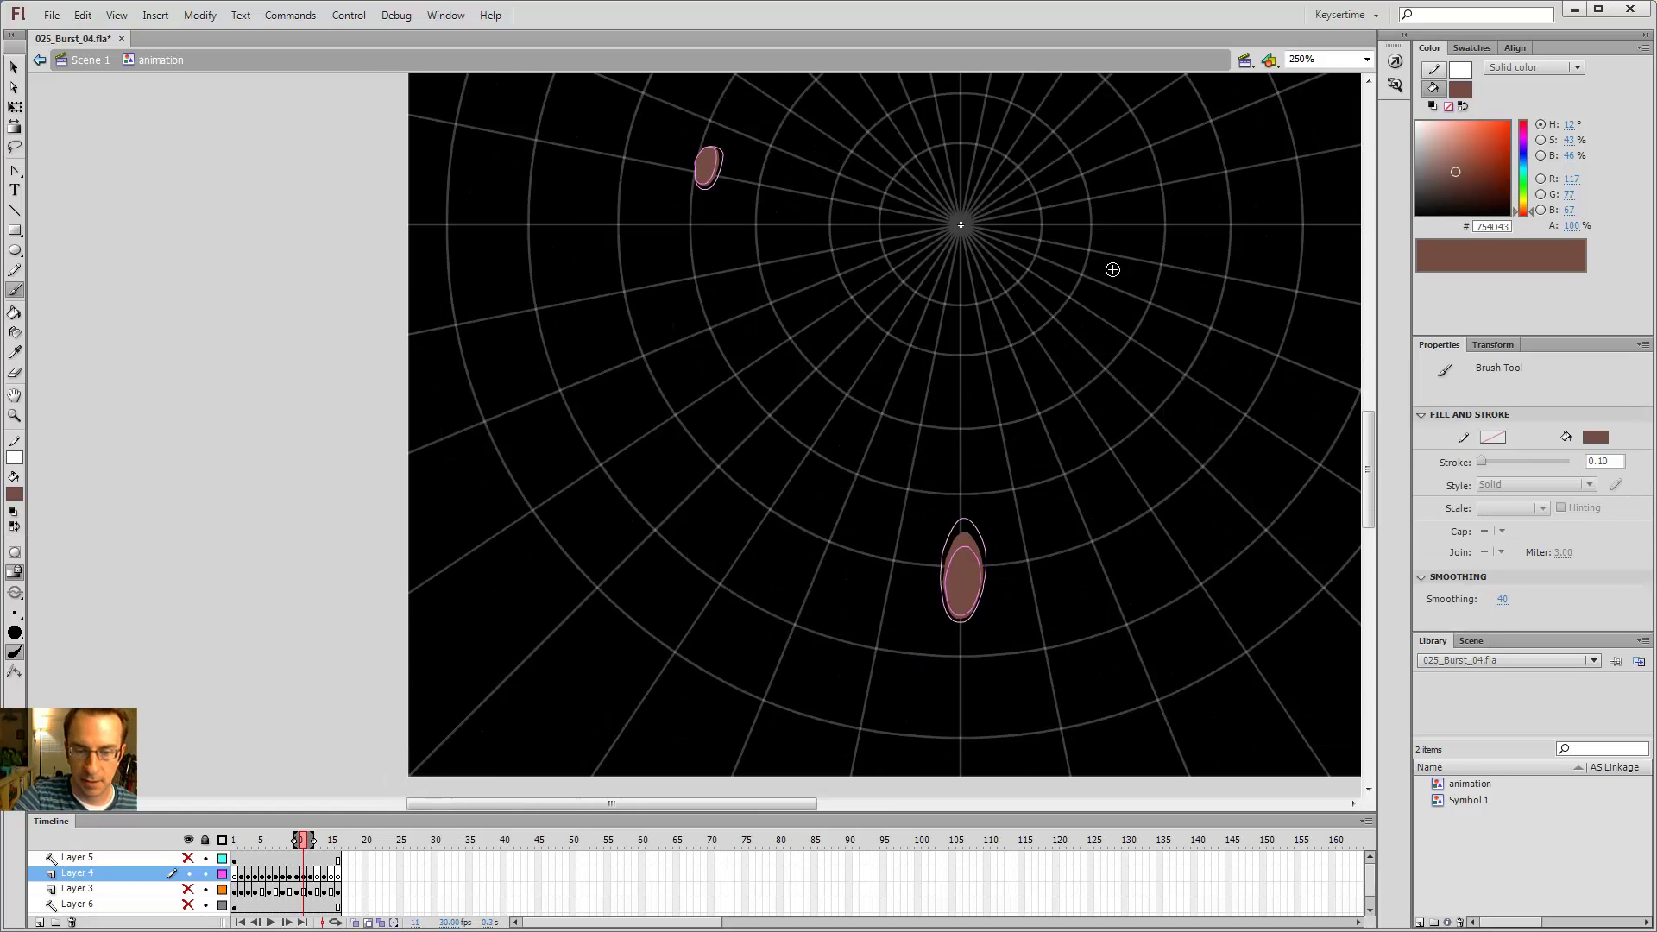
- Paint a filled brown in-between oval for the lower flame on frame 13, between the larger and smaller neighbouring outlines
key("period")
key("period")
key("ctrl+equal")
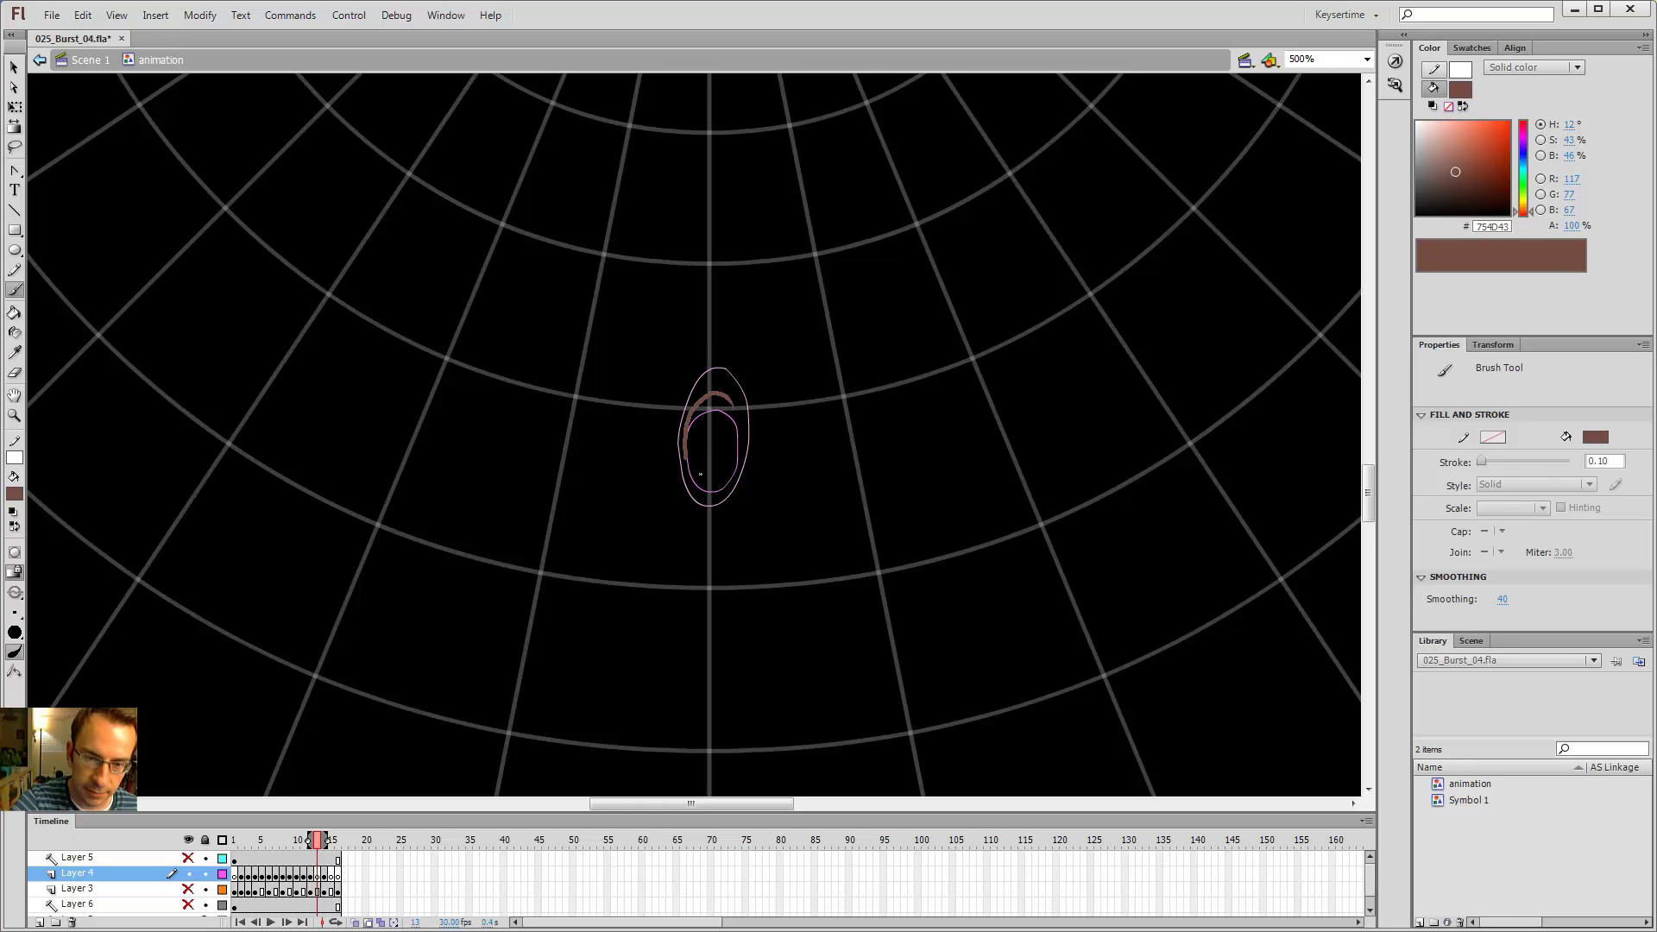
mouse_move(747, 482)
left_mouse_down()
mouse_move(722, 412)
mouse_move(743, 445)
left_mouse_up()
key("v")
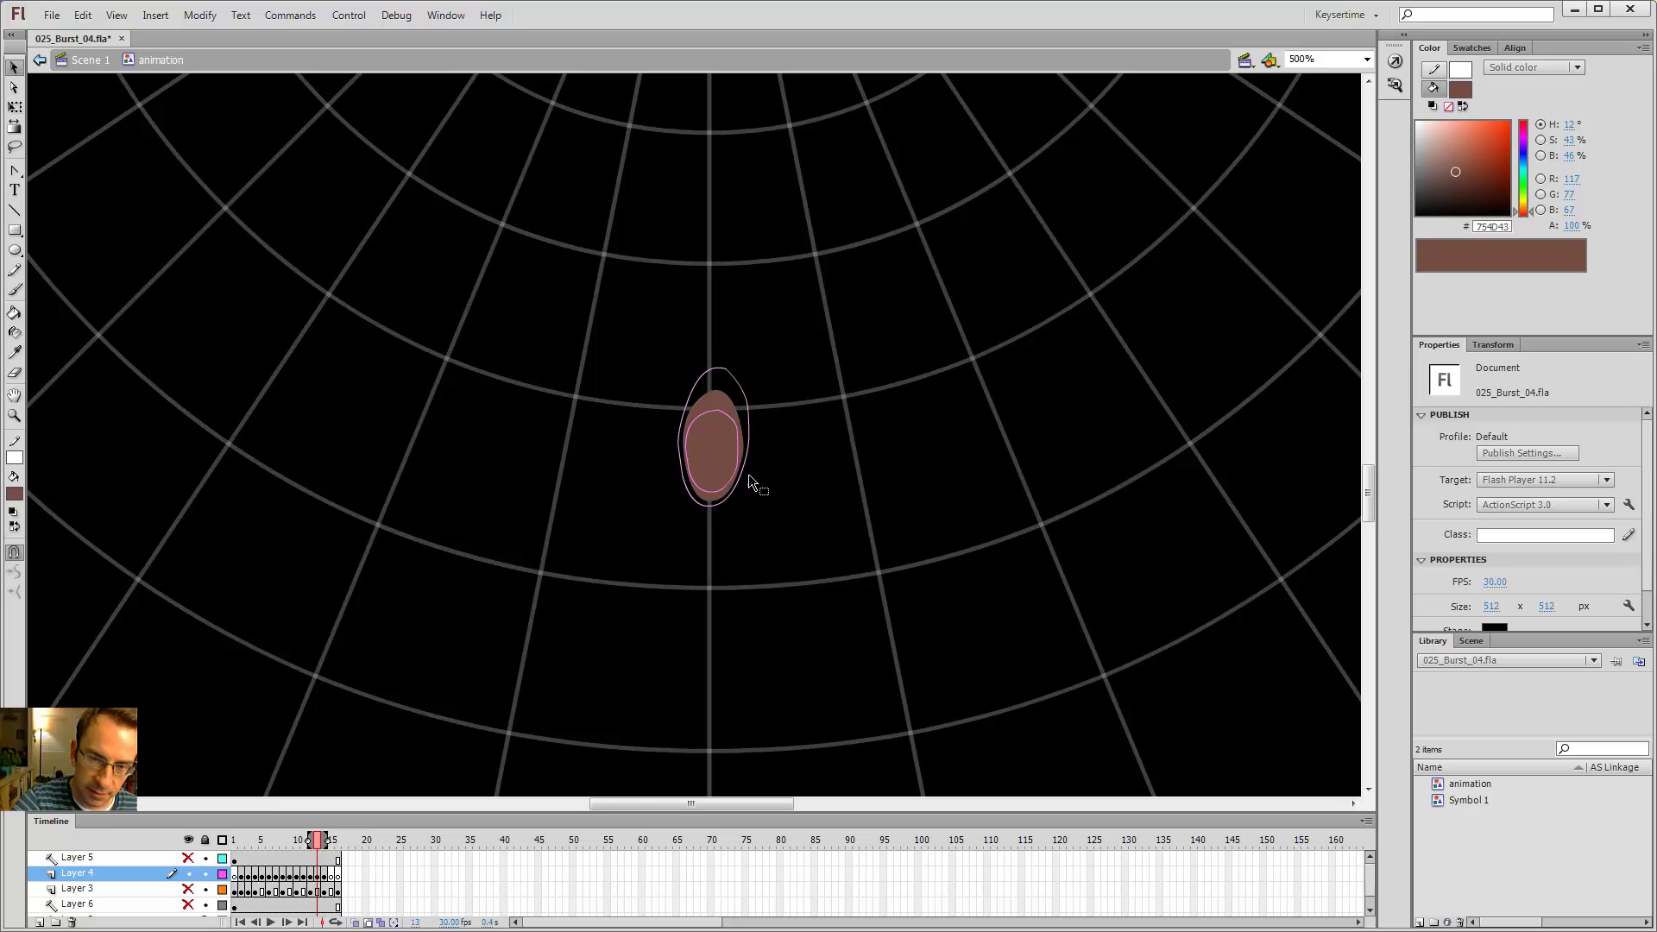
- Compare the right-hand debris oval across frames 11, 12 and 13 to judge its next shape
key("ctrl+minus")
left_click_drag(929, 286, 583, 642)
key("comma")
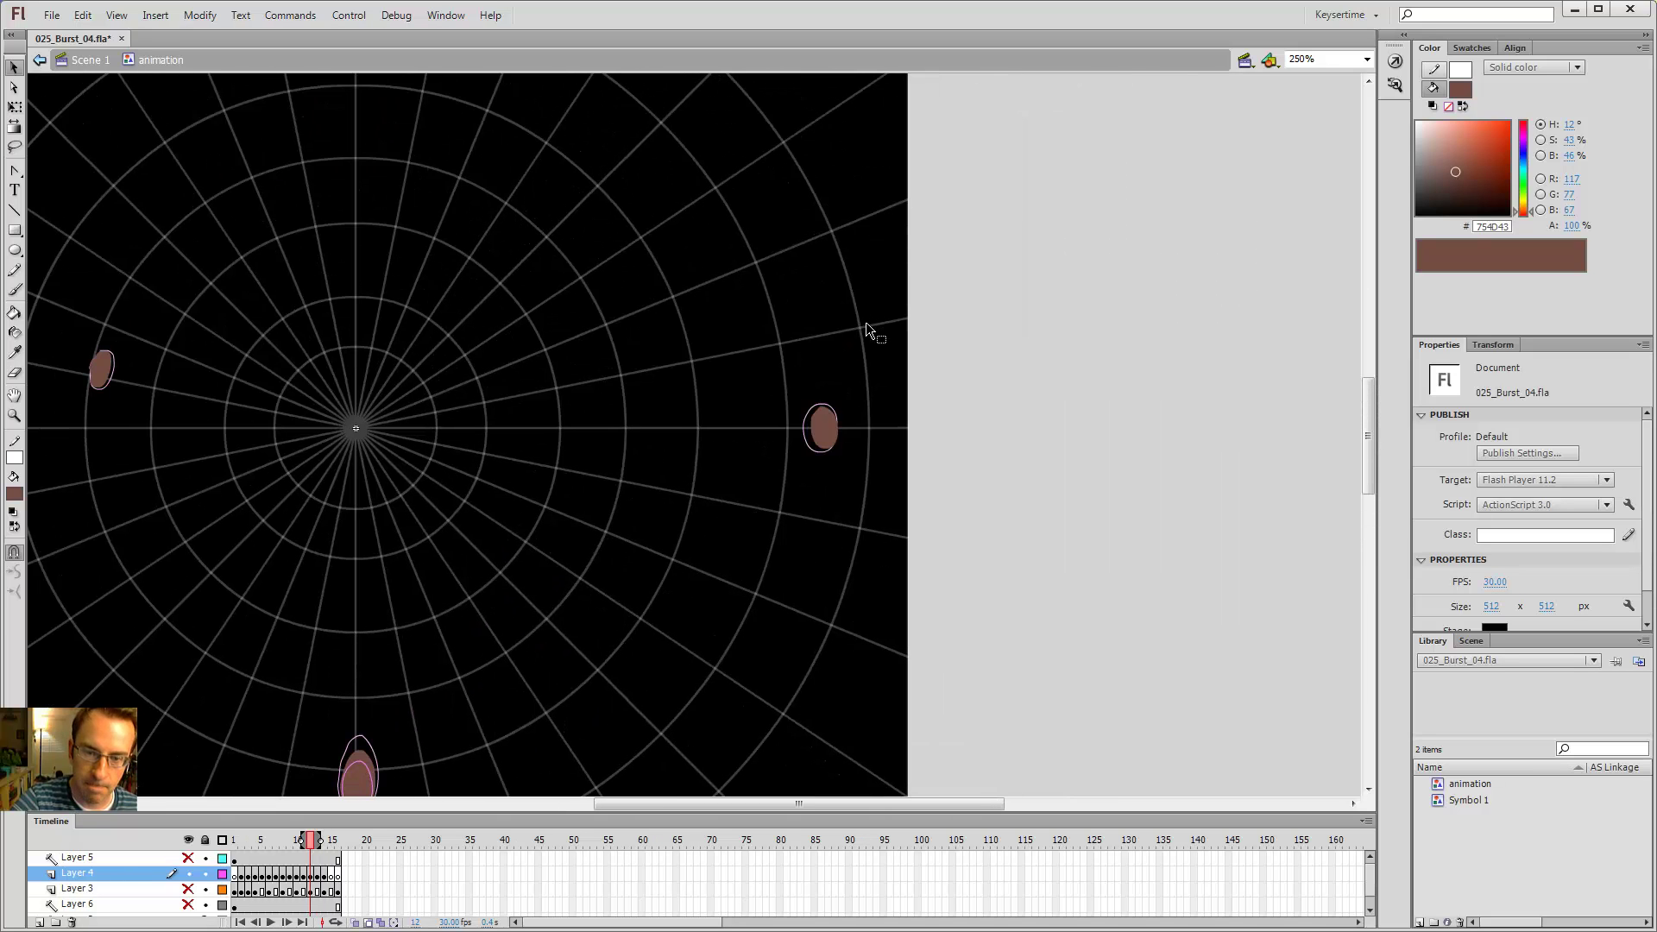
key("comma")
key("period")
key("period")
key("comma")
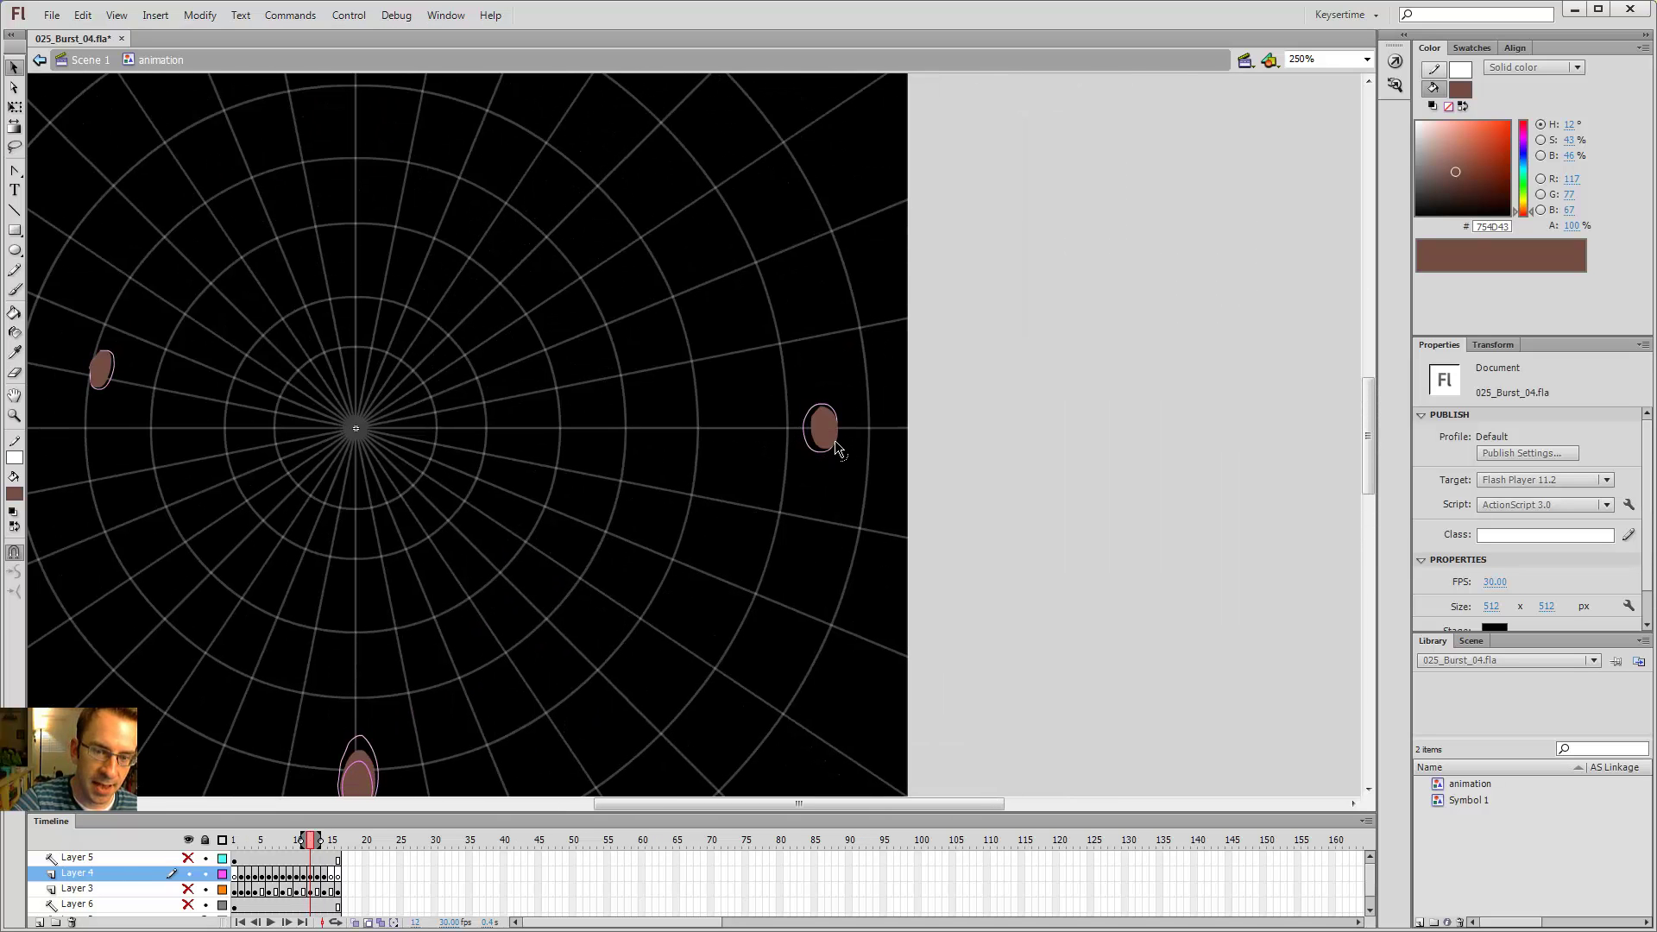
key("period")
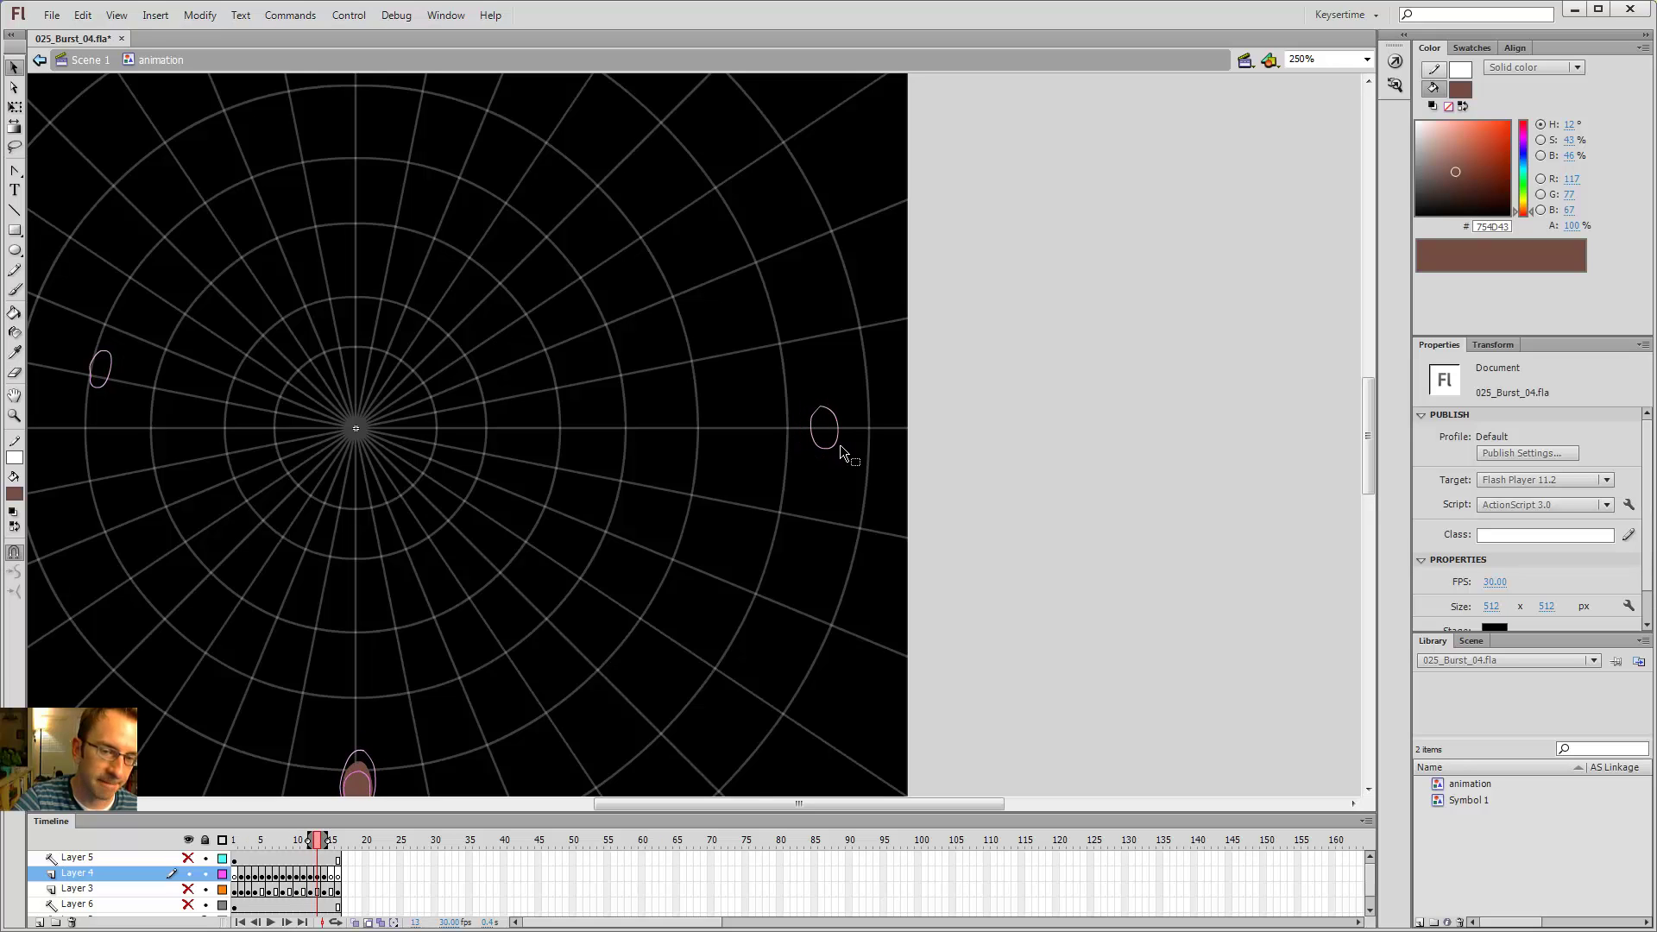
key("comma")
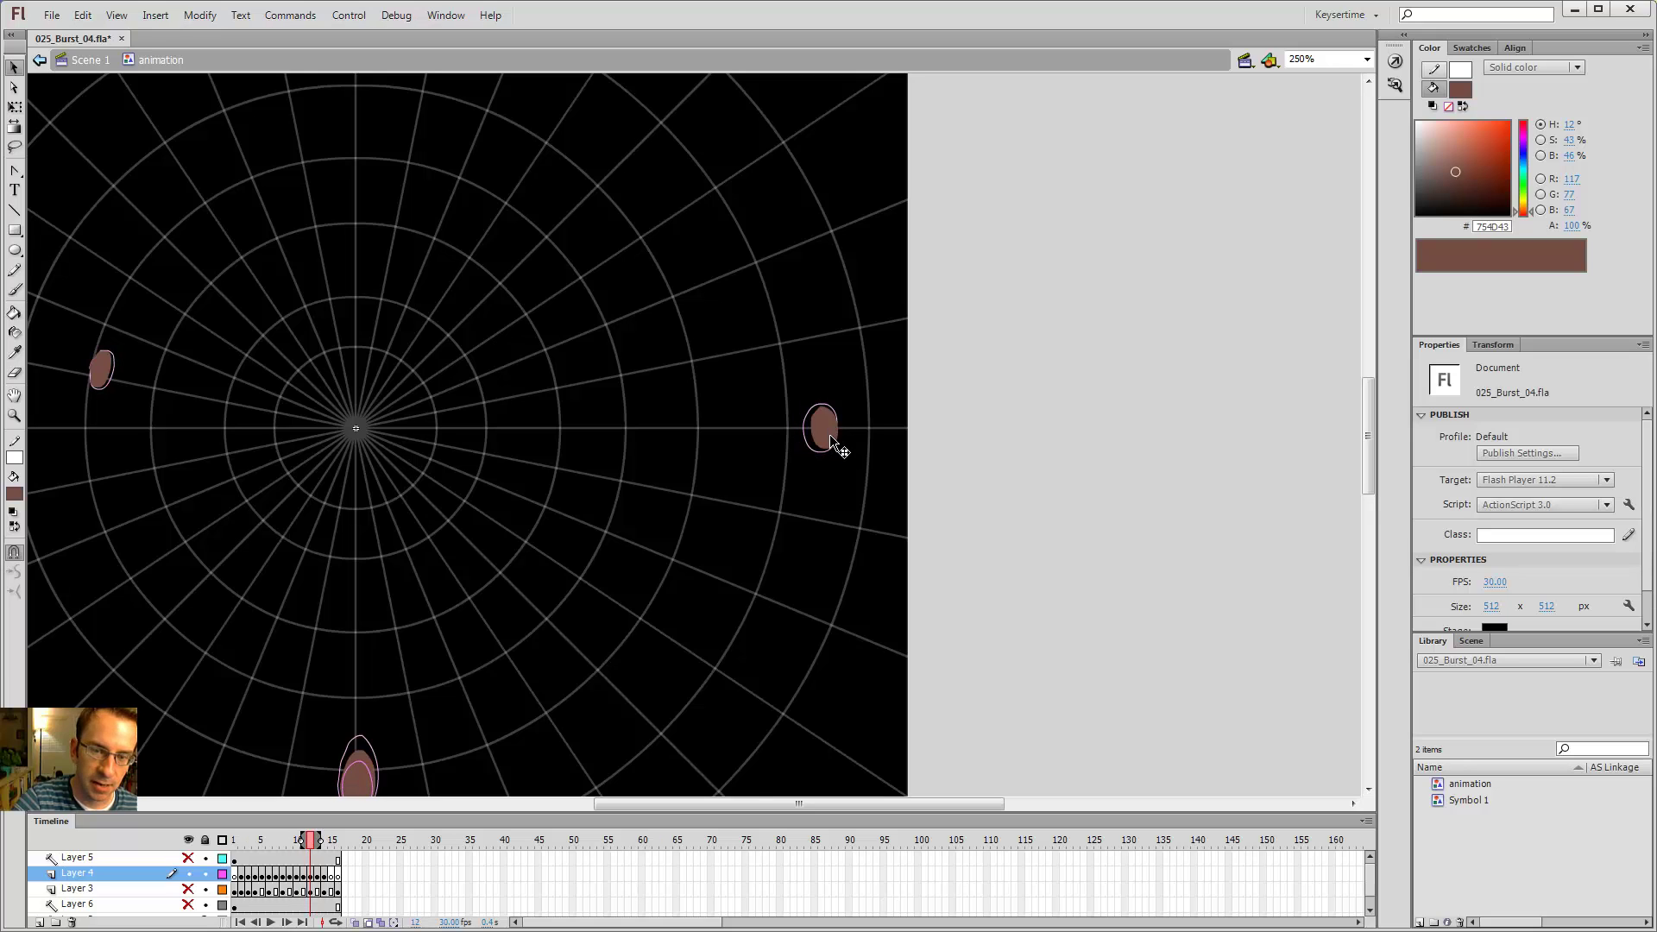
key("period")
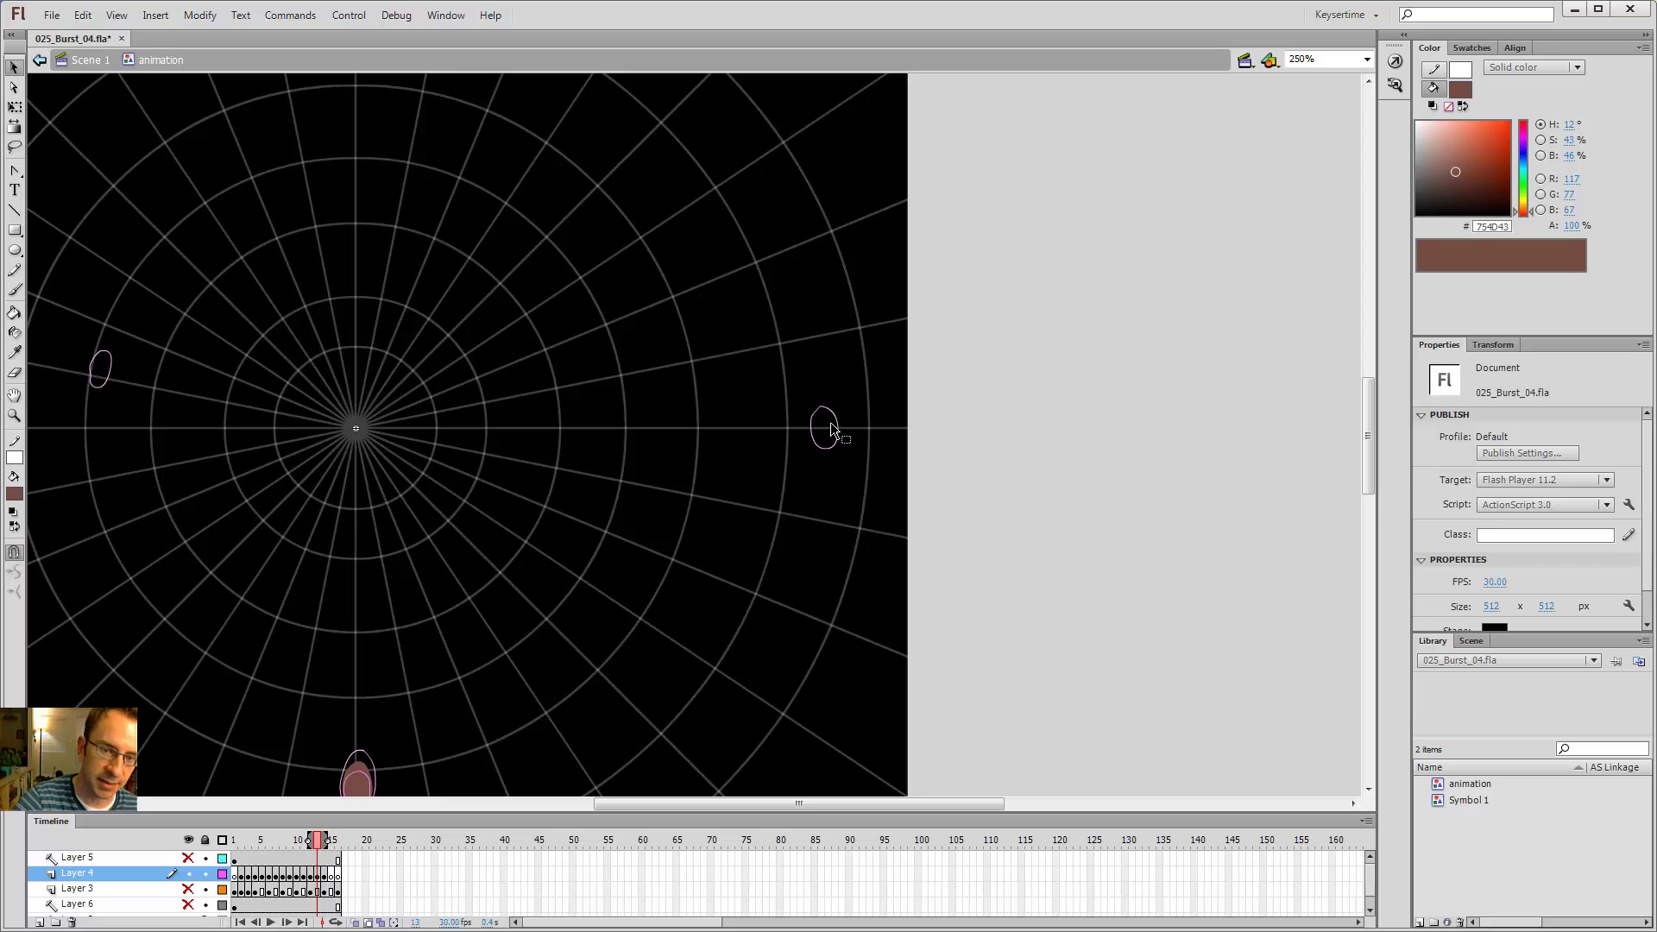
- Paint and fill a narrower brown oval along the outer side of the right-hand debris outline on frame 13
key("z")
left_click(821, 421)
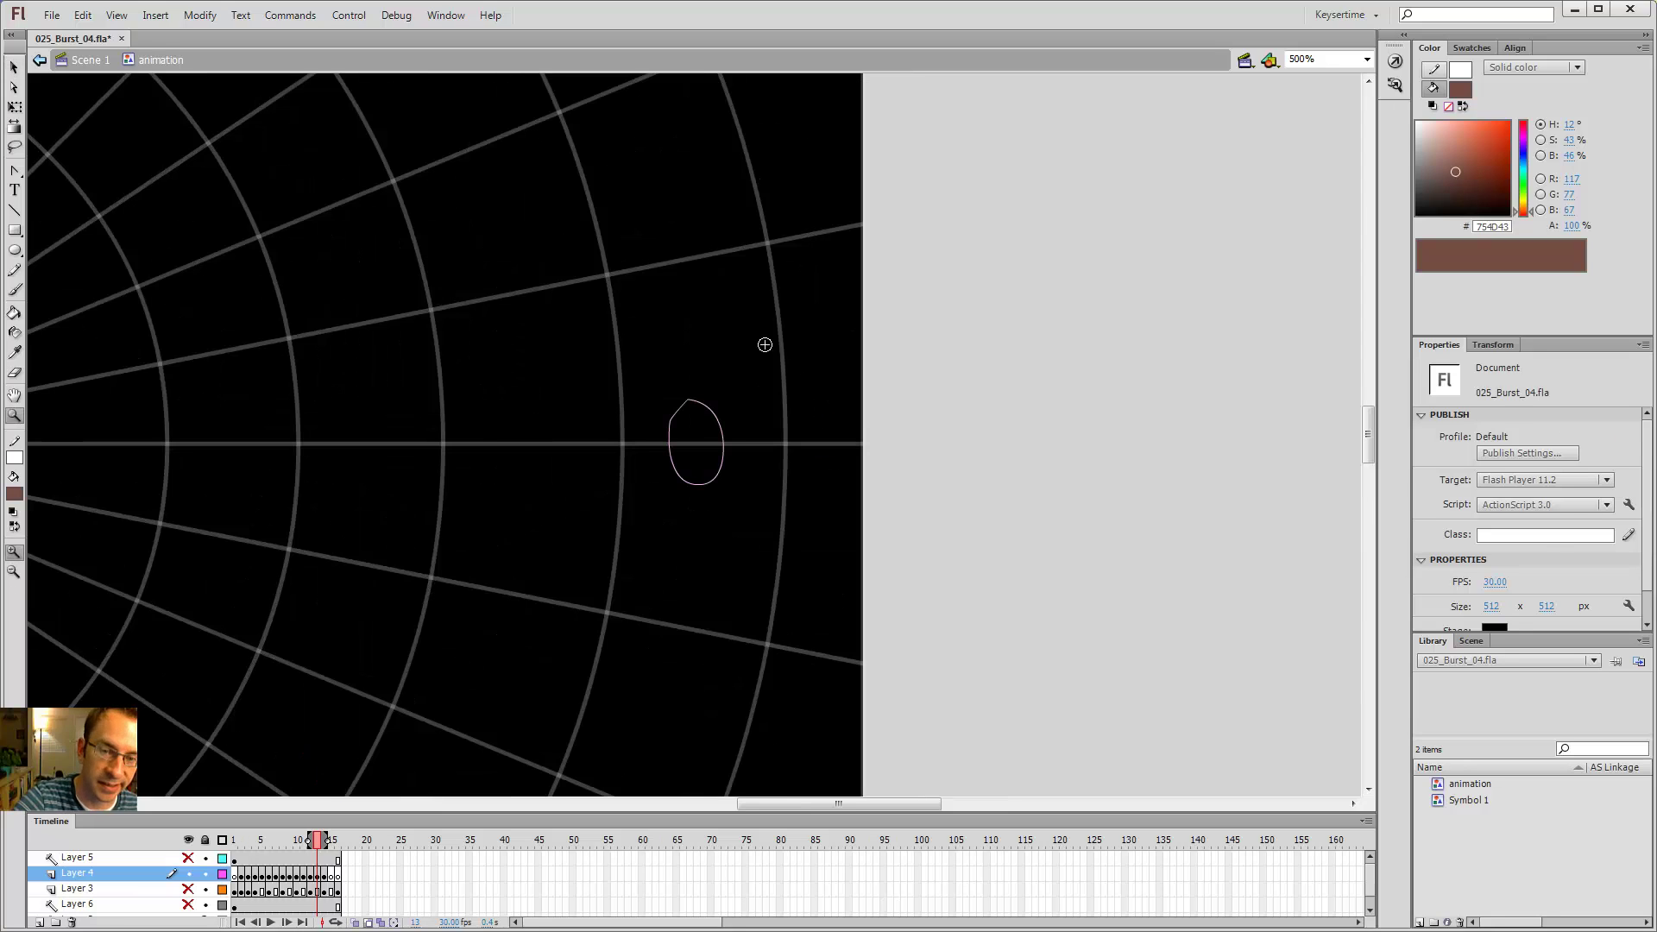
key("b")
mouse_move(716, 421)
left_mouse_down()
mouse_move(691, 442)
mouse_move(720, 475)
left_mouse_up()
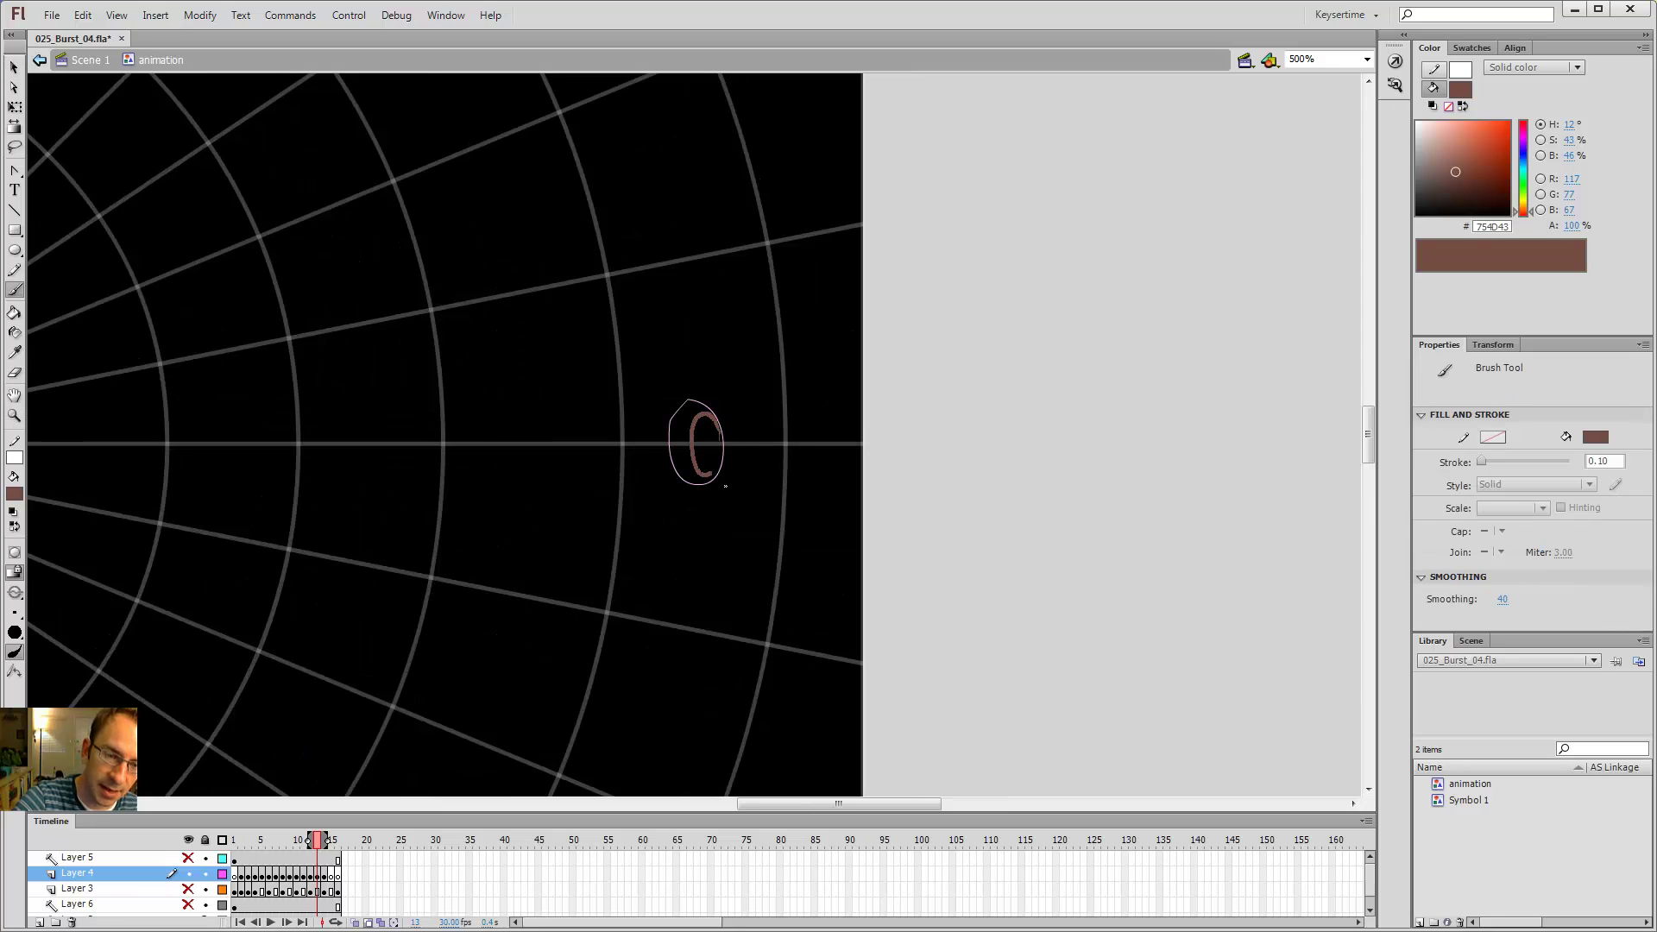
key("k")
left_click(702, 424)
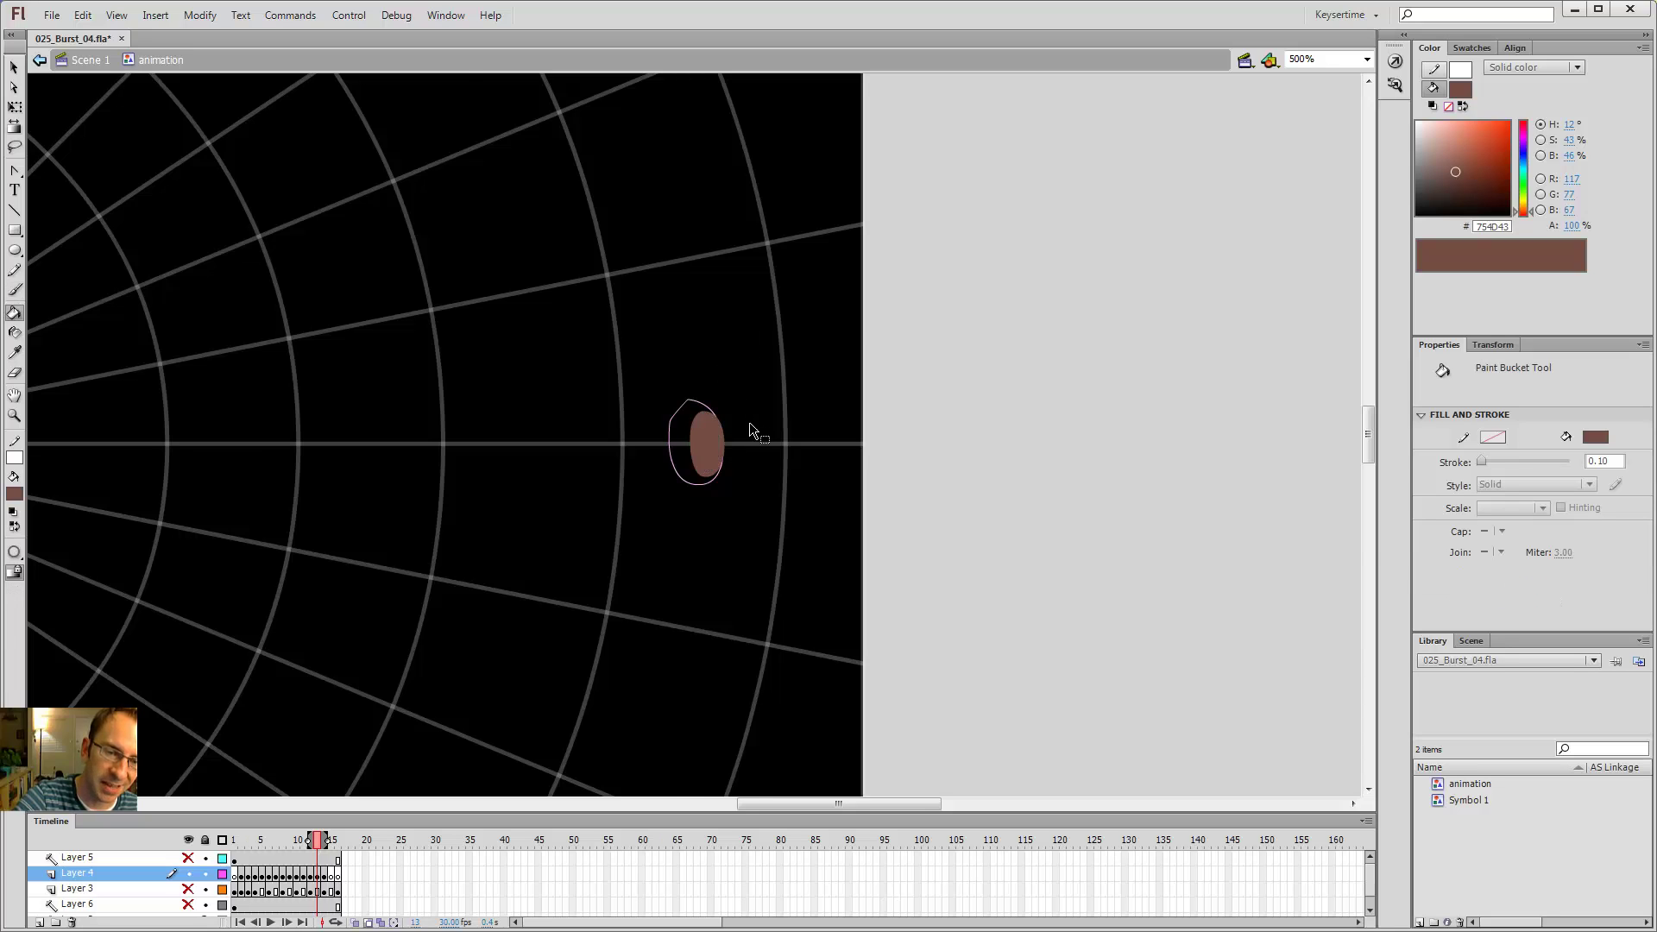
- Review the shrinking debris shapes on frames 12 through 15 with the whole stage in view
key("ctrl+minus")
key("ctrl+minus")
key("period")
key("period")
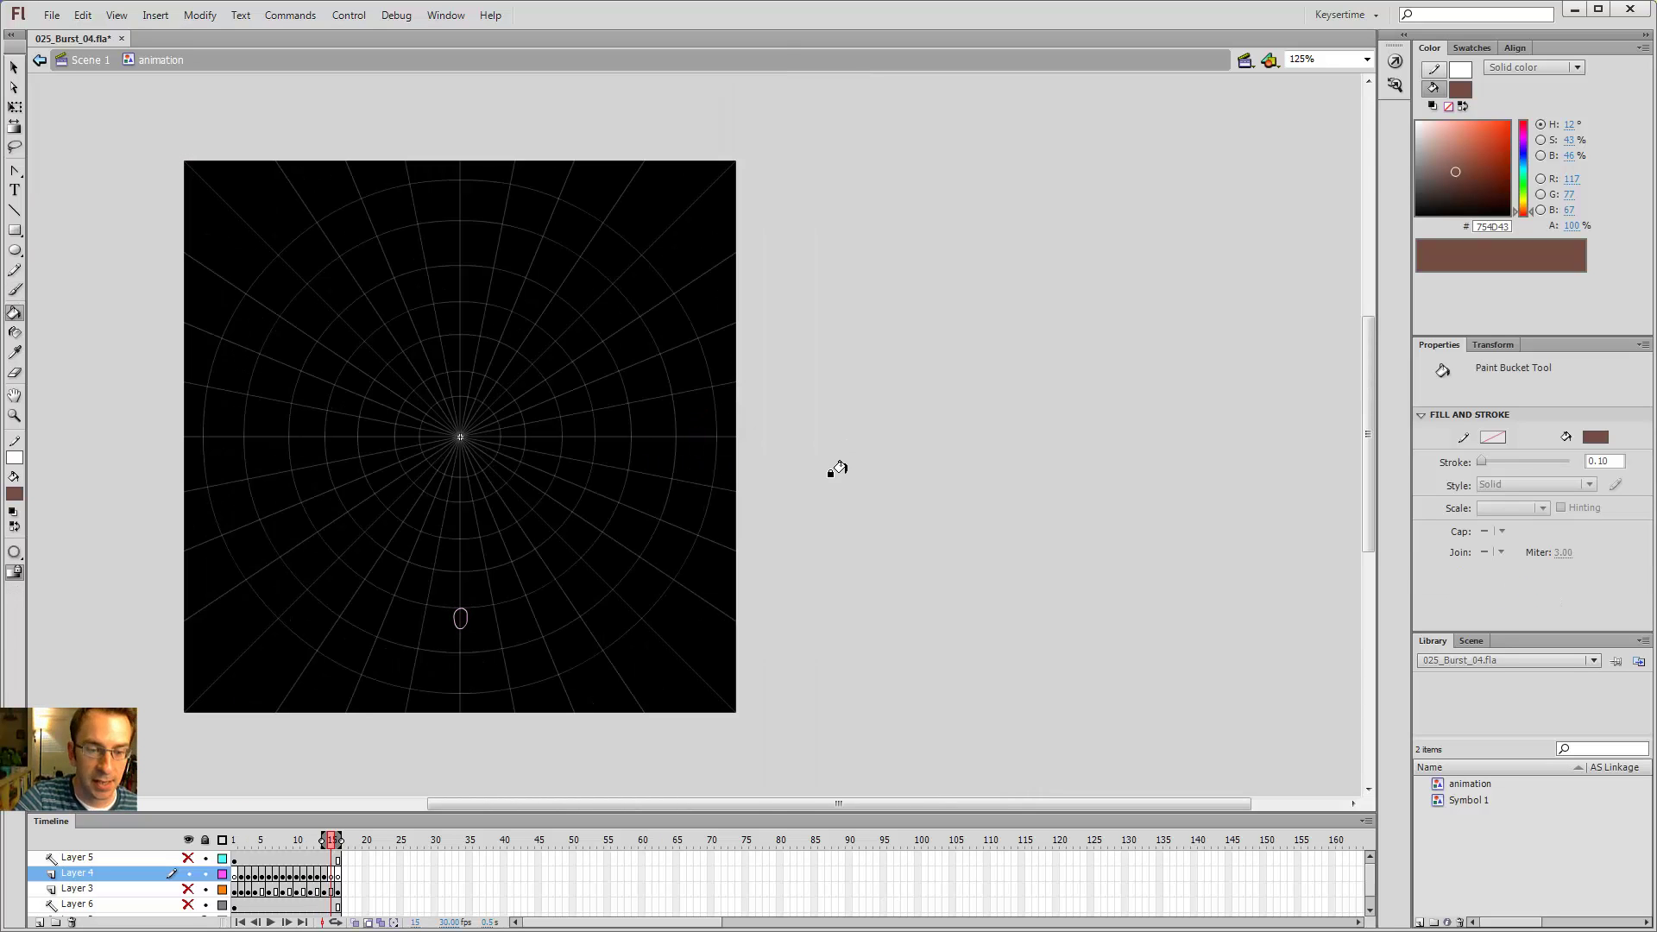
key("comma")
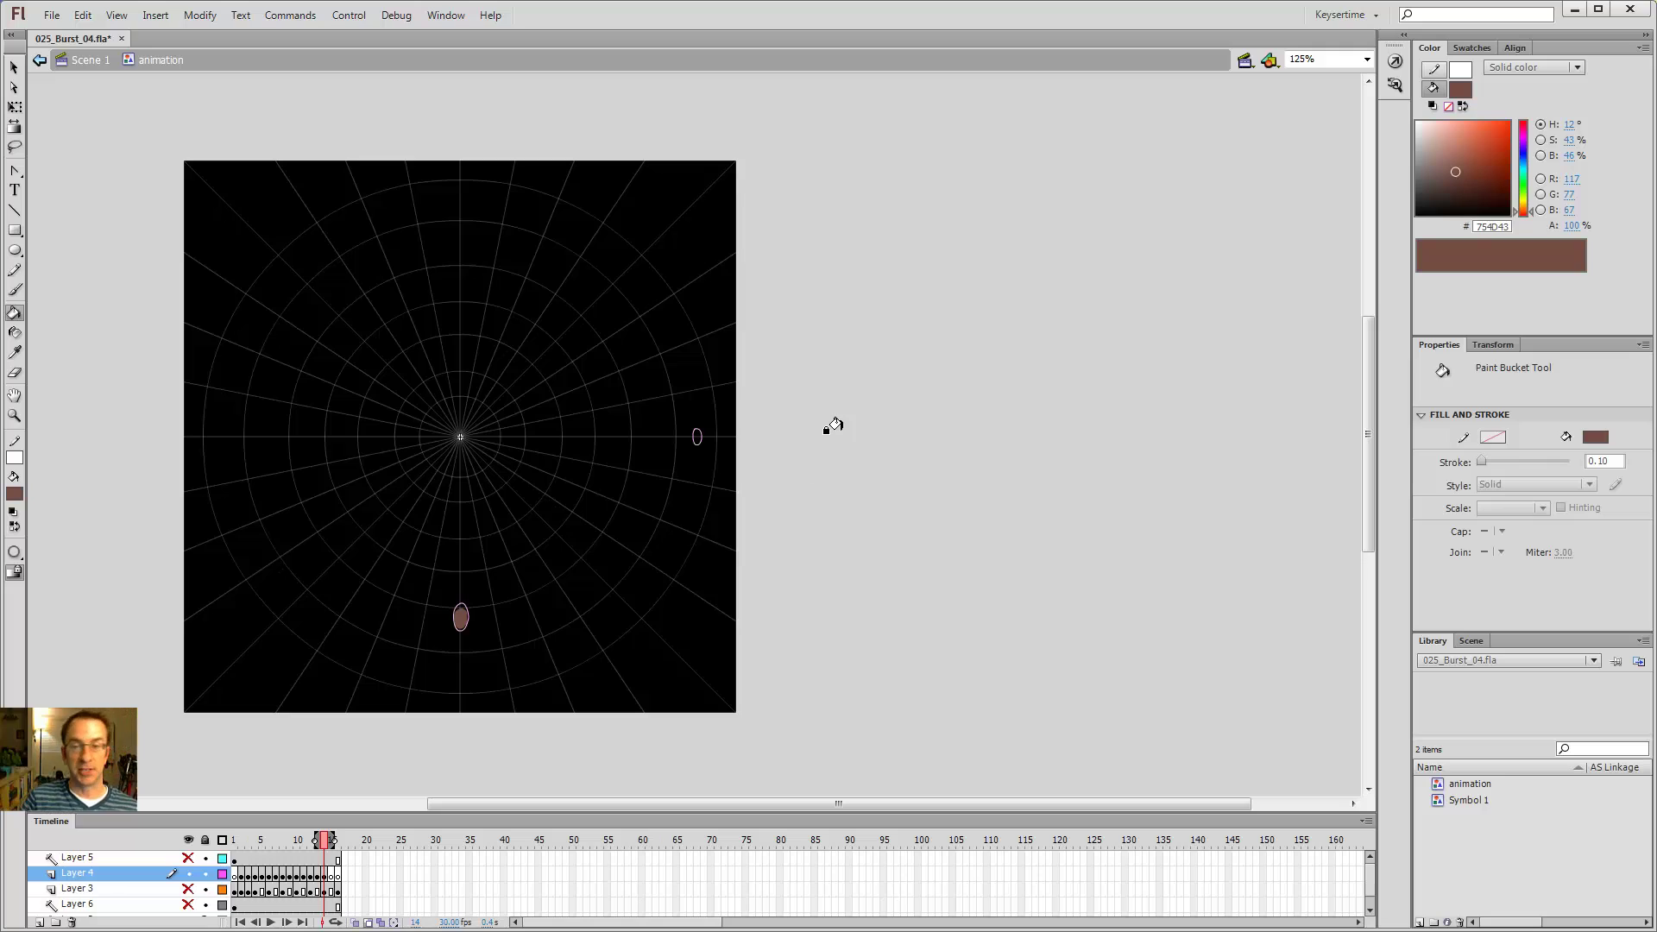
key("comma")
key("comma")
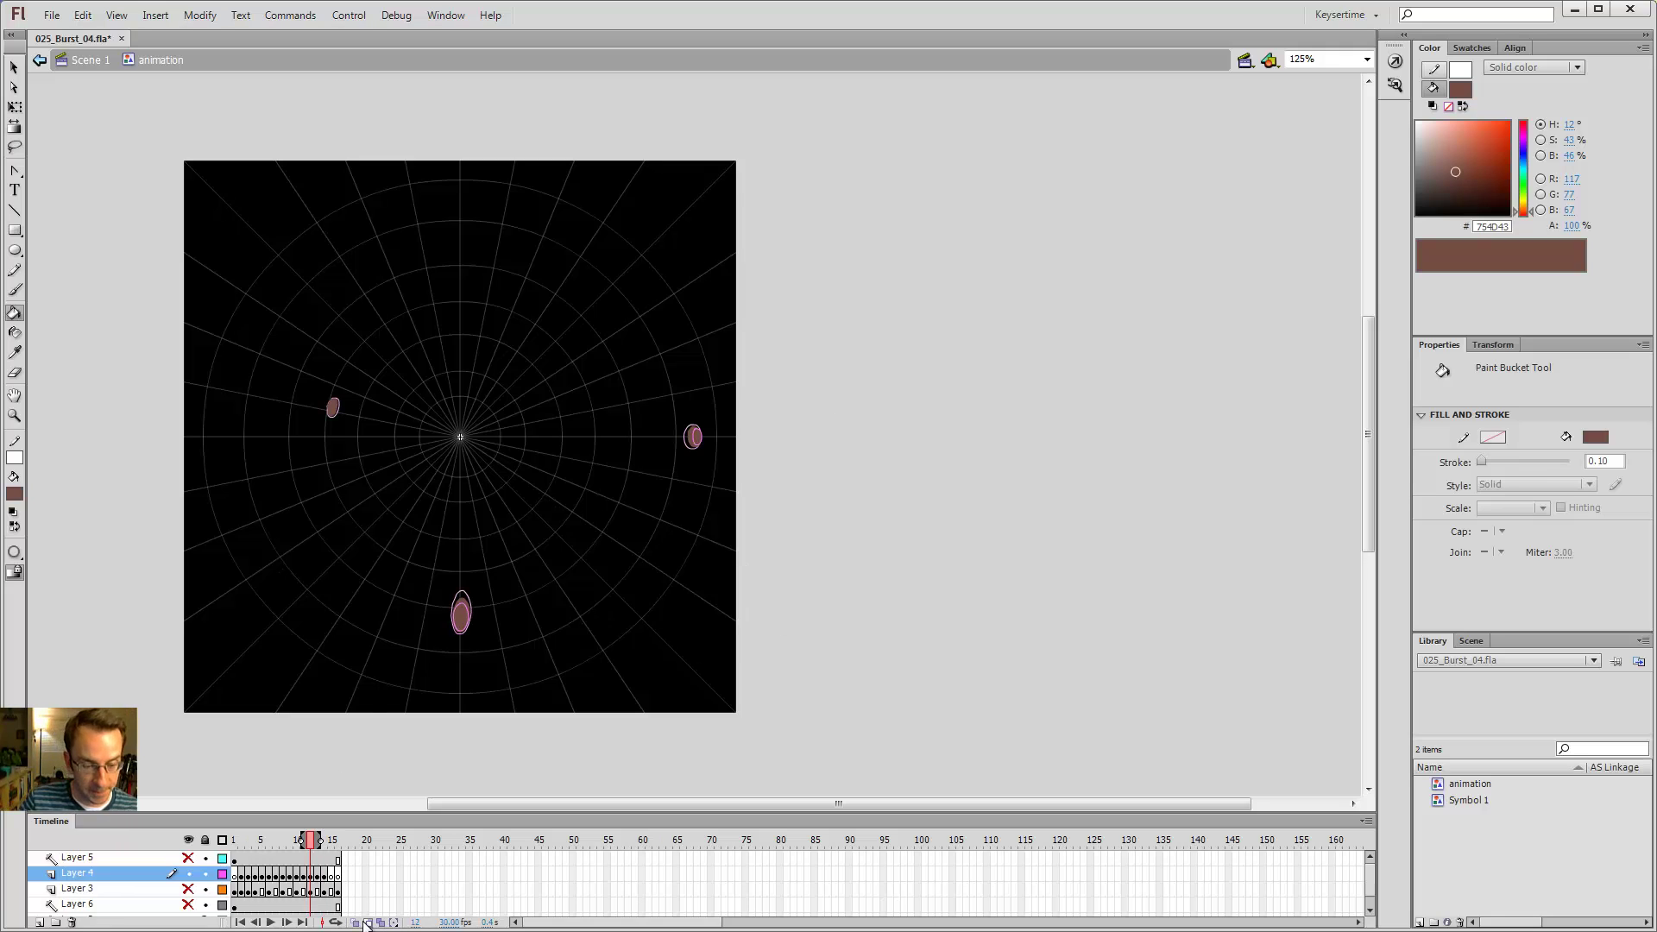
- Turn off the onion skin outlines and review the Layer 4 flame and debris shapes frame by frame through frame 16
left_click(369, 923)
key("comma")
key("comma")
key("comma")
key("comma")
key("comma")
key("comma")
key("comma")
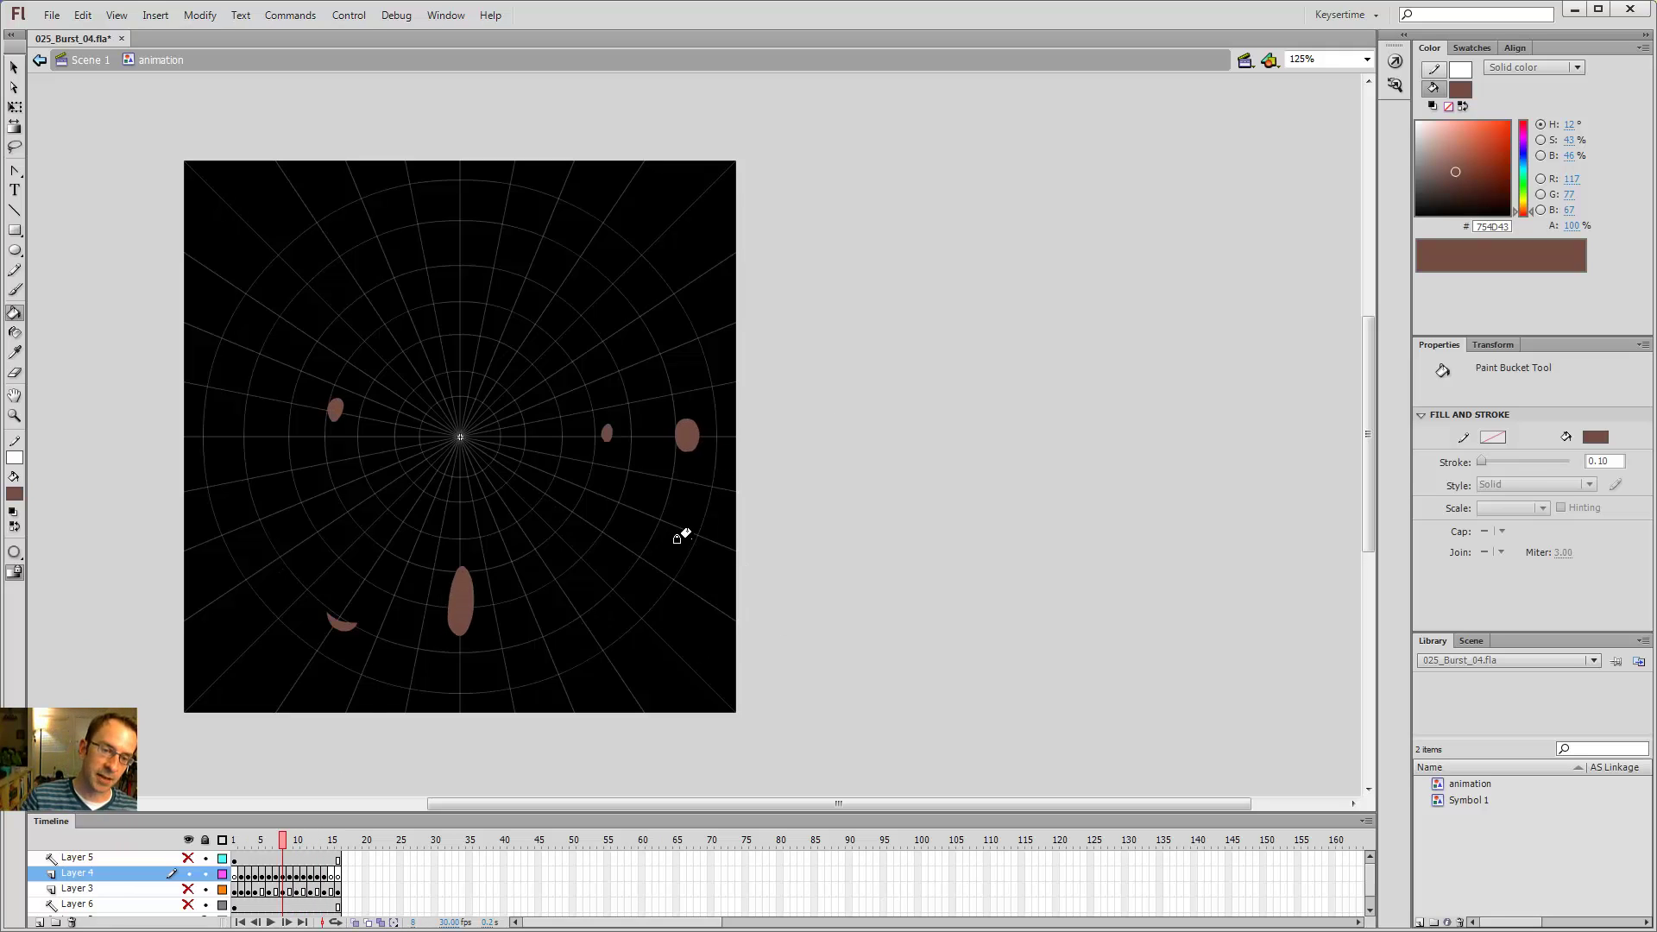
key("comma")
key("comma")
key("comma")
key("comma")
key("period")
key("period")
key("period")
key("period")
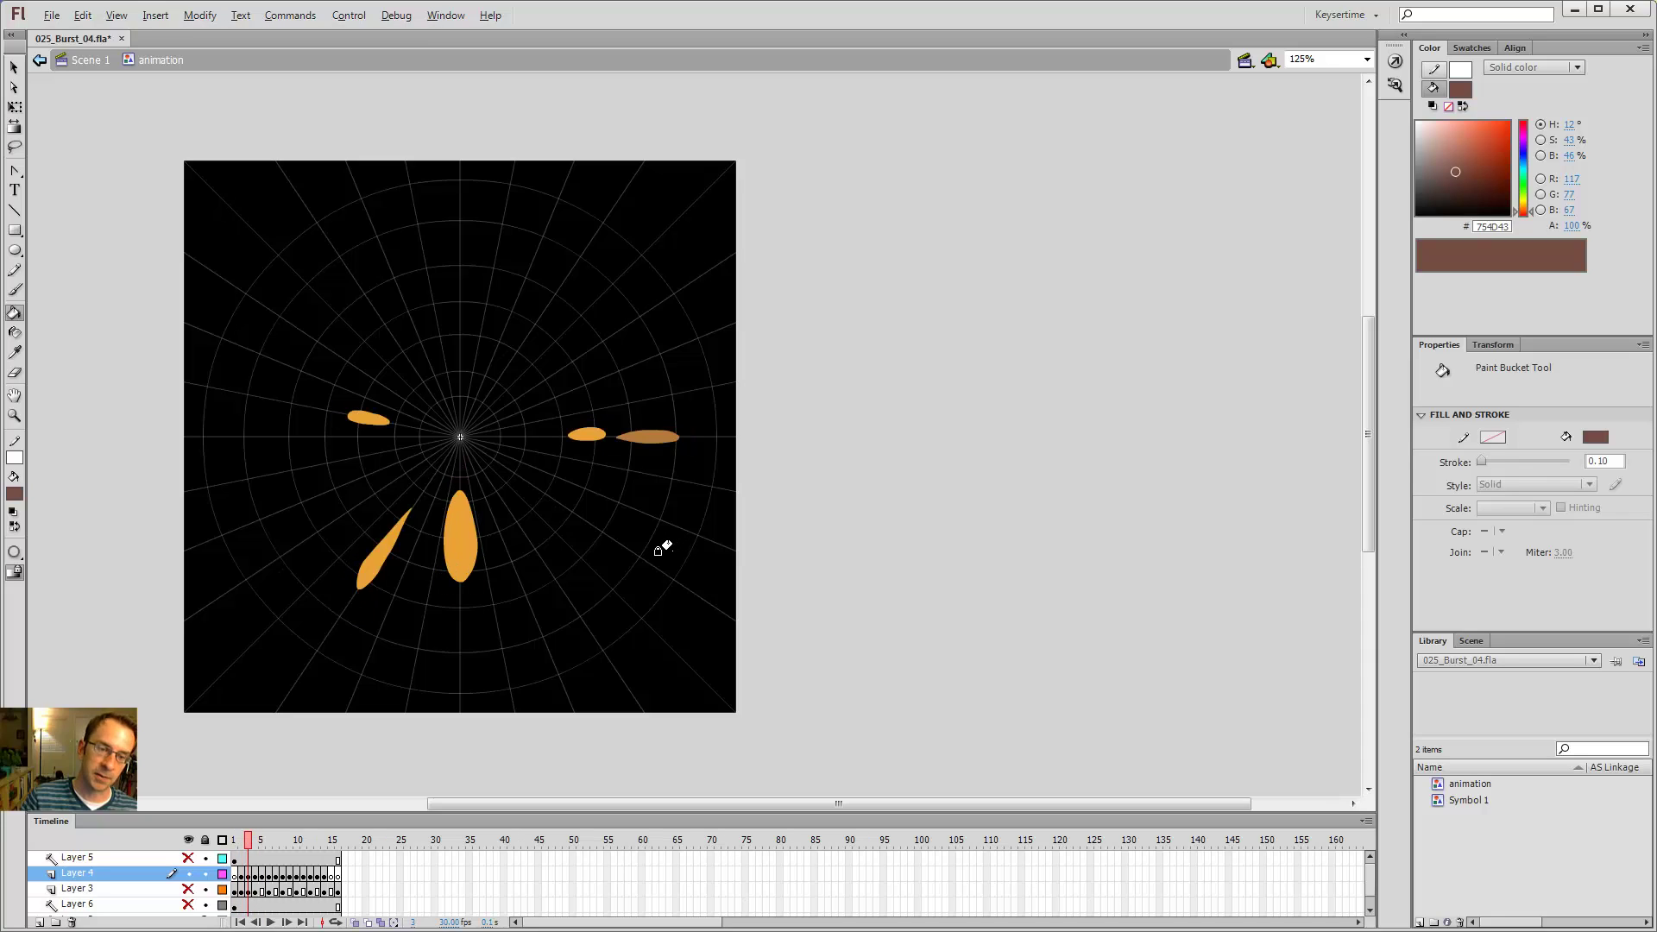
key("period")
key("period")
key("period")
key("period")
key("period")
key("period")
key("period")
key("period")
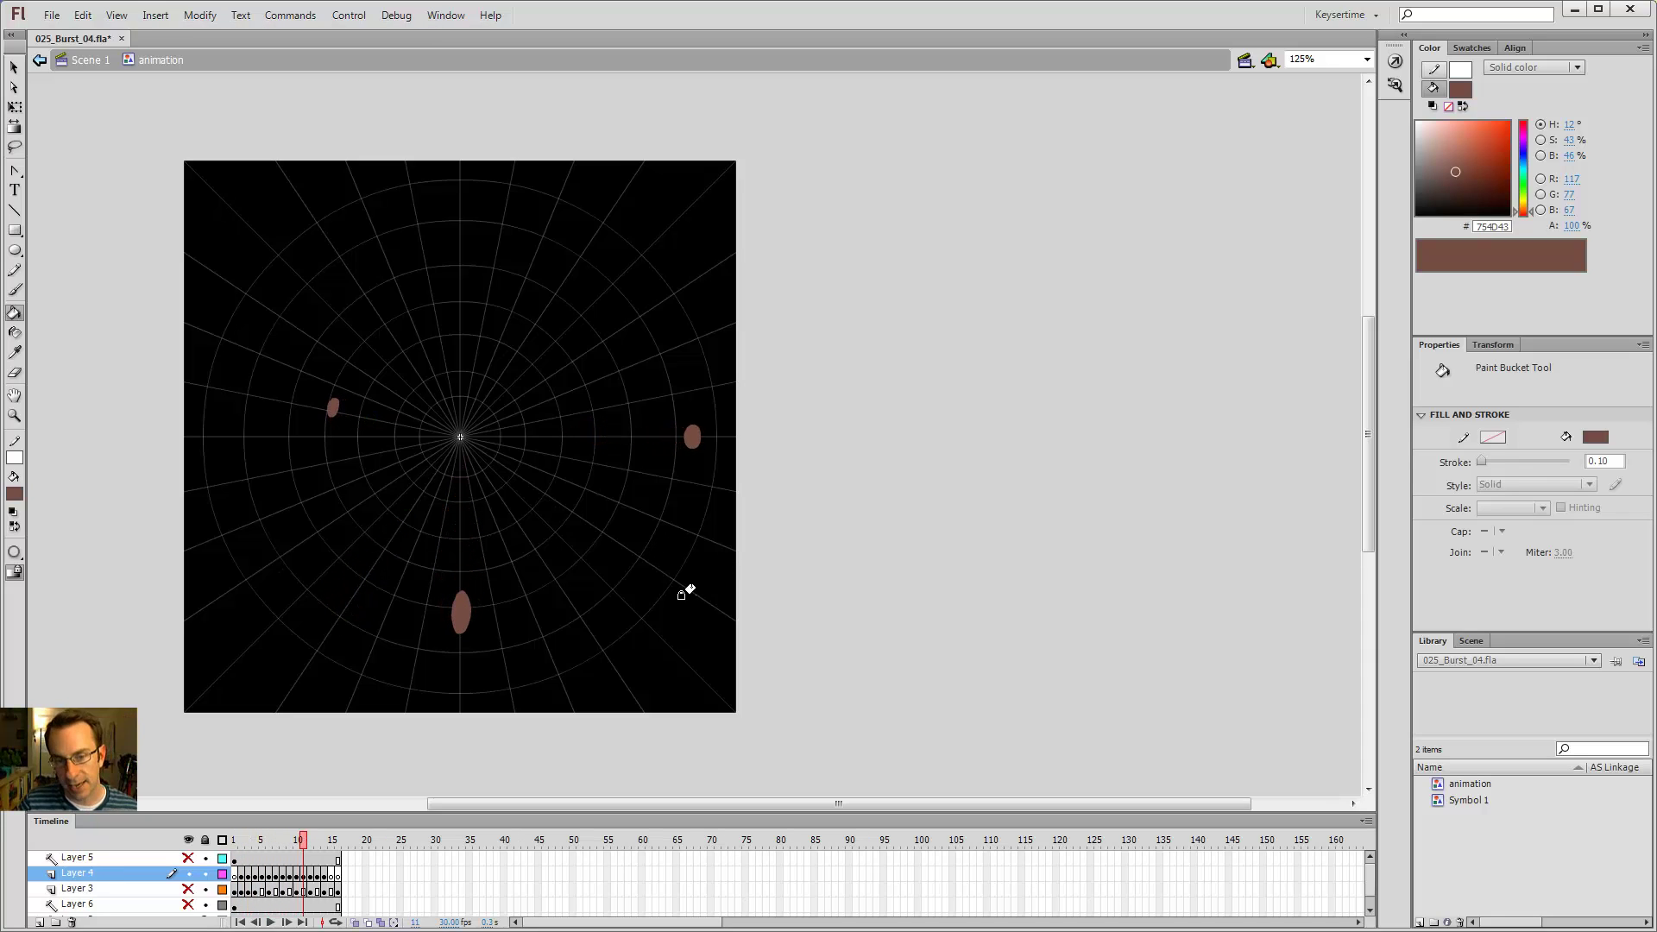
key("period")
key("period")
key("period")
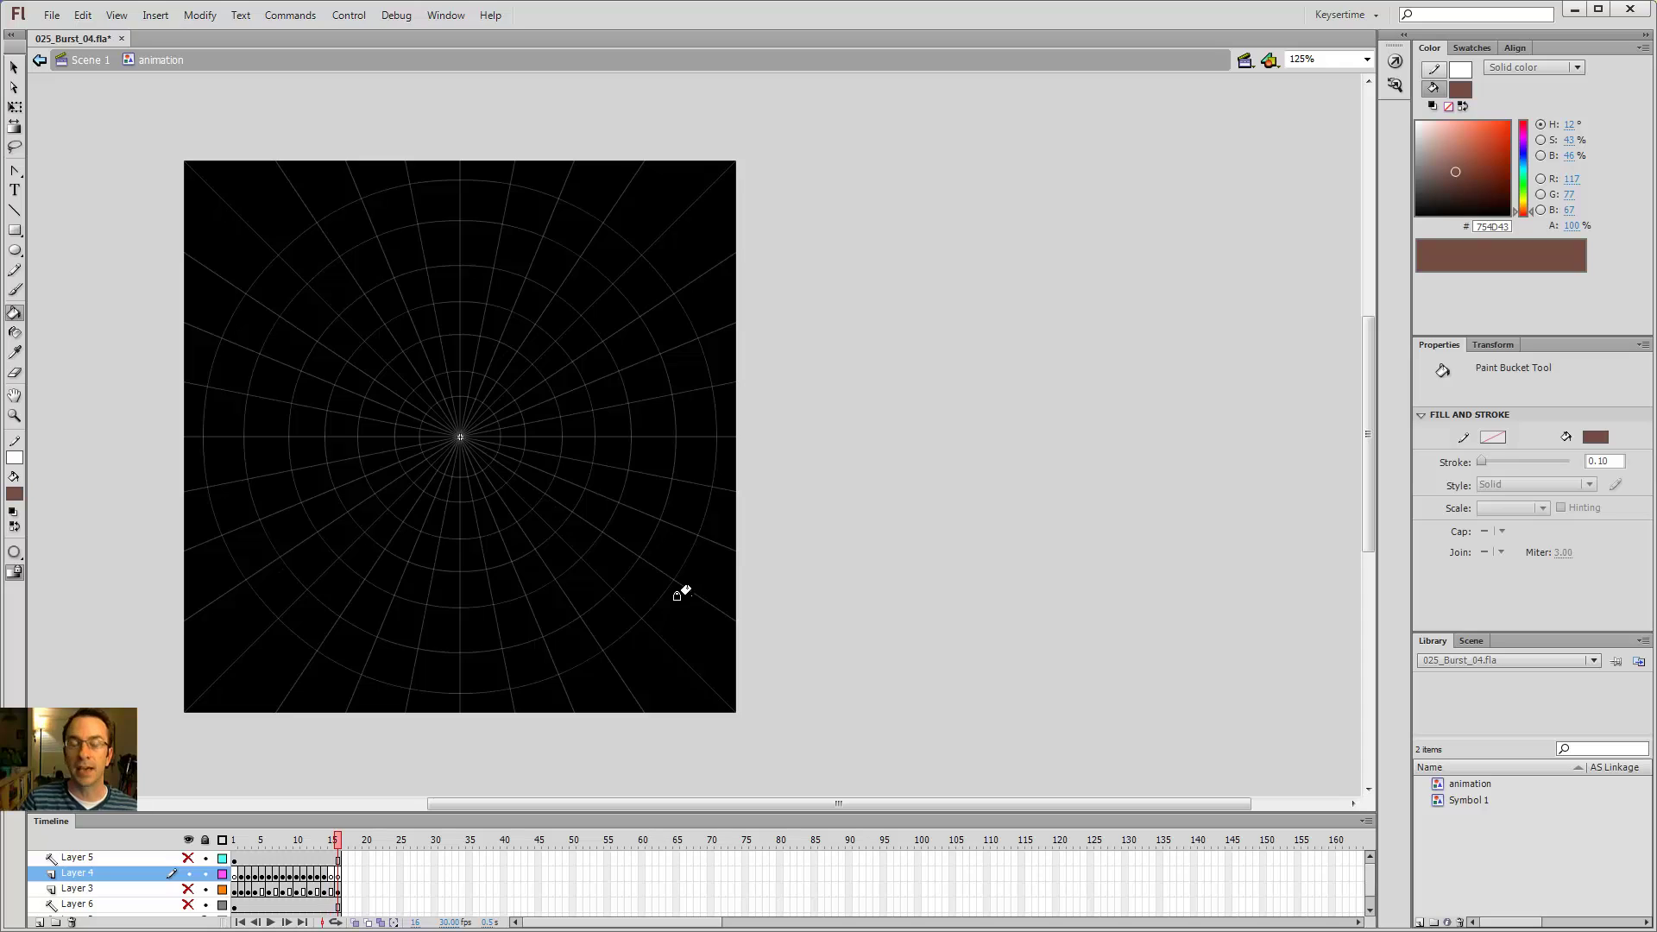
- Go back through the Layer 4 frames to frame 2 and check forward how the debris shapes shrink
key("shift+comma")
key("shift+period")
key("comma")
key("comma")
key("comma")
key("comma")
key("comma")
key("comma")
key("comma")
key("comma")
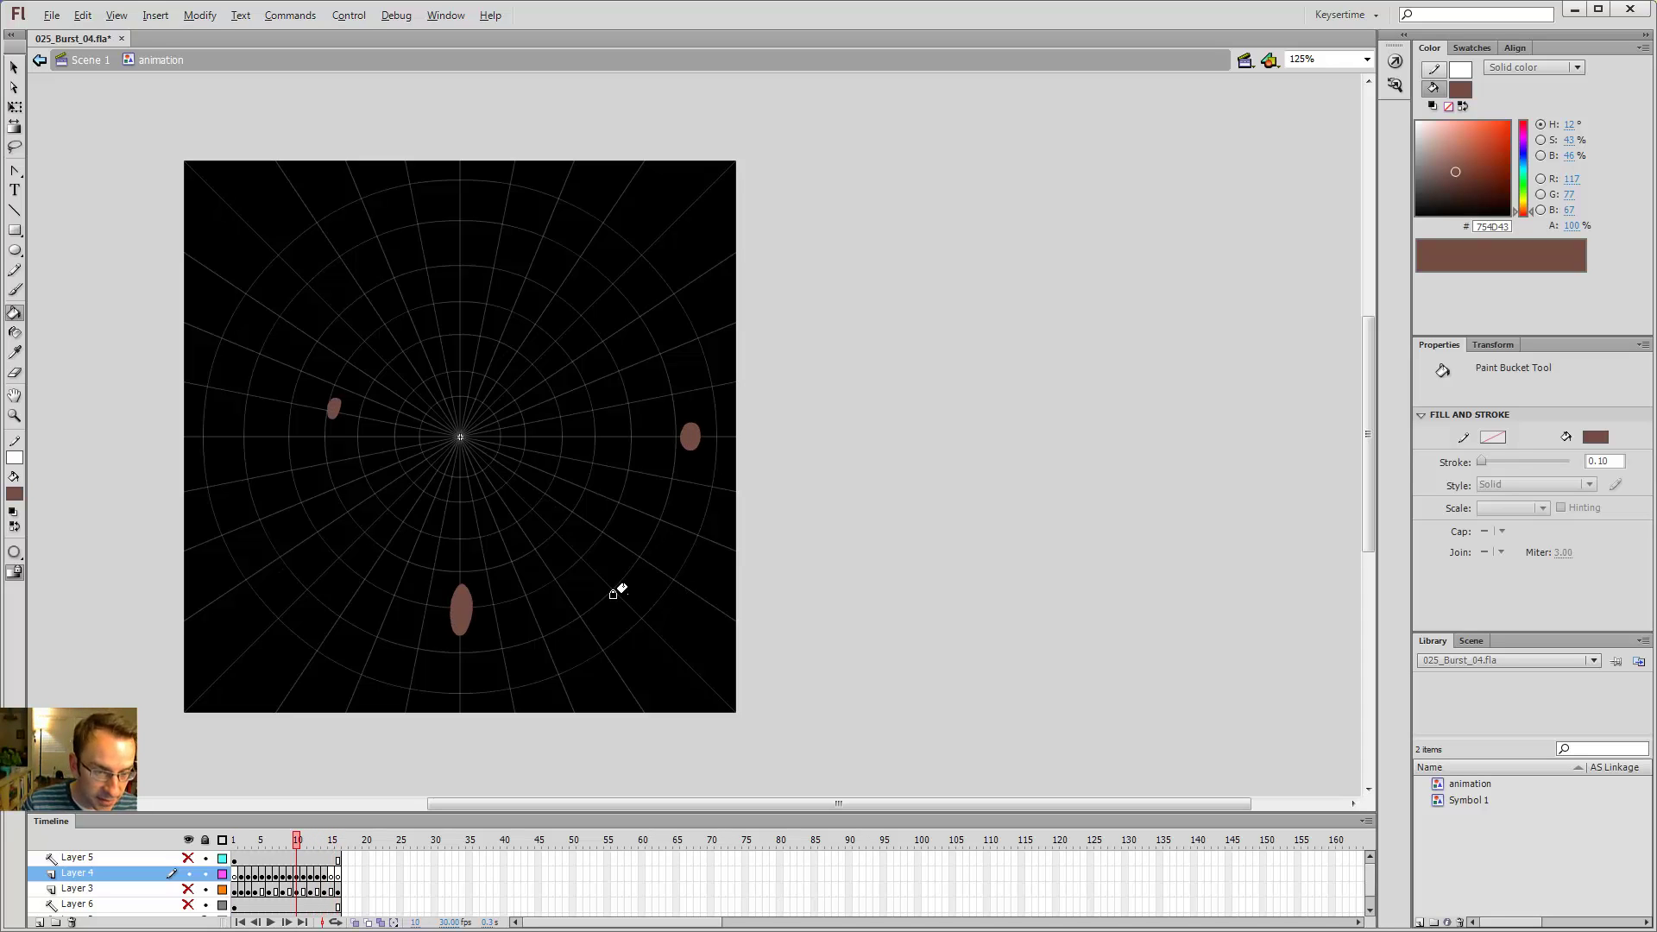
key("comma")
key("comma")
key("comma")
key("comma")
key("comma")
key("comma")
key("comma")
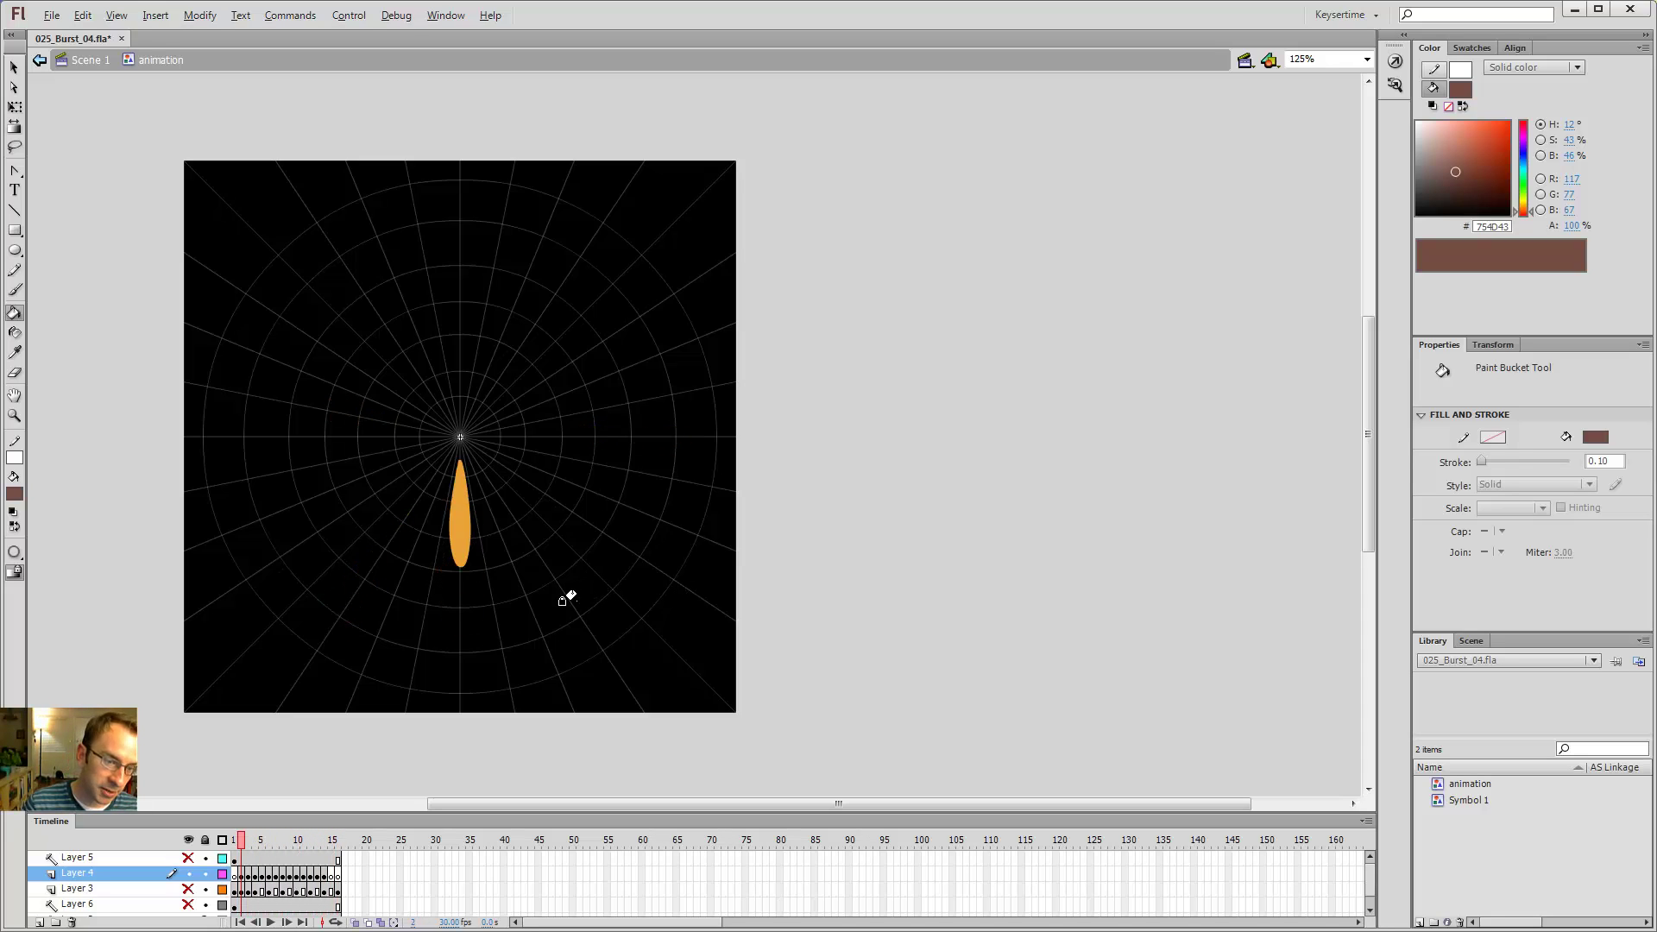
key("period")
key("period")
key("period")
key("period")
key("period")
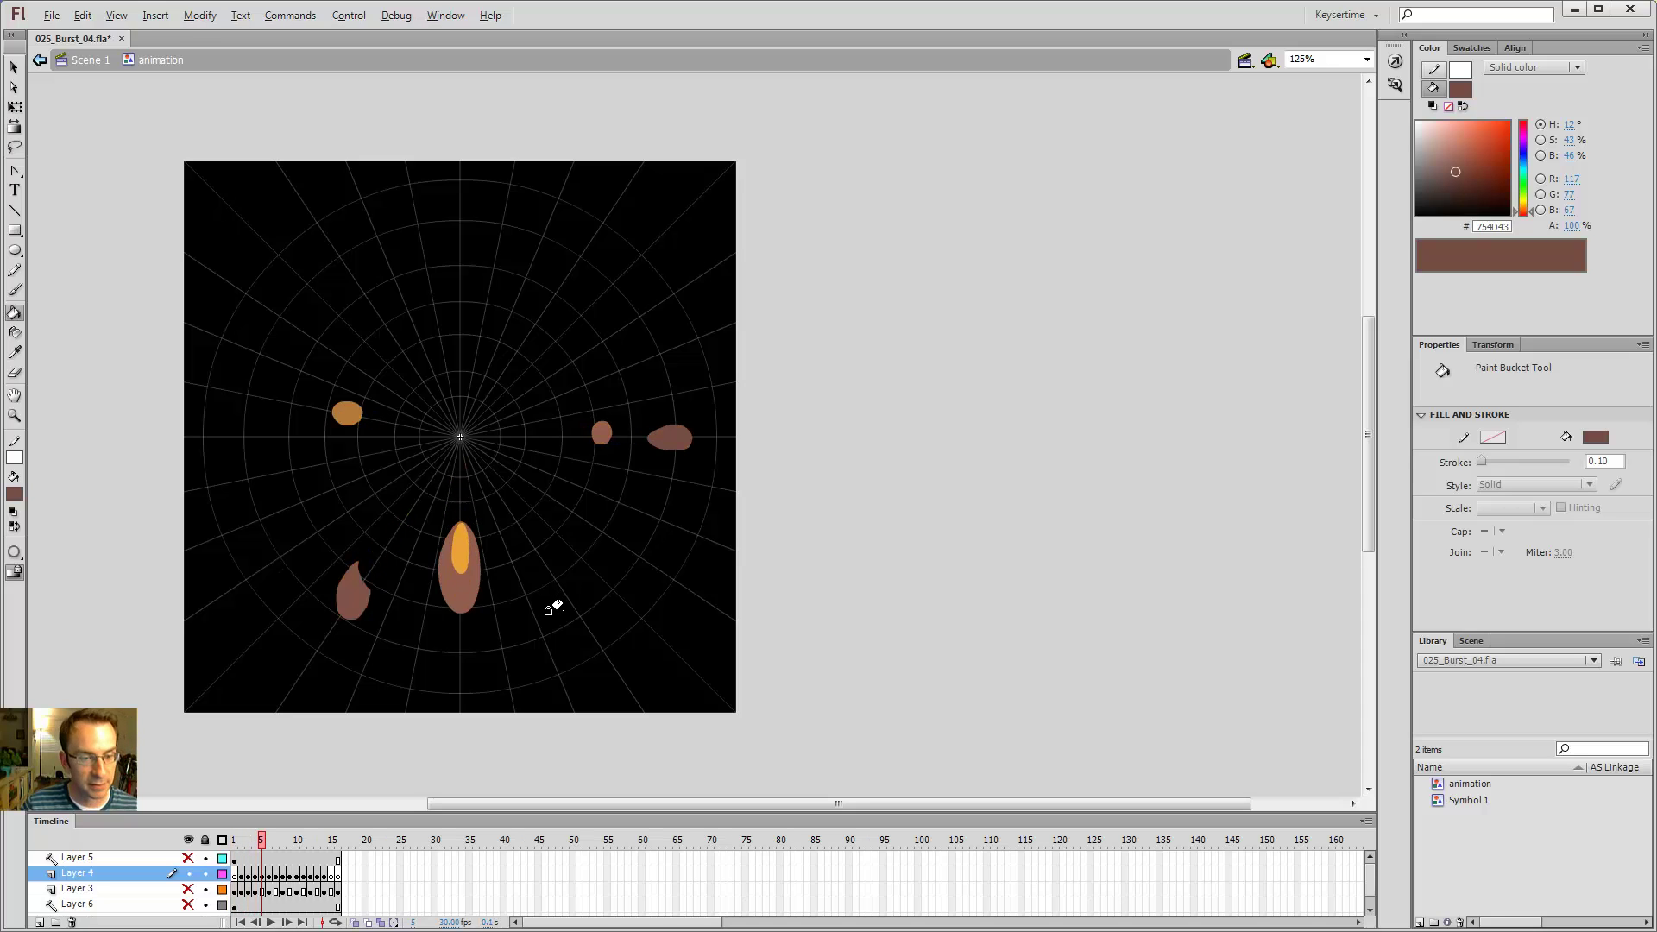
key("period")
key("period")
key("period")
key("period")
key("period")
key("period")
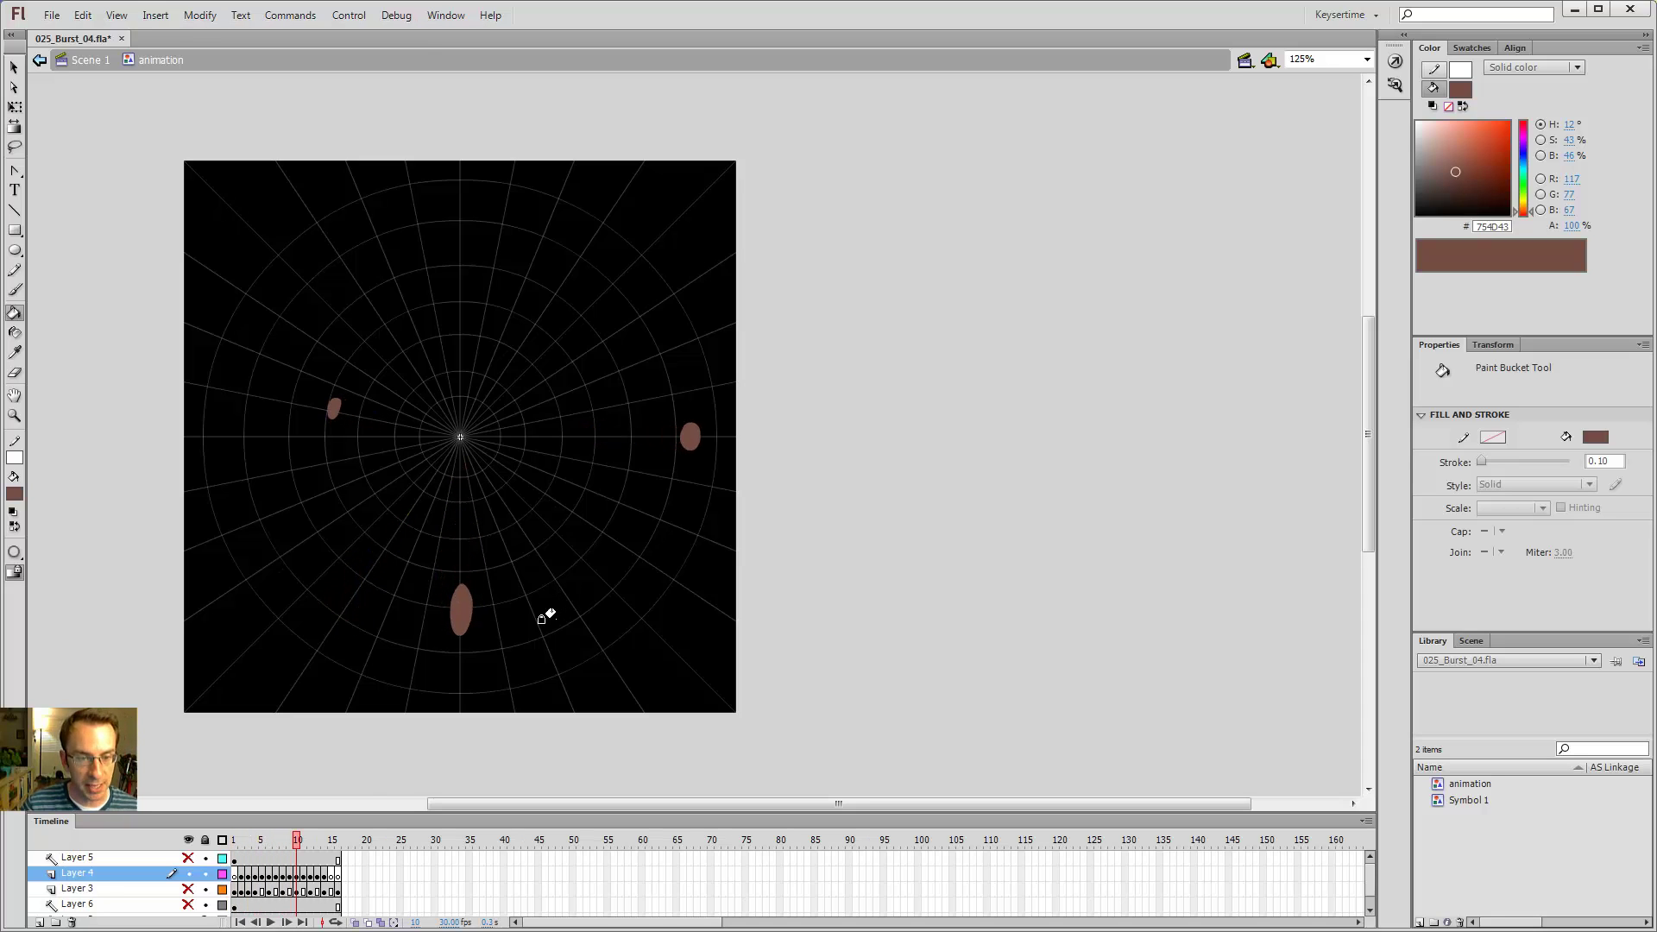
key("period")
- Show Layer 3 and hide Layer 4, and check the smoke burst back from frame 13 to frame 7
left_click(188, 888)
left_click(188, 873)
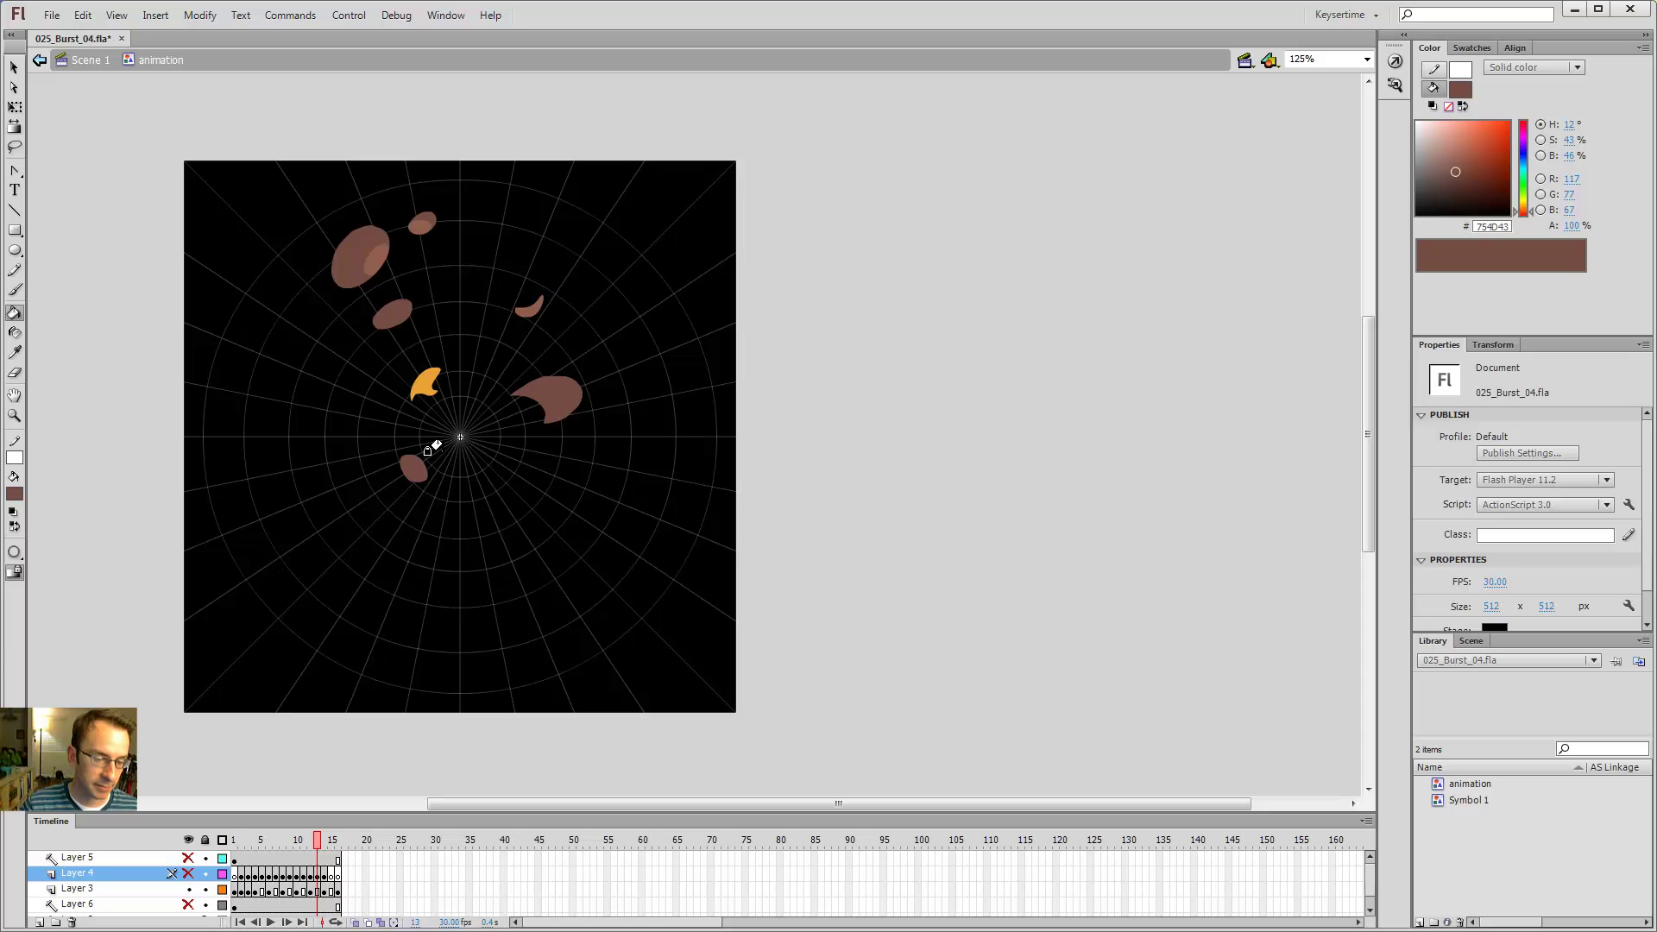
key("comma")
key("comma")
key("comma")
key("comma")
key("comma")
key("comma")
key("comma")
key("comma")
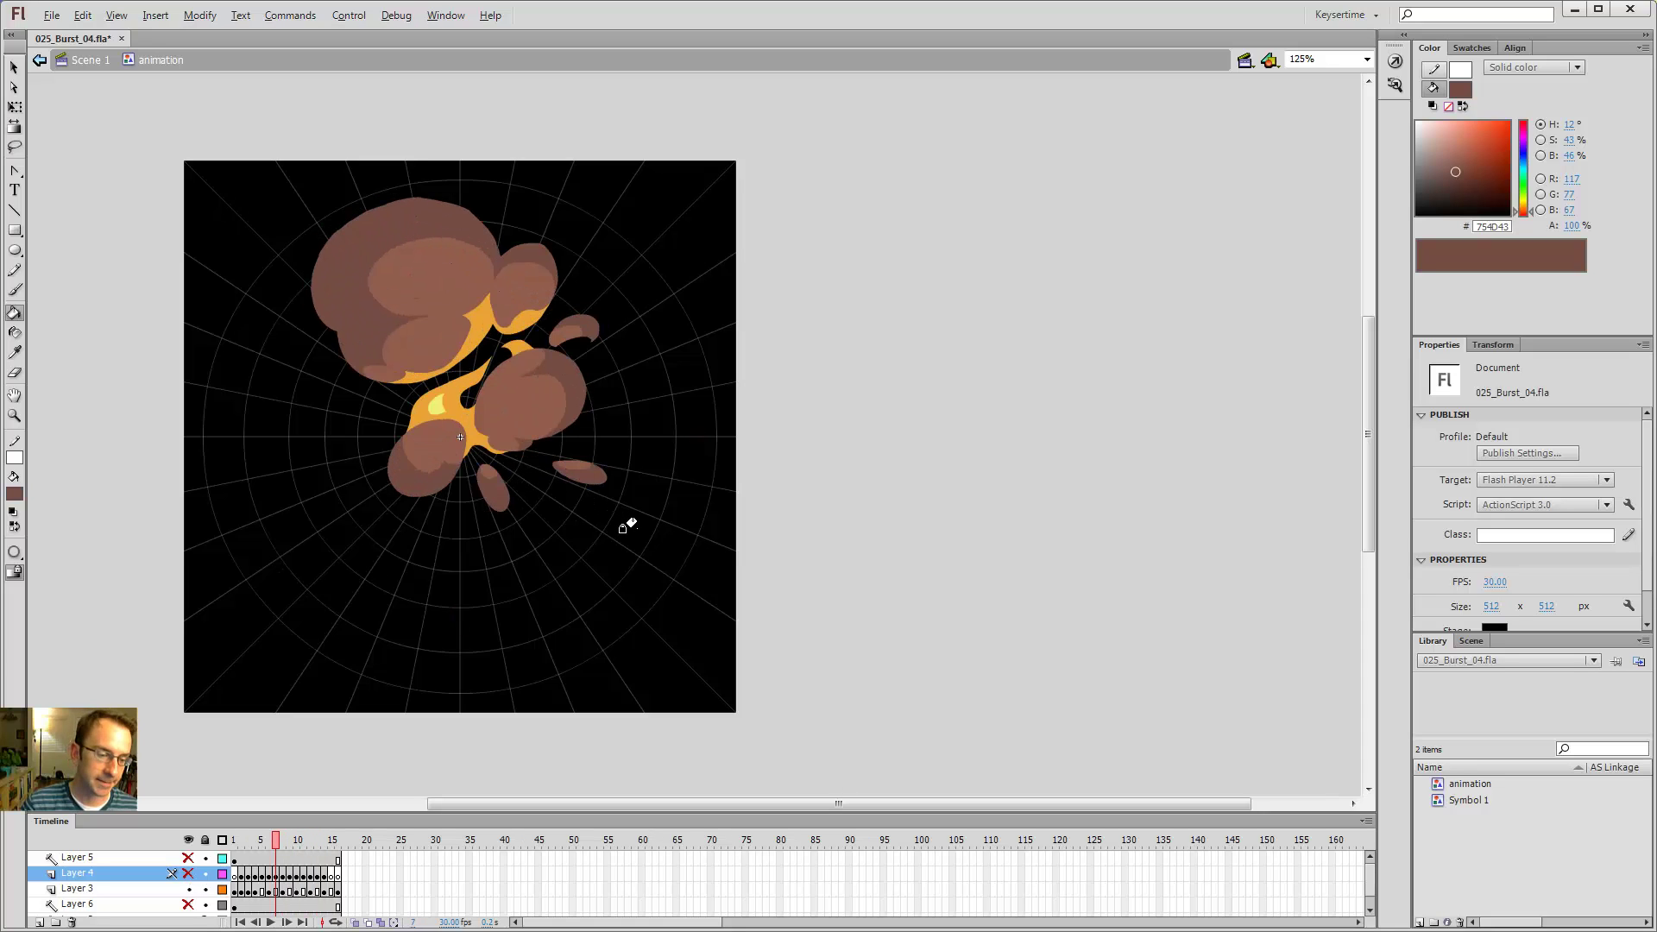
- Display the neighbouring frames as onion skin outlines on Layer 3's blank frame 5, and switch to the Pencil tool with the burst enlarged
mouse_move(267, 891)
left_mouse_down()
mouse_move(337, 897)
mouse_move(263, 890)
left_mouse_up()
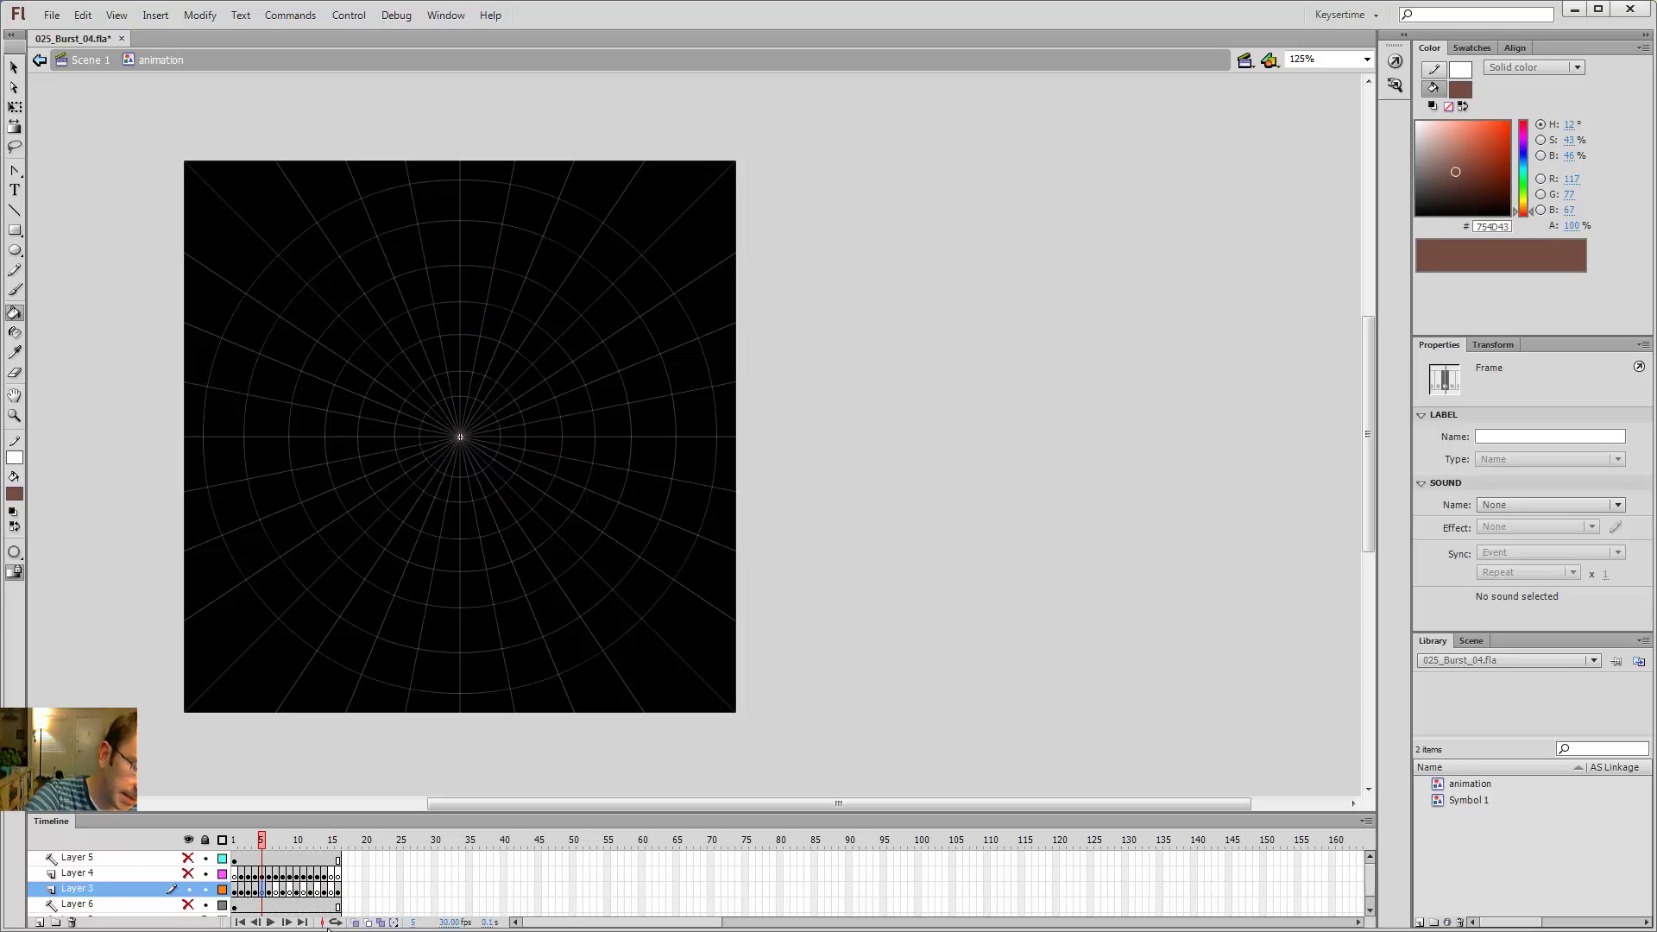
left_click(356, 922)
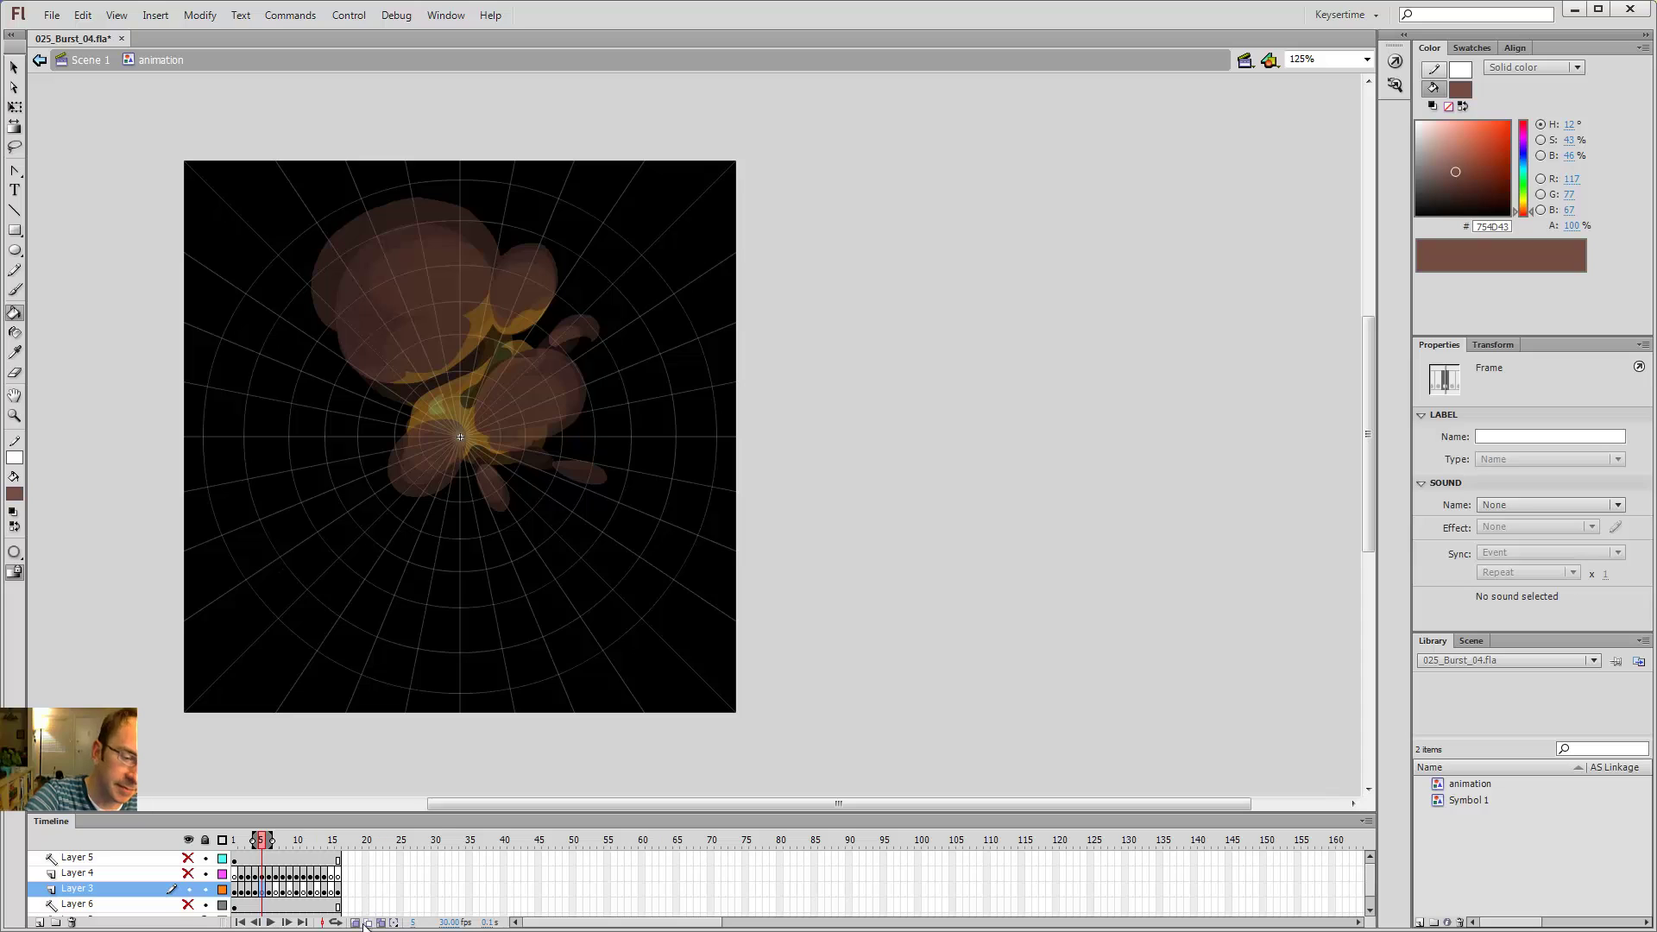
left_click(369, 921)
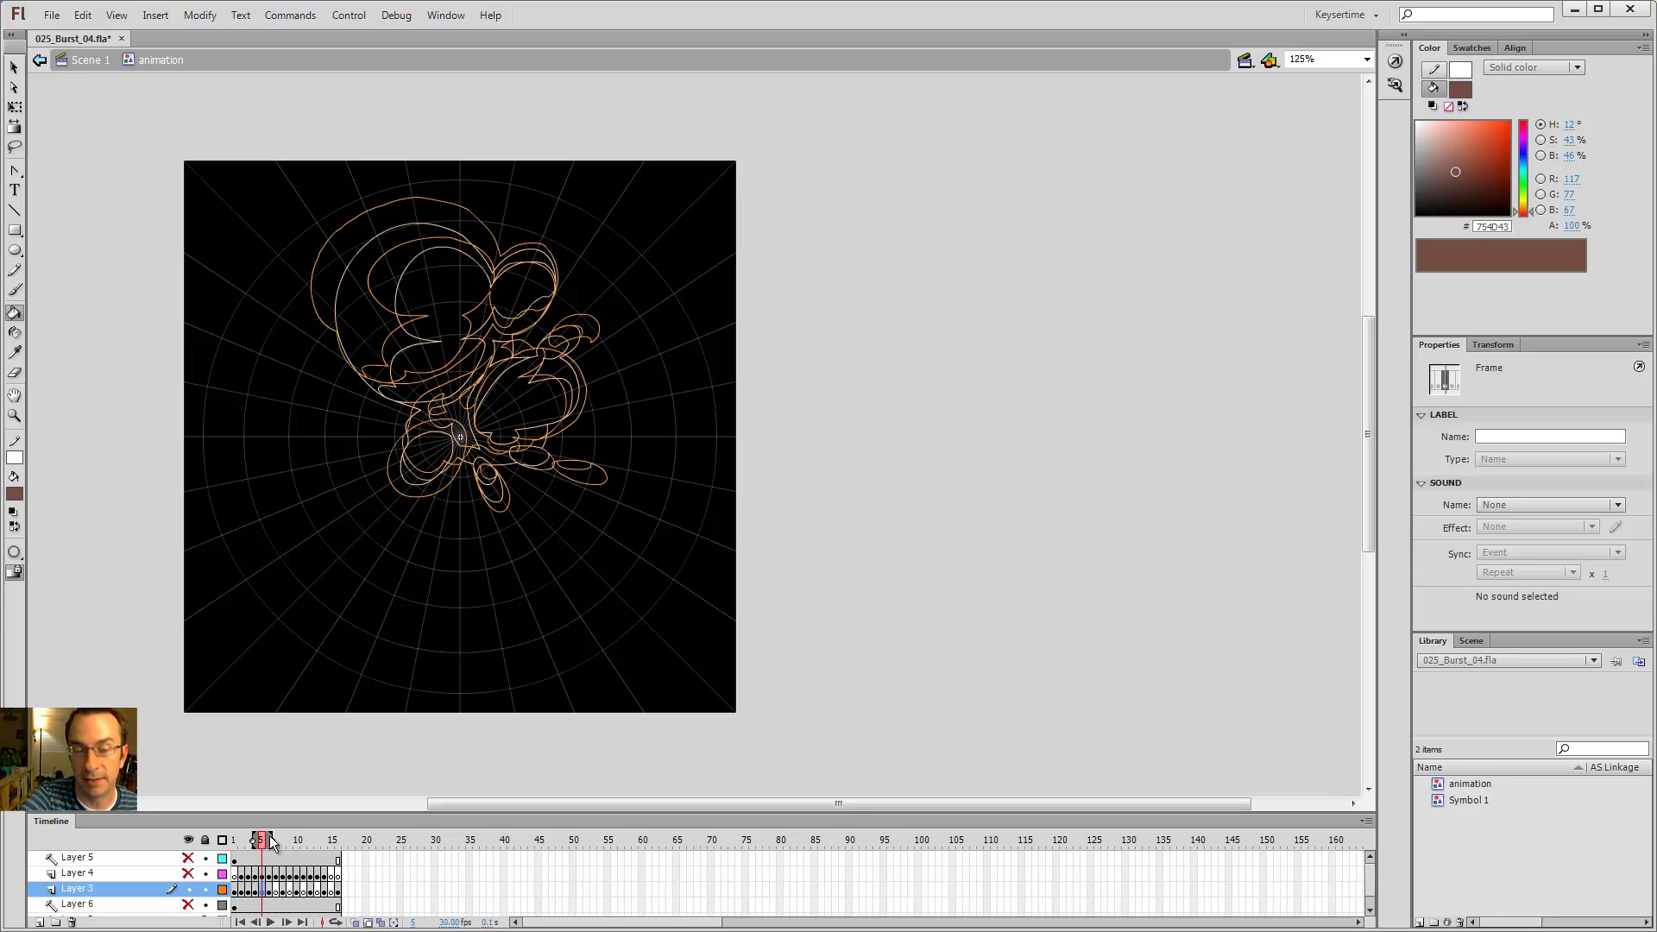
key("Return")
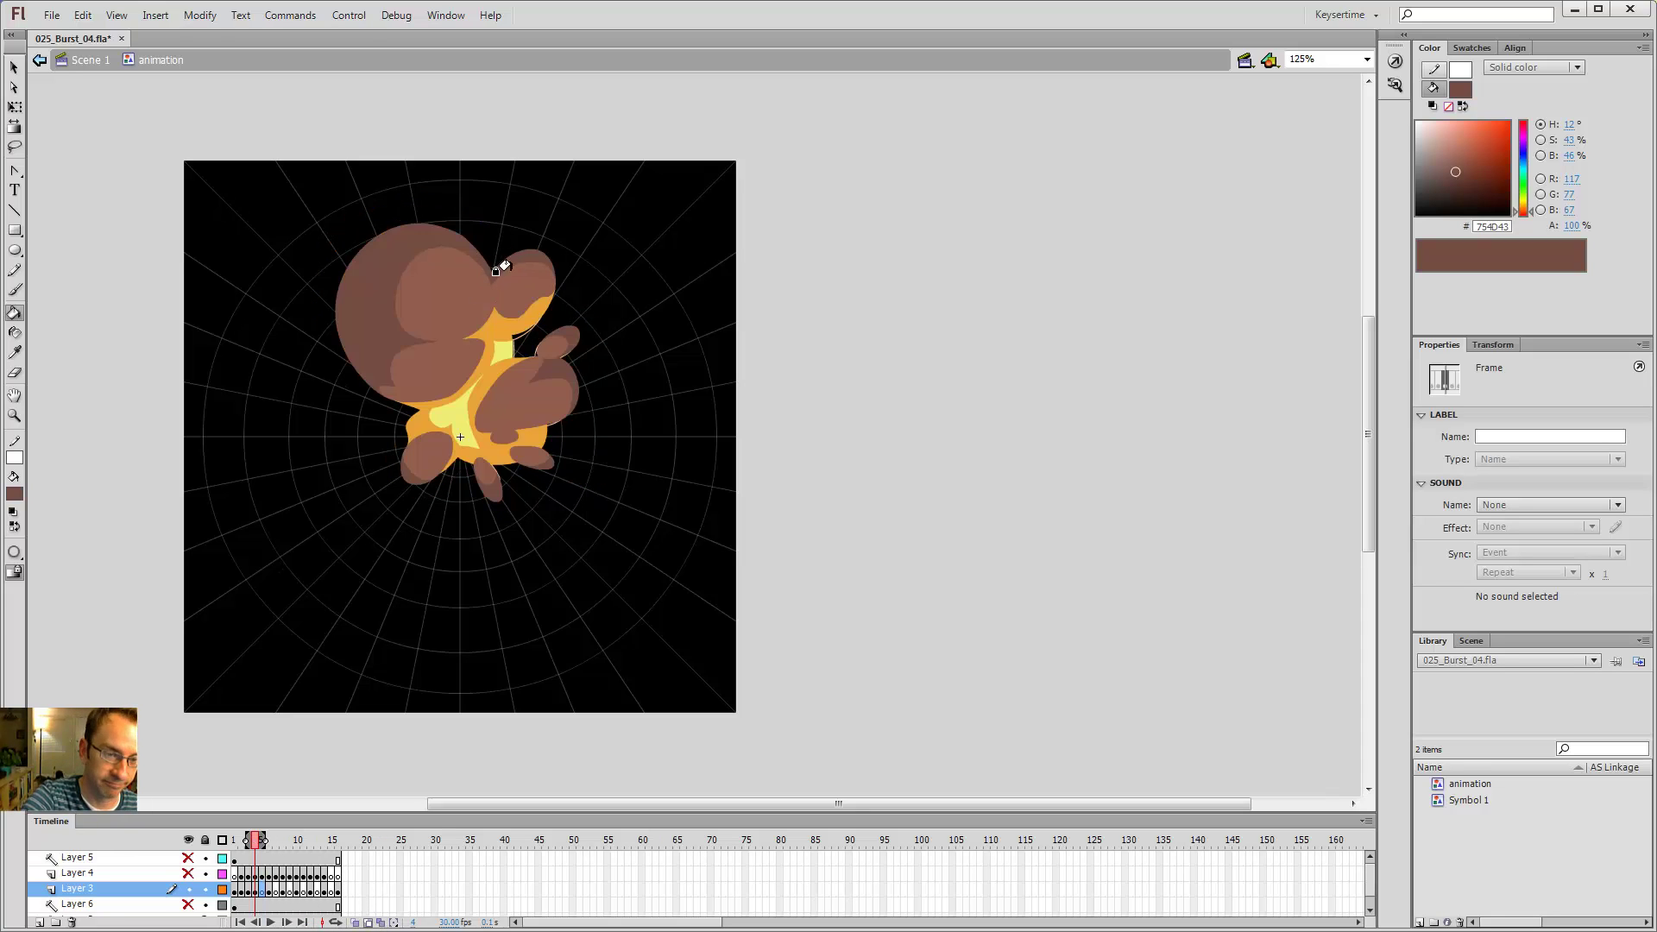
key("z")
left_click(481, 352)
key("y")
key("Return")
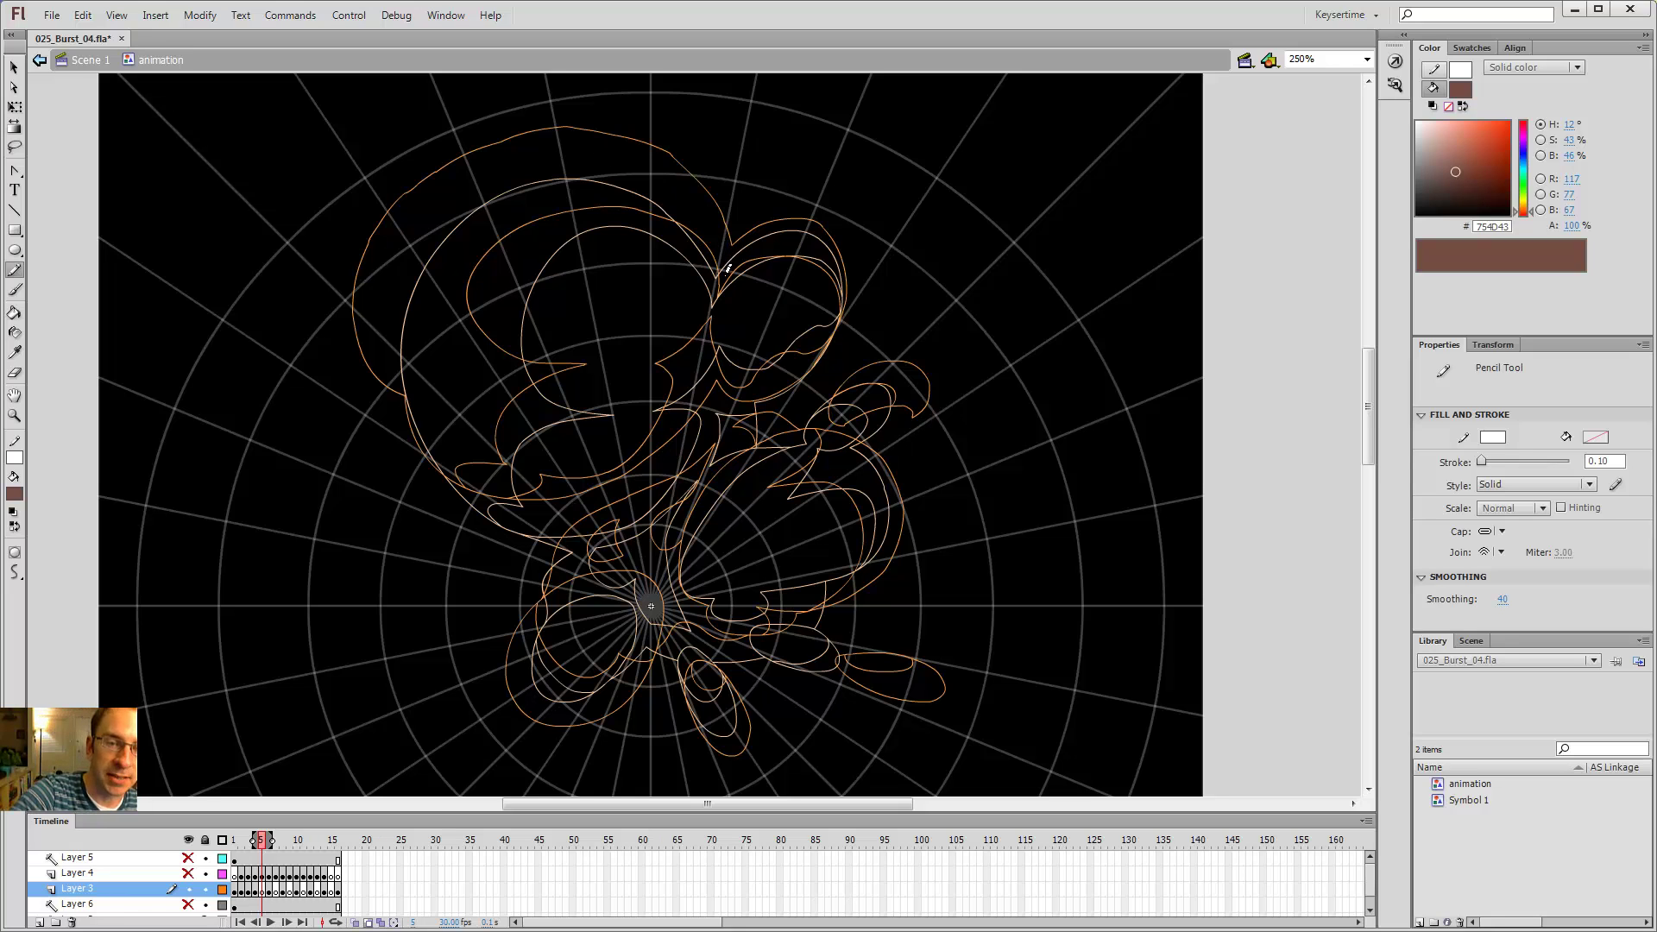
- Compare the smoke puffs on frames 3 and 4 with the neighbouring outlines on blank frame 5
key("comma")
key("period")
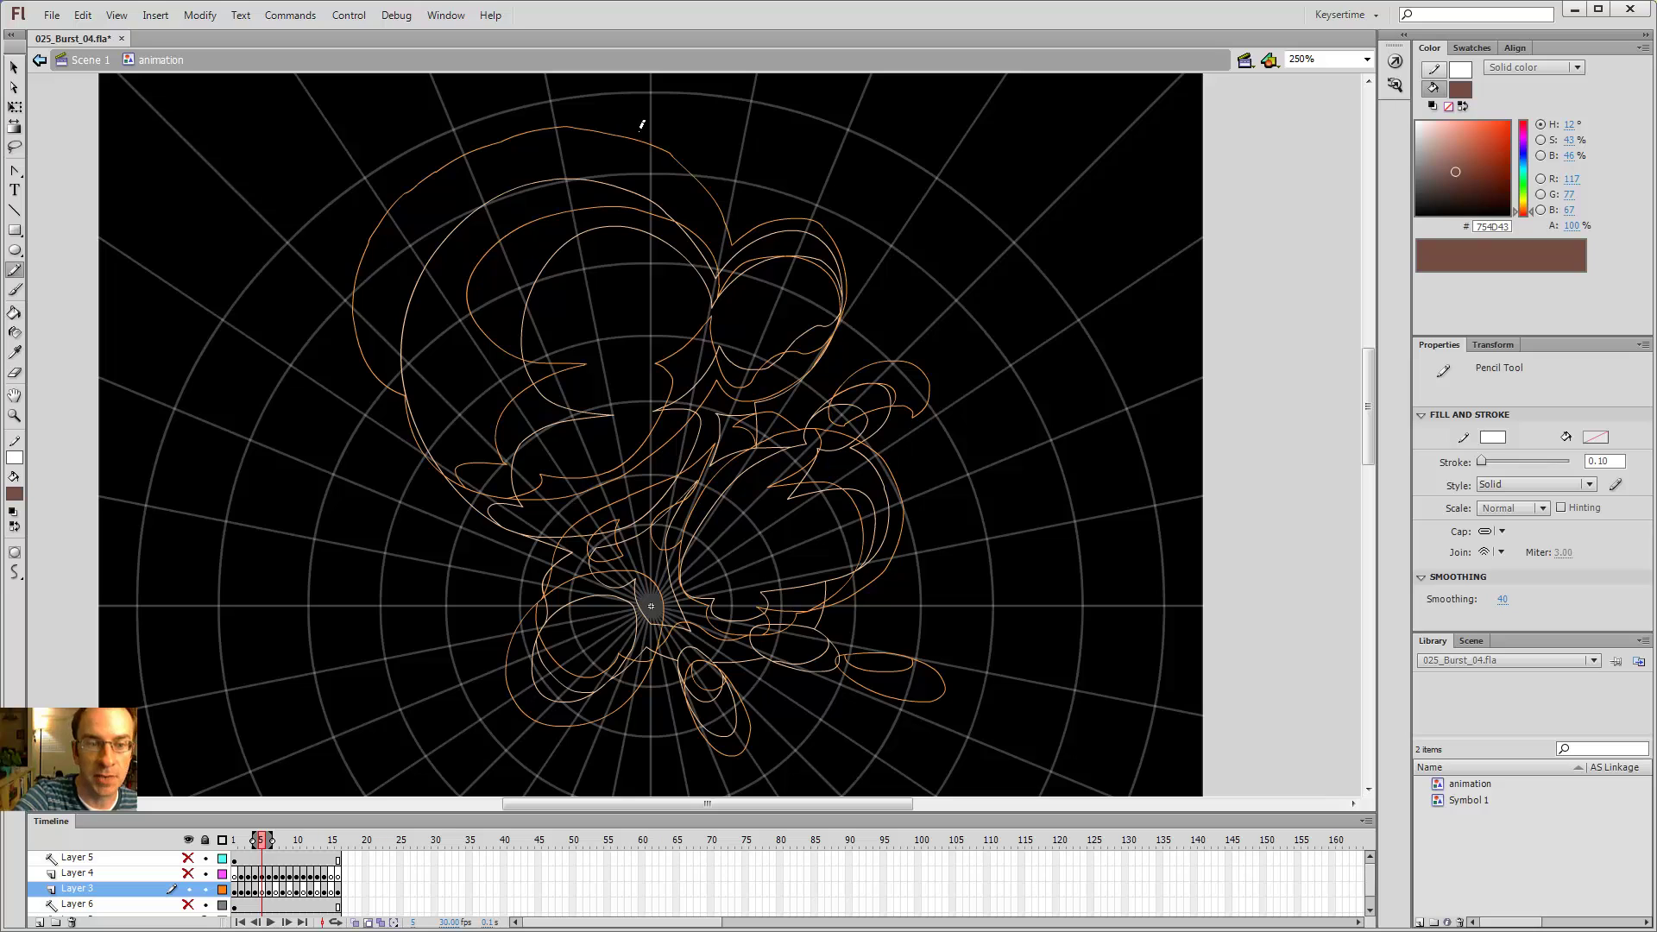
key("comma")
key("comma")
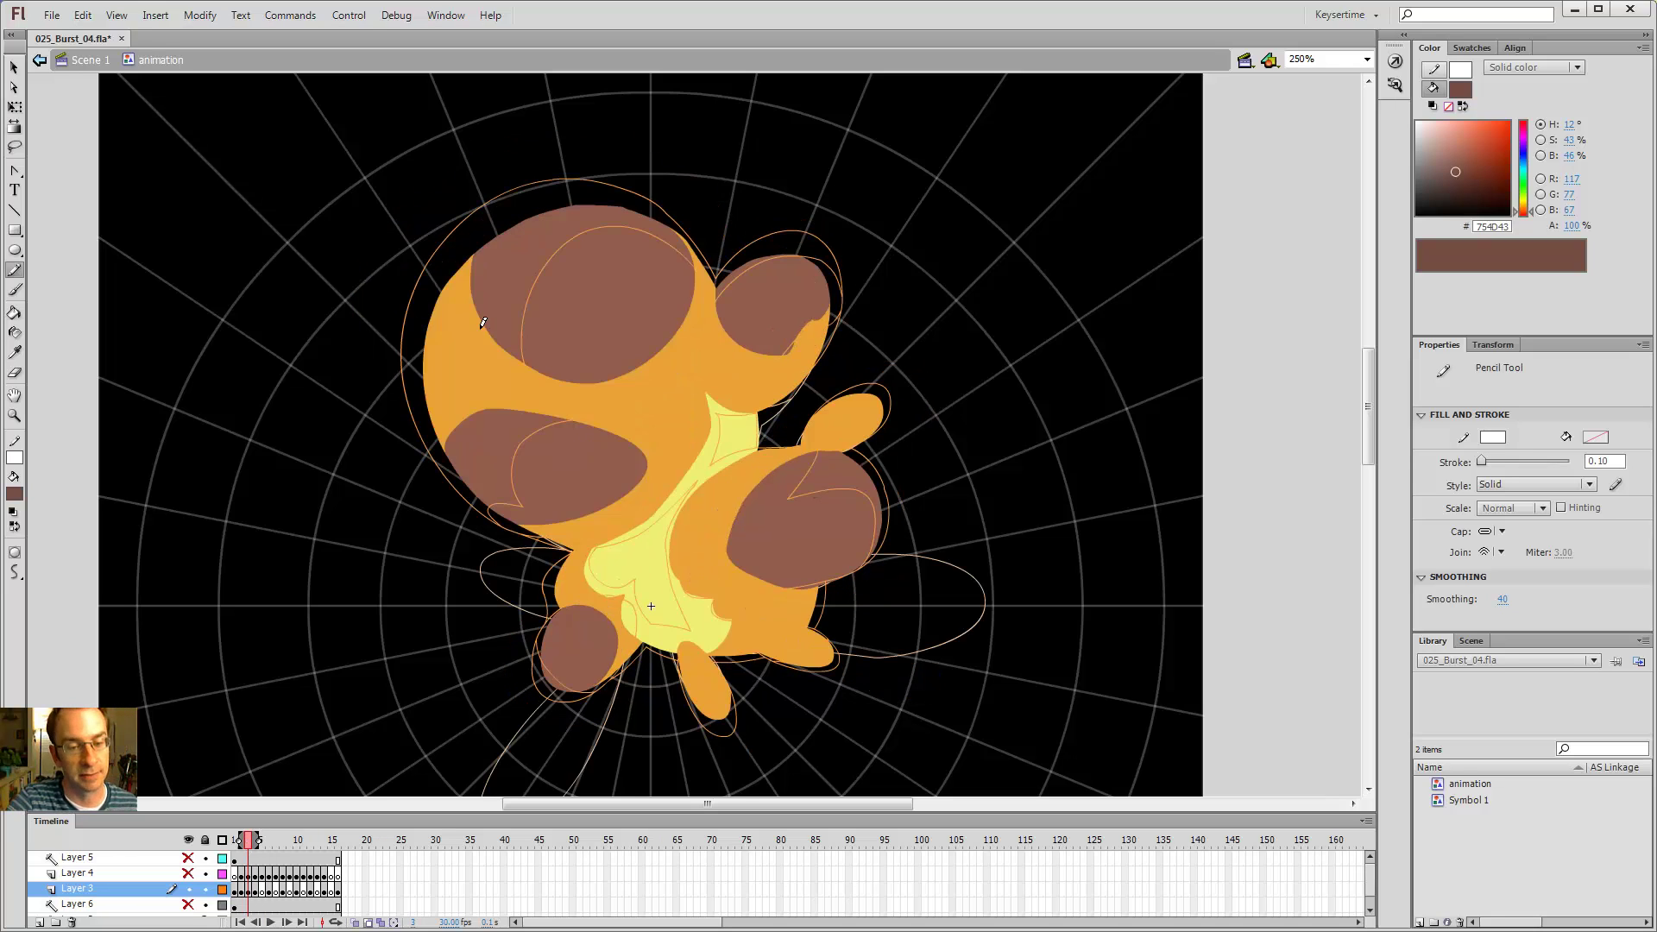
key("period")
key("period")
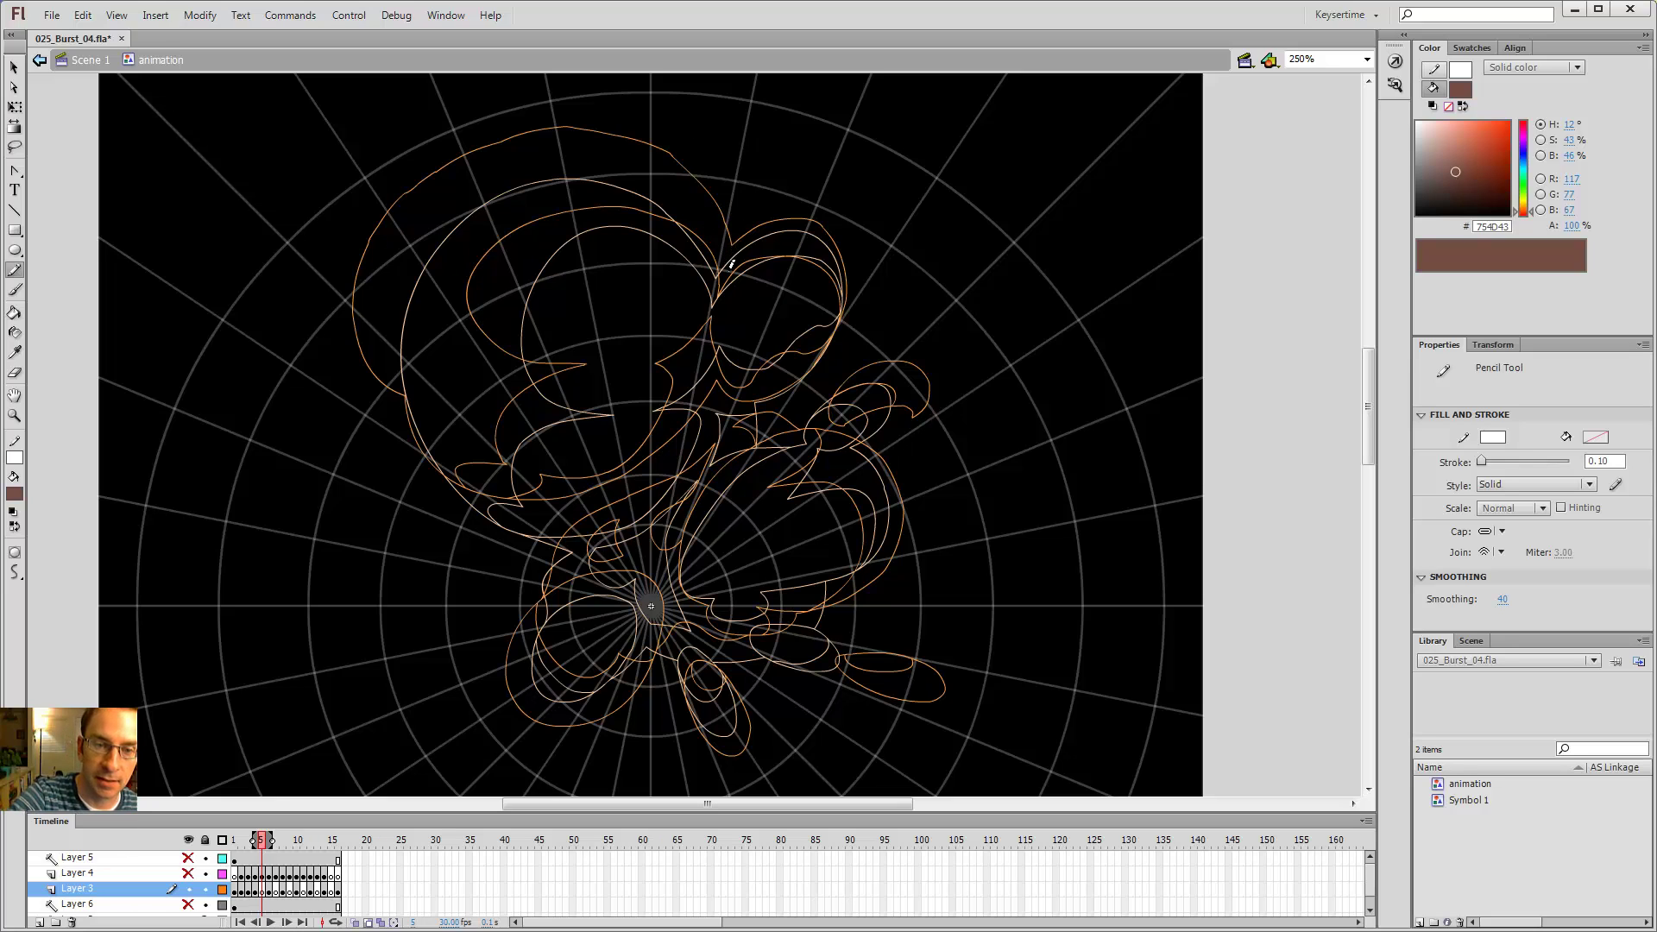
- Try short pencil guide marks in the notches between the large and small upper smoke puffs on frame 5, and undo them
key("ctrl+equal")
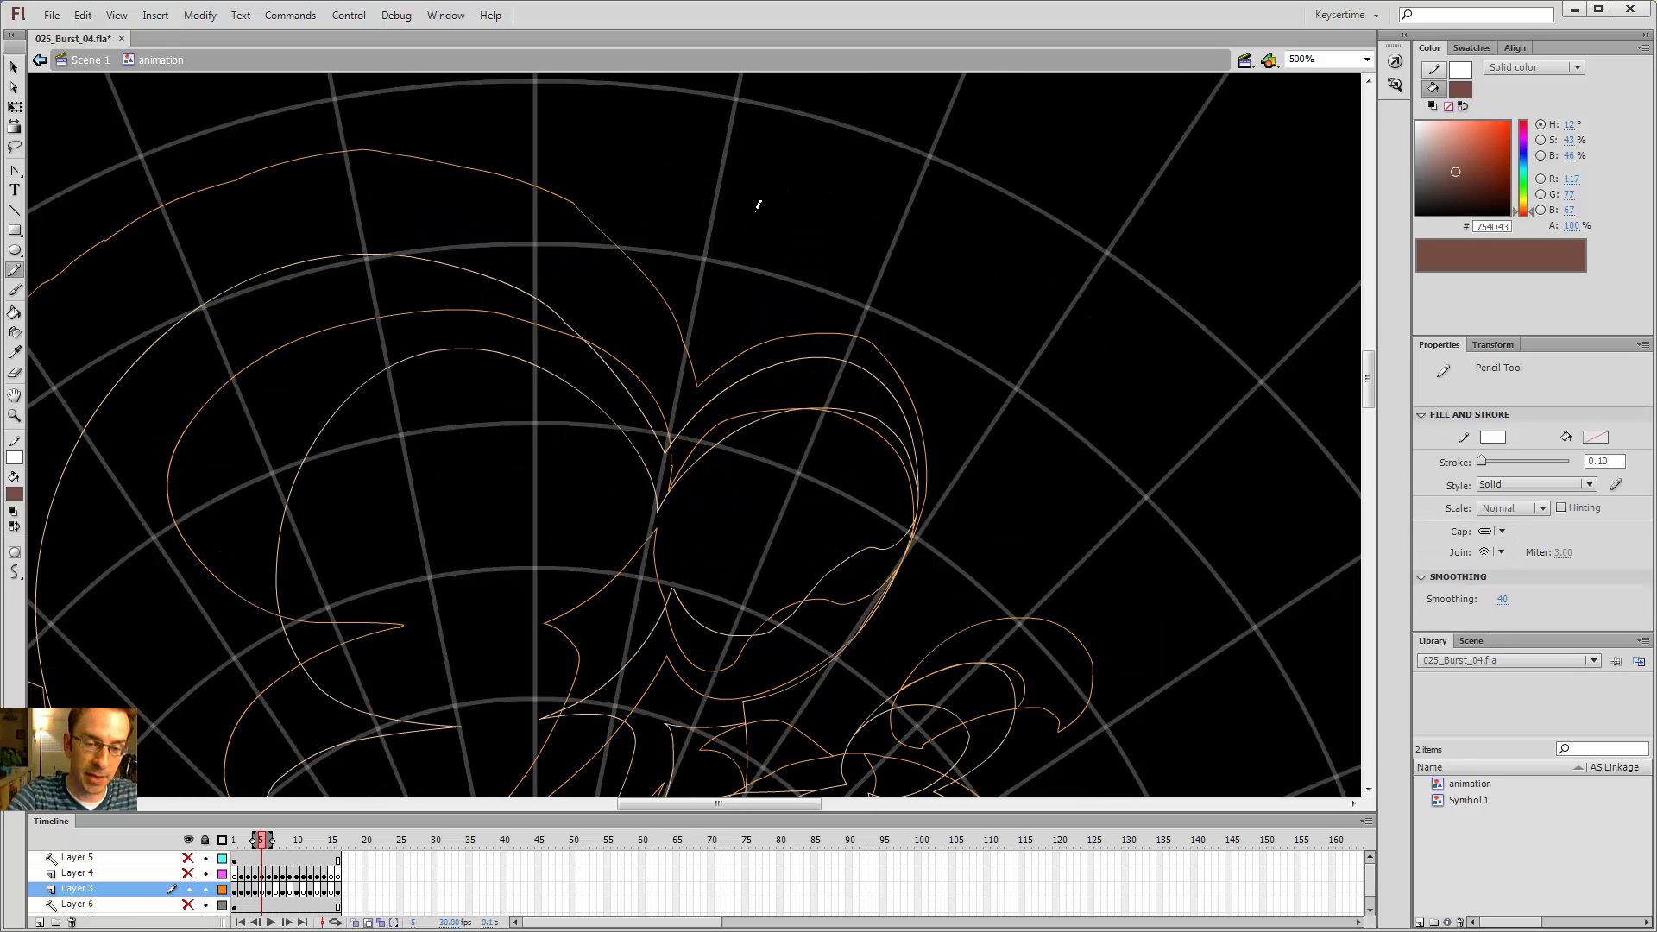
left_click_drag(694, 344, 734, 338)
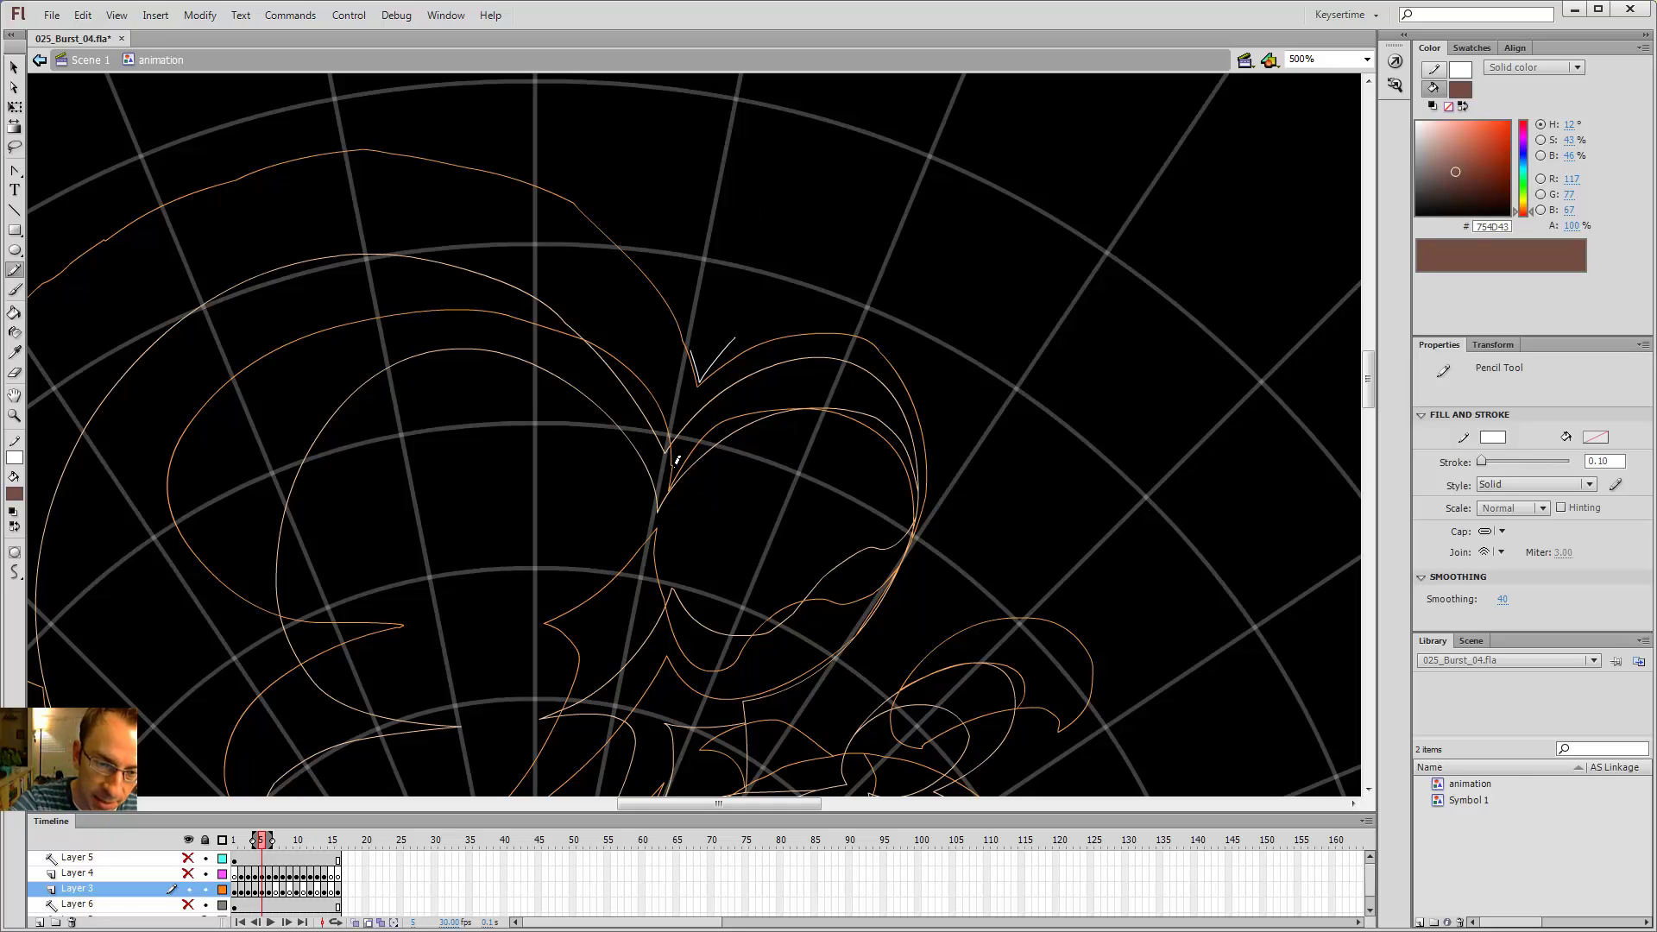
mouse_move(676, 460)
left_mouse_down()
mouse_move(672, 480)
mouse_move(669, 424)
mouse_move(690, 410)
left_mouse_up()
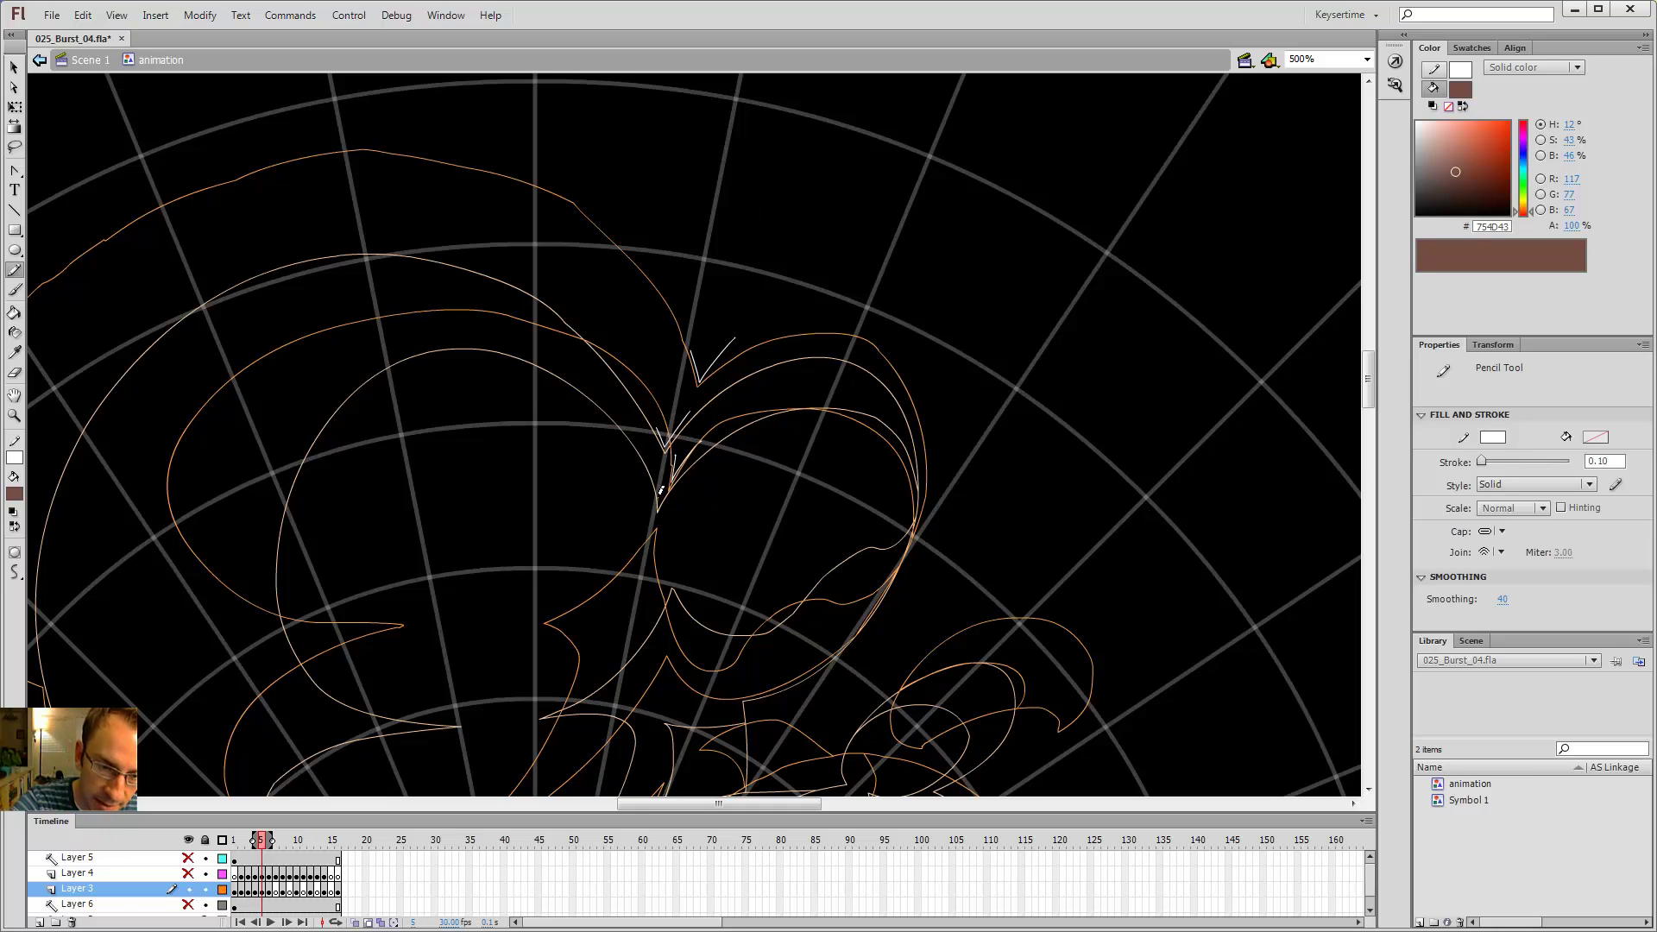
left_click_drag(658, 507, 697, 470)
key("ctrl+z")
key("ctrl+z")
key("ctrl+z")
key("ctrl+z")
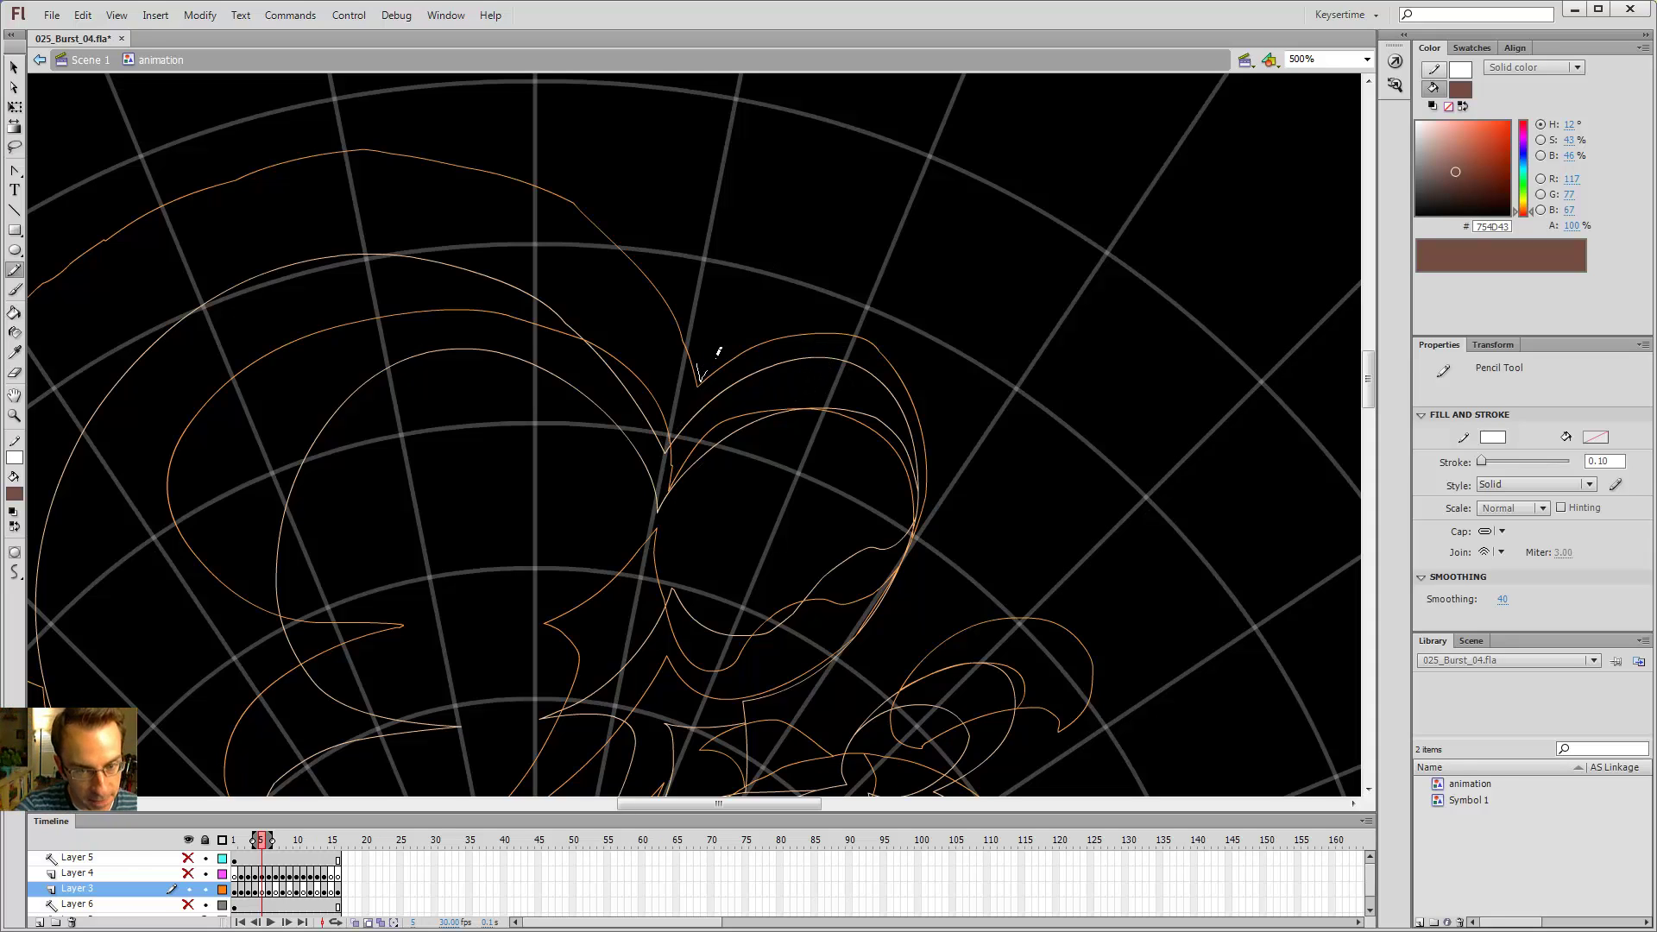
left_click_drag(718, 352, 689, 381)
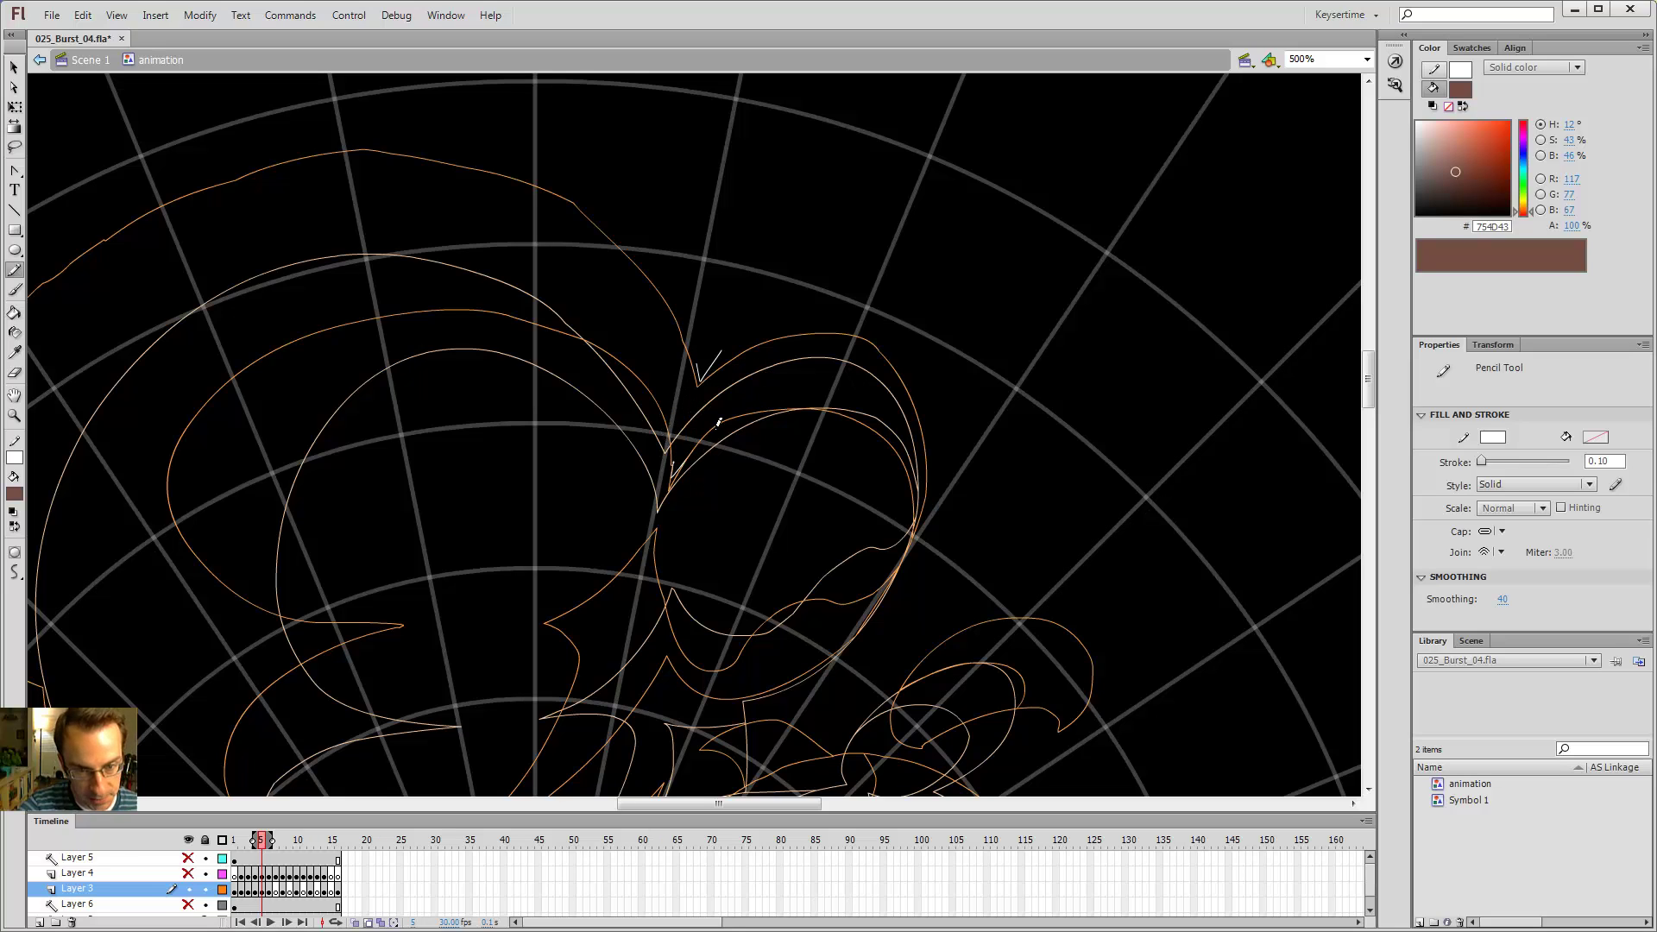
key("ctrl+z")
left_click_drag(696, 364, 726, 356)
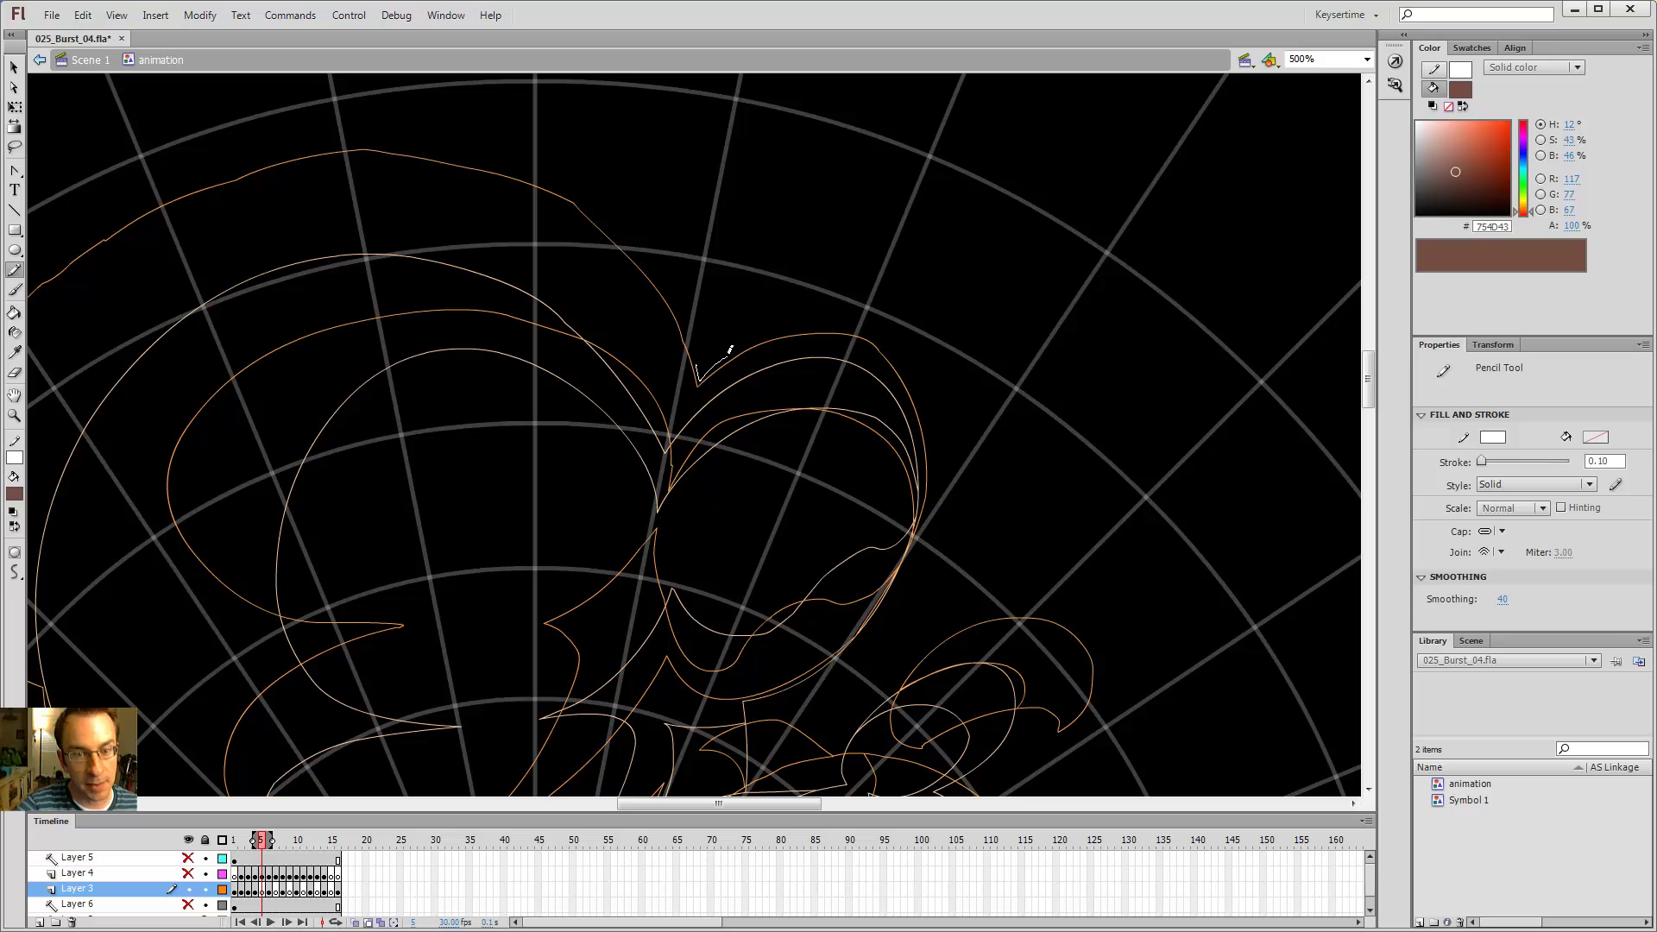
left_click_drag(677, 455, 699, 438)
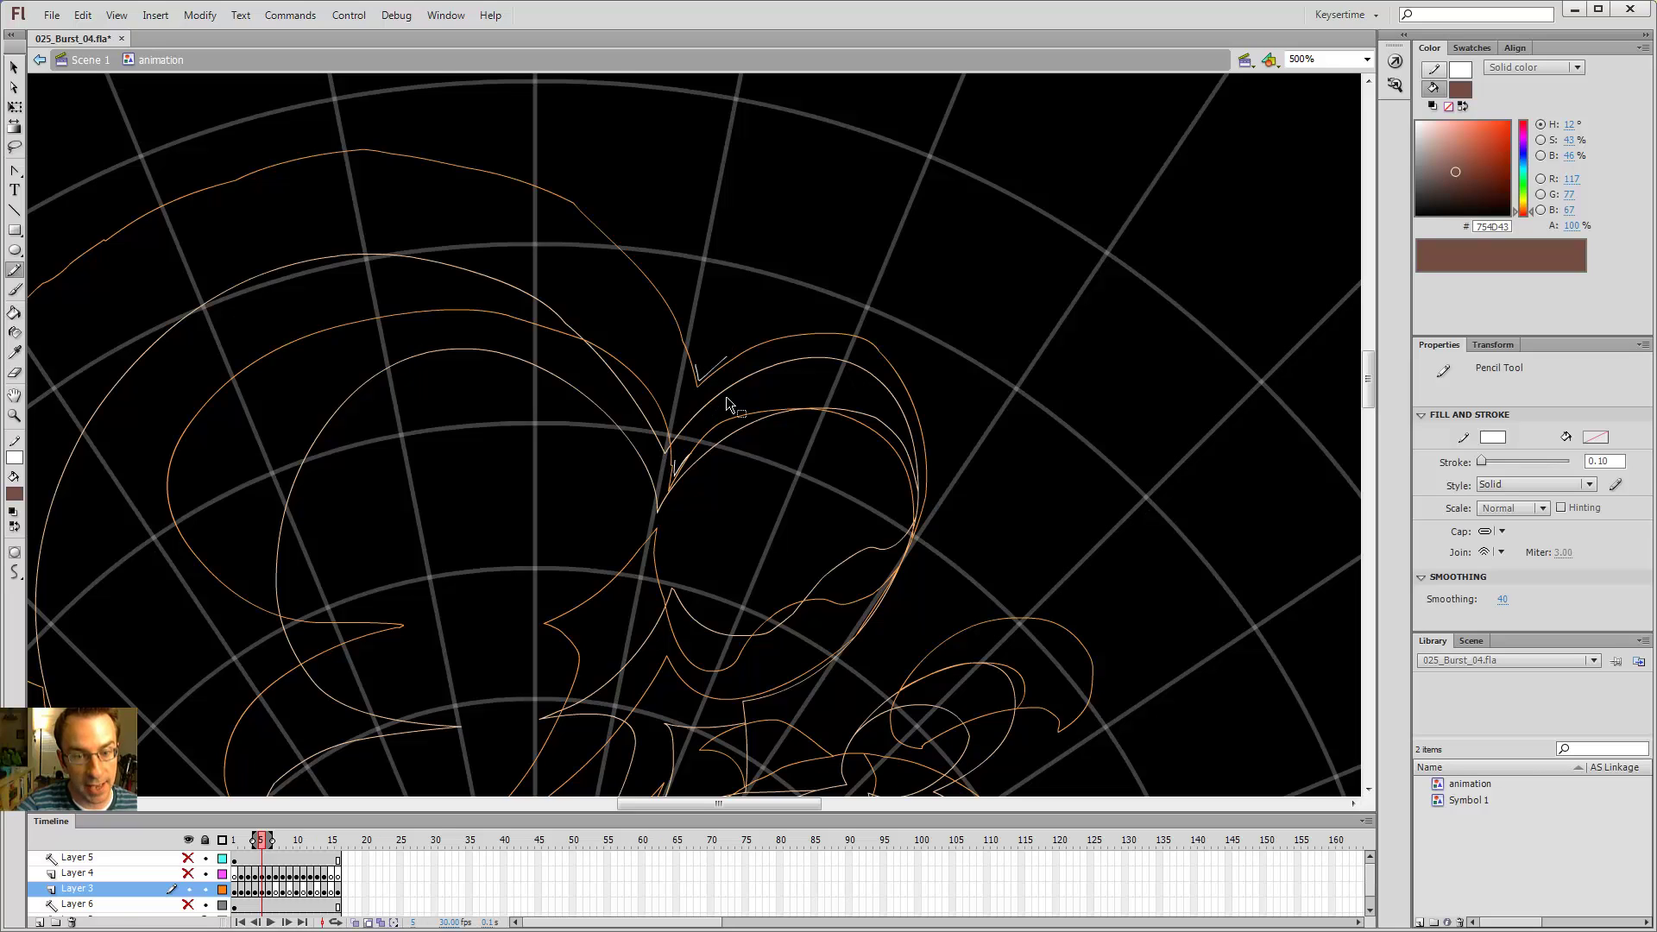
key("ctrl+z")
key("ctrl+z")
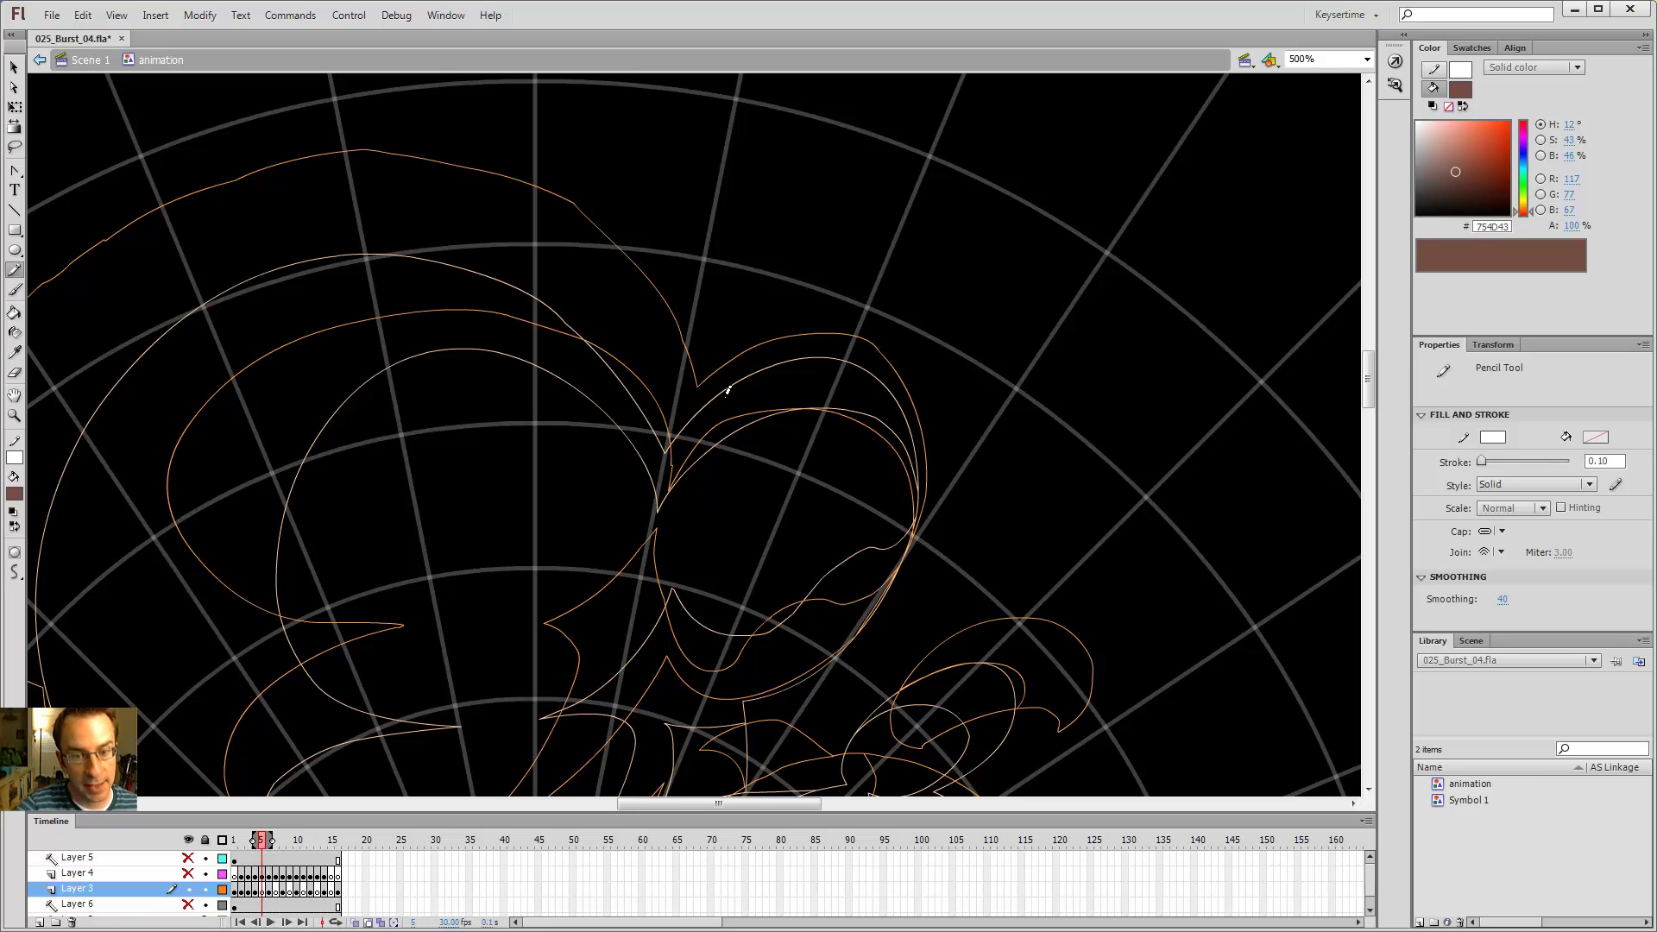
- Turn off onion skinning, display Layer 3 as outlines, and compare the notches between the upper puffs on frames 4 and 6
left_click(370, 921)
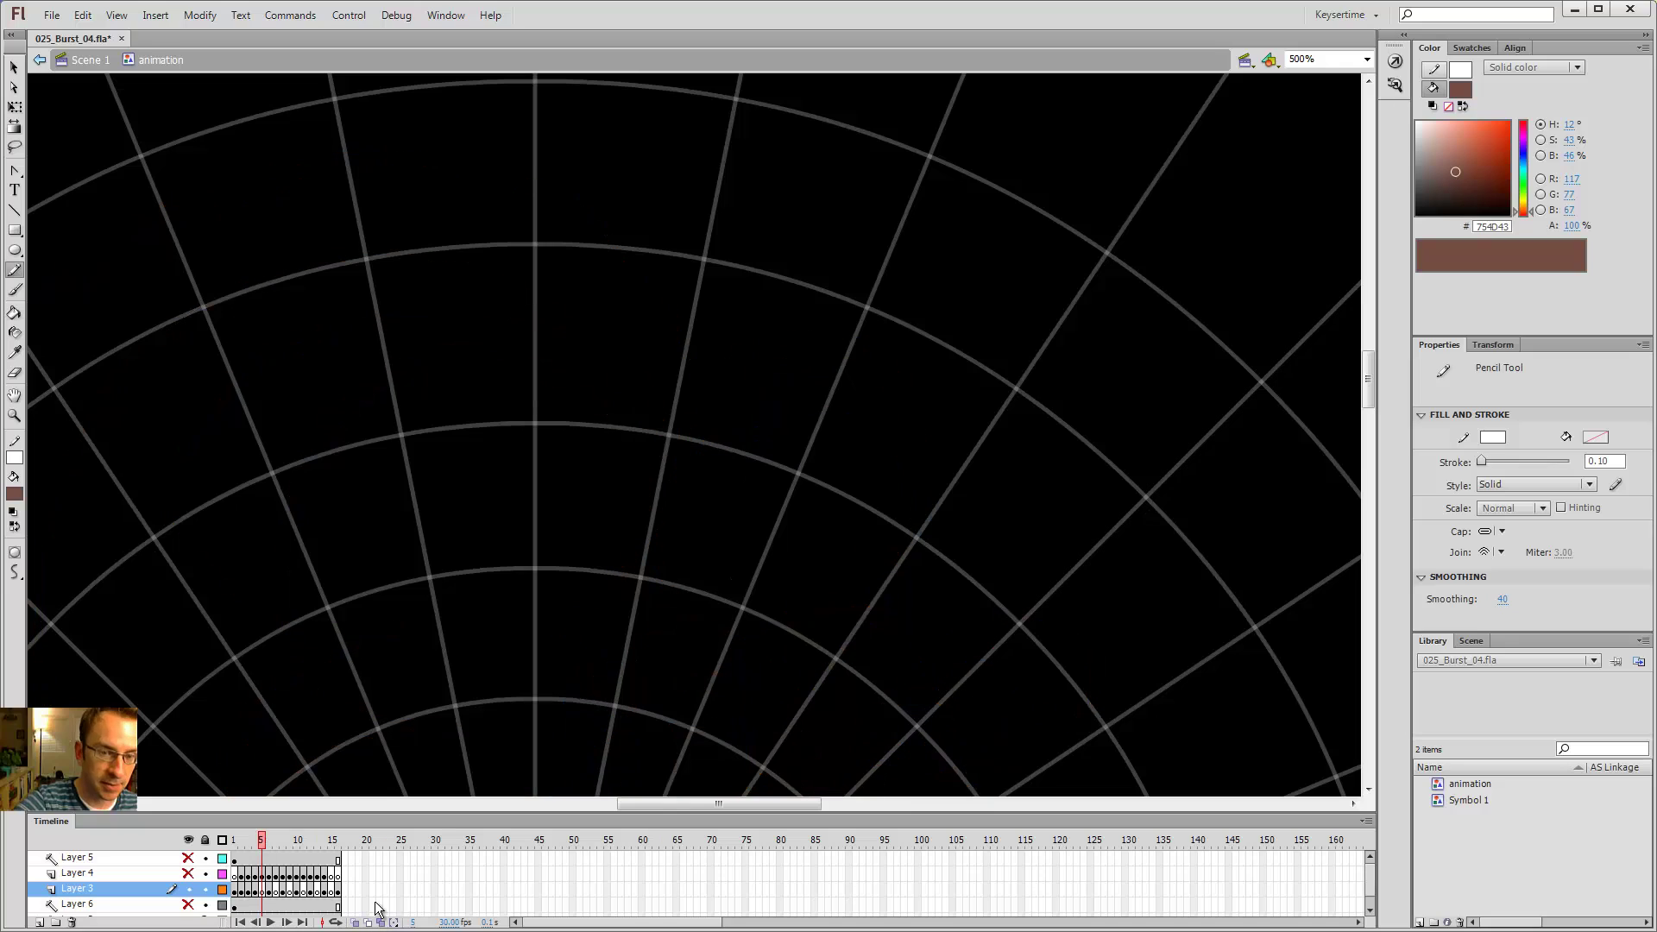
left_click(257, 842)
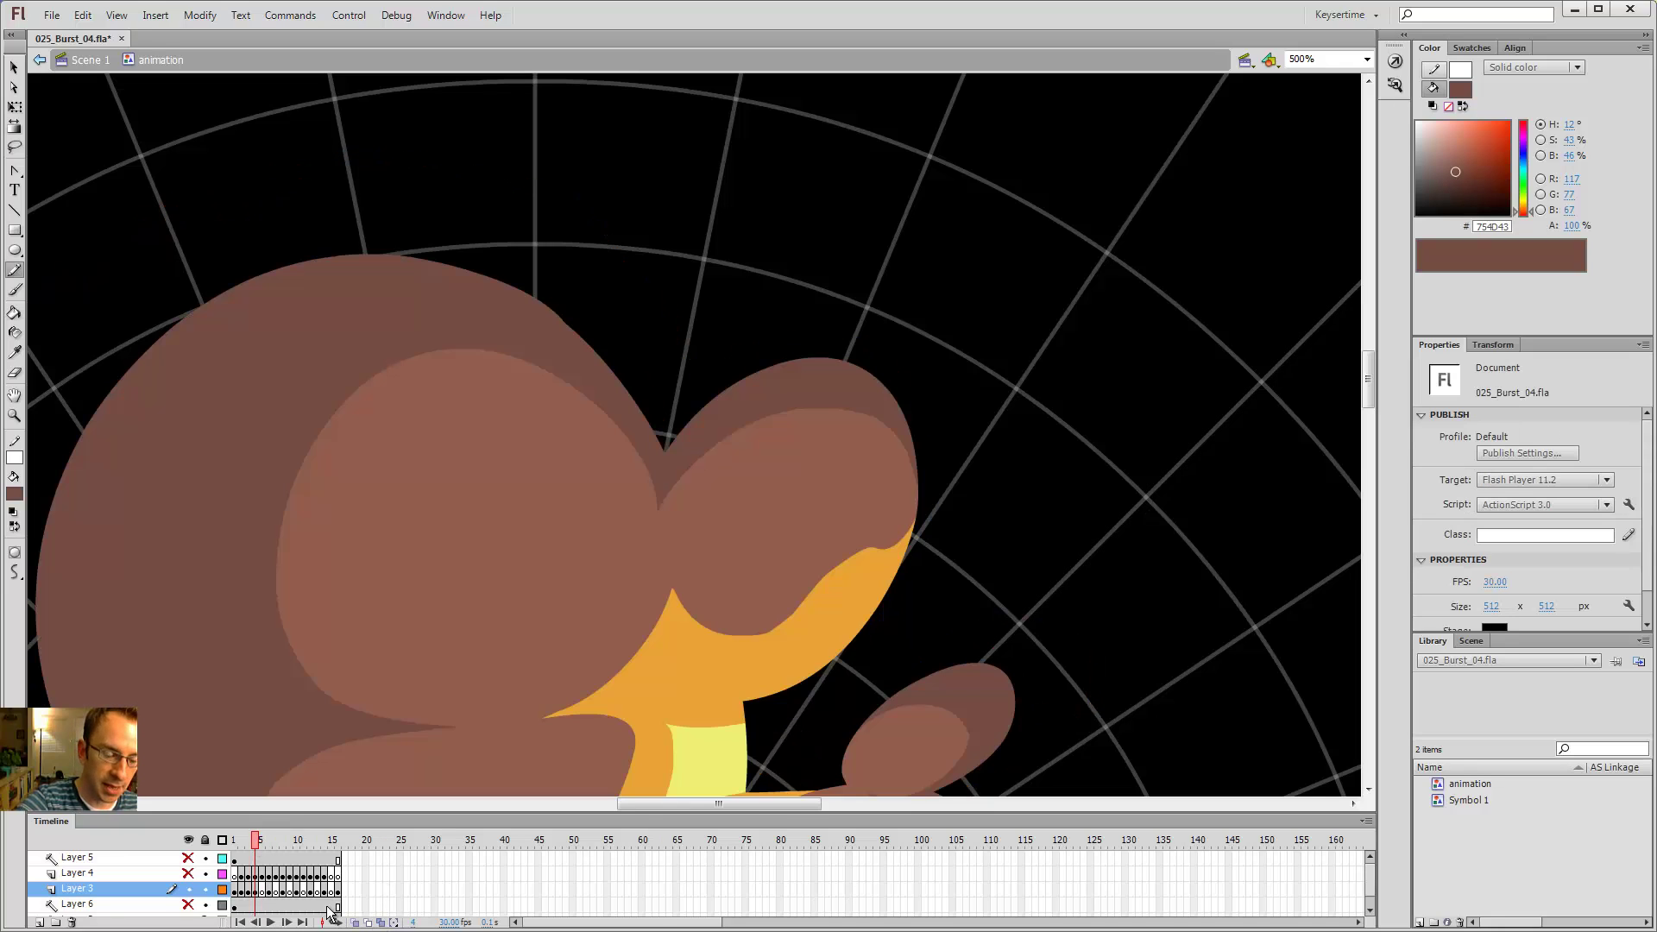
left_click(221, 889)
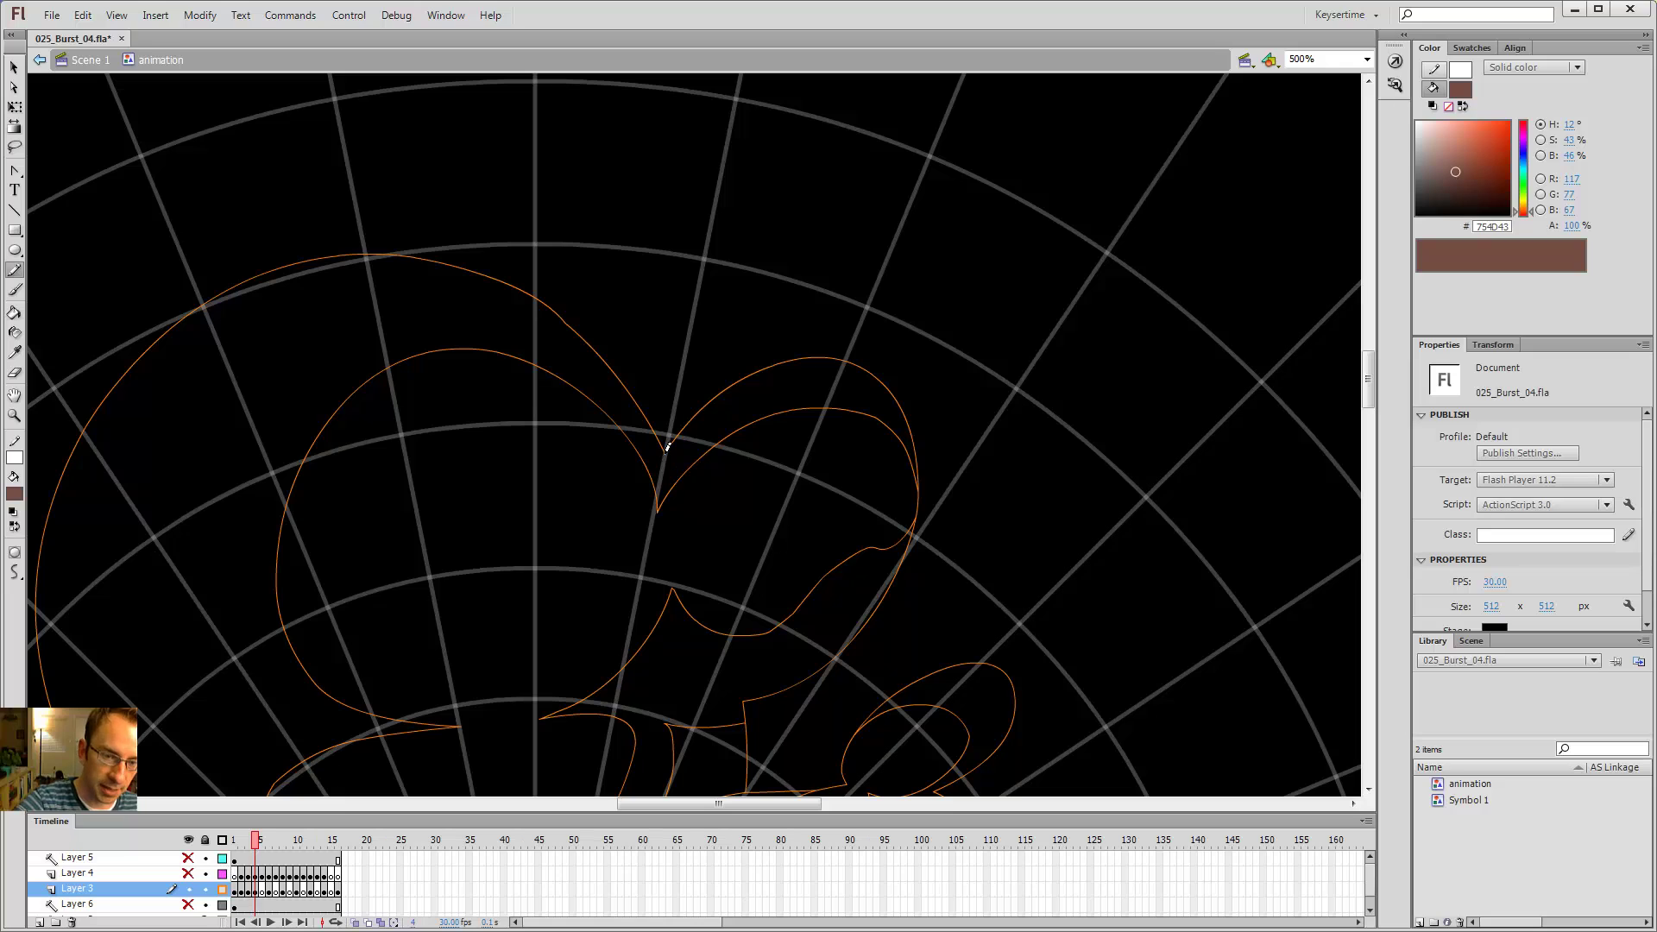
left_click_drag(252, 840, 266, 842)
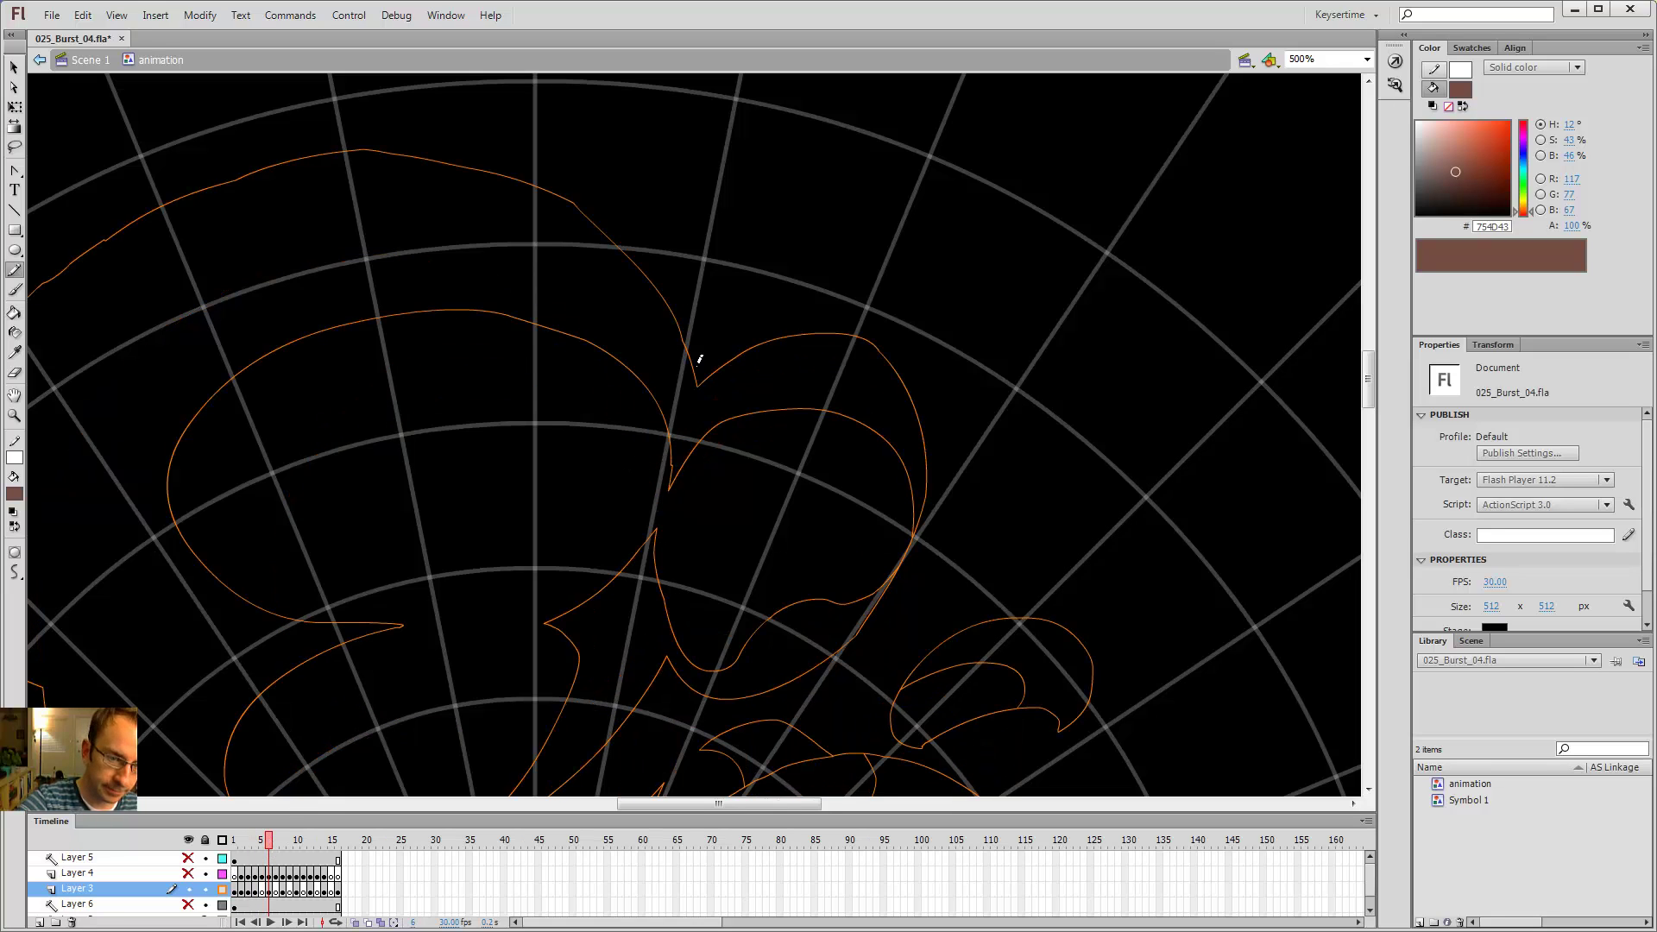
left_click_drag(674, 457, 699, 412)
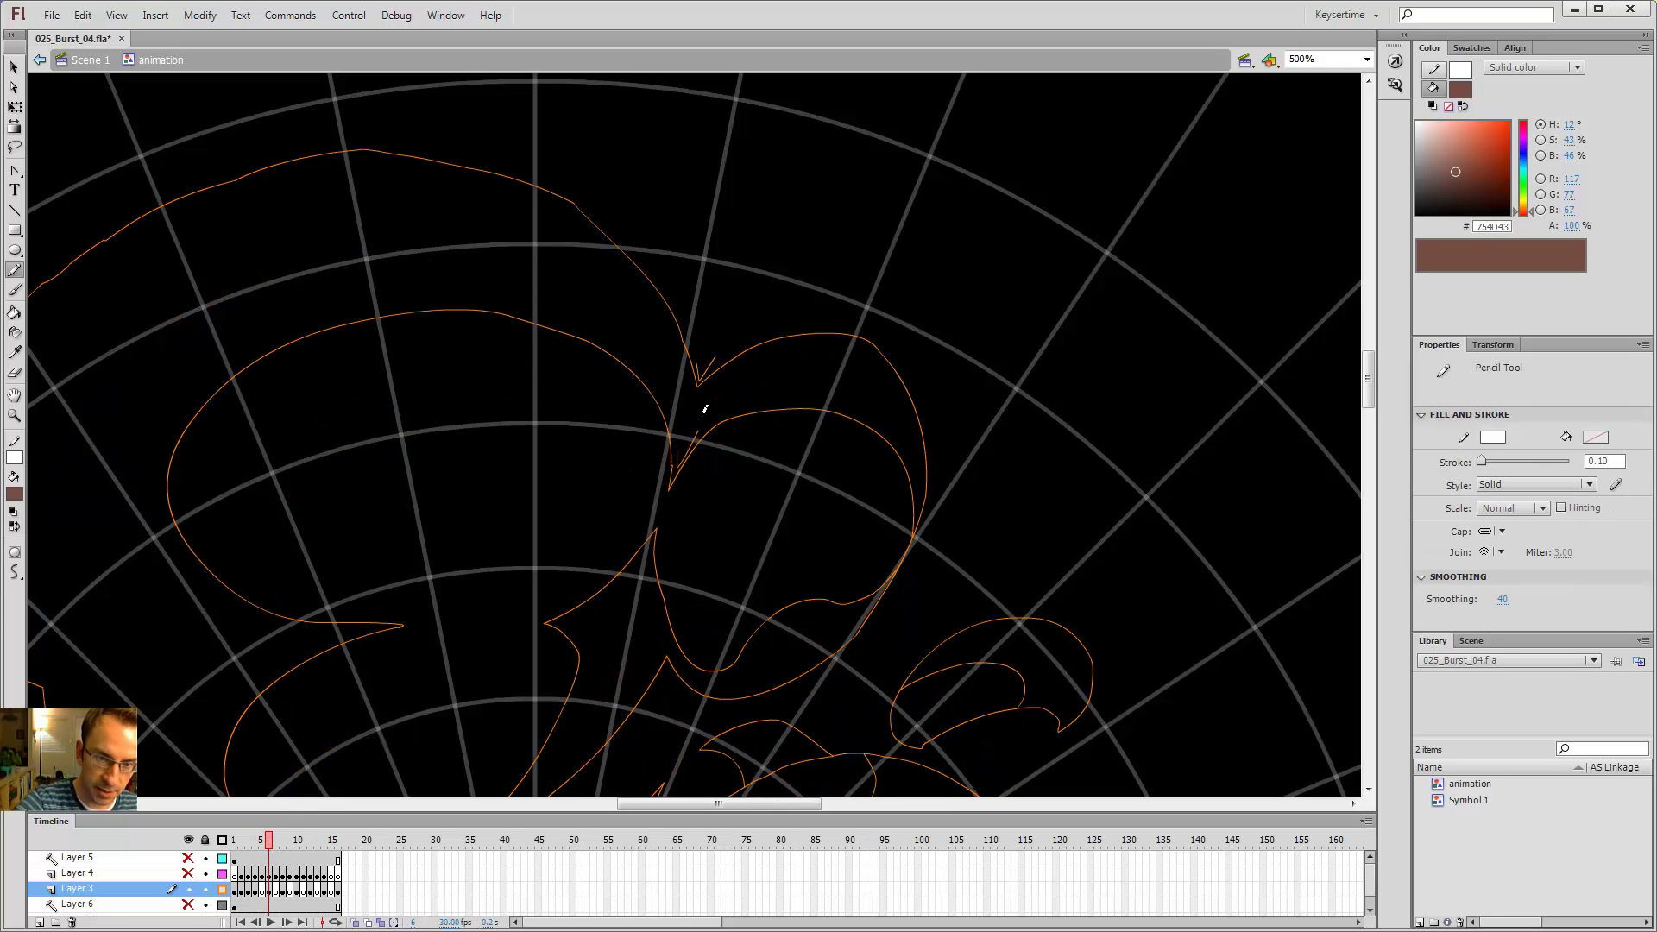
key("ctrl+z")
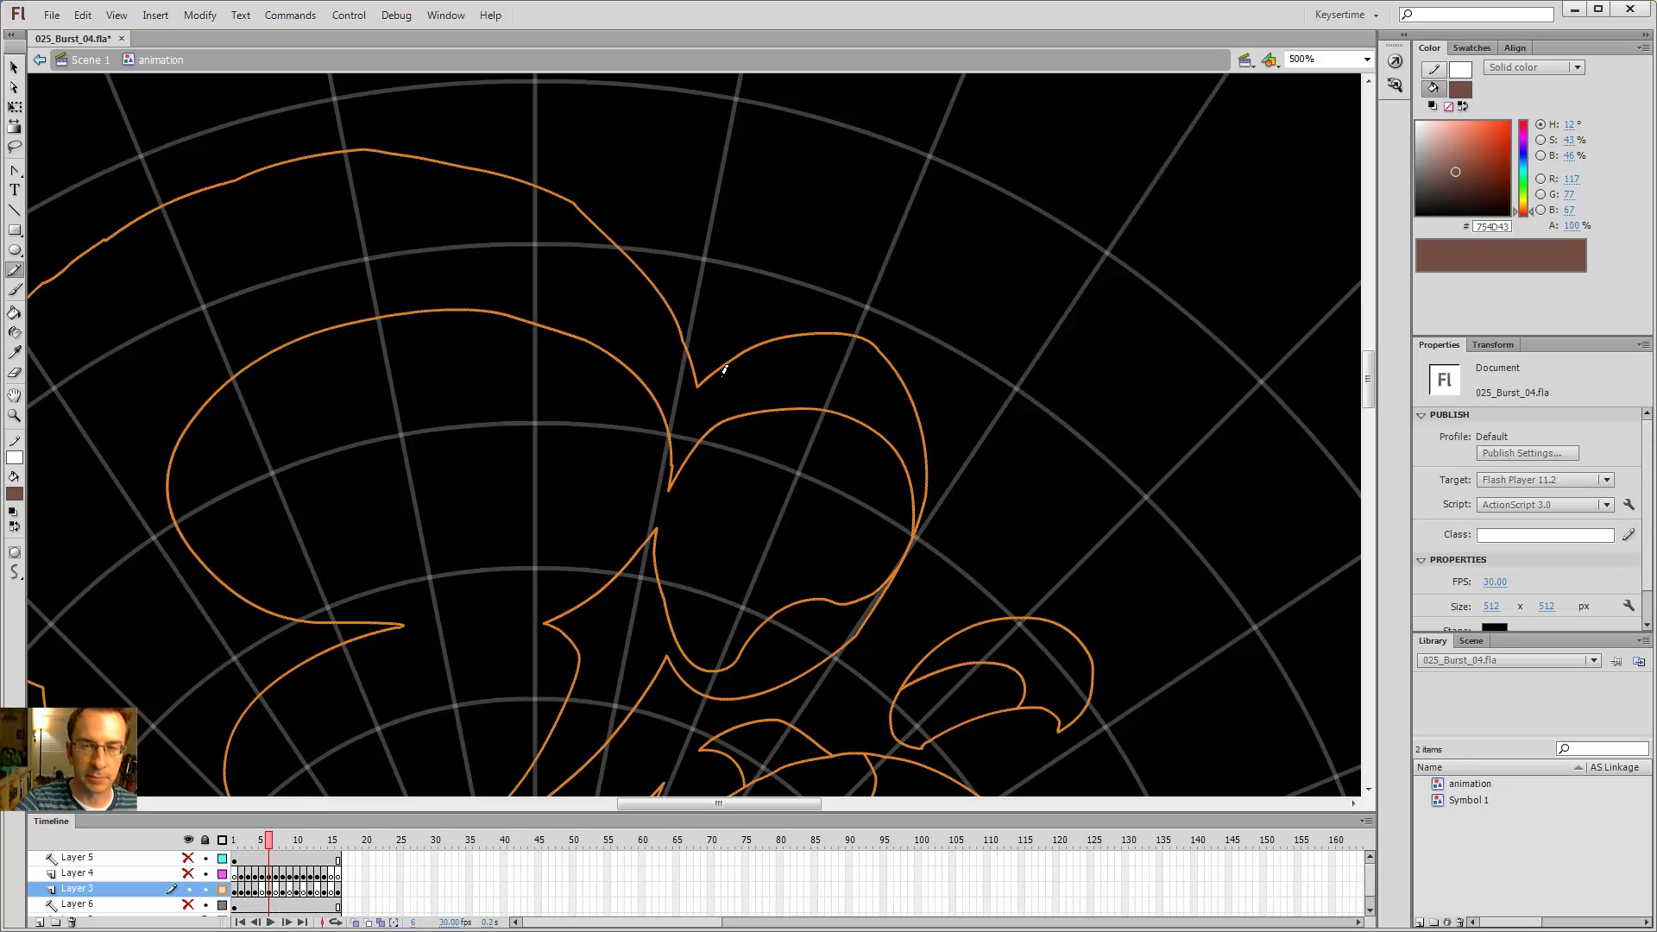
- Return to frame 5 on Layer 3 and turn on onion skin outlines of the neighbouring frames
left_click(266, 840)
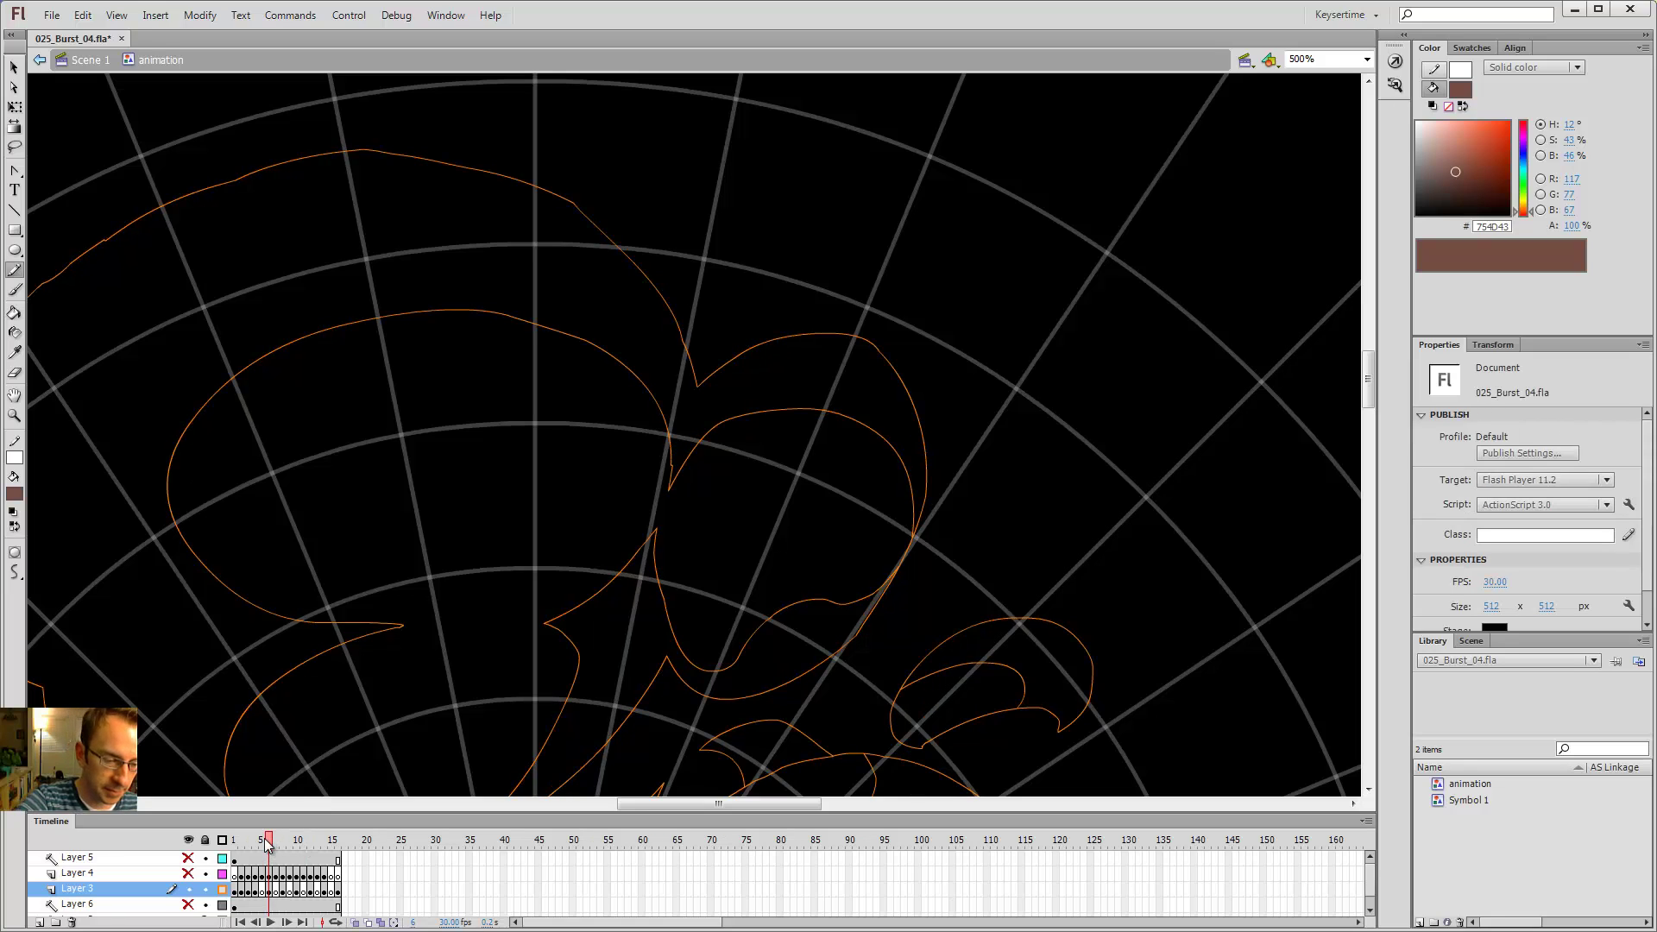
left_click(261, 840)
left_click(380, 922)
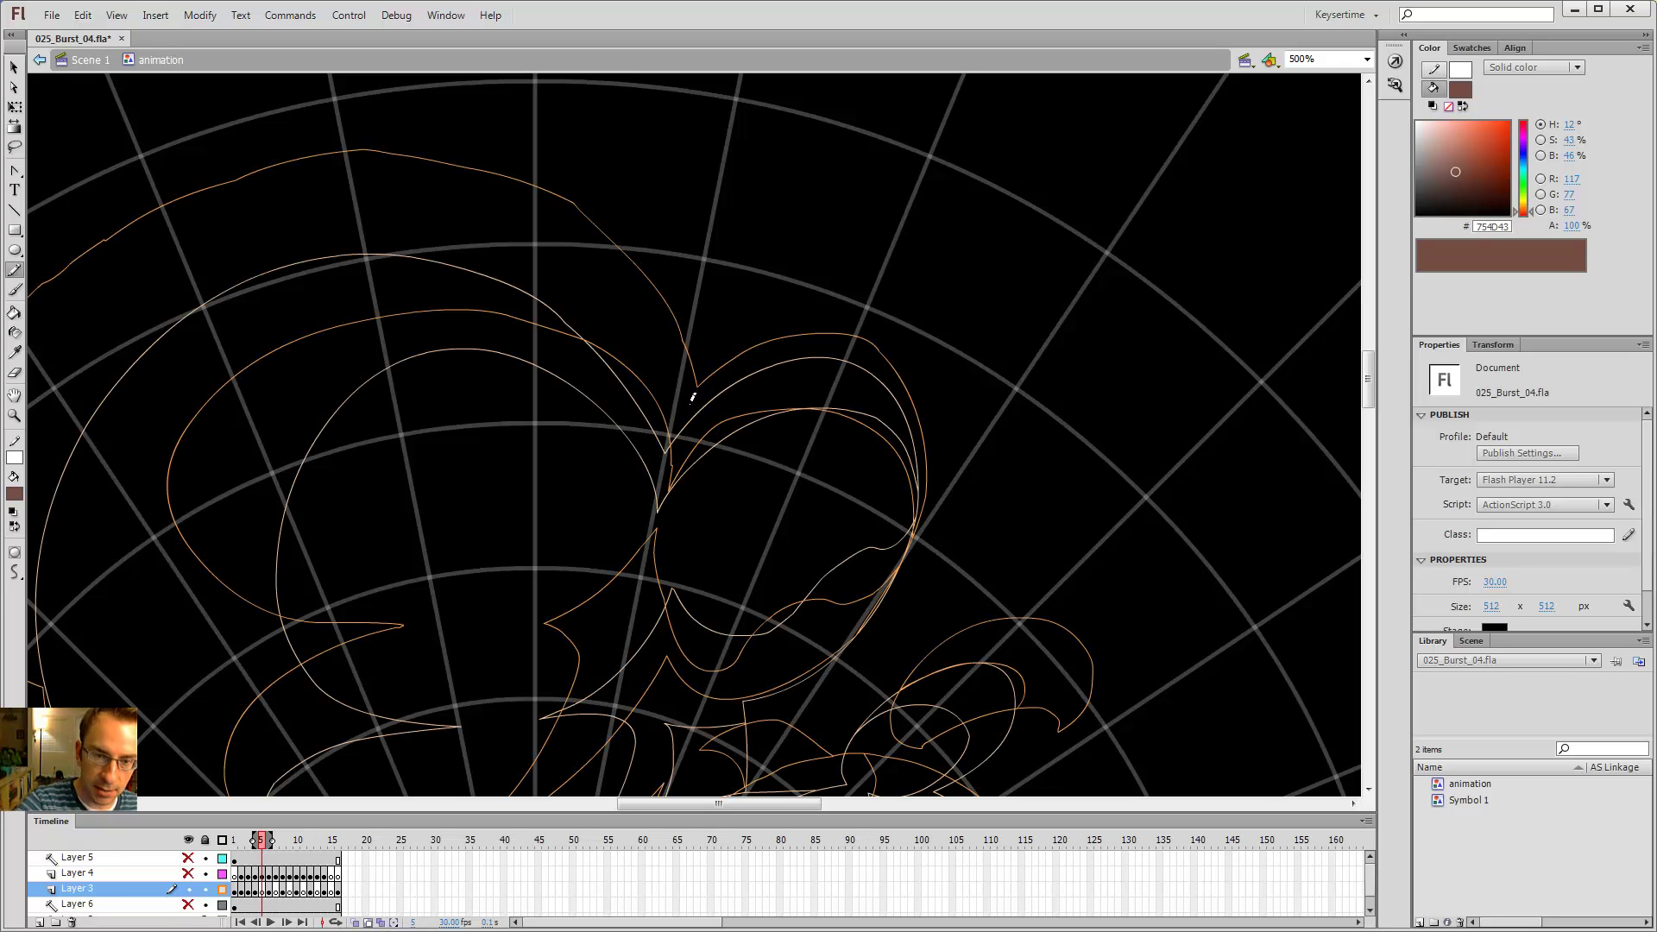
- Draw the top arc and right edge of the small upper puff on frame 5 with the Pencil tool, between the neighbouring outlines
mouse_move(679, 414)
left_mouse_down()
mouse_move(824, 335)
mouse_move(881, 349)
mouse_move(914, 402)
left_mouse_up()
key("ctrl+z")
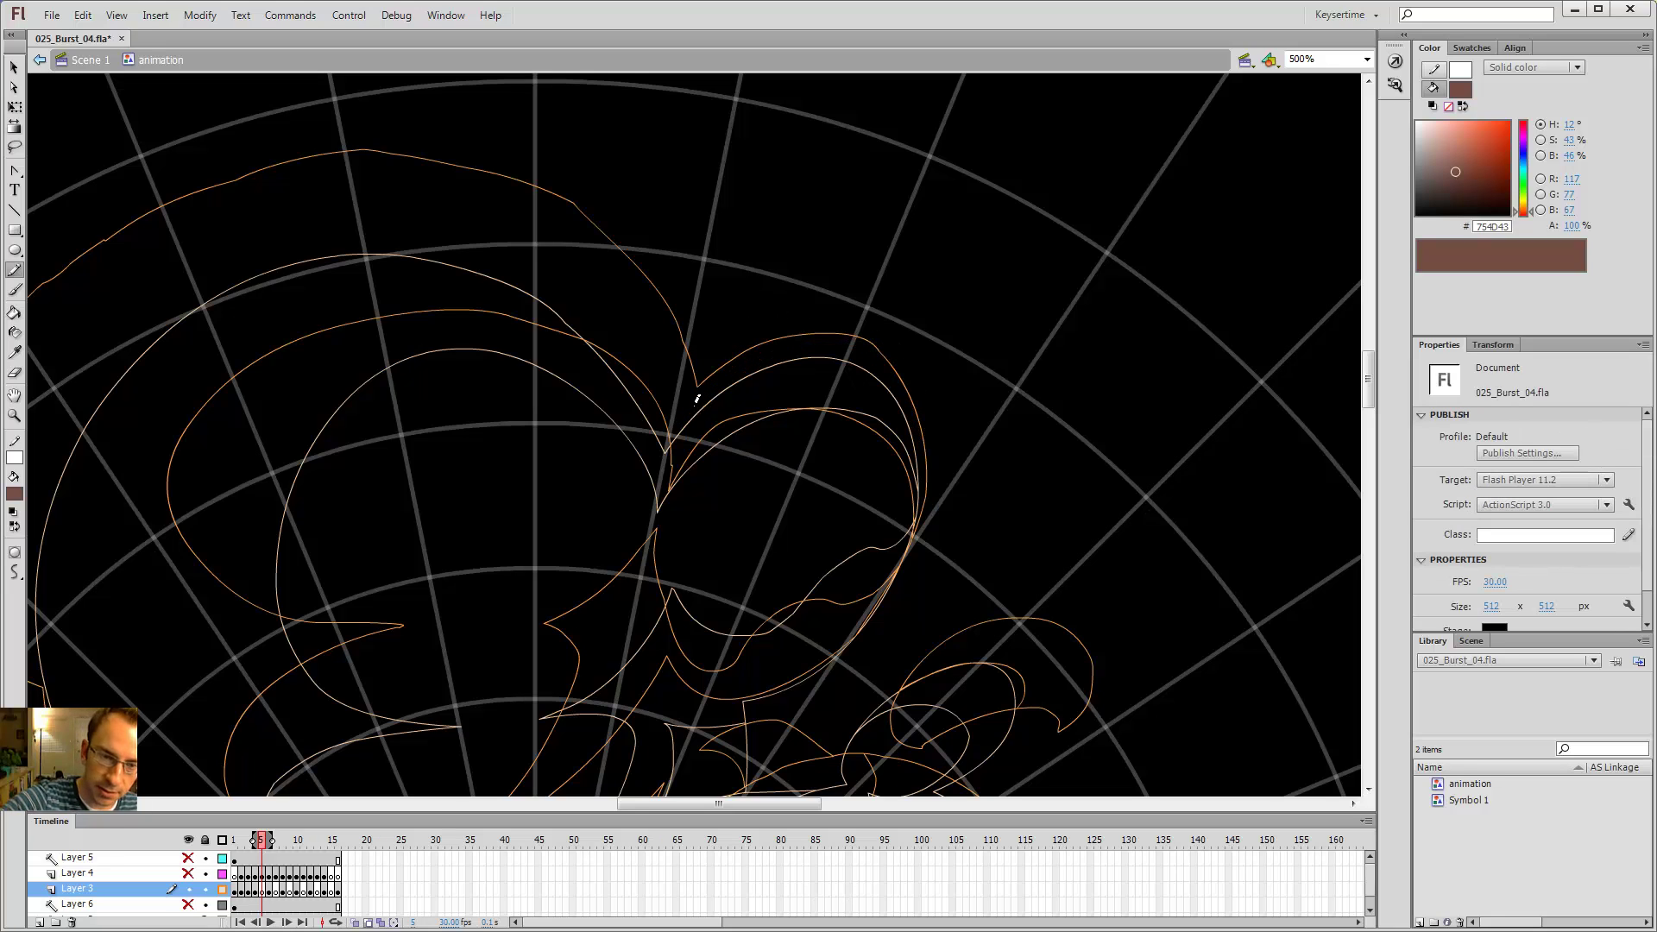
mouse_move(774, 352)
left_mouse_down()
mouse_move(821, 344)
mouse_move(888, 387)
left_mouse_up()
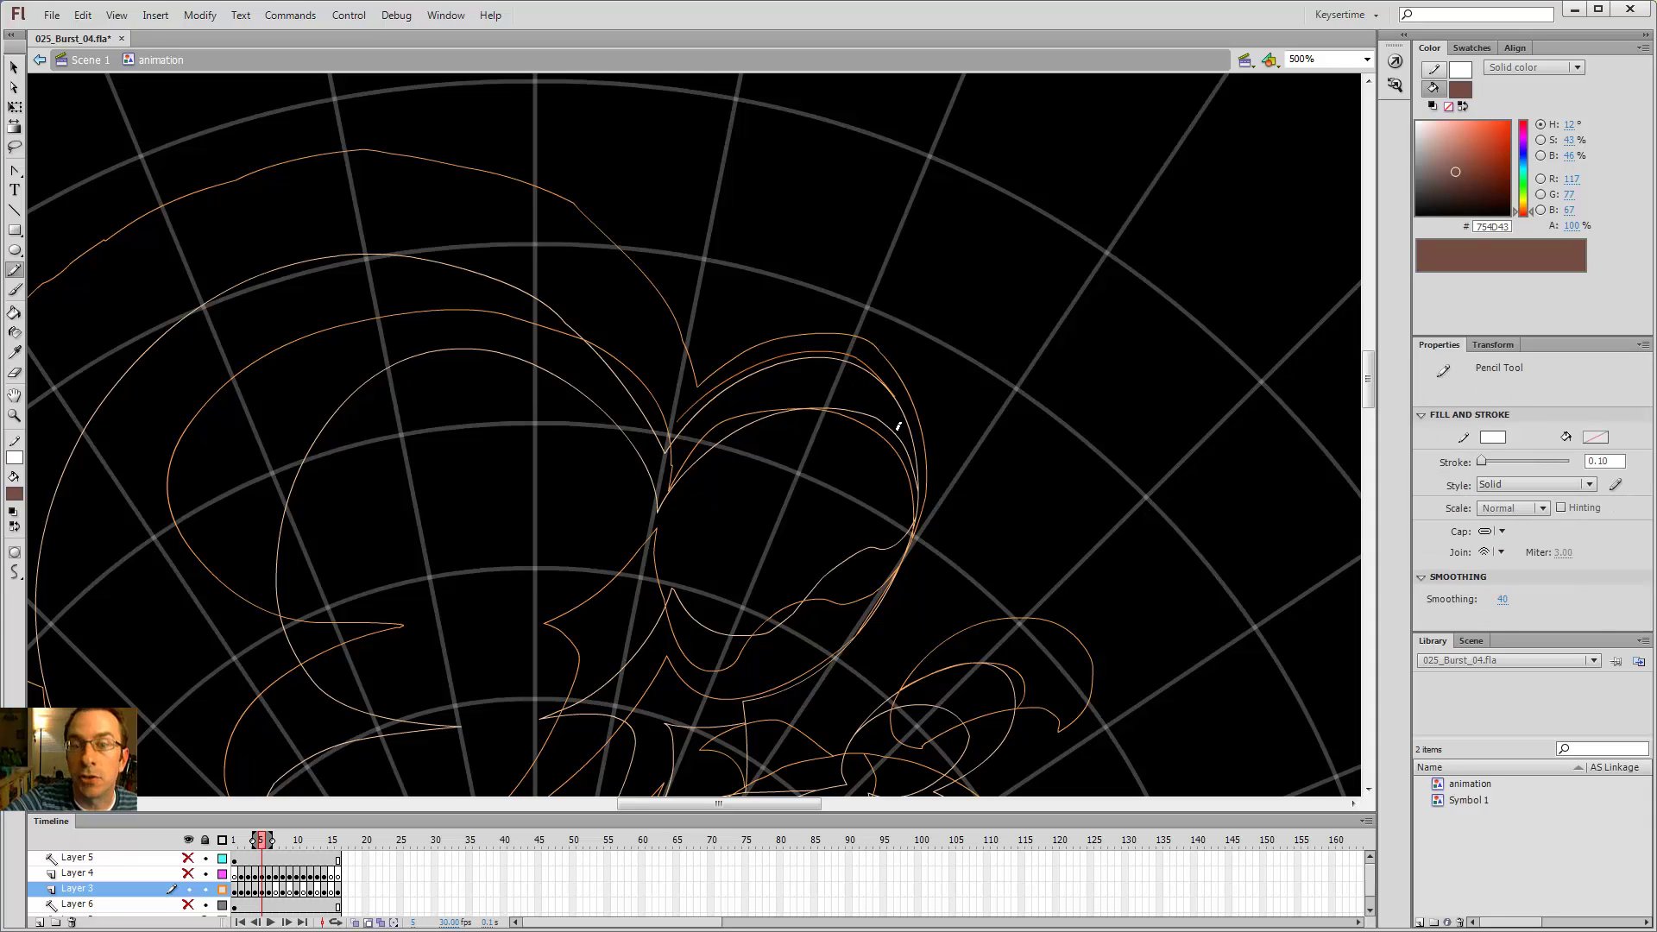
key("v")
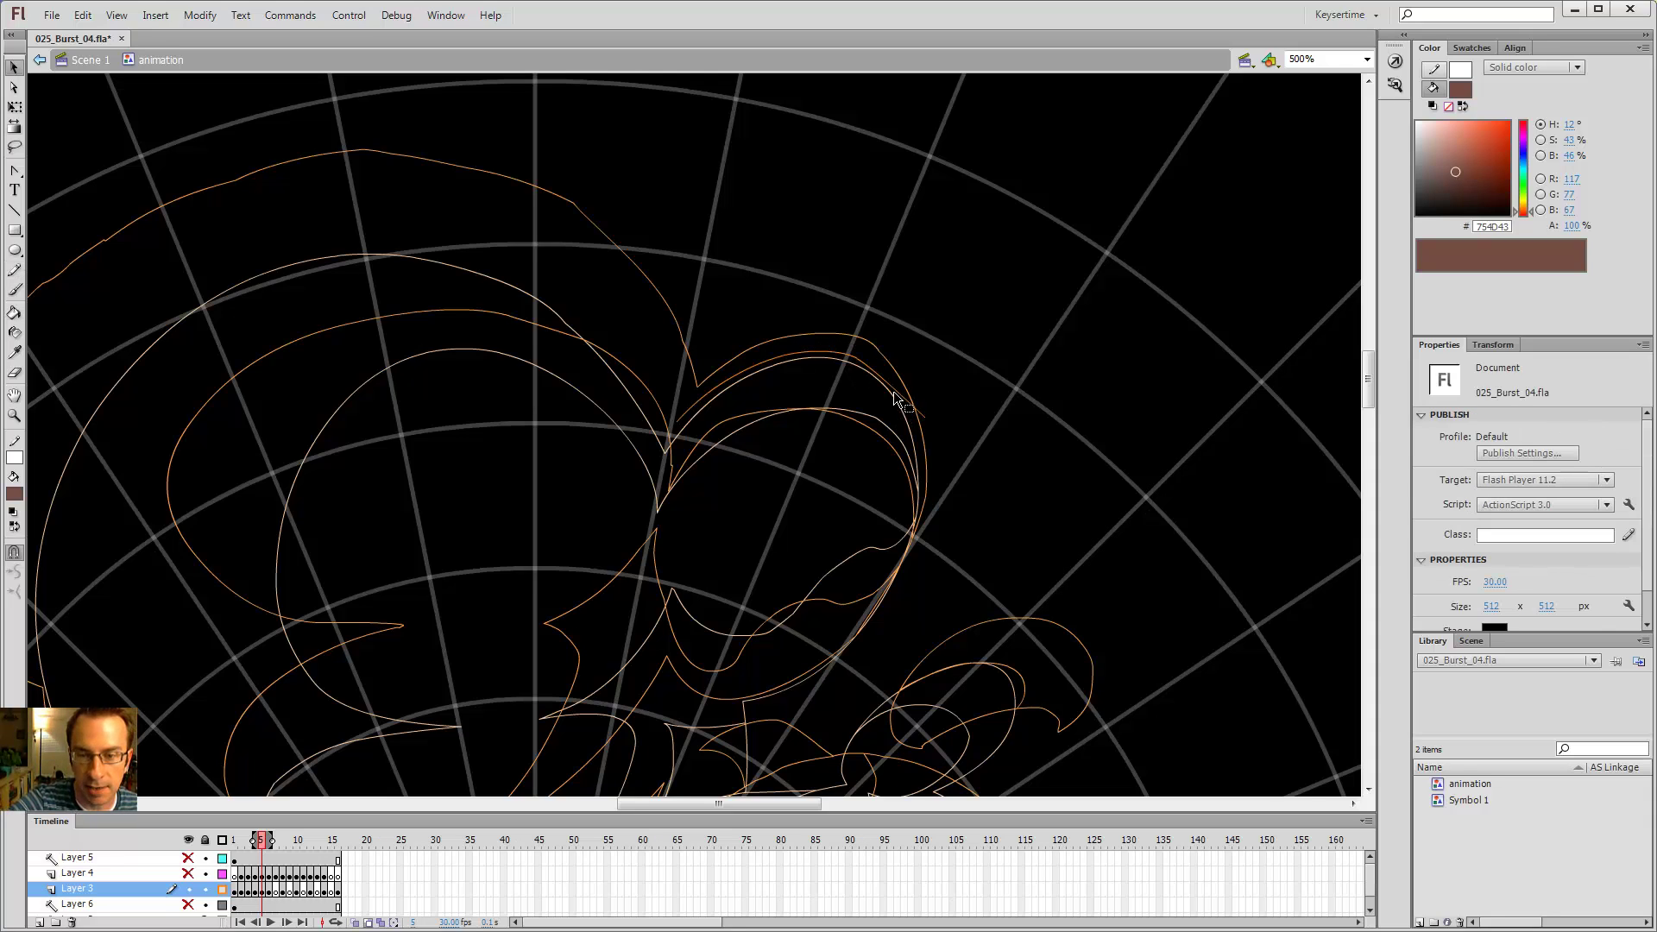
key("y")
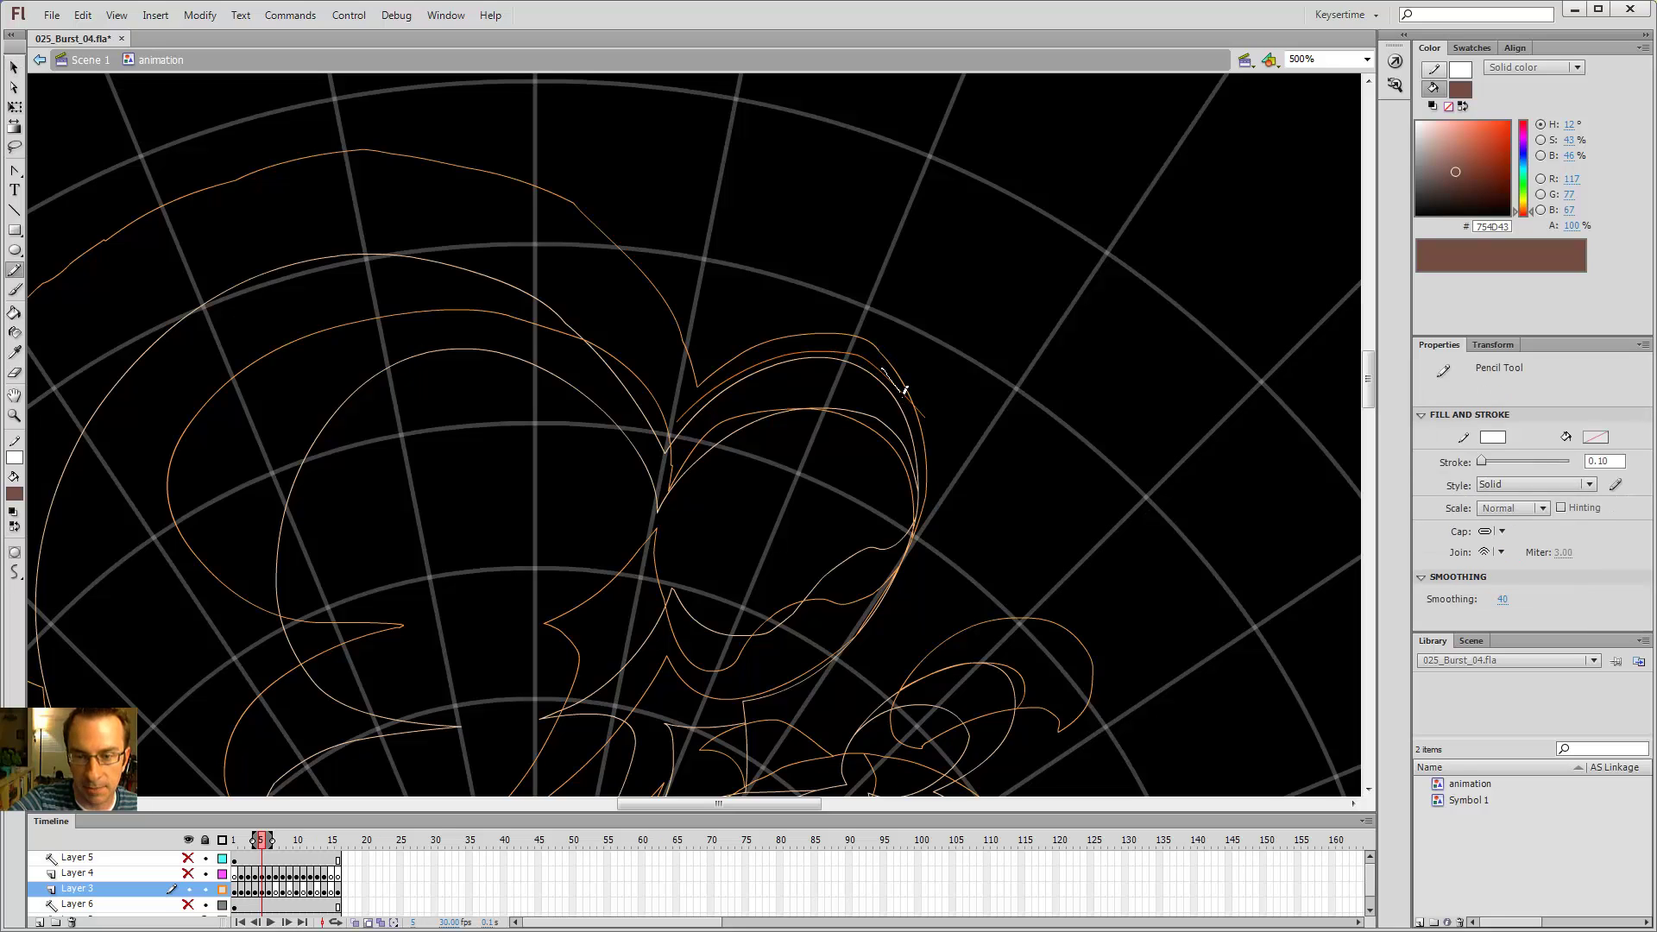
mouse_move(904, 390)
left_mouse_down()
mouse_move(924, 457)
mouse_move(913, 536)
left_mouse_up()
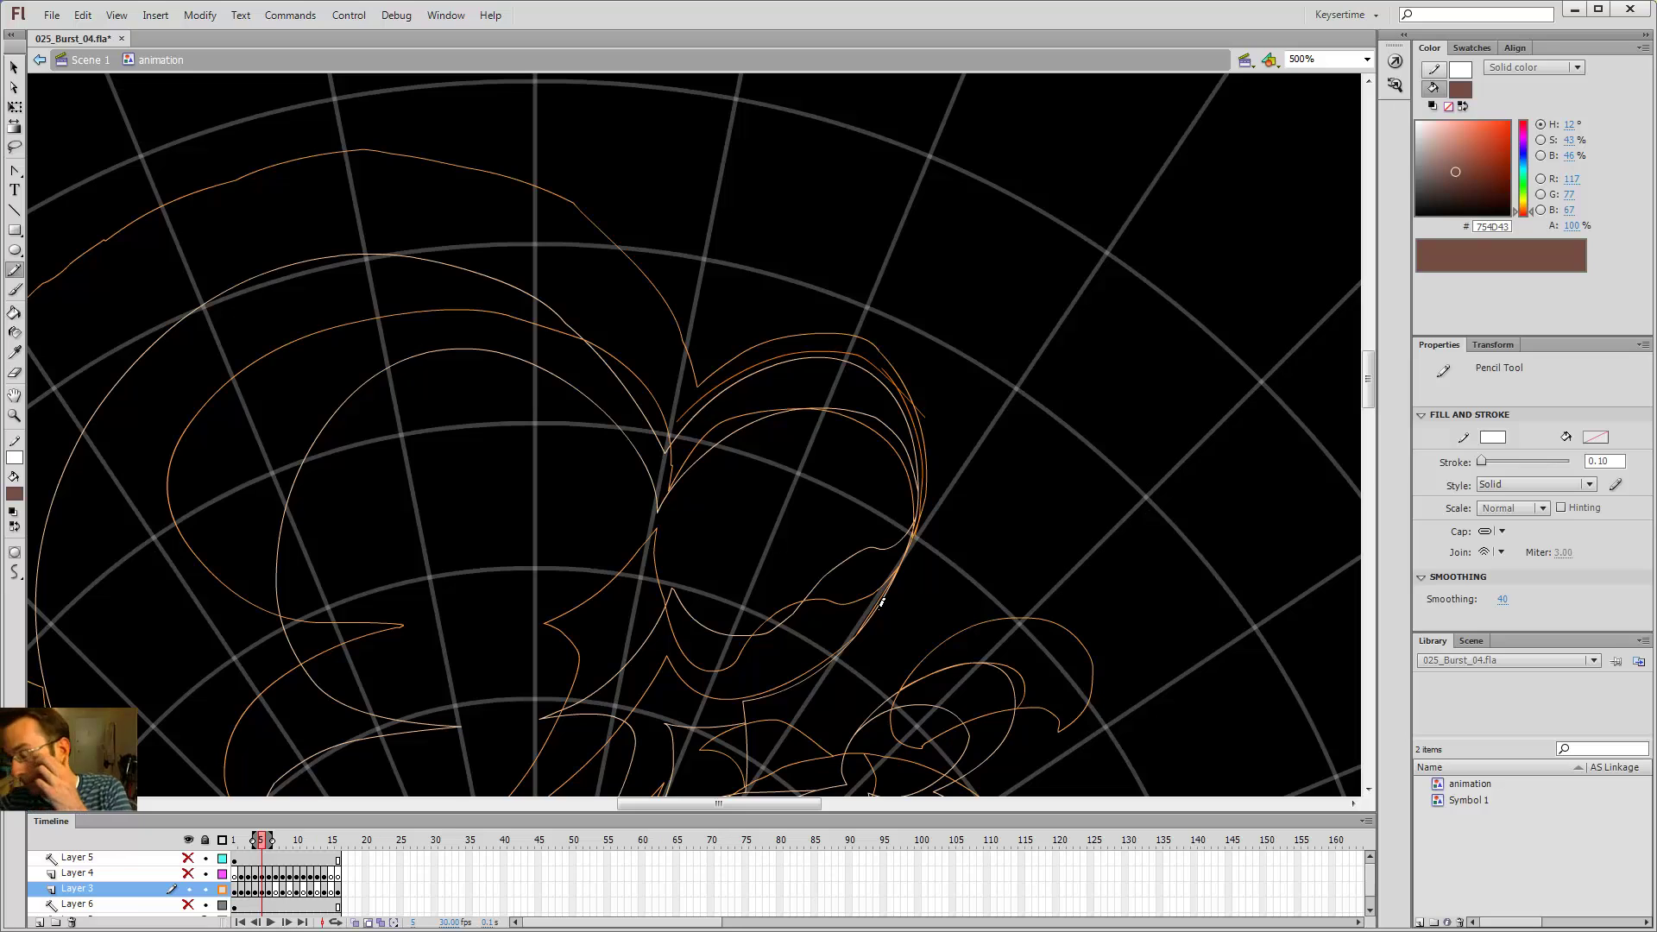
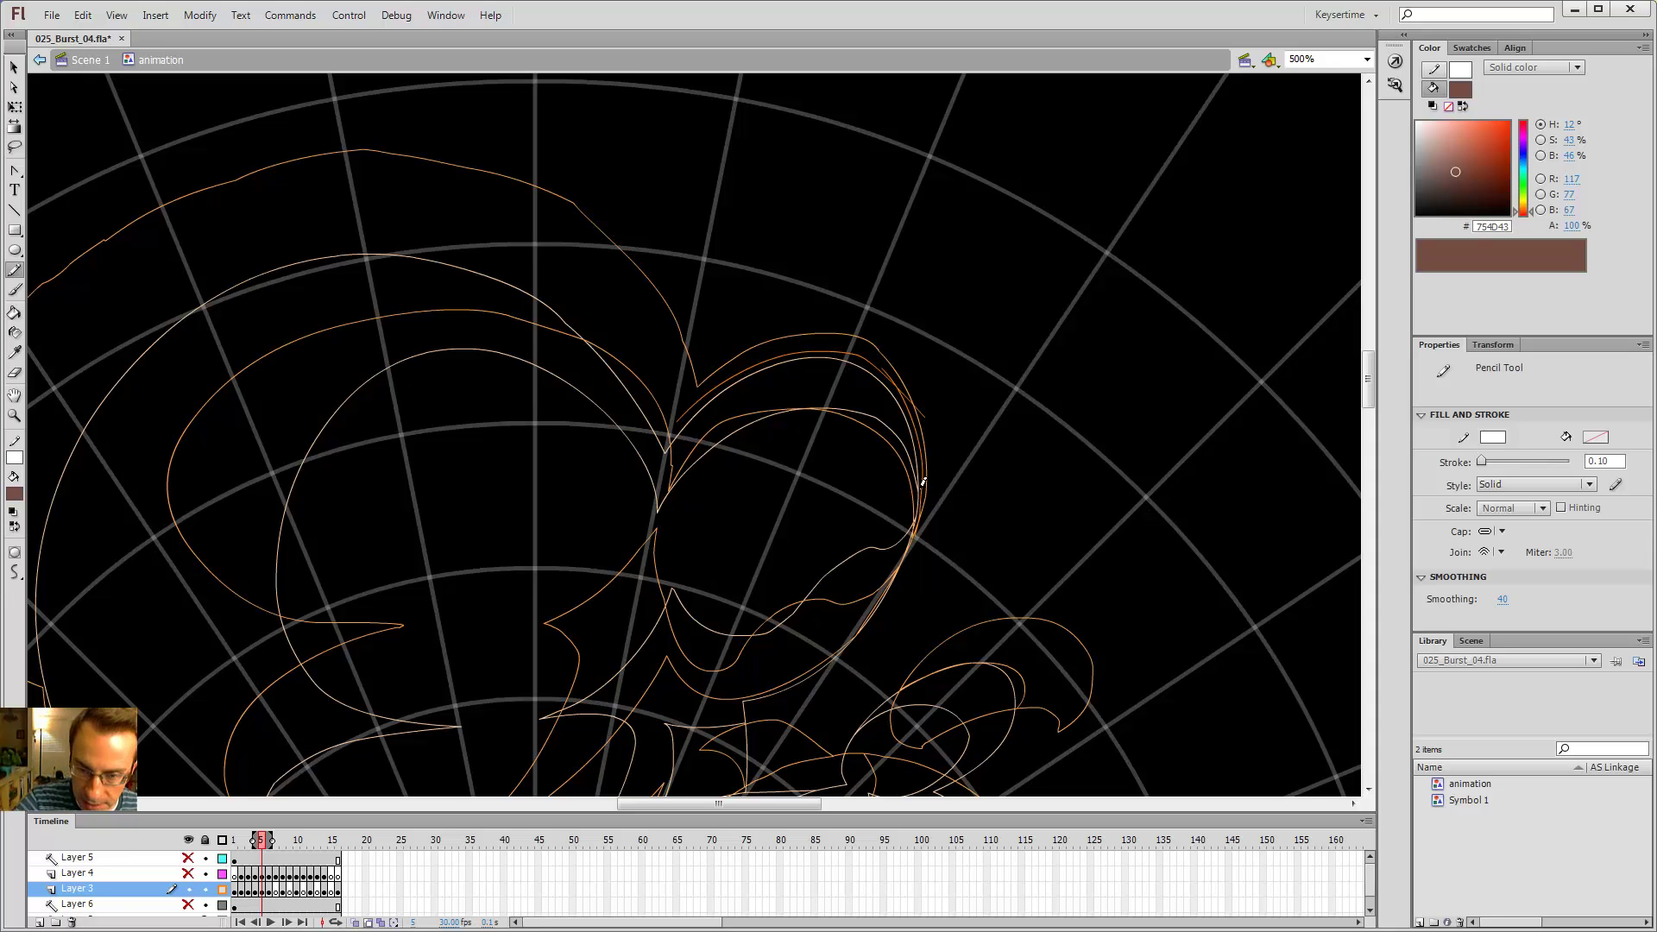
- Draw the small upper puff's lower edge on frame 5, curving from its right side around to its lower left end
key("v")
left_click(917, 526)
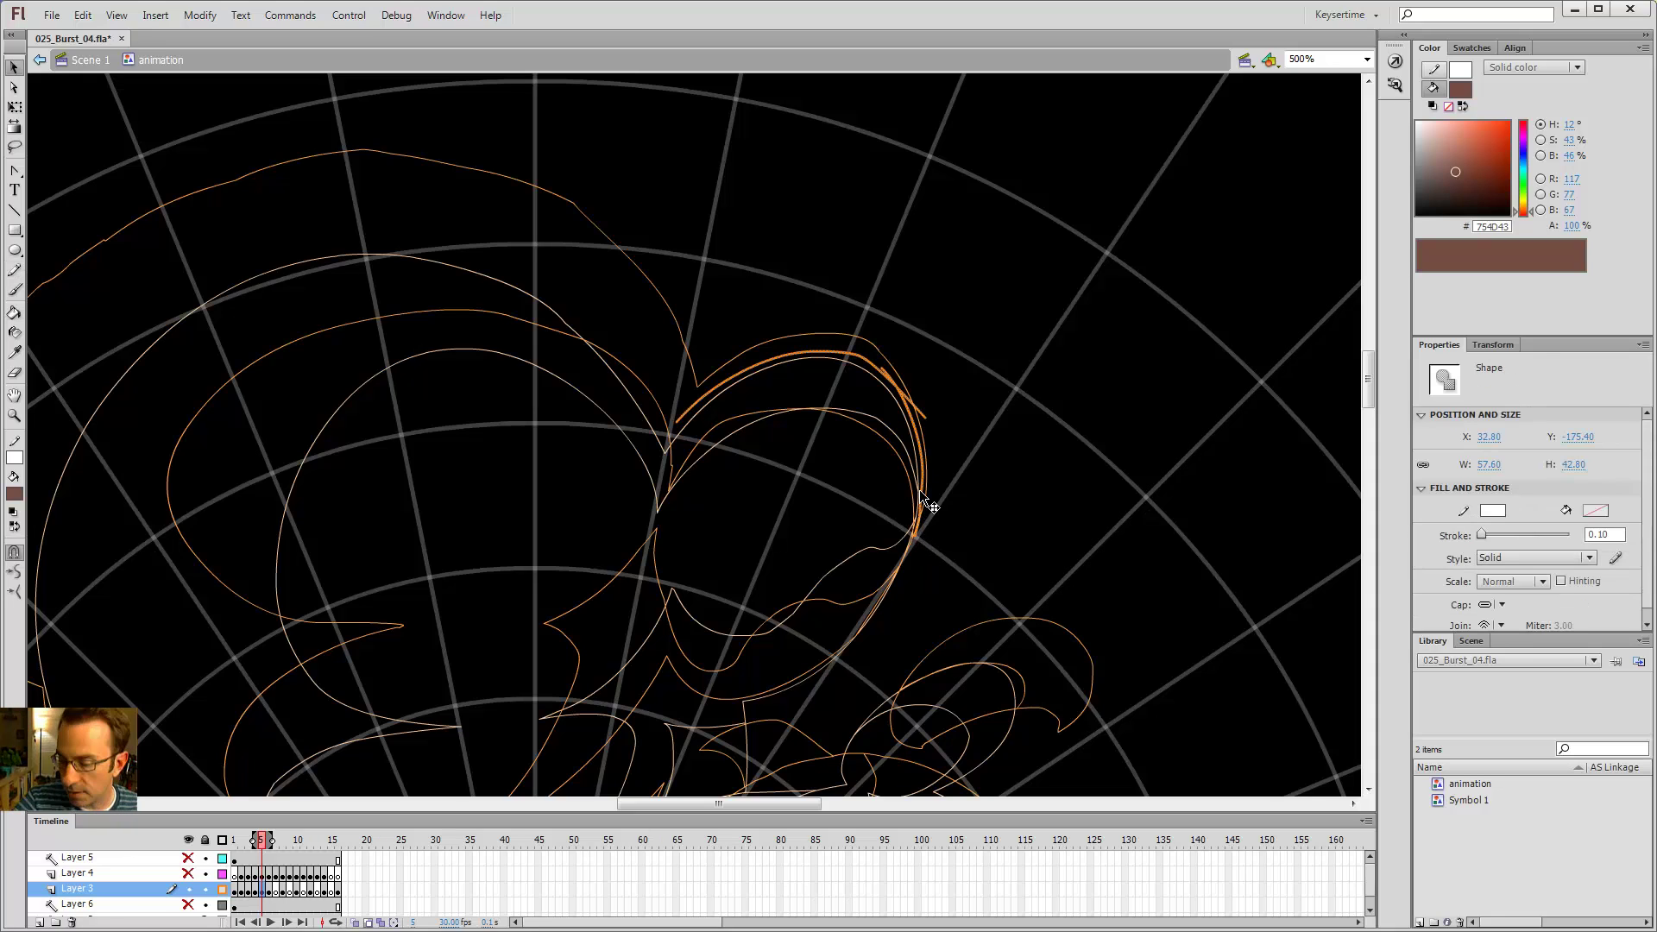
key("y")
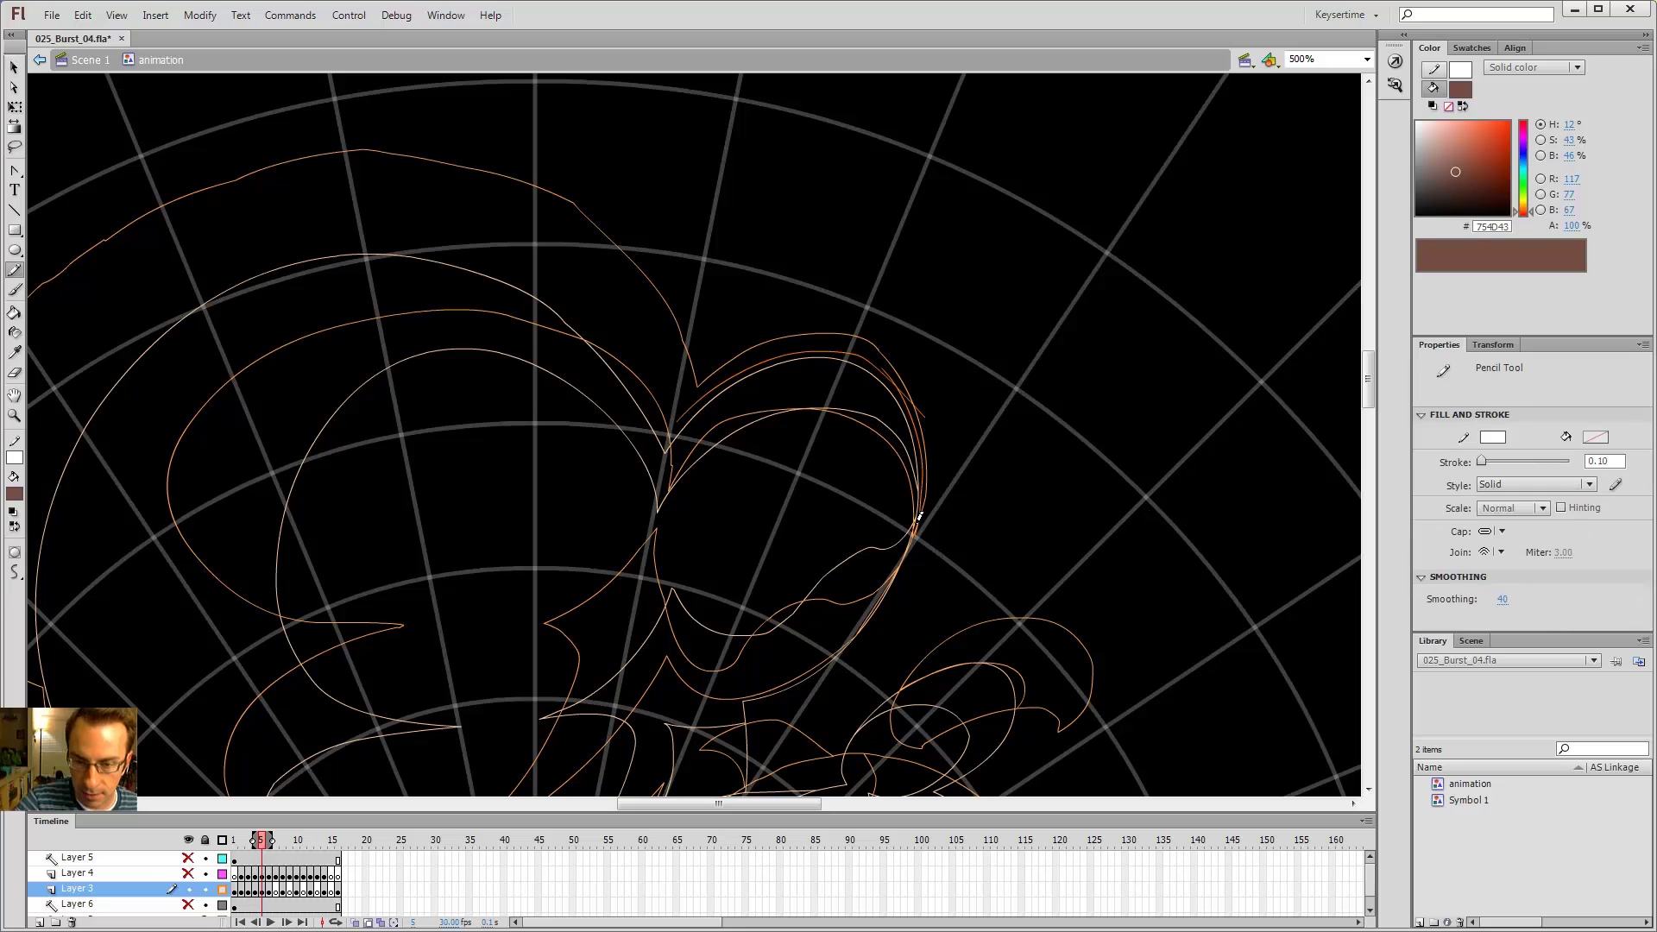
mouse_move(919, 517)
left_mouse_down()
mouse_move(875, 605)
mouse_move(806, 673)
mouse_move(738, 698)
mouse_move(660, 690)
left_mouse_up()
mouse_move(873, 565)
left_mouse_down()
mouse_move(886, 448)
mouse_move(935, 489)
mouse_move(952, 433)
mouse_move(930, 411)
mouse_move(1012, 435)
left_mouse_up()
- Try to trim the overhanging stroke end at the small puff's upper right, and undo the changes
key("v")
left_click(930, 415)
left_click(932, 405)
key("ctrl+z")
key("ctrl+z")
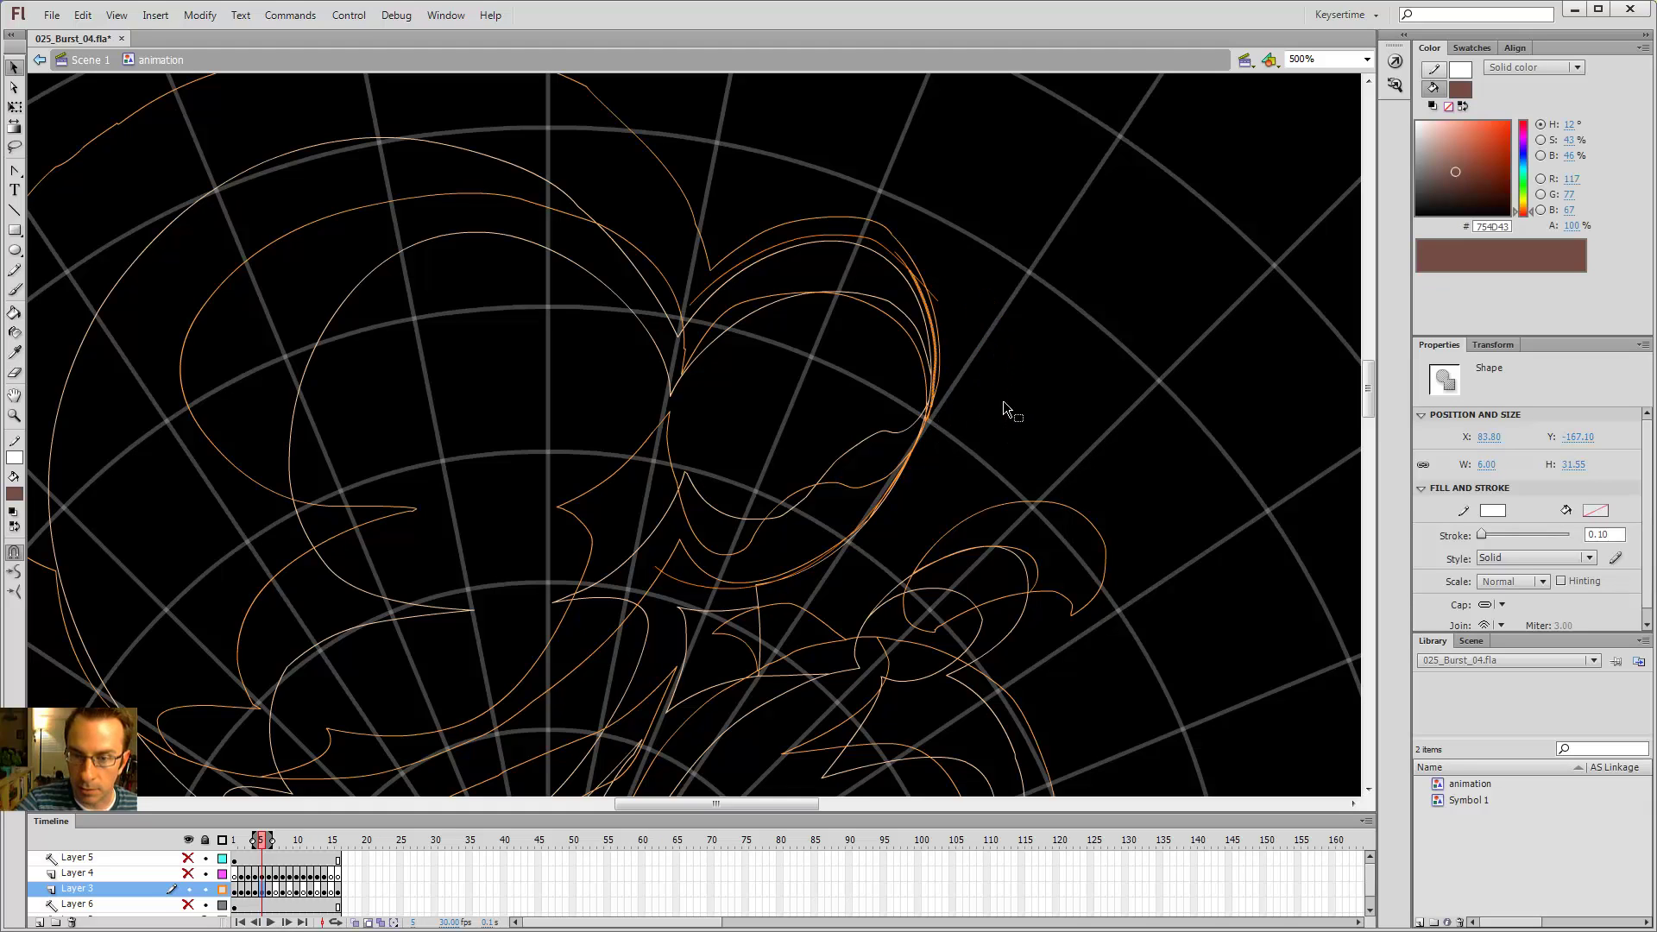
left_click(976, 401)
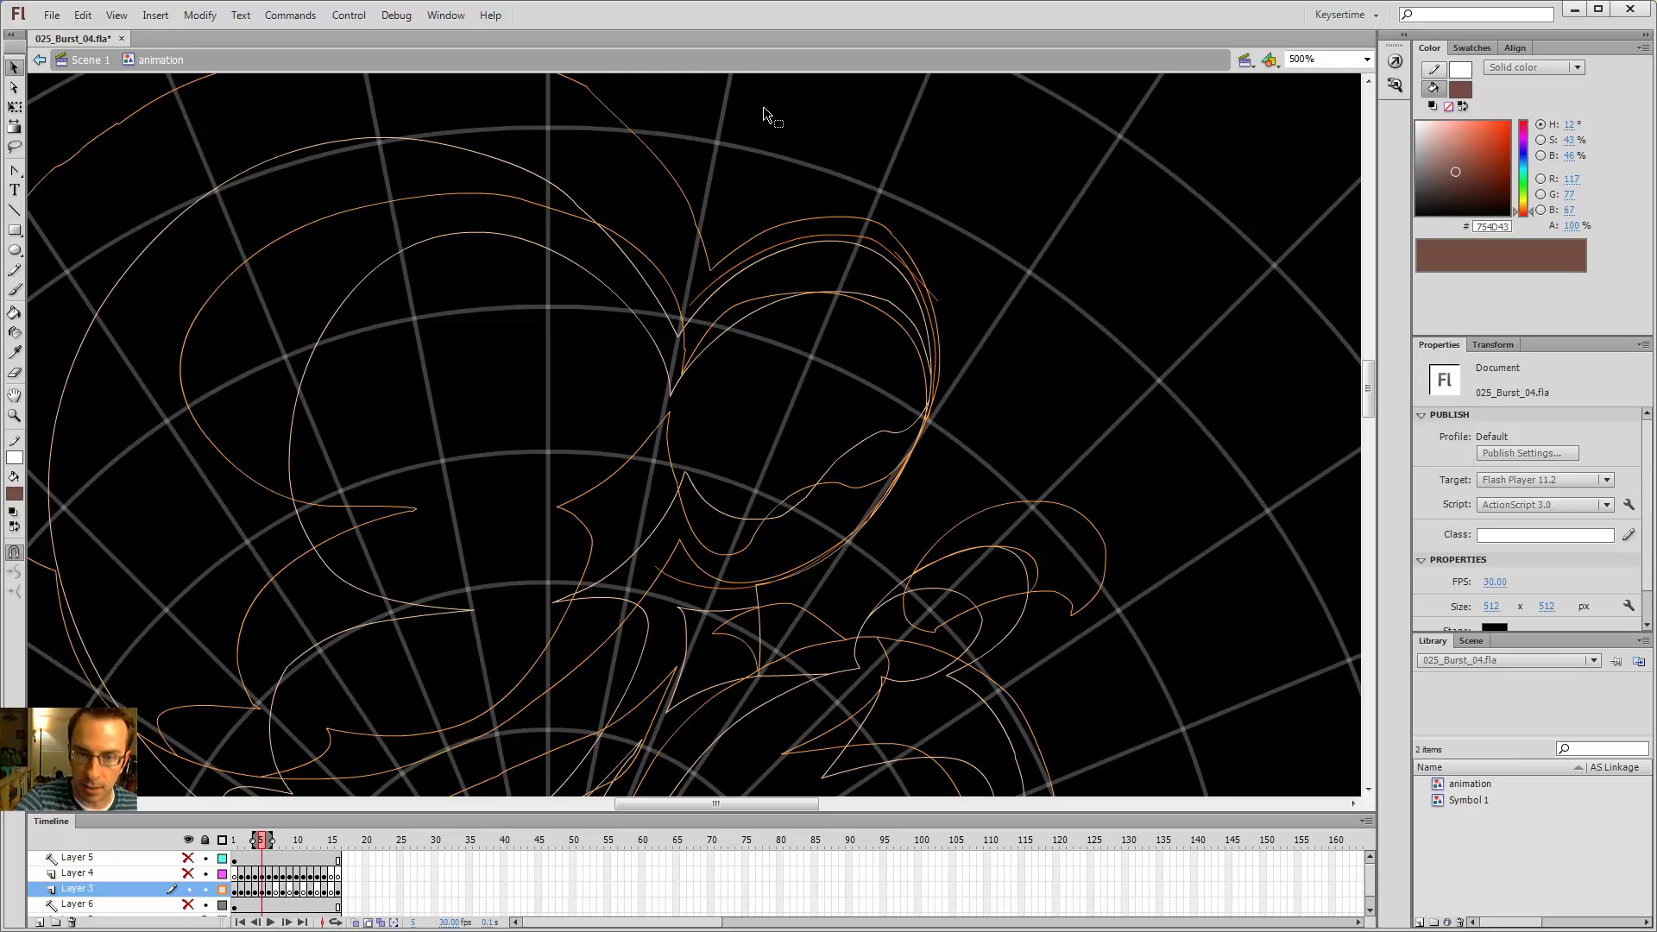
- Draw the large upper puff's outer contour on frame 5, from the notch beside the small puff over the top and down its left side
scroll(736, 229, "up", 3)
left_click_drag(724, 542, 796, 432)
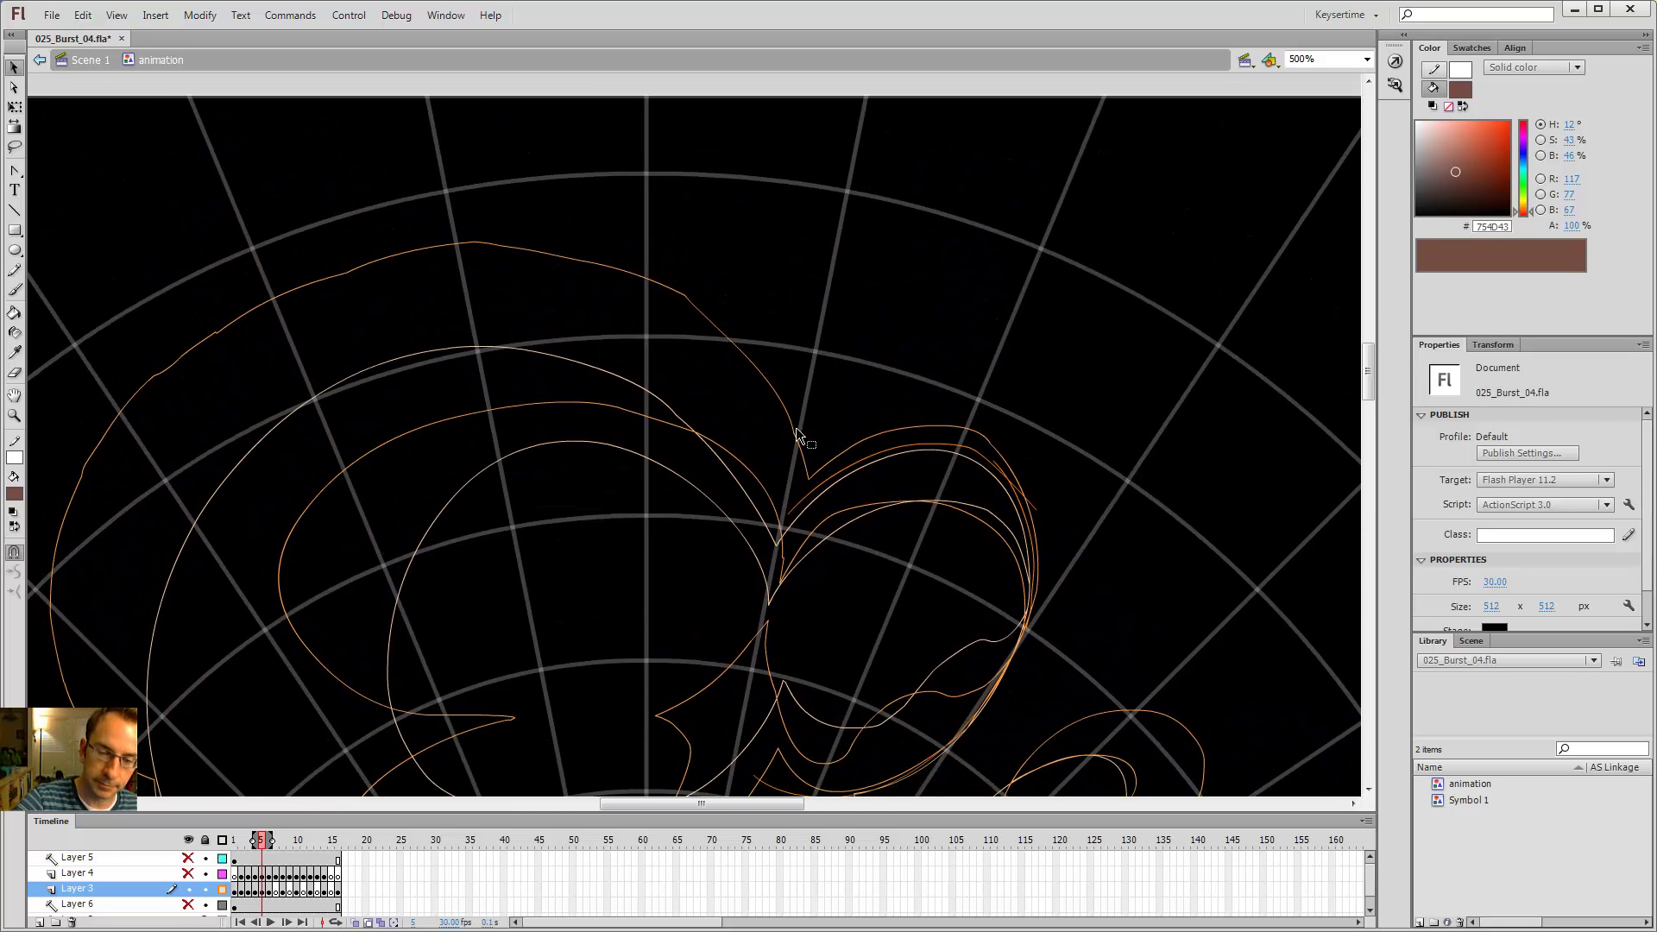
key("y")
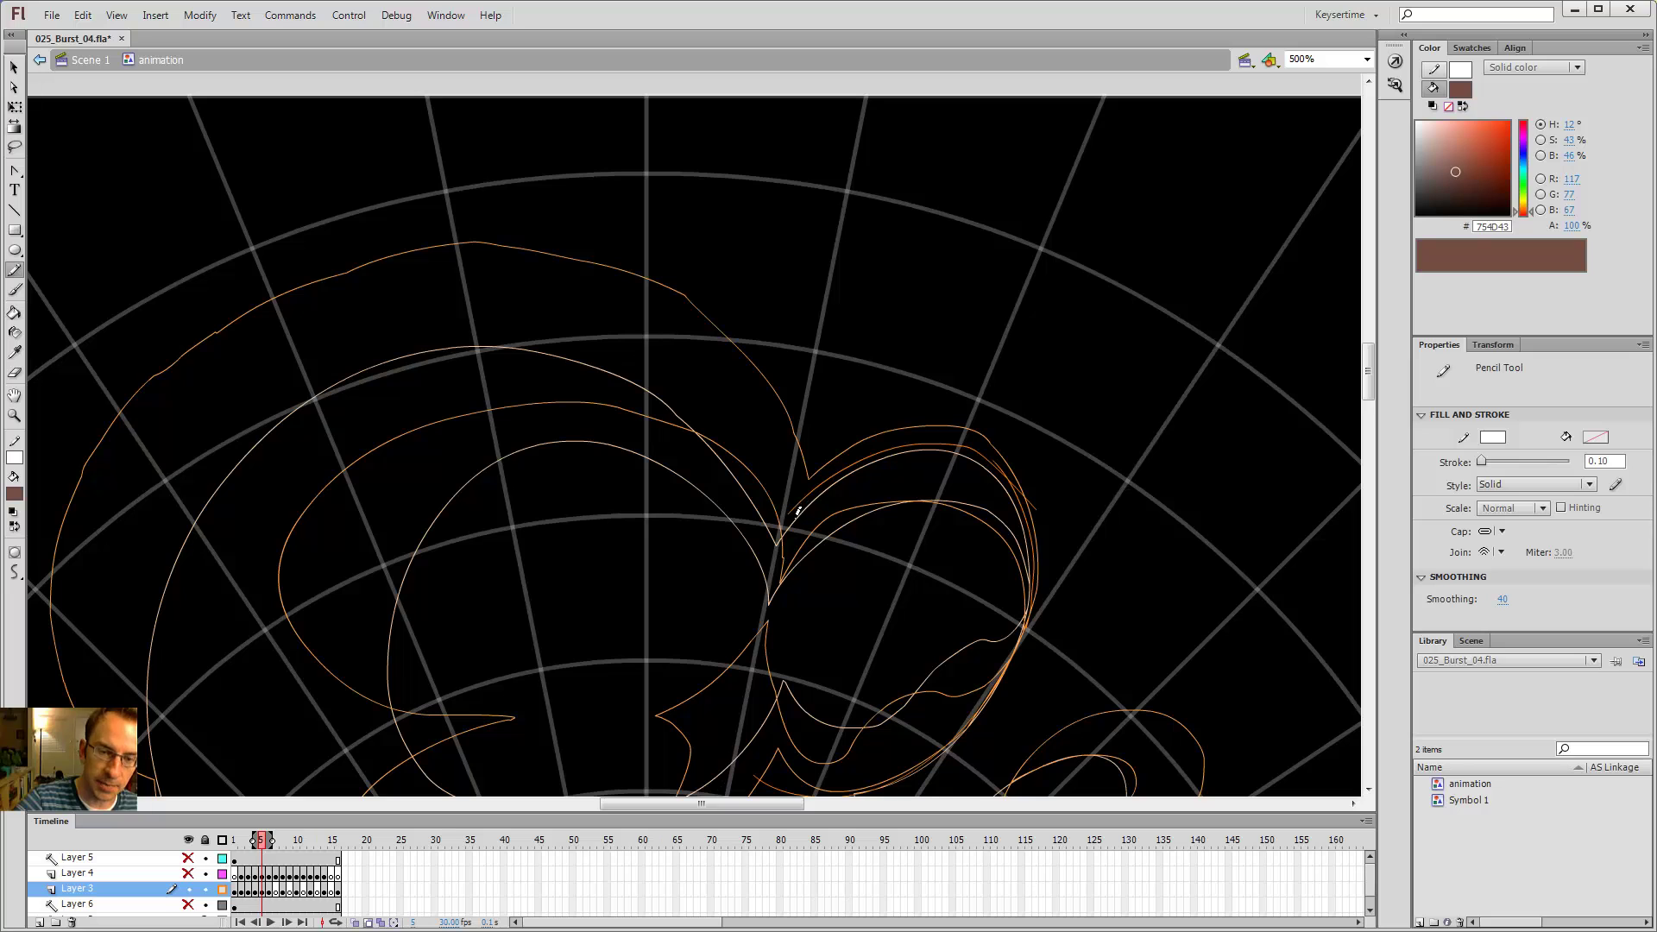
mouse_move(795, 514)
left_mouse_down()
mouse_move(708, 388)
mouse_move(630, 330)
mouse_move(563, 305)
mouse_move(407, 304)
mouse_move(242, 377)
mouse_move(160, 465)
mouse_move(108, 596)
left_mouse_up()
- Compare the new large and small puff contours on frame 5 with the smoke outlines on frame 4
key("comma")
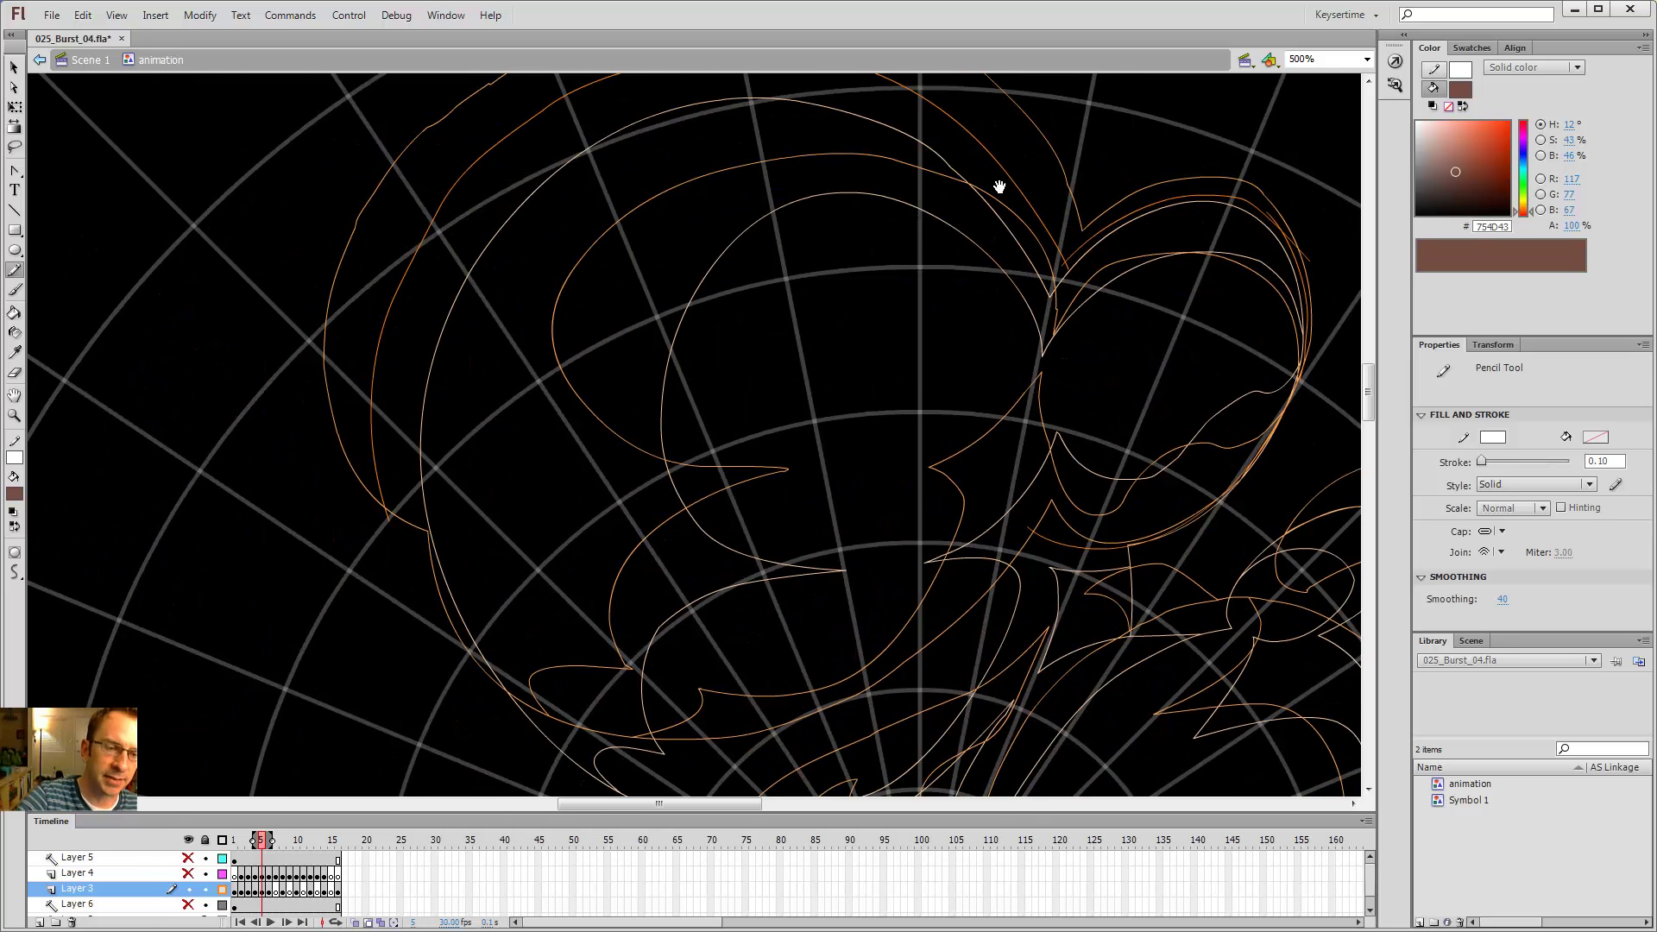
key("ctrl+minus")
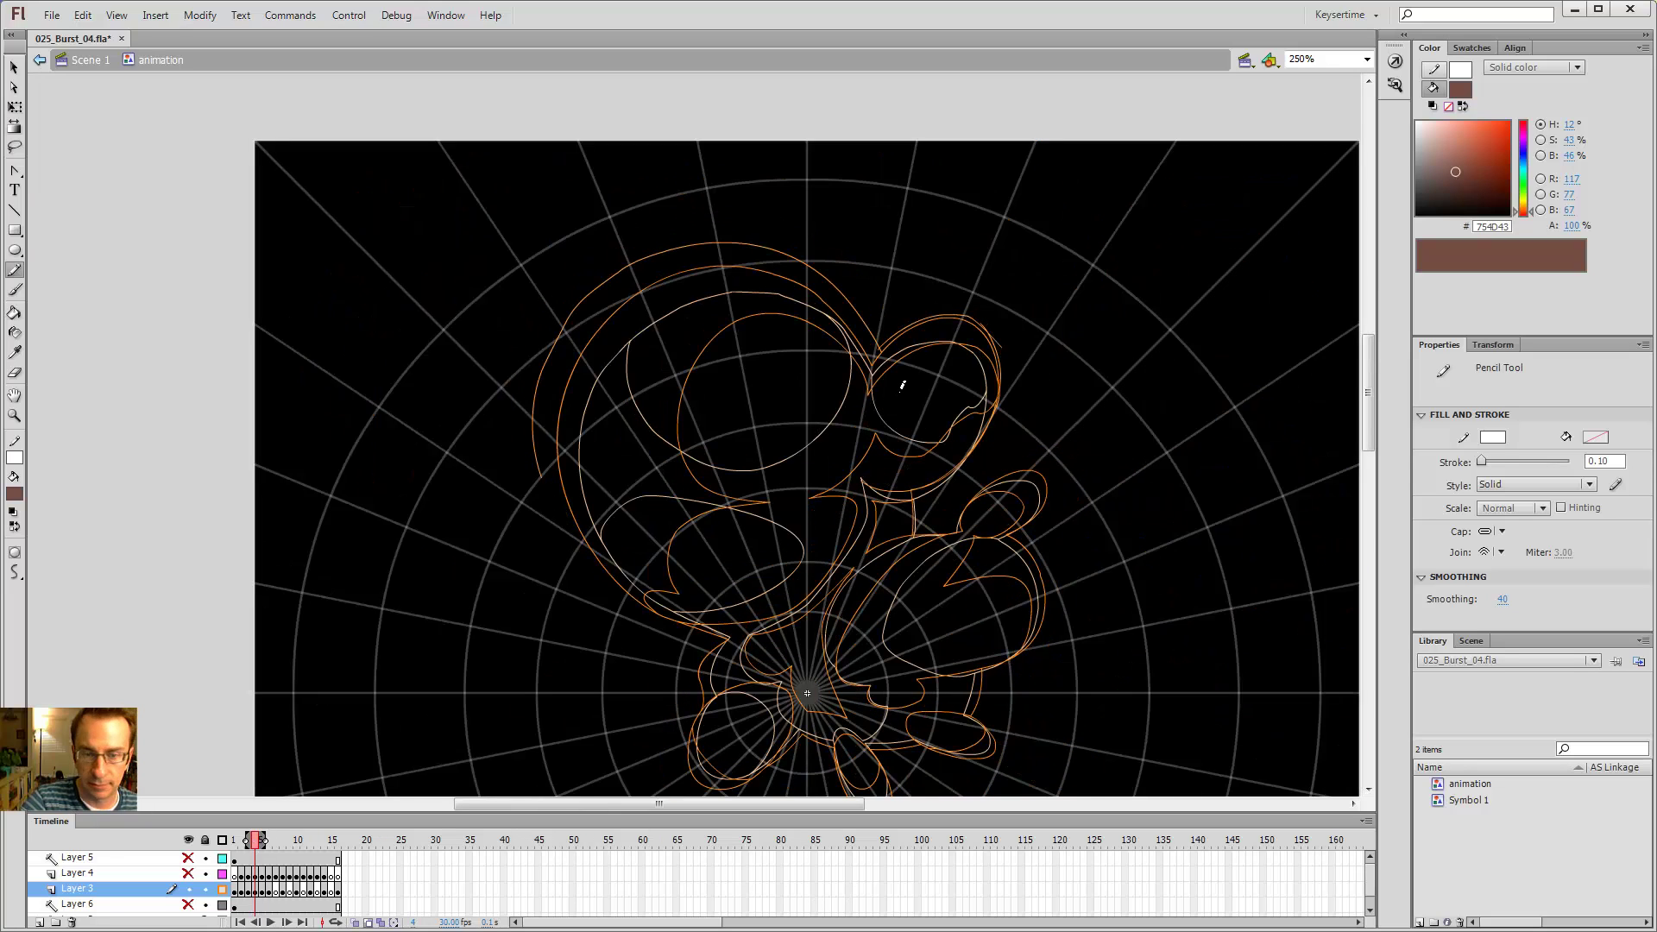
key("period")
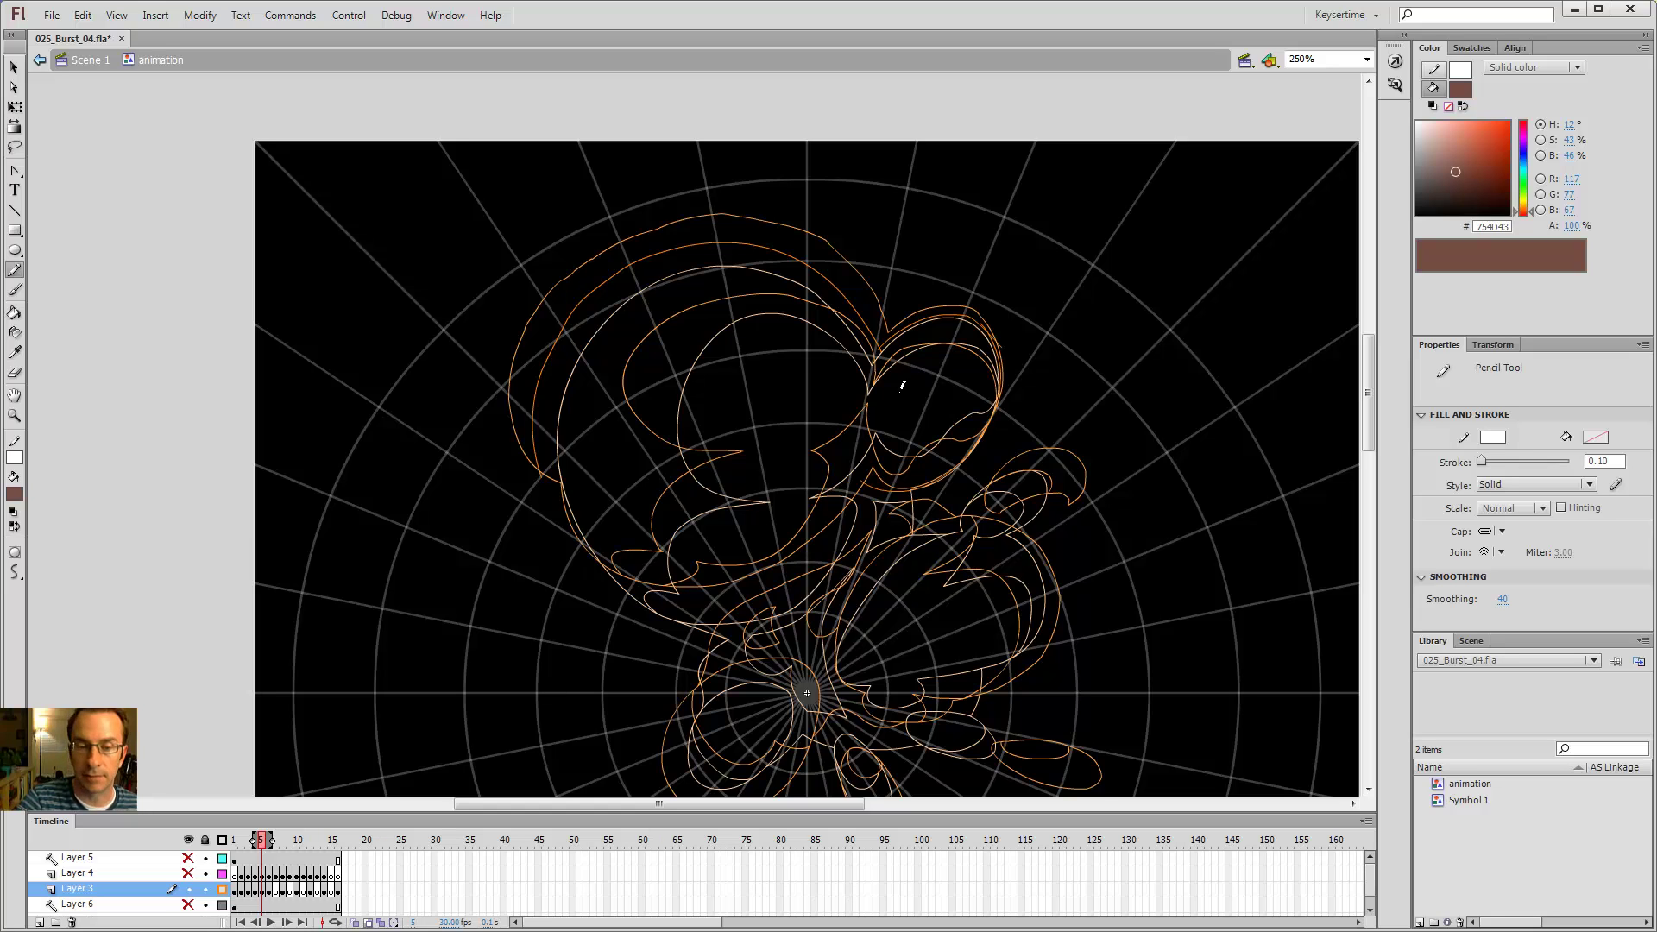
key("comma")
key("period")
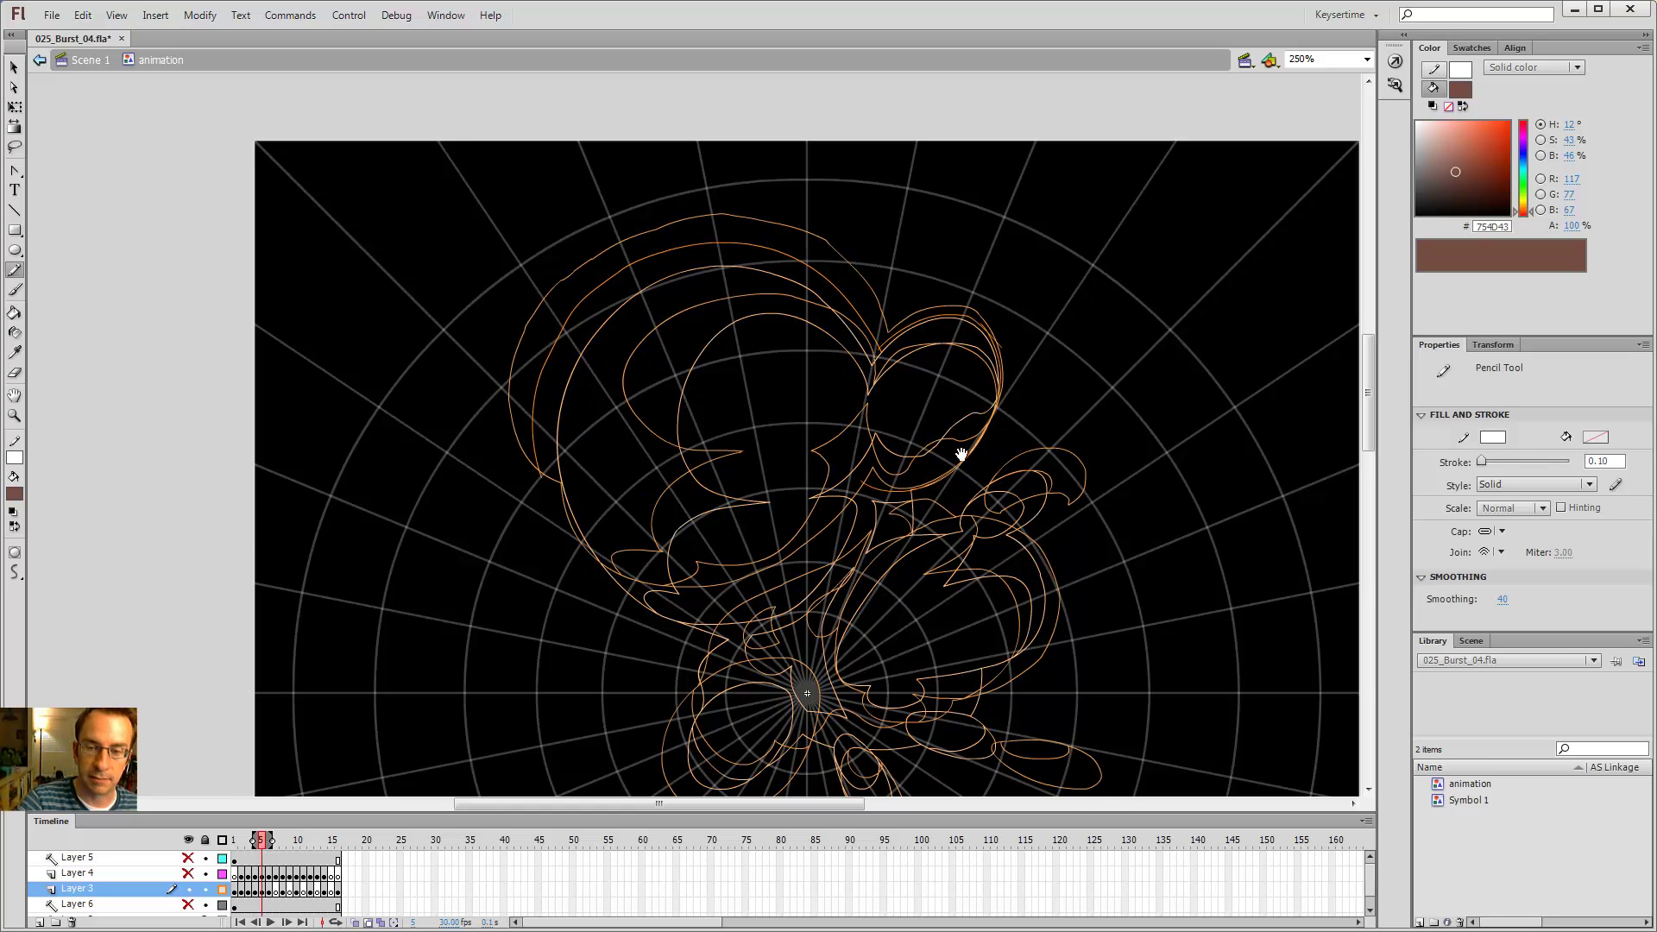
scroll(961, 451, "down", 1)
key("v")
left_click(998, 388)
- Examine the area beneath the small upper puff up close on frames 4 and 5
key("z")
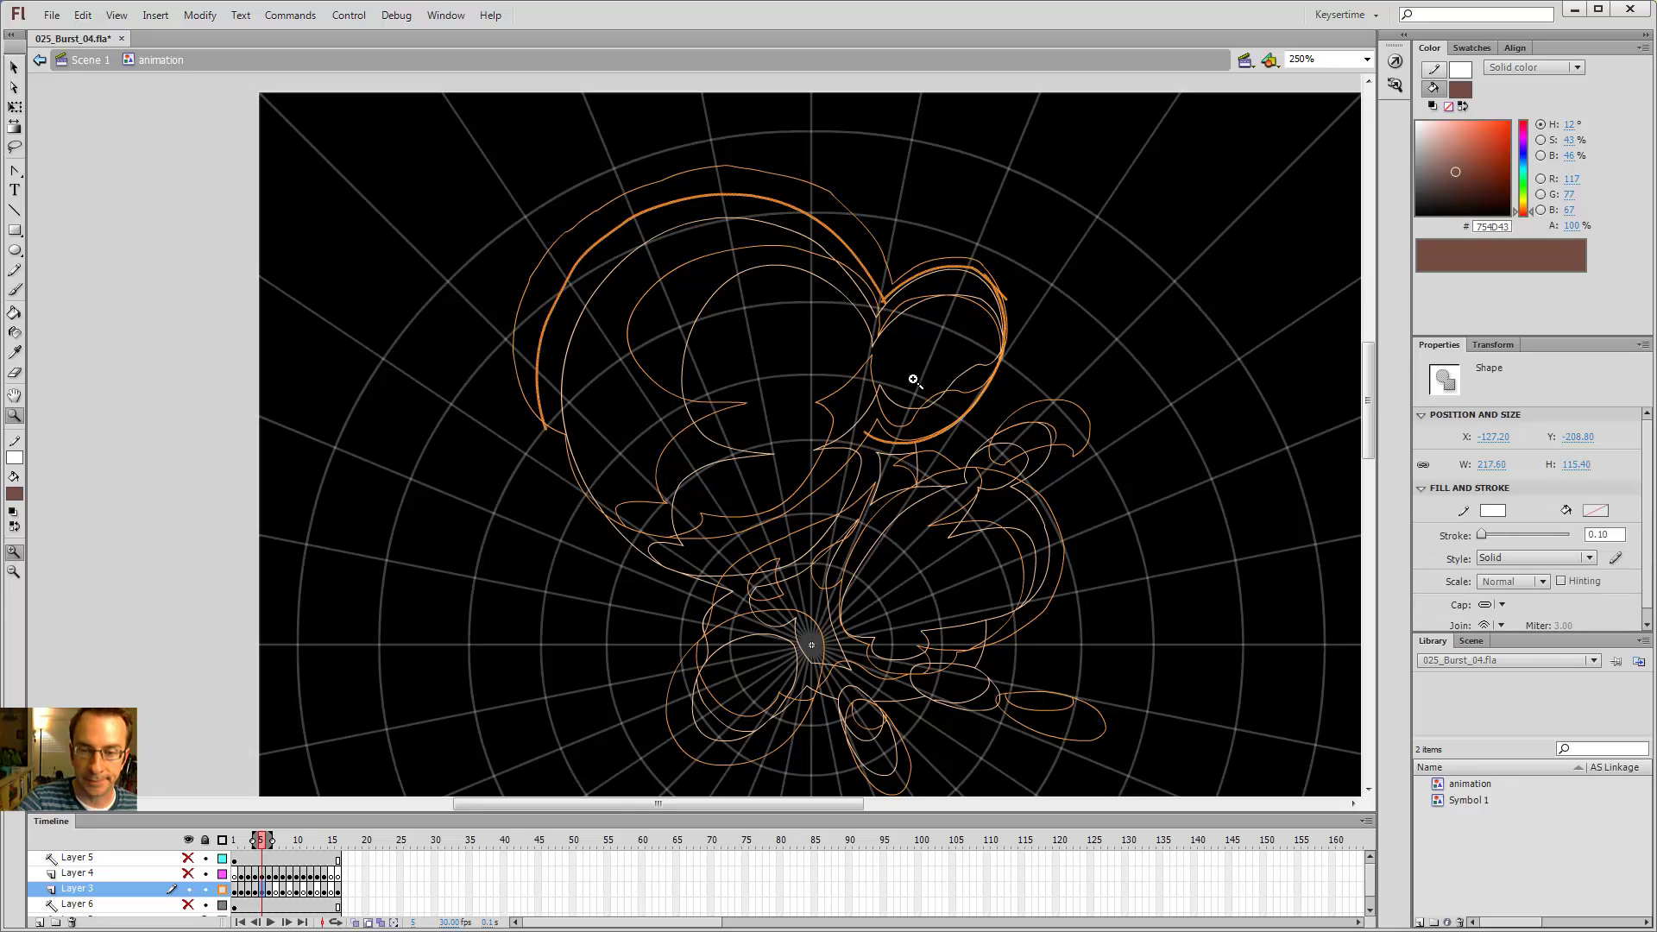
left_click(910, 420)
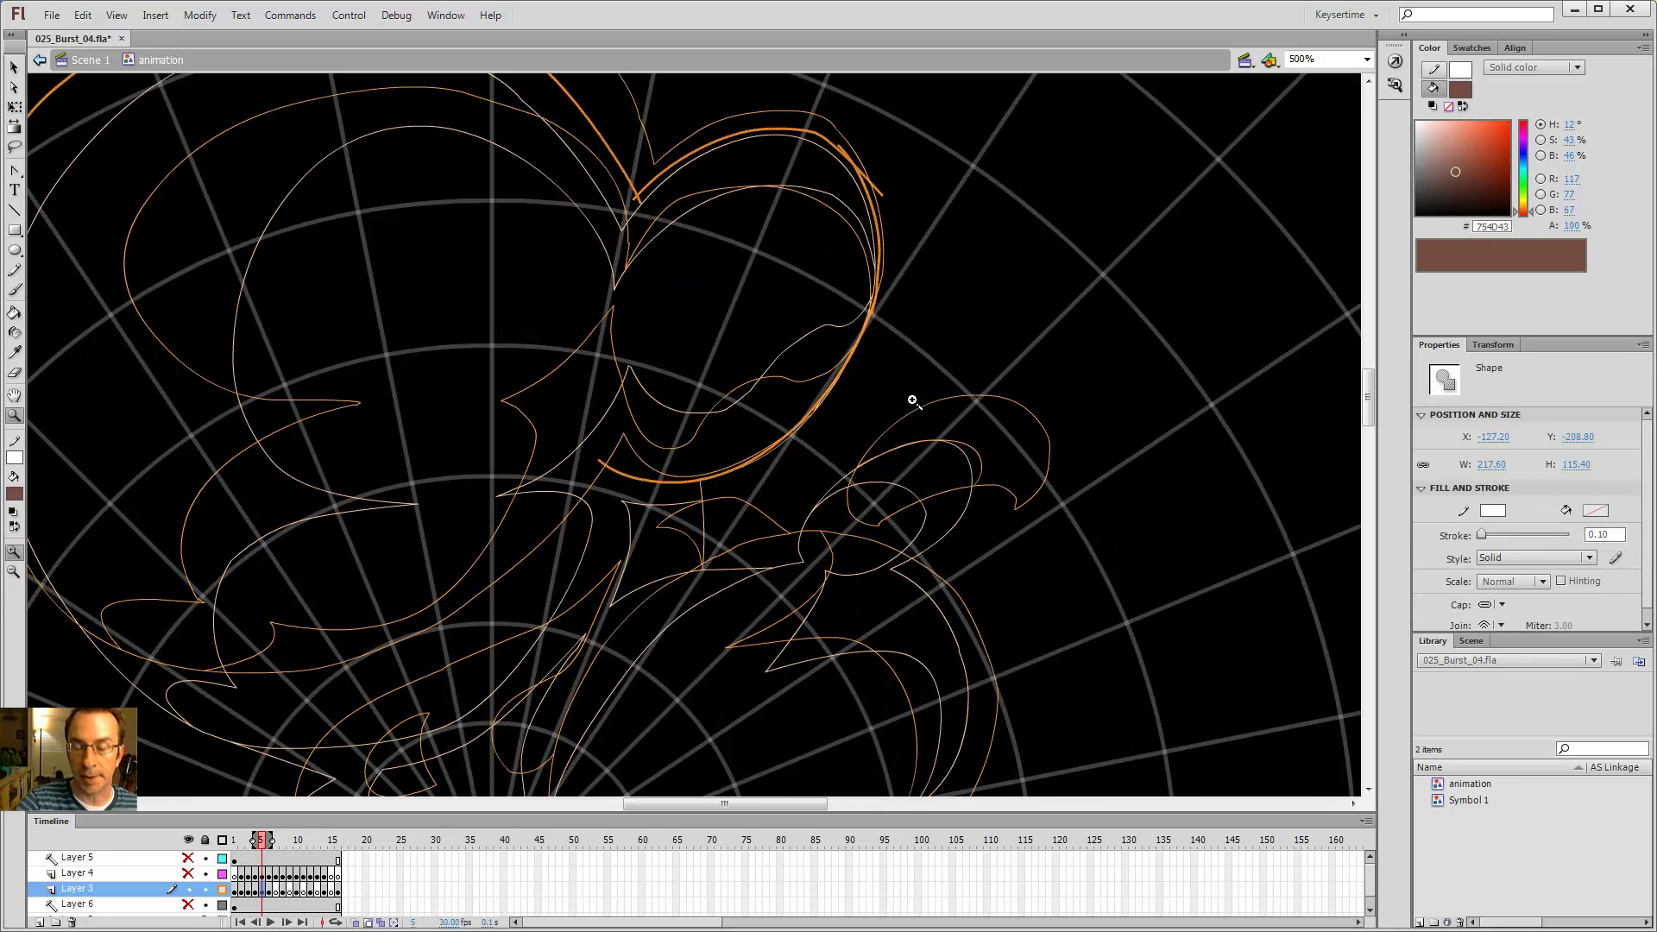
key("comma")
key("period")
key("comma")
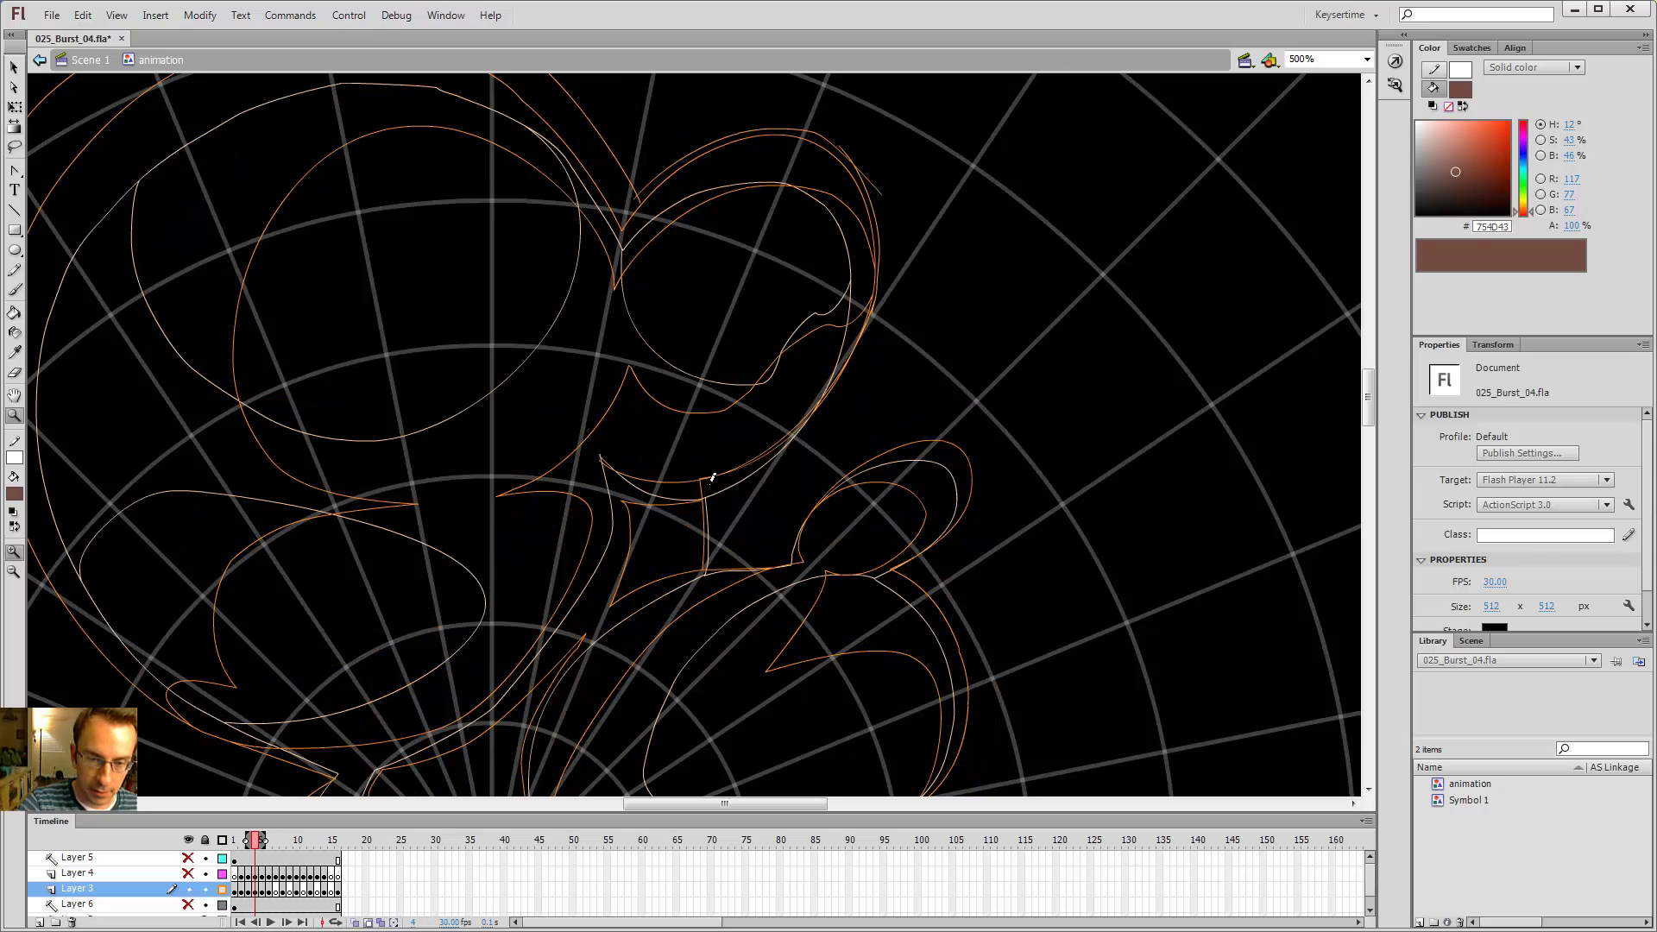
key("v")
key("period")
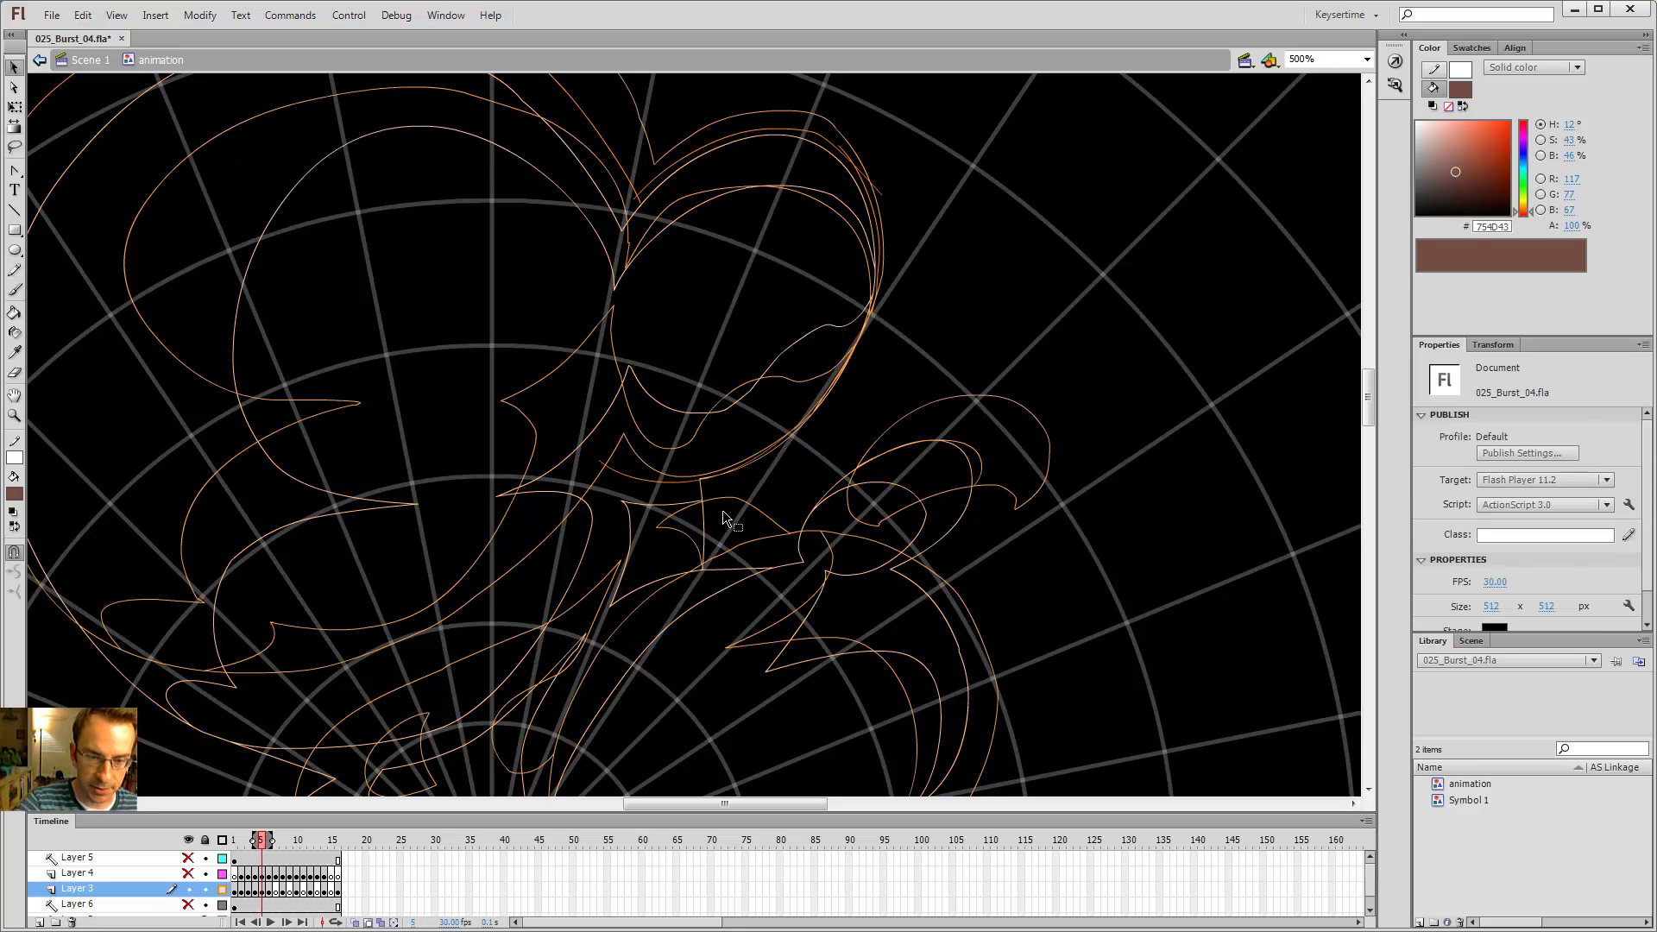
left_click_drag(817, 520, 863, 560)
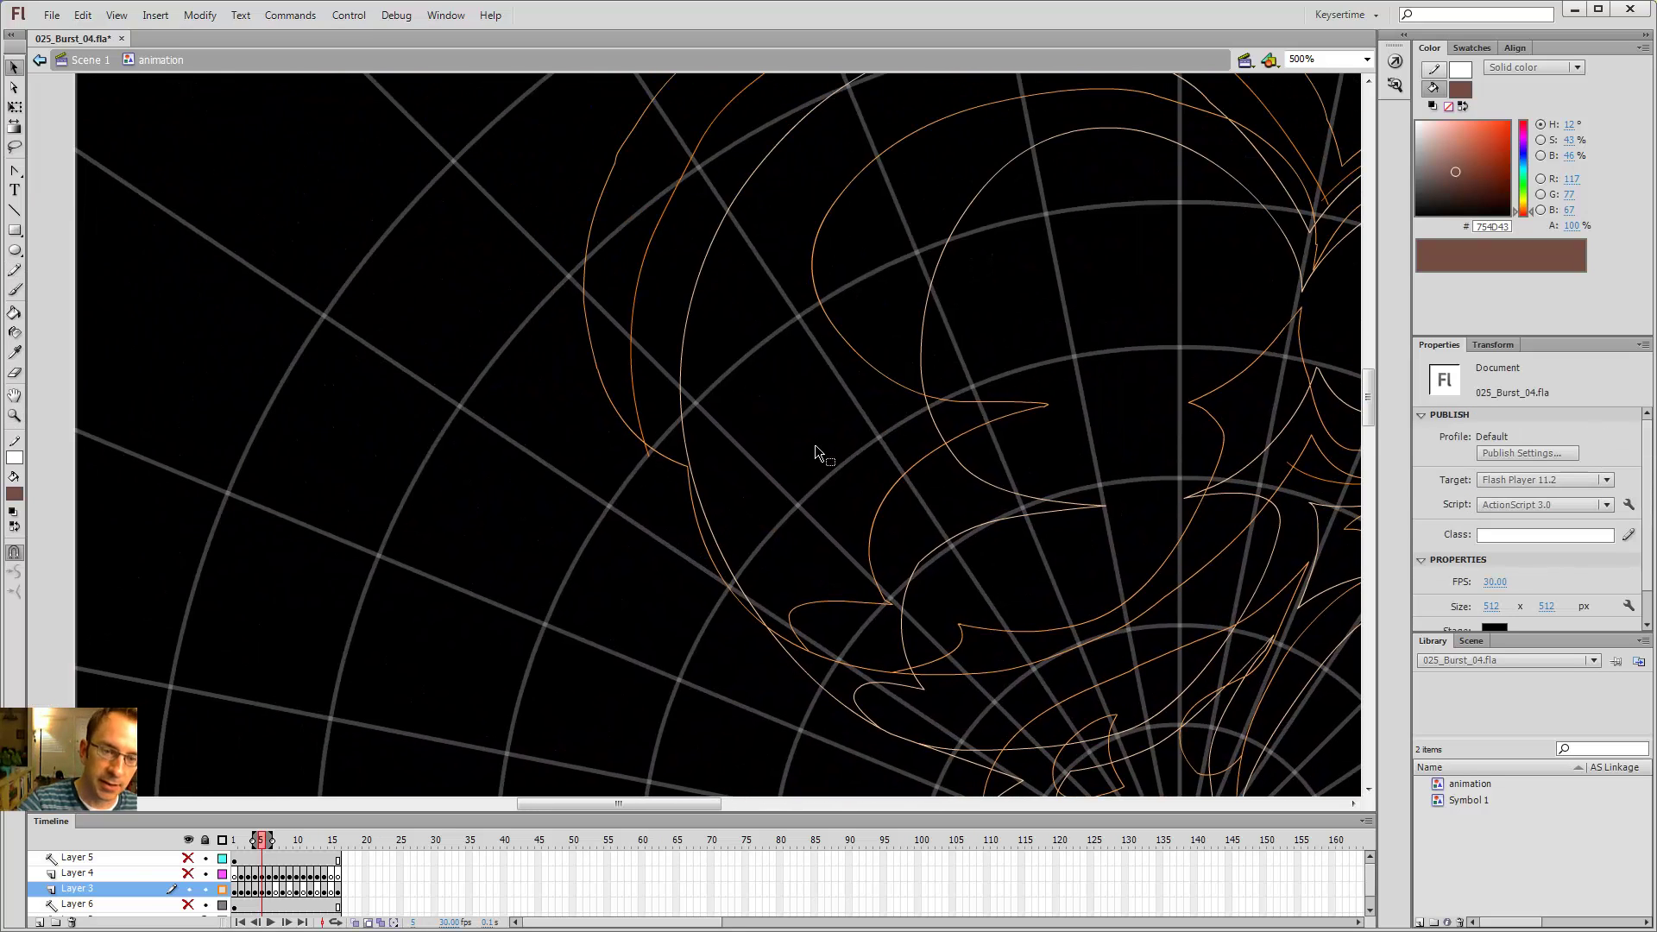
- Try pencil strokes along the large puff's left side on frame 5, and undo them
key("ctrl+minus")
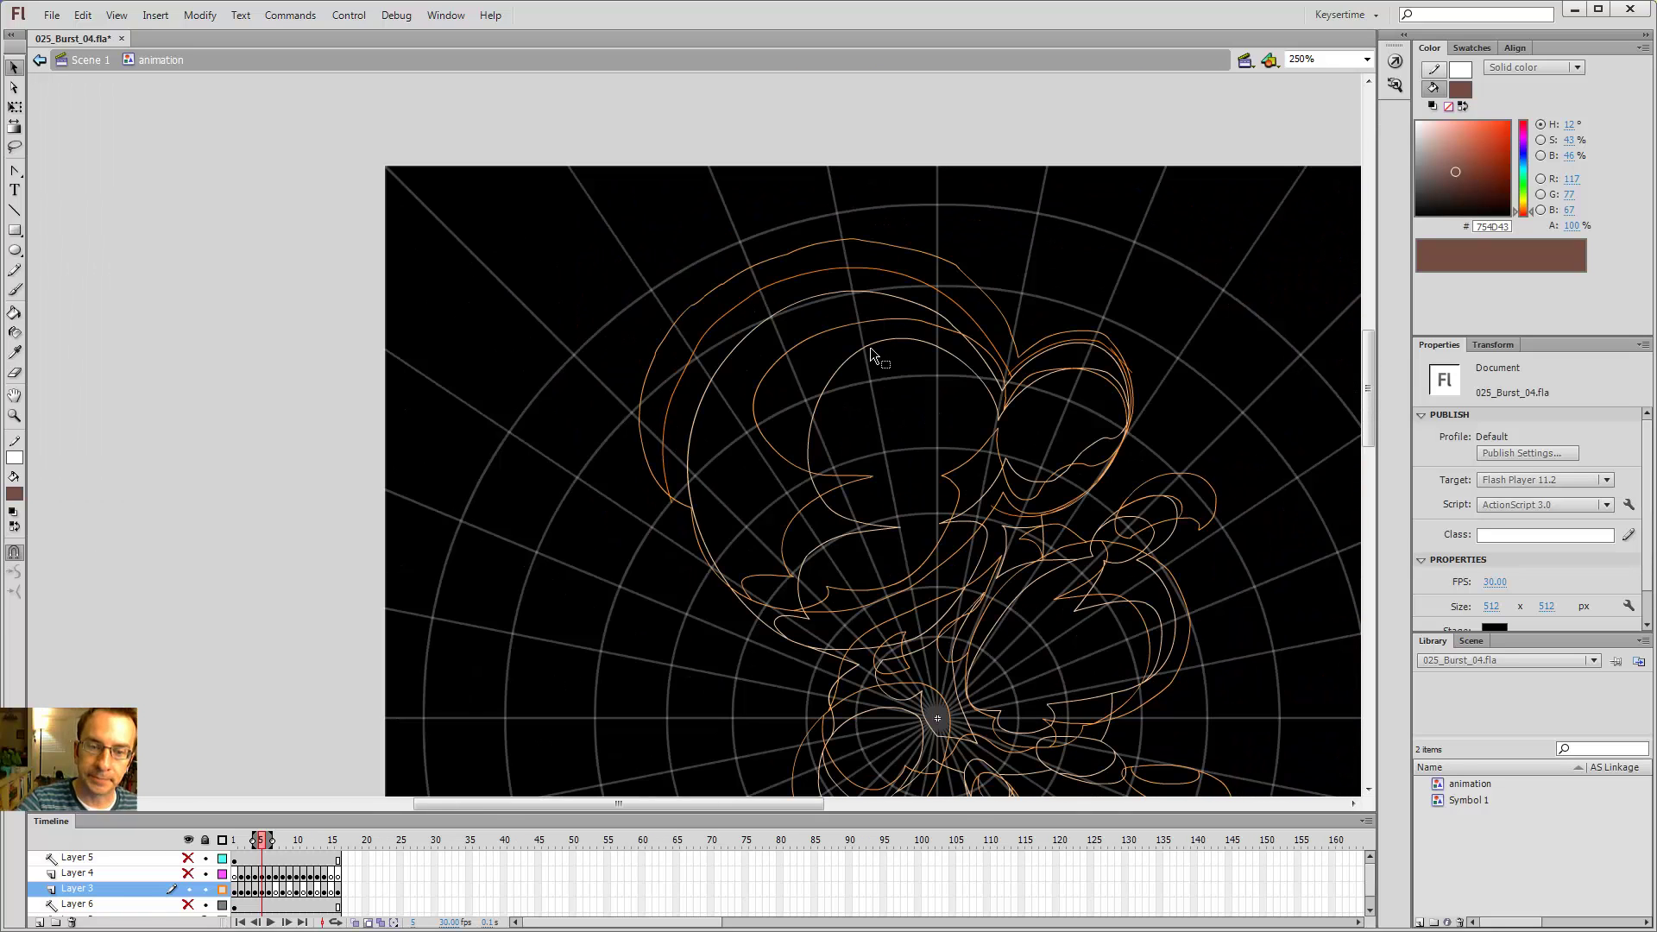
key("y")
mouse_move(685, 509)
left_mouse_down()
mouse_move(643, 362)
mouse_move(653, 315)
left_mouse_up()
key("ctrl+z")
key("ctrl+z")
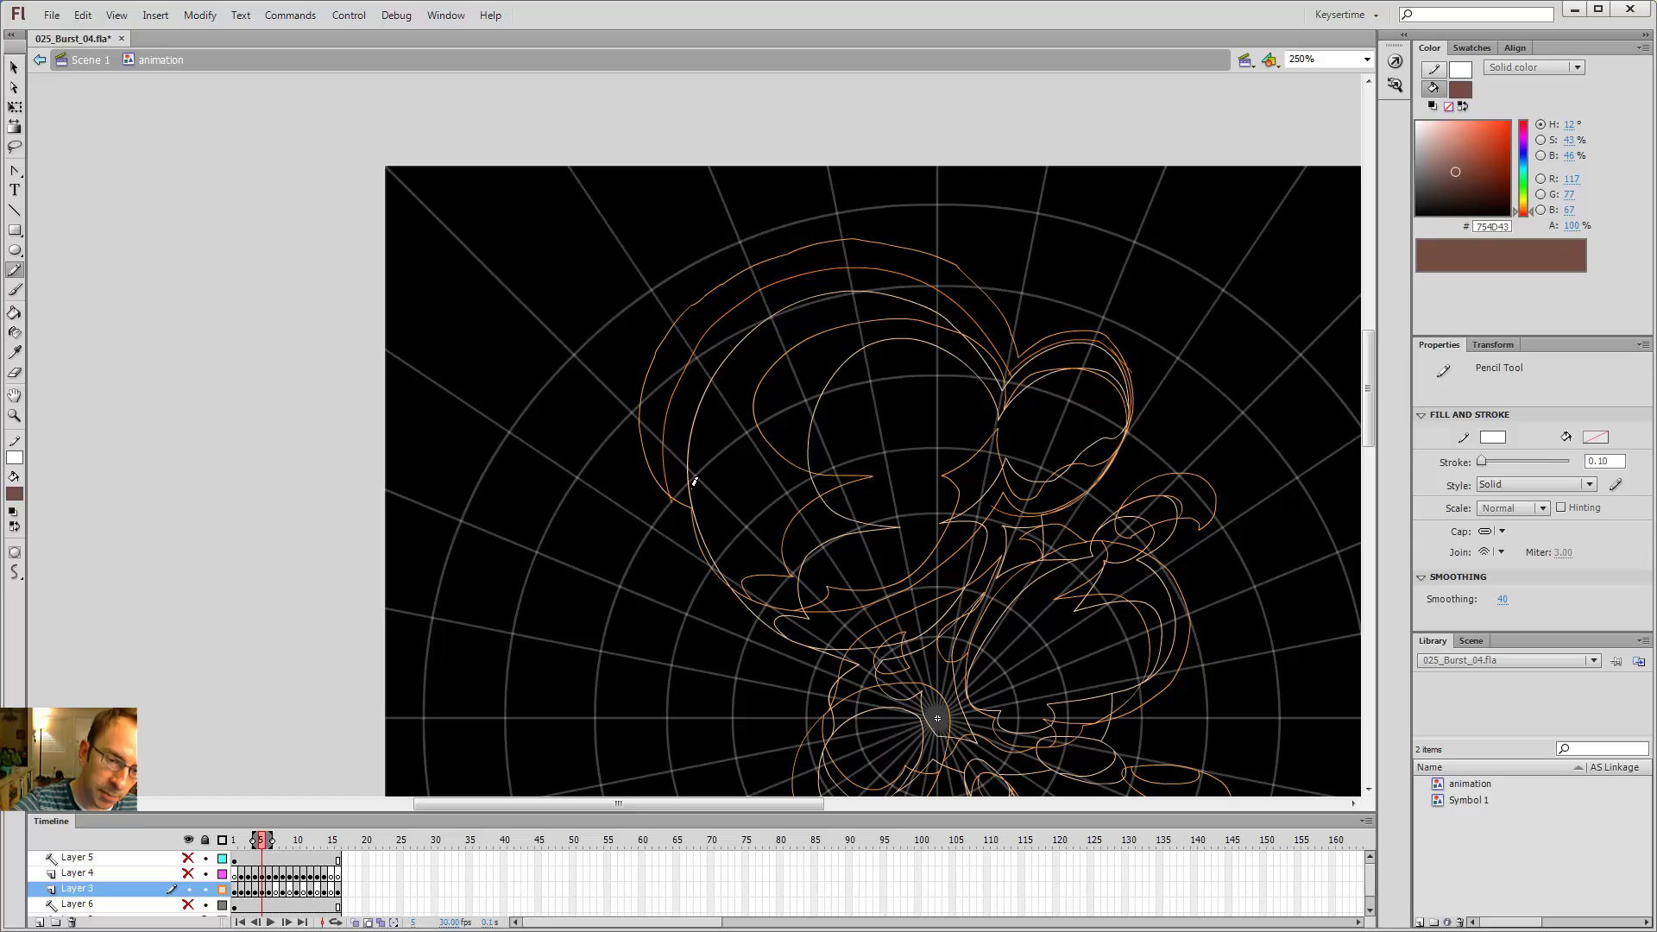
mouse_move(693, 483)
left_mouse_down()
mouse_move(672, 456)
mouse_move(676, 354)
mouse_move(765, 294)
left_mouse_up()
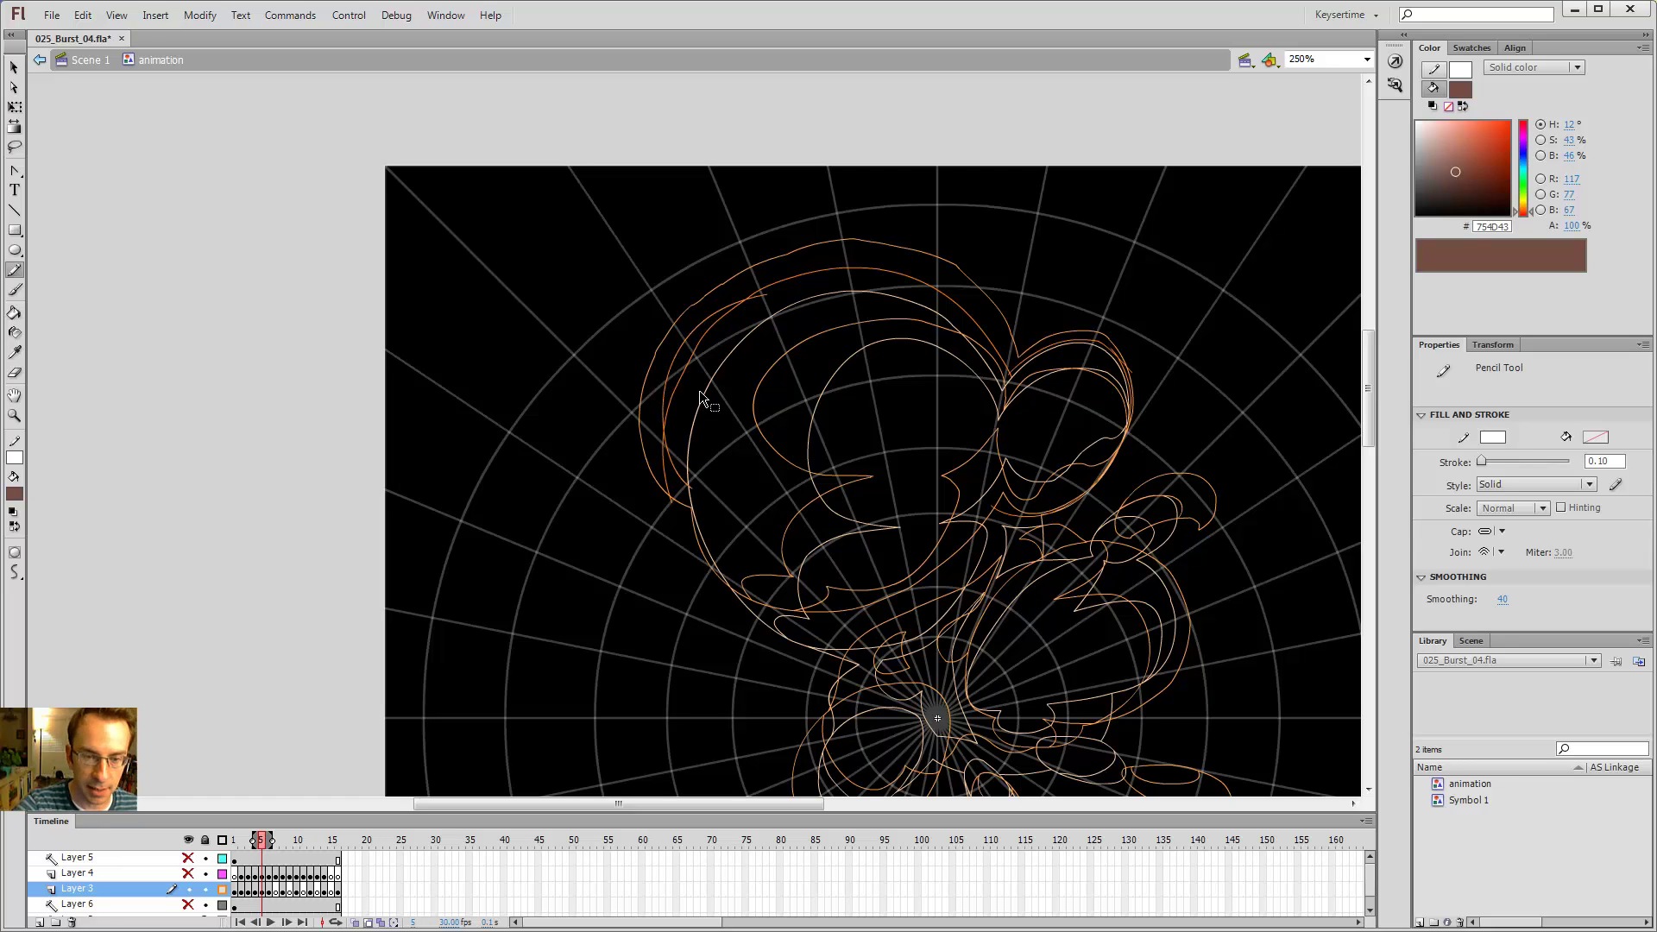
key("ctrl+z")
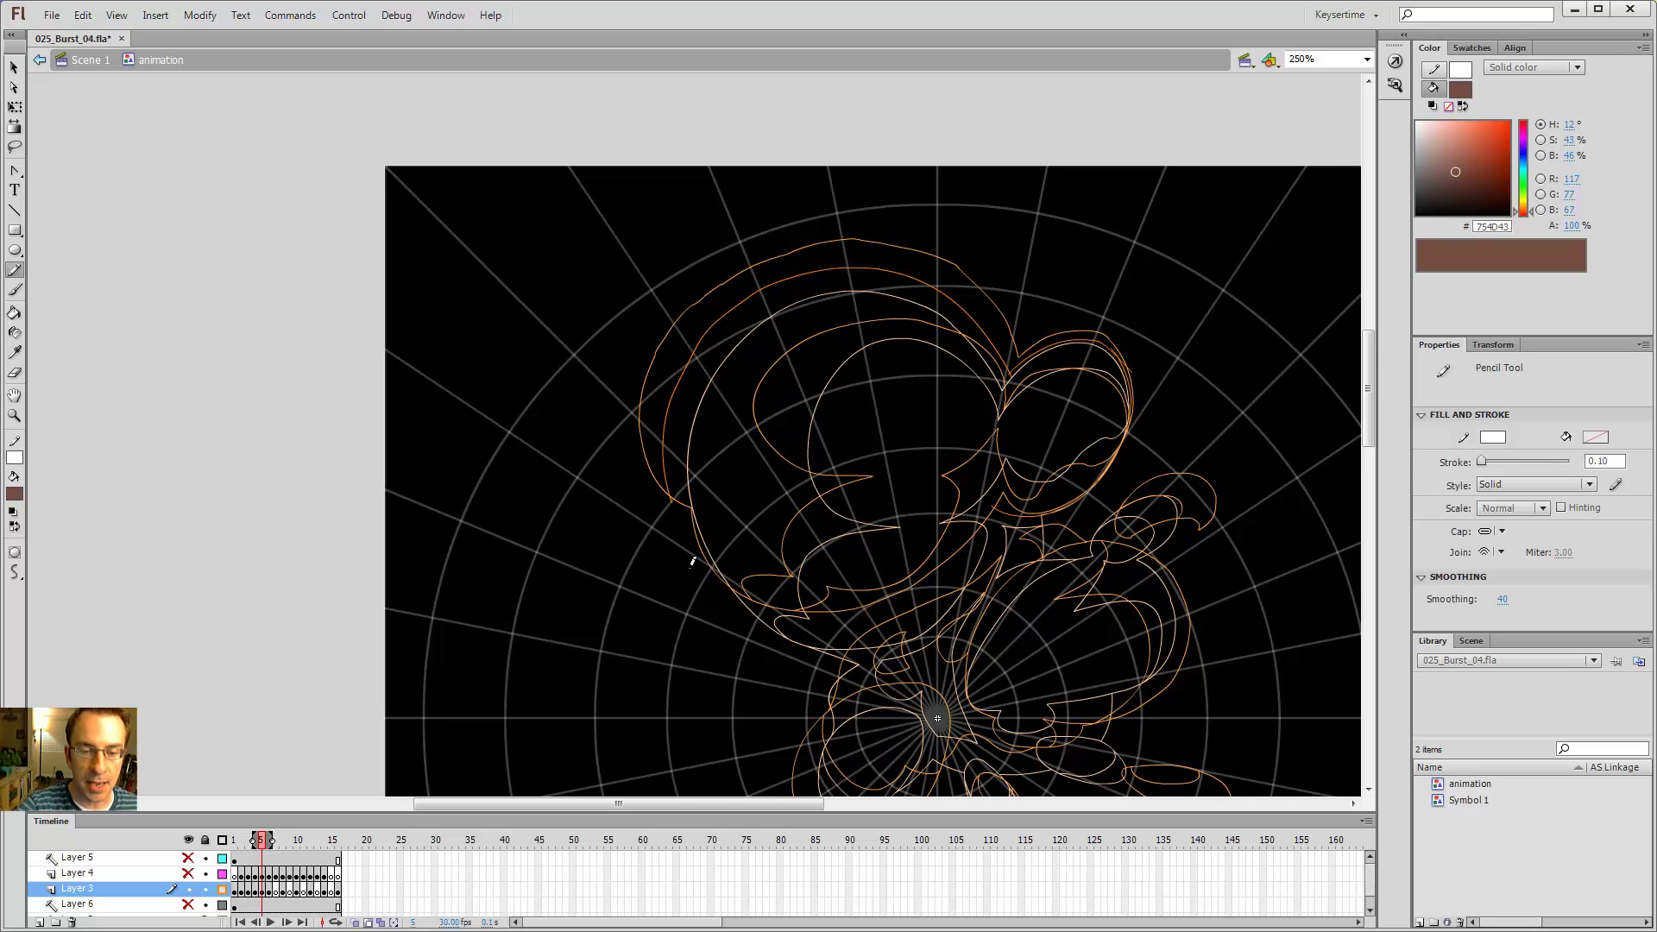
mouse_move(705, 587)
left_mouse_down()
mouse_move(621, 470)
mouse_move(637, 510)
left_mouse_up()
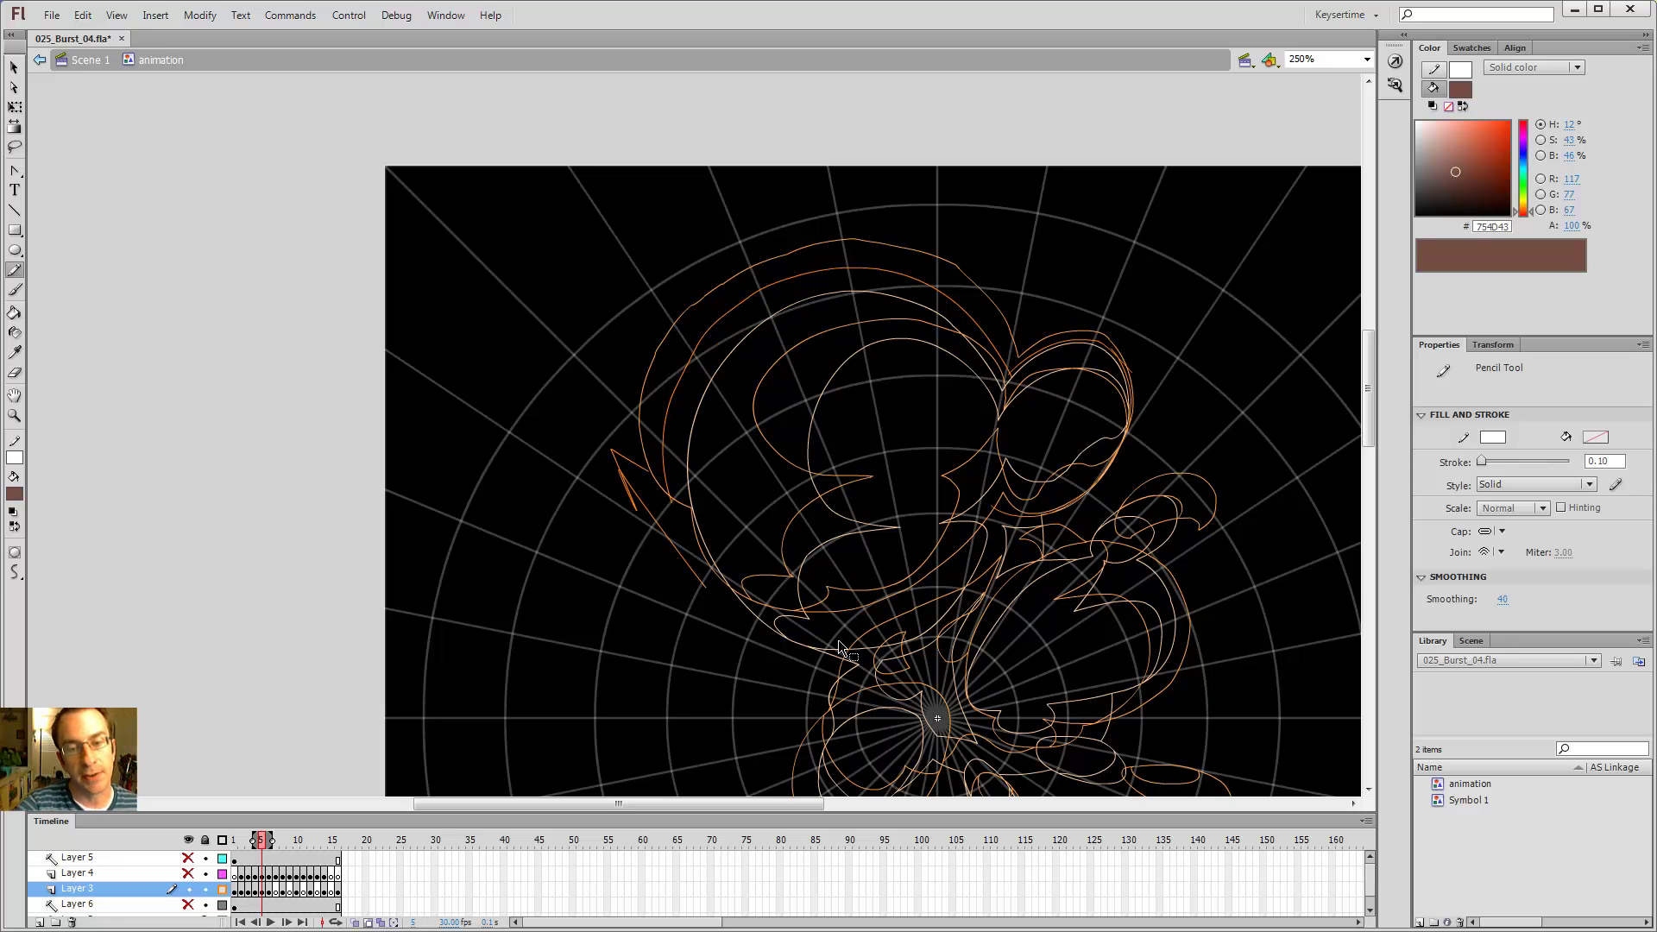
key("ctrl+z")
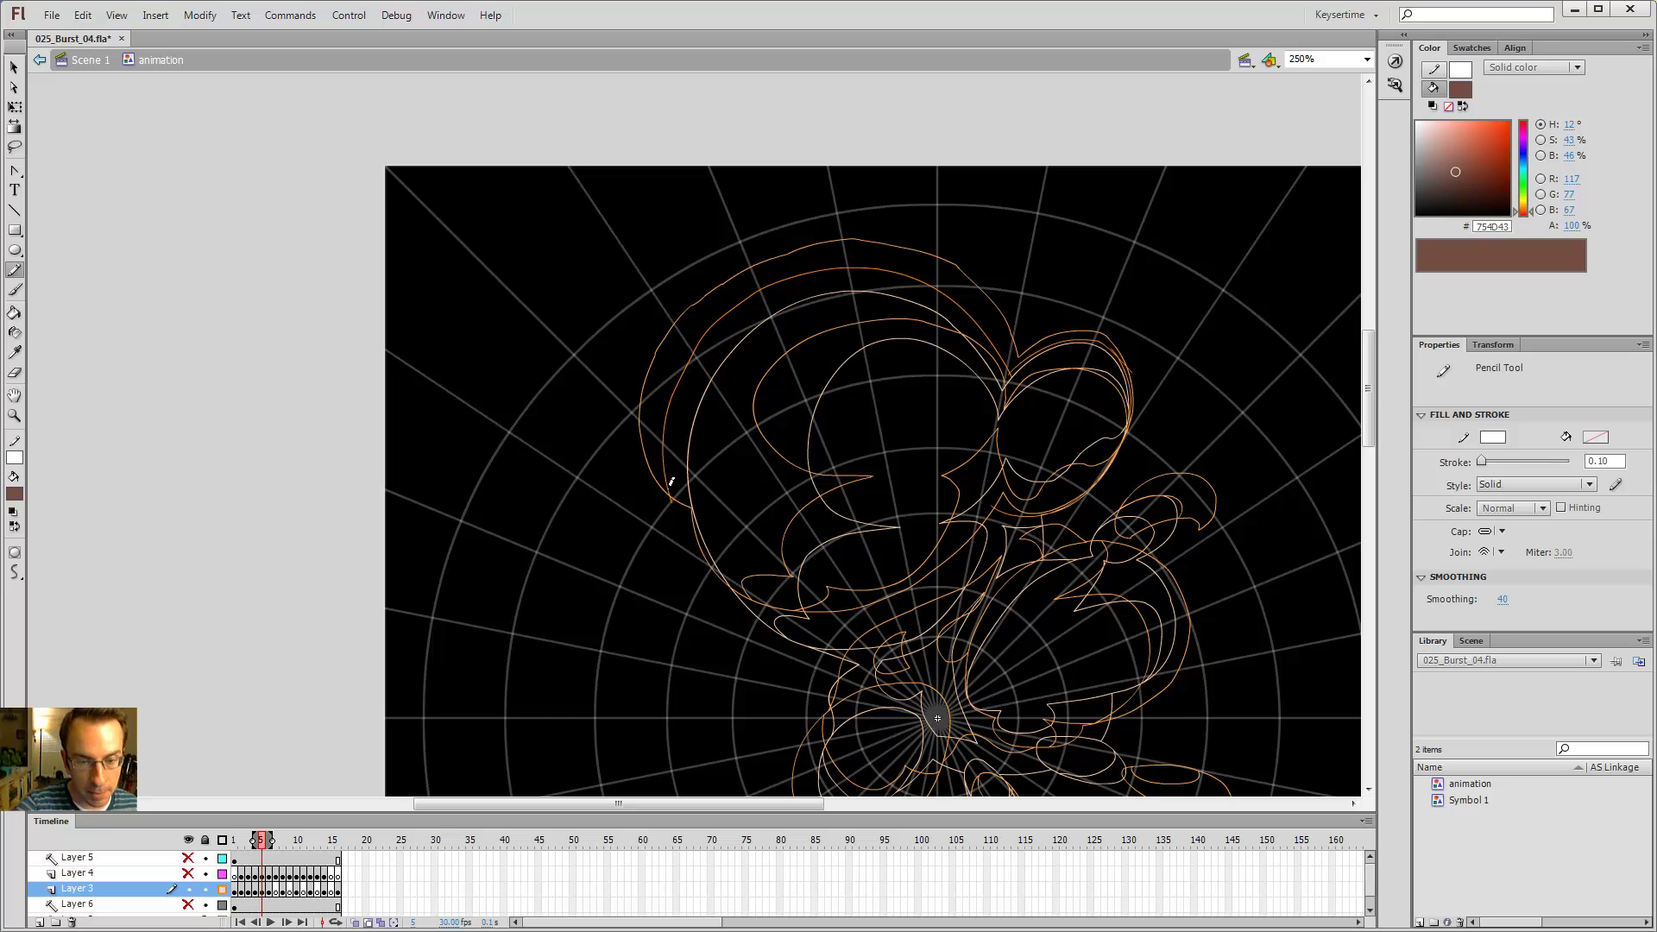
- Extend the large puff's left contour on frame 5 with a pencil stroke curving down and inward along its lower left edge
mouse_move(672, 481)
left_mouse_down()
mouse_move(693, 542)
mouse_move(752, 579)
left_mouse_up()
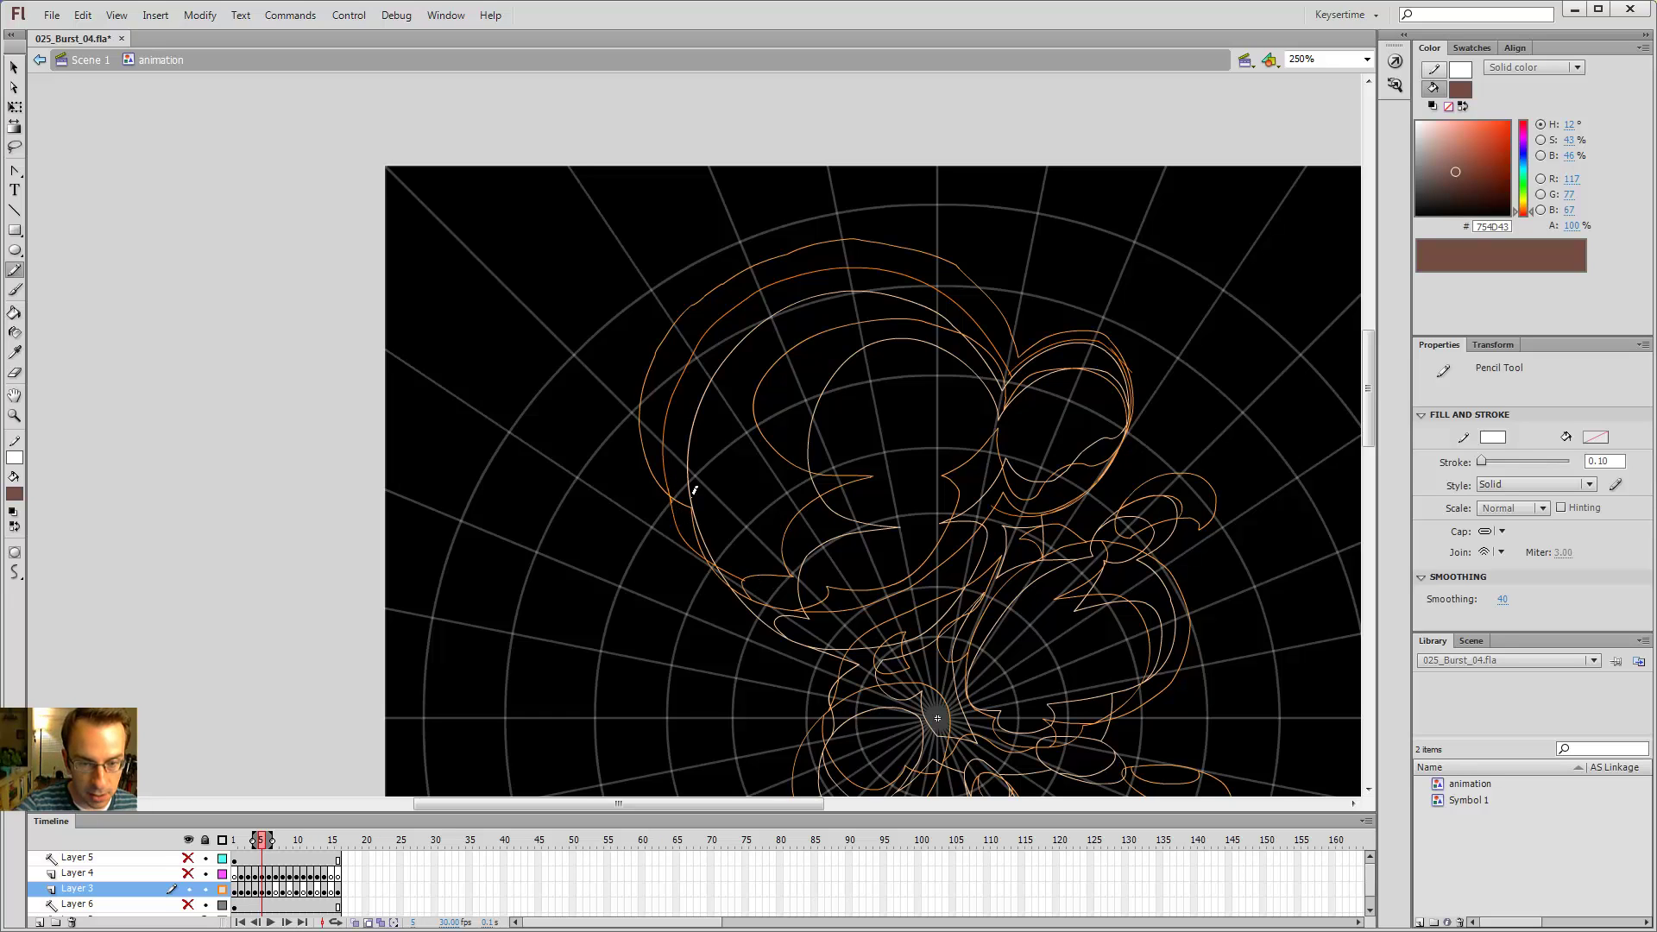
key("v")
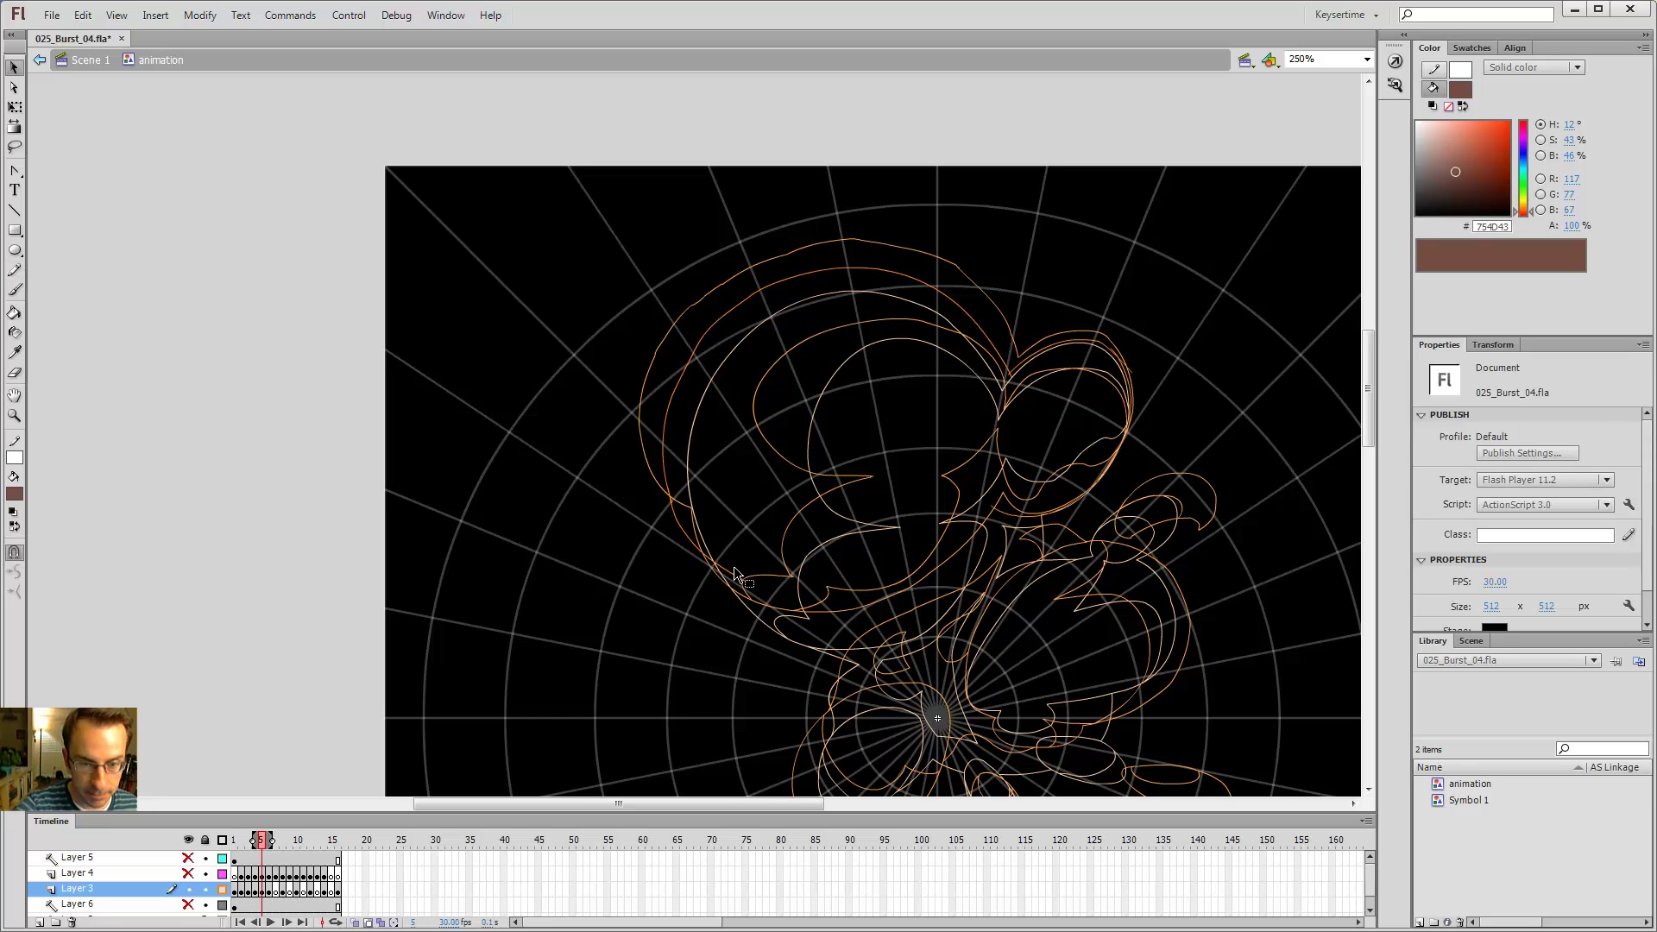
mouse_move(754, 551)
left_mouse_down()
mouse_move(724, 442)
mouse_move(664, 407)
mouse_move(717, 479)
left_mouse_up()
key("y")
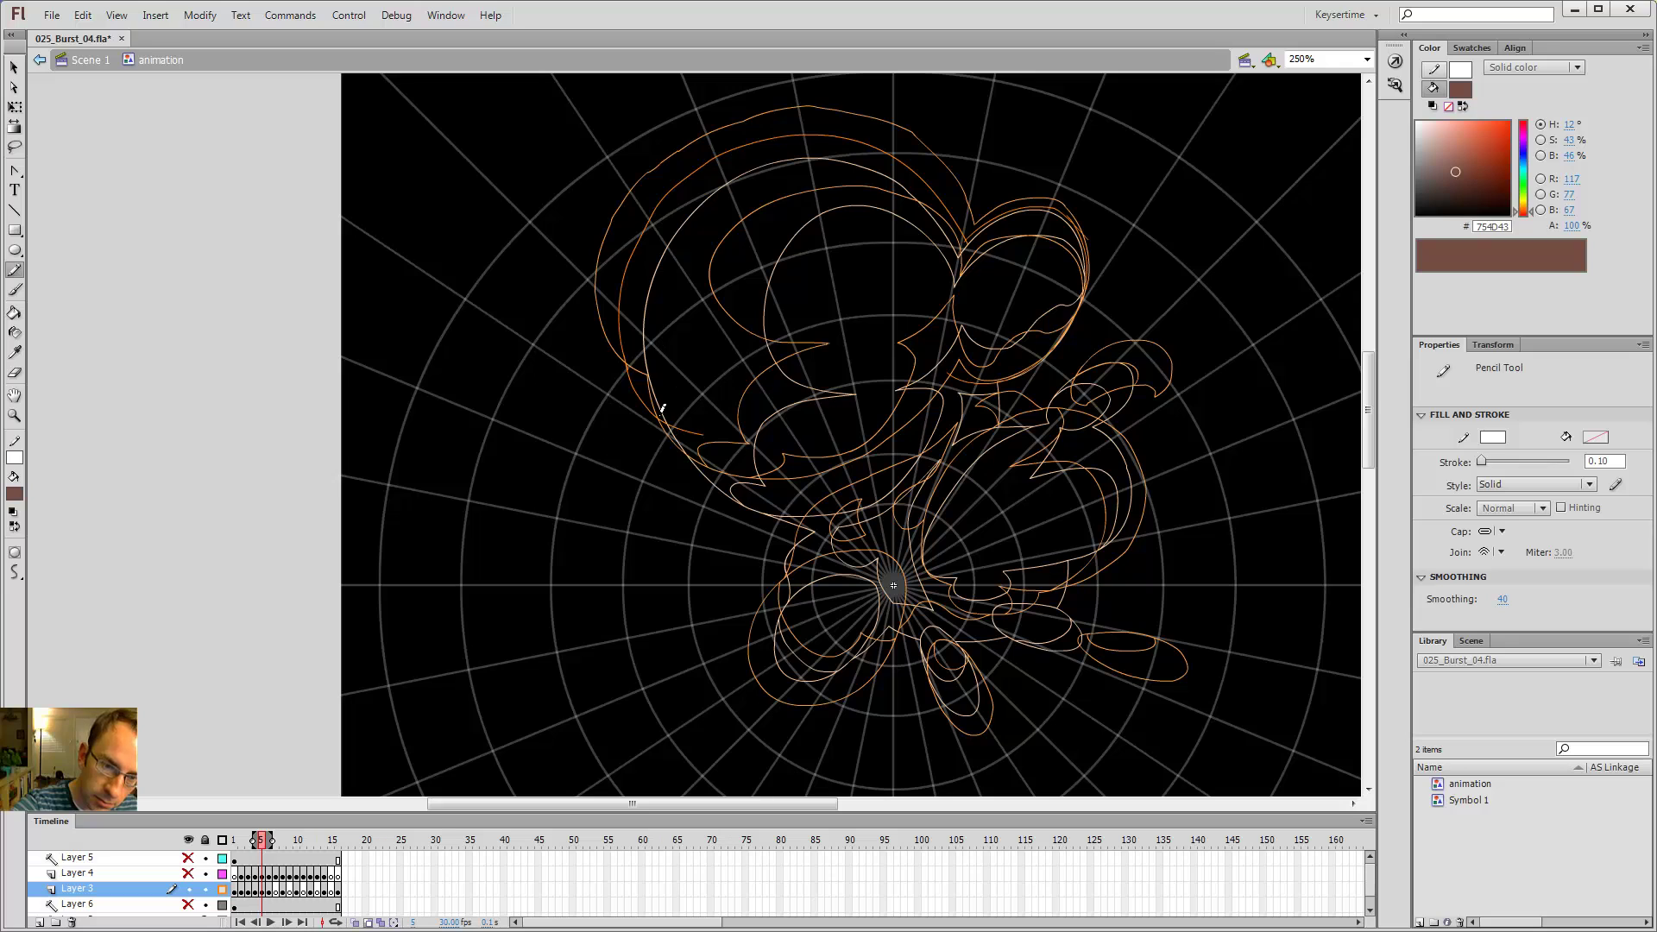
- Turn off Layer 3's outline display and delete the overlapping stroke end where the large puff's left contour meets its lower left curve
left_click(221, 889)
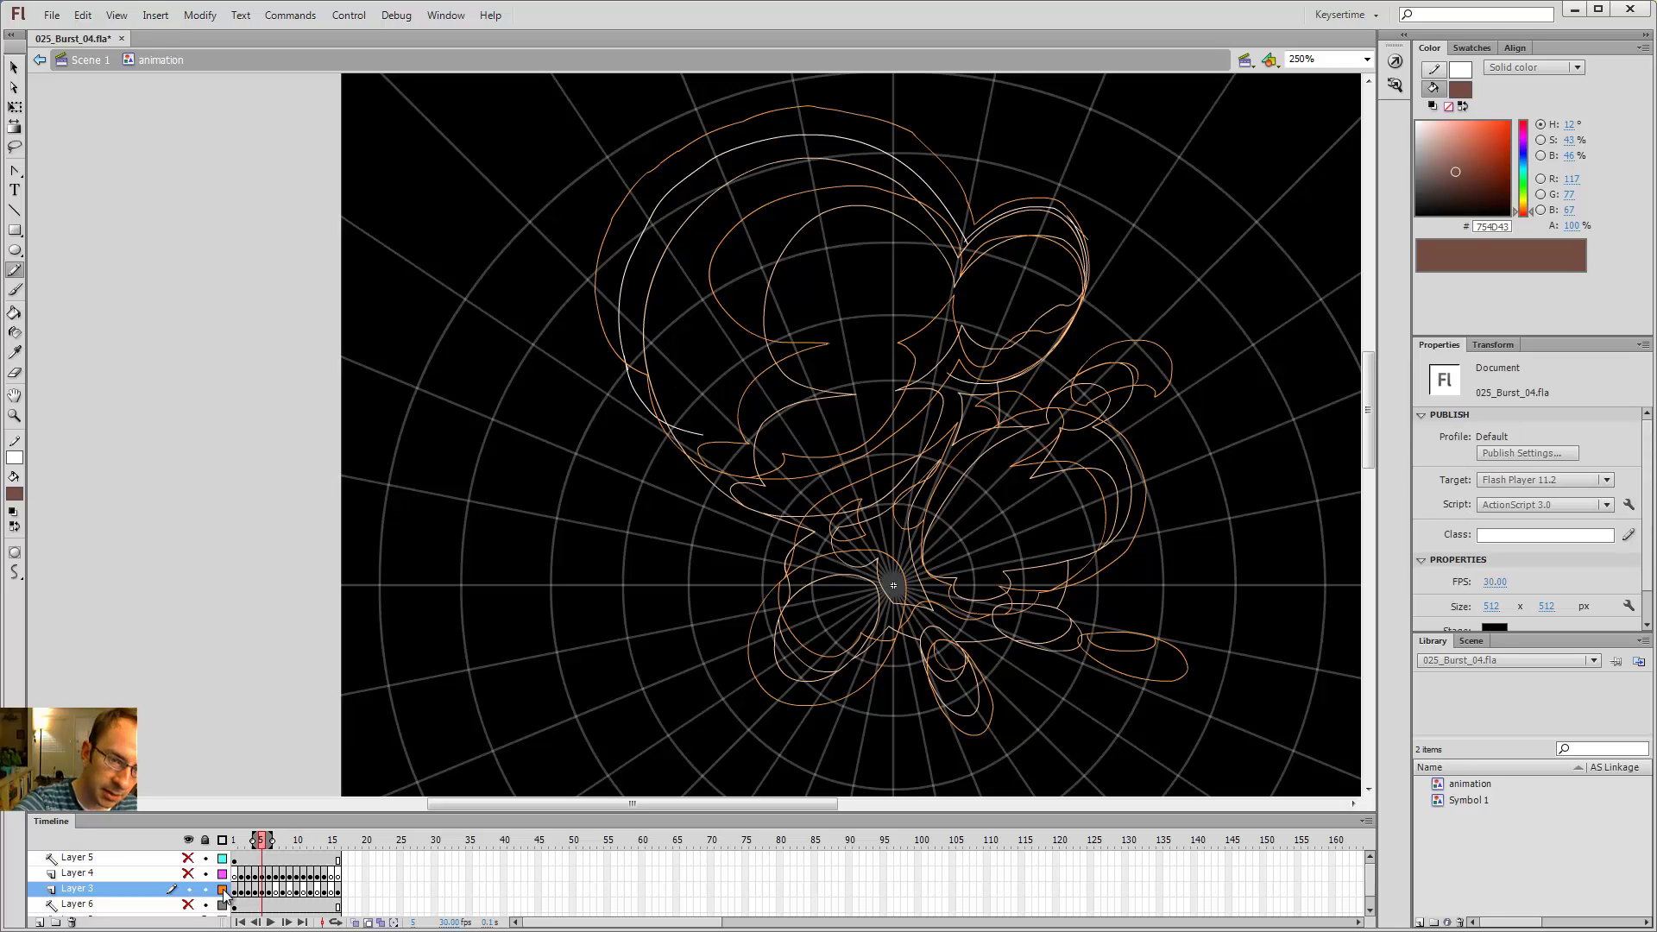
left_click(641, 344, "ctrl")
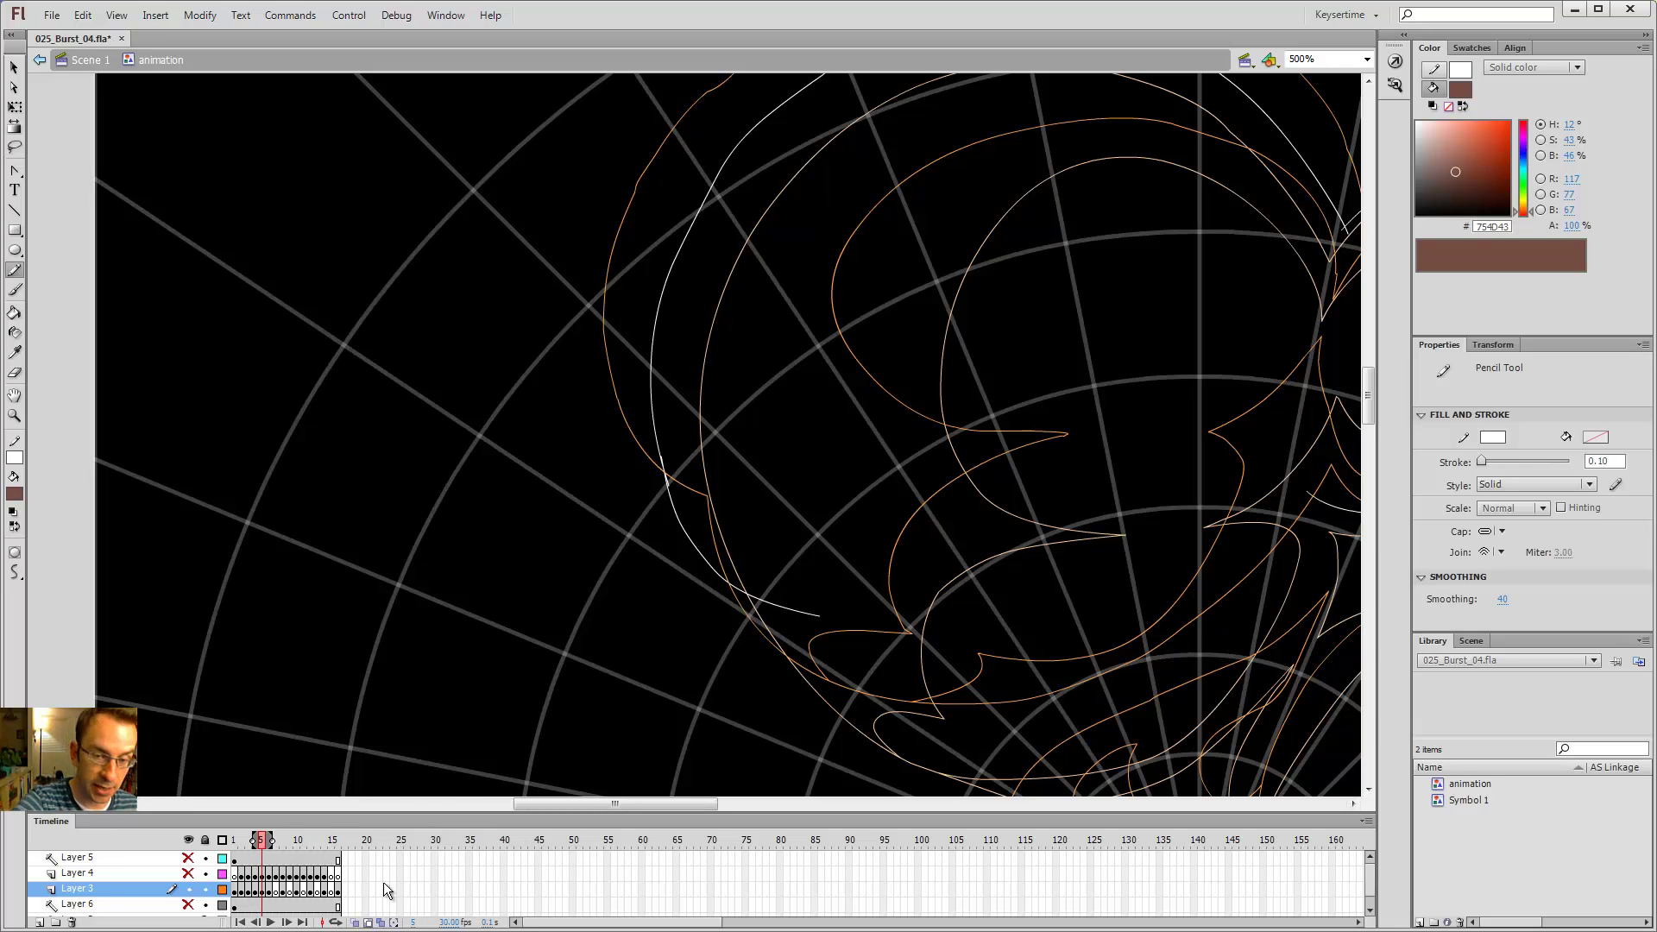
key("v")
left_click(663, 462)
key("Delete")
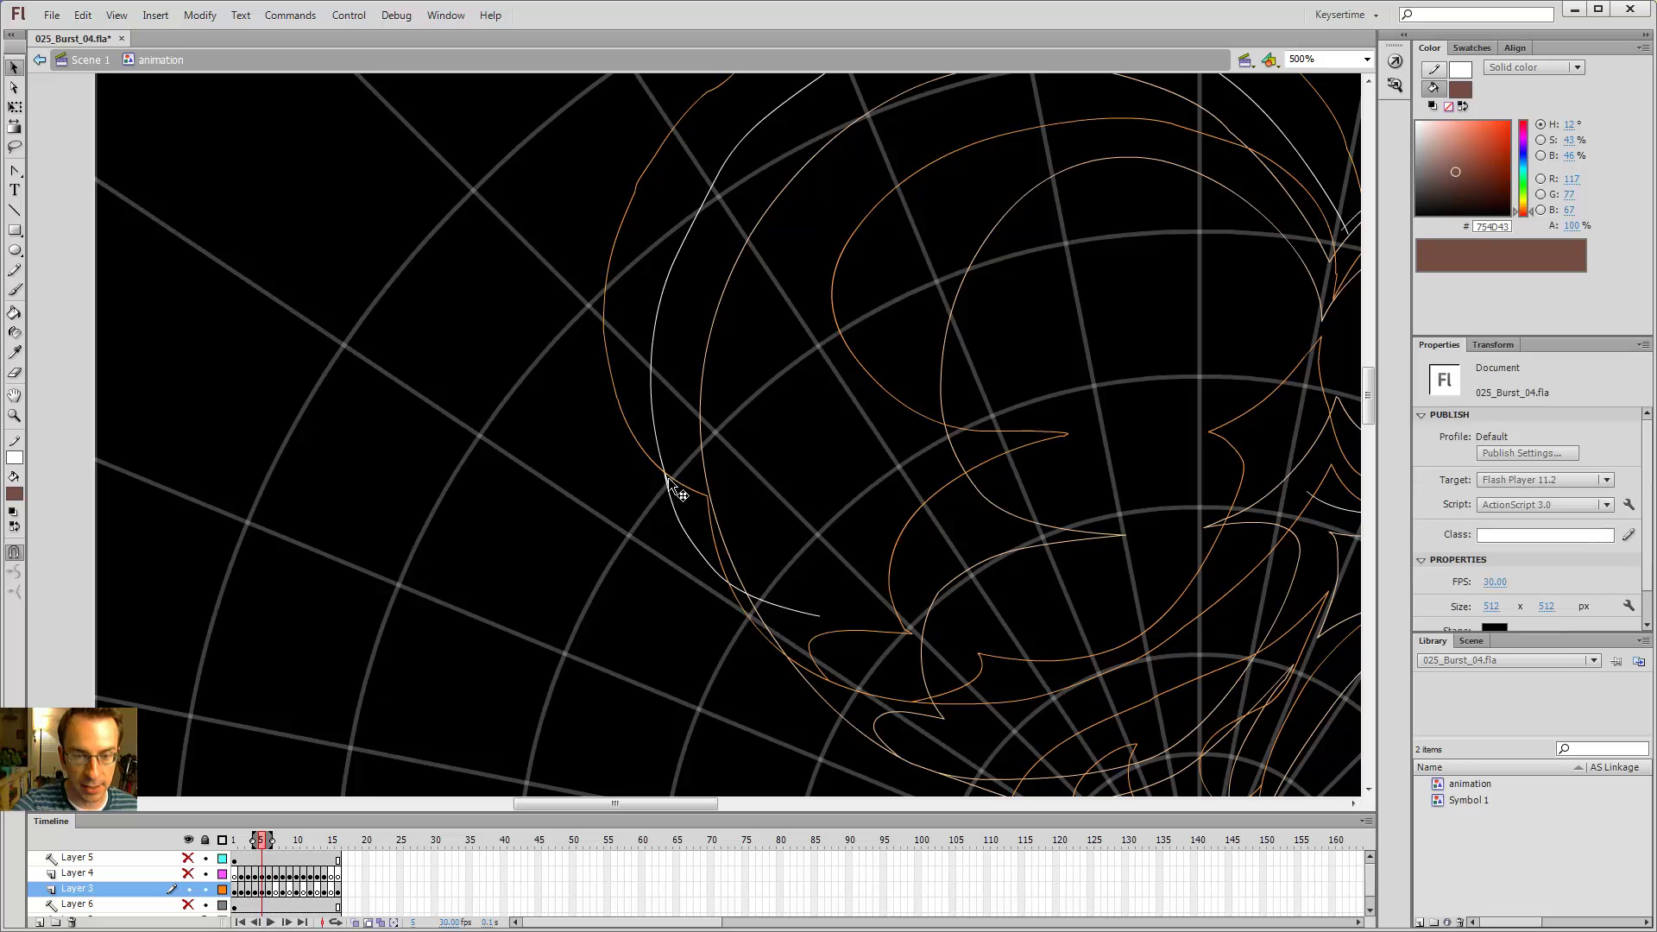
- Recolor the new puff outline strokes on Layer 3's frame 5 from white to bright green
mouse_move(843, 566)
left_mouse_down()
mouse_move(751, 406)
mouse_move(651, 352)
mouse_move(431, 352)
left_mouse_up()
key("y")
key("v")
left_click(468, 408)
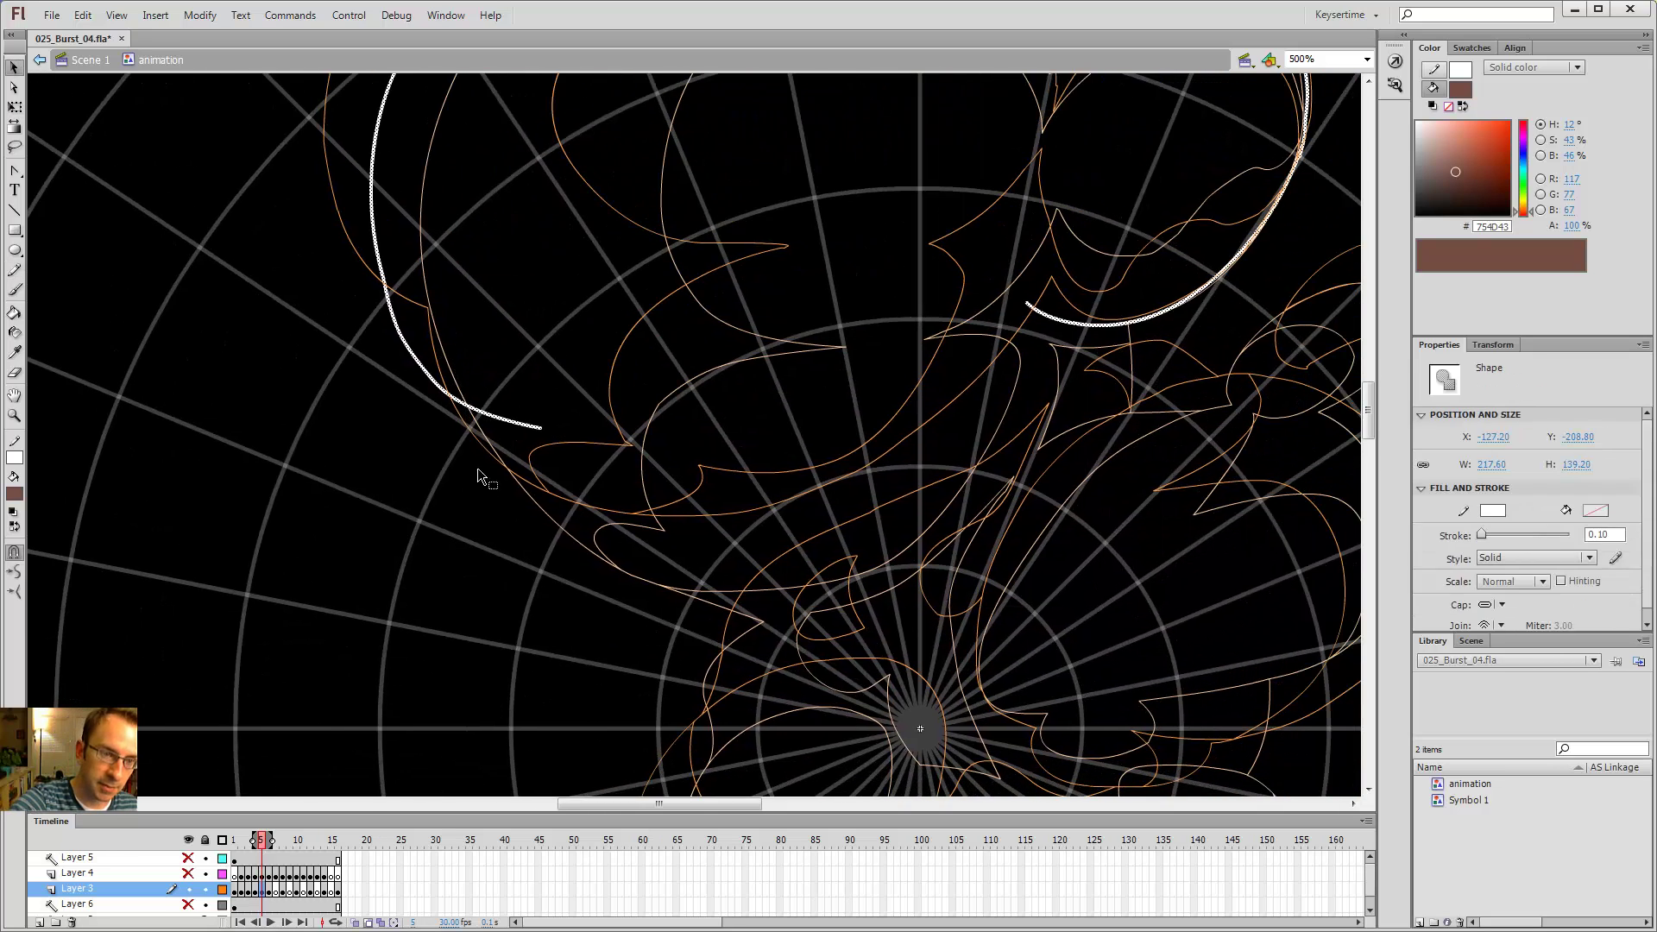
left_click(15, 457)
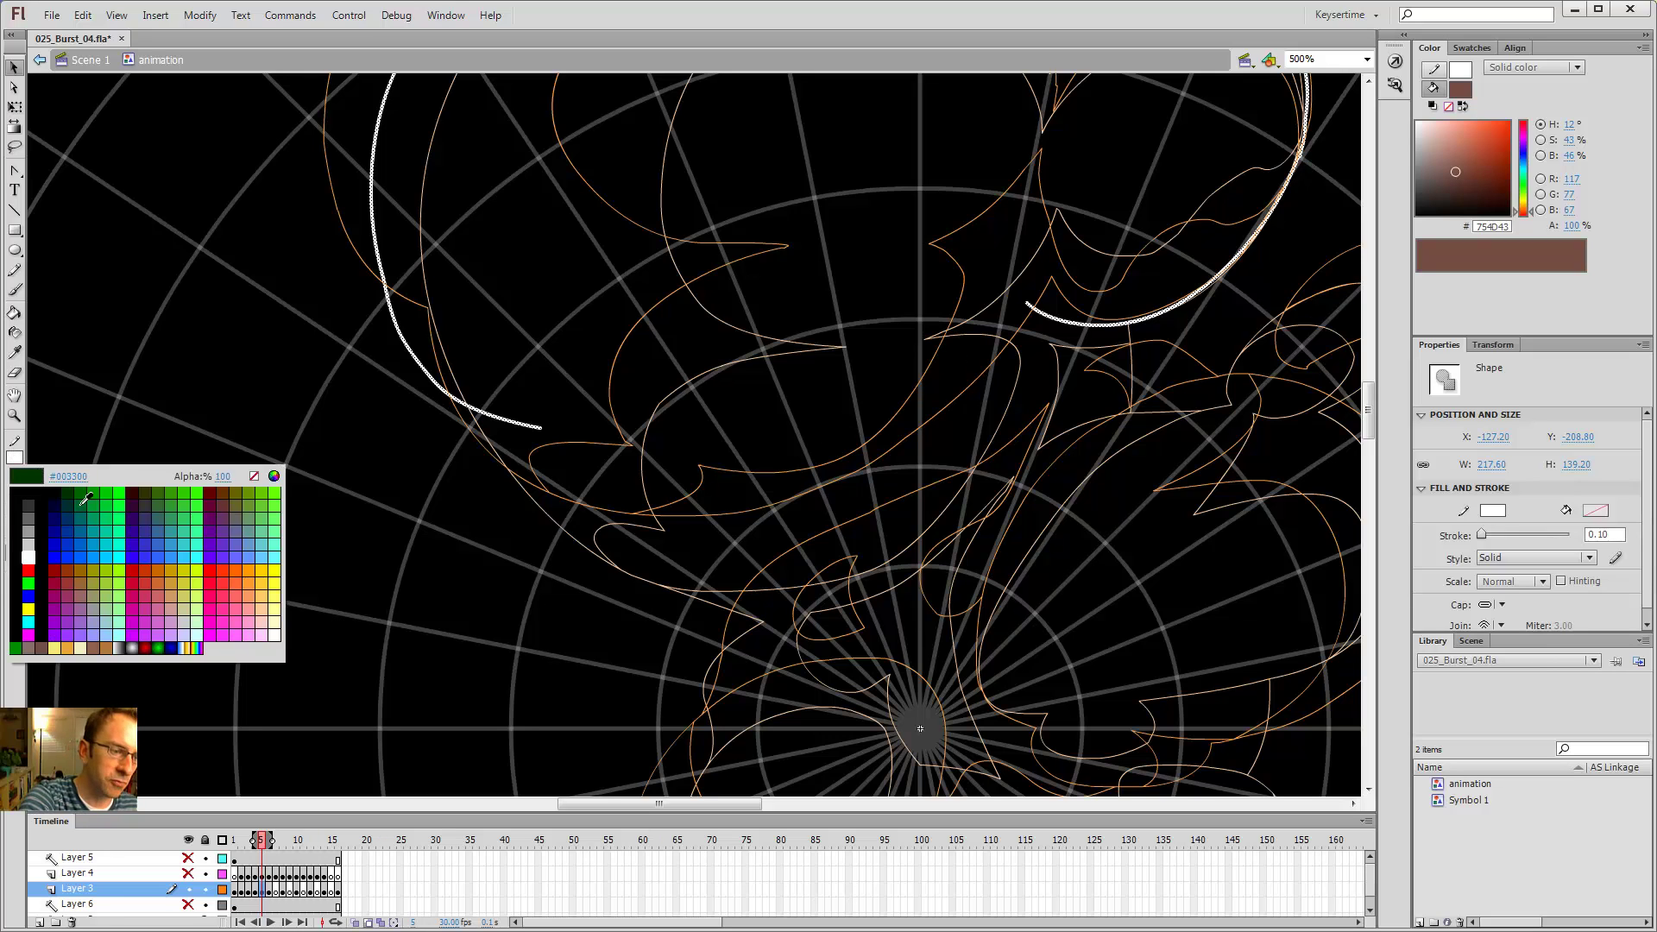
left_click(121, 521)
left_click(561, 308)
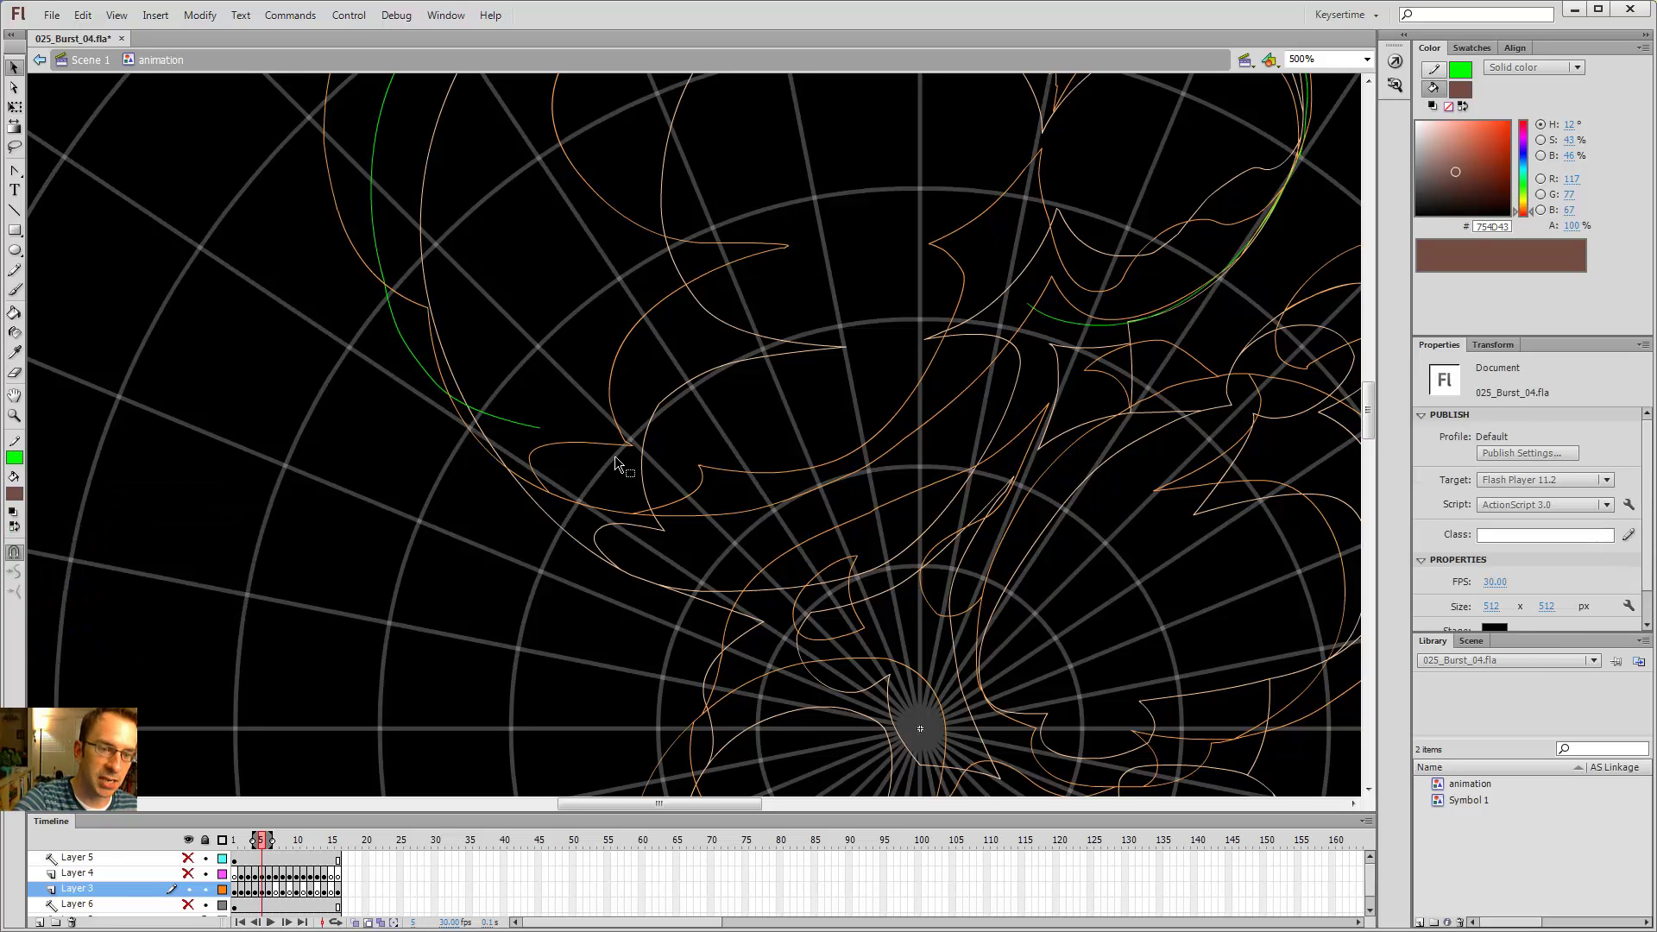
- Draw a green pencil curve along the large puff's lower left edge on frame 5, sweeping under the puff
mouse_move(614, 456)
left_mouse_down()
mouse_move(759, 507)
mouse_move(806, 614)
left_mouse_up()
left_click_drag(788, 528, 692, 365)
key("y")
mouse_move(466, 385)
left_mouse_down()
mouse_move(544, 498)
mouse_move(625, 536)
mouse_move(724, 547)
mouse_move(807, 536)
left_mouse_up()
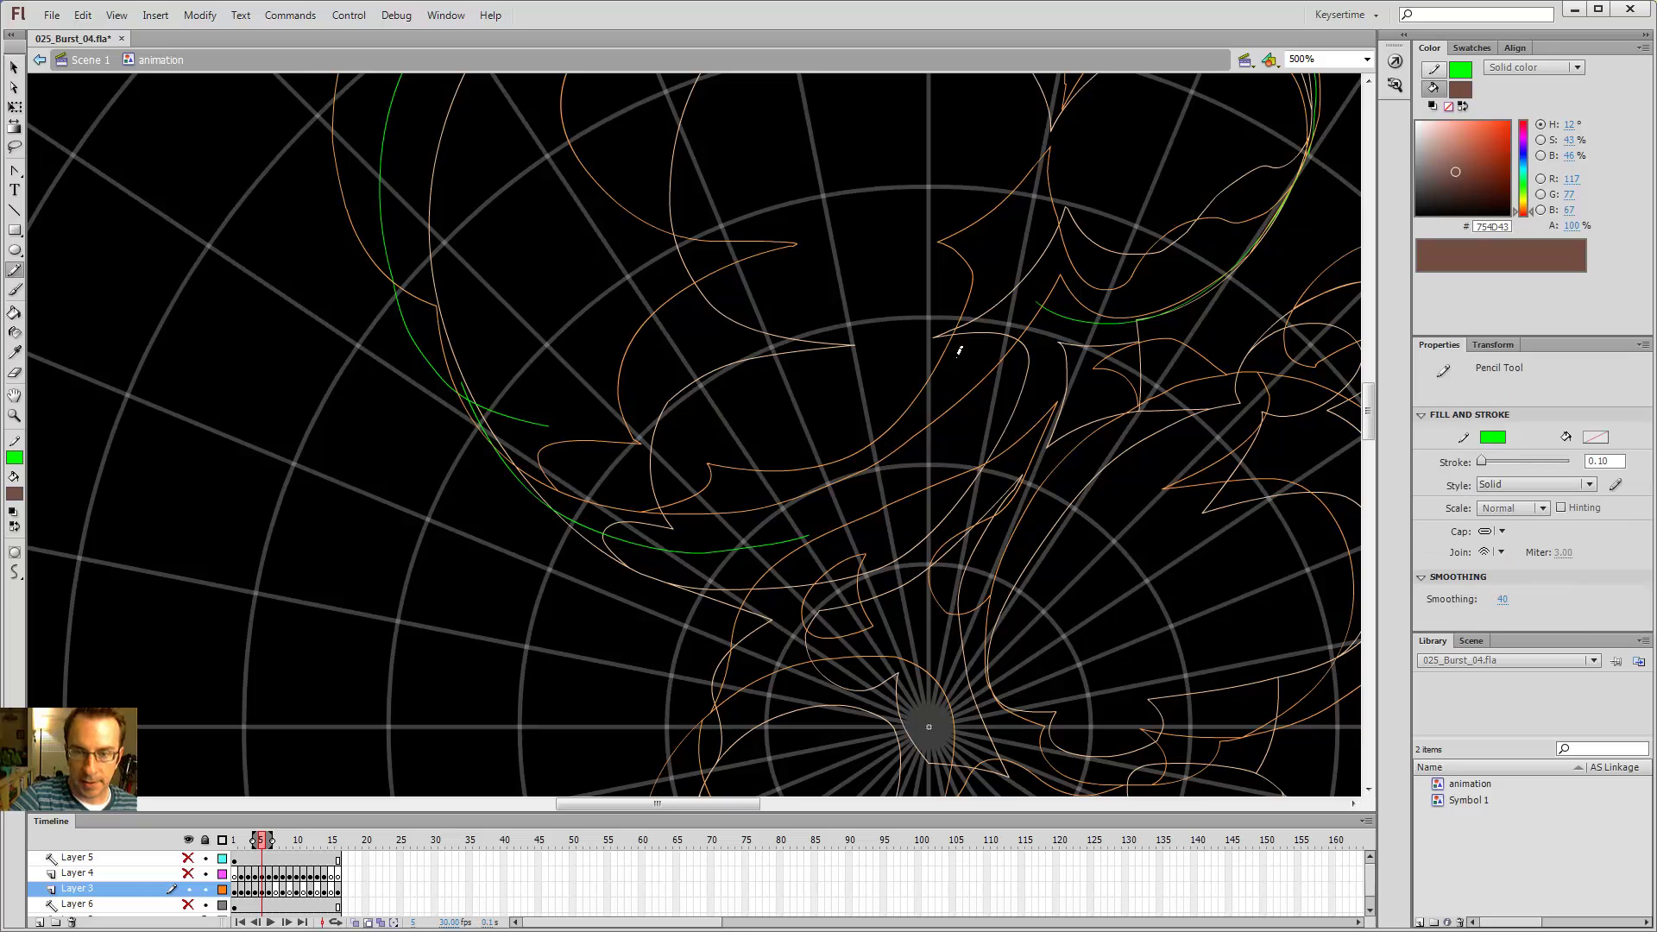
- Try pencil strokes for the large puff's lower inner and lower right curves on frame 5, and undo them
mouse_move(966, 288)
left_mouse_down()
mouse_move(938, 368)
mouse_move(813, 466)
mouse_move(707, 460)
left_mouse_up()
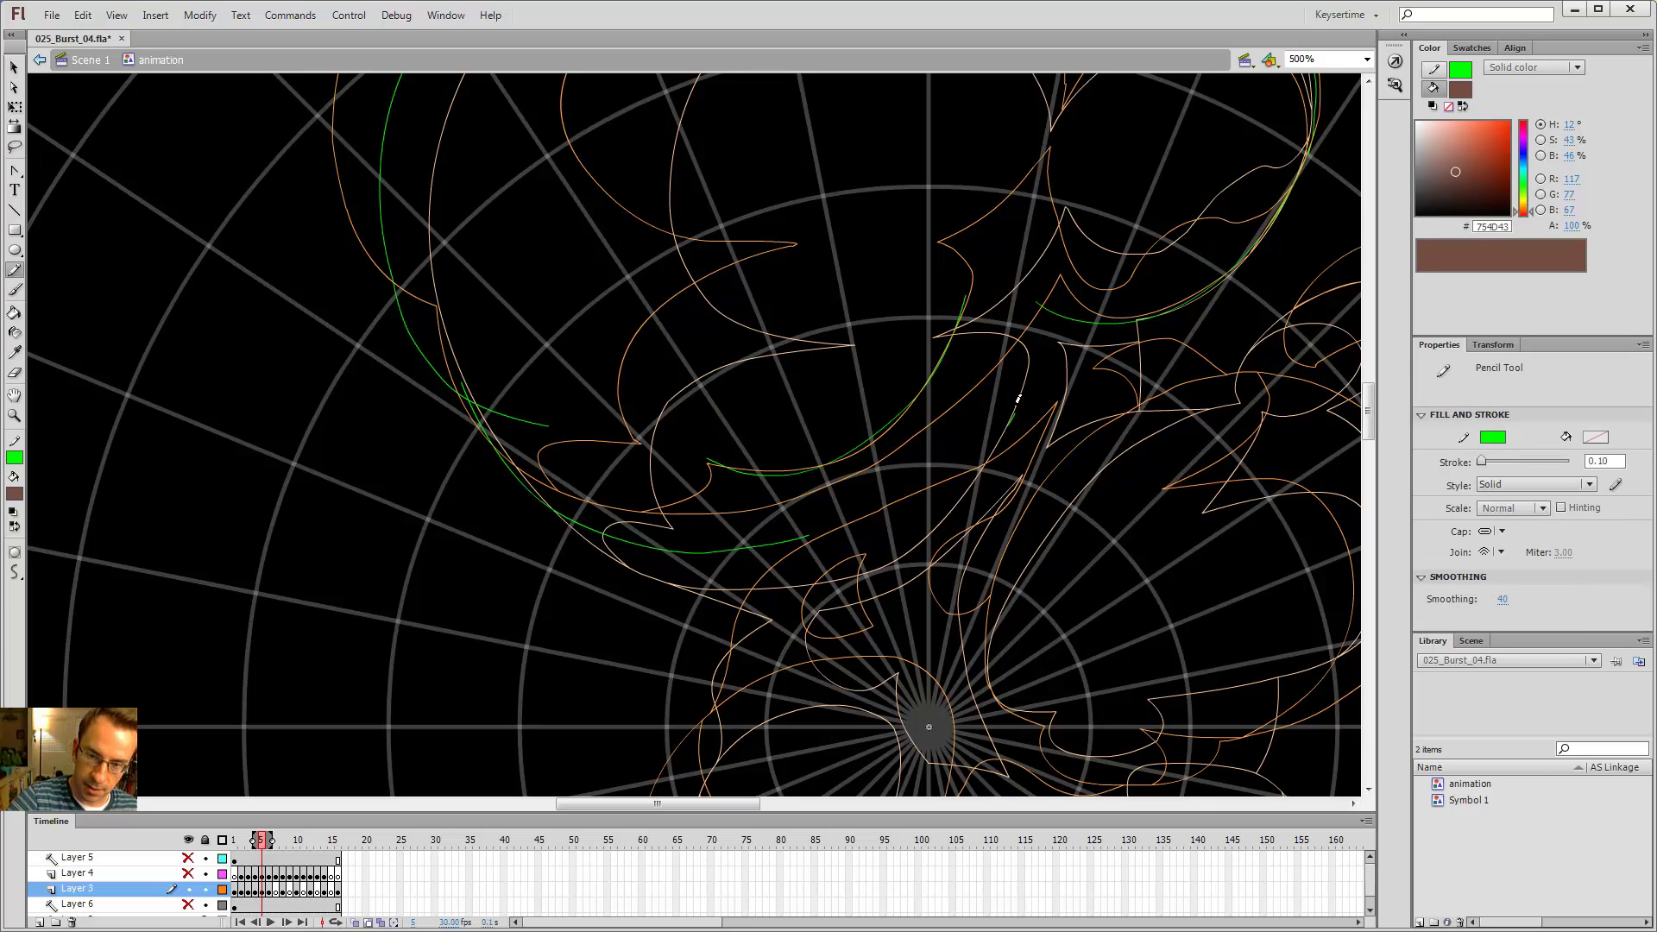
mouse_move(1018, 398)
left_mouse_down()
mouse_move(982, 466)
mouse_move(877, 563)
mouse_move(748, 583)
left_mouse_up()
key("ctrl+z")
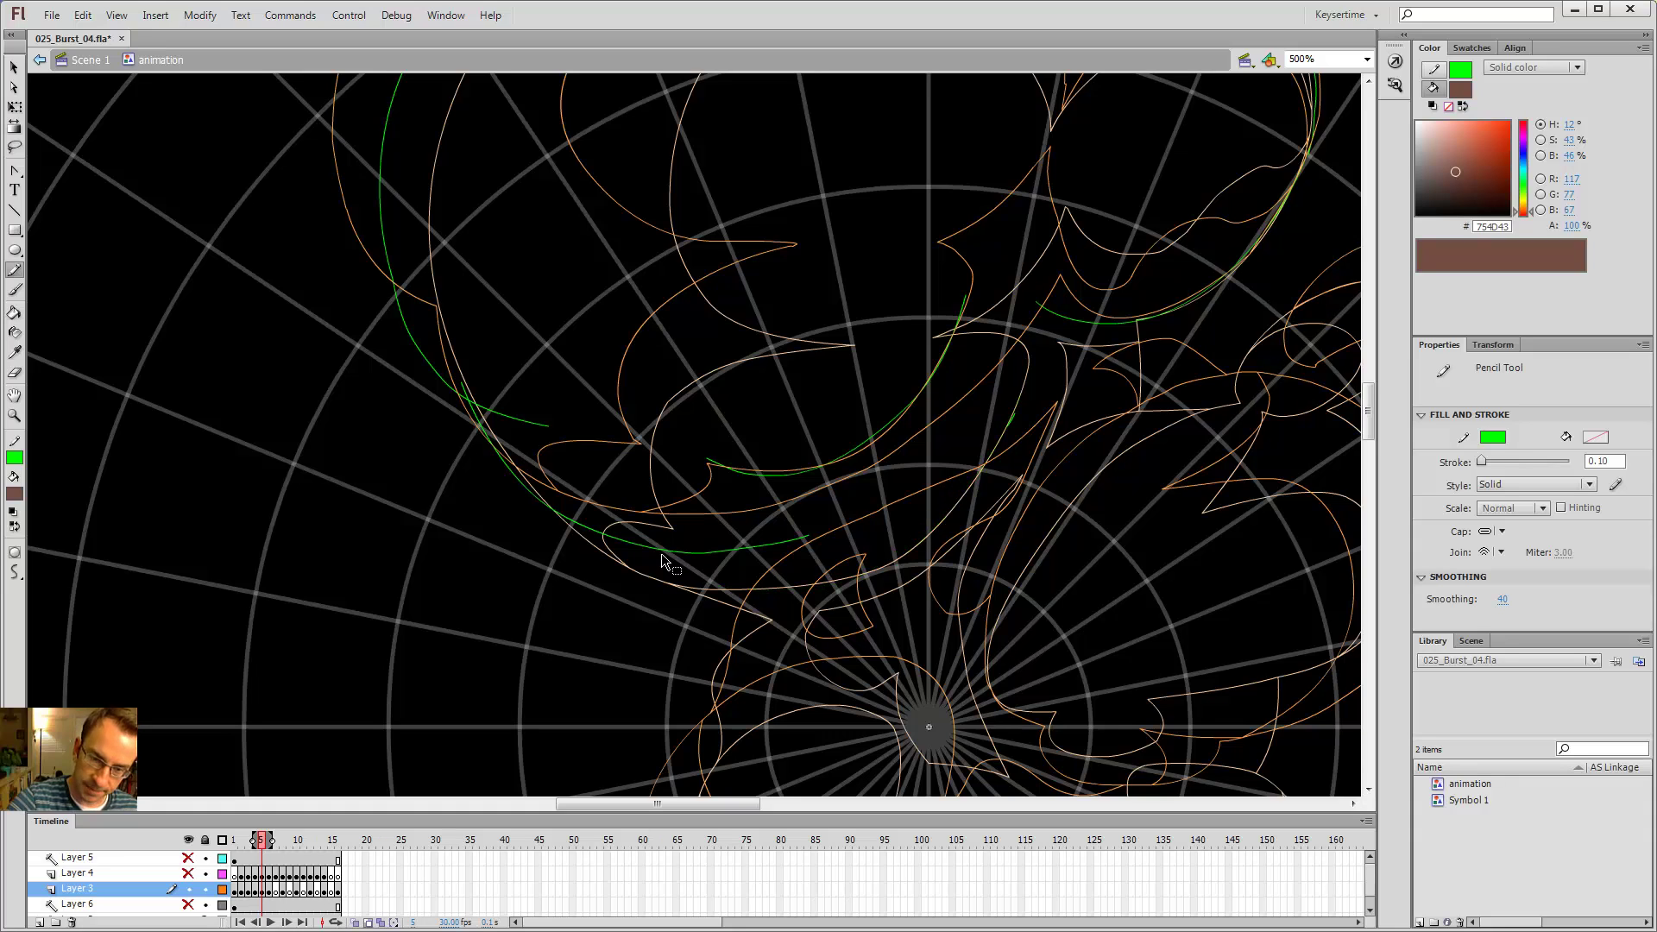
key("ctrl+z")
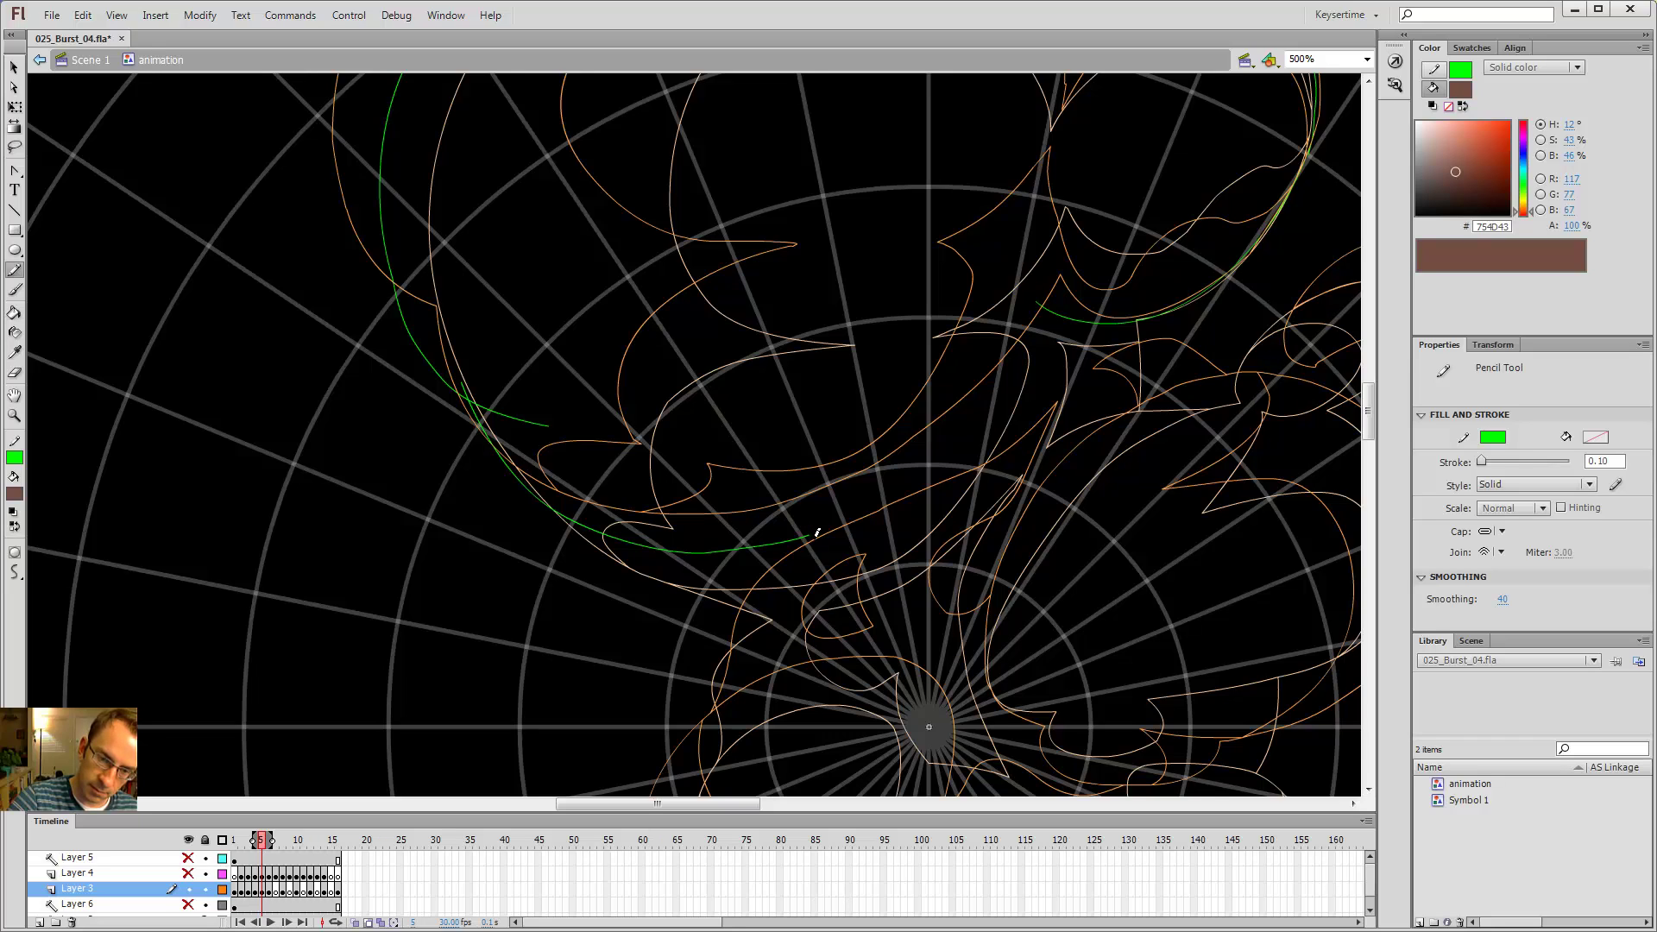
- Try deleting the curve along the large puff's lower left edge on frame 5, and undo the deletion
key("v")
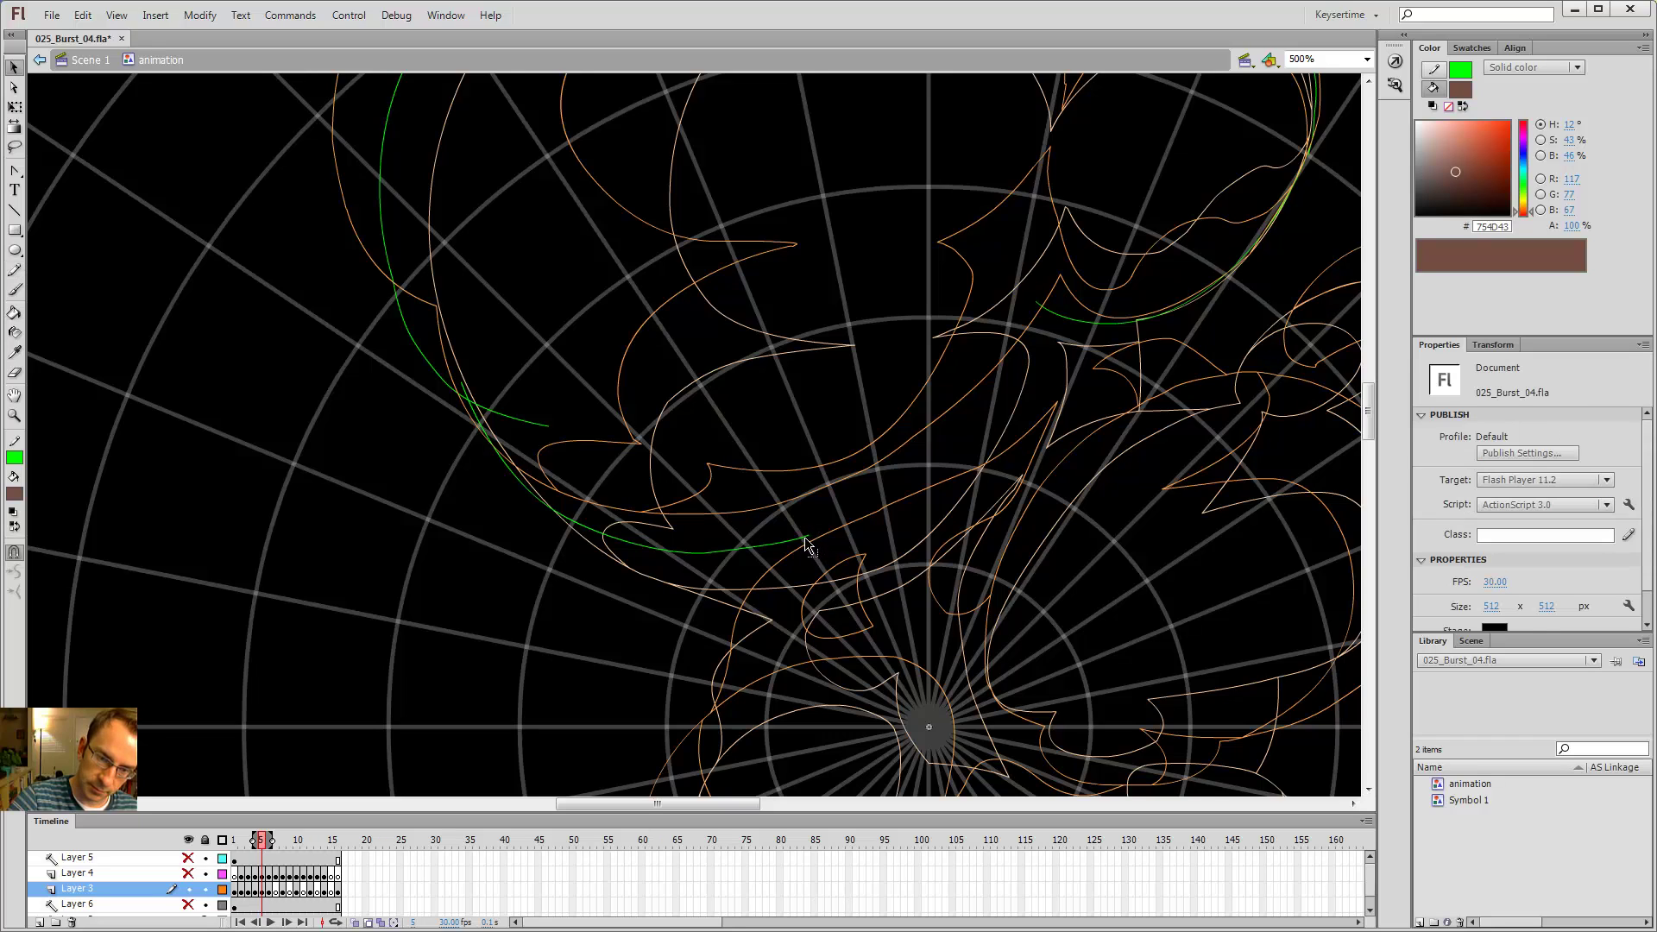
left_click(804, 537)
key("Delete")
left_click(674, 553)
key("Delete")
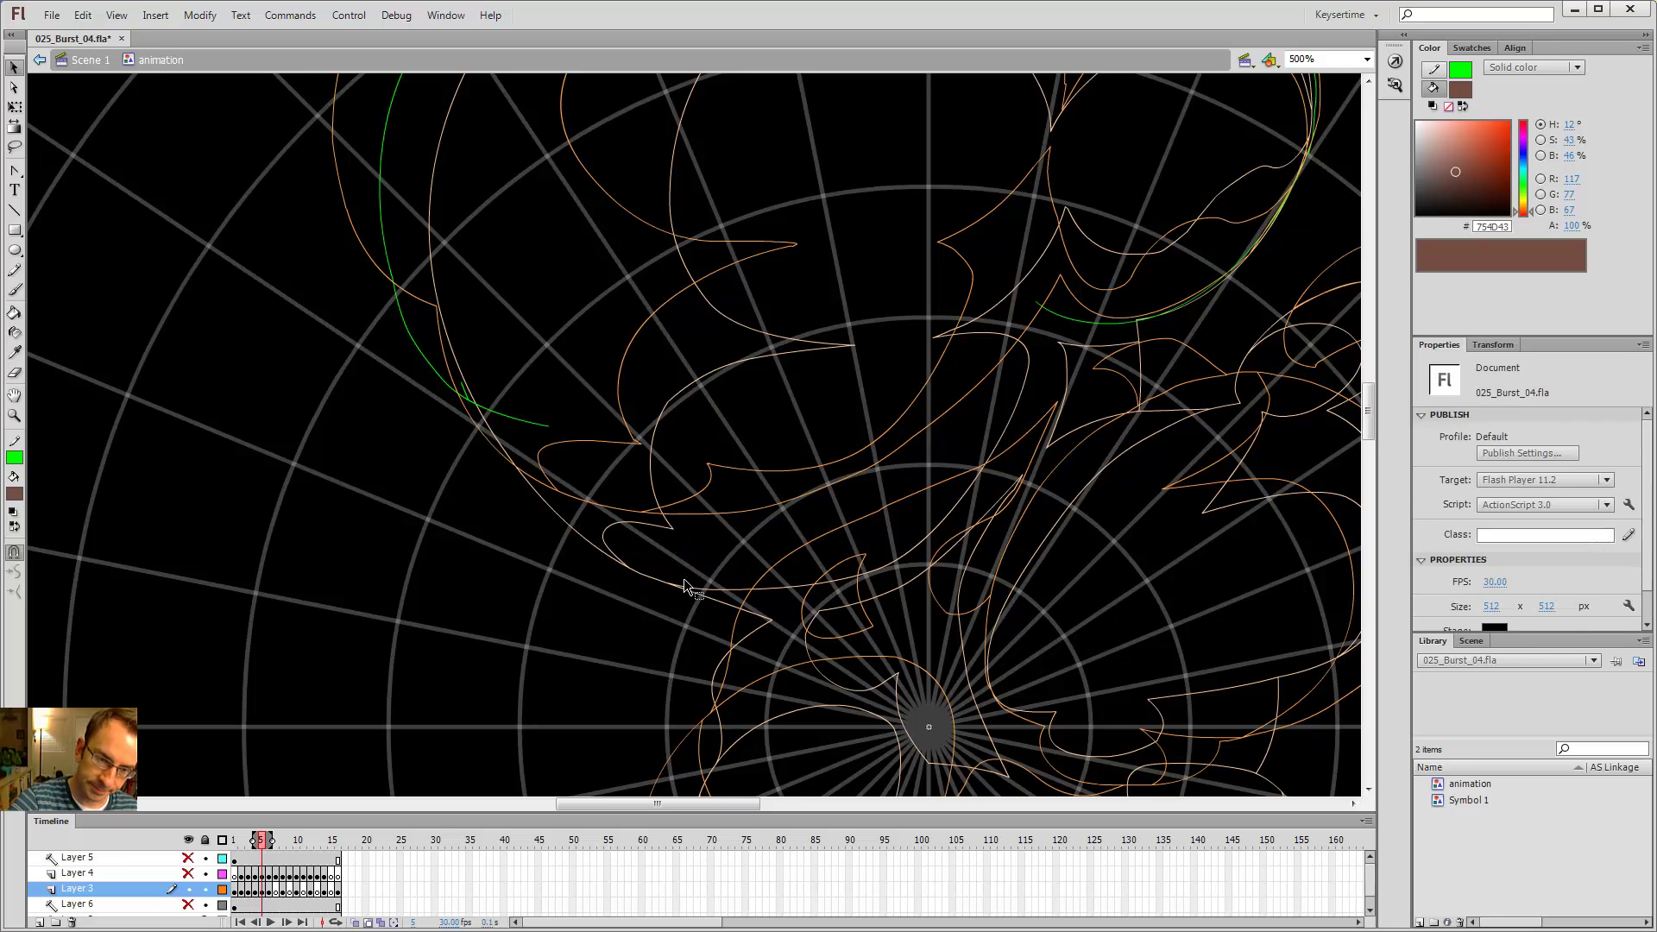
key("ctrl+z")
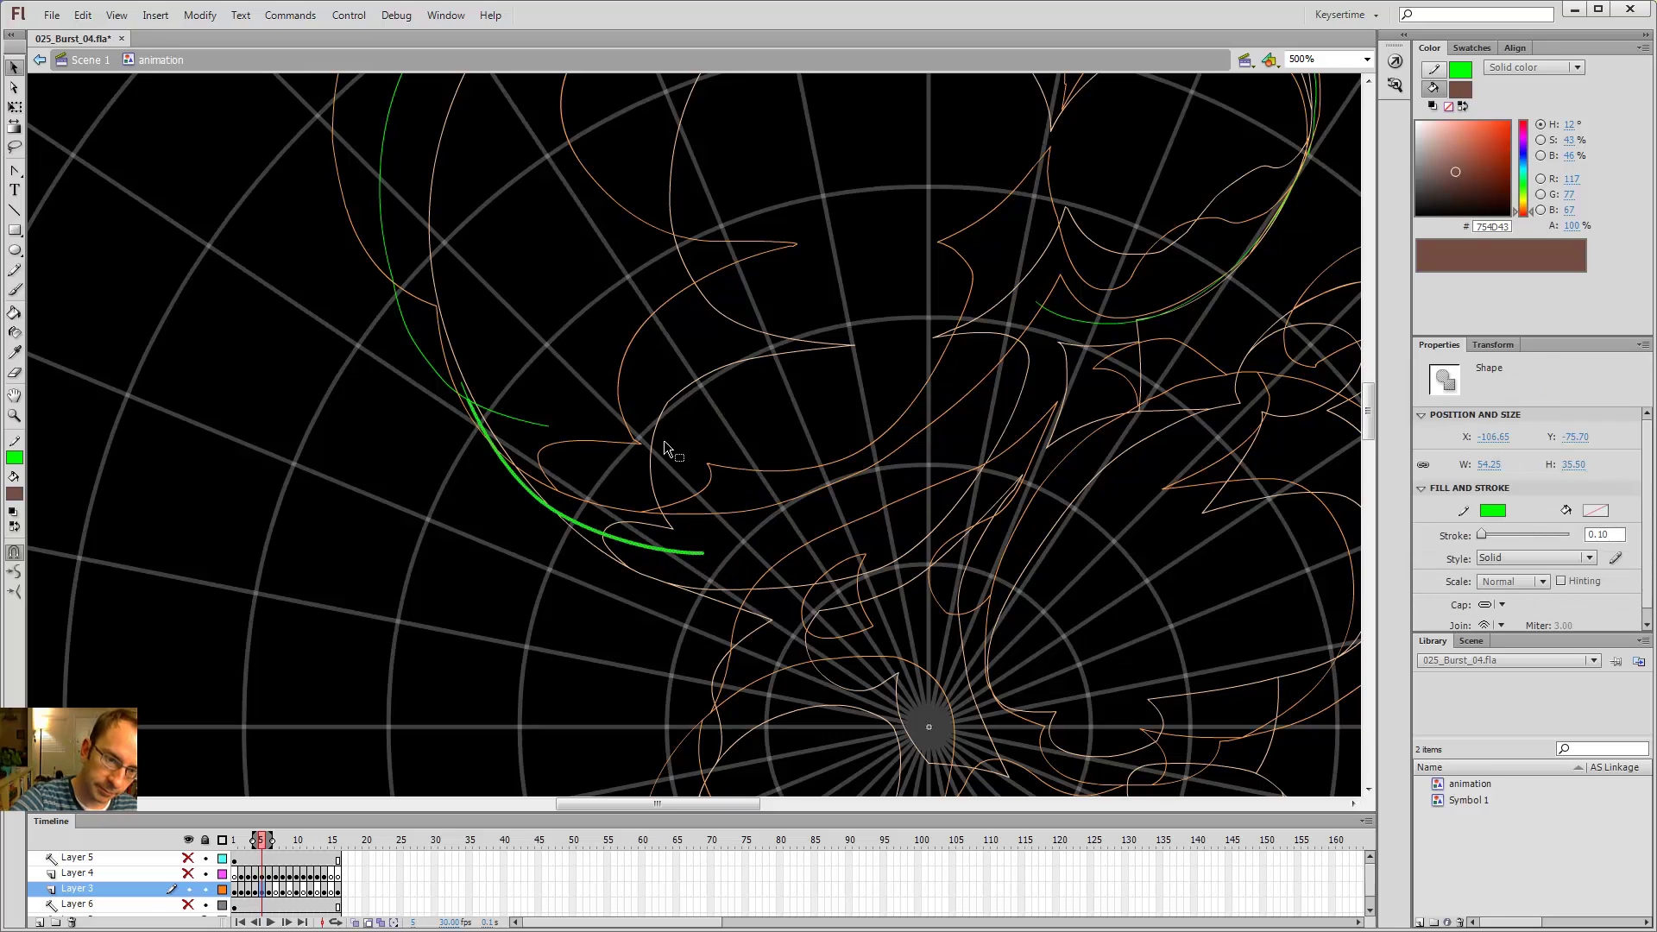
key("y")
key("Delete")
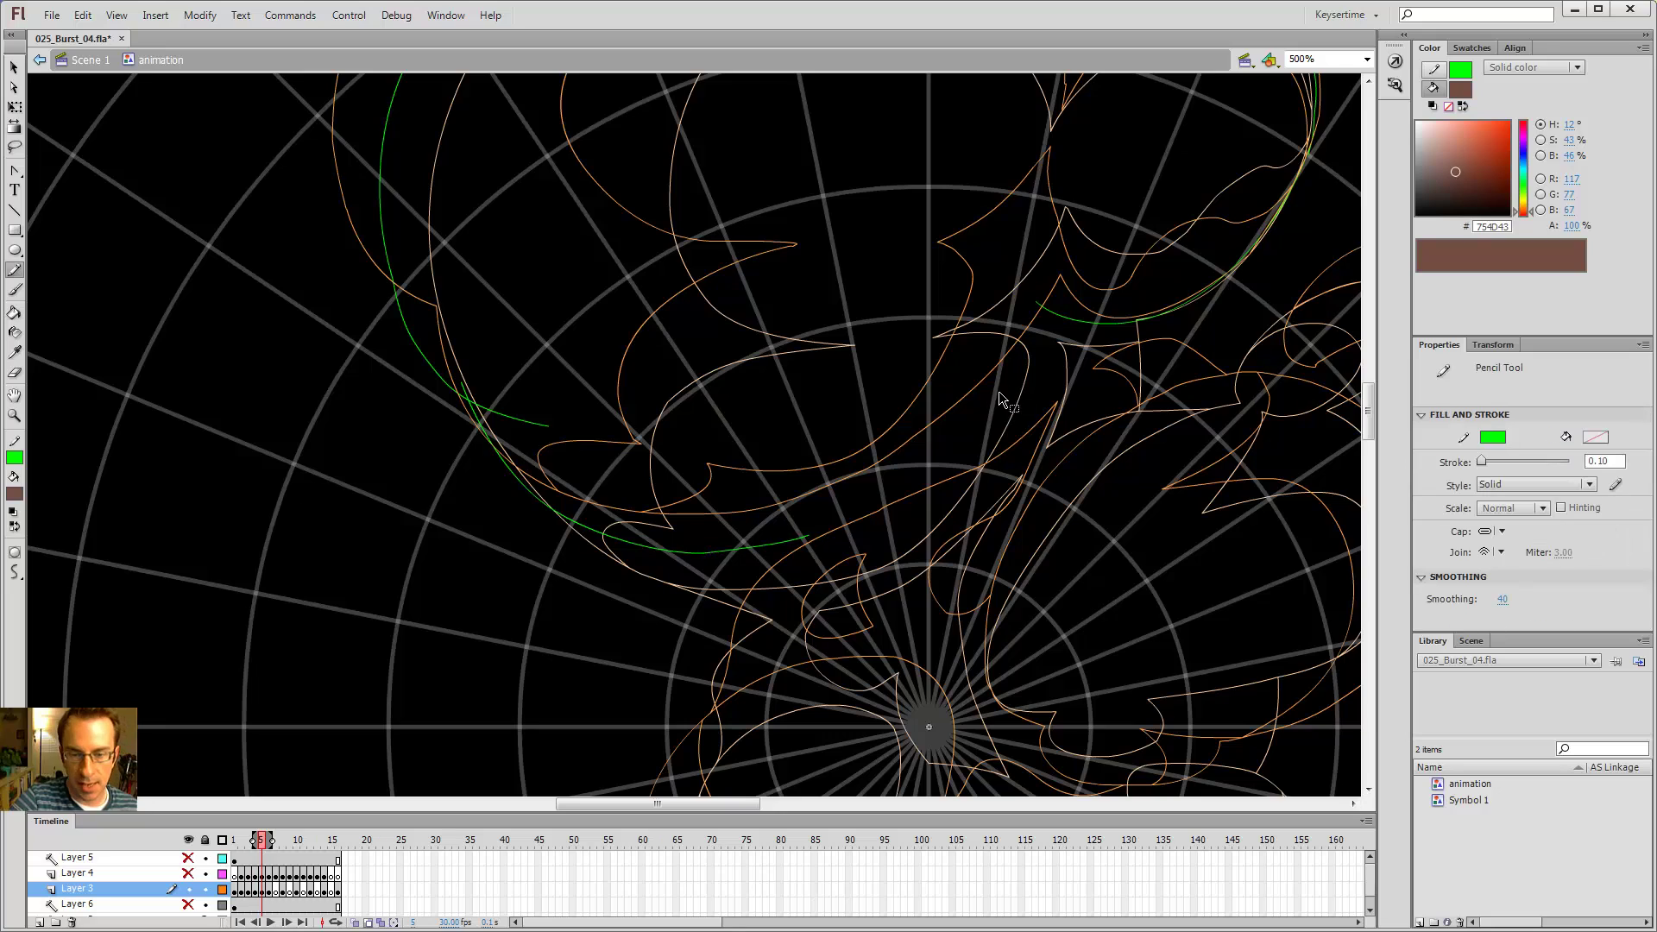
- Continue the large puff's lower edge with pencil strokes curving up its right side to an inward point and out toward the small puff
left_click_drag(463, 383, 807, 537)
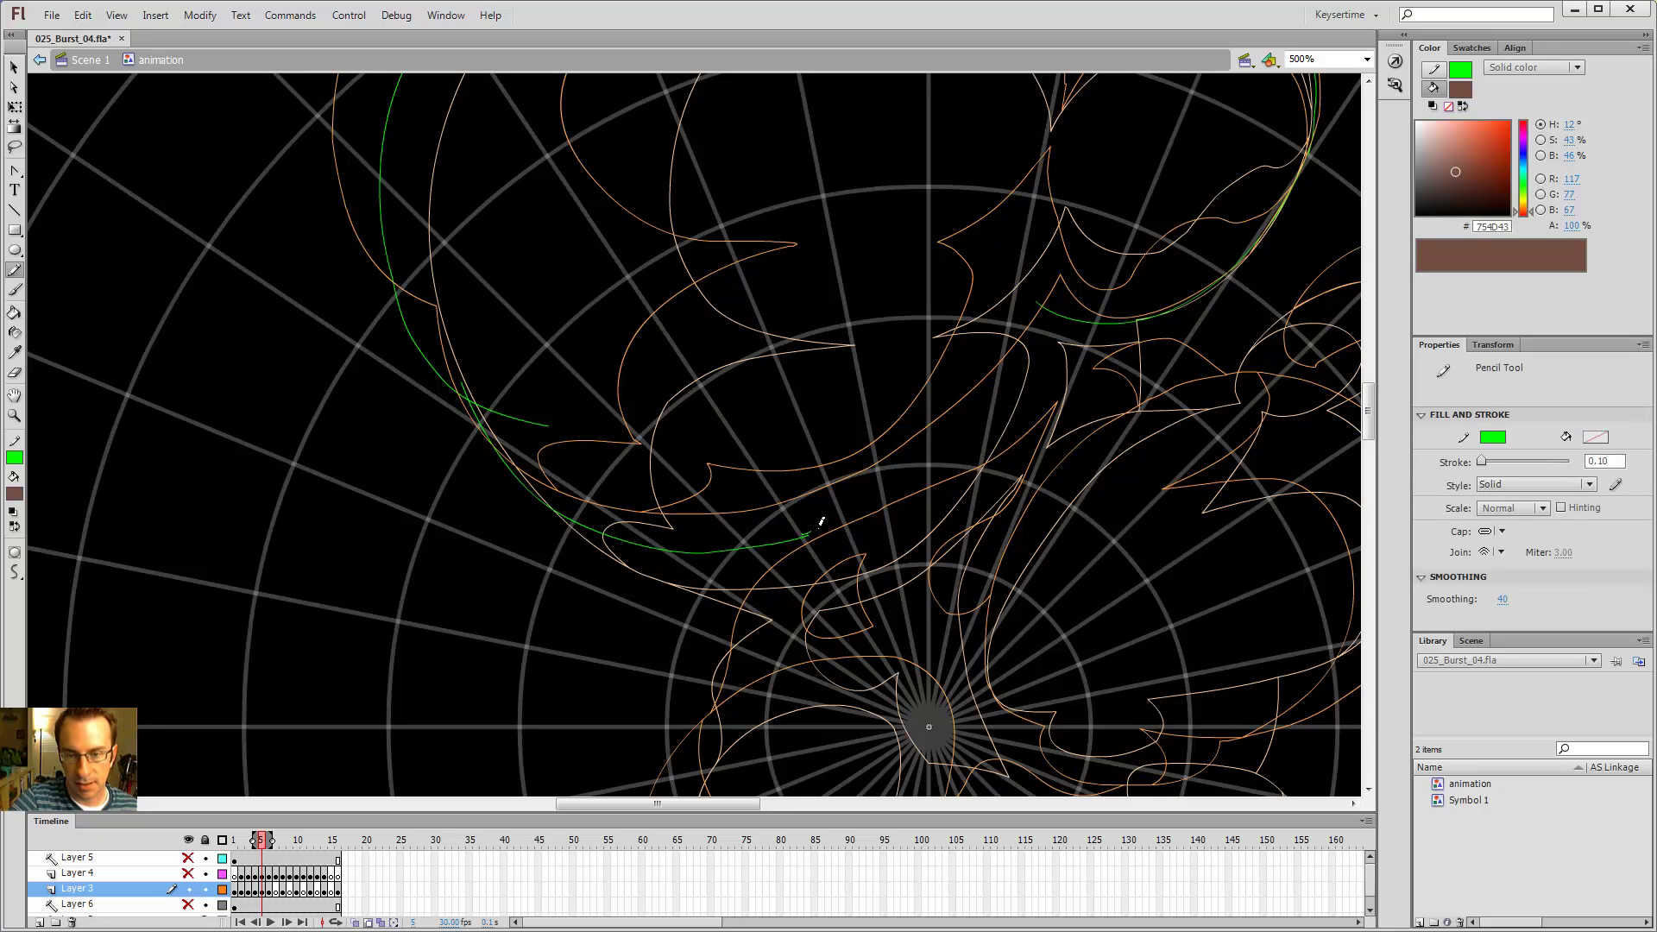
mouse_move(820, 533)
left_mouse_down()
mouse_move(932, 466)
mouse_move(1001, 370)
mouse_move(1013, 327)
mouse_move(992, 292)
mouse_move(895, 297)
mouse_move(1004, 238)
mouse_move(1072, 153)
left_mouse_up()
key("v")
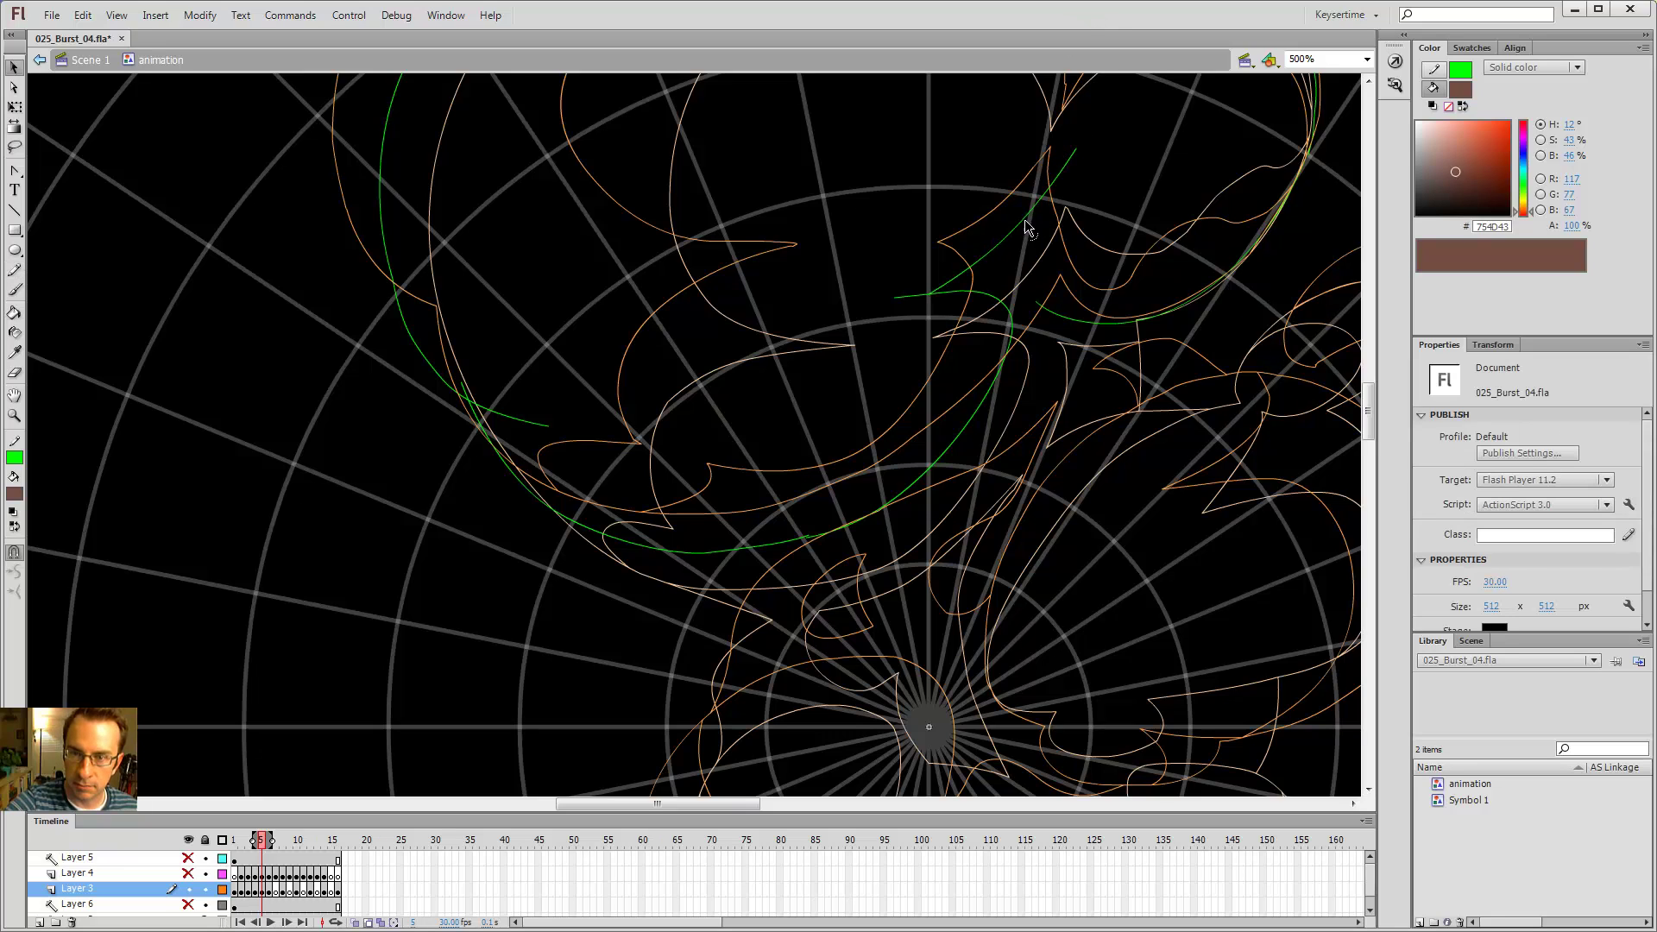
left_click_drag(1024, 219, 1029, 222)
- Draw the small puff's wavy inner lower line on frame 5 and delete the stroke end overshooting its right edge
key("y")
mouse_move(1060, 165)
left_mouse_down()
mouse_move(1079, 248)
mouse_move(1123, 272)
mouse_move(1207, 195)
mouse_move(1285, 175)
mouse_move(1327, 108)
left_mouse_up()
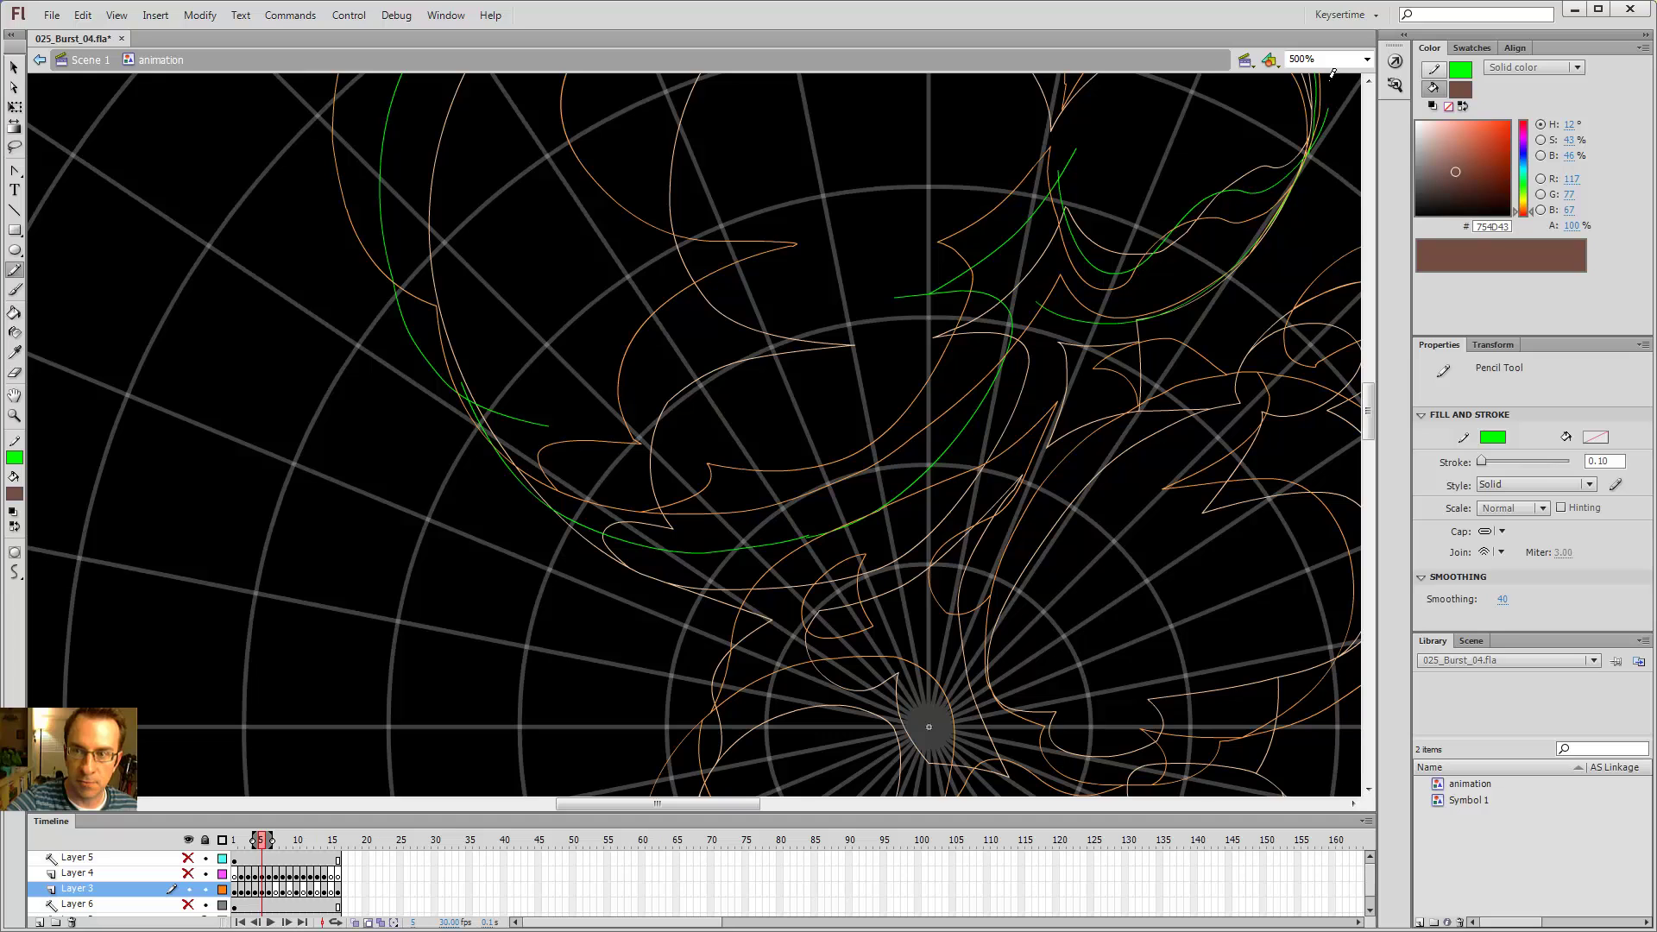
key("v")
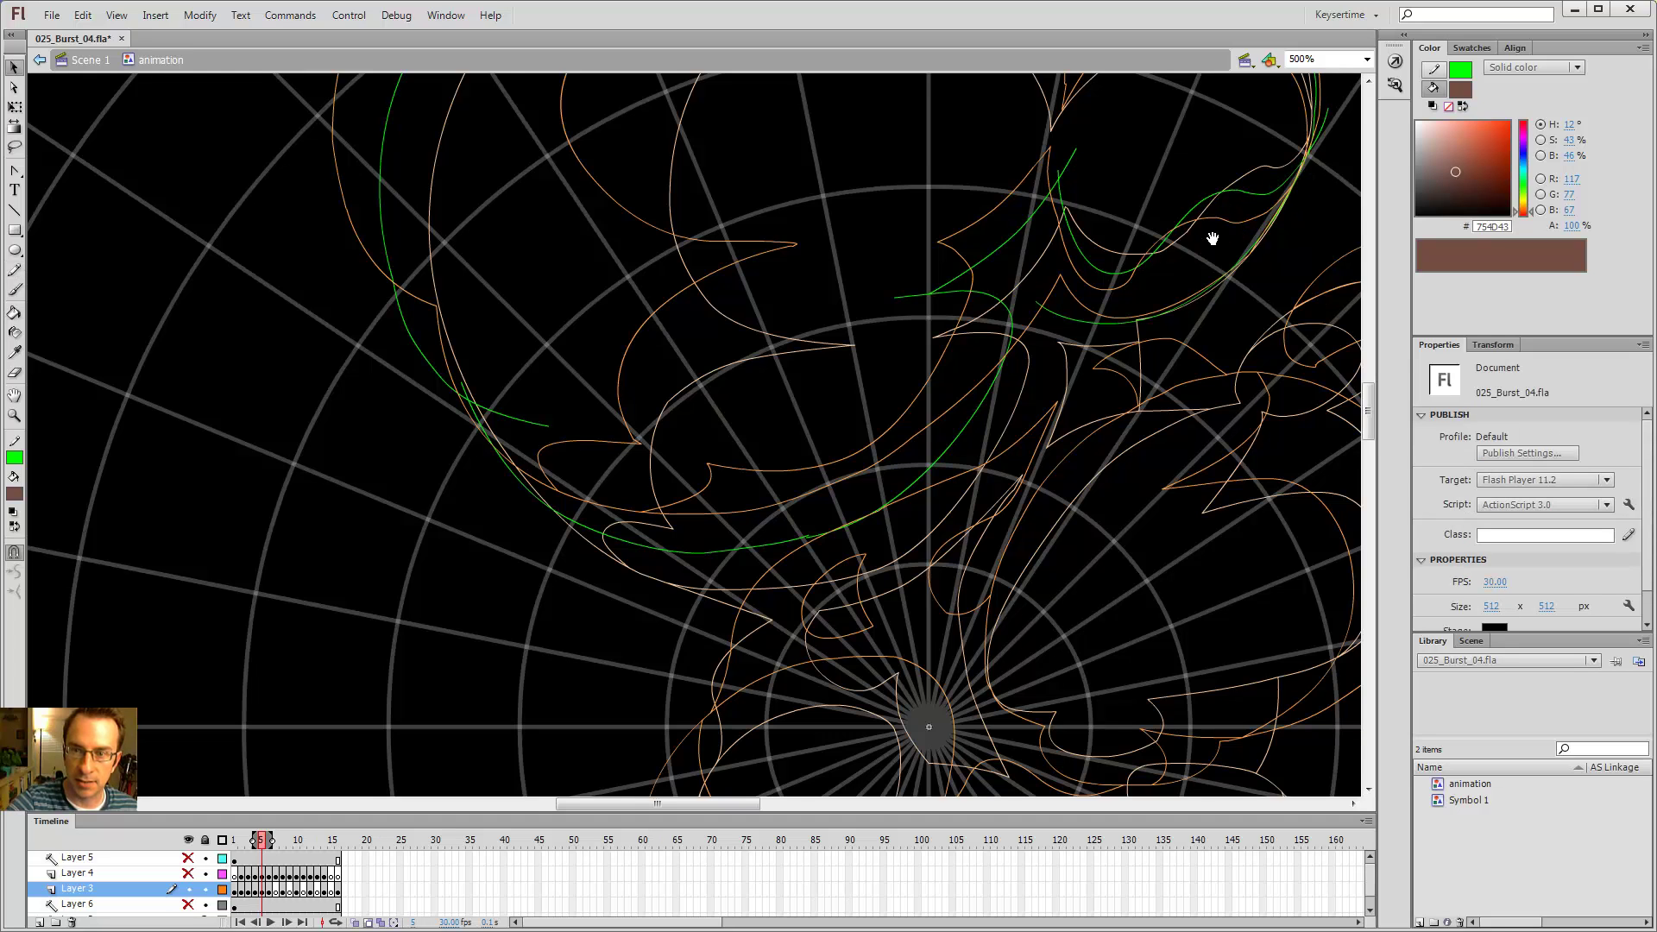
scroll(1113, 345, "up", 3)
key("space")
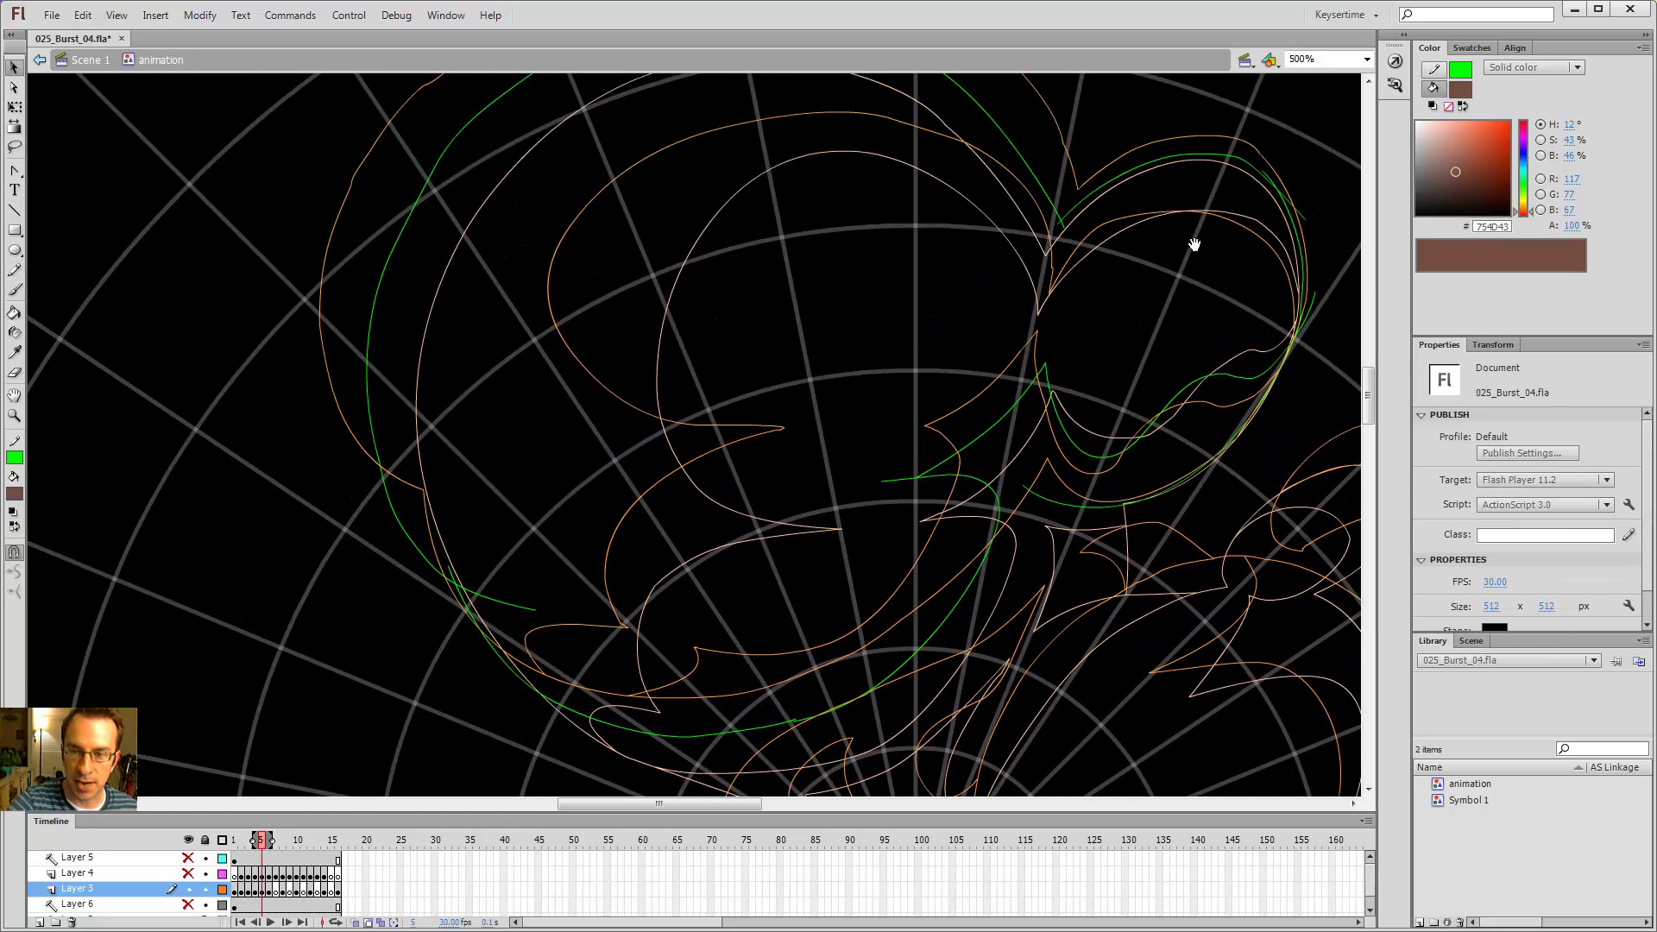
left_click_drag(1204, 237, 905, 368)
key("y")
key("v")
left_click(1009, 457)
key("Delete")
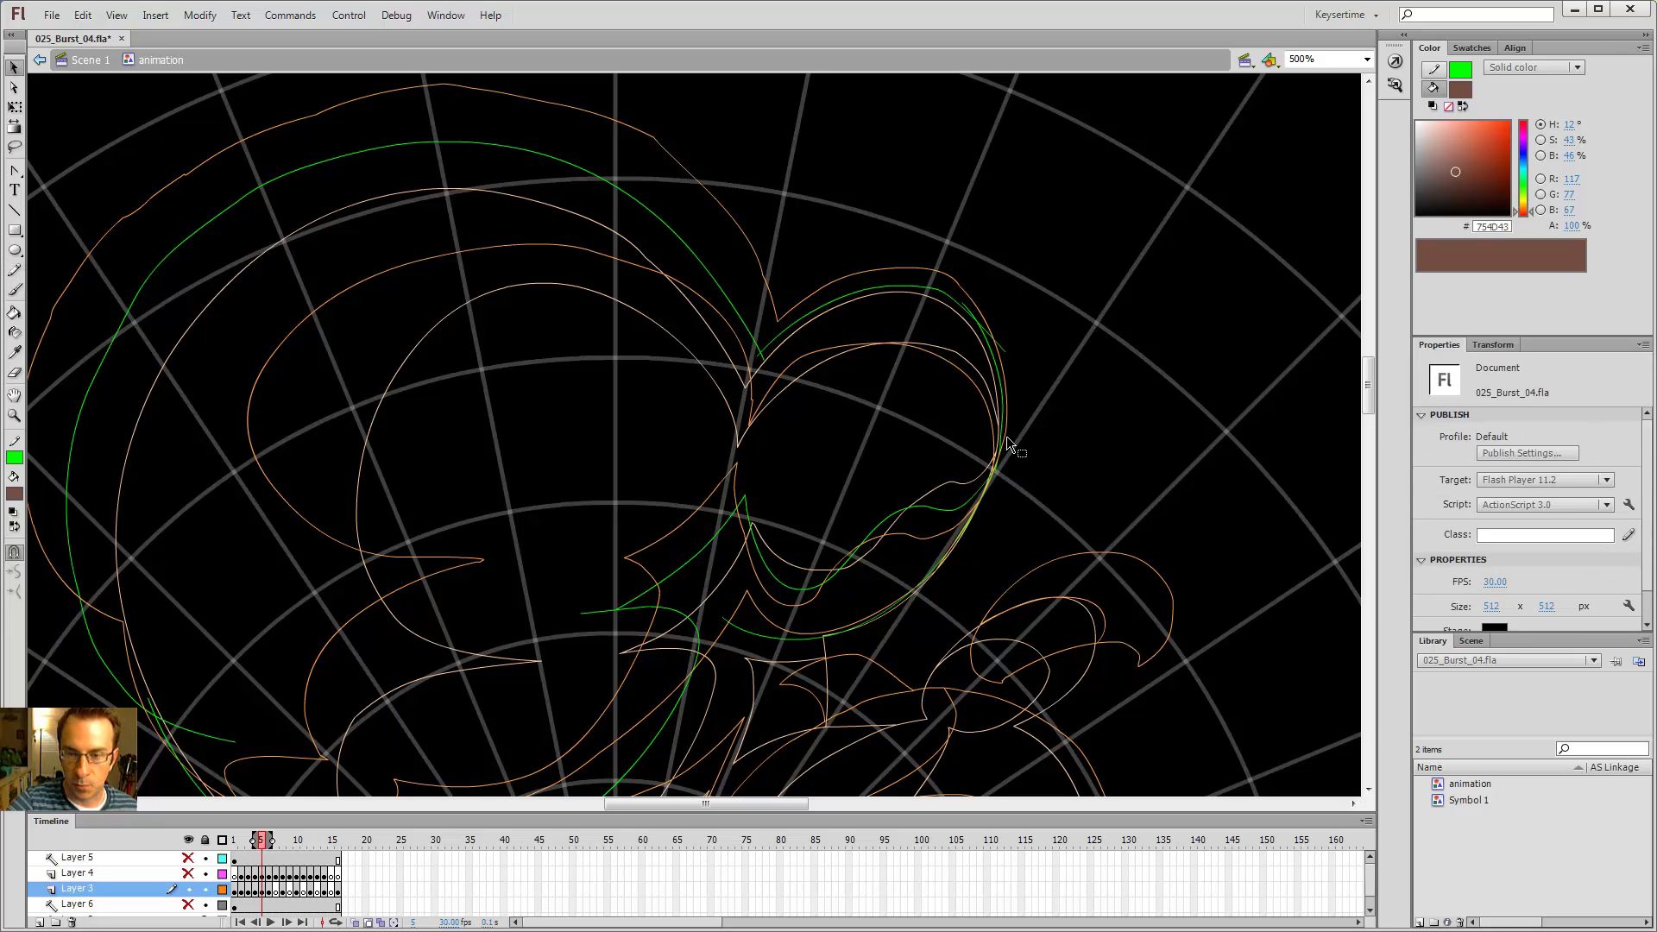
- Remove the overshooting stroke end on the small puff's upper right contour and draw its inner upper arc down to the large puff
key("y")
mouse_move(1001, 424)
left_mouse_down()
mouse_move(970, 361)
mouse_move(901, 343)
left_mouse_up()
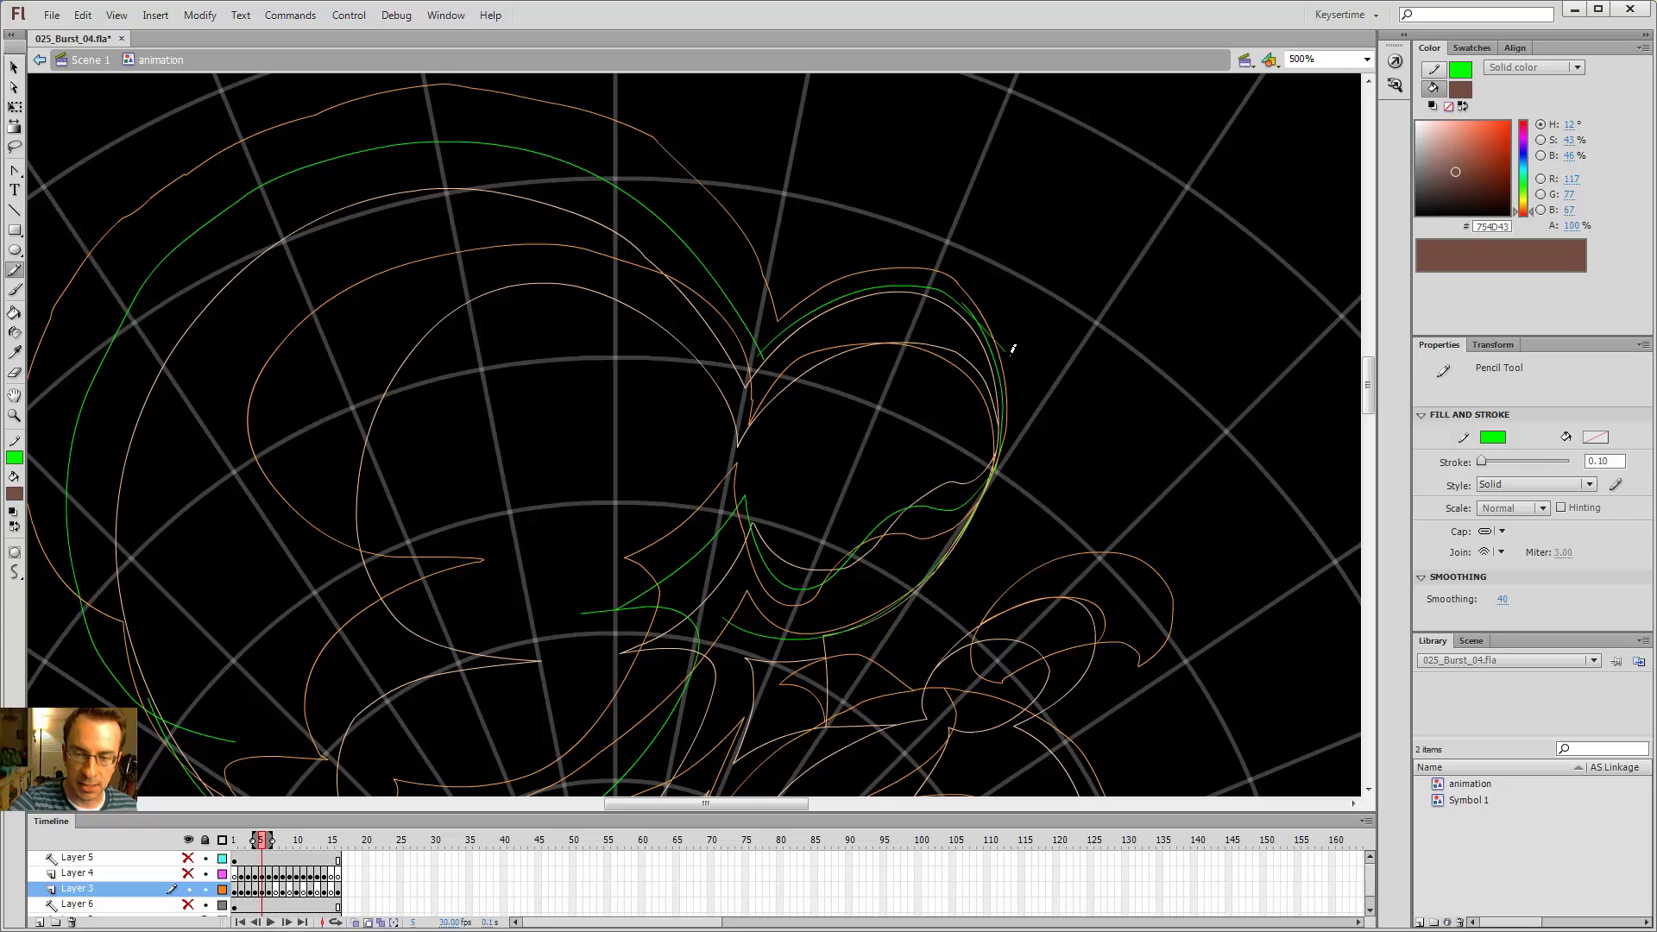
key("v")
key("y")
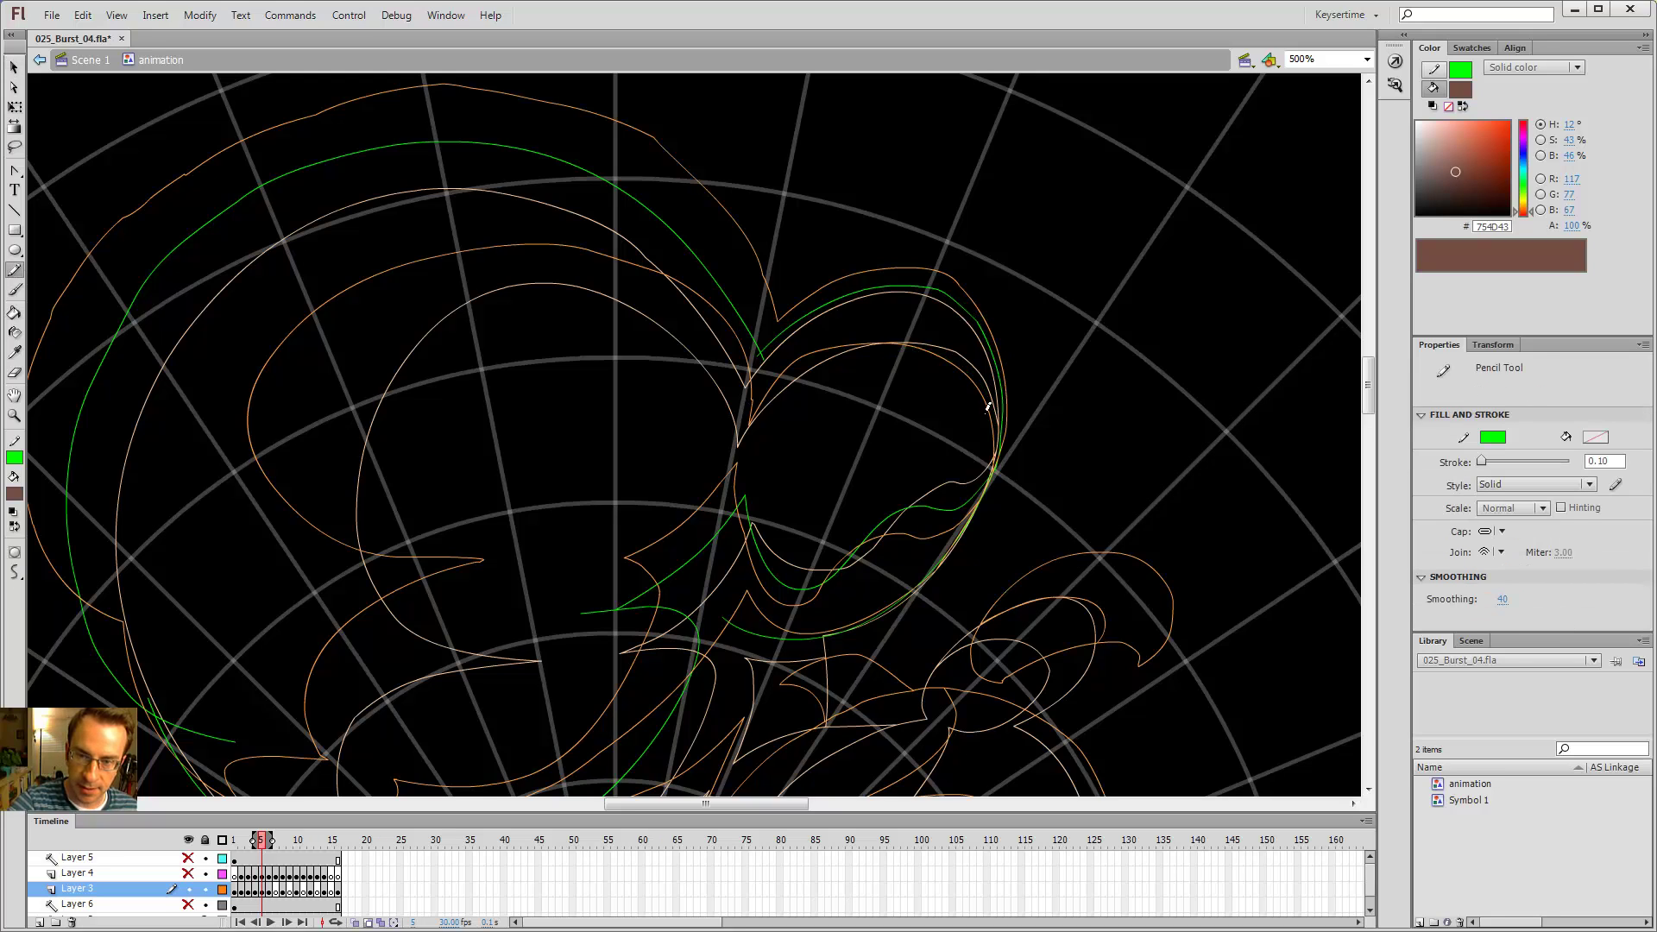
mouse_move(1001, 438)
left_mouse_down()
mouse_move(975, 364)
mouse_move(905, 335)
mouse_move(820, 352)
mouse_move(755, 406)
mouse_move(725, 474)
left_mouse_up()
key("v")
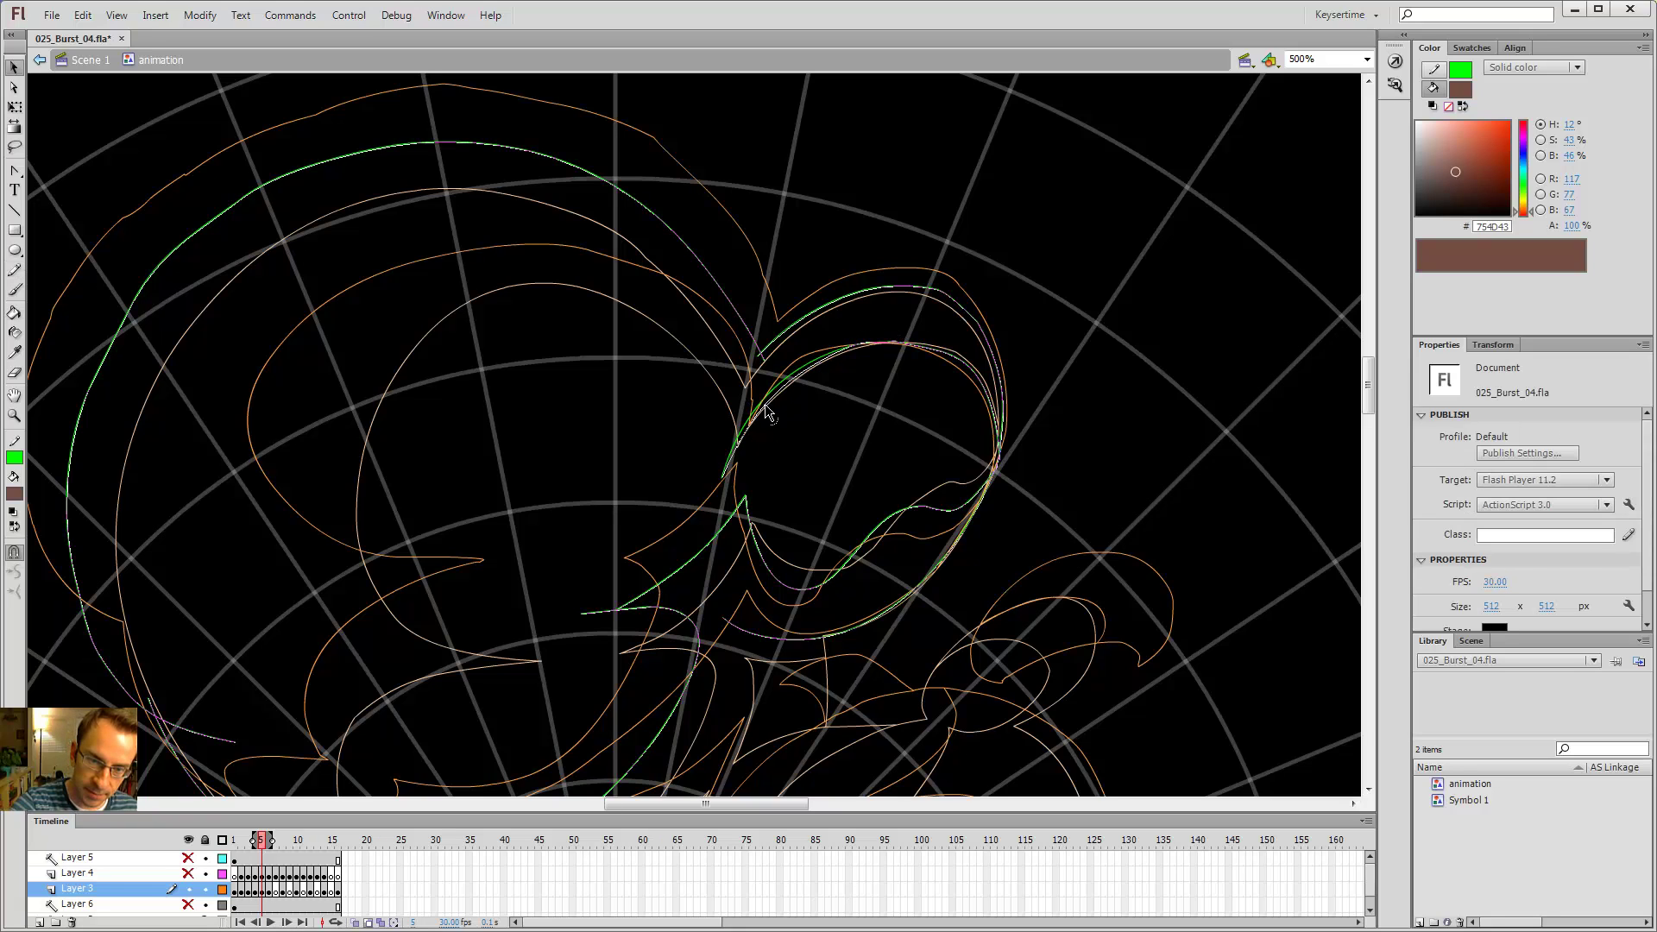
key("y")
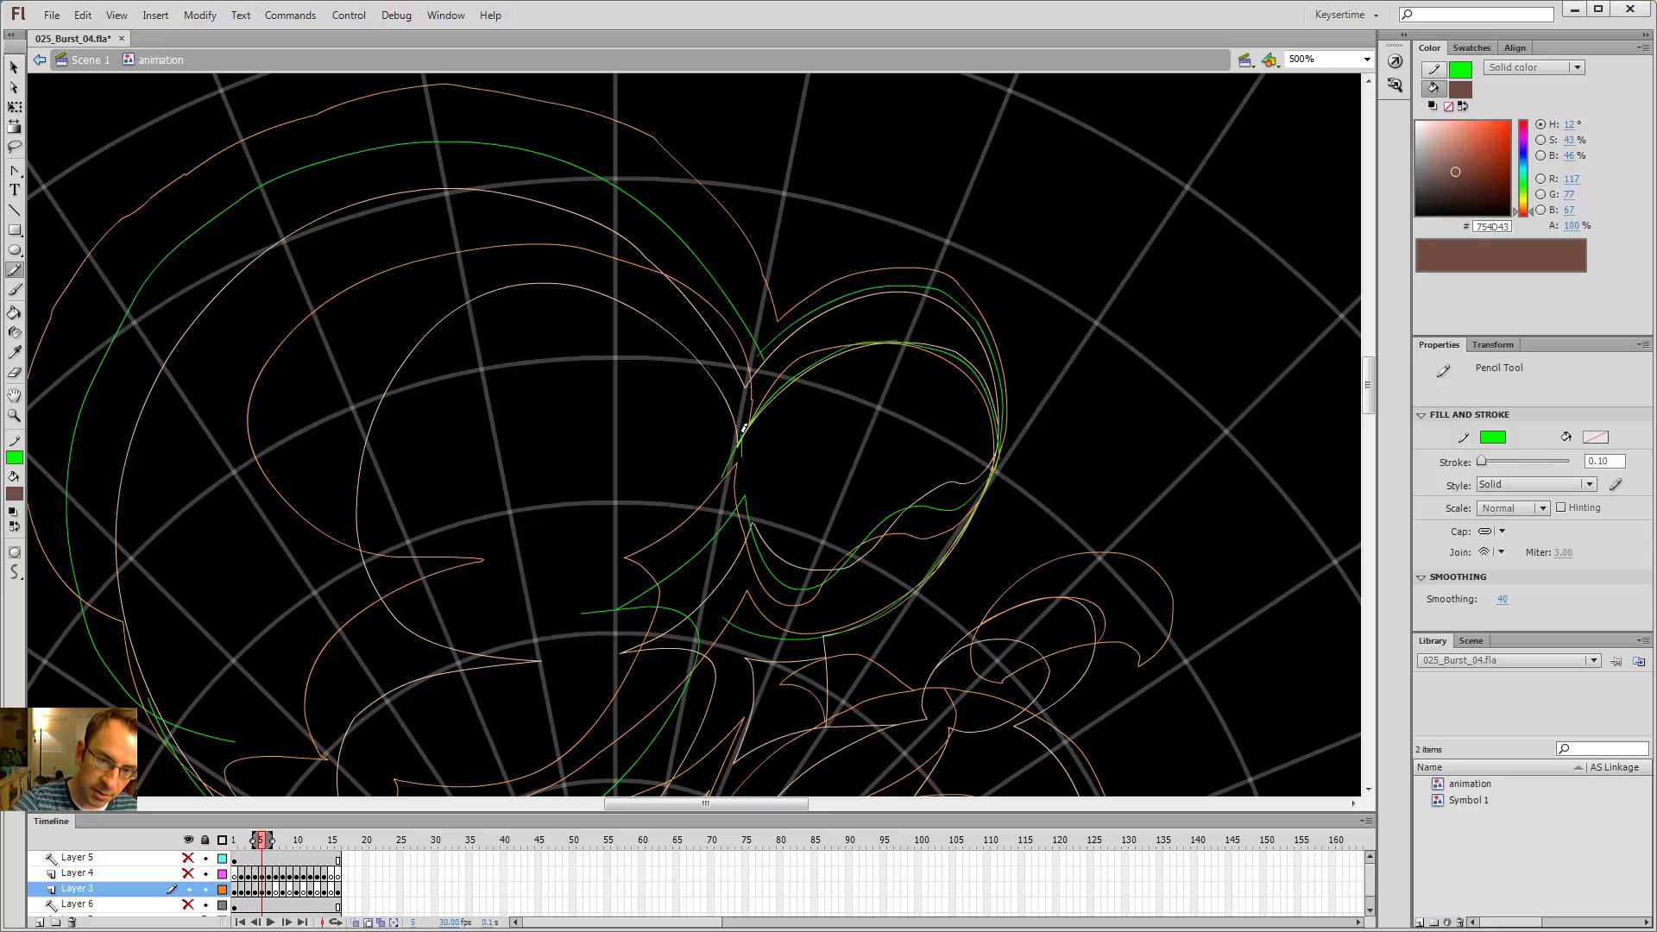
- Draw the large puff's inner contour around to an inward-pointing tip and back down its lower left, and trim the tip's stray end
mouse_move(743, 406)
left_mouse_down()
mouse_move(695, 332)
mouse_move(577, 267)
mouse_move(482, 268)
mouse_move(374, 319)
mouse_move(304, 416)
mouse_move(307, 515)
mouse_move(378, 591)
mouse_move(517, 627)
mouse_move(421, 641)
mouse_move(345, 683)
left_mouse_up()
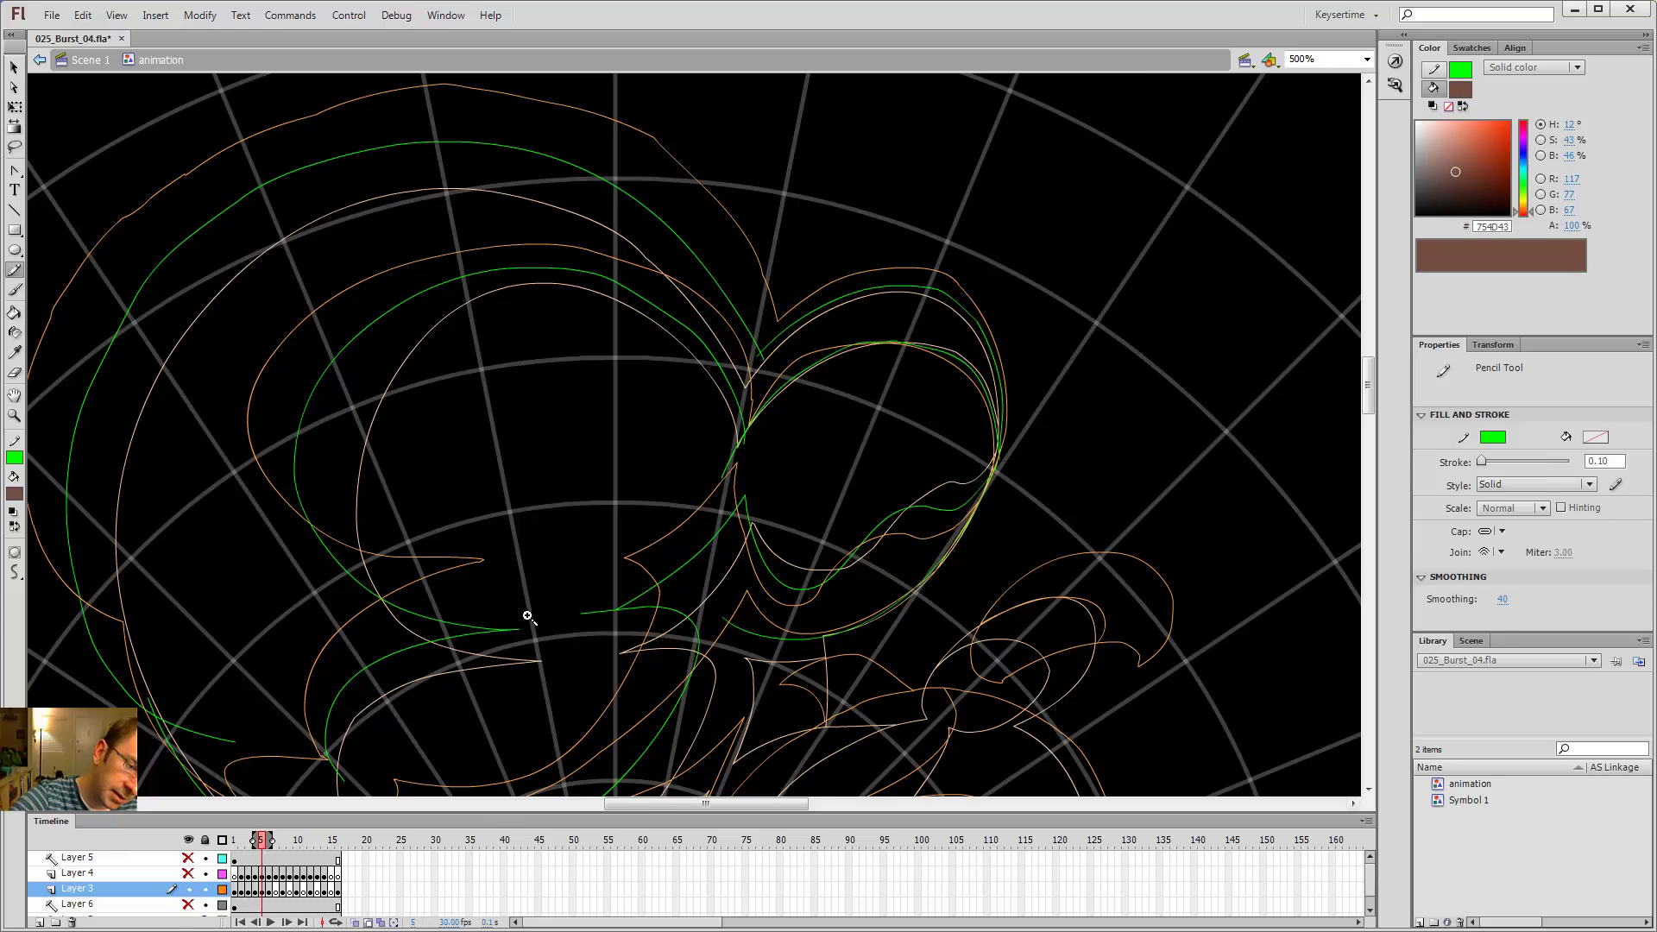
key("z")
left_click(625, 458)
left_click(728, 396)
key("v")
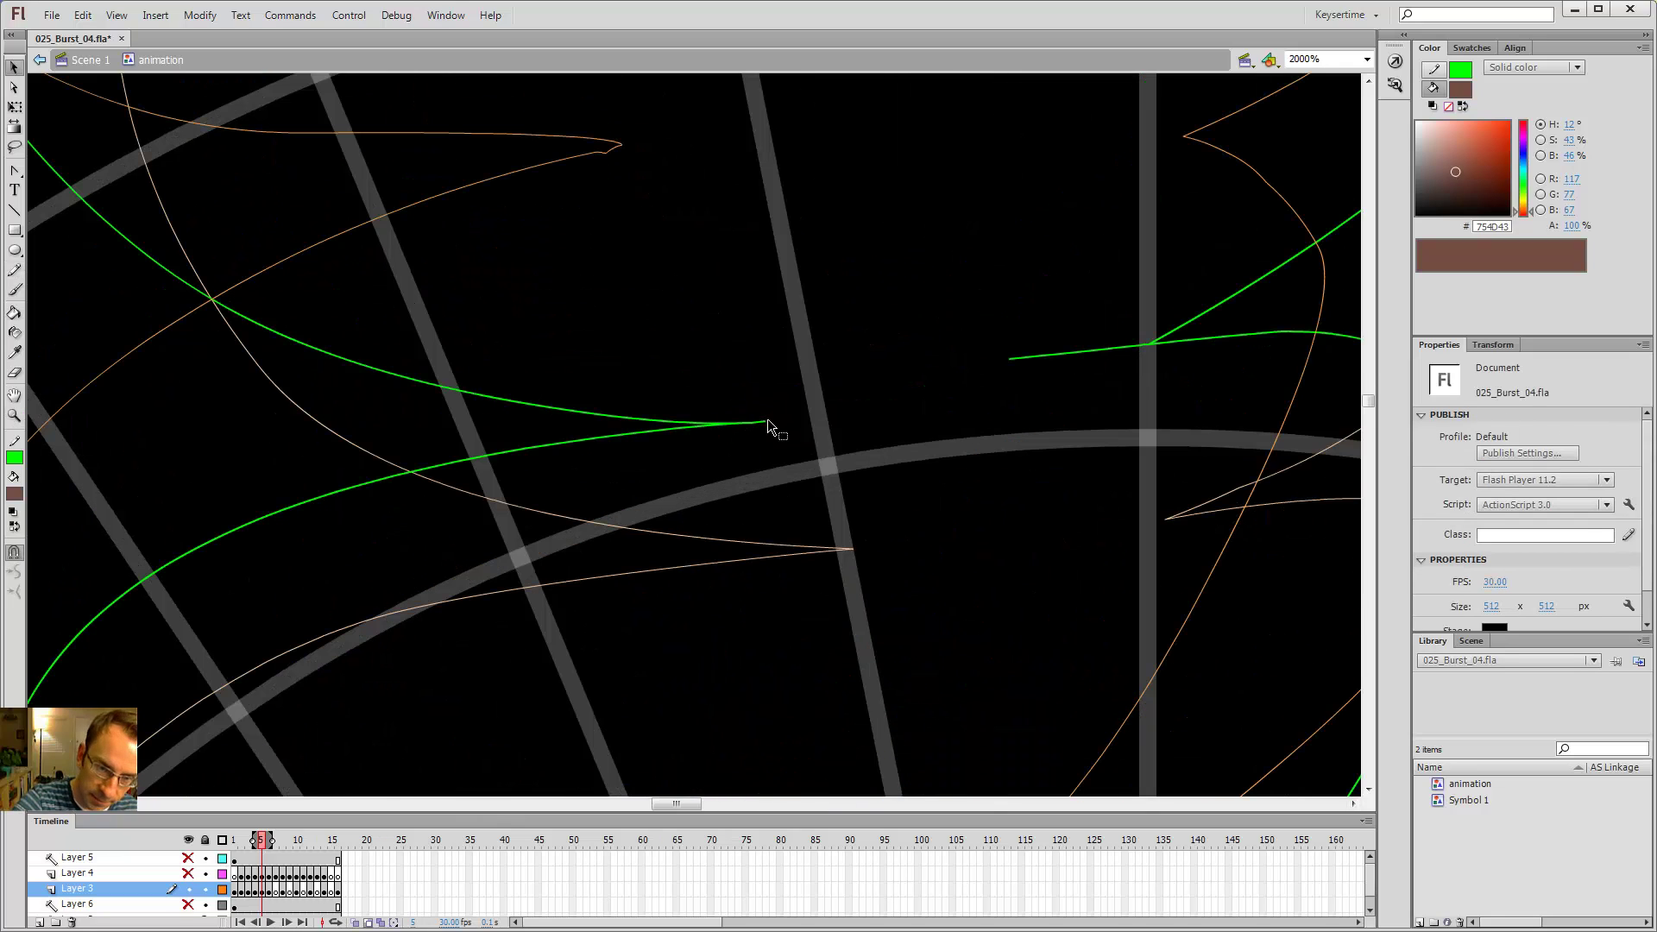
left_click(758, 422)
key("Delete")
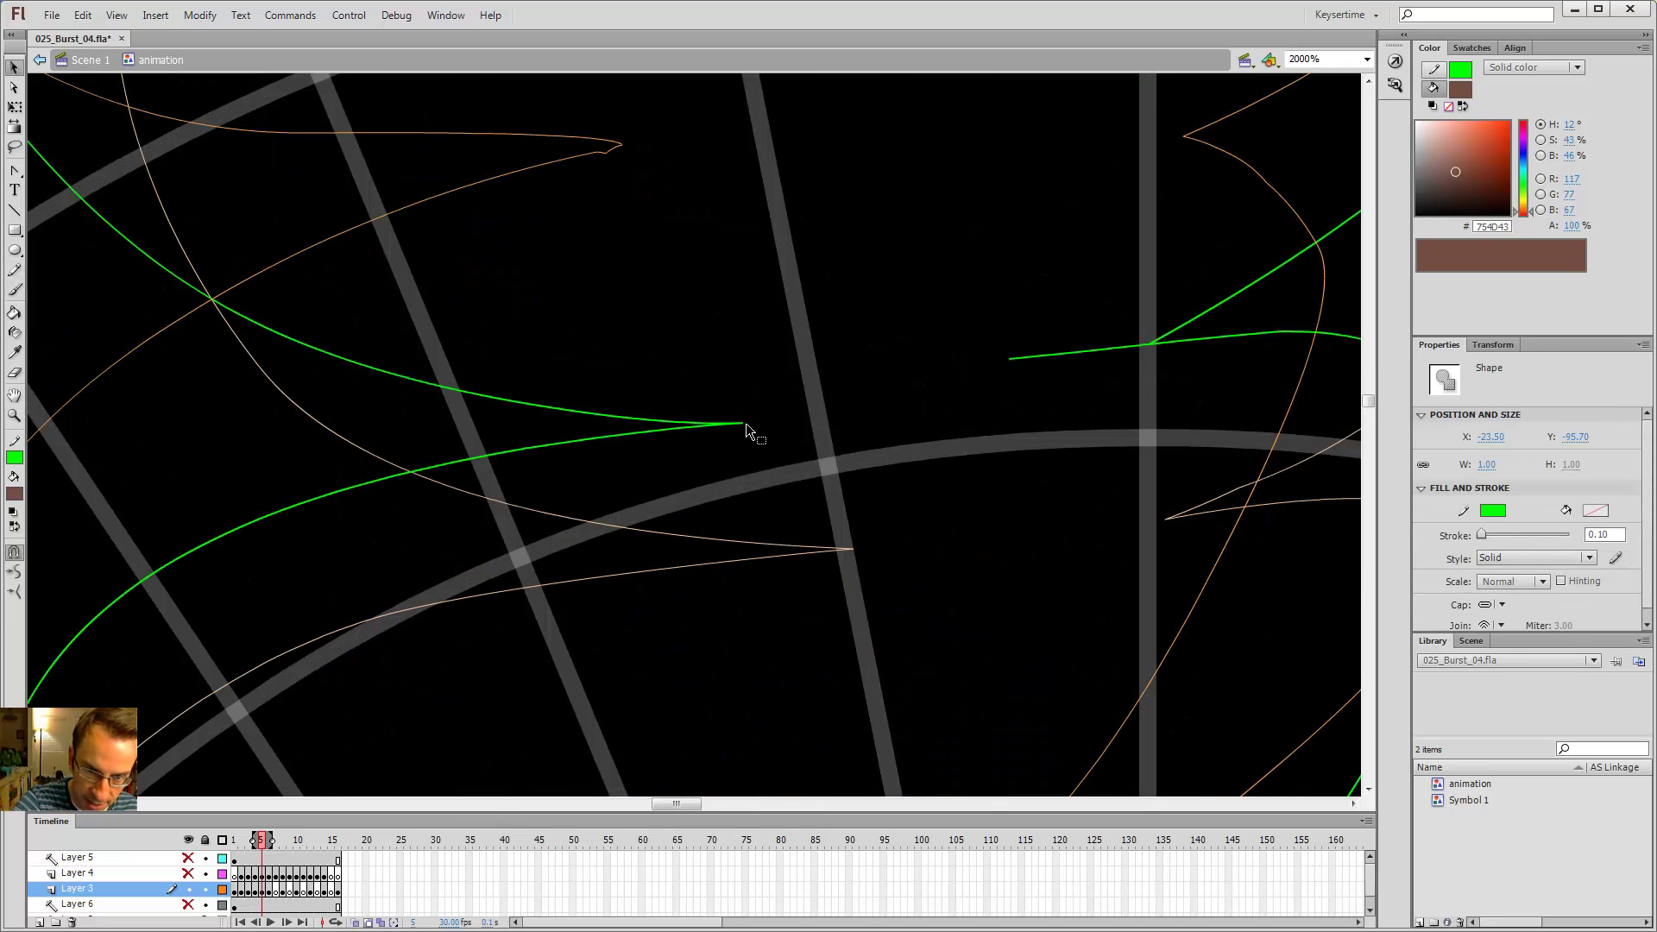
- Try dragging the inner contour's tip and the opposite stroke junction upward, and undo both changes
left_click_drag(742, 426, 750, 354)
key("ctrl+z")
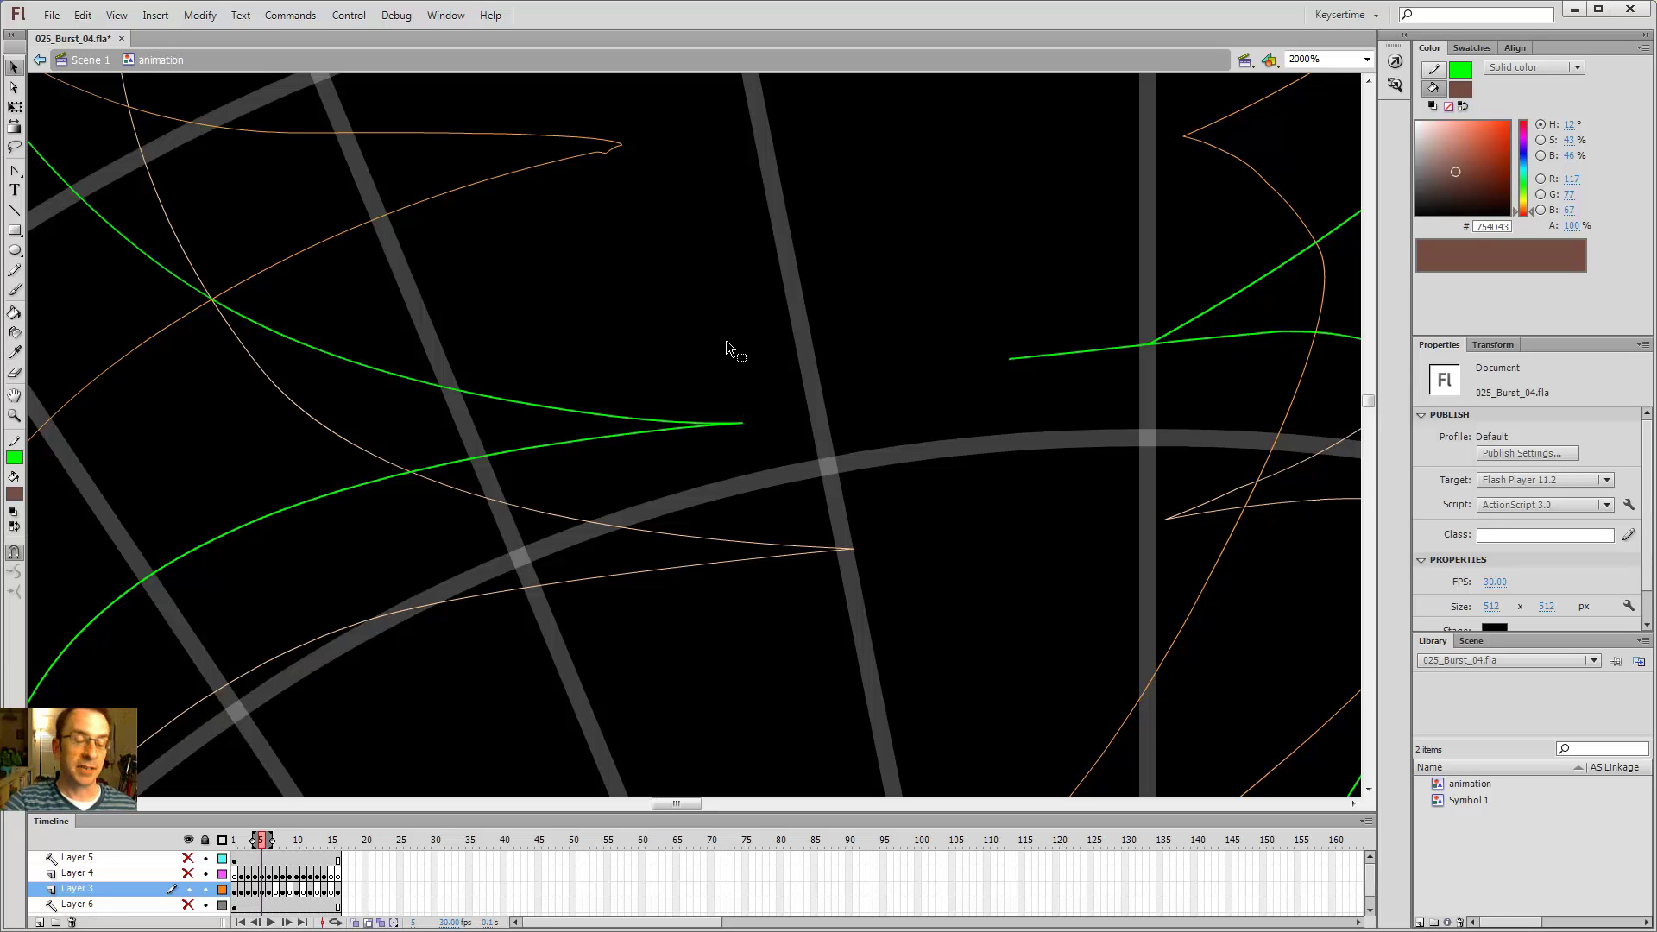
left_click_drag(1150, 345, 1162, 305)
key("ctrl+z")
- Try two pencil strokes converging in a narrow V above the inner contour's tip, and delete both
key("ctrl+minus")
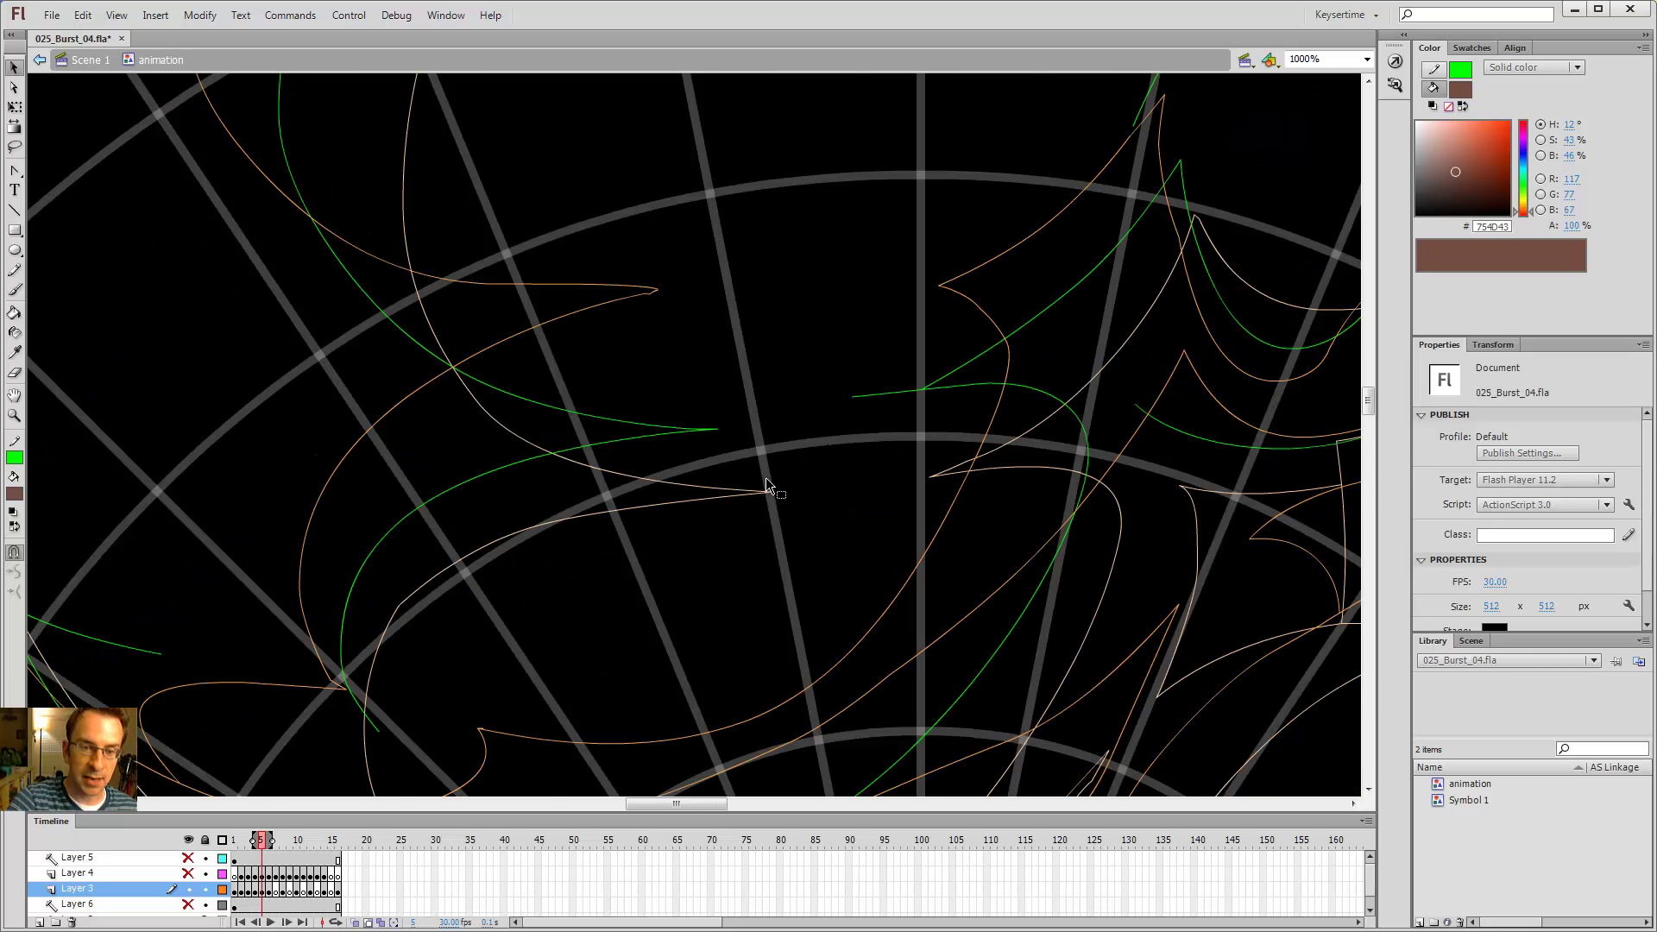
key("ctrl+minus")
key("y")
mouse_move(699, 276)
left_mouse_down()
mouse_move(729, 411)
mouse_move(810, 215)
left_mouse_up()
key("v")
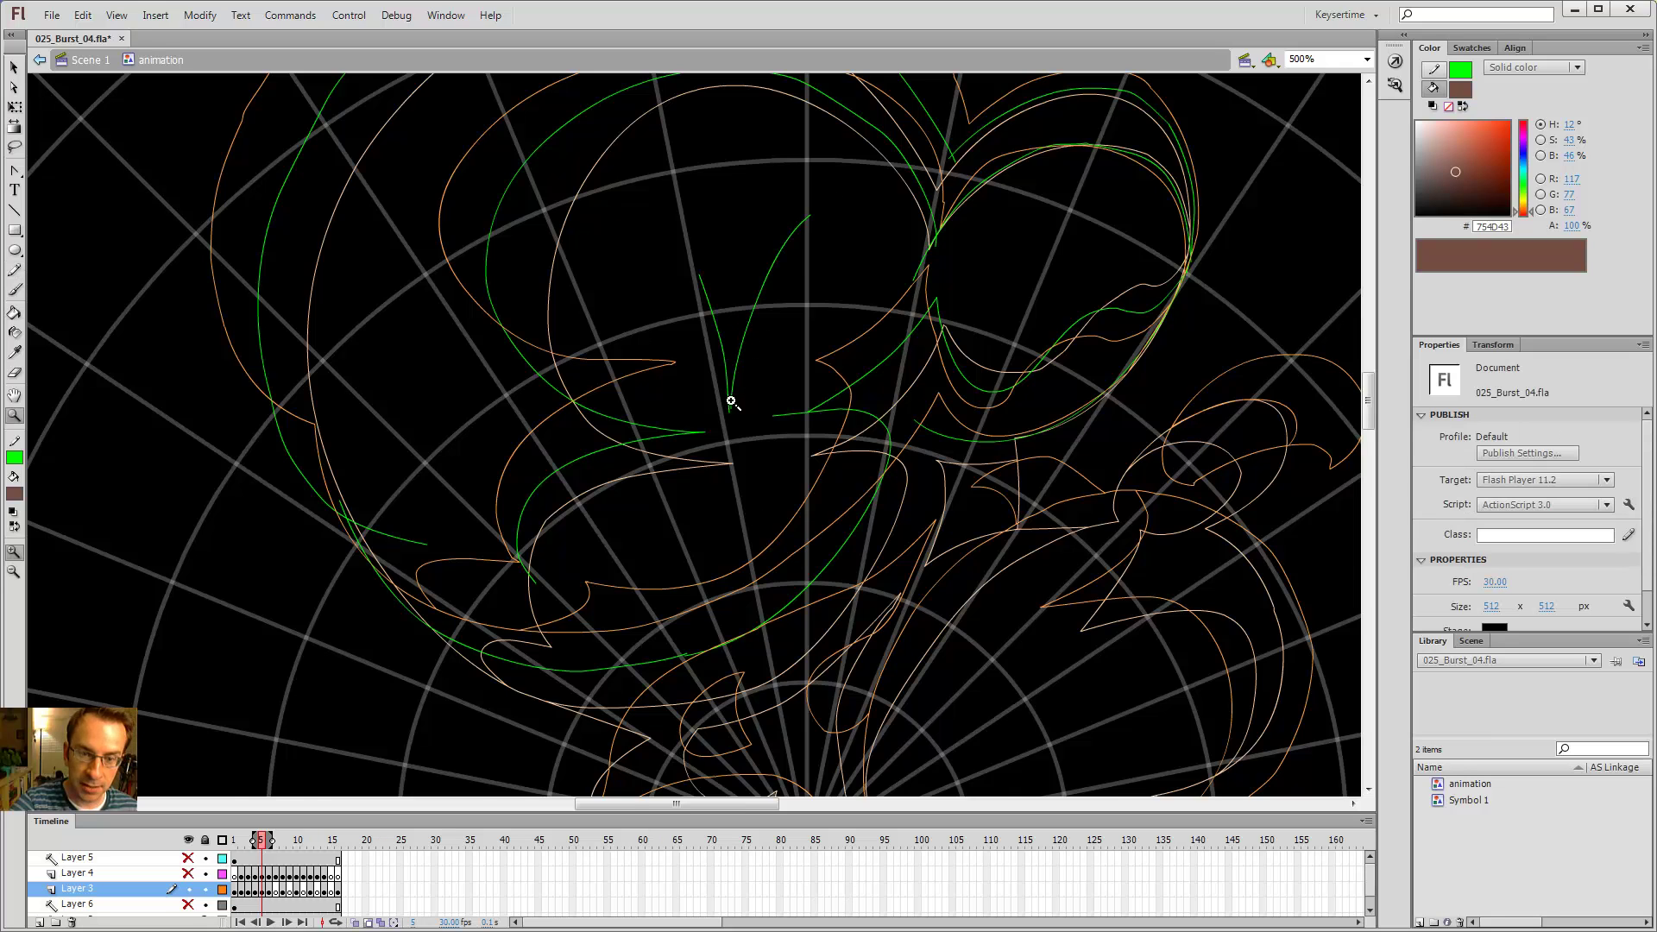
key("ctrl+equal")
key("ctrl+equal")
left_click(605, 546)
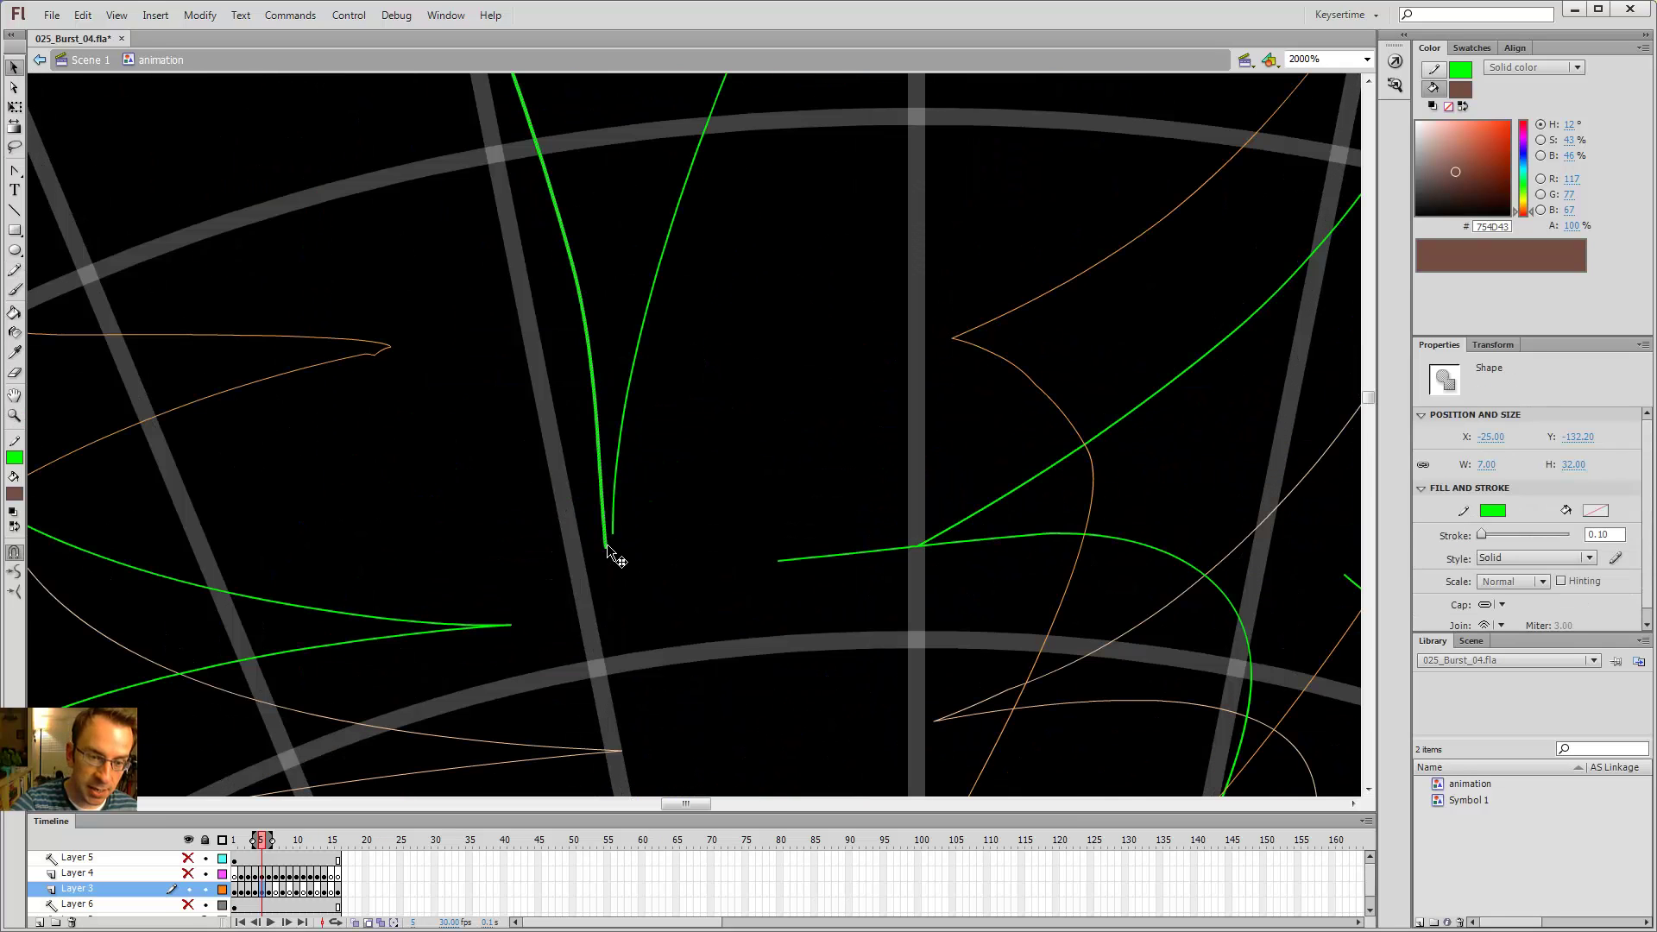
key("Delete")
left_click(613, 536)
key("Delete")
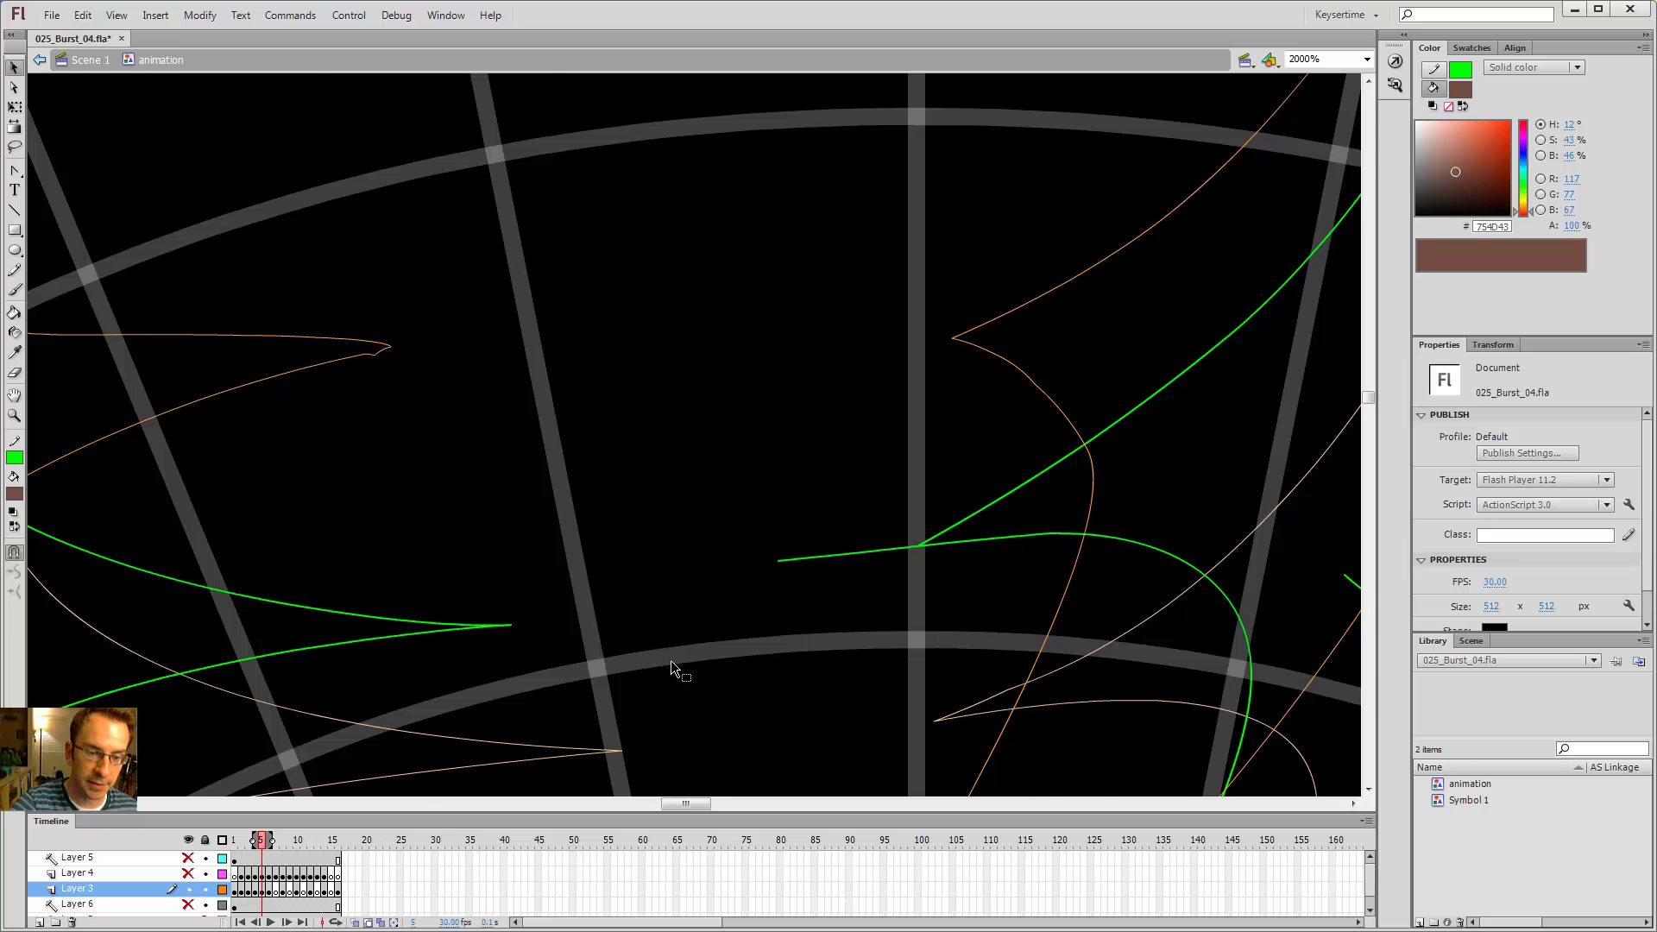
- Refine the lower end of the large puff's inner contour at its lower left on frame 5
key("ctrl+minus")
mouse_move(645, 635)
left_mouse_down()
mouse_move(743, 425)
mouse_move(846, 345)
left_mouse_up()
key("ctrl+minus")
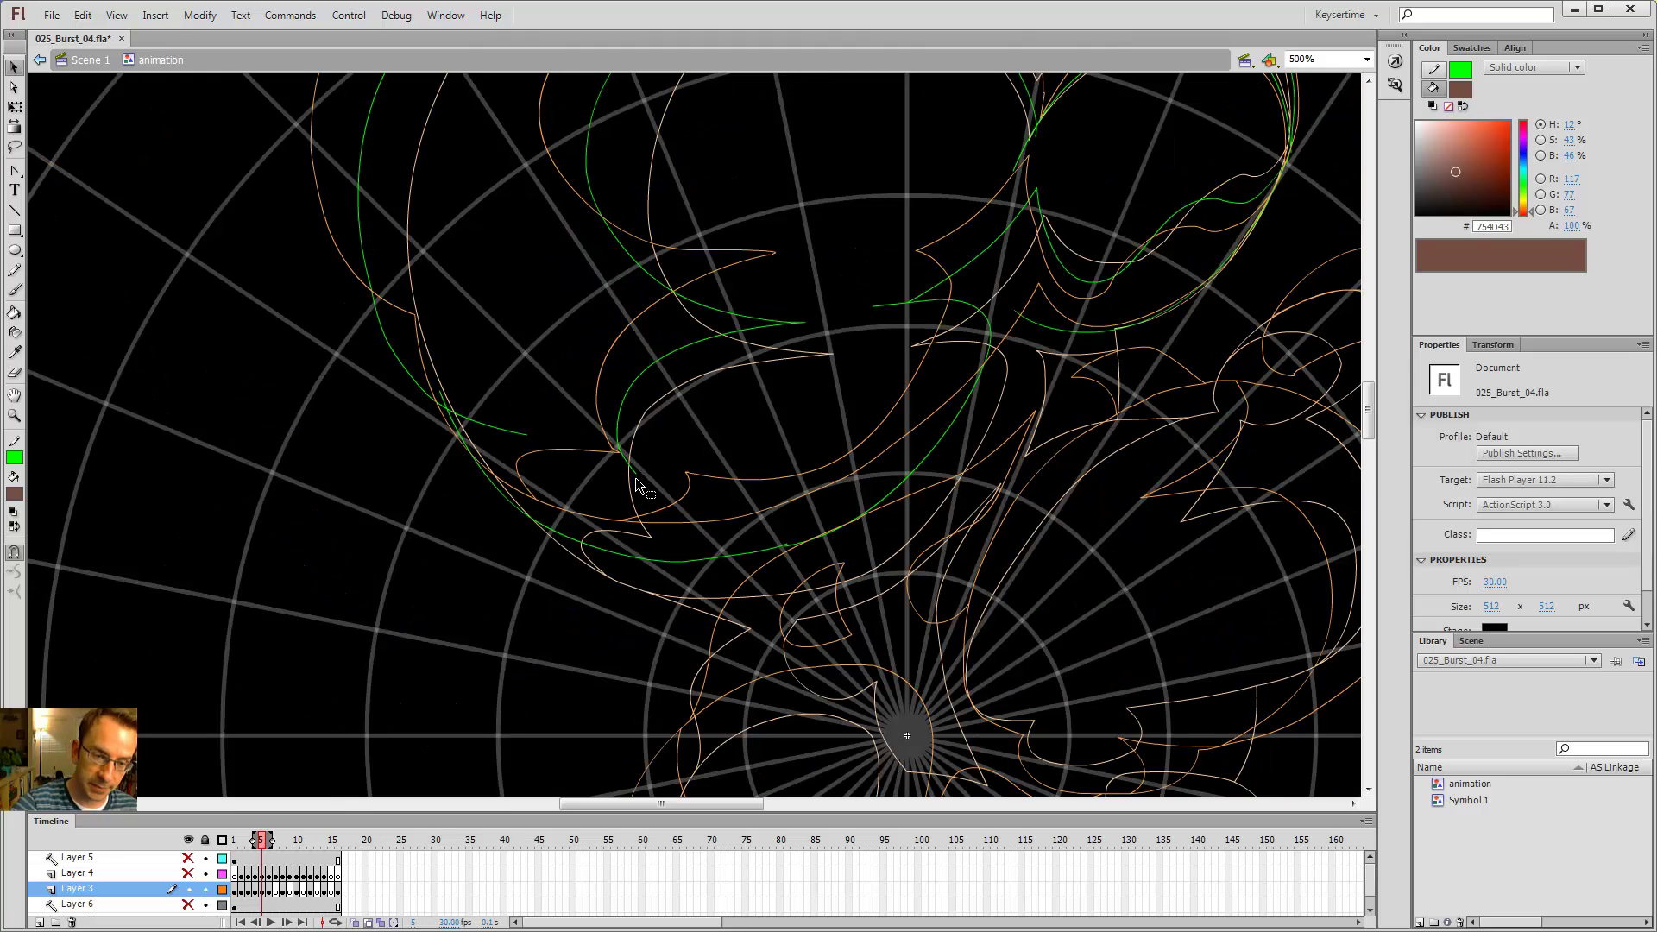
key("y")
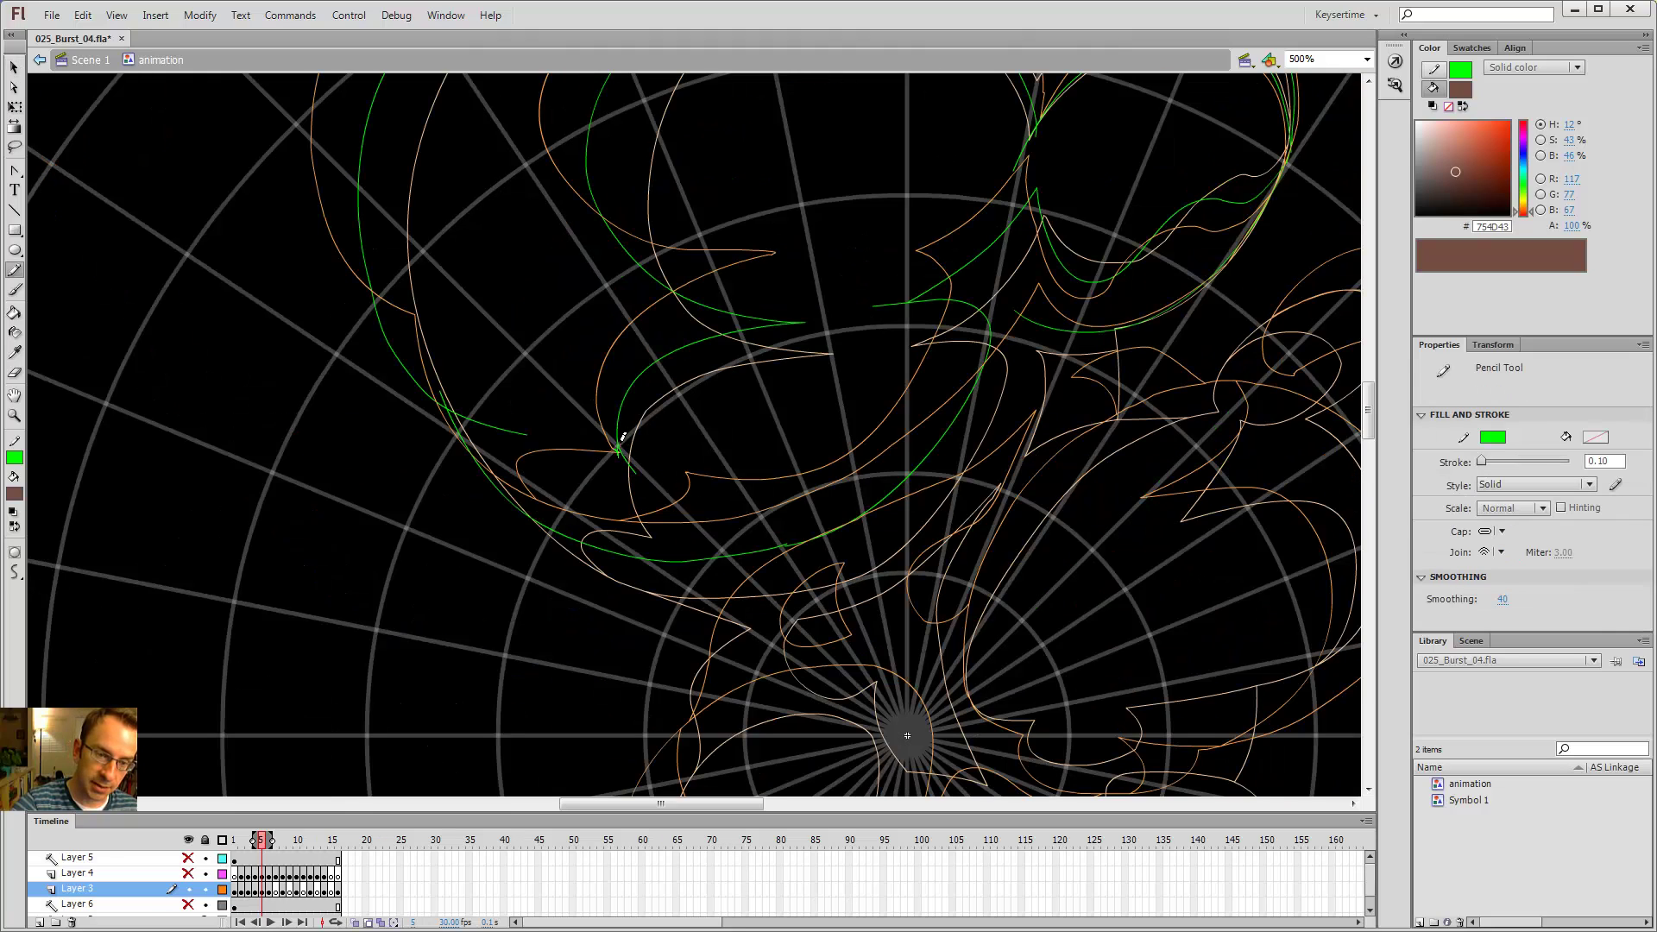
key("v")
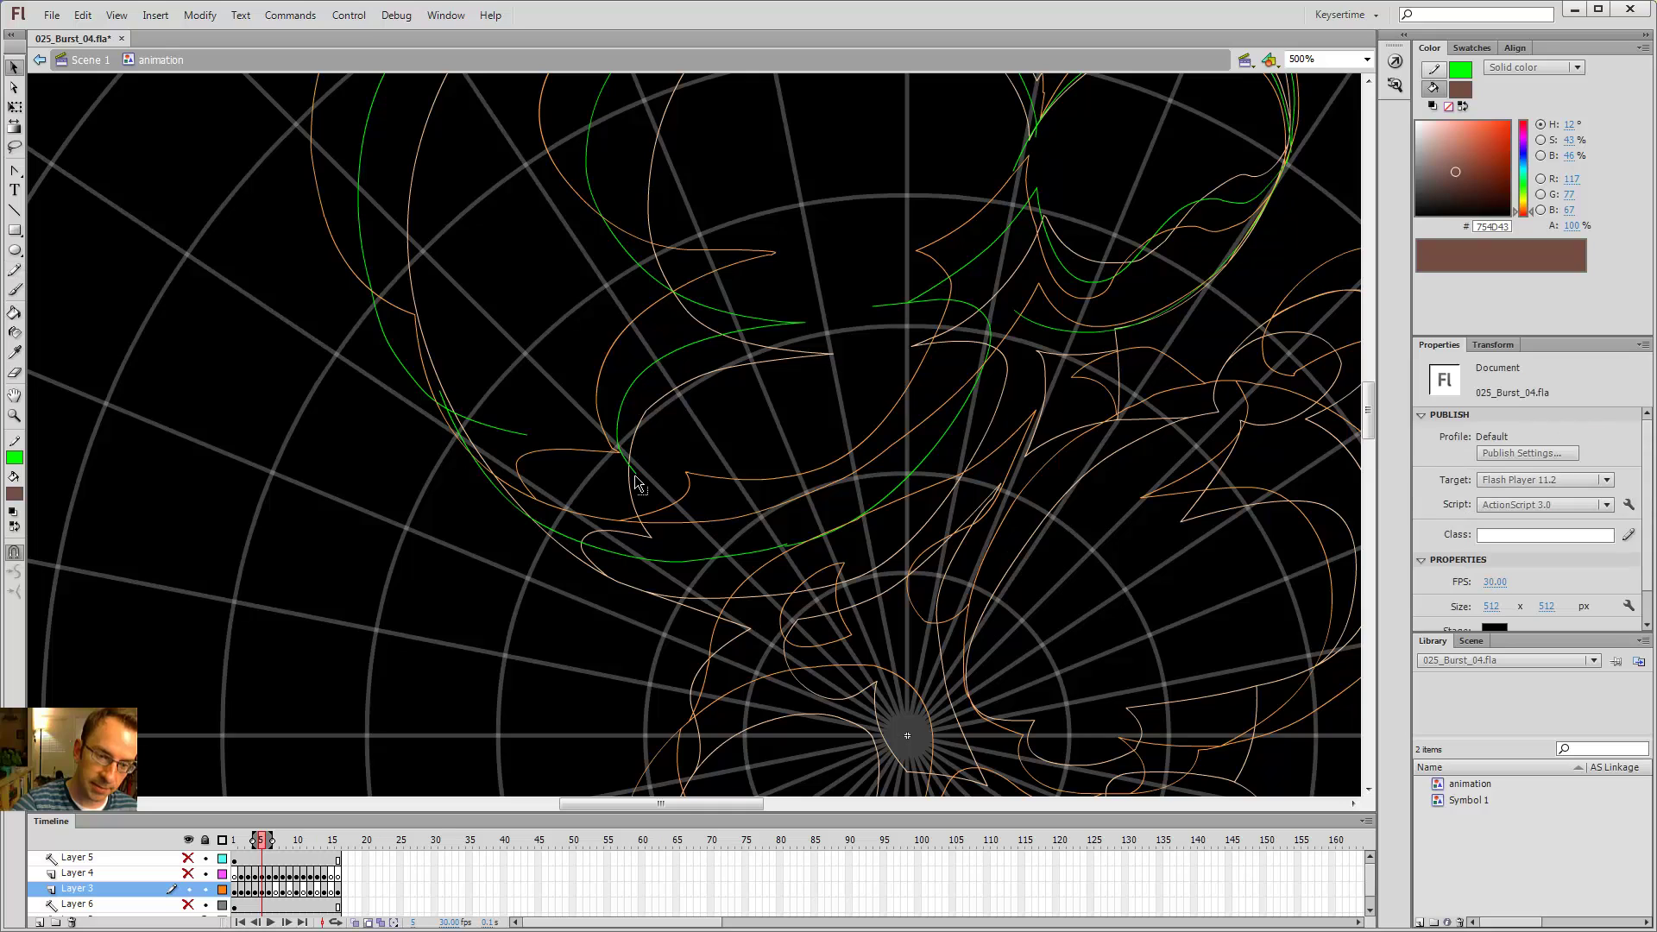
- Adjust the end of the green curve at the large cloud's lower left and pencil a small lobe there
mouse_move(636, 475)
left_mouse_down()
mouse_move(642, 506)
mouse_move(609, 440)
left_mouse_up()
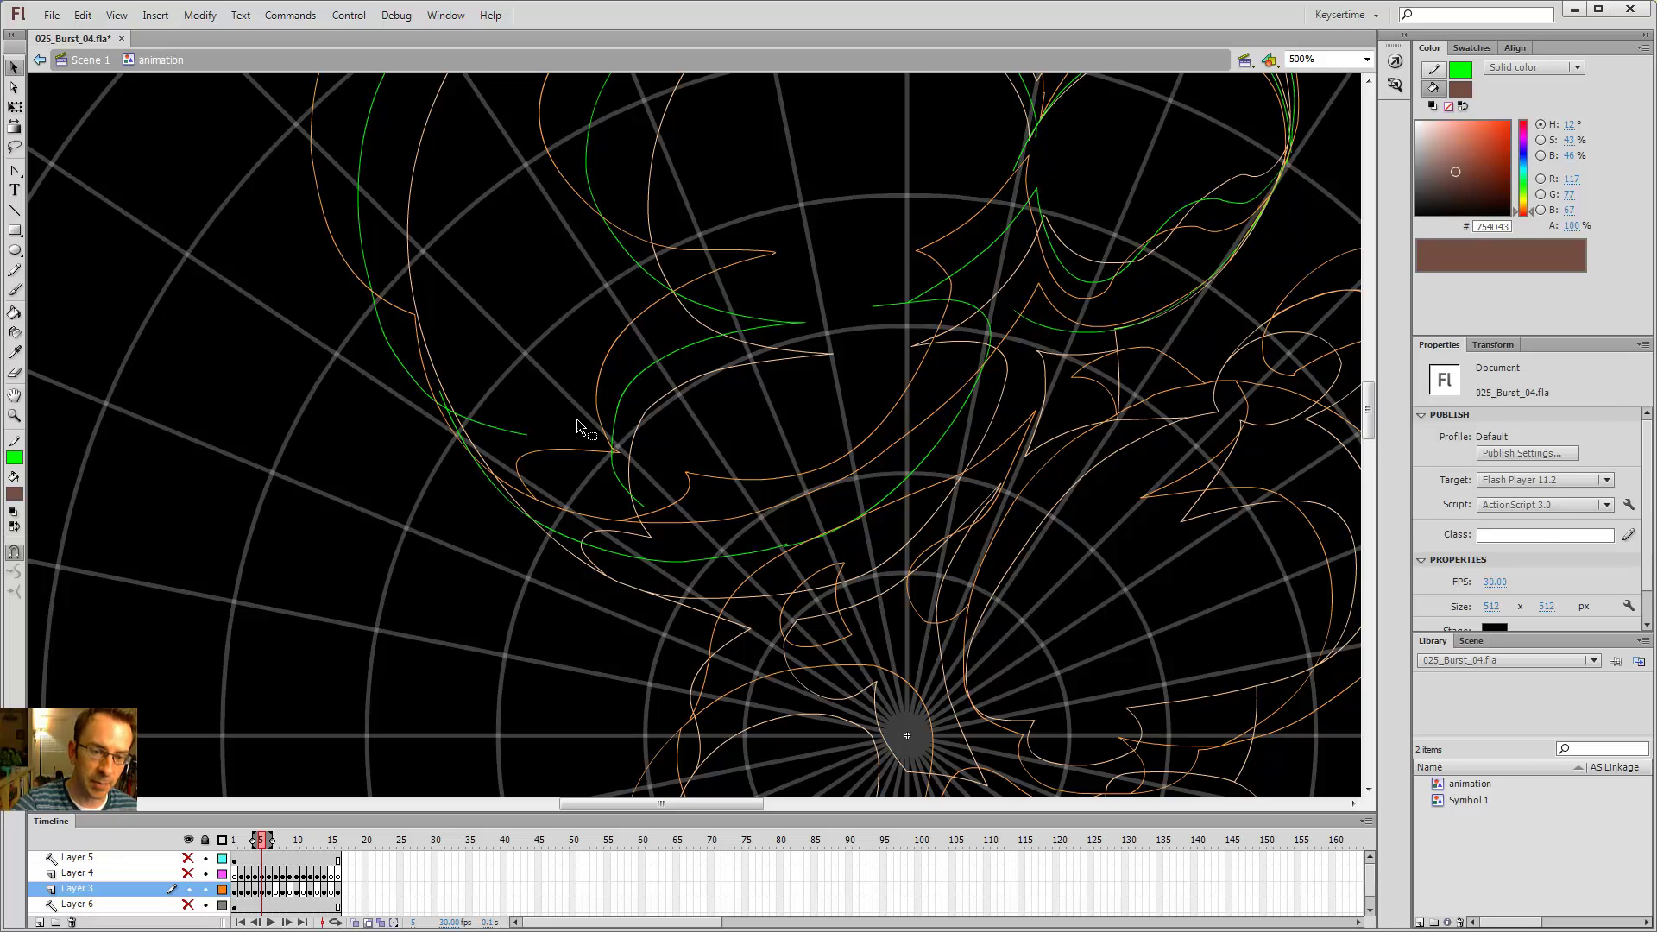
key("y")
mouse_move(617, 485)
left_mouse_down()
mouse_move(580, 473)
mouse_move(555, 489)
mouse_move(578, 546)
mouse_move(613, 566)
left_mouse_up()
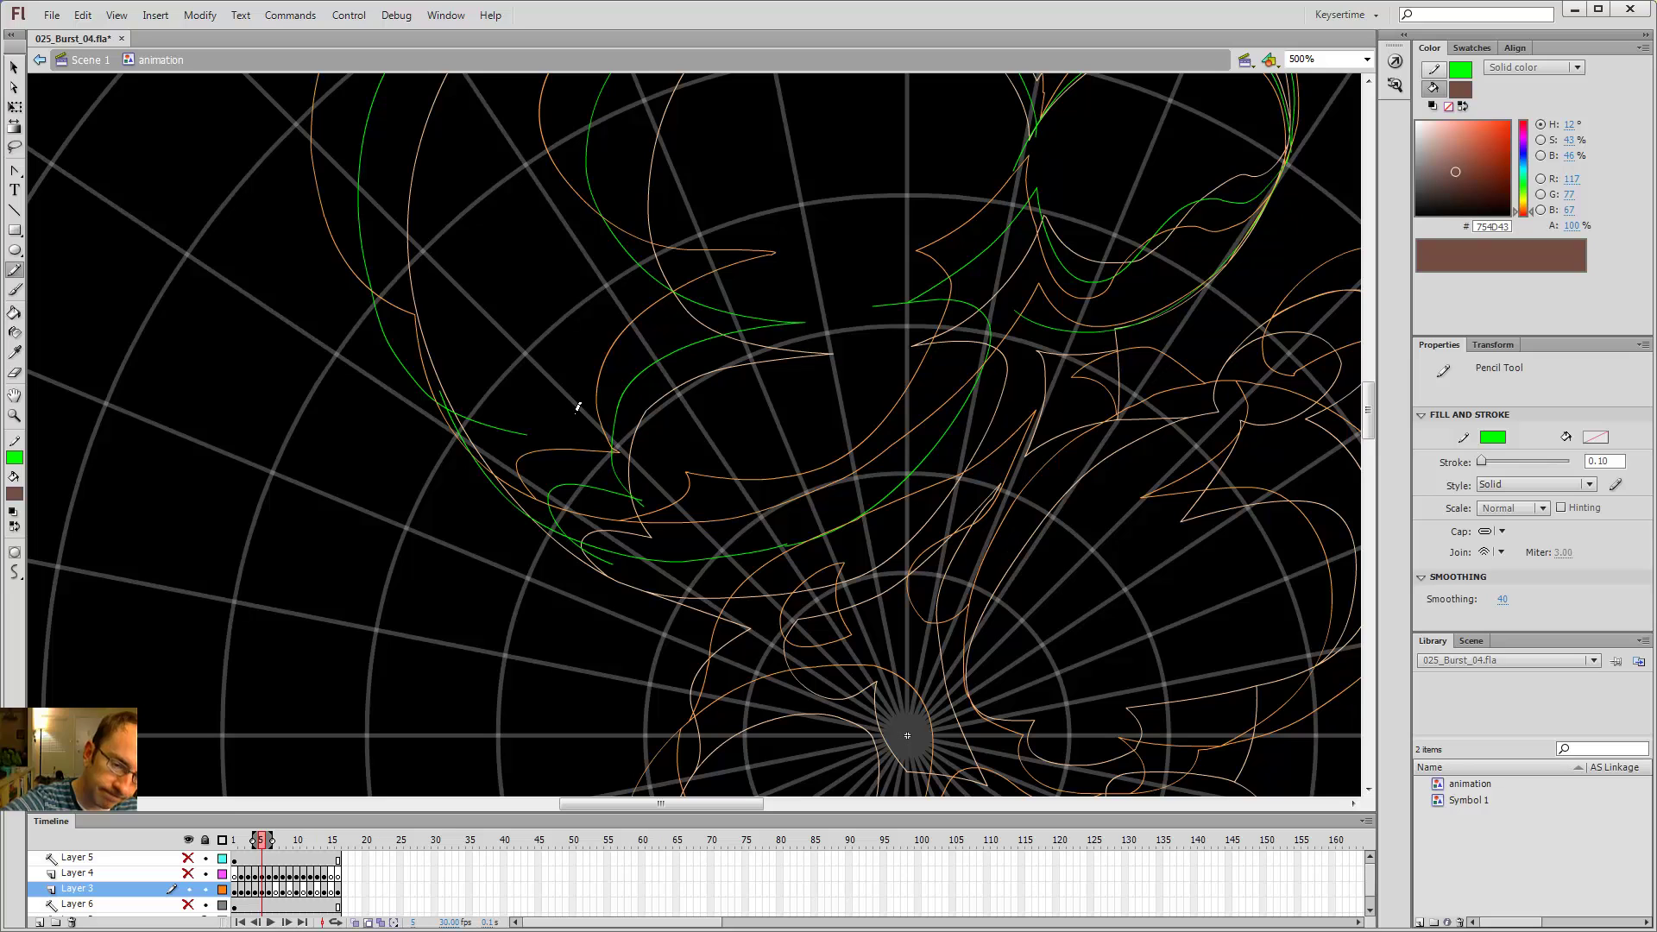
left_click_drag(714, 470, 659, 673)
key("ctrl+minus")
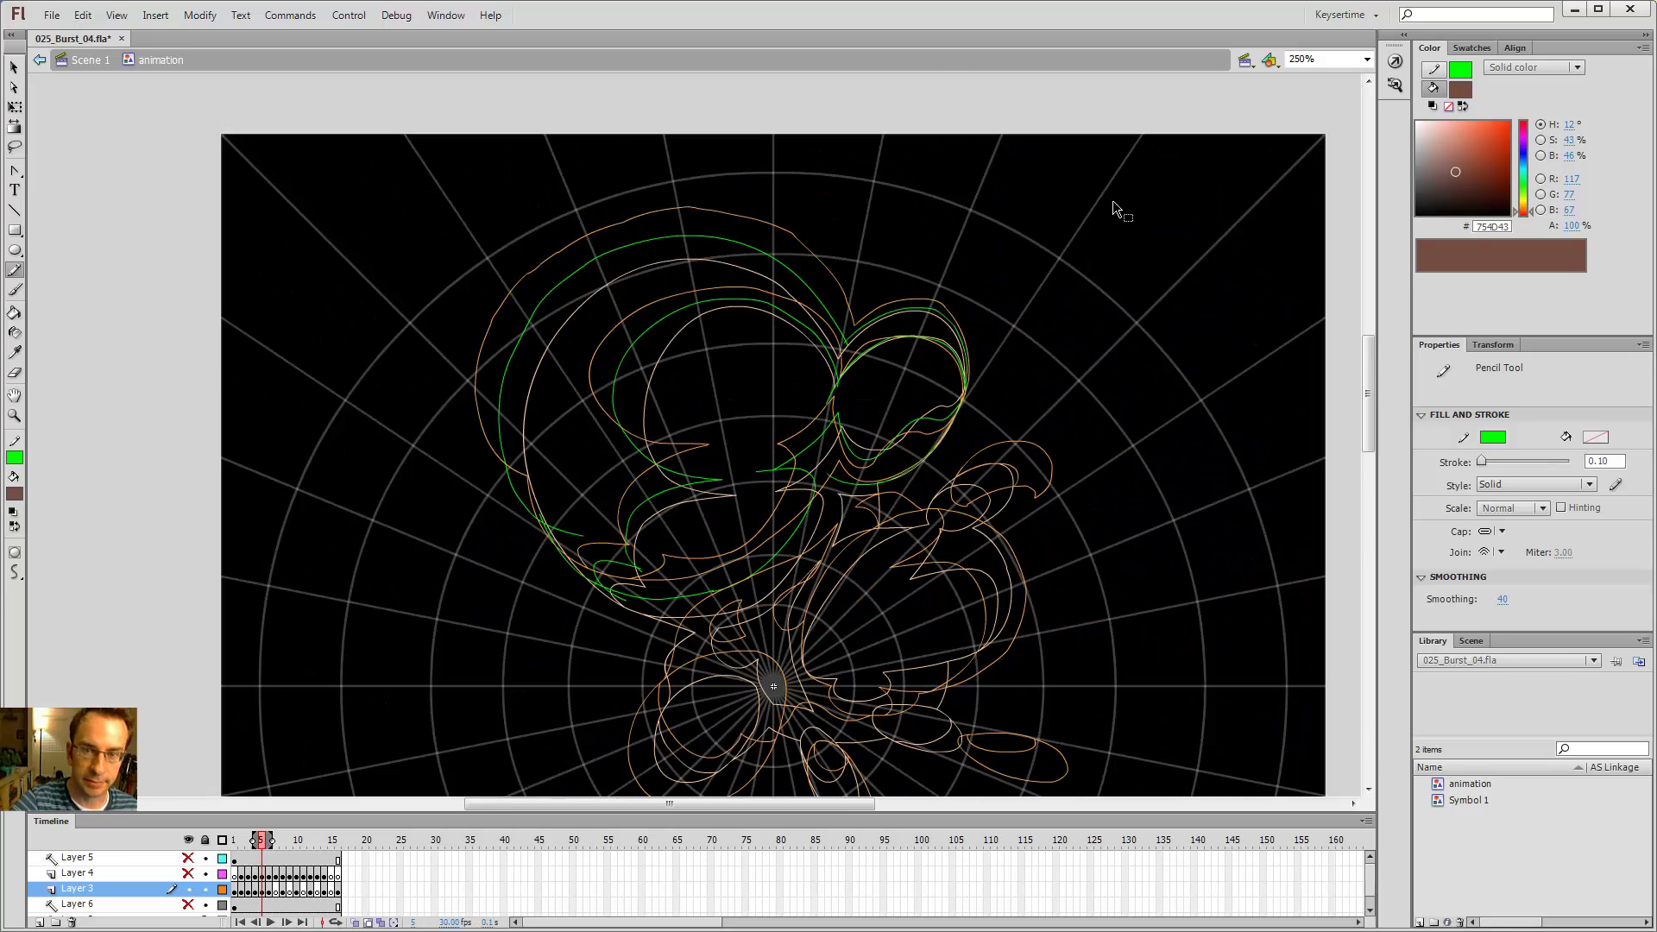
- Test-fill the large cloud's outer rim with brown 754D43, and undo the fill
key("ctrl+=")
key("k")
left_click(477, 481)
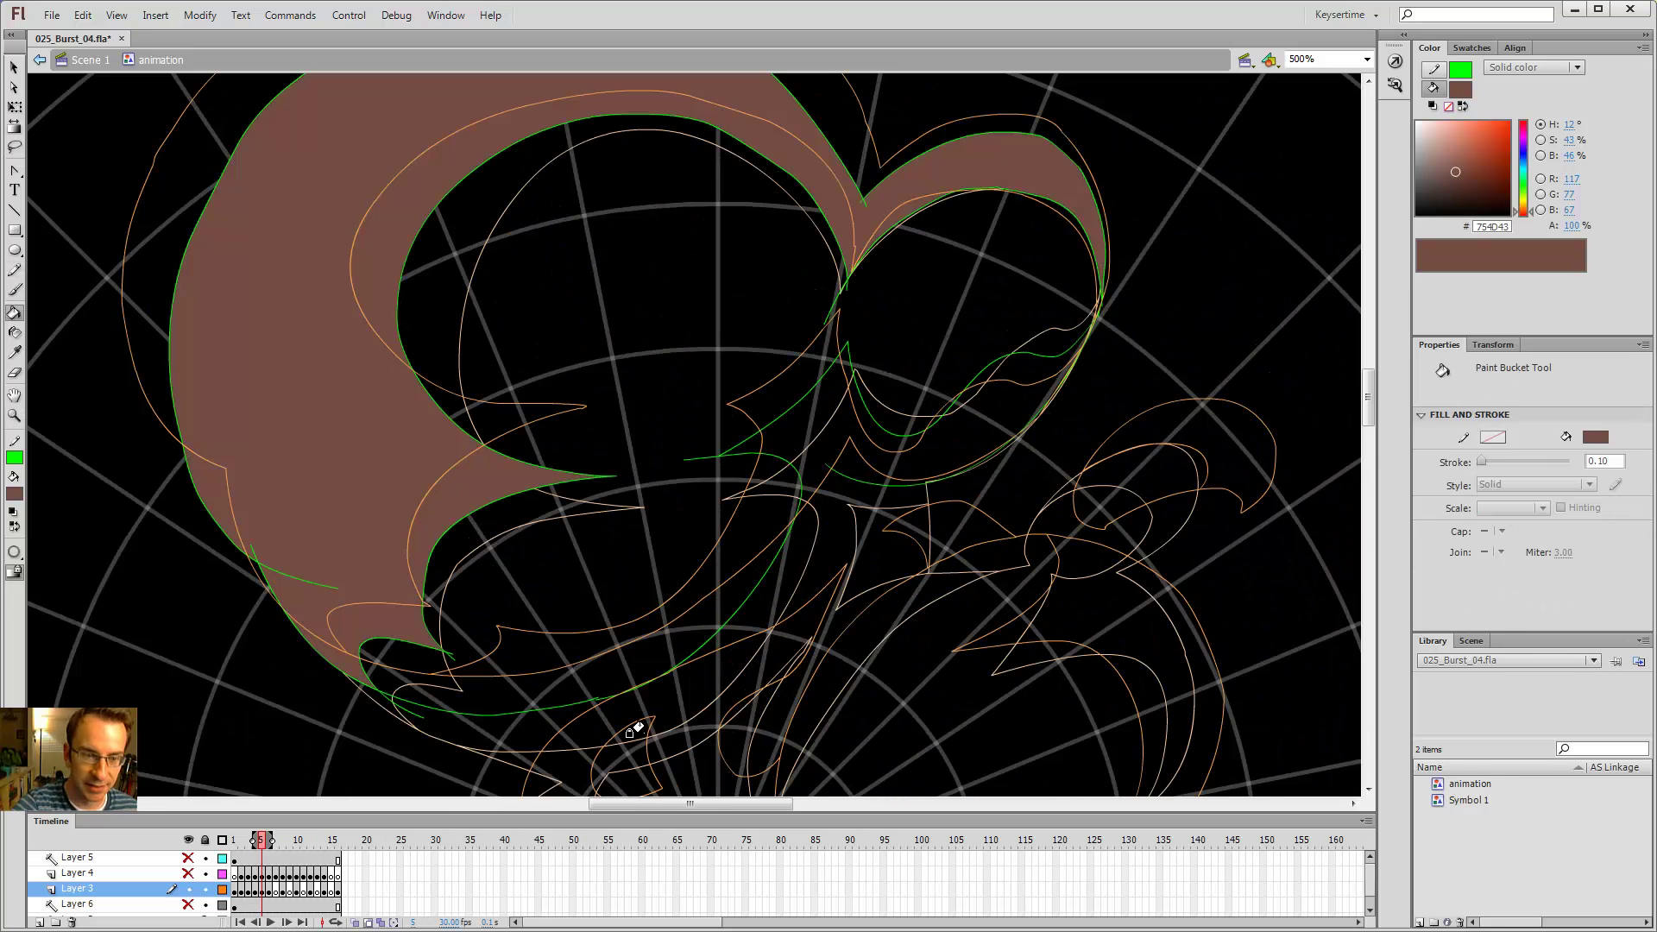
key("ctrl+z")
- Pencil a shallow green curve just beneath the large cloud's lower edge, starting near the small lobe
left_click_drag(887, 591, 1017, 293)
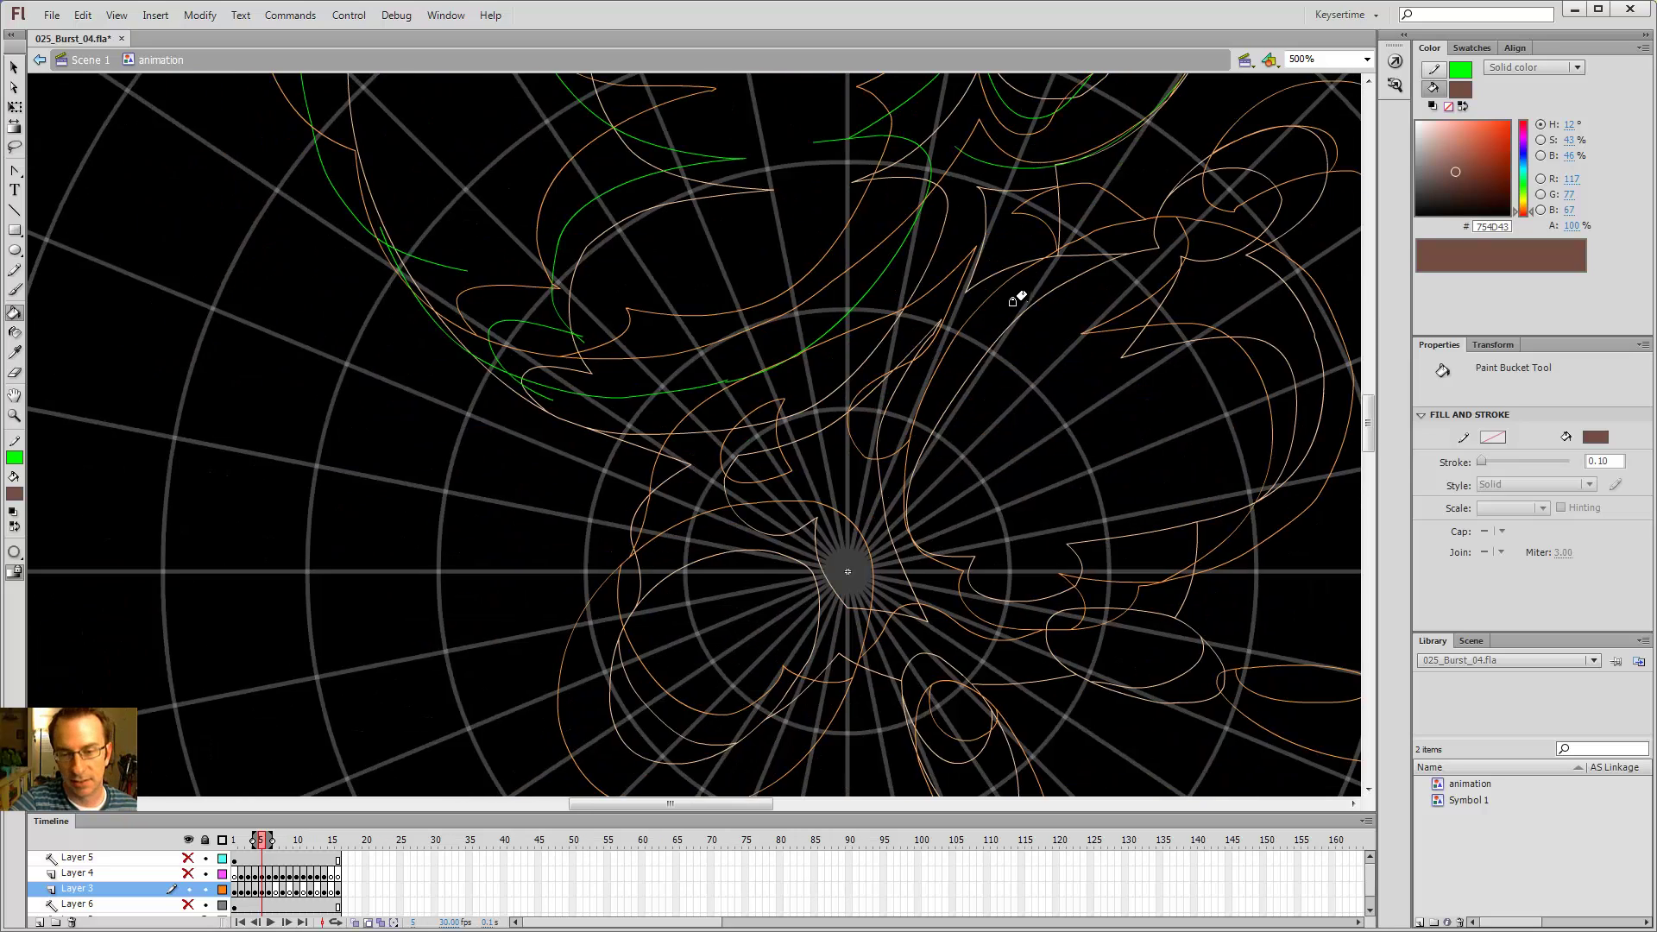
mouse_move(953, 341)
left_mouse_down()
mouse_move(931, 565)
mouse_move(950, 670)
left_mouse_up()
left_click_drag(811, 498, 789, 340)
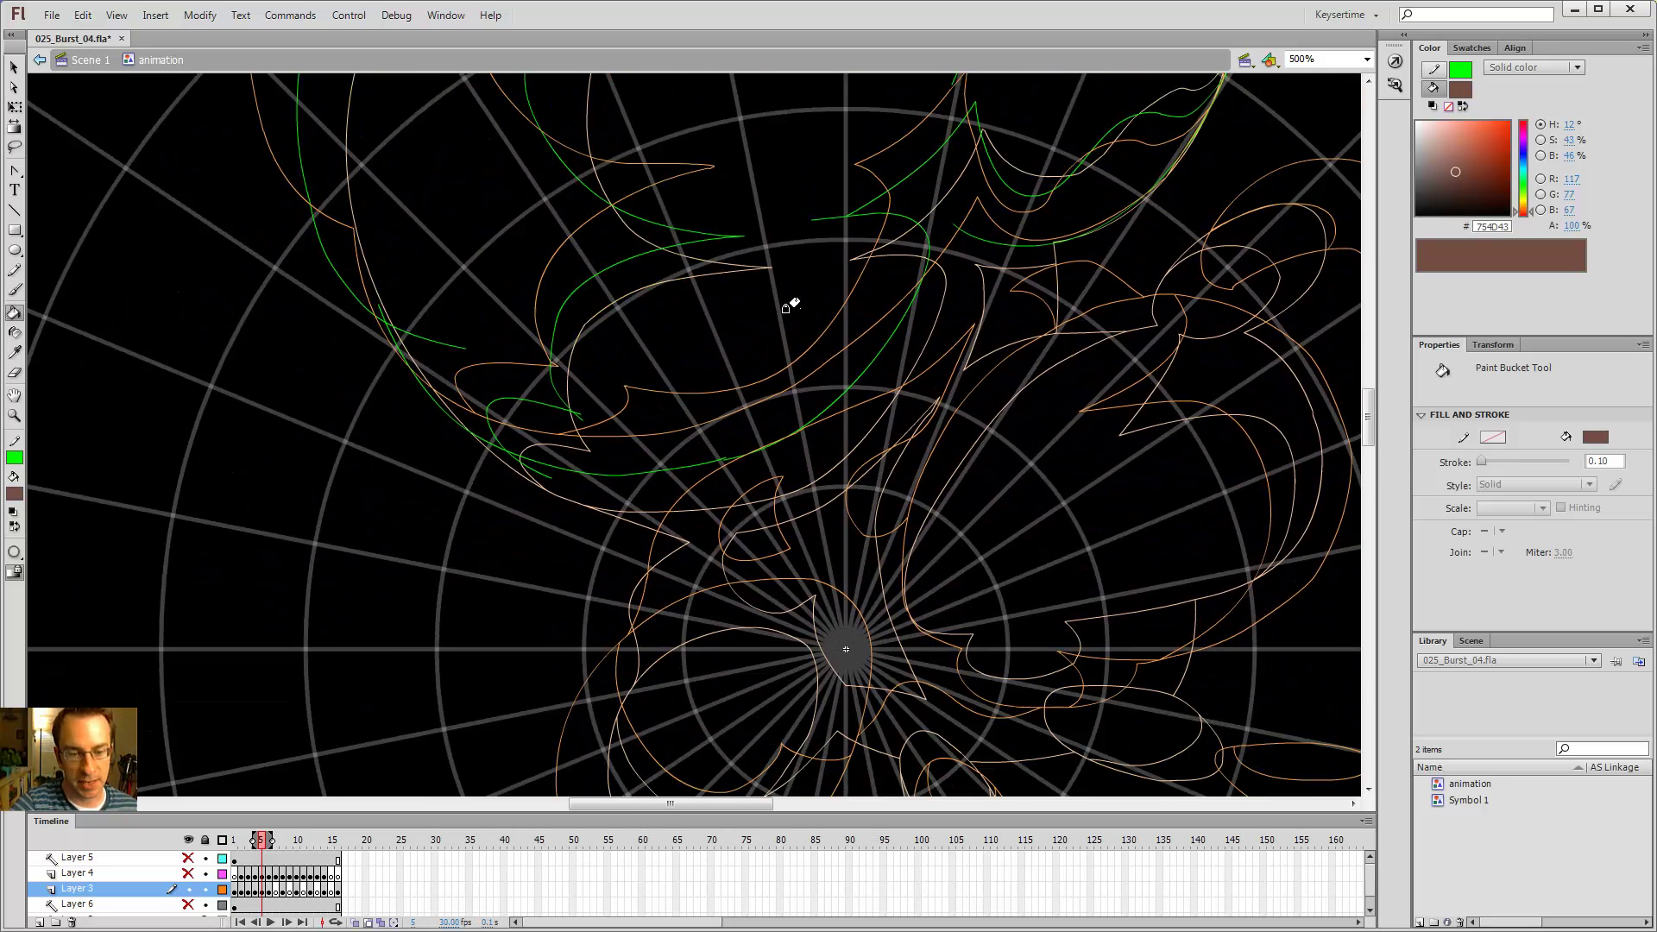
key("v")
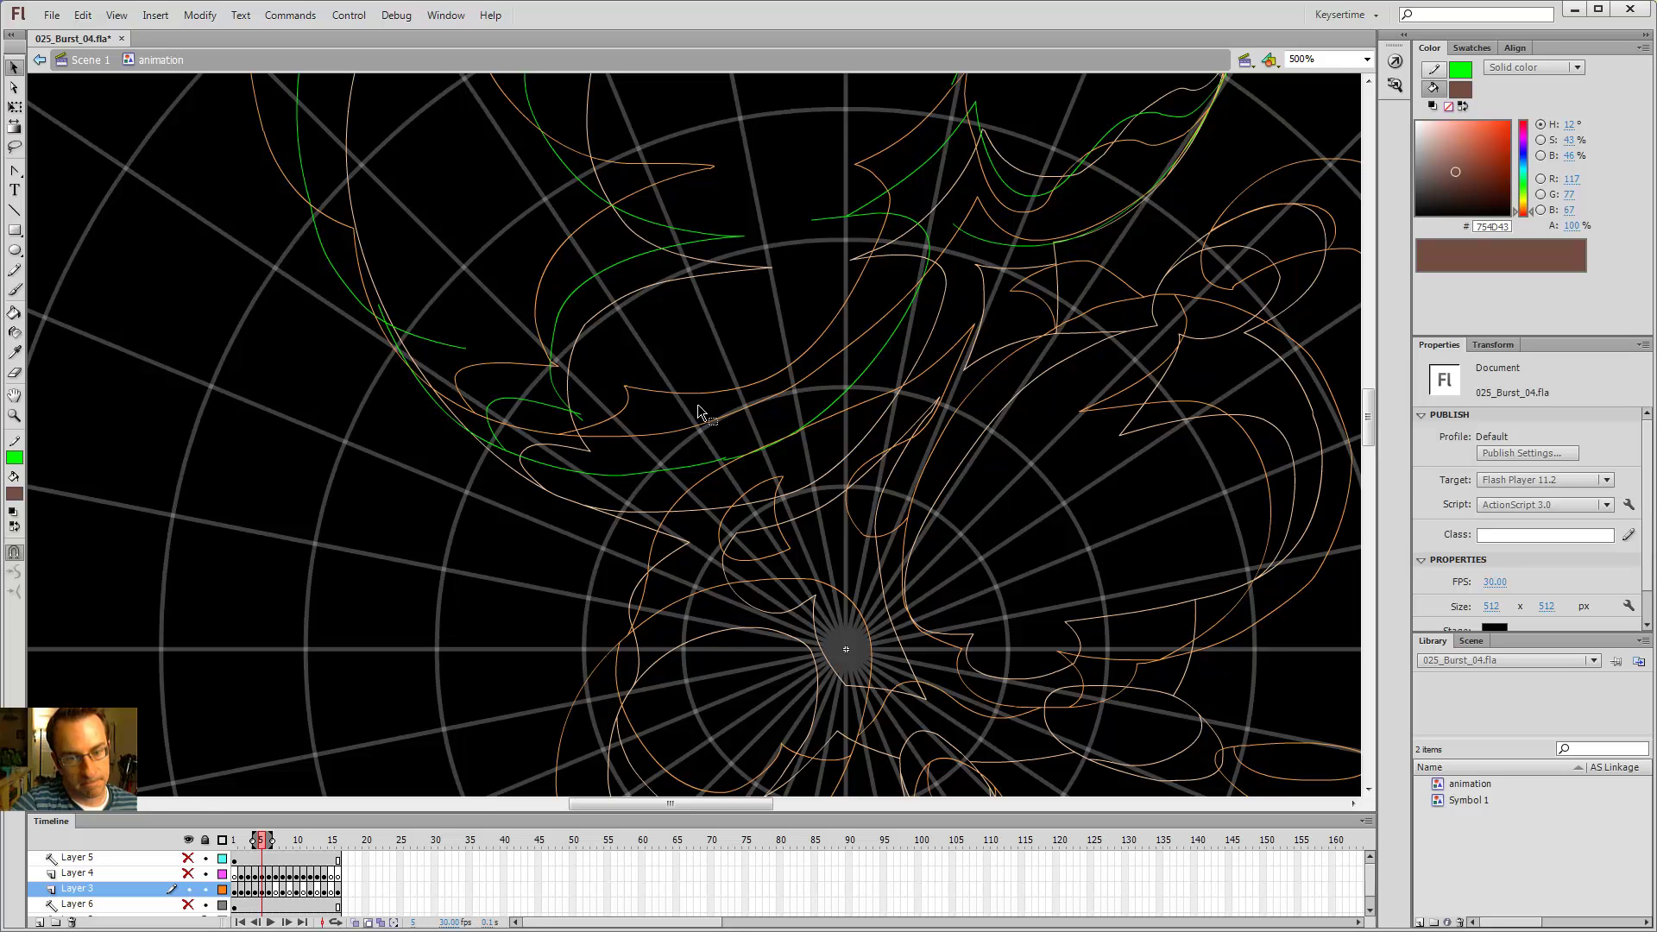
key("y")
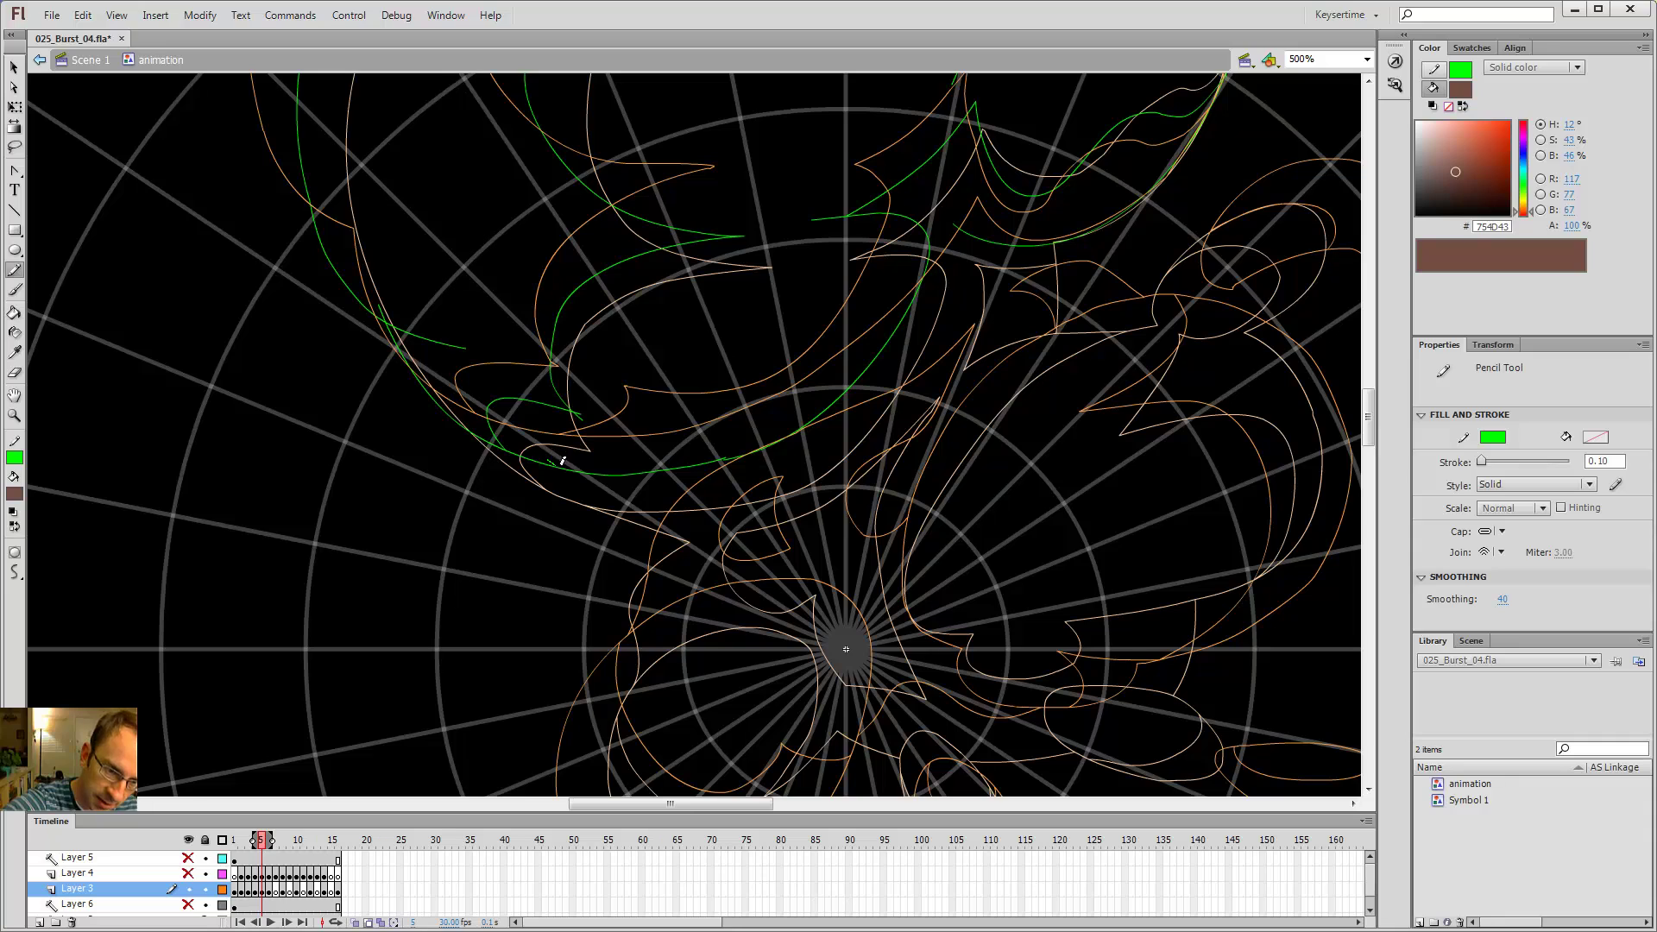
mouse_move(562, 461)
left_mouse_down()
mouse_move(629, 496)
mouse_move(727, 493)
left_mouse_up()
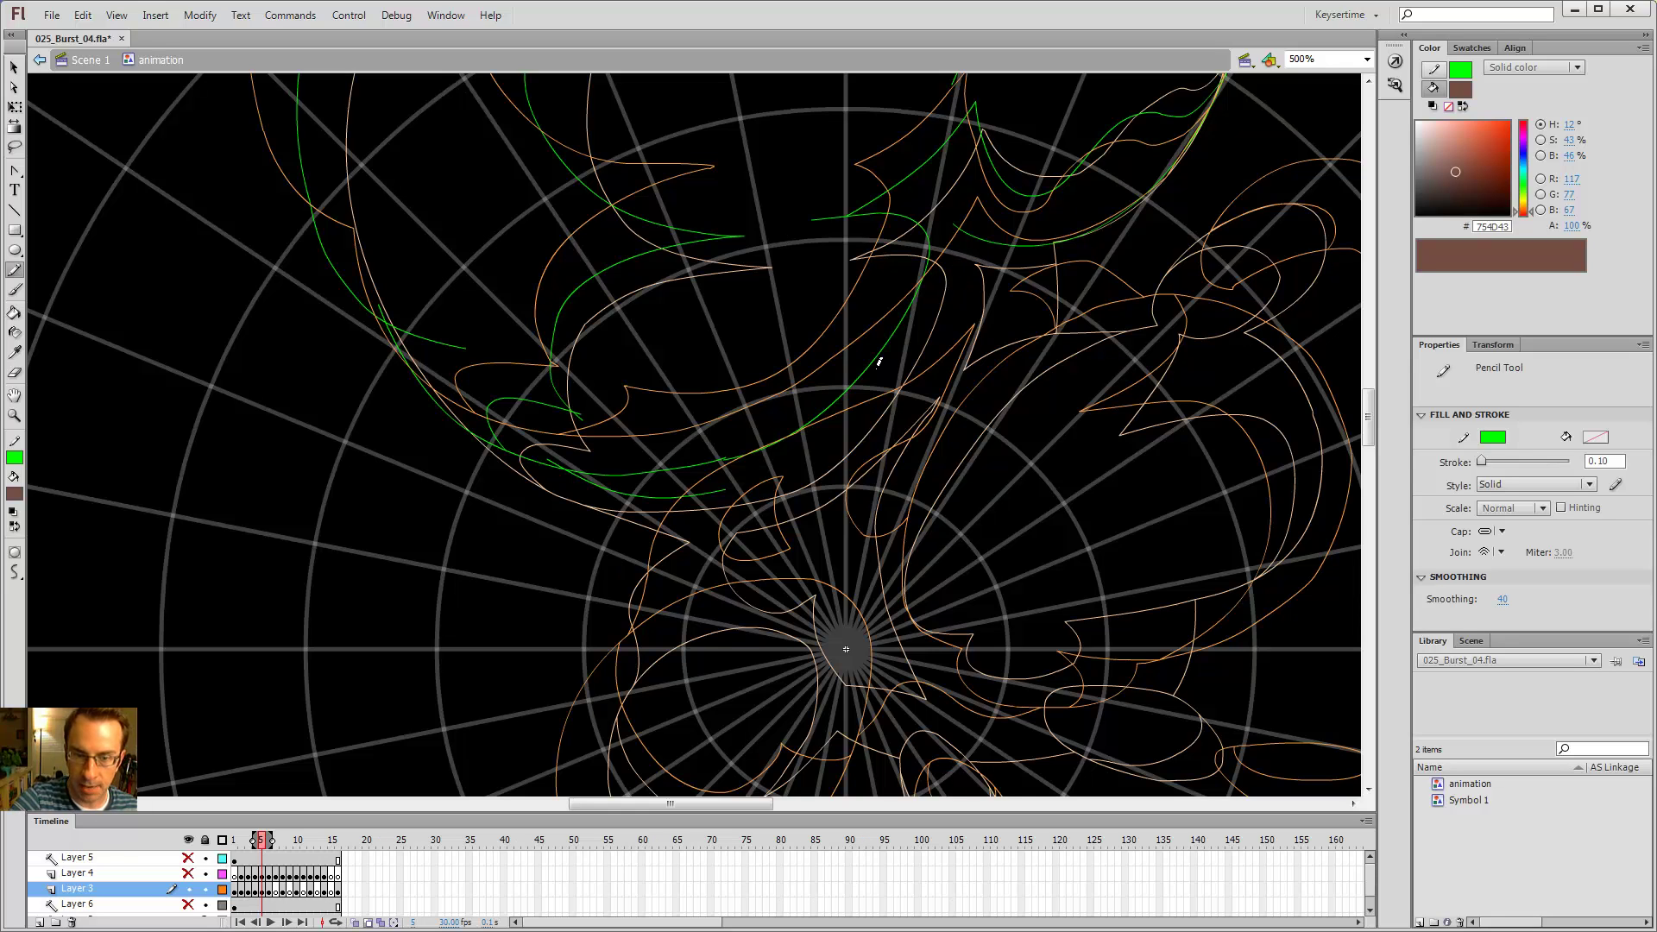
- Turn off onion skinning and flip through the frames around frame 5 to examine how the cloud shapes change
left_click_drag(1086, 321, 798, 513)
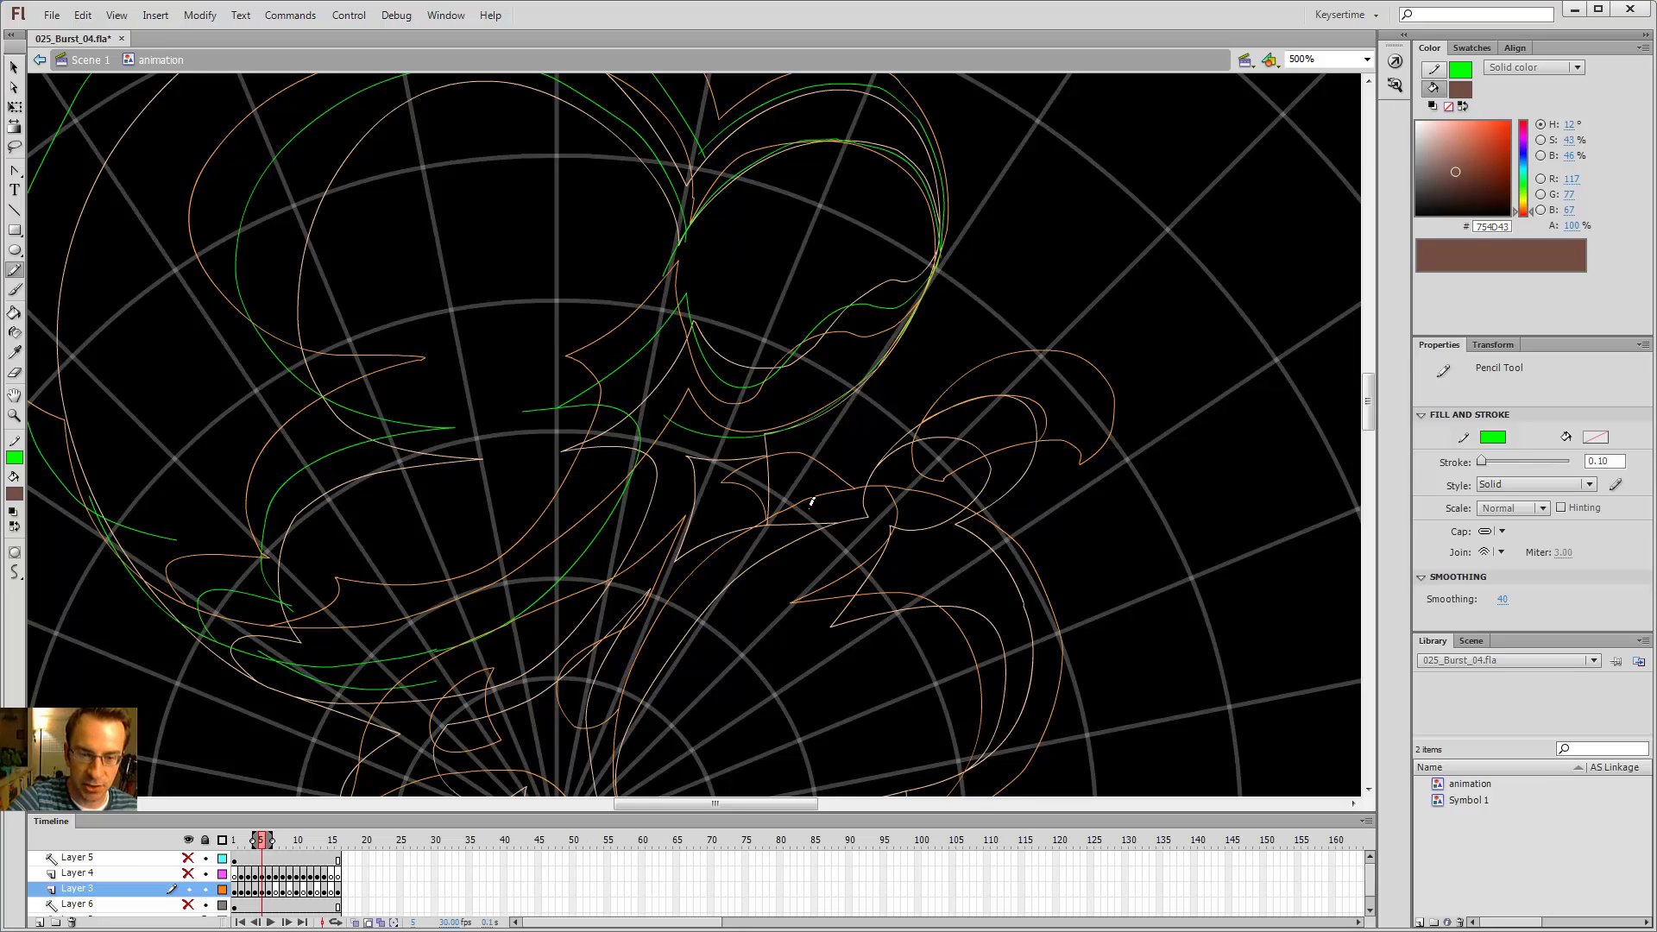
left_click(367, 922)
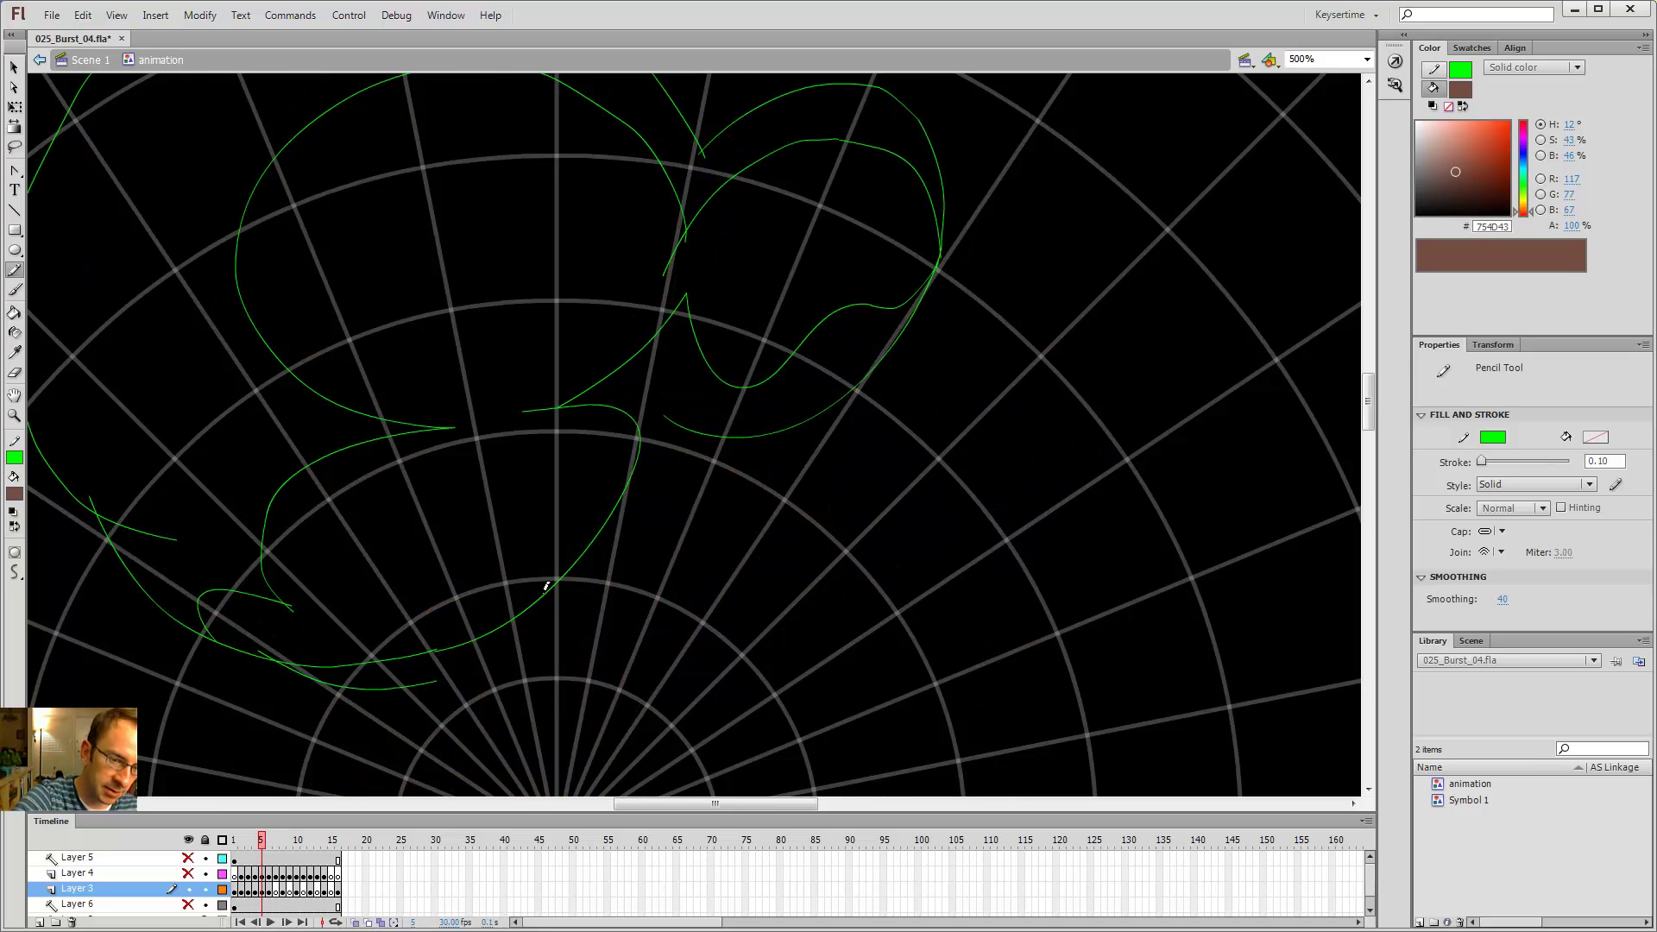
key("comma")
key("period")
key("comma")
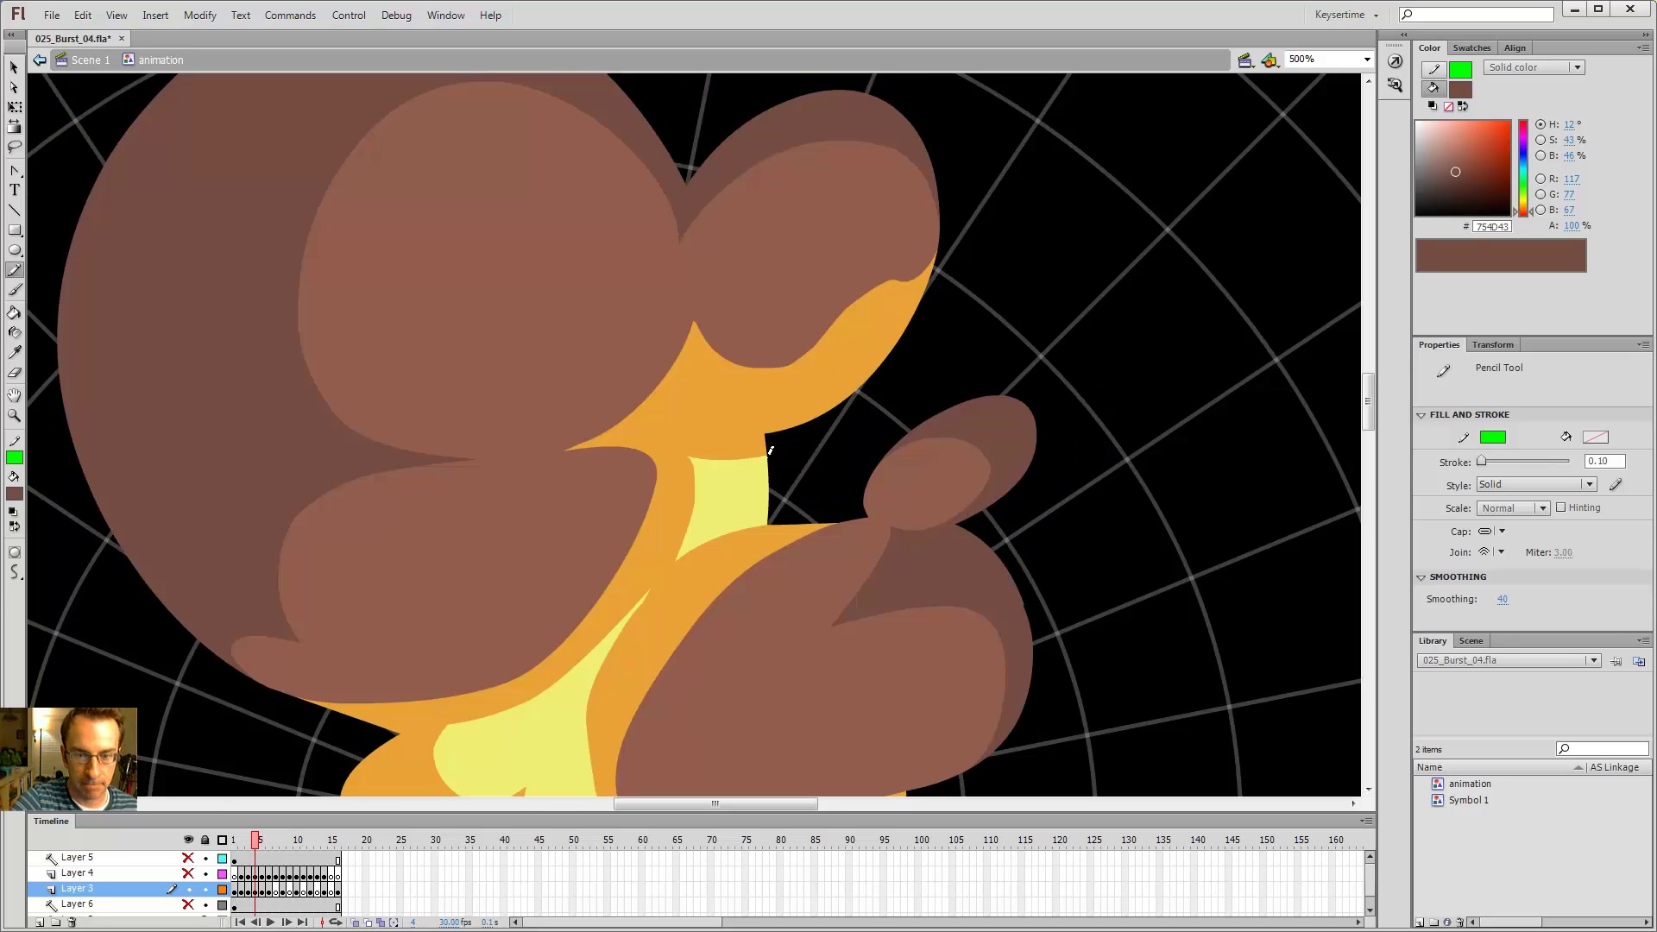
key("period")
key("period")
key("comma")
key("comma")
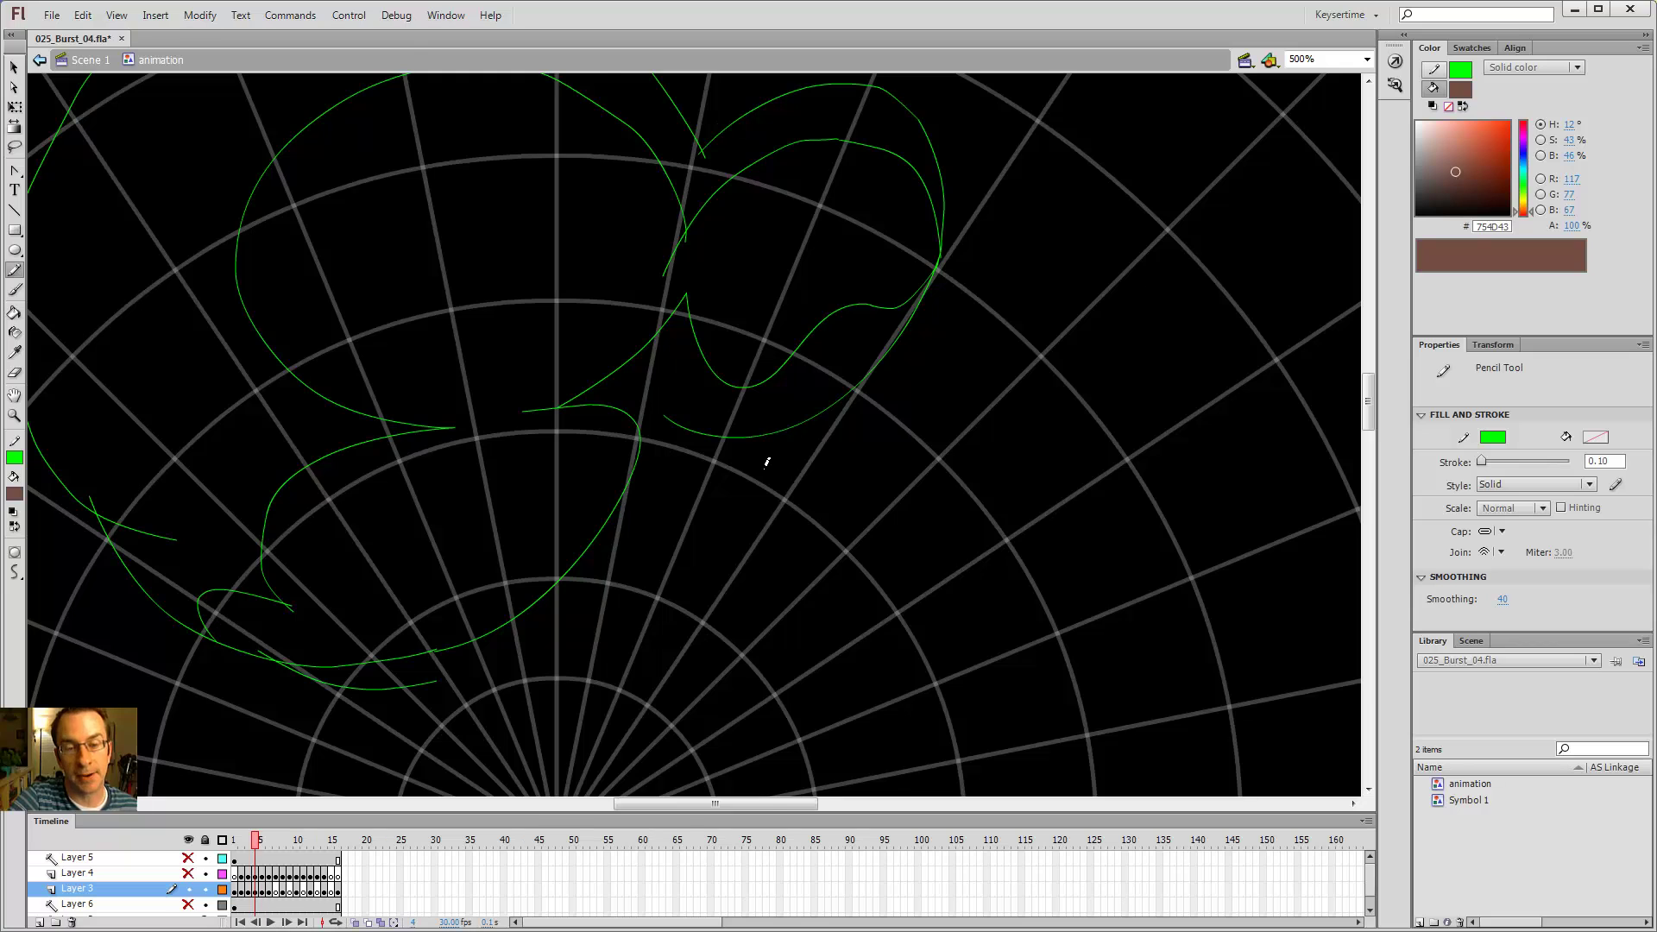
key("period")
key("period")
key("comma")
key("comma")
key("period")
key("period")
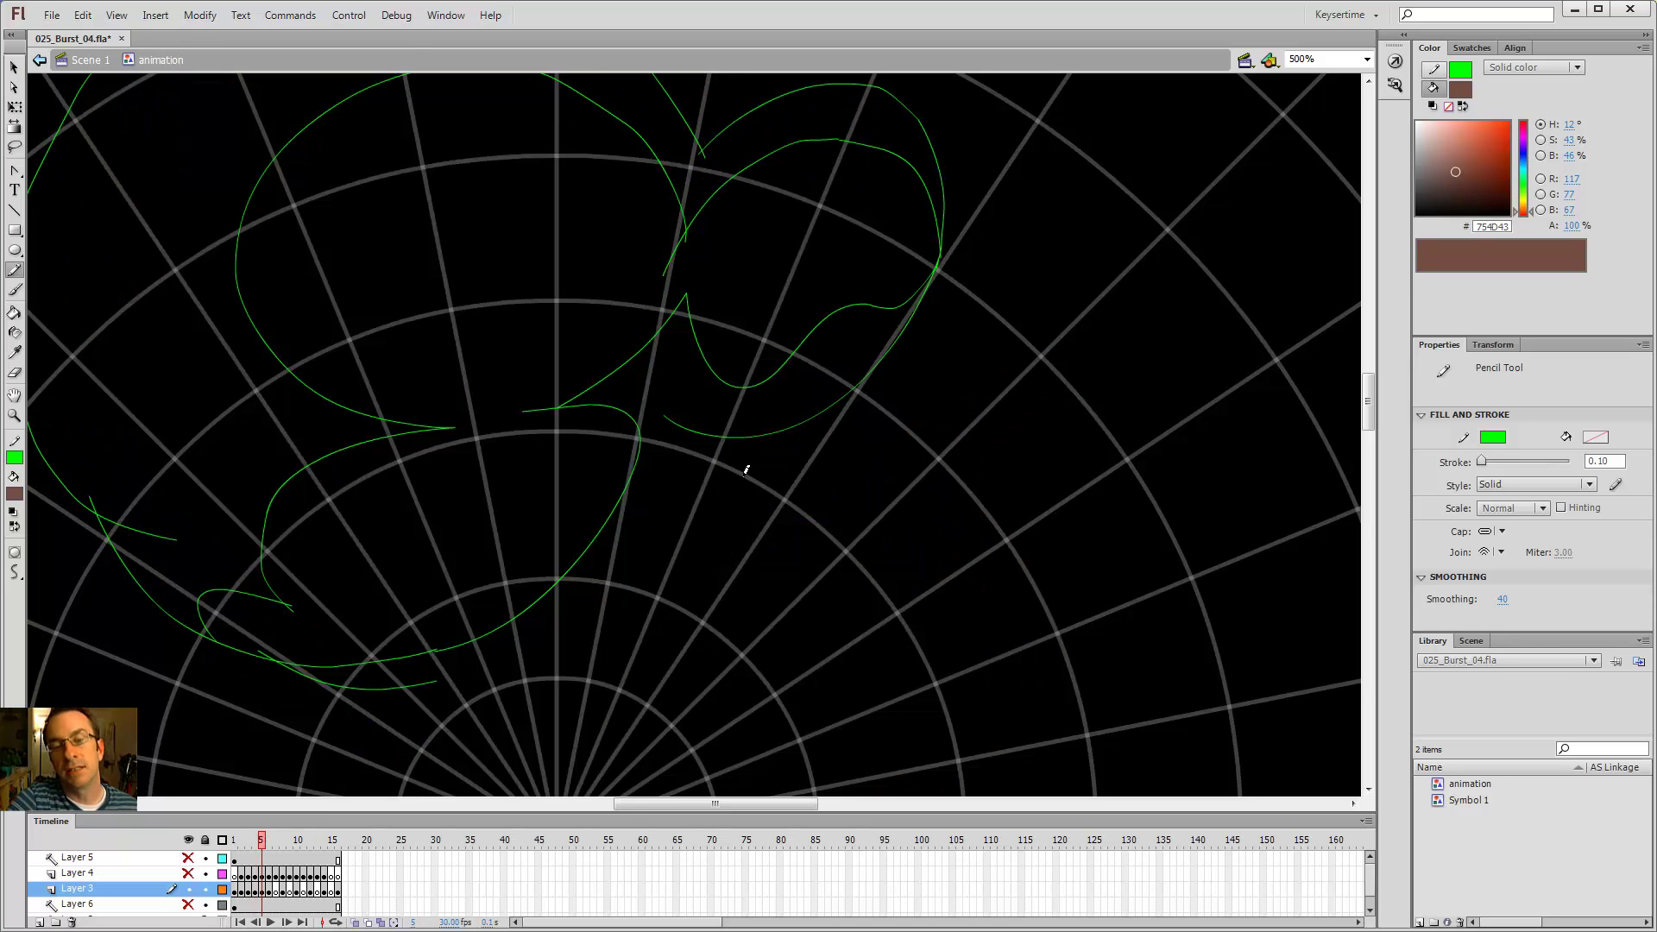
key("comma")
key("comma")
key("period")
key("period")
key("period")
key("period")
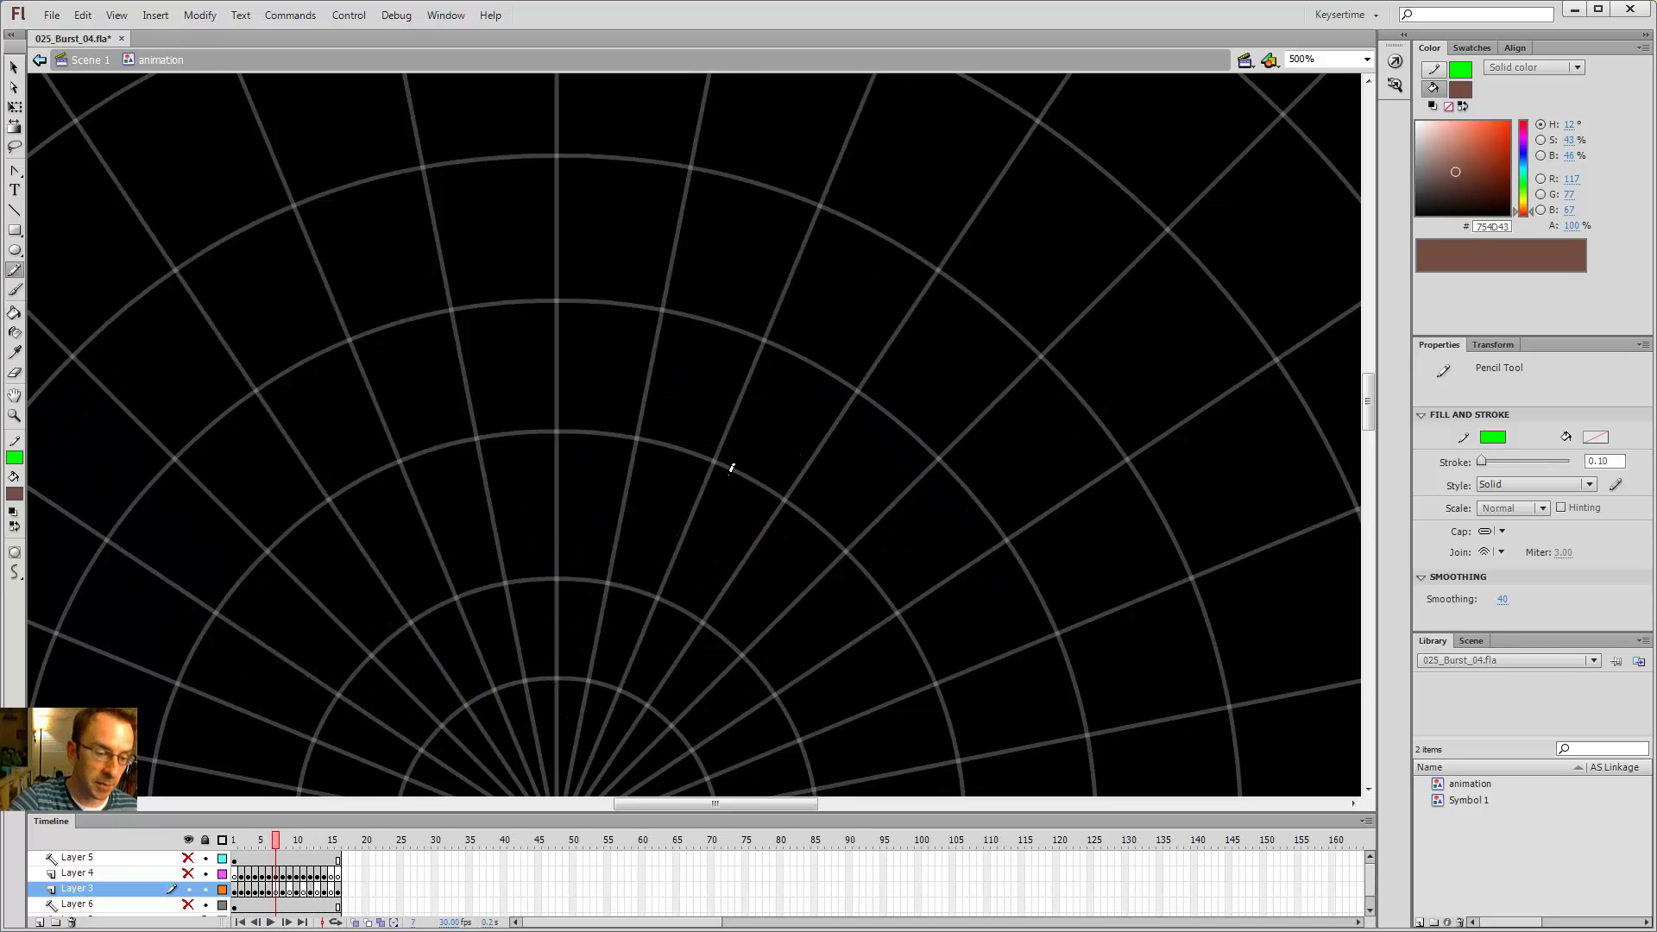
key("comma")
key("comma")
key("comma")
key("comma")
key("period")
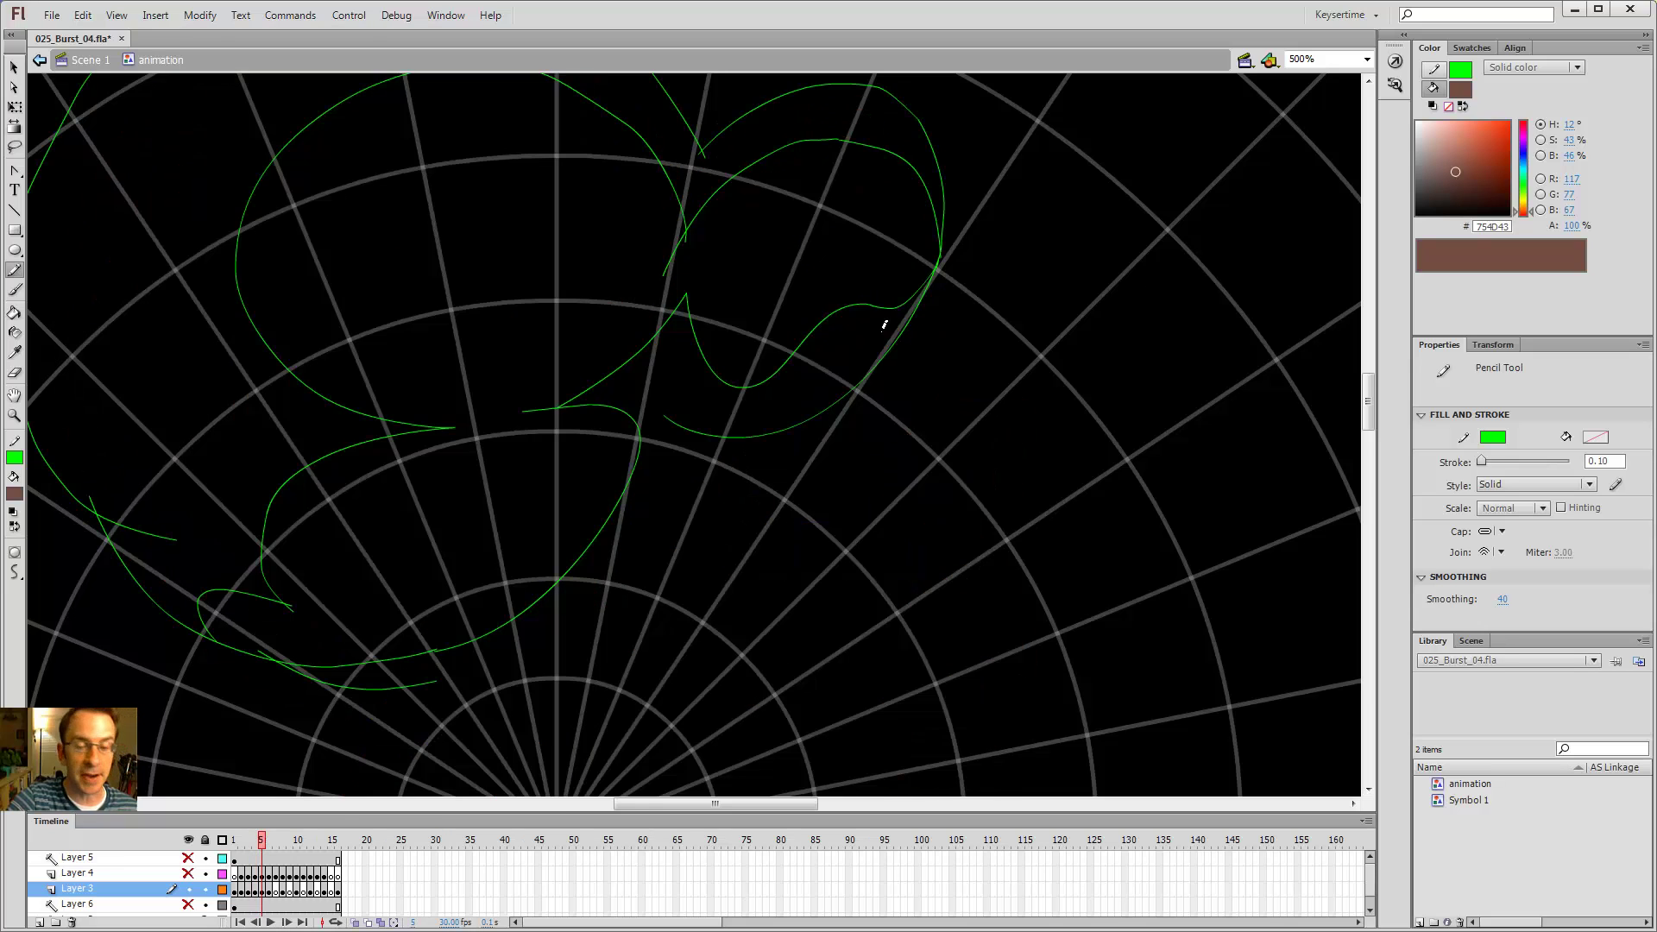
key("period")
key("comma")
key("comma")
key("period")
key("period")
key("period")
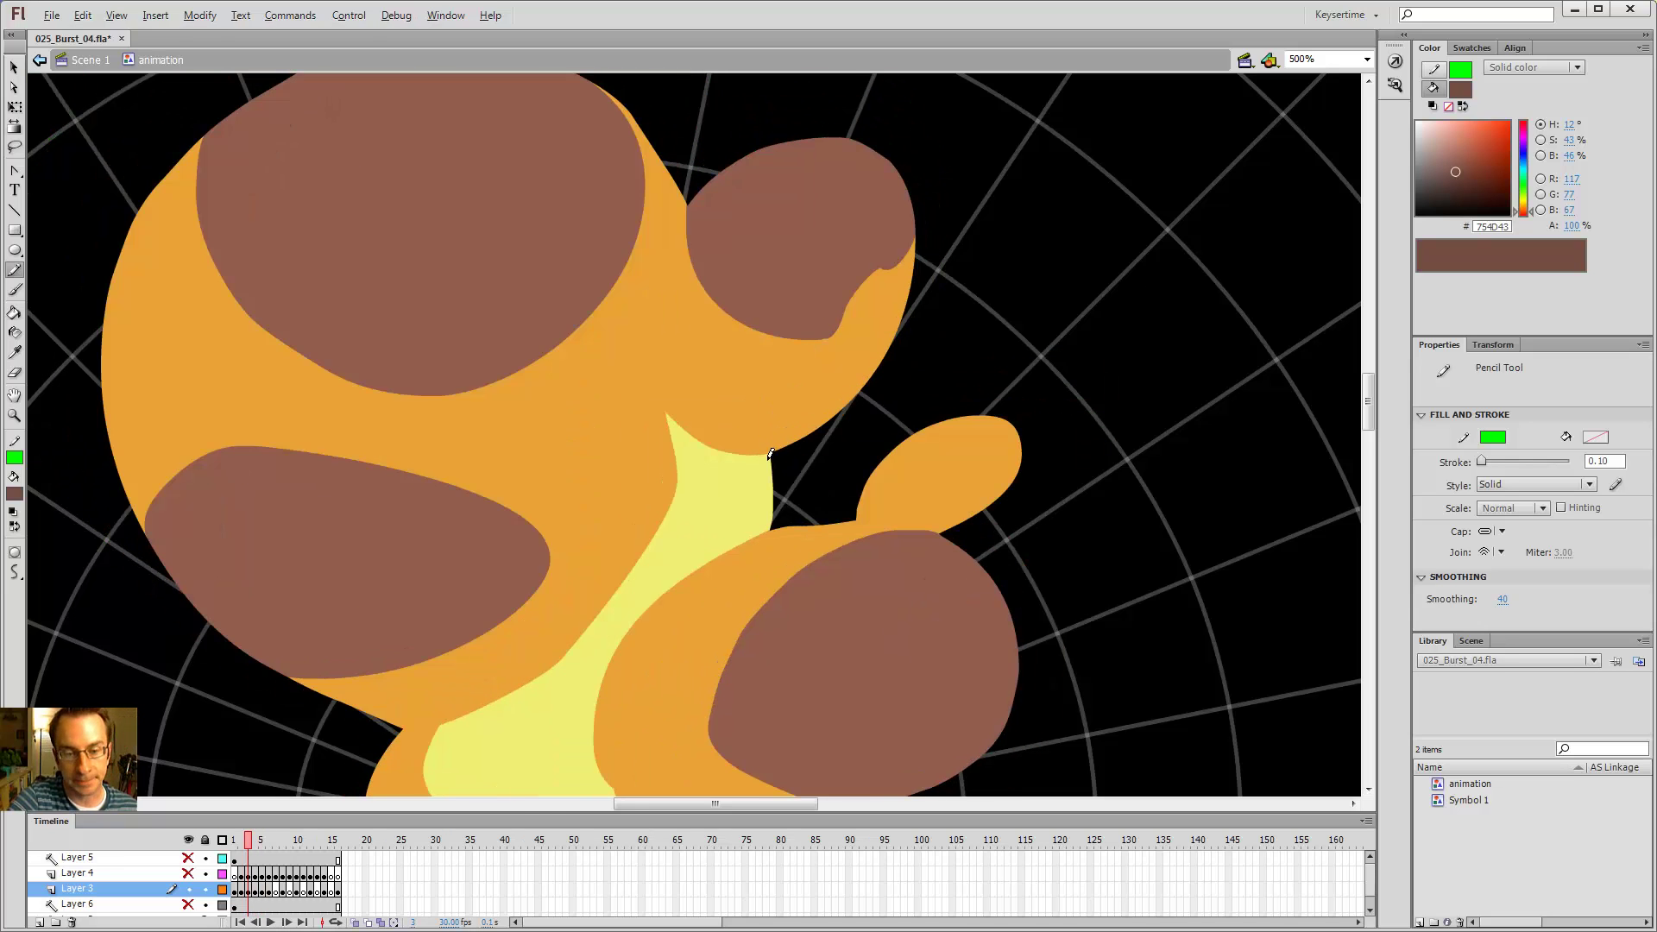
key("comma")
key("comma")
key("period")
key("comma")
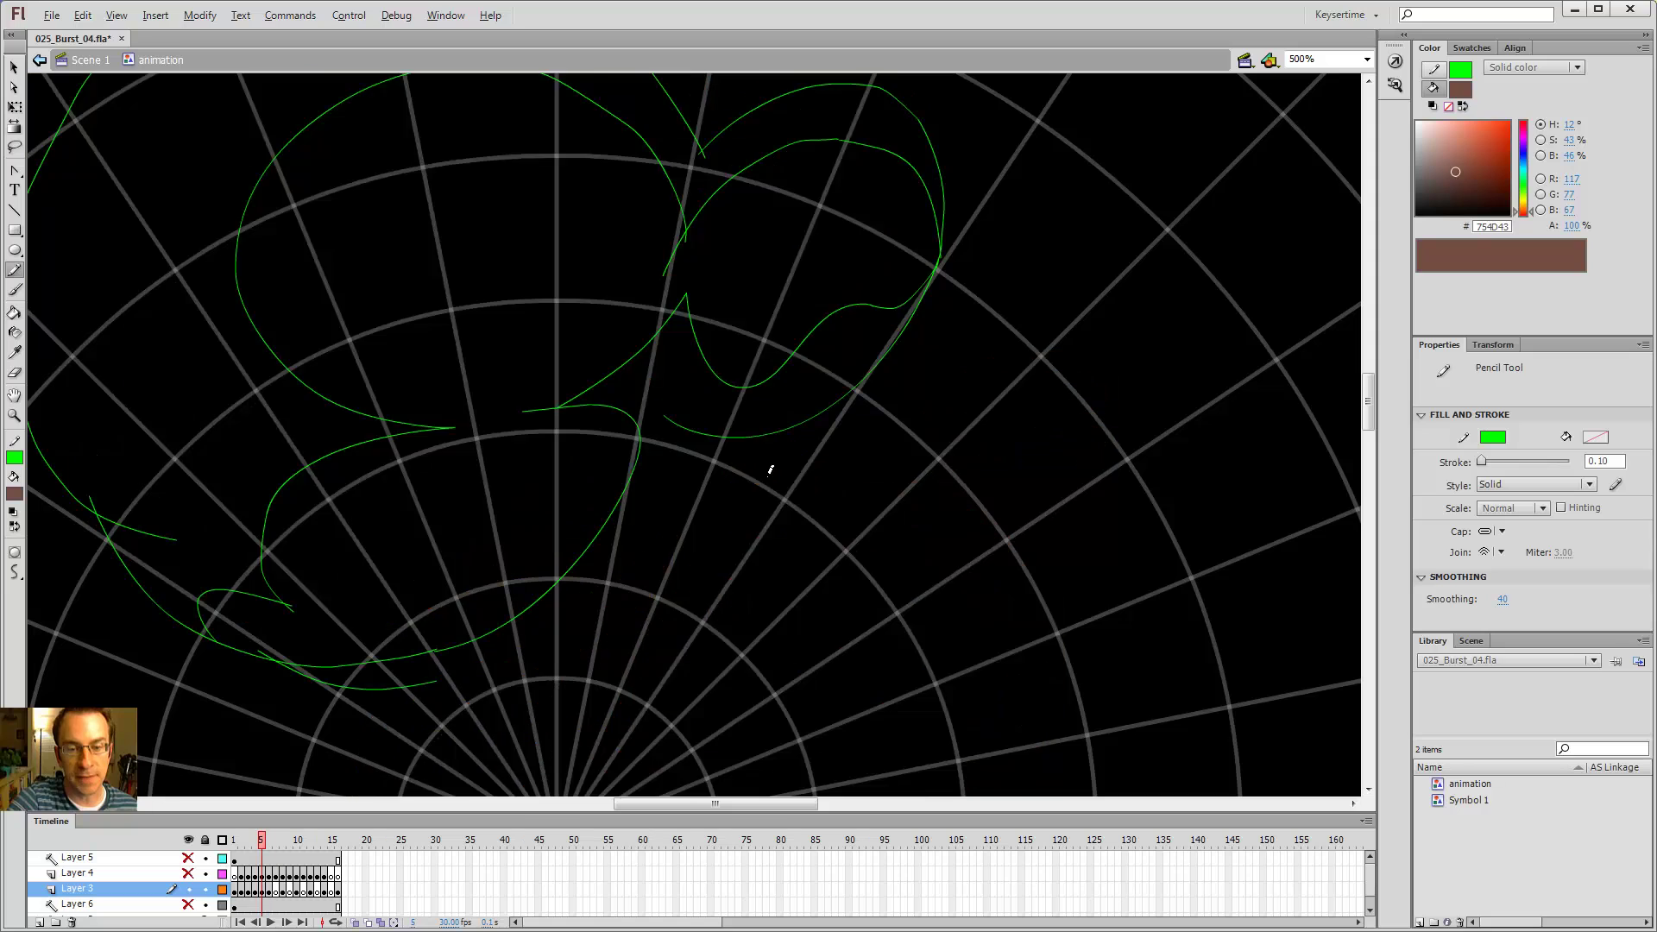
key("comma")
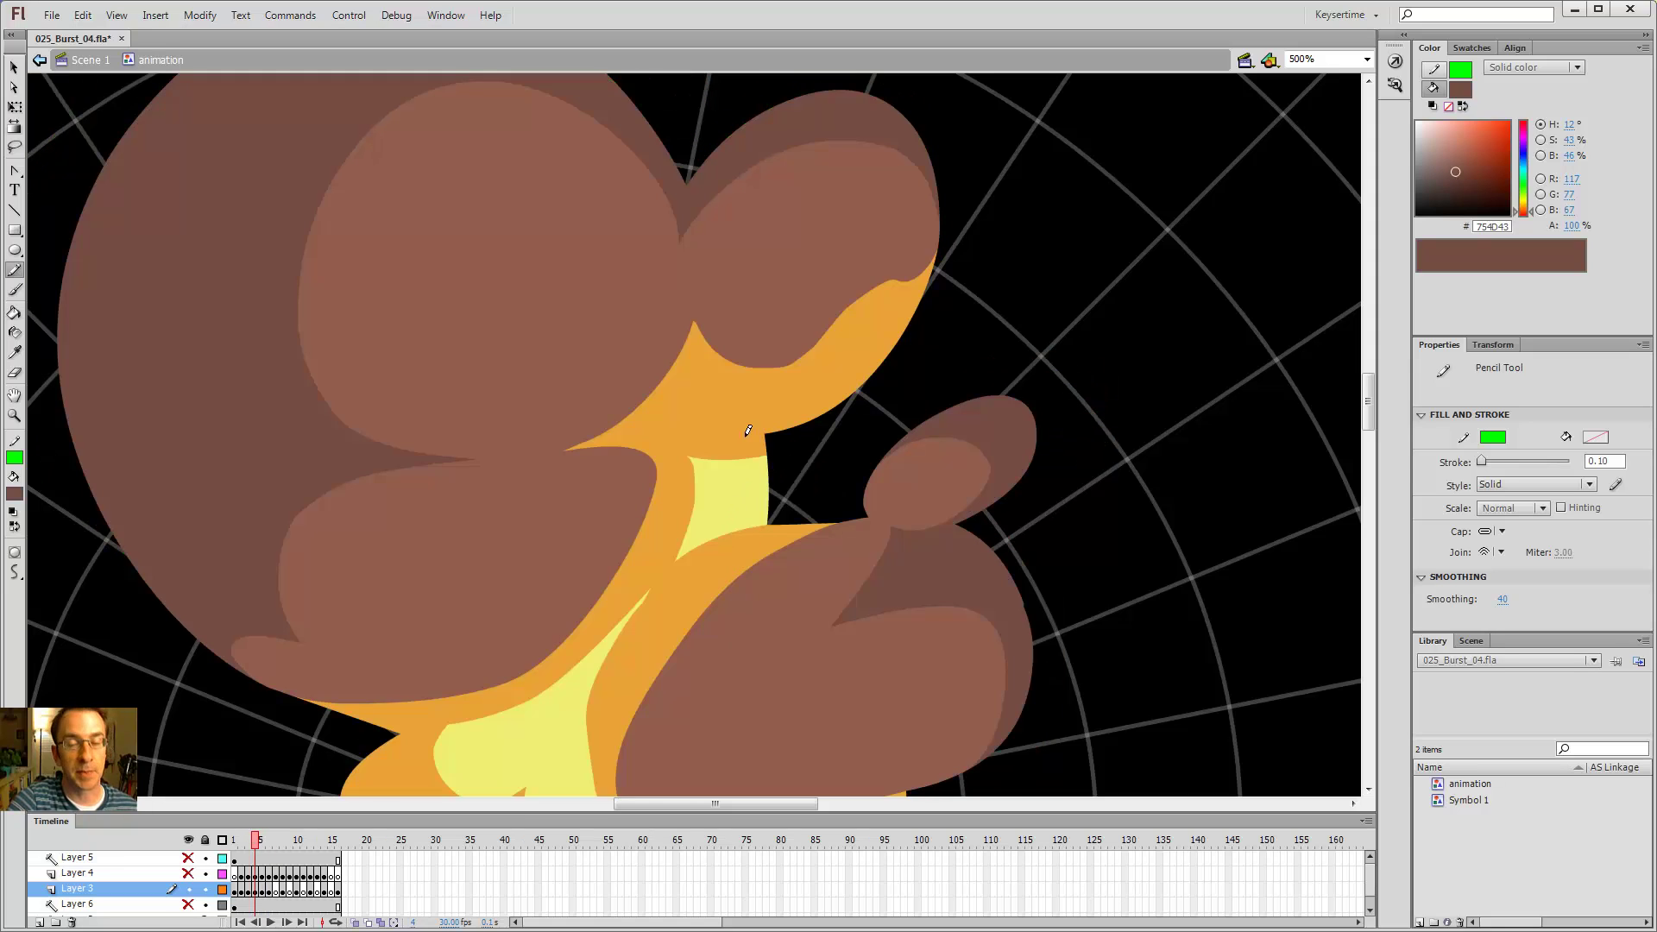
key("period")
key("period")
key("comma")
key("comma")
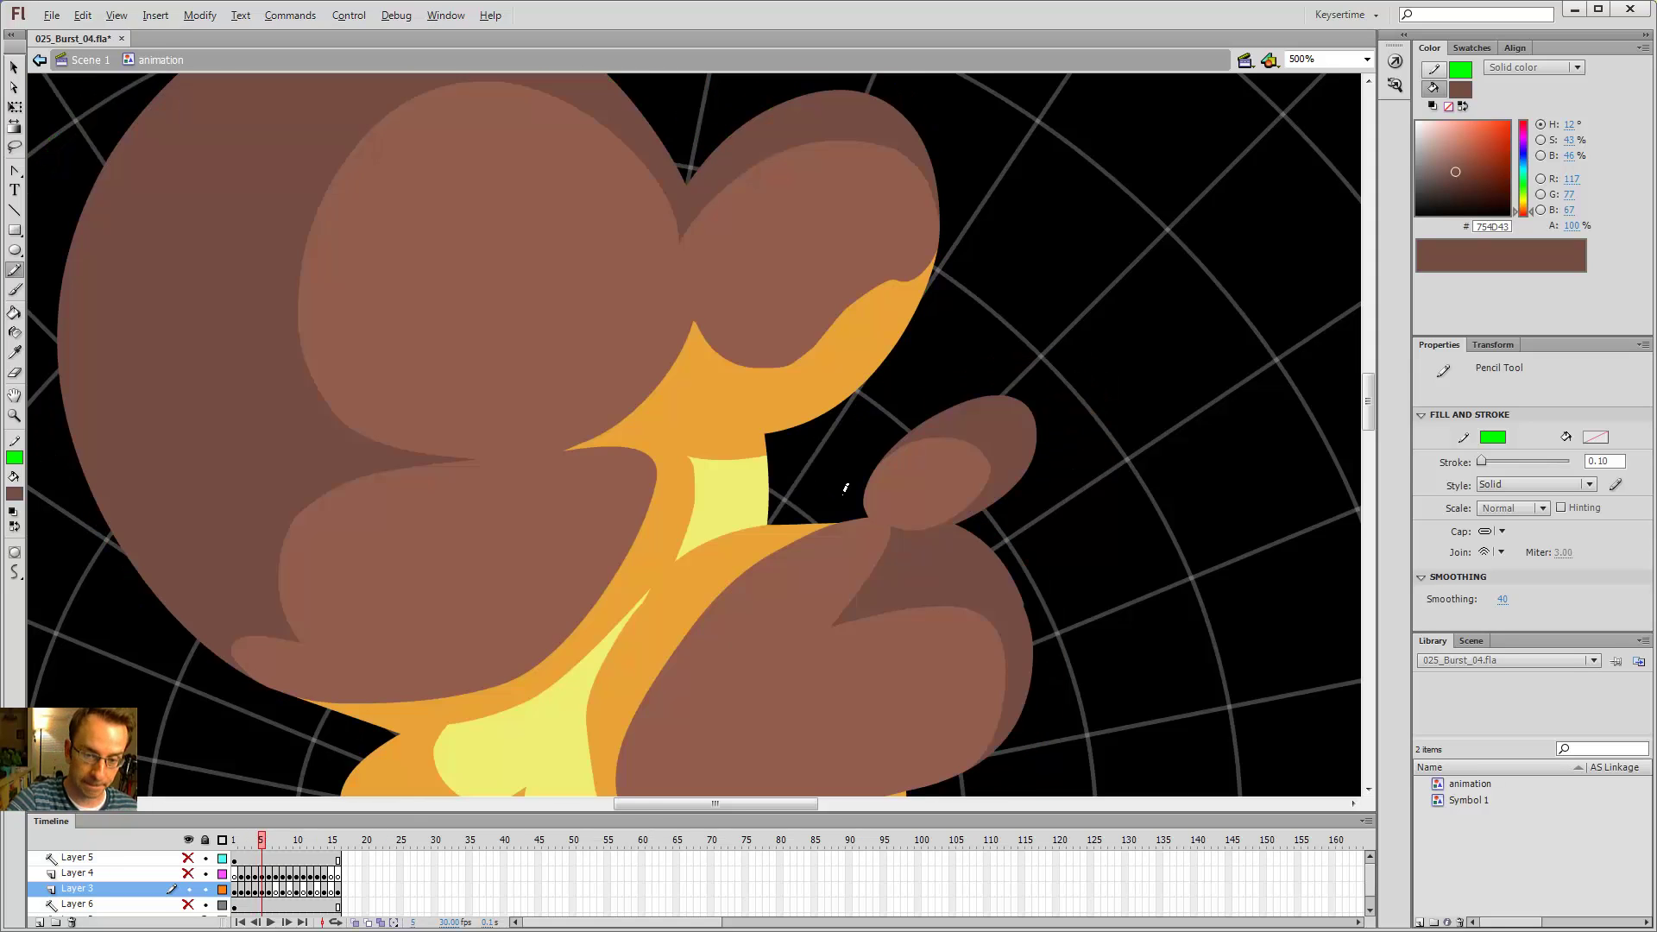
key("period")
key("period")
key("comma")
key("comma")
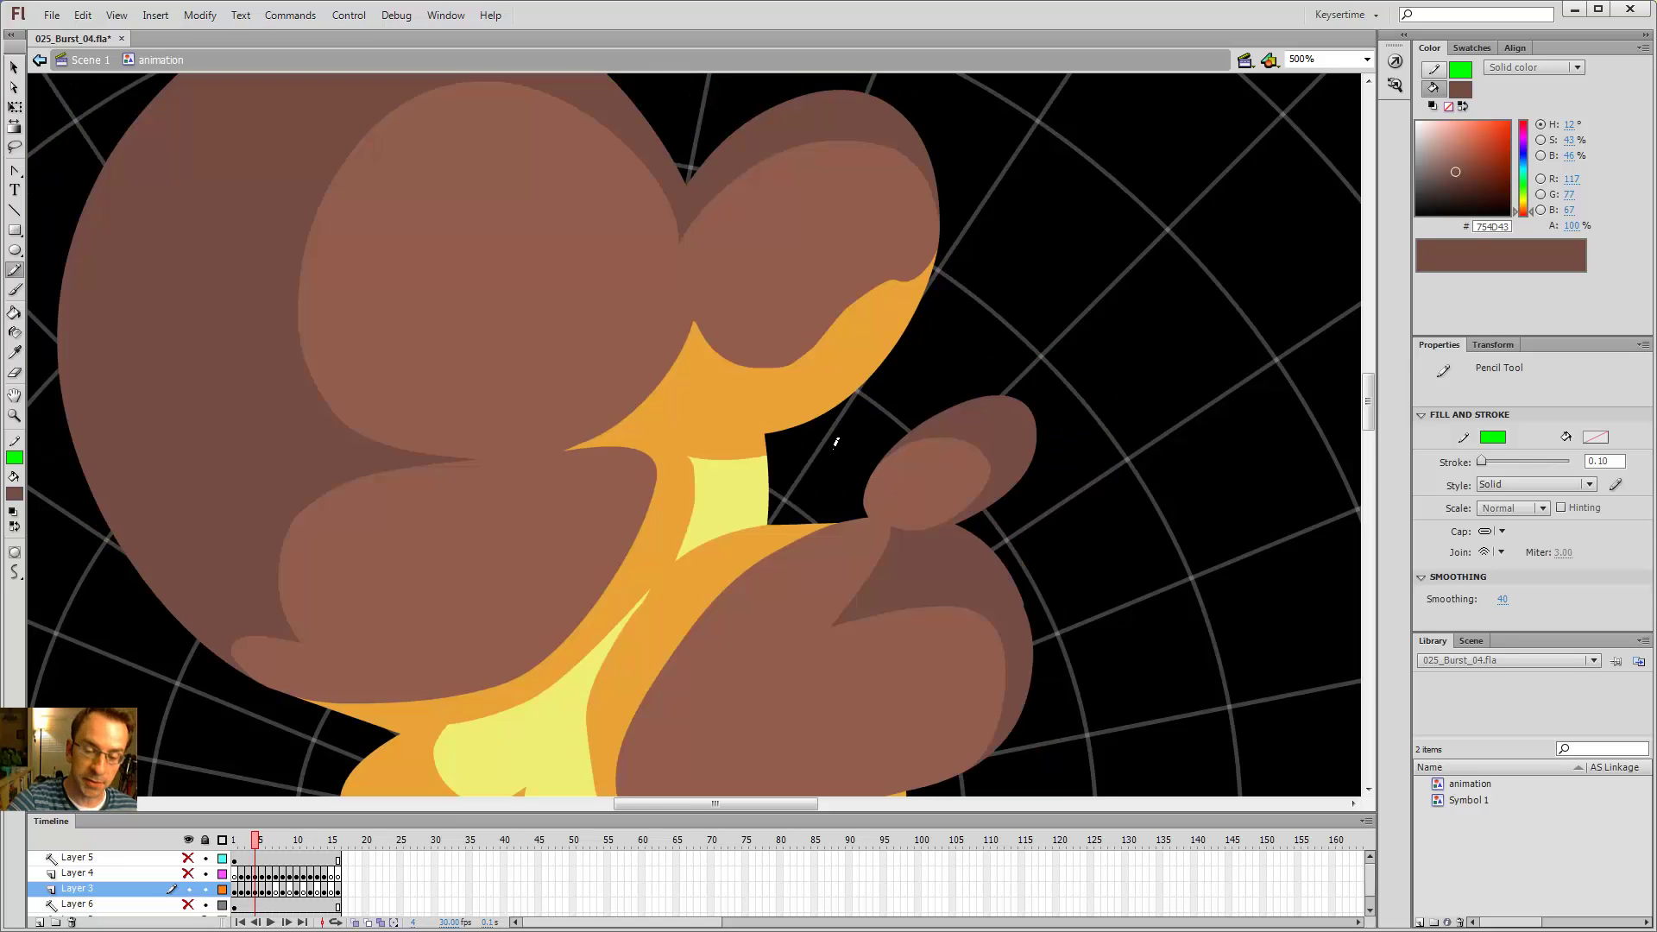
key("period")
key("period")
key("comma")
key("comma")
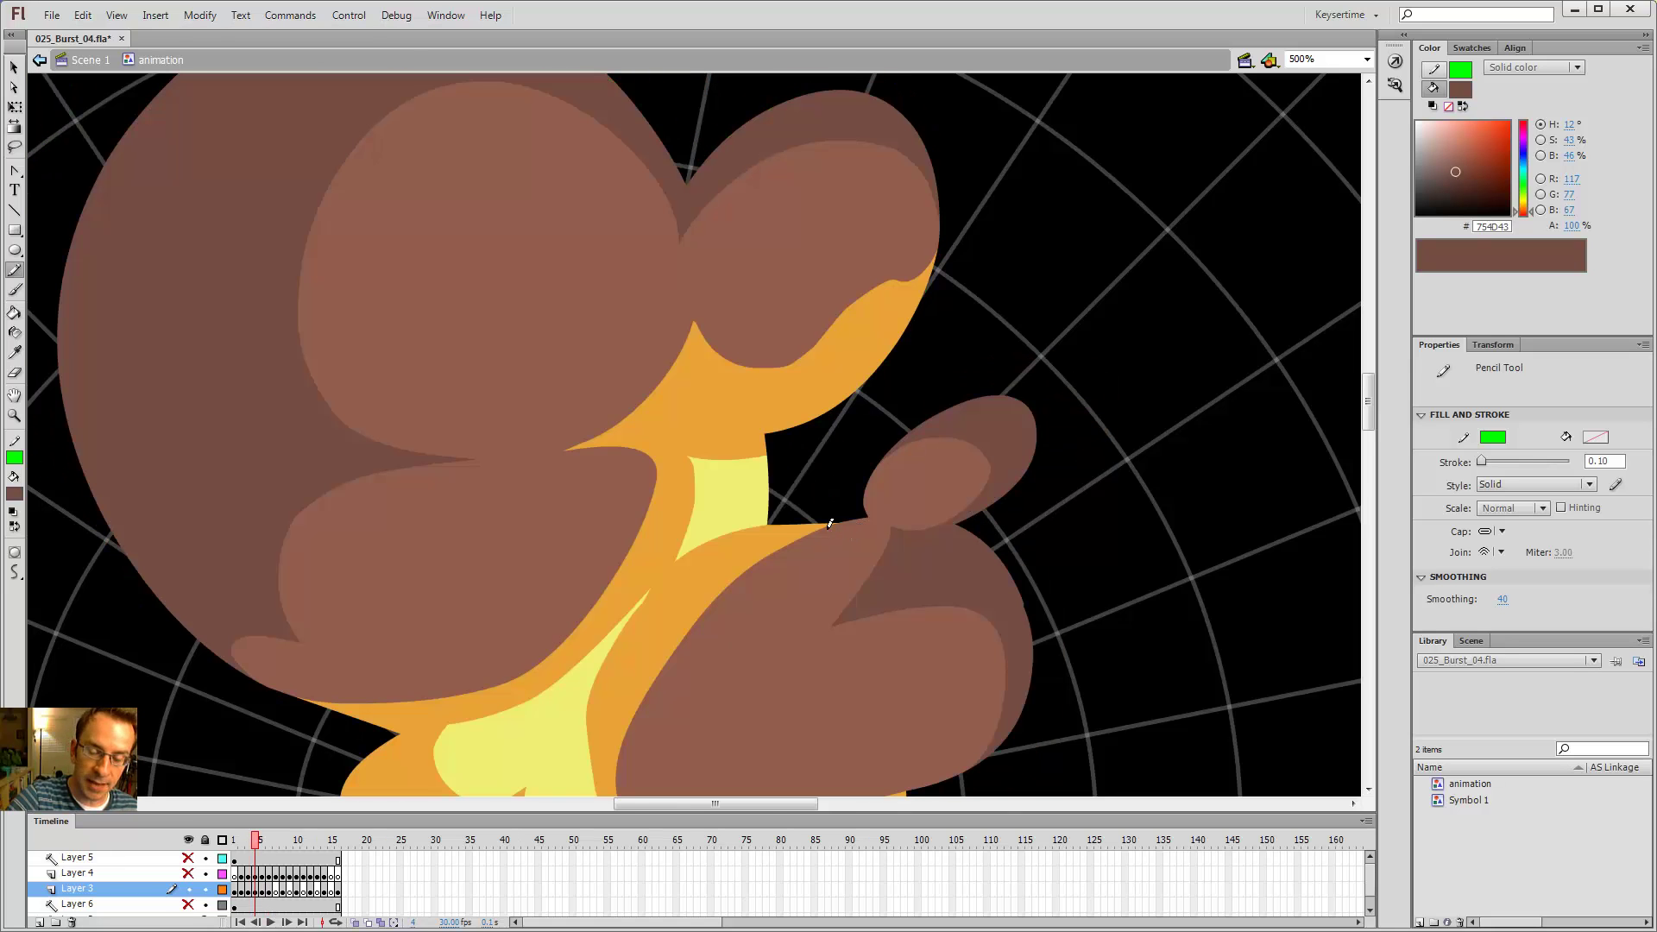
key("period")
key("period")
key("comma")
key("period")
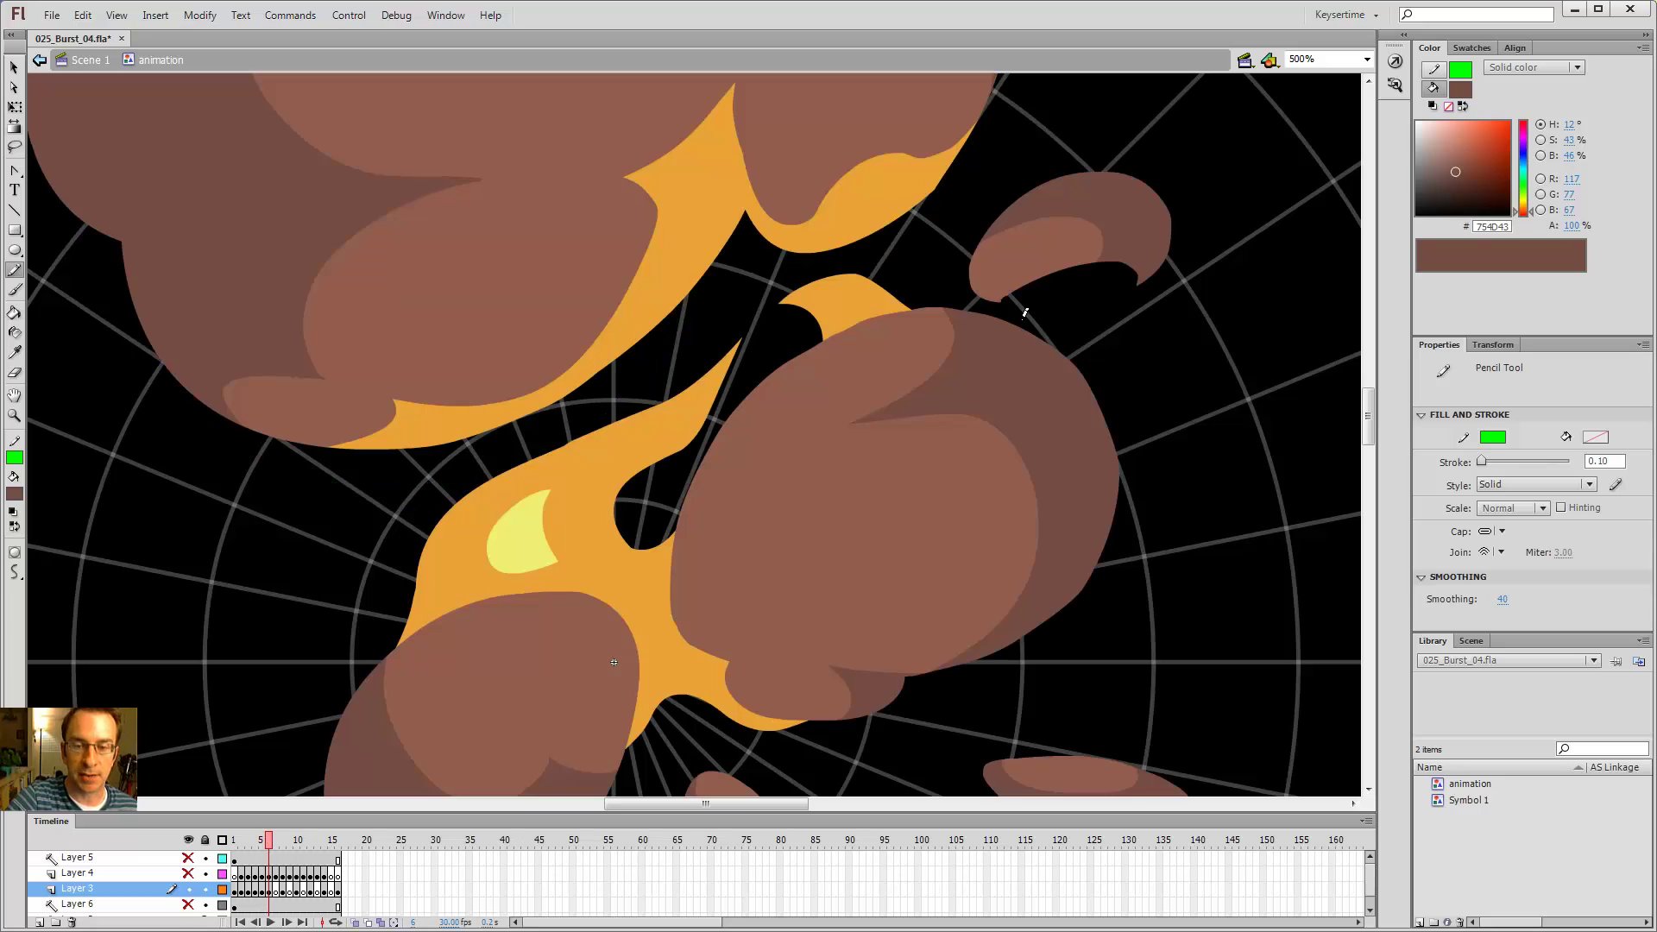
- Turn onion skin outlines back on and return to frame 5
key("ctrl+alt+shift+o")
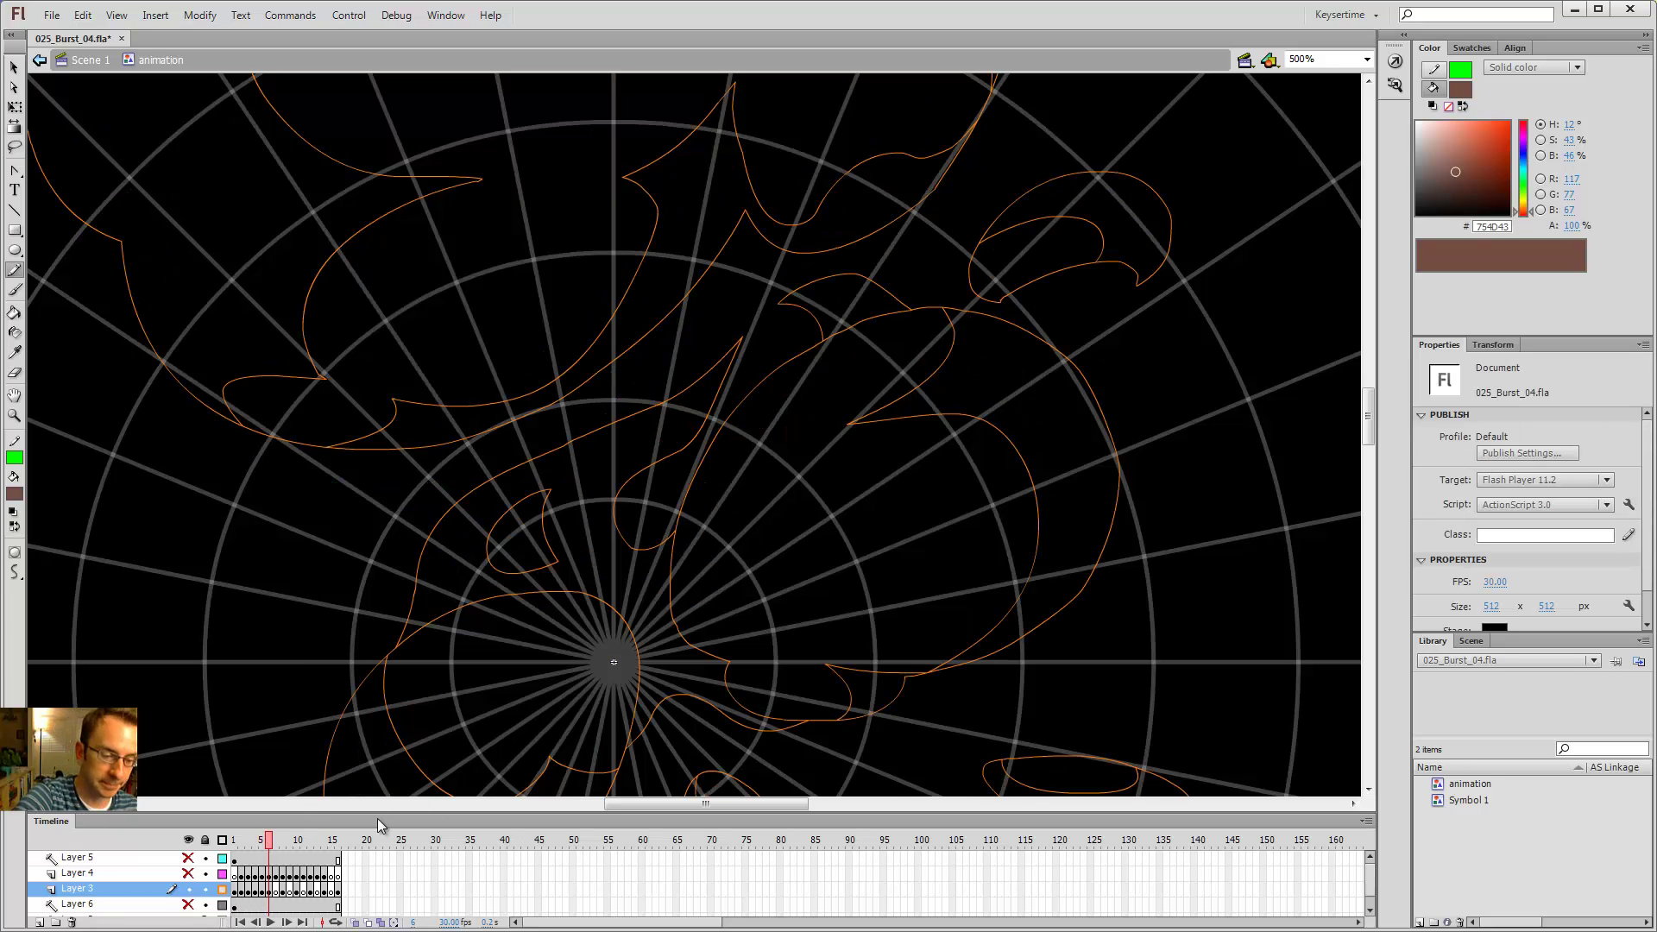
left_click(367, 921)
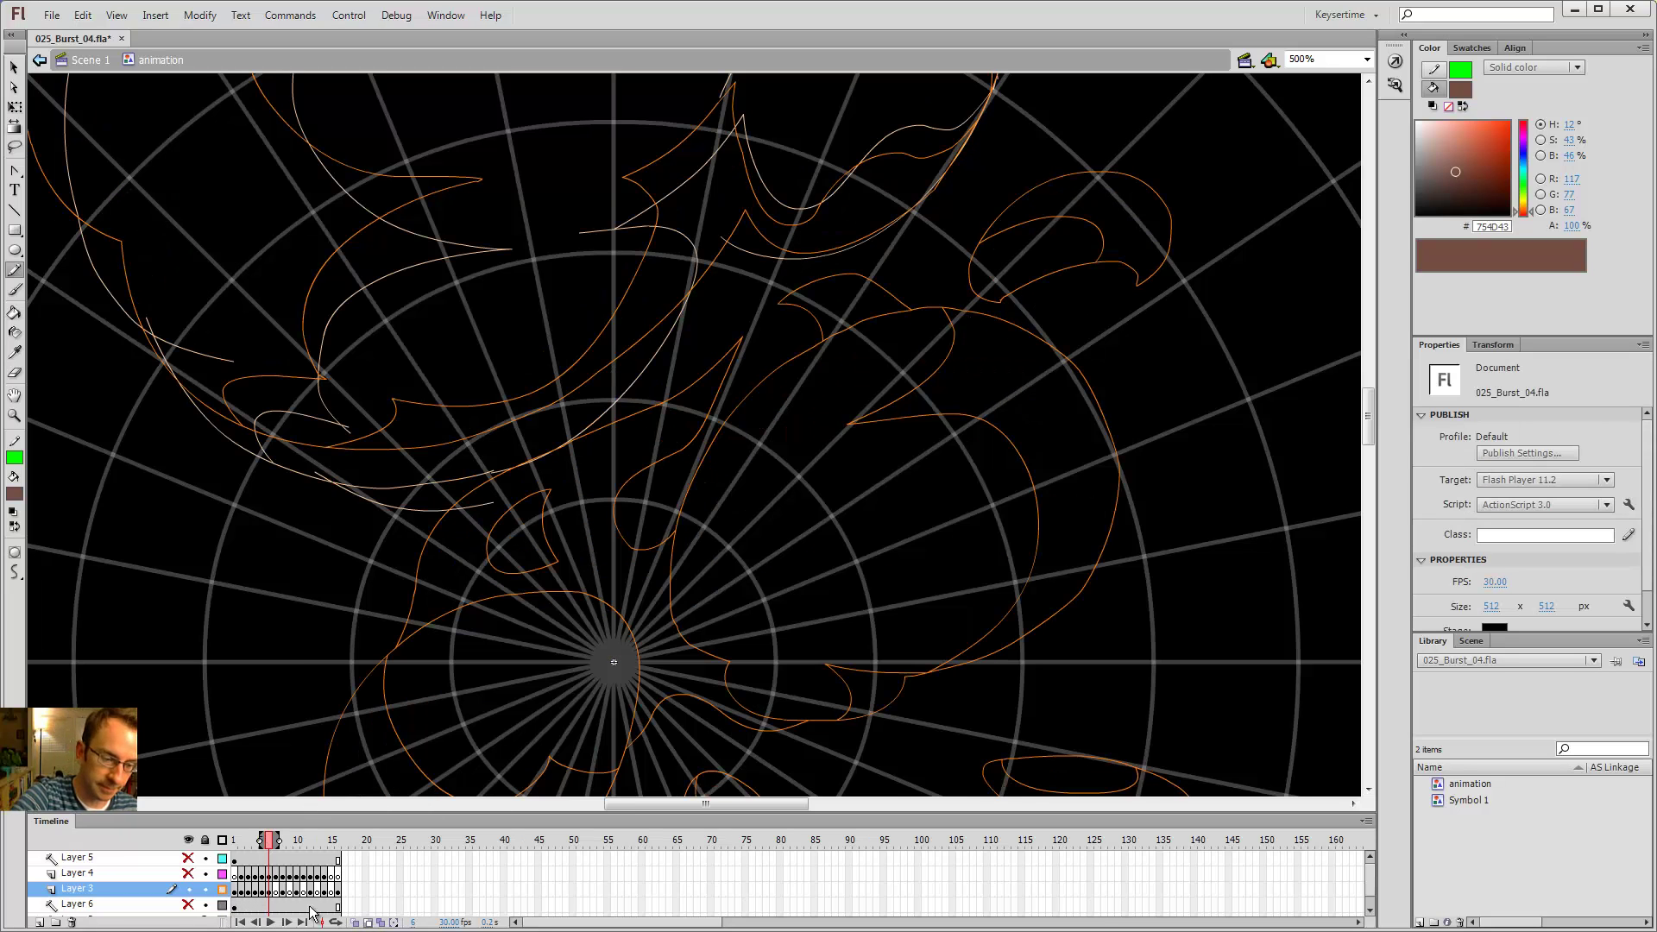
key("ctrl+alt+shift+o")
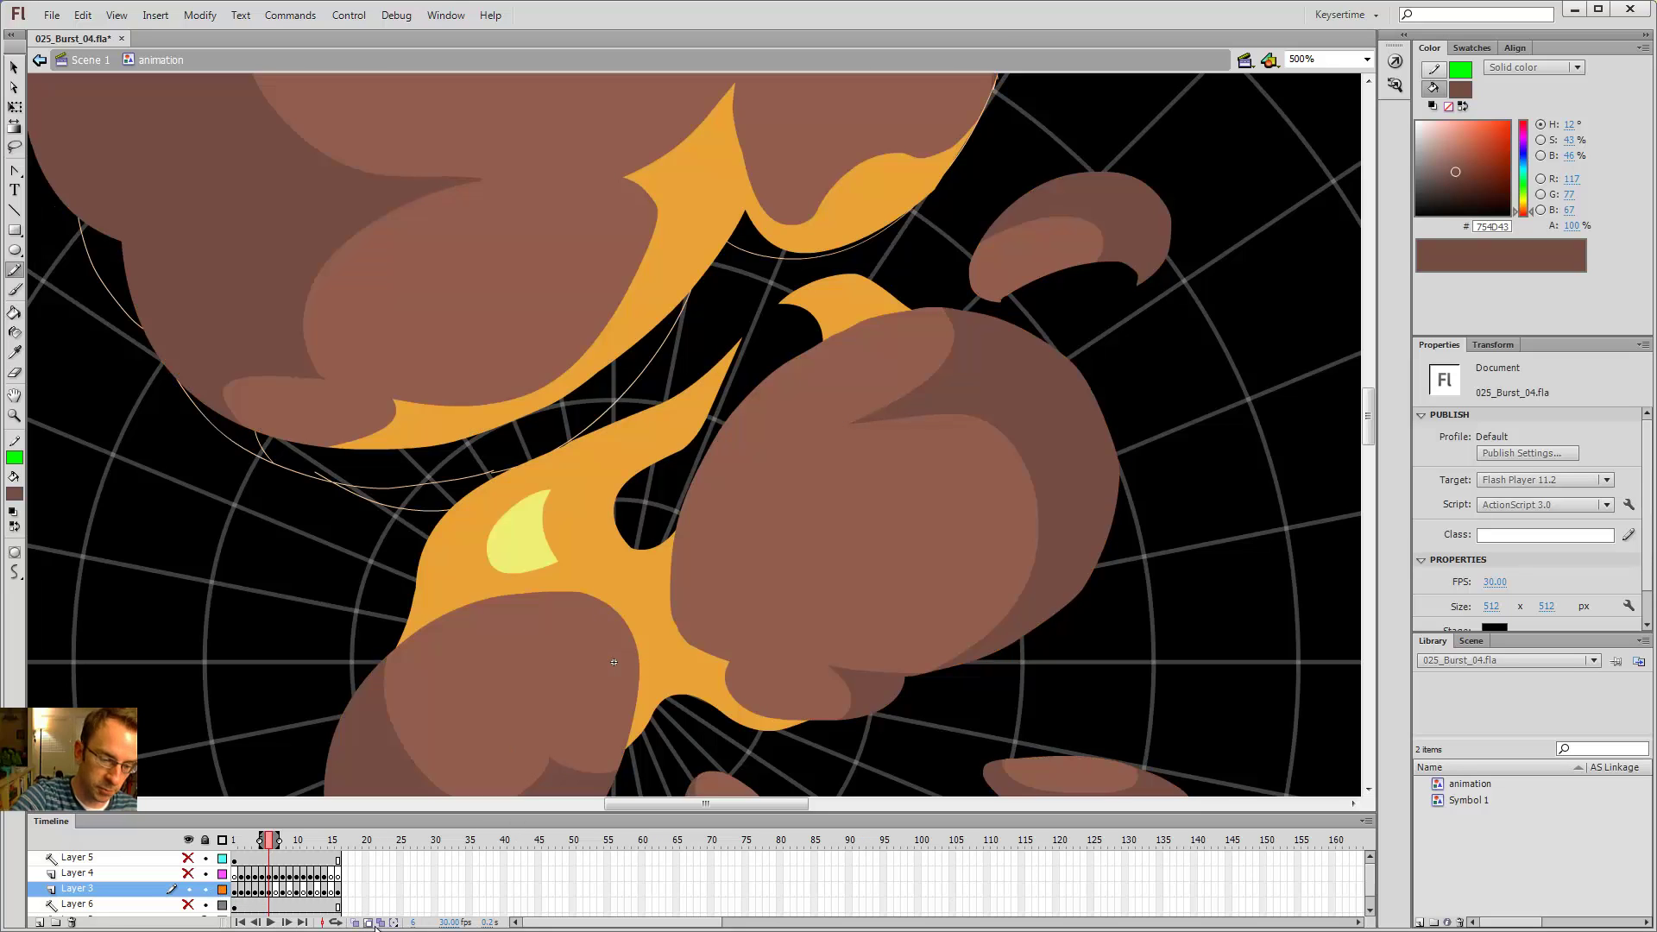
key("comma")
key("ctrl+alt+shift+o")
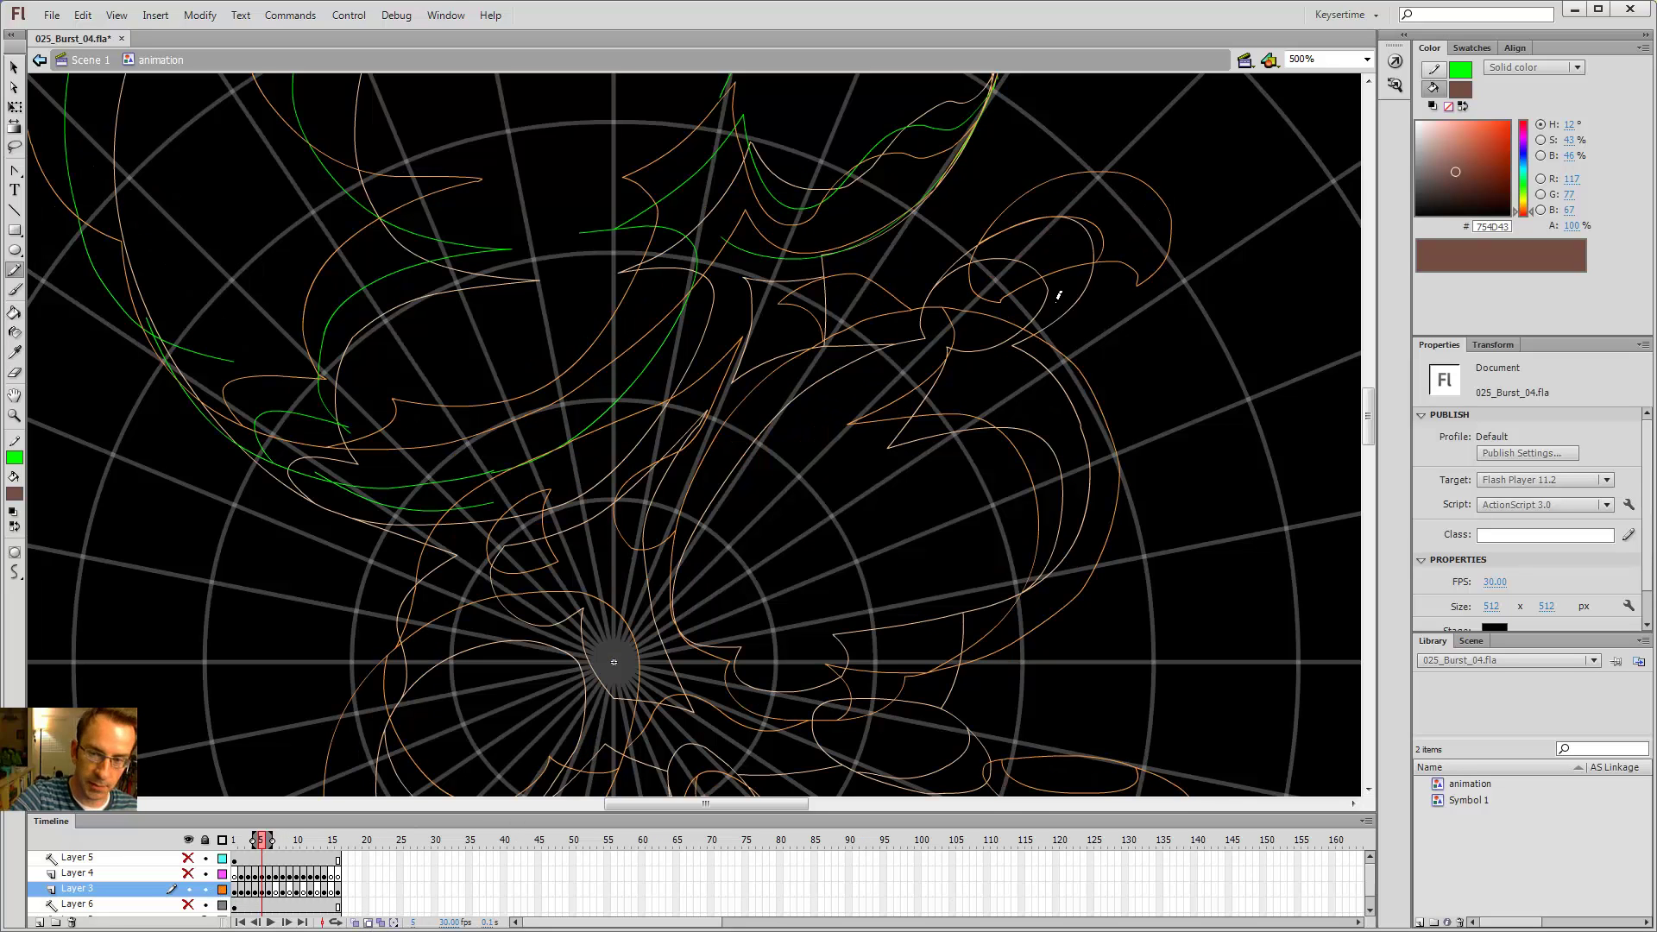
- On frame 5 of Layer 3, pencil the green outline of the cloud right of the grid centre, including the small lobe on its underside
left_click(261, 890)
mouse_move(554, 281)
left_mouse_down()
mouse_move(580, 494)
mouse_move(578, 277)
left_mouse_up()
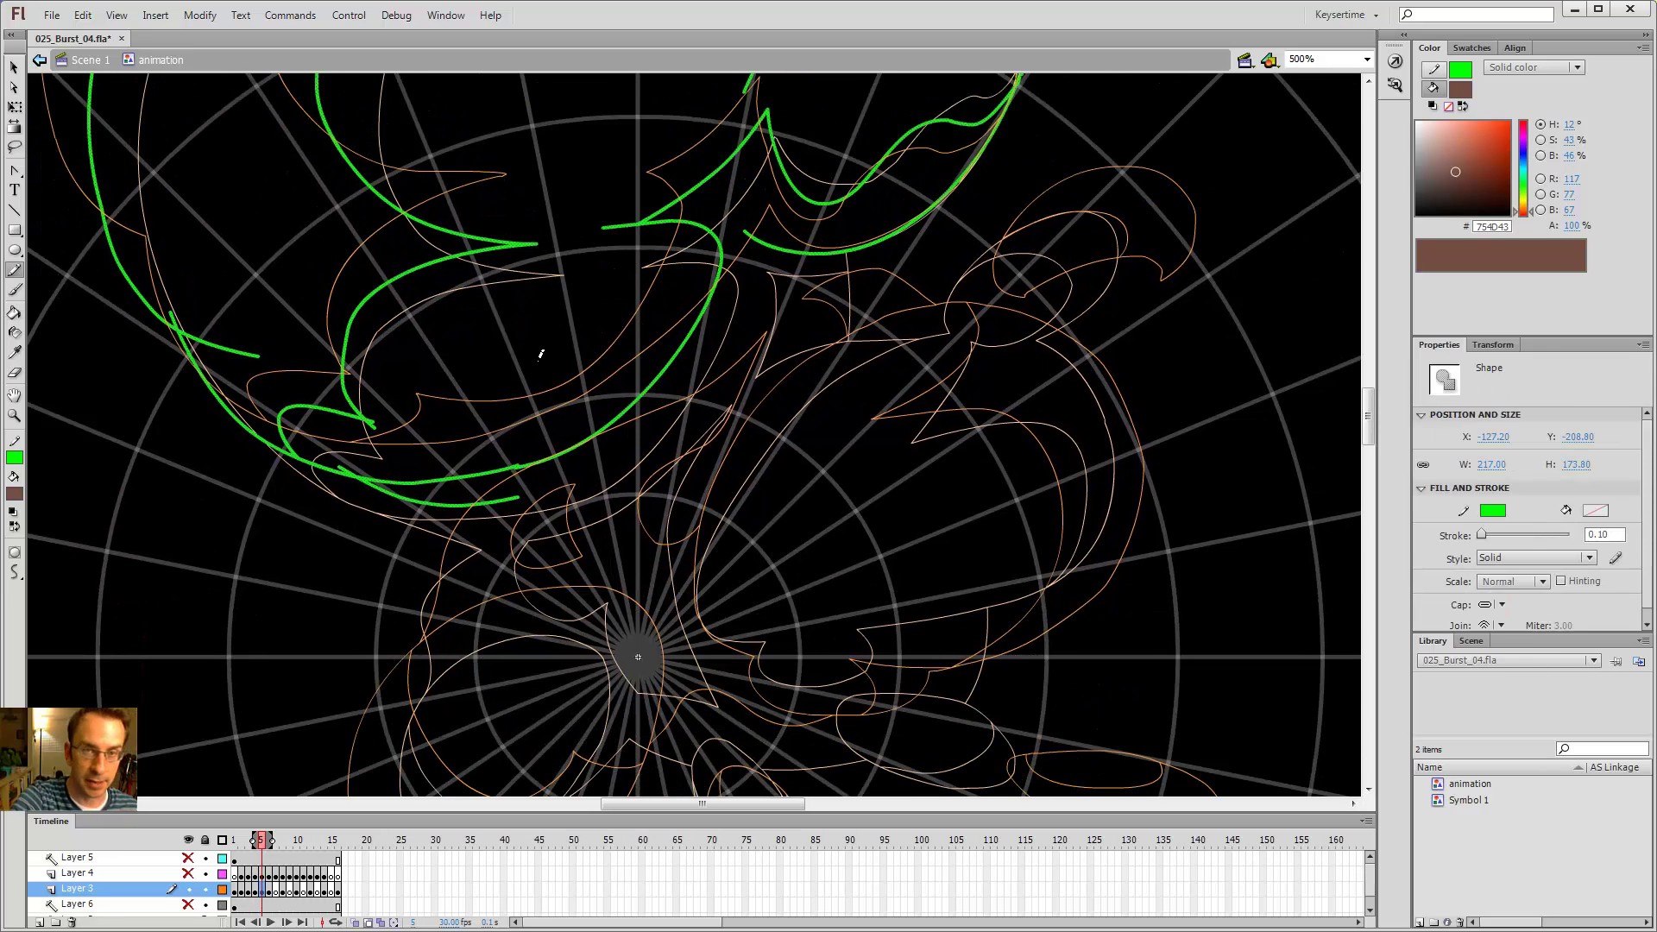
left_click(276, 891)
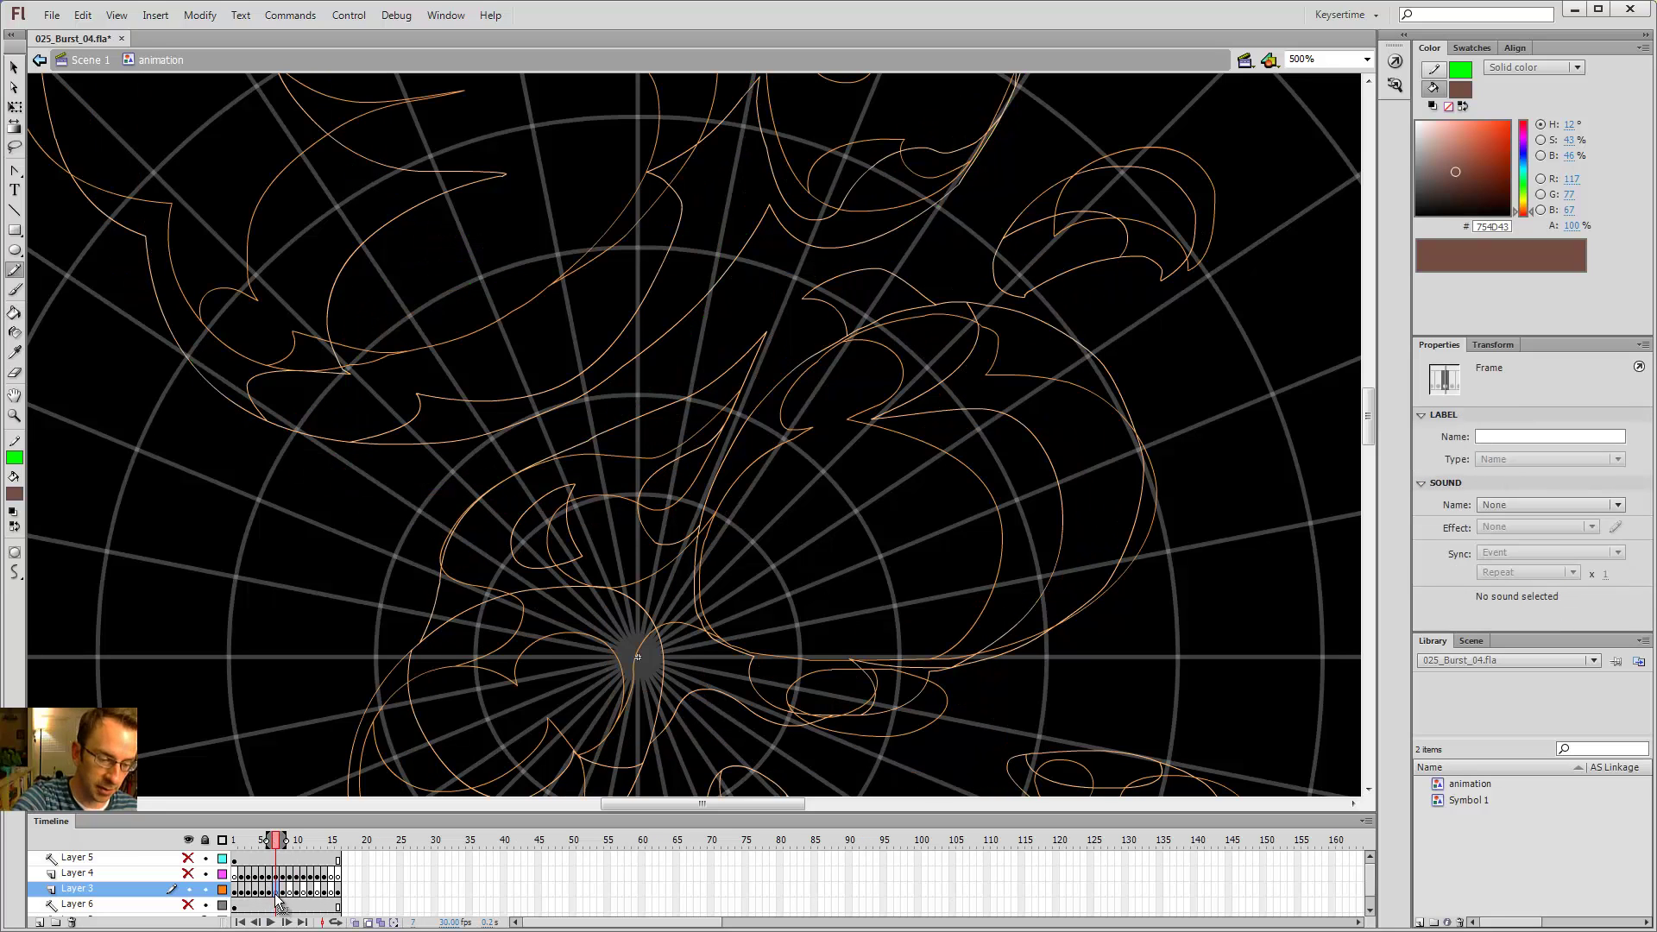
left_click(262, 891)
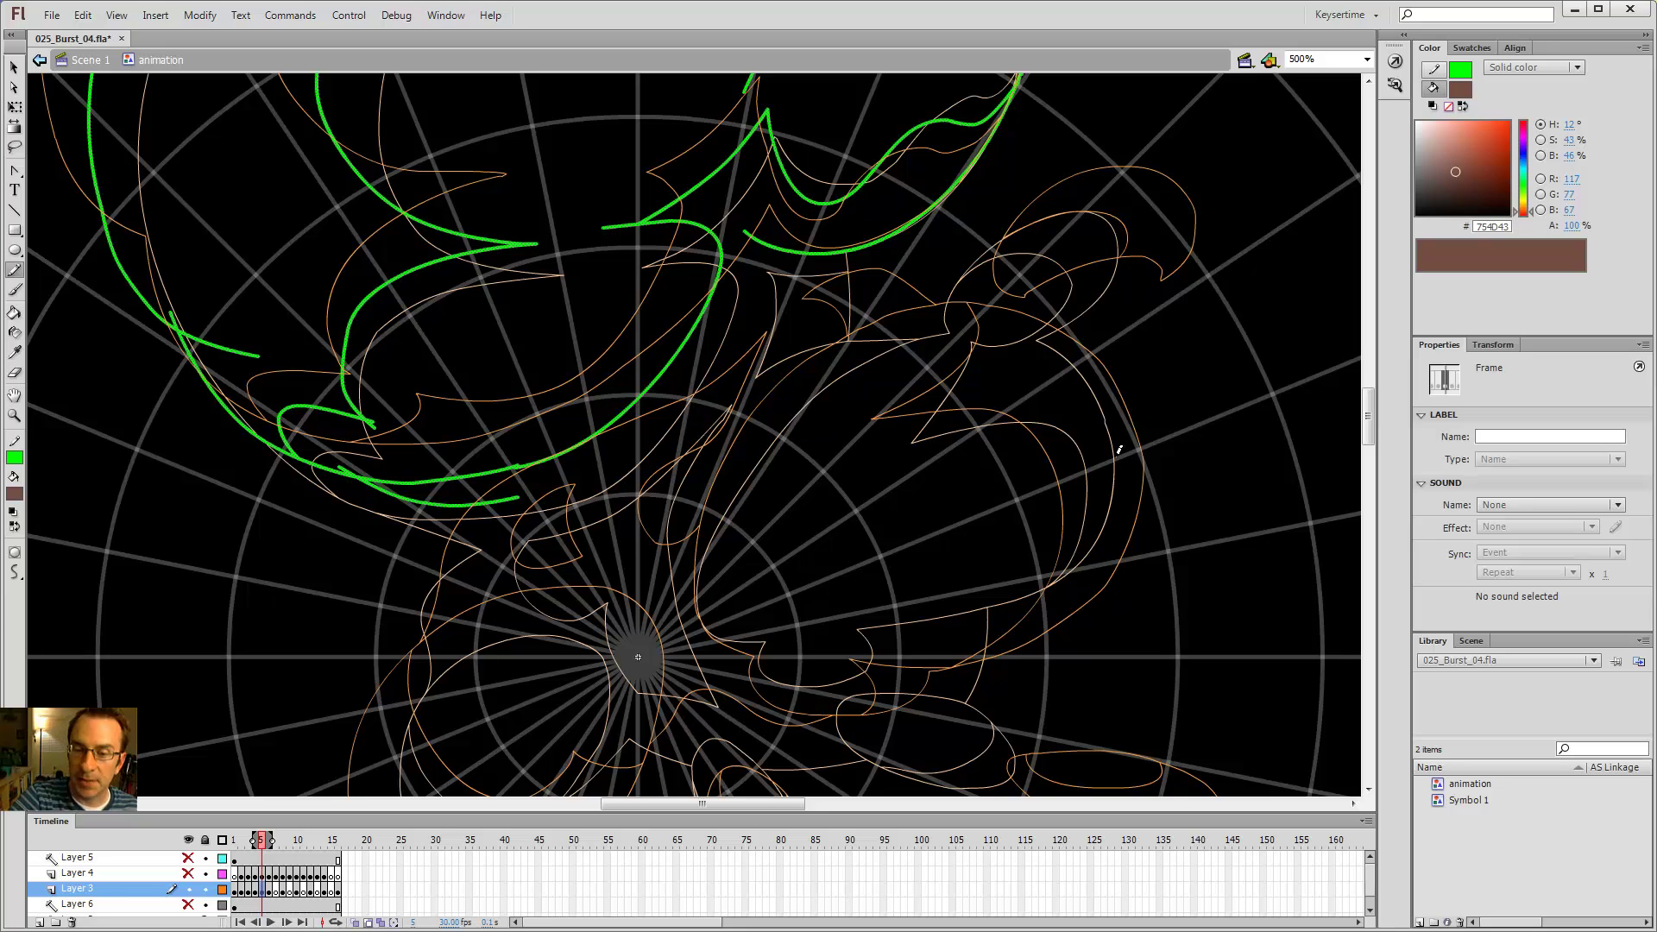
mouse_move(1131, 466)
left_mouse_down()
mouse_move(1103, 565)
mouse_move(1060, 600)
mouse_move(824, 647)
mouse_move(902, 656)
mouse_move(893, 683)
mouse_move(850, 697)
mouse_move(763, 682)
mouse_move(775, 614)
mouse_move(749, 642)
mouse_move(704, 612)
left_mouse_up()
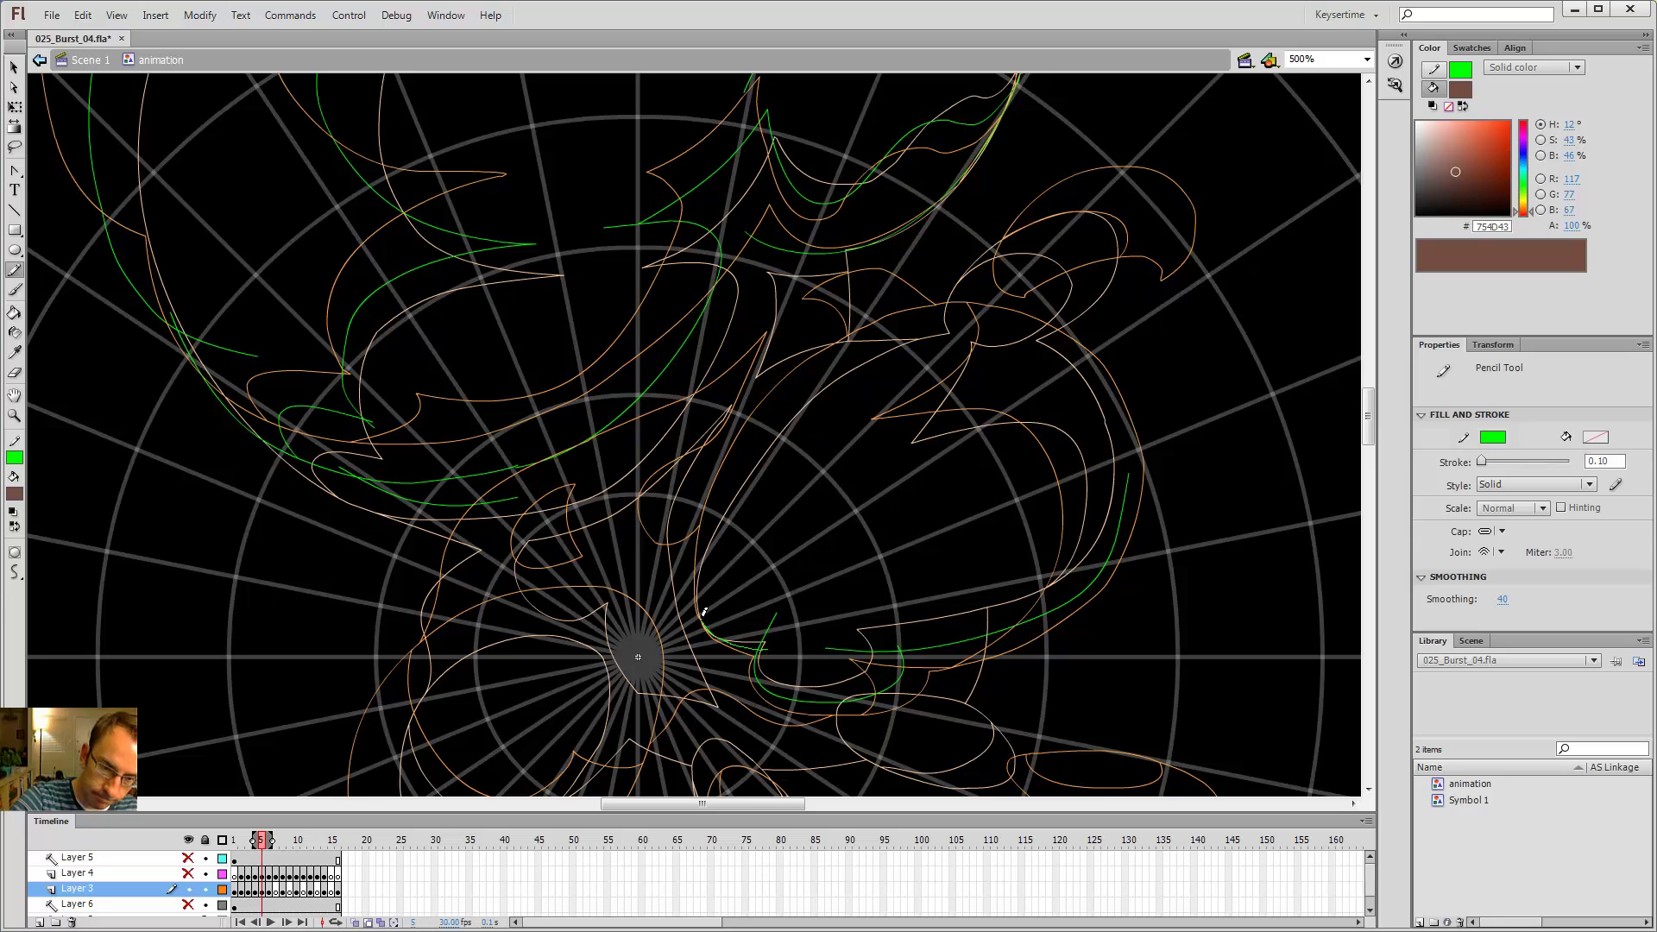
mouse_move(704, 546)
left_mouse_down()
mouse_move(774, 420)
mouse_move(843, 360)
mouse_move(908, 328)
mouse_move(1014, 316)
left_mouse_up()
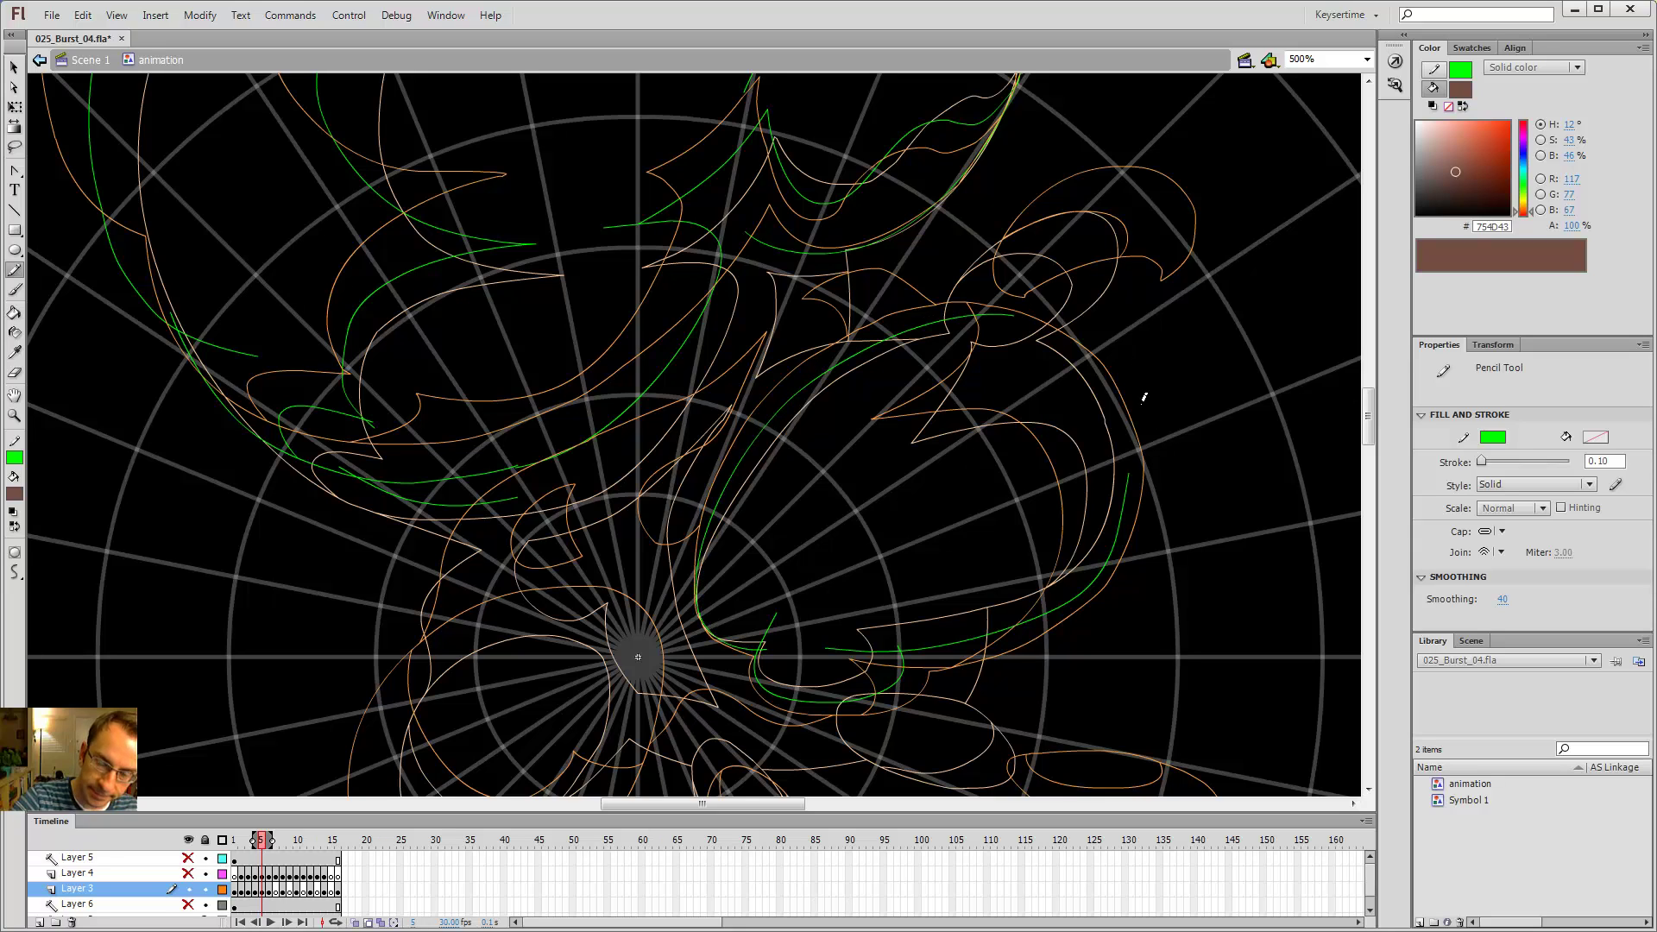
key("v")
mouse_move(1123, 509)
left_mouse_down()
mouse_move(1126, 442)
mouse_move(1092, 365)
mouse_move(1040, 332)
mouse_move(897, 314)
left_mouse_up()
key("y")
- Remove the overlapping stroke ends where the green outline closes at the top of the right-hand cloud
key("v")
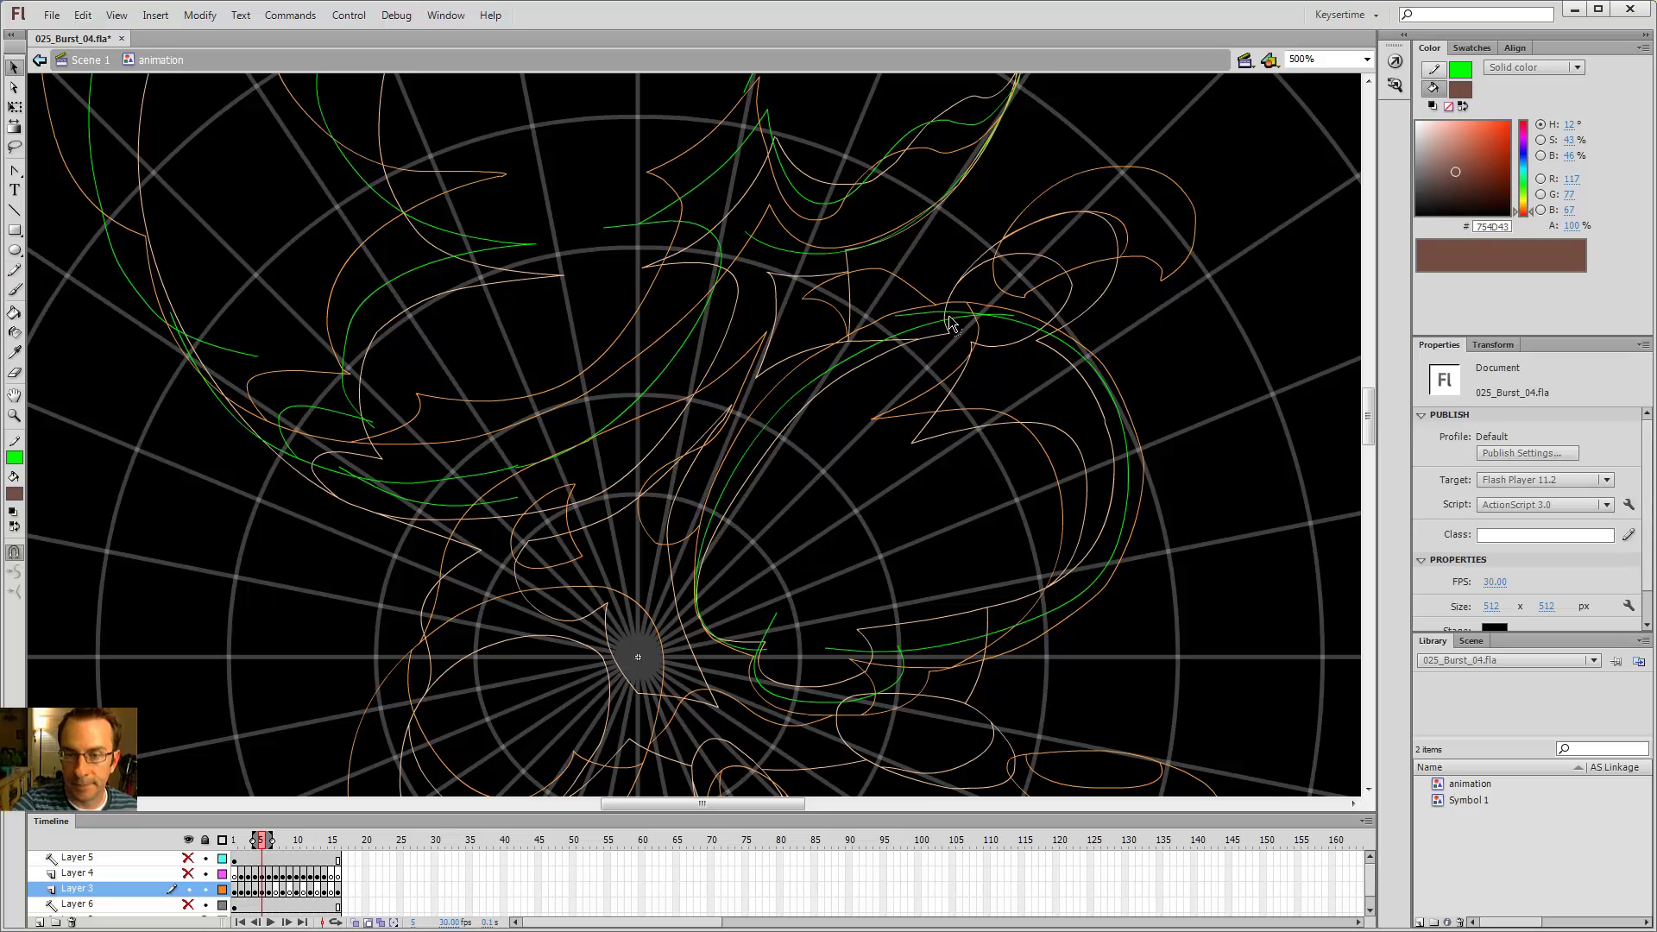
left_click(1002, 308)
left_click(919, 309)
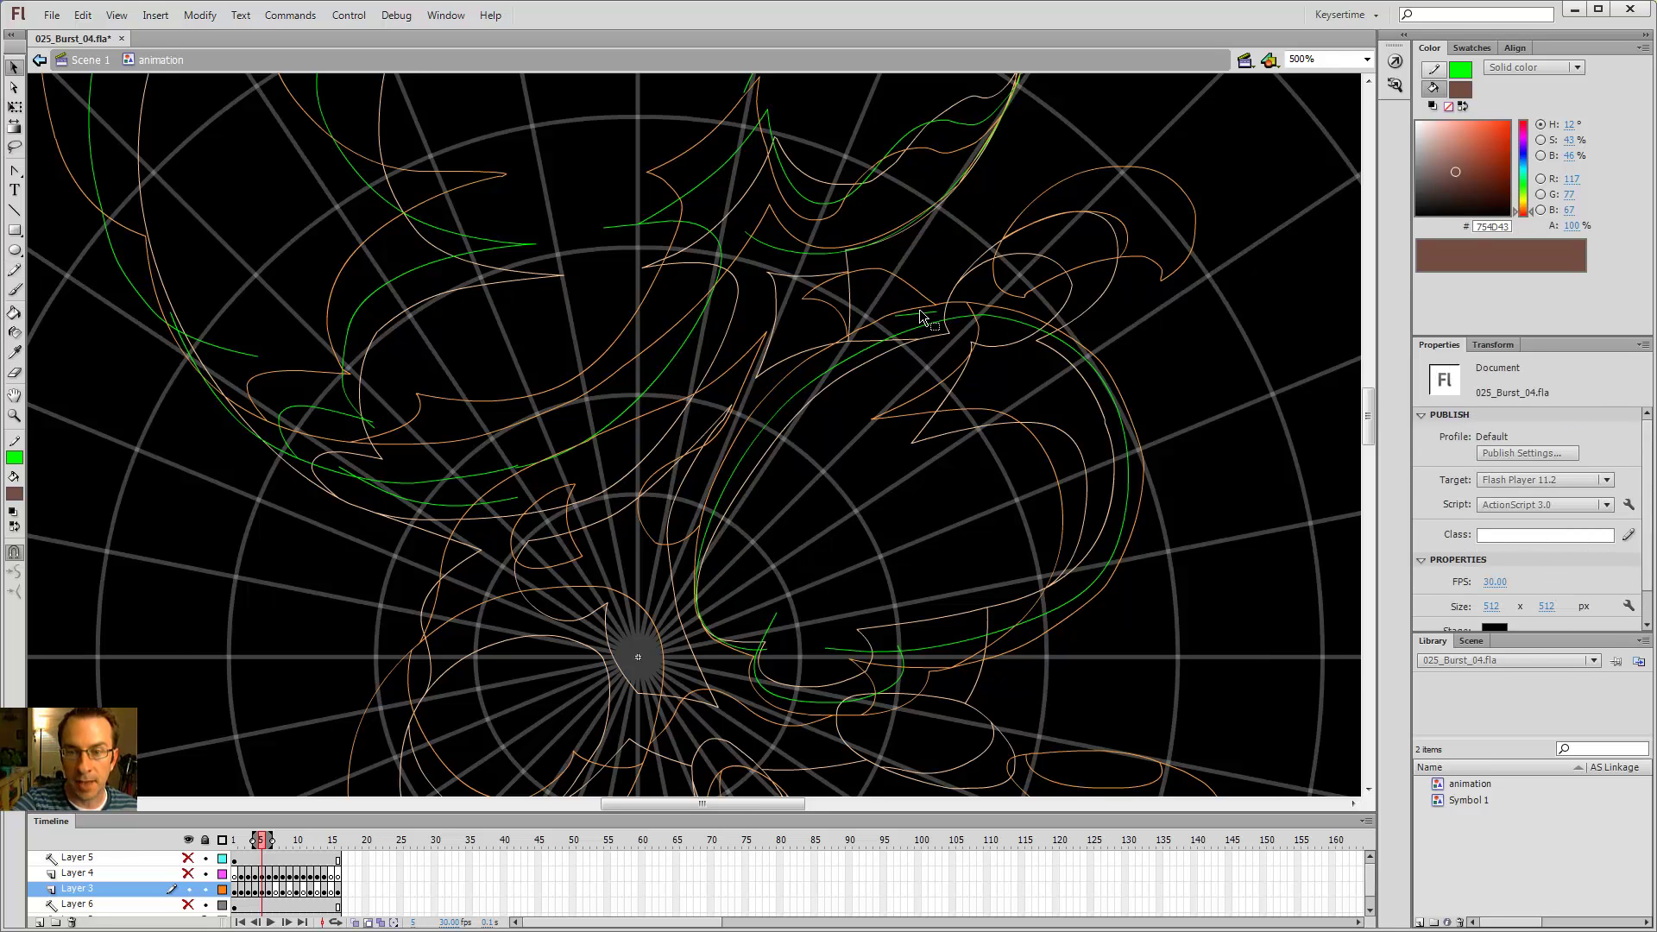
double_click(920, 309)
double_click(949, 334)
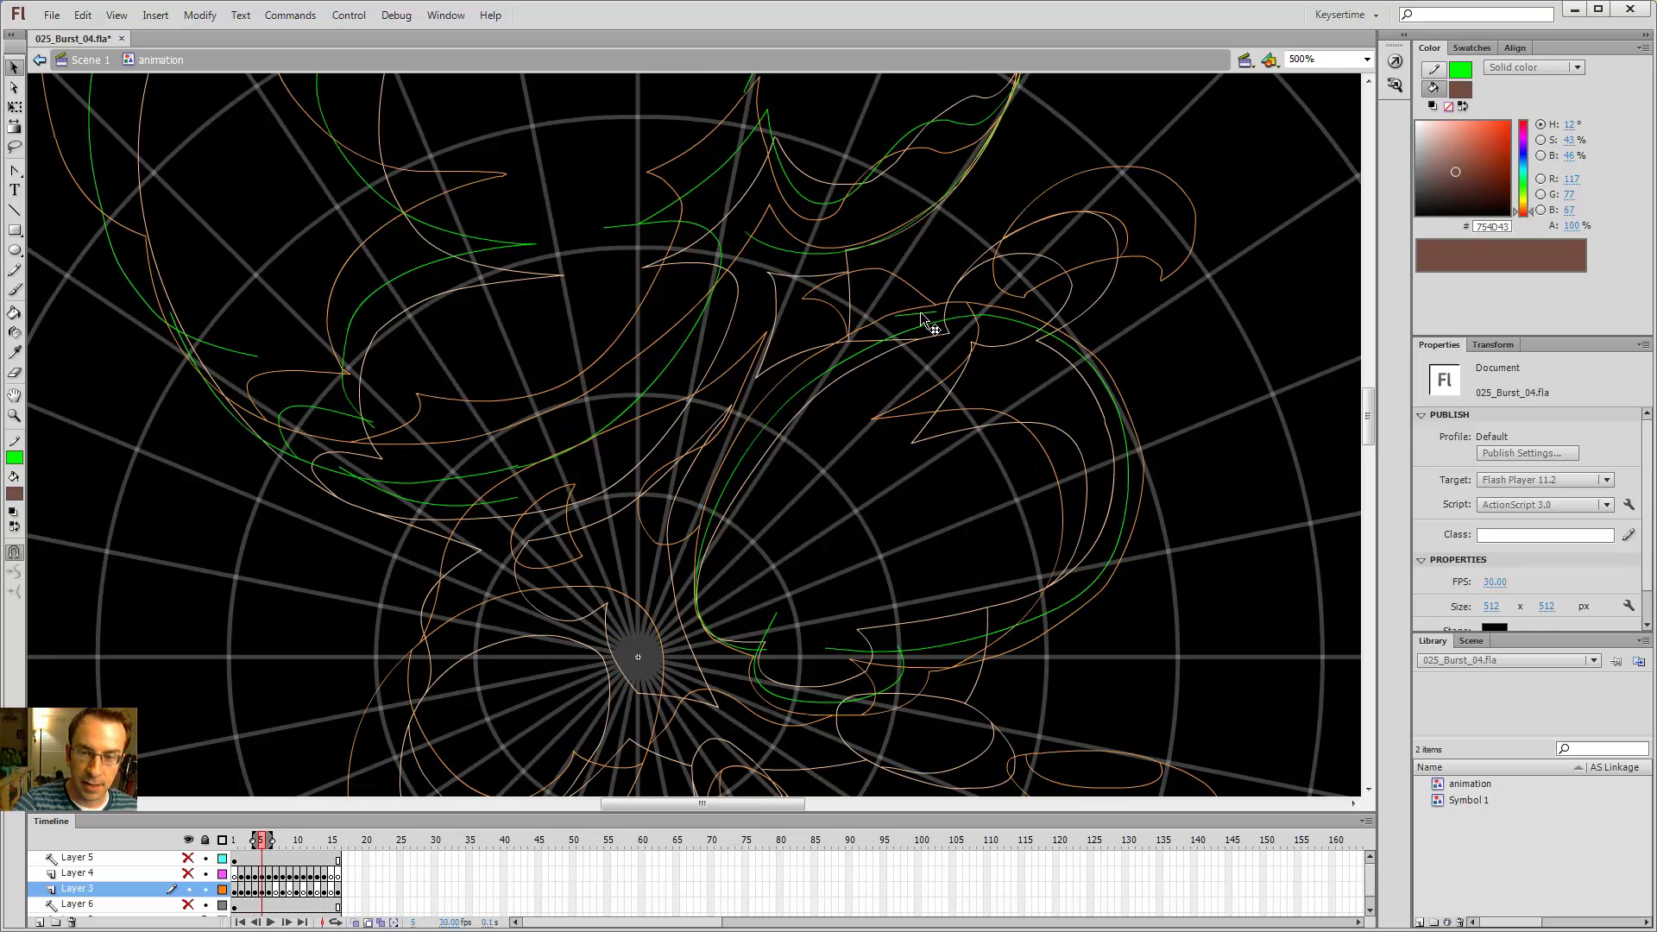
- Pencil the green outline of the small cloud above the right-hand cloud, including its curled underside
key("y")
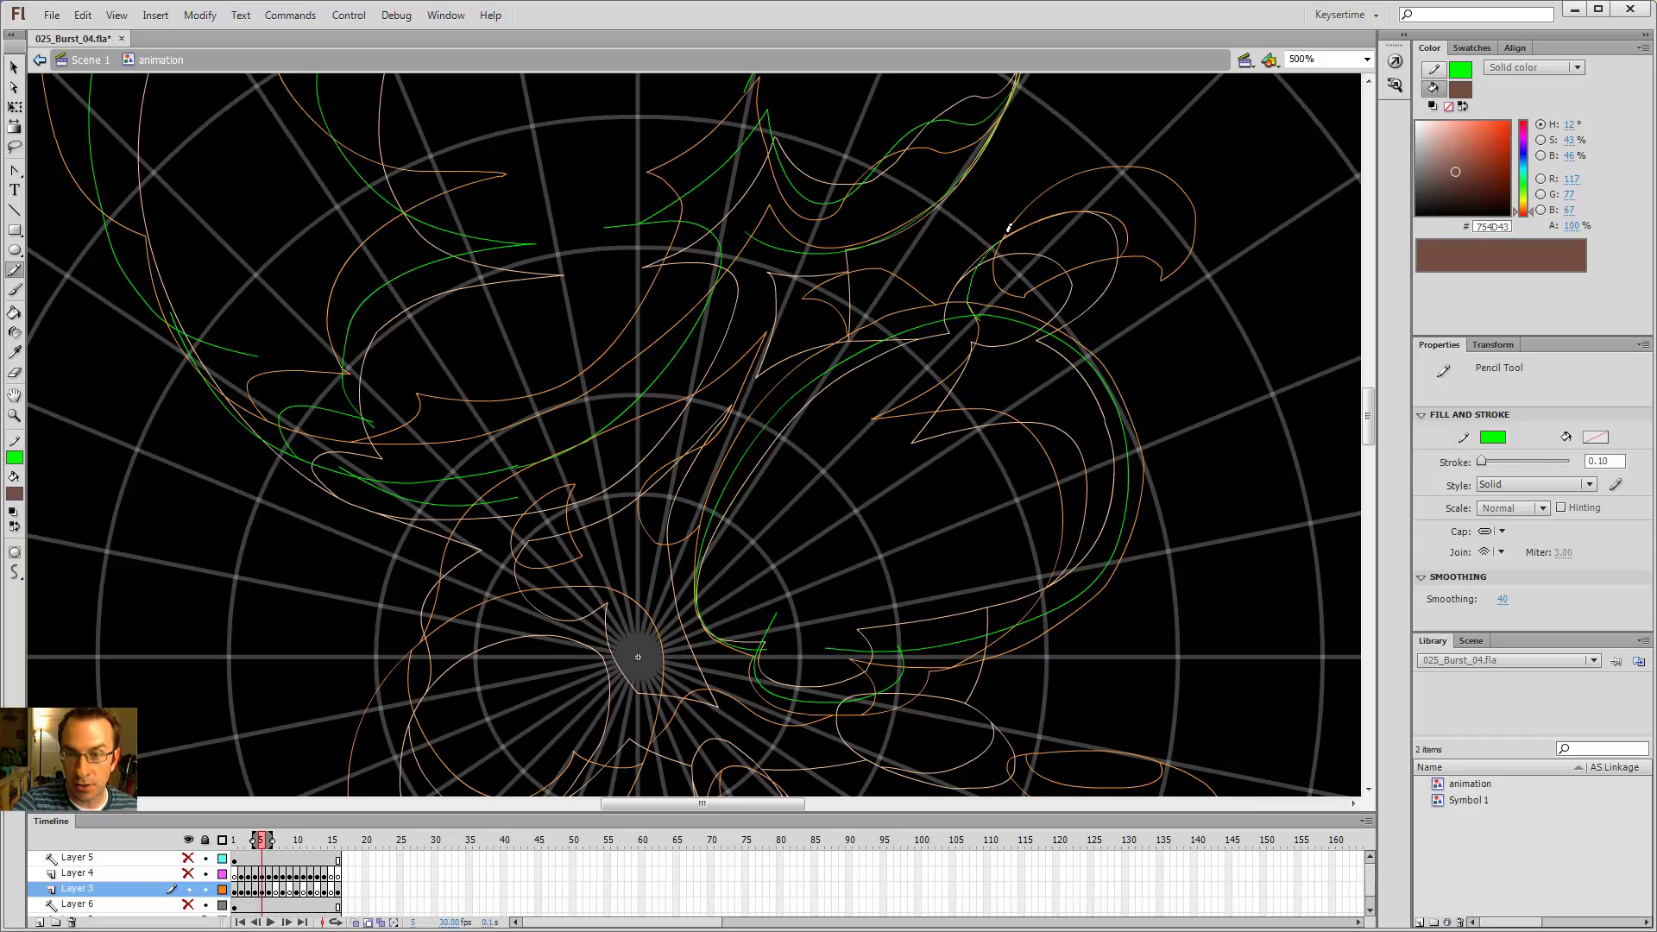
mouse_move(1007, 229)
left_mouse_down()
mouse_move(1081, 195)
mouse_move(1147, 192)
mouse_move(1168, 250)
mouse_move(1119, 308)
left_mouse_up()
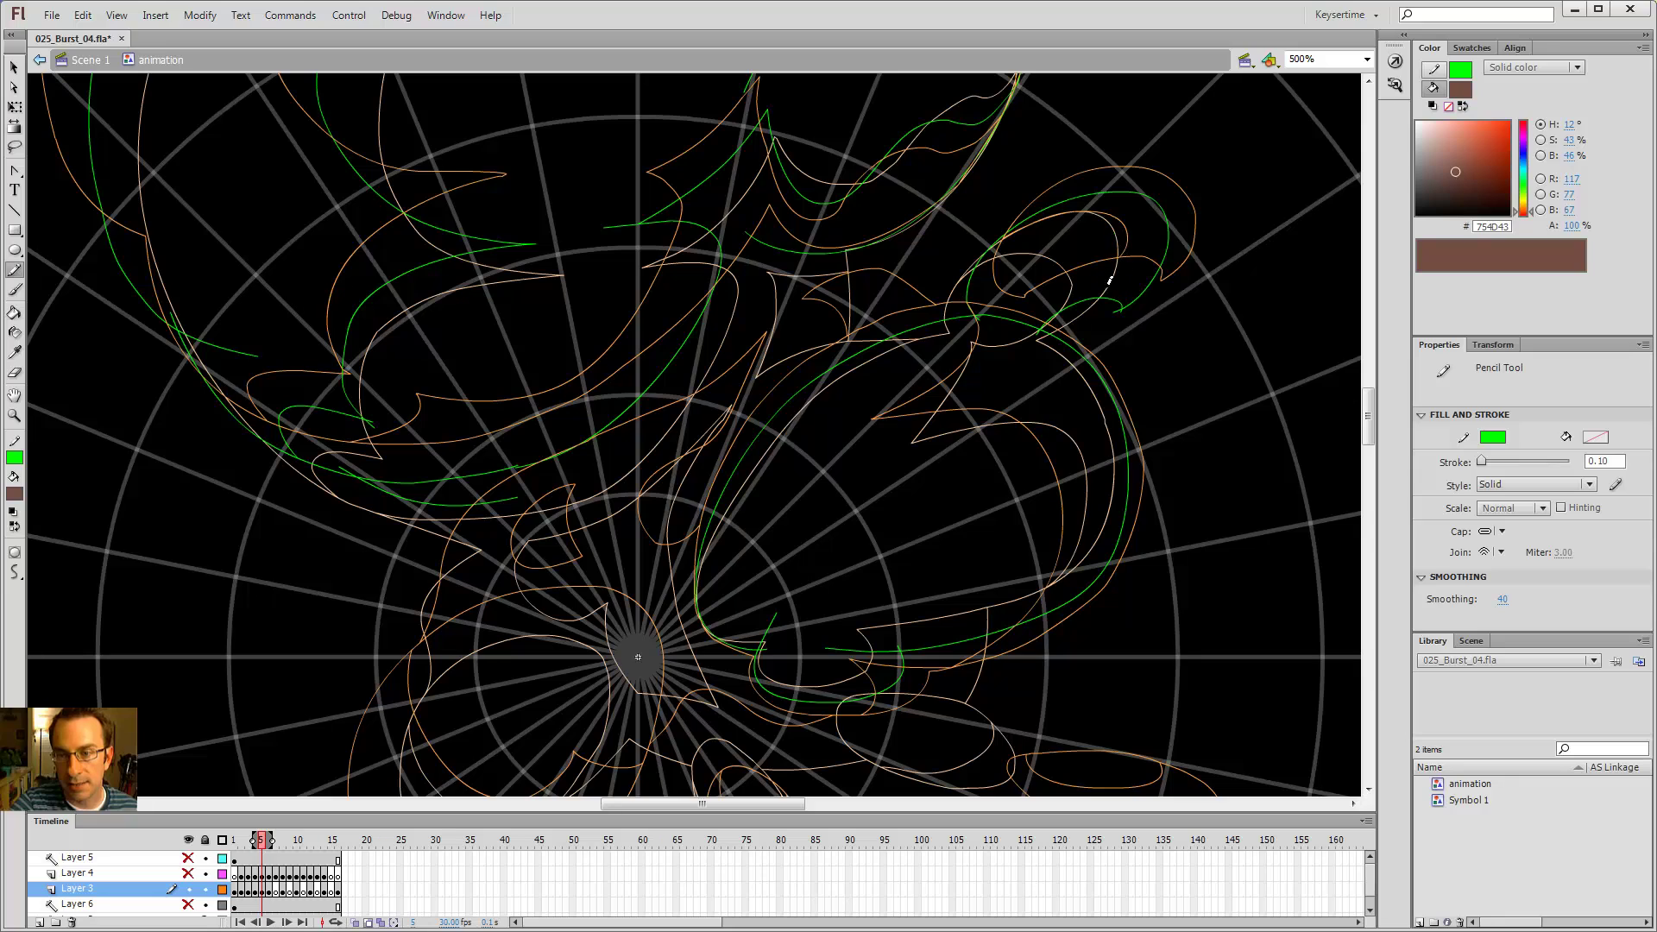
mouse_move(1115, 226)
left_mouse_down()
mouse_move(1006, 234)
mouse_move(1066, 316)
mouse_move(1129, 242)
mouse_move(1117, 203)
mouse_move(982, 263)
mouse_move(1113, 258)
mouse_move(1164, 275)
mouse_move(1127, 163)
mouse_move(1022, 299)
left_mouse_up()
key("ctrl+z")
key("ctrl+z")
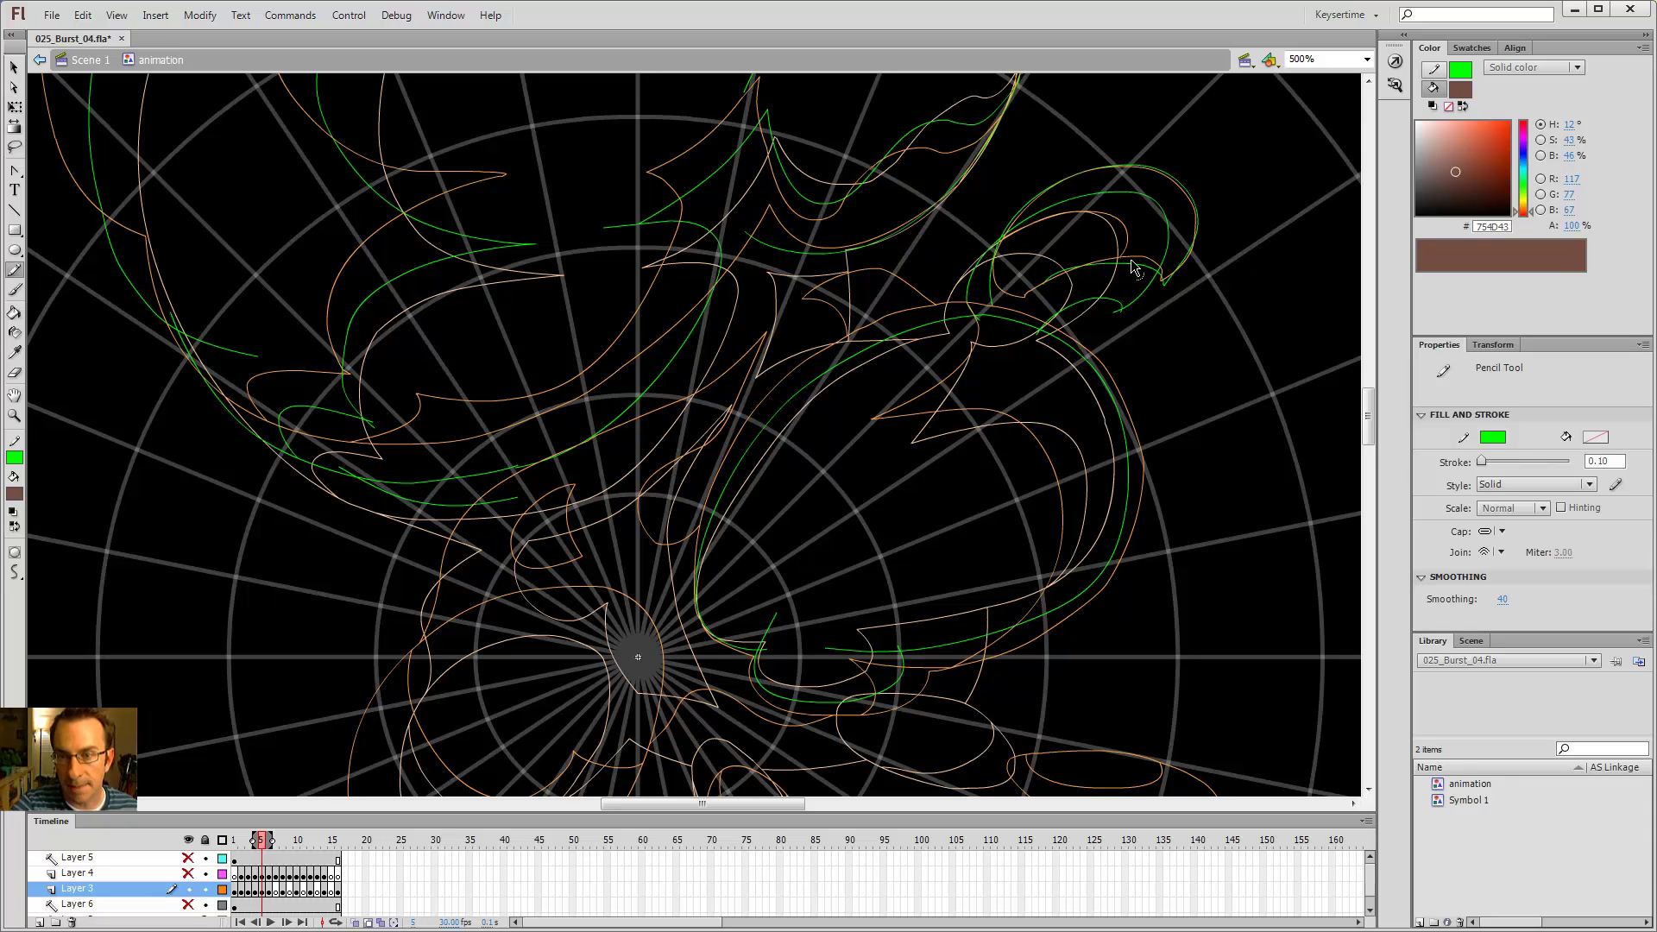
key("ctrl+z")
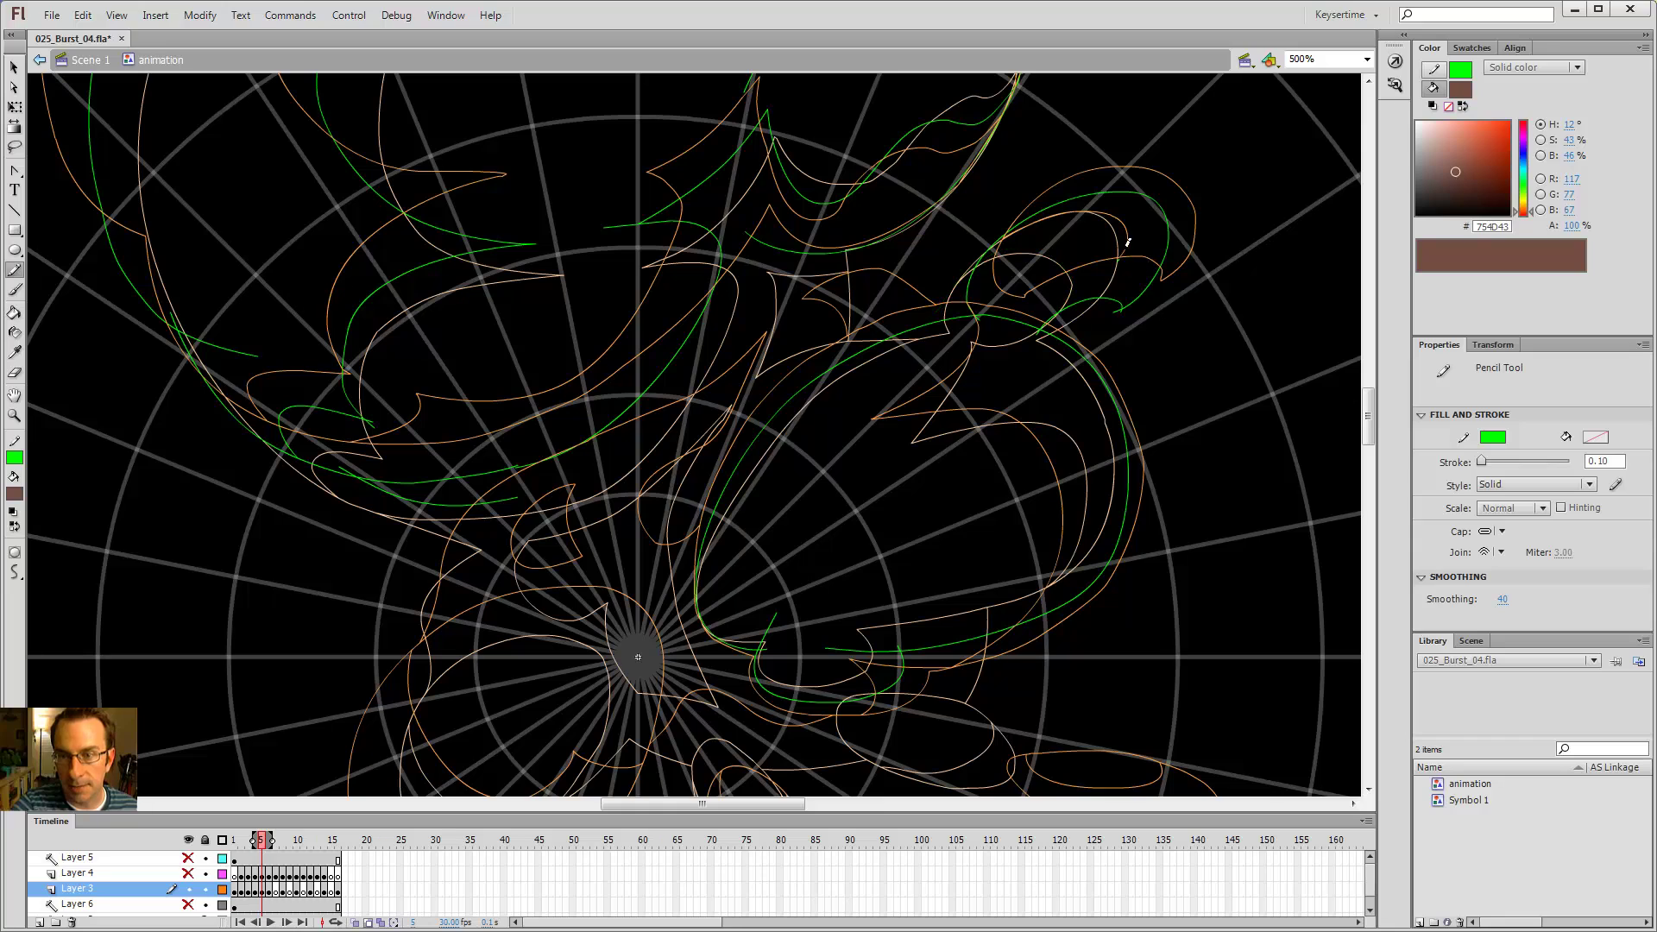
left_click_drag(1042, 216, 961, 272)
key("ctrl+z")
left_click_drag(1055, 223, 924, 283)
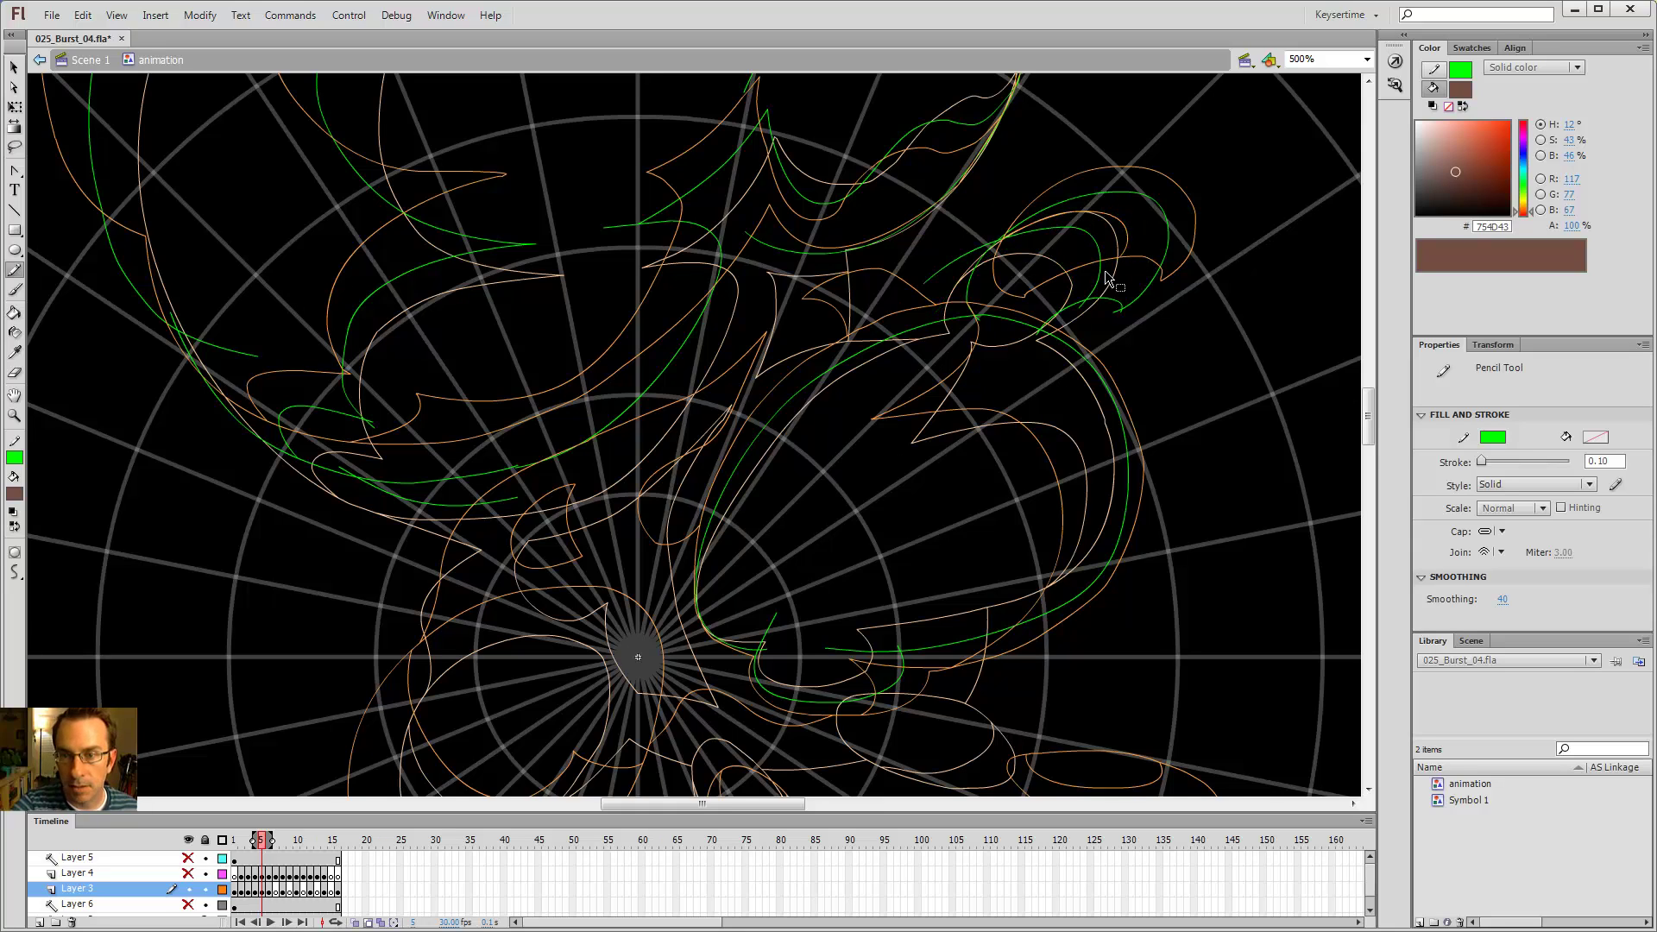
key("ctrl+z")
- Pencil the inner shading curve of the small upper cloud and remove the stroke ends that overshoot its outline
mouse_move(1080, 308)
left_mouse_down()
mouse_move(1102, 268)
mouse_move(1066, 230)
mouse_move(920, 302)
left_mouse_up()
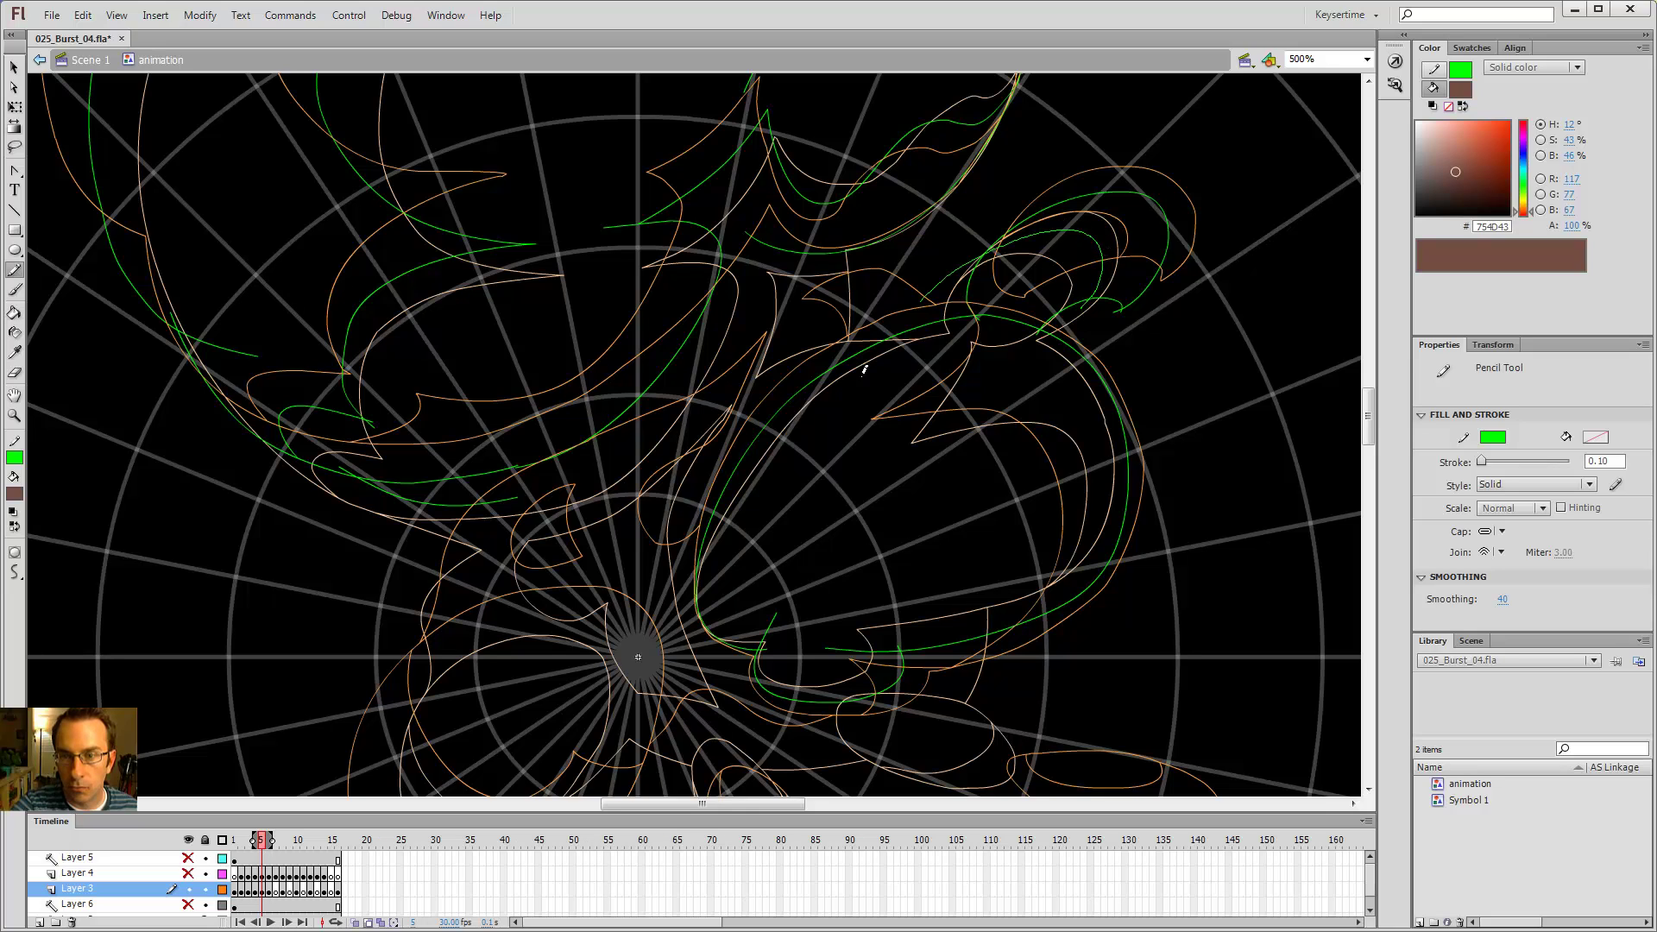
key("v")
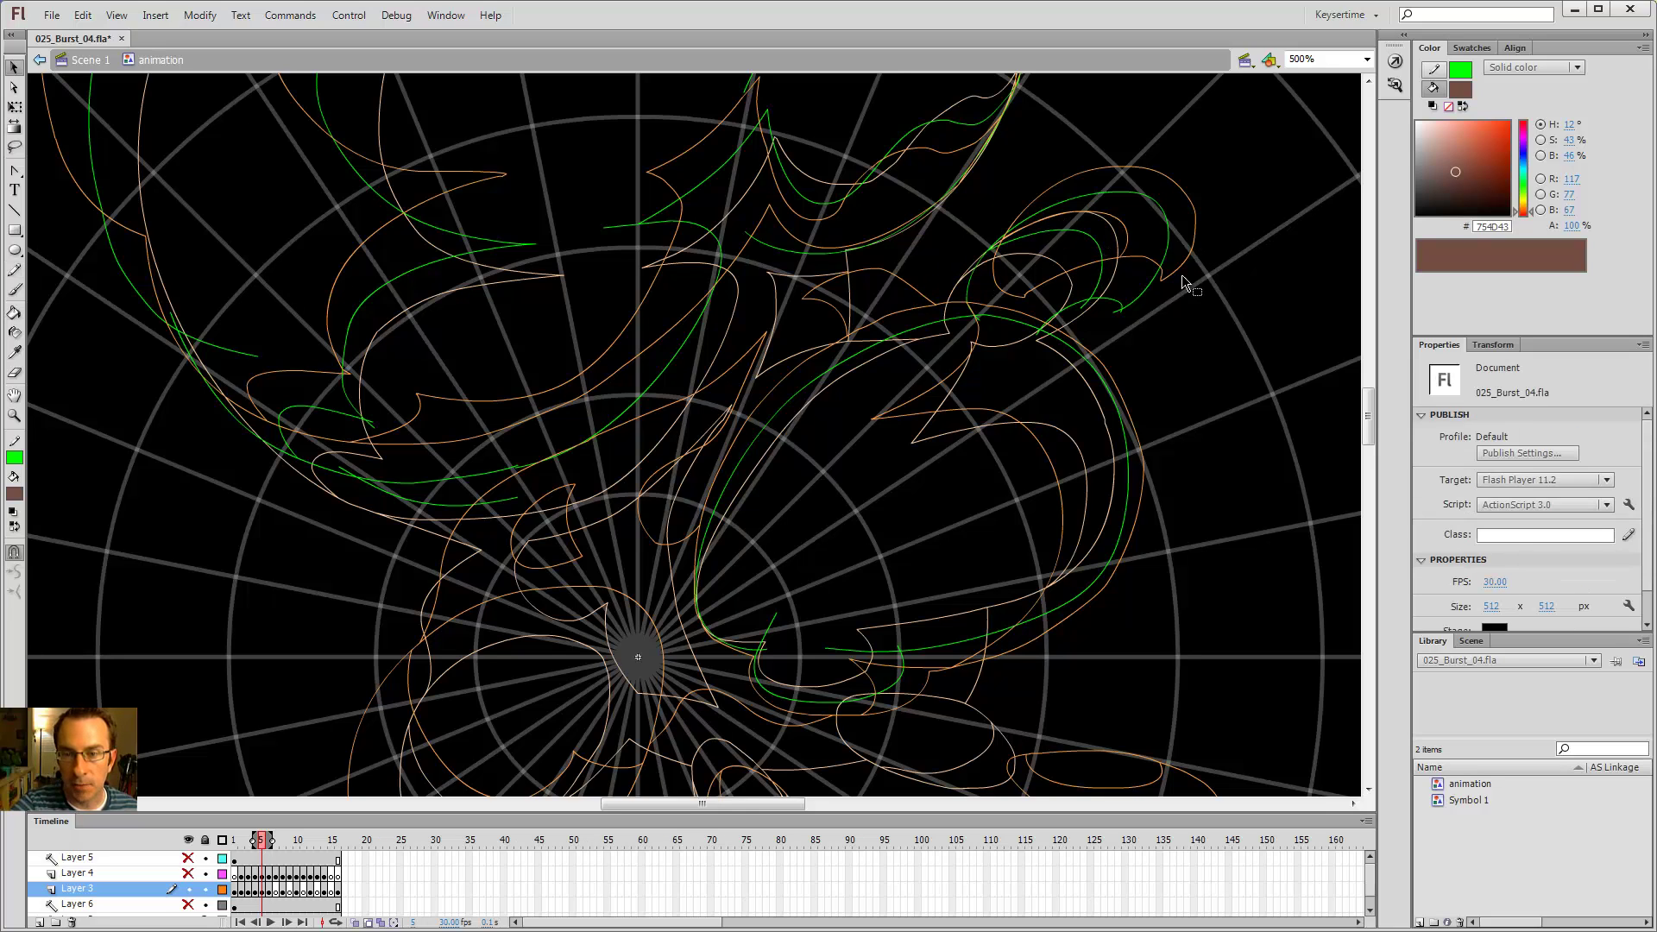
left_click(1085, 313)
left_click(1037, 334)
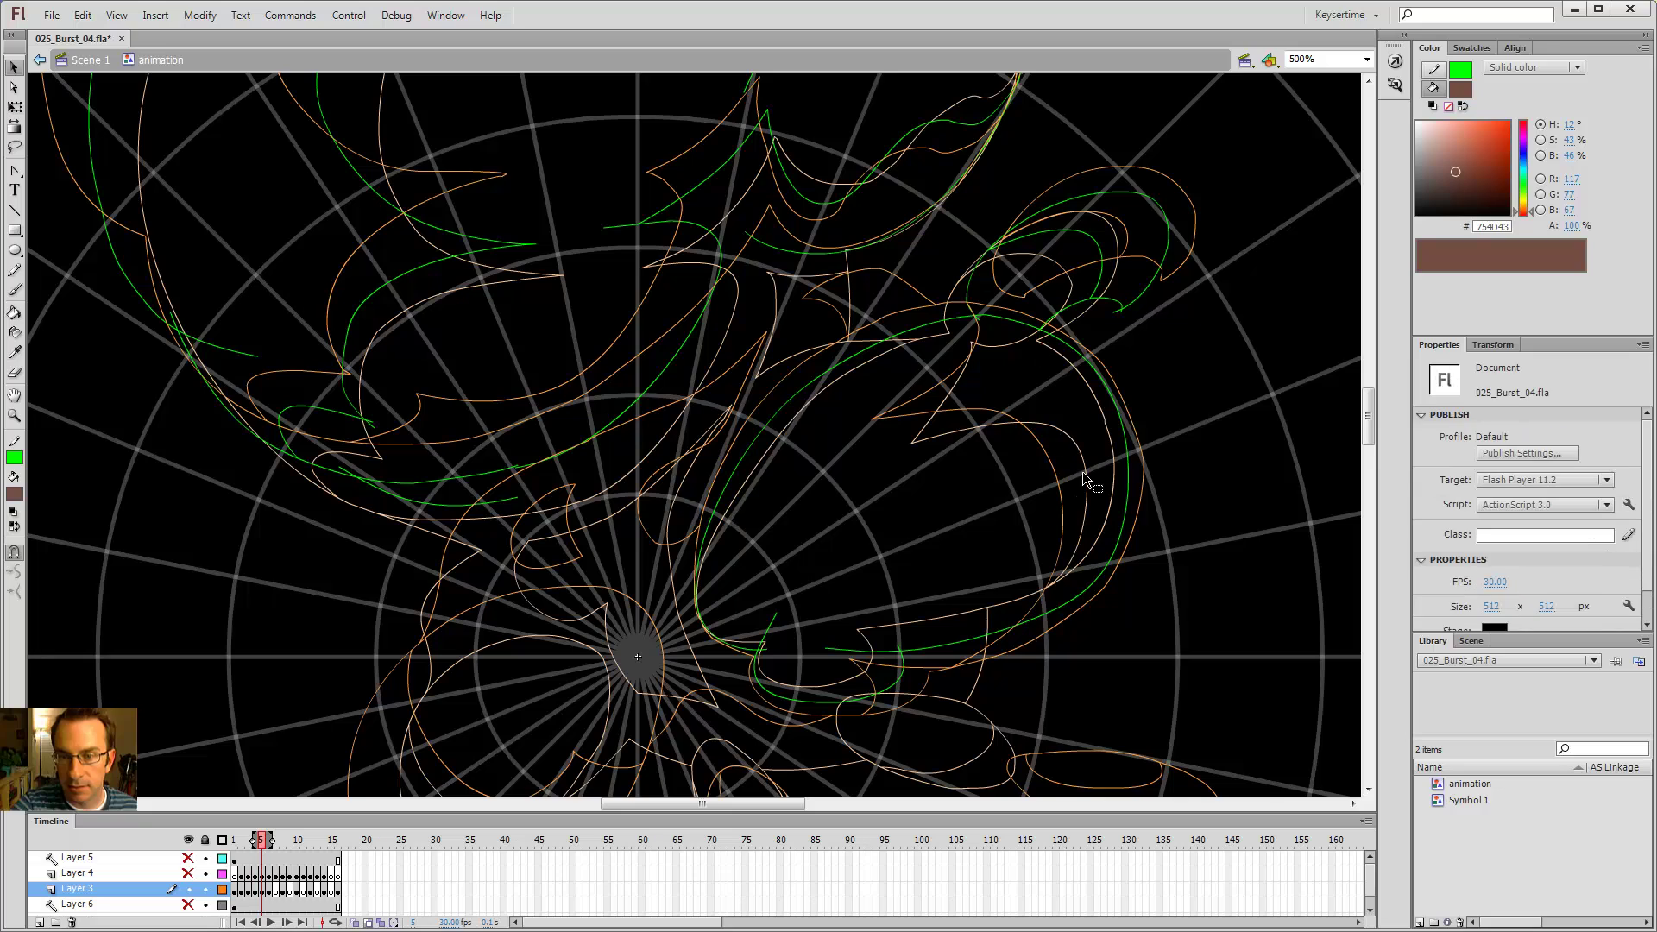
- Pencil the right-hand cloud's inner shading line from its top into a sharp inward point and around to the lower edge
key("y")
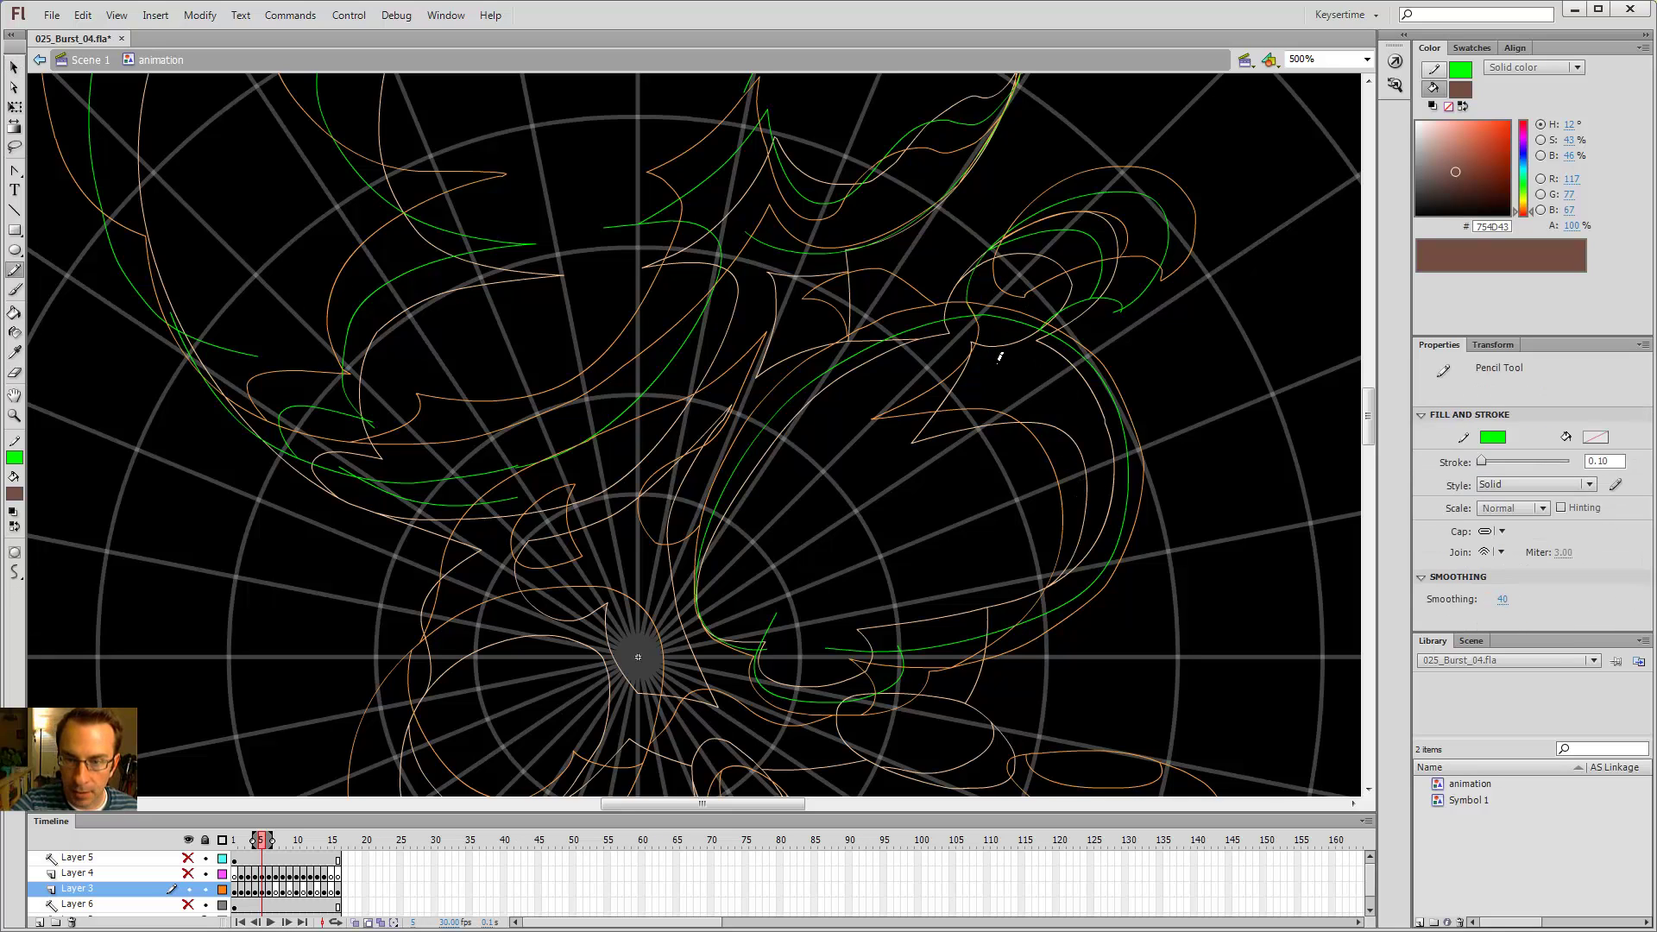
mouse_move(981, 326)
left_mouse_down()
mouse_move(956, 378)
mouse_move(854, 449)
left_mouse_up()
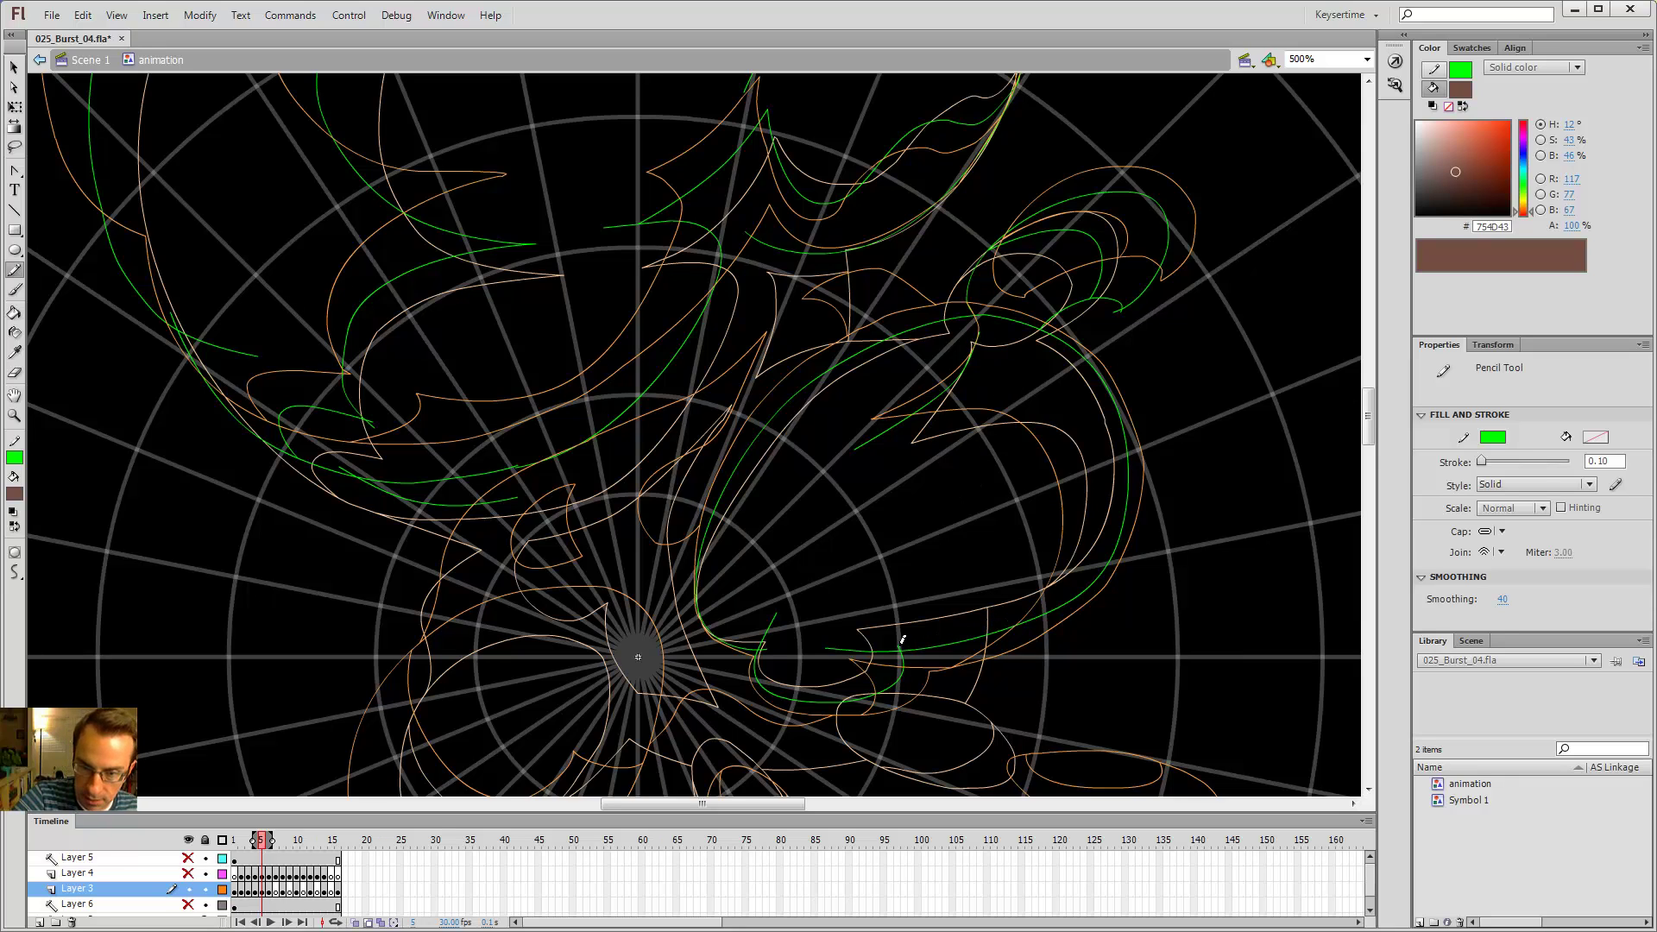
key("v")
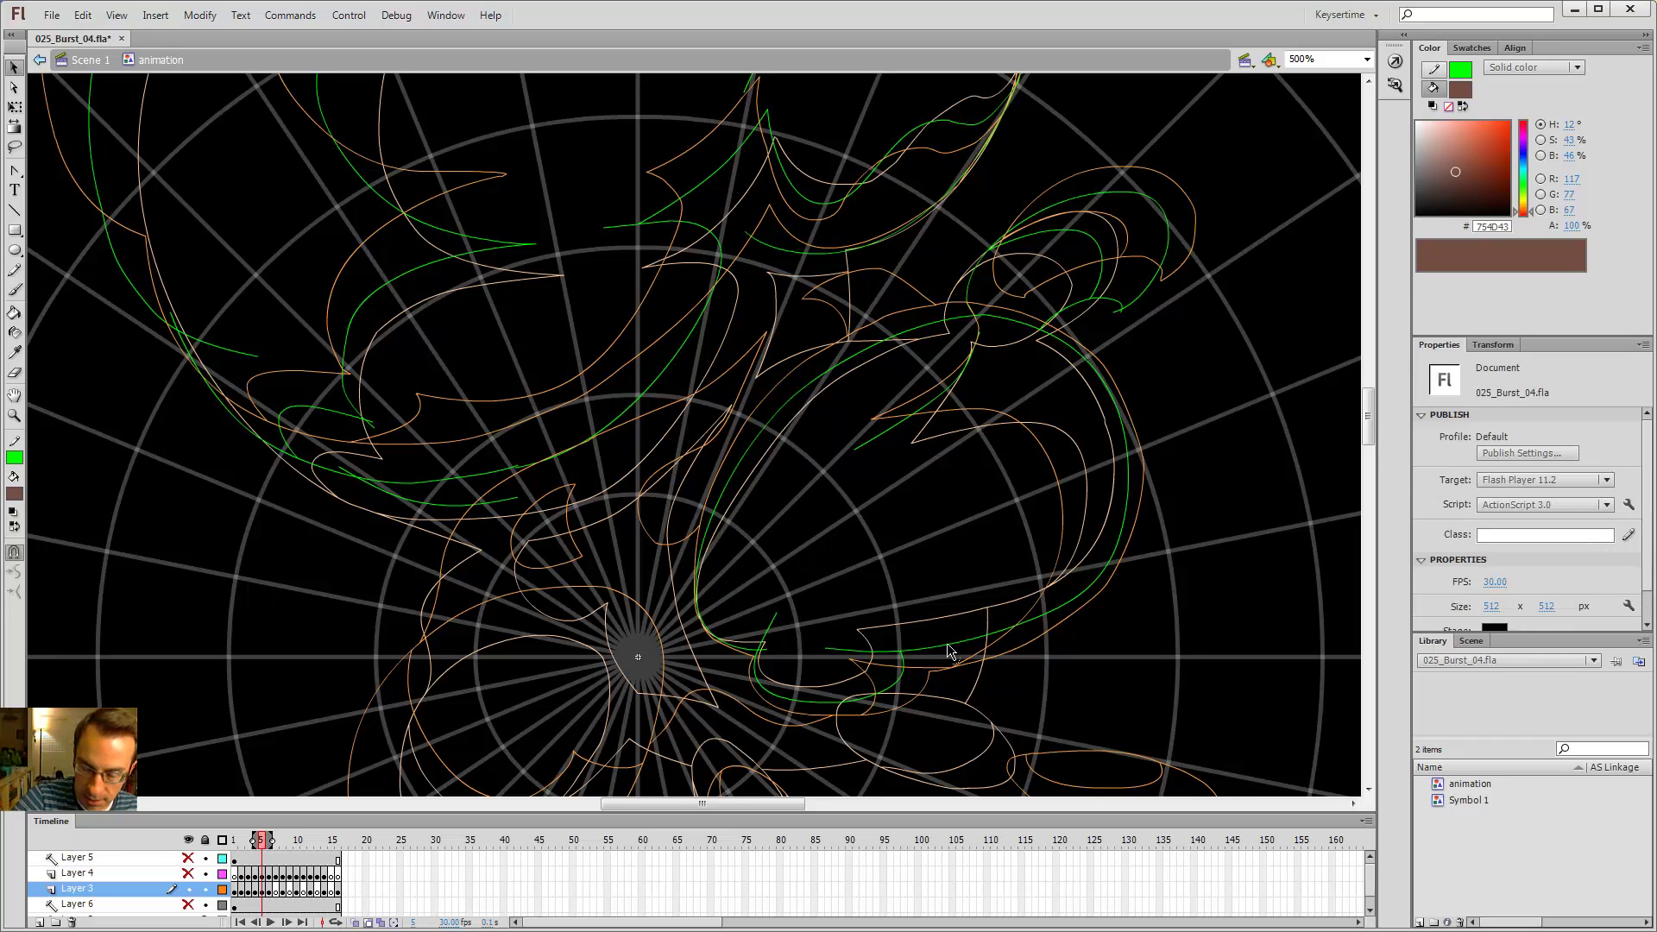
key("y")
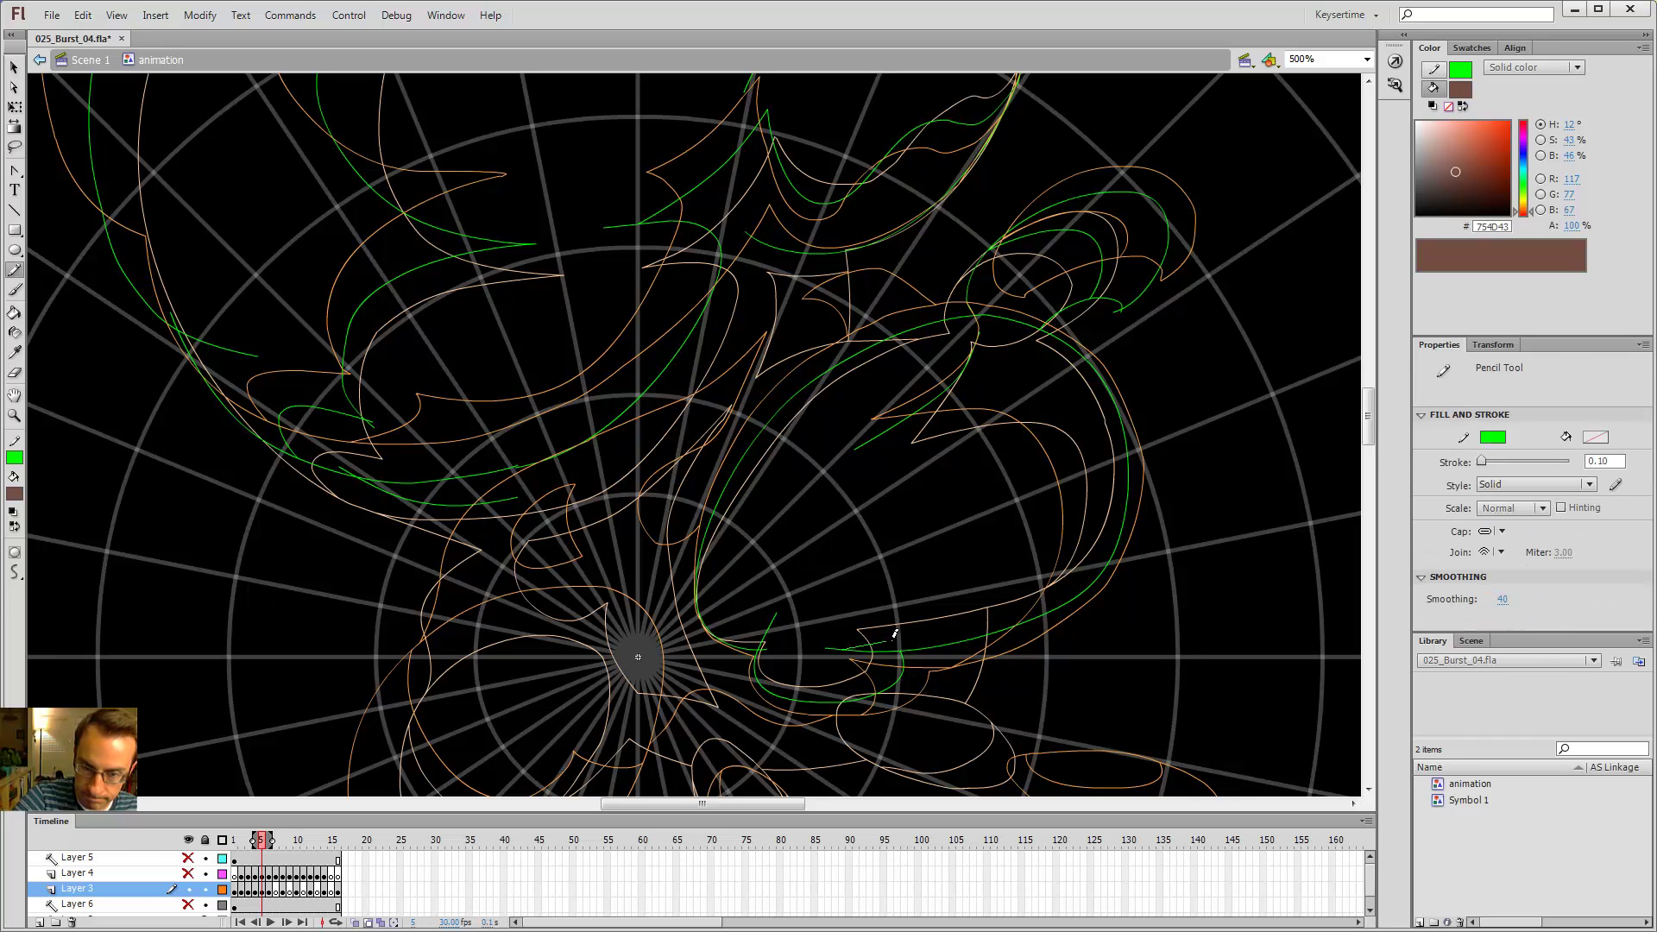
left_click_drag(962, 618, 1013, 604)
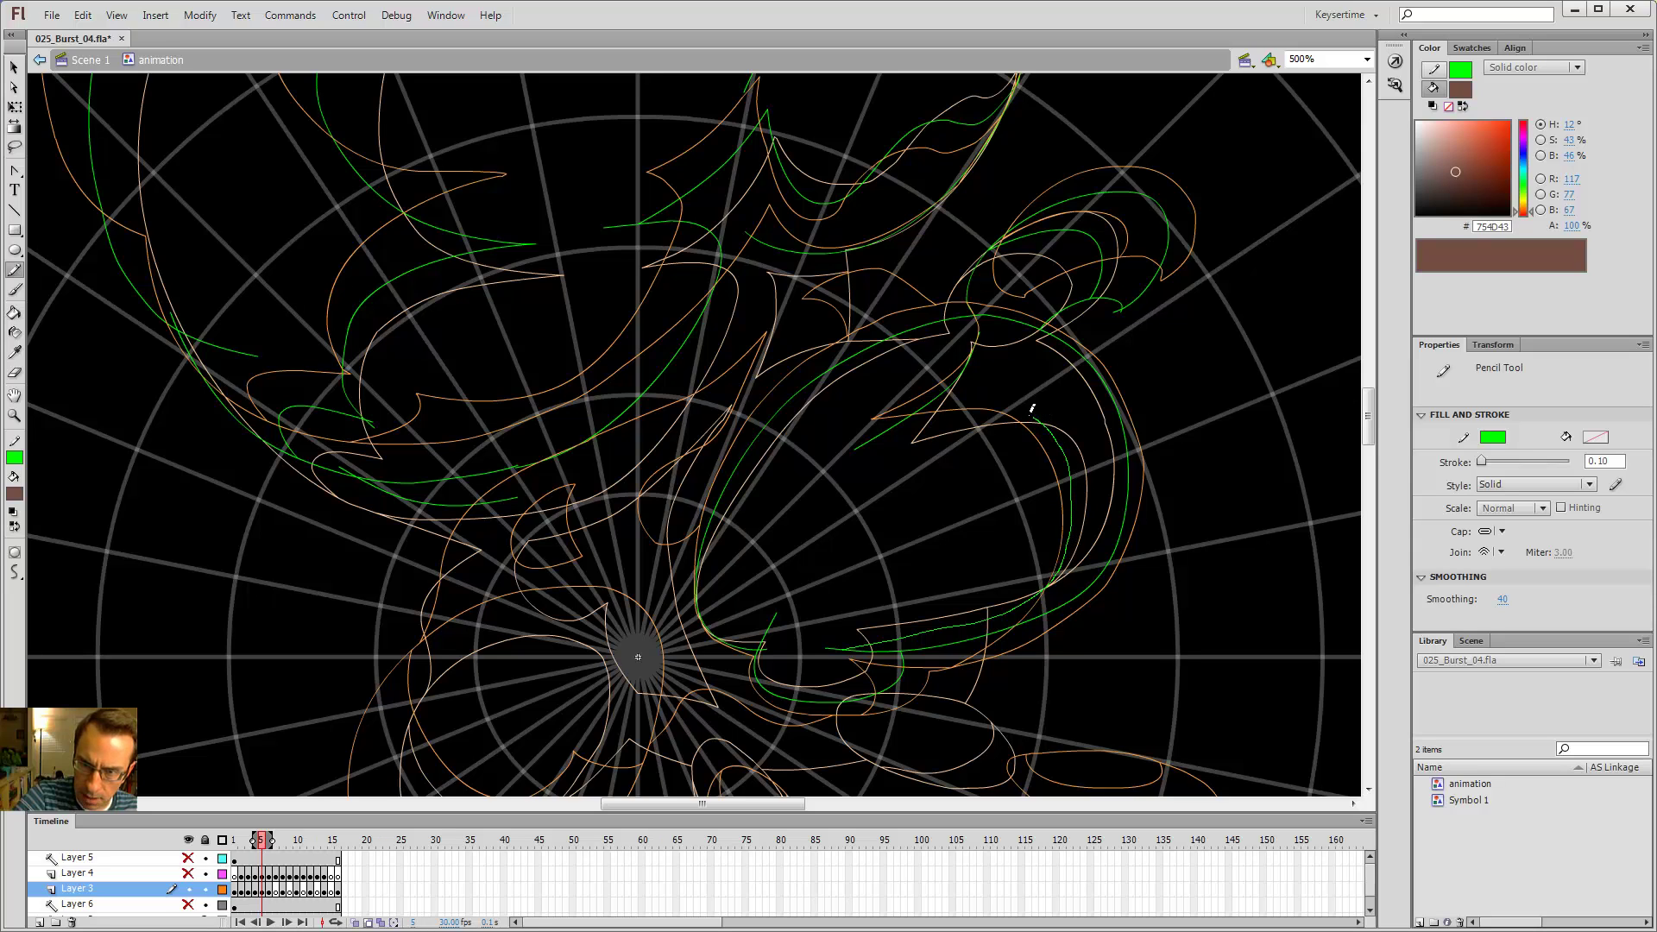
mouse_move(1031, 409)
left_mouse_down()
mouse_move(872, 436)
mouse_move(764, 499)
left_mouse_up()
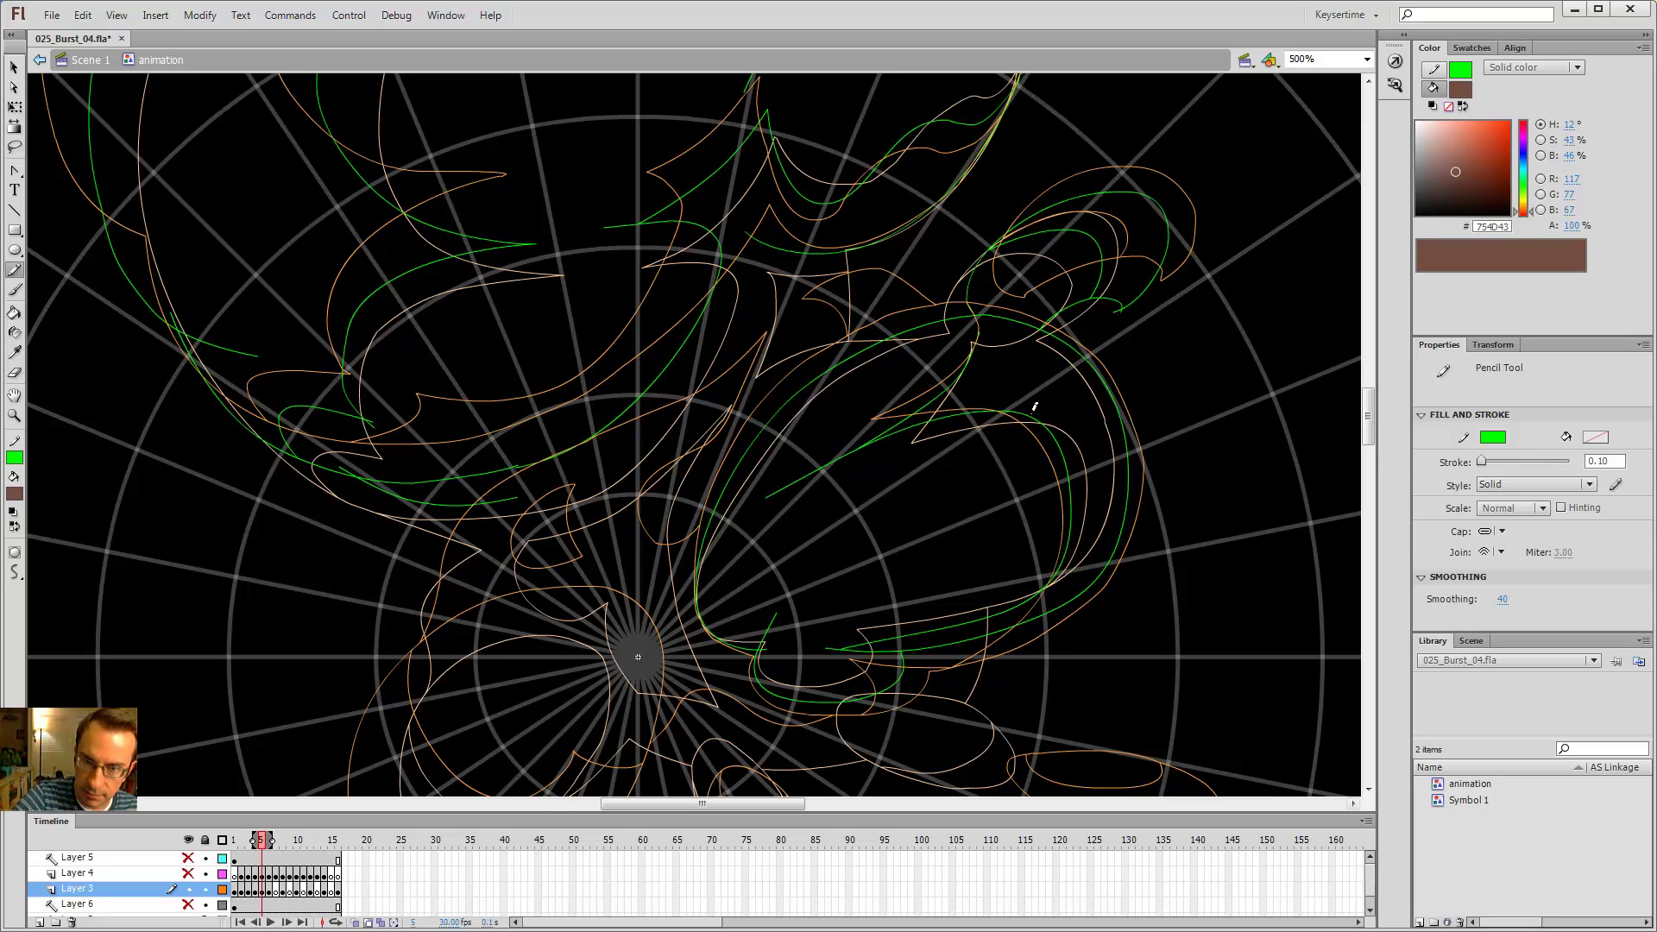
- Delete the shading stroke's overshoot beyond the inward point and adjust the line where it meets the cloud's lower outer edge
key("v")
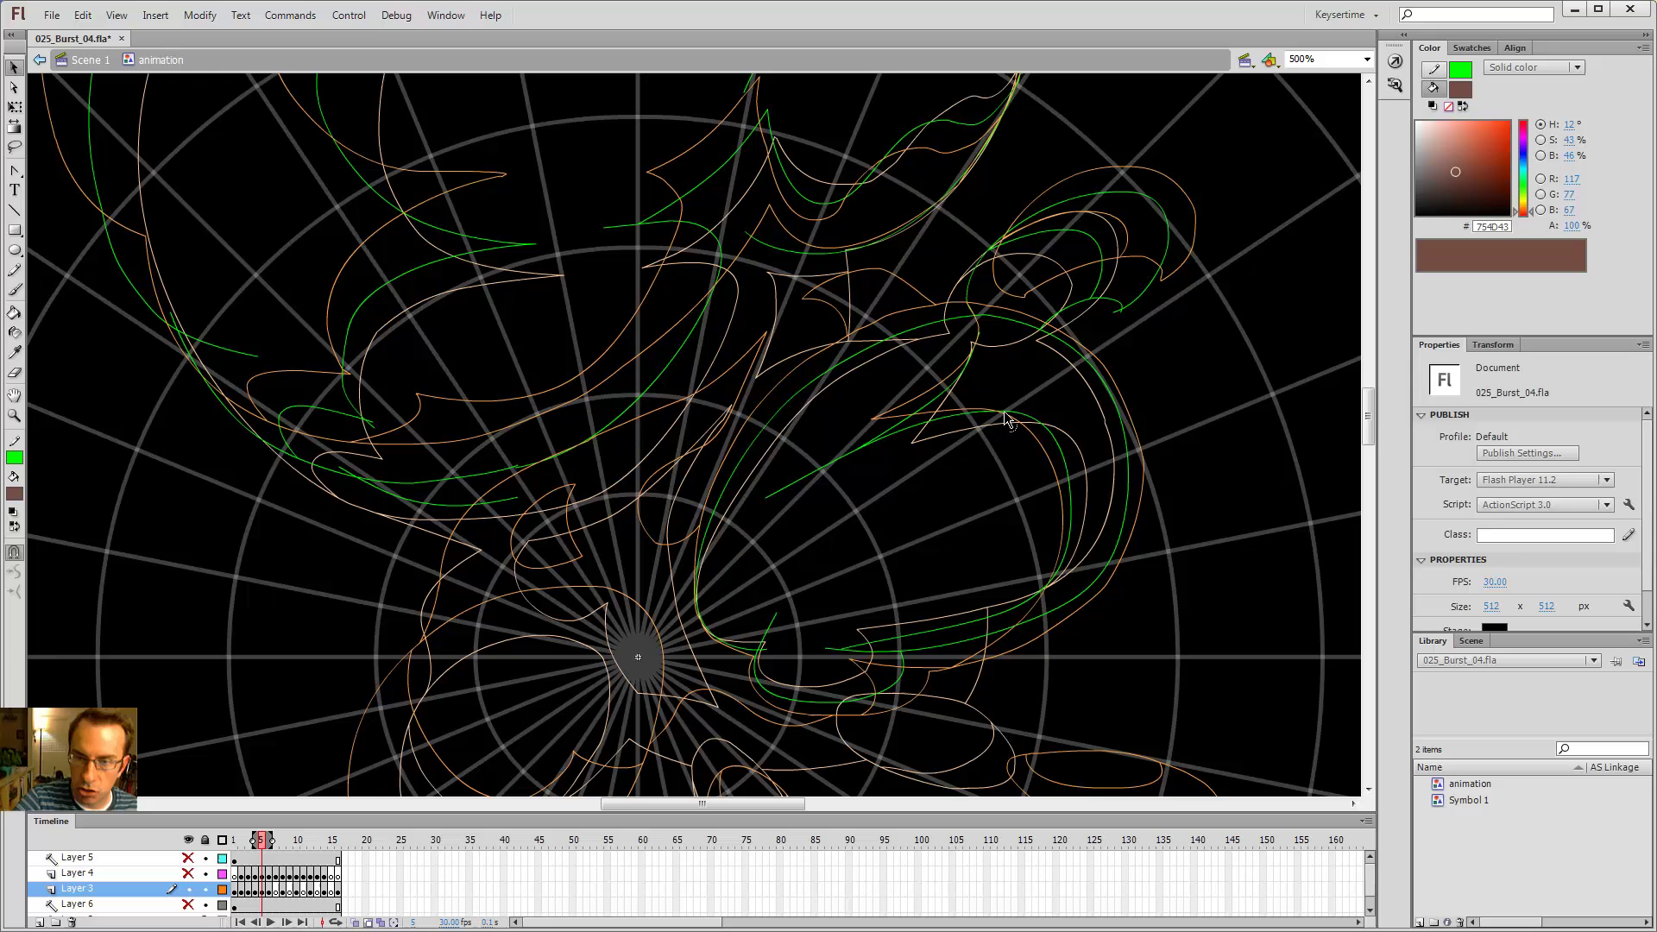
left_click(818, 480)
key("Delete")
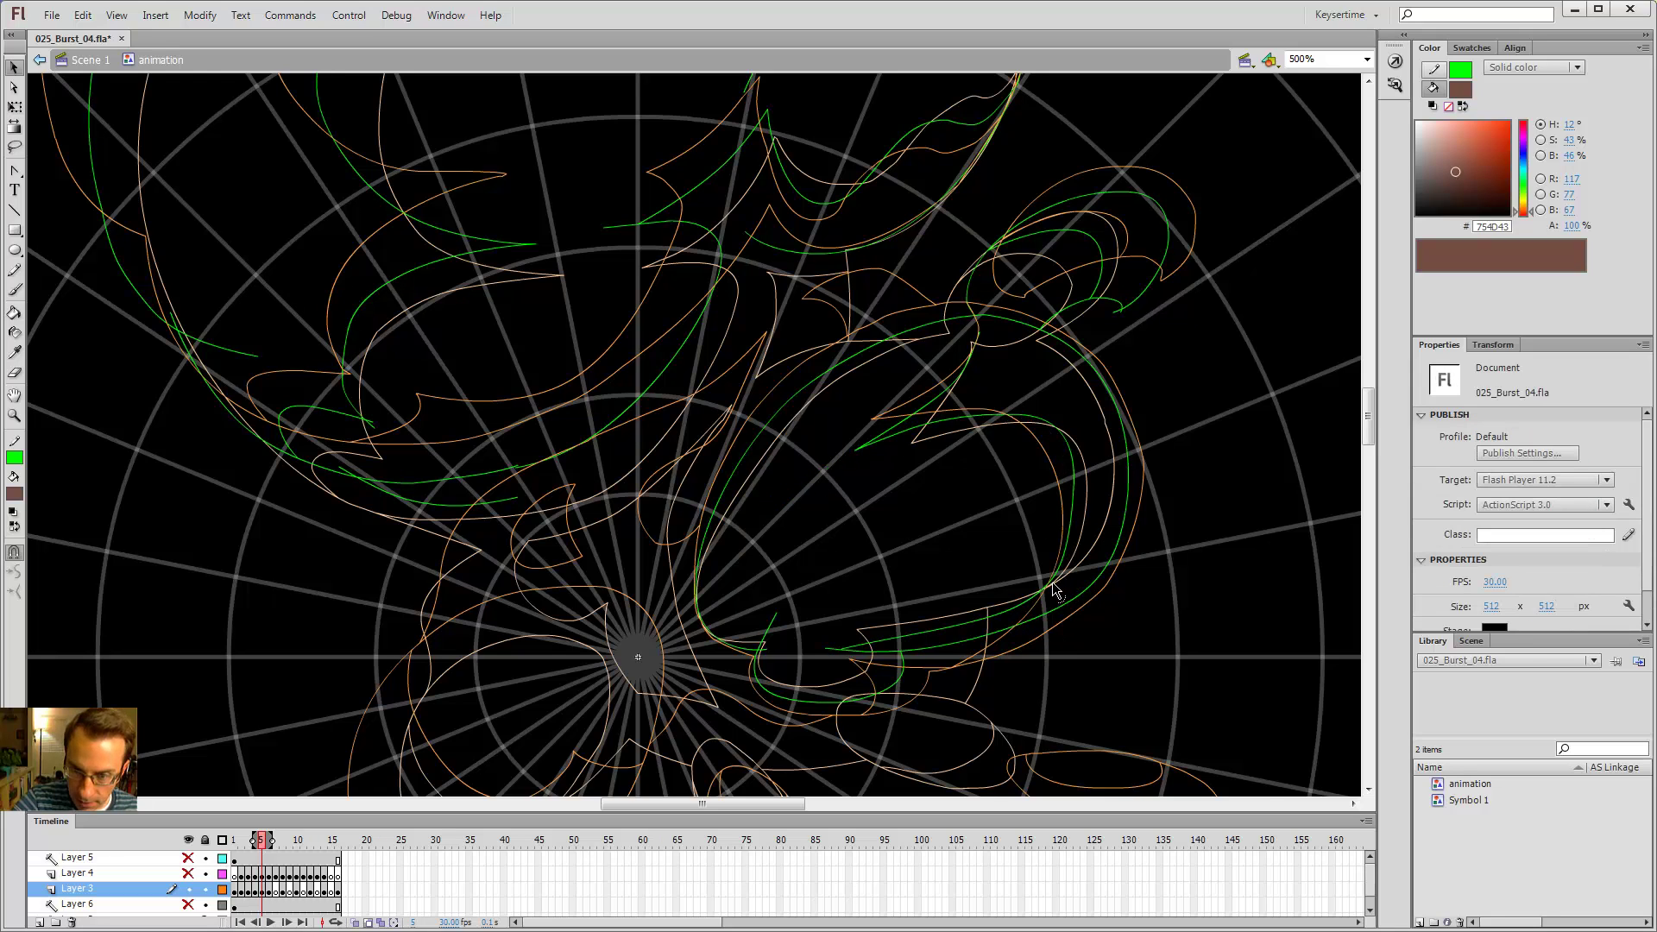
left_click_drag(1053, 584, 1055, 588)
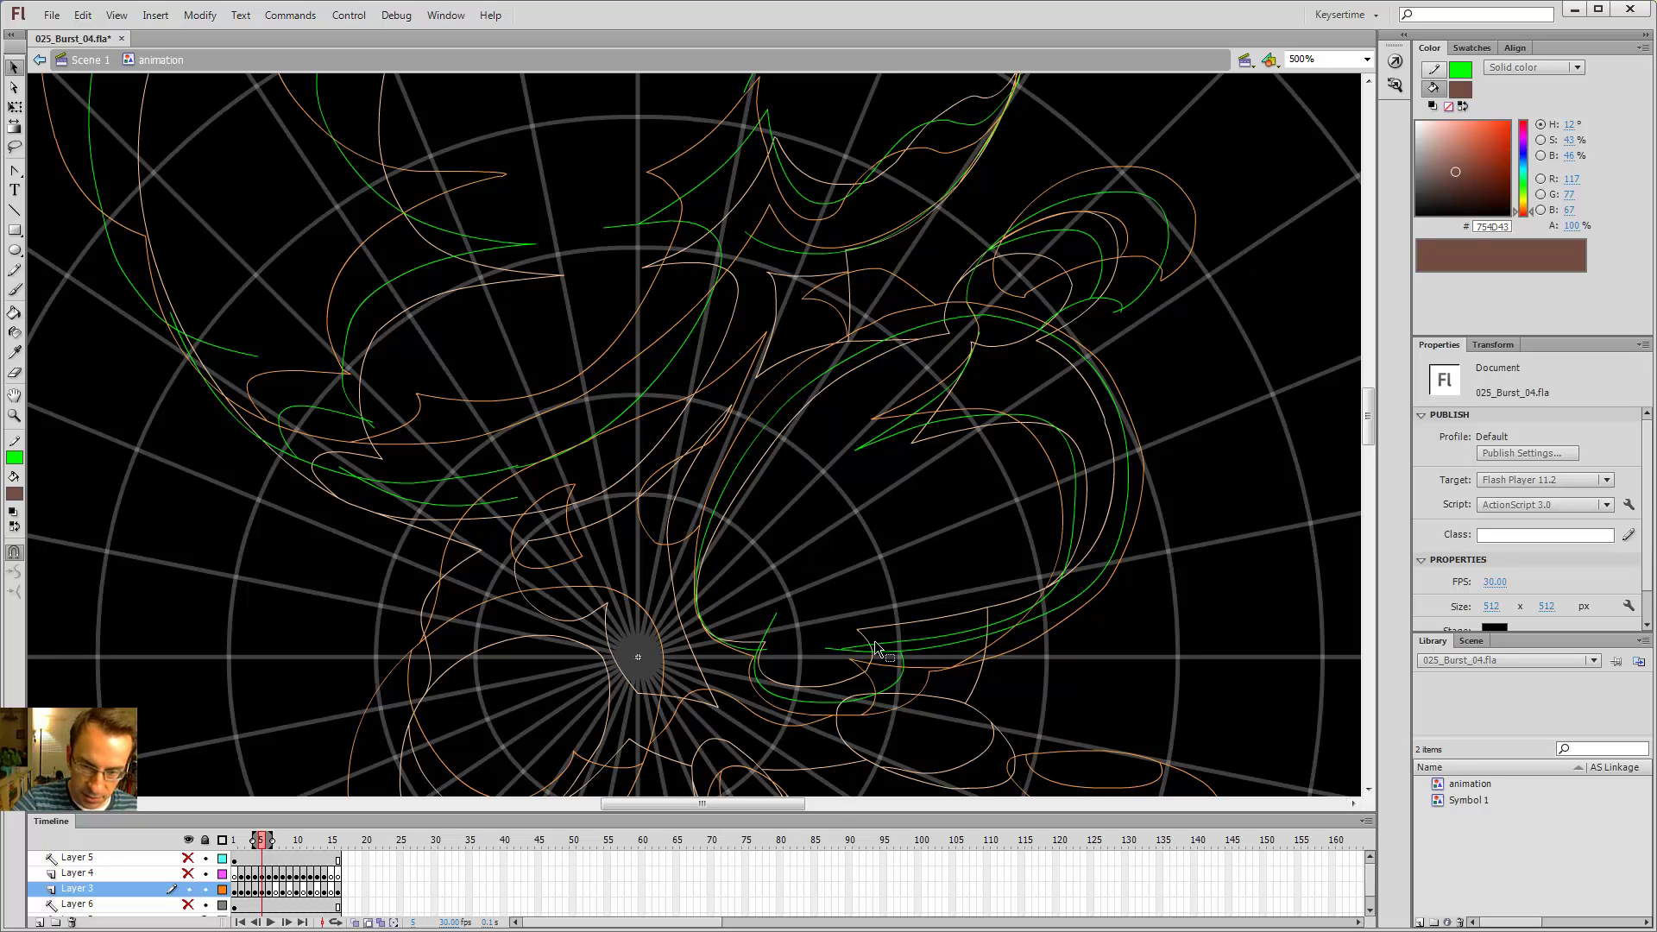
- Pencil the inner curve of the small underside lobe and delete the stray stroke ends at both sides of the lobe
key("y")
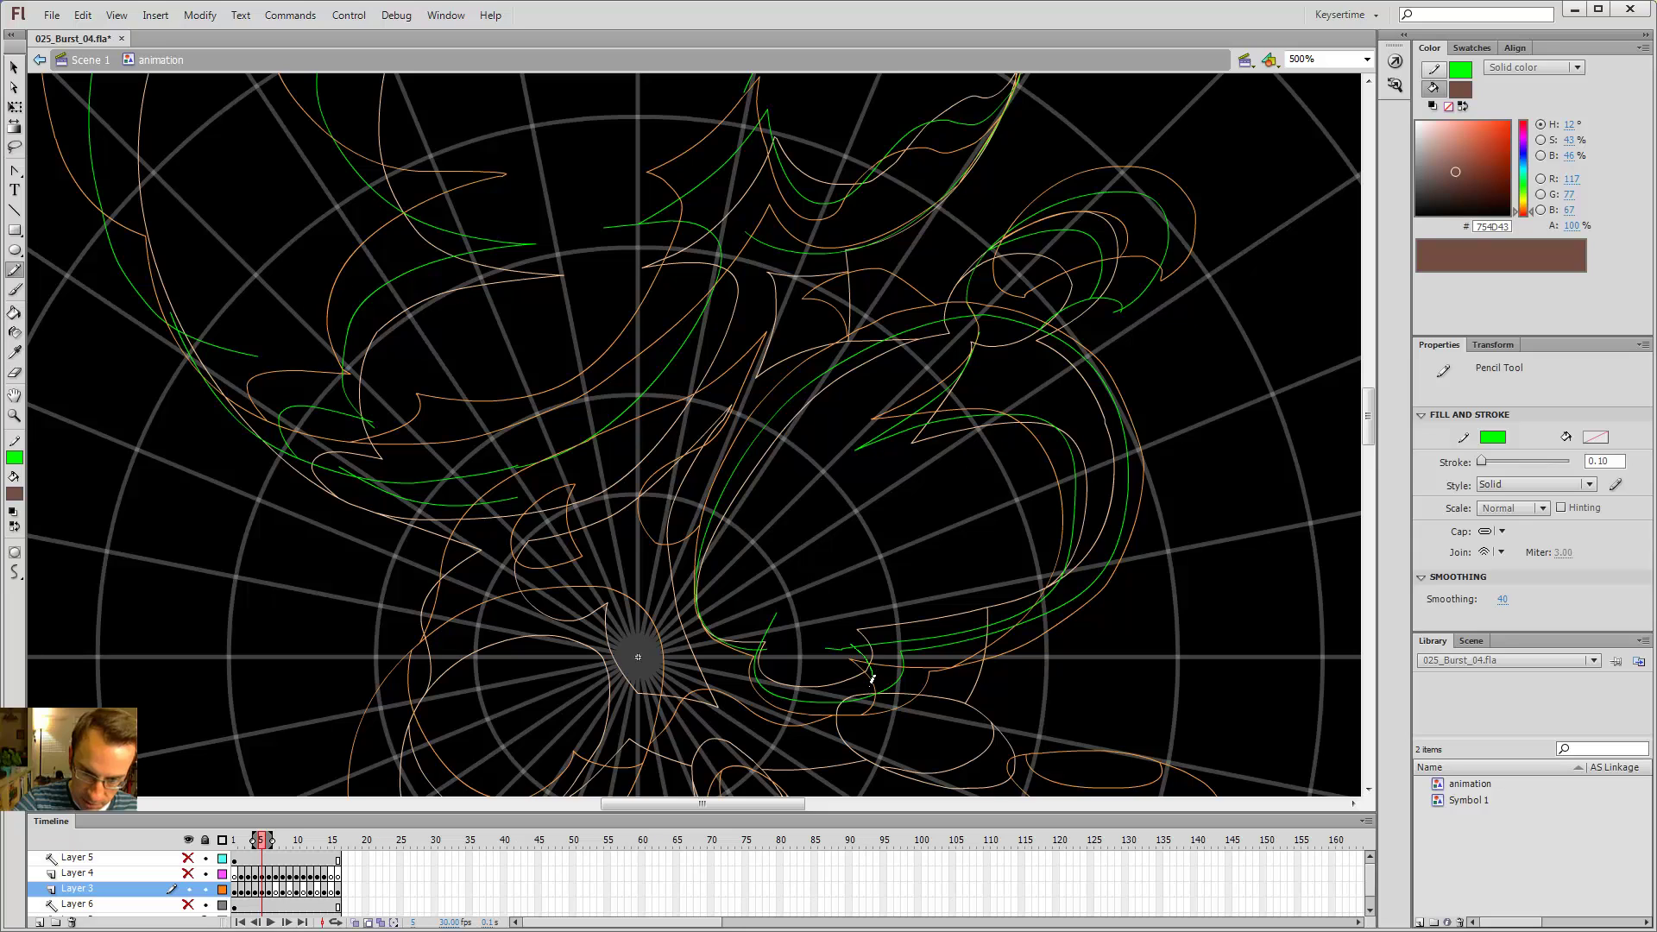
key("v")
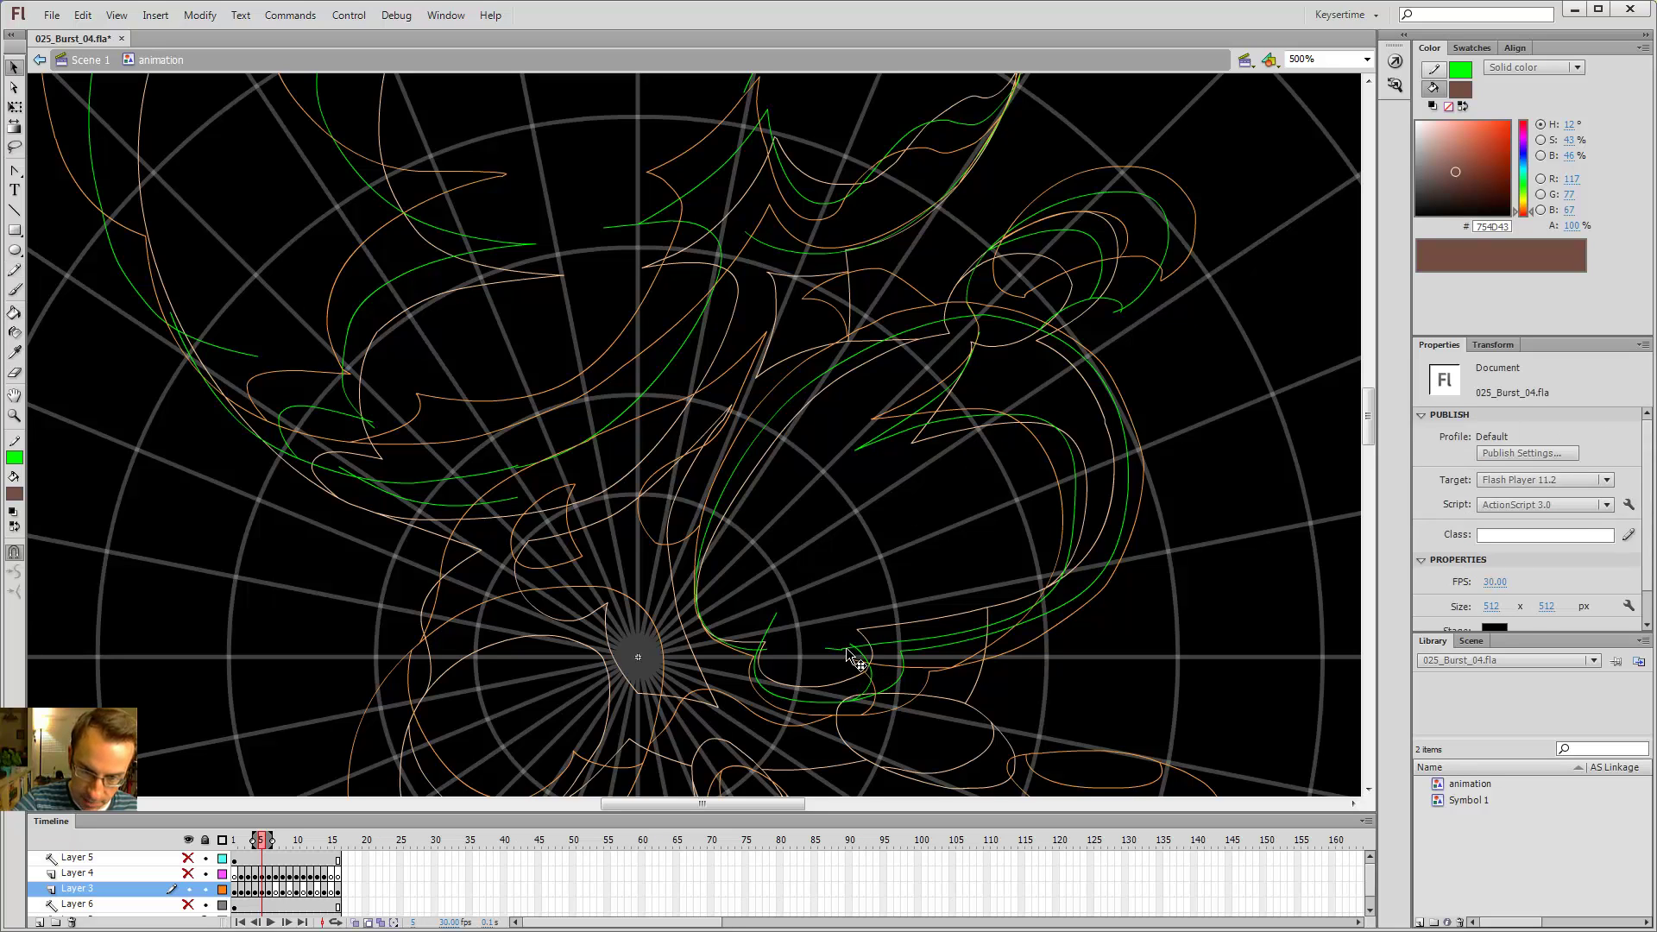
left_click(840, 649)
key("Delete")
left_click(765, 633)
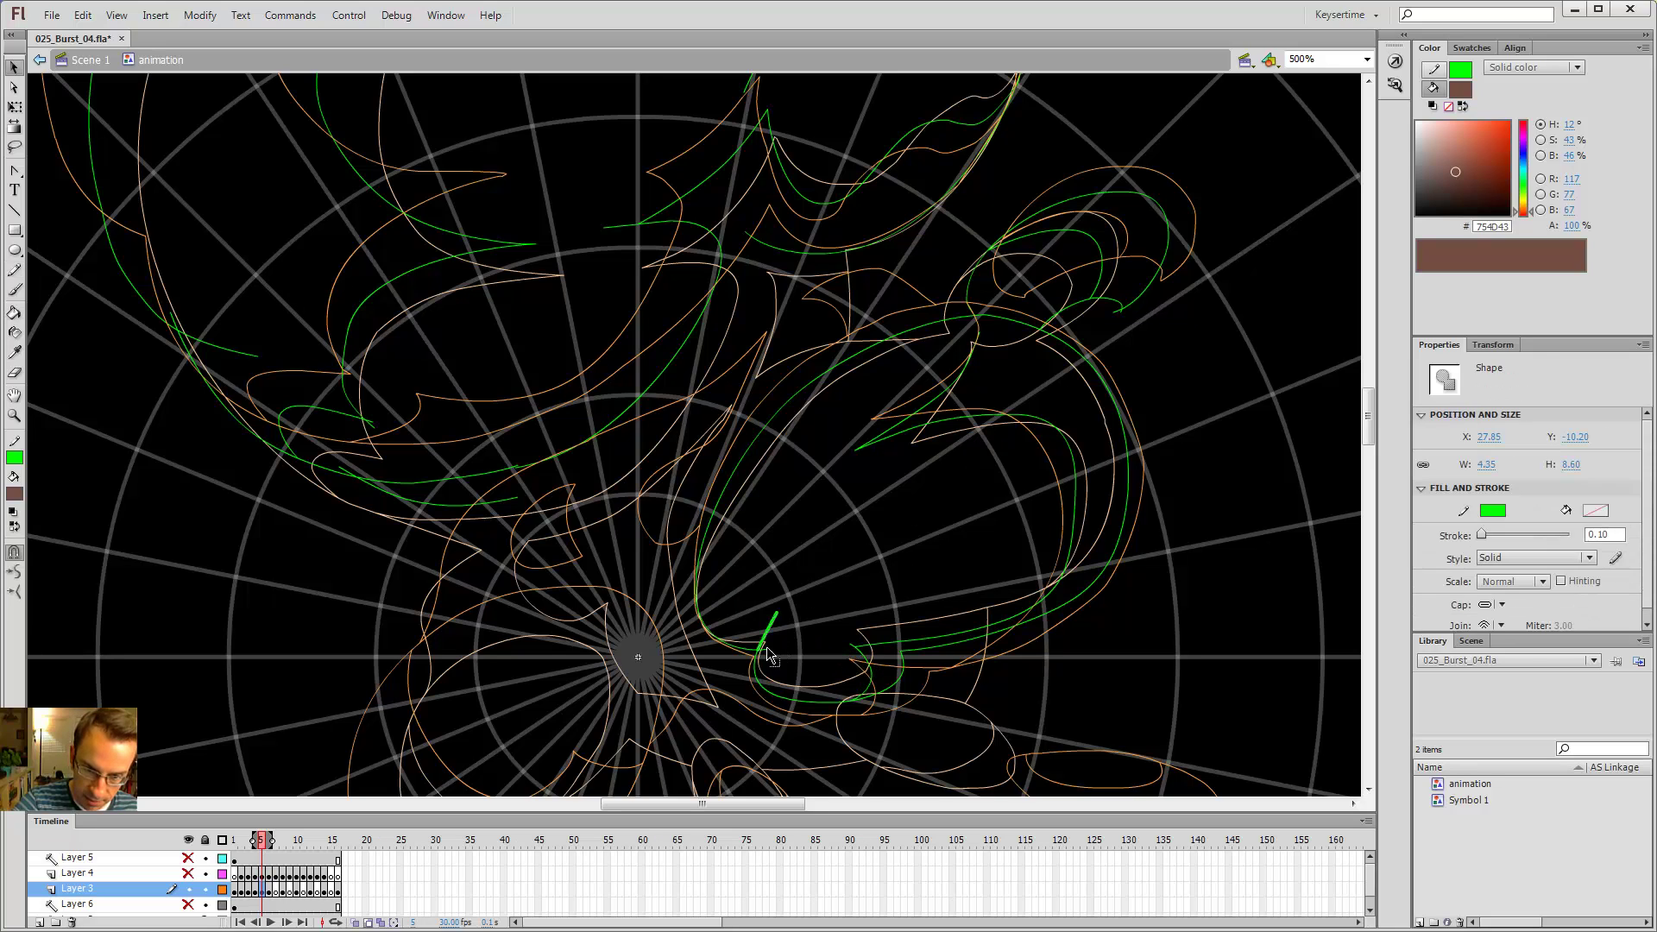
key("Delete")
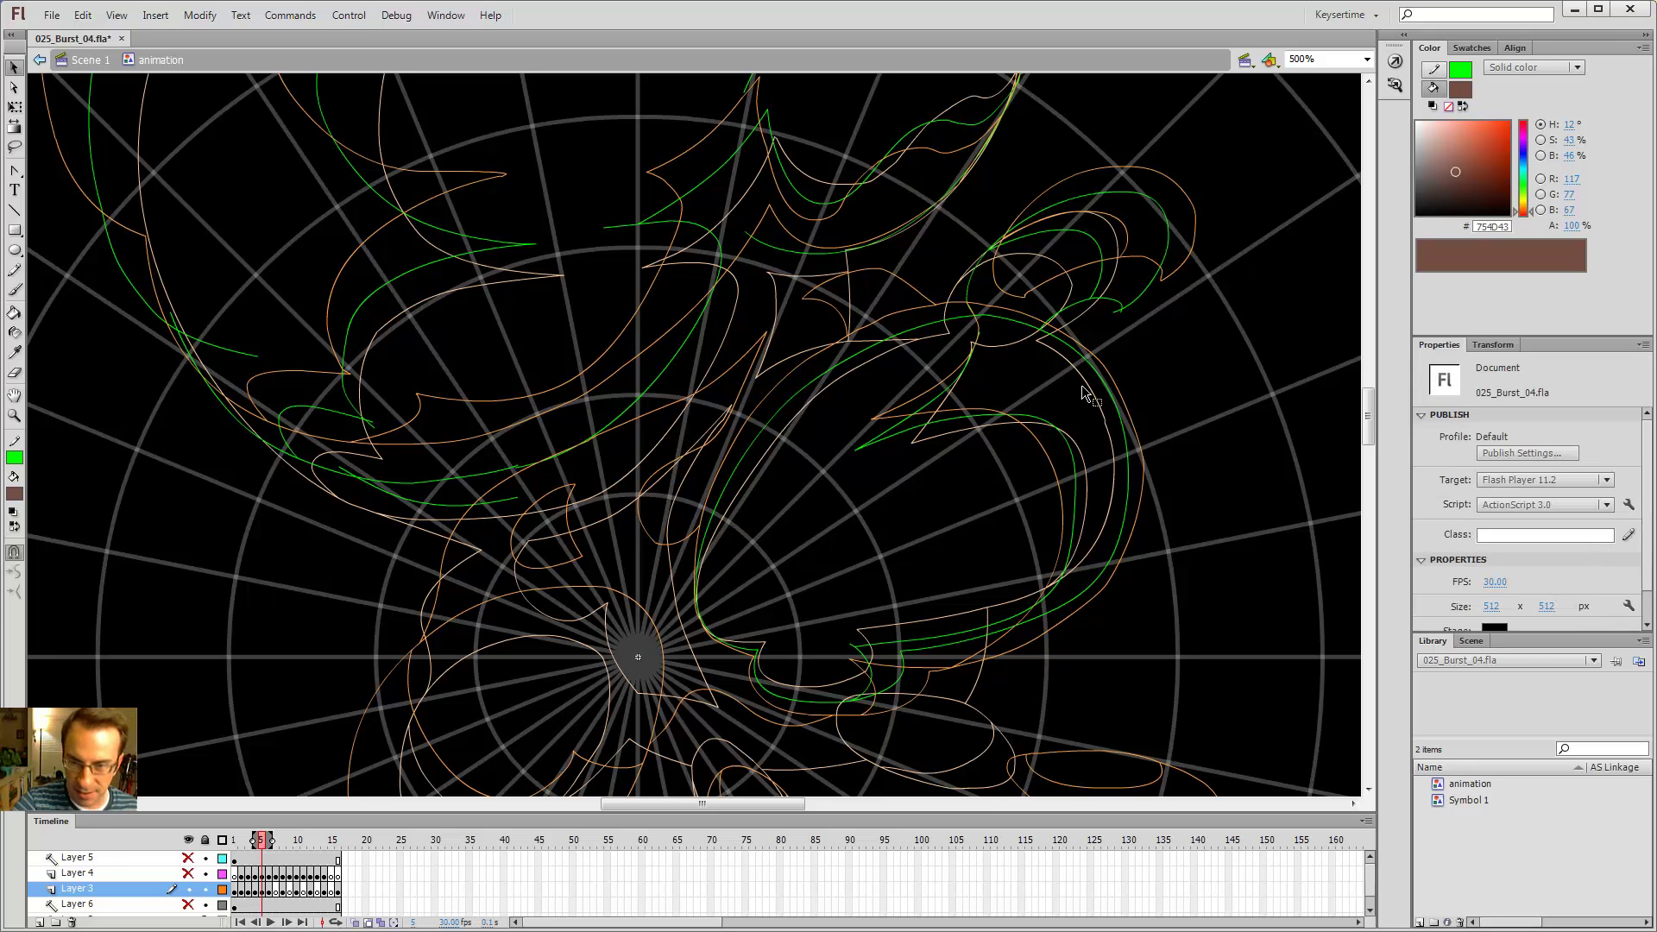
- Turn off onion skinning and flip back and forth through frames 4 to 7 to examine the right-hand cloud's motion
left_click(367, 922)
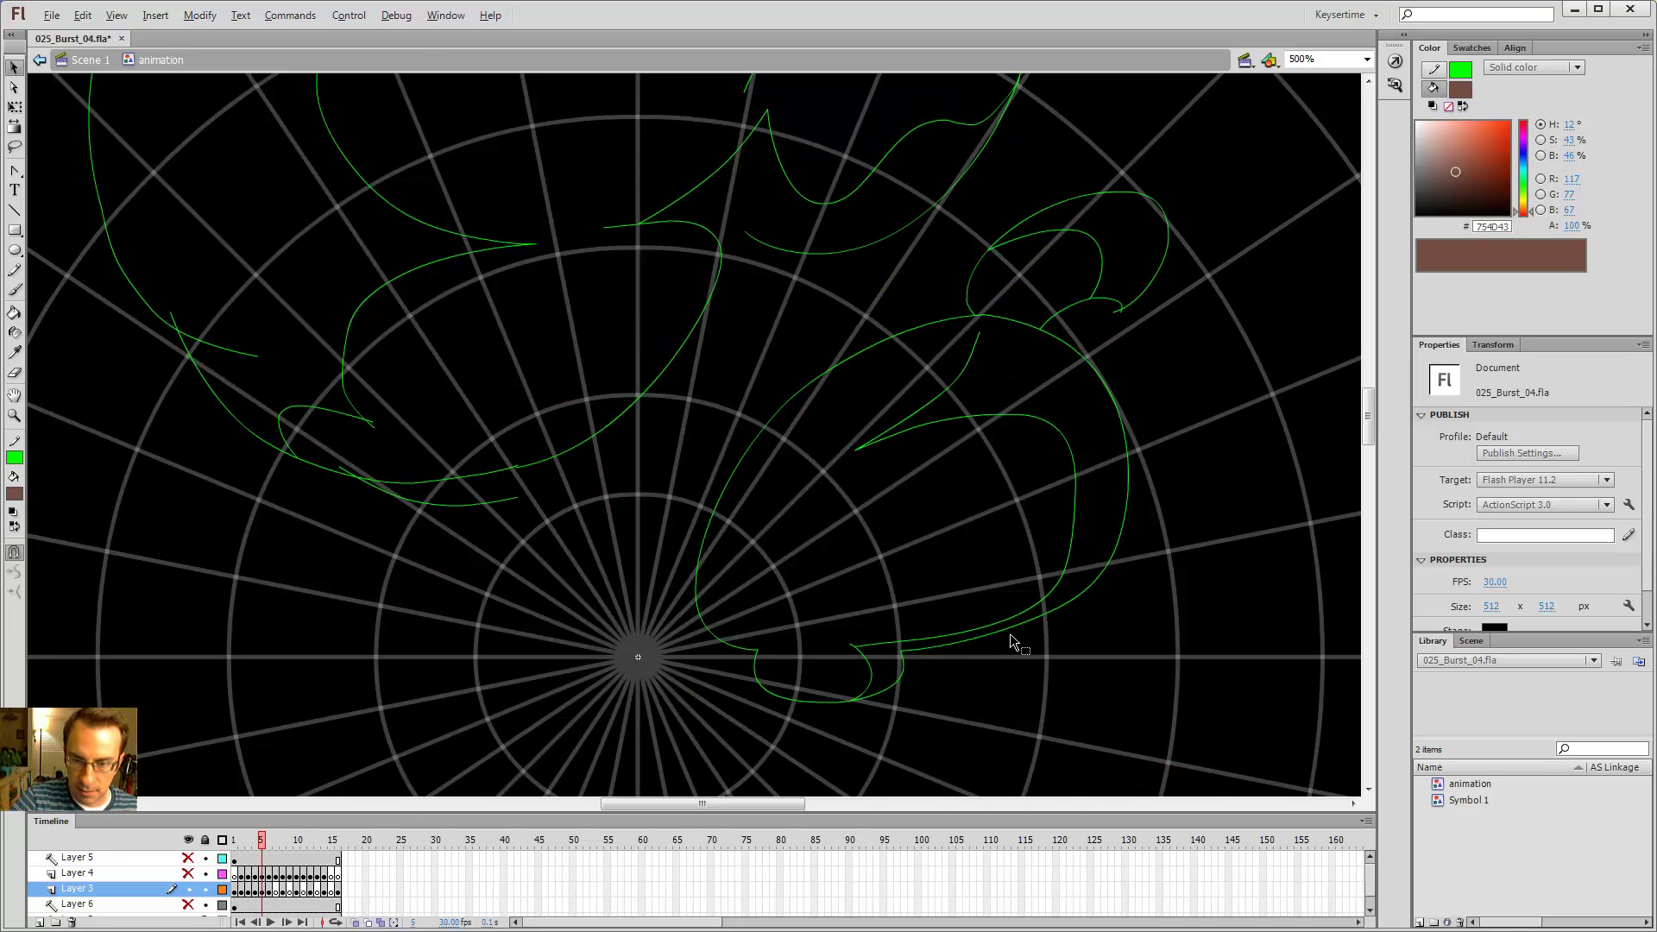
key("comma")
key("period")
key("period")
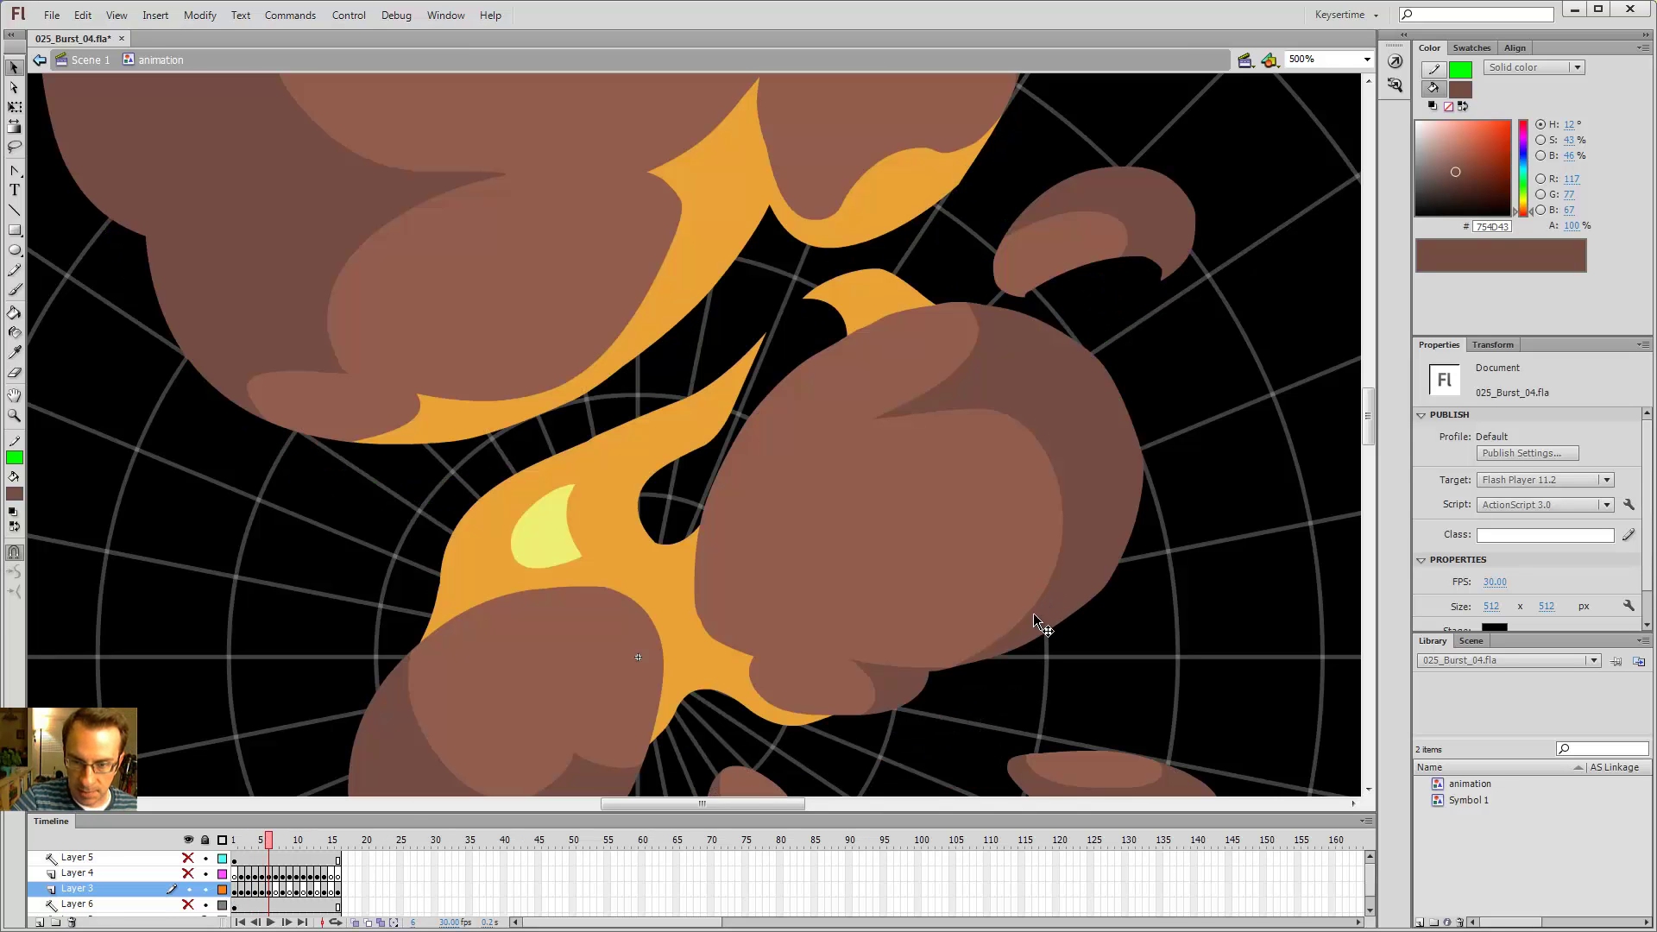
key("comma")
key("comma")
key("period")
key("period")
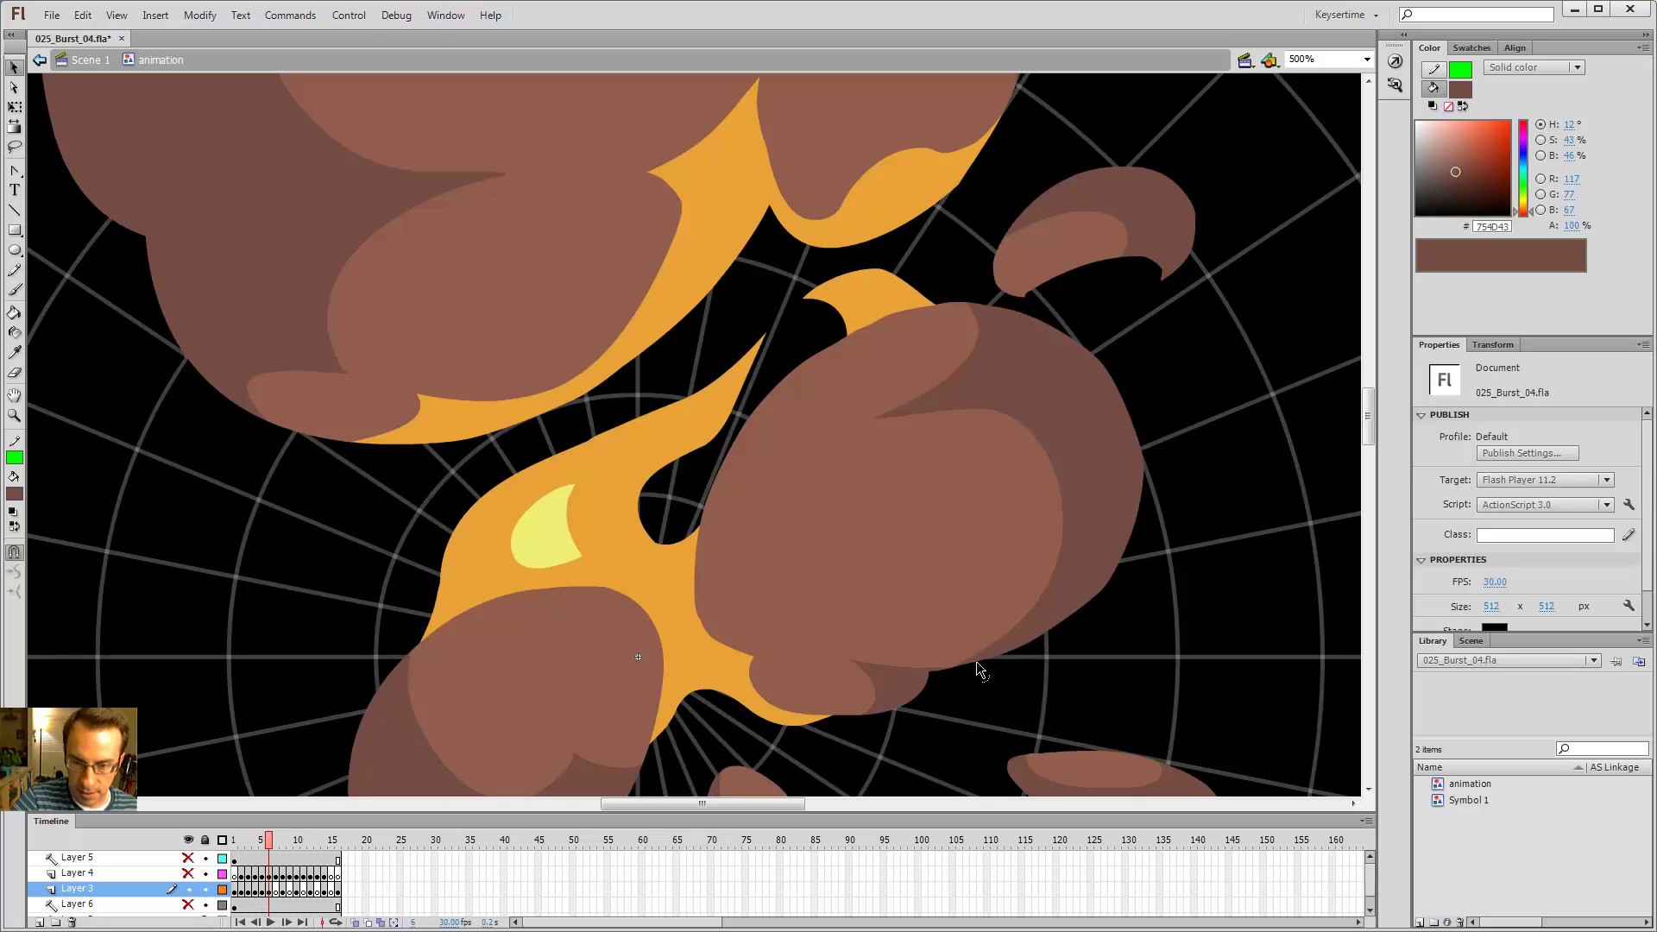
key("period")
key("comma")
key("period")
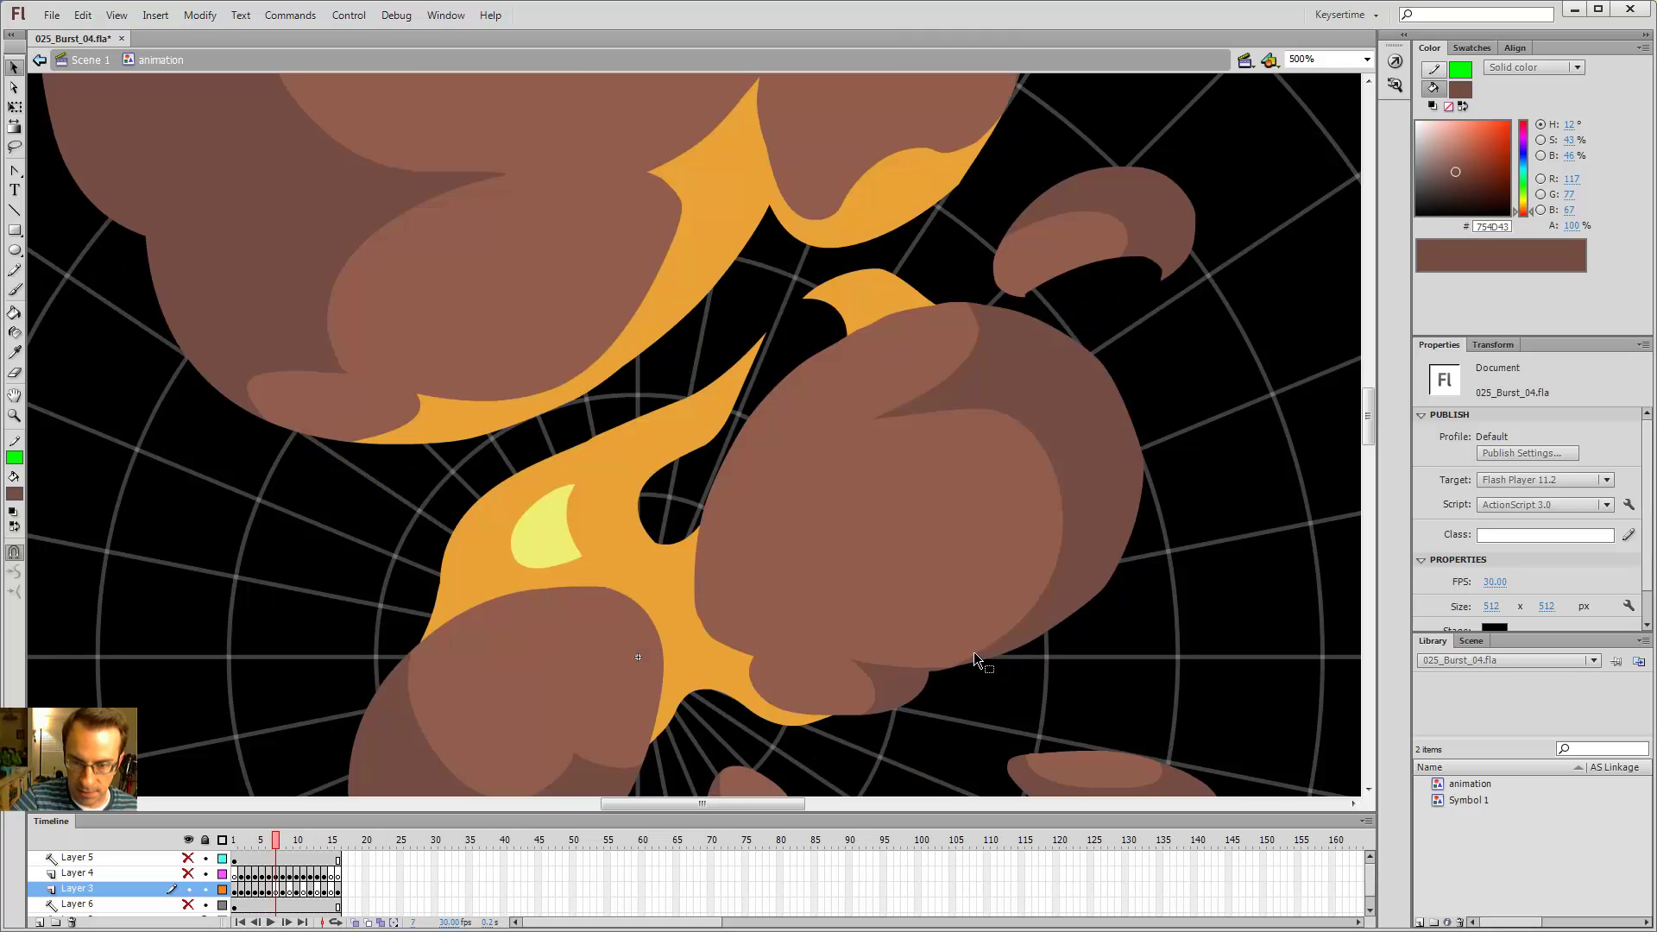
key("comma")
key("comma")
key("period")
key("period")
key("comma")
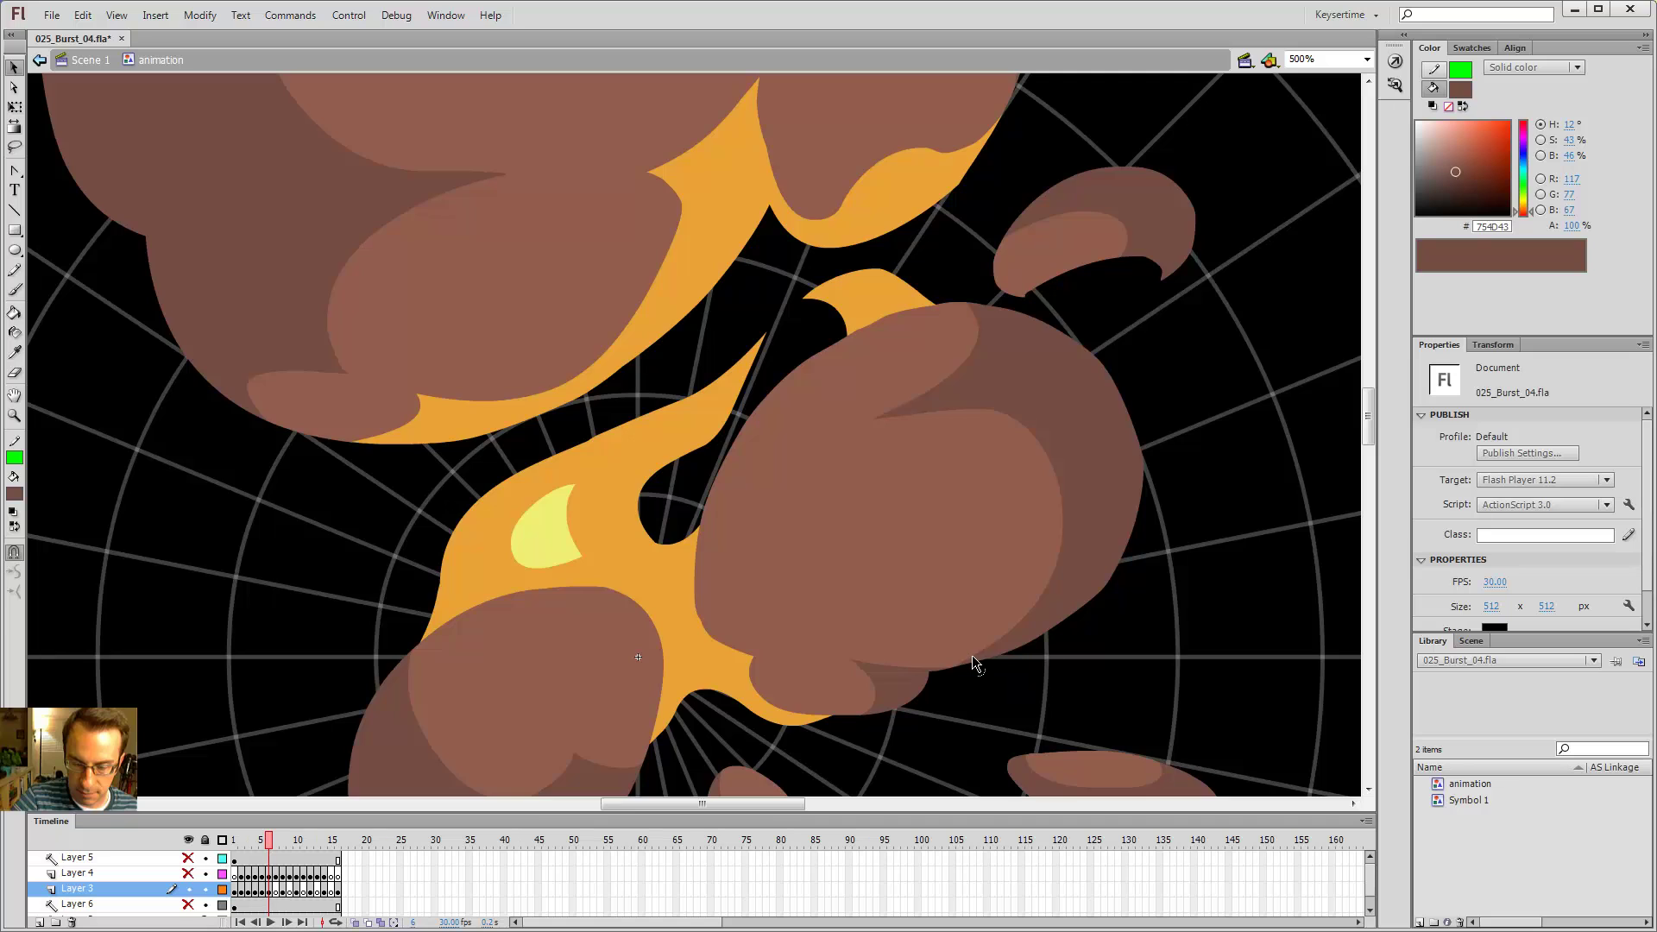
key("comma")
key("period")
key("period")
key("comma")
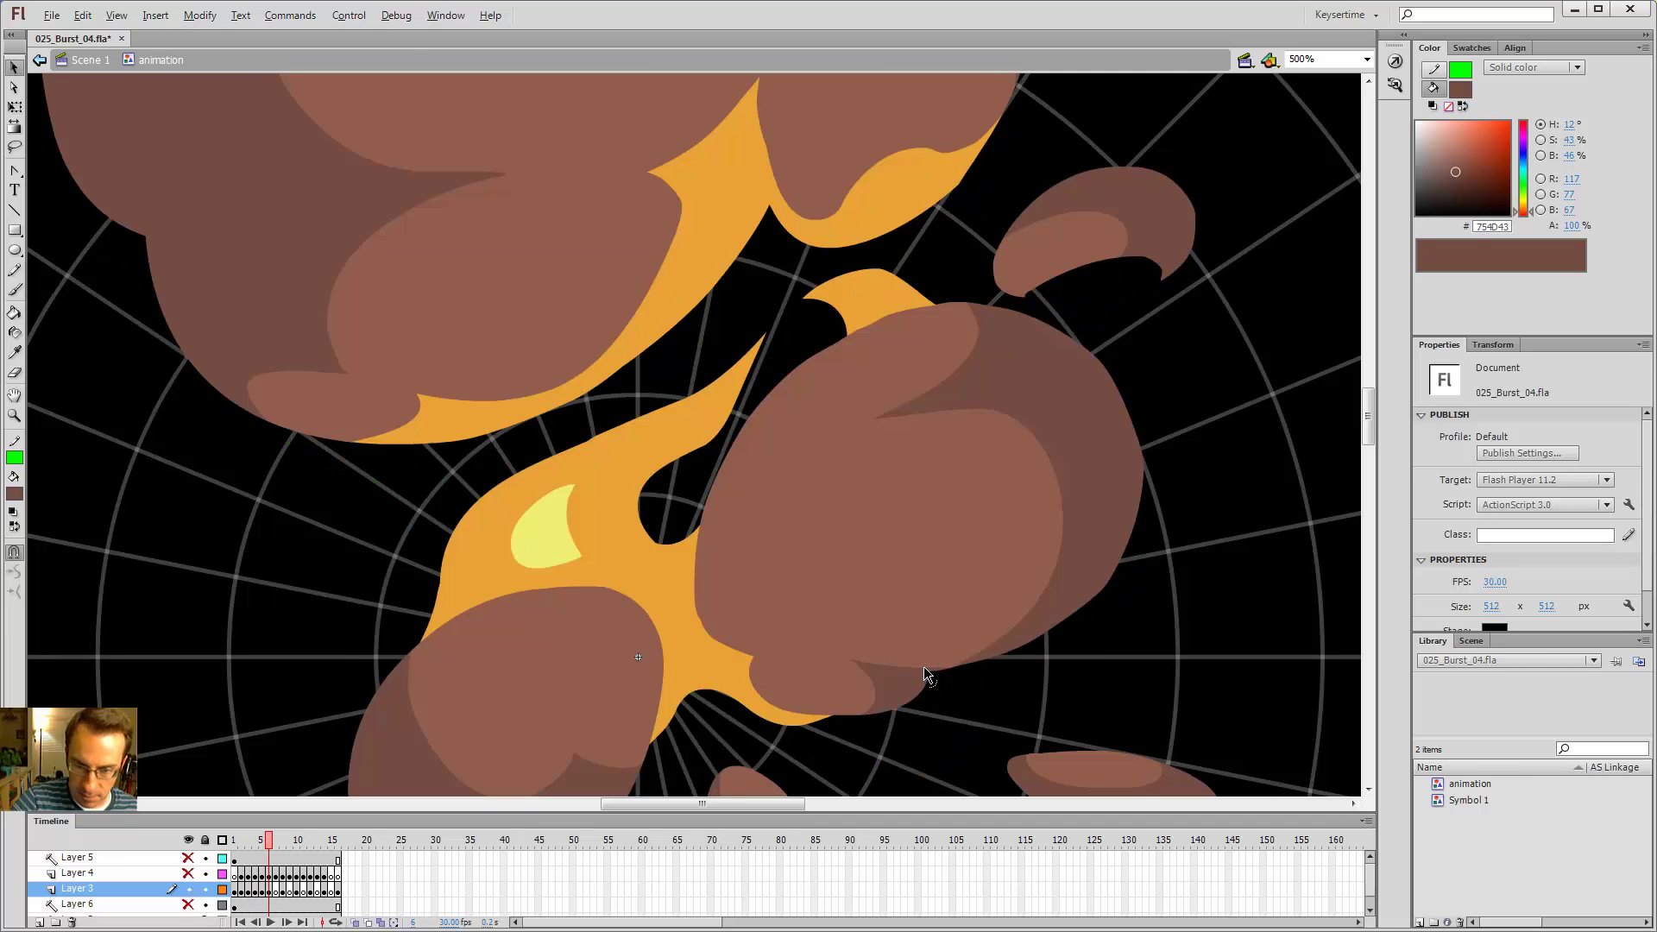
- On frame 6, fill the dark sliver at the right-hand cloud's lower edge with sampled light brown #915D4D and reshape the edge above the lobe
left_click_drag(924, 666, 939, 609)
key("i")
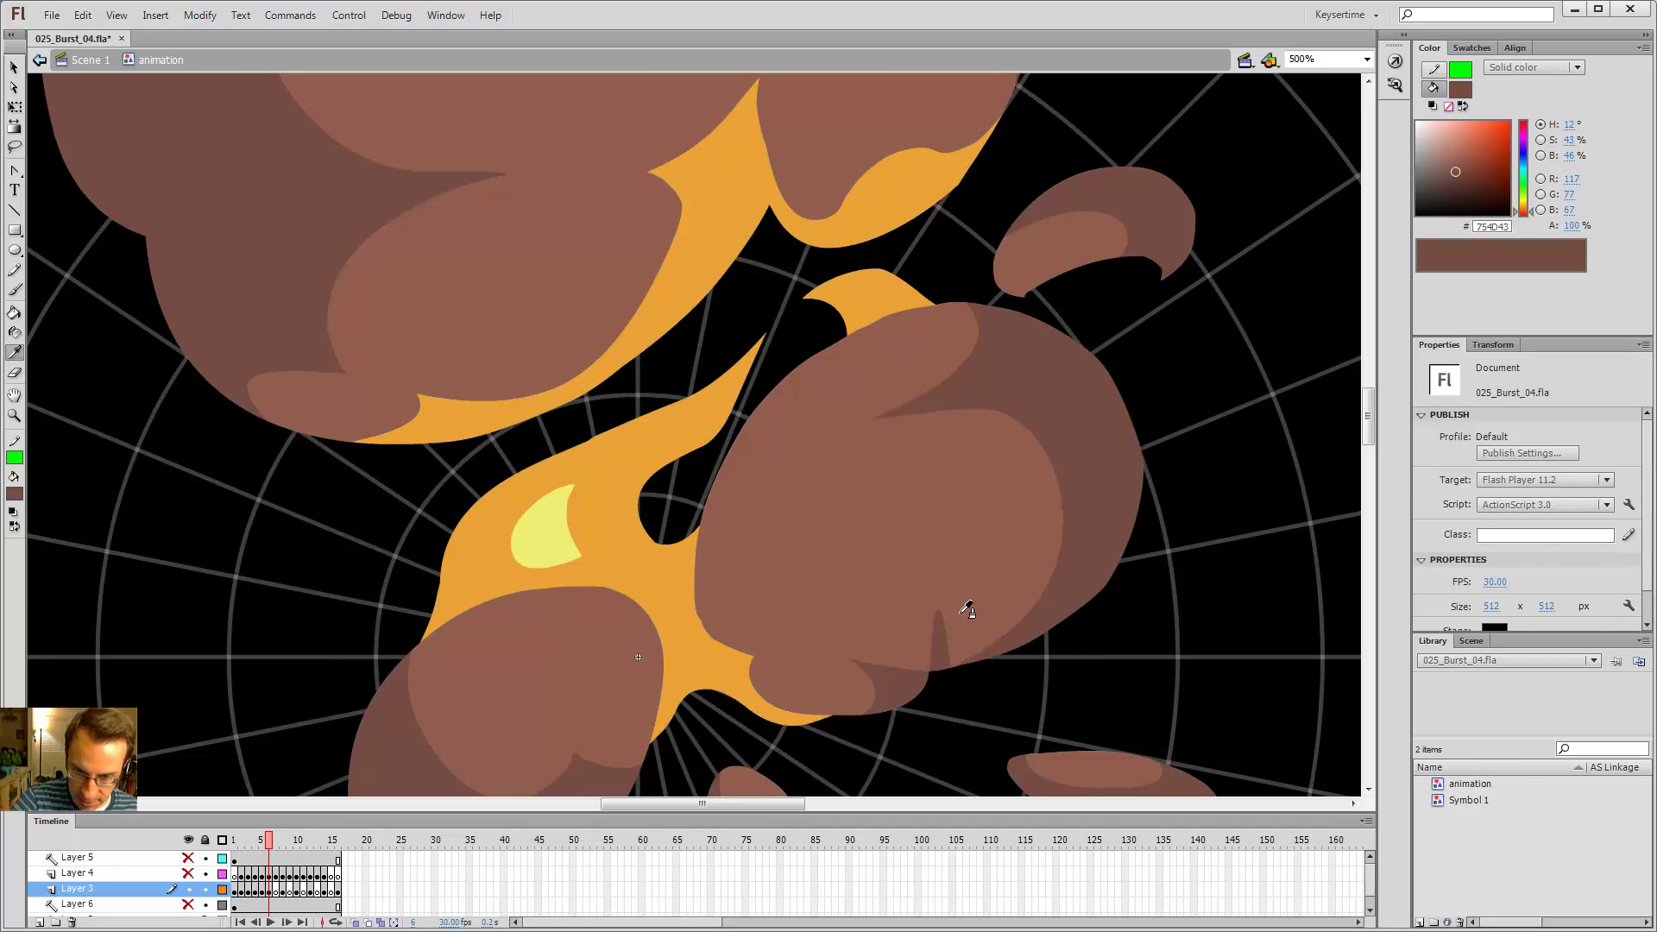
left_click(964, 613)
left_click(930, 642)
key("v")
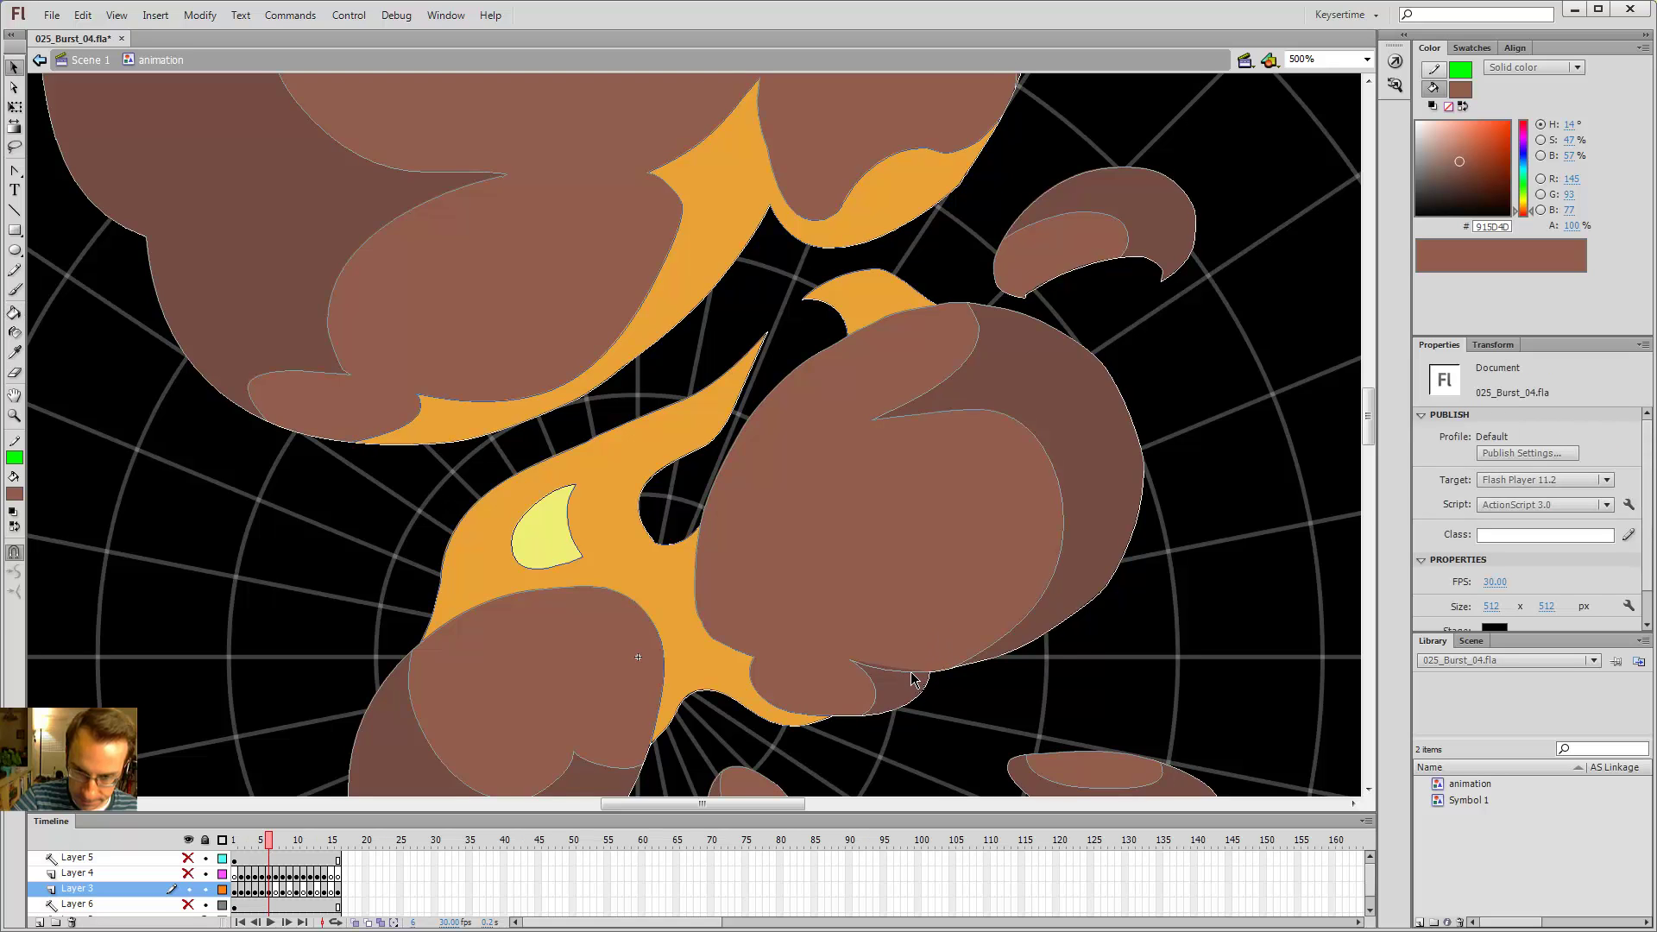
left_click_drag(911, 673, 972, 667)
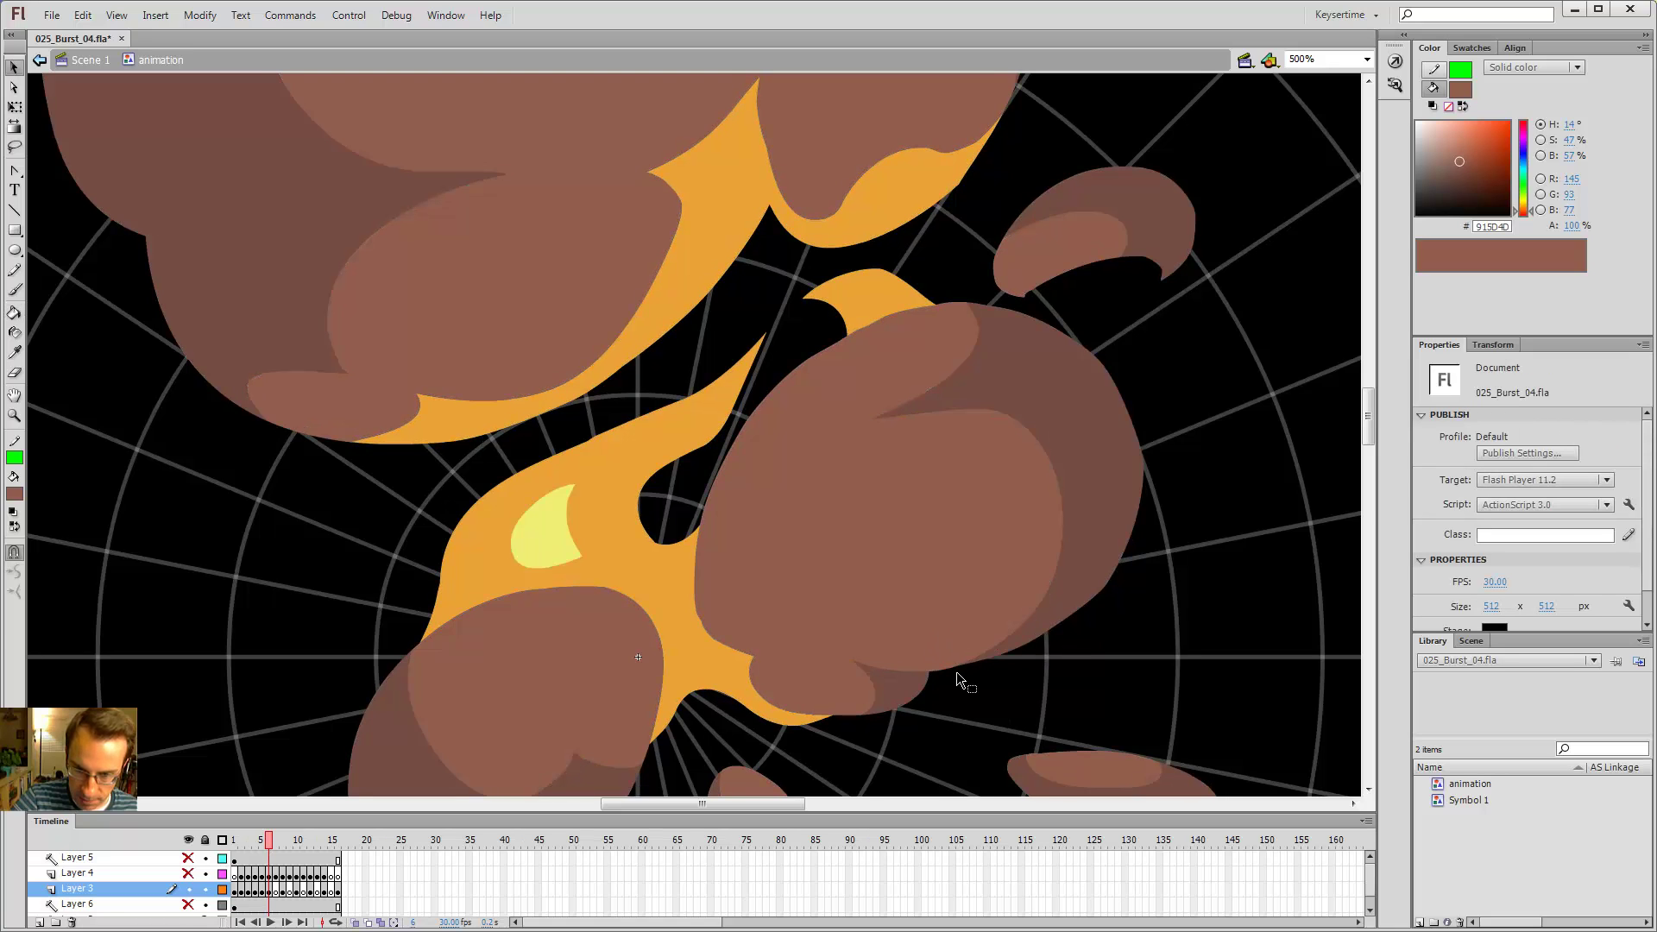
- Flip between frames 4 and 7 to examine the corrected lower edge of the right-hand cloud against its neighbouring frames
key("period")
key("comma")
key("period")
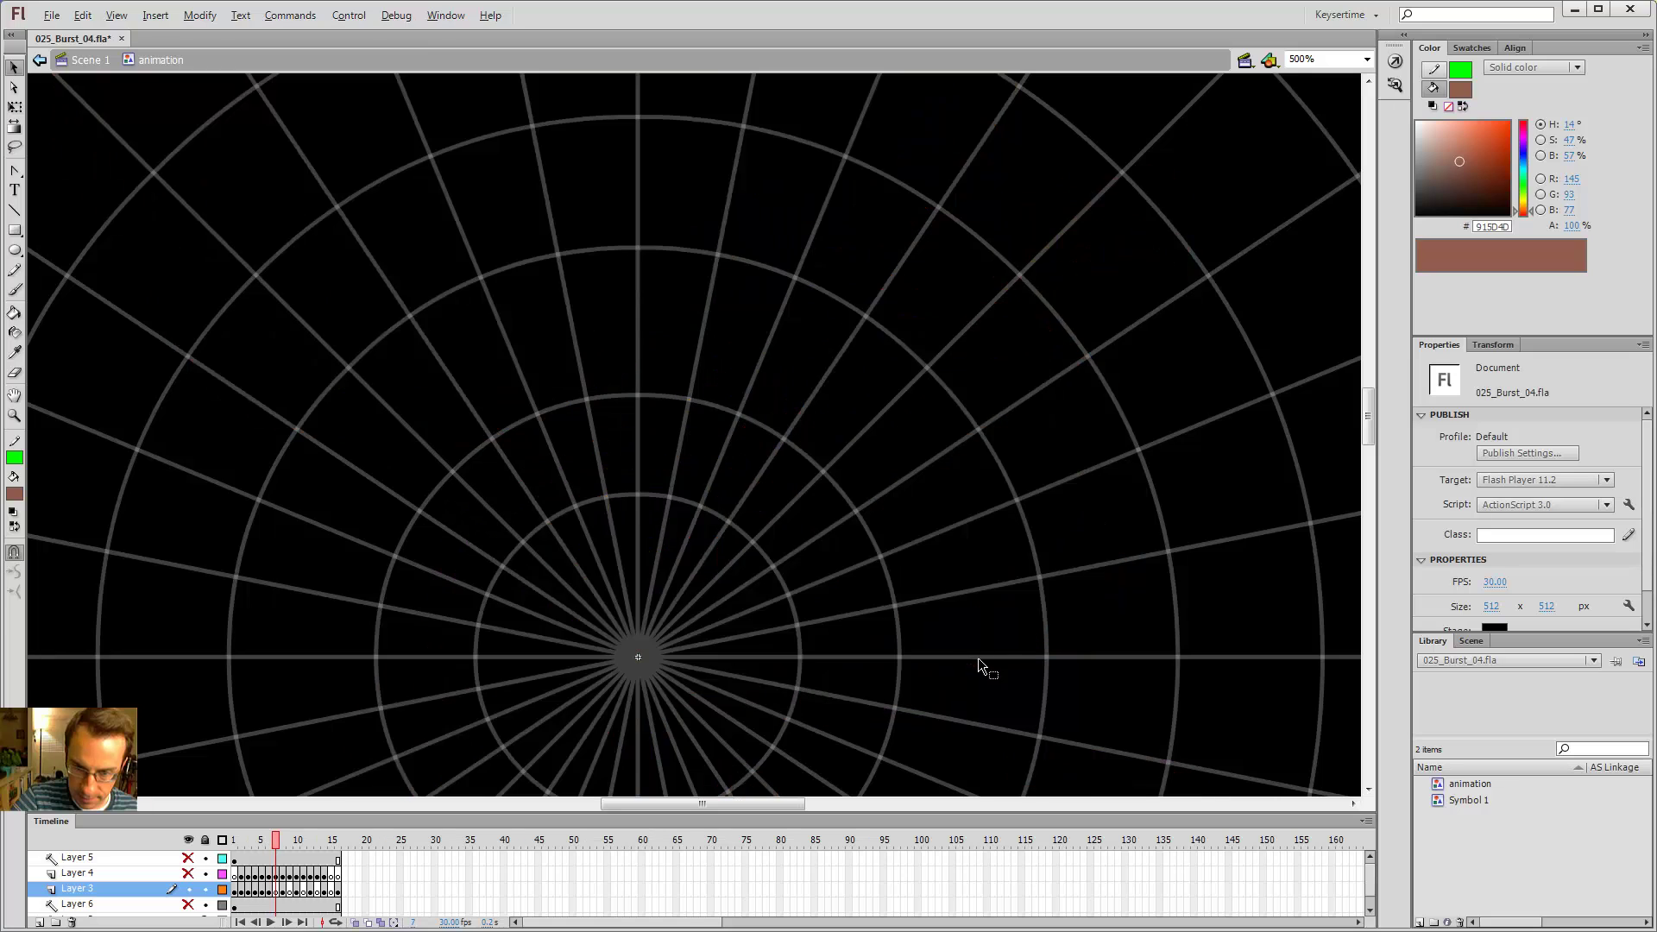
key("comma")
key("comma")
key("comma")
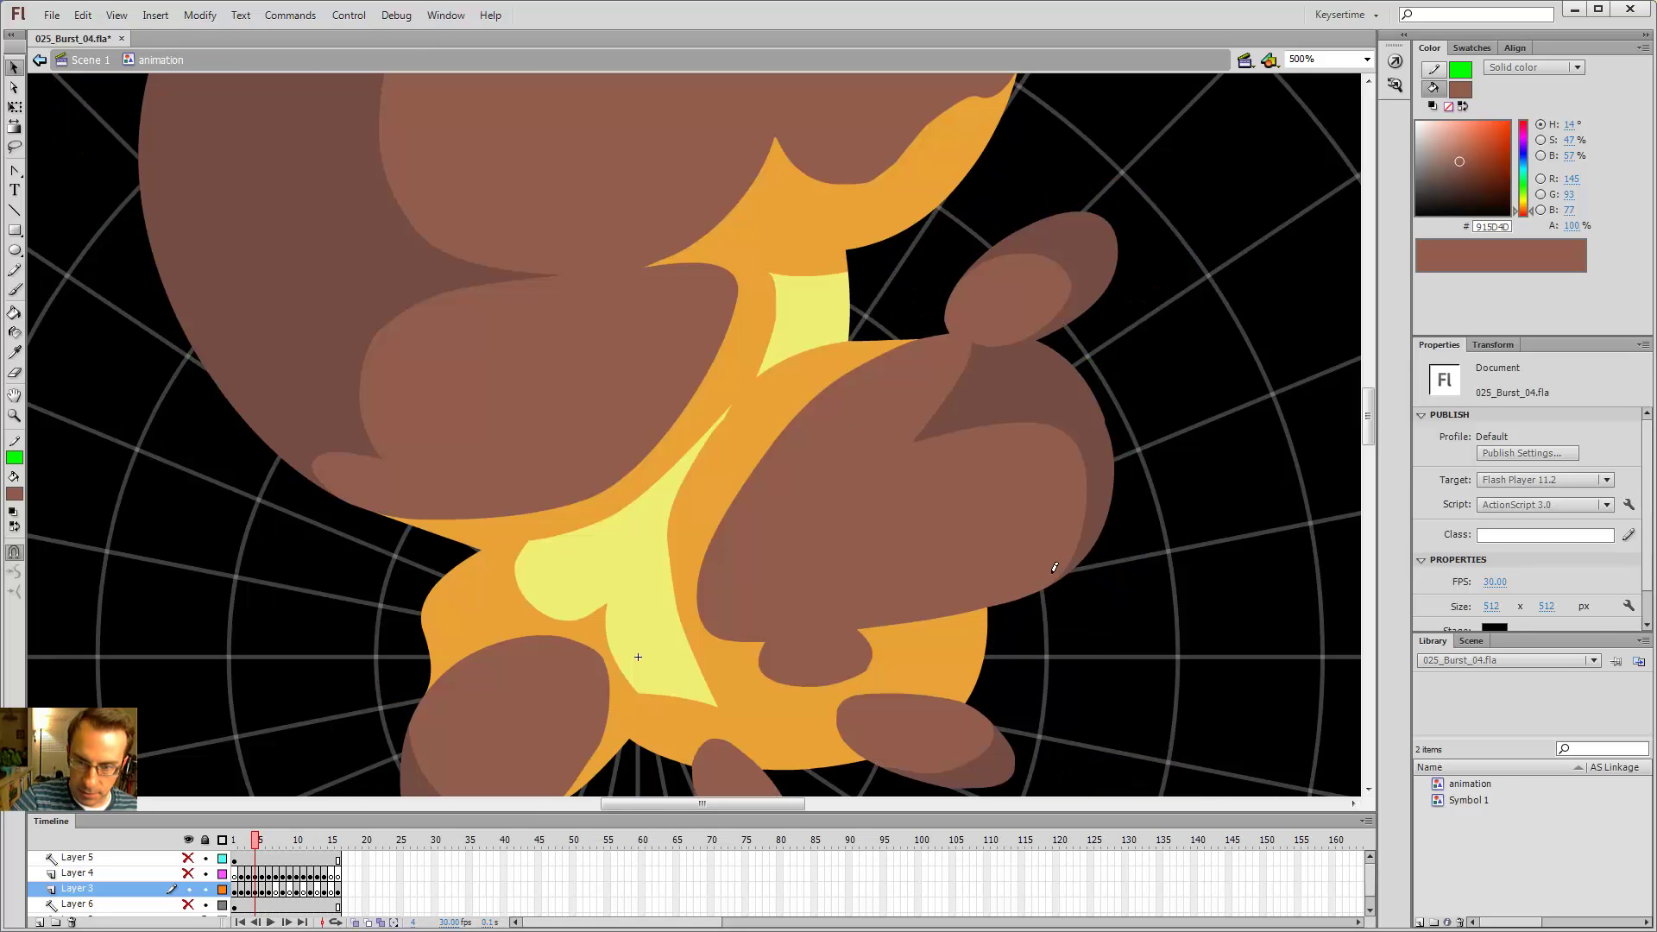
- On frame 5, pencil a short curve running the right-hand cloud's inner shade line into its lower edge and delete the superseded line segments
key("y")
key("period")
key("period")
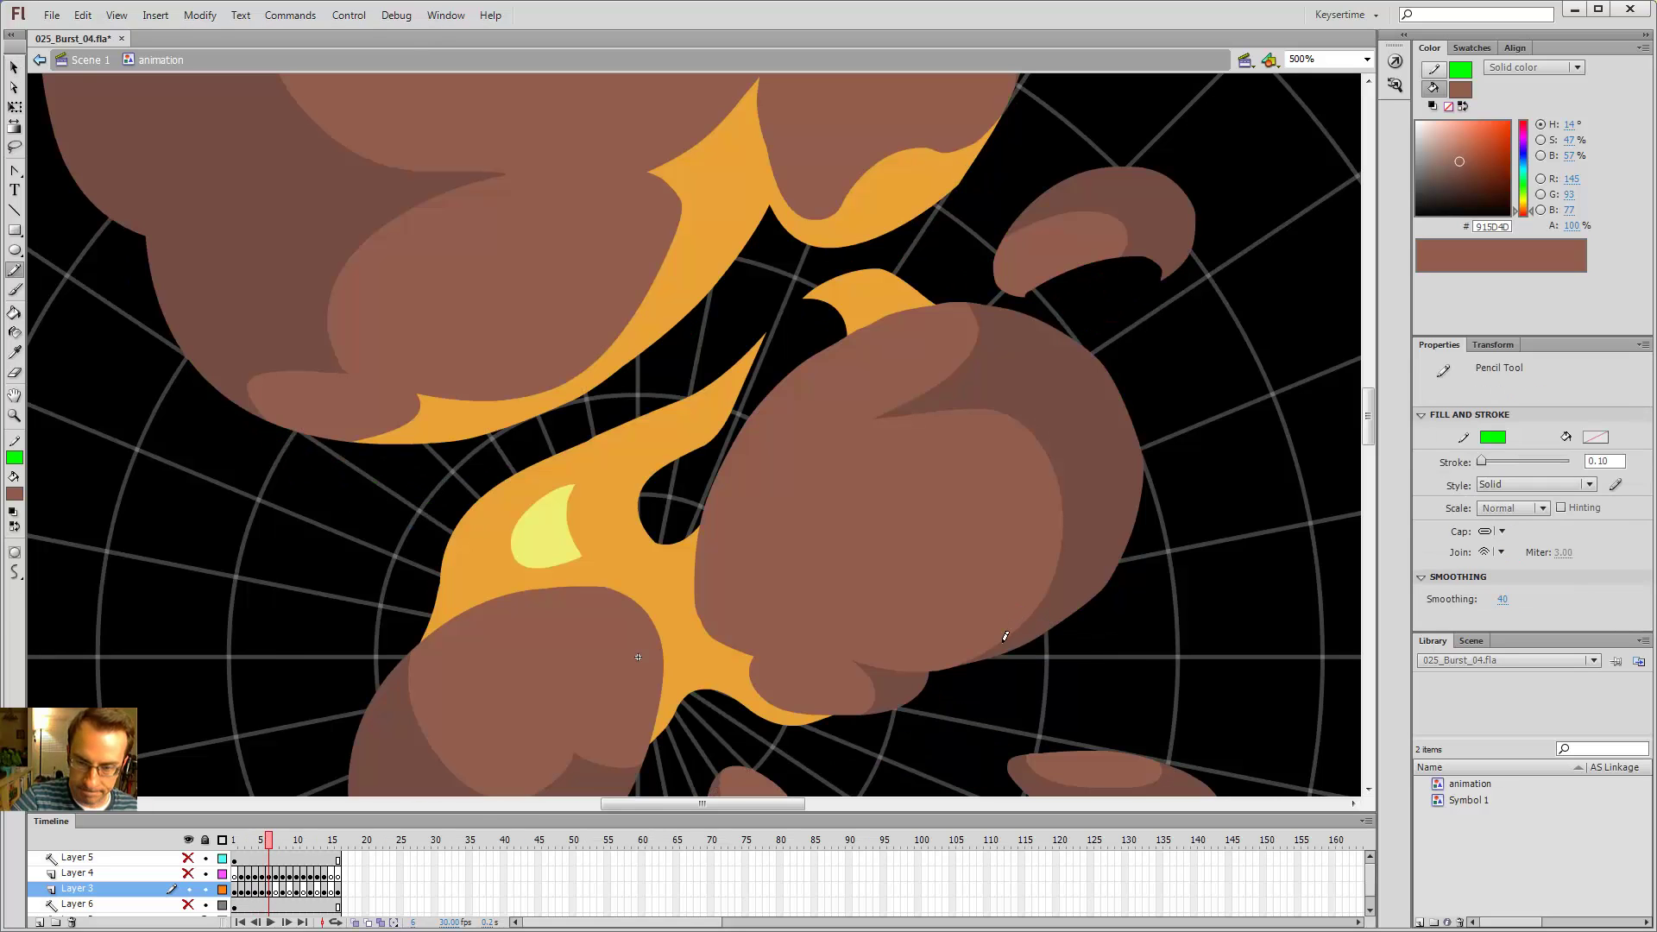
key("comma")
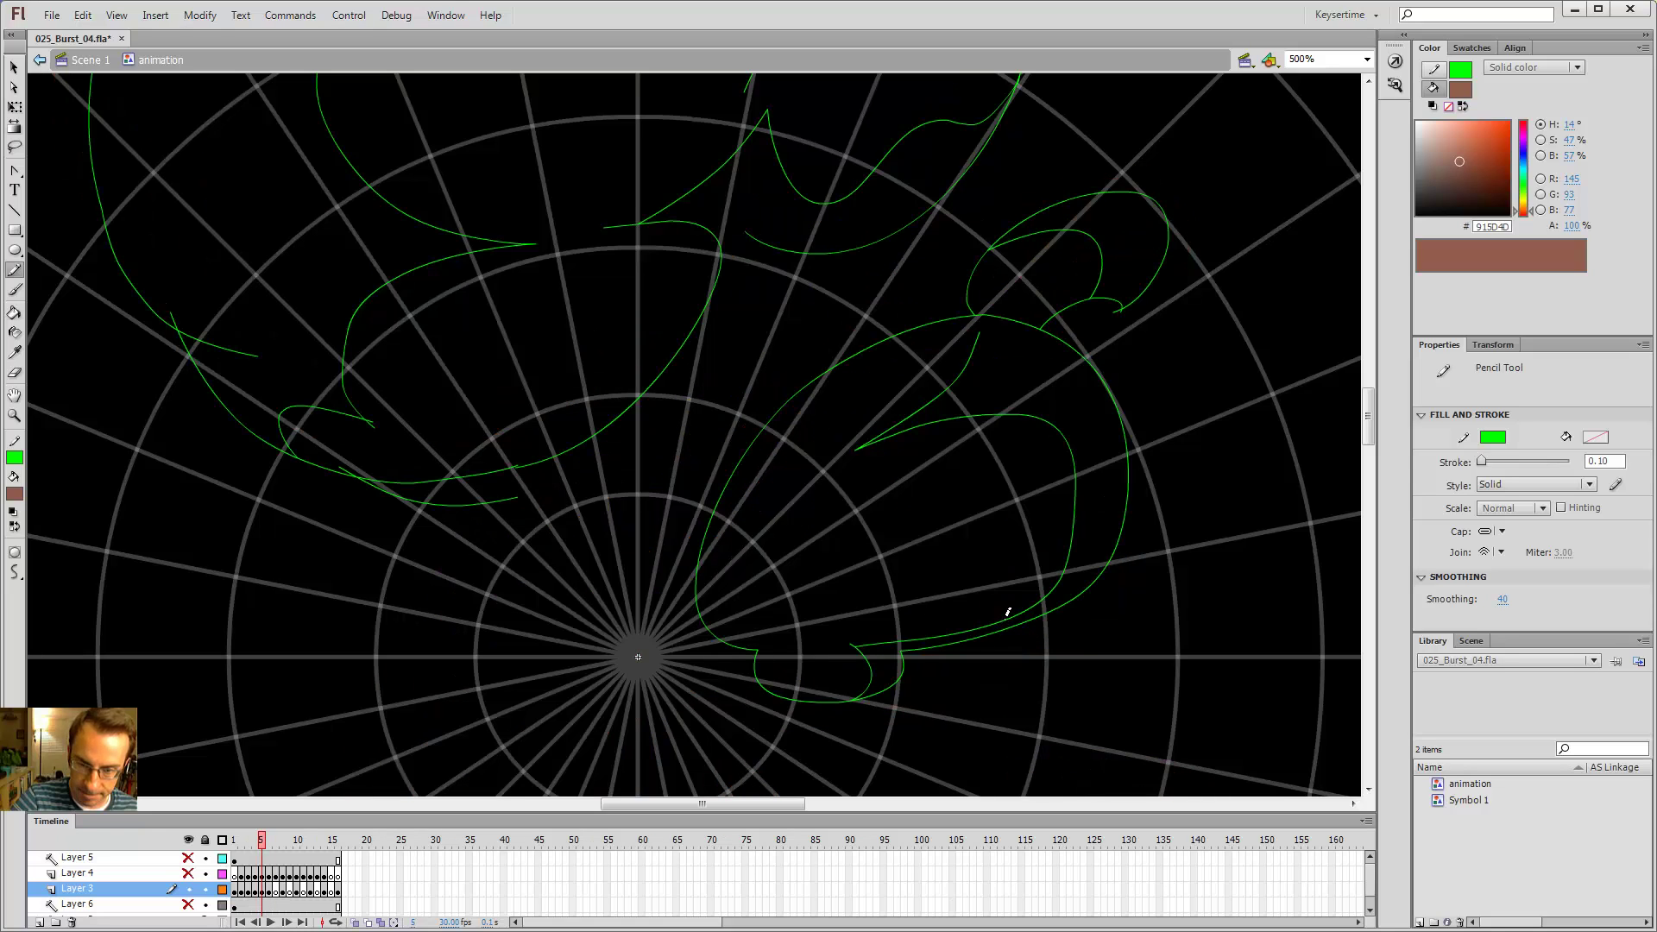
left_click_drag(953, 646, 1020, 606)
key("v")
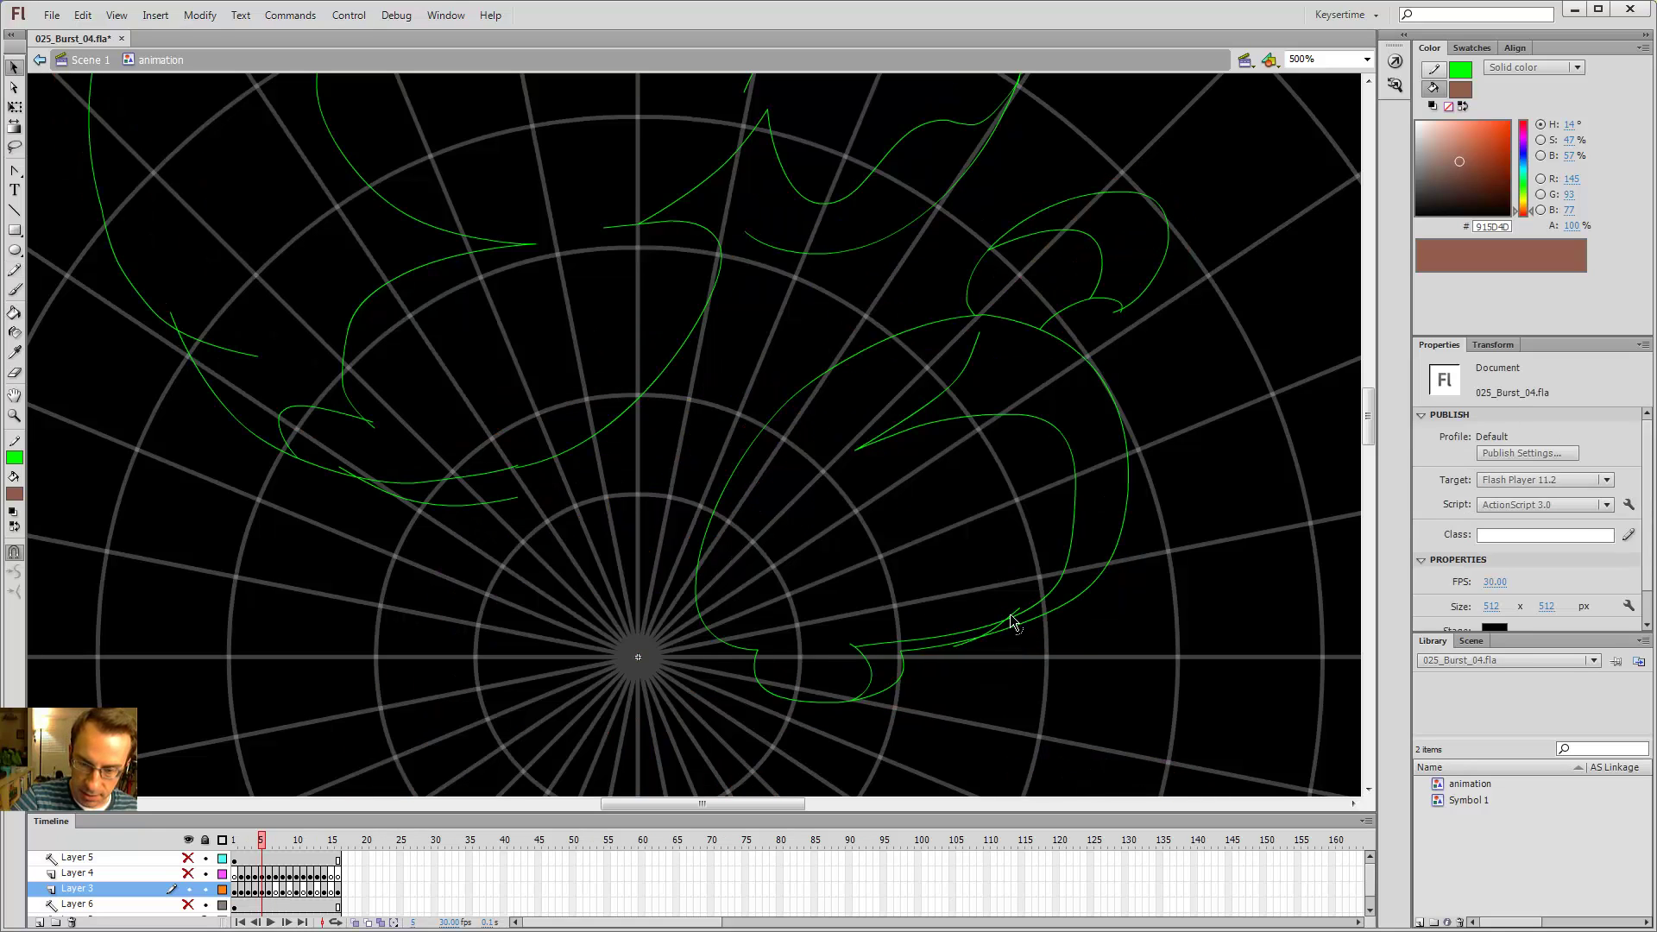
left_click(1009, 616)
key("Delete")
left_click(975, 631)
key("Delete")
left_click(970, 641)
key("Delete")
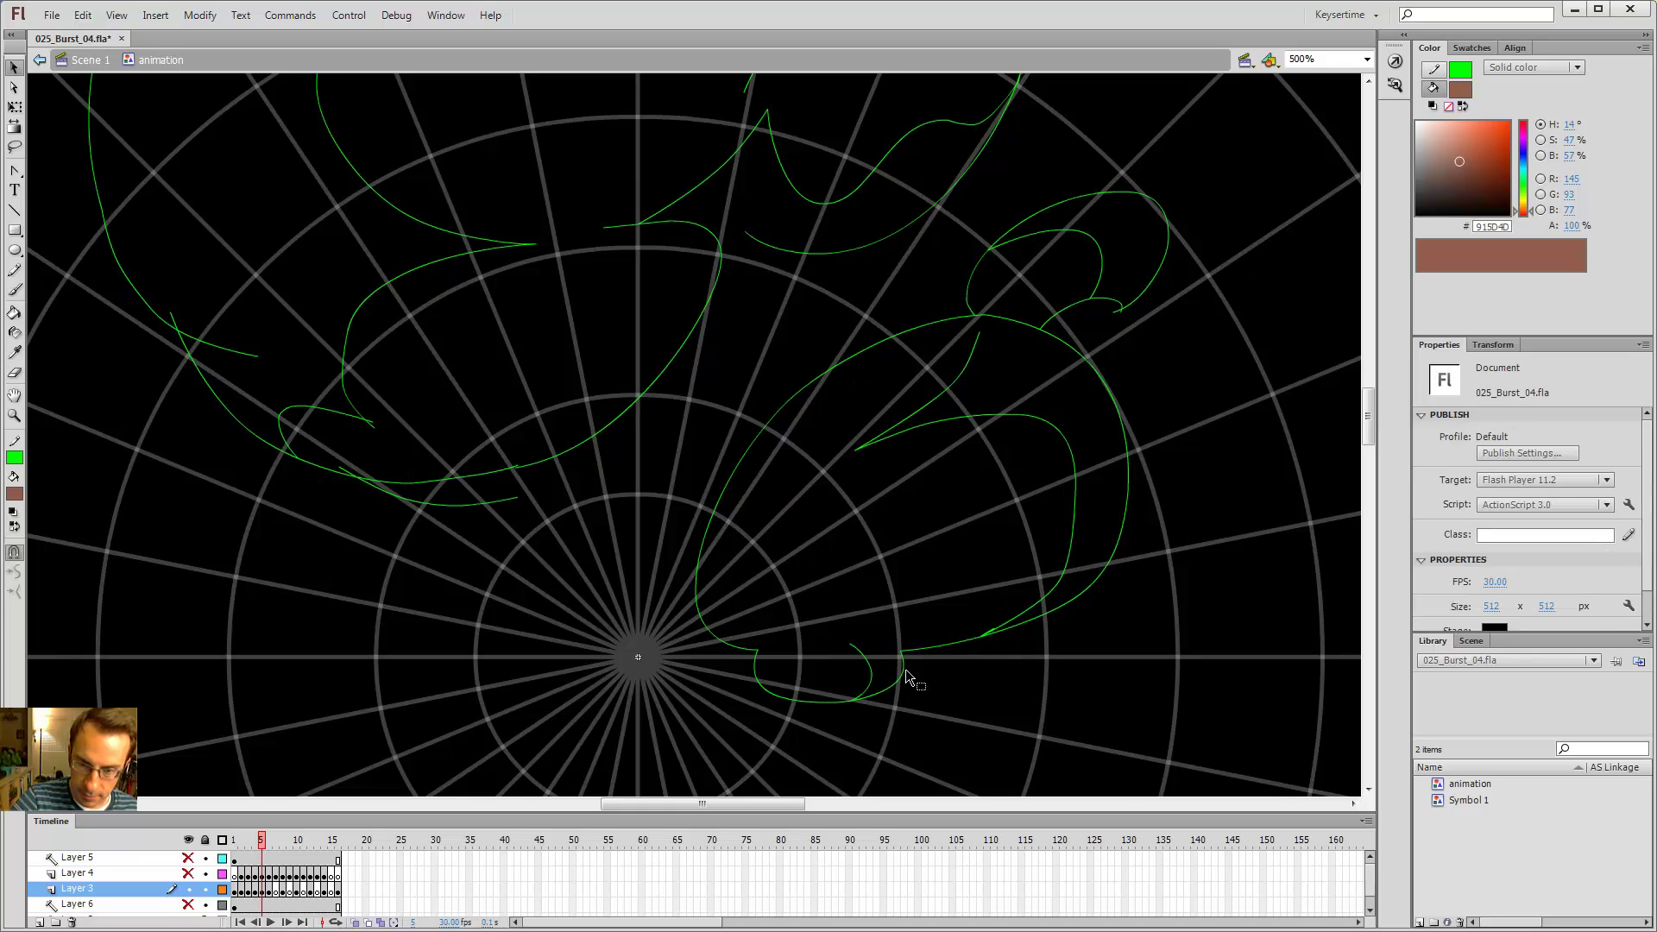
- Extend the cloud's lower edge in pencil to the underside lobe's inner curve, and bend the shade line's lower end outward
key("y")
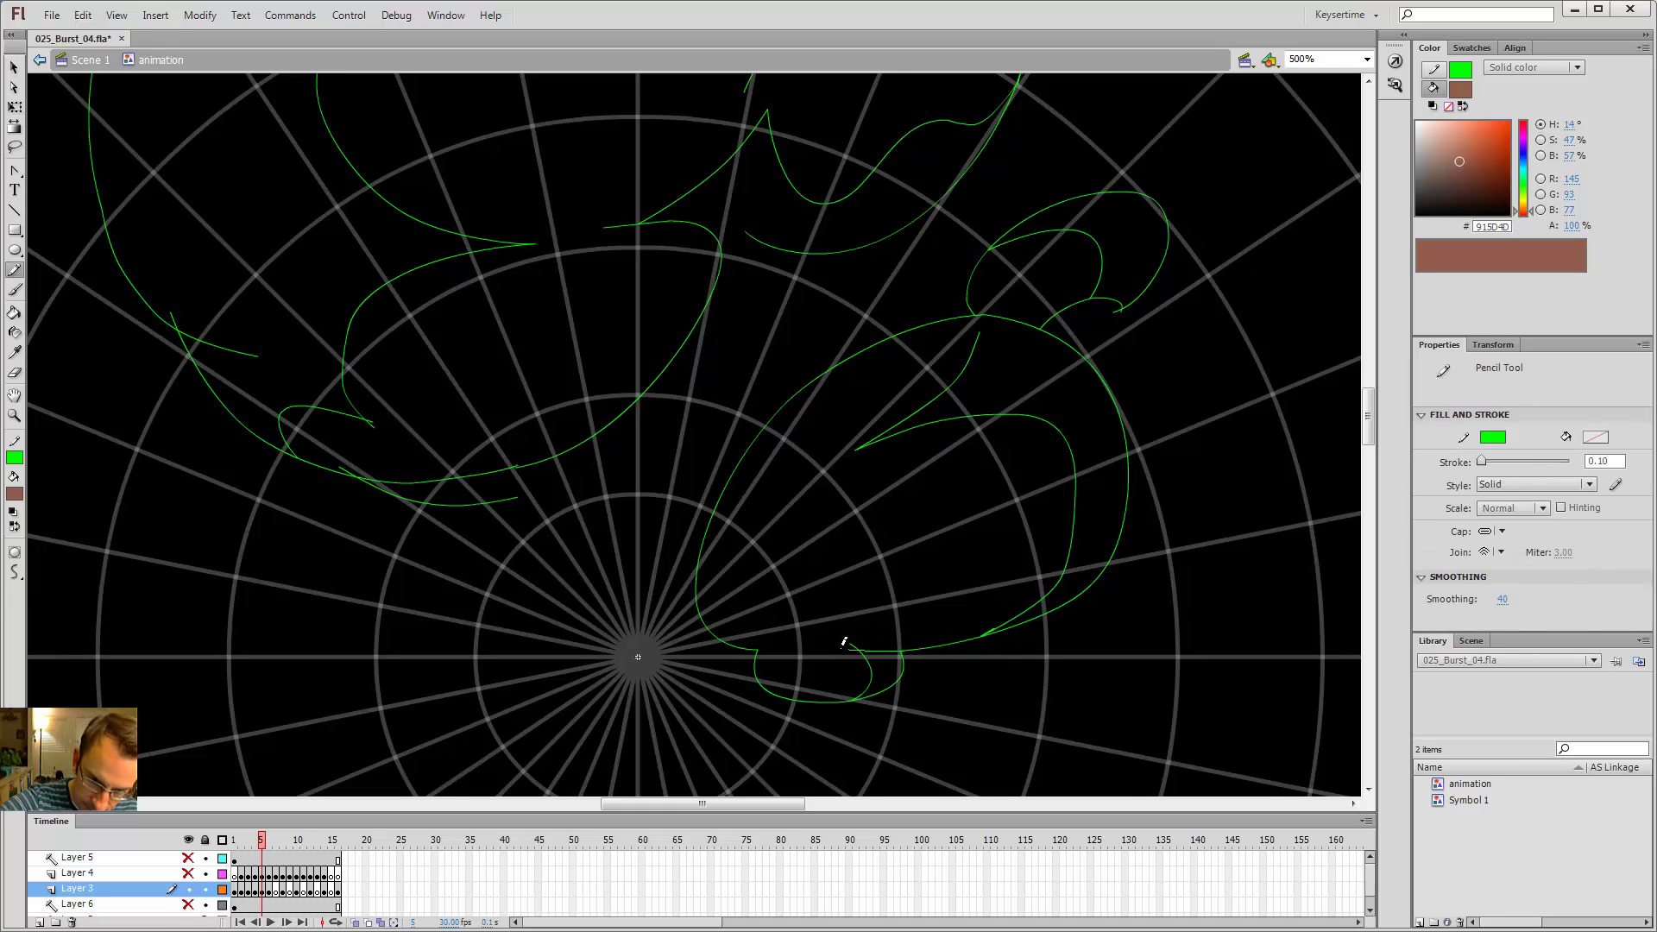
key("v")
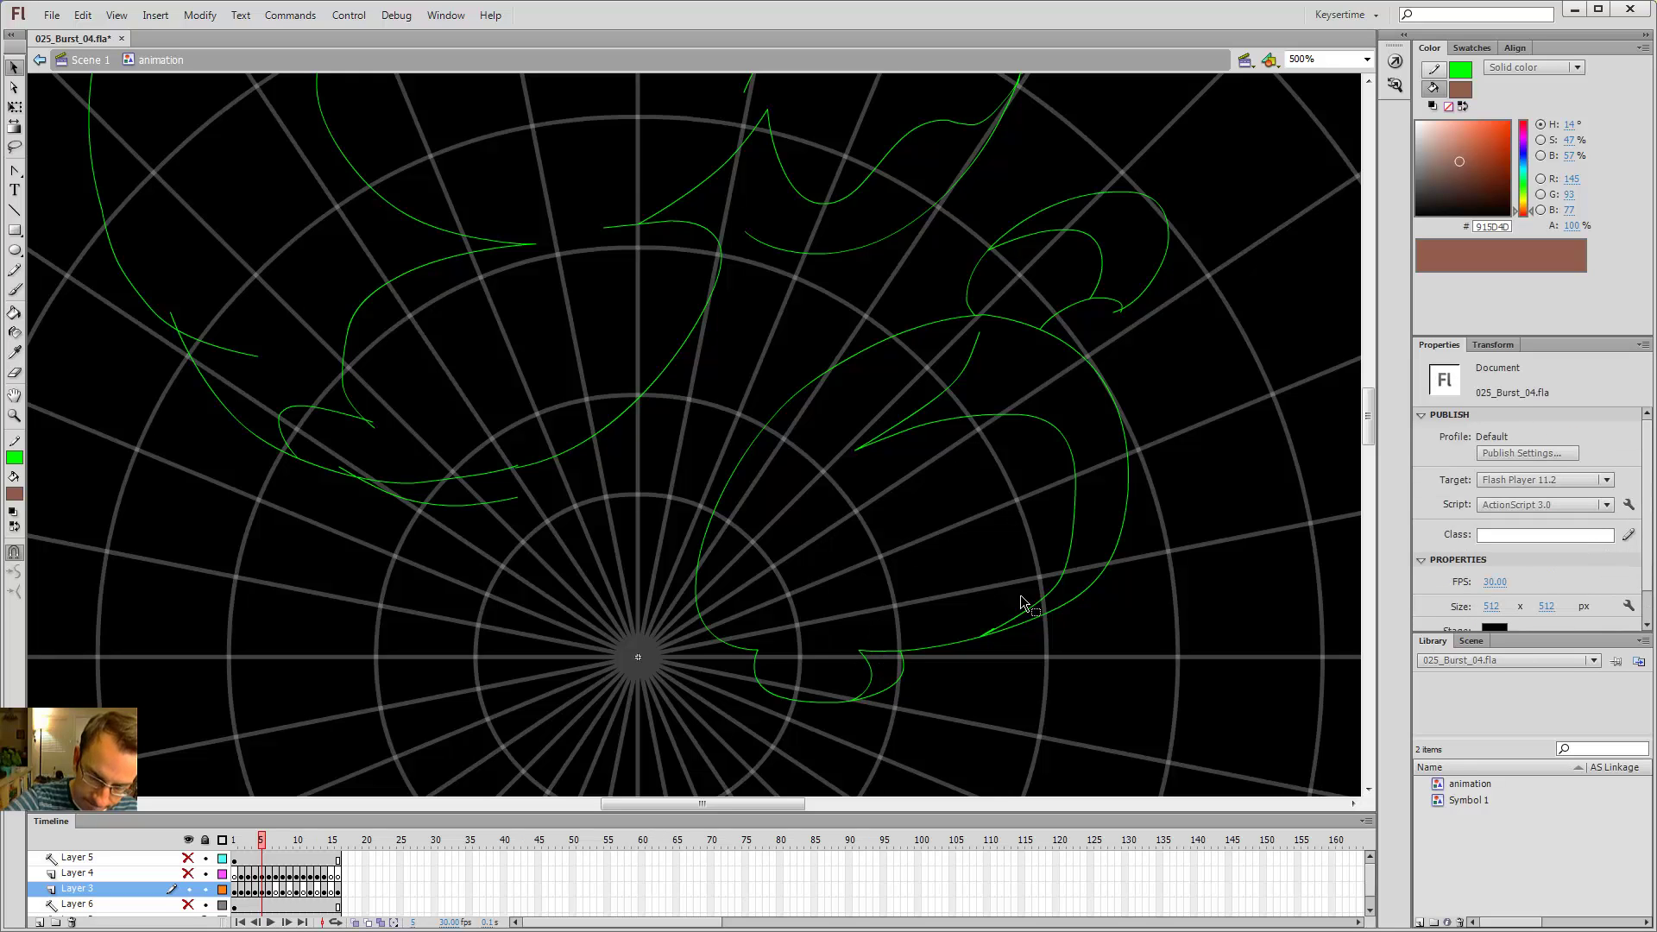
key("comma")
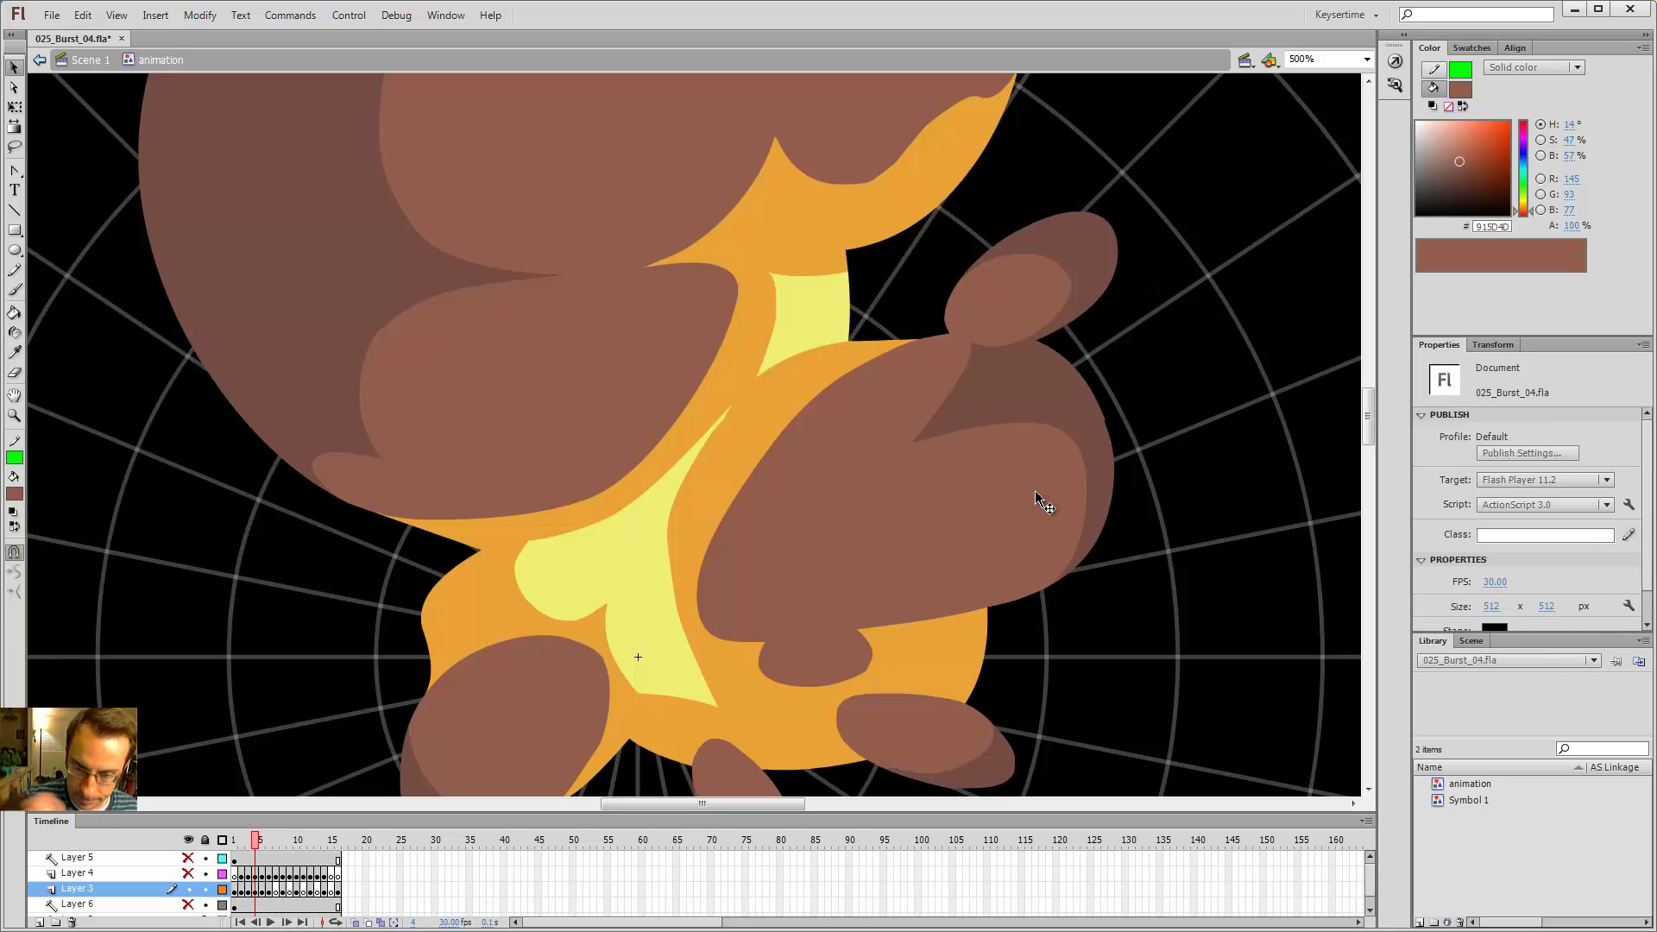
key("period")
key("period")
key("comma")
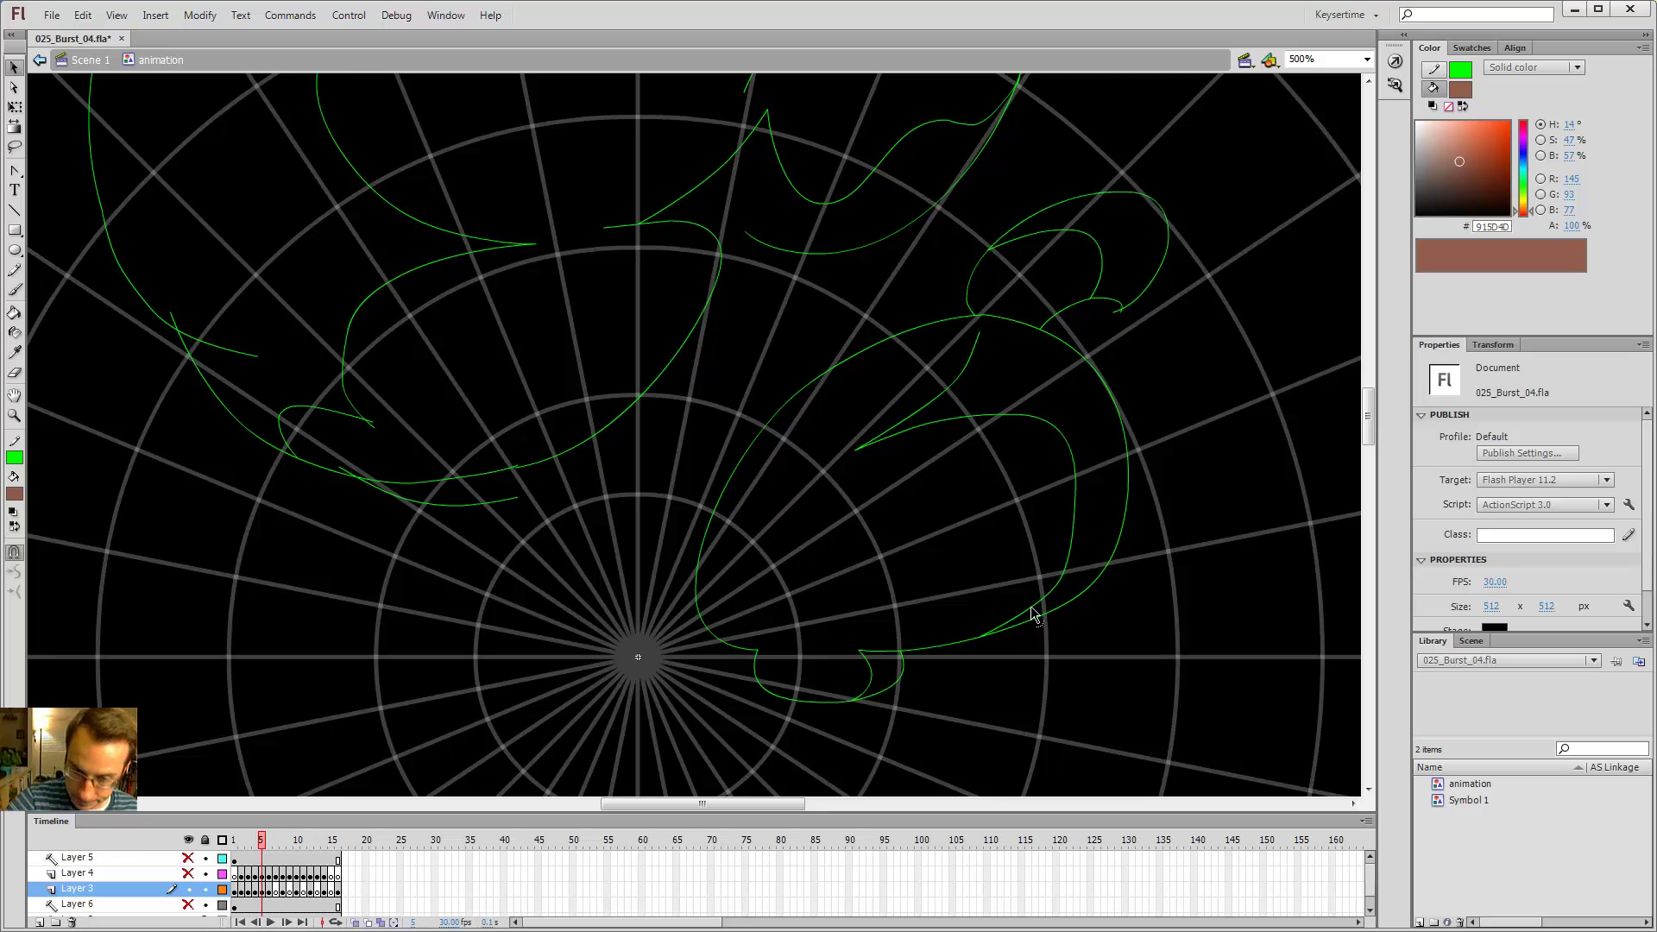
left_click_drag(1030, 606, 1011, 625)
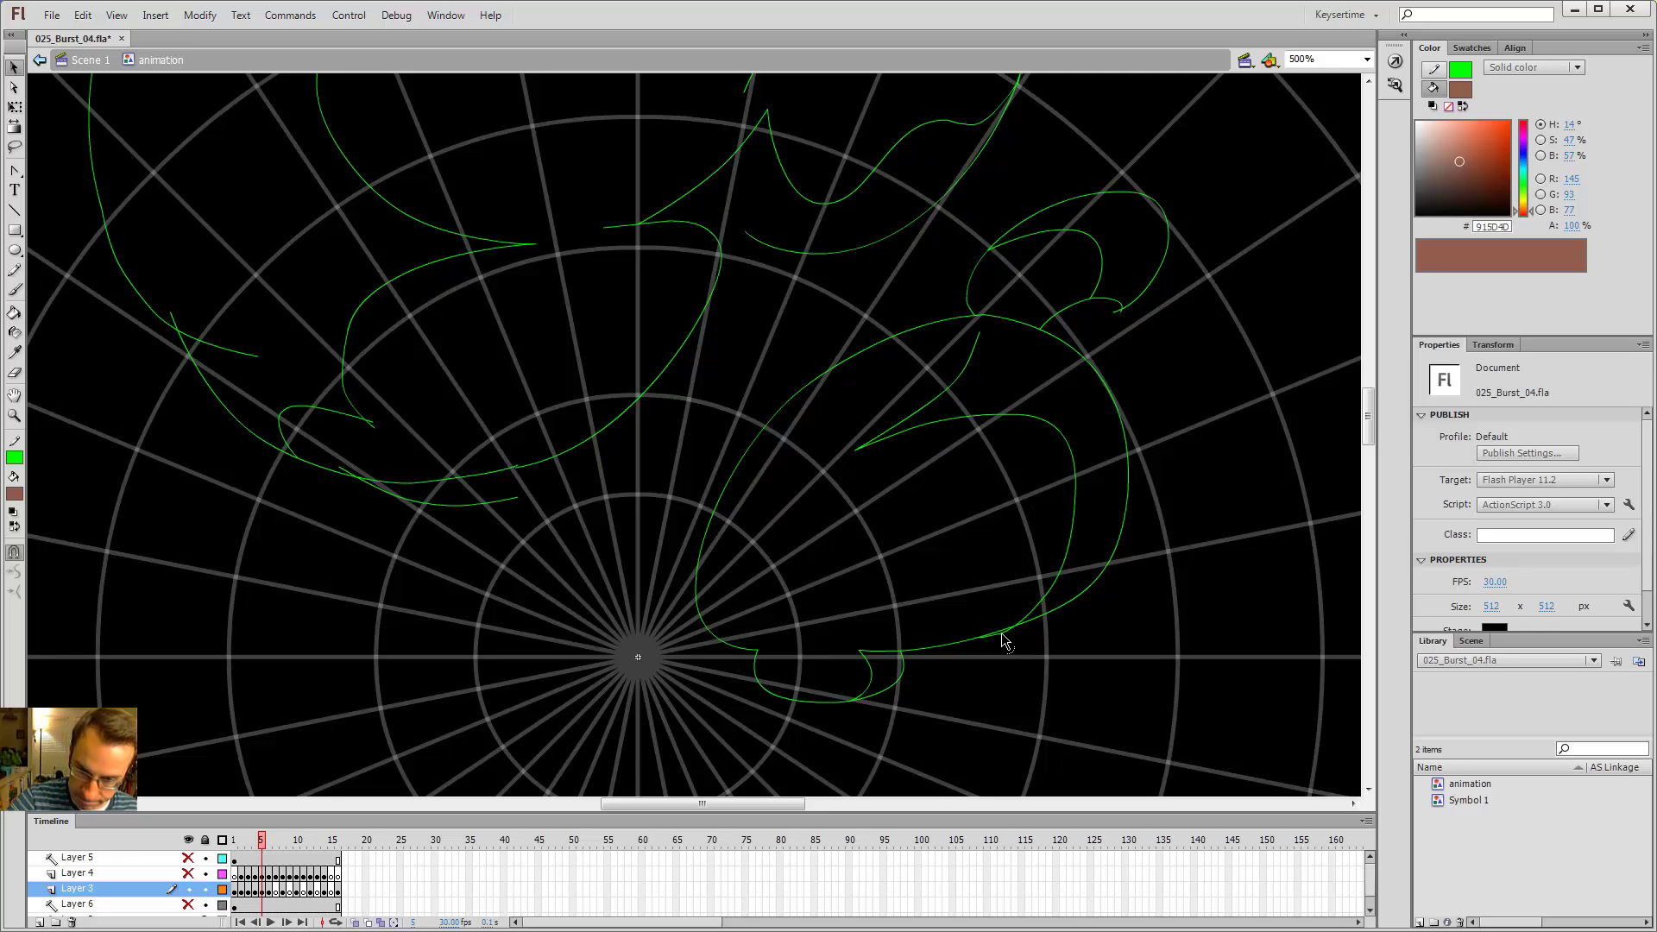
- Flip back and forth through frames 4 to 6 to examine how the right-hand cloud's lower edge and shading move
key("comma")
key("comma")
key("period")
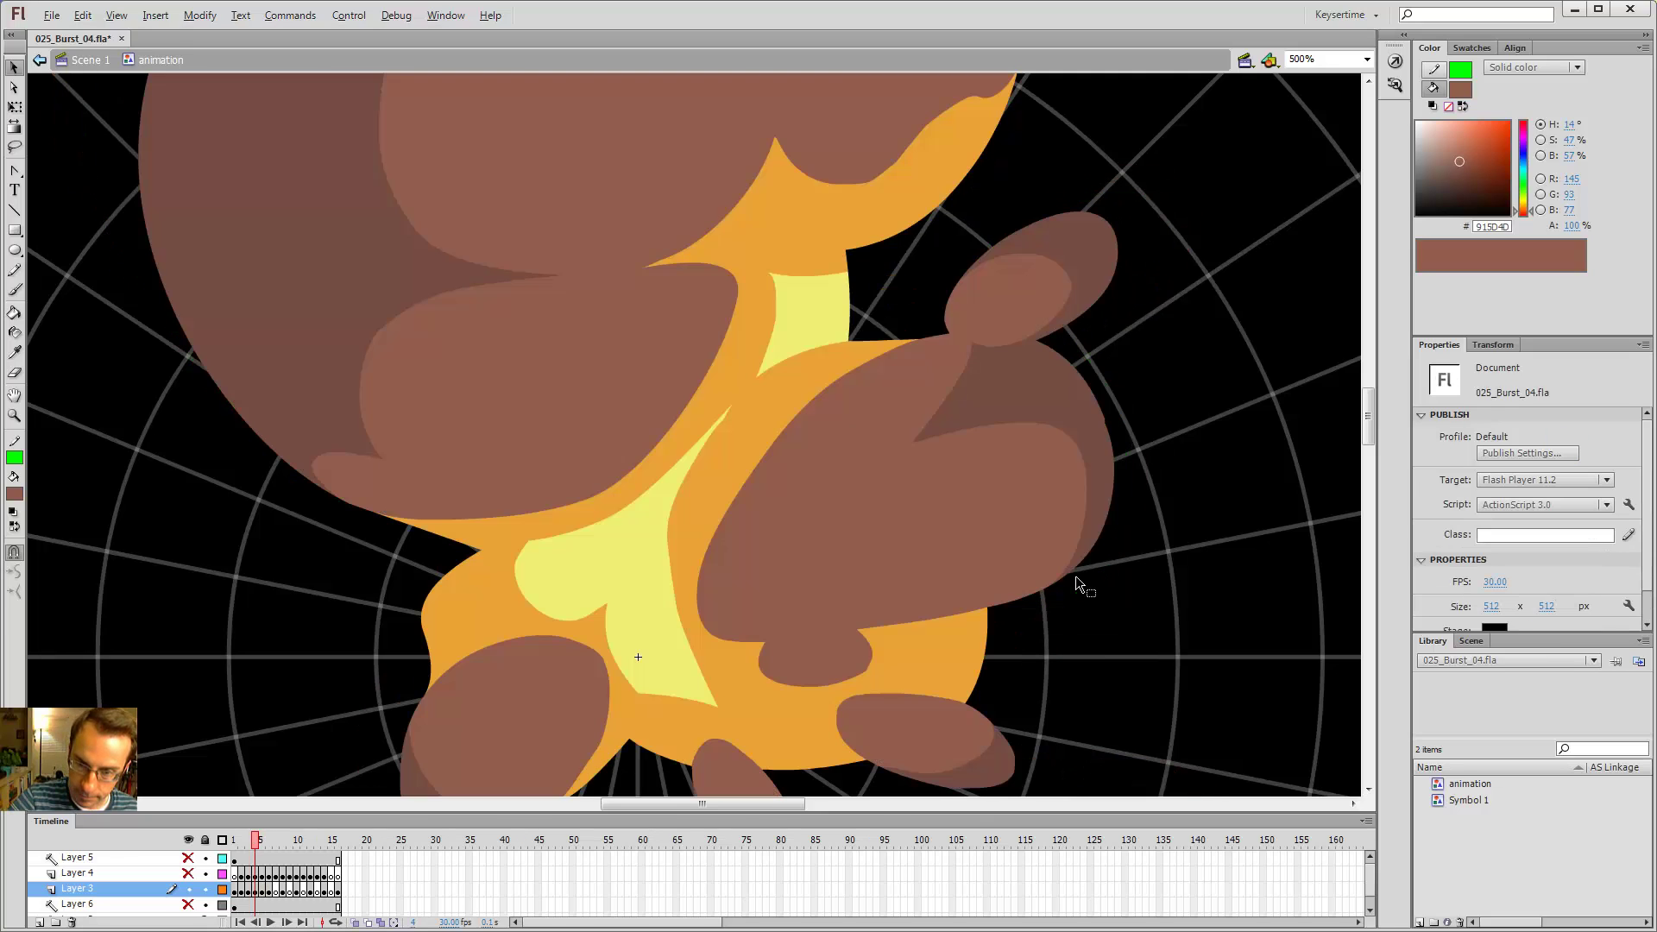
key("period")
key("comma")
key("comma")
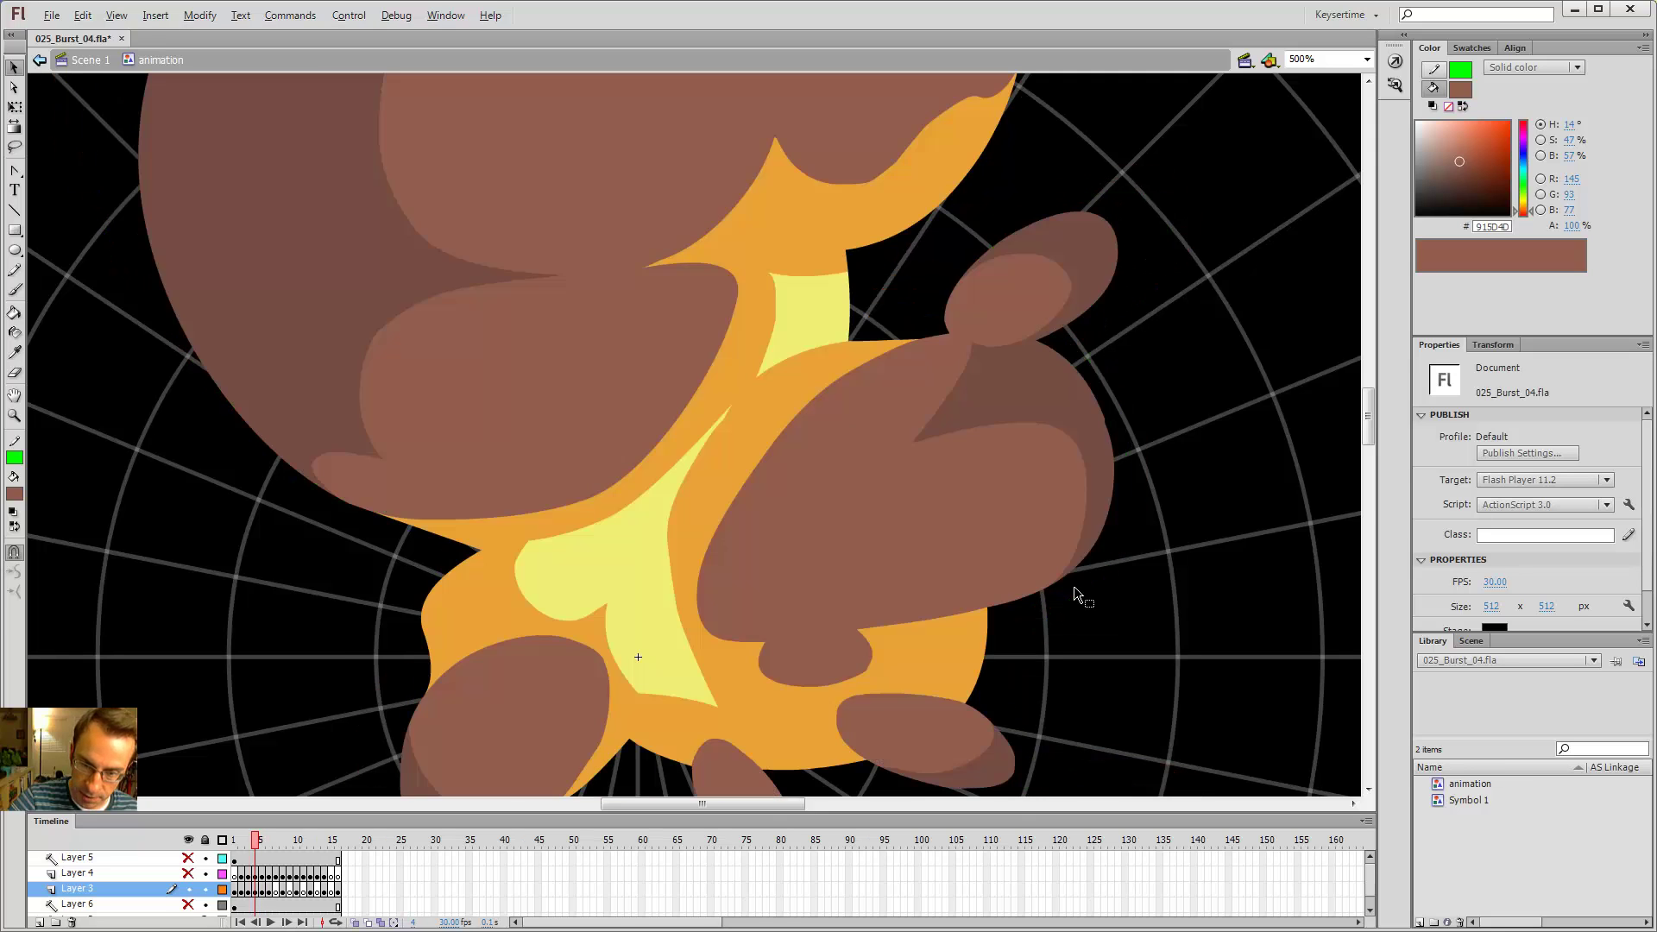
key("period")
key("period")
key("period")
key("comma")
key("comma")
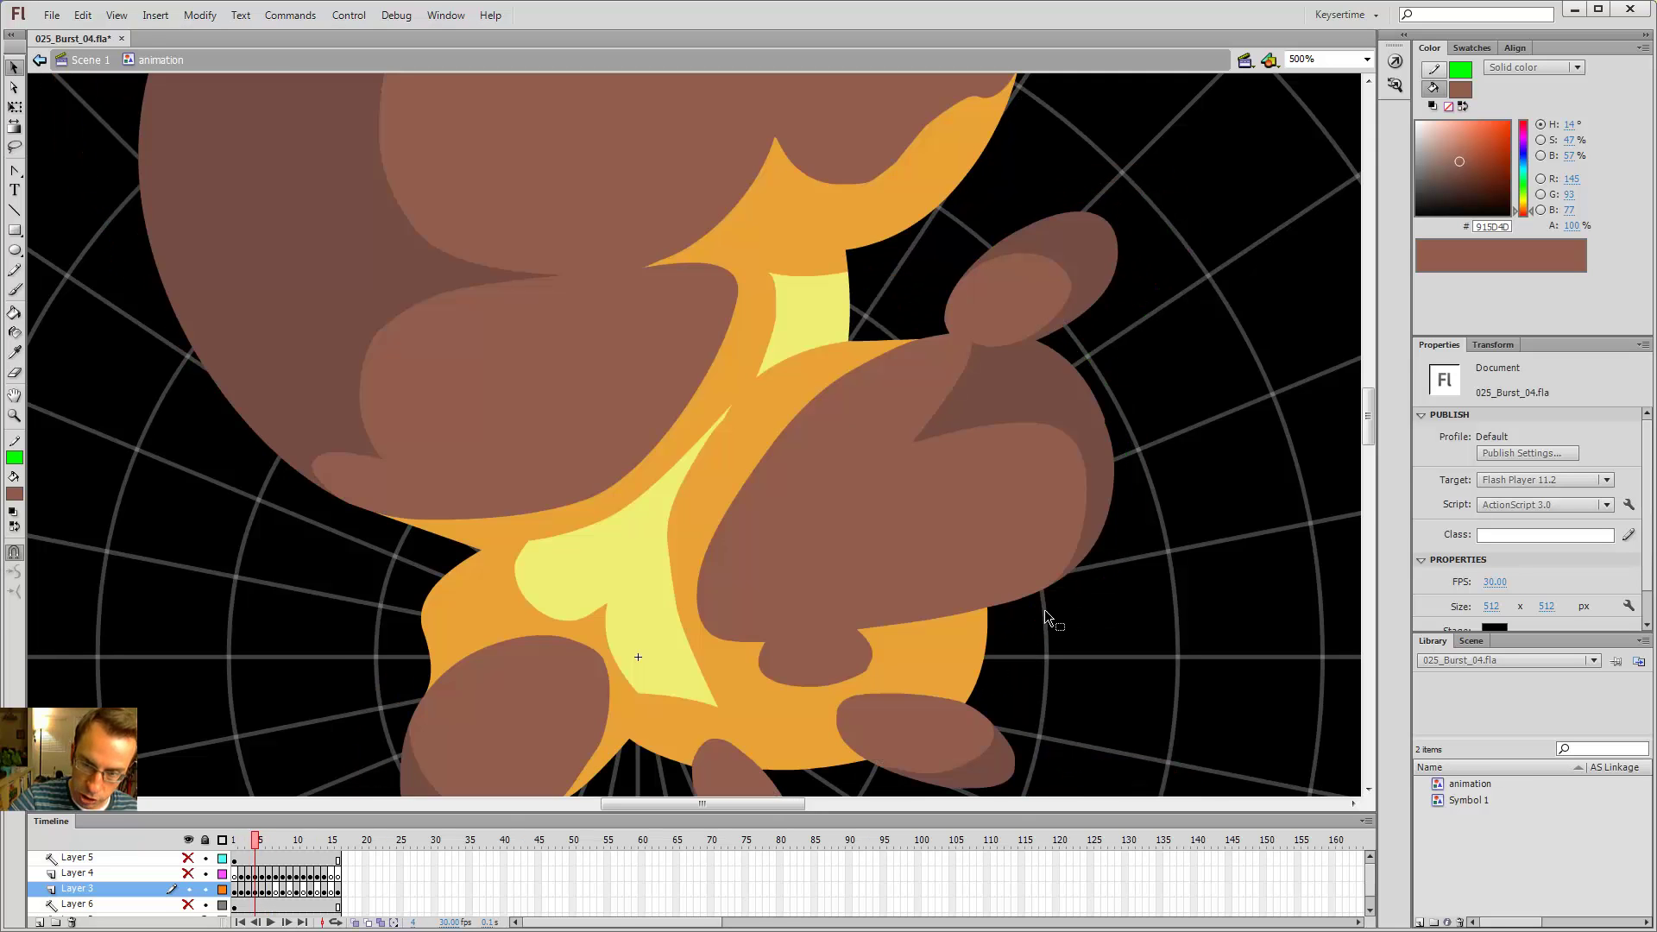
key("period")
key("period")
key("comma")
key("comma")
key("period")
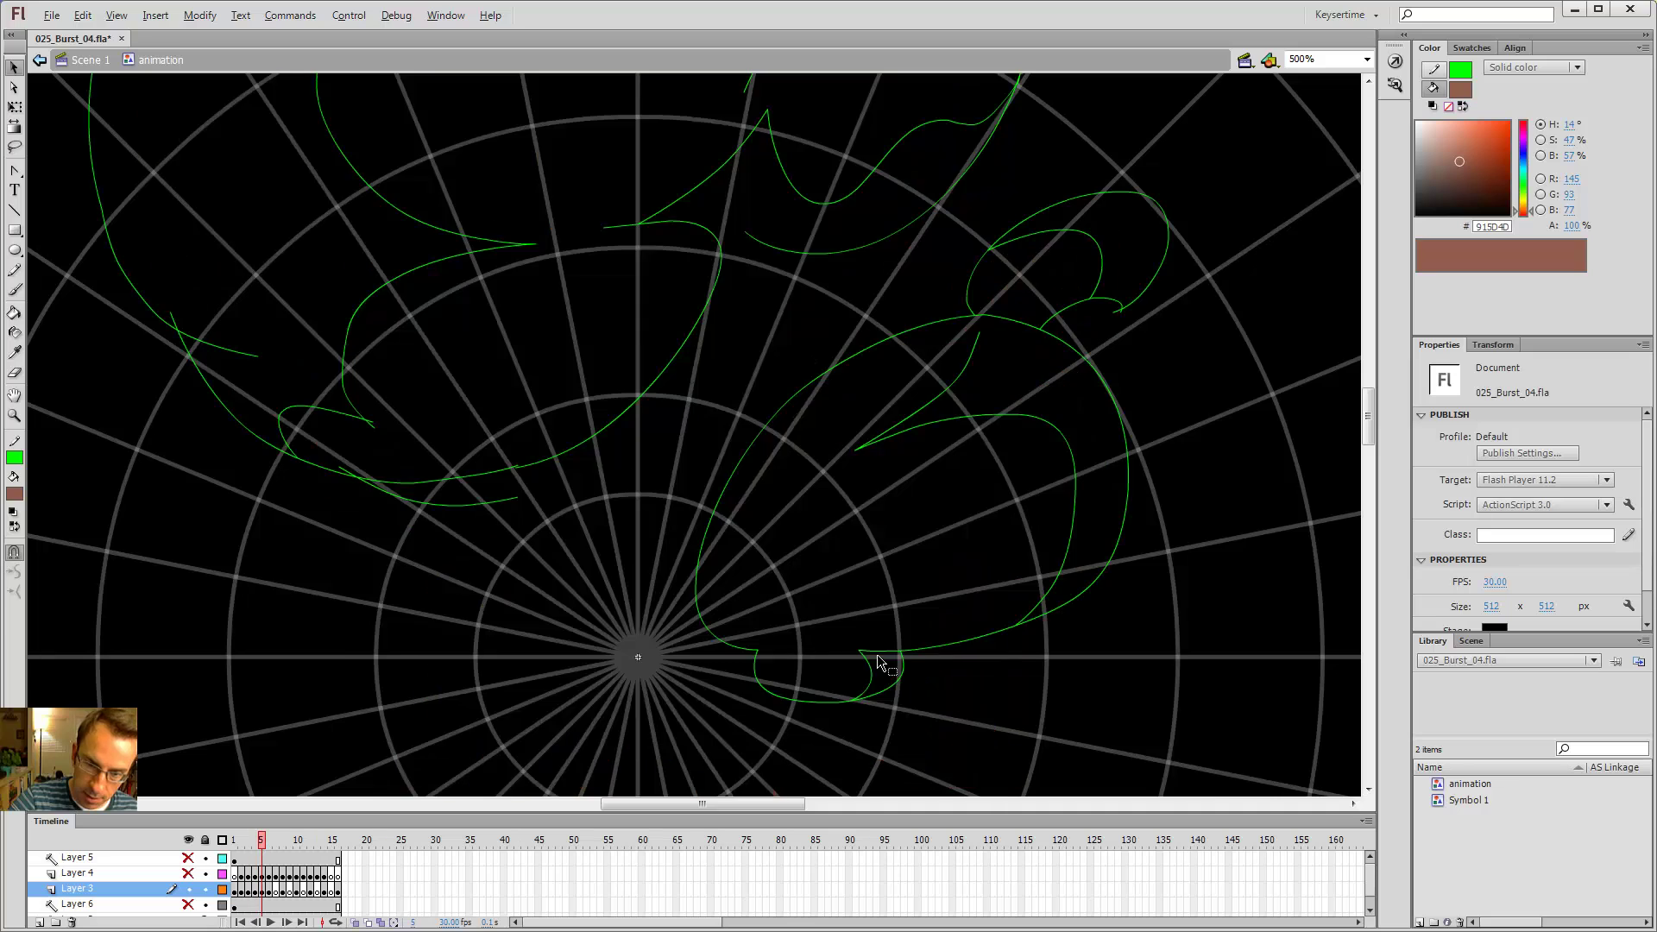
key("period")
key("comma")
key("comma")
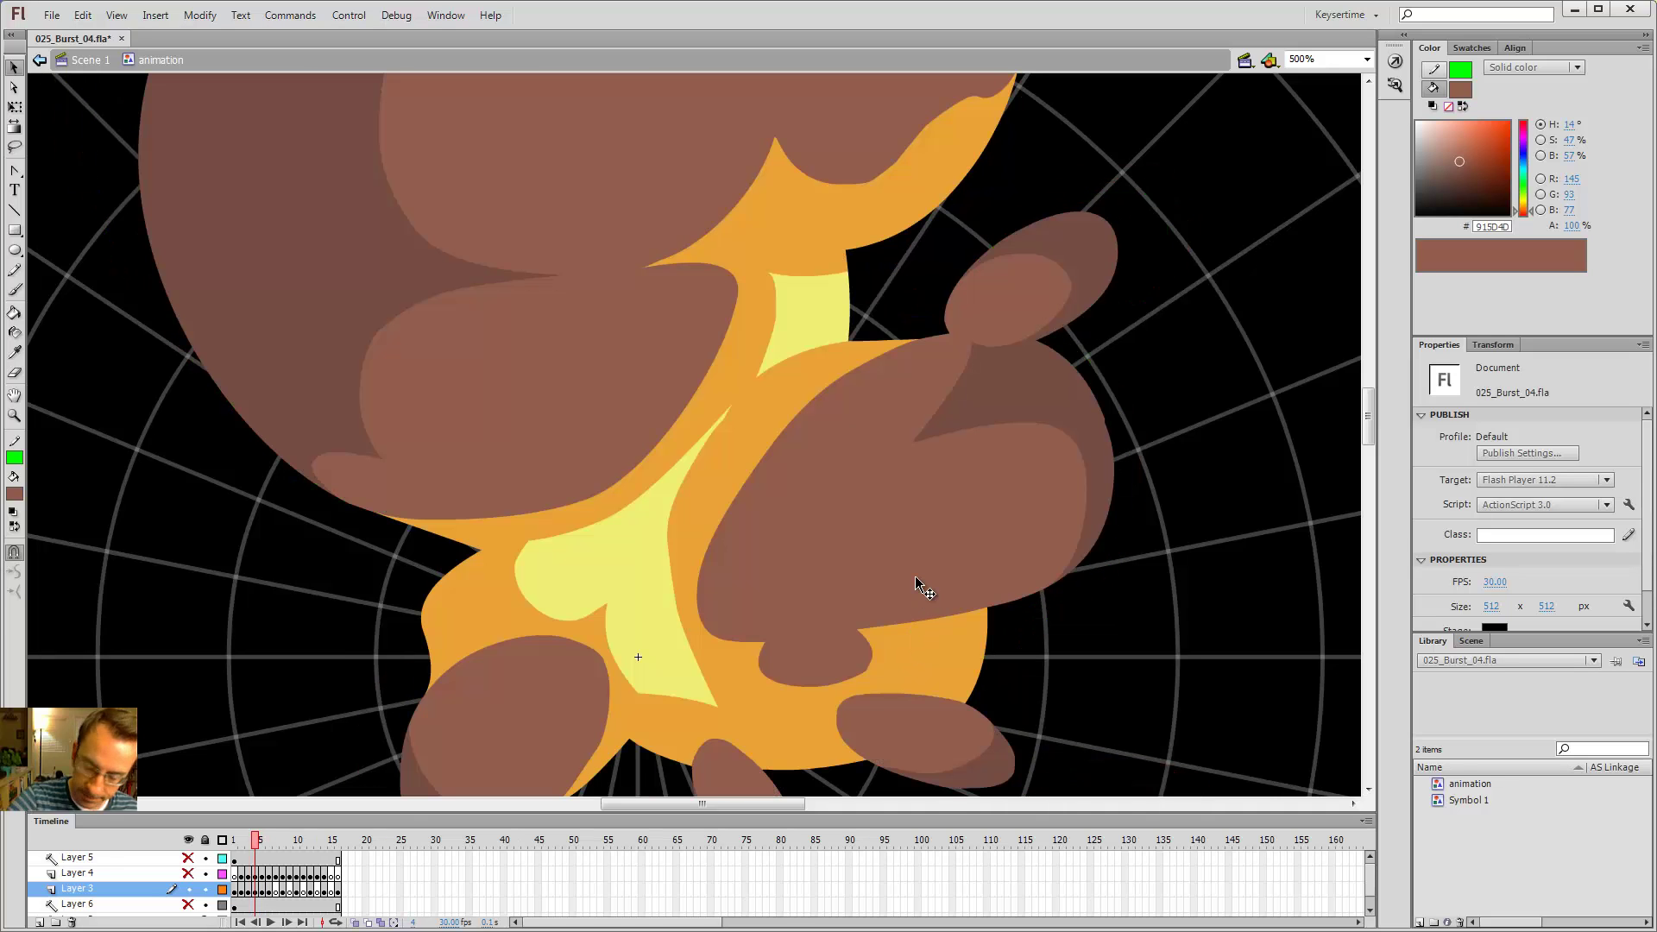
key("period")
key("period")
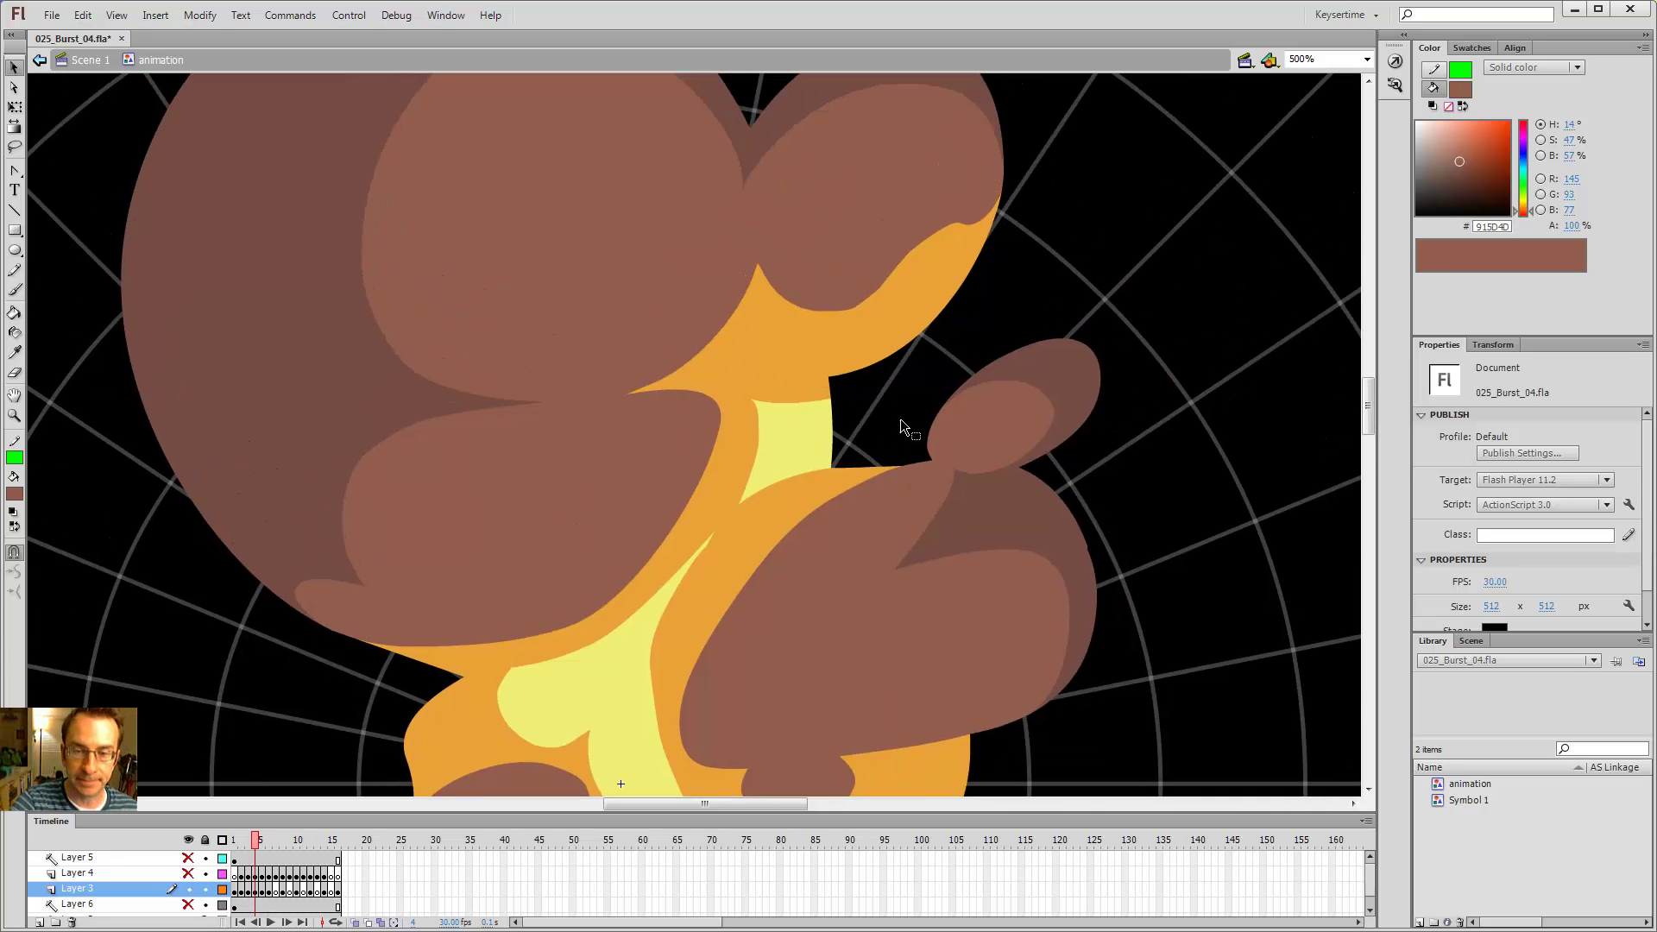
key("comma")
key("period")
key("comma")
key("comma")
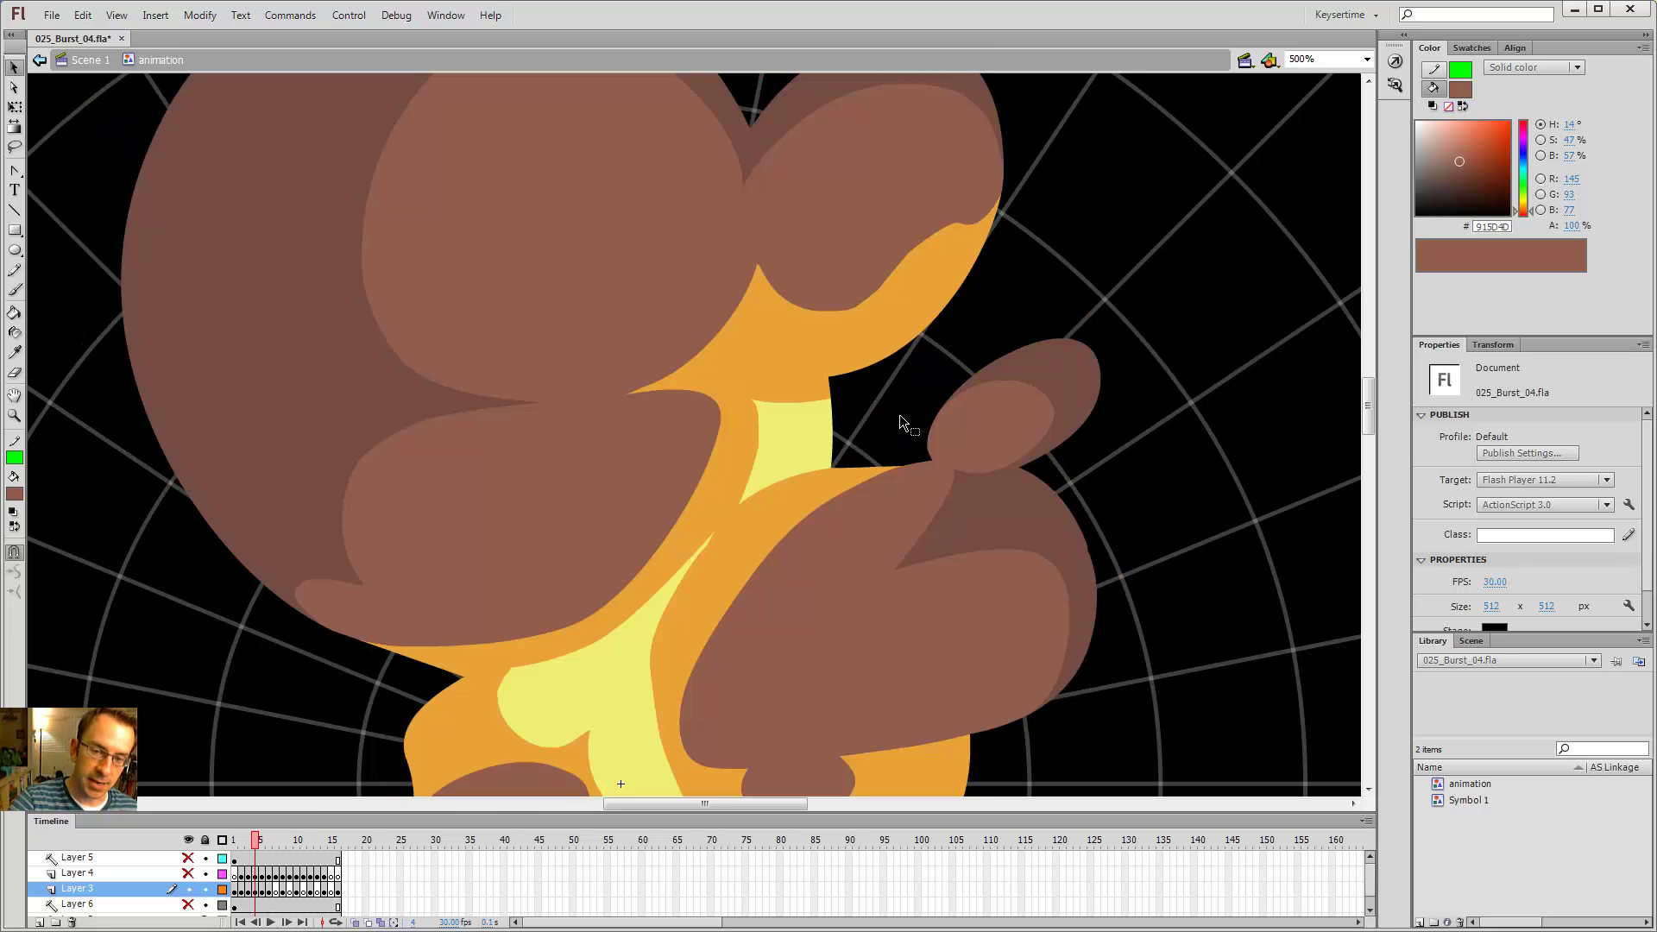
key("period")
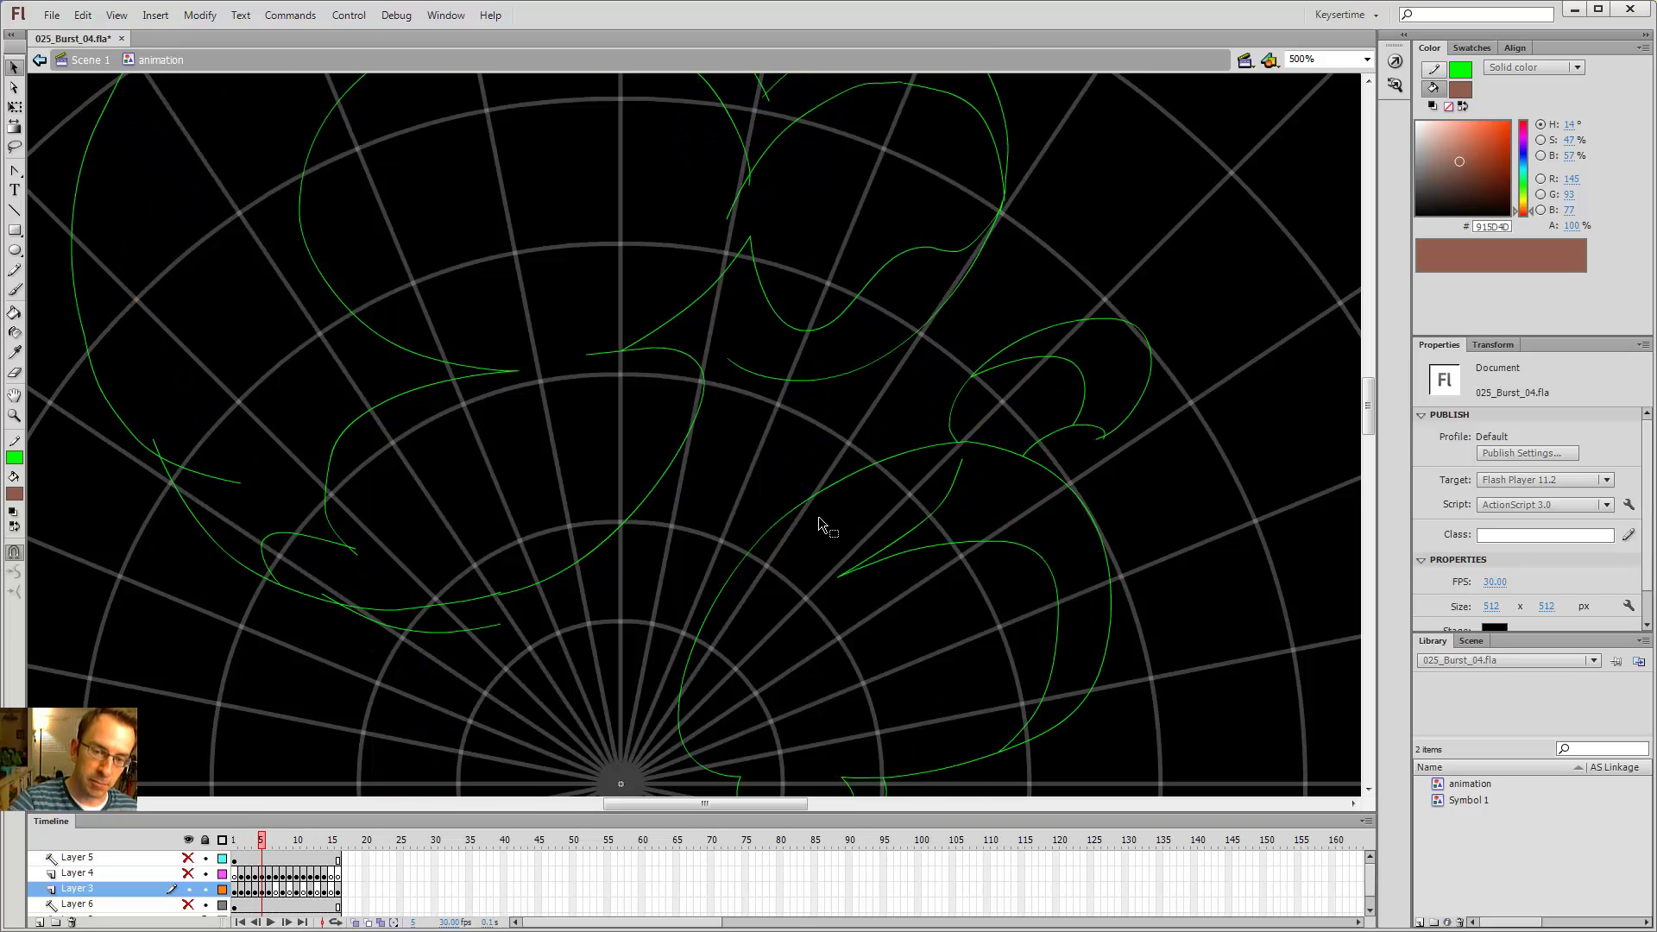
- Turn on onion-skin outlines on frame 5 to show the neighbouring frames and switch to the Pencil tool
left_click(354, 922)
left_click(367, 923)
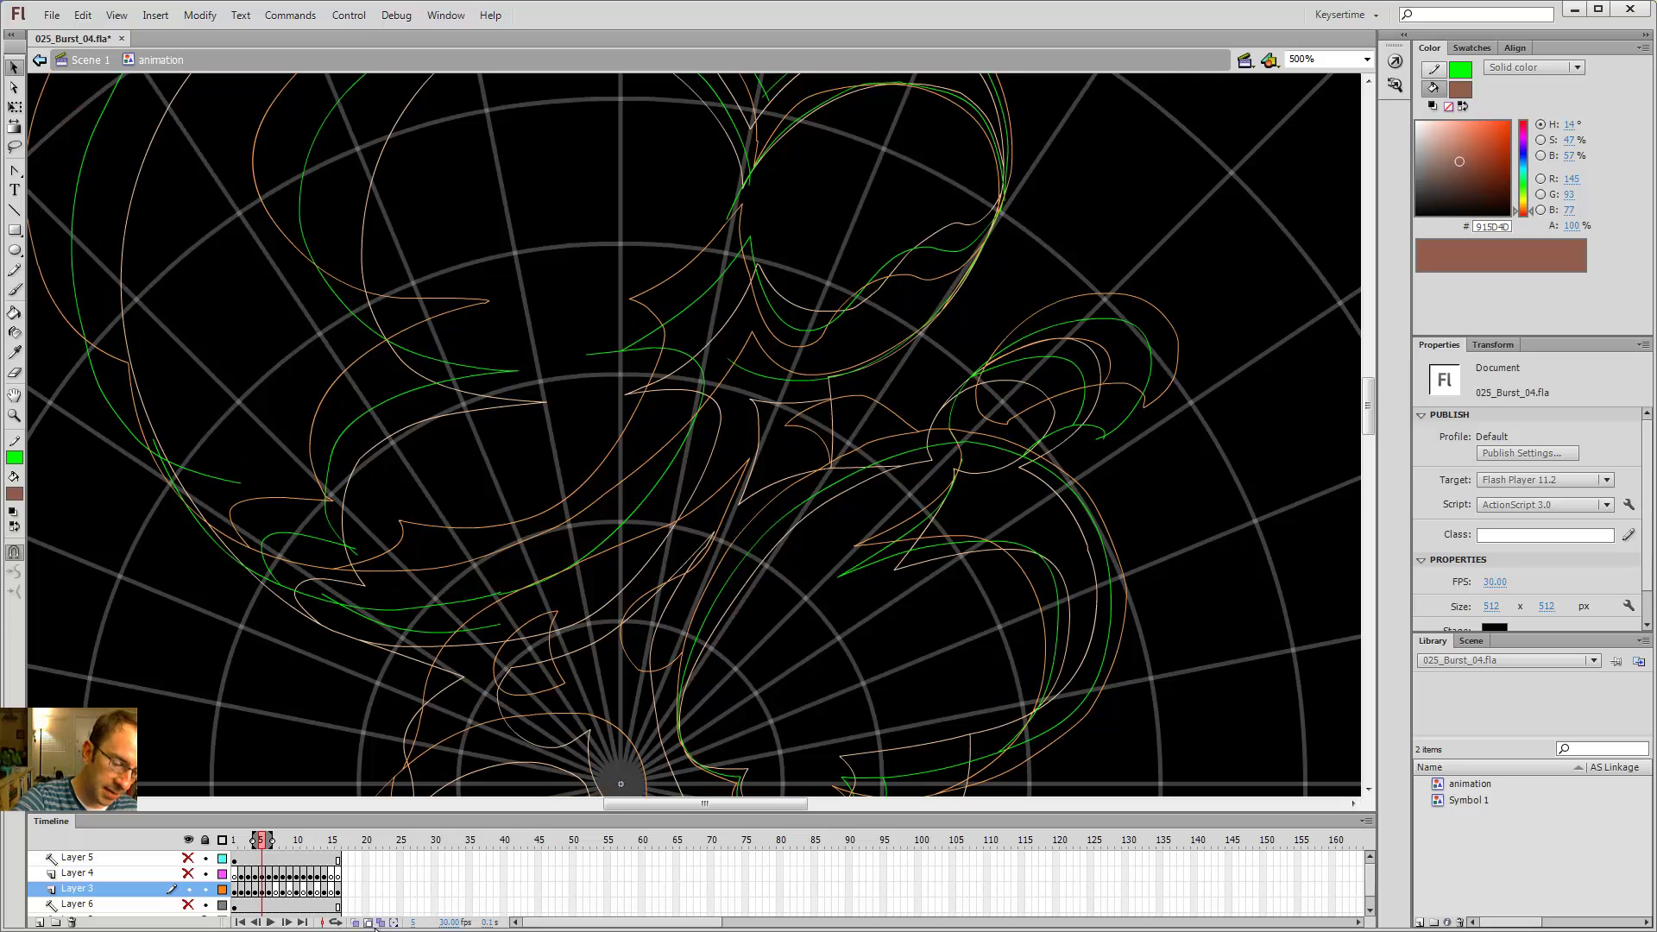
left_click(920, 444)
key("y")
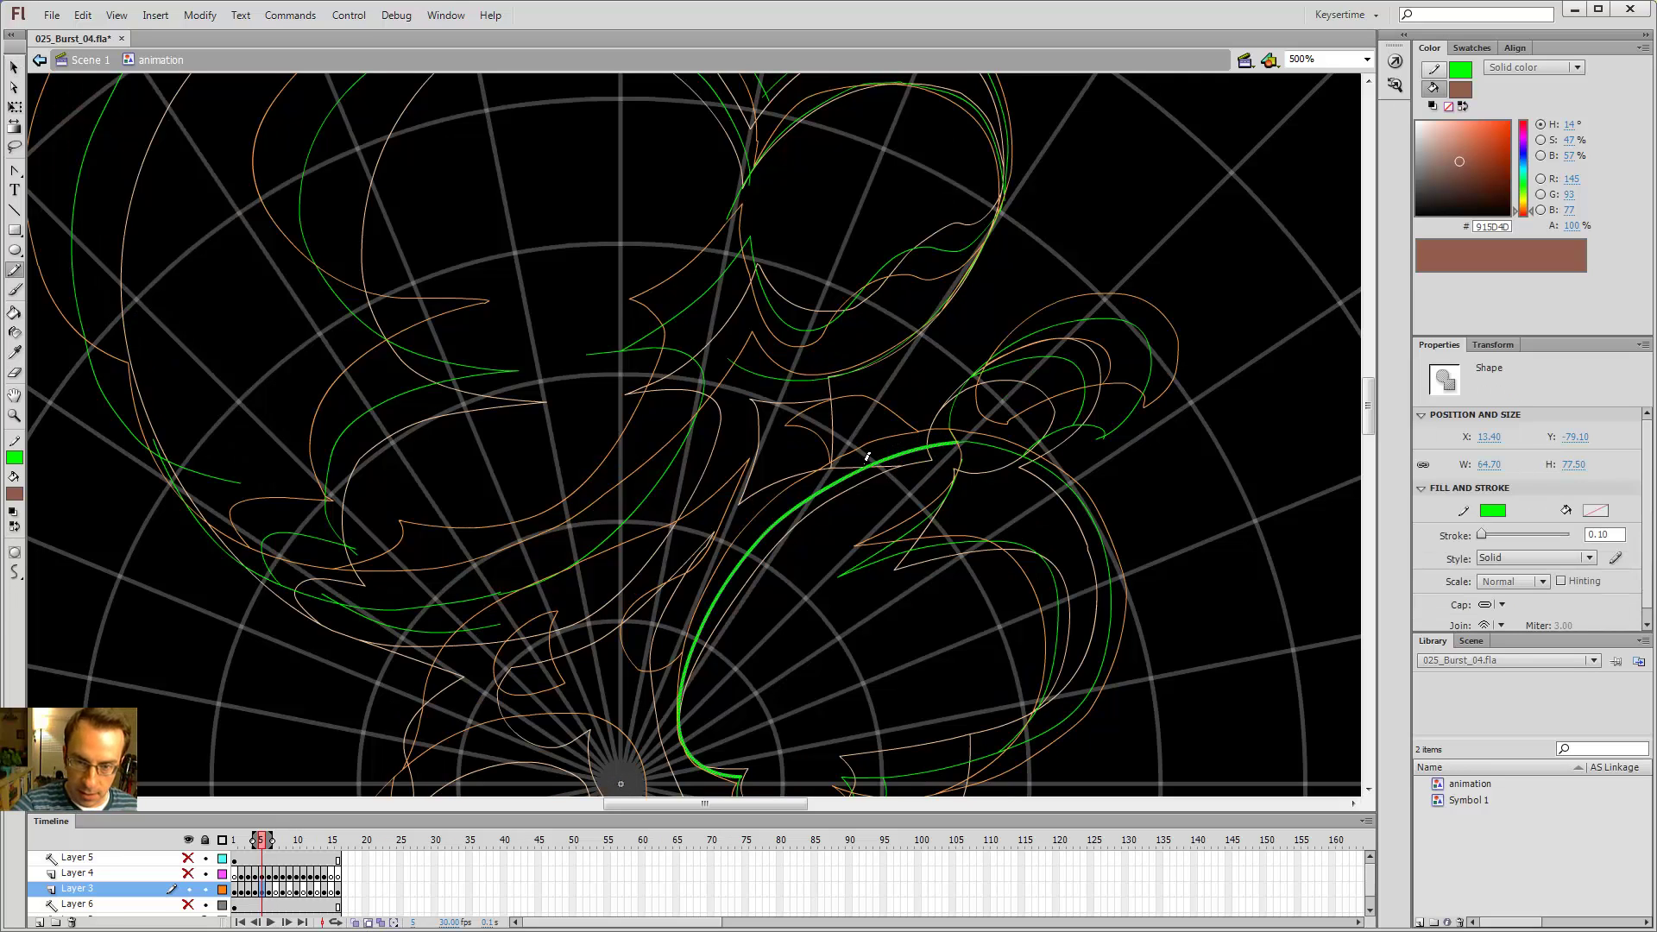
left_click_drag(832, 466, 899, 467)
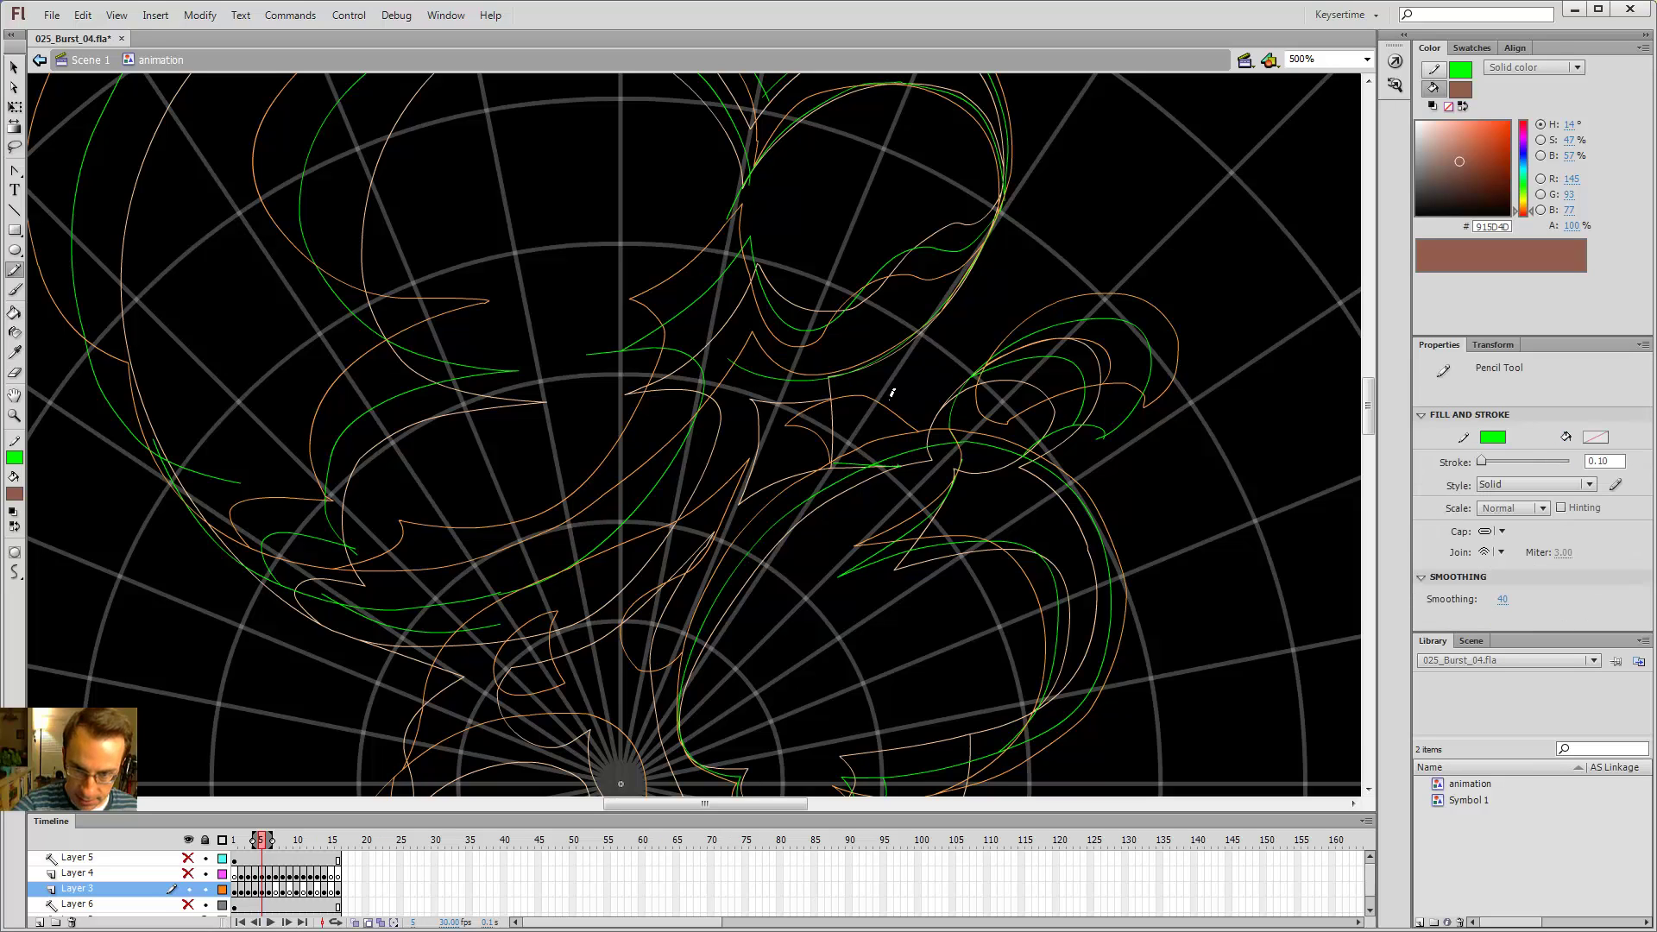
left_click_drag(896, 404, 916, 422)
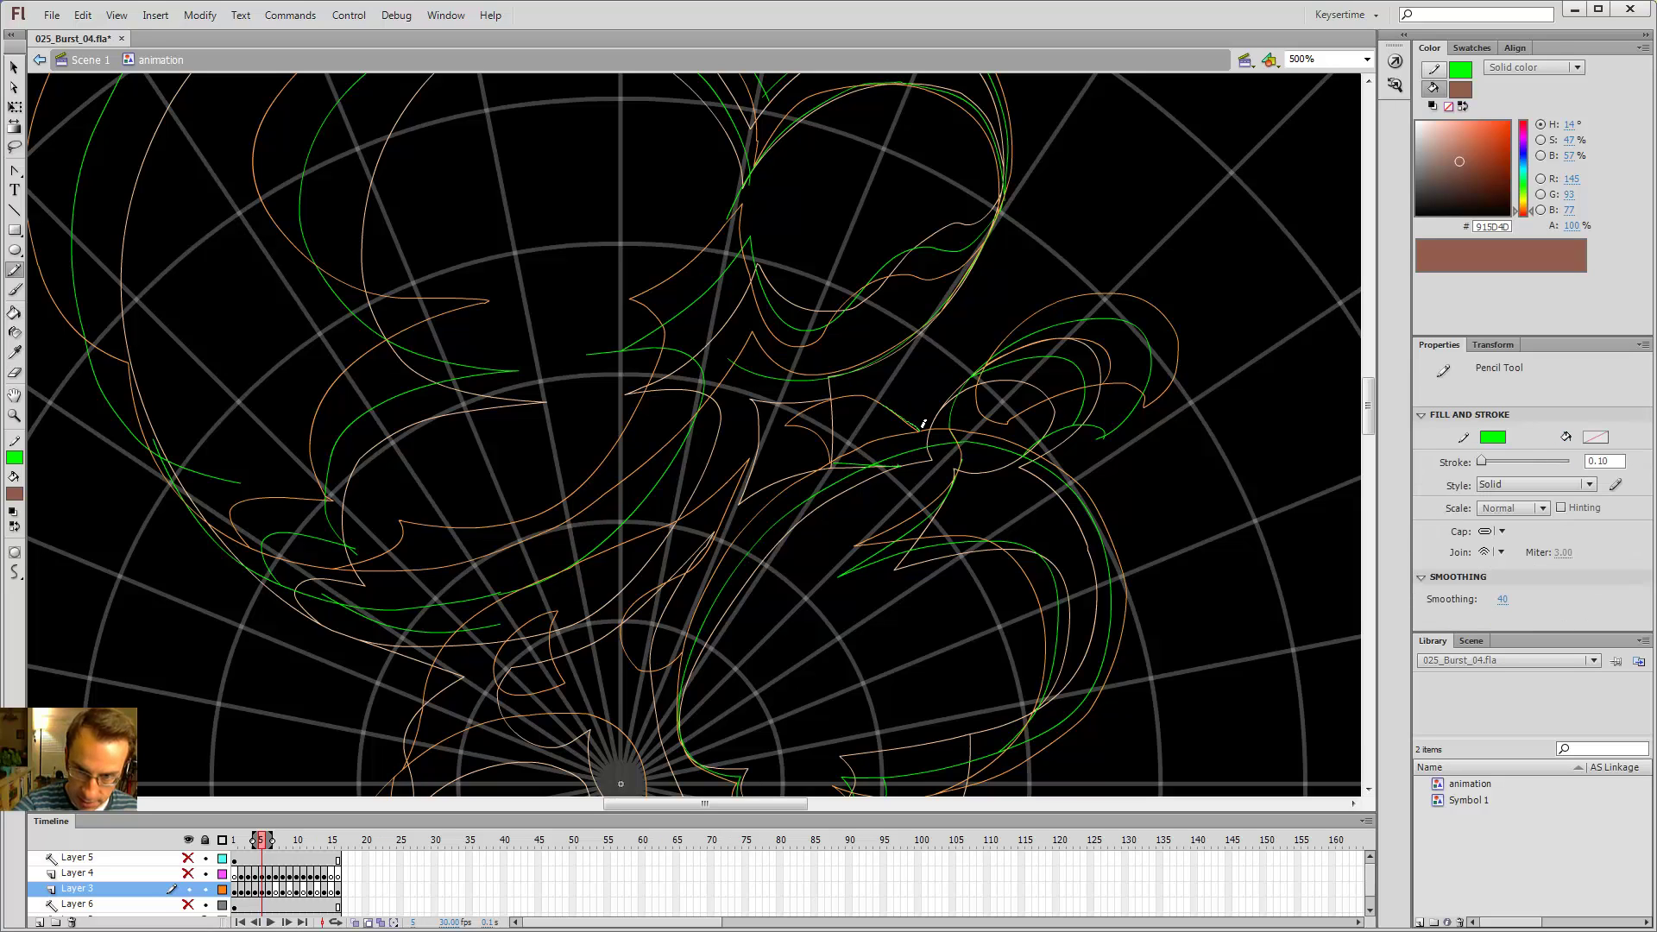
key("ctrl+z")
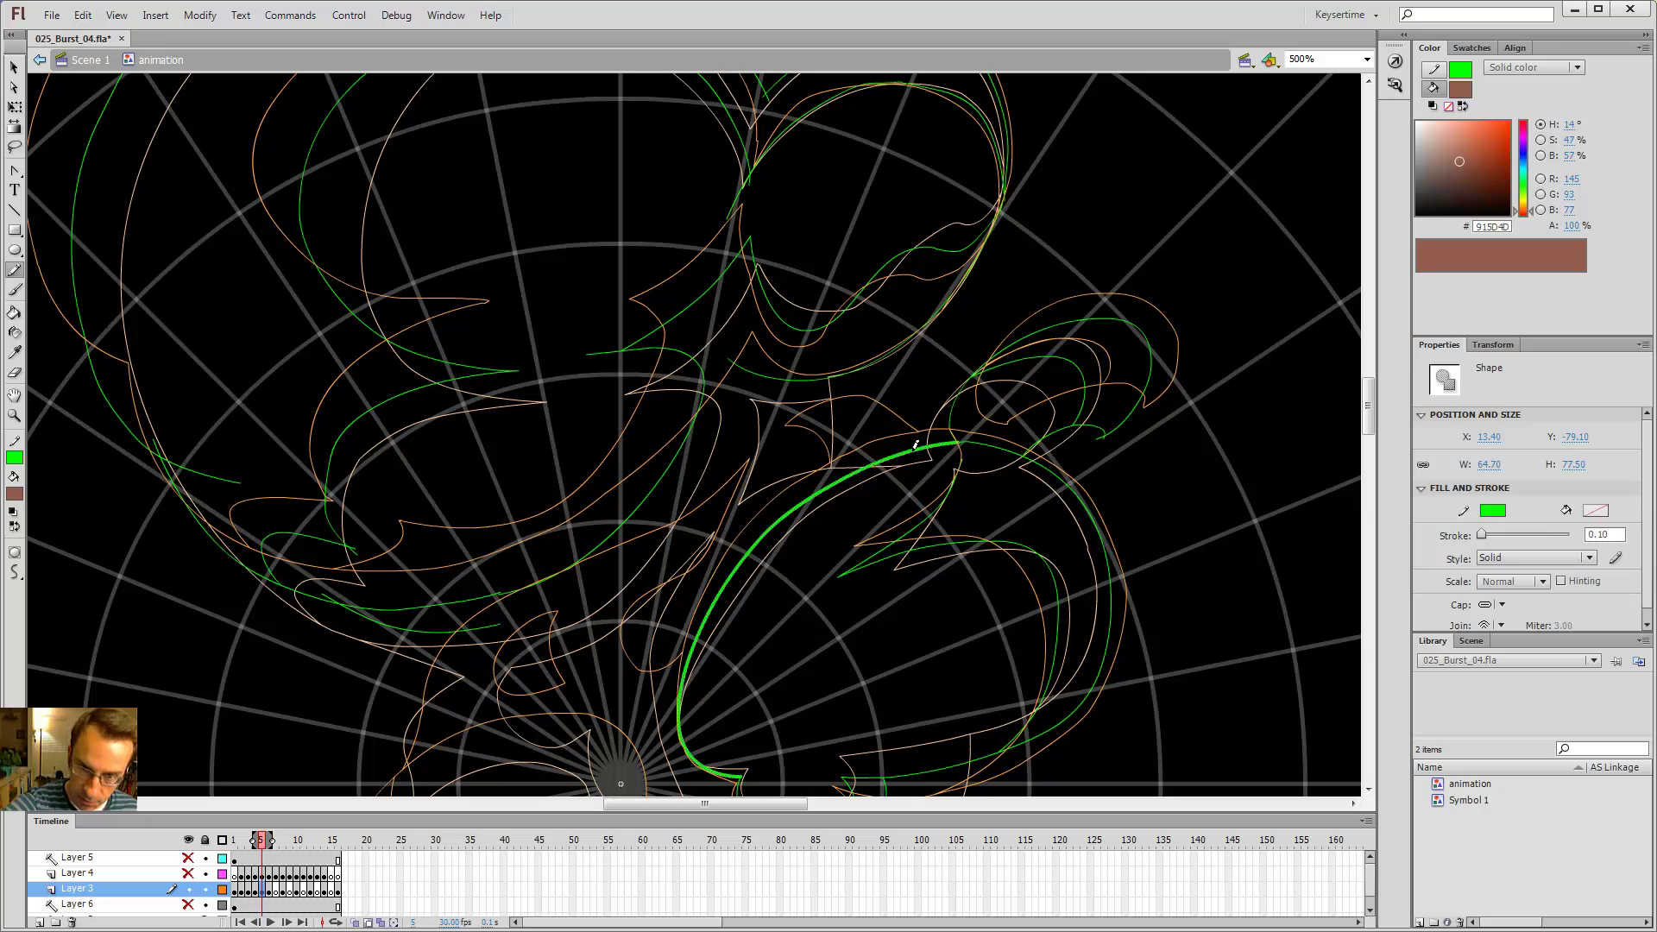
- Pencil the upper edge of the small flame above the right-hand cloud, and turn off the onion-skin outlines
left_click(784, 423)
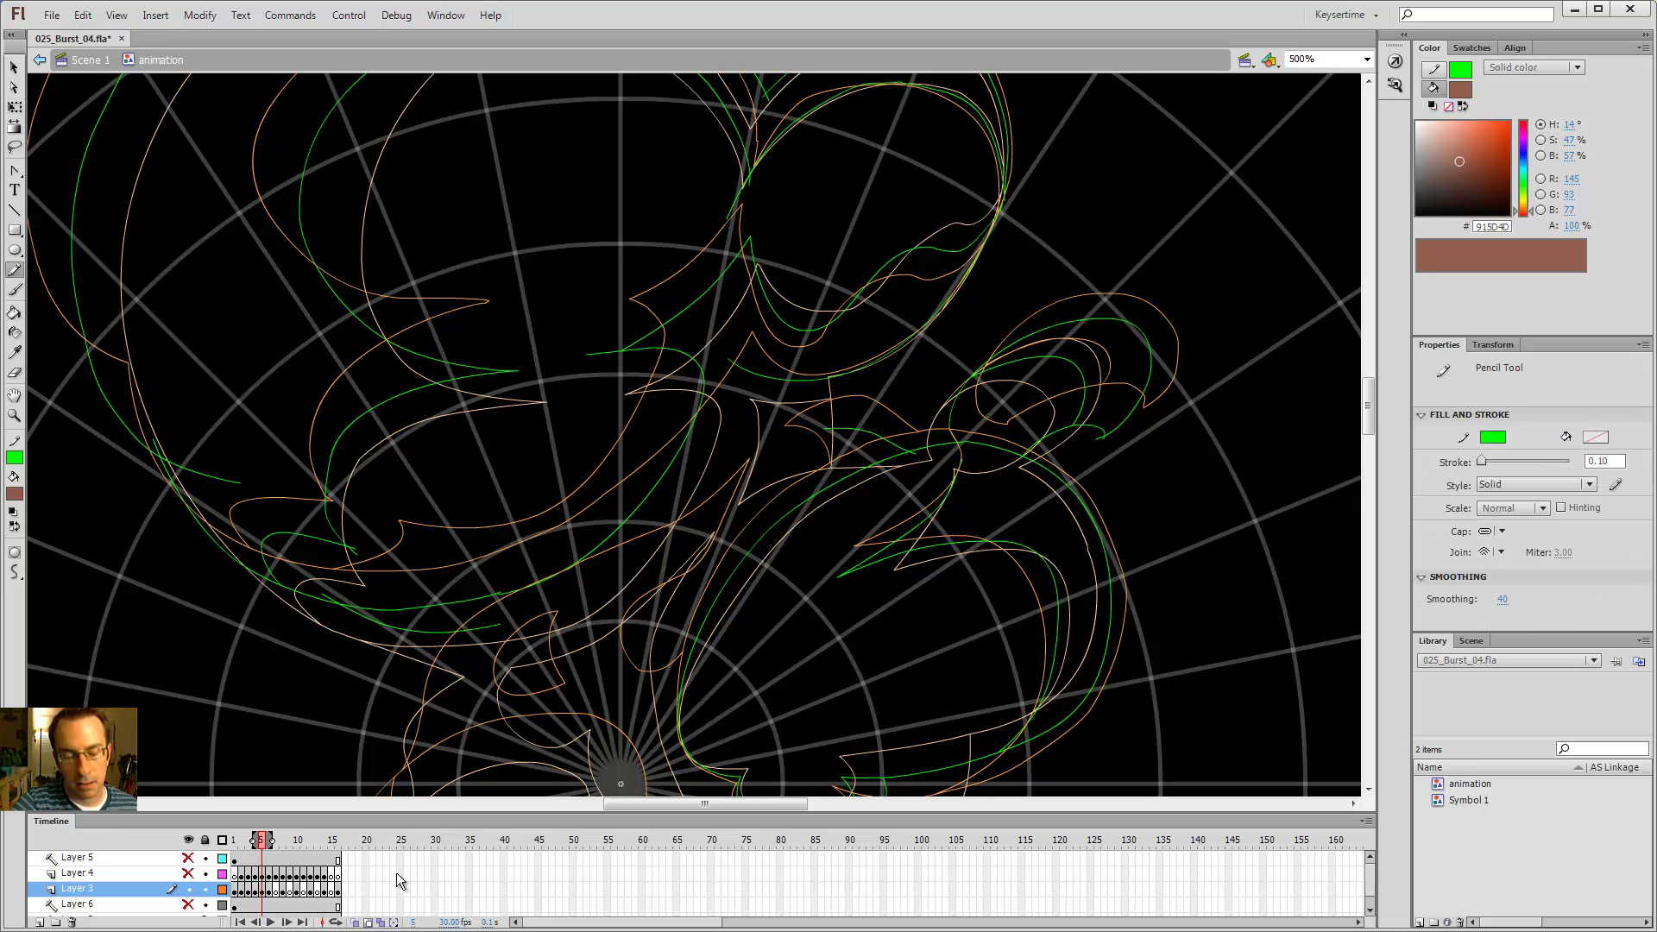
left_click(369, 922)
- Flip between frames 4 and 6 to examine the new flame edge above the right-hand cloud against its neighbouring frames
key("comma")
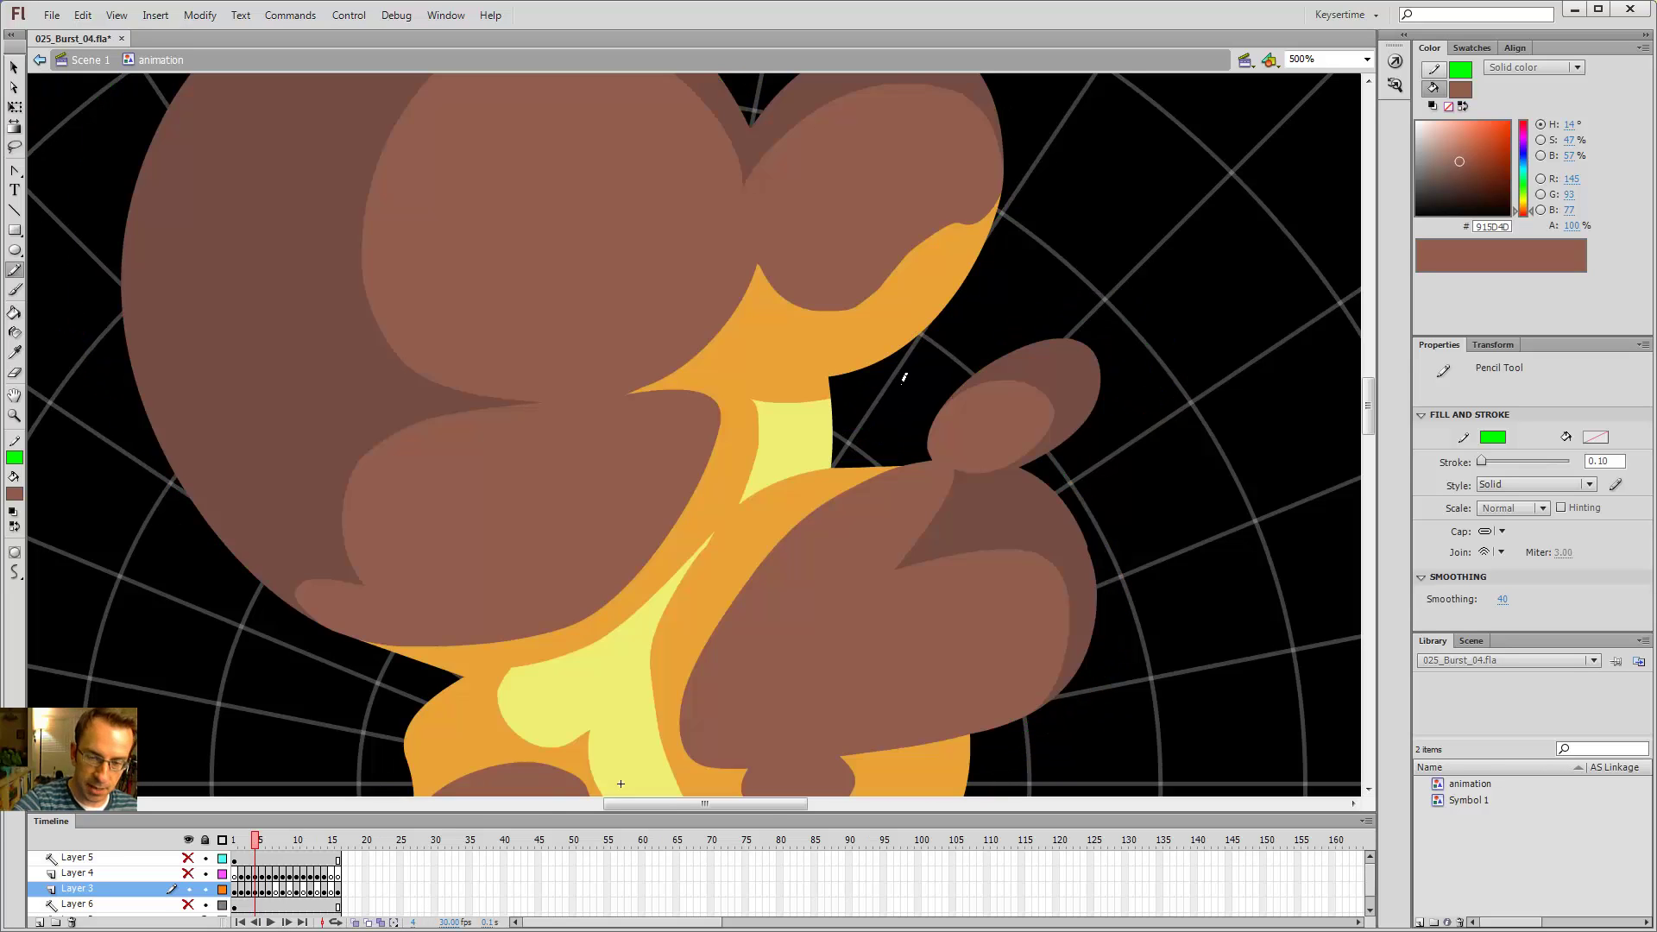
key("period")
key("period")
key("comma")
key("comma")
key("period")
key("period")
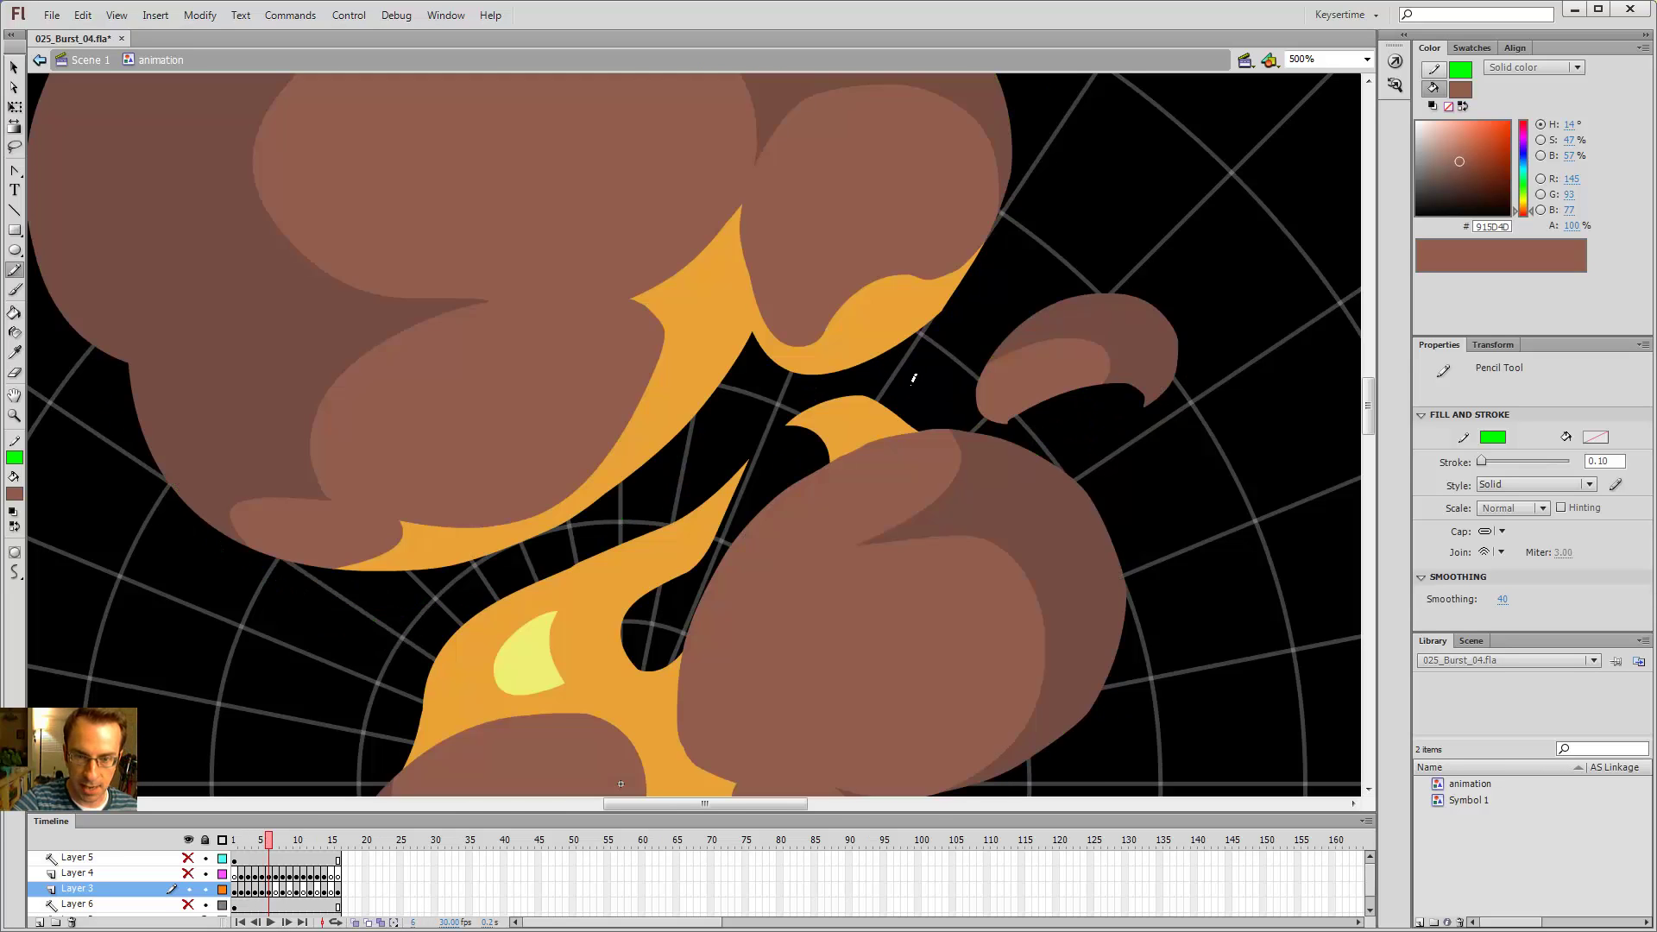
key("comma")
key("comma")
key("period")
key("period")
key("comma")
key("comma")
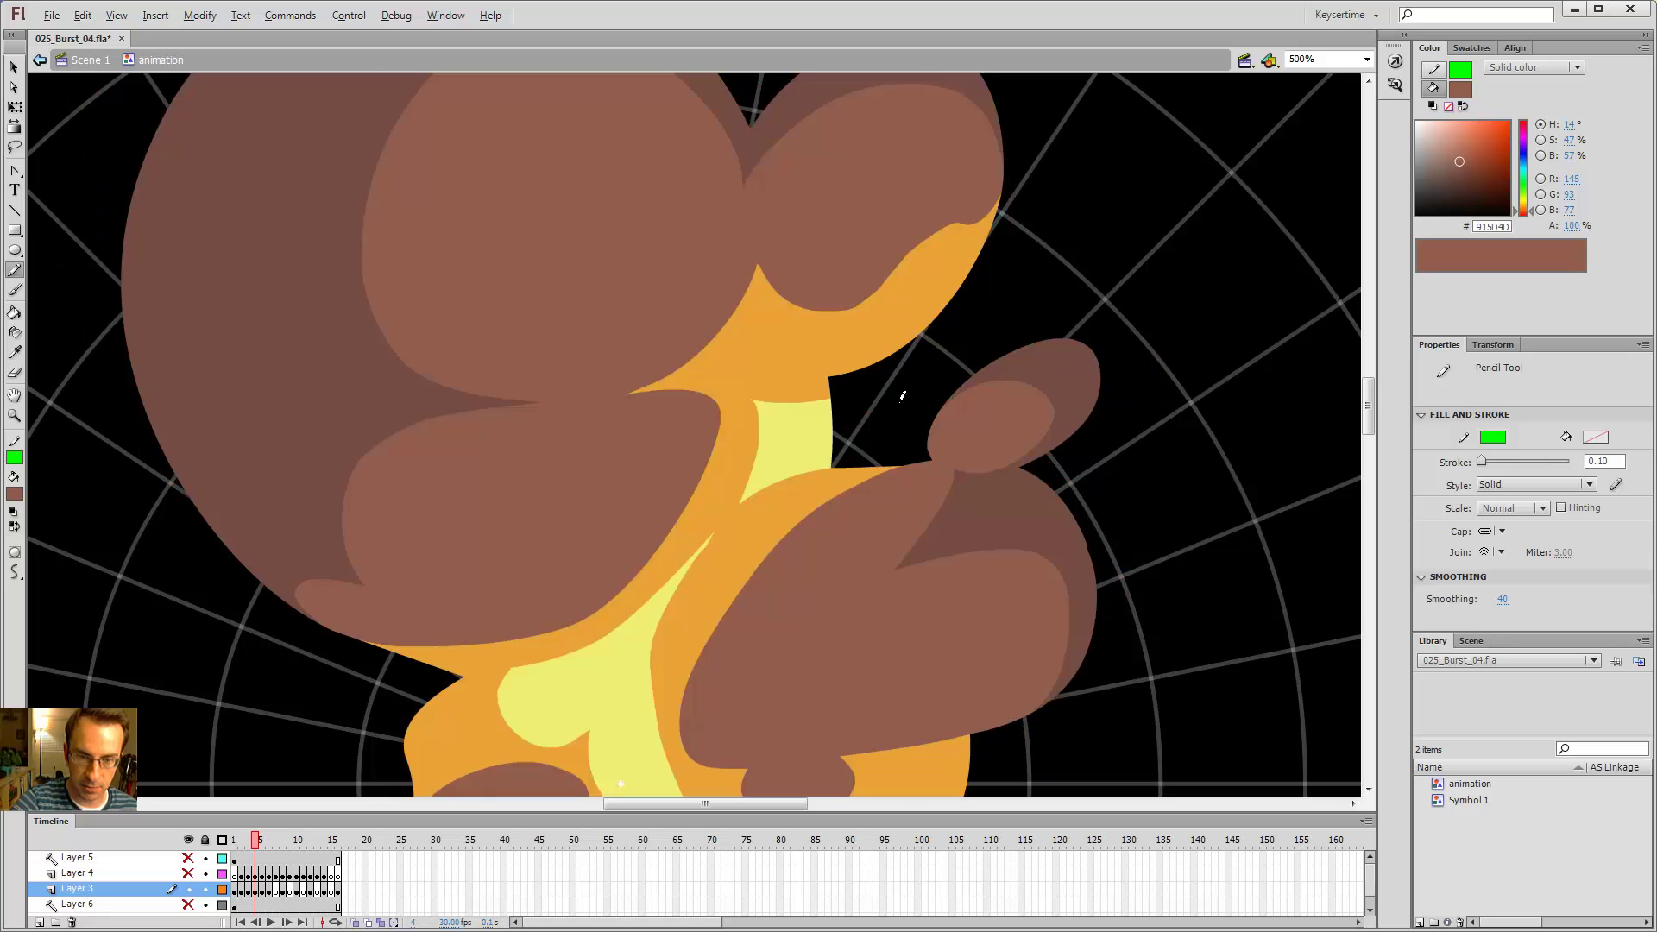
key("period")
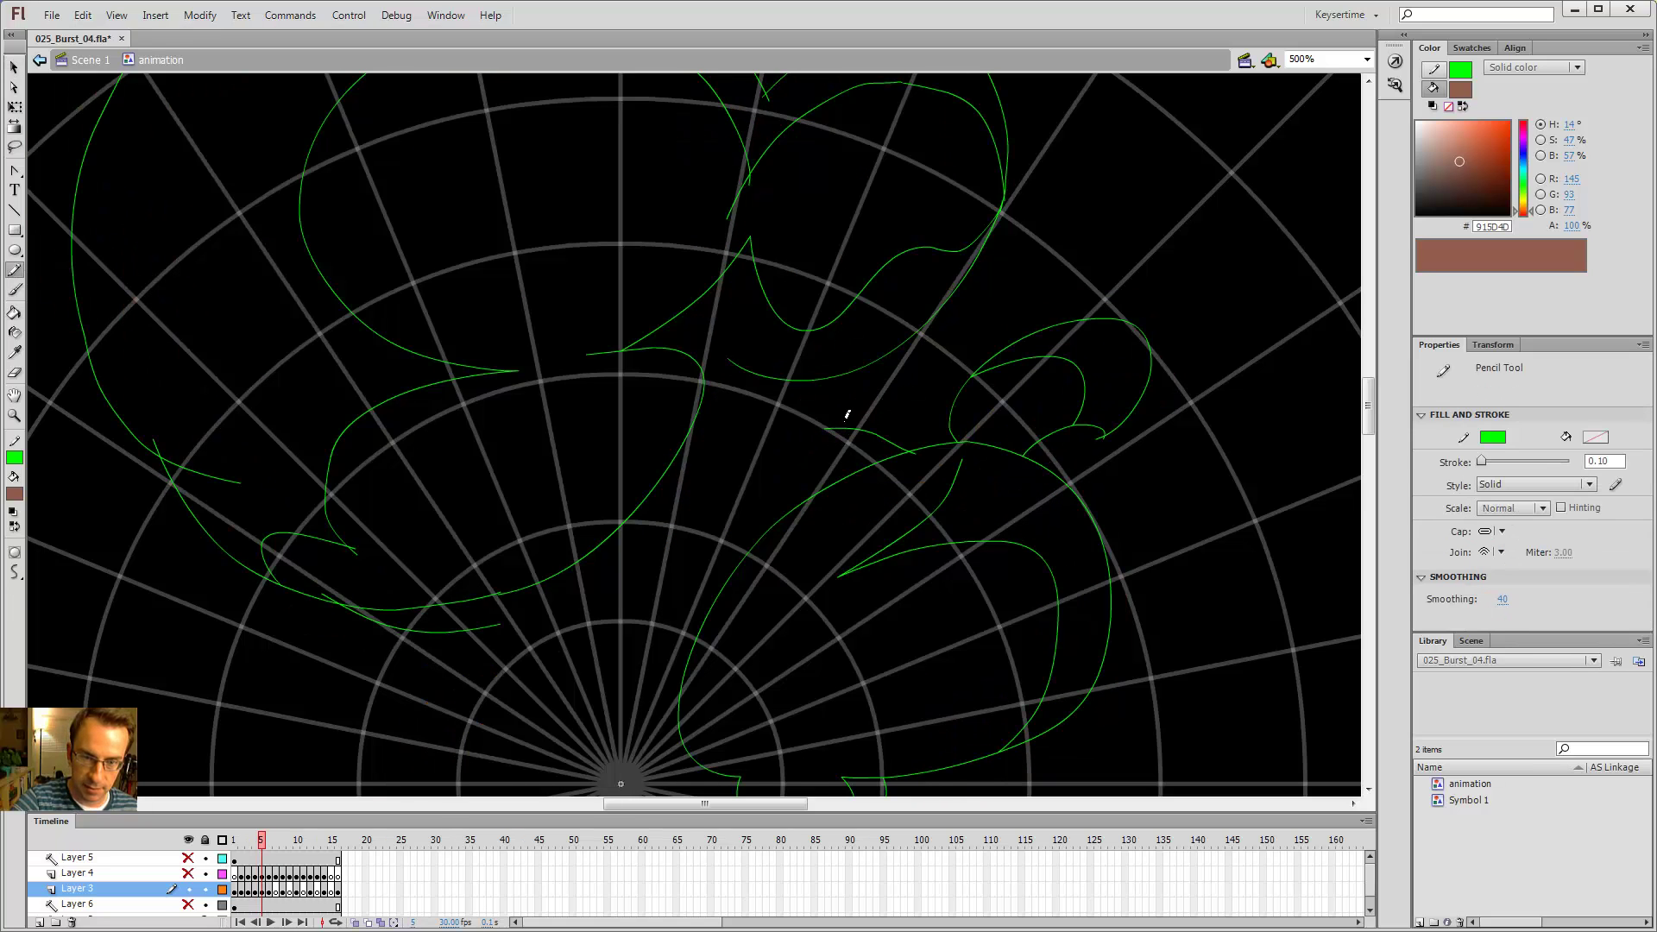
key("comma")
key("period")
key("period")
key("comma")
key("comma")
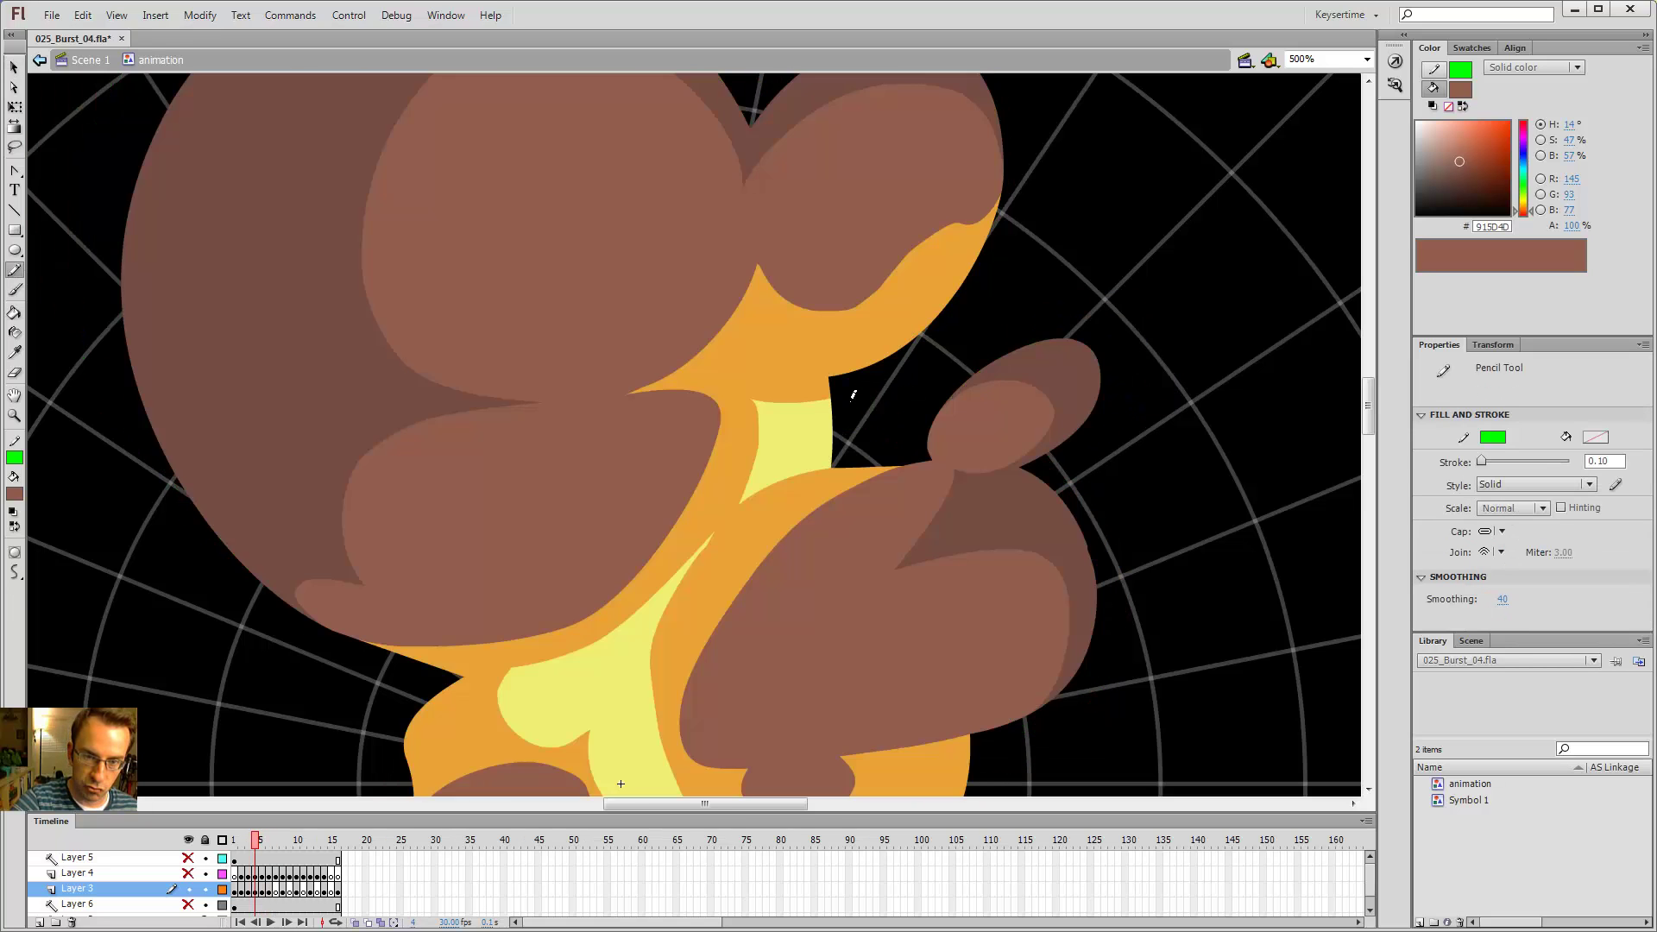
key("period")
key("period")
key("comma")
key("comma")
key("period")
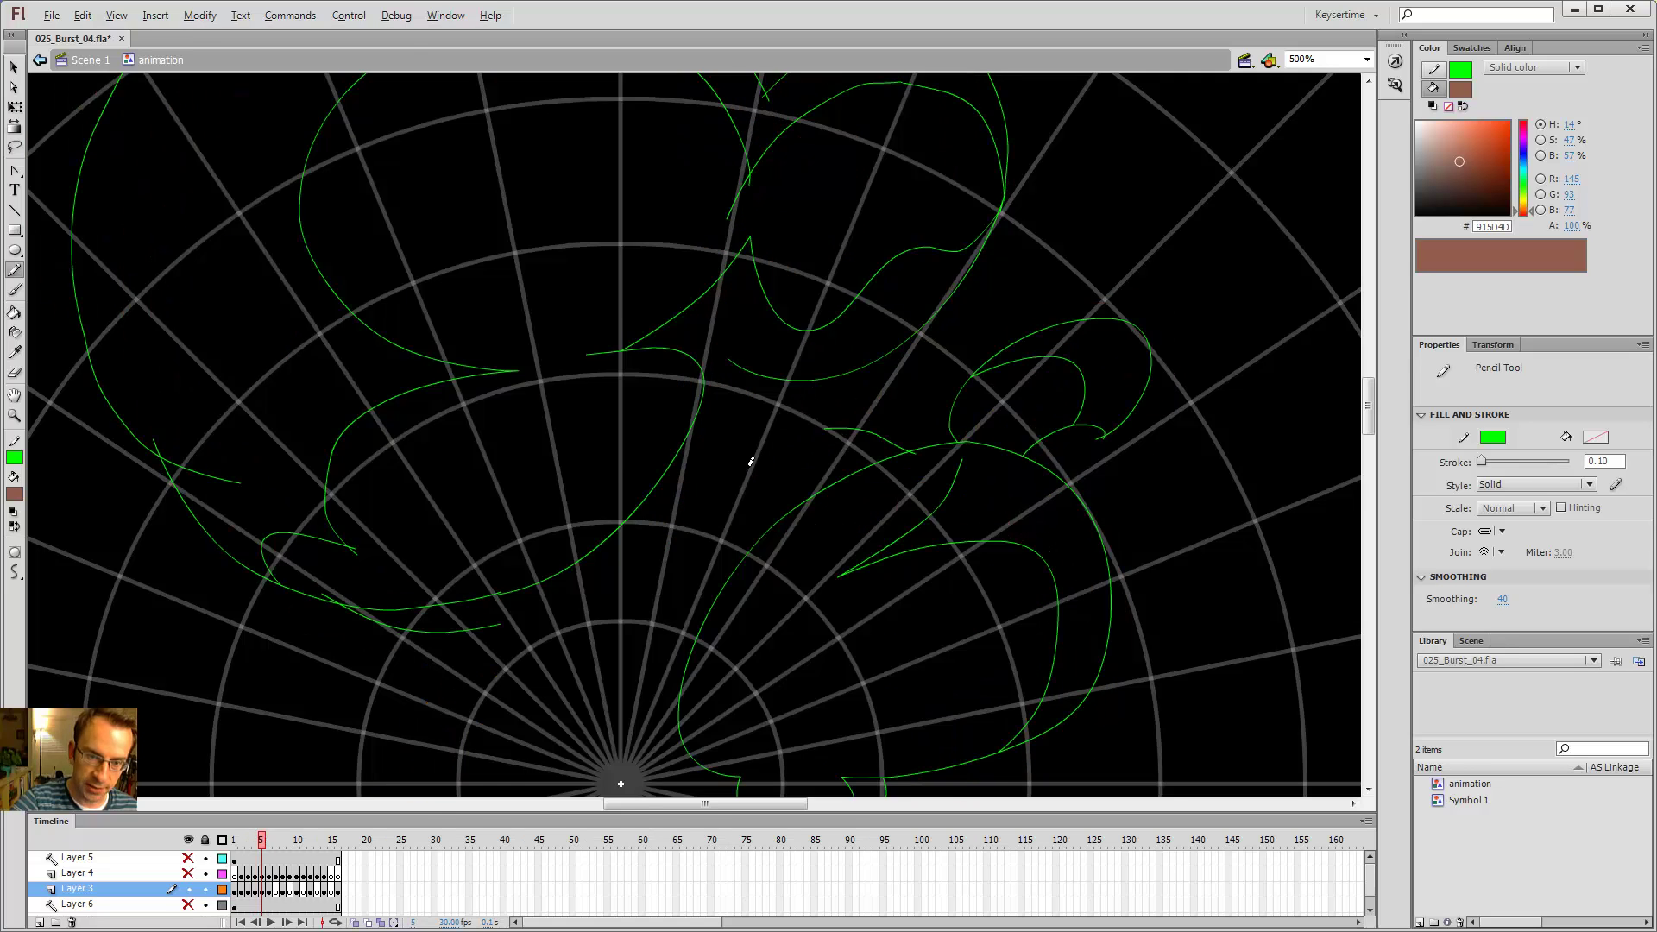
- Compare frames 4 to 6 repeatedly to examine how the flame between the upper and right-hand clouds breaks apart
key("period")
key("comma")
key("comma")
key("period")
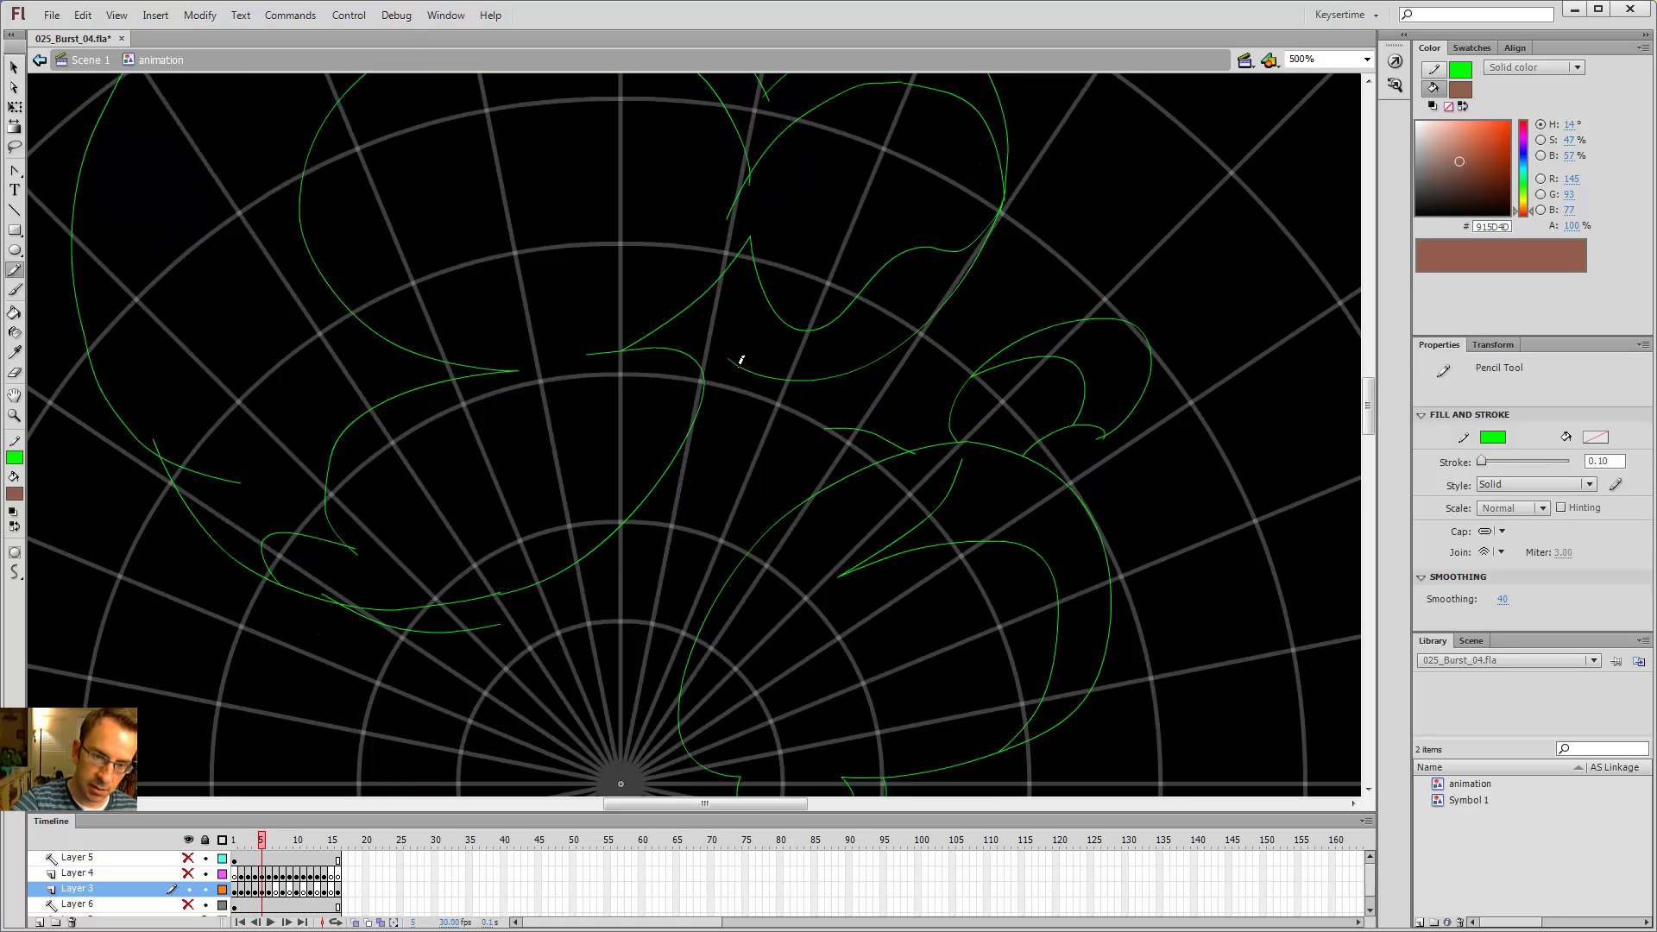
key("comma")
key("period")
key("comma")
key("period")
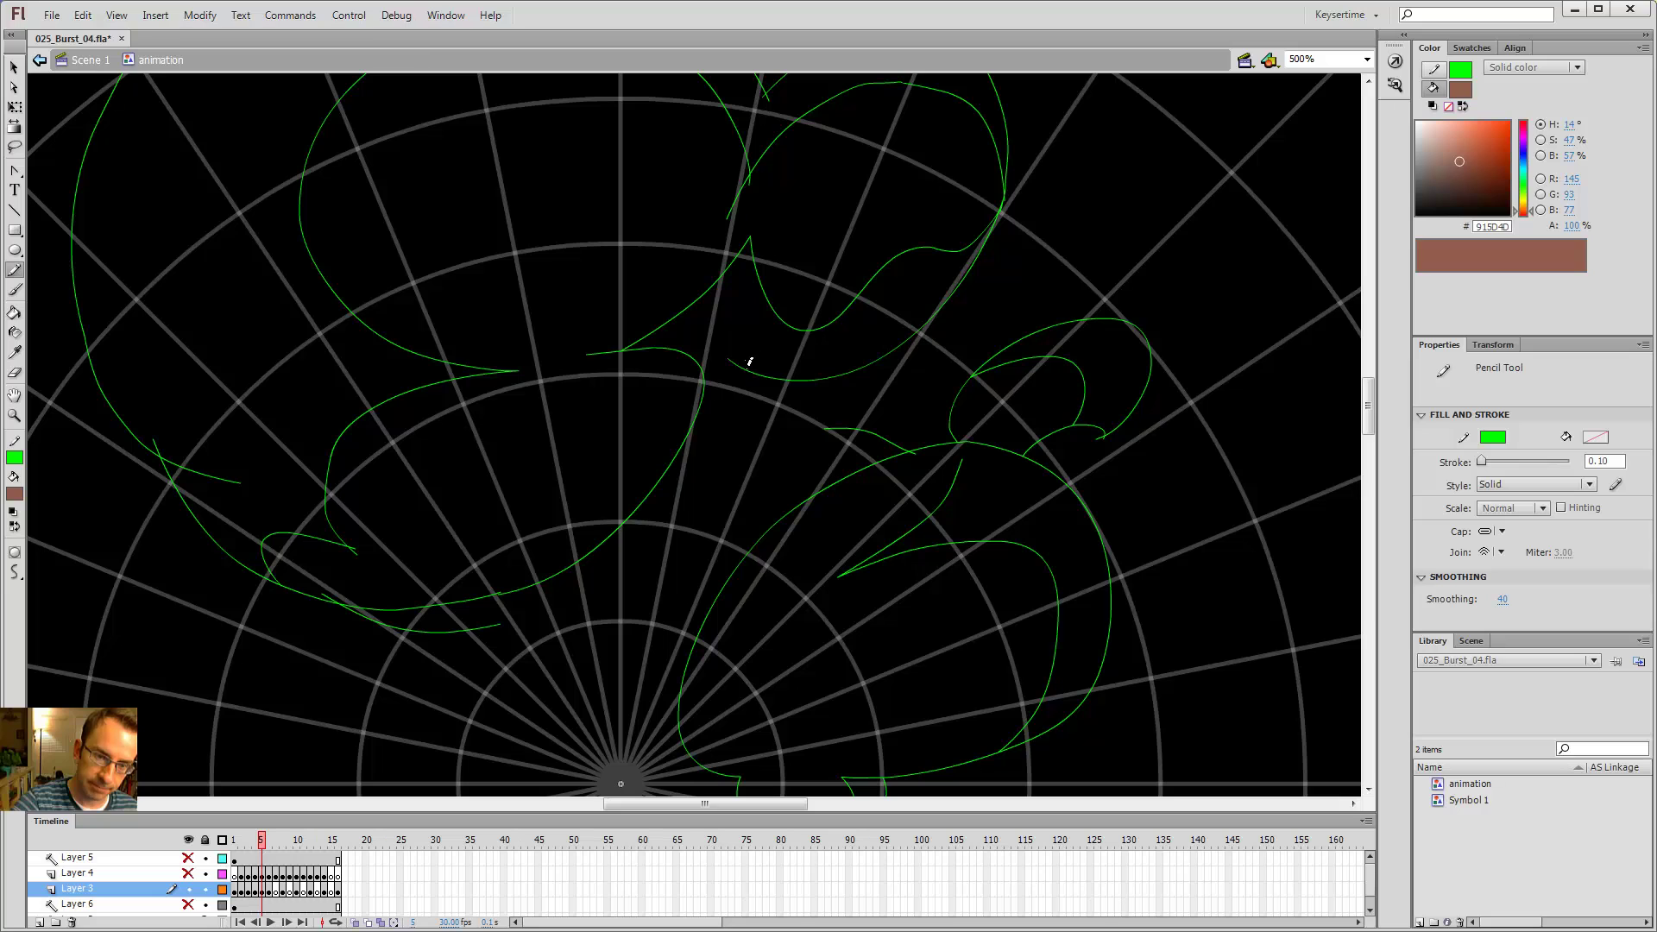
key("comma")
key("period")
key("comma")
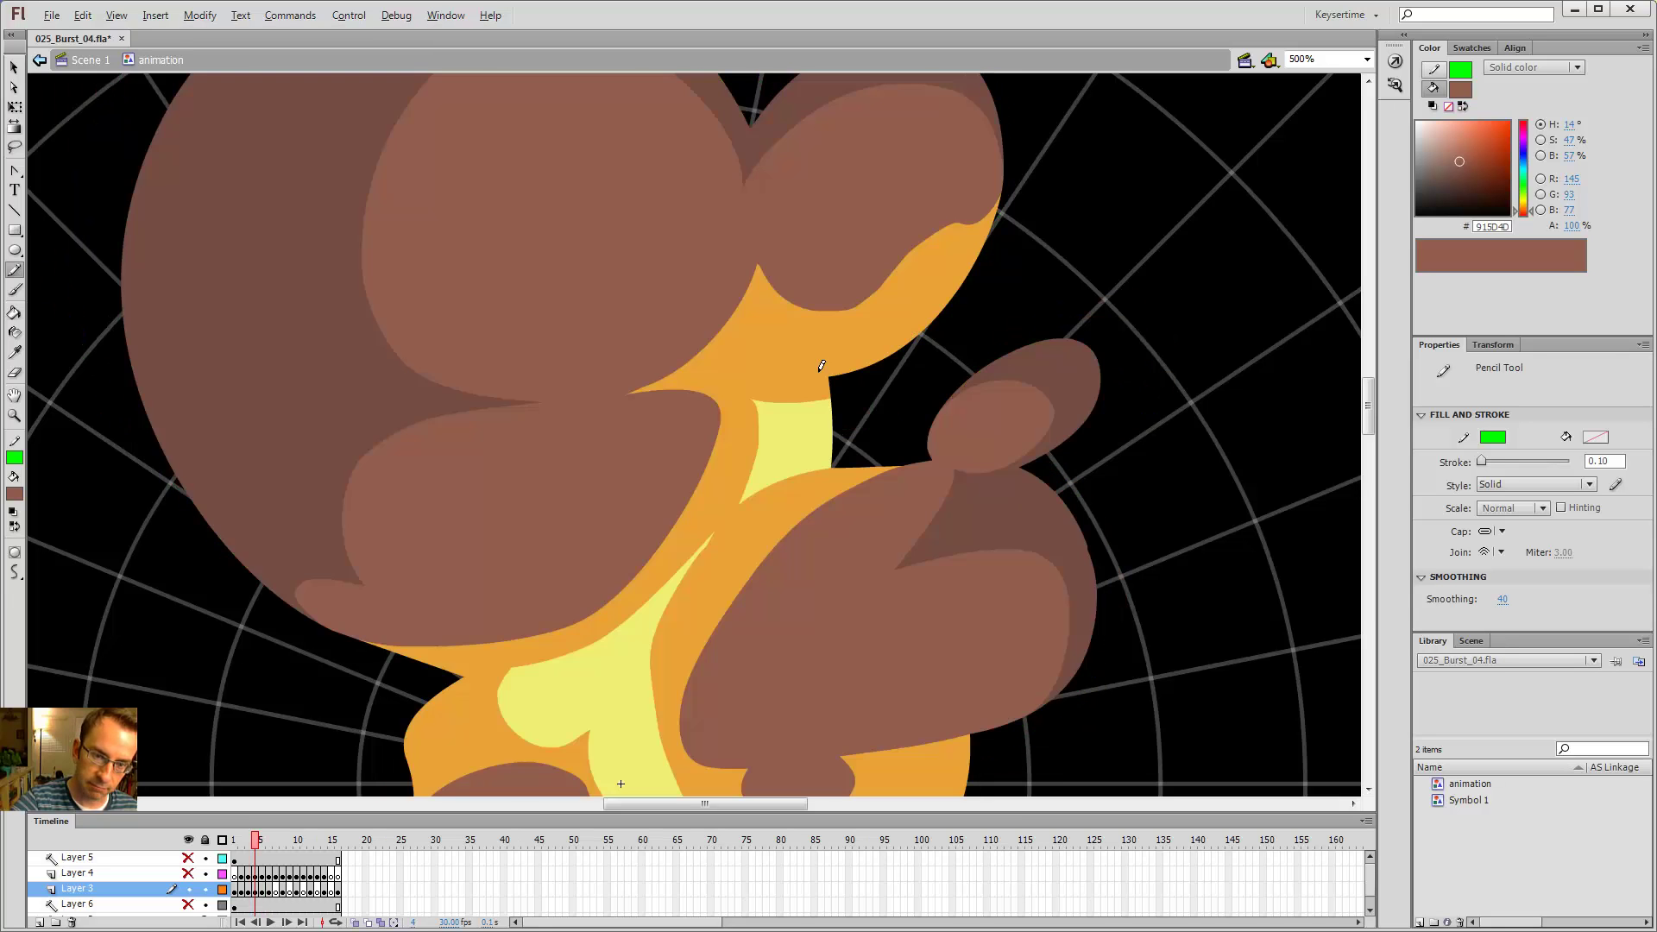
key("period")
key("period")
key("comma")
key("period")
key("comma")
key("period")
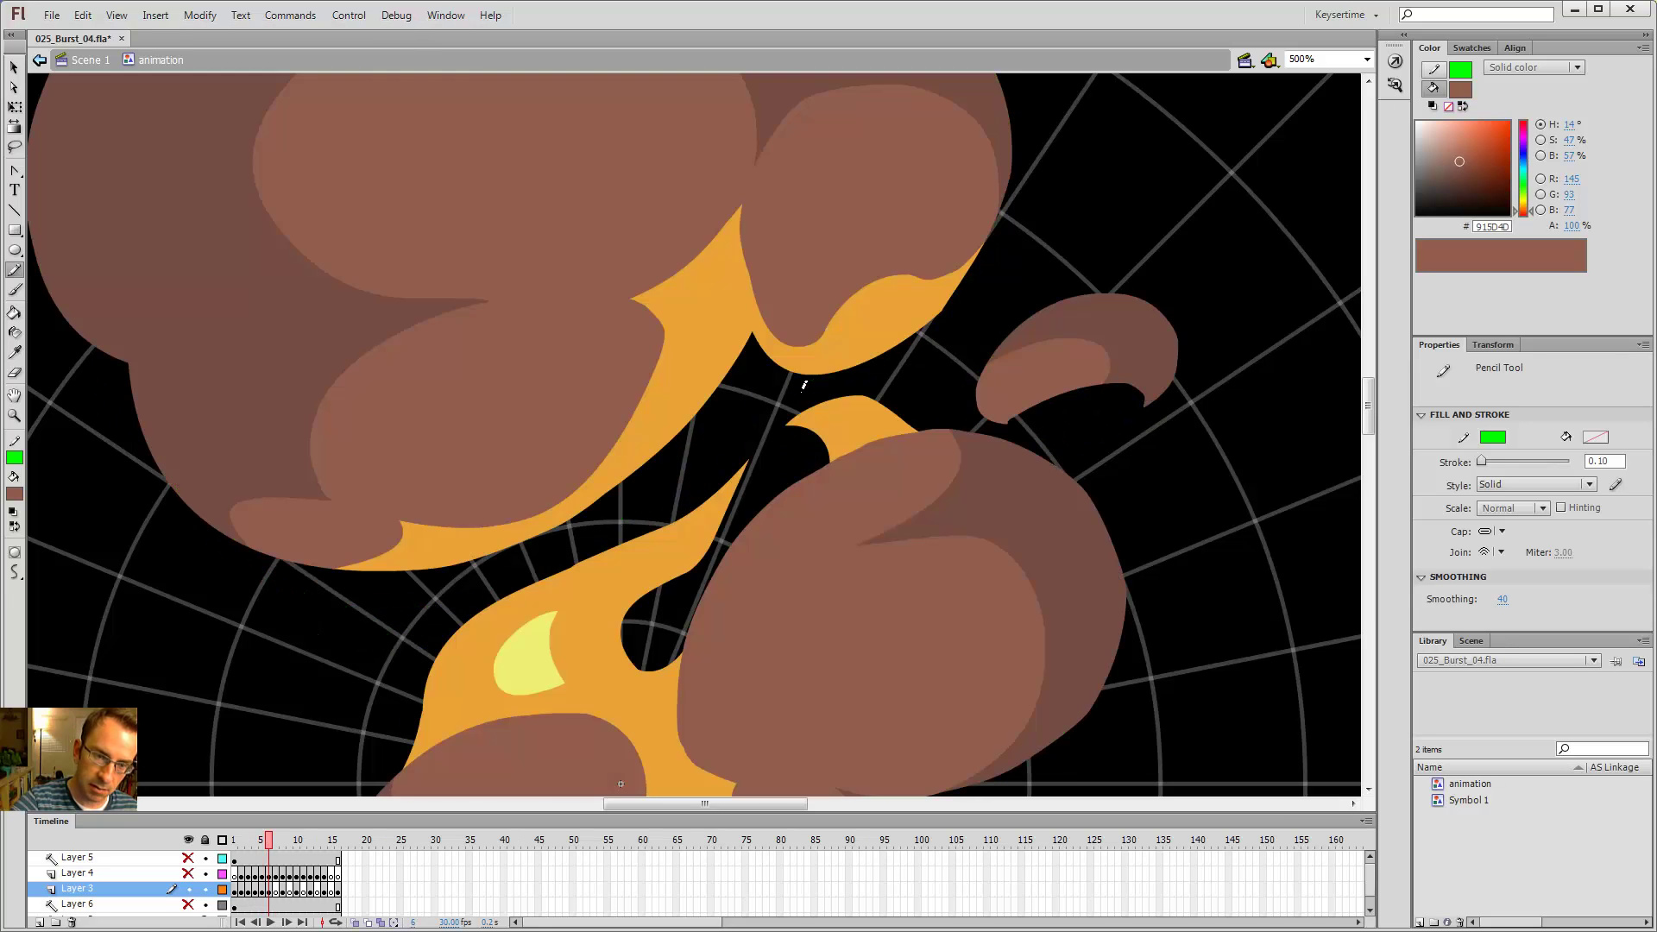
key("comma")
key("comma")
key("period")
key("period")
key("comma")
key("comma")
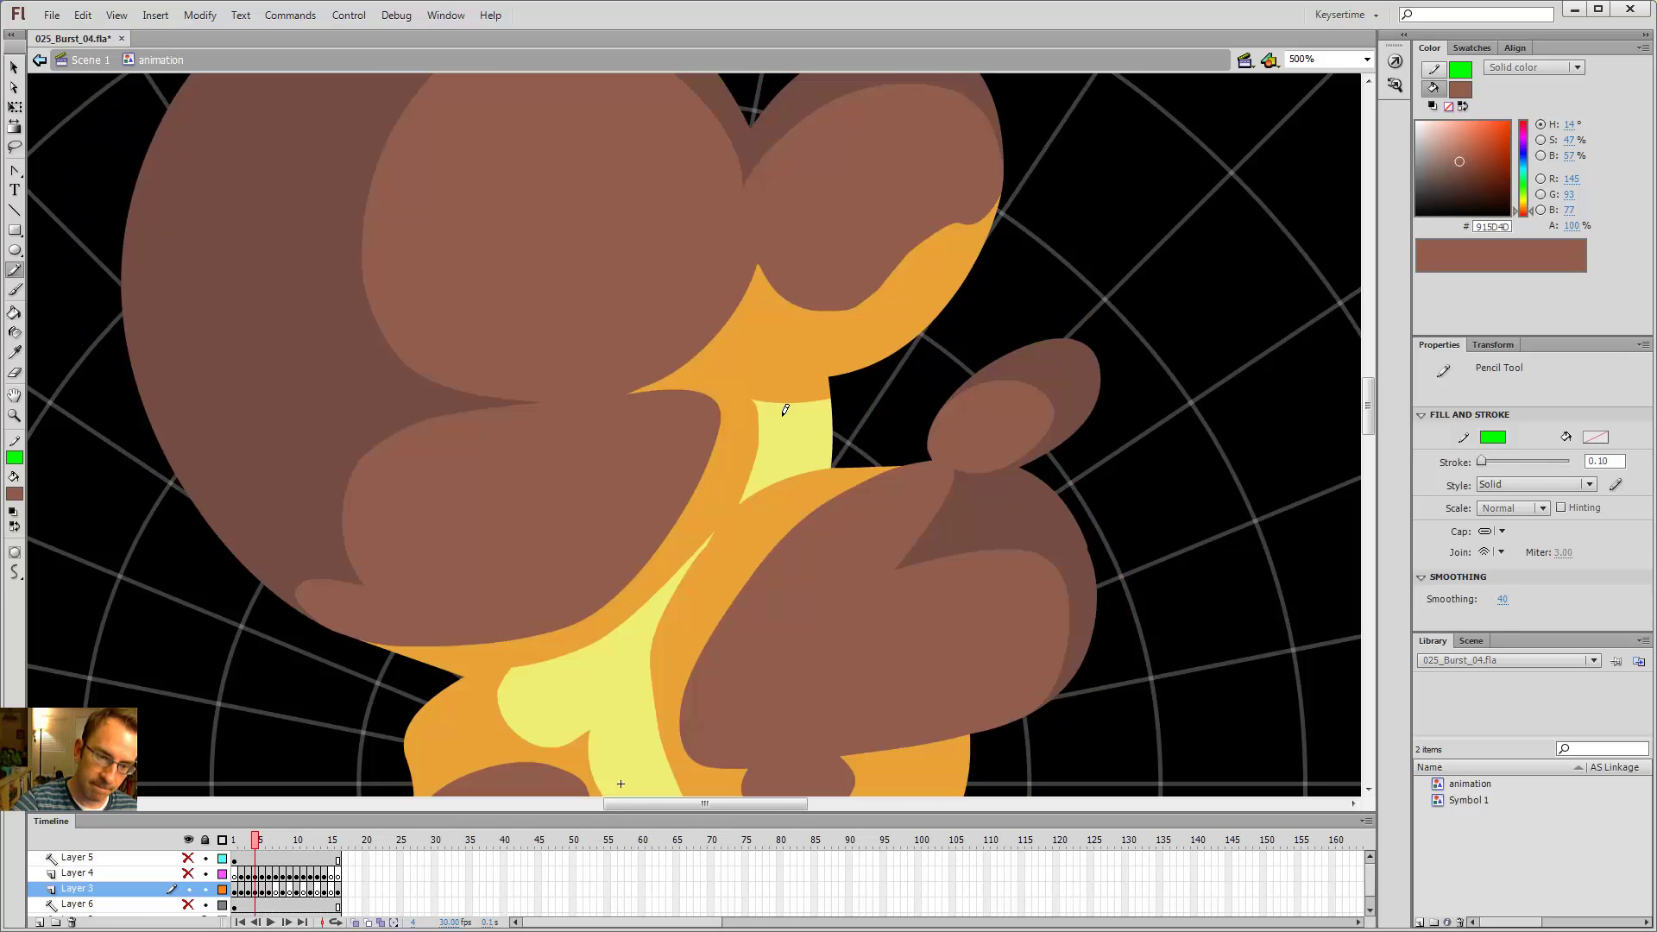
key("period")
key("v")
key("comma")
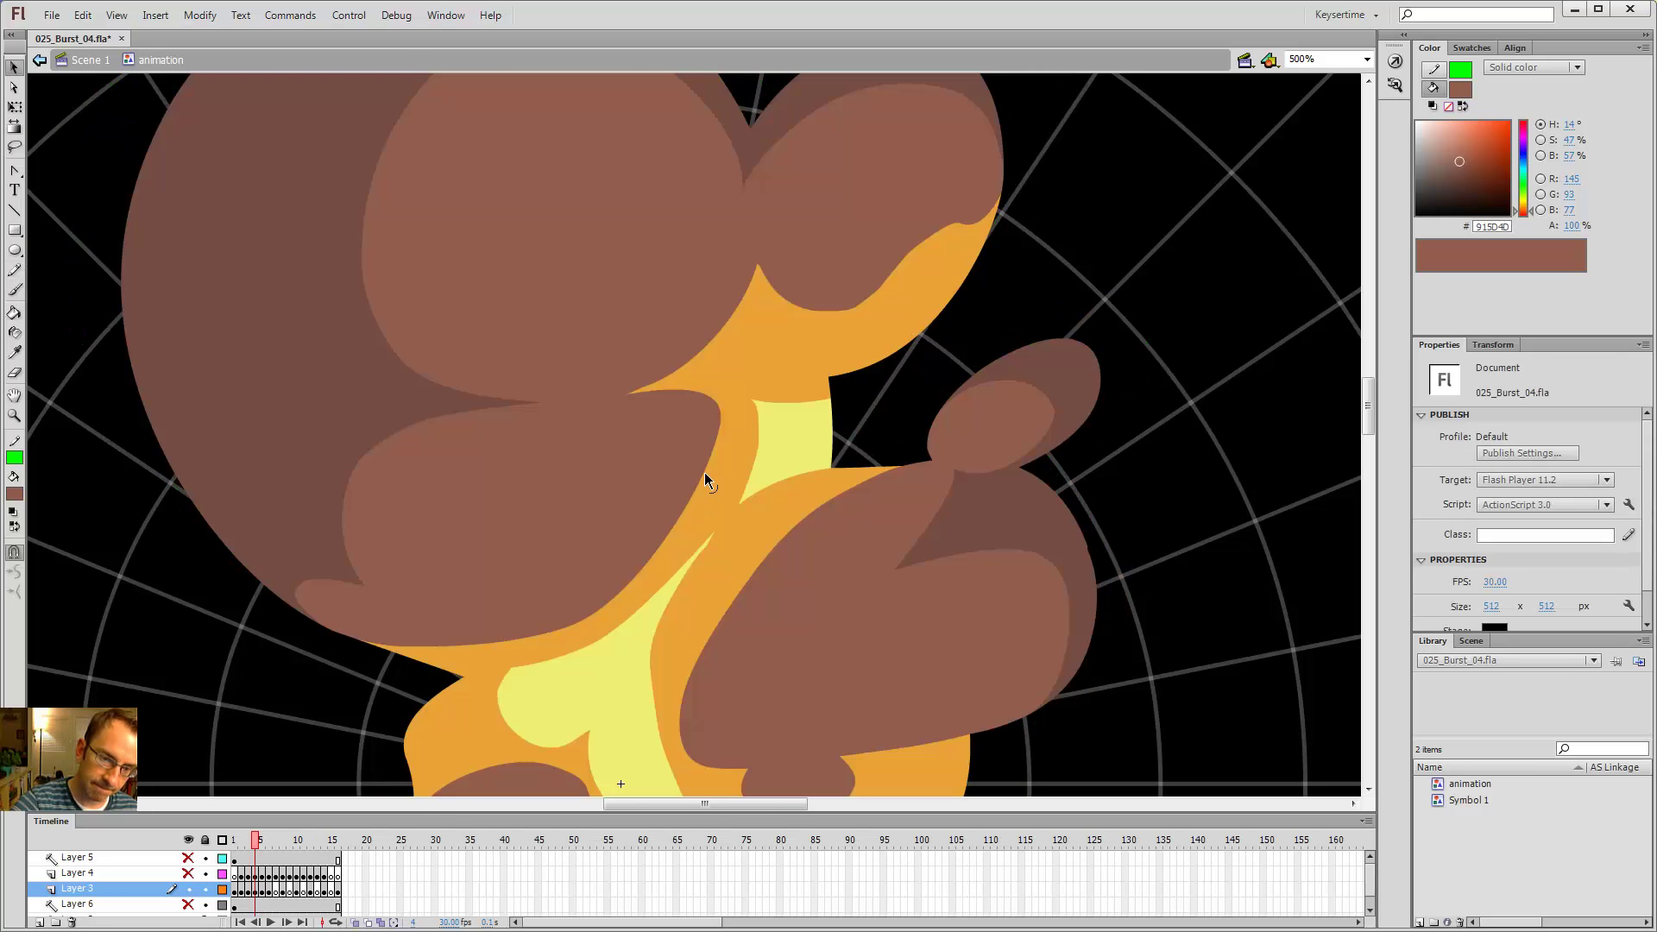
- Pencil the flame's lower edge on frame 5, connecting the curve beneath the large upper cloud to the short stroke beside the right-hand cloud
key("period")
key("comma")
key("period")
key("comma")
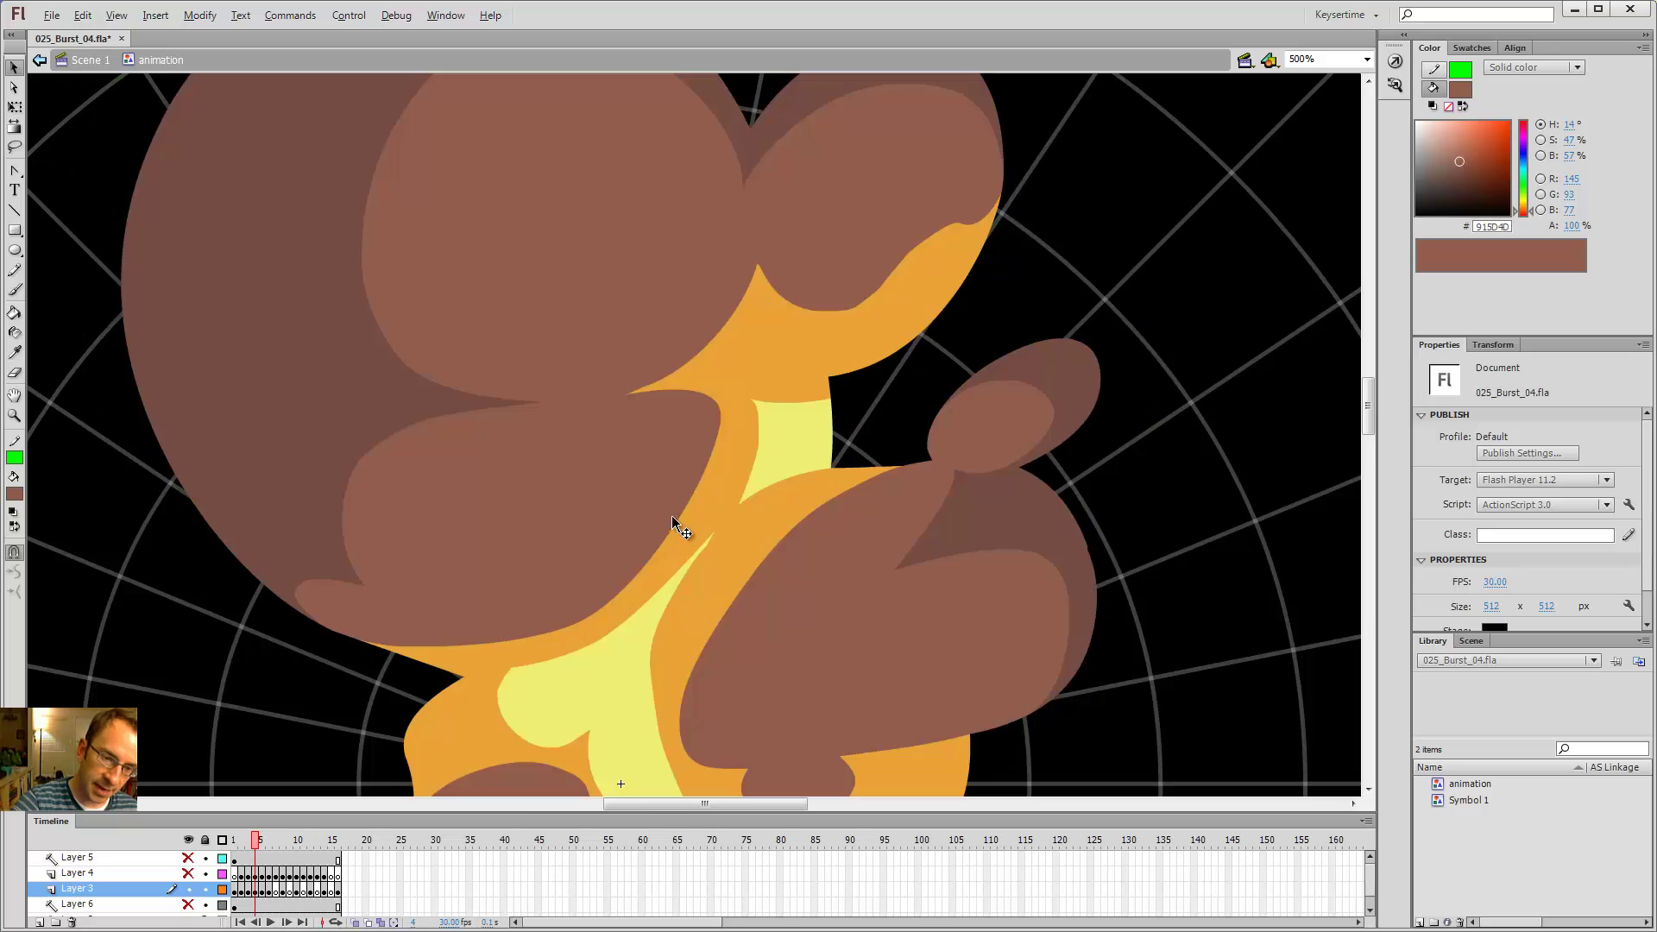
key("period")
key("comma")
key("period")
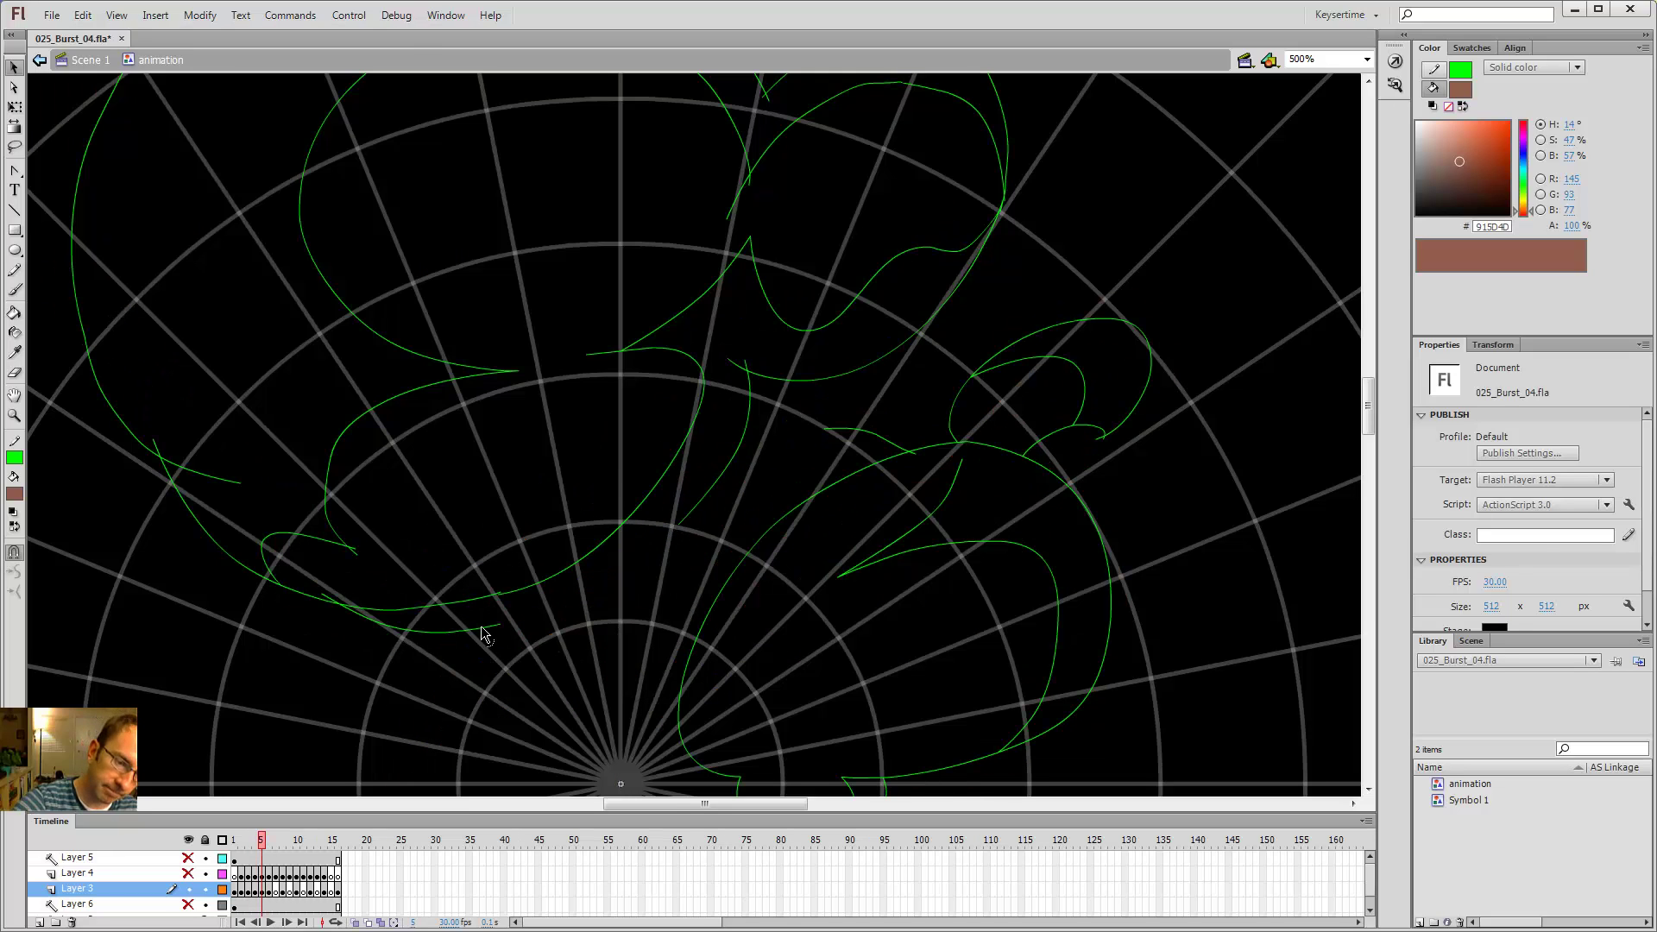
key("y")
mouse_move(499, 623)
left_mouse_down()
mouse_move(661, 539)
mouse_move(712, 476)
left_mouse_up()
key("v")
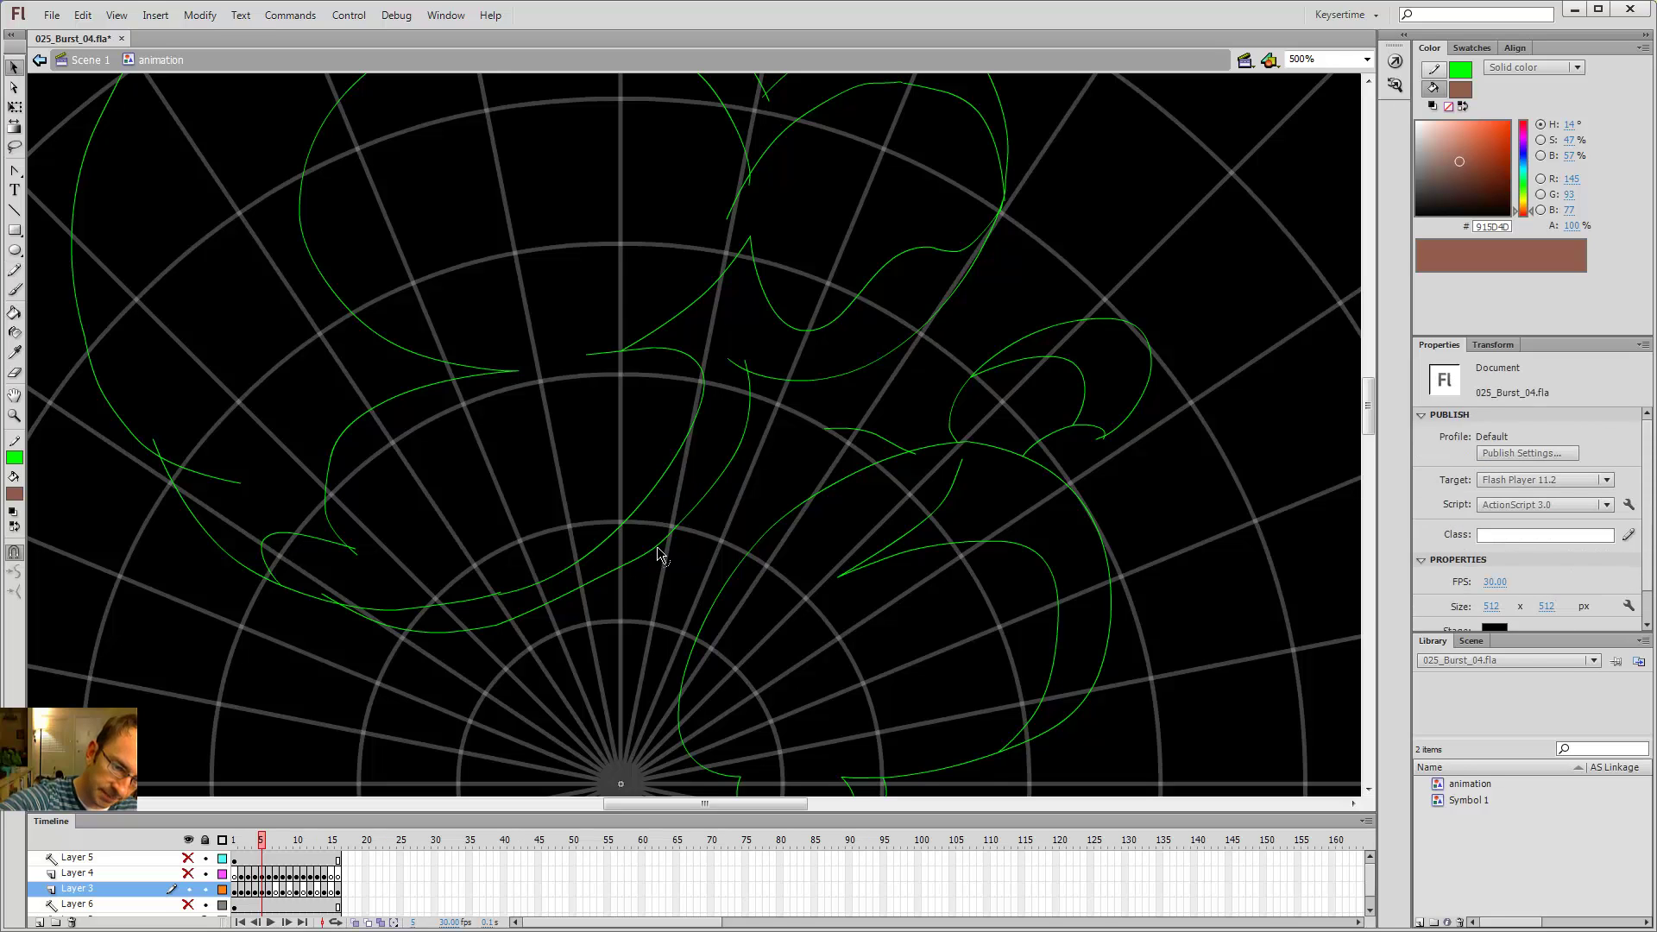
- Compare frames 4 to 6 and trim the overshooting line ends where the flame edges meet below the upper-right cloud on frame 5
key("comma")
key("period")
key("period")
key("comma")
key("comma")
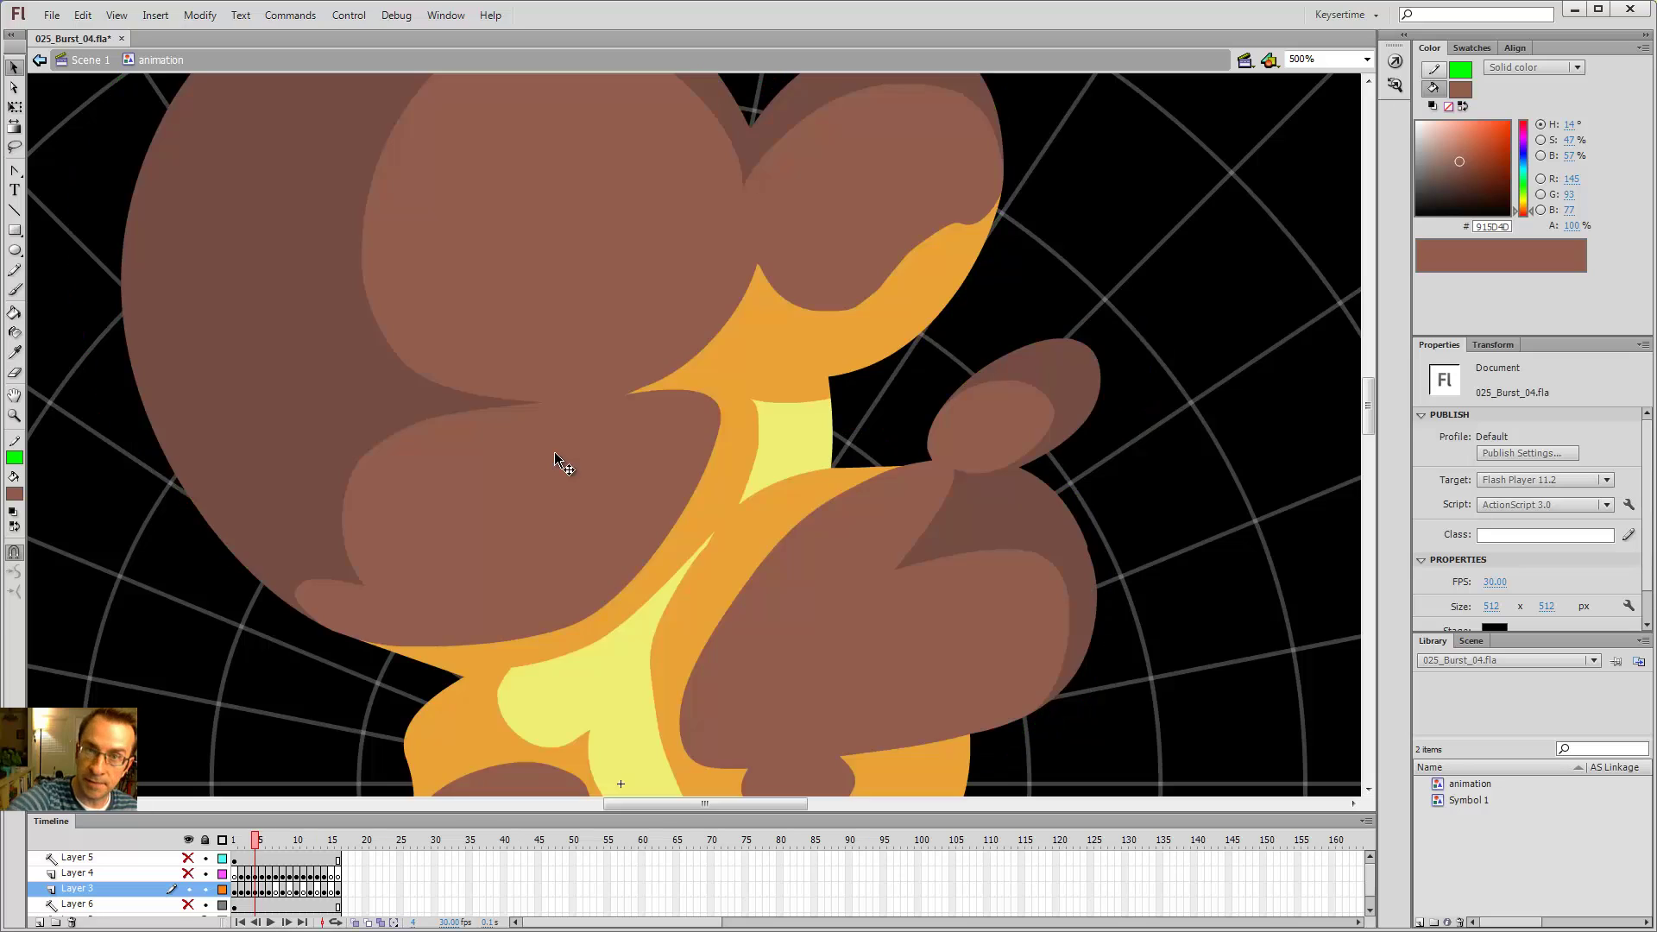
key("period")
key("period")
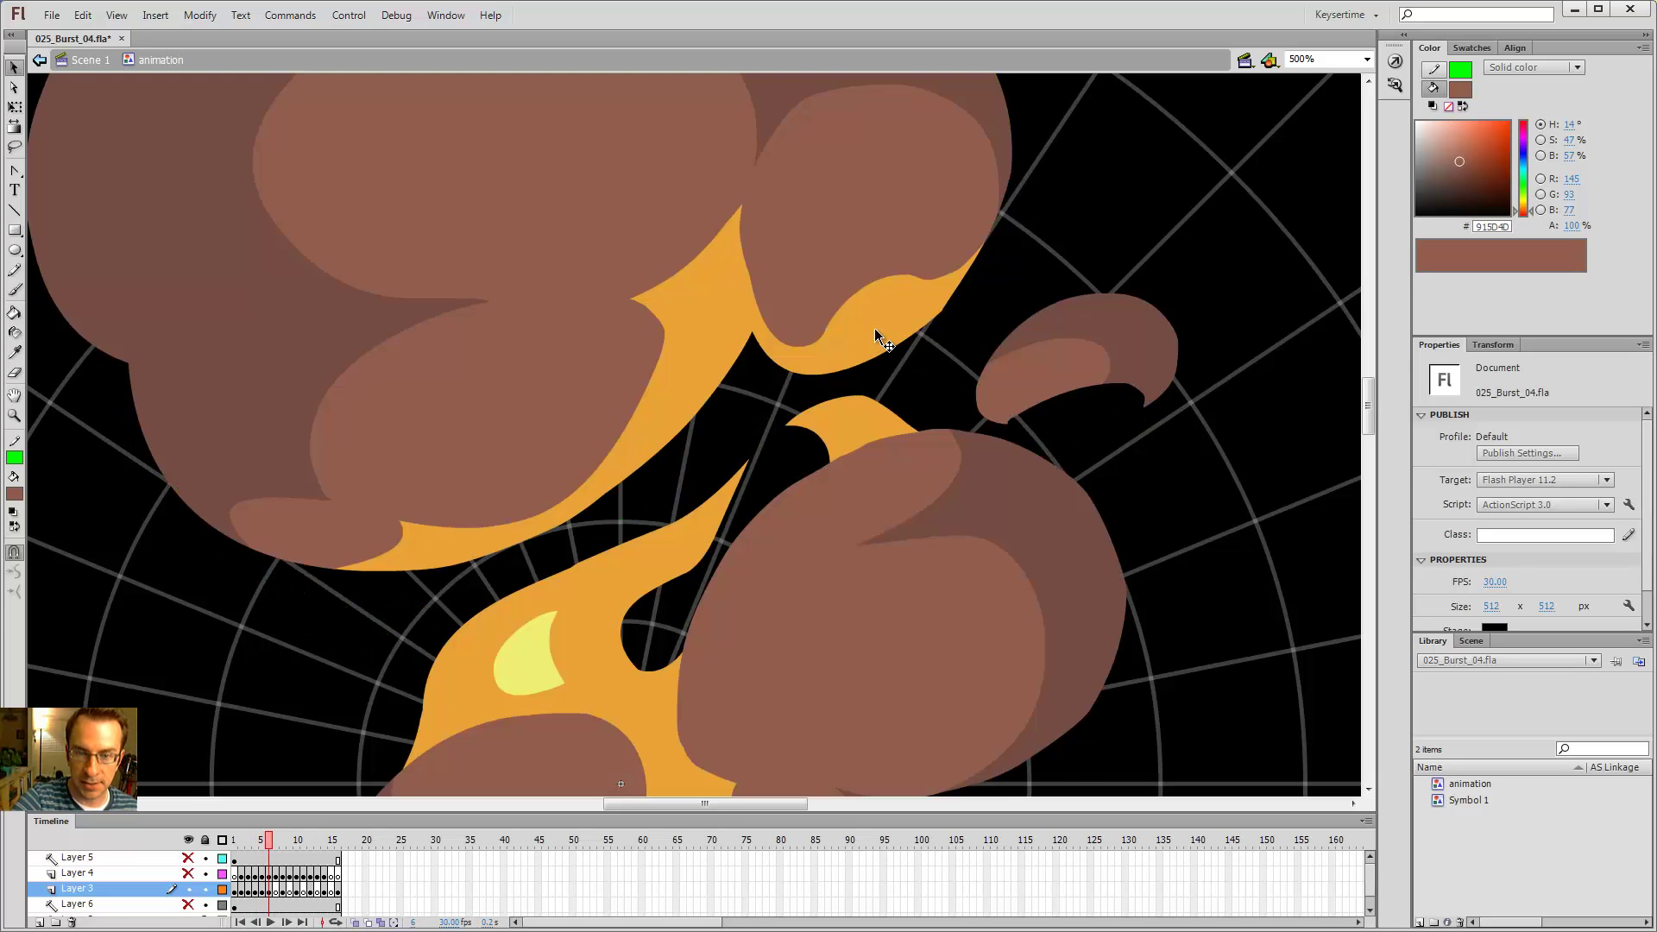
key("comma")
left_click(748, 363)
left_click(827, 359)
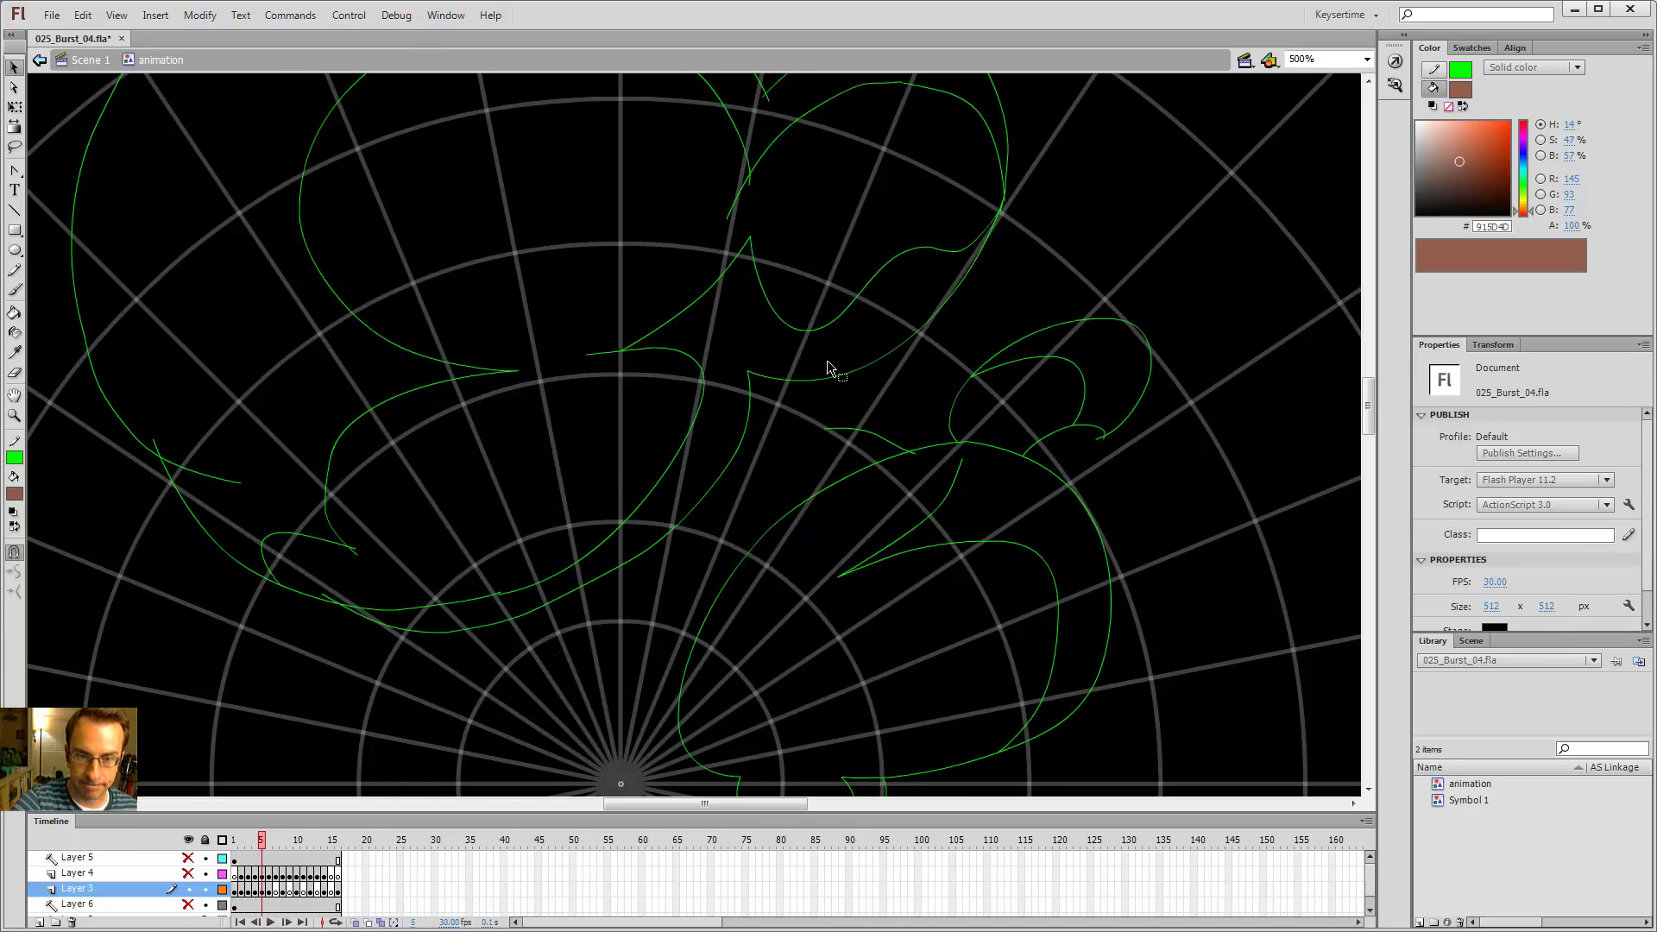
- Pencil a new flame edge on frame 5, rising from the lower curve to the underside of the upper-right cloud's flame
key("comma")
key("period")
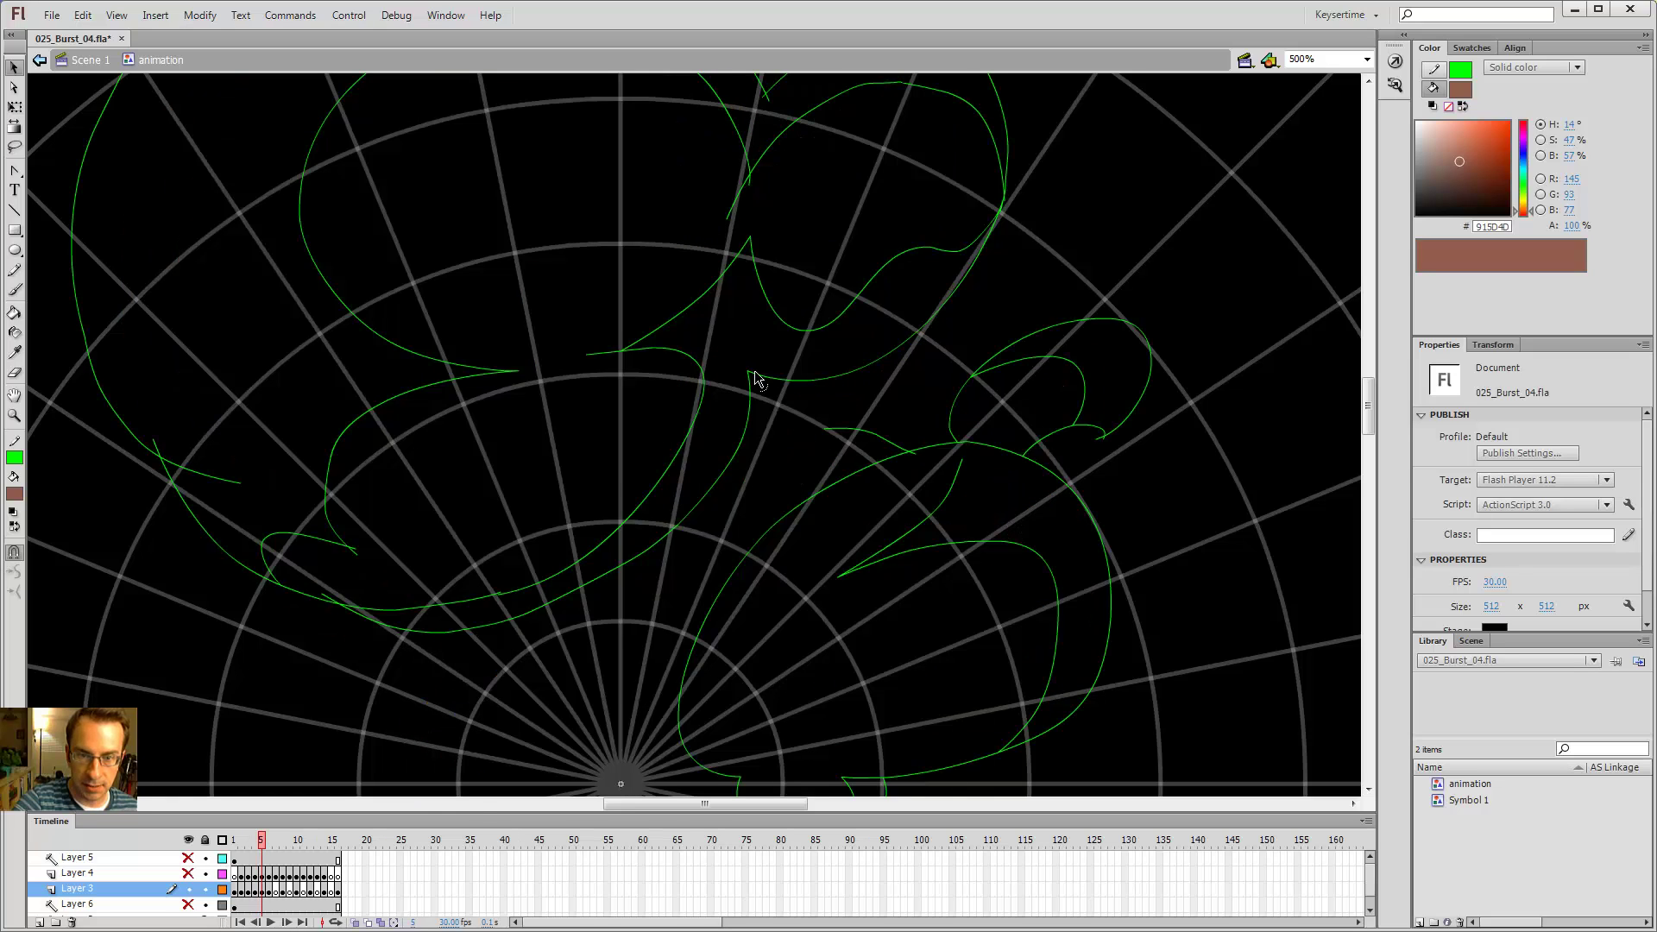
key("period")
key("comma")
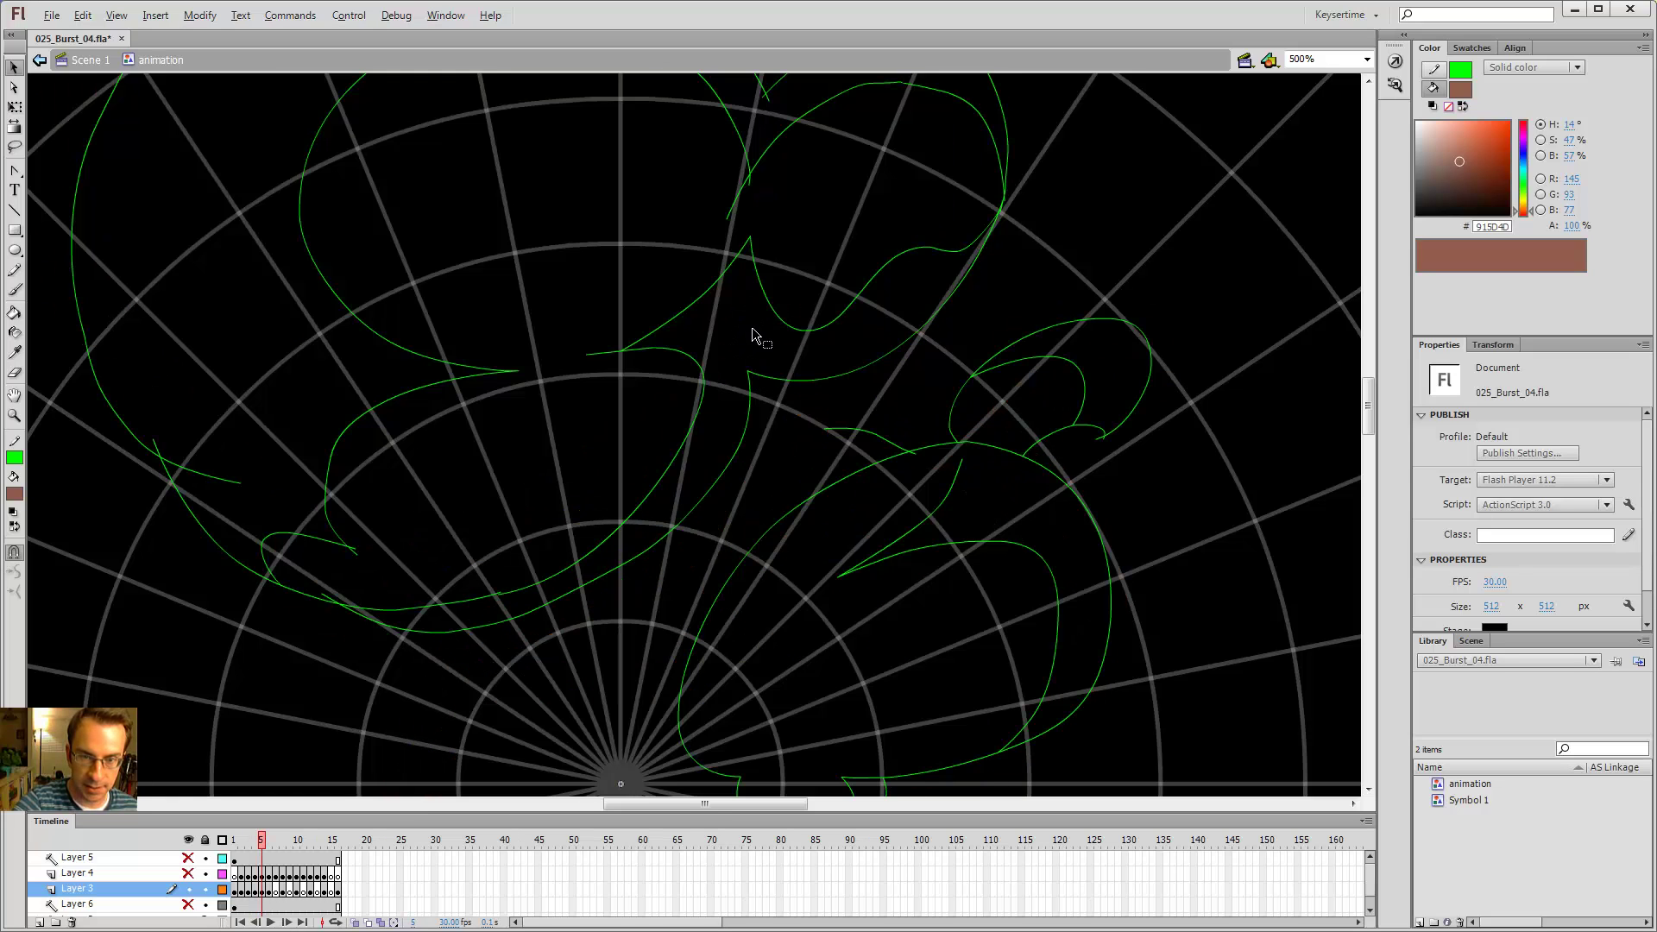
key("y")
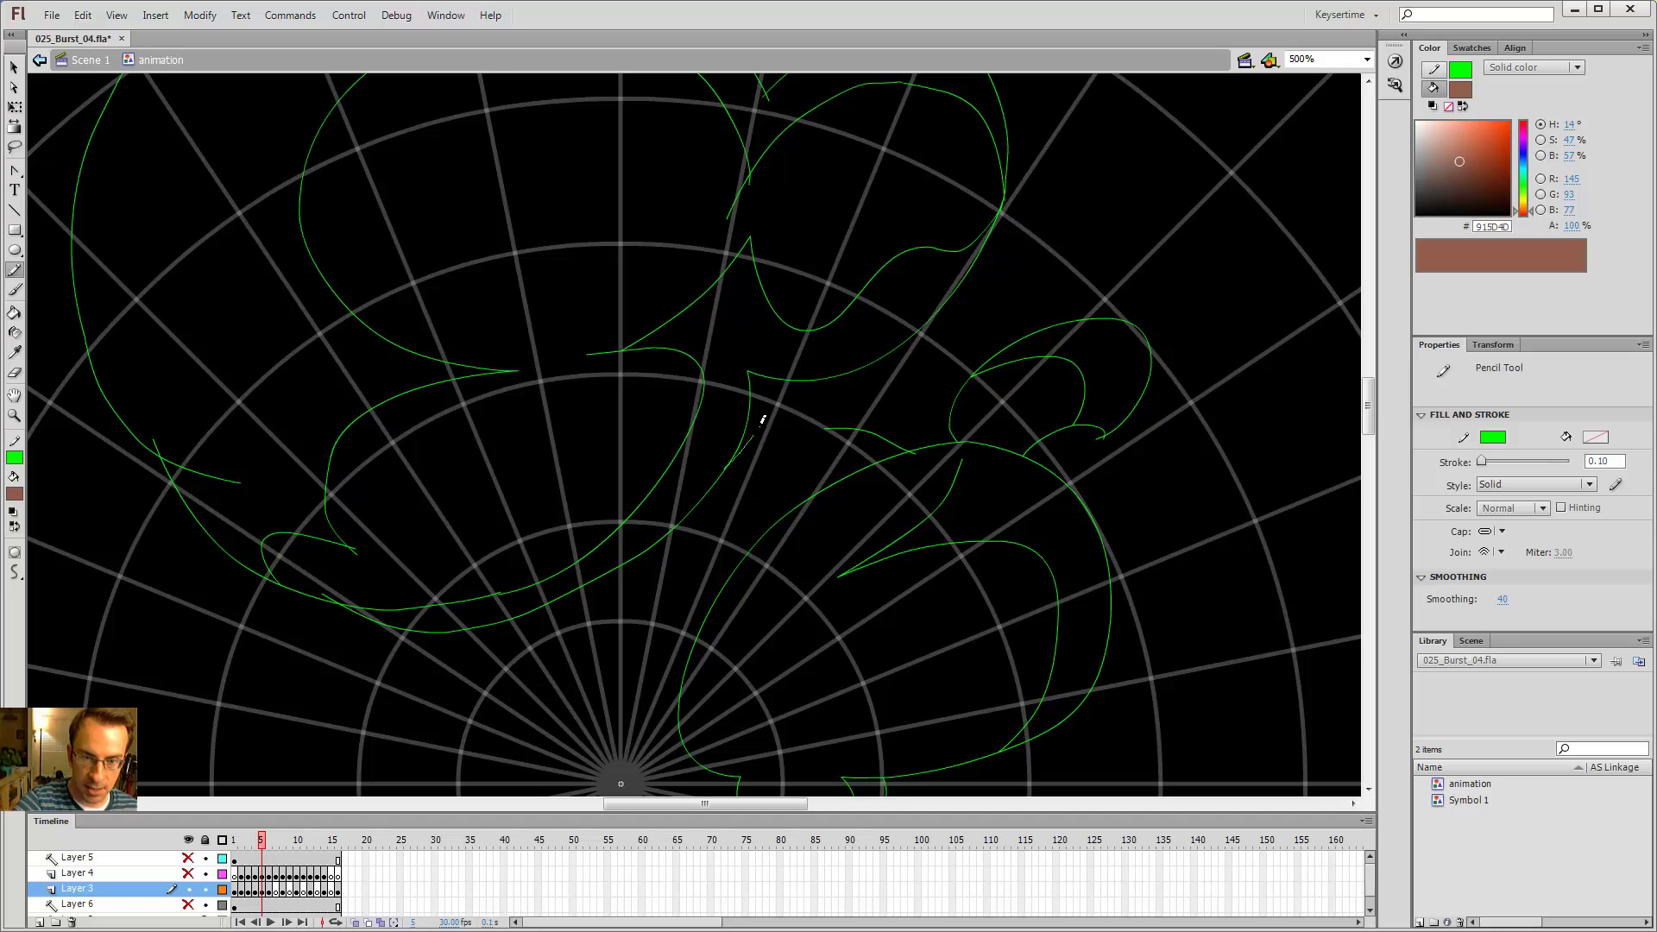
left_click_drag(784, 356, 784, 355)
- Delete the old flame corner and the excess line end so the new edge meets the upper-right flame in one corner
key("v")
left_click(768, 377)
key("Delete")
left_click(750, 390)
key("Delete")
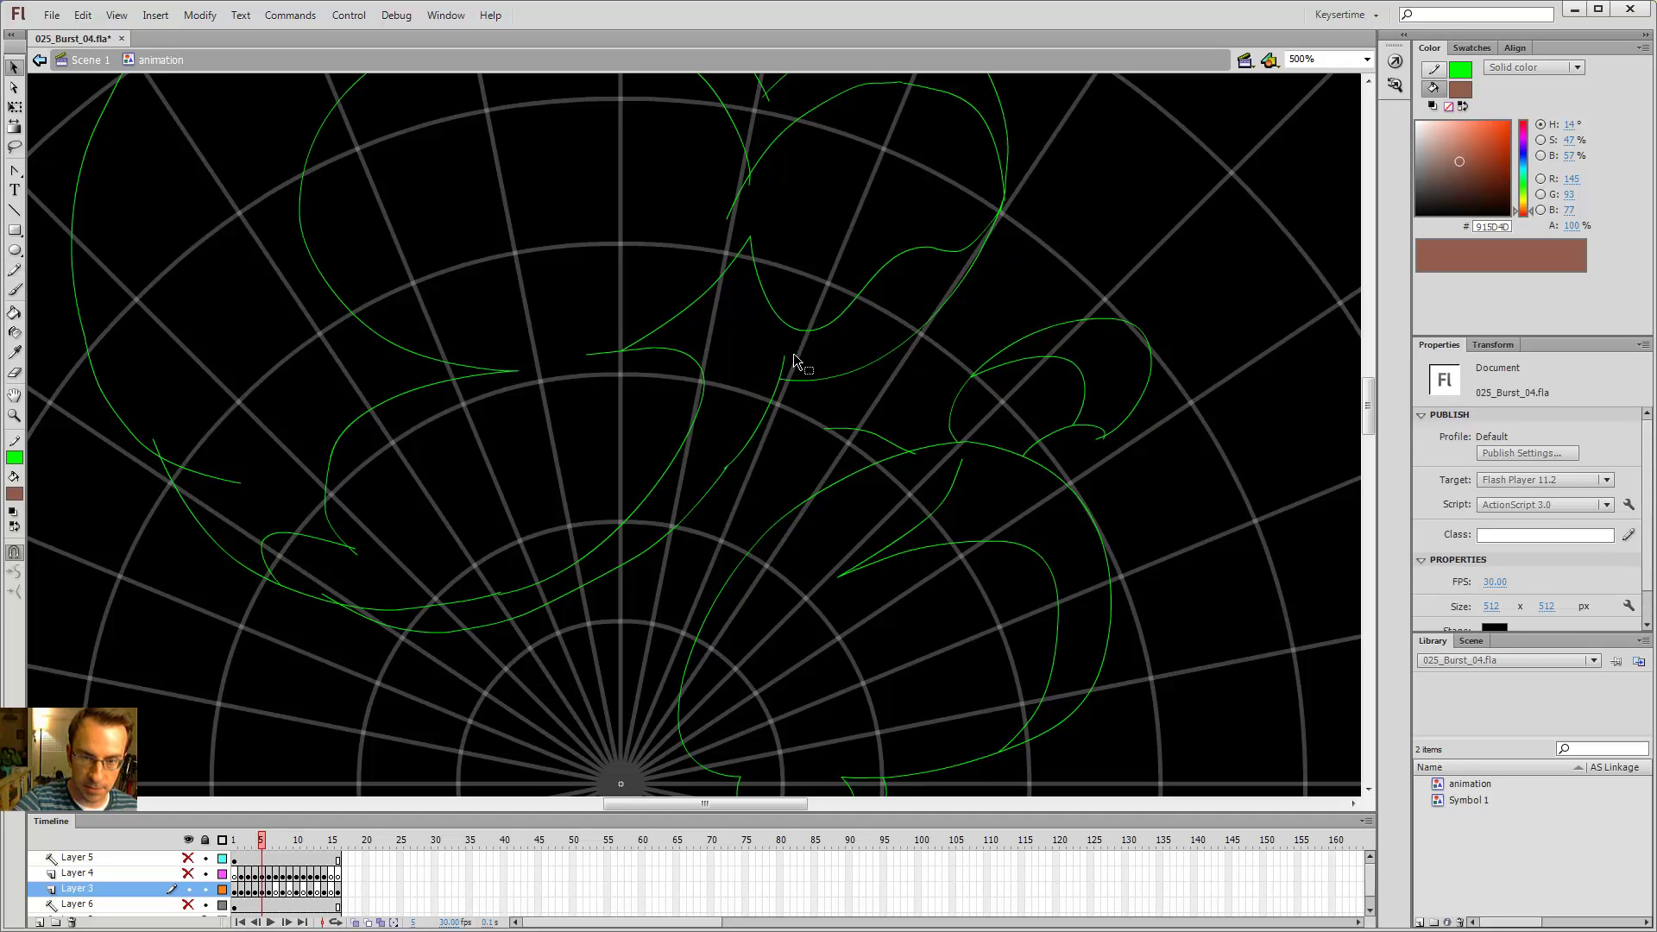
left_click(780, 376)
key("Delete")
- Flip repeatedly between frames 4 and 6 to examine the motion of the reshaped flame corner between the upper and right-hand clouds
key("comma")
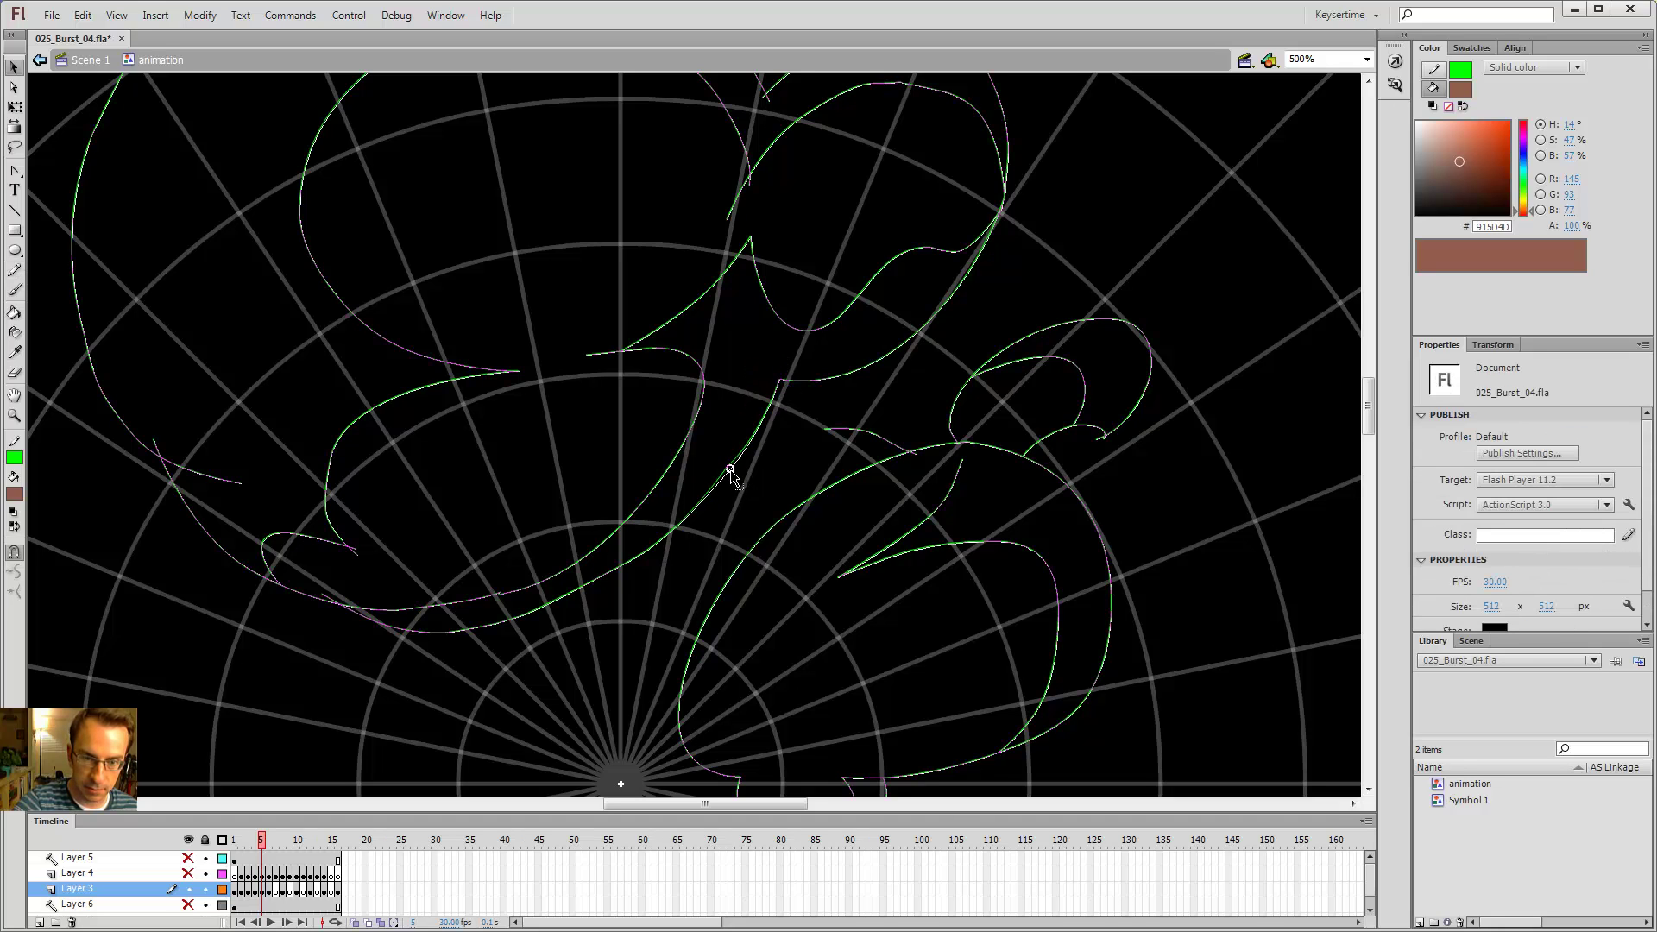
key("period")
key("period")
key("comma")
key("comma")
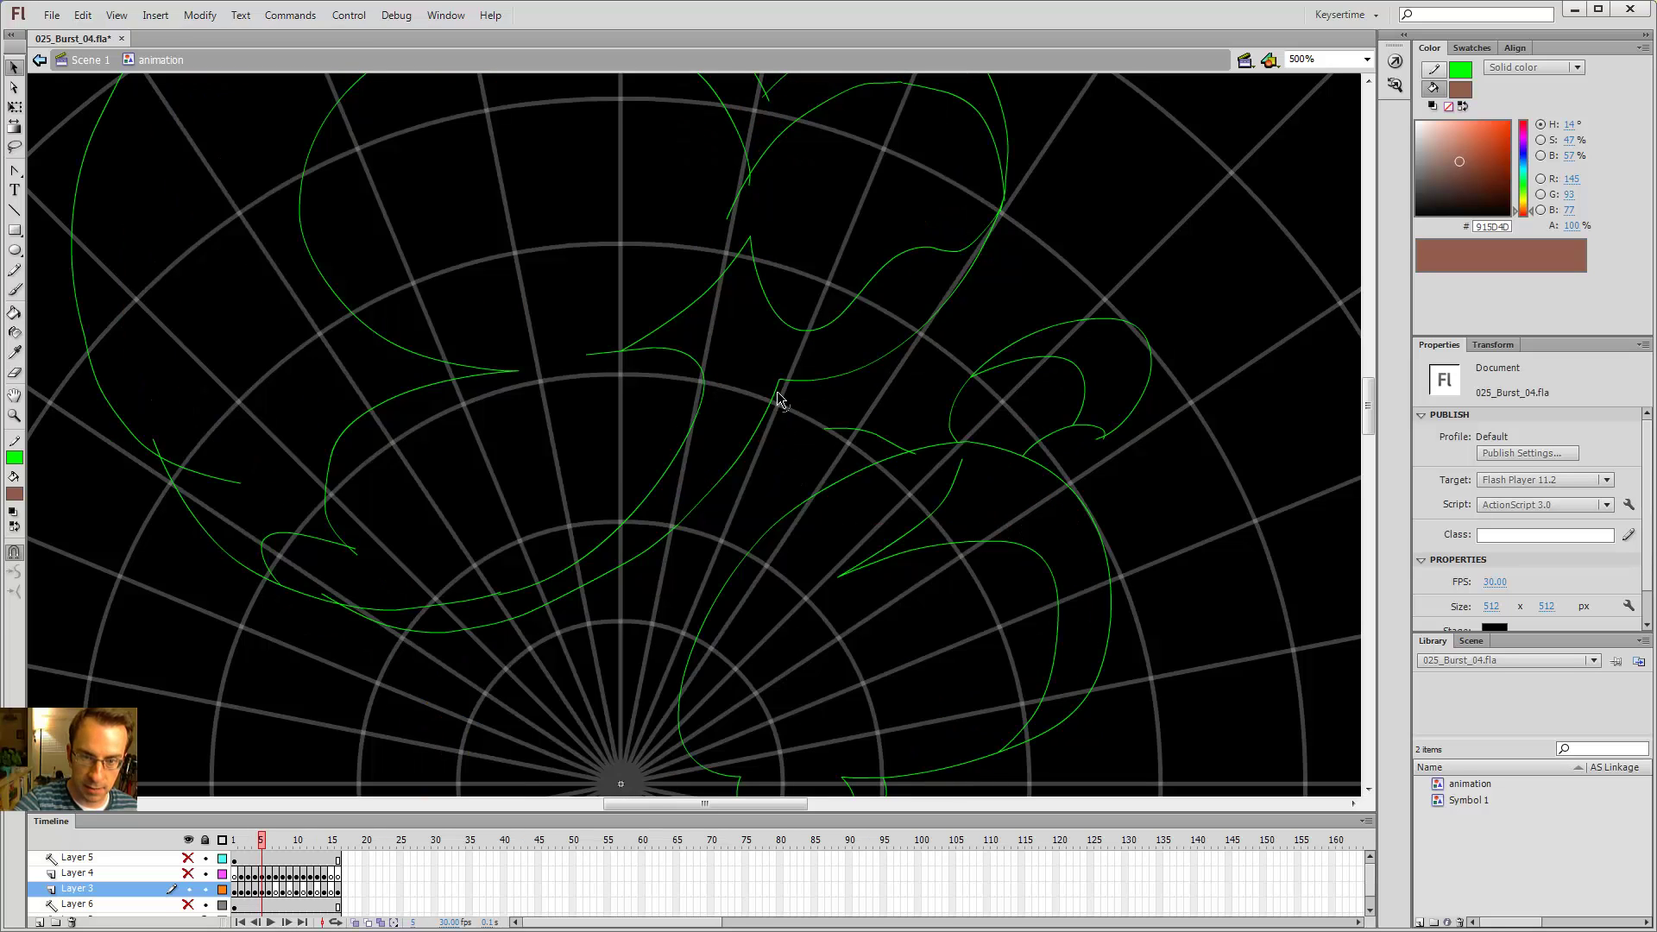
key("period")
key("period")
key("comma")
key("comma")
key("period")
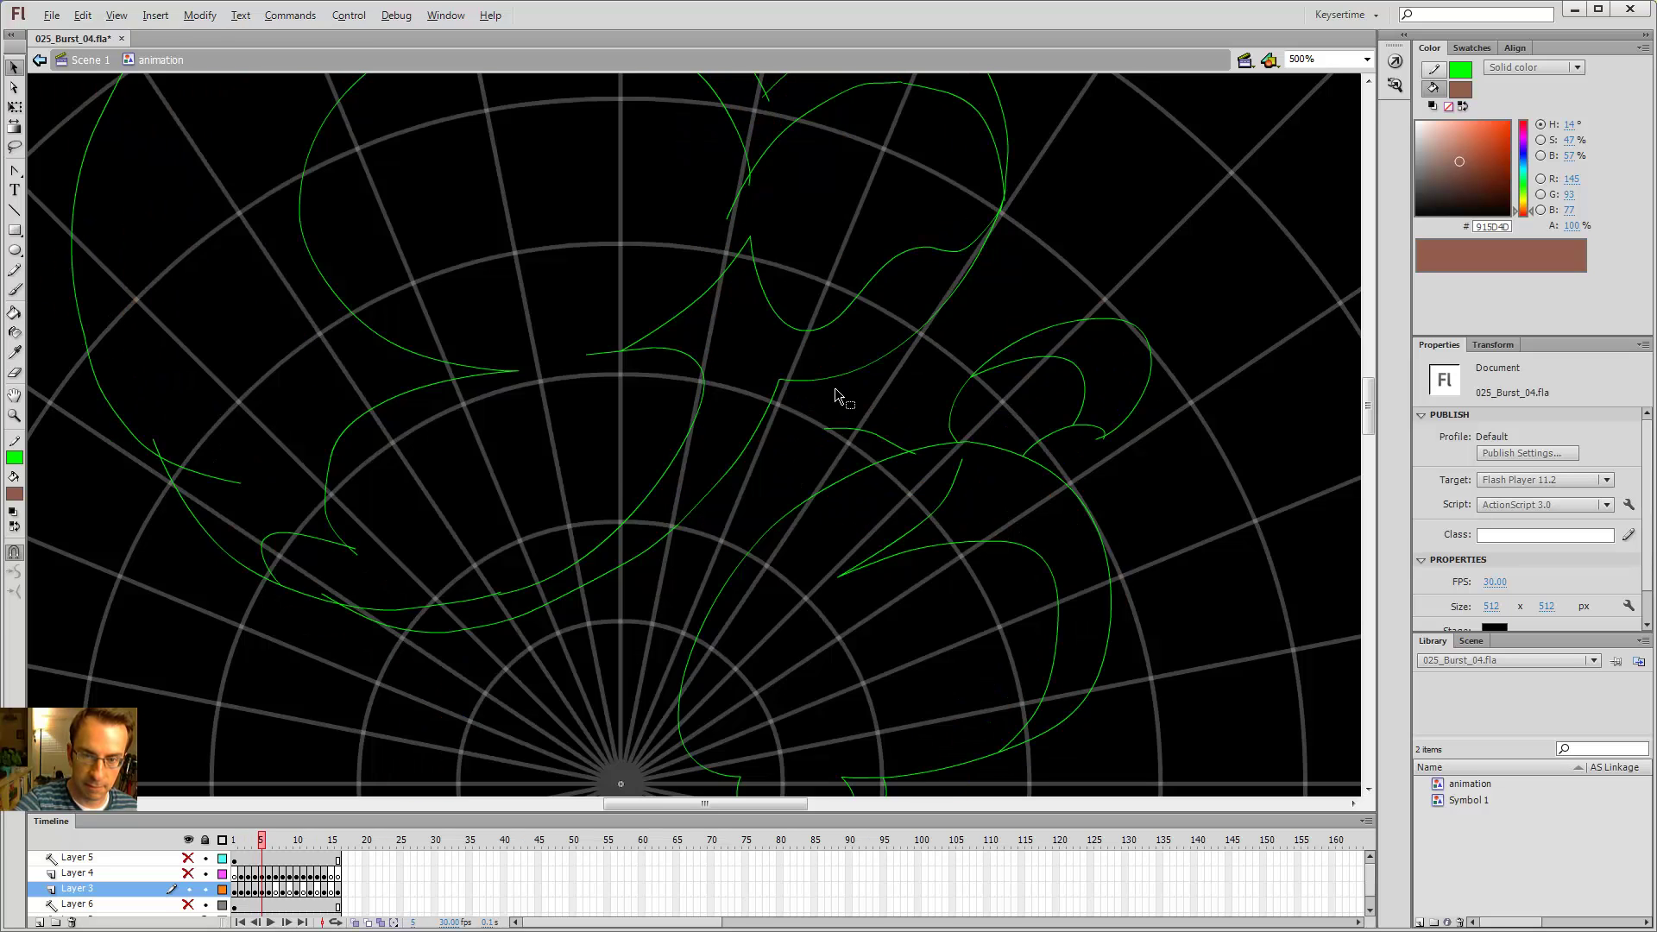
key("period")
key("comma")
key("comma")
key("period")
key("period")
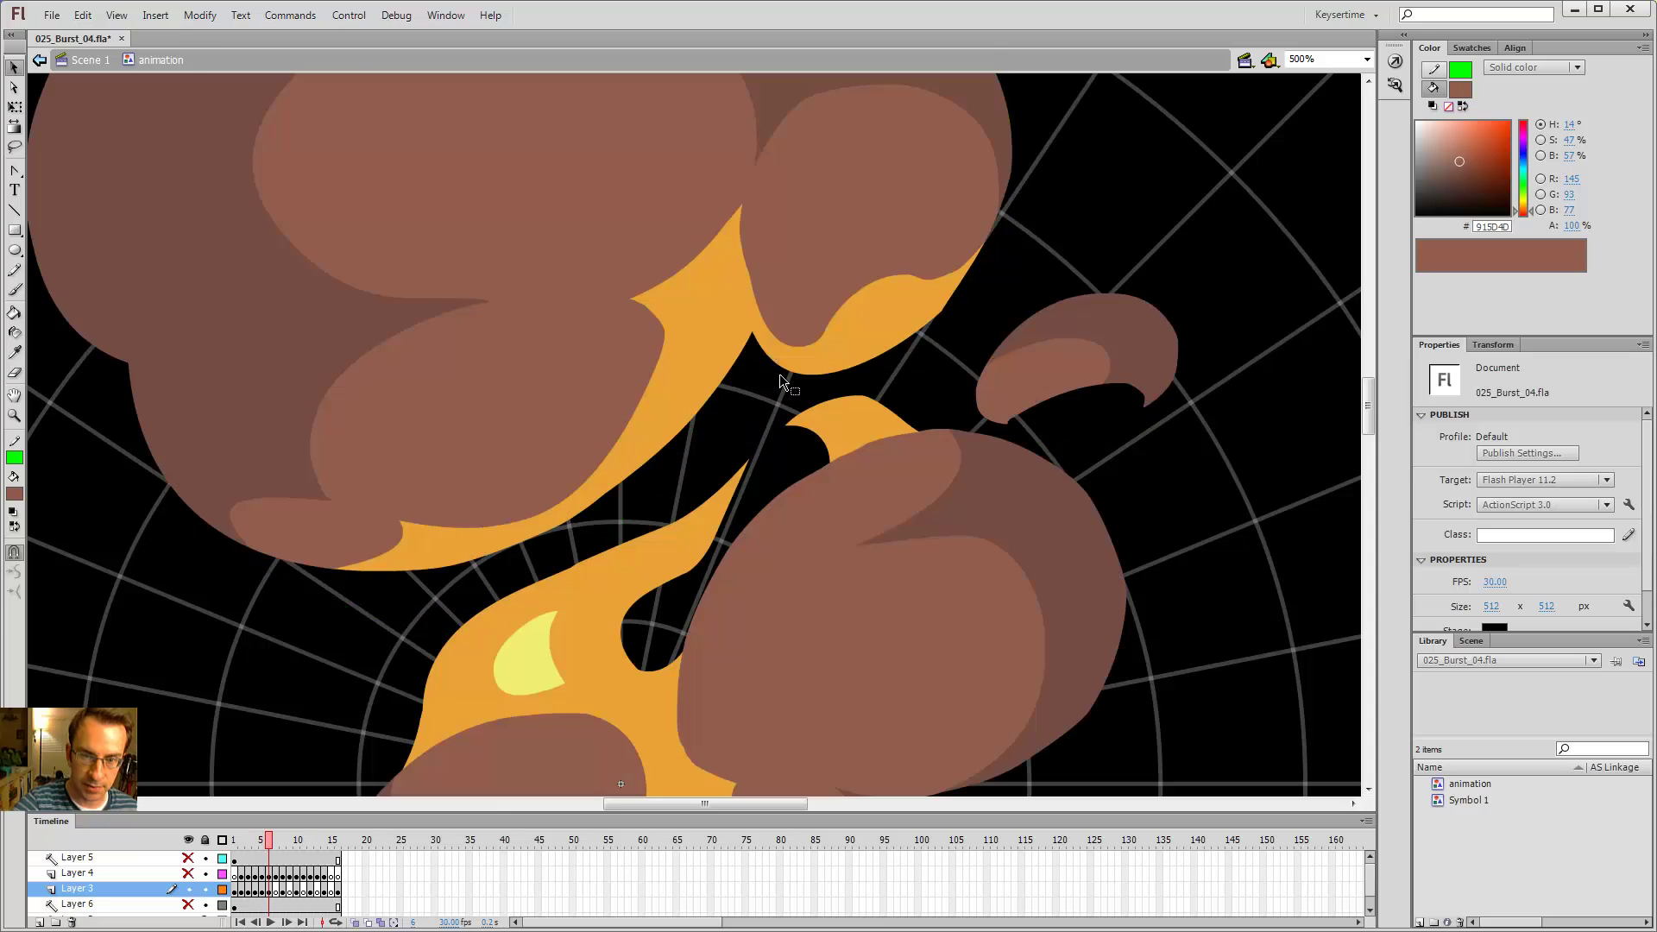
key("comma")
key("comma")
key("period")
key("period")
key("comma")
key("comma")
key("period")
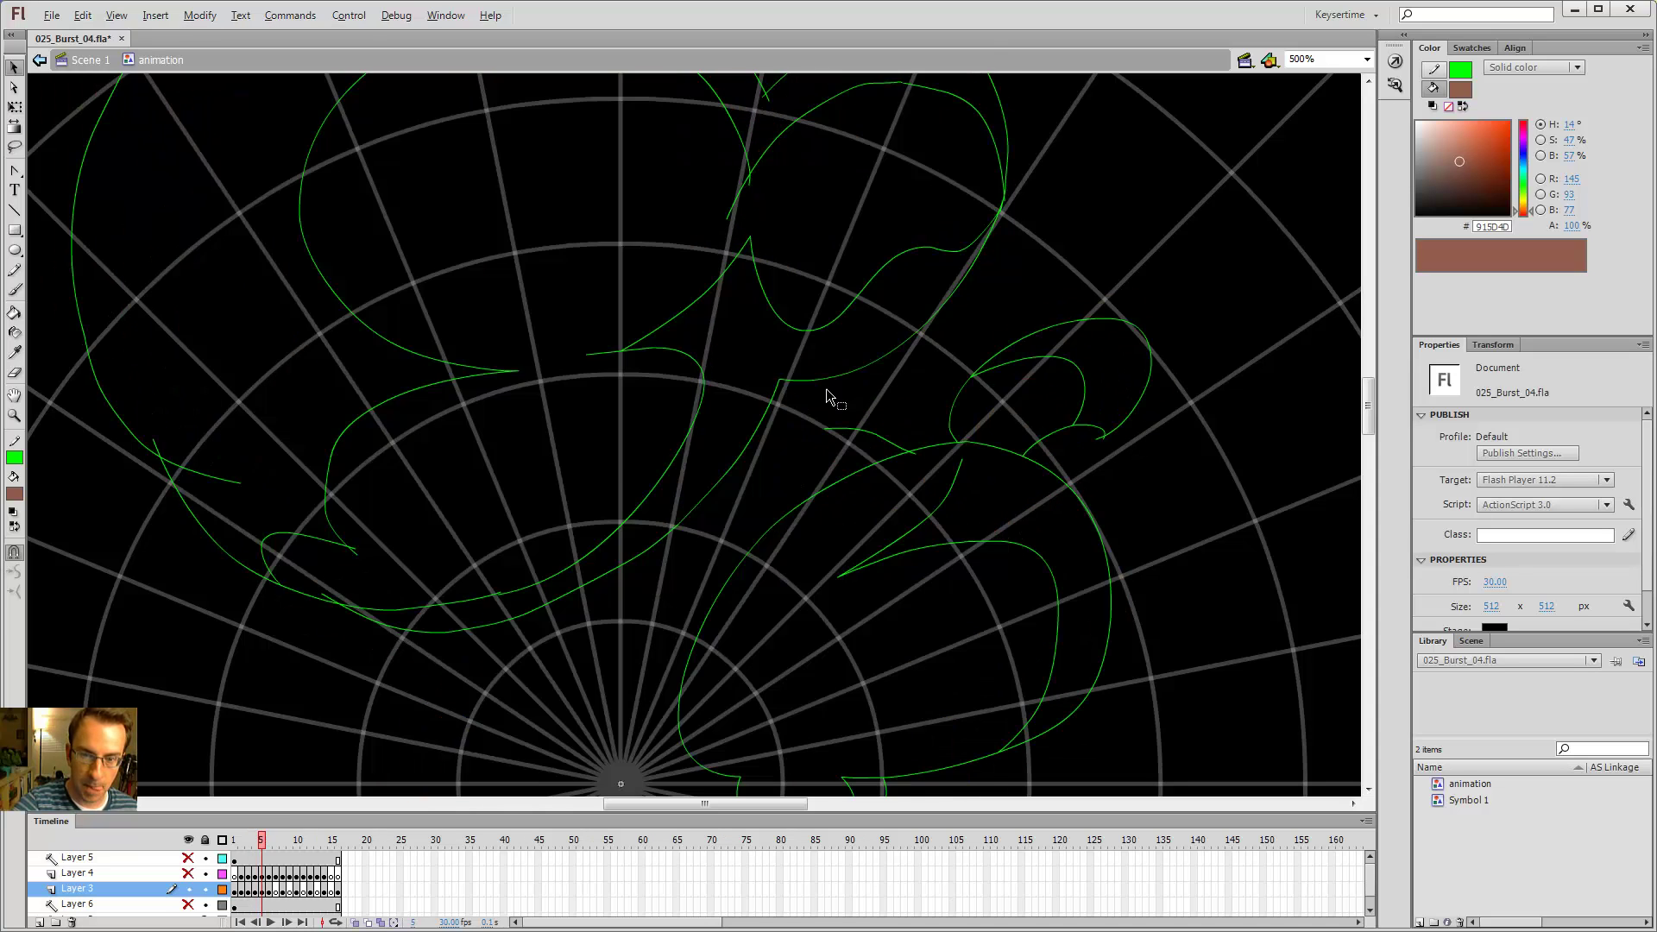
key("period")
key("comma")
key("comma")
key("period")
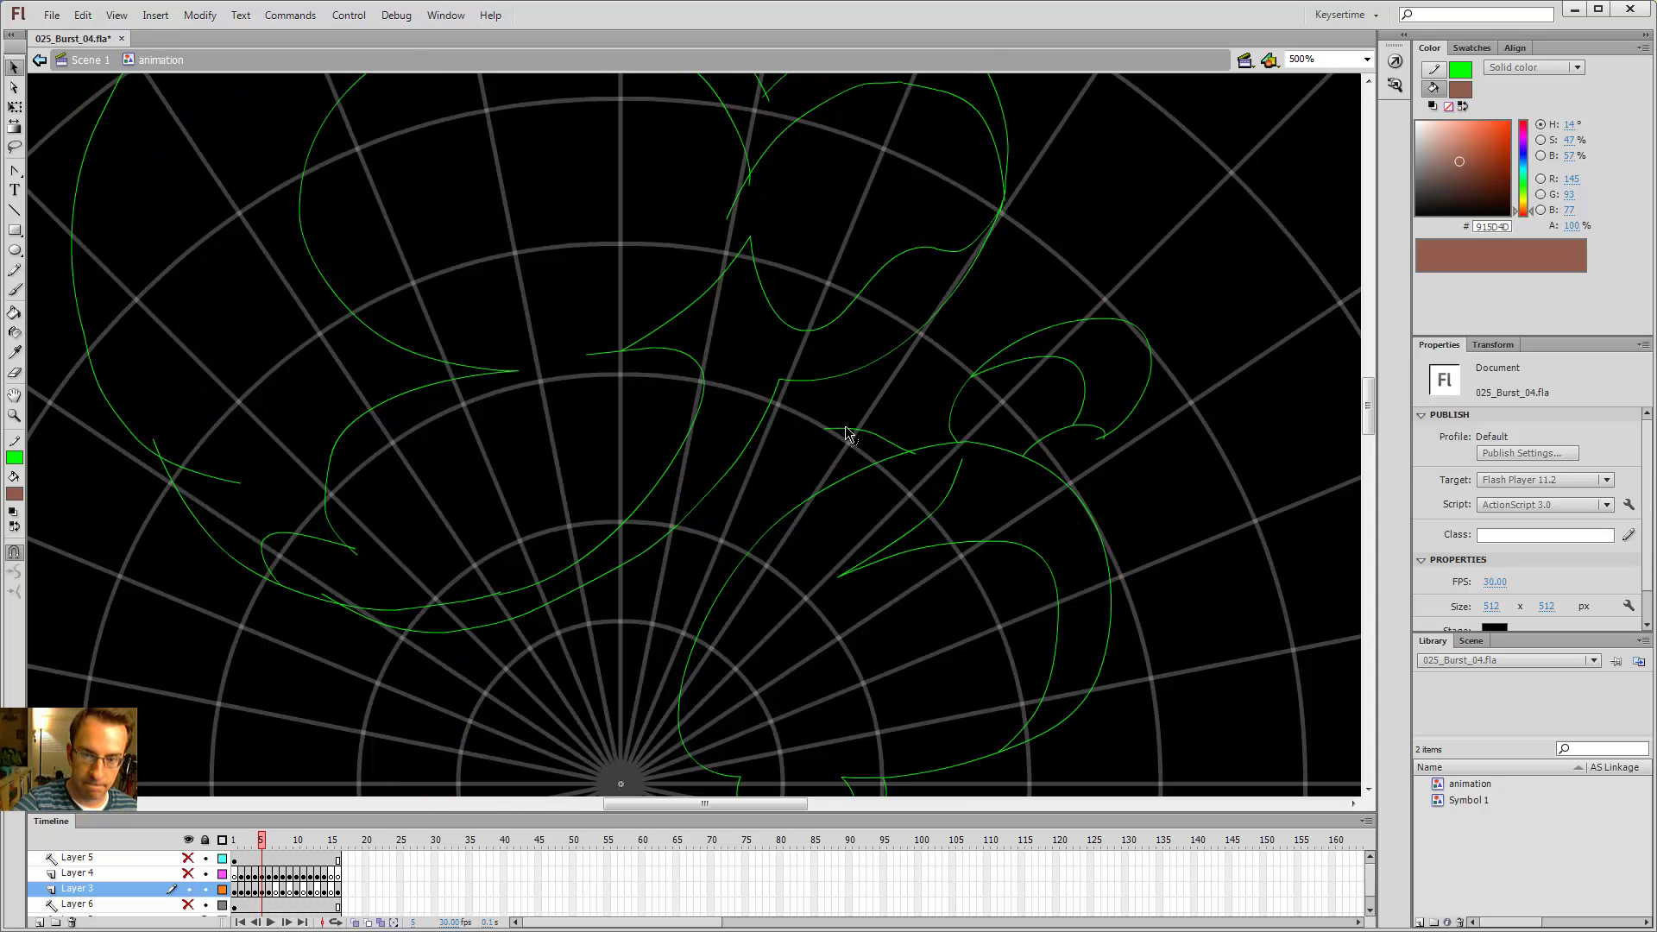
- Pencil the flame edge on frame 5 arcing from above the right-hand cloud down along its inner side toward the burst's center
key("comma")
key("period")
key("comma")
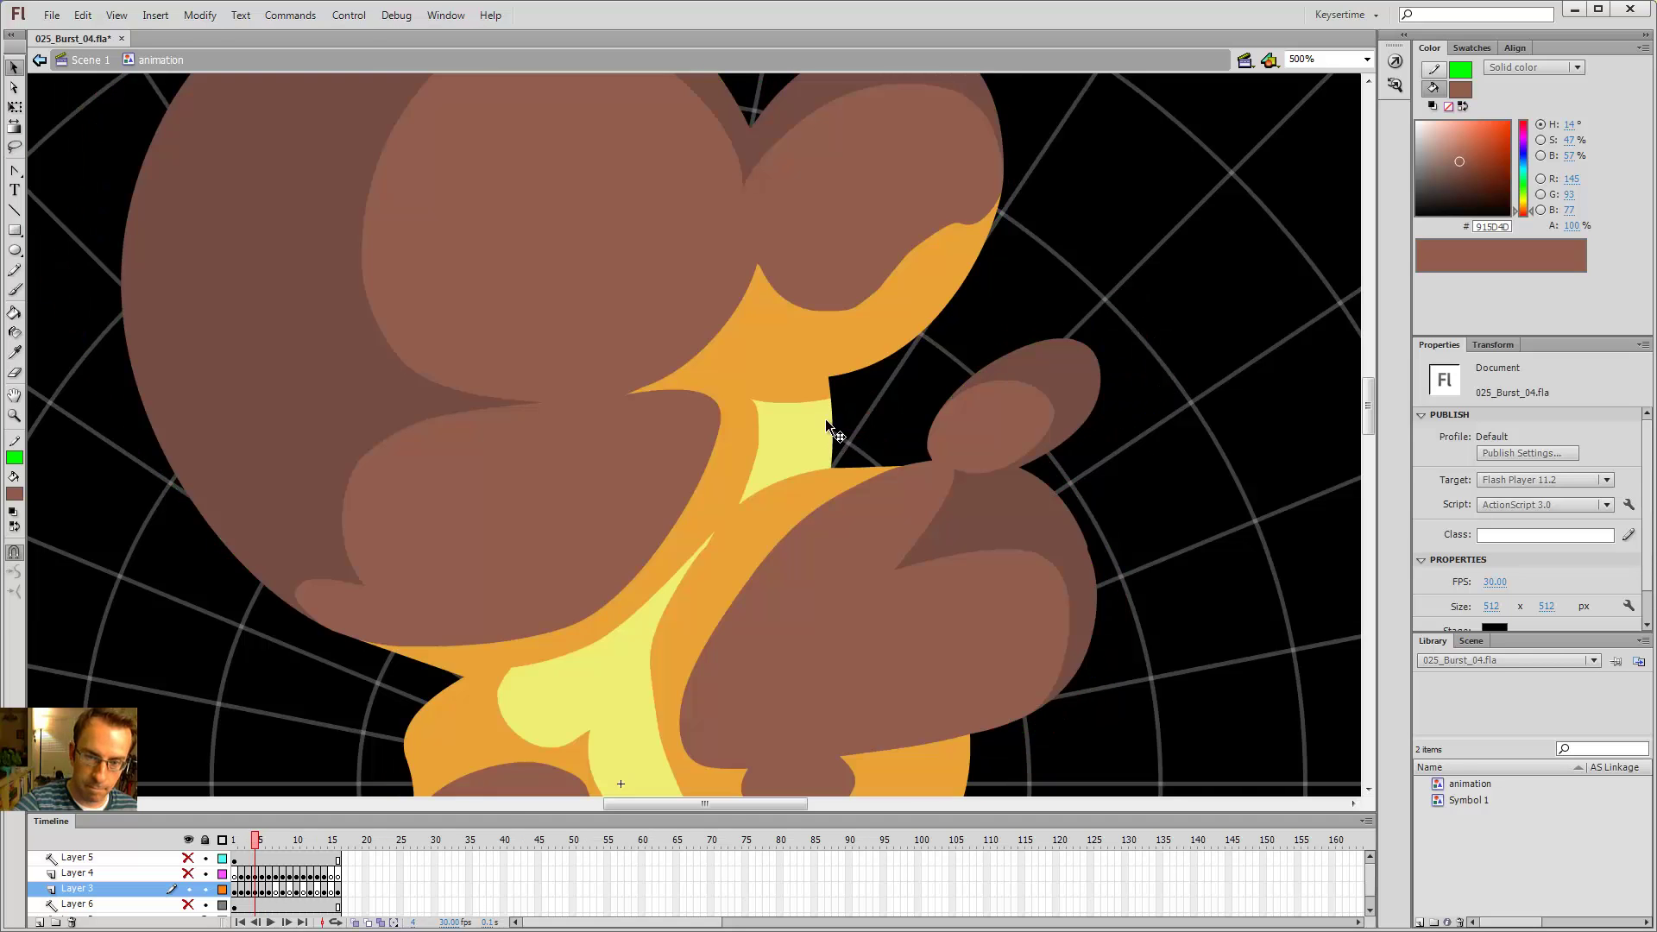
key("period")
key("y")
mouse_move(844, 423)
left_mouse_down()
mouse_move(759, 464)
mouse_move(645, 616)
left_mouse_up()
- Flip between frames 4 and 6 to examine the new flame arc and the central flame around the burst's center
key("comma")
key("period")
key("period")
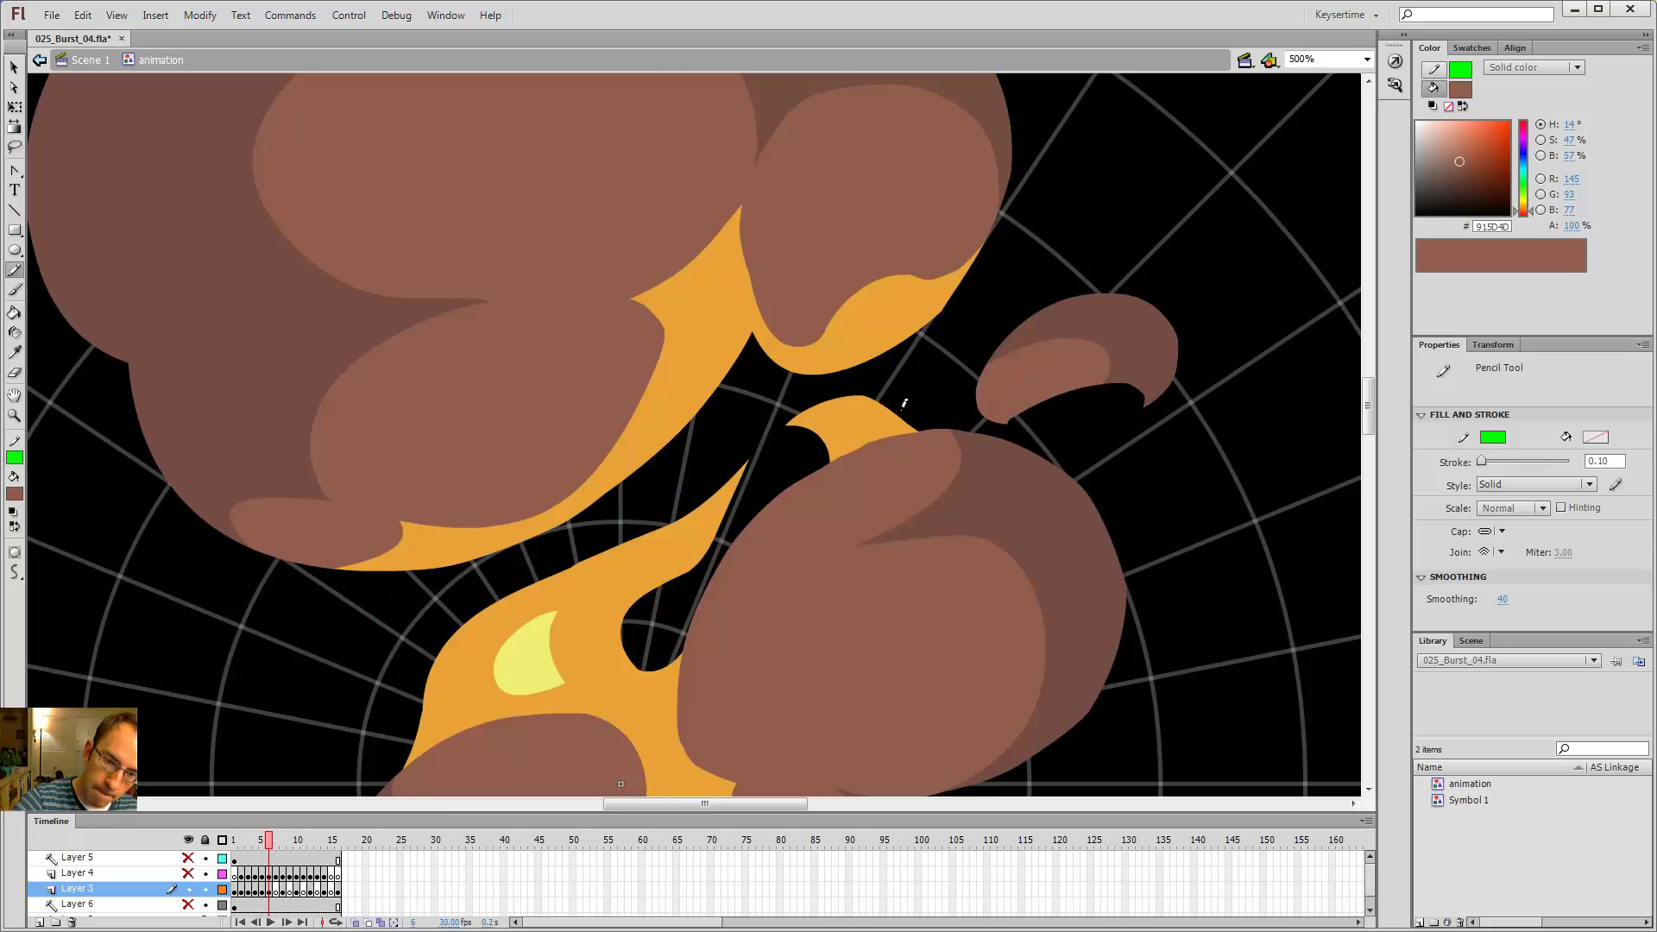
key("comma")
key("period")
key("comma")
key("period")
key("comma")
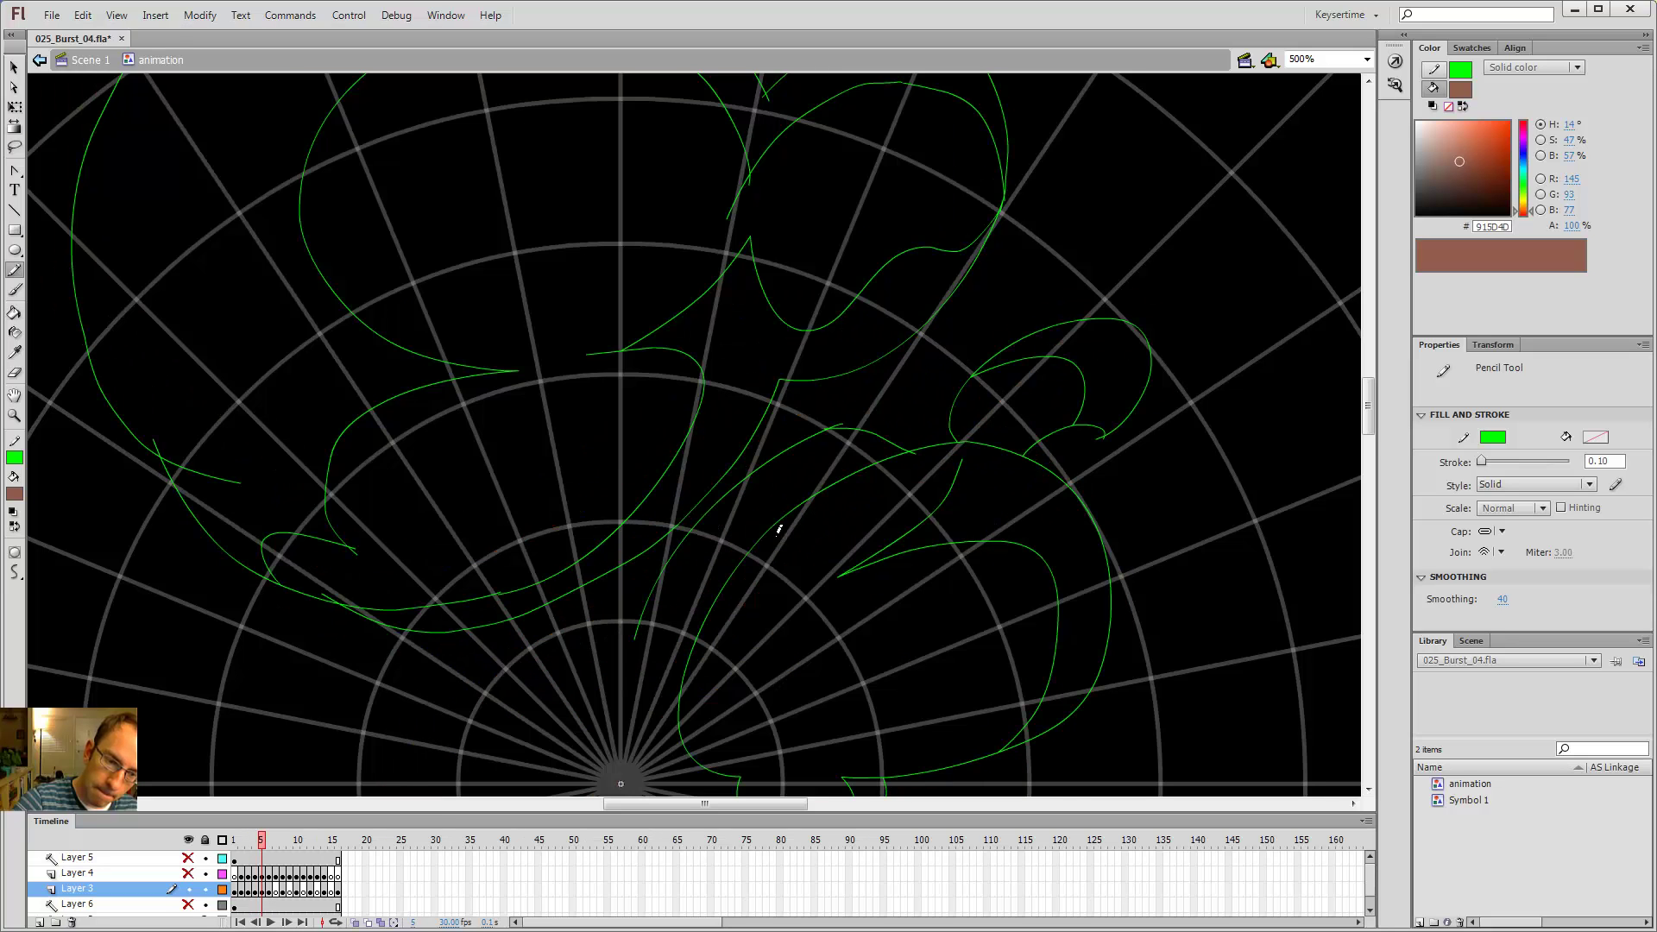
left_click_drag(745, 522, 873, 366)
key("comma")
key("period")
key("period")
key("comma")
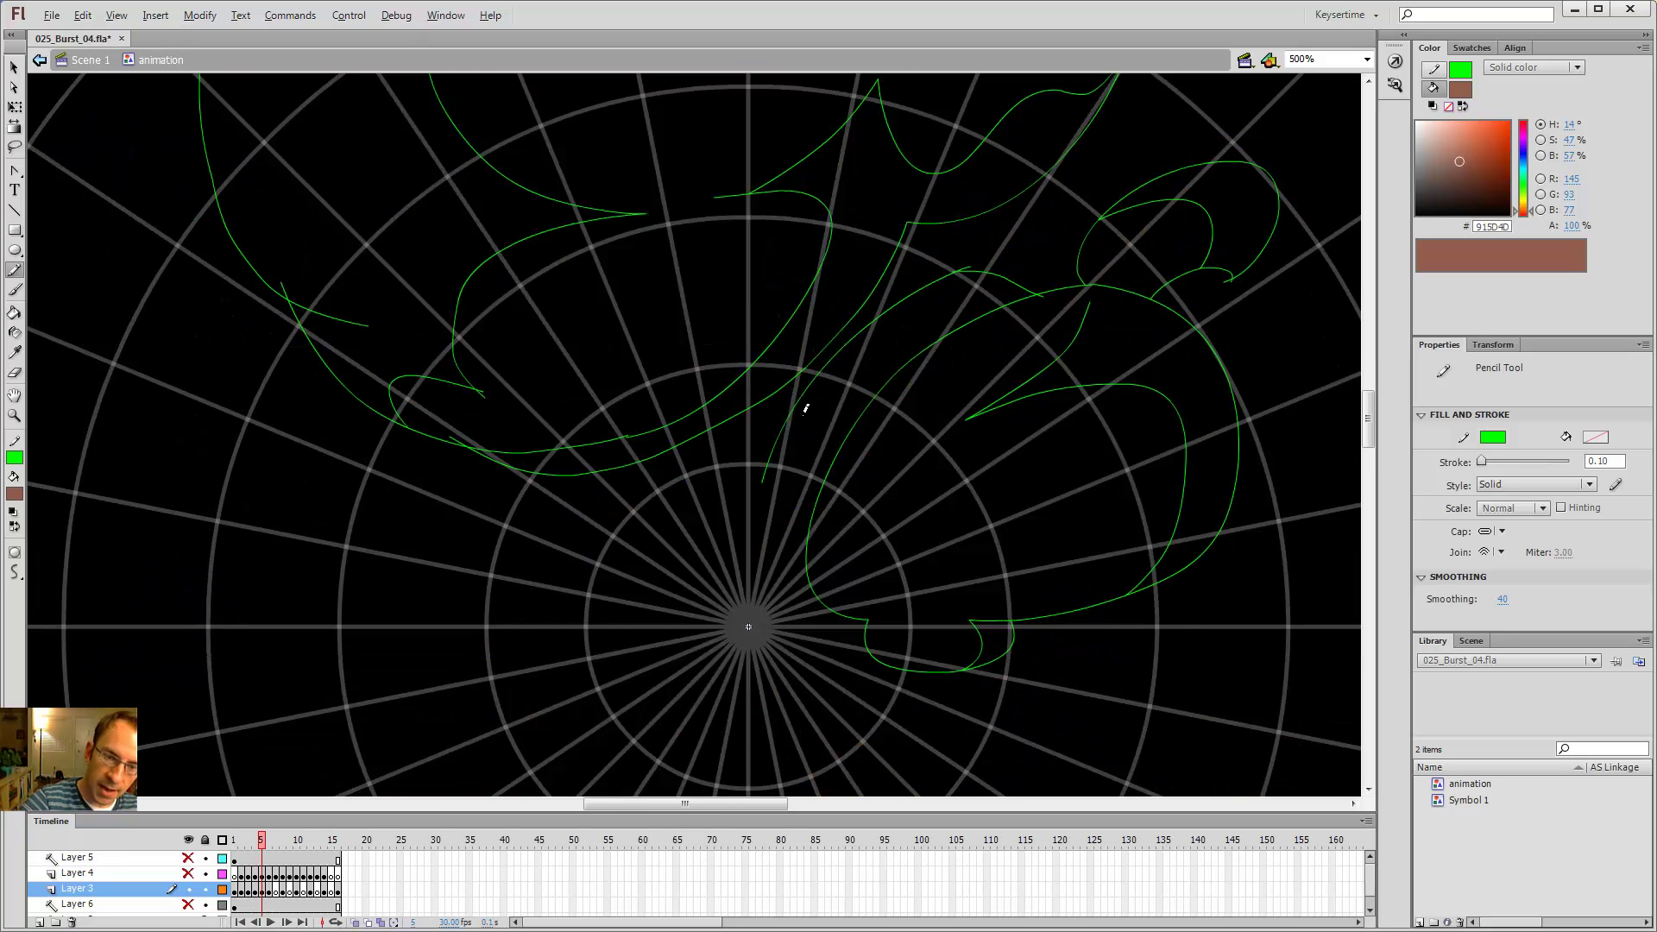
key("comma")
key("period")
key("period")
key("comma")
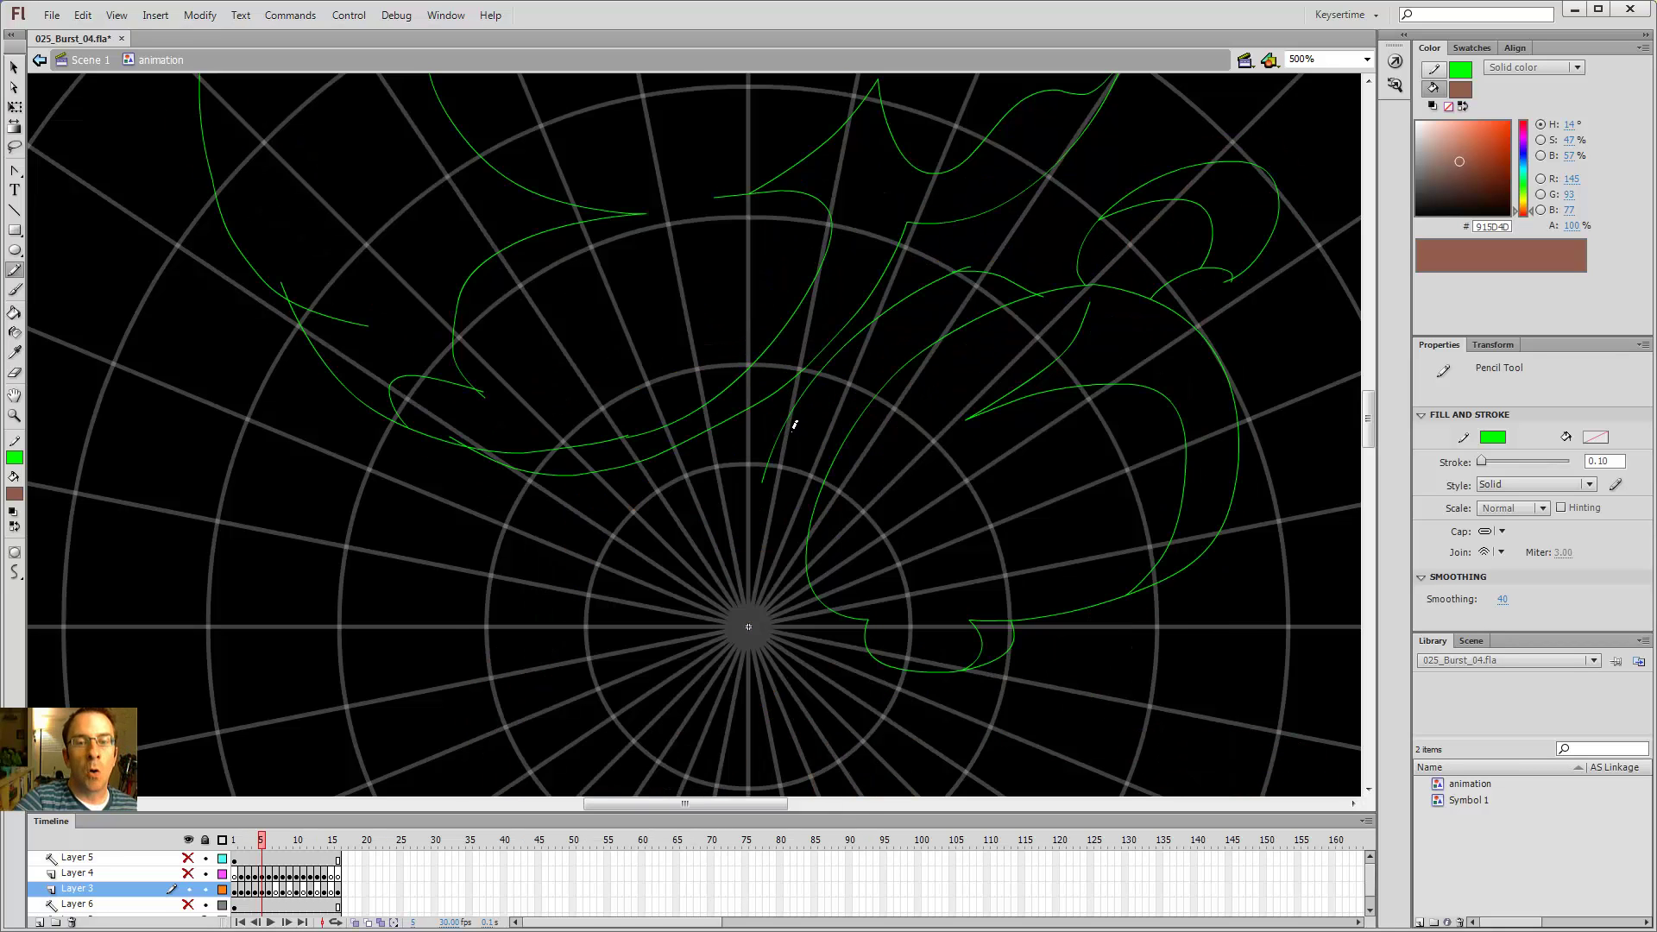
key("period")
key("comma")
key("comma")
key("period")
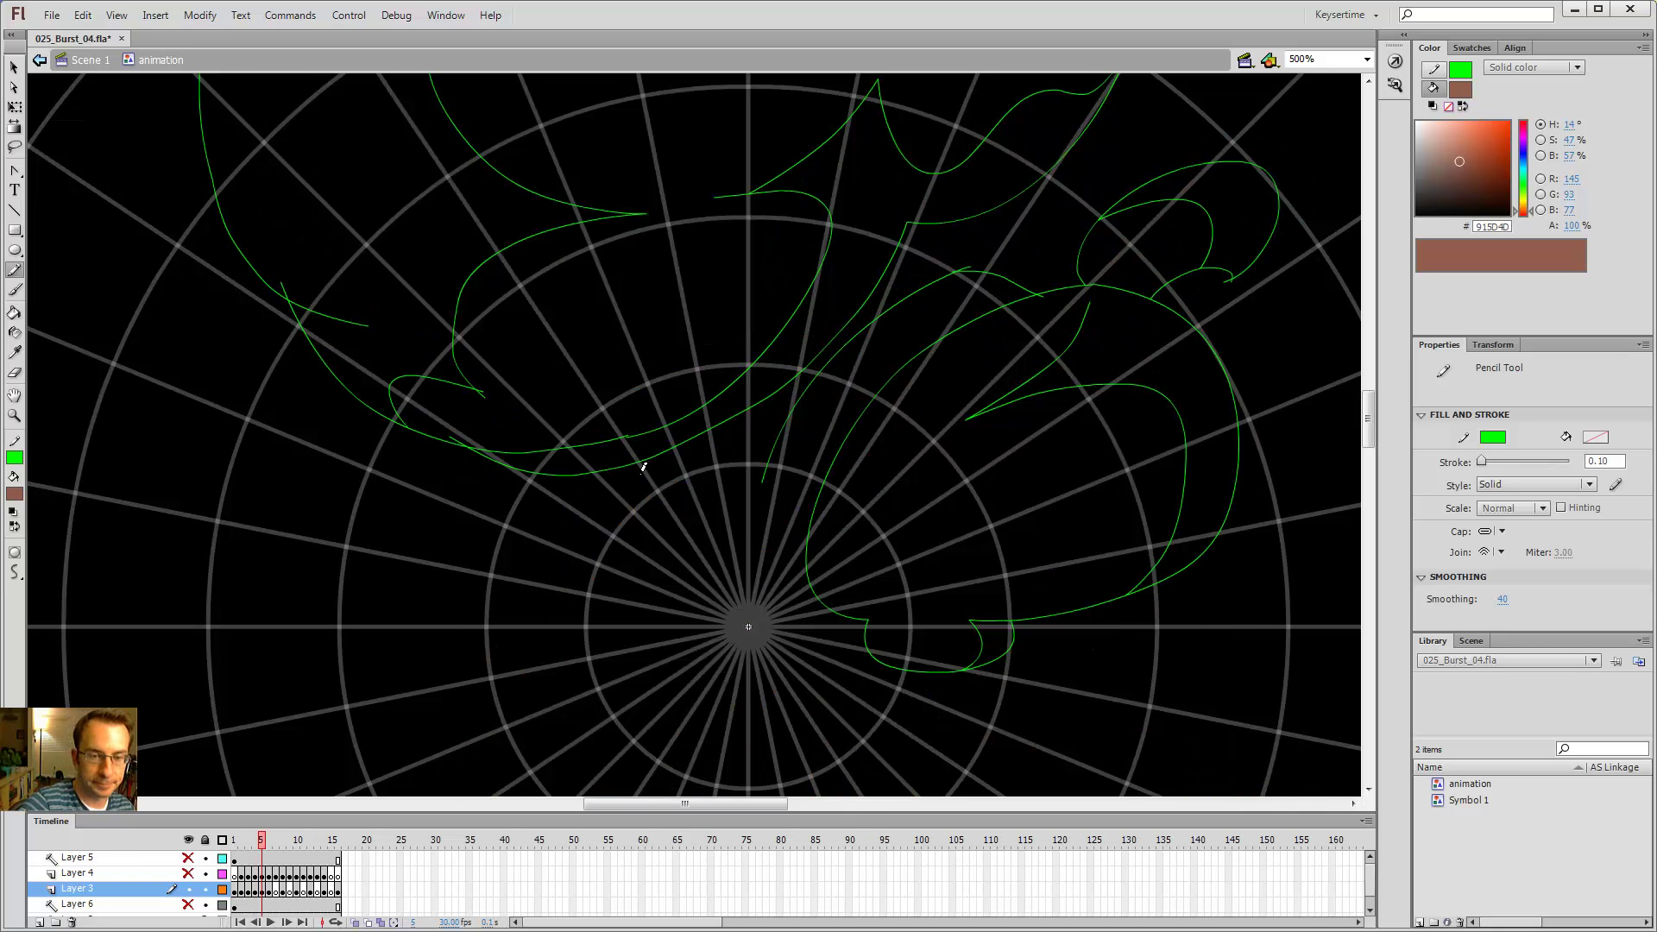
key("comma")
key("period")
key("comma")
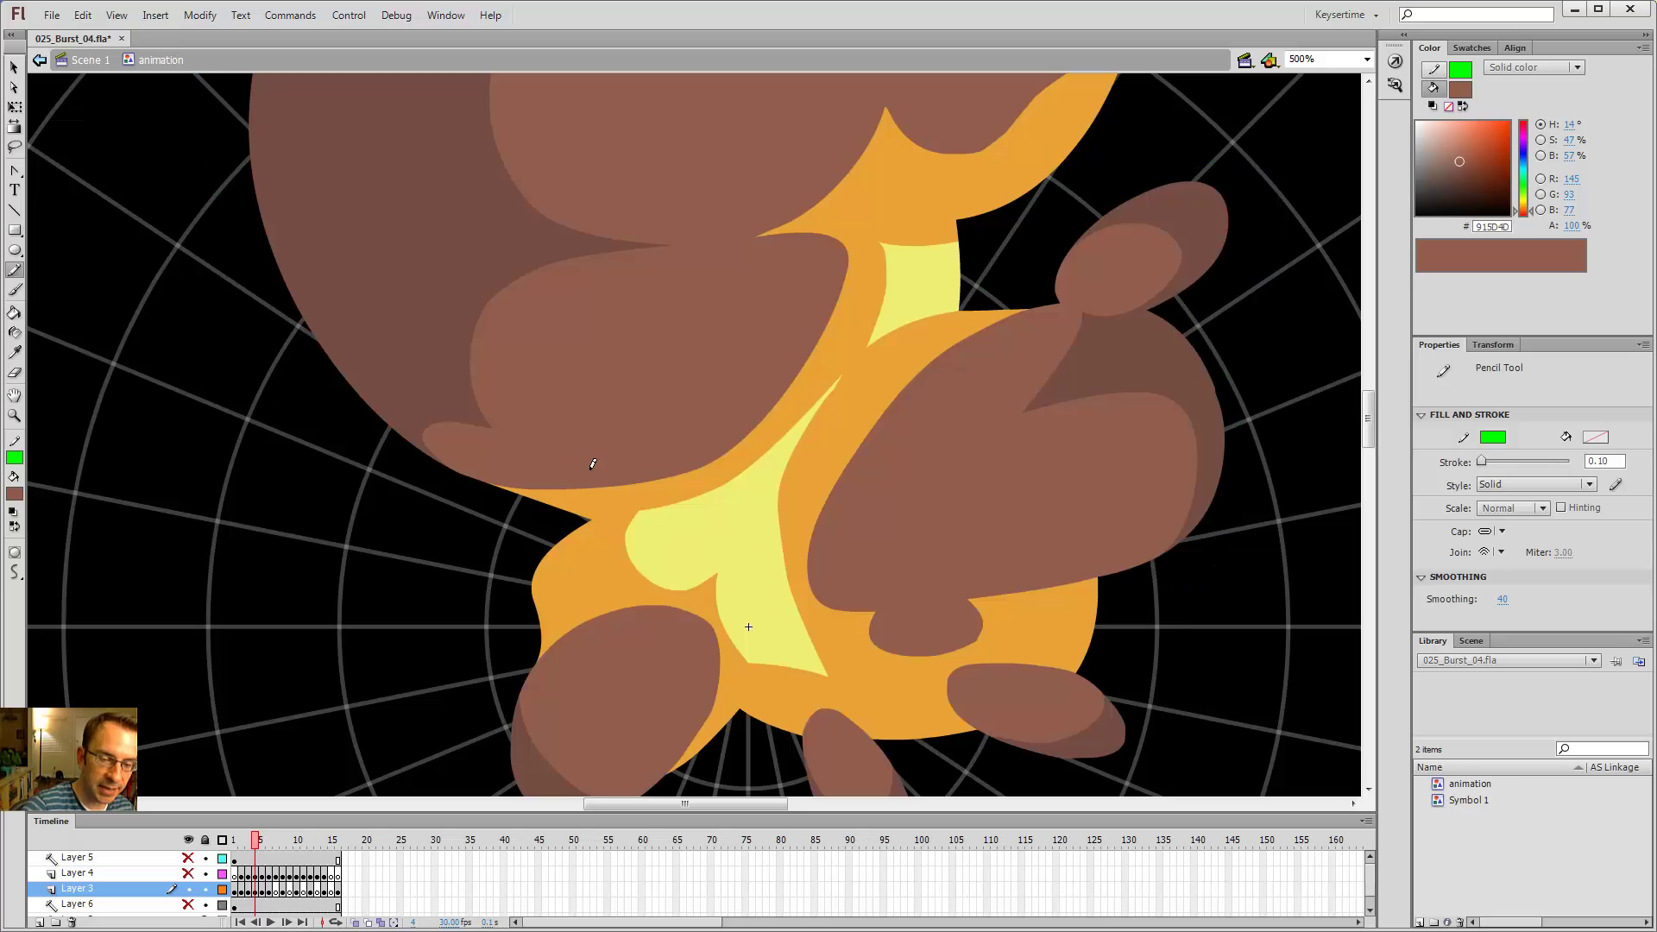
key("period")
key("period")
key("comma")
key("comma")
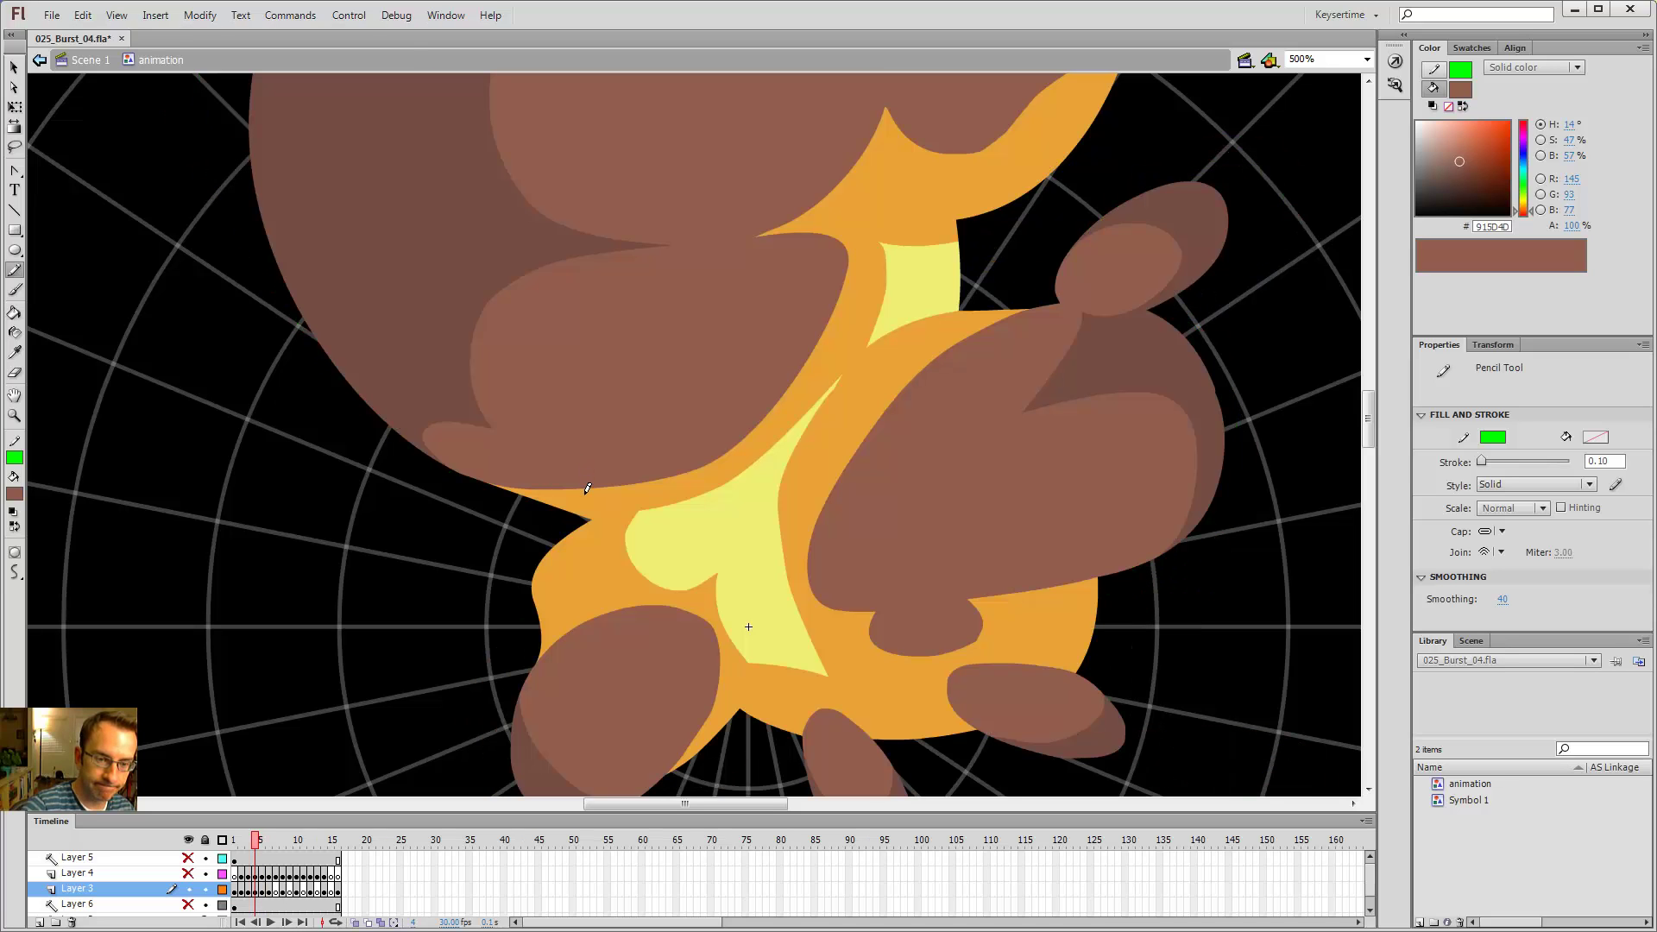
- Turn on onion-skin outlines on frame 5, pencil the central flame's outer edge below the large upper cloud, and turn the outlines off
key("period")
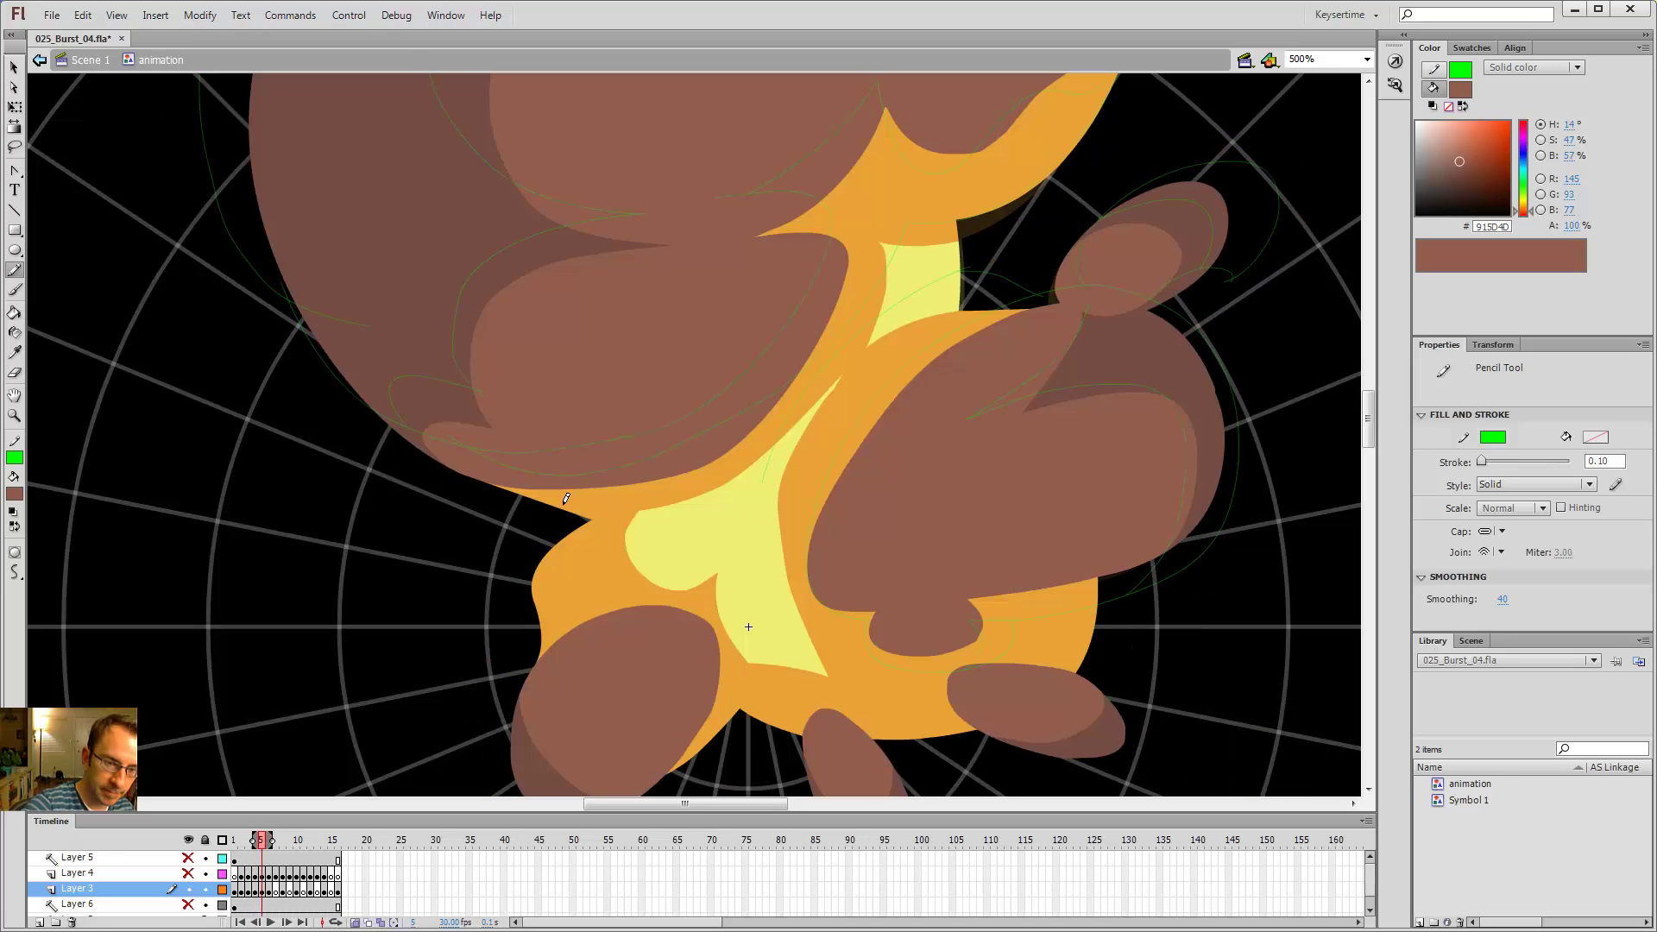
left_click(368, 922)
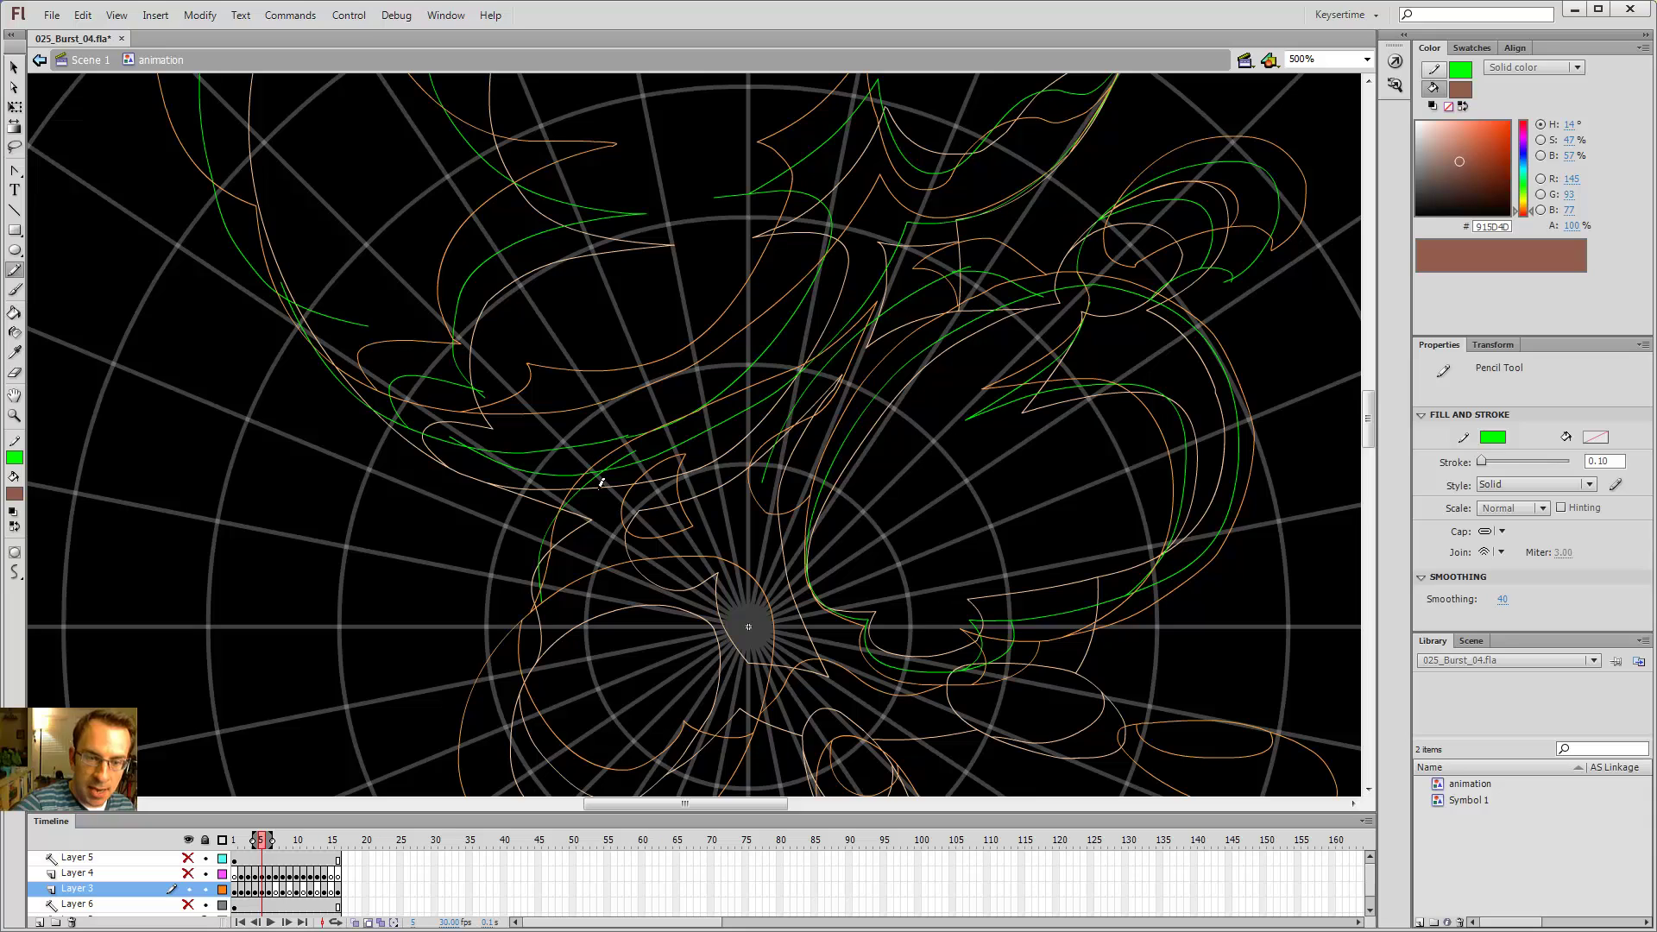
left_click(368, 921)
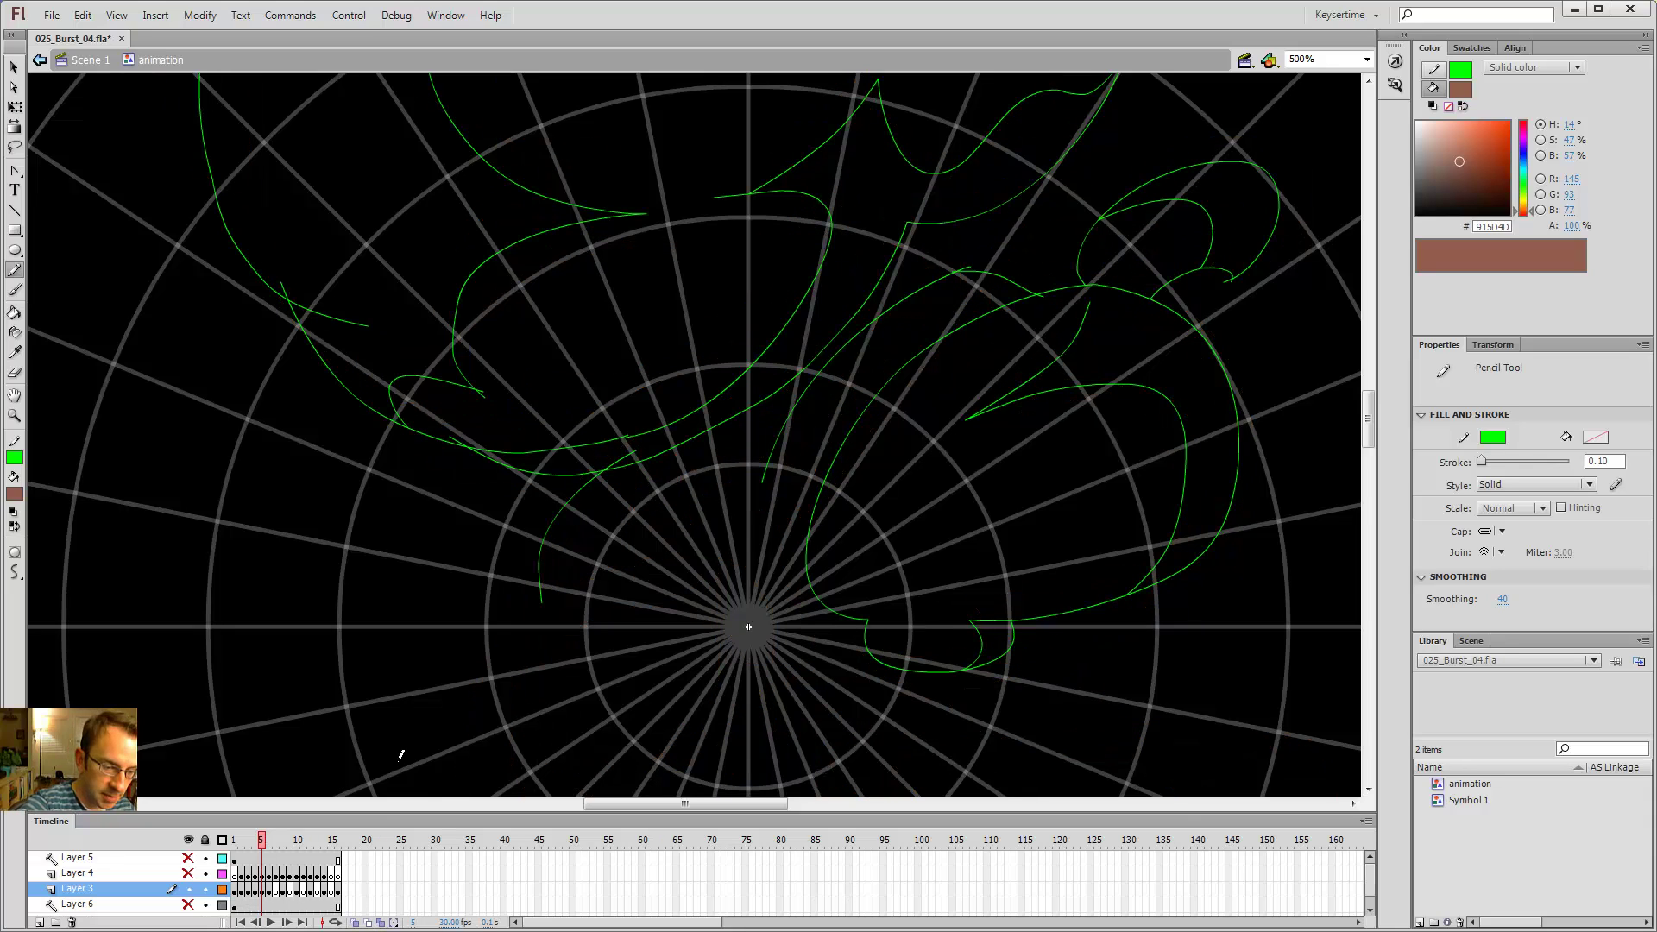
key("period")
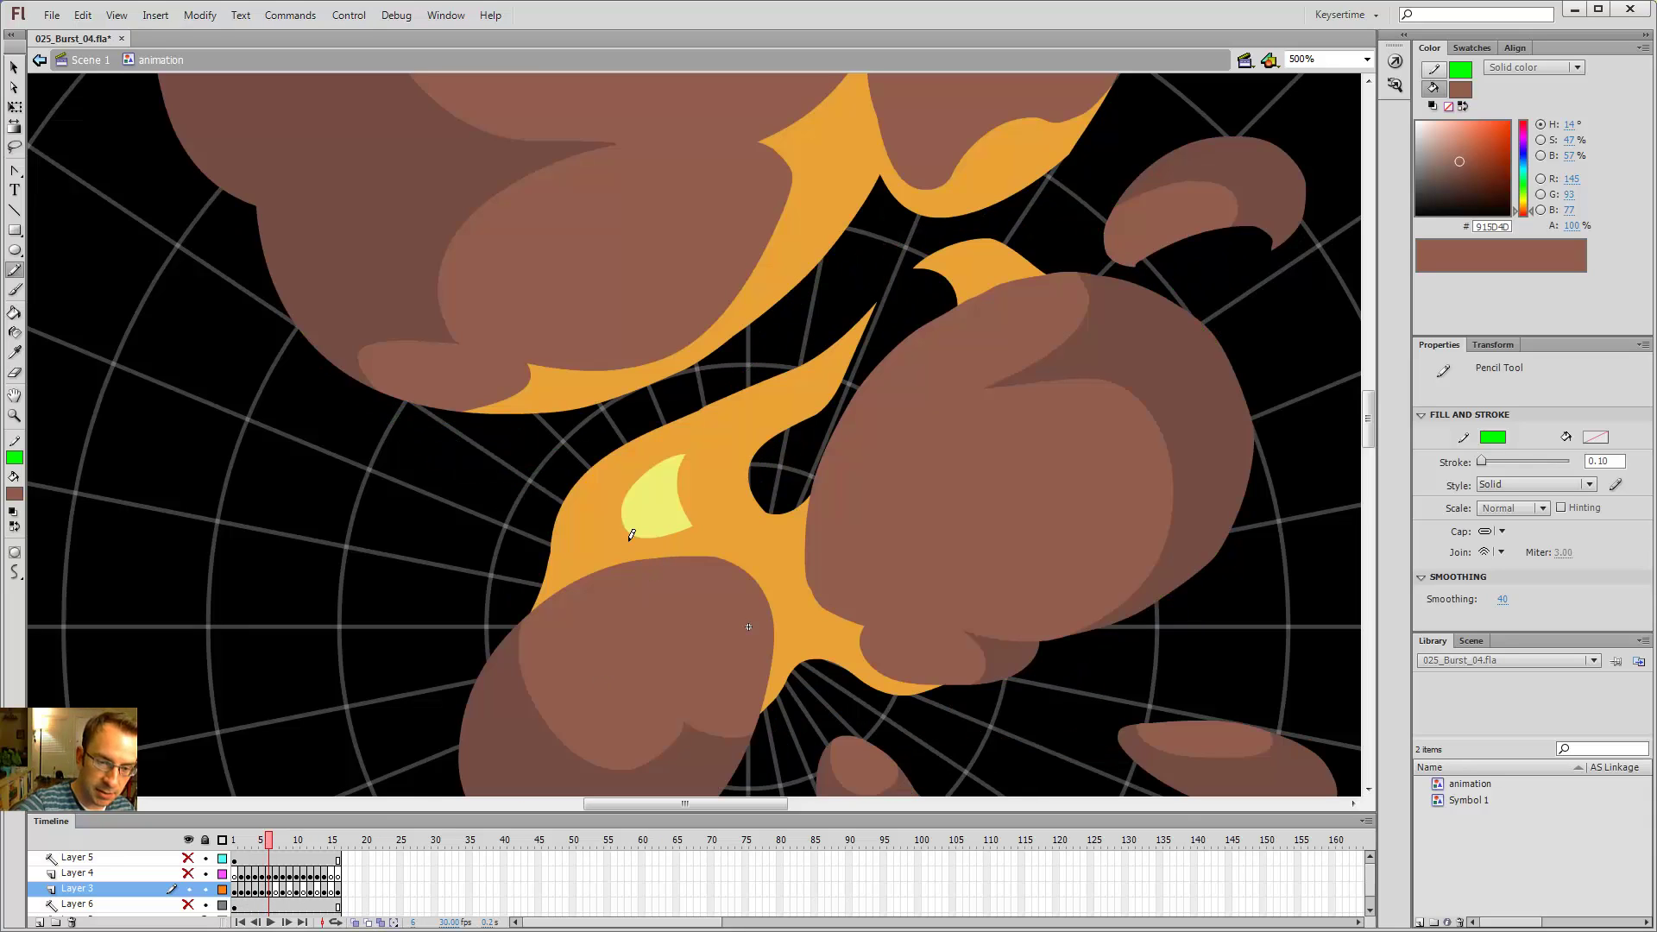
key("comma")
key("period")
mouse_move(561, 452)
left_mouse_down()
mouse_move(775, 349)
mouse_move(520, 456)
left_mouse_up()
key("ctrl+z")
- Compare frames 4 to 6 to examine how the central flame separates from the upper cloud and the right-hand cloud
key("comma")
key("period")
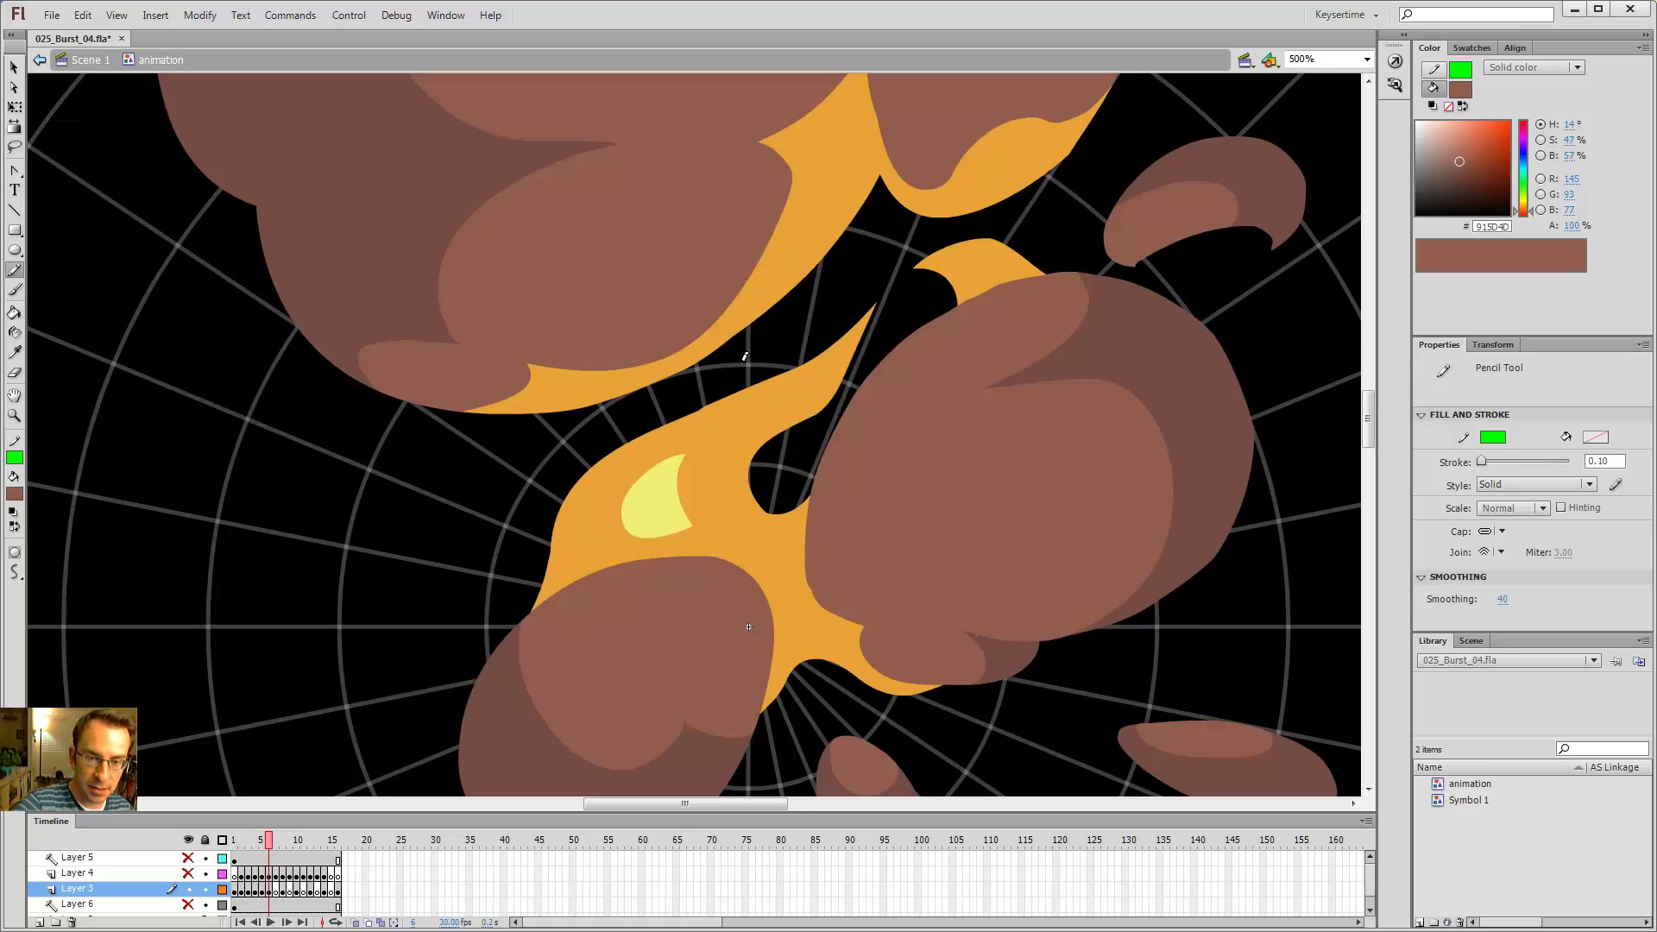
key("period")
key("comma")
key("comma")
key("period")
key("comma")
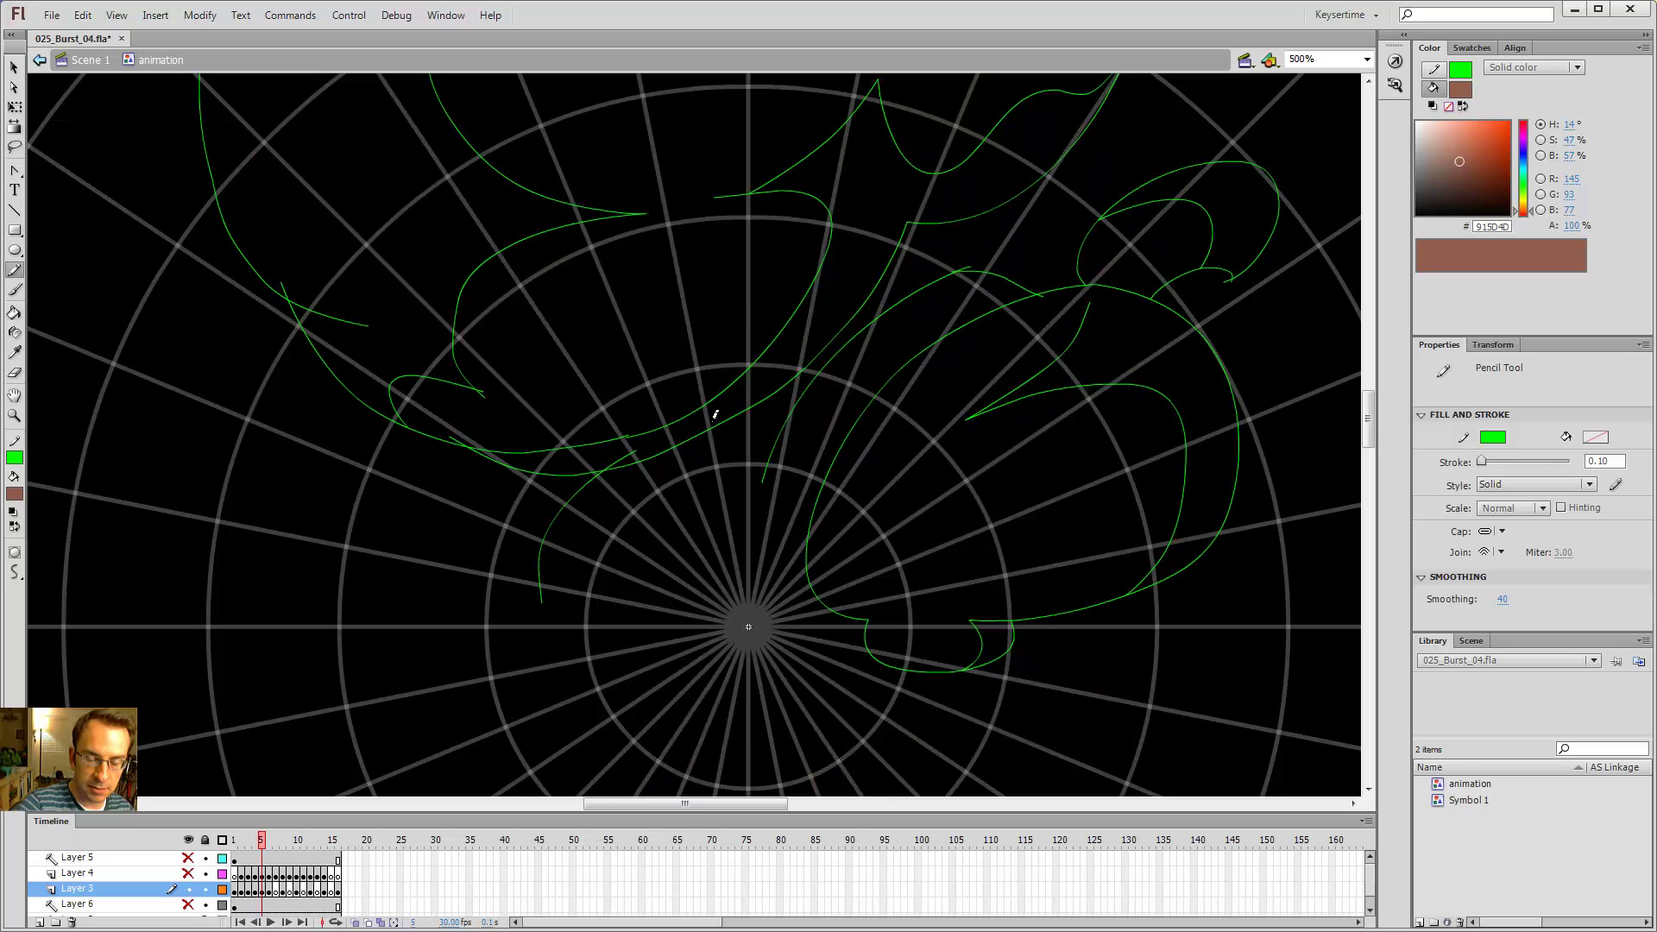
key("period")
key("comma")
key("comma")
key("period")
key("period")
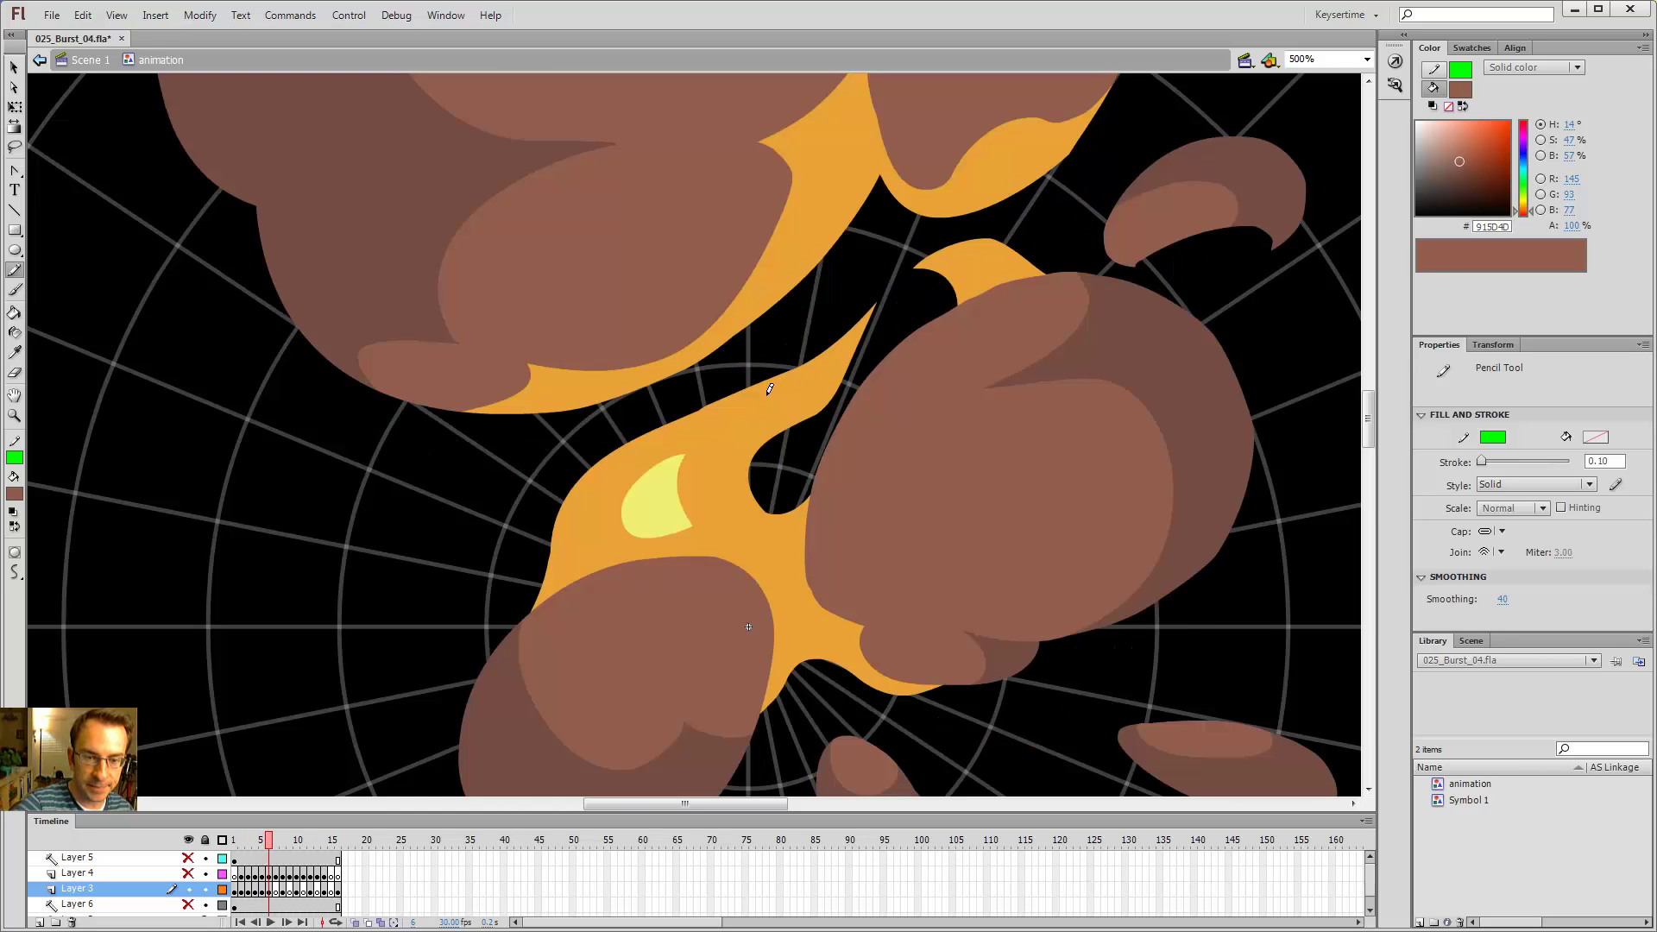
key("comma")
key("period")
key("comma")
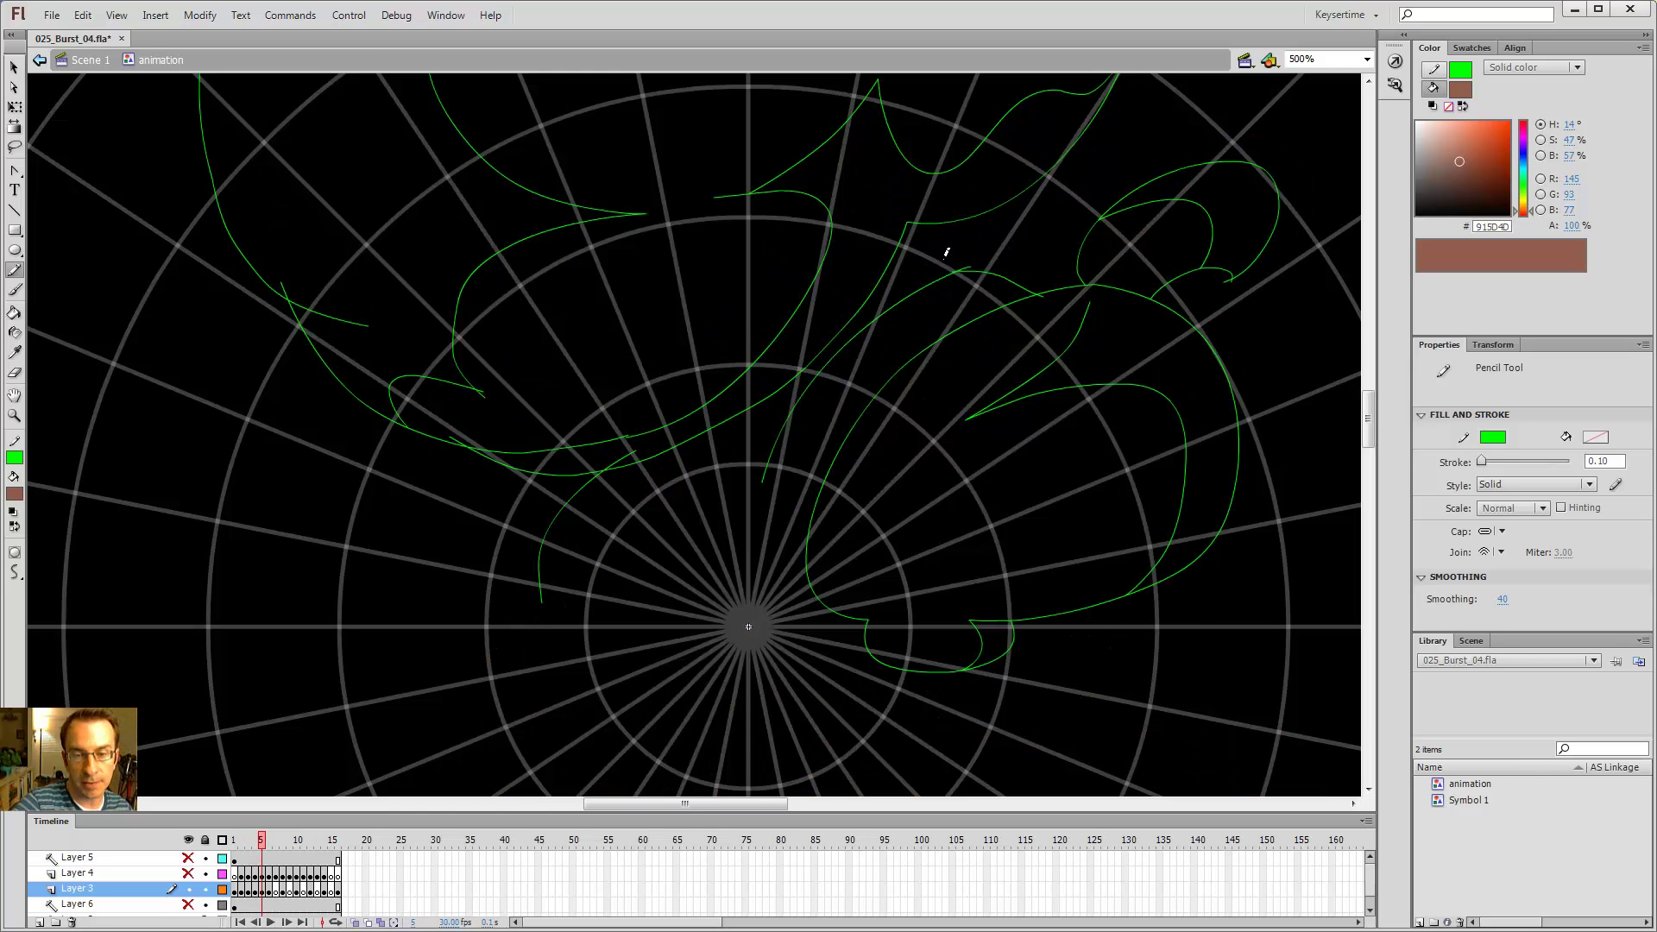
key("period")
key("comma")
key("period")
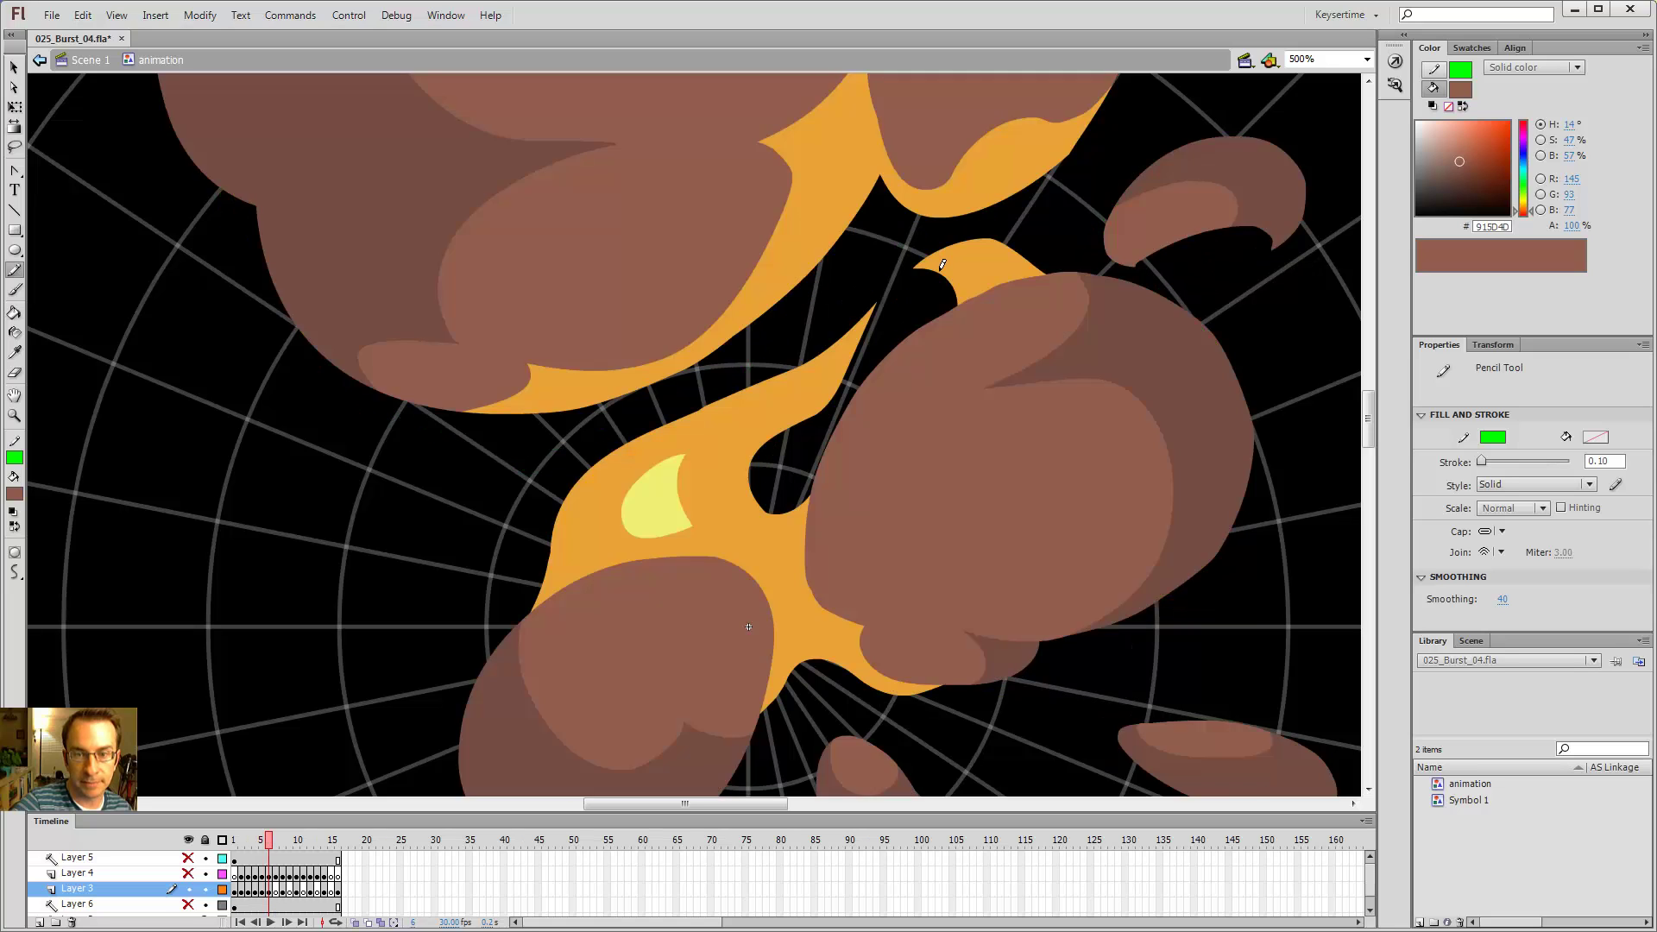
- Remove the surplus flame lines on frame 5 where the edges cross between the large upper cloud and the right-hand cloud
key("comma")
left_click_drag(877, 317, 768, 371)
key("v")
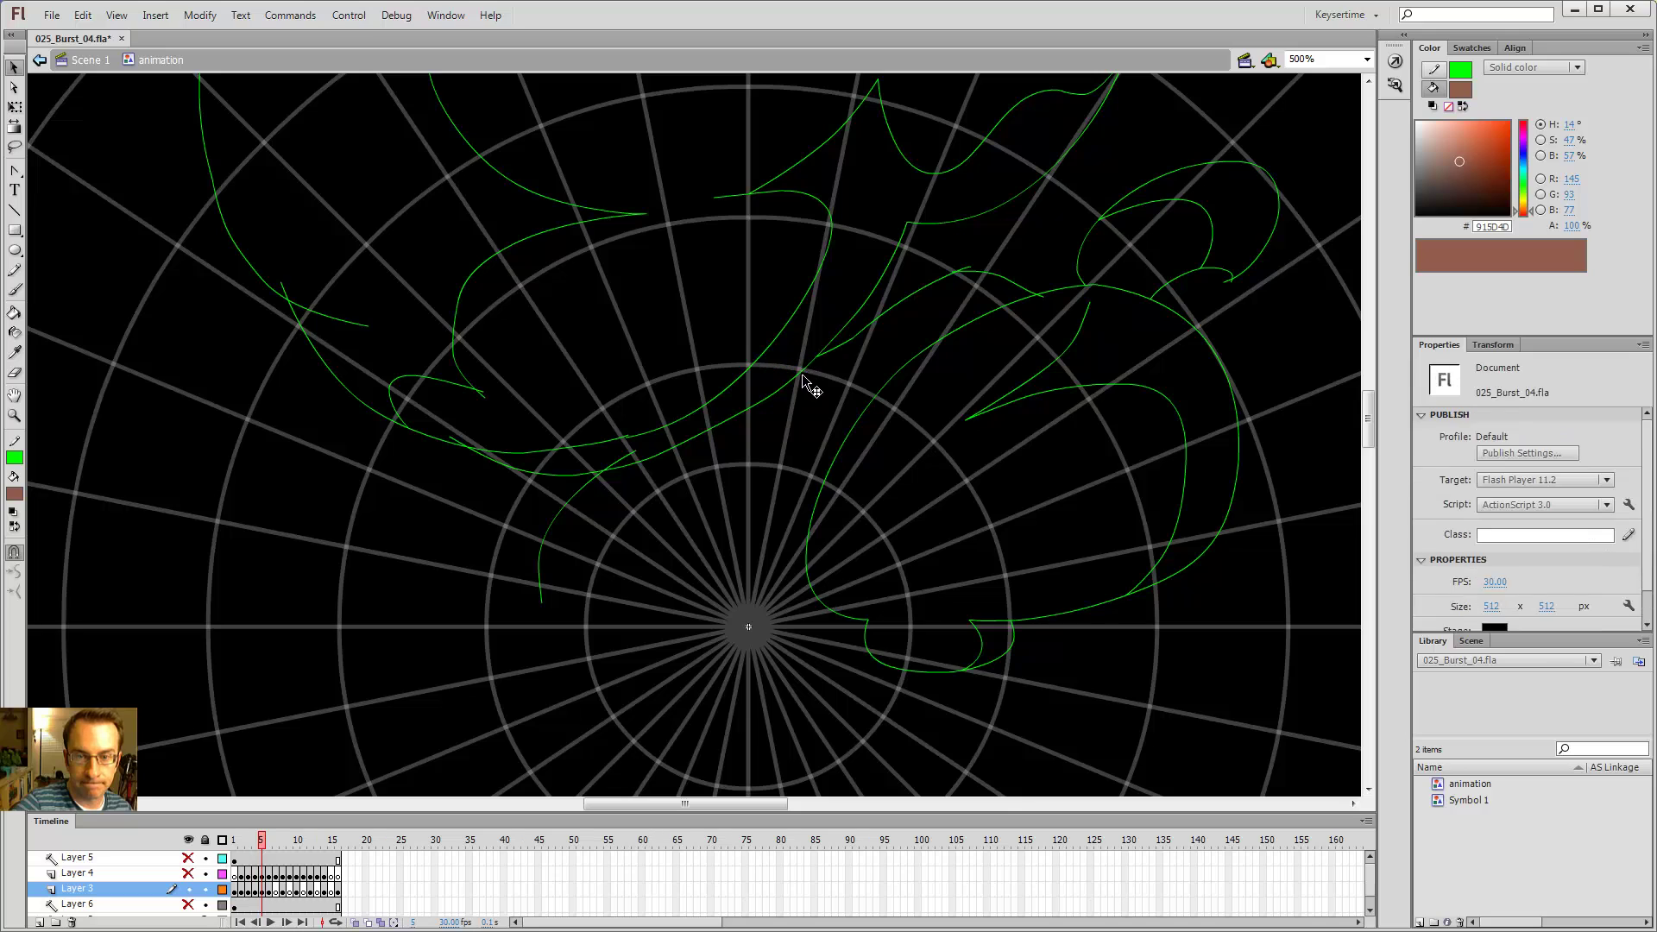
key("ctrl+z")
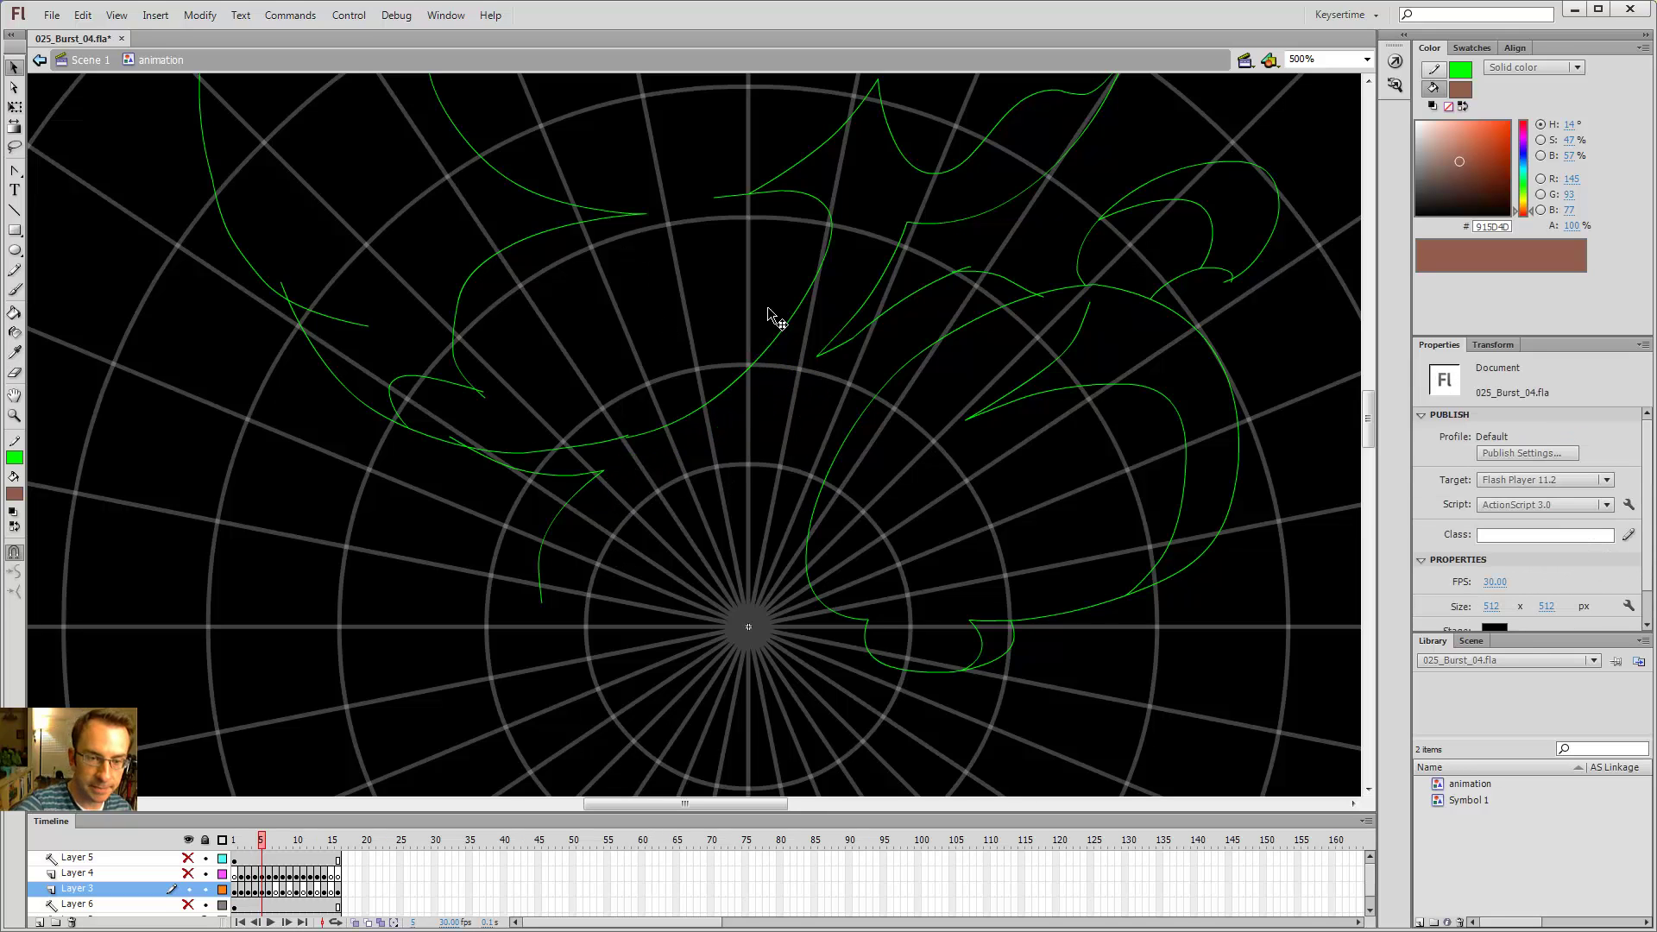
- Flip between frames 4 to 6 to examine the flame edge beneath the large upper cloud and beside the right-hand cloud
key("period")
key("comma")
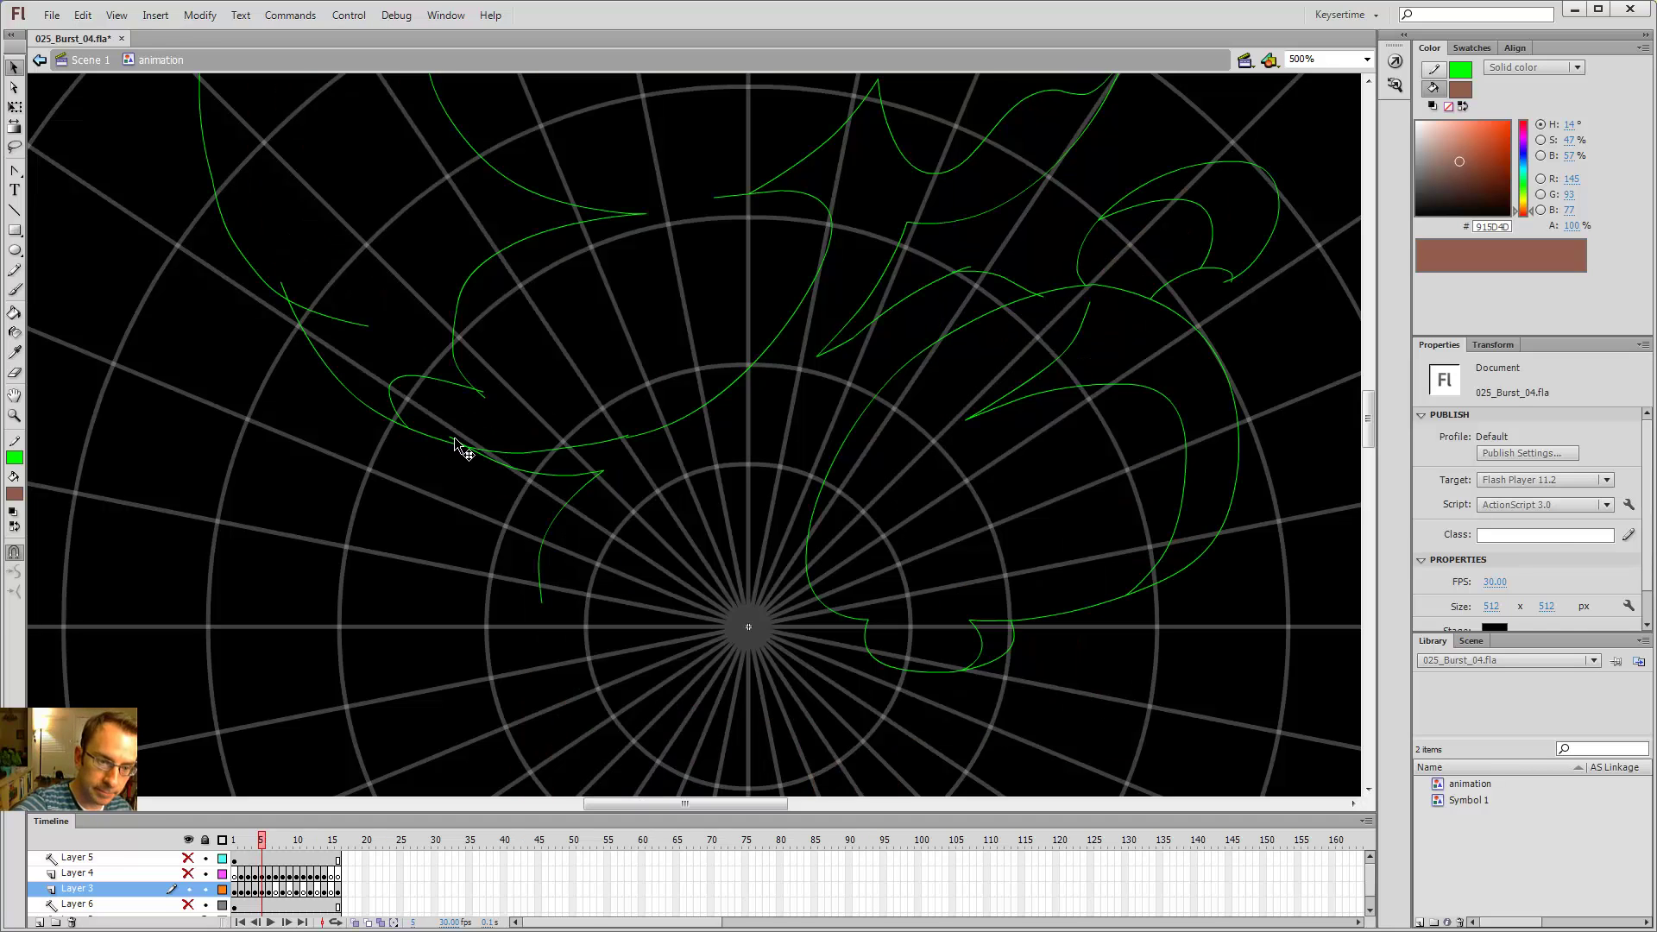
key("period")
key("comma")
key("period")
key("comma")
key("comma")
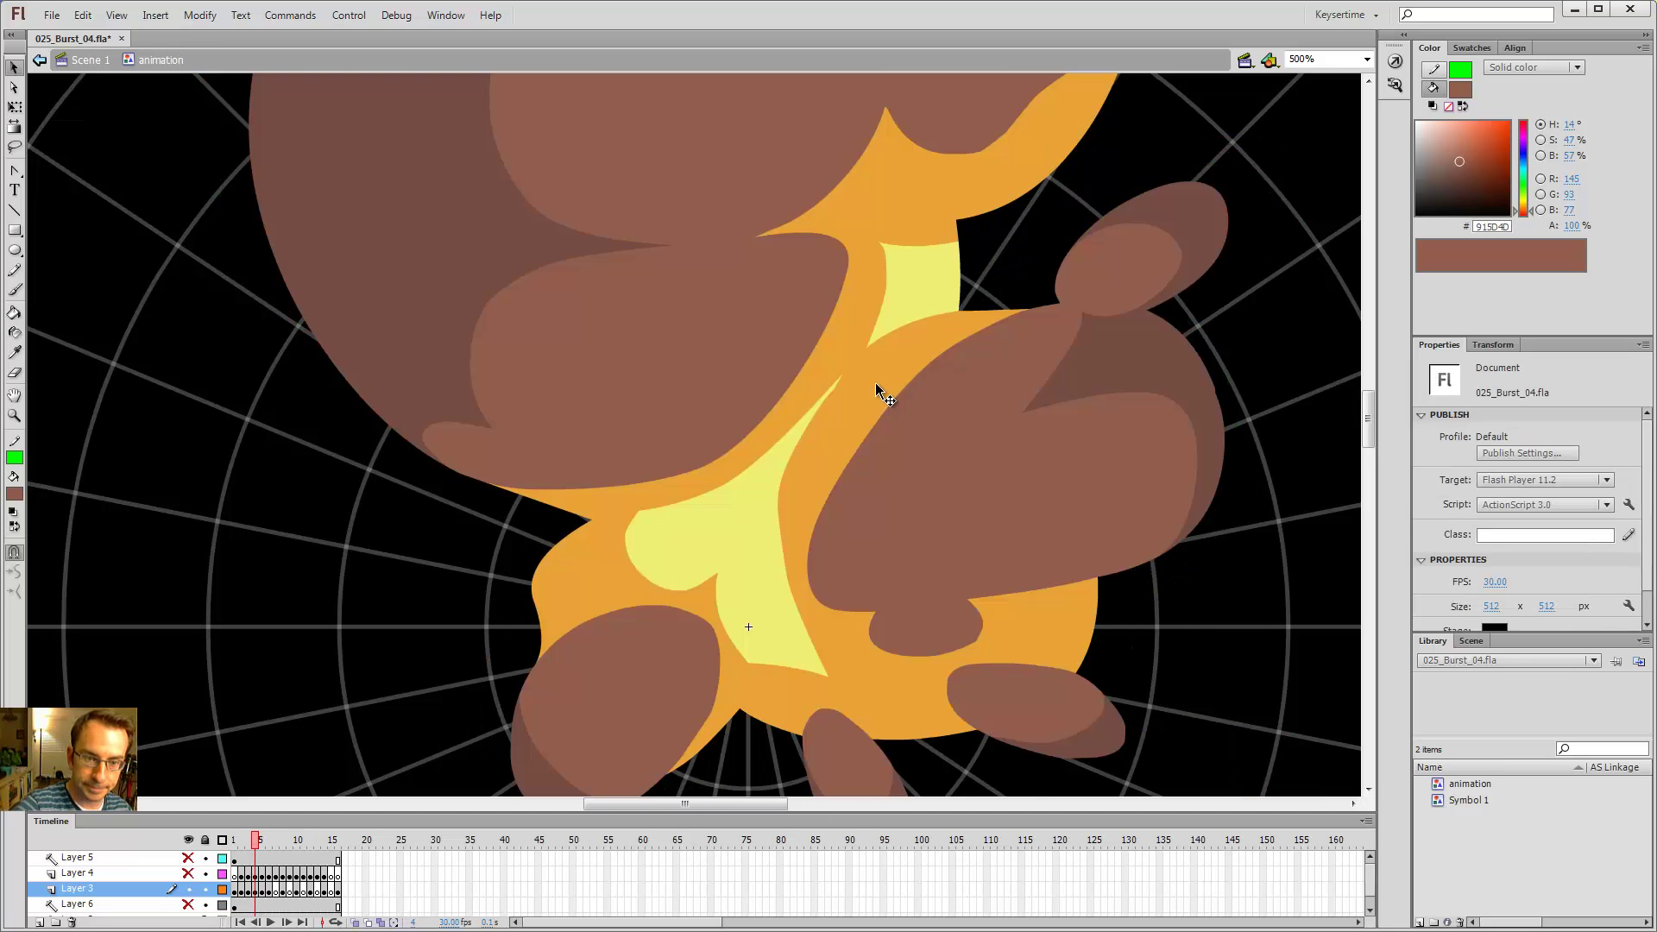
key("period")
key("period")
key("comma")
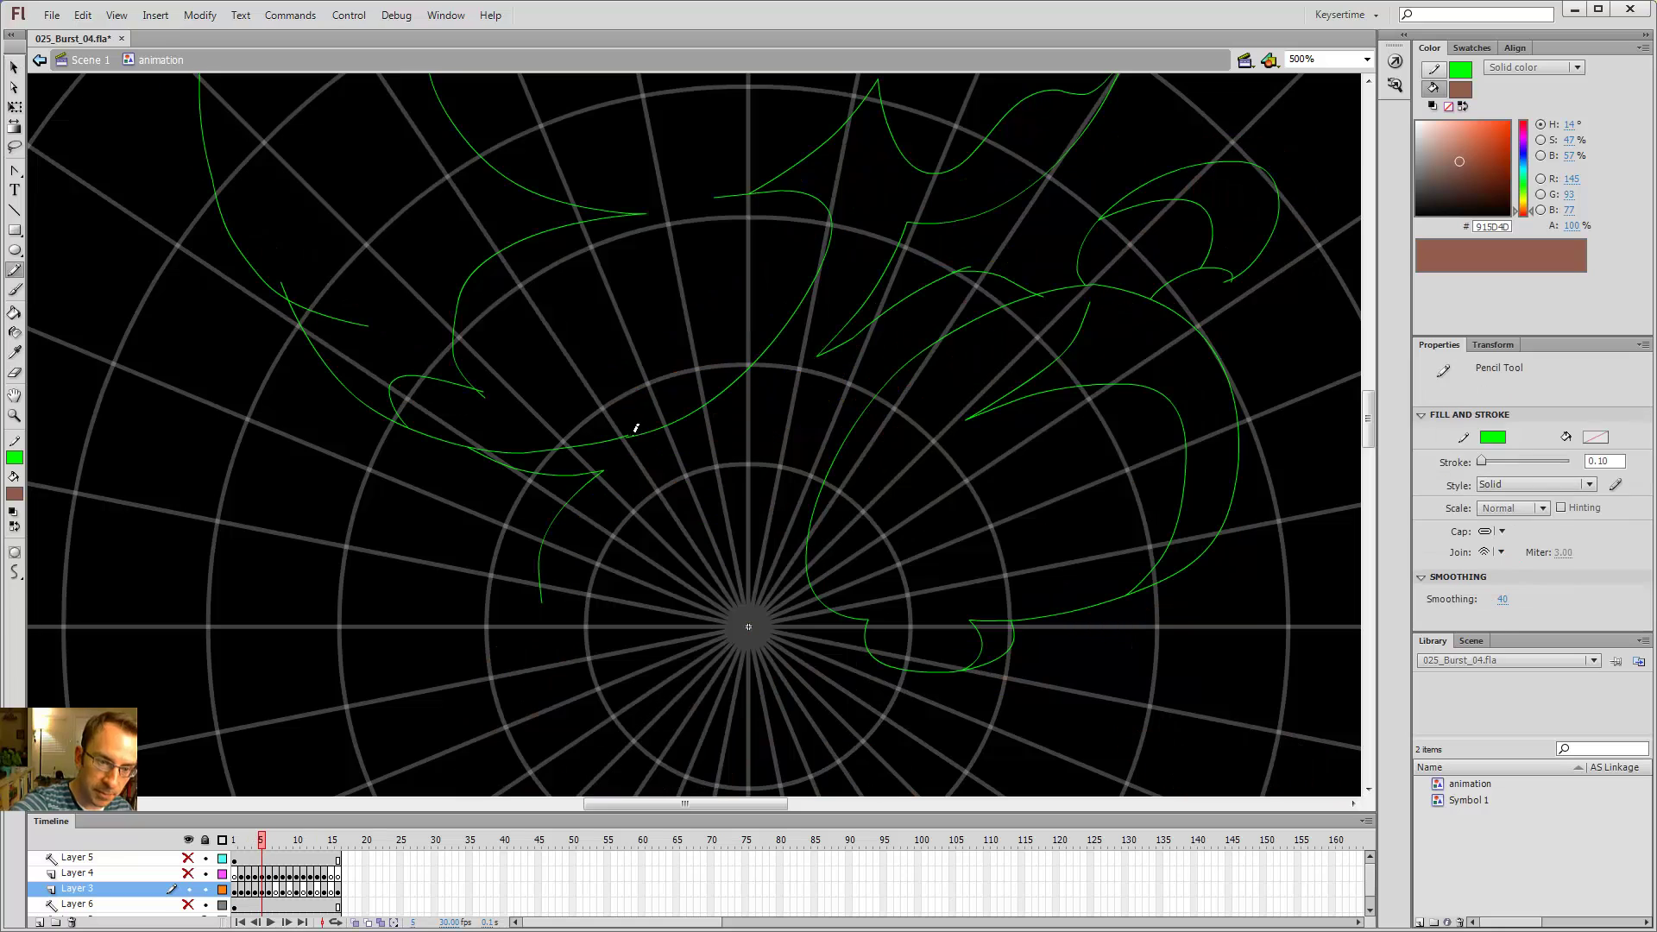
- Pencil a small curved notch into the lower edge of the large upper cloud on frame 5
left_click(629, 433)
mouse_move(633, 429)
left_mouse_down()
mouse_move(555, 424)
mouse_move(519, 450)
left_mouse_up()
key("y")
key("v")
- Compare frames 4 to 6 to examine how the gap opens between the upper cloud's flame and the right-hand cloud's flame
key("period")
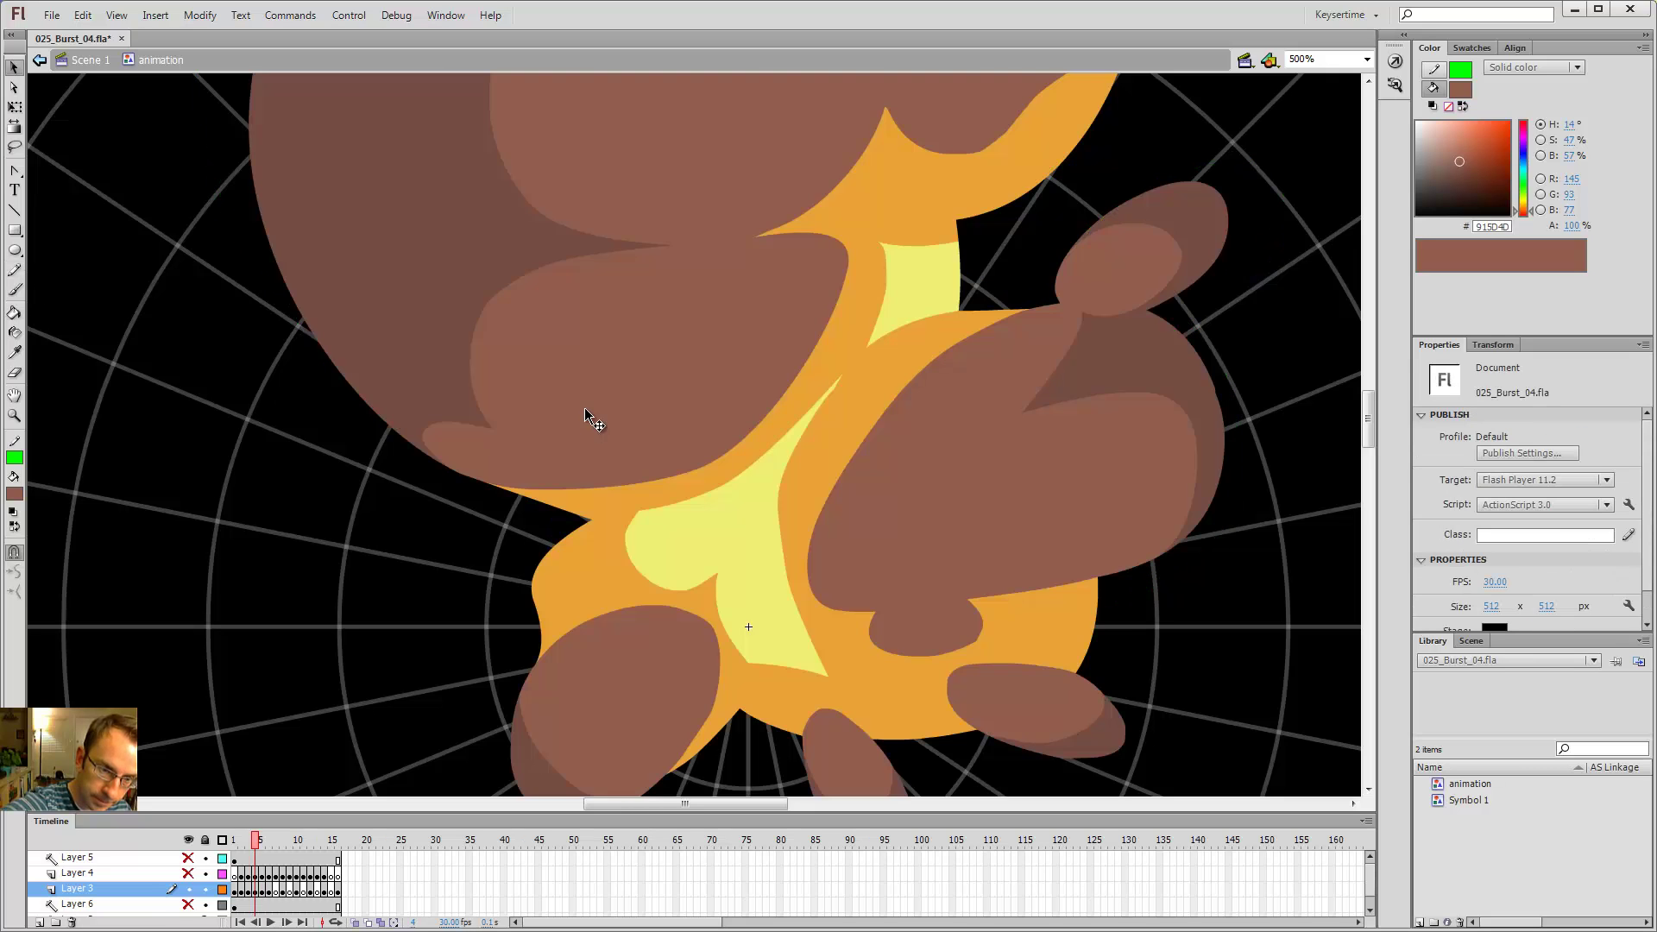
key("comma")
key("period")
key("comma")
key("comma")
key("period")
key("period")
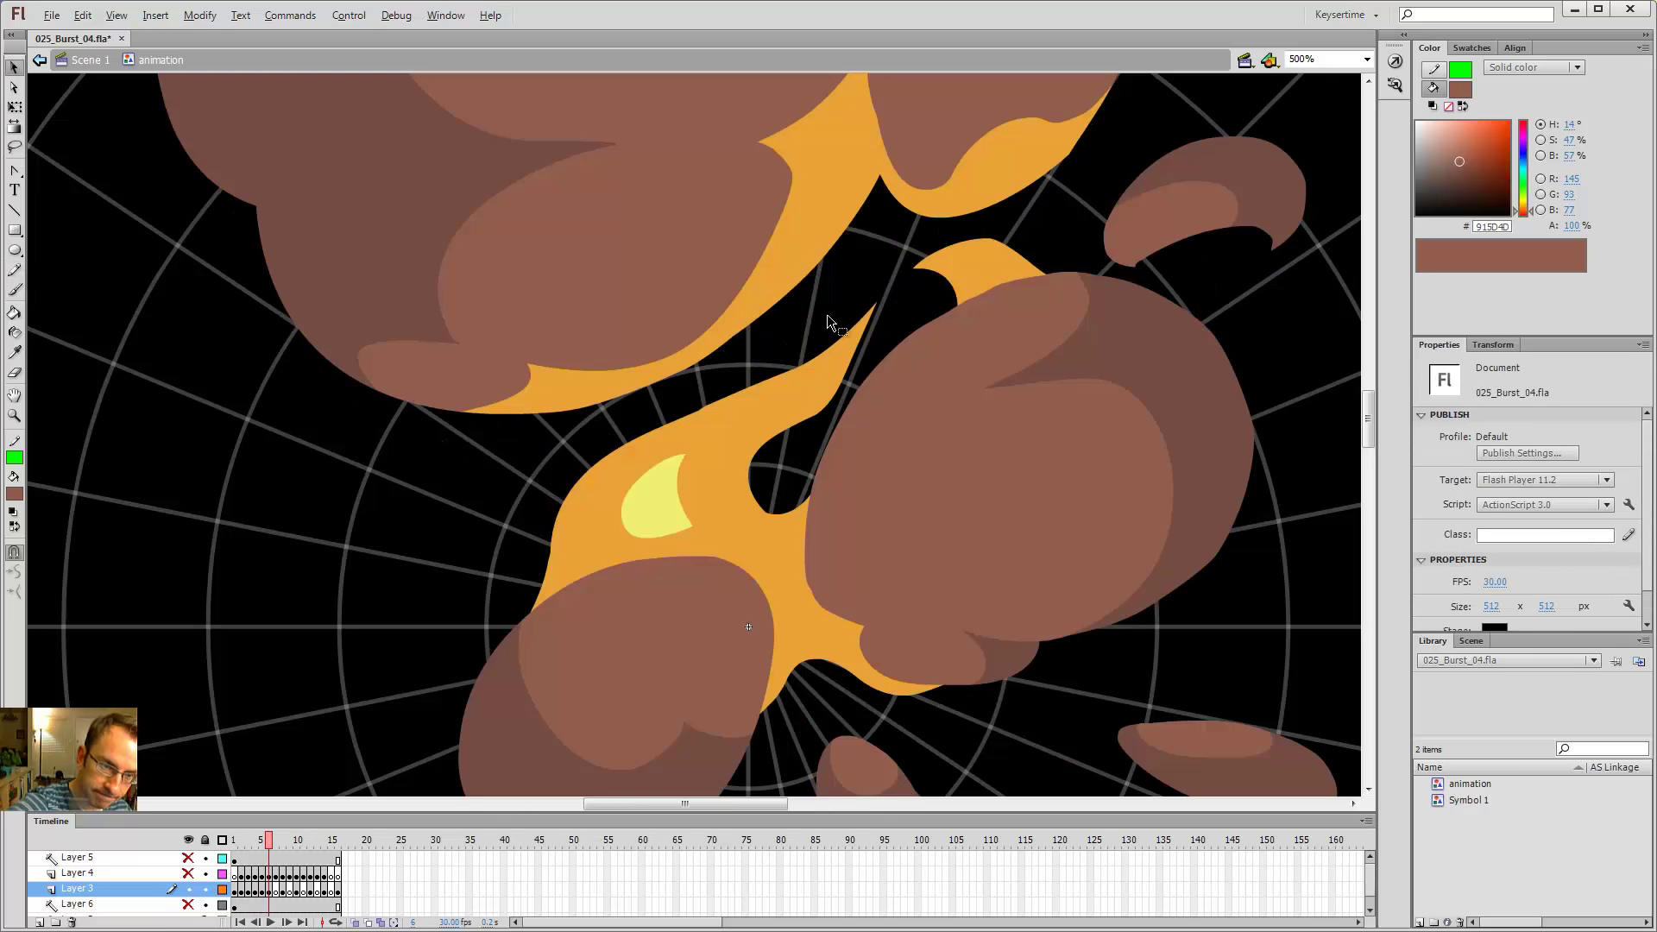
key("comma")
key("comma")
key("period")
key("period")
key("comma")
key("comma")
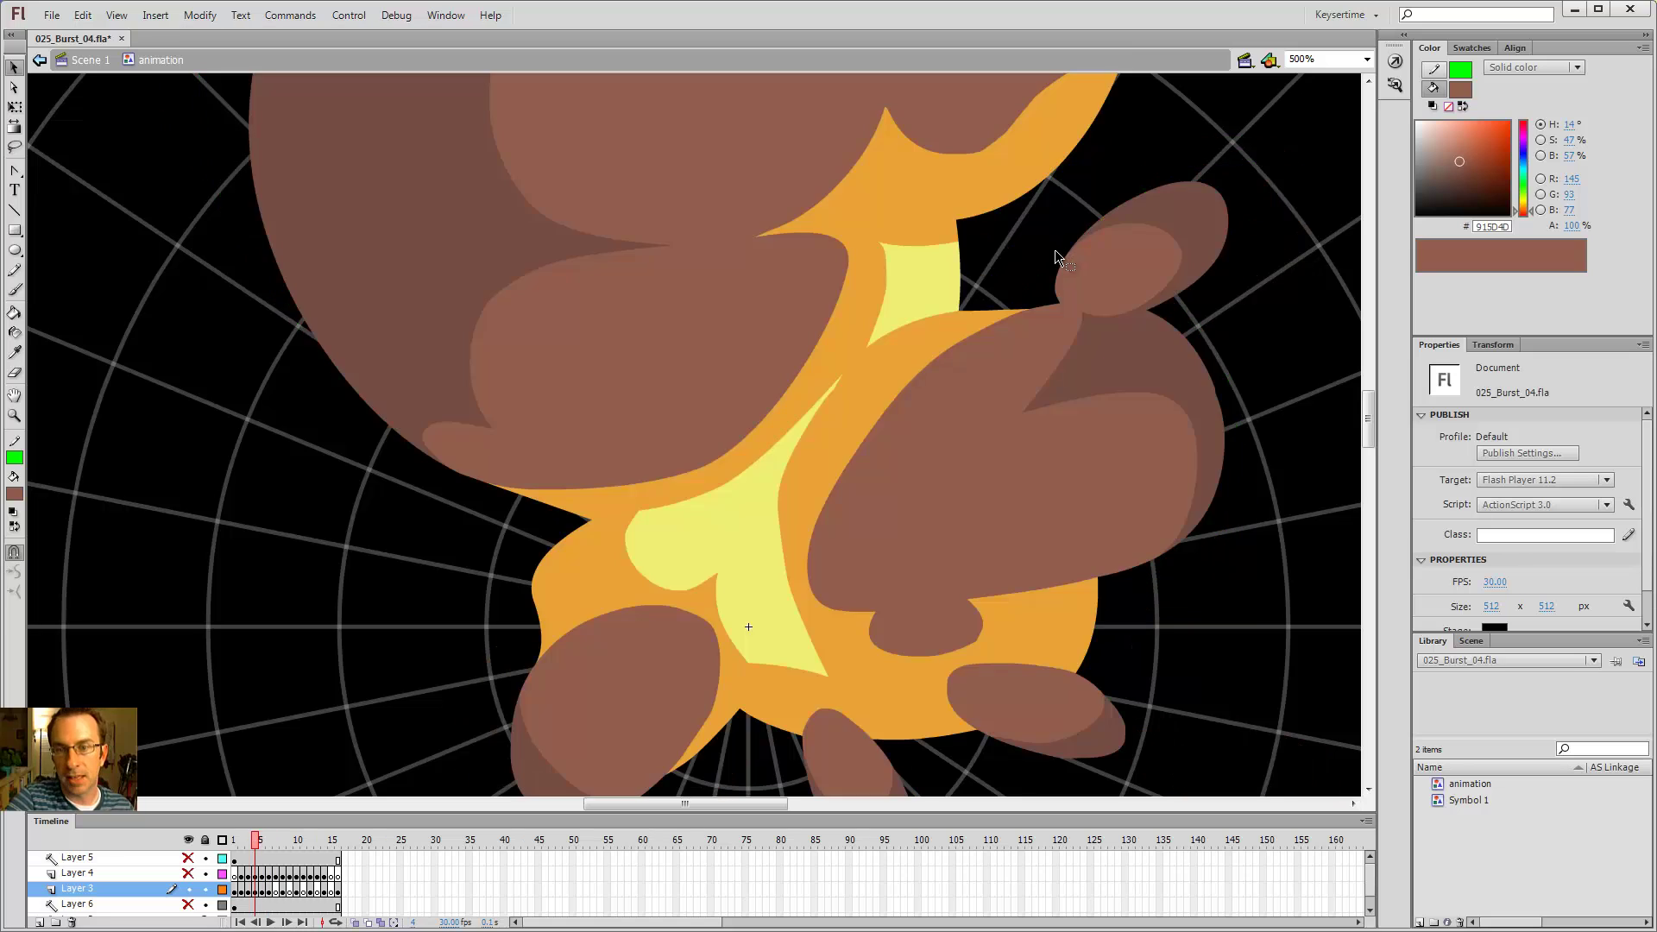
key("period")
key("period")
key("comma")
key("period")
key("comma")
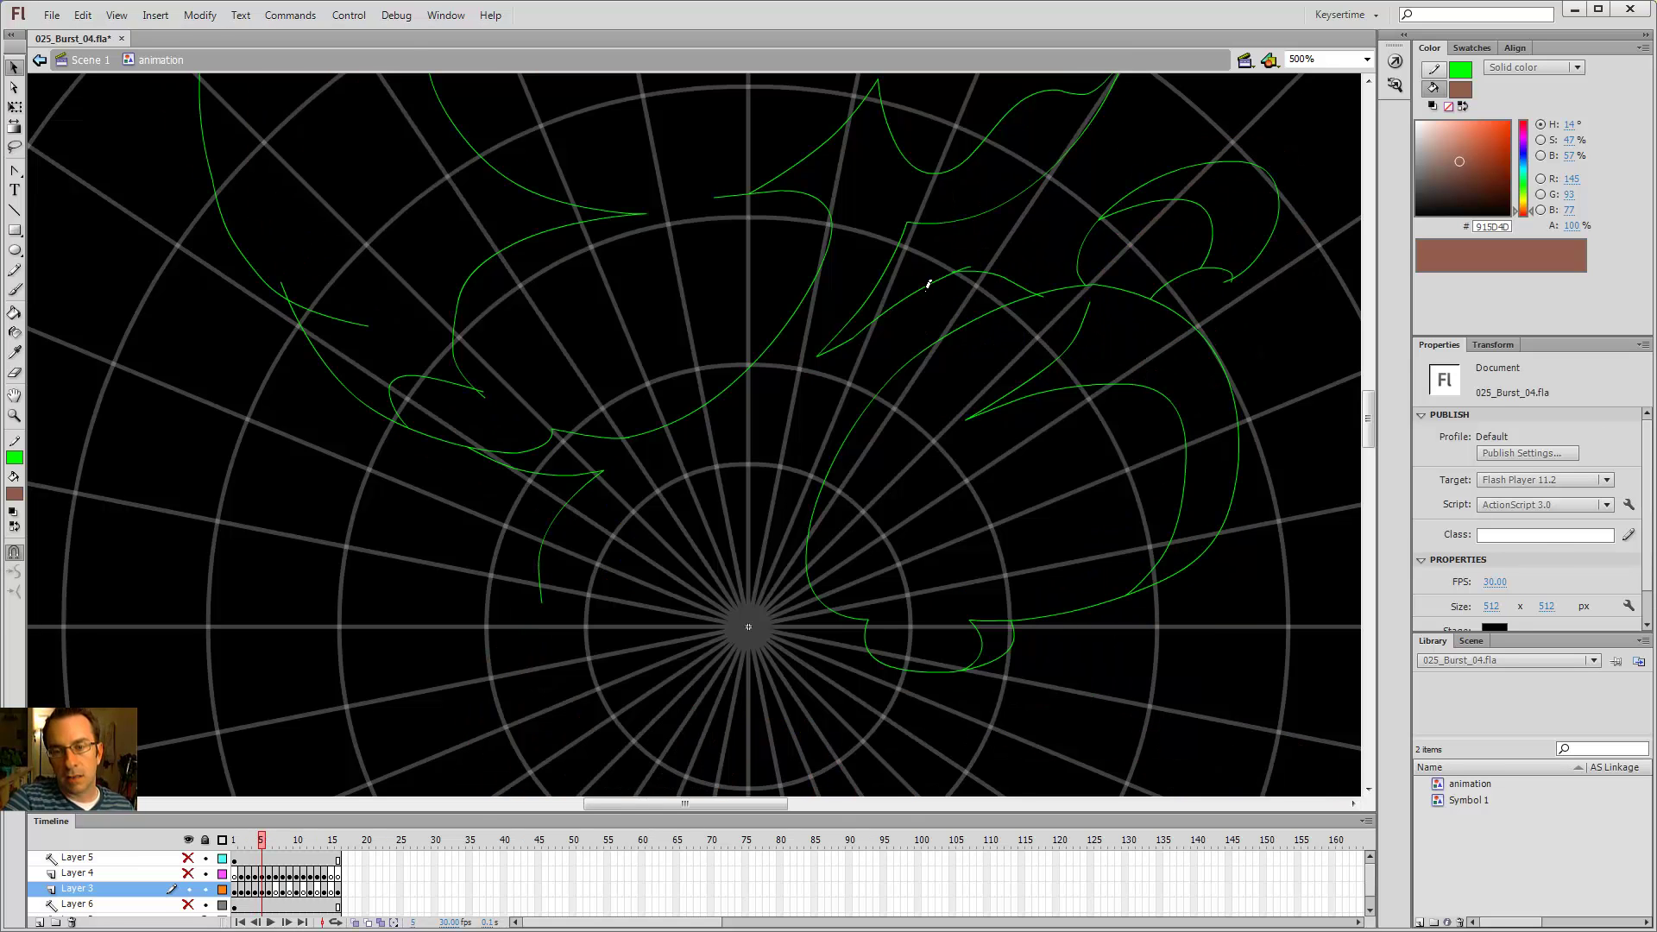
- Pencil a short arc across the narrow flame gap above the right-hand cloud on frame 5 and delete its overshooting ends
key("y")
key("period")
key("comma")
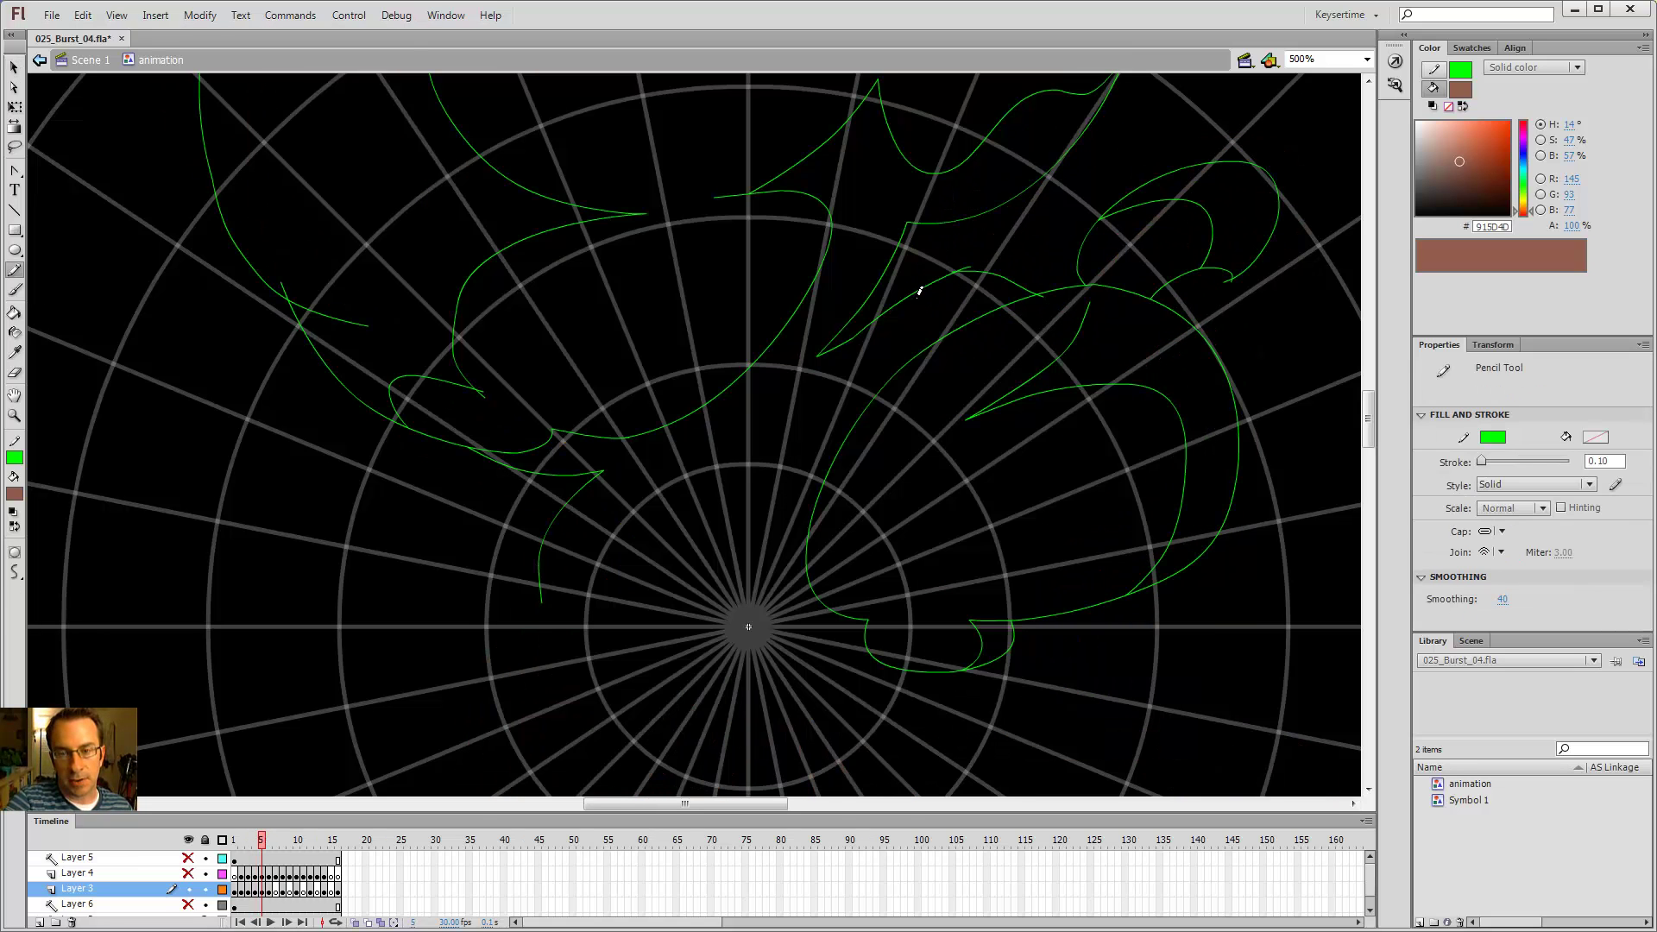
left_click_drag(895, 256, 865, 252)
key("v")
left_click(918, 295)
key("Delete")
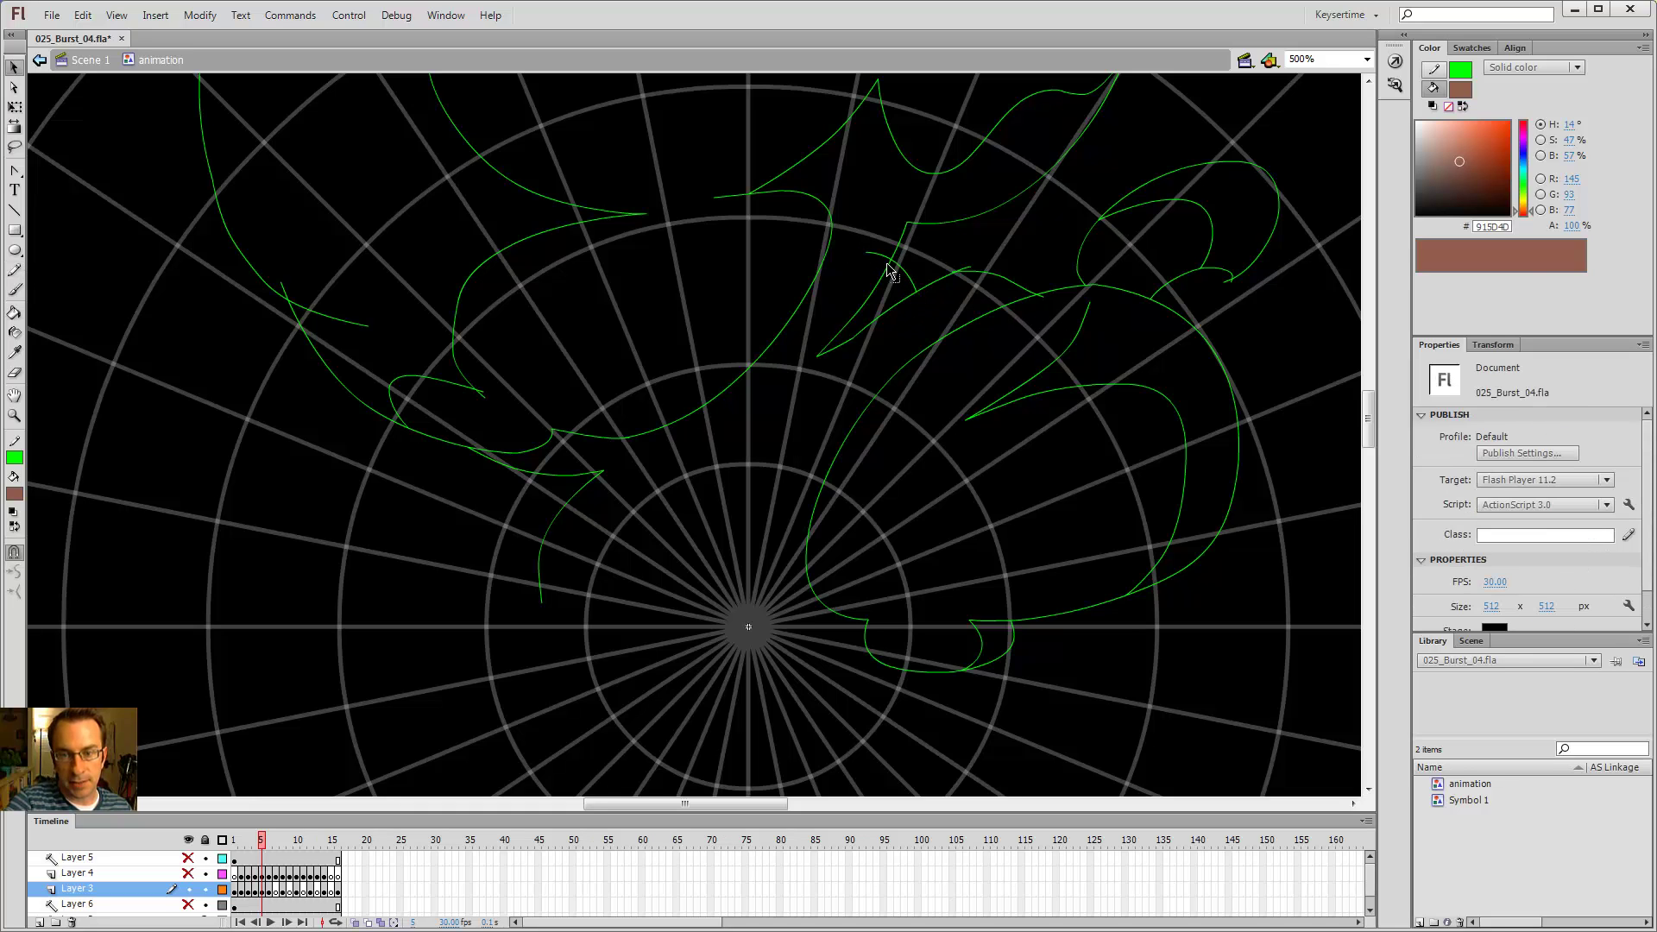
left_click(882, 256)
key("Delete")
- Flip between frames 3 to 5 to examine the yellow flame strip joining the upper and right-hand clouds
key("comma")
key("period")
key("period")
key("comma")
key("comma")
key("period")
key("comma")
key("comma")
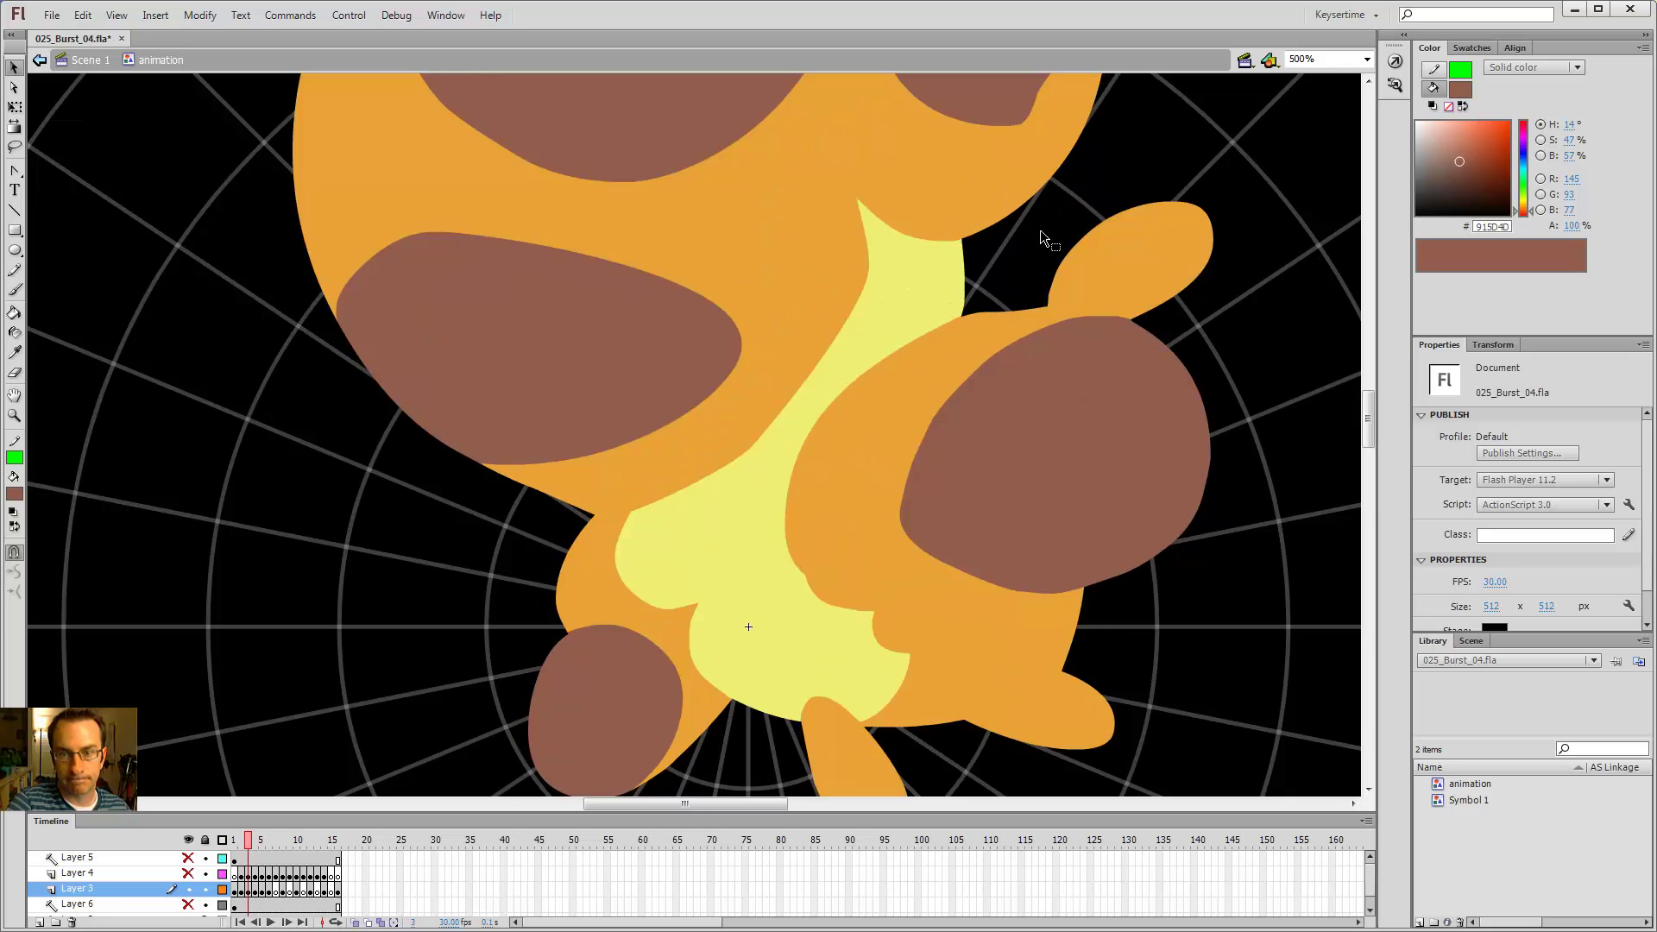
key("period")
key("period")
key("comma")
key("comma")
key("period")
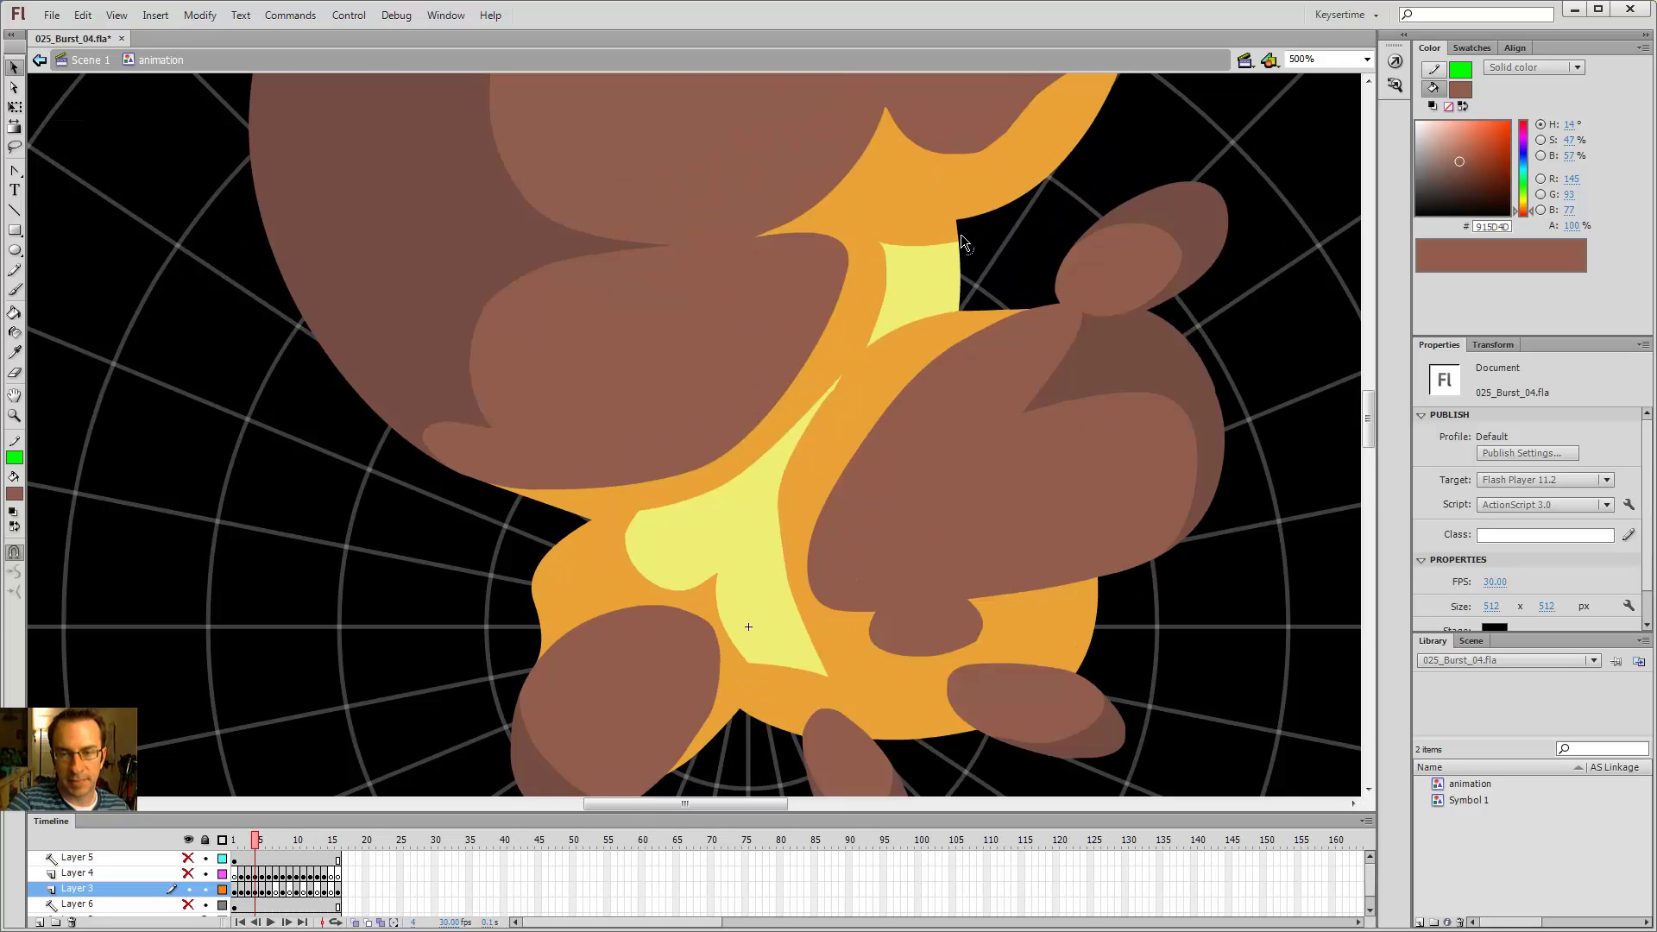
key("comma")
key("period")
key("comma")
key("period")
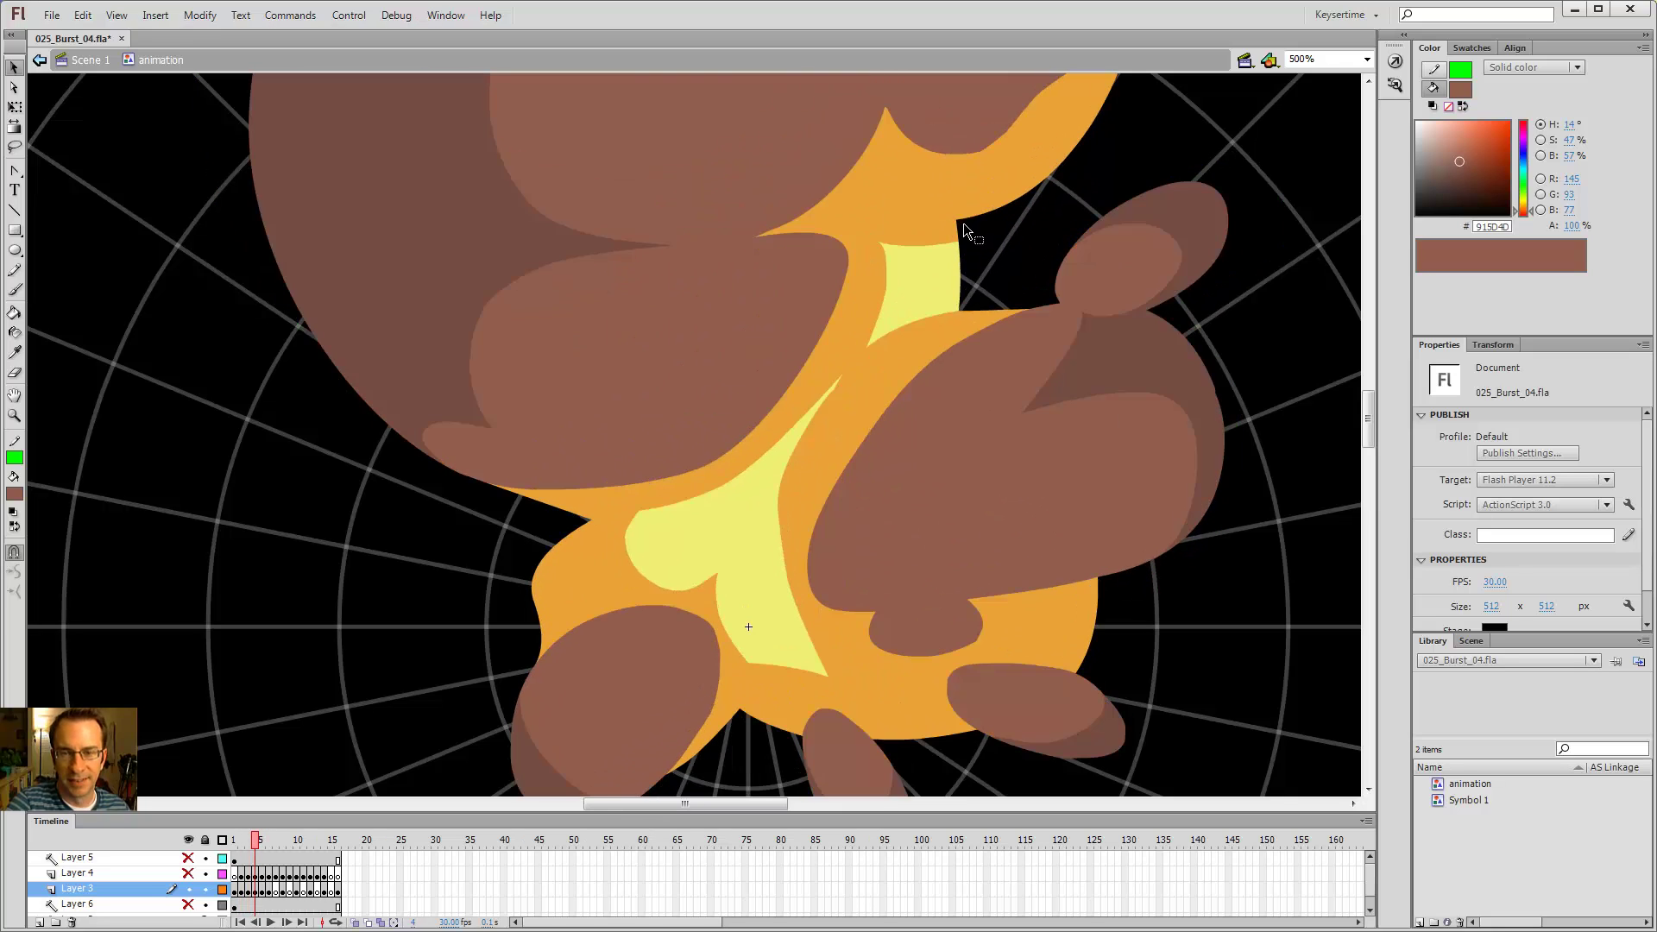
key("comma")
key("period")
key("period")
- Reshape the orange flame's lower edge beneath the upper-right cloud on frame 4, checking it against the neighbouring frames
left_click_drag(989, 230, 982, 380)
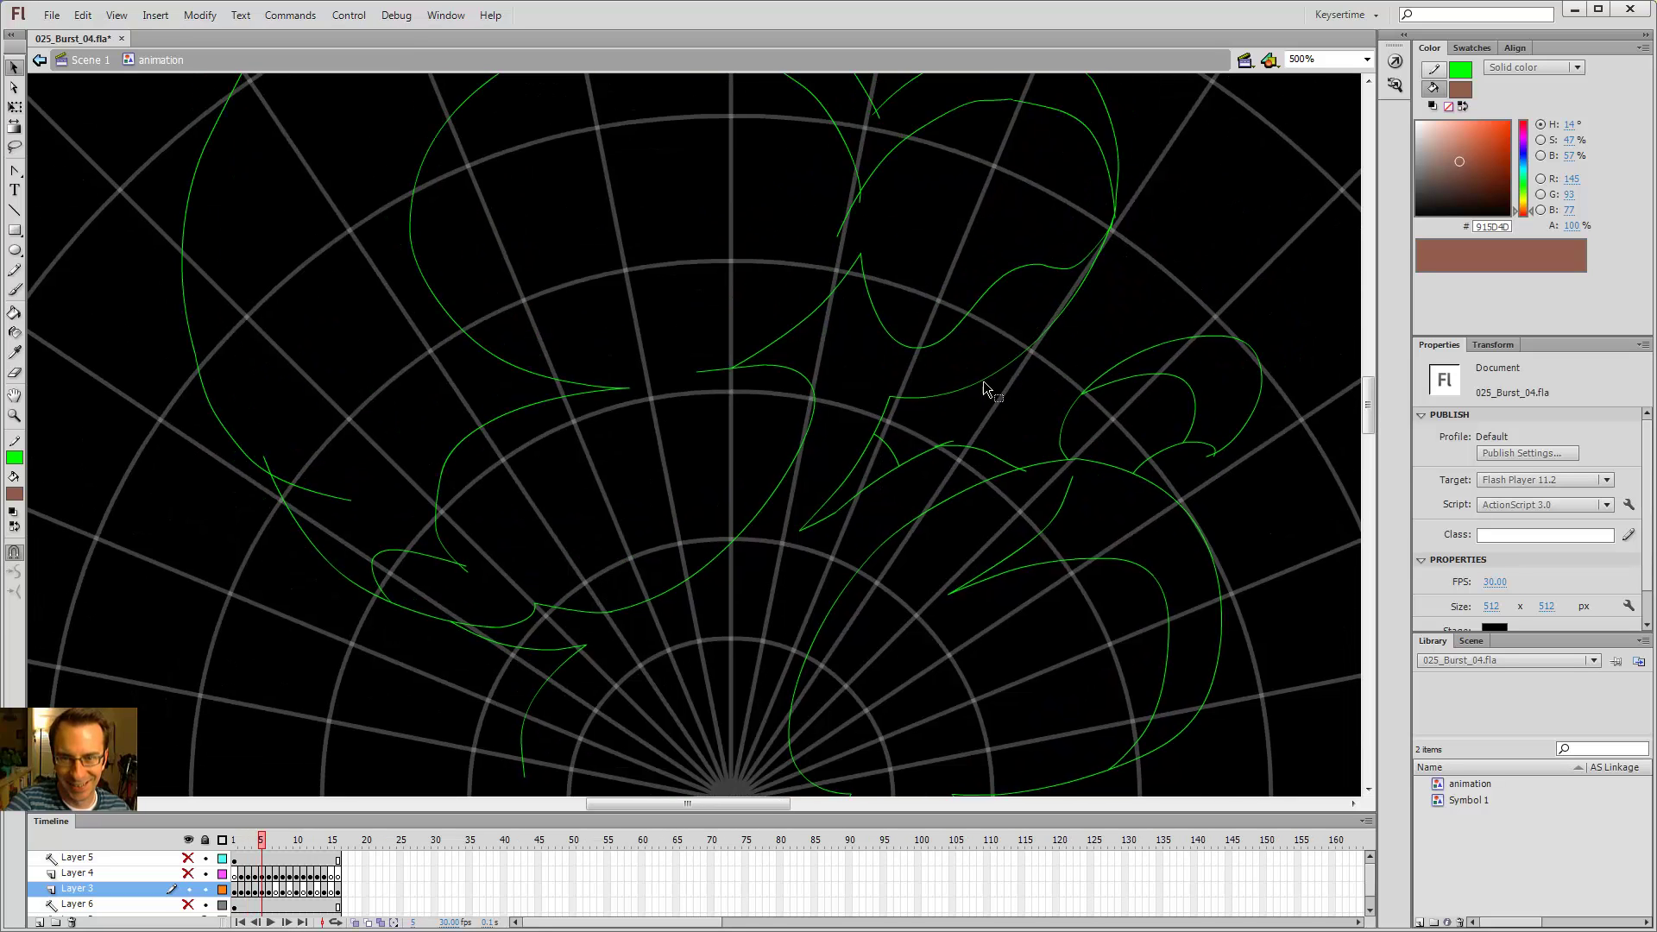
key("comma")
key("comma")
key("period")
key("period")
key("comma")
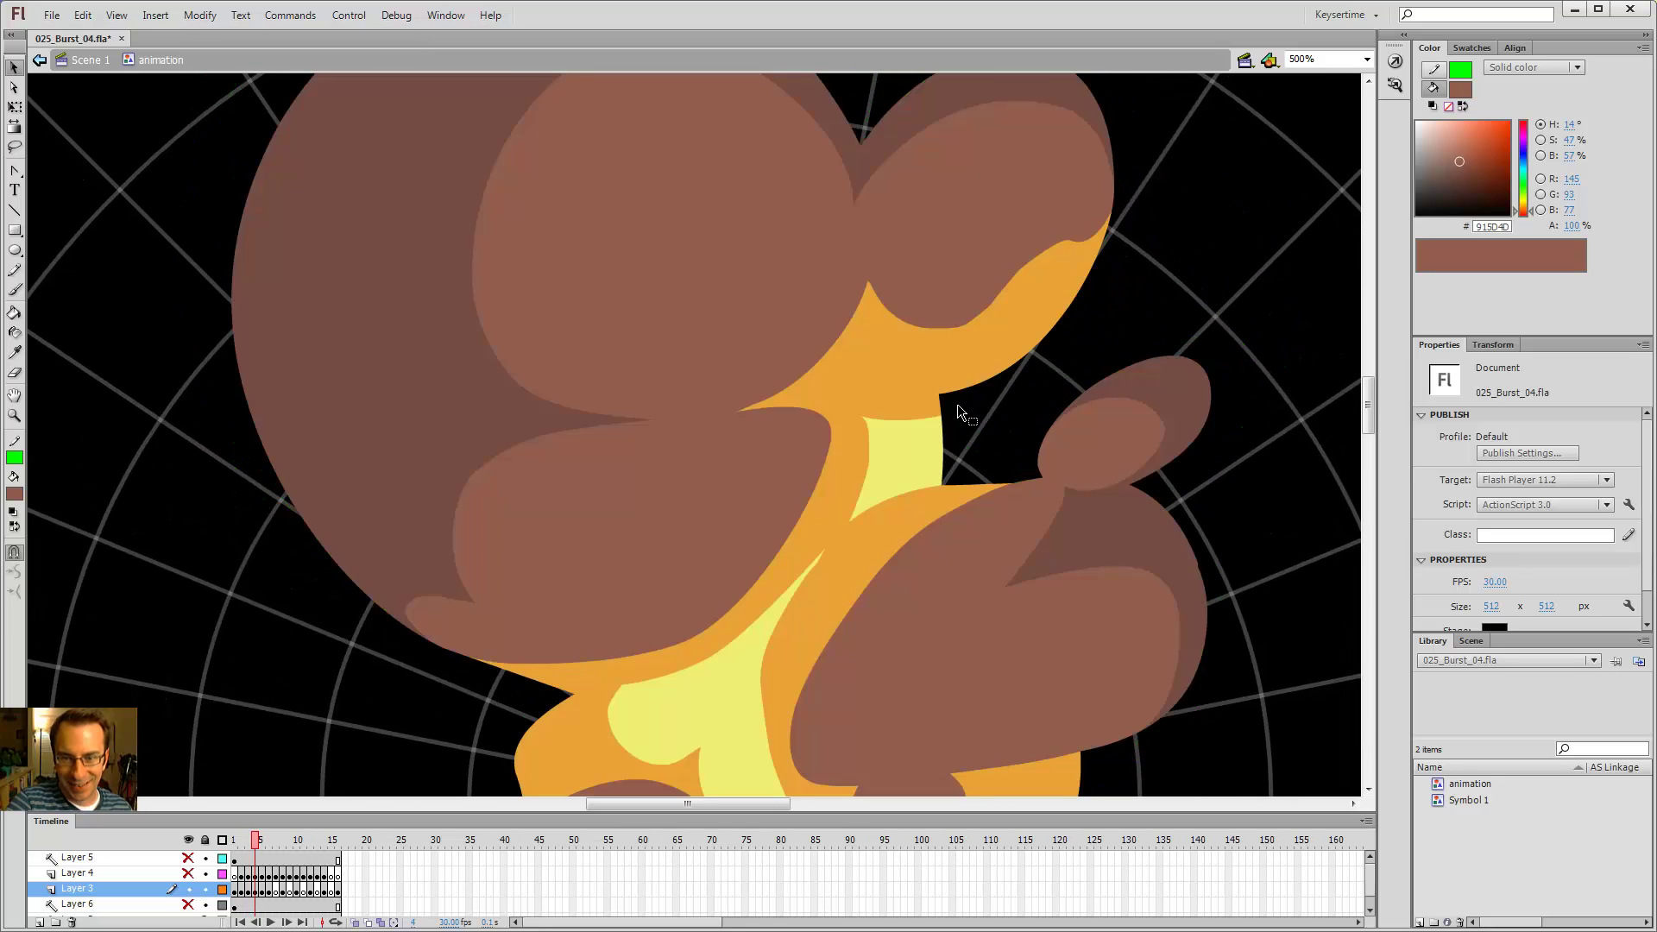
key("comma")
key("period")
mouse_move(938, 393)
left_mouse_down()
mouse_move(942, 417)
mouse_move(984, 406)
left_mouse_up()
key("comma")
key("period")
key("period")
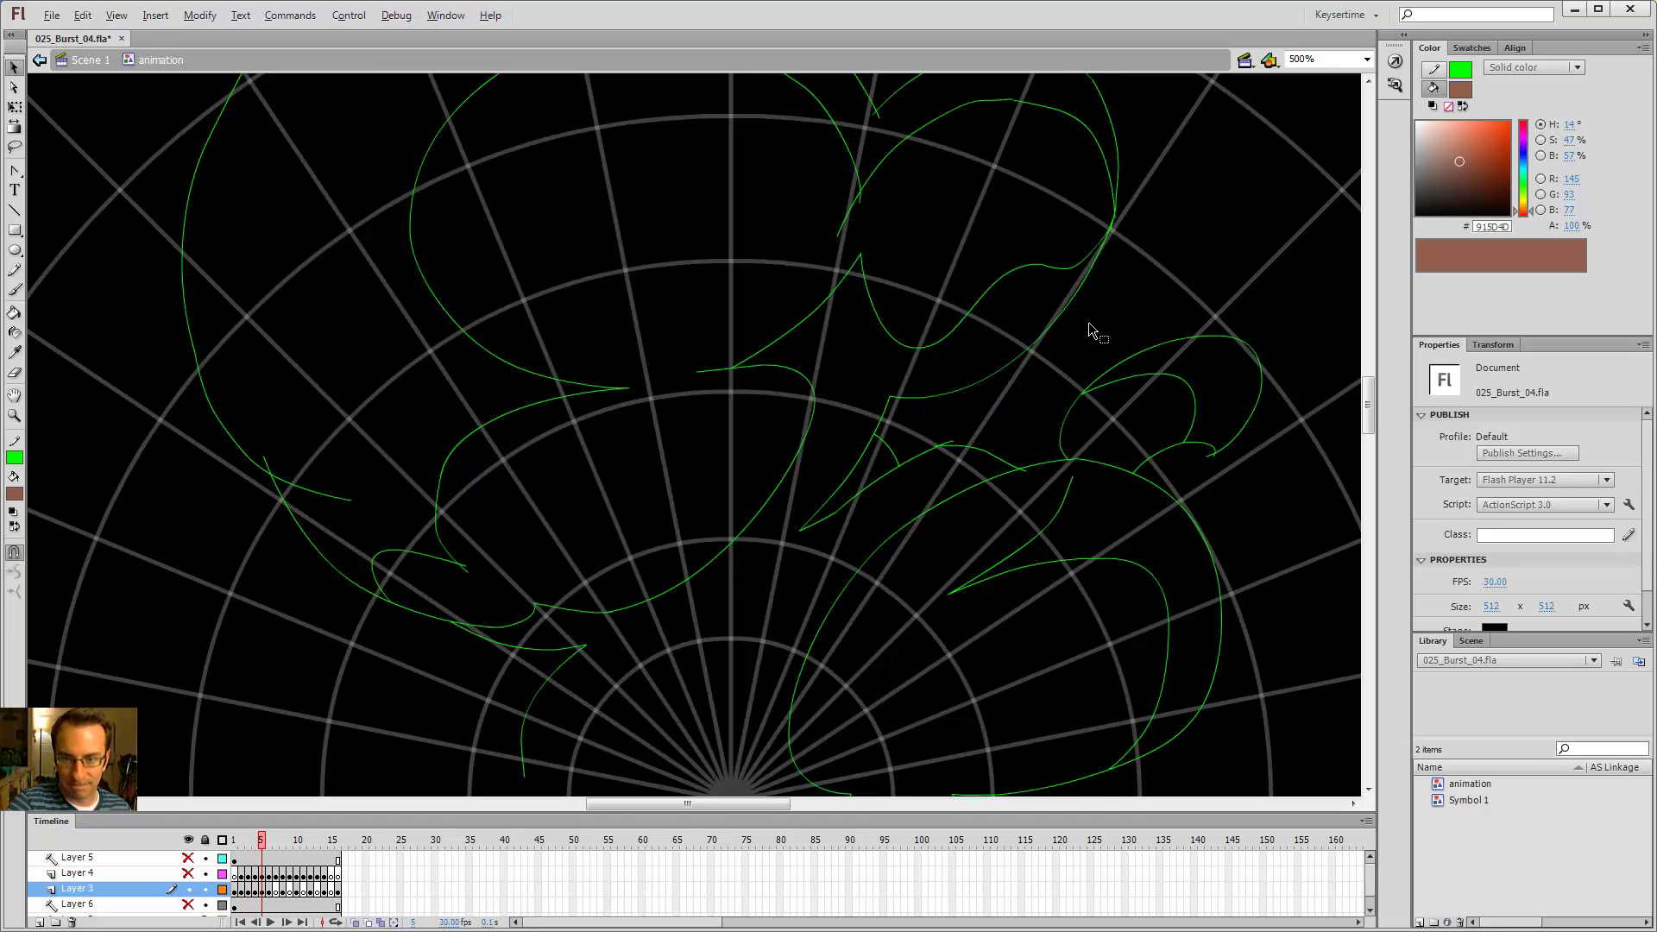
key("comma")
key("comma")
key("period")
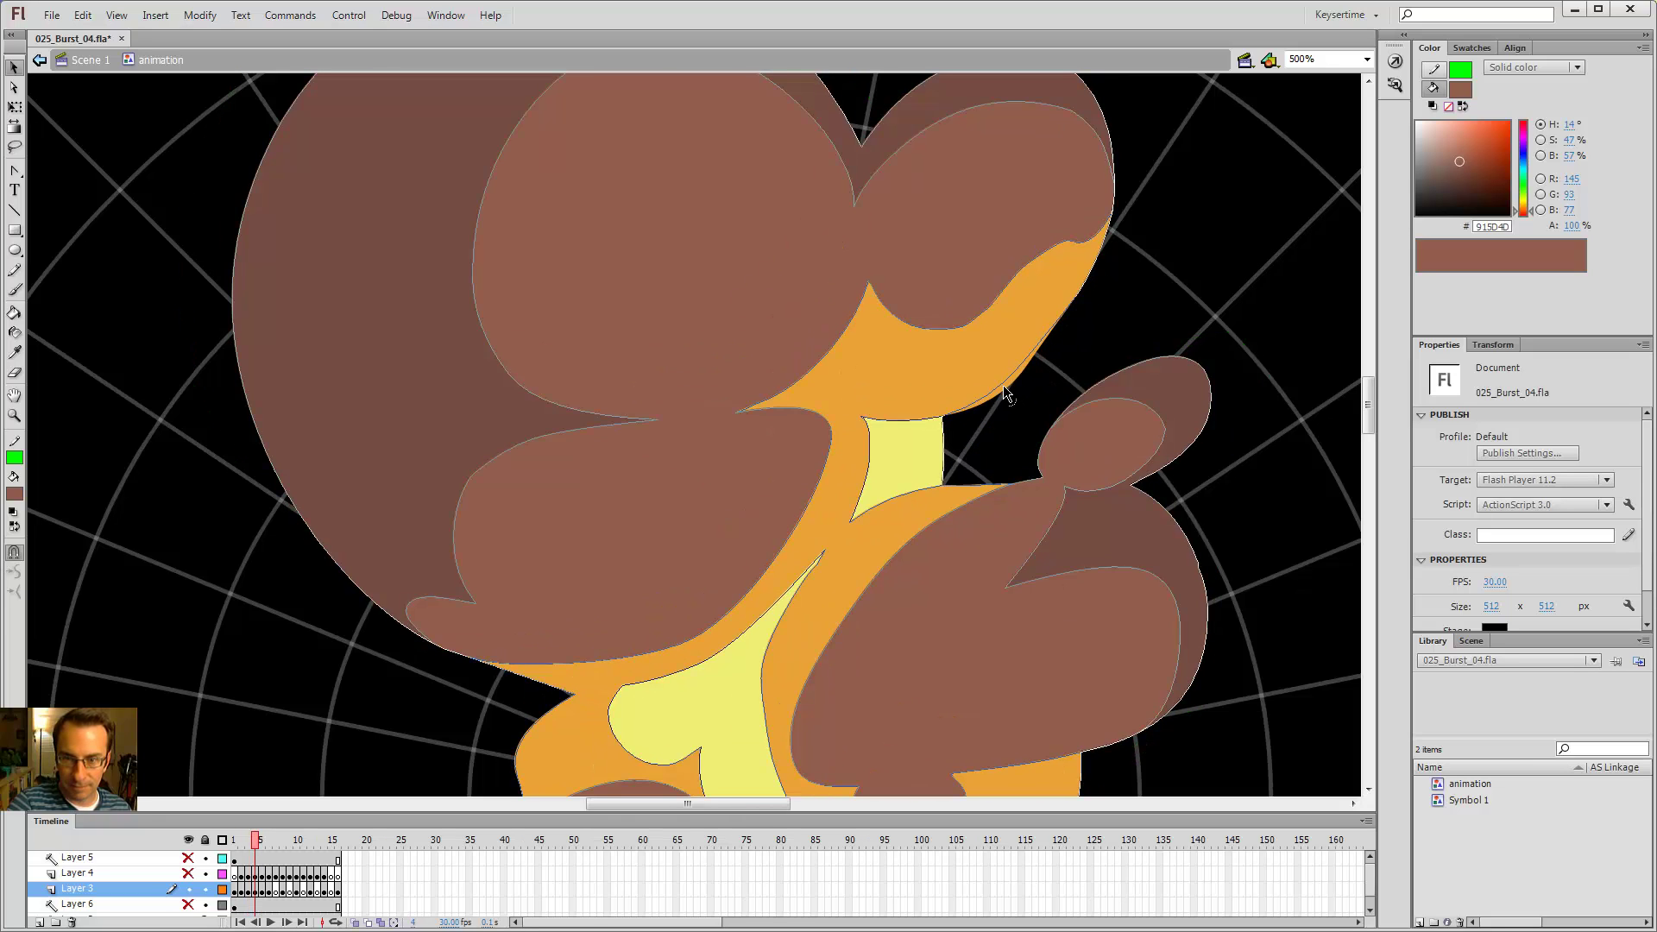
key("comma")
key("period")
key("period")
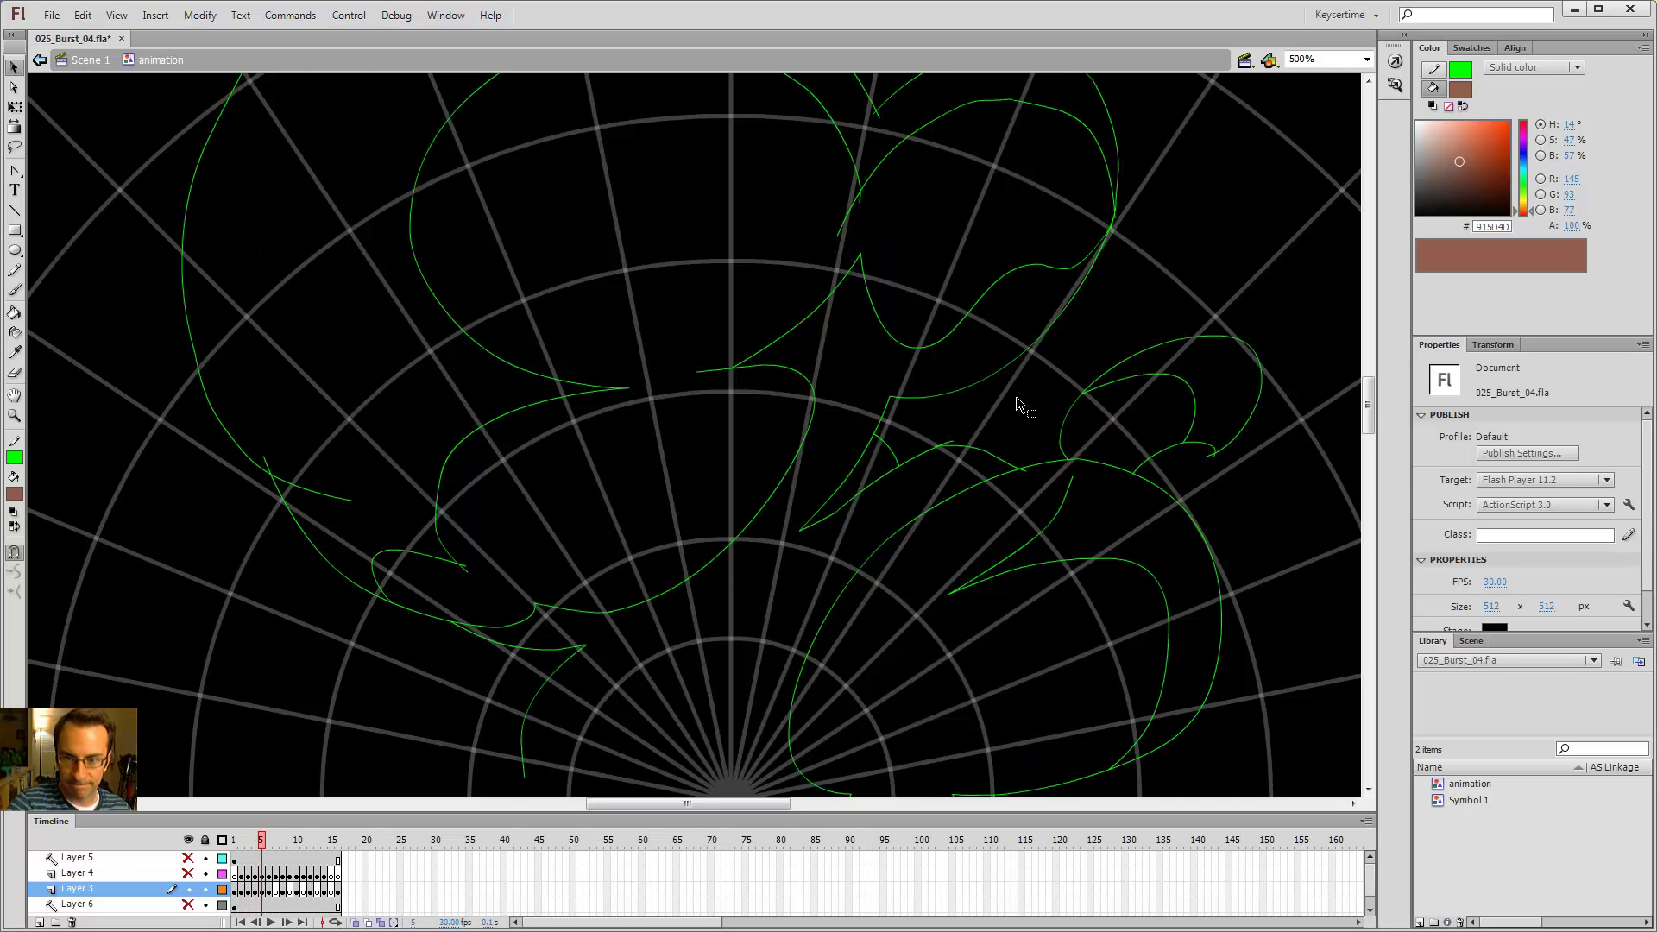
- Pencil a curved cut through the yellow patch between the clouds on frame 4, then delete the outer yellow piece and the cutting line
key("comma")
key("comma")
key("period")
key("period")
key("comma")
key("comma")
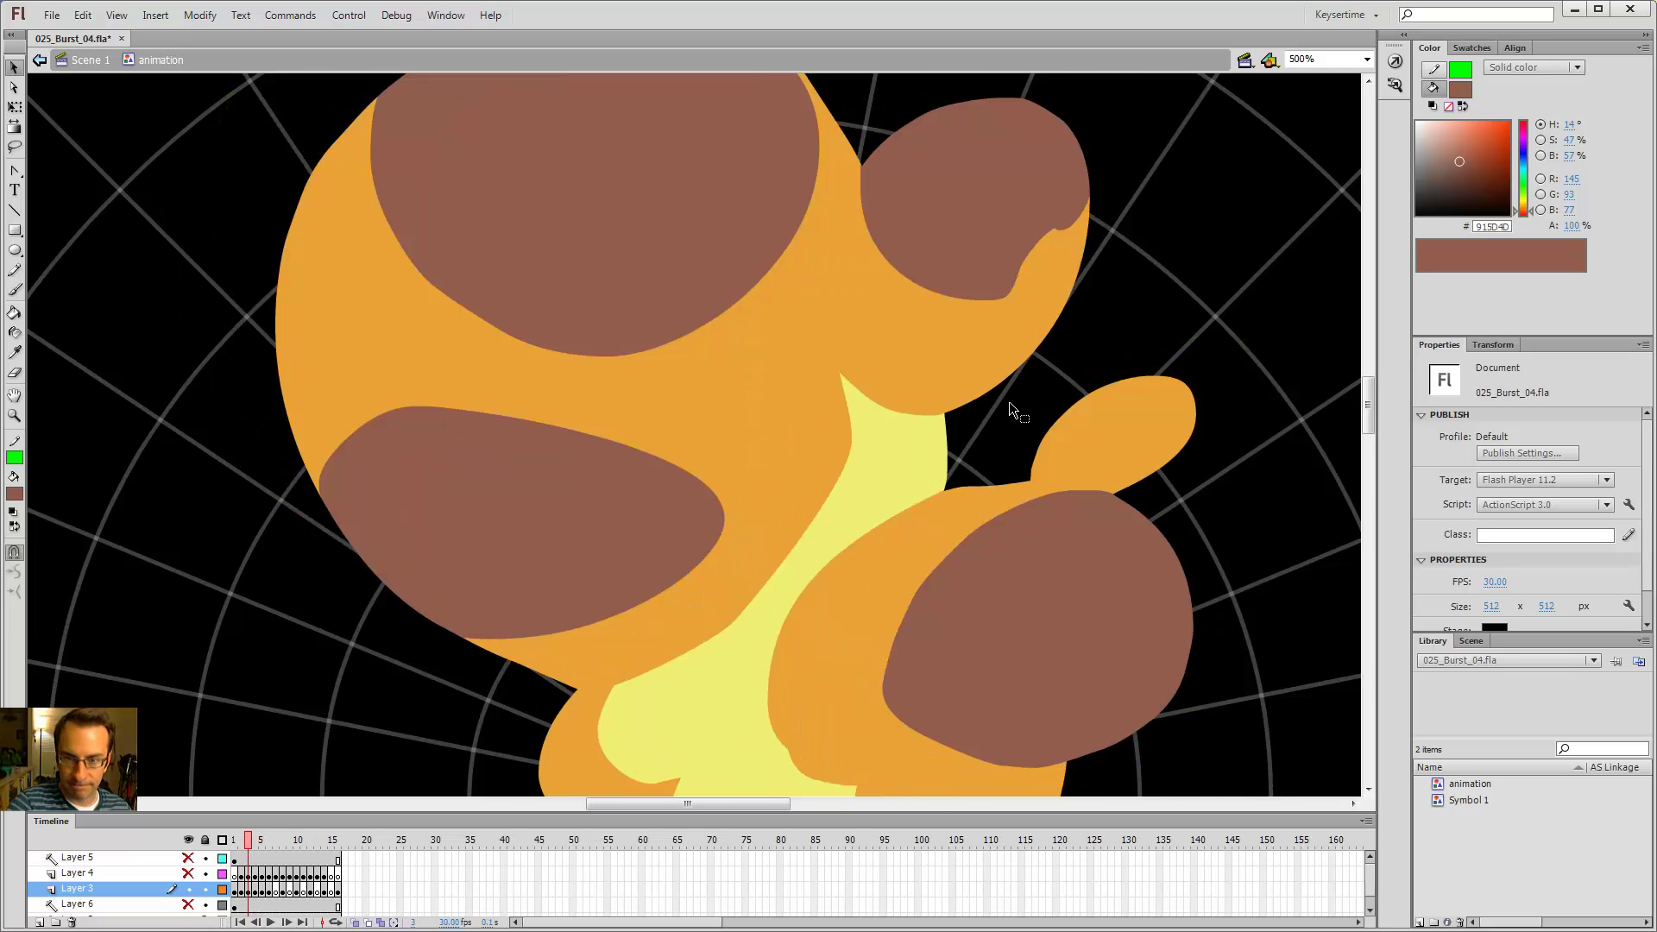
key("period")
key("y")
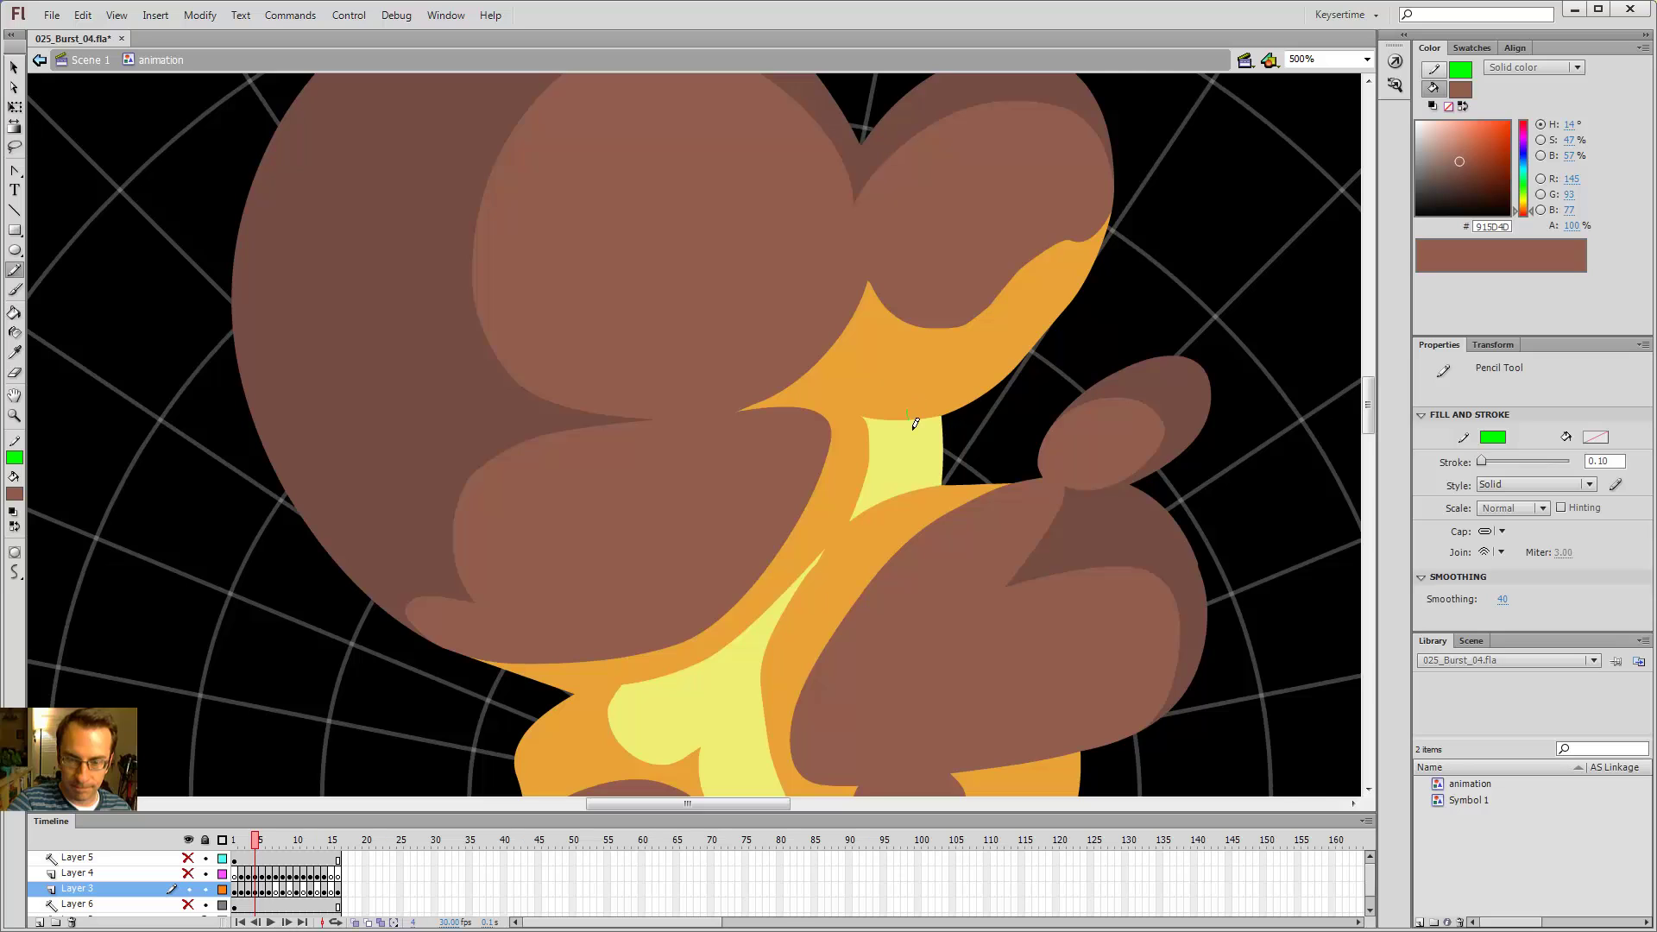
left_click_drag(908, 411, 920, 507)
key("v")
left_click(929, 472)
key("Delete")
double_click(921, 469)
key("Delete")
- Flip through frames 3 to 5 to examine the motion of the trimmed yellow patch between the clouds
key("comma")
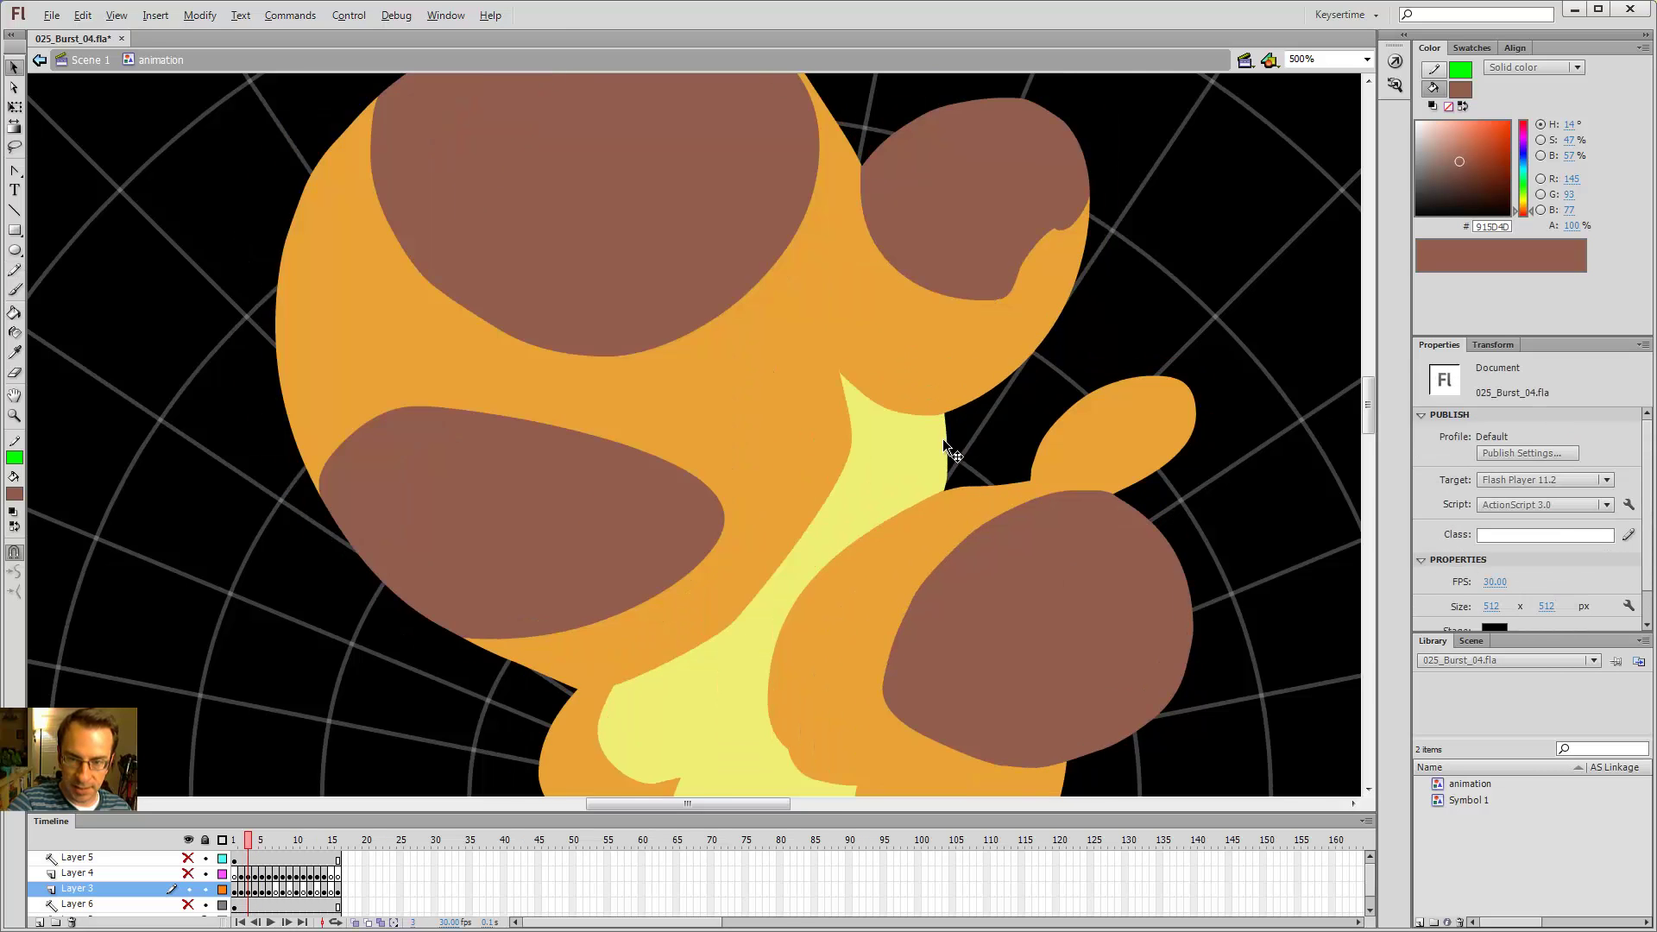
key("period")
key("period")
key("comma")
key("comma")
key("period")
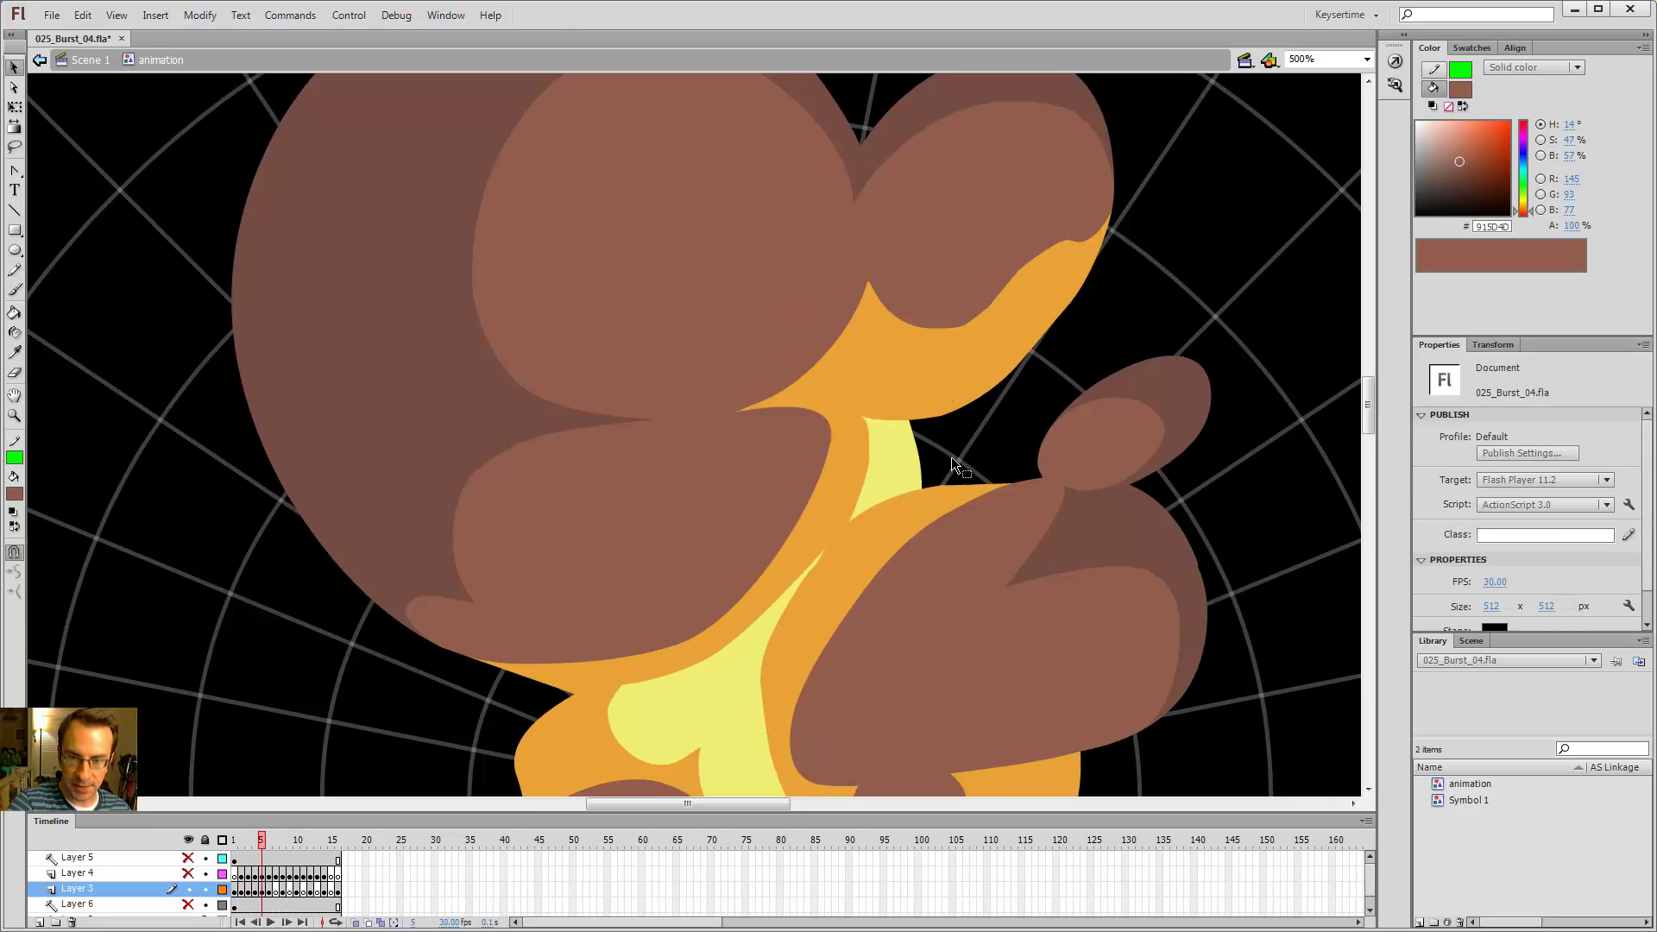
key("comma")
key("period")
key("period")
key("comma")
key("comma")
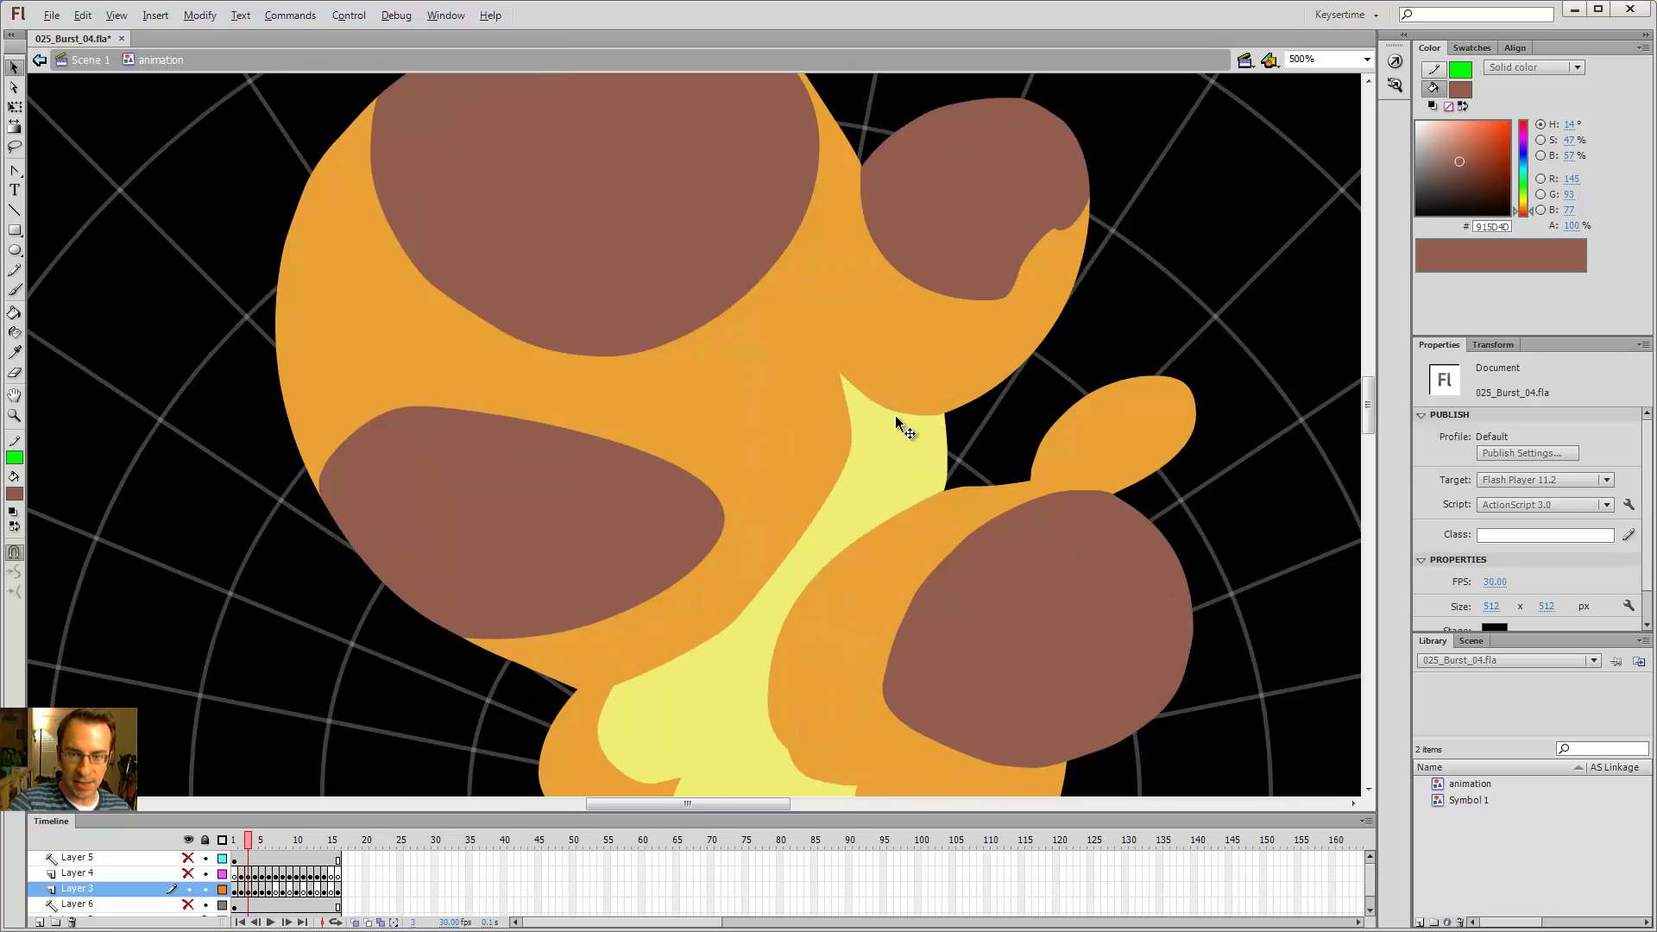
key("comma")
key("period")
key("period")
key("period")
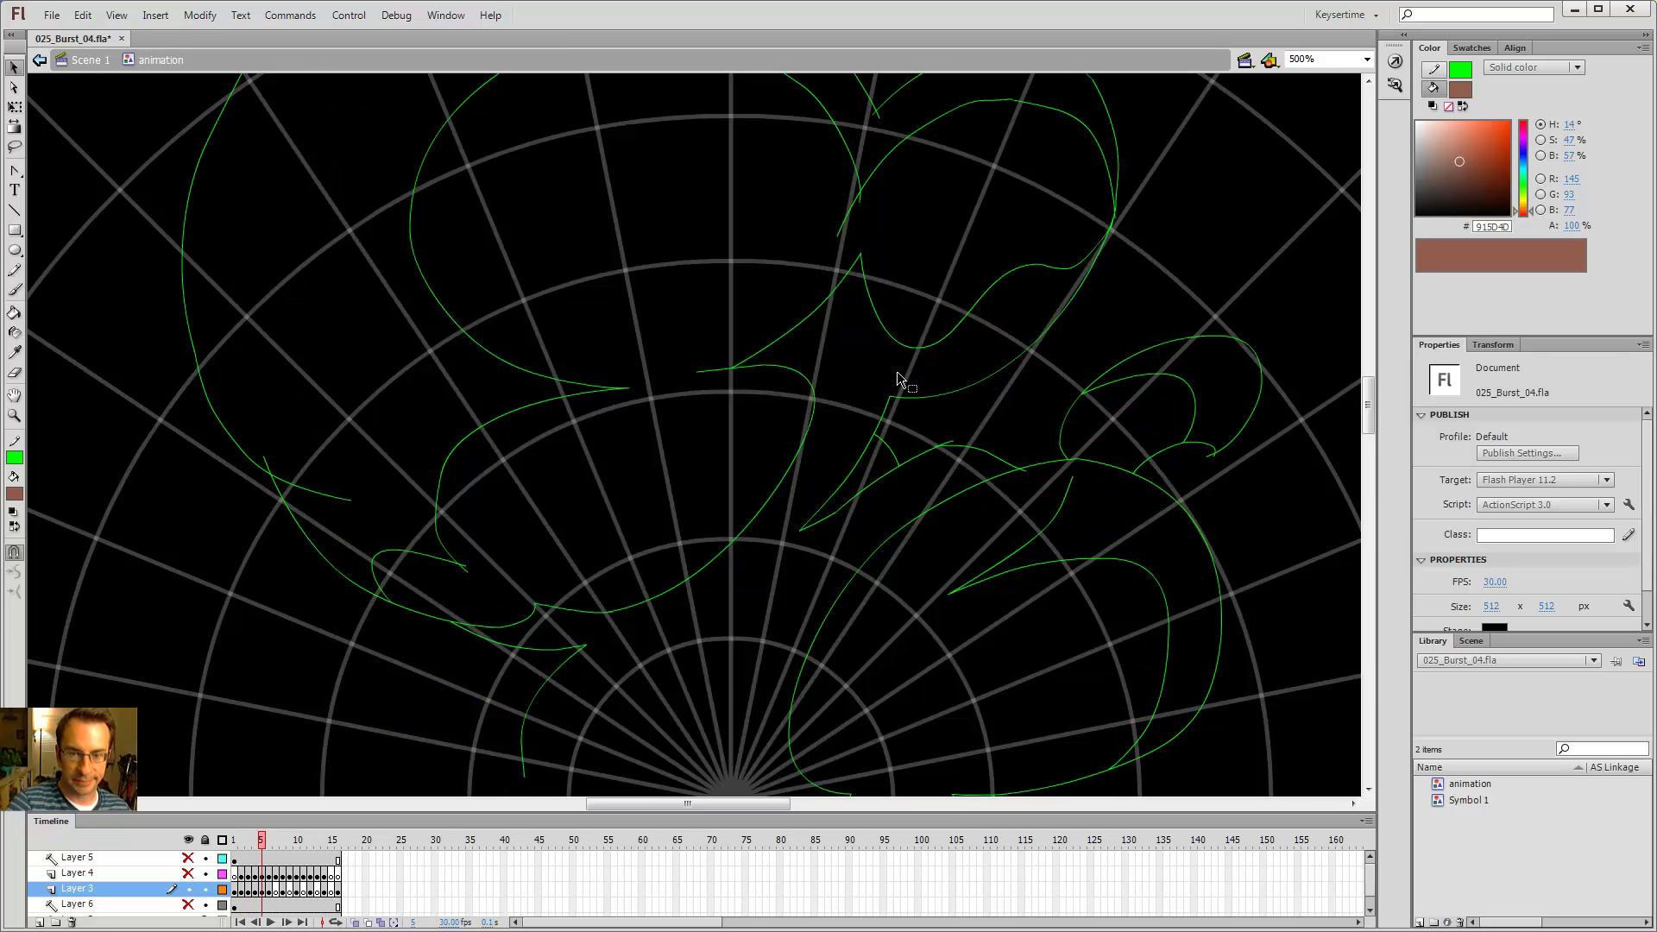
key("comma")
key("comma")
key("period")
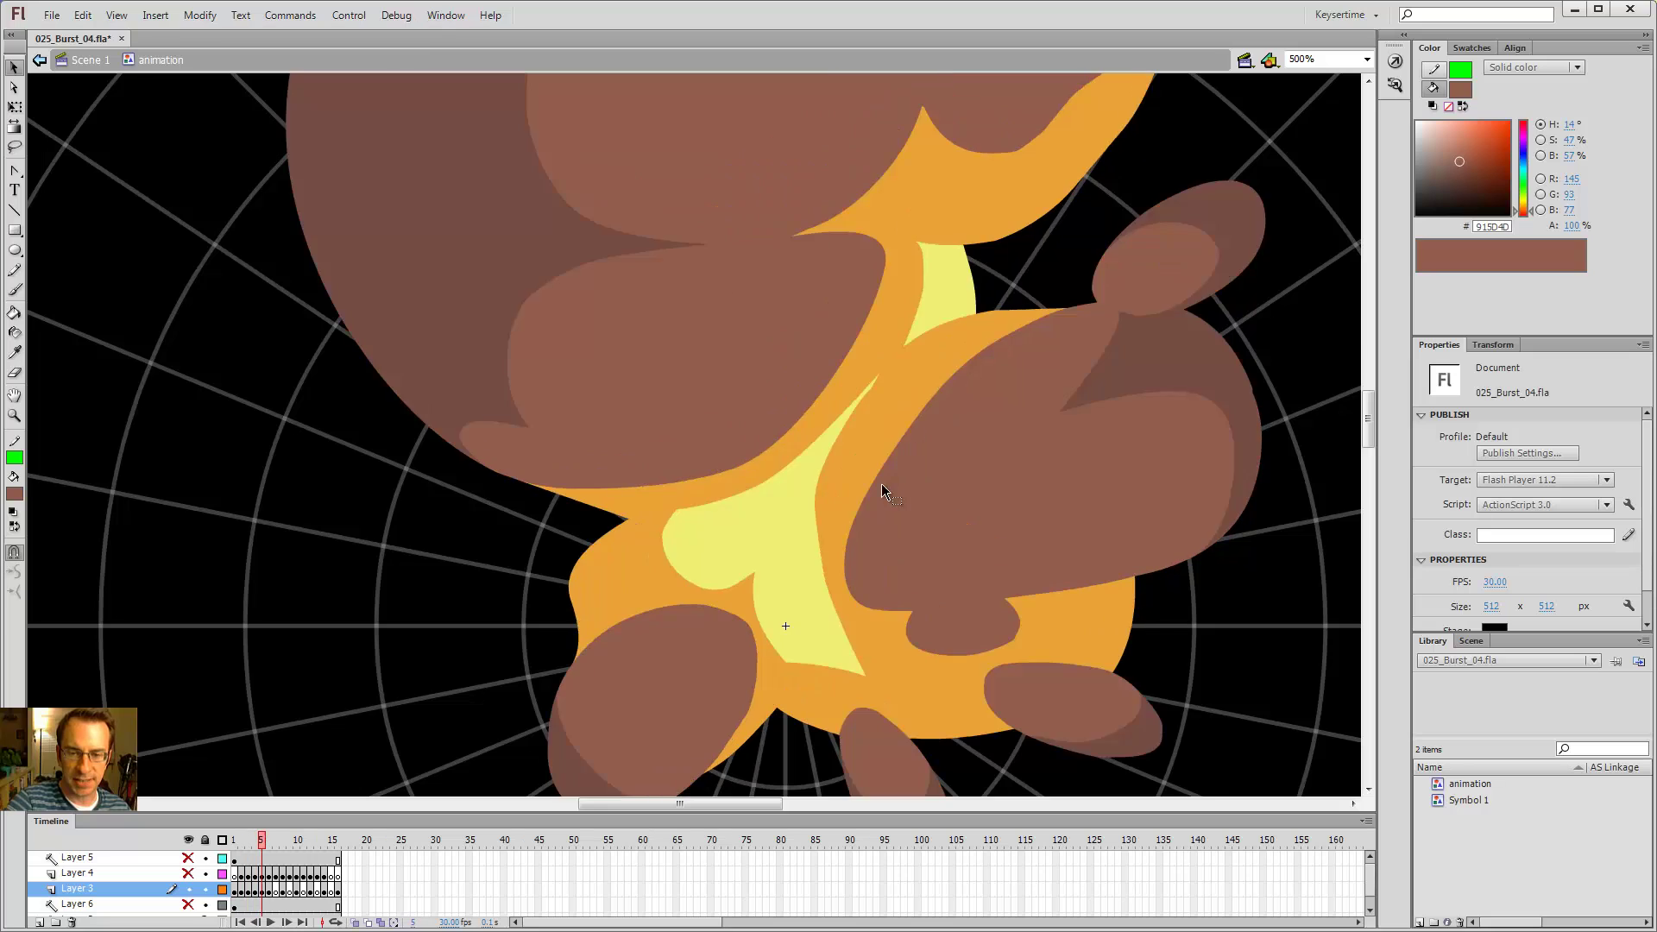
- Compare frames 3 to 5 to examine the flames and small clouds in the lower half of the burst
key("period")
key("comma")
key("period")
key("comma")
key("comma")
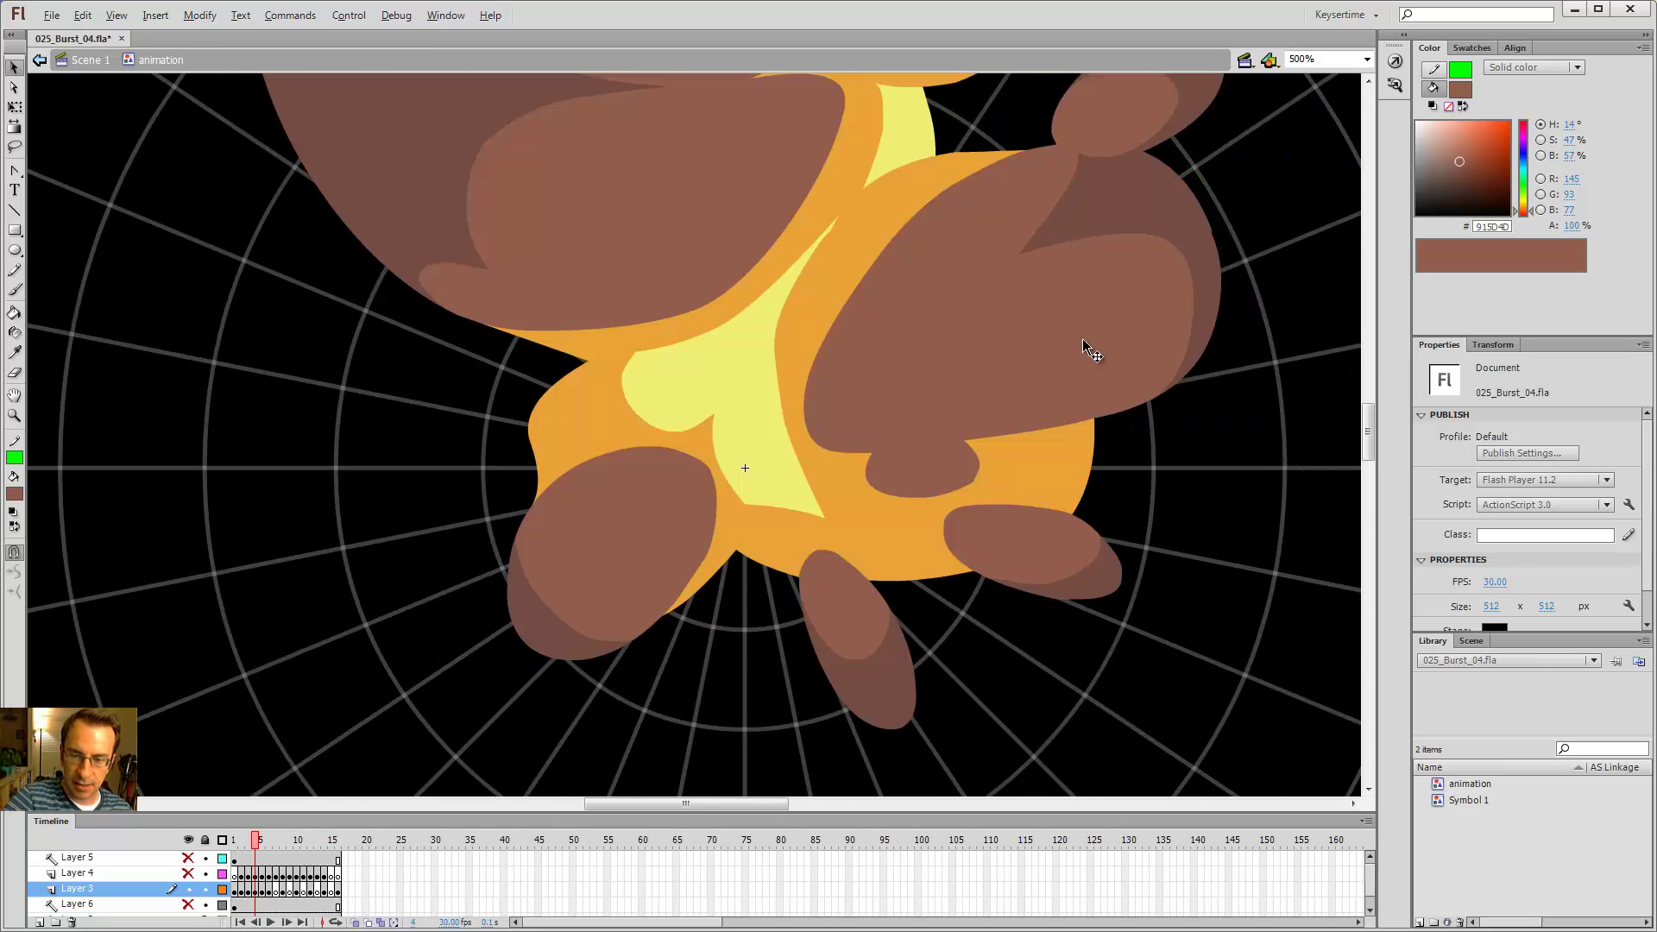
key("comma")
key("period")
key("comma")
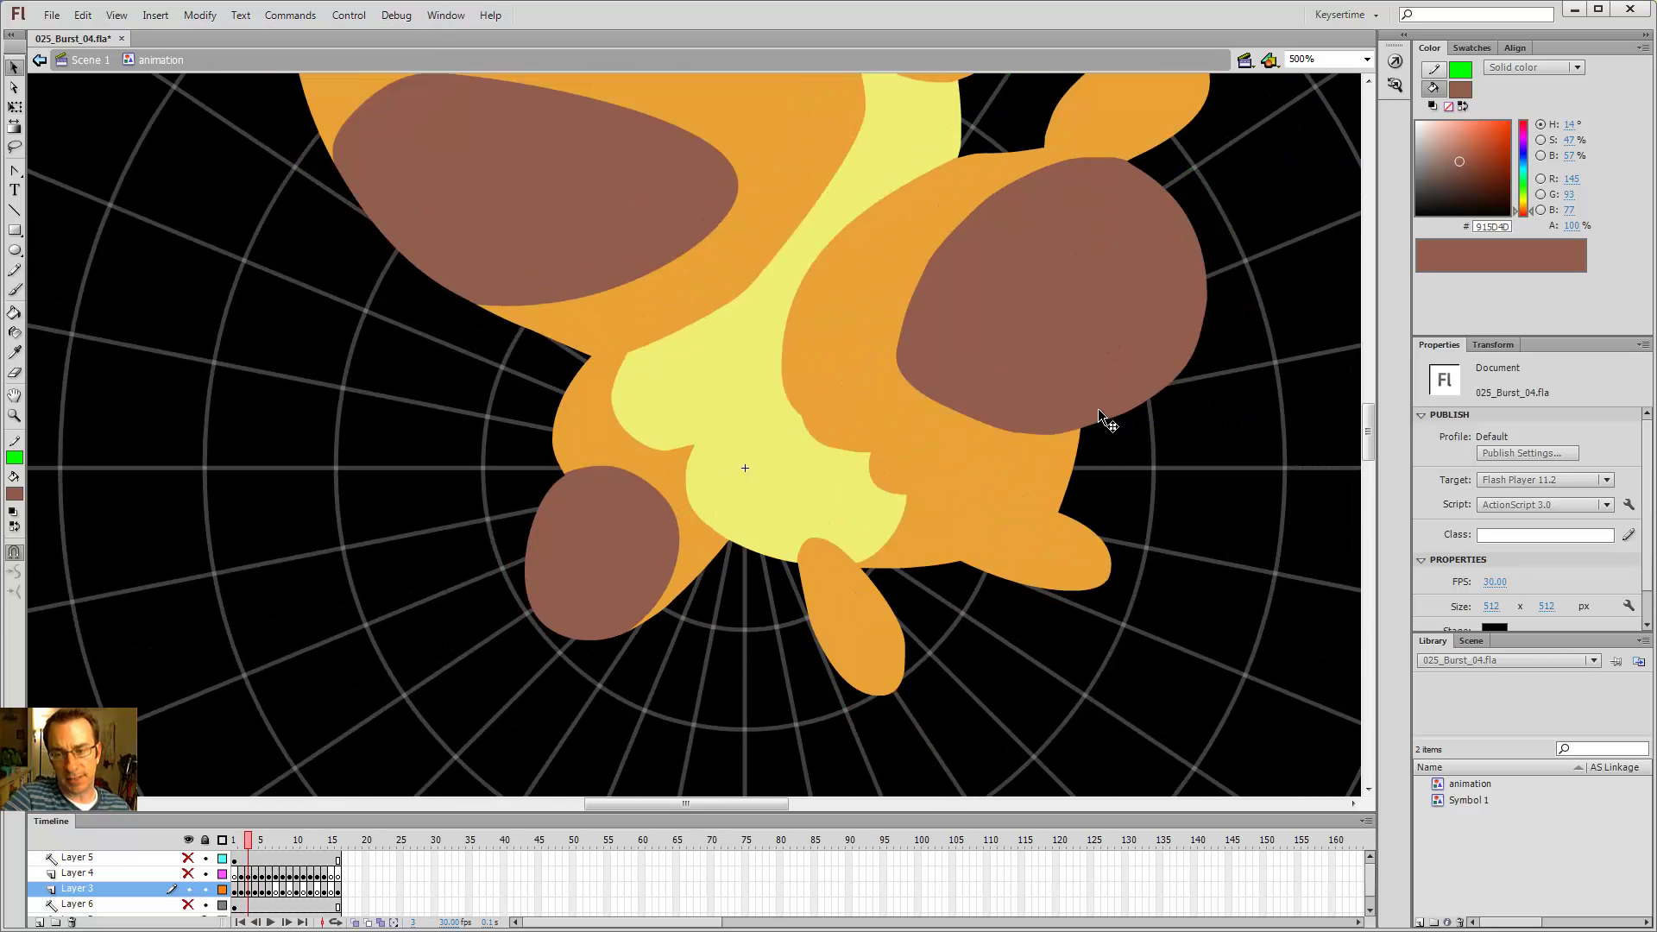
key("period")
key("period")
key("comma")
key("comma")
key("period")
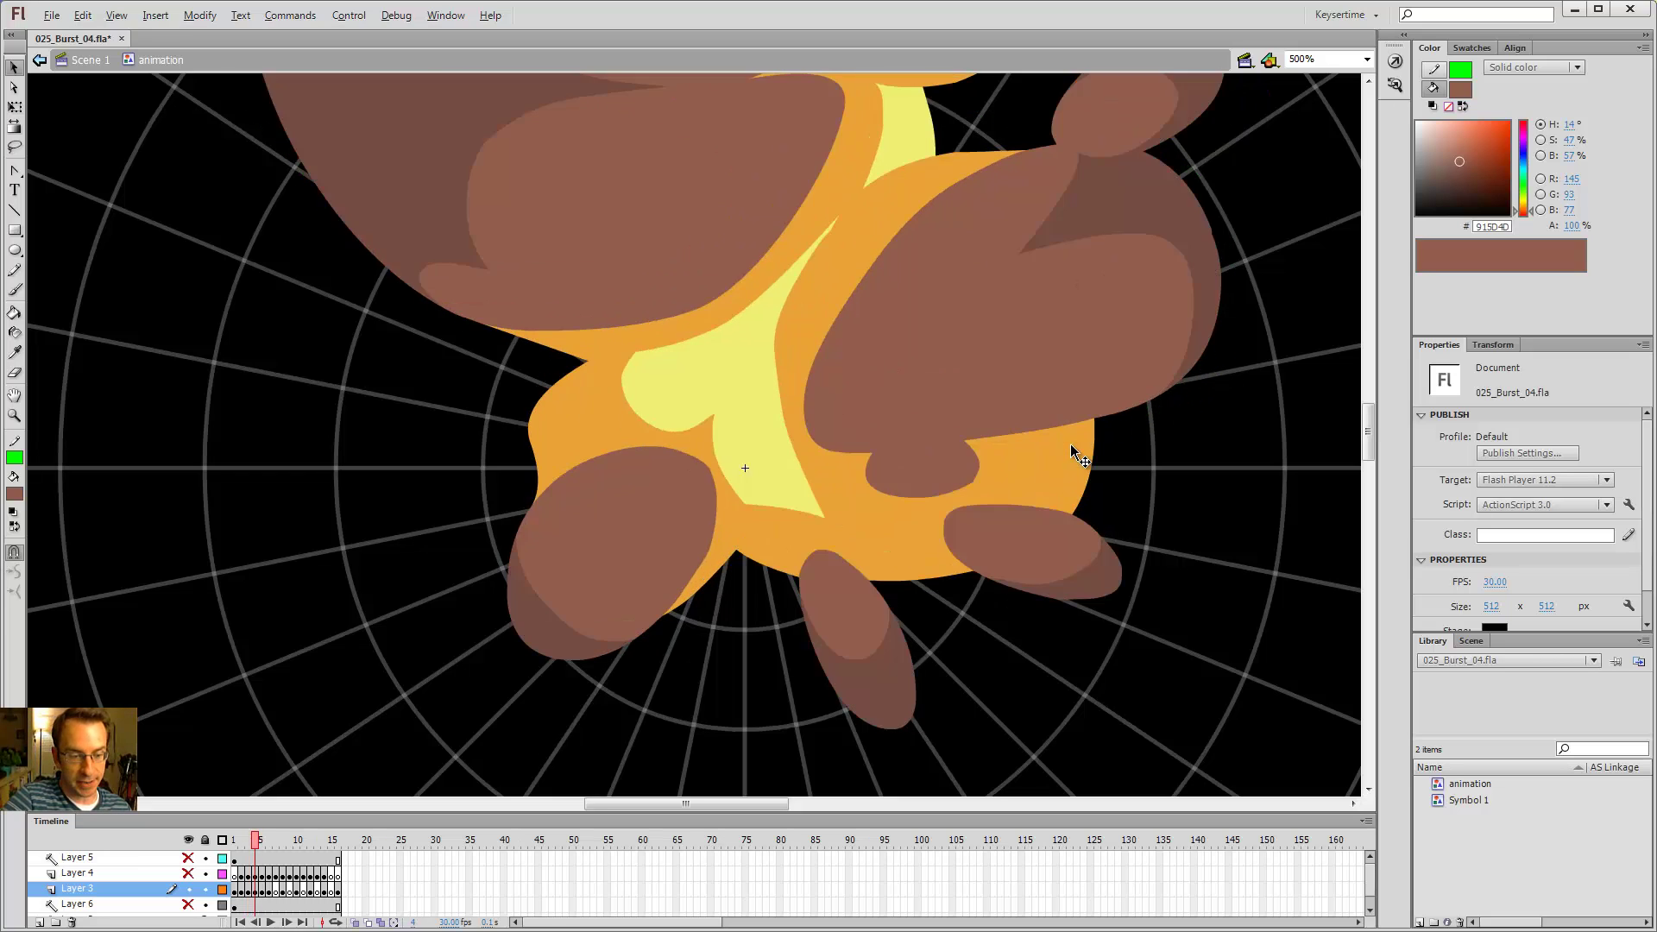
key("period")
key("comma")
key("period")
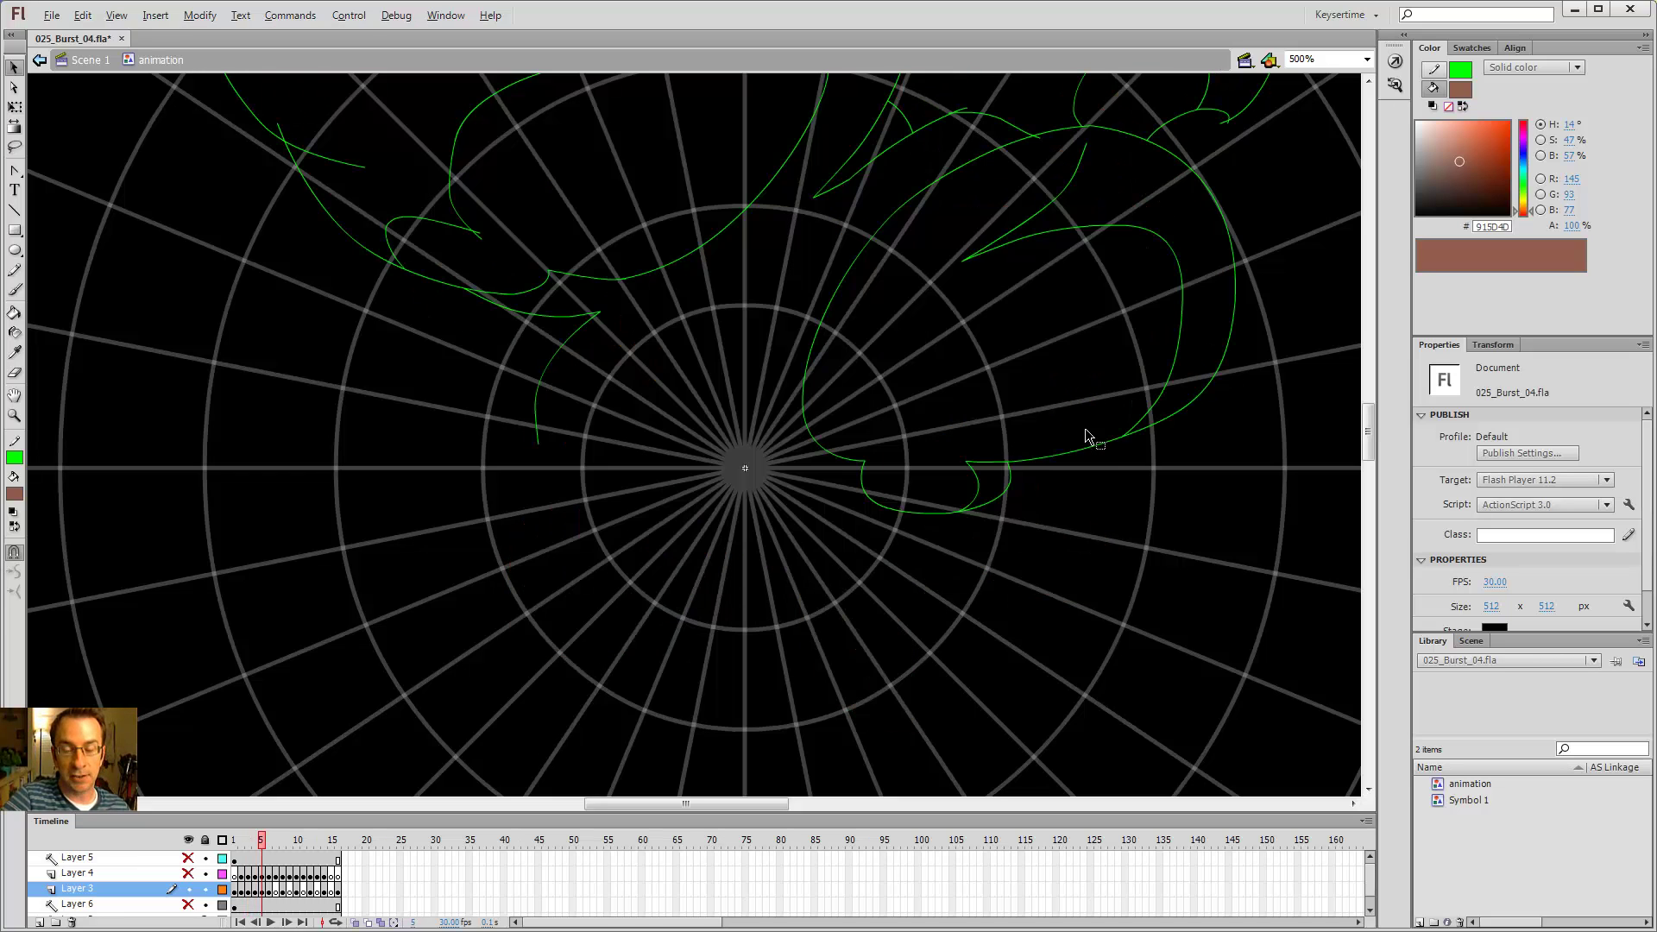
key("comma")
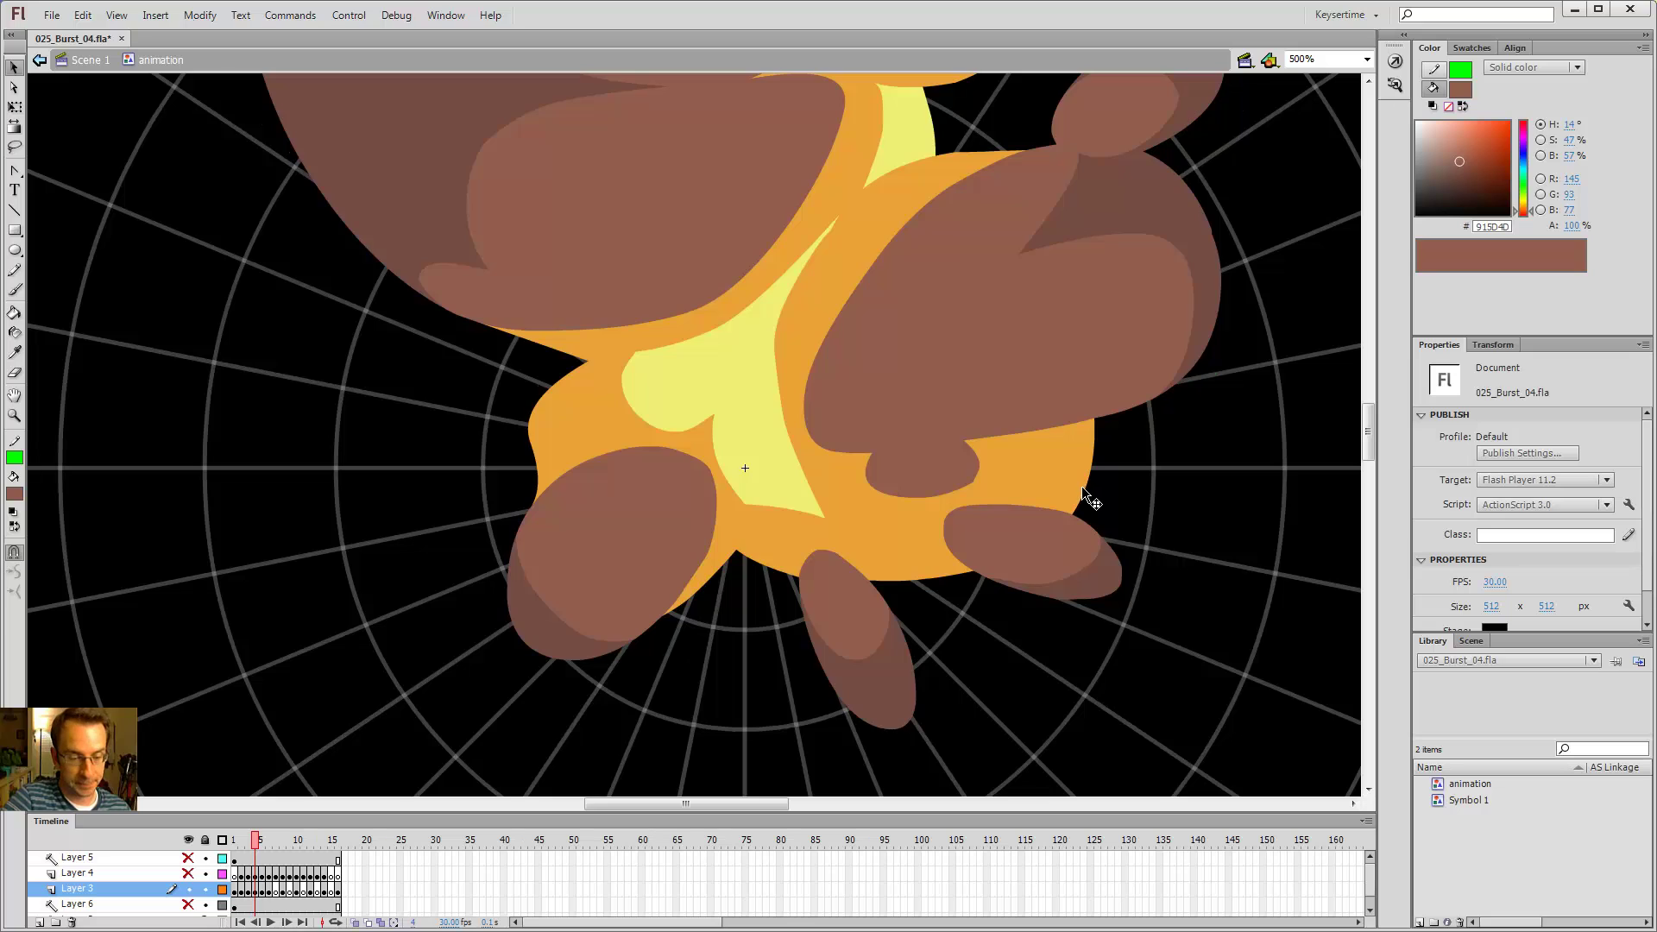
key("period")
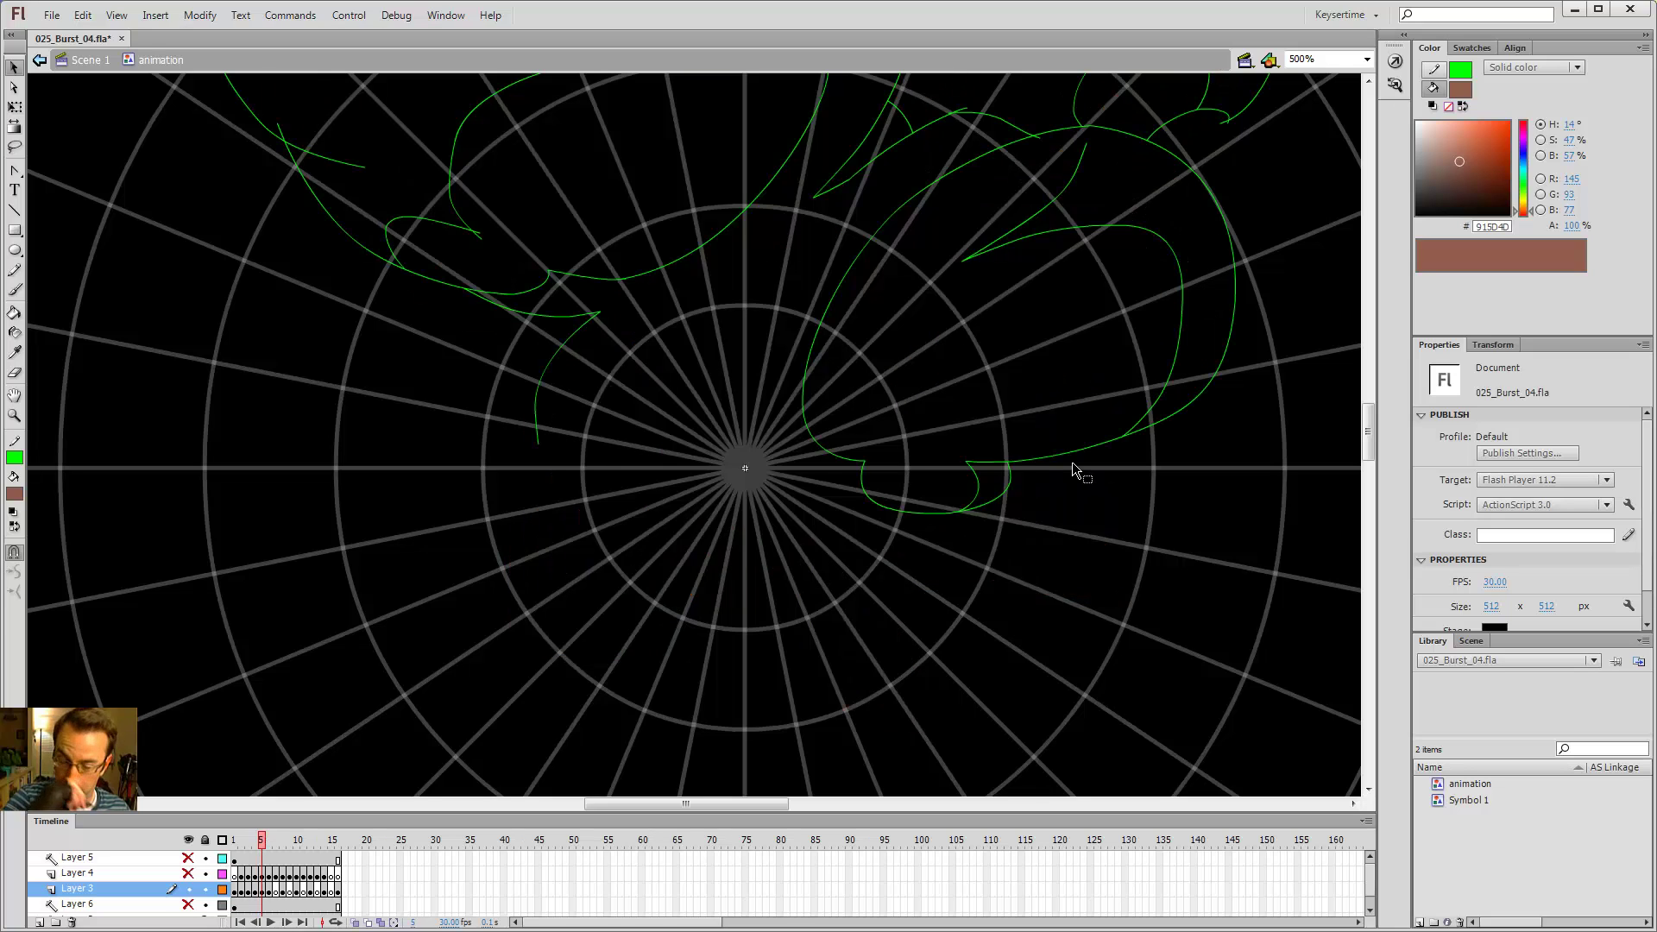
key("comma")
key("period")
key("comma")
key("comma")
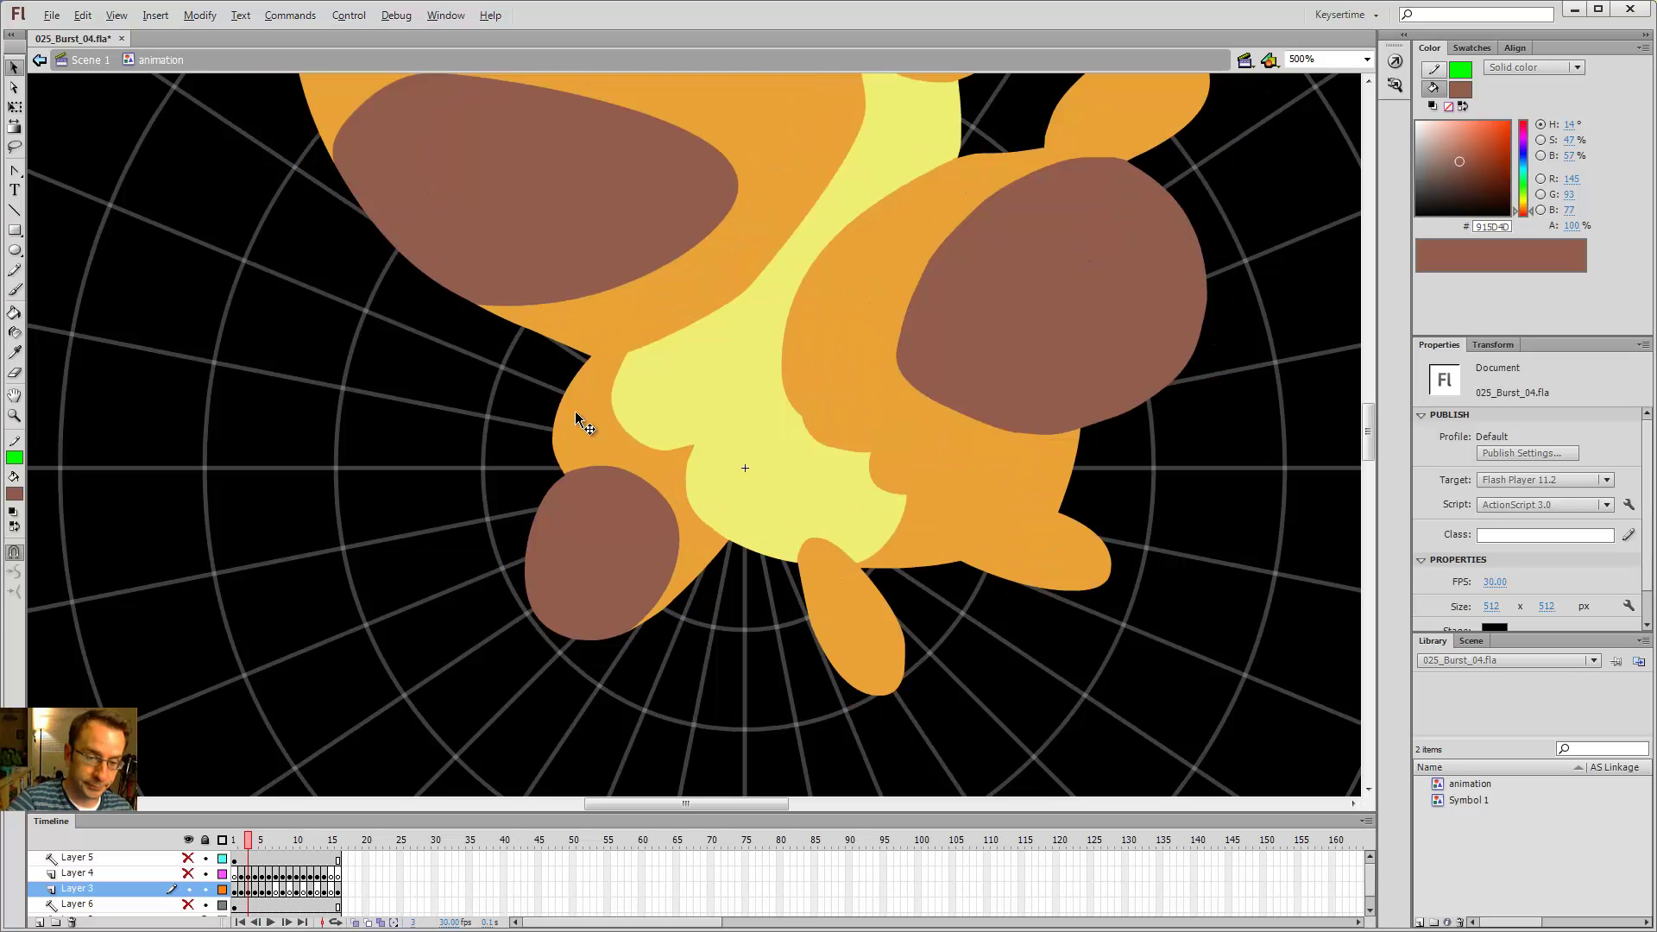
key("period")
key("period")
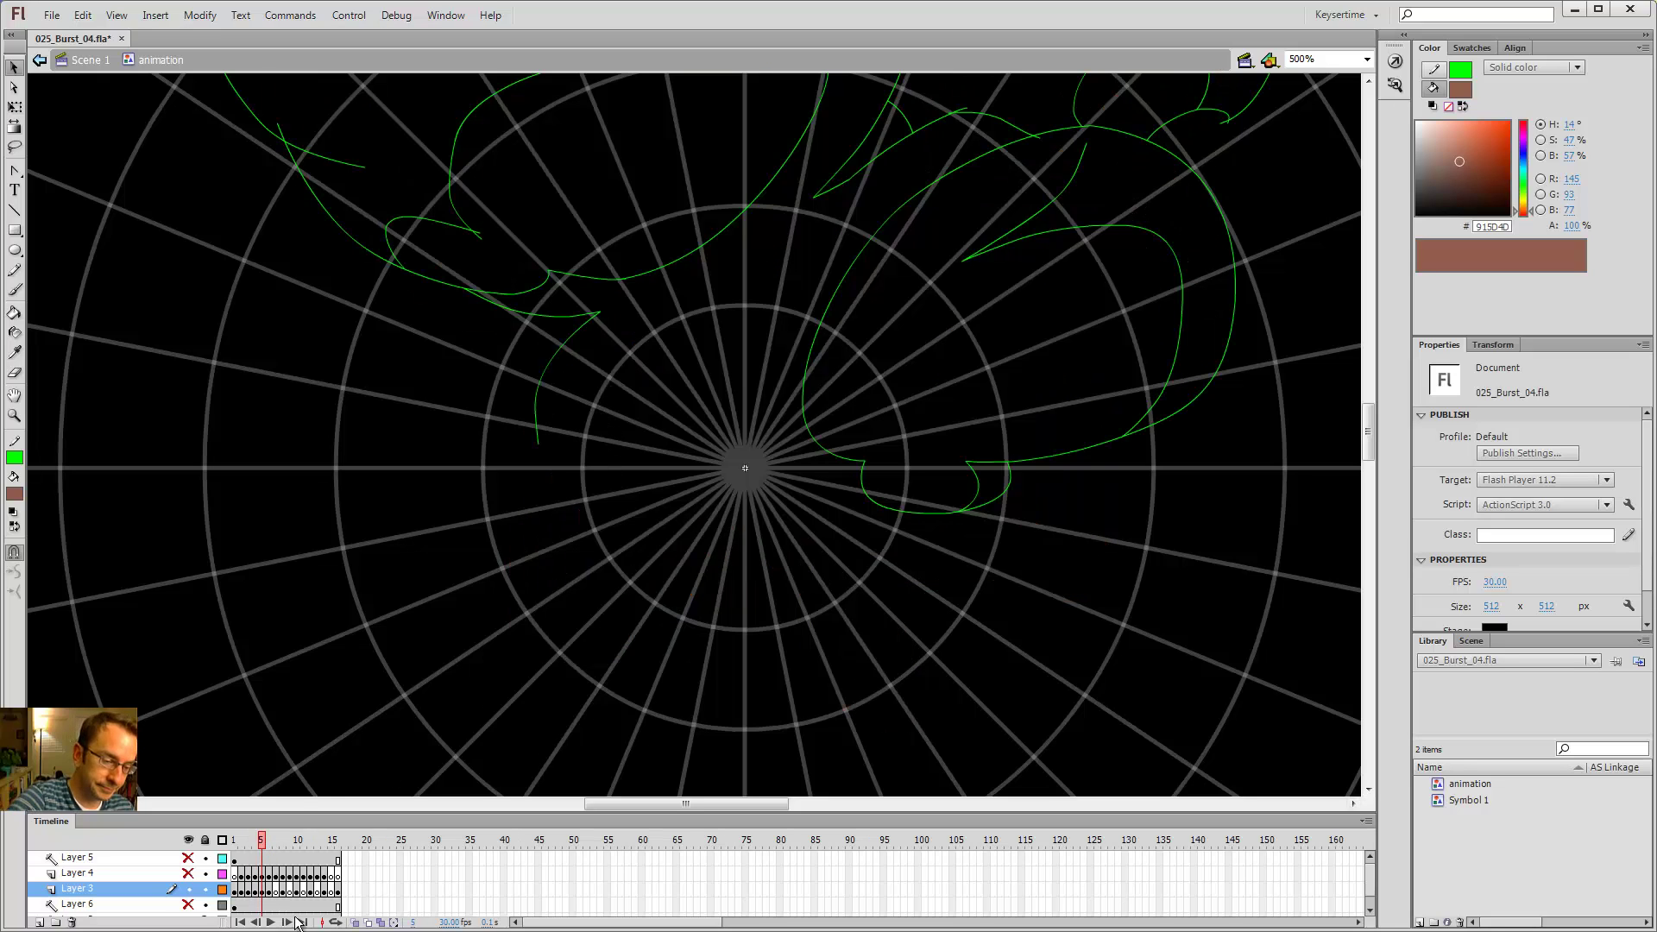
- Turn on onion-skin outlines on frame 5 and pencil the outer contour of the lower-left cloud between its neighbouring shapes
left_click(381, 922)
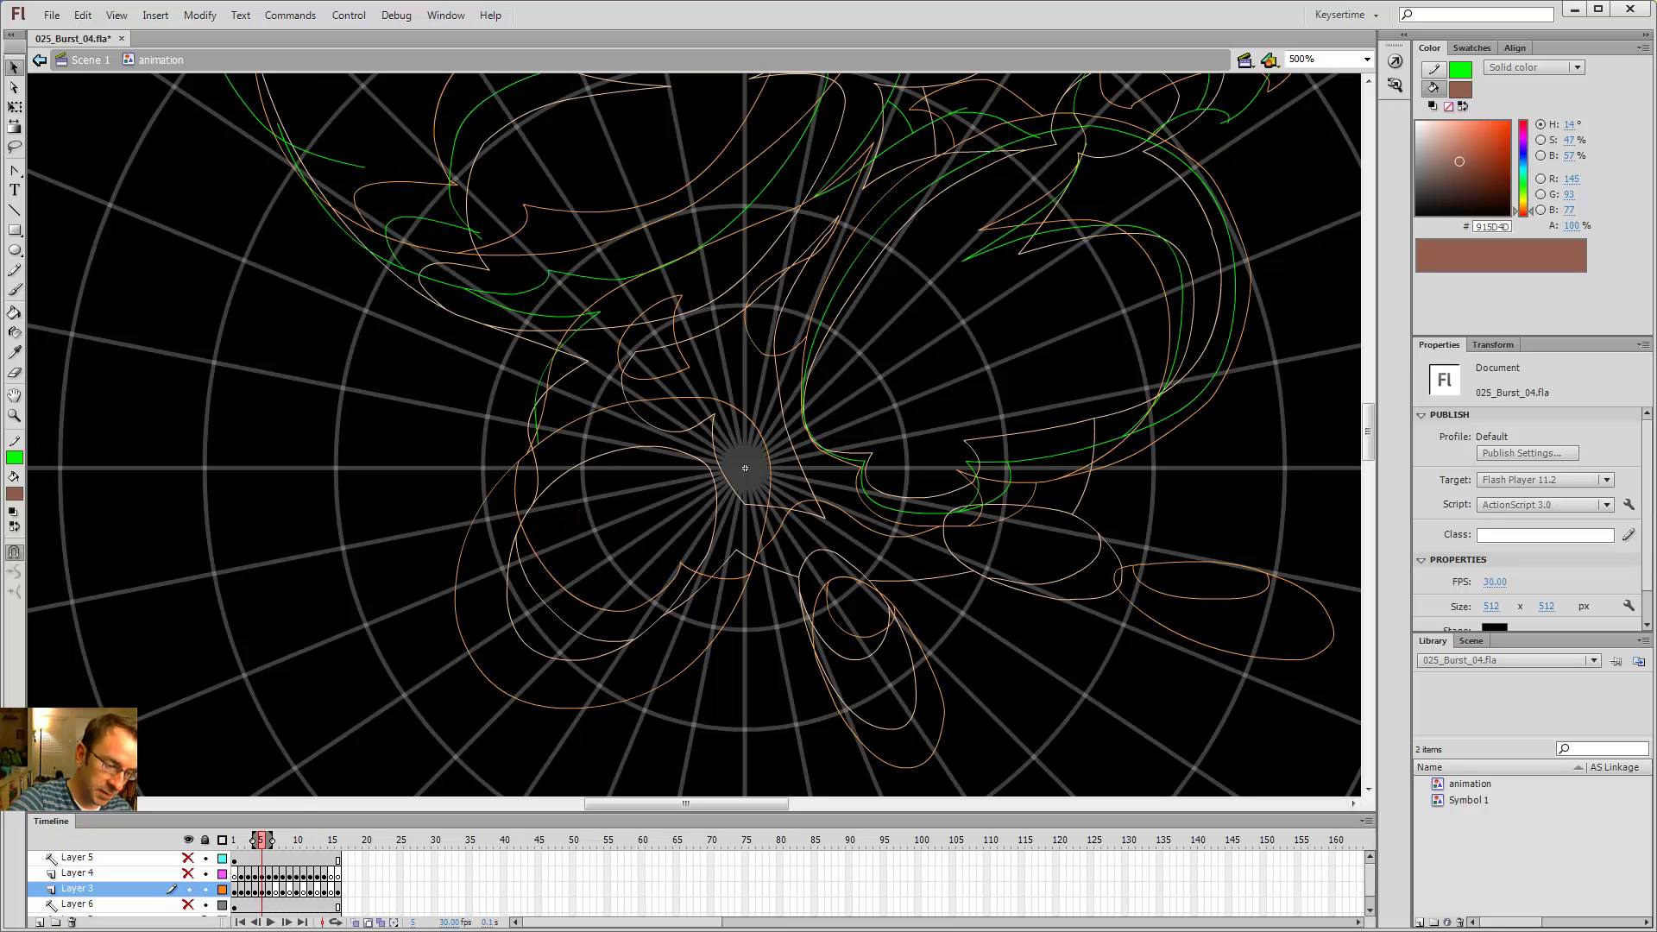
key("y")
mouse_move(528, 475)
left_mouse_down()
mouse_move(489, 546)
mouse_move(486, 648)
mouse_move(509, 673)
left_mouse_up()
key("ctrl+z")
mouse_move(524, 480)
left_mouse_down()
mouse_move(488, 575)
mouse_move(511, 654)
mouse_move(564, 677)
mouse_move(678, 637)
left_mouse_up()
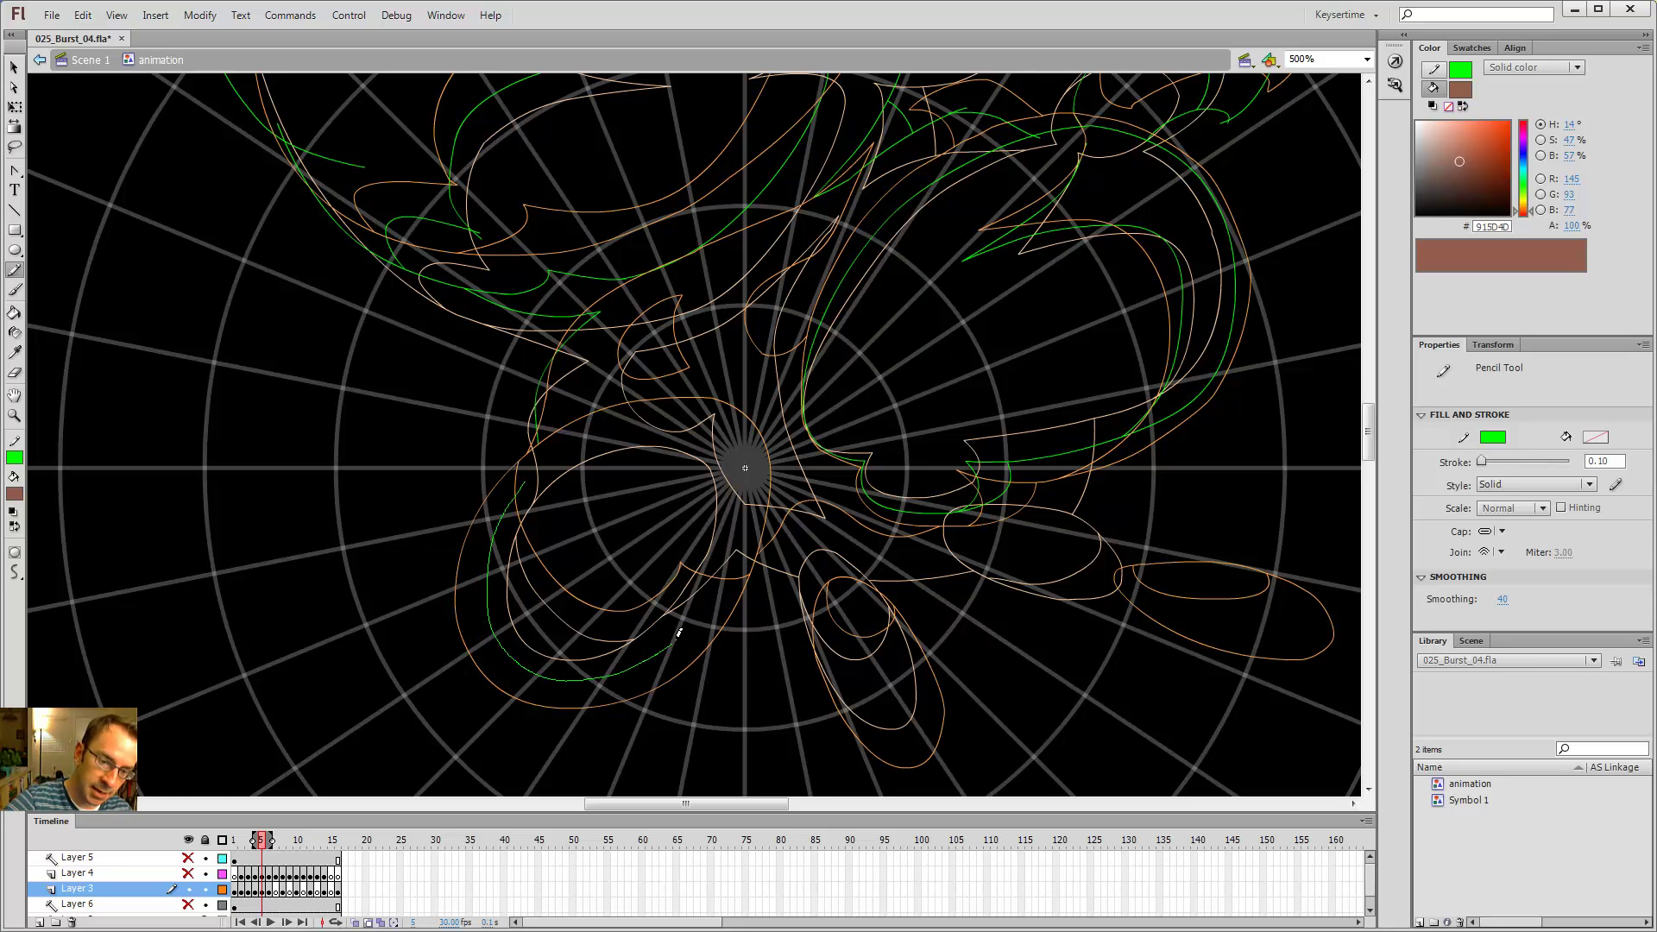
mouse_move(740, 528)
left_mouse_down()
mouse_move(726, 428)
mouse_move(641, 425)
mouse_move(554, 465)
mouse_move(454, 585)
mouse_move(510, 511)
left_mouse_up()
key("v")
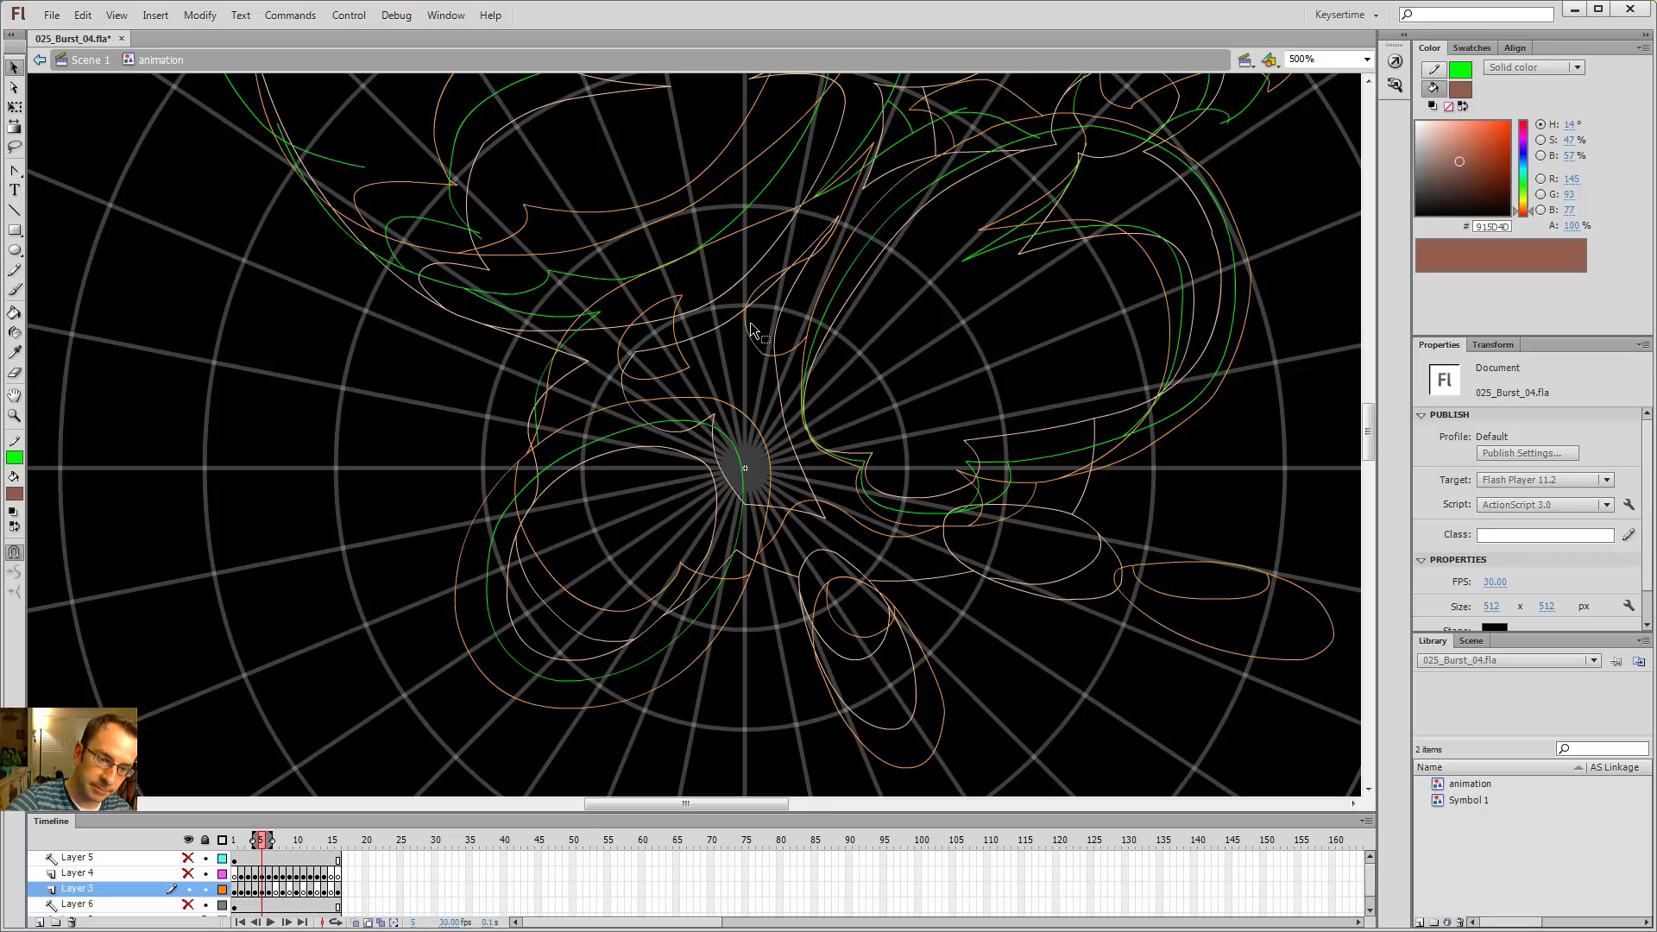
- Pencil the inner shading contour of the lower-left cloud on frame 5 and check it against the adjacent frames
key("y")
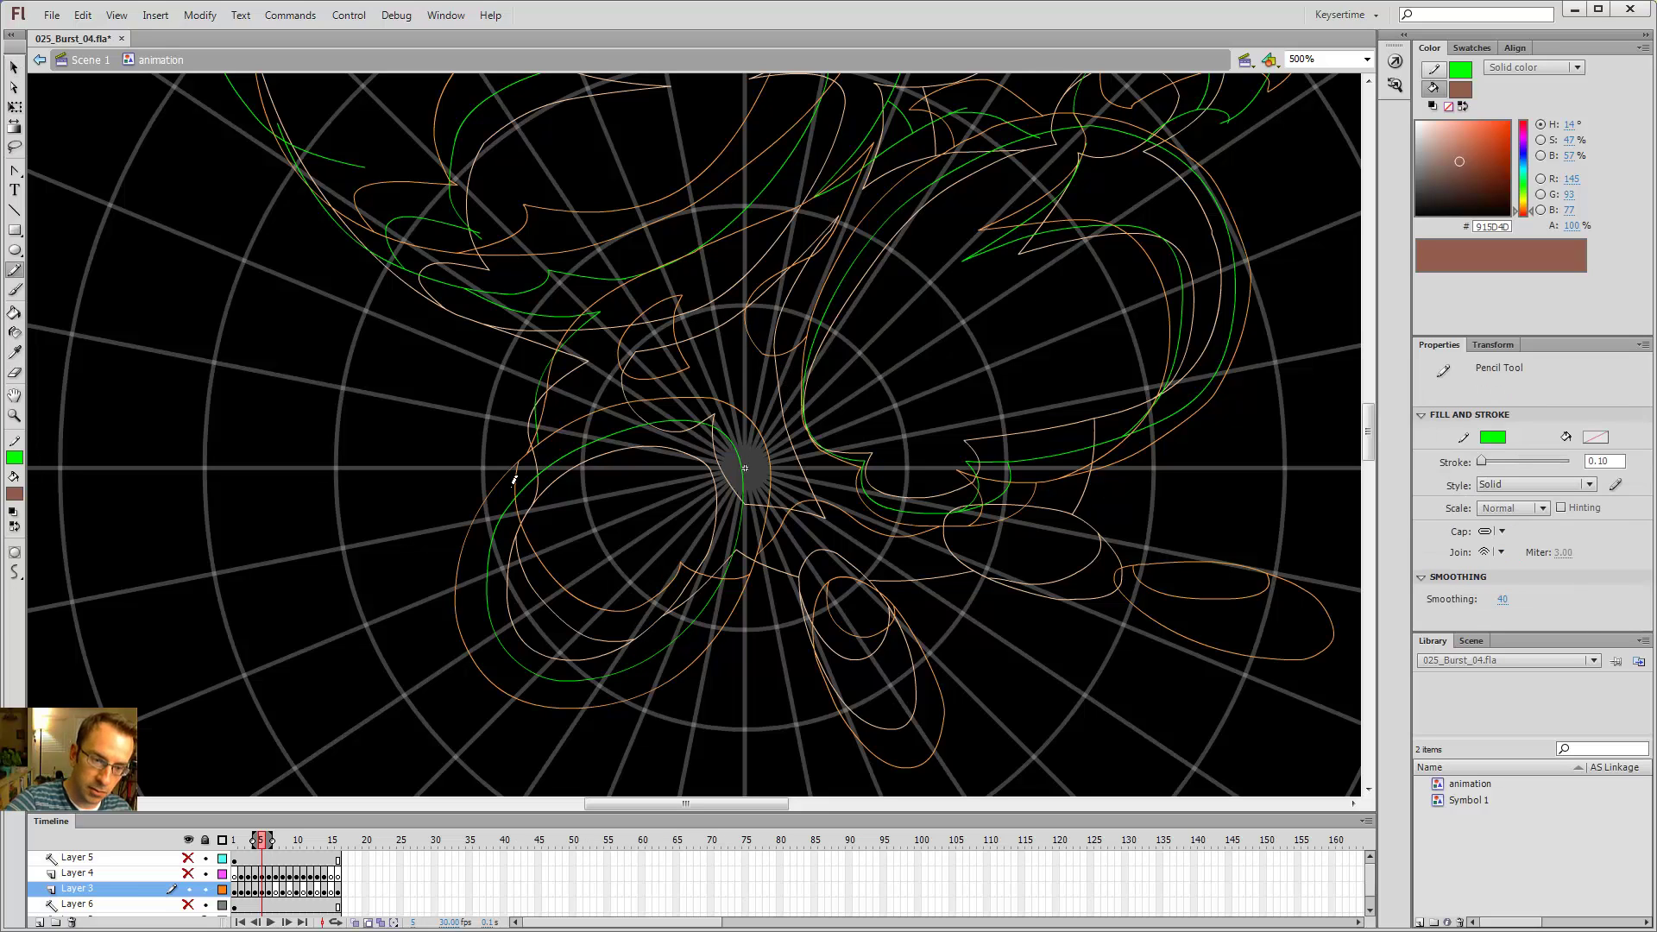
mouse_move(515, 492)
left_mouse_down()
mouse_move(543, 577)
mouse_move(623, 619)
left_mouse_up()
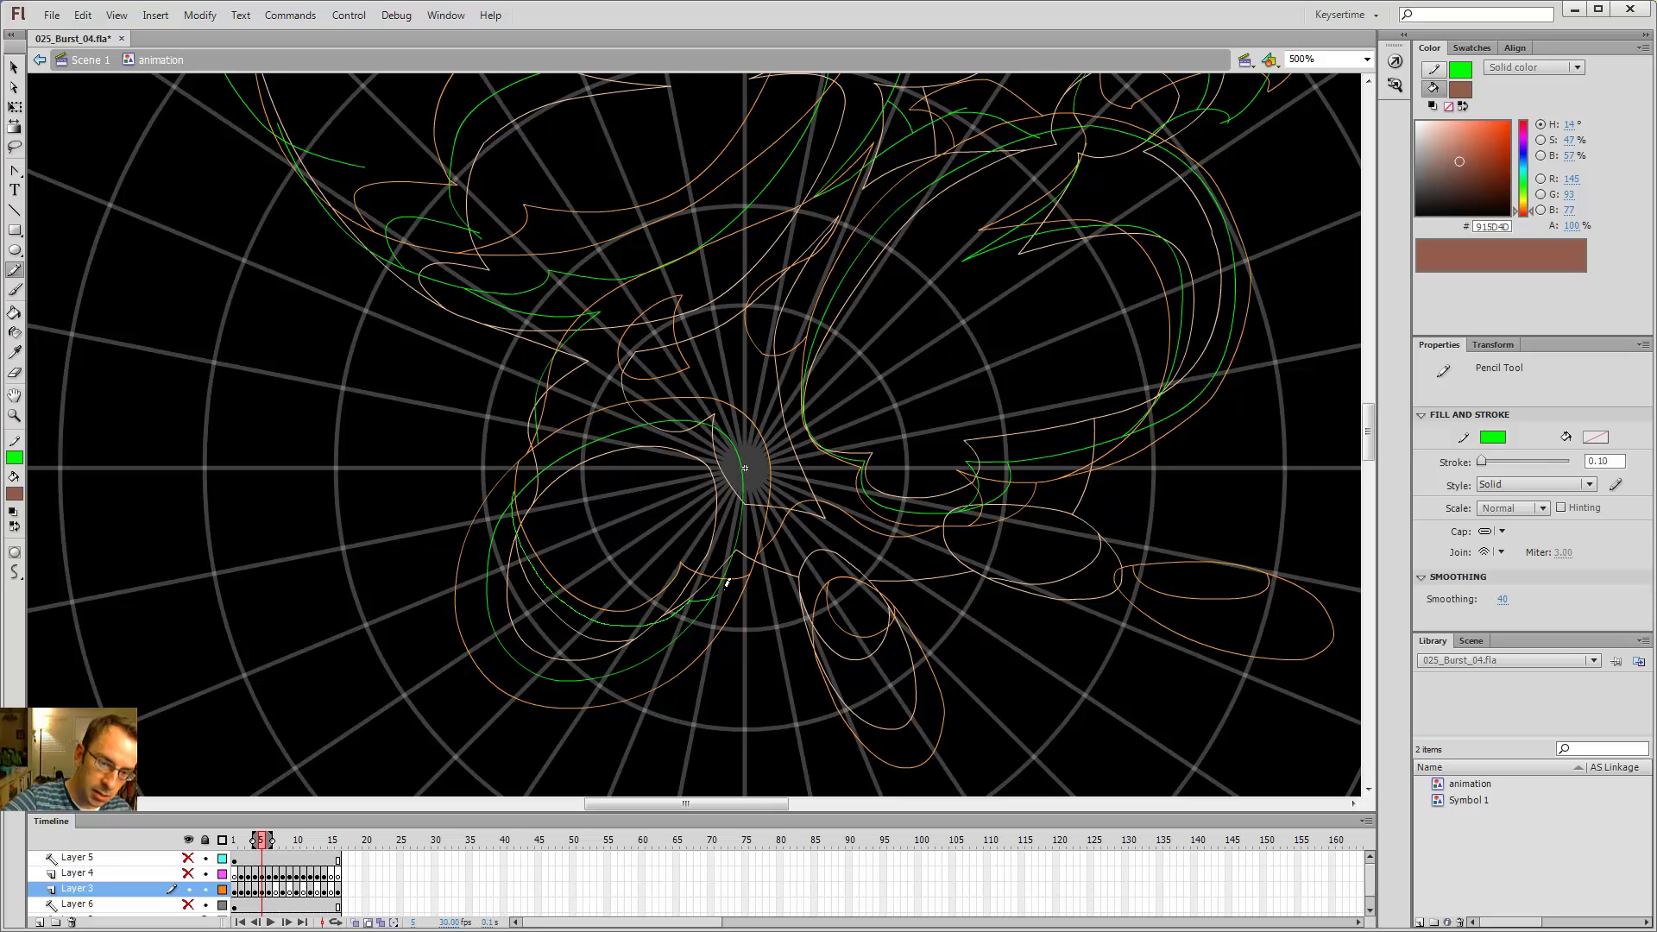
left_click_drag(726, 584, 730, 577)
key("comma")
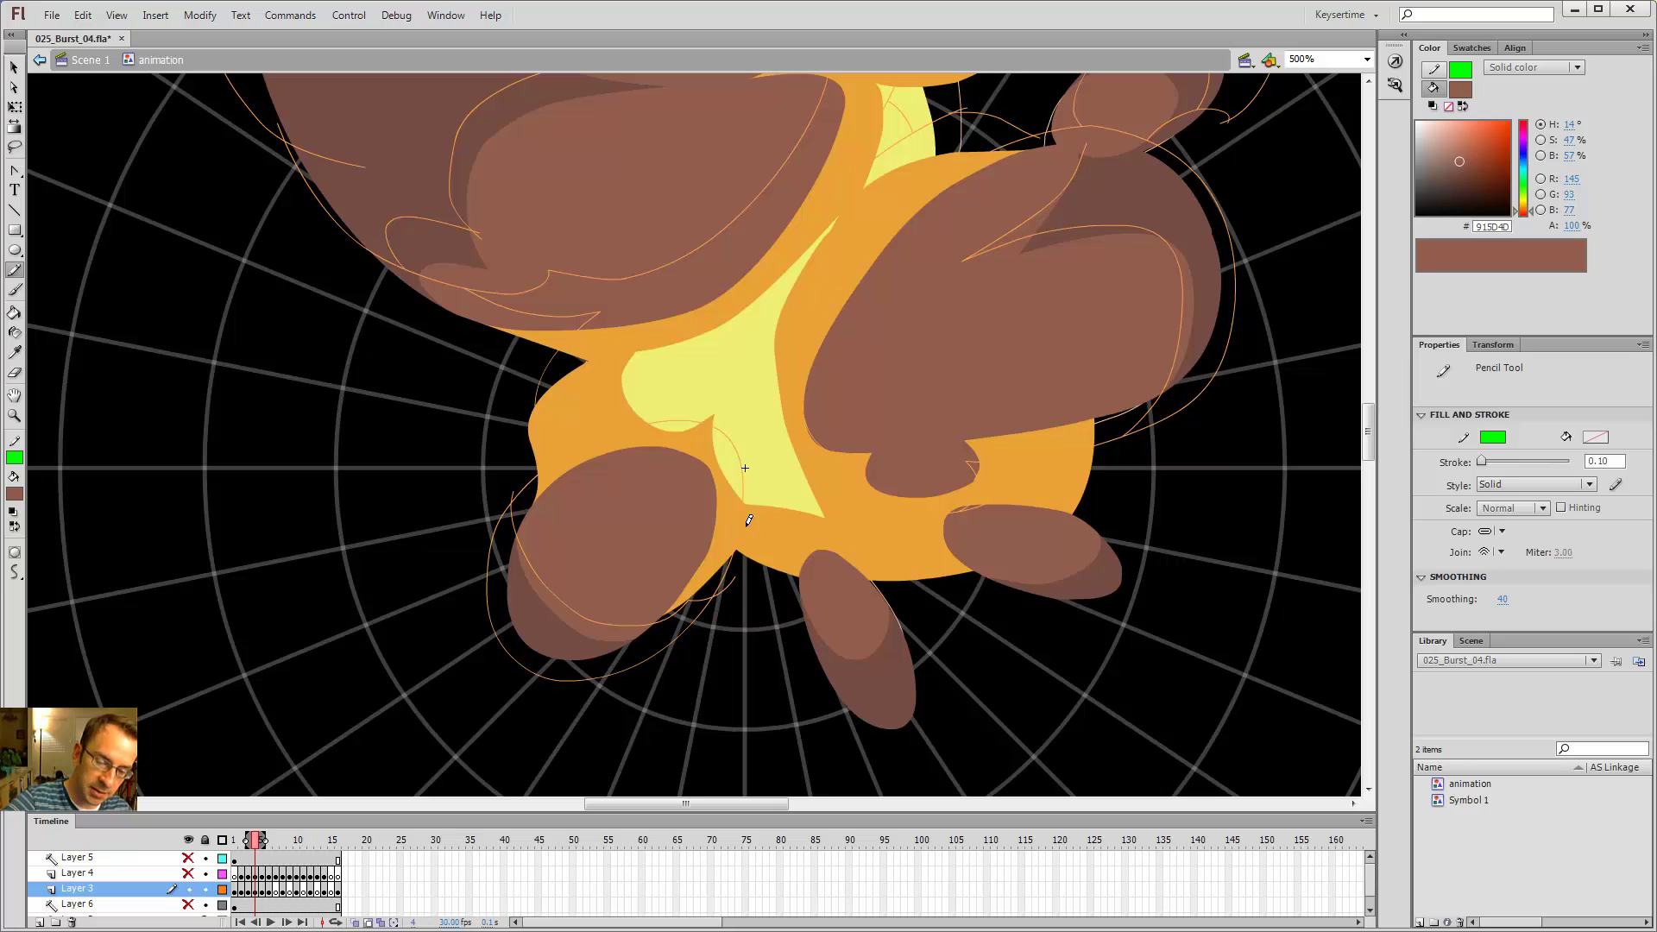
key("period")
key("period")
key("comma")
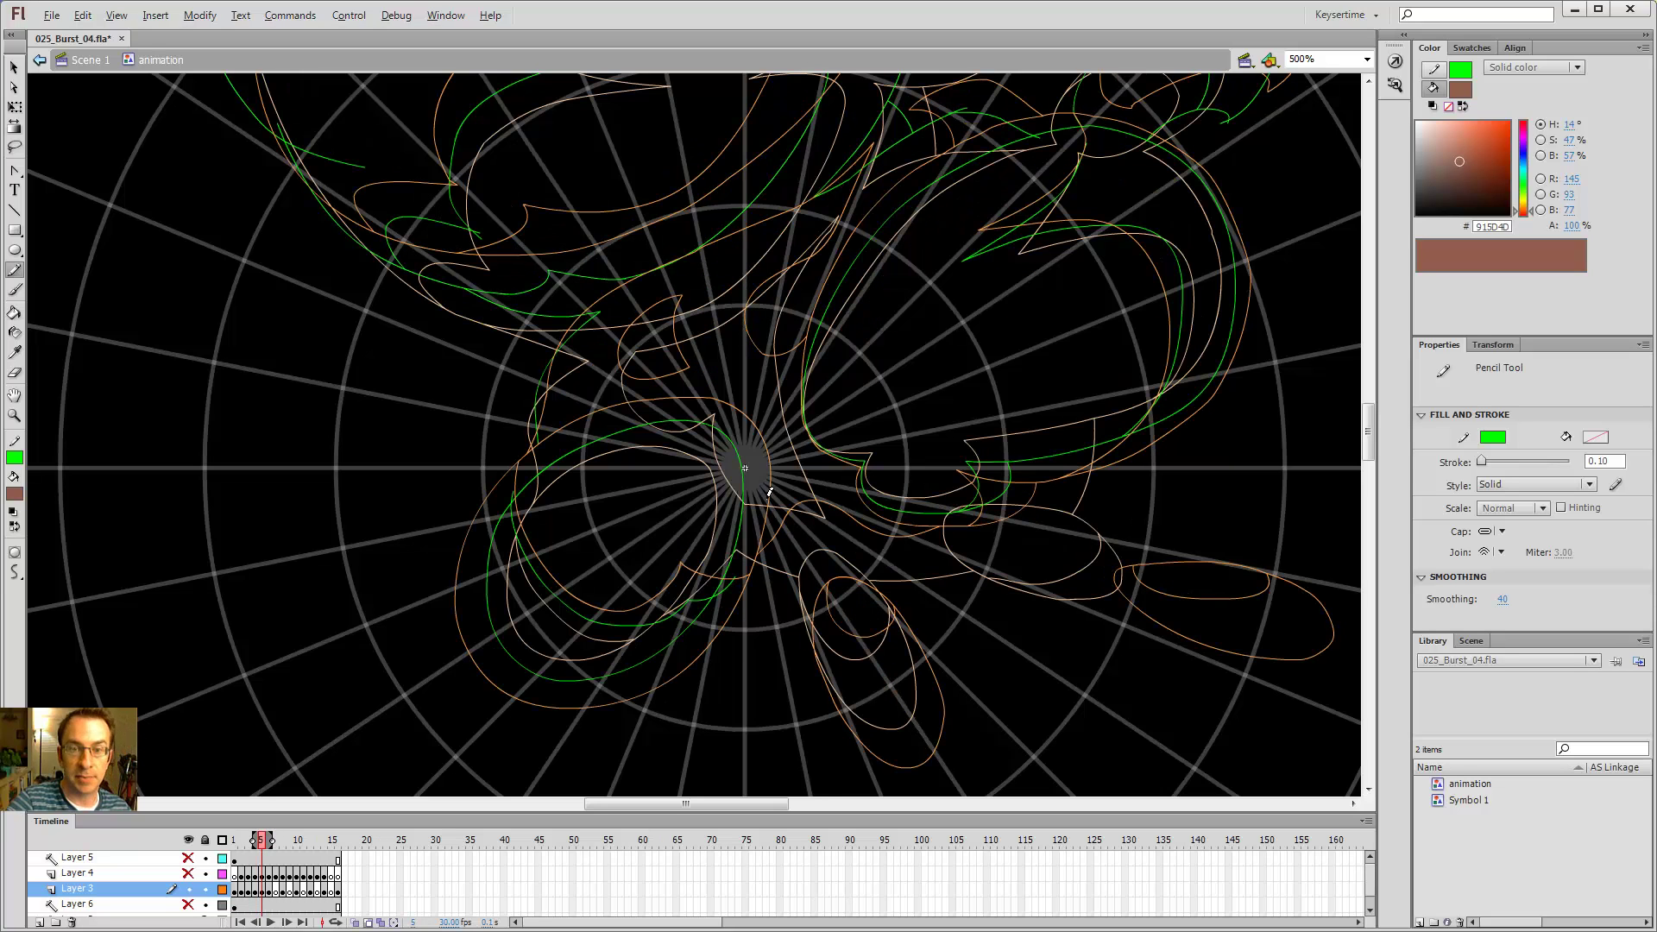
- Delete the stray end of the shading line that overshoots the outline of the lower-left cloud
key("v")
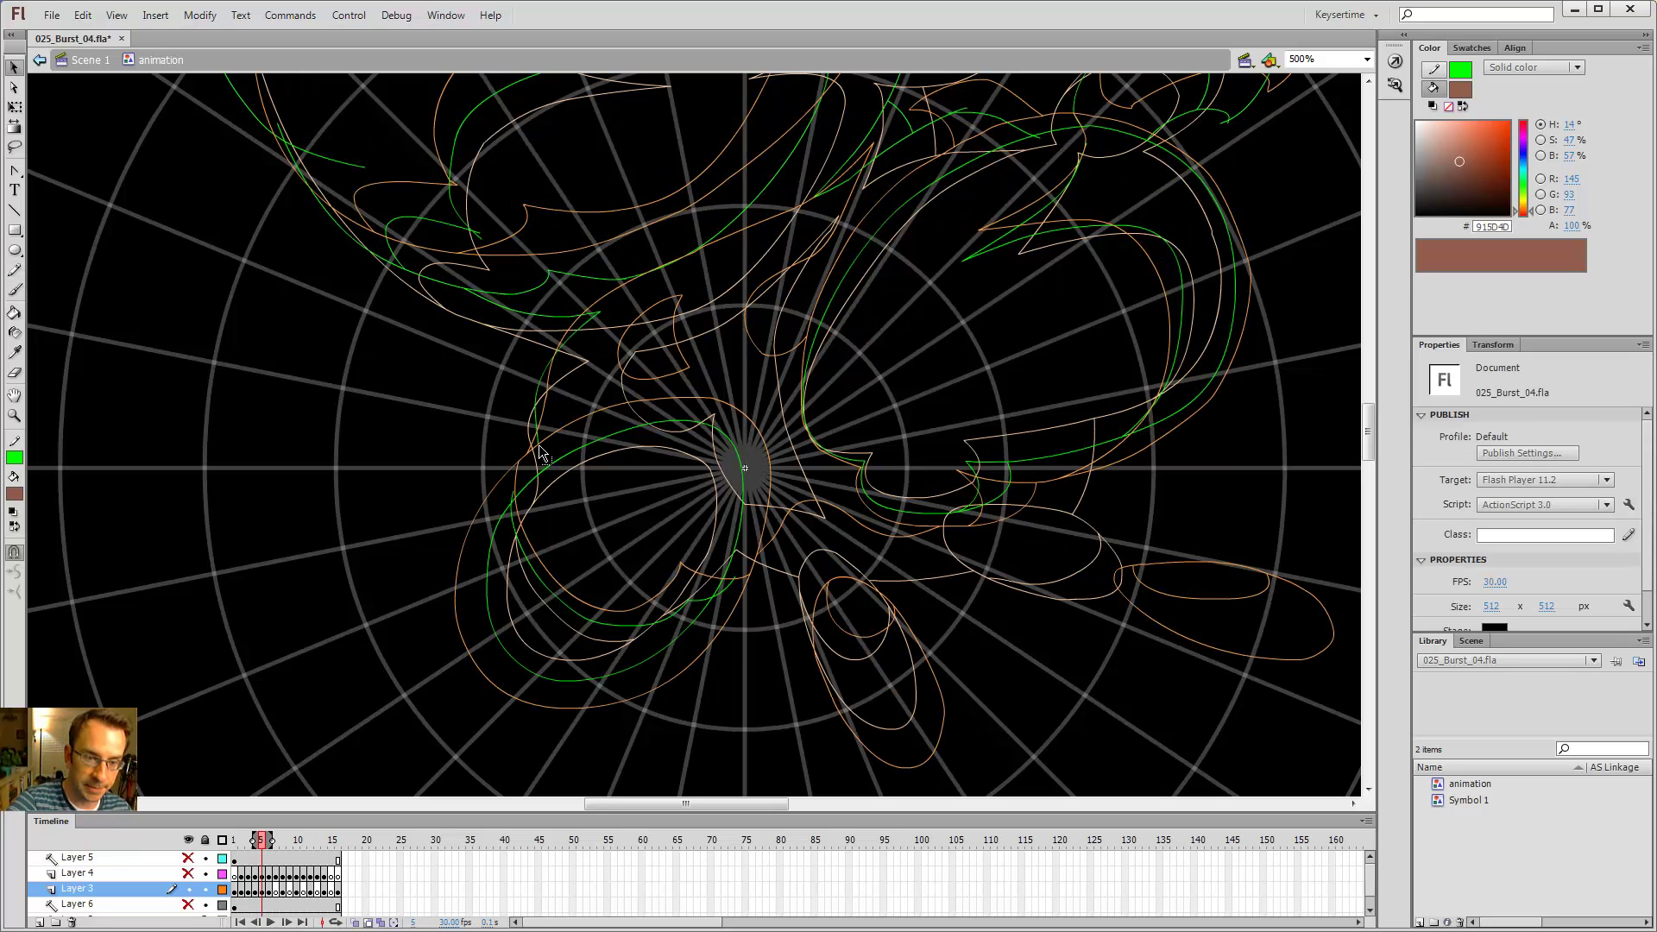
double_click(542, 460)
key("ctrl+h")
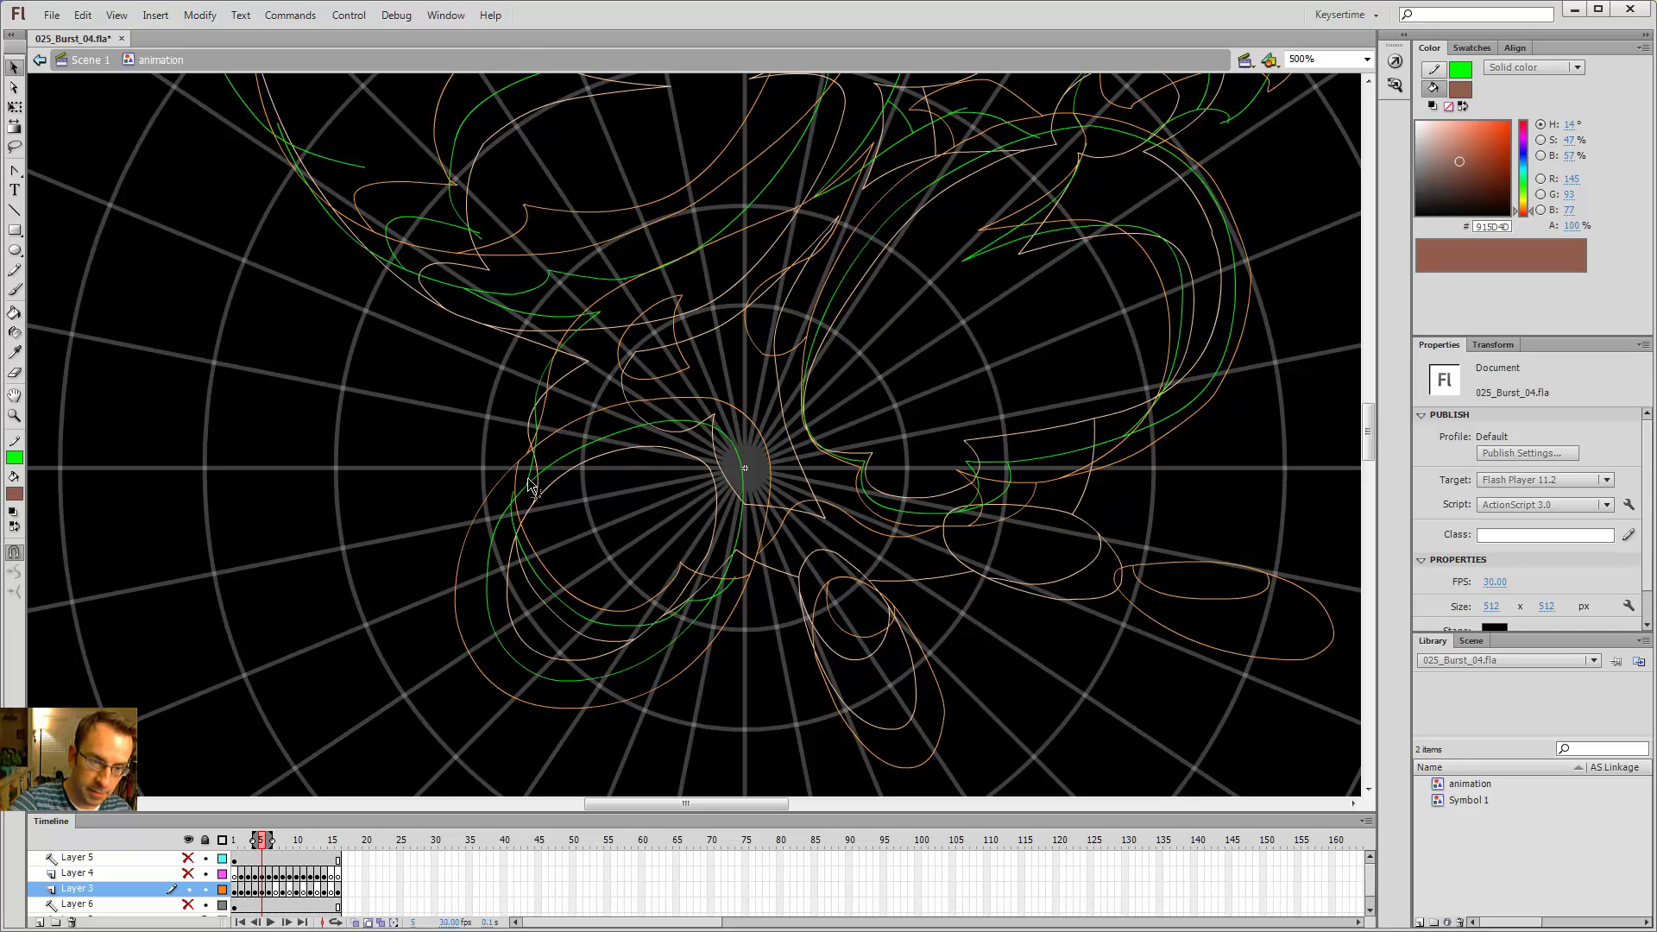
key("ctrl+h")
key("ctrl+h")
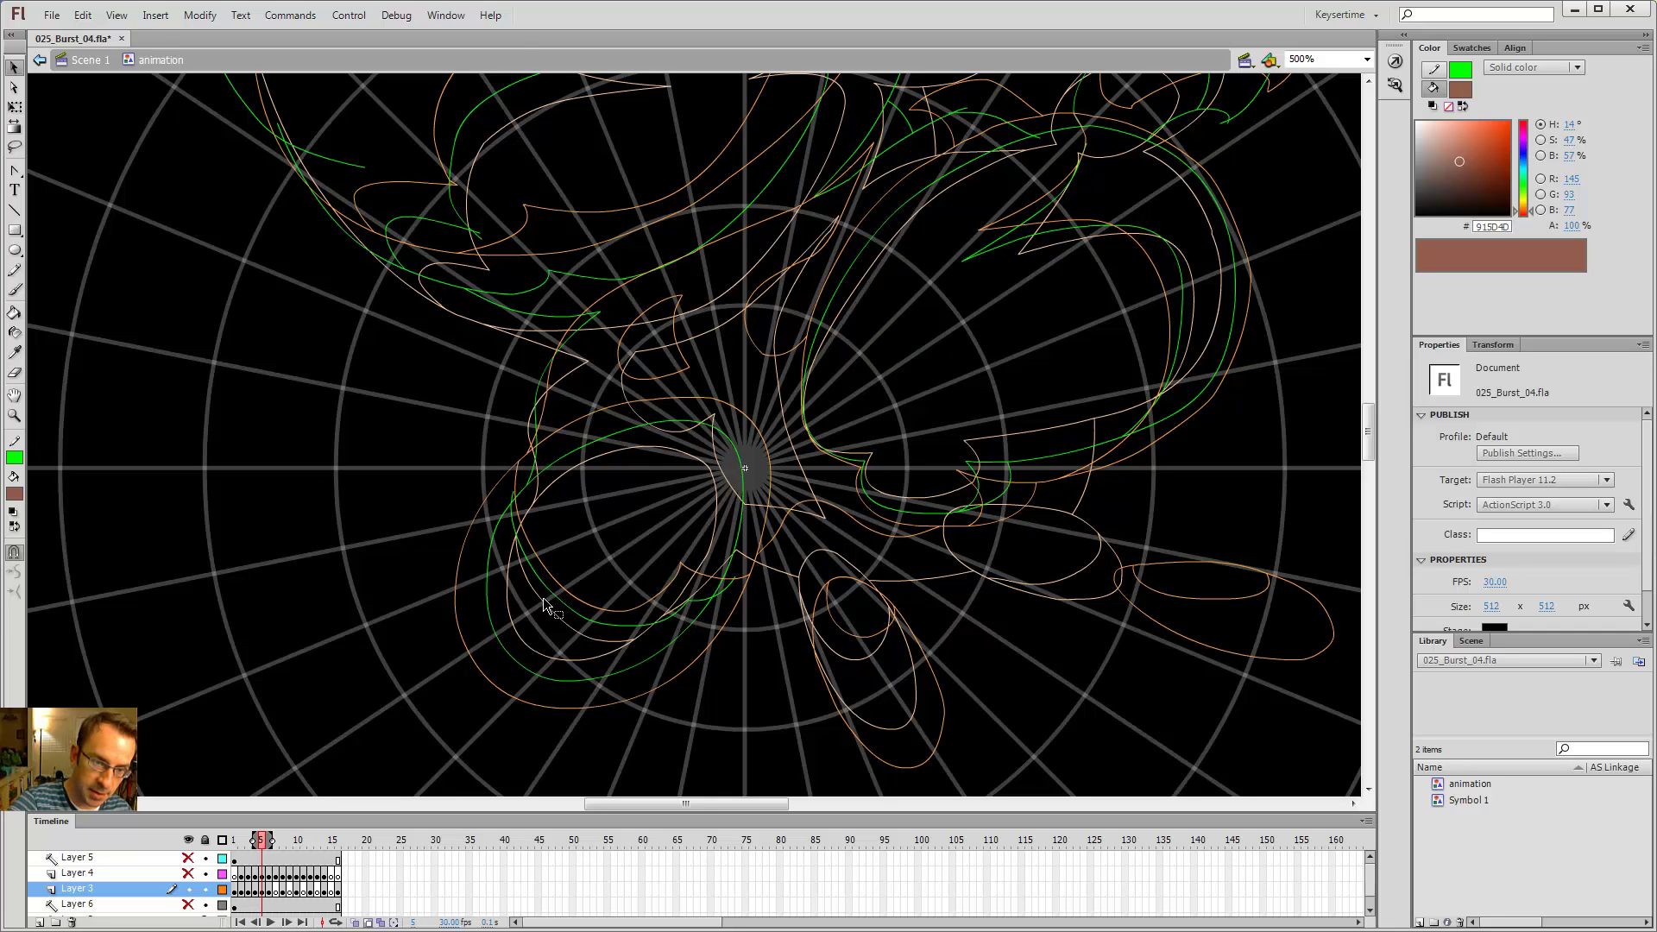
left_click(513, 495)
key("Delete")
- Pencil the outer contour of the narrow bottom cloud on frame 5 between its onion-skinned neighbours
key("y")
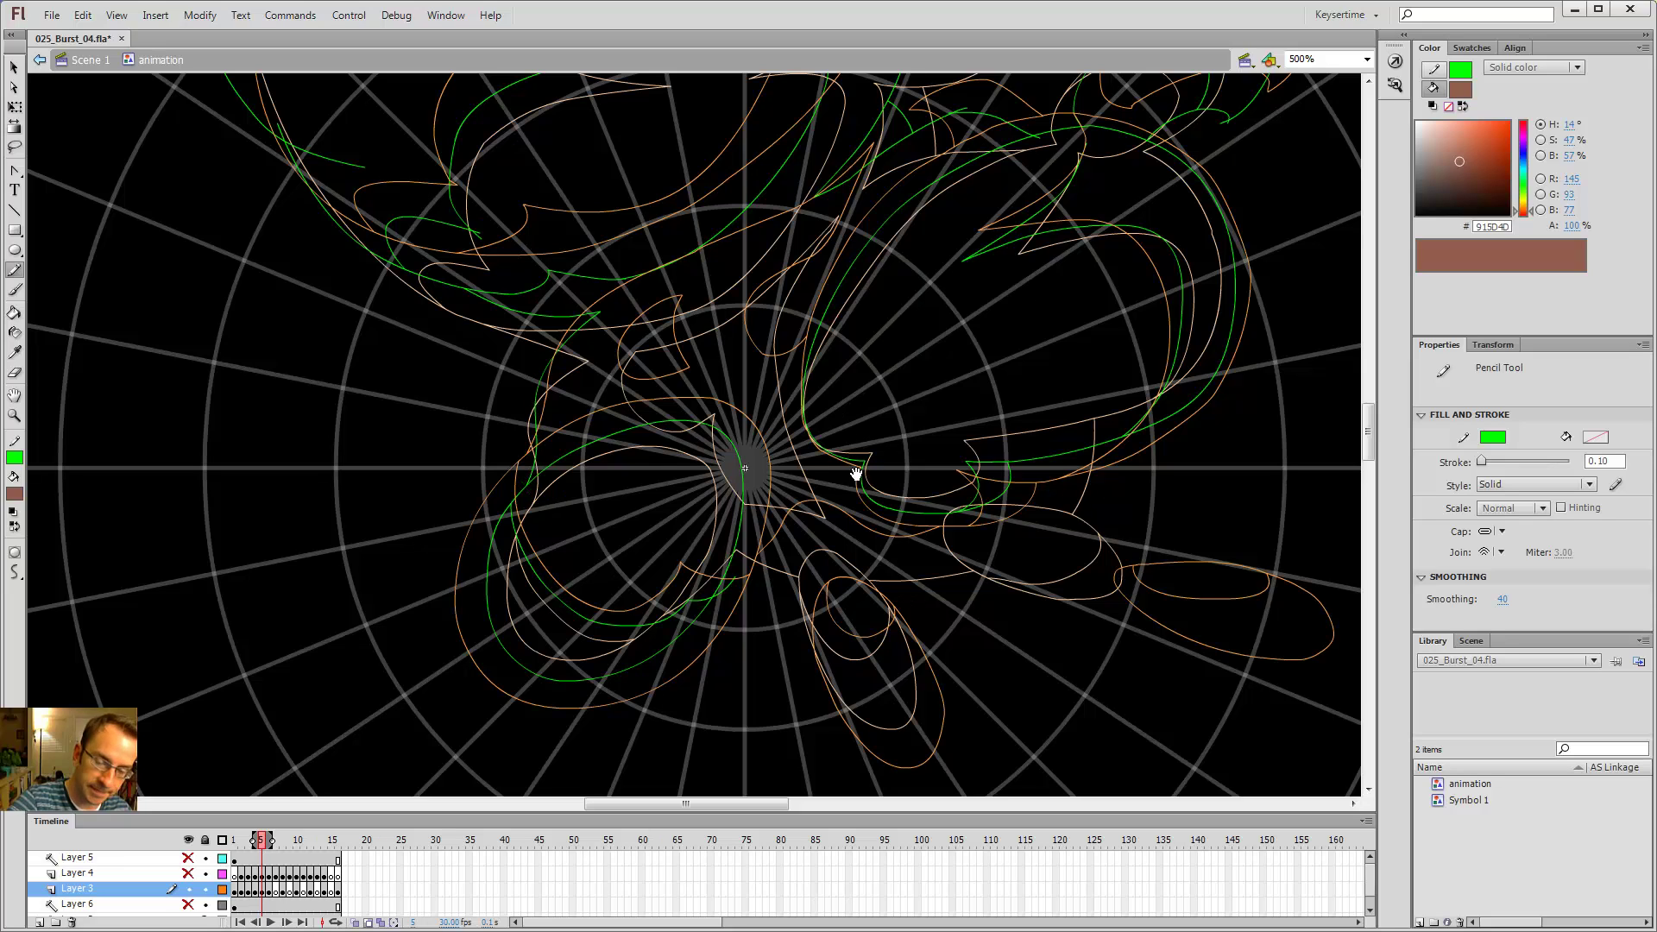
mouse_move(840, 463)
left_mouse_down()
mouse_move(820, 547)
mouse_move(777, 439)
left_mouse_up()
key("v")
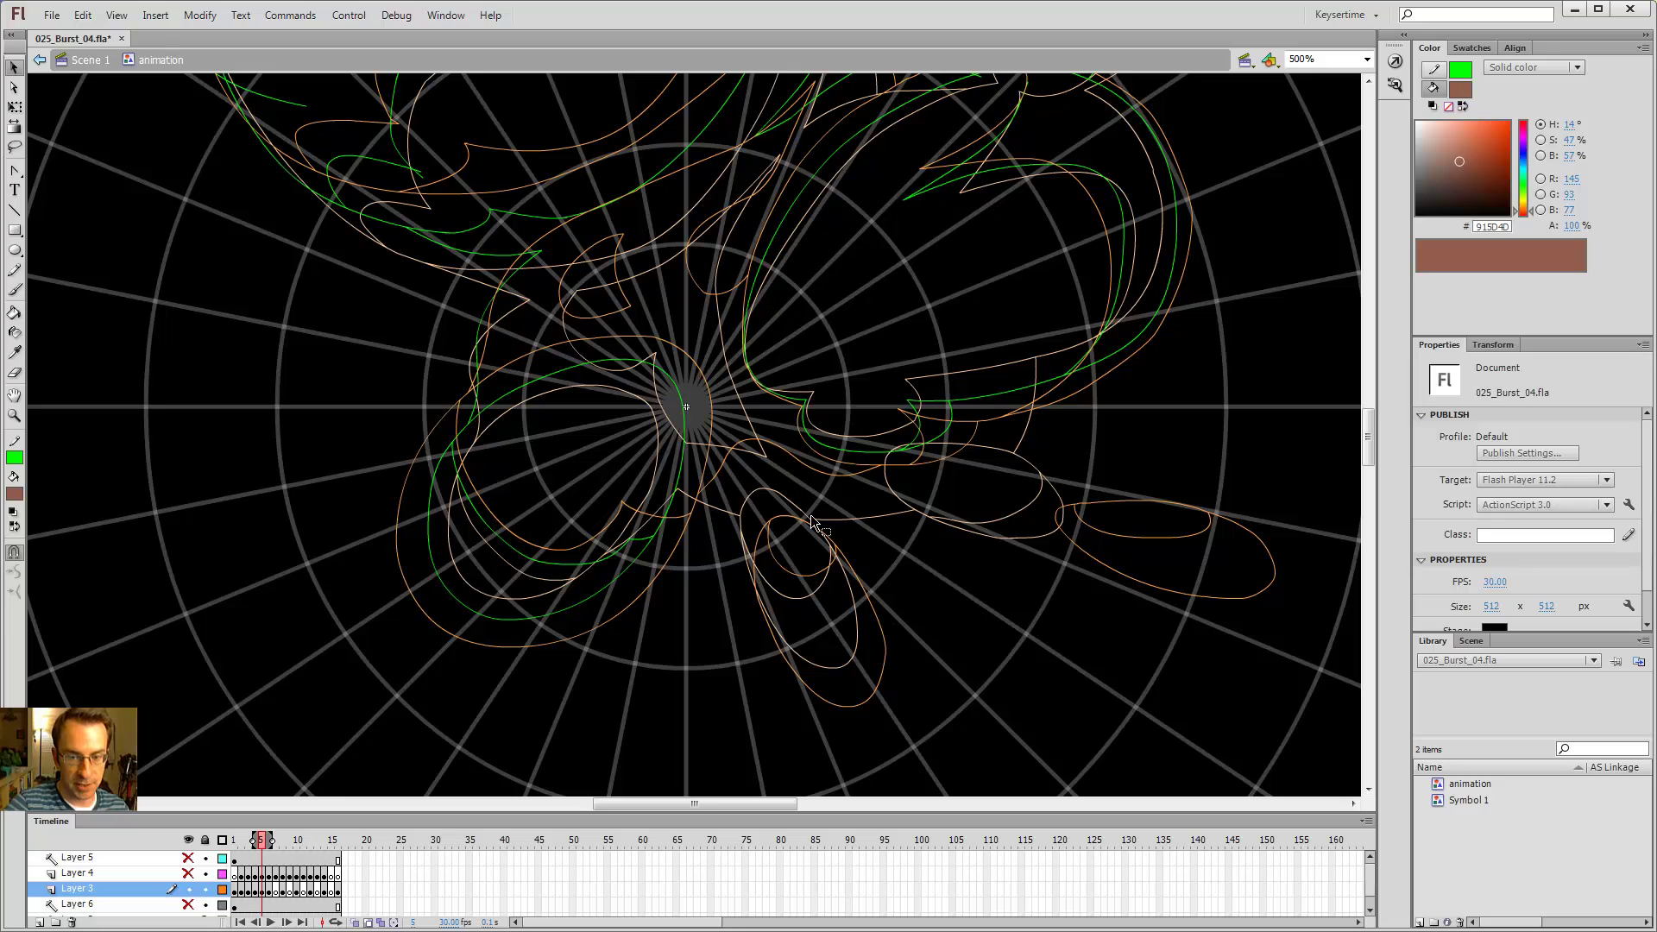
mouse_move(835, 544)
left_mouse_down()
mouse_move(799, 489)
mouse_move(735, 444)
mouse_move(720, 518)
mouse_move(787, 626)
mouse_move(828, 618)
mouse_move(828, 530)
left_mouse_up()
key("y")
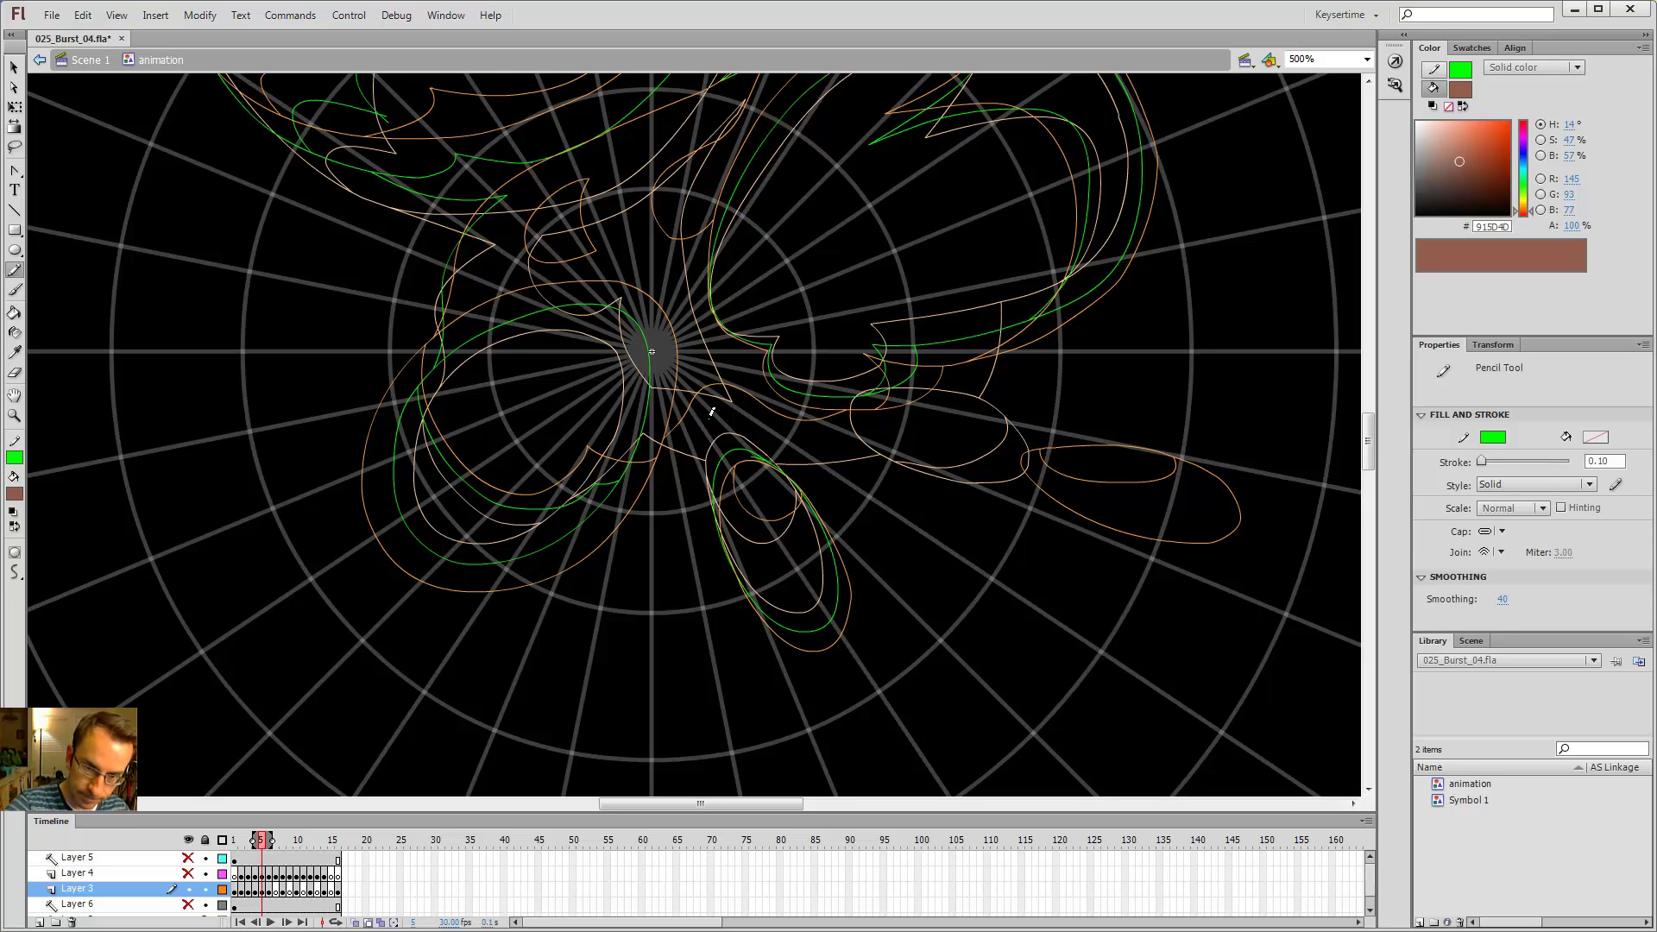
- Compare the narrow bottom cloud with frame 4 and pencil its inner highlight contour near the upper end
key("v")
key("comma")
key("period")
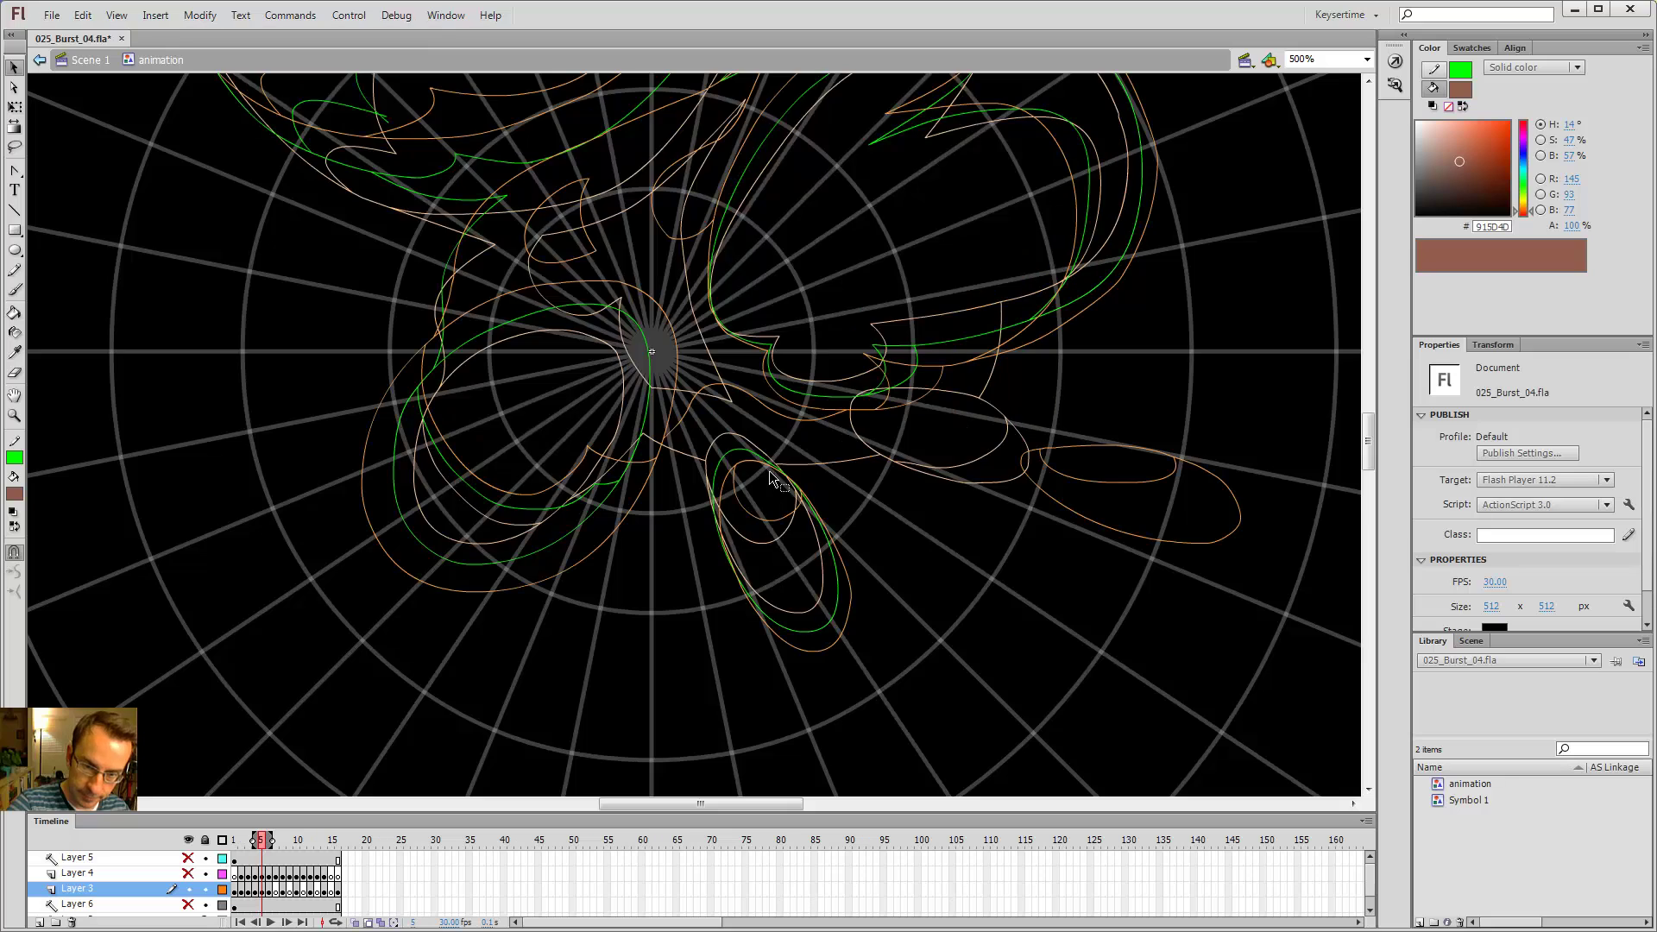
key("comma")
key("period")
key("y")
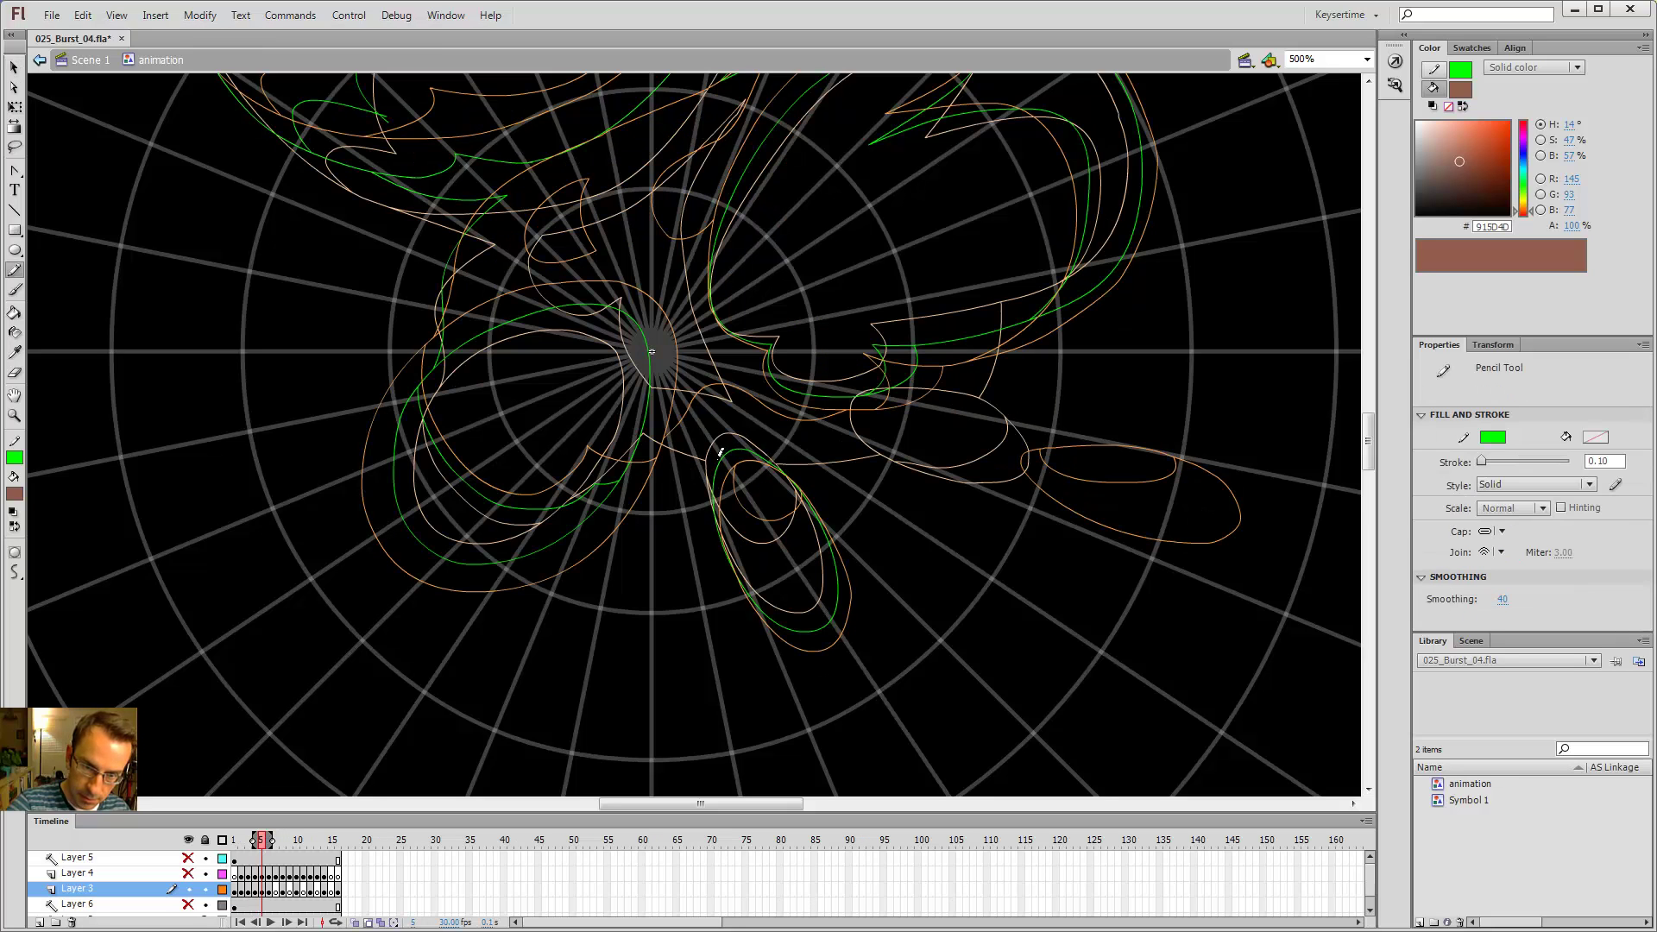
mouse_move(725, 486)
left_mouse_down()
mouse_move(777, 523)
mouse_move(787, 457)
left_mouse_up()
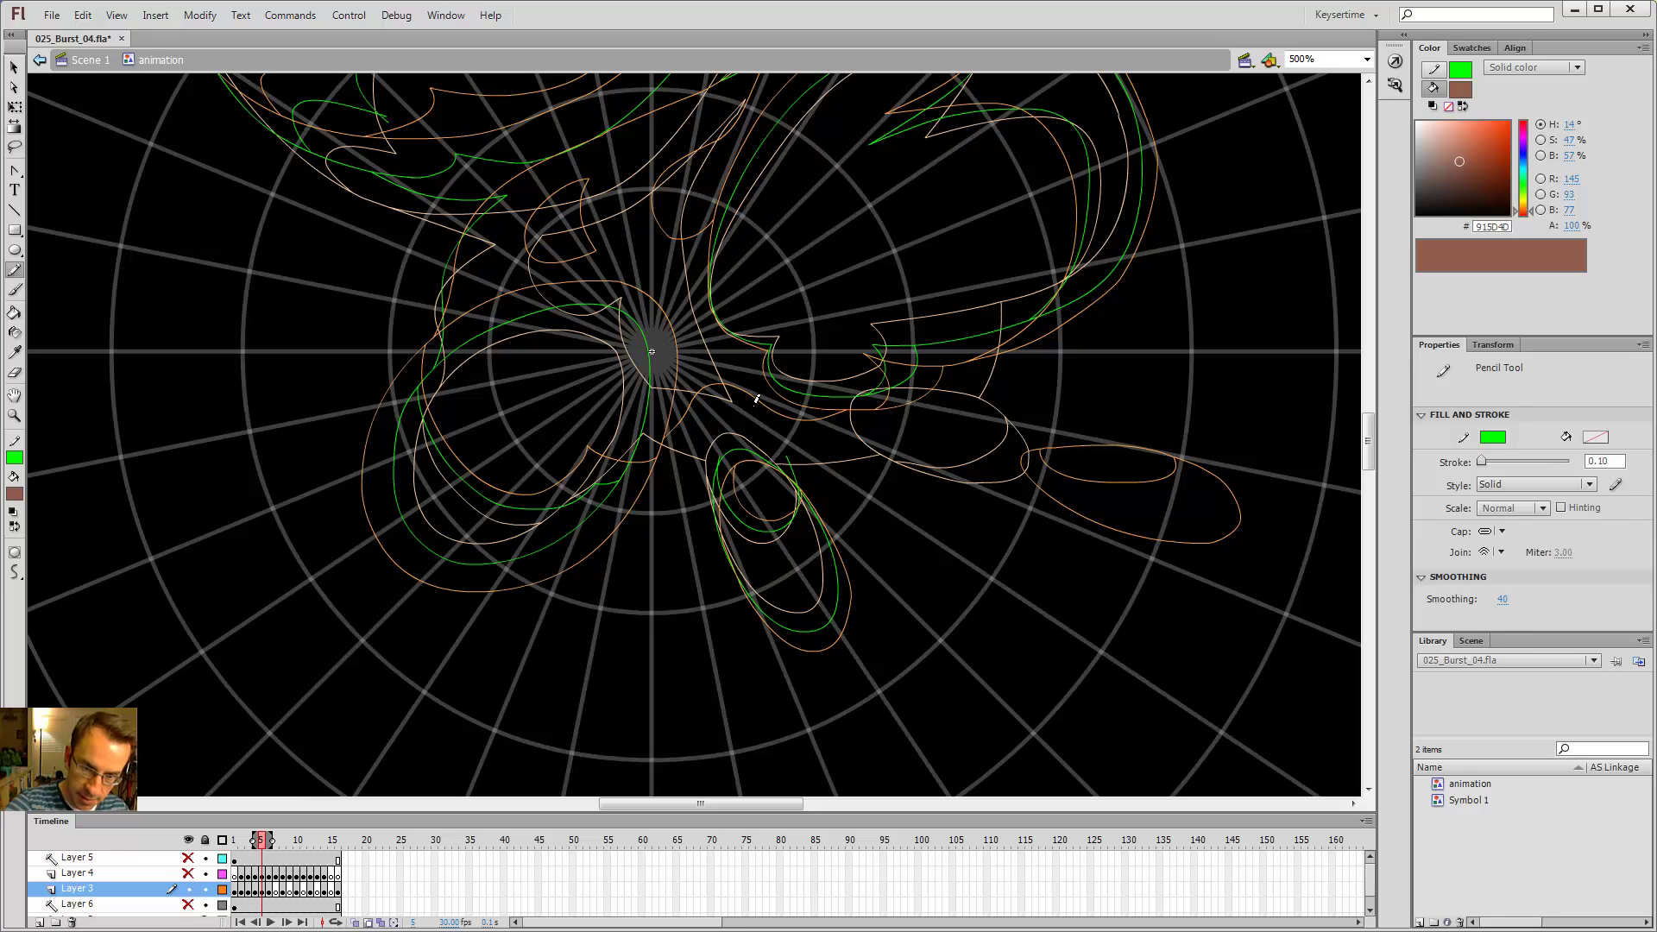
- Pencil the outer contour and the inner highlight contour of the small lower-right cloud between its onion-skinned neighbours
key("v")
mouse_move(1068, 411)
left_mouse_down()
mouse_move(710, 391)
mouse_move(636, 424)
mouse_move(707, 482)
mouse_move(811, 502)
left_mouse_up()
key("y")
left_click_drag(838, 434, 760, 404)
key("v")
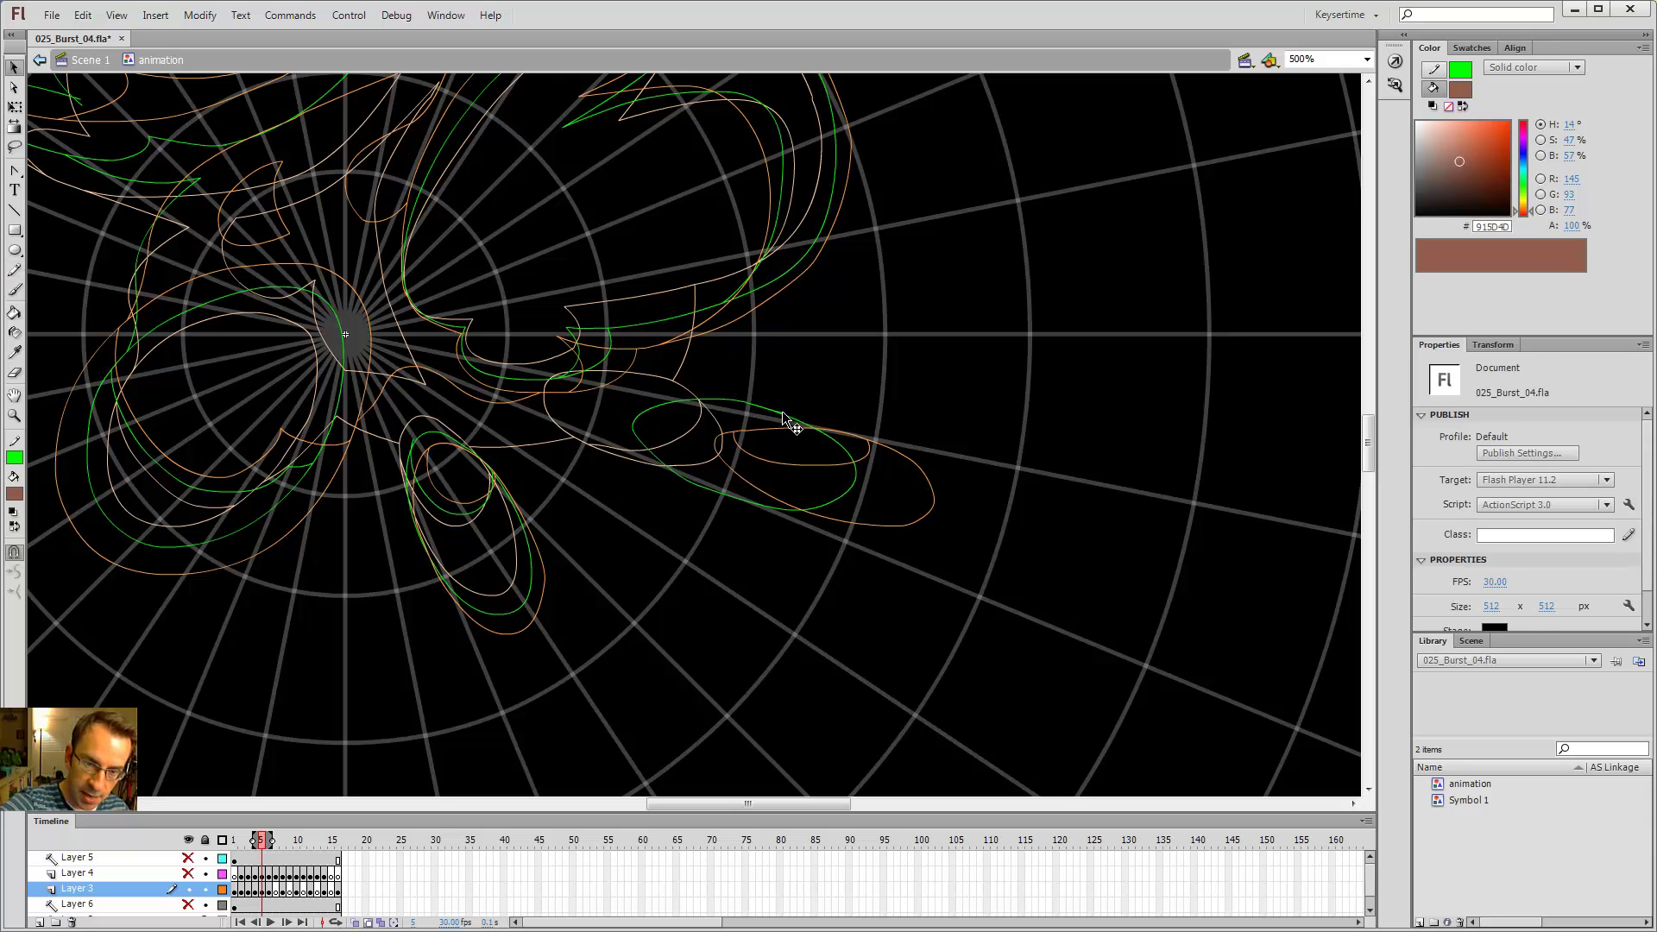
key("y")
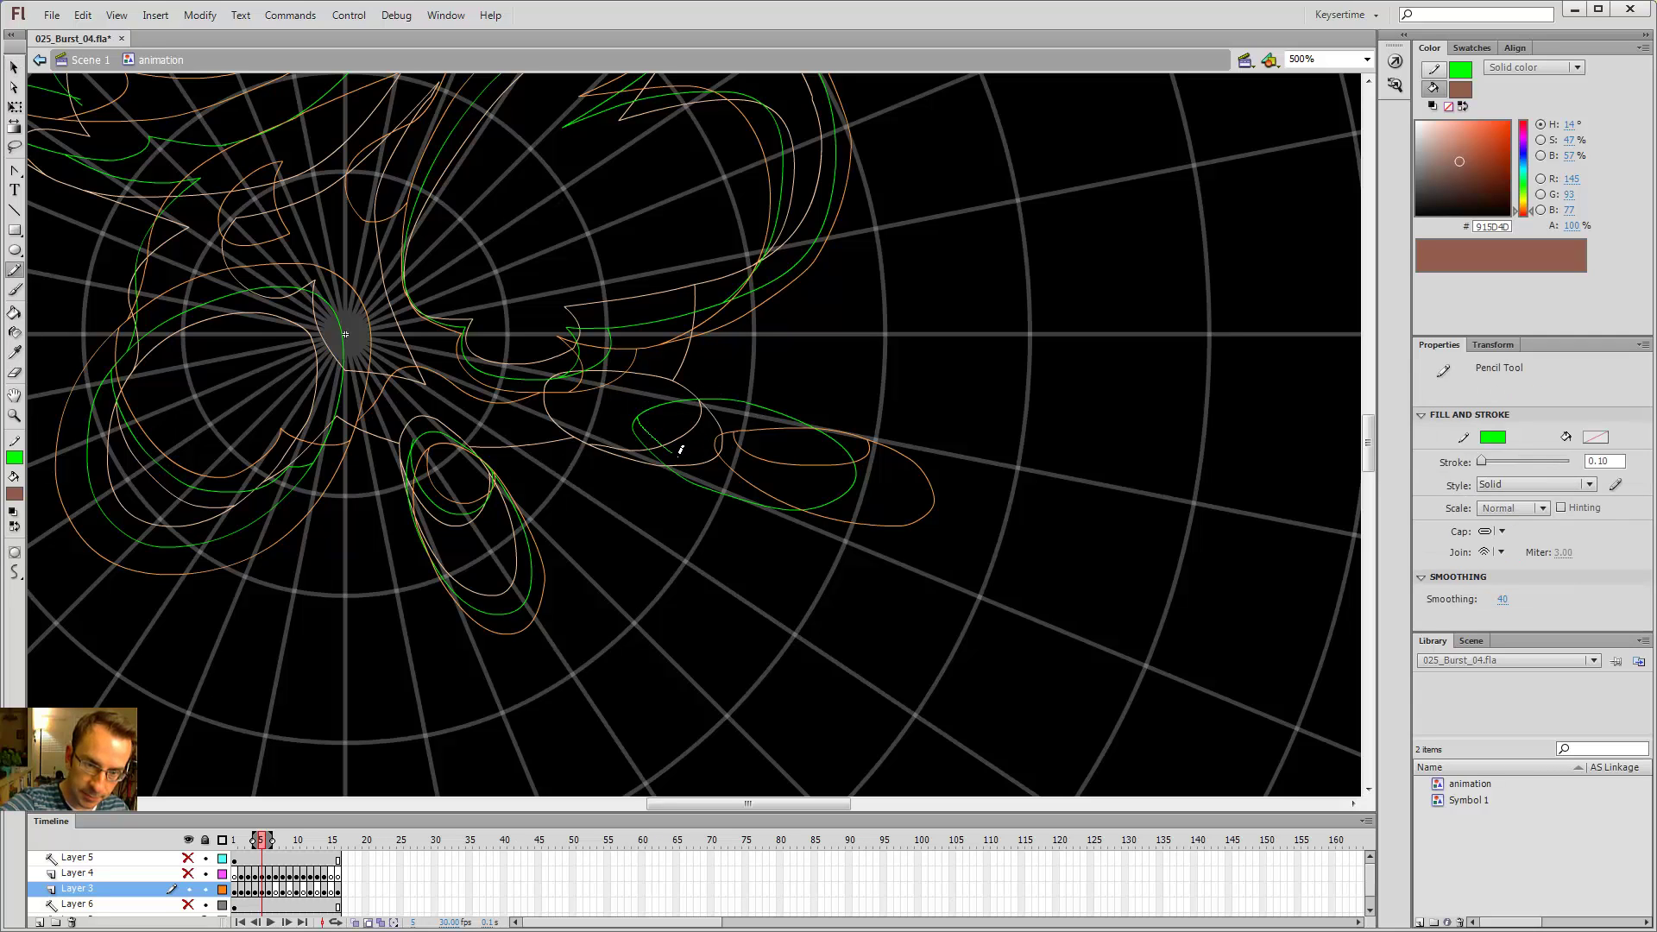
mouse_move(680, 448)
left_mouse_down()
mouse_move(741, 473)
mouse_move(794, 452)
mouse_move(738, 395)
left_mouse_up()
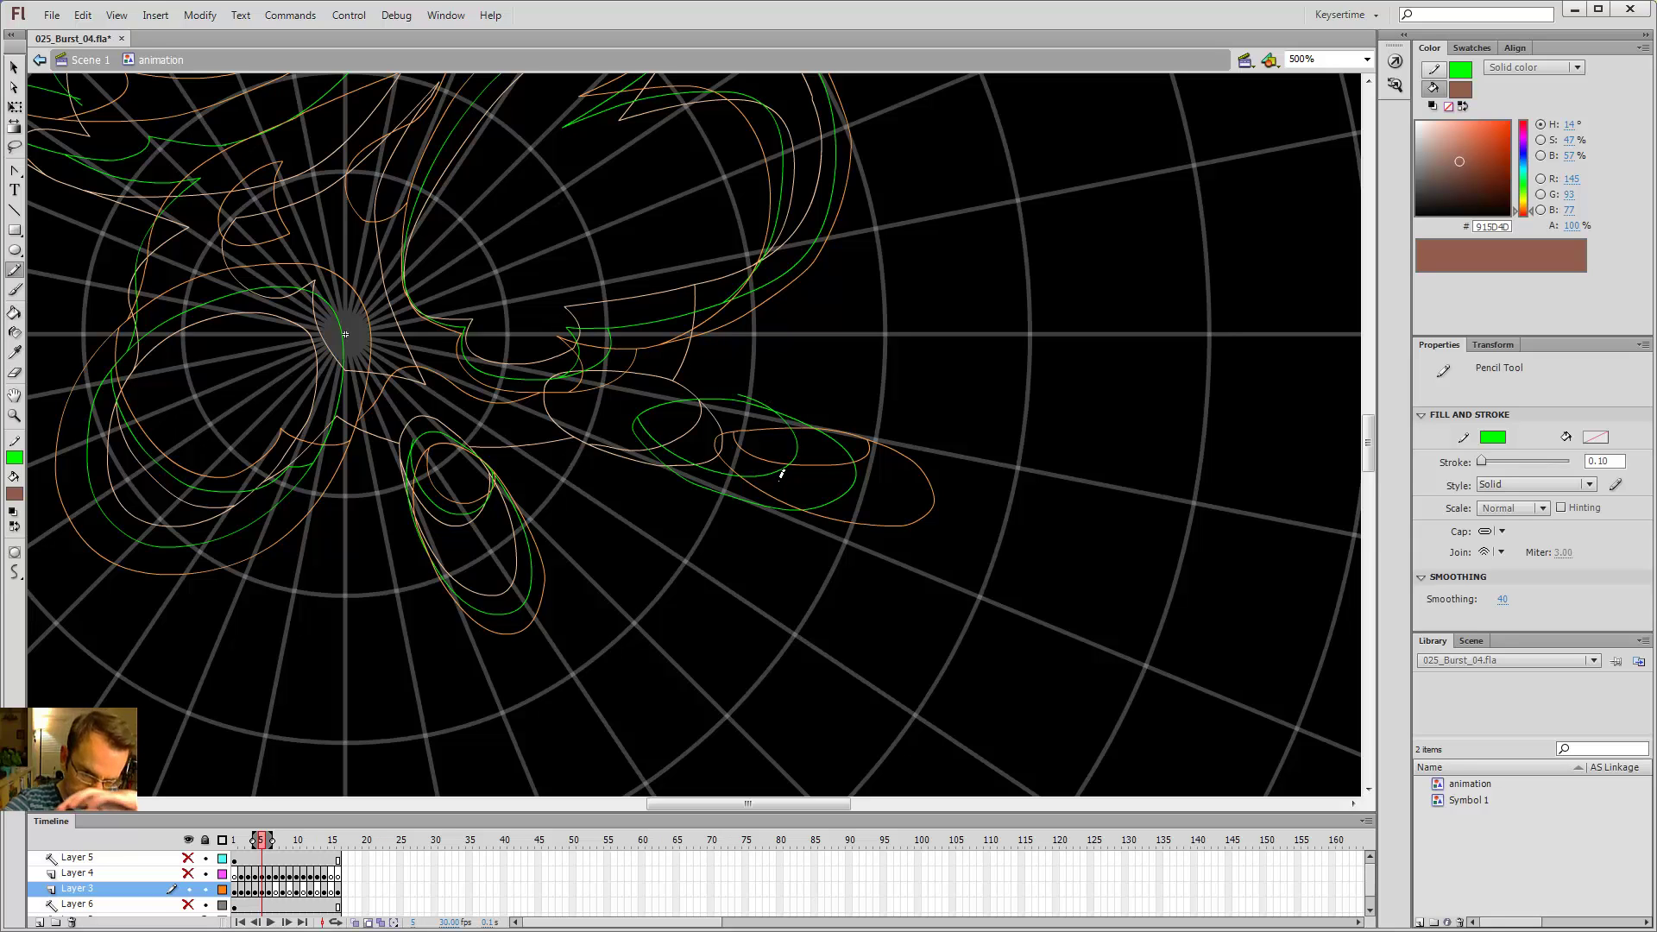
left_click_drag(813, 381, 996, 405)
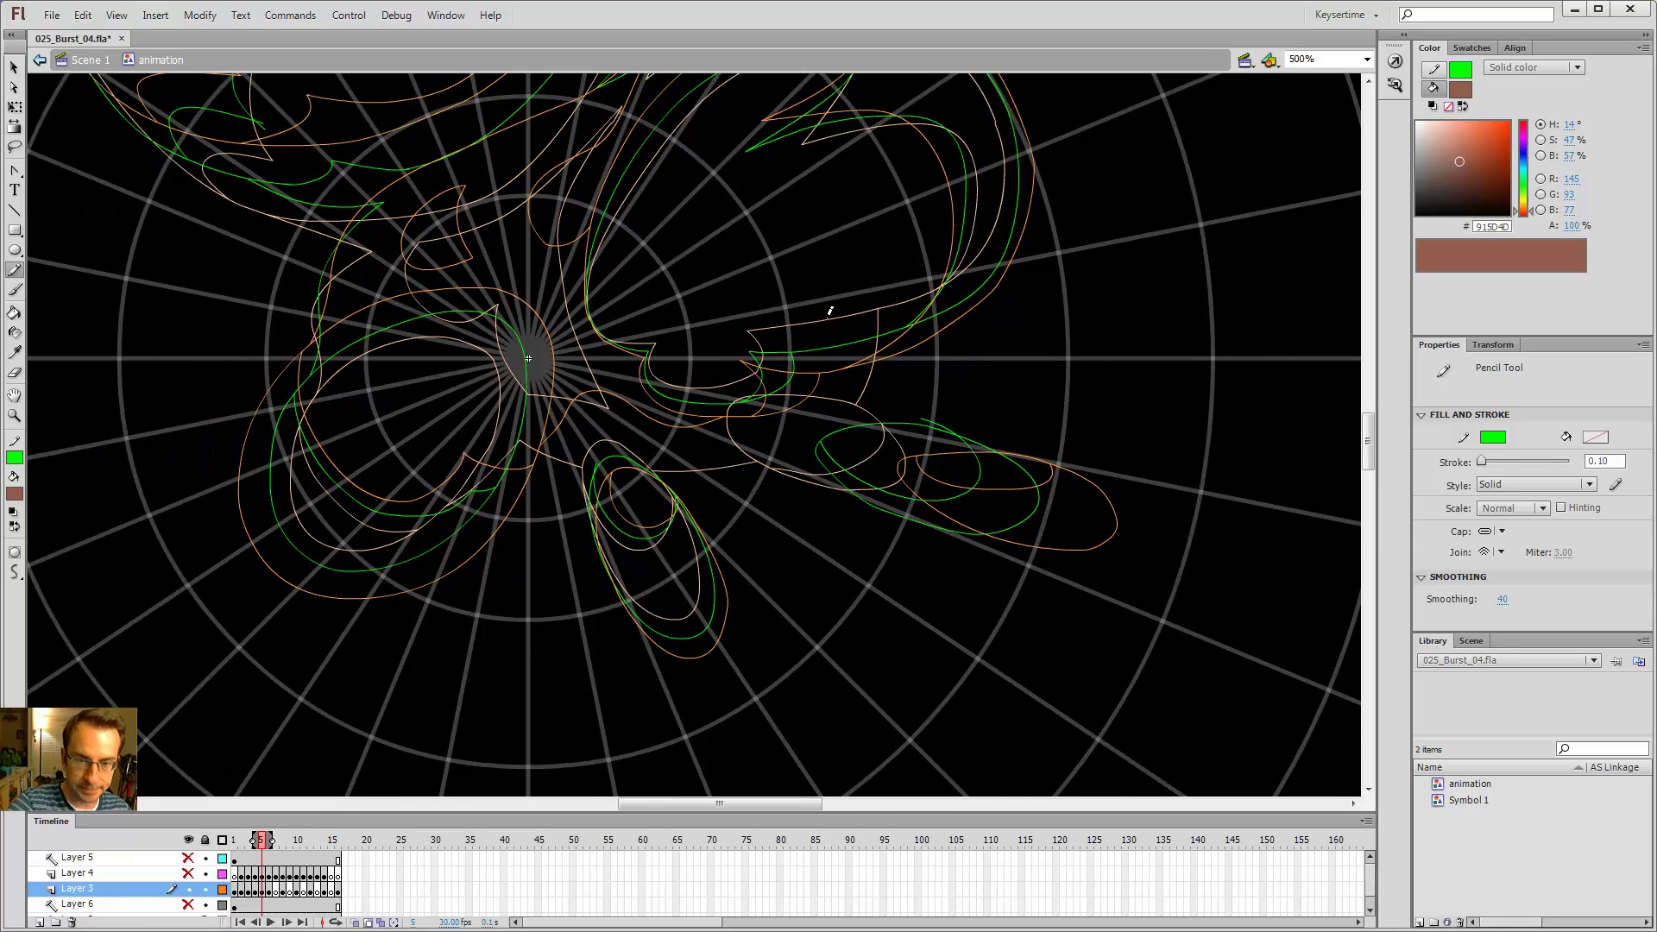
- Flip through frames 4 to 6 to examine the motion of the lower clouds and the flame edge
key("comma")
key("period")
key("period")
key("comma")
key("comma")
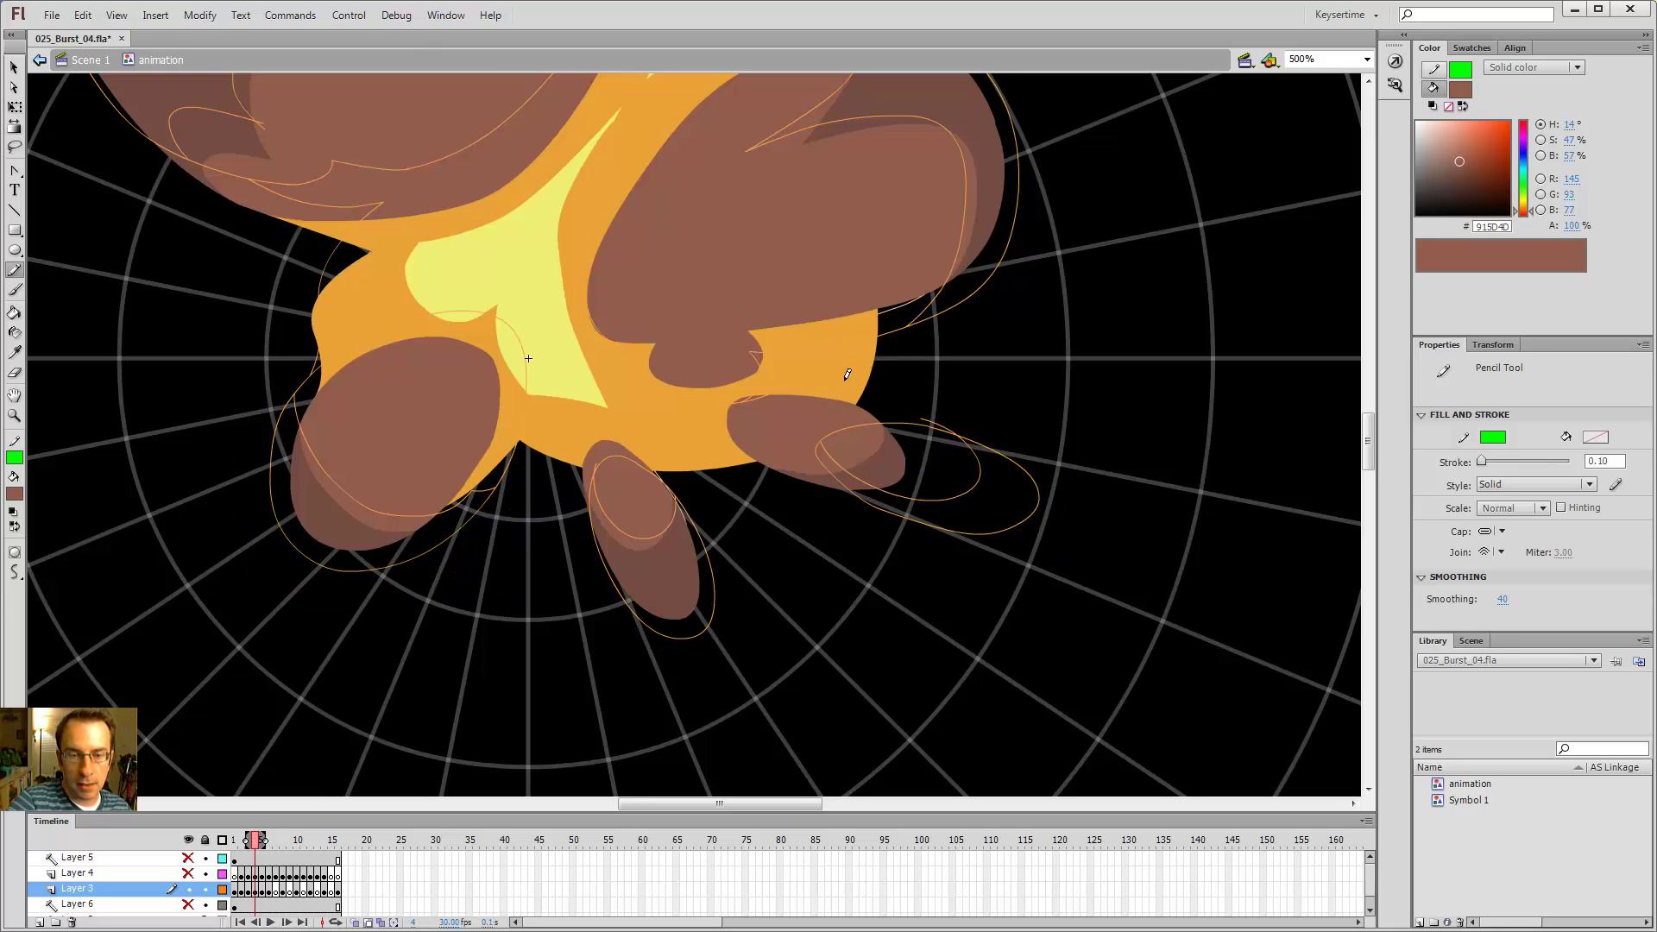
key("period")
key("period")
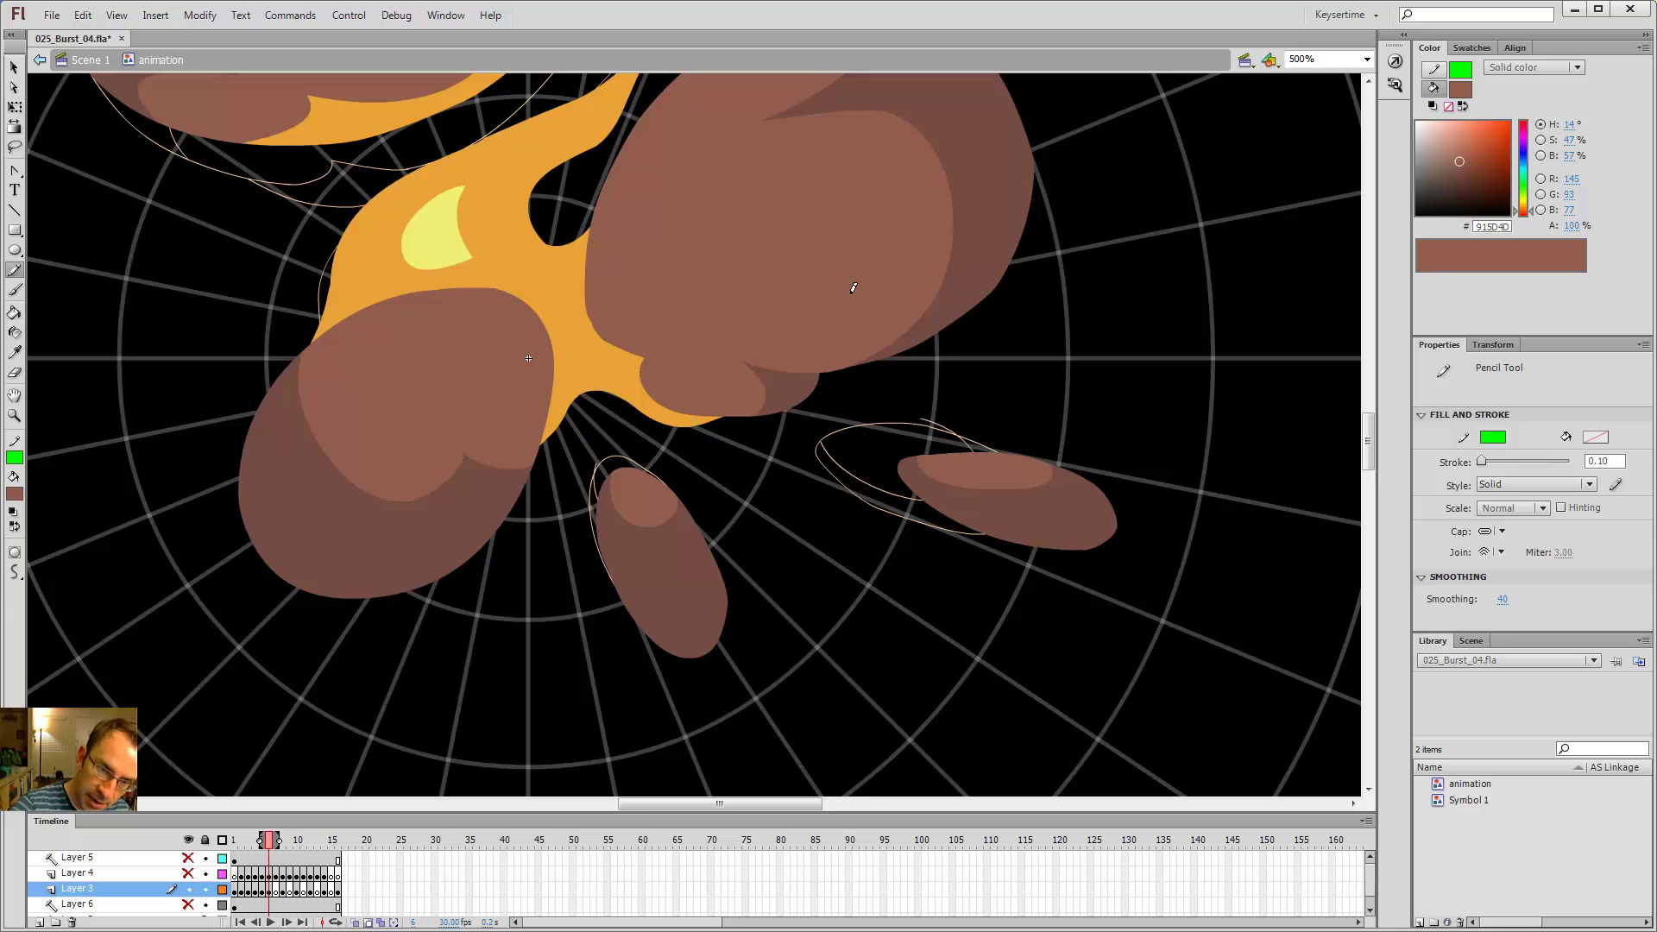
key("comma")
key("period")
key("comma")
- Pencil the lower flame edge on frame 5 from beneath the large right cloud across to the lower-left cloud
key("v")
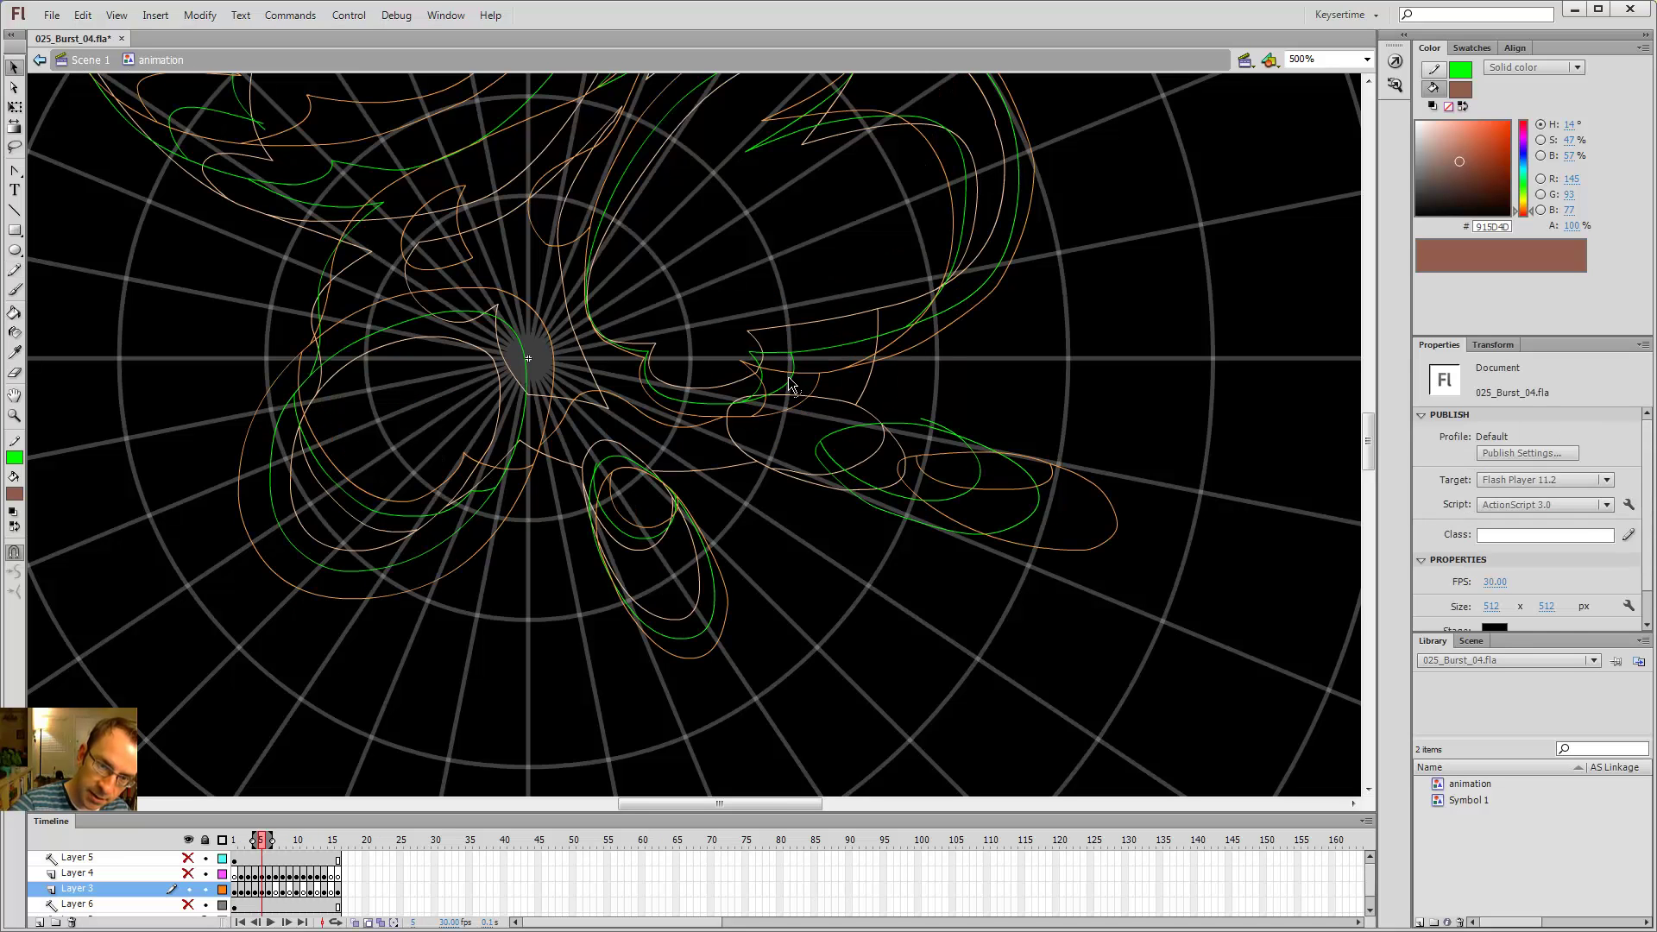
left_click(792, 380)
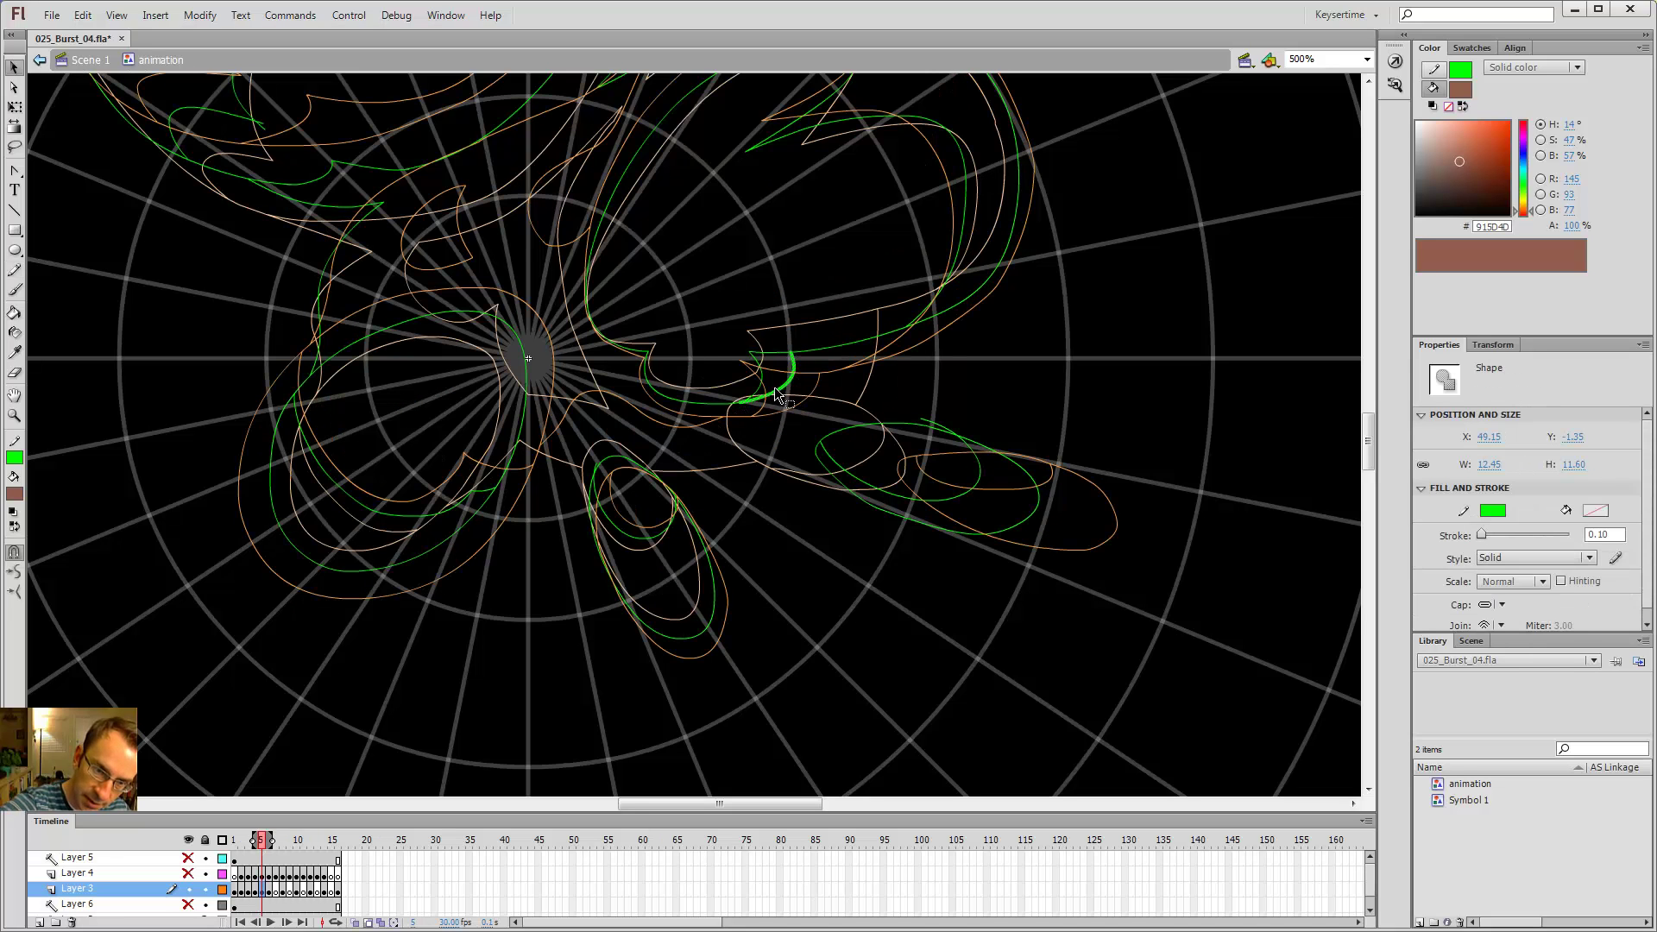
key("y")
left_click(830, 341)
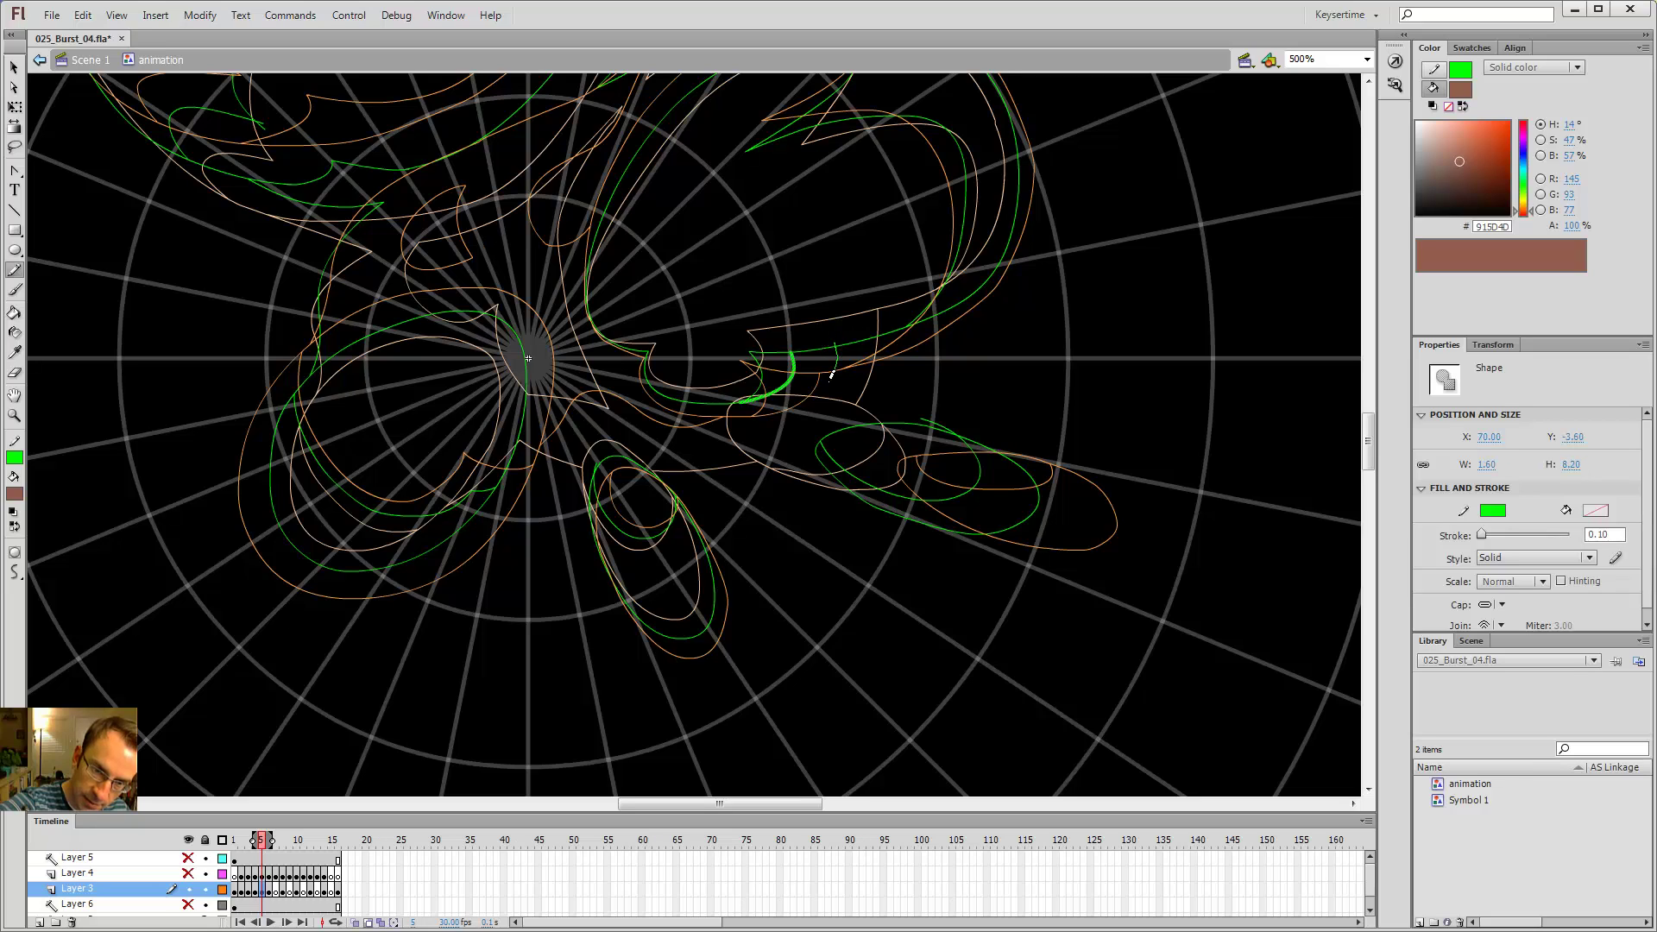
mouse_move(831, 374)
left_mouse_down()
mouse_move(701, 443)
mouse_move(606, 417)
mouse_move(509, 439)
left_mouse_up()
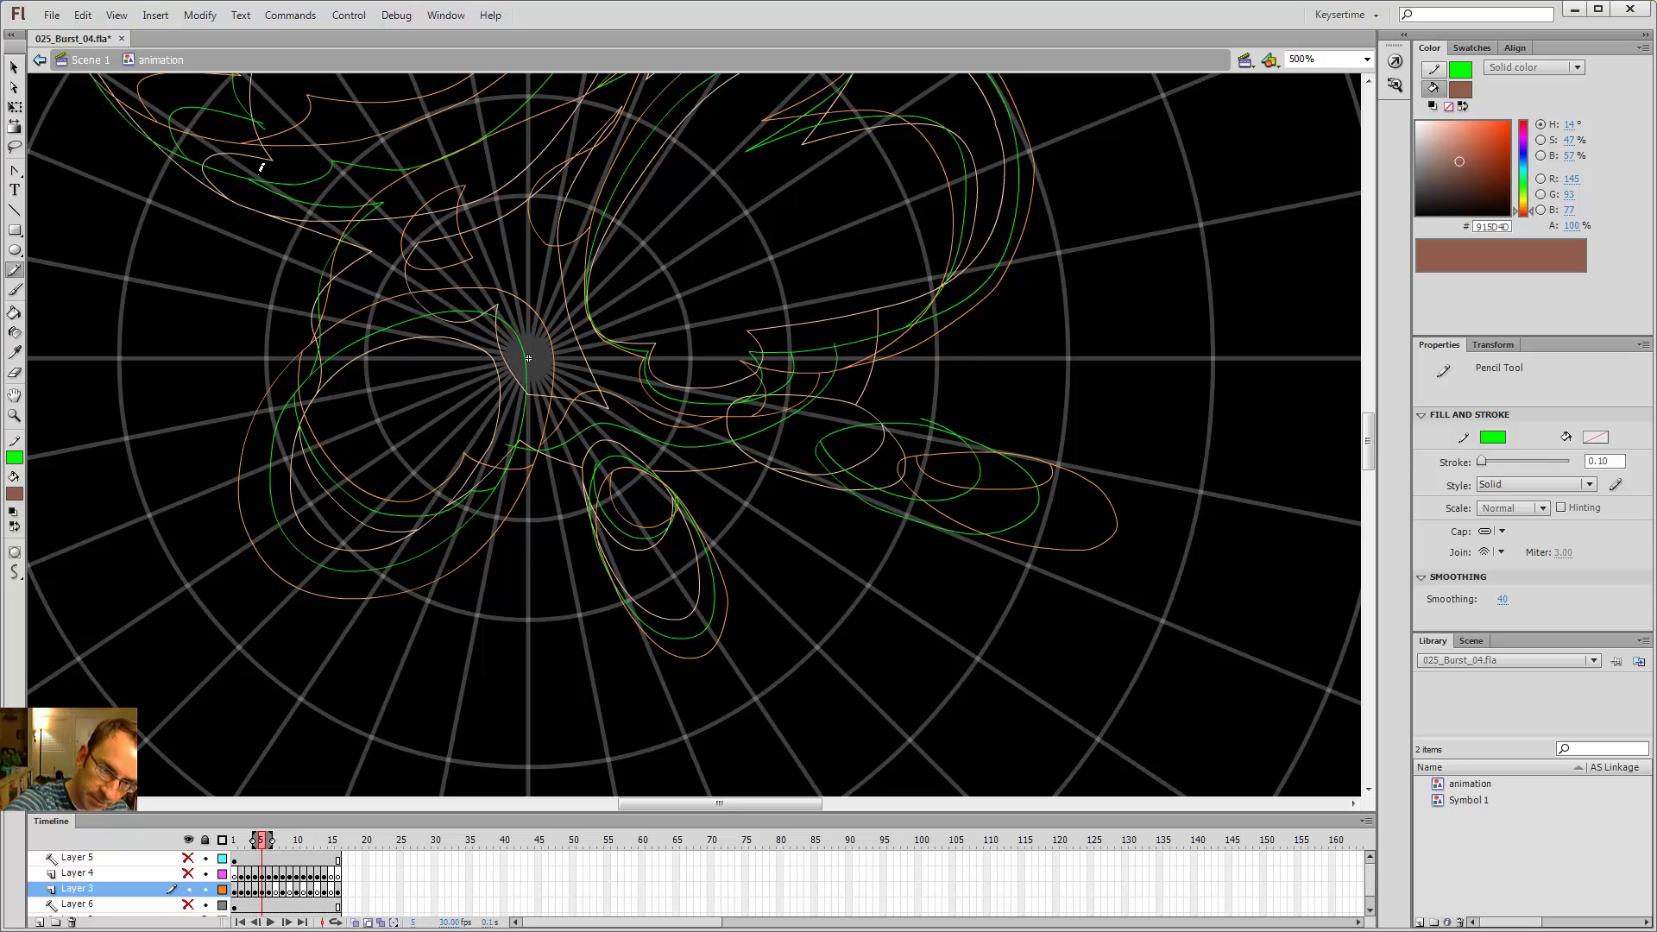
- Turn off the onion-skin outlines and delete the inner arc and short connecting segment in the bump beneath the large right cloud
left_click(368, 922)
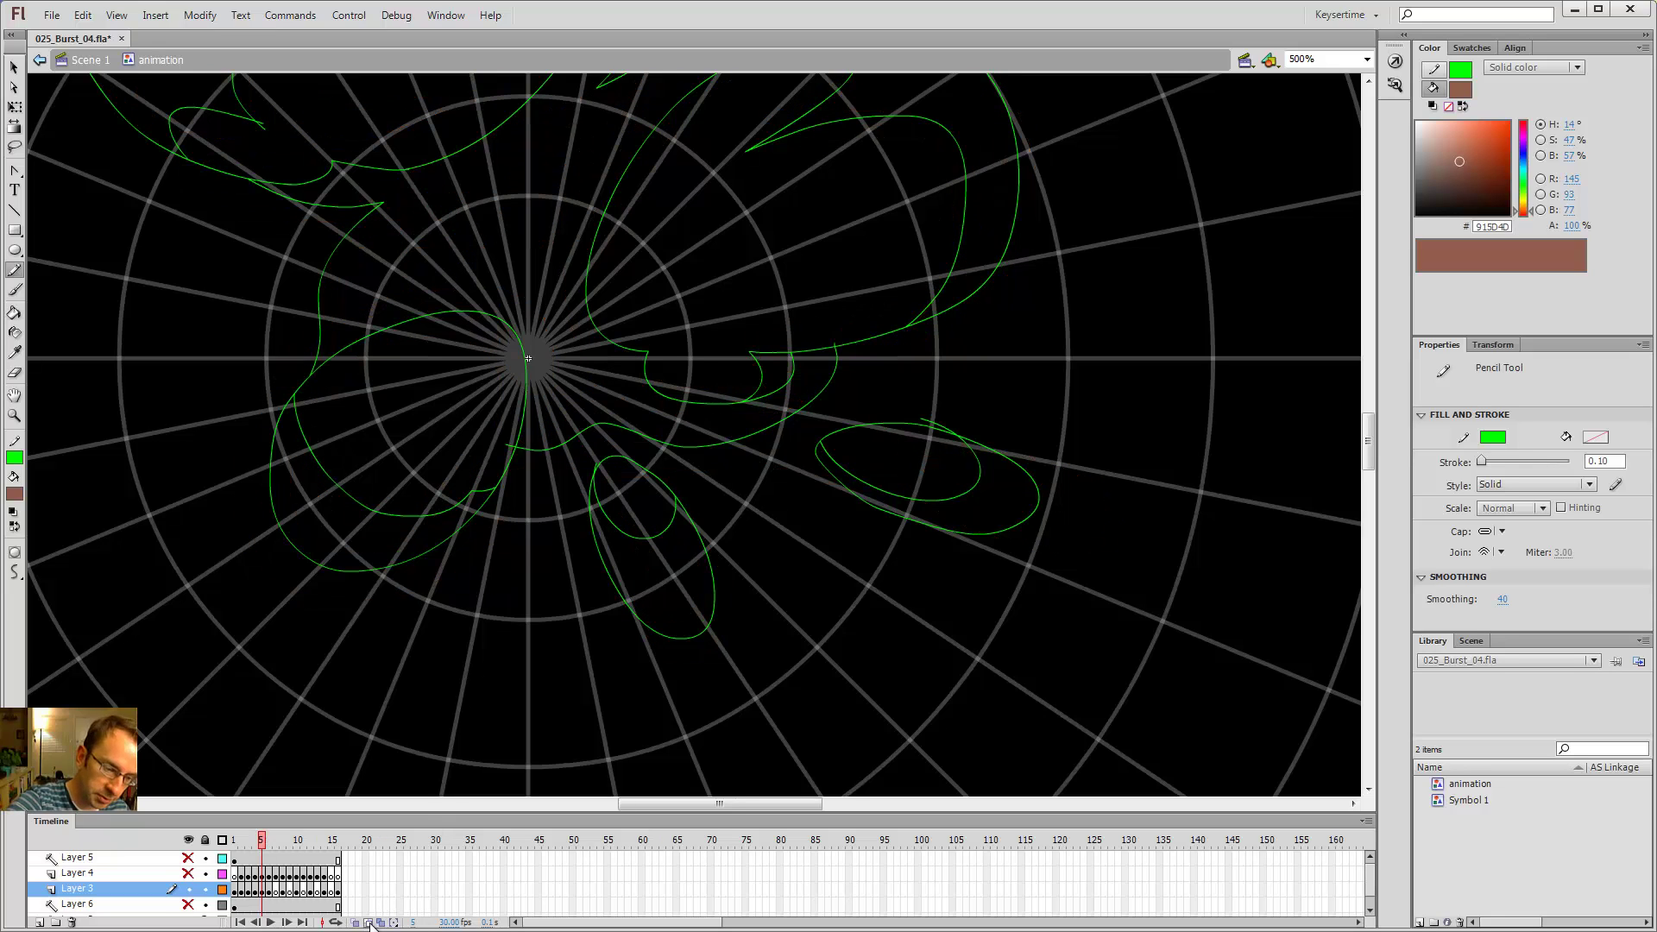
key("Return")
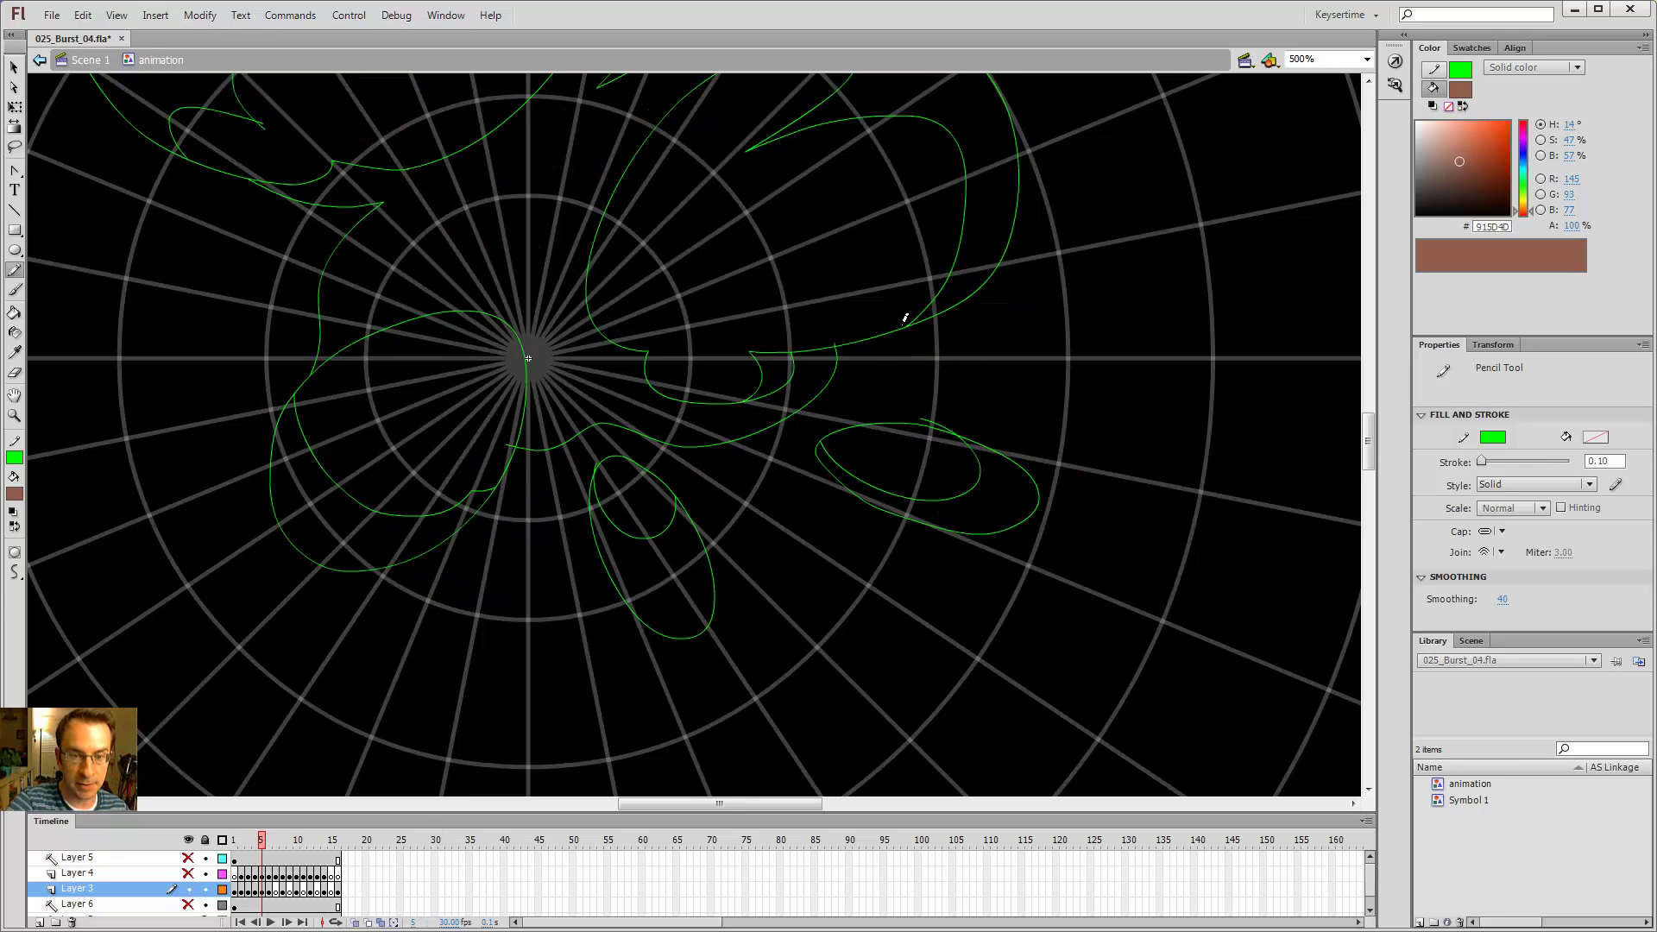
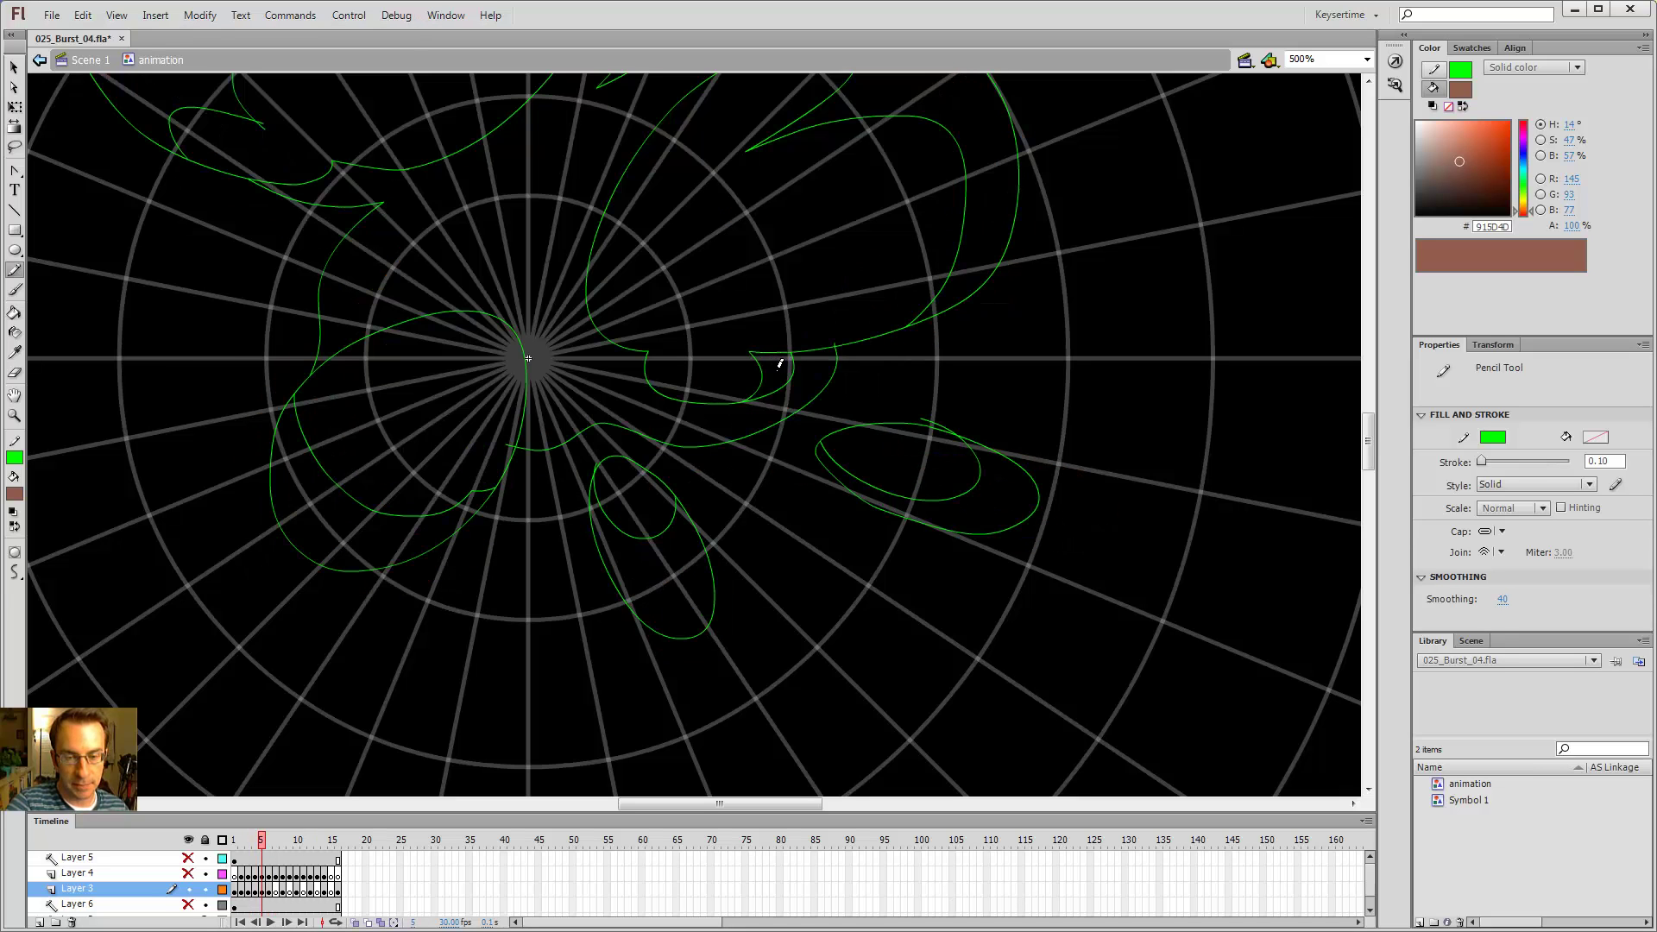
key("v")
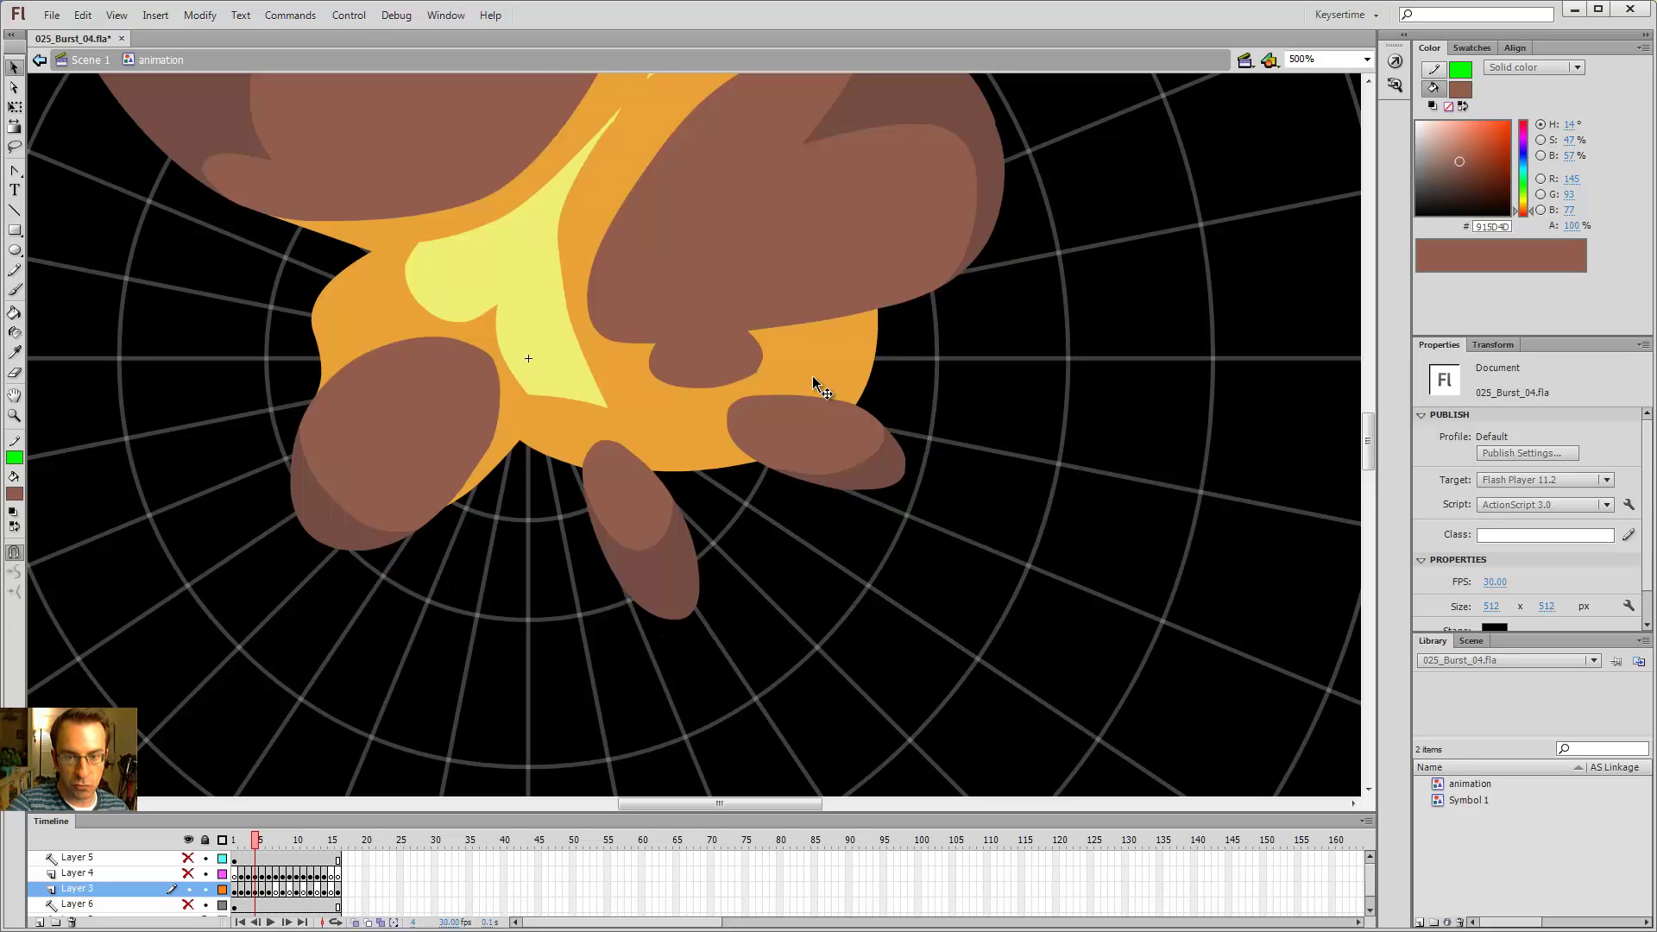
left_click(777, 353)
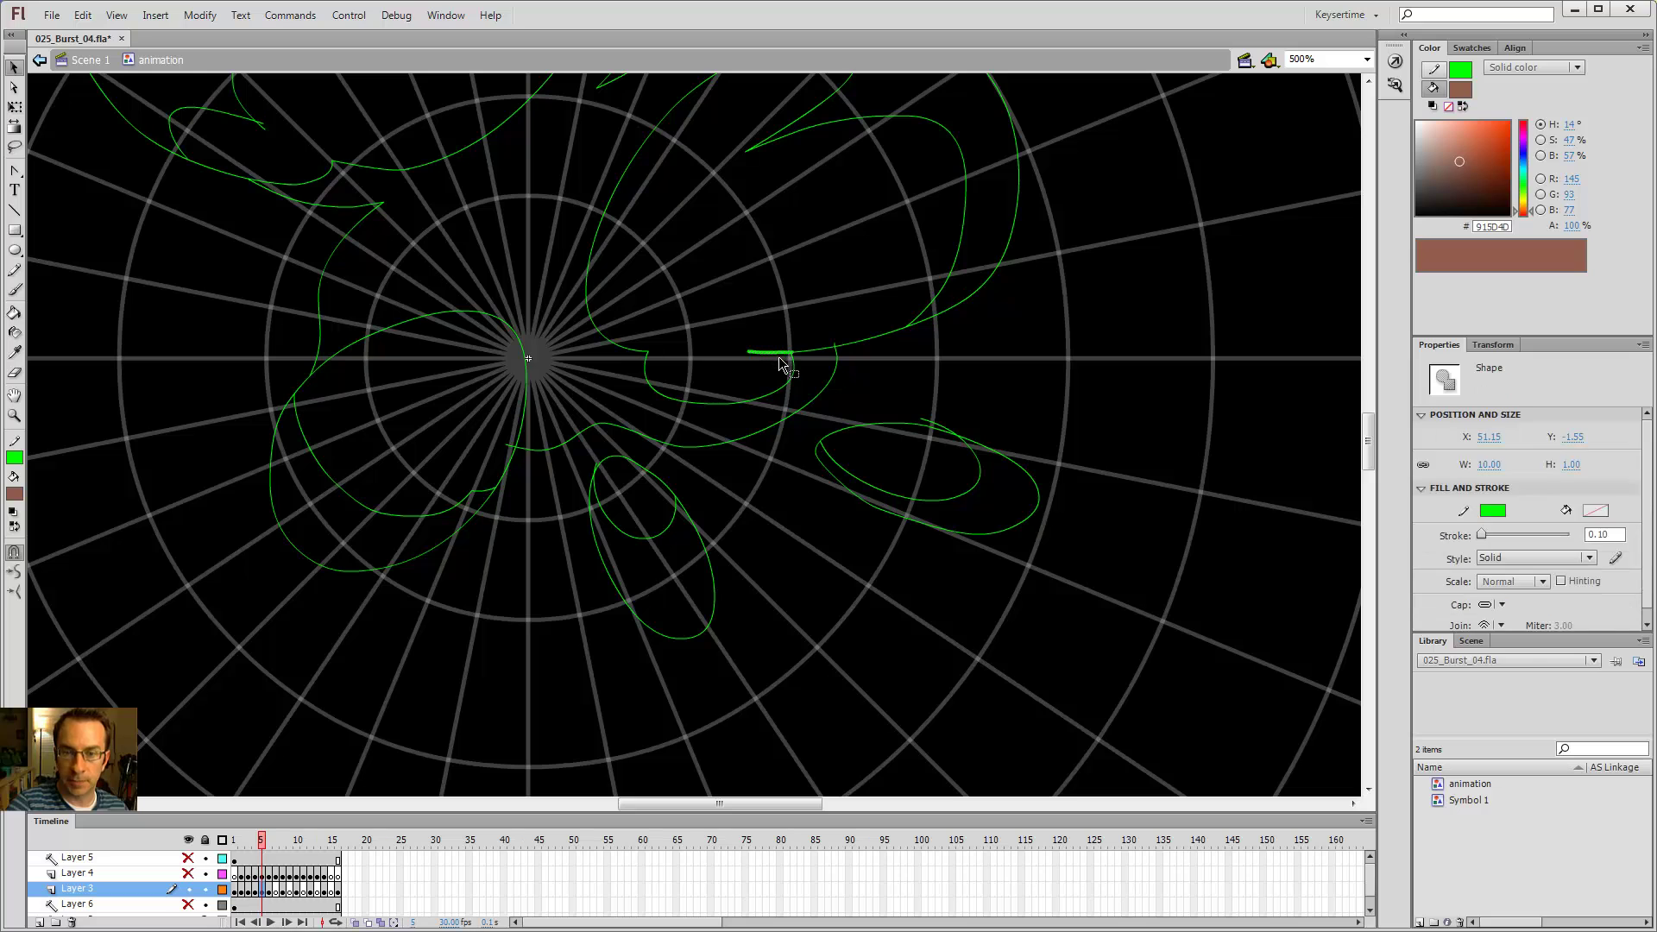
key("Delete")
key("comma")
key("period")
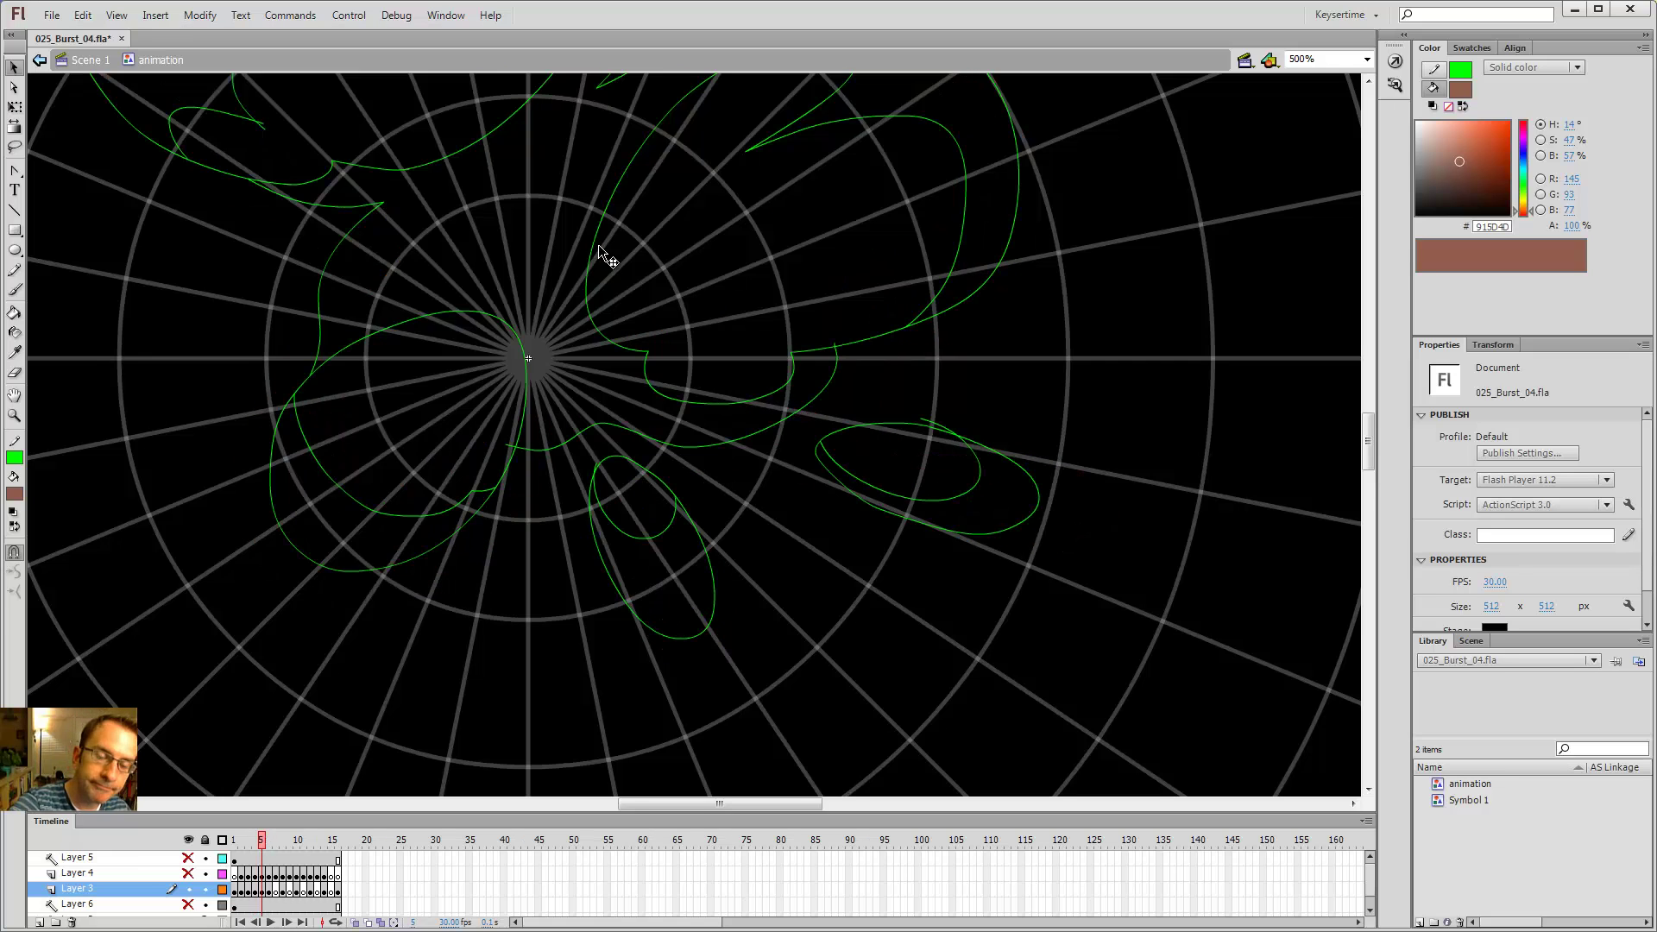
- Turn on filled onion skinning on frame 5 and pencil the rounded left contour of the central yellow patch
key("period")
left_click_drag(614, 299, 716, 435)
key("comma")
key("comma")
key("period")
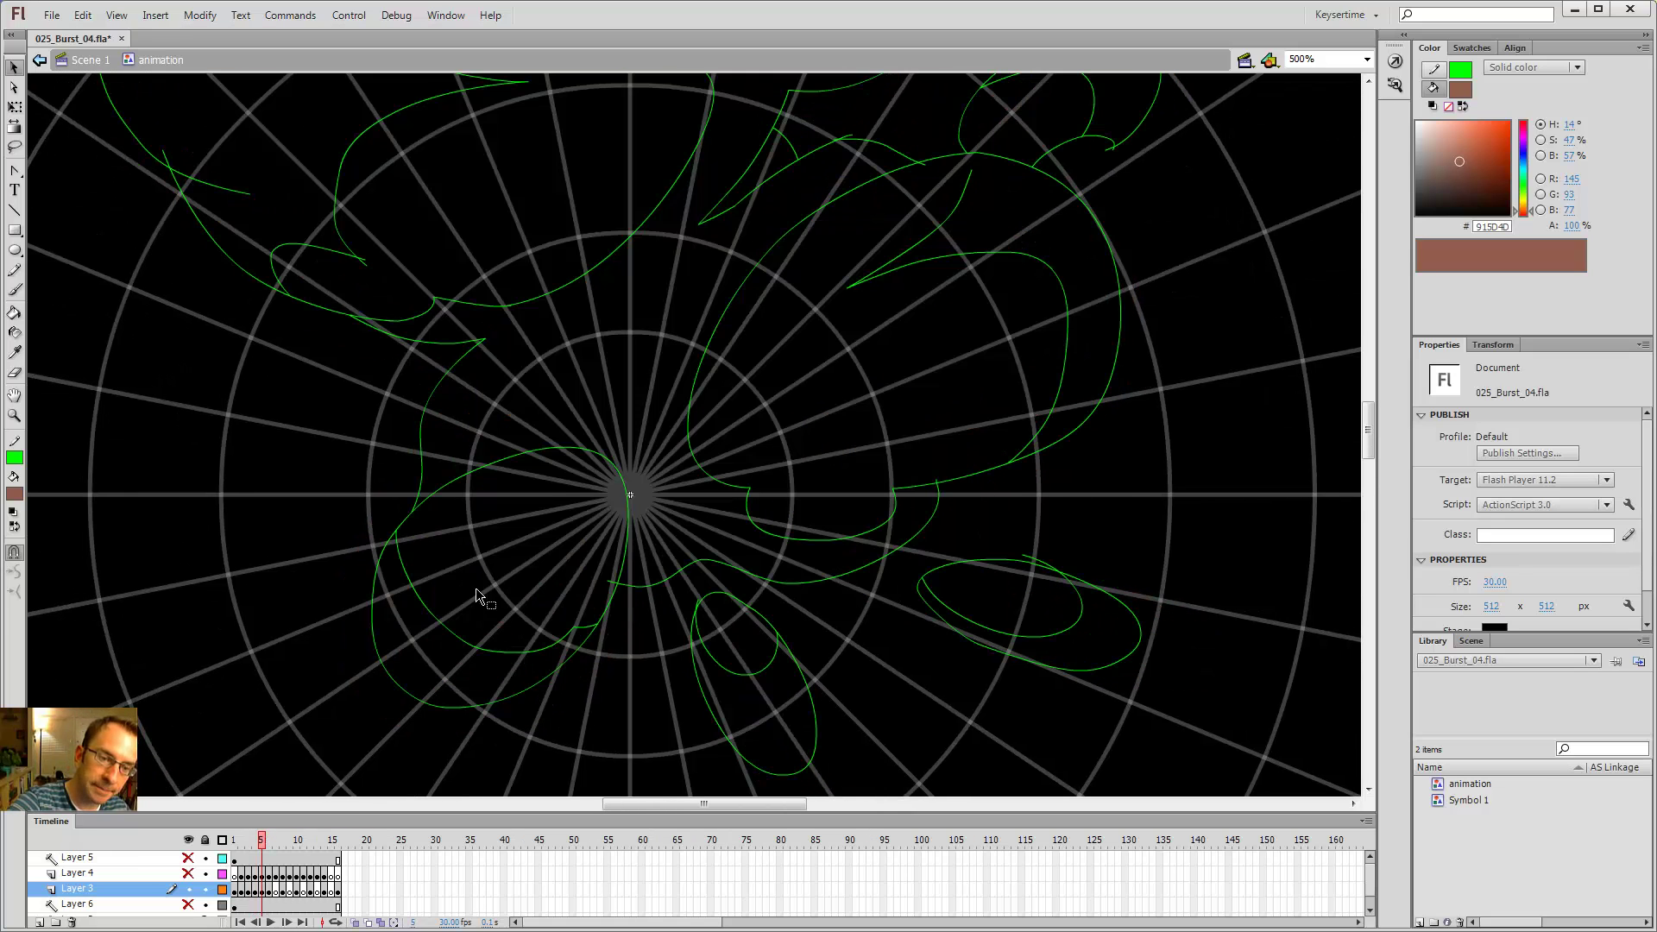
left_click(354, 923)
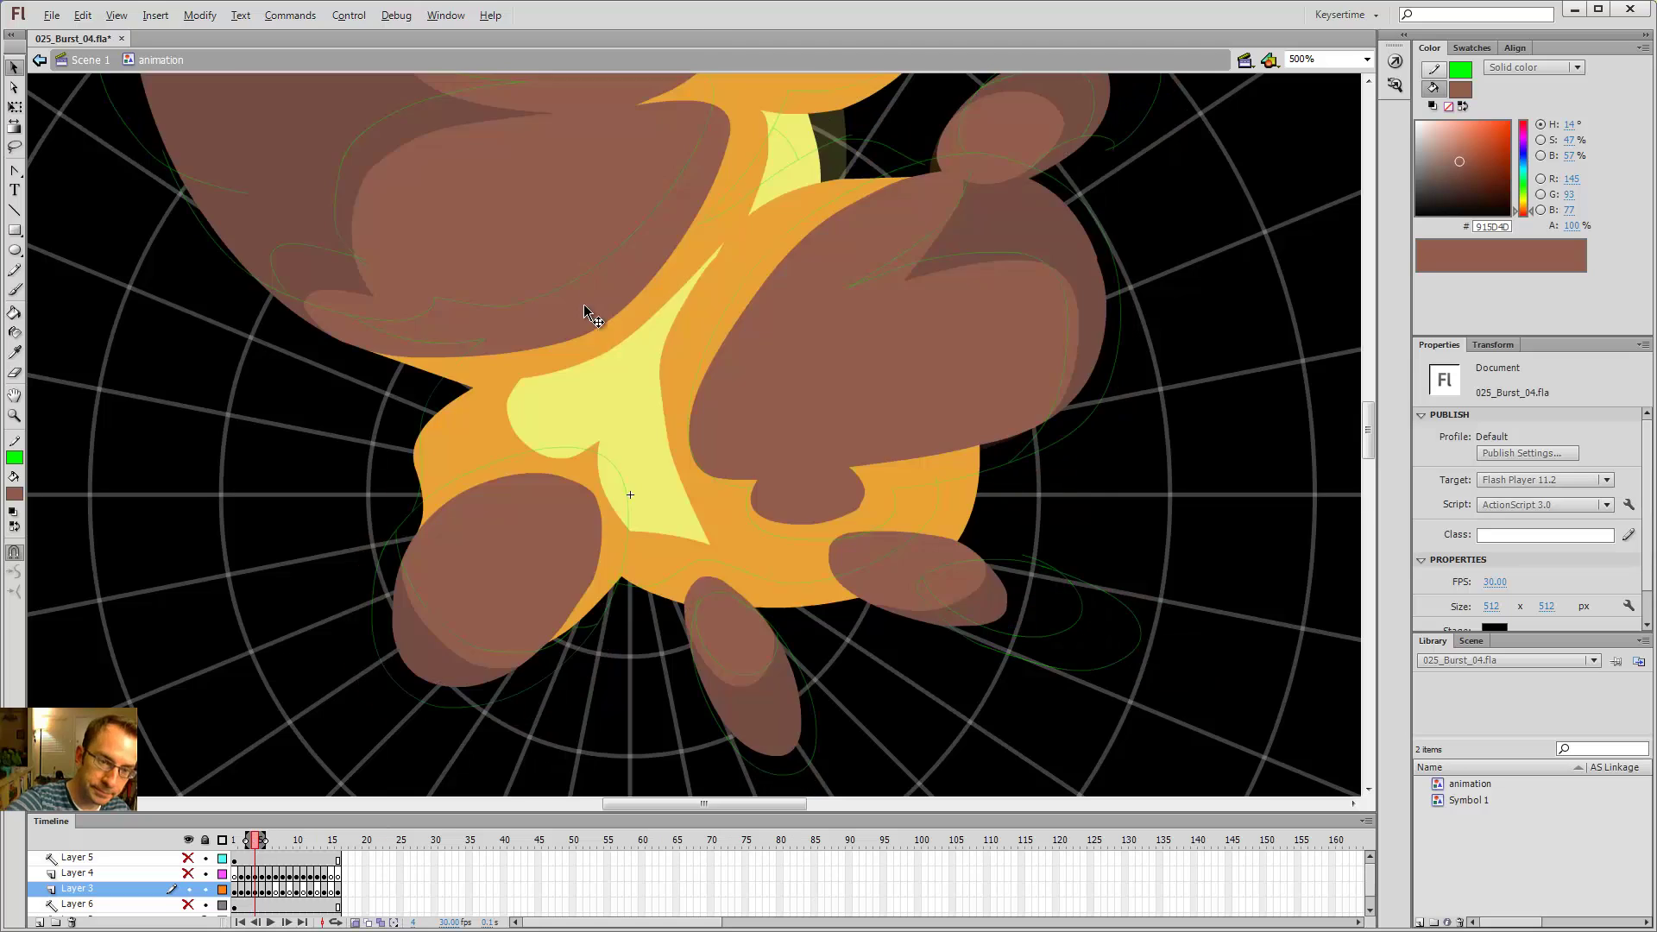
key("y")
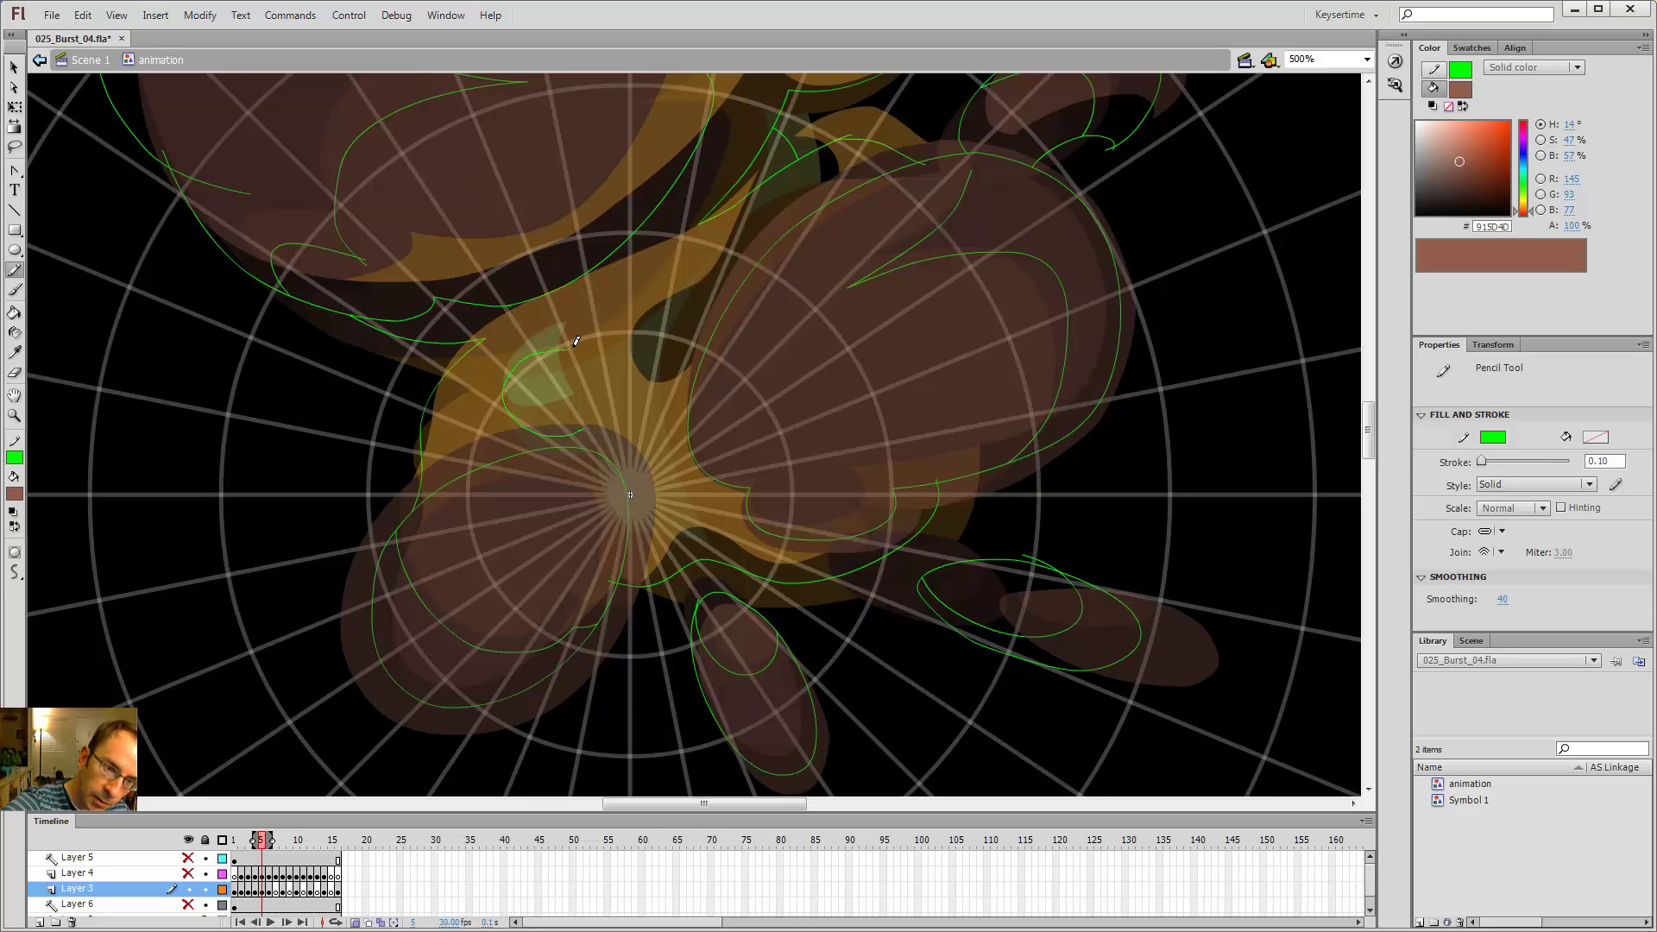
- Compare frames 4 and 5 to examine the shape change of the central yellow patch
key("comma")
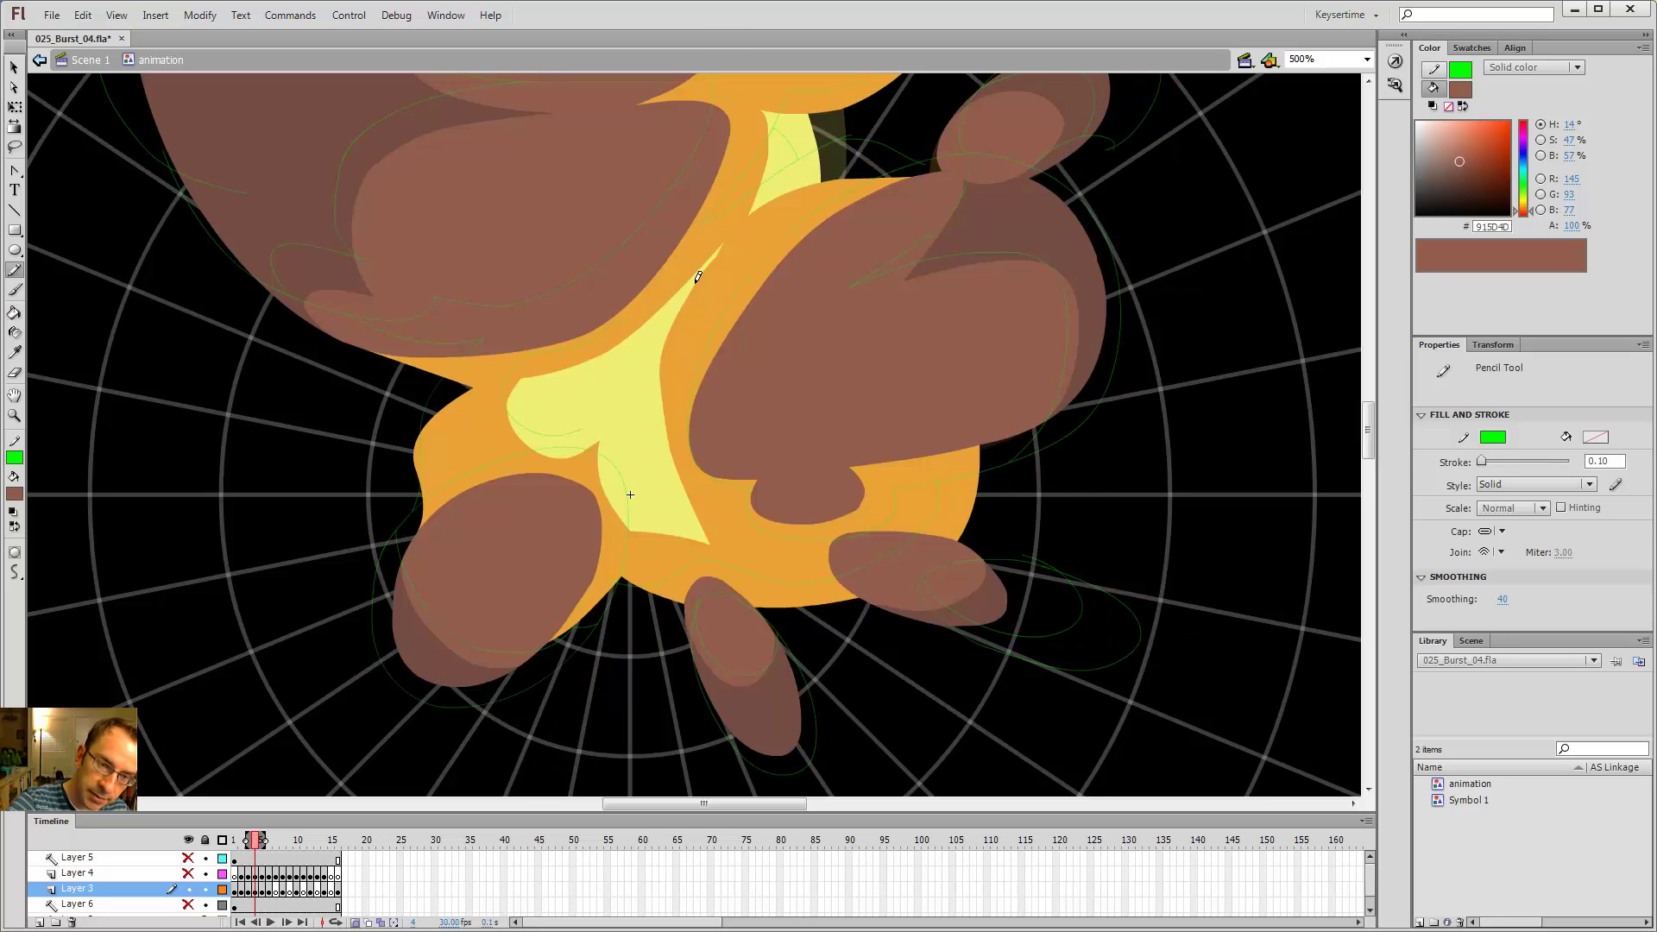
key("period")
key("v")
key("comma")
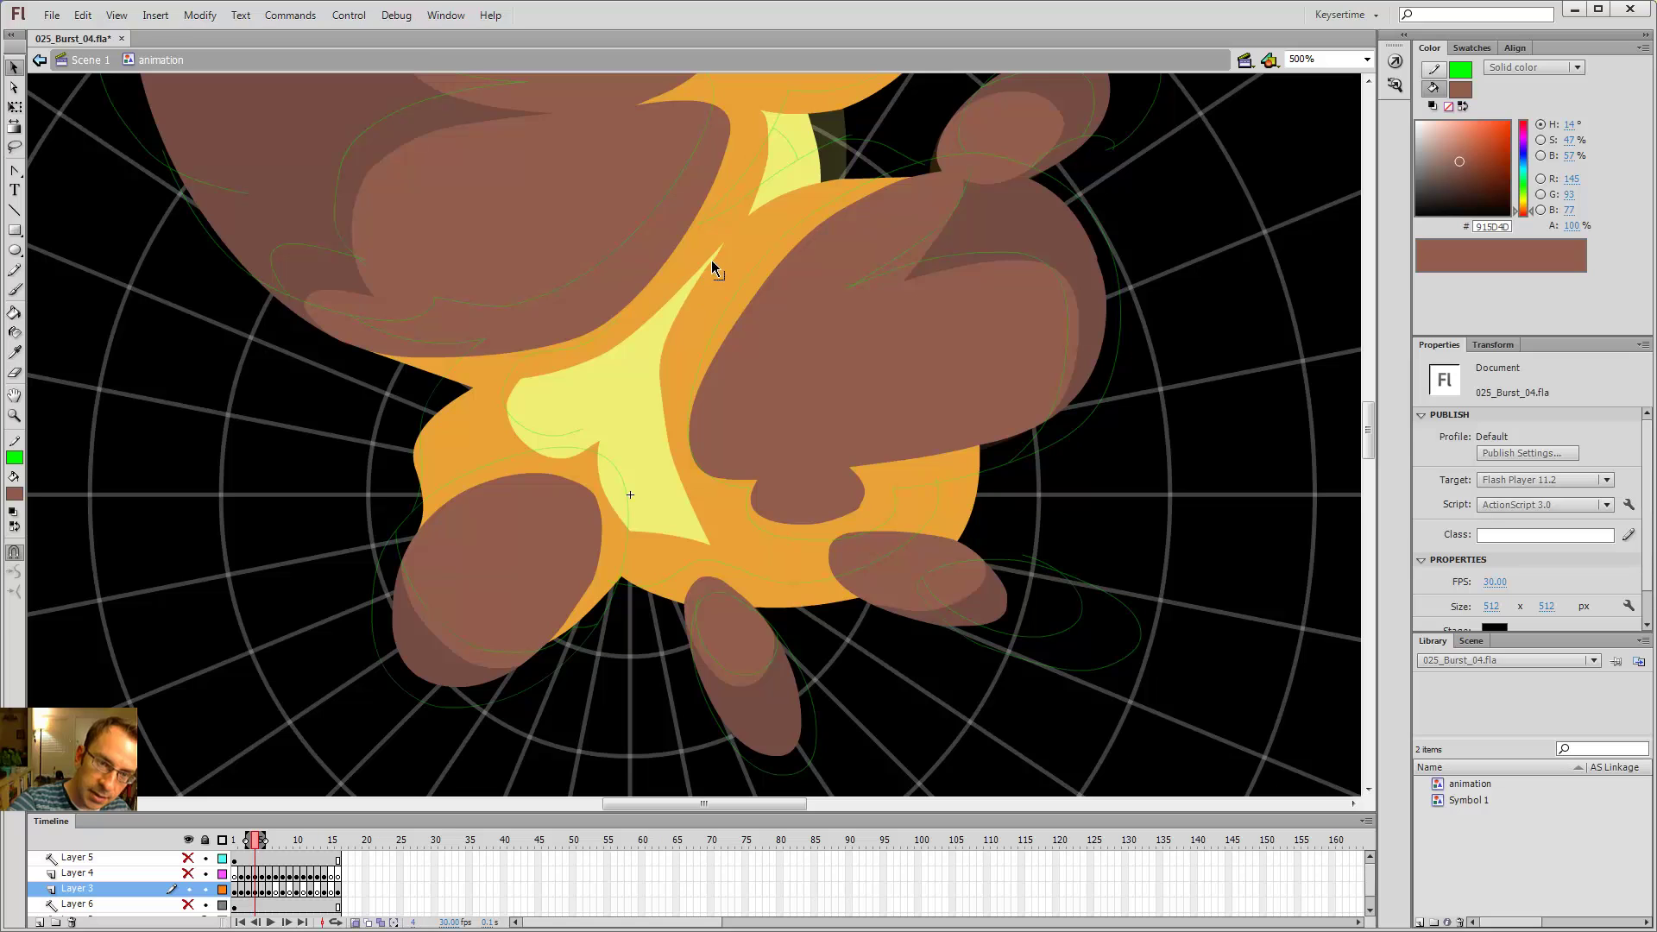
key("period")
key("comma")
key("period")
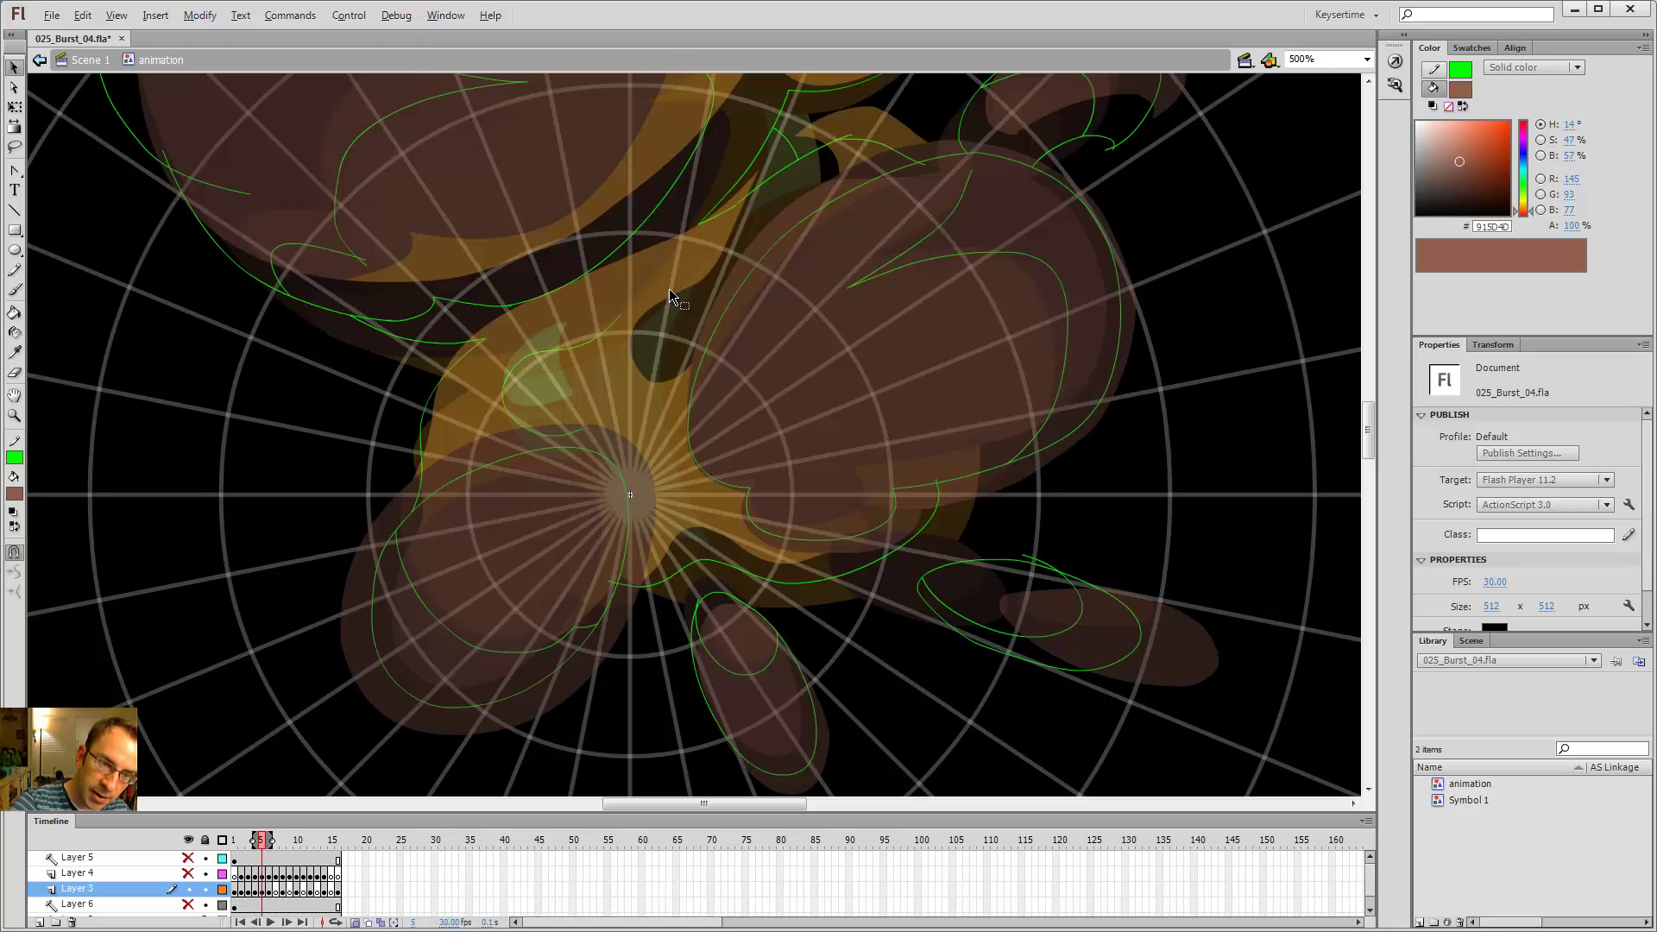
- Pencil the right edge of the central yellow patch on frame 5 from its upper tip down toward the grid centre
mouse_move(620, 314)
left_mouse_down()
mouse_move(672, 273)
mouse_move(598, 328)
left_mouse_up()
key("y")
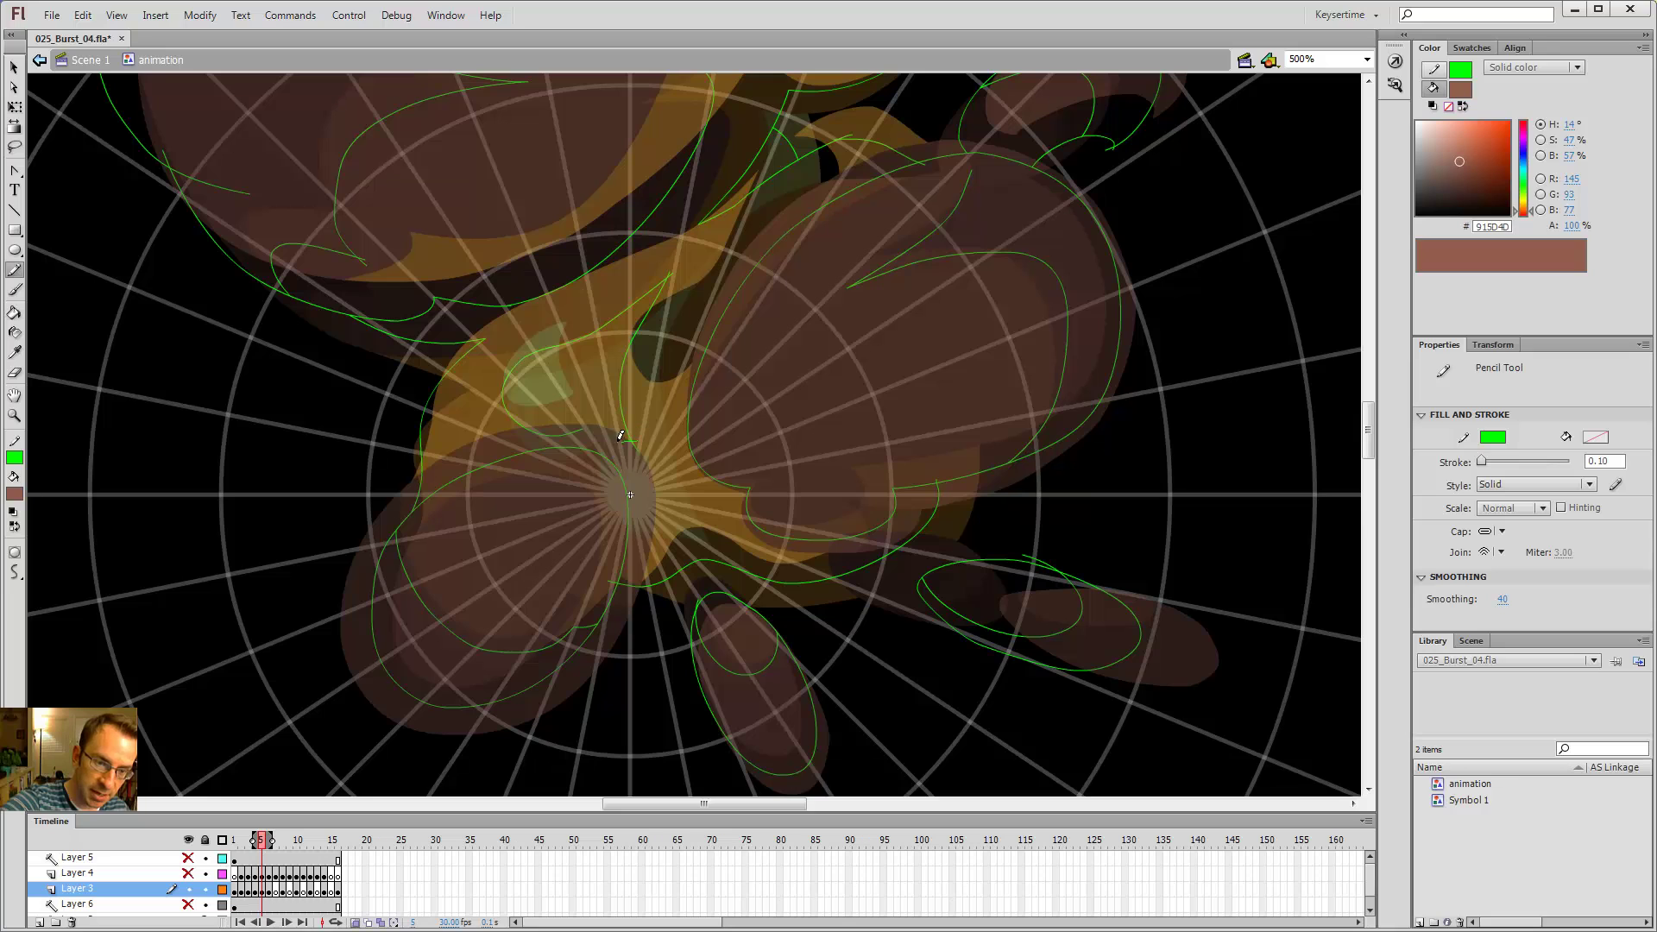
key("period")
key("comma")
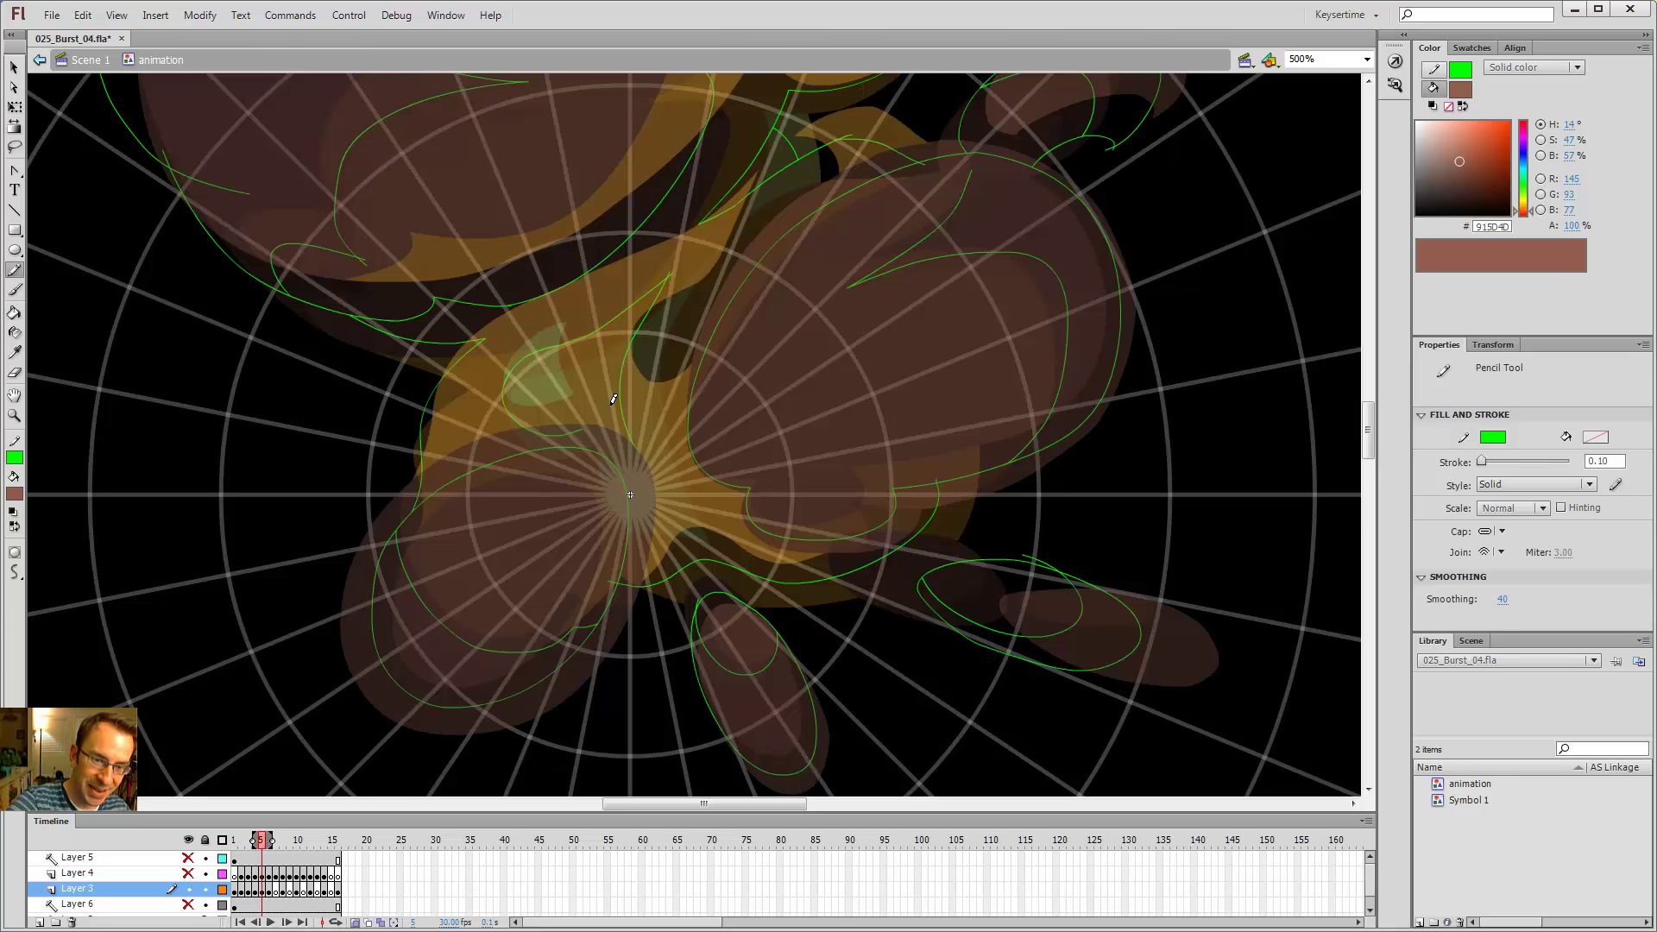
key("v")
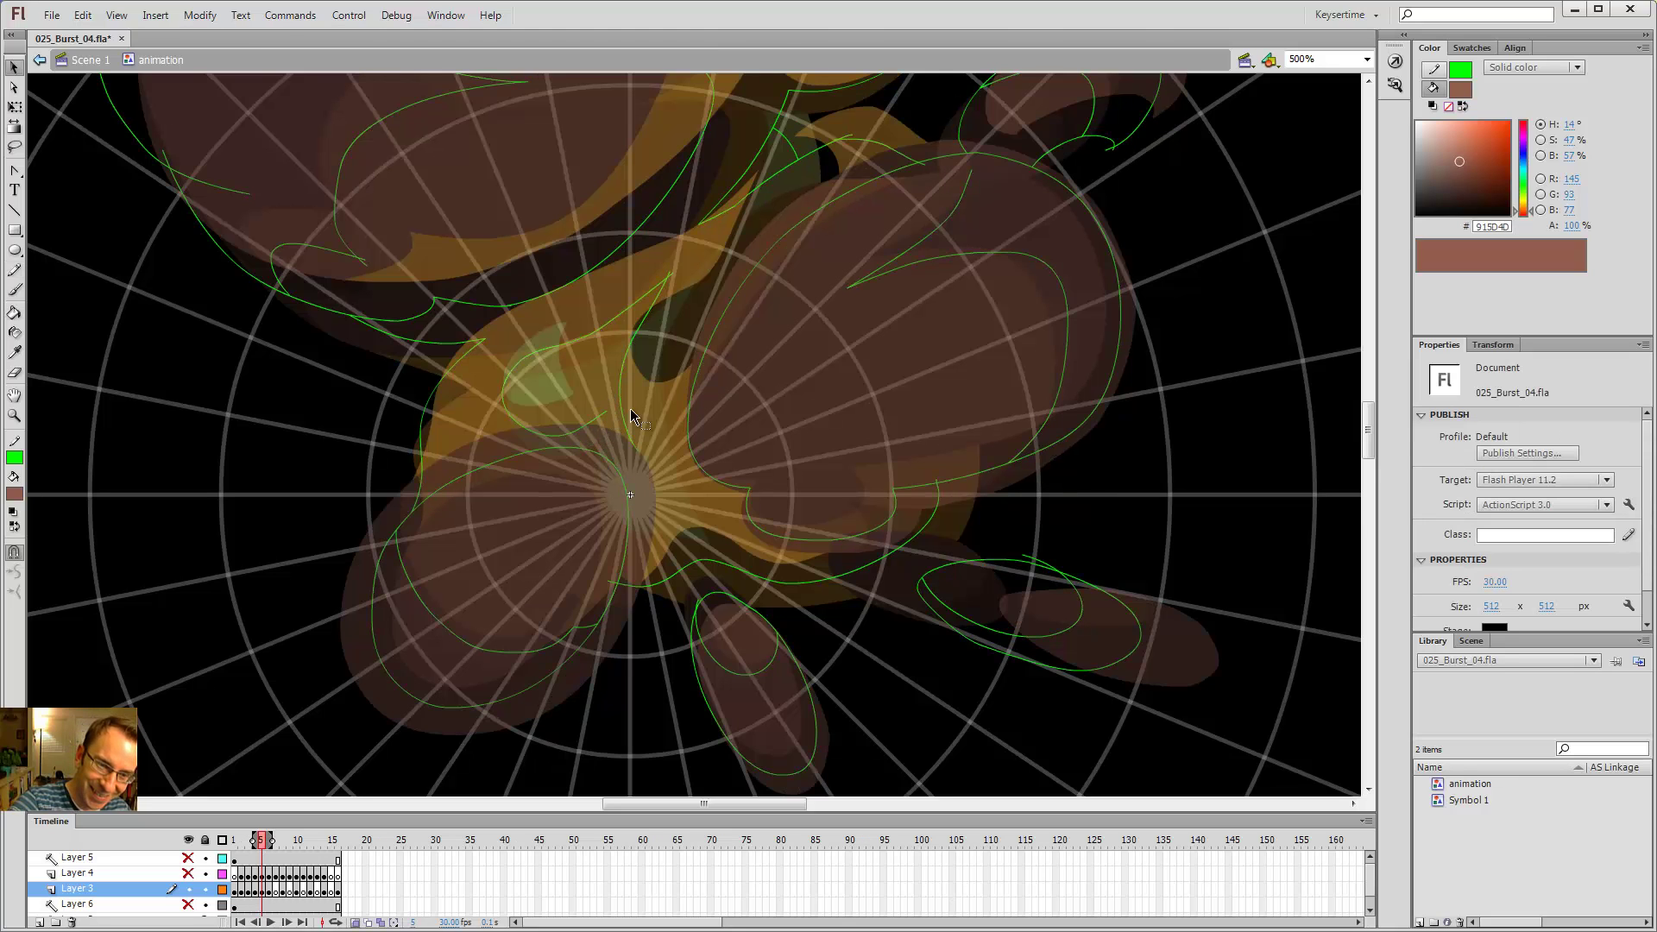
key("period")
key("comma")
key("period")
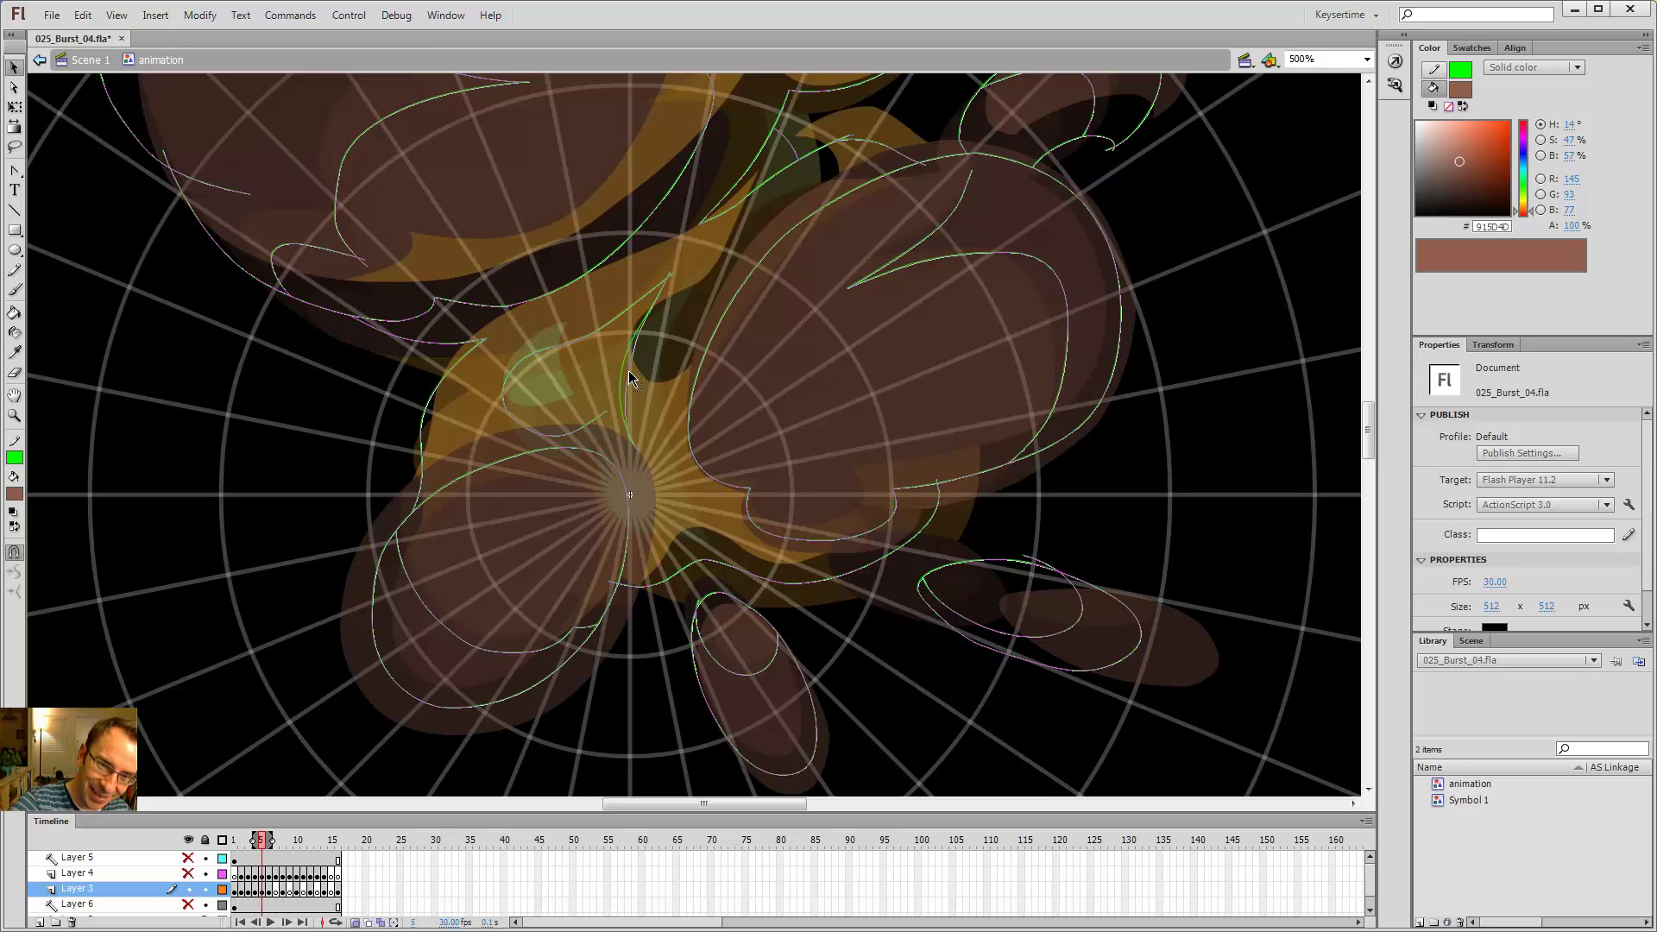
key("comma")
- Pencil the short lower curve that closes the central yellow patch near the grid centre on frame 5
key("y")
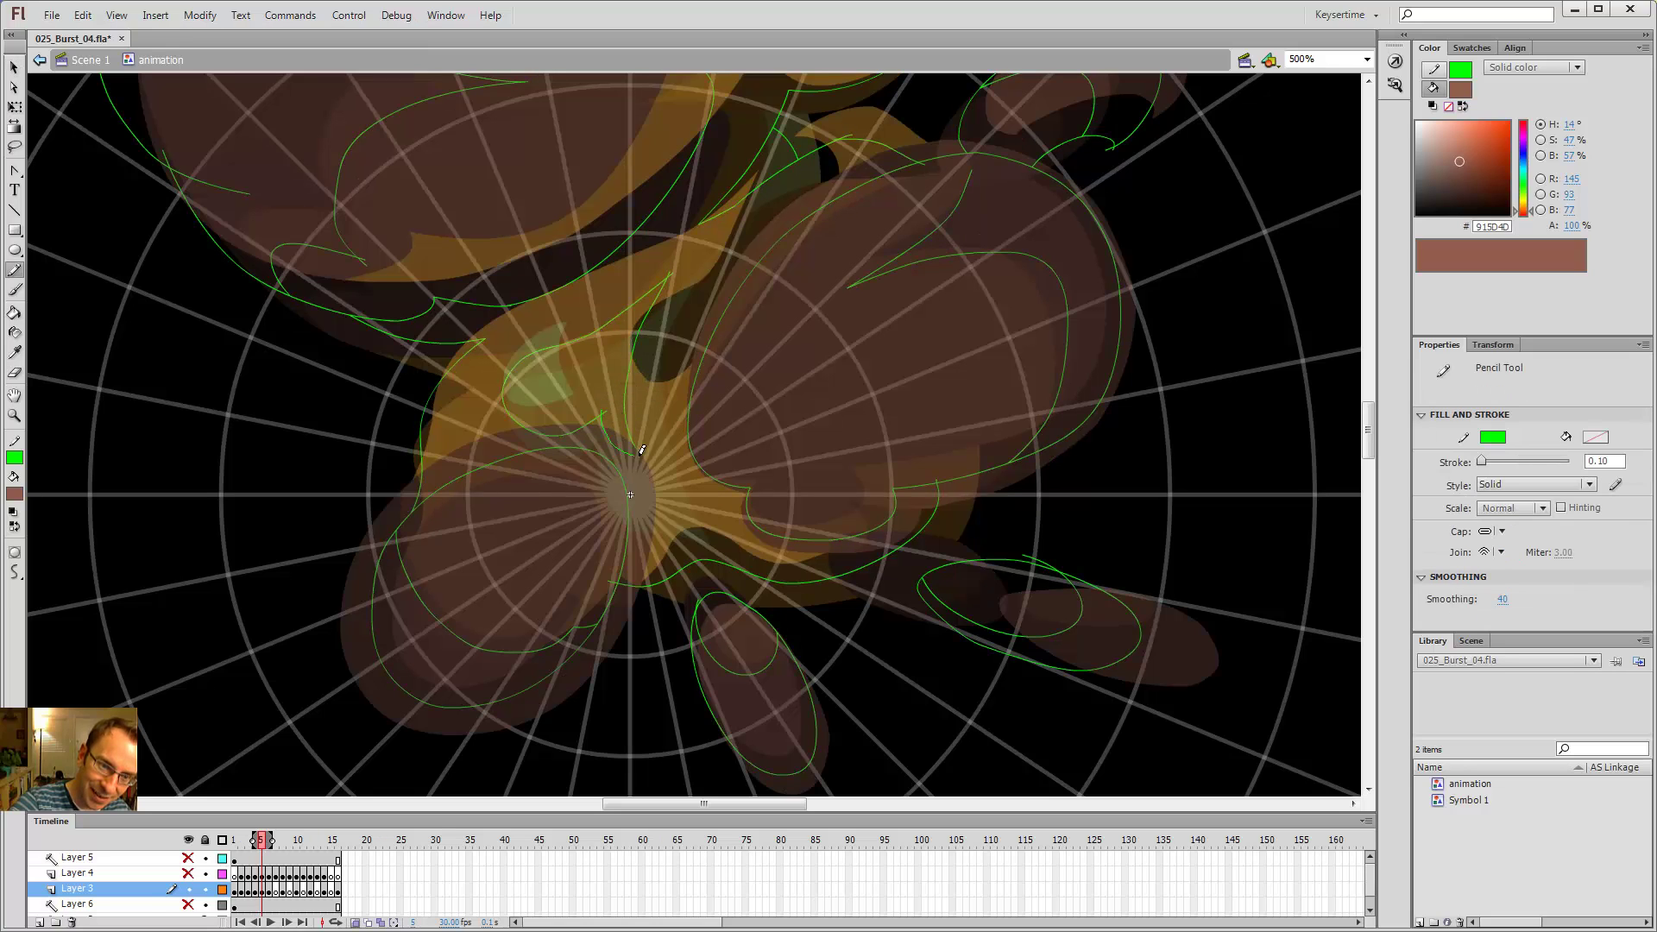
key("v")
key("period")
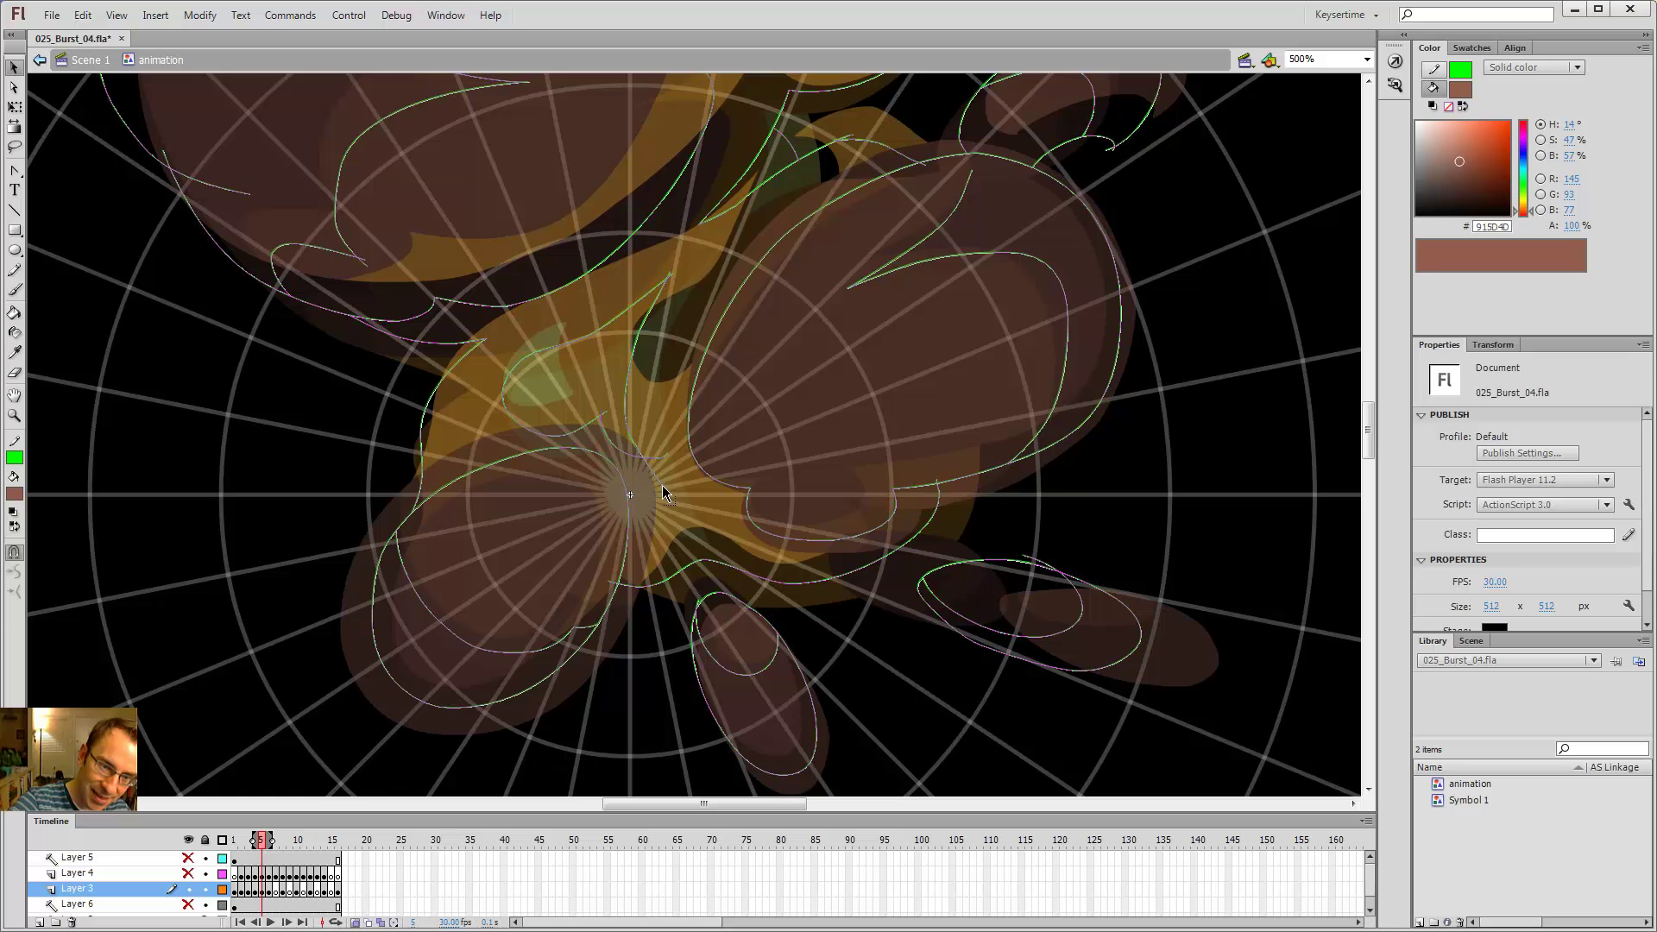
key("comma")
key("ctrl+a")
left_click_drag(635, 420, 633, 414)
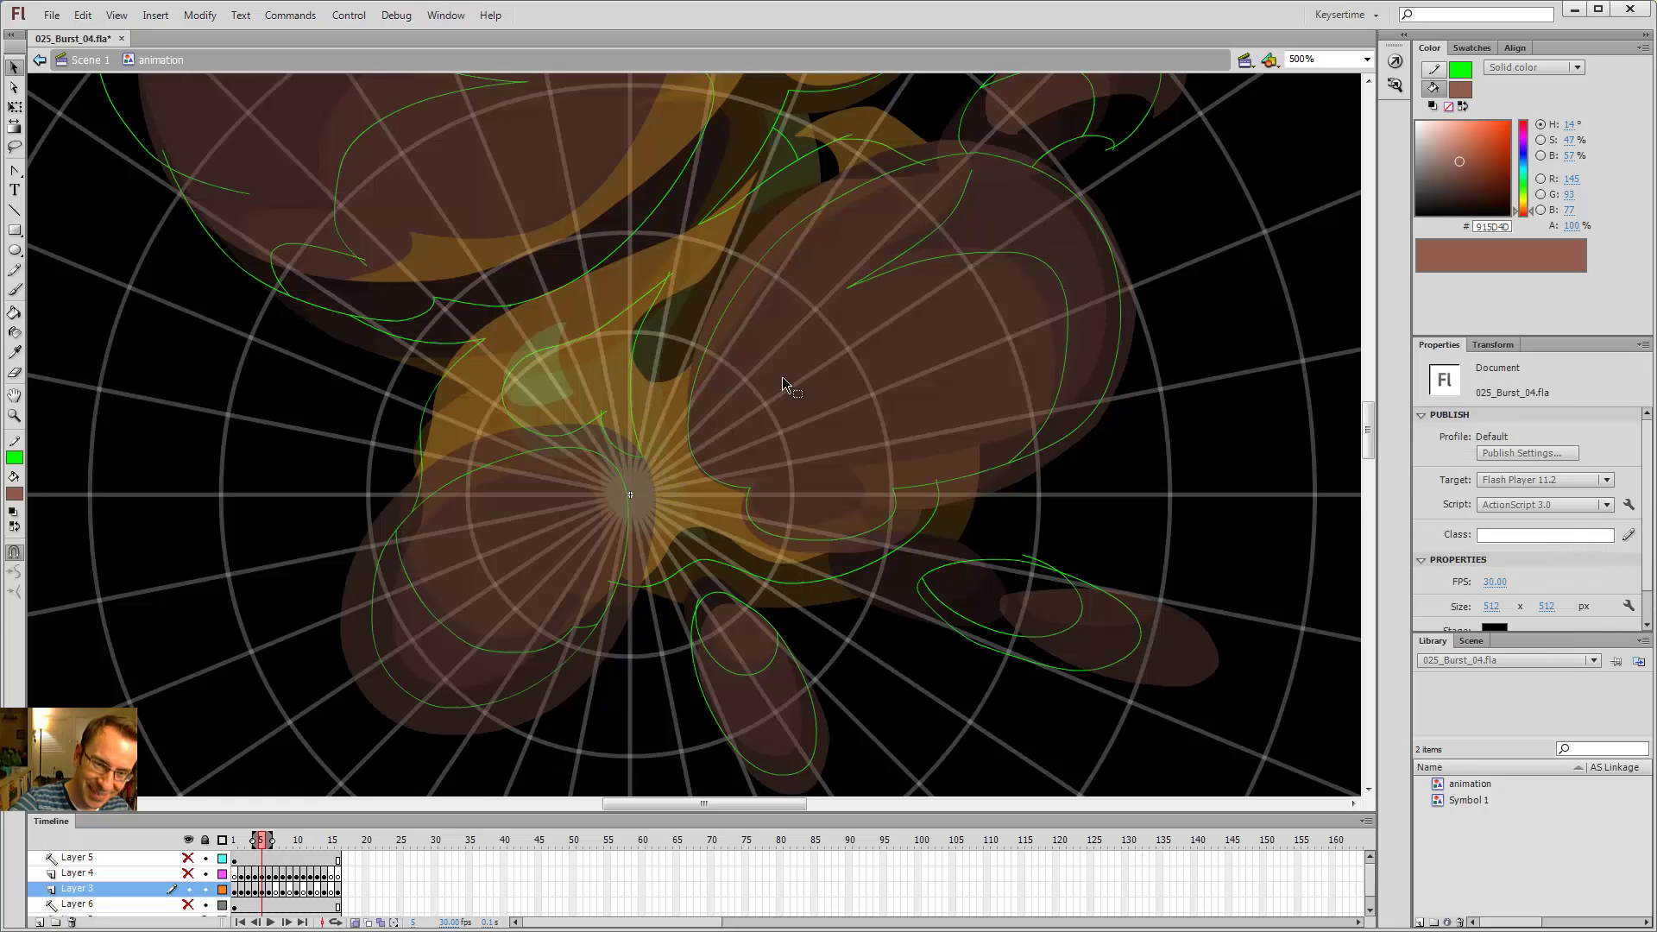
- Compare frames 4, 5 and 6 to examine how the small upper-right cloud moves above the large right cloud
key("ctrl+minus")
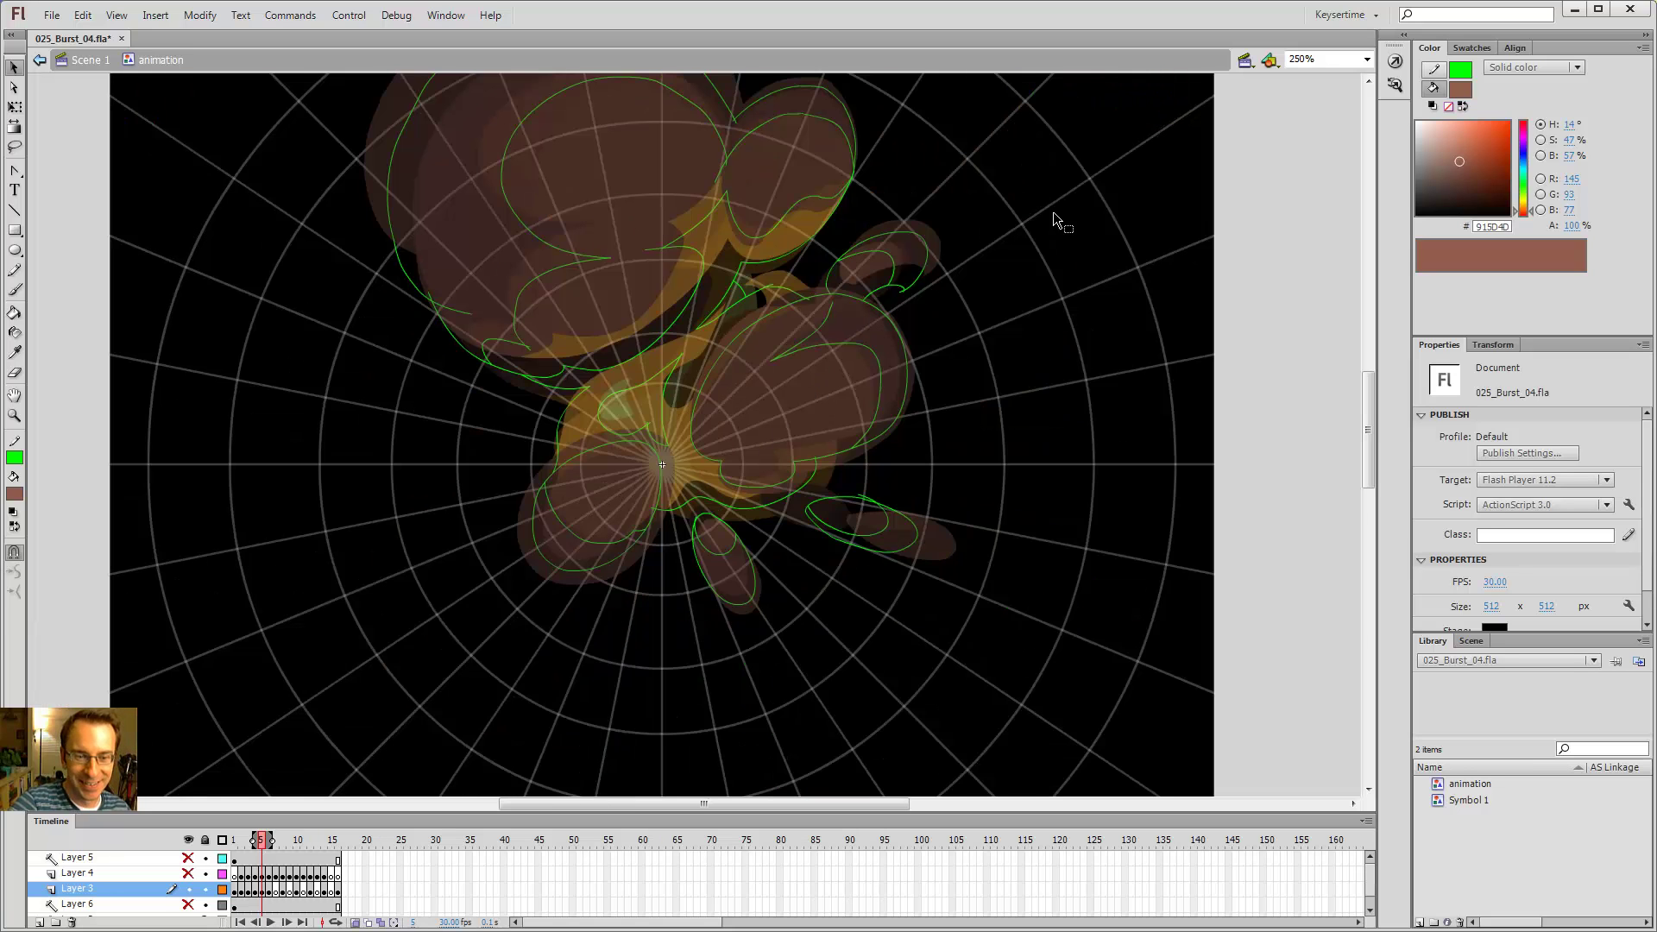
key("z")
left_click(817, 308)
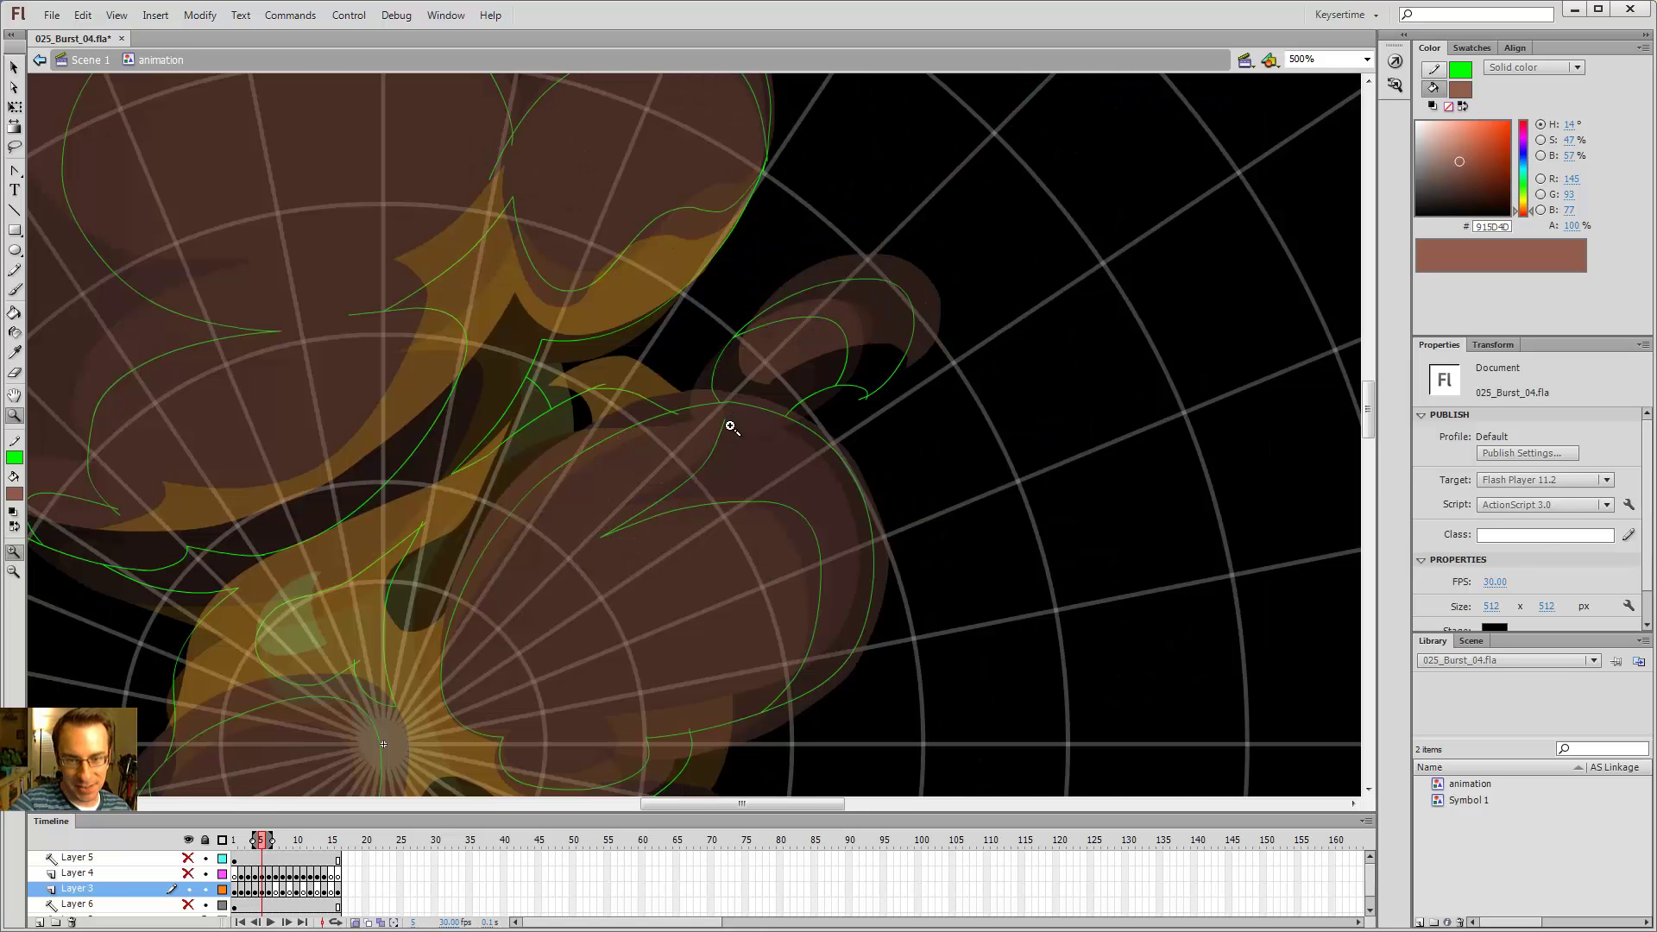
key("y")
key("comma")
key("period")
key("period")
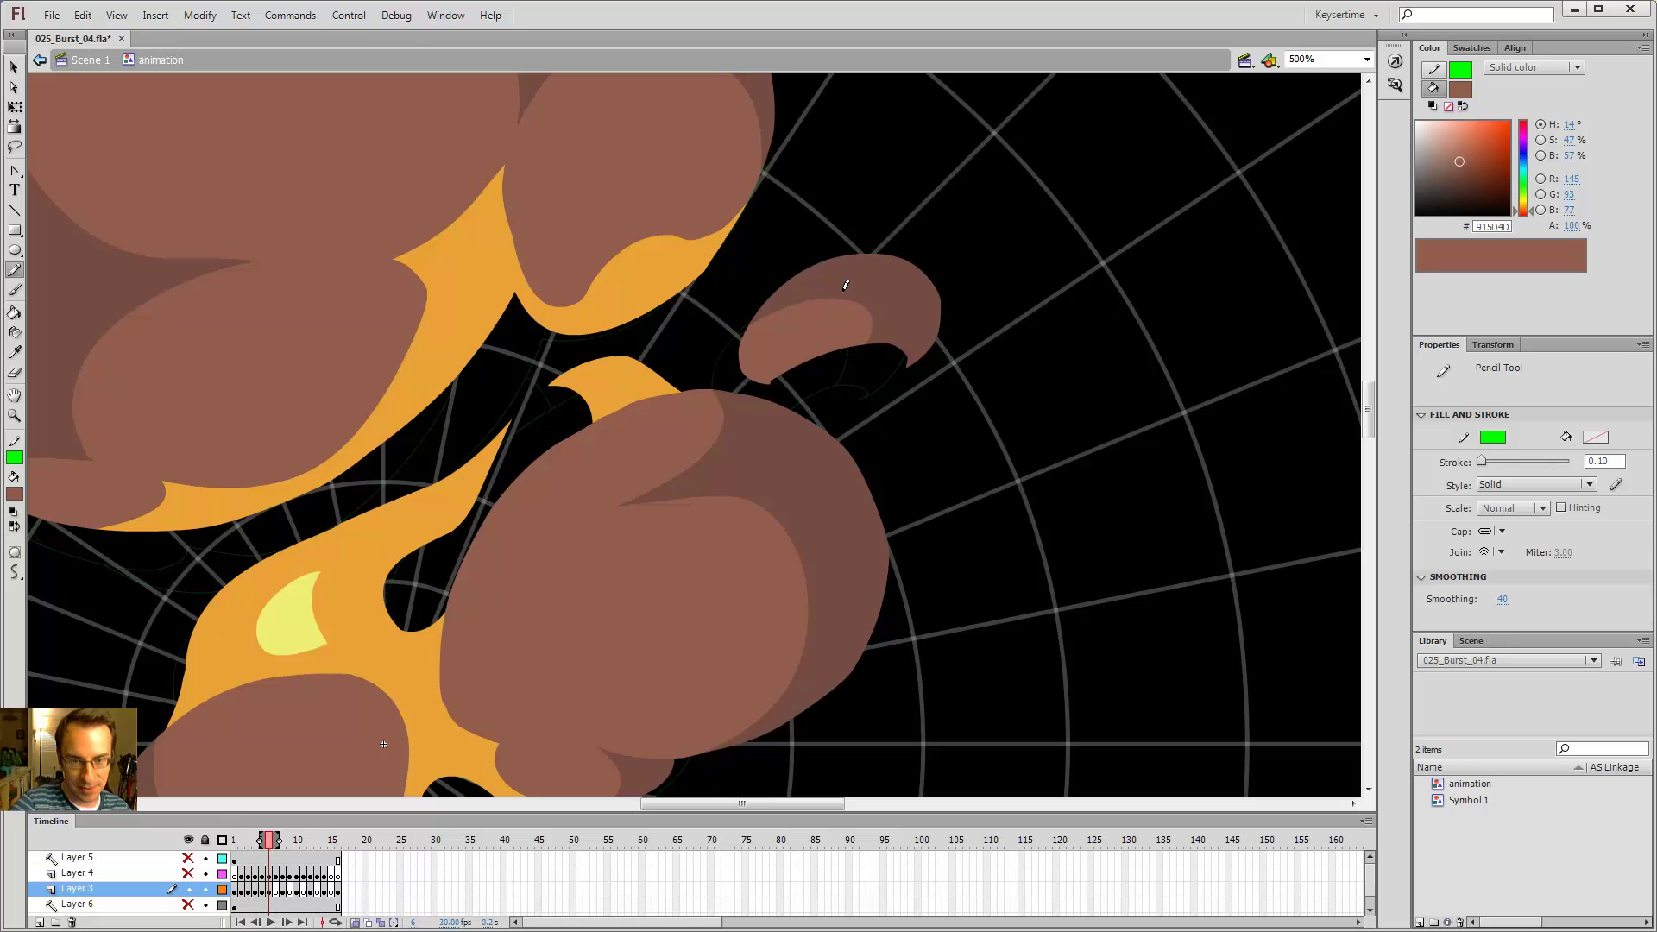
key("comma")
key("comma")
key("period")
key("period")
key("comma")
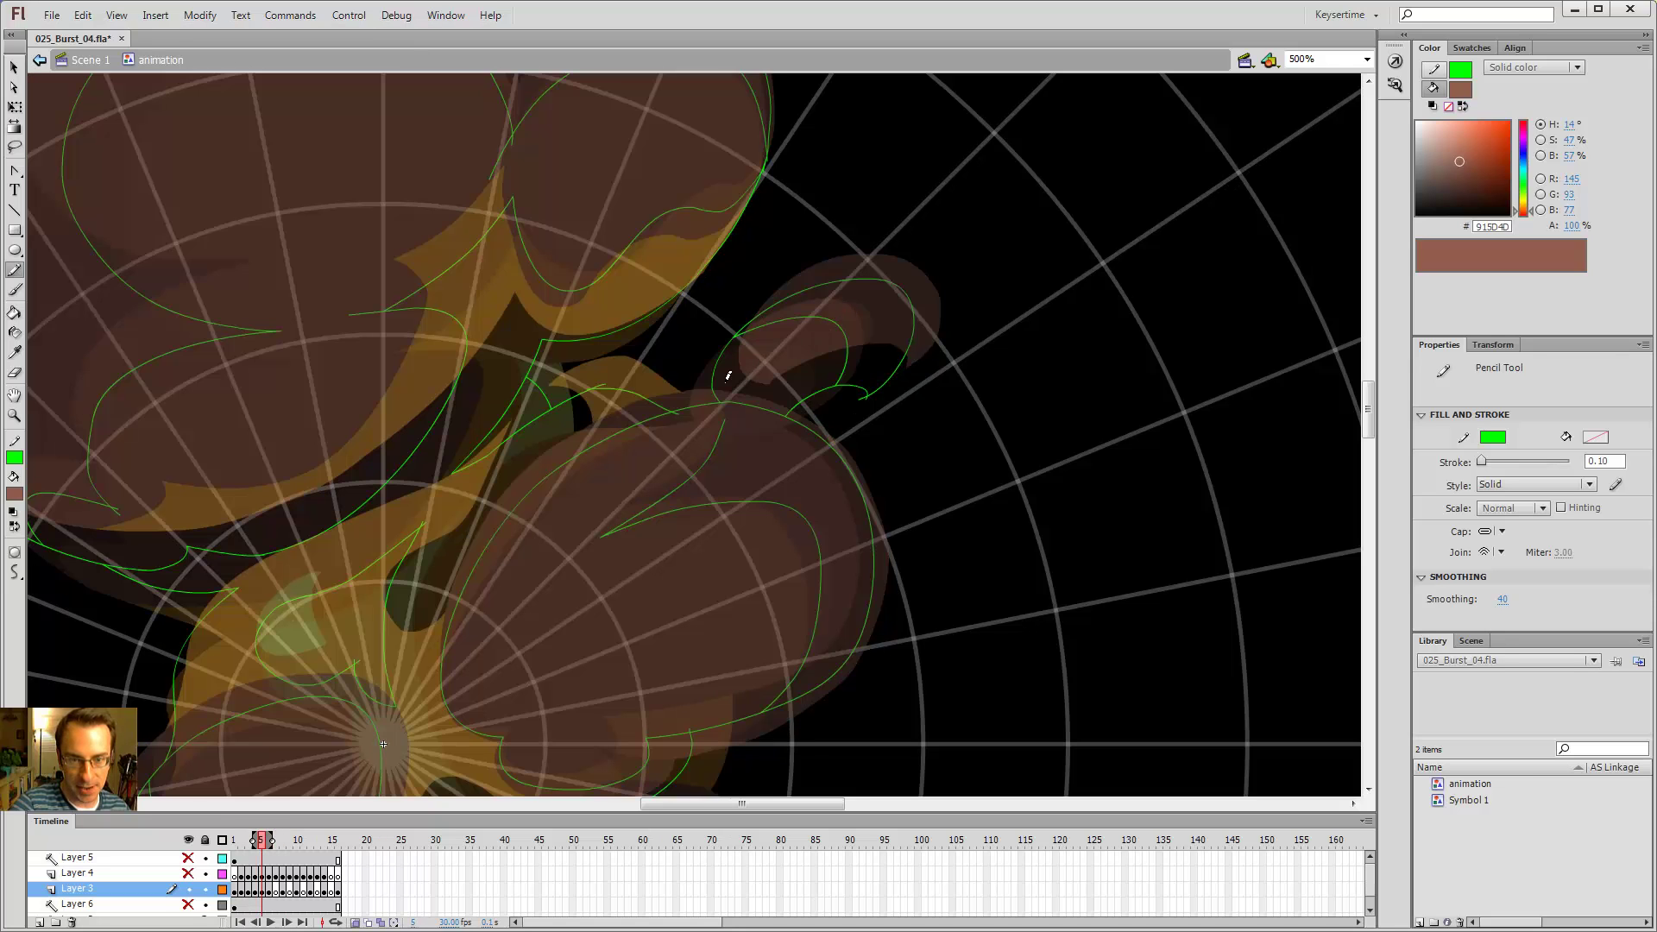
key("comma")
key("period")
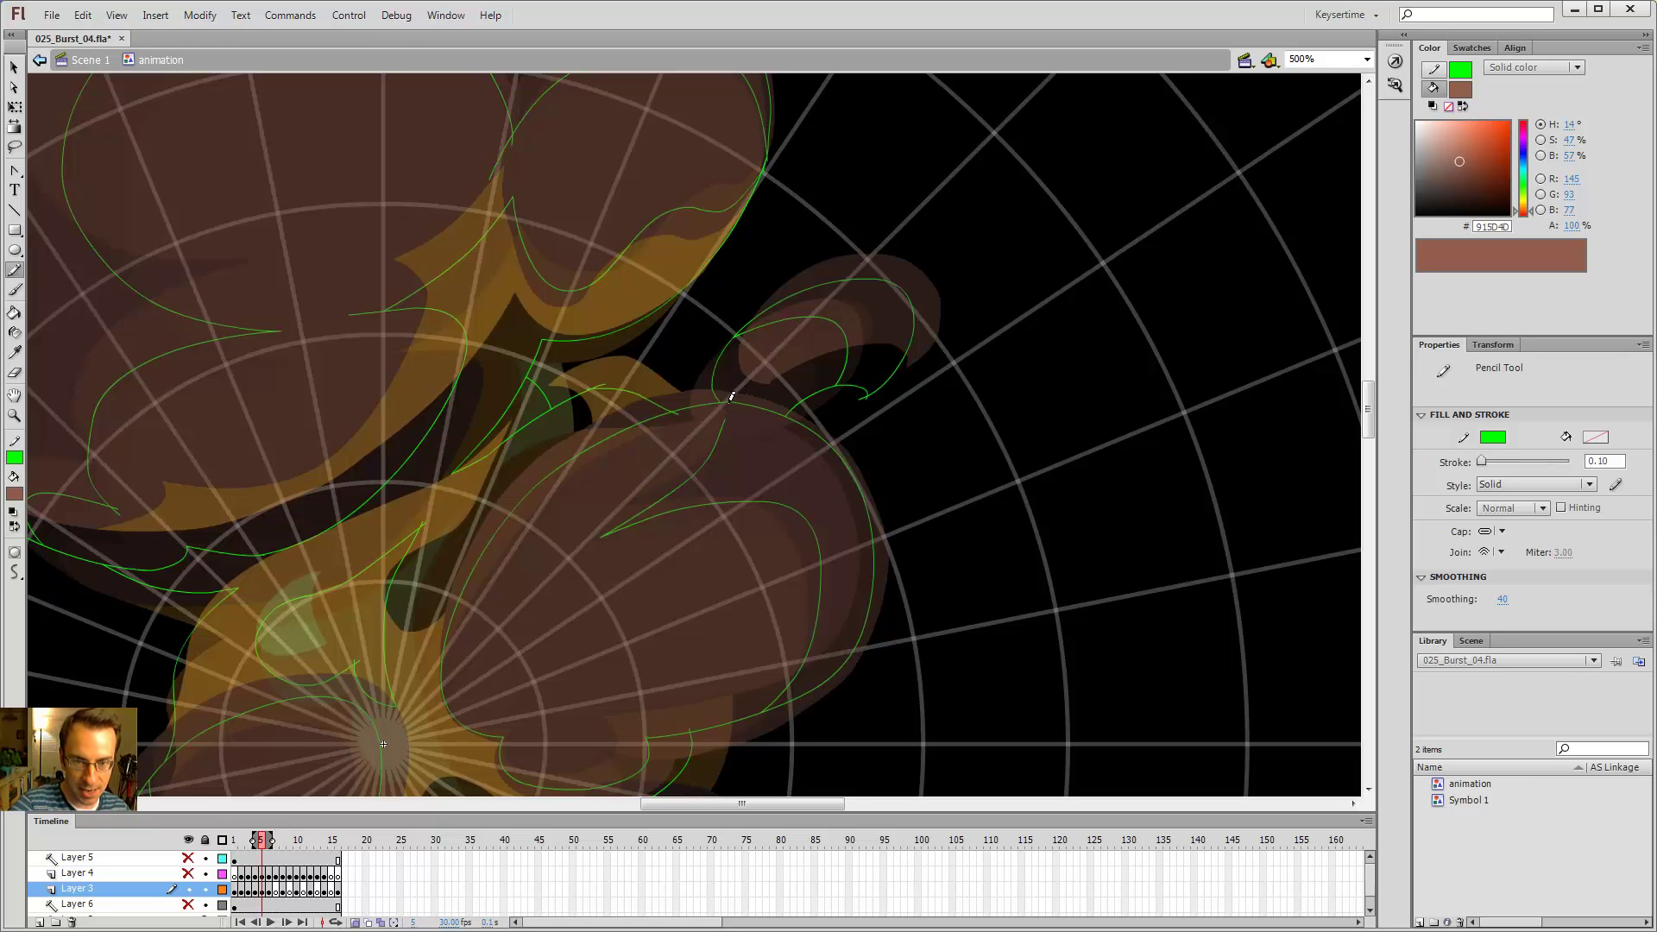
- Try to pencil a short curve linking the large right cloud's inner shading line to its top outline
key("v")
key("comma")
key("period")
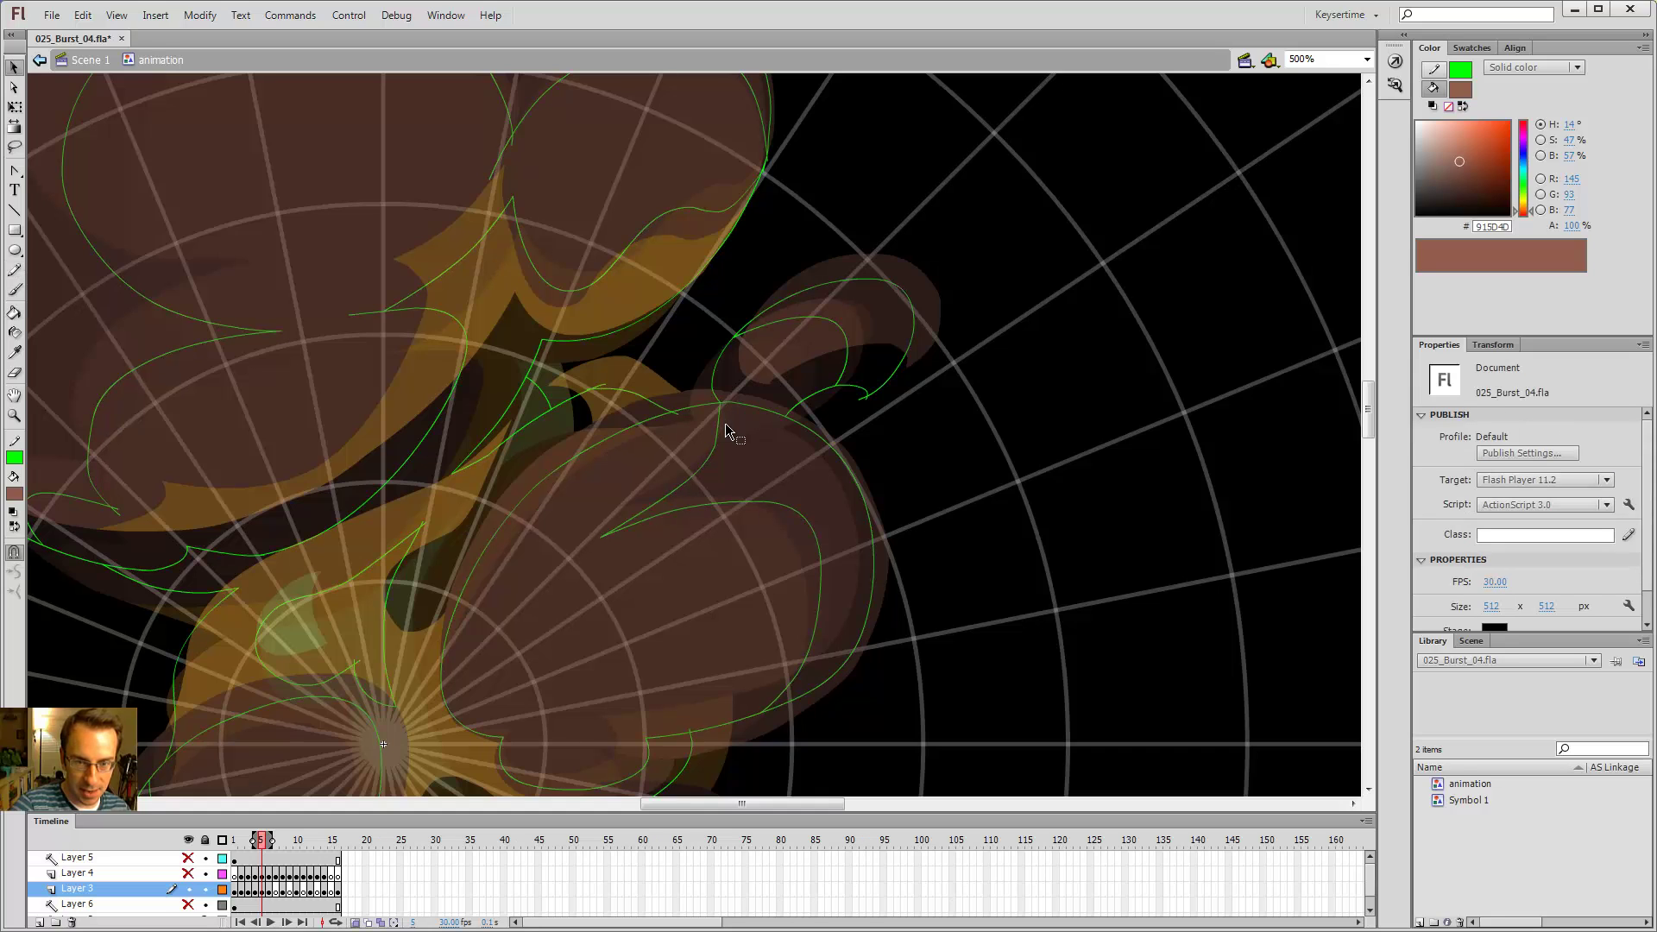
key("comma")
key("period")
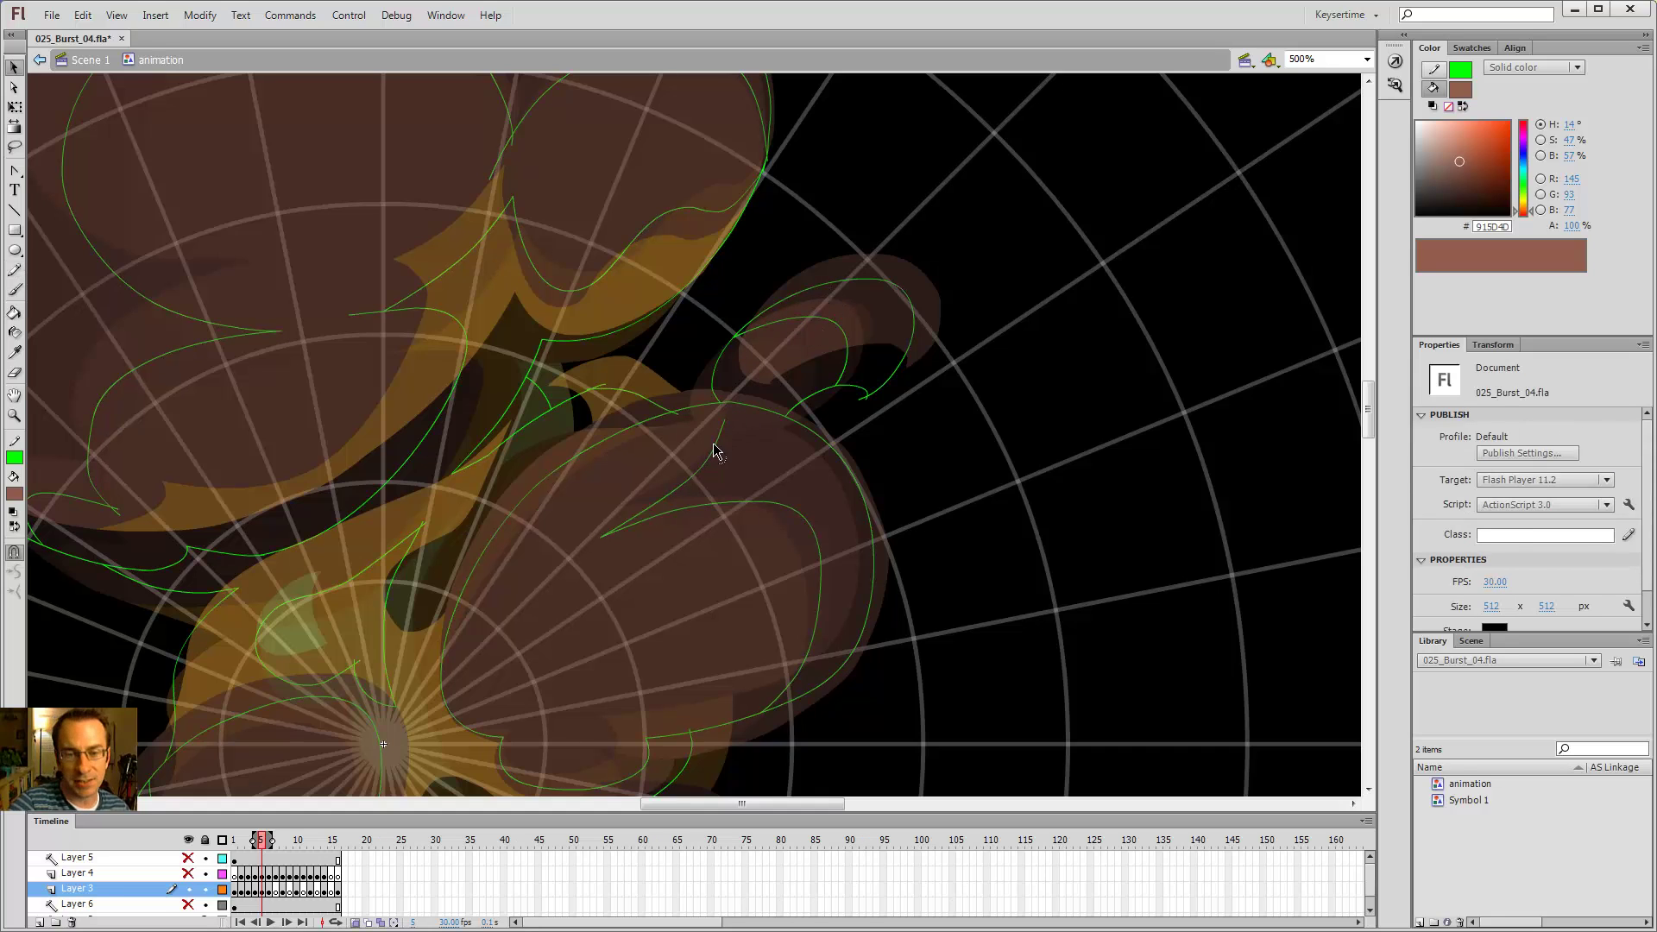
key("y")
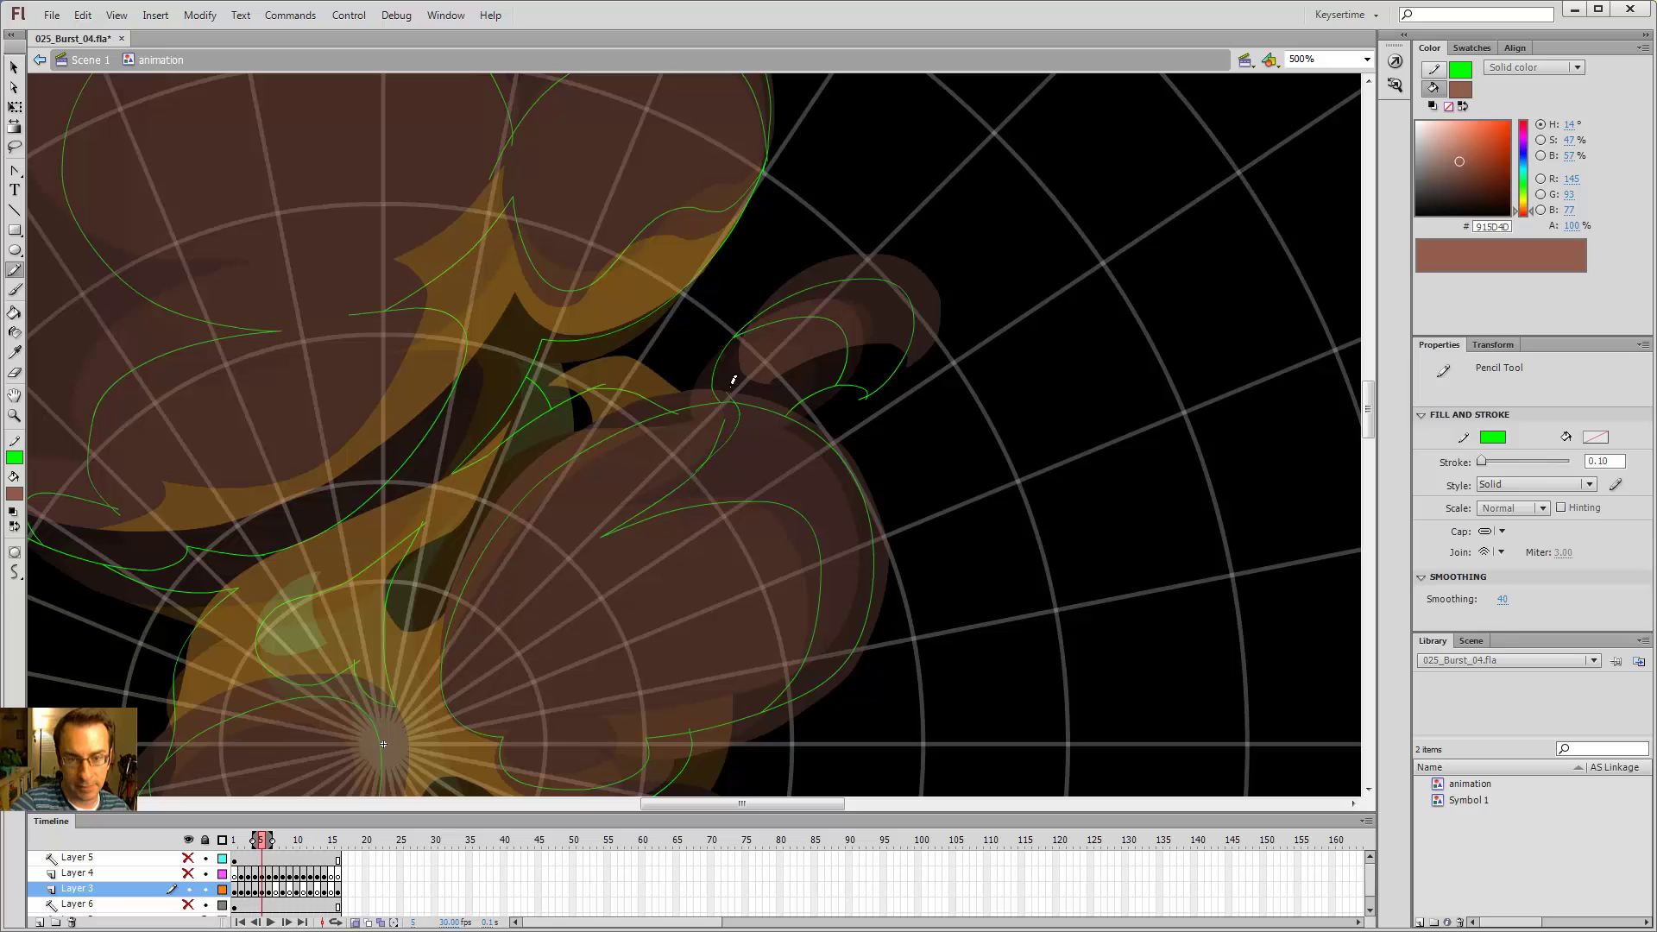
key("v")
key("comma")
key("period")
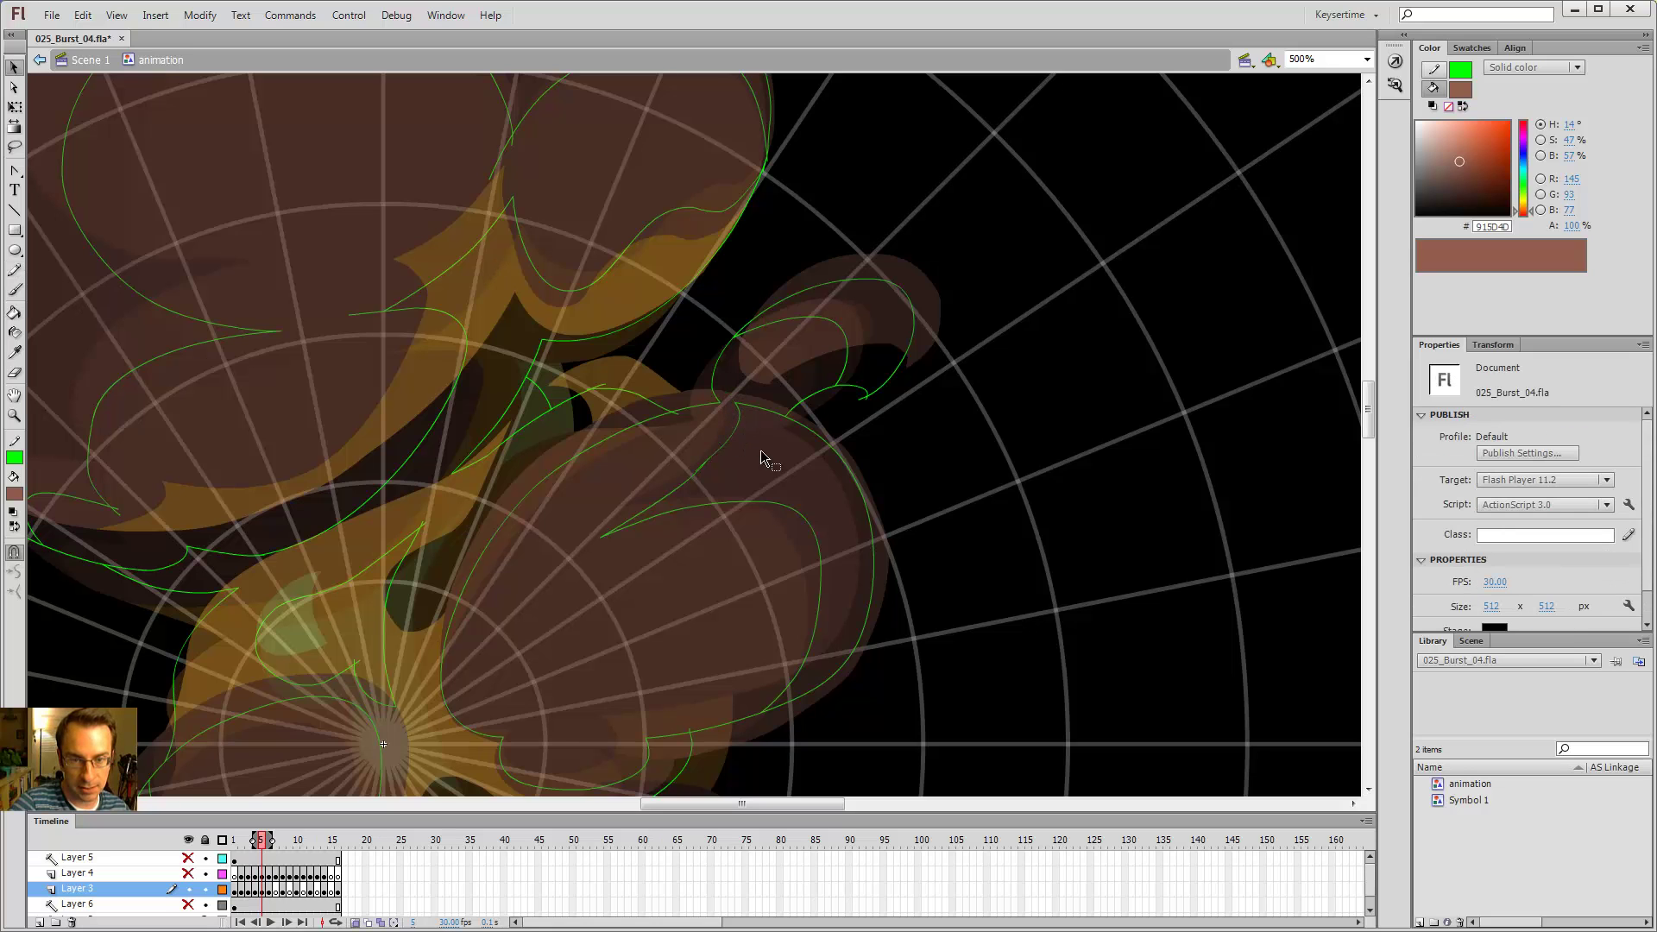
- Compare frames 4, 5 and 6 to examine the inner arc of the small upper-right cloud
key("period")
key("comma")
key("period")
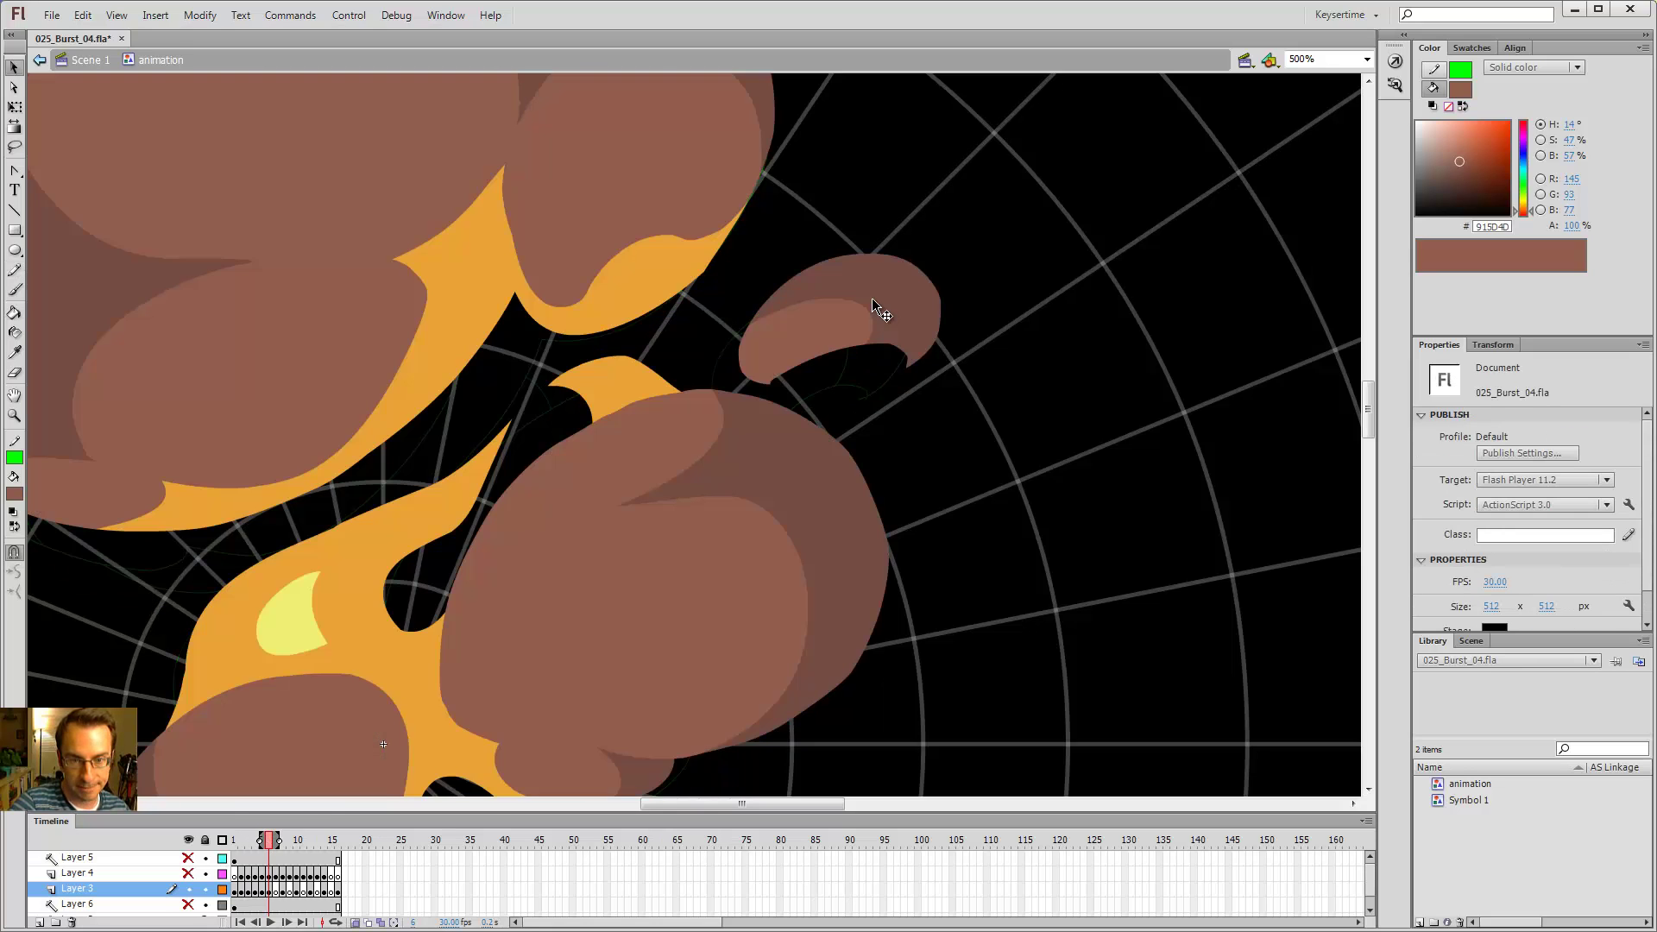
key("comma")
key("comma")
key("period")
key("period")
key("comma")
key("comma")
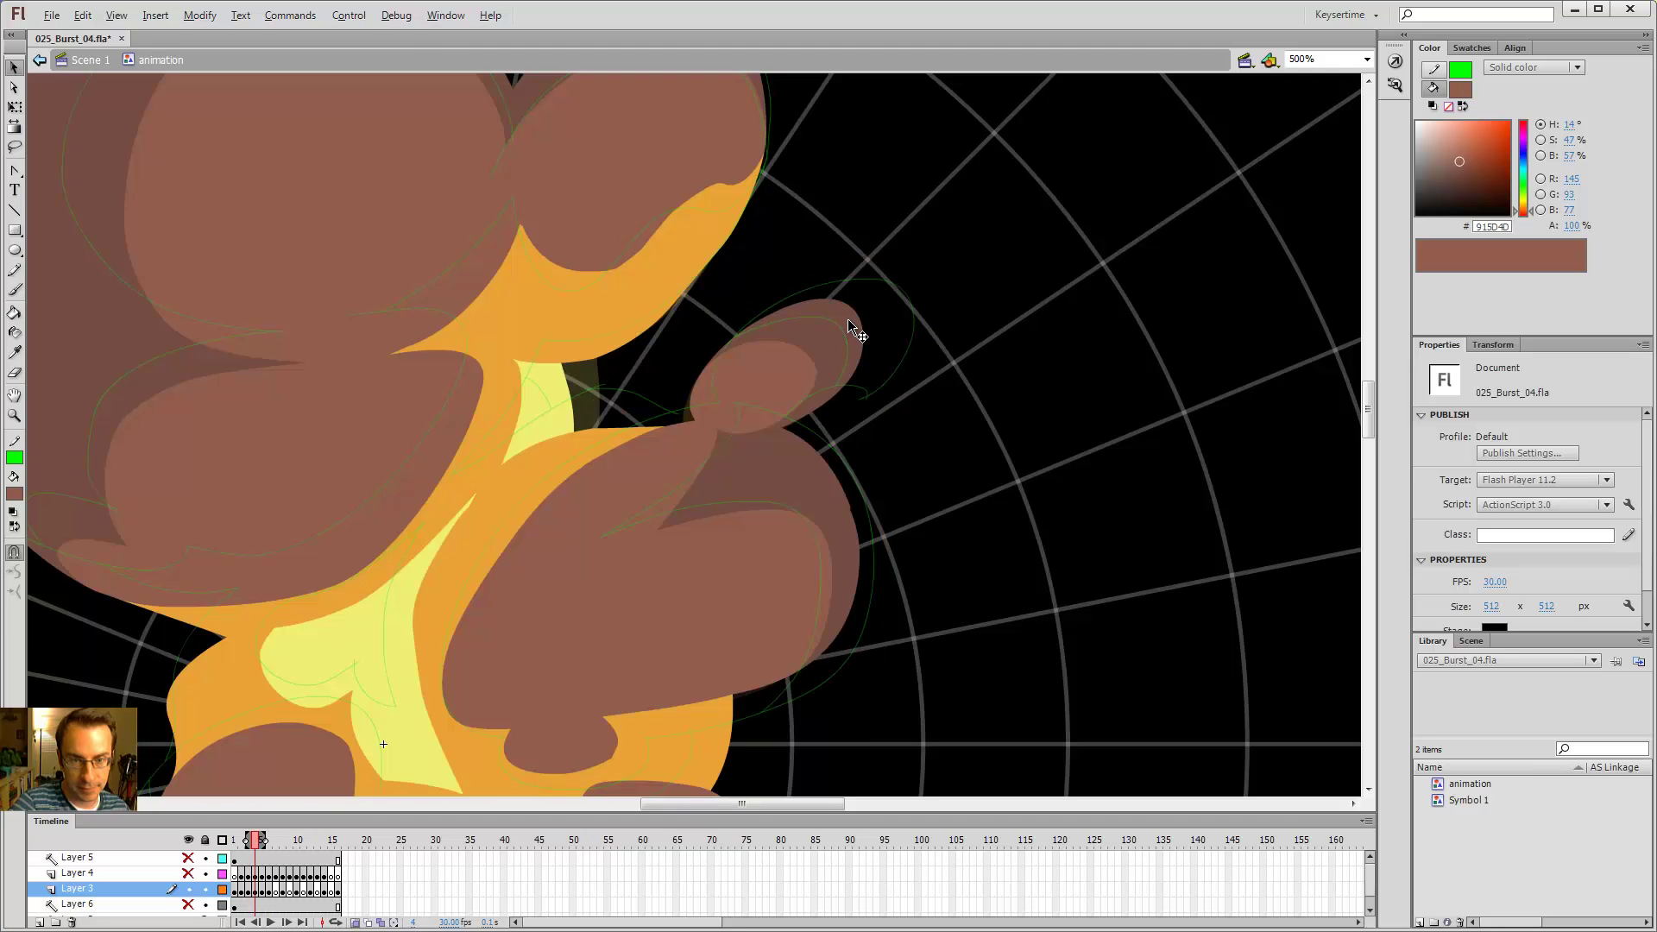
key("period")
key("comma")
key("period")
key("period")
key("comma")
key("comma")
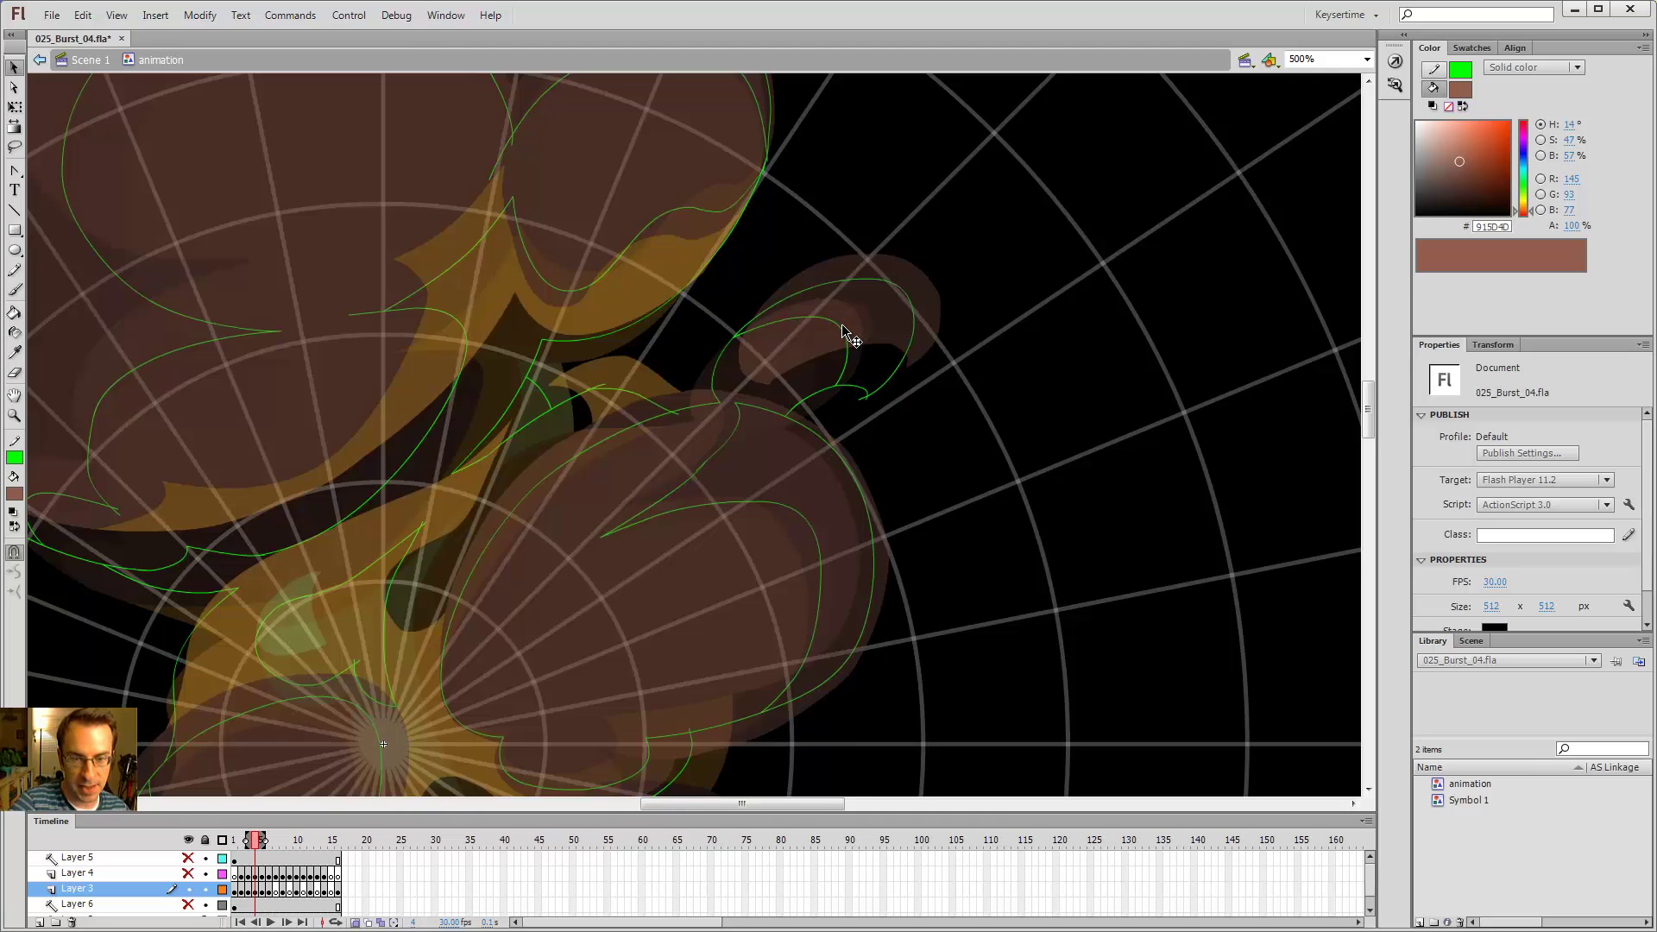
key("period")
key("period")
key("comma")
key("comma")
key("period")
- Try to reshape the small upper-right cloud's inner arc, then undo that change and the short connecting curve
left_click(840, 326)
left_click(837, 328)
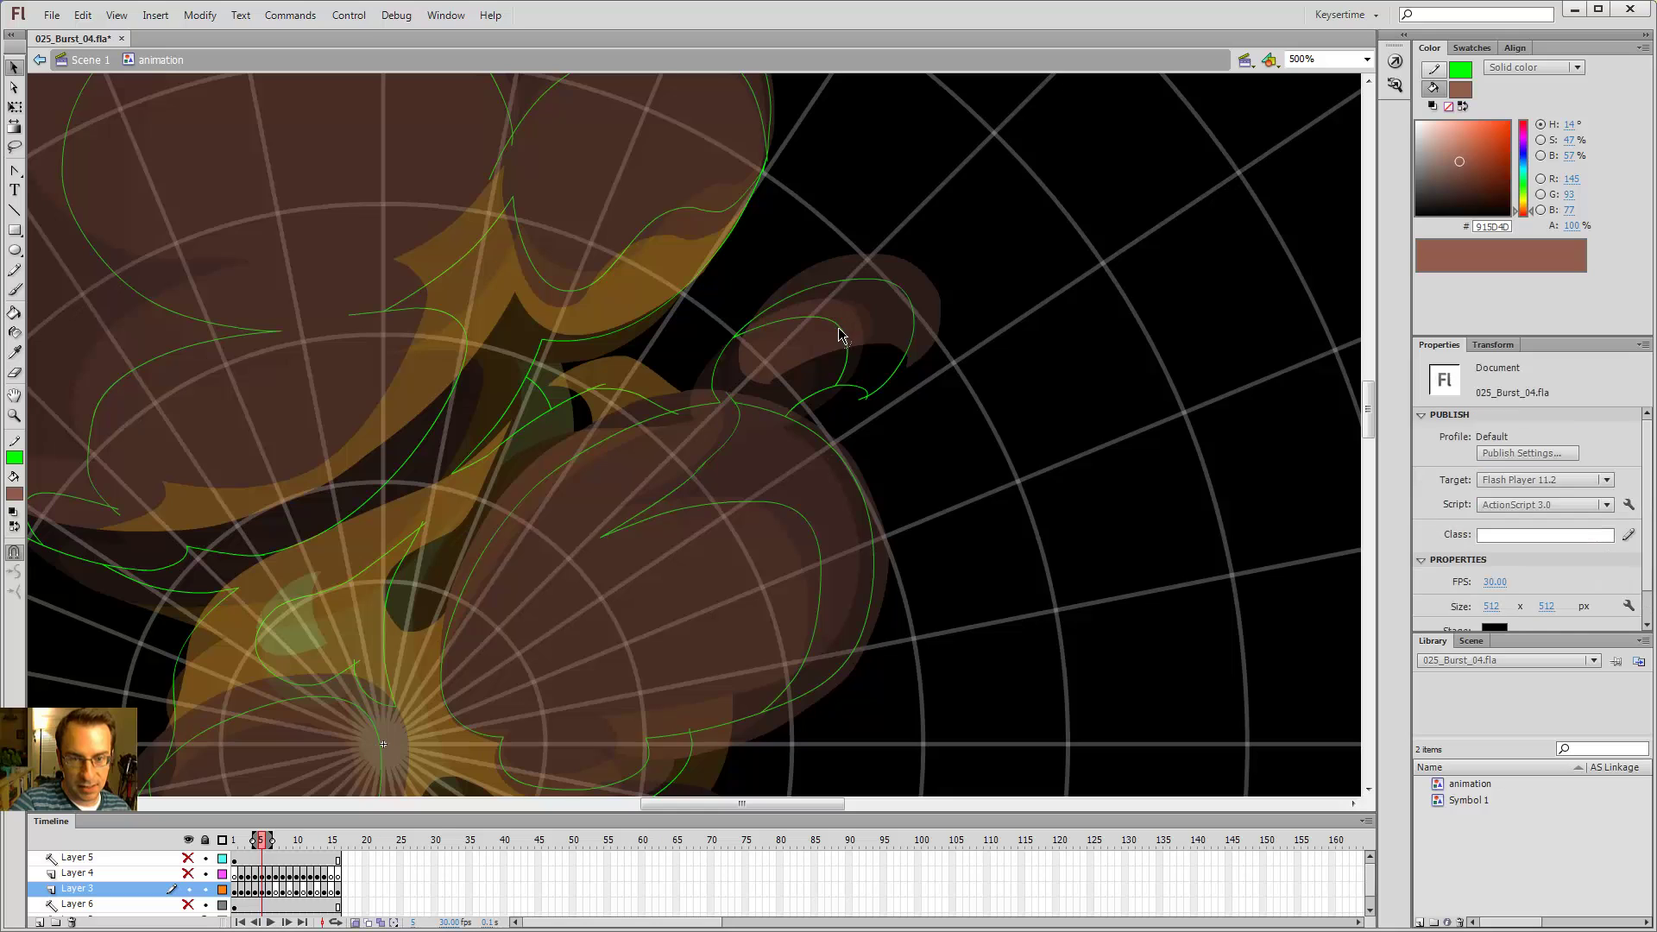
key("ctrl+z")
key("ctrl+z")
key("ctrl+z")
key("ctrl+z")
key("ctrl+z")
- Pencil a short curve on frame 5 joining the large right cloud's inner shading line to its top outline
key("y")
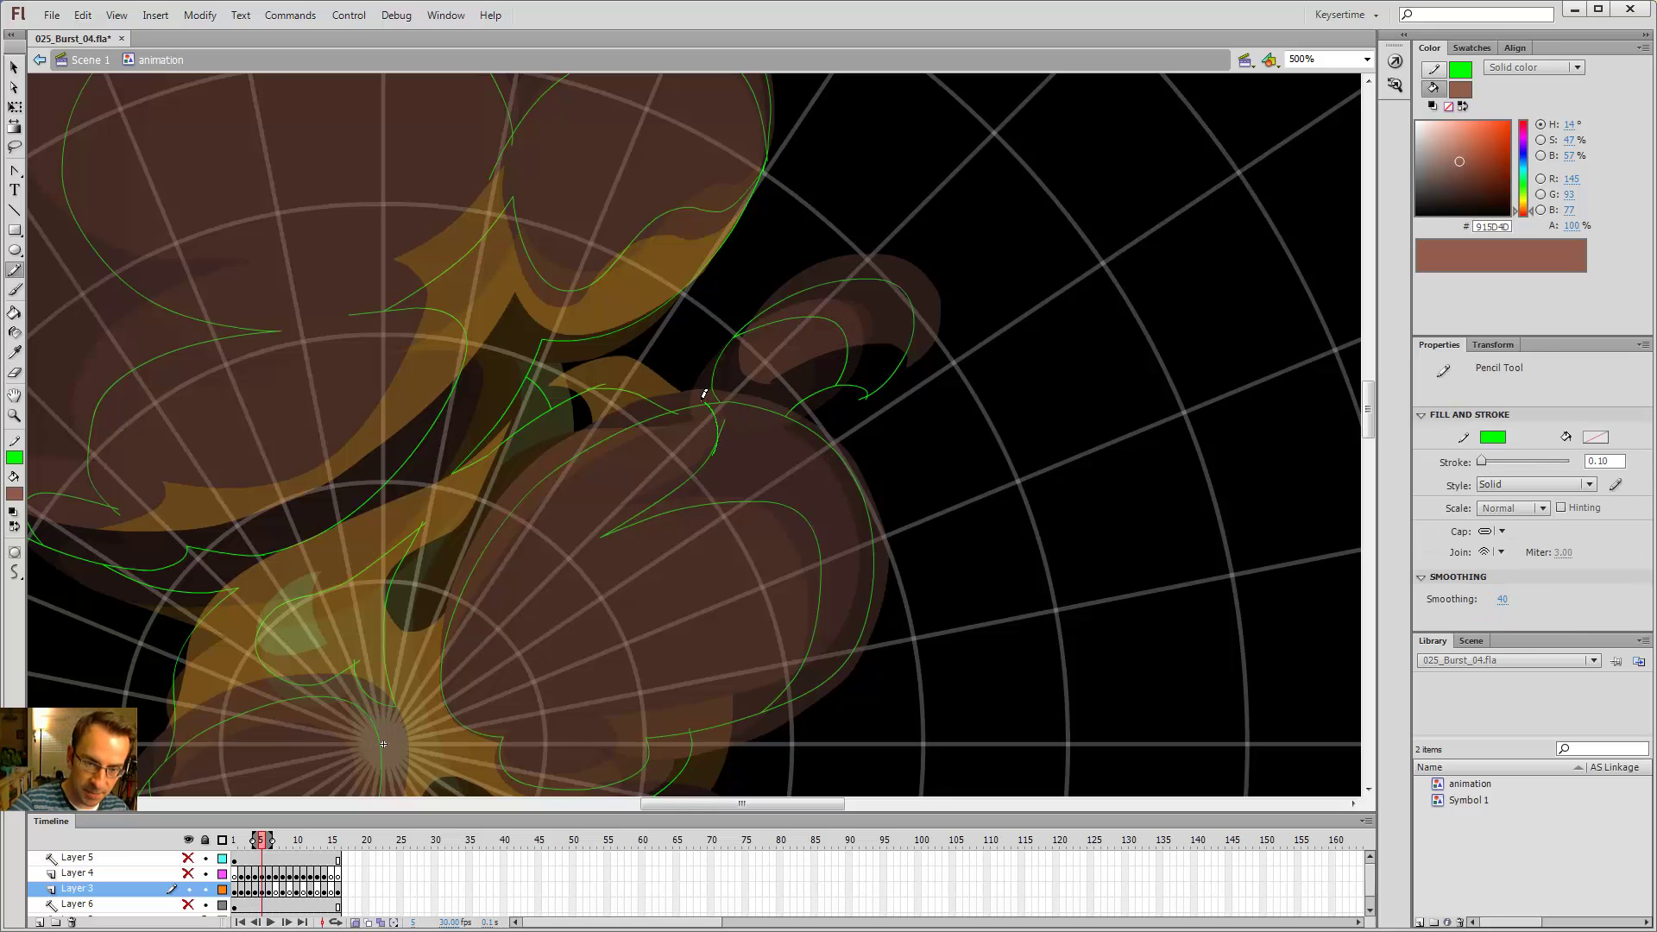
key("v")
key("period")
key("comma")
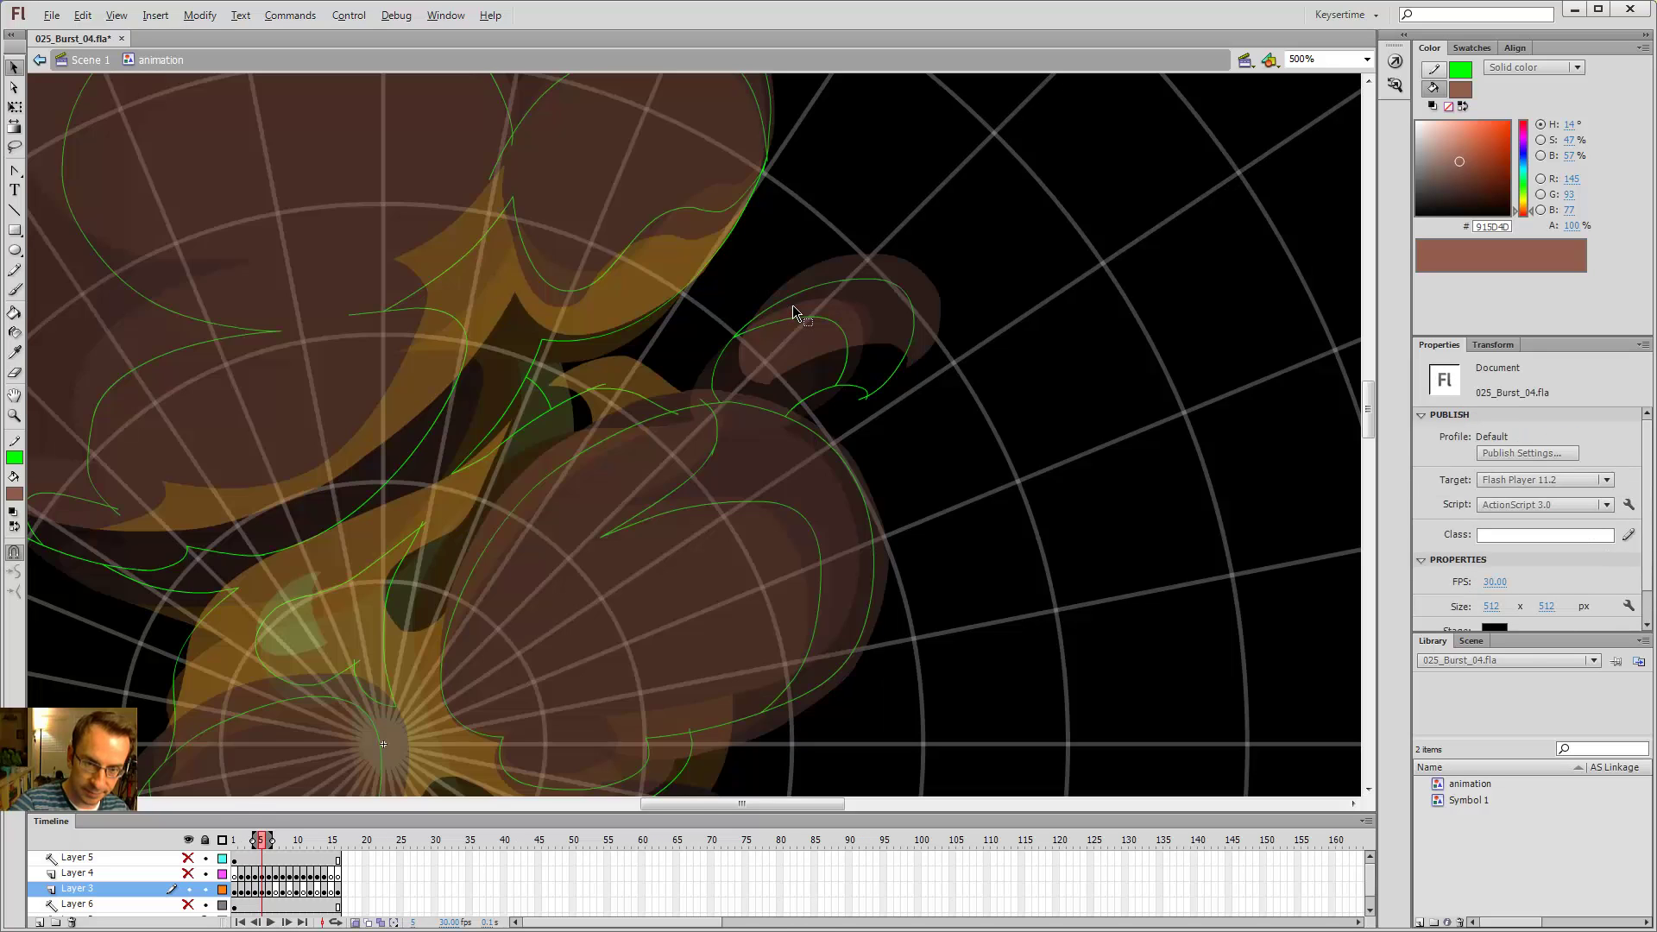
- Compare frames 4, 5 and 6 across the whole burst to examine the flow of the in-between outlines
key("period")
key("comma")
key("comma")
key("period")
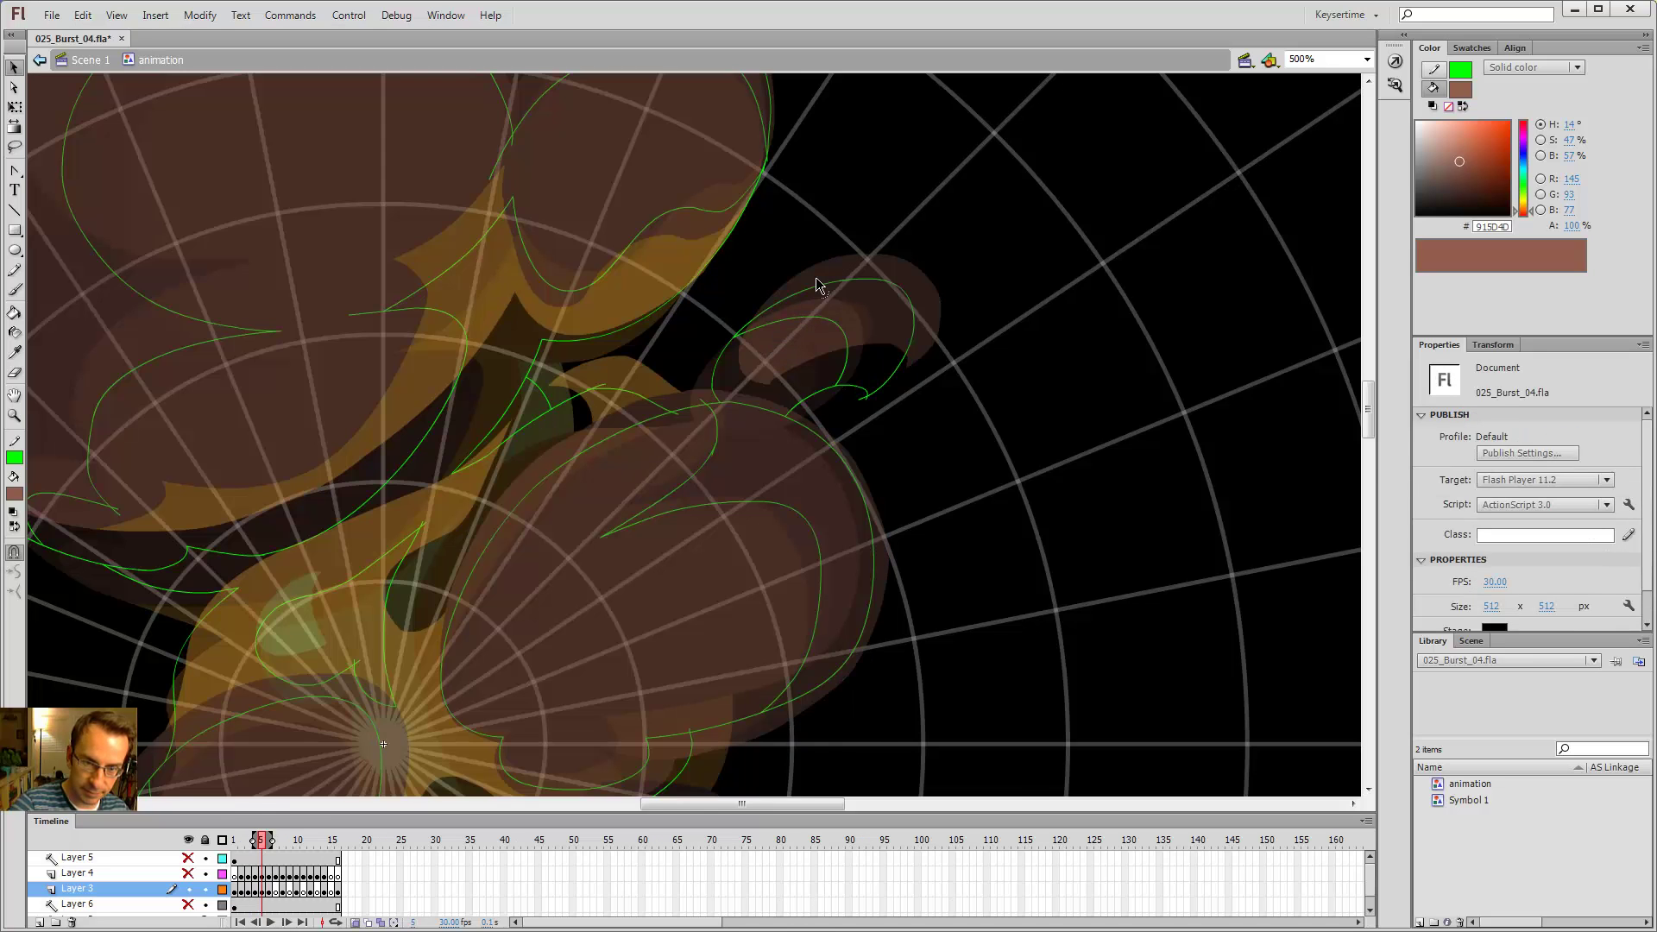
key("ctrl+minus")
key("comma")
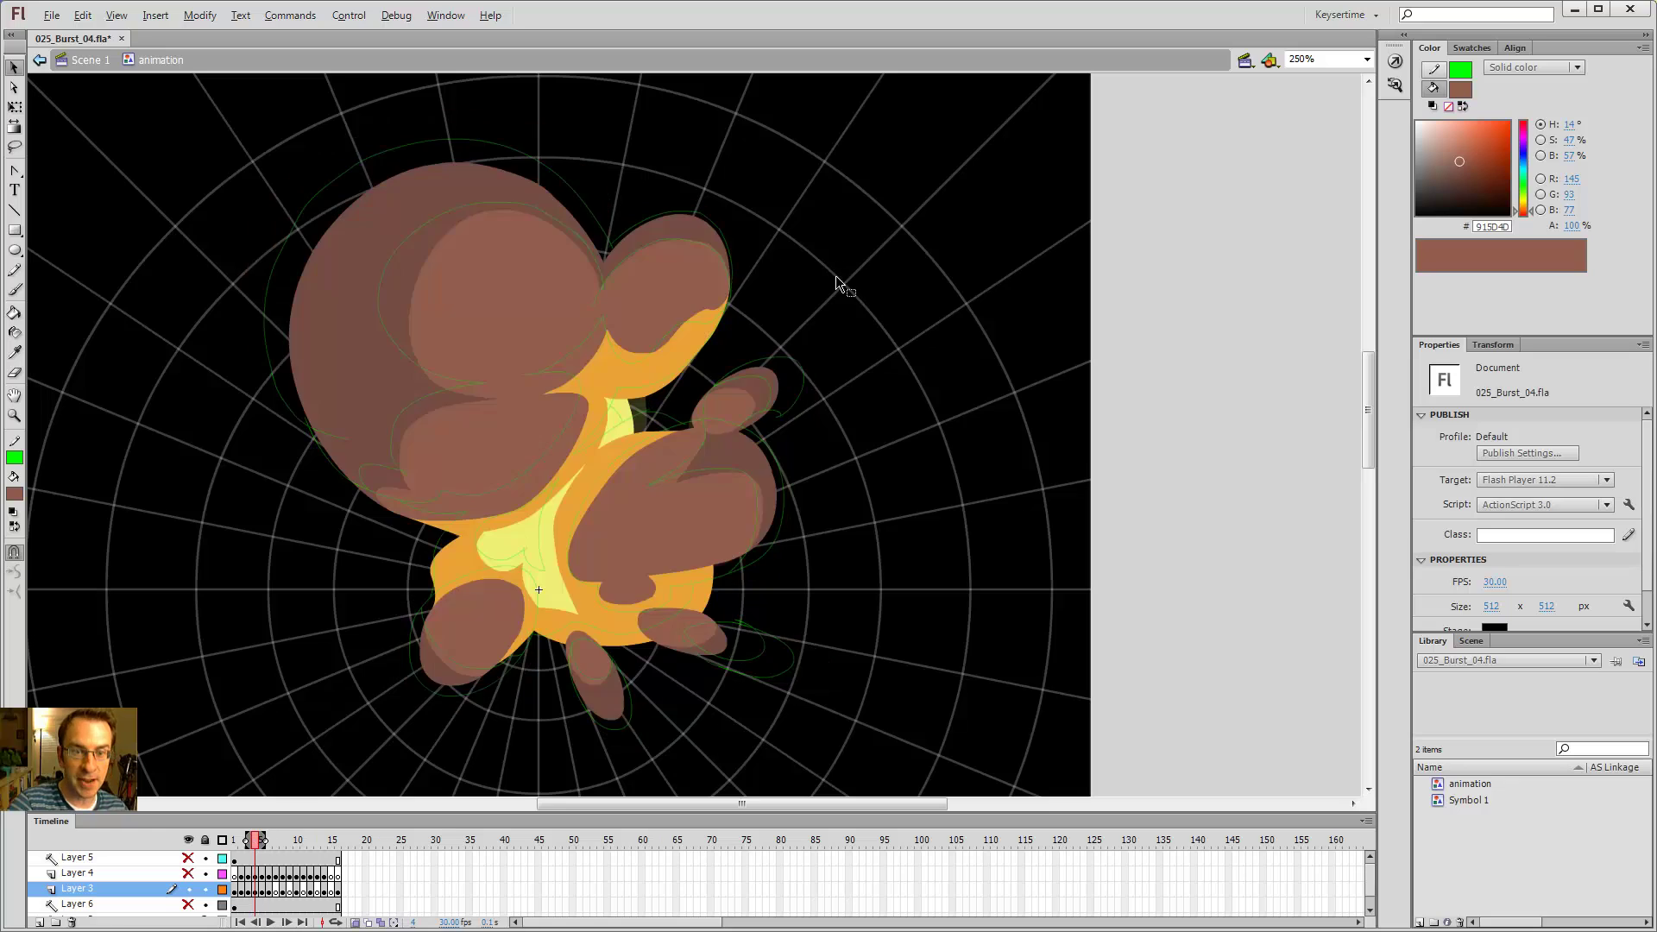
key("period")
key("period")
key("comma")
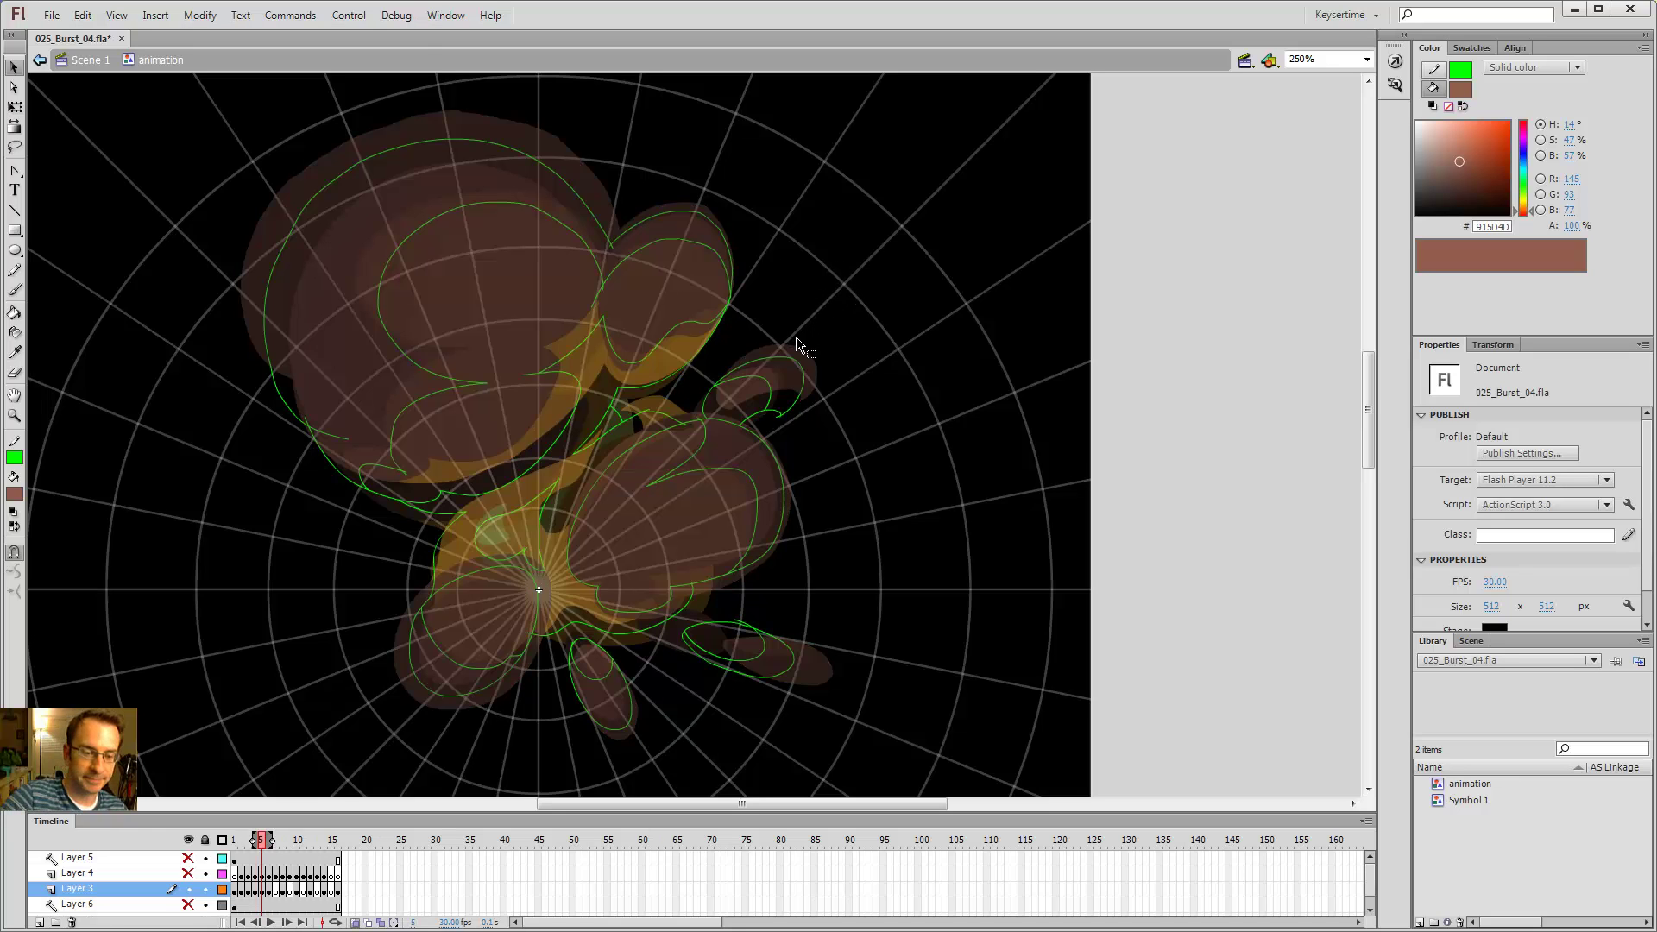
- Turn off onion skinning and fill the flame area on frame 5 with the orange sampled from frame 4 (#E9A235)
left_click(353, 924)
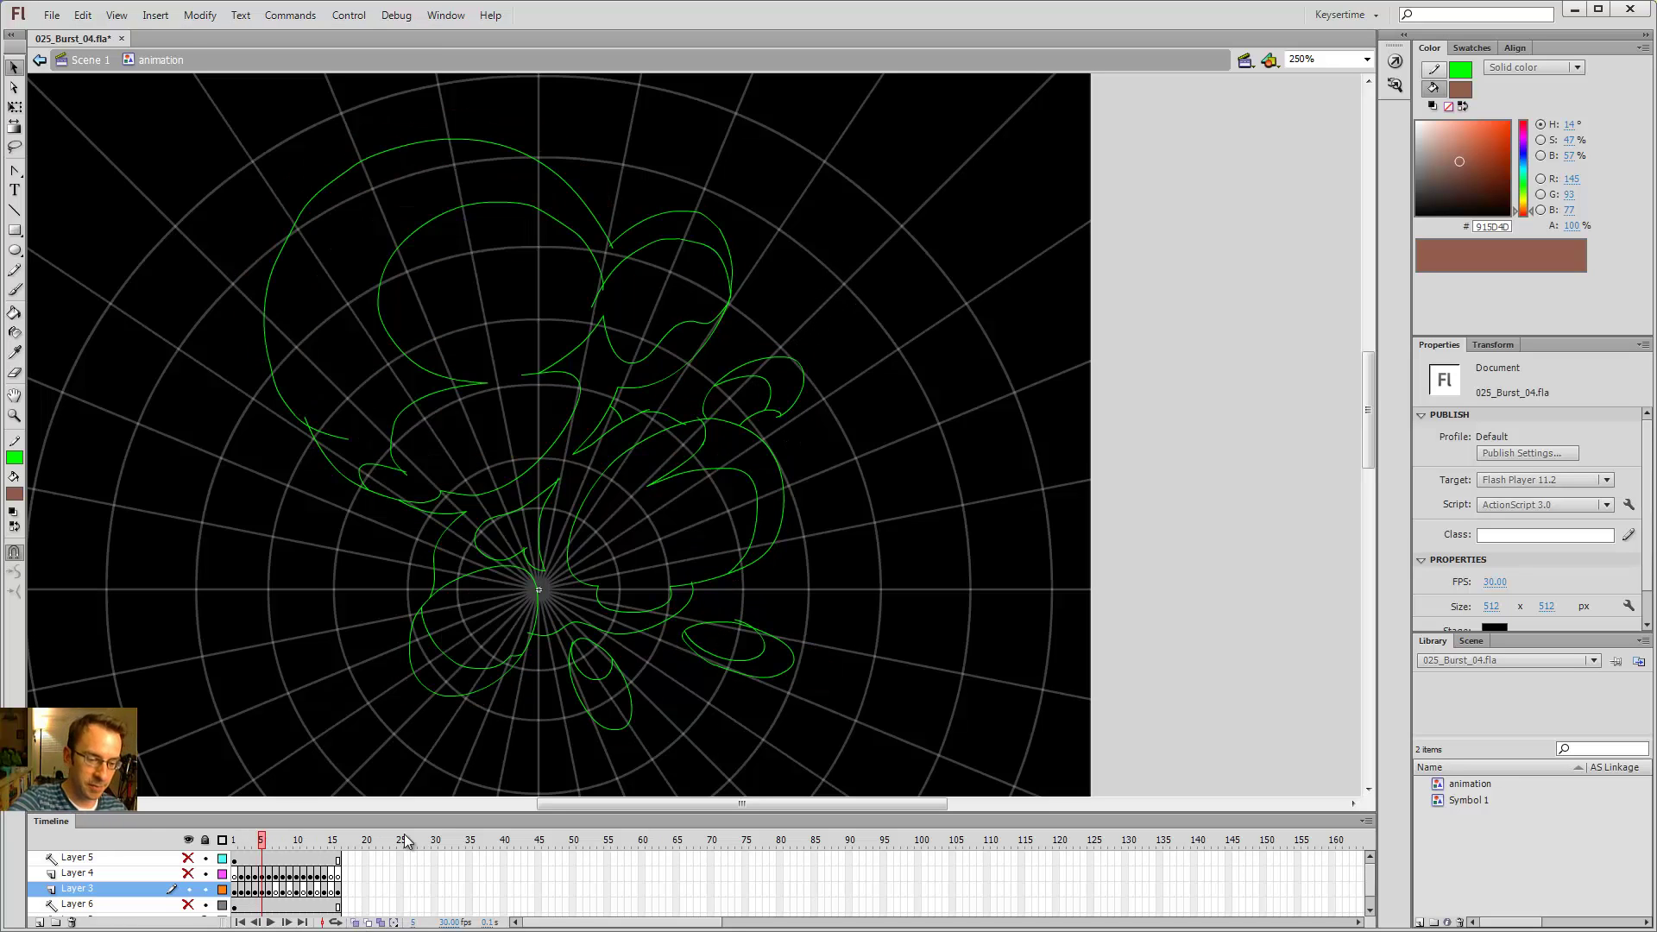
key("comma")
key("i")
left_click(603, 370)
key("period")
left_click(618, 380)
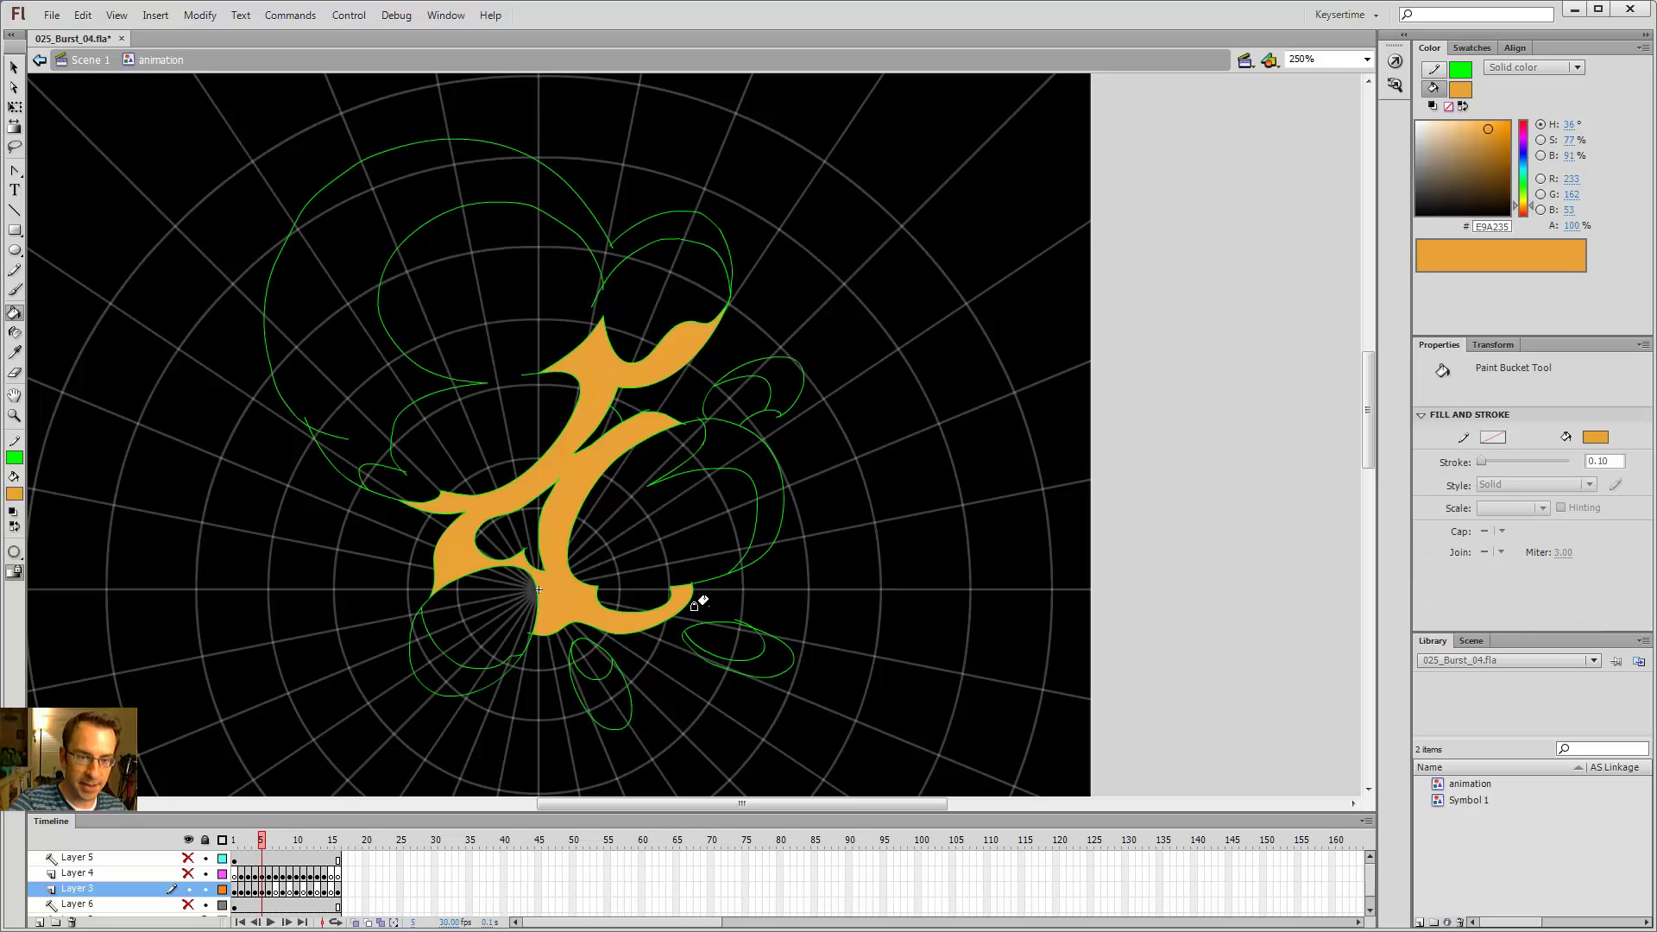
- Fill the central yellow patch on frame 5 with the yellow sampled from frame 4 (#EEEE74)
key("comma")
key("i")
left_click(529, 535)
key("period")
left_click(517, 533)
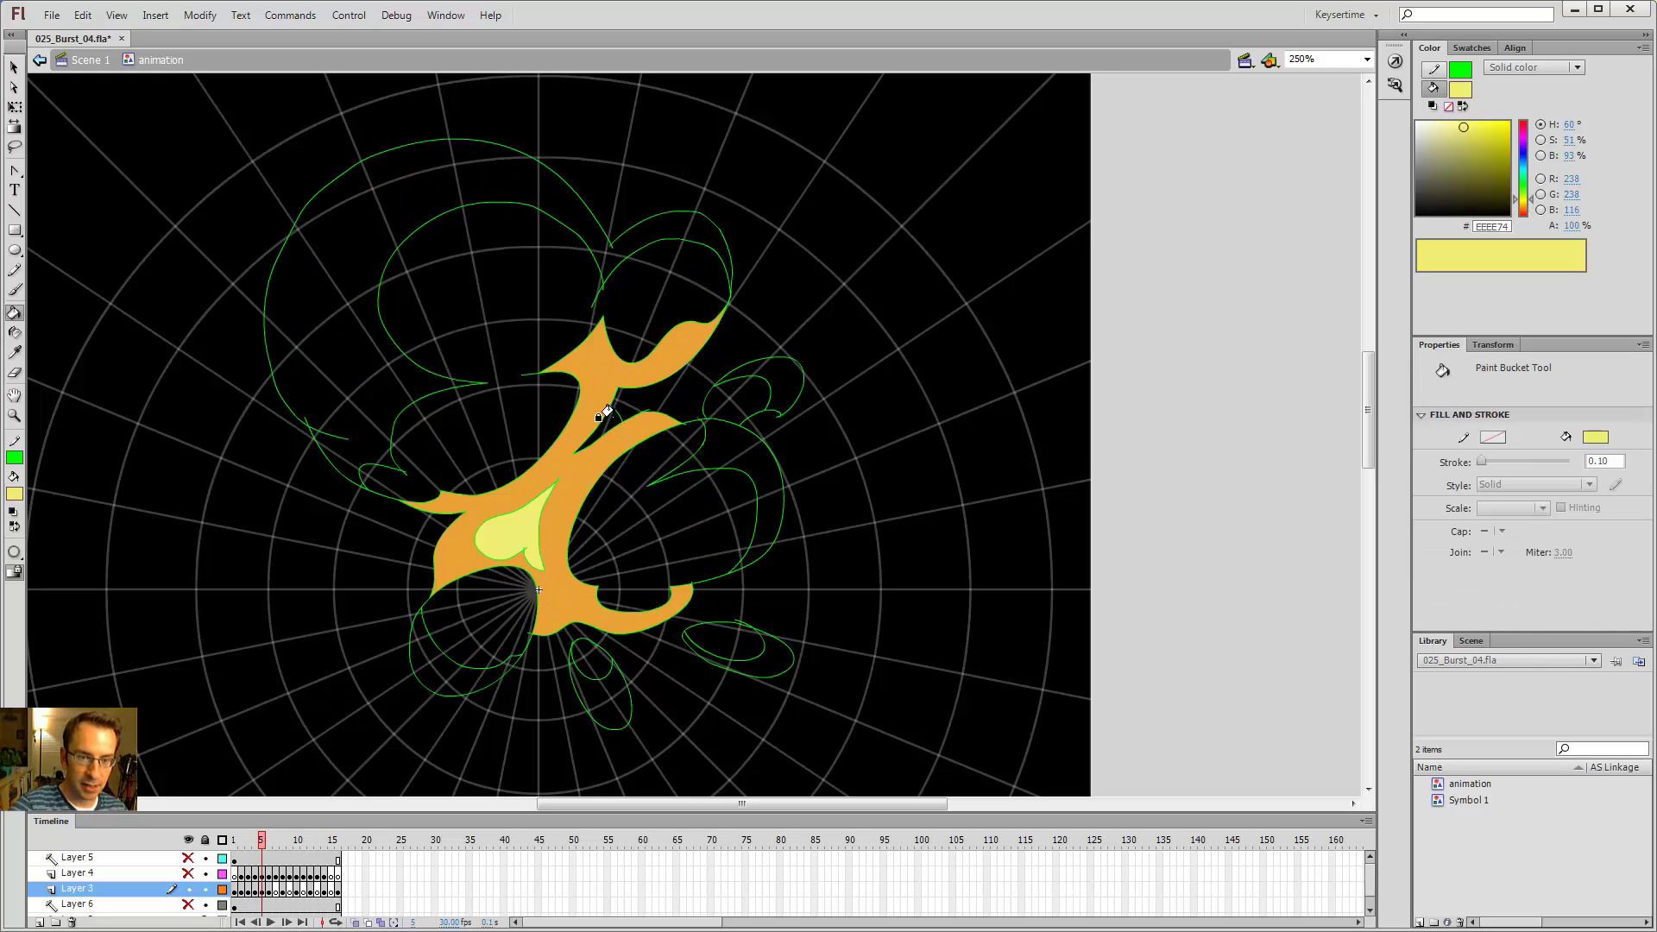
- Sample the light brown #915D4D from frame 4 and fill the light areas of the large clouds and lower-left cloud on frame 5
key("comma")
key("i")
left_click(519, 438)
key("period")
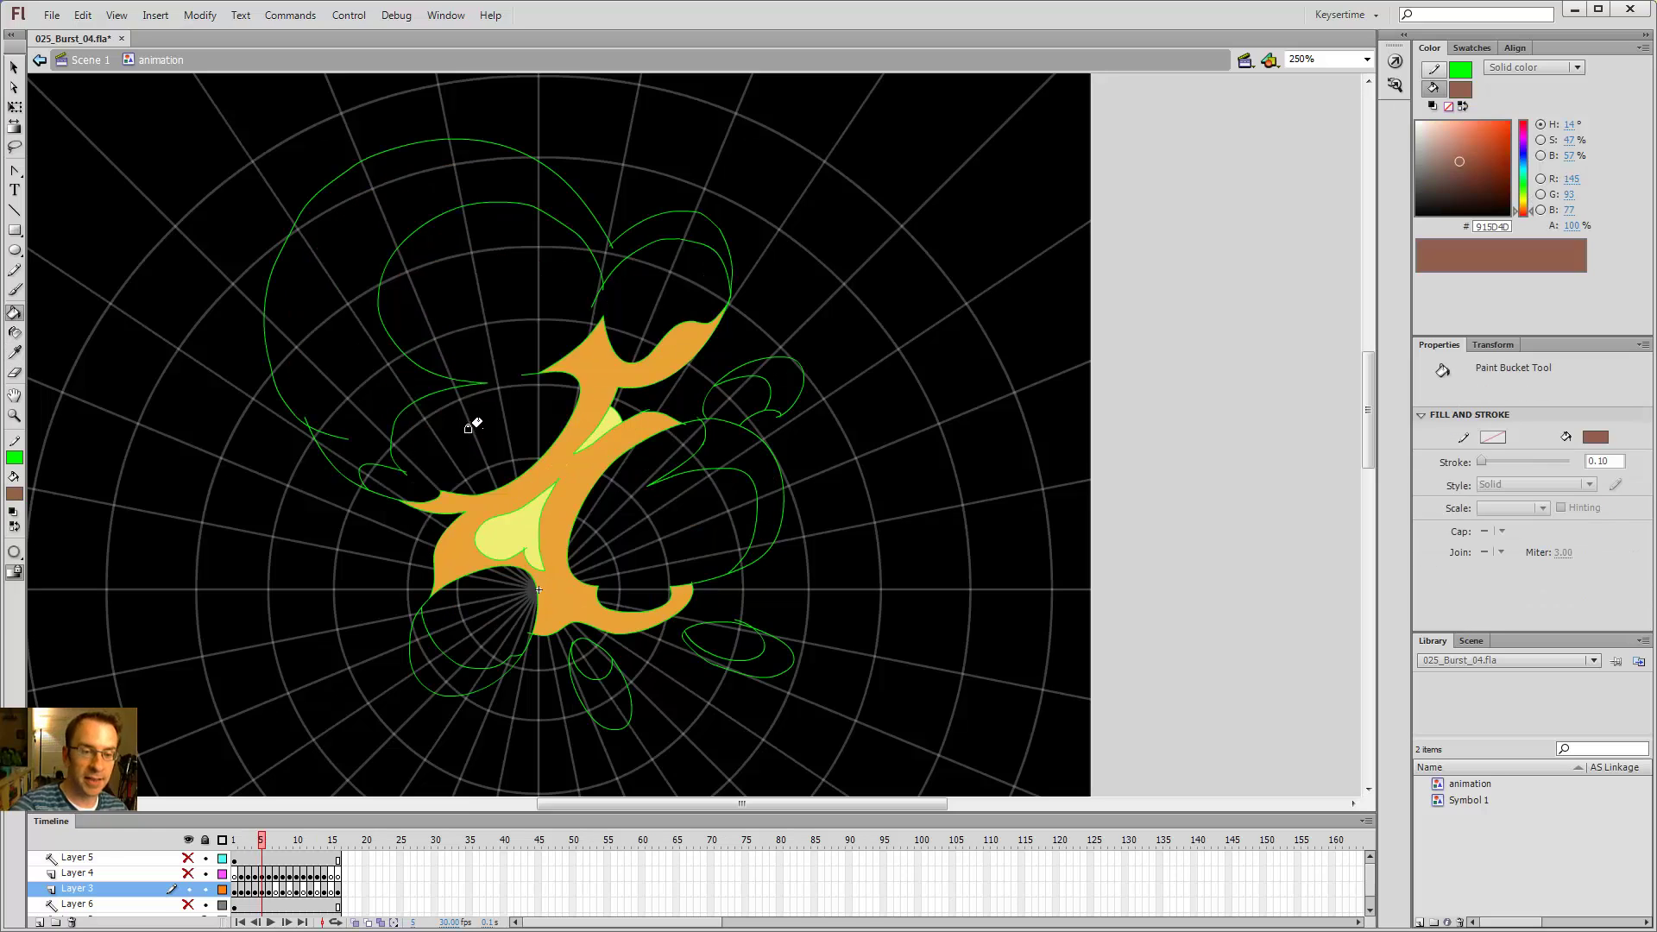
left_click(473, 426)
left_click(673, 532)
left_click(471, 615)
- Fill the inner light areas of the two lower small clouds and the small upper-right cloud with light brown #915D4D
key("comma")
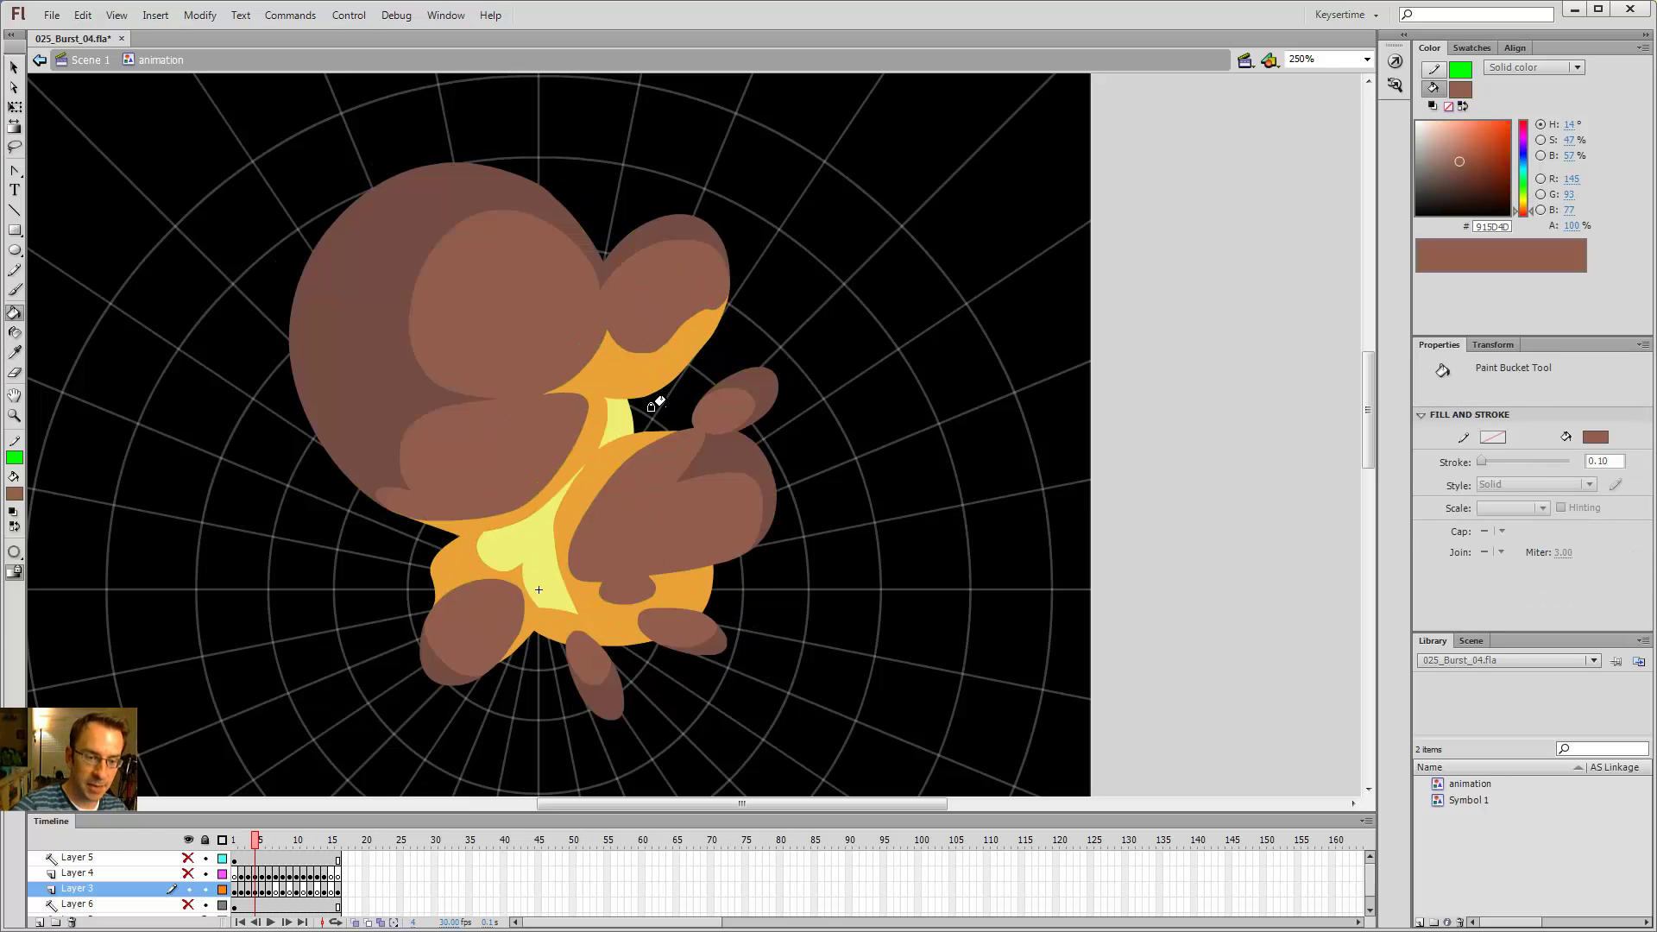
key("i")
left_click(695, 627)
key("period")
left_click(709, 638)
left_click(607, 648)
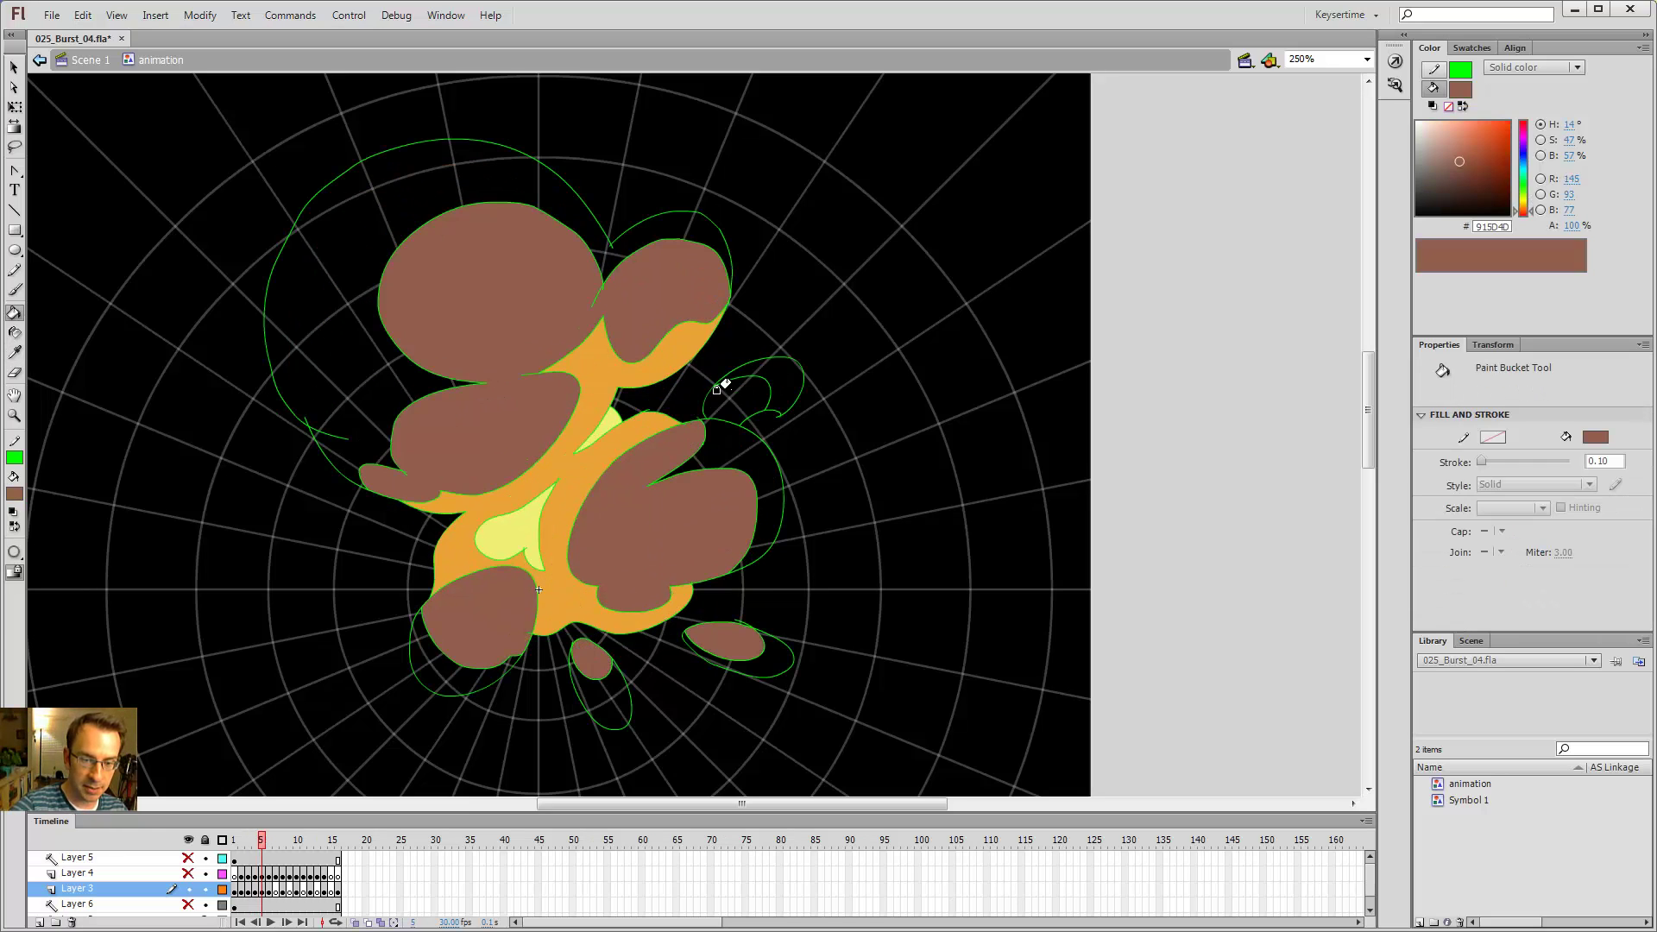
left_click(723, 386)
- Sample the dark brown #754D43 from frame 4 and fill the outer shadow areas of the clouds on frame 5
key("comma")
key("i")
left_click(767, 378)
key("period")
left_click(758, 396)
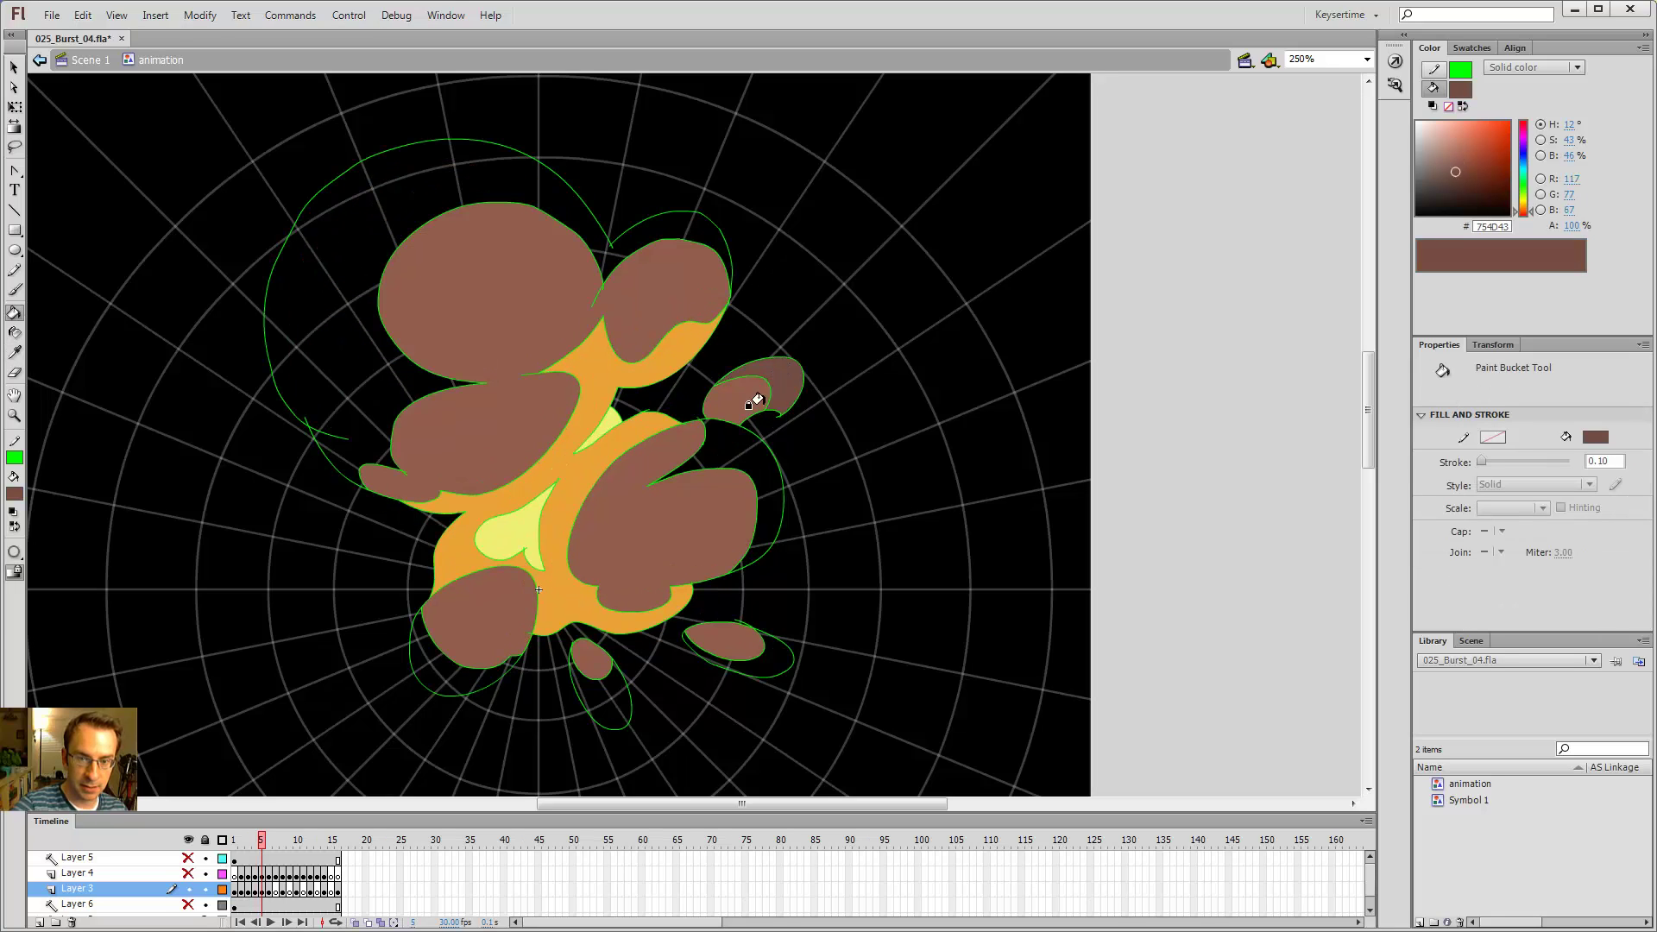
left_click(752, 406)
left_click(682, 214)
left_click(733, 661)
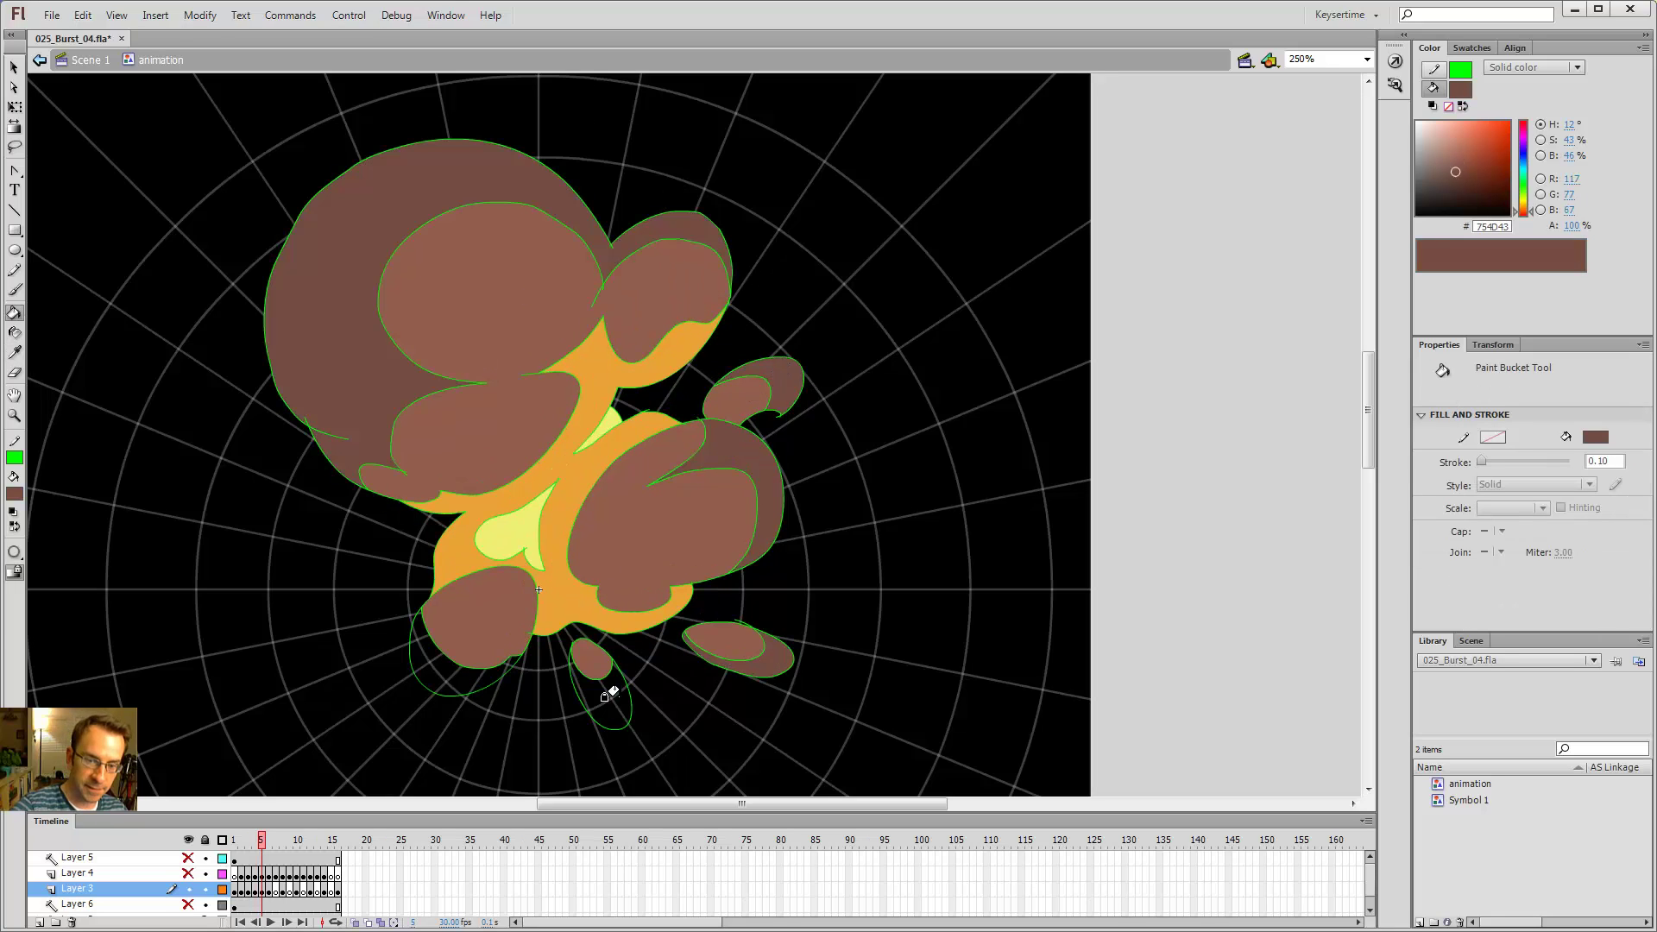
left_click(610, 689)
left_click(466, 677)
- Flip between frames 4 and 5 to examine the coloured in-between's motion and fills
key("comma")
key("period")
key("comma")
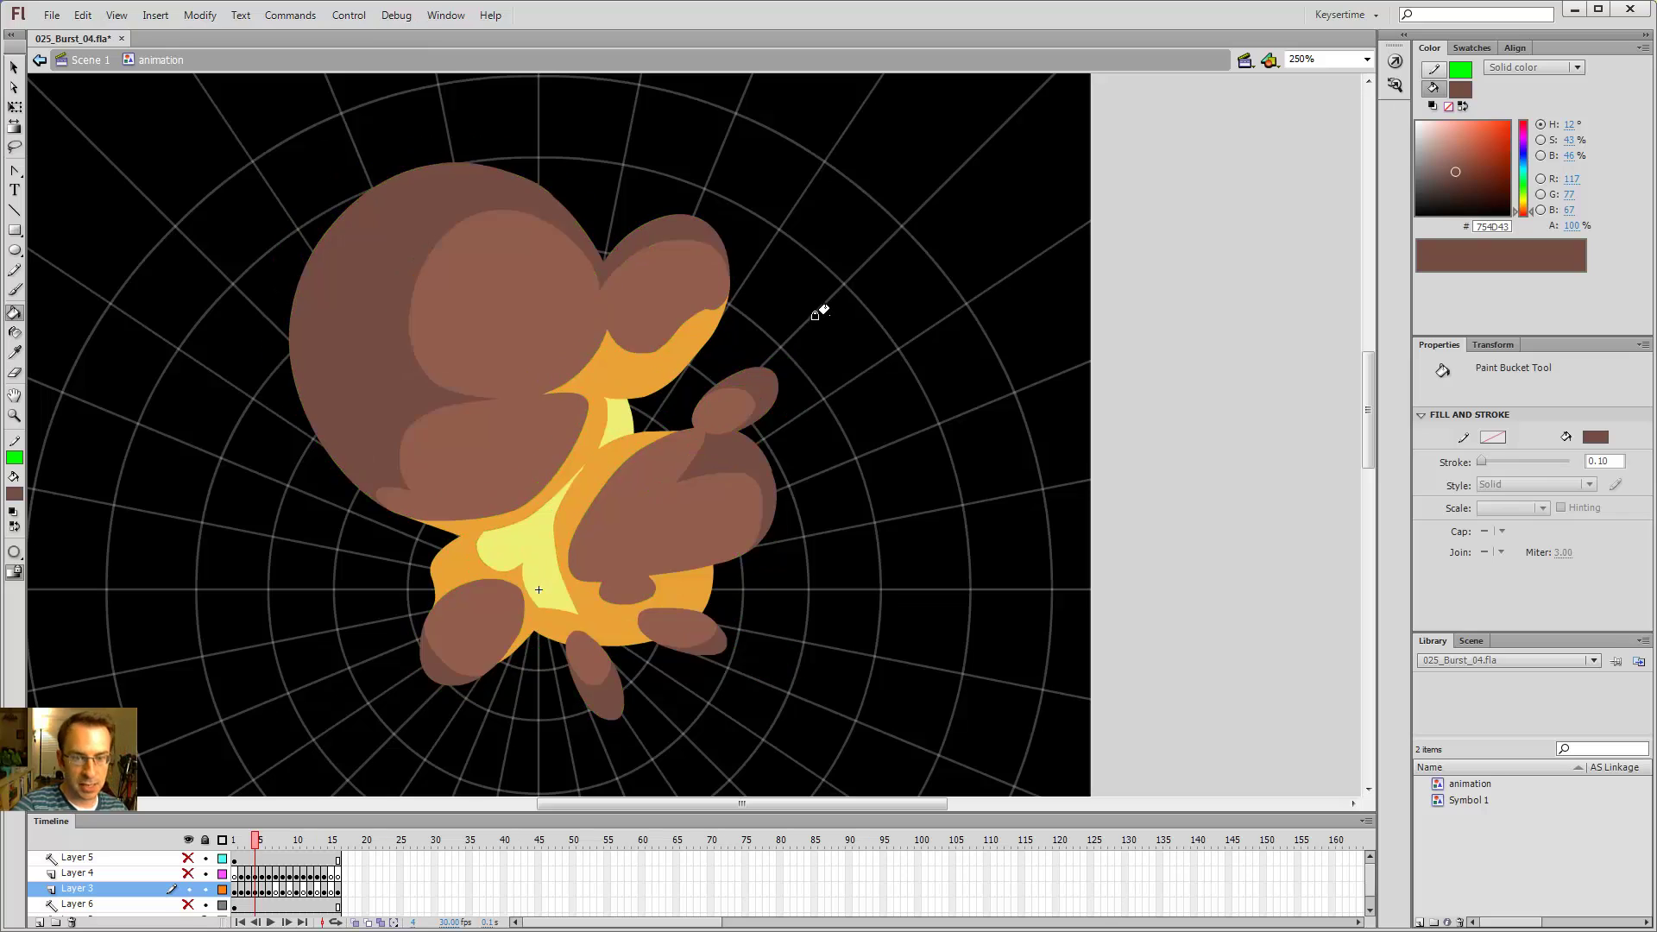
key("period")
key("comma")
key("period")
key("comma")
key("period")
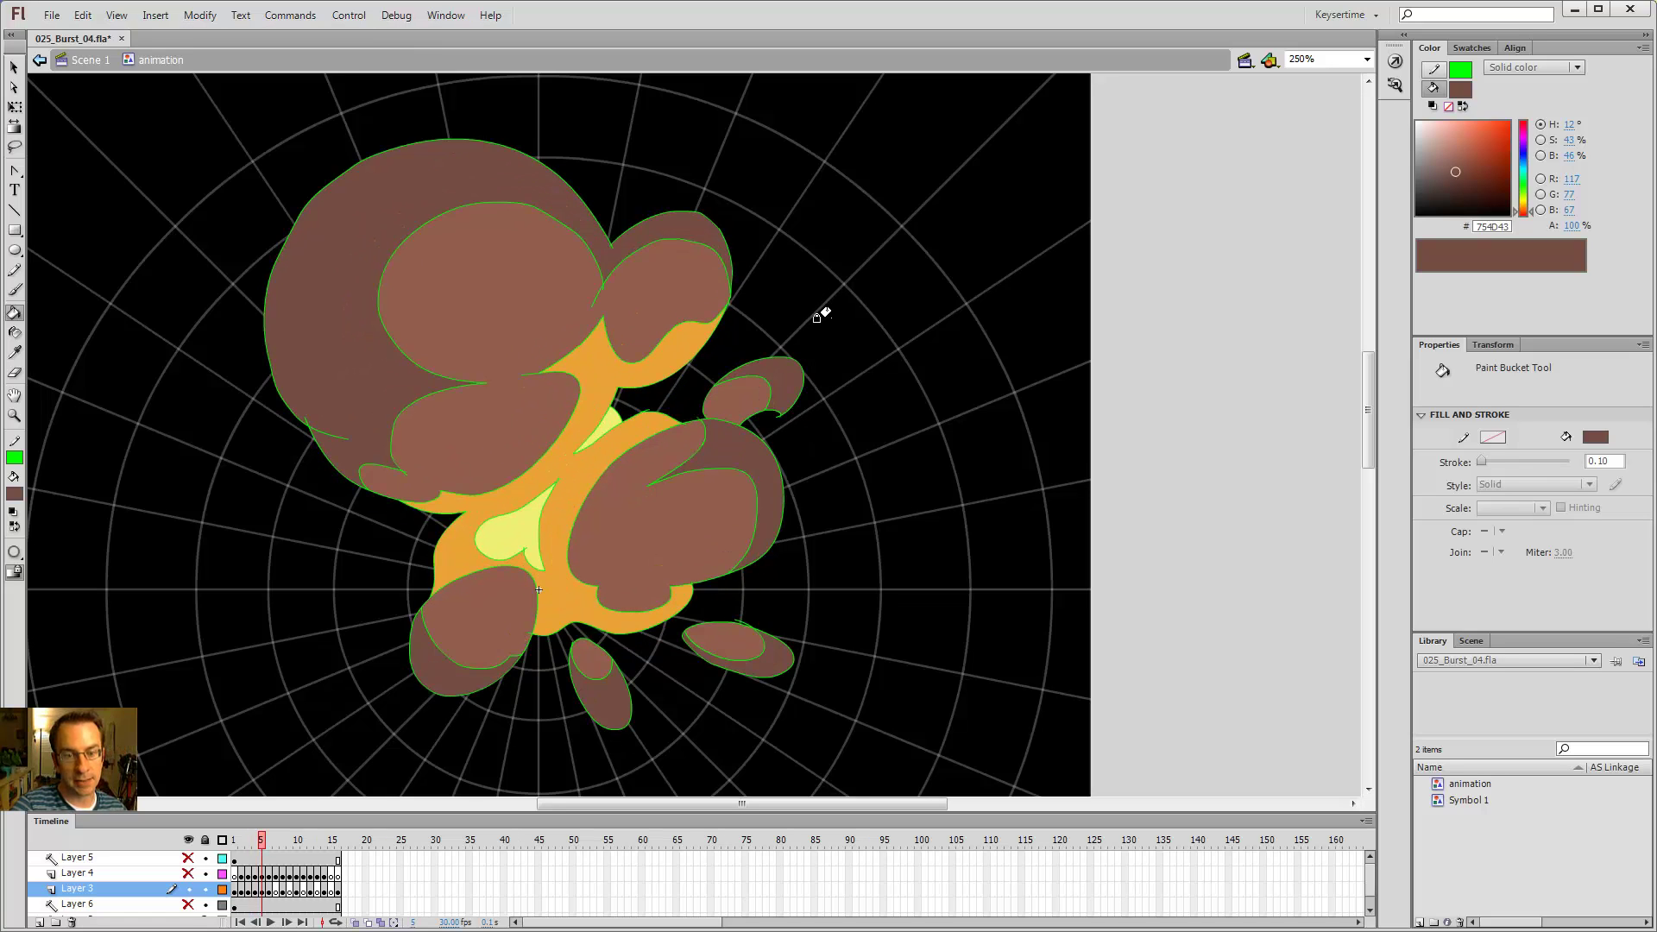
- Try to delete the connected green outlines from the coloured drawing on frame 5, and undo the deletion
key("comma")
key("period")
key("v")
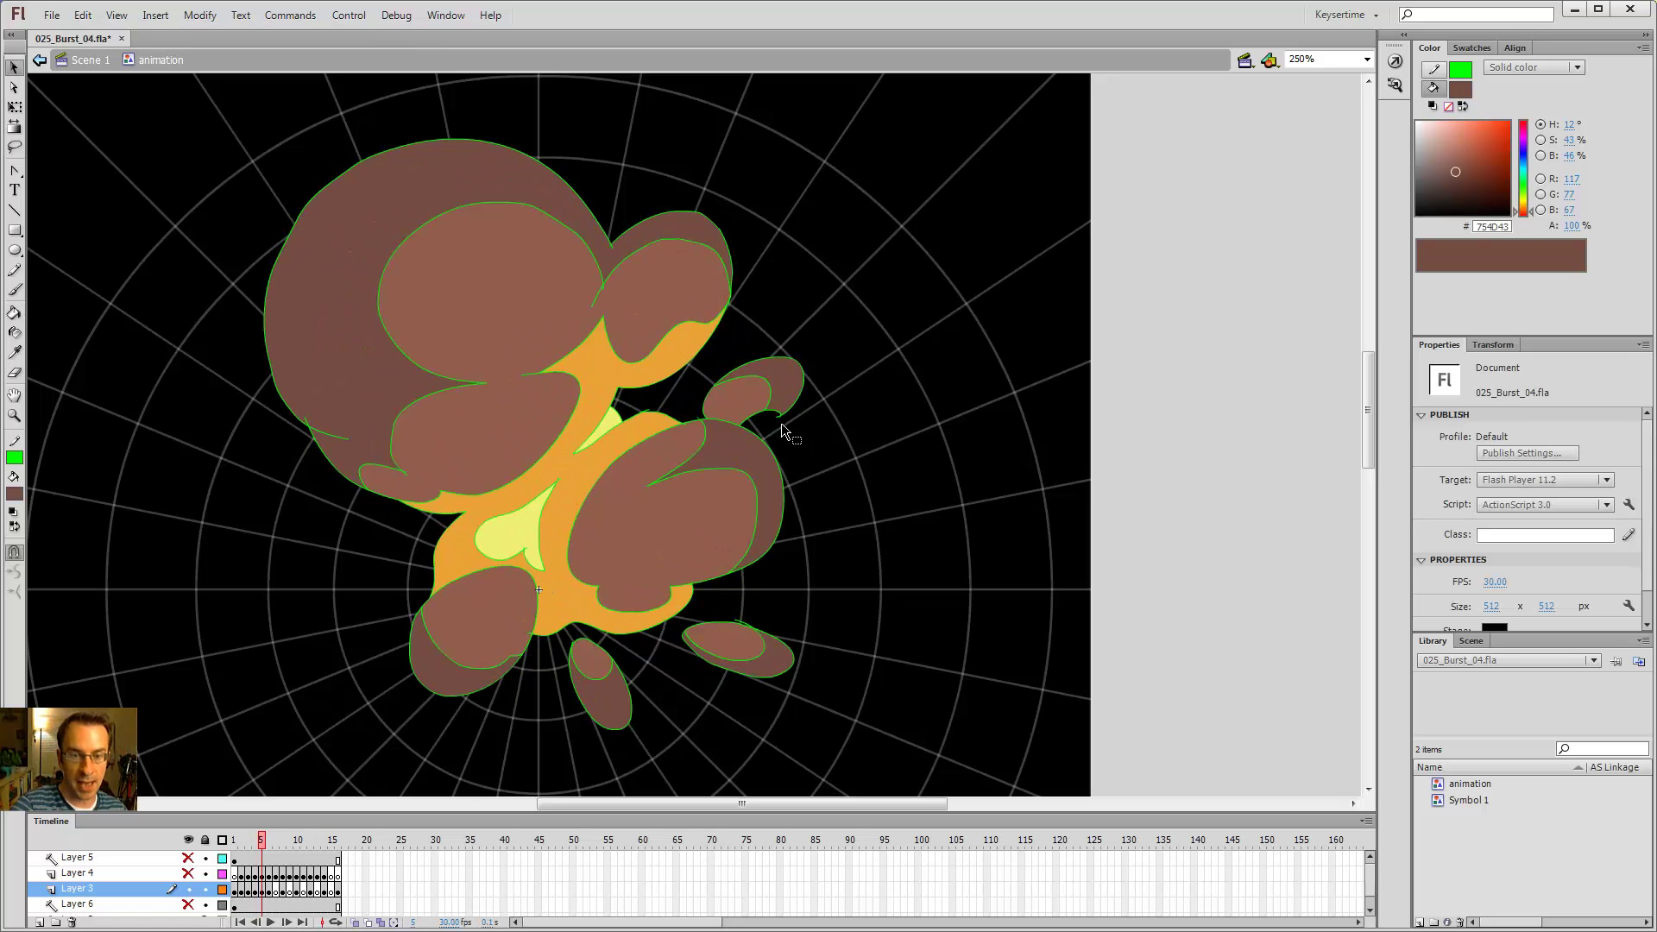
double_click(789, 407)
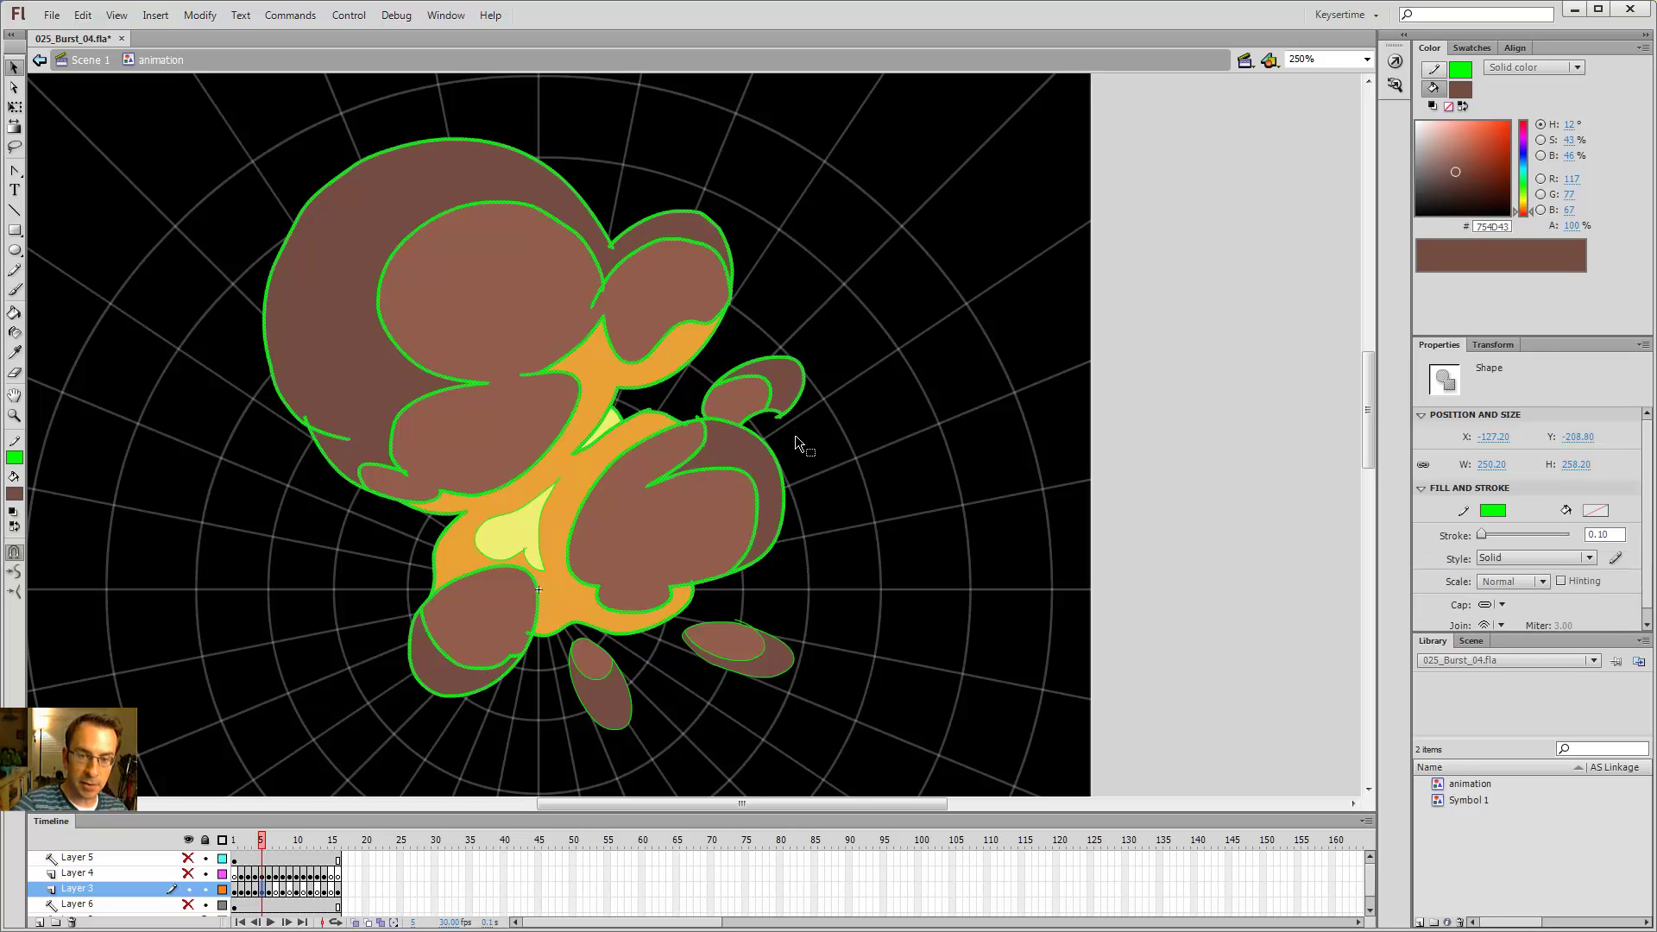
key("Delete")
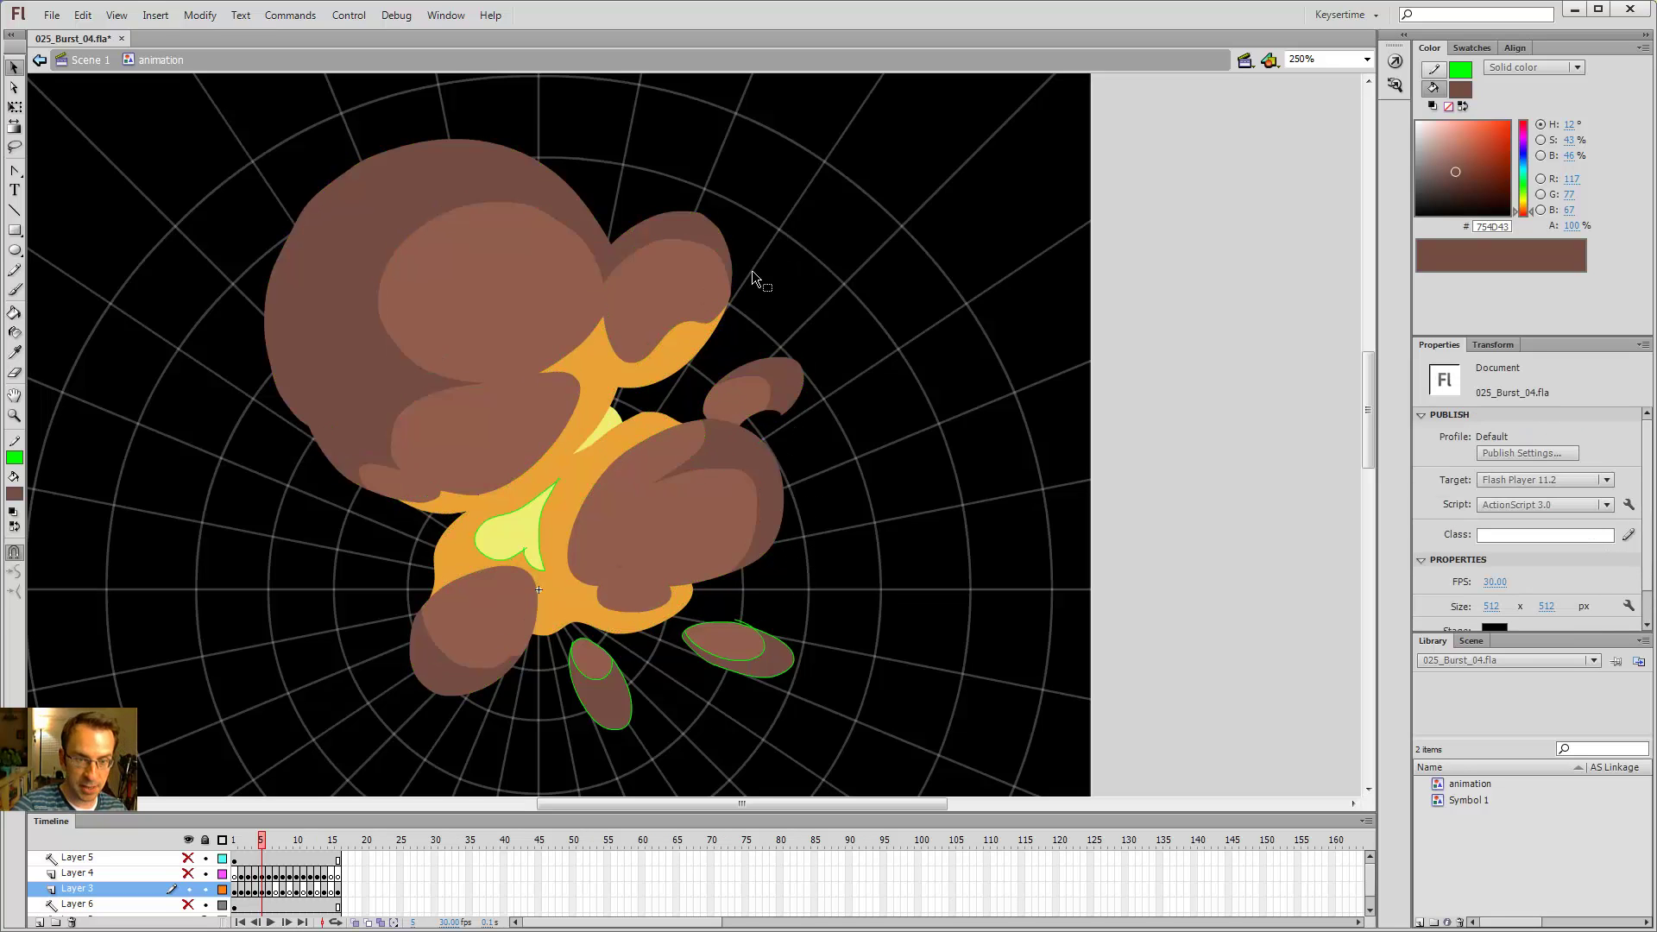
key("ctrl+z")
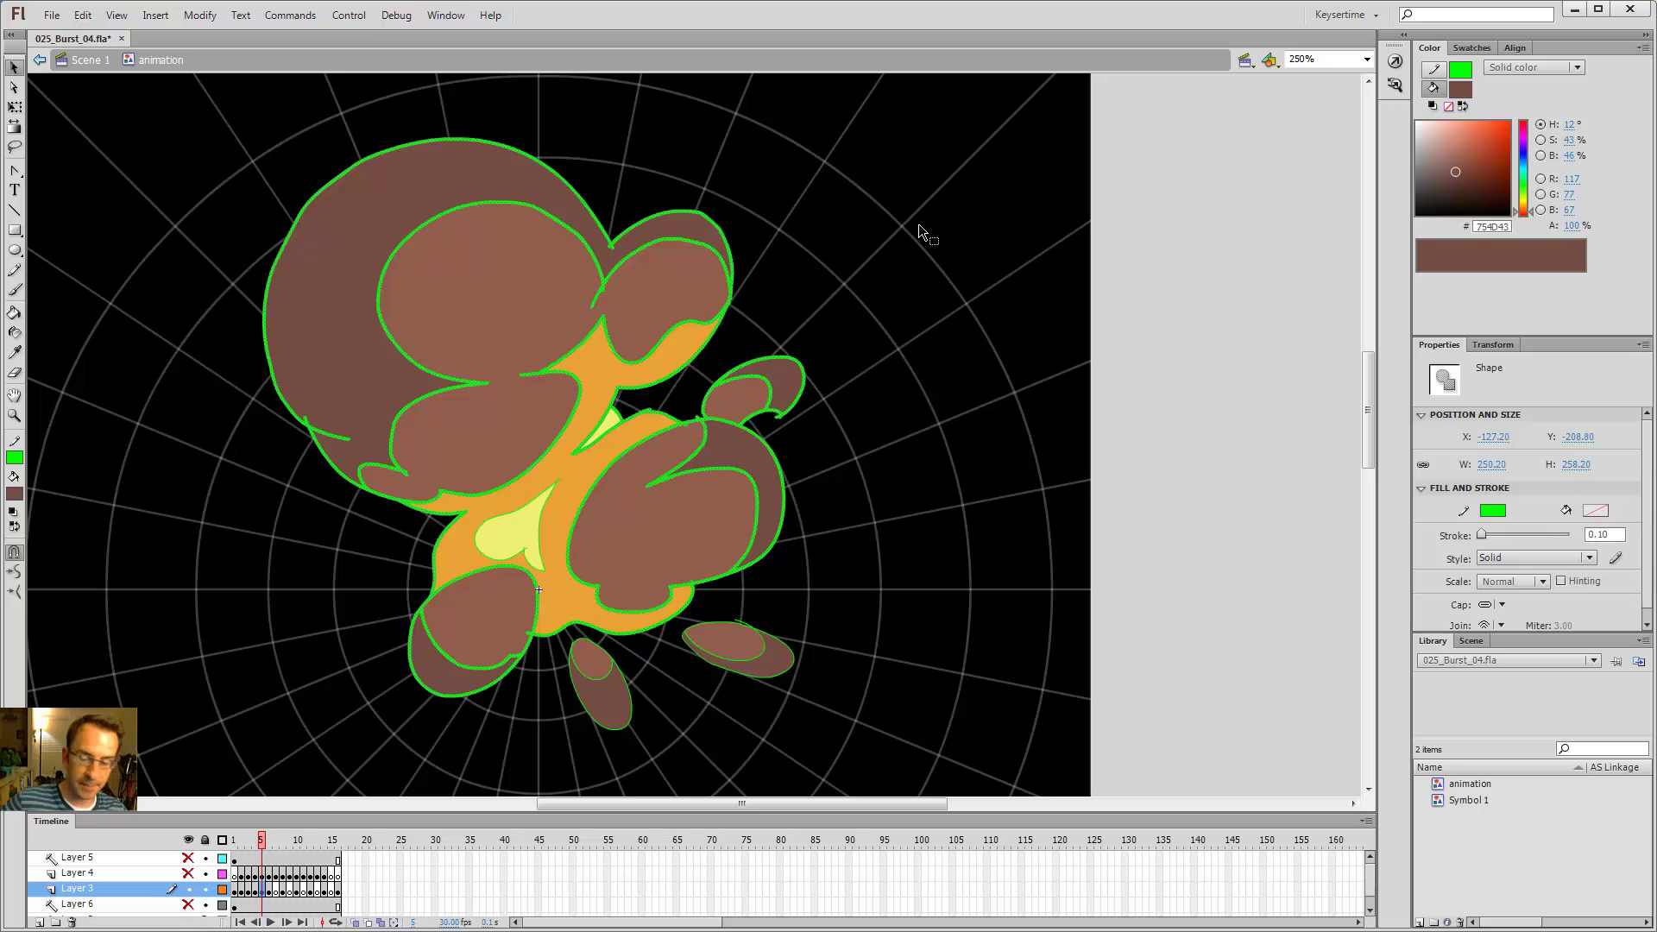
- Remove the green outlines from all the artwork on frame 5 by setting its stroke colour to none
key("ctrl+a")
left_click(1501, 513)
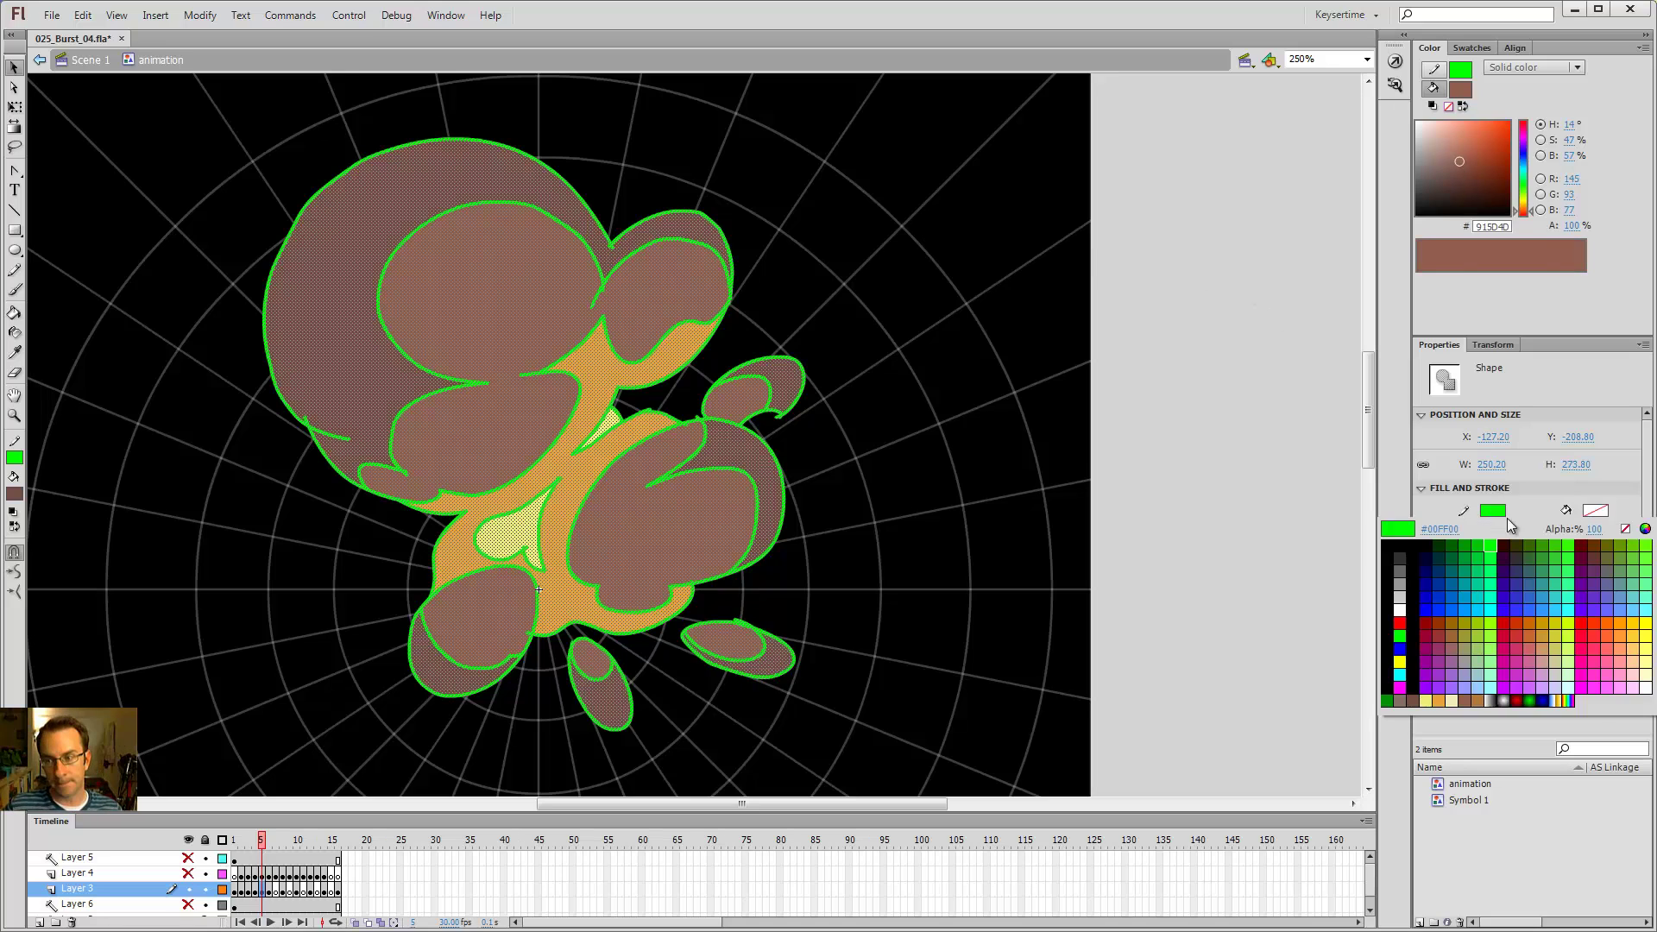
left_click(1625, 528)
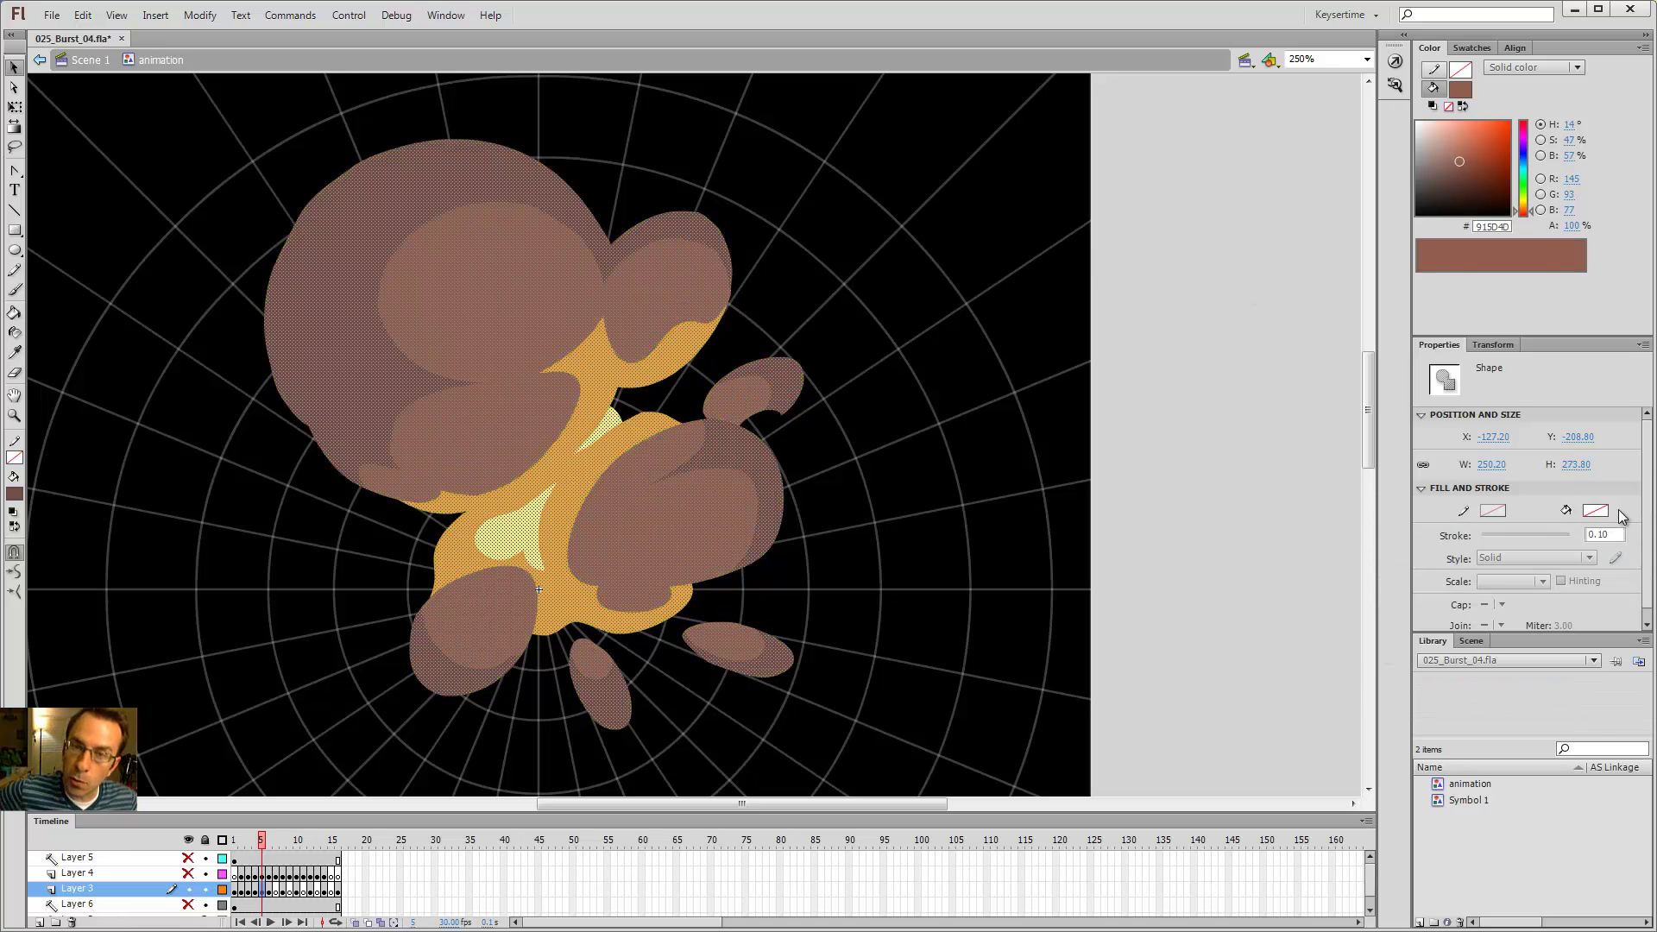
left_click(939, 300)
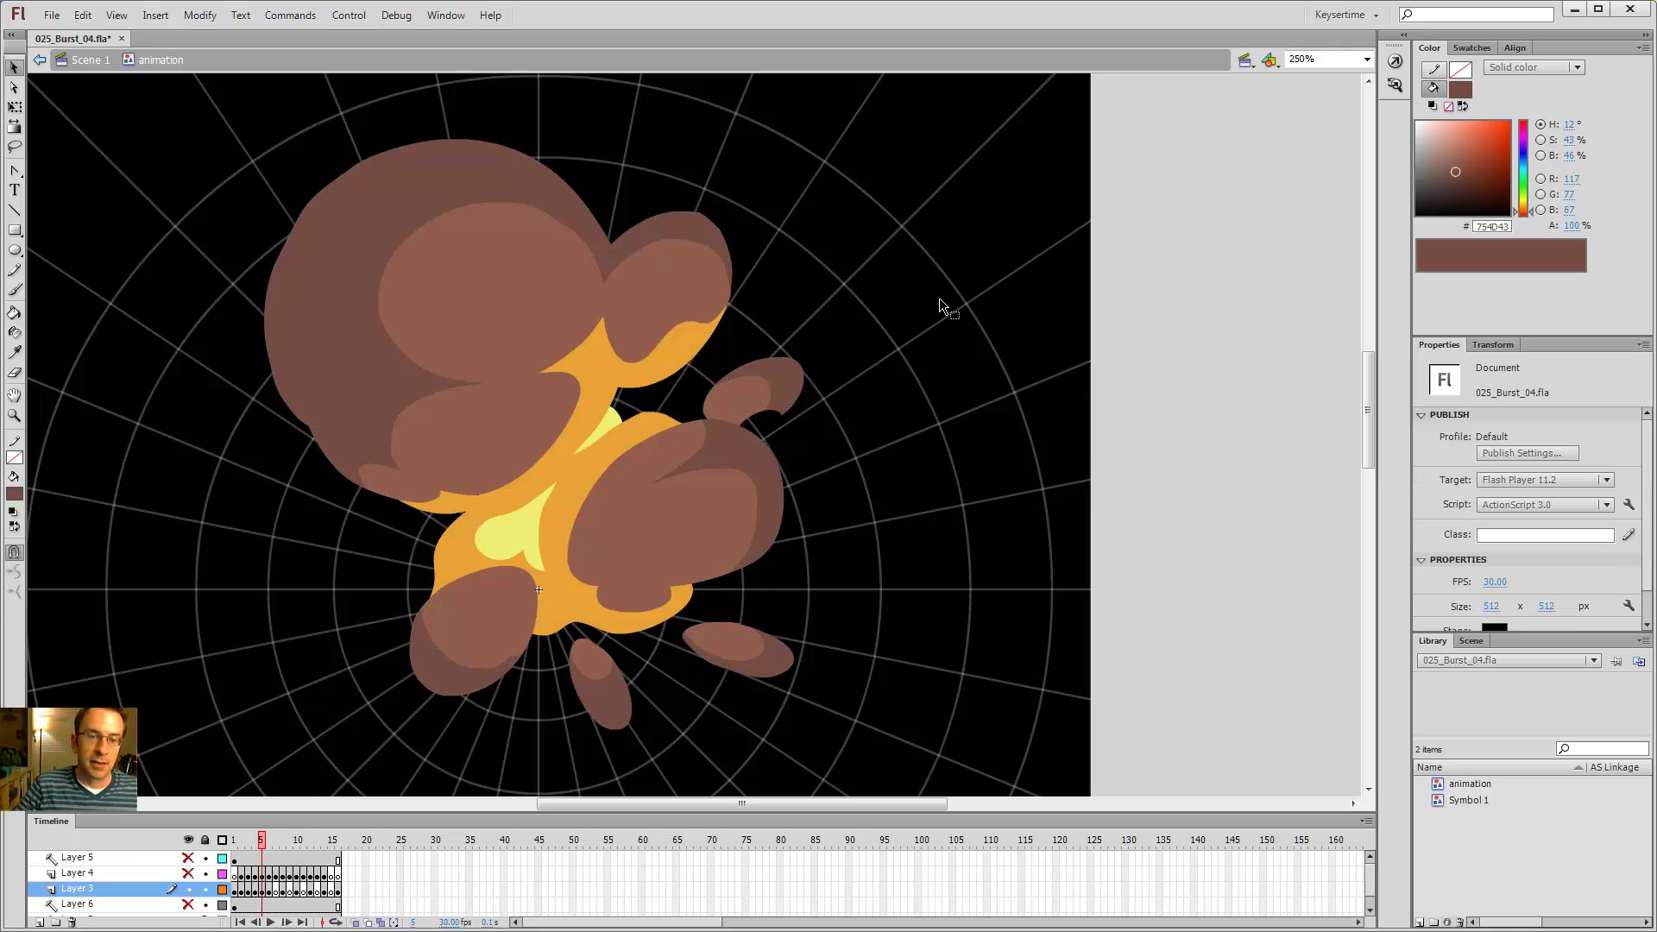
- Flip back and forth through frames 3 to 7 to examine how the burst's clouds move through the in-between
key("comma")
key("period")
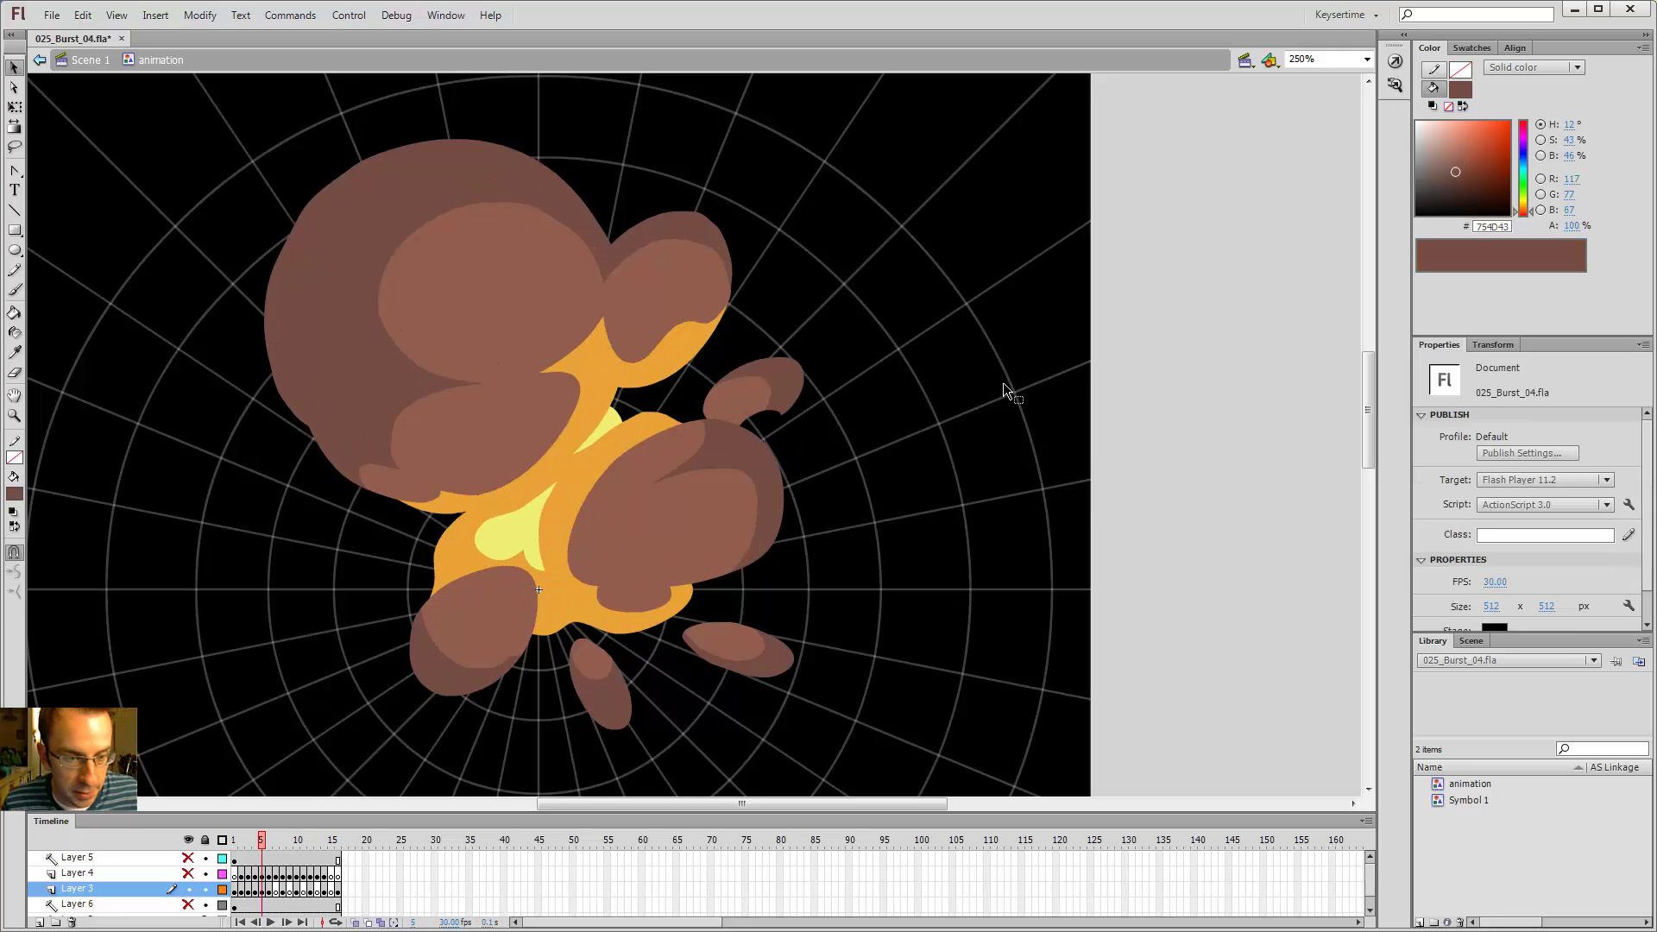
key("period")
key("comma")
key("comma")
key("period")
key("period")
key("comma")
key("comma")
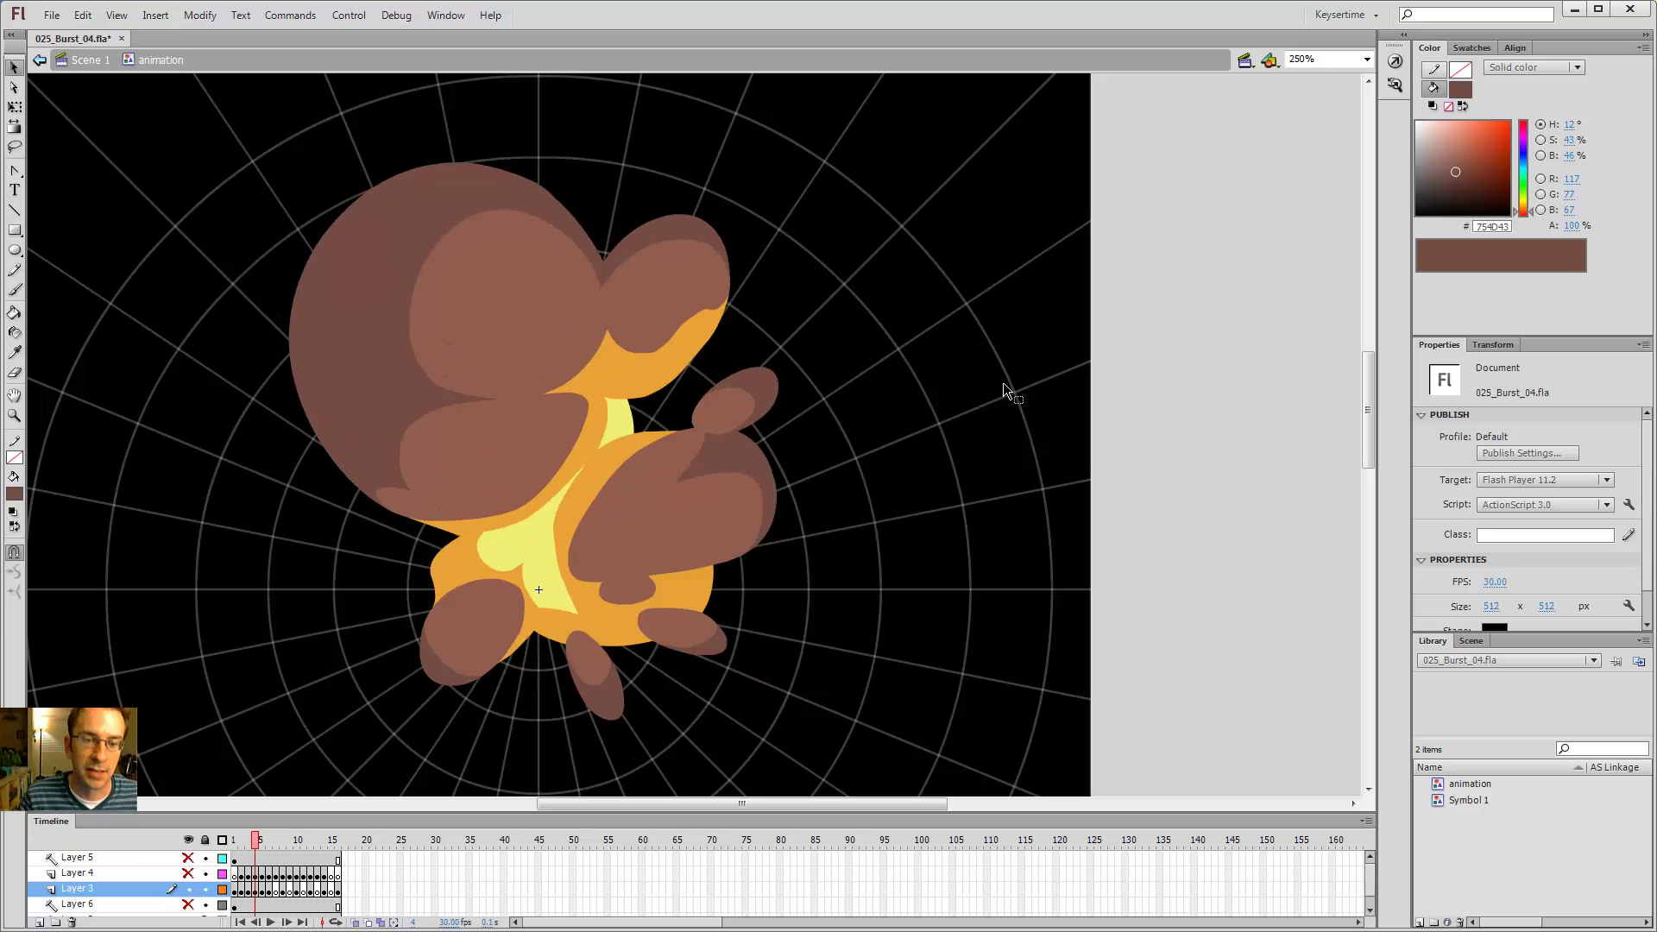
key("period")
key("period")
key("comma")
key("comma")
key("period")
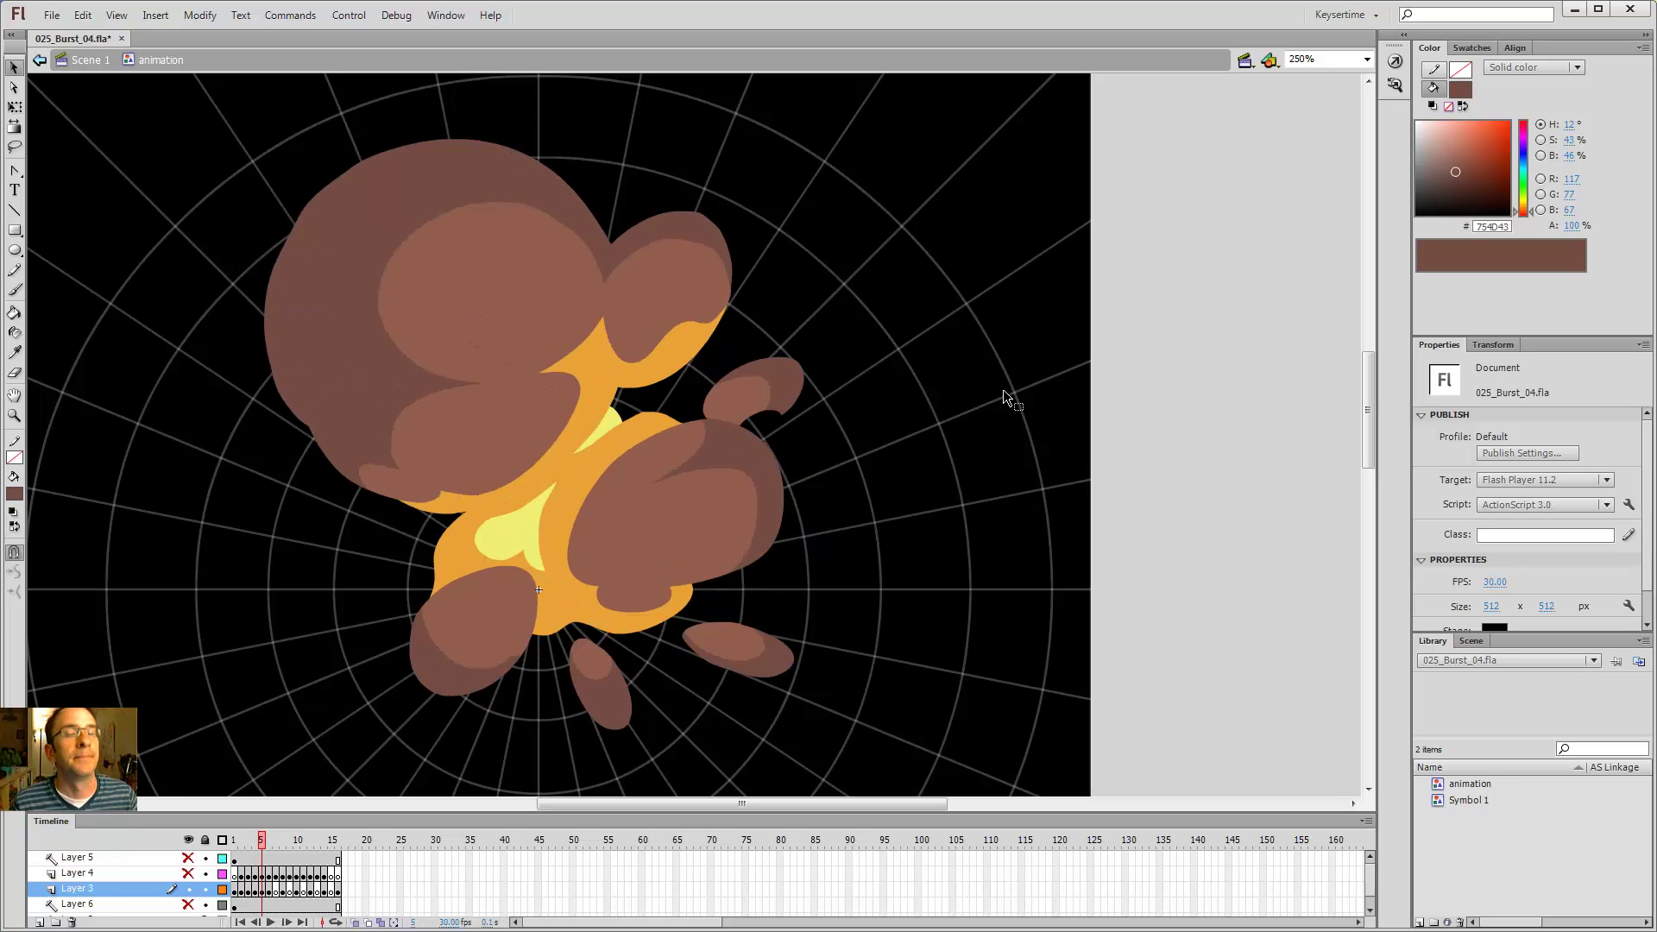
key("period")
key("period")
key("comma")
key("comma")
key("comma")
key("period")
key("period")
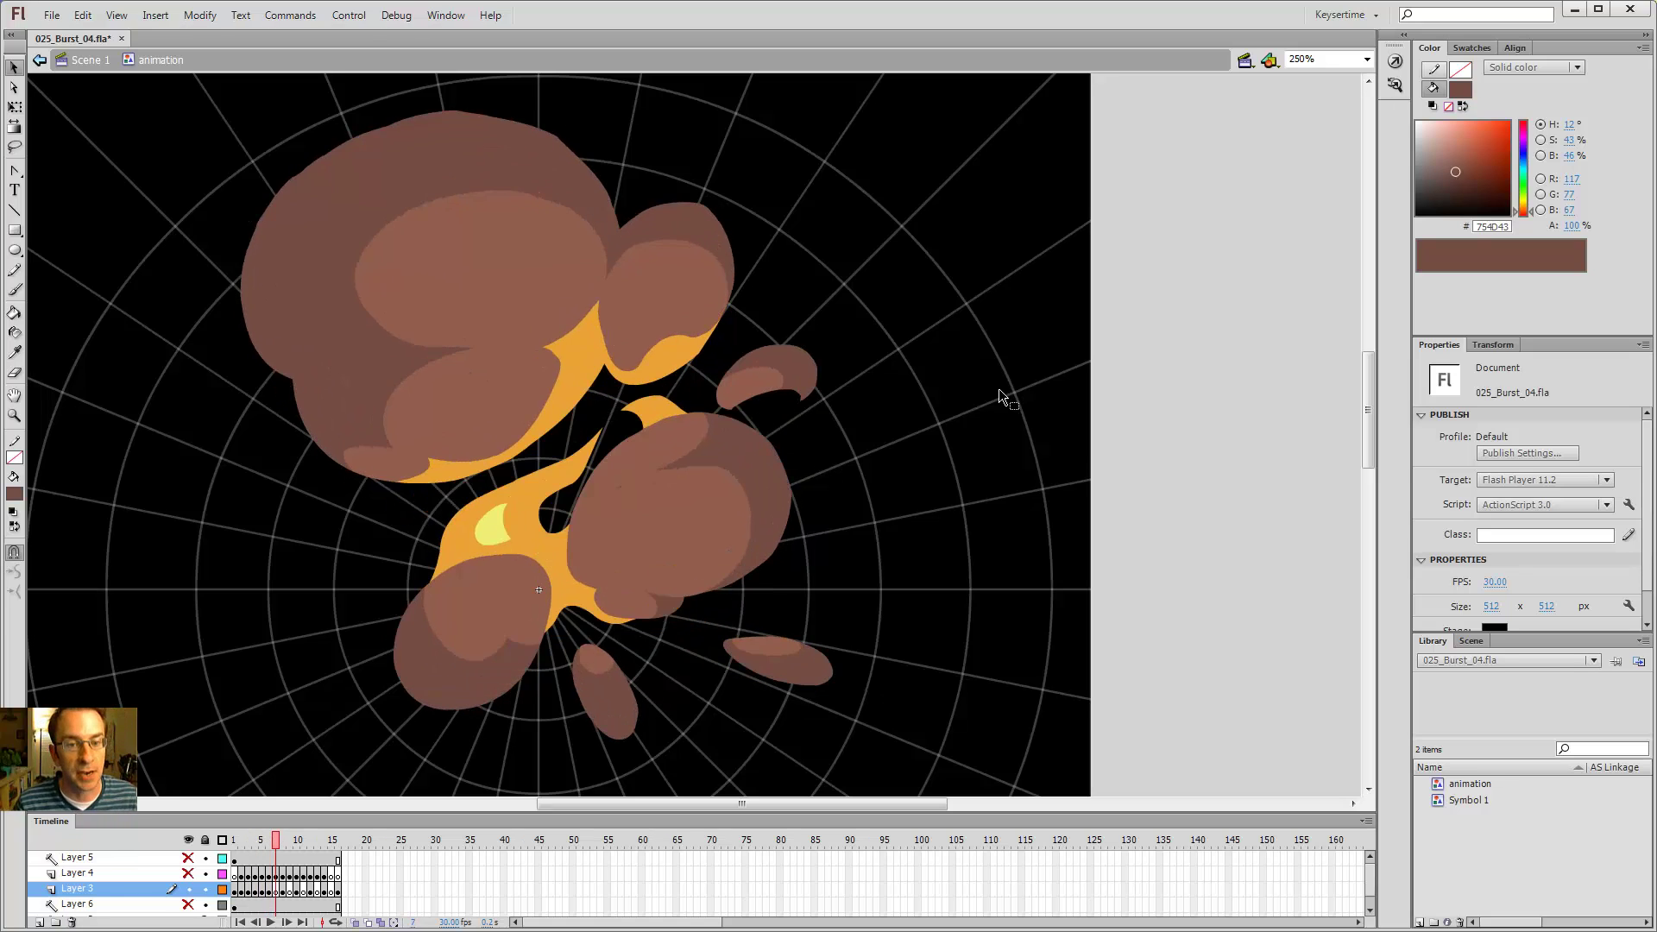
key("period")
key("comma")
key("comma")
key("comma")
key("period")
key("period")
key("period")
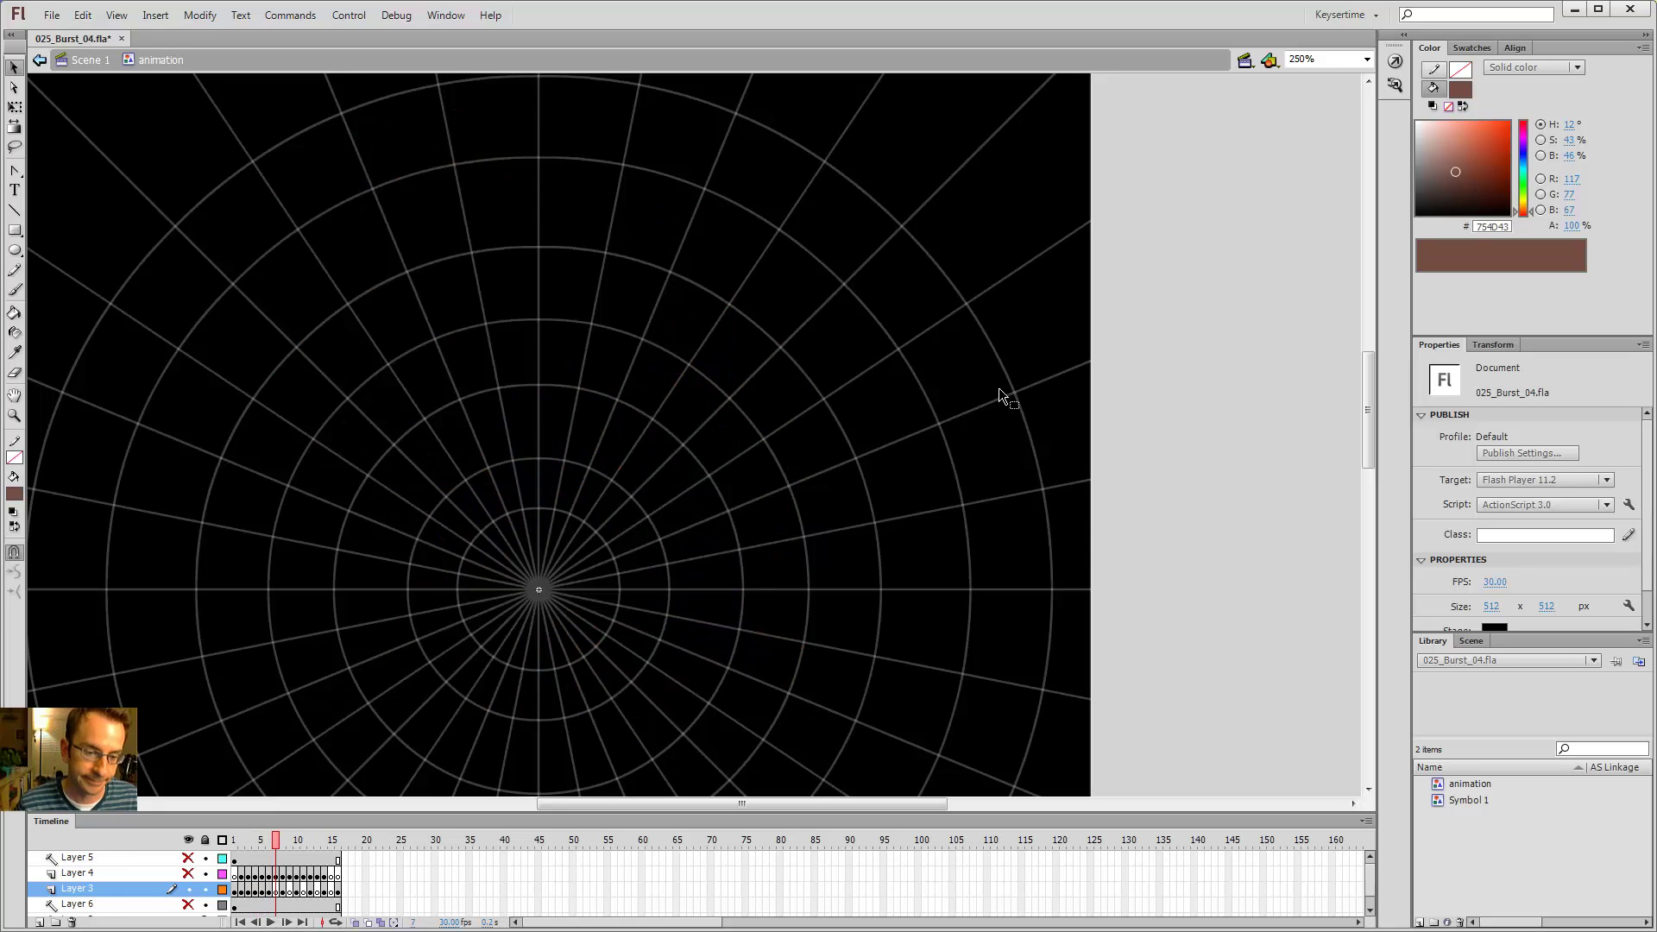
key("comma")
key("comma")
key("comma")
key("comma")
key("period")
key("period")
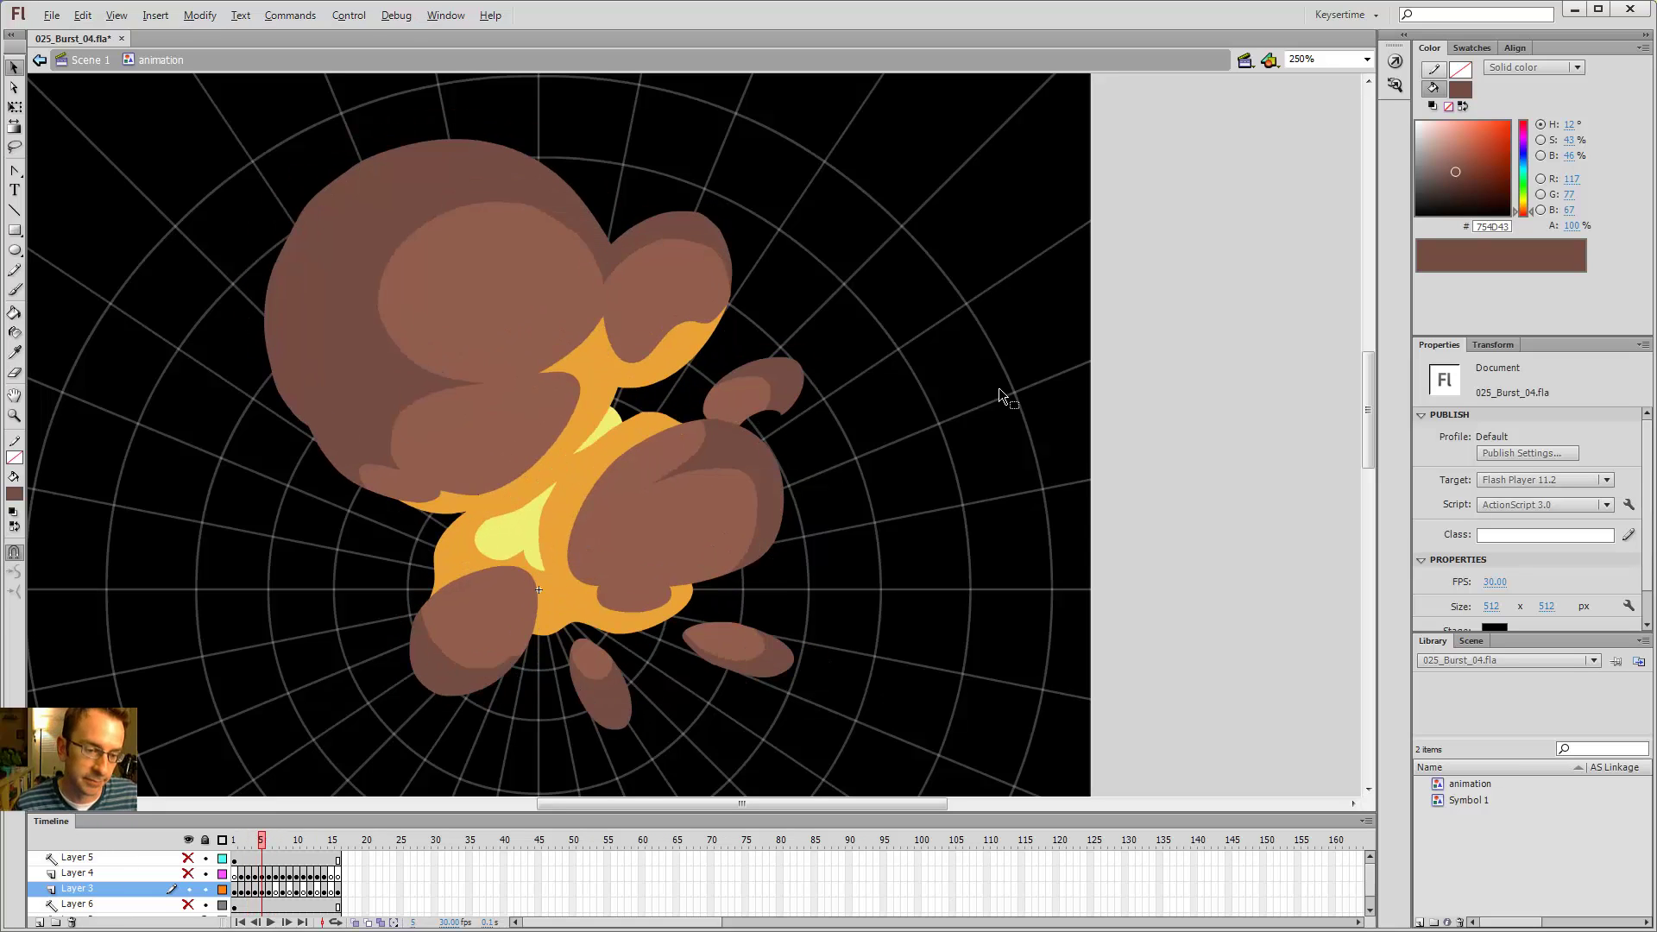
key("period")
key("comma")
key("comma")
key("comma")
key("period")
key("period")
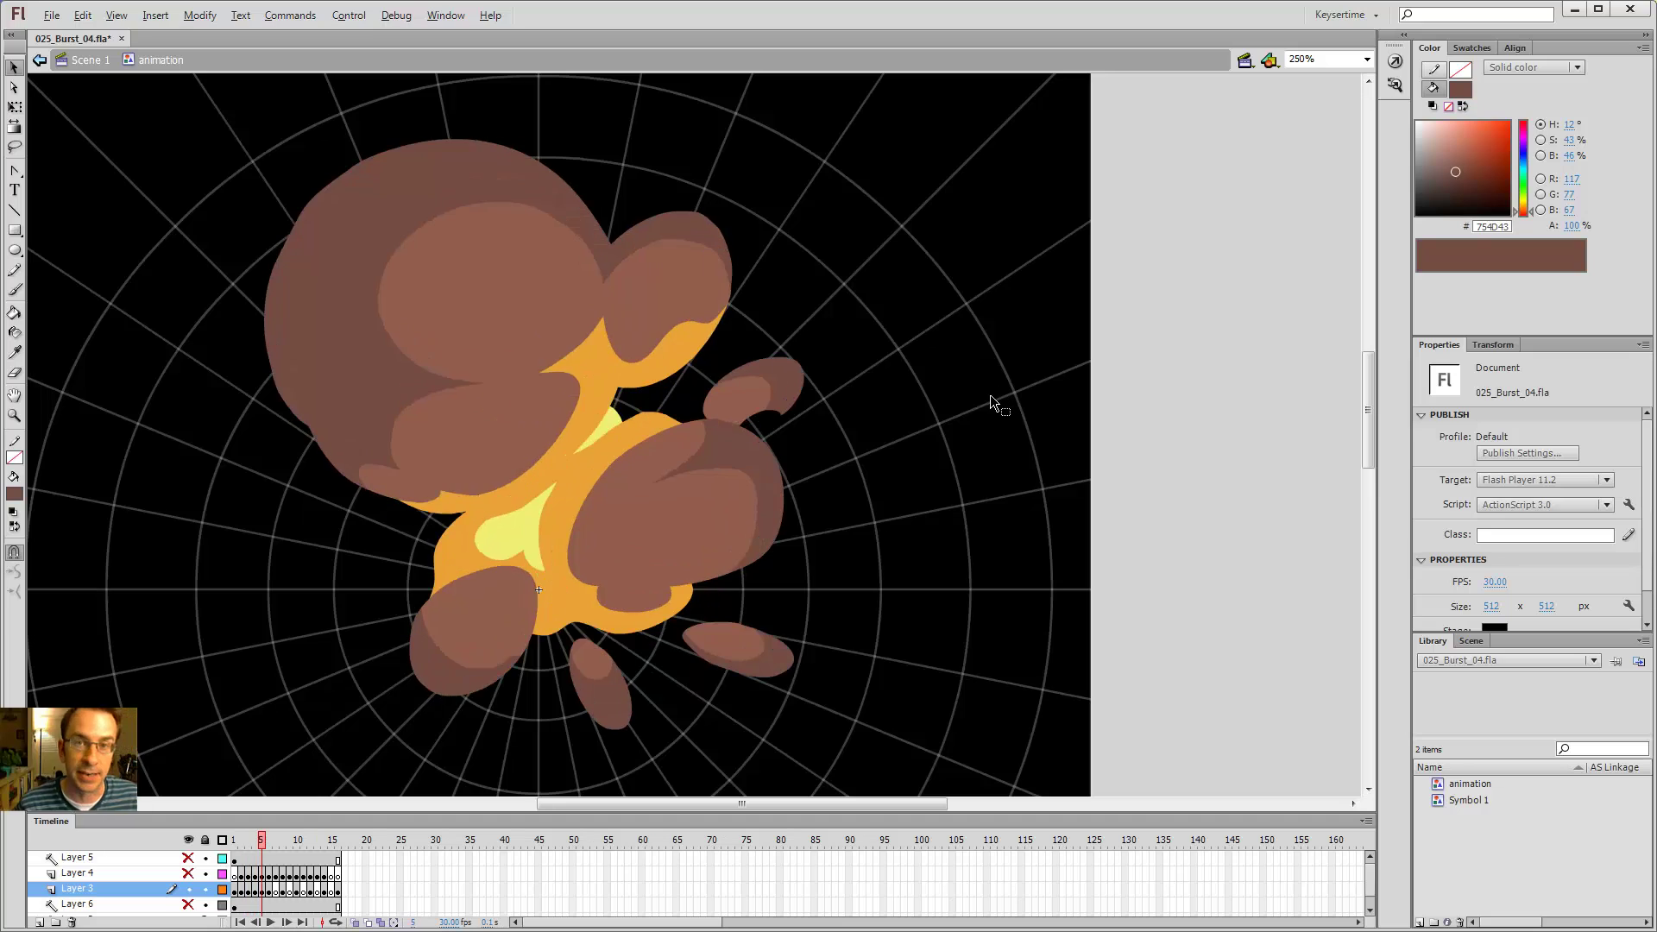
key("period")
key("comma")
key("comma")
key("comma")
key("period")
key("period")
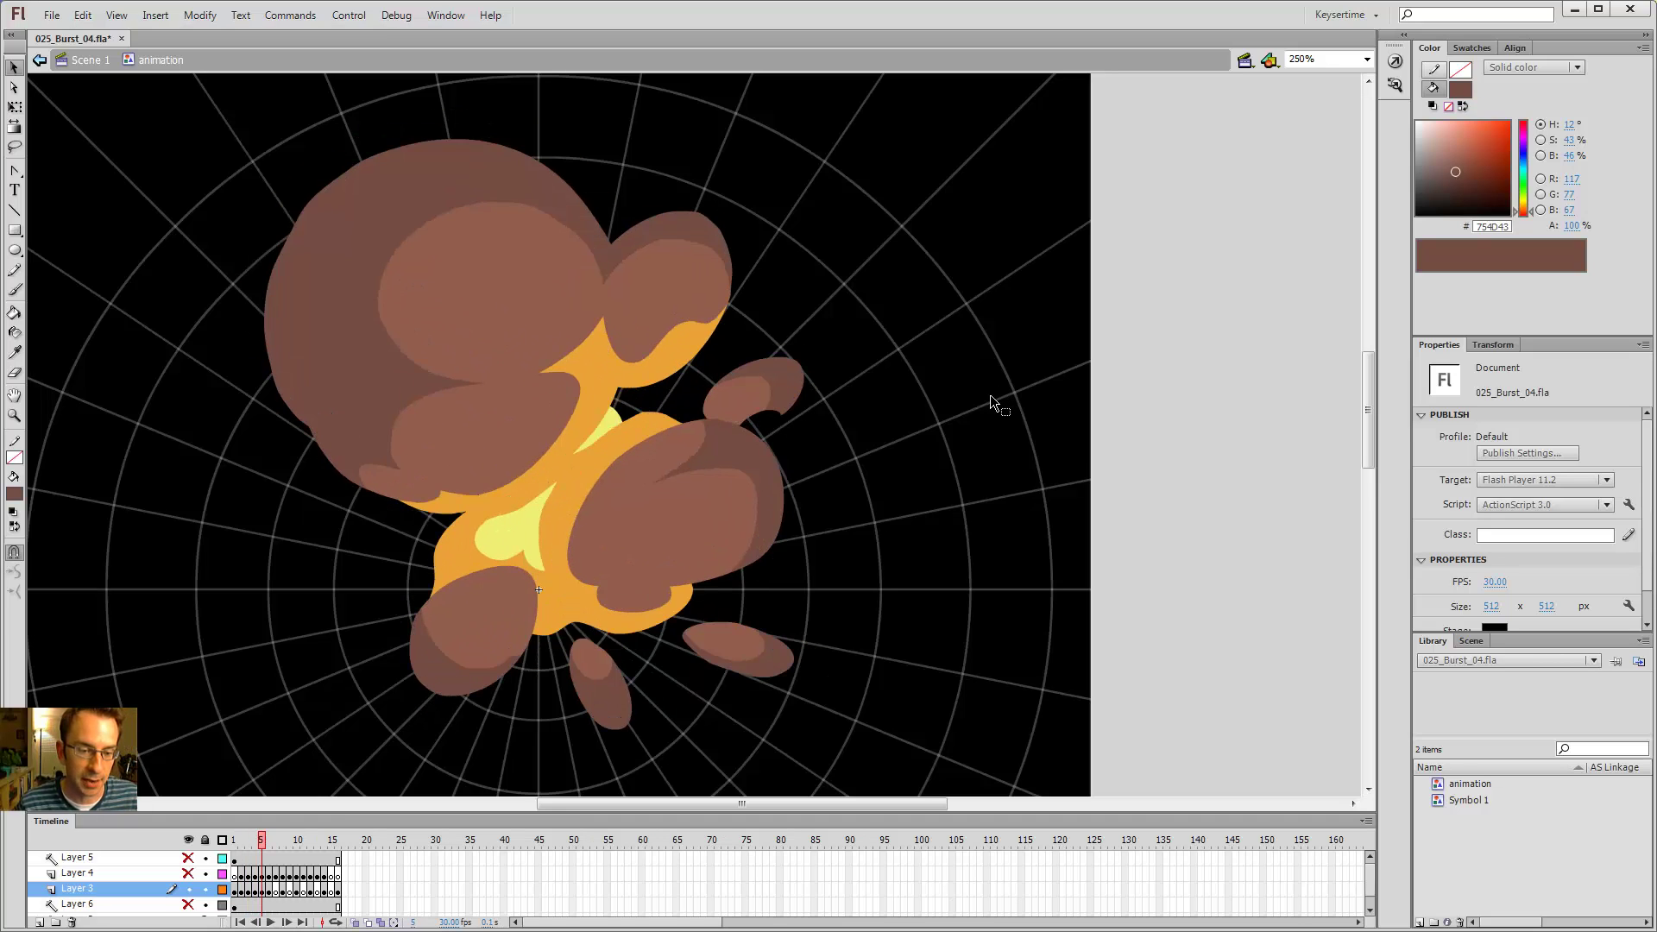
key("comma")
key("comma")
key("period")
key("period")
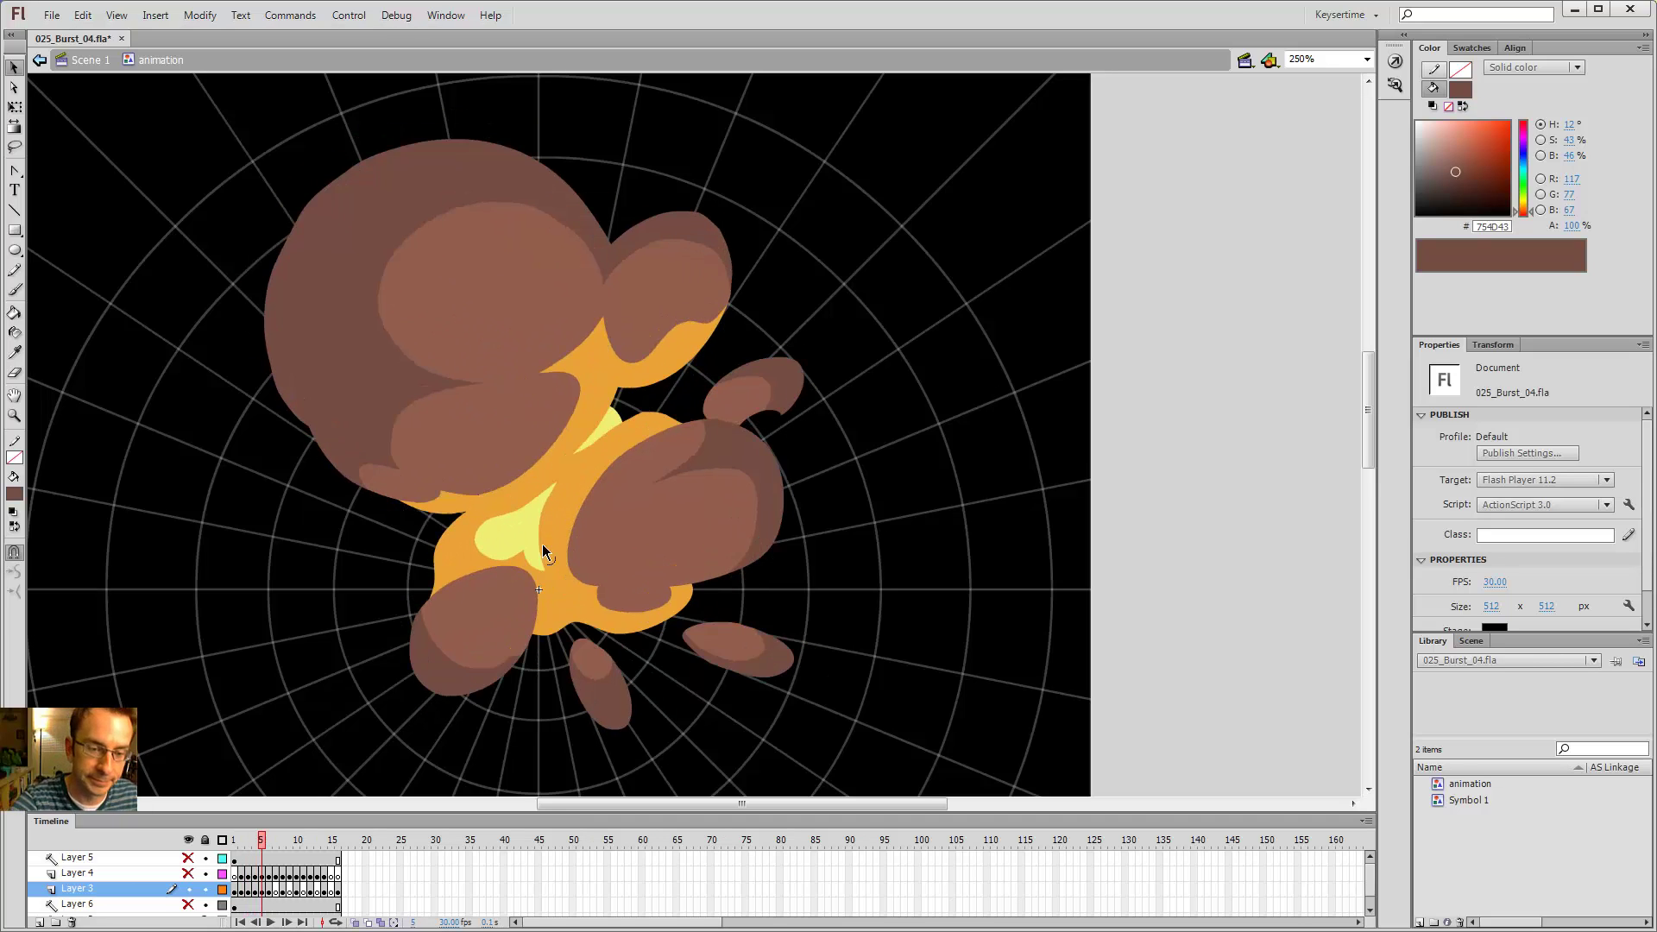
key("comma")
key("comma")
key("period")
key("comma")
key("period")
key("period")
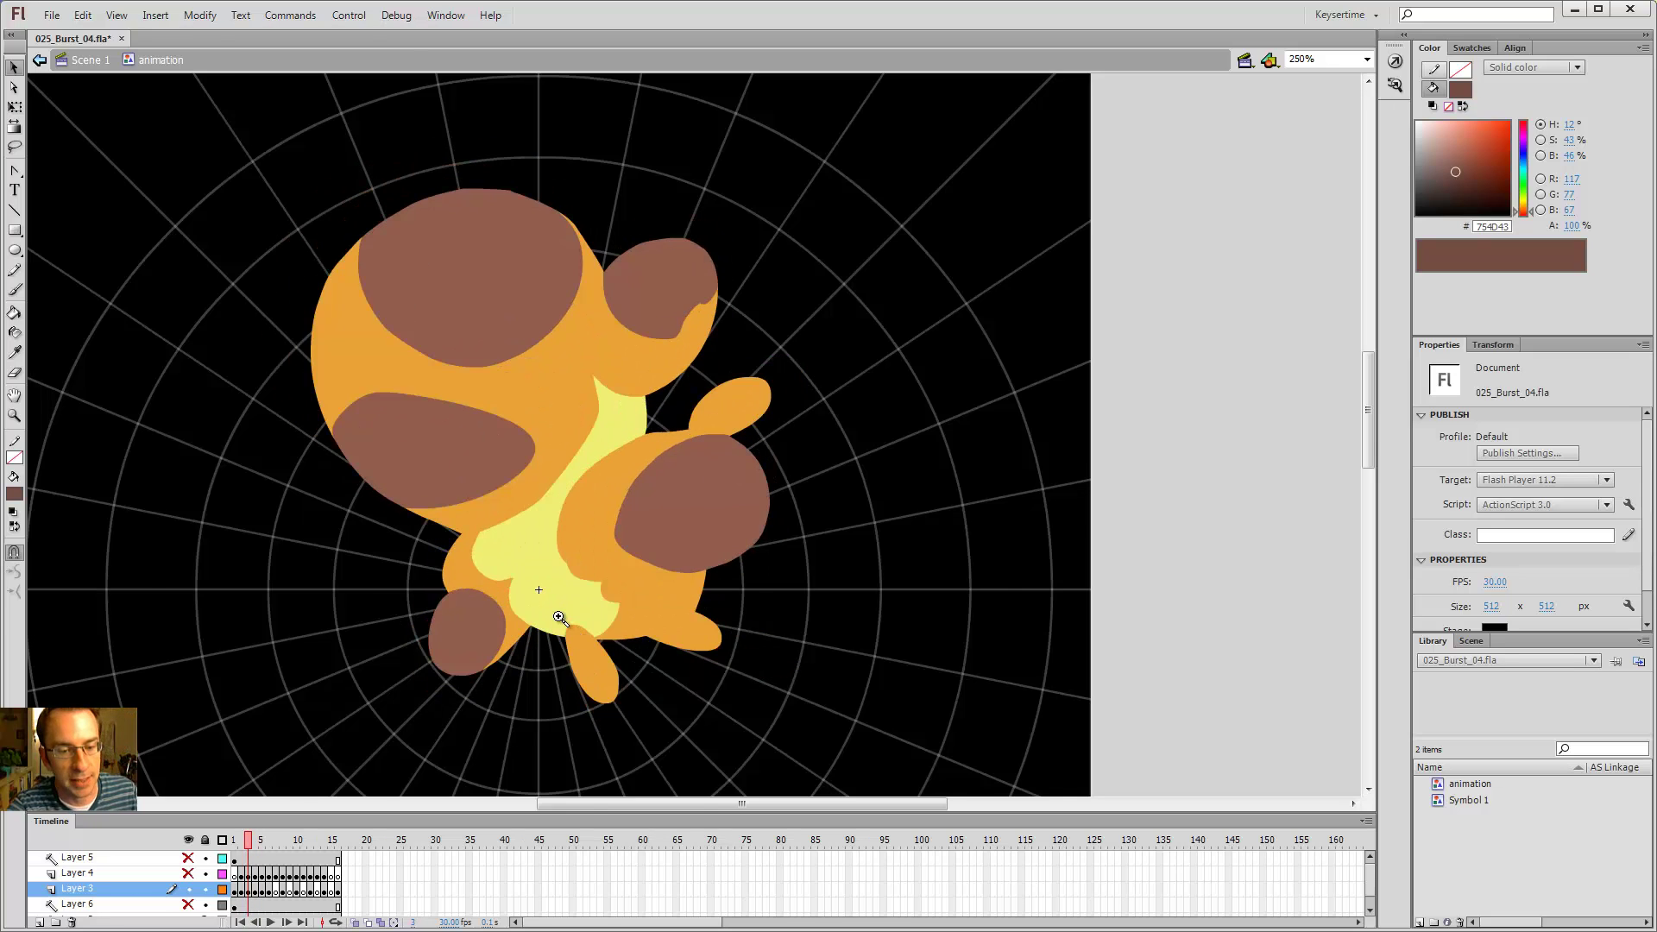
- Examine the yellow core at the burst's centre close up, flipping between frame 4 and its neighbouring frames
key("z")
left_click(561, 608)
key("comma")
key("v")
key("period")
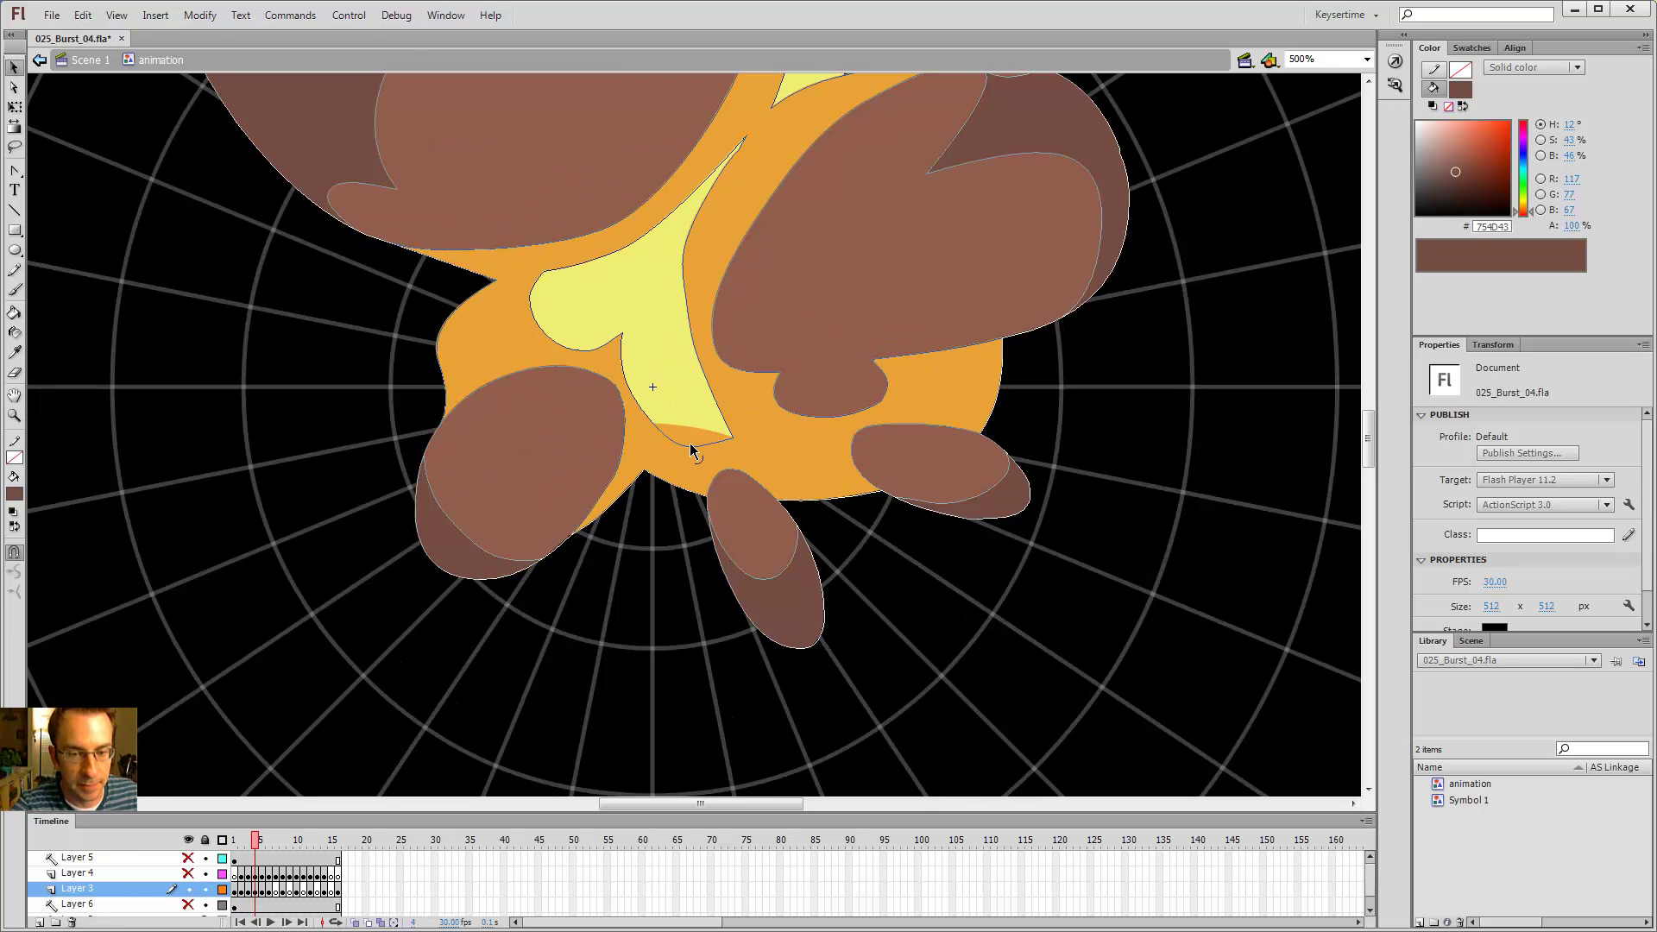
key("comma")
key("comma")
key("period")
key("period")
key("comma")
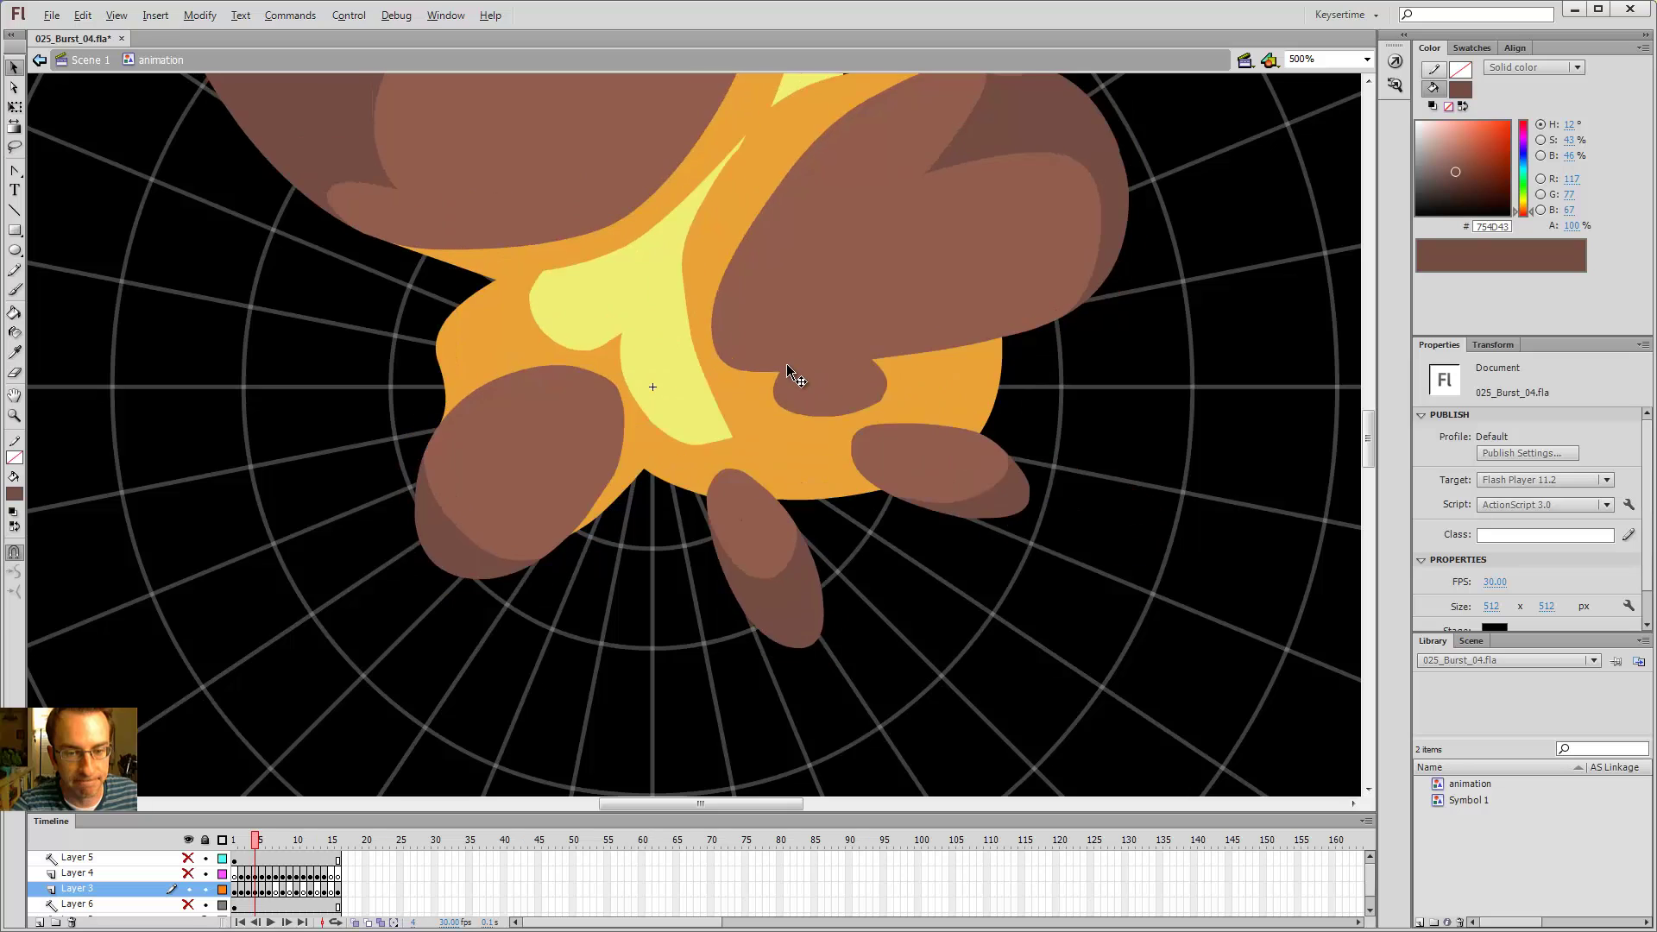
key("comma")
key("period")
key("period")
key("comma")
key("period")
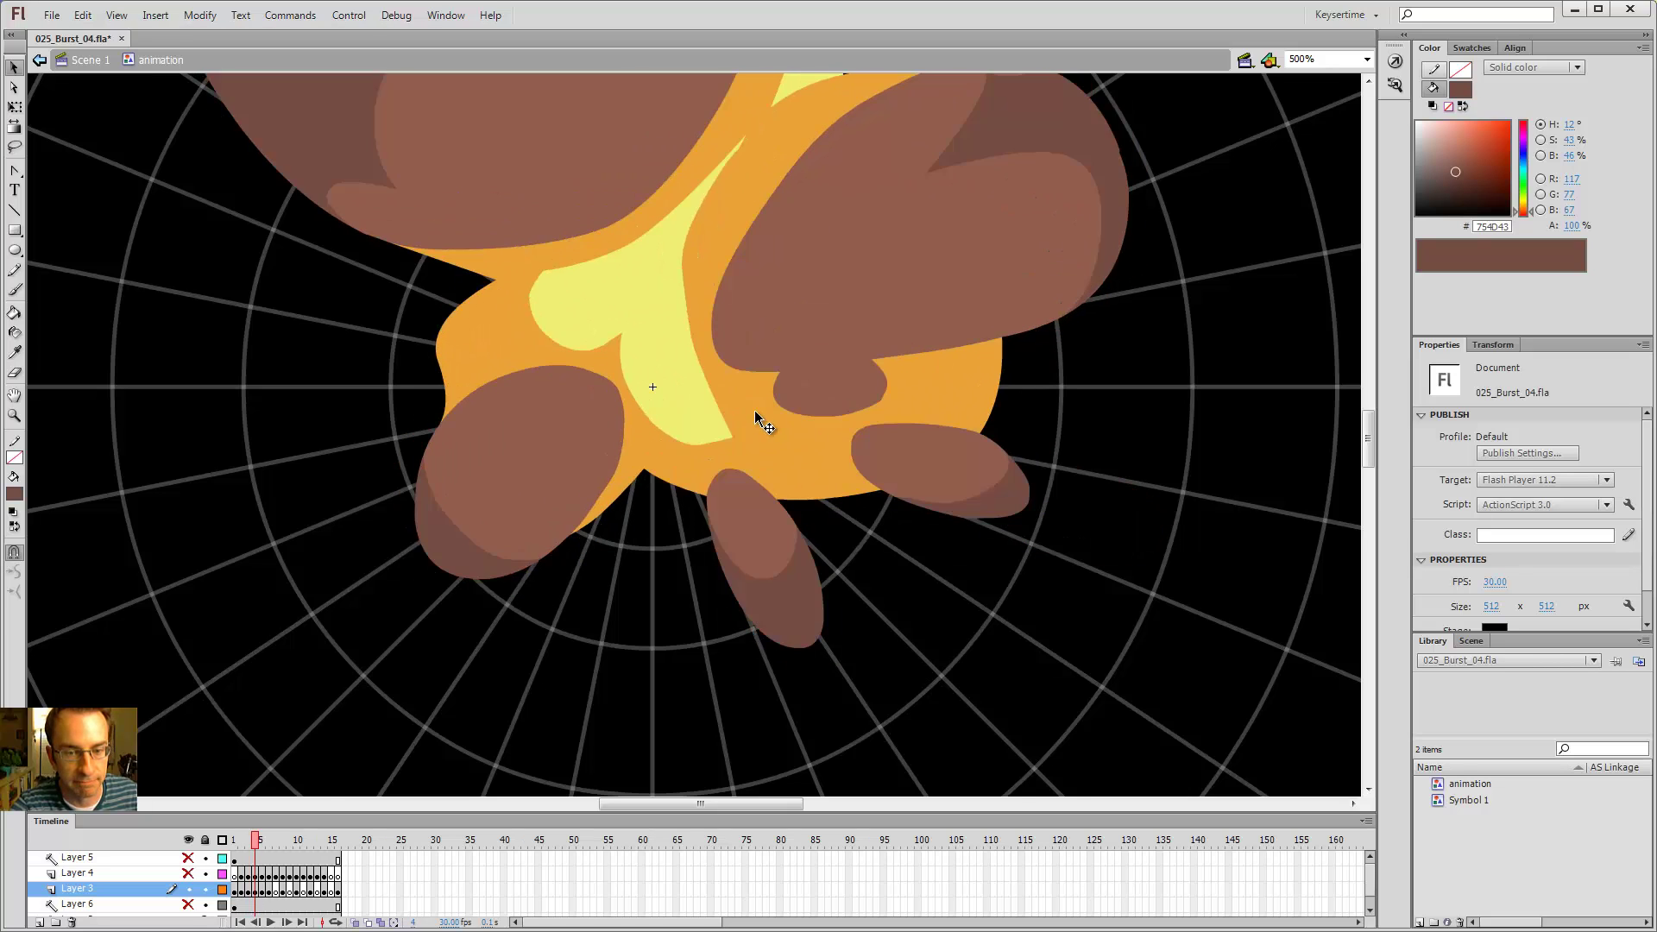
- Play the whole burst animation as a test movie to check its motion, and close the preview
key("ctrl+minus")
key("ctrl+minus")
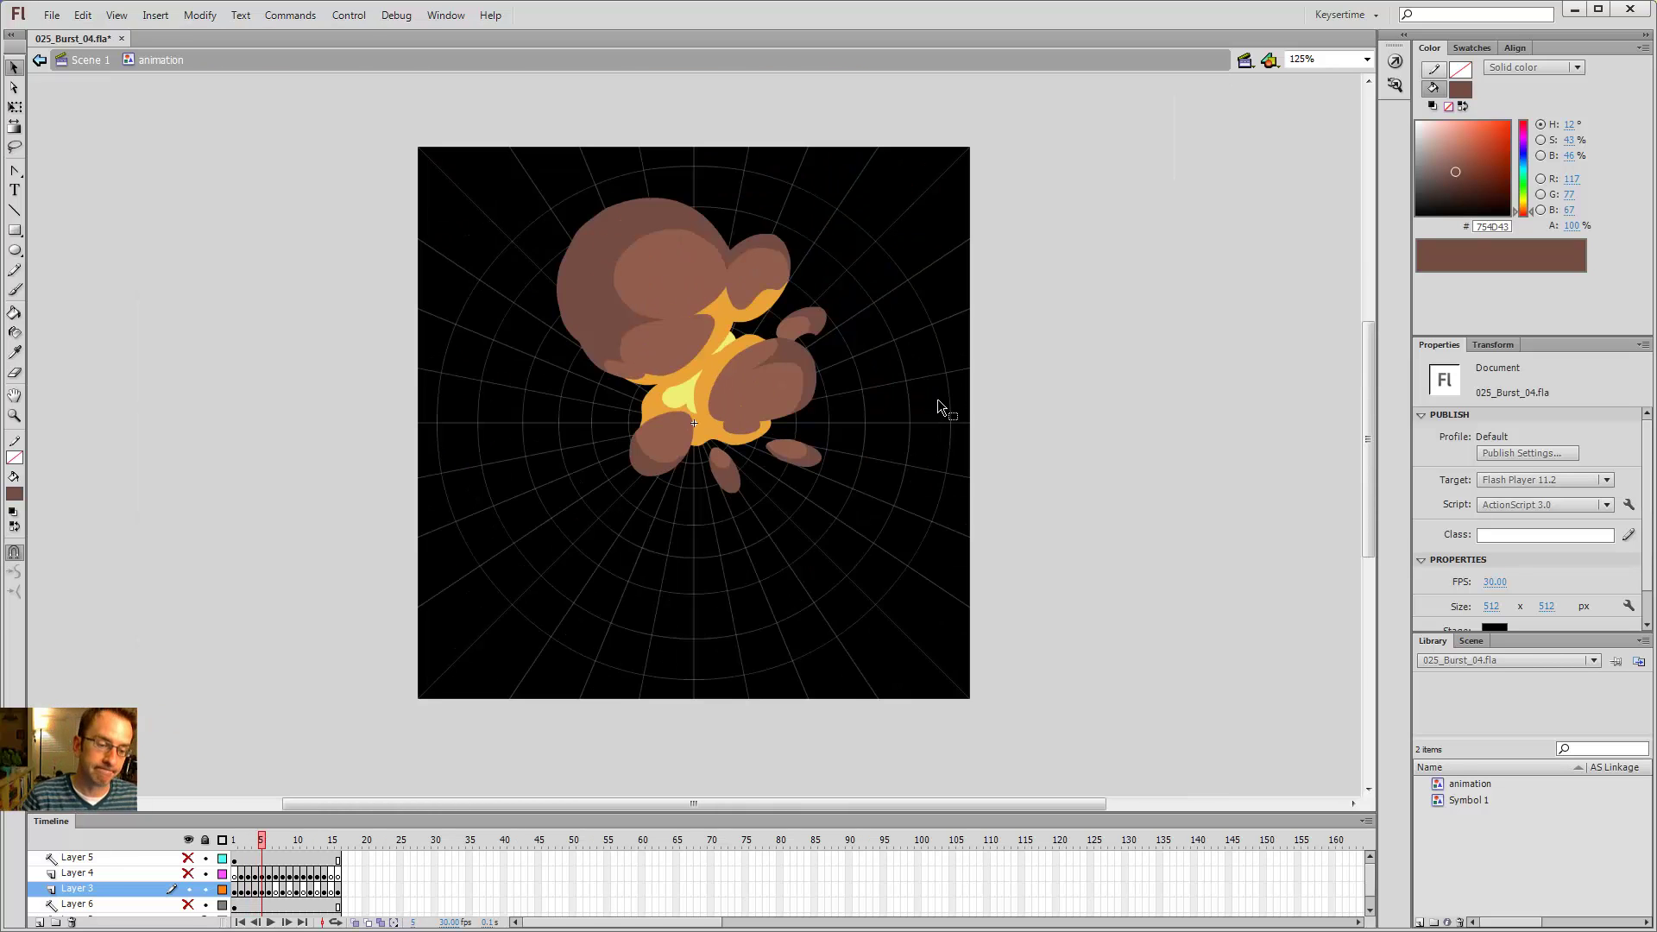
key("ctrl+Return")
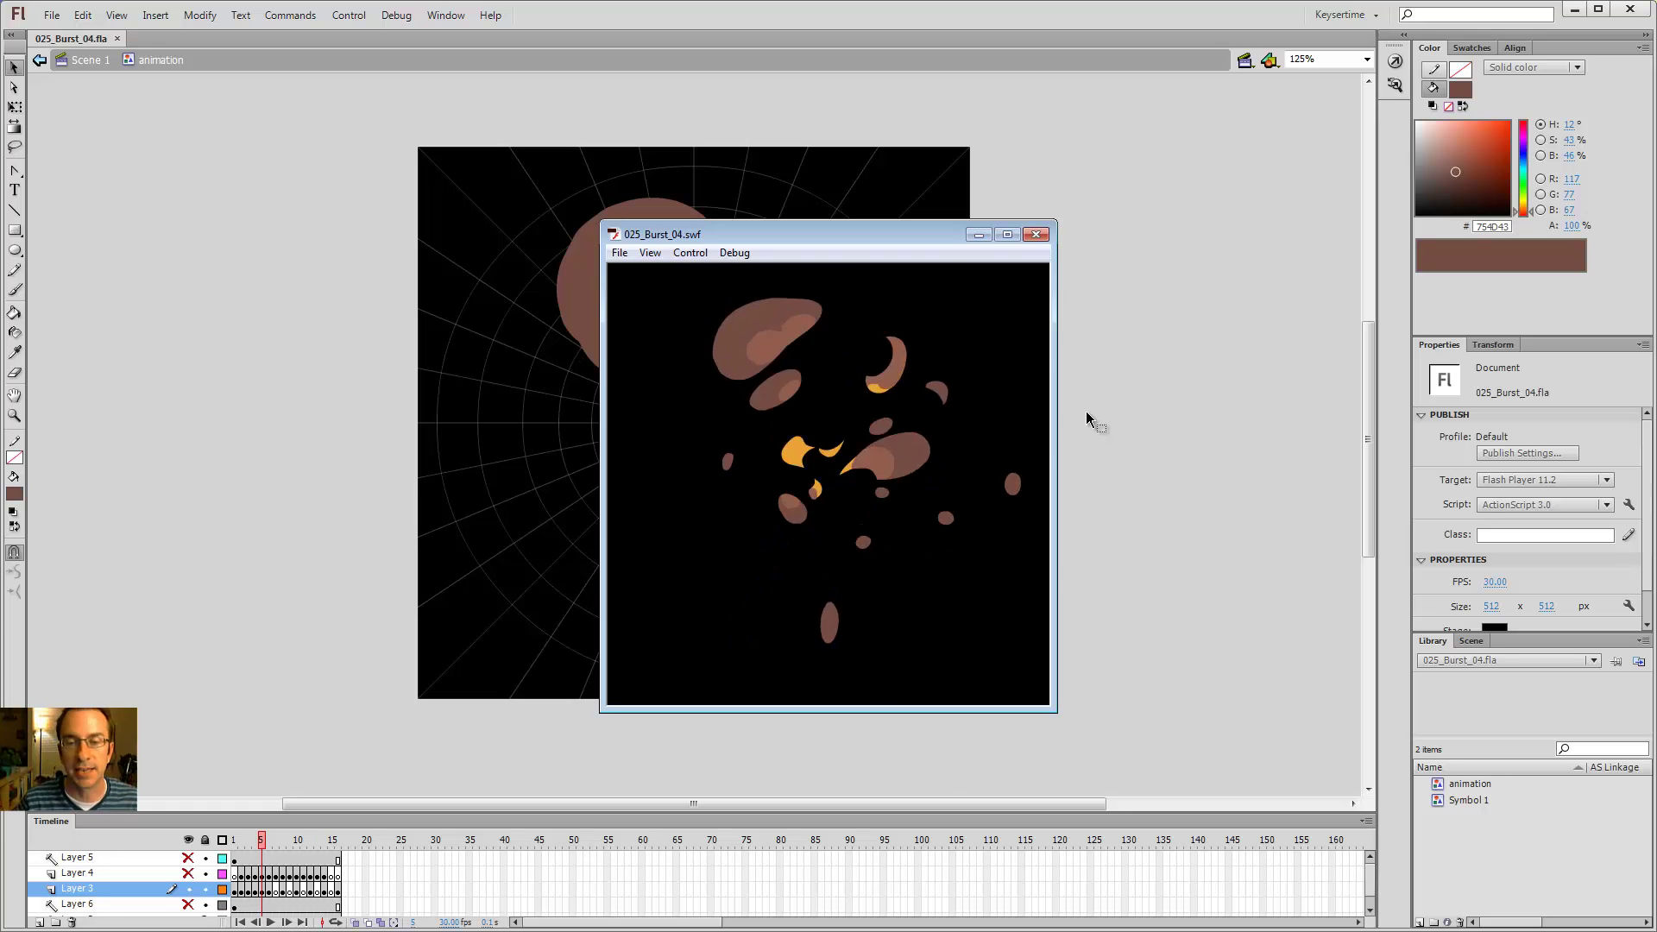
left_click(1037, 235)
- Go to the blank frame 7 and show the neighbouring drawings as onion skin outlines
key("period")
key("period")
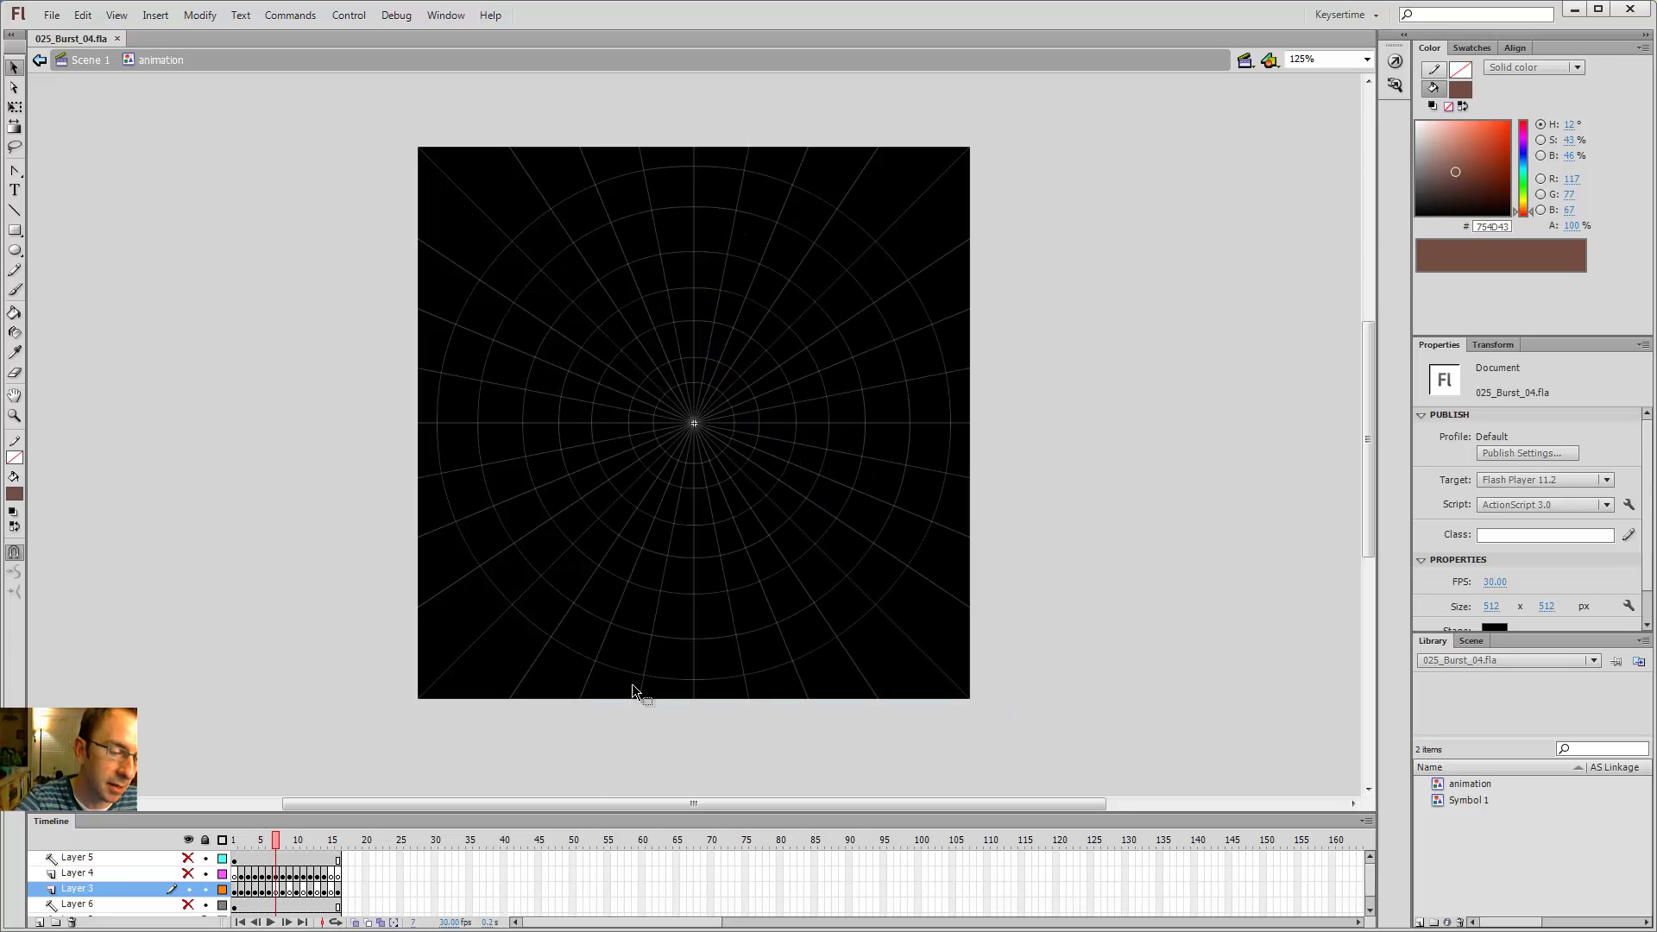
left_click(368, 922)
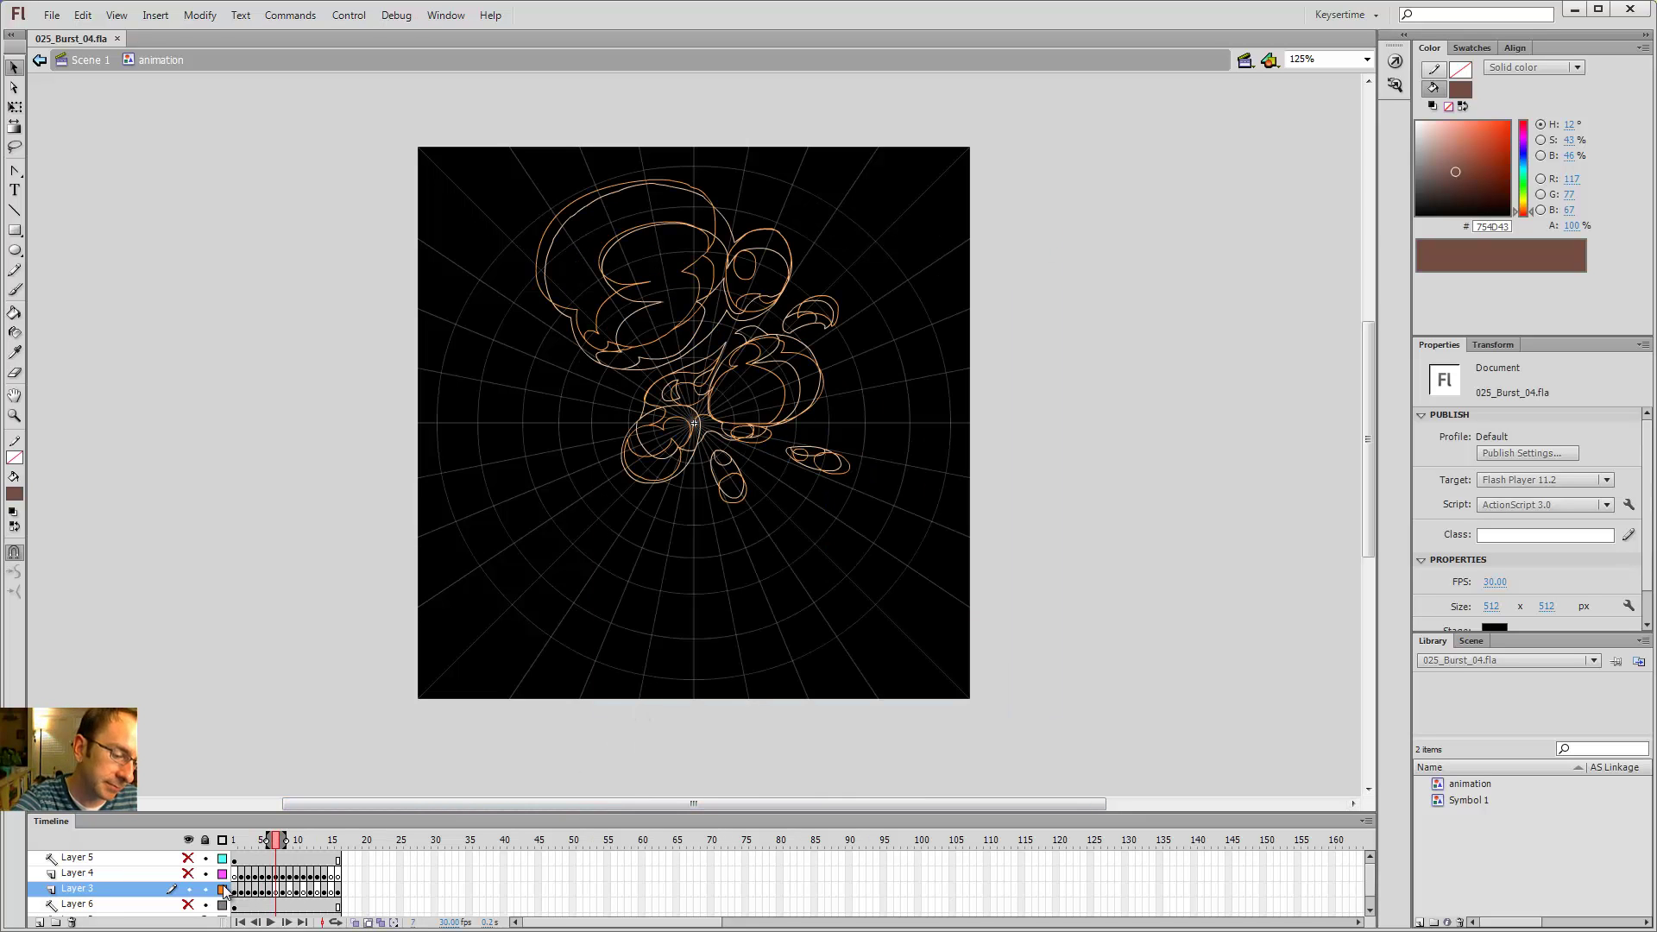
left_click(223, 887)
left_click(224, 889)
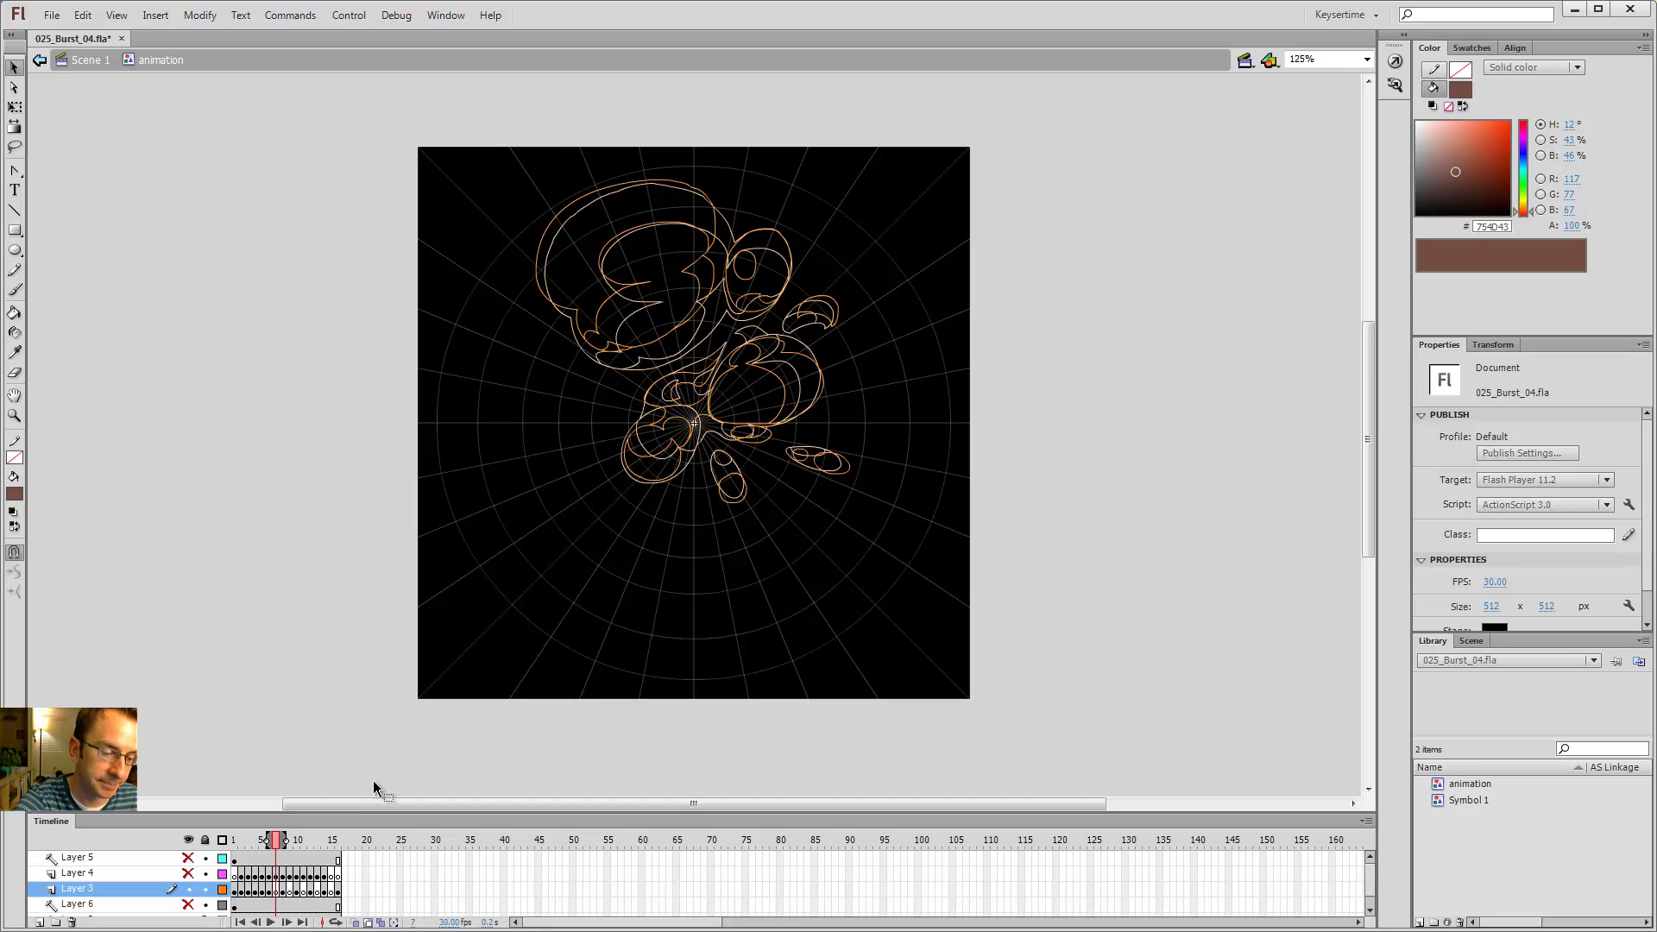
- Draw the green upper outline of the large cloud on frame 7 with the Pencil tool, midway between the onion skin outlines
key("z")
left_click(703, 294)
left_click_drag(799, 307, 1024, 290)
key("y")
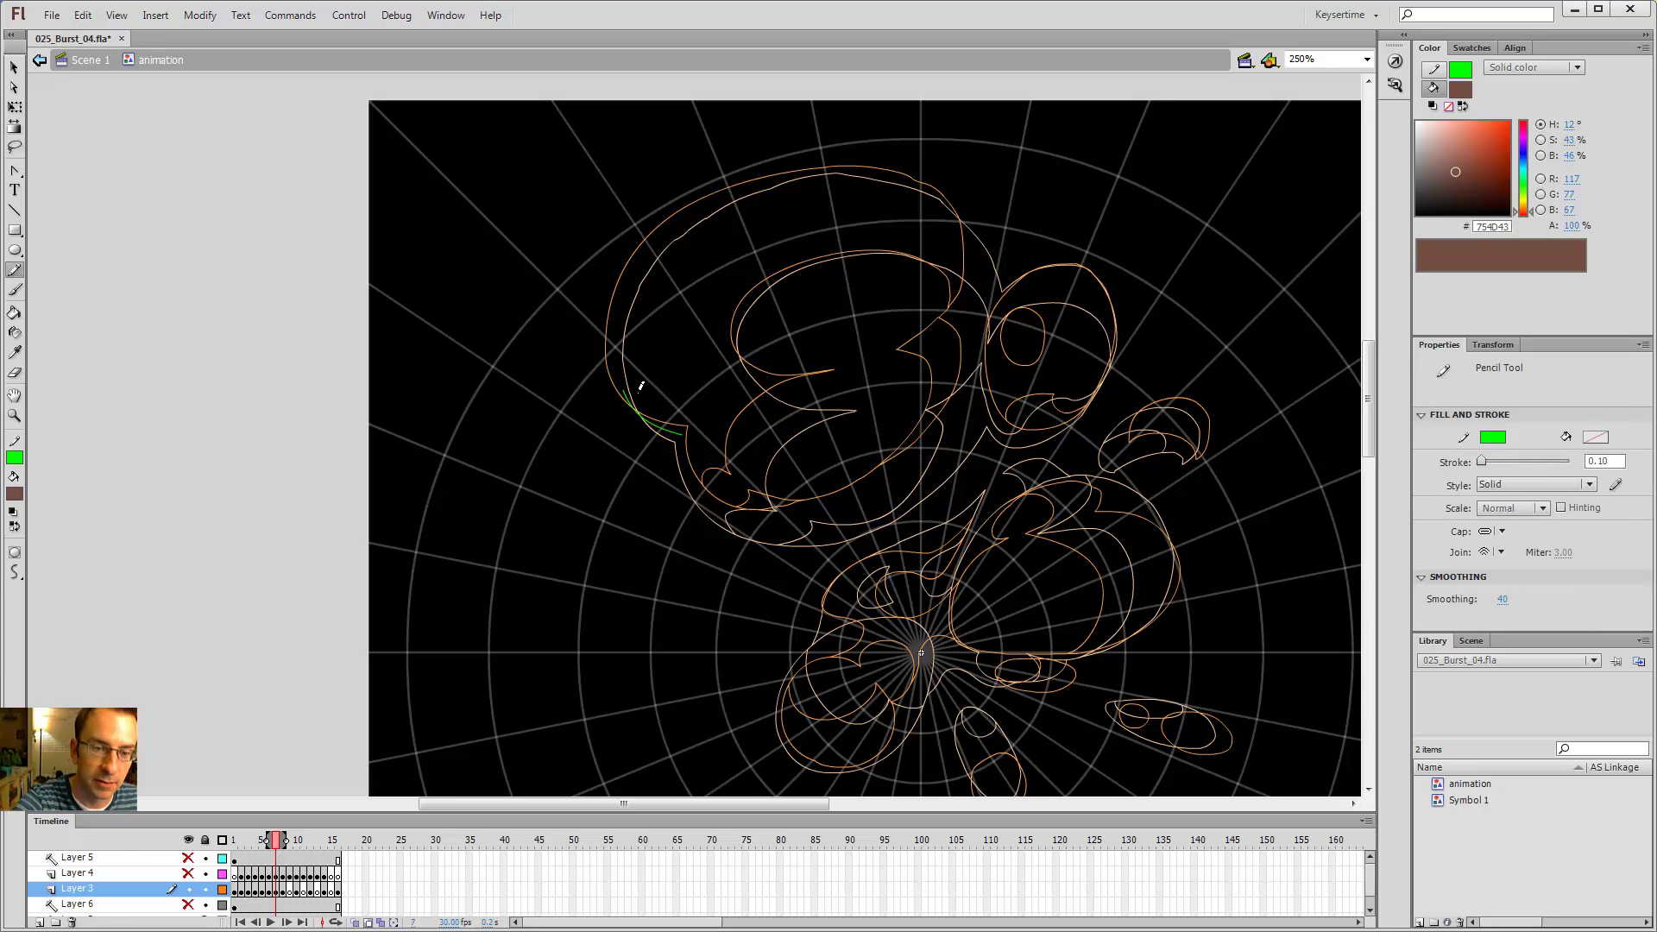
left_click_drag(640, 386, 685, 428)
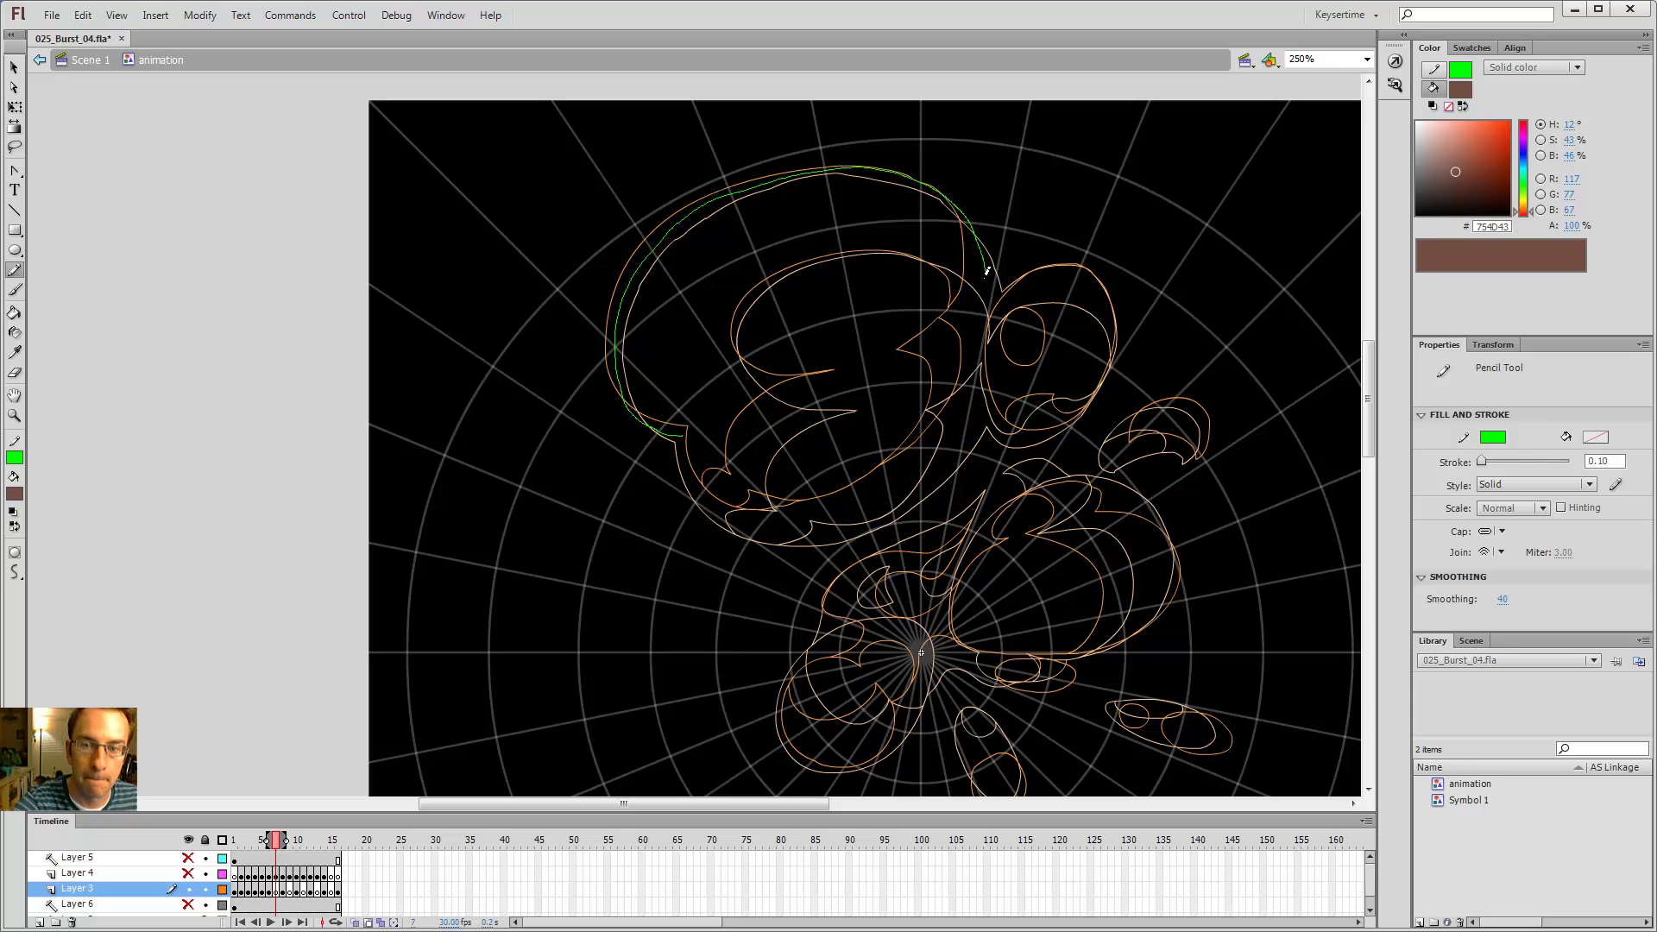
left_click_drag(917, 389, 897, 368)
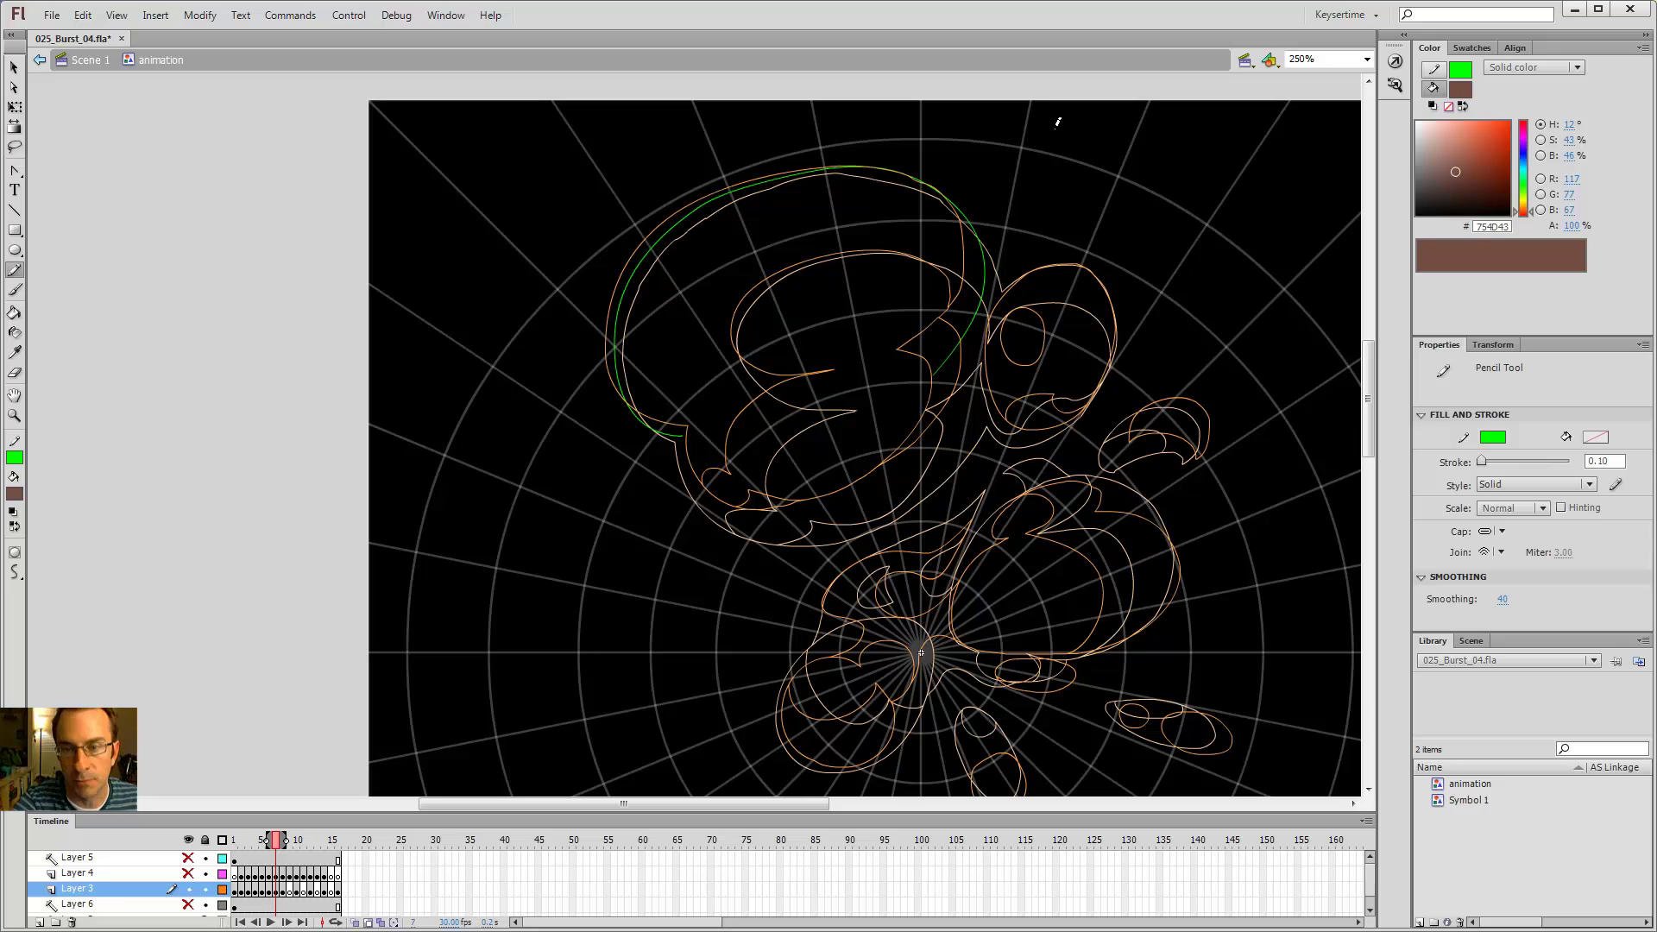
key("v")
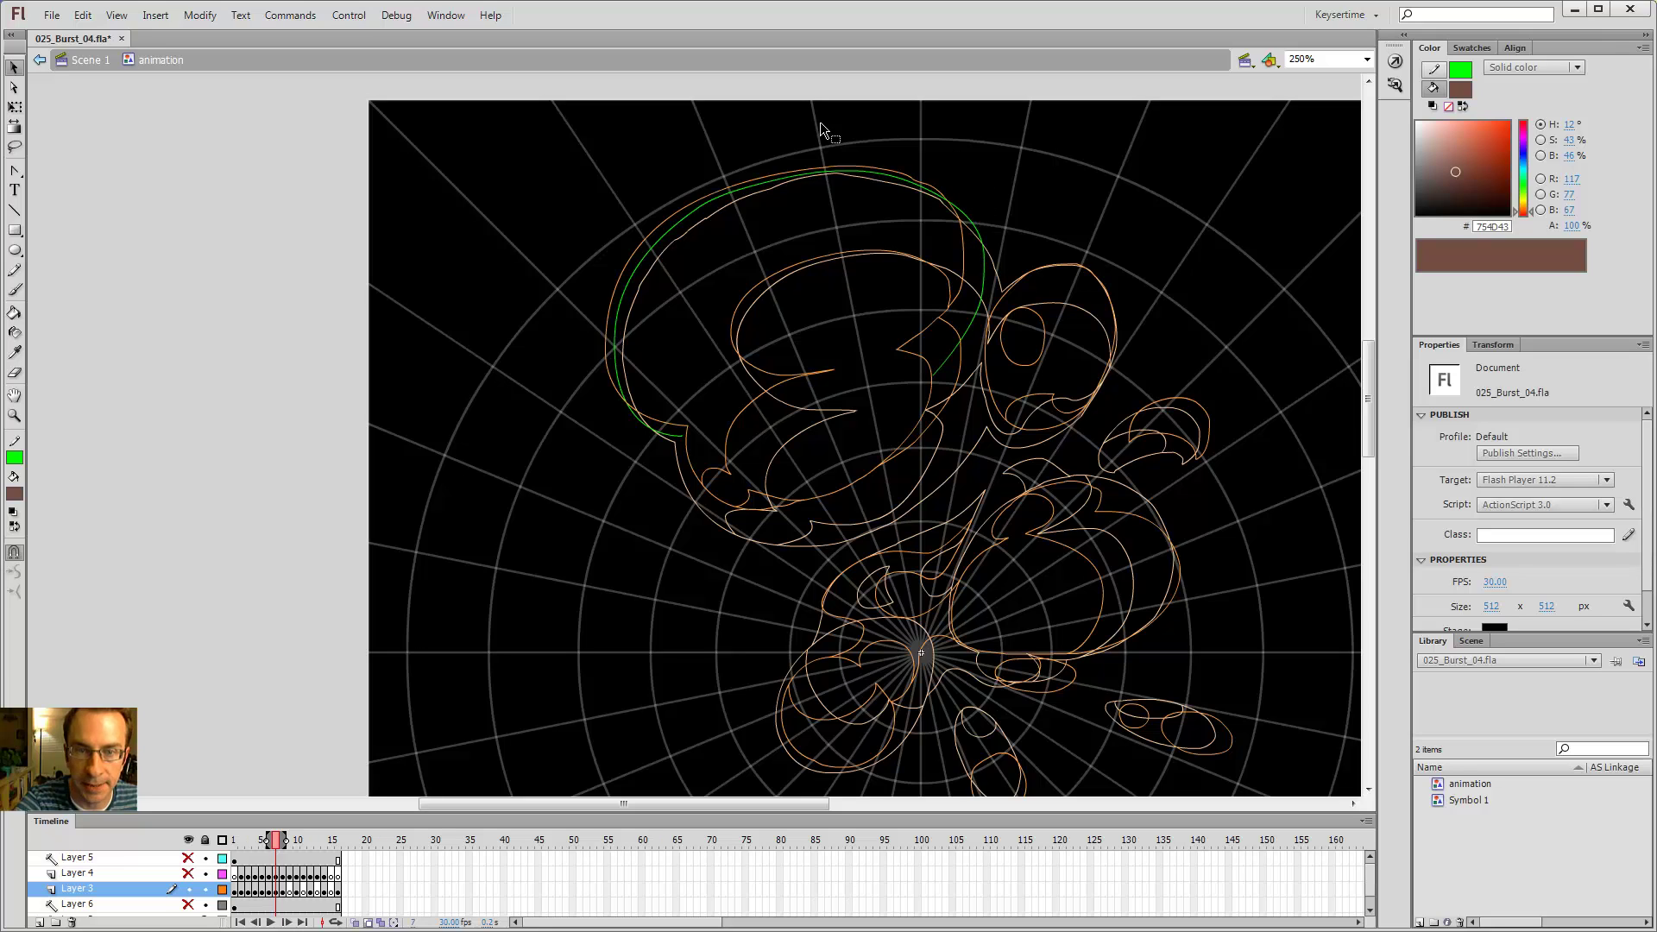
- Draw the green outline of the large cloud's lower lobe on frame 7, curving round to cross the upper outline's inner end
key("y")
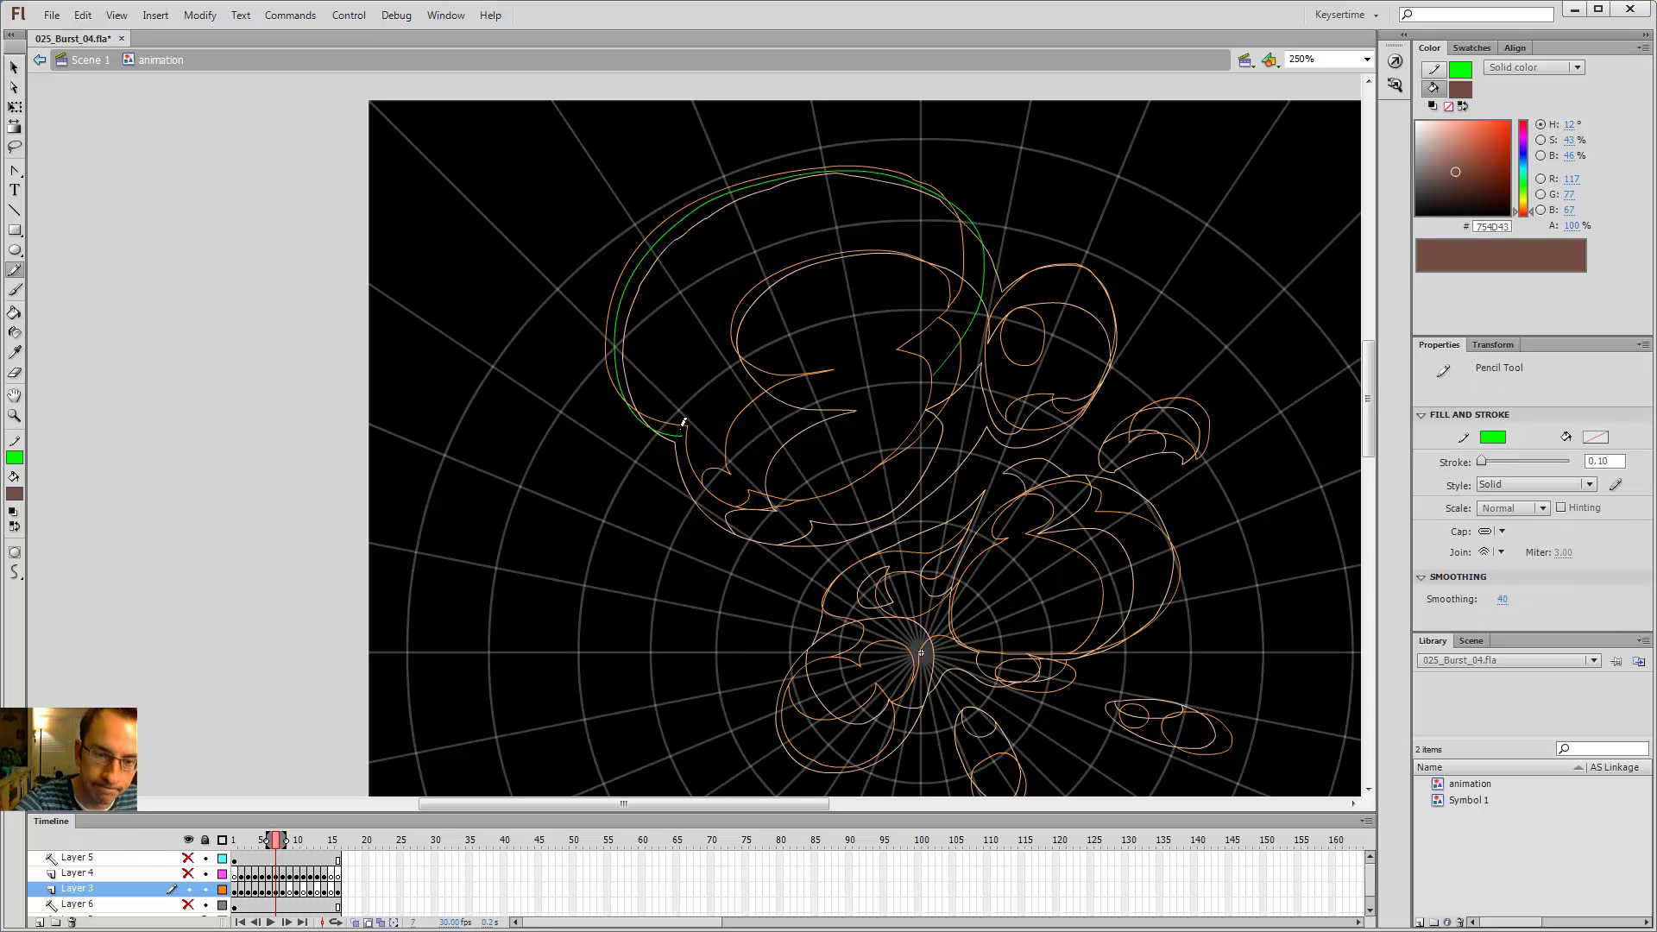
mouse_move(683, 423)
left_mouse_down()
mouse_move(687, 475)
mouse_move(721, 512)
mouse_move(849, 518)
left_mouse_up()
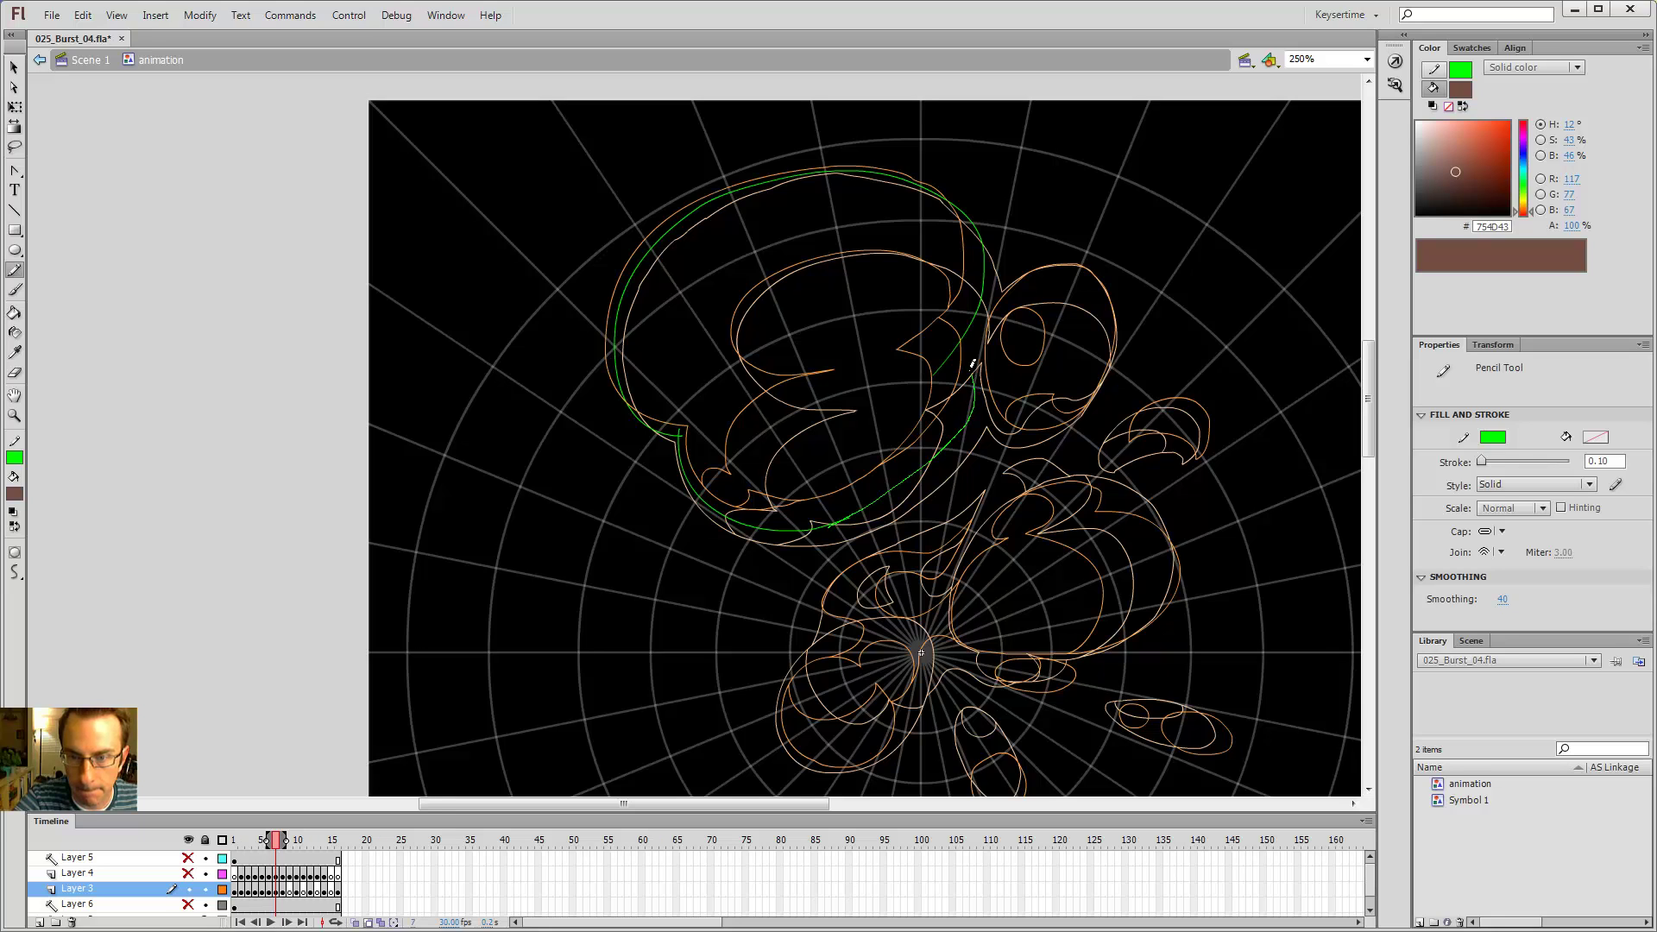
left_click_drag(972, 364, 926, 335)
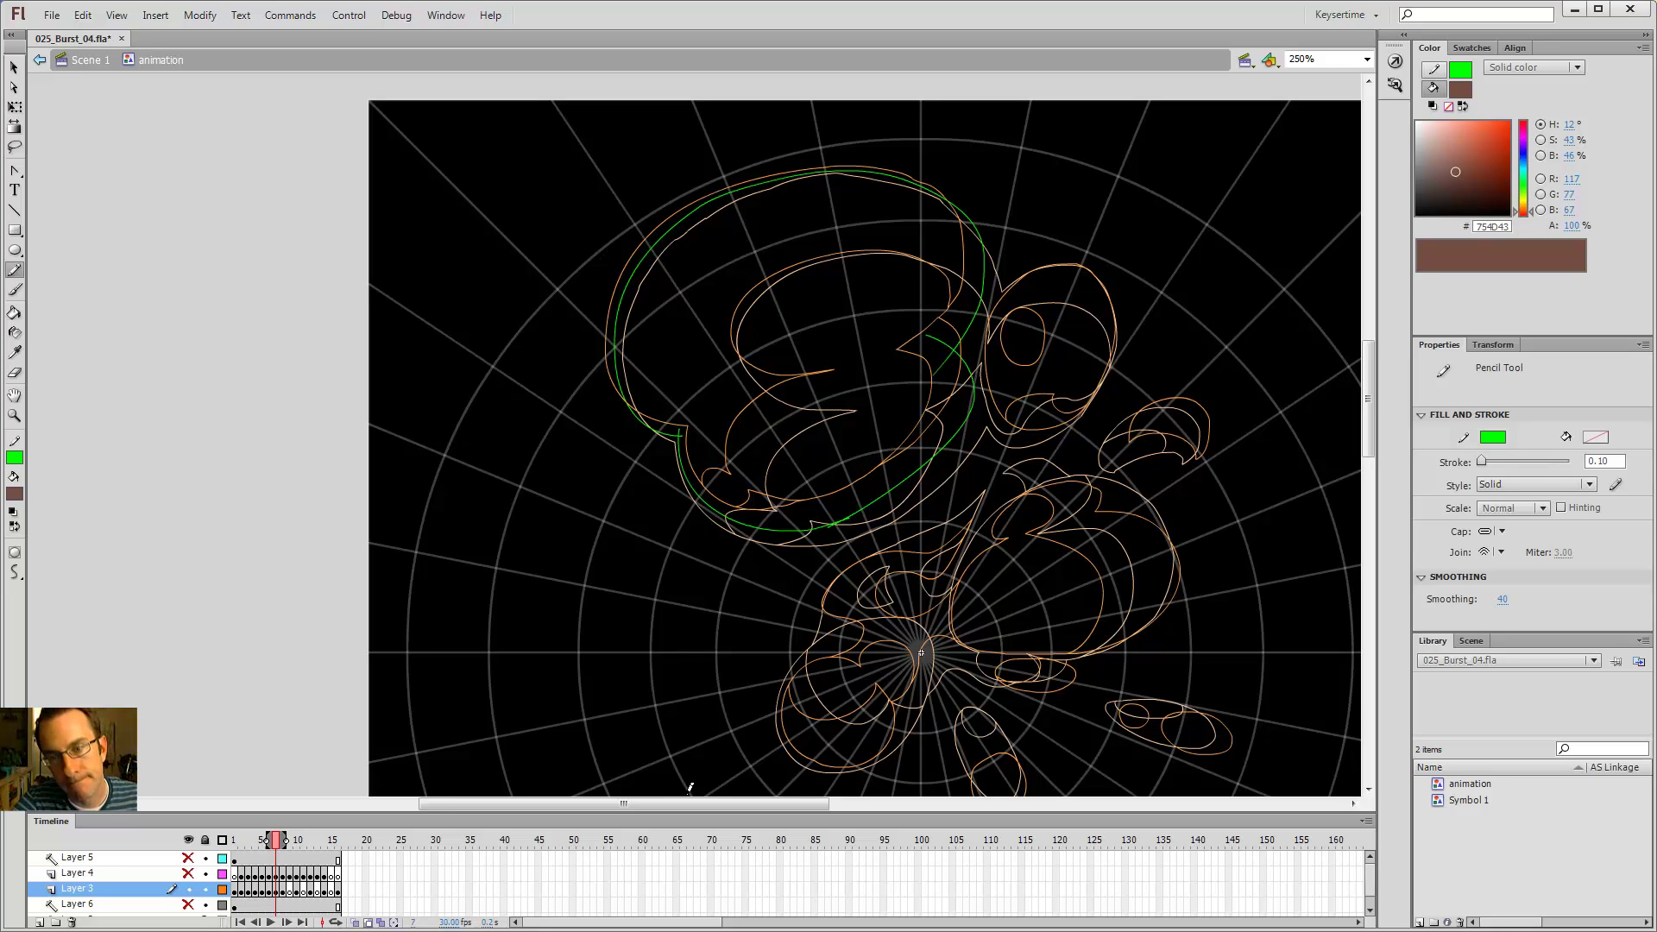
- Delete the two overshooting line ends where the large cloud's upper and lower outlines cross
key("v")
left_click(938, 370)
key("Delete")
left_click(944, 342)
key("Delete")
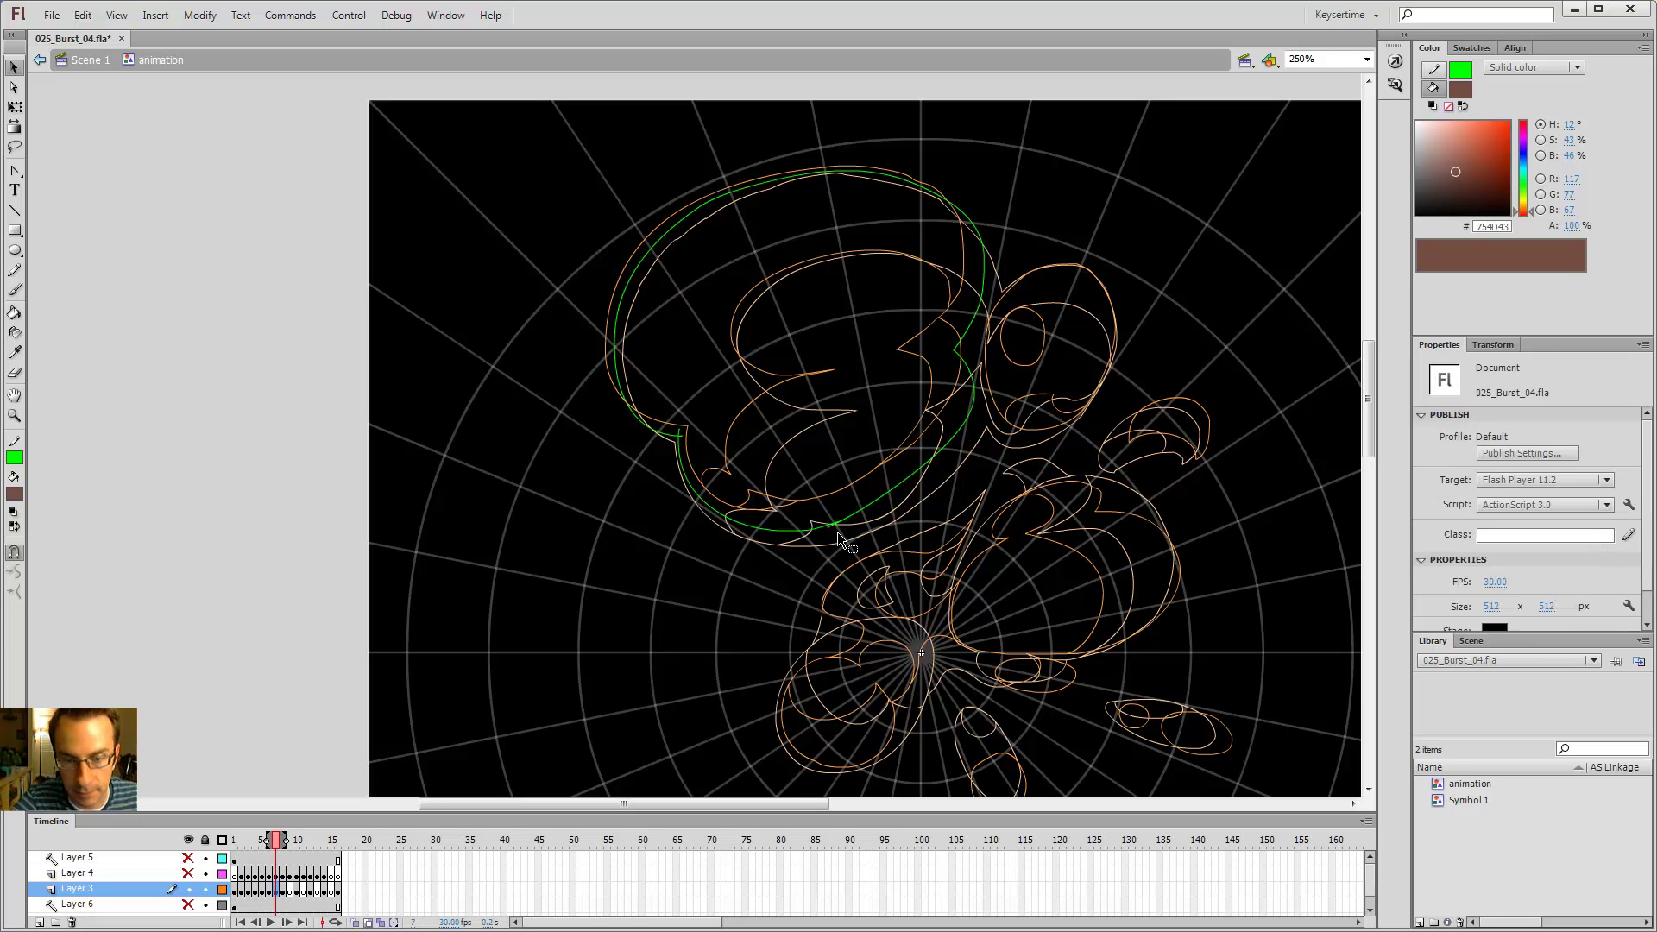
- Flip between frames 6, 7 and 8 to examine how the cloud shapes change around the new in-between
key("y")
key("comma")
key("period")
key("period")
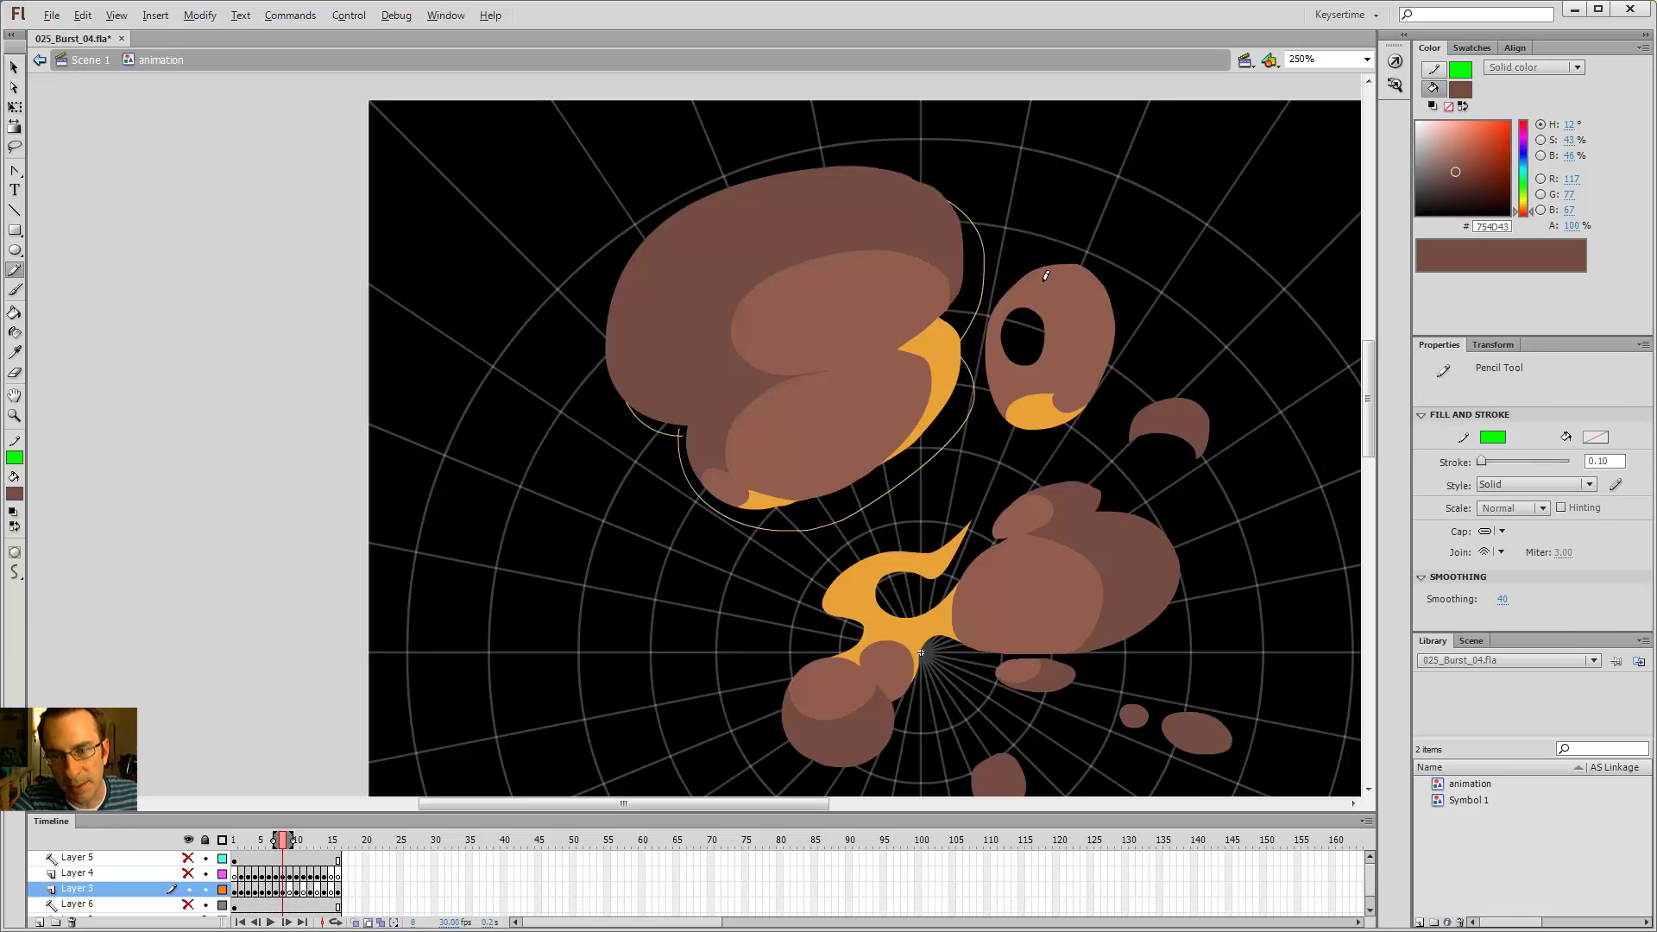
key("comma")
key("comma")
key("period")
key("period")
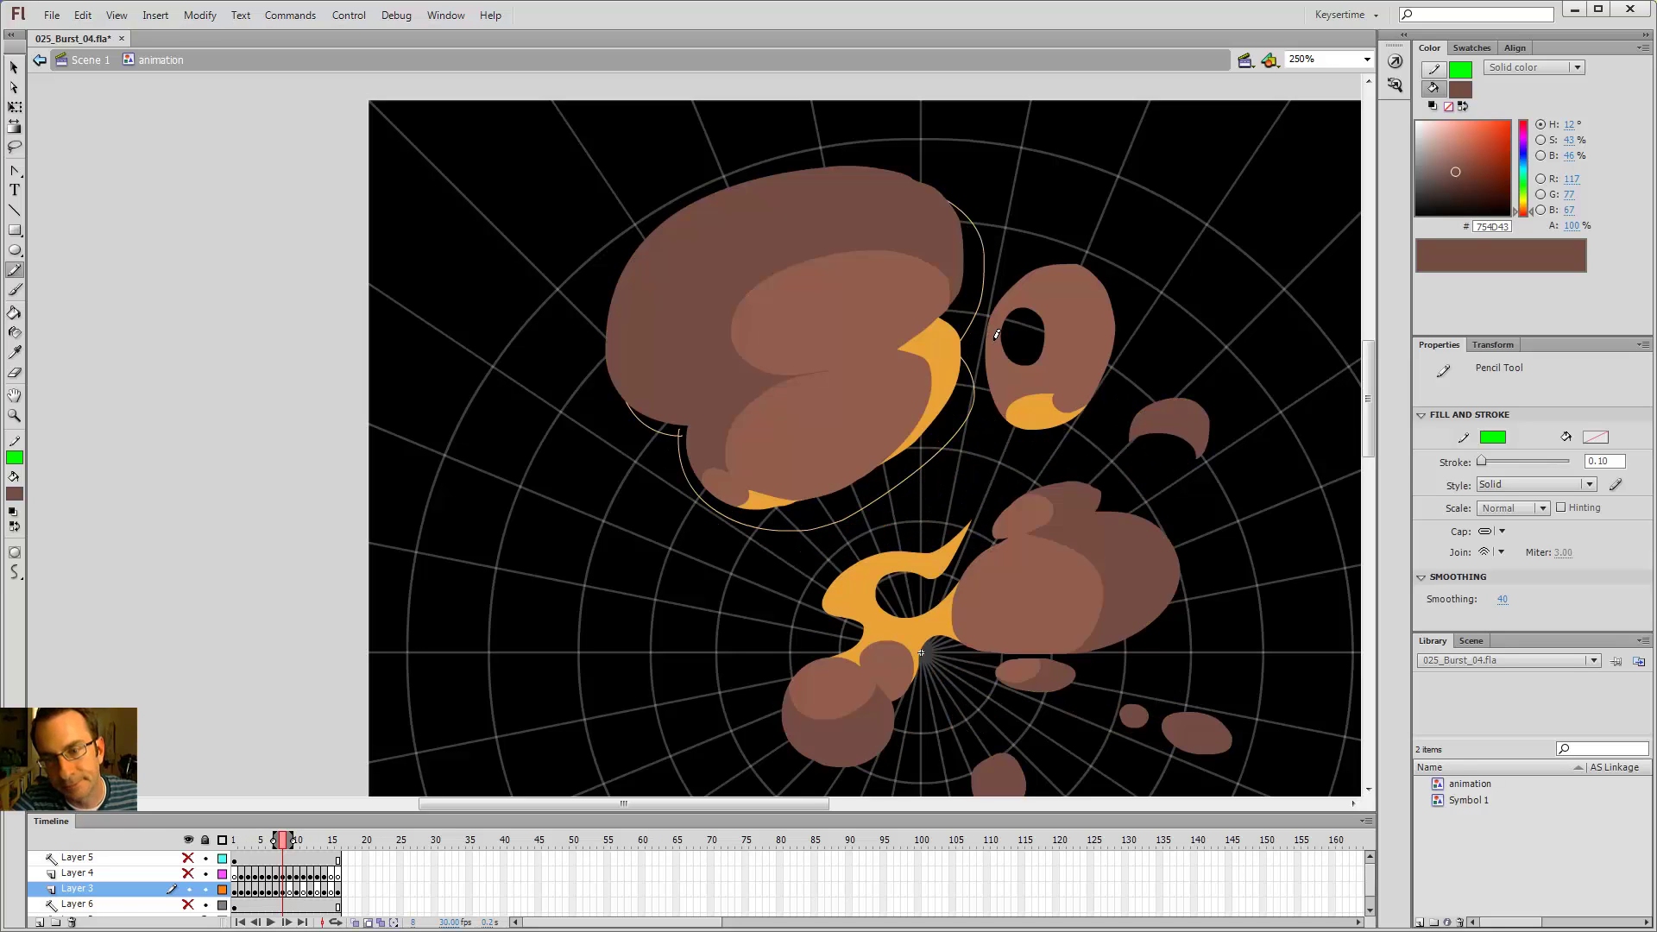
- Draw the green outline of the small round cloud beside the large one on frame 7 with the Pencil tool, between the onion skin outlines
key("comma")
key("comma")
key("period")
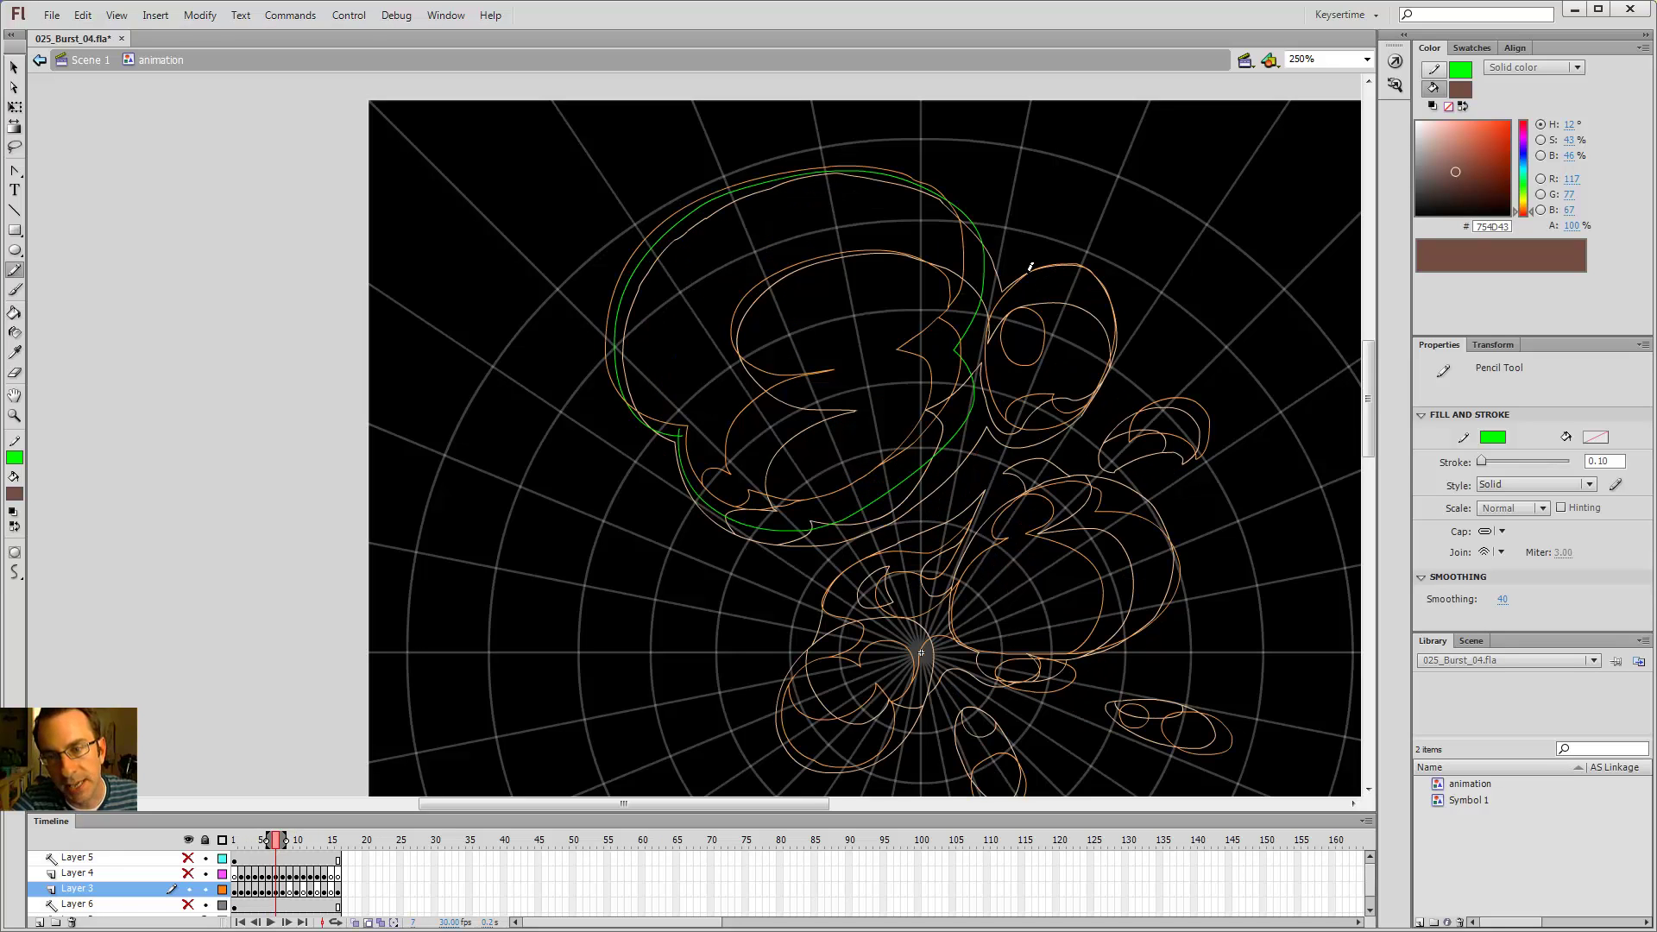
mouse_move(1002, 289)
left_mouse_down()
mouse_move(989, 374)
mouse_move(1012, 425)
mouse_move(1052, 429)
mouse_move(1087, 404)
left_mouse_up()
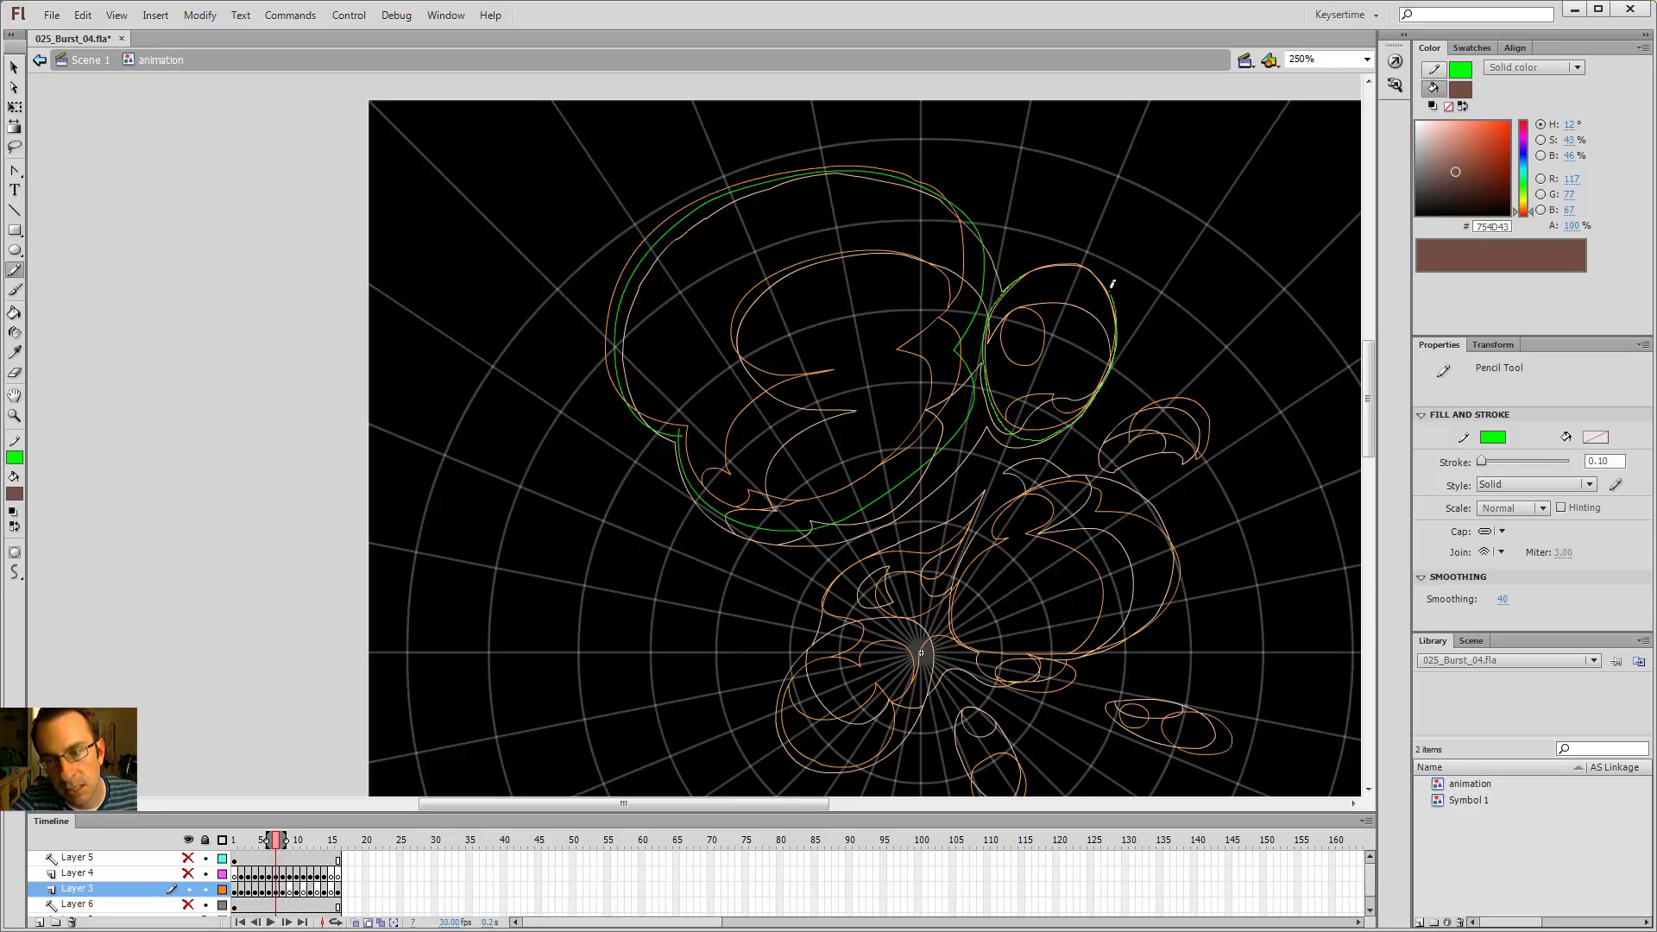
left_click_drag(1052, 258, 1010, 283)
- Delete the overshooting line ends where the small round cloud's green outline closes at its upper left edge on frame 7
key("v")
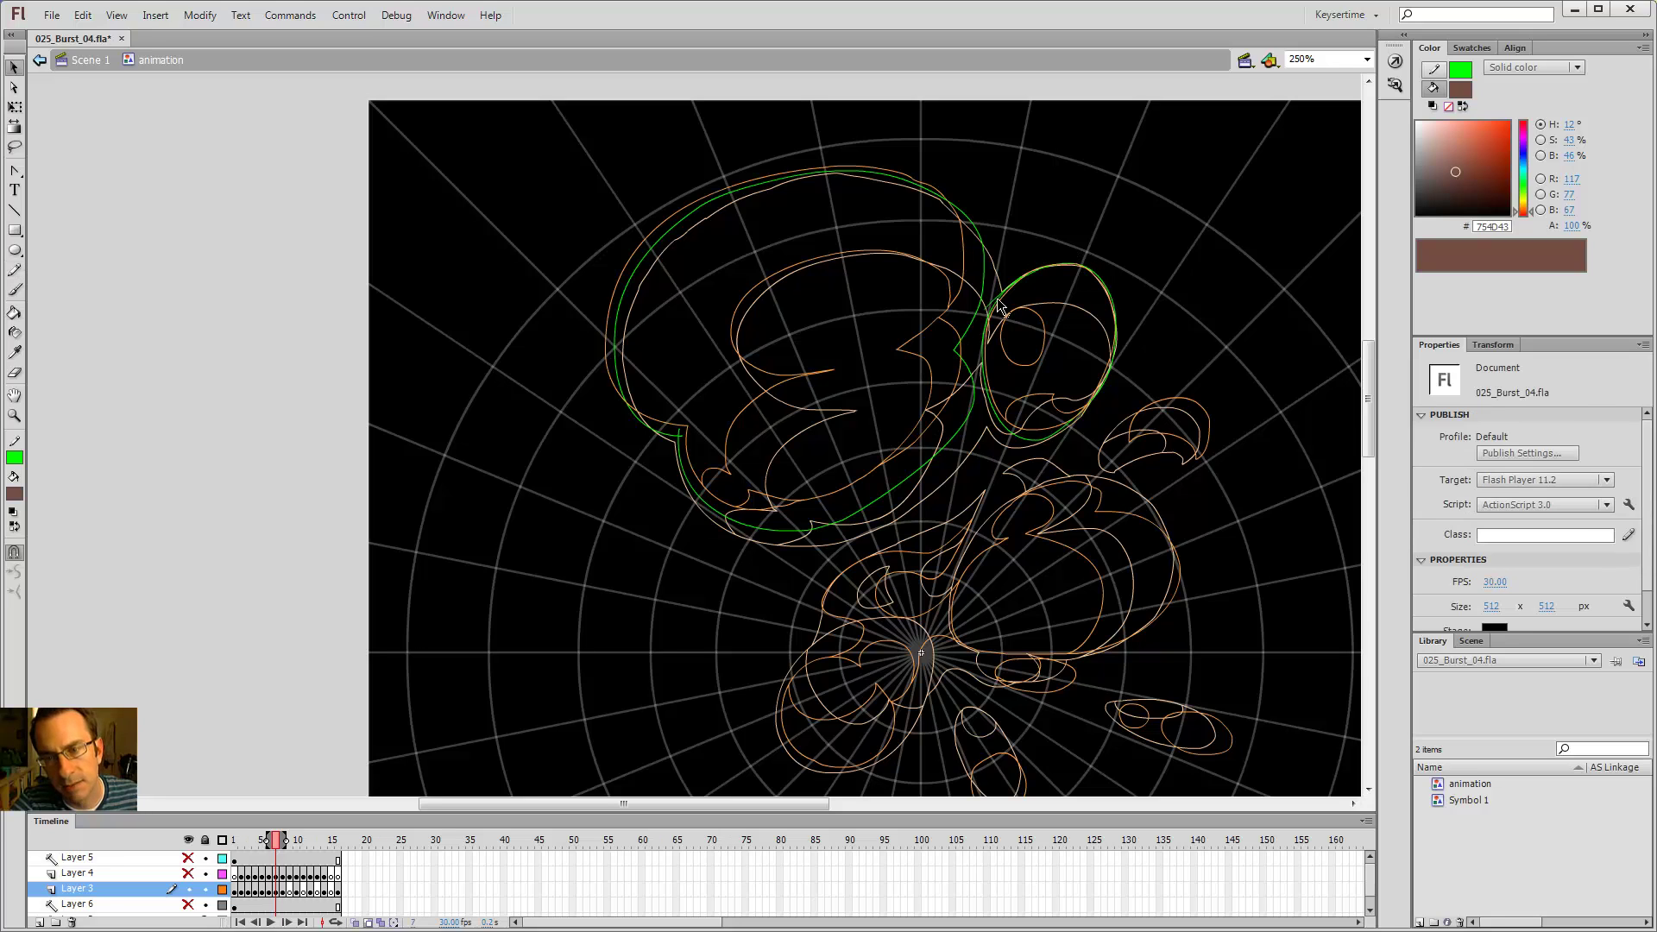
left_click(1018, 278)
key("Delete")
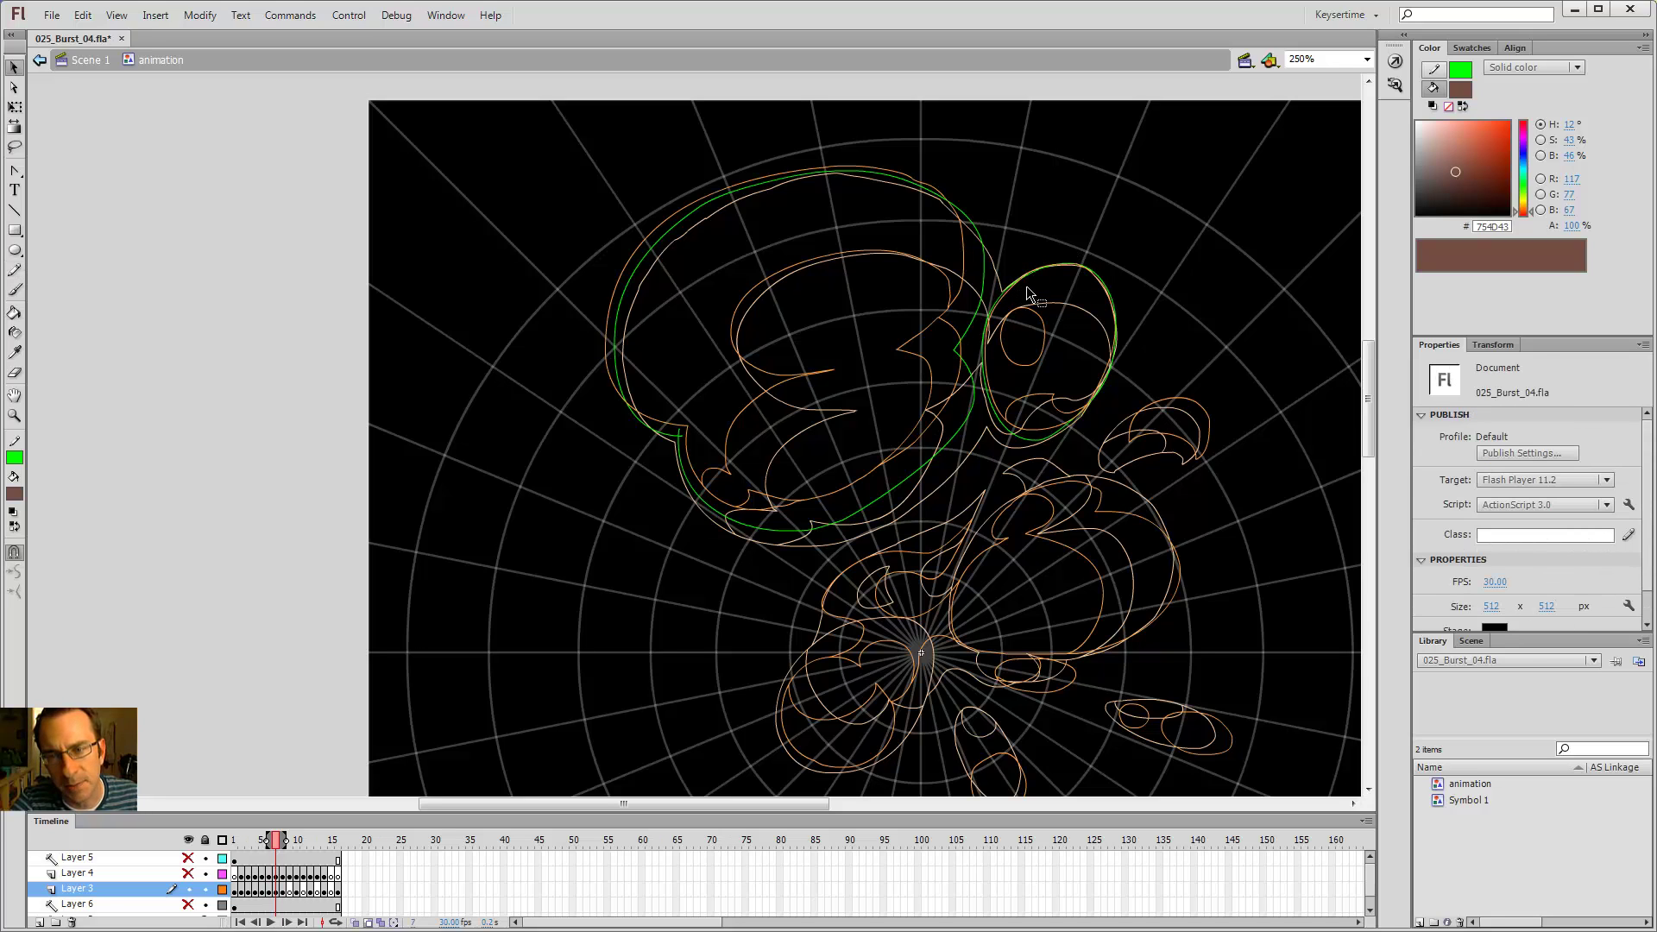
left_click(1025, 280)
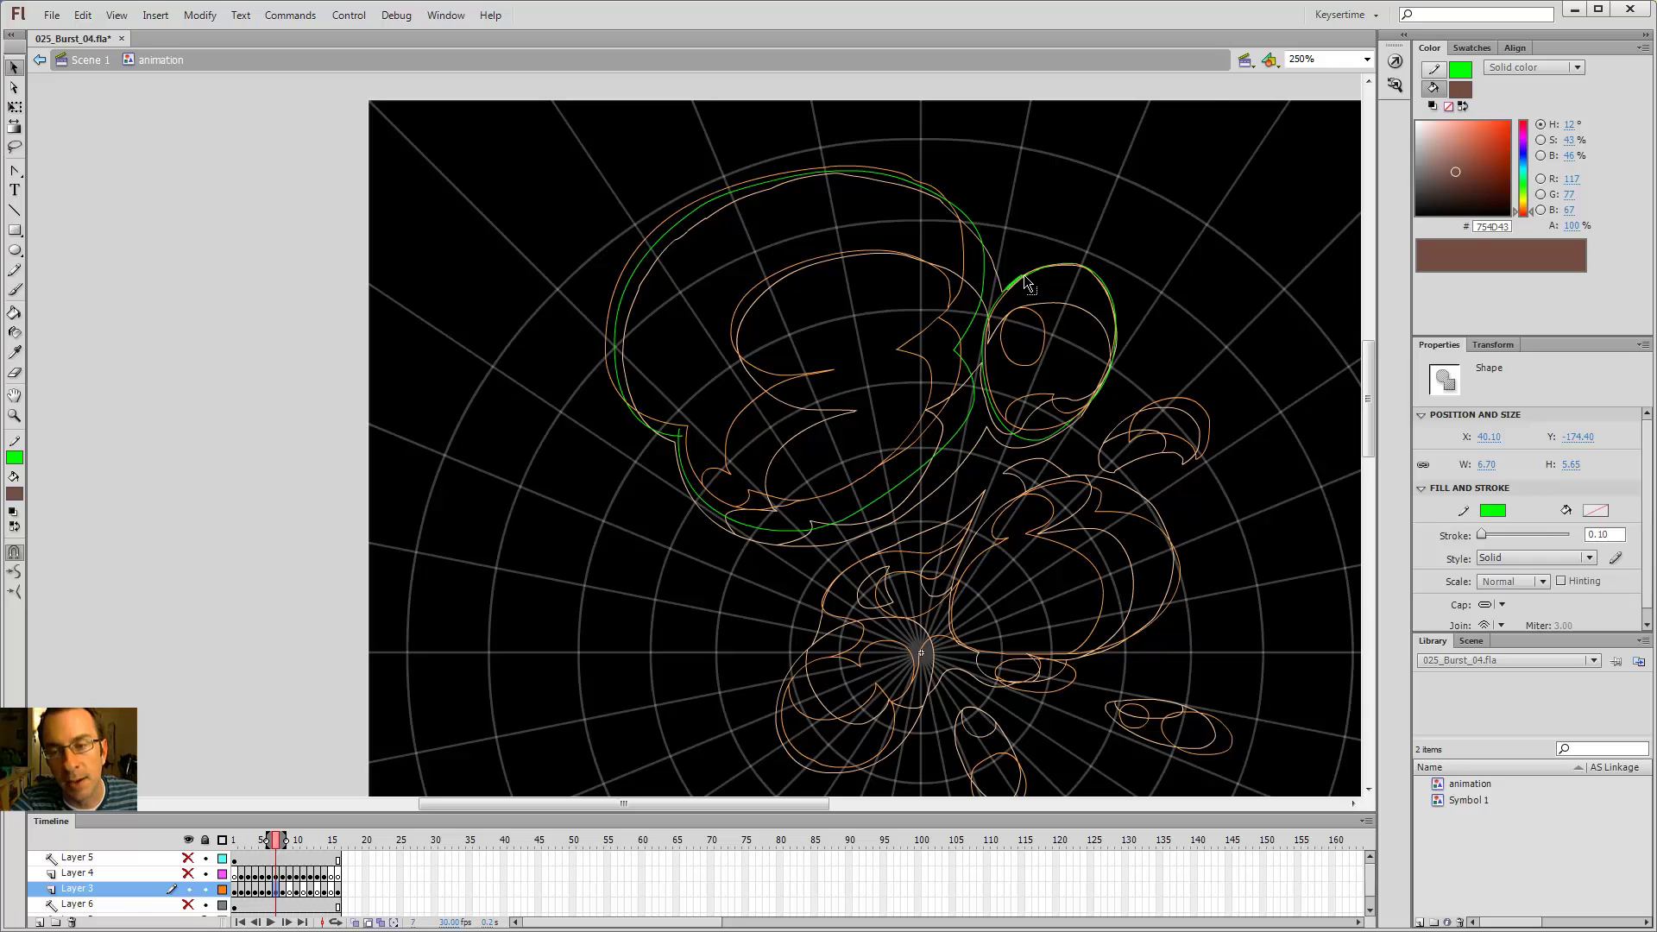
key("z")
left_click(1023, 274)
key("v")
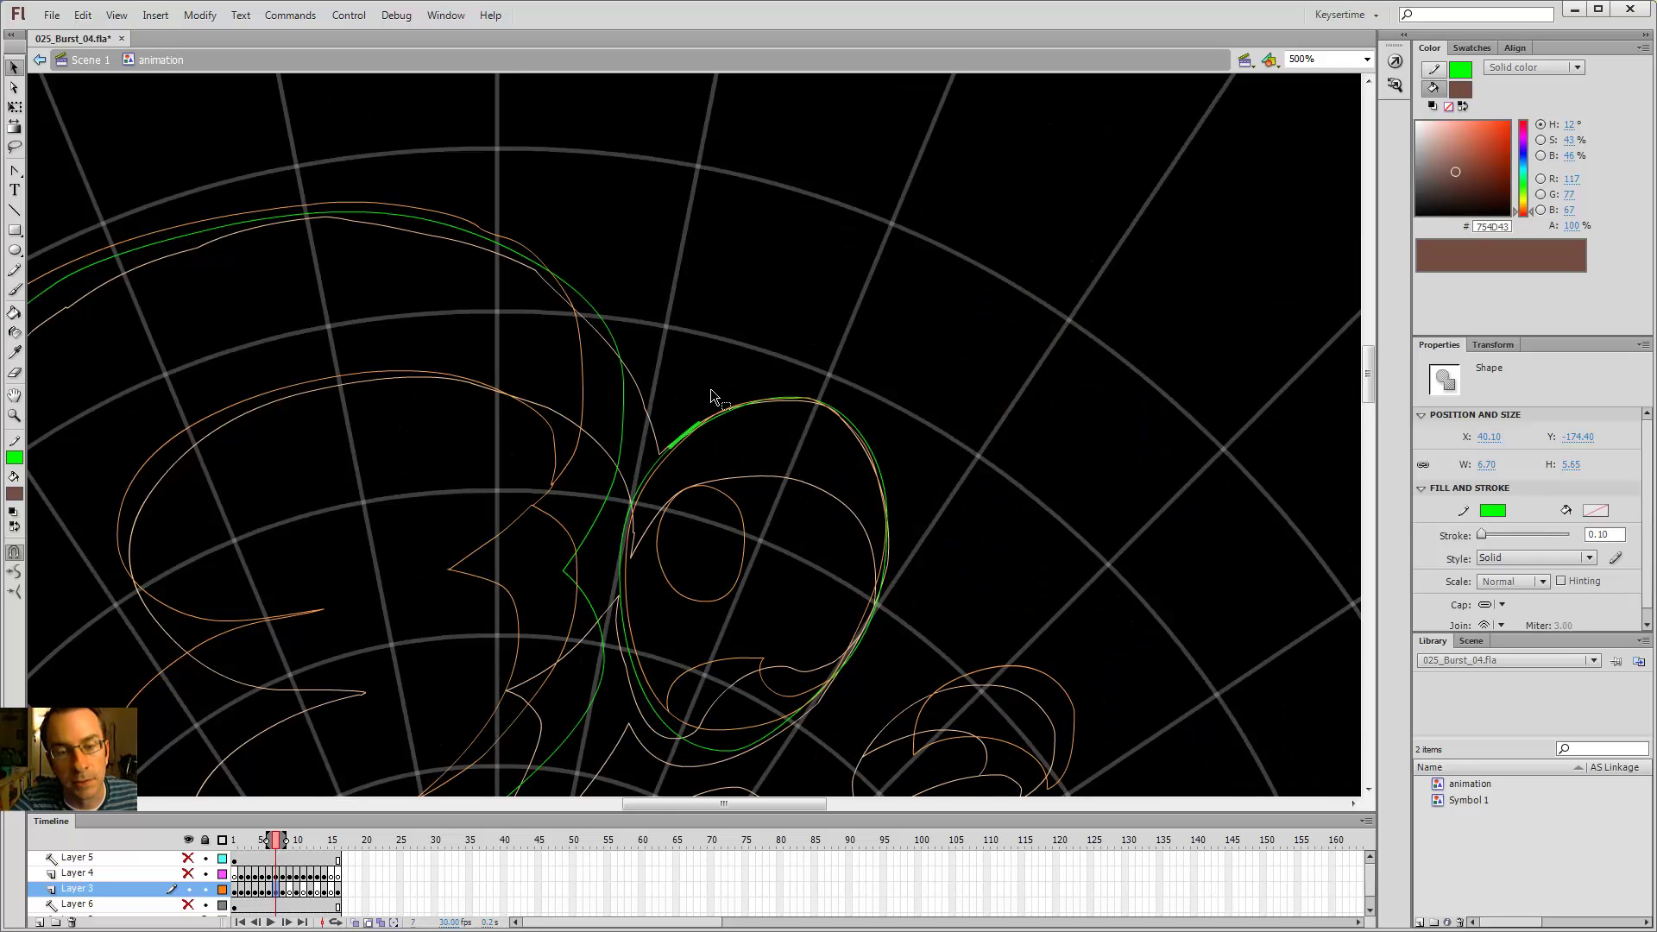
left_click(711, 391)
left_click(697, 425)
left_click(704, 444)
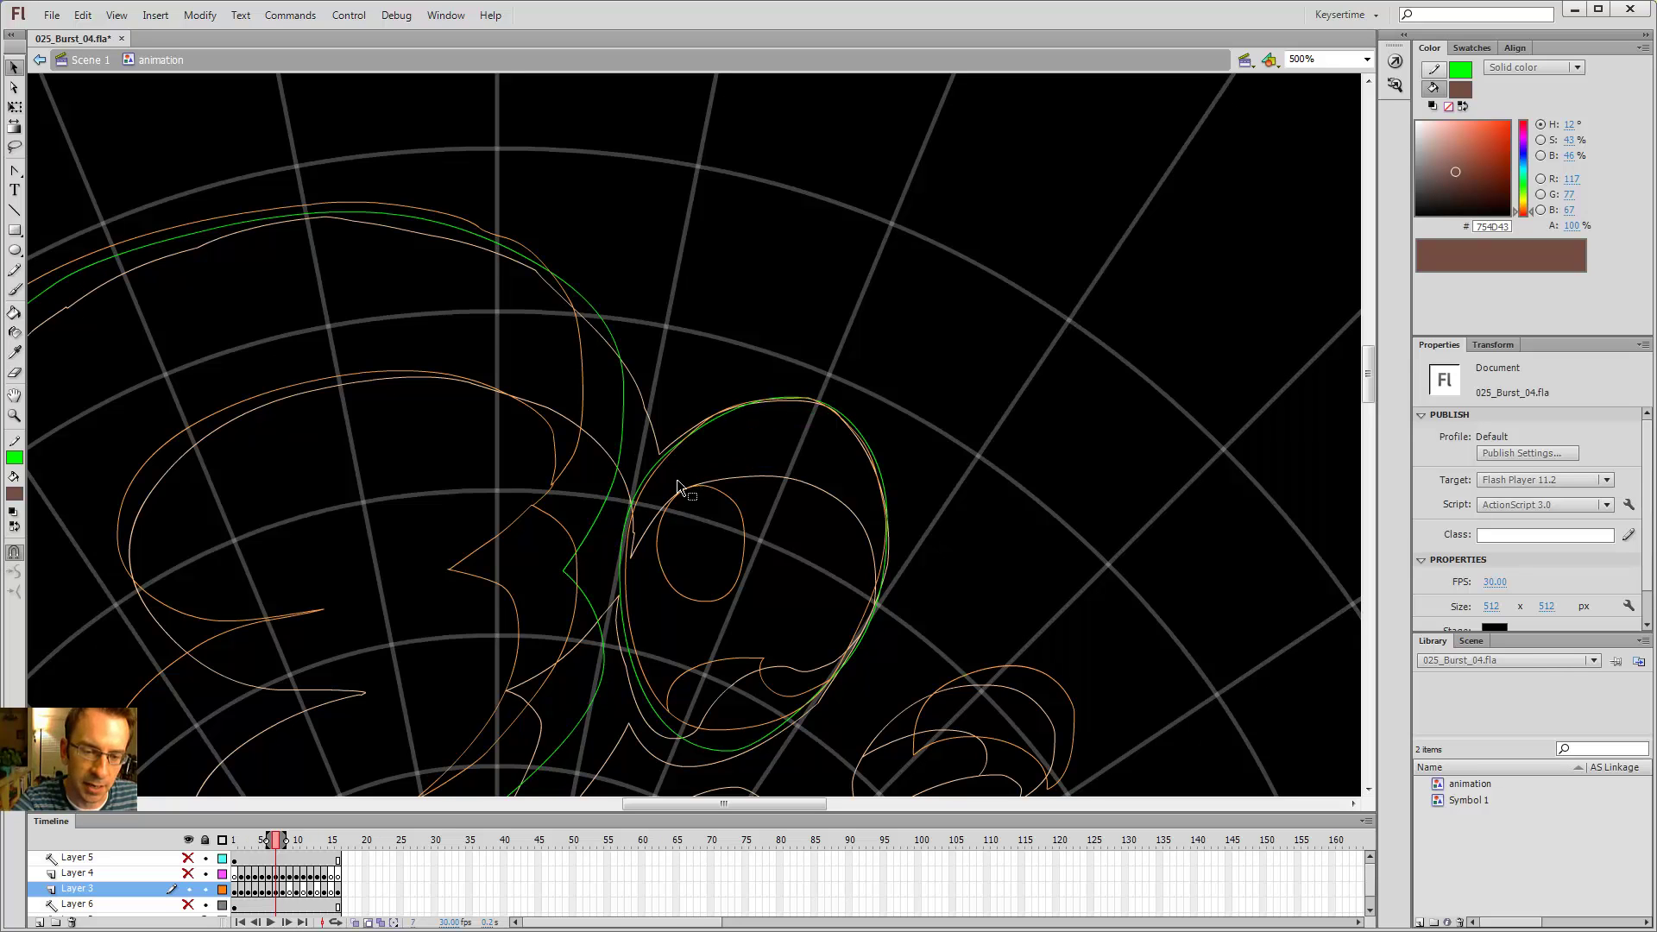
scroll(732, 474, "down", 3)
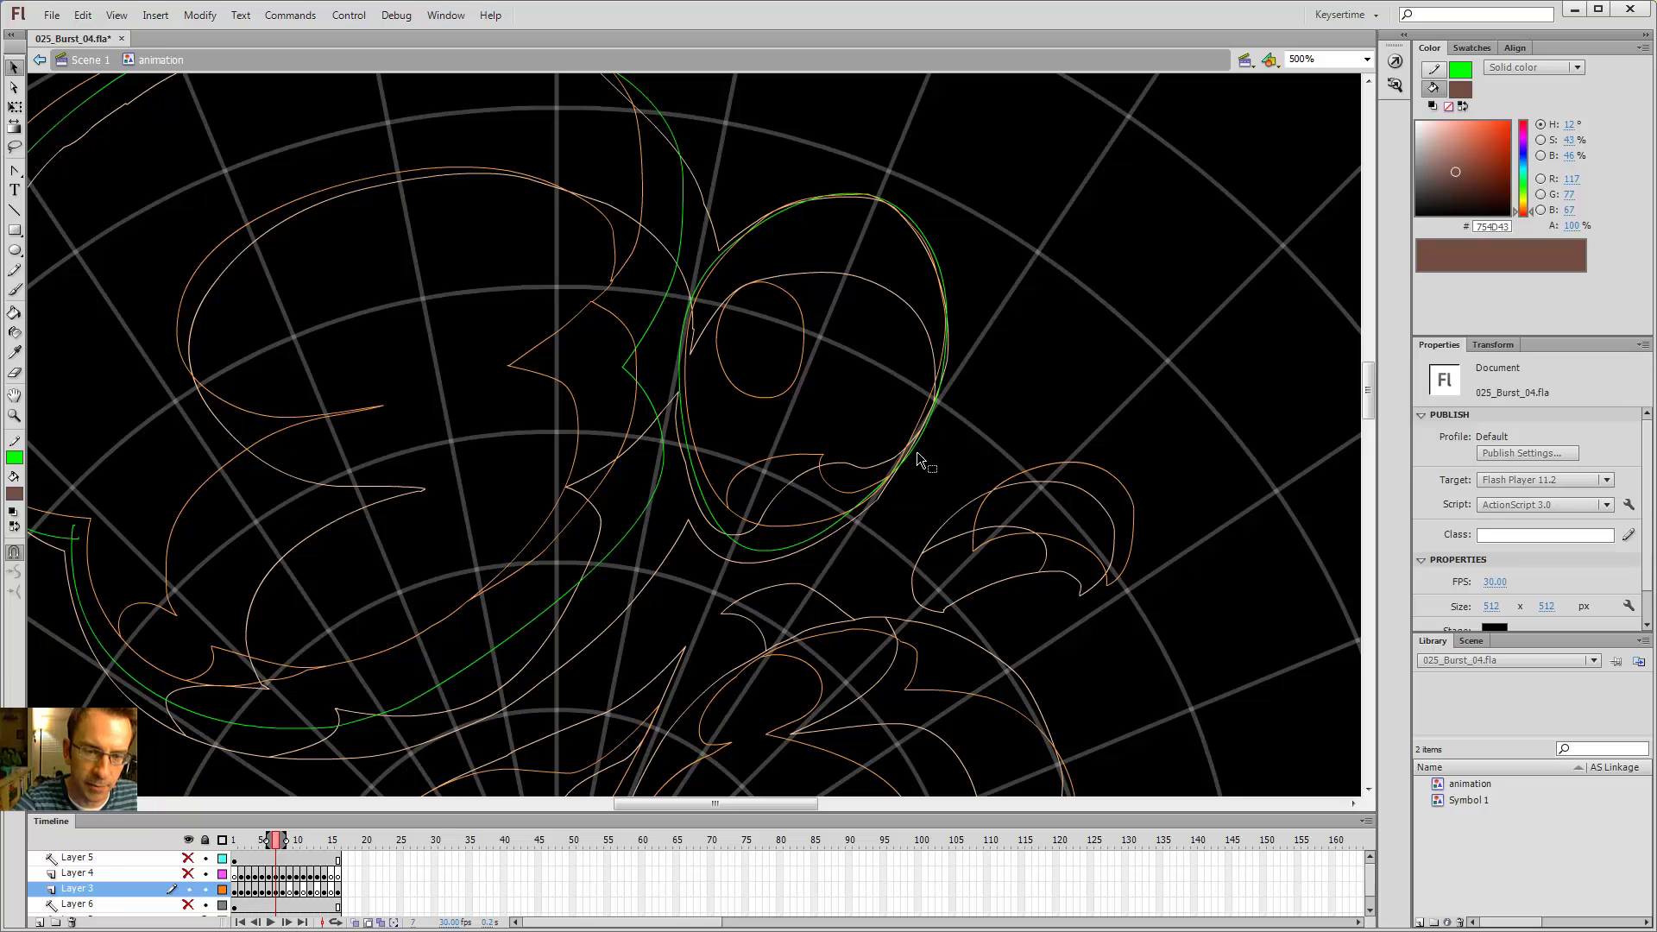
key("y")
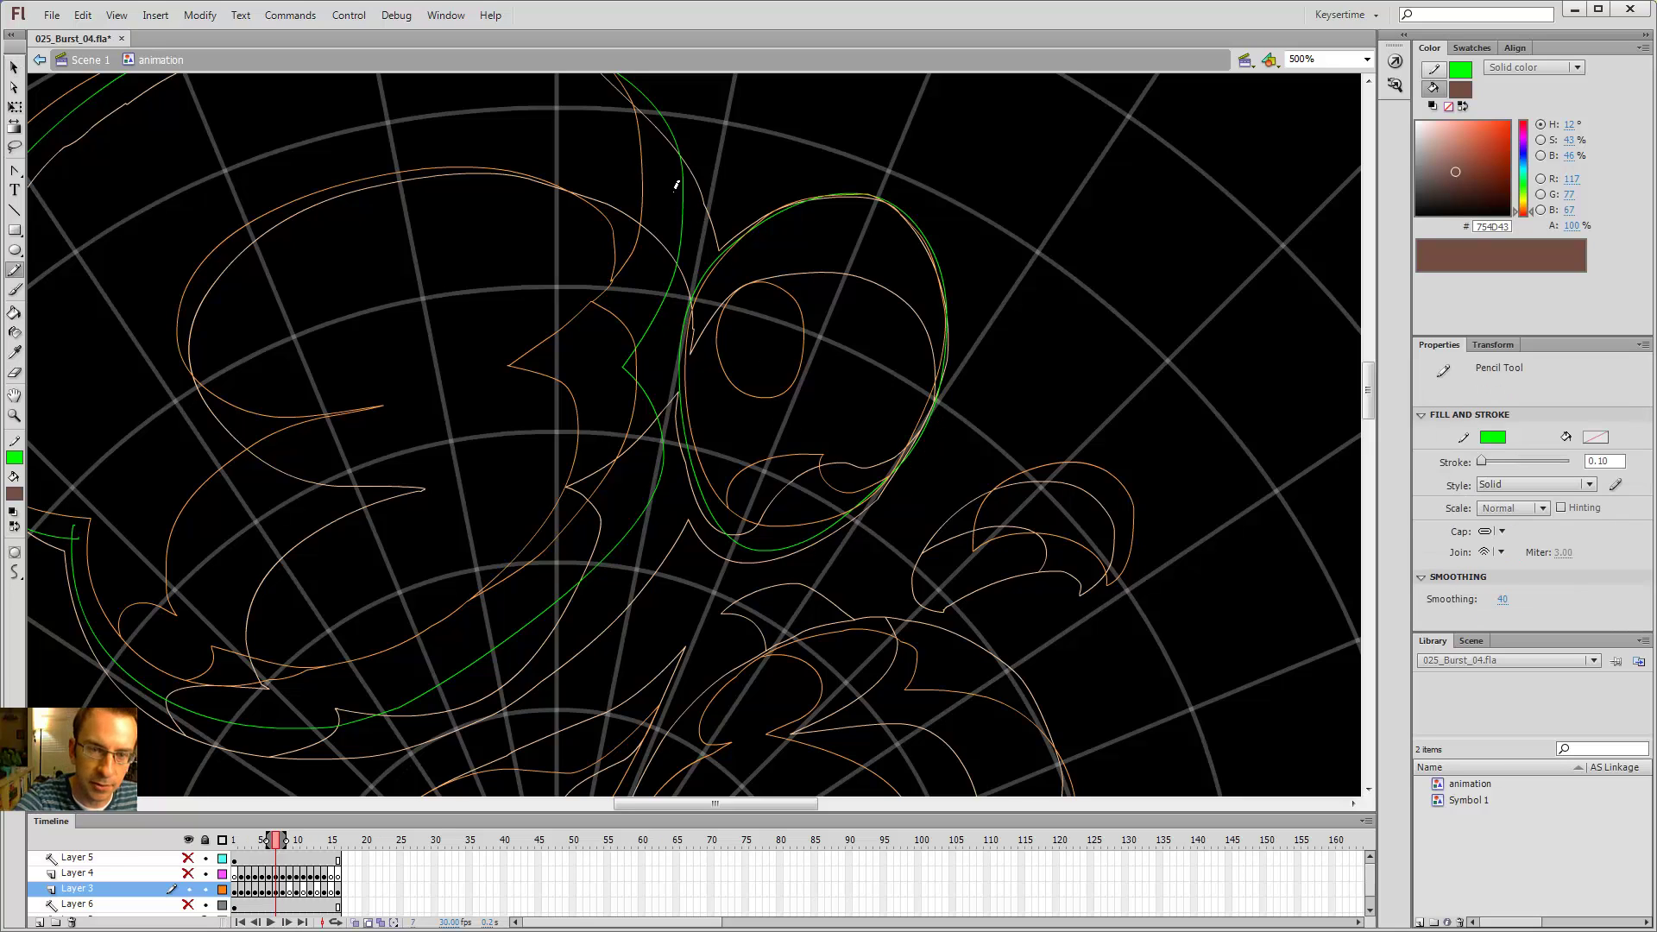
mouse_move(683, 297)
left_mouse_down()
mouse_move(663, 349)
mouse_move(676, 382)
mouse_move(664, 466)
mouse_move(640, 513)
left_mouse_up()
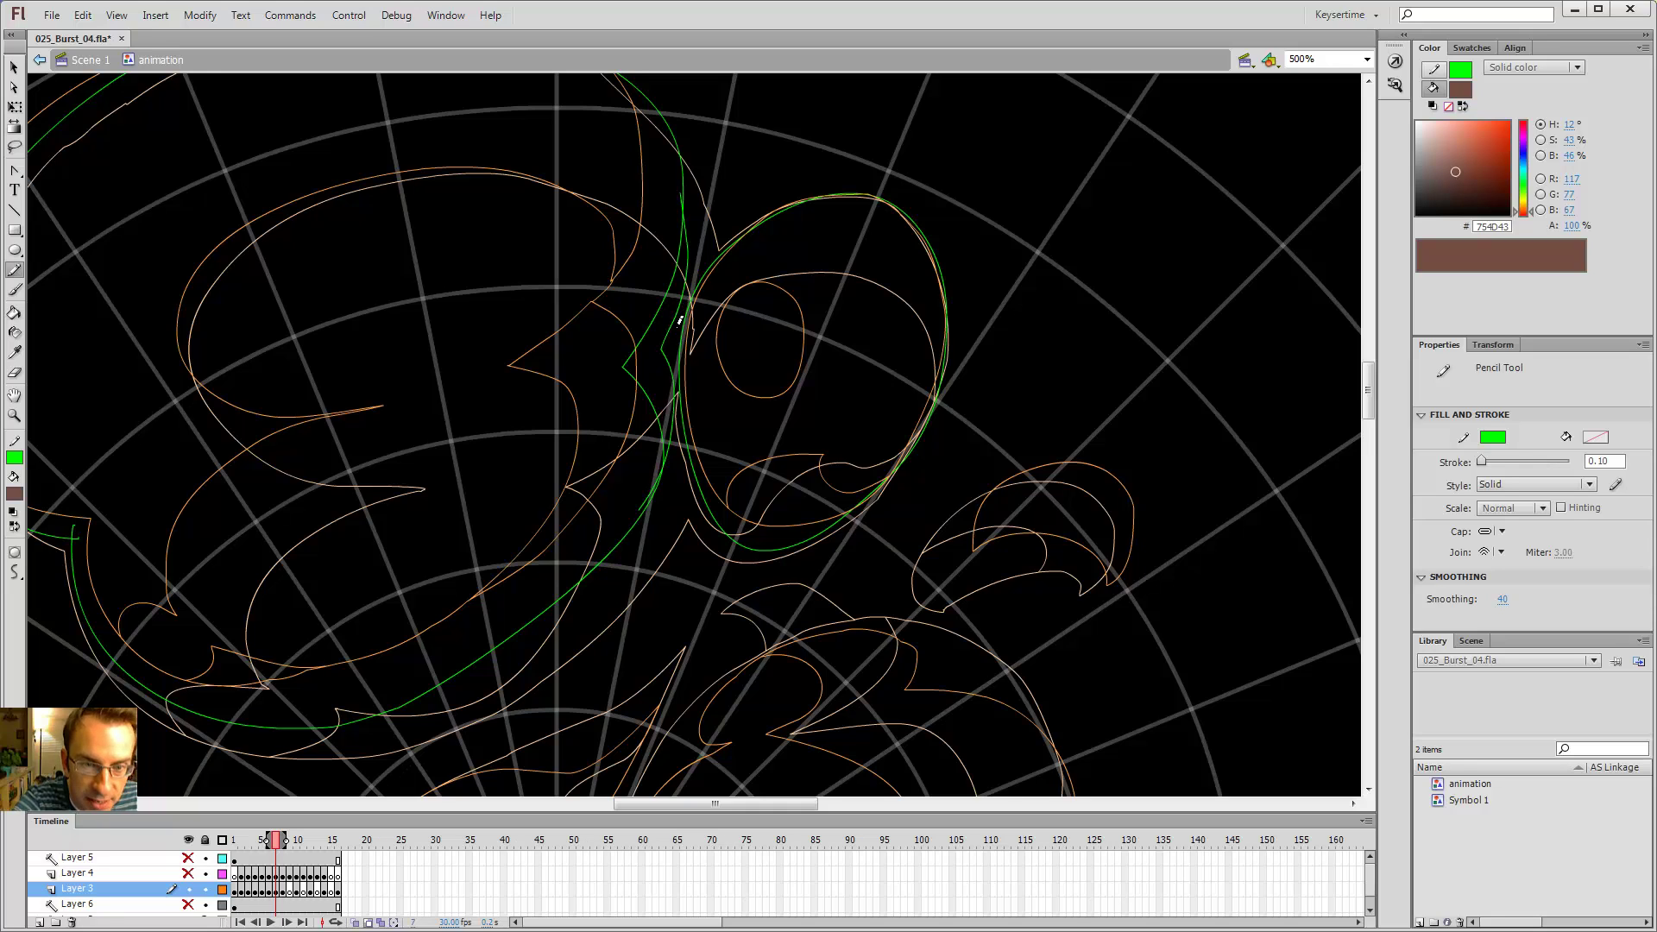
key("ctrl+z")
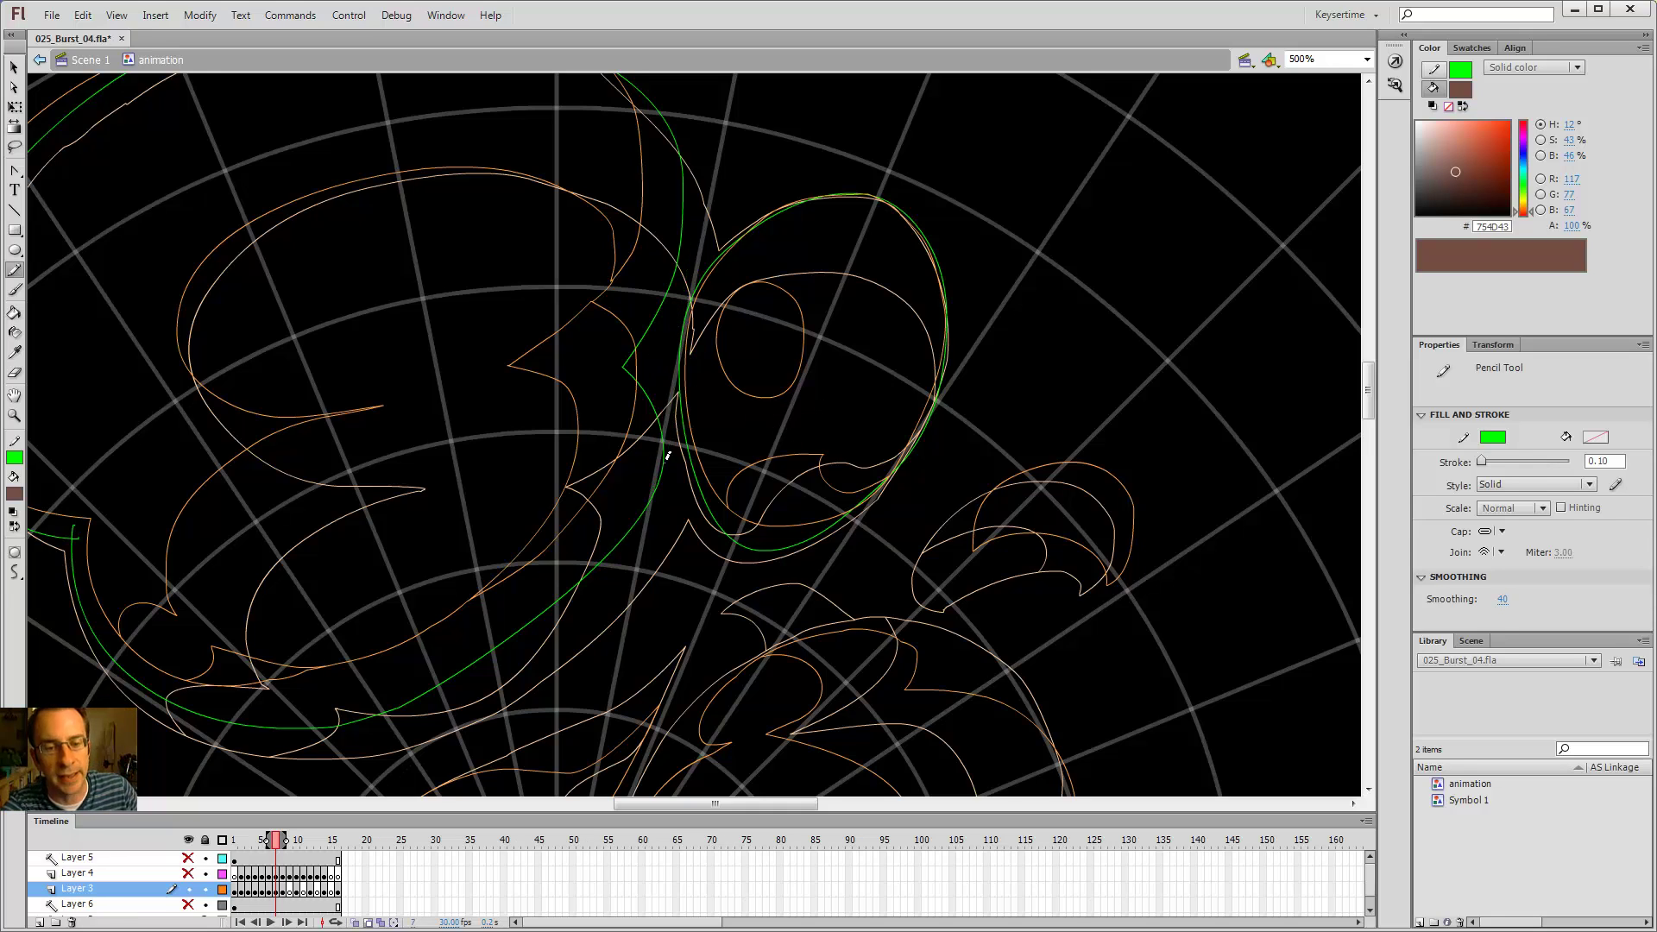
- Bend the inner edge of the large cloud's lower lobe outline slightly inward, away from the small round cloud
key("v")
left_click_drag(662, 459, 634, 532)
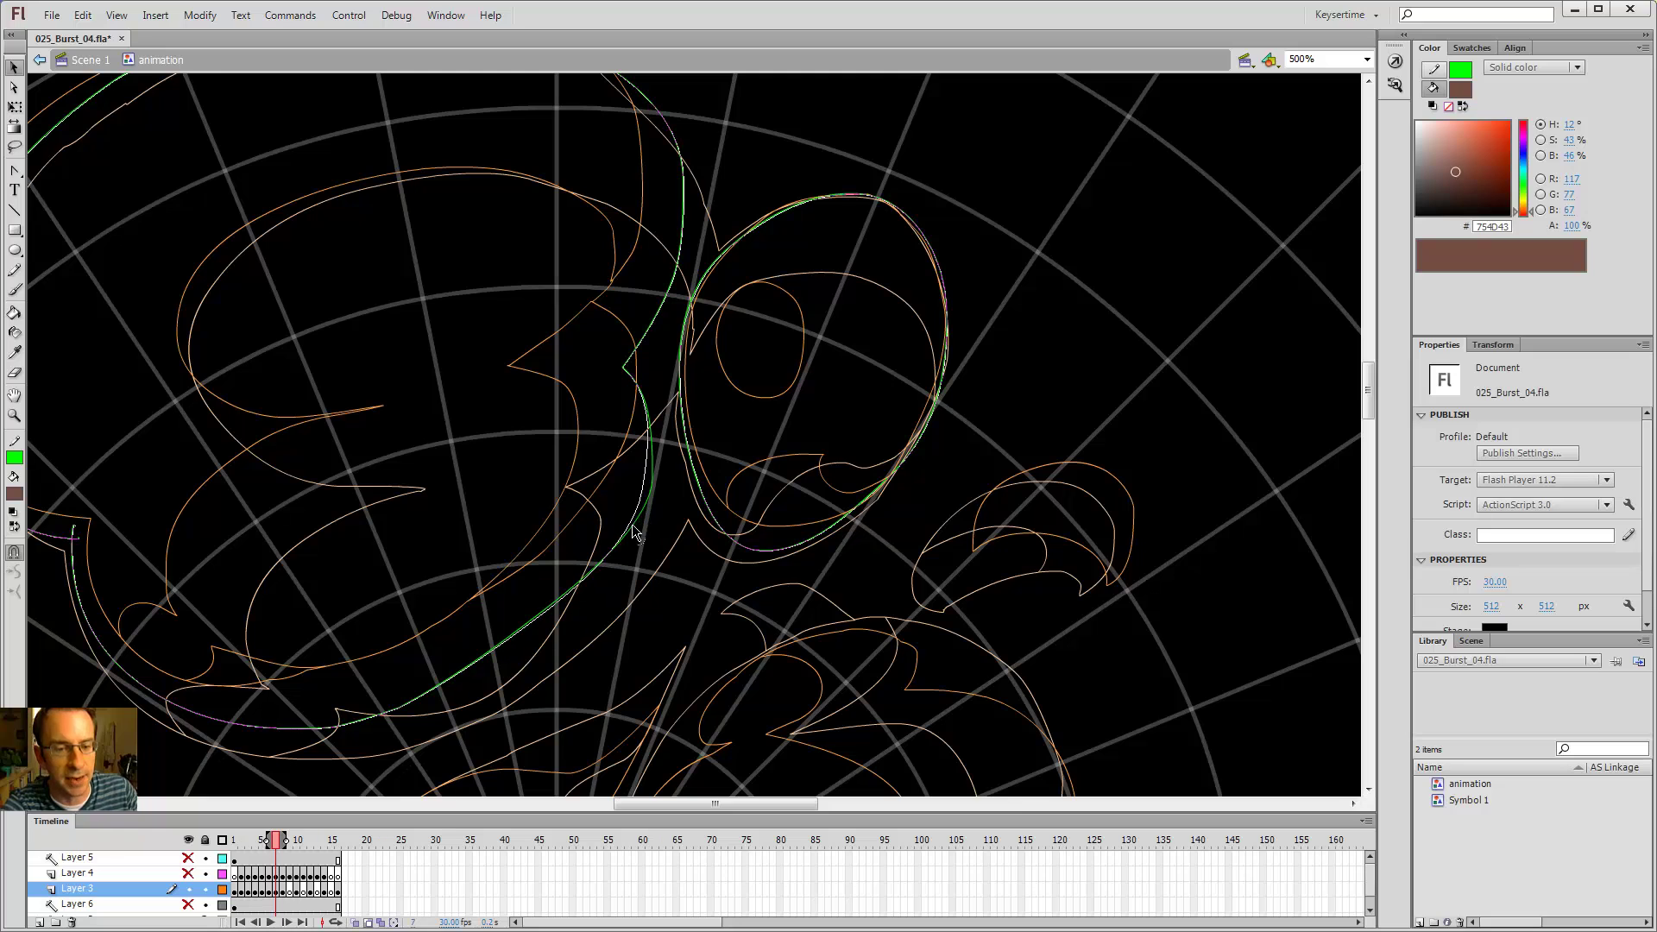
key("ctrl+minus")
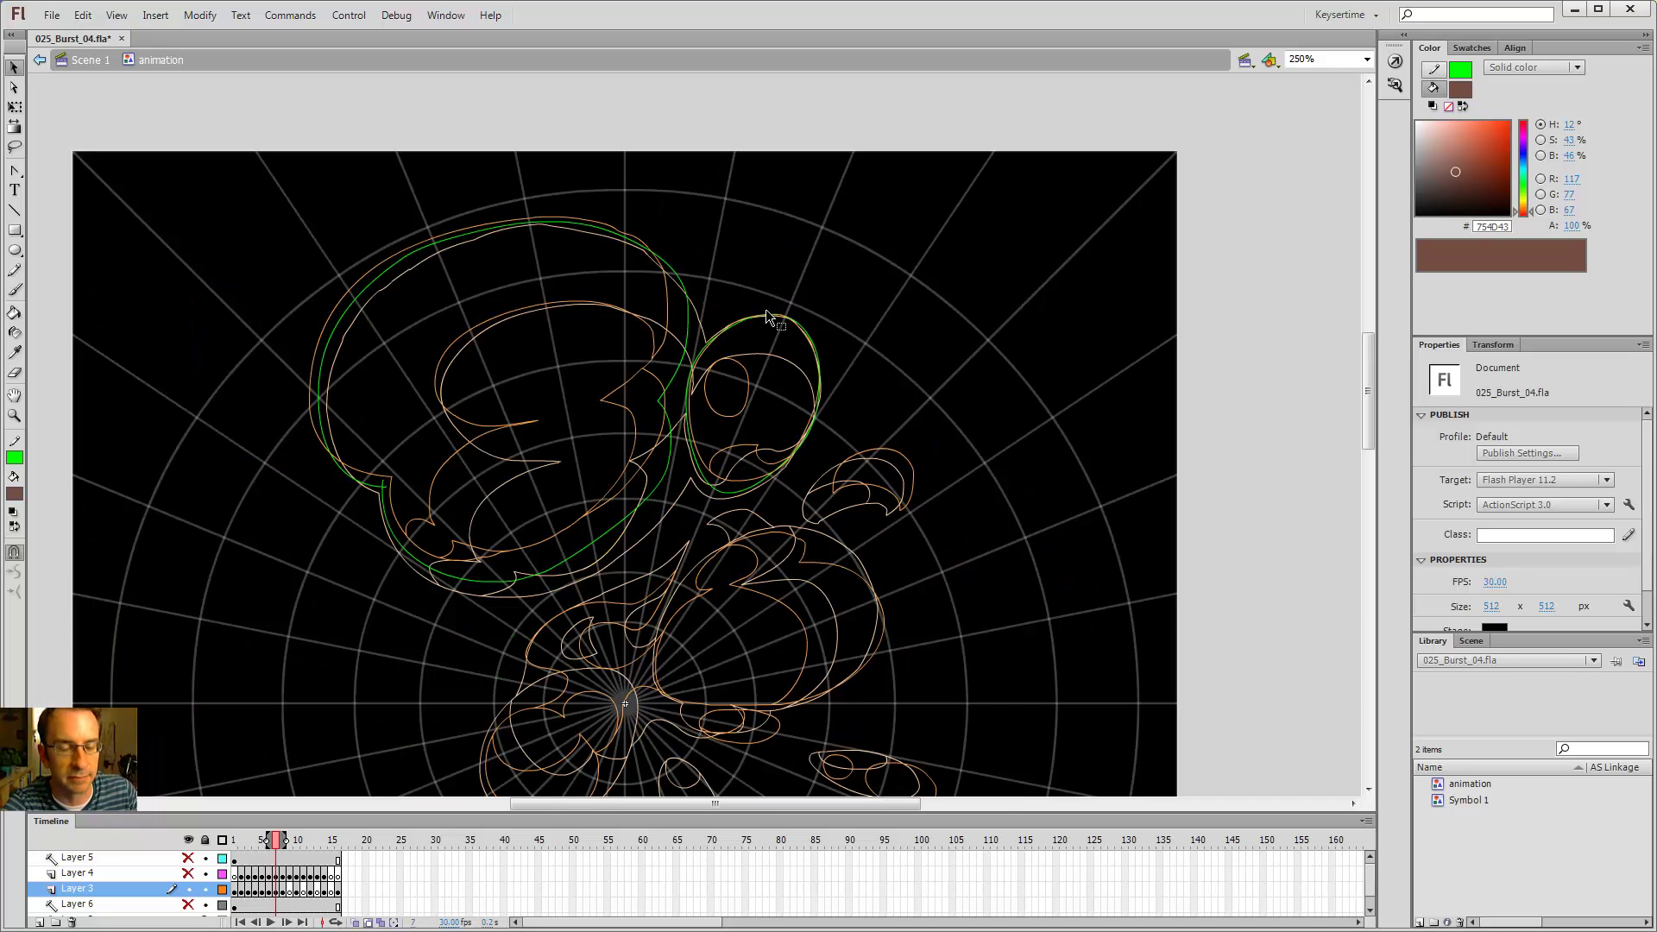
- Draw the green outline of the lighter inner shape in the large cloud's upper lobe on frame 7 with the Pencil tool
left_click_drag(684, 434, 821, 355)
key("y")
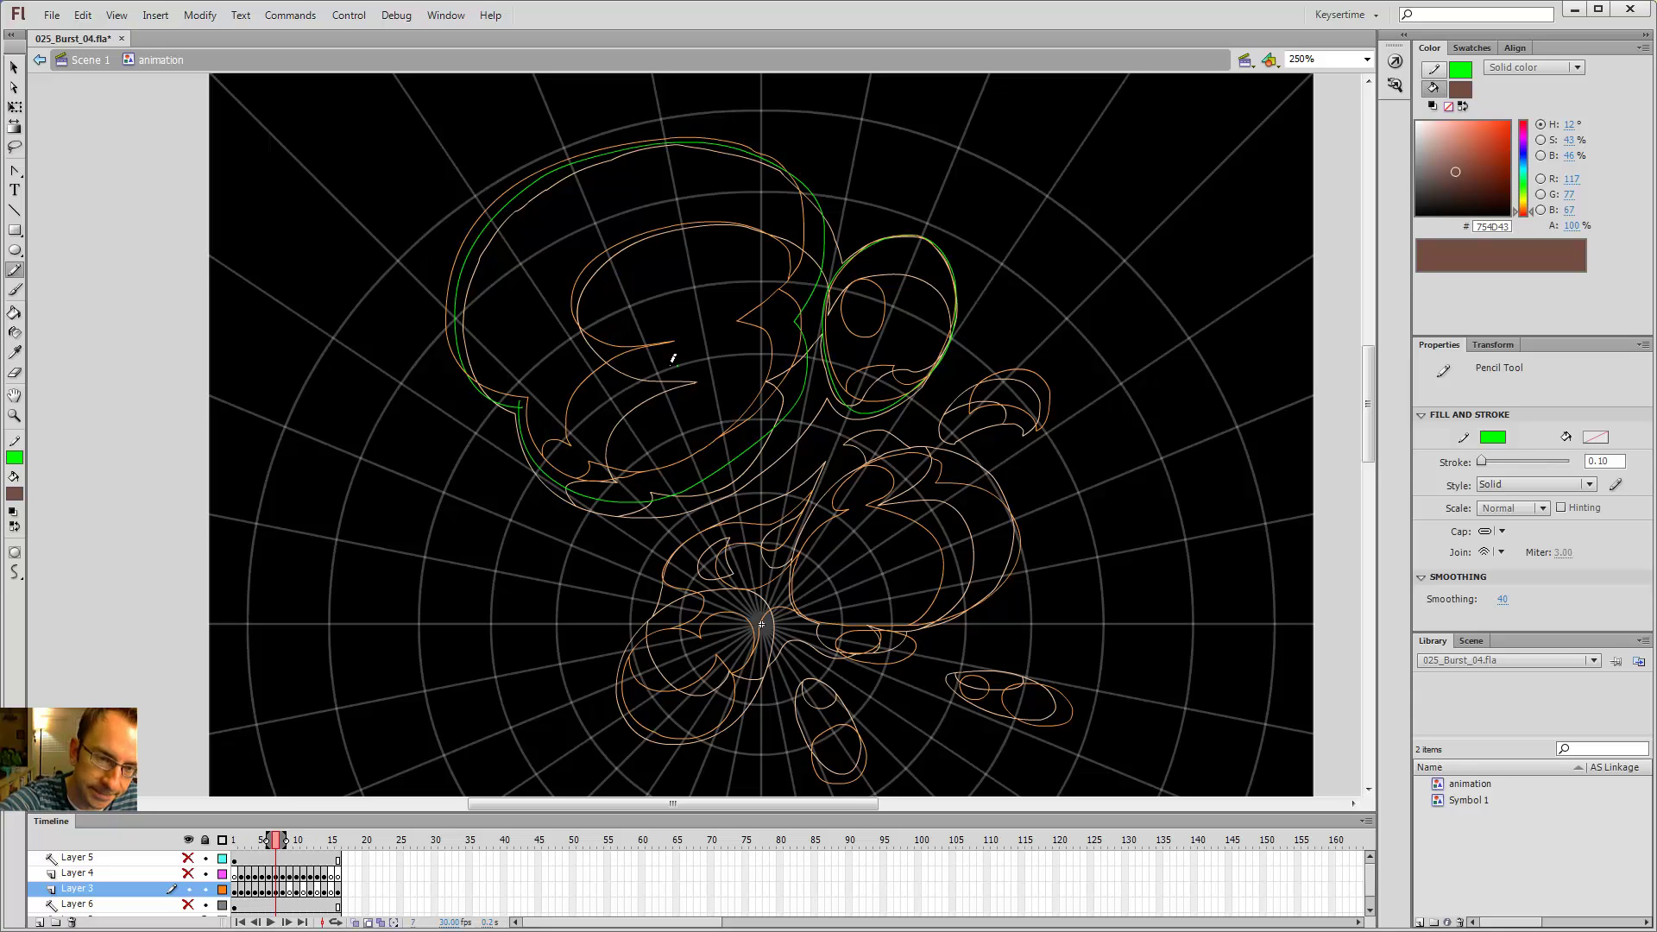
mouse_move(699, 359)
left_mouse_down()
mouse_move(624, 361)
mouse_move(591, 339)
left_mouse_up()
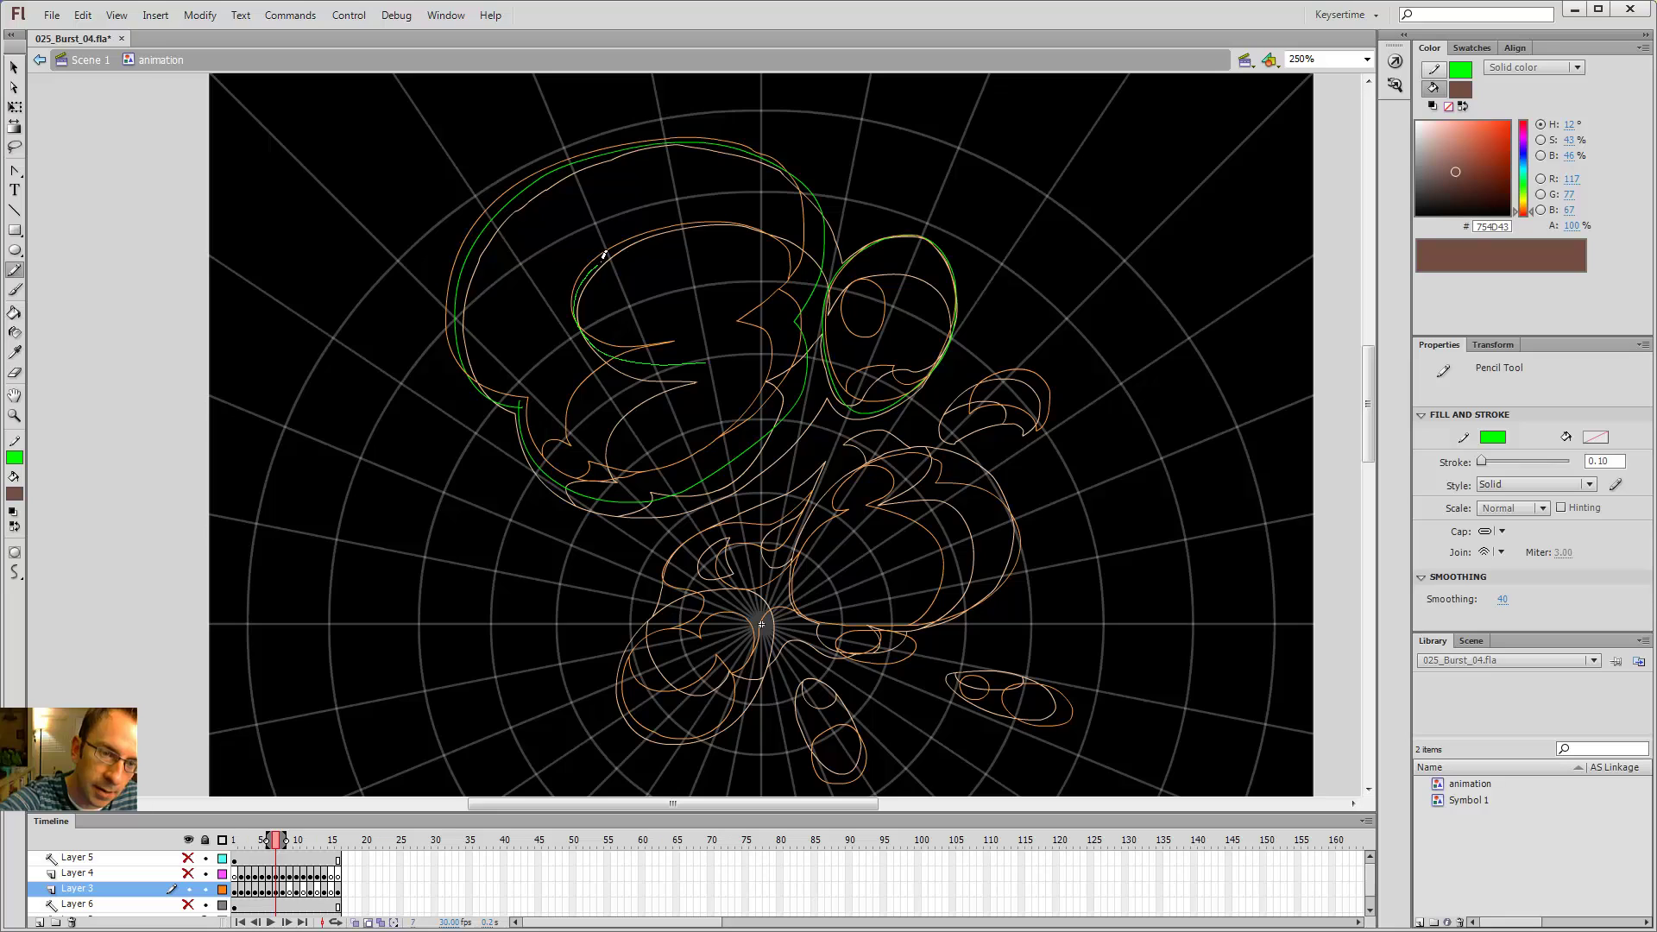
mouse_move(637, 236)
left_mouse_down()
mouse_move(712, 216)
mouse_move(808, 258)
left_mouse_up()
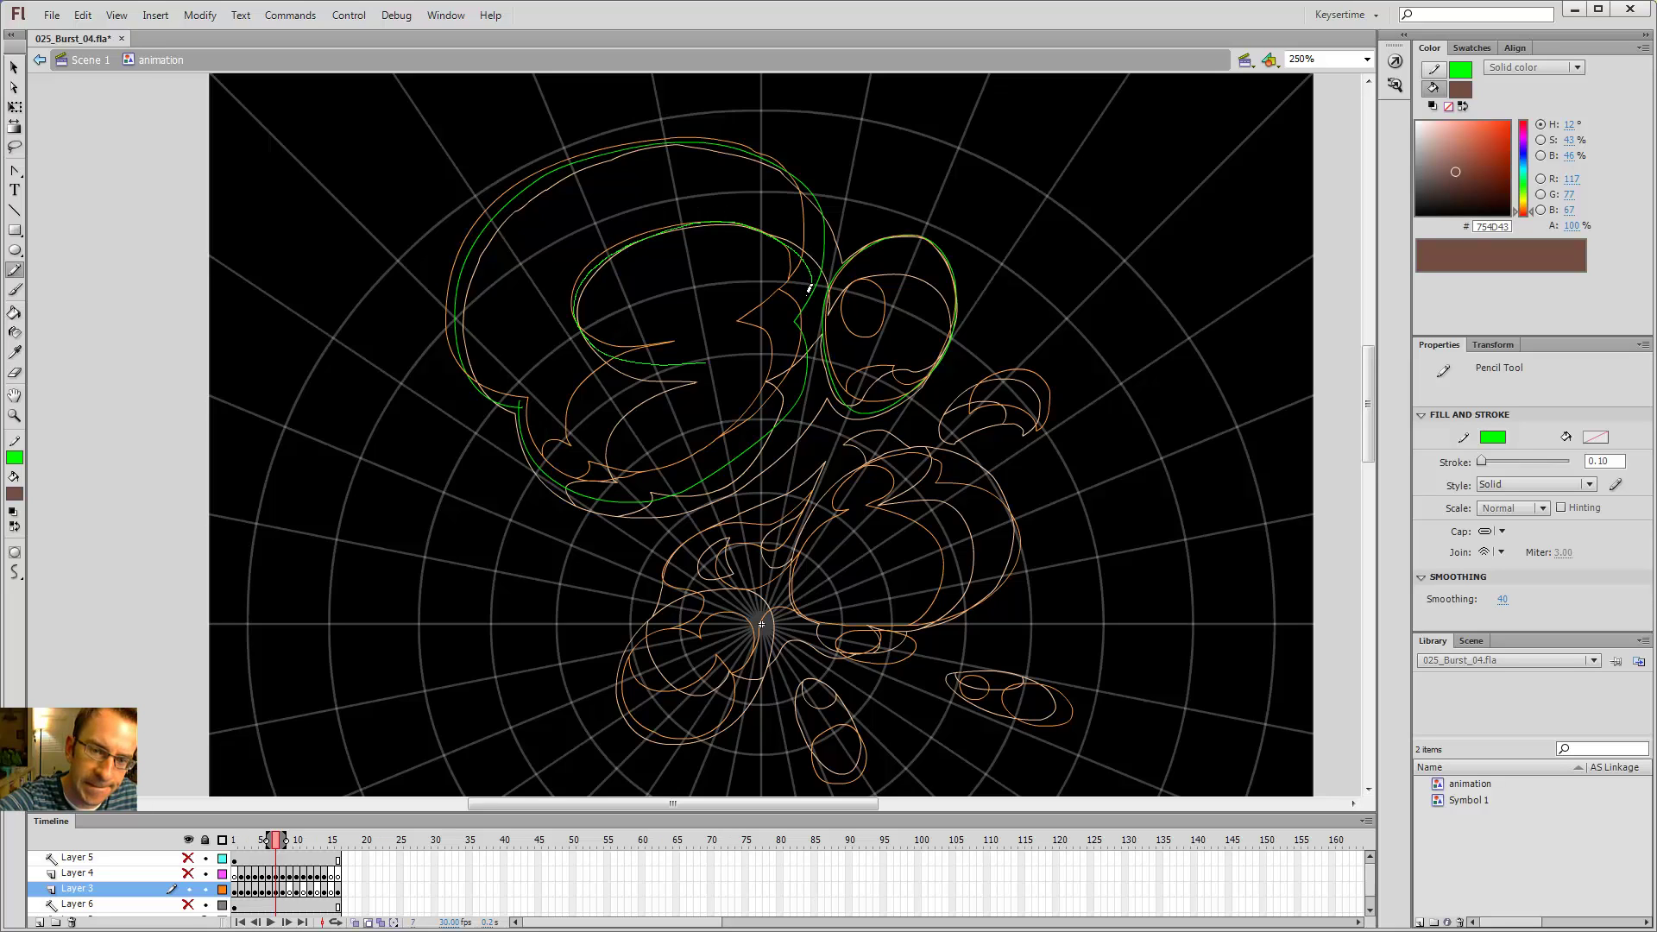
- Flip between frames 6, 7 and 8 to examine how the small round cloud's shading changes
key("v")
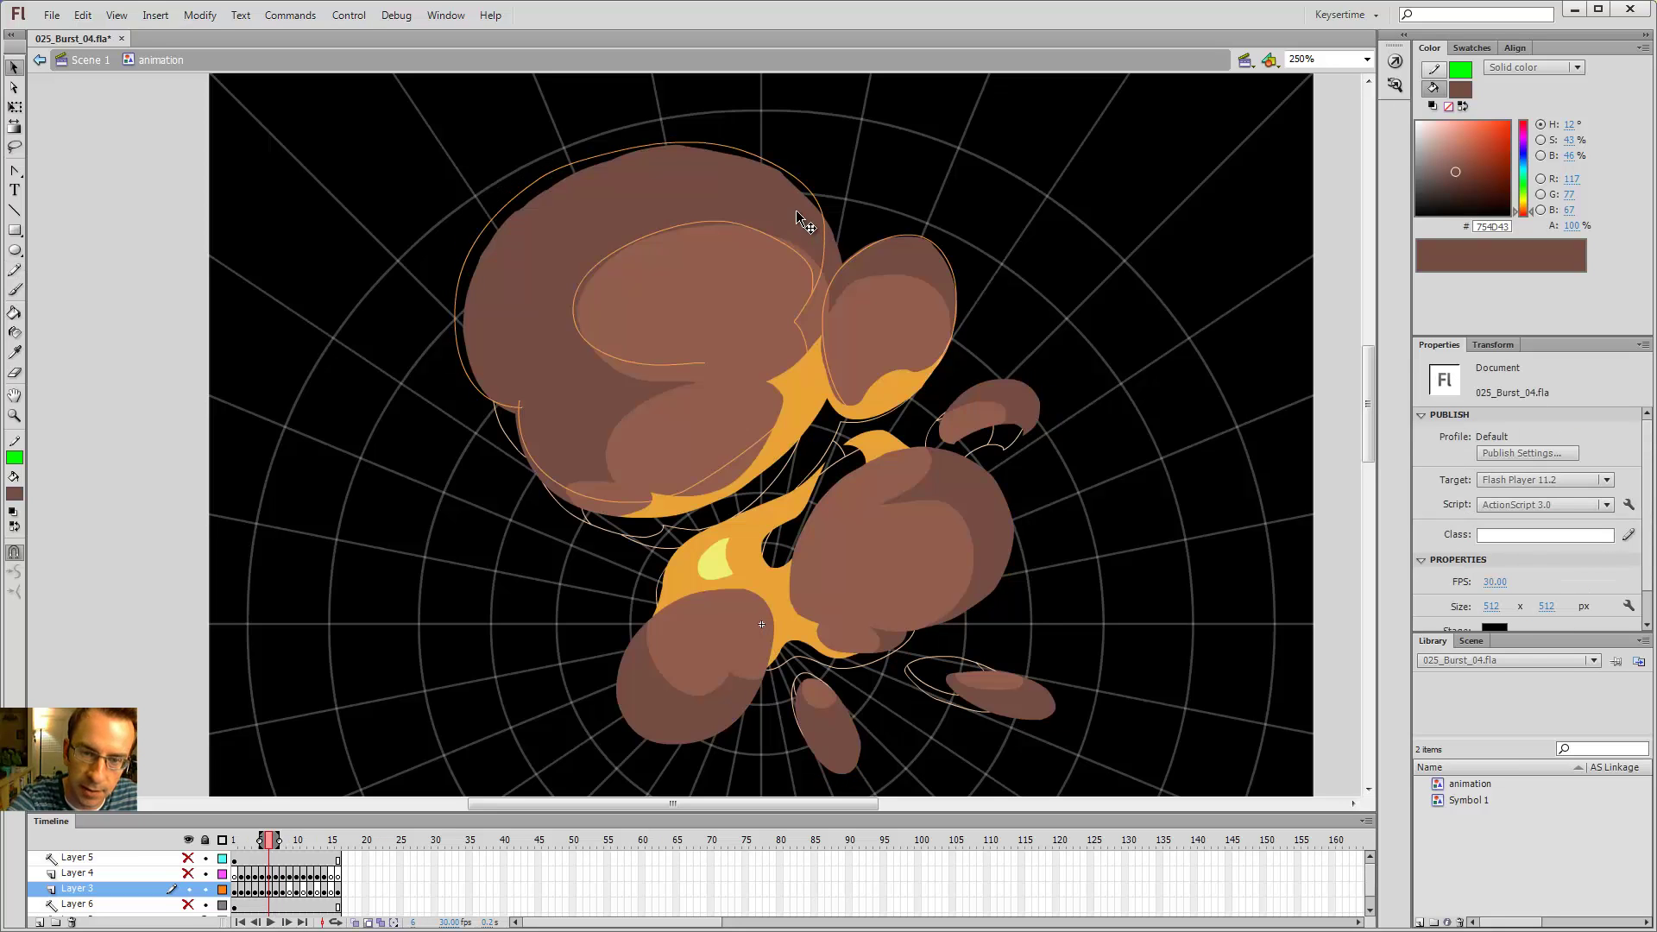
key(".")
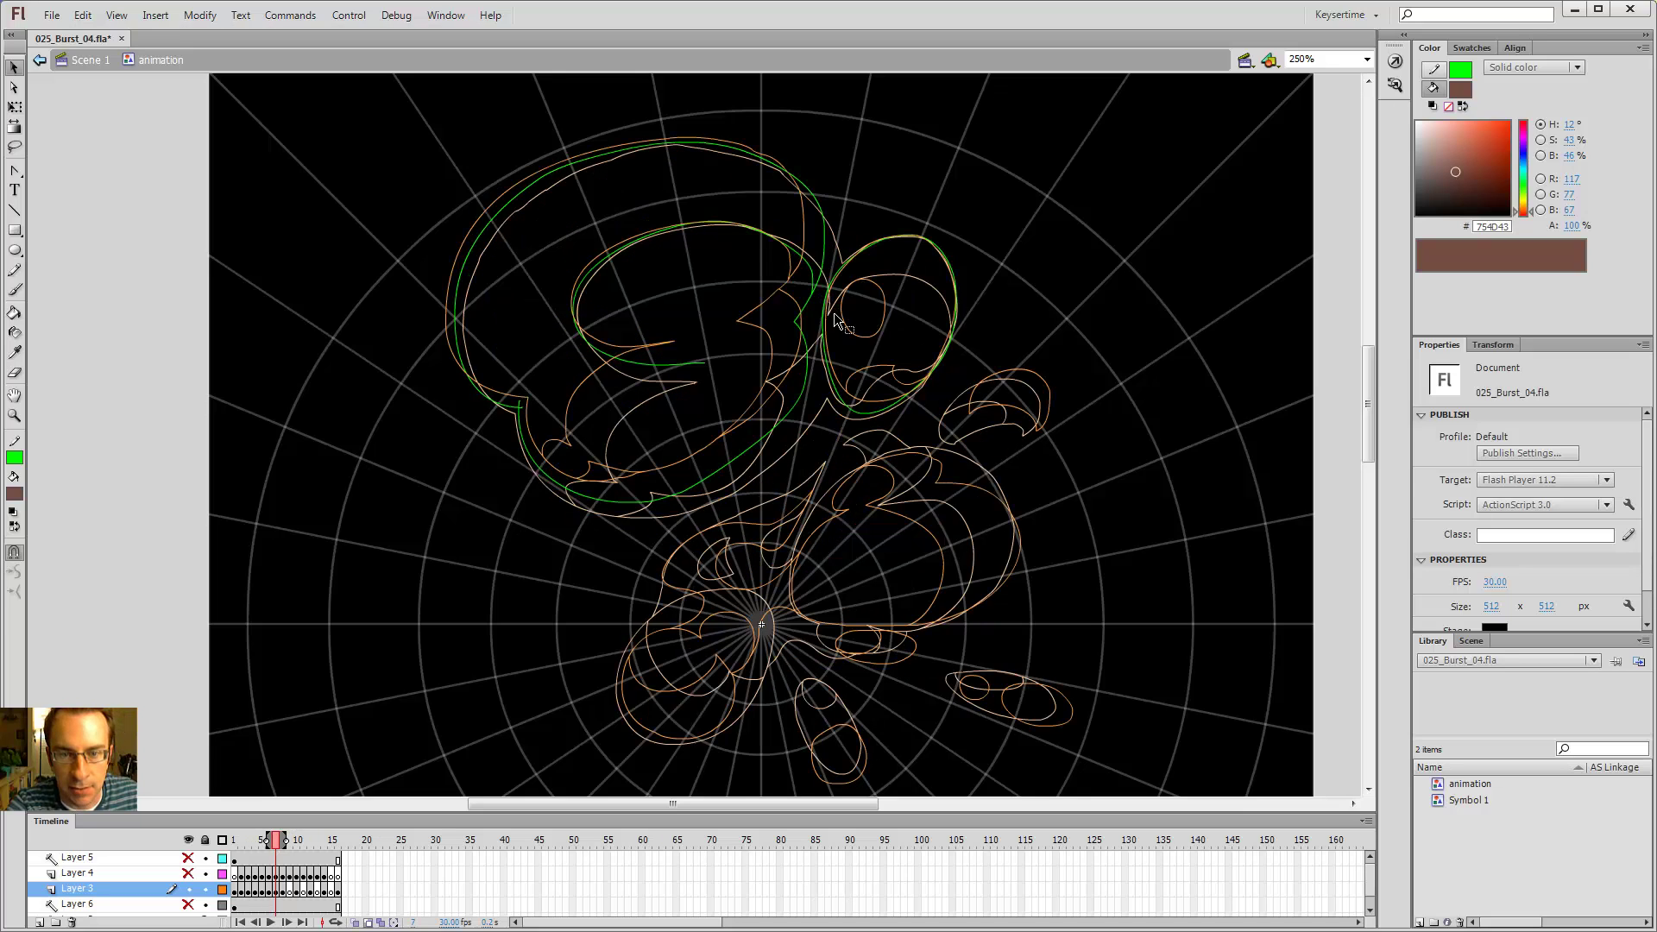
key("y")
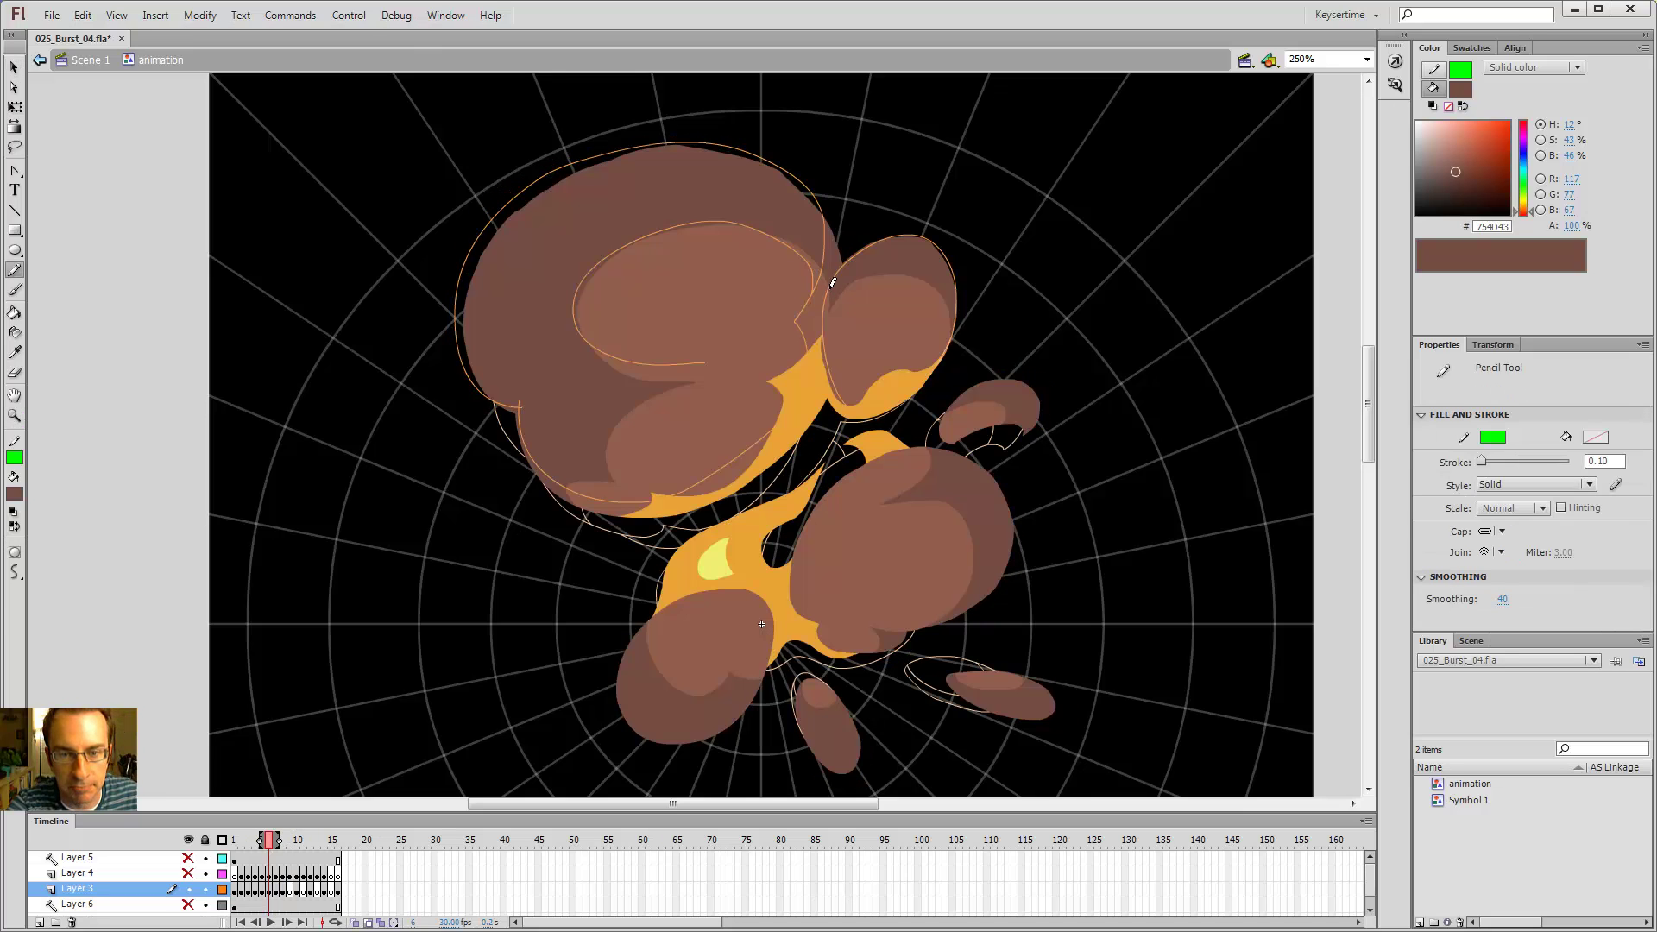
key(".")
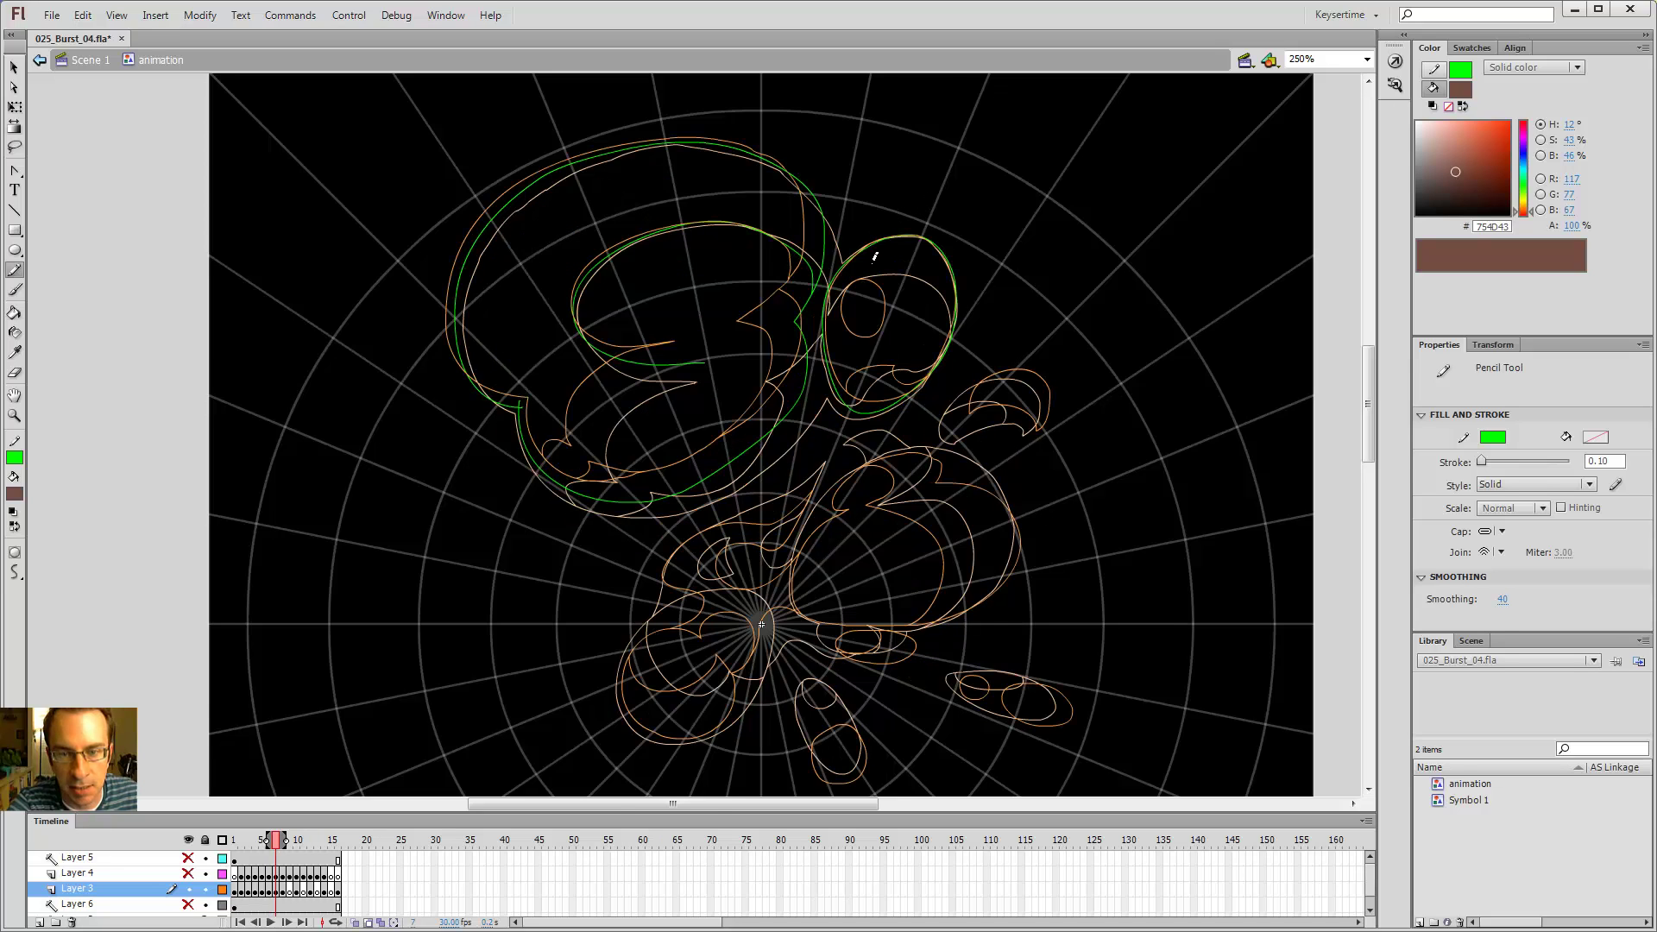
key("ctrl+=")
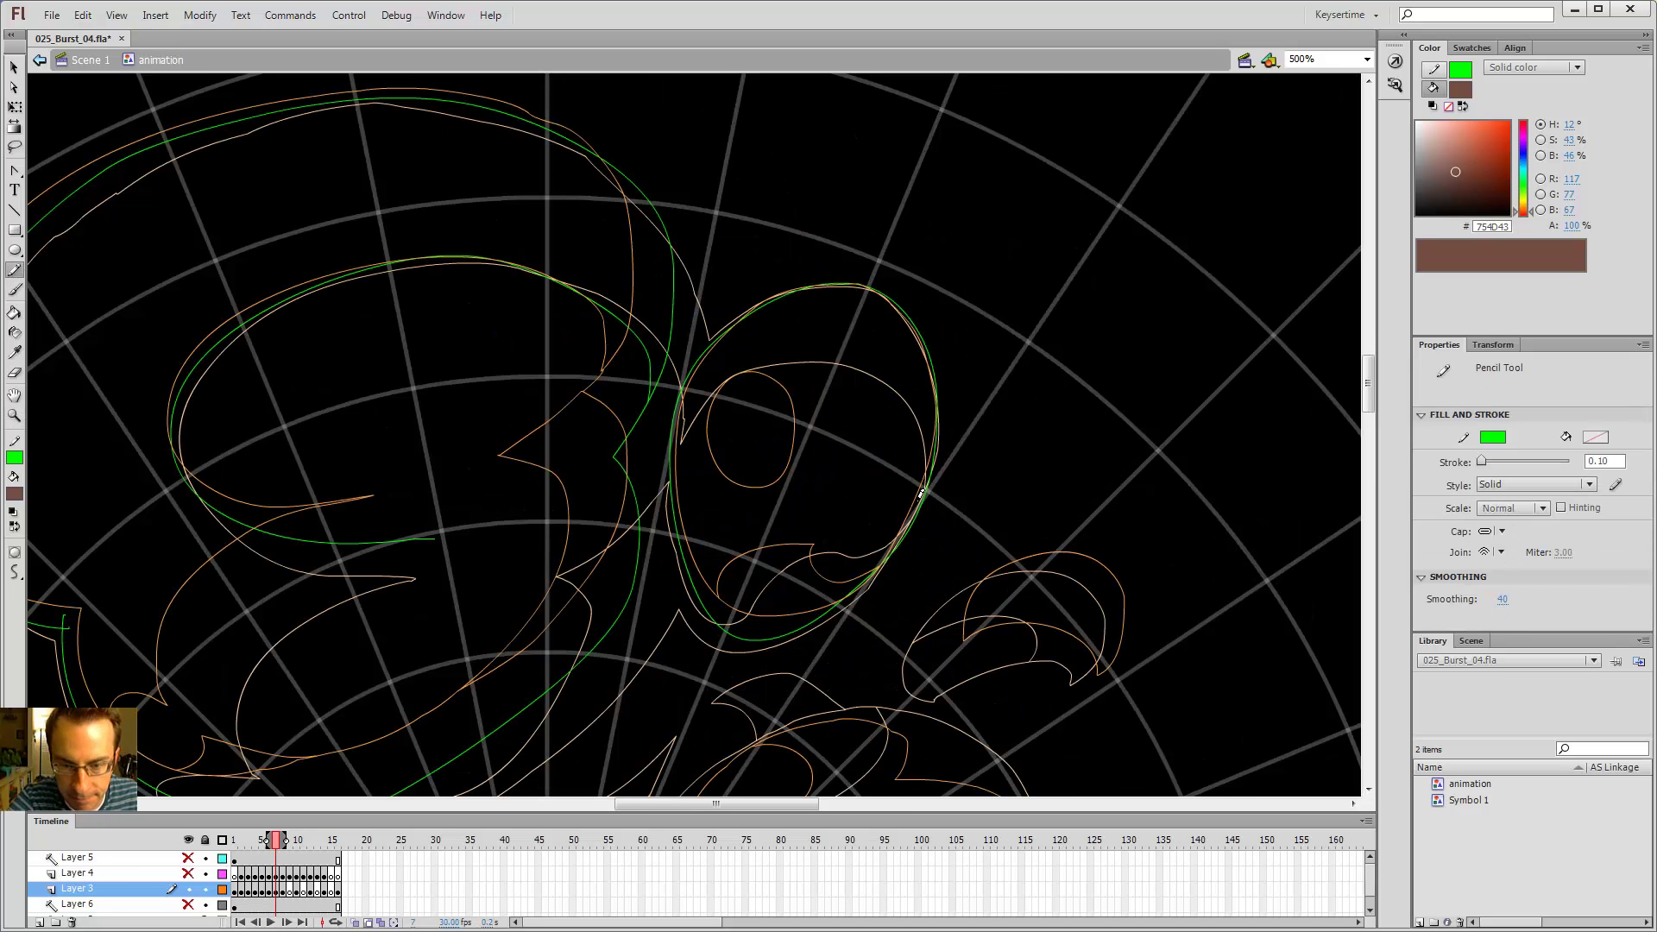
key(".")
key(".")
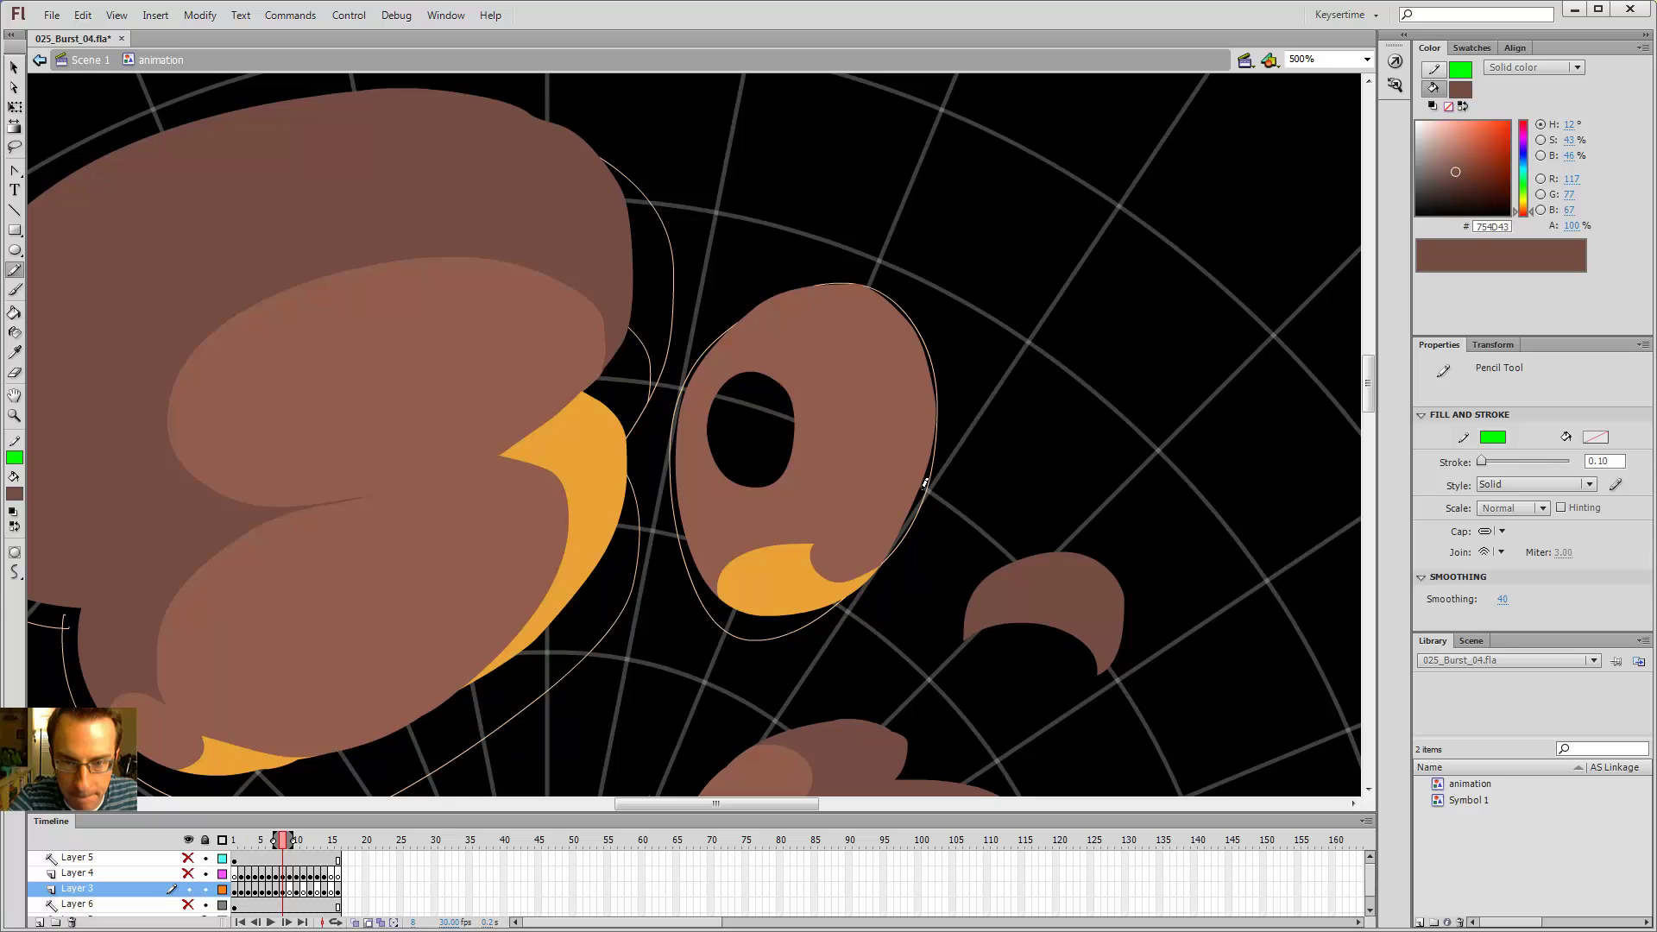
key(".")
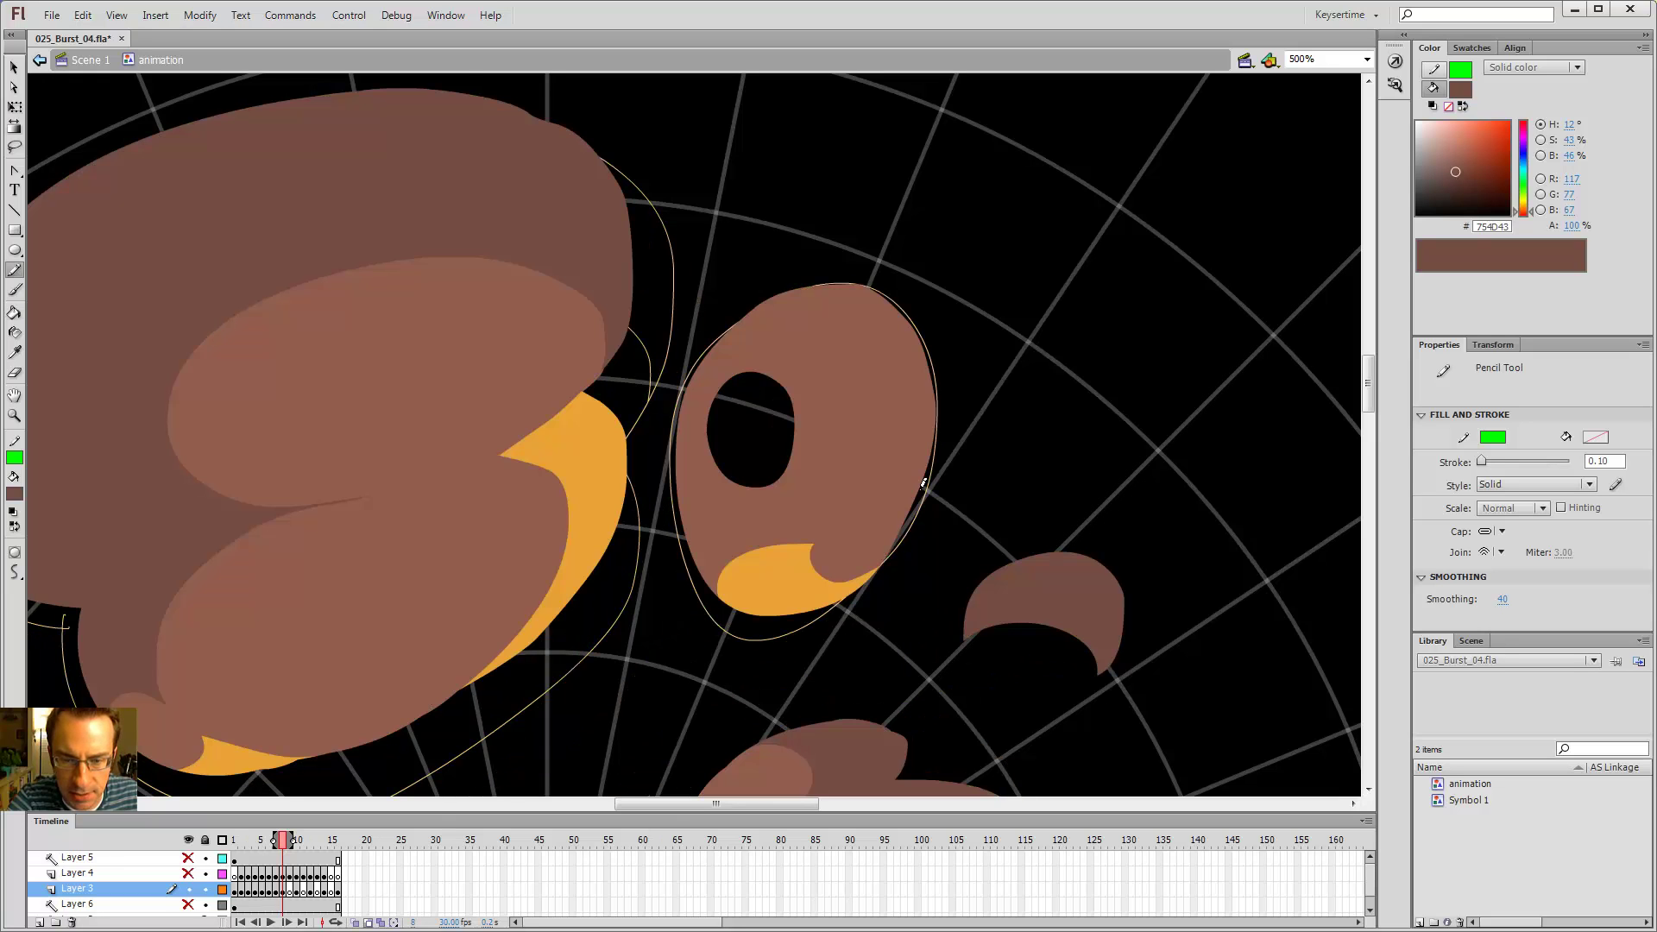
key(".")
key(".")
key("comma")
key("comma")
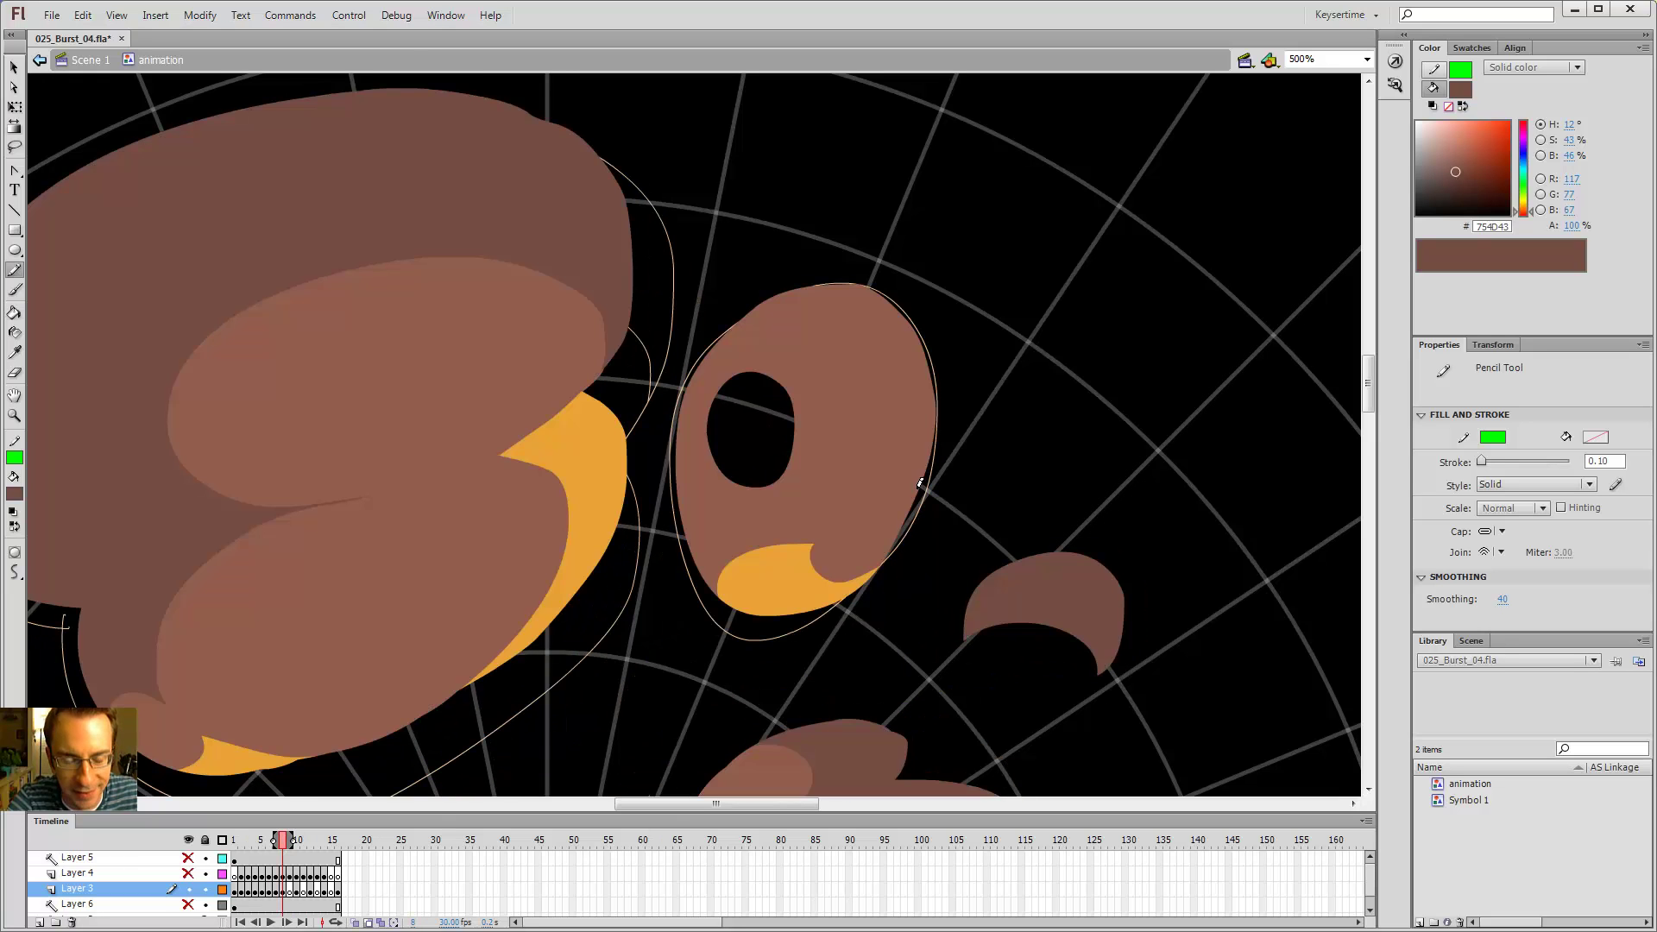
key("comma")
key("comma")
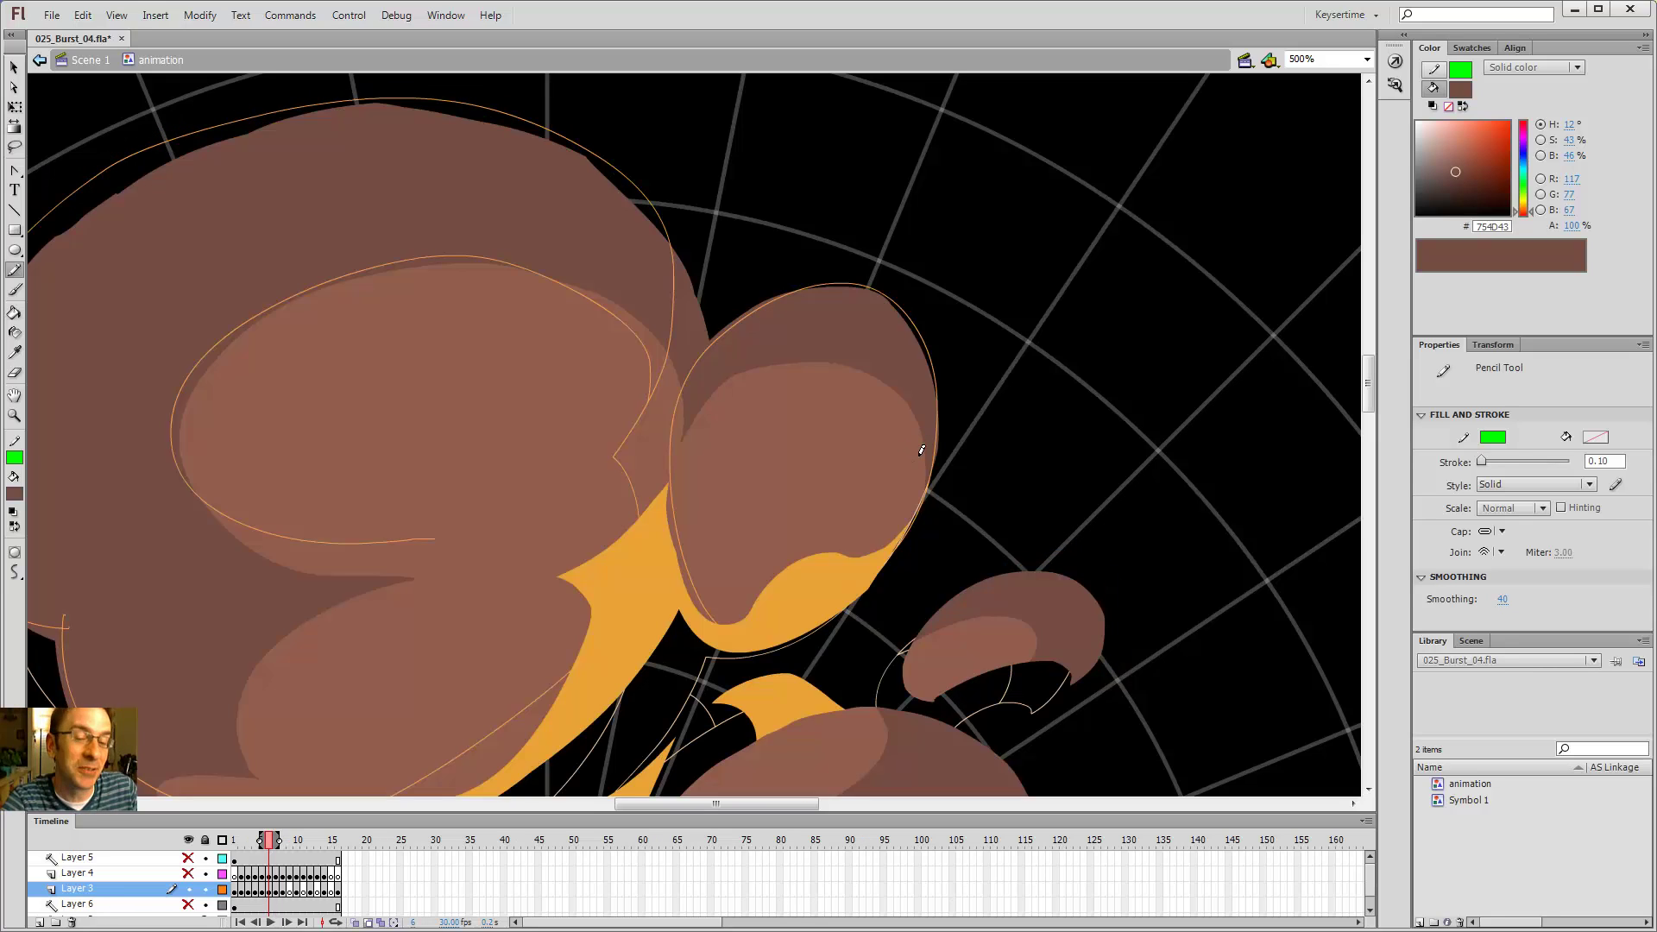
- Draw a green shading line with a small notch across the small round cloud on frame 7 and trim its overshooting end
key("period")
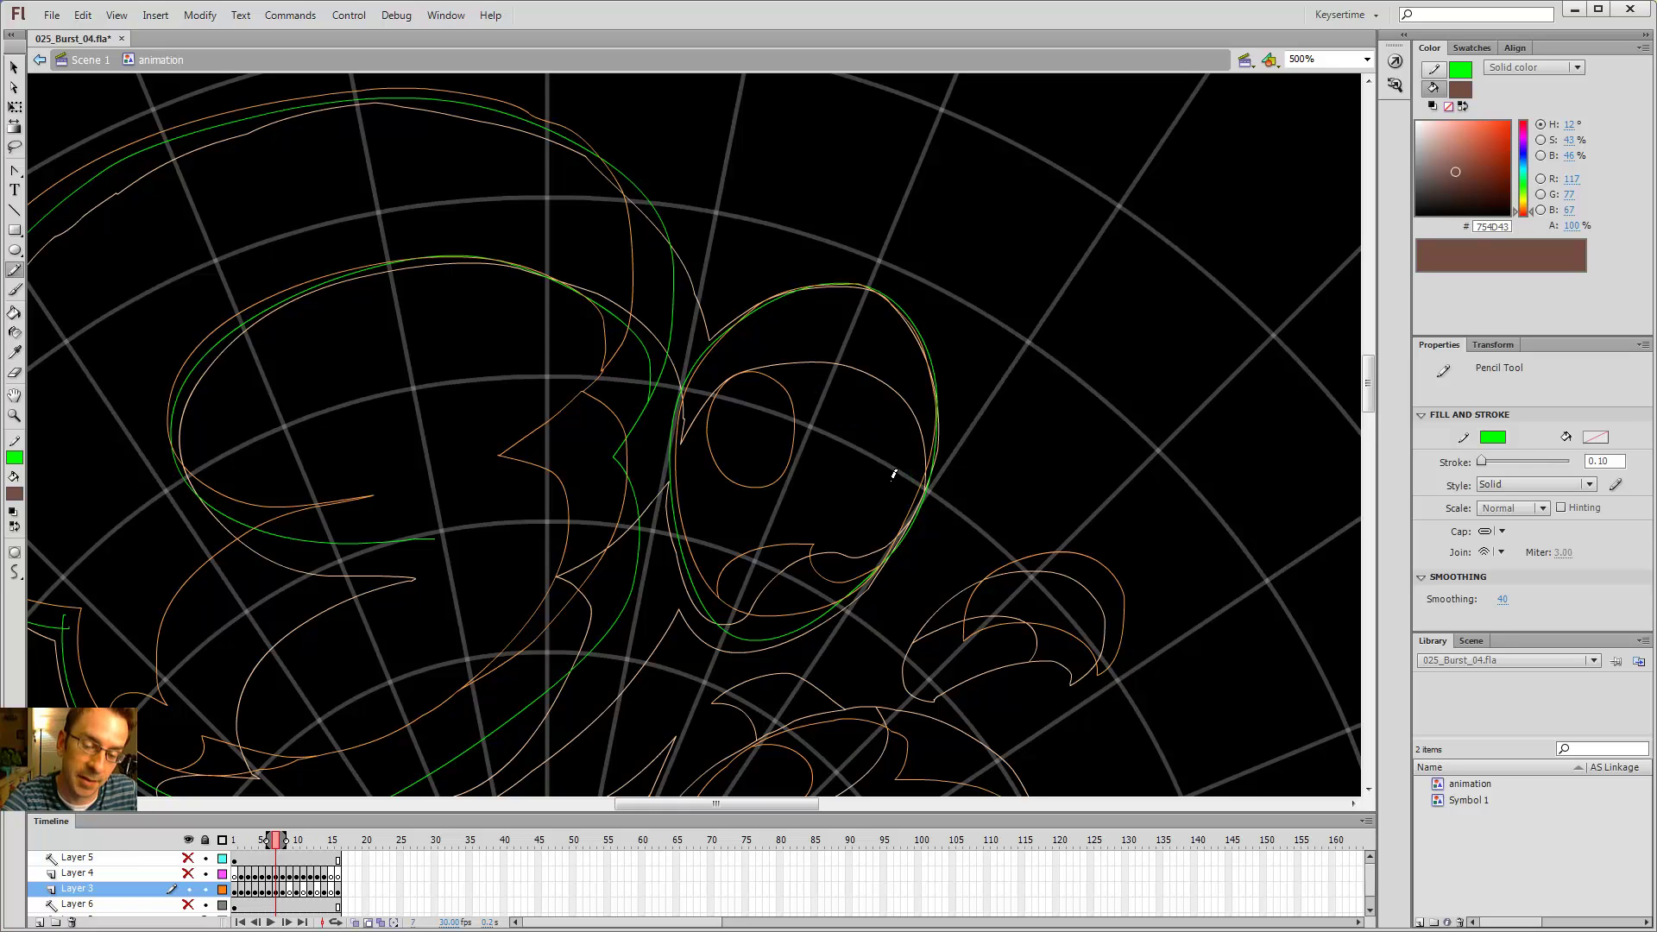
mouse_move(917, 518)
left_mouse_down()
mouse_move(907, 461)
mouse_move(866, 426)
mouse_move(787, 429)
mouse_move(734, 404)
mouse_move(674, 434)
mouse_move(660, 479)
left_mouse_up()
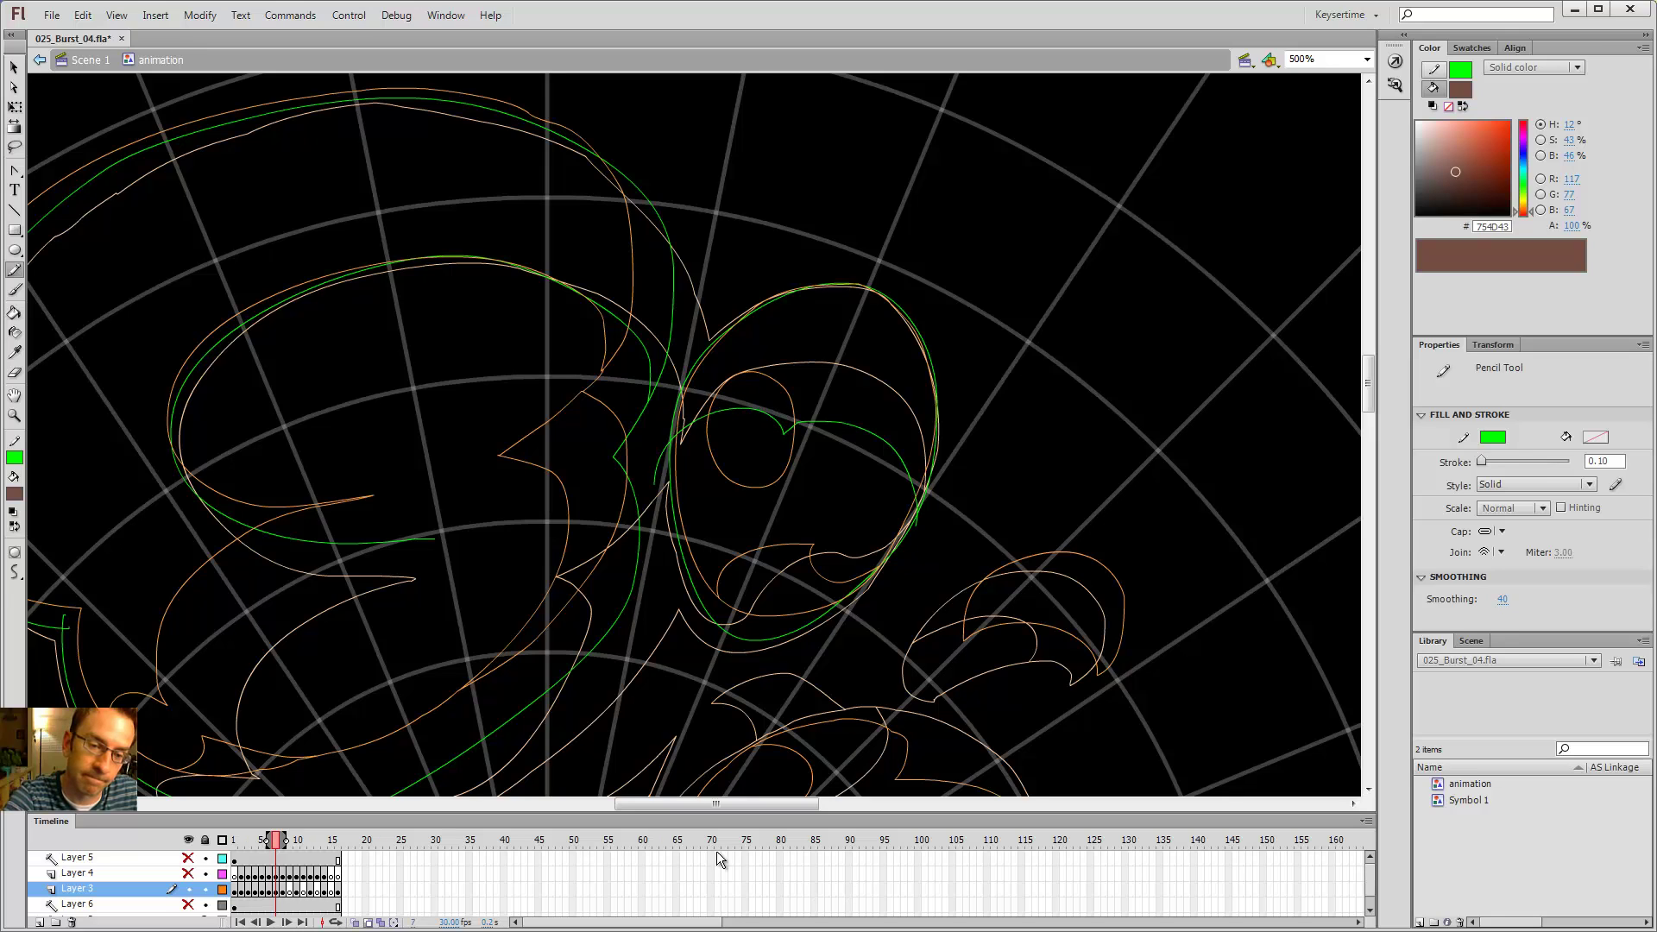
key("v")
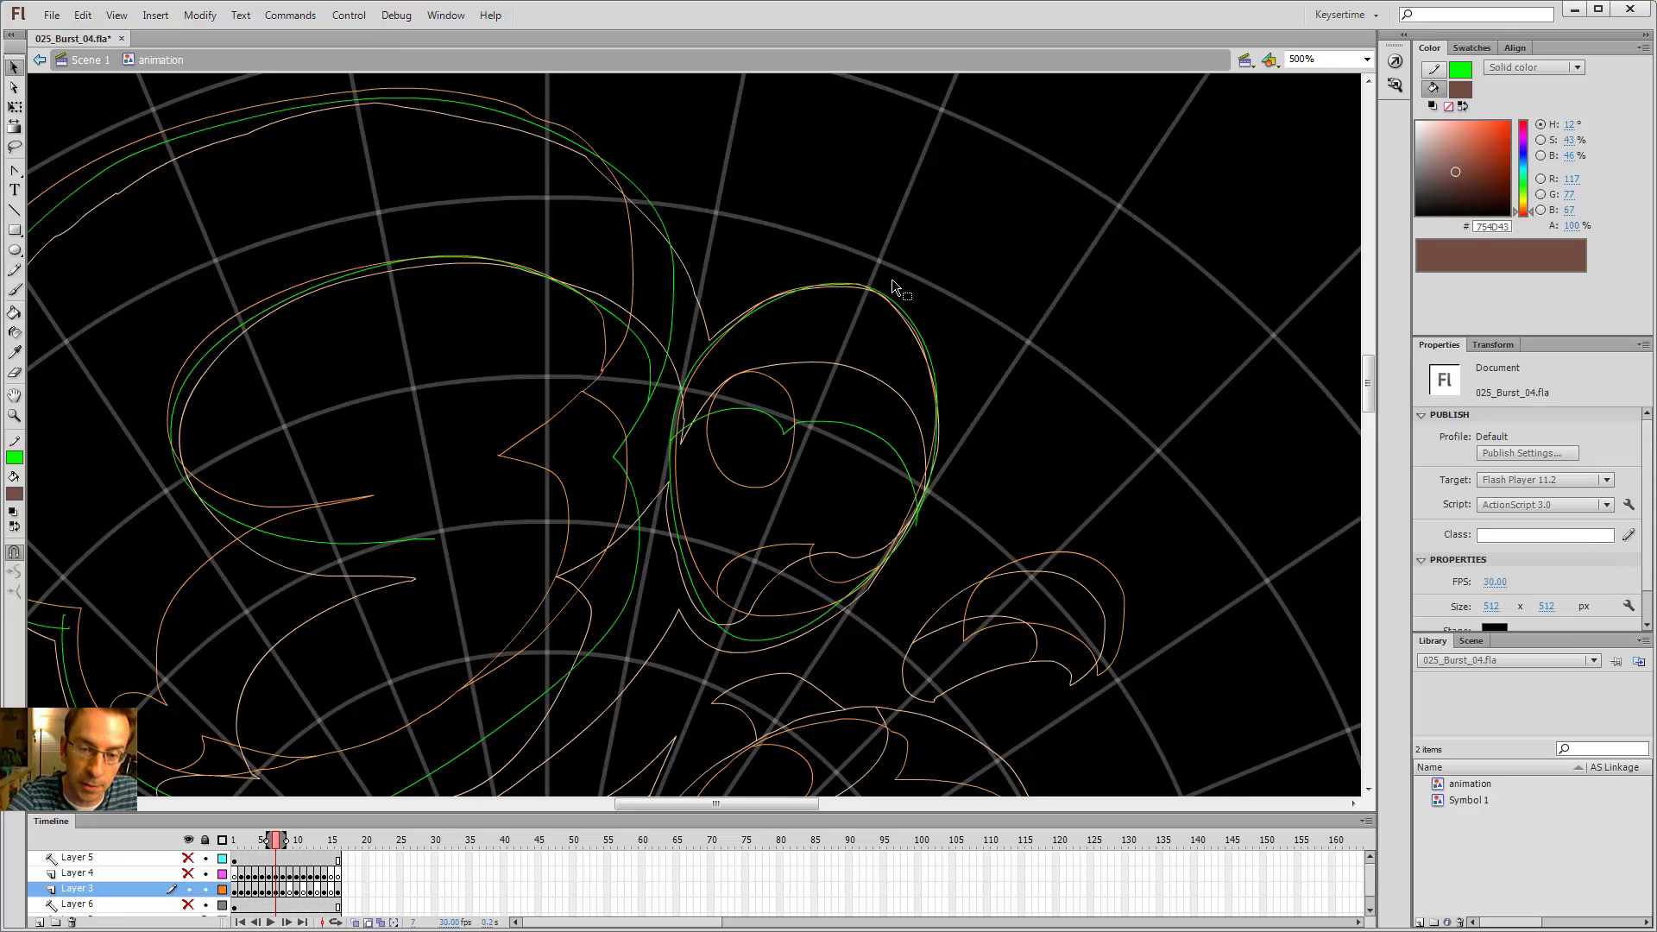
- Draw green shading guide lines on frame 8's small cloud, one curving to its hole and one along the hole's outer side
key("period")
key("y")
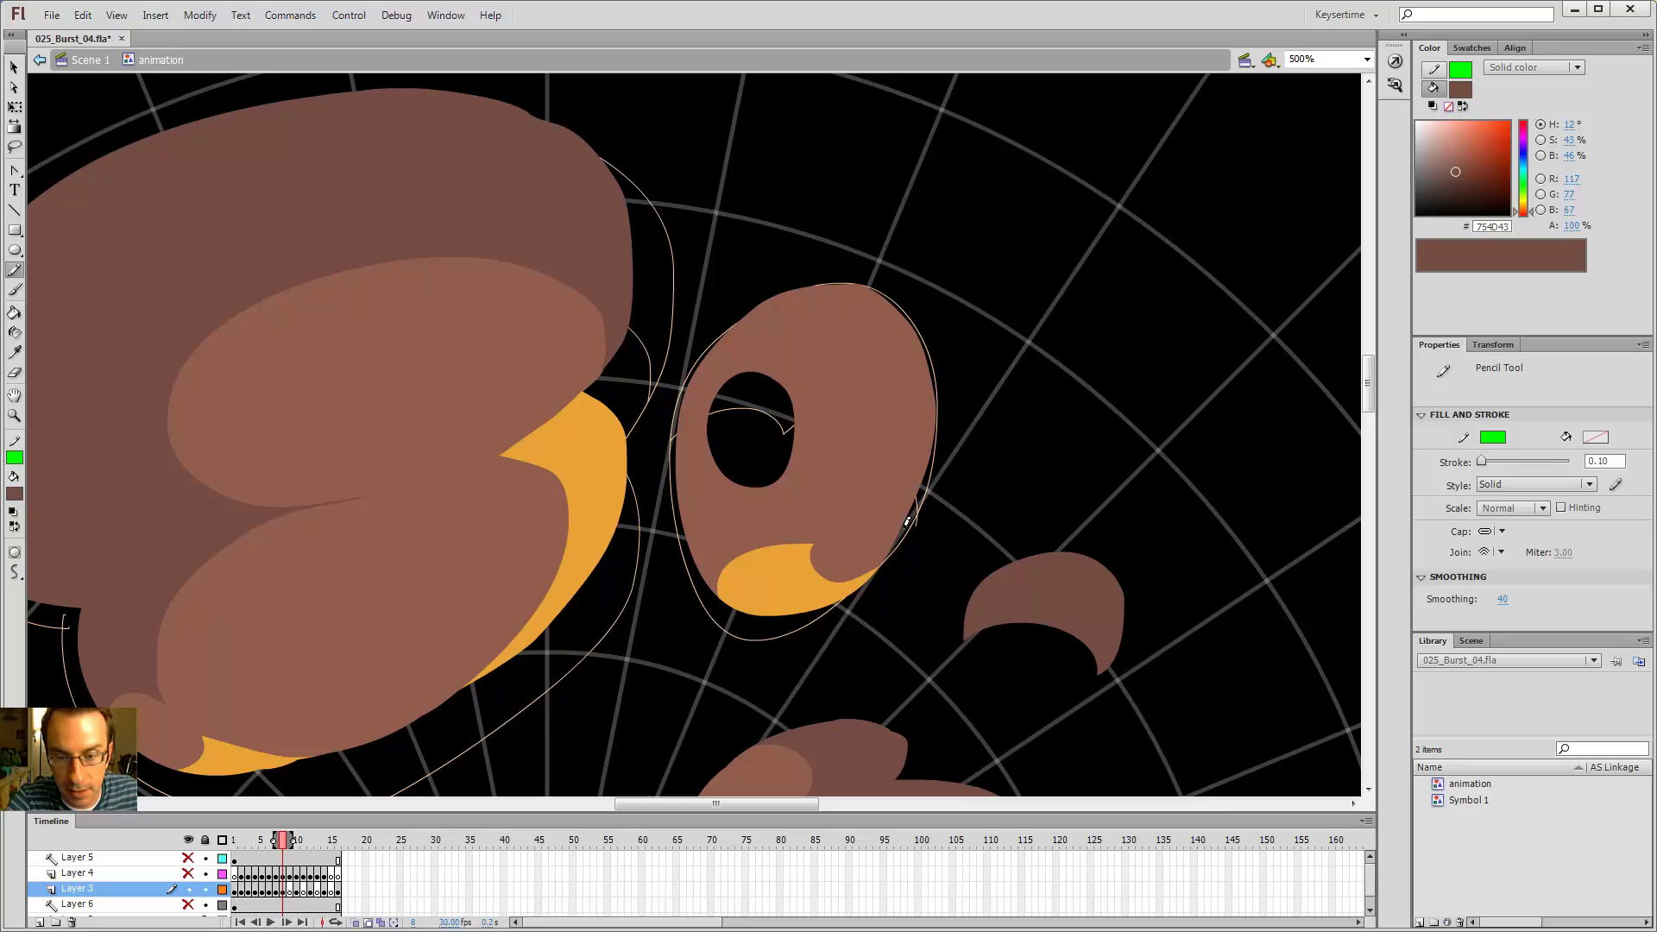
mouse_move(906, 498)
left_mouse_down()
mouse_move(842, 446)
mouse_move(801, 446)
mouse_move(764, 471)
left_mouse_up()
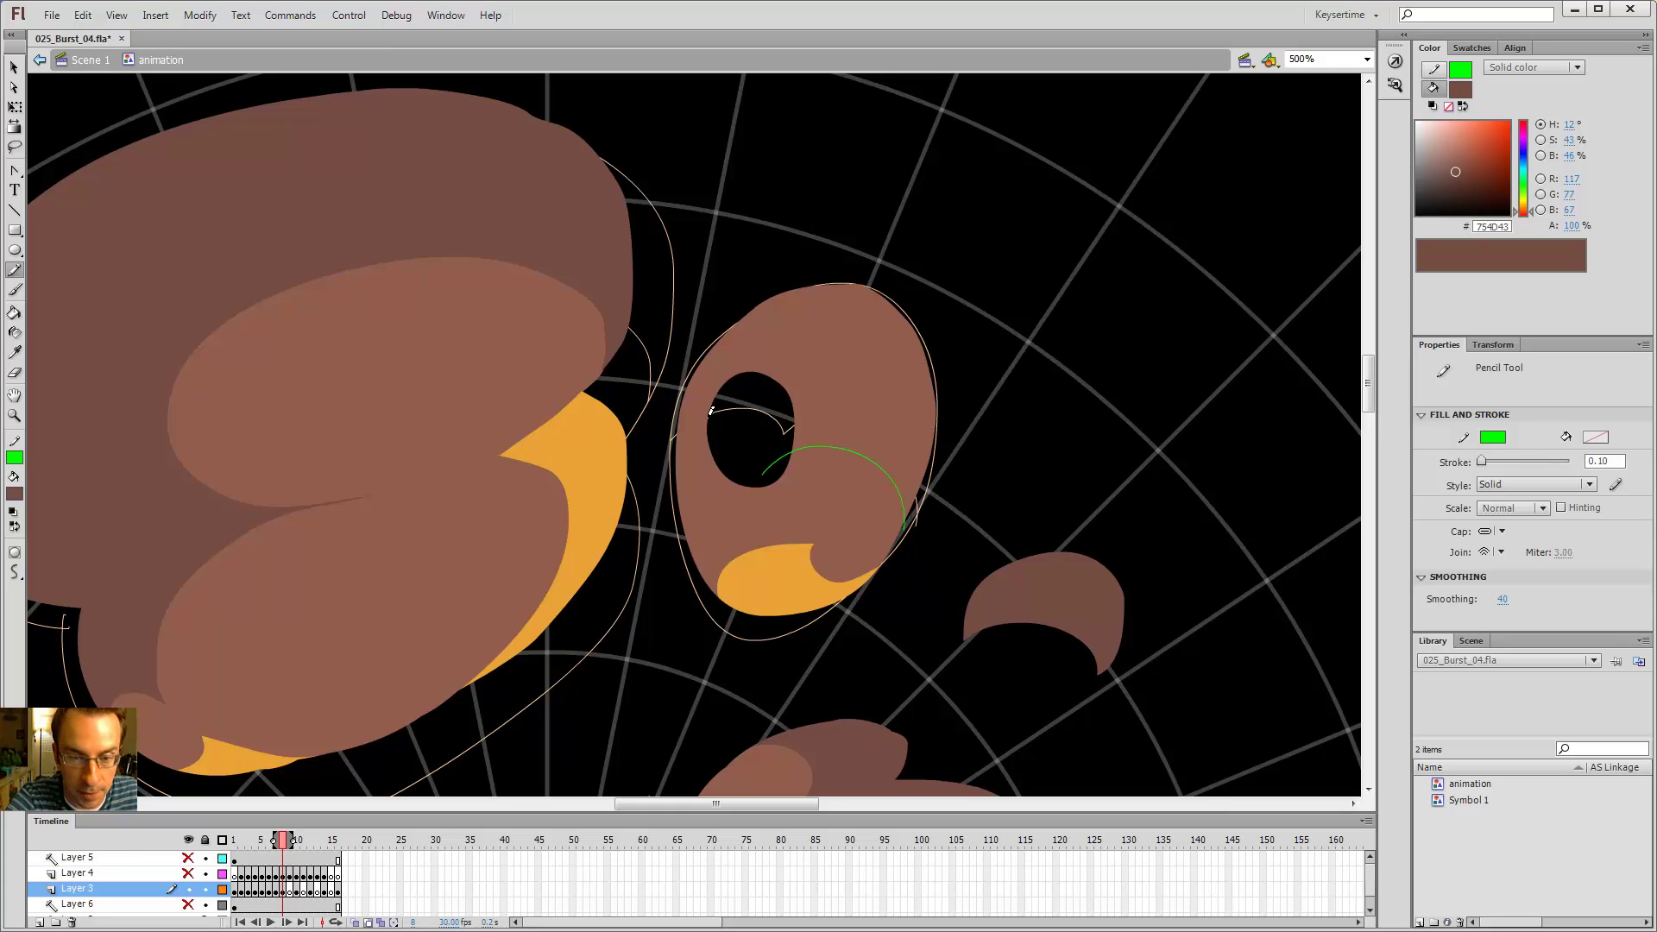
mouse_move(743, 368)
left_mouse_down()
mouse_move(705, 390)
mouse_move(657, 496)
left_mouse_up()
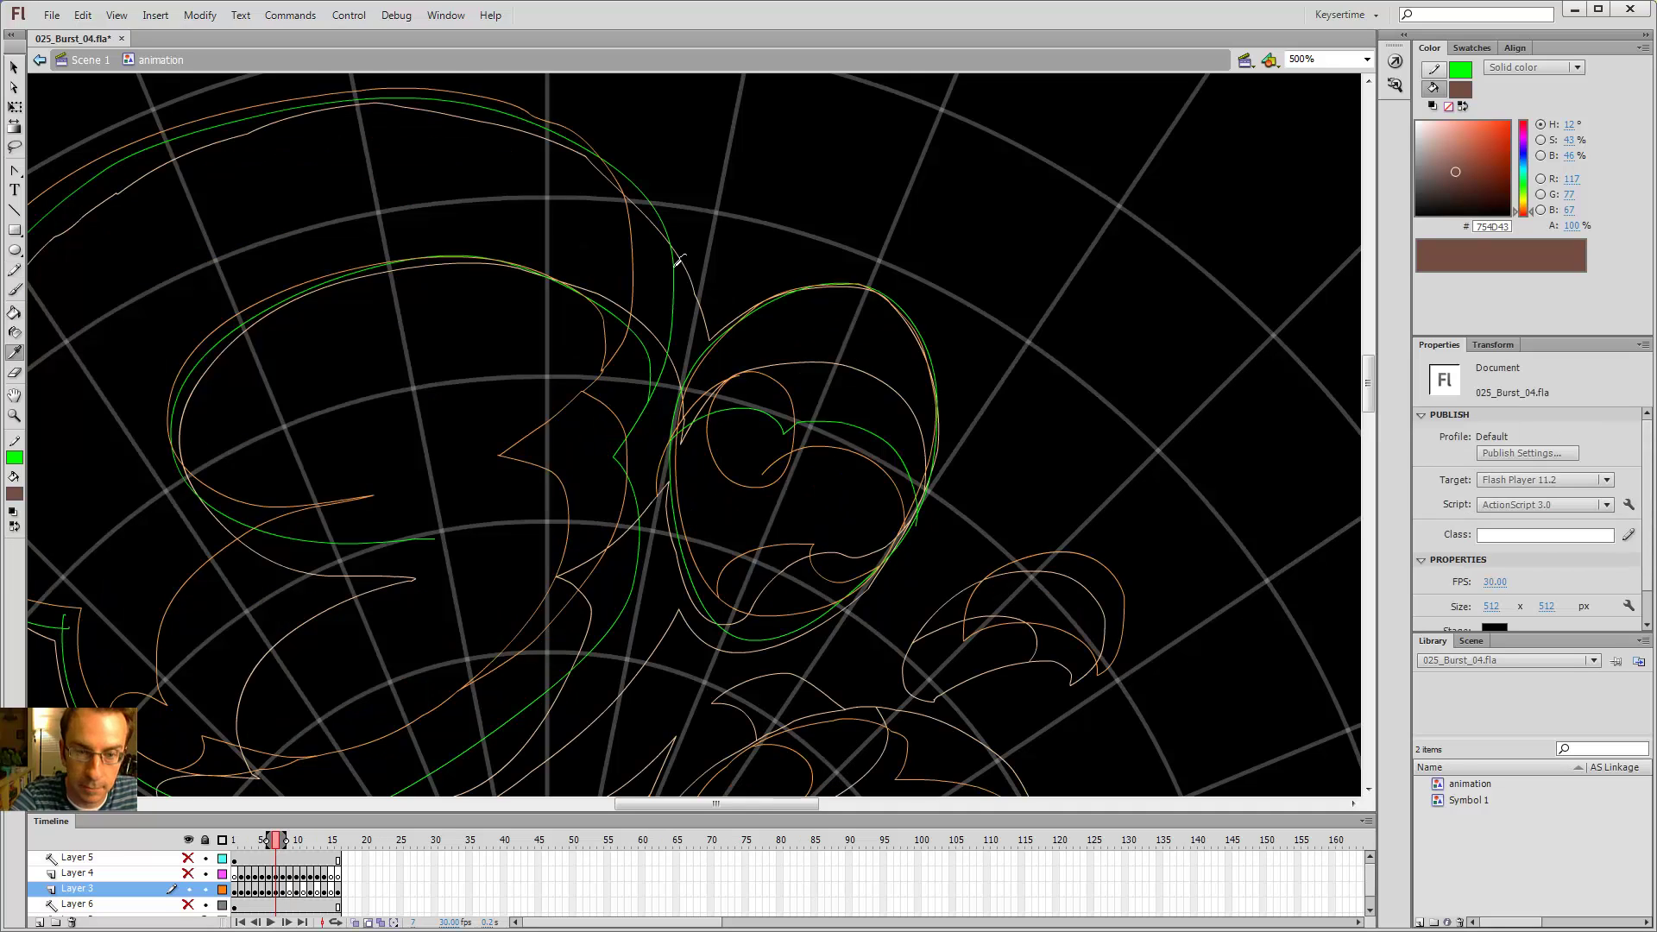
- Fill the upper part of frame 8's small cloud with the dark brown and delete the green guide lines
key("k")
left_click(858, 363)
key("v")
double_click(892, 484)
key("Delete")
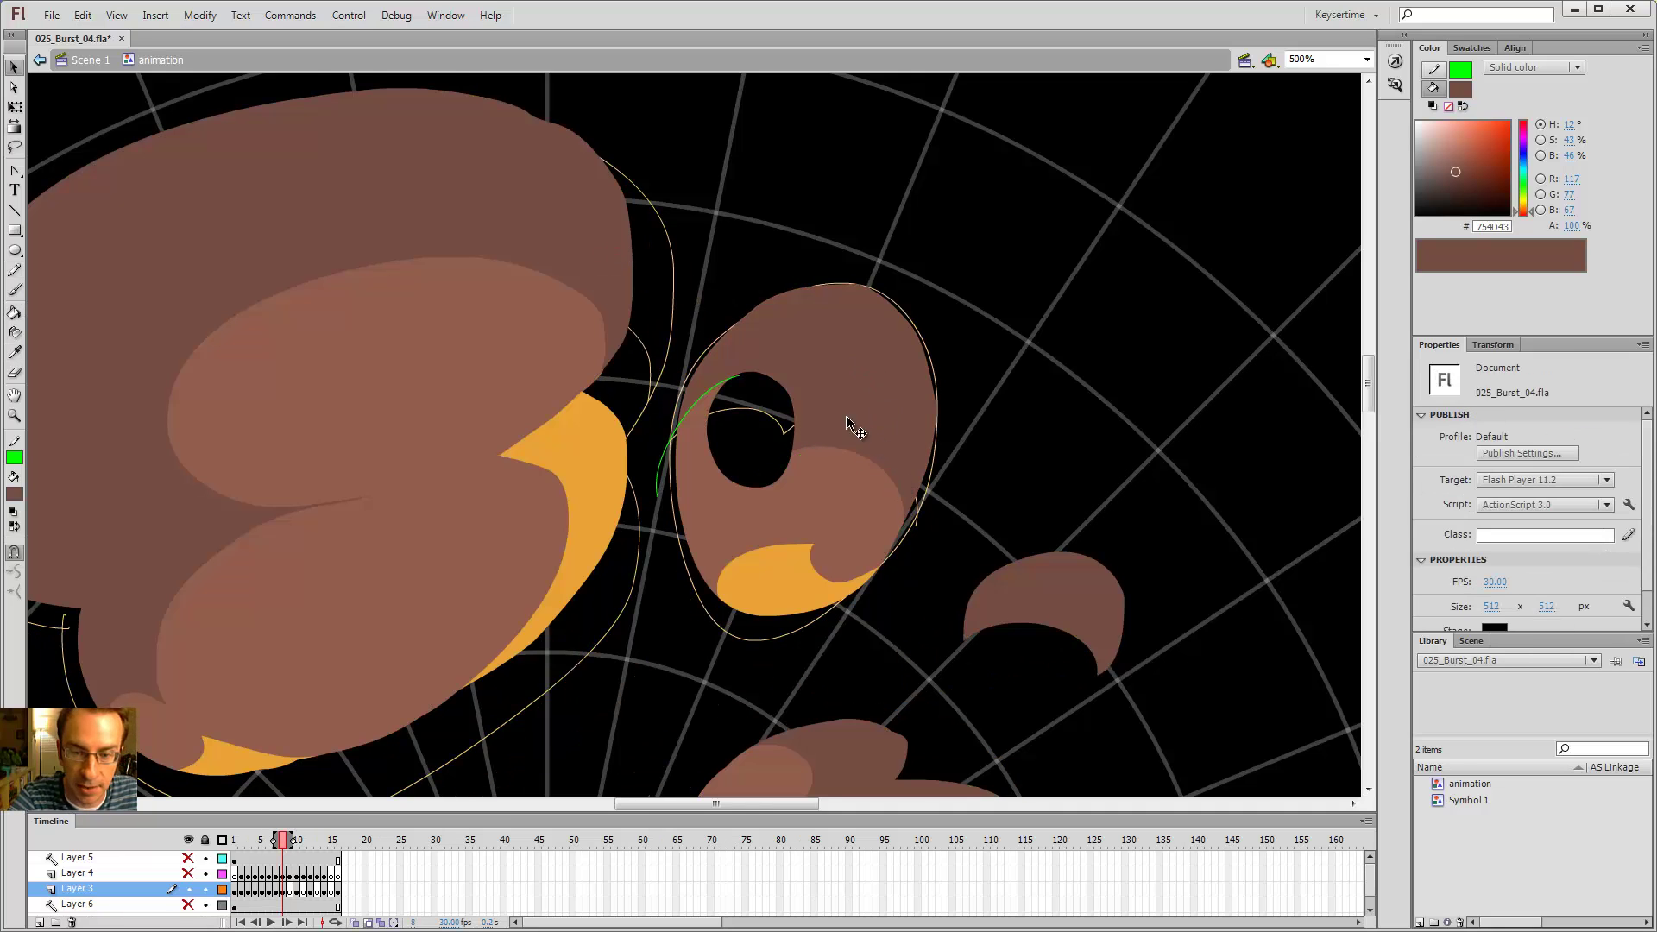
left_click(730, 380)
key("Delete")
- Draw a green shading line across the lower part of the crescent-shaped cloud on frame 10 with the Pencil tool
key("ctrl+alt+shift+o")
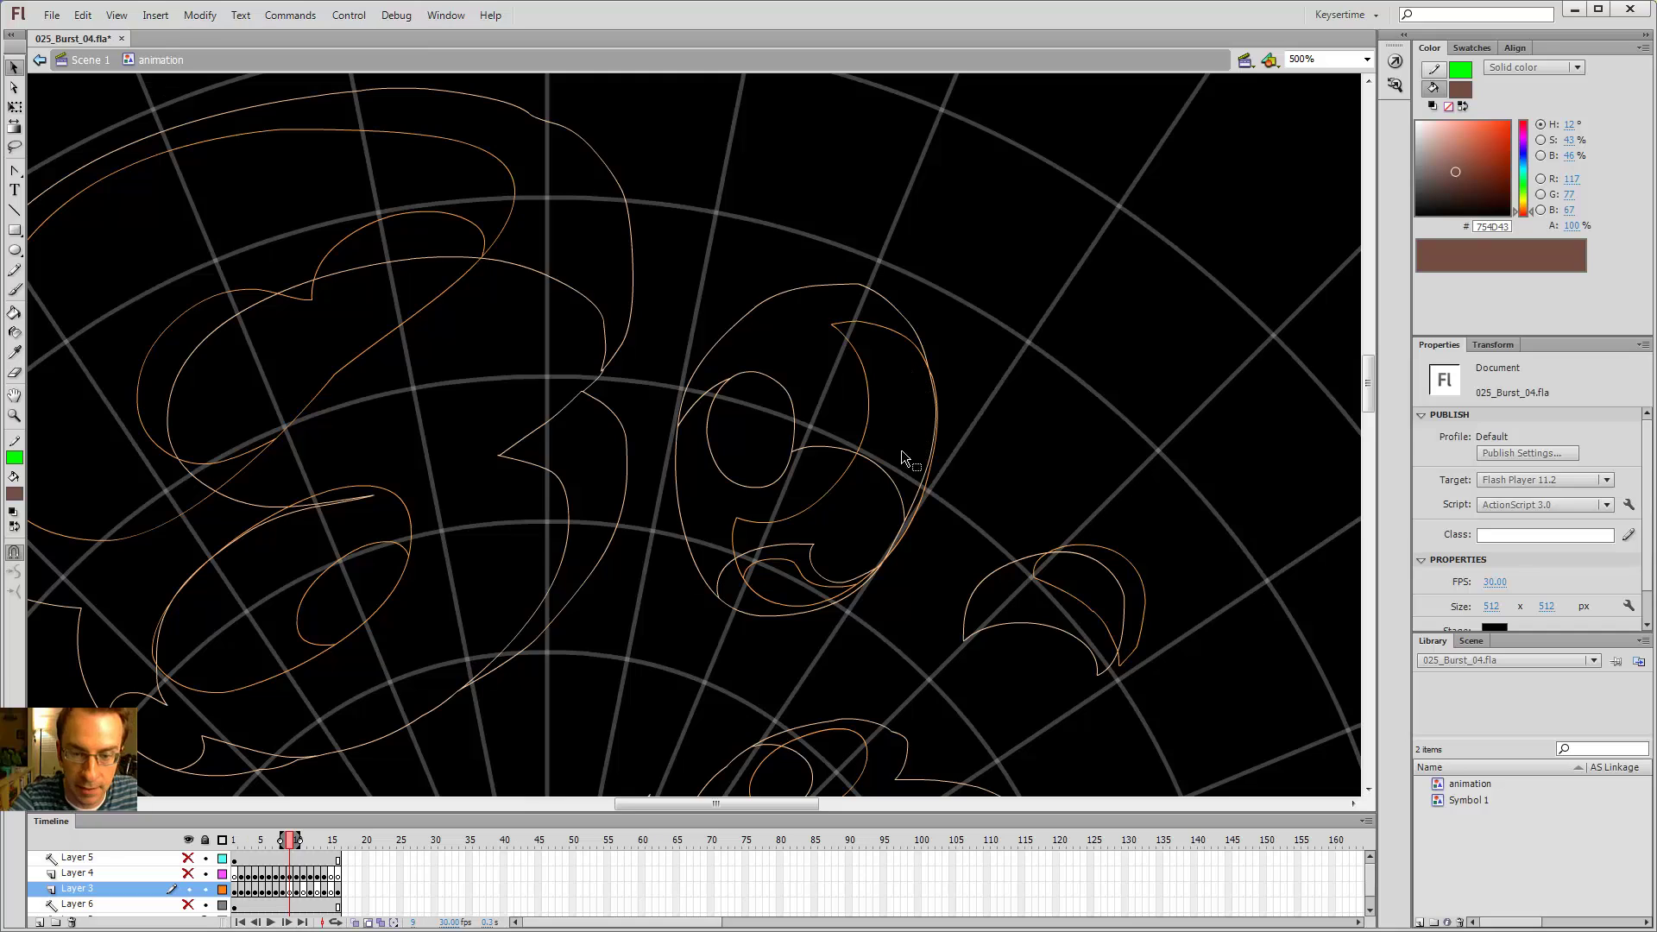
key("ctrl+alt+shift+o")
key(".")
key("y")
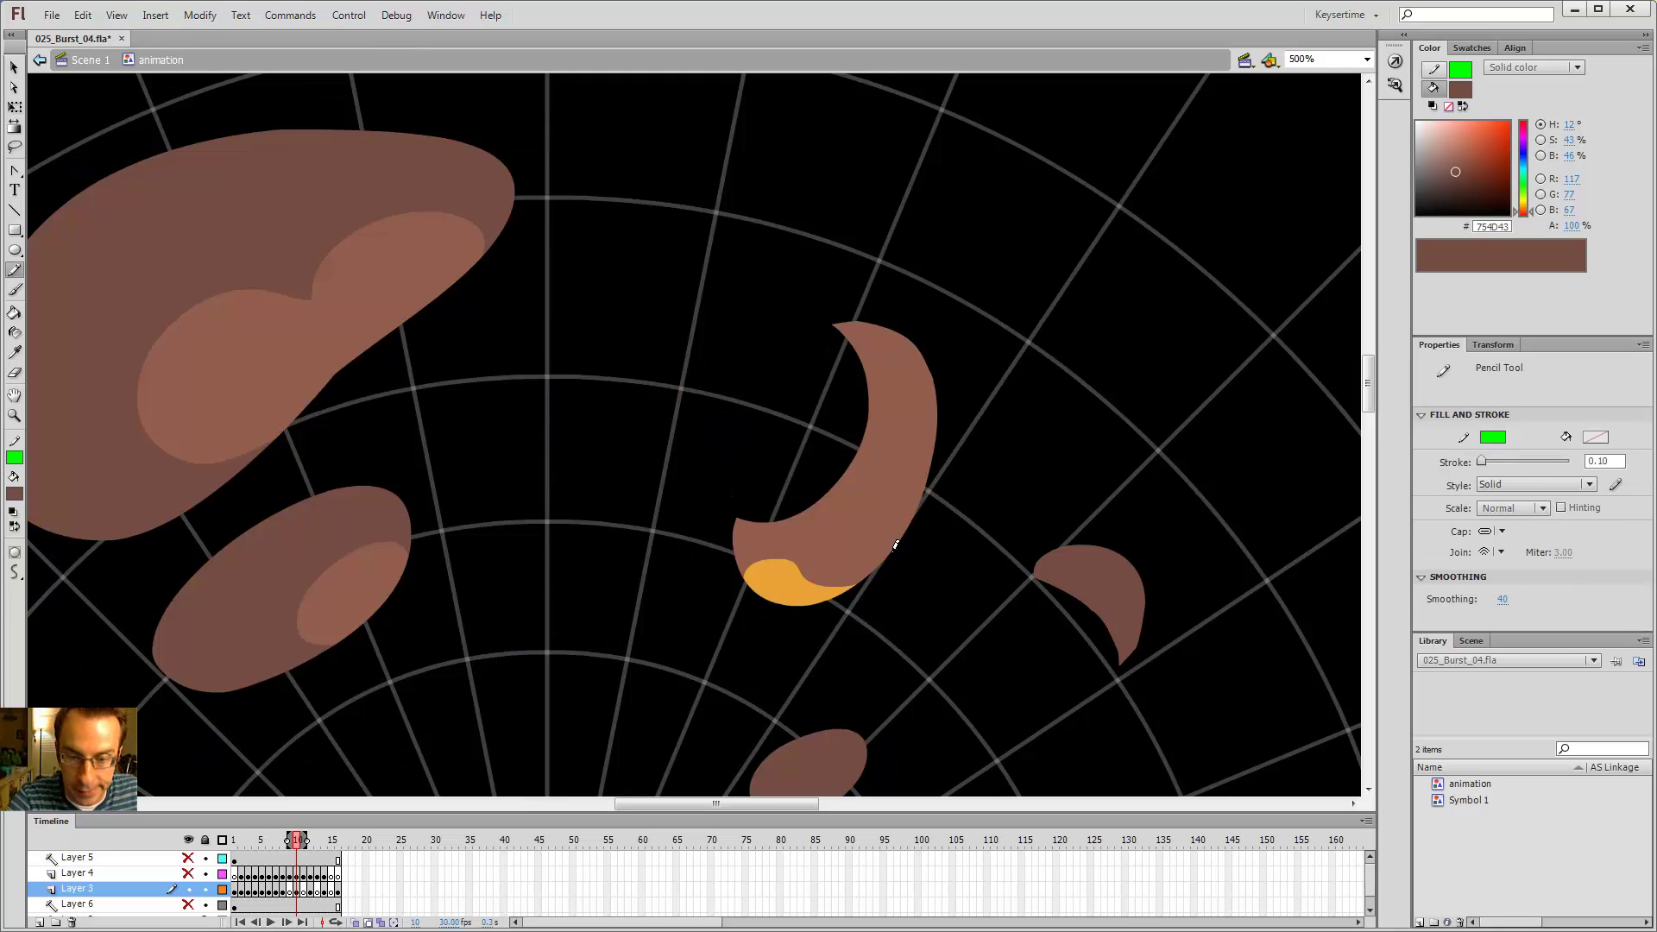
mouse_move(887, 544)
left_mouse_down()
mouse_move(869, 517)
mouse_move(747, 519)
left_mouse_up()
key("v")
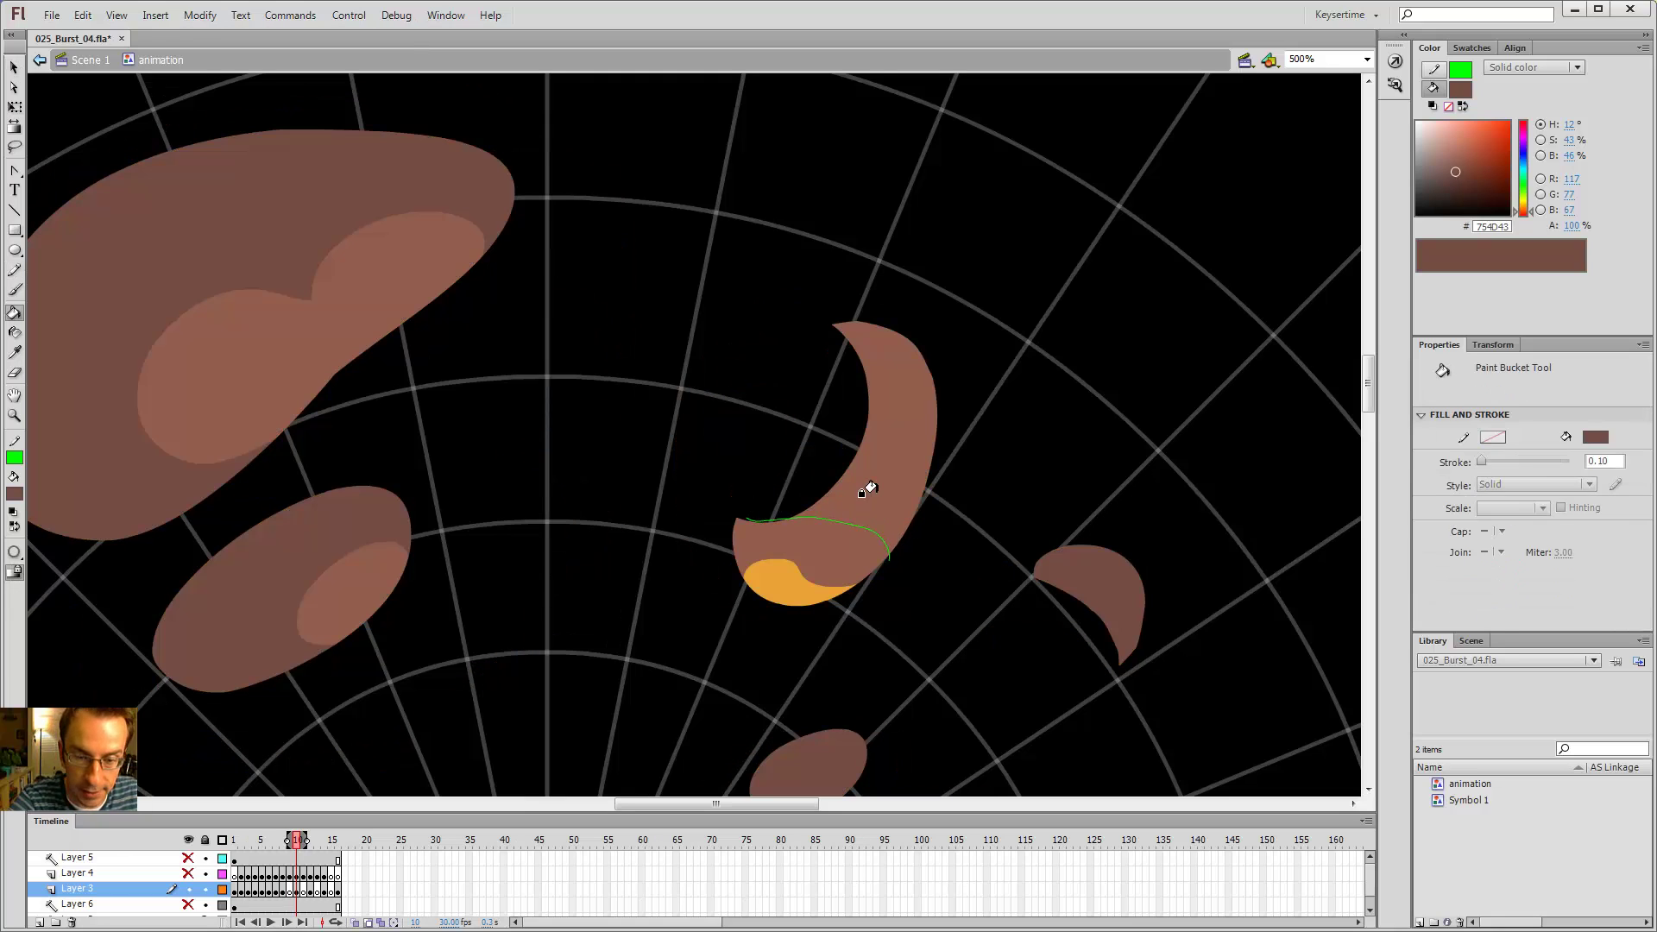
- Fill the upper part of frame 10's crescent-shaped cloud with the dark brown and delete the green guide line
left_click(883, 539)
key("Delete")
key("ctrl+alt+shift+o")
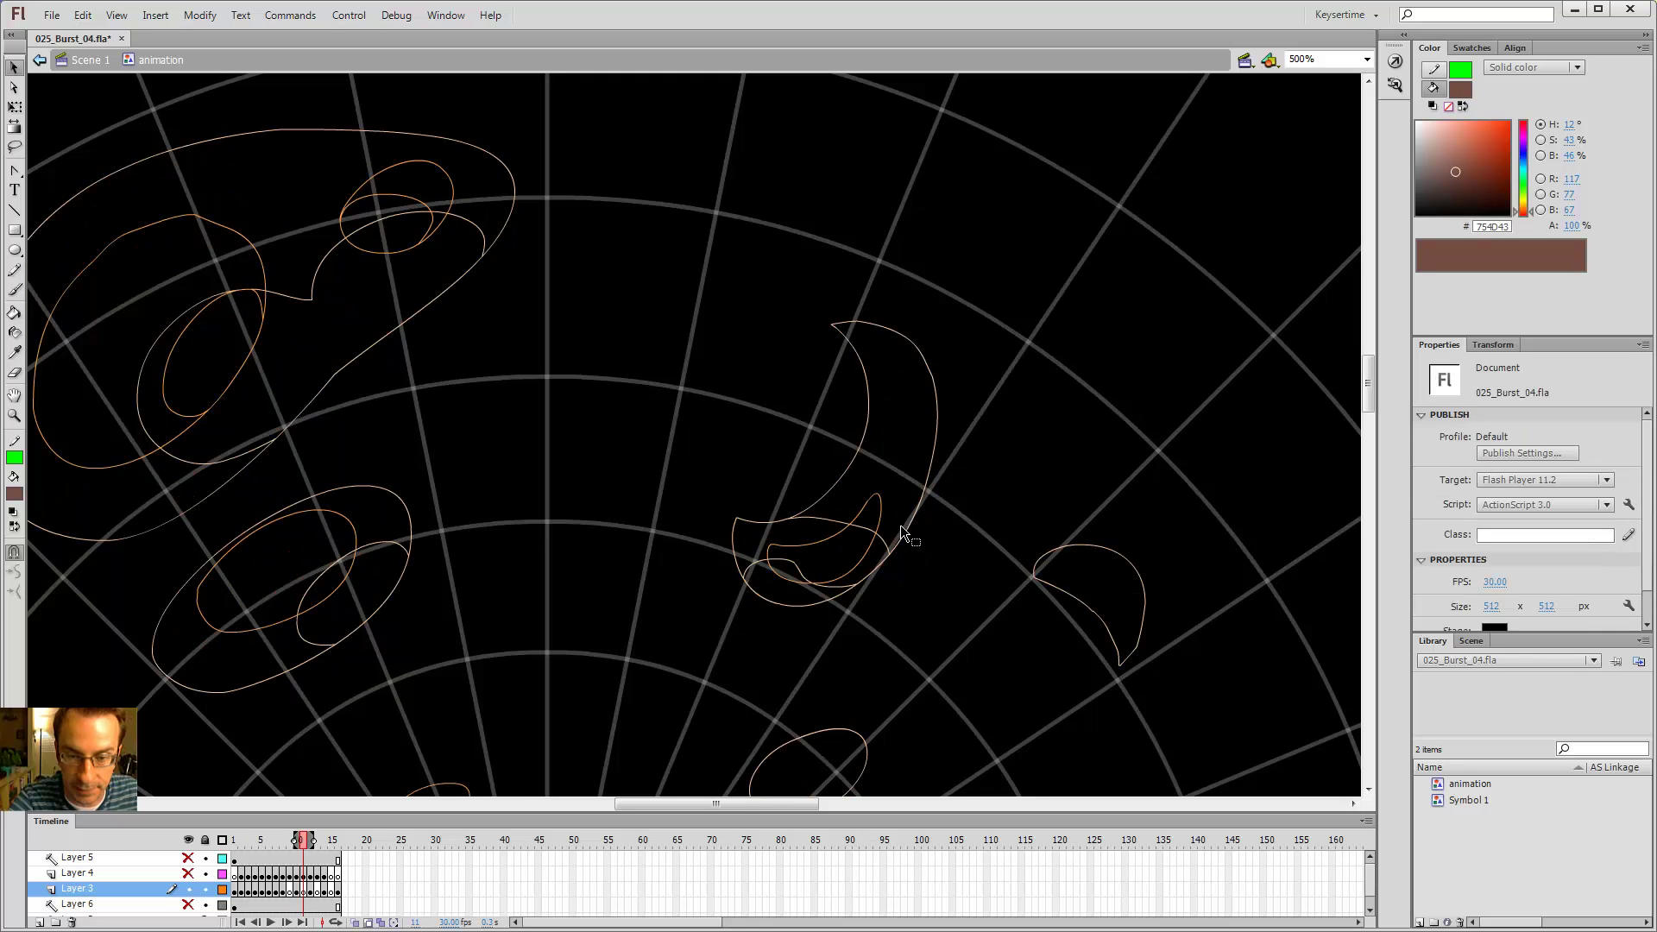
key("ctrl+alt+shift+o")
key(".")
key(".")
key("k")
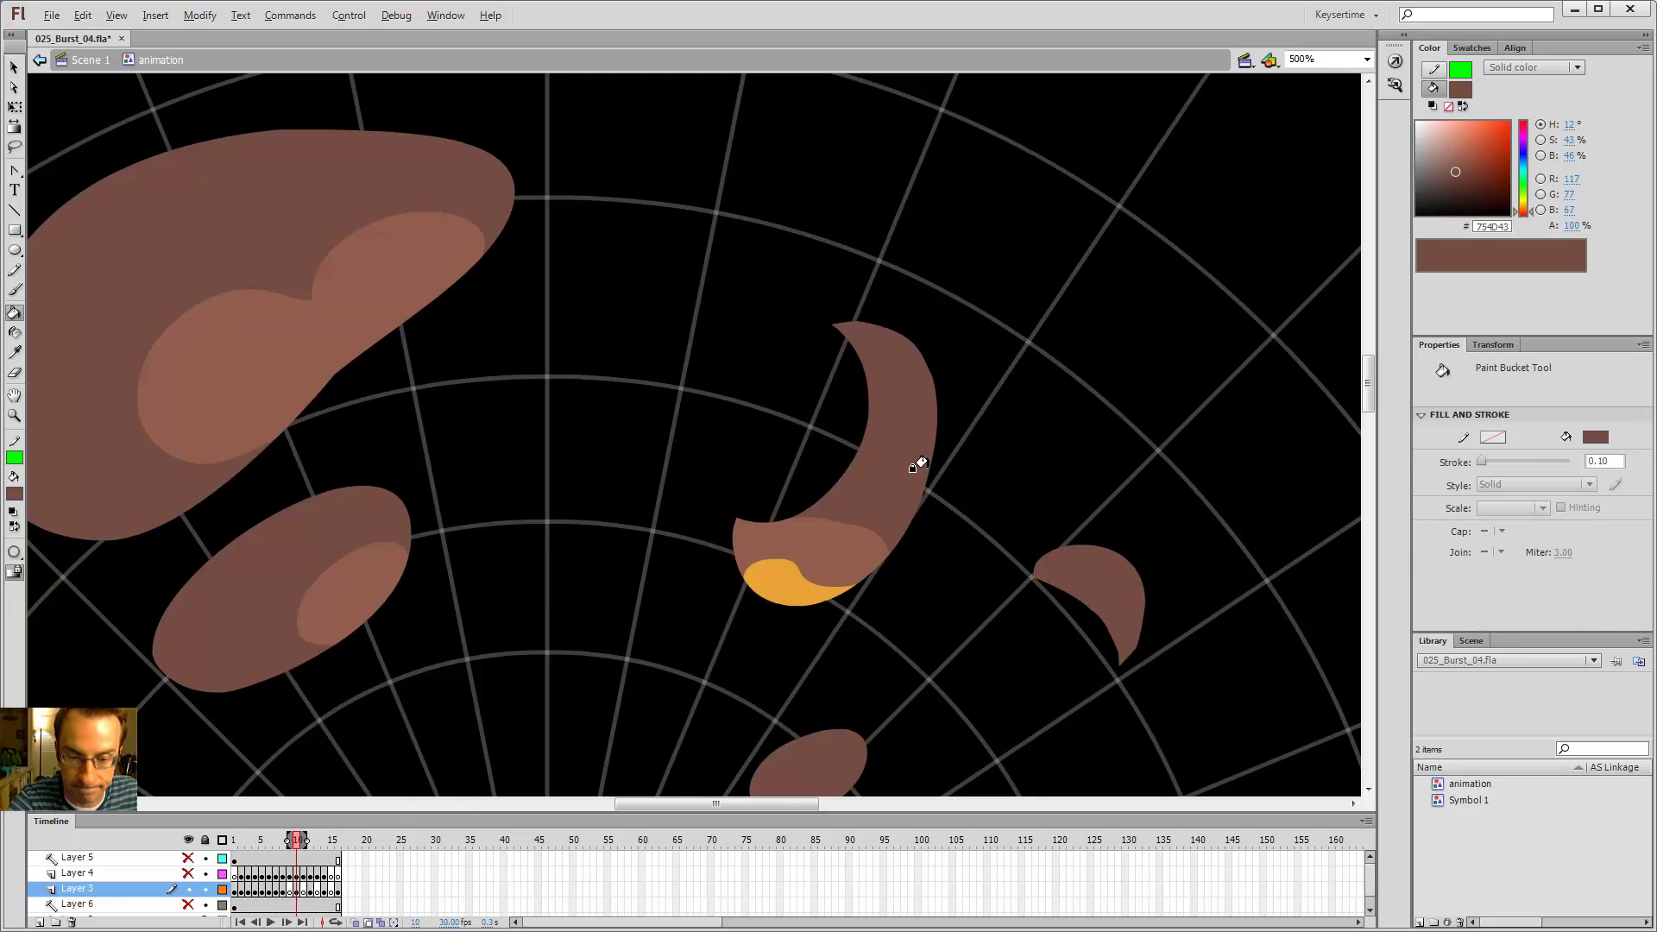
key("ctrl+alt+shift+o")
key("ctrl+alt+shift+o")
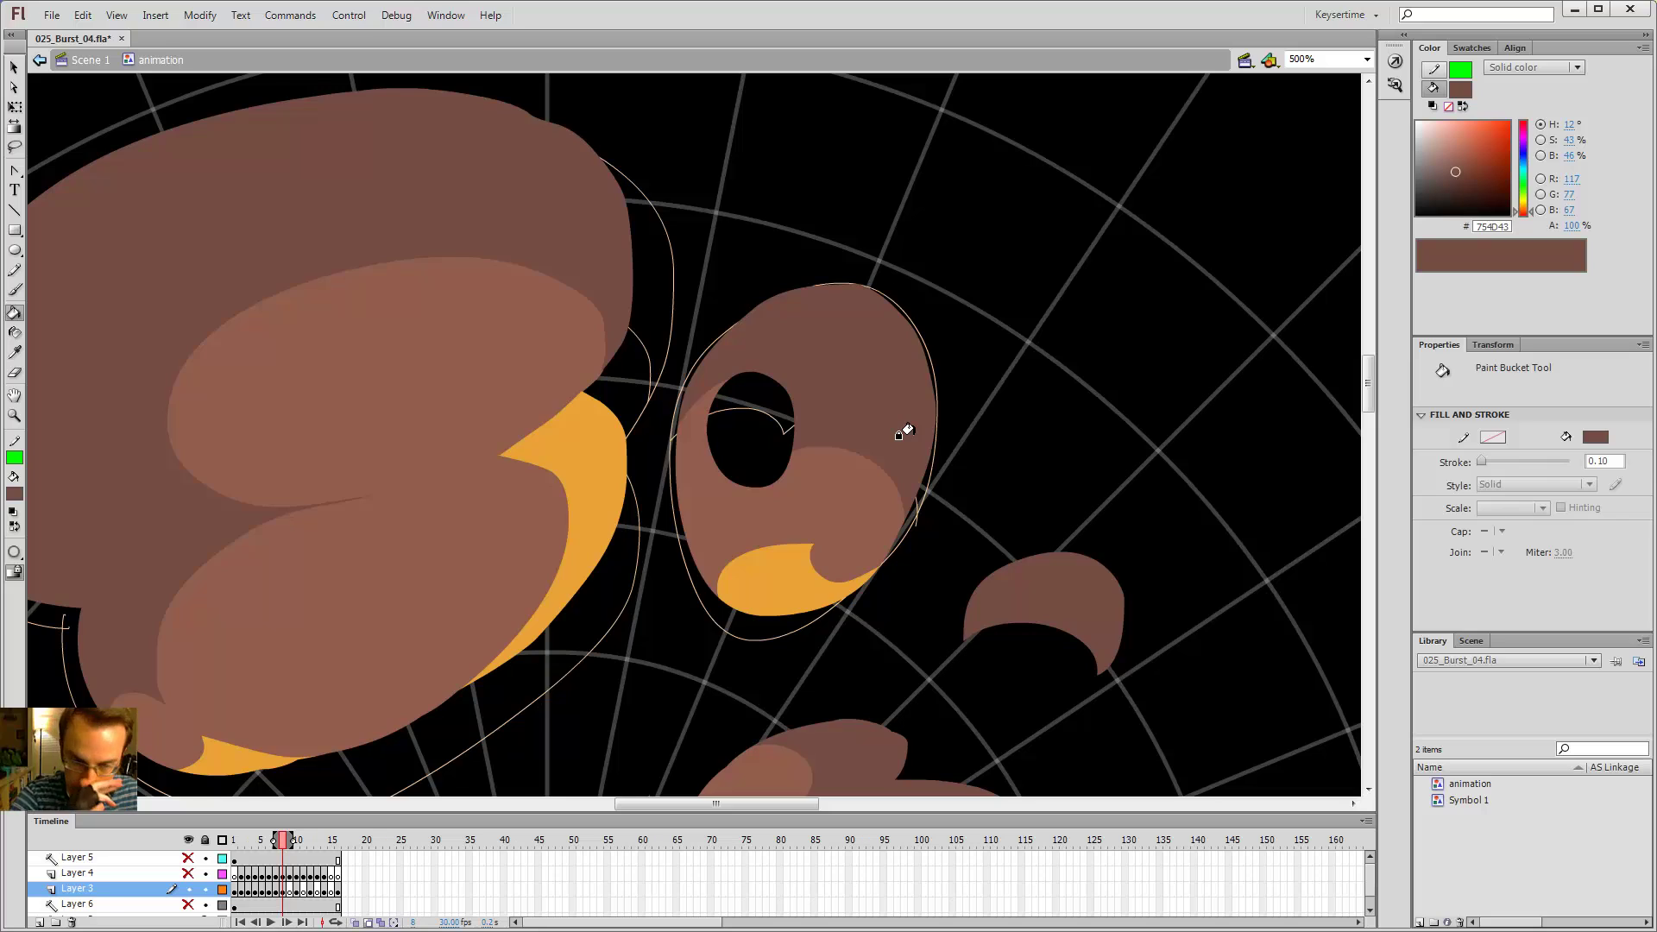
- On frame 8, extend the small cloud's dark shading along a curve from the hole's lower edge to the outer edge, then delete the green guide
key("ctrl+alt+shift+o")
key("ctrl+alt+shift+o")
key("y")
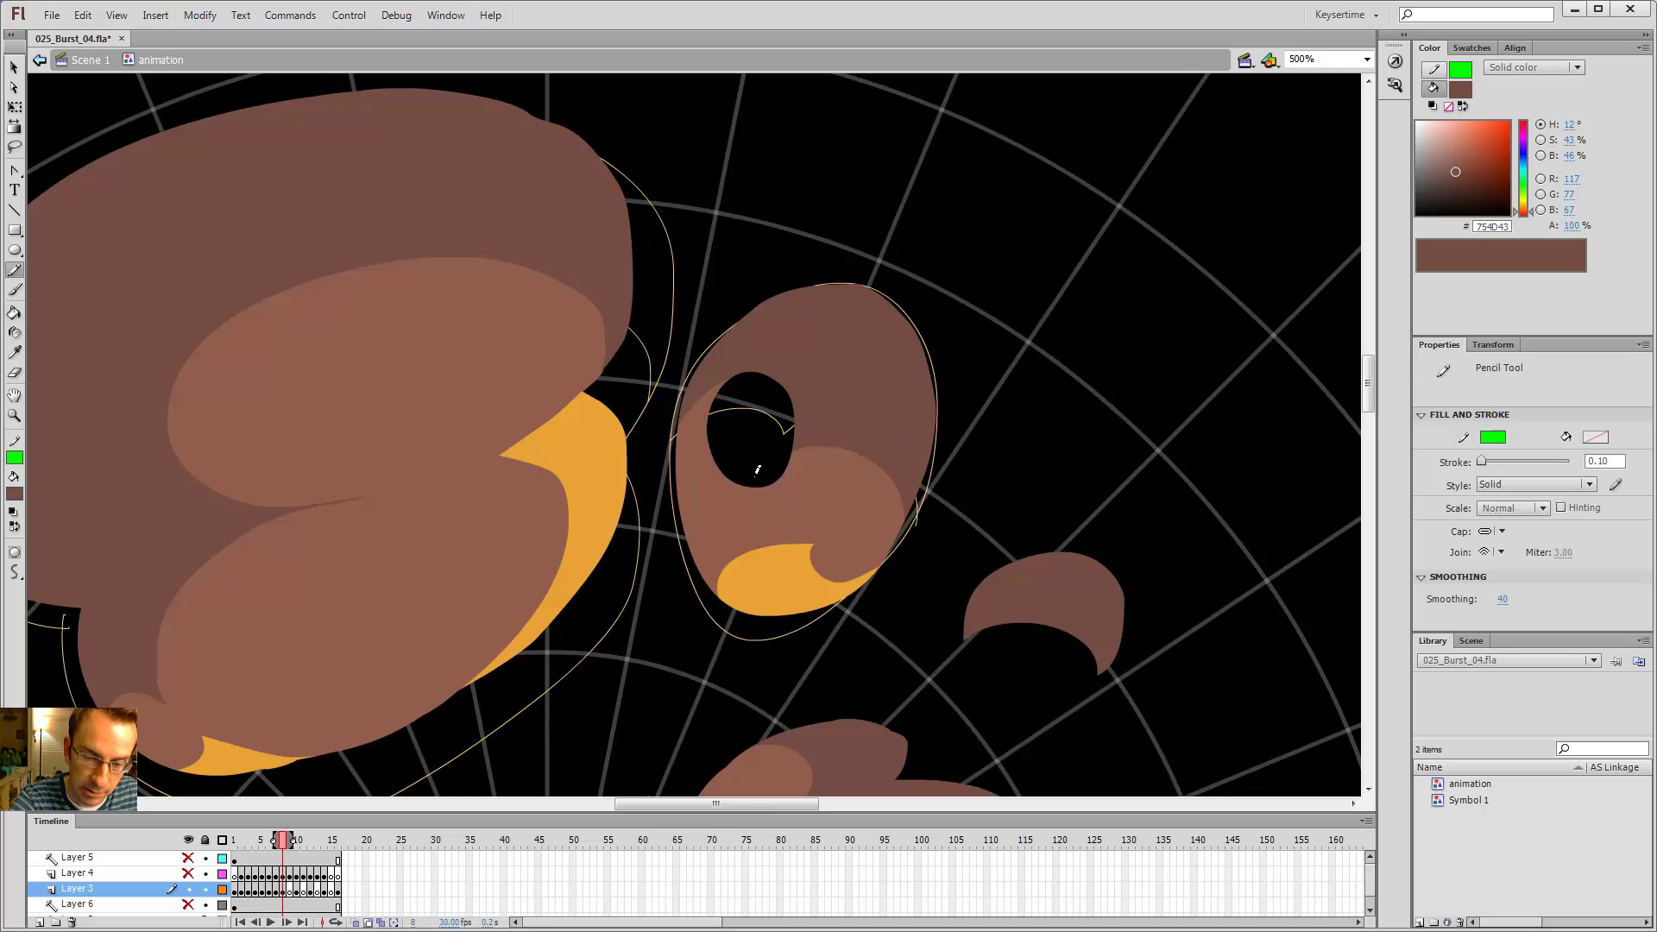
mouse_move(756, 481)
left_mouse_down()
mouse_move(710, 504)
mouse_move(688, 567)
left_mouse_up()
key("v")
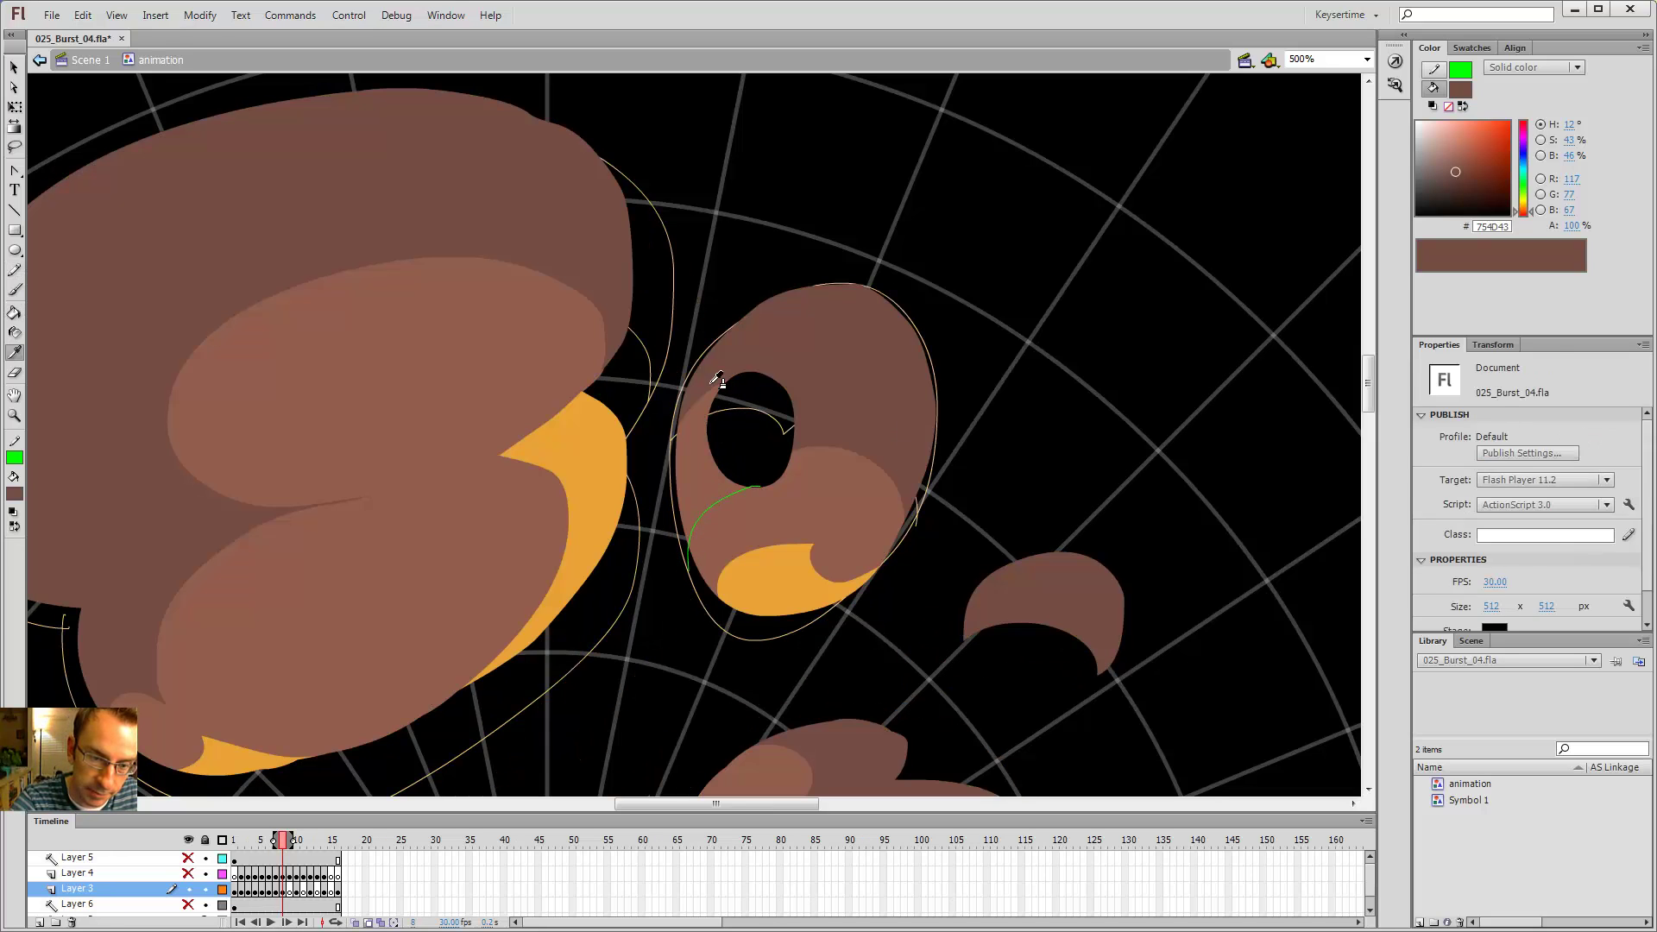
double_click(714, 504)
key("Delete")
- Draw a lower green shading arc on frame 7's small round cloud from the notch to the edge facing the large cloud, using onion skin outlines
key("comma")
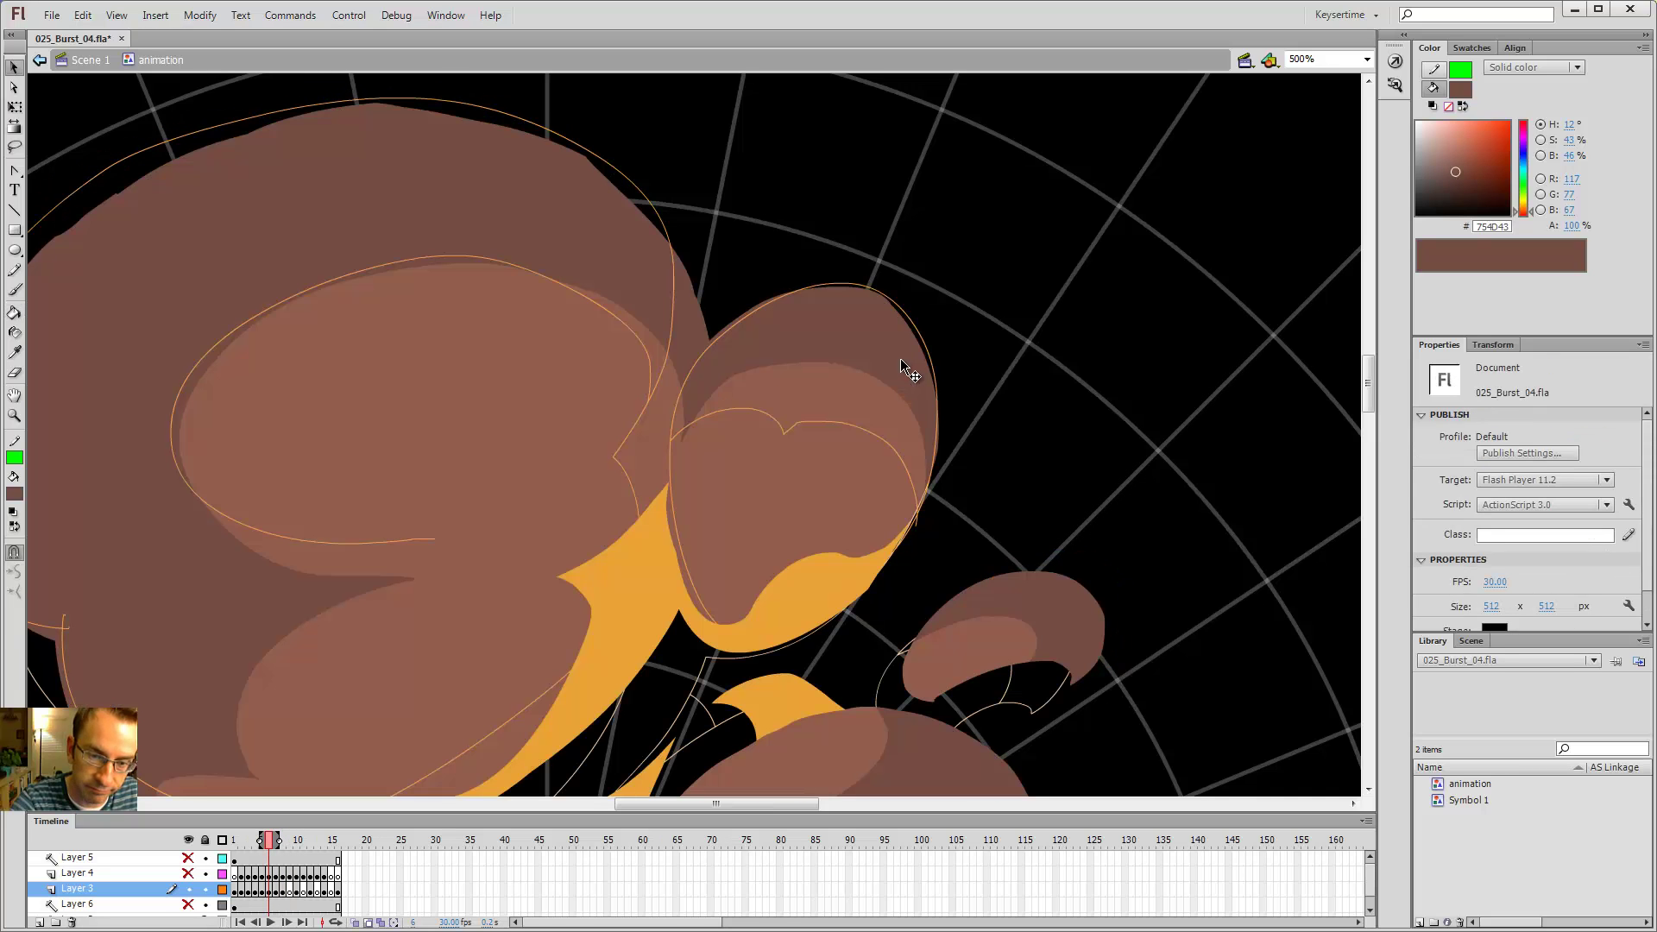
key("period")
key("ctrl+alt+shift+o")
key("comma")
key("y")
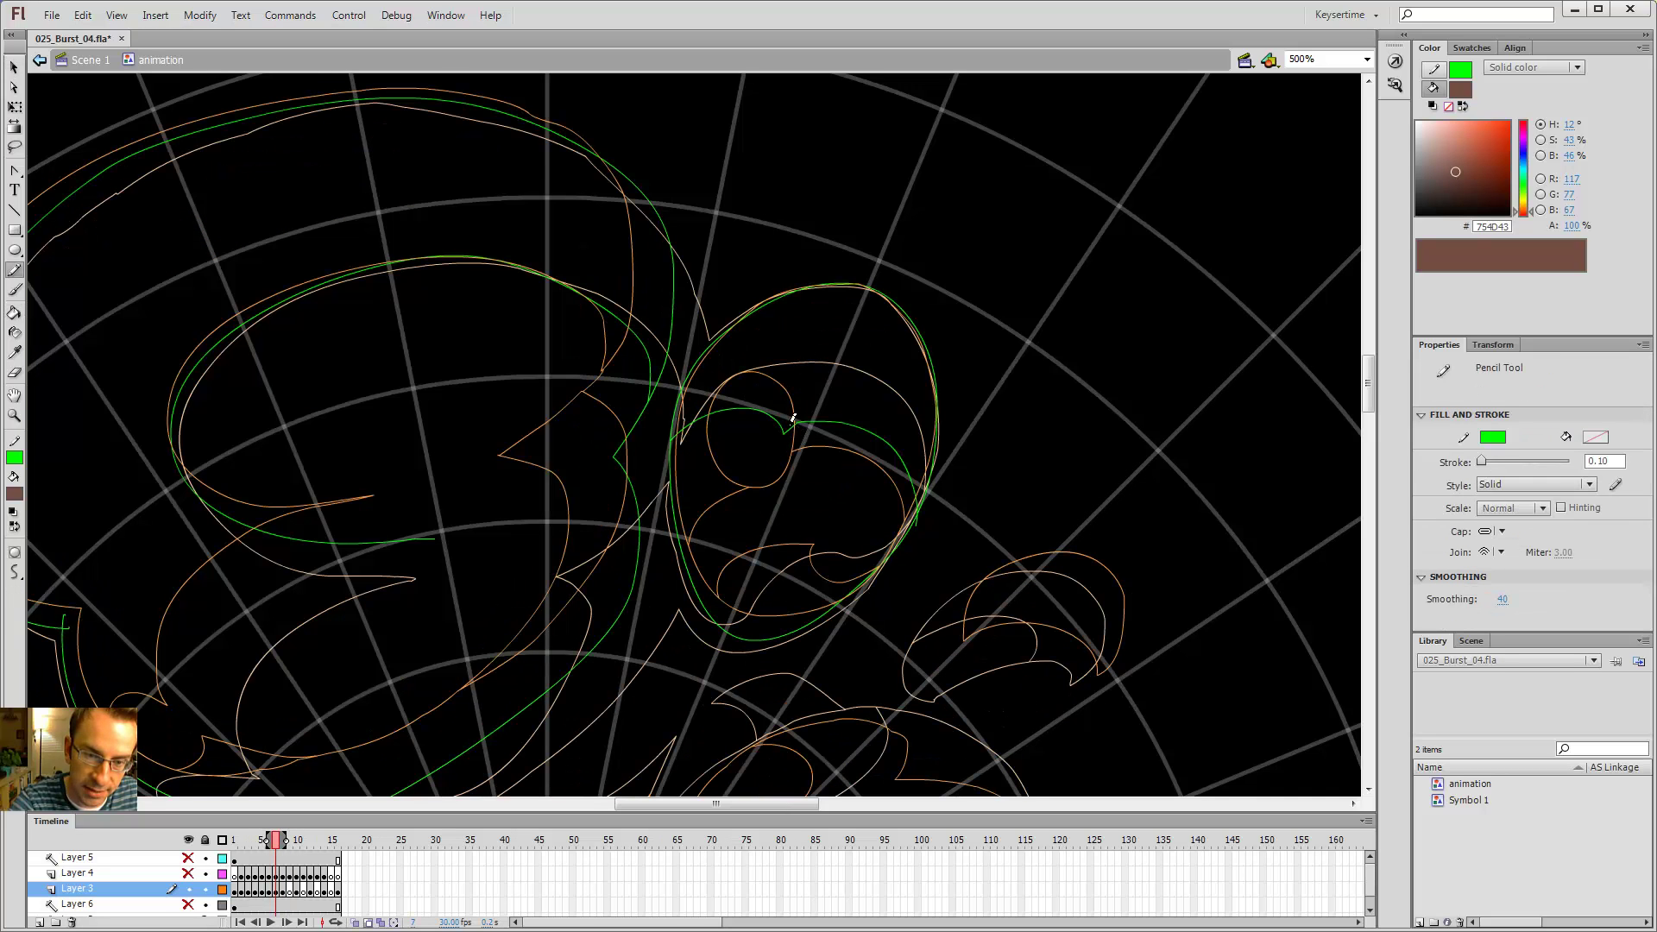
mouse_move(787, 422)
left_mouse_down()
mouse_move(759, 418)
mouse_move(673, 479)
mouse_move(655, 526)
left_mouse_up()
- Delete the old upper green arc between the notch and the edge of frame 7's small round cloud
key("v")
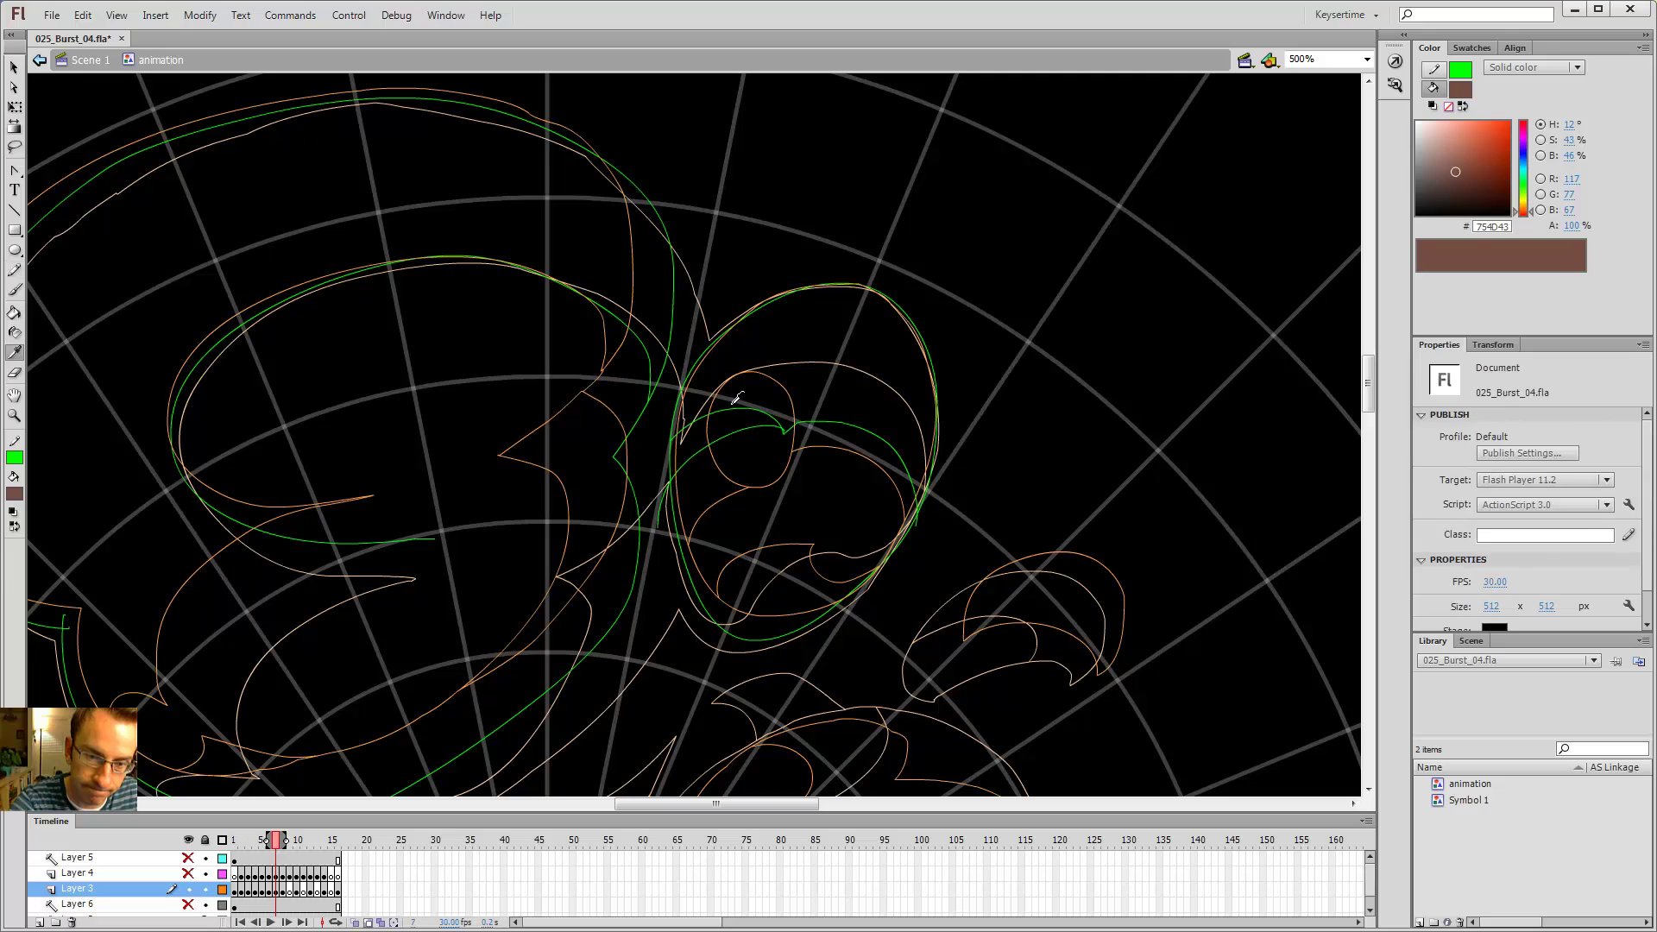
key("k")
left_click(708, 424)
key("ctrl+z")
key("v")
left_click(765, 414)
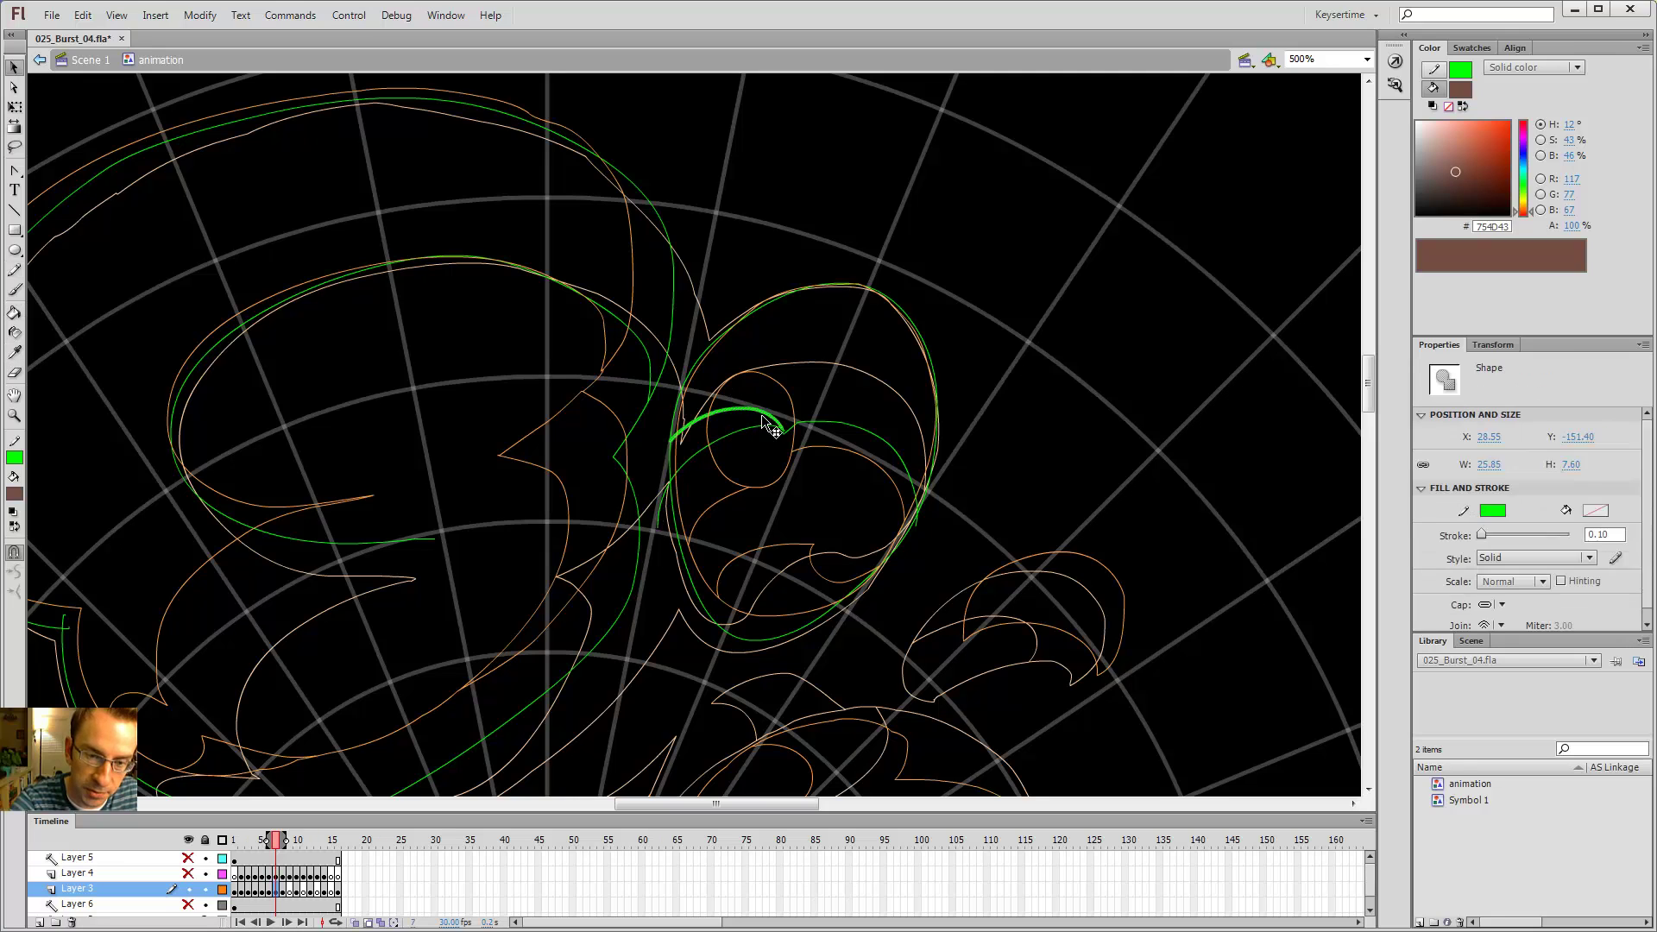
key("Delete")
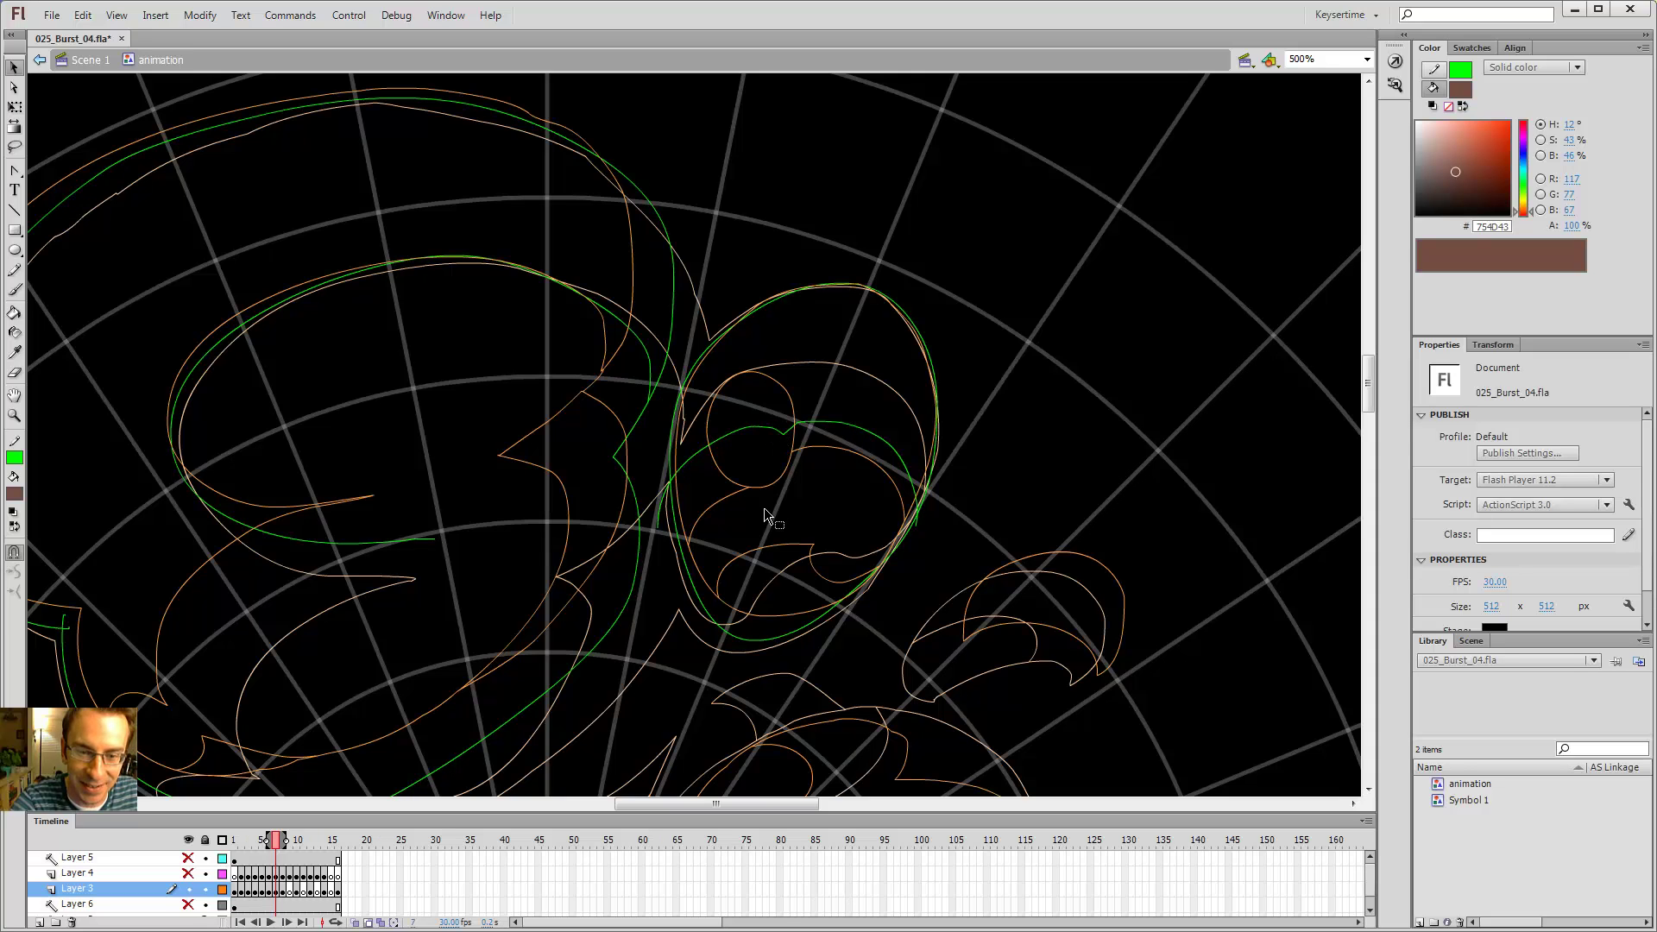
- Draw the green curve of the large cloud's lower lobe on frame 7, sweeping from the upper lobe's inner tip down toward the base
left_click_drag(857, 450, 1124, 283)
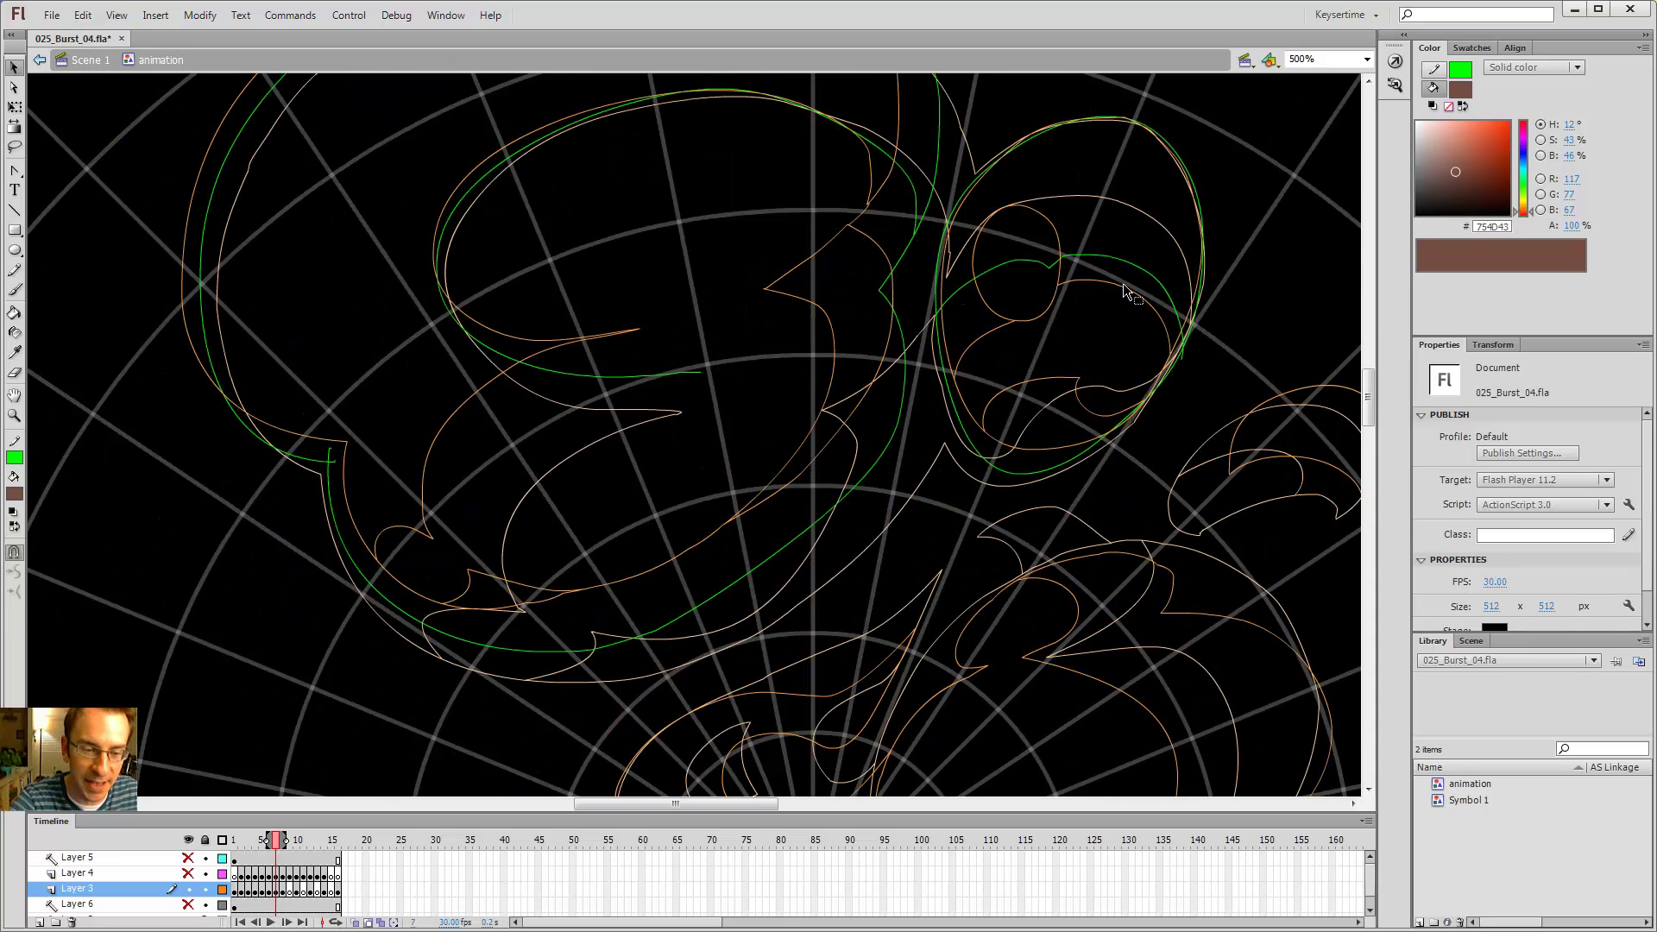
key("ctrl+minus")
key("y")
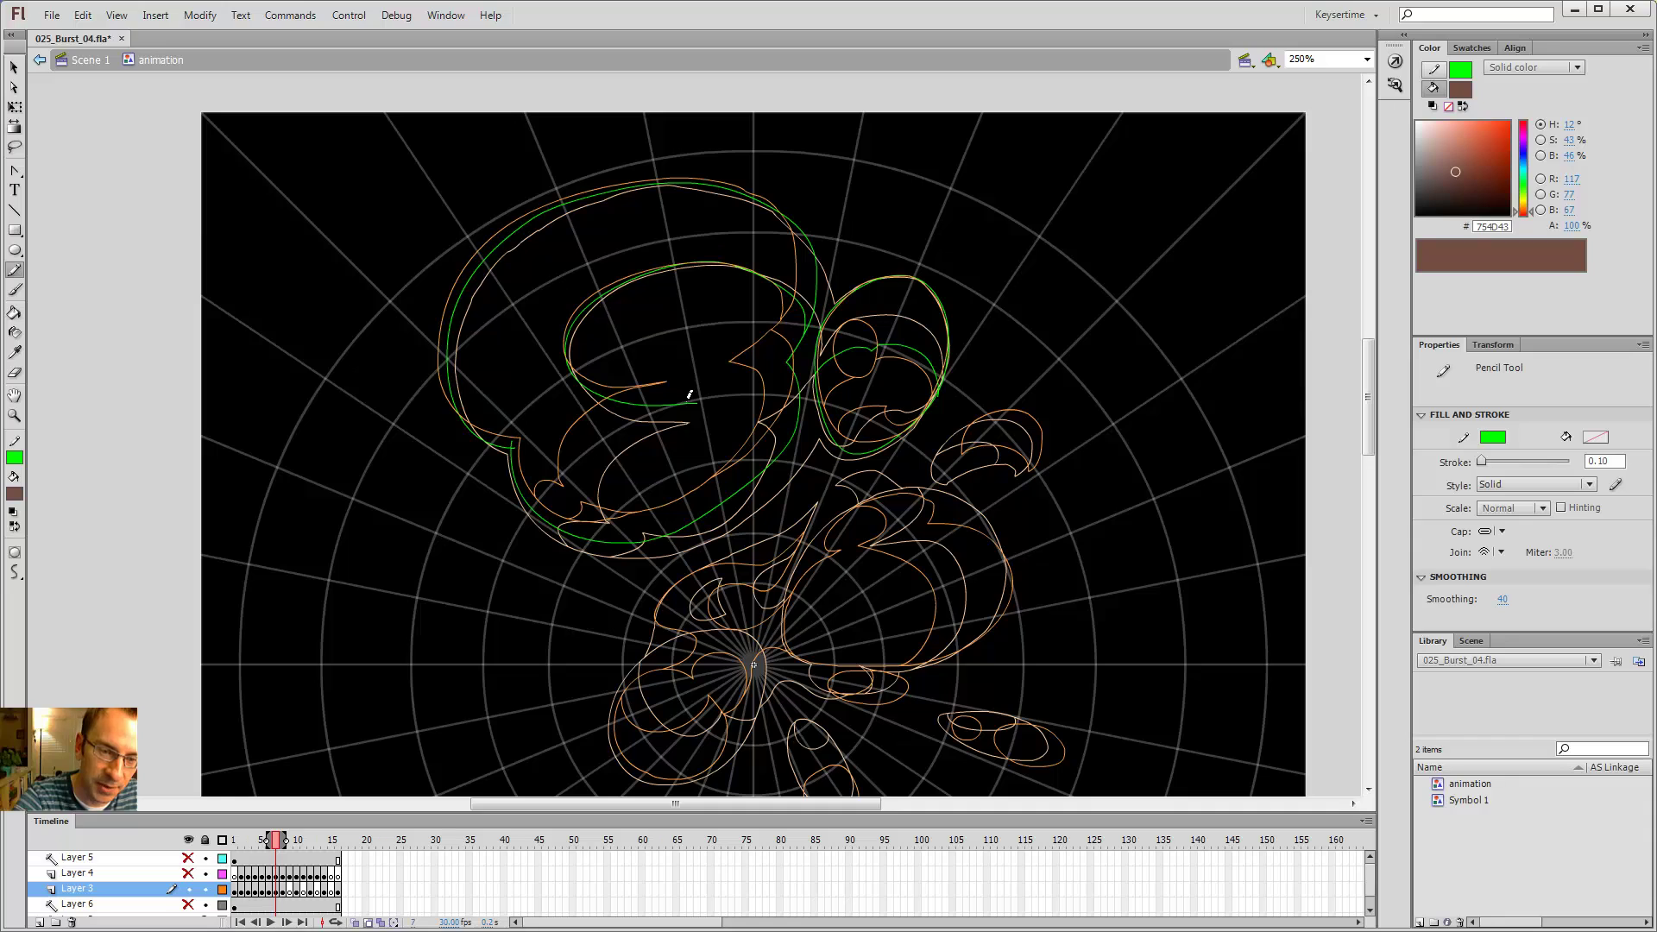
left_click_drag(669, 377, 703, 443)
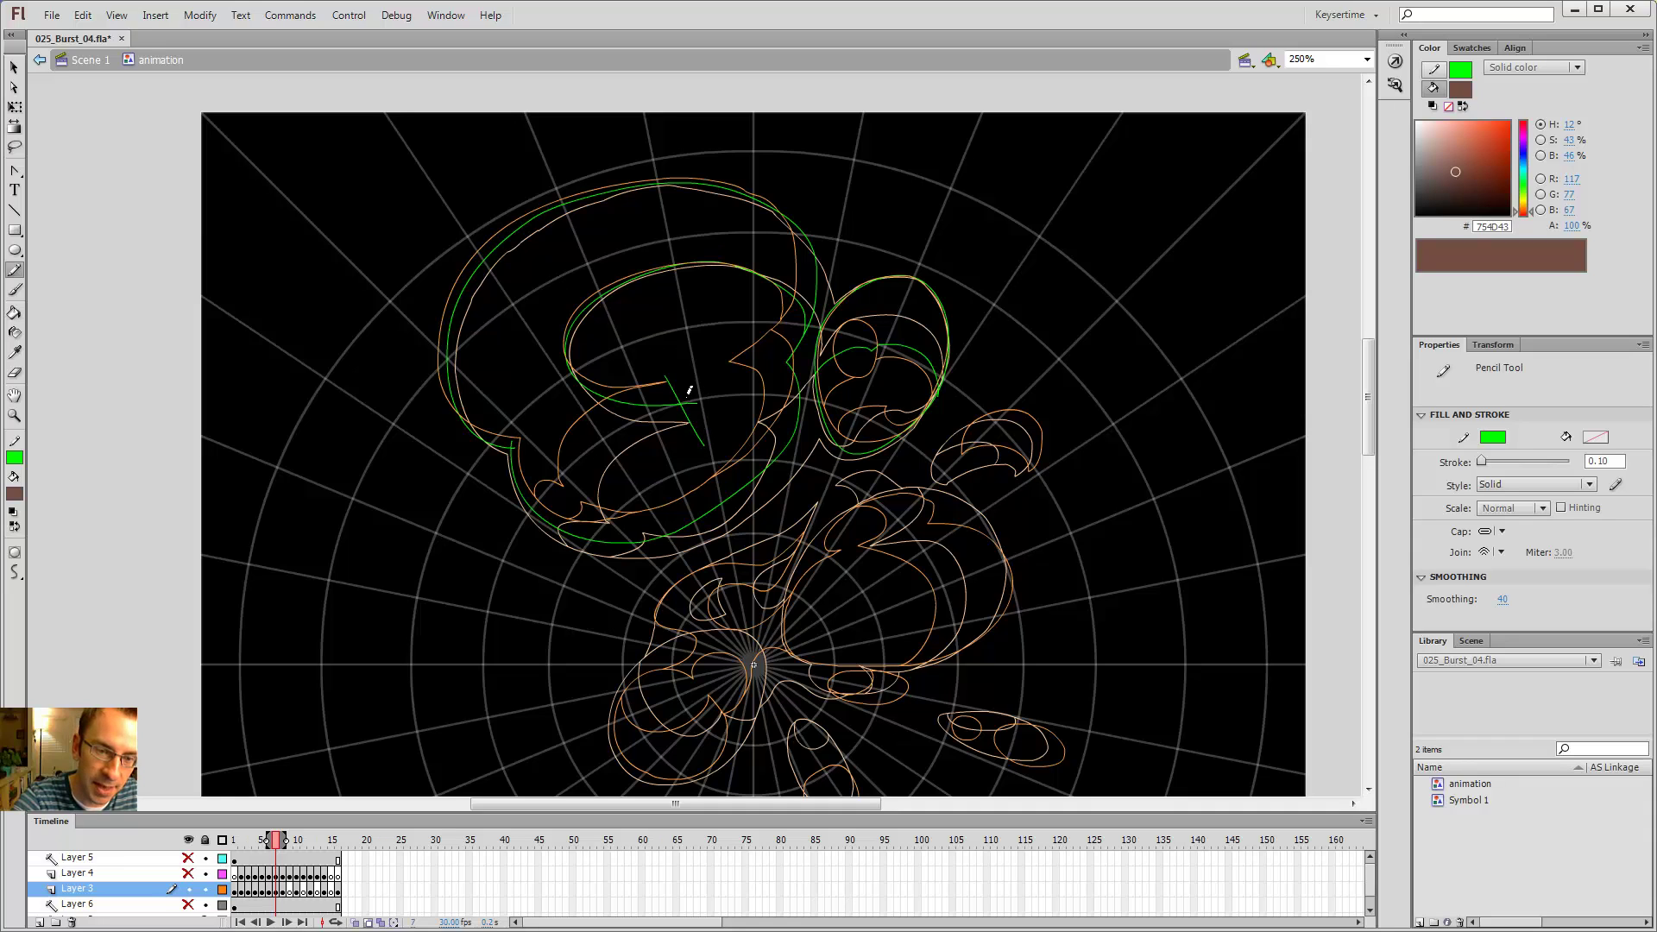
key("ctrl+z")
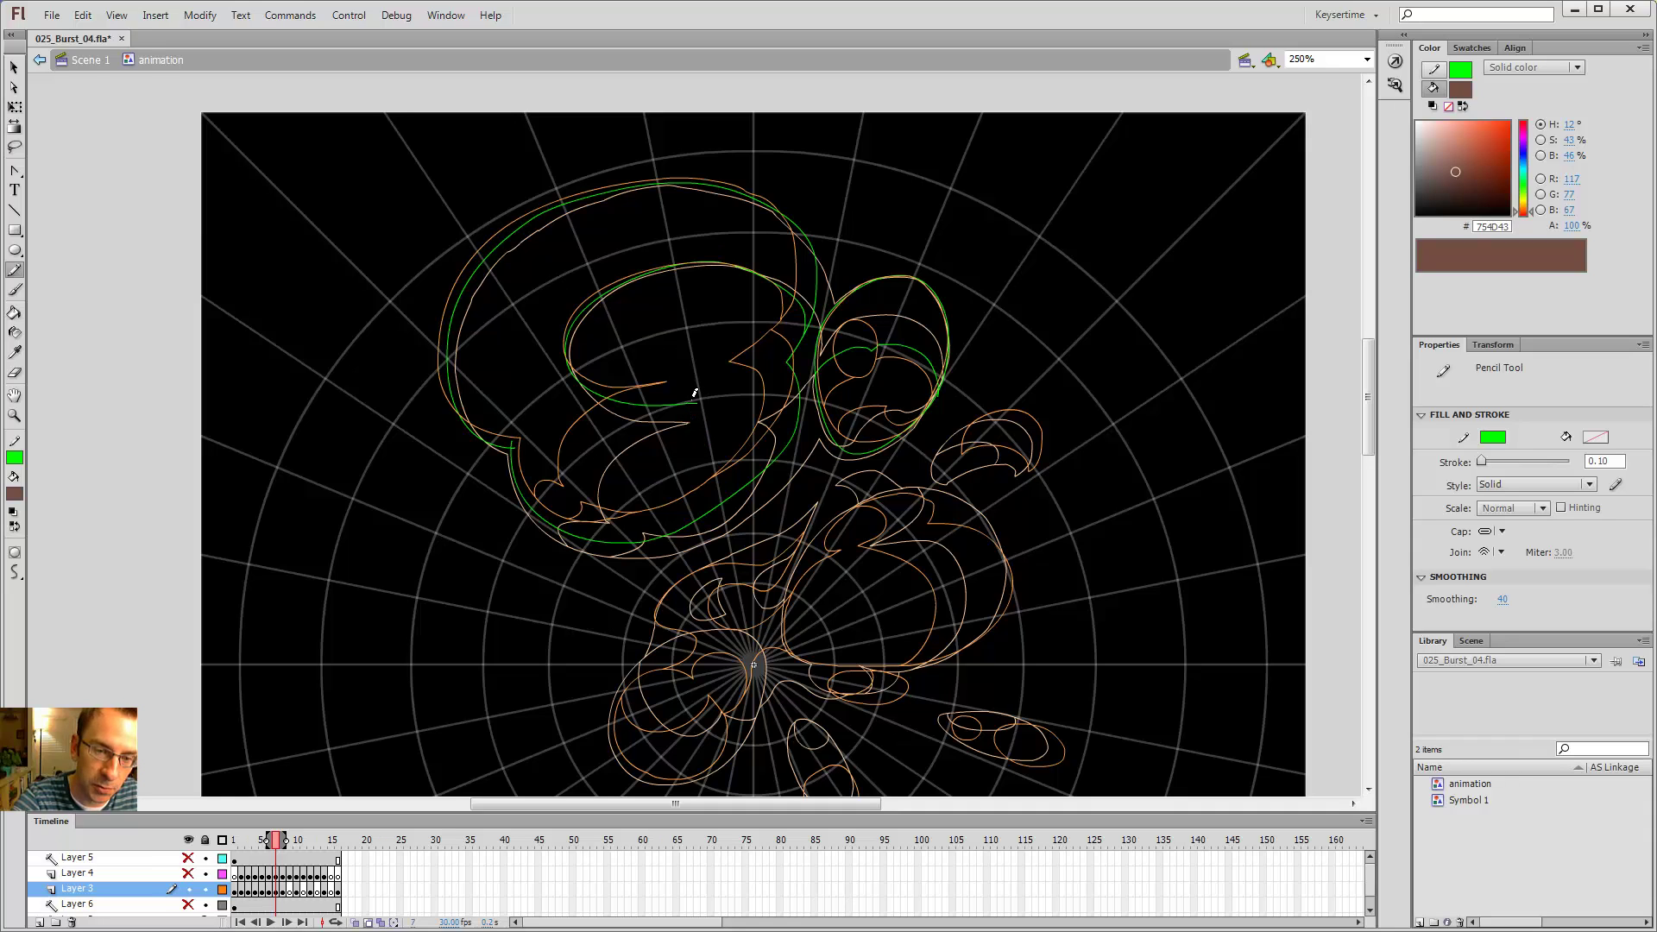
mouse_move(652, 408)
left_mouse_down()
mouse_move(584, 451)
mouse_move(584, 492)
mouse_move(644, 529)
mouse_move(731, 439)
mouse_move(703, 397)
mouse_move(621, 495)
mouse_move(641, 447)
left_mouse_up()
key("comma")
key("period")
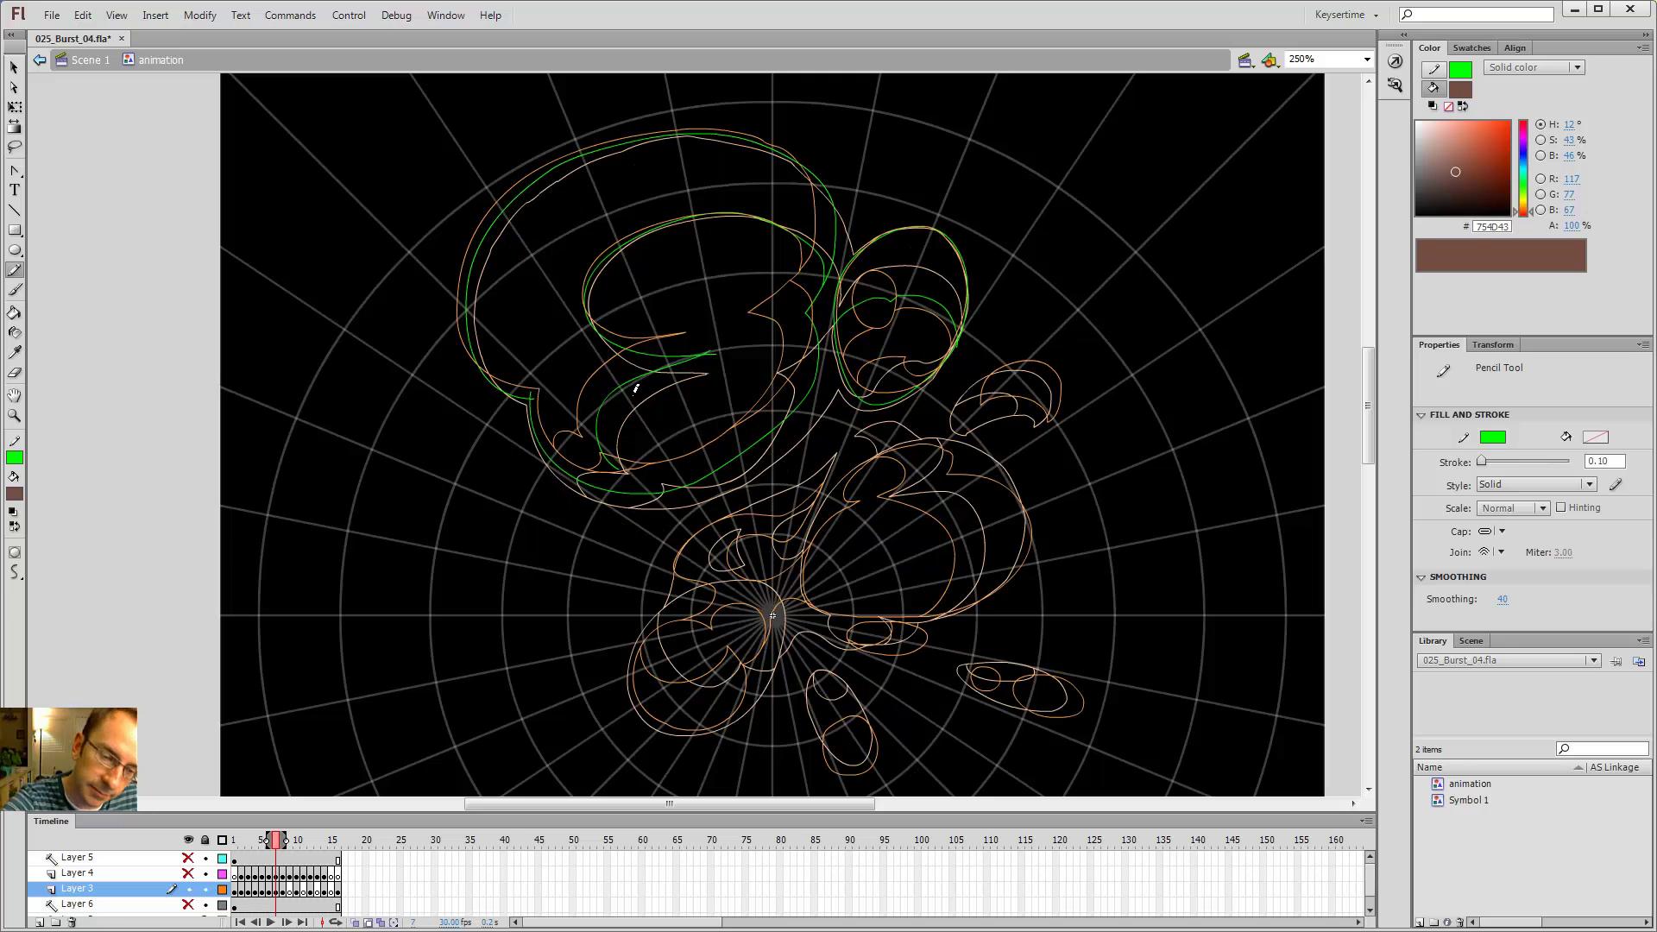
key("period")
key("comma")
- Draw a small green curl on frame 7 from the lower lobe's end to the large cloud's bottom outline, redoing the stroke until it fits
left_click(610, 441, "ctrl")
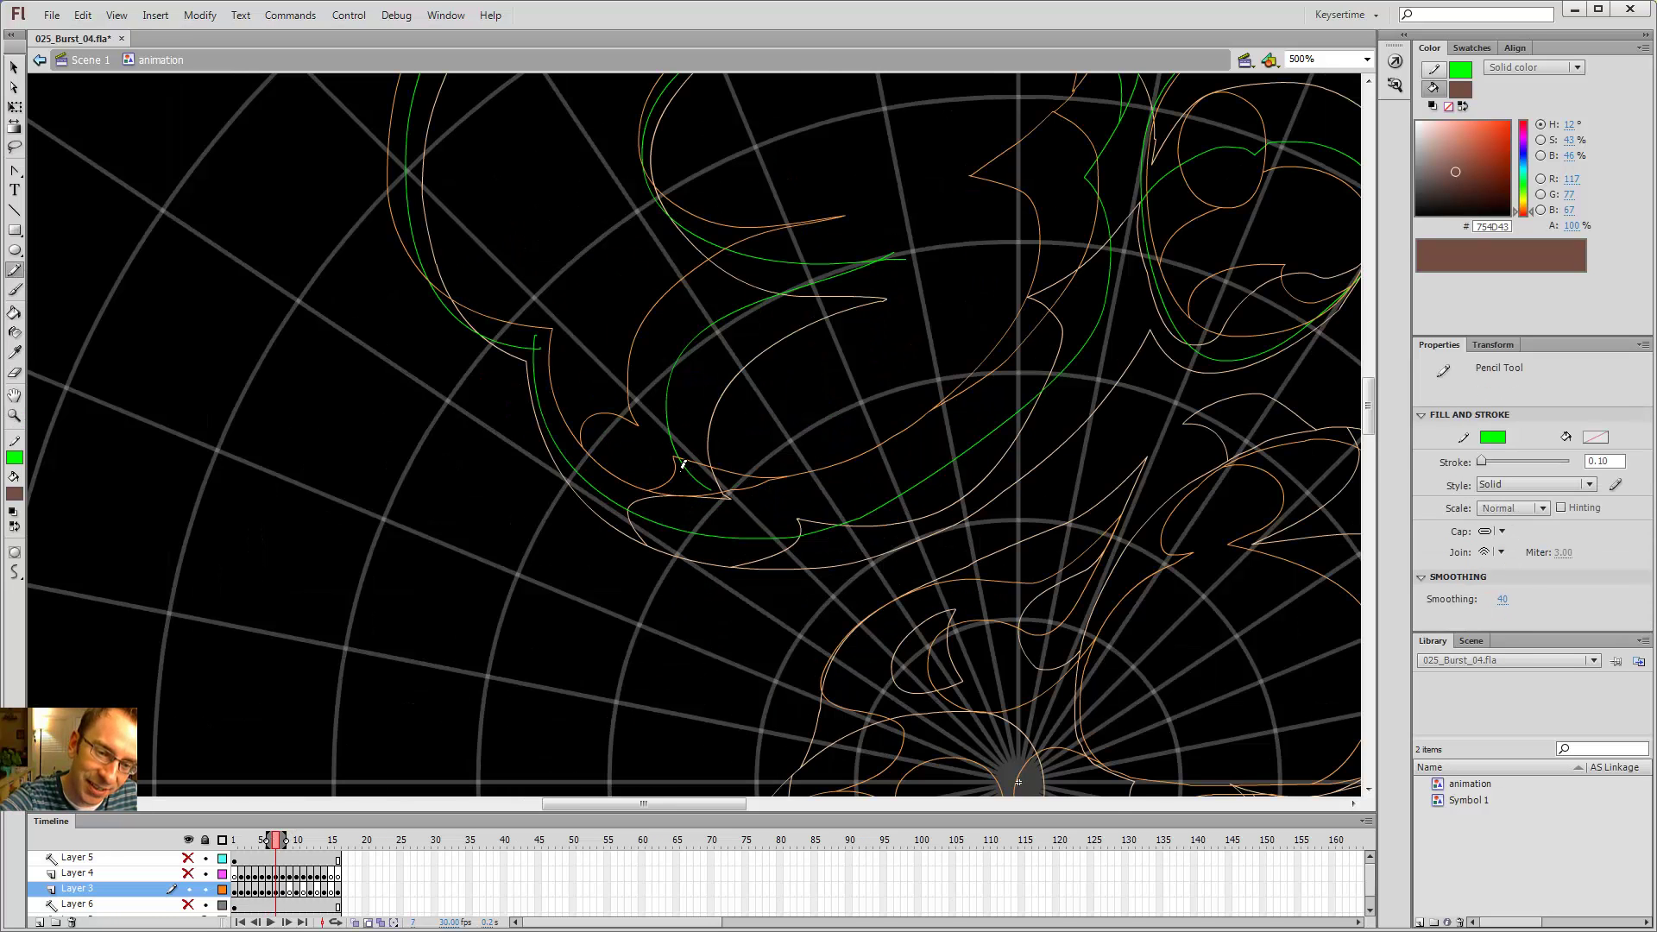
mouse_move(711, 492)
left_mouse_down()
mouse_move(637, 494)
mouse_move(668, 551)
left_mouse_up()
key("ctrl+z")
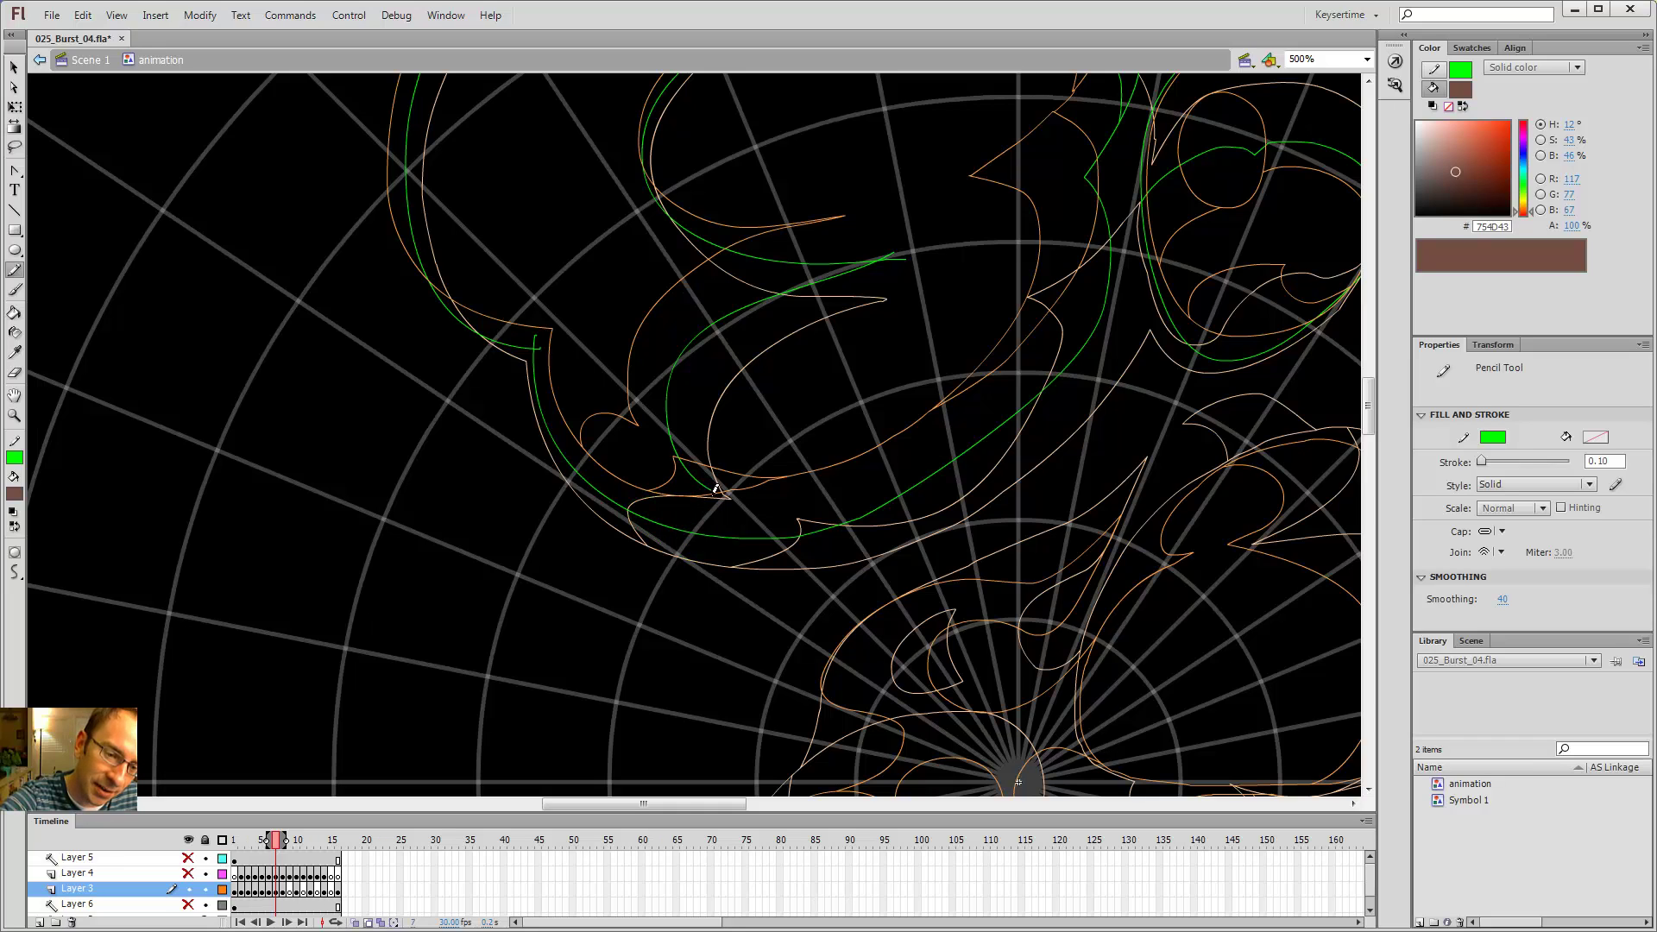
left_click_drag(715, 493, 675, 549)
key("ctrl+z")
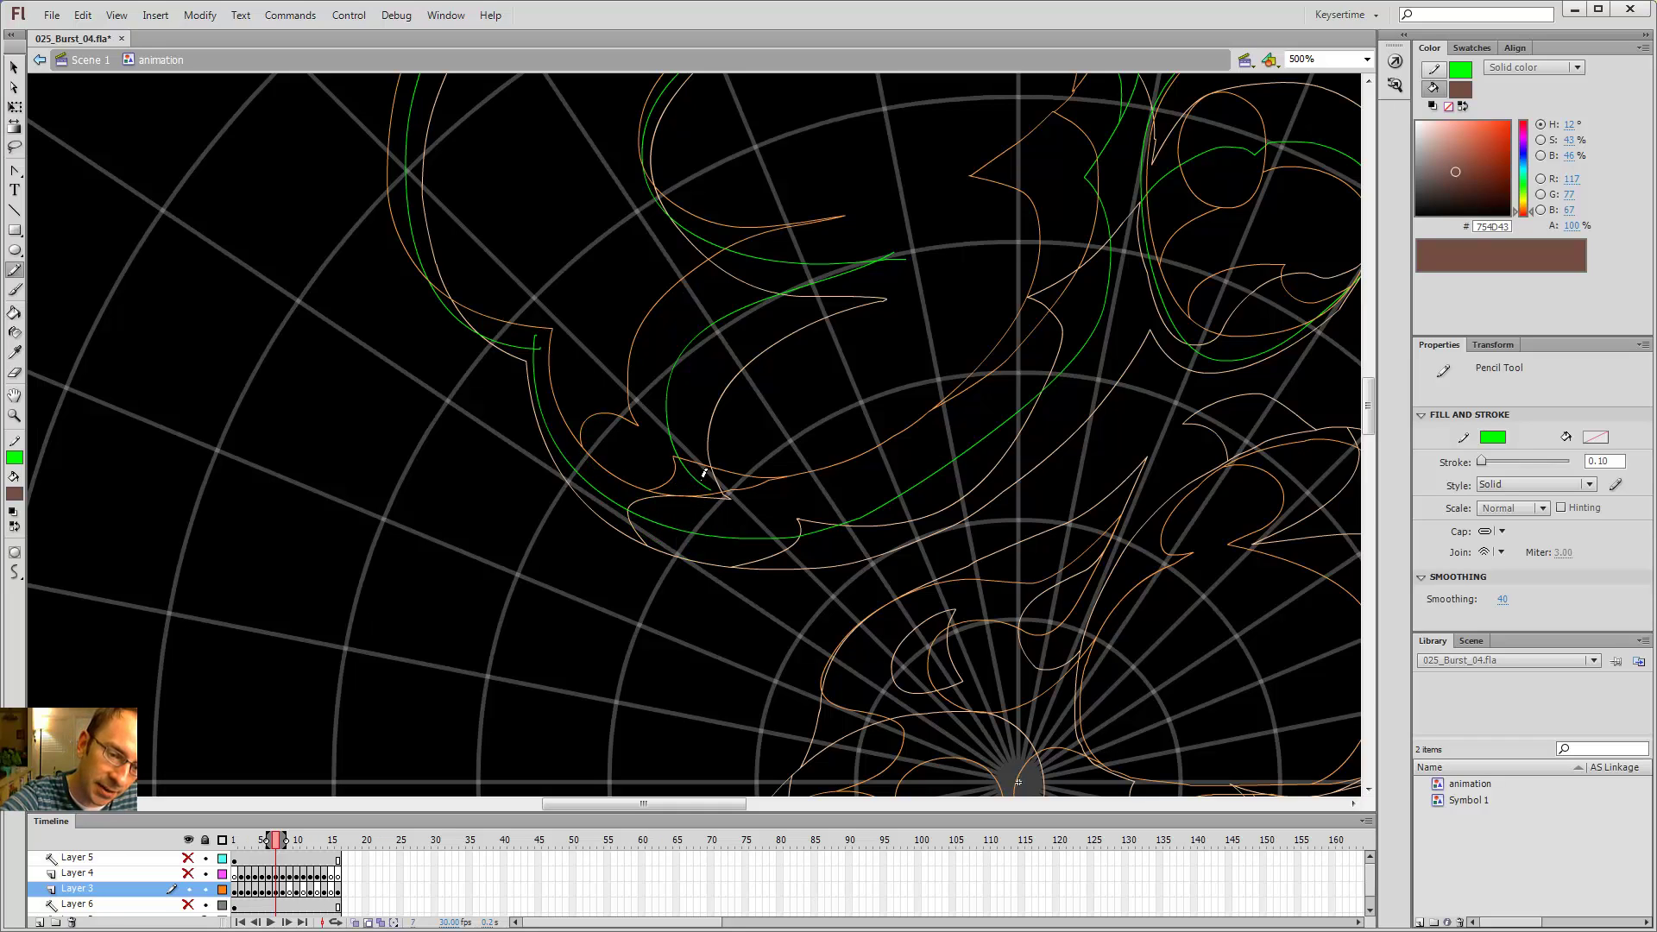
mouse_move(672, 457)
left_mouse_down()
mouse_move(614, 456)
mouse_move(639, 530)
left_mouse_up()
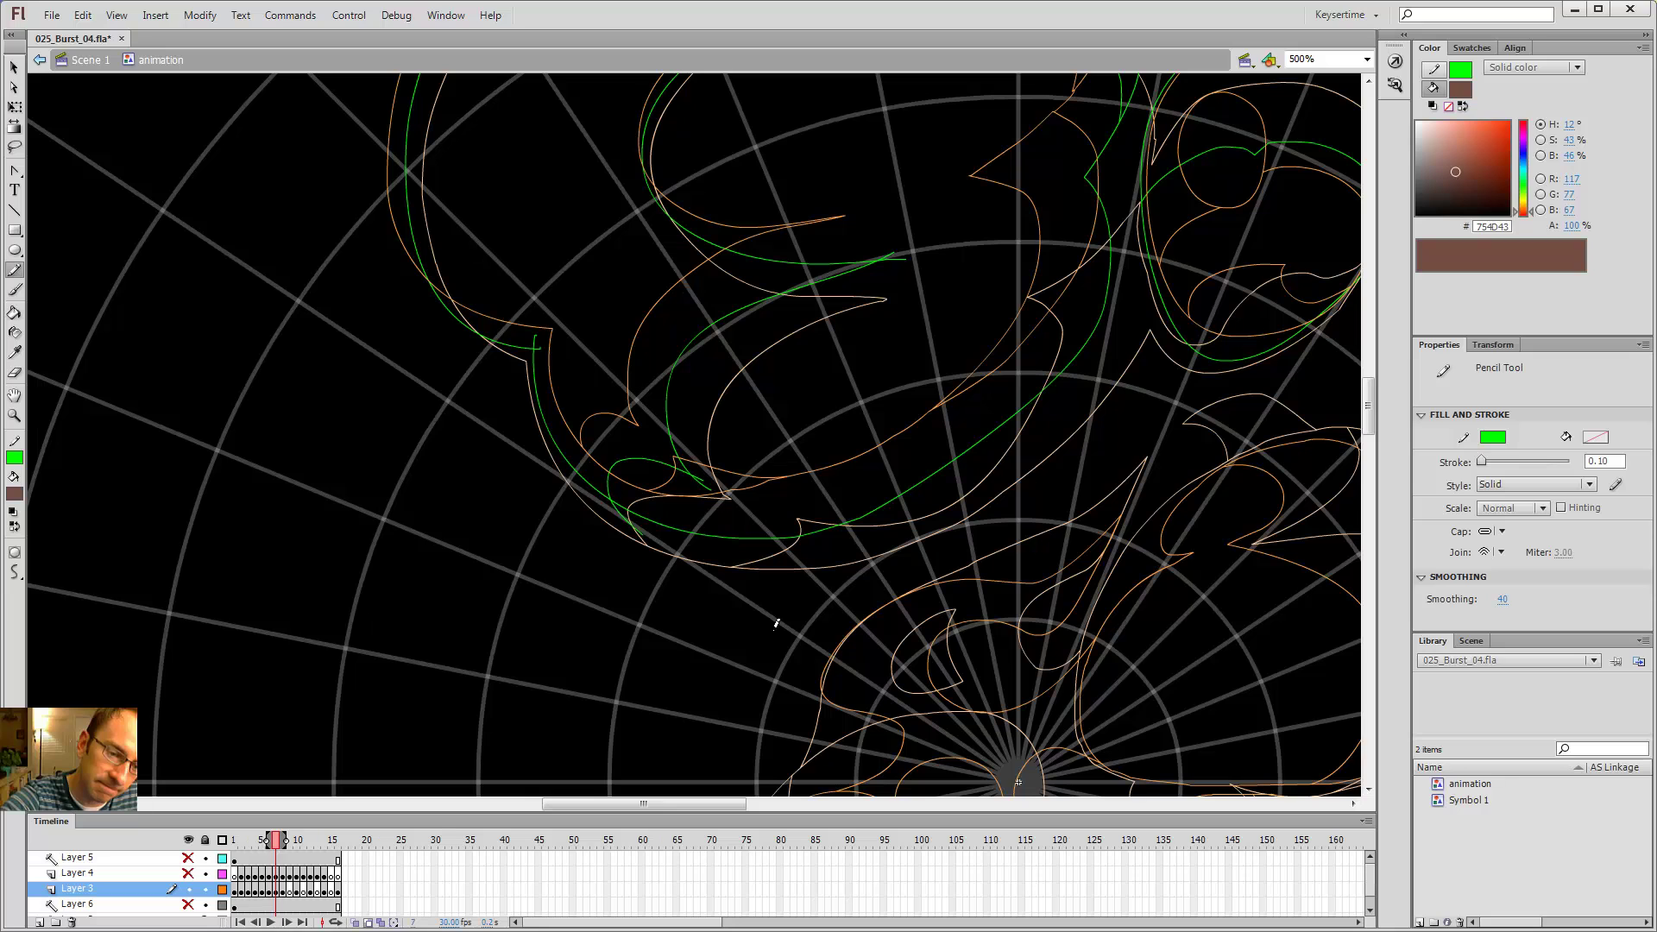
key("ctrl+z")
mouse_move(690, 465)
left_mouse_down()
mouse_move(621, 451)
mouse_move(657, 556)
left_mouse_up()
- Draw the outer and inner green arcs of frame 7's small crescent cloud and delete the overshooting end of the inner arc
left_click_drag(704, 420, 784, 666)
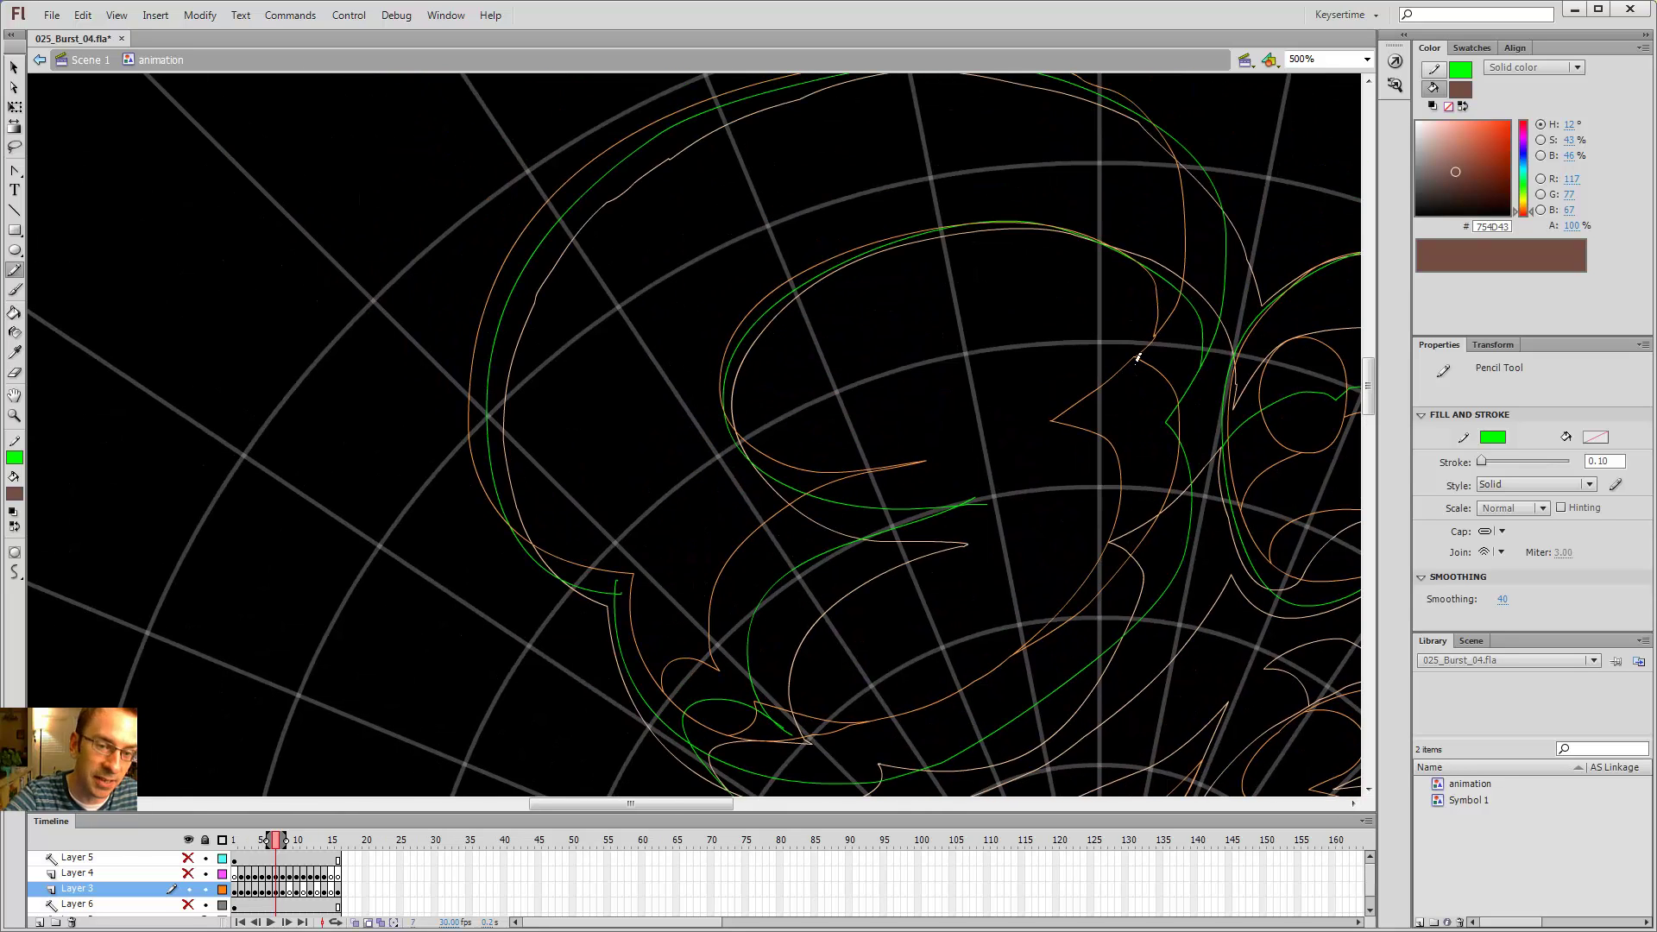
key("ctrl+minus")
left_click_drag(1016, 538, 1031, 442)
left_click(1152, 436, "ctrl")
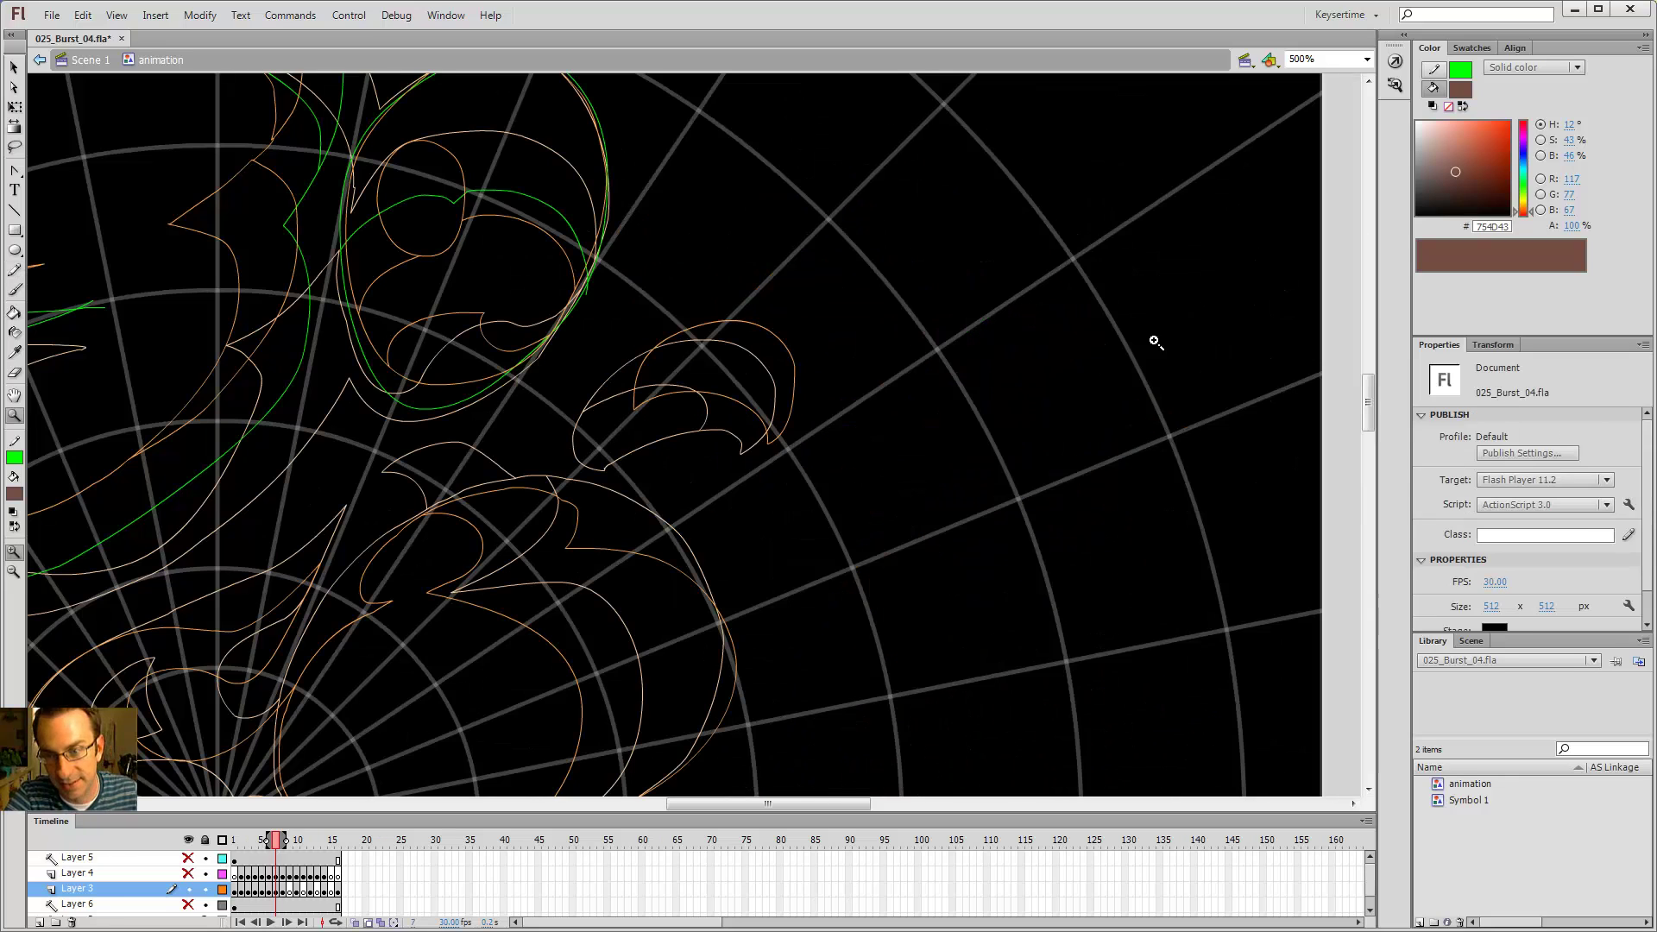
mouse_move(769, 436)
left_mouse_down()
mouse_move(782, 355)
mouse_move(704, 325)
mouse_move(634, 360)
mouse_move(604, 404)
mouse_move(617, 455)
left_mouse_up()
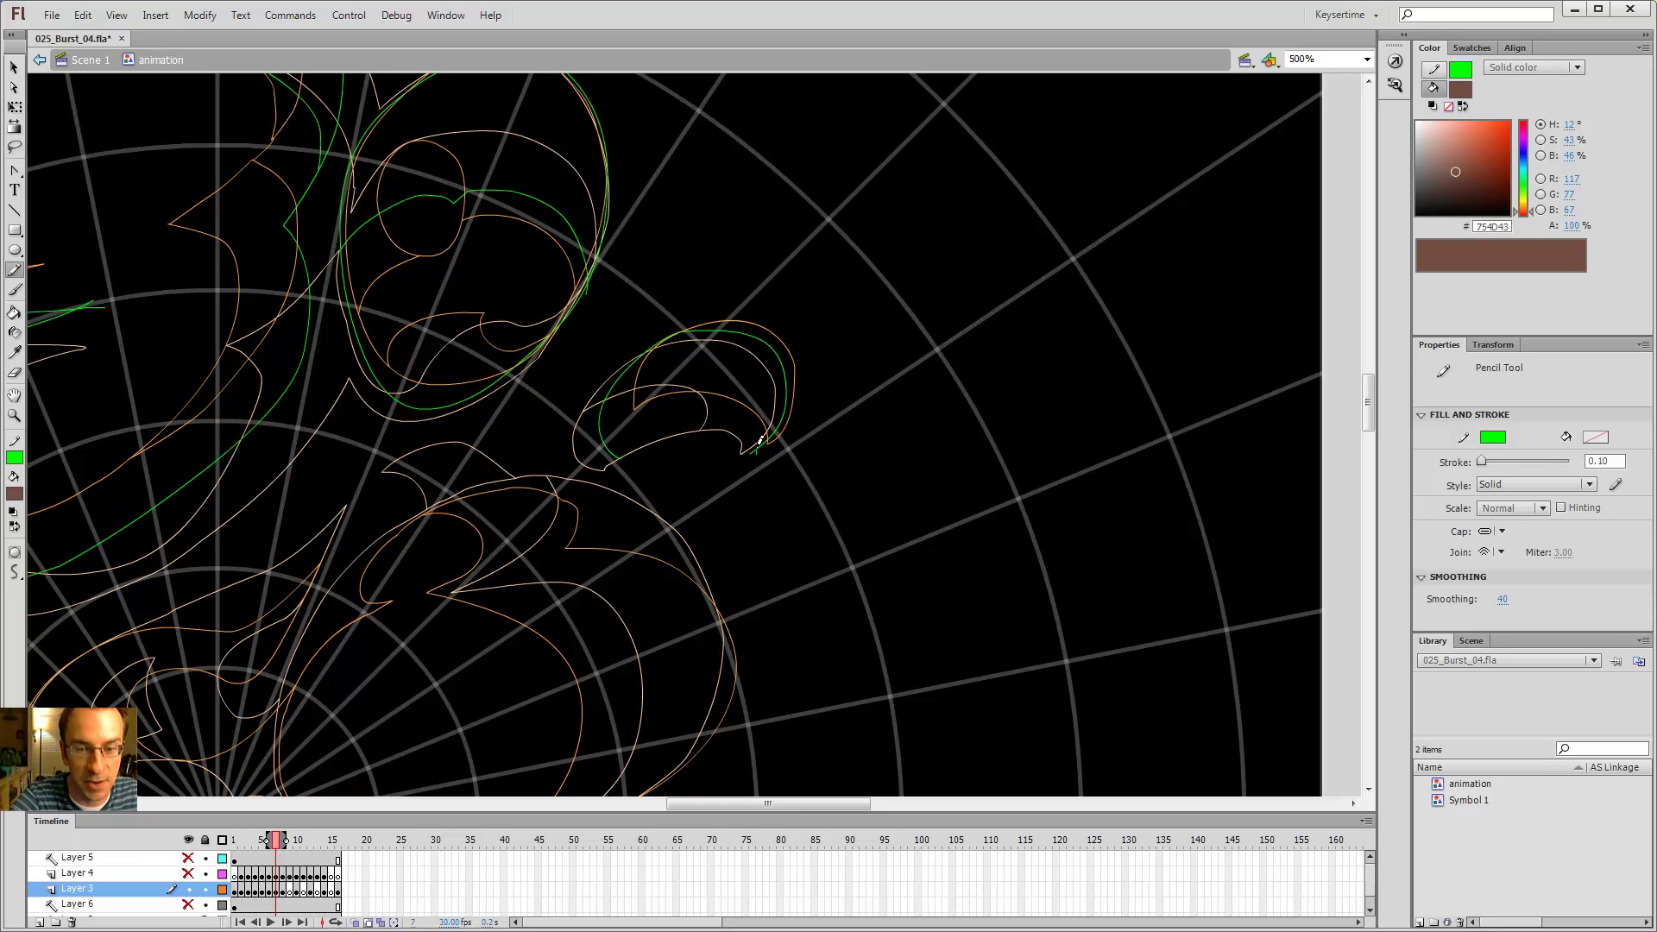
mouse_move(759, 441)
left_mouse_down()
mouse_move(724, 418)
mouse_move(621, 427)
mouse_move(571, 493)
left_mouse_up()
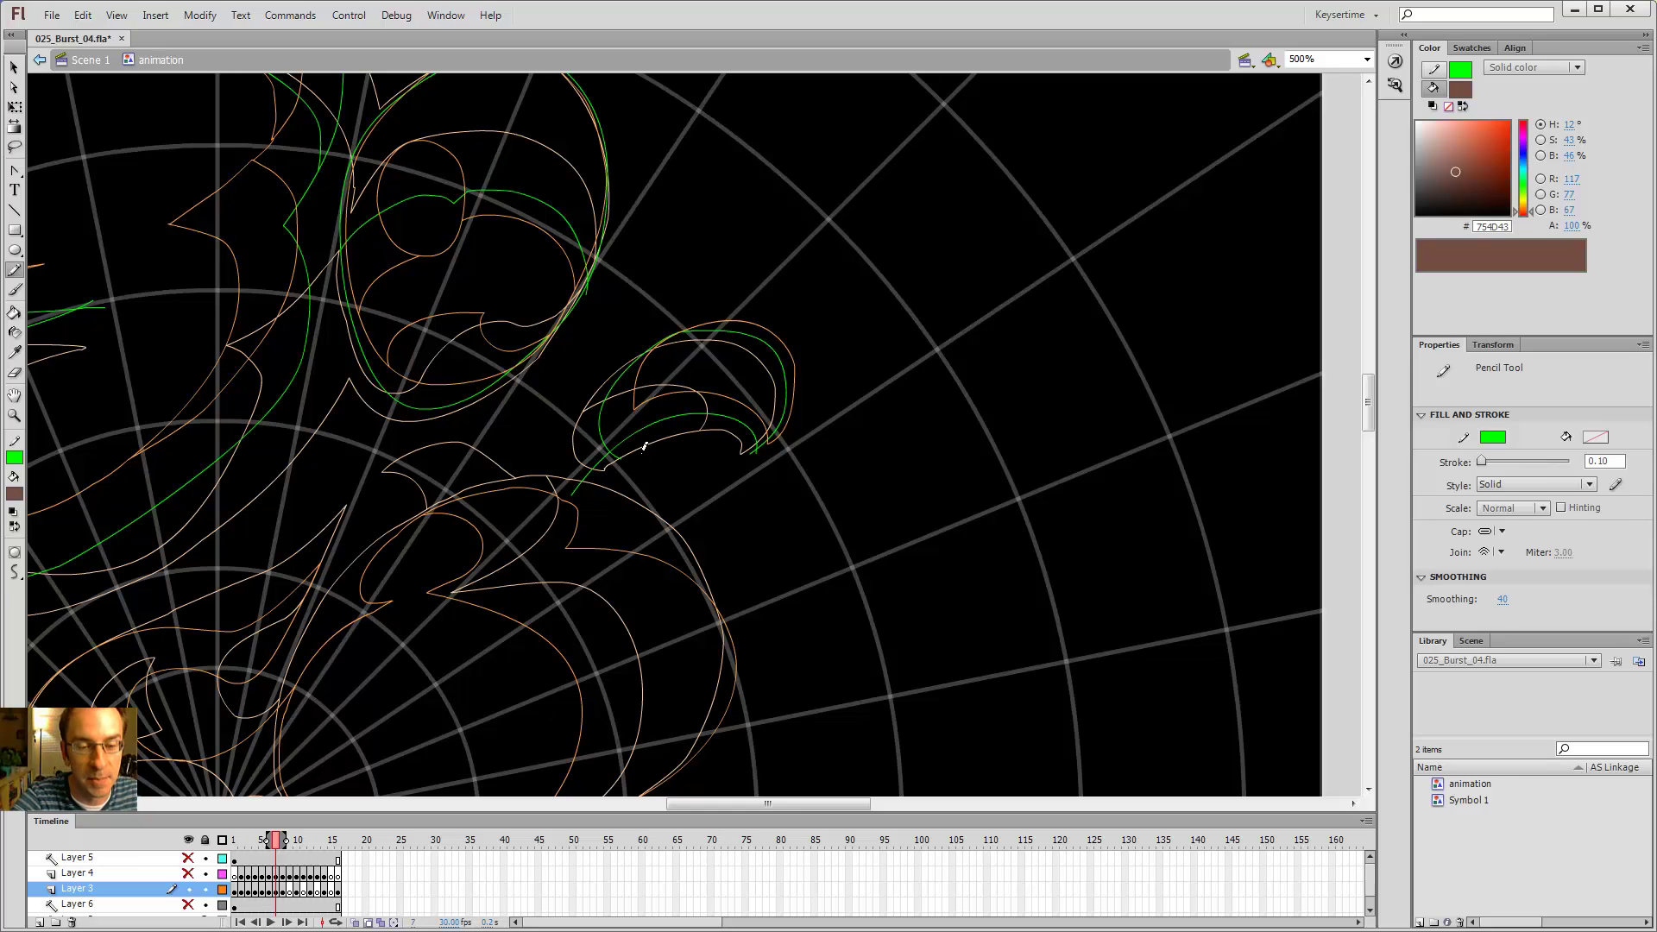
key("v")
left_click(598, 464)
key("Delete")
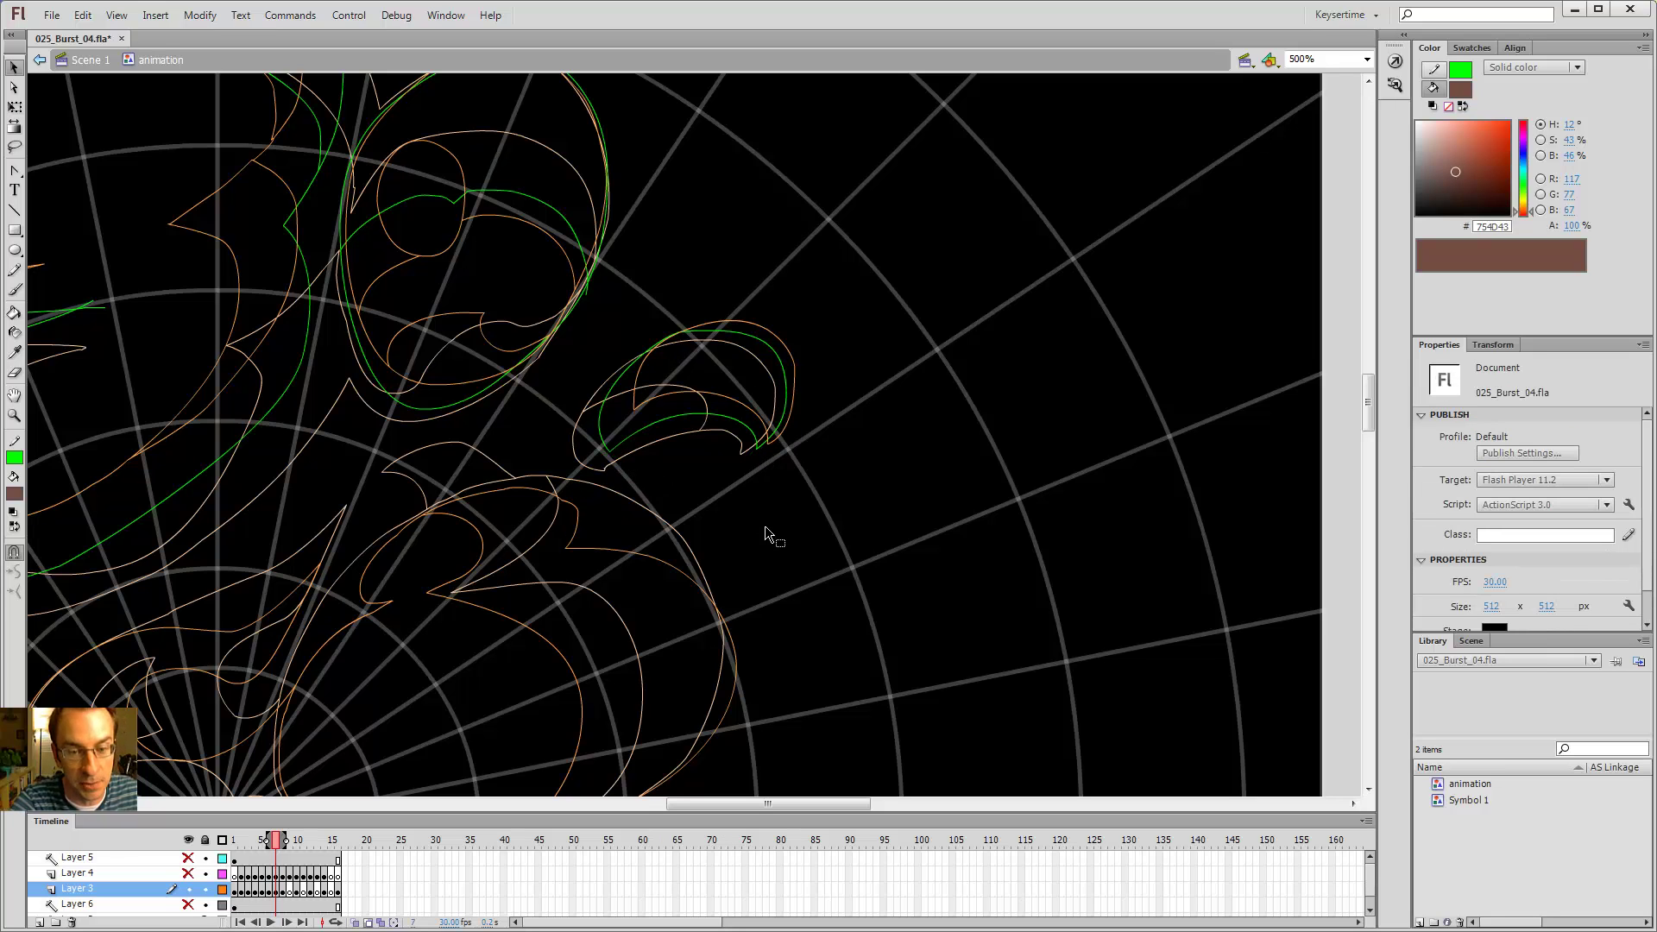
- Compare the neighbouring frames and draw the green outer contour of frame 7's cloud below the crescent, curving over its top and inward
scroll(765, 525, "down", 2)
scroll(870, 478, "left", 2)
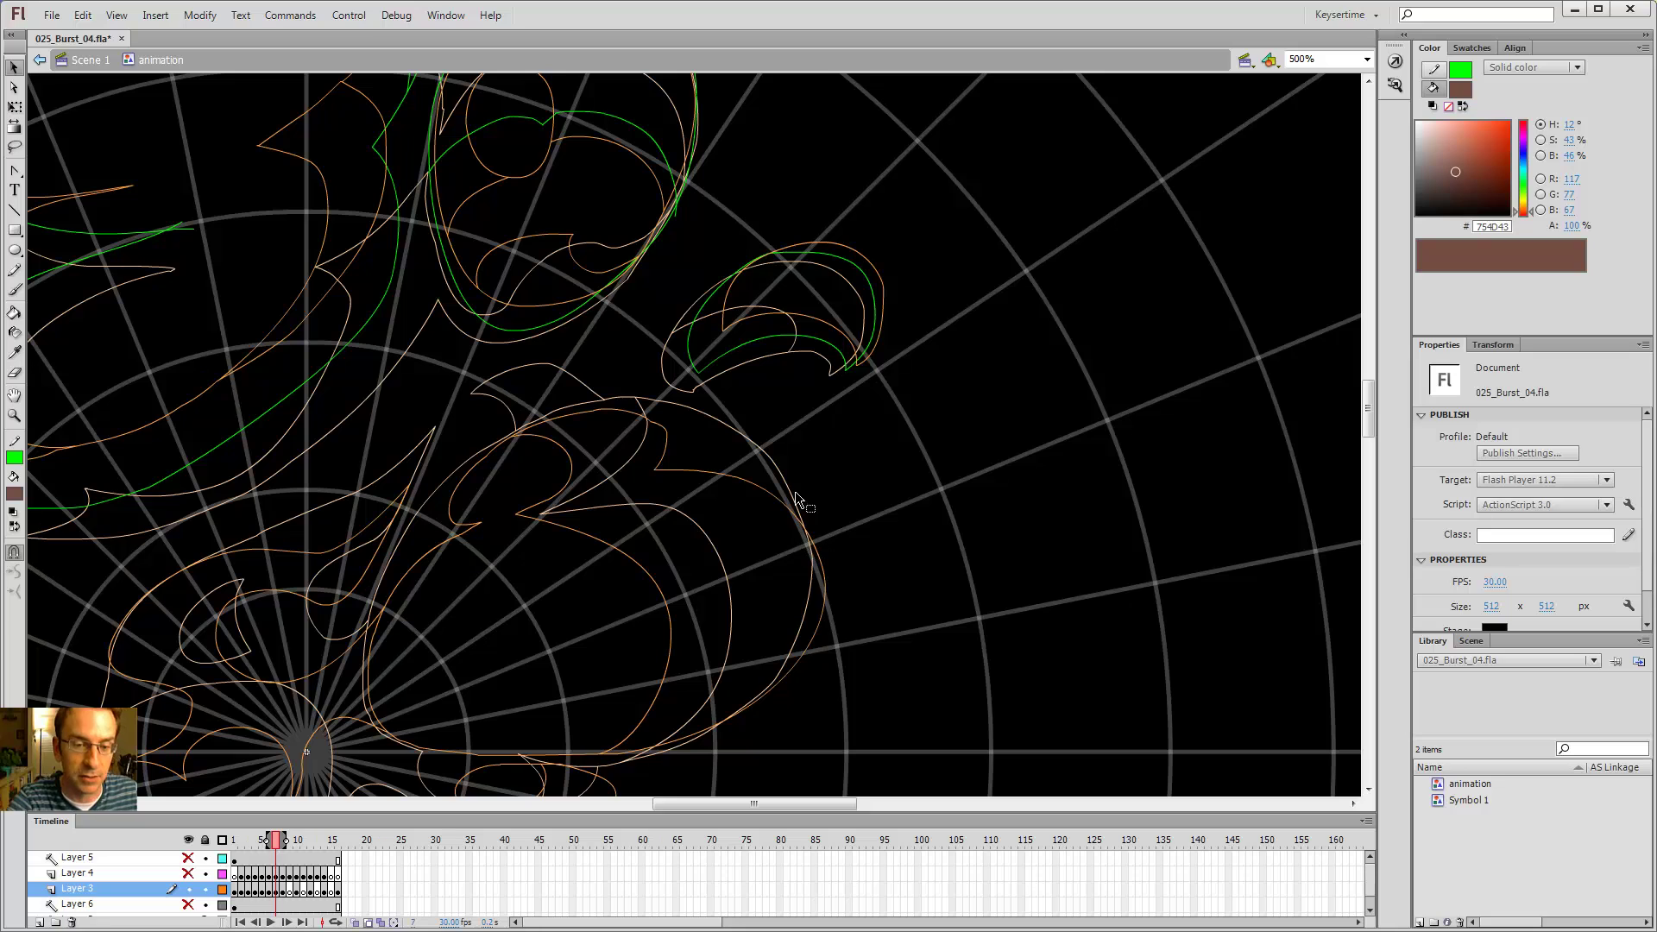
key("comma")
key("period")
key("period")
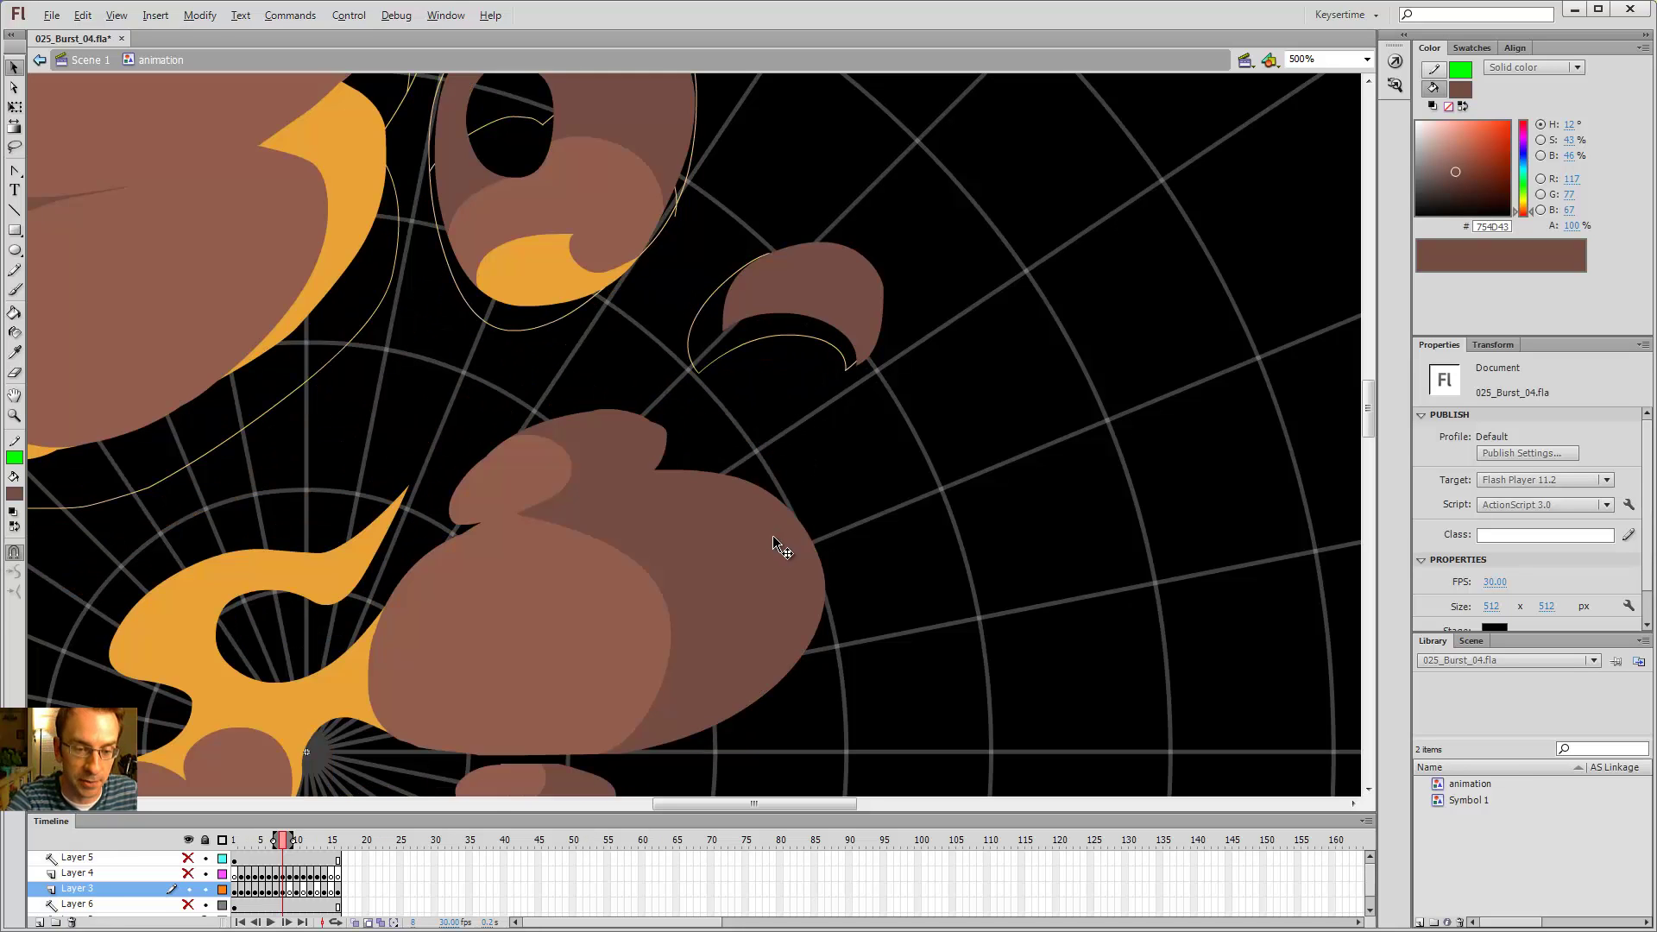
key("comma")
key("y")
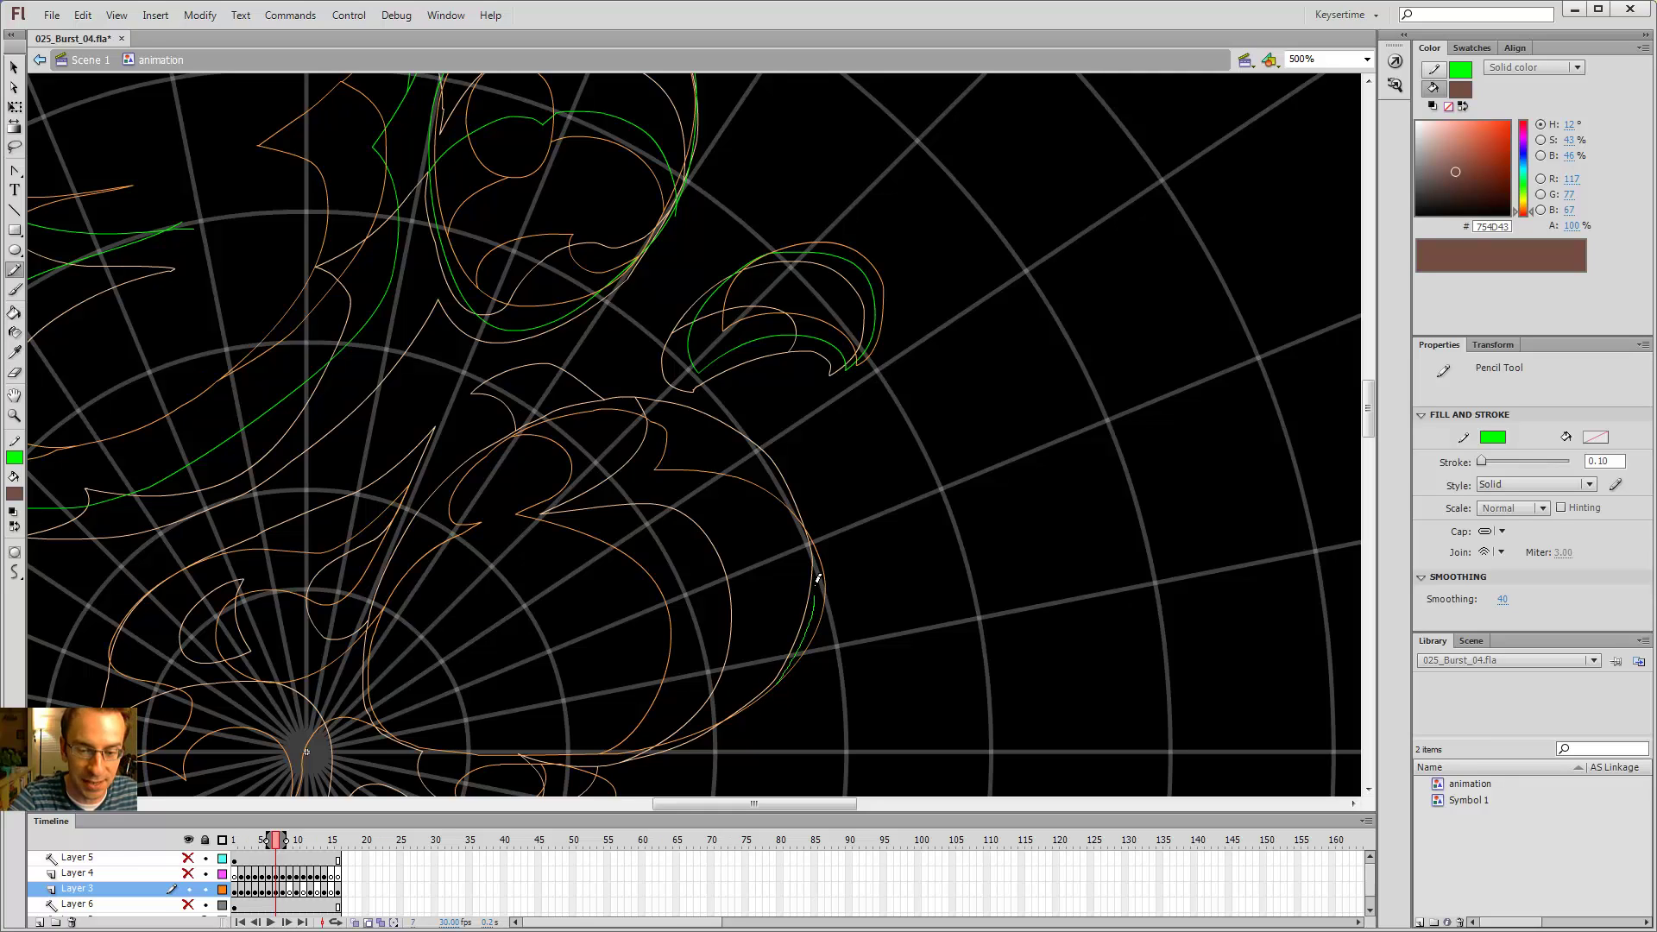
left_click_drag(818, 579, 811, 514)
mouse_move(724, 437)
left_mouse_down()
mouse_move(557, 490)
mouse_move(443, 582)
left_mouse_up()
left_click_drag(845, 542, 980, 409)
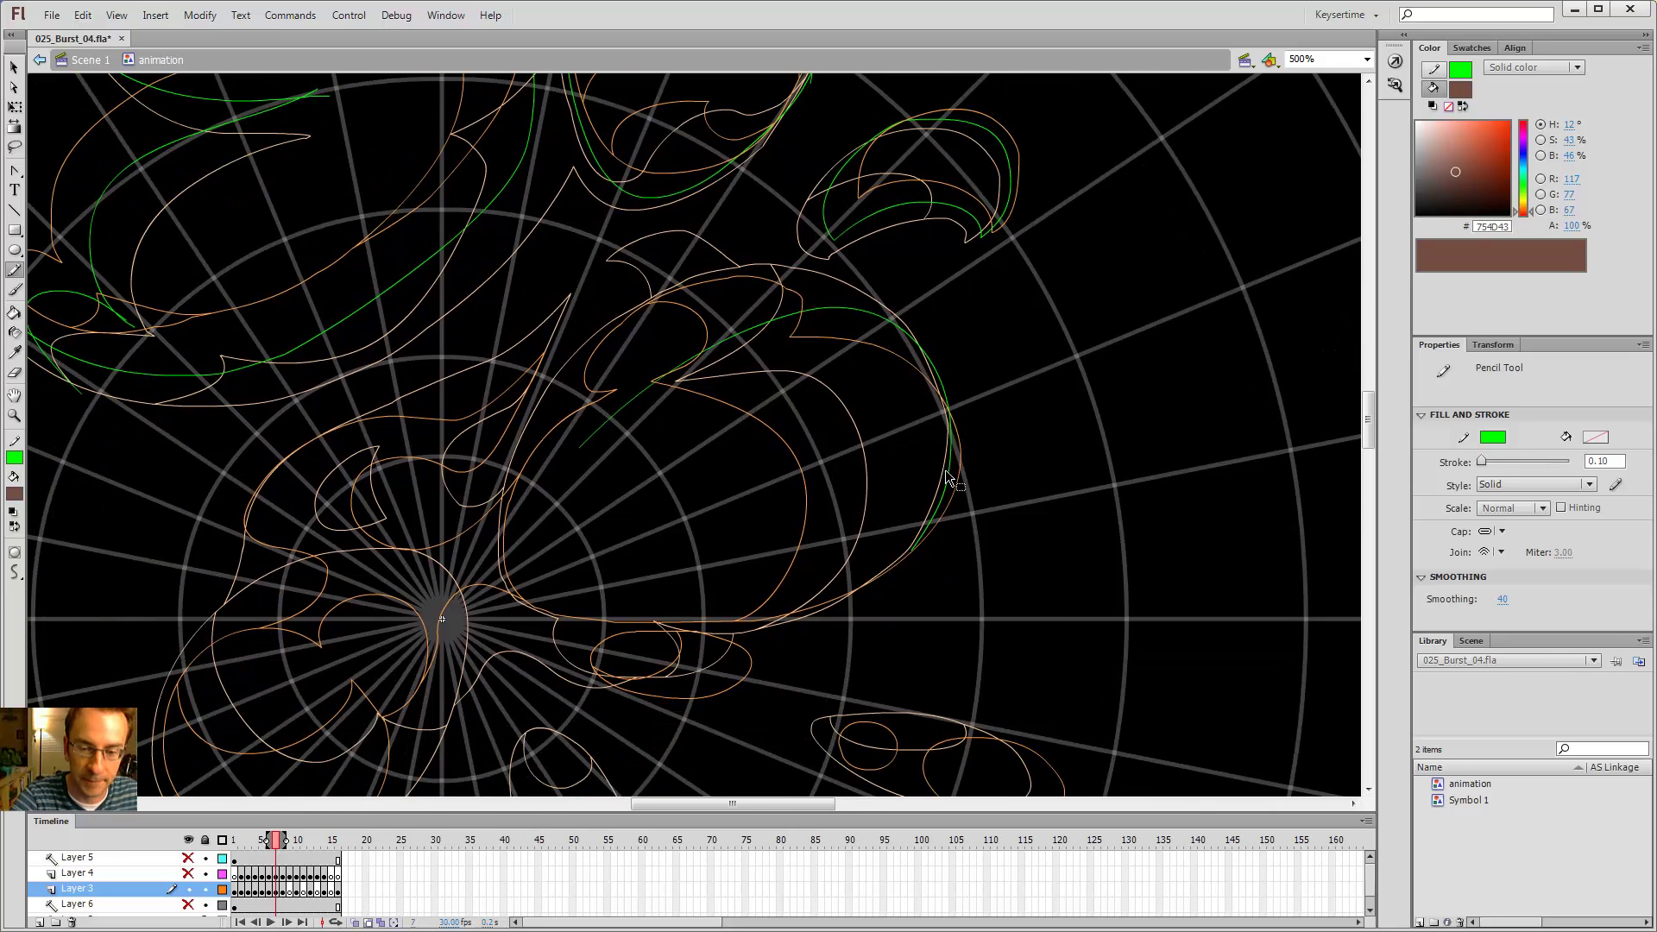
- Undo the last pencil stroke and redraw the large smoke puff's notched right side and lower edge in green between the neighbouring frames' outlines
key("ctrl+z")
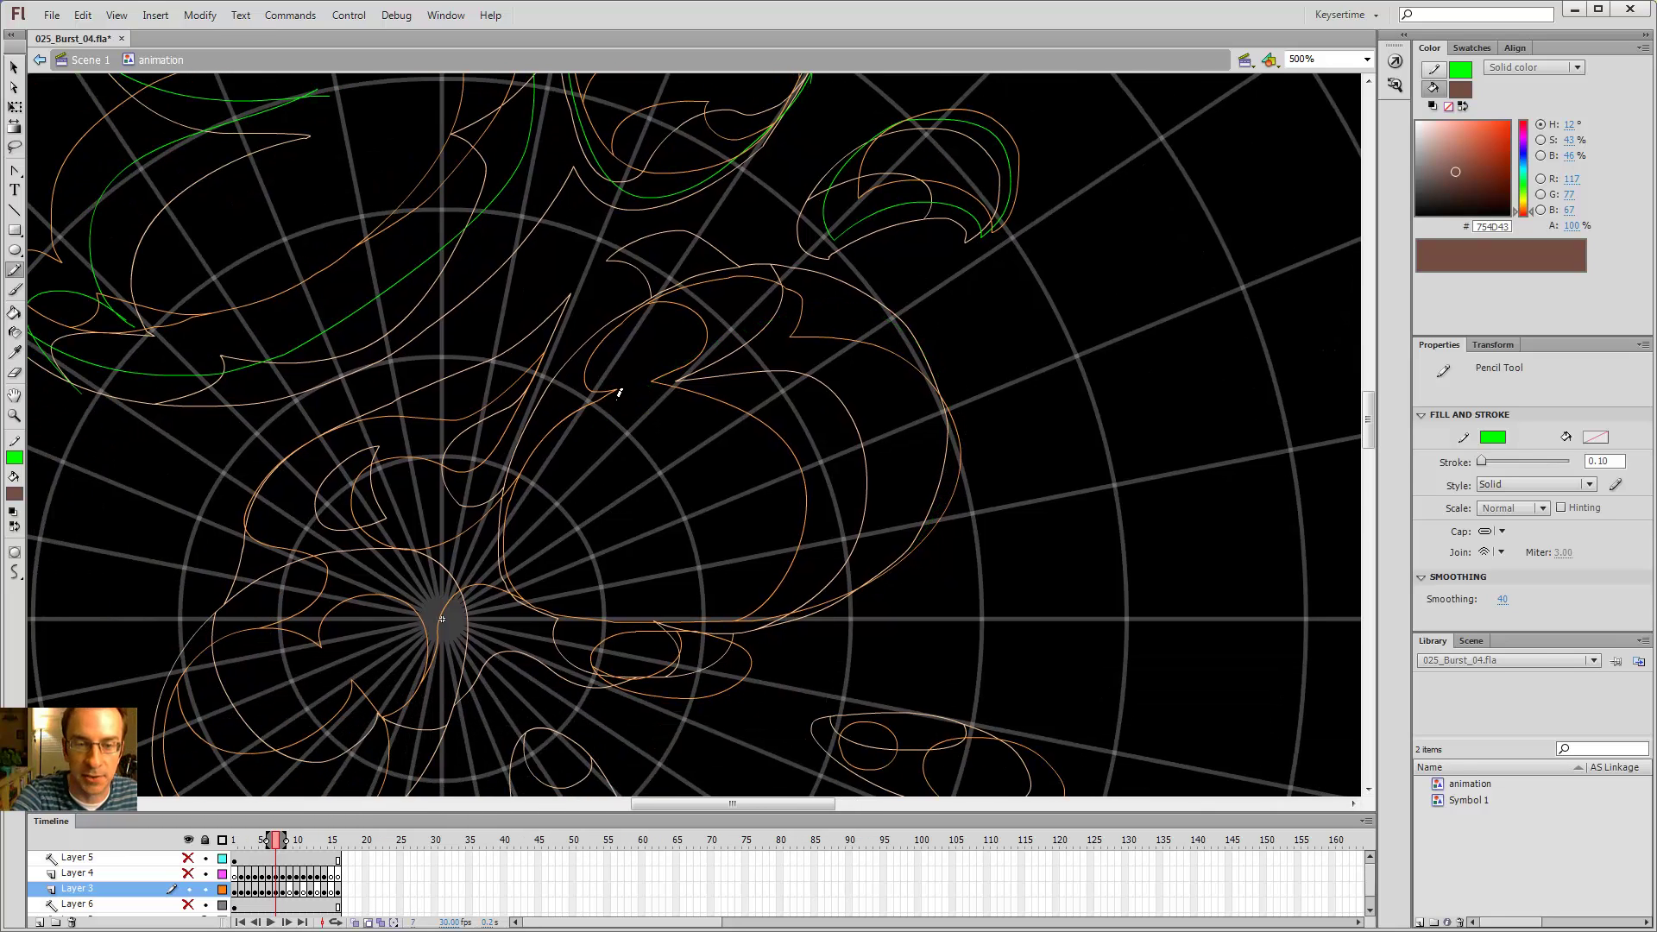
key("comma")
key("period")
key("period")
key("comma")
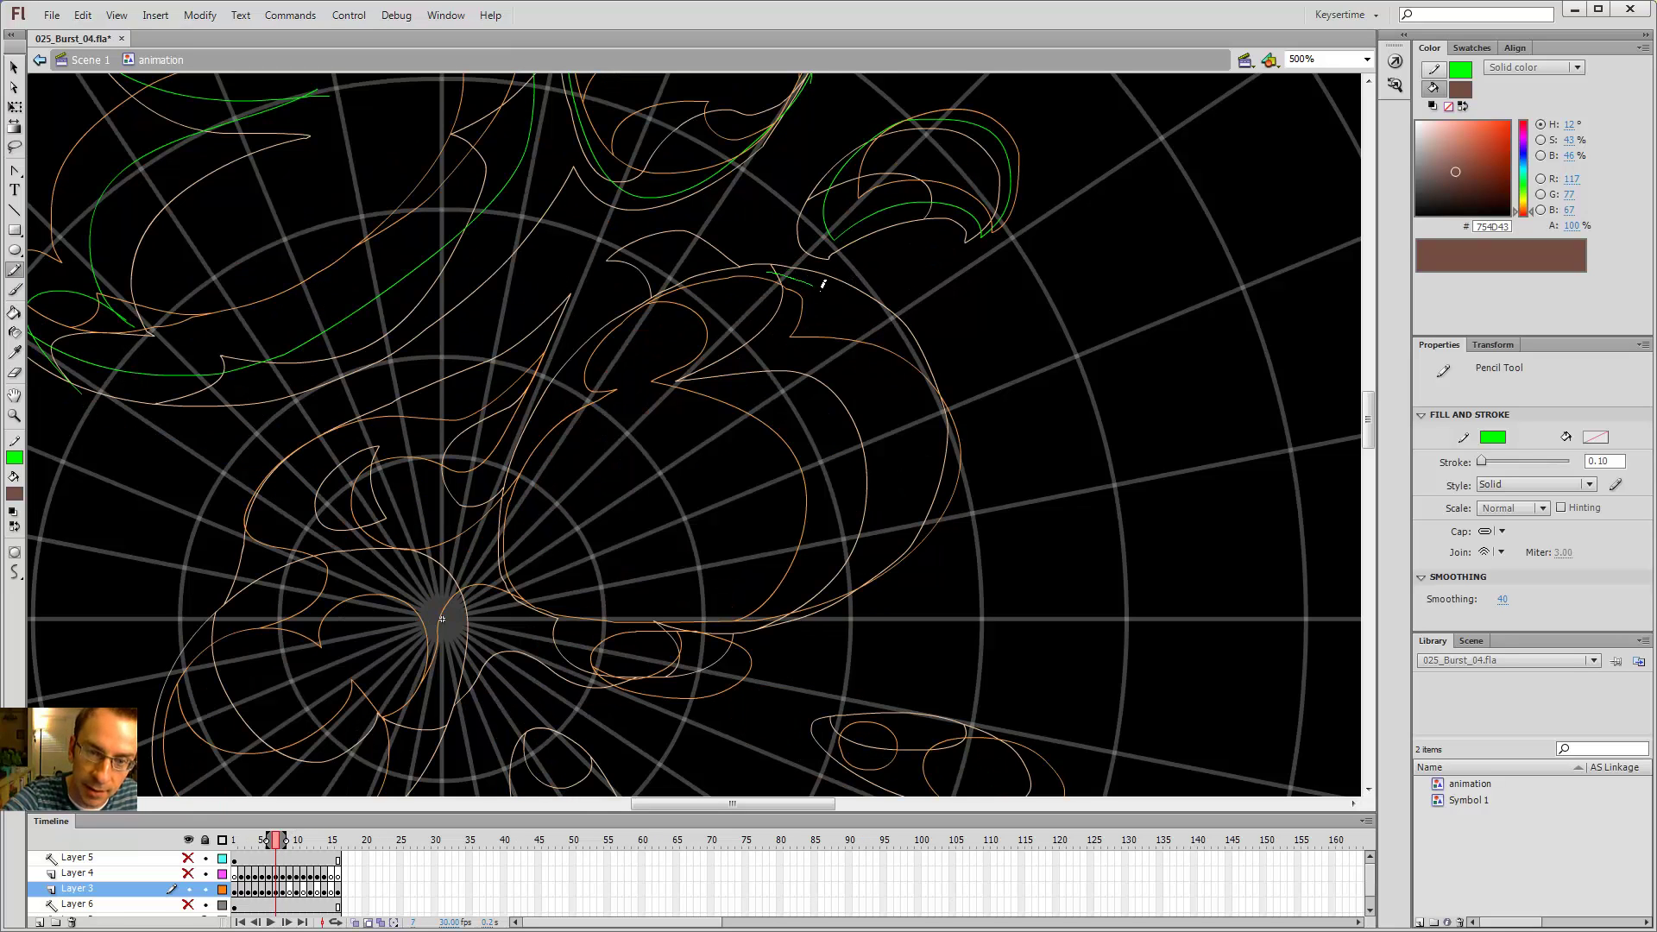
mouse_move(822, 284)
left_mouse_down()
mouse_move(813, 334)
mouse_move(920, 350)
mouse_move(956, 436)
mouse_move(949, 484)
mouse_move(889, 557)
mouse_move(790, 611)
mouse_move(578, 622)
left_mouse_up()
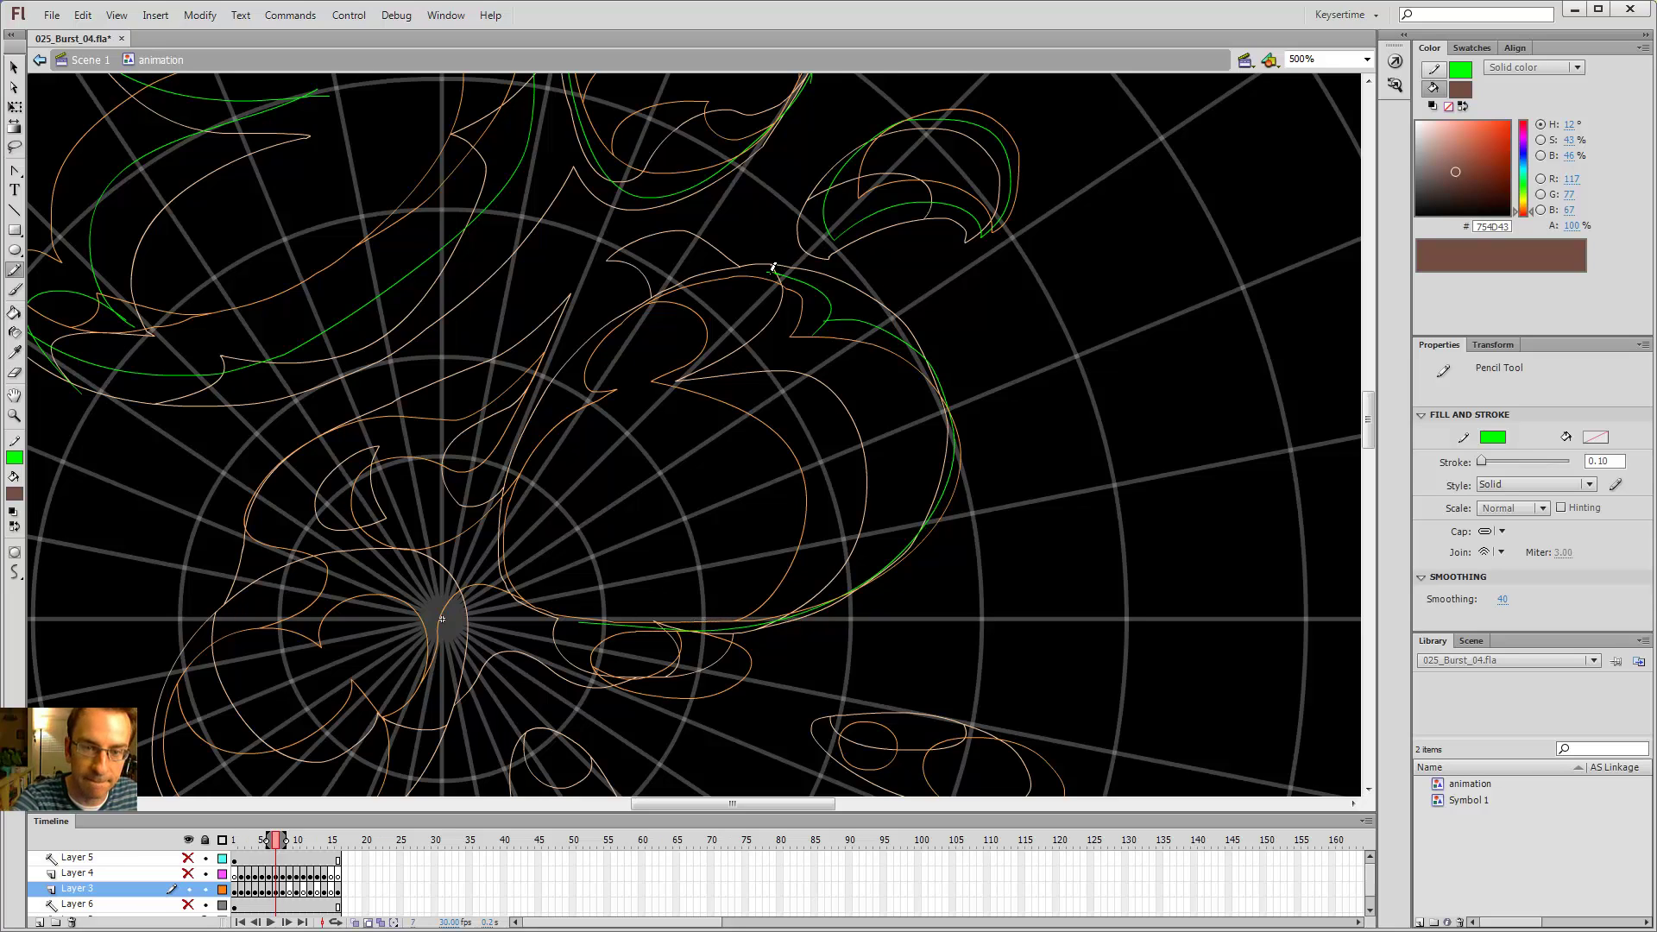
- Draw the large puff's top and left contour with the Pencil, redoing the stroke so it closes the outline at the lower edge
mouse_move(769, 272)
left_mouse_down()
mouse_move(657, 293)
mouse_move(761, 265)
mouse_move(627, 303)
mouse_move(566, 386)
left_mouse_up()
key("ctrl+z")
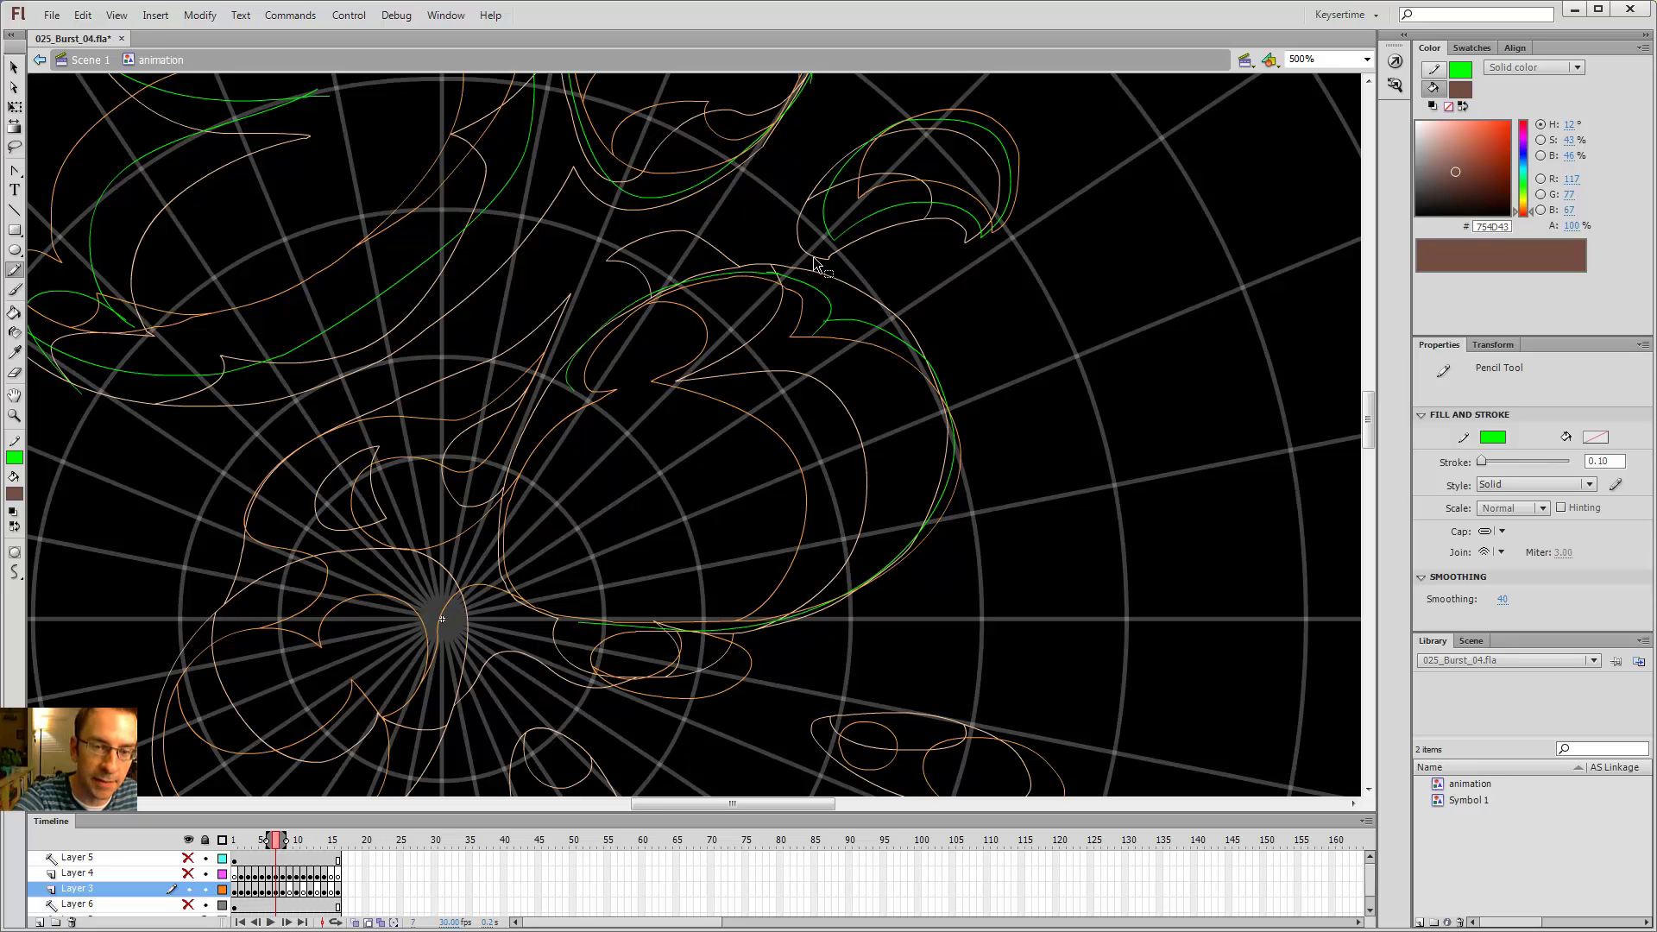
key("ctrl+z")
mouse_move(770, 267)
left_mouse_down()
mouse_move(623, 314)
mouse_move(571, 357)
mouse_move(575, 395)
mouse_move(515, 474)
mouse_move(505, 534)
mouse_move(523, 603)
mouse_move(630, 617)
left_mouse_up()
key("v")
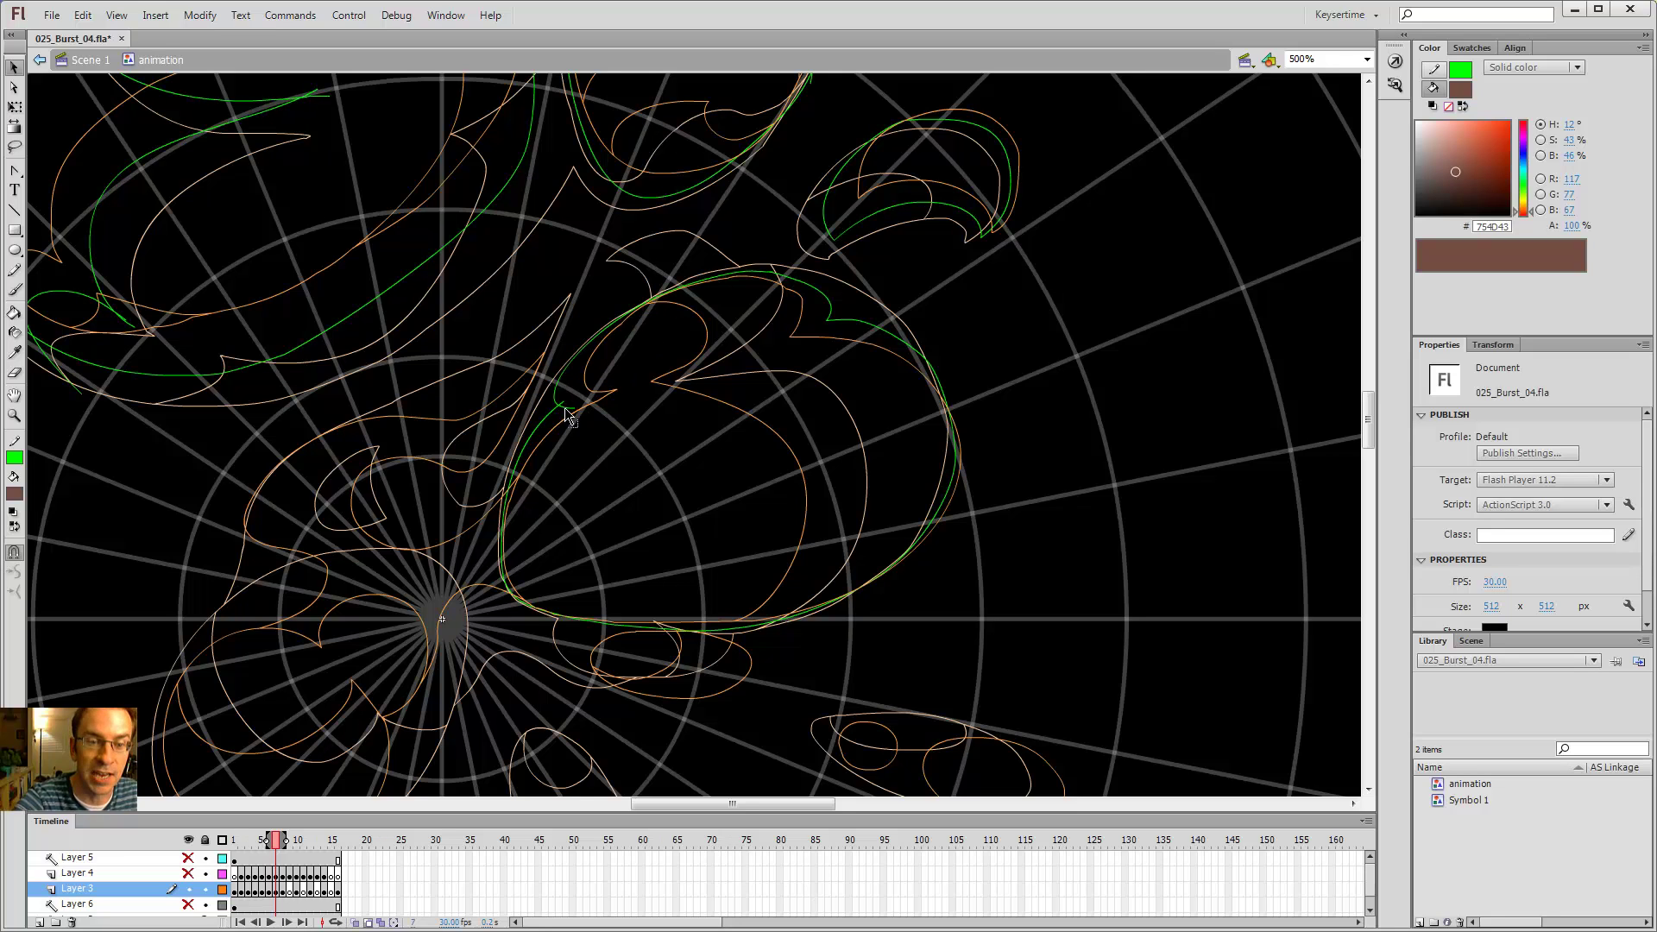
- Draw the small oval puff outline beneath the large puff, ending it on the lower edge, and delete the overshooting line end
left_click_drag(660, 483, 758, 385)
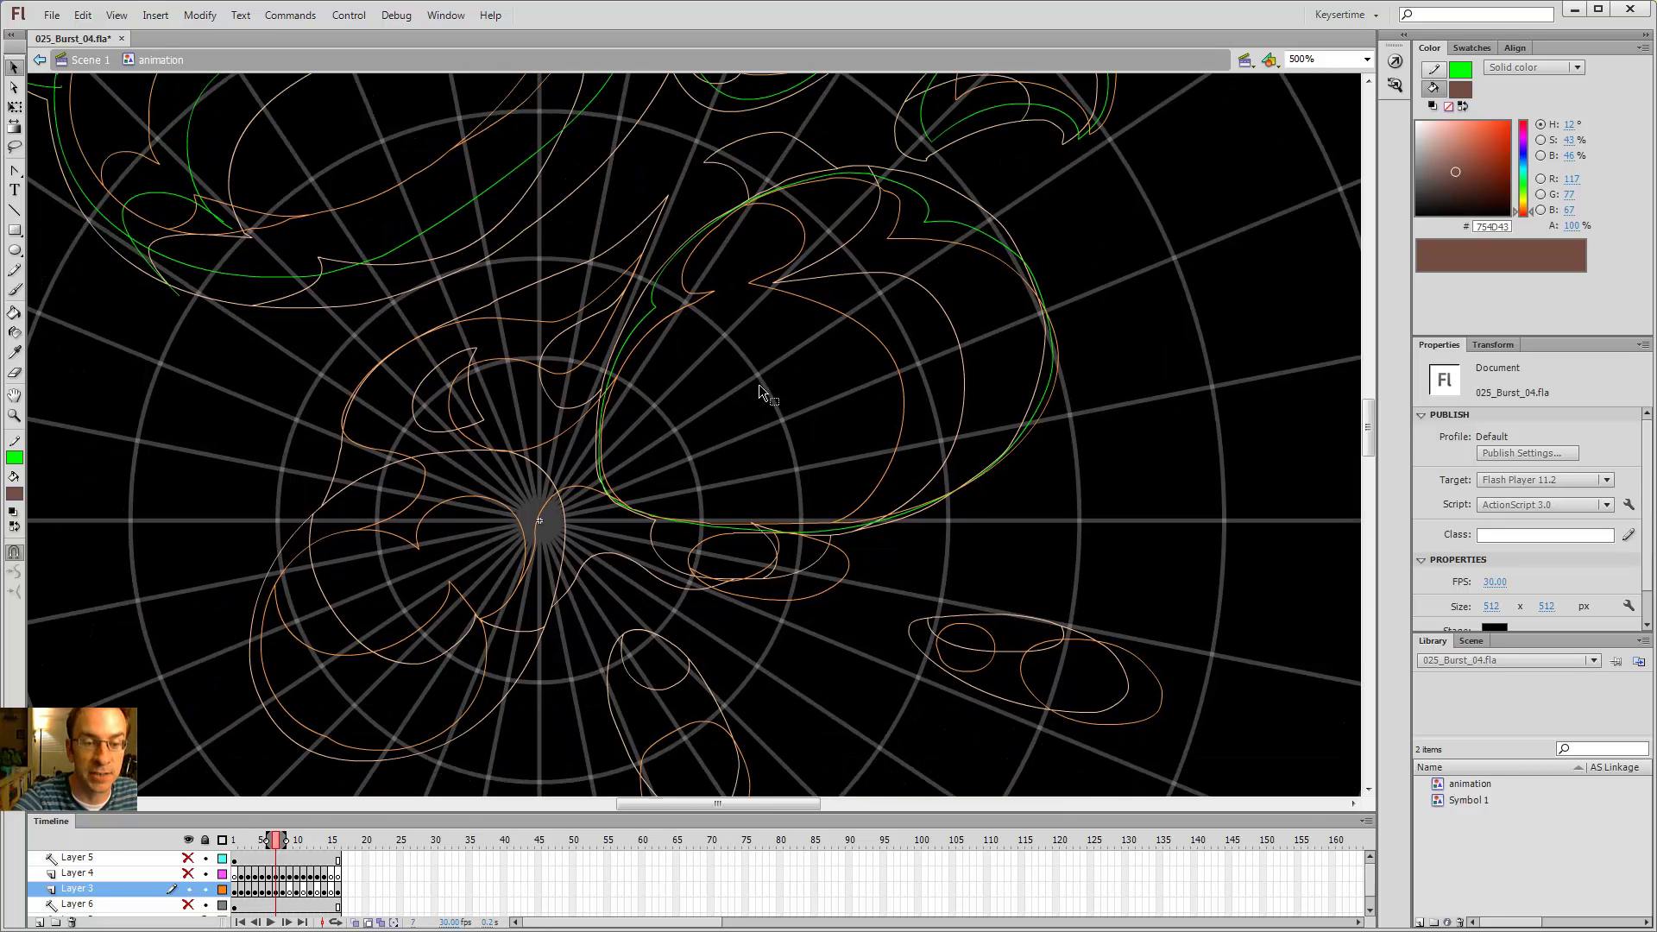
key("z")
left_click(841, 483)
key("y")
left_click_drag(770, 524, 909, 465)
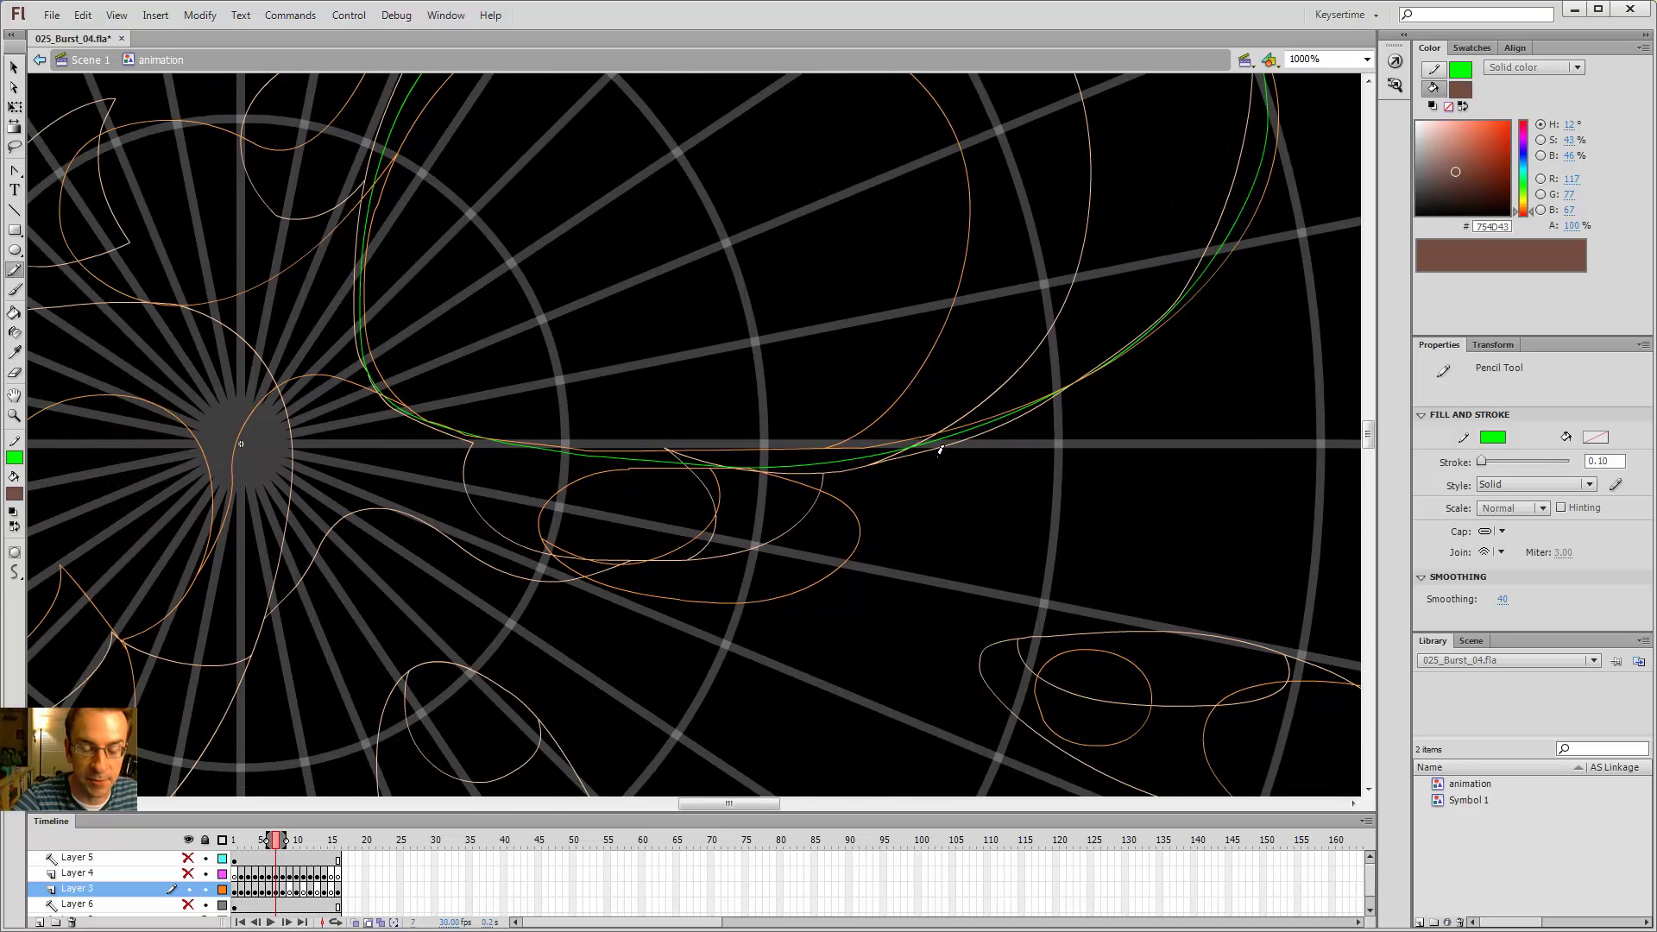
key("comma")
key("period")
key("comma")
key("period")
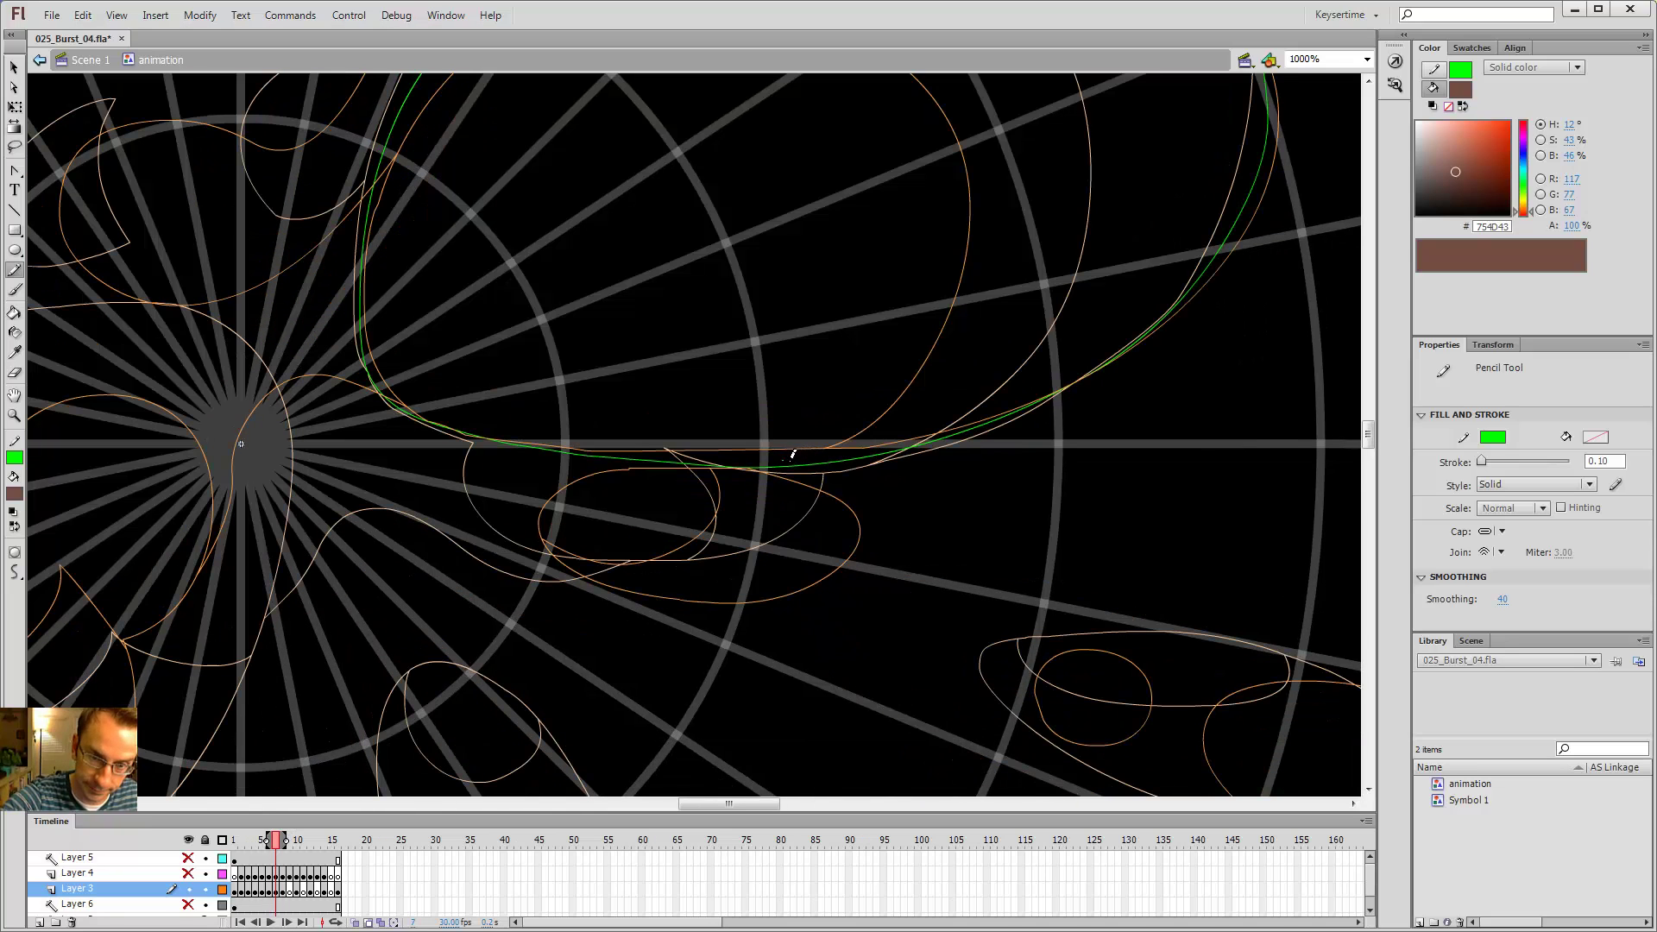
mouse_move(788, 458)
left_mouse_down()
mouse_move(824, 474)
mouse_move(843, 518)
mouse_move(761, 566)
mouse_move(653, 578)
mouse_move(523, 542)
left_mouse_up()
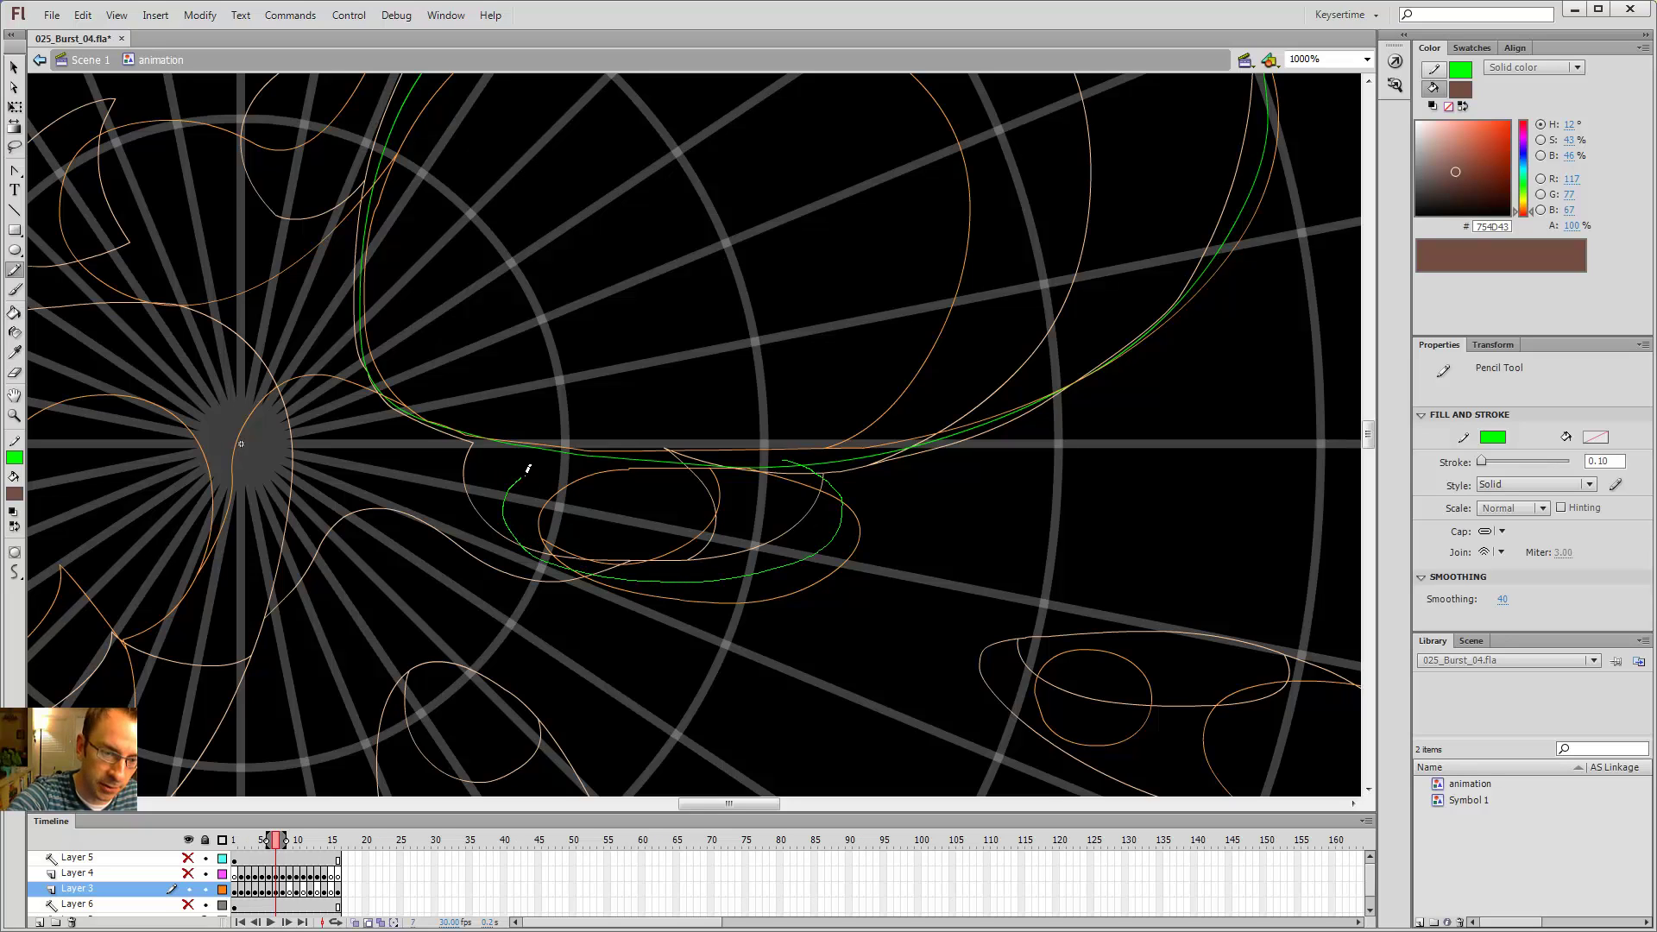
key("v")
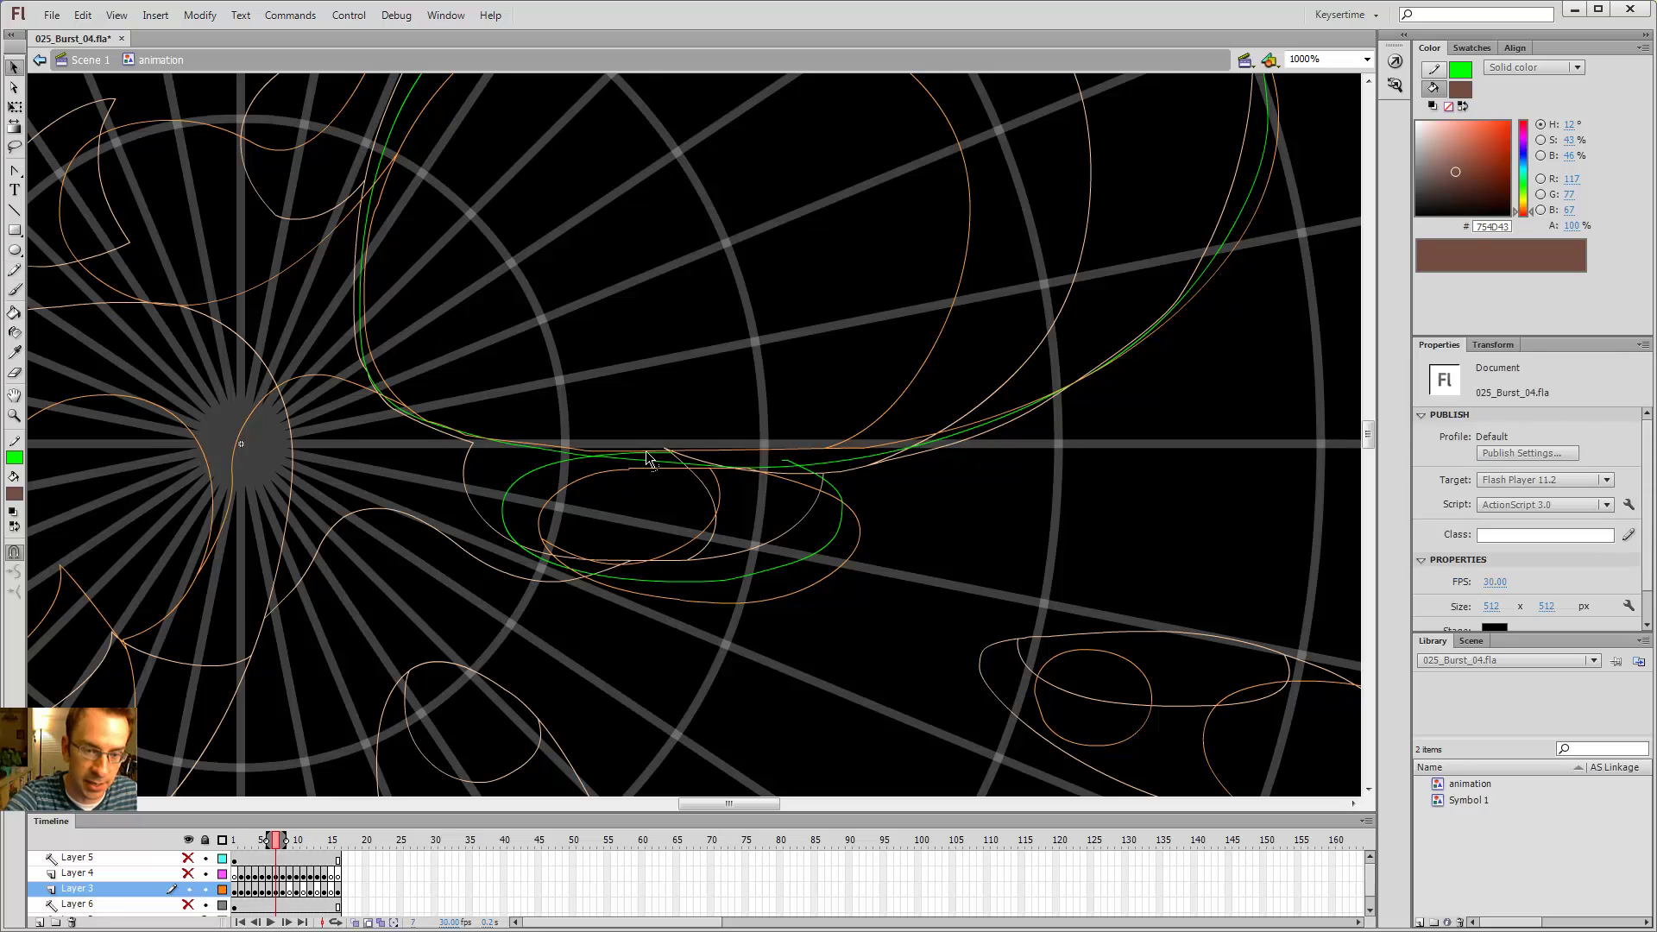
left_click(786, 461)
key("Delete")
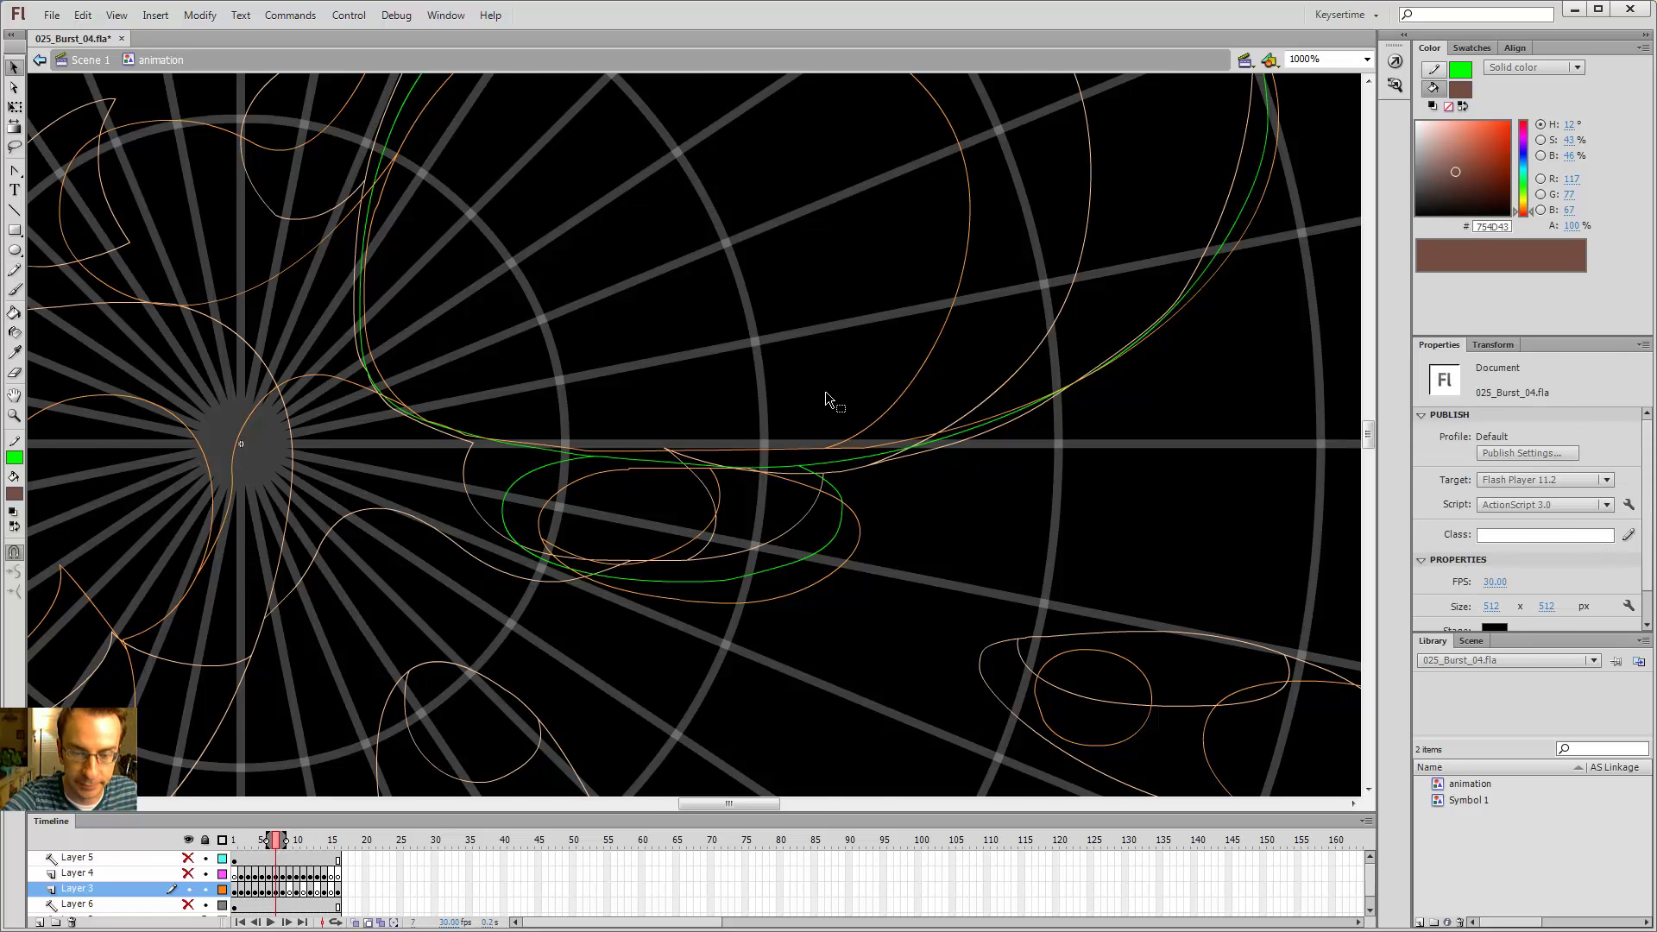
- Compare the adjacent frames and draw the inner highlight curve inside the small puff beneath the large one
key("ctrl+minus")
key("comma")
key("period")
key("period")
key("comma")
key("comma")
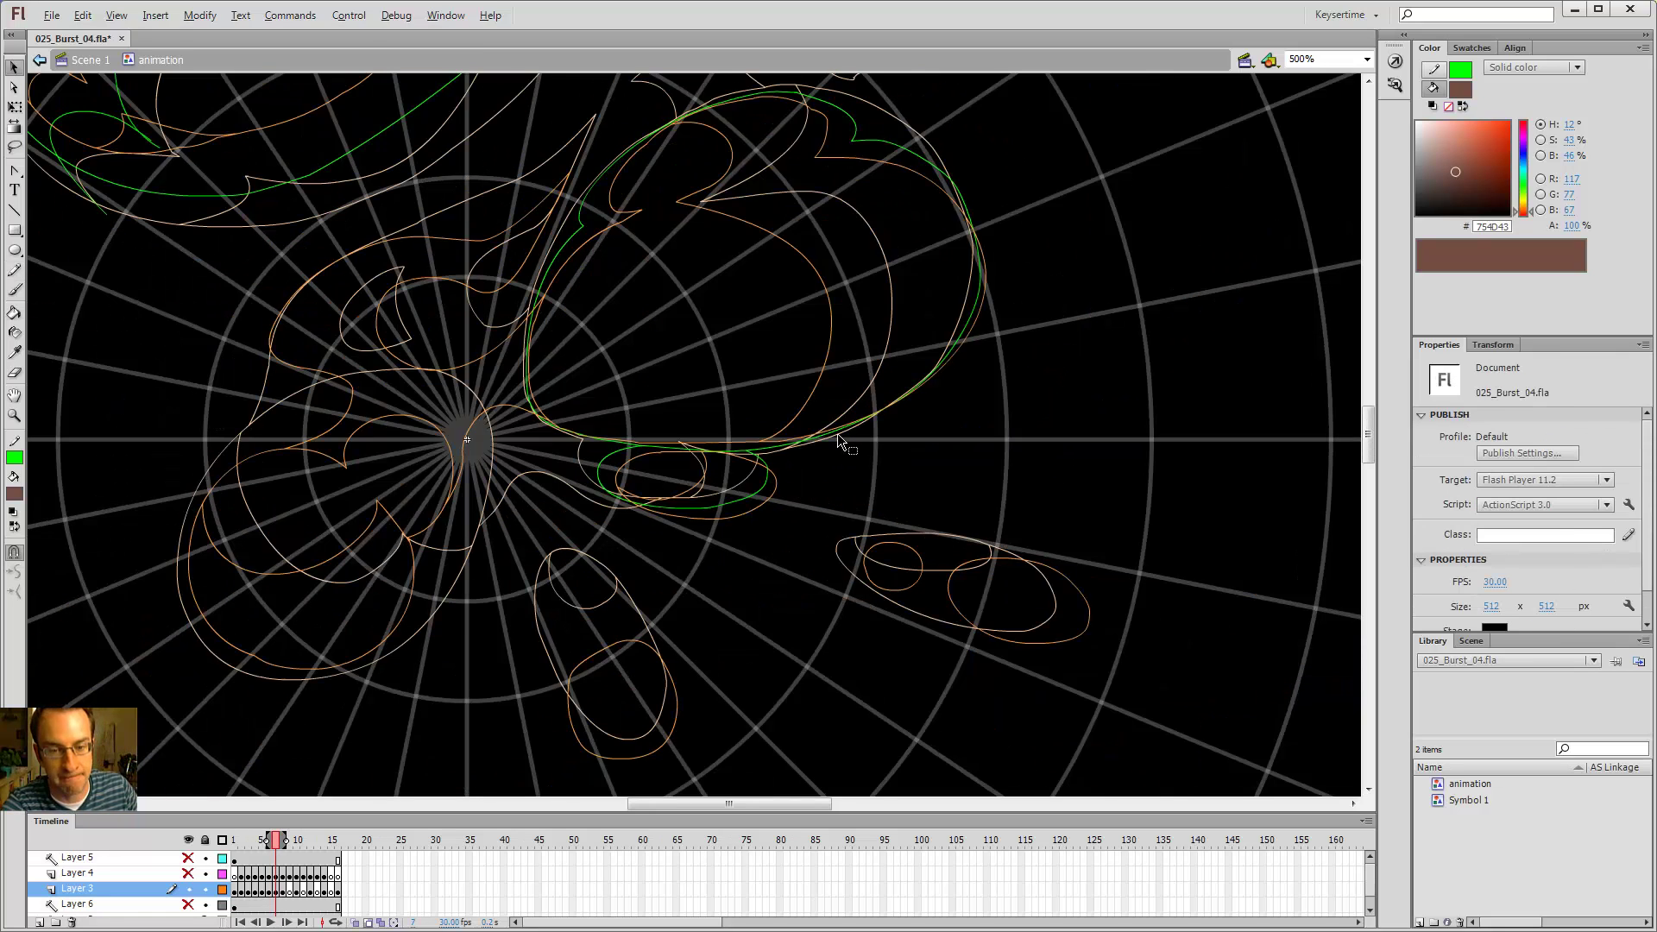
key("period")
key("y")
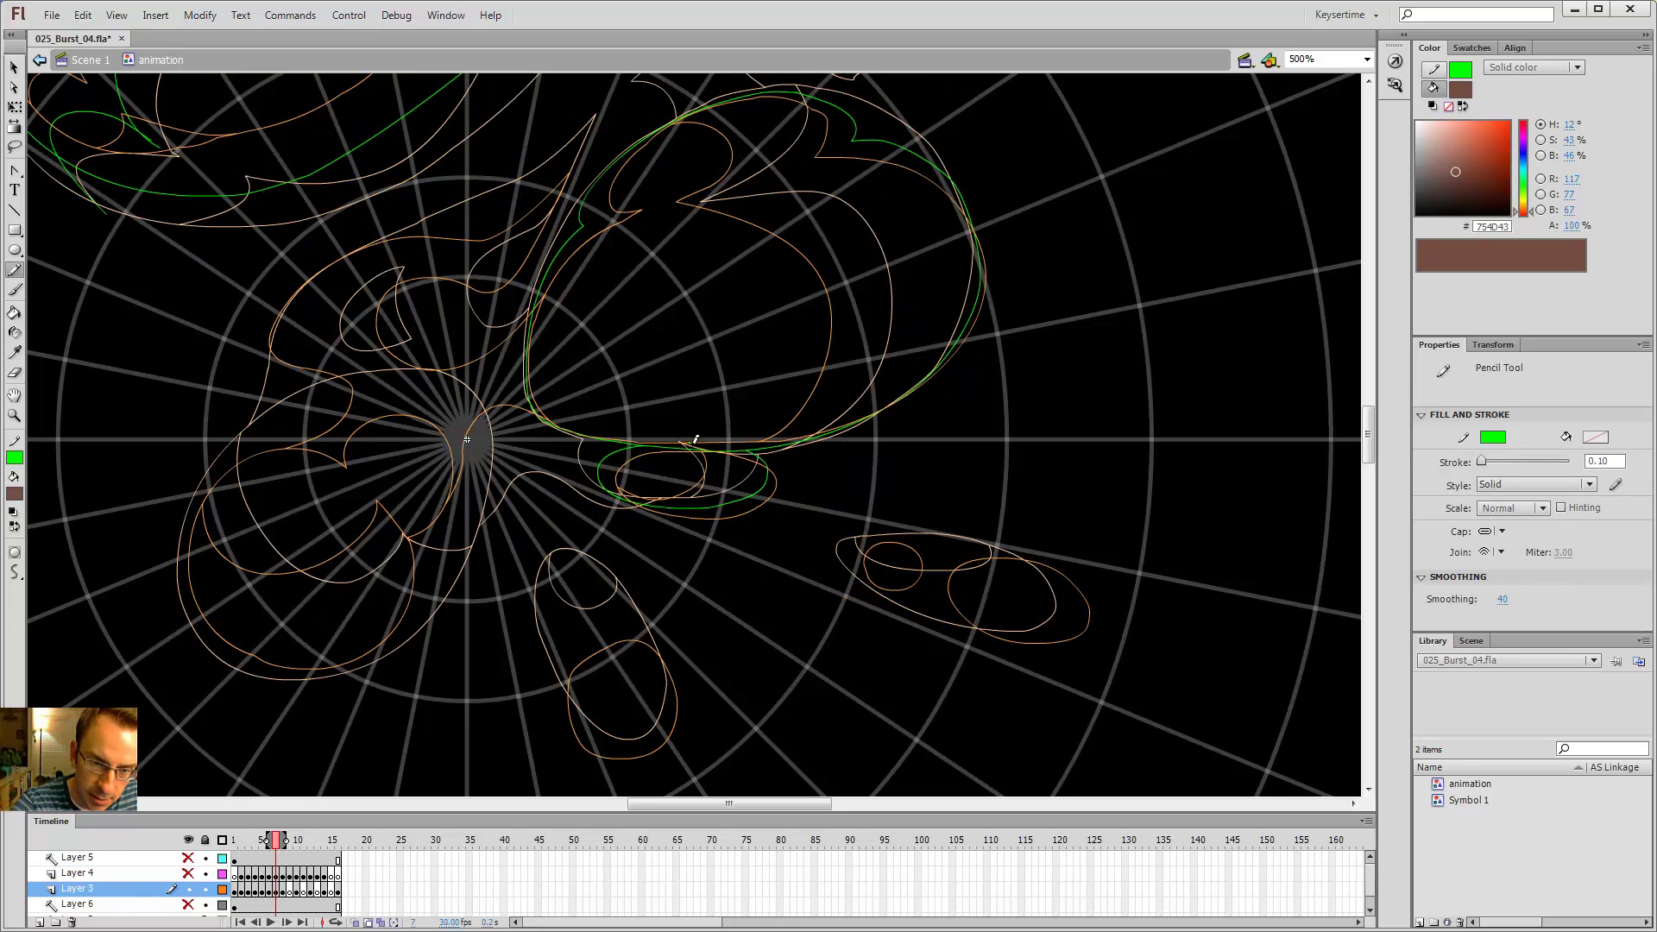
mouse_move(695, 440)
left_mouse_down()
mouse_move(707, 465)
mouse_move(664, 502)
mouse_move(598, 502)
left_mouse_up()
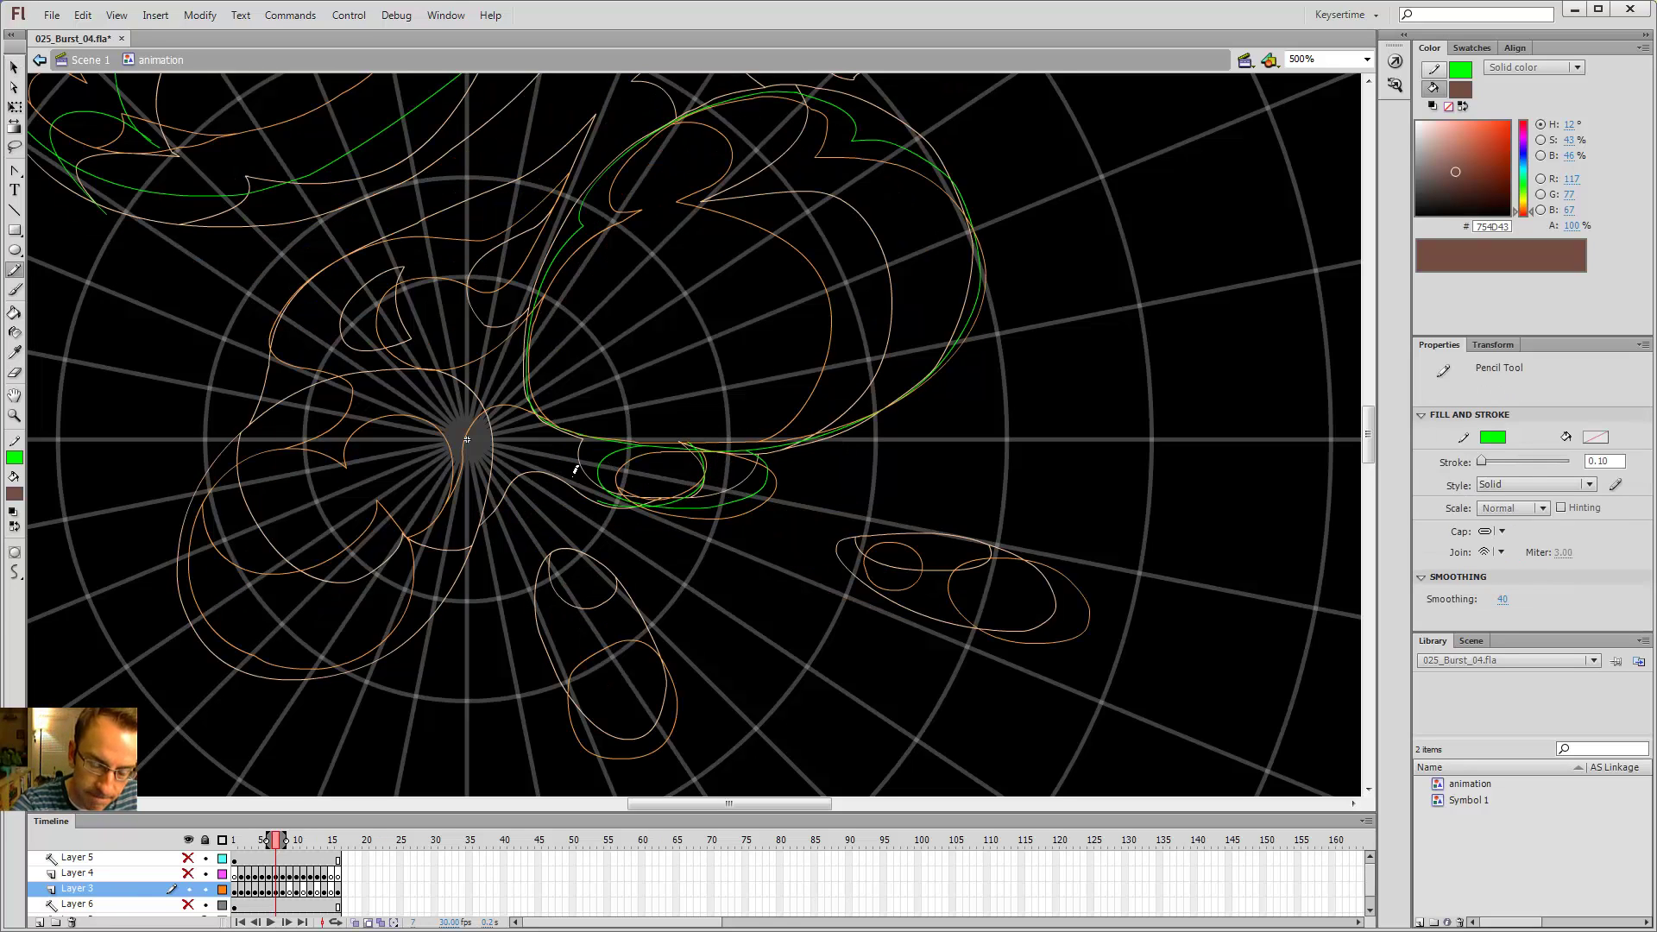
key("v")
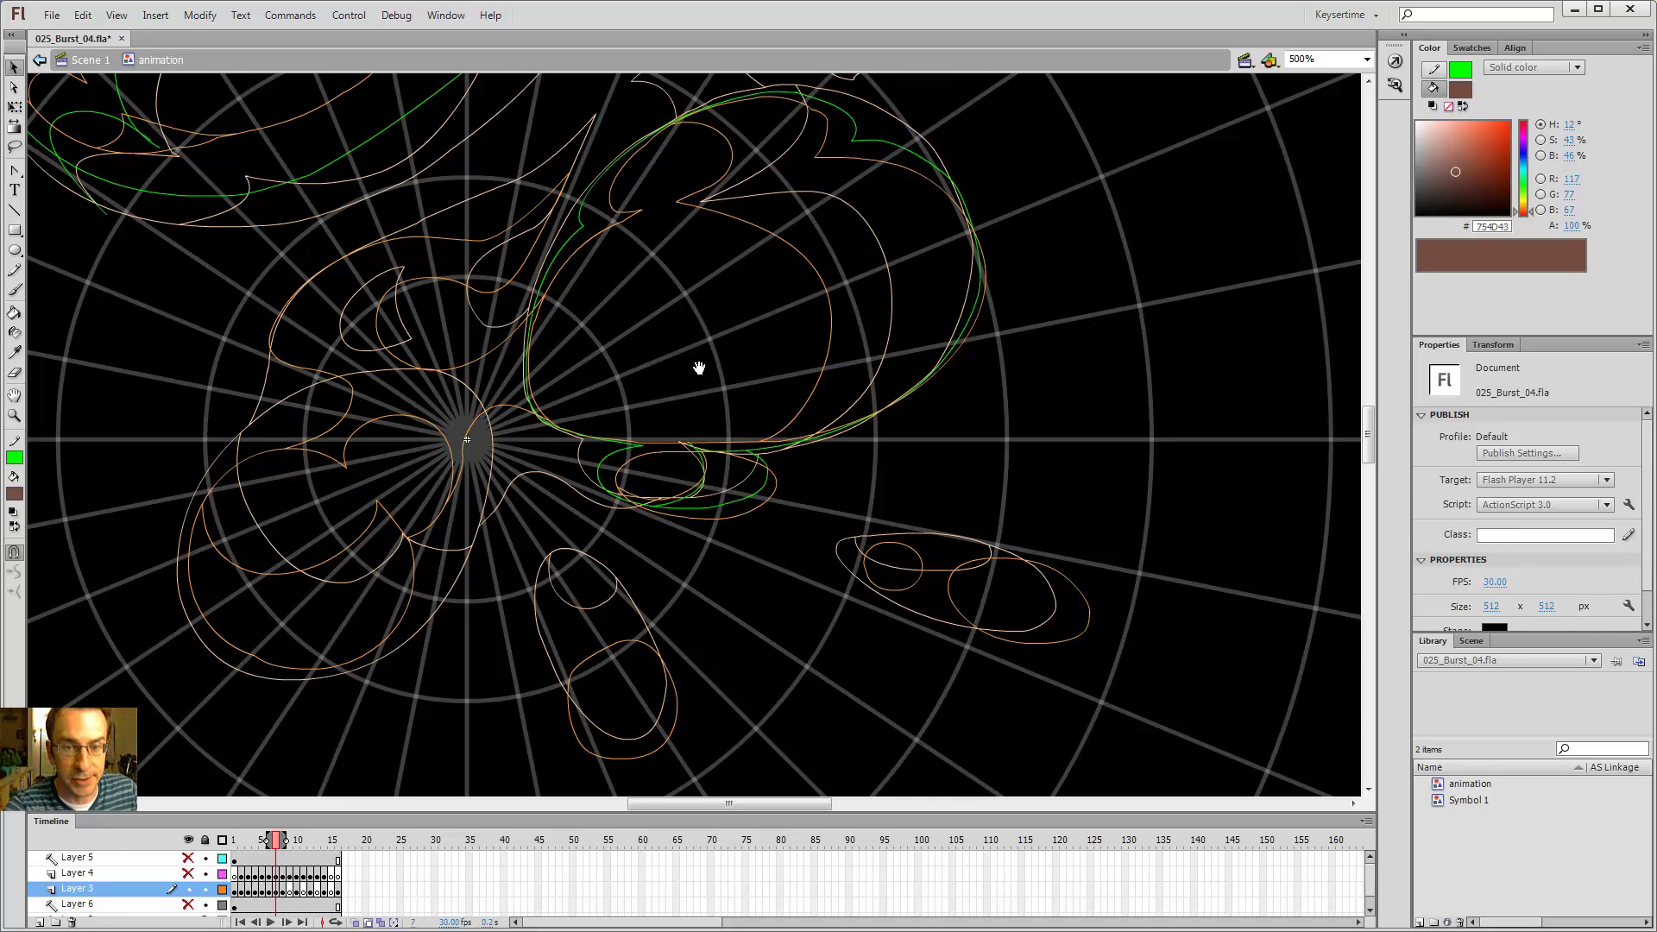
- Draw the large puff's inner shading curve from its lower edge around to the inner notch
left_click_drag(699, 369, 749, 478)
key("y")
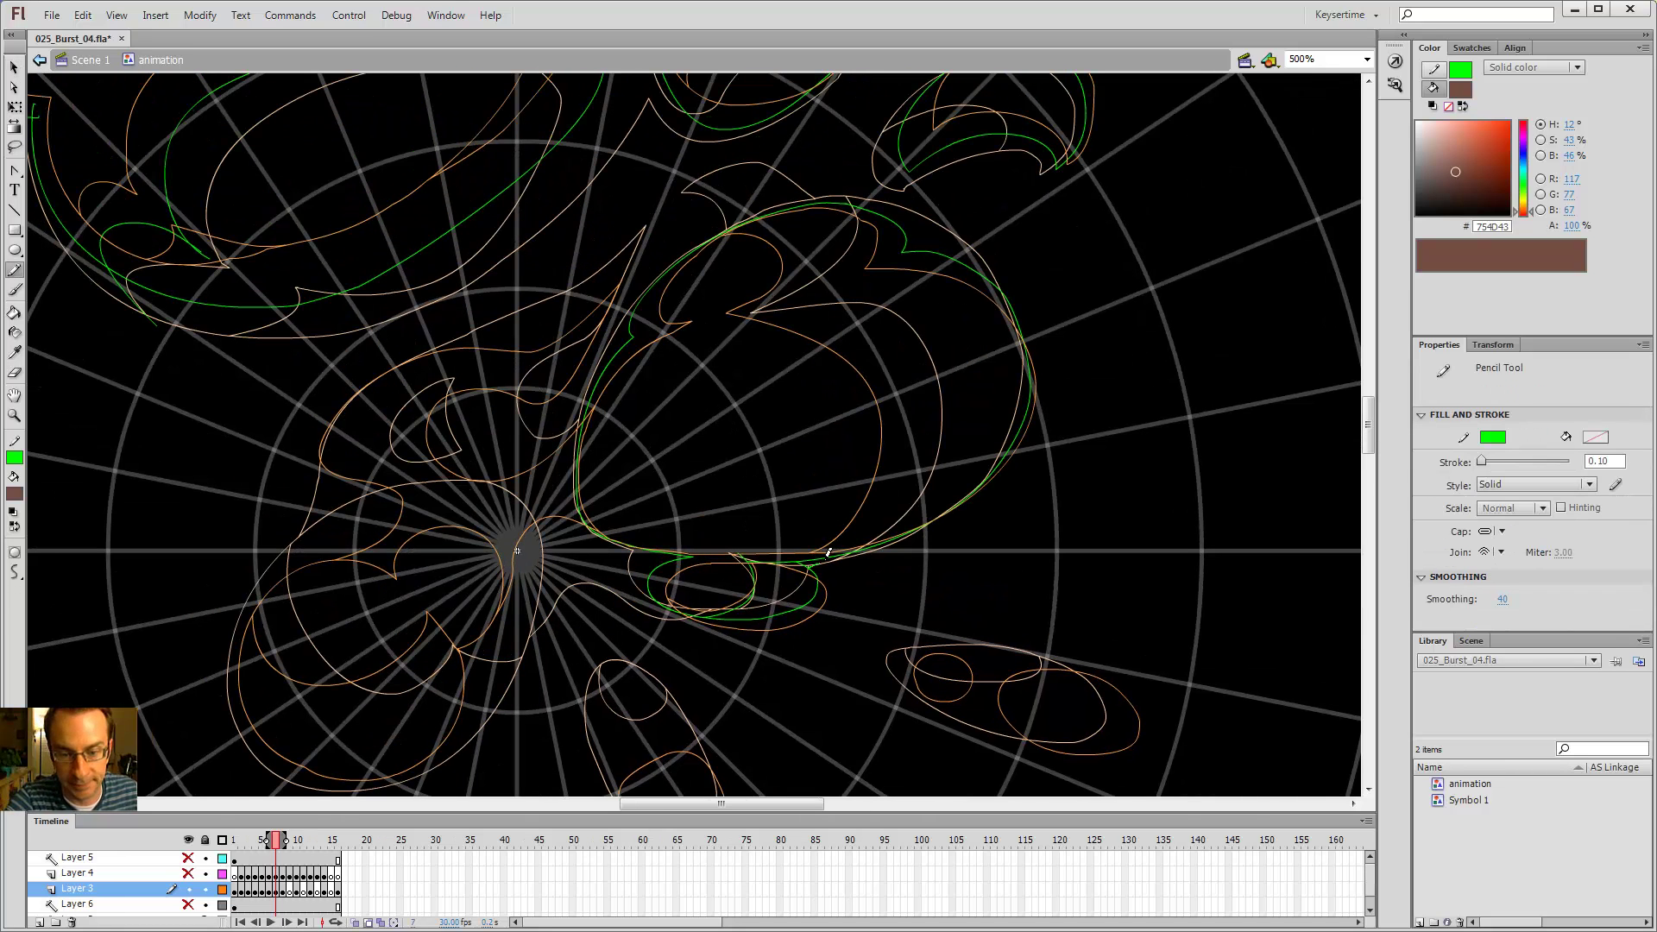
mouse_move(904, 447)
left_mouse_down()
mouse_move(899, 365)
mouse_move(693, 317)
left_mouse_up()
key("v")
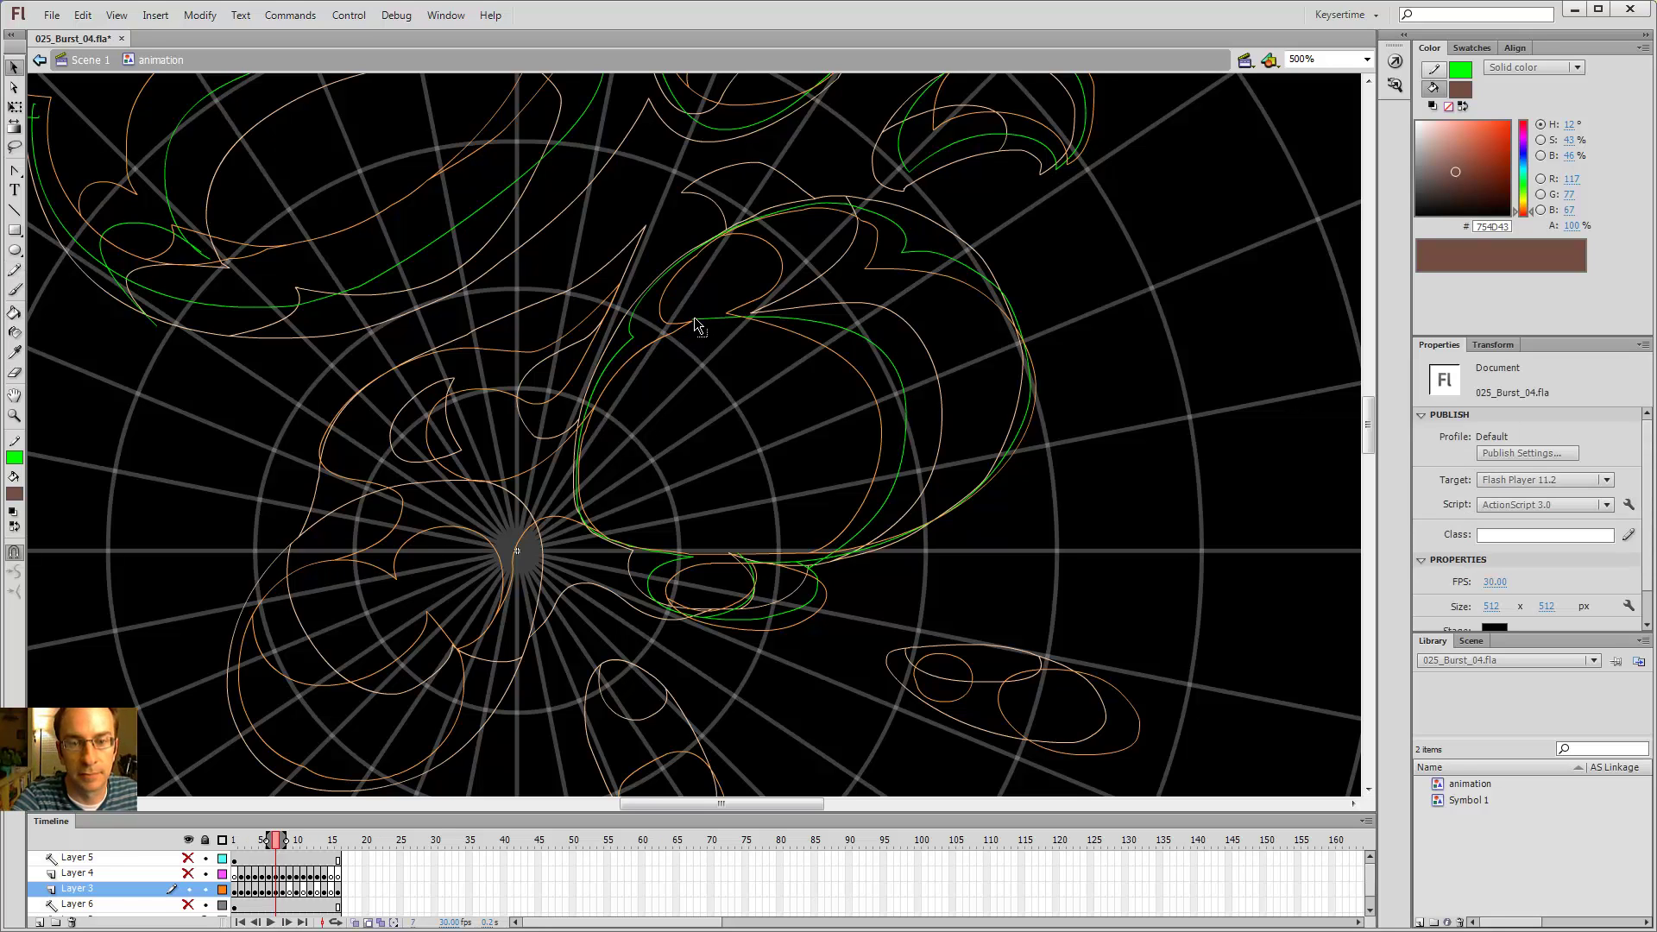
- Complete the large puff's shading boundary with a curved lobe from the inner notch to the top outline, and trim the stray tail
key("y")
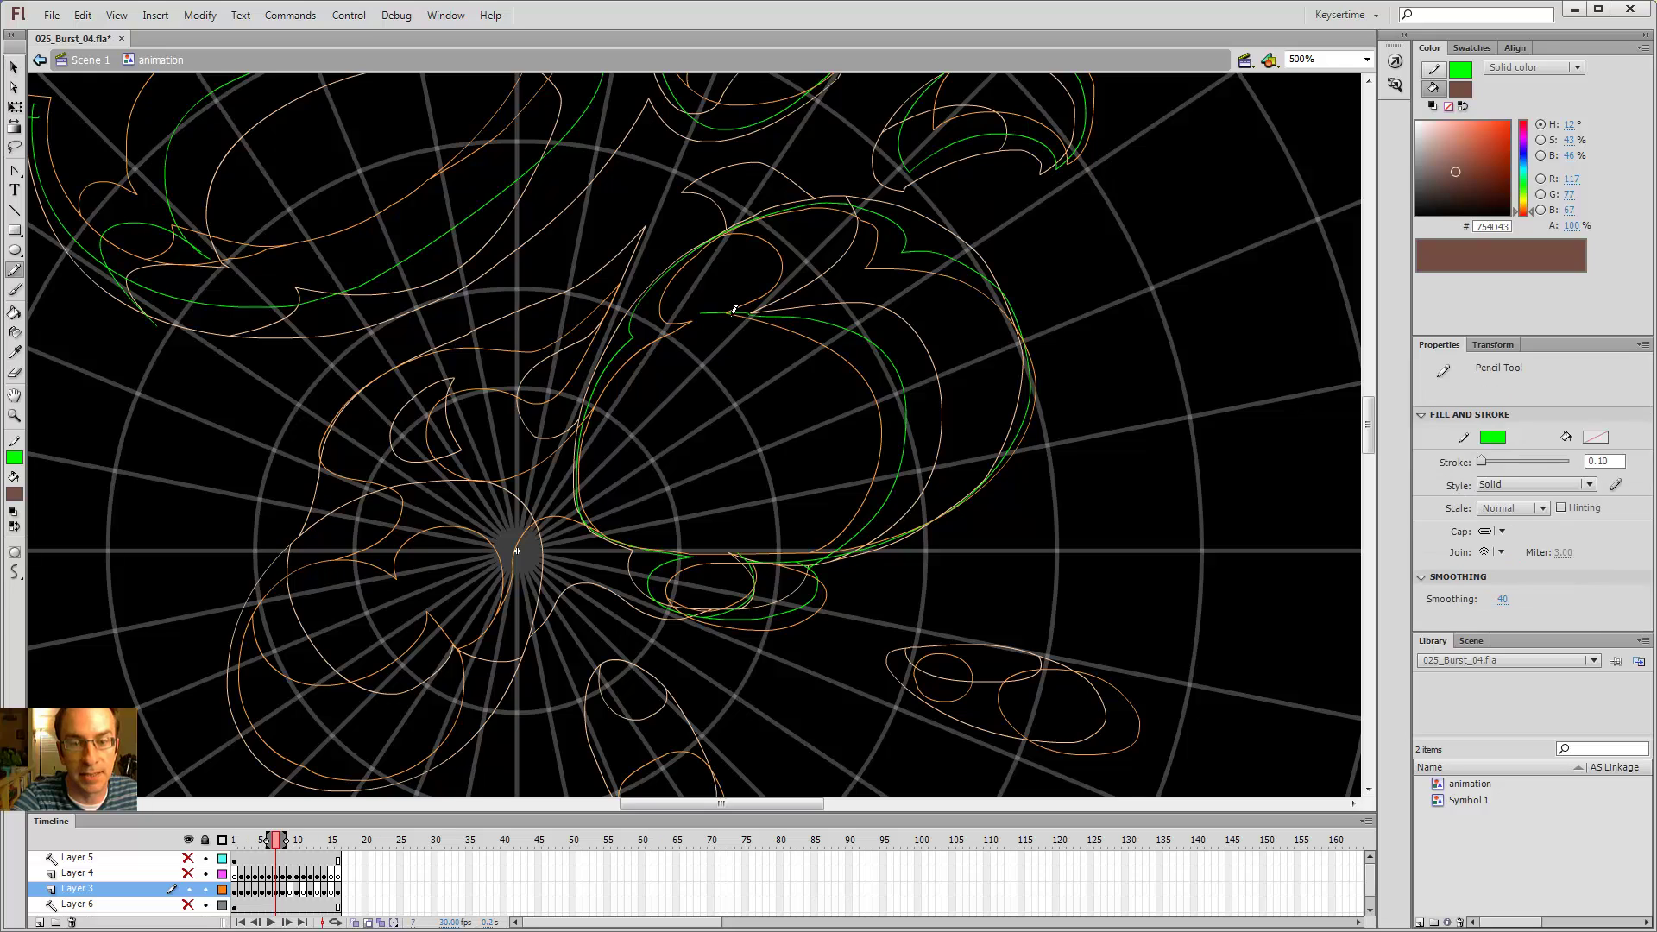
key("v")
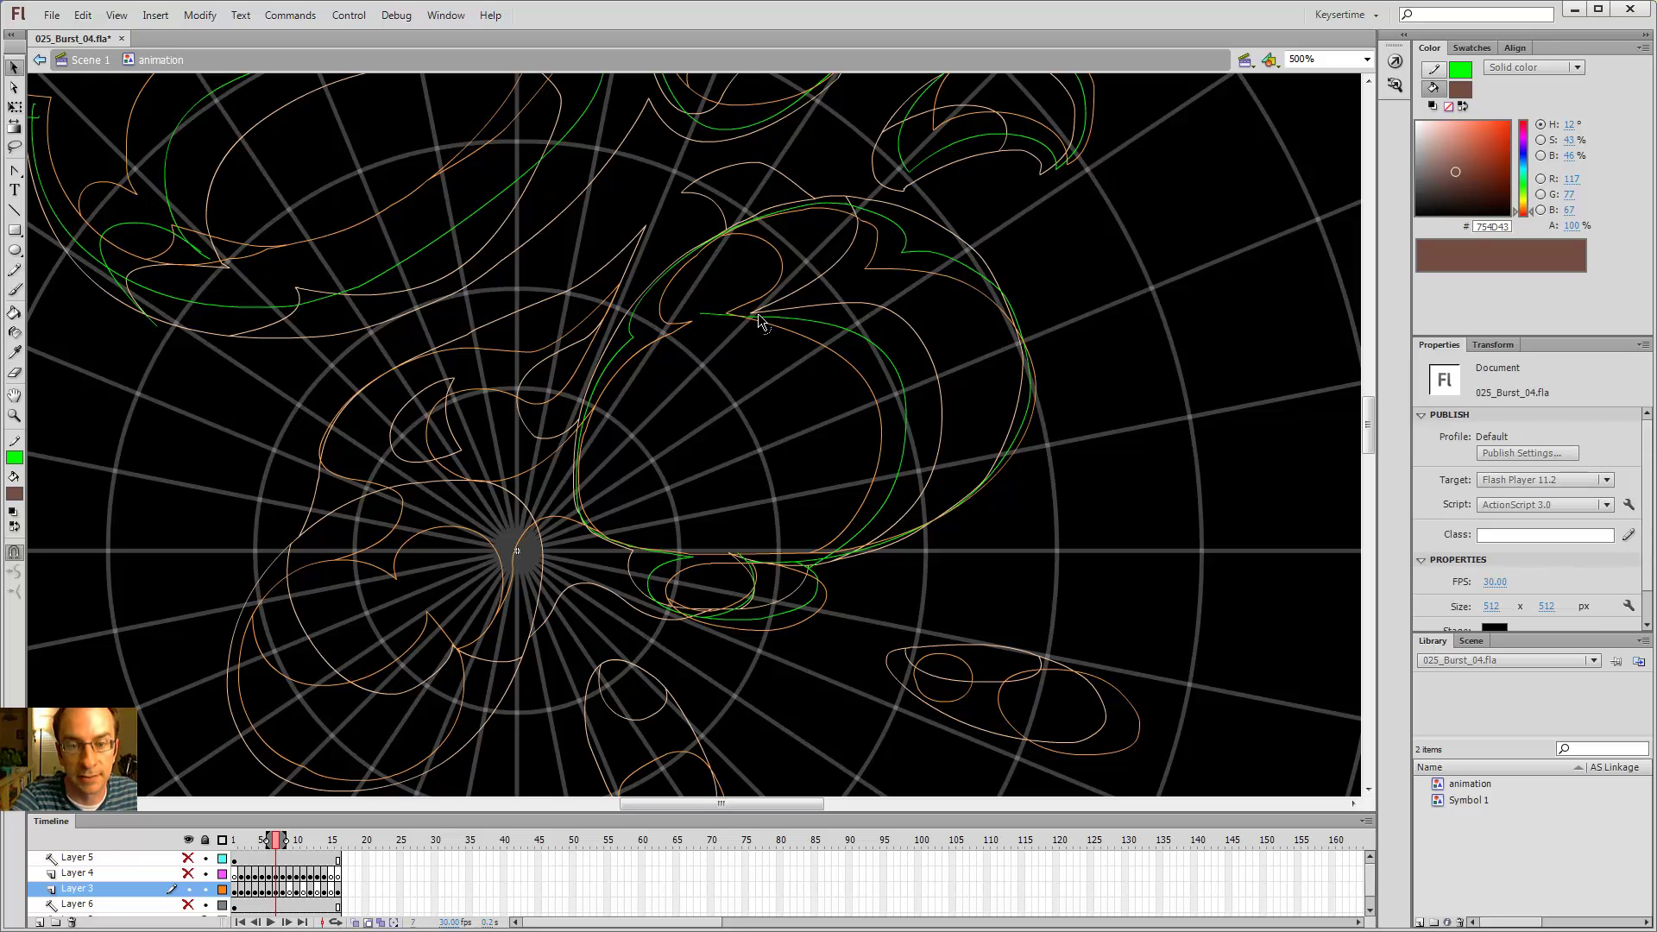
key("y")
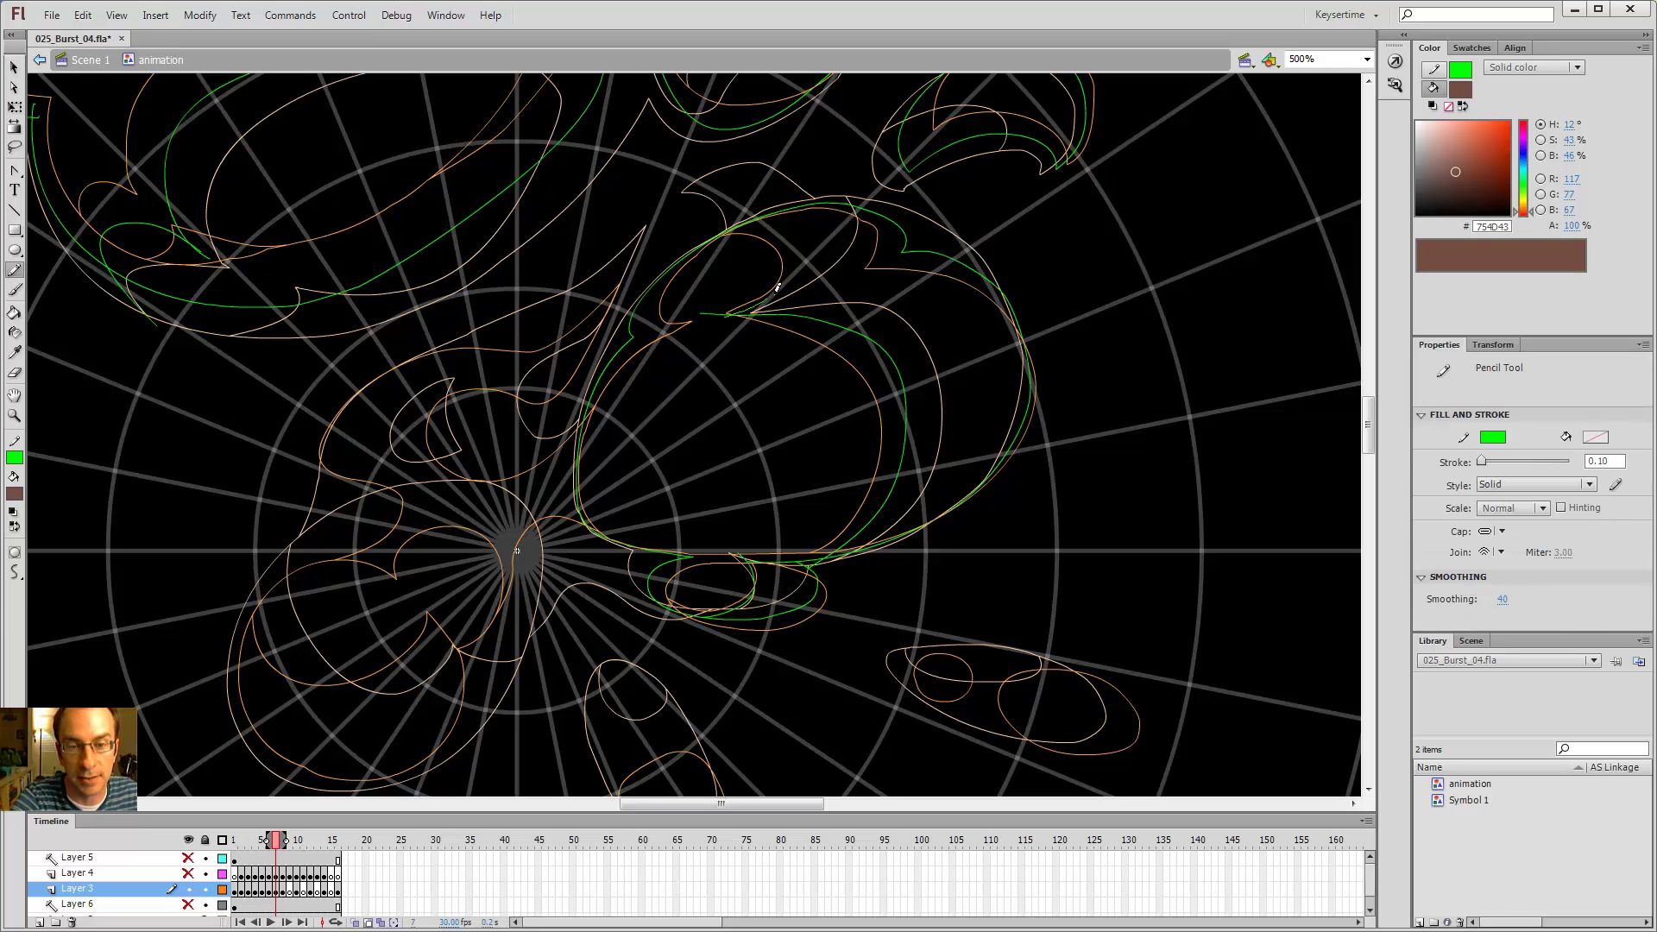
left_click_drag(818, 233, 733, 201)
key("v")
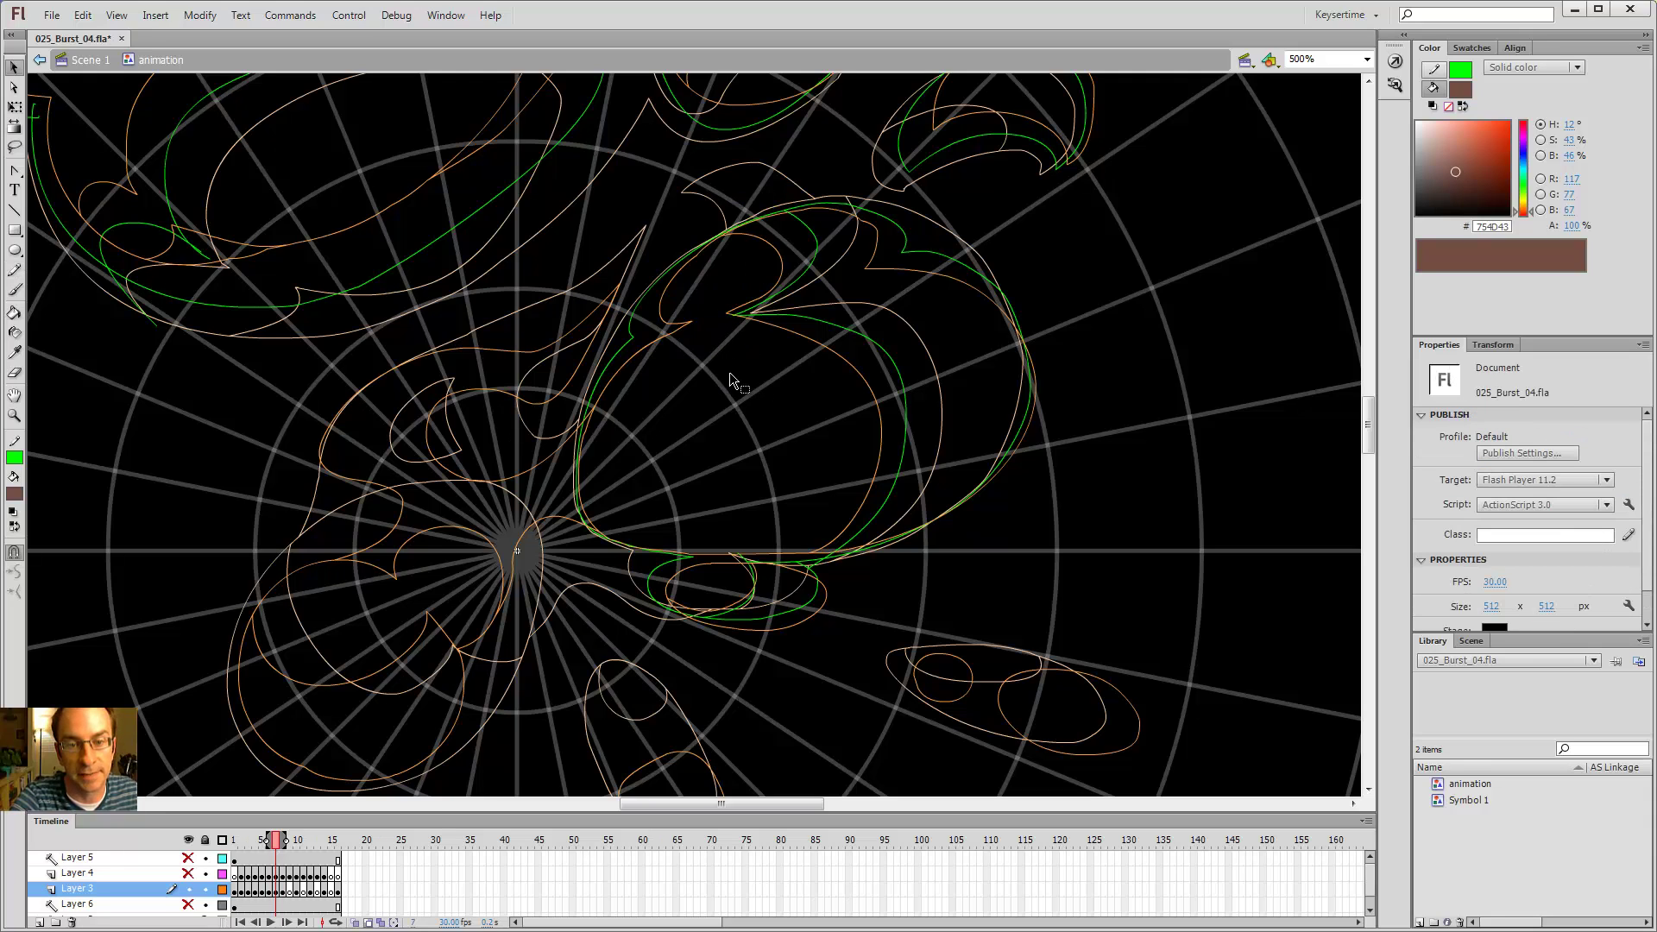
- Outline the detached elongated puff right of the burst centre in green and remove the overshooting line ends where the contour closes
scroll(954, 337, "down", 3)
scroll(954, 336, "left", 3)
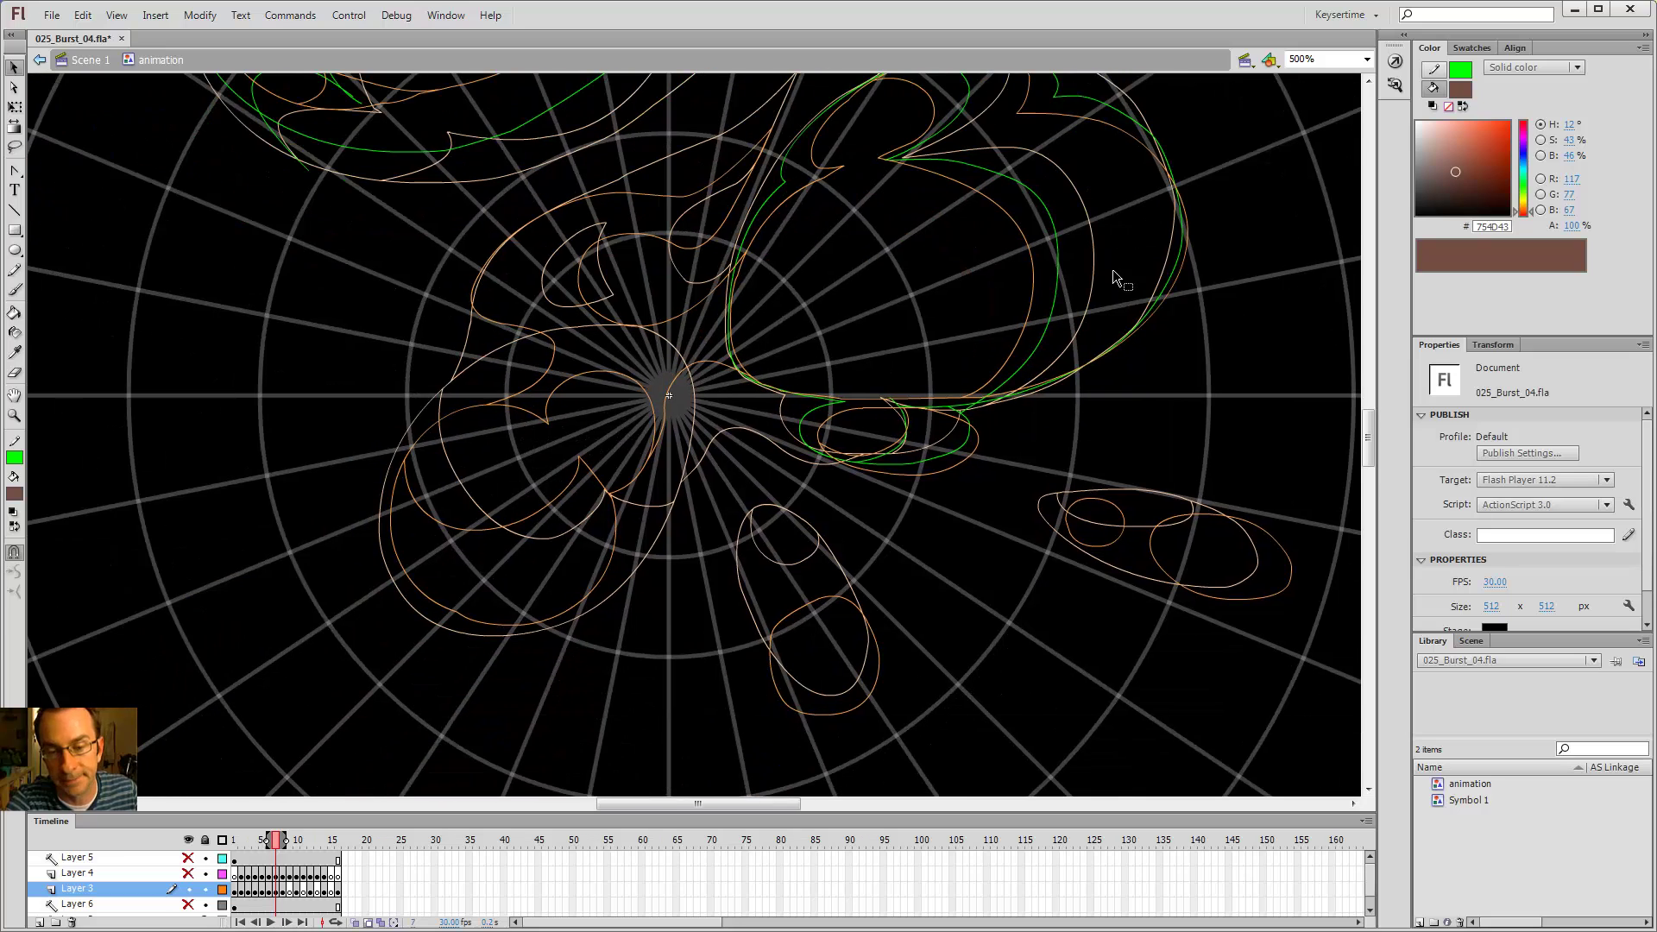
scroll(1035, 397, "down", 2)
scroll(1036, 397, "right", 3)
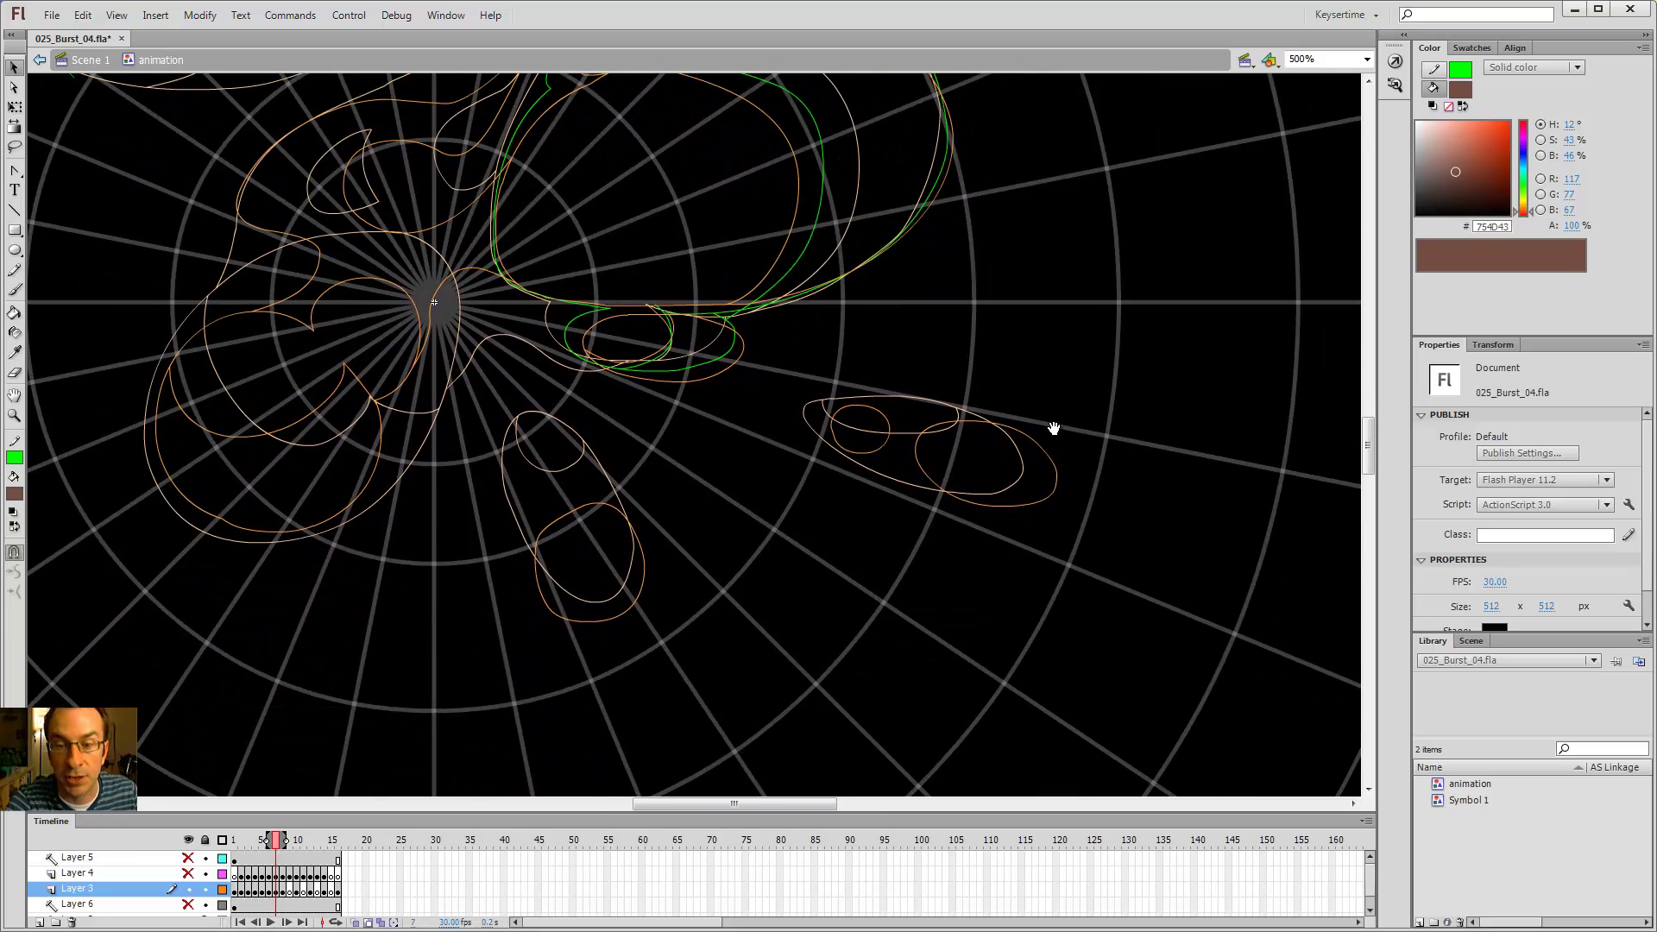
scroll(863, 379, "right", 3)
key("y")
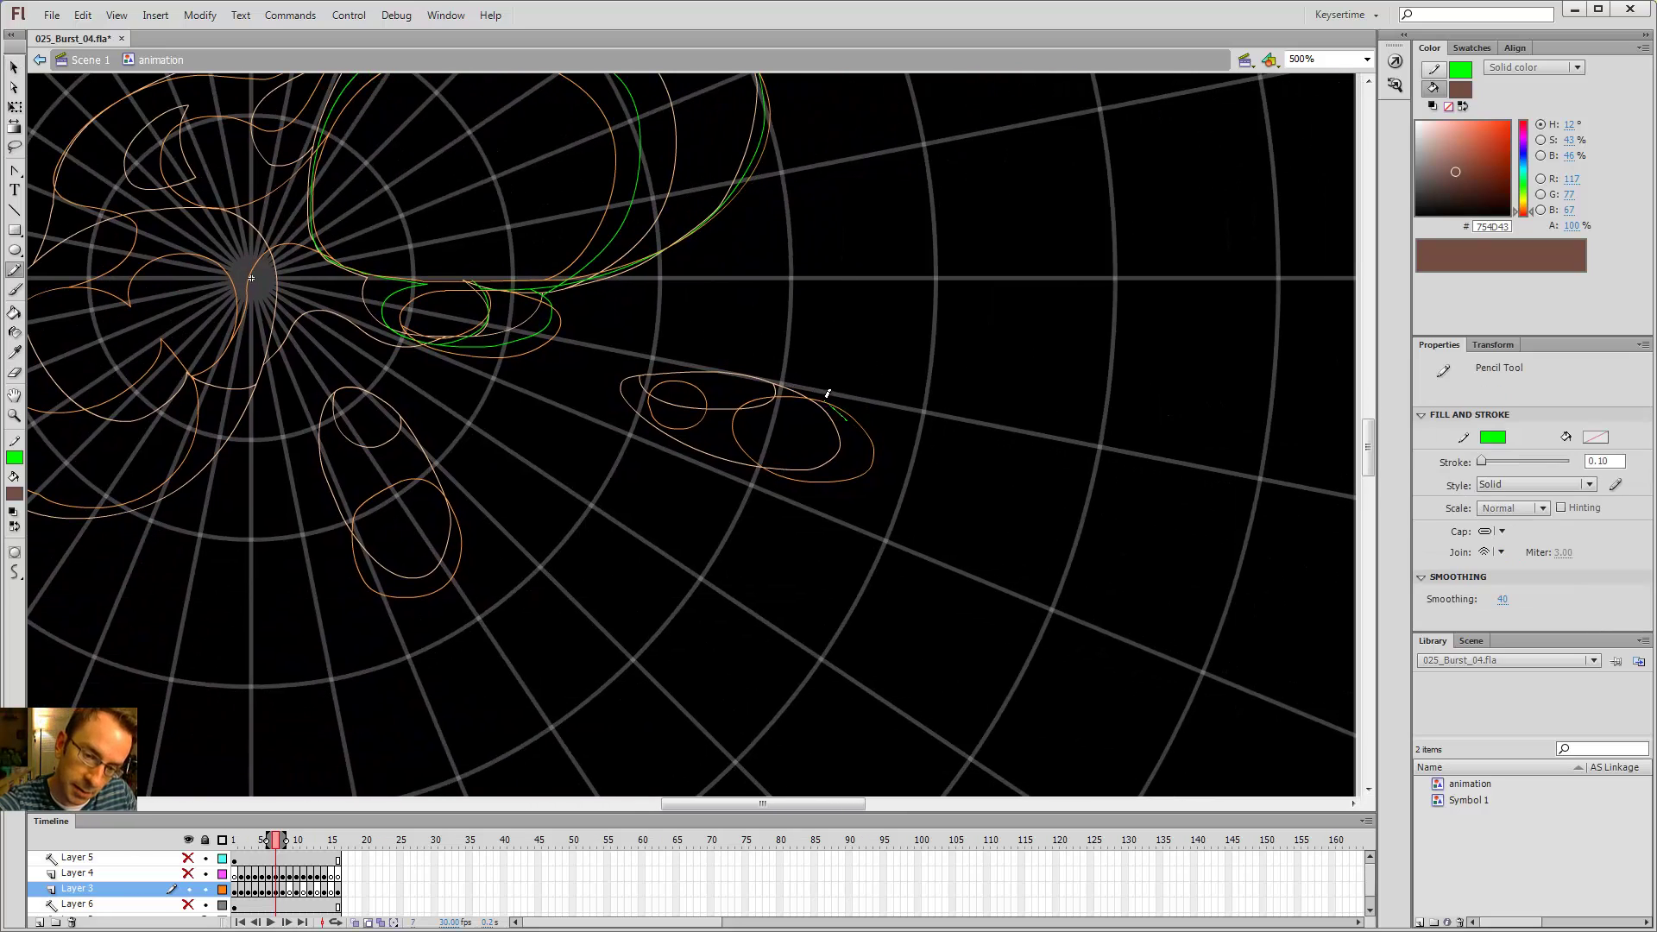
mouse_move(828, 393)
left_mouse_down()
mouse_move(674, 377)
mouse_move(637, 401)
left_mouse_up()
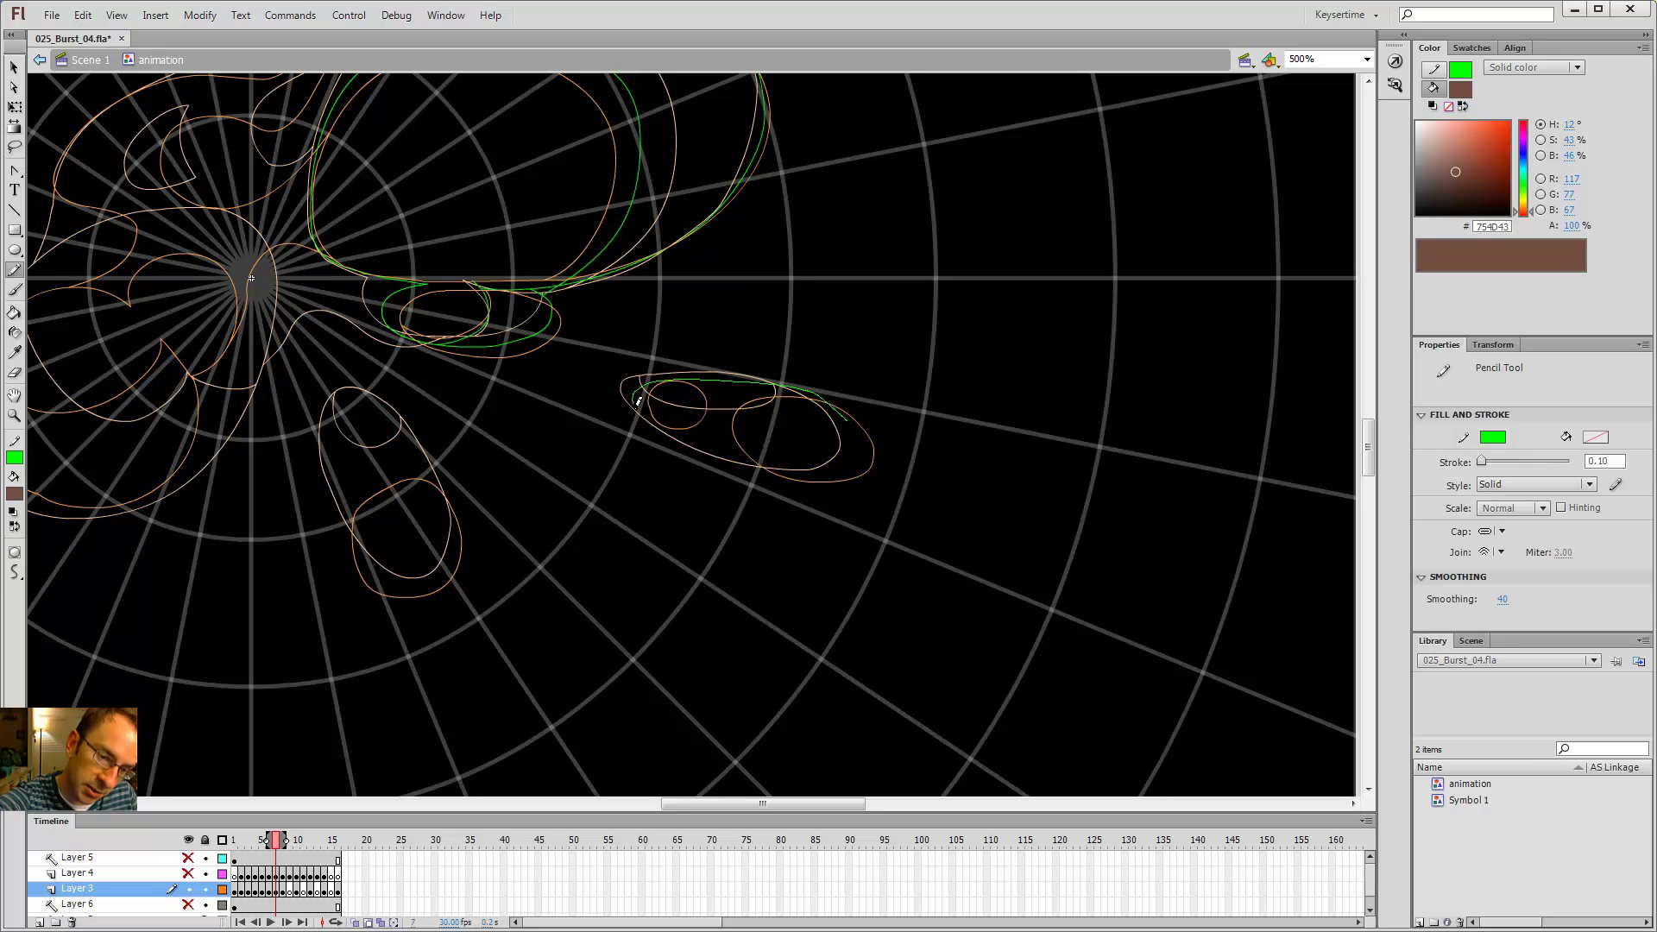
mouse_move(702, 446)
left_mouse_down()
mouse_move(759, 471)
mouse_move(839, 464)
left_mouse_up()
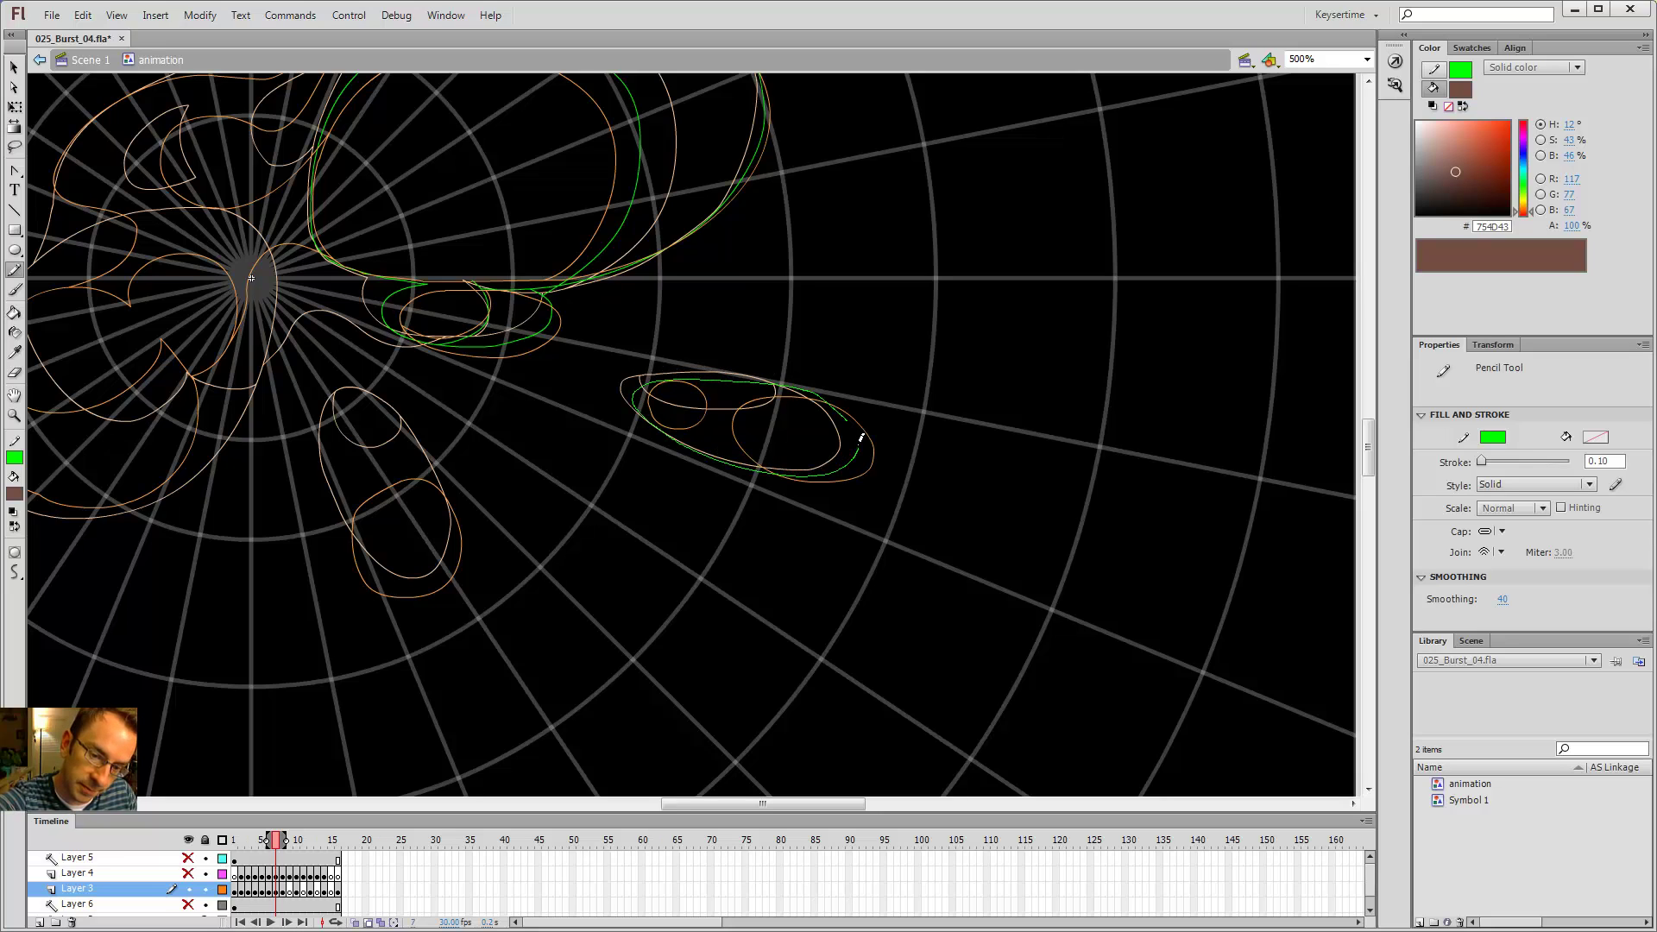
key("v")
left_click(844, 414)
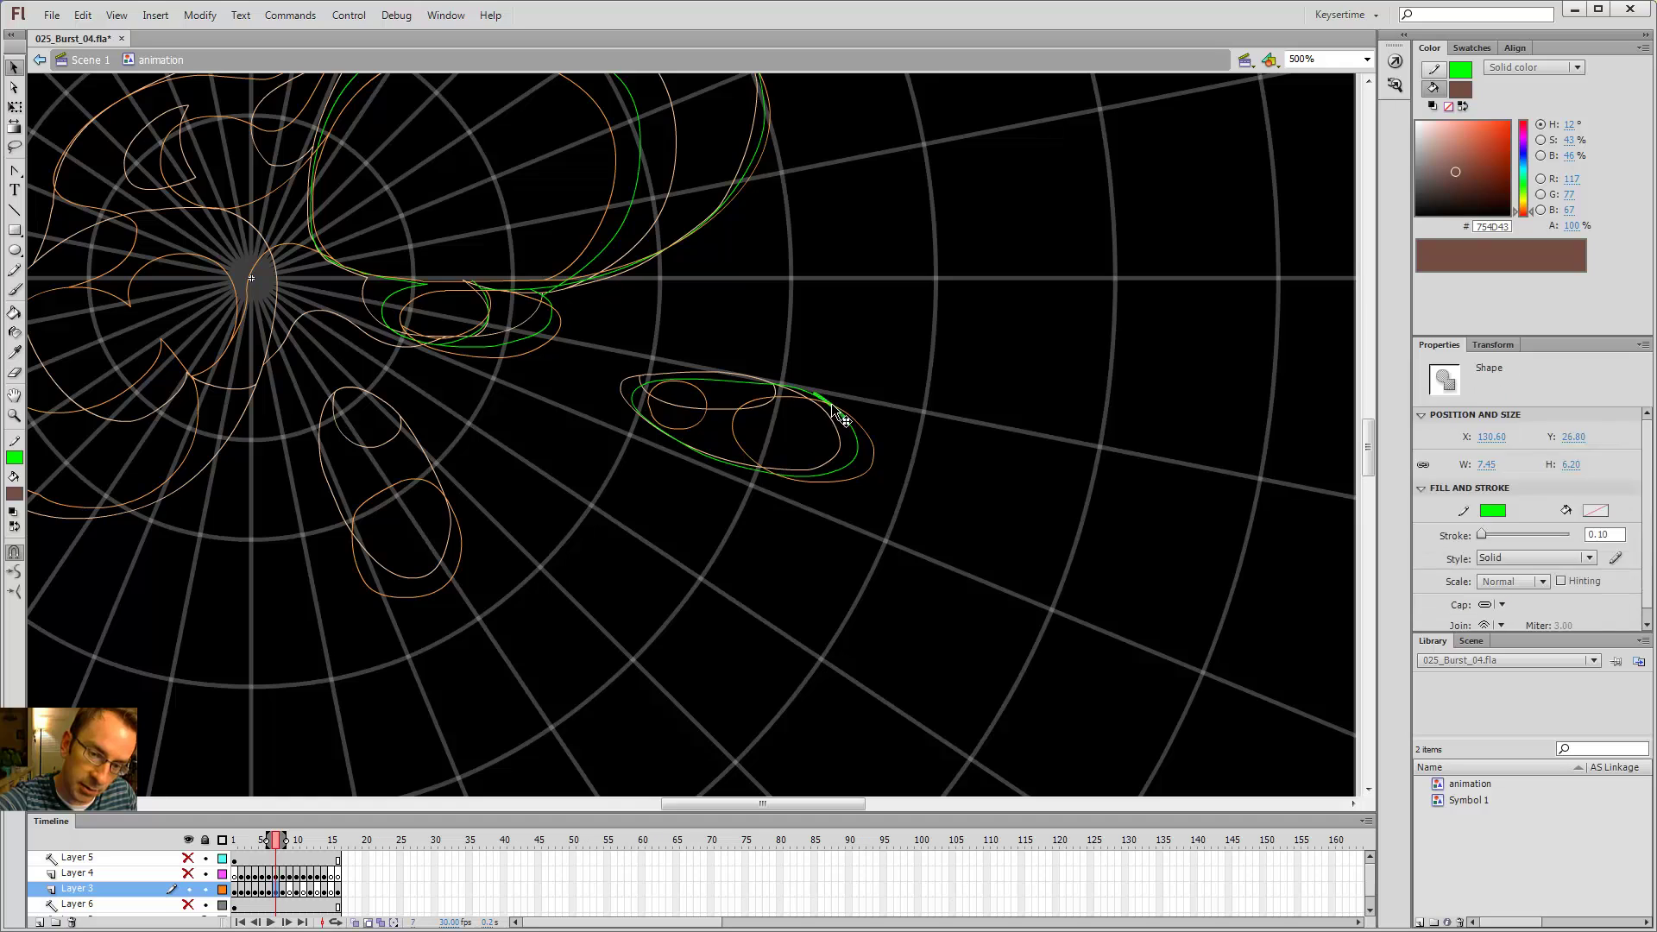
left_click(807, 405)
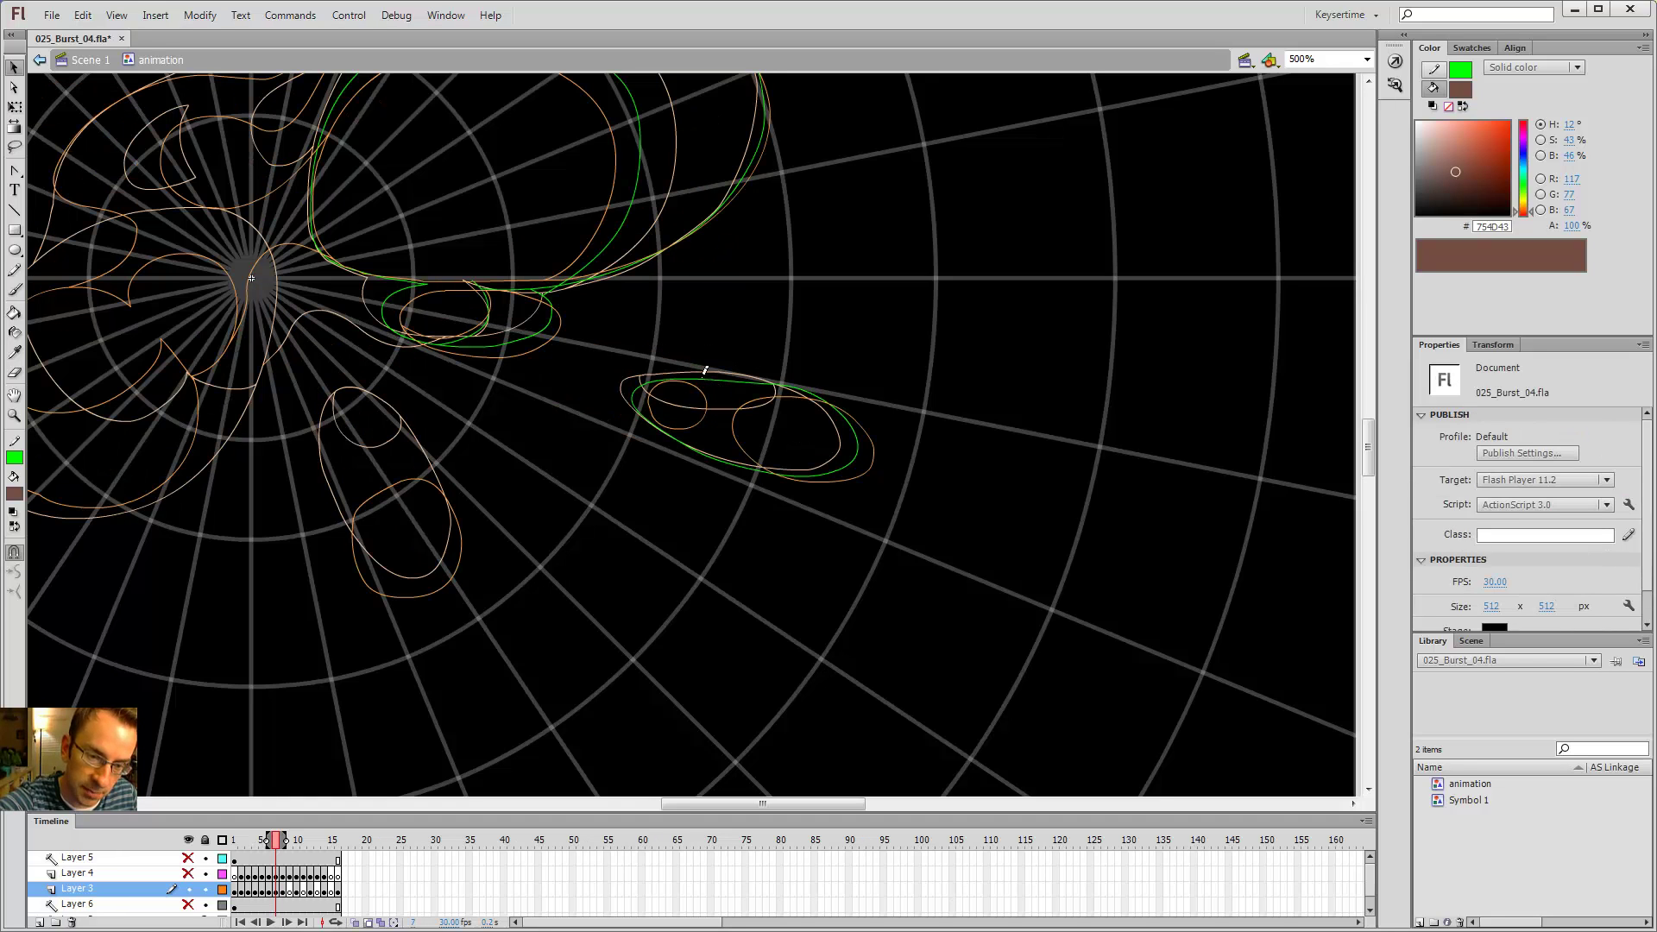
- Draw a small highlight arc under the detached right puff's upper edge and check it against the previous frame
key("y")
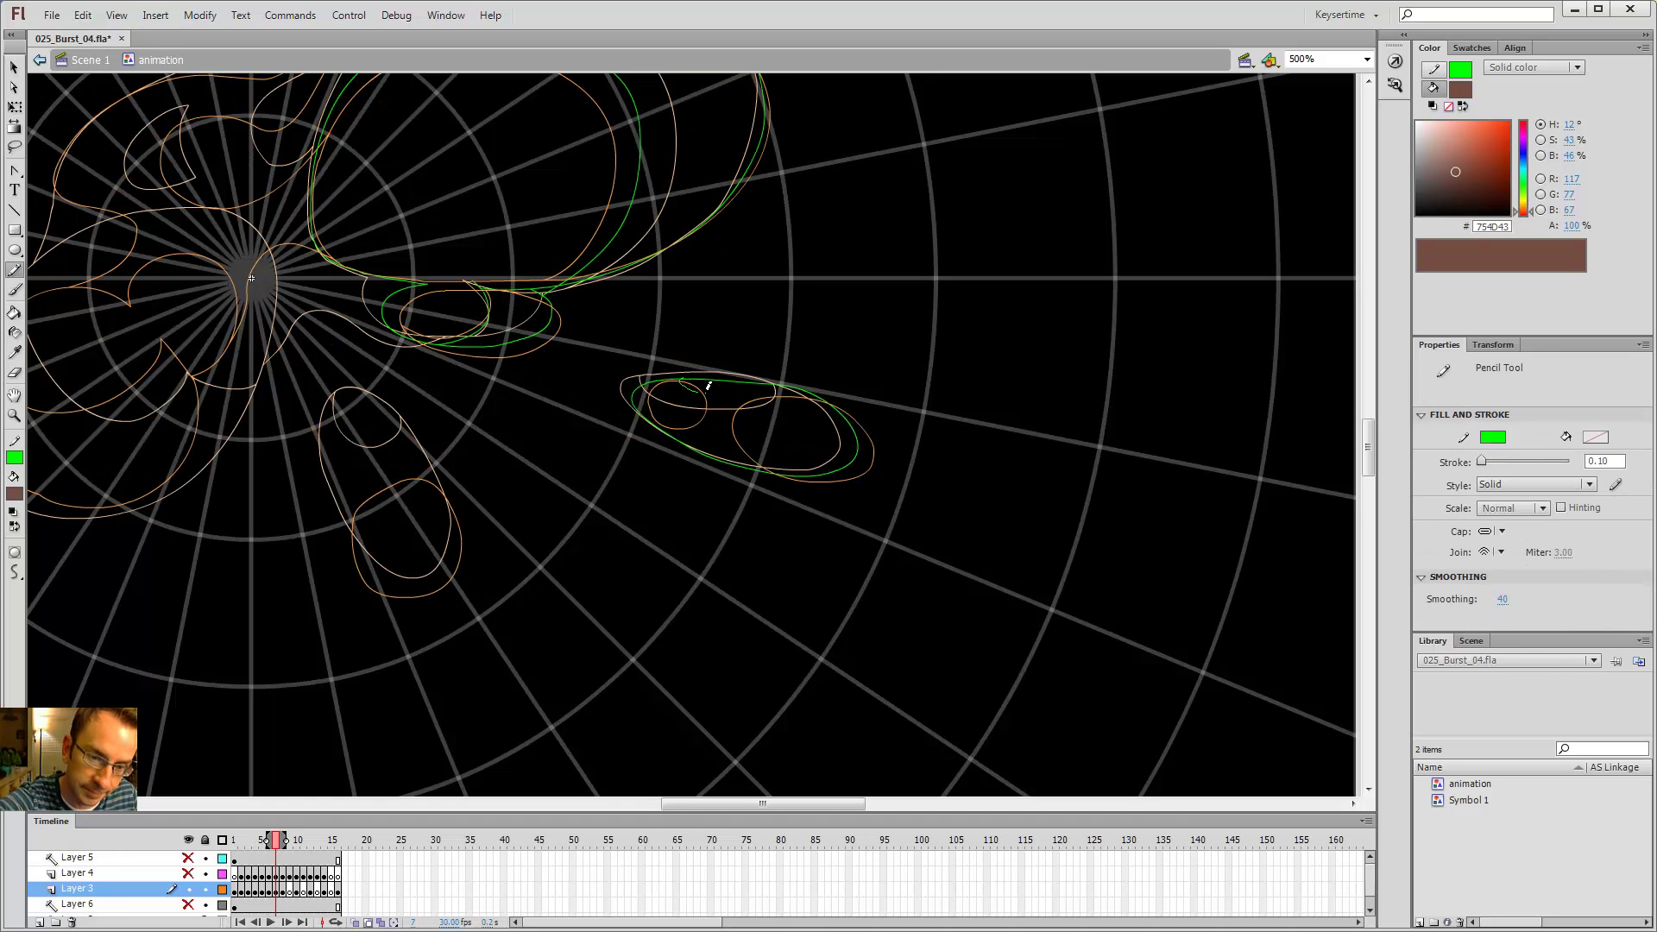
key("v")
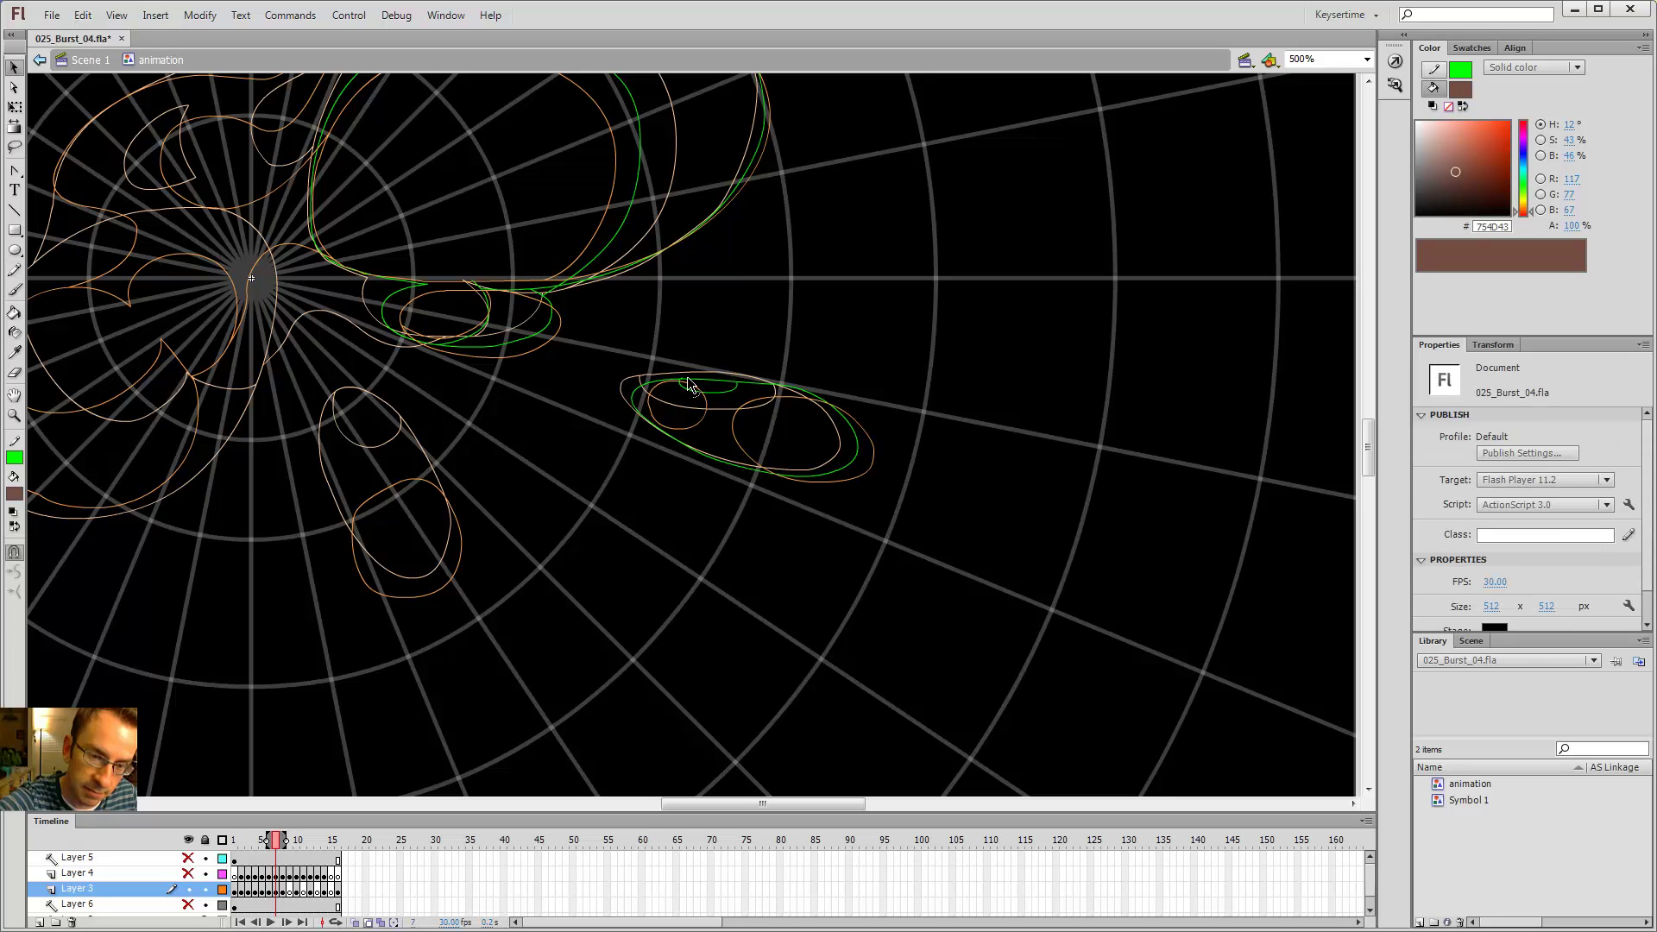
key("comma")
key("period")
left_click_drag(710, 447, 714, 448)
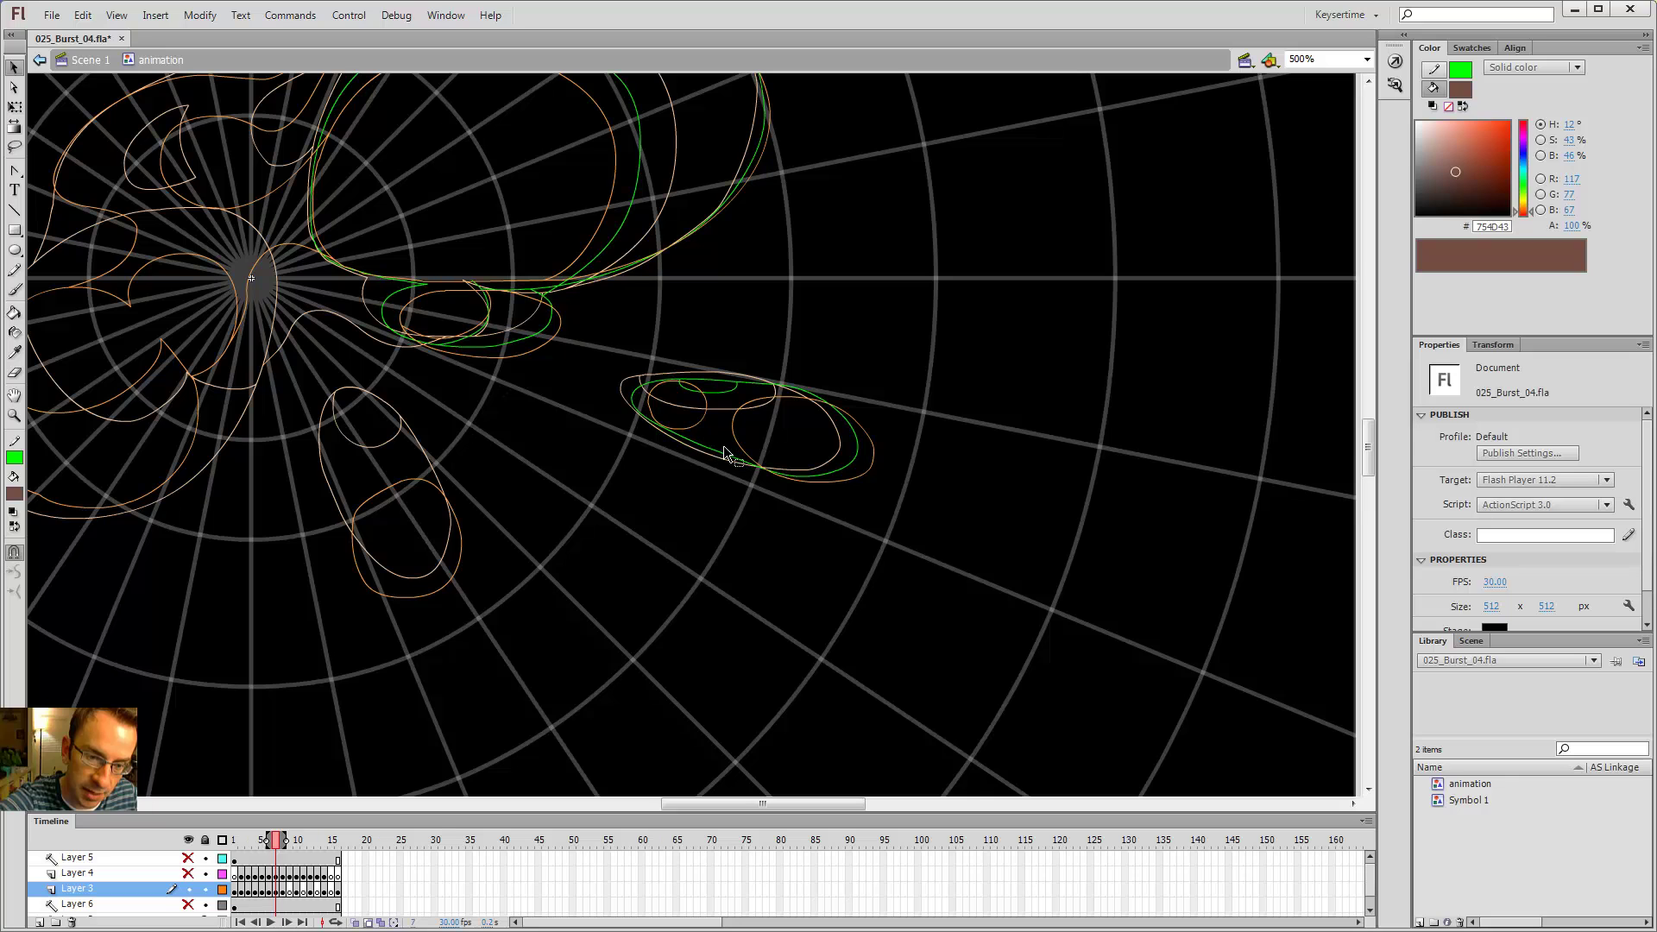
key("comma")
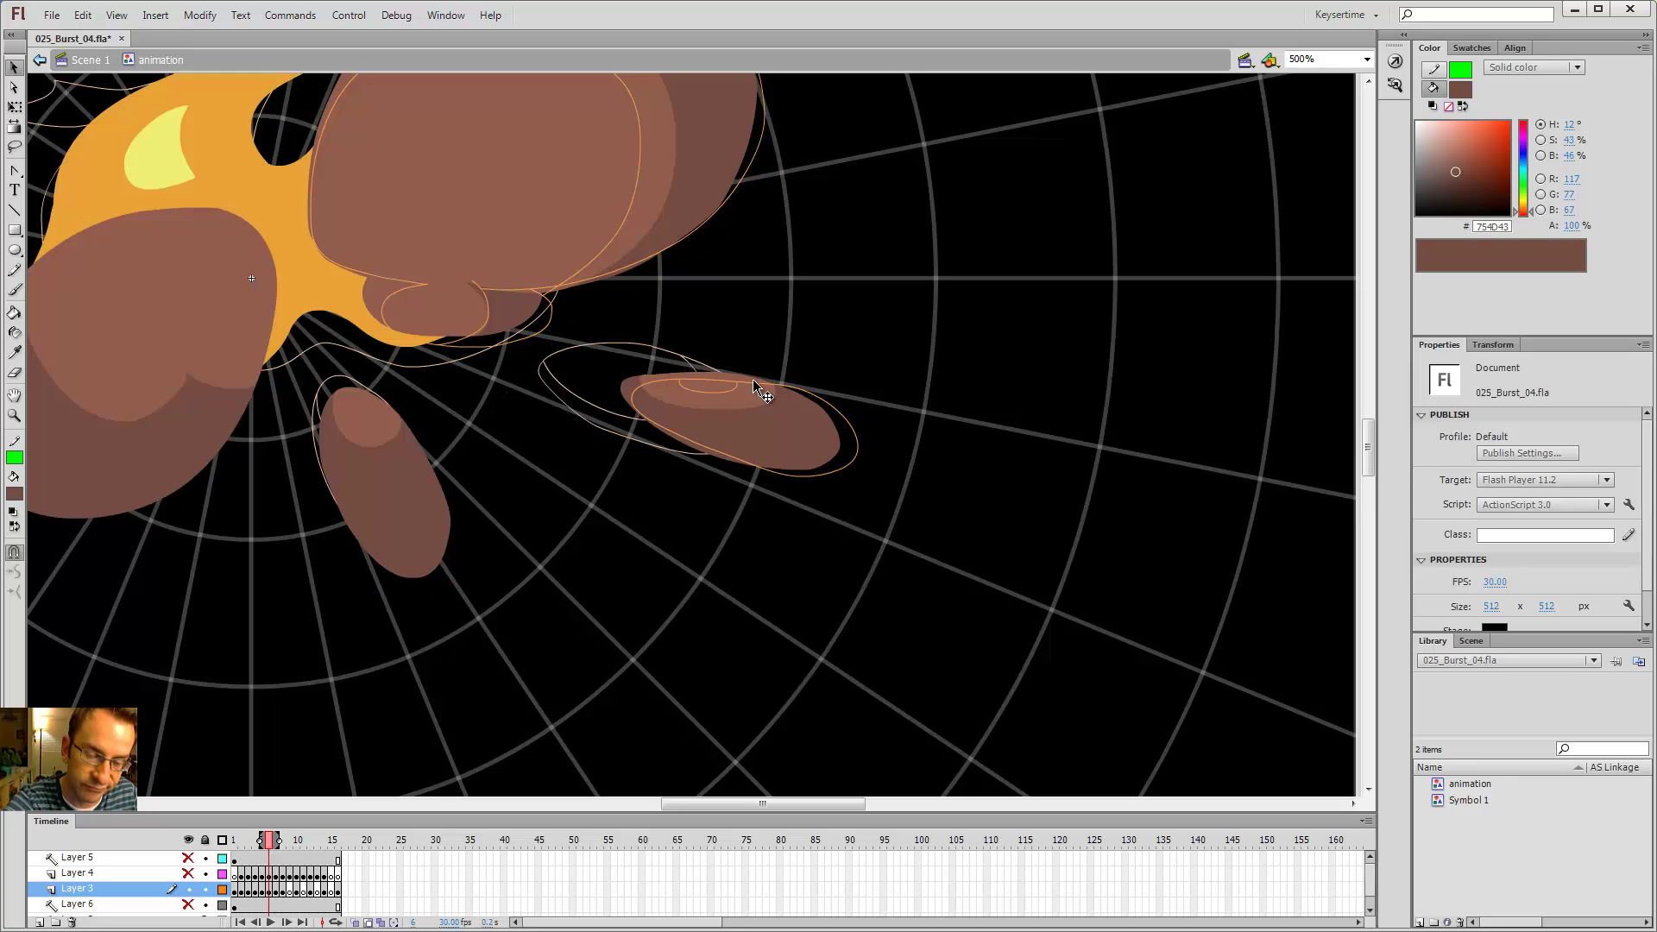
key("period")
- Draw a green contour around the lower half of the small detached puff below the burst centre and remove its overshooting line end
scroll(687, 307, "left", 5)
scroll(688, 307, "down", 2)
key("y")
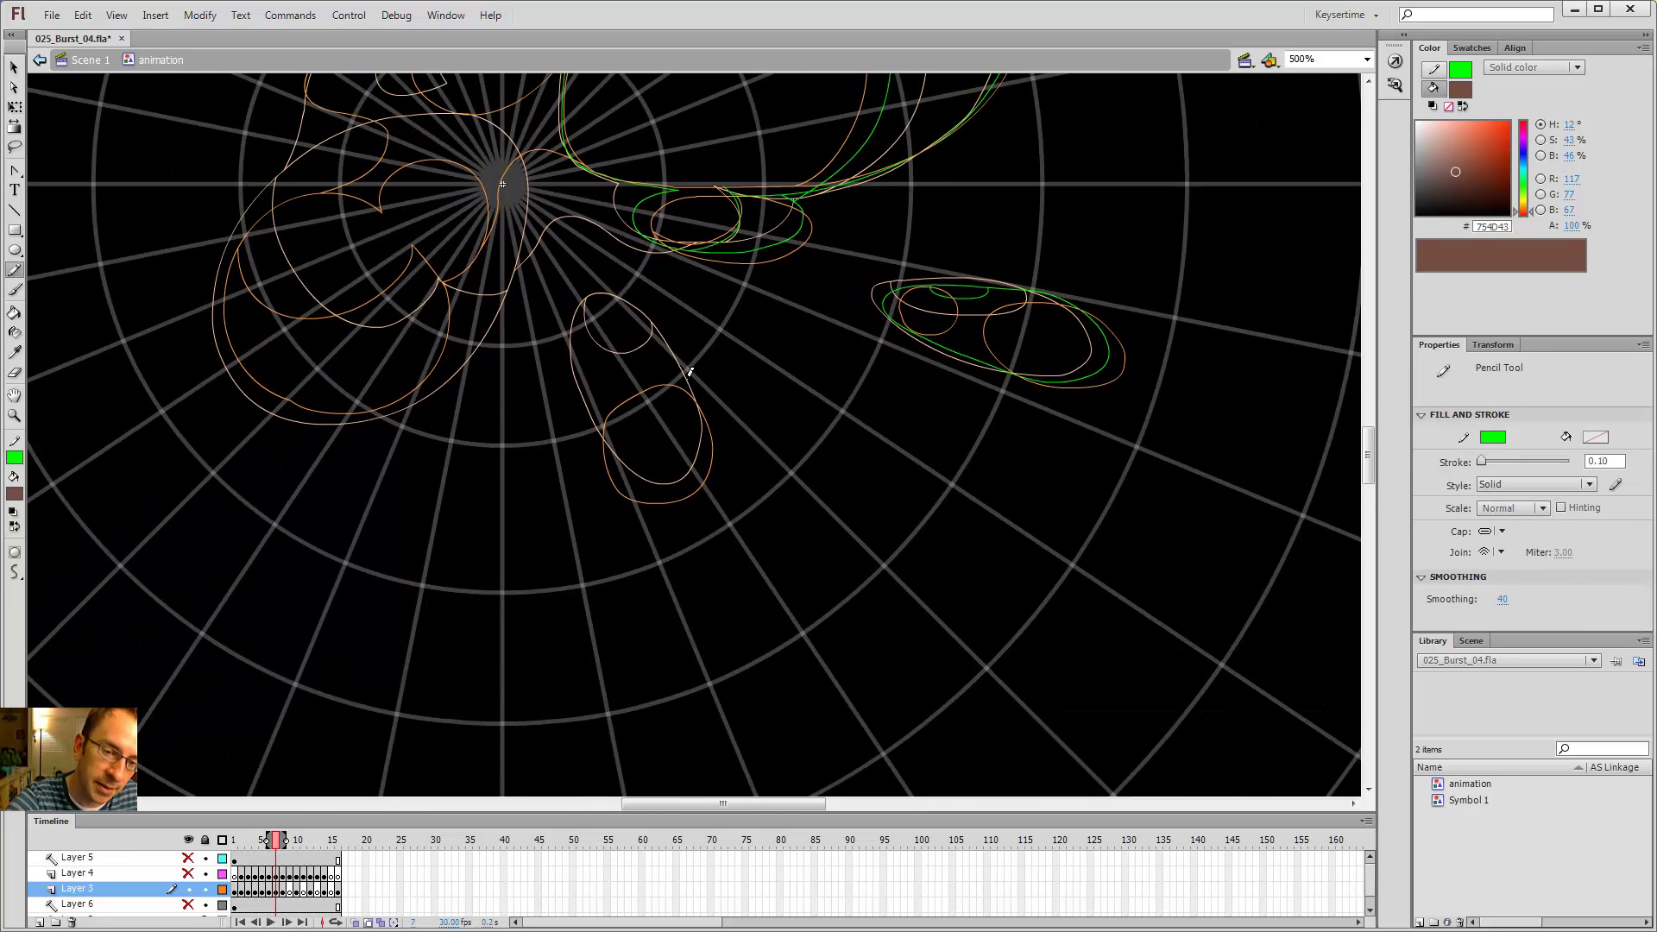
mouse_move(682, 371)
left_mouse_down()
mouse_move(705, 468)
mouse_move(669, 488)
mouse_move(618, 472)
mouse_move(601, 406)
mouse_move(635, 367)
mouse_move(683, 371)
mouse_move(716, 413)
left_mouse_up()
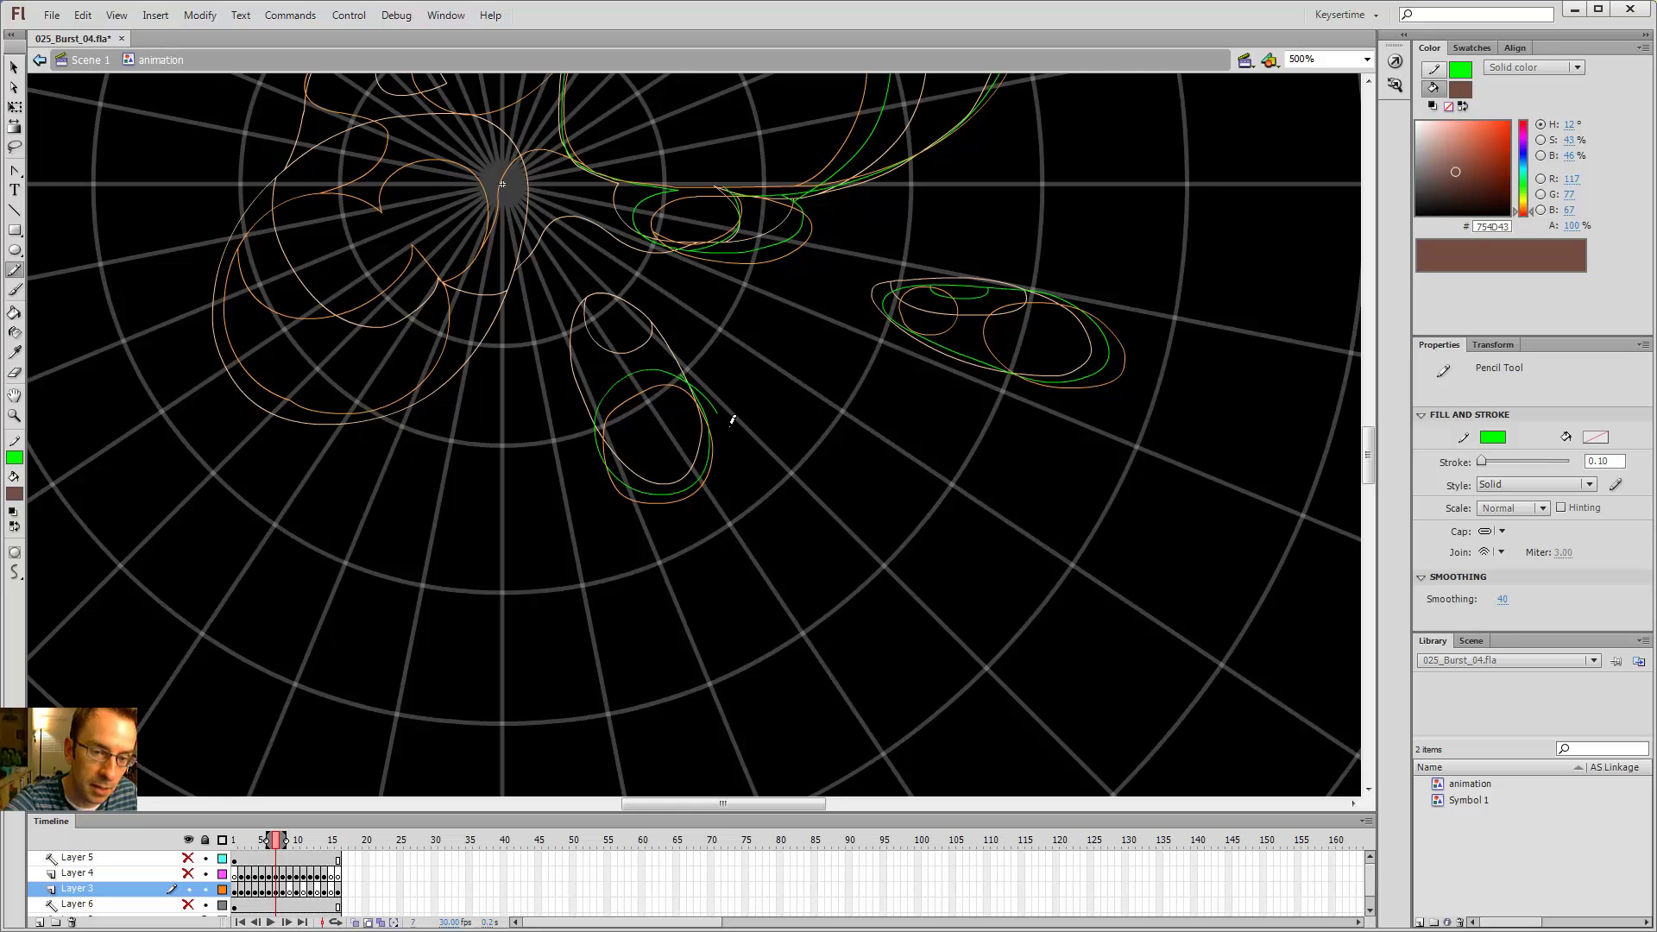
key("v")
left_click(684, 372)
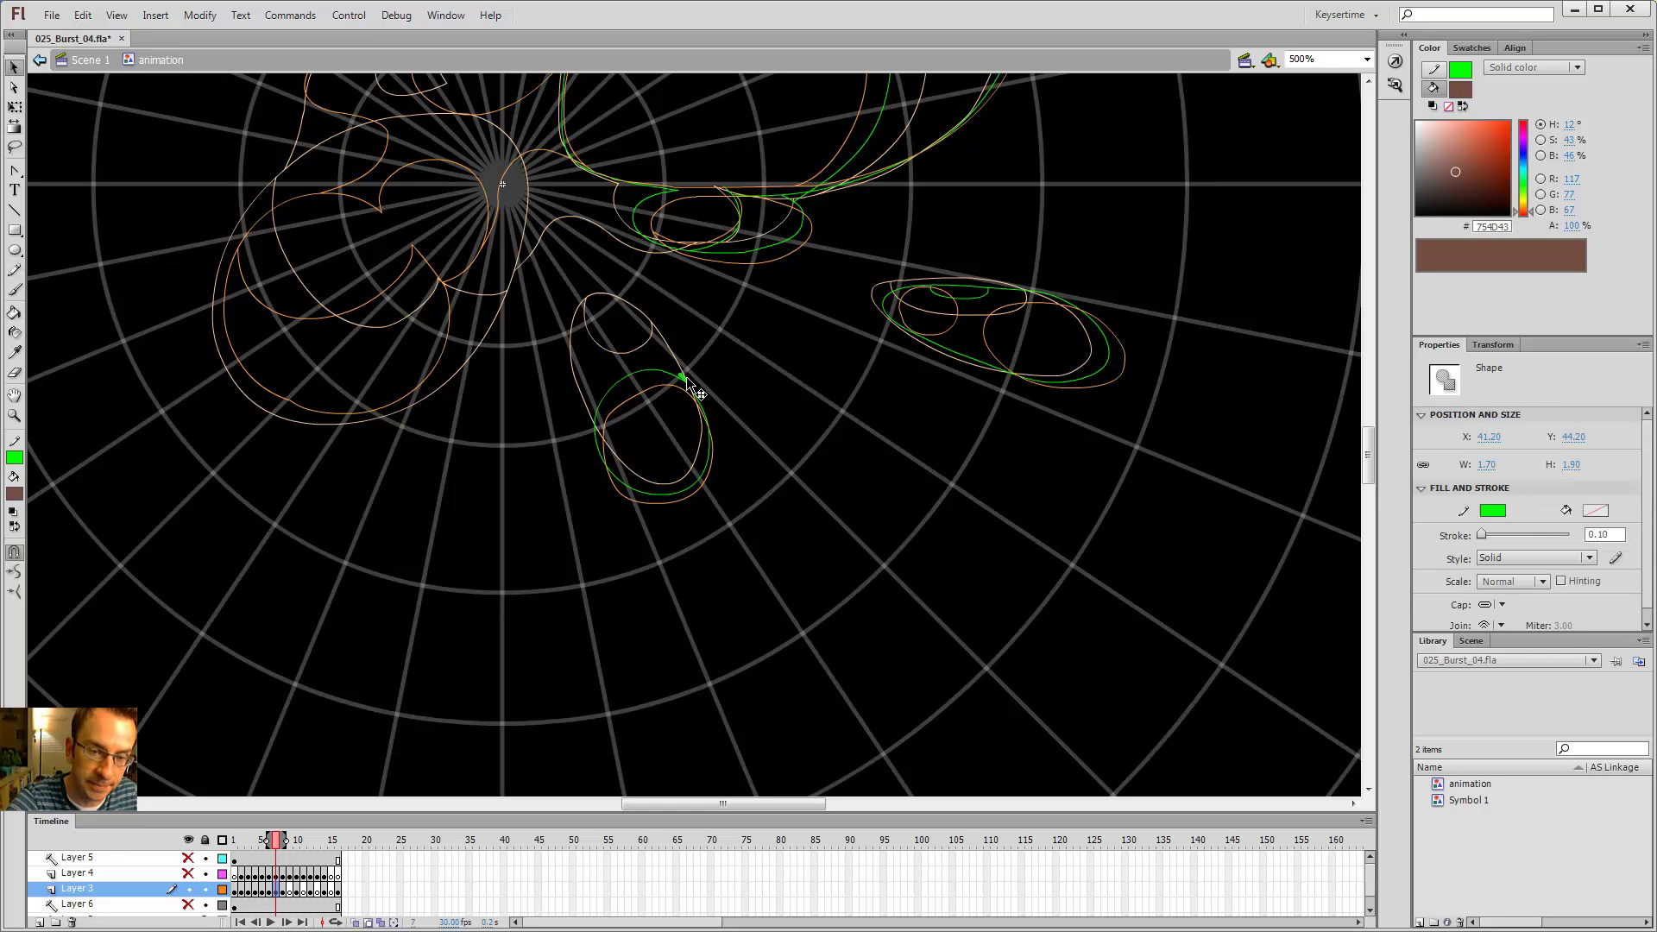
left_click(644, 294)
key("y")
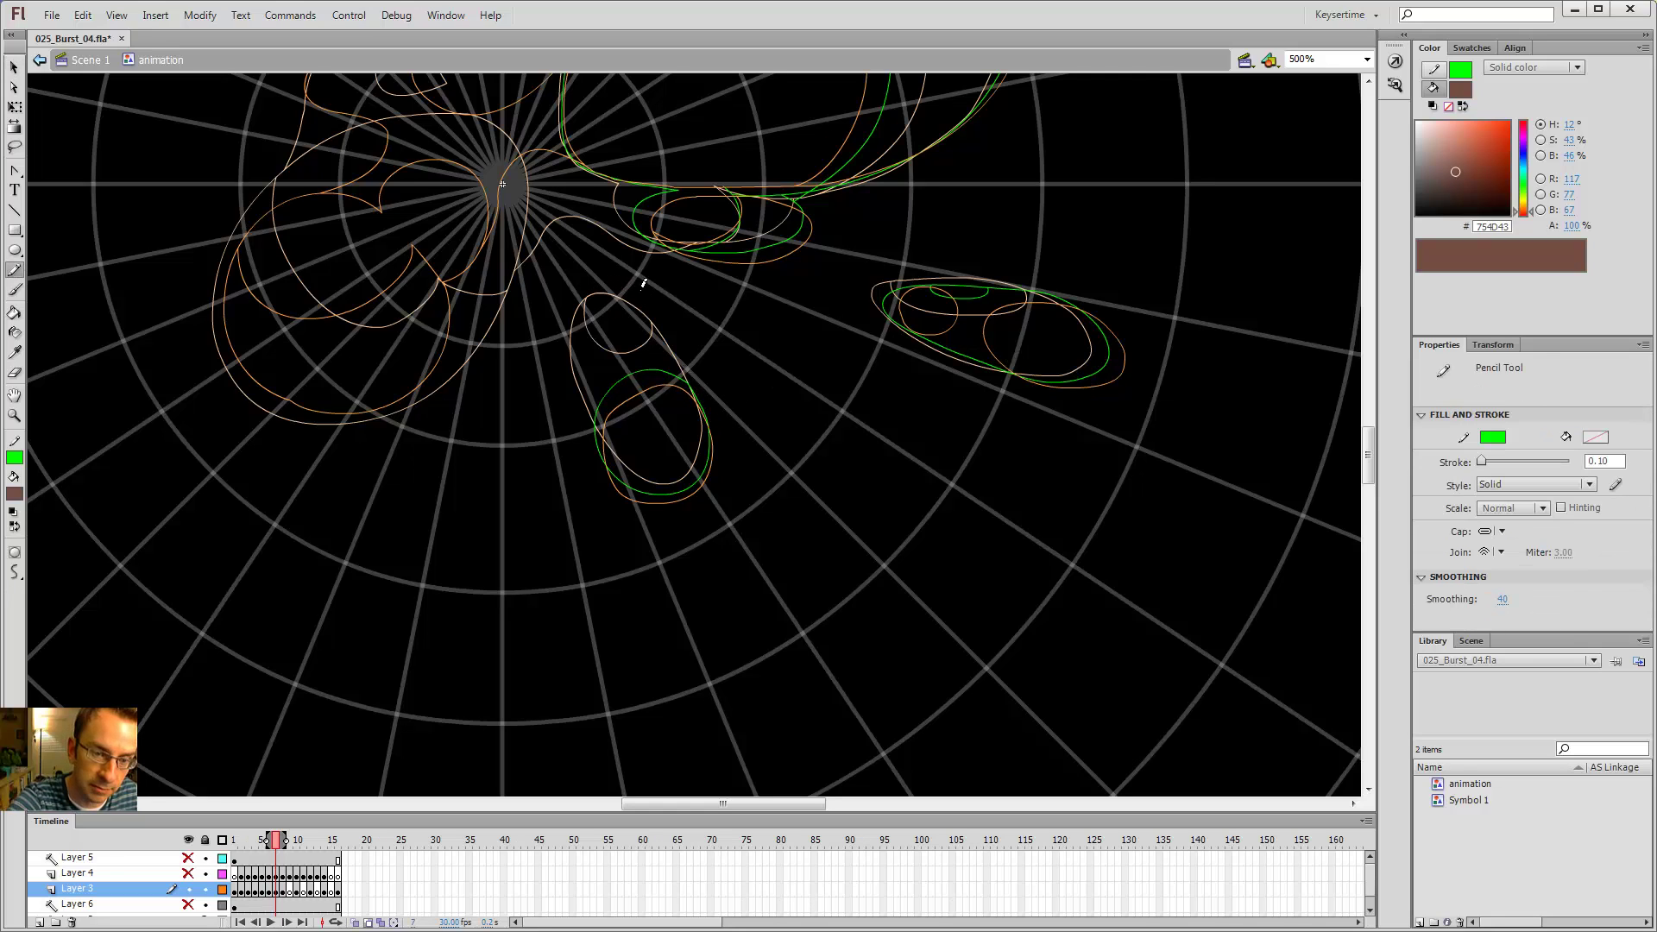
- Compare the small lower puff with the previous frame and extend its green outline toward the burst centre into an elongated shape
key("v")
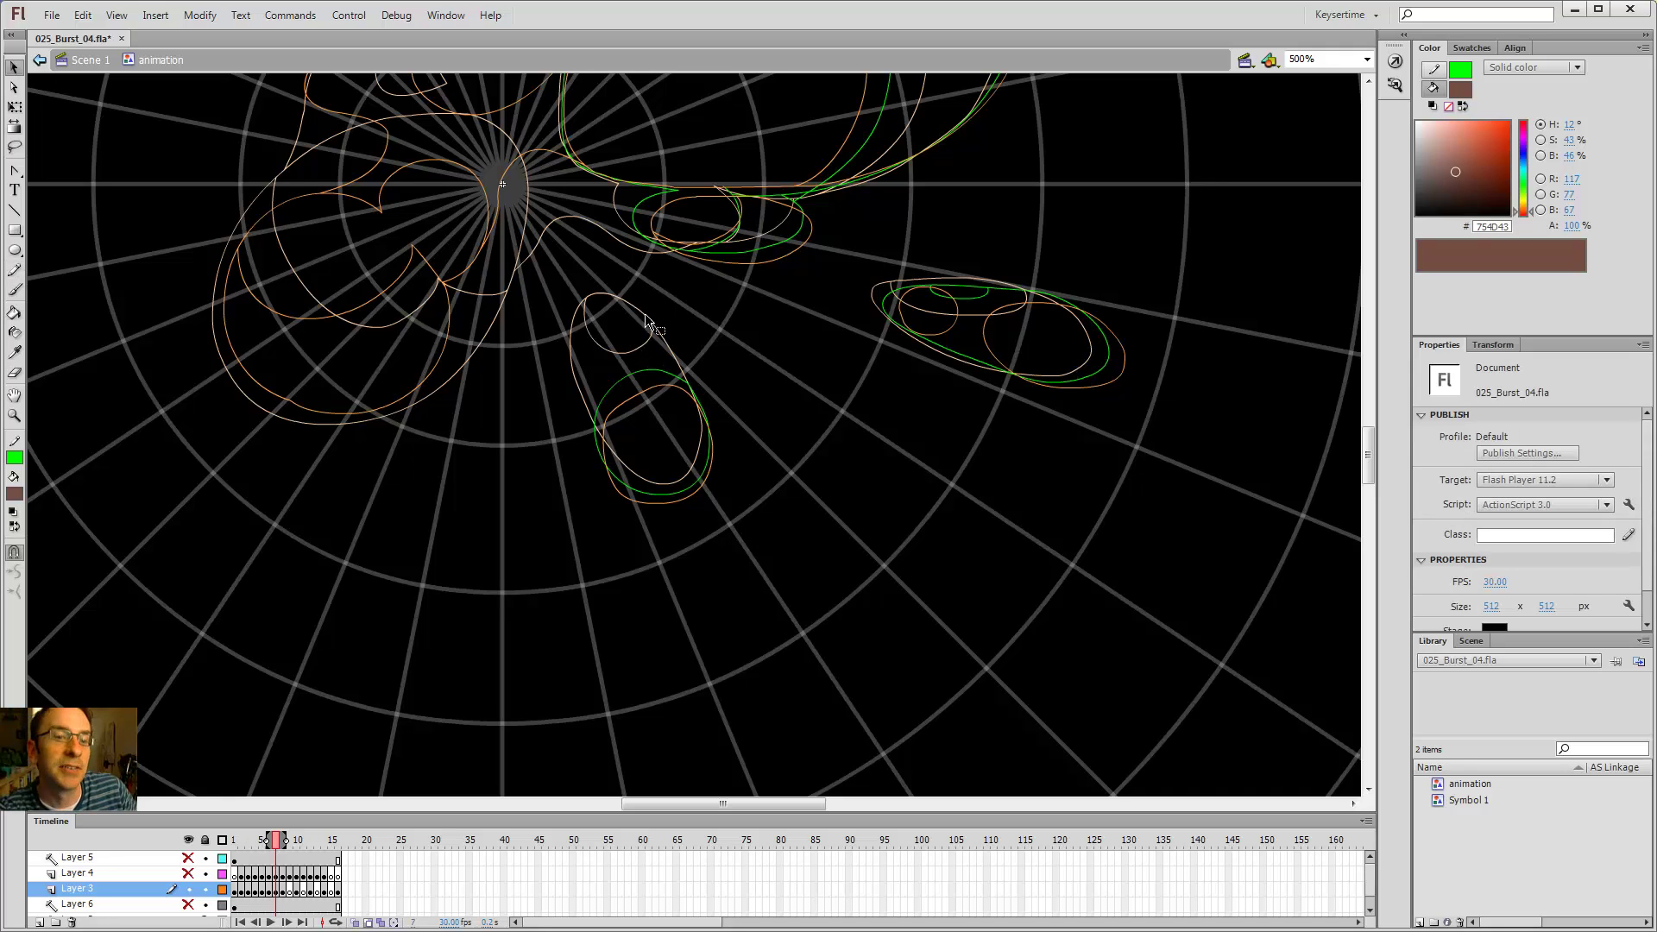
key("comma")
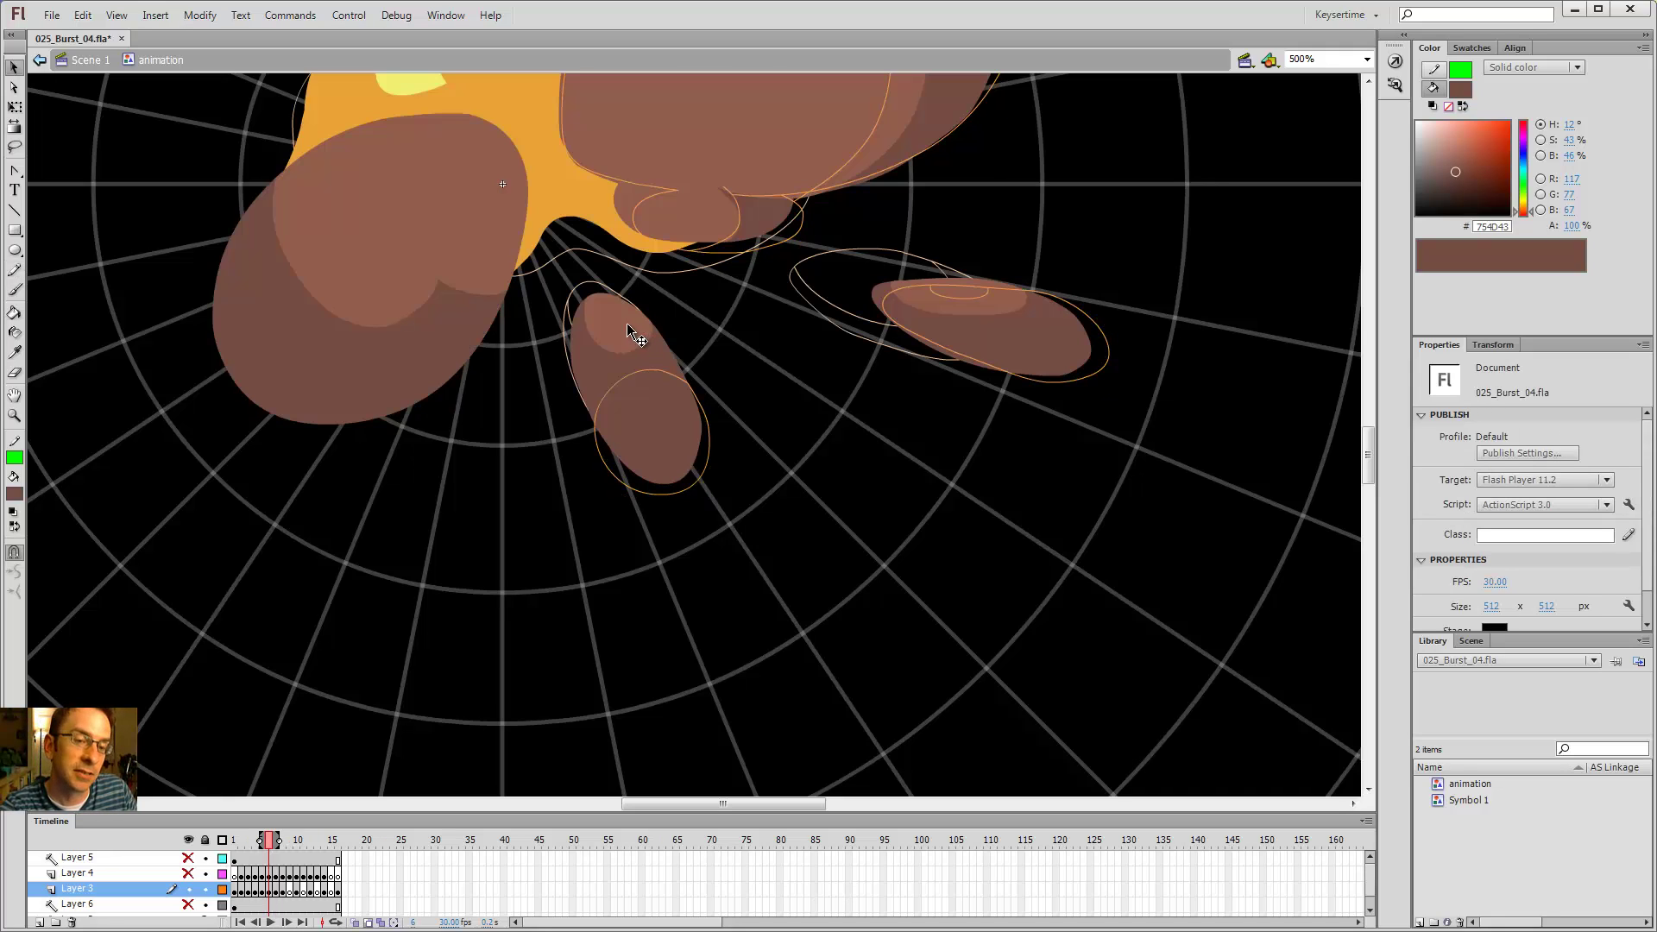
key("period")
mouse_move(629, 375)
left_mouse_down()
mouse_move(608, 358)
mouse_move(588, 385)
mouse_move(663, 350)
mouse_move(791, 436)
mouse_move(974, 459)
left_mouse_up()
- Draw the outer green contour of the large lower-left puff between the two guide outlines, reshape its curve and check it against neighbouring frames
key("y")
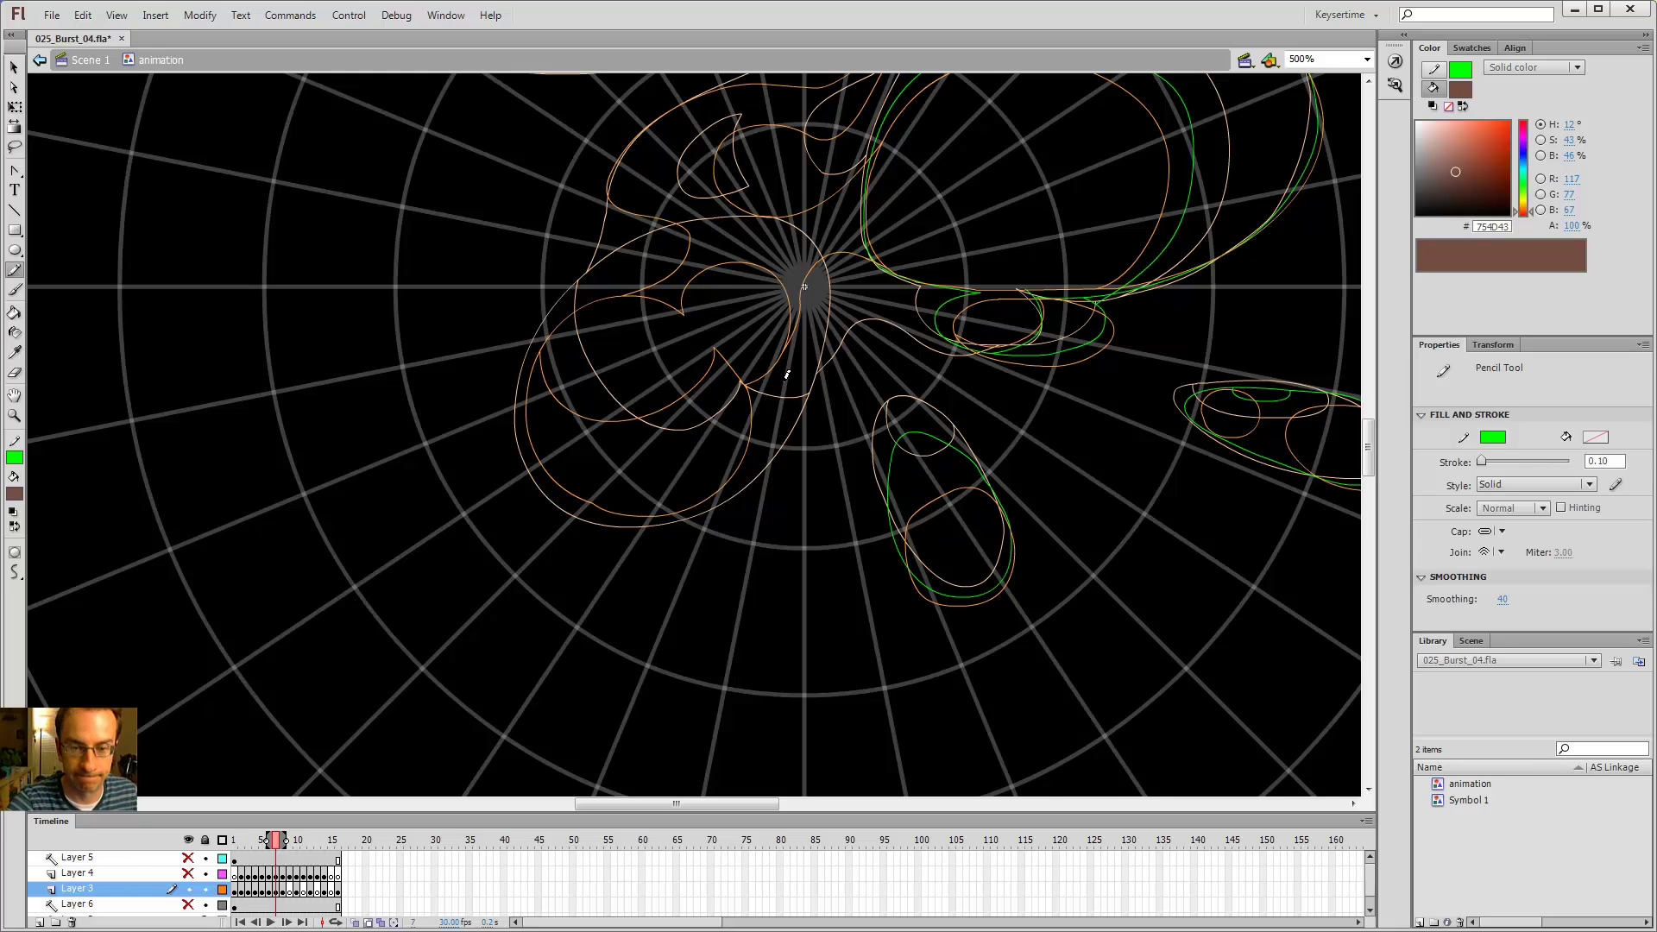
mouse_move(786, 399)
left_mouse_down()
mouse_move(724, 496)
mouse_move(662, 514)
left_mouse_up()
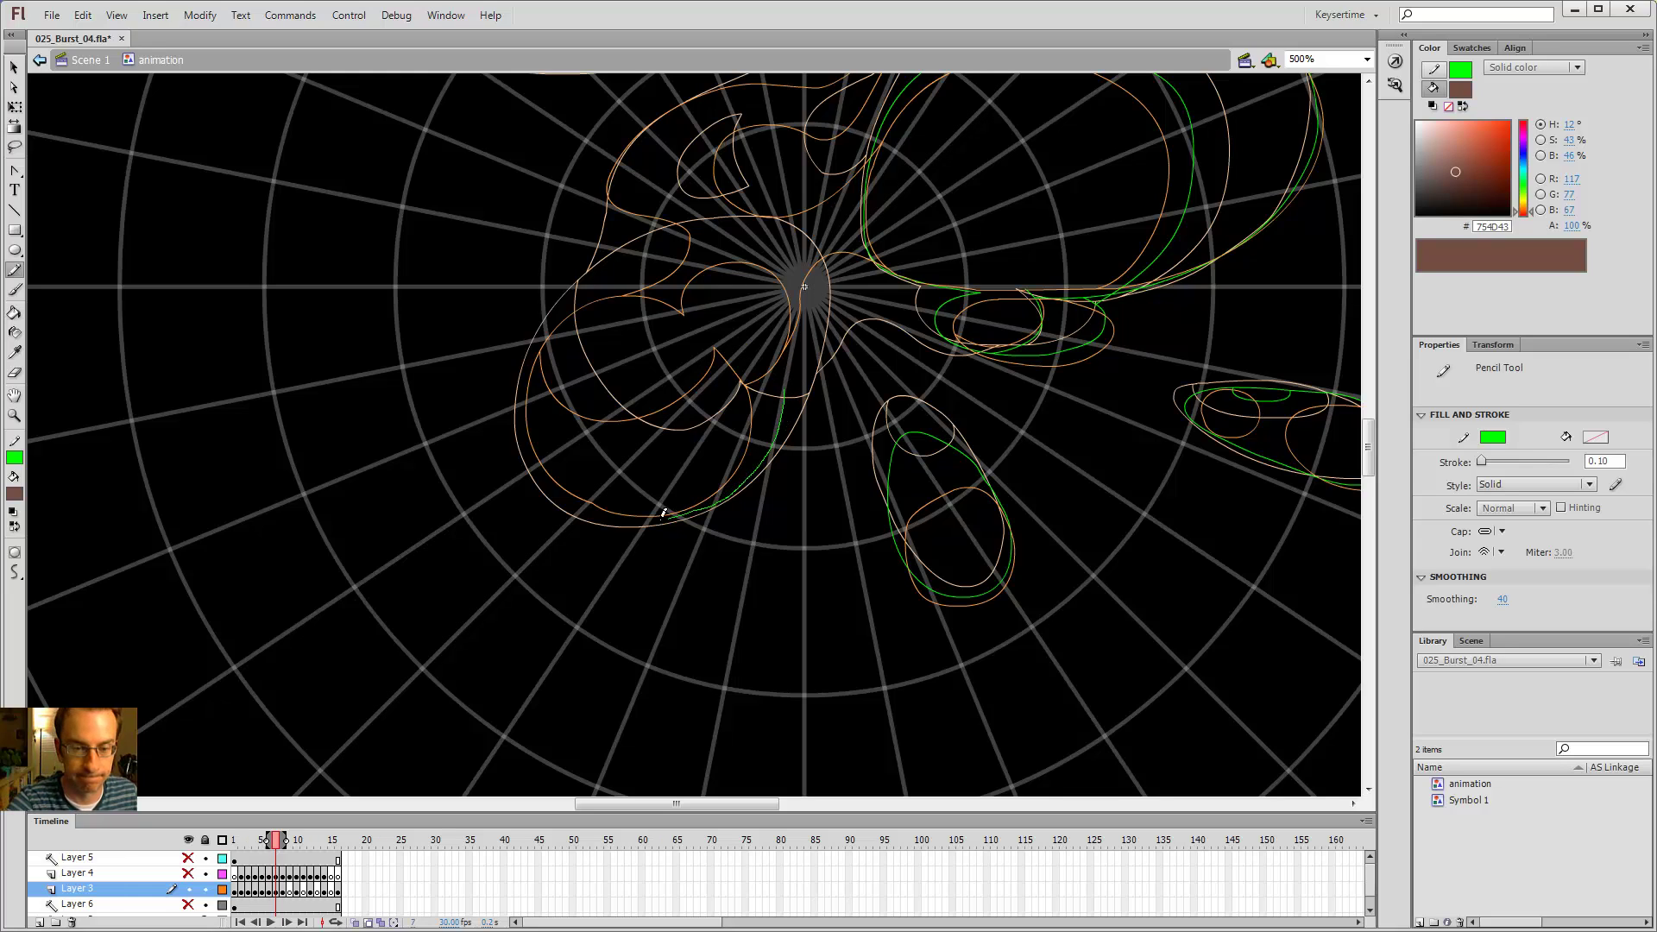
mouse_move(520, 397)
left_mouse_down()
mouse_move(558, 306)
mouse_move(602, 277)
mouse_move(697, 264)
left_mouse_up()
key("v")
left_click_drag(524, 366, 530, 367)
left_click_drag(556, 508, 640, 519)
key("comma")
key("period")
key("period")
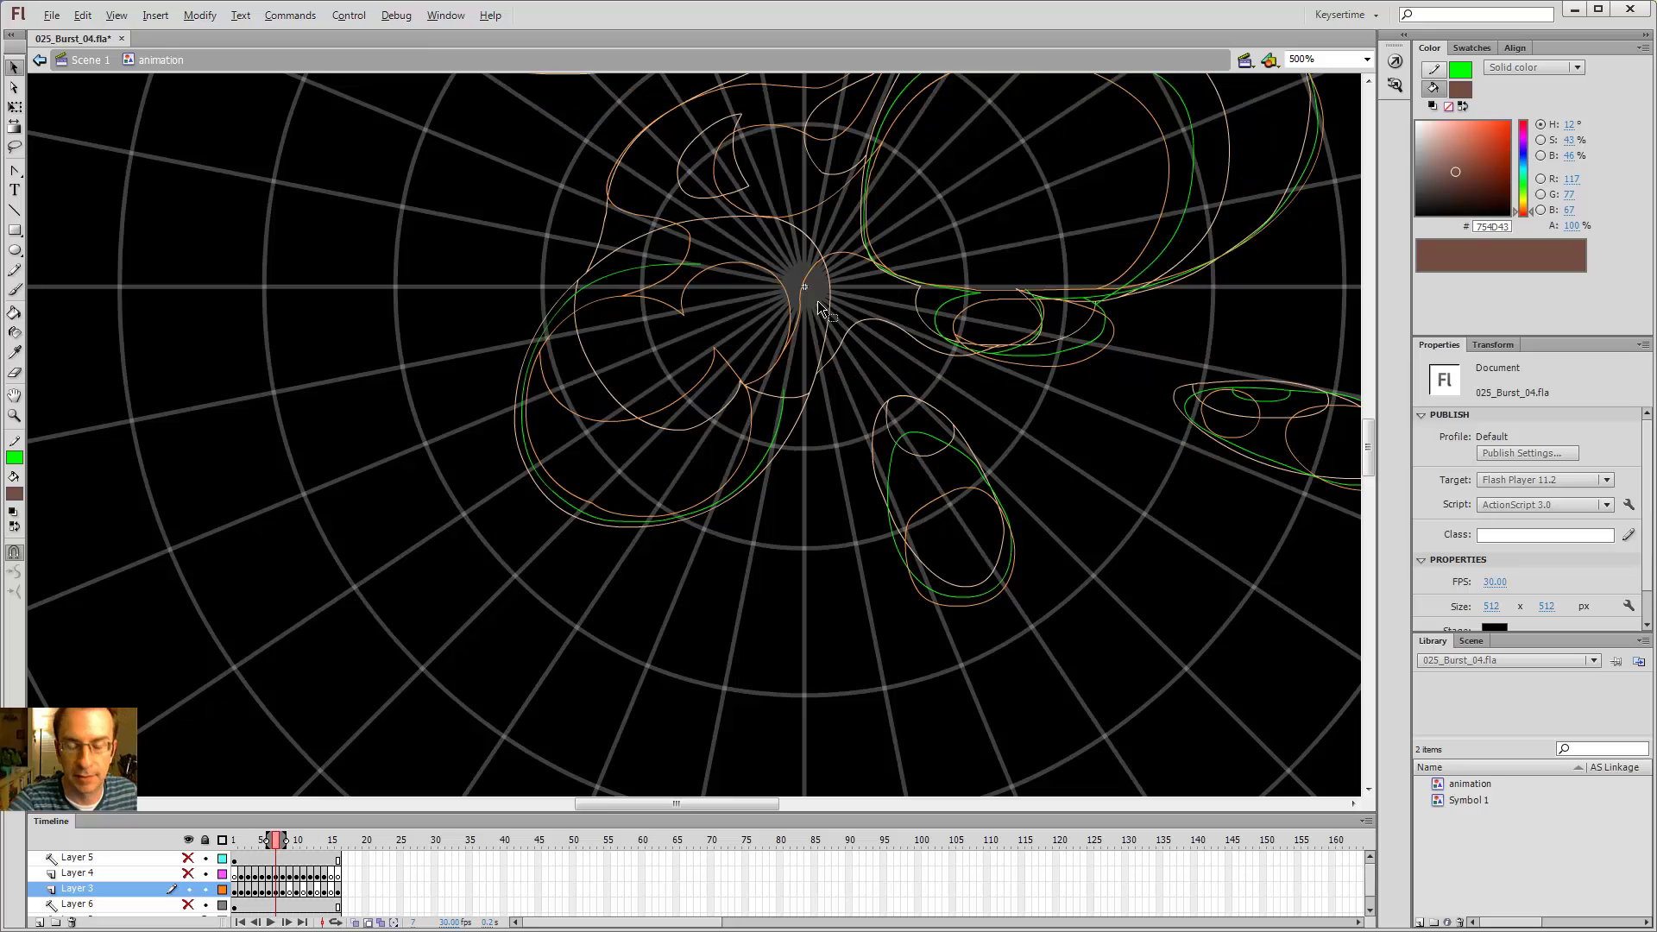
key("comma")
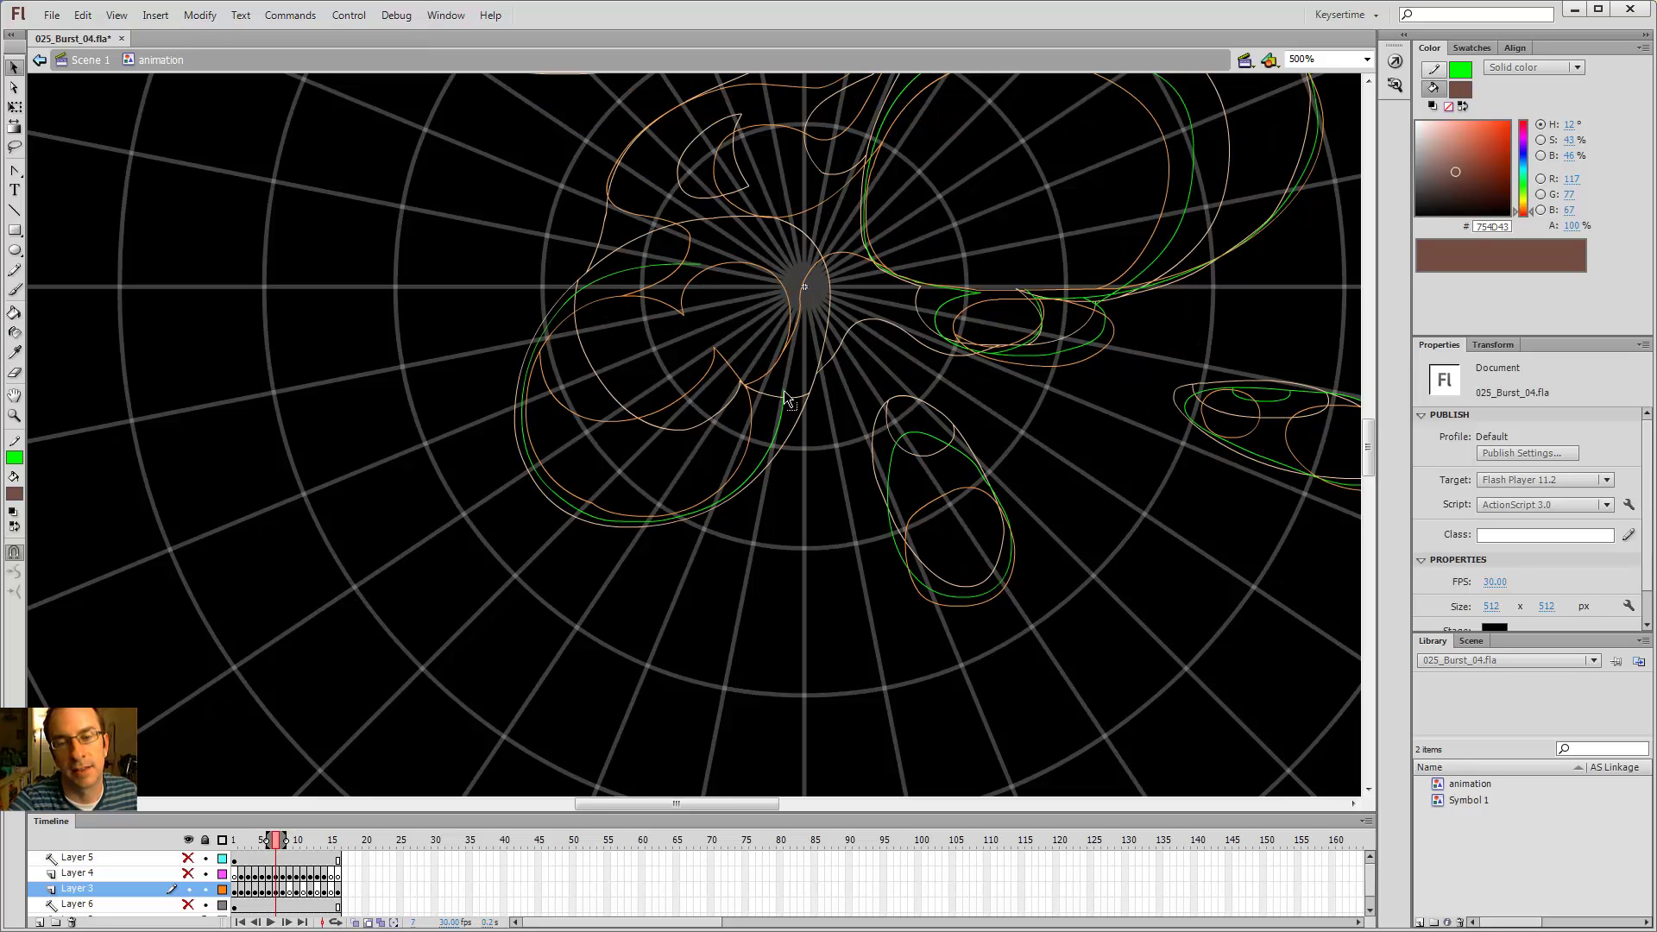
- Draw the lower-left puff's upper lobe past the burst centre and trim the stray line ends where it meets the outer contour
key("y")
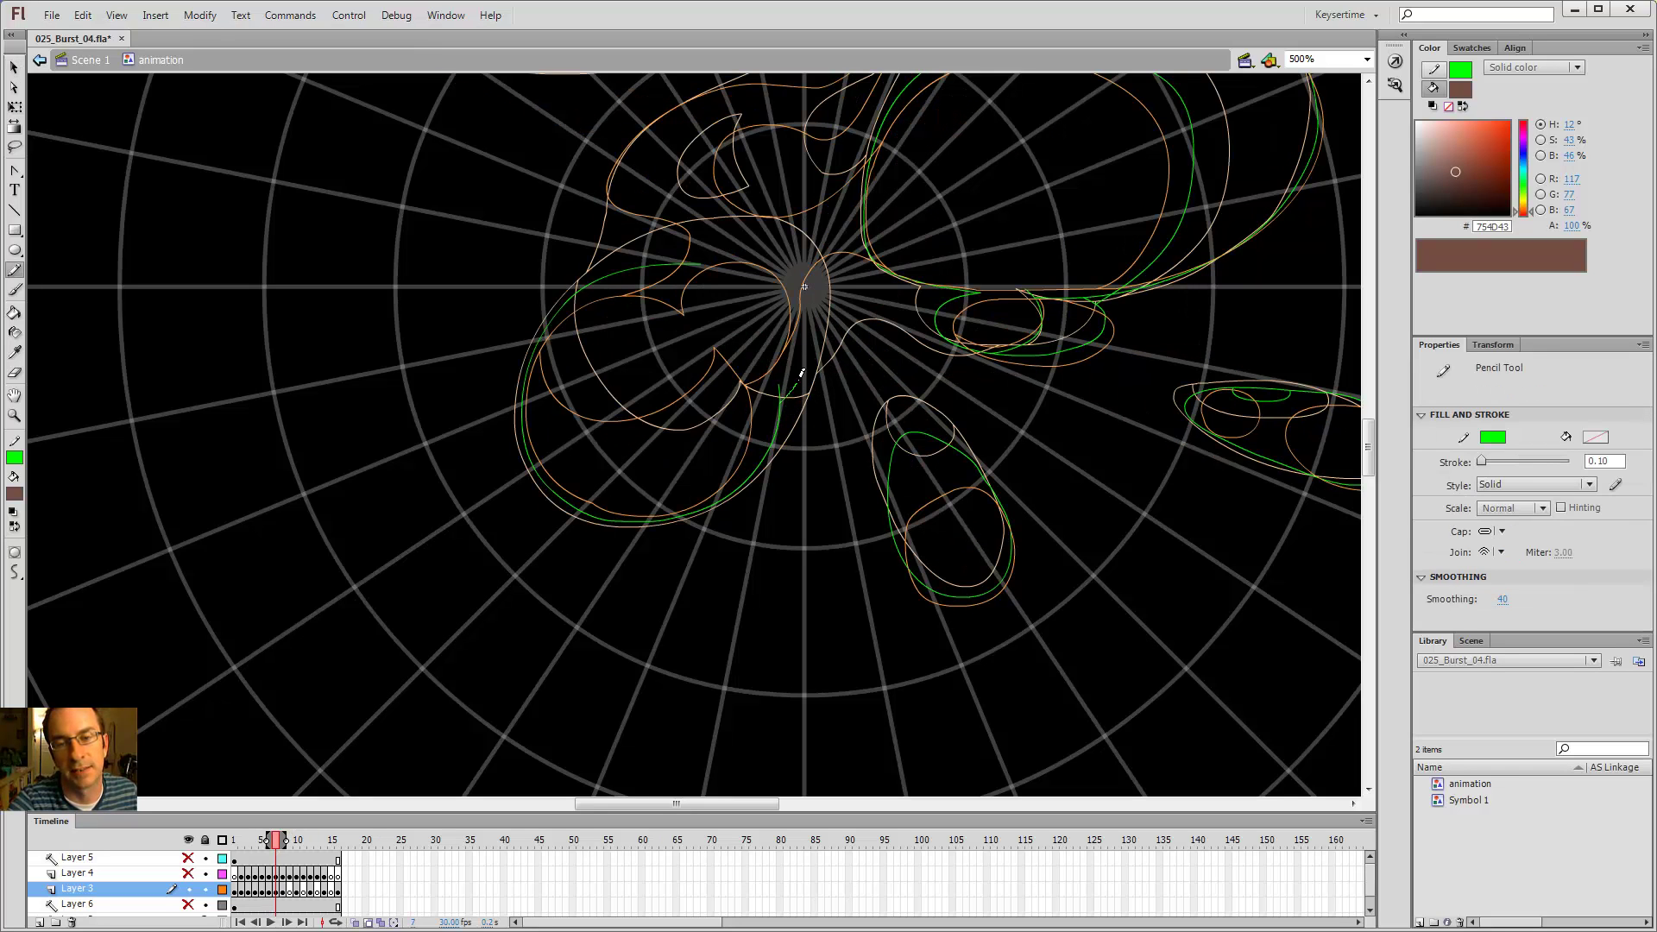
mouse_move(794, 259)
left_mouse_down()
mouse_move(727, 242)
mouse_move(632, 304)
left_mouse_up()
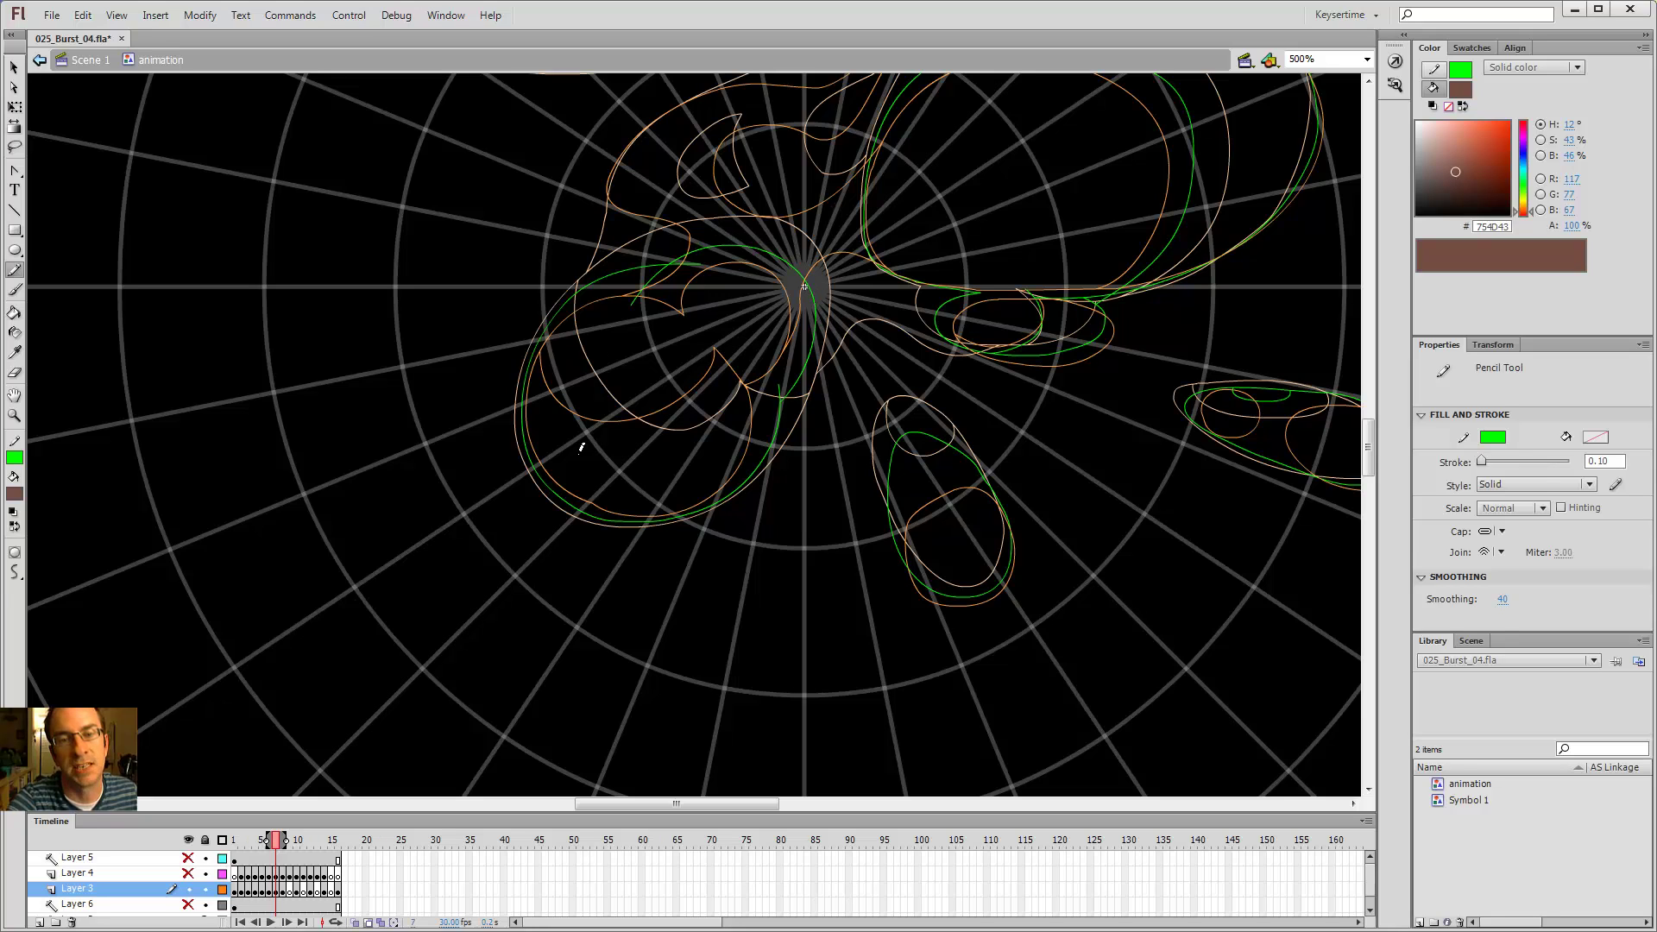
key("v")
left_click(661, 281)
key("Delete")
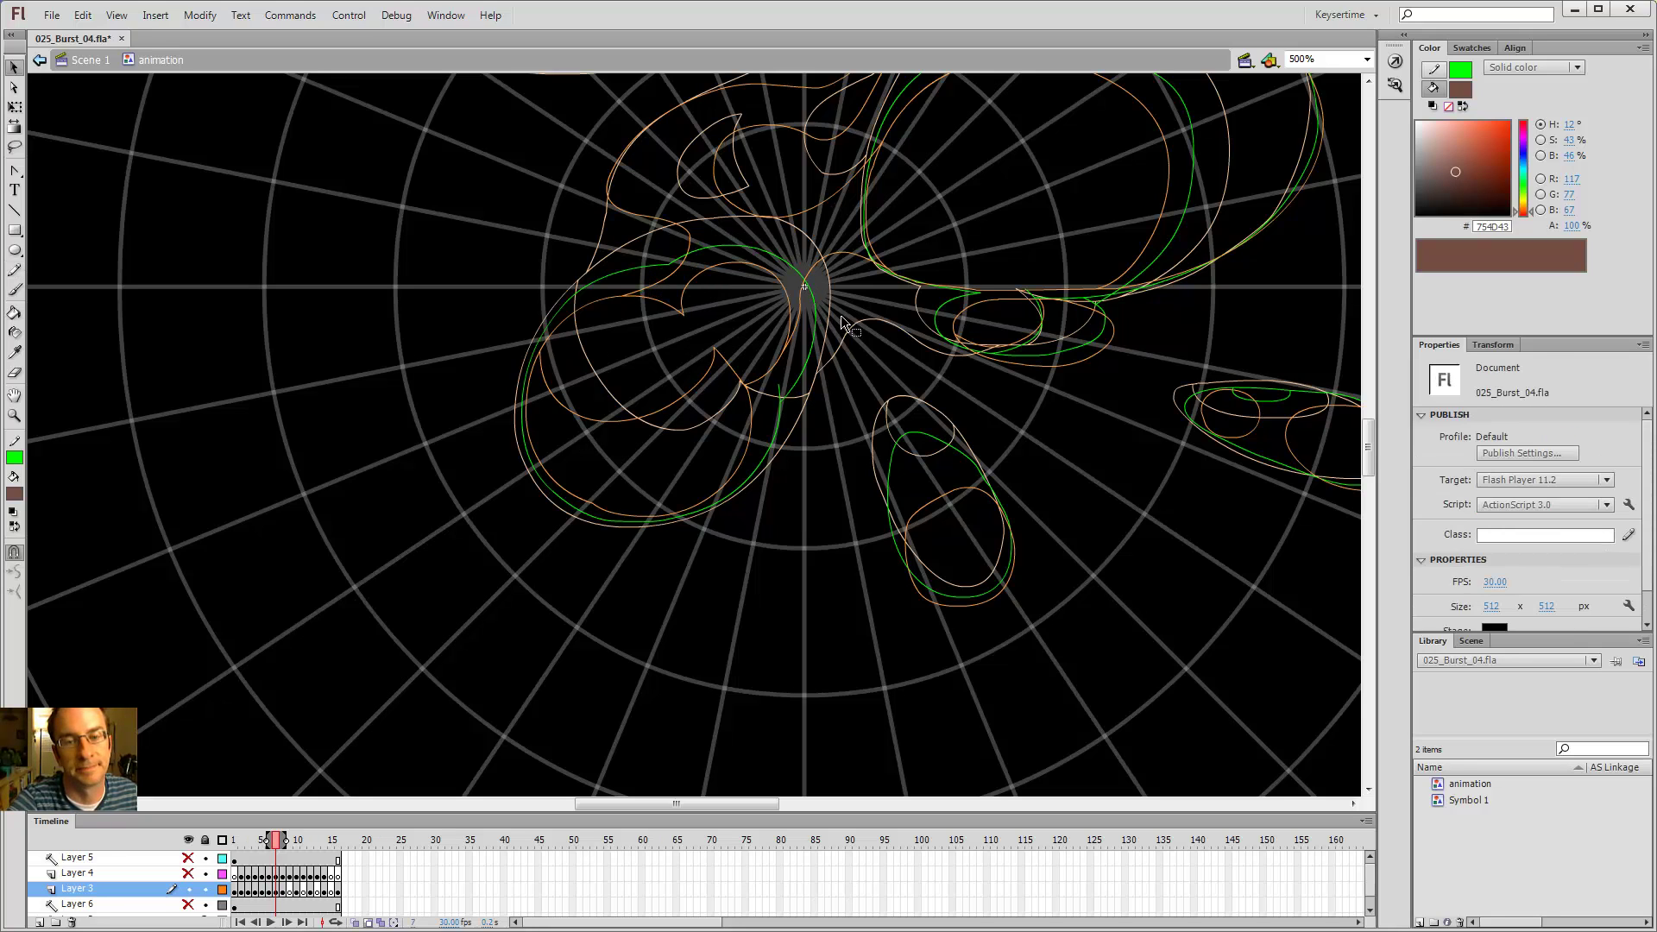
key("y")
key("v")
left_click(779, 391)
key("Delete")
- Draw the lower-left puff's inner shading curve from the notch near its right edge around to its upper-left outline
key("y")
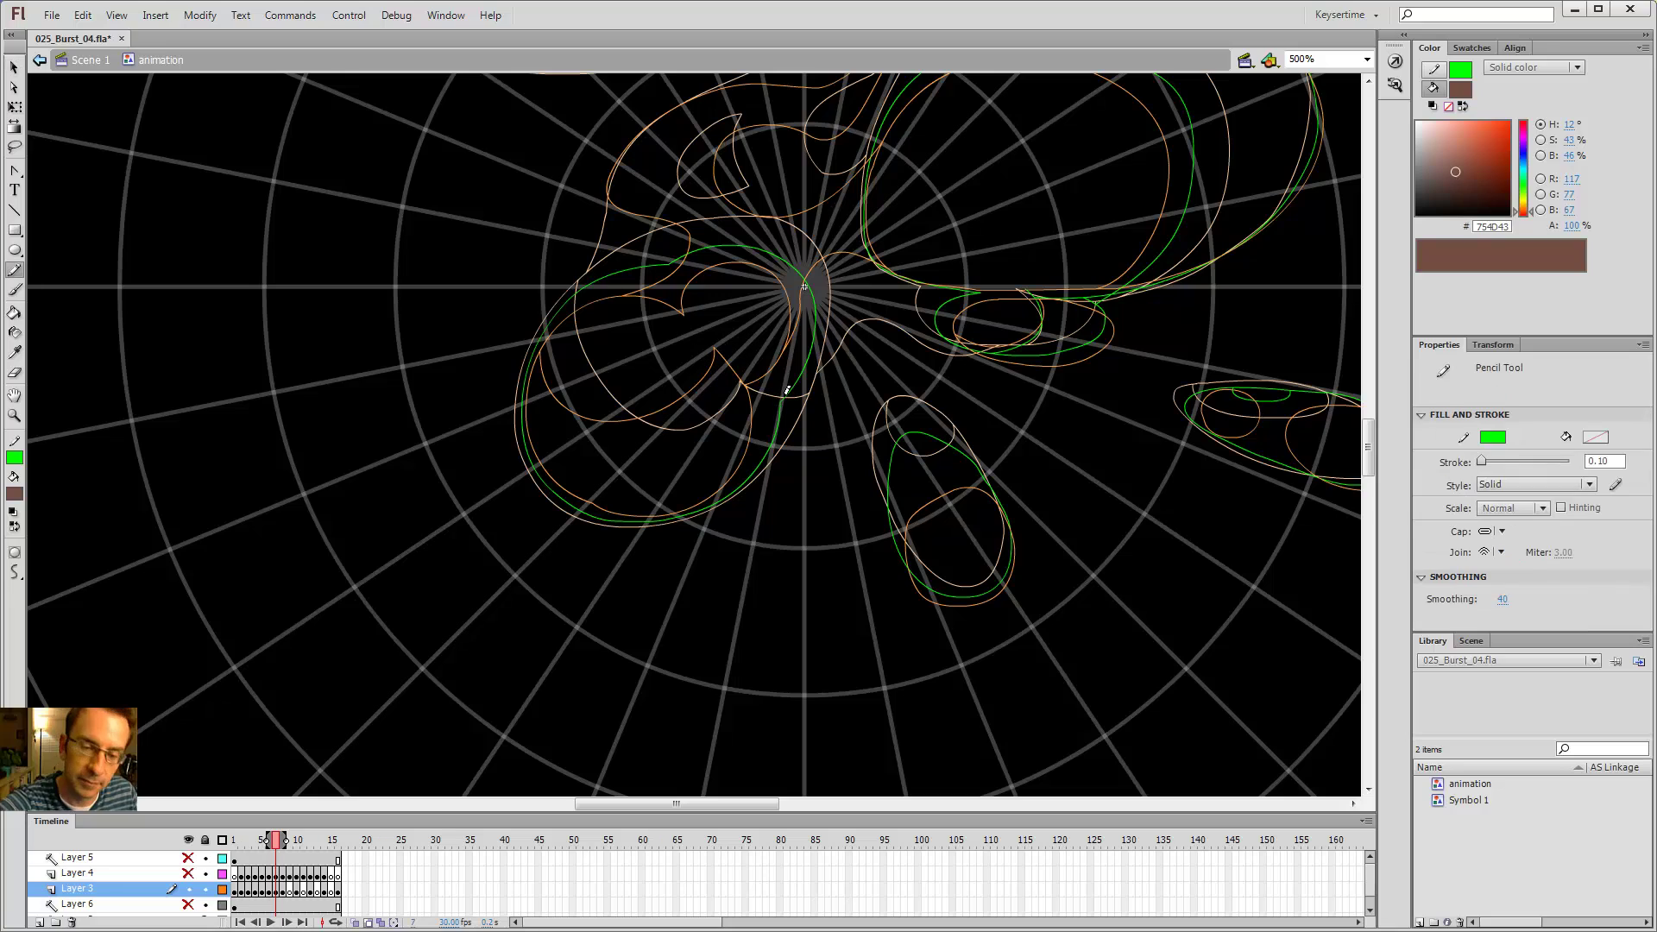
mouse_move(756, 387)
left_mouse_down()
mouse_move(726, 361)
mouse_move(727, 387)
mouse_move(668, 424)
mouse_move(601, 396)
mouse_move(560, 309)
mouse_move(587, 260)
left_mouse_up()
key("v")
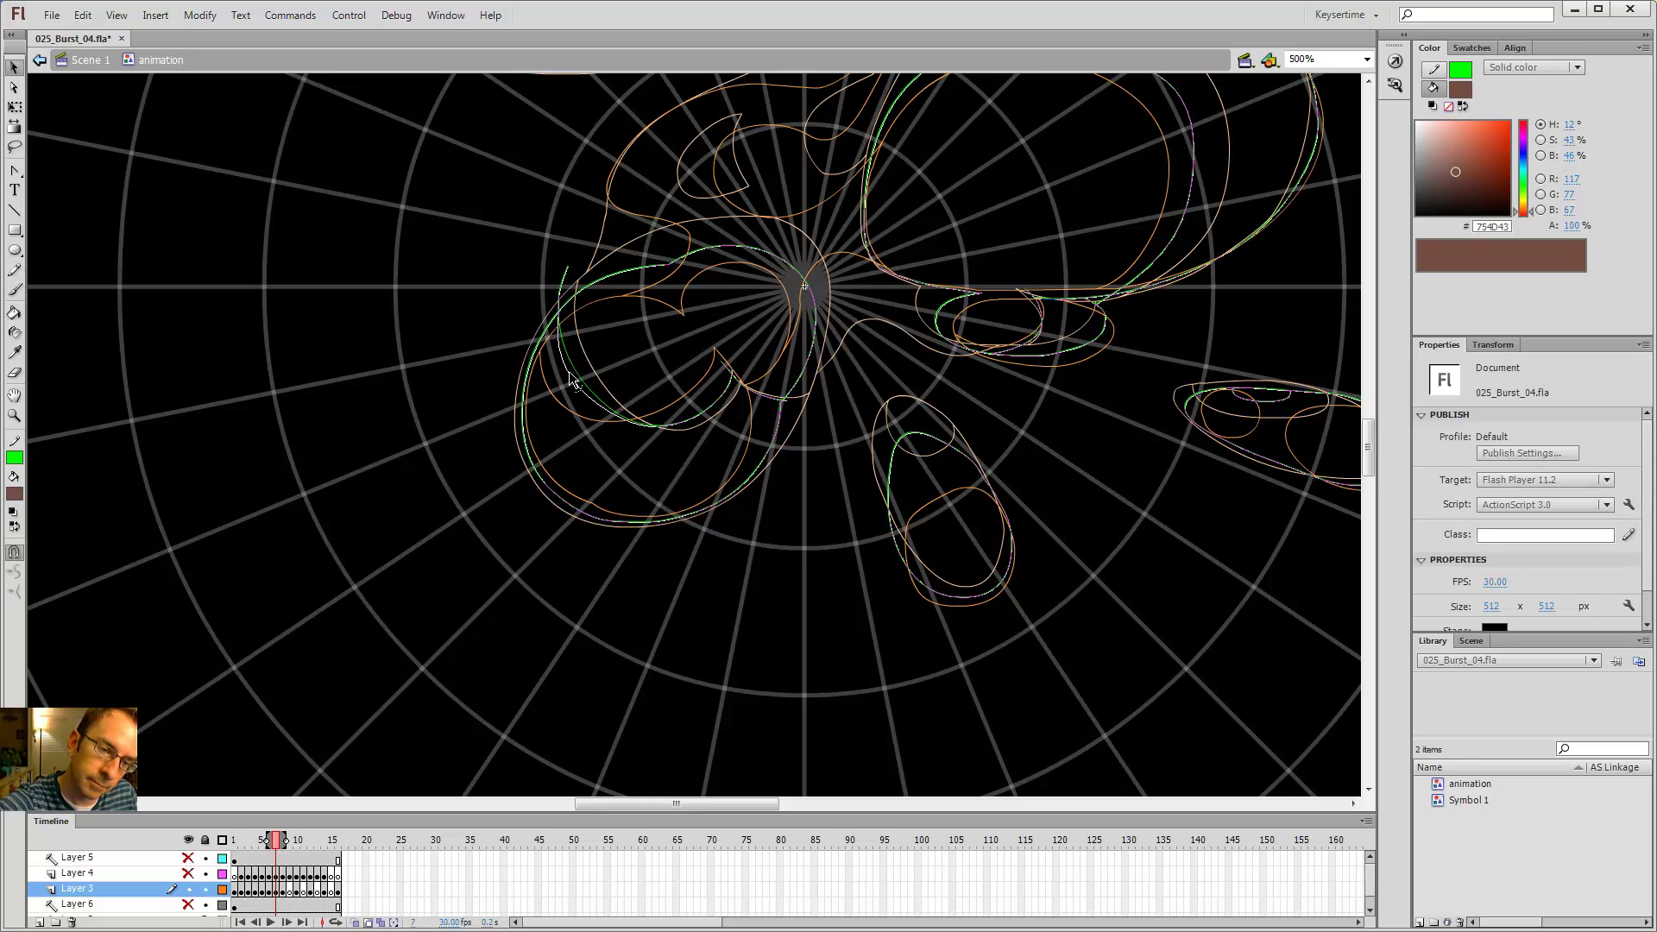
left_click(665, 345)
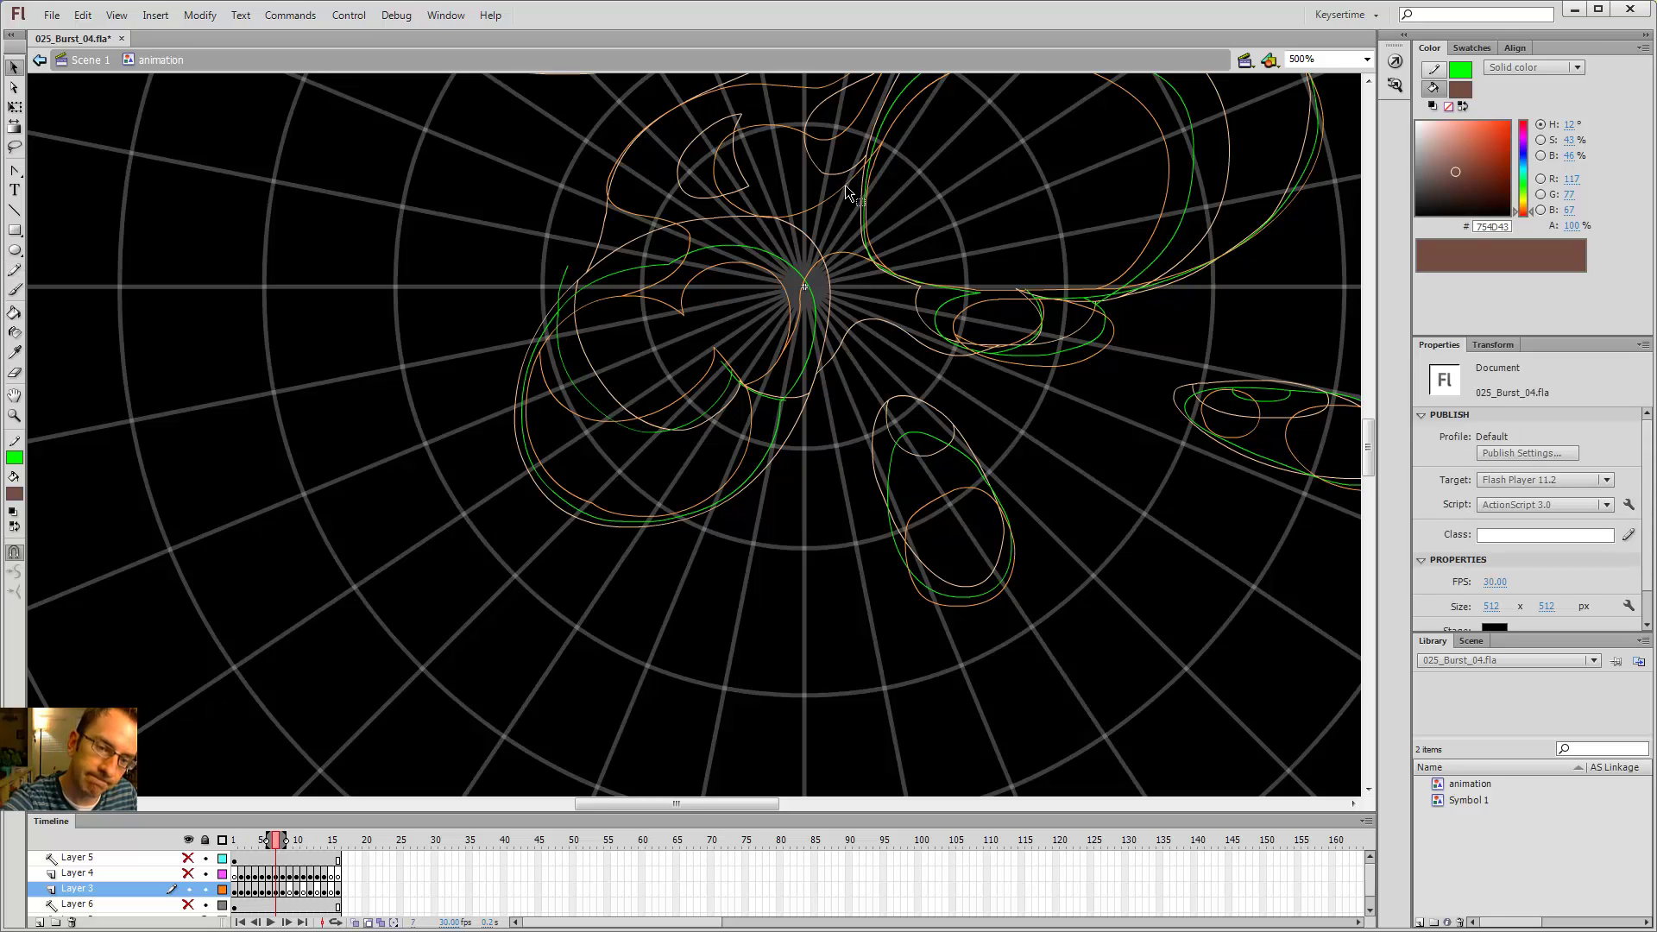
- Draw the flame's outer green edge from the top of the lower-left puff up to the pointed tip beside the large right puff
mouse_move(811, 308)
left_mouse_down()
mouse_move(800, 439)
mouse_move(750, 477)
mouse_move(751, 544)
left_mouse_up()
key("y")
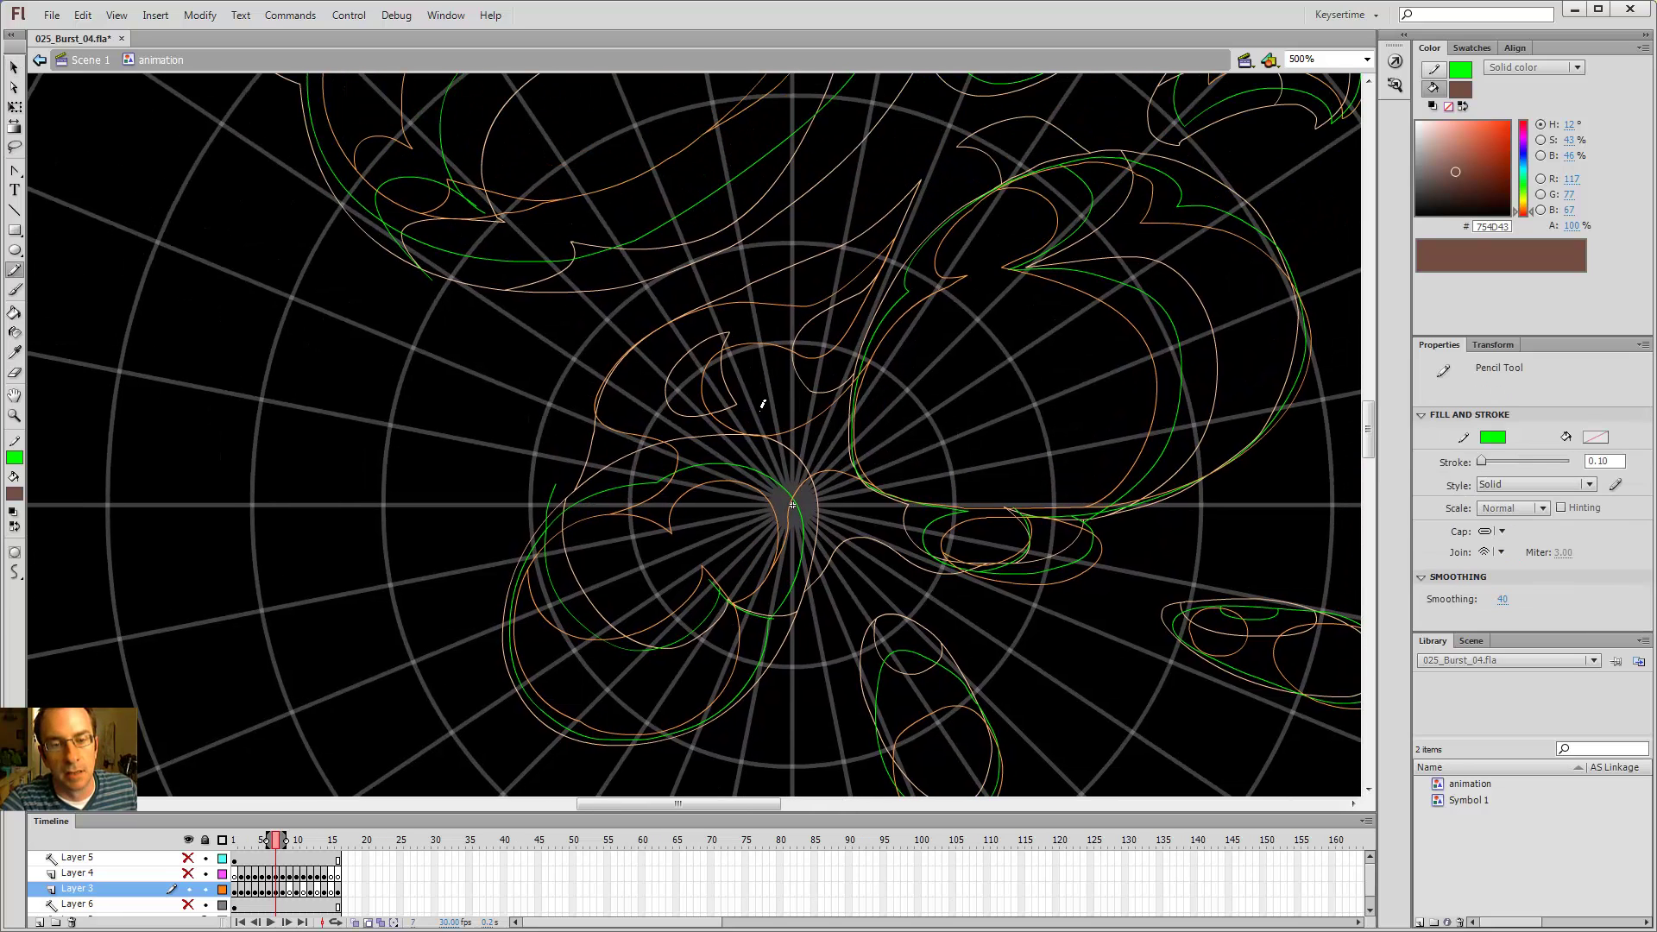
key("Return")
key("Return")
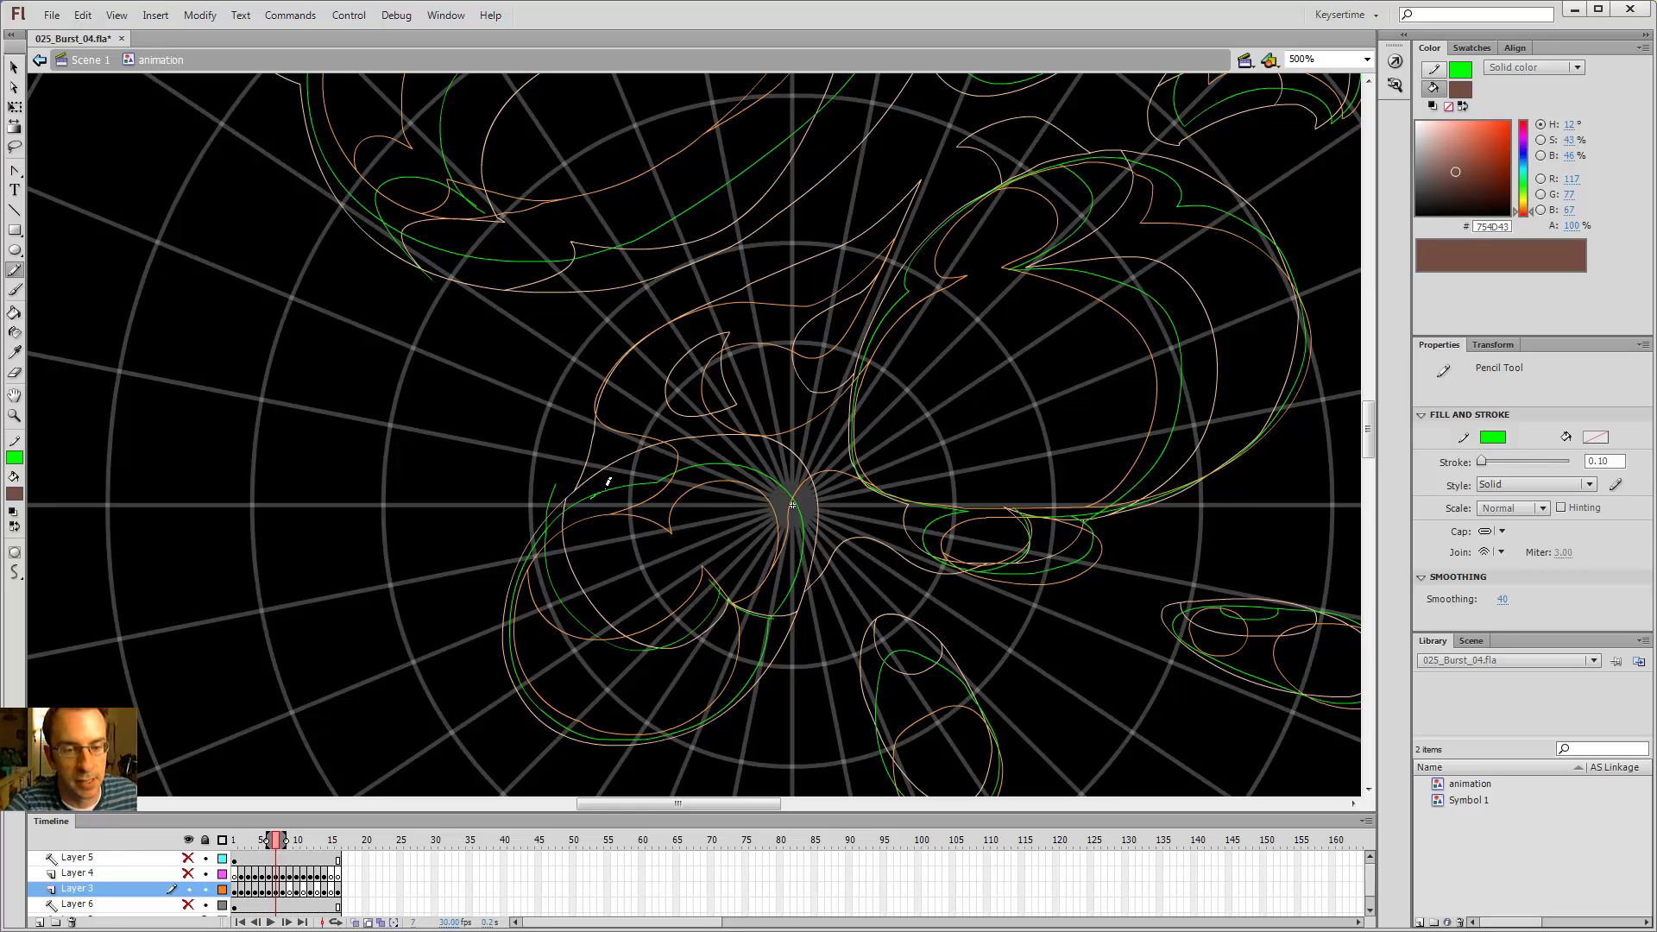
mouse_move(634, 451)
left_mouse_down()
mouse_move(597, 402)
mouse_move(608, 379)
mouse_move(697, 305)
mouse_move(832, 274)
mouse_move(906, 214)
left_mouse_up()
key("v")
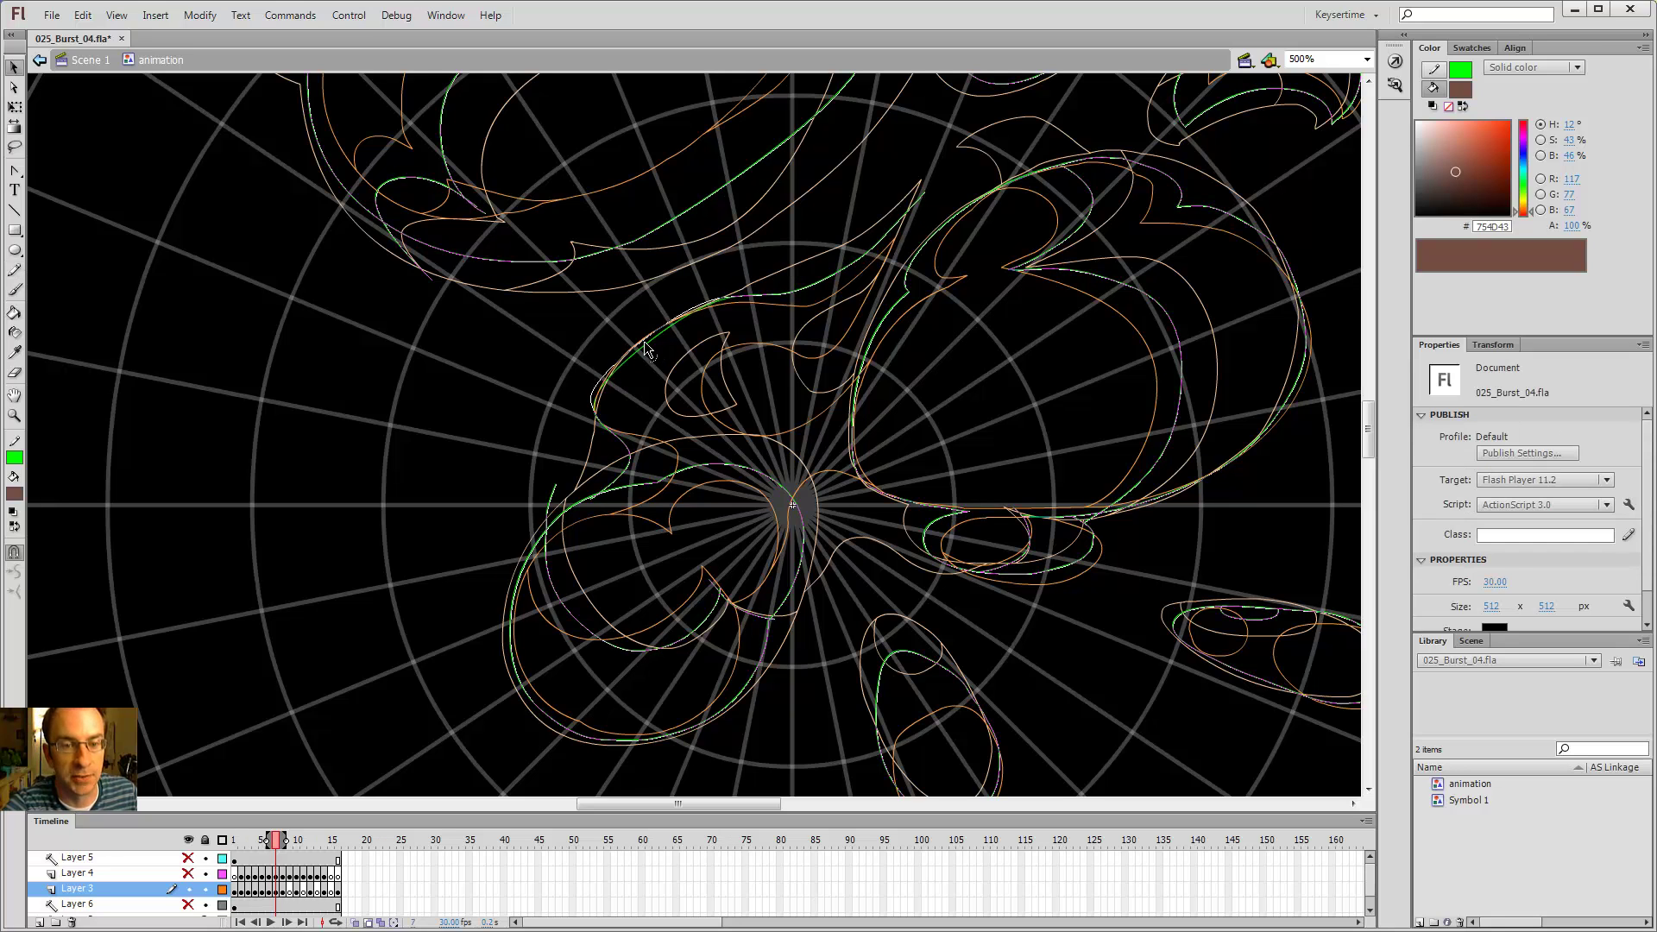
- Isolate the sagging upper-left segment of the flame's outer edge and bend it outward to follow the guide outlines
key("z")
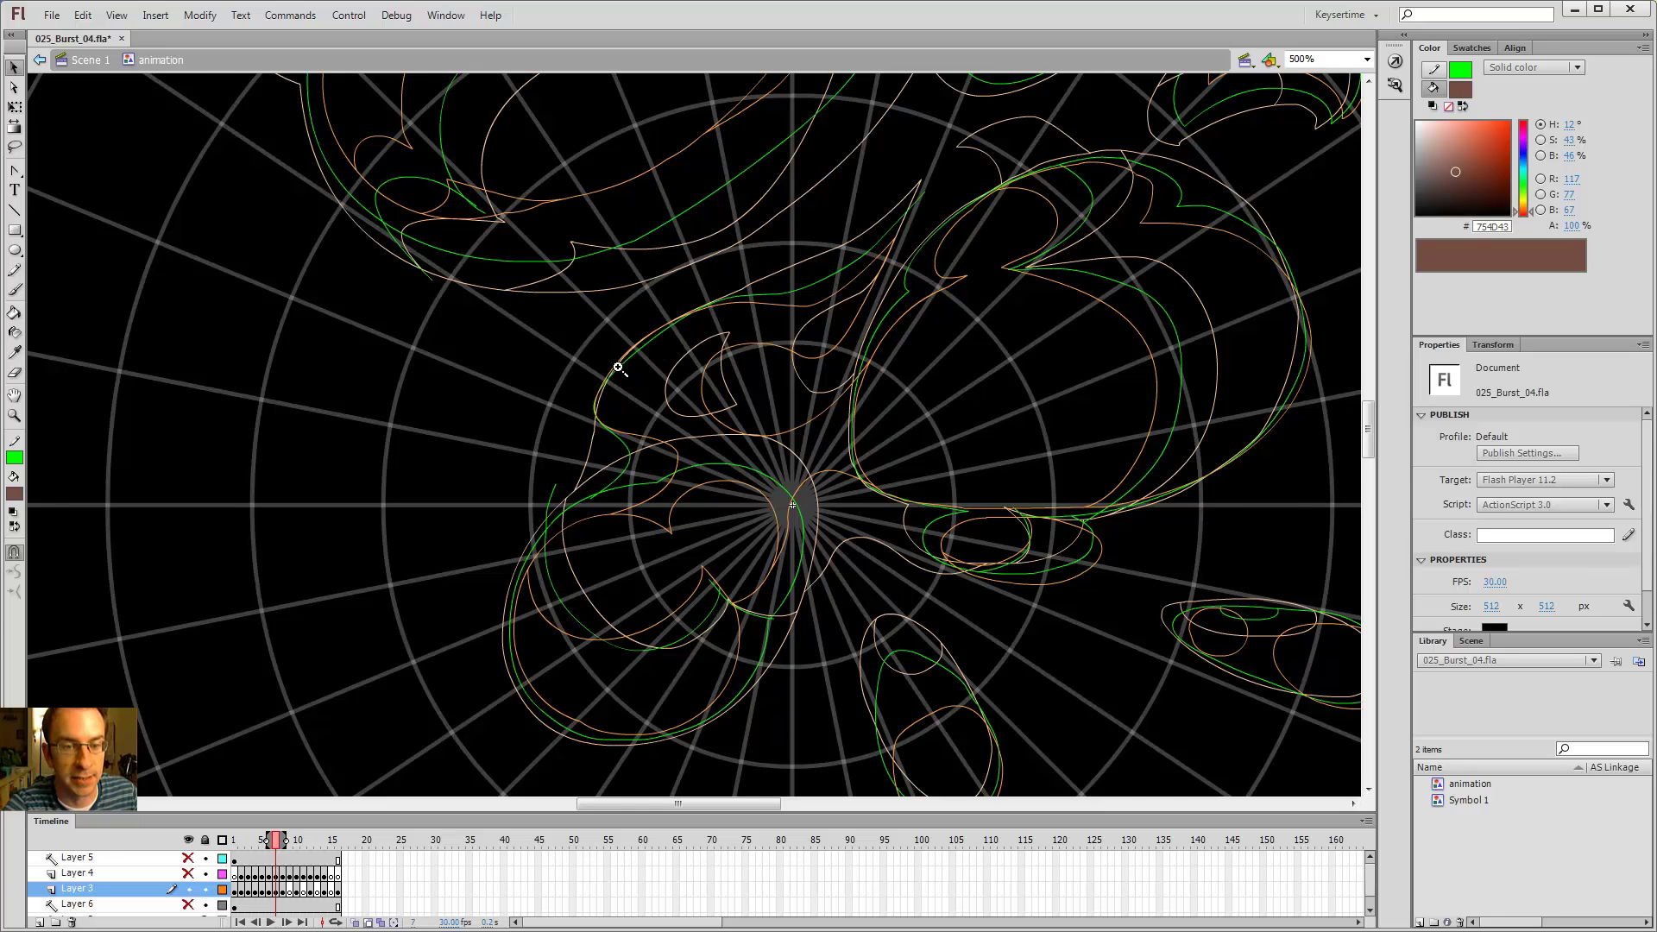
left_click(623, 368)
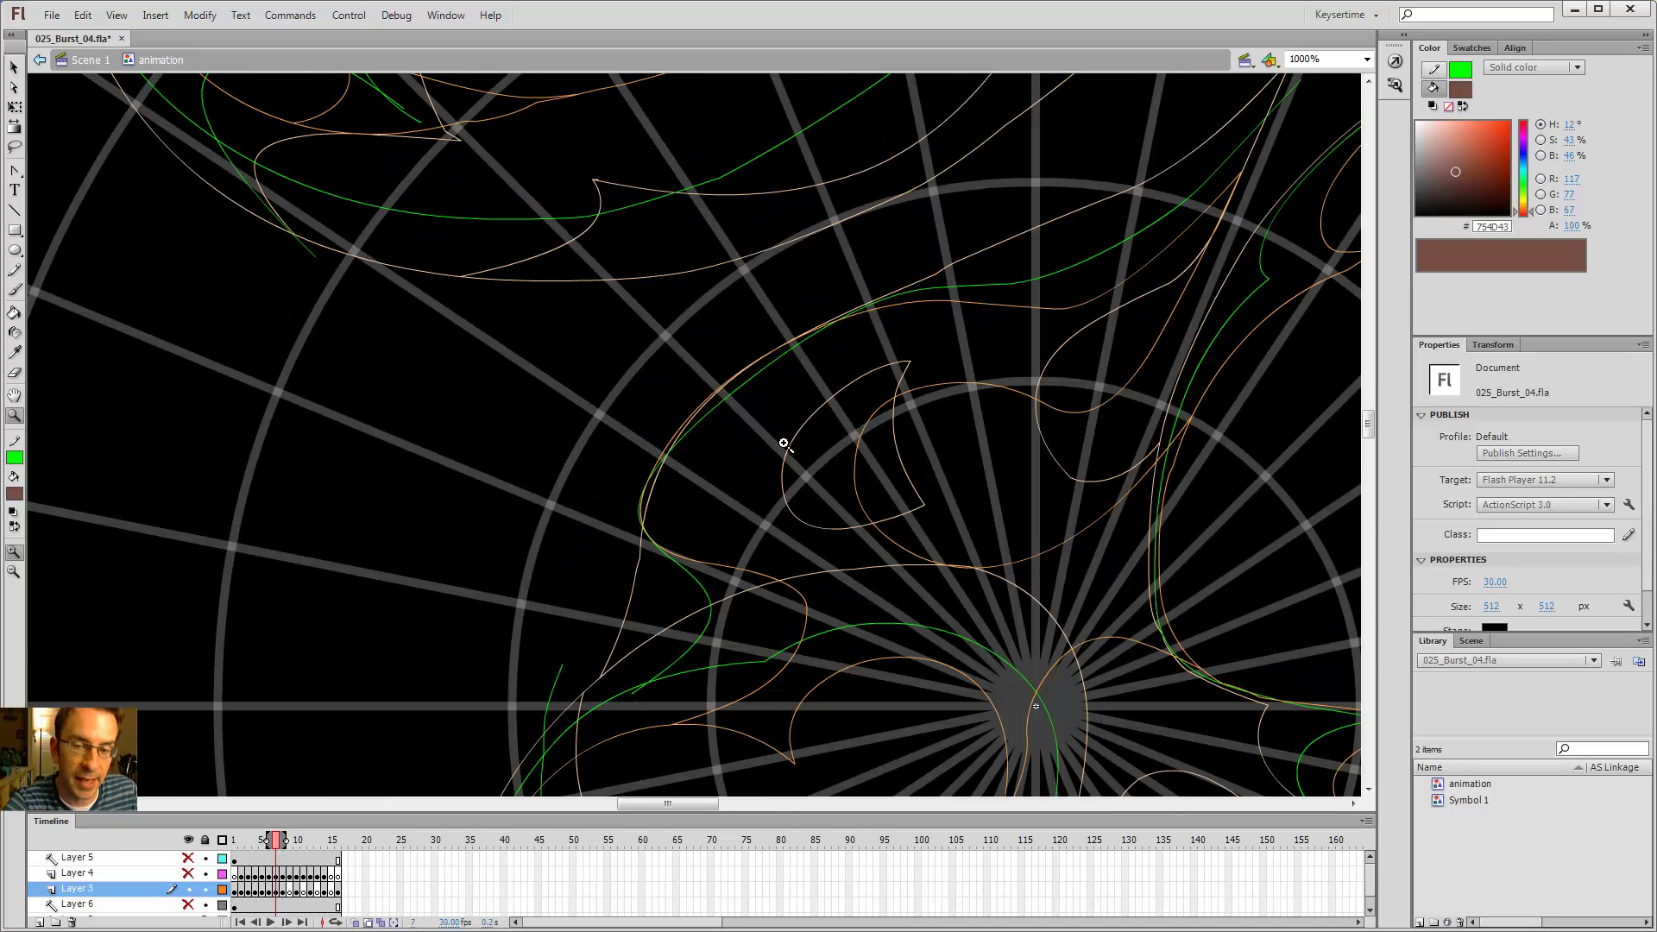
key("l")
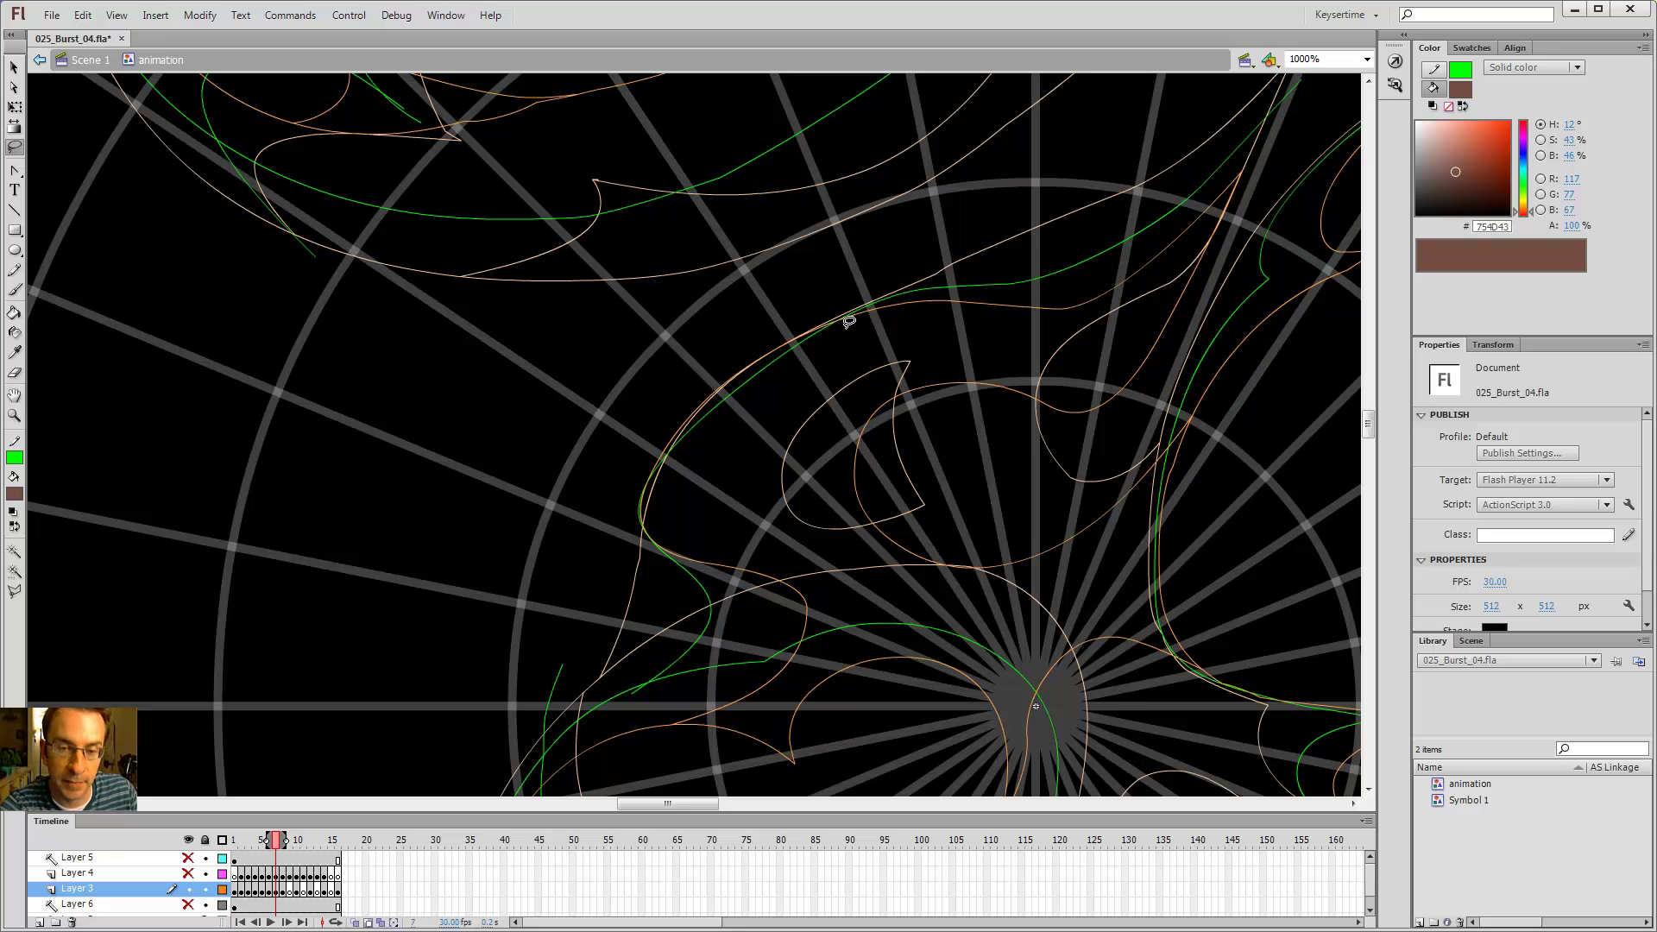
mouse_move(687, 331)
left_mouse_down()
mouse_move(630, 451)
mouse_move(668, 490)
mouse_move(777, 465)
mouse_move(906, 321)
left_mouse_up()
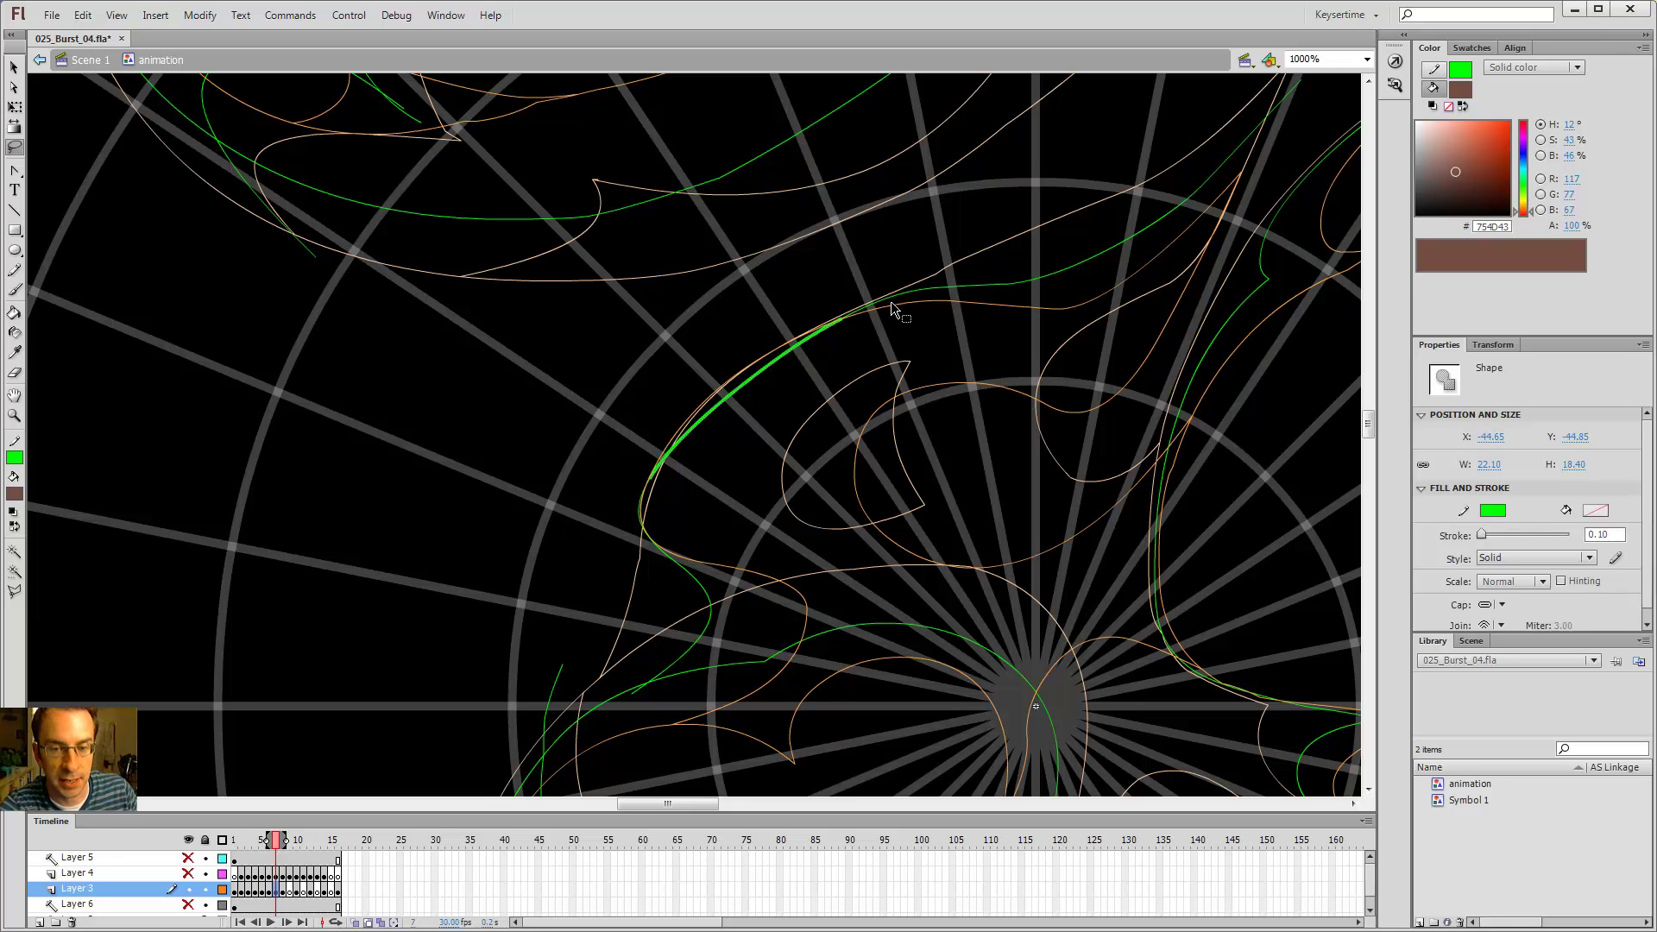
key("v")
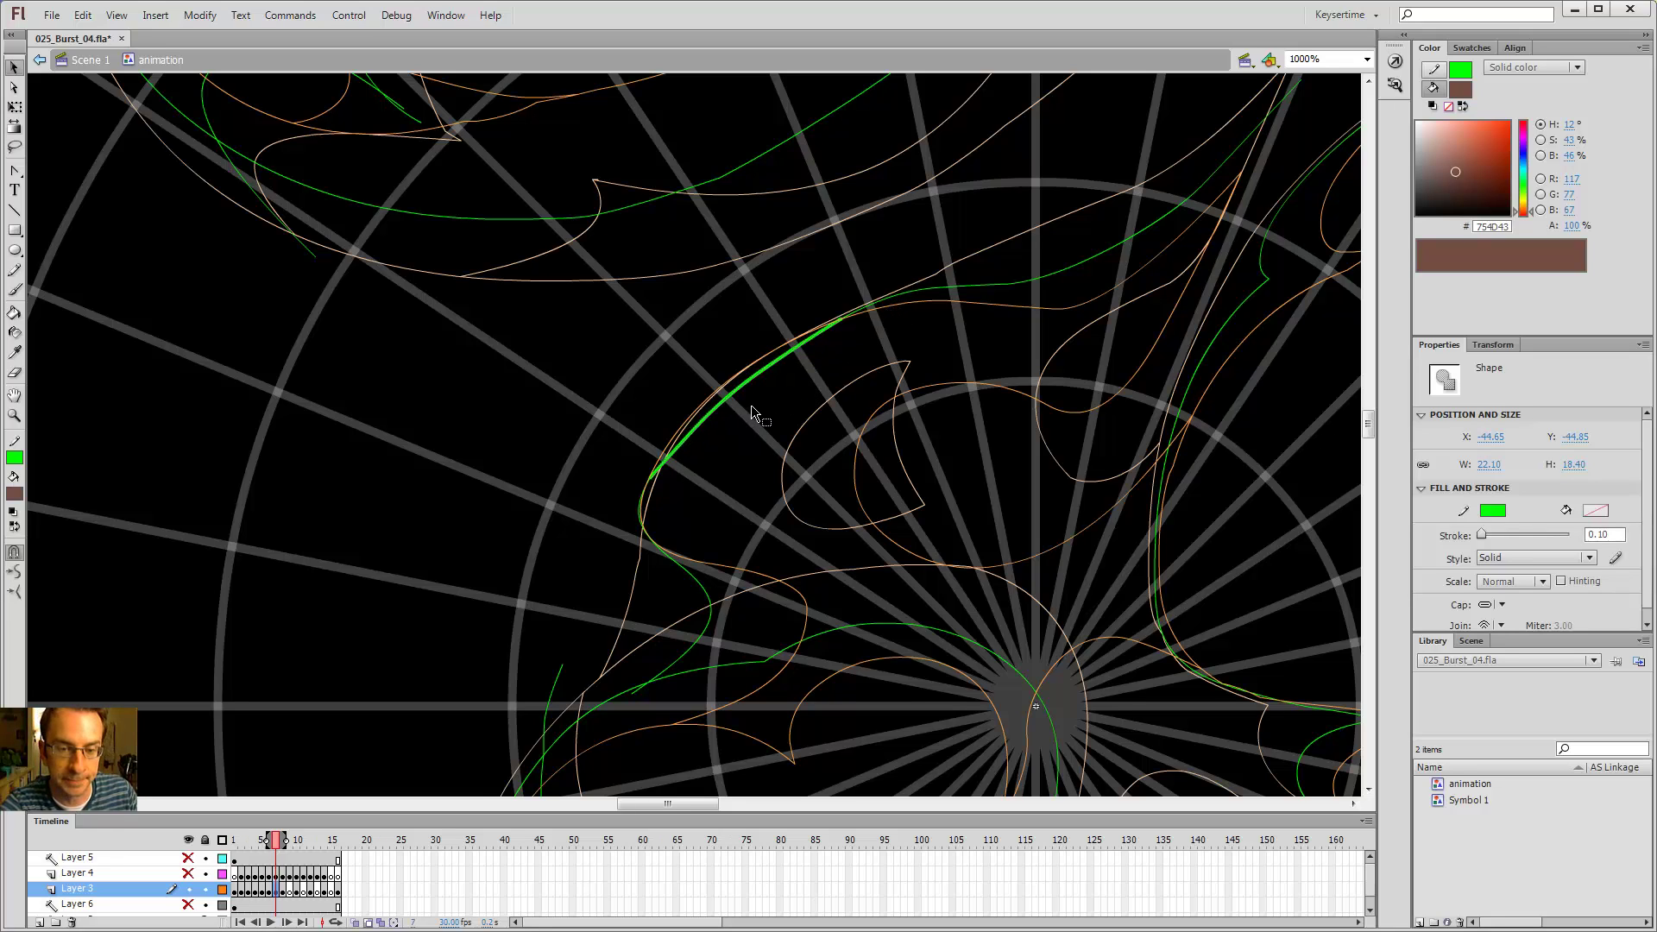
left_click(750, 412)
left_click_drag(730, 387, 795, 338)
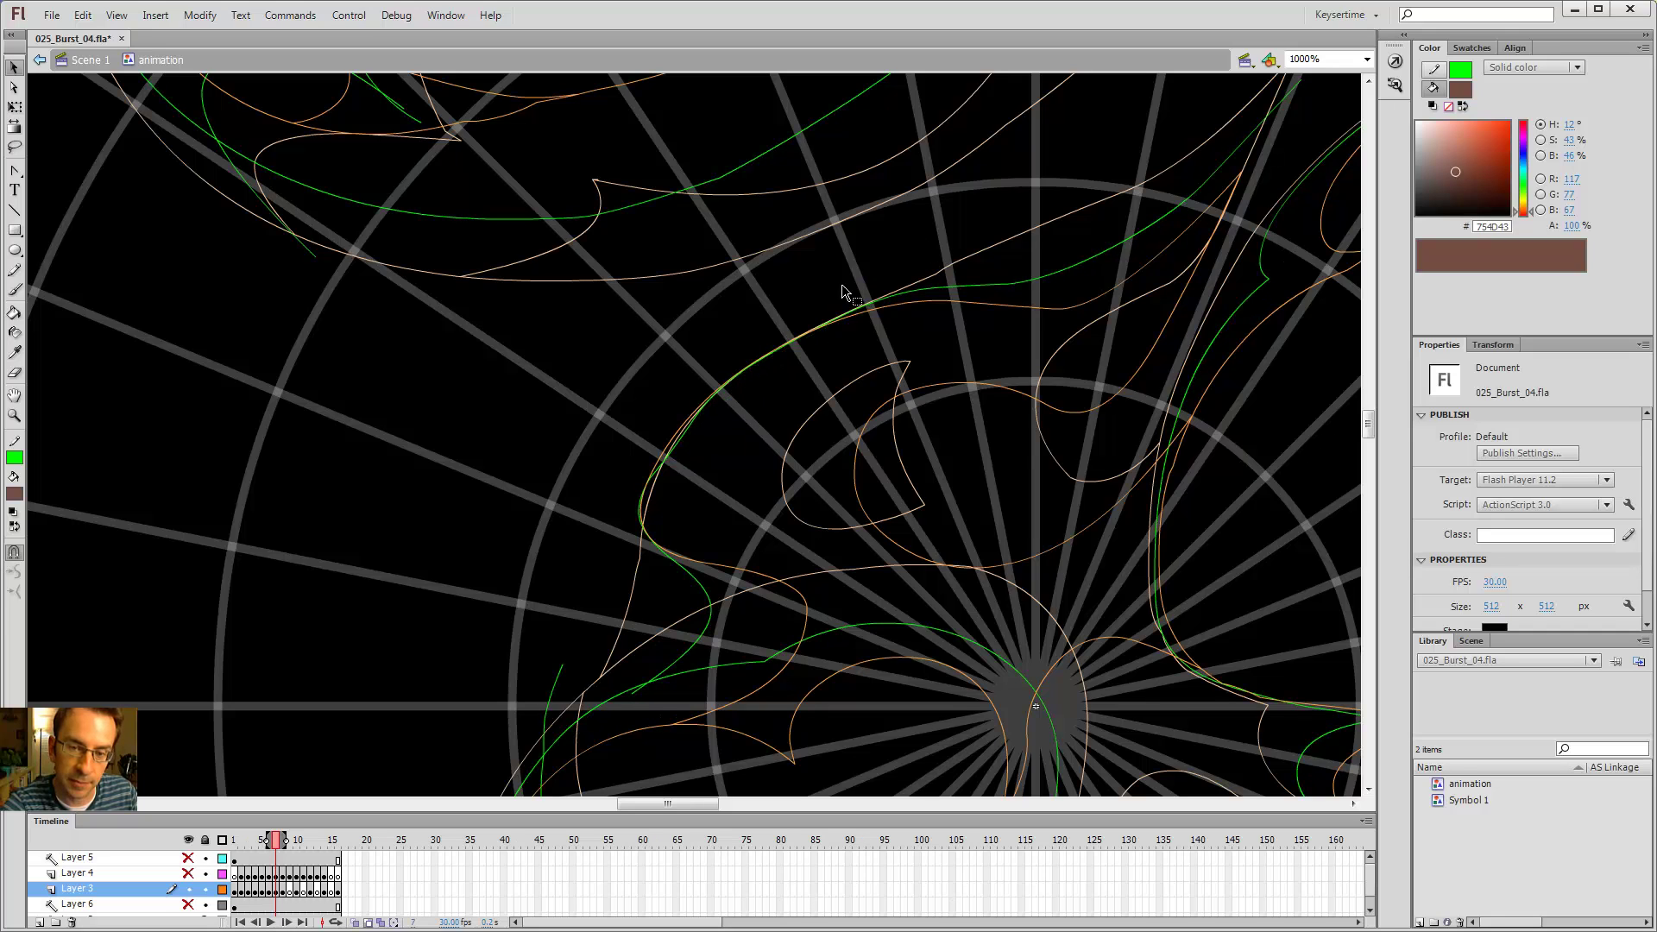
double_click(676, 449)
left_click_drag(673, 445, 673, 441)
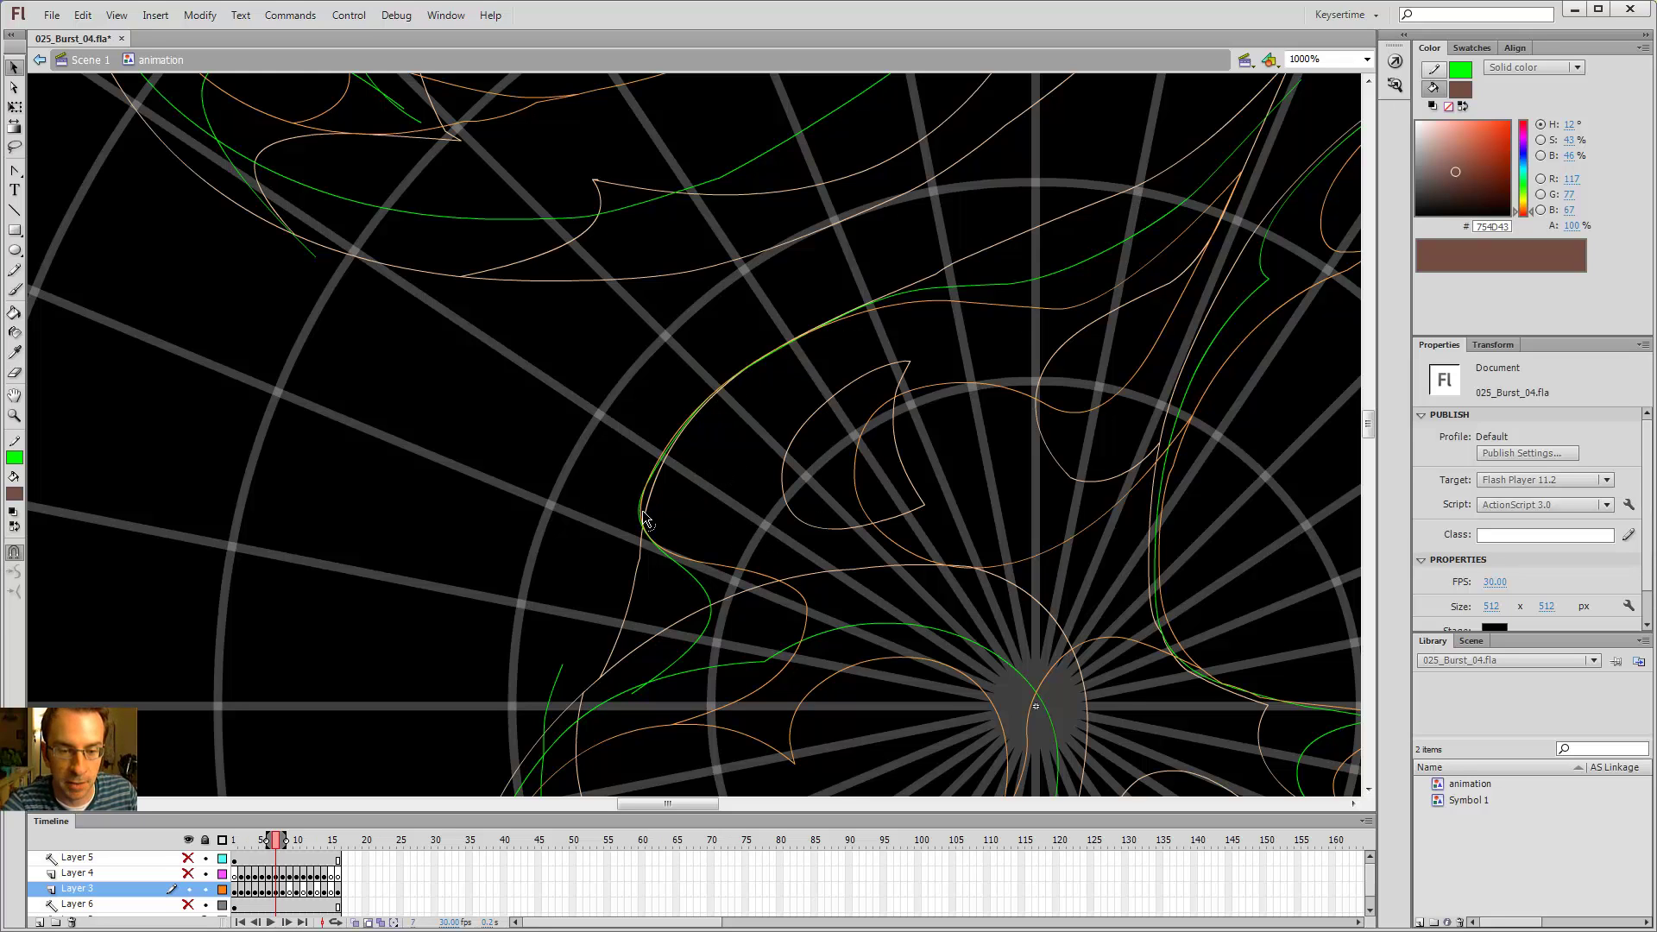
- Draw the crescent highlight inside the flame's left side, guided by the previous frame, and remove its stray line end
key("ctrl+minus")
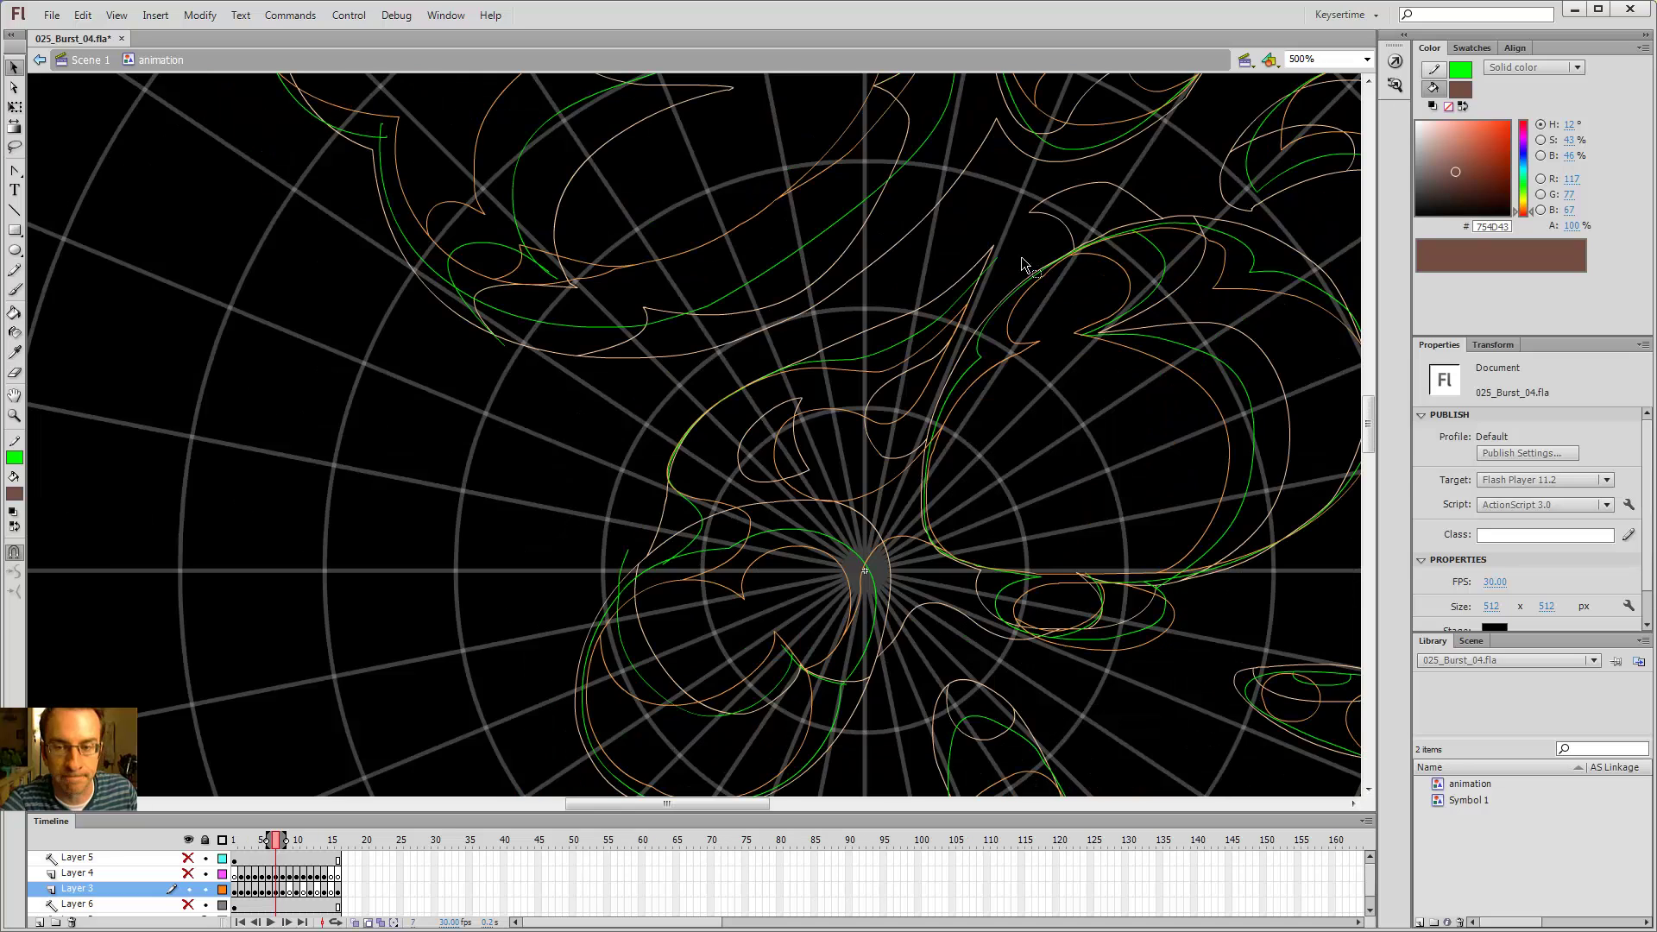
key("y")
key(".")
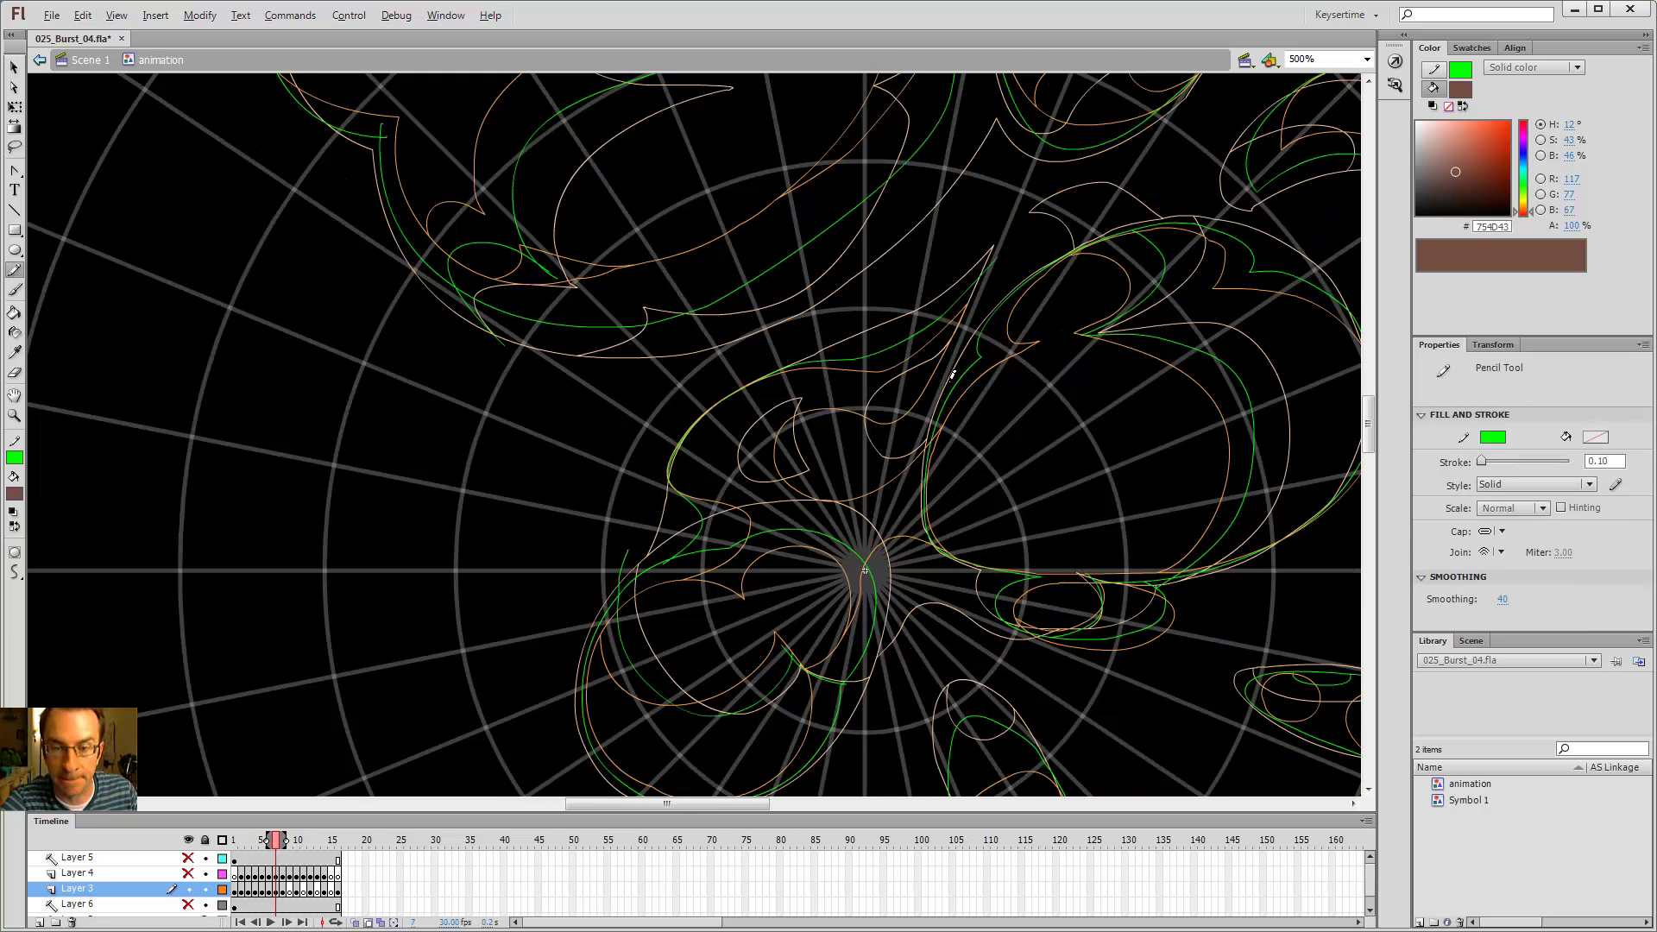
key(".")
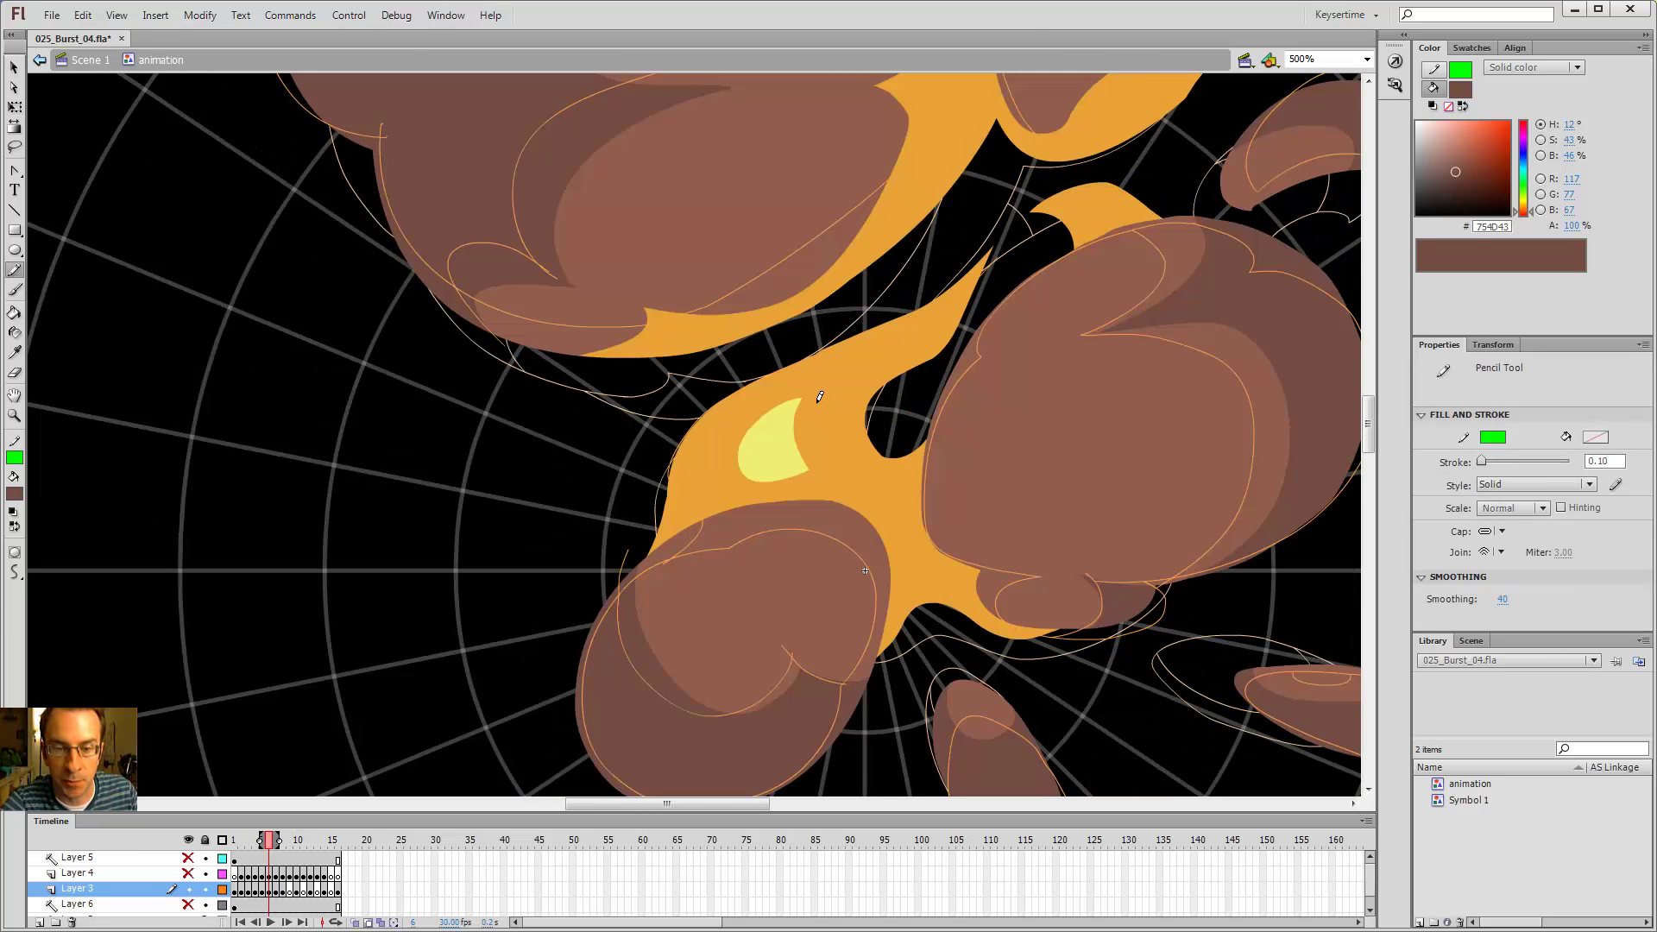
key(".")
key(".")
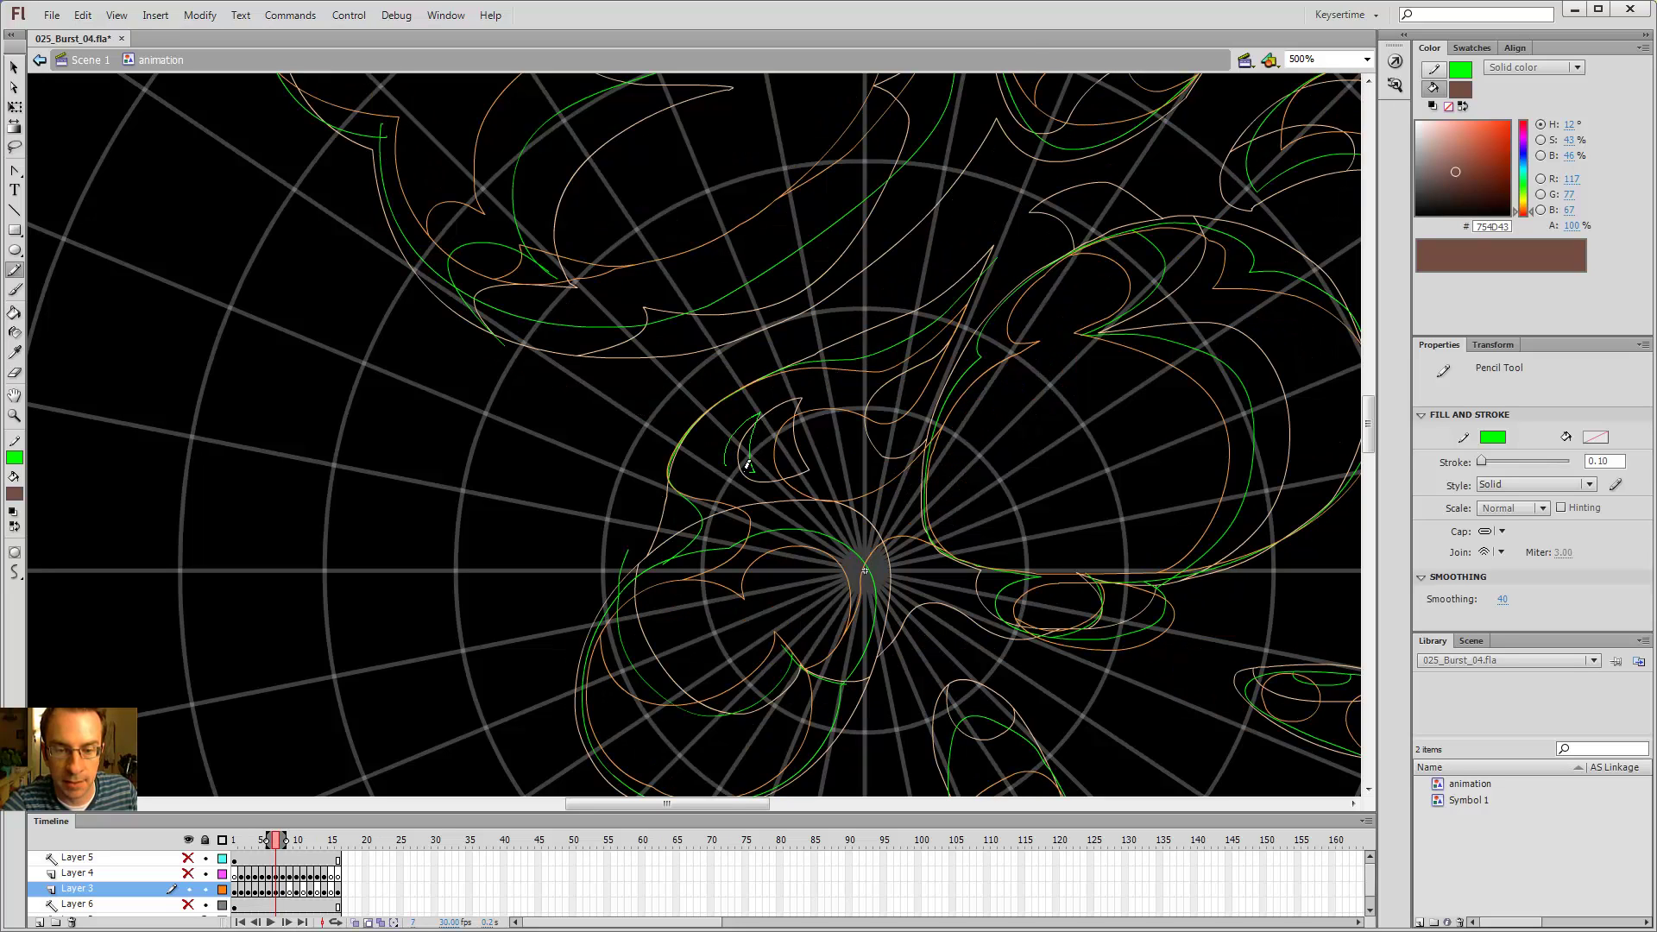
left_click_drag(744, 470, 730, 415)
key("v")
left_click(737, 498)
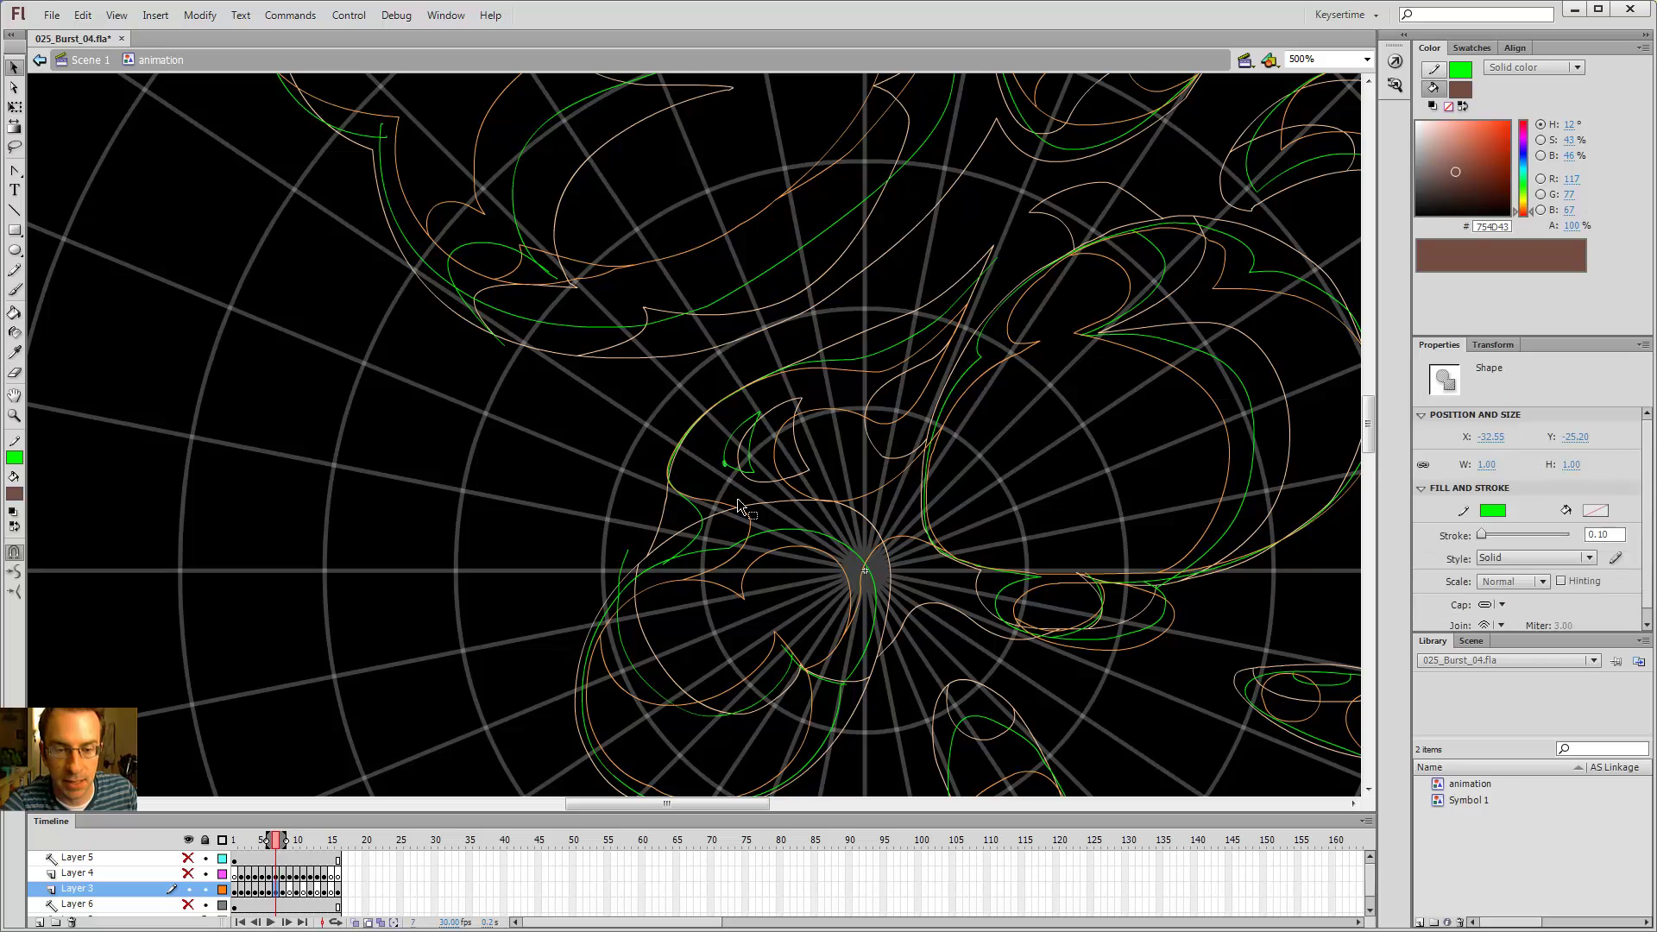
key(".")
key(".")
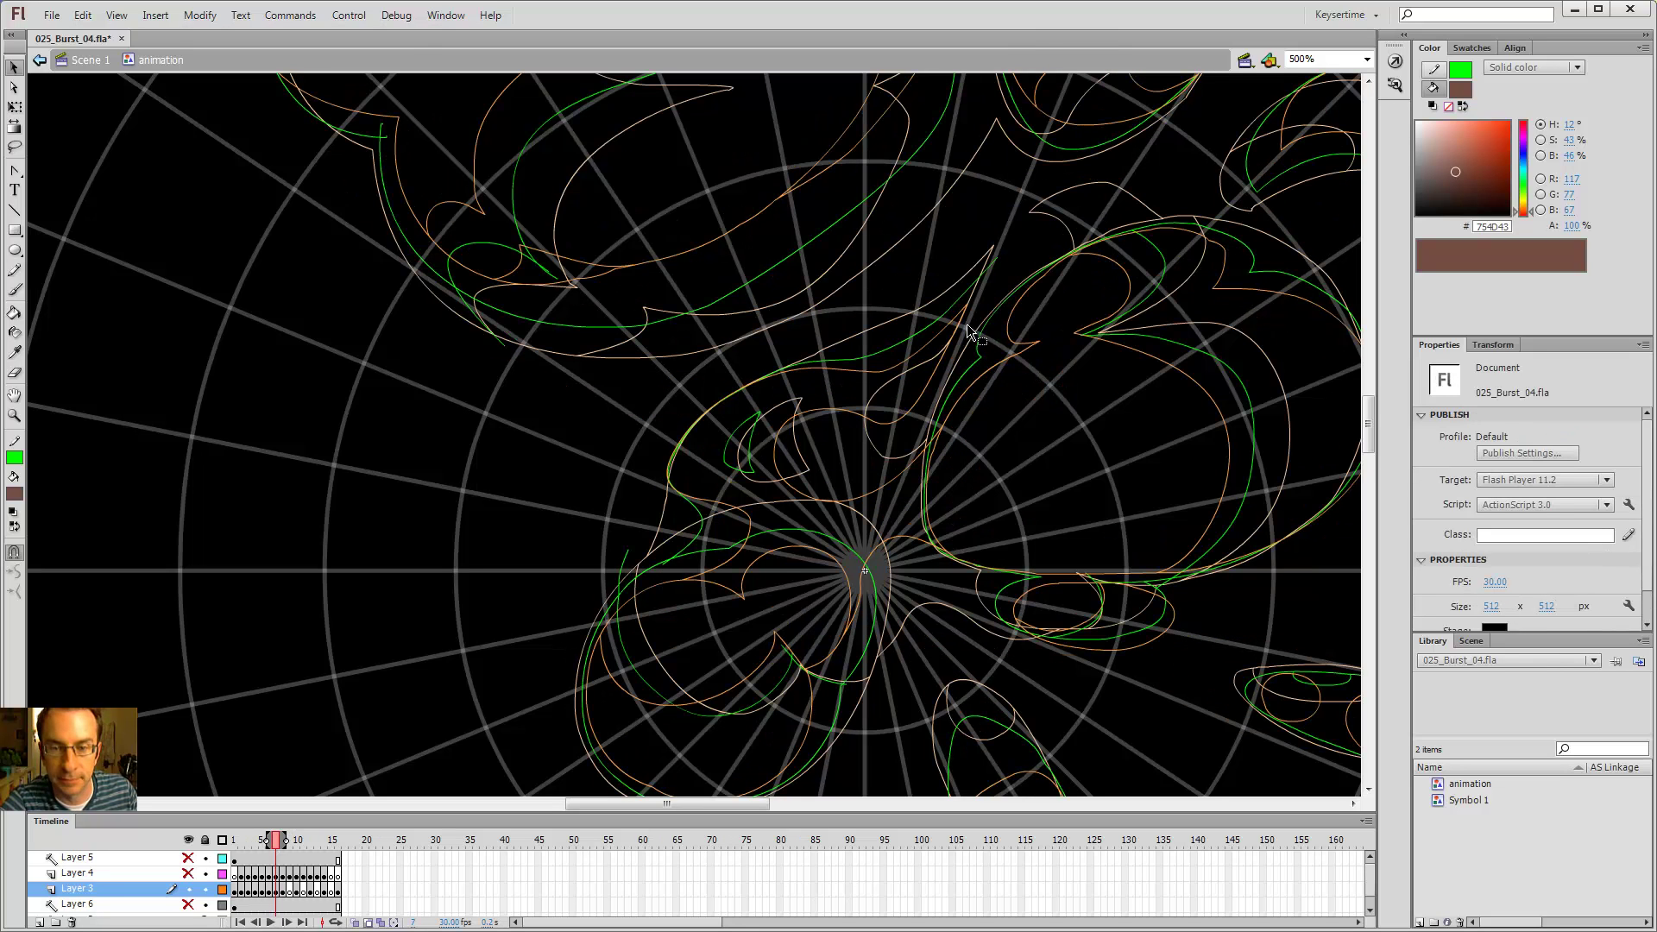
- Draw the flame's inner edge from its tip around the rounded hollow to the large right puff, and adjust the hollow's curve
key("y")
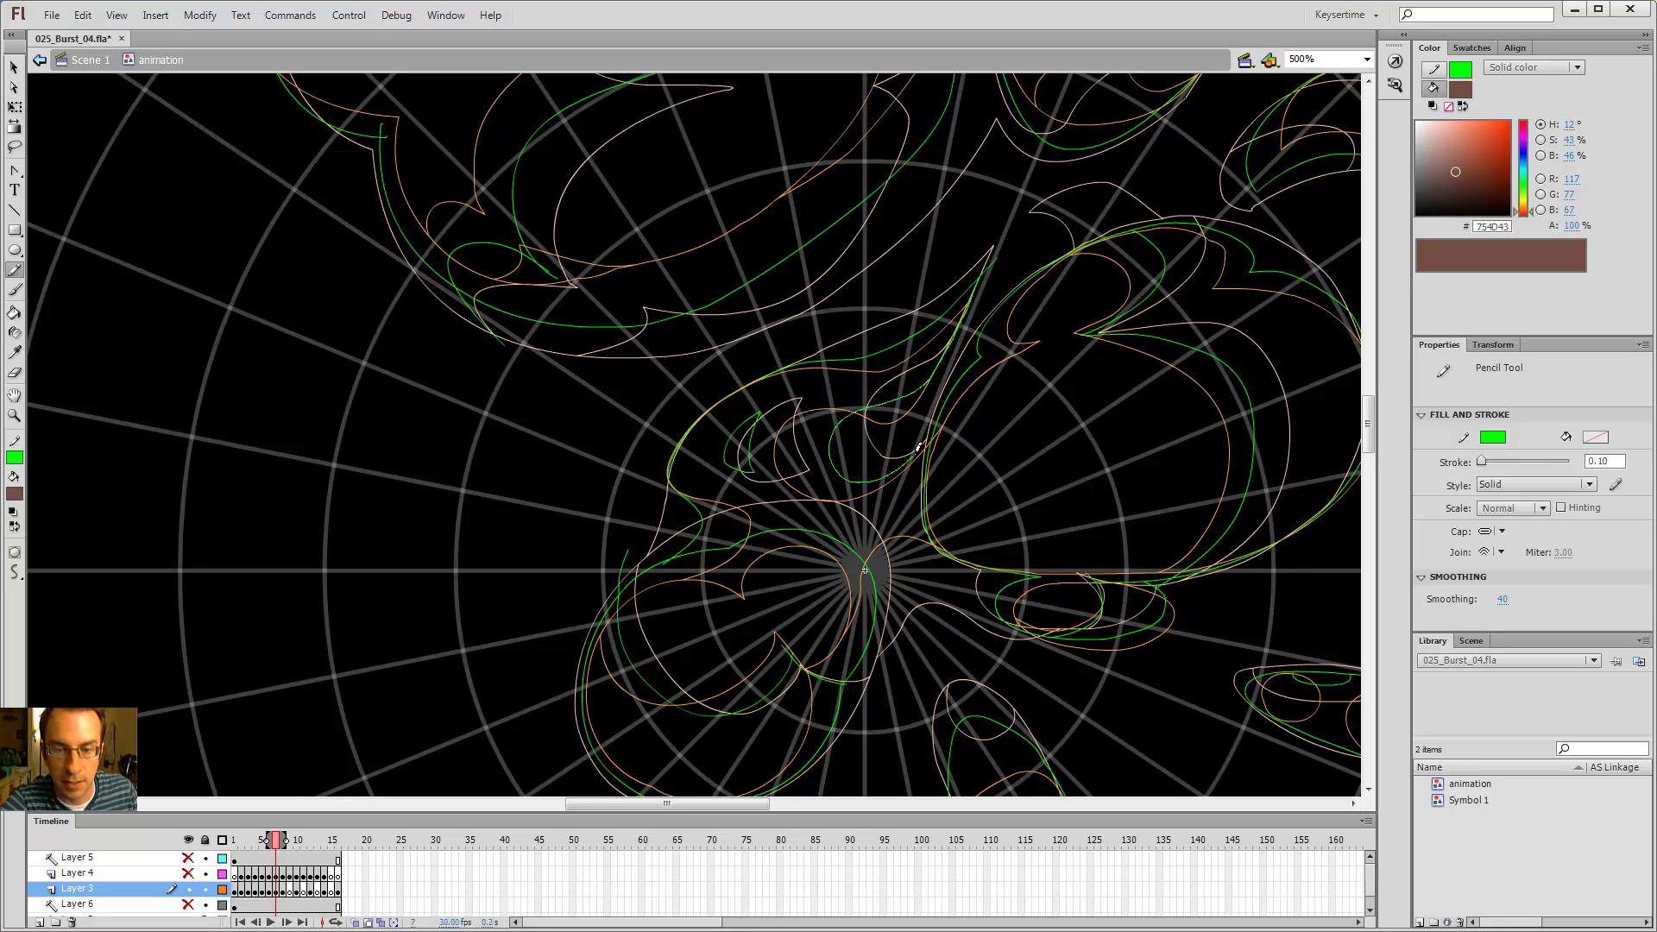
key("v")
left_click_drag(853, 410, 824, 445)
mouse_move(890, 400)
left_mouse_down()
mouse_move(827, 411)
mouse_move(898, 395)
mouse_move(879, 398)
left_mouse_up()
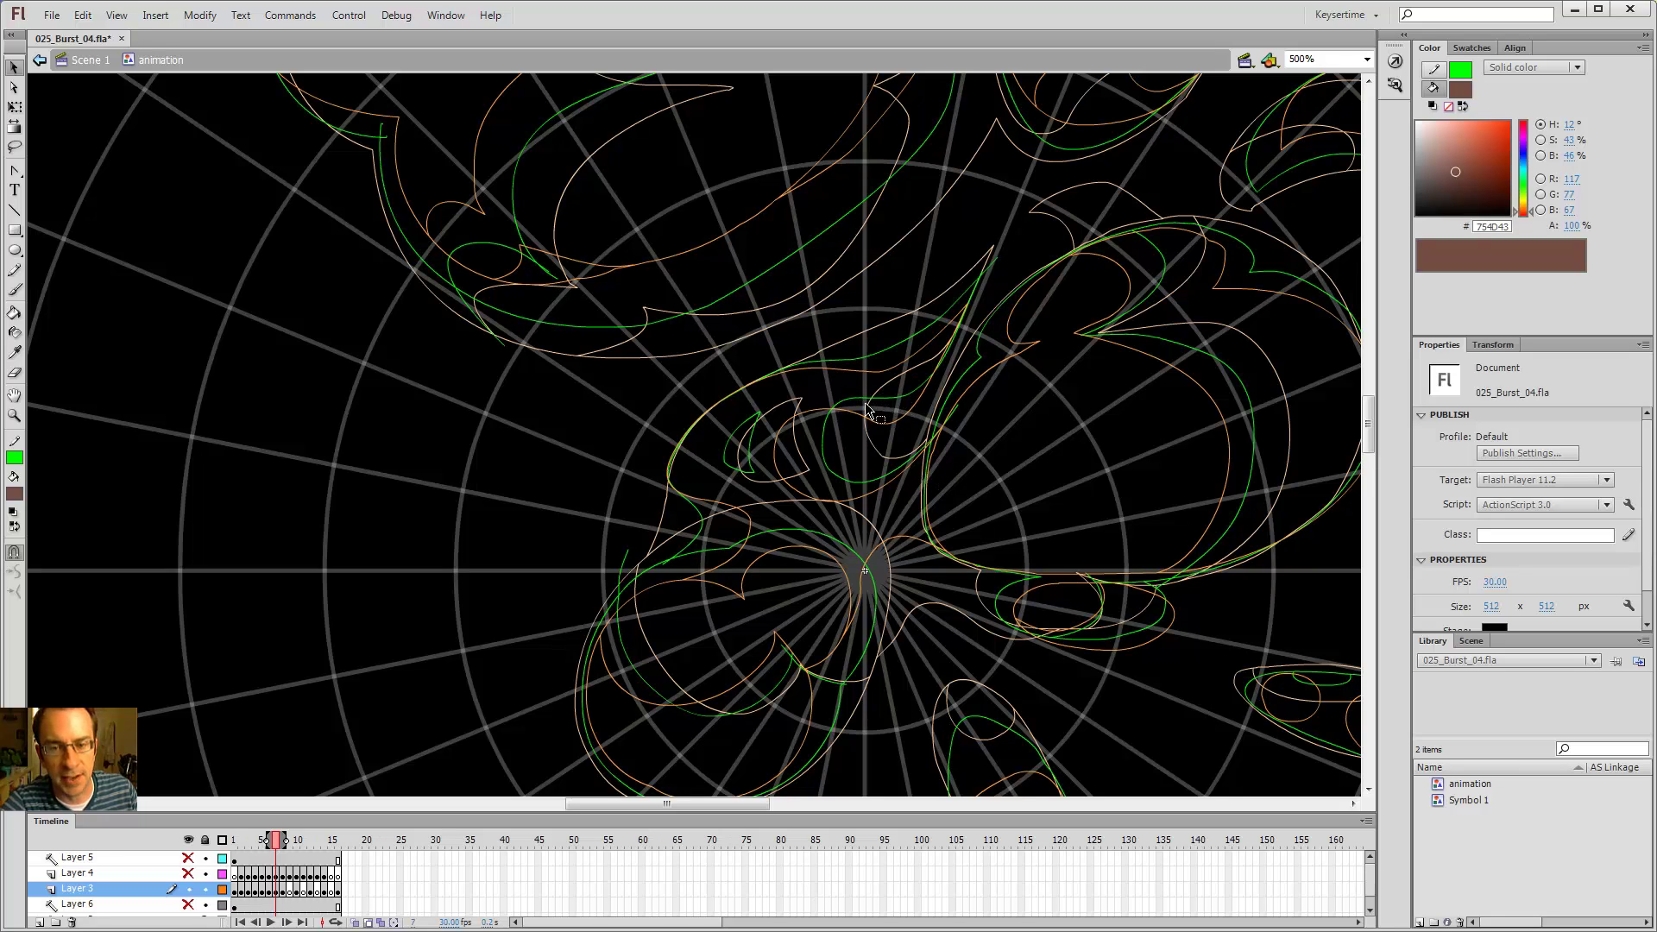
left_click_drag(988, 453, 957, 343)
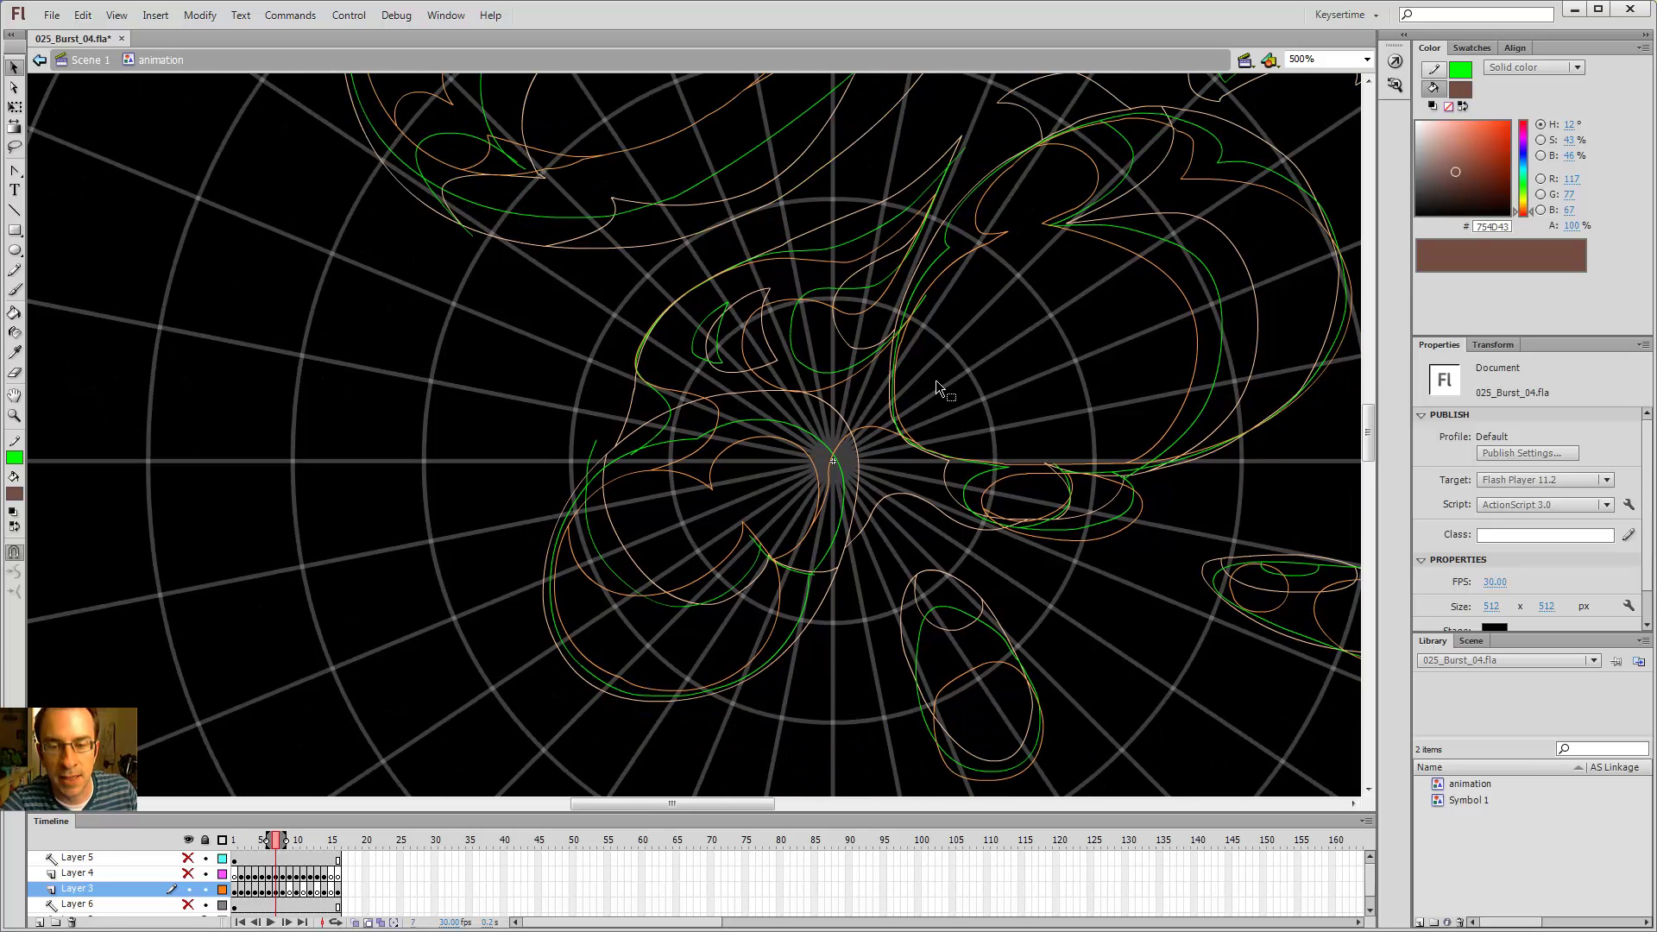
- Draw the flame's lower edge with the Pencil tool from the lower-left puff to the small puff under the large right one, guided by neighbouring frames
key("y")
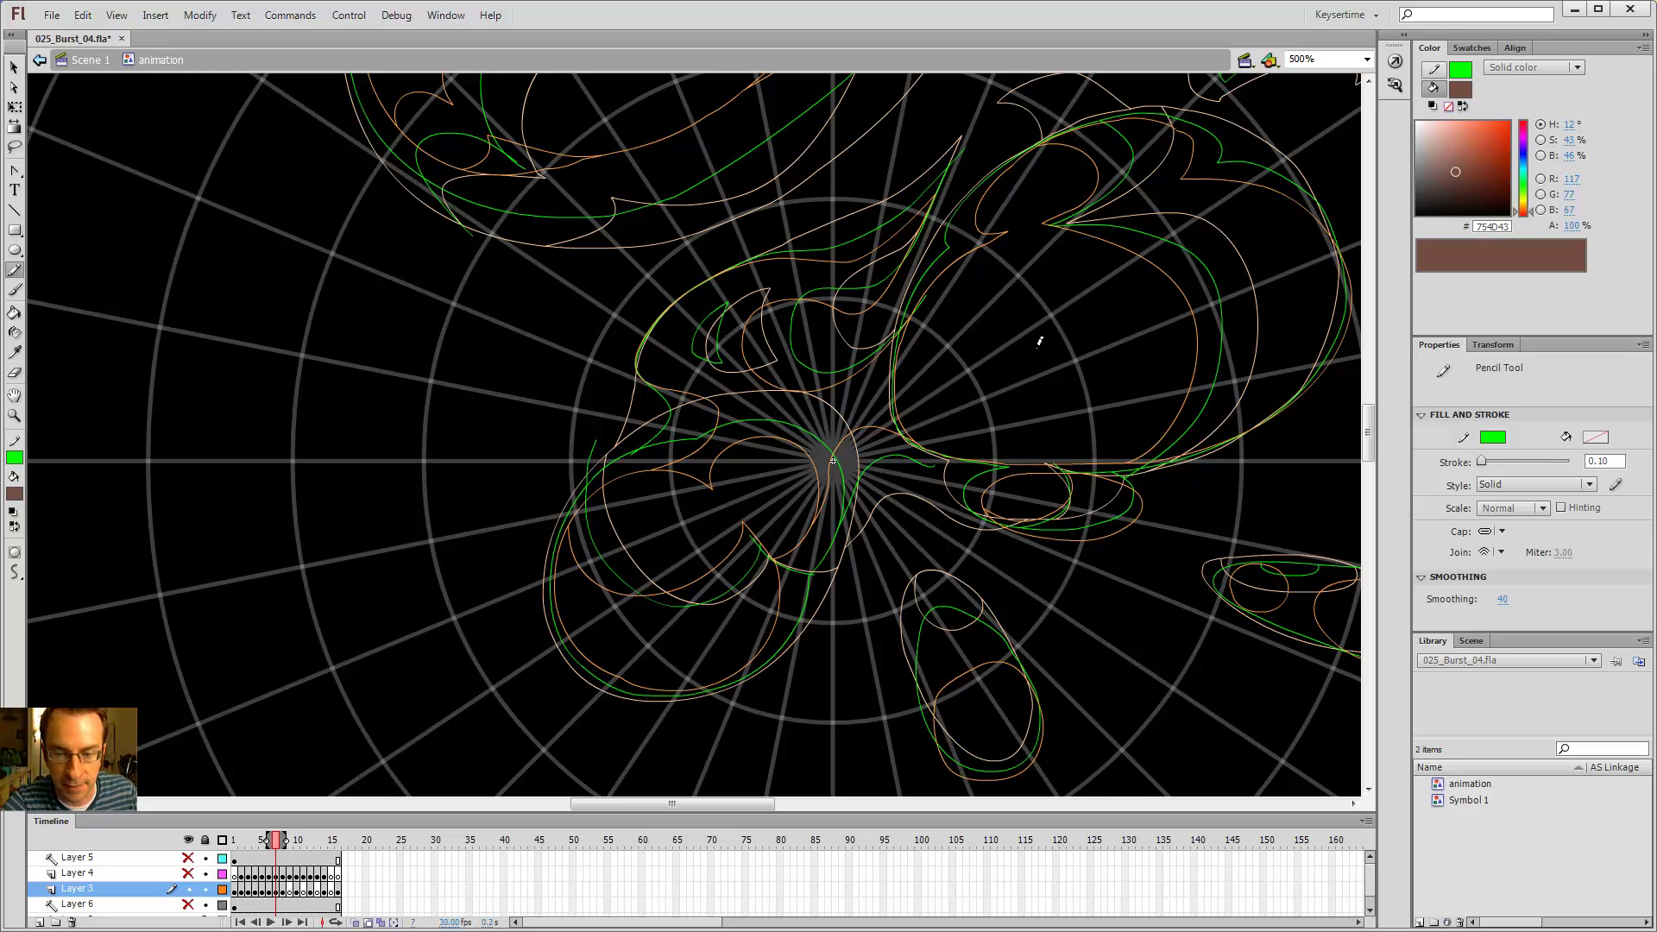
key("comma")
key("period")
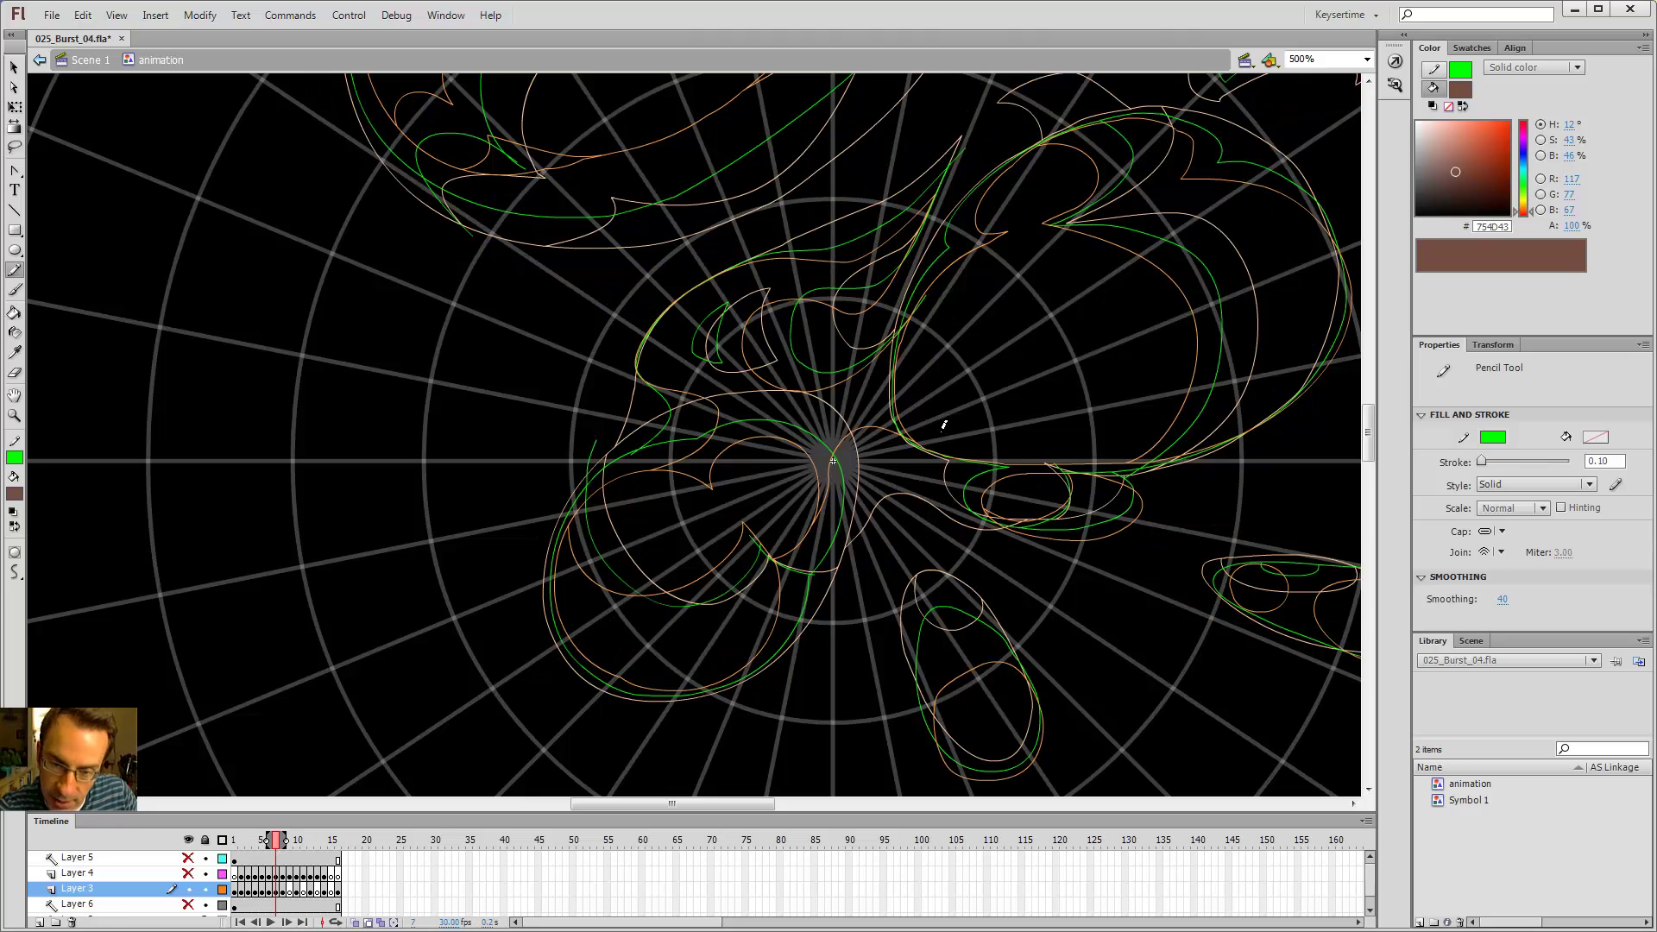
key("comma")
key("period")
key("b")
key("y")
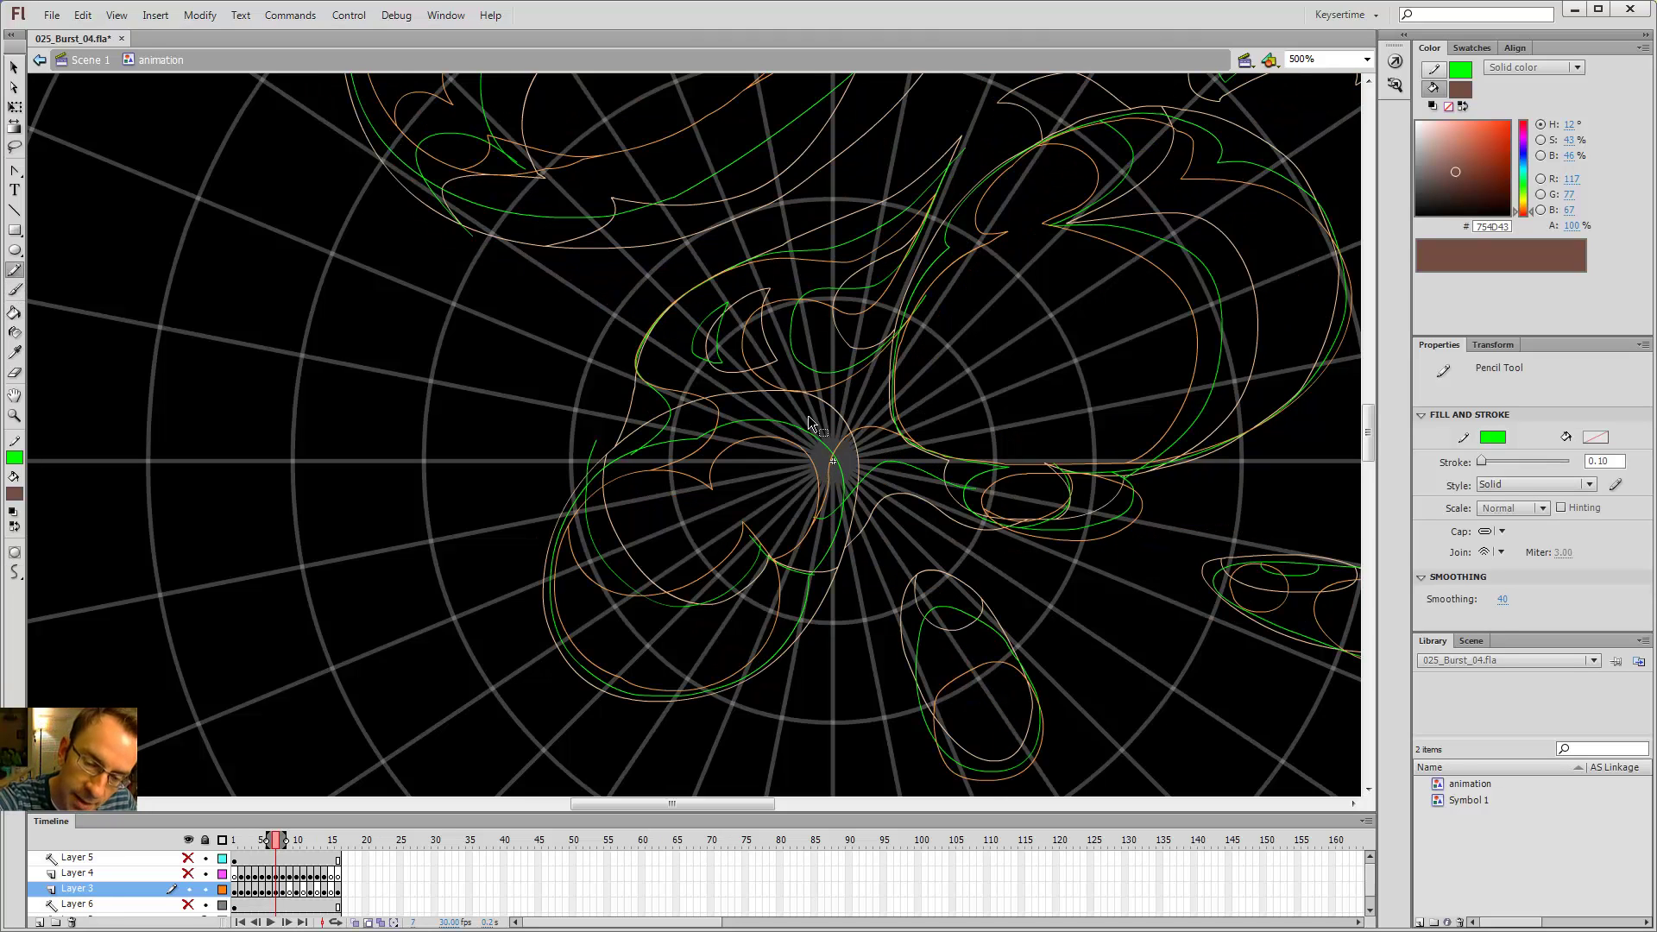
- Turn off onion skinning, sample the lighter brown #915D4D from the previous frame, and fill the puffs' lighter shapes on frame 7
key("v")
key("ctrl+minus")
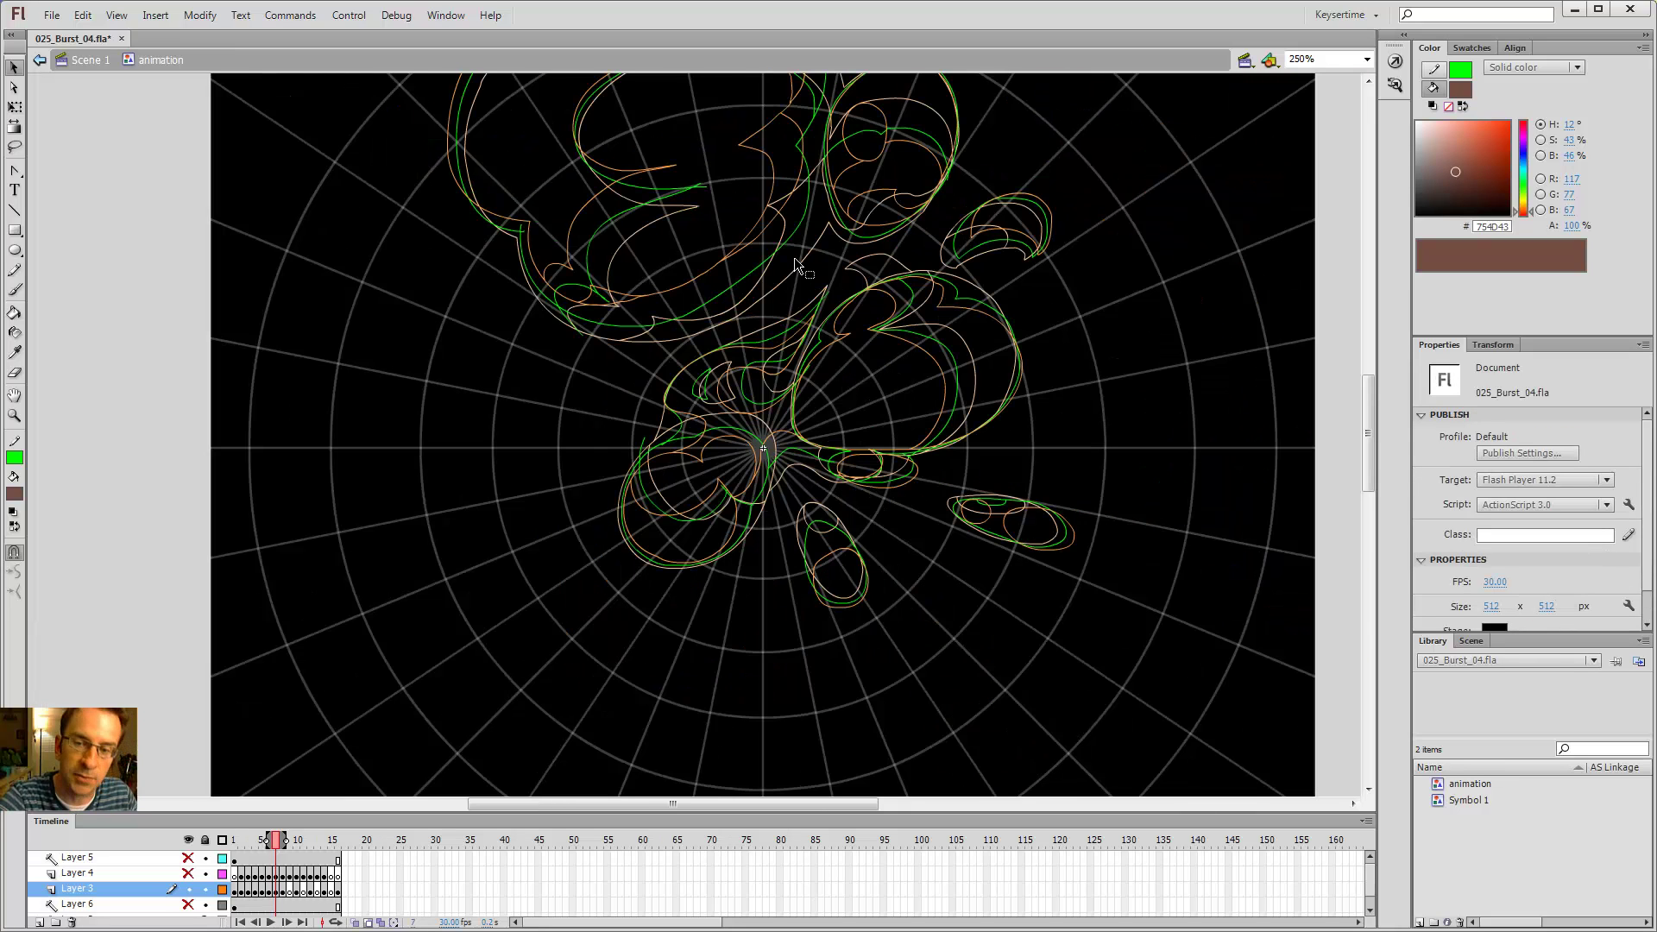
left_click_drag(937, 348, 949, 463)
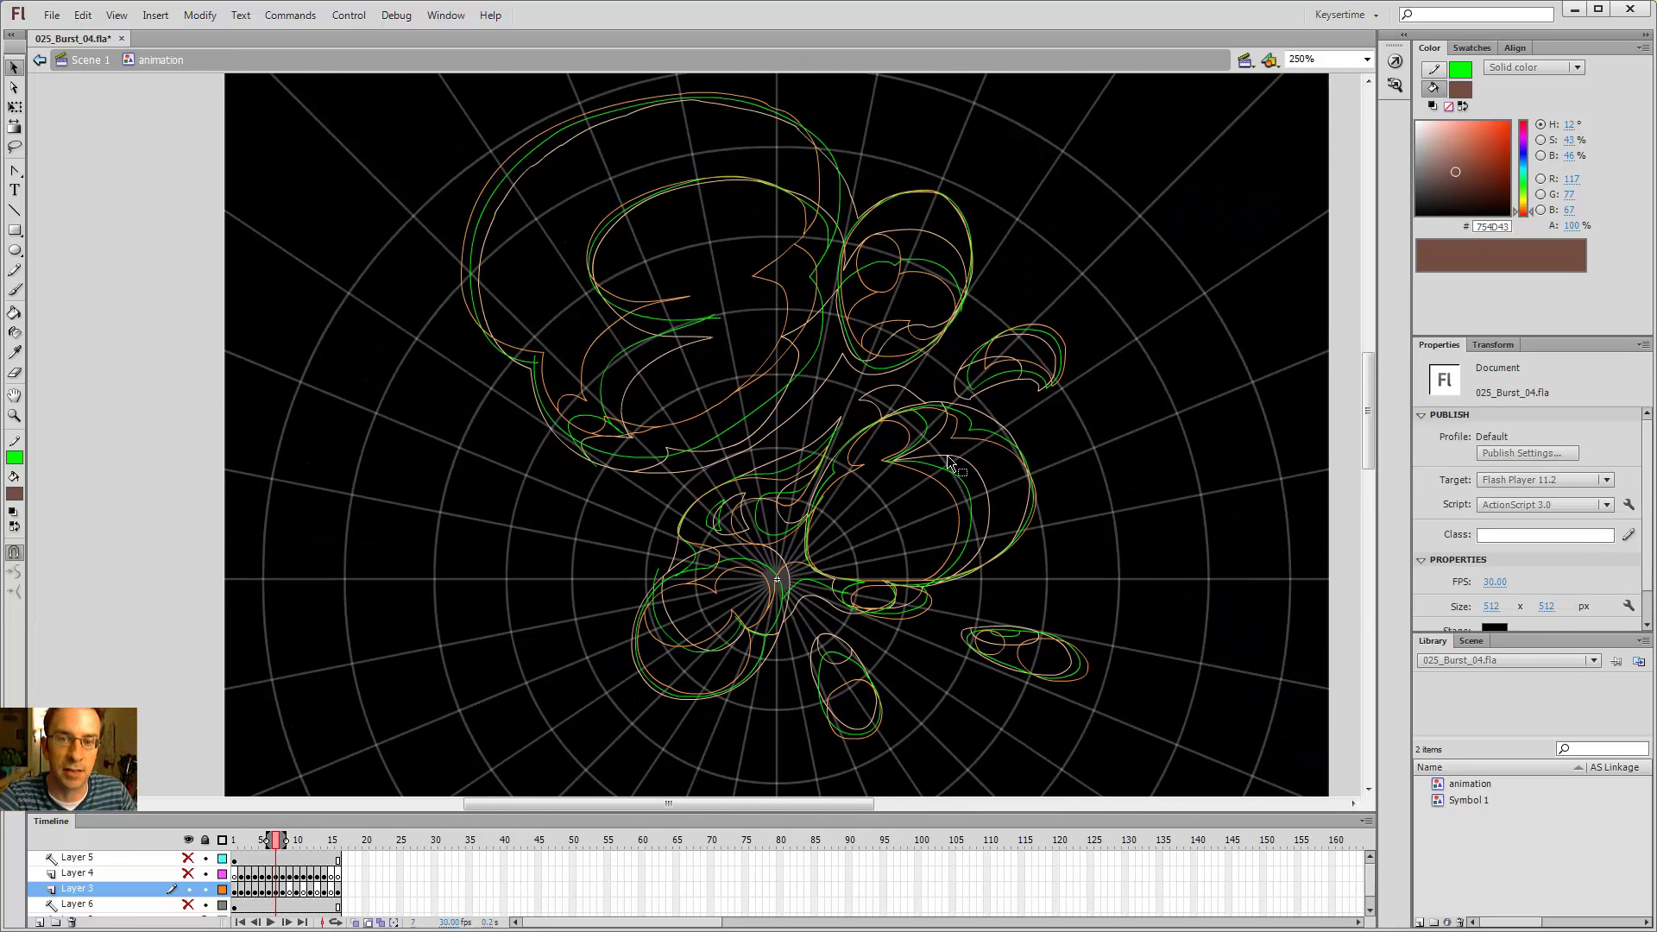
key("ctrl+minus")
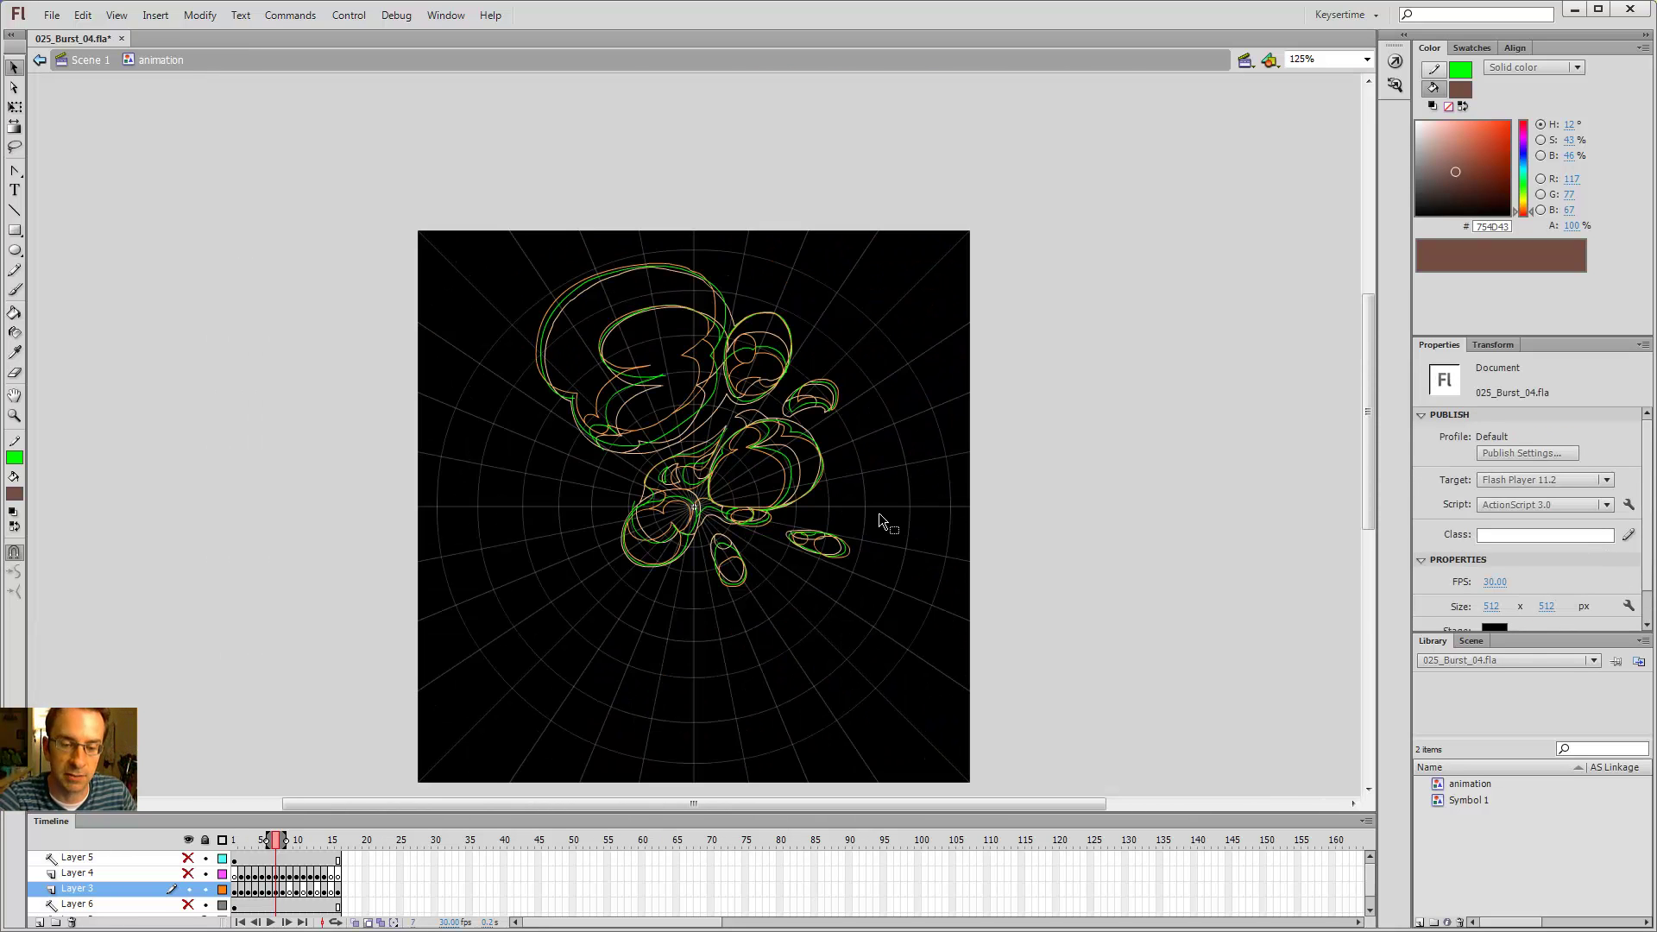
left_click(368, 923)
key("comma")
key("i")
left_click(692, 352)
key("period")
left_click(679, 350)
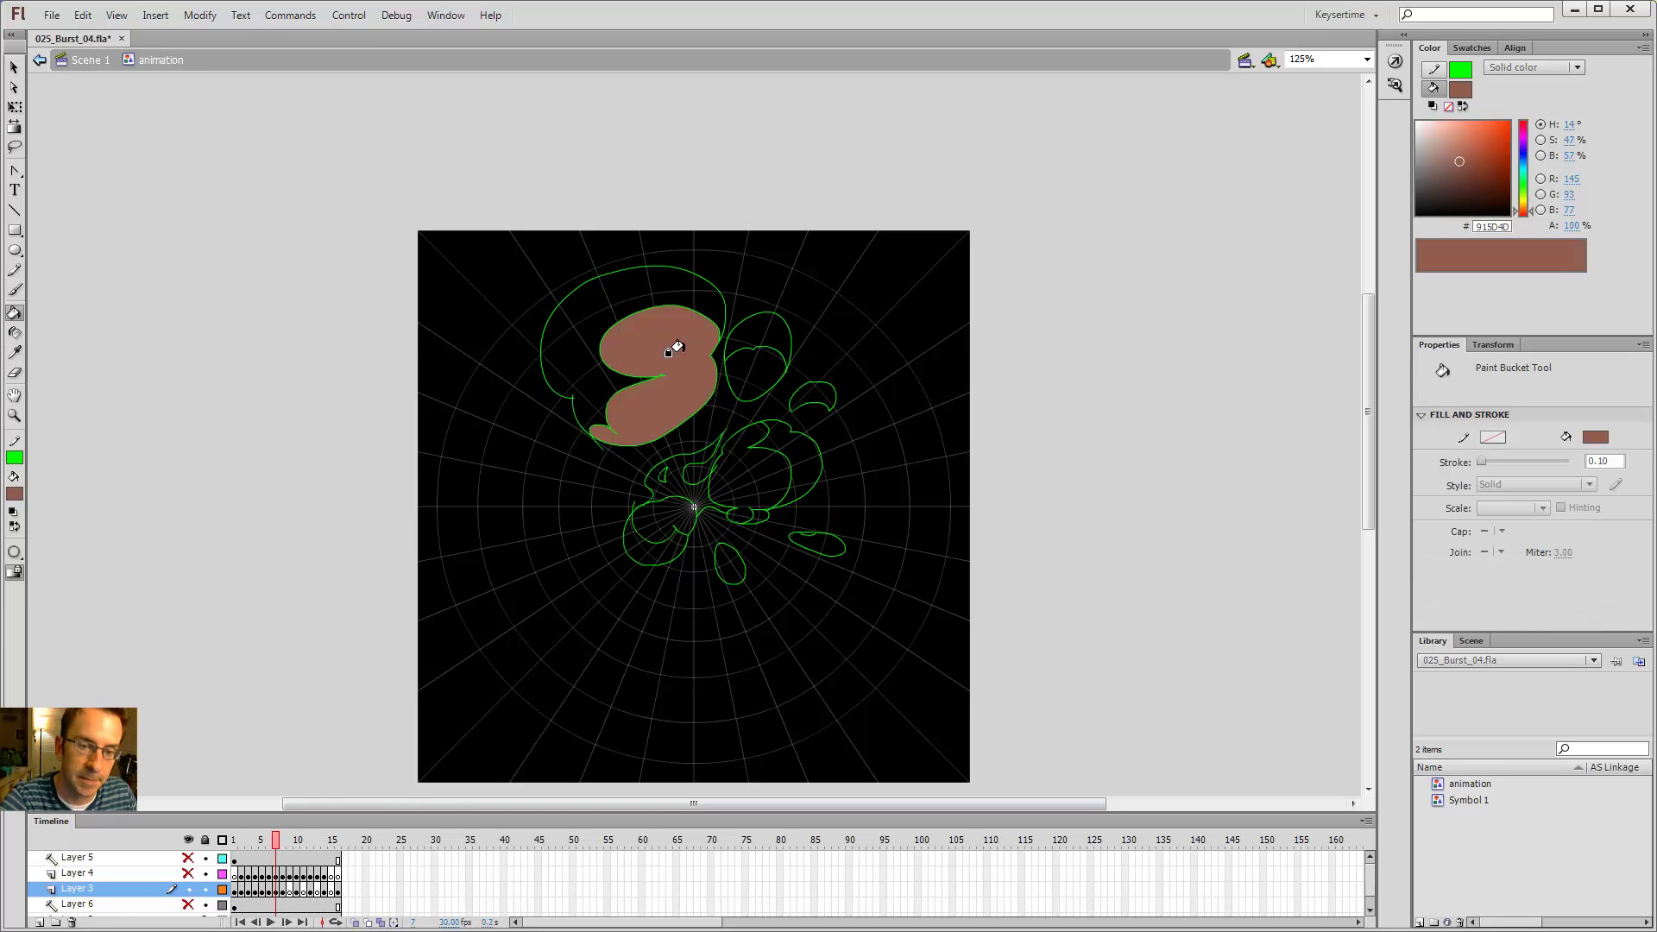
left_click(742, 376)
left_click(755, 473)
left_click(663, 518)
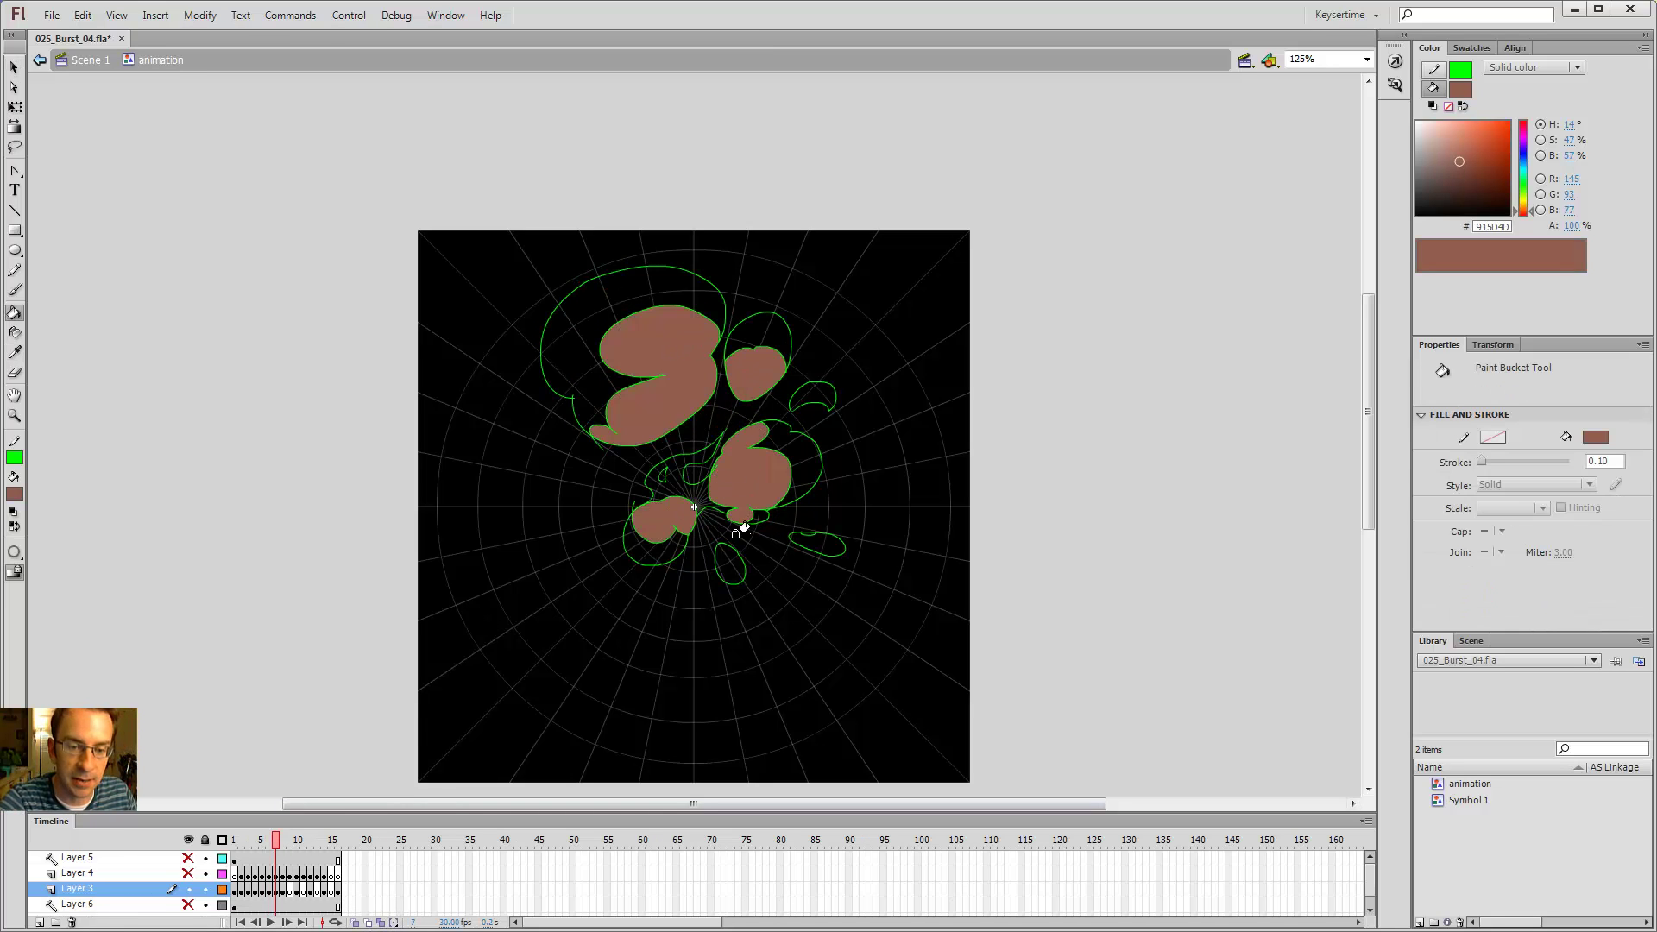
- Sample the darker brown #754D43 from the previous frame and fill the puffs' shaded areas and the small outer puffs on frame 7
key("comma")
key("period")
key("comma")
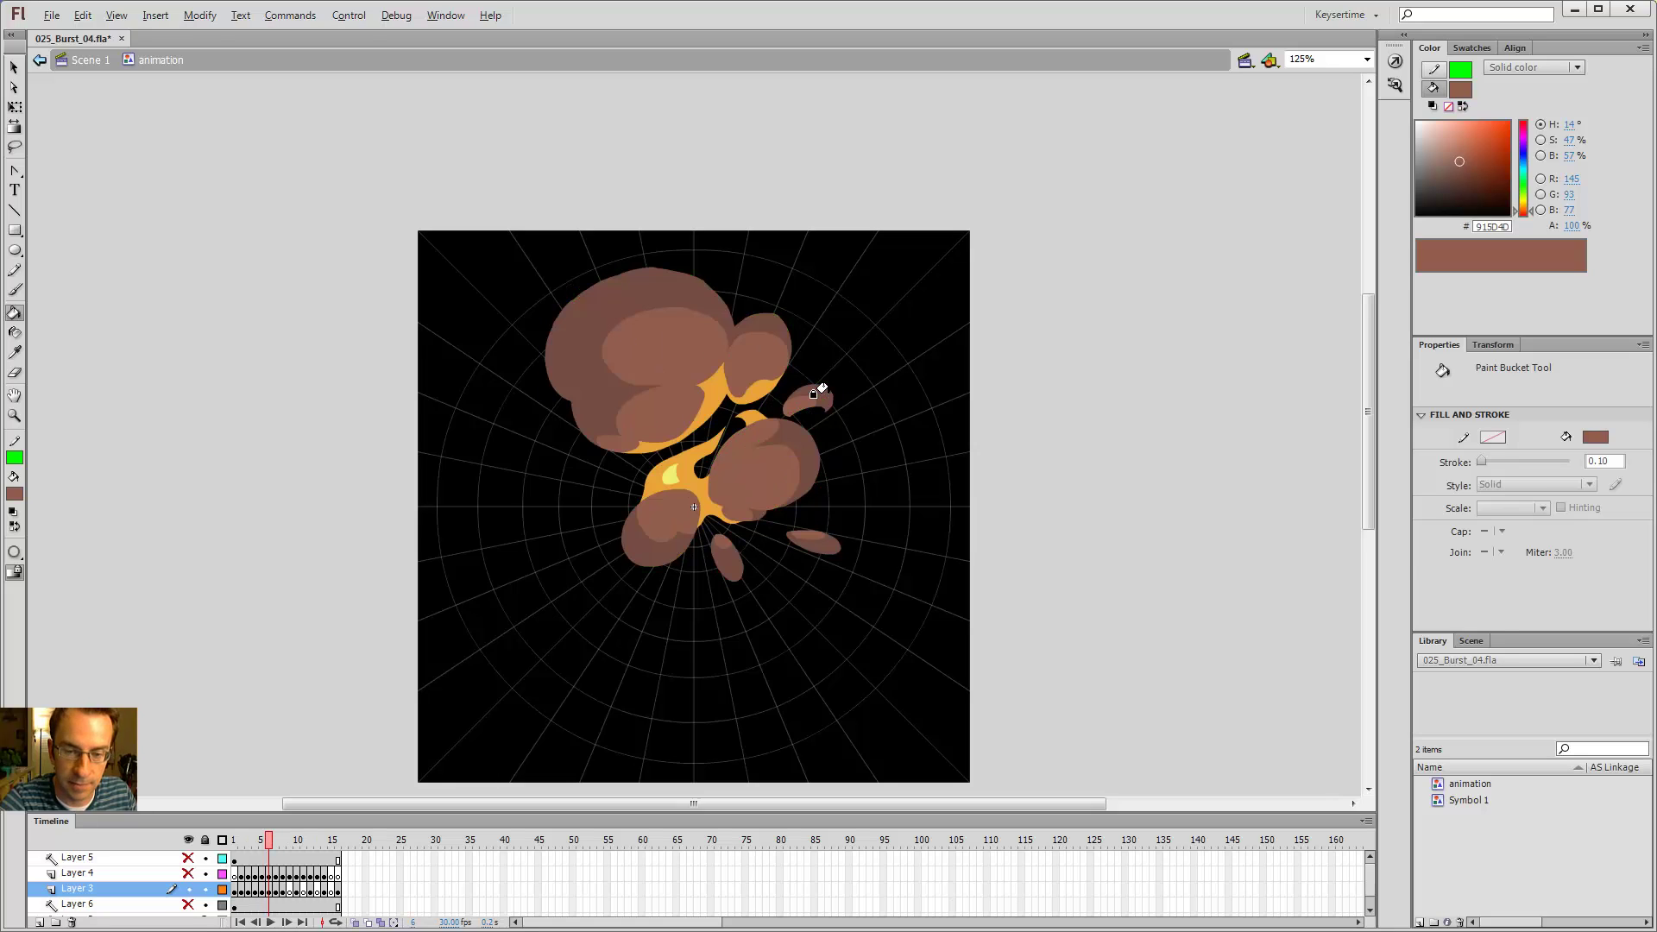
key("i")
left_click(817, 390)
key("period")
key("period")
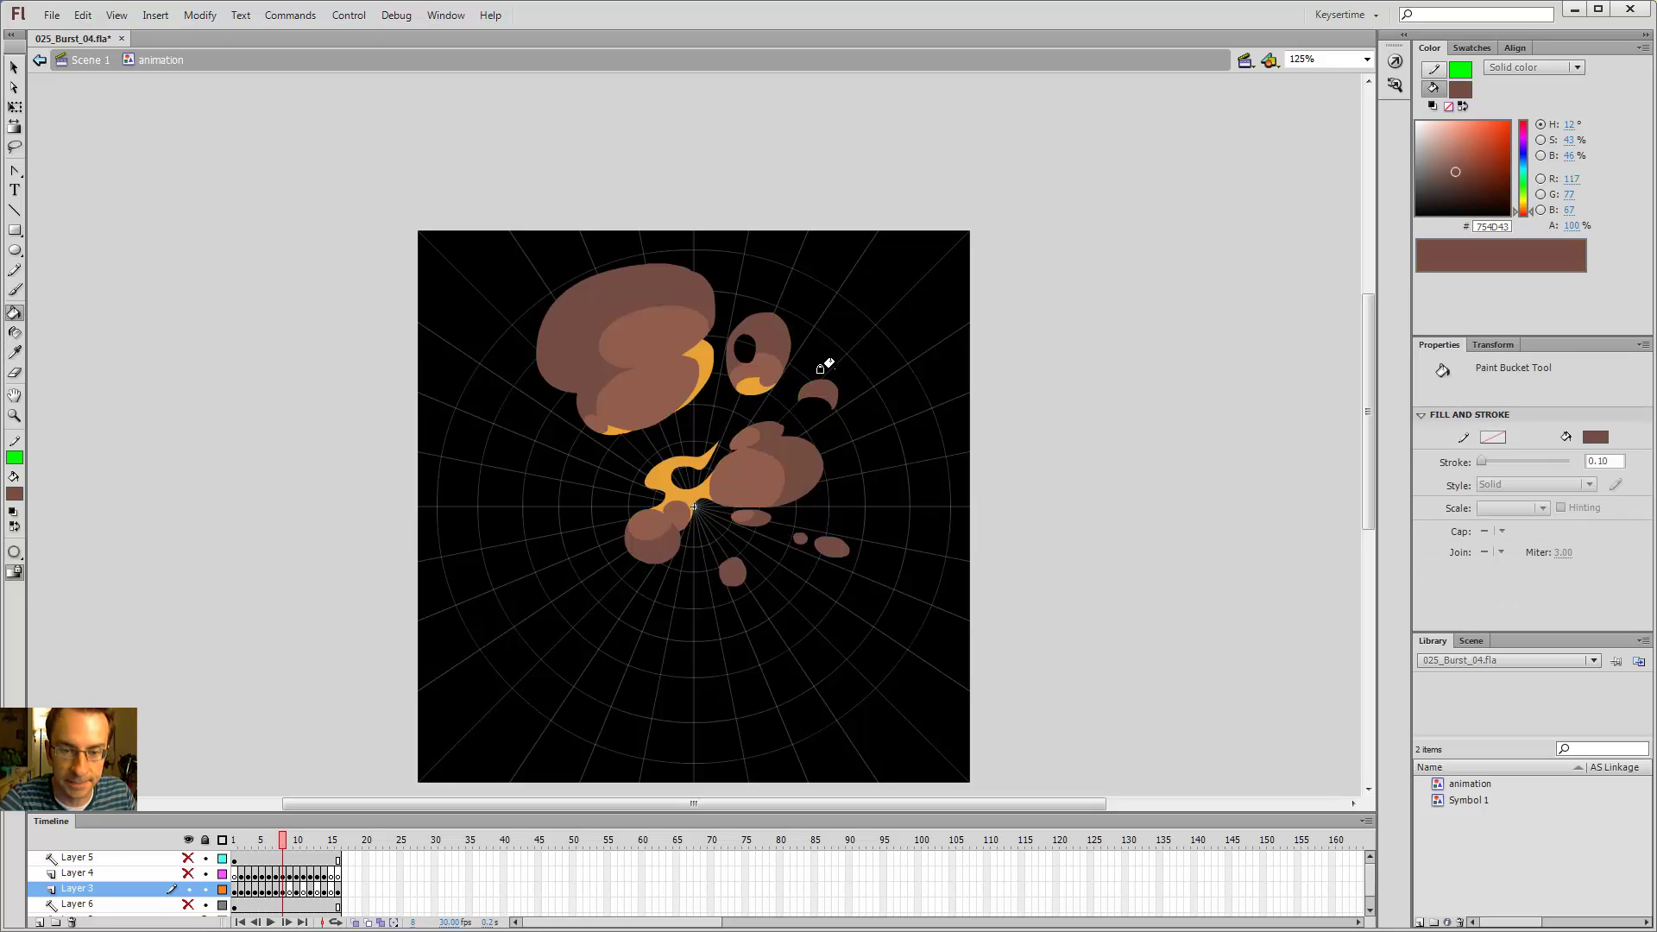
key("comma")
left_click(799, 447)
left_click(822, 544)
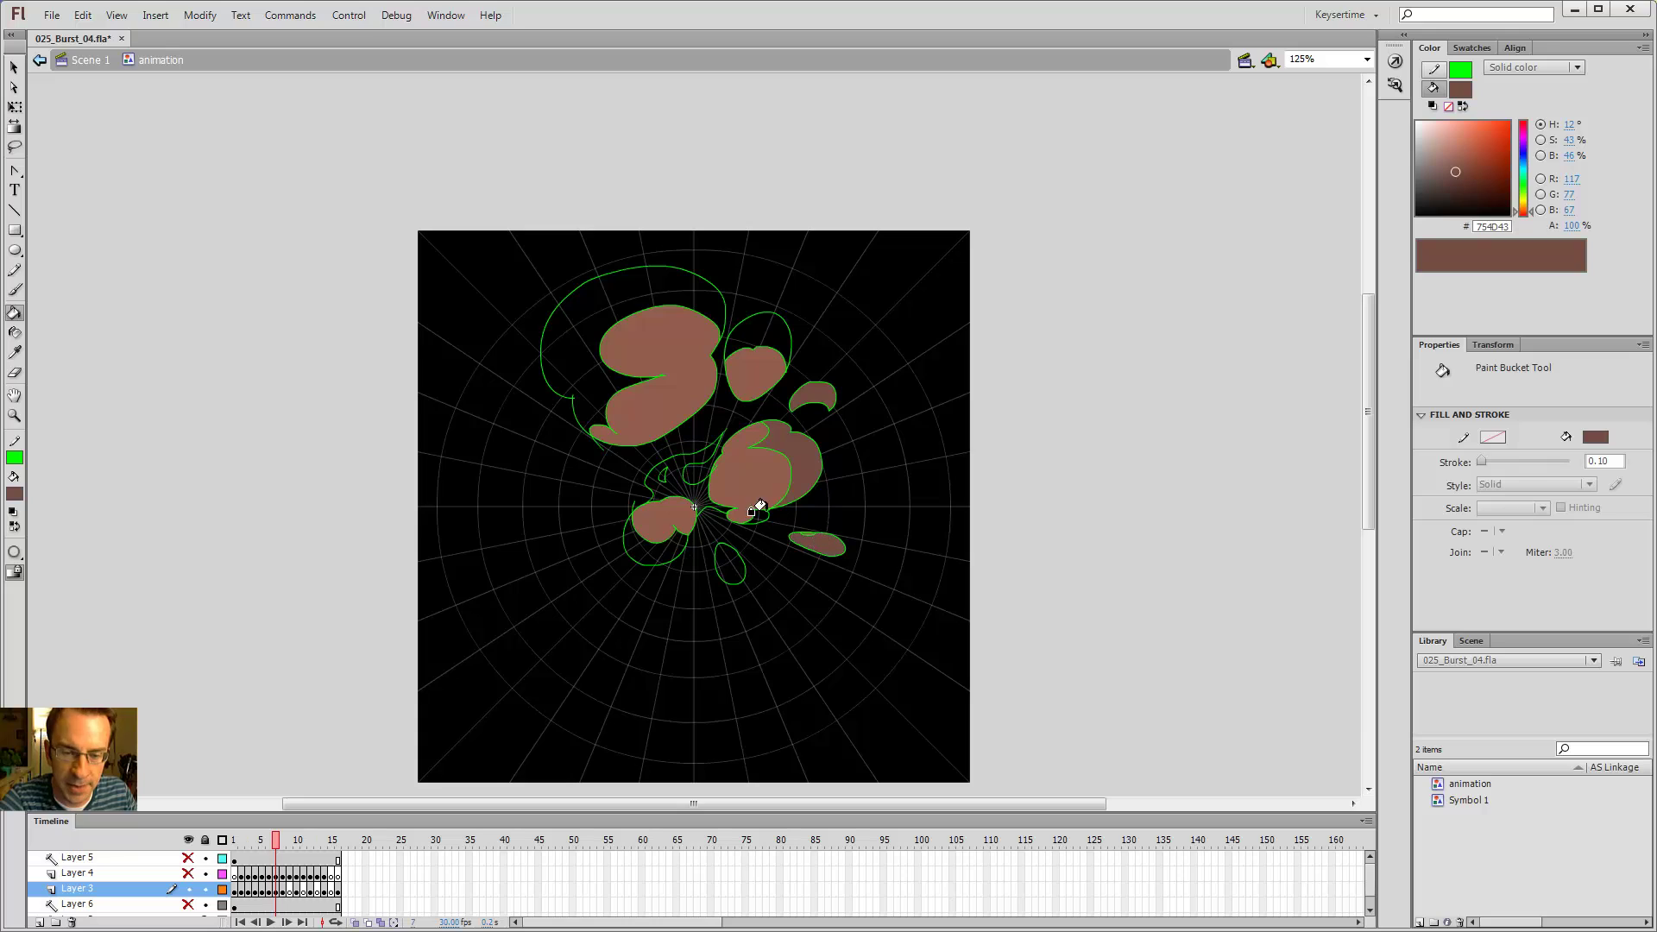
left_click(749, 516)
left_click(727, 562)
left_click(647, 542)
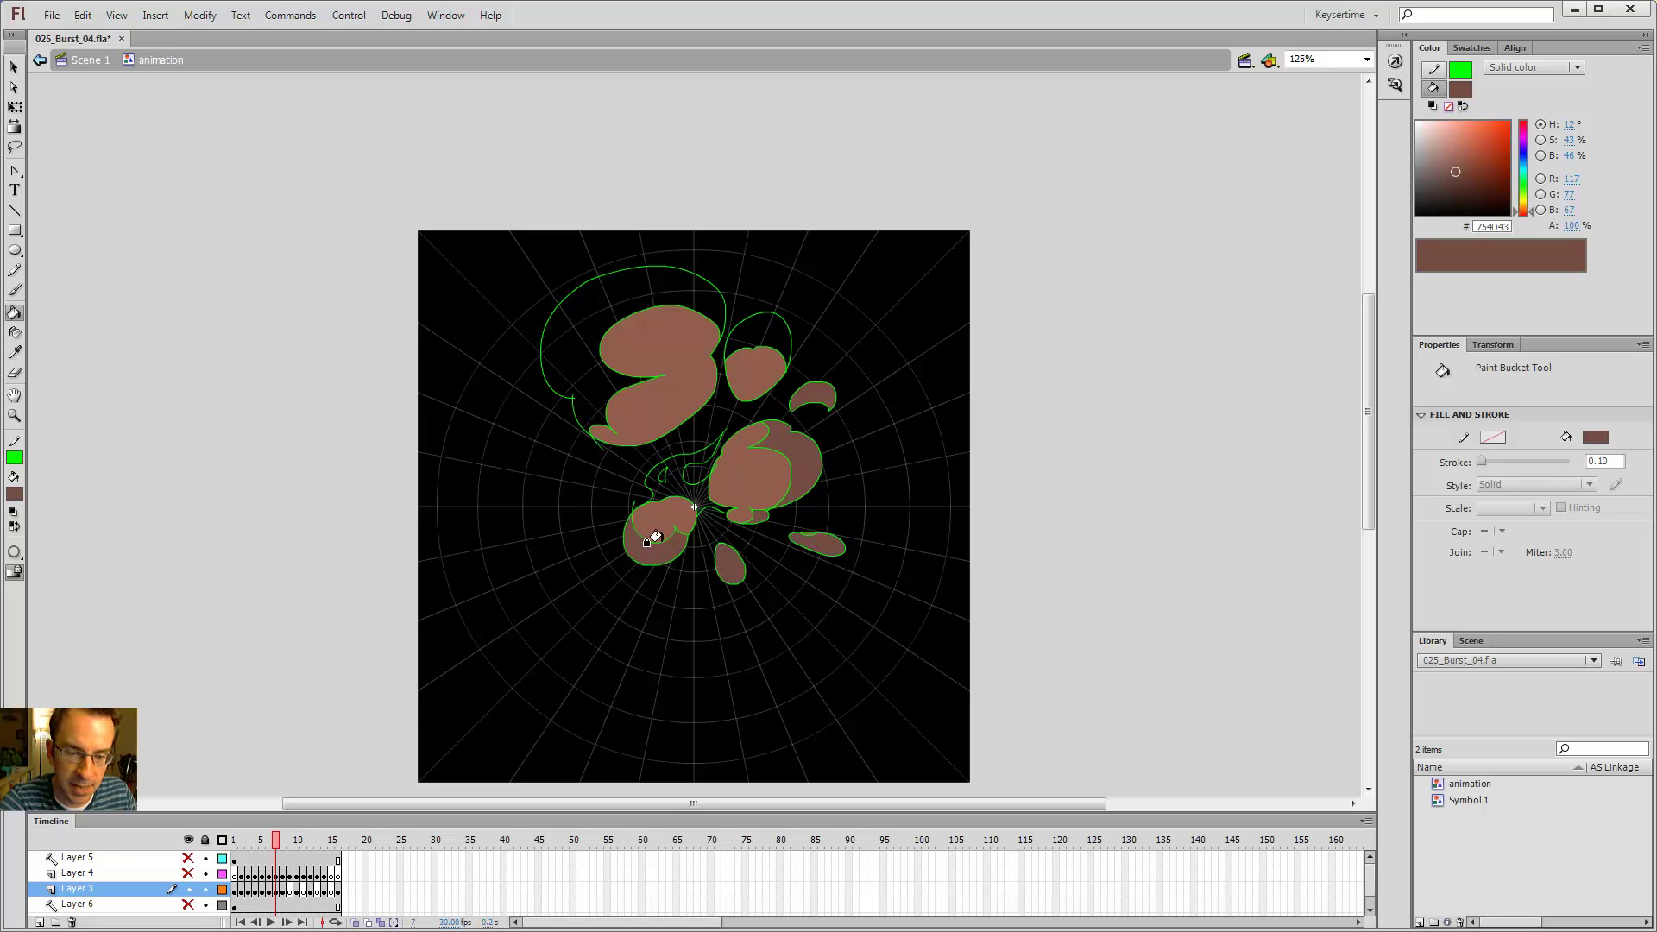
left_click(574, 343)
left_click(758, 331)
- Sample the flame orange #E9A235 from the previous frame and fill the central flame on frame 7
key("comma")
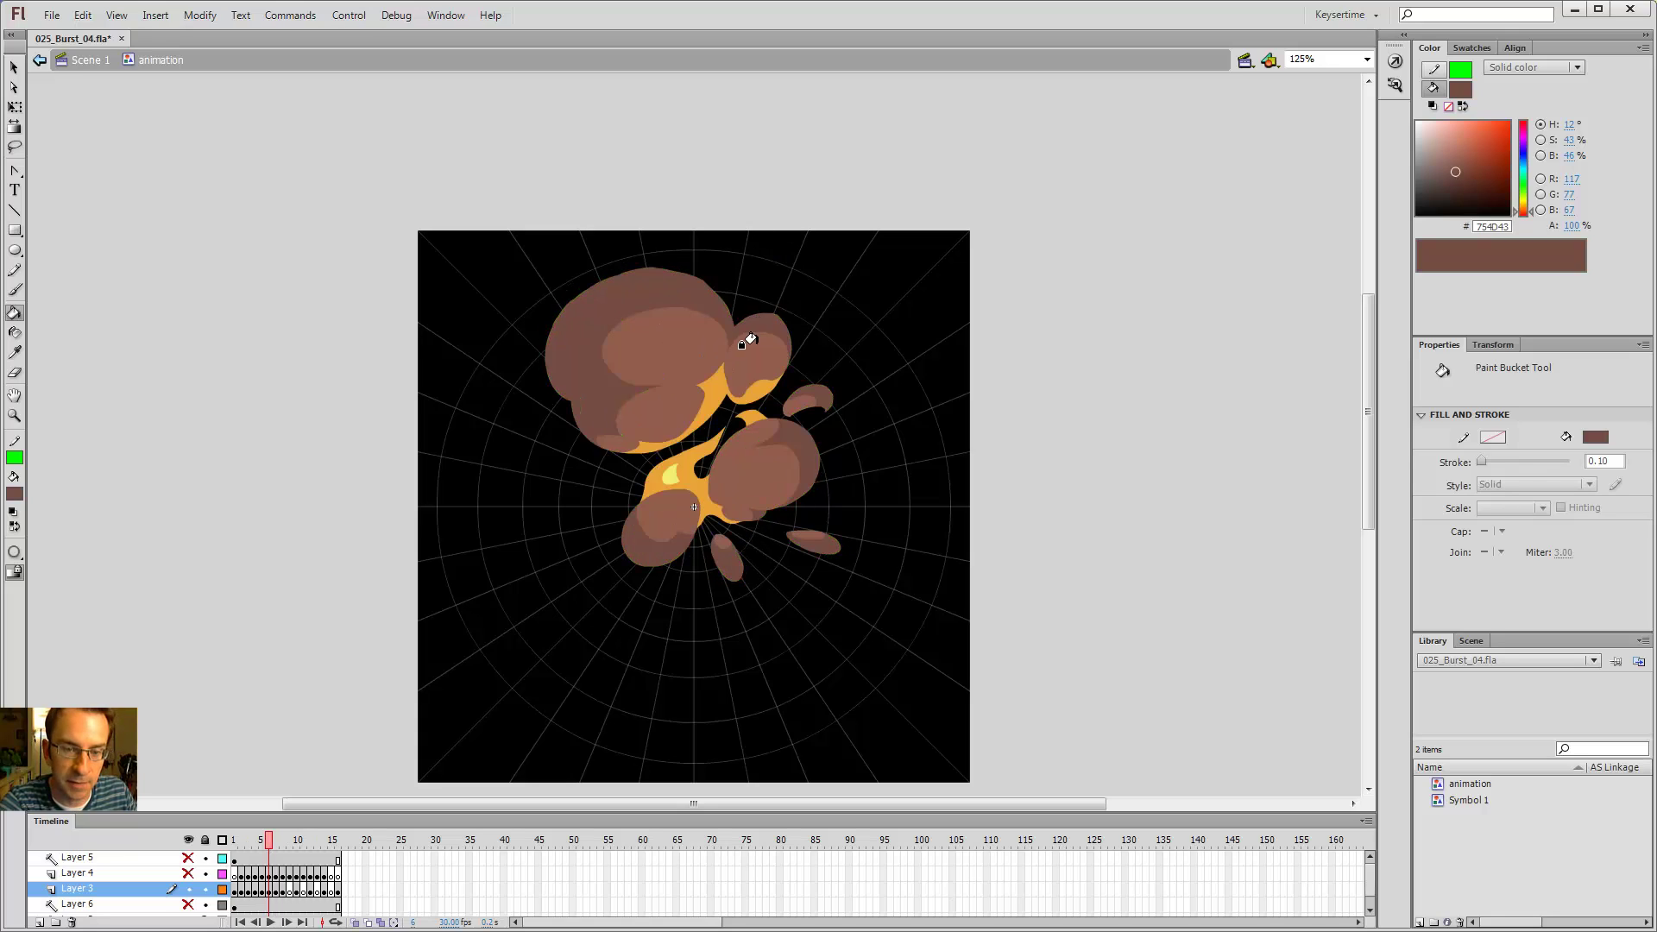
key("period")
key("comma")
key("i")
left_click(697, 452)
key("period")
key("period")
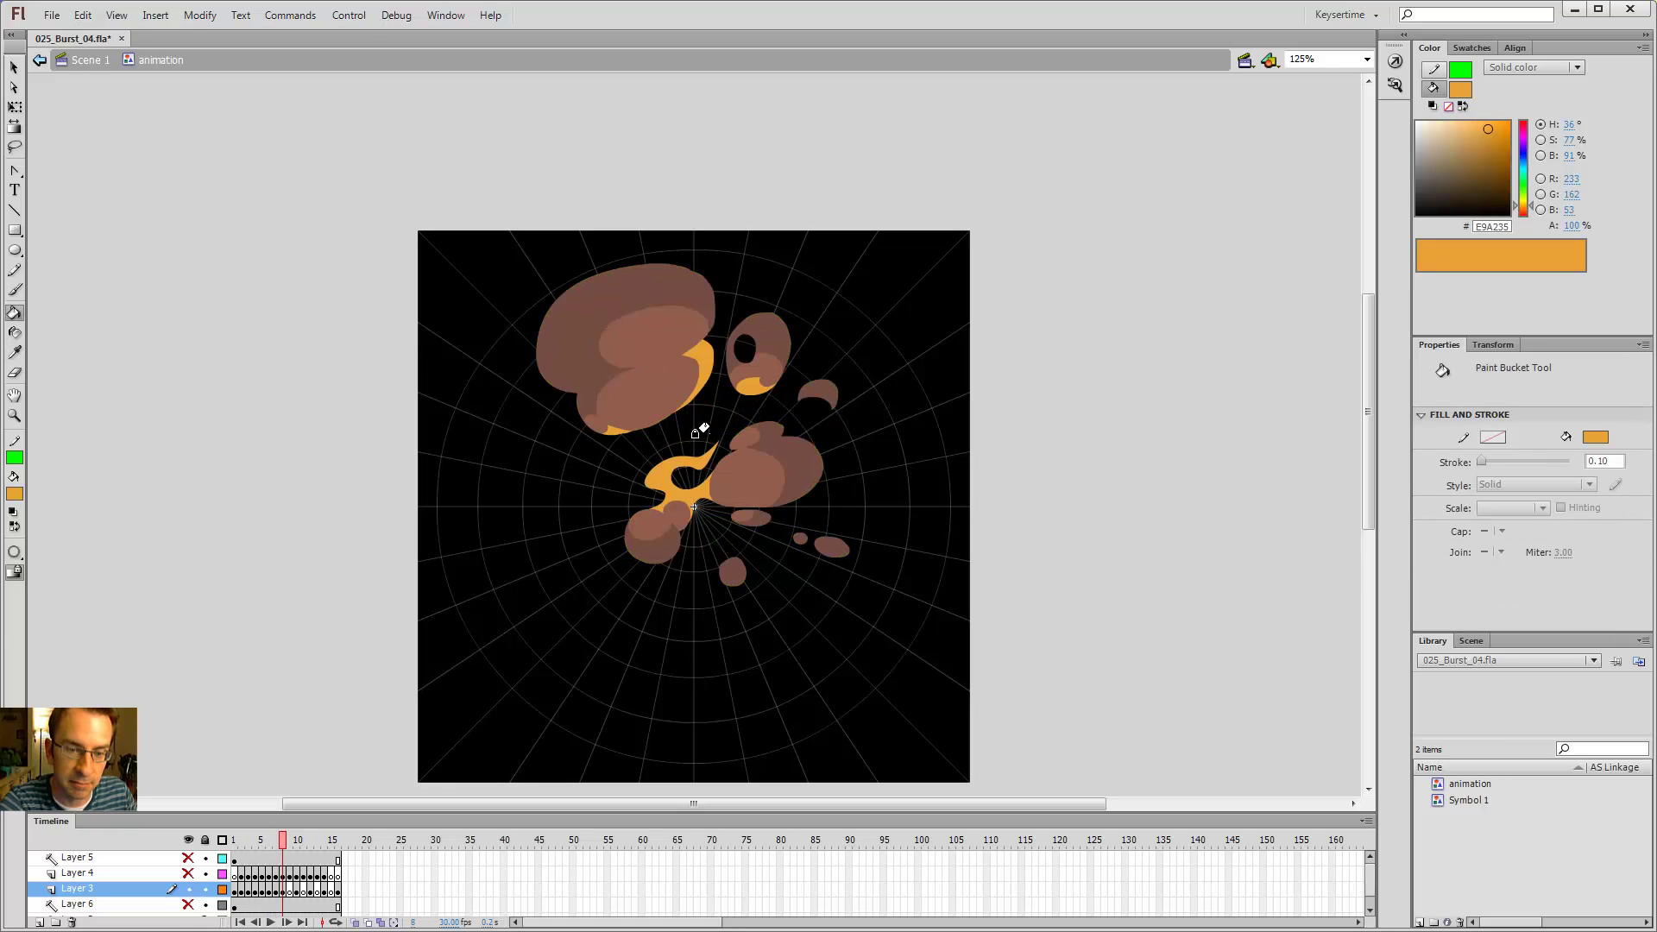
key("comma")
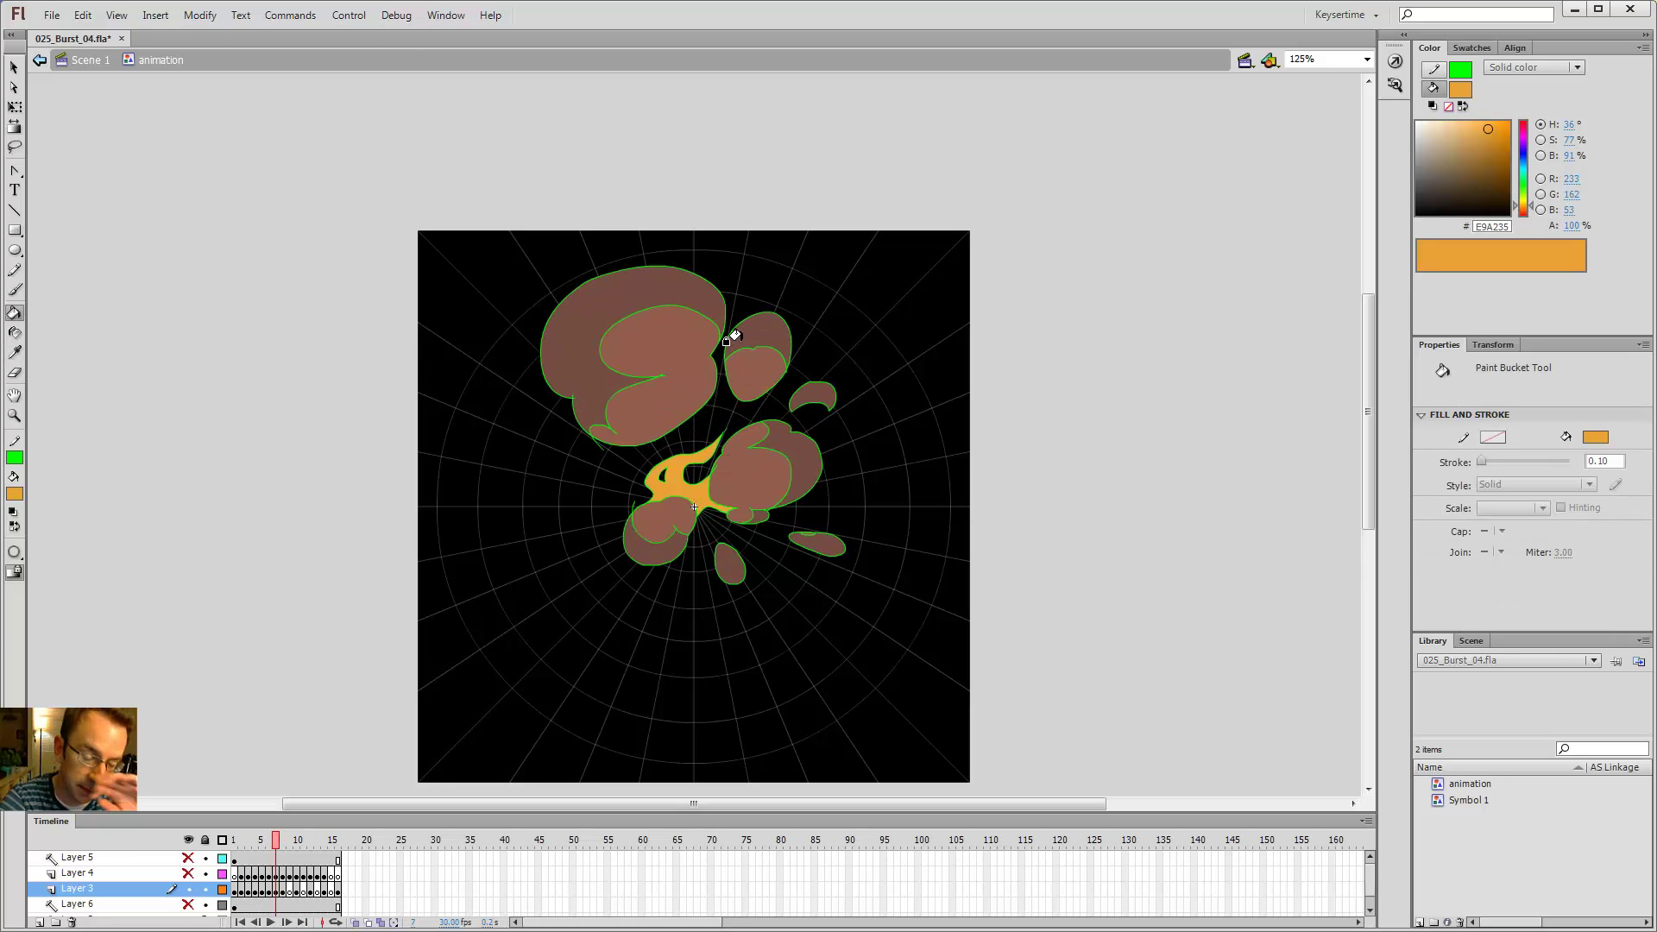
- Sample the pale yellow #EEEE74 from the previous frame and fill the flame's crescent highlight on frame 7
key("i")
key("comma")
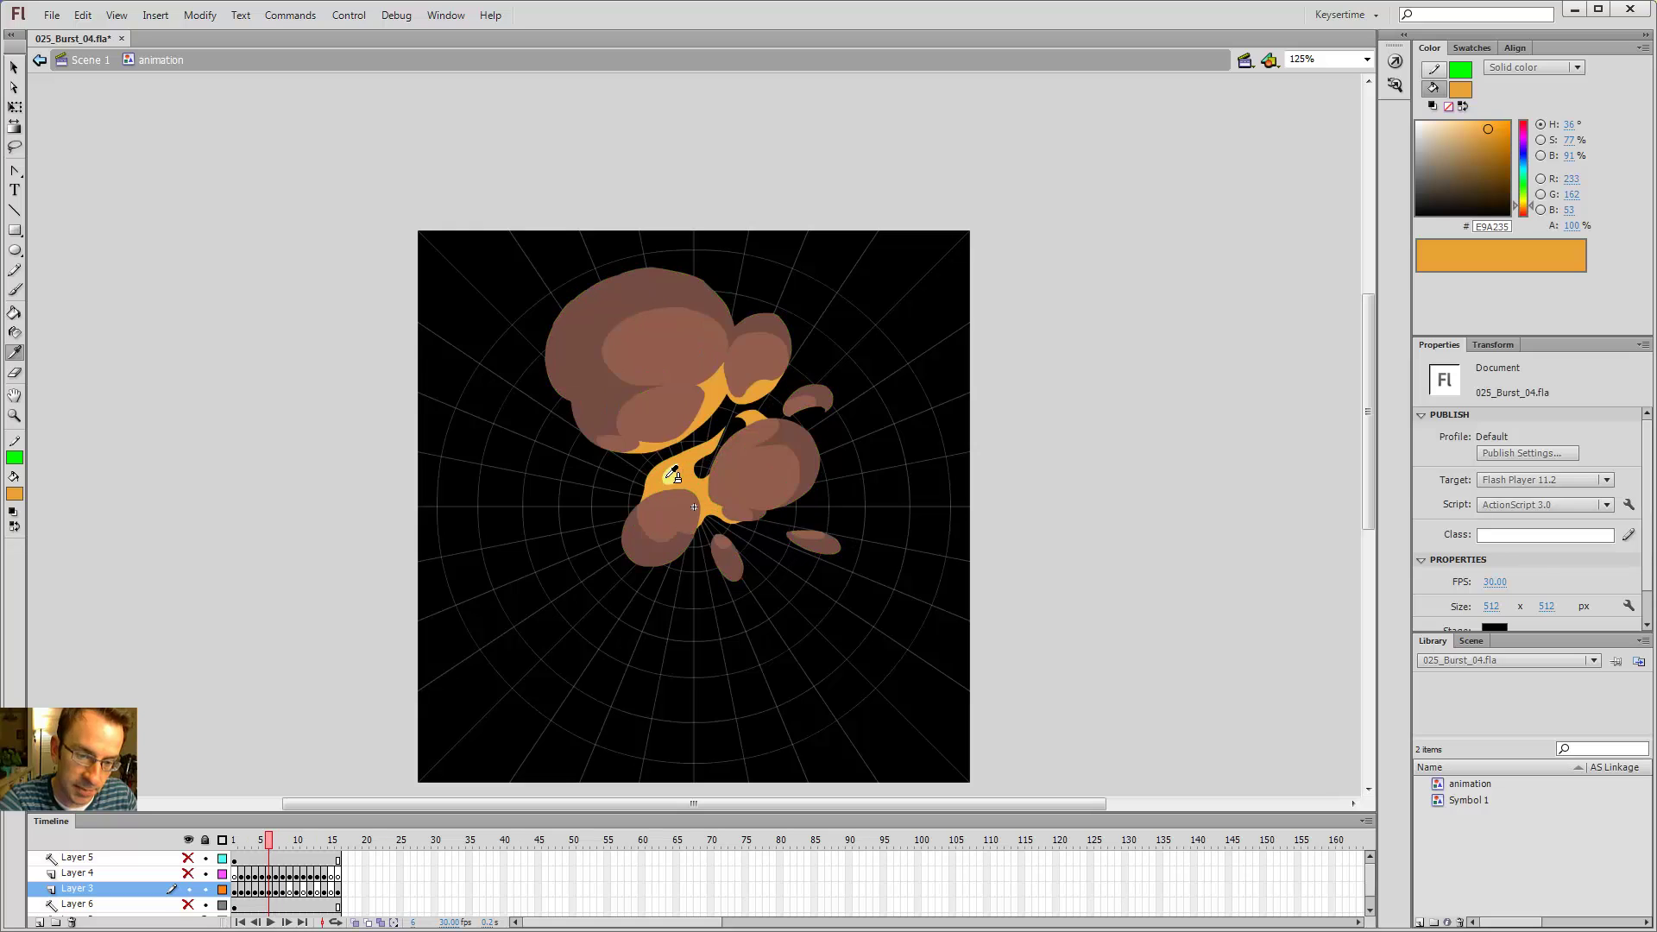
left_click(672, 474)
key("period")
- Turn onion skinning back on and delete the lighter brown fill inside the large upper-left puff
key("z")
left_click(680, 401)
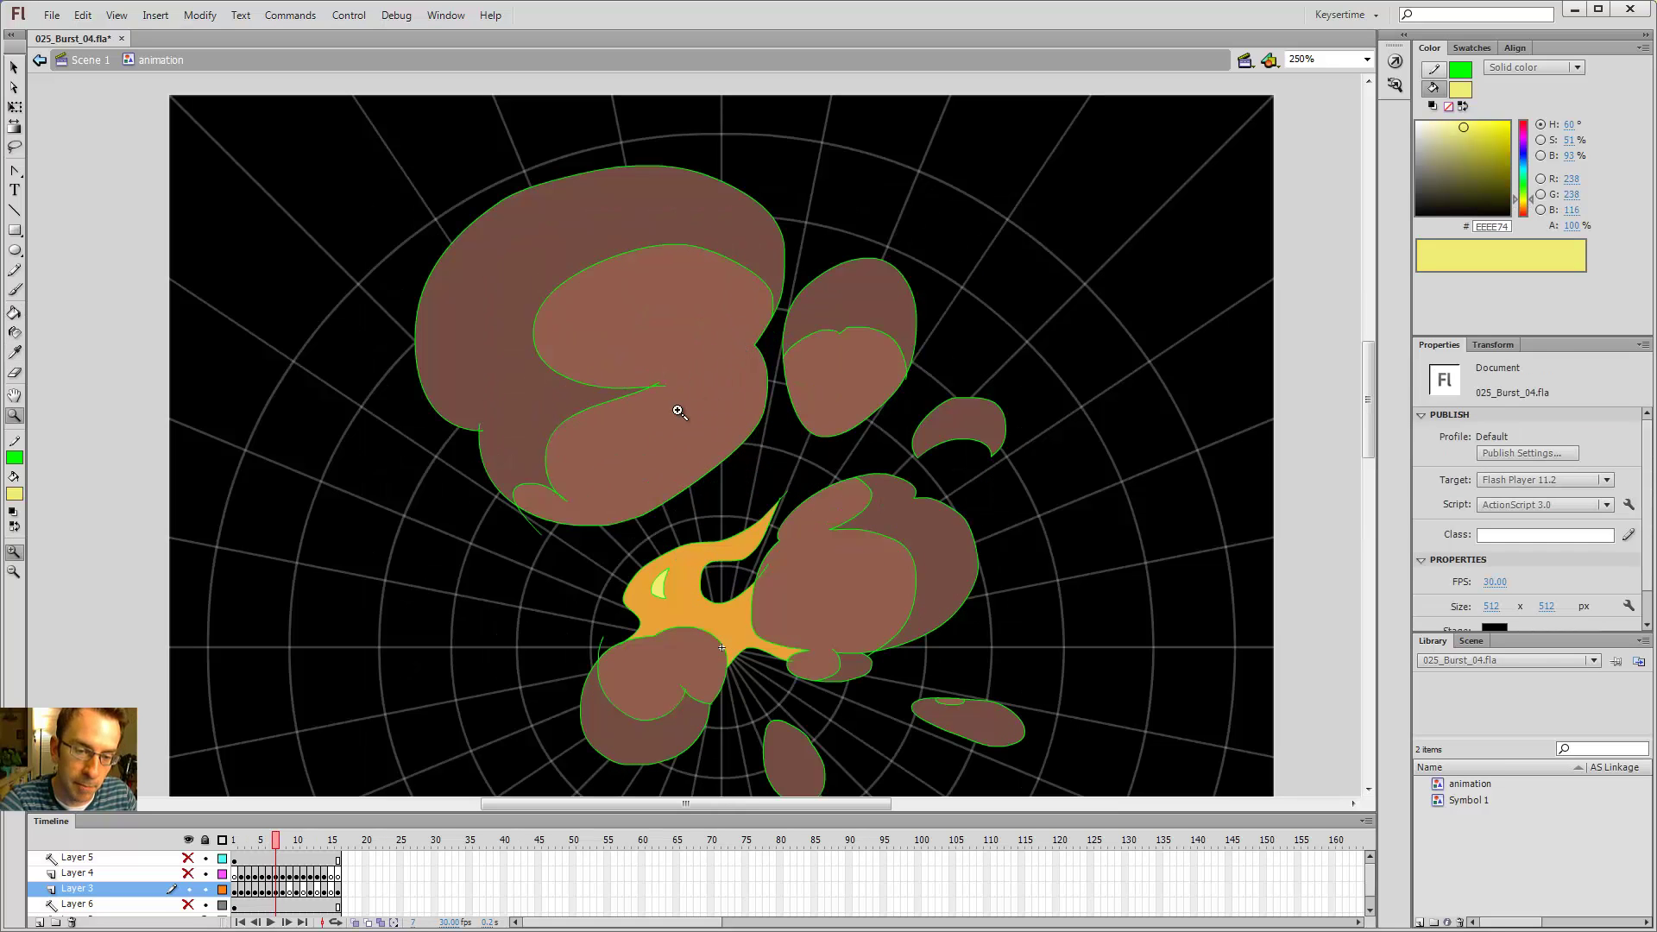
left_click(222, 888)
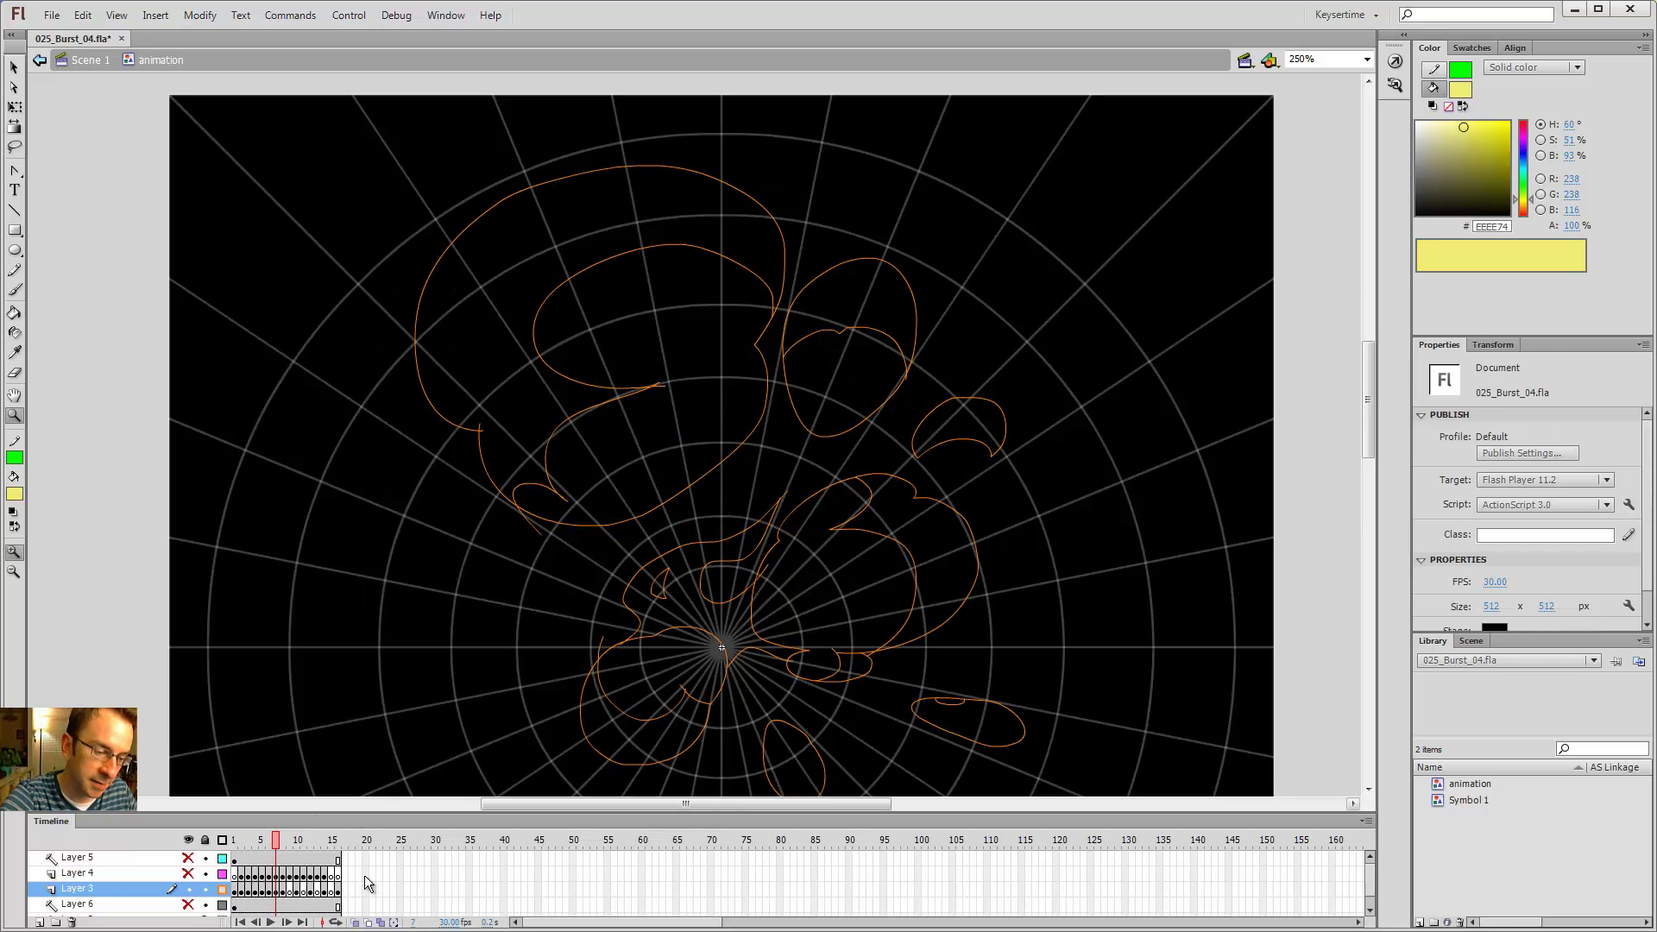
left_click(369, 922)
left_click(222, 889)
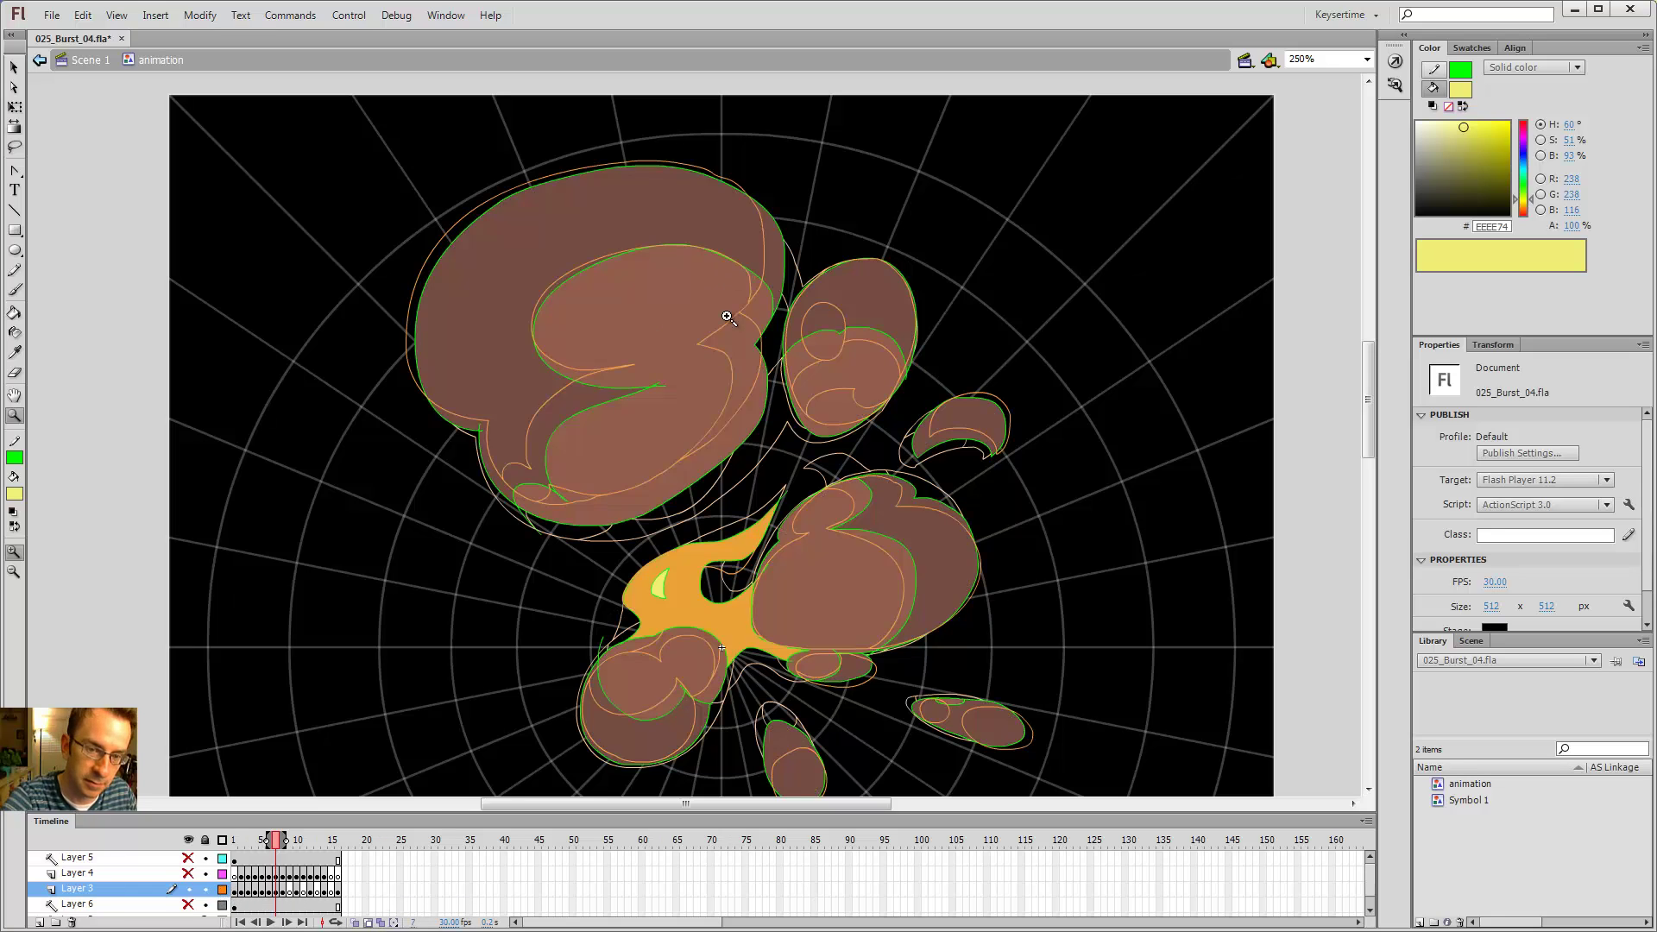
key("comma")
key("period")
key("v")
left_click(743, 396)
key("Delete")
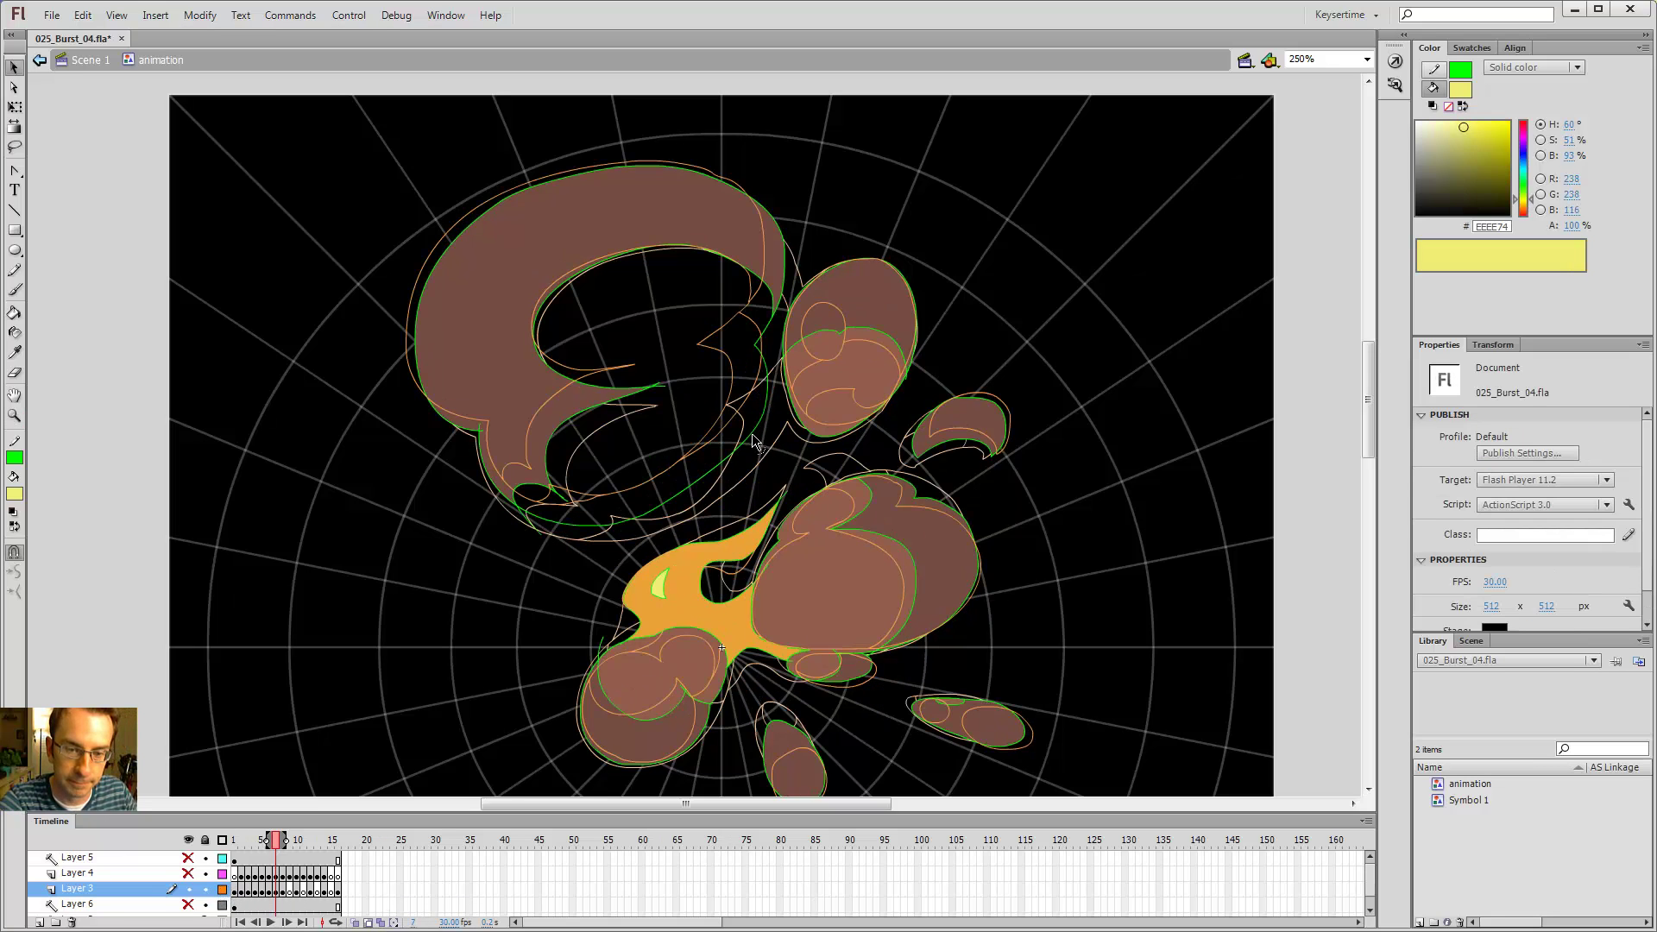
- Draw the inner edge of a fiery rim along the large upper-left puff's lower-right side and fill the rim with the flame's orange
key("y")
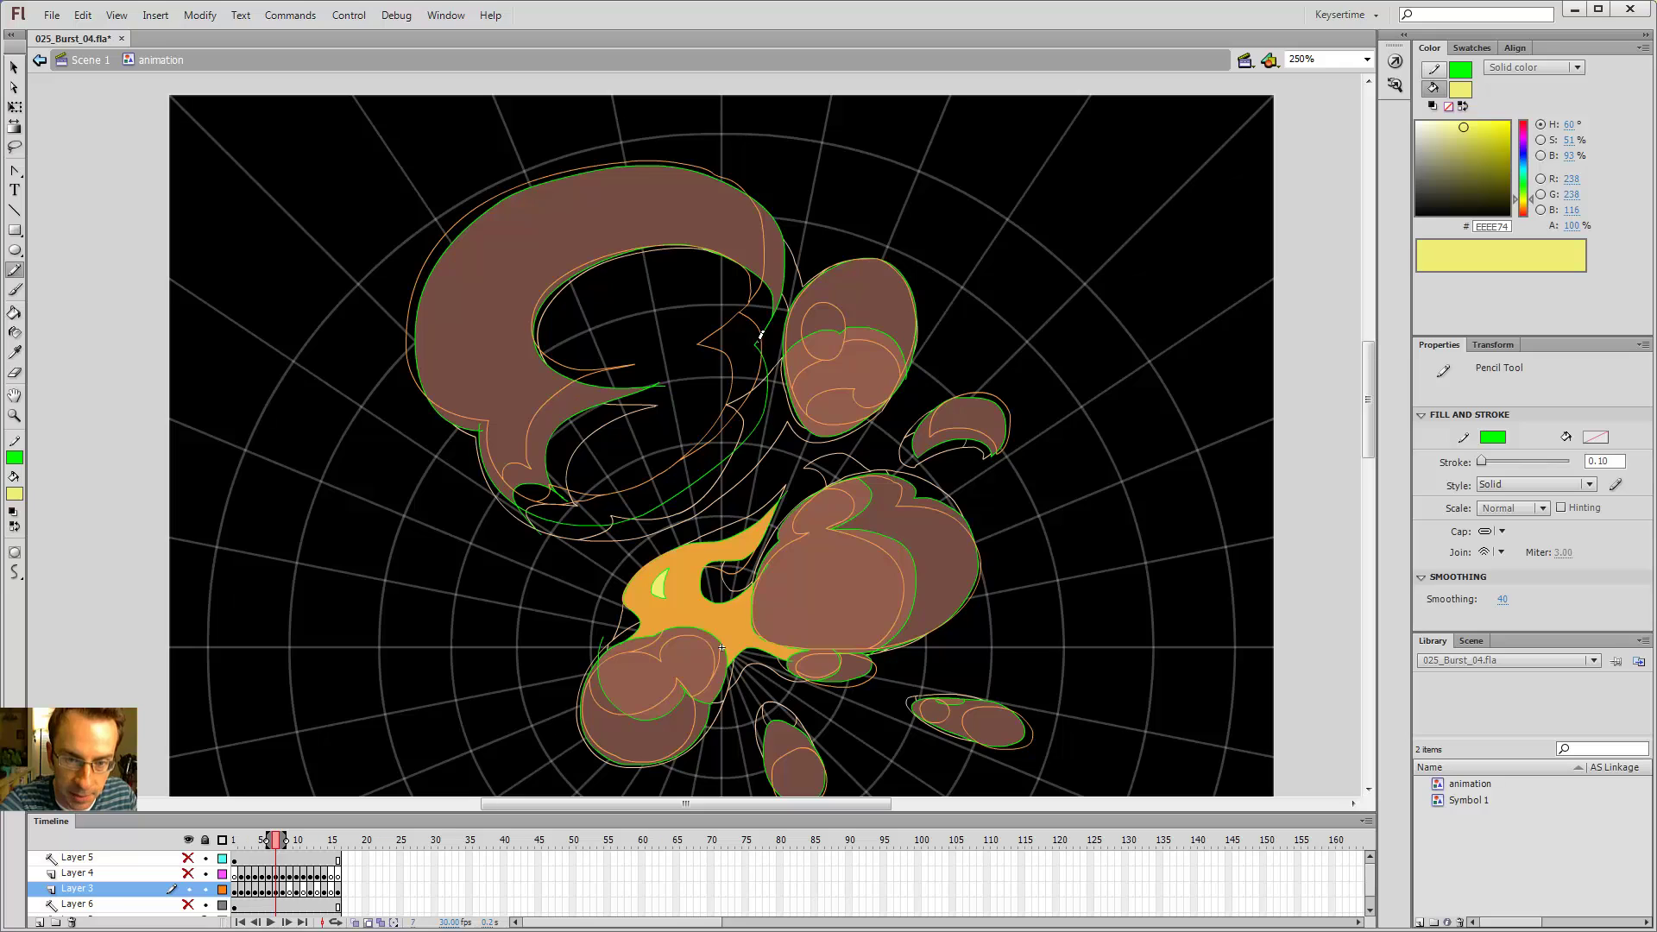
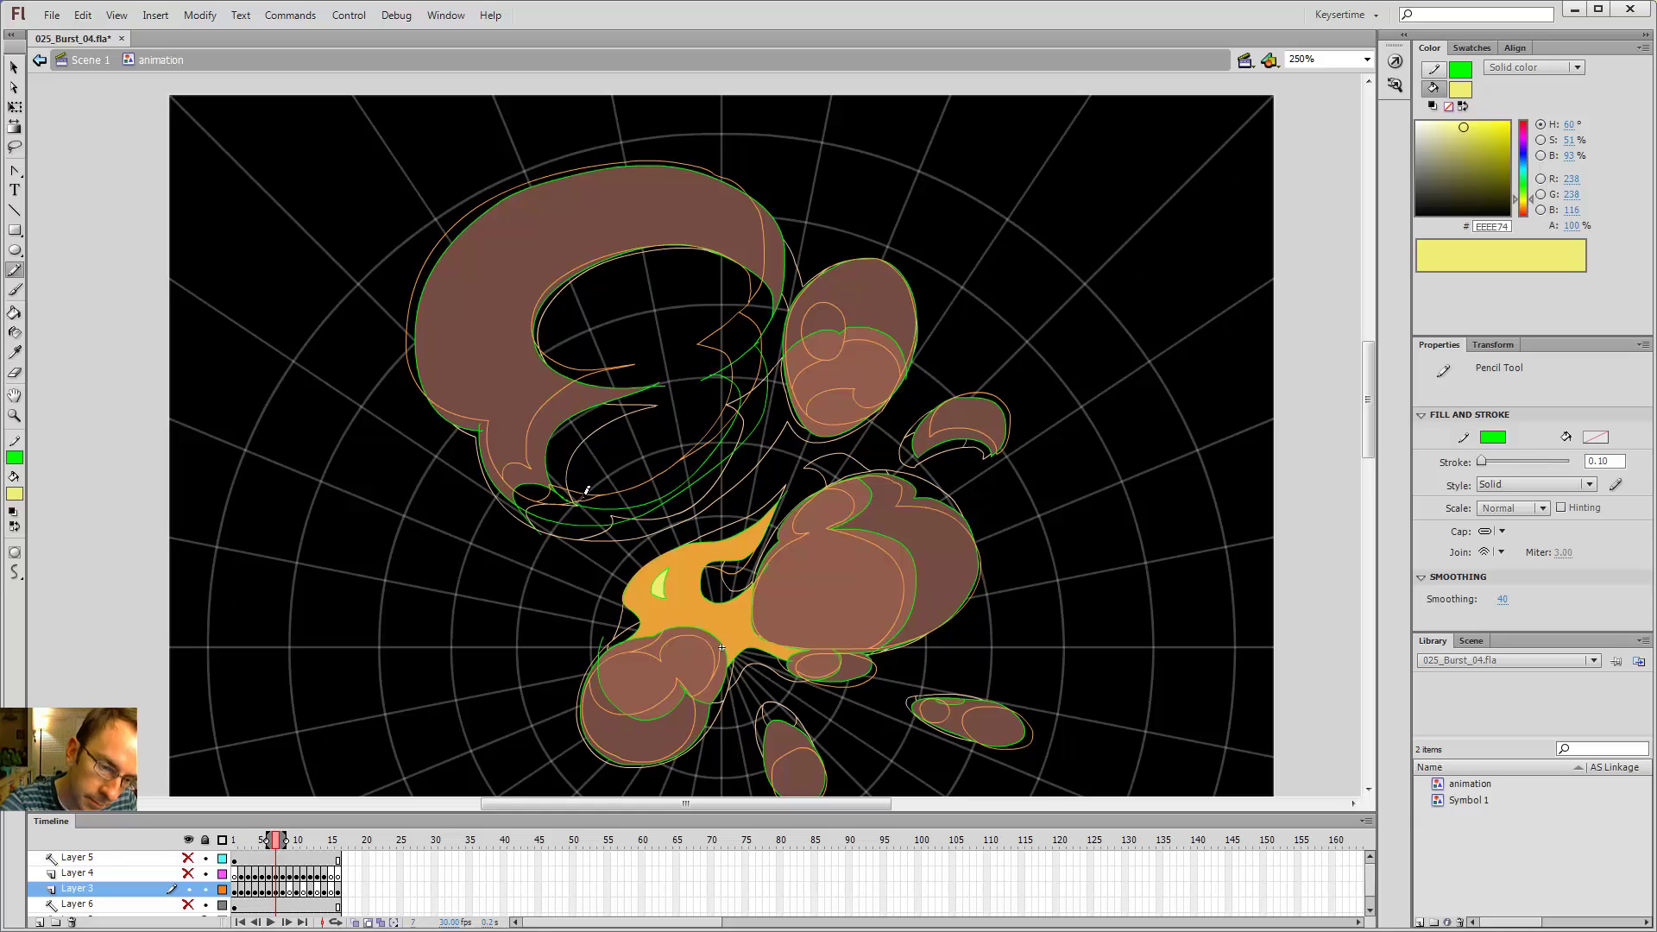
left_click(587, 497)
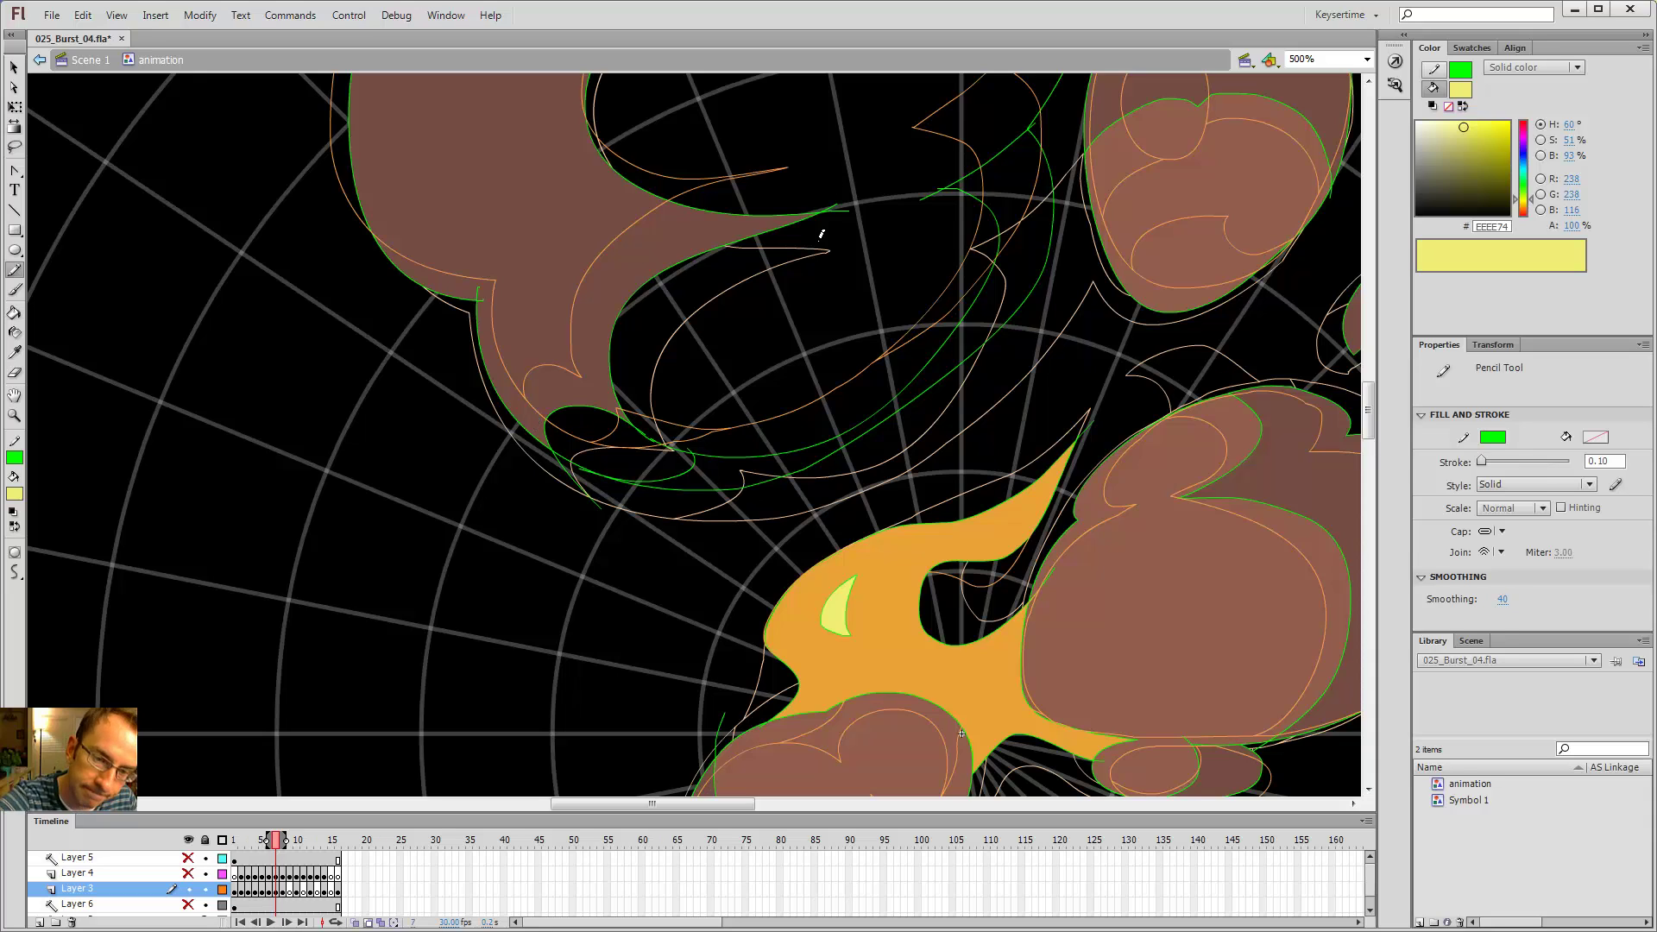
key("i")
left_click(882, 576)
left_click(803, 456)
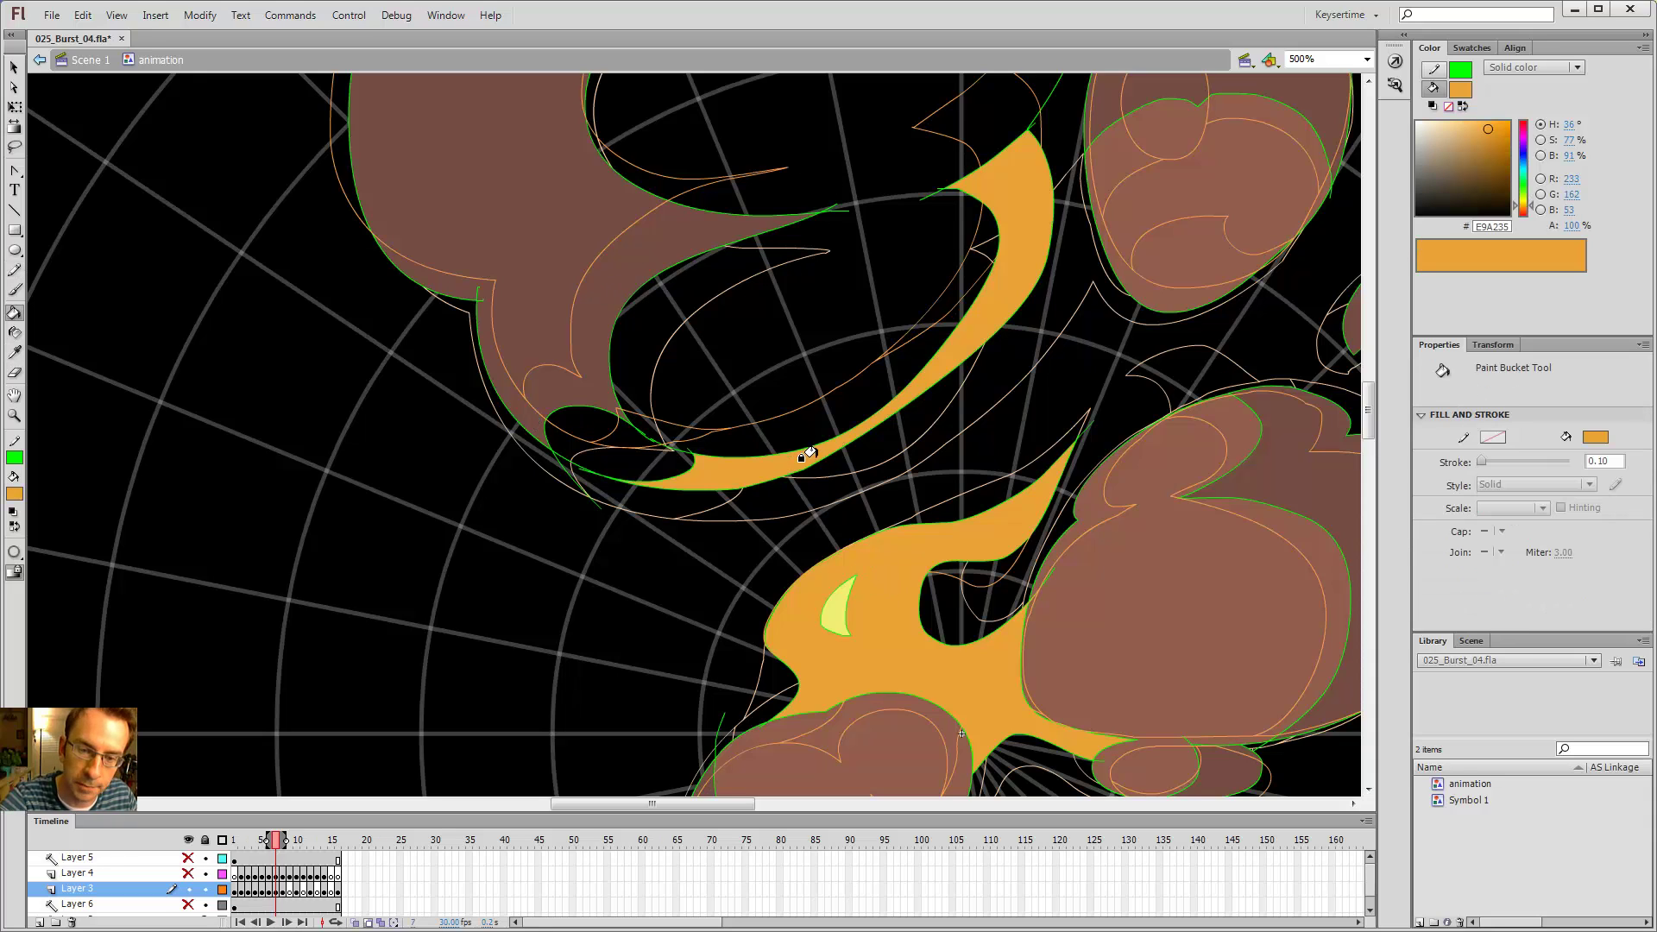
- Sample the lighter brown from the neighbouring puff and refill the large upper-left puff's interior shapes
key("i")
left_click(1197, 182)
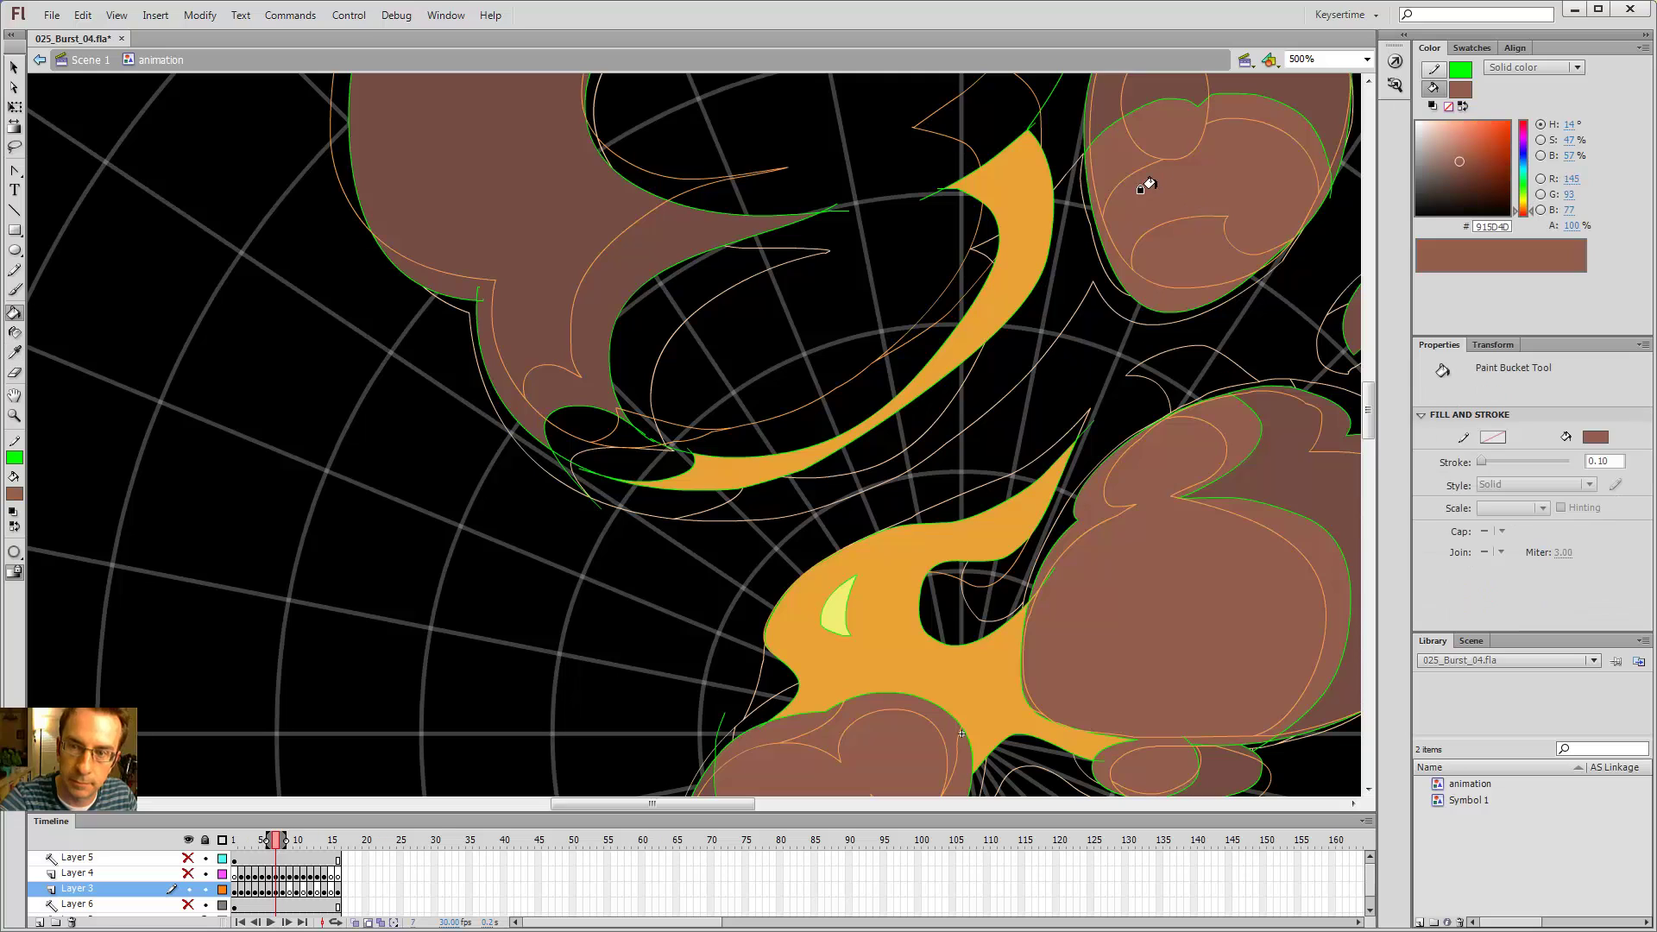
left_click(850, 289)
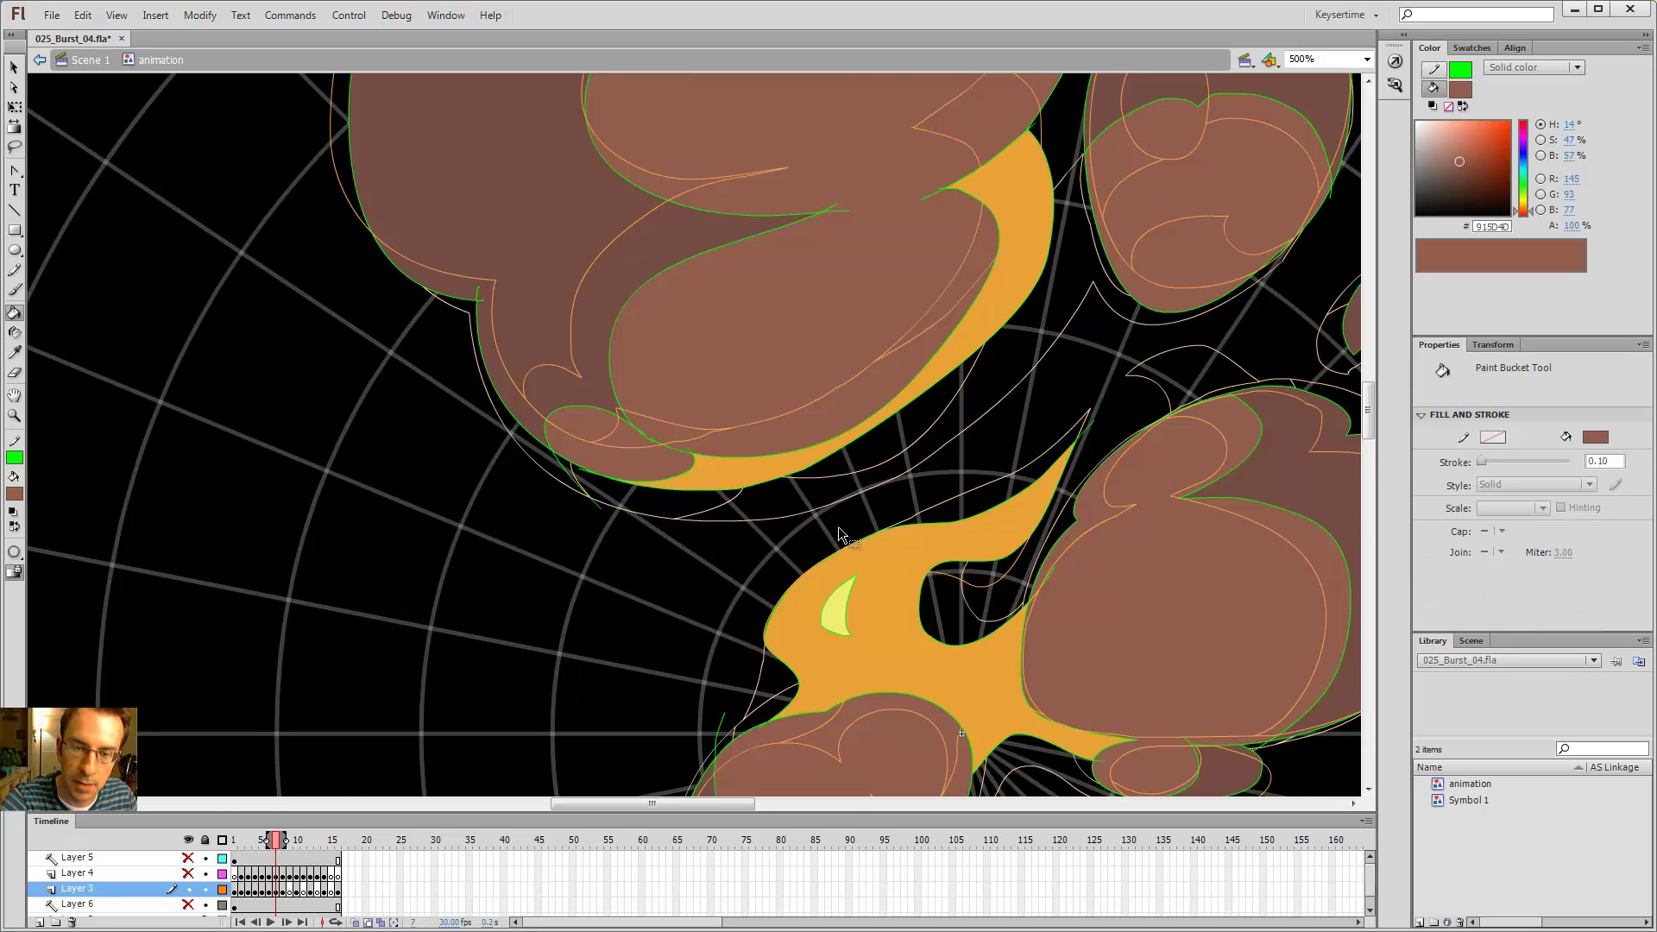
- Remove the green outline strokes from all artwork on frame 7 with onion skinning off, and save the file
key("ctrl+minus")
key("ctrl+minus")
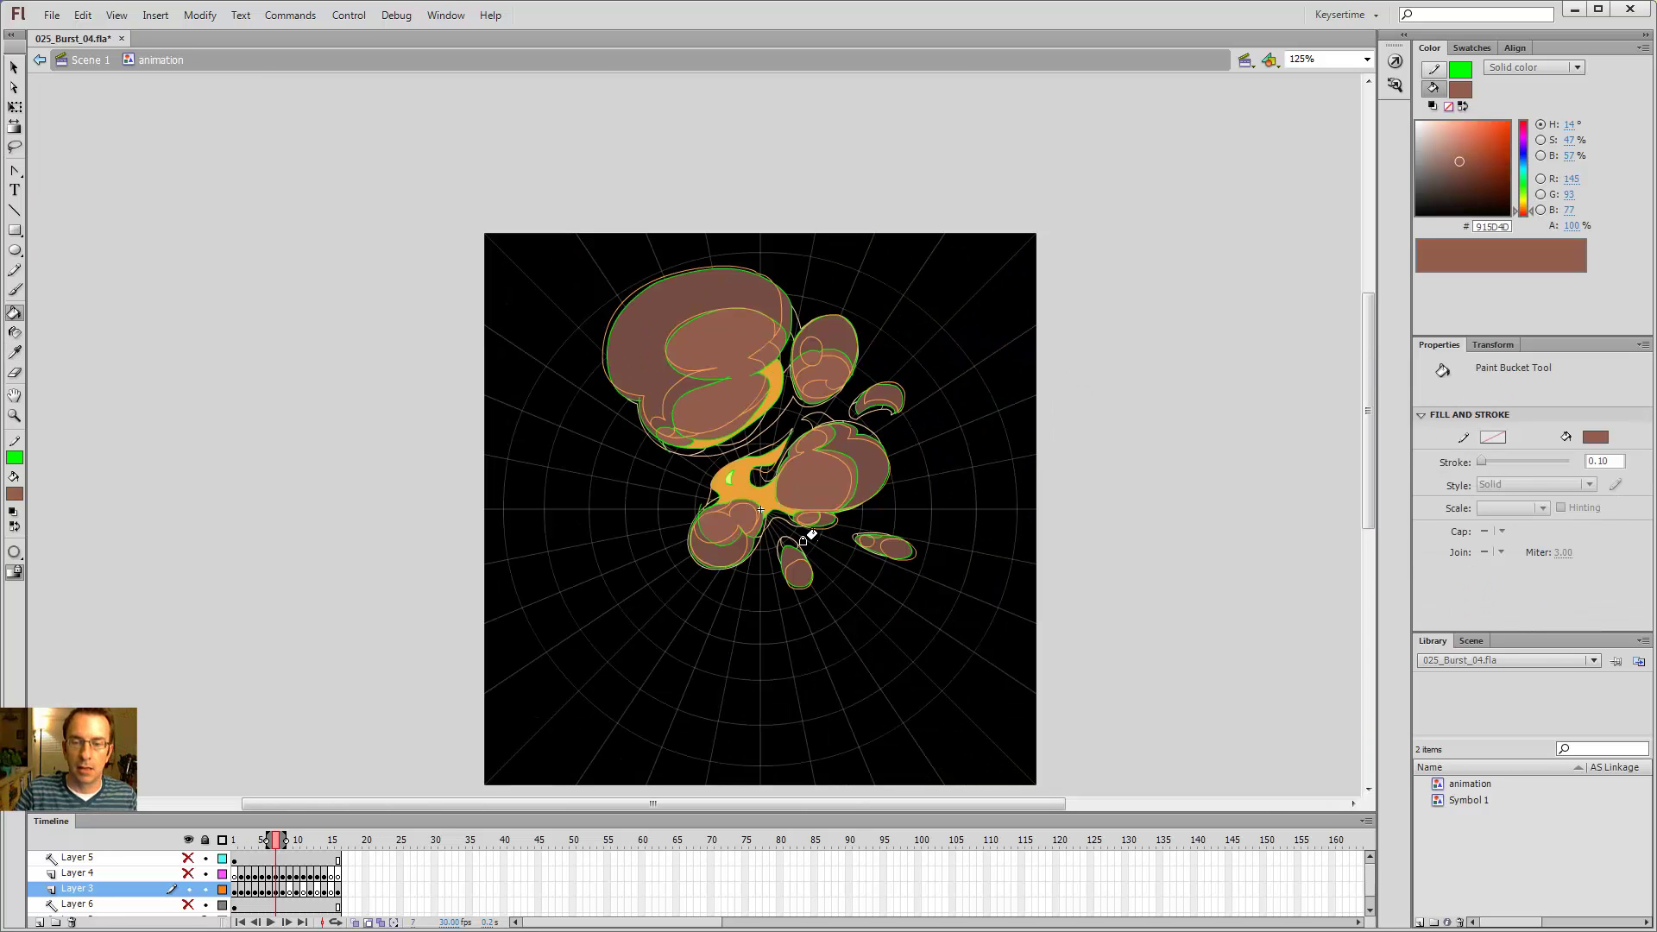
key("v")
left_click(368, 922)
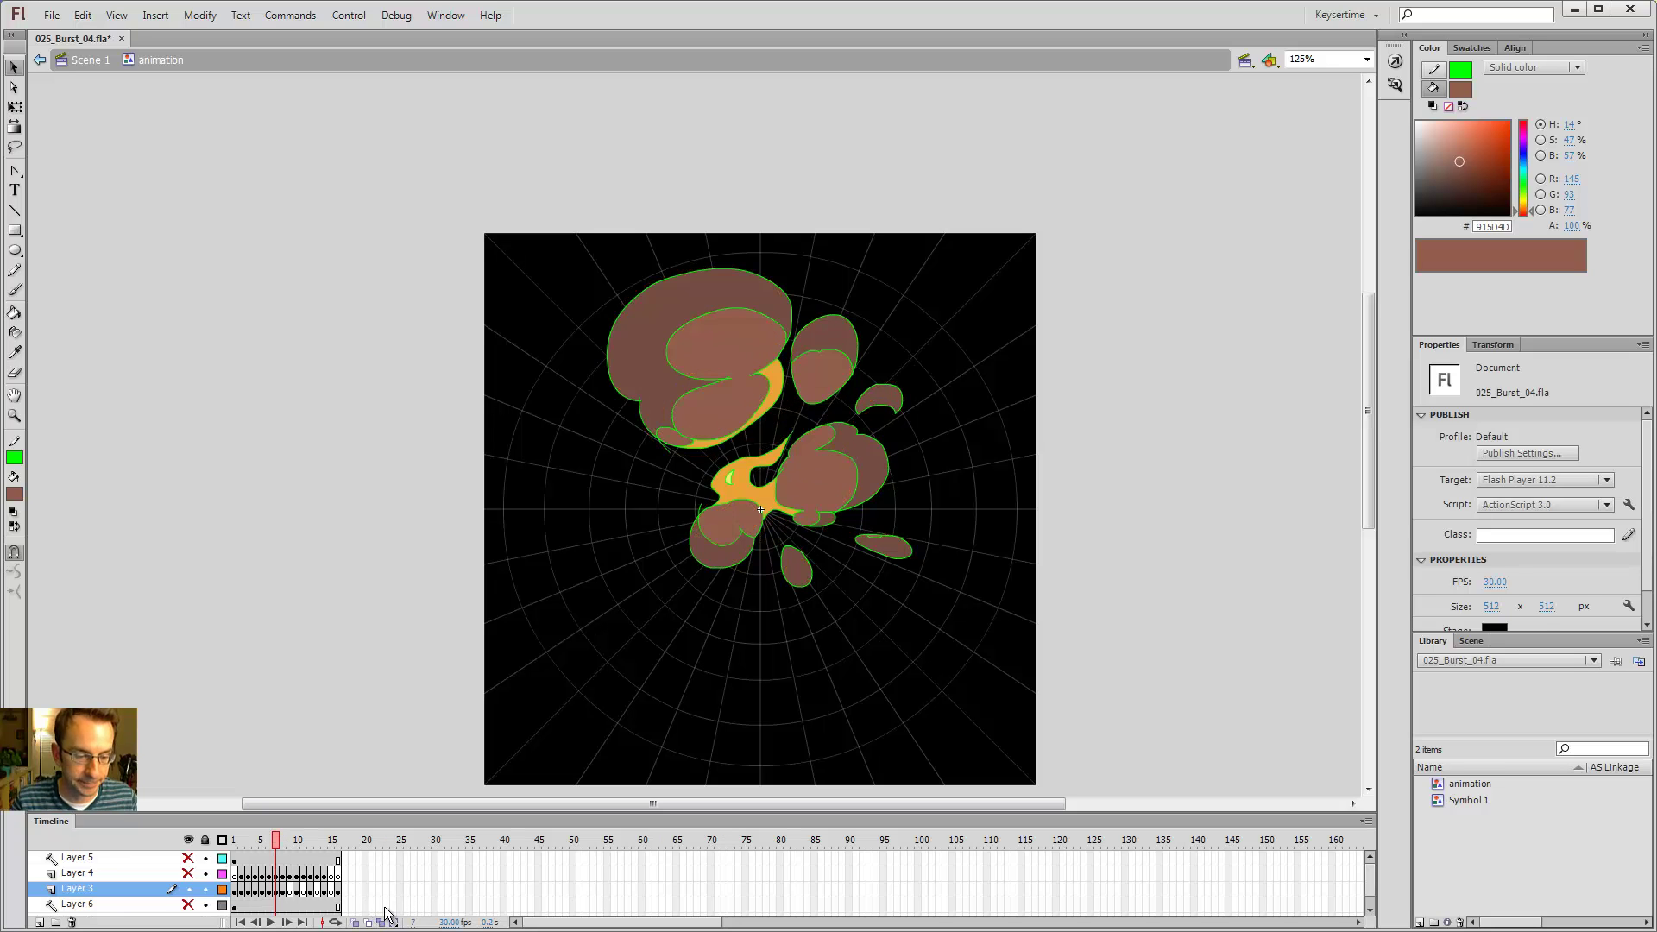
key("ctrl+a")
left_click(14, 460)
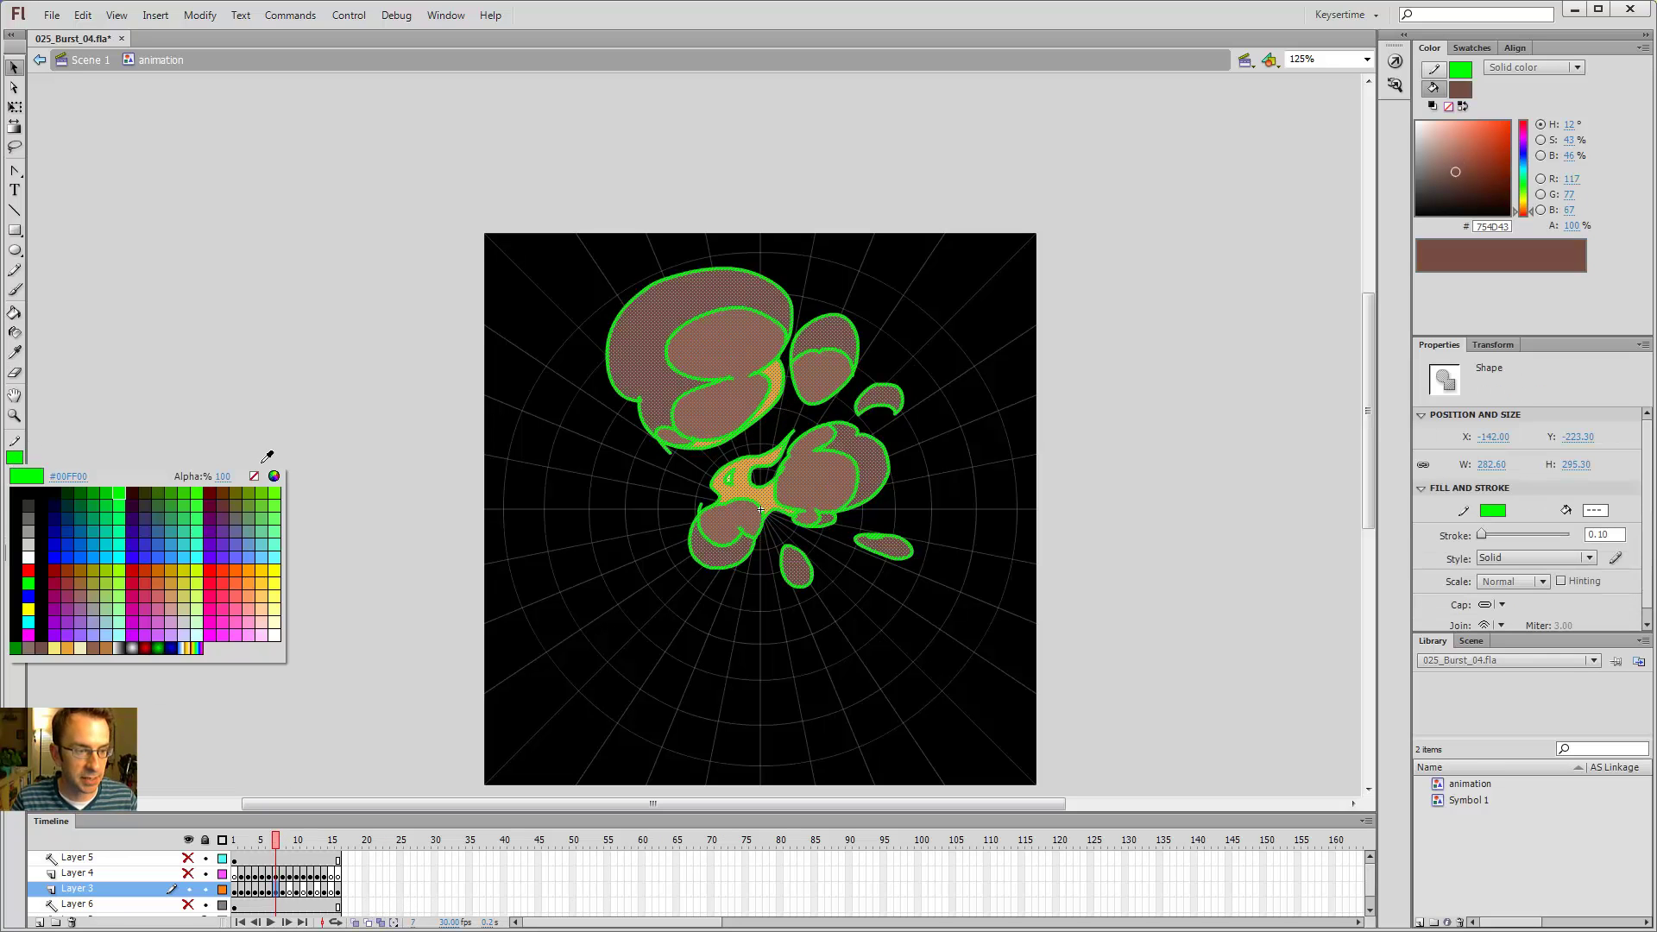
left_click(255, 477)
left_click(331, 298)
key("ctrl+s")
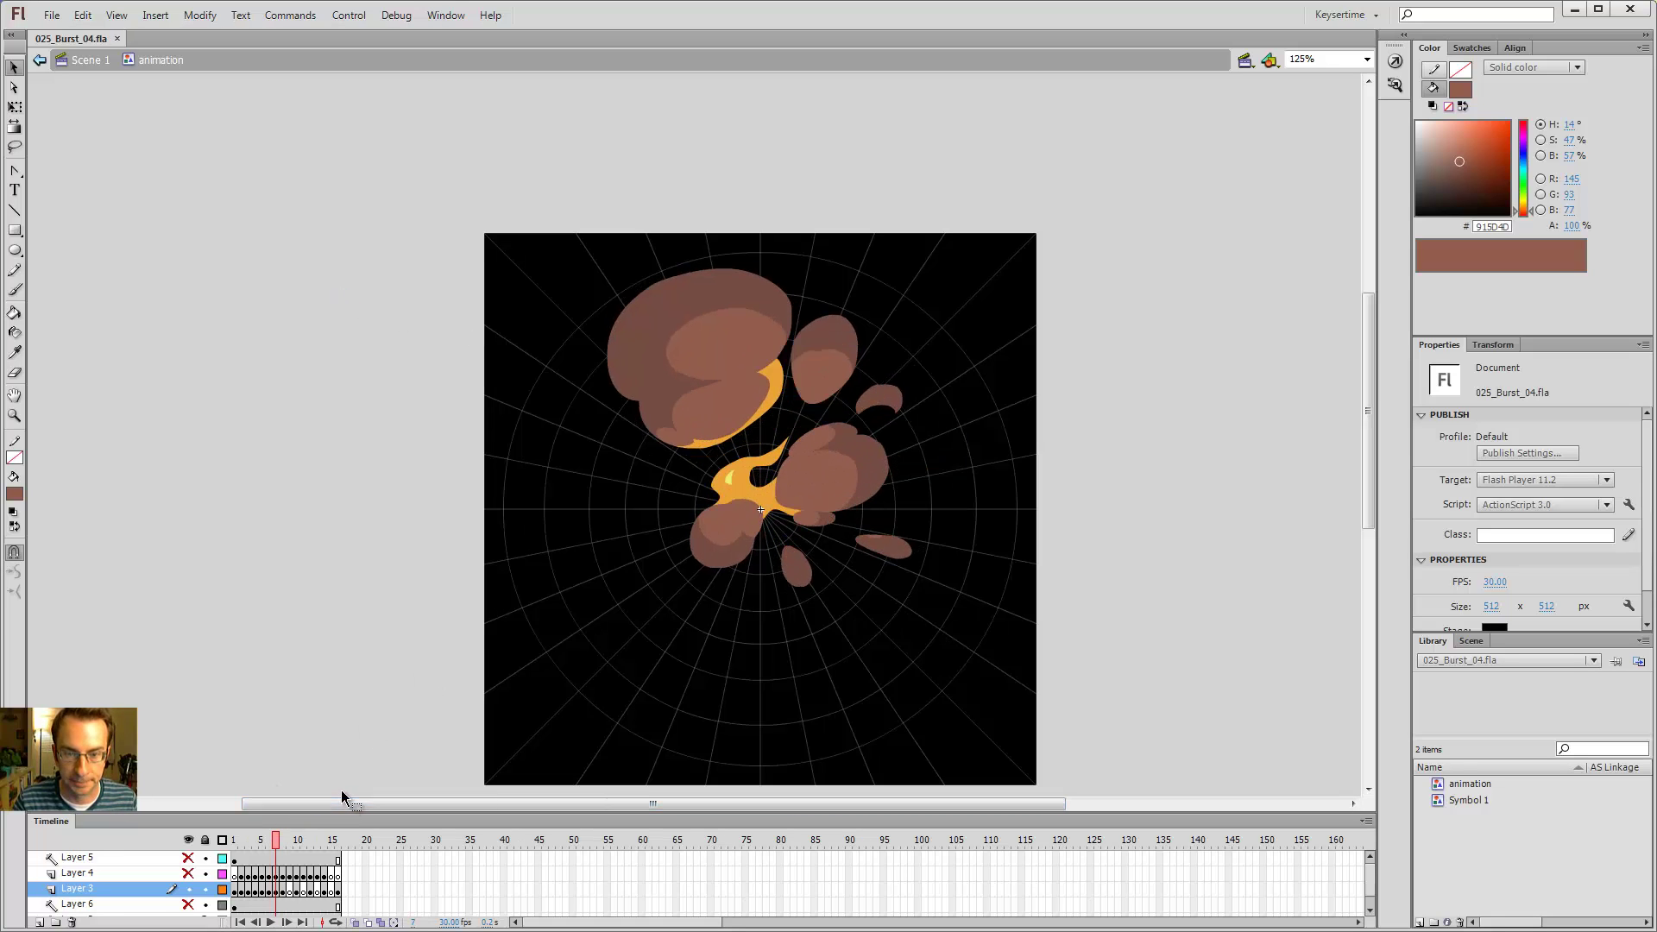
- Flip back and forth between frame 7 and its neighbouring frames to check the motion and colouring of the burst
key("comma")
key("period")
key("comma")
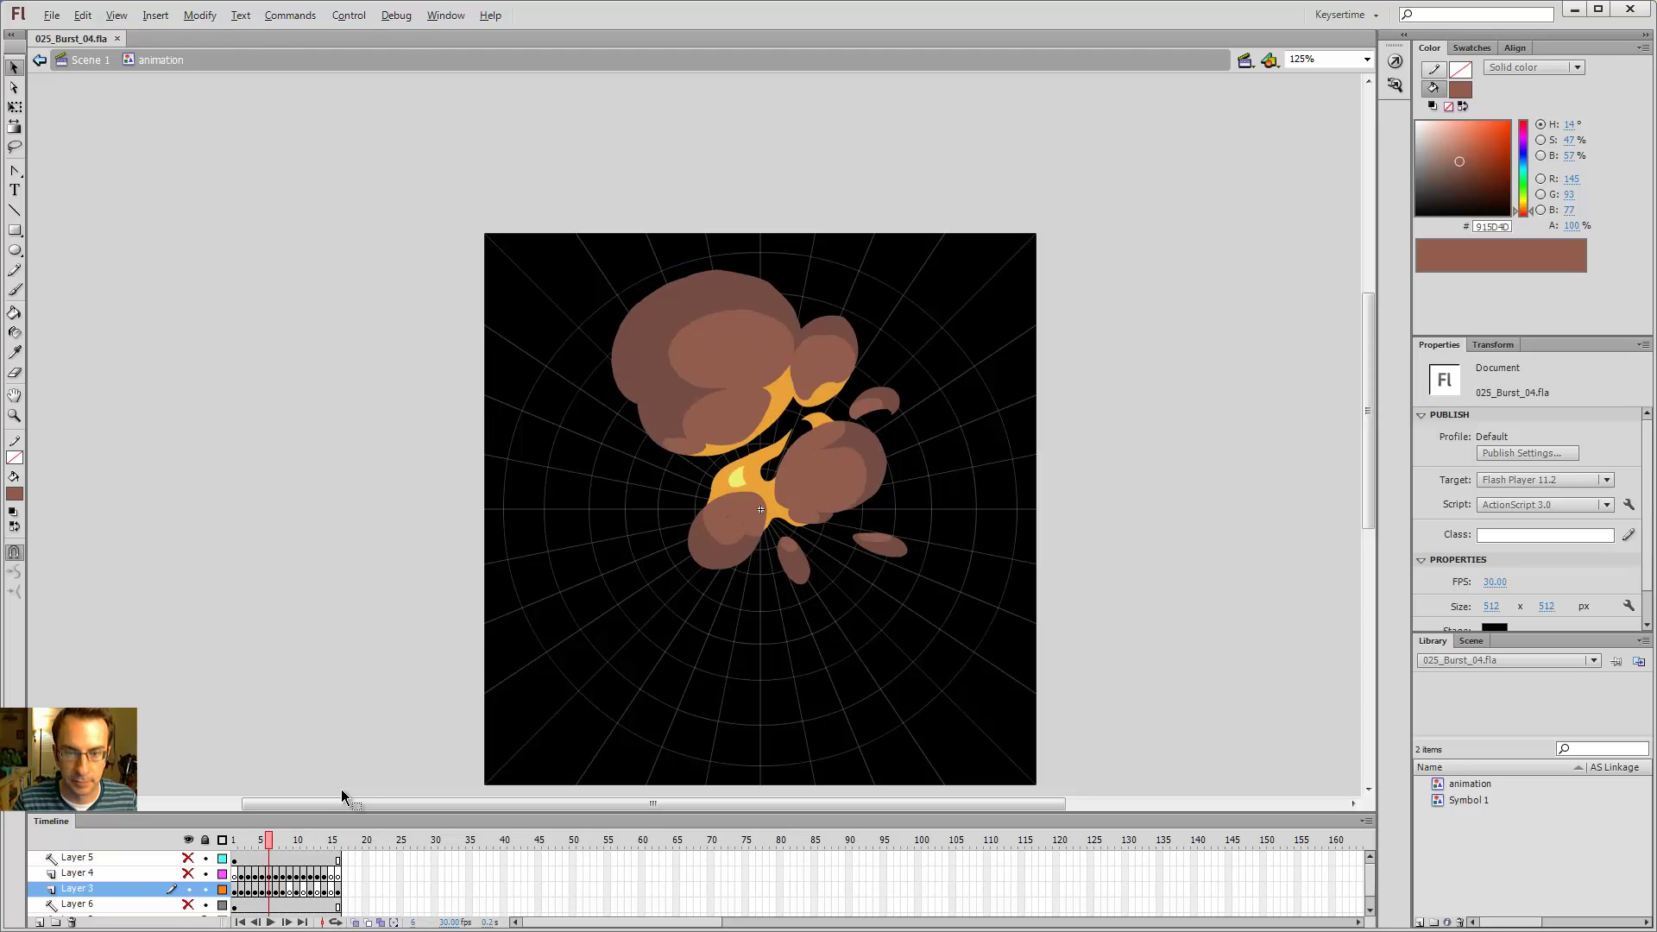
key("period")
key("period")
key("comma")
key("comma")
key("period")
key("period")
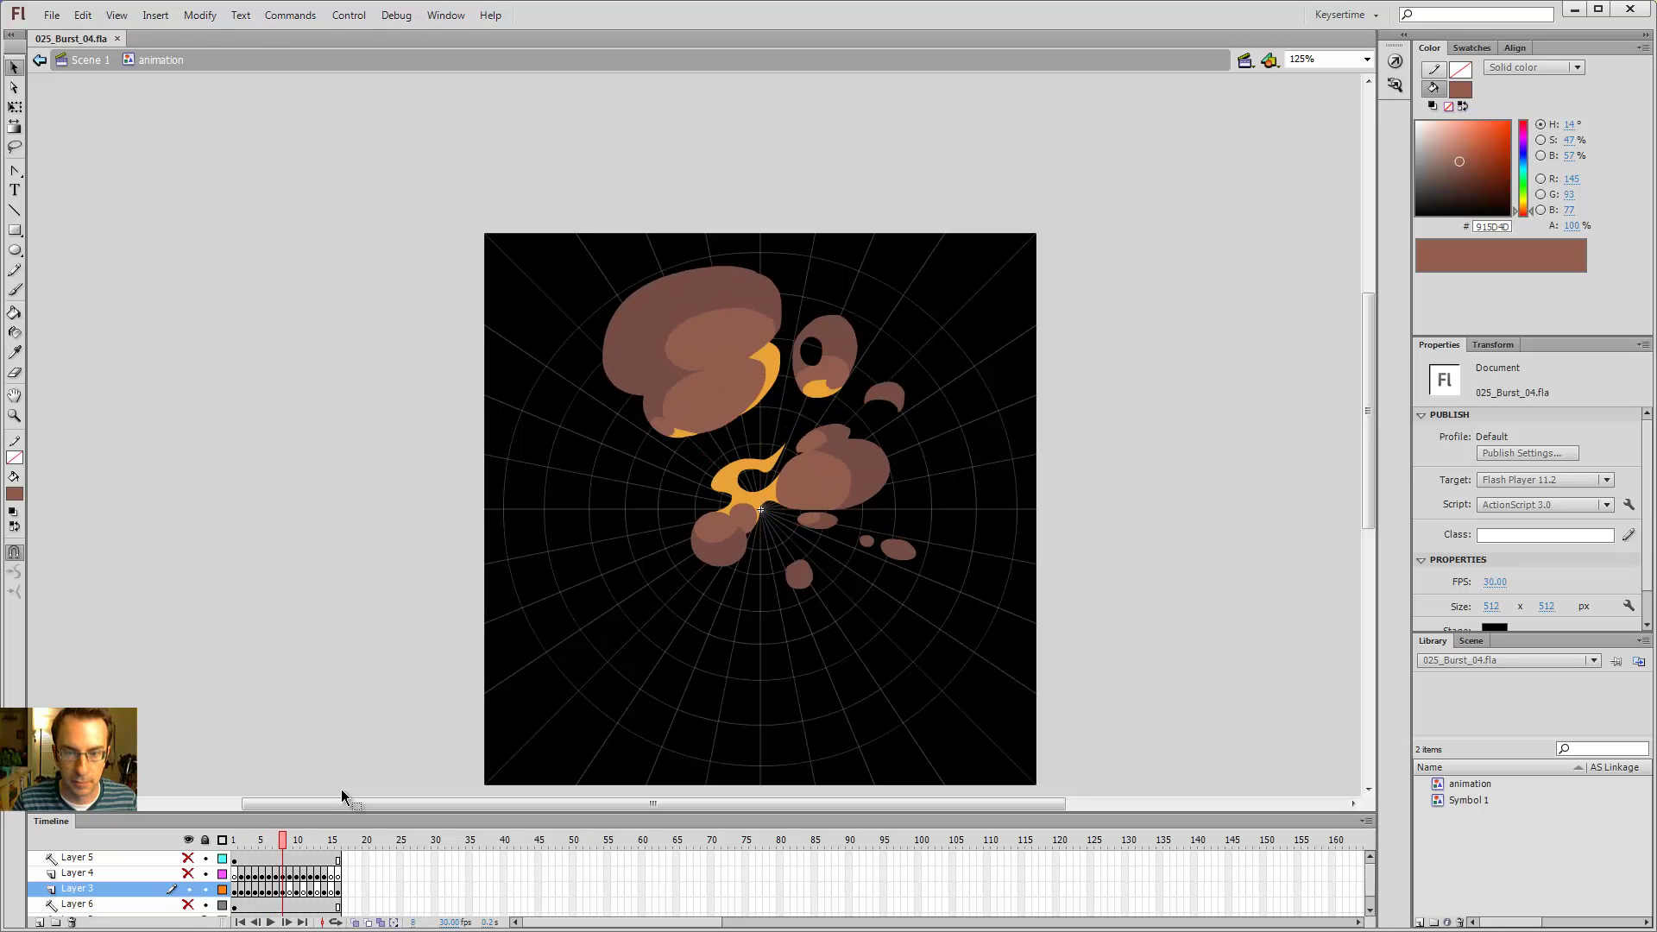
key("comma")
key("comma")
key("period")
key("period")
key("period")
key("comma")
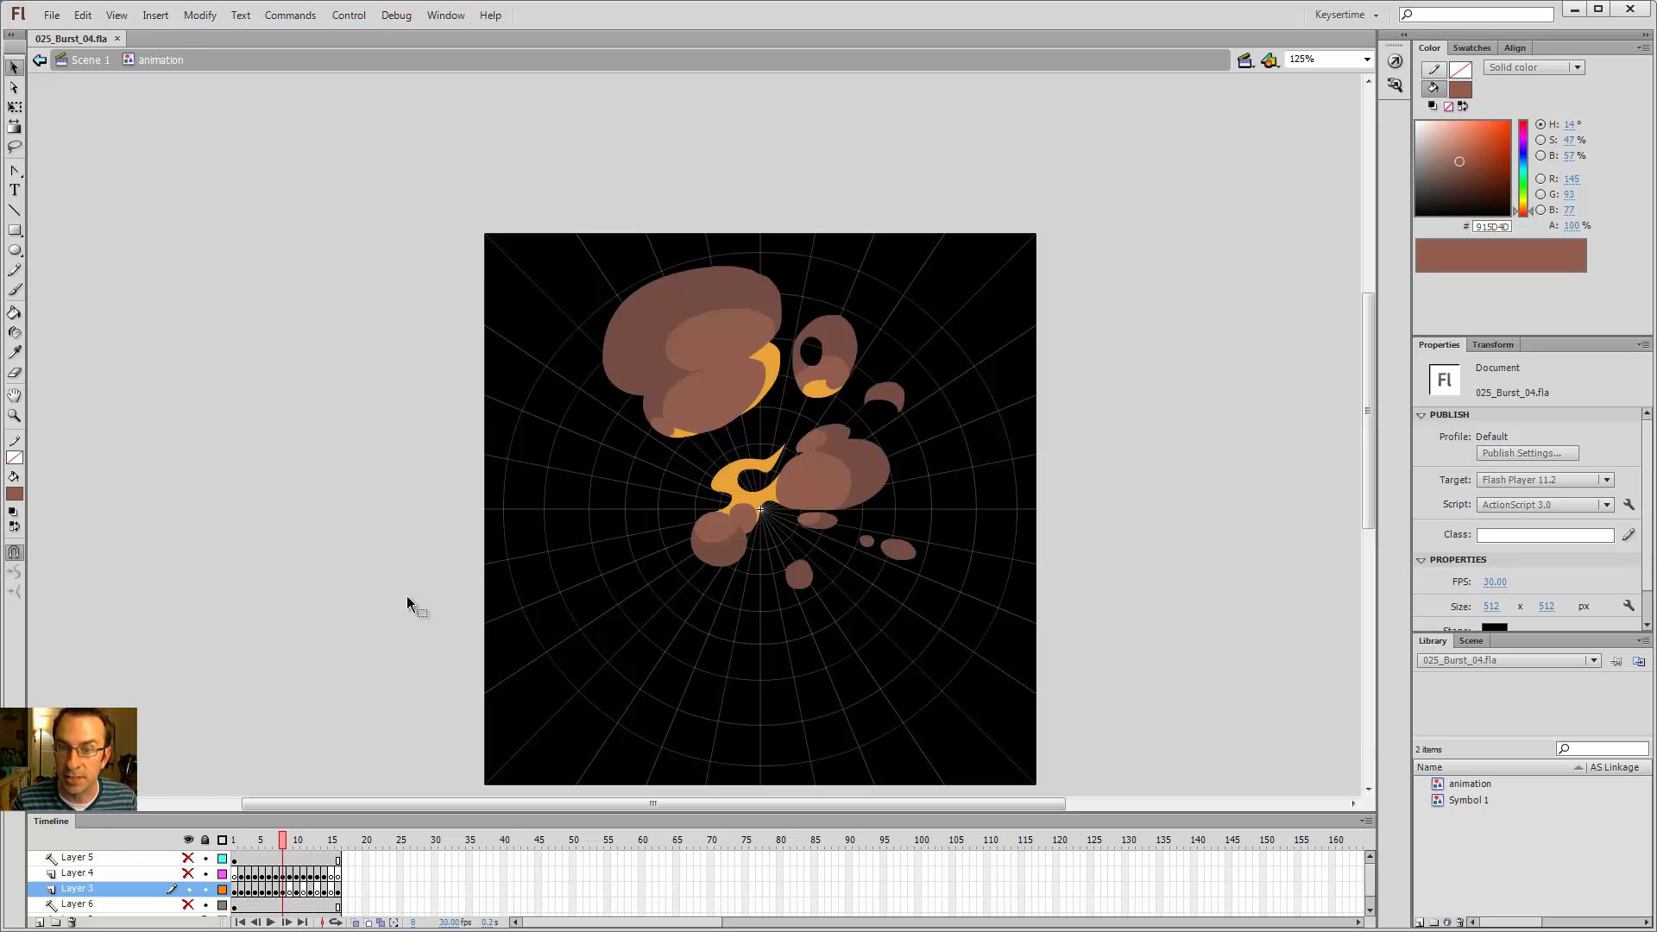
key("comma")
key("comma")
key("period")
- Outline the lighter lower area of the small upper-right puff on frame 7 in green and delete its fill
key("ctrl+equal")
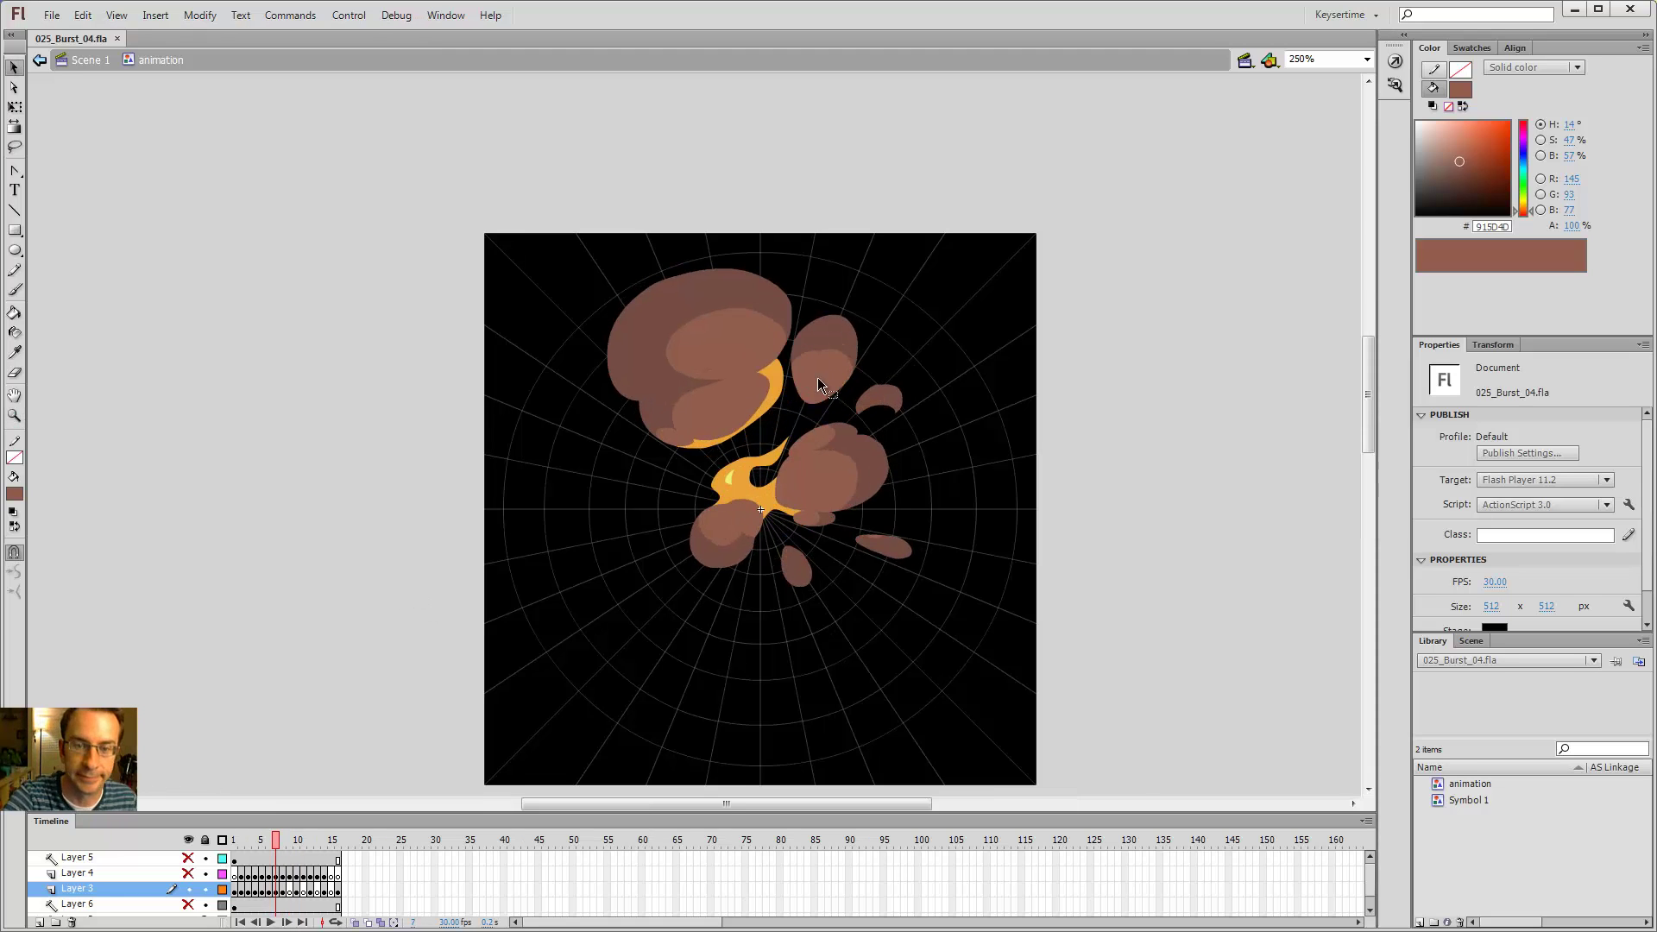
left_click(740, 423)
key("z")
left_click(739, 471)
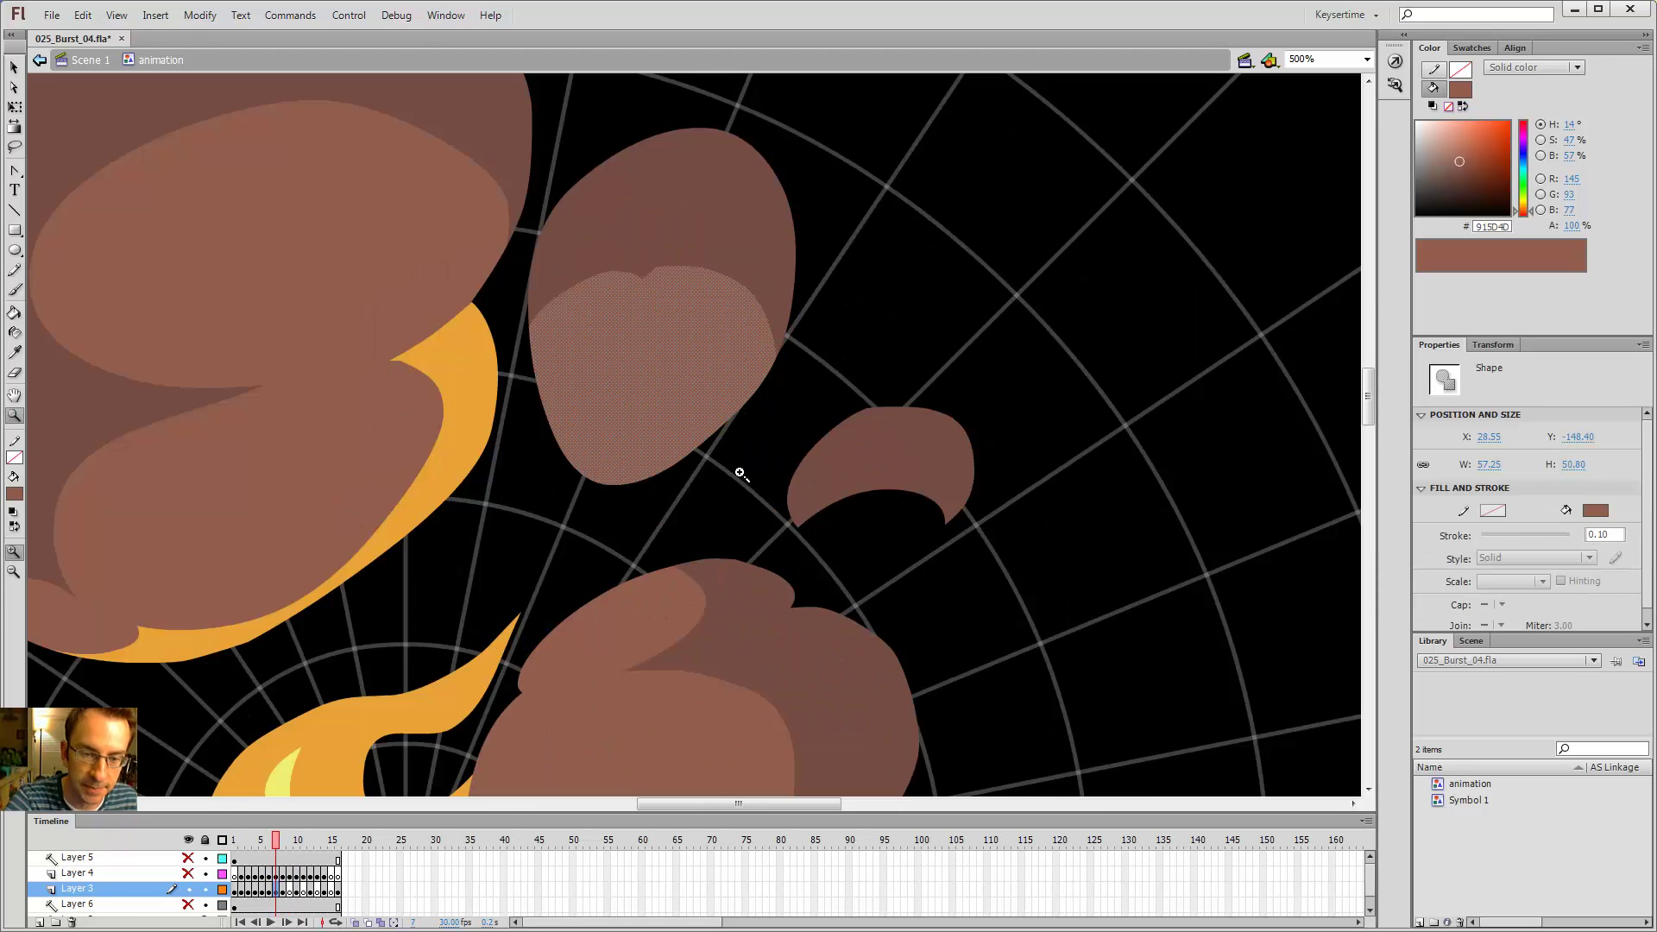
key("i")
key("s")
key("v")
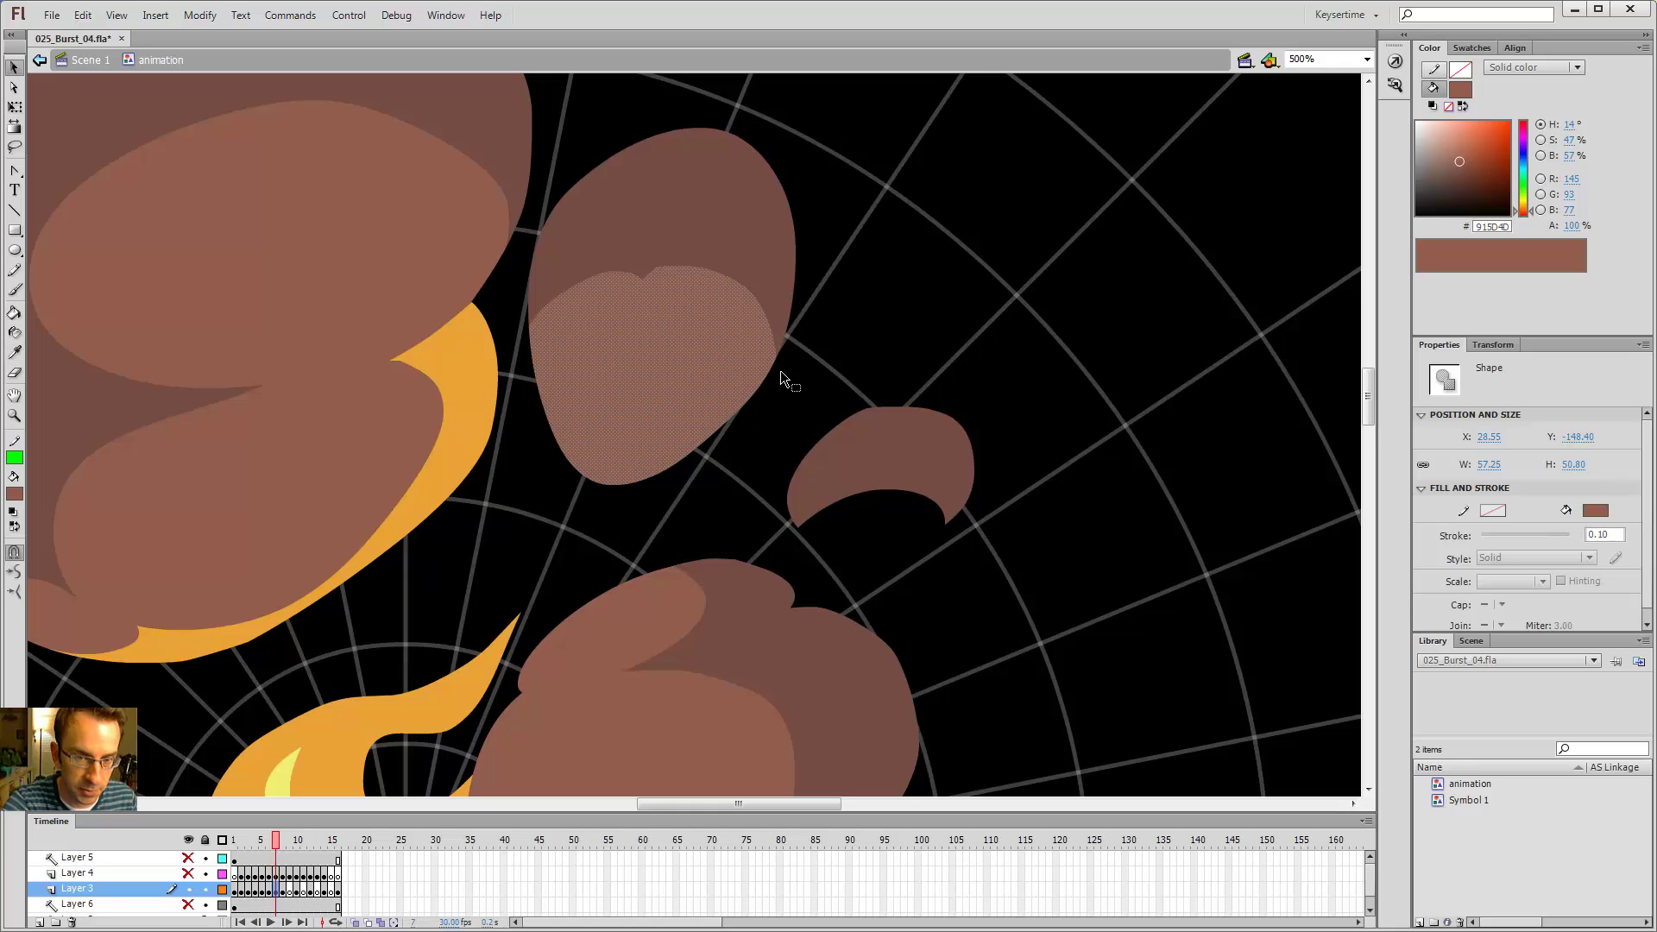
key("s")
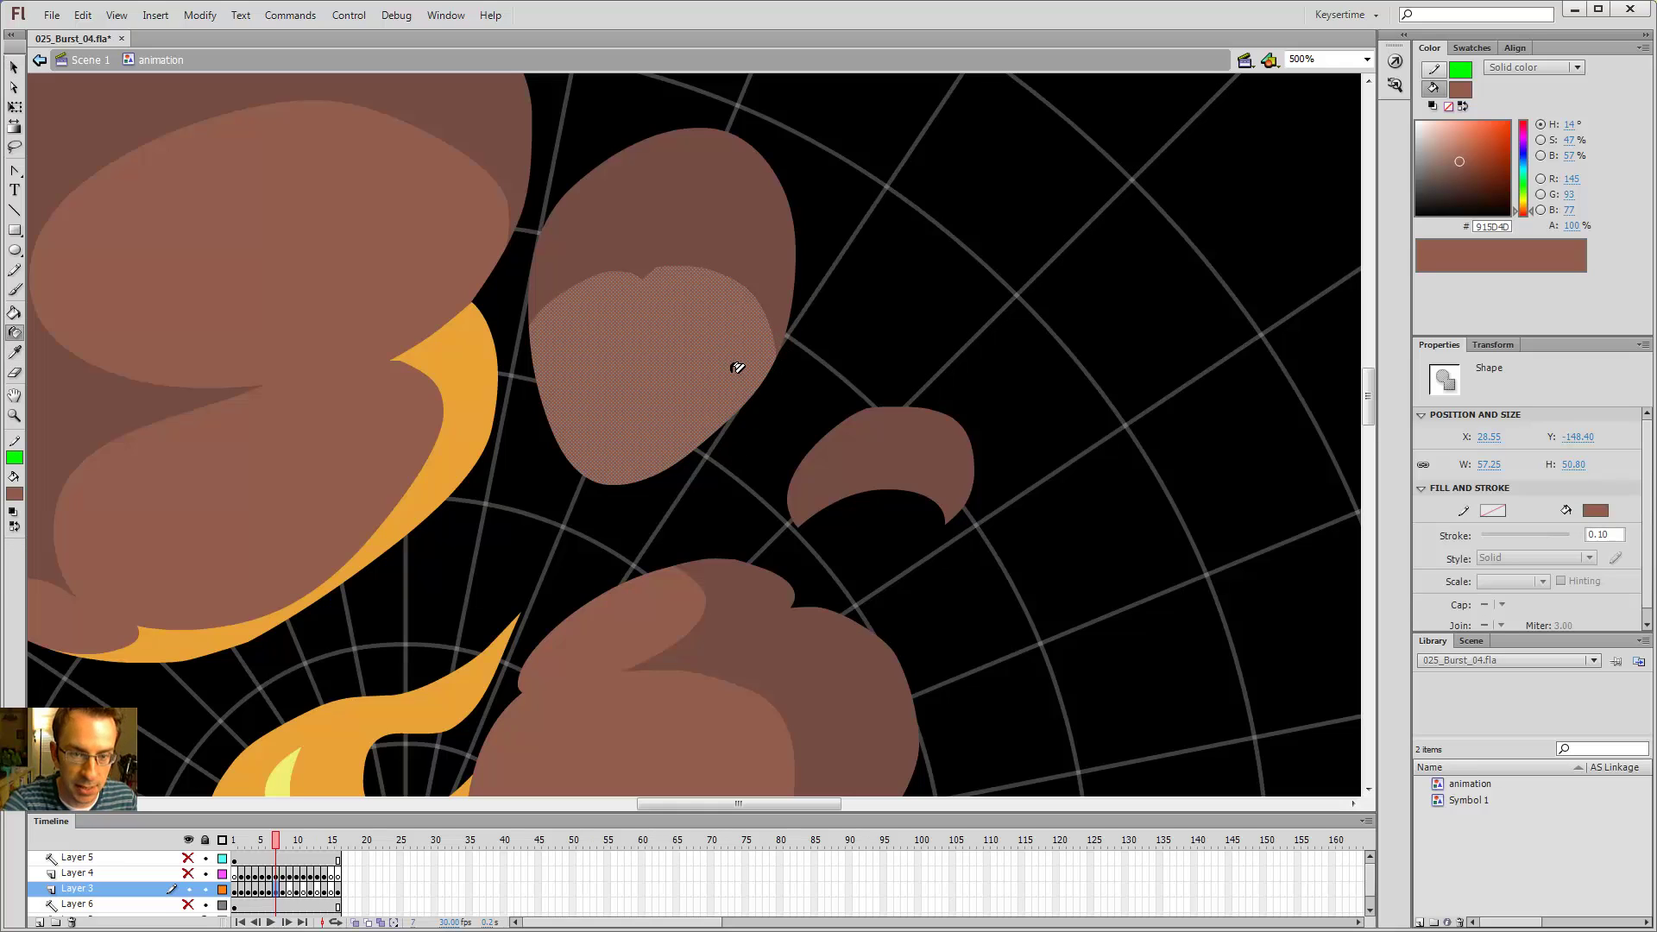
left_click(697, 394)
key("v")
left_click(722, 444)
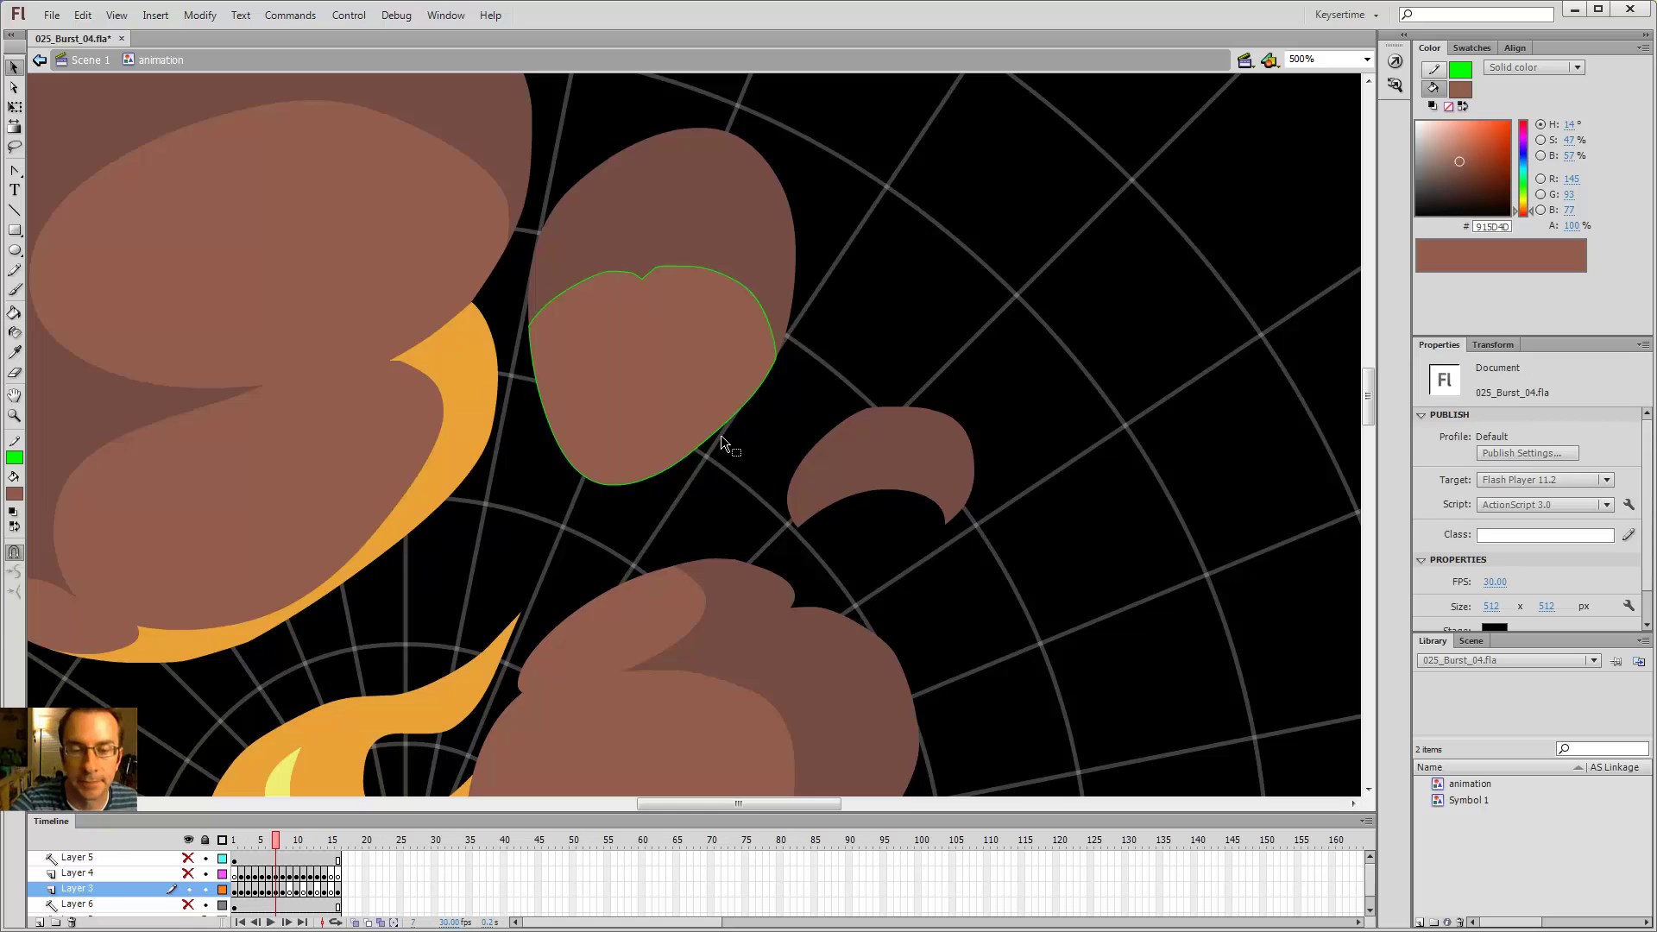
left_click(716, 429)
key("Delete")
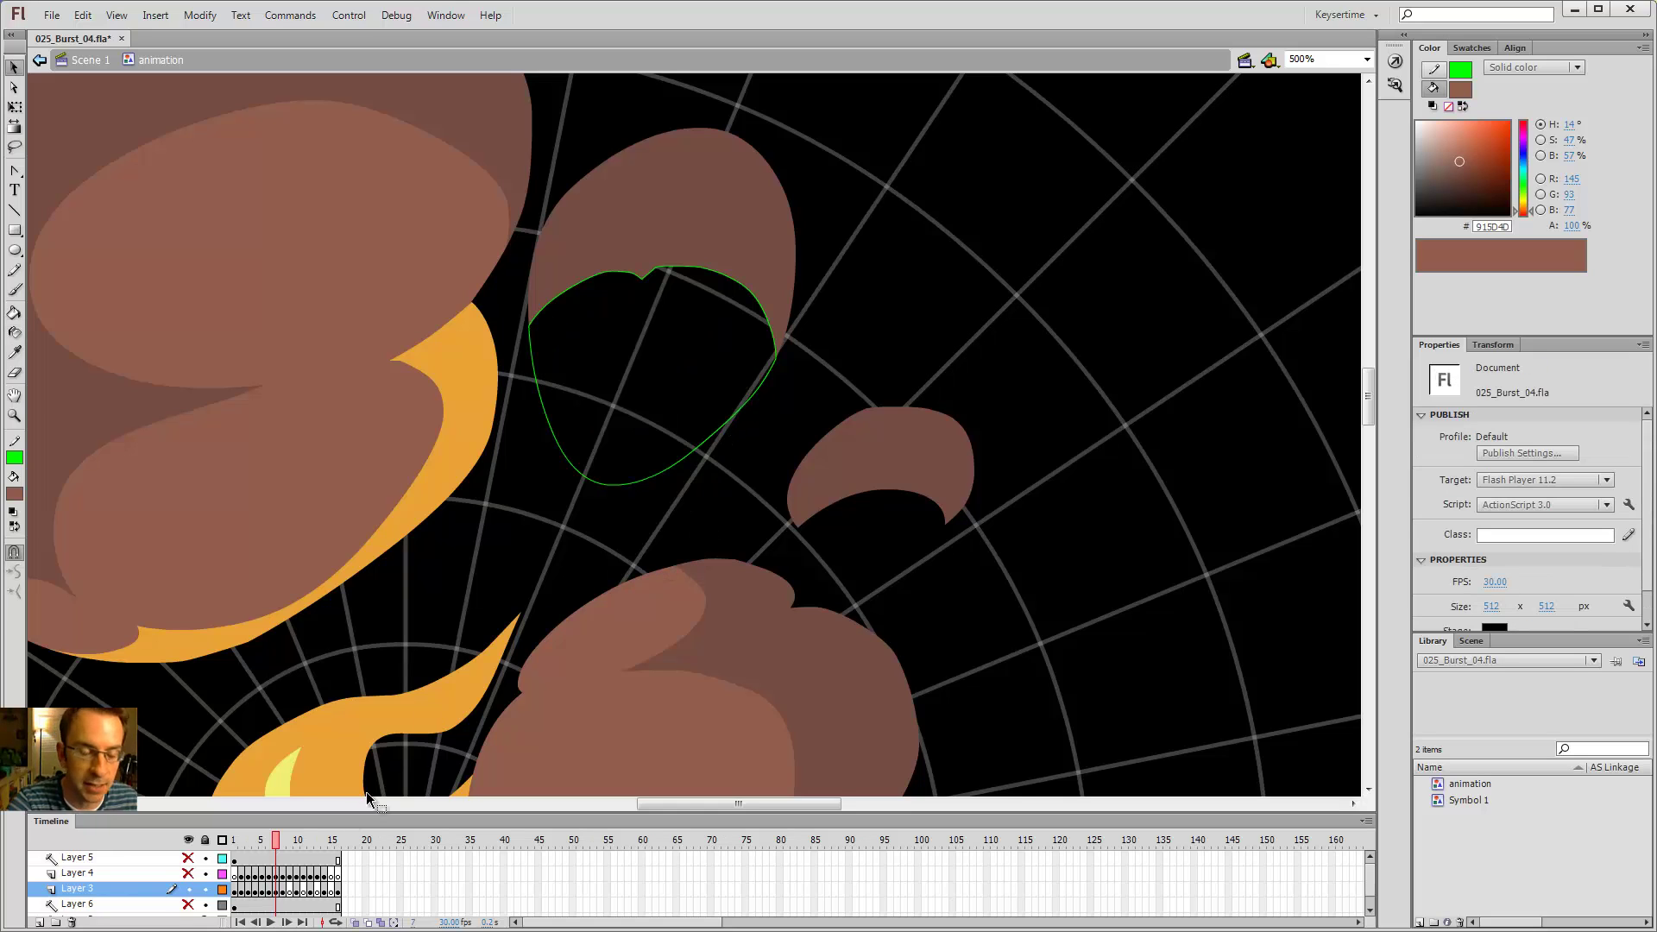
- With onion skinning on, draw a fiery rim edge across the small upper-right puff's lower end and fill the rim with the flame's orange
left_click(355, 923)
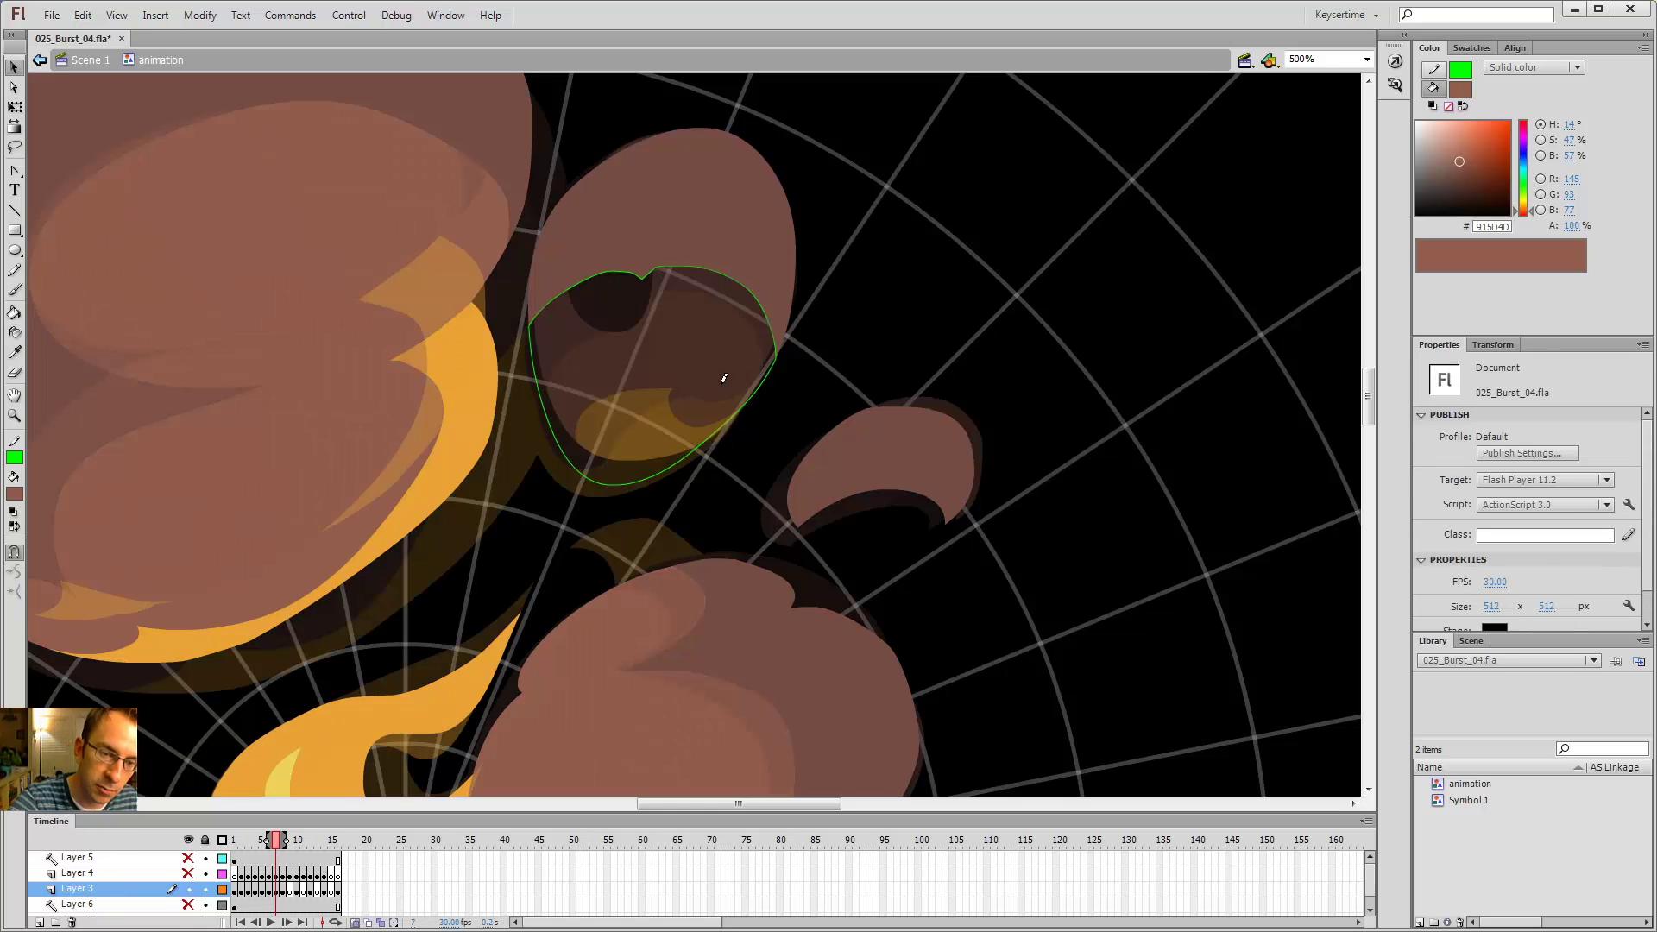
key("y")
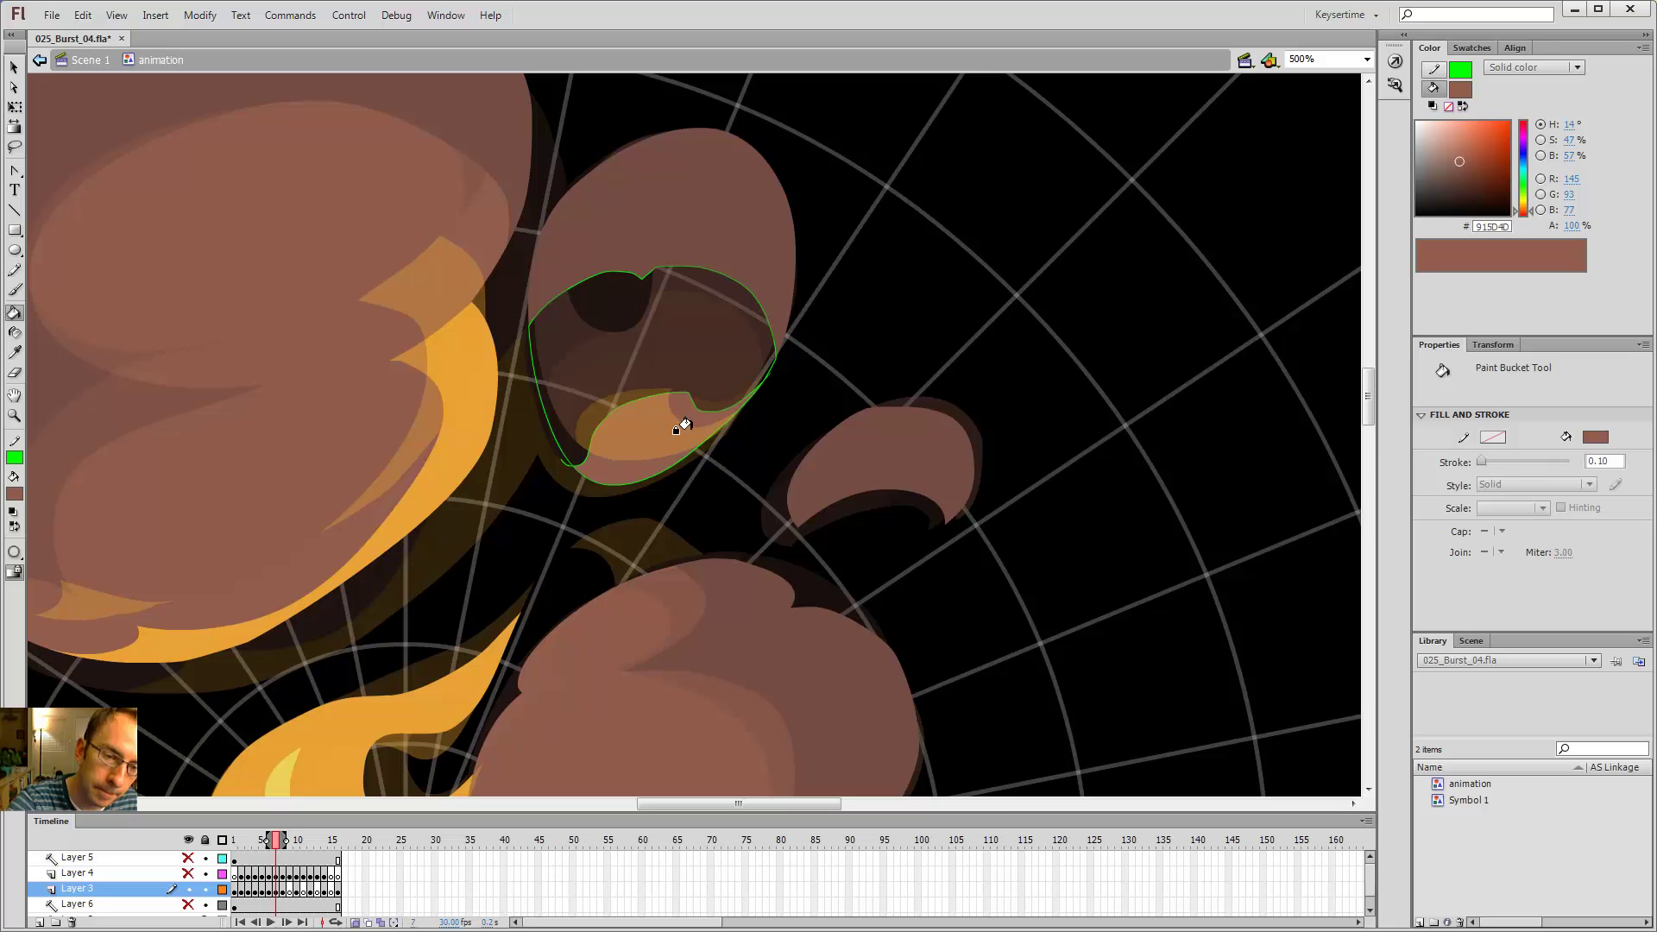
key("i")
left_click(453, 457)
left_click(647, 448)
- Refill the rest of the small puff's lower area with the lighter brown and delete its green outline
key("i")
left_click(510, 267)
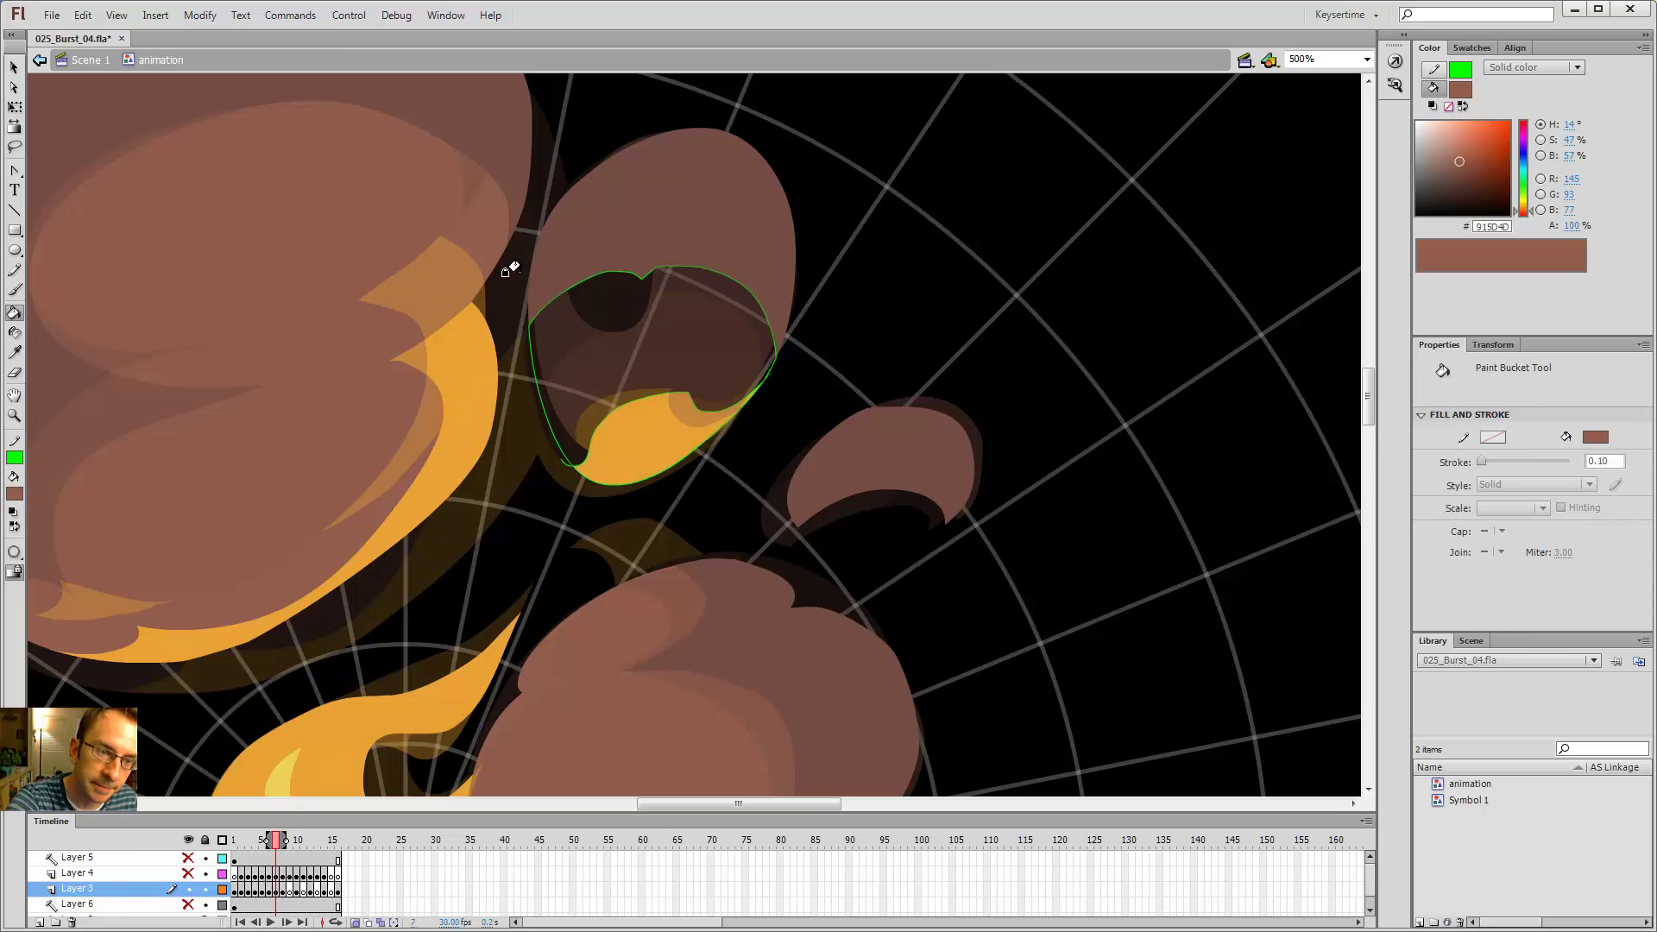
left_click(665, 344)
key("v")
double_click(691, 396)
key("Delete")
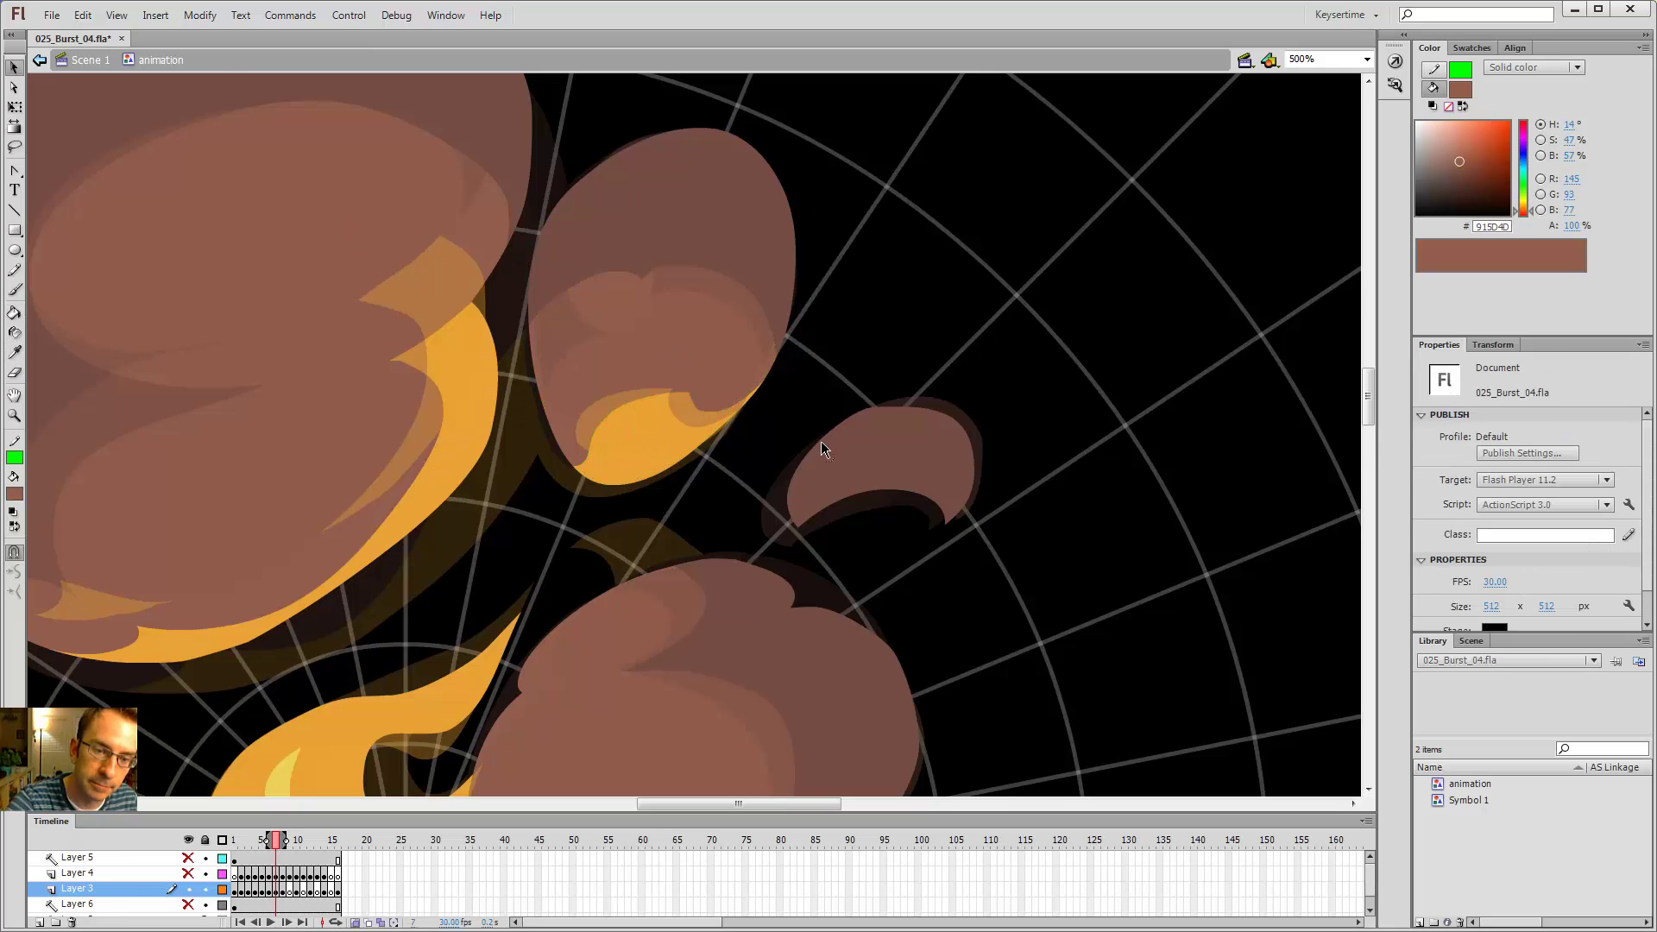
- Turn off onion skinning and flip through frames 7 to 10 to compare how the small upper-right puff changes
key("ctrl+minus")
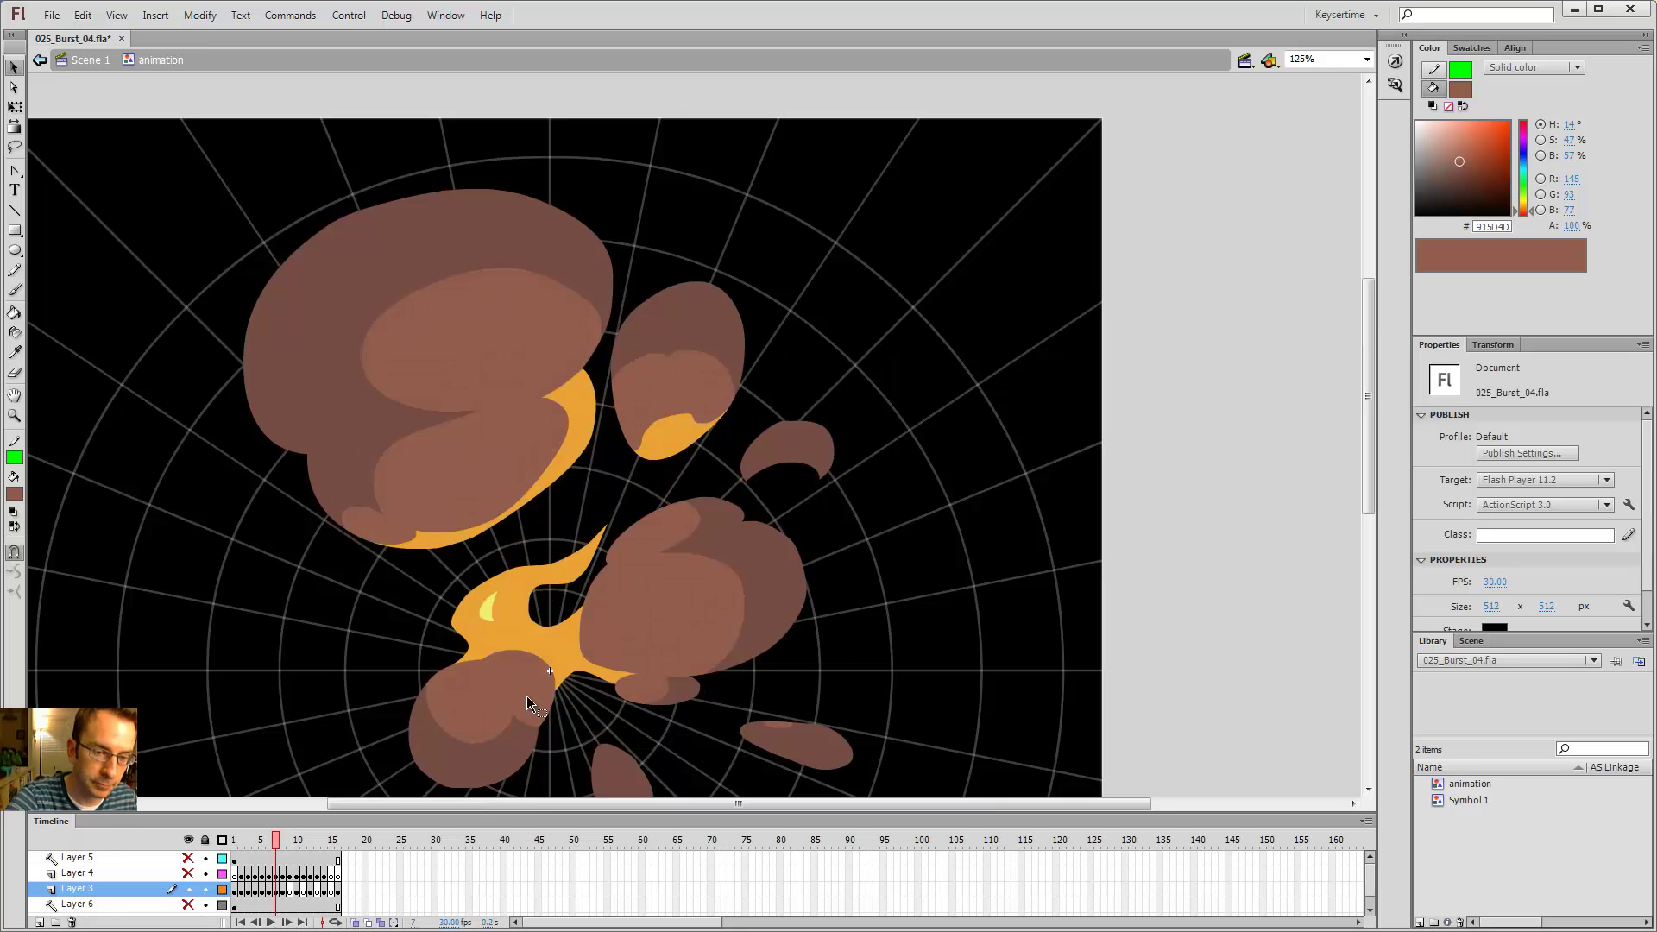
key("ctrl+minus")
key("period")
key("period")
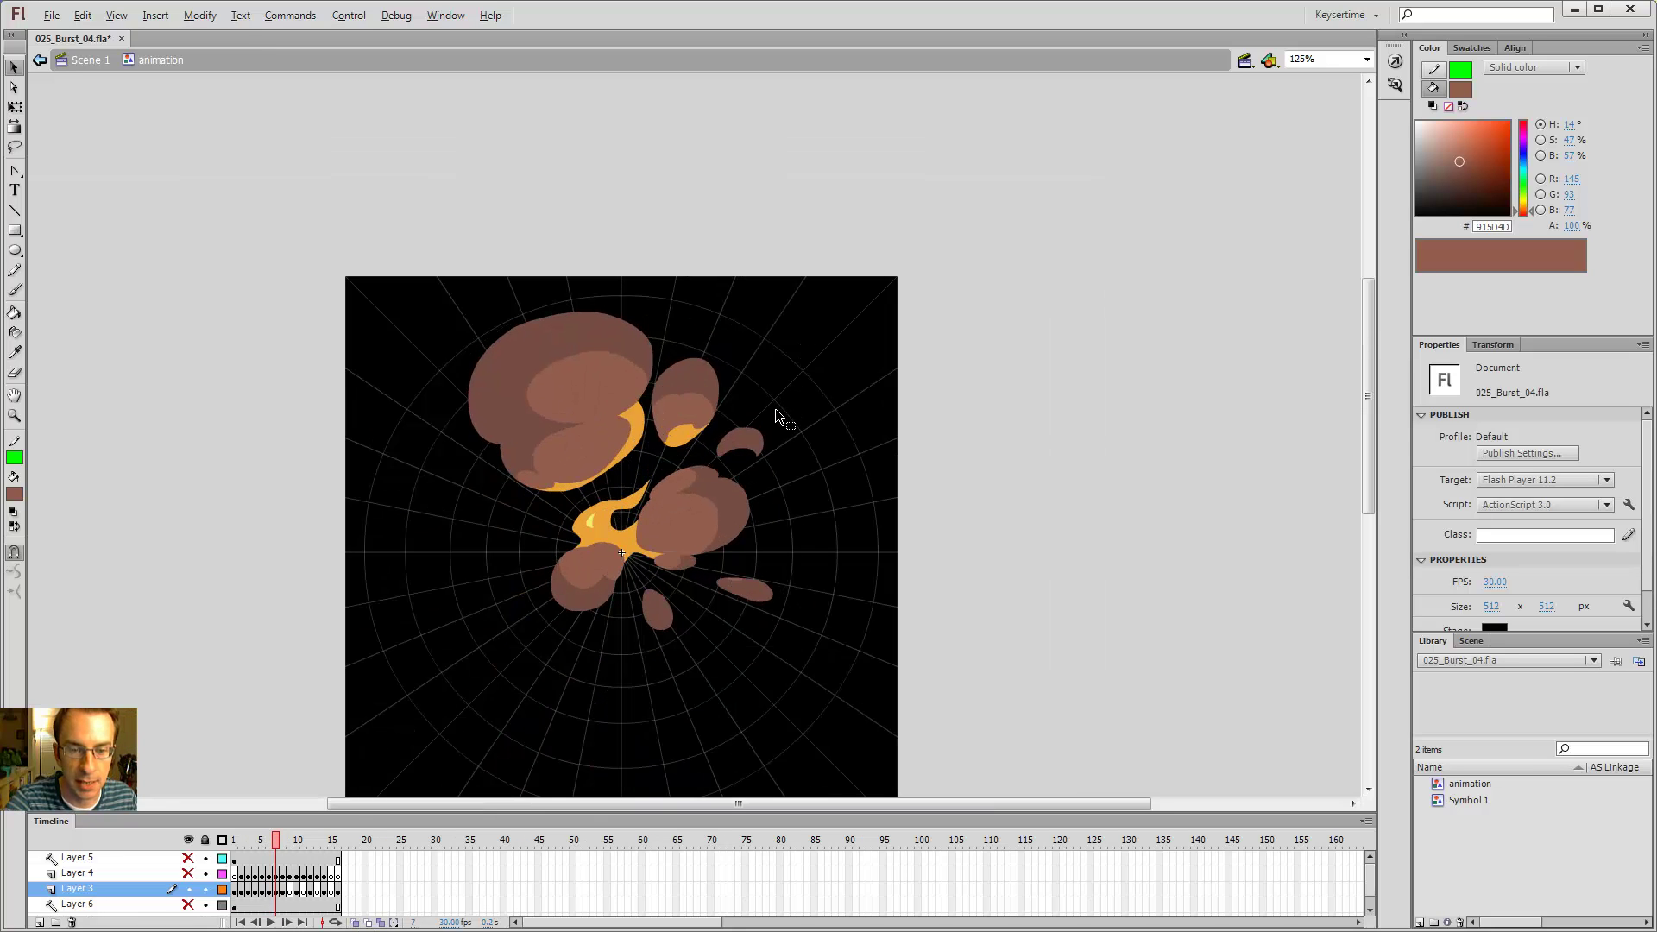
key("period")
key("comma")
key("comma")
key("z")
left_click(693, 371)
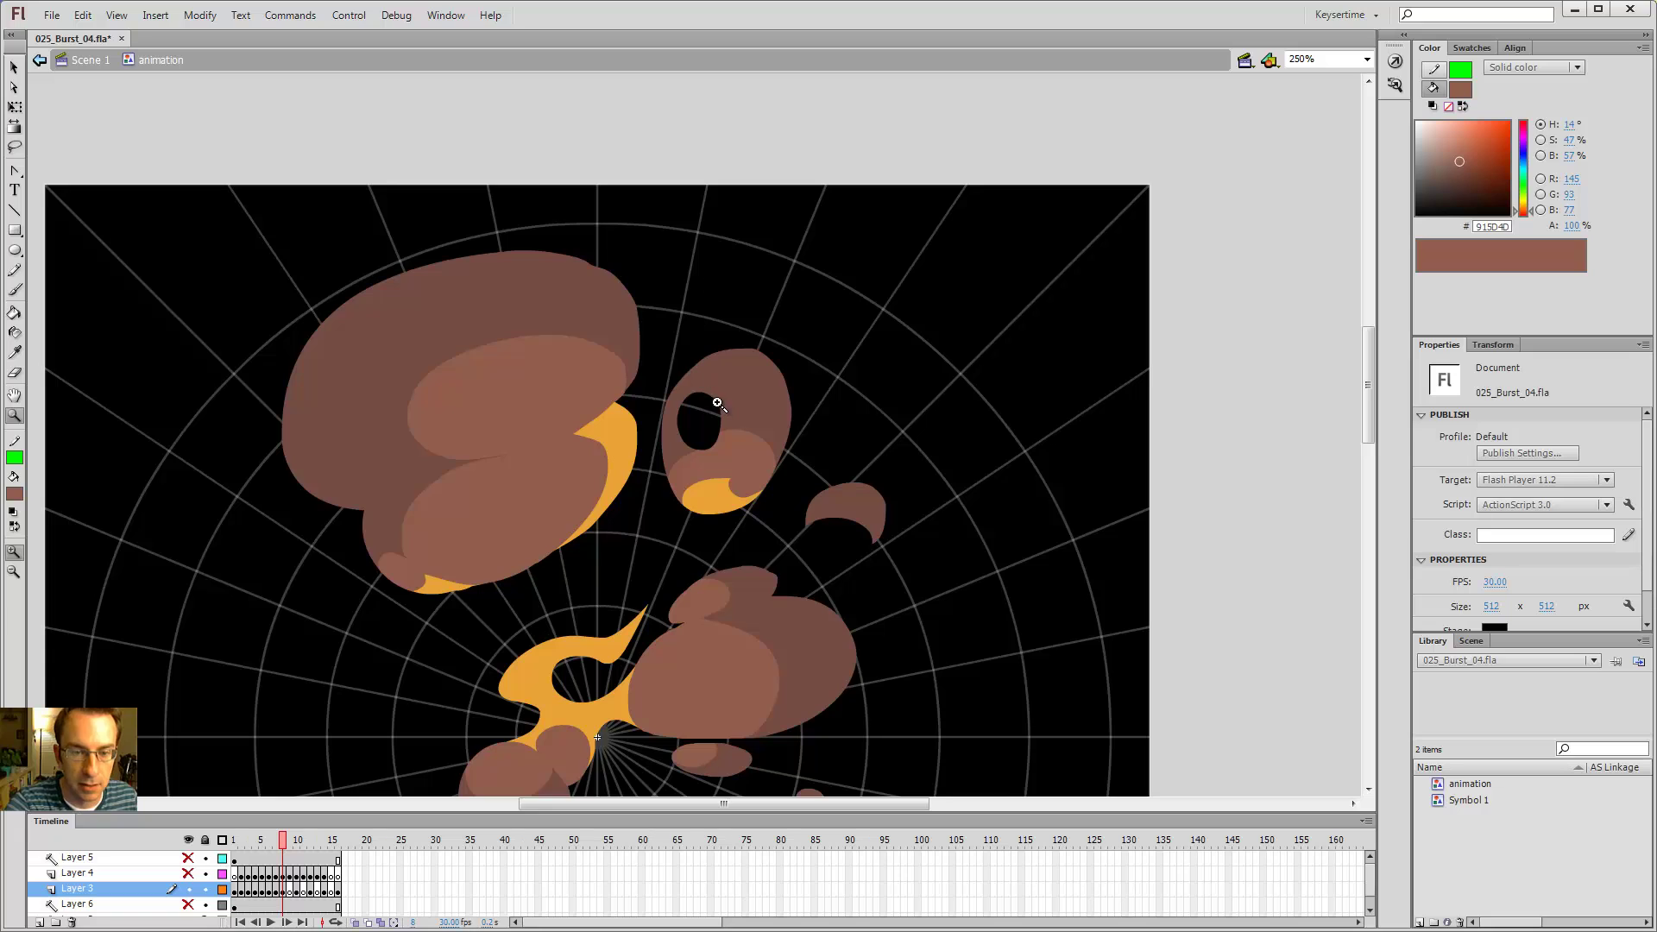
key("comma")
key("period")
key("period")
key("comma")
key("period")
key("period")
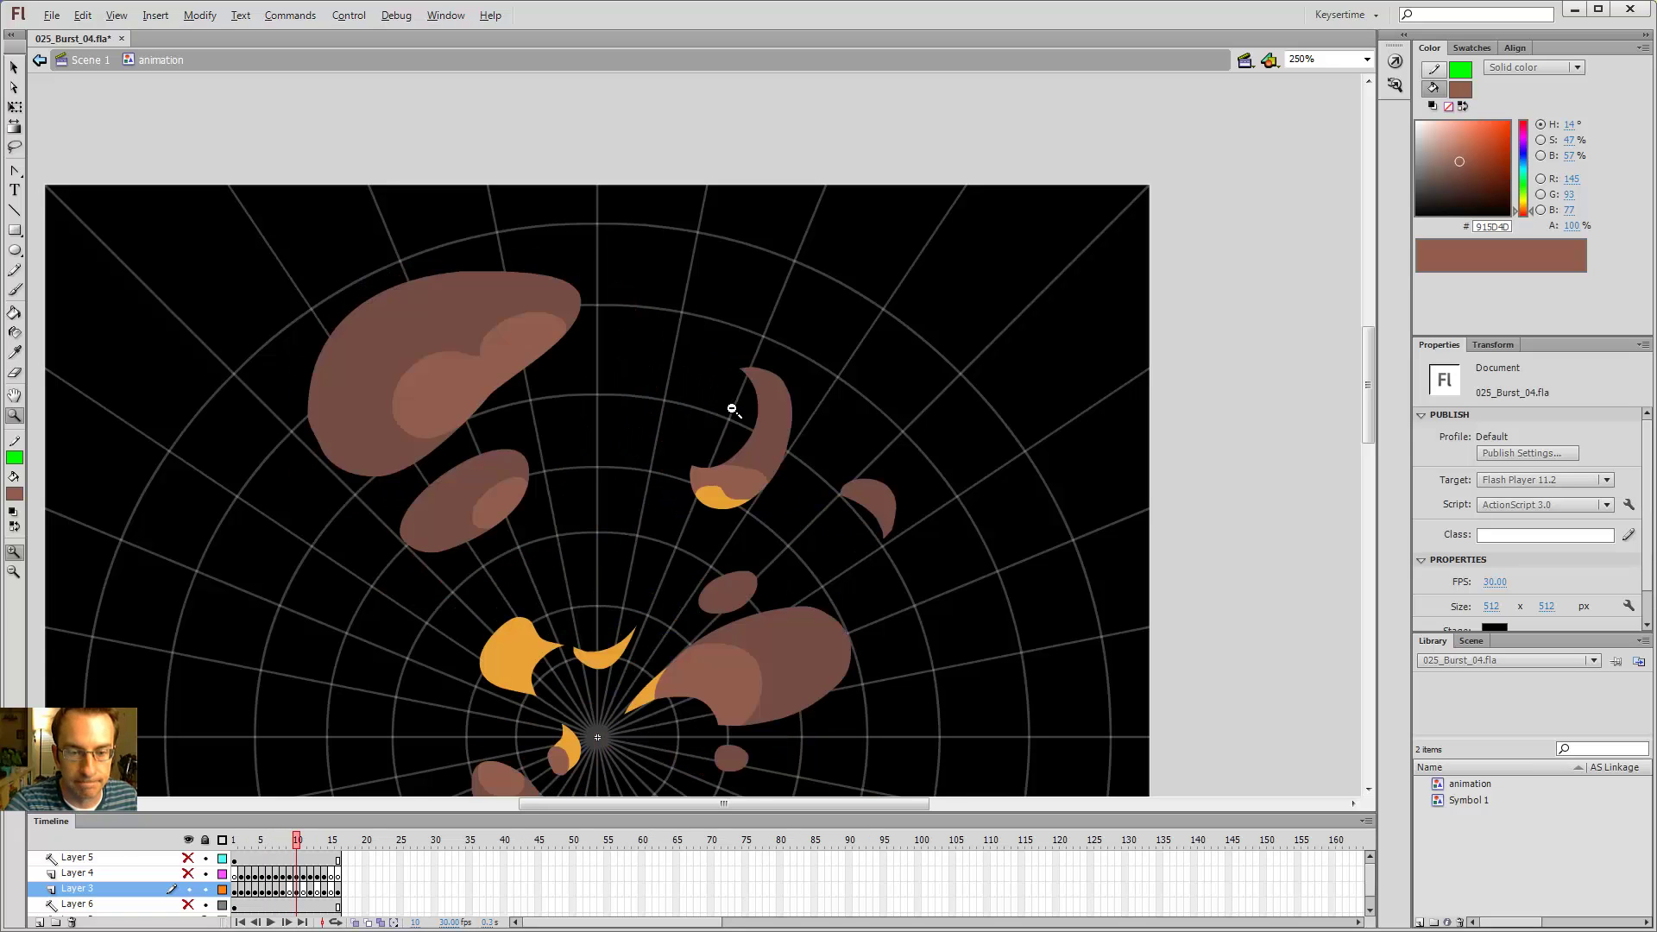
- Cut a small oval hole near the inner side of frame 7's upper-right puff, removing its fills and green outline
key("comma")
key("comma")
key("comma")
left_click(686, 433)
key("y")
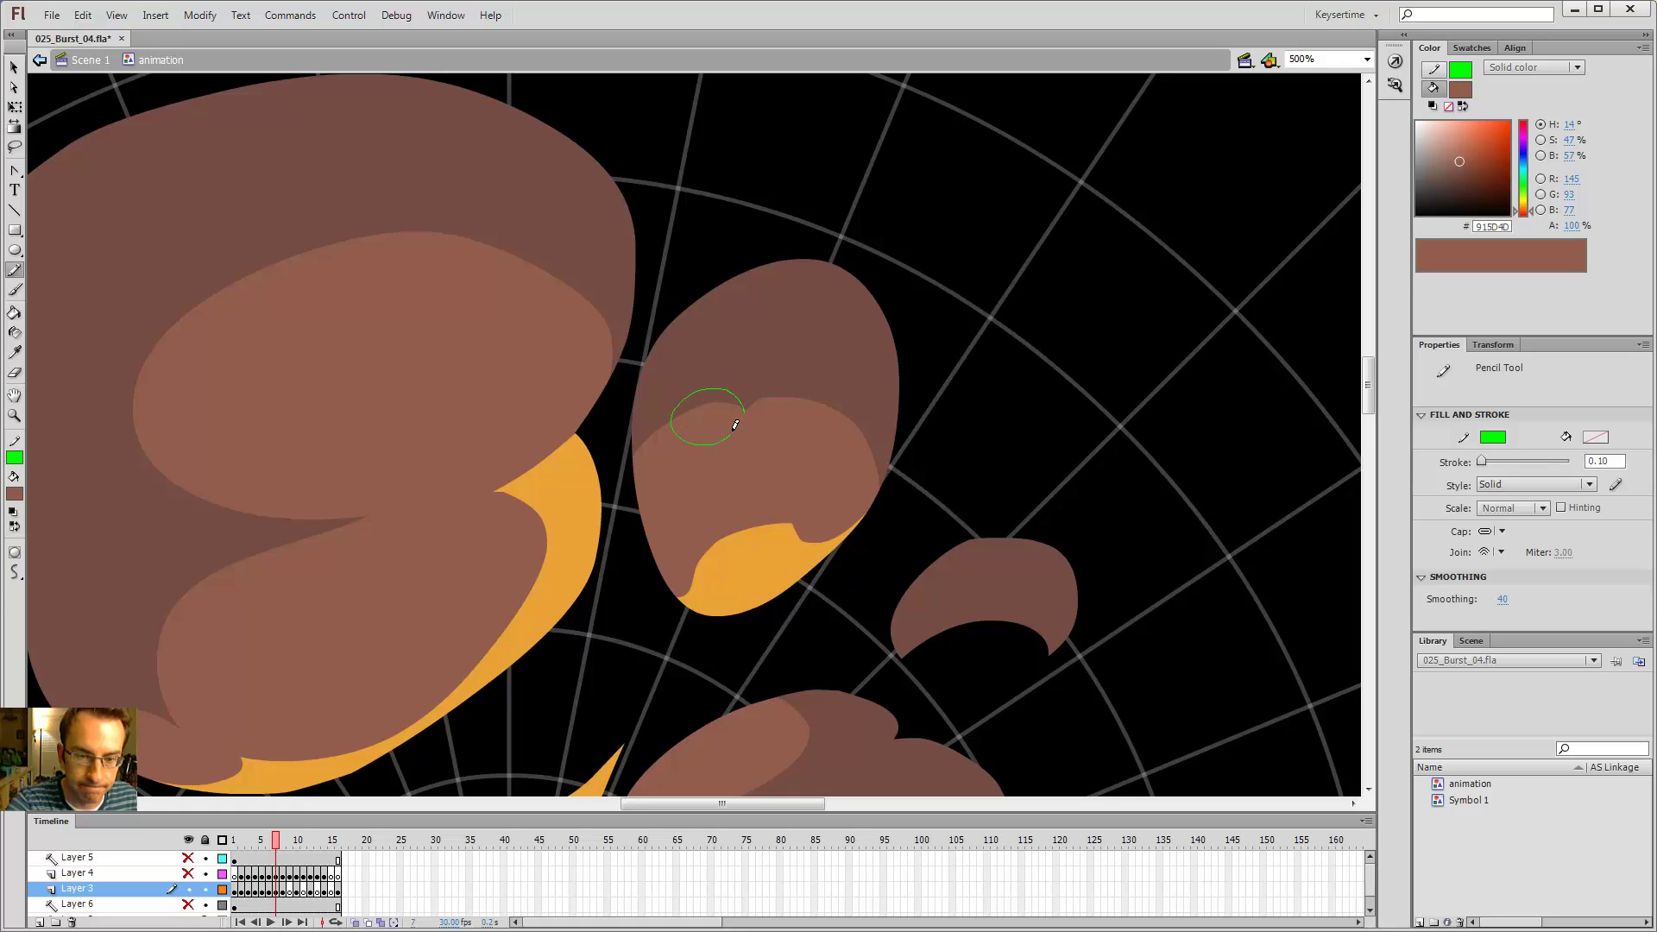
key("v")
left_click(718, 401)
key("Delete")
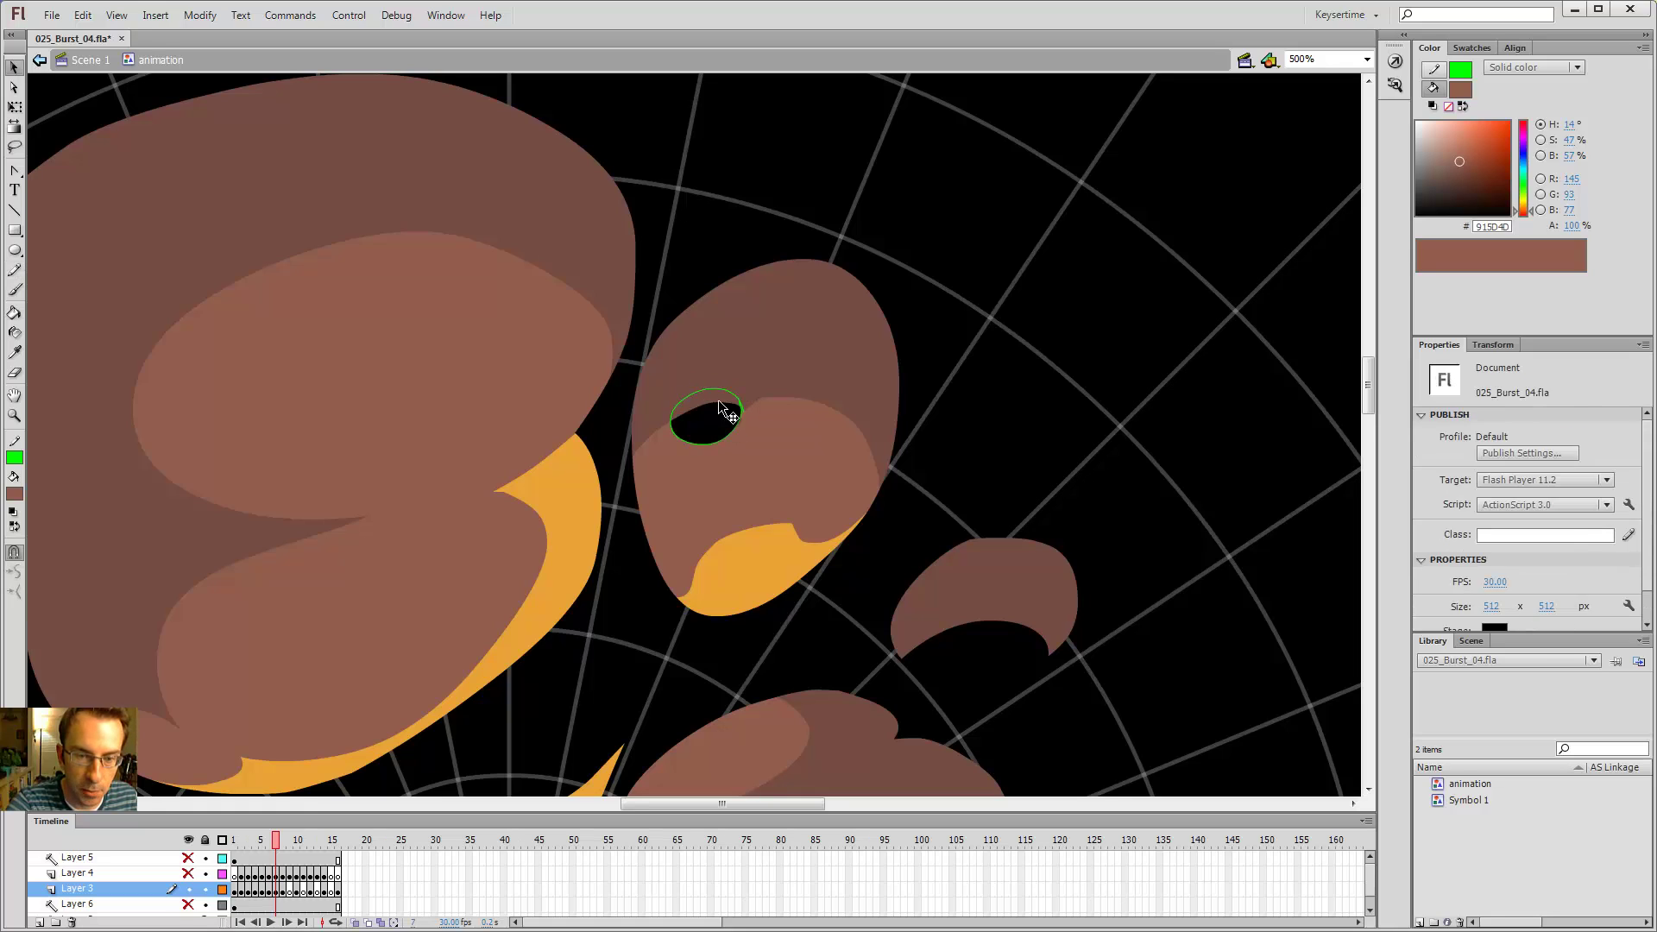
left_click(739, 416)
key("Delete")
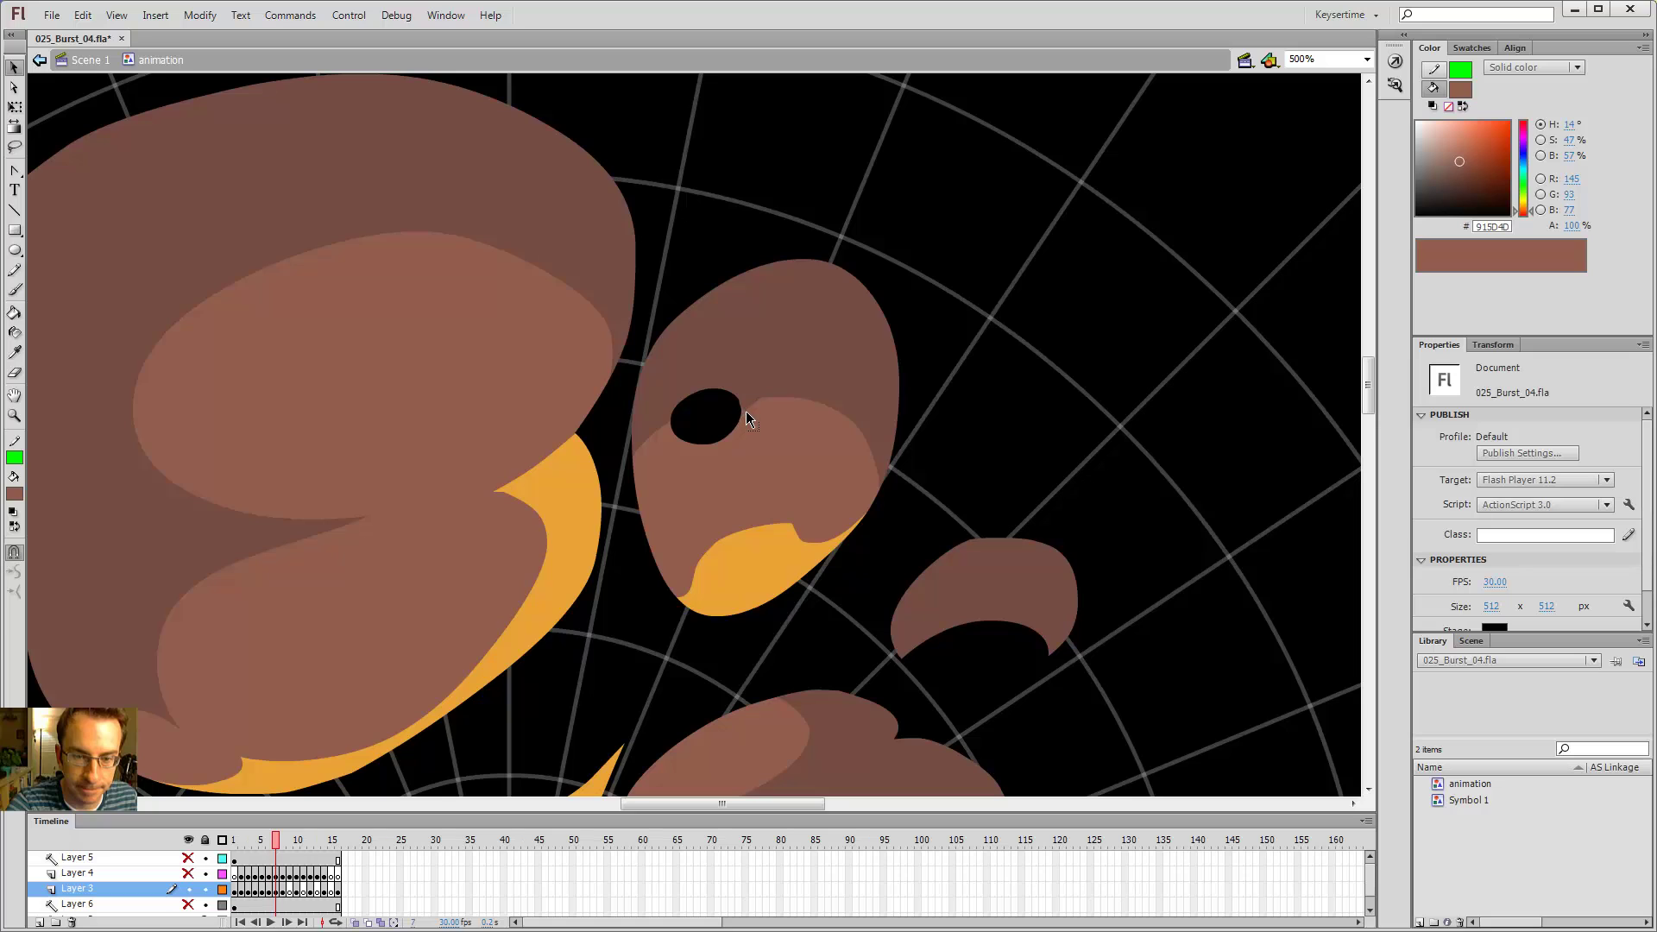
left_click_drag(745, 411, 740, 411)
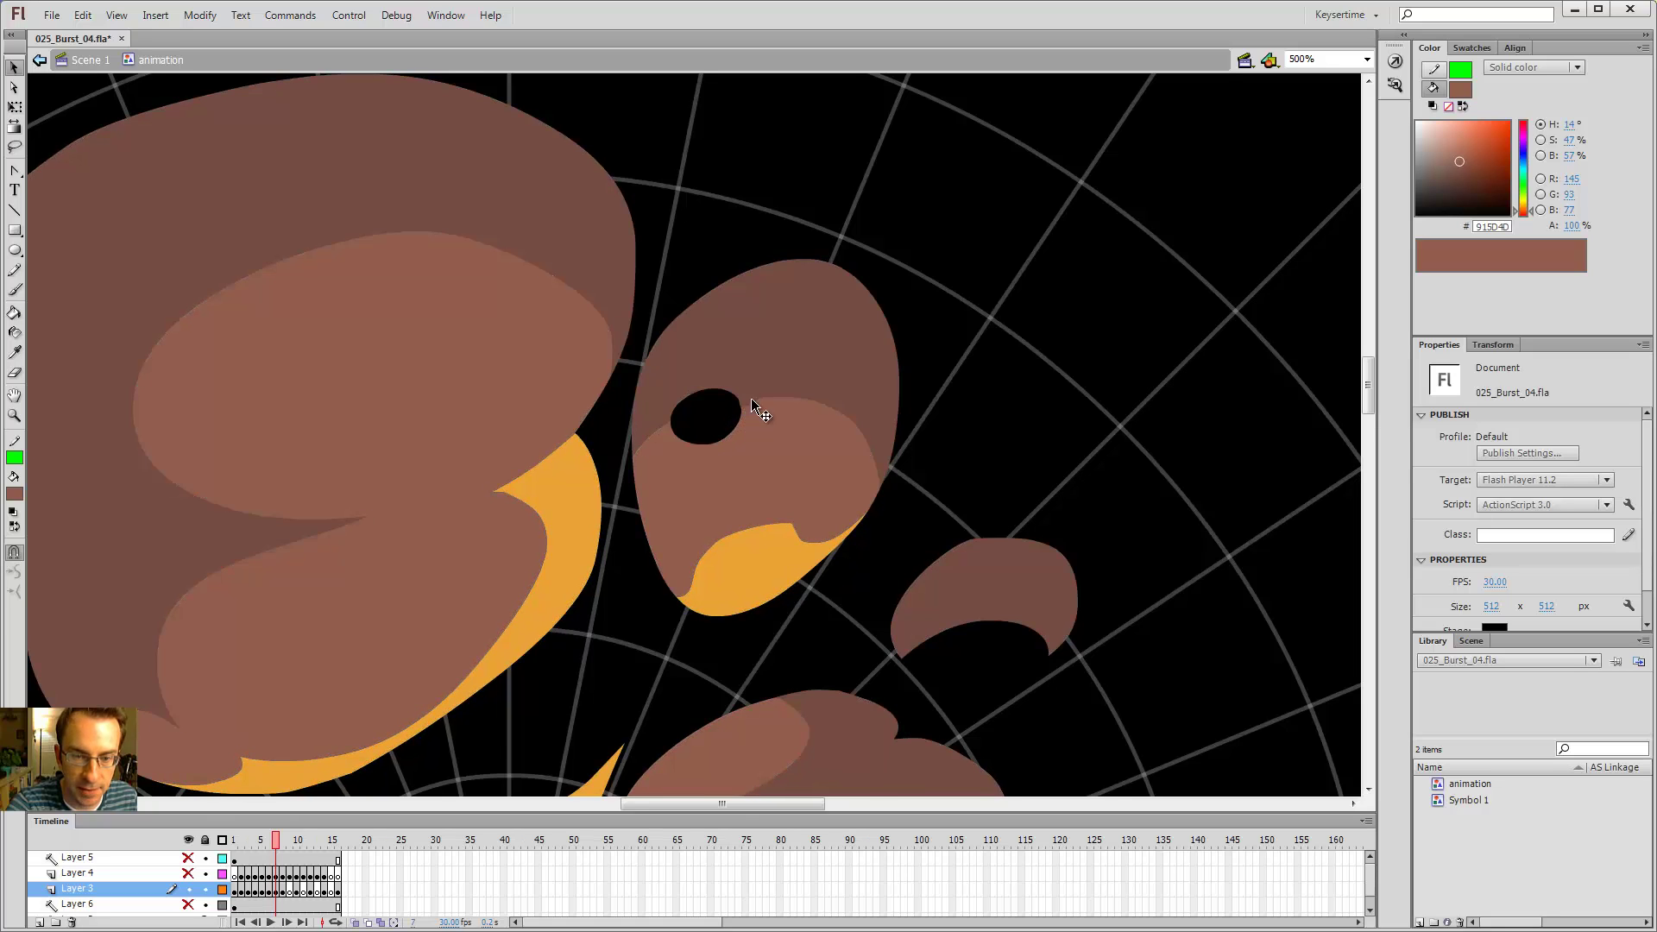
- Flip through frames 6 to 9 to check the motion of the burst with the new hole
key("period")
key("period")
key("comma")
key("comma")
key("comma")
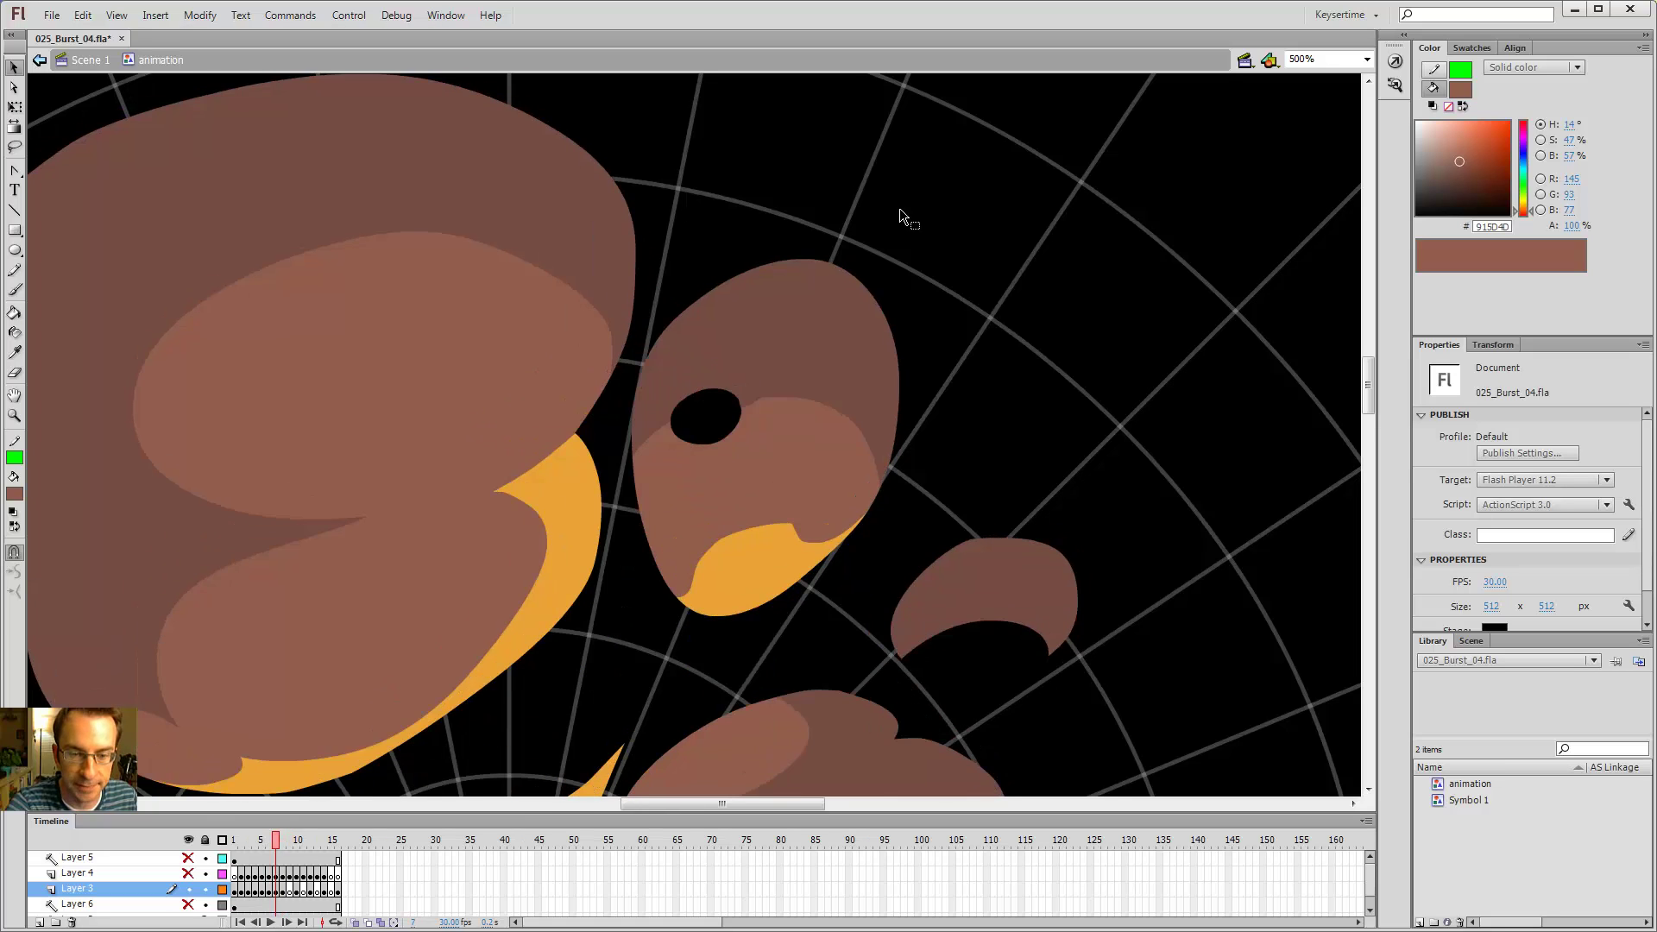
key("ctrl+minus")
key("ctrl+minus")
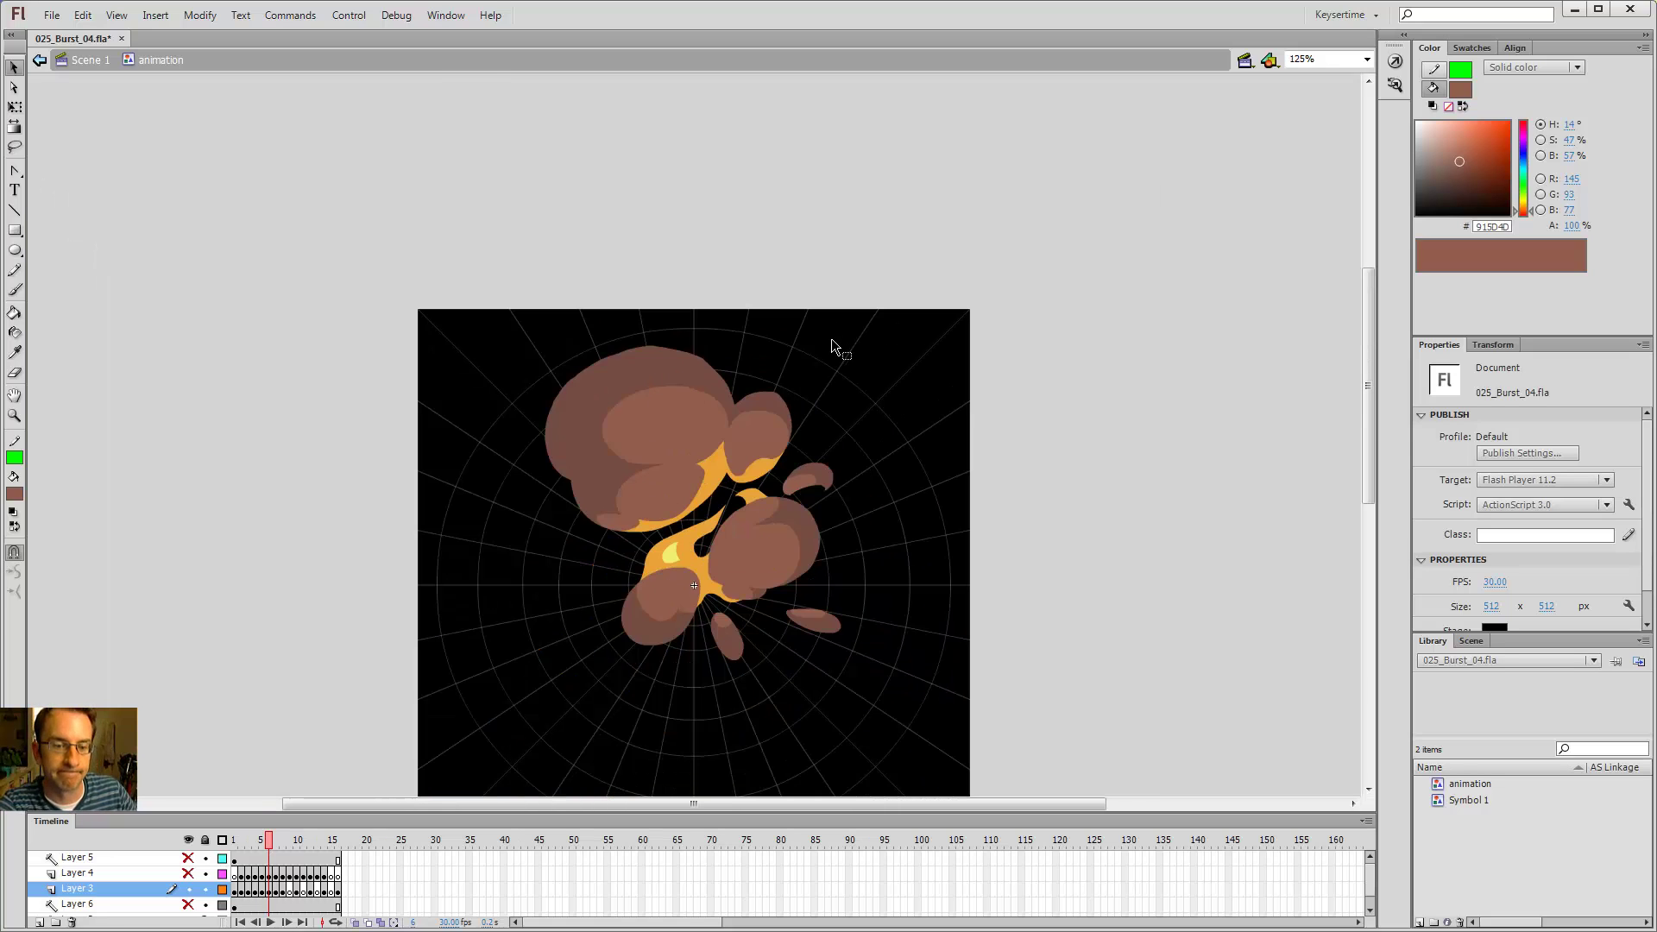
key("period")
key("period")
key("period")
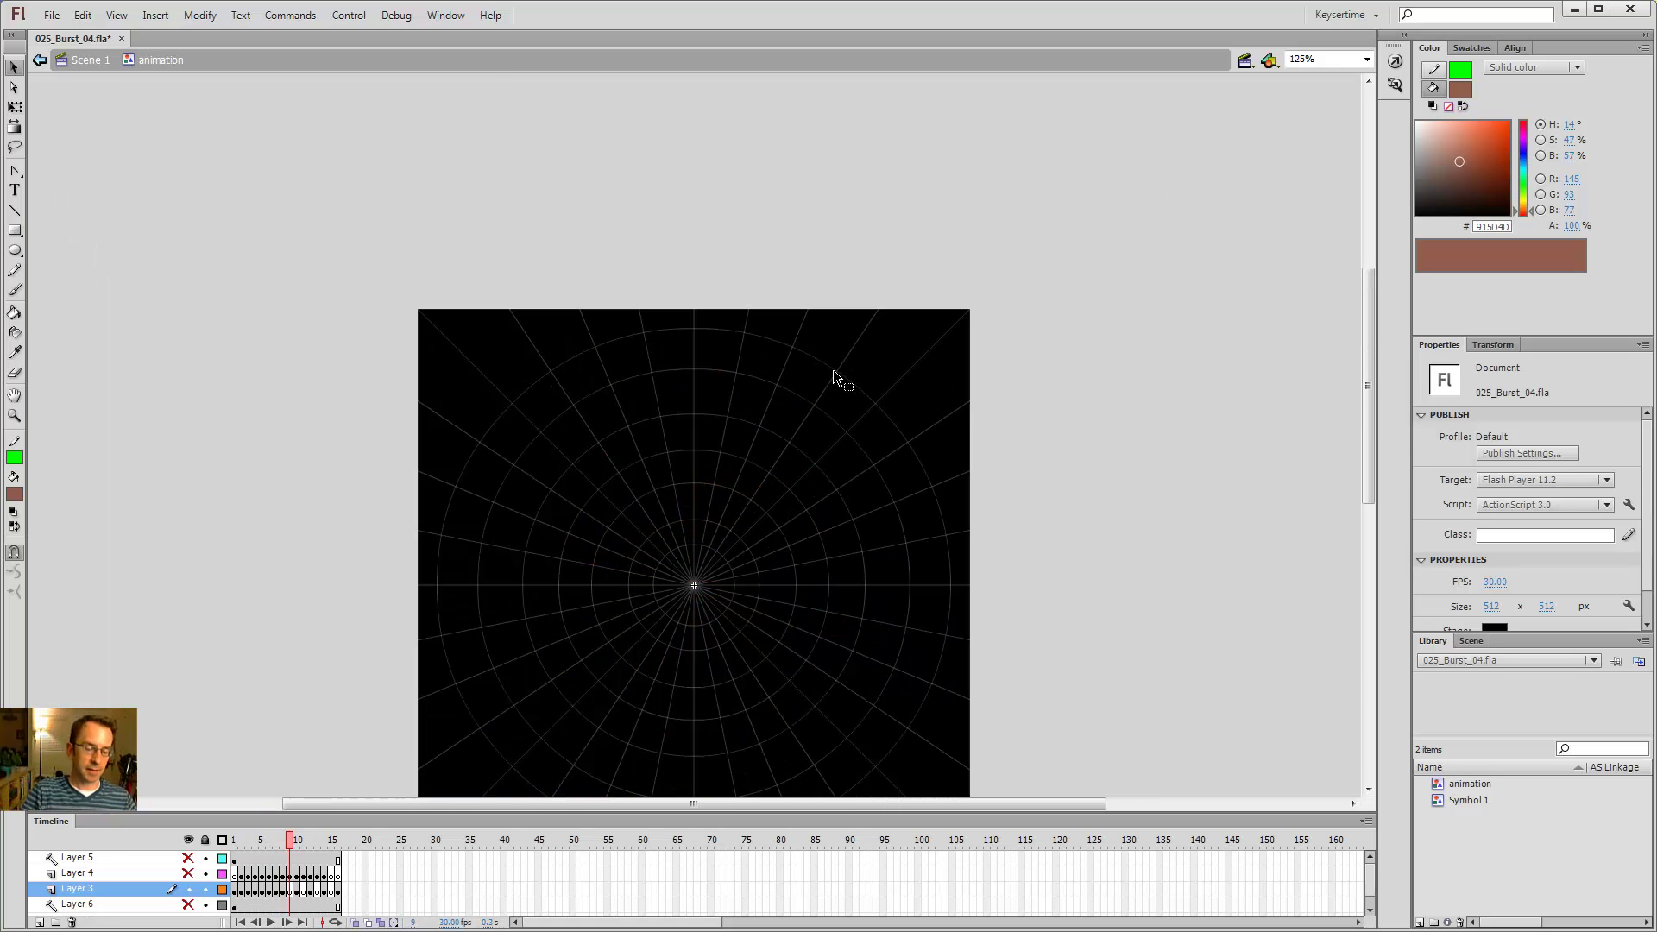
- Save the file, test the movie to watch the burst play, and close the preview
key("ctrl+s")
key("ctrl+Return")
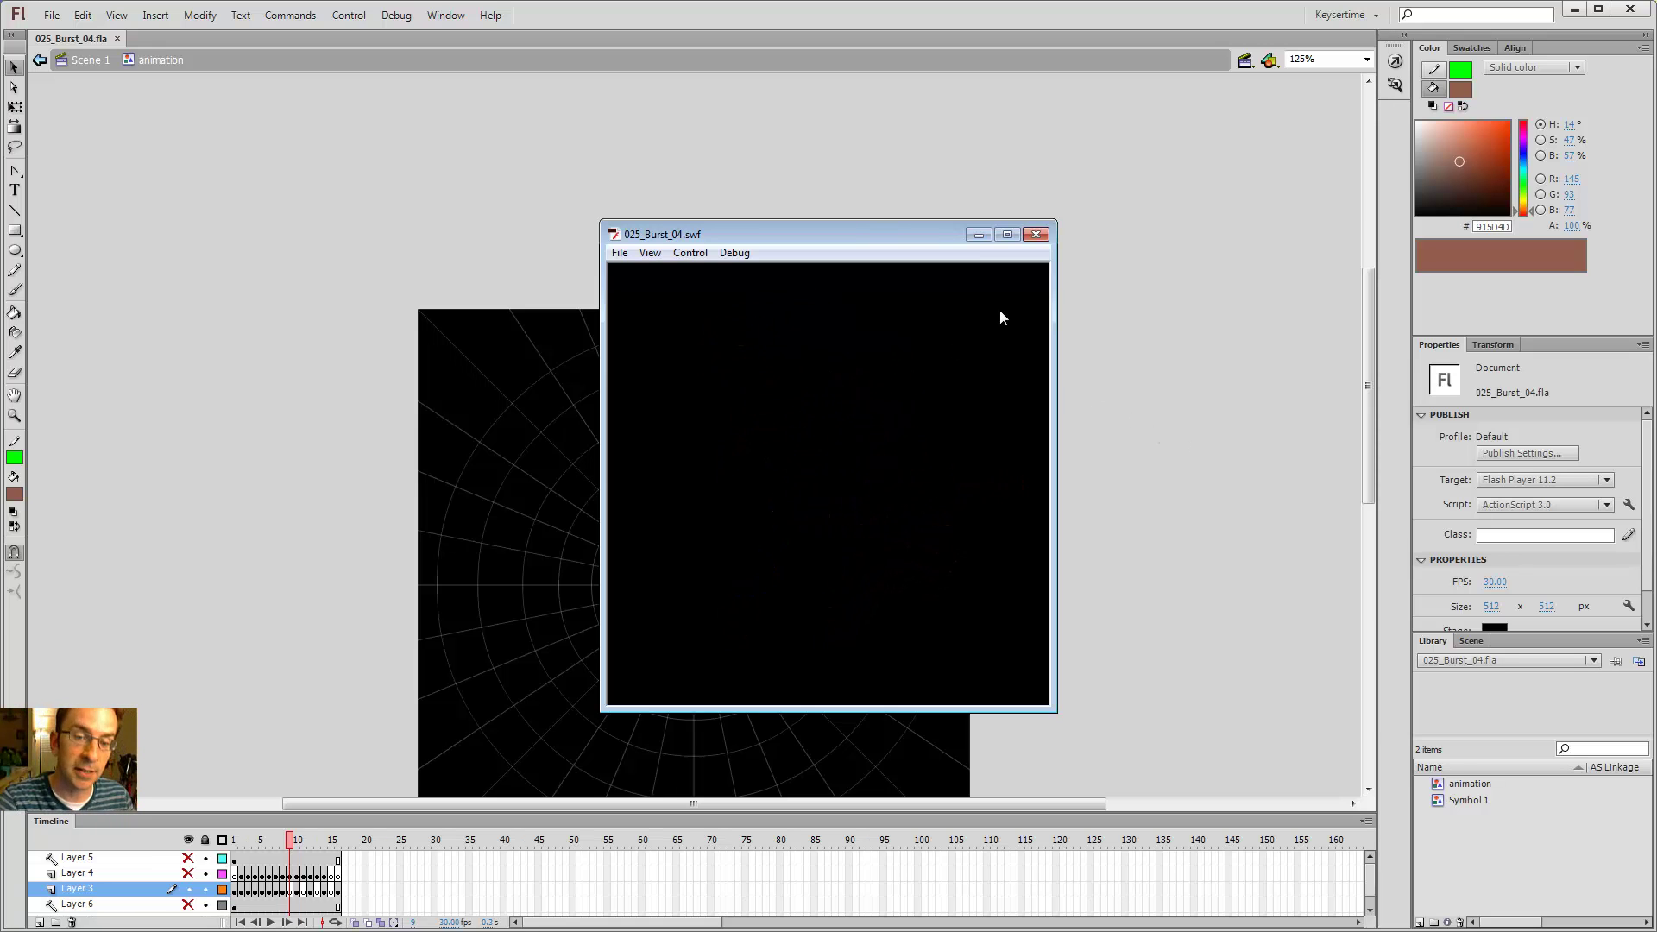
left_click(1036, 236)
key("alt+Tab")
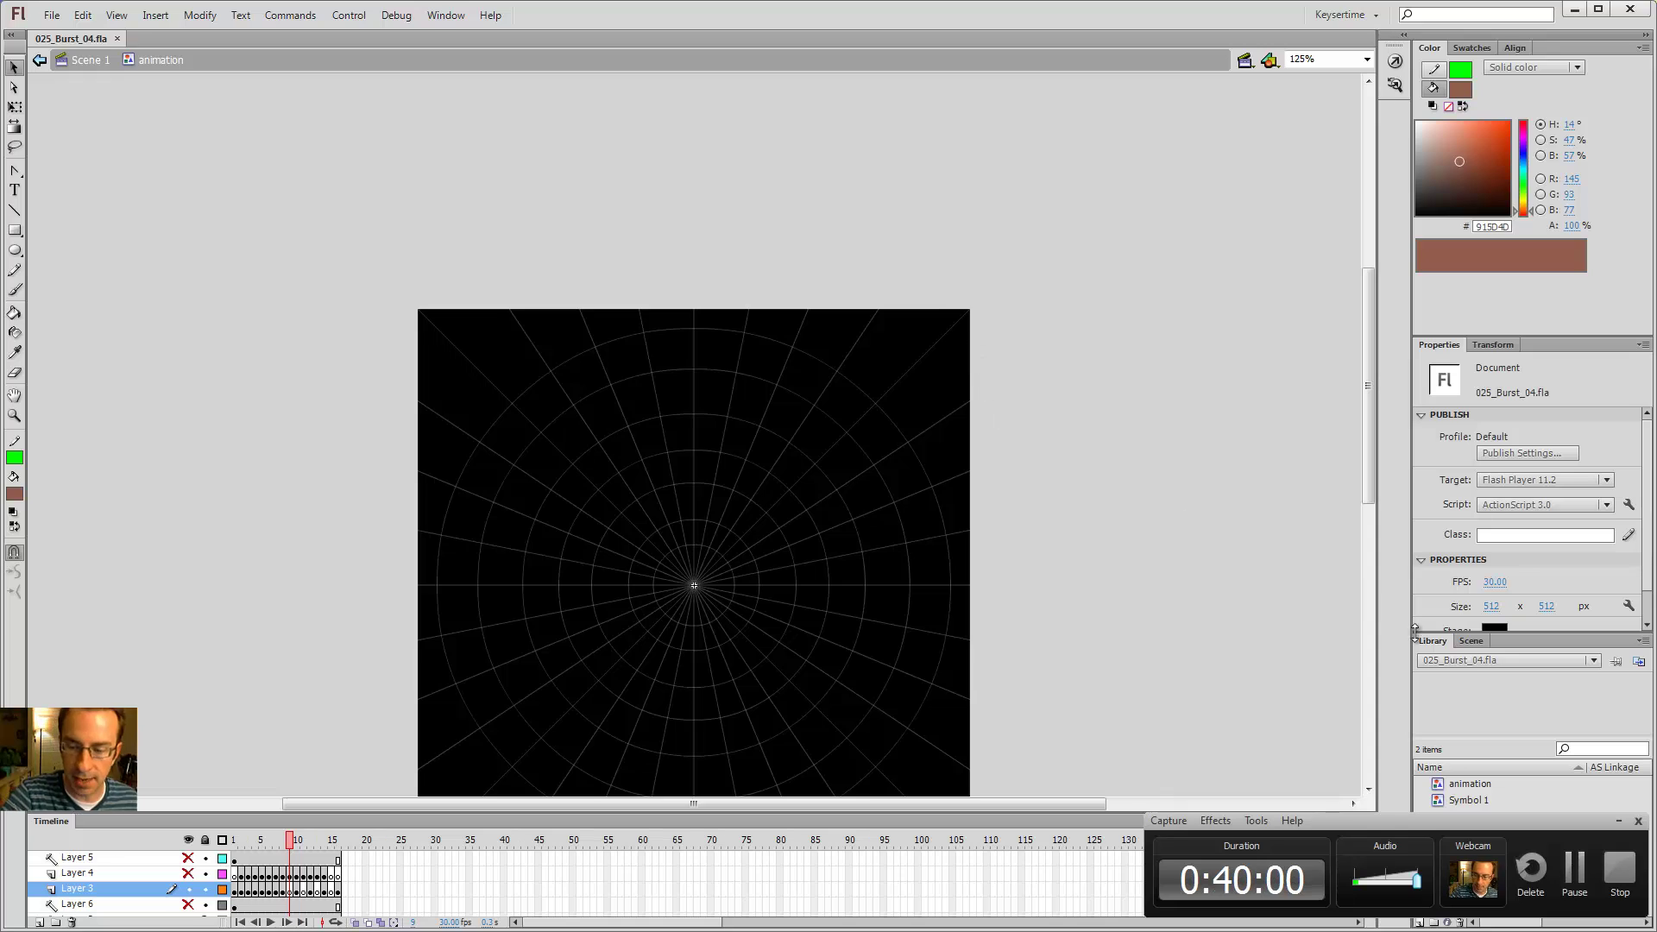
left_click(1620, 822)
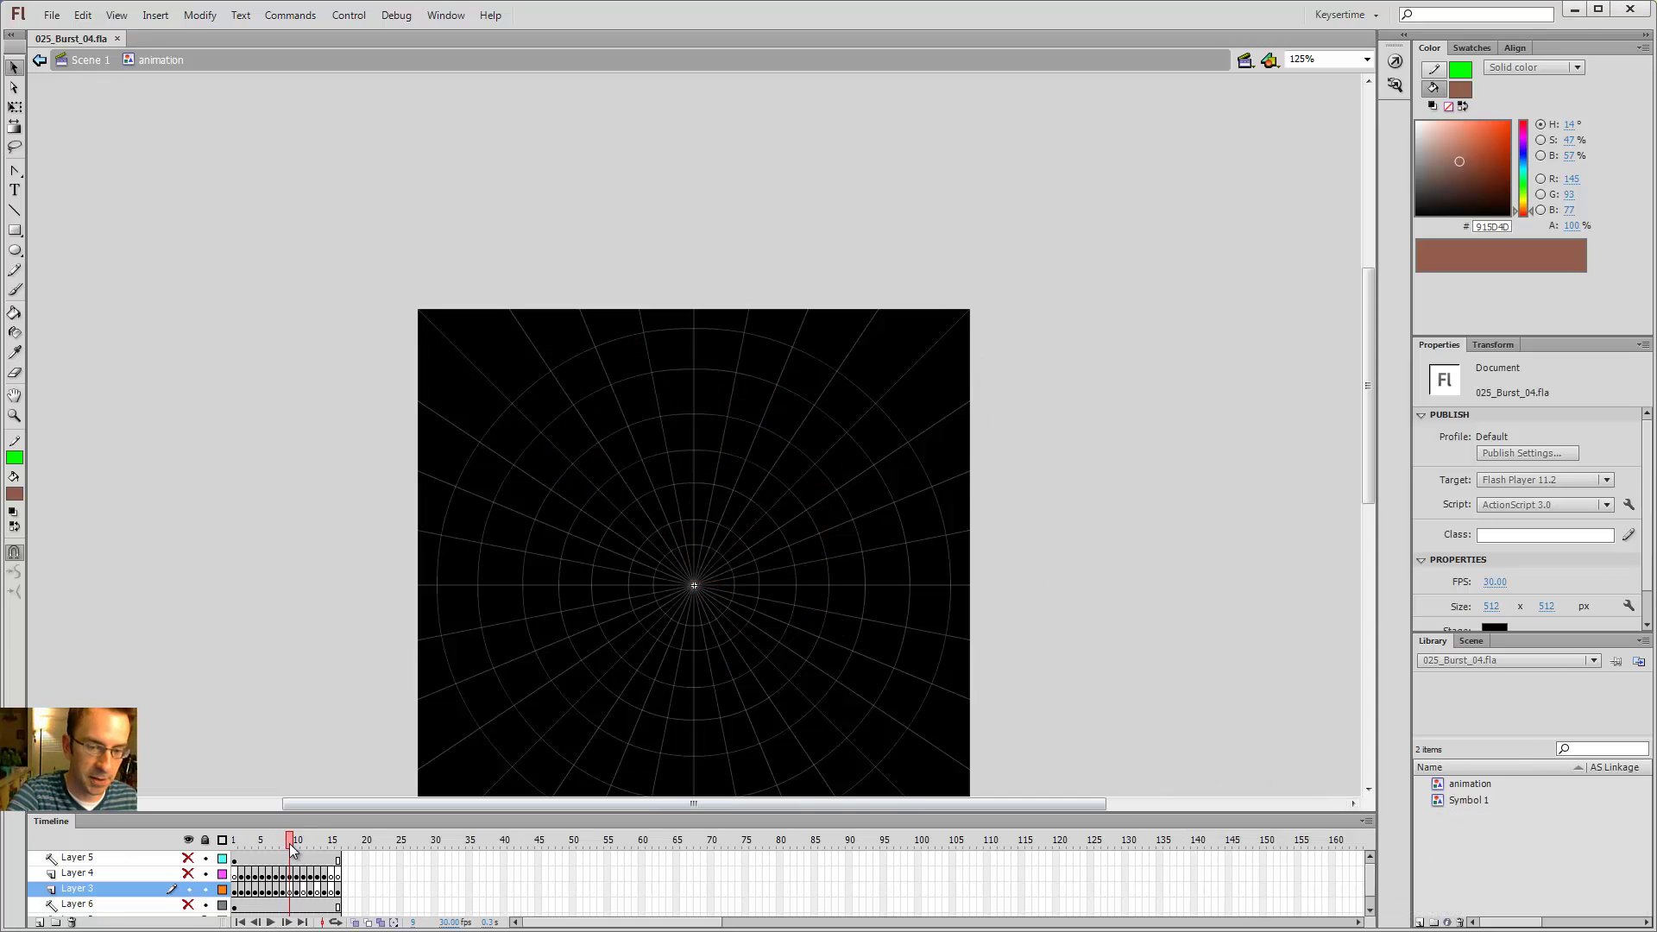
- Turn on onion skinning at frame 9 and, with Layer 3 in outline view, draw the large upper-left puff's left edge
key("period")
key("comma")
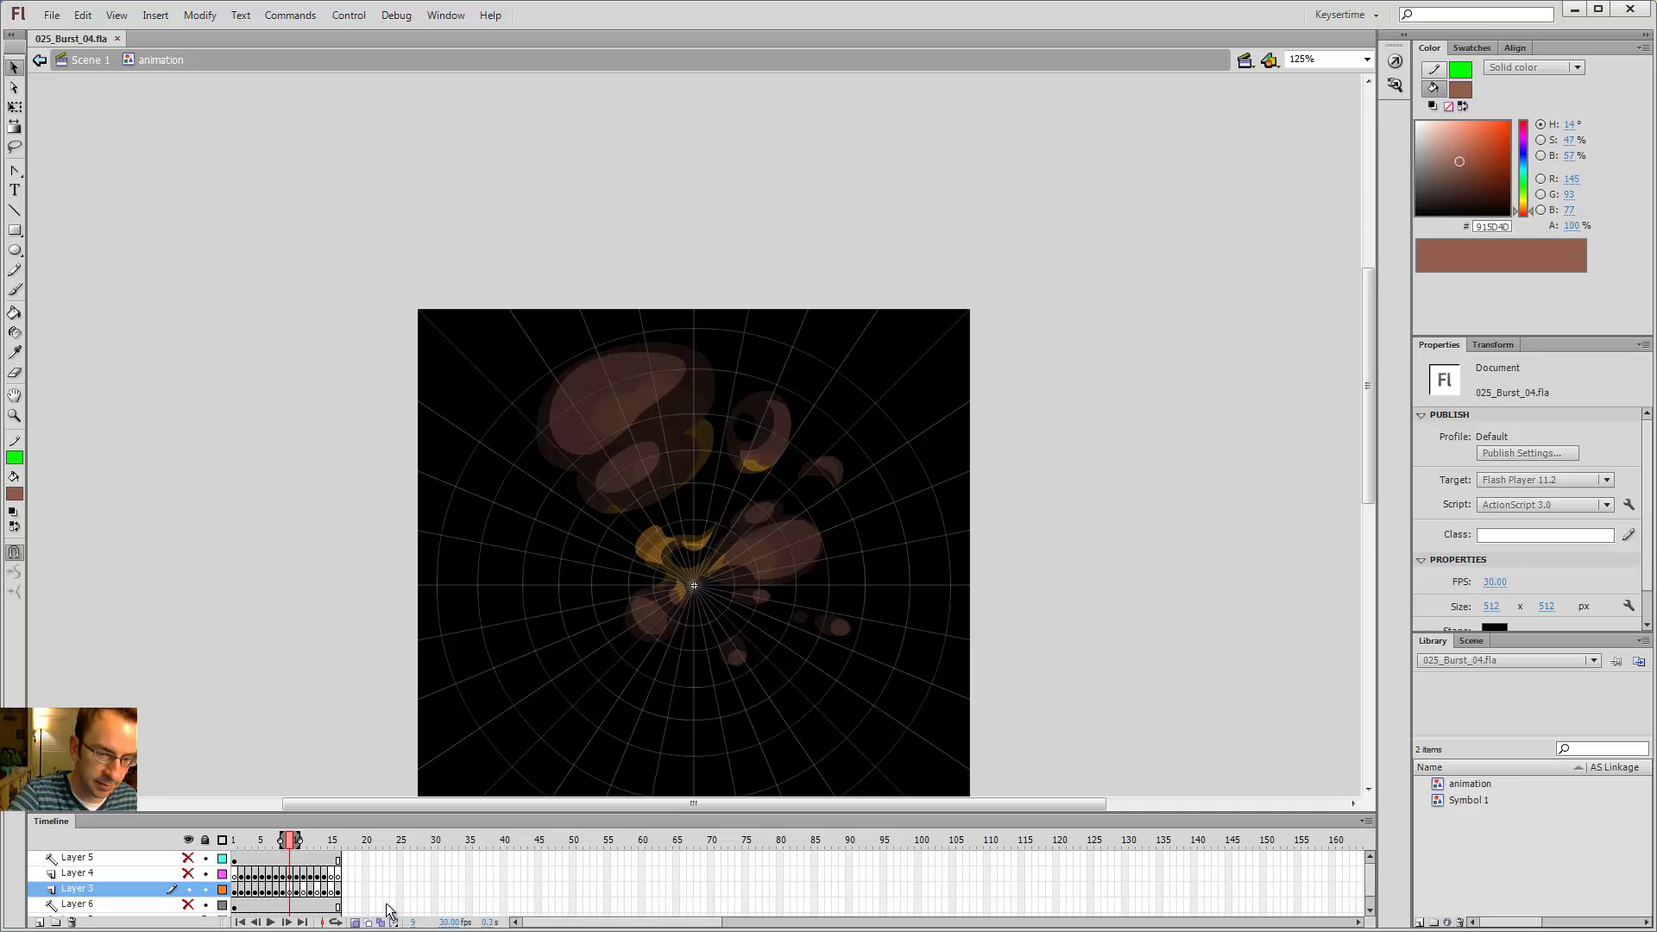
key("z")
left_click(676, 432)
key("y")
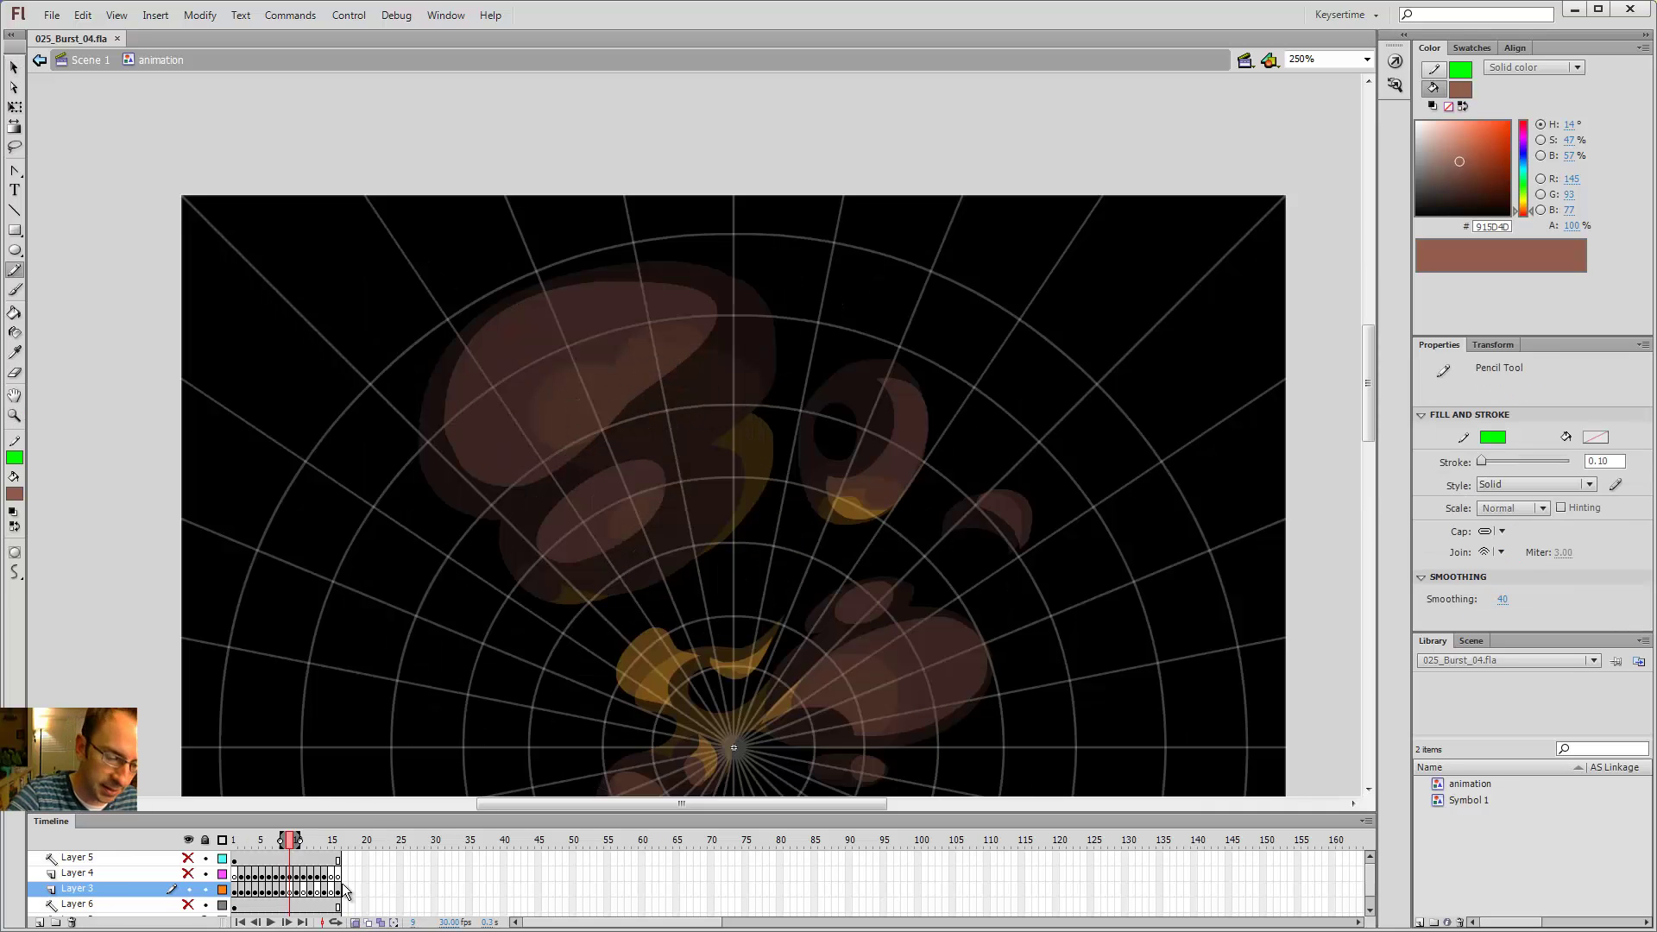
left_click(222, 889)
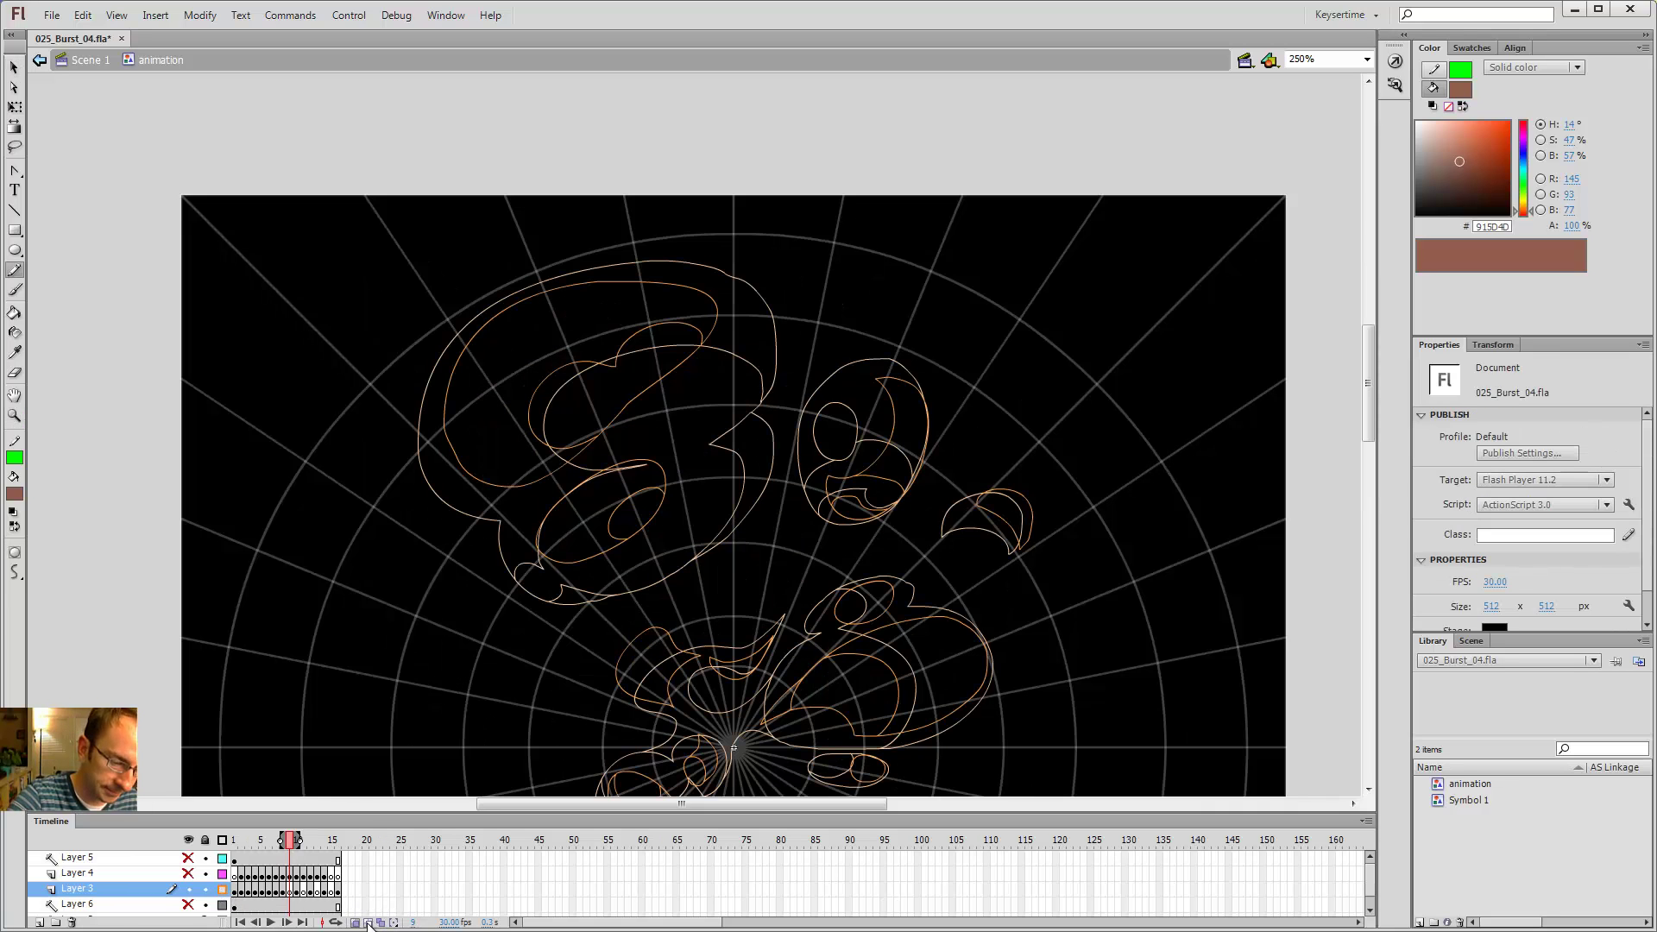
key("y")
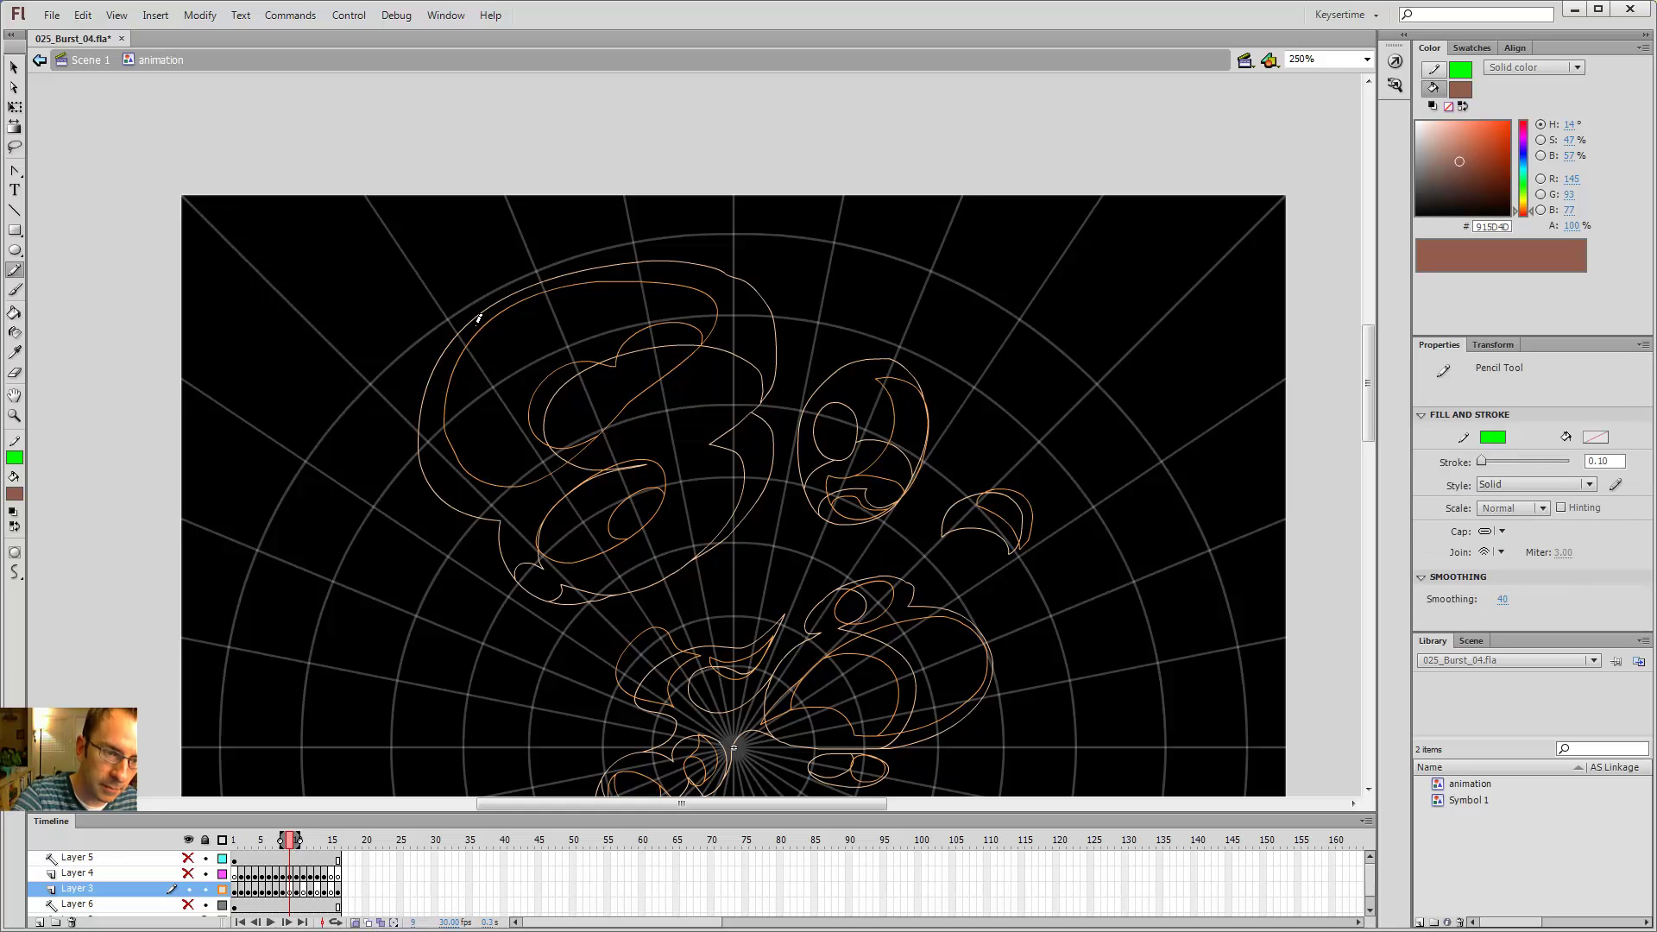
mouse_move(479, 319)
left_mouse_down()
mouse_move(437, 446)
mouse_move(476, 488)
mouse_move(541, 507)
left_mouse_up()
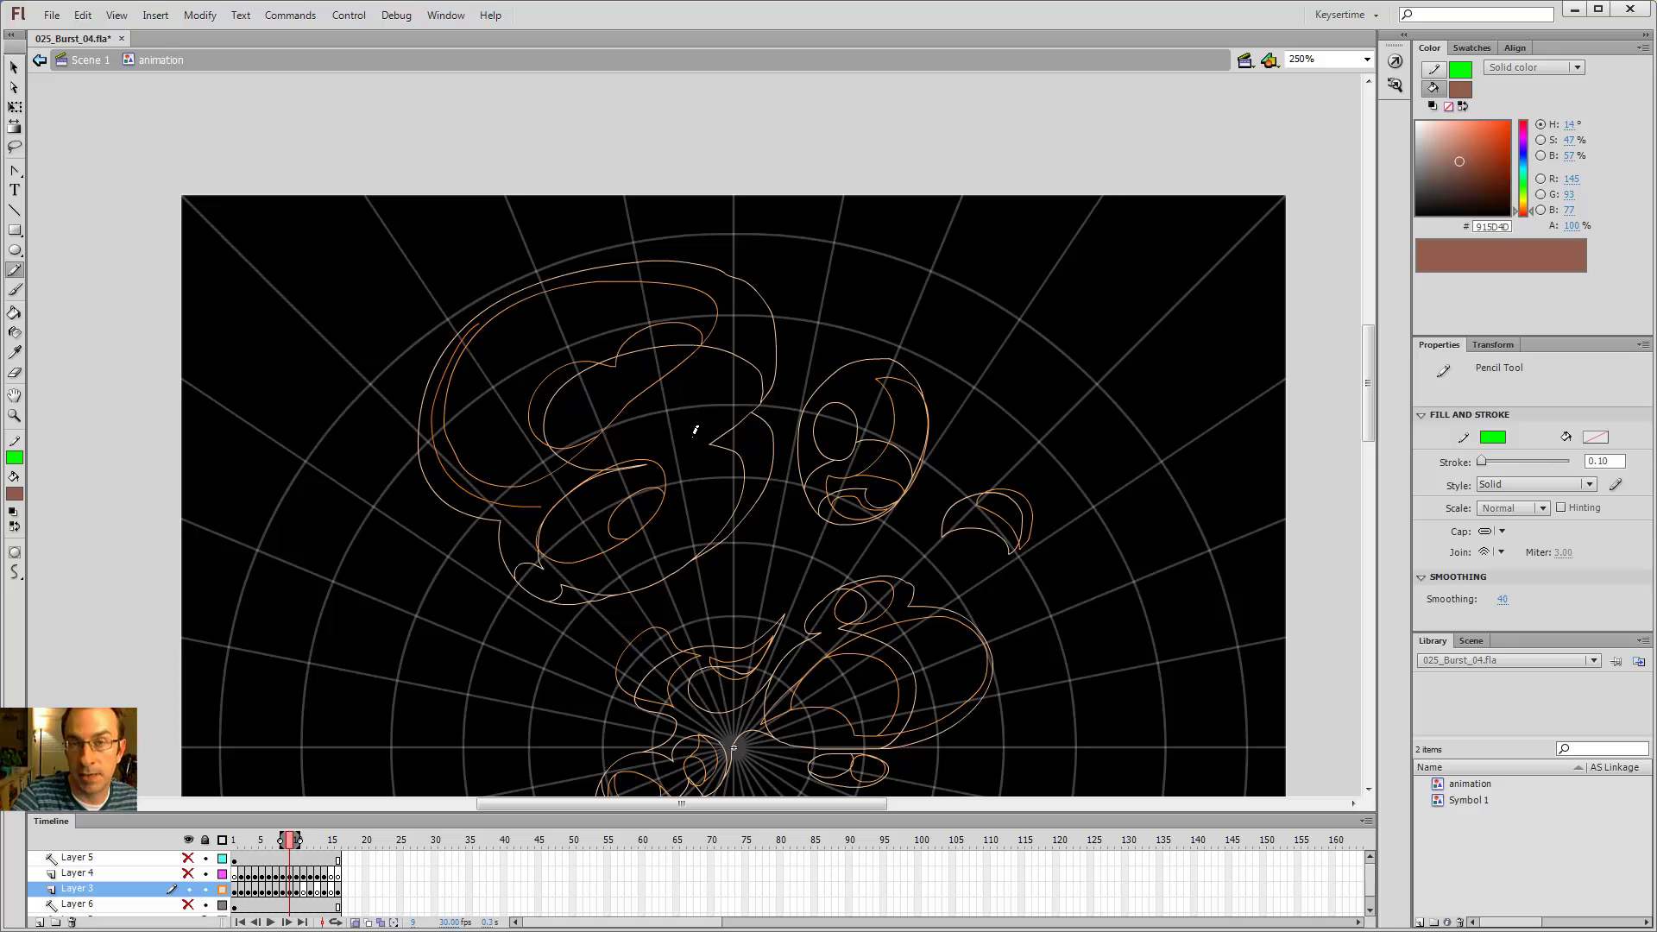
- Turn off Layer 3's outline view, draw the top and right edge of the puff's upper lobe, and smooth the curves and their join
left_click(222, 888)
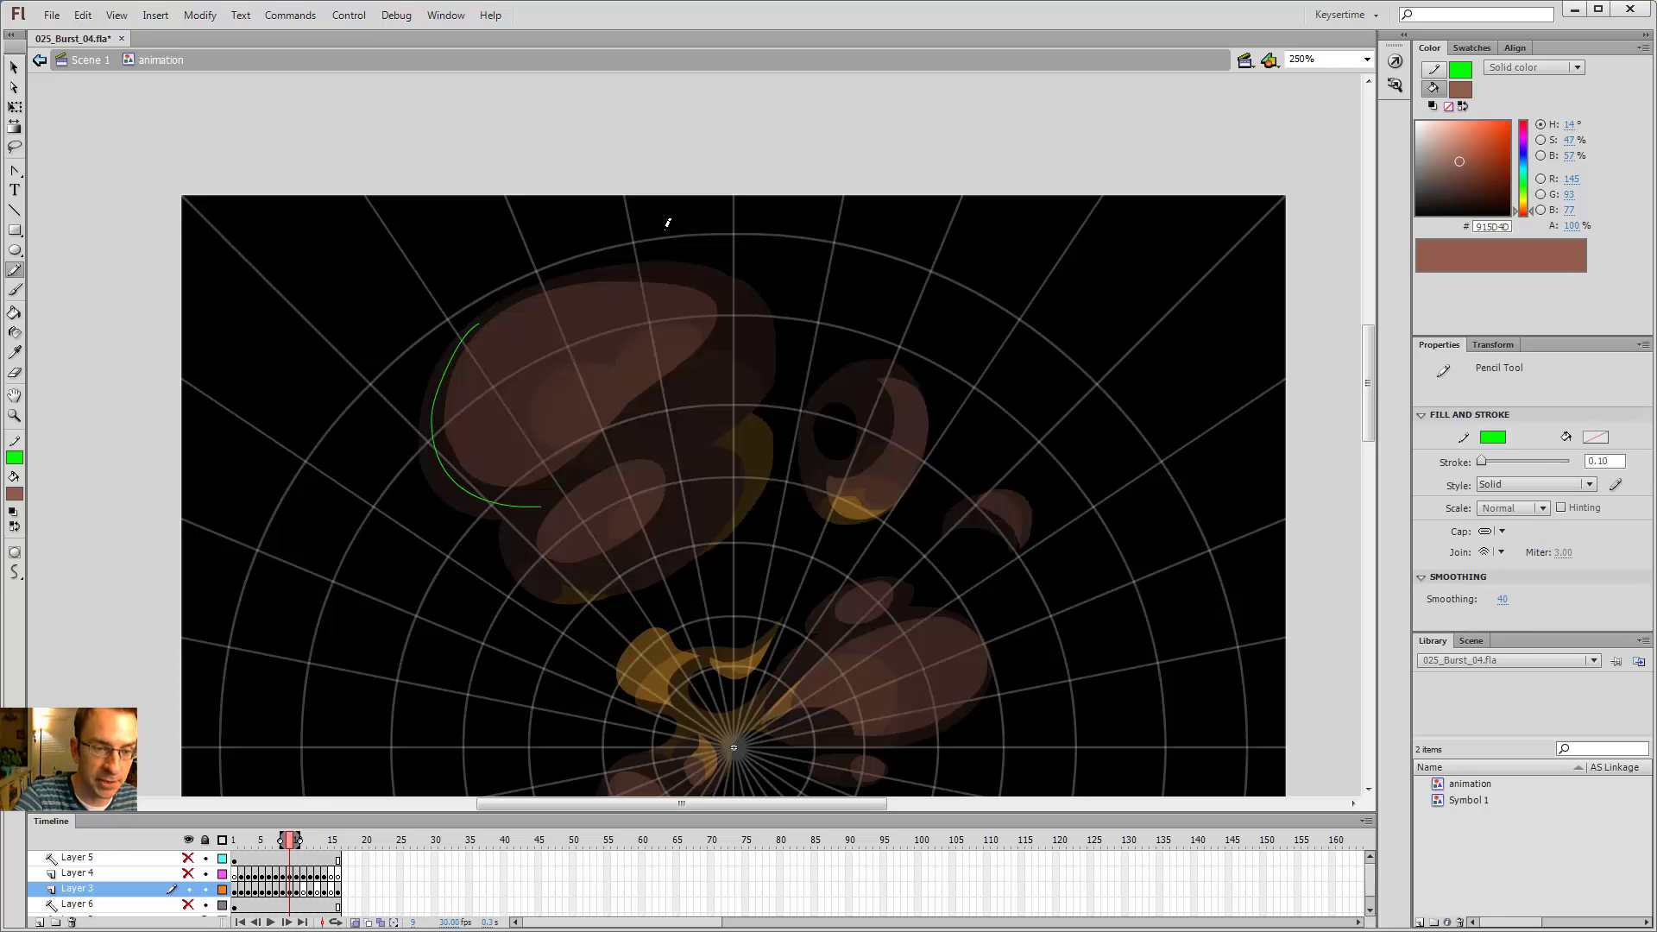
mouse_move(477, 323)
left_mouse_down()
mouse_move(566, 271)
mouse_move(644, 257)
mouse_move(723, 273)
mouse_move(747, 302)
mouse_move(737, 338)
mouse_move(649, 427)
left_mouse_up()
key("v")
left_click(723, 374)
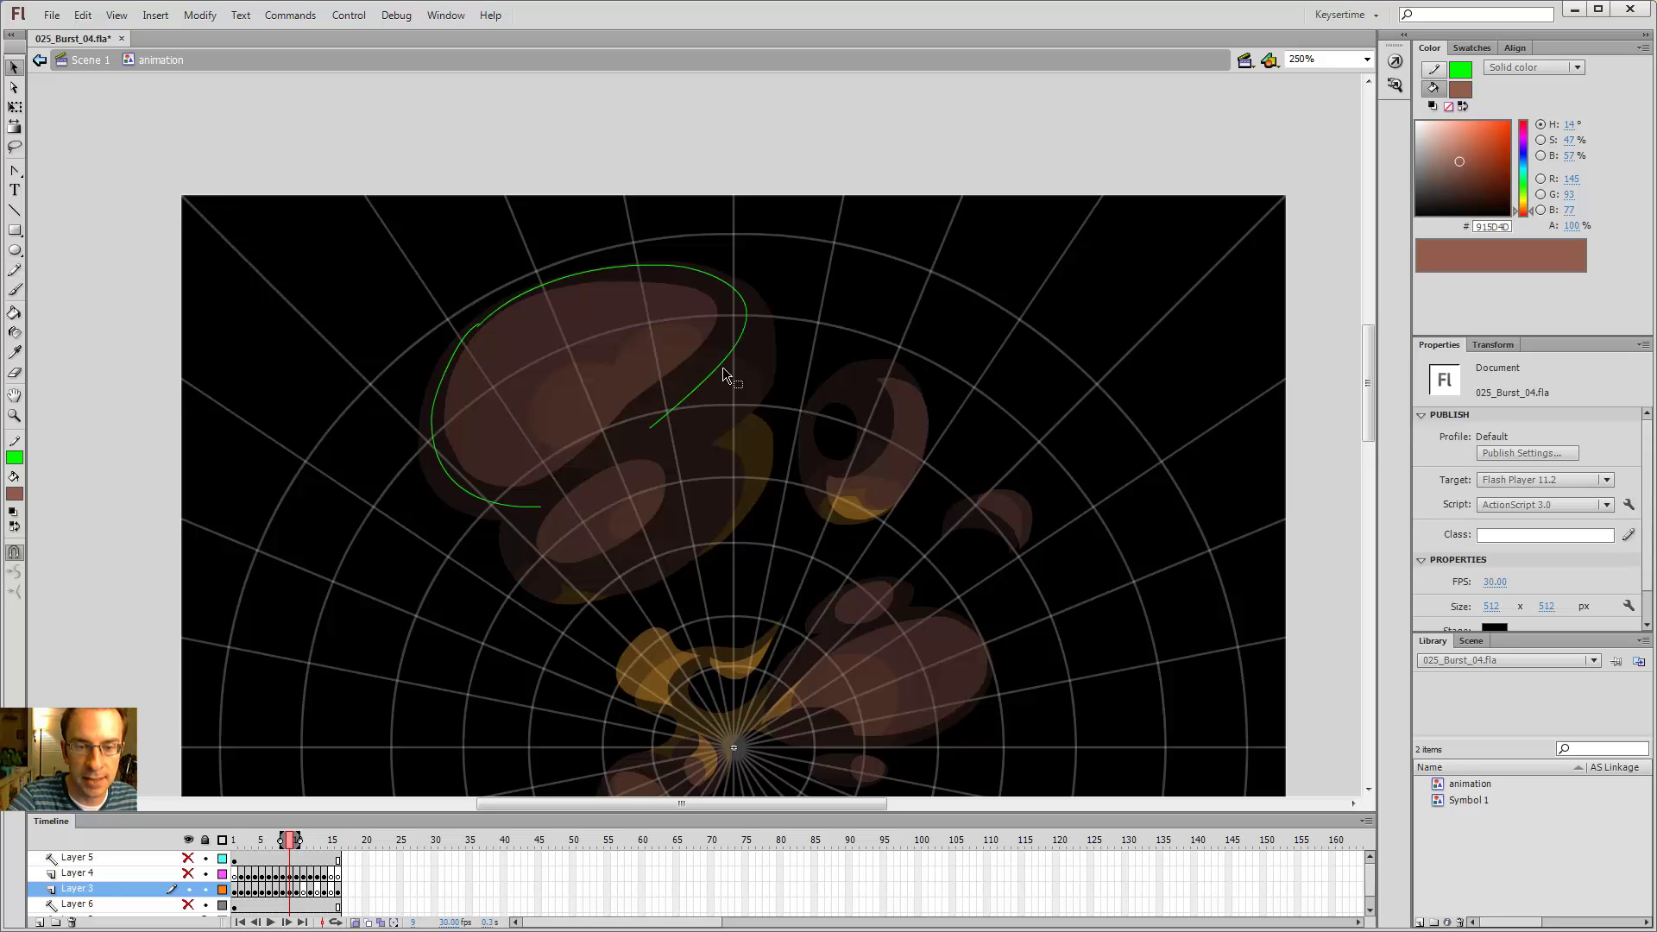
left_click_drag(479, 324, 478, 325)
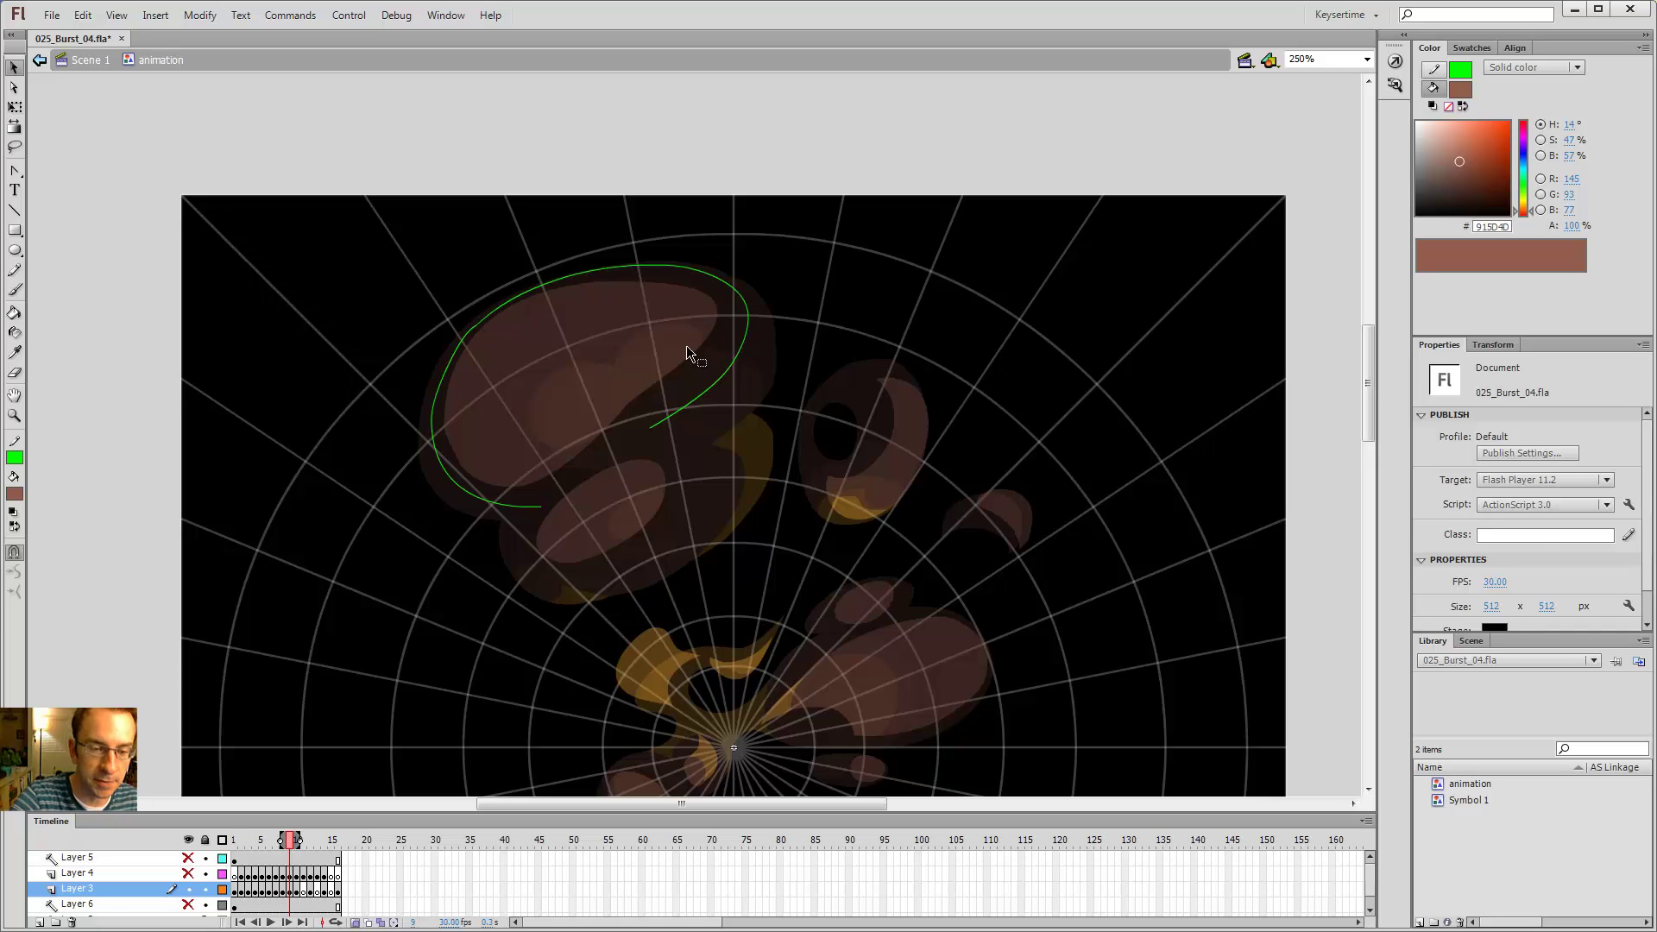
- Draw the outline of the large upper-left puff's lower lobe between the open ends of the upper lobe
key("y")
mouse_move(534, 495)
left_mouse_down()
mouse_move(522, 542)
mouse_move(542, 573)
mouse_move(586, 577)
mouse_move(713, 500)
mouse_move(691, 414)
mouse_move(640, 418)
left_mouse_up()
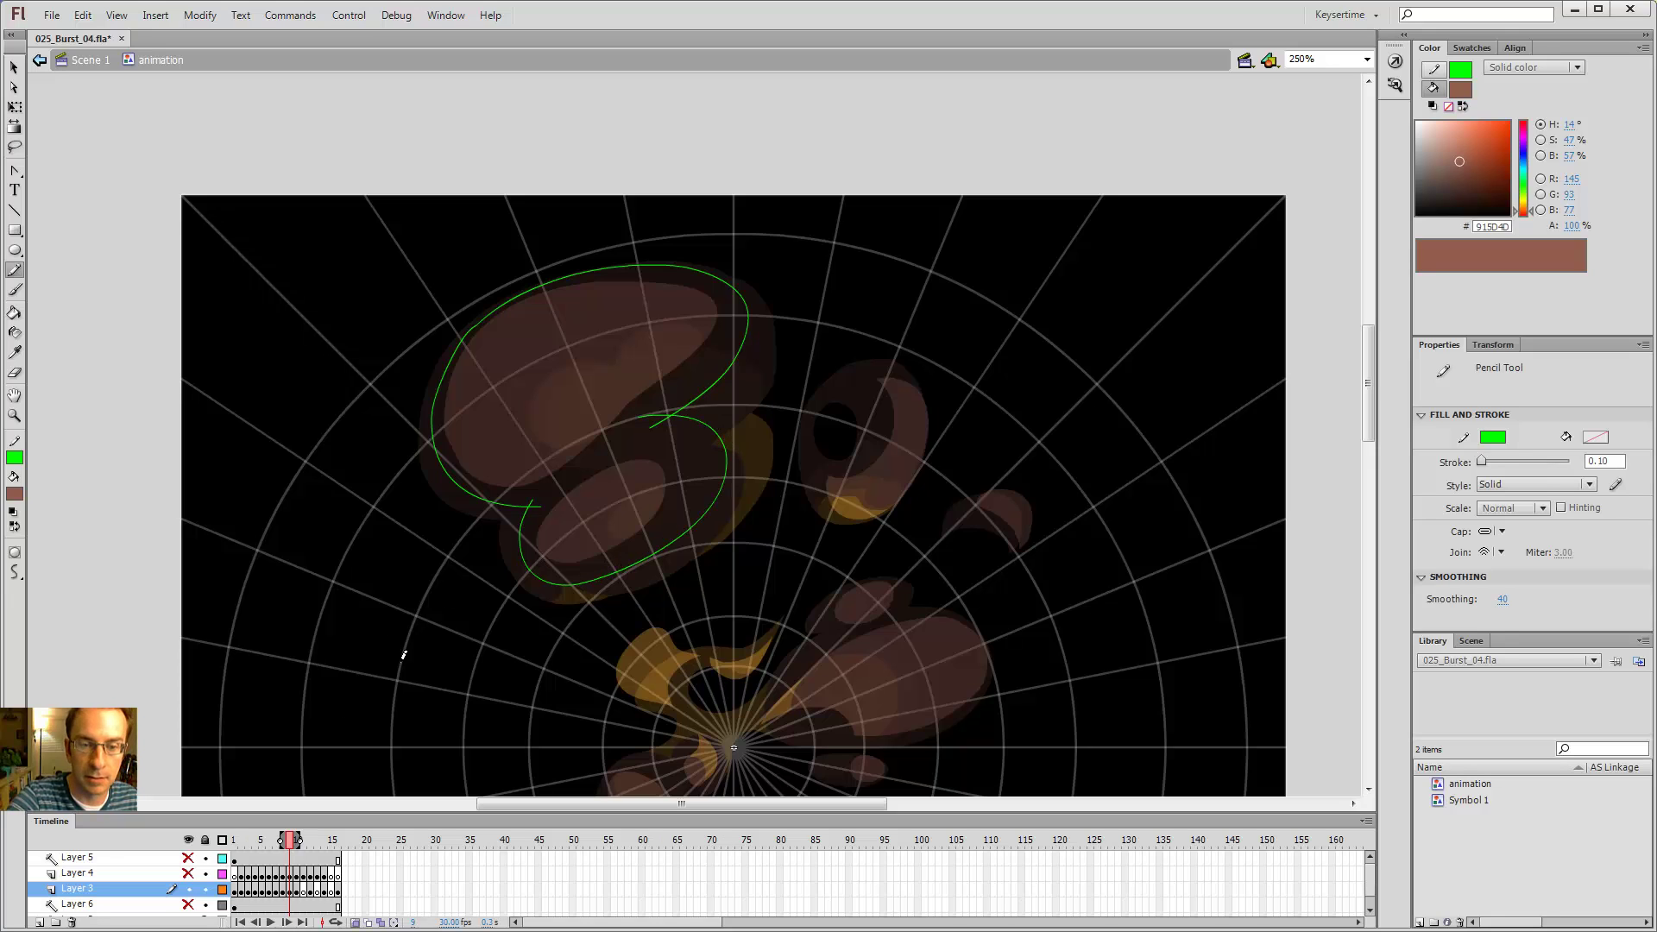
key("v")
- Draw the top and left edges of the inner highlight in the large upper-left puff's upper lobe
key("y")
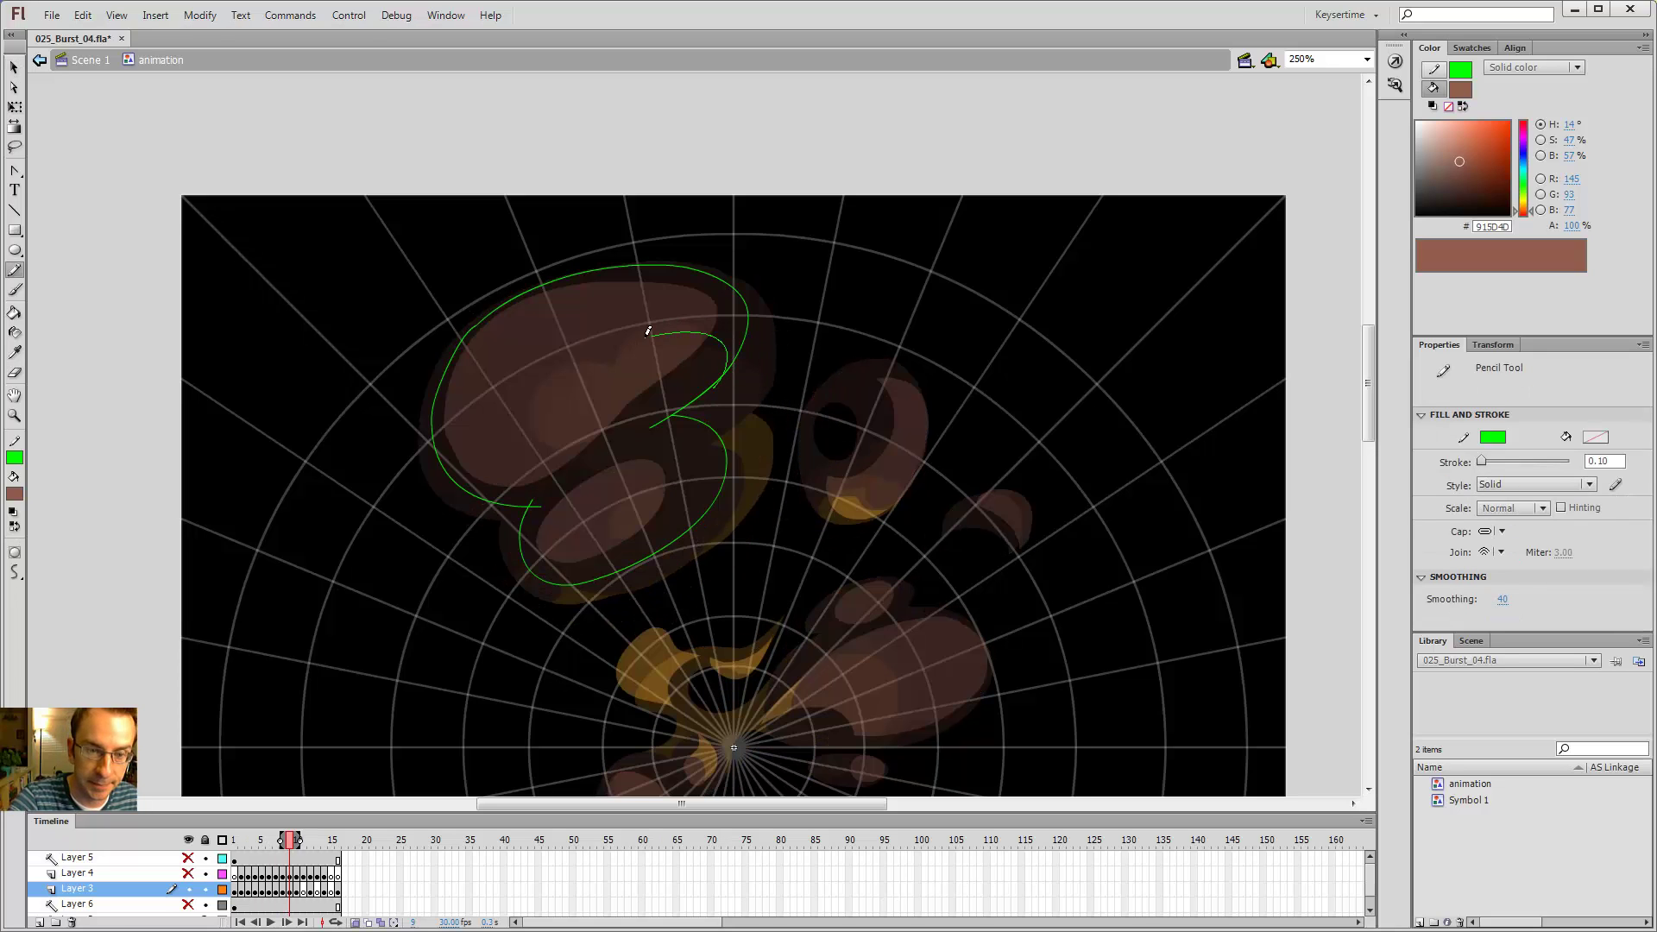
key(".")
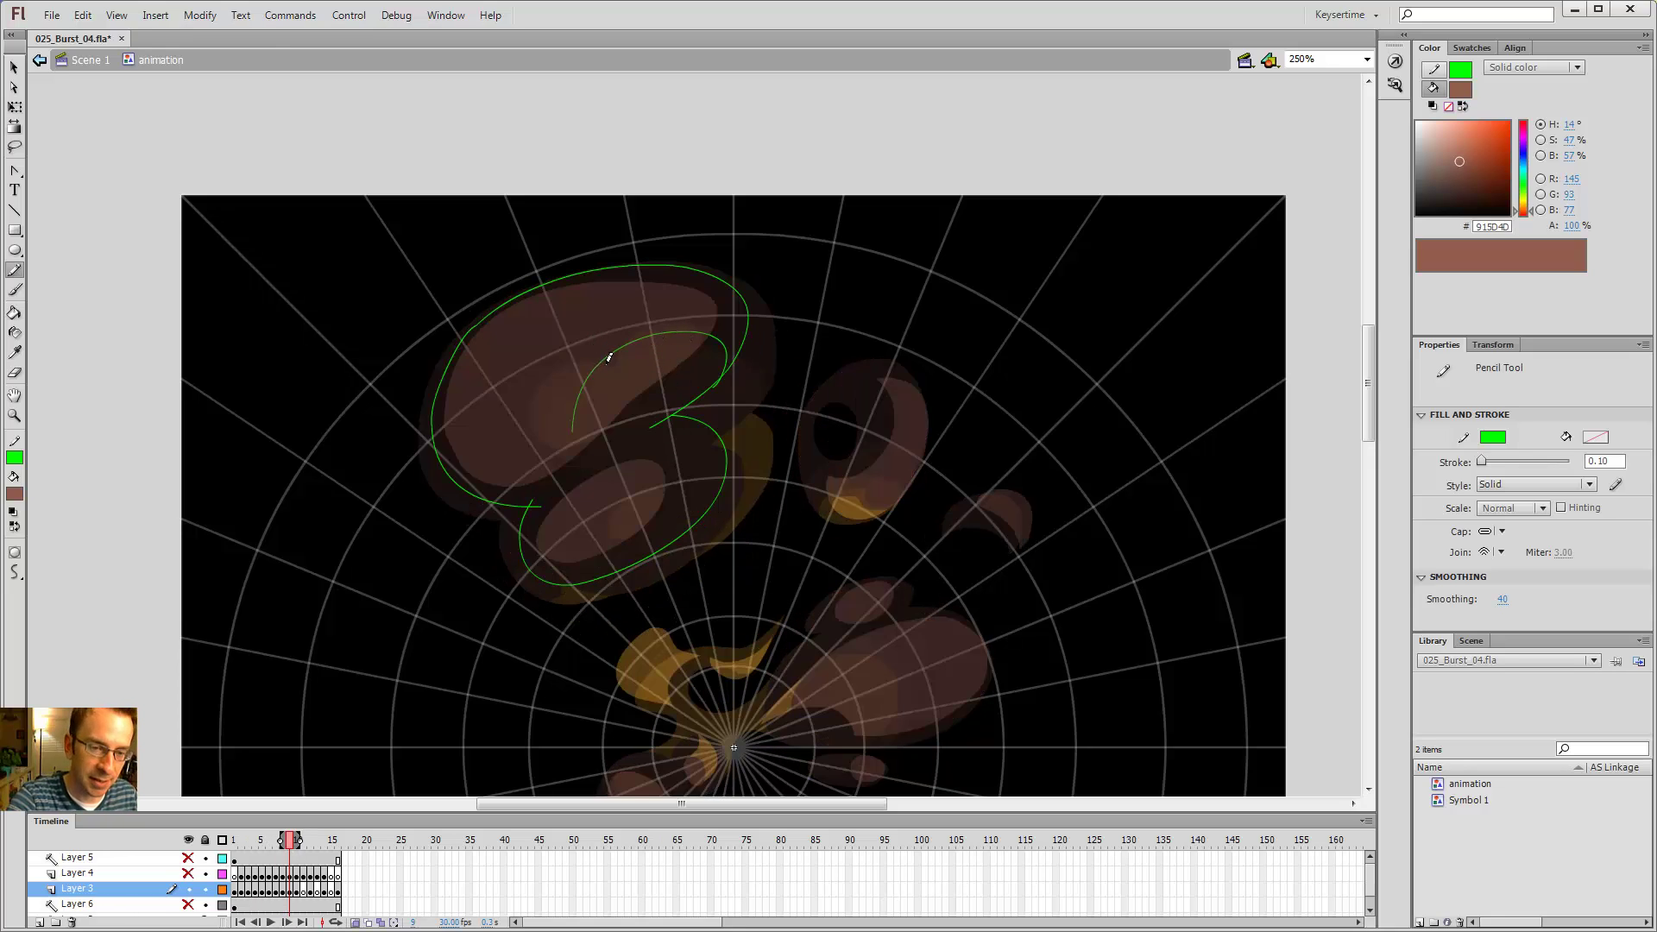
mouse_move(604, 363)
left_mouse_down()
mouse_move(542, 391)
mouse_move(550, 444)
left_mouse_up()
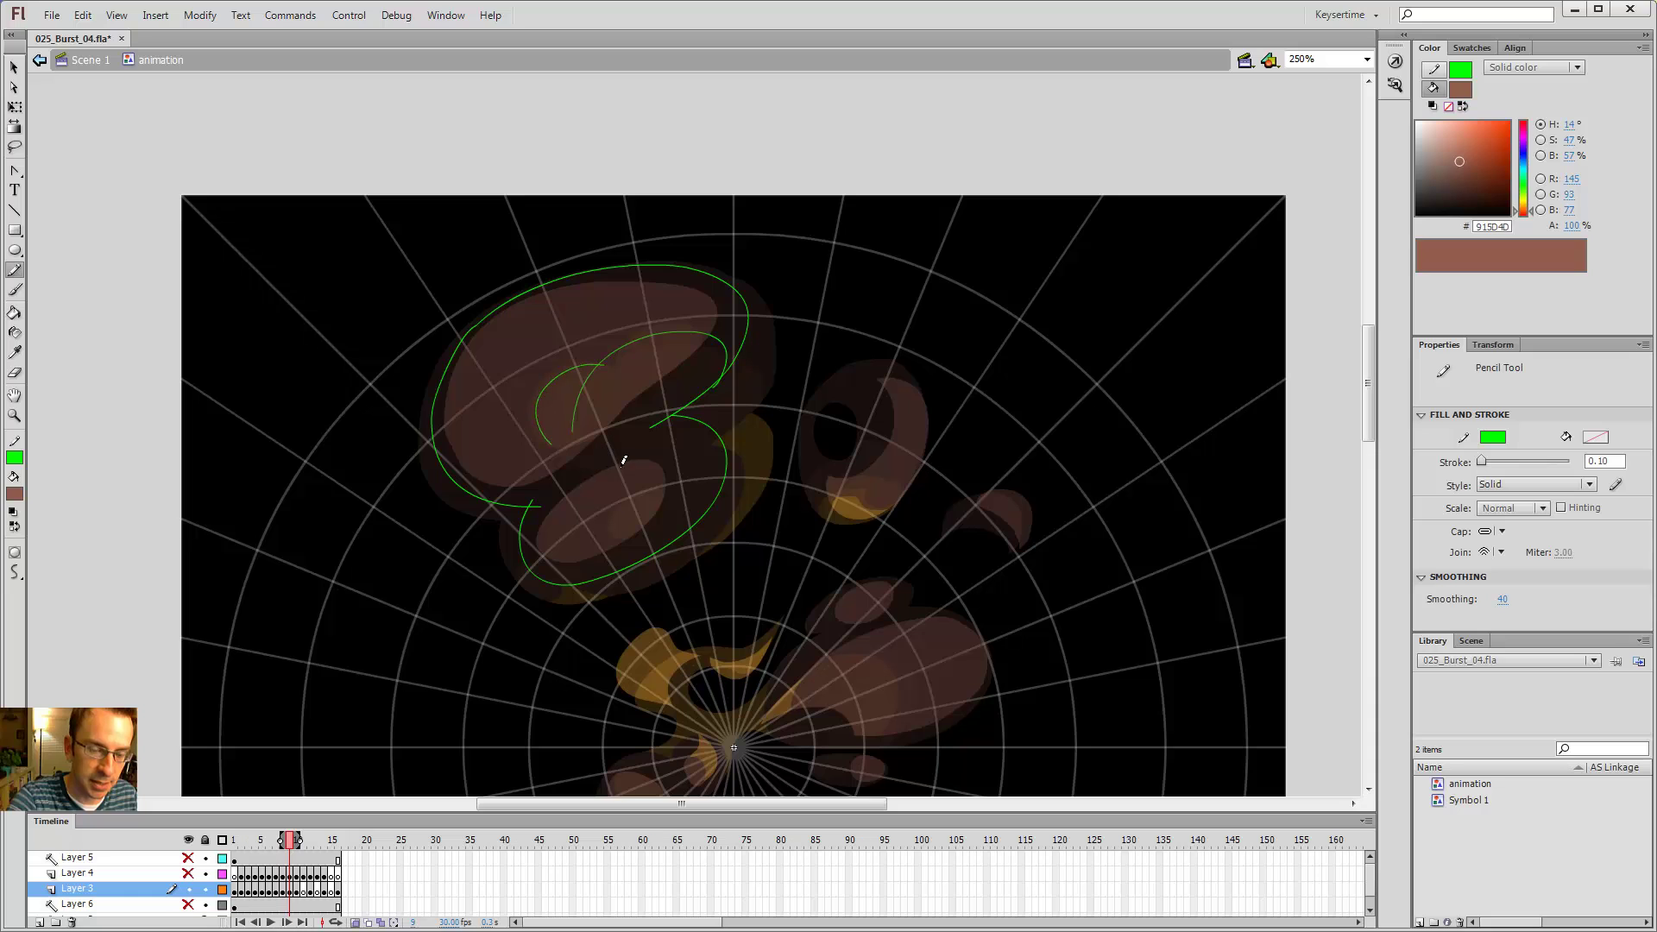
- Show the onion skins as outlines and draw the lower edge of the upper lobe's inner highlight
key("ctrl+alt+shift+o")
key("z")
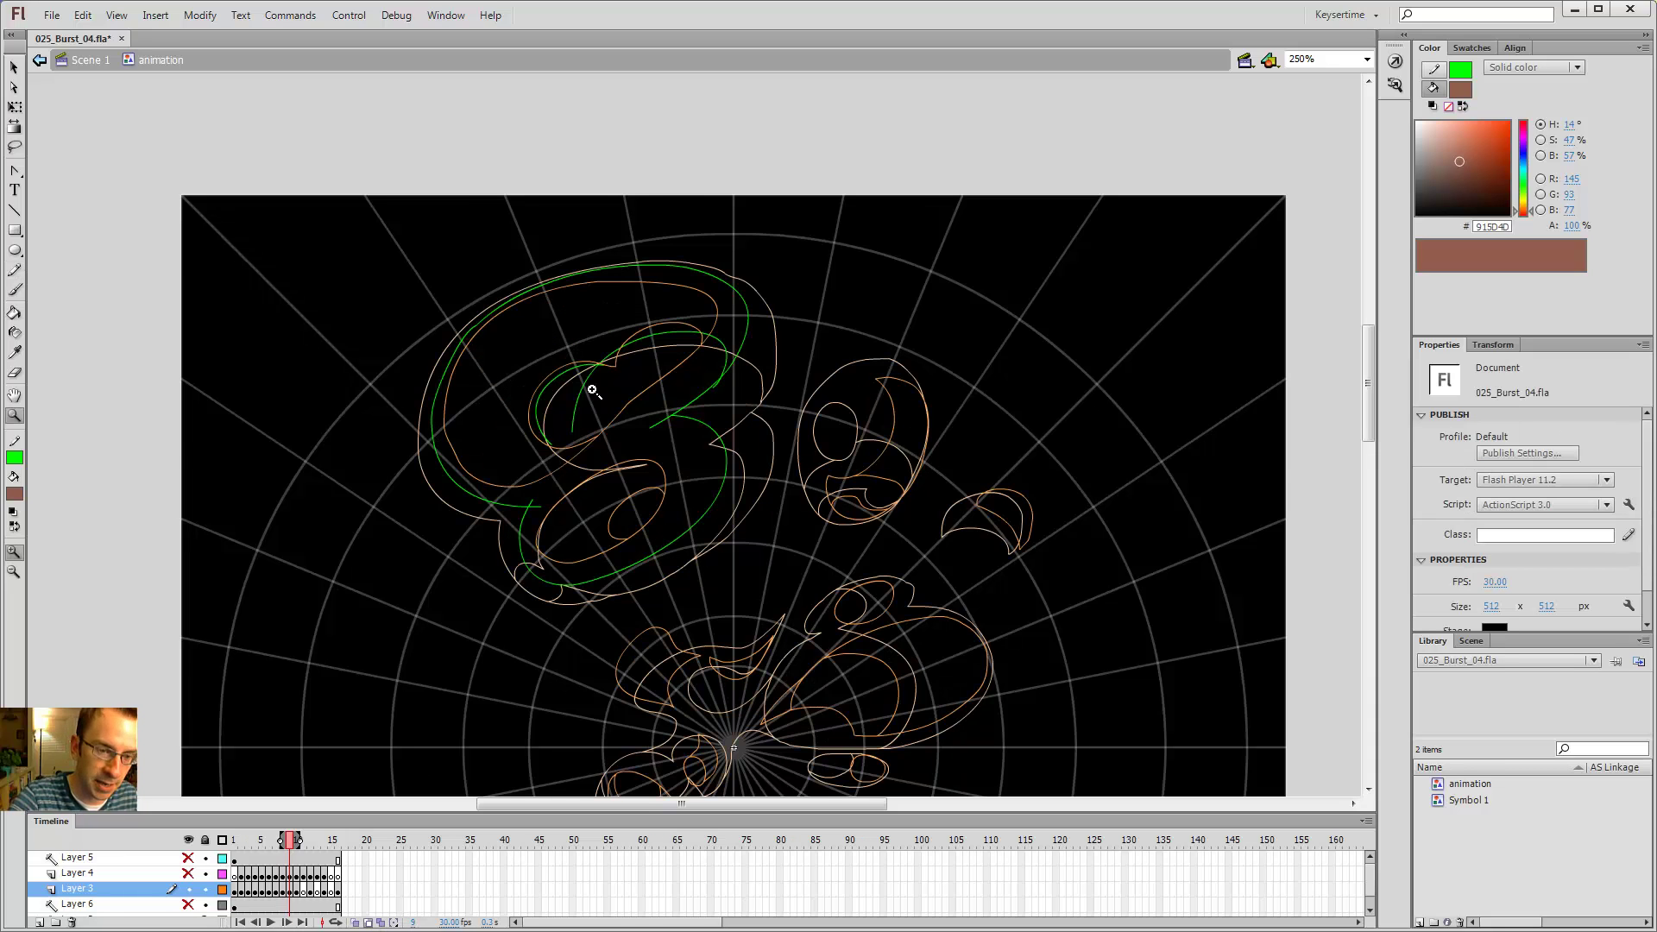
left_click(595, 397)
key("ctrl+minus")
key("y")
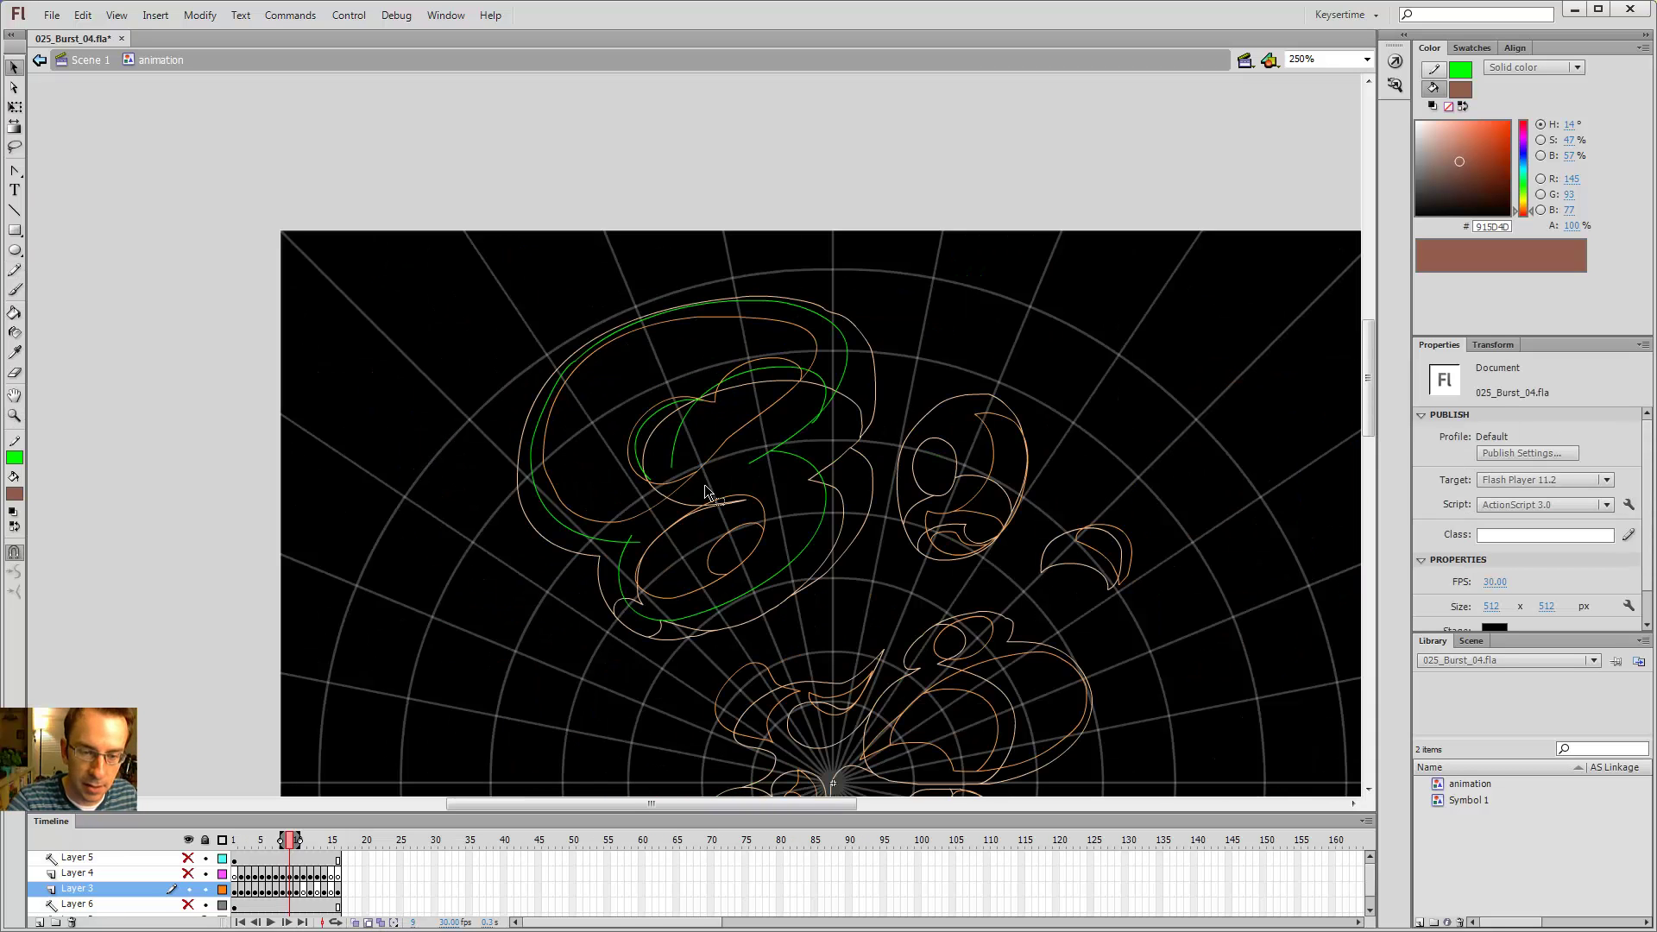
key("v")
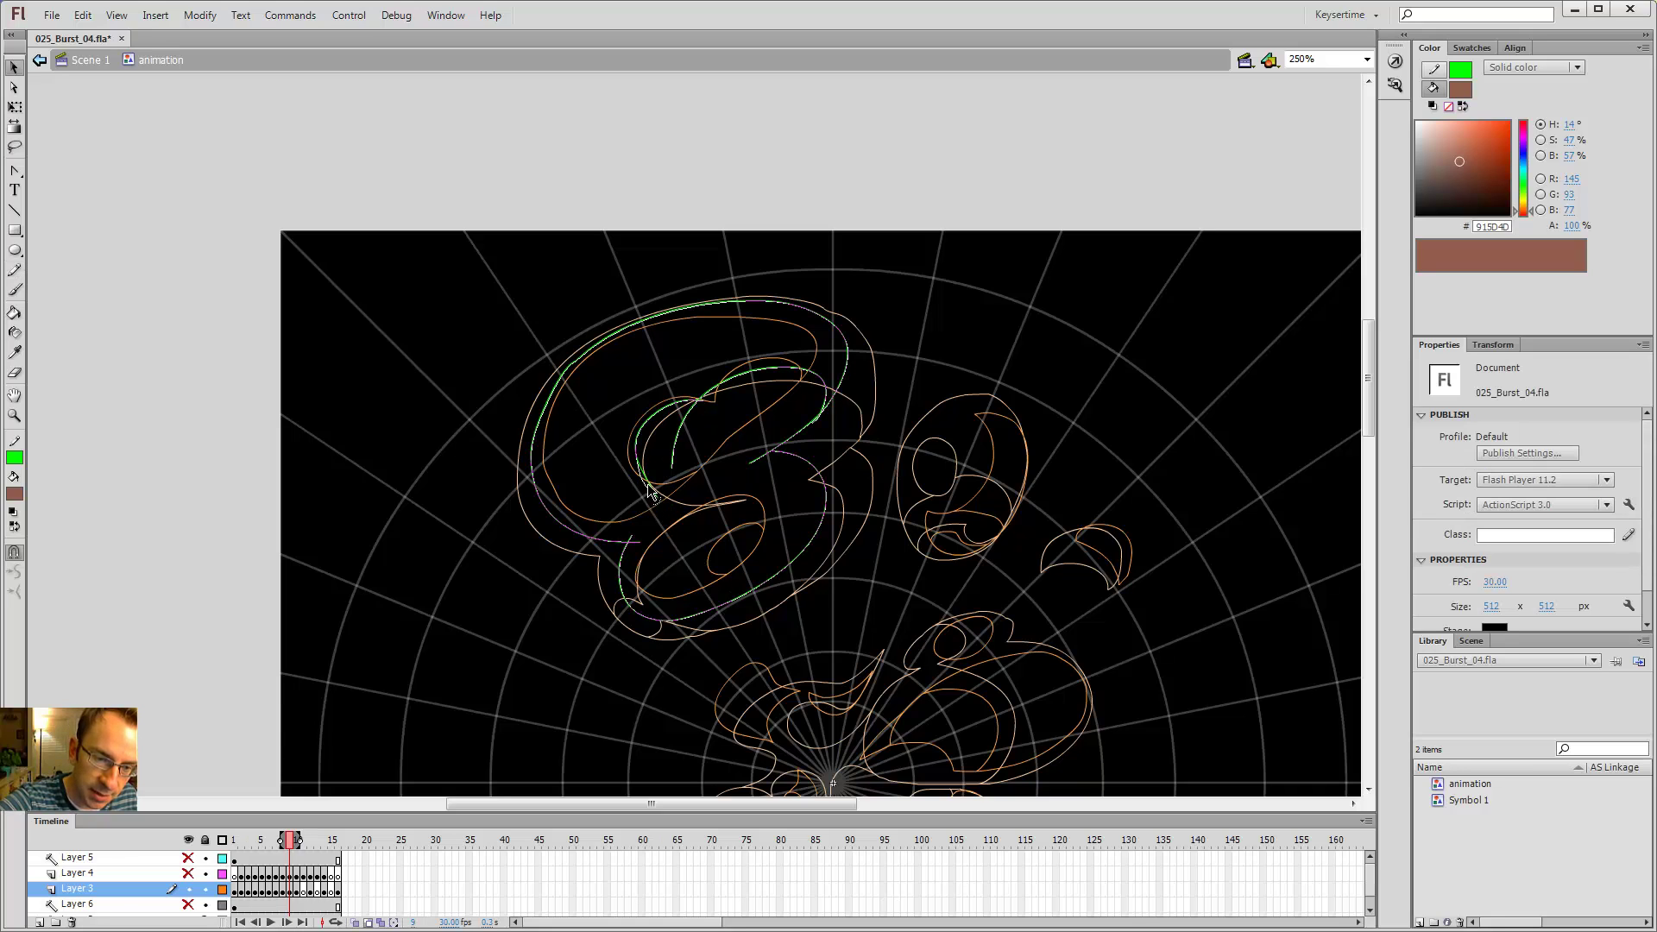
key("y")
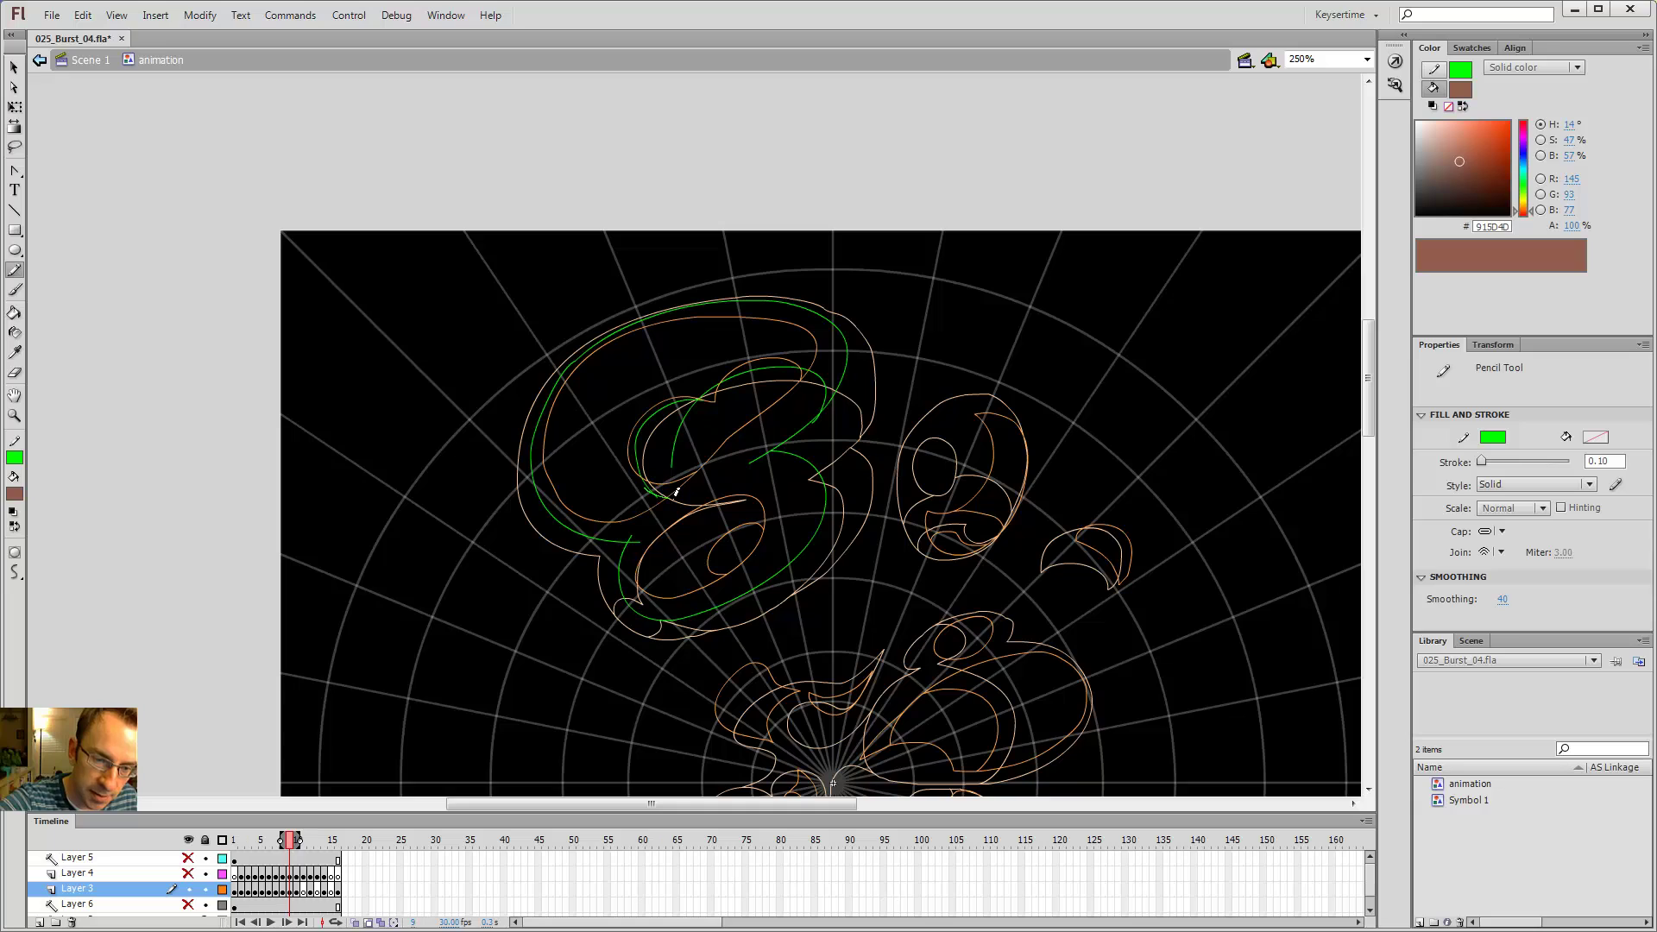
mouse_move(646, 474)
left_mouse_down()
mouse_move(692, 494)
mouse_move(745, 477)
mouse_move(643, 529)
left_mouse_up()
- Compare the drawing with the neighbouring frames and draw the inner highlight's outline in the puff's lower lobe at frame 9
key(".")
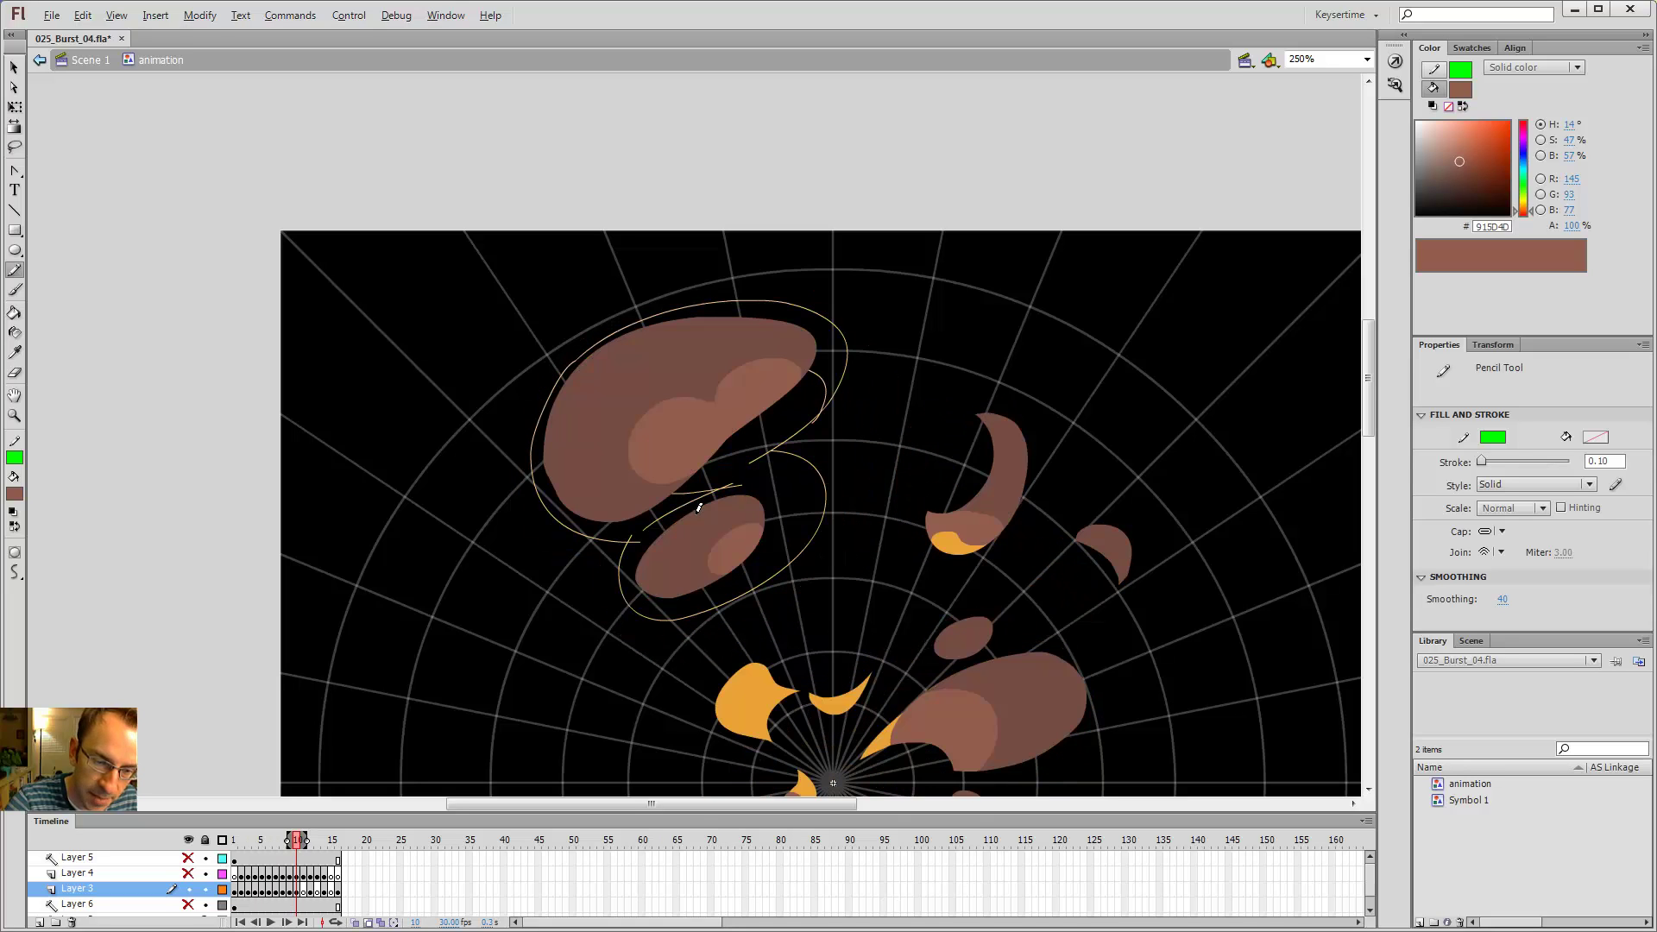
key("comma")
key("comma")
key("period")
key("period")
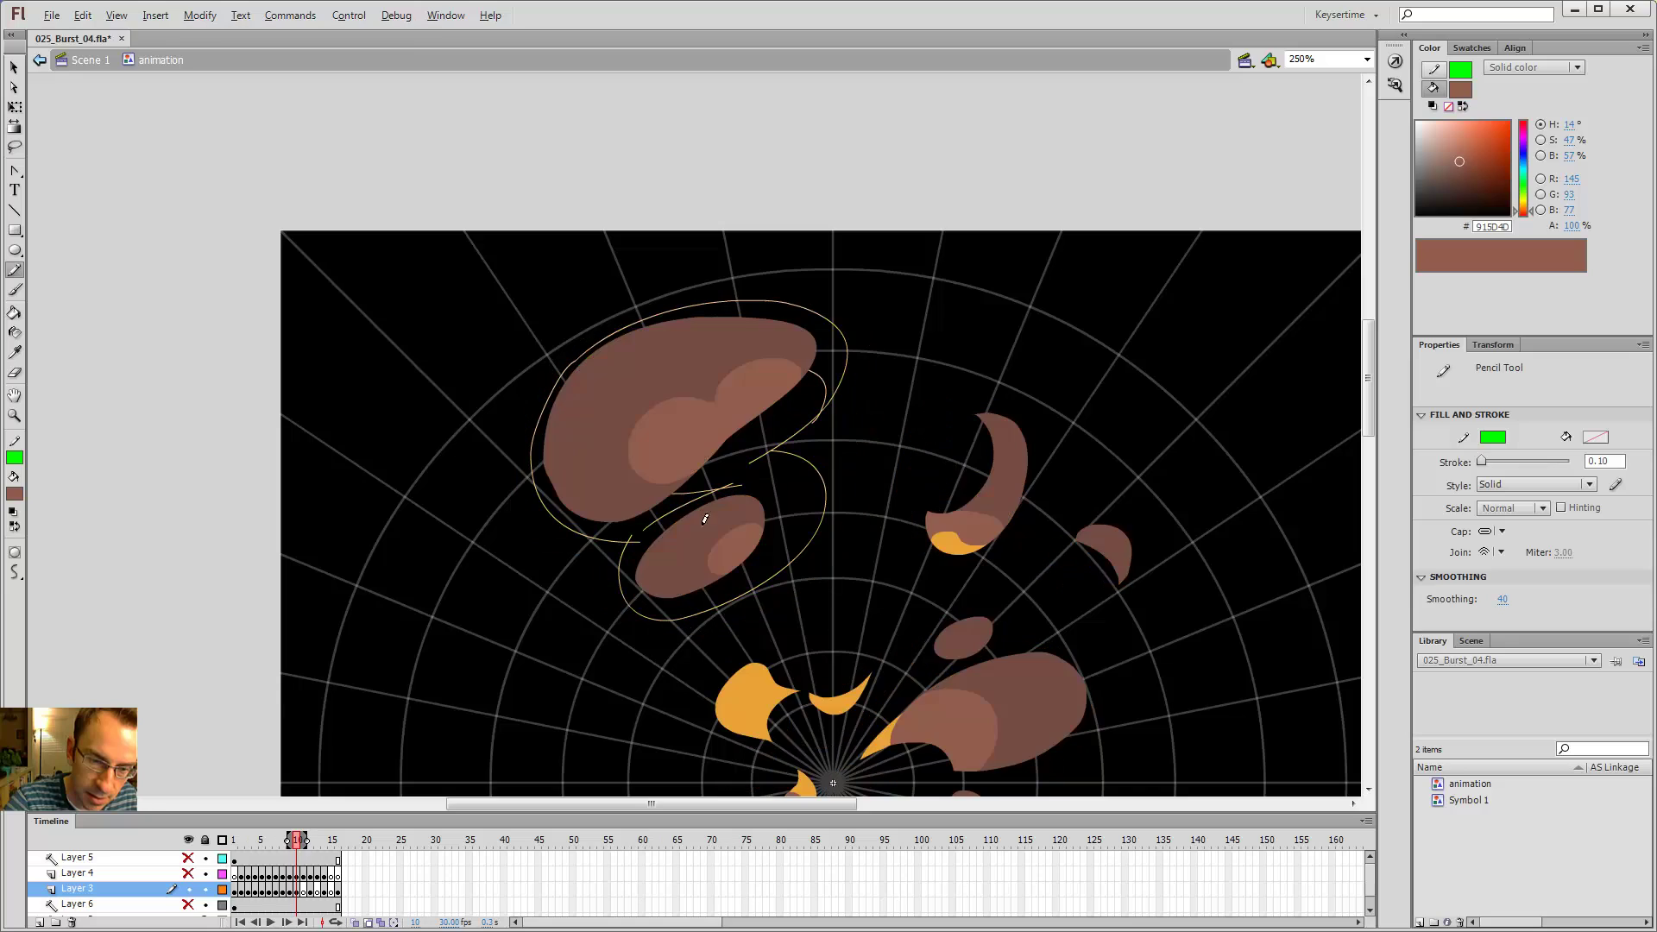
key("comma")
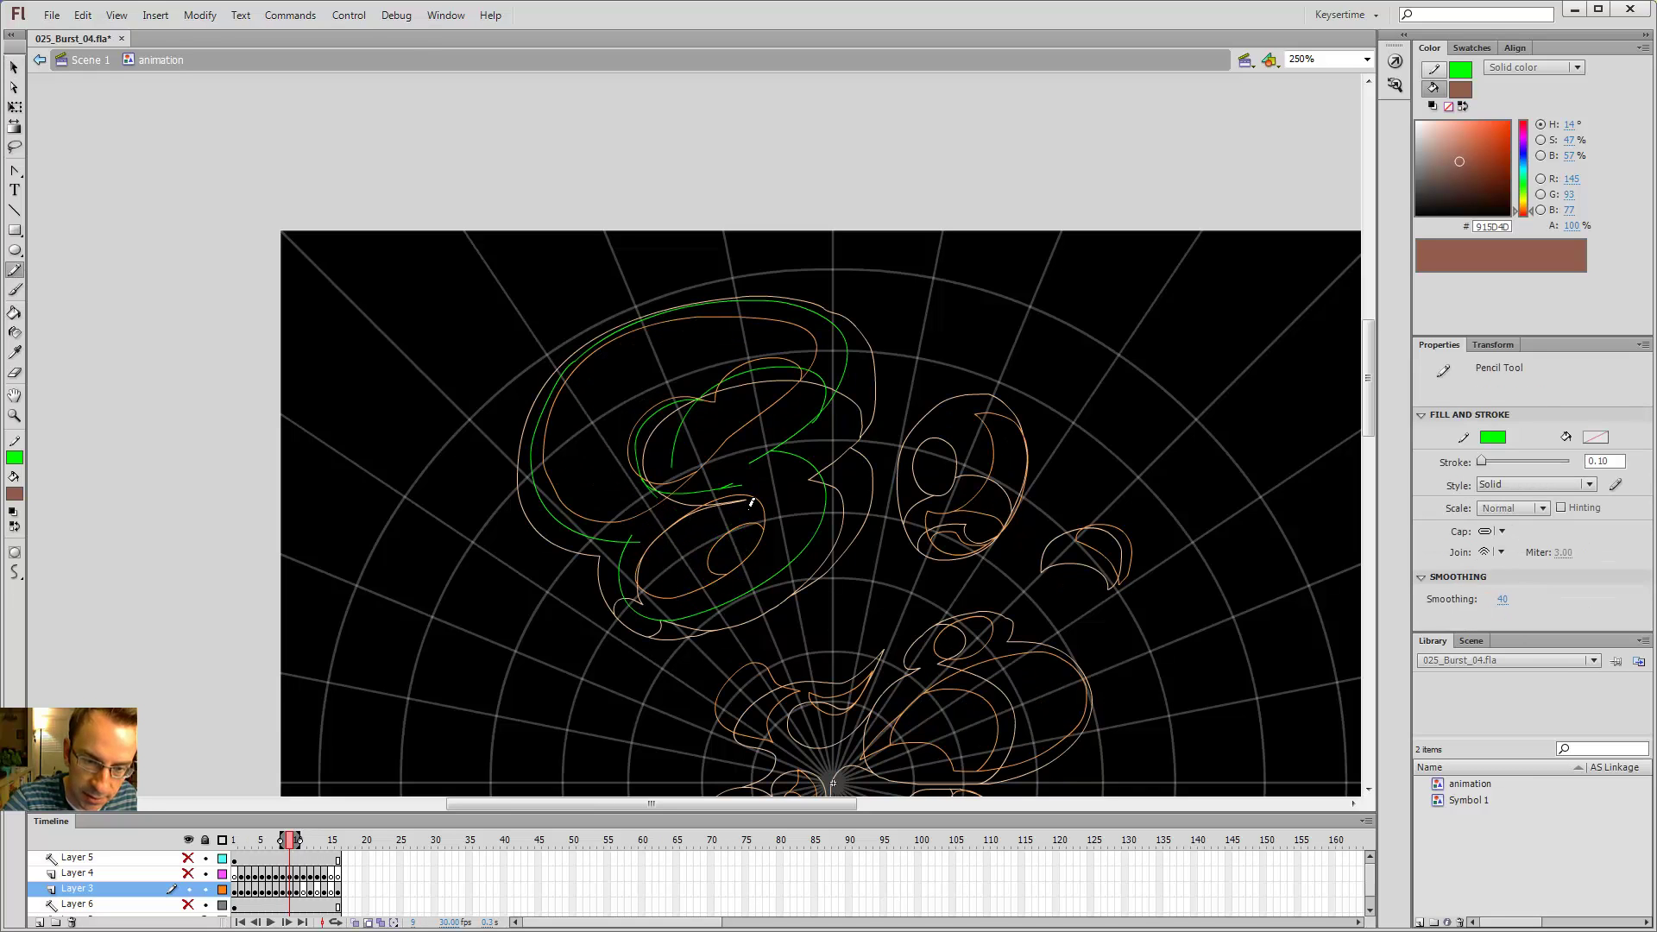
mouse_move(738, 503)
left_mouse_down()
mouse_move(682, 544)
mouse_move(673, 582)
mouse_move(708, 613)
mouse_move(746, 609)
left_mouse_up()
- Check the neighbouring frames and try joining the right ends of the upper and lower highlights with short strokes
key("period")
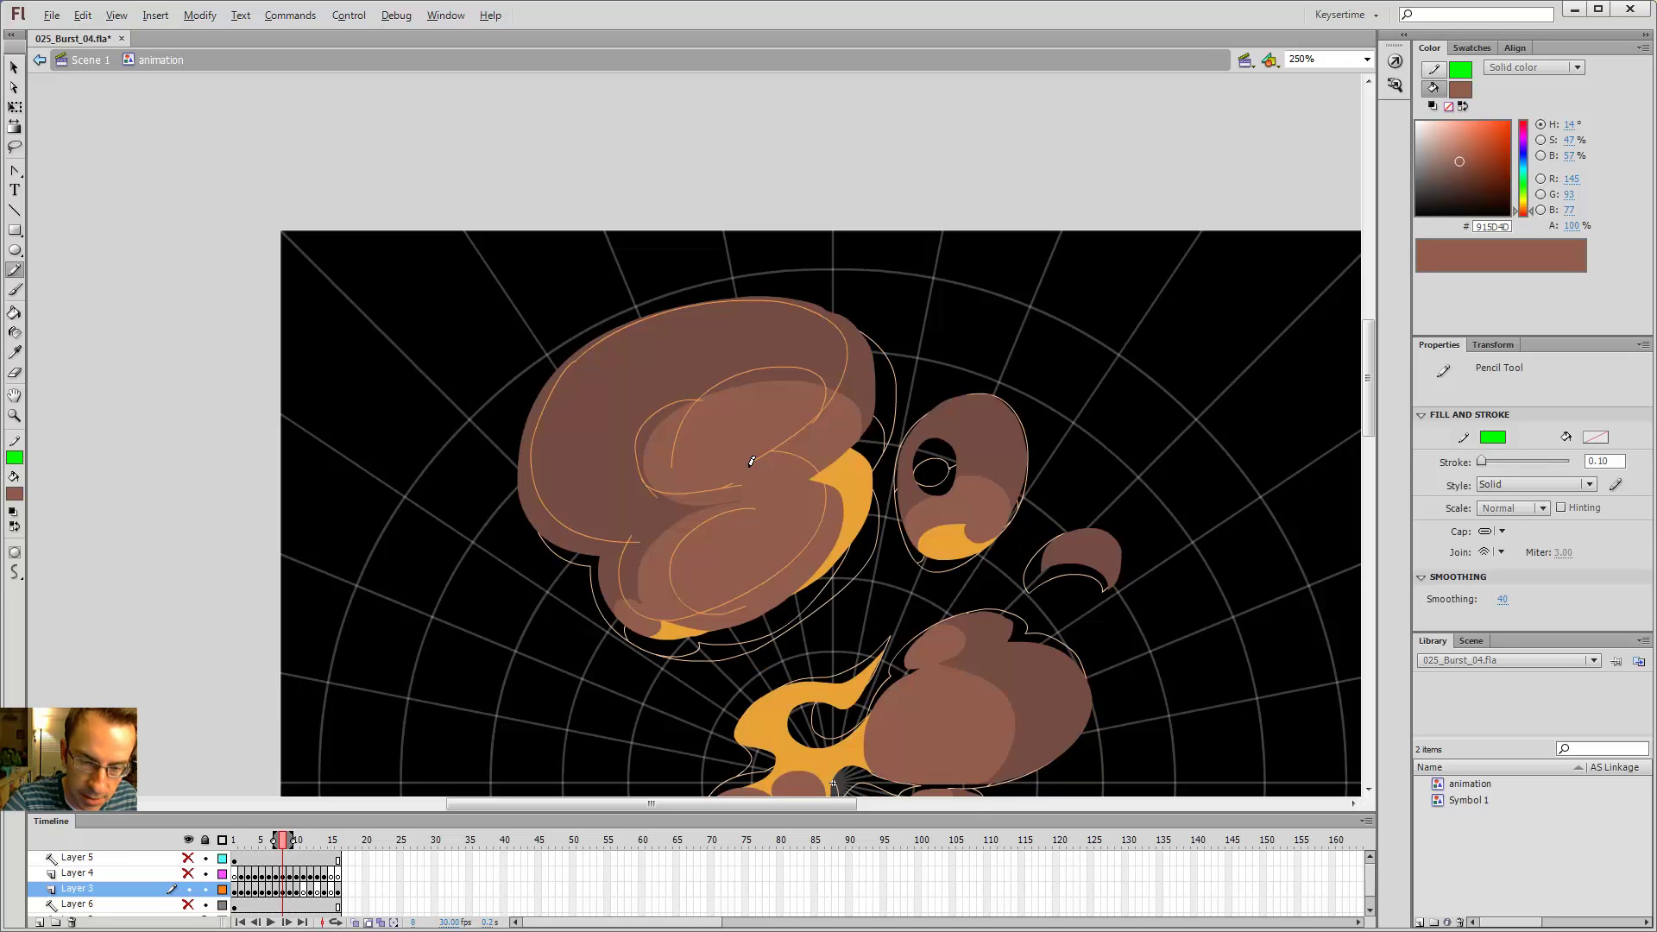
key("comma")
key("comma")
key("period")
key("period")
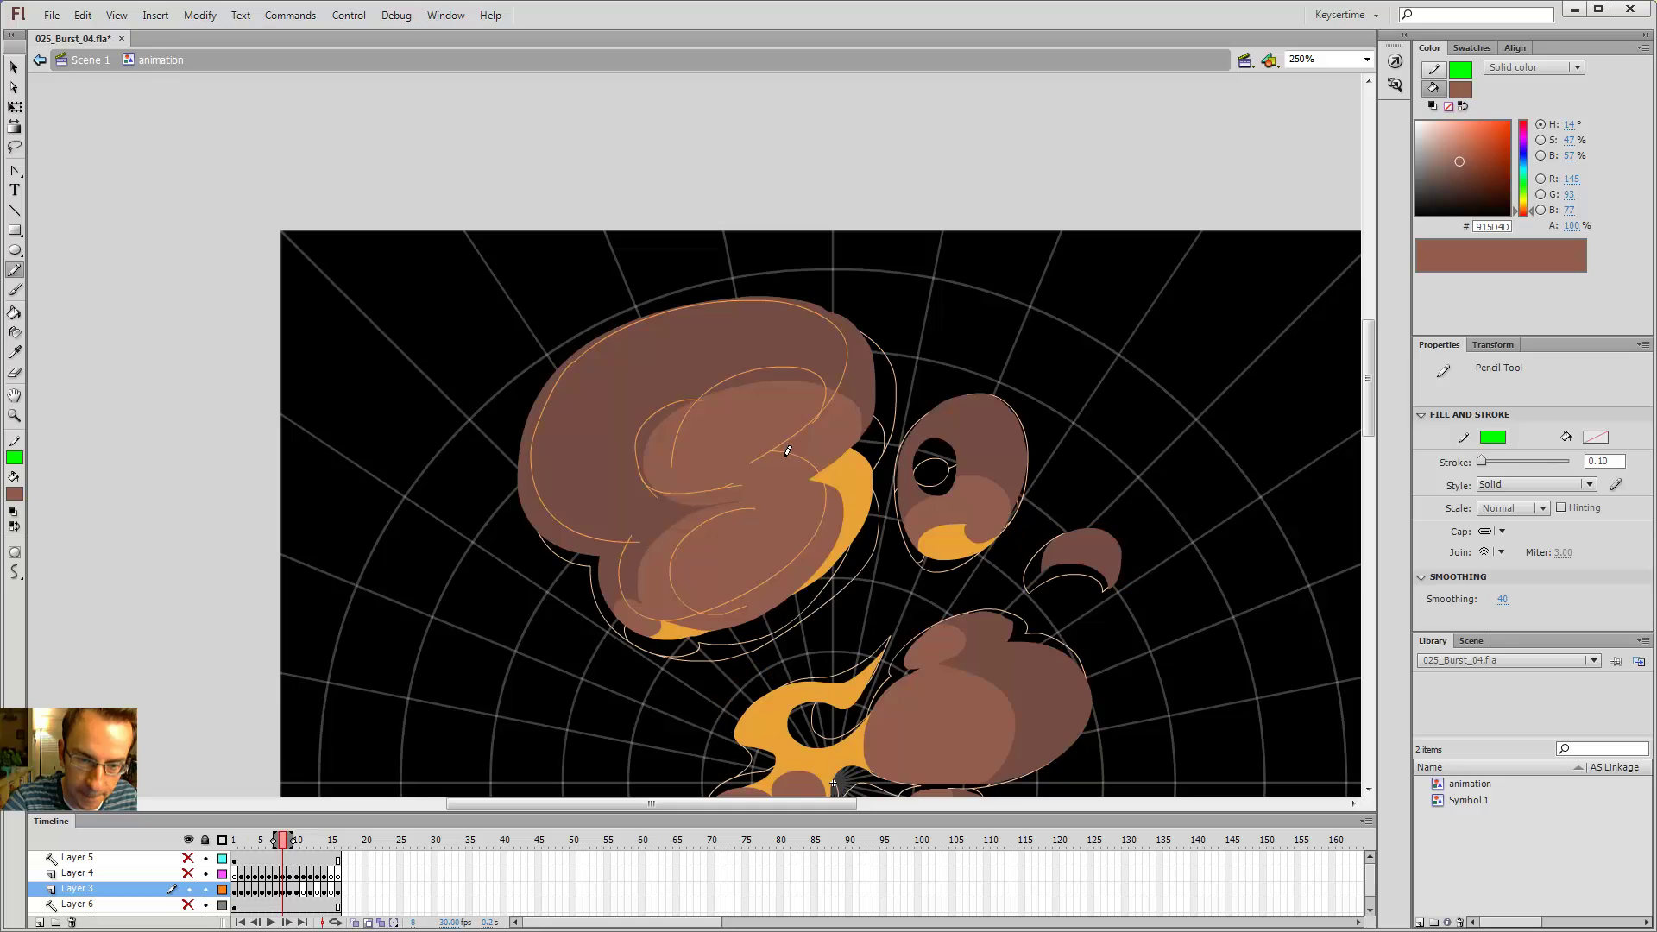
key("comma")
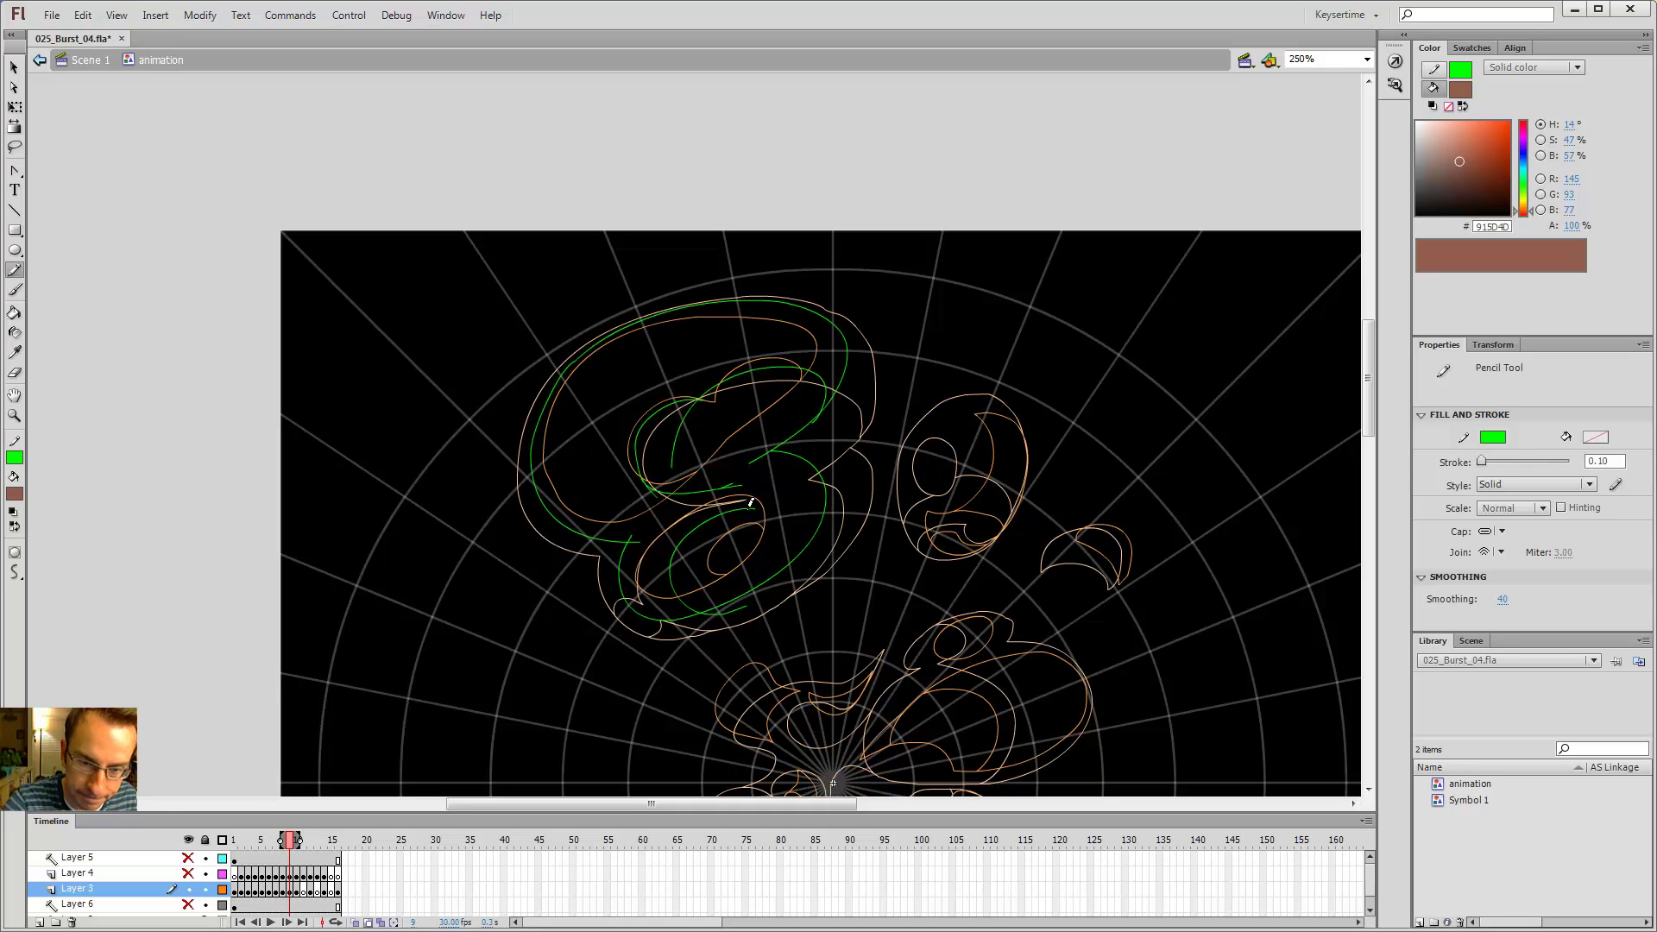
left_click_drag(780, 513, 786, 498)
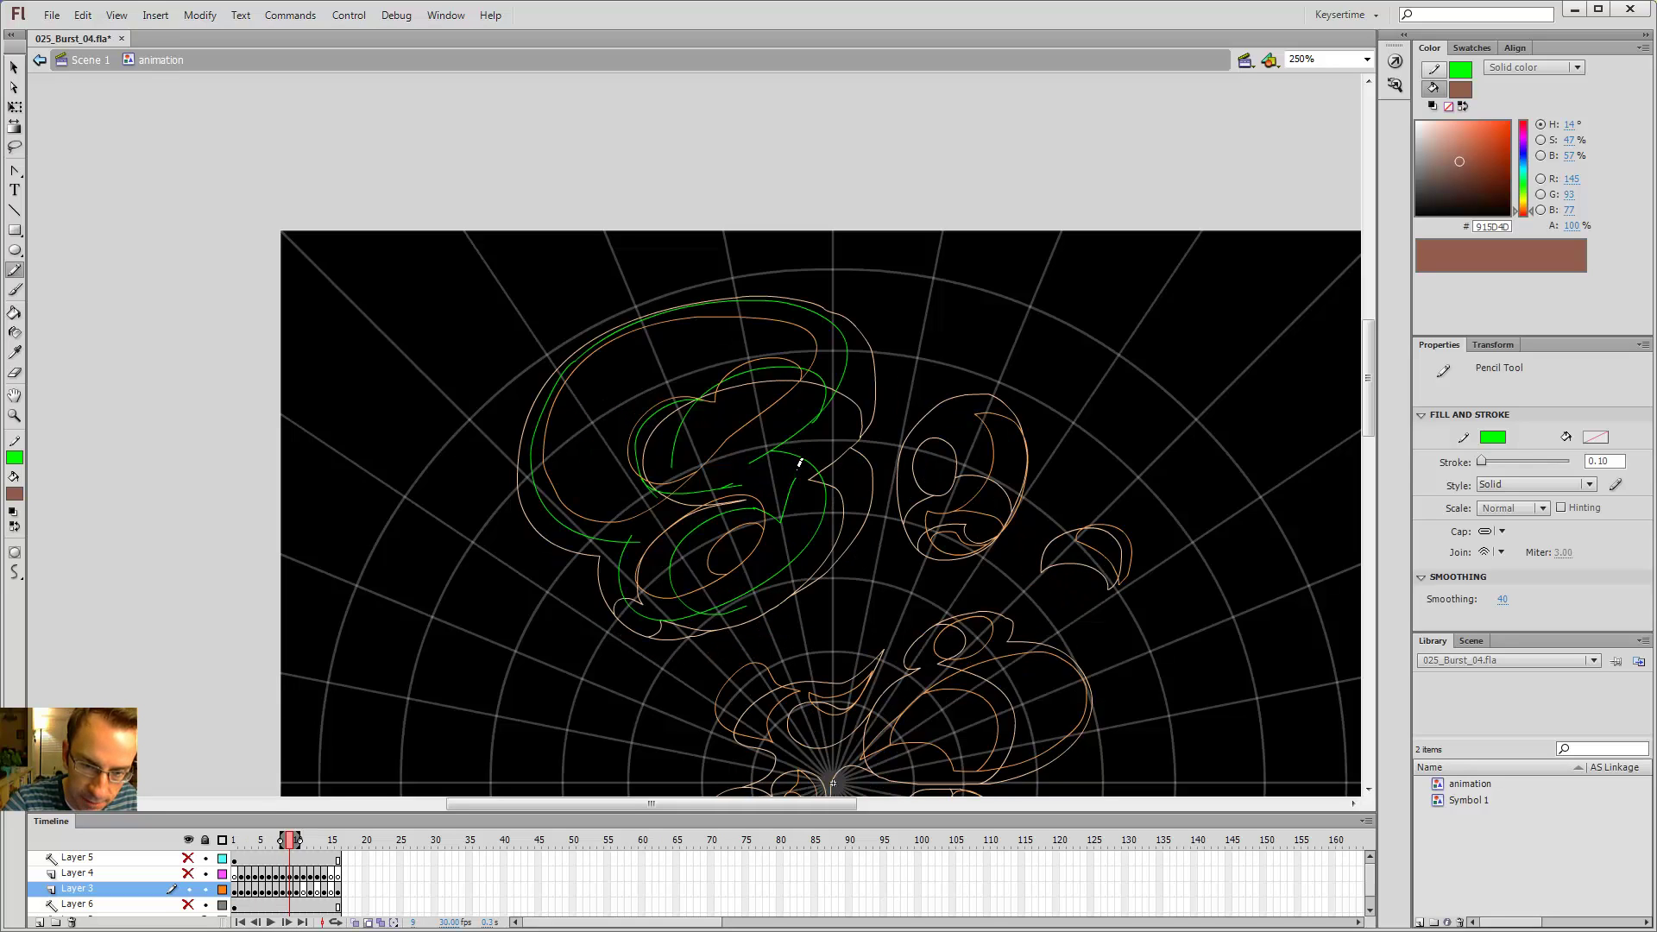
- Delete the stray line end at the notch between the lobes and the strokes joining the two highlights
key("v")
left_click(731, 485)
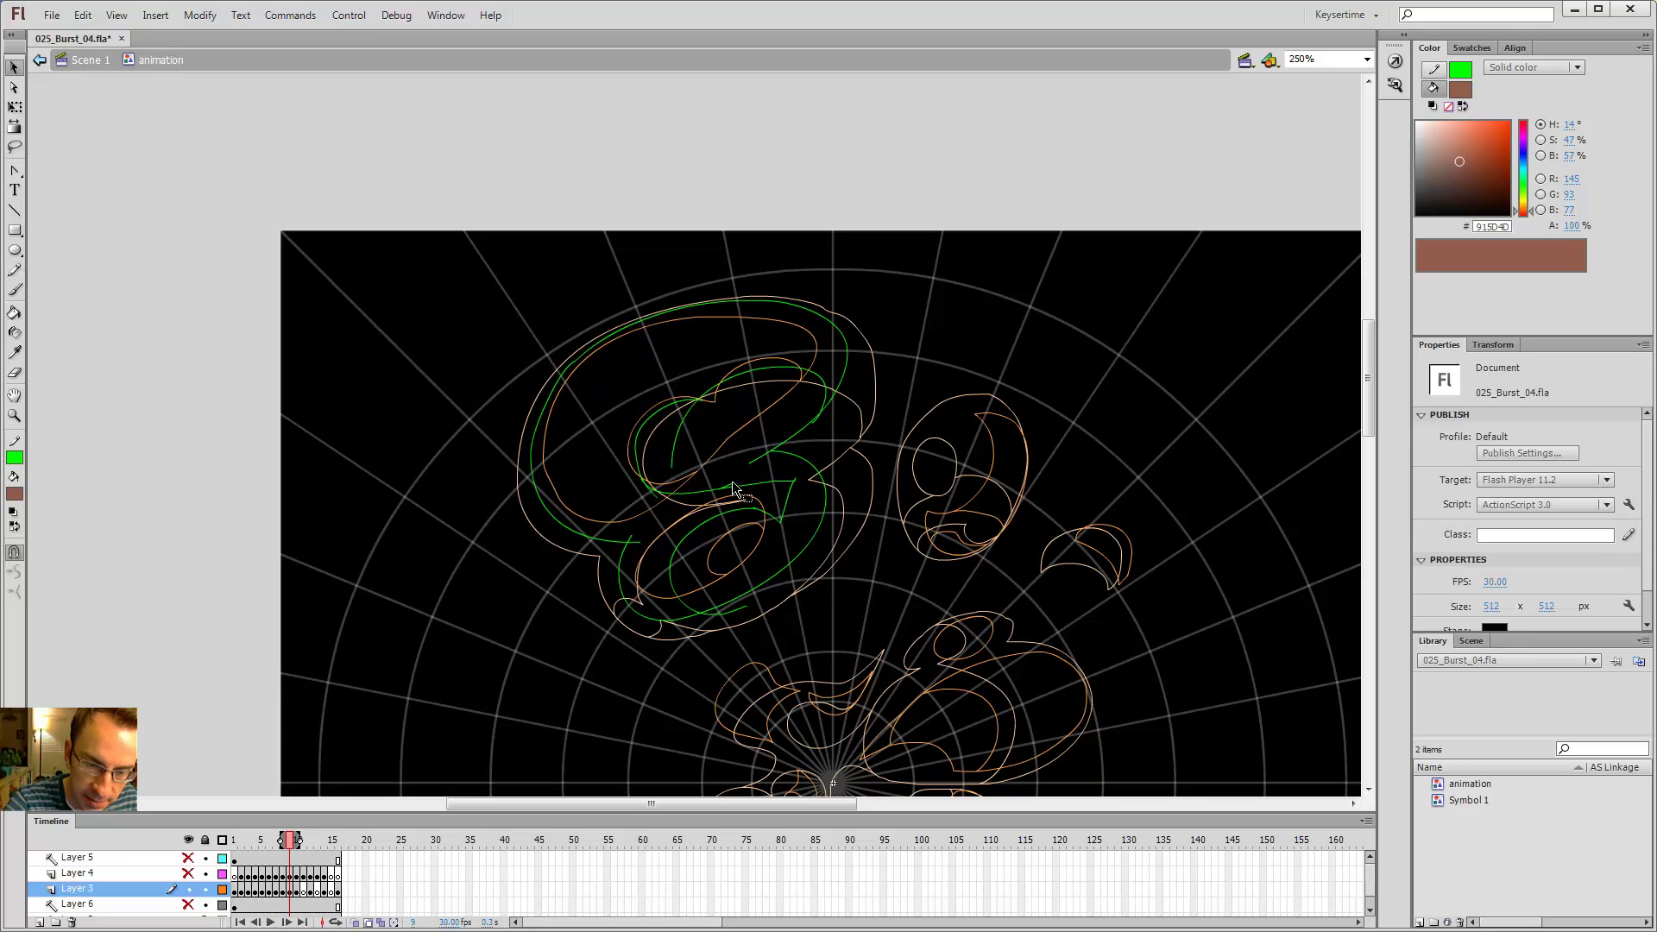
key("Delete")
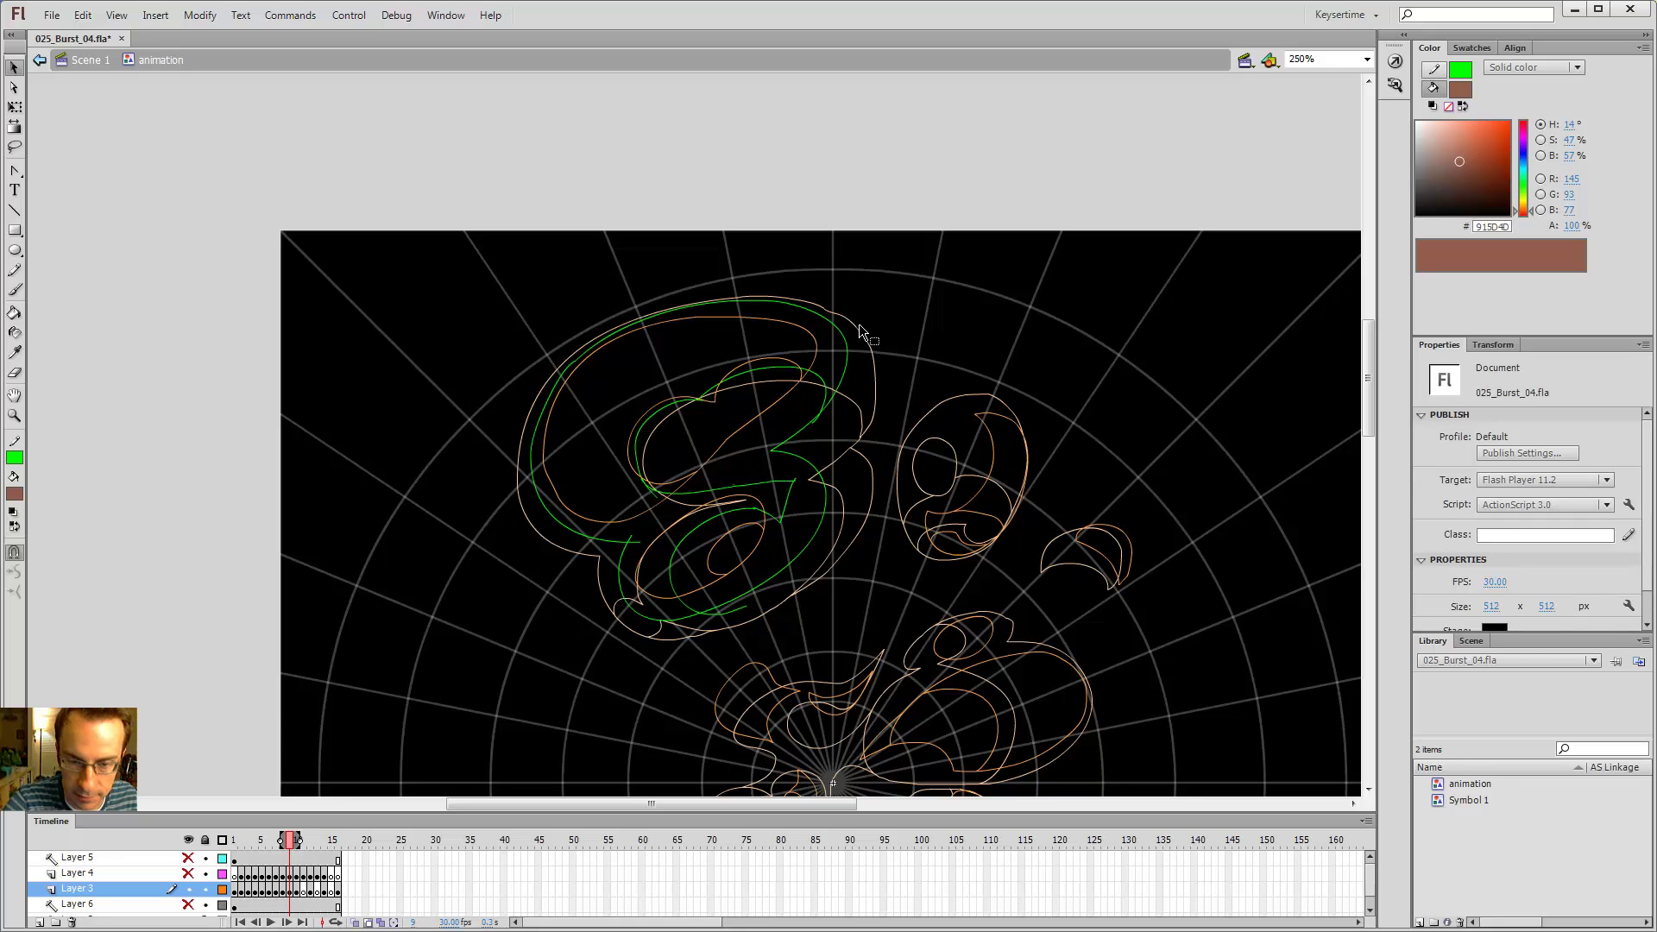
left_click(785, 504)
left_click(768, 474)
left_click(784, 480)
key("Delete")
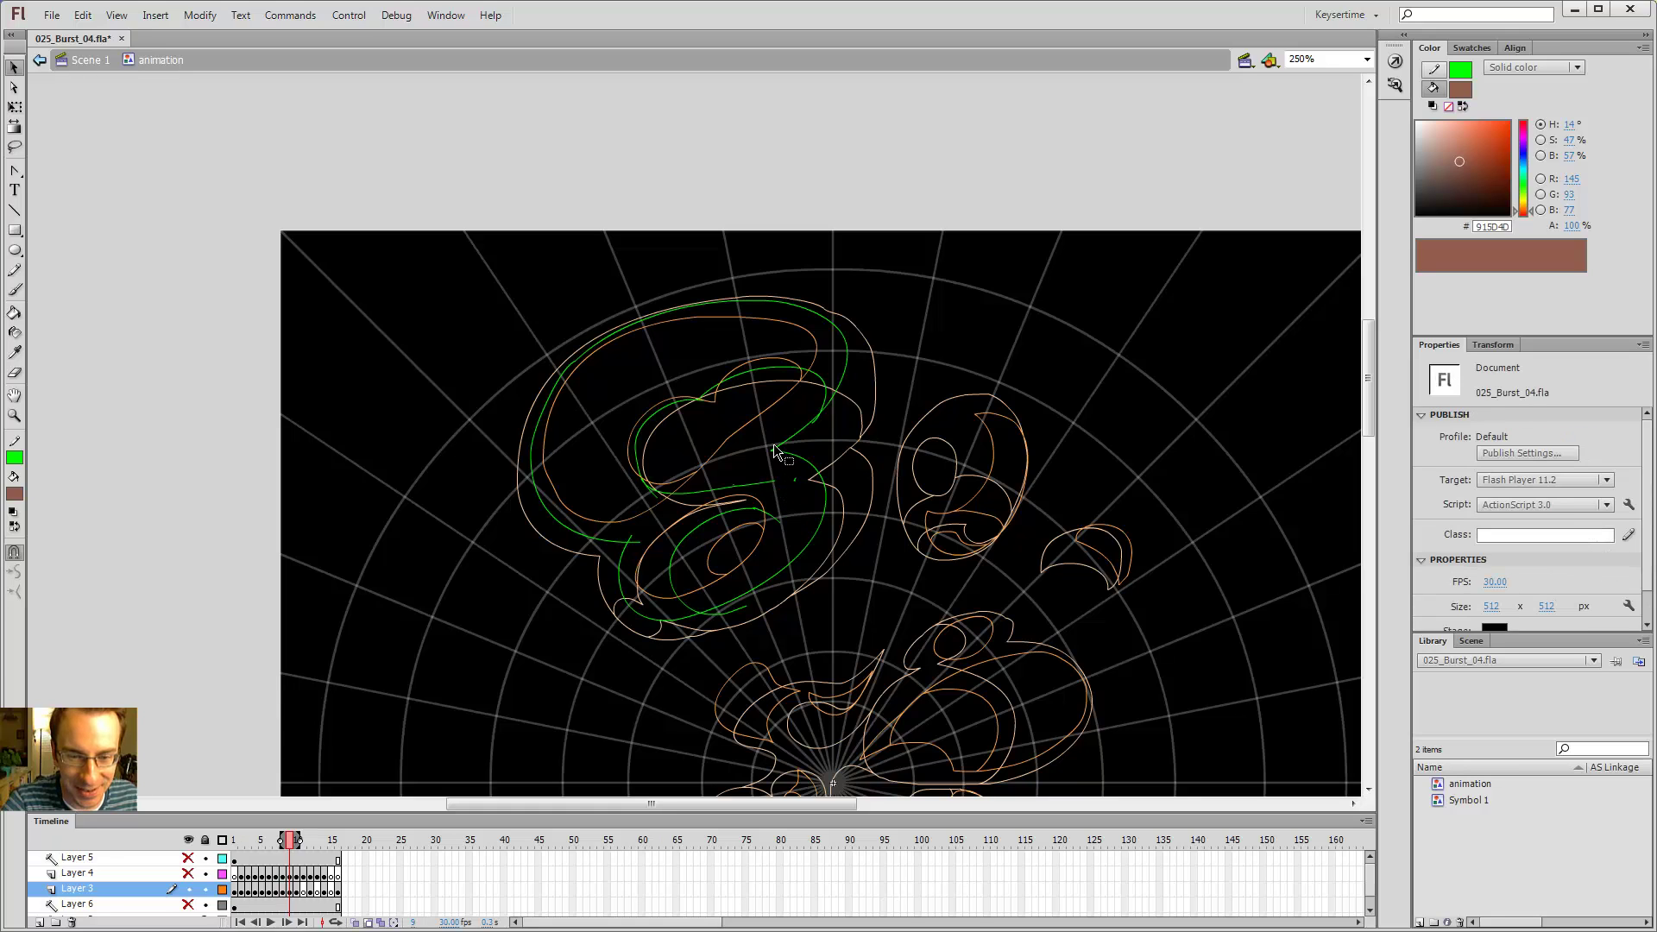
- Redraw the upper highlight's lower edge so it curves up toward the notch, and remove the leftover line piece
key("y")
left_click_drag(679, 487, 765, 445)
key("v")
key("y")
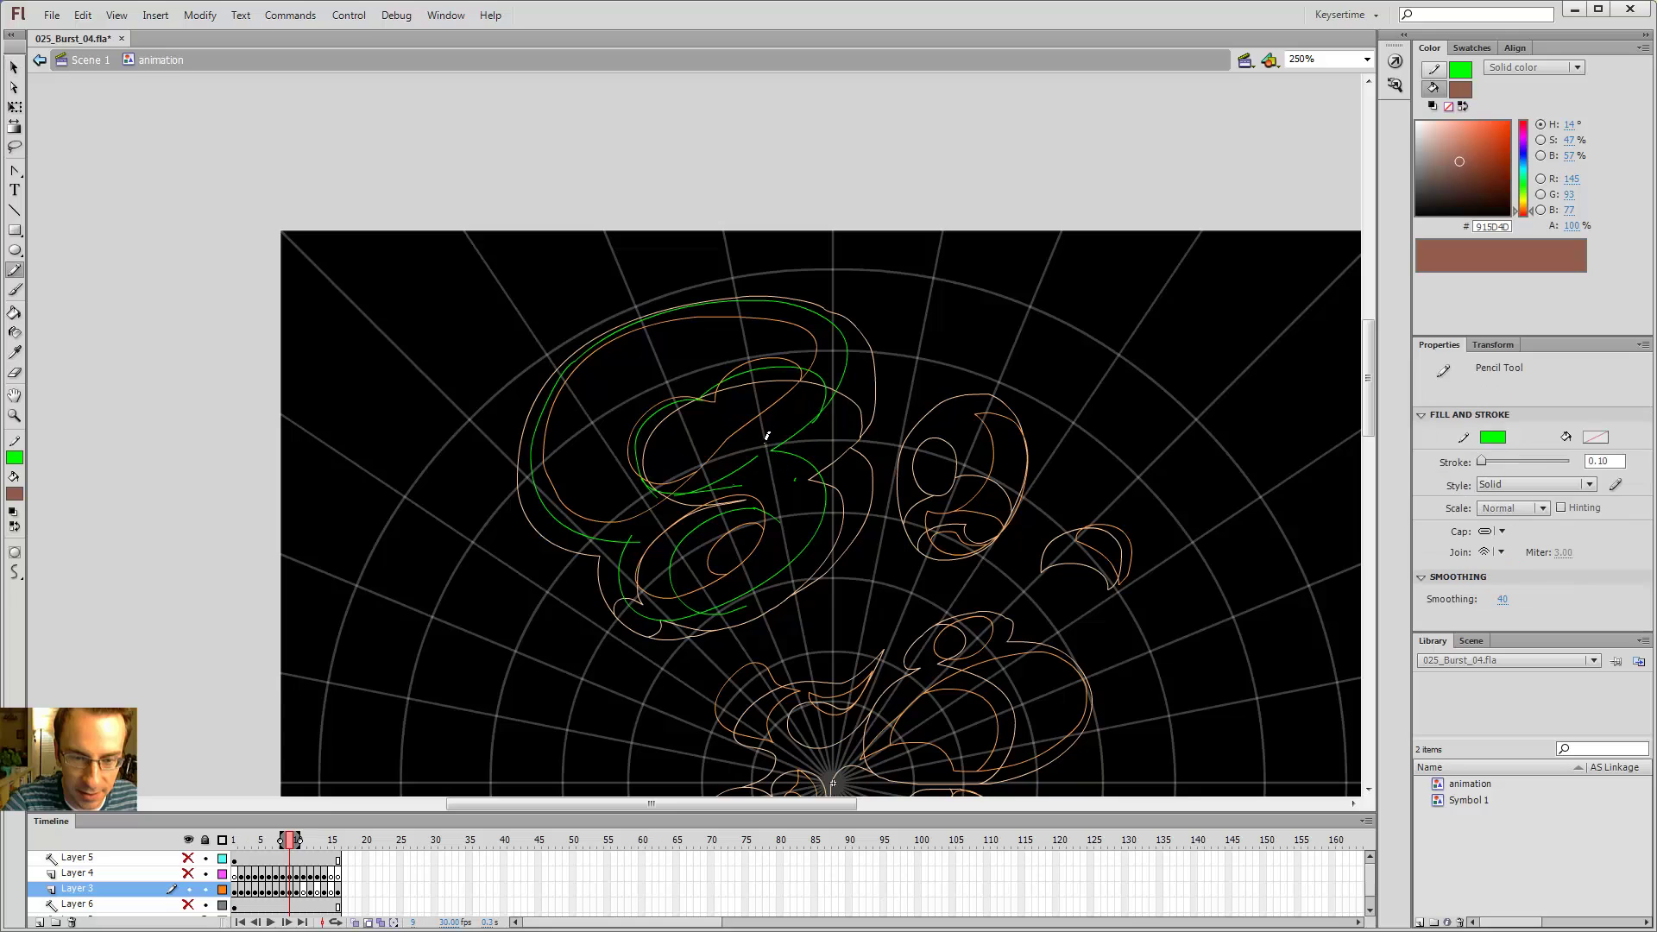
key("v")
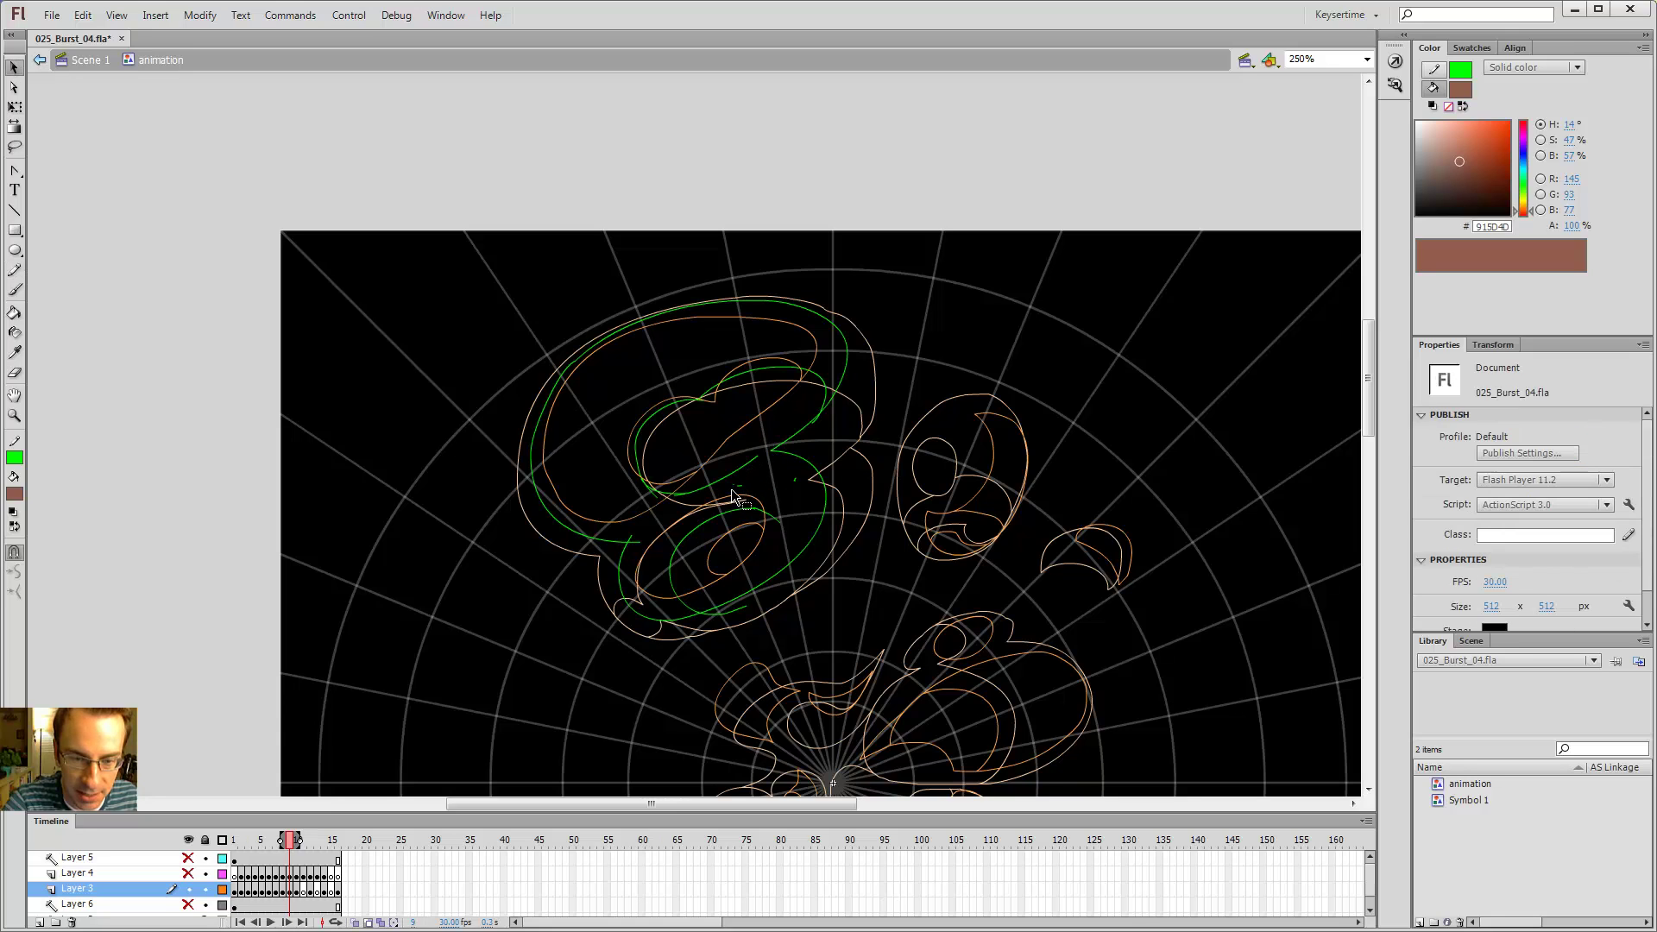
key("y")
key("v")
key("y")
key("v")
key("y")
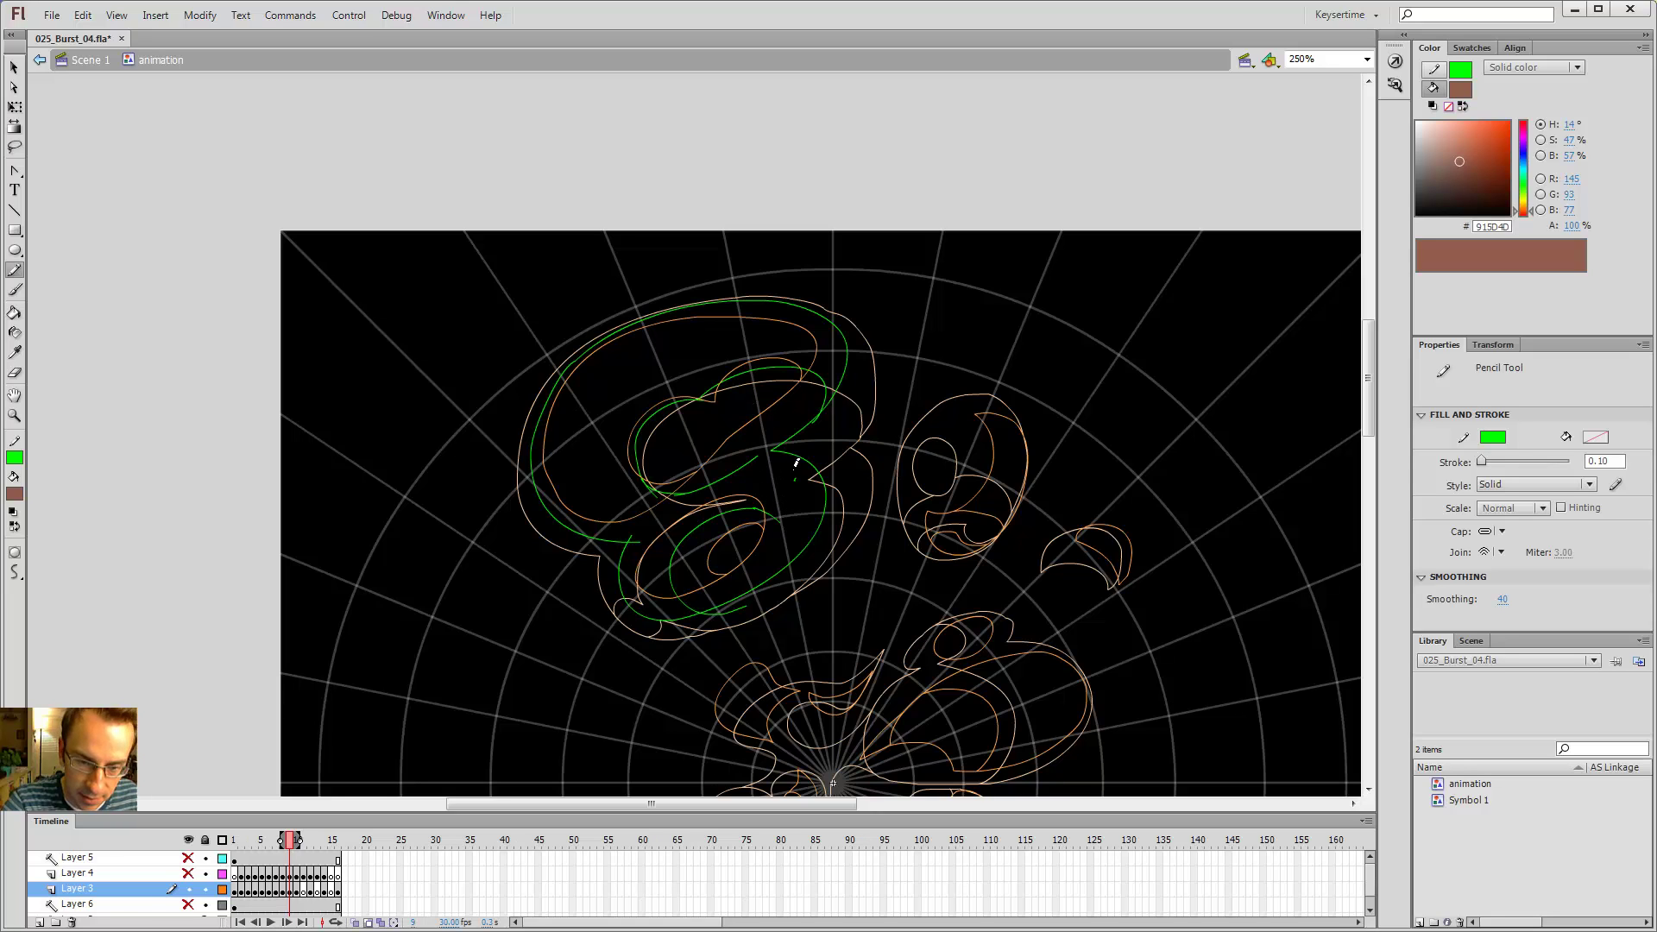
- Compare with the neighbouring frames and draw a curved edge from the lower highlight up to the upper highlight
key("comma")
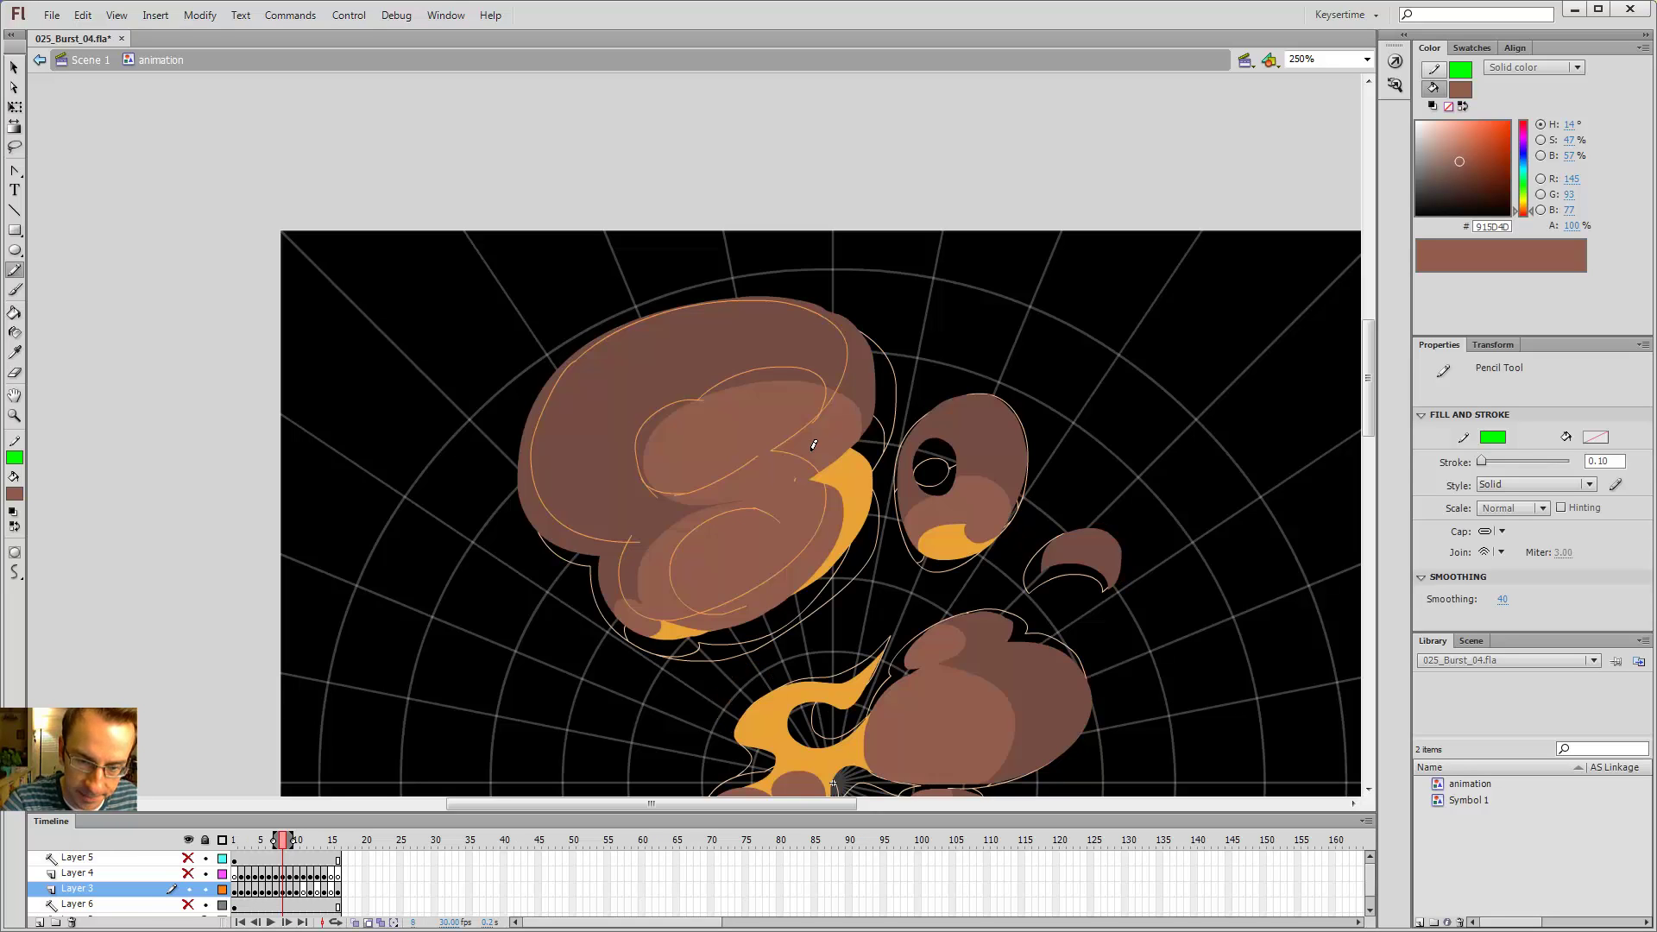
key("period")
key("period")
key("comma")
key("comma")
key("period")
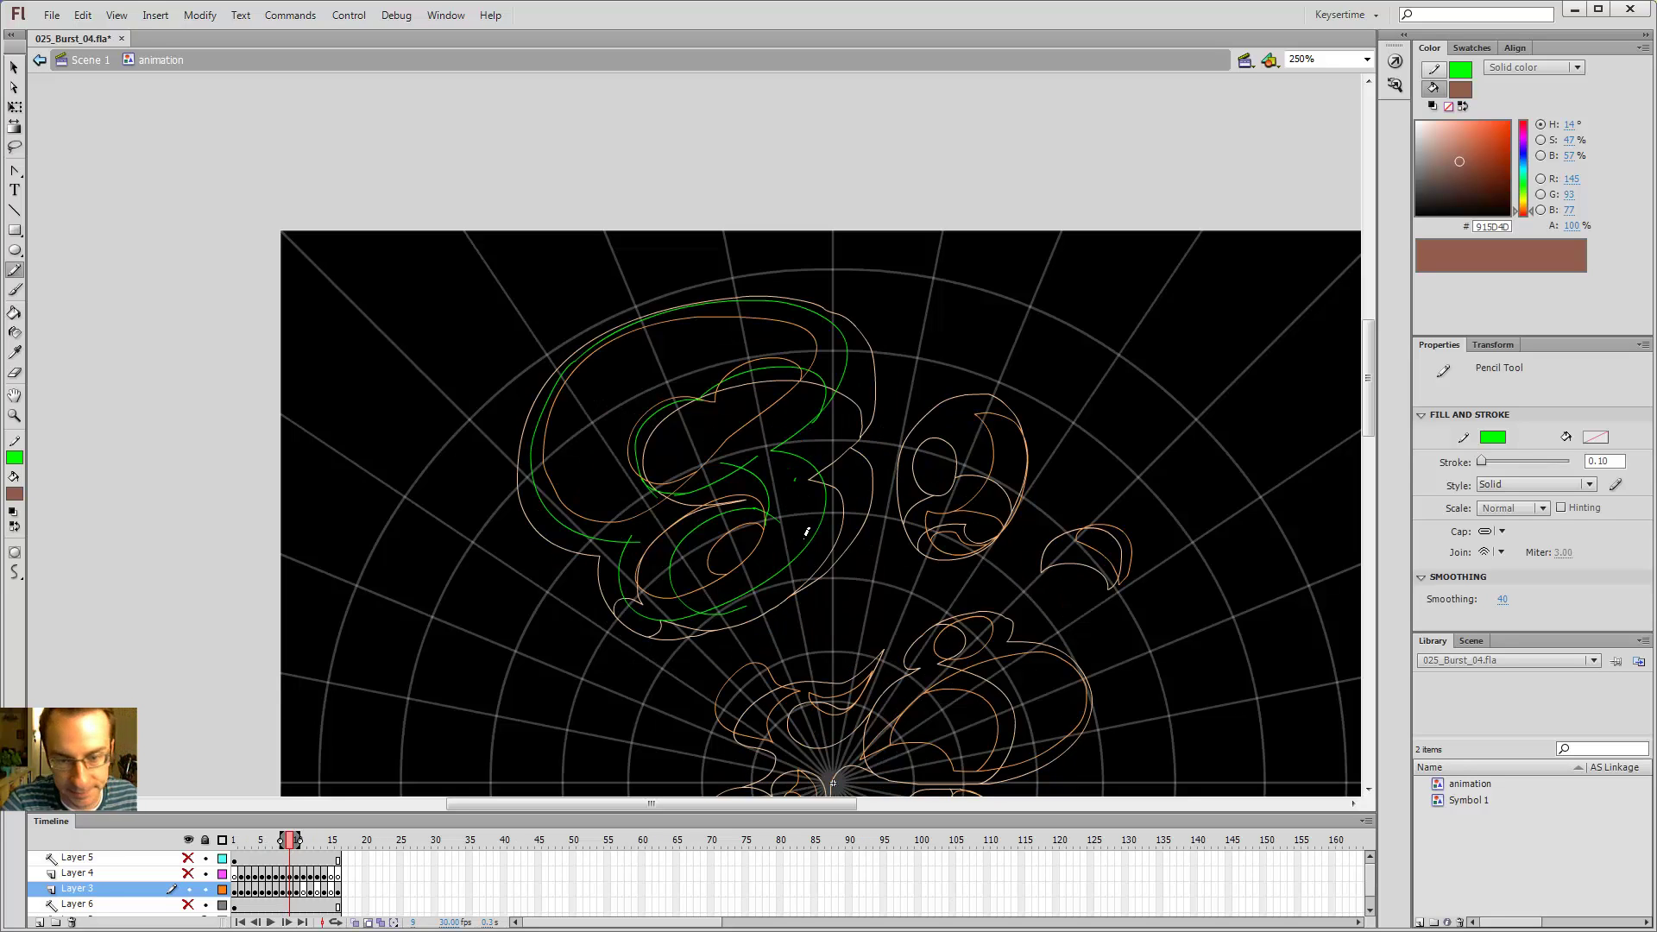
key("v")
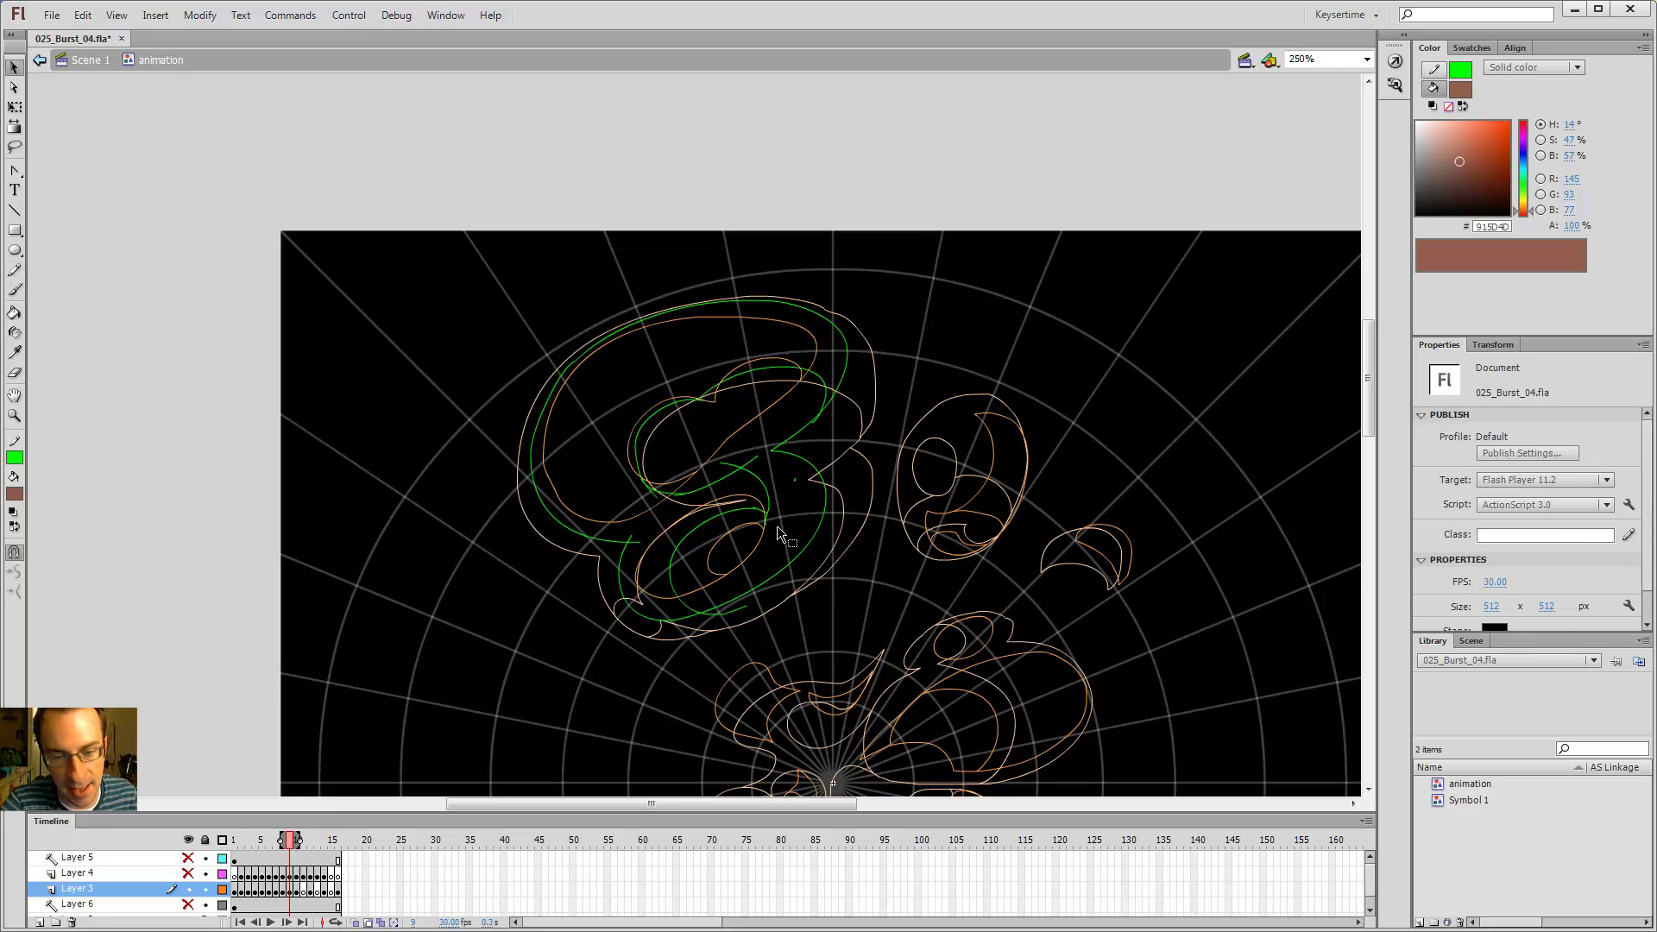
- Draw the outer outline of the oval puff beside the large one, following the onion-skinned shapes
scroll(932, 345, "down", 3)
key("y")
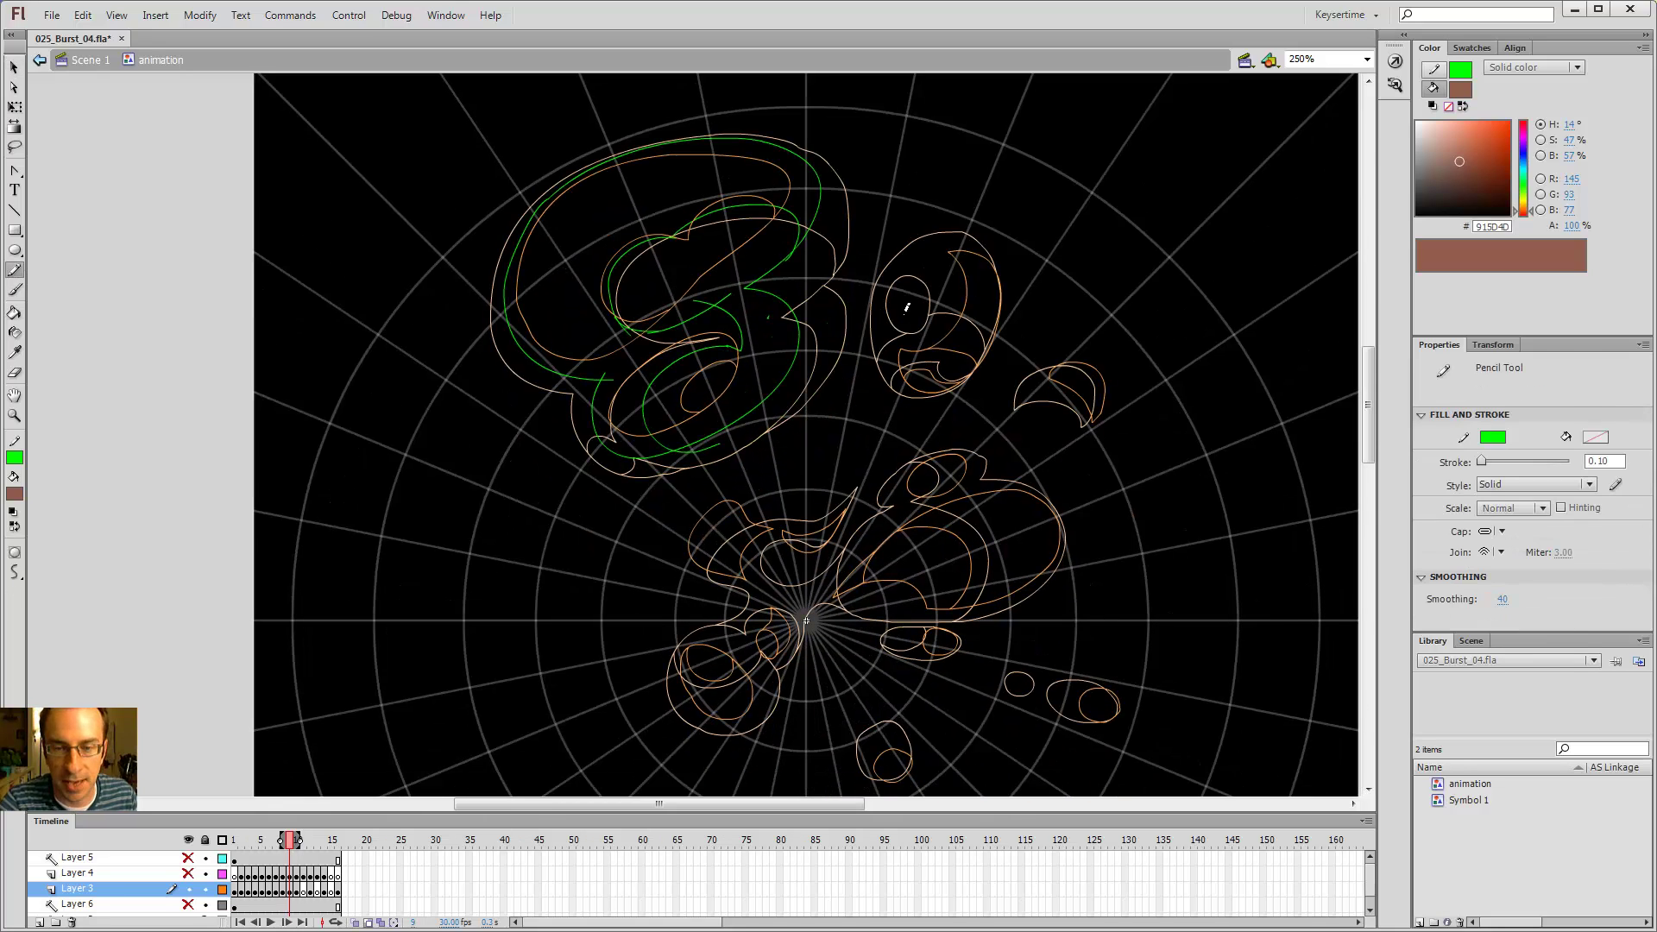
mouse_move(885, 337)
left_mouse_down()
mouse_move(906, 390)
mouse_move(936, 390)
mouse_move(997, 321)
left_mouse_up()
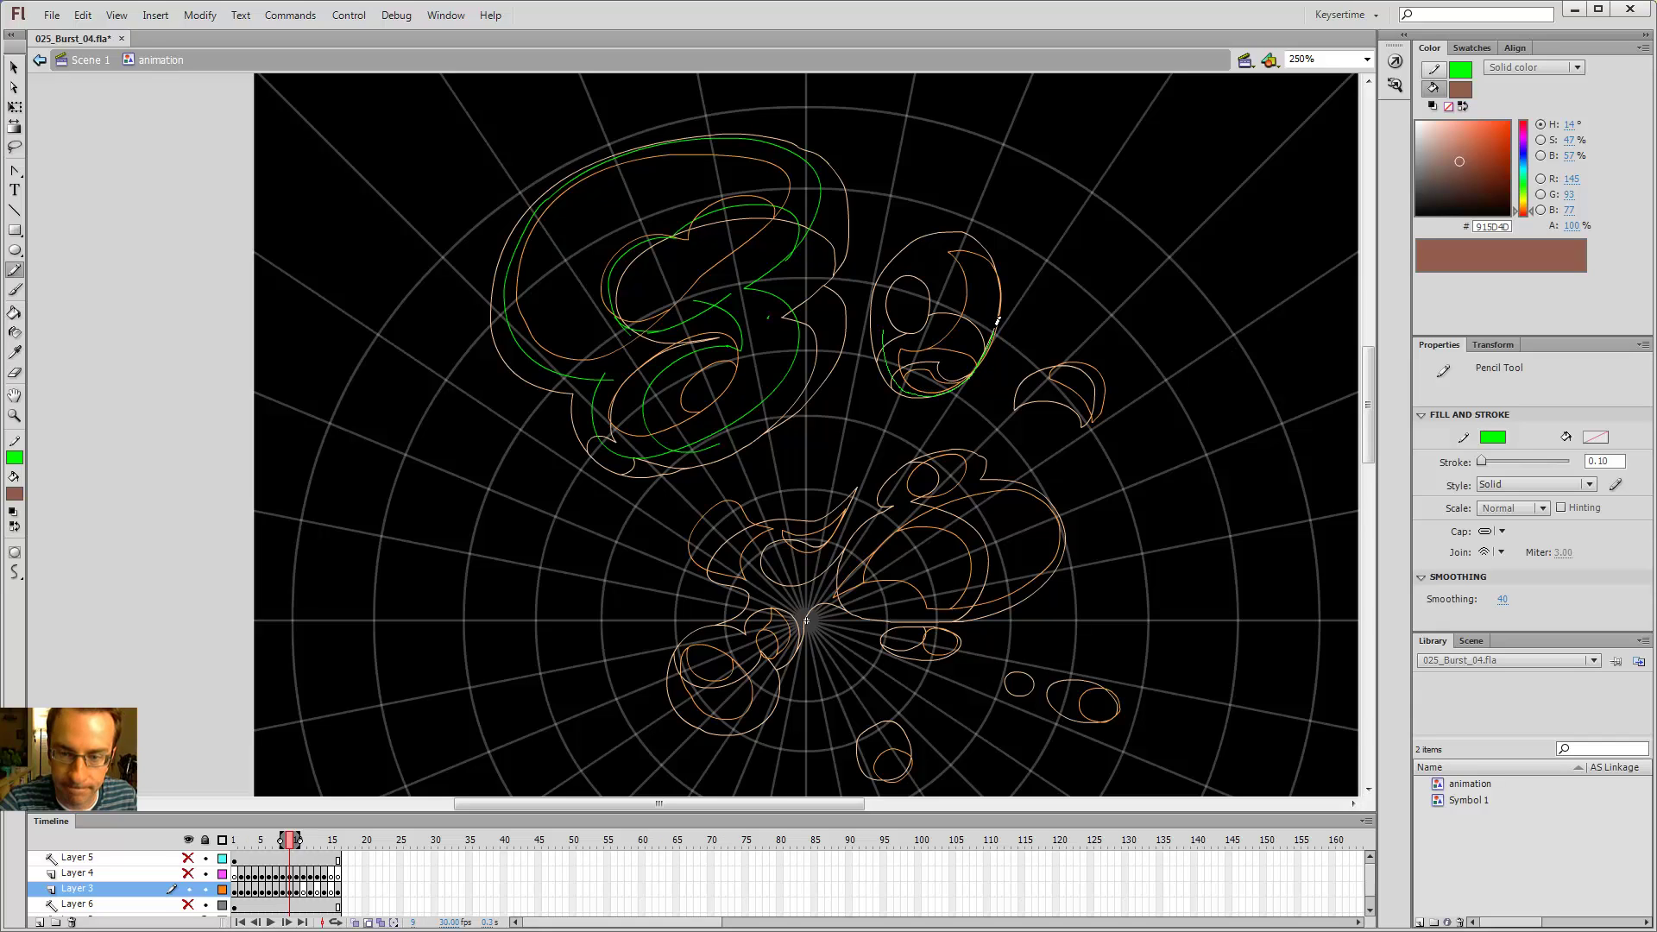
left_click_drag(964, 233, 895, 269)
key("v")
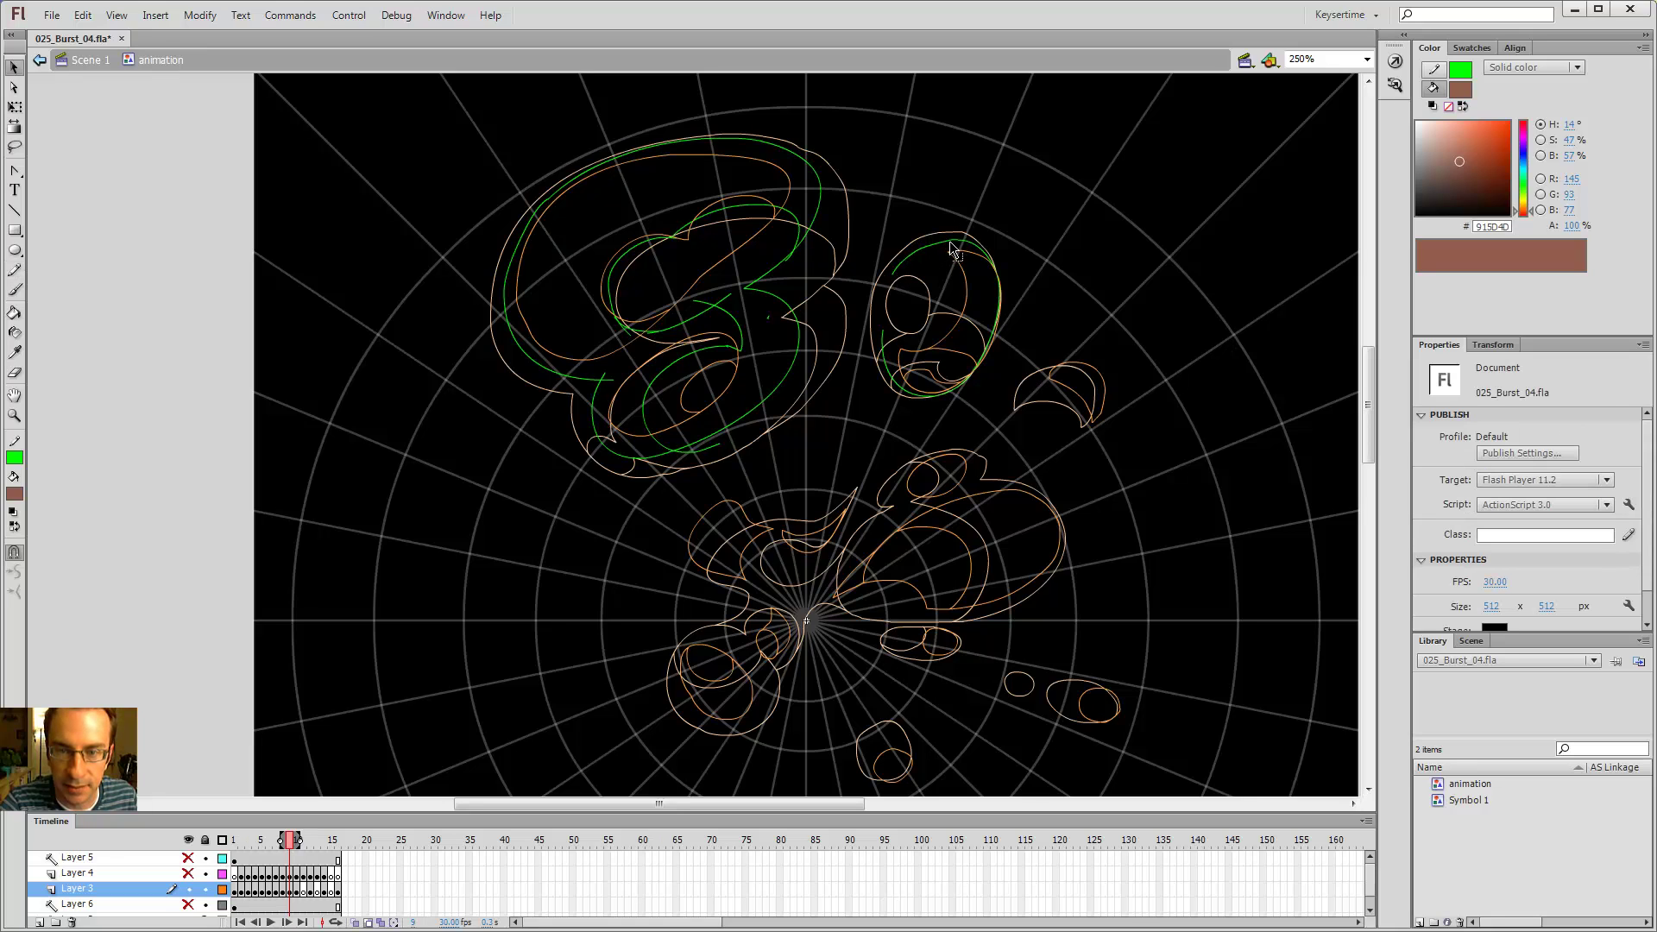
key("y")
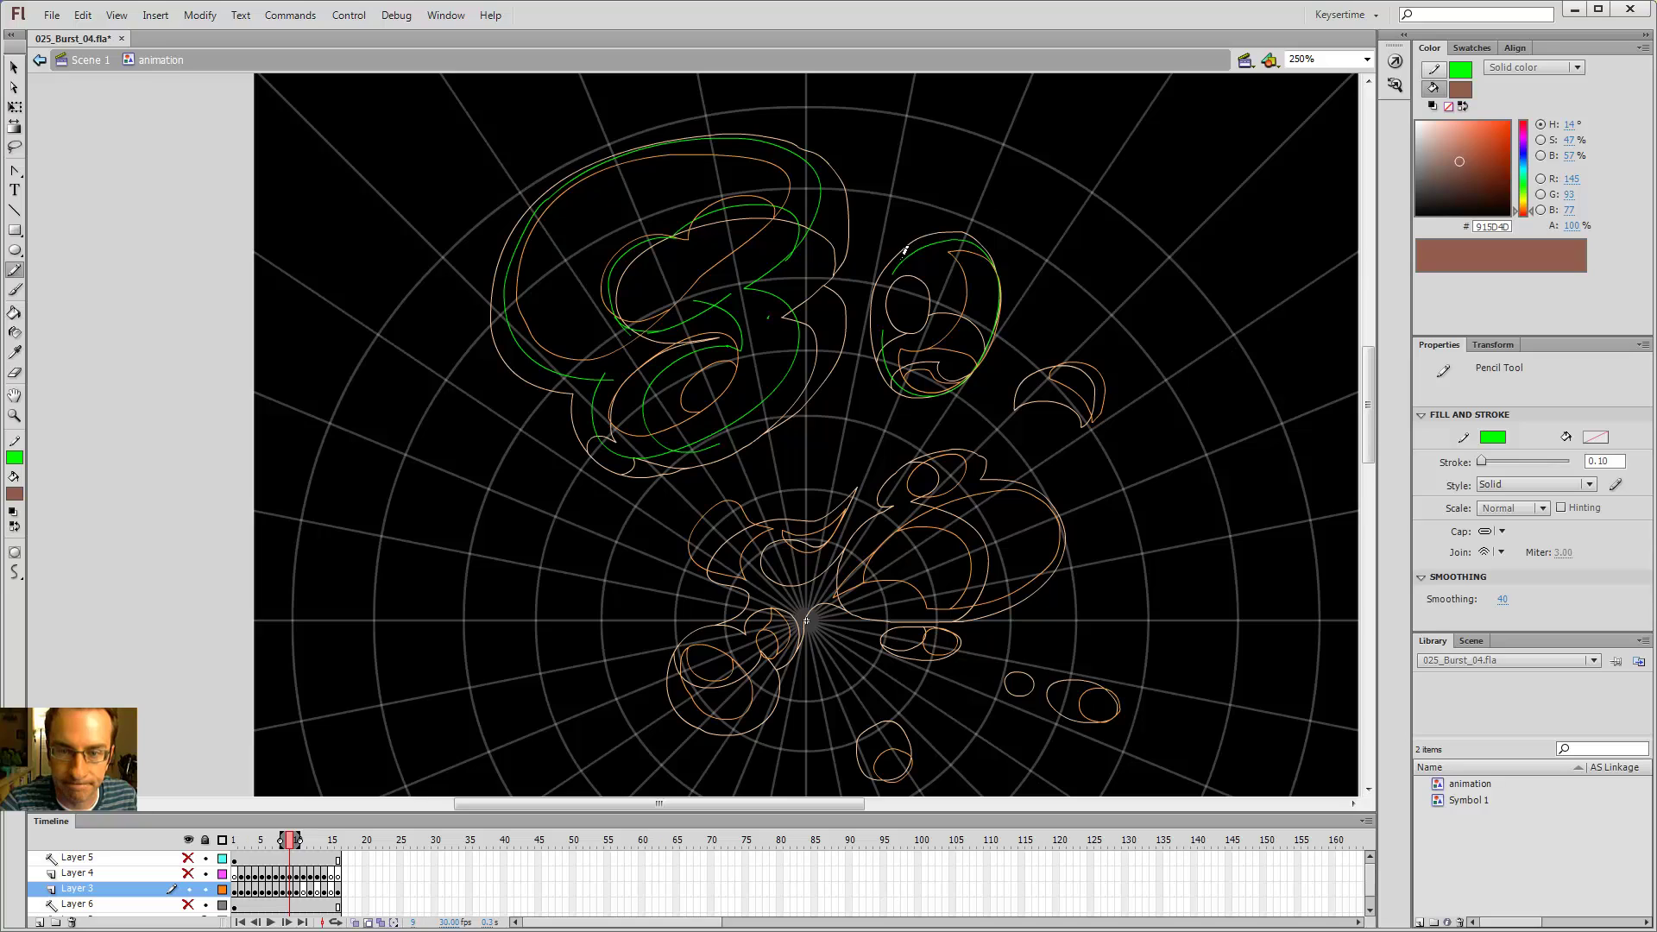
- Draw the round hole, the flame edge and the highlight's top edge inside the oval puff
mouse_move(904, 251)
left_mouse_down()
mouse_move(949, 276)
mouse_move(932, 332)
left_mouse_up()
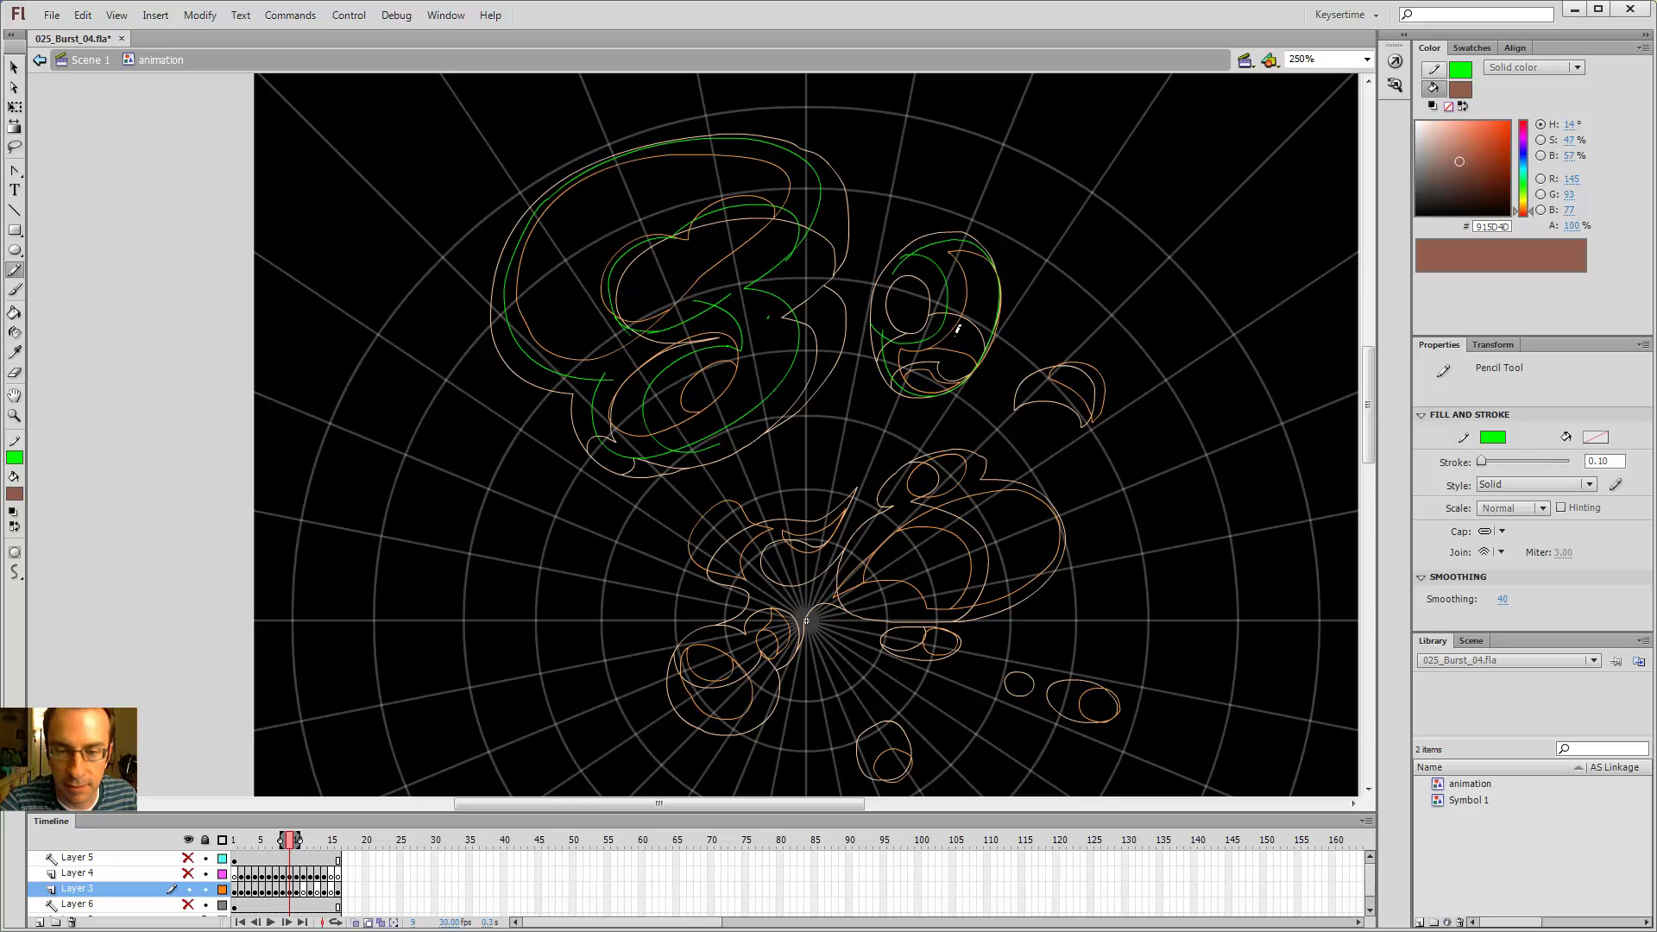
left_click(955, 360, "ctrl")
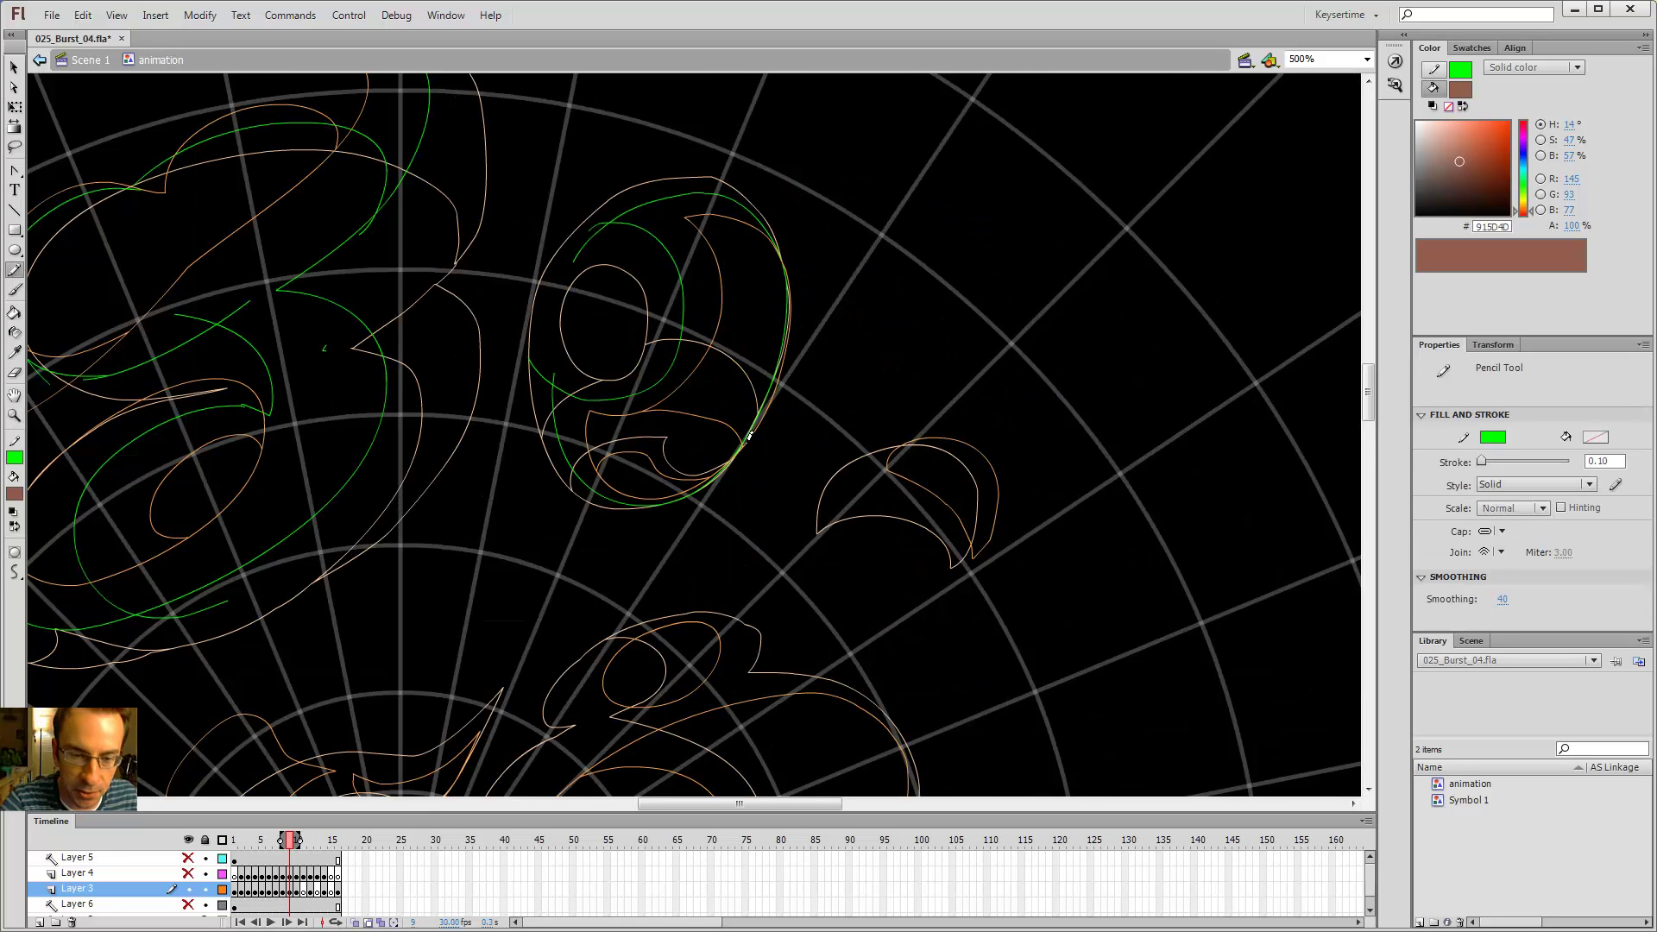
mouse_move(729, 455)
left_mouse_down()
mouse_move(666, 473)
mouse_move(656, 442)
mouse_move(588, 457)
mouse_move(665, 504)
left_mouse_up()
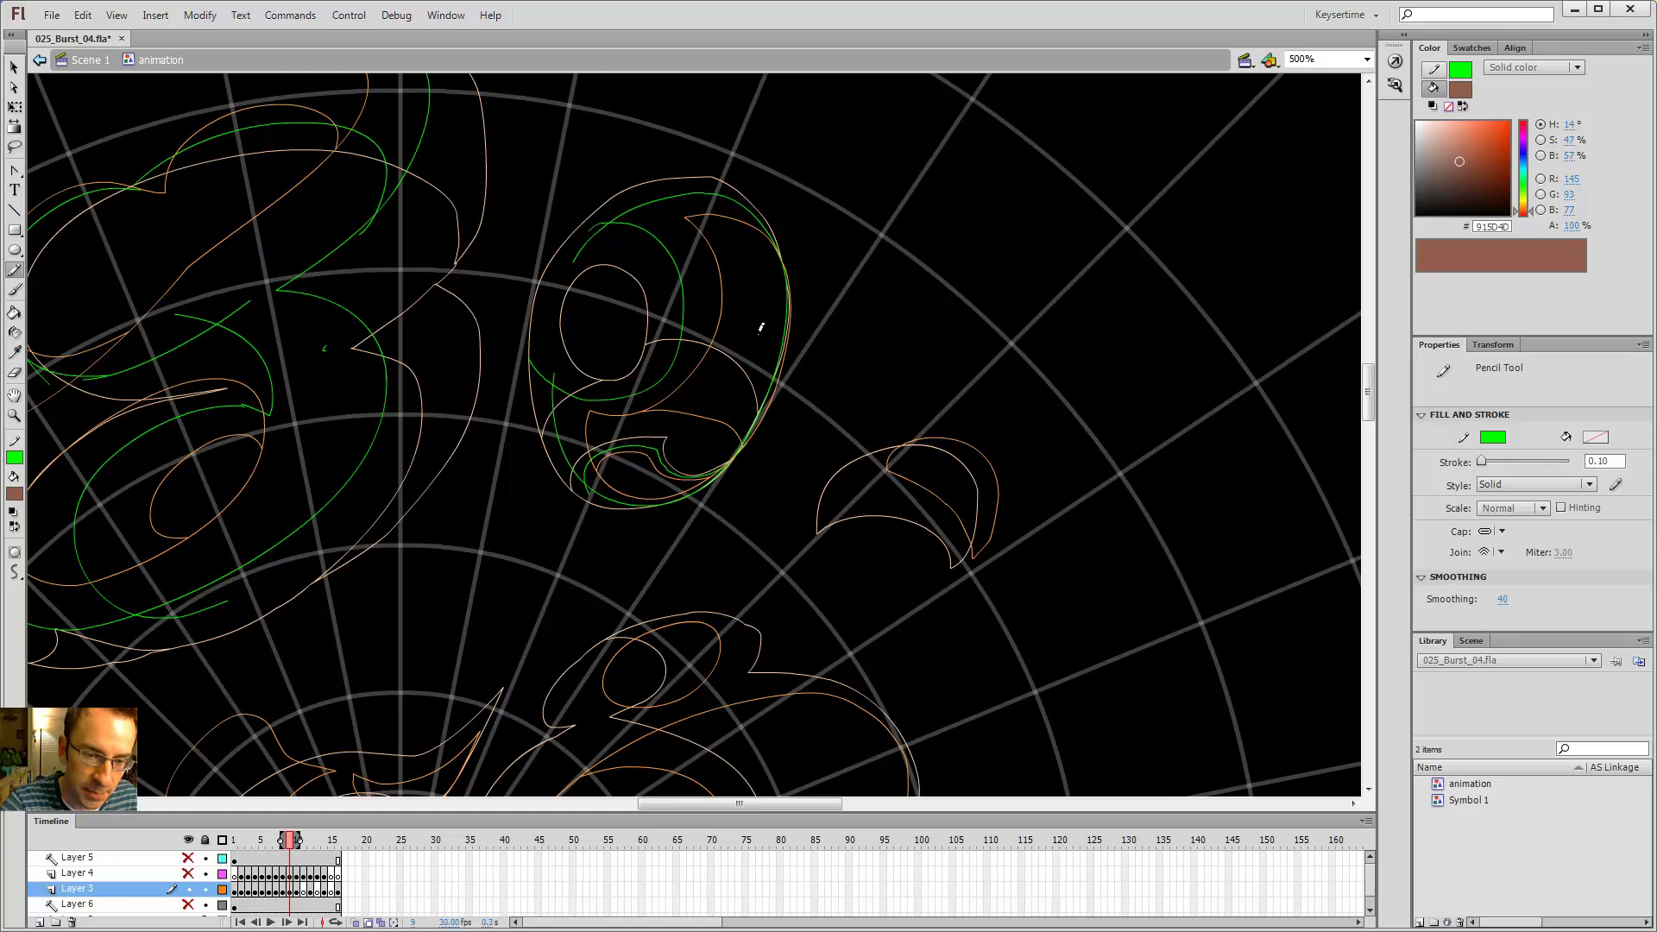
left_click_drag(750, 403, 623, 379)
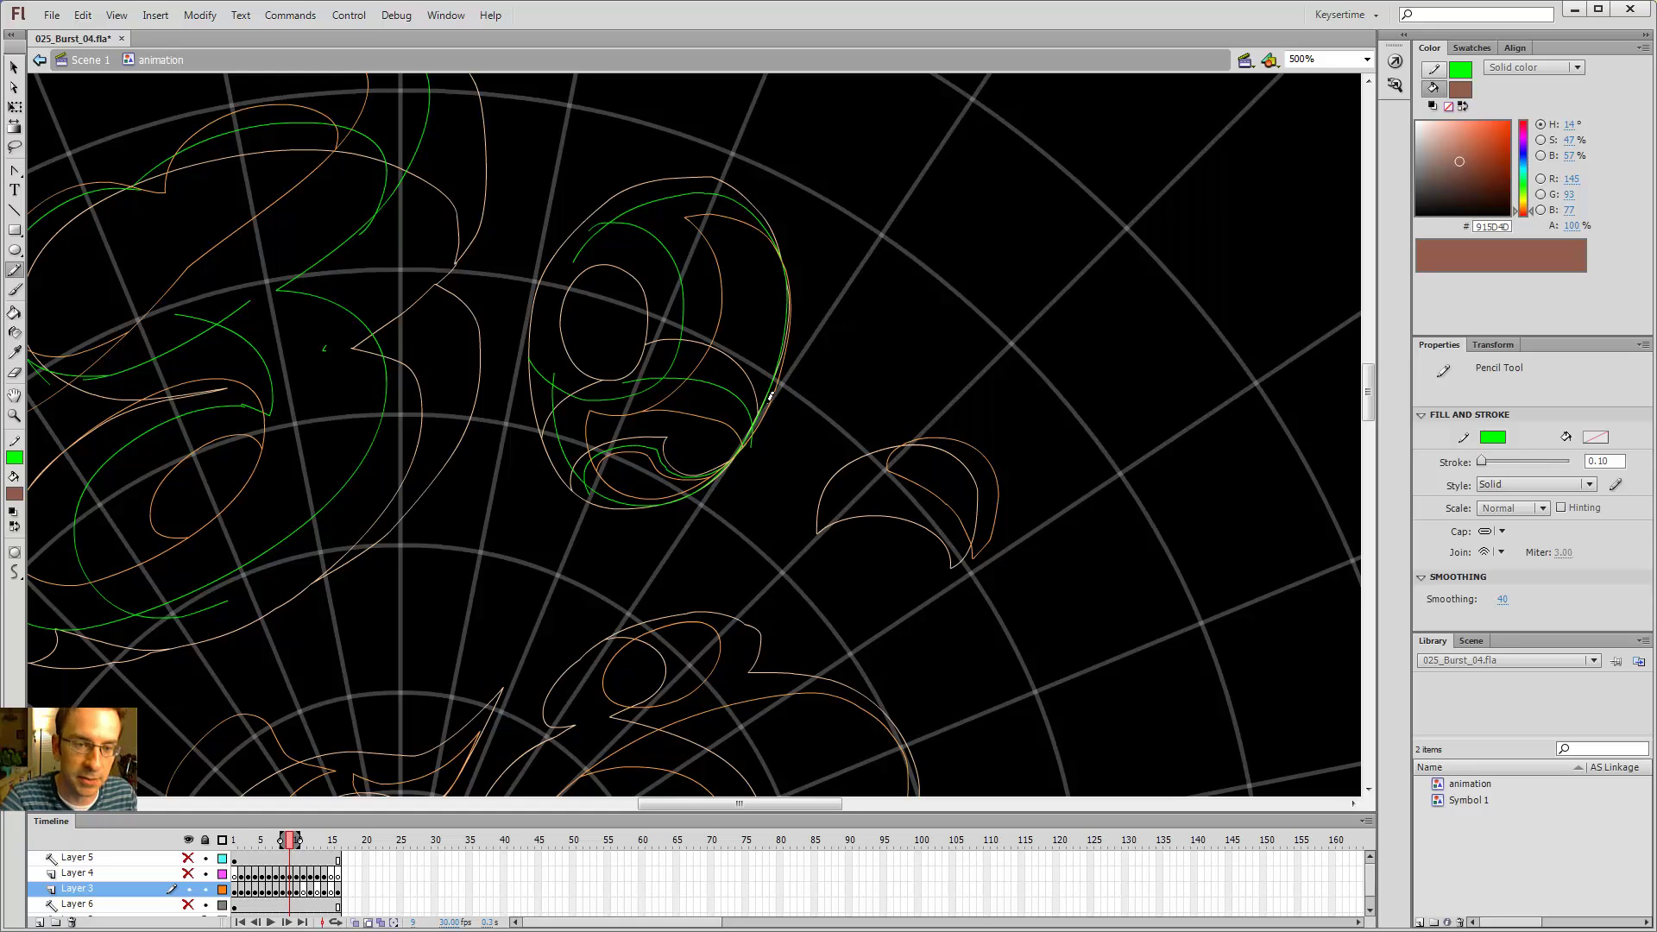
- Draw the small crescent-shaped puff between its two onion-skinned positions
key("ctrl+minus")
left_click(816, 466, "ctrl")
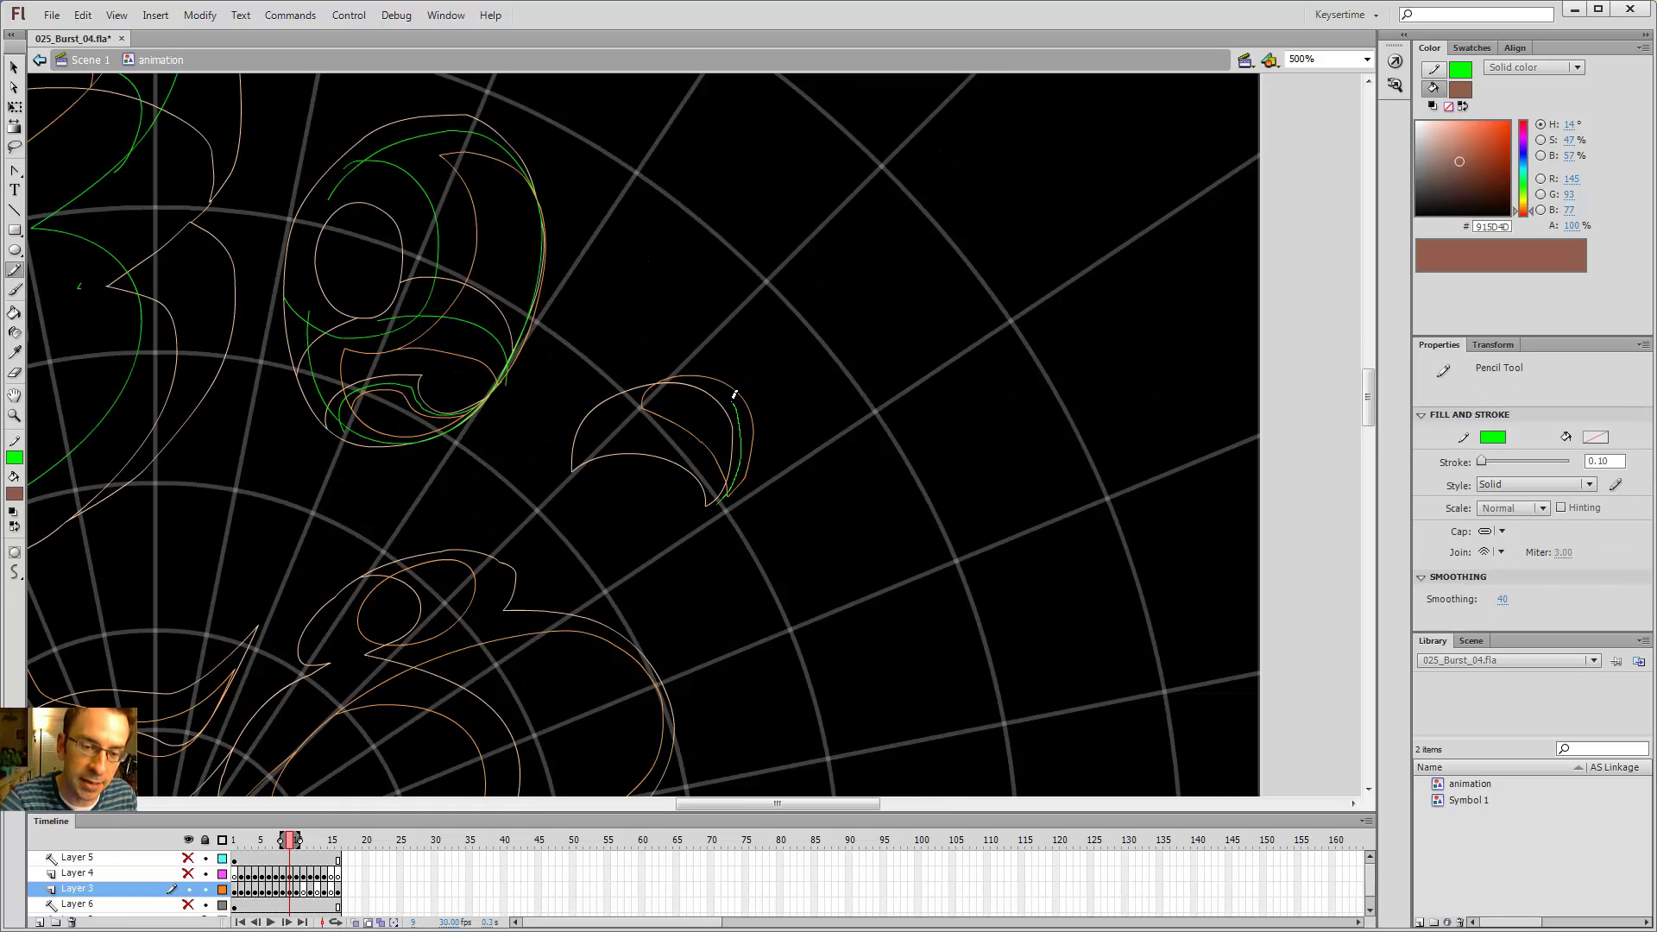
mouse_move(734, 395)
left_mouse_down()
mouse_move(691, 372)
mouse_move(636, 380)
mouse_move(597, 426)
mouse_move(598, 440)
mouse_move(645, 423)
mouse_move(693, 442)
mouse_move(717, 480)
mouse_move(716, 553)
mouse_move(1010, 288)
left_mouse_up()
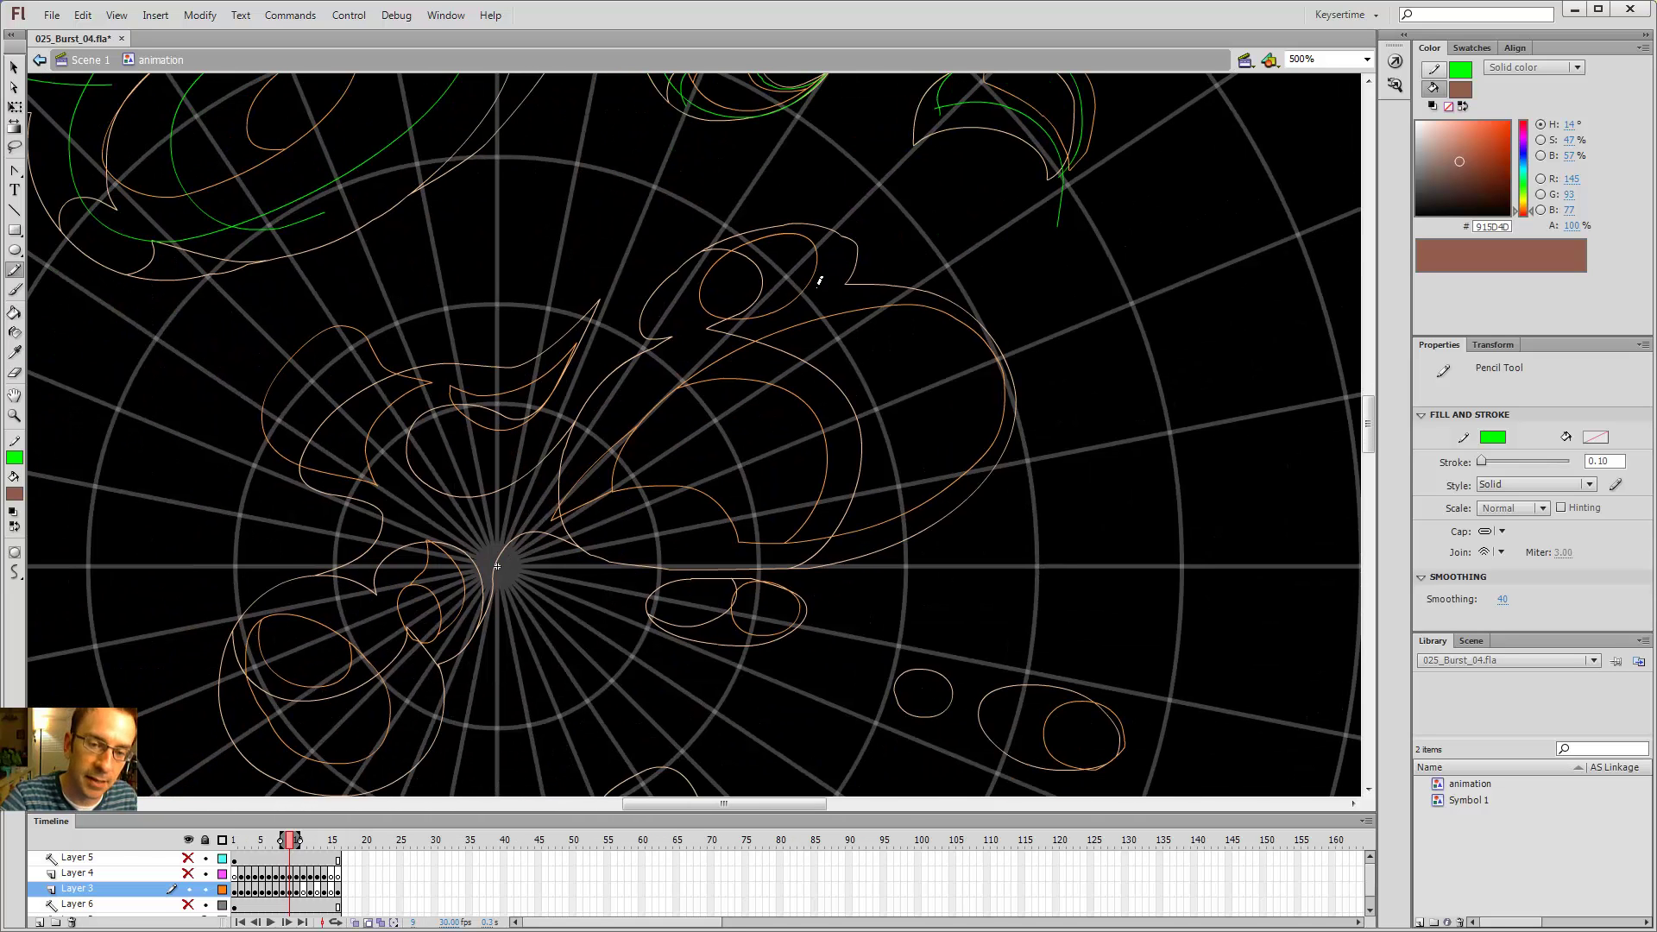
- Draw the outlines of the large puff right of the burst centre and the small oval lobe above it, deleting the stray line end
mouse_move(810, 301)
left_mouse_down()
mouse_move(836, 248)
mouse_move(793, 222)
mouse_move(695, 264)
mouse_move(675, 295)
mouse_move(703, 322)
mouse_move(753, 319)
mouse_move(849, 261)
mouse_move(803, 226)
mouse_move(763, 226)
mouse_move(829, 229)
mouse_move(898, 270)
mouse_move(921, 317)
mouse_move(904, 387)
mouse_move(804, 465)
mouse_move(659, 494)
mouse_move(539, 486)
mouse_move(496, 464)
mouse_move(492, 380)
mouse_move(536, 316)
mouse_move(759, 231)
left_mouse_up()
key("v")
left_click(830, 288)
key("Delete")
key("space")
key("y")
- Reshape the small oval lobe's lower edge where it meets the large puff's outline
key("z")
left_click(684, 262)
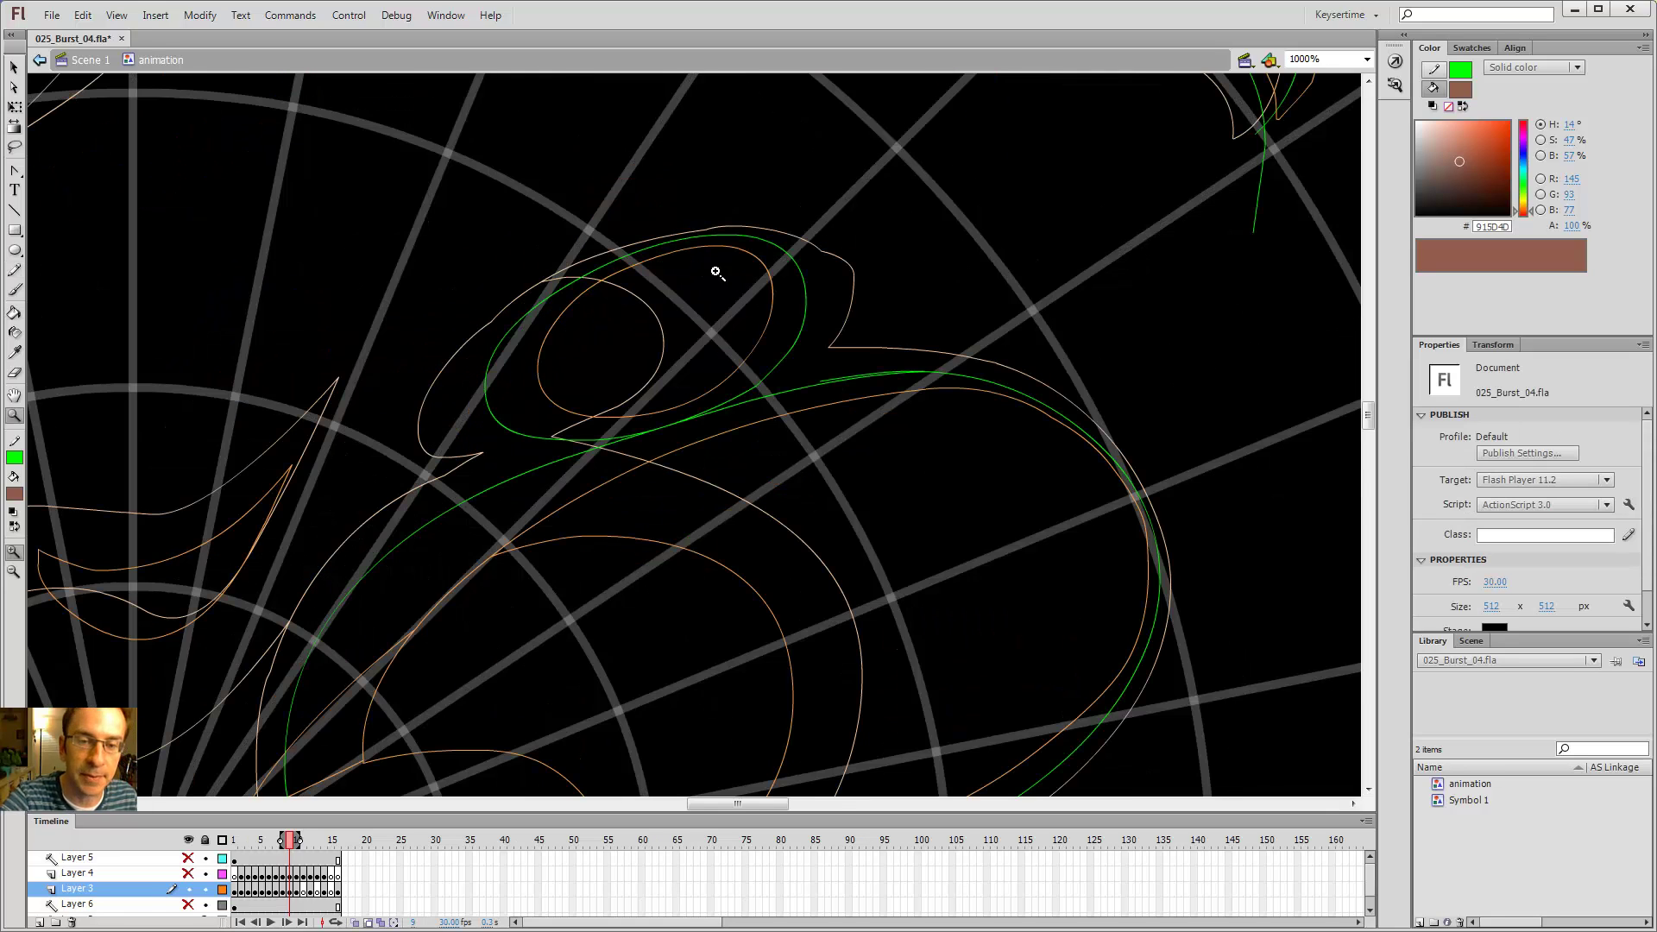
key("v")
left_click_drag(699, 418, 729, 415)
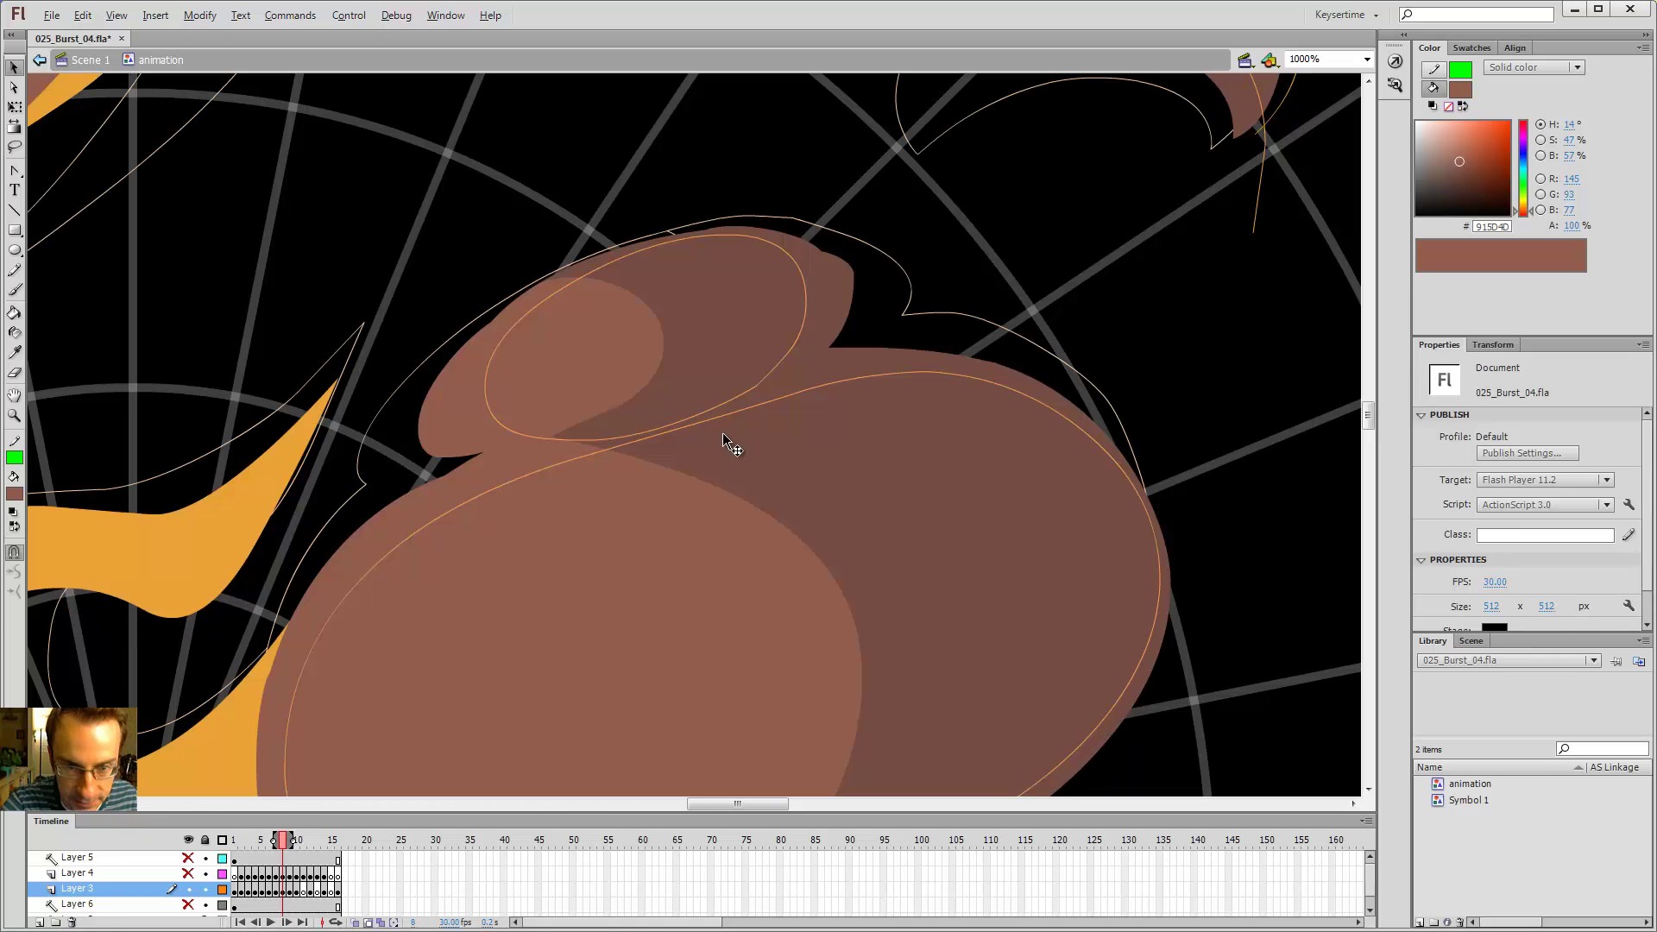
- Compare frame 9 with its neighbouring frames and delete the stray line end at the crescent puff's tip
key(".")
key(".")
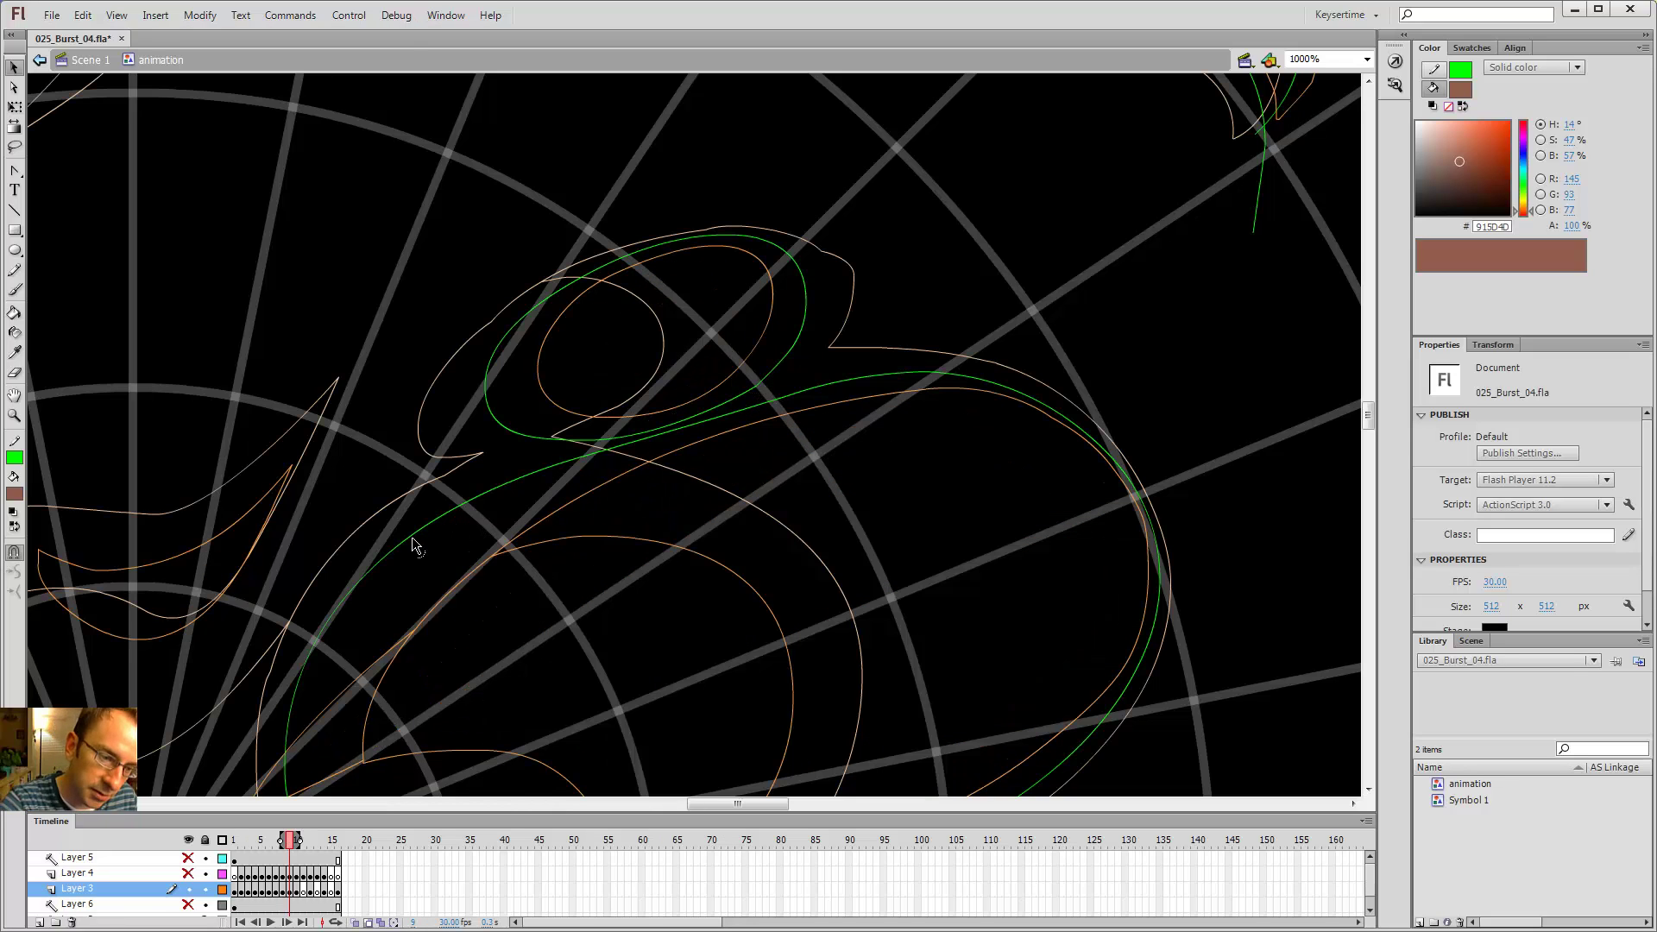
key(".")
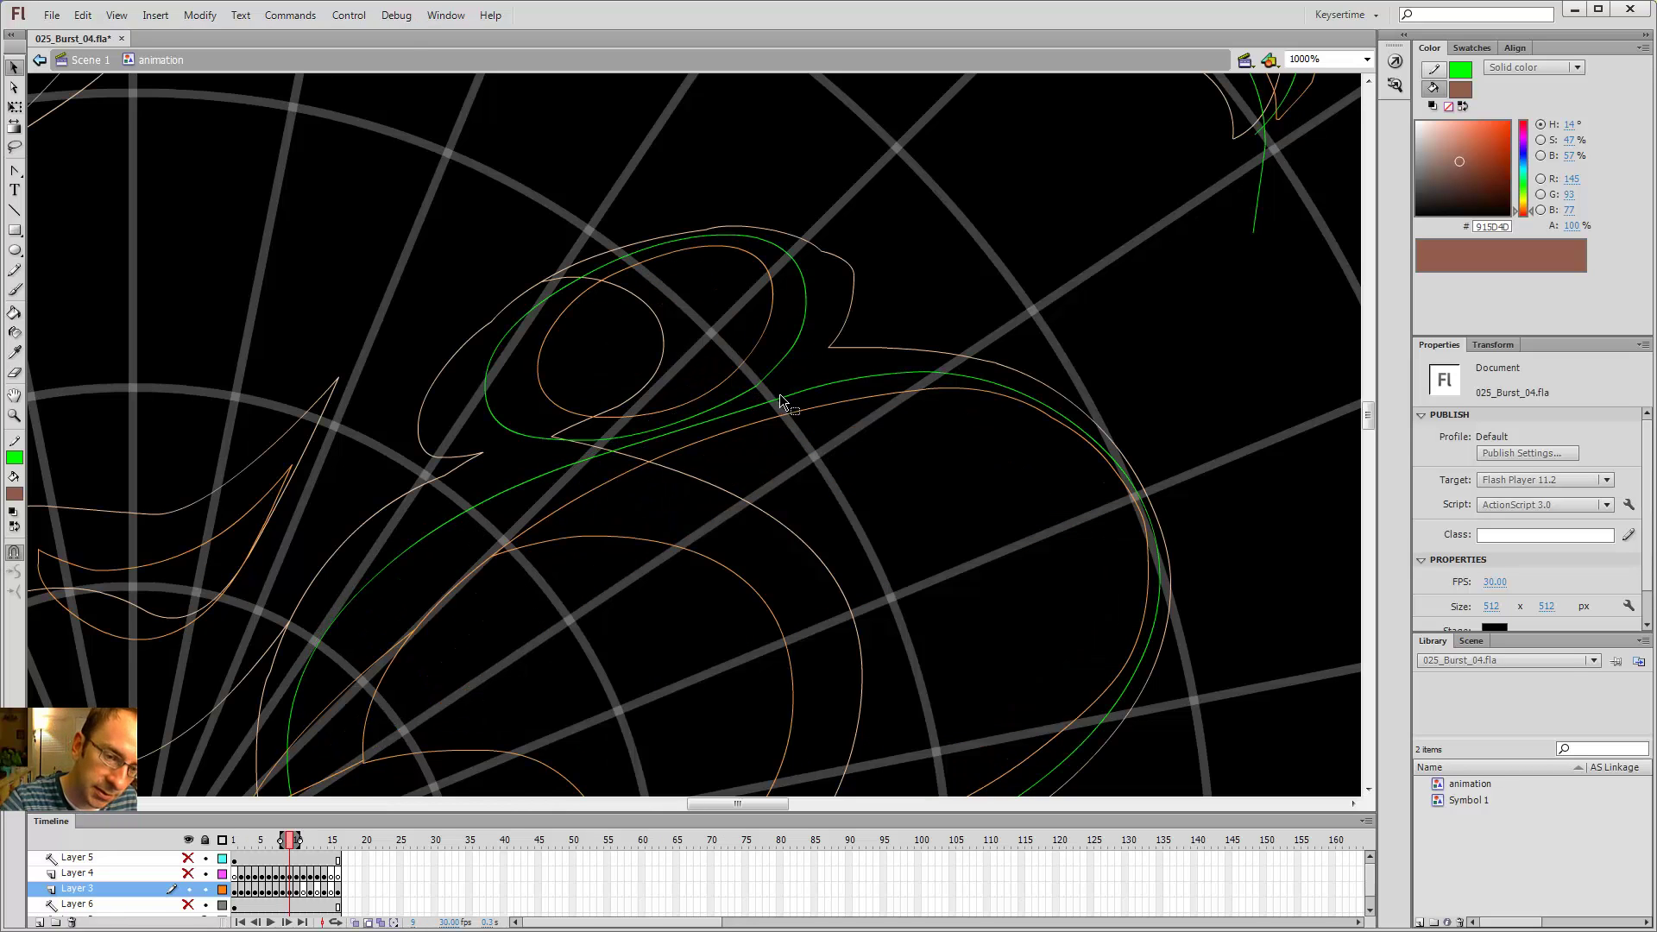
key("ctrl+minus")
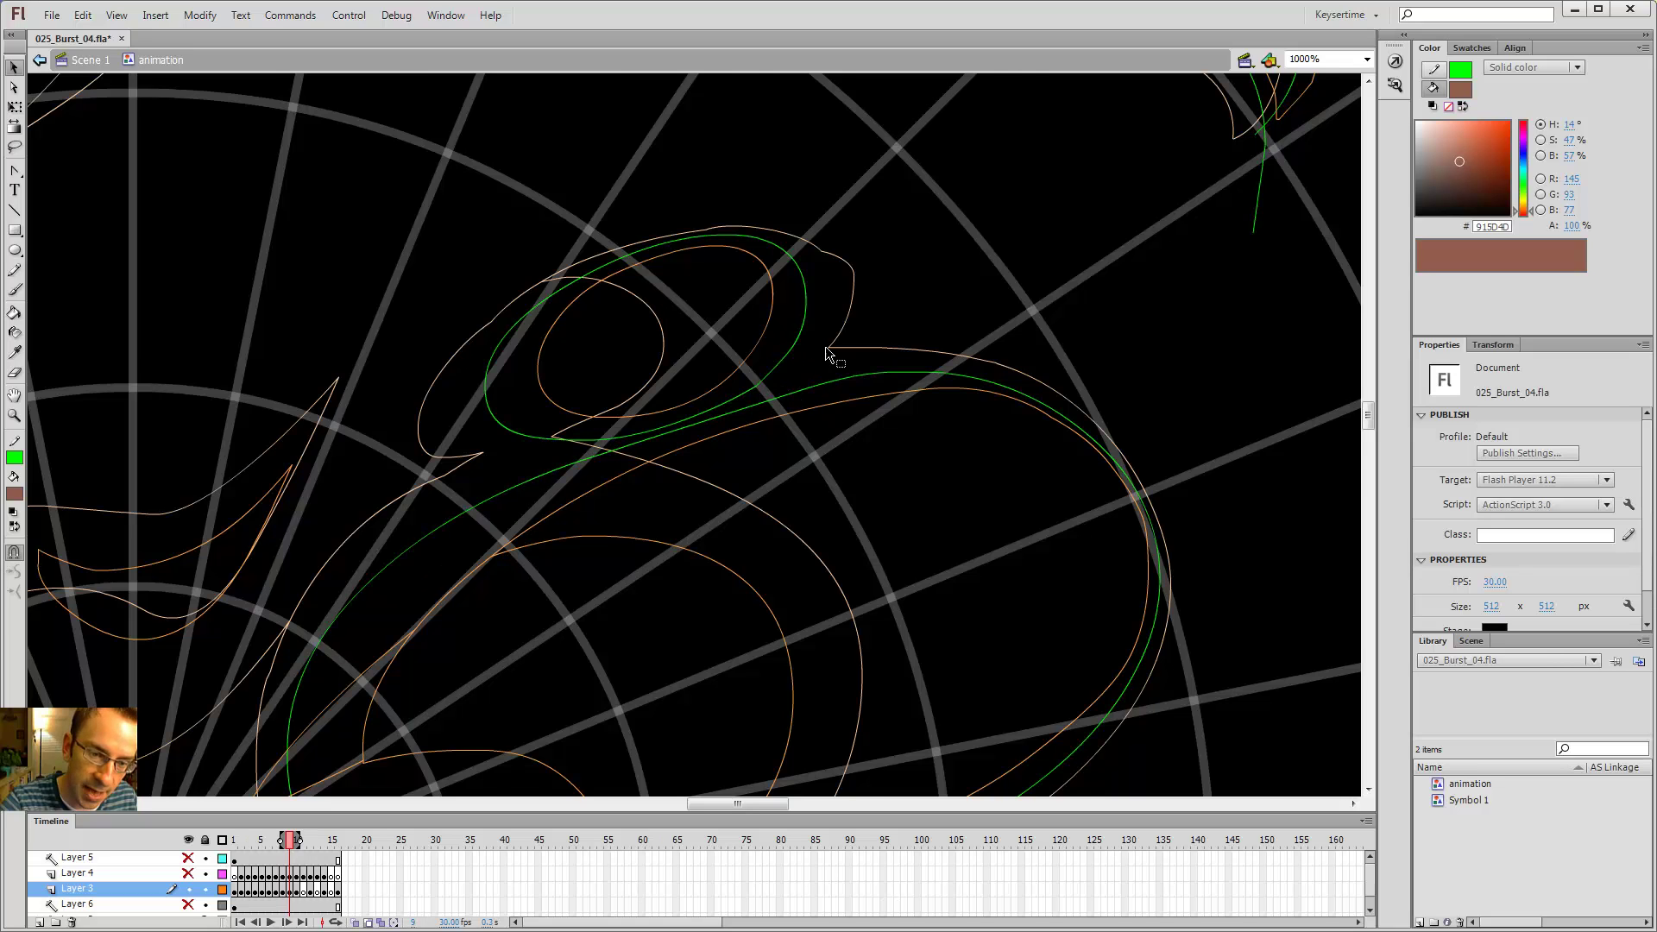
left_click(982, 303)
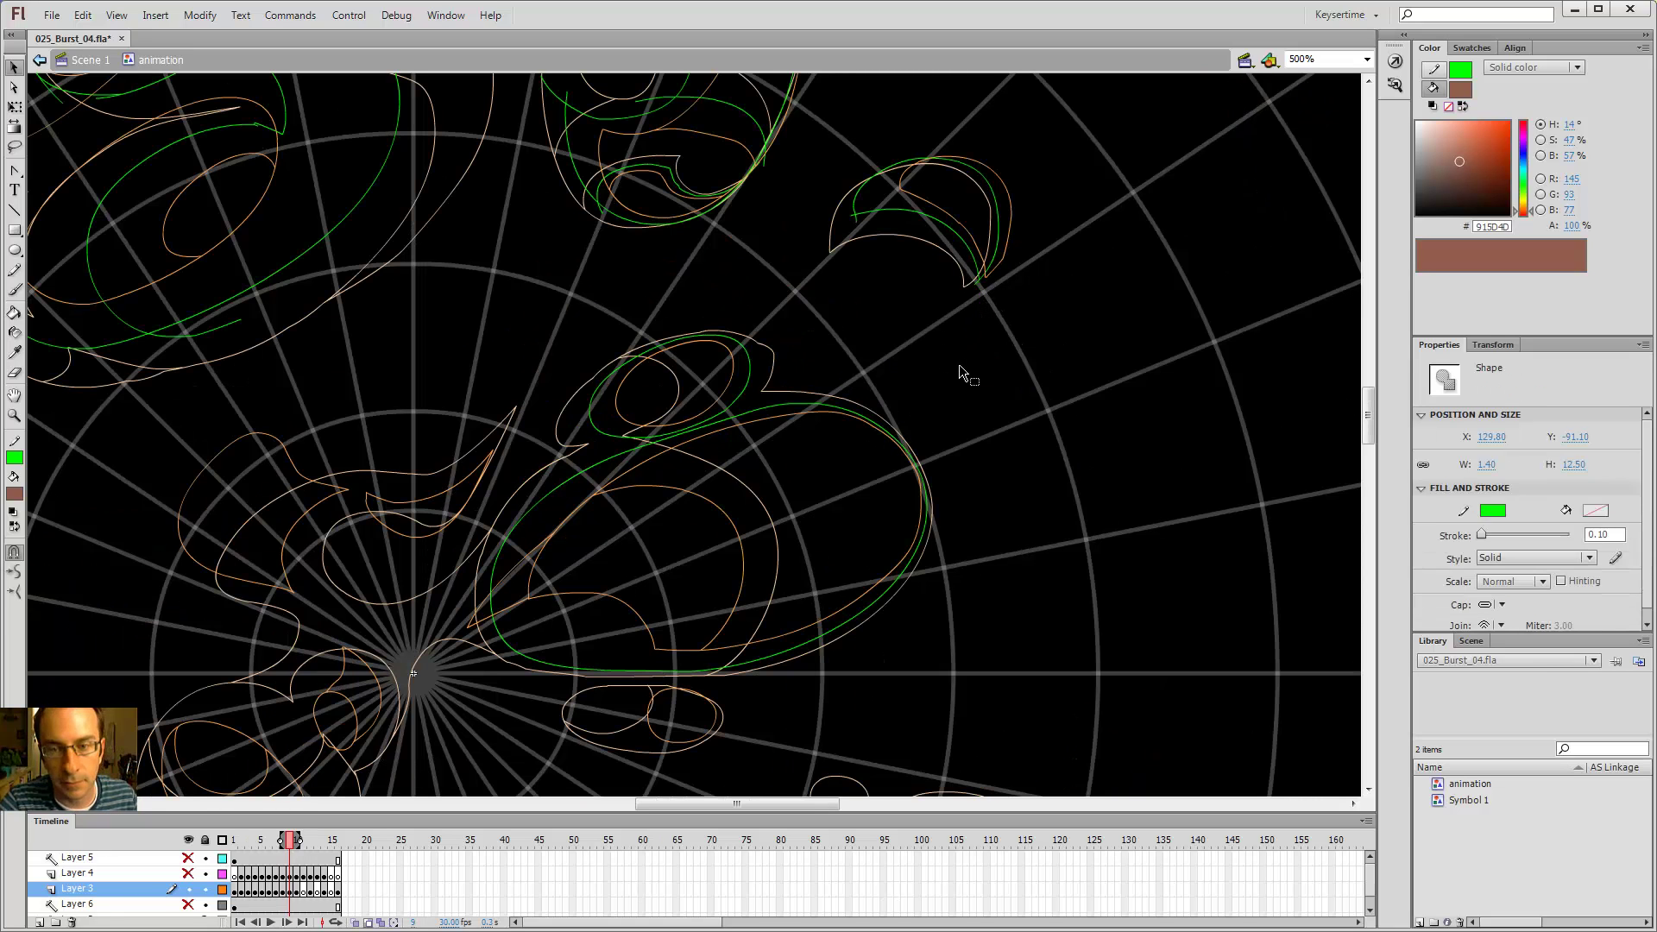
key("Delete")
left_click_drag(854, 515, 909, 433)
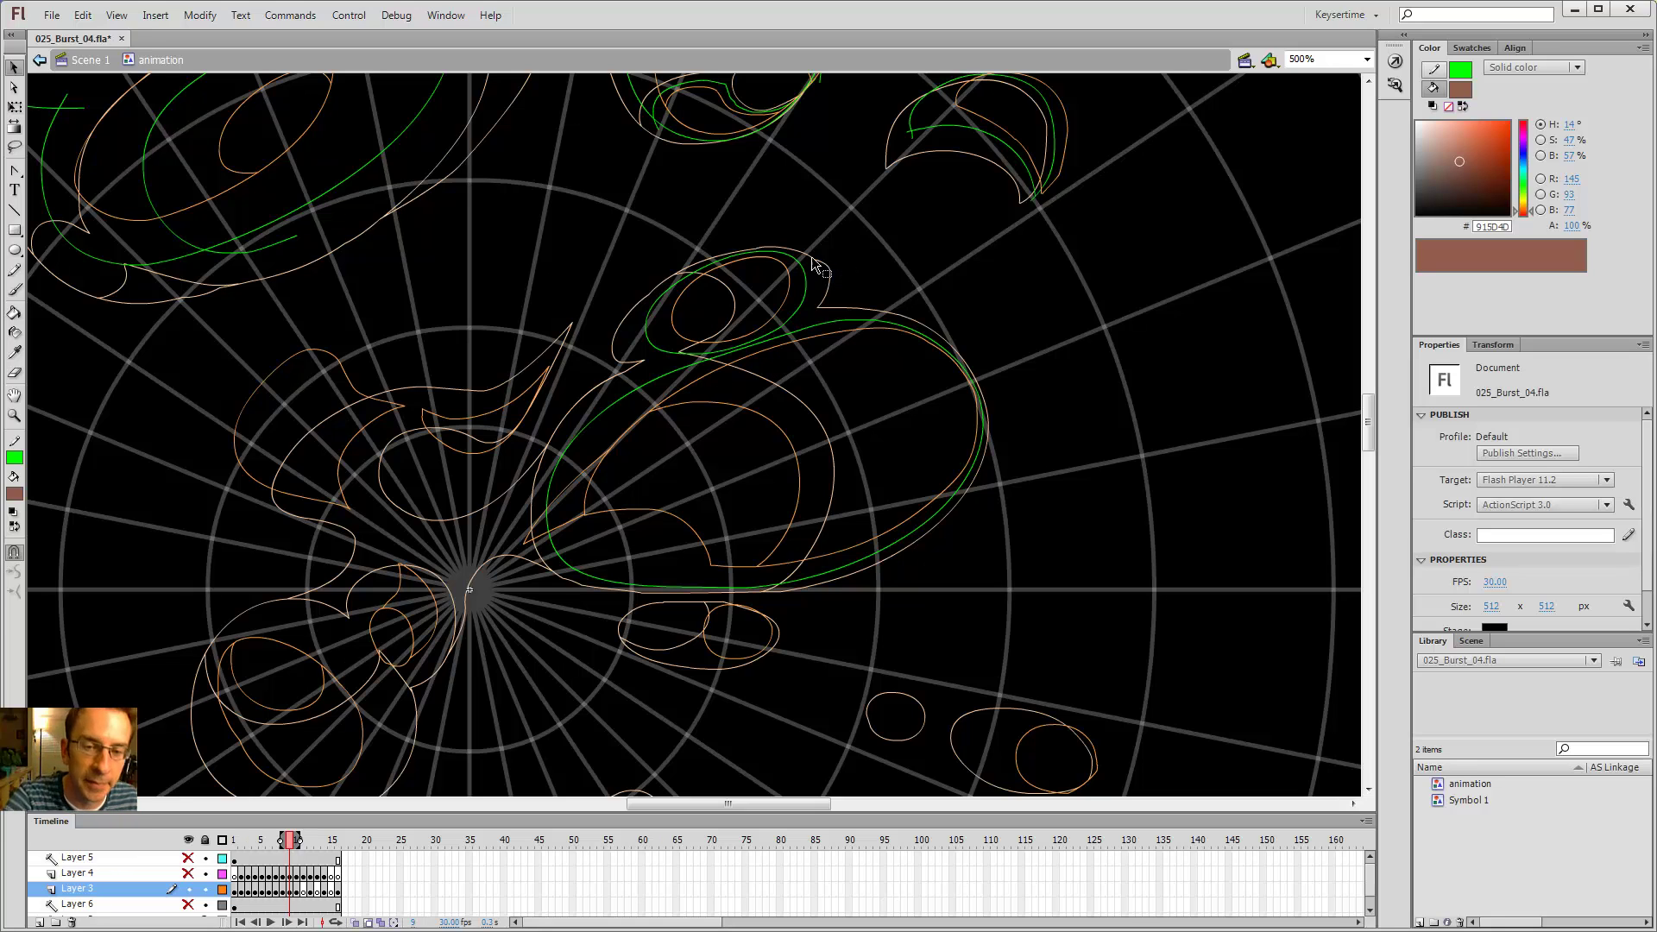
- Delete the overlapping line segments where the small oval lobe meets the large puff, and check the shape against the adjacent frames
key("ctrl+a")
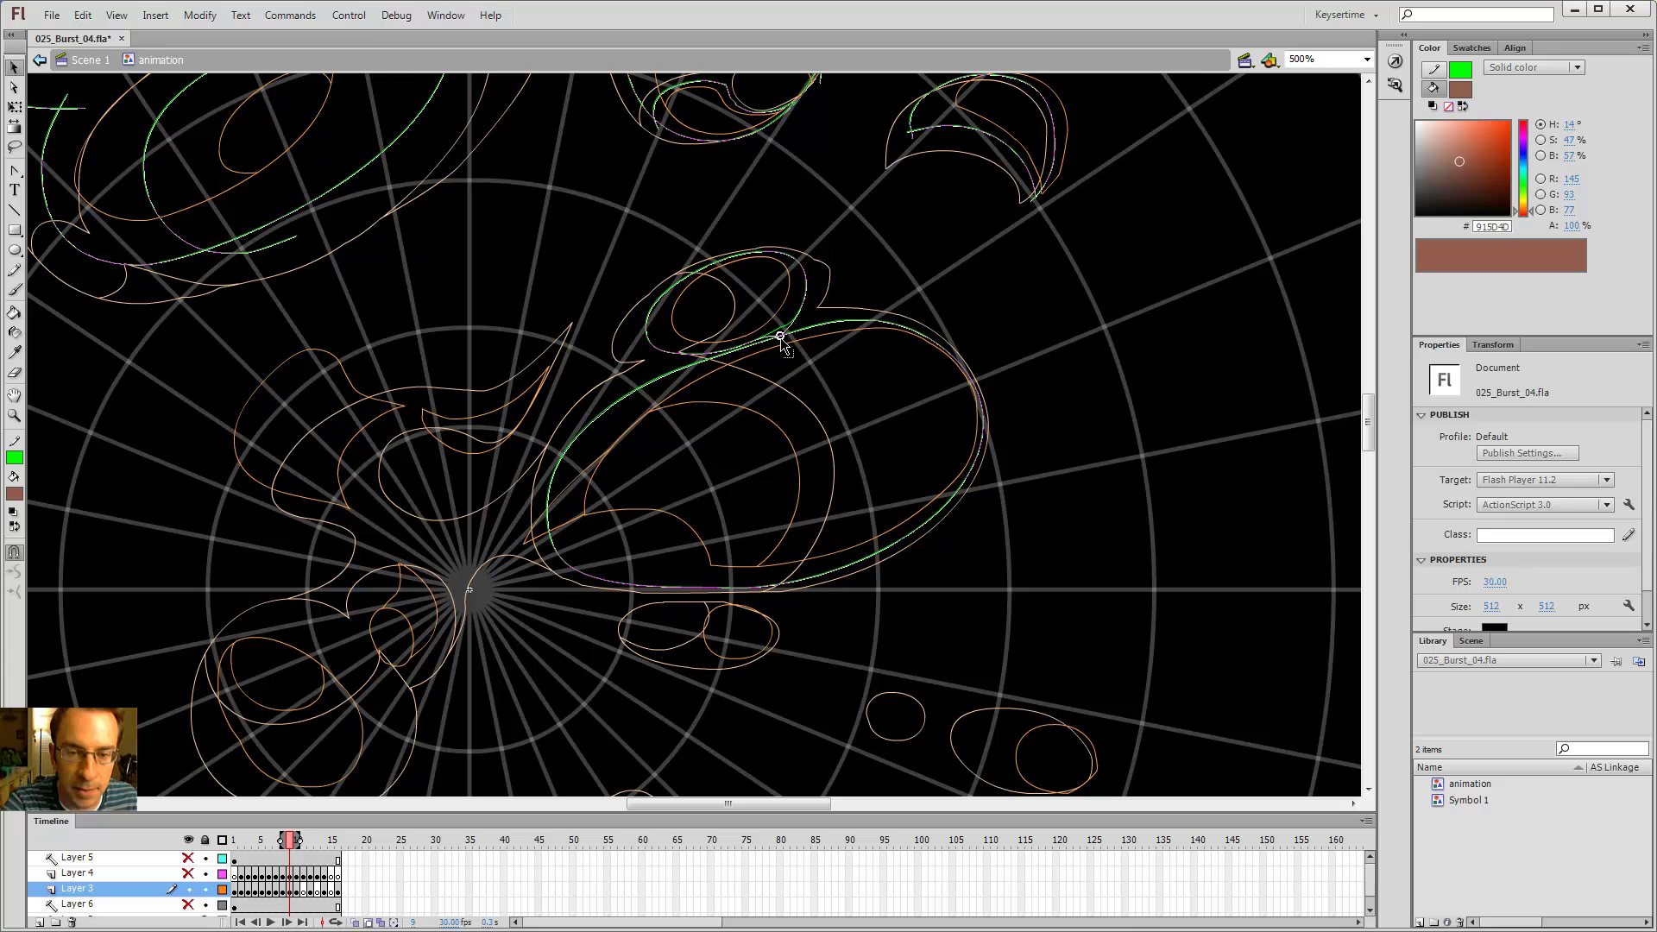
left_click_drag(764, 336, 700, 362)
left_click(735, 353)
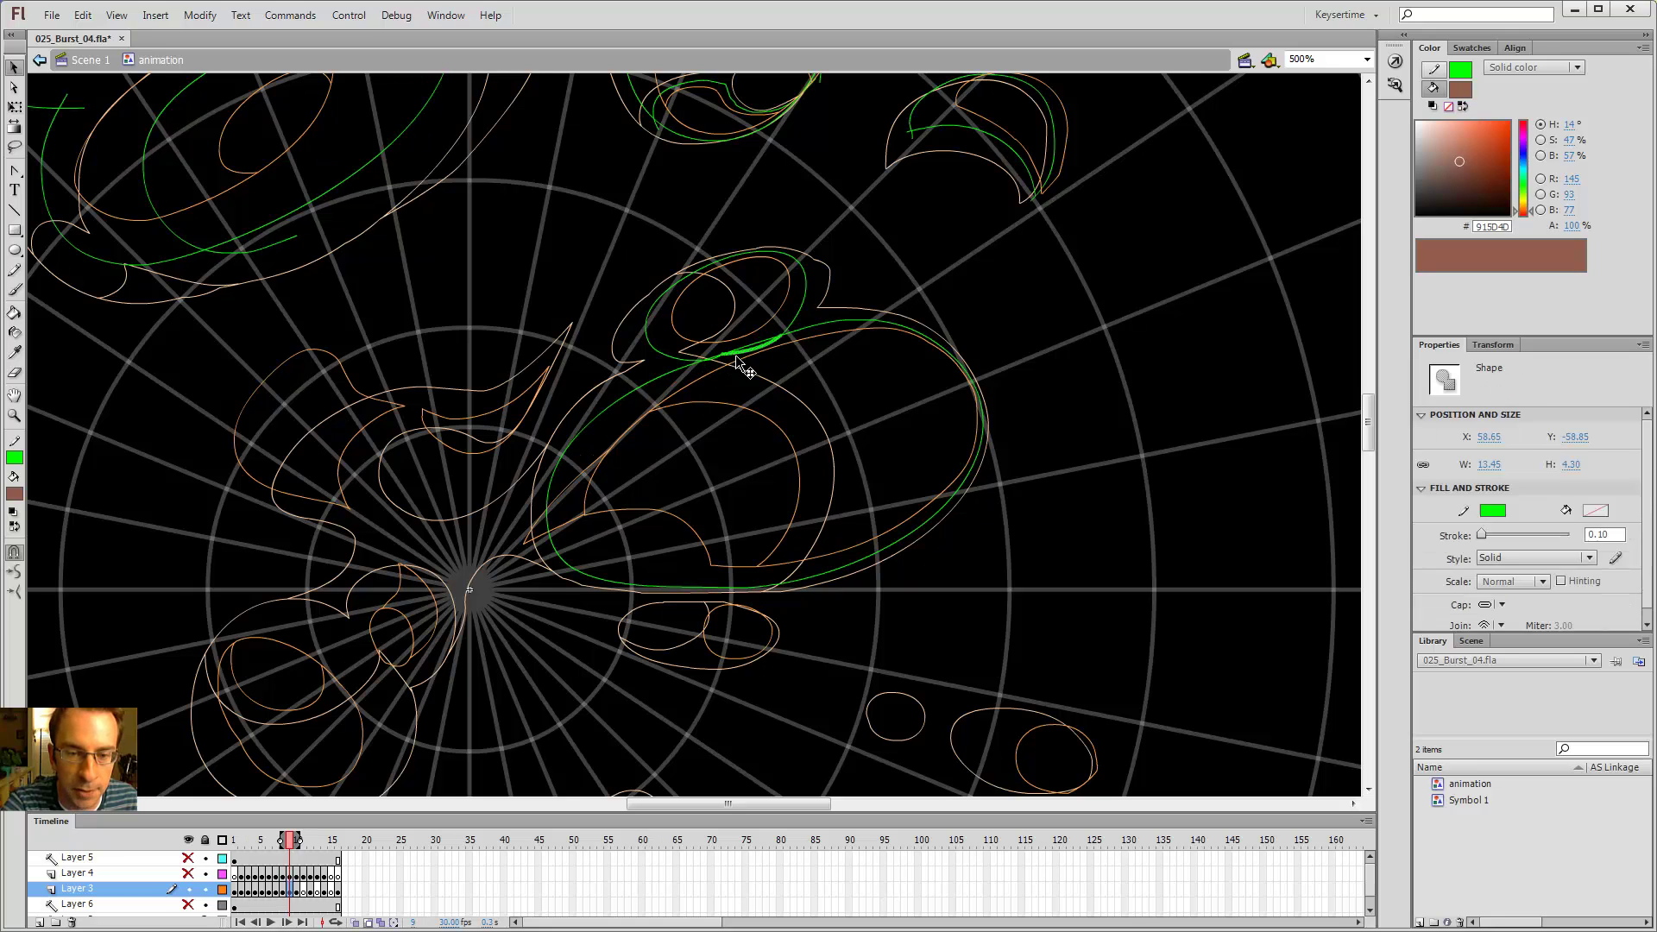
key("Delete")
left_click(721, 357)
key("Delete")
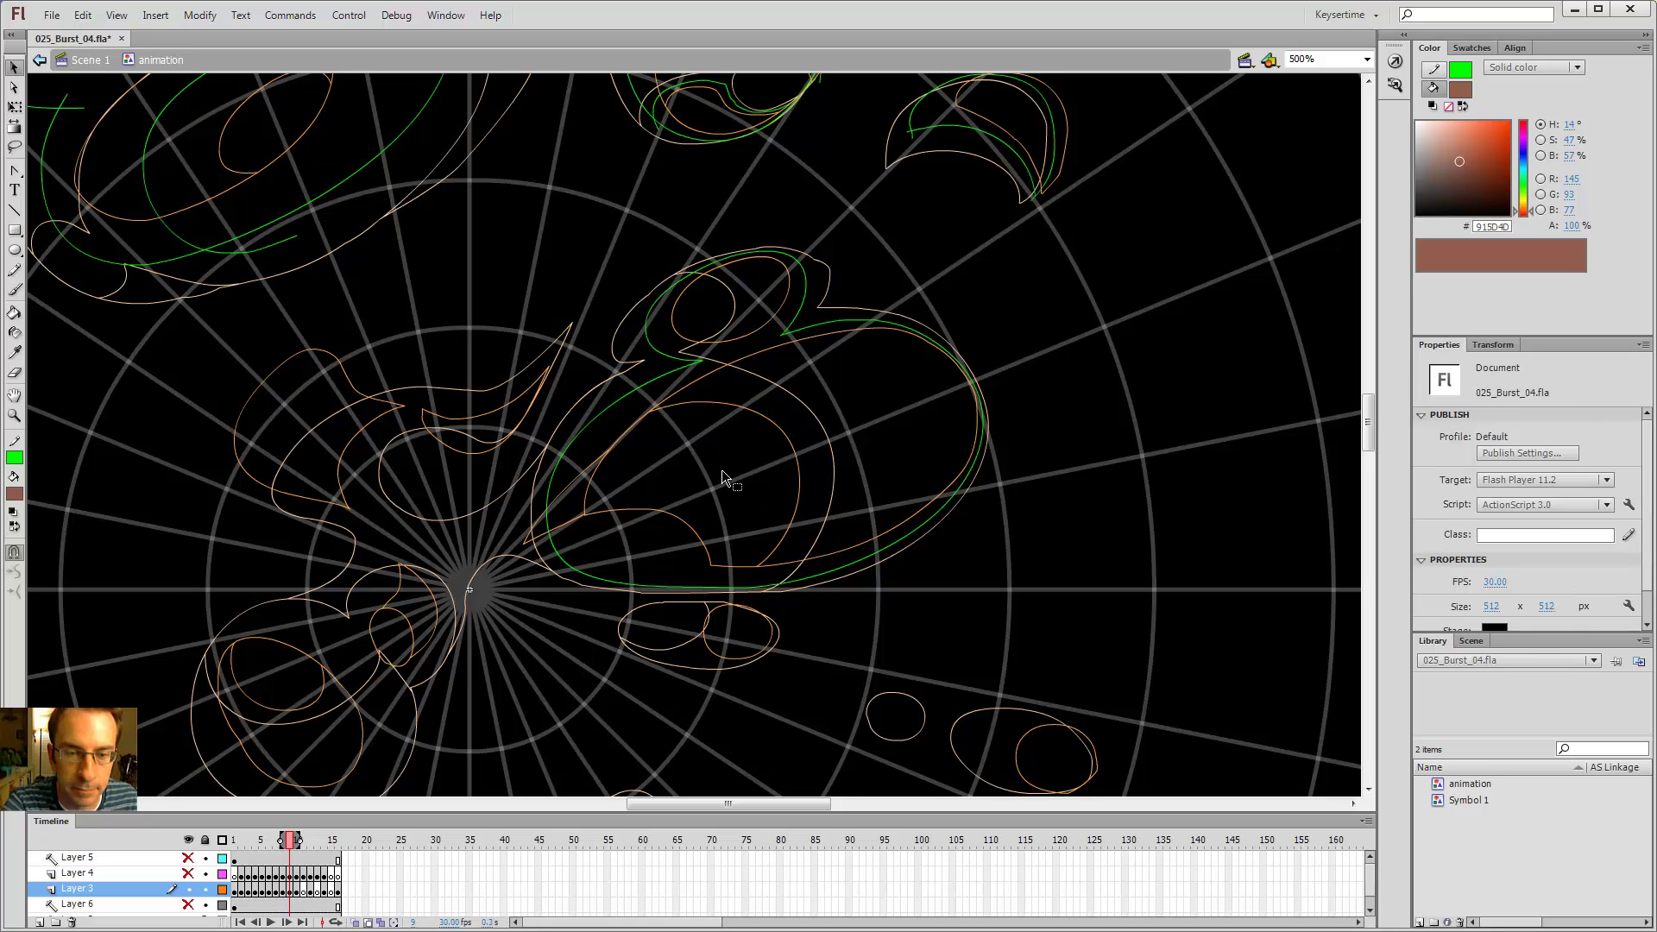
key("ctrl+alt+shift+o")
key("comma")
key("period")
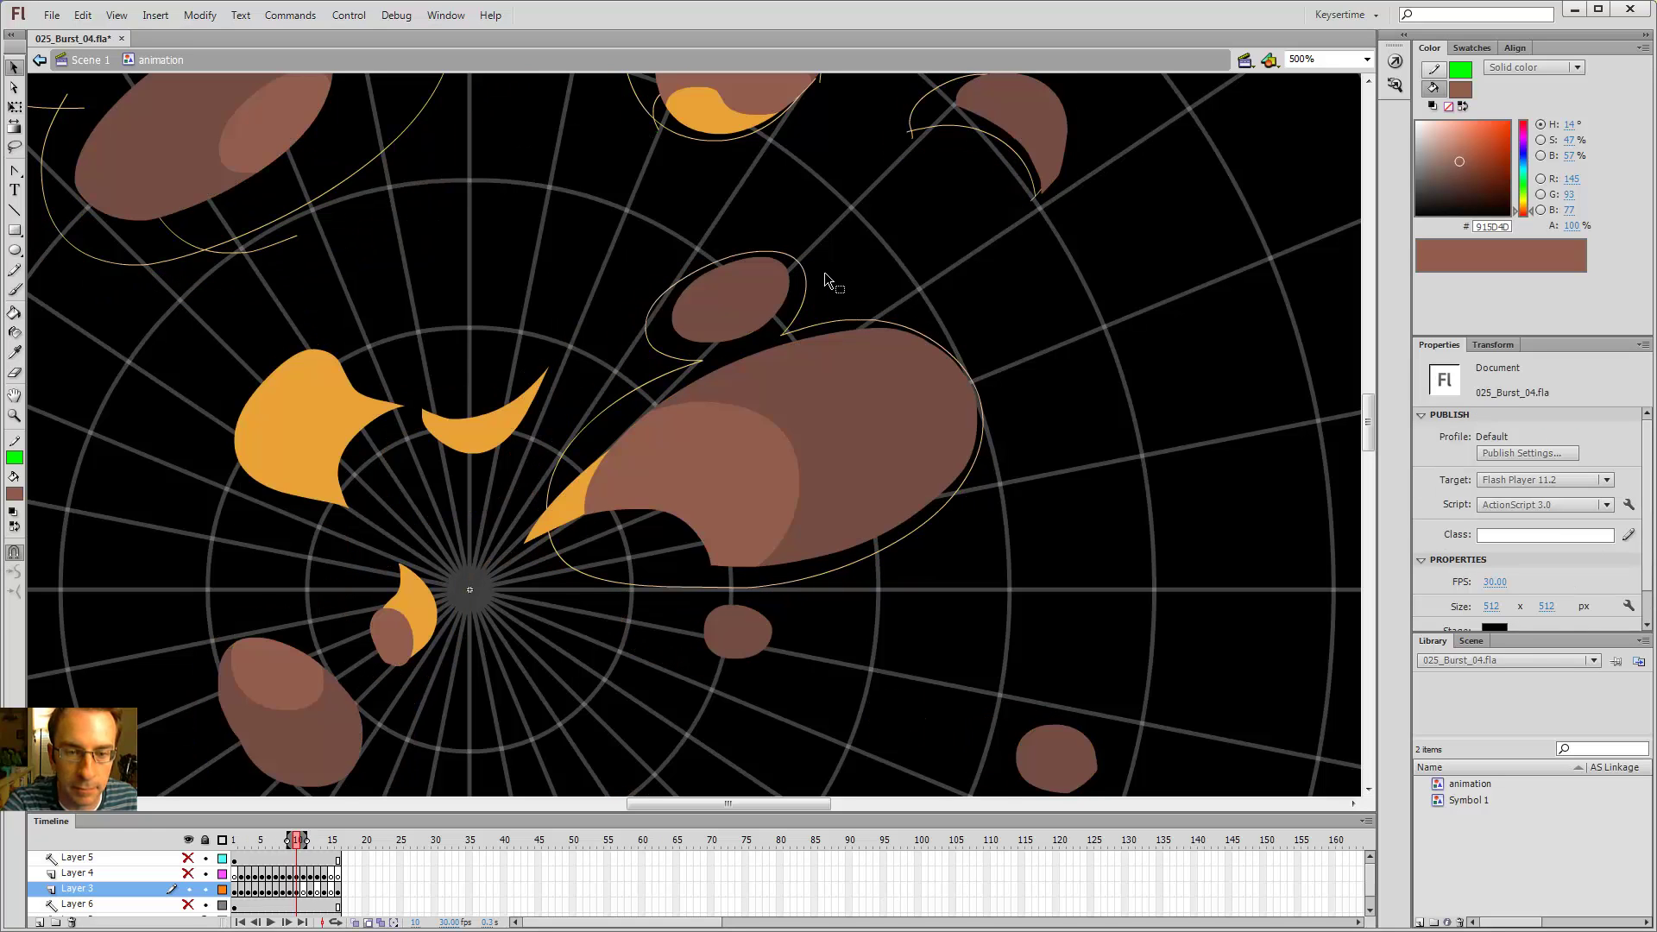
key("comma")
- Draw the curved highlight edge inside the large puff and adjust its curve between the onion-skinned positions
left_click_drag(761, 374, 813, 294)
key("y")
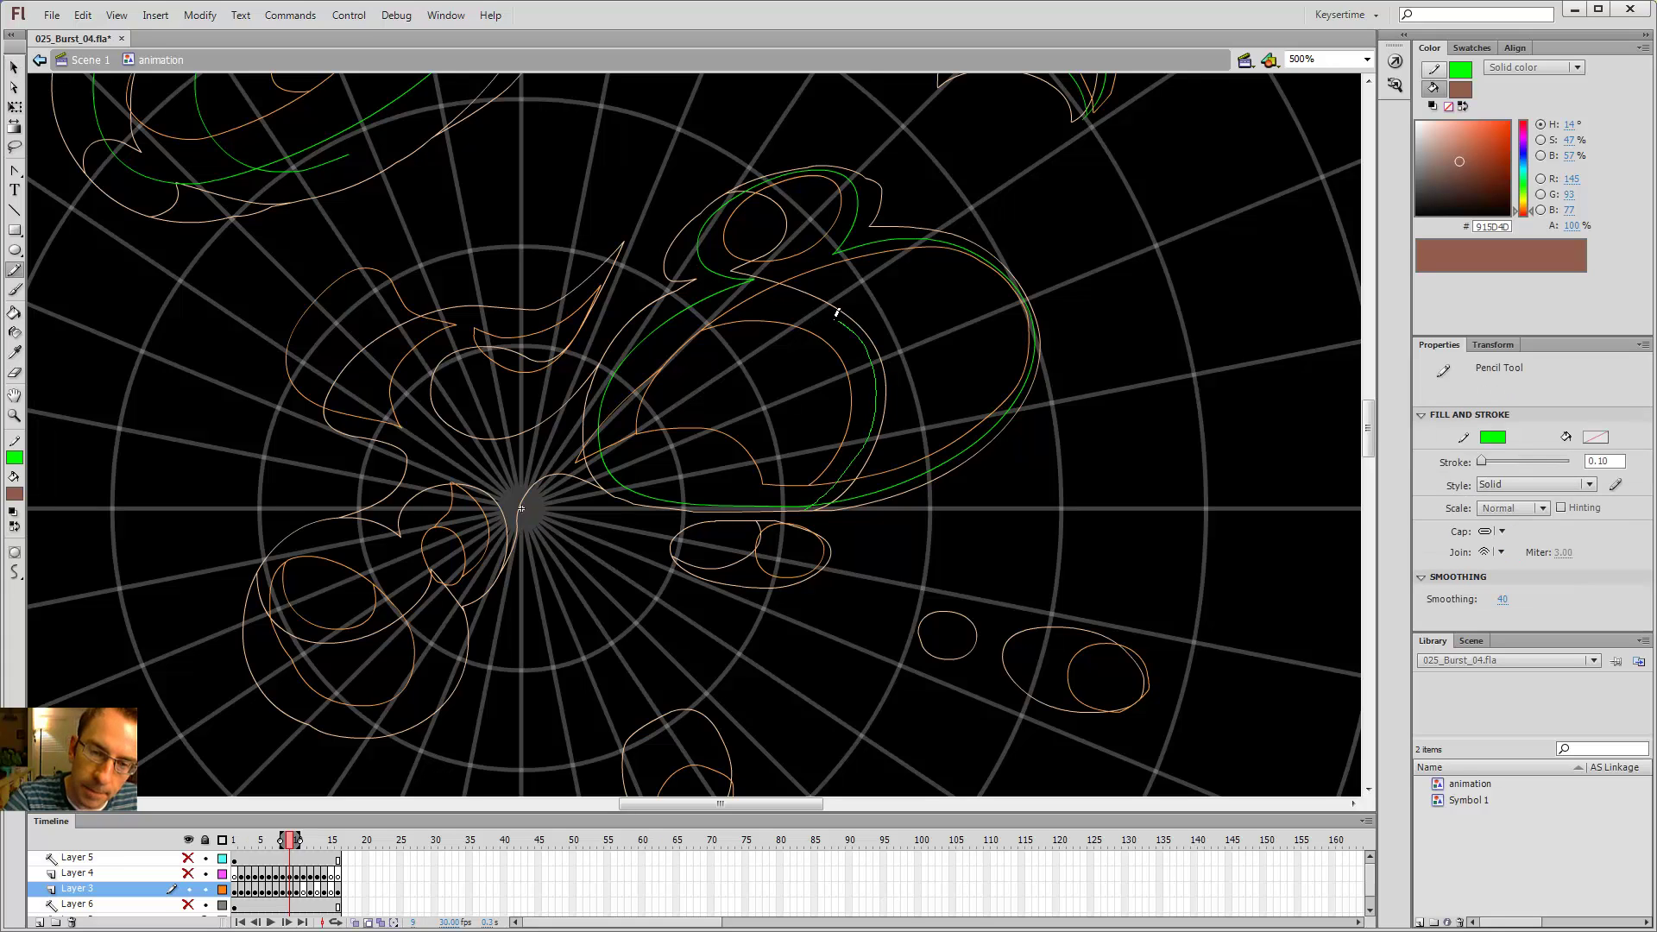
left_click_drag(837, 312, 755, 297)
key("v")
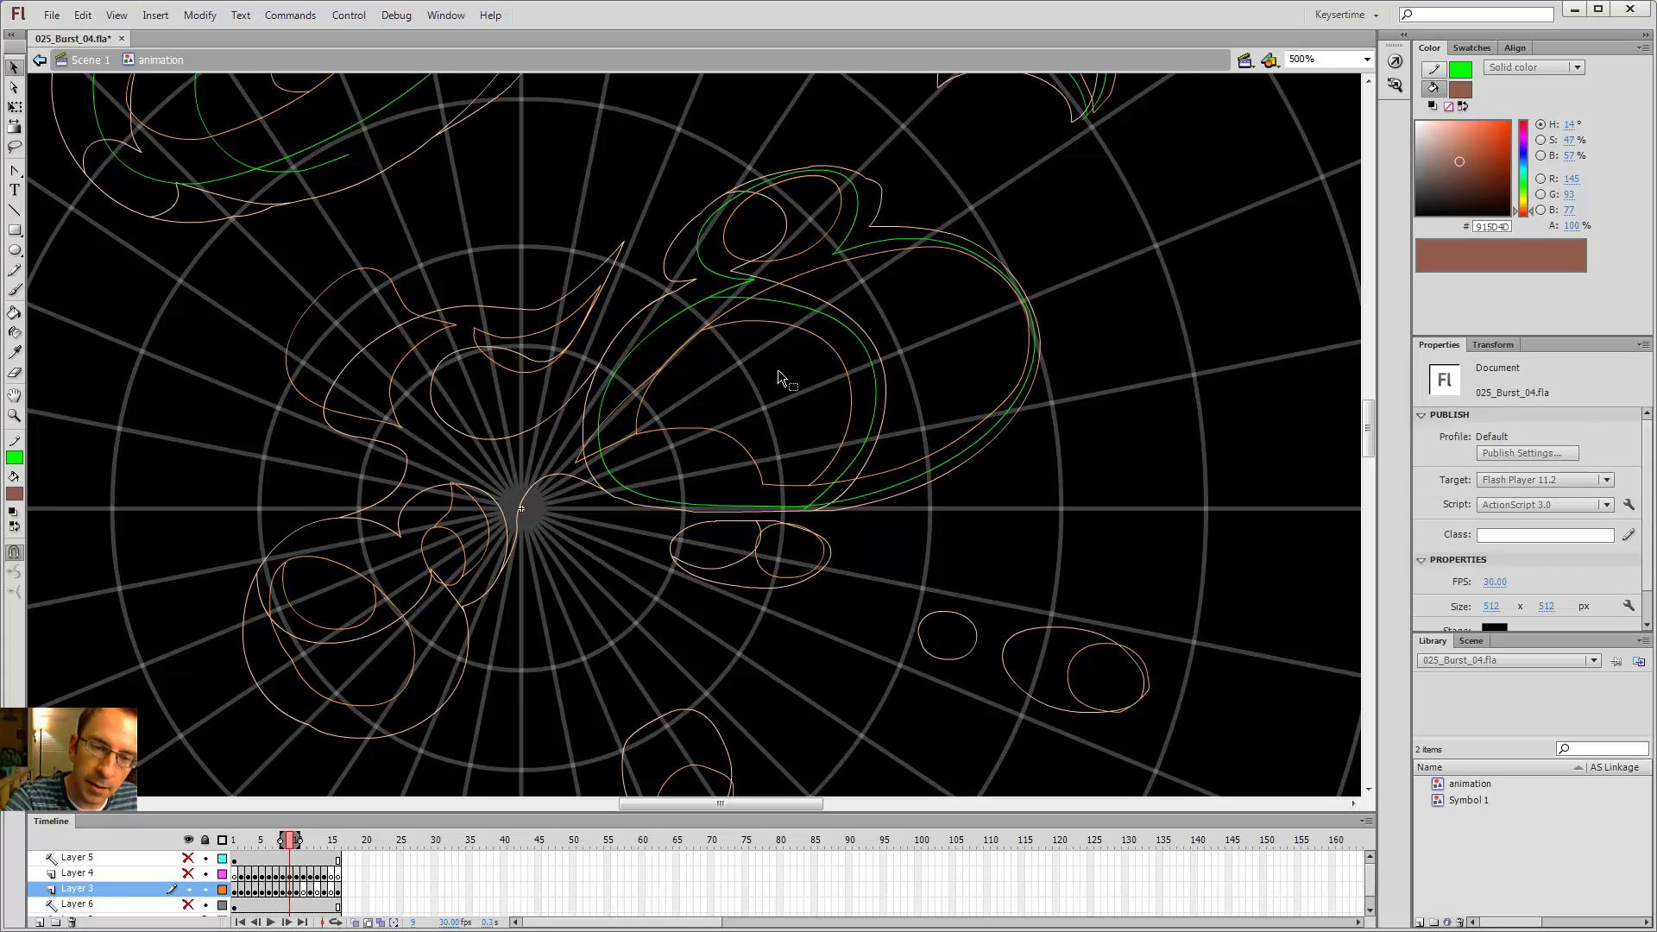
left_click_drag(853, 328, 845, 331)
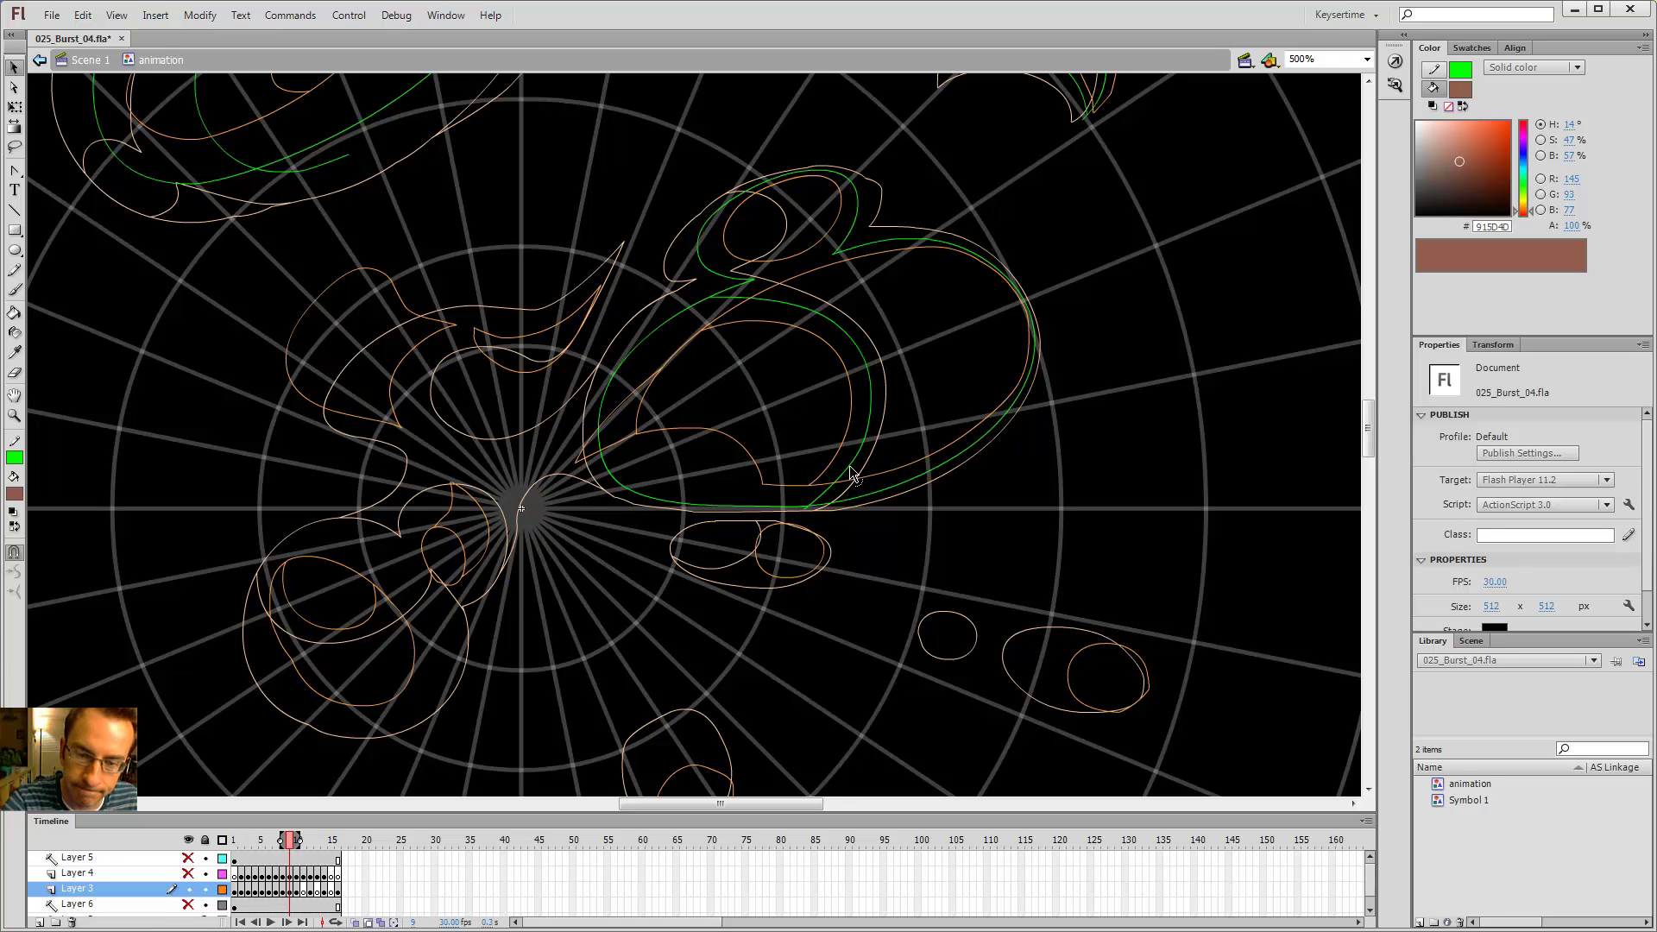
- Draw the hollow curve across the large puff's lower-left edge and delete the outline segment it cuts off
key("y")
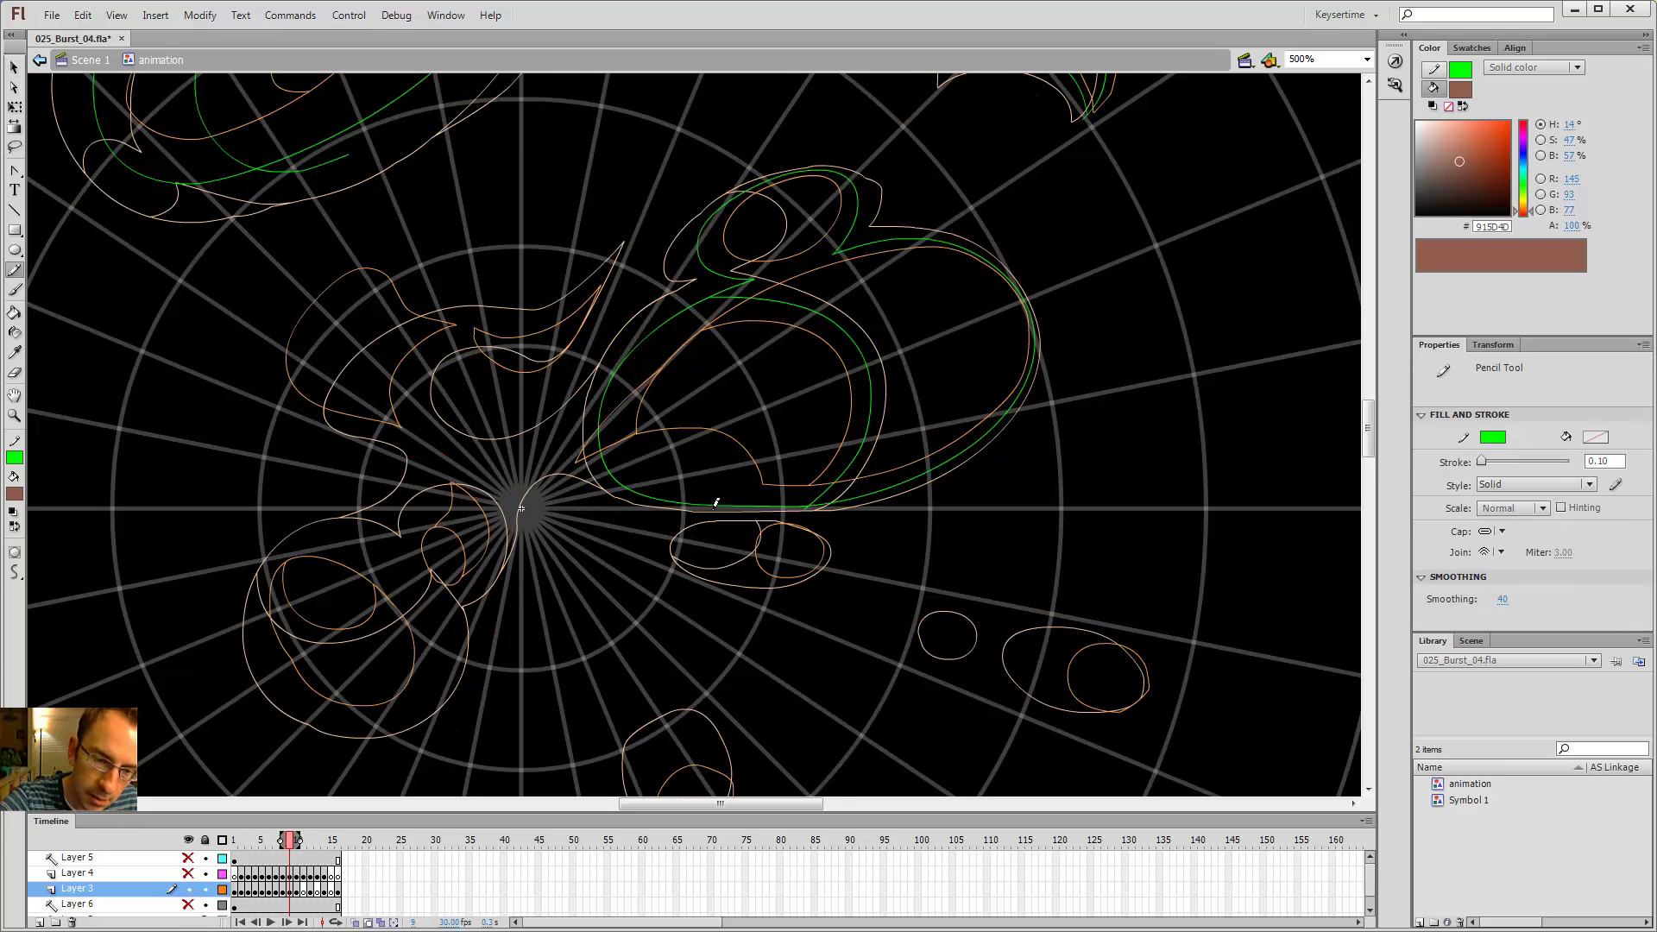
left_click_drag(679, 476, 582, 479)
key("v")
left_click(667, 504)
key("Delete")
- Draw the small oval puff beneath the large puff and the outer small puff farther right, between their onion-skinned positions
key("y")
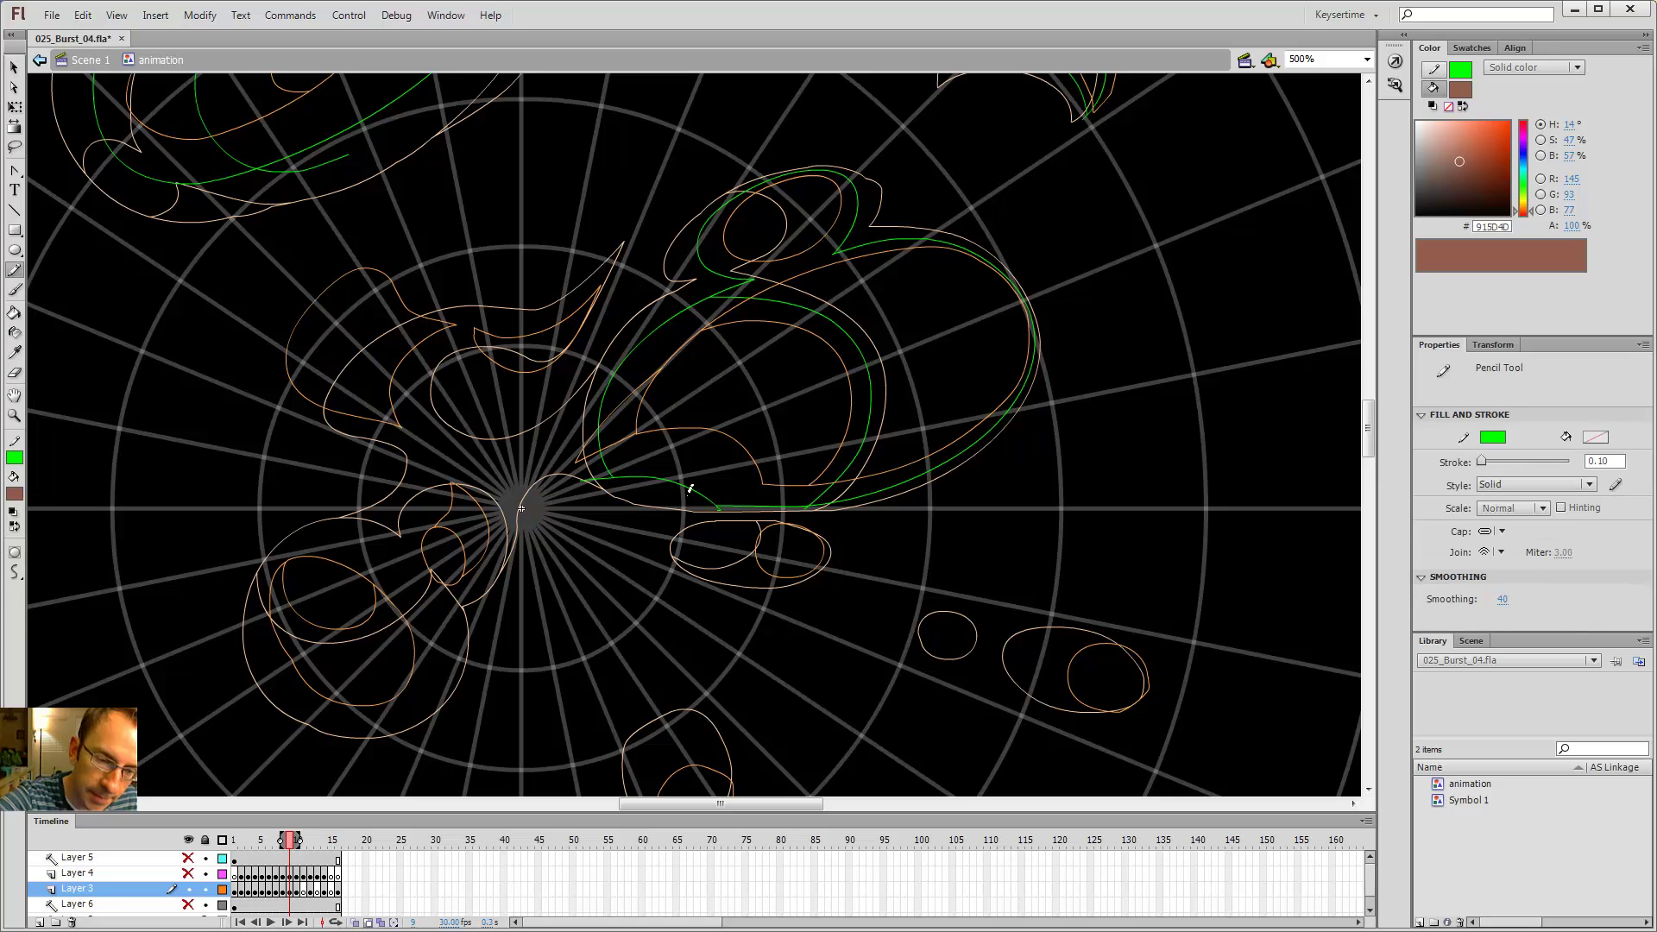
left_click_drag(777, 516, 721, 528)
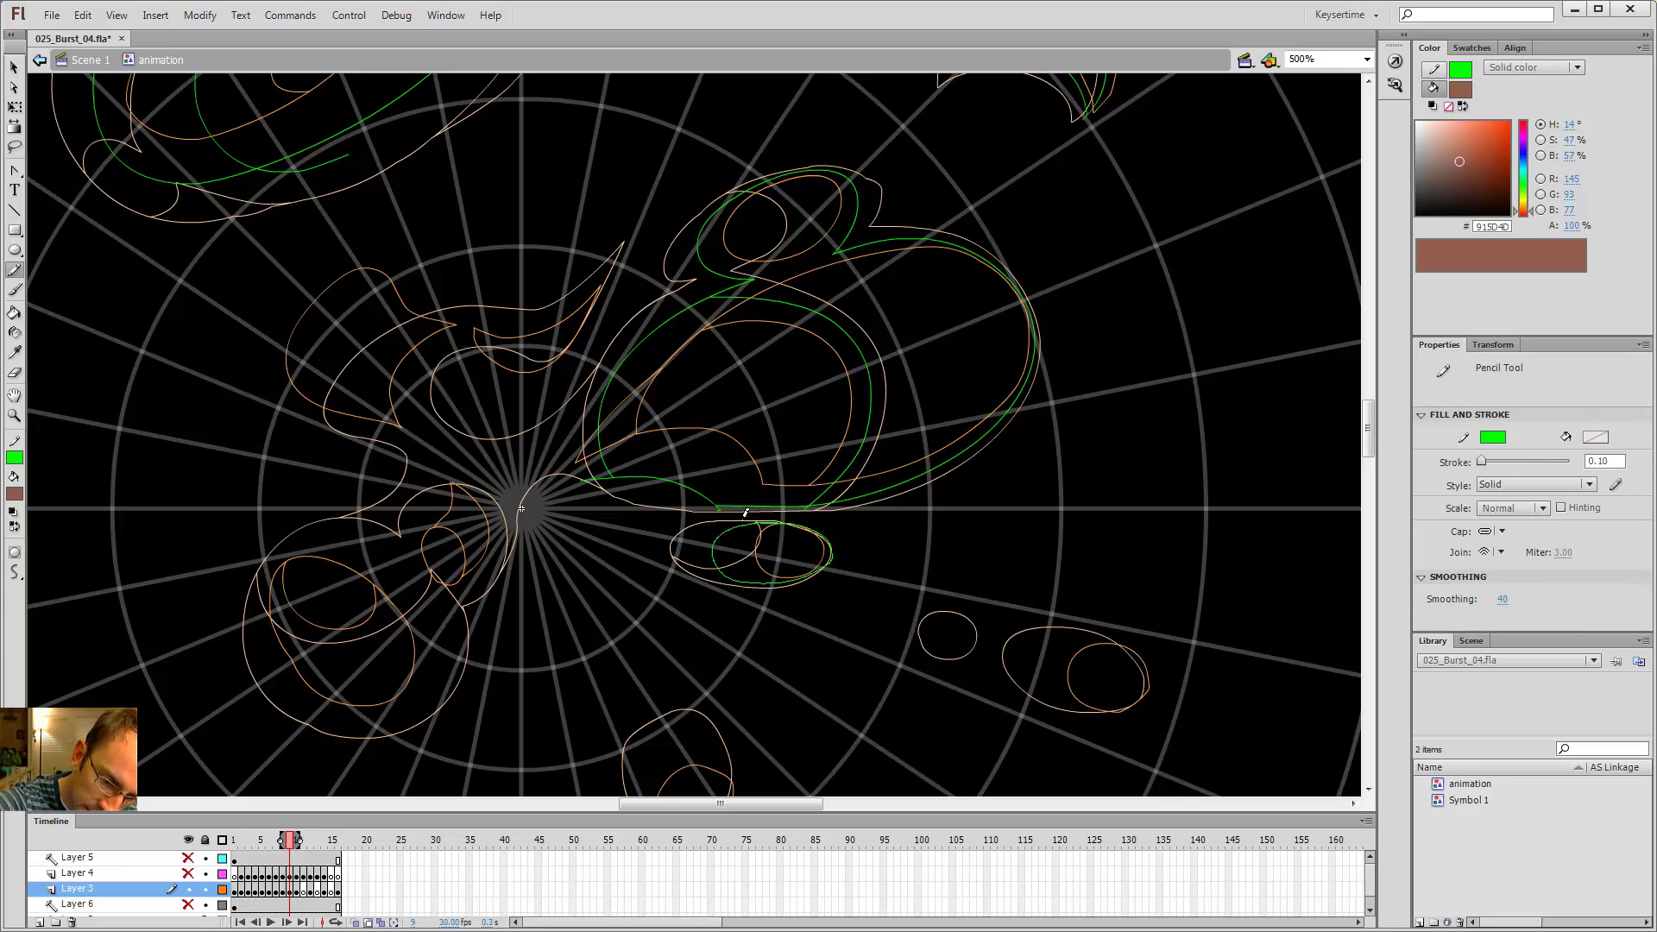
key("v")
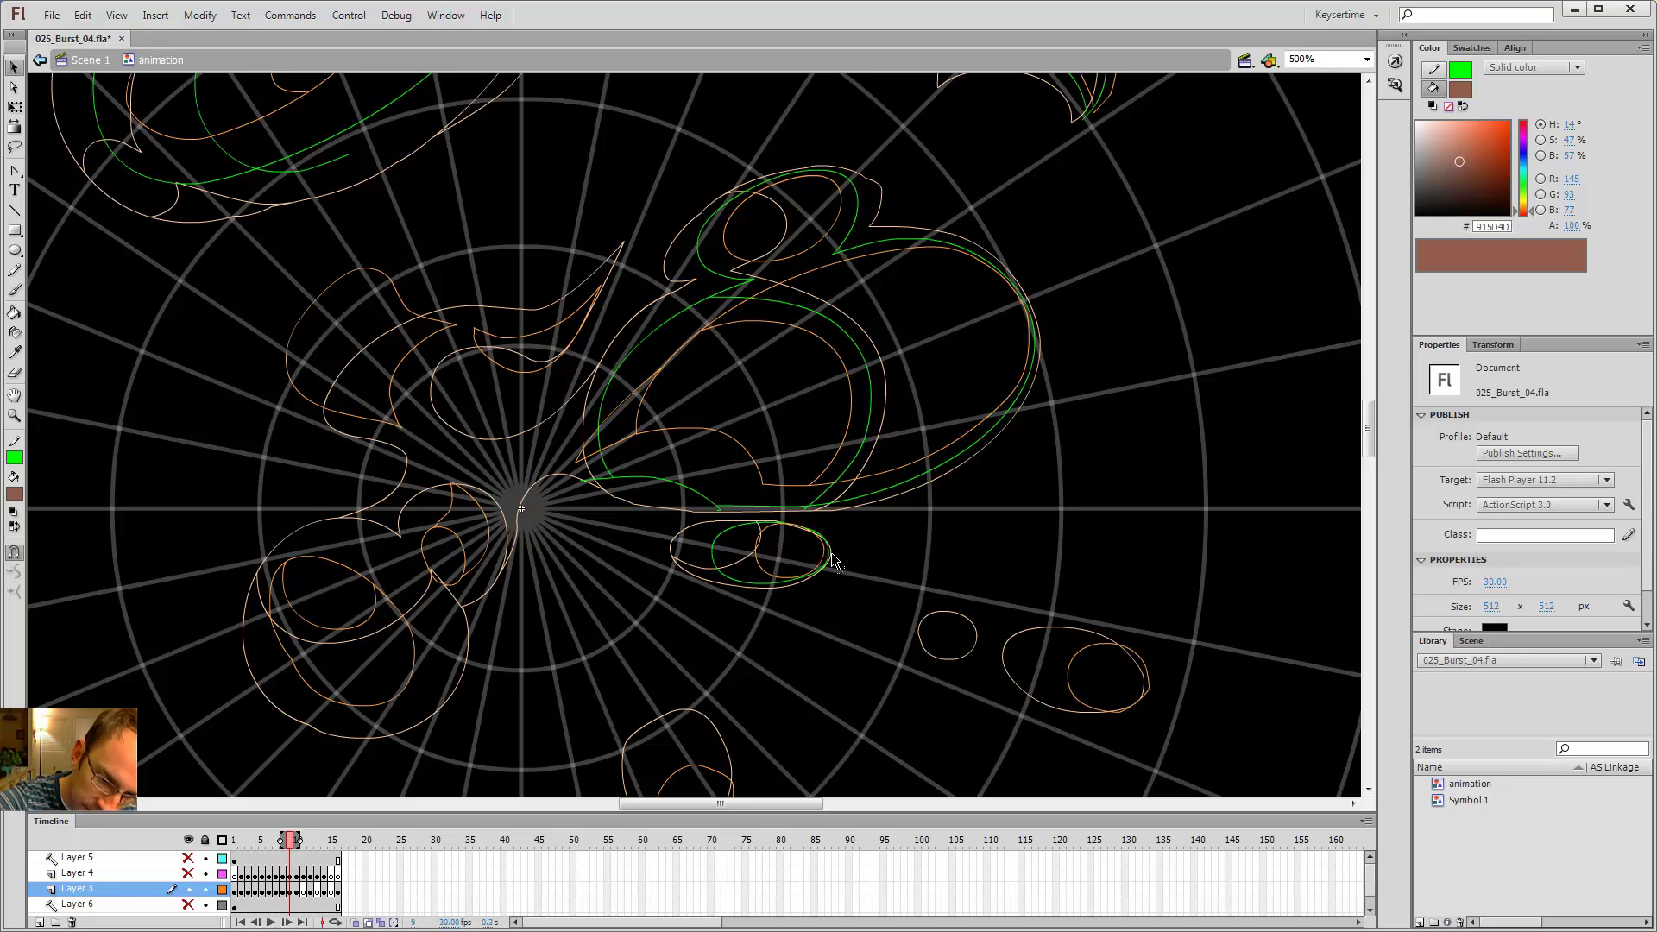
left_click_drag(931, 599, 608, 547)
mouse_move(781, 571)
left_mouse_down()
mouse_move(708, 537)
mouse_move(642, 564)
mouse_move(669, 603)
mouse_move(747, 568)
left_mouse_up()
key("y")
key("v")
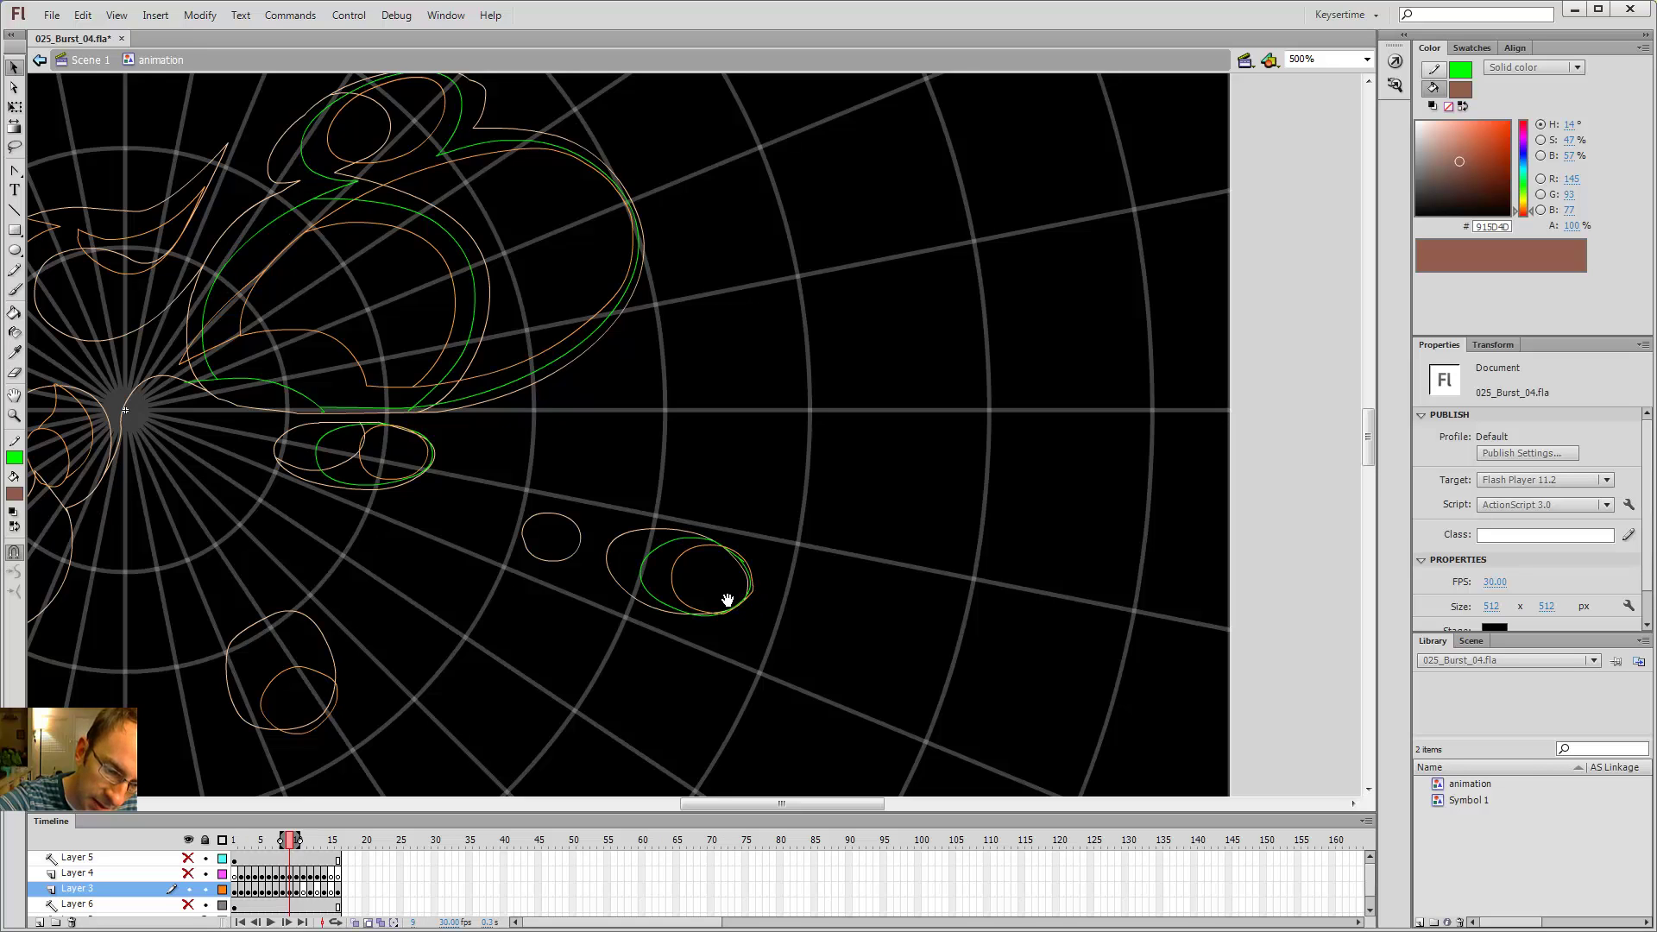
- Draw the round puff below the burst centre and clean up the join in its upper outline
left_click_drag(711, 578, 1019, 353)
key("y")
mouse_move(583, 412)
left_mouse_down()
mouse_move(552, 436)
mouse_move(547, 472)
left_mouse_up()
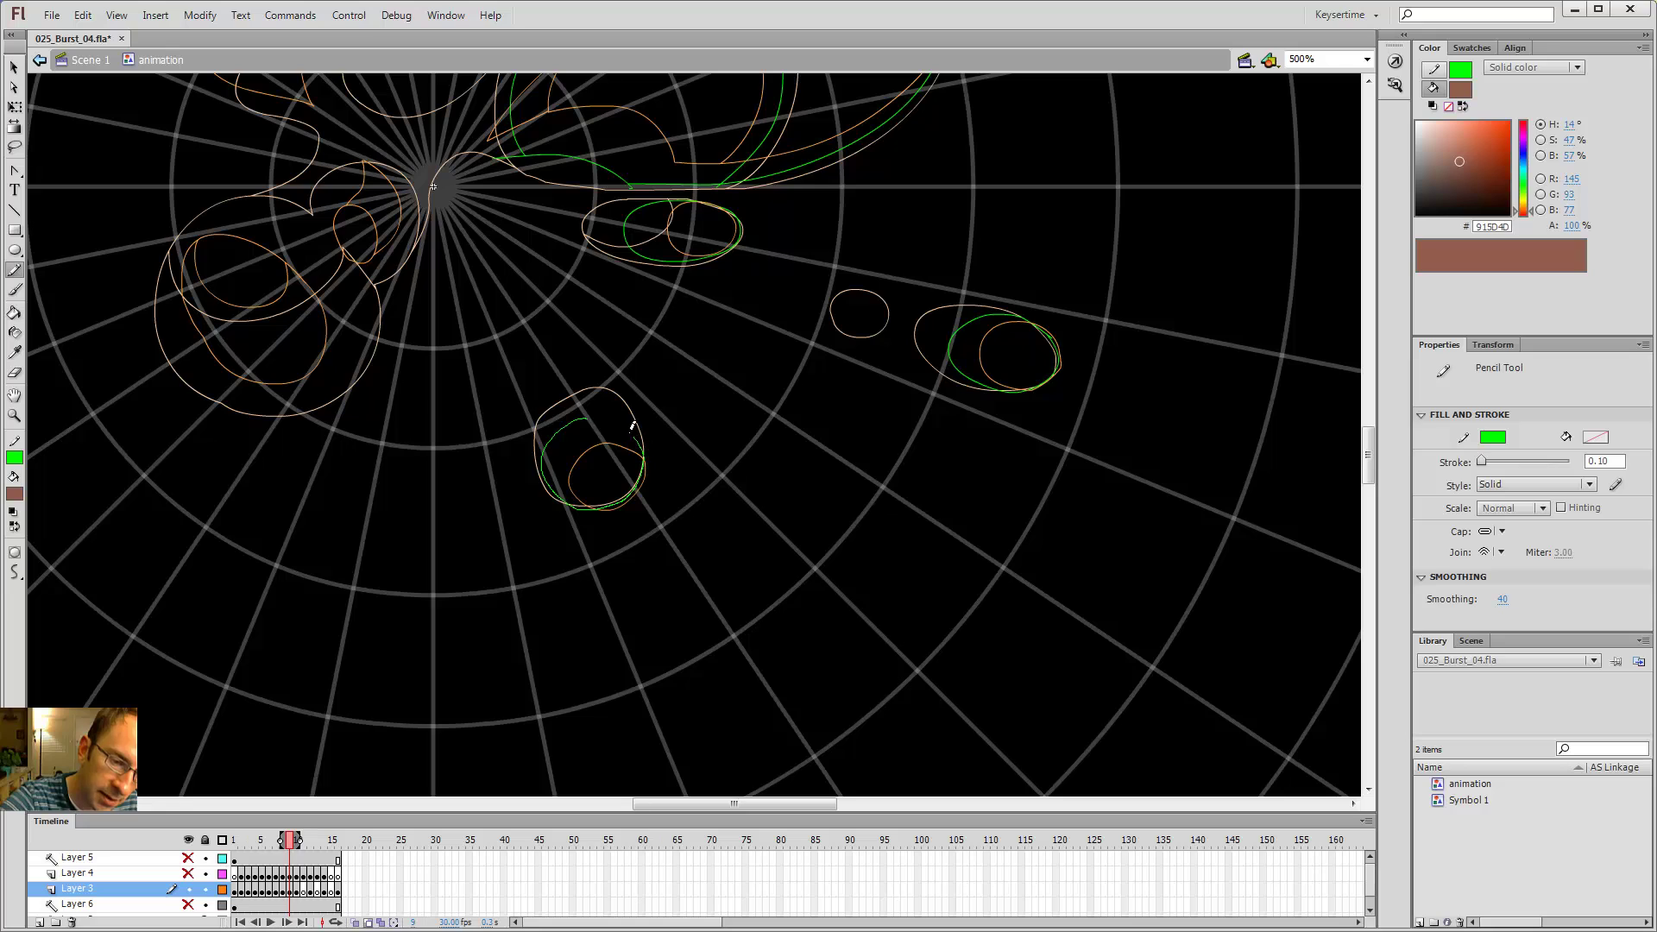
key("v")
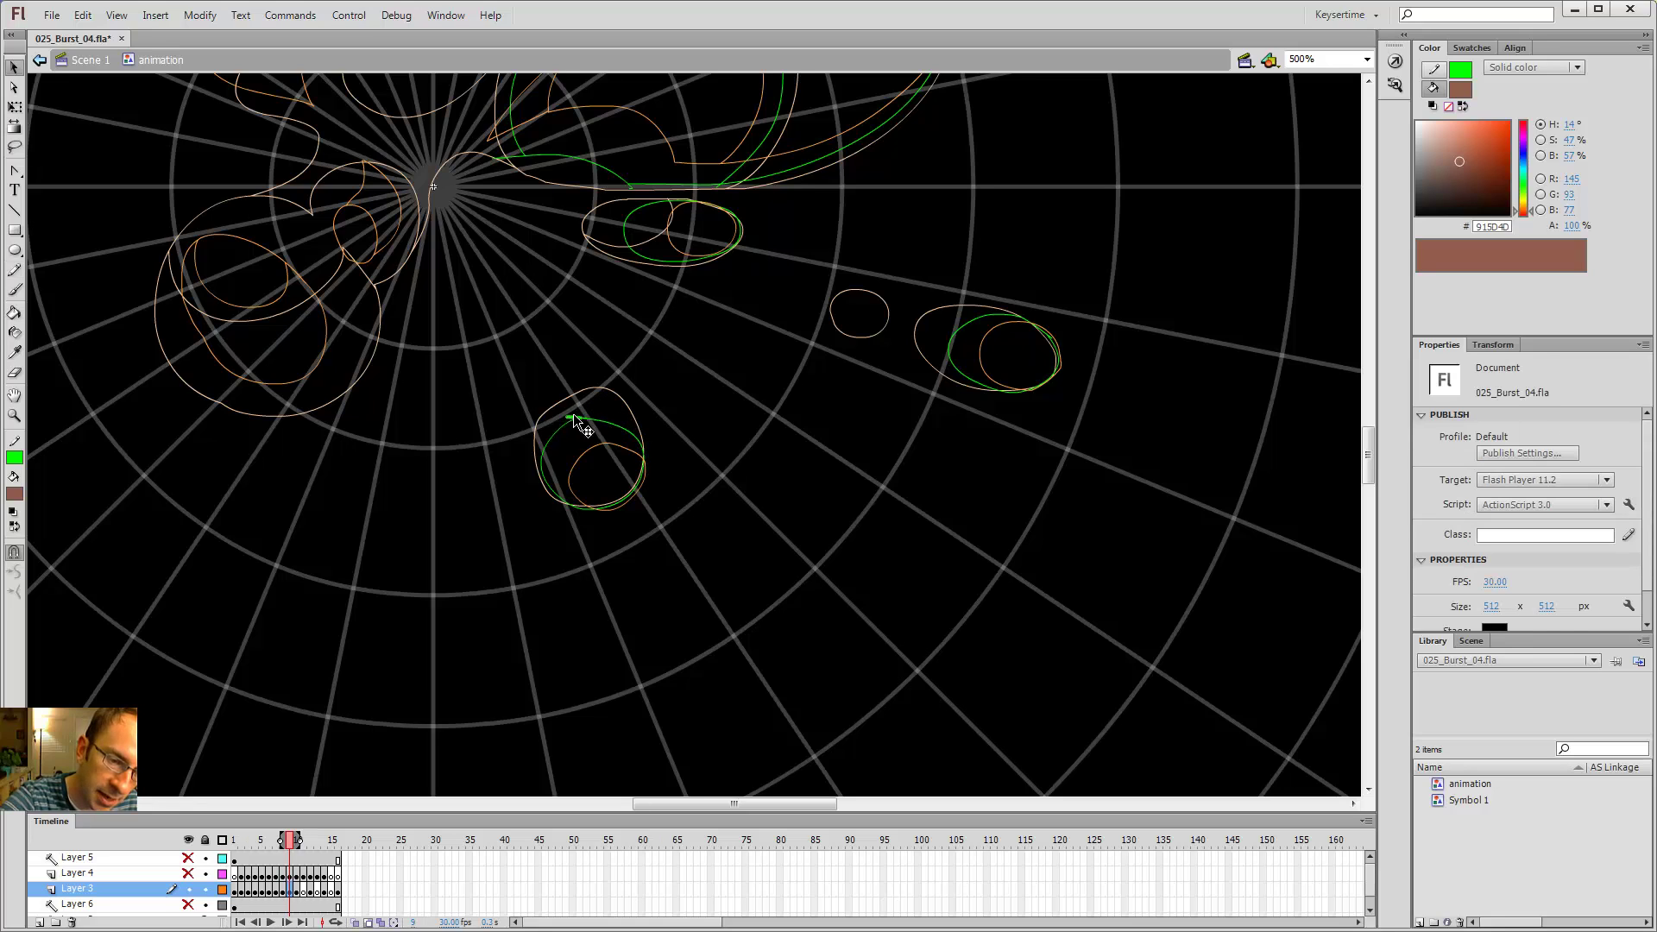
left_click_drag(572, 412, 615, 423)
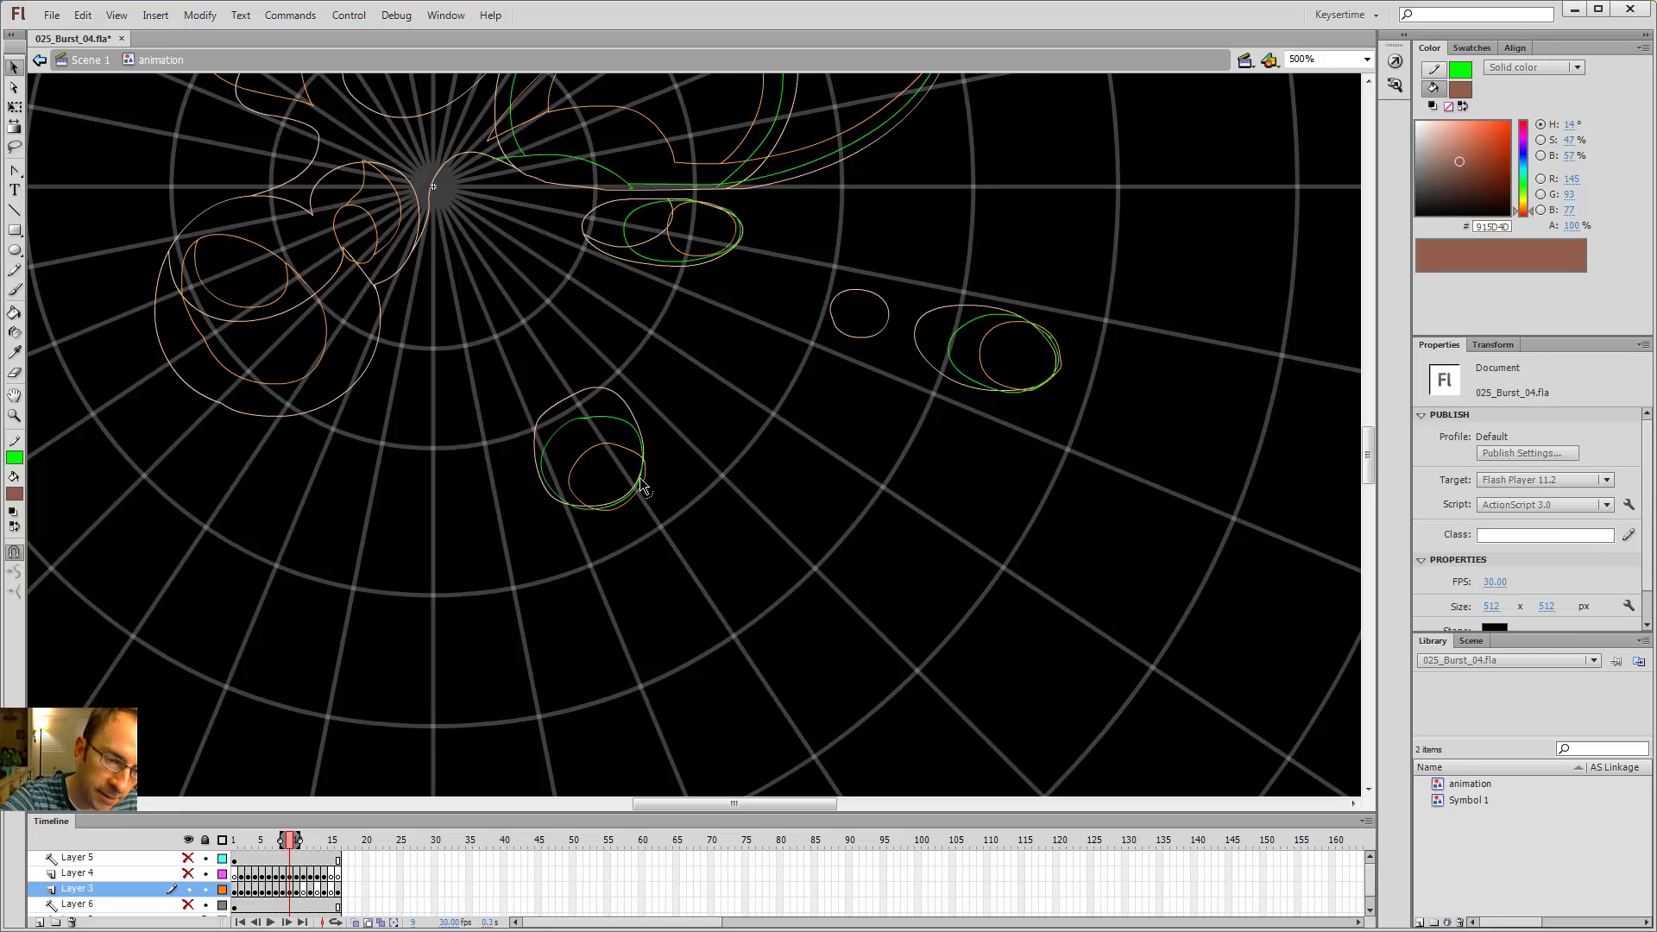
key("space")
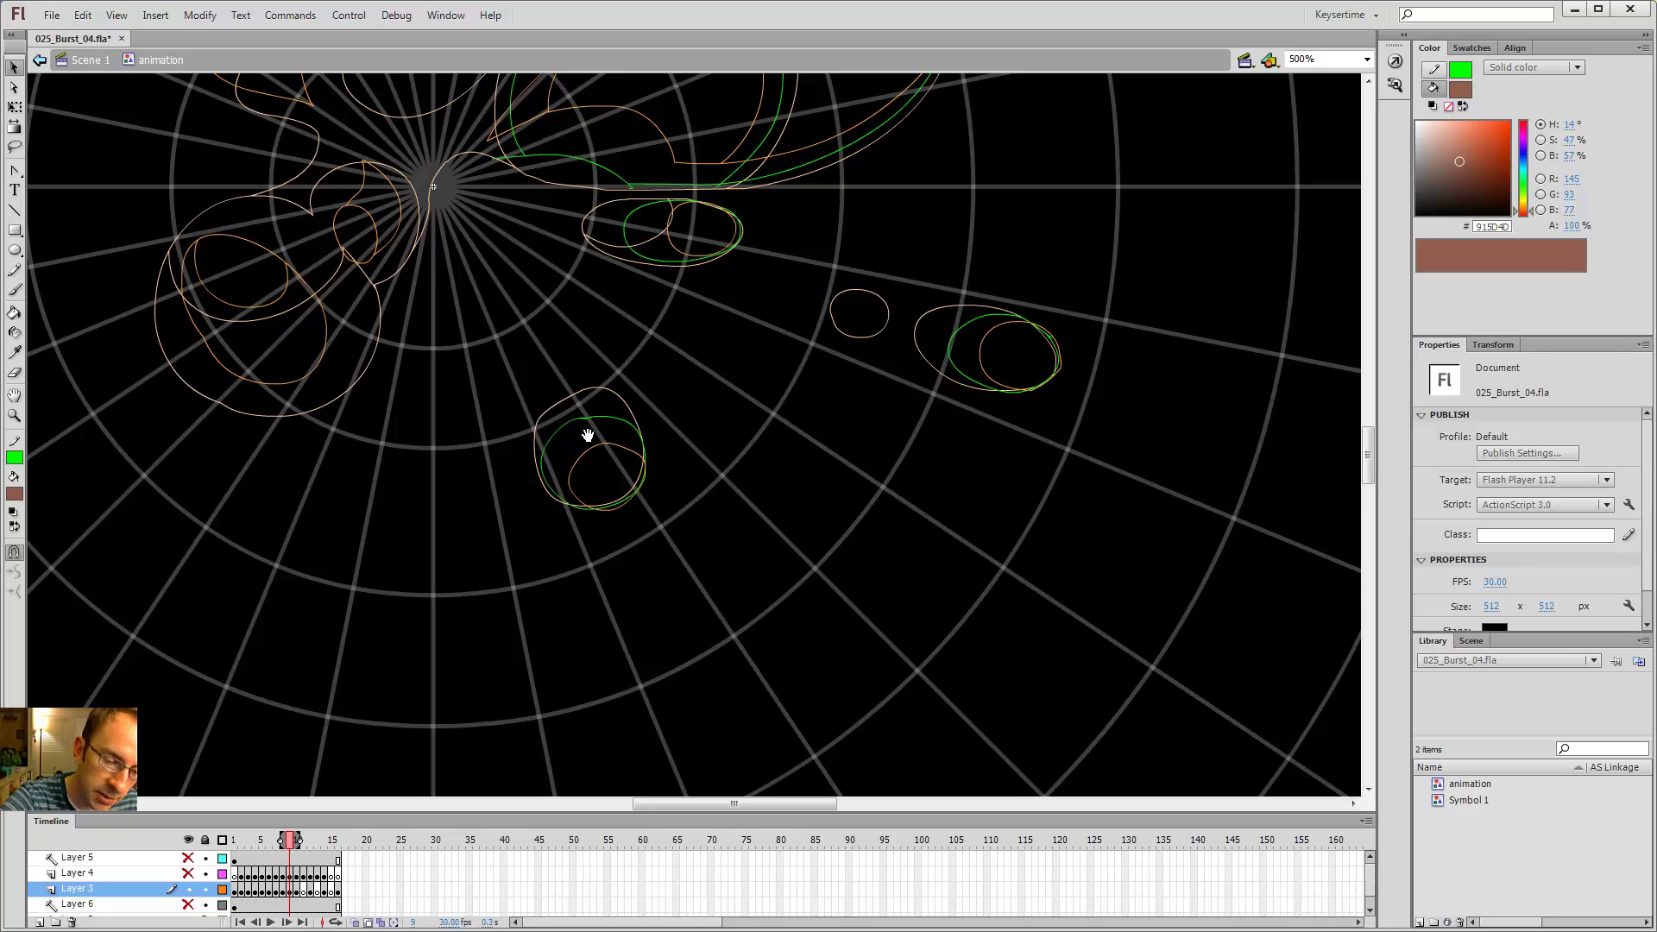
- Draw the lower-left puff's outline and highlight edge, plus the small oval puff beside the burst centre
left_click_drag(587, 438, 886, 608)
key("y")
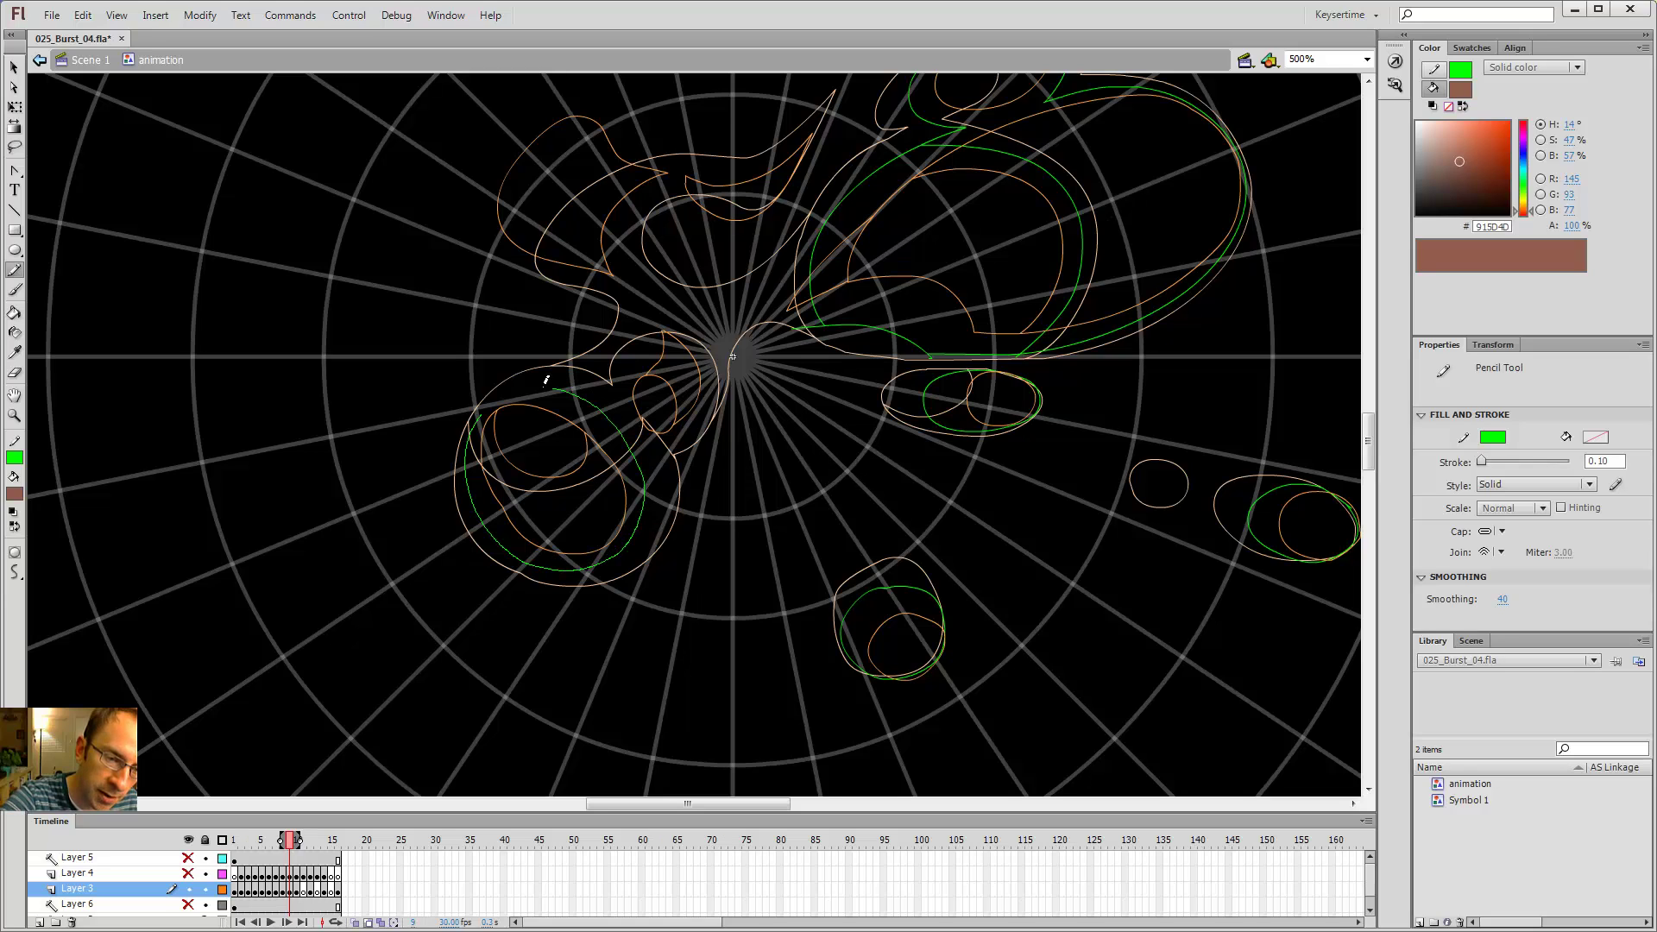
left_click_drag(546, 379, 476, 420)
key("v")
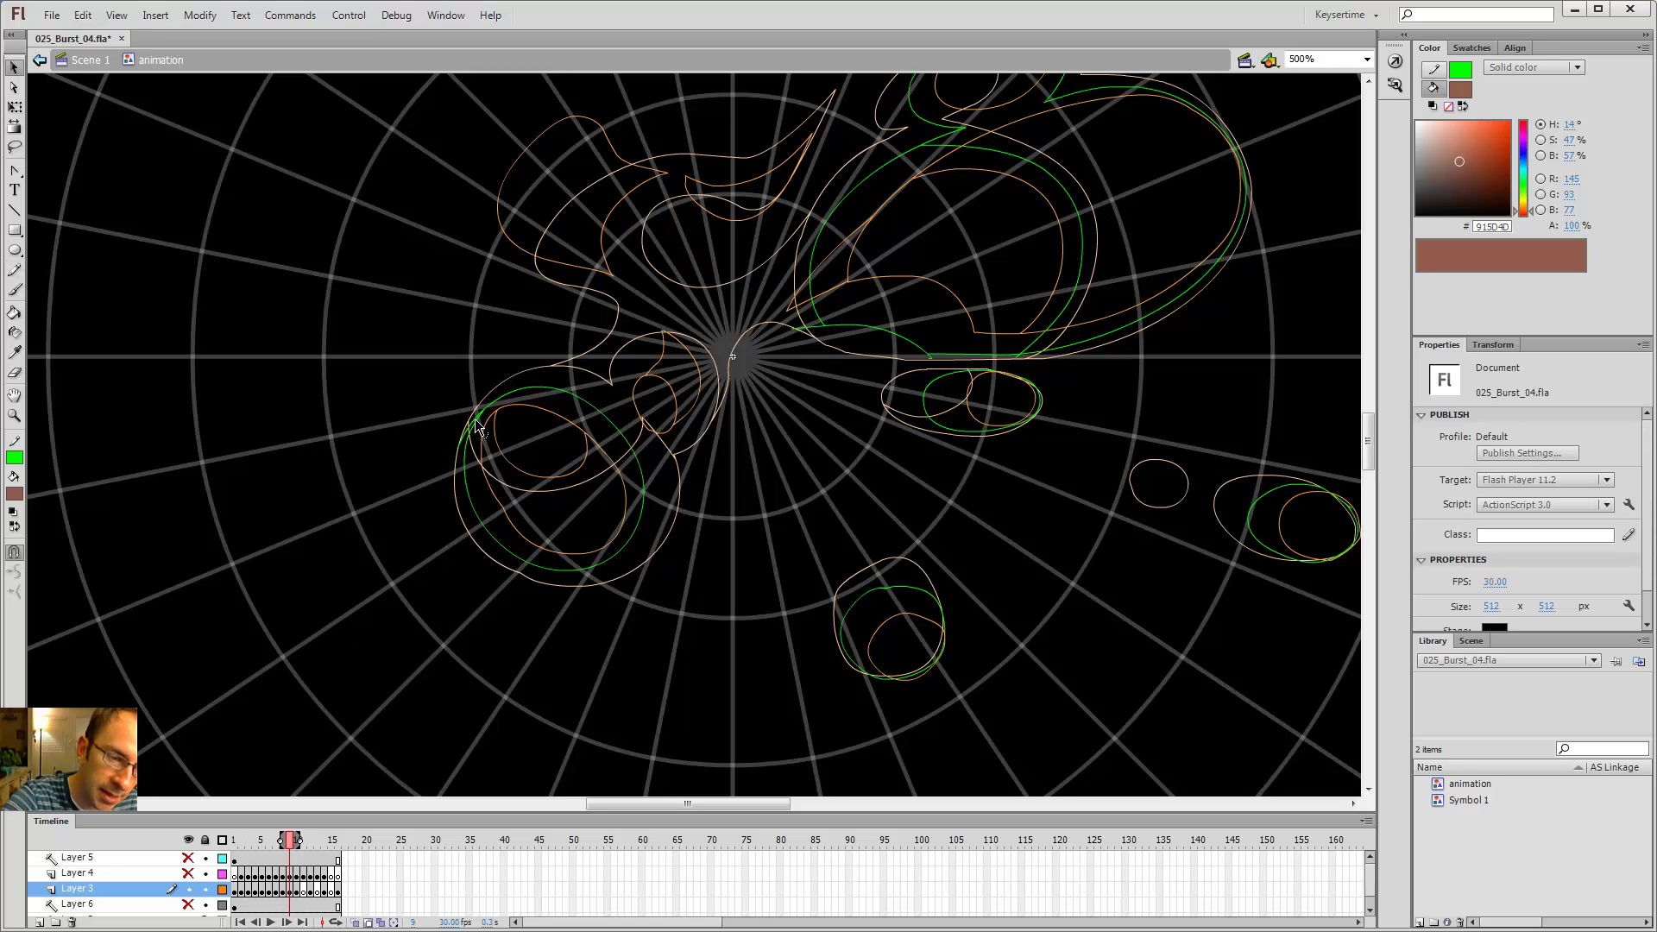
key("y")
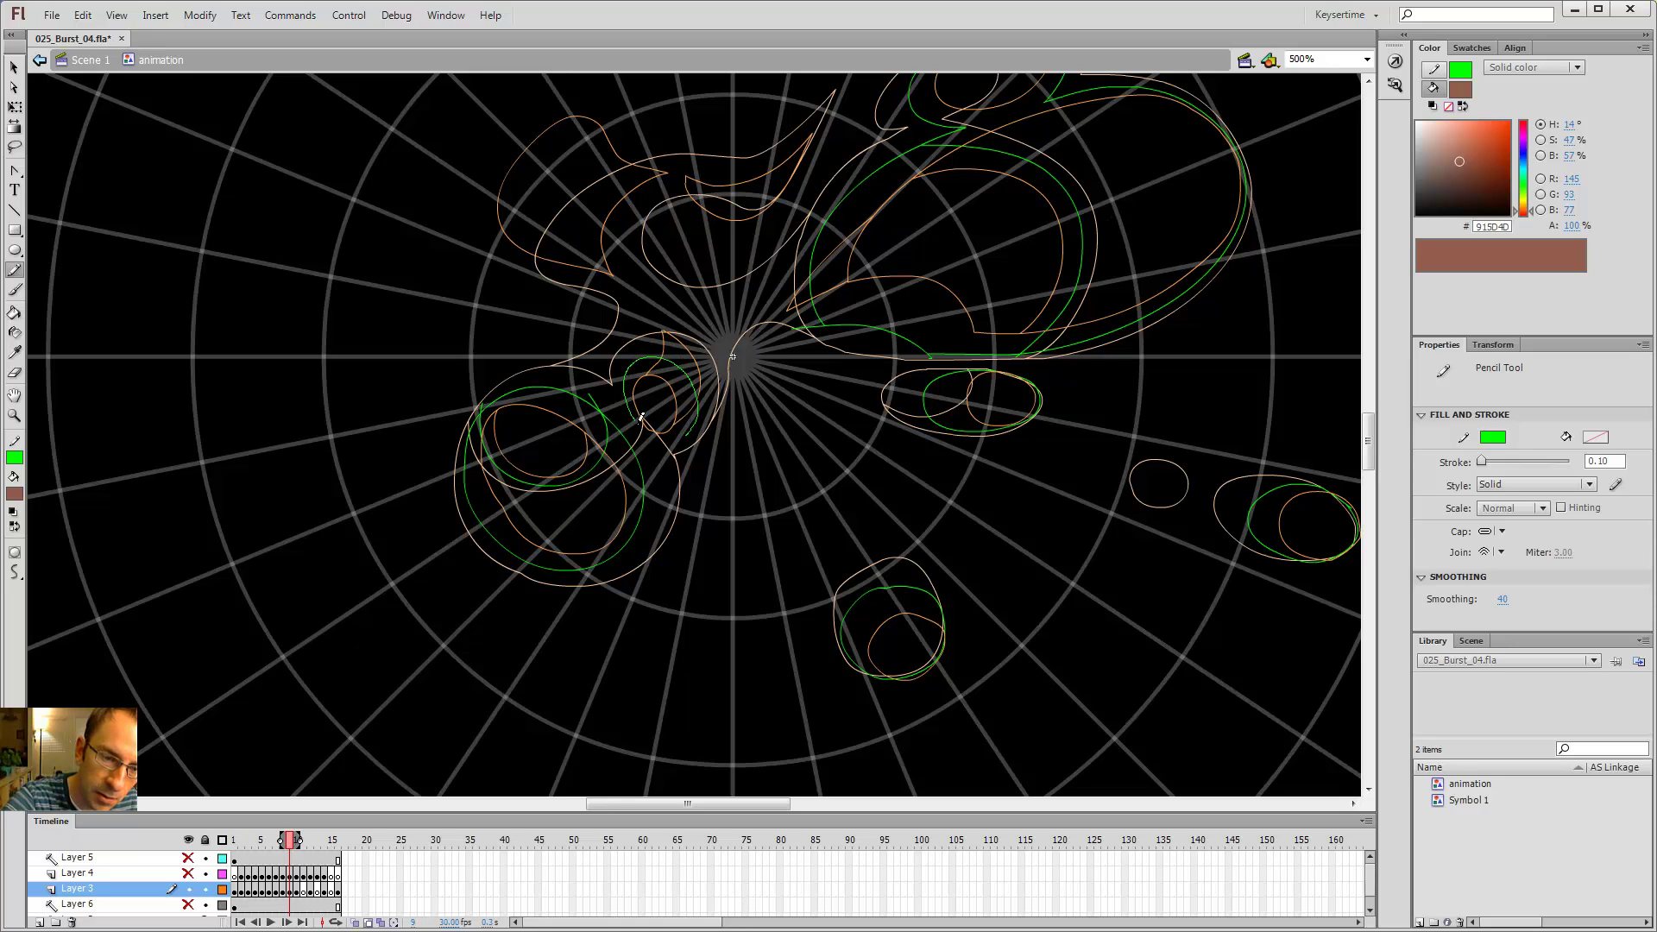
key("v")
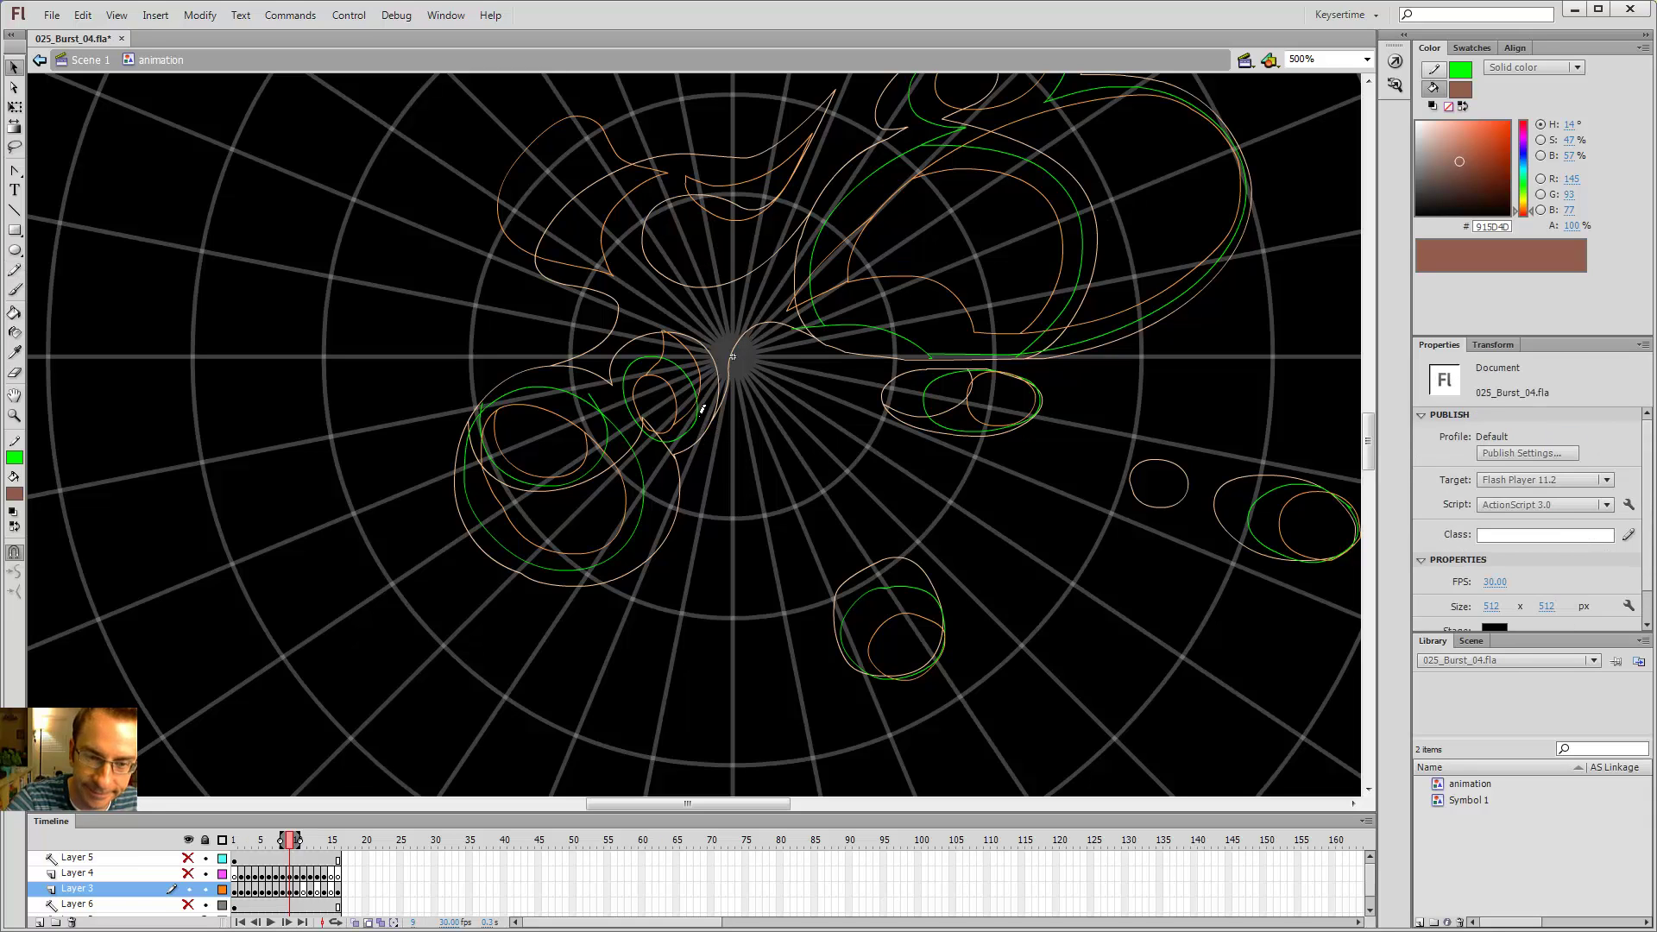
- Draw the flame edge from the small oval puff up past the burst centre, checking it against the neighbouring frames
key("y")
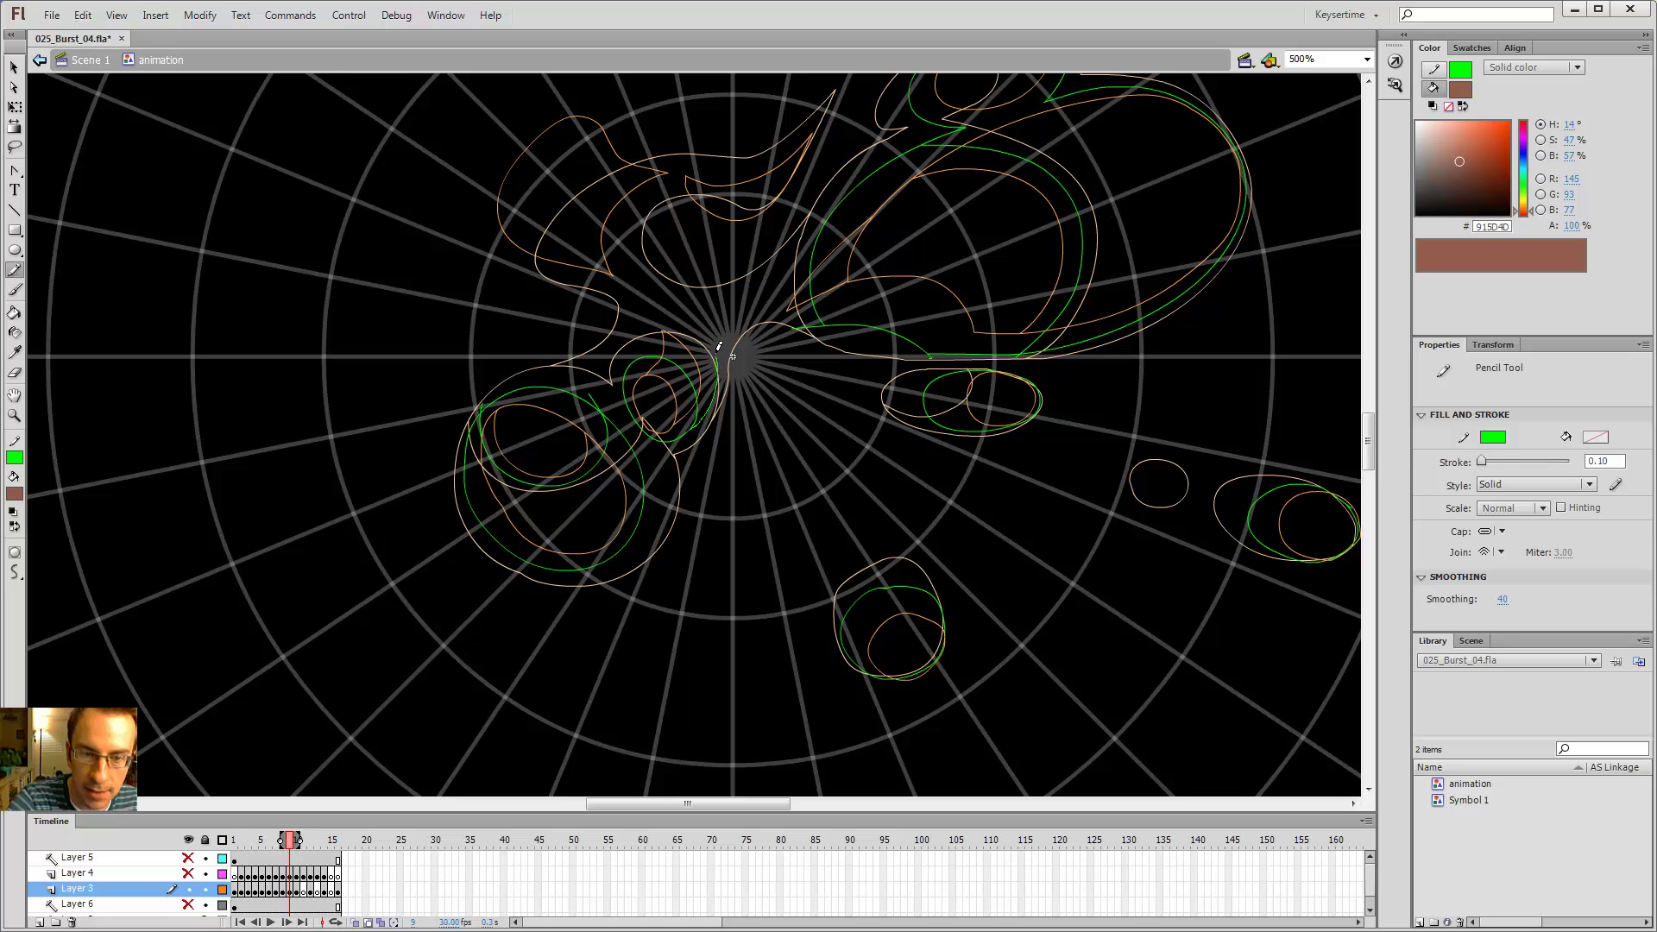
left_click_drag(737, 302, 736, 305)
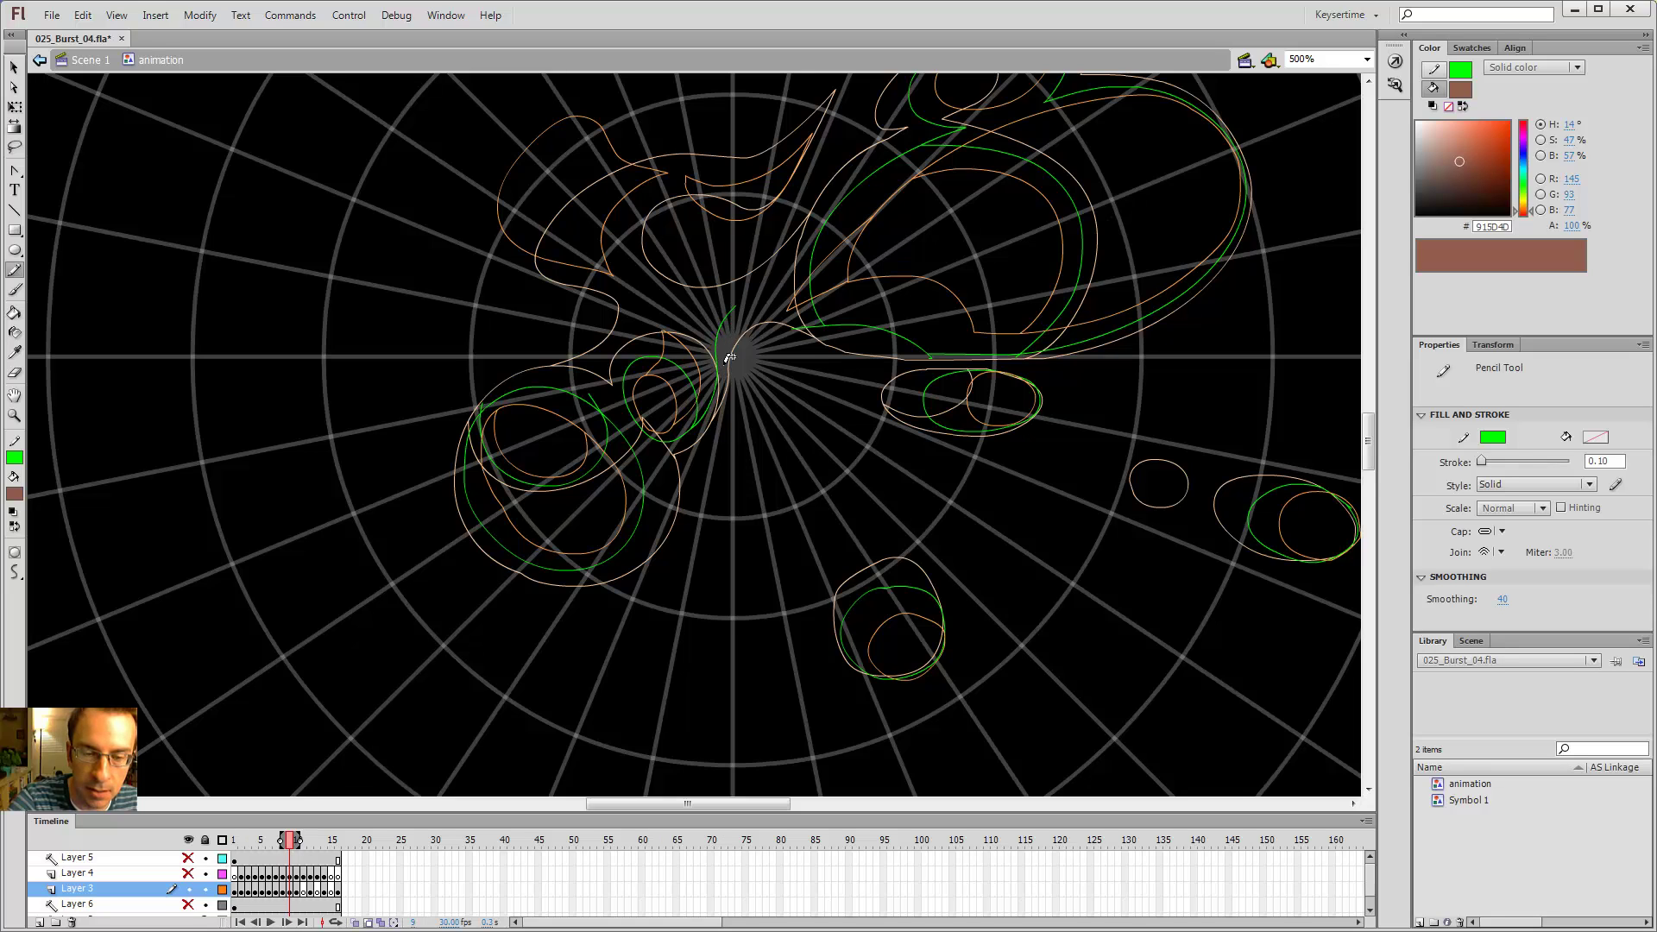
key("comma")
key("period")
key("period")
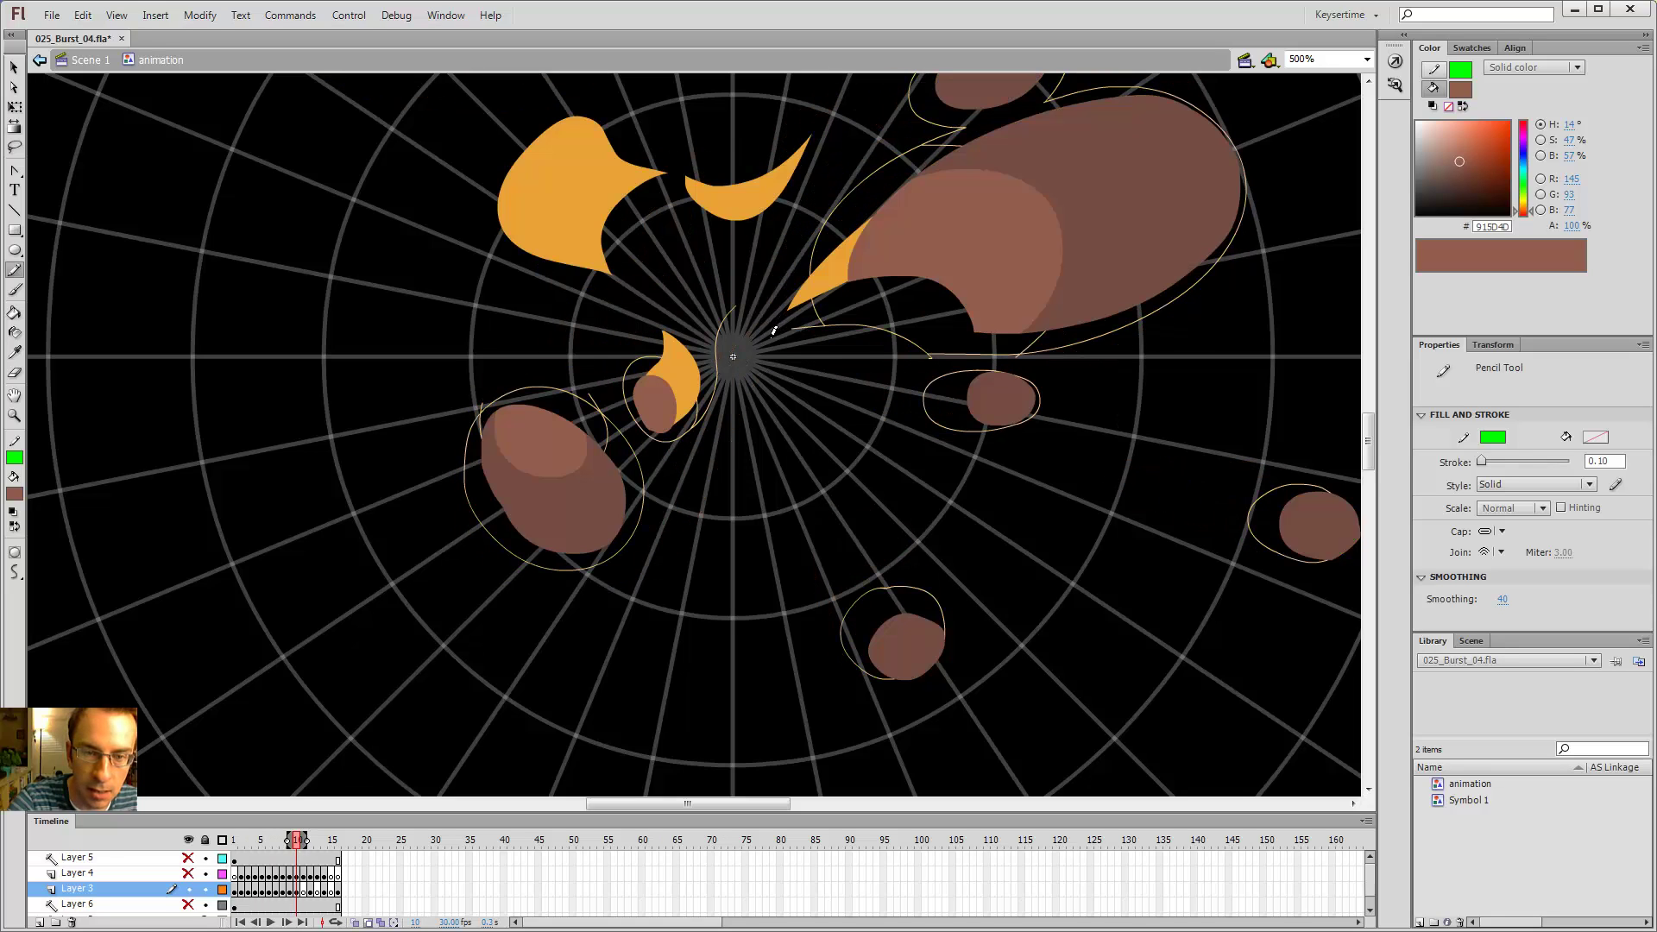
key("comma")
key("period")
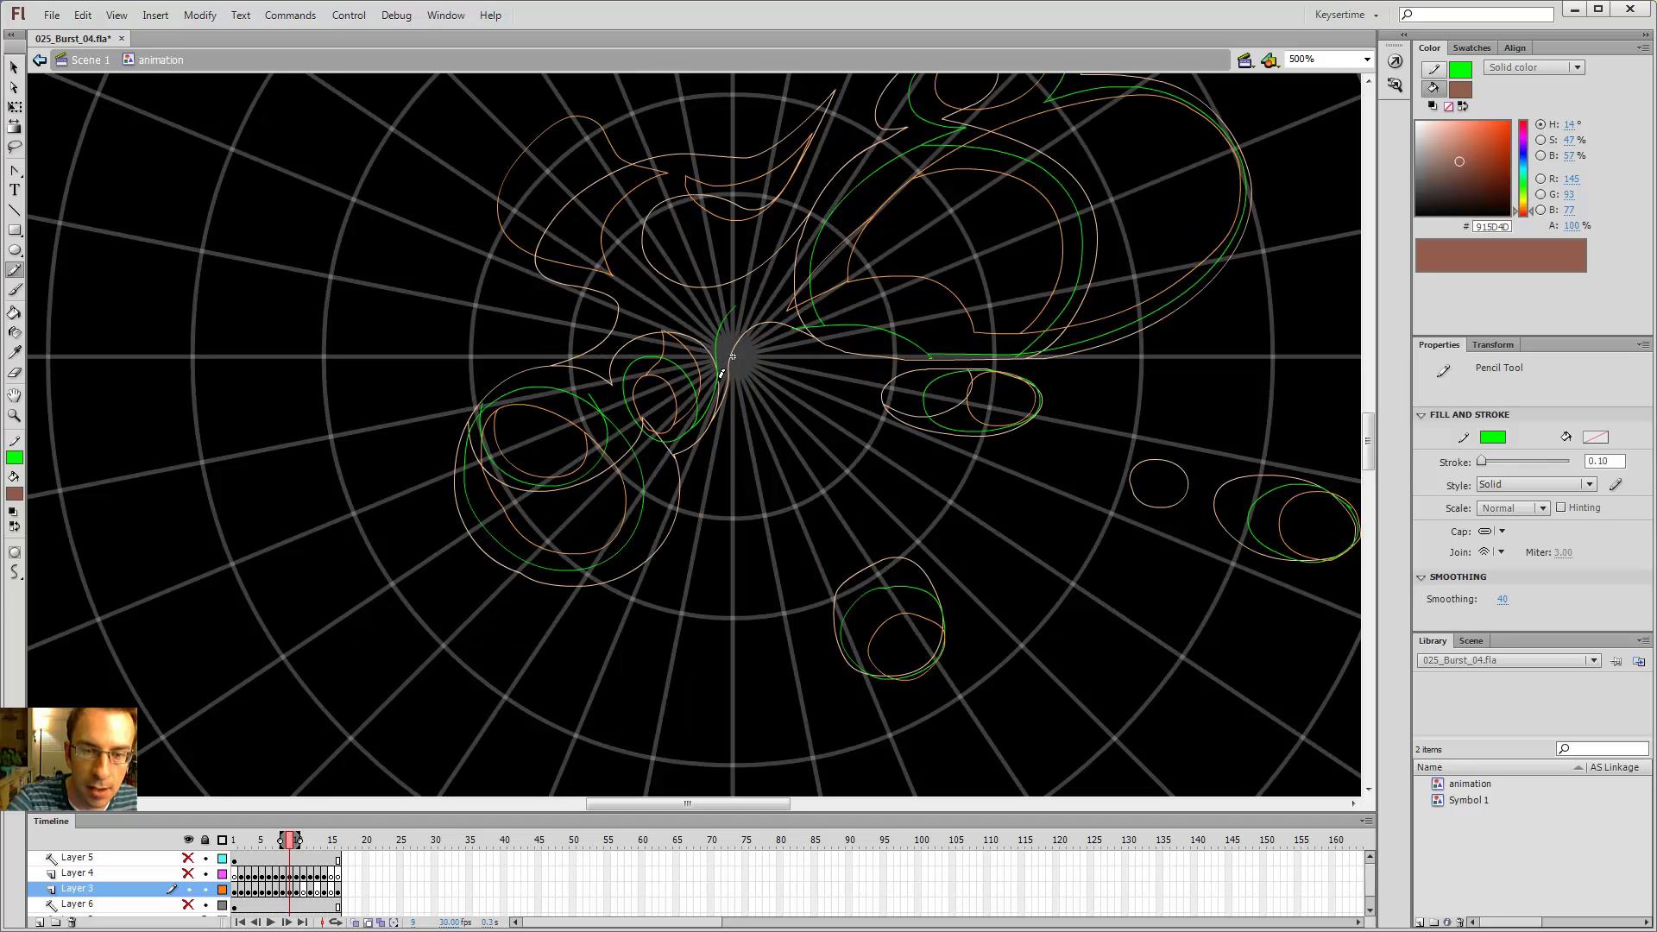
- Draw the flame's inner edge from the burst centre around the hollow above it and out to the pointed upper-right tip
left_click_drag(708, 324, 644, 278)
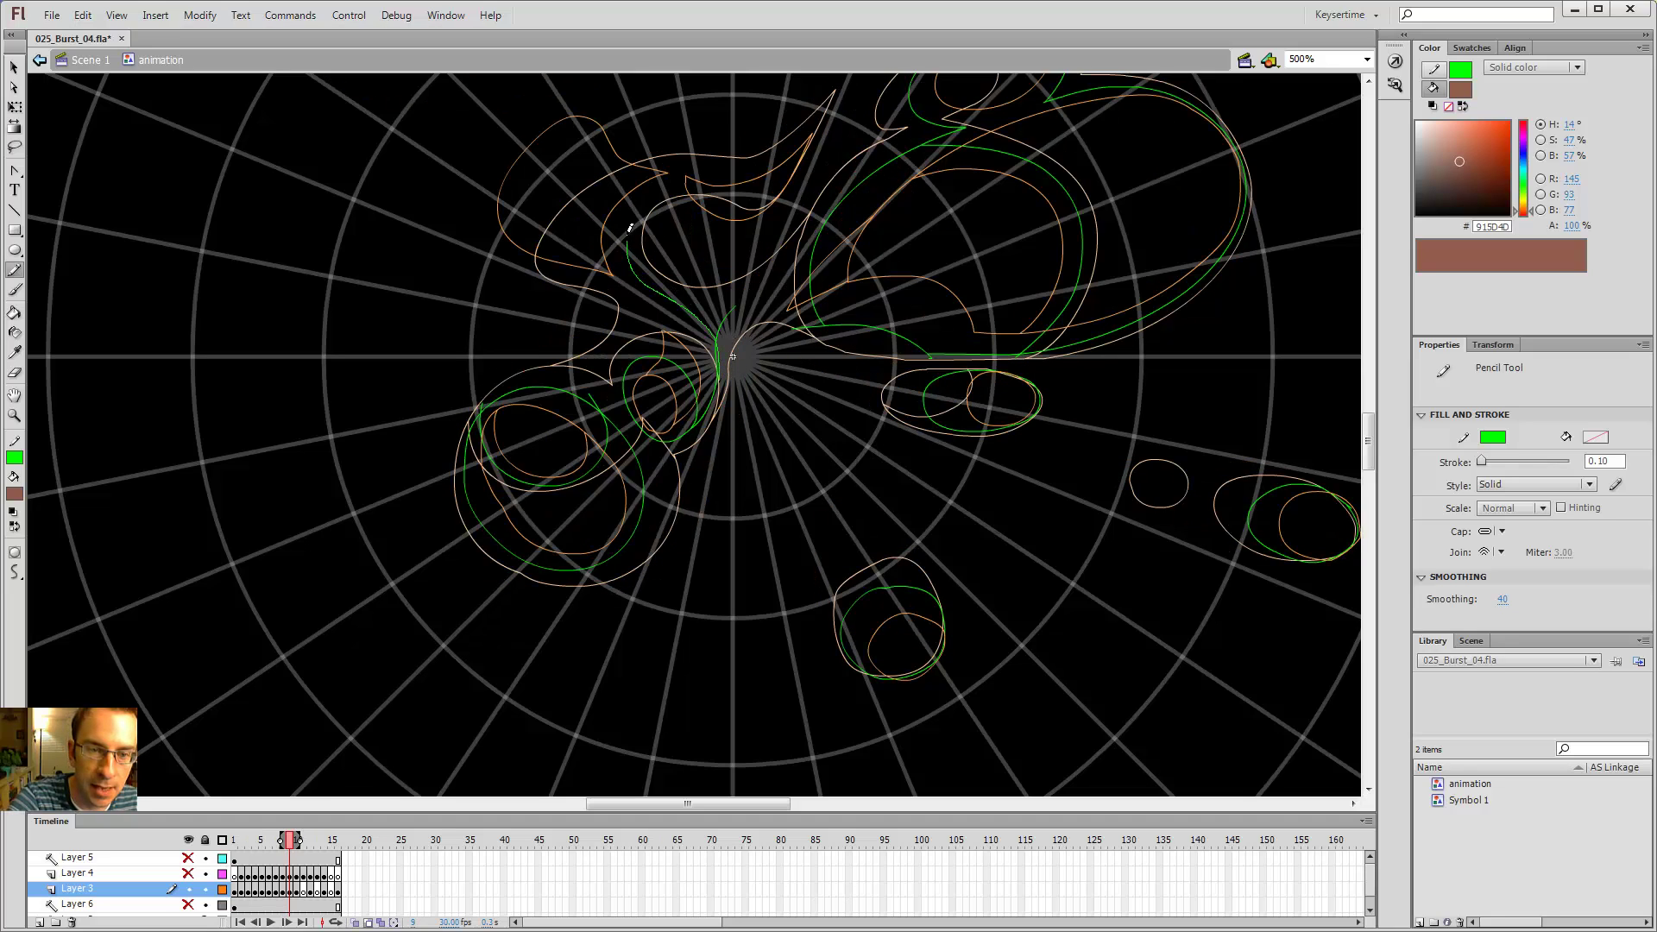
left_click_drag(692, 176, 689, 181)
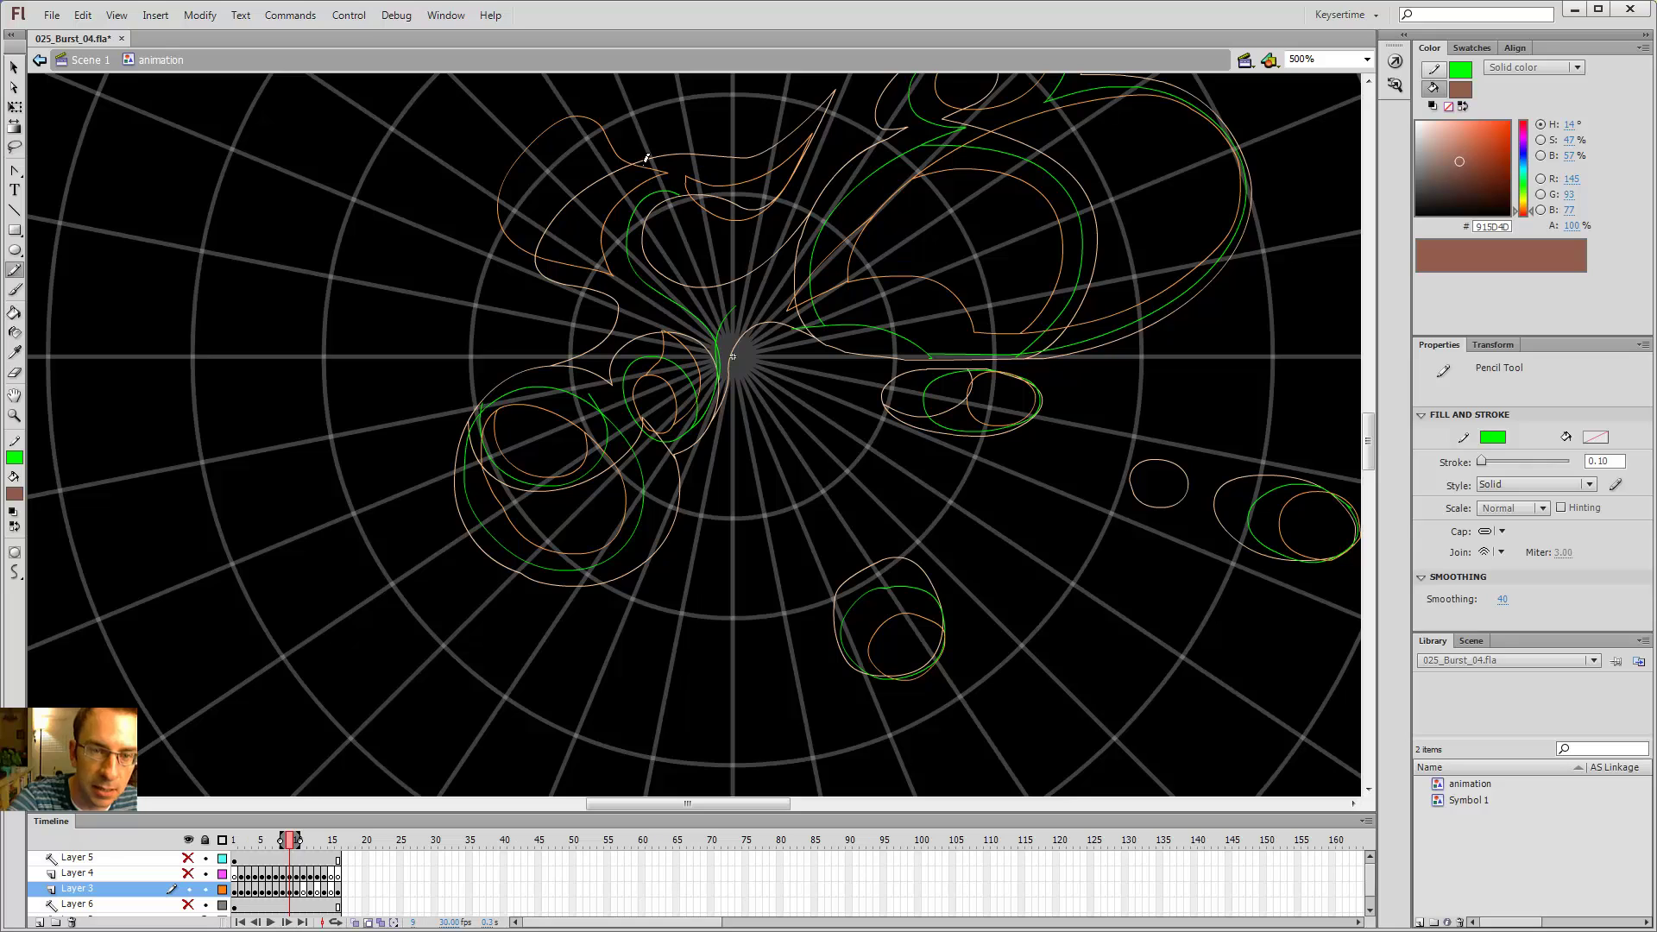
key("v")
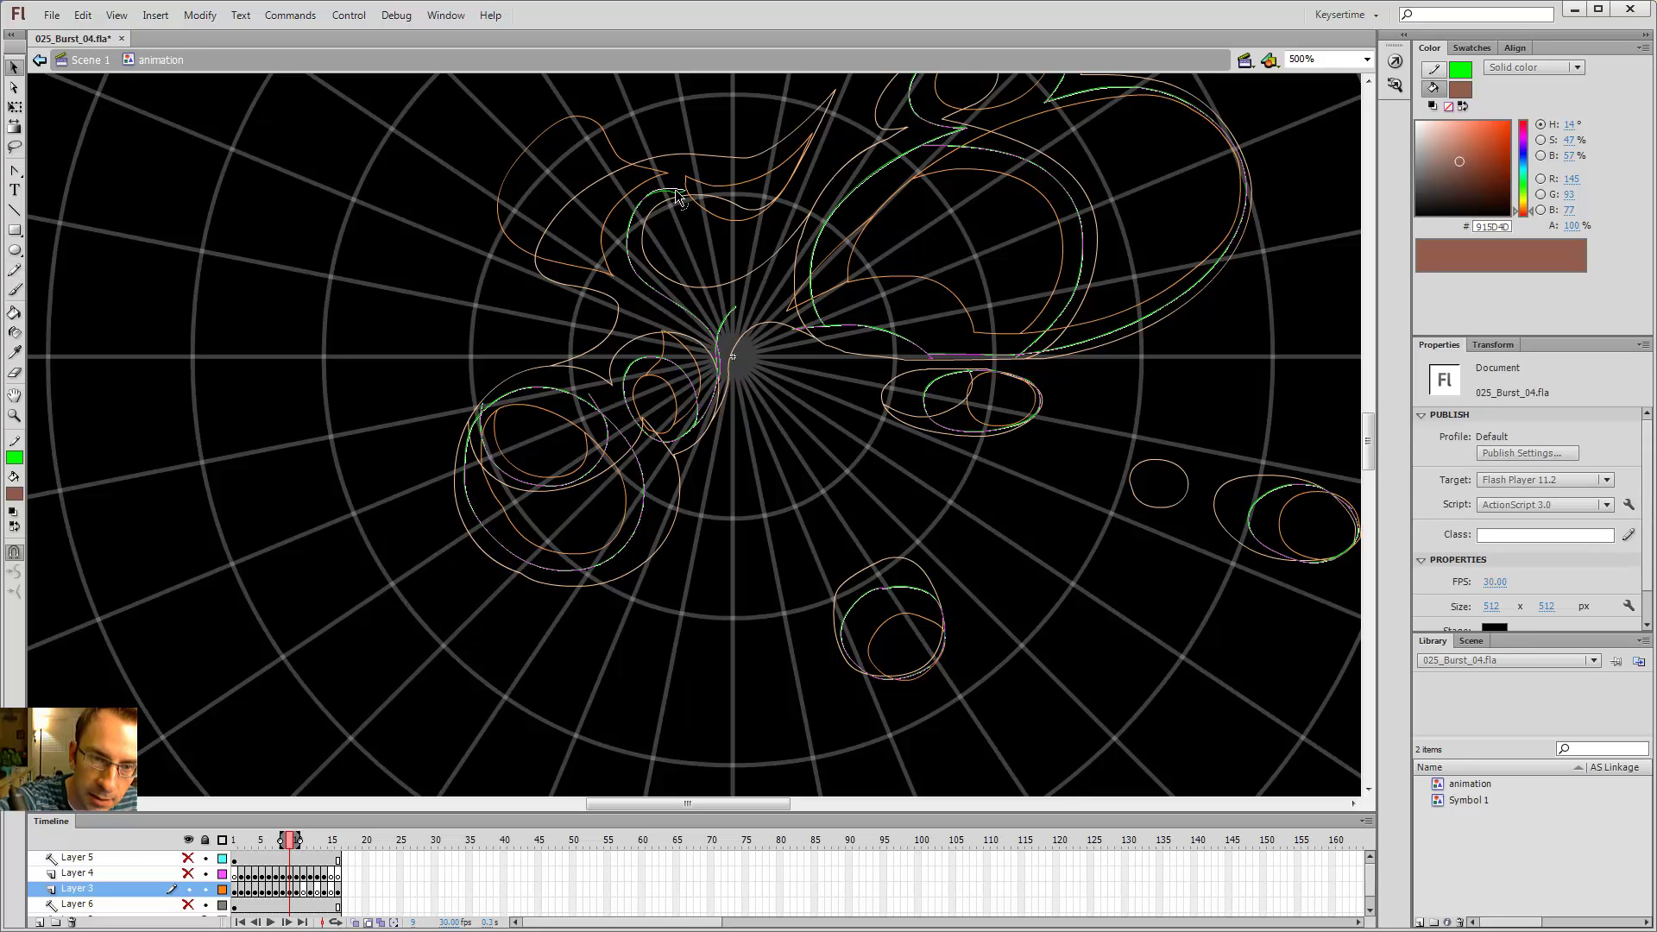
key("y")
mouse_move(699, 188)
left_mouse_down()
mouse_move(766, 202)
mouse_move(815, 122)
mouse_move(817, 230)
mouse_move(770, 307)
left_mouse_up()
key("v")
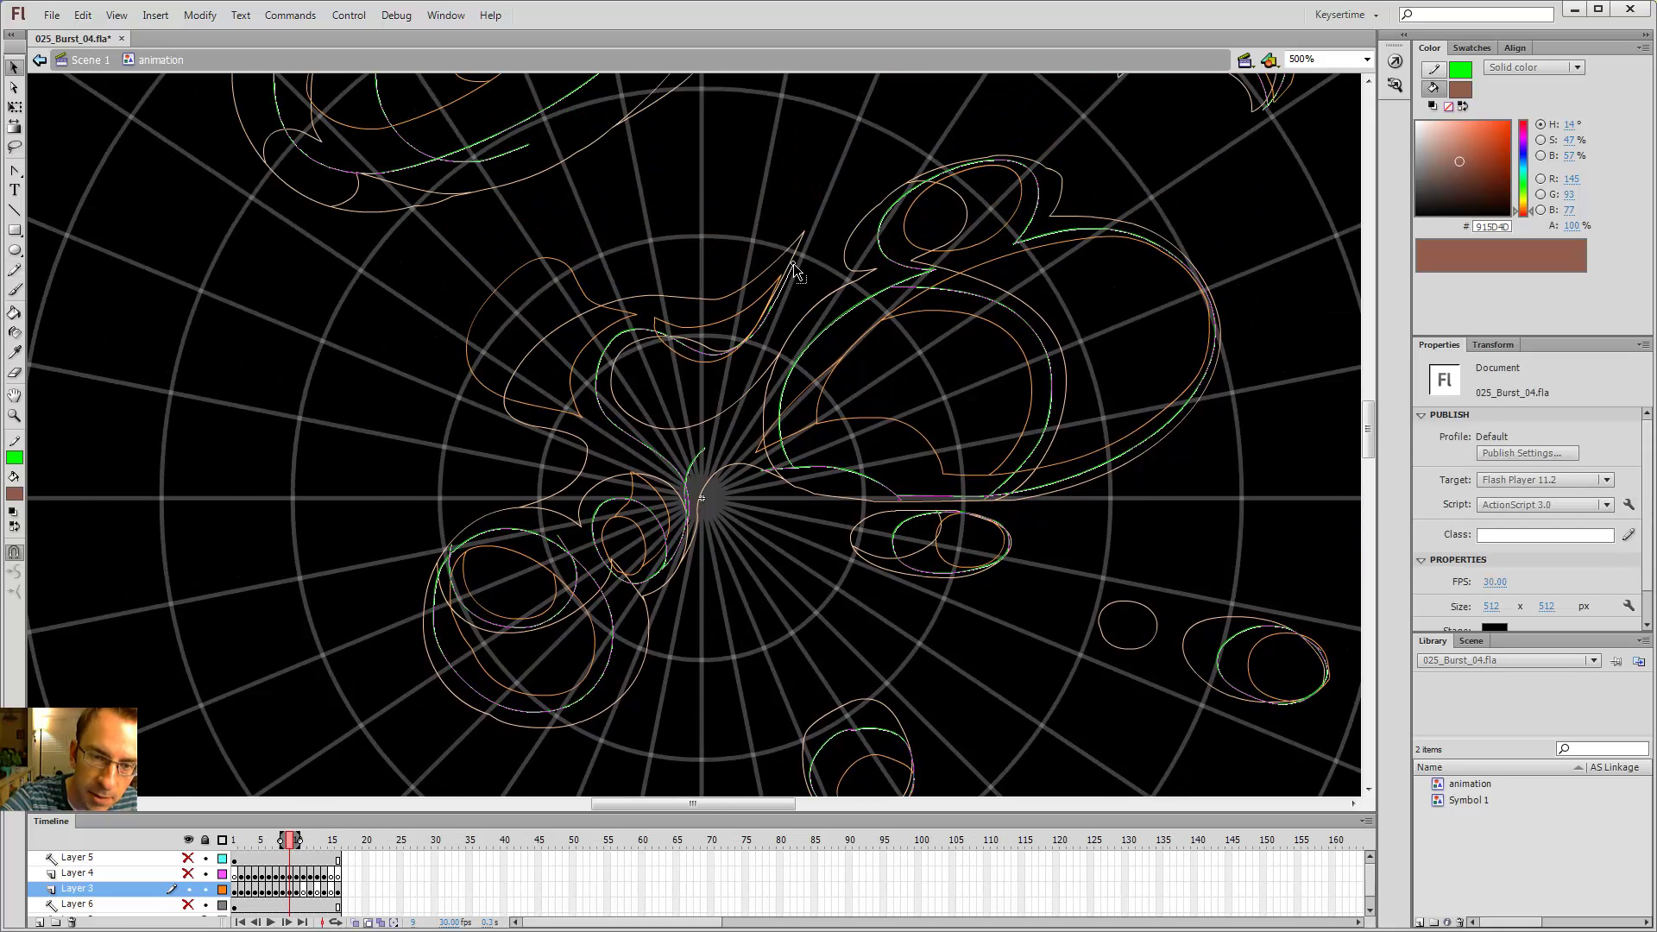
left_click_drag(794, 252, 808, 218)
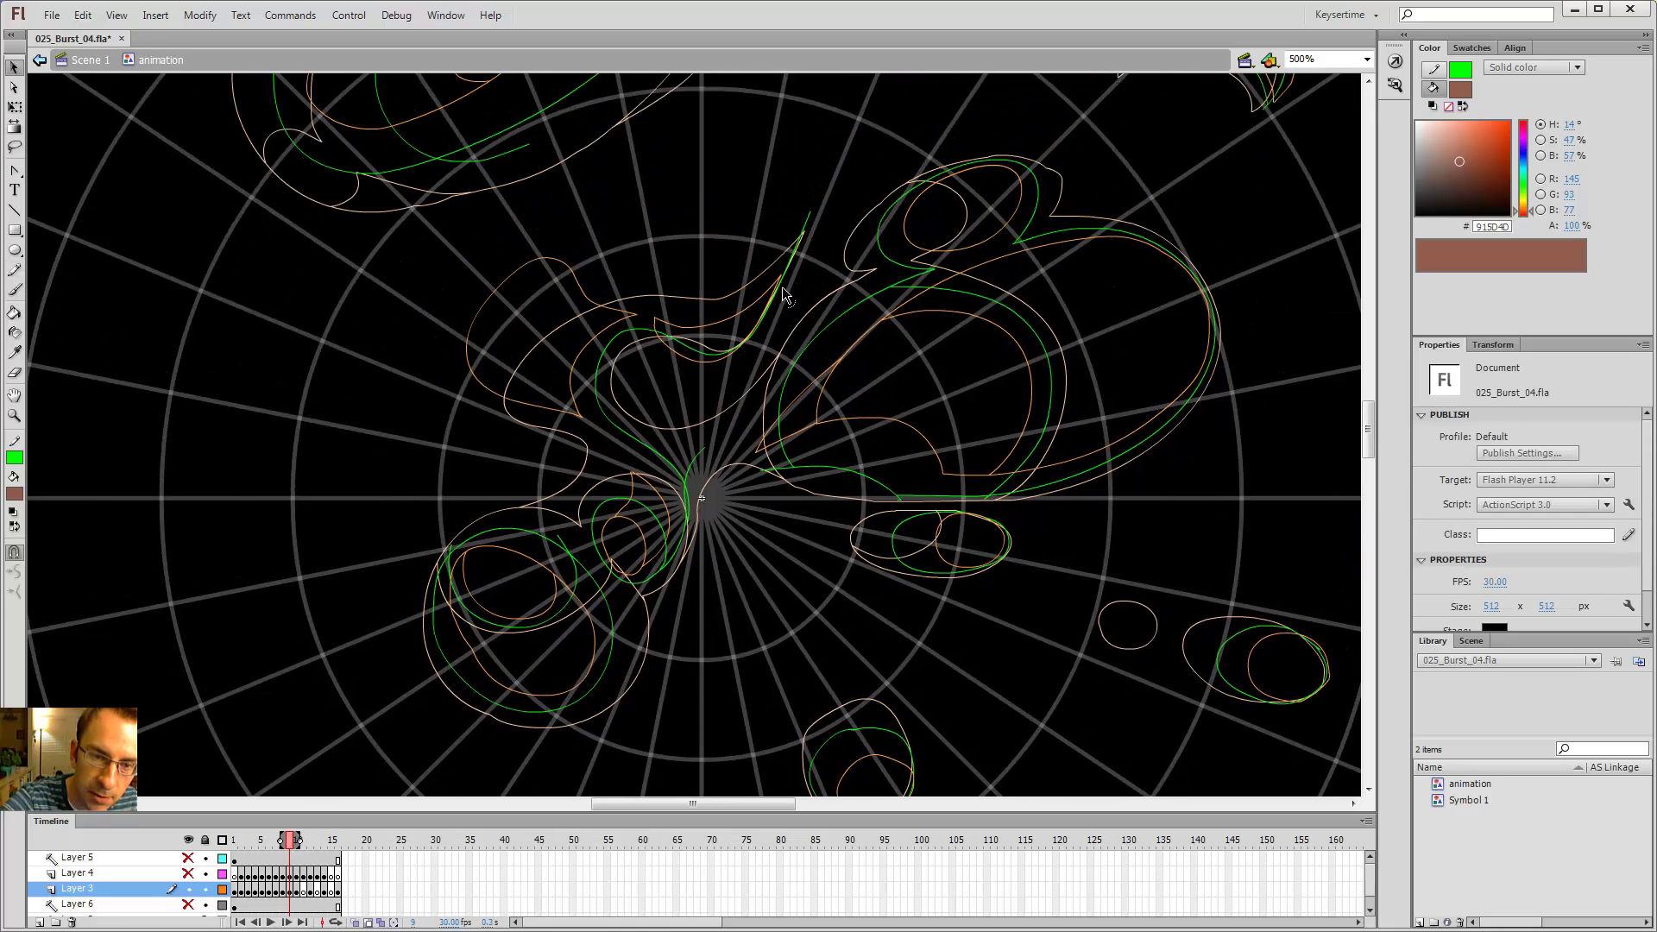
key("y")
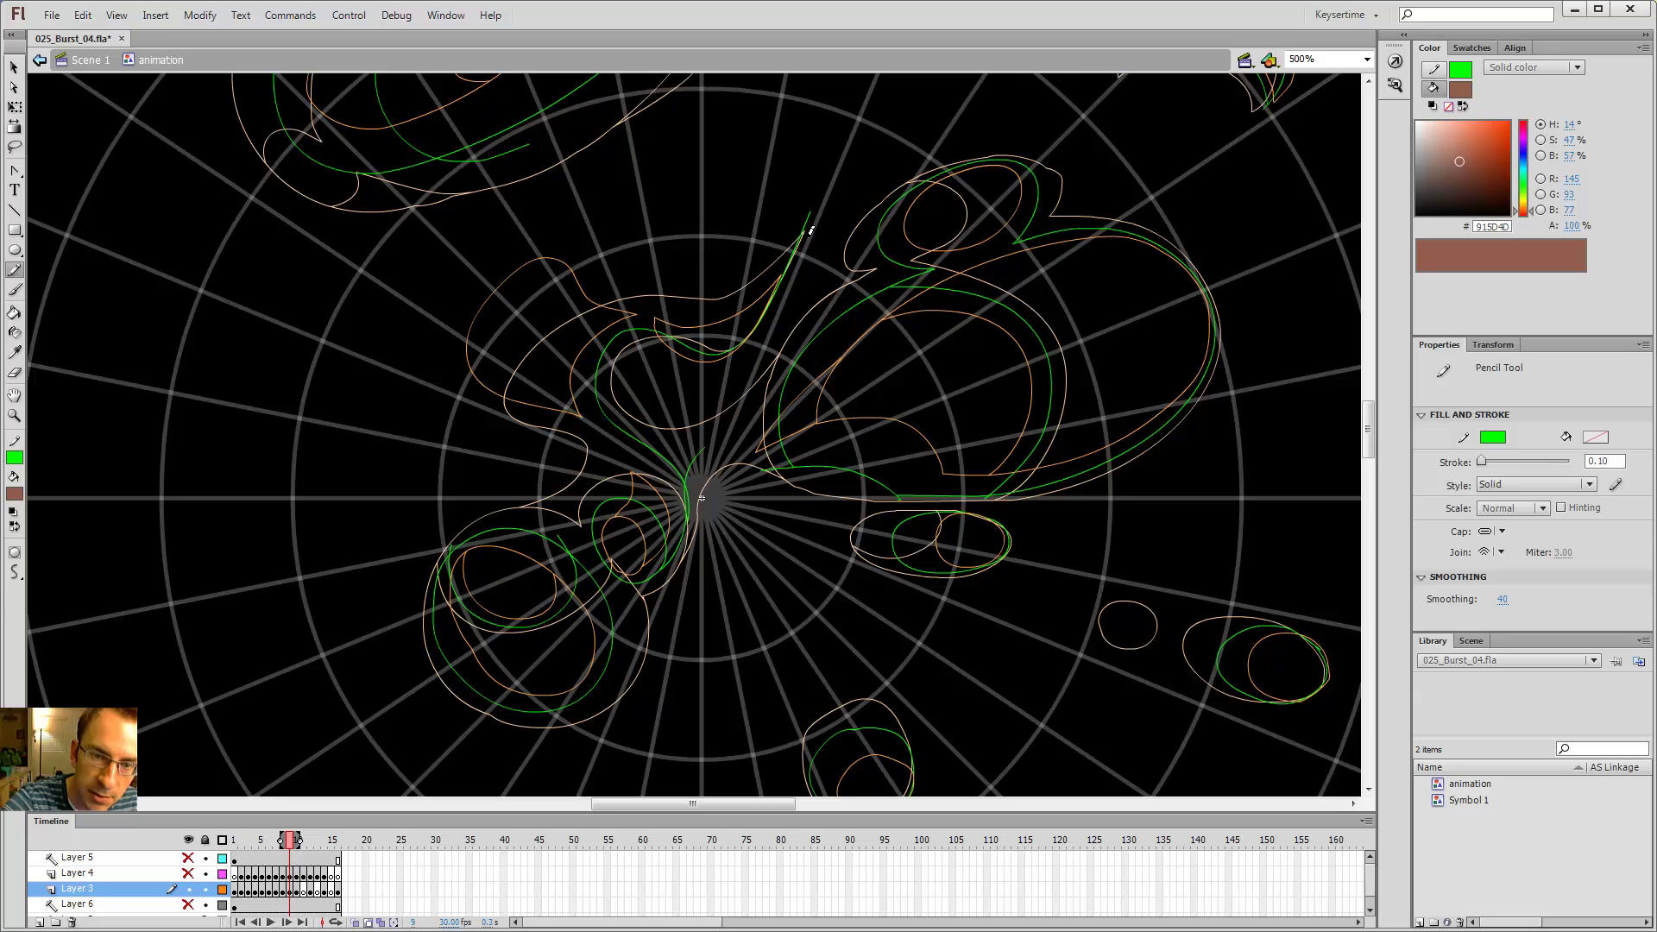
- Draw the flame's outer edge from the upper-right tip around the left lobe to the small oval puff, and delete the overshooting line end
mouse_move(740, 292)
left_mouse_down()
mouse_move(671, 312)
mouse_move(596, 277)
mouse_move(509, 314)
left_mouse_up()
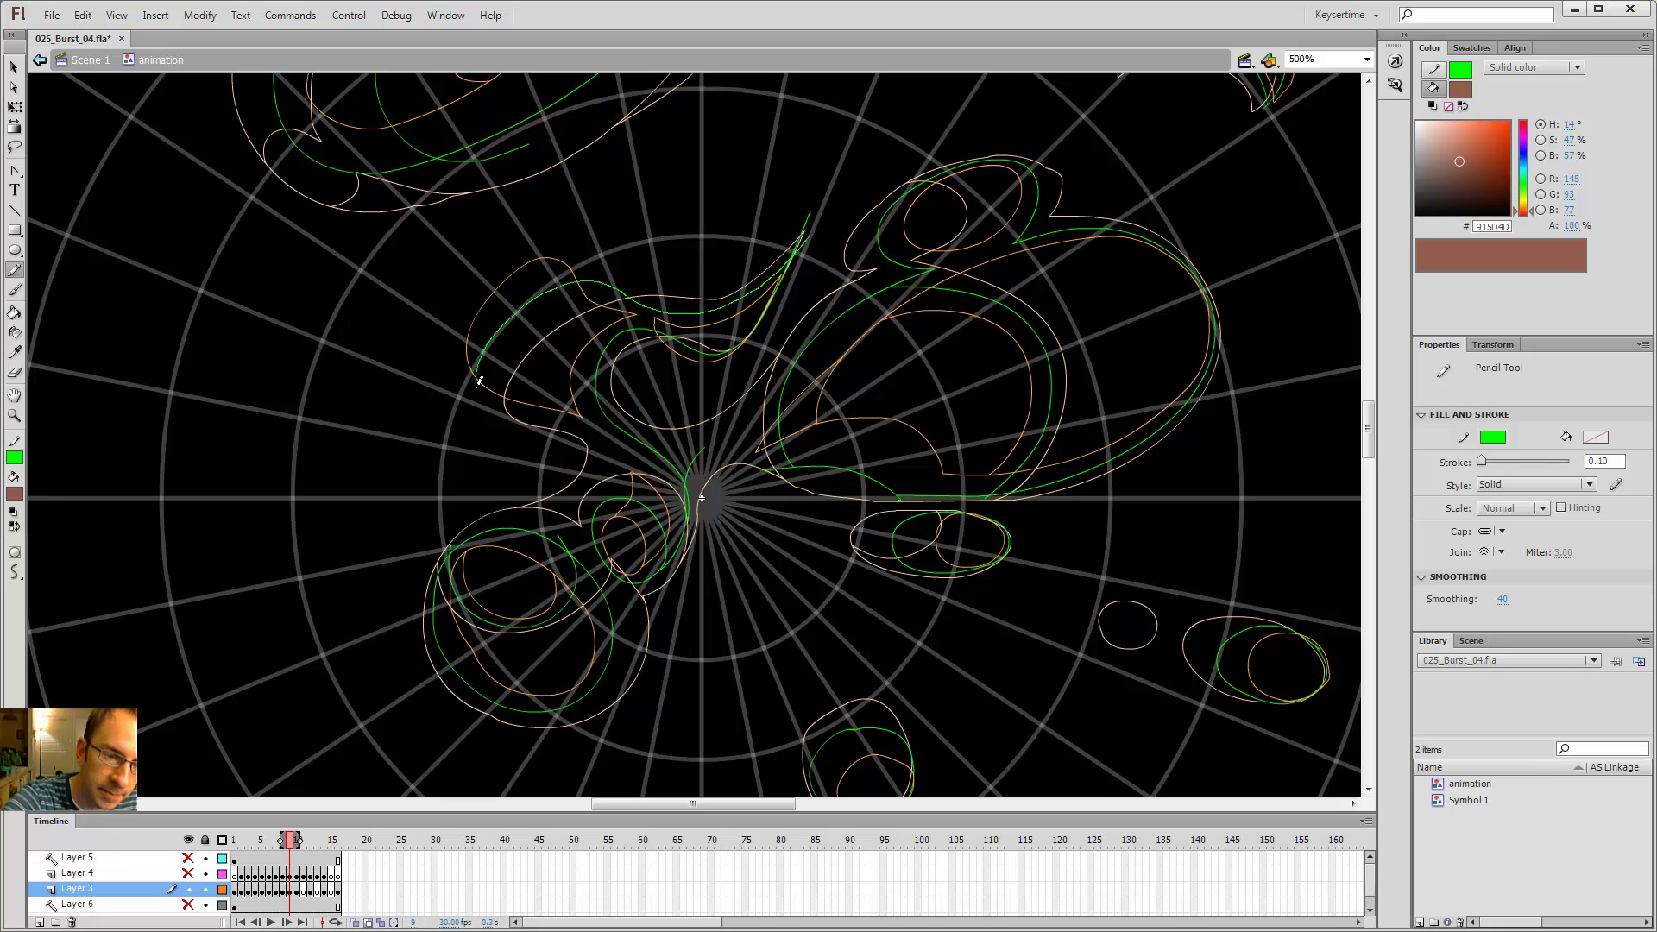
left_click_drag(477, 382, 491, 397)
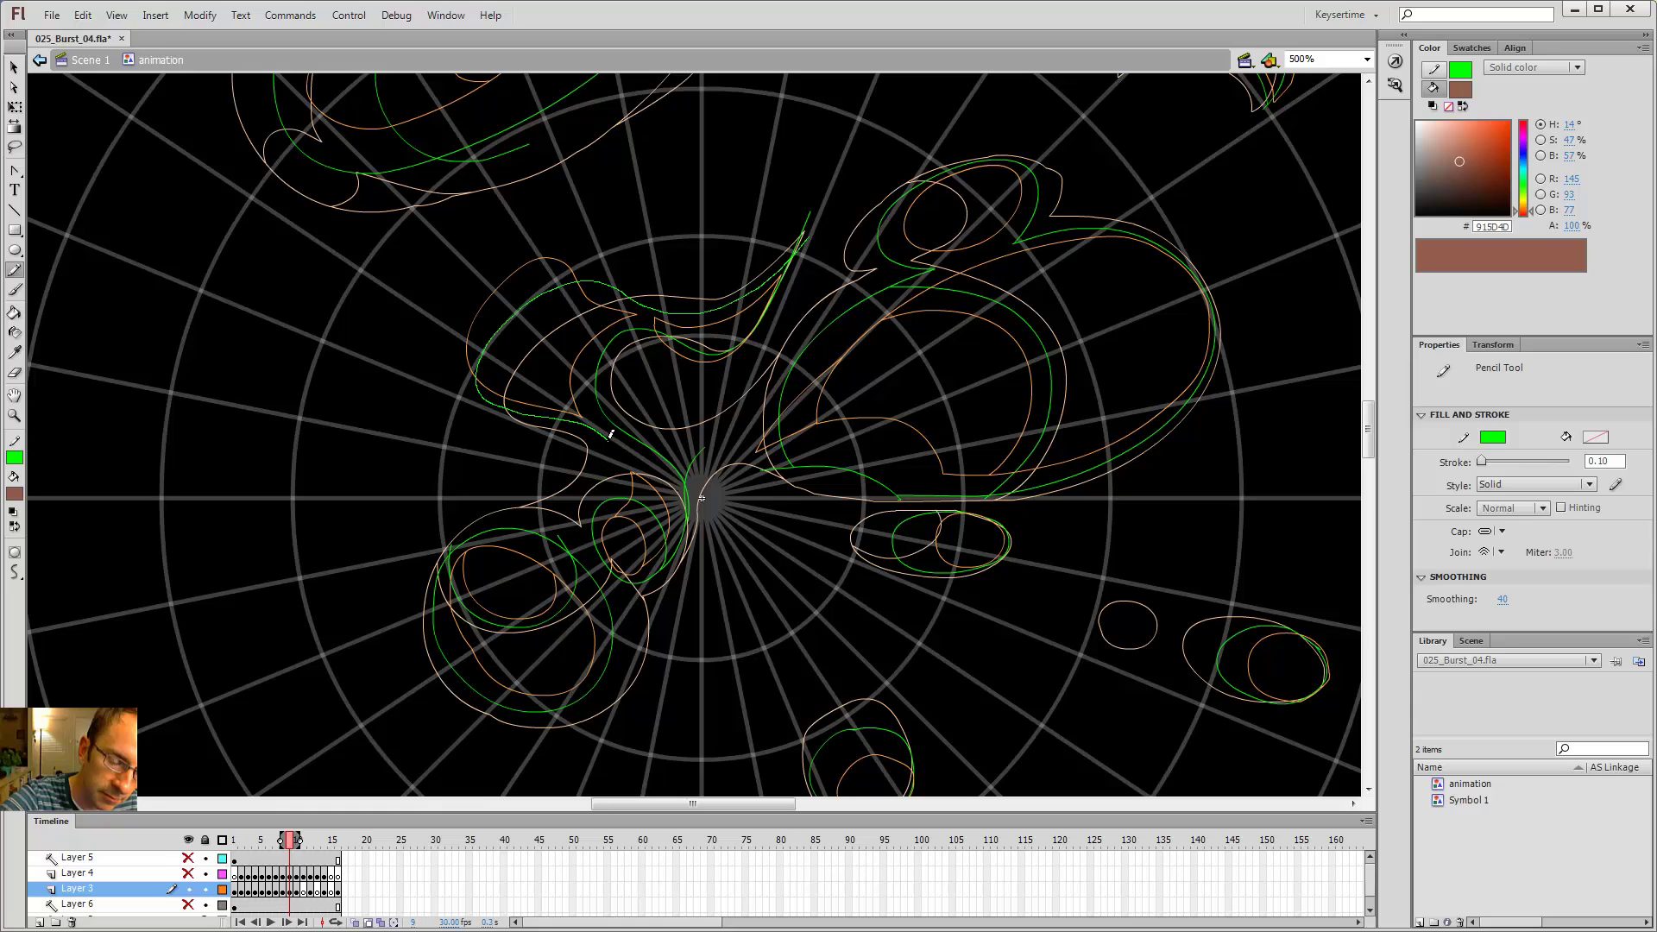
left_click_drag(617, 486, 615, 489)
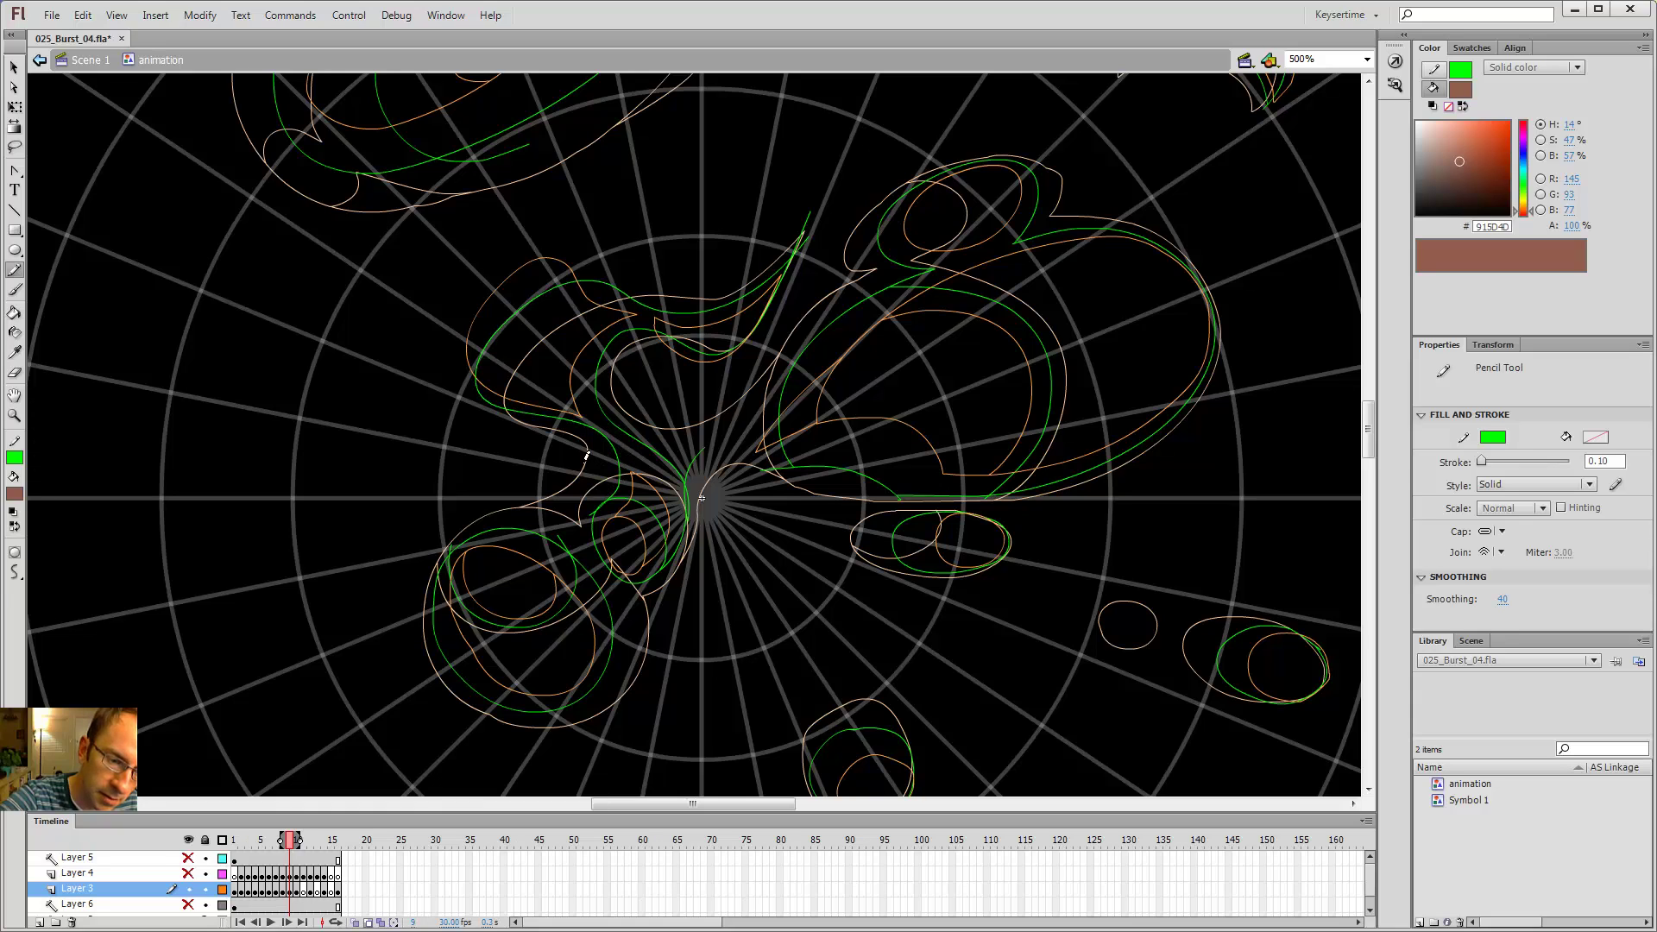
key("v")
left_click(604, 506)
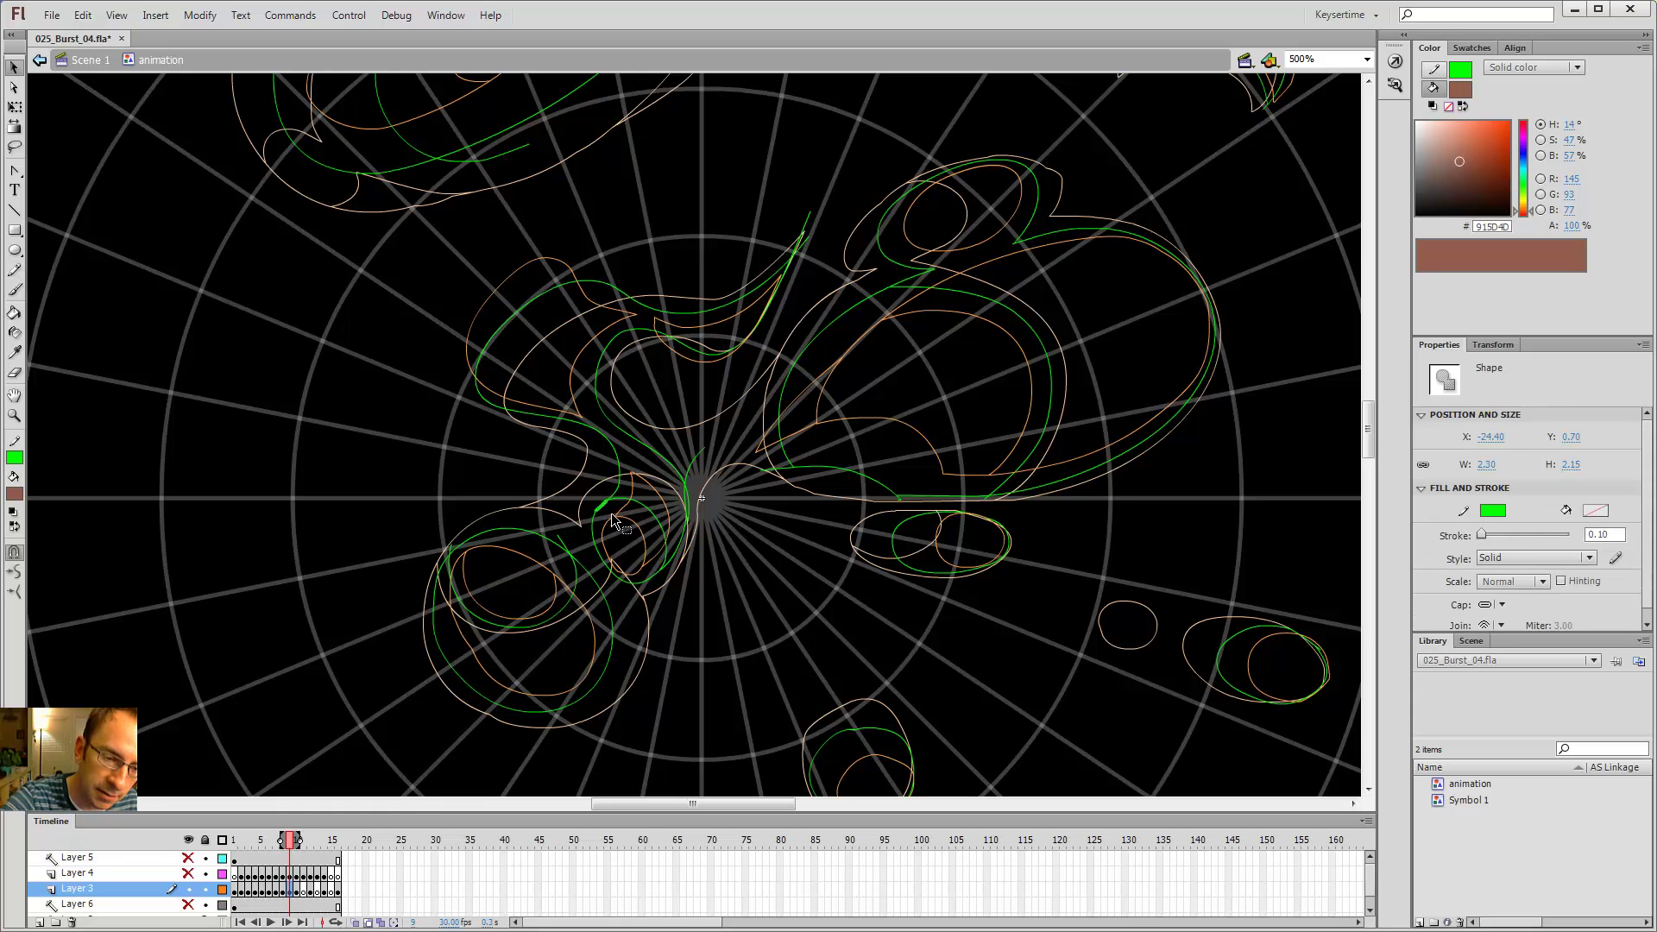
key("Delete")
- Delete the stray line segments around the burst centre where the flame edges meet
left_click(700, 464)
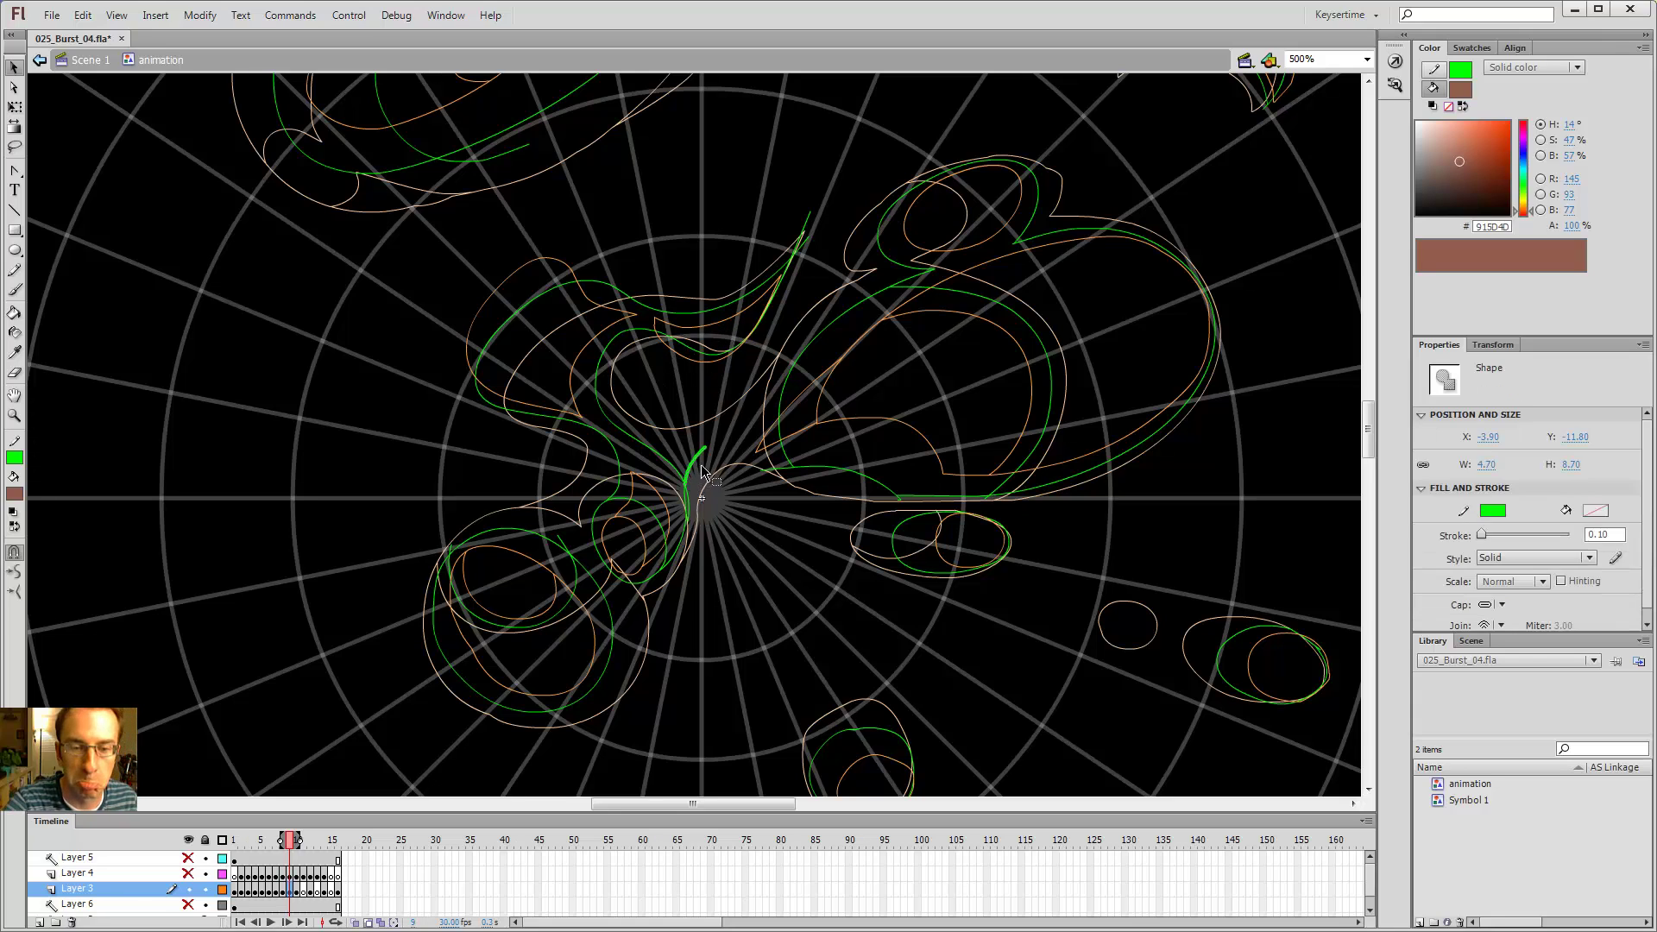
key("Delete")
left_click(683, 503)
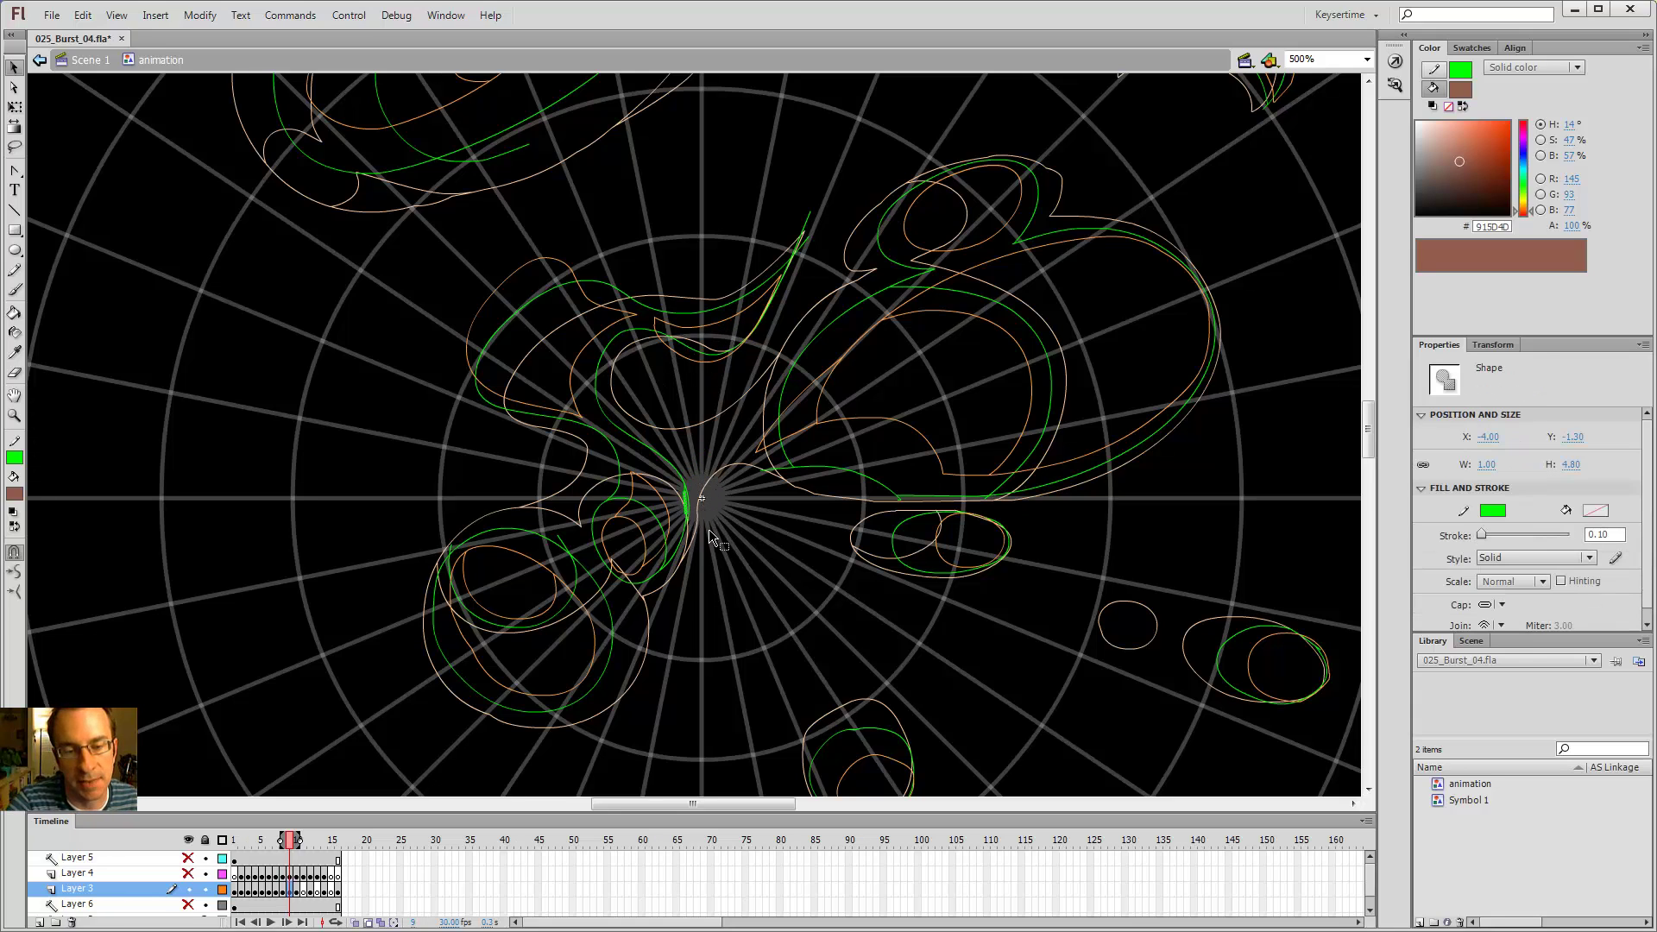
key("Delete")
left_click(692, 503)
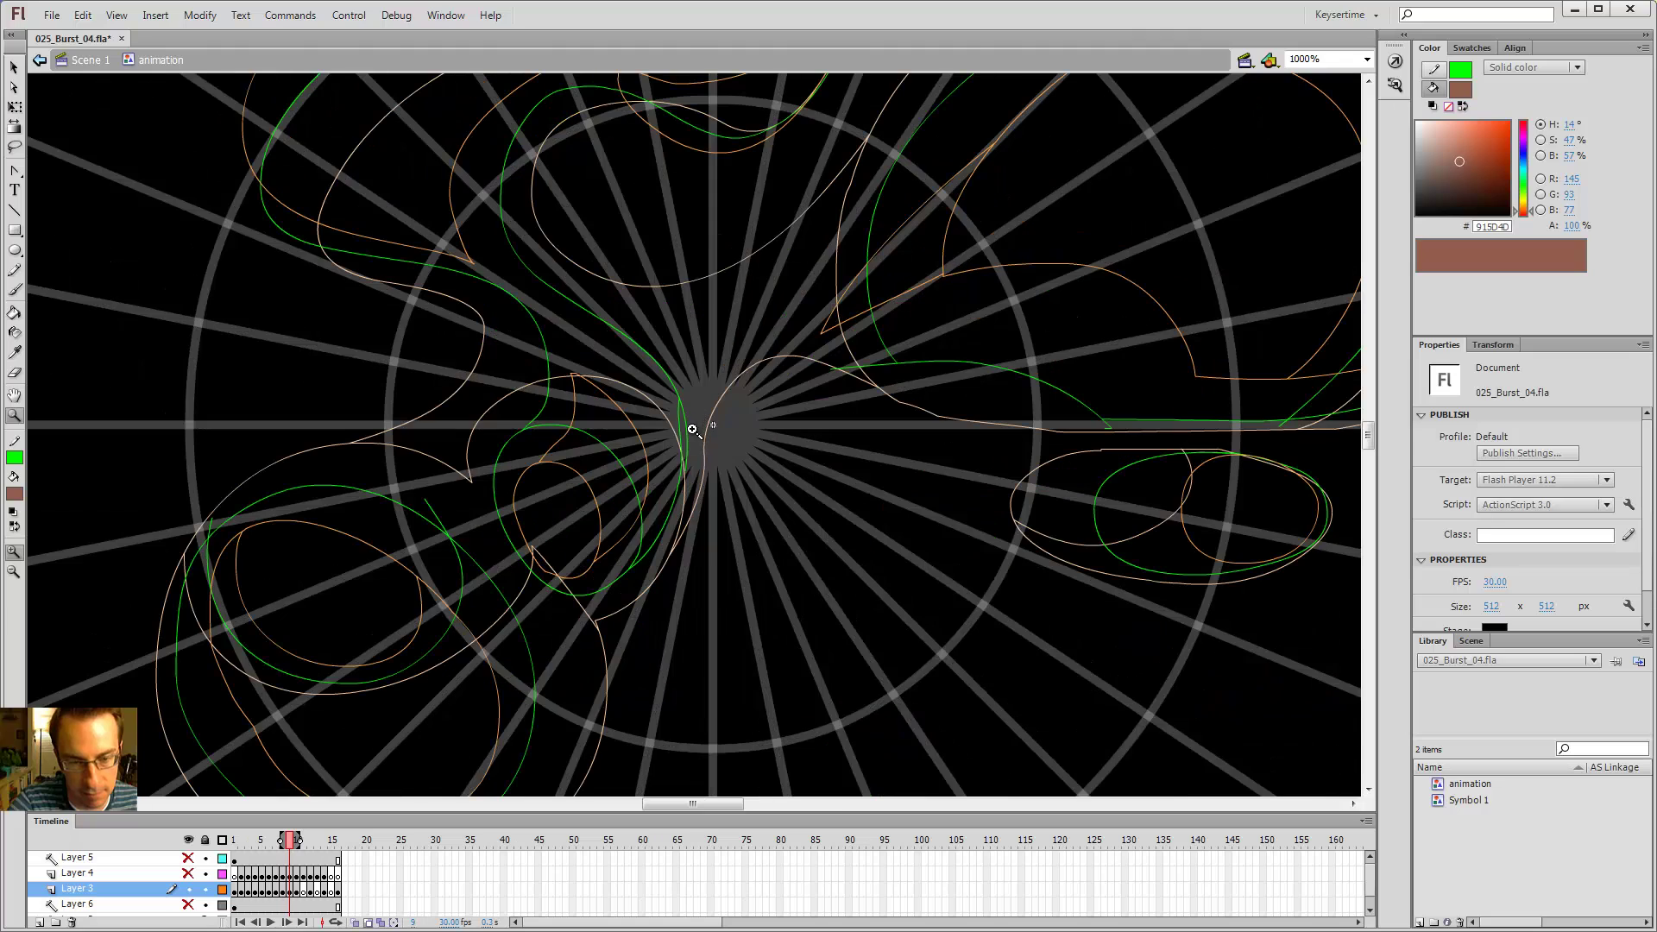
left_click(687, 430)
key("Delete")
left_click_drag(682, 443, 685, 406)
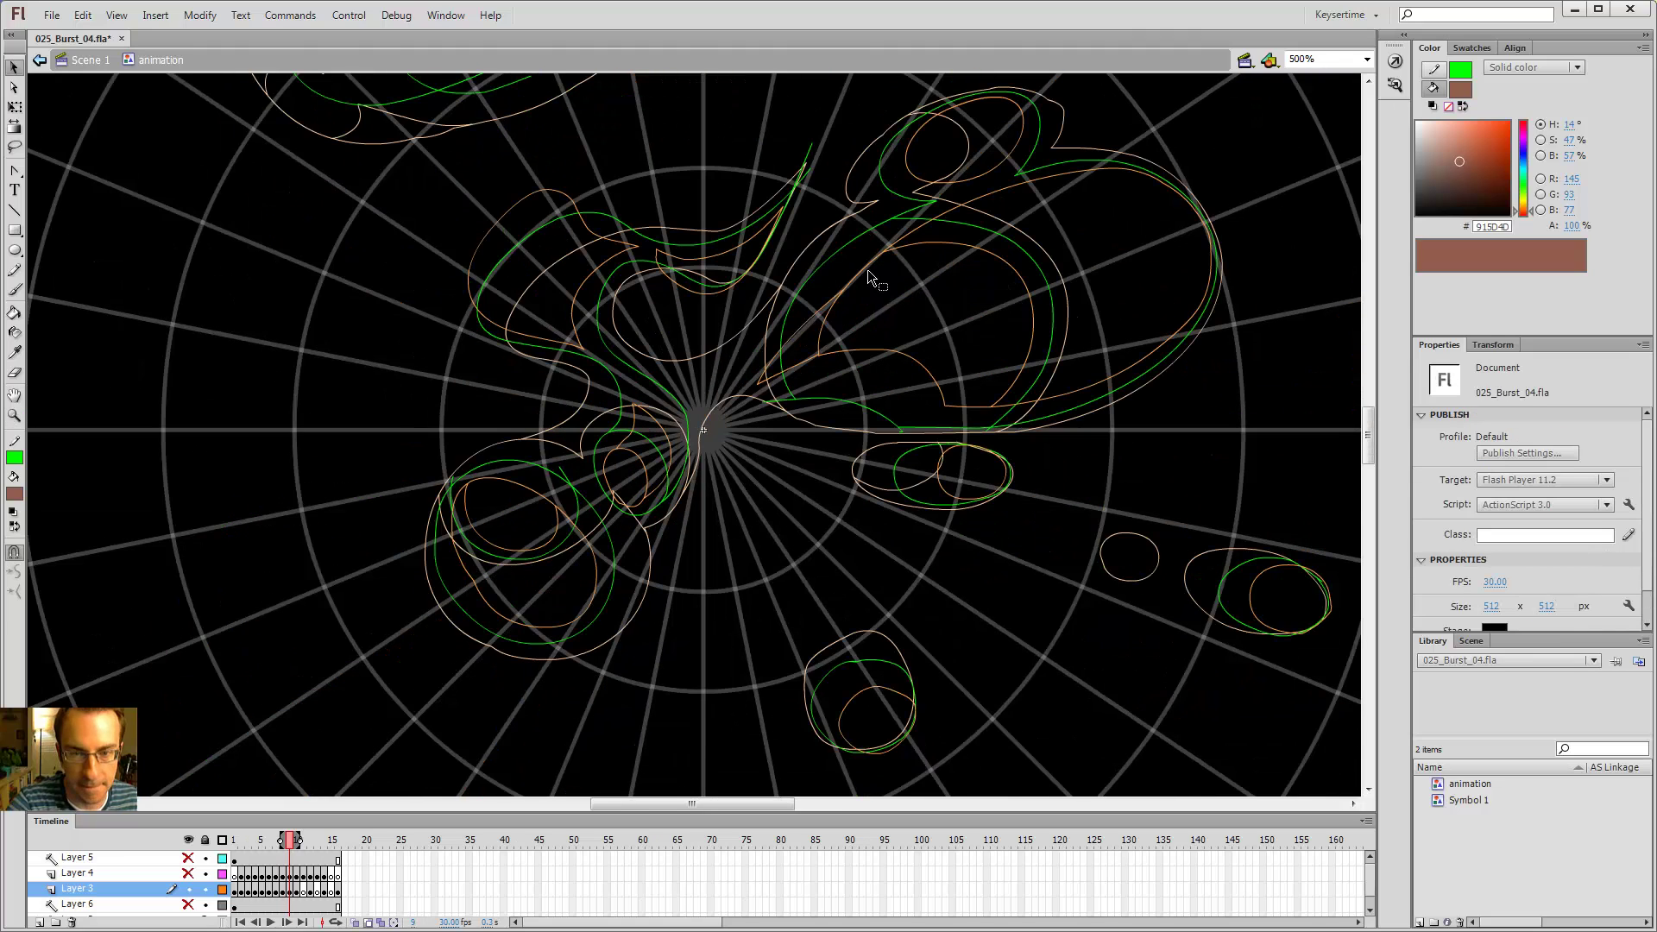
- Draw the pointed flame wedge between the burst centre and the large right puff, checking the neighbouring frames
key("ctrl+minus")
key("comma")
key("period")
key("period")
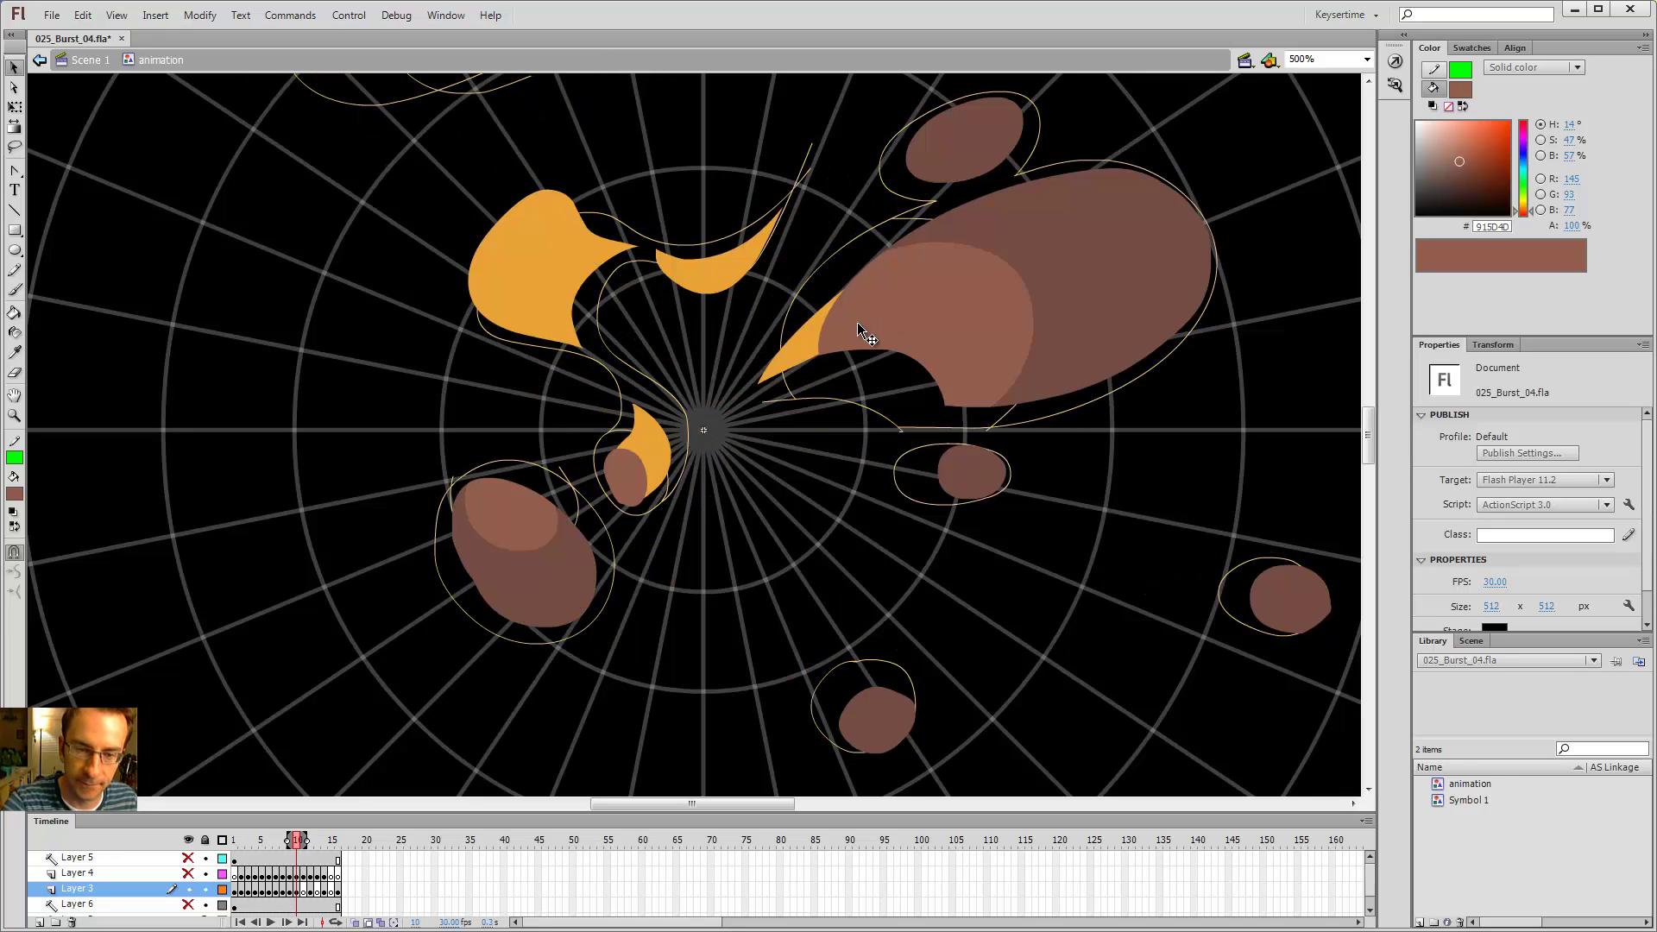
key("comma")
key("comma")
key("period")
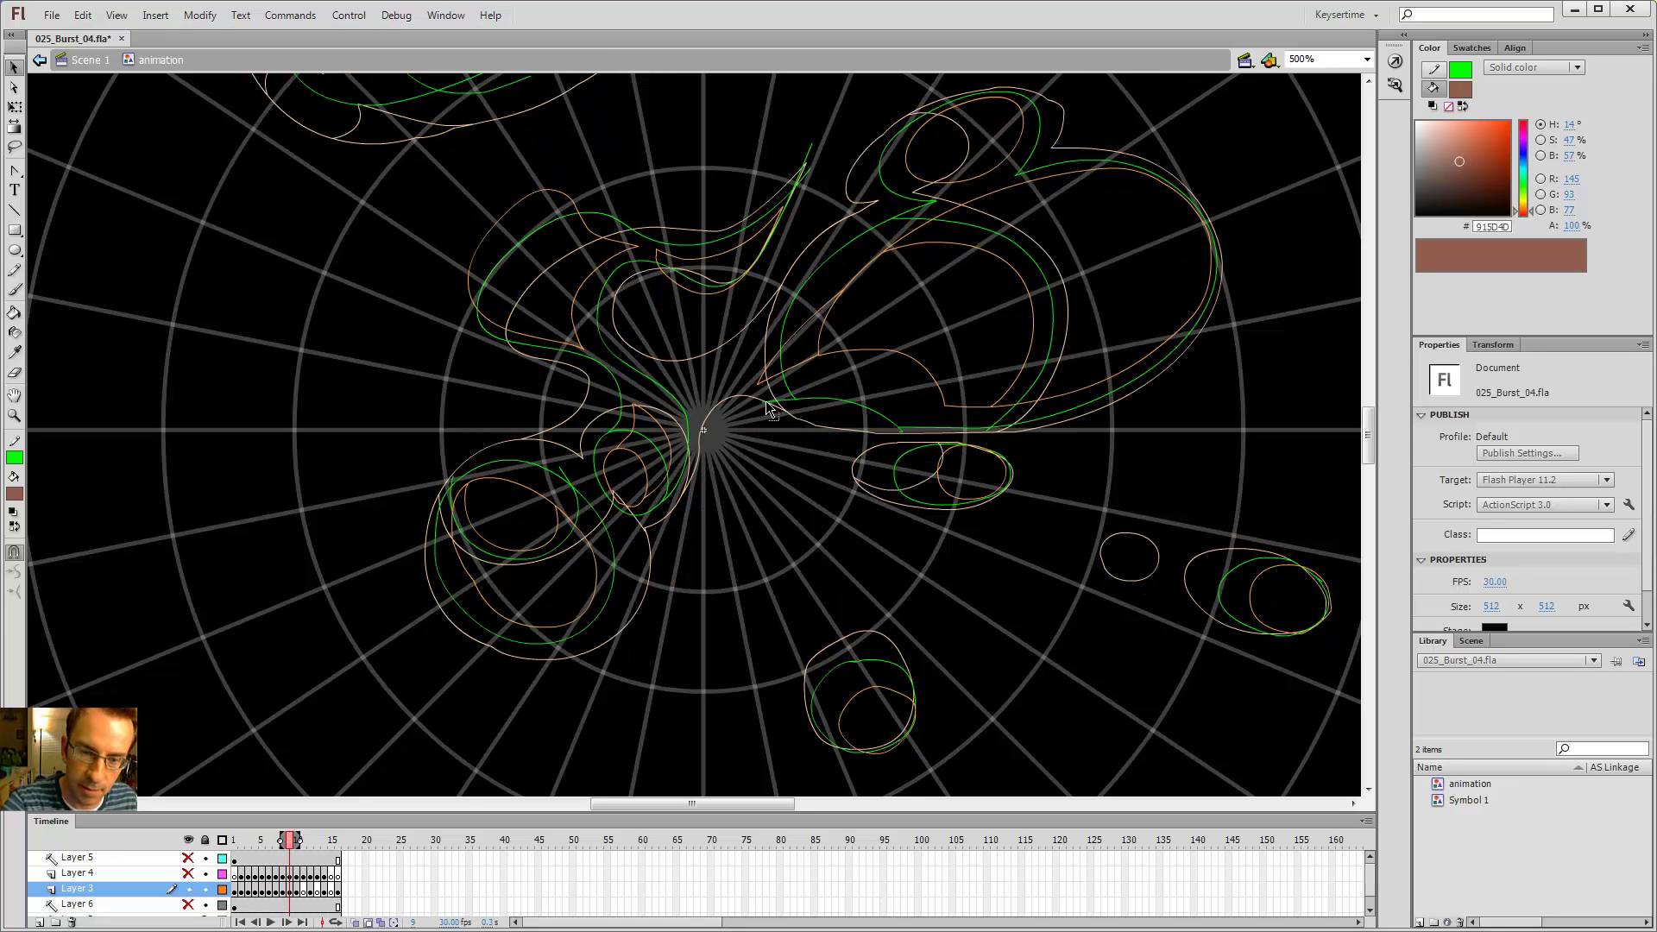
left_click(731, 390)
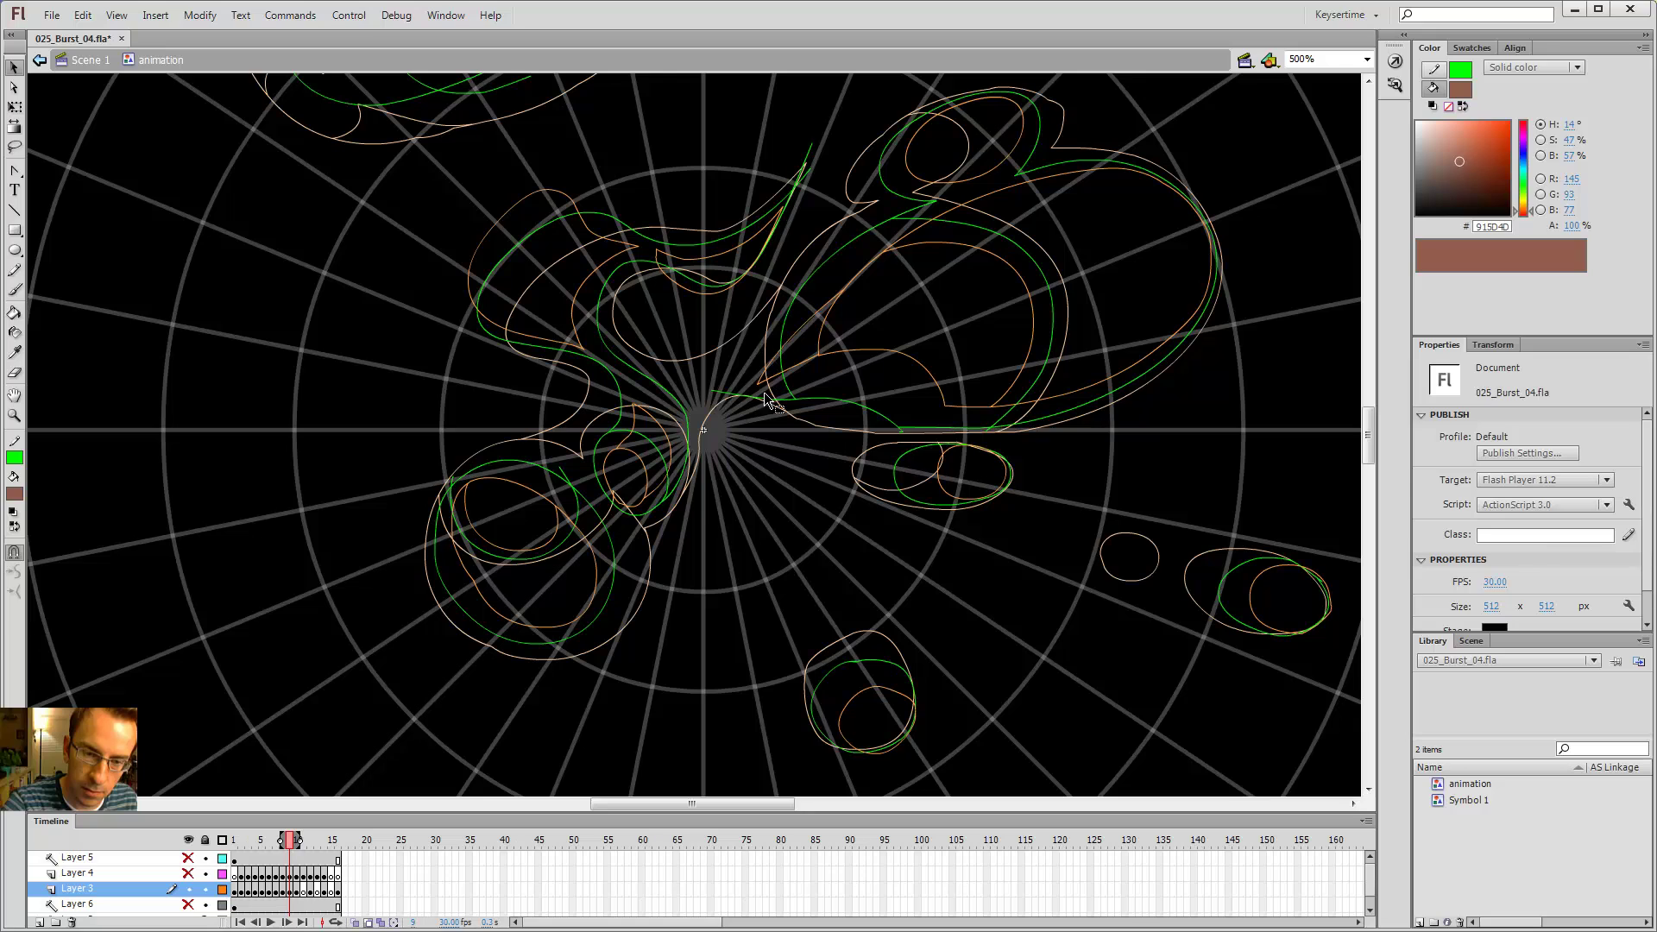
key("y")
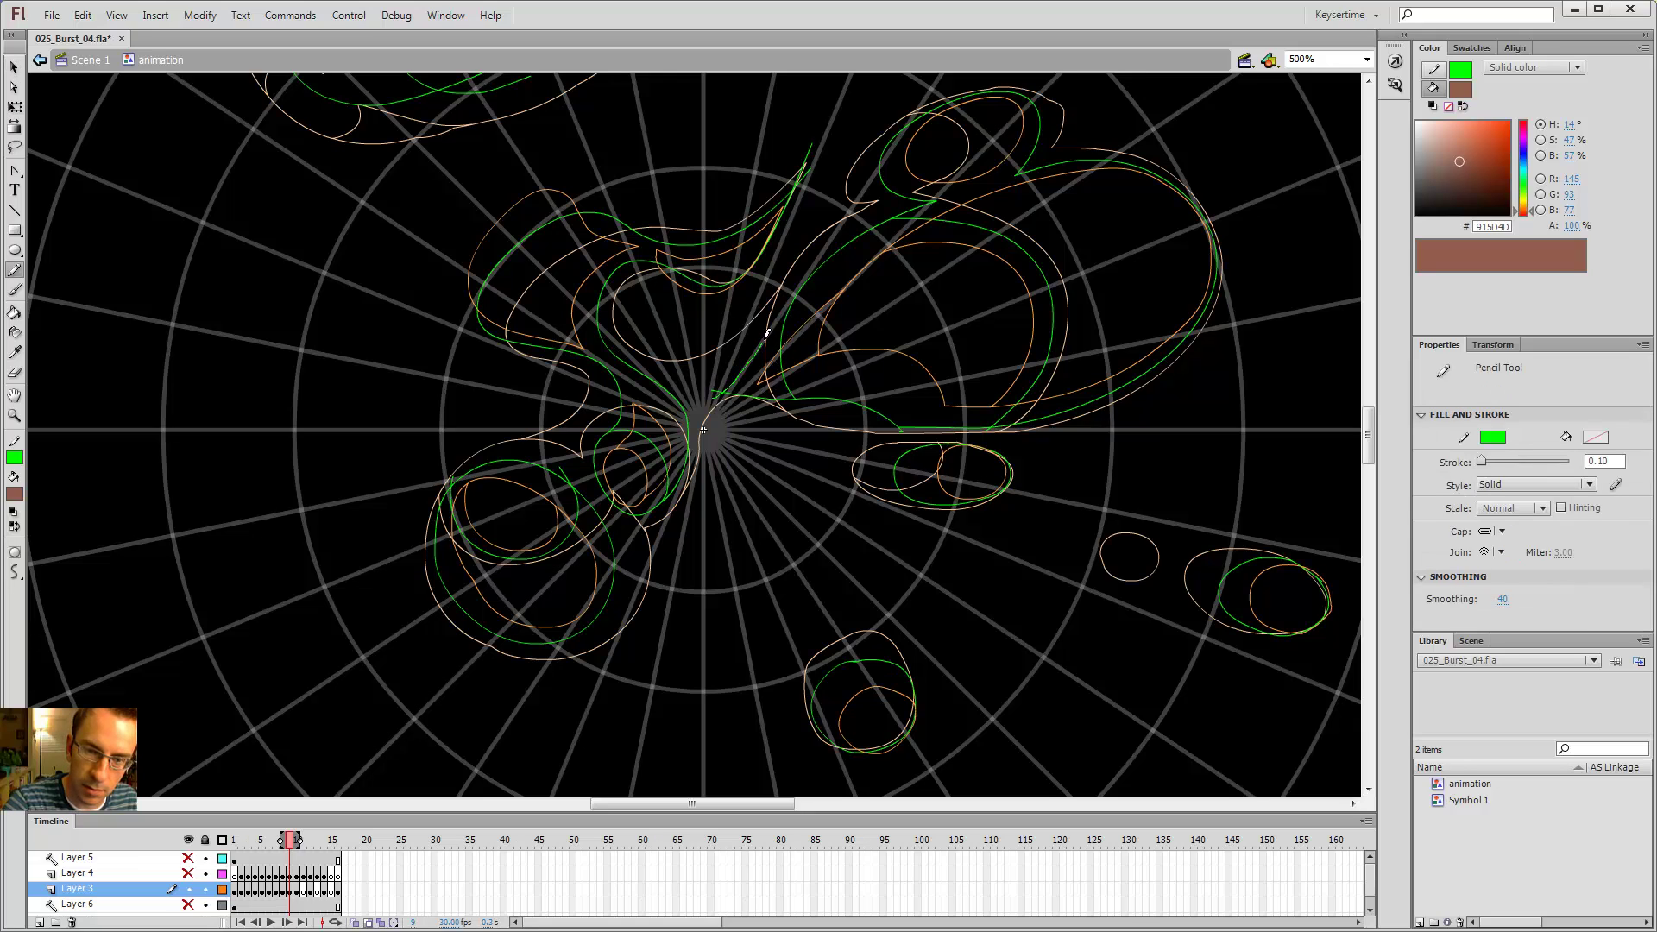
left_click_drag(767, 332, 824, 267)
key("v")
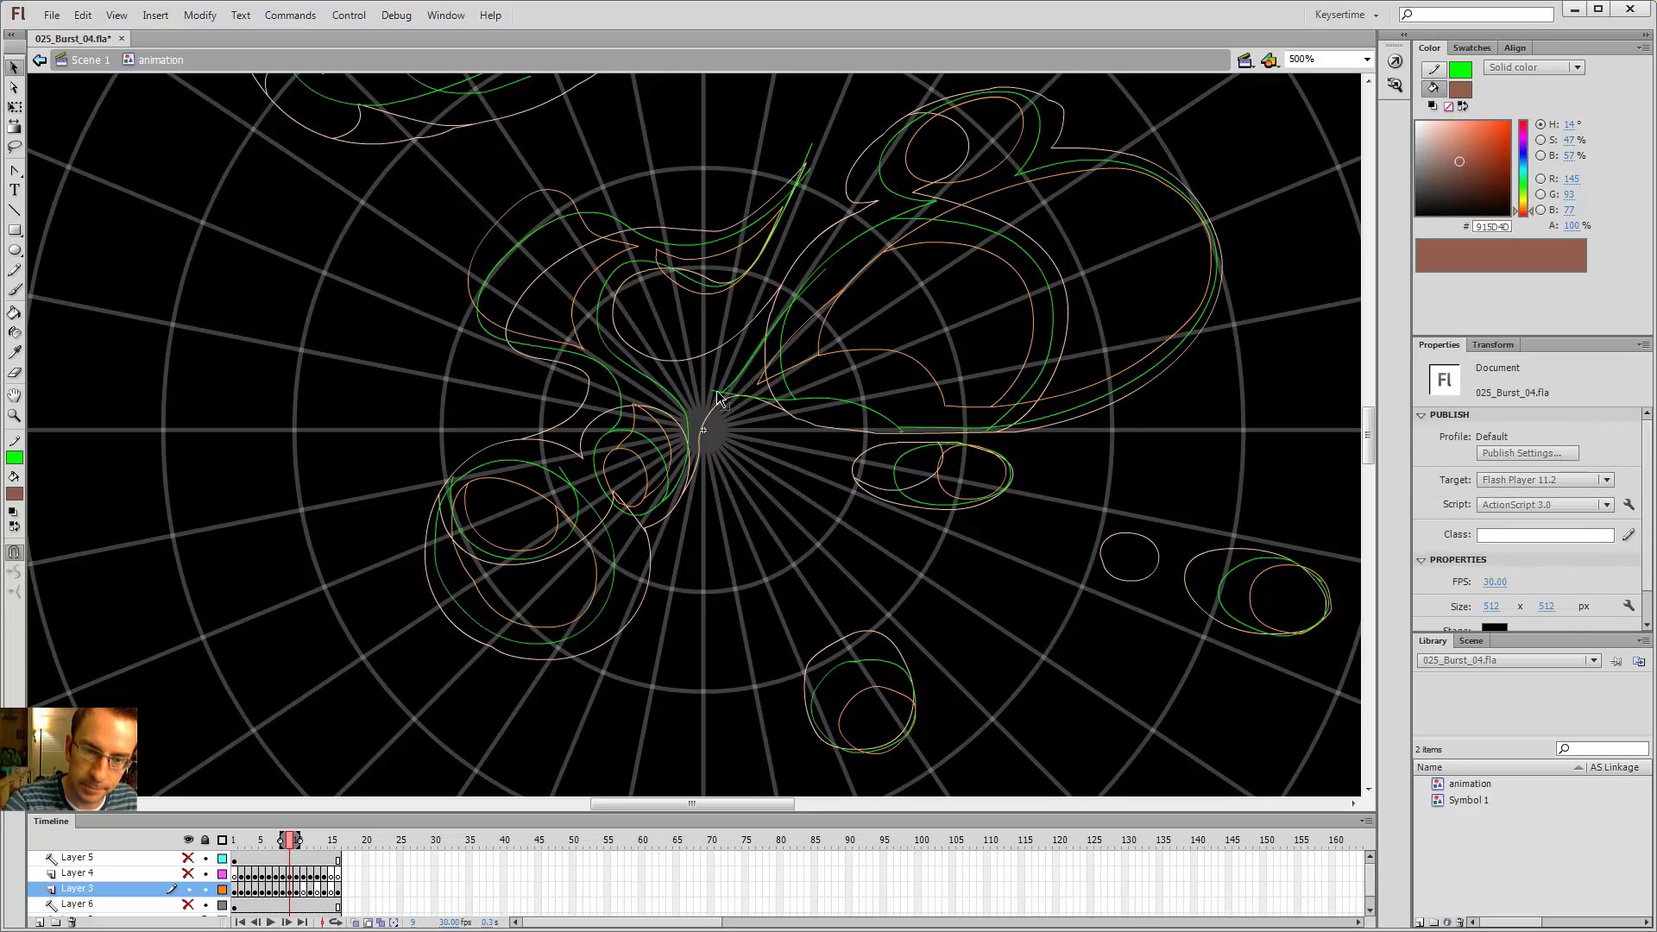
- Compare frame 9's flame and puff outlines with frames 8 and 10
key("period")
key("comma")
key("period")
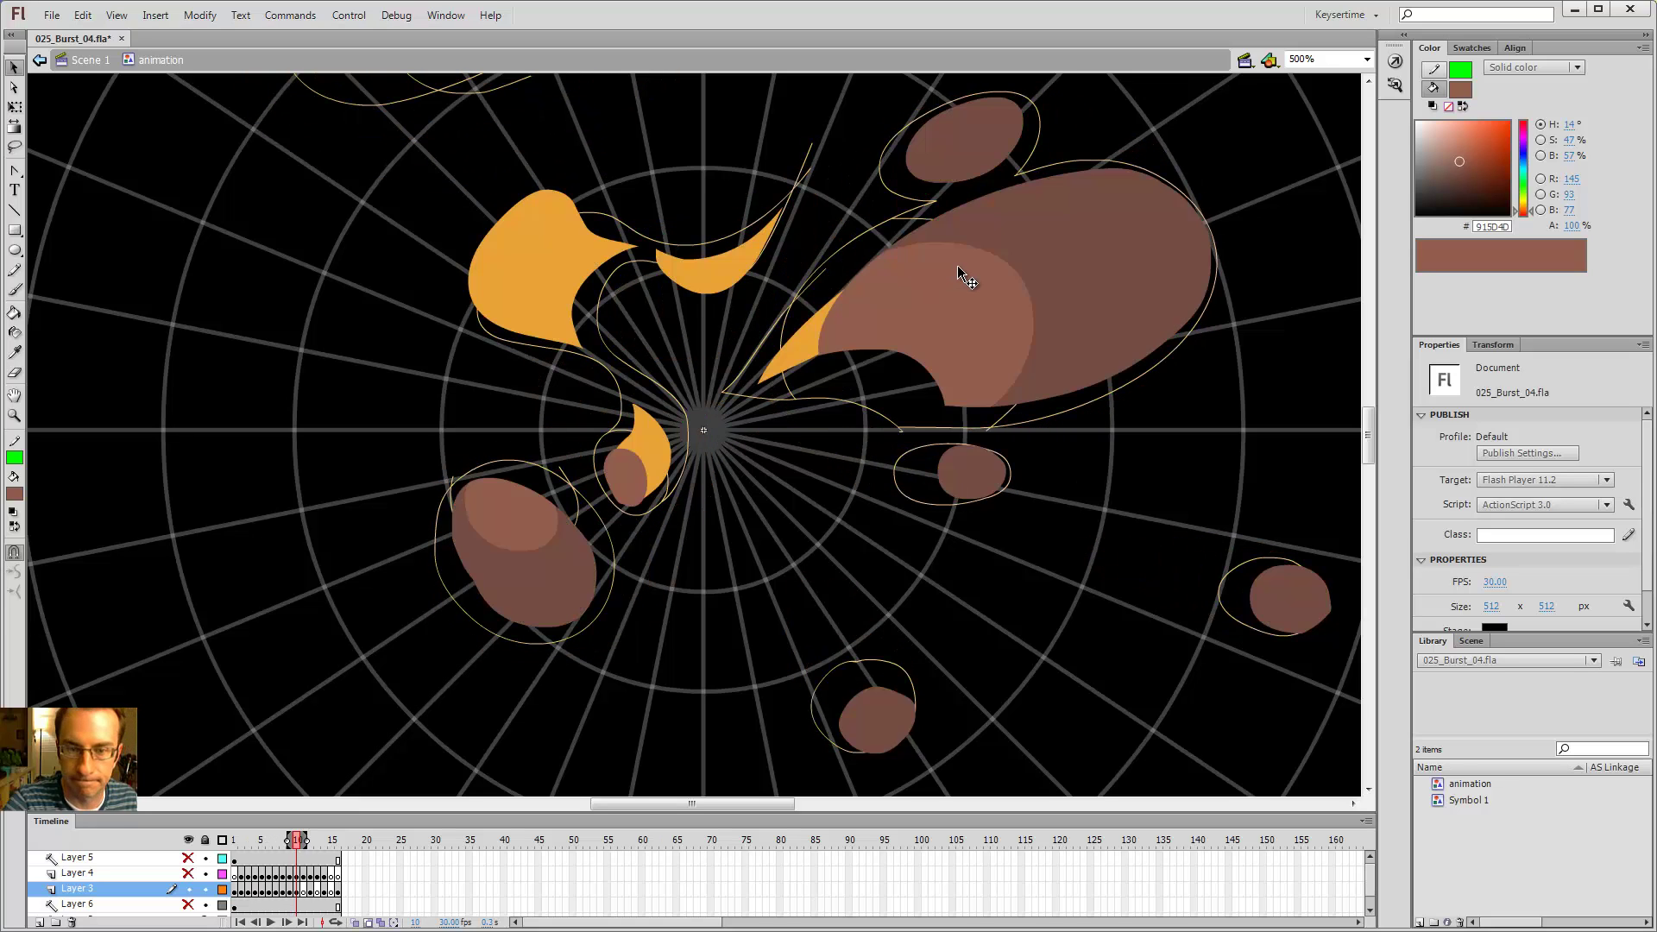
key("comma")
key("comma")
key("period")
key("period")
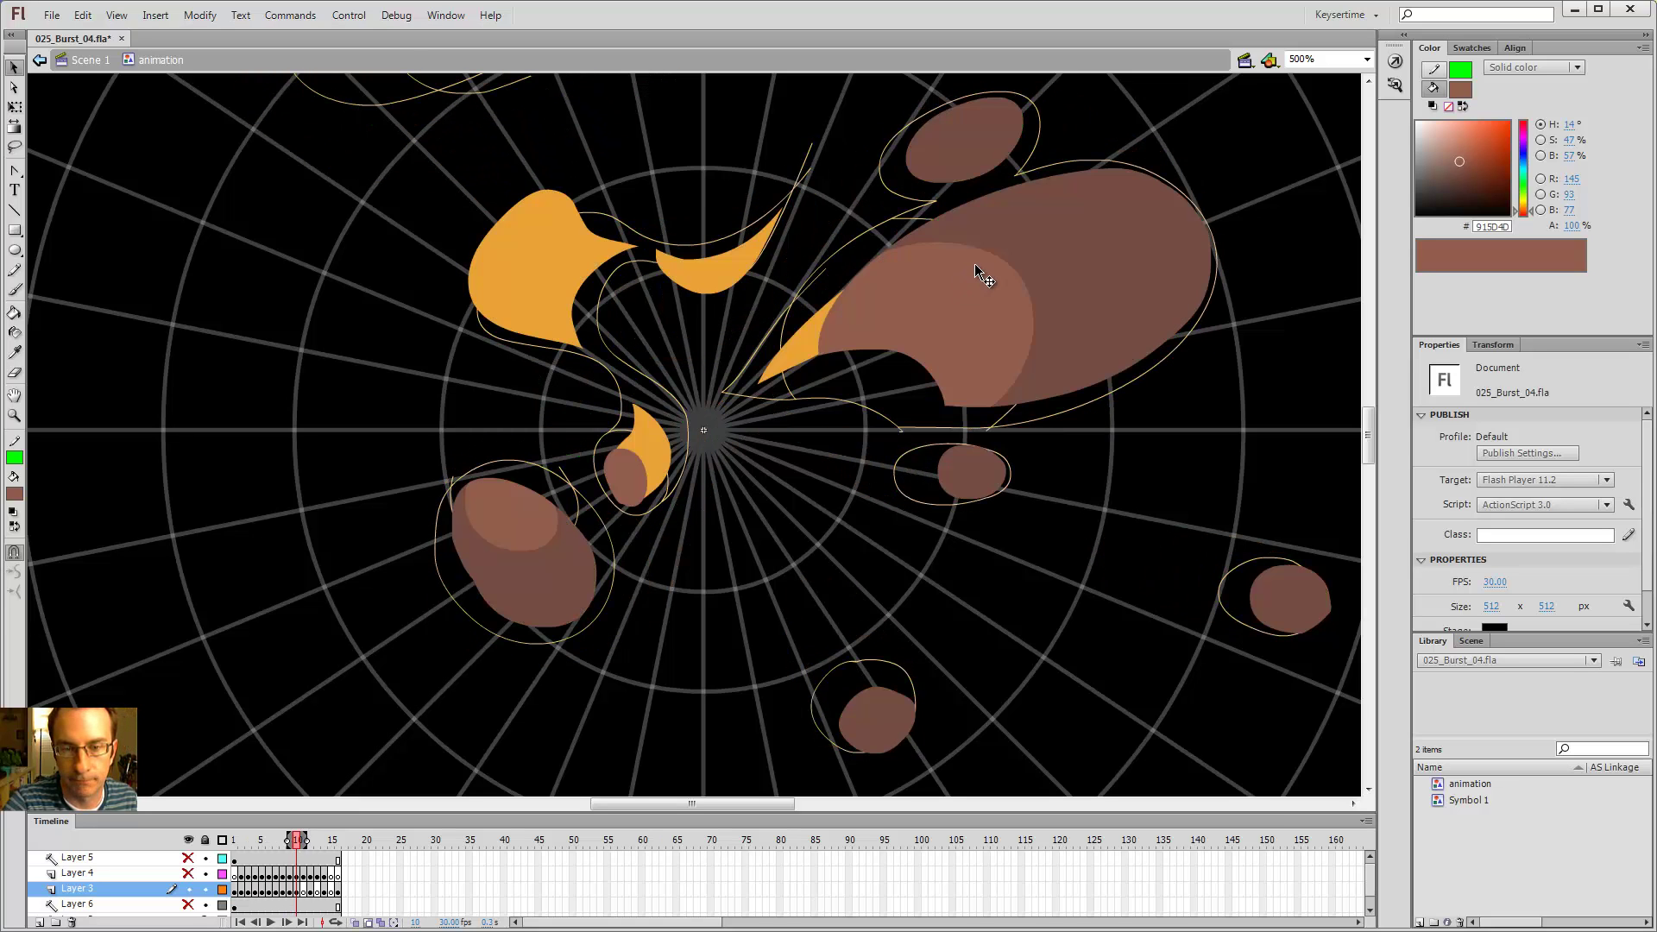
key("comma")
- Turn off the onion skin outlines and fill the upper-left cloud's highlight on frame 9 with light brown 915D4D, using frame 8 as reference
key("ctrl+minus")
left_click_drag(956, 395, 981, 548)
left_click(369, 922)
key("comma")
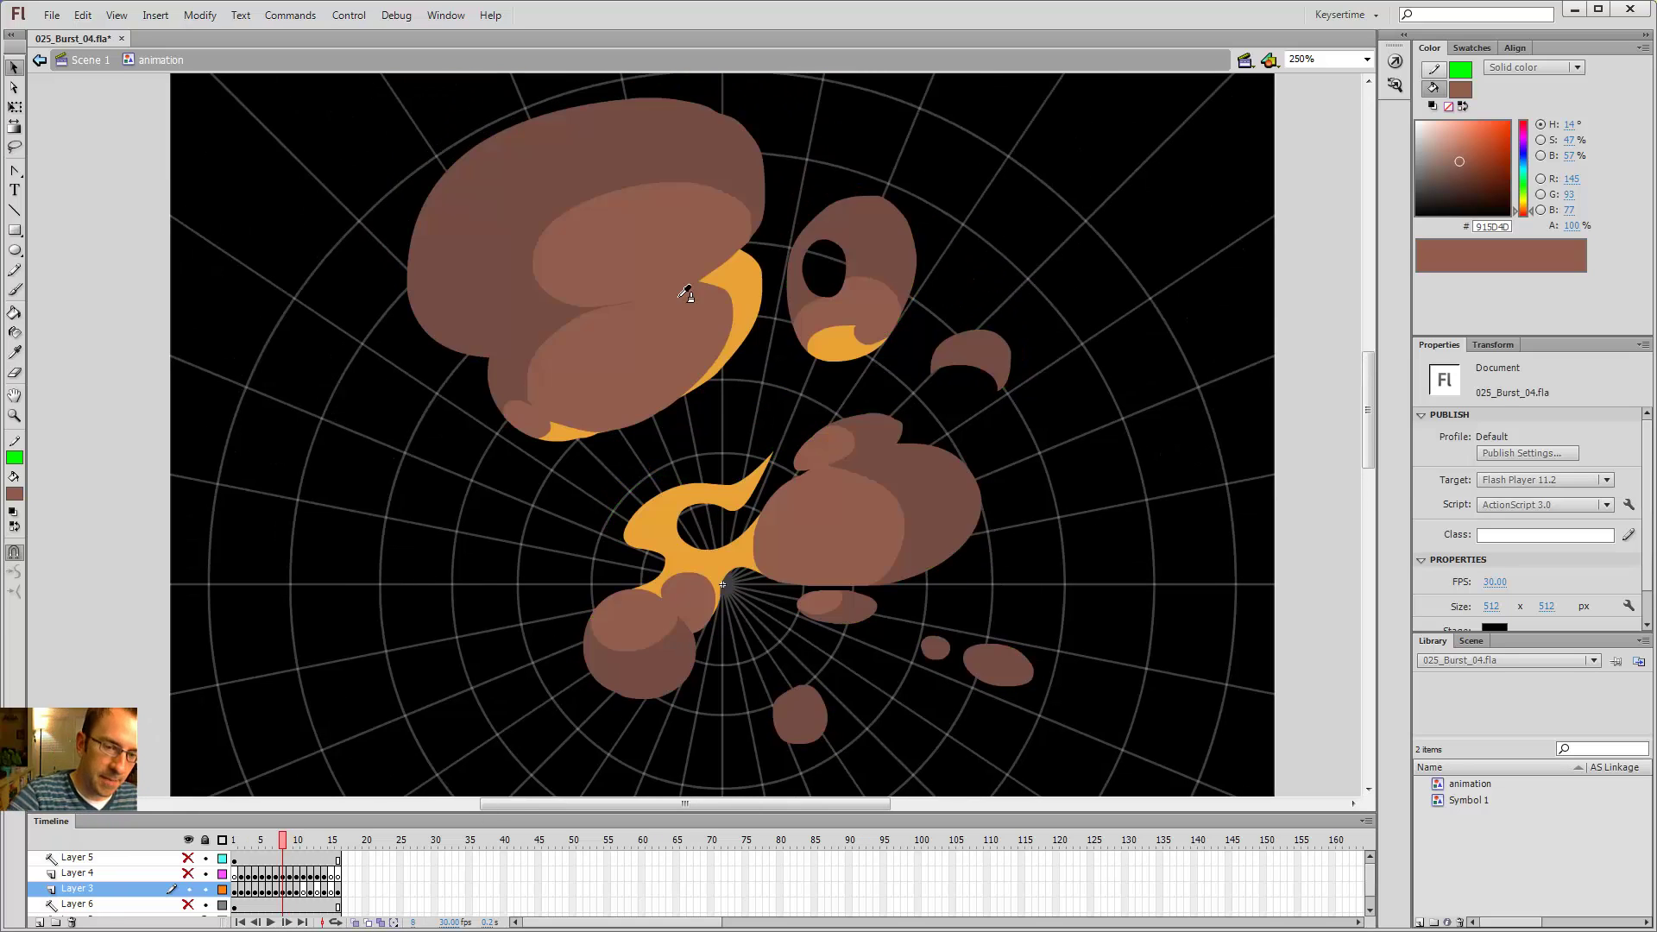
key("k")
key("period")
left_click(645, 238)
key("comma")
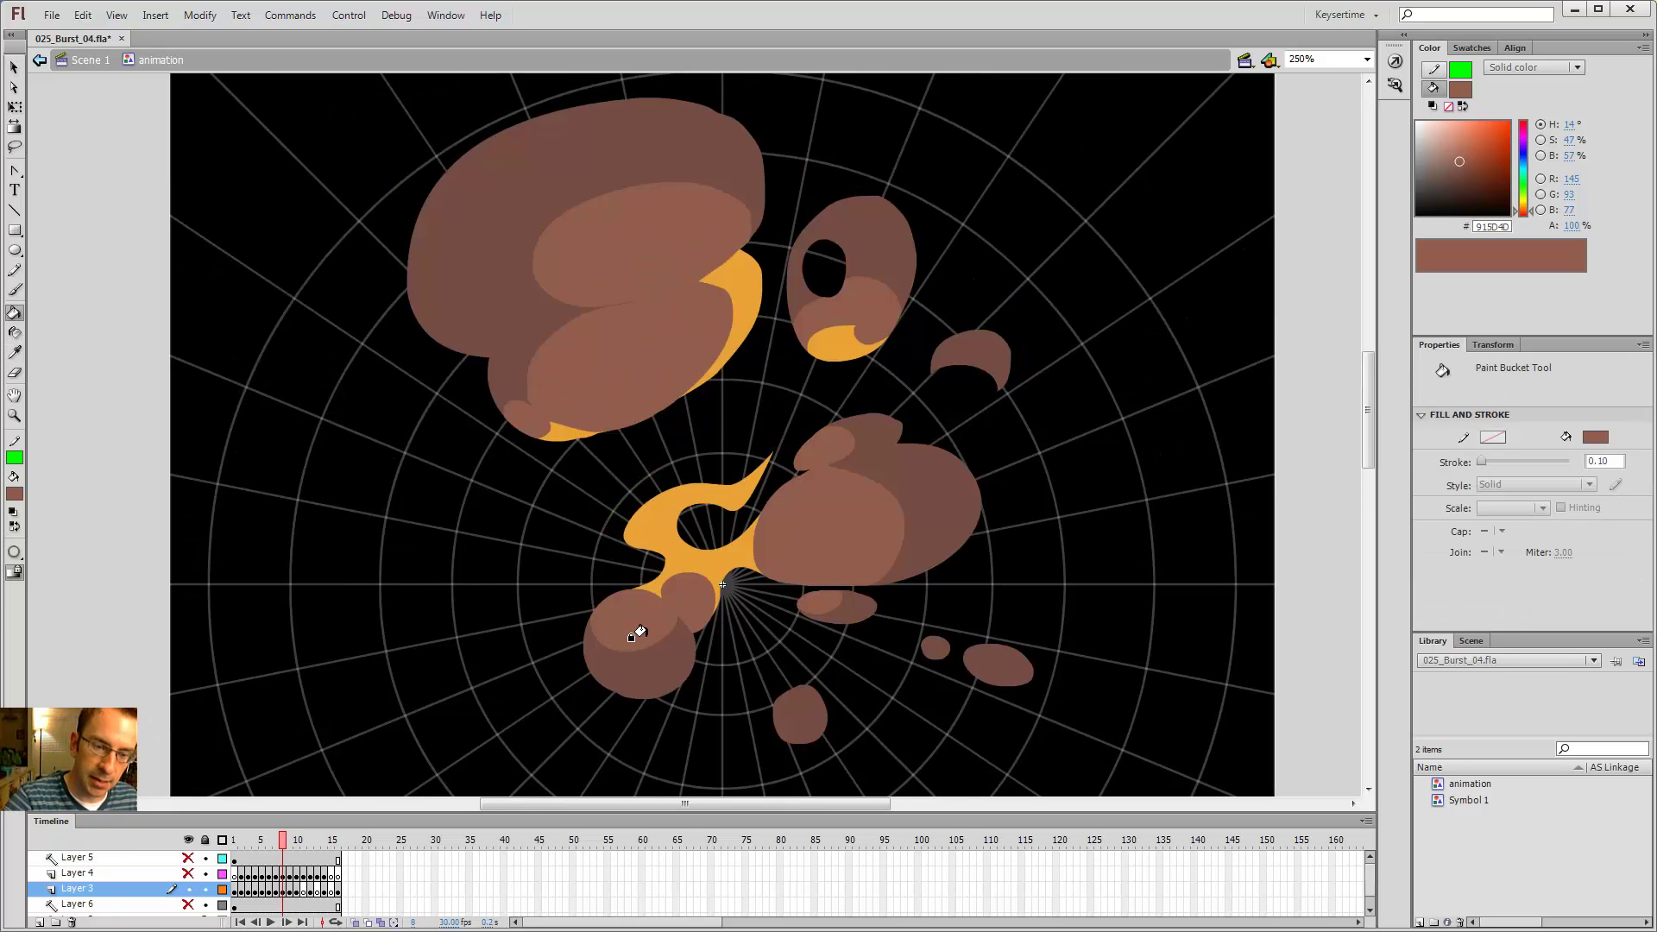
- Fill the highlights of the lower-left puffs, the oval below the large right puff, the large puff and the upper-right ring puff with light brown
key("period")
left_click(629, 625)
left_click(686, 604)
key("comma")
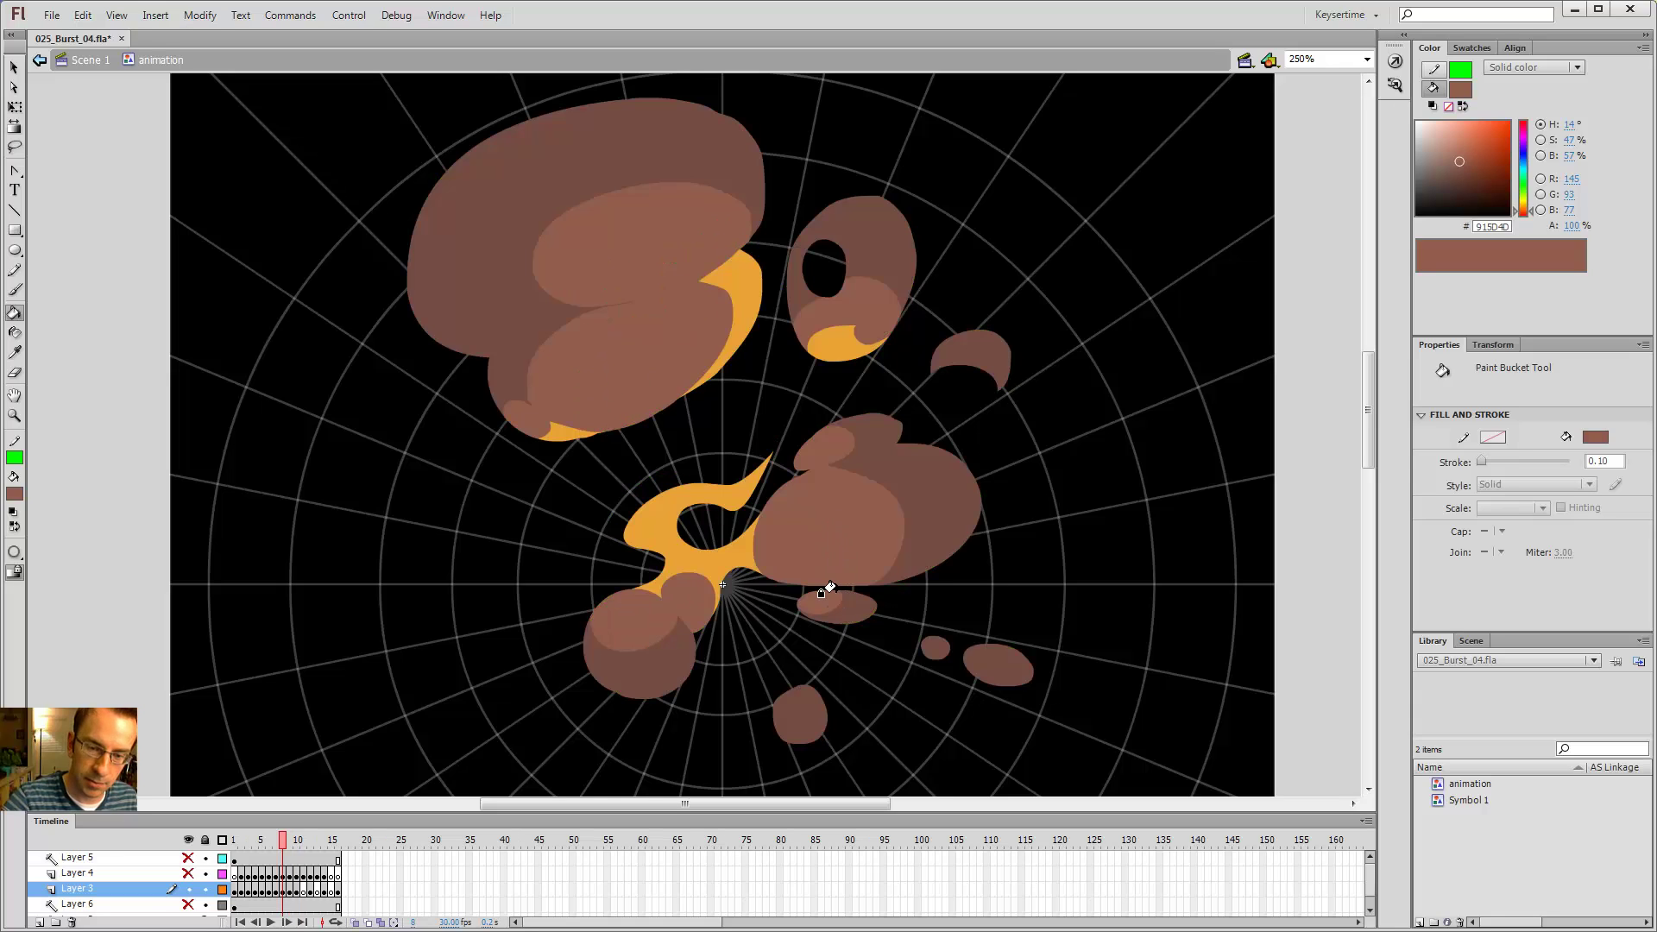
key("period")
left_click(844, 605)
left_click(849, 502)
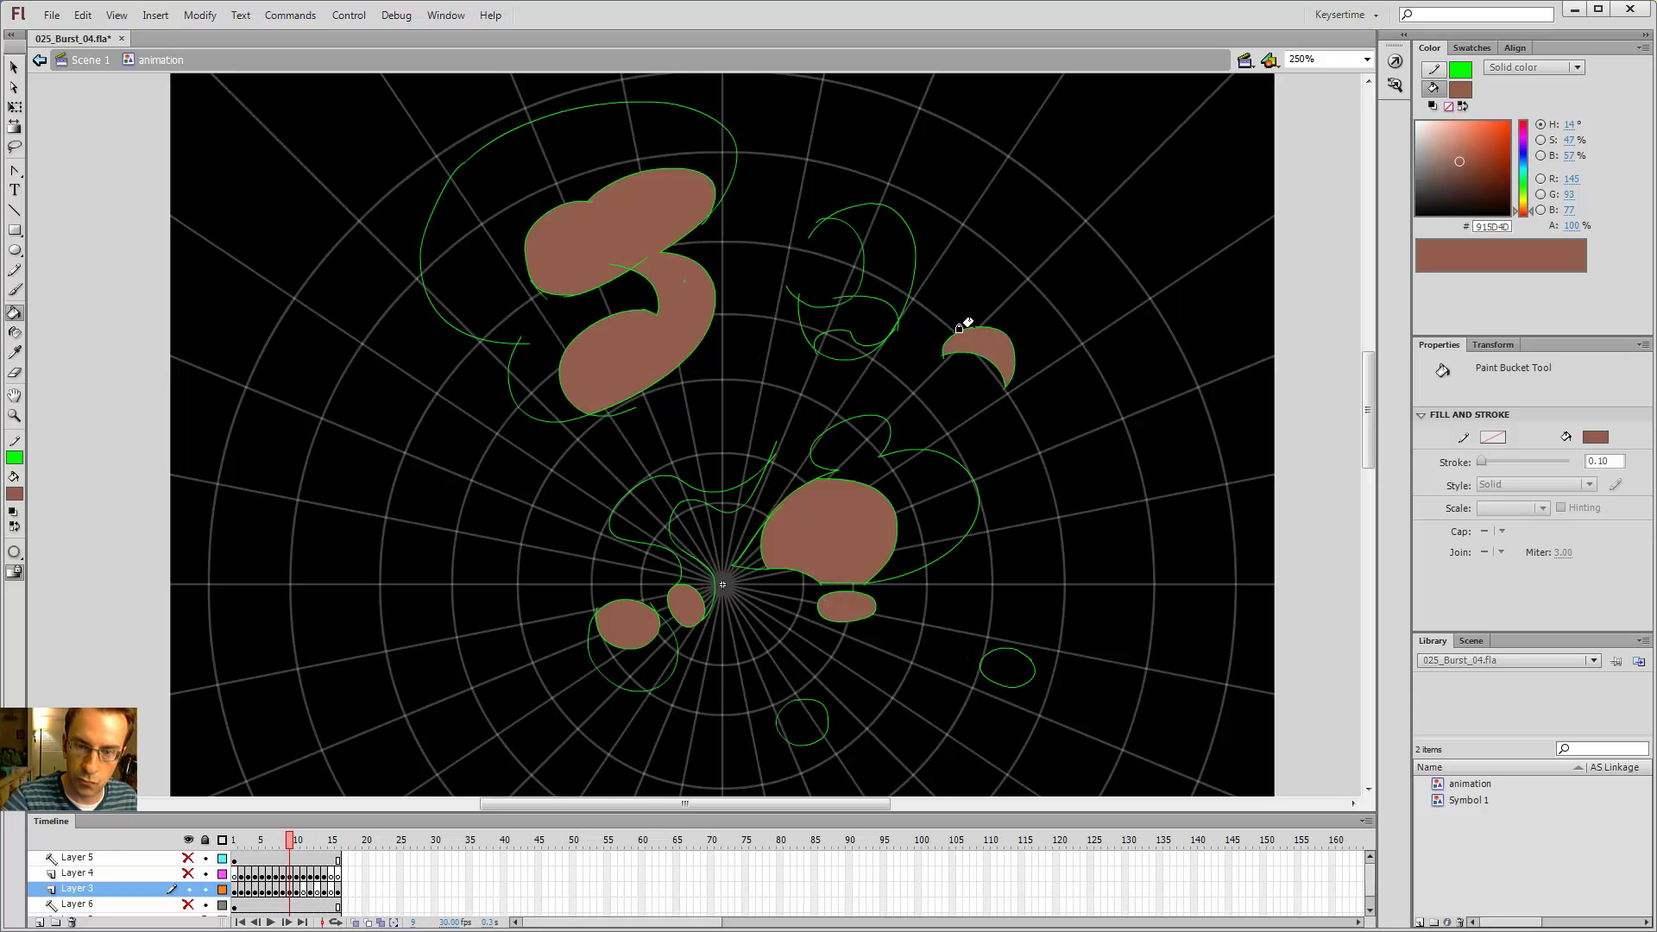
left_click(845, 318)
- Sample dark brown 754D43 from frame 8 and fill the crescent, ring puff, upper-left cloud and right puff bodies
key("comma")
key("i")
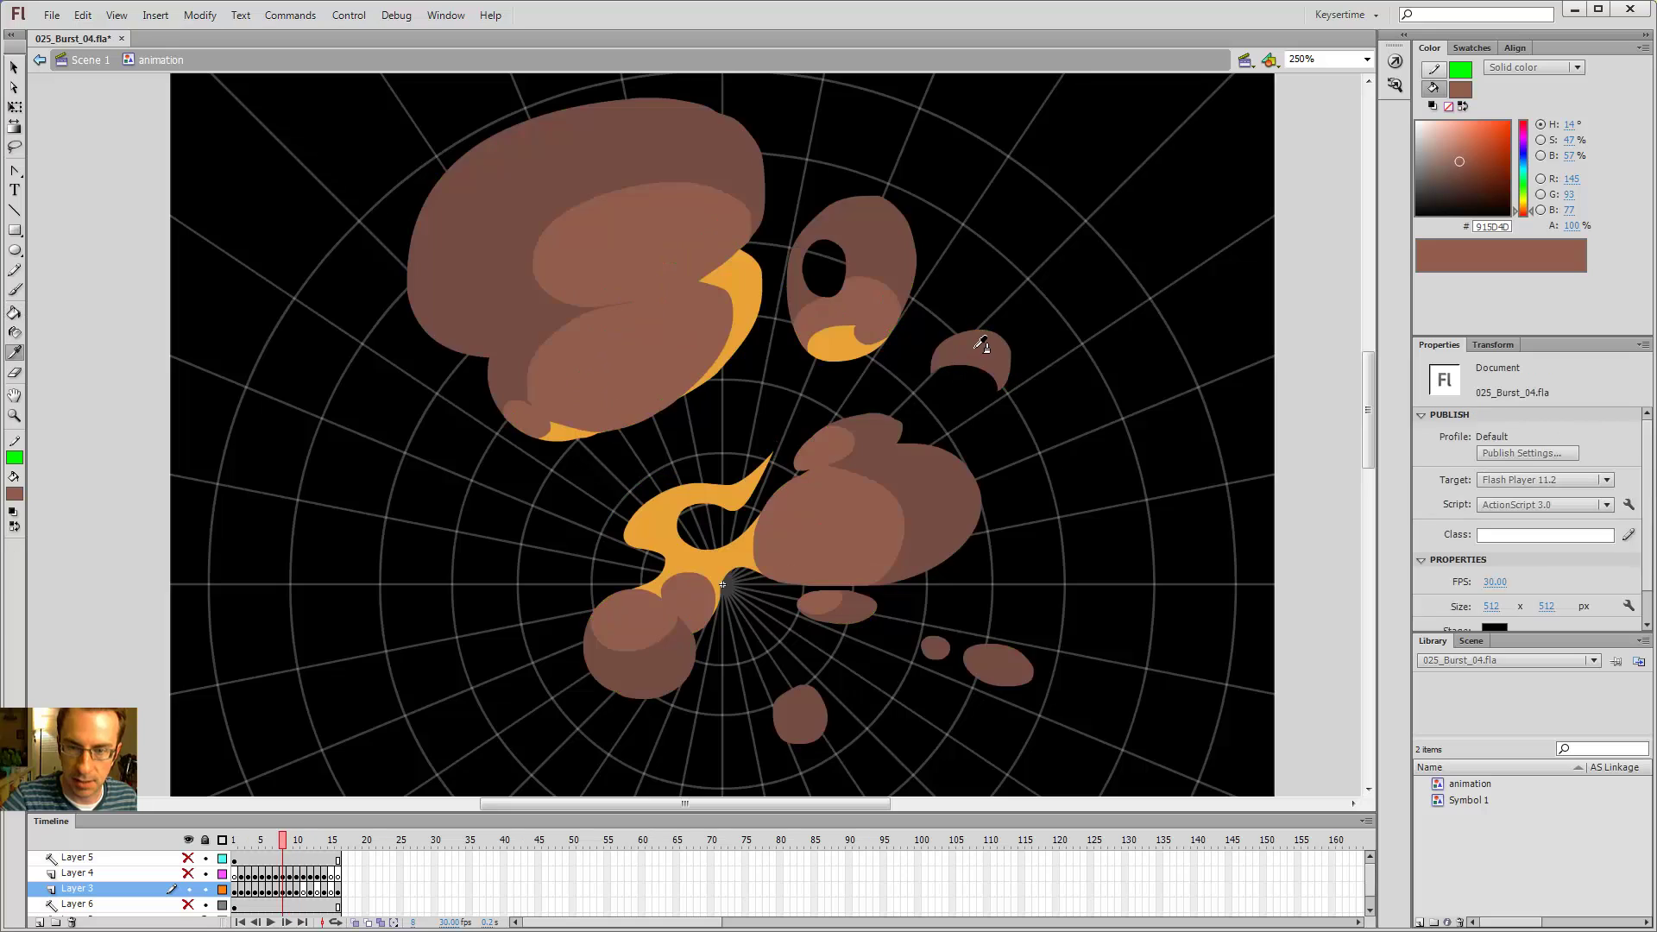
left_click(983, 343)
key("period")
left_click(984, 343)
left_click(877, 226)
left_click(607, 152)
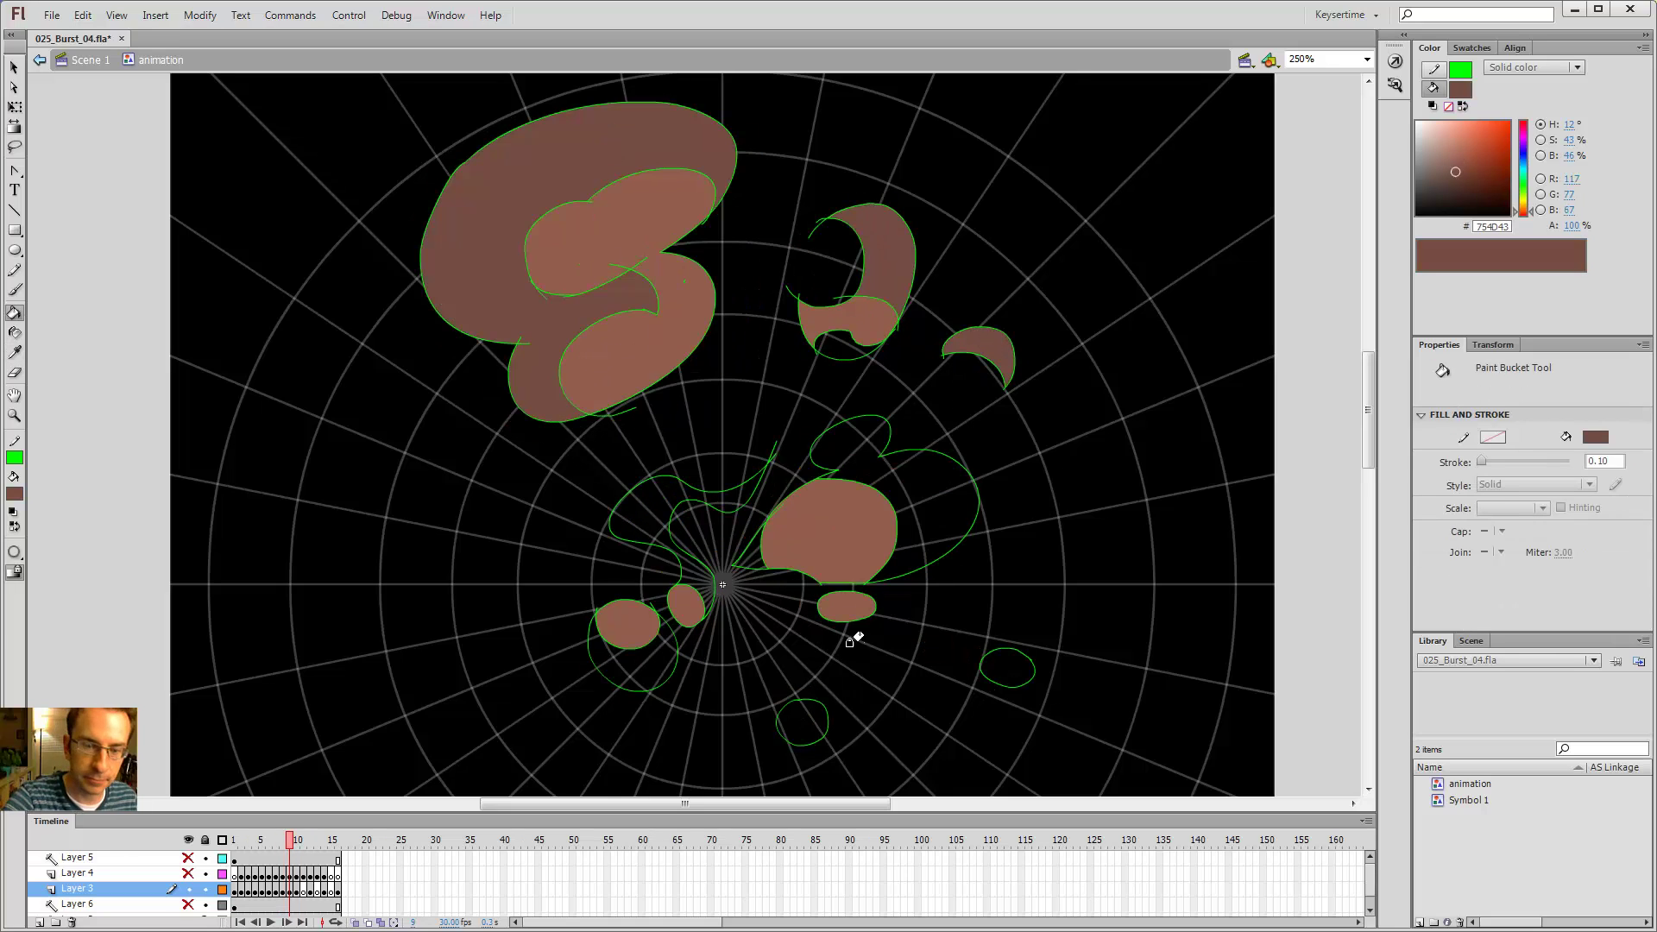
left_click(861, 434)
- Draw the flame edge along the inner side of the upper-left cloud, checking its shape against frames 8 and 10
key("period")
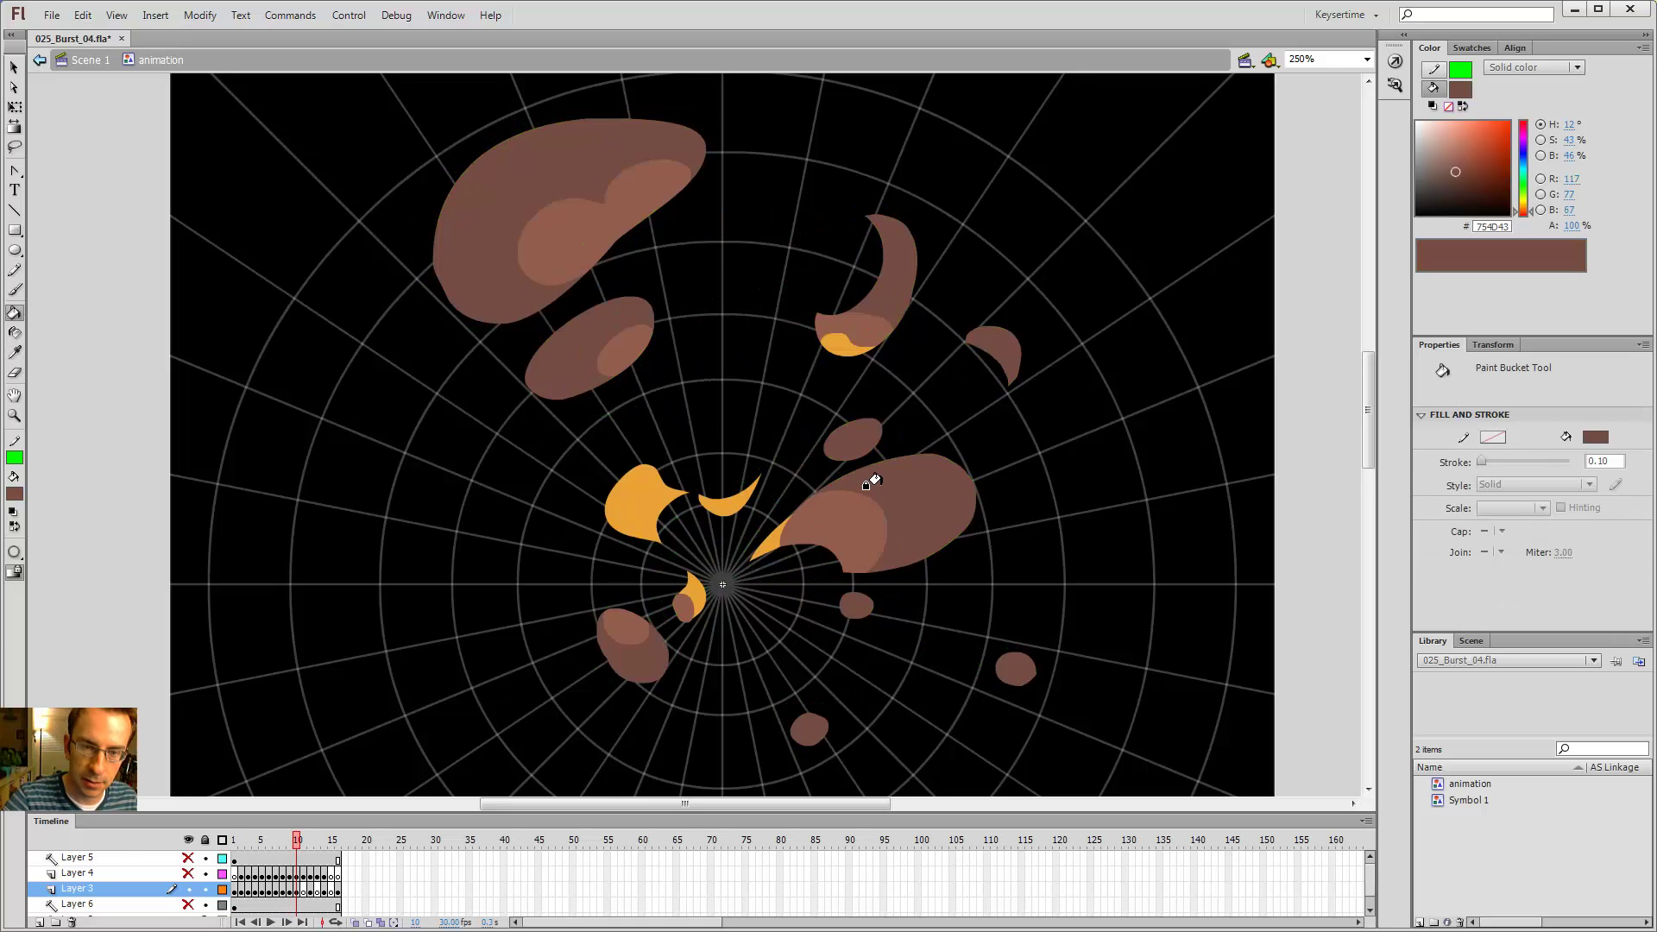
key("comma")
key("comma")
key("period")
key("period")
key("comma")
key("comma")
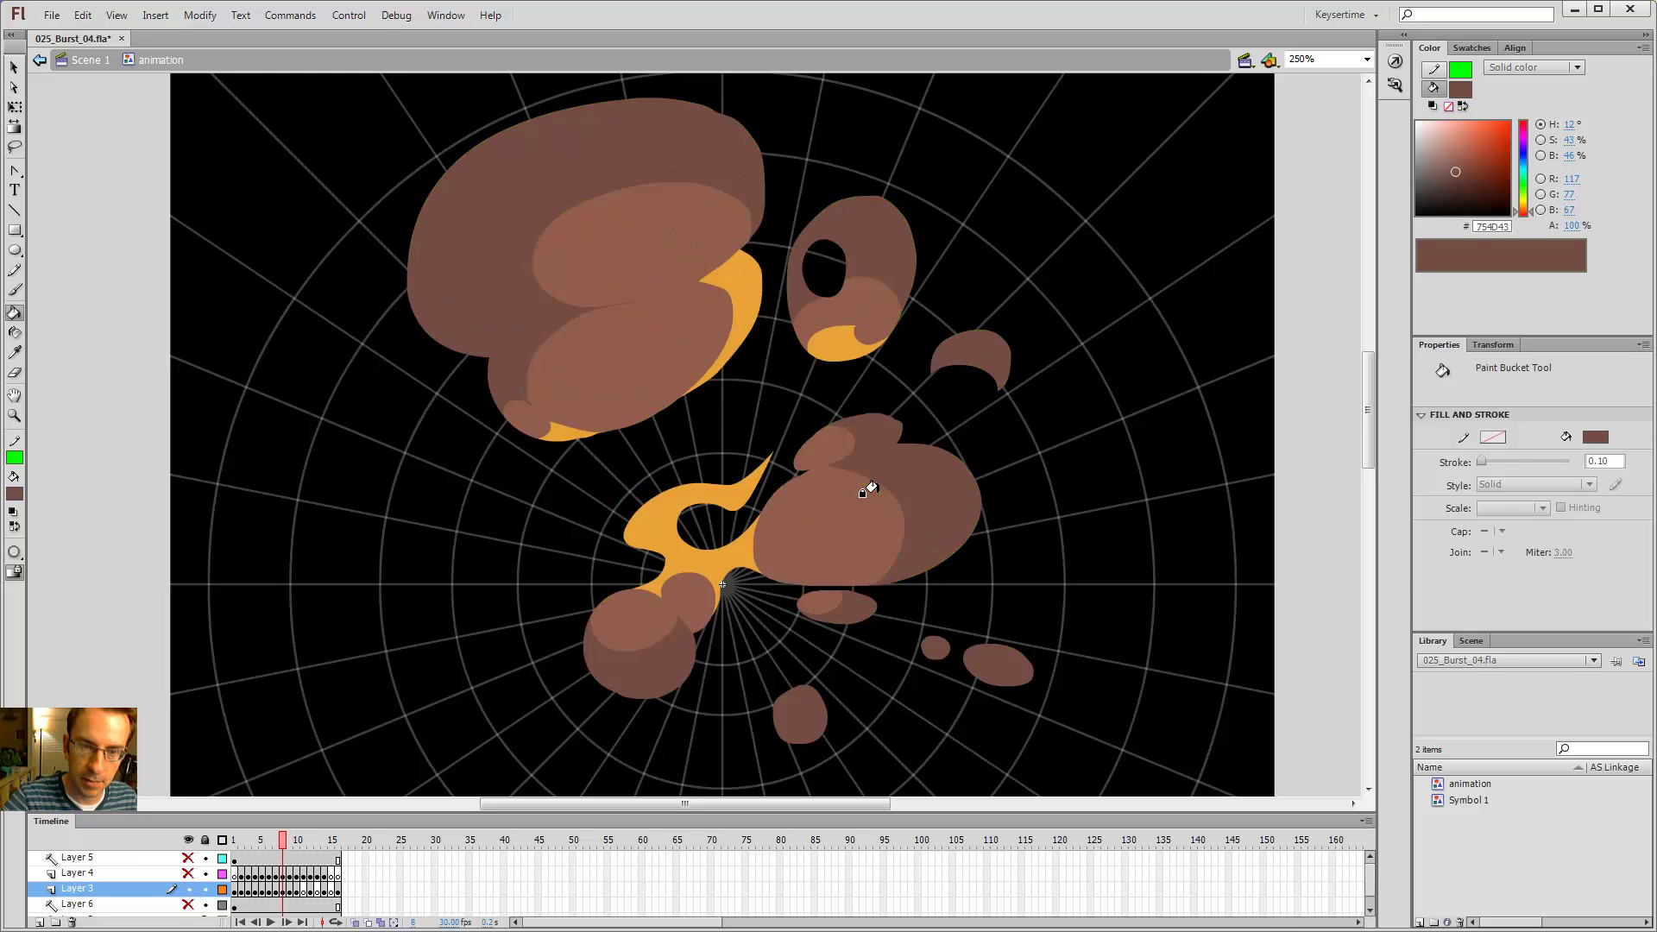
key("period")
key("y")
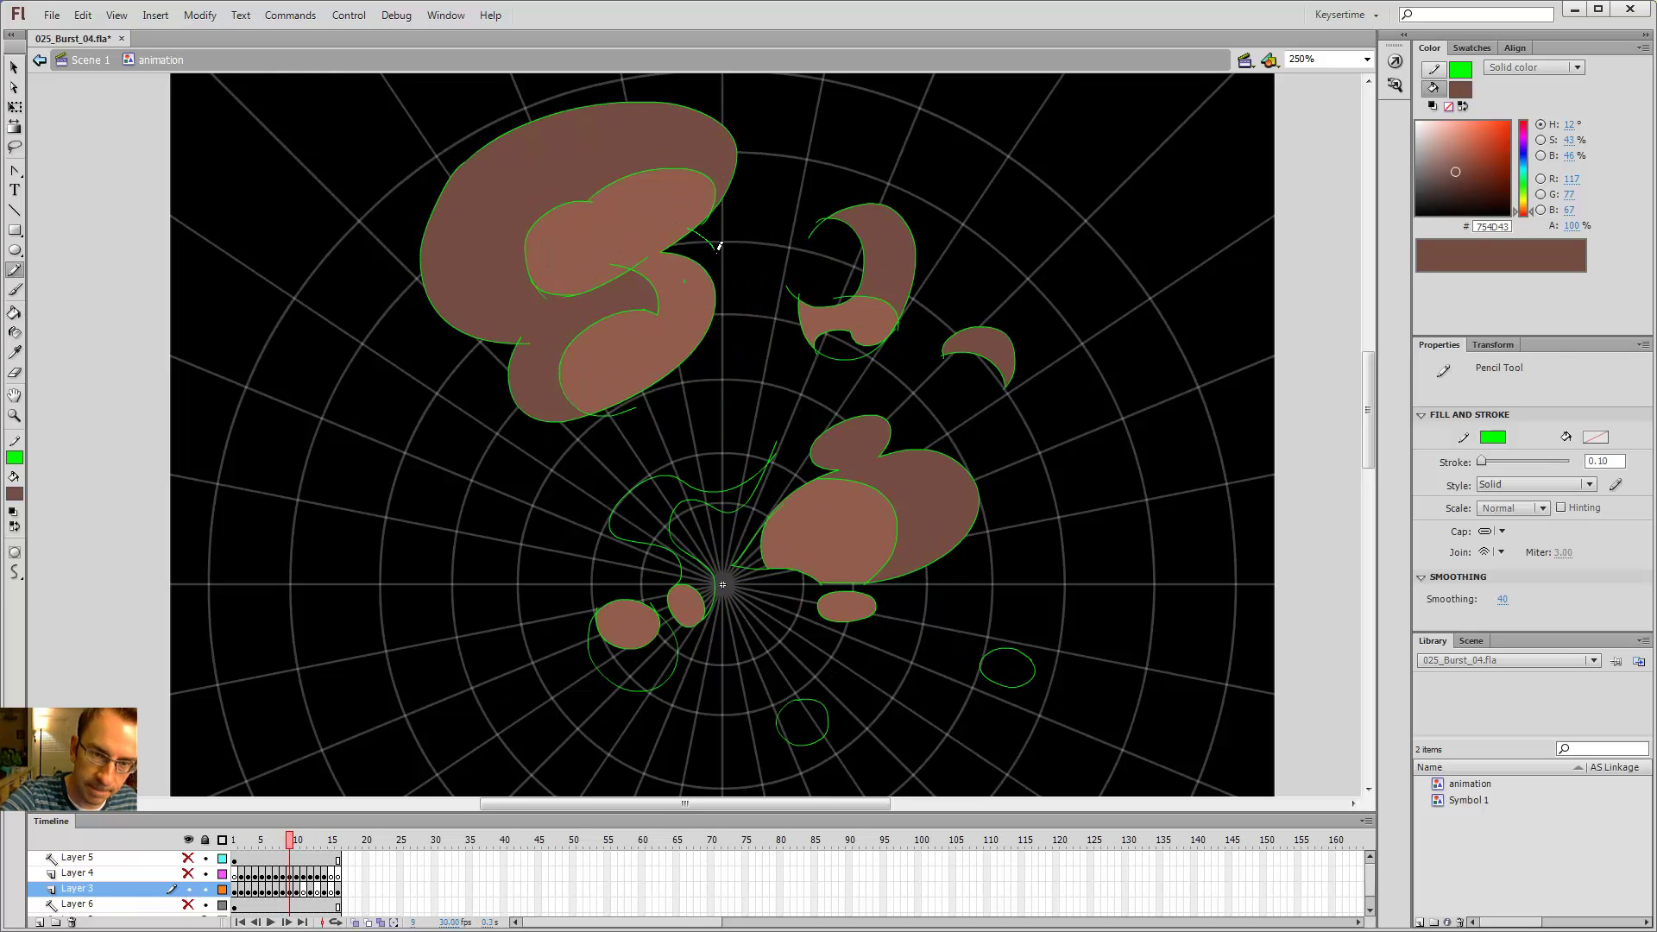
left_click_drag(709, 323, 695, 347)
- Sample flame orange E9A235 from frame 8 and fill the flame sliver beside the upper-left cloud
key("period")
key("i")
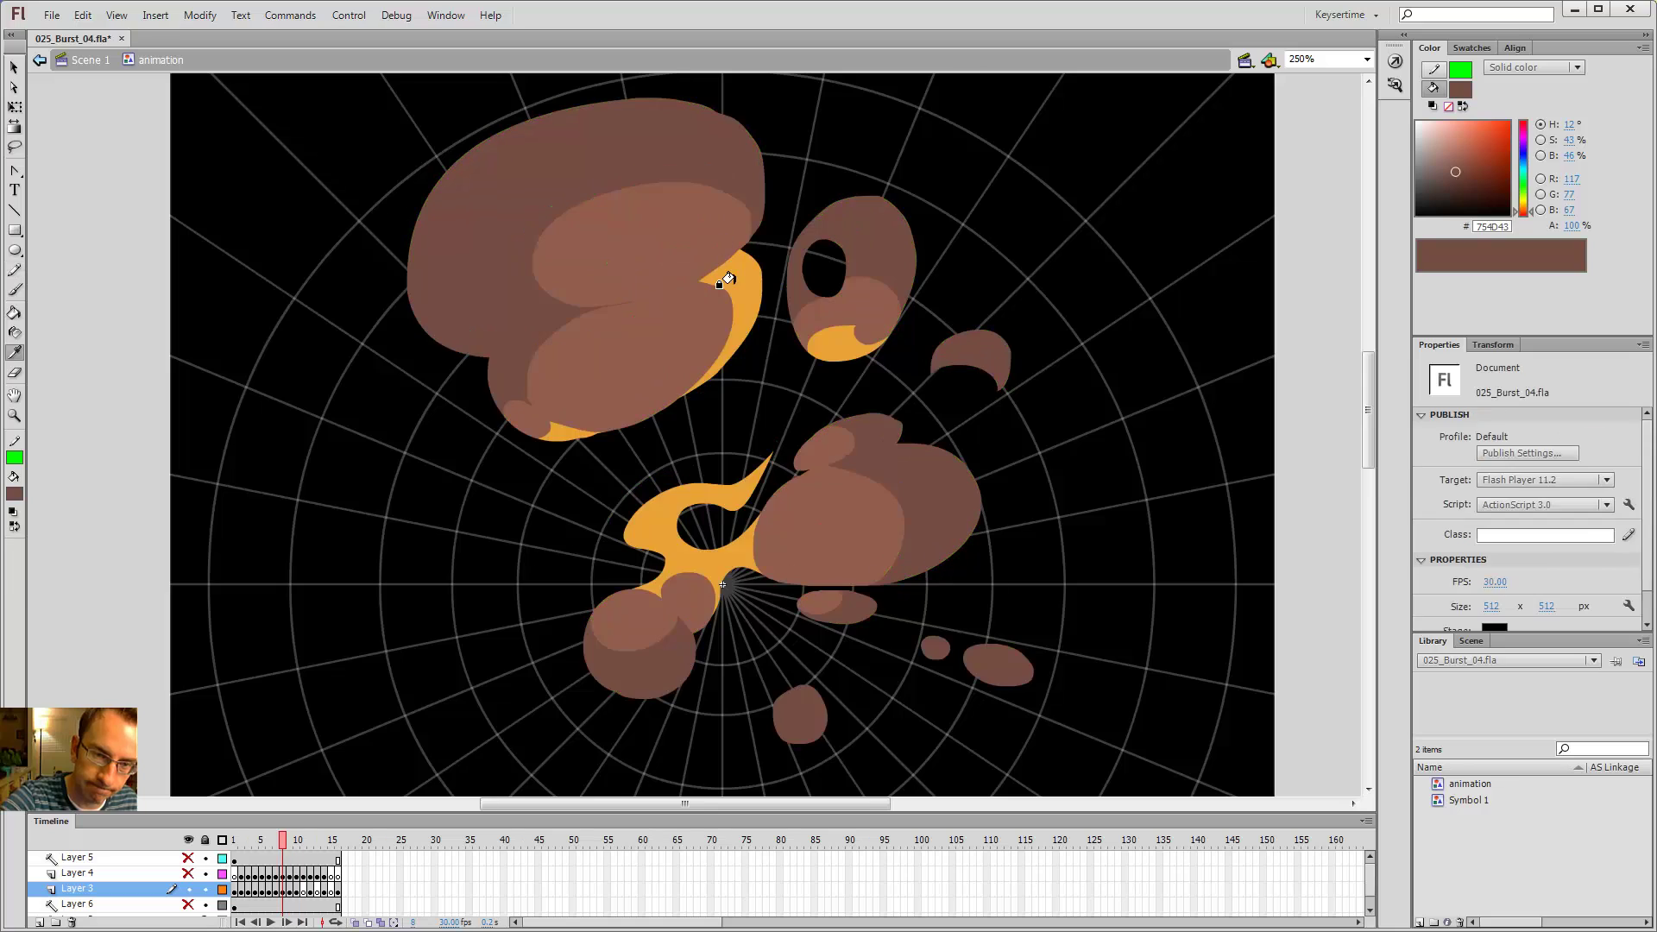
left_click(725, 278)
key("comma")
left_click(685, 246)
- Fill the curved central flame on frame 9 with orange, checking the colours on the neighbouring frames
key("v")
key("period")
key("period")
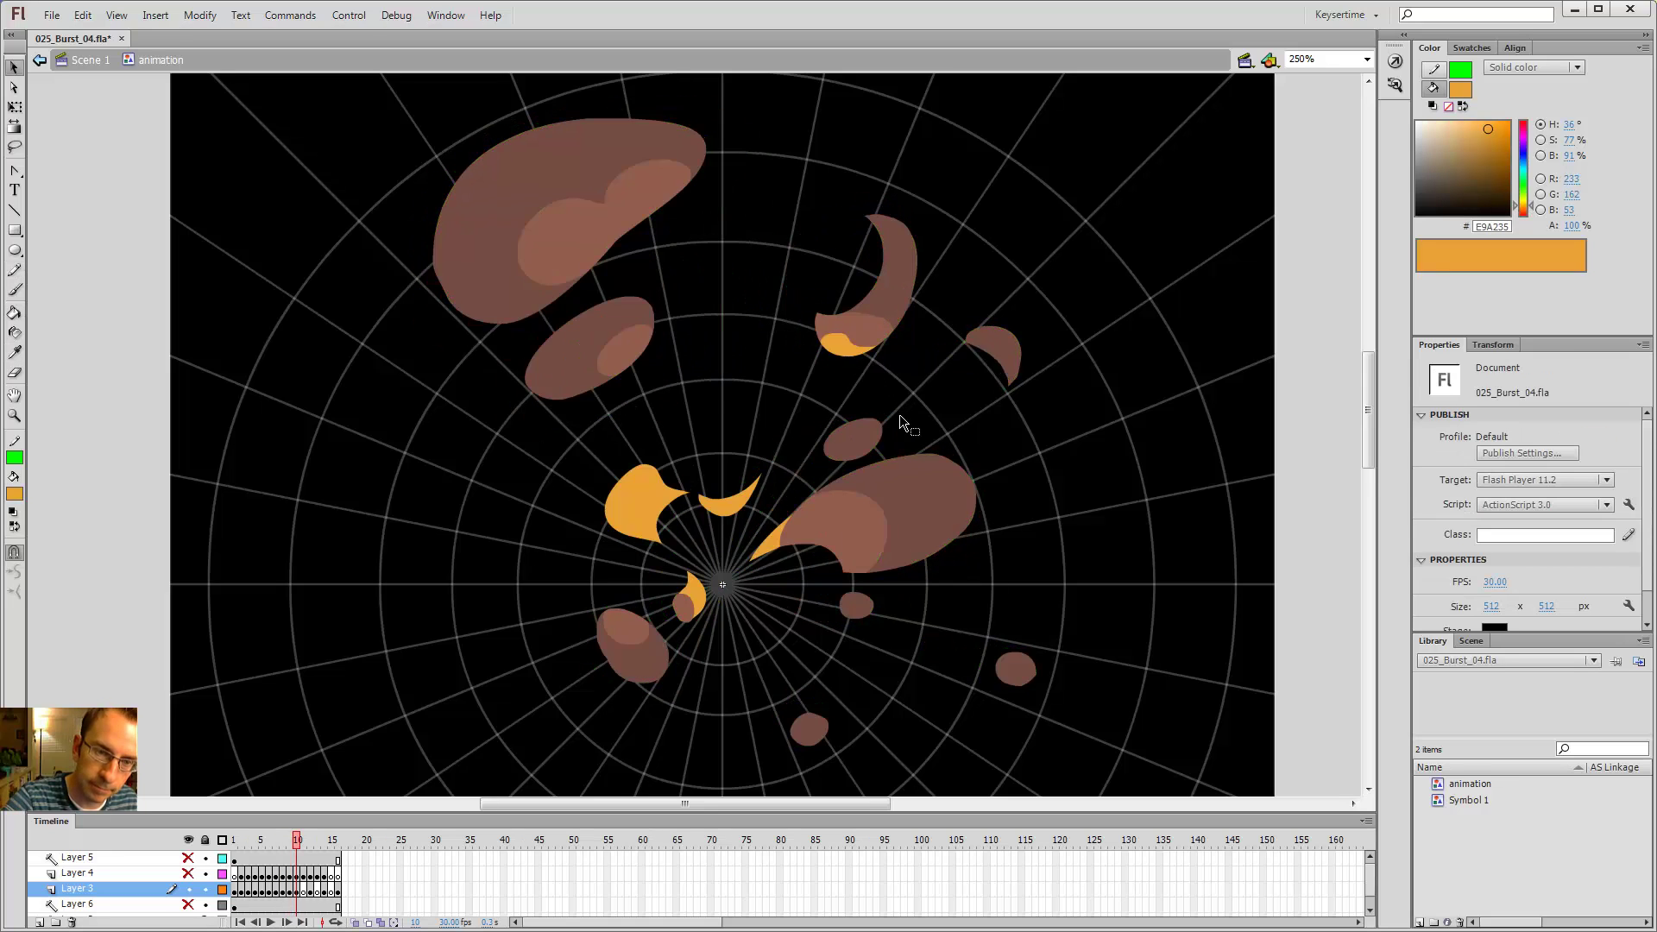
key("comma")
key("comma")
key("period")
key("comma")
key("k")
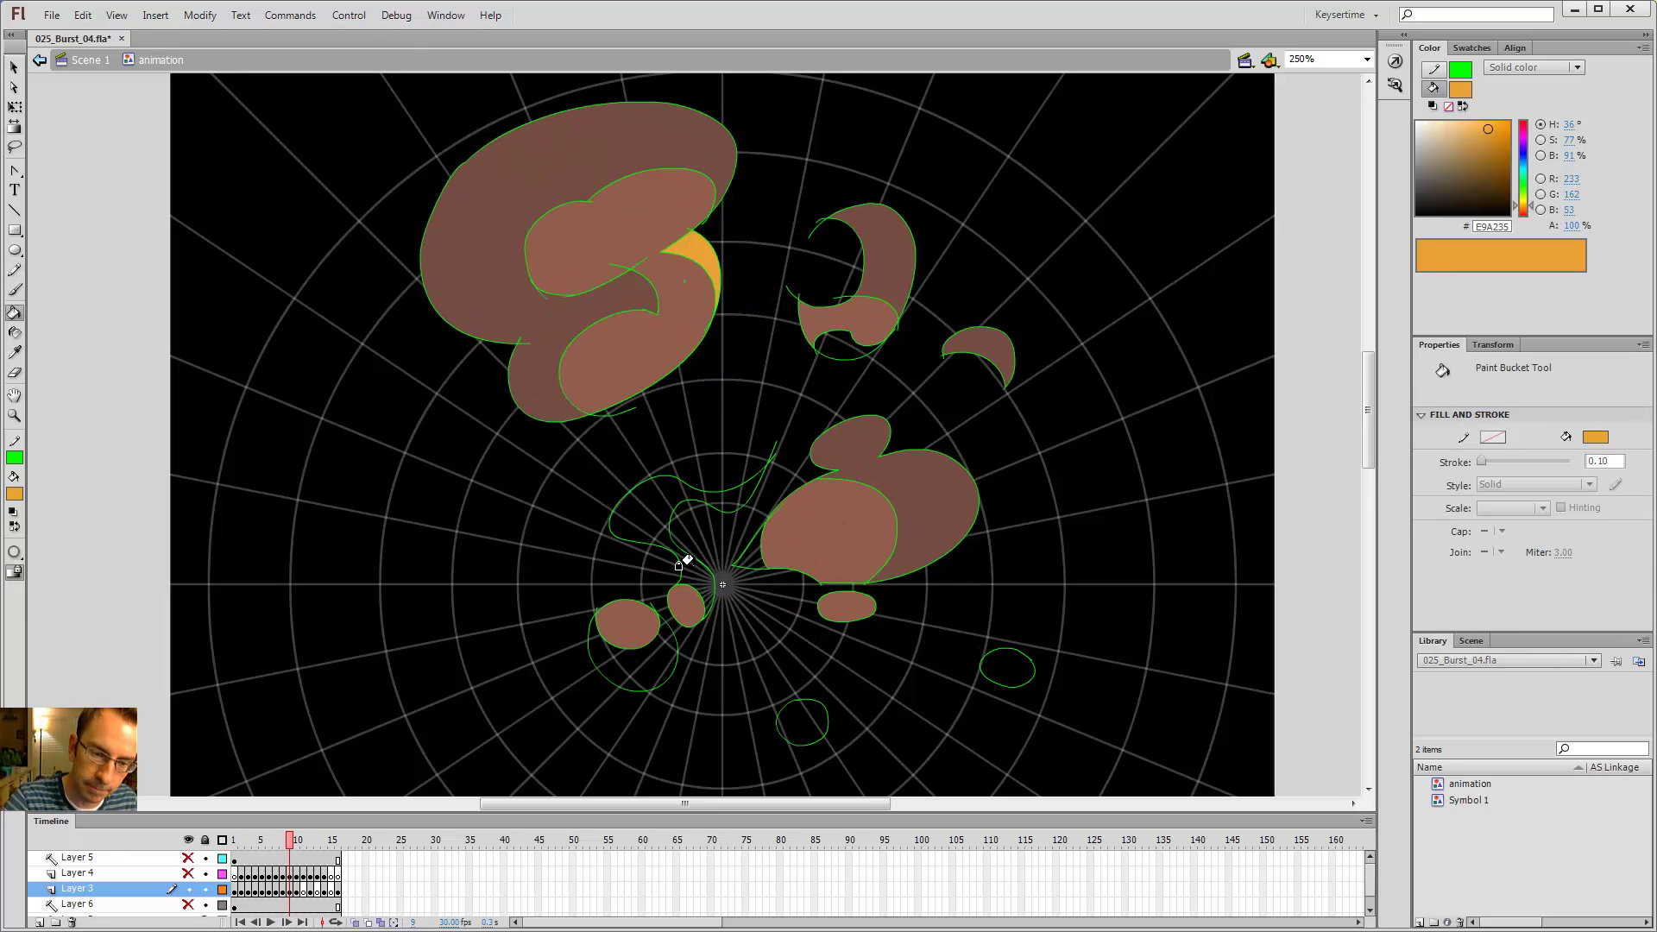
left_click(684, 566)
- Sample dark brown 754D43 and fill the lower-left puff's body and the two small round puffs below the burst
key("period")
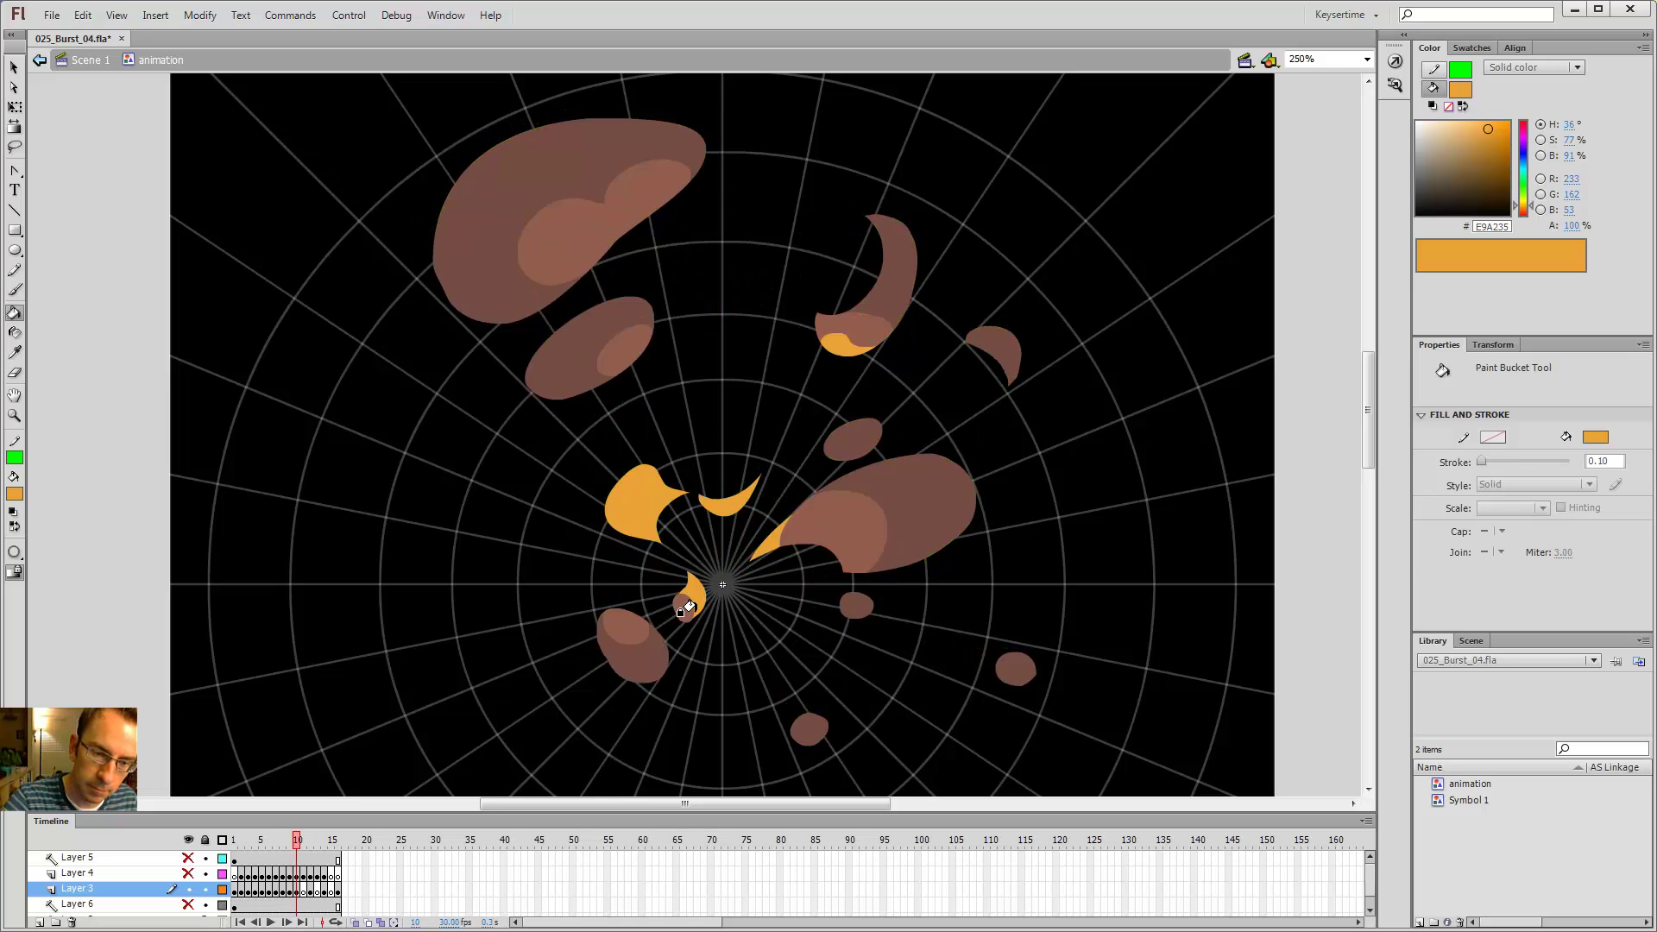
key("comma")
key("i")
key("period")
left_click(667, 642)
key("comma")
left_click(638, 656)
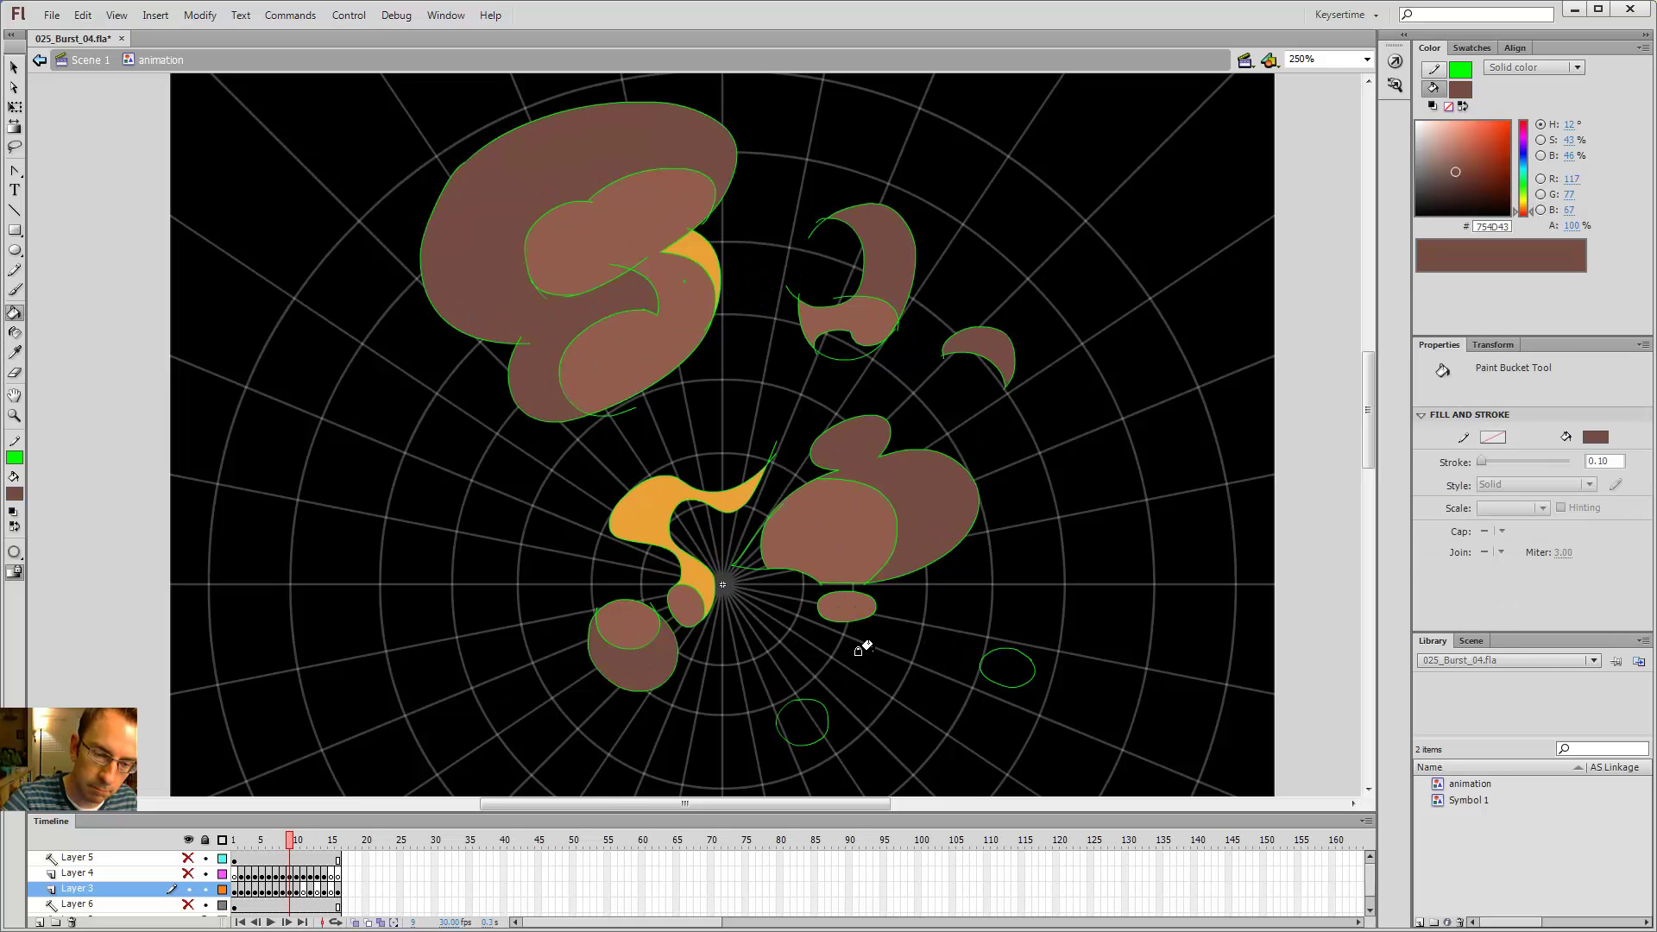
left_click(802, 723)
left_click(1006, 668)
- Sample orange E9A235 and fill the flame patch under the ring puff and the wedge beside the burst centre
left_click_drag(1074, 623, 1069, 529)
key("period")
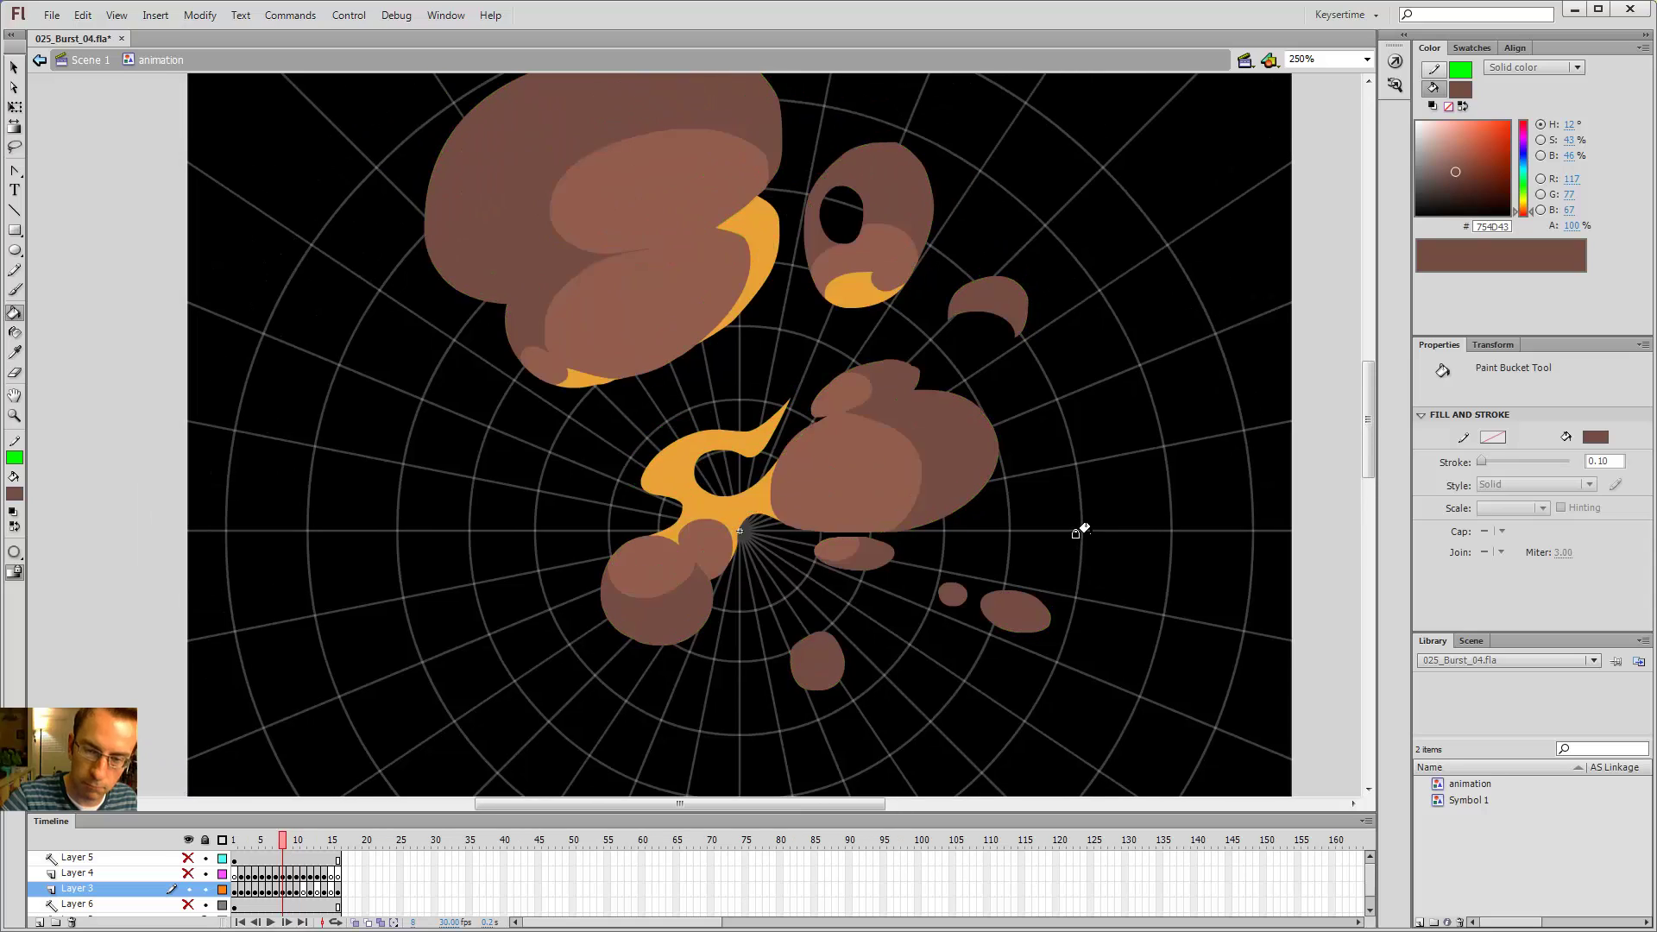
key("comma")
key("period")
key("i")
left_click(849, 286)
key("comma")
left_click(849, 291)
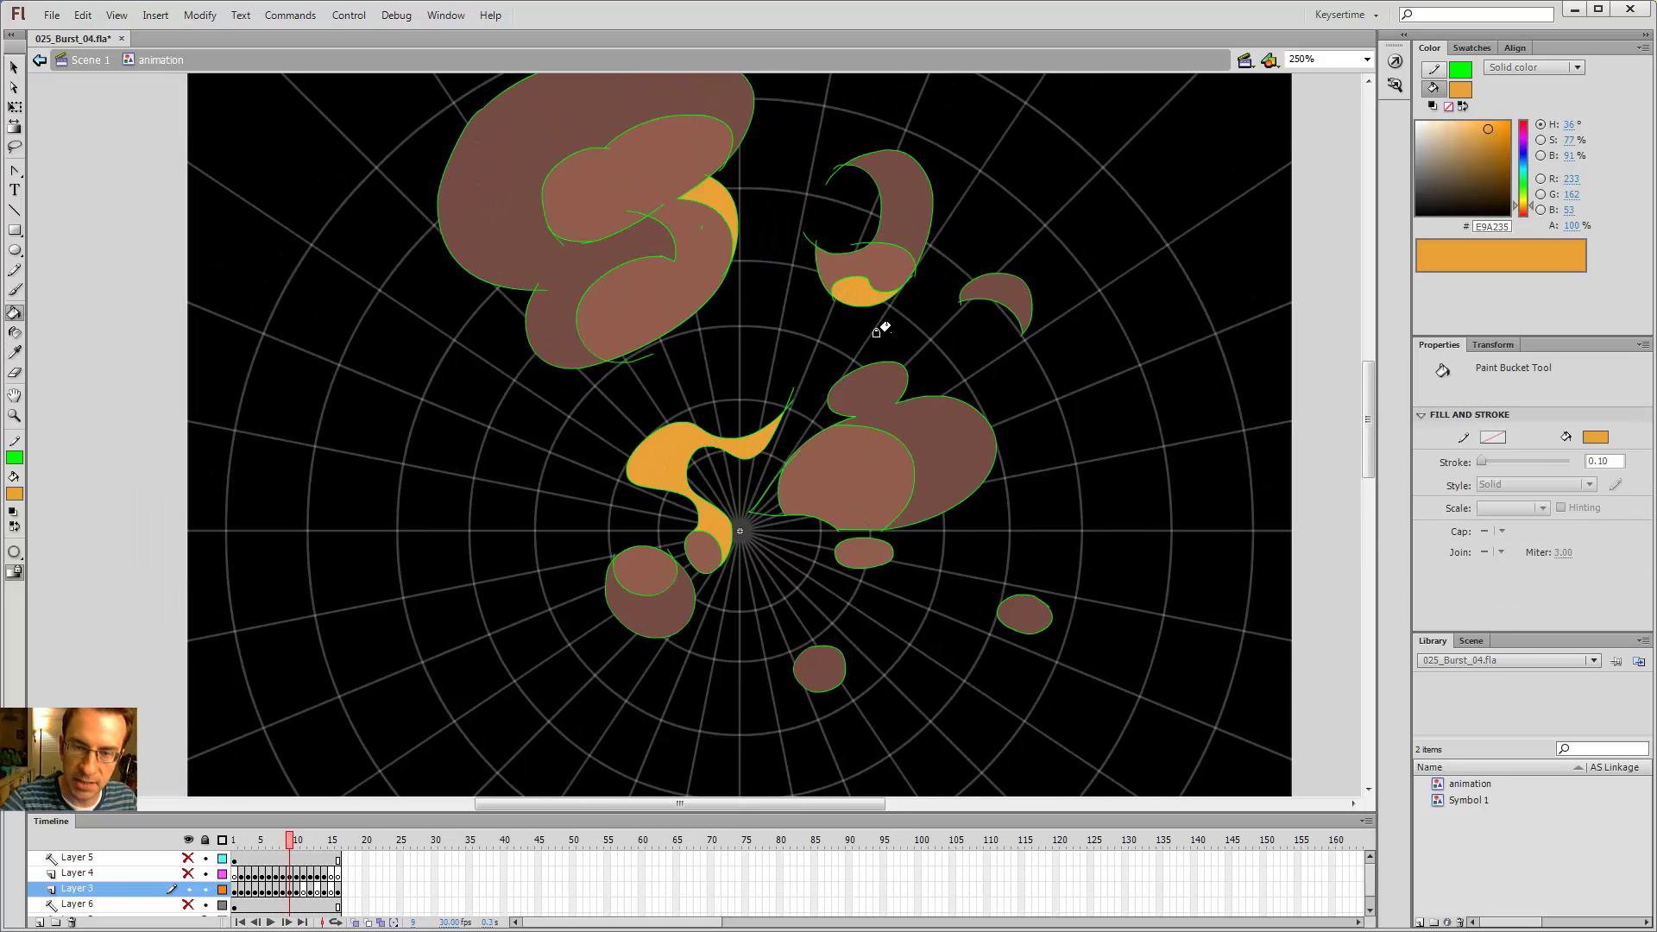
key("ctrl+minus")
left_click(710, 466)
- Compare the filled frame 9 with frames 8 and 10
key("comma")
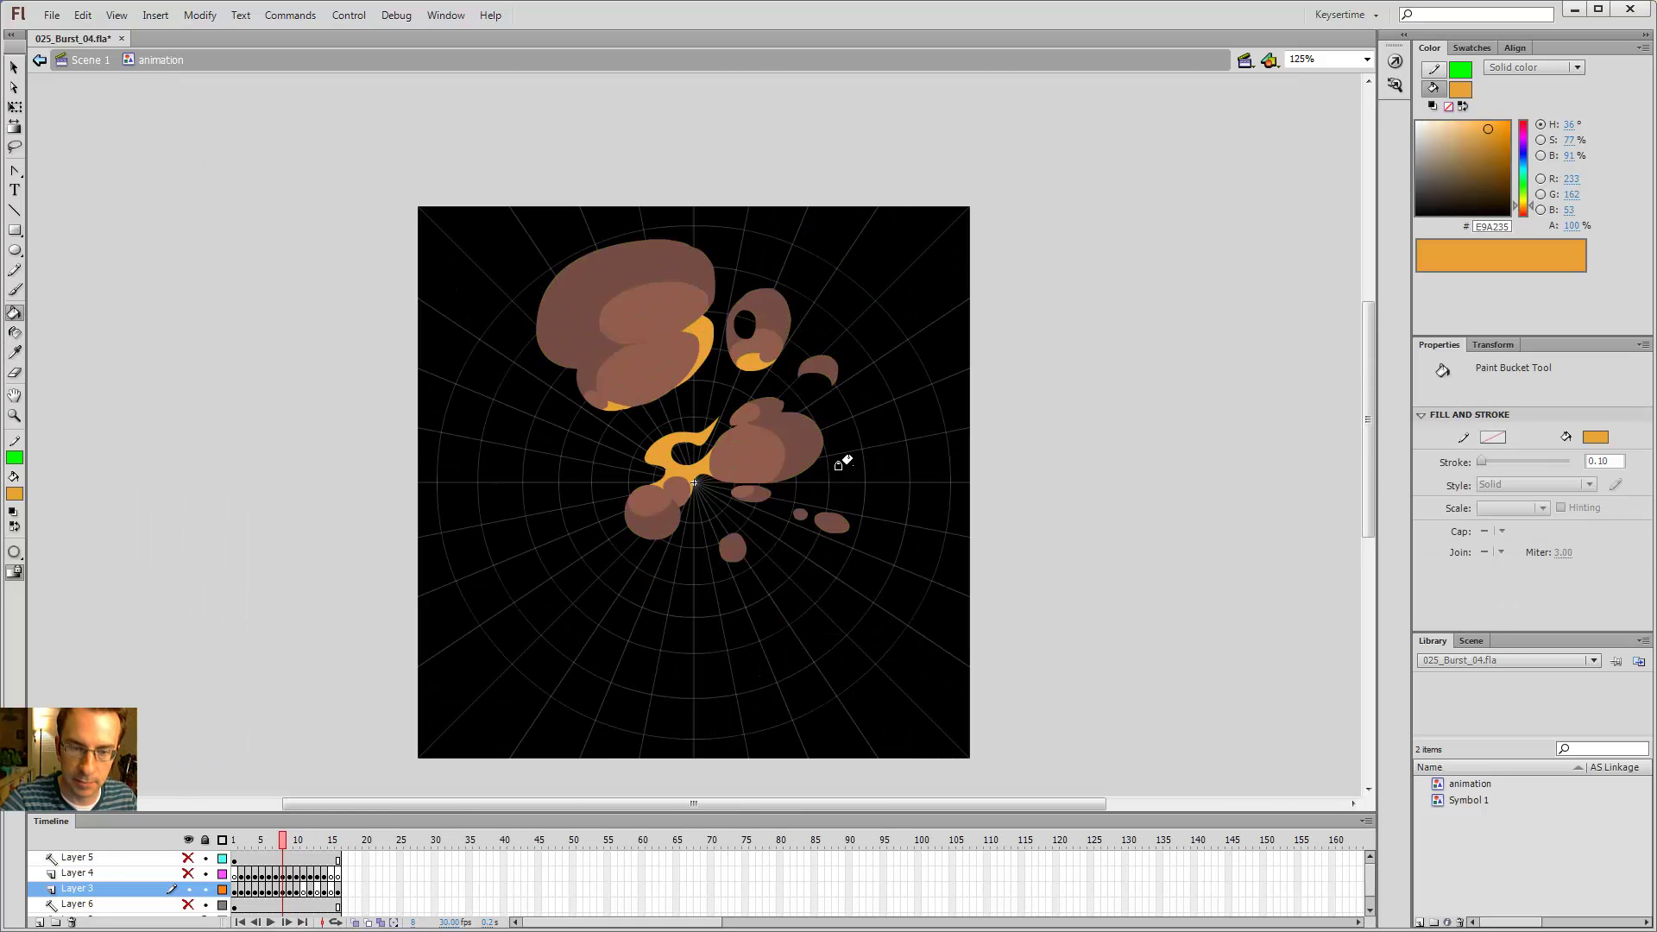
key("period")
key("period")
key("comma")
key("comma")
key("period")
key("period")
key("comma")
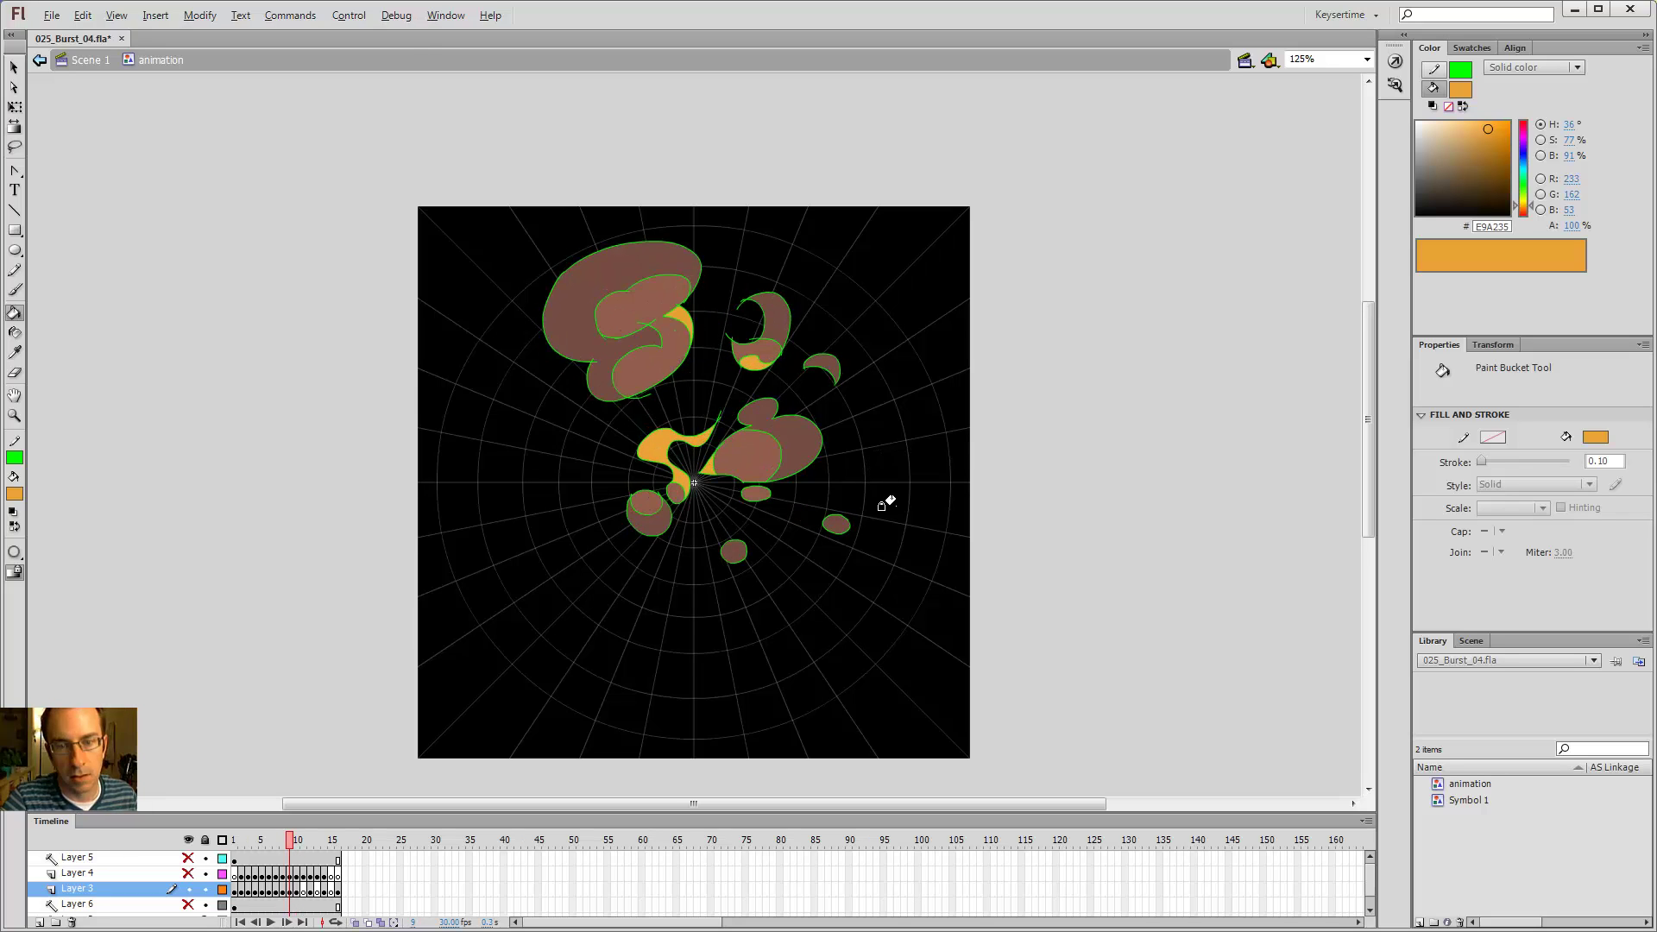
- Select all of frame 9's artwork and remove its green outlines by setting the stroke colour to none
key("ctrl+a")
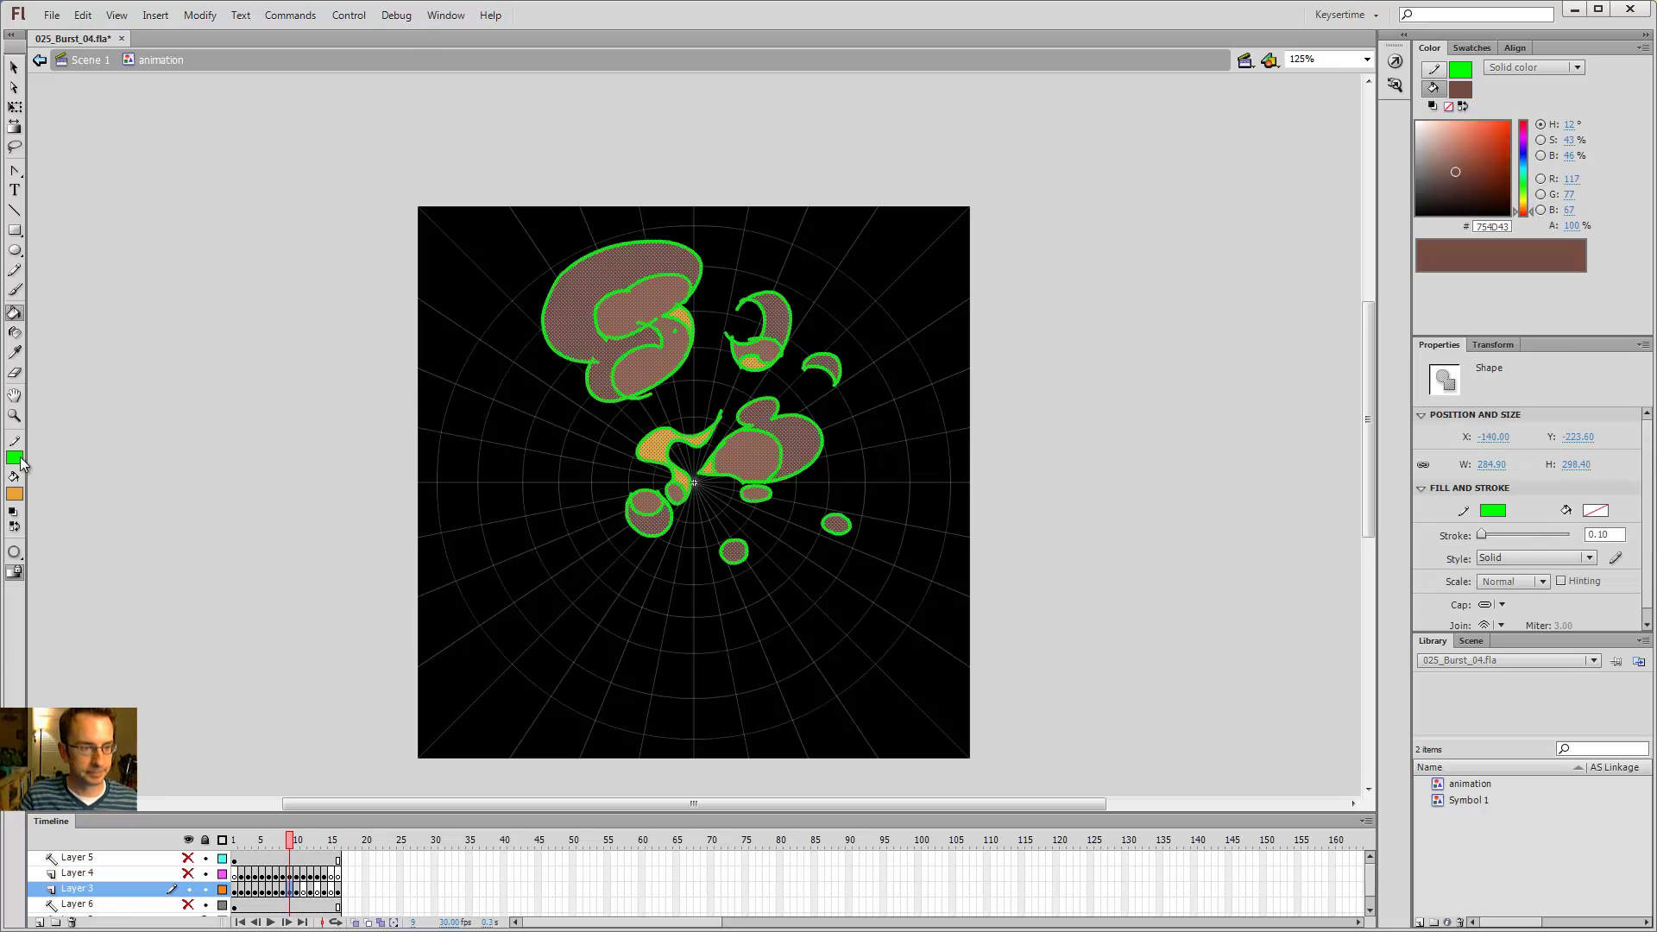
left_click(15, 457)
left_click(254, 476)
key("v")
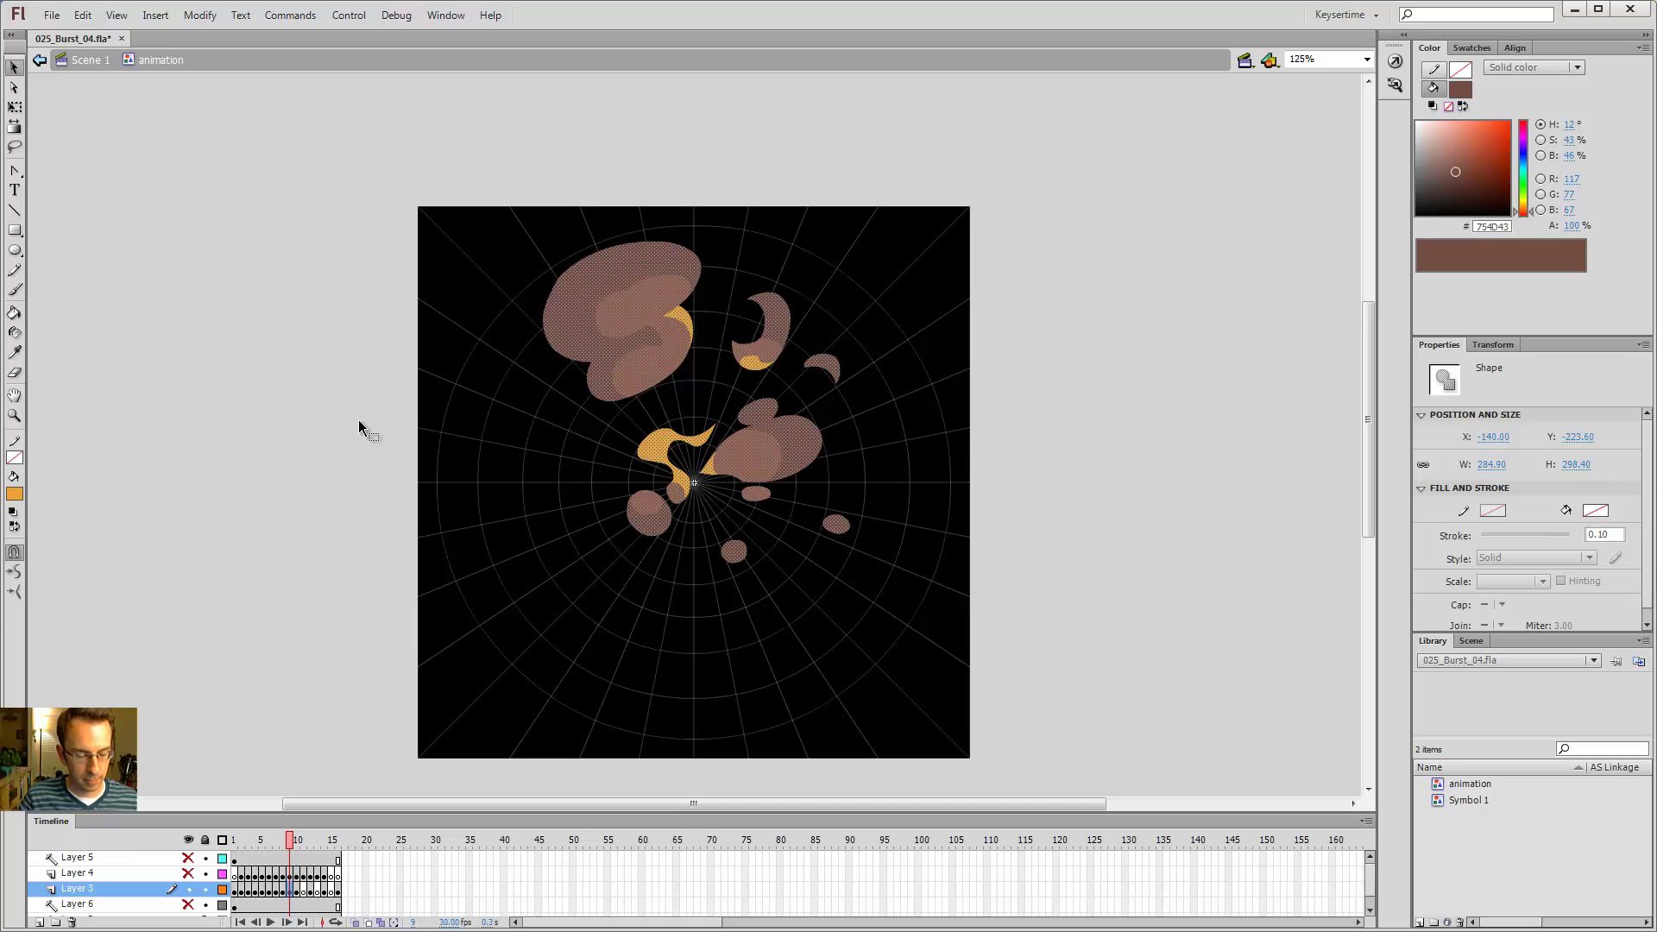
- Deselect the artwork, save the file, and play the burst animation as a test movie
left_click(365, 419)
key("ctrl+s")
key("ctrl+Return")
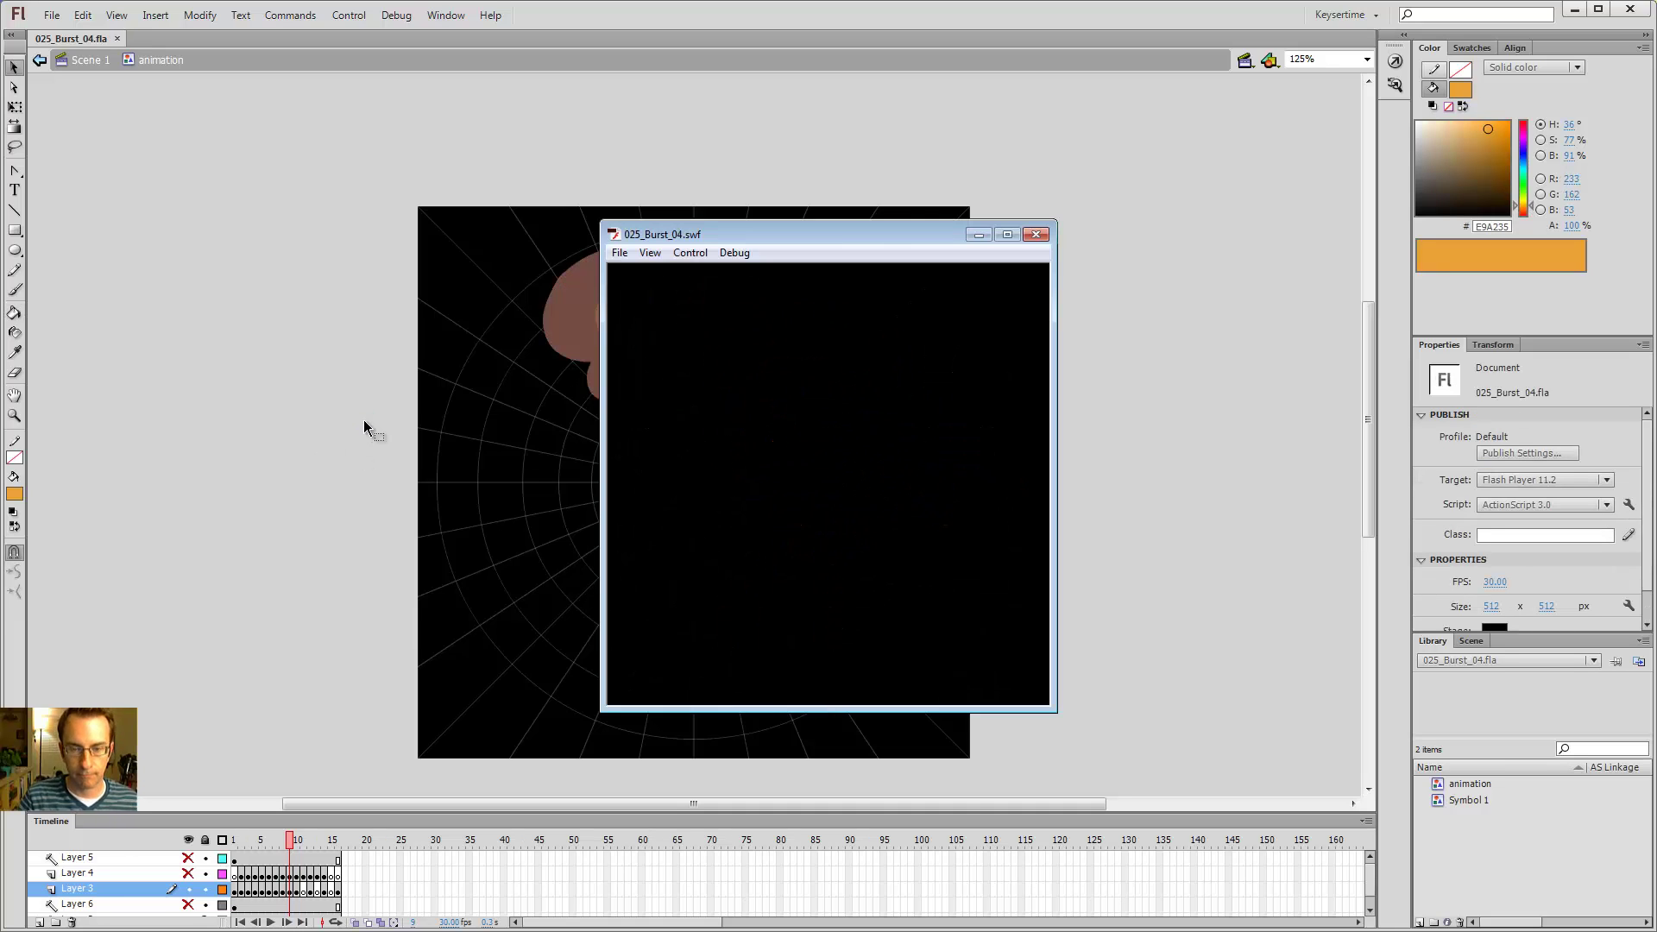
left_click(1036, 233)
- Step back and forth through the frames around frame 9 to check the burst's motion
key("period")
key("period")
key("comma")
key("comma")
key("comma")
key("comma")
key("comma")
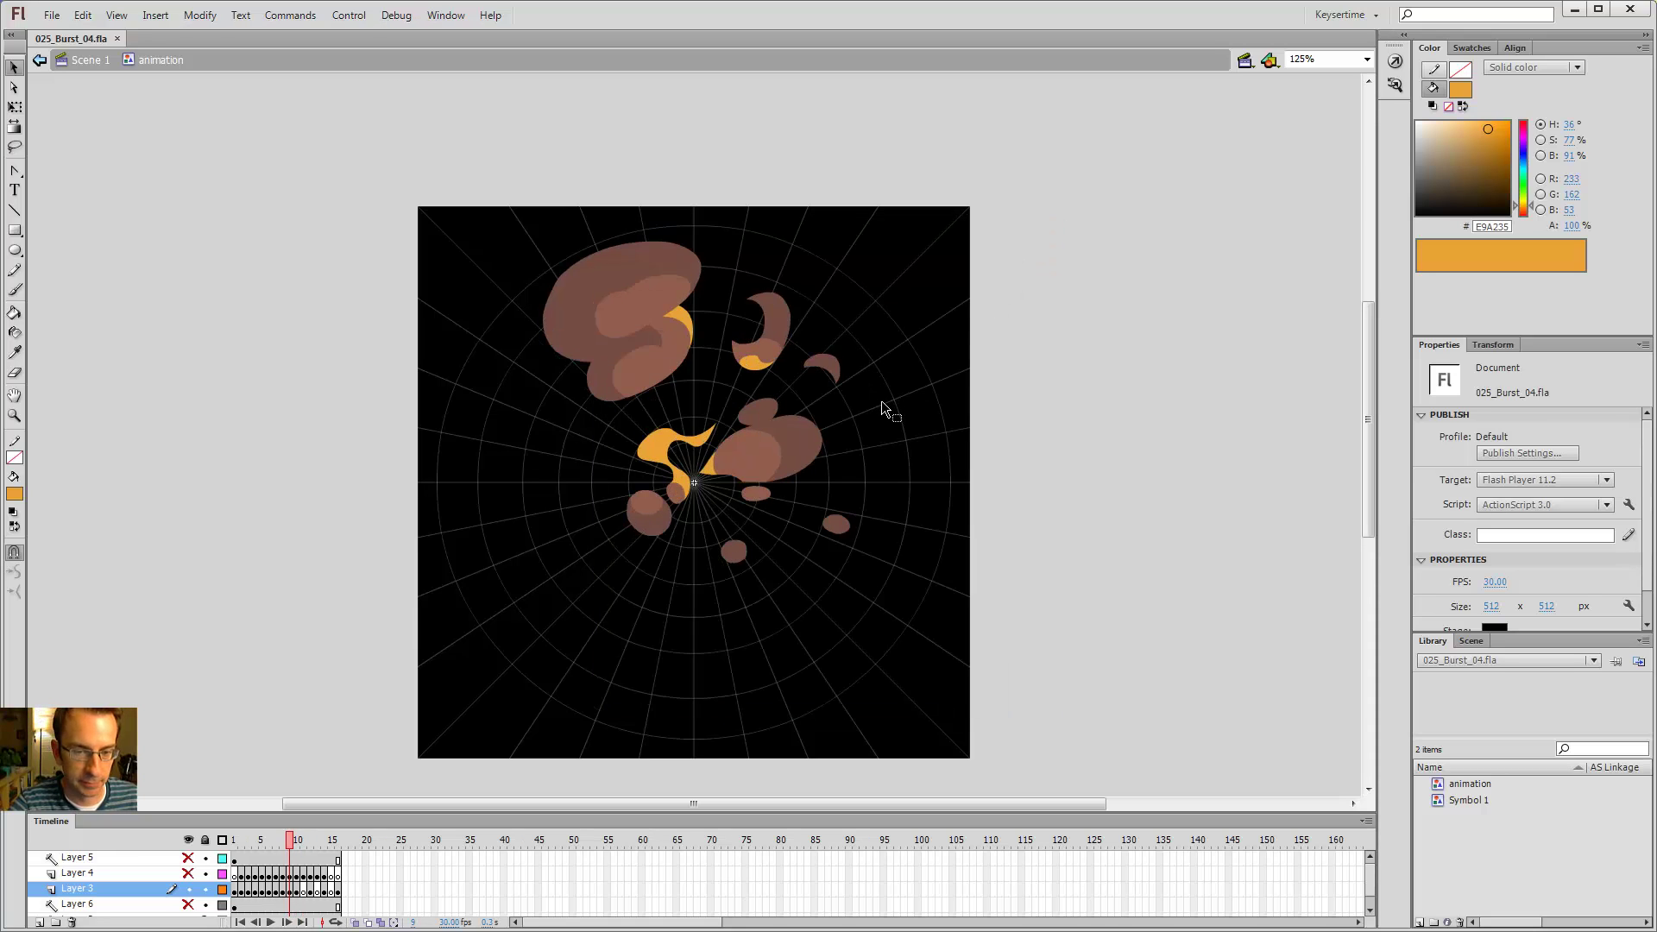
key("period")
key("period")
key("period")
key("period")
key("period")
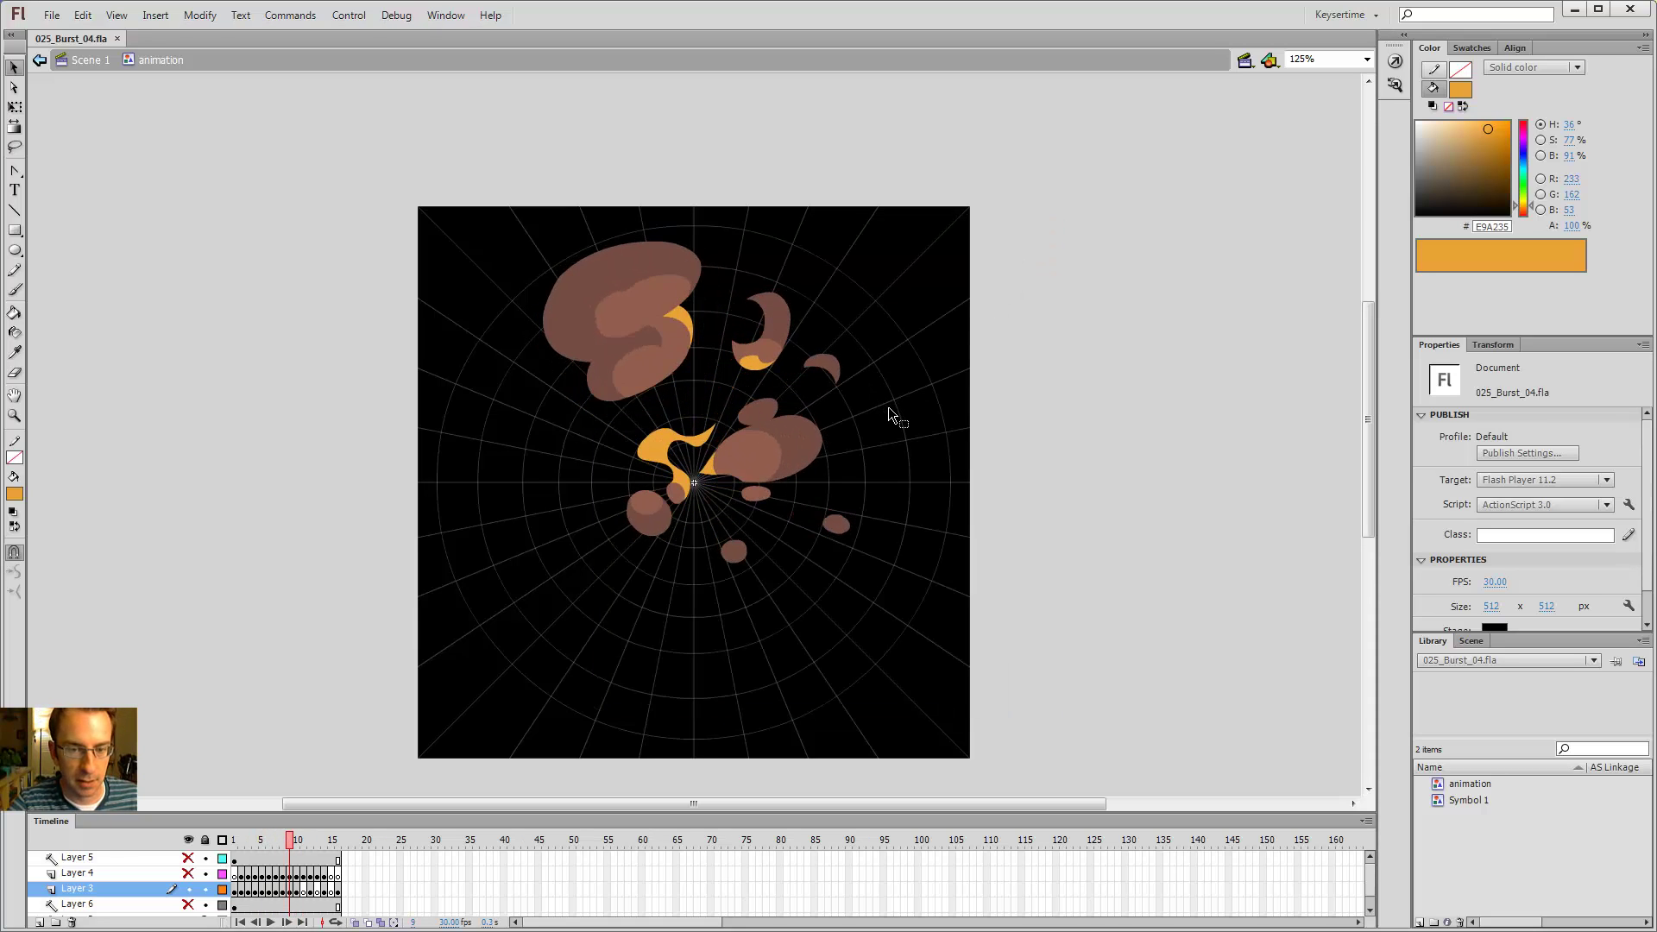
key("period")
key("comma")
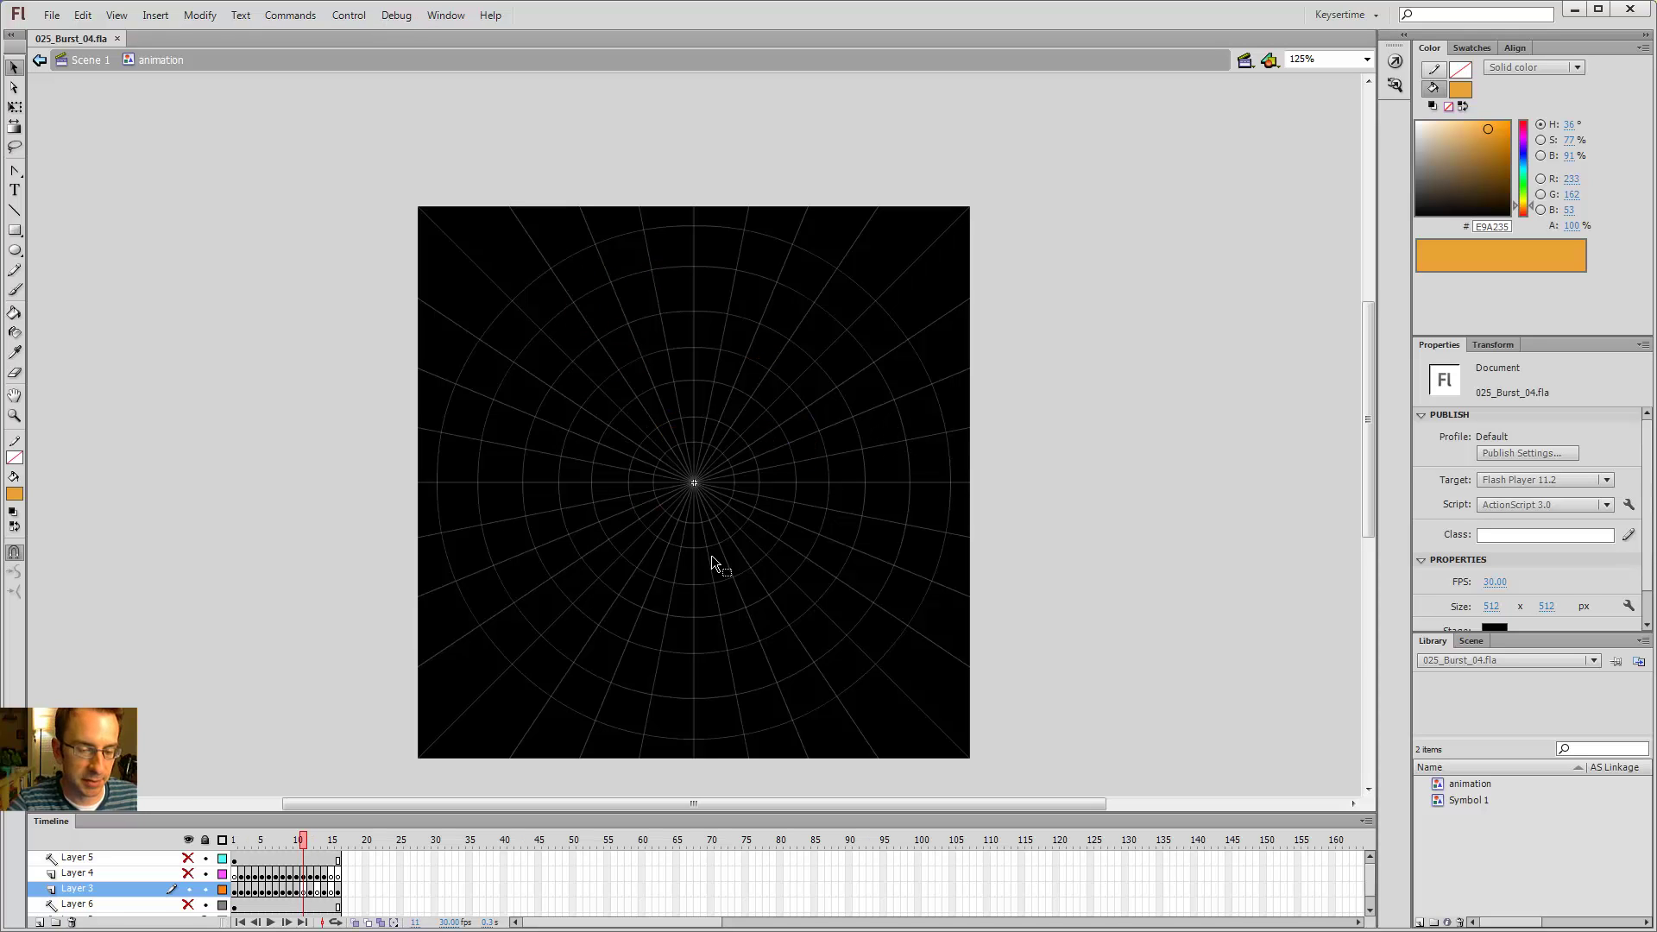
- Turn on onion skinning for empty frame 11 and show the neighbouring frames as outlines
left_click(355, 922)
key("z")
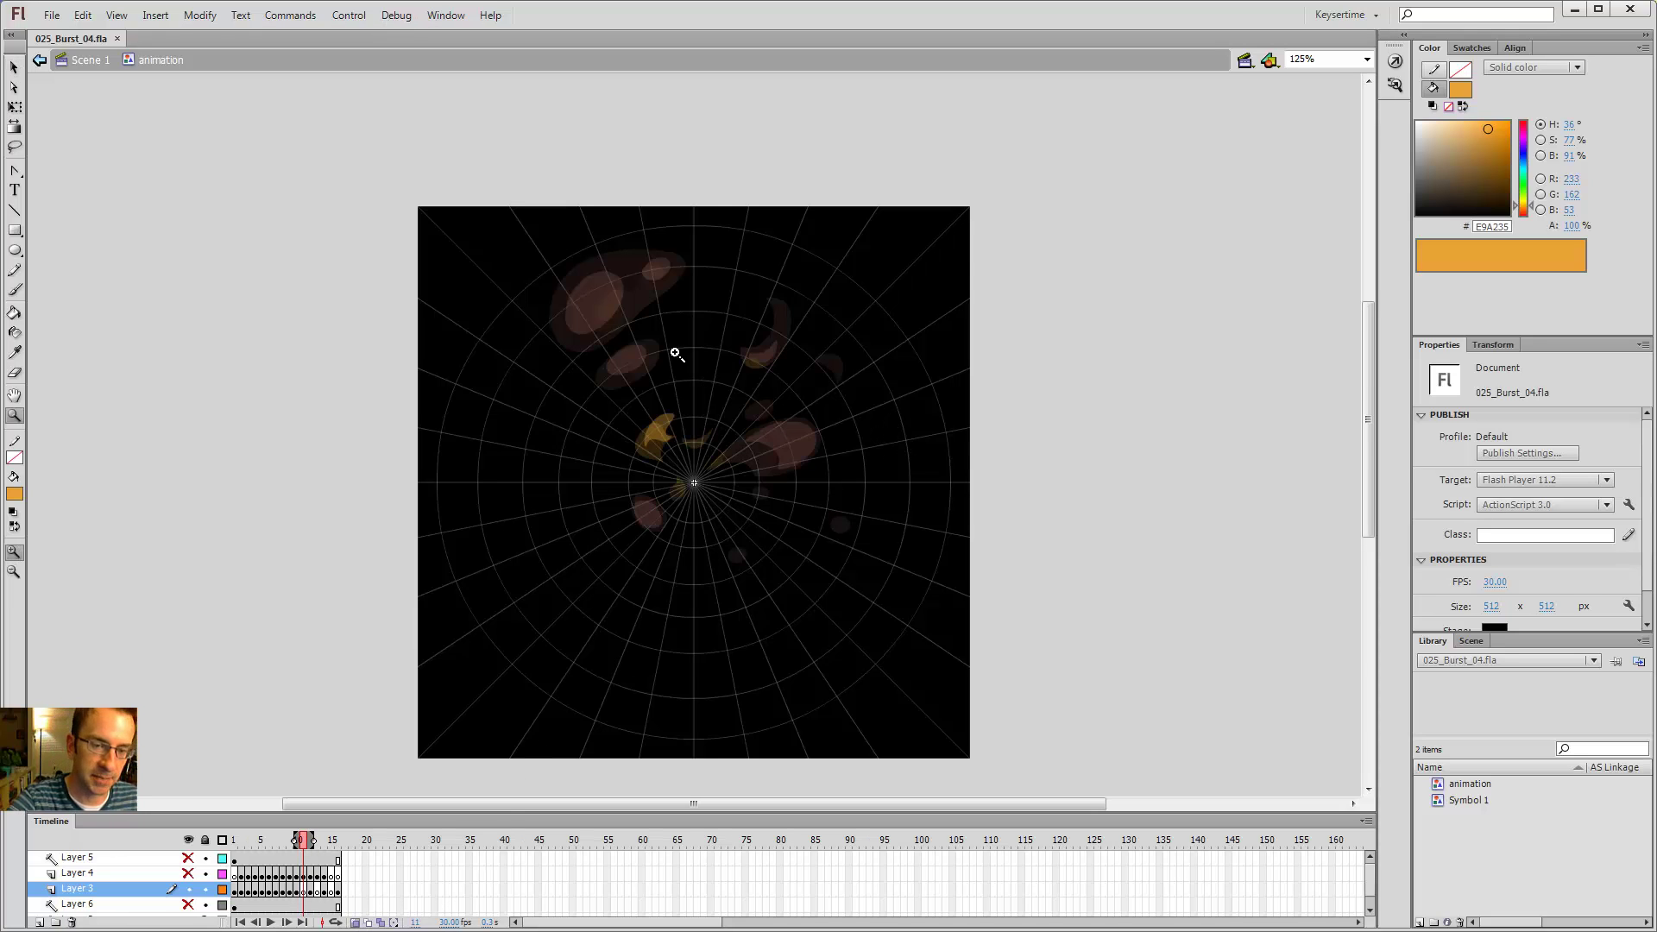
left_click(629, 331)
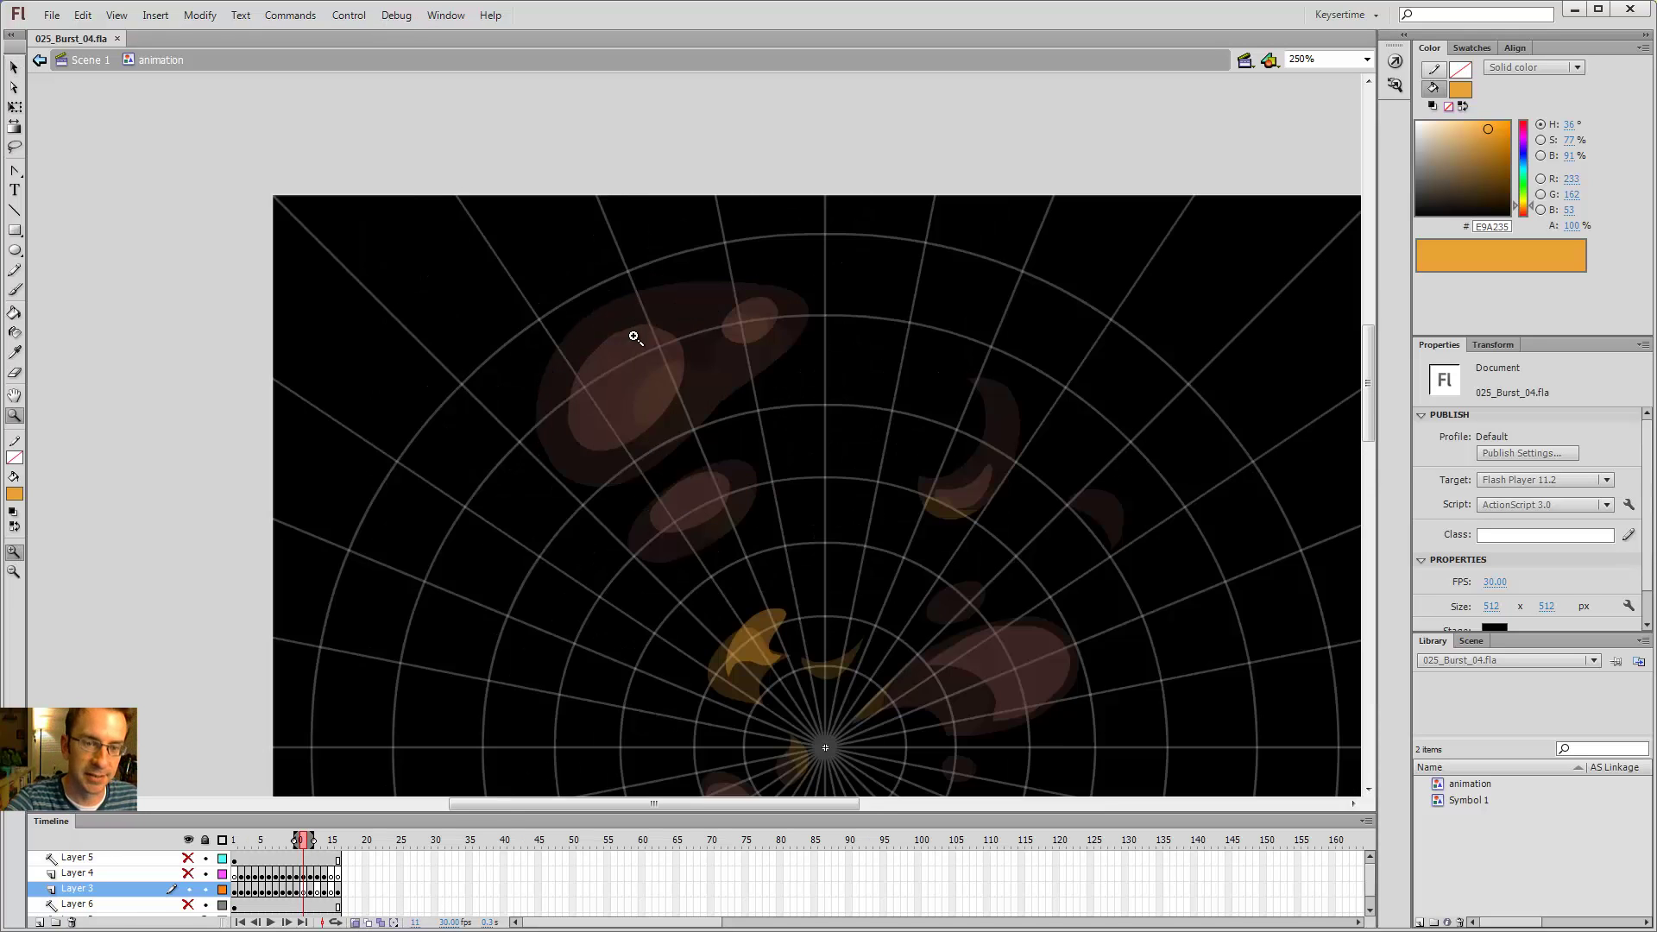
left_click(369, 922)
- Draw the two-lobed upper-left puff's green outline in frame 11 with the Pencil tool and delete the overlapping segment between the lobes
key("y")
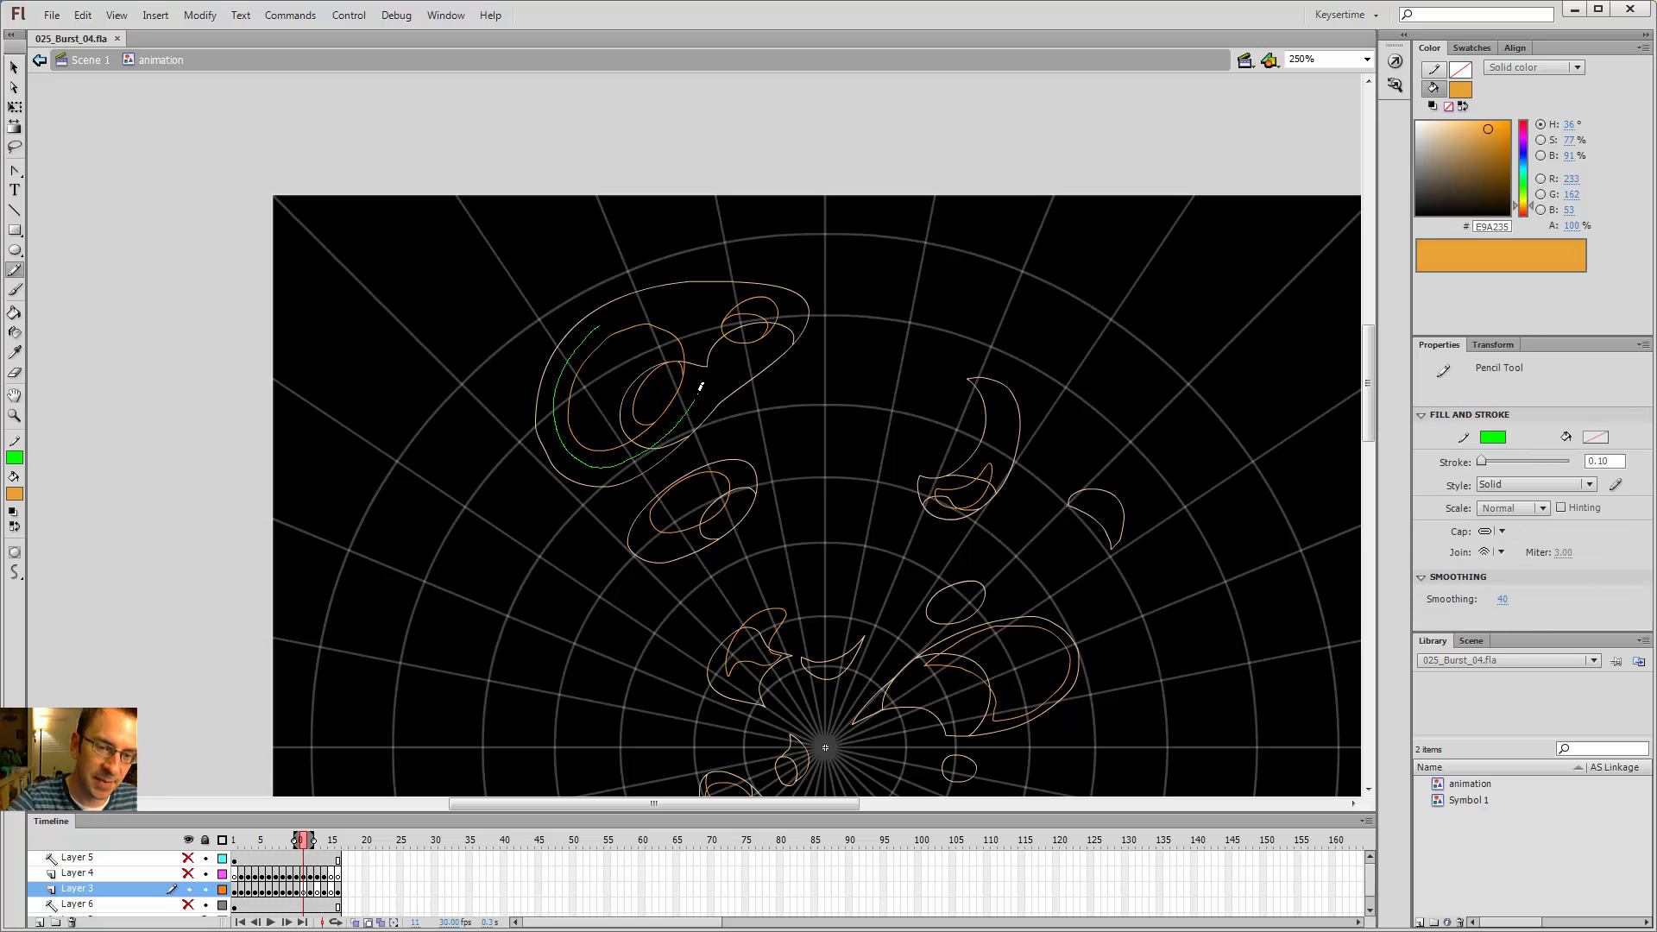
left_click_drag(665, 298, 563, 354)
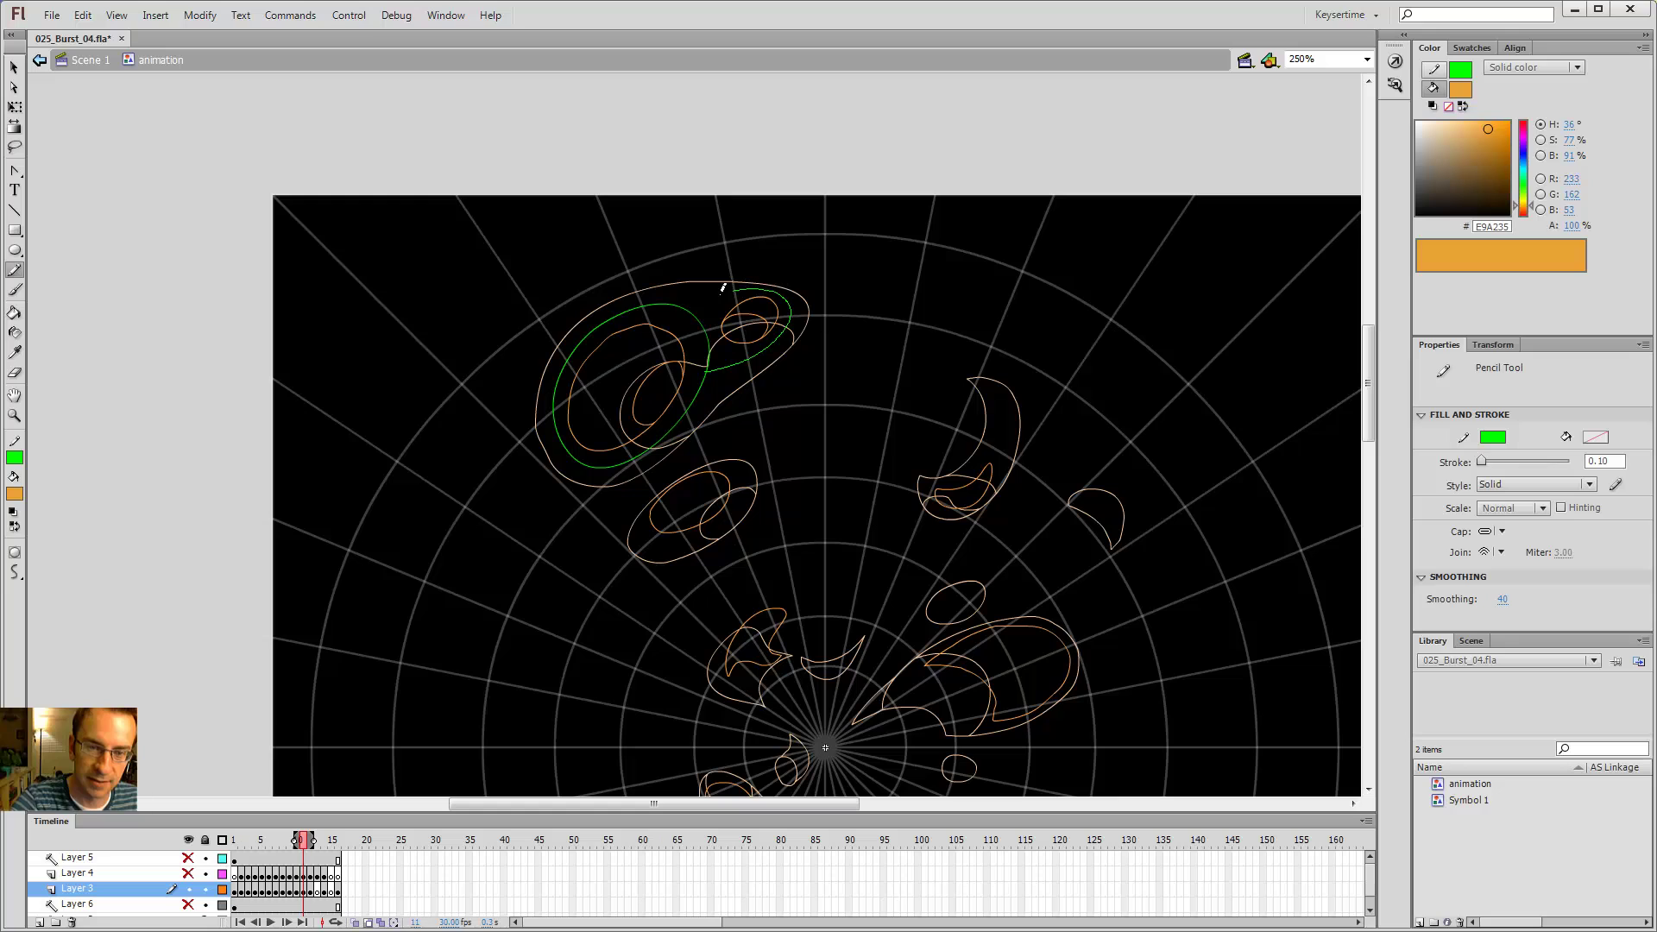
left_click_drag(723, 288, 699, 367)
key("v")
left_click(671, 336)
key("Delete")
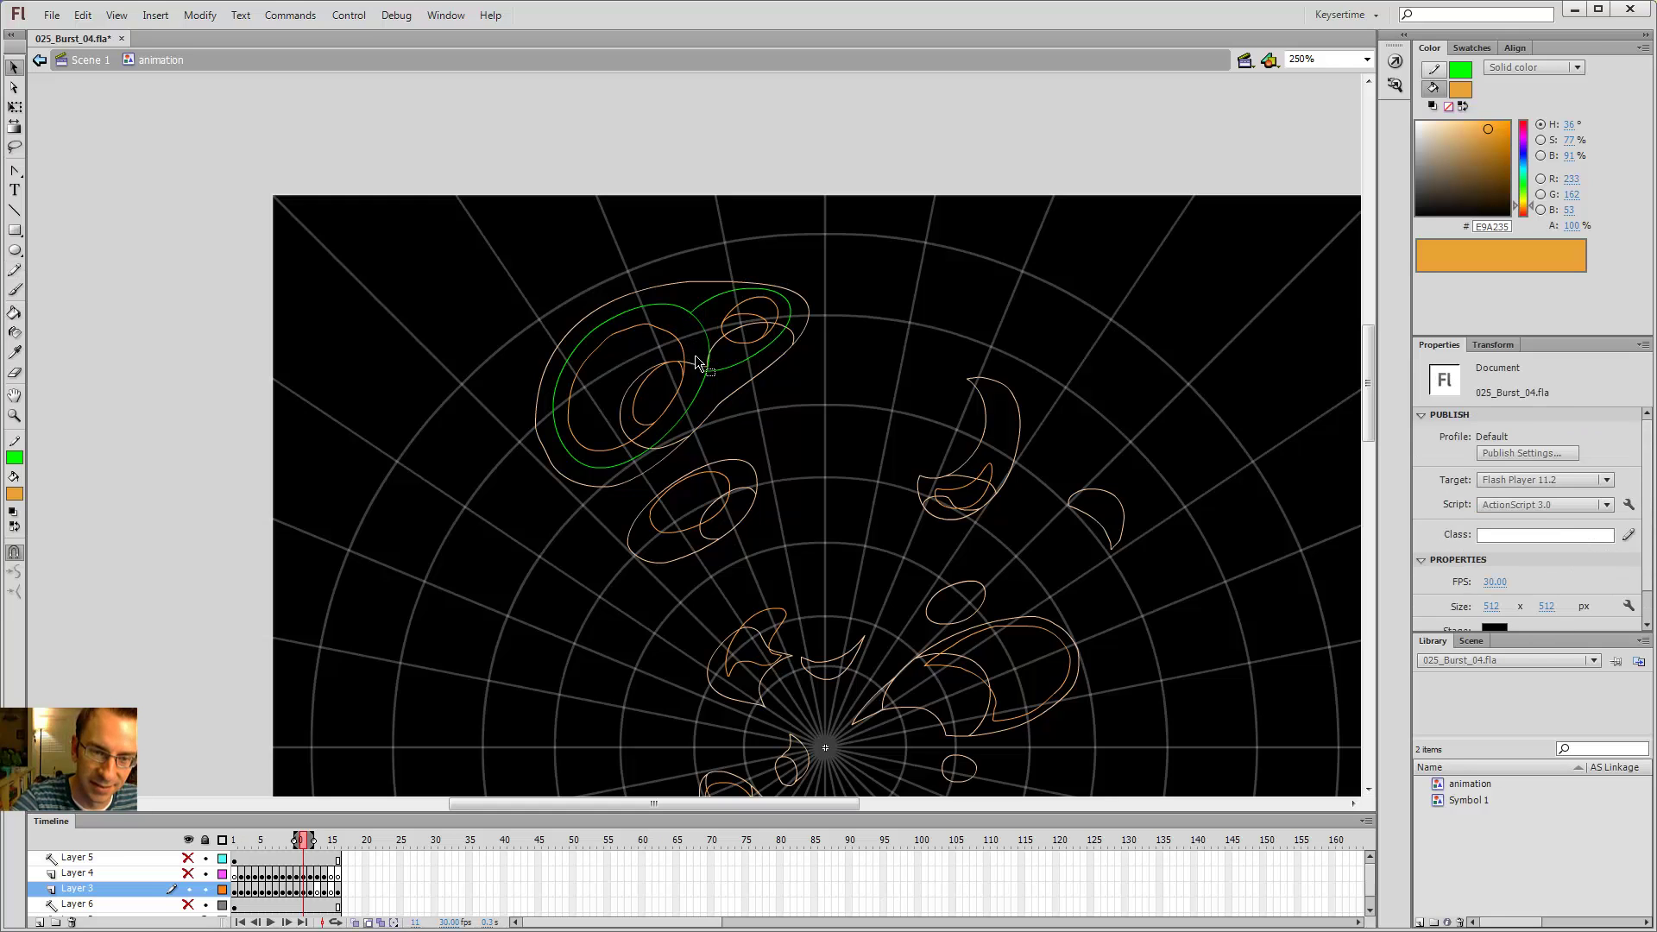
key("y")
key("v")
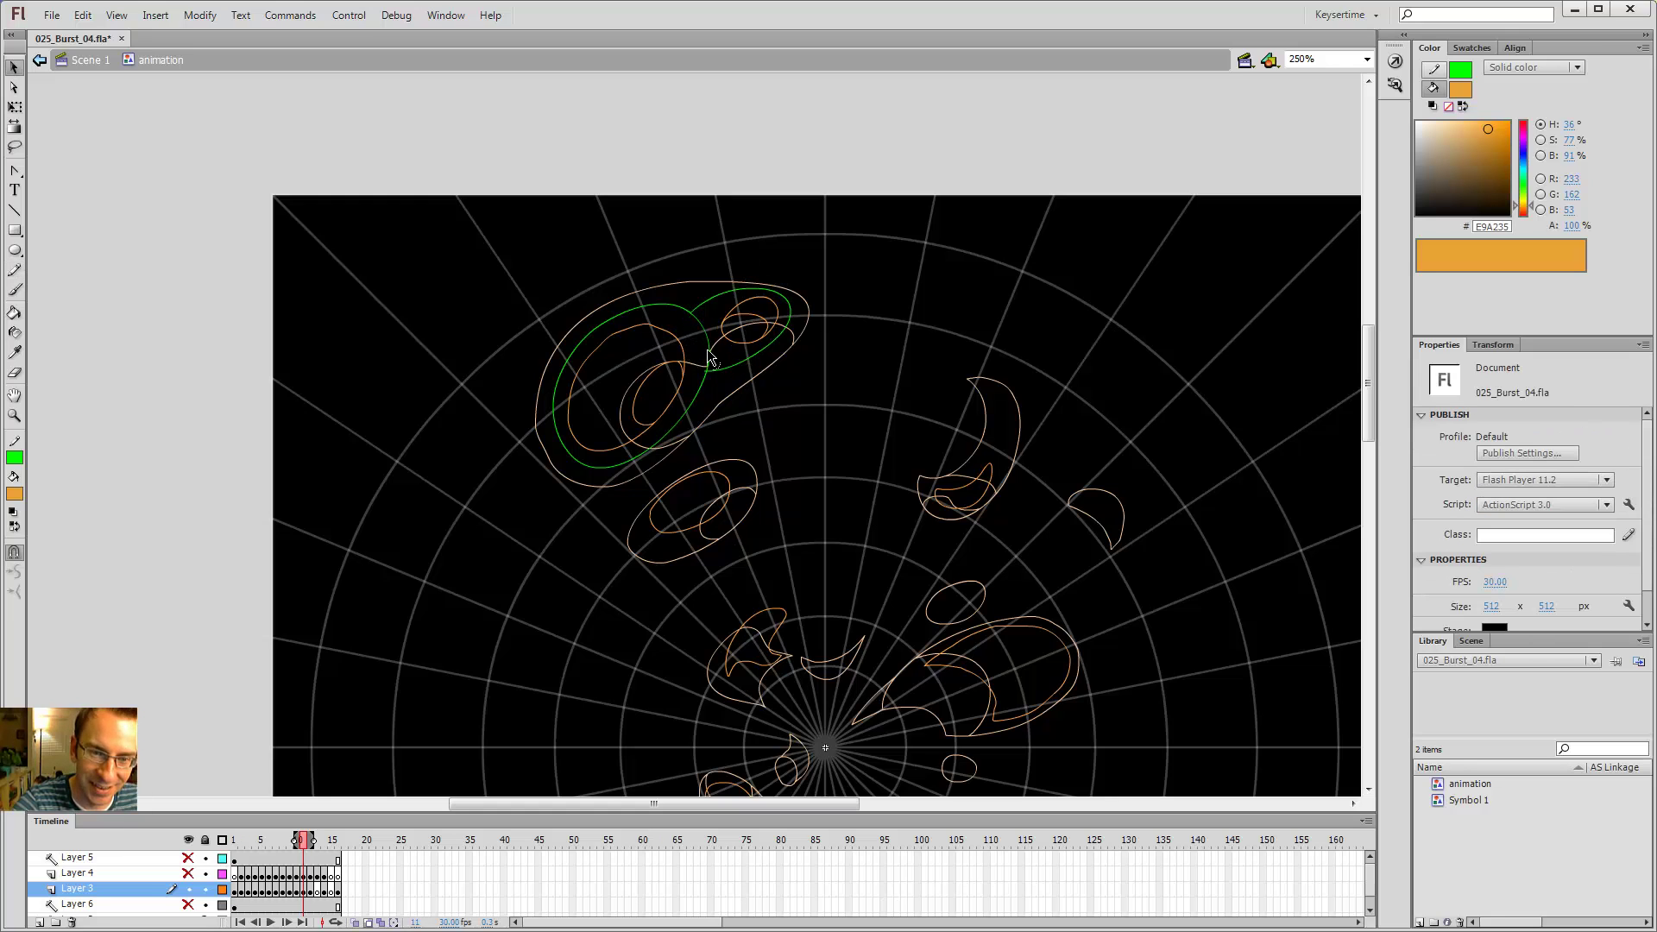
- Draw the inner shading contours of the two-lobed upper-left puff in frame 11 and adjust their curves
key("y")
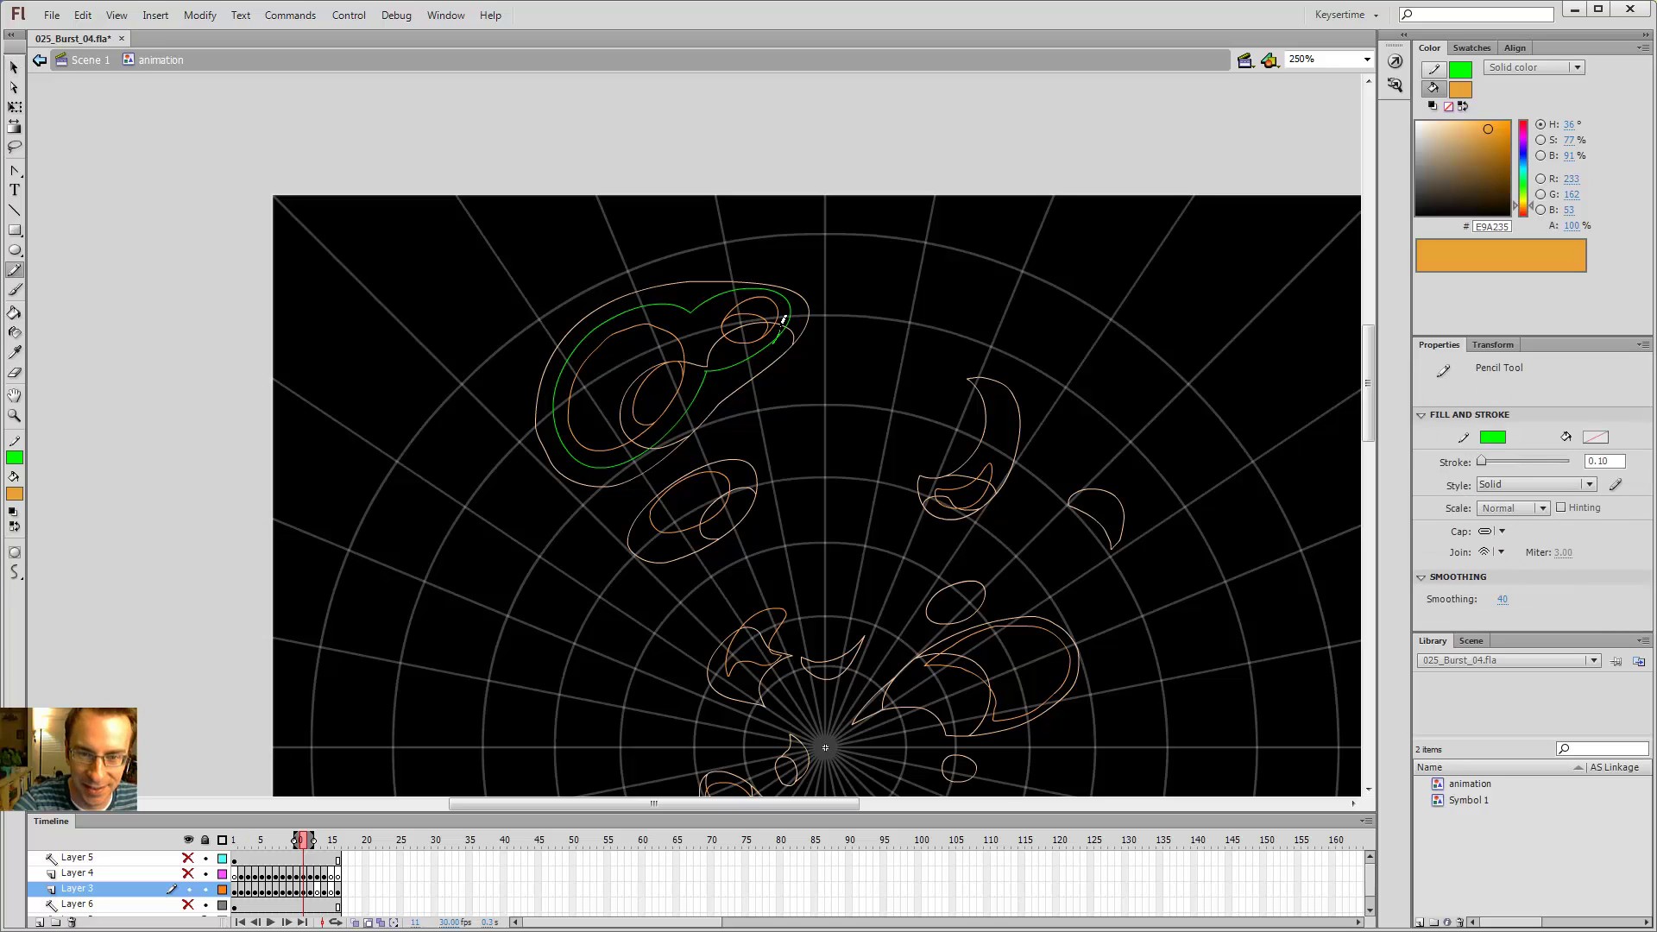
left_click_drag(764, 310, 694, 366)
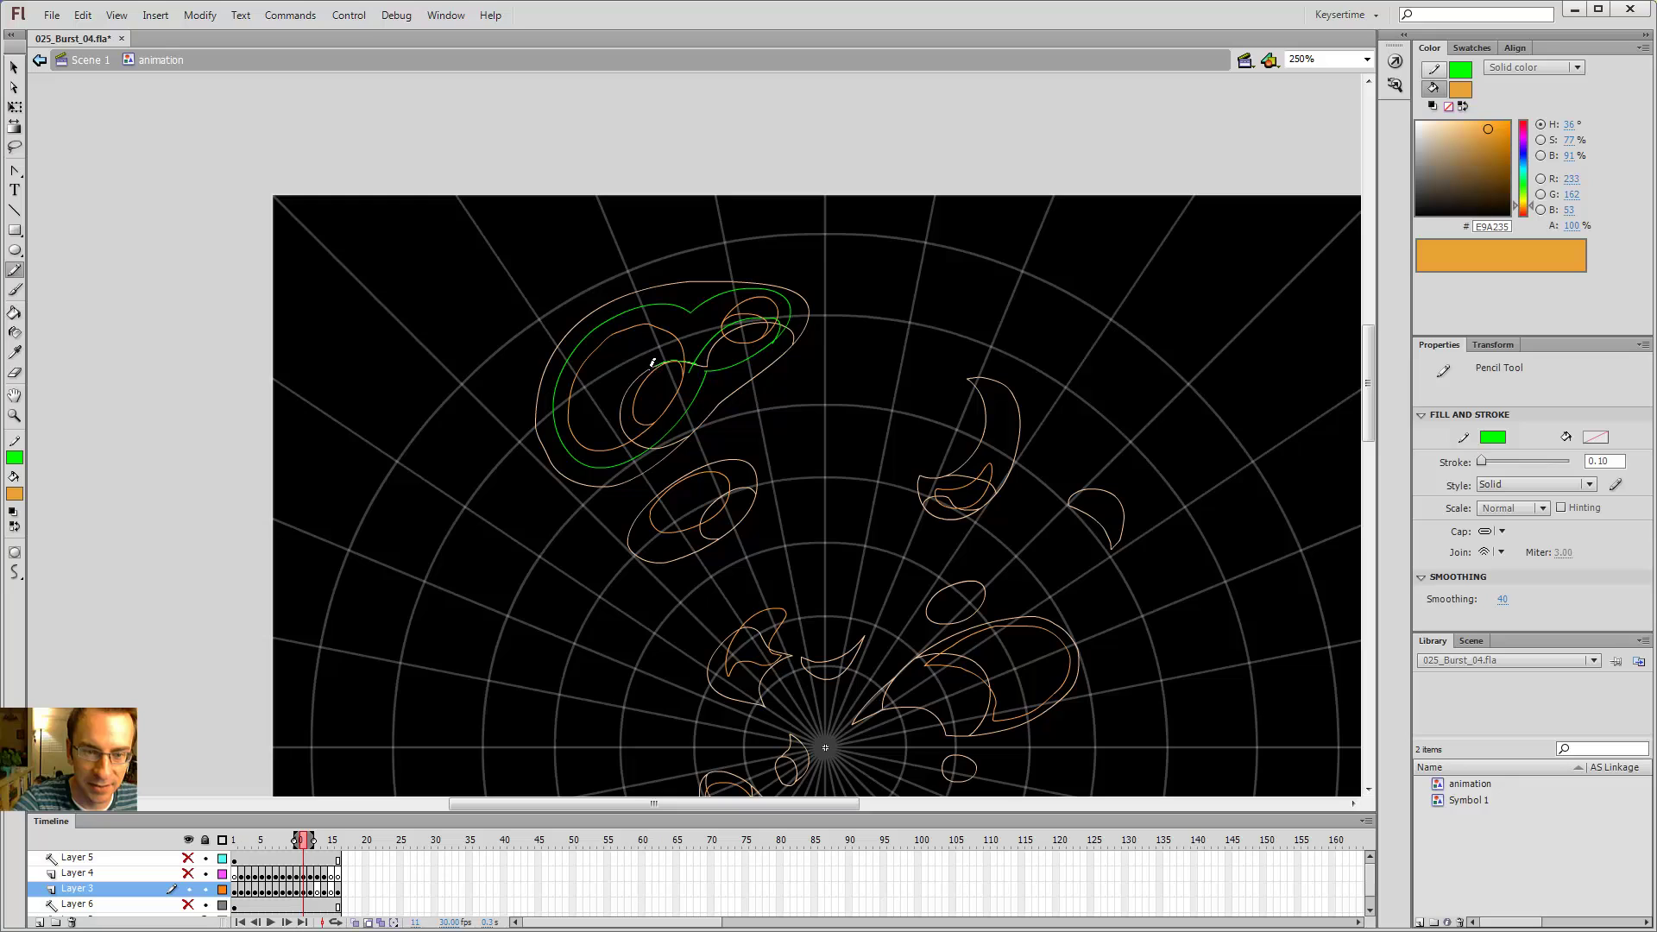
mouse_move(652, 362)
left_mouse_down()
mouse_move(623, 412)
mouse_move(643, 427)
left_mouse_up()
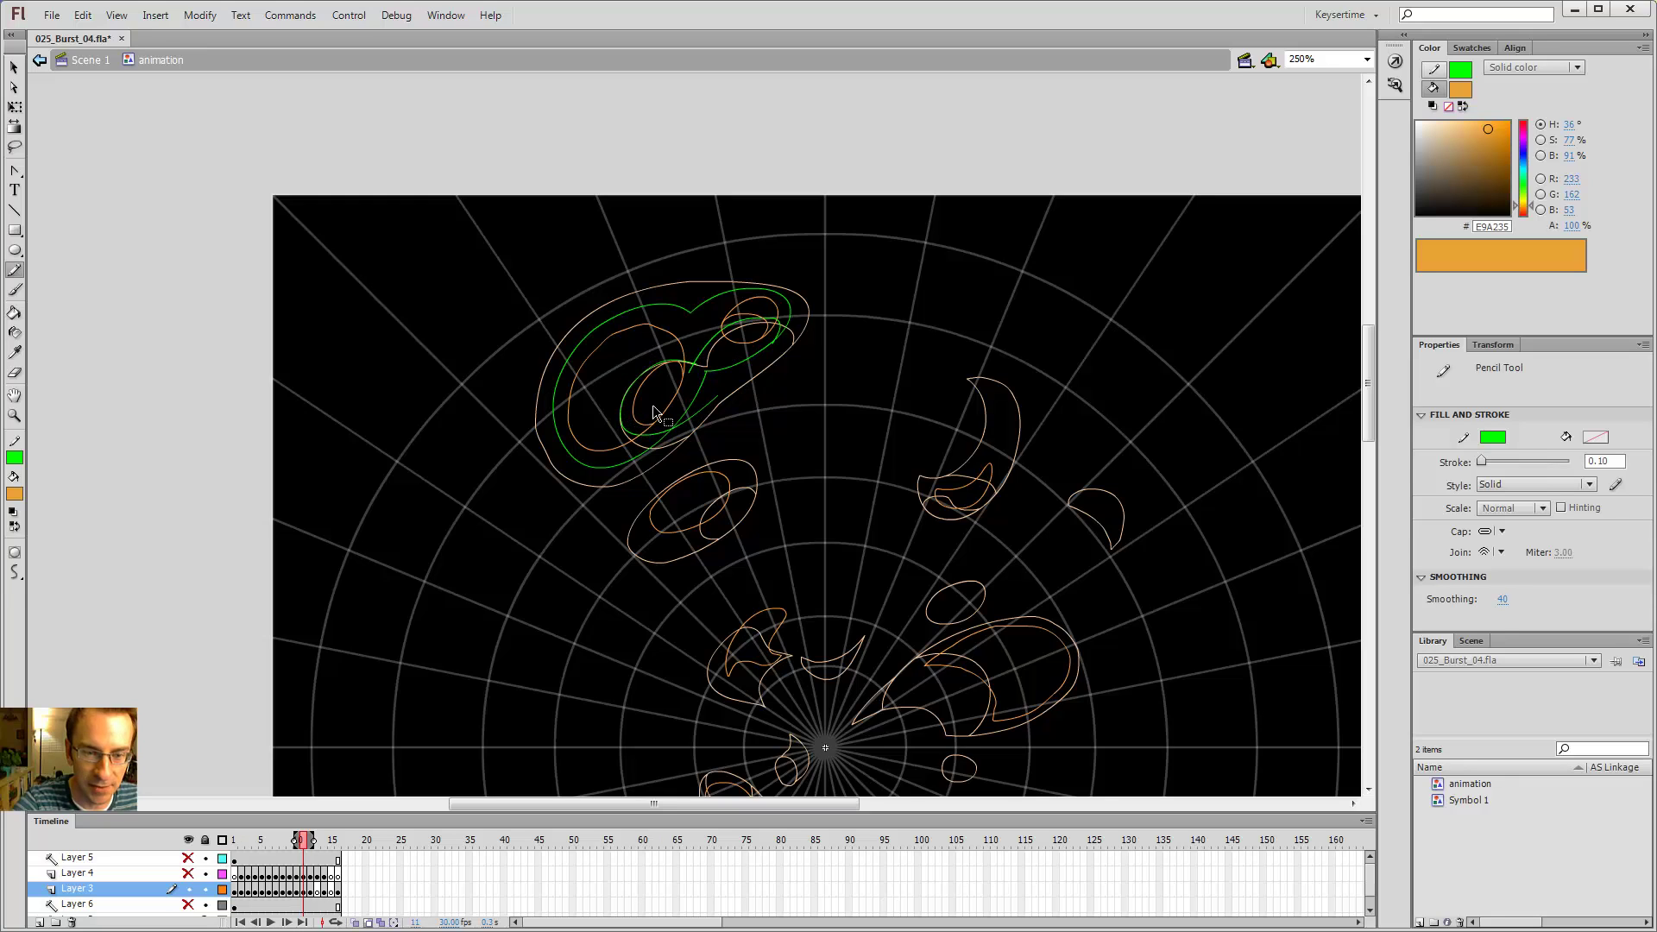
key("v")
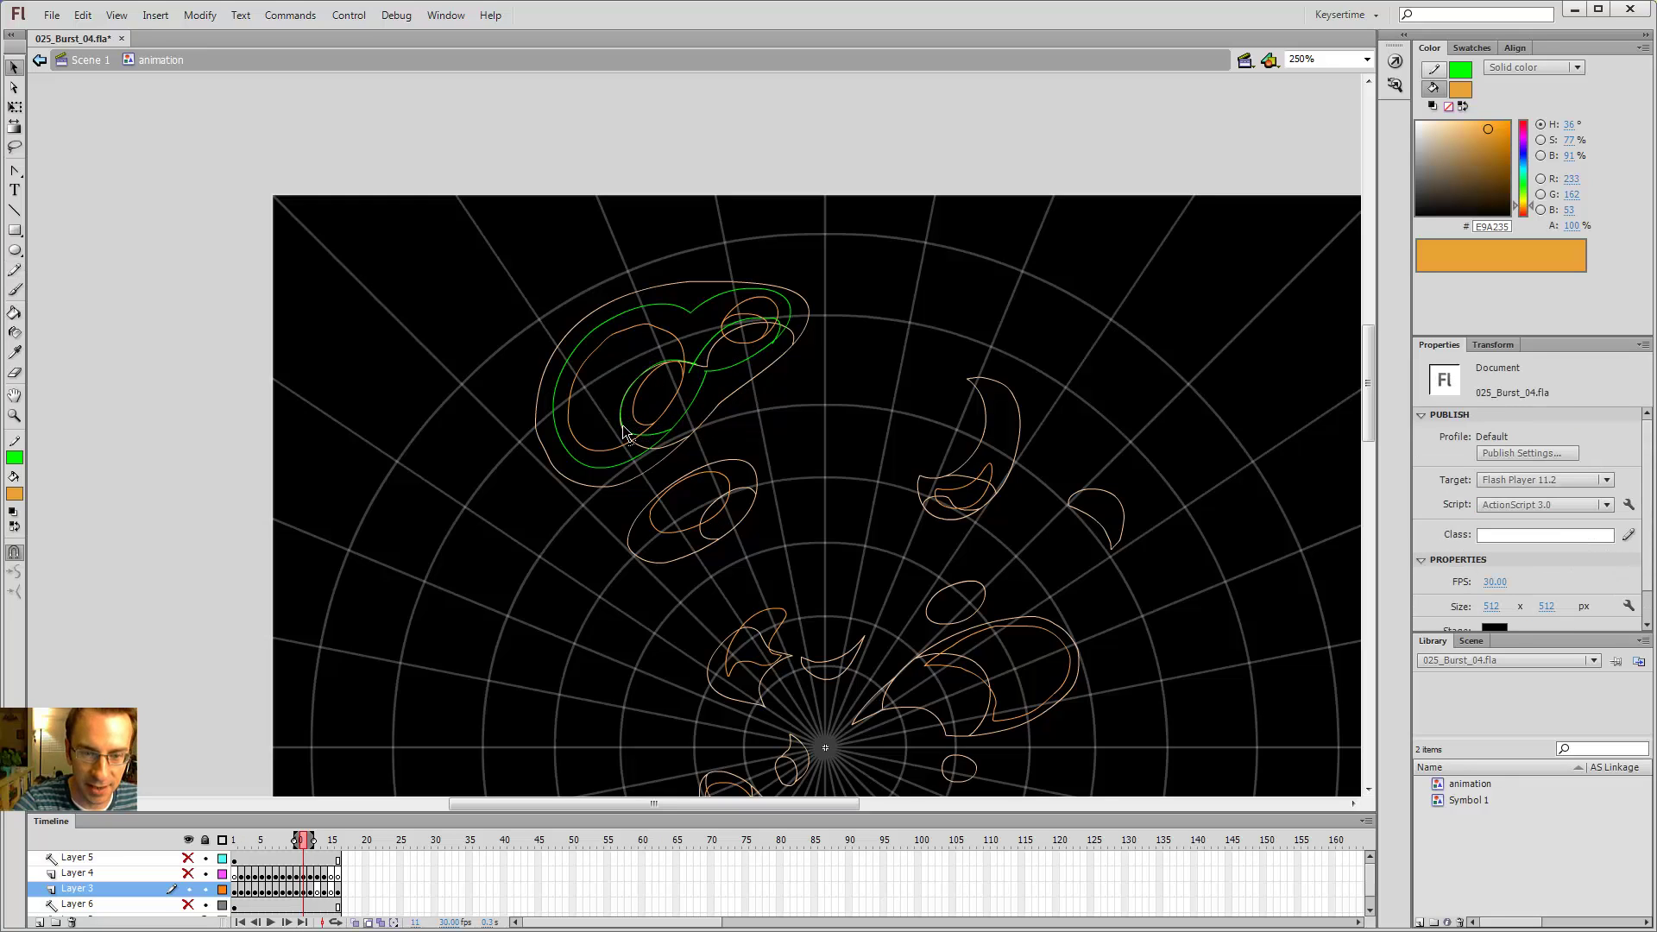
left_click_drag(621, 422, 627, 425)
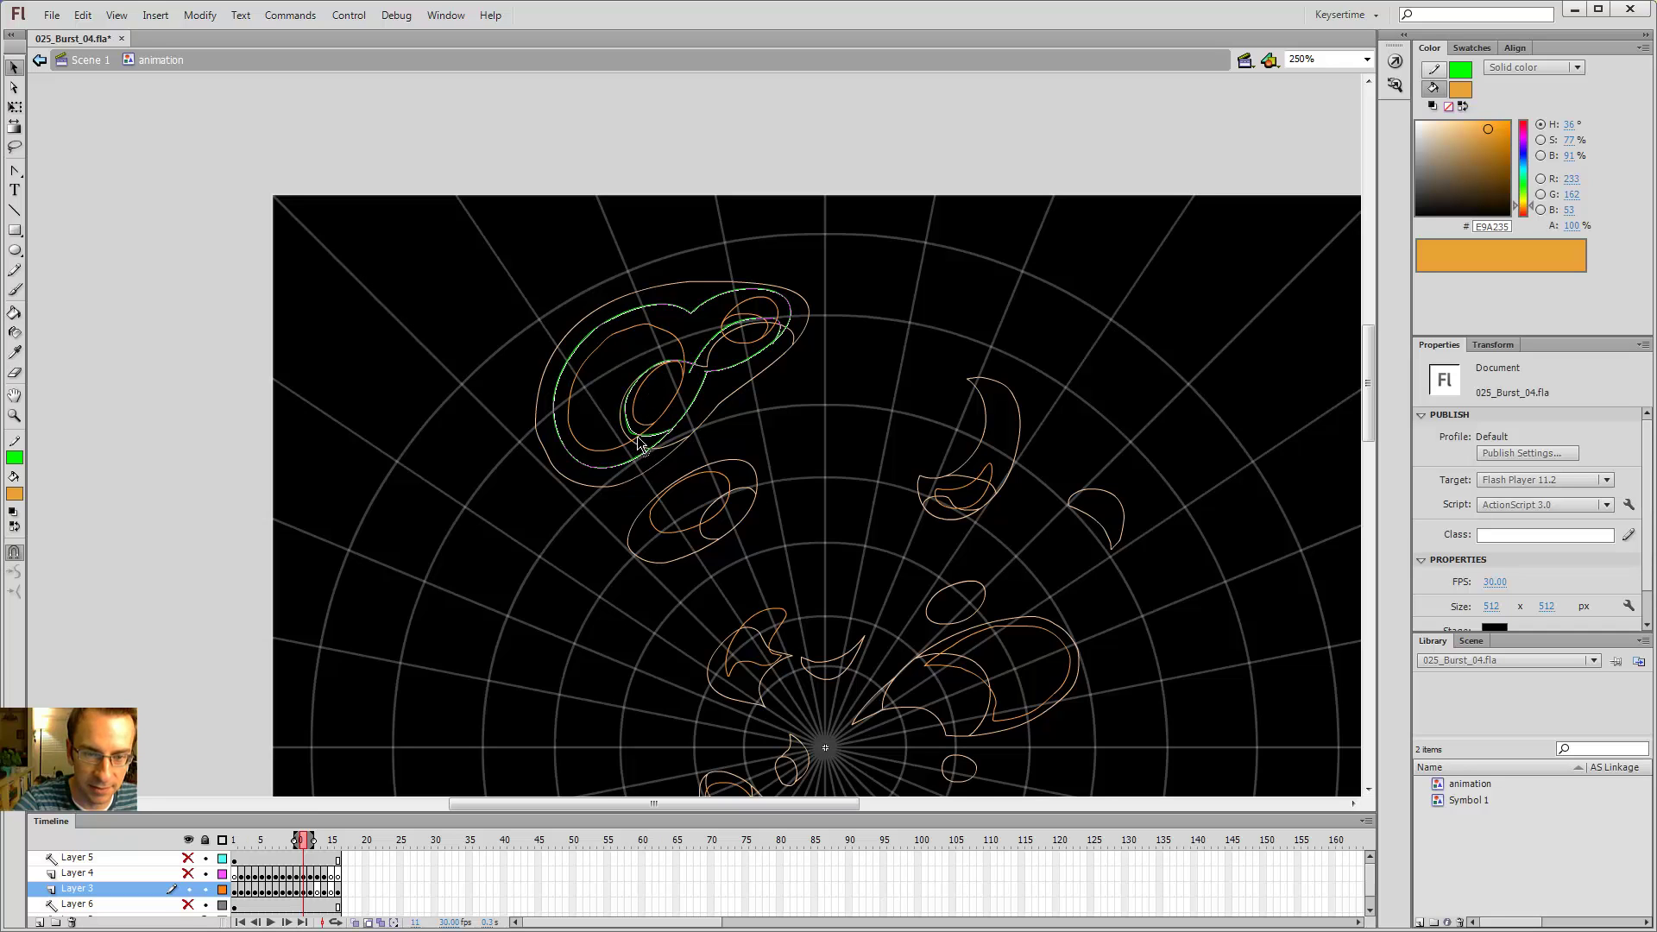
left_click_drag(633, 388, 636, 391)
- Outline the oval puff below the two-lobed one in frame 11 and clean up its stroke
key("space")
key("y")
mouse_move(729, 457)
left_mouse_down()
mouse_move(762, 345)
mouse_move(747, 417)
mouse_move(699, 432)
left_mouse_up()
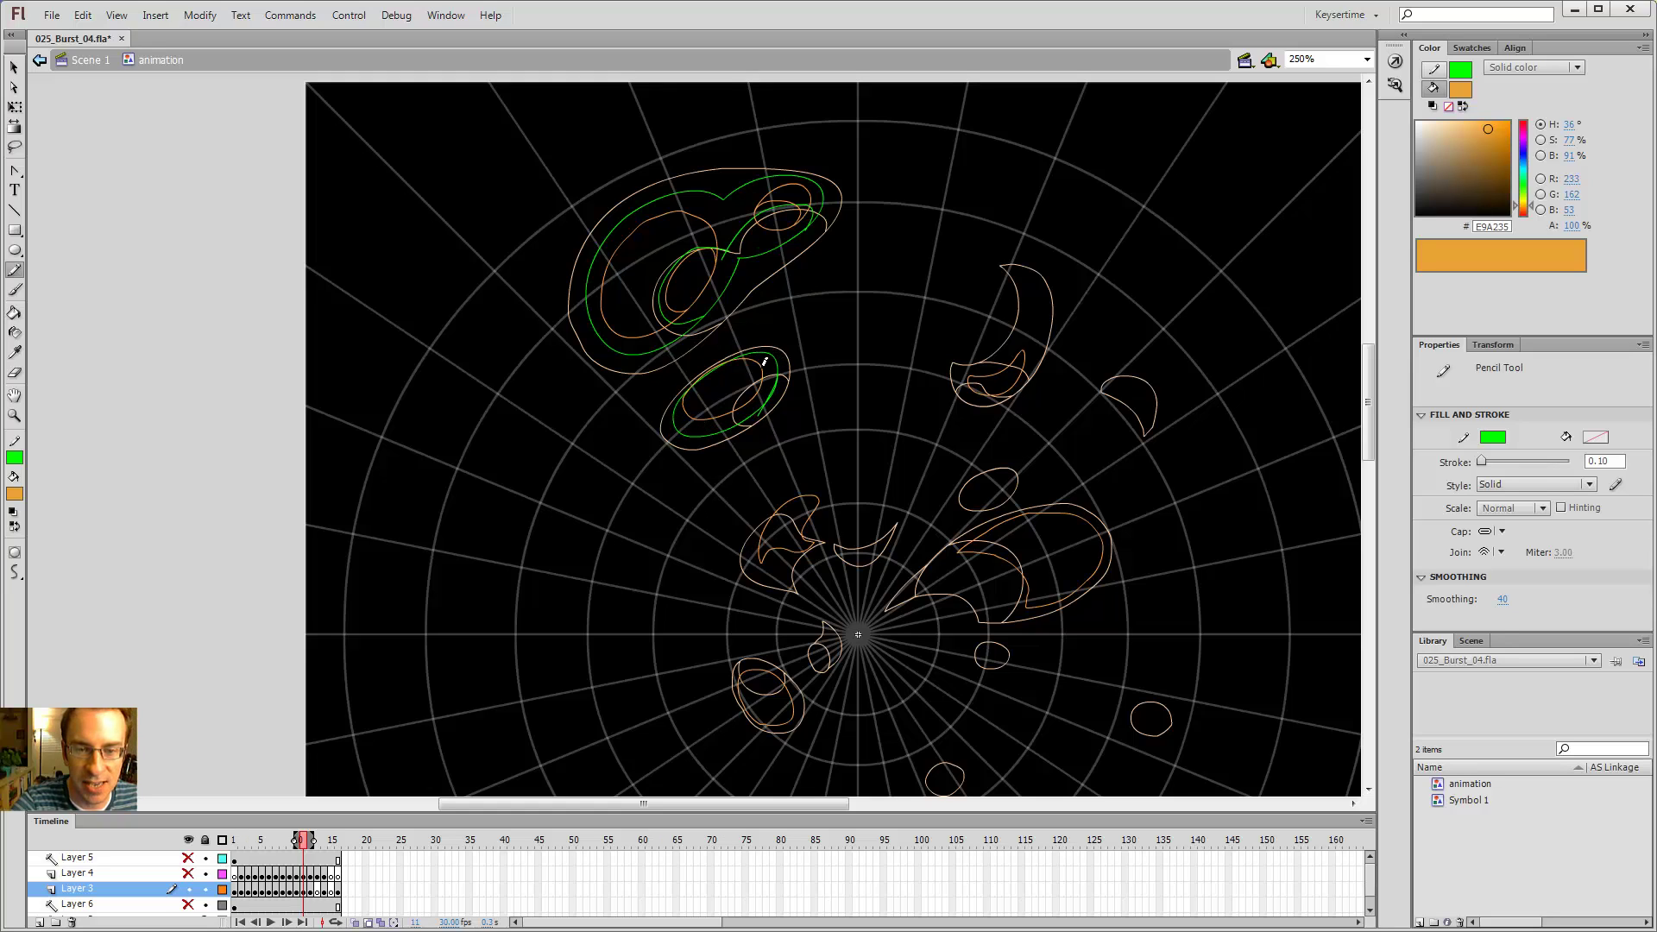
key("v")
left_click(770, 399)
left_click(738, 365)
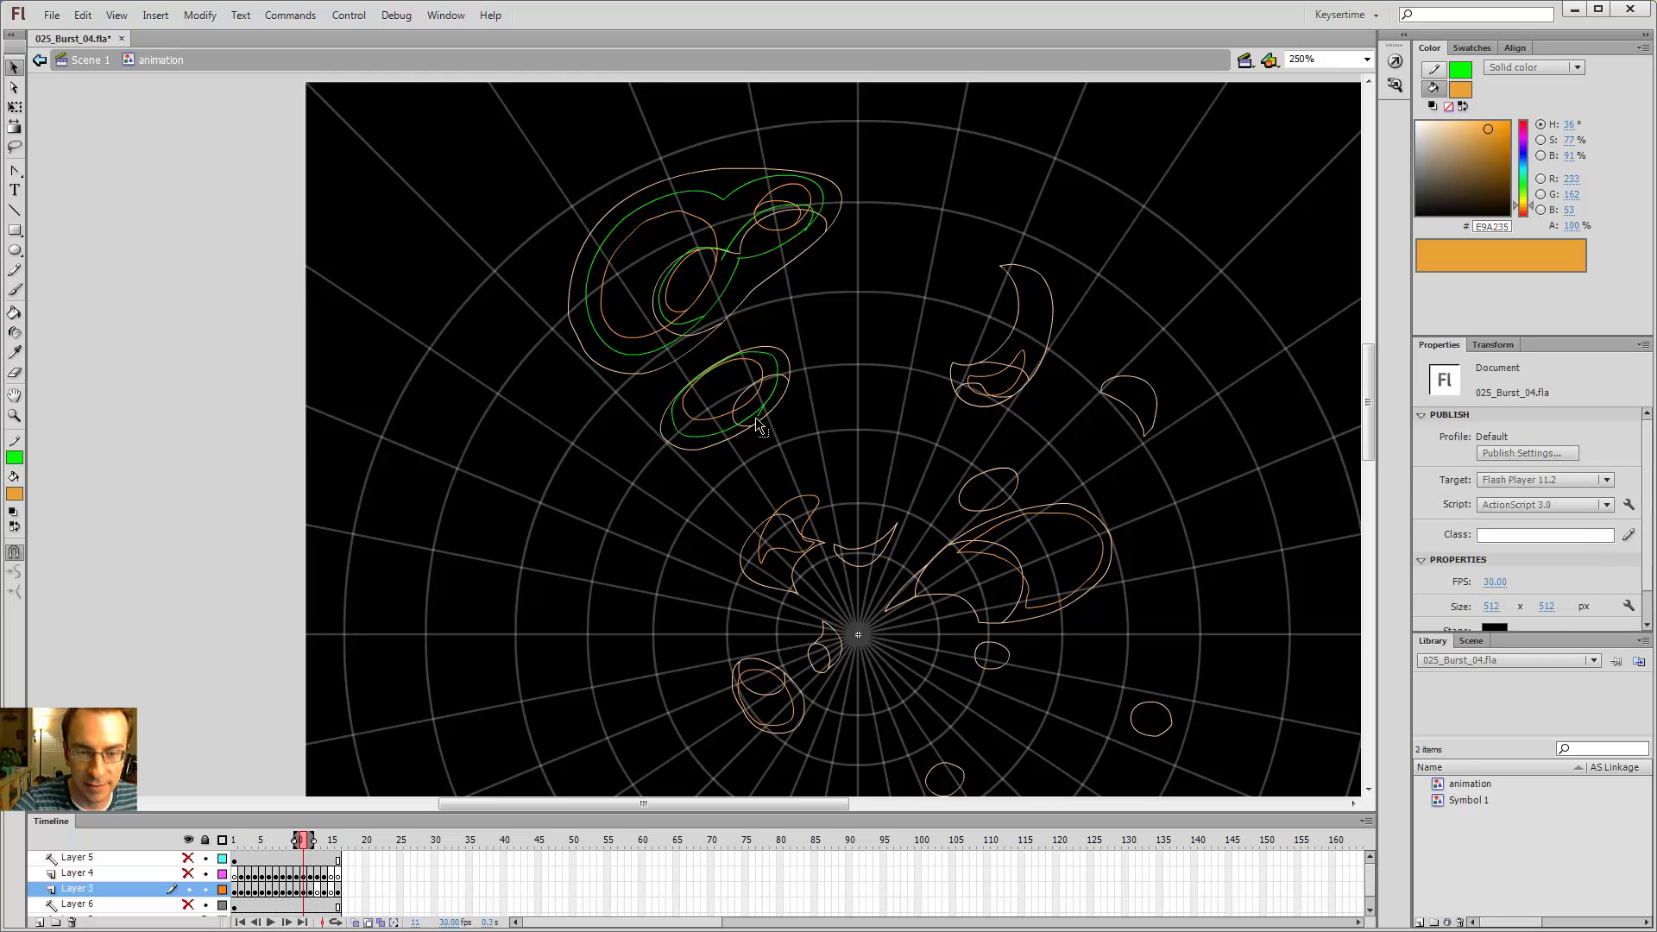
left_click(794, 389)
- Draw the outer and inner contours of the upper-right crescent in frame 11 with the Pencil tool
key("y")
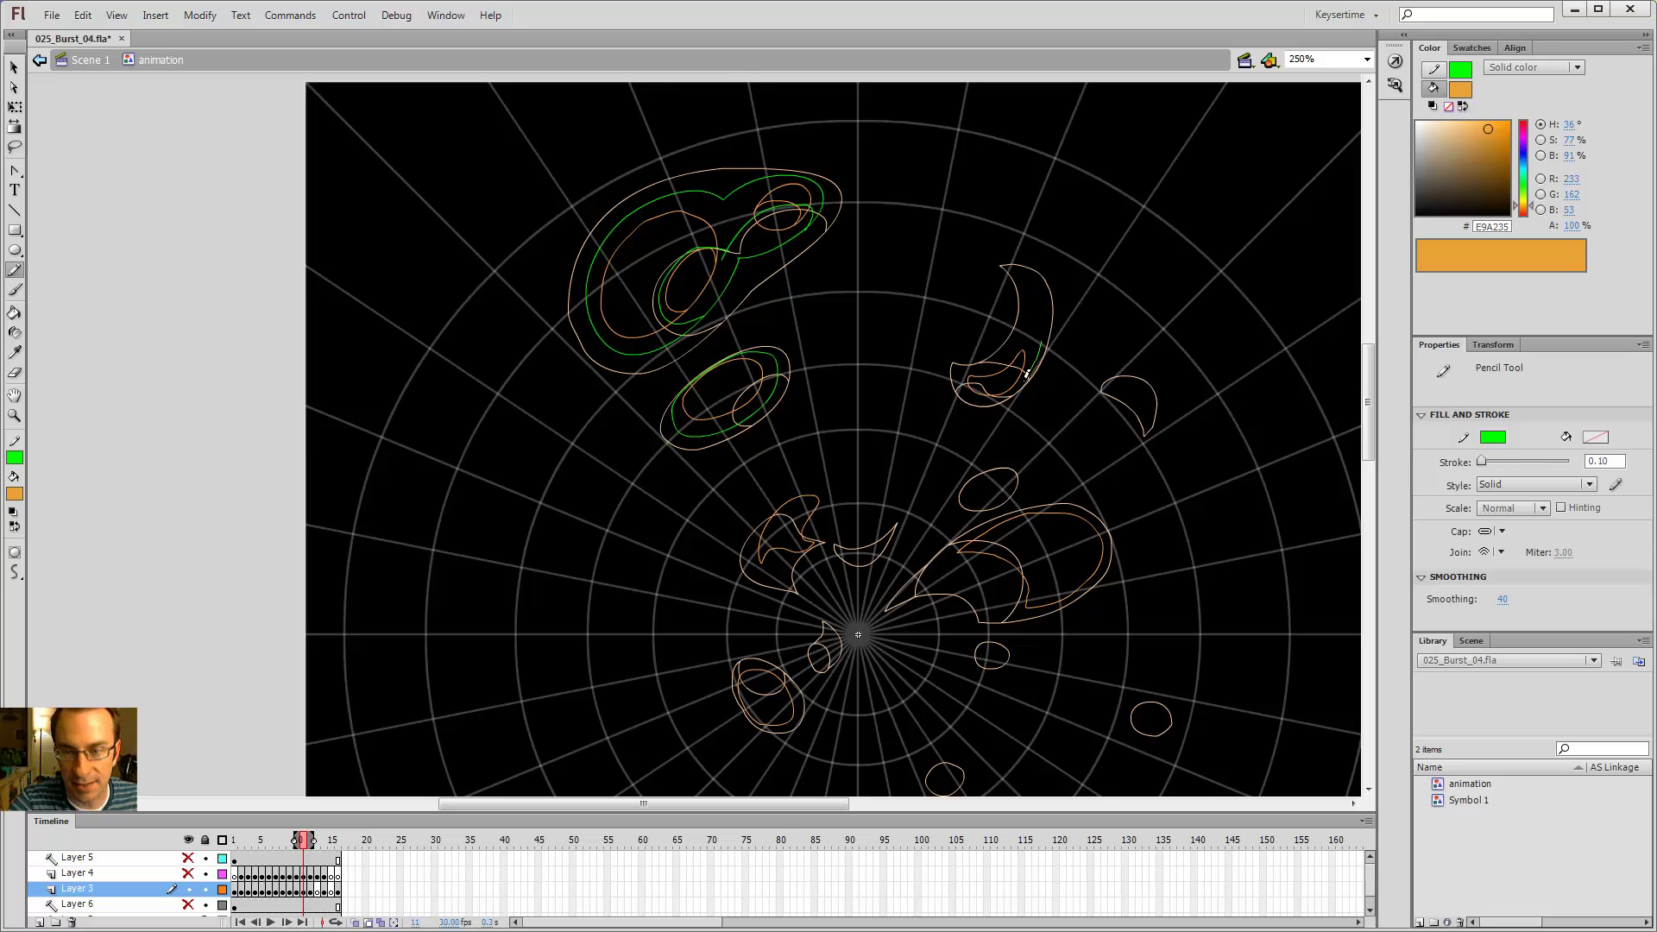
mouse_move(1027, 373)
left_mouse_down()
mouse_move(998, 396)
mouse_move(959, 380)
mouse_move(967, 363)
left_mouse_up()
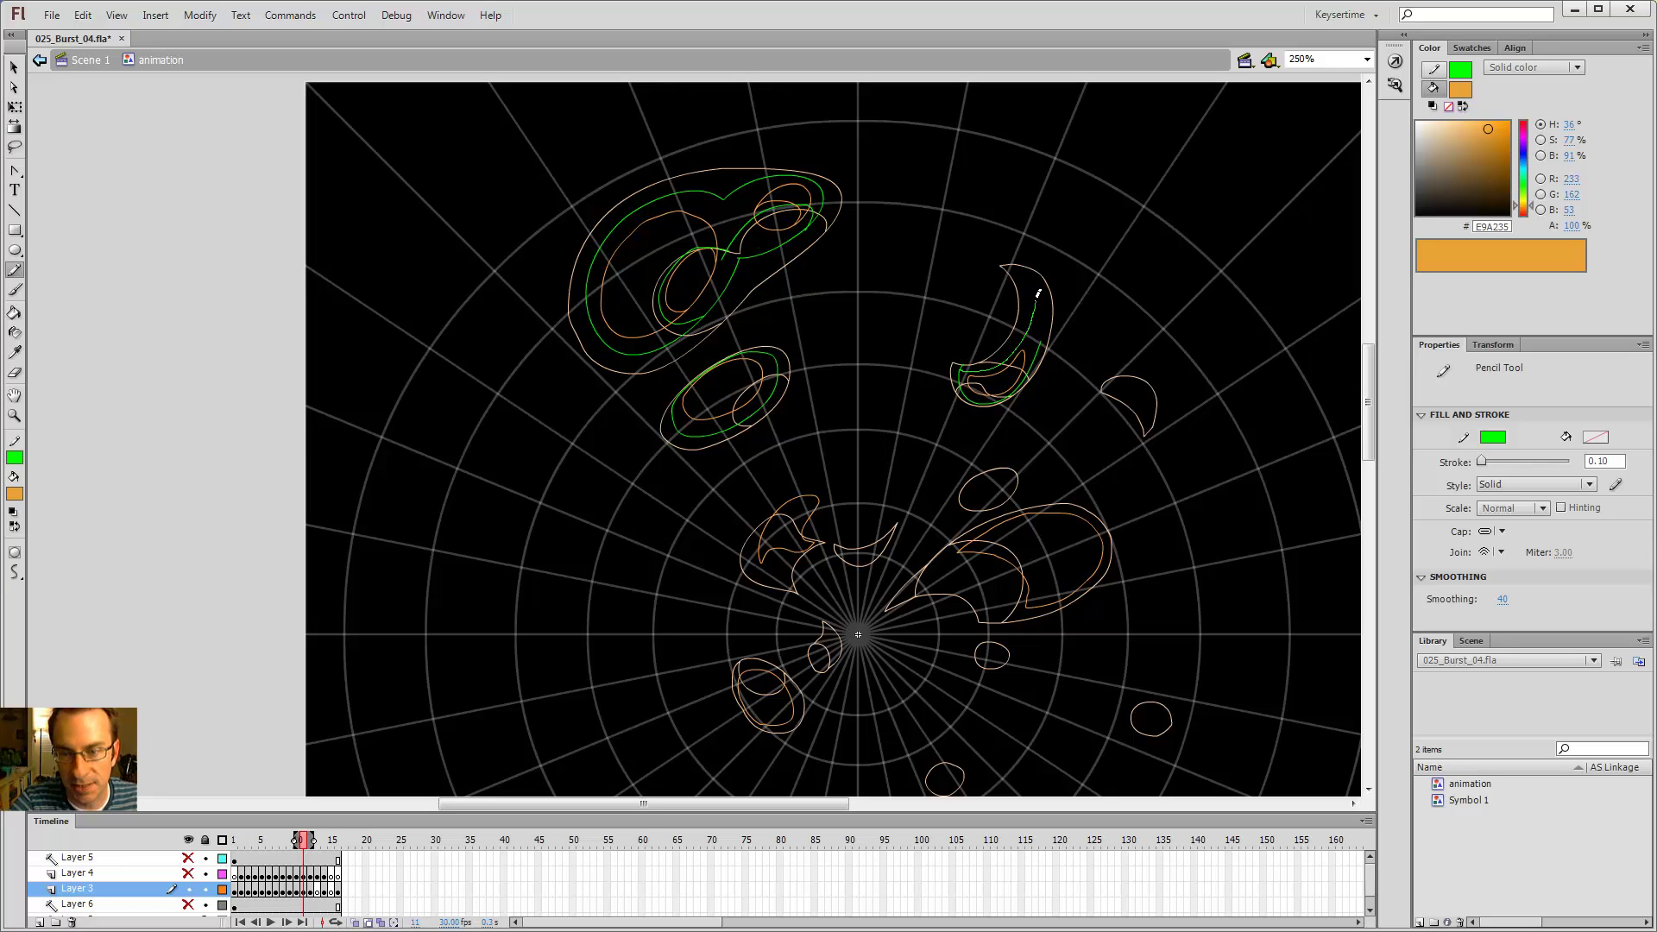
left_click_drag(1038, 294, 1034, 372)
key("v")
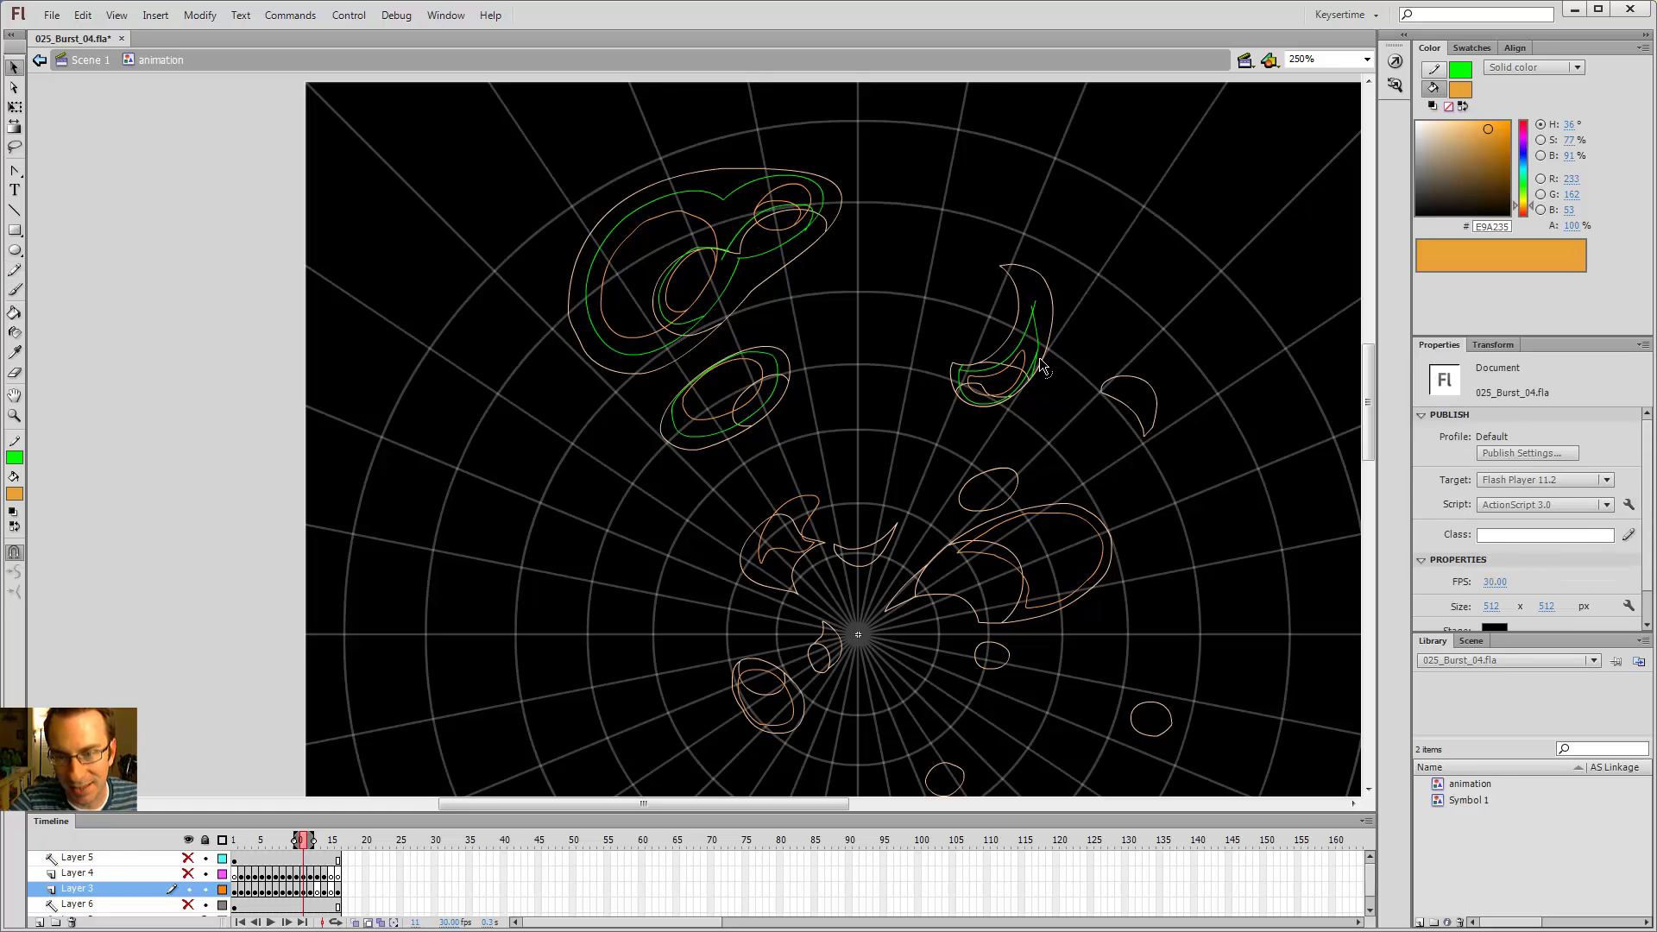
- Outline the small far-right crescent in frame 11, undoing stray strokes and checking its shape against the preceding frames
scroll(1118, 302, "down", 3)
key("y")
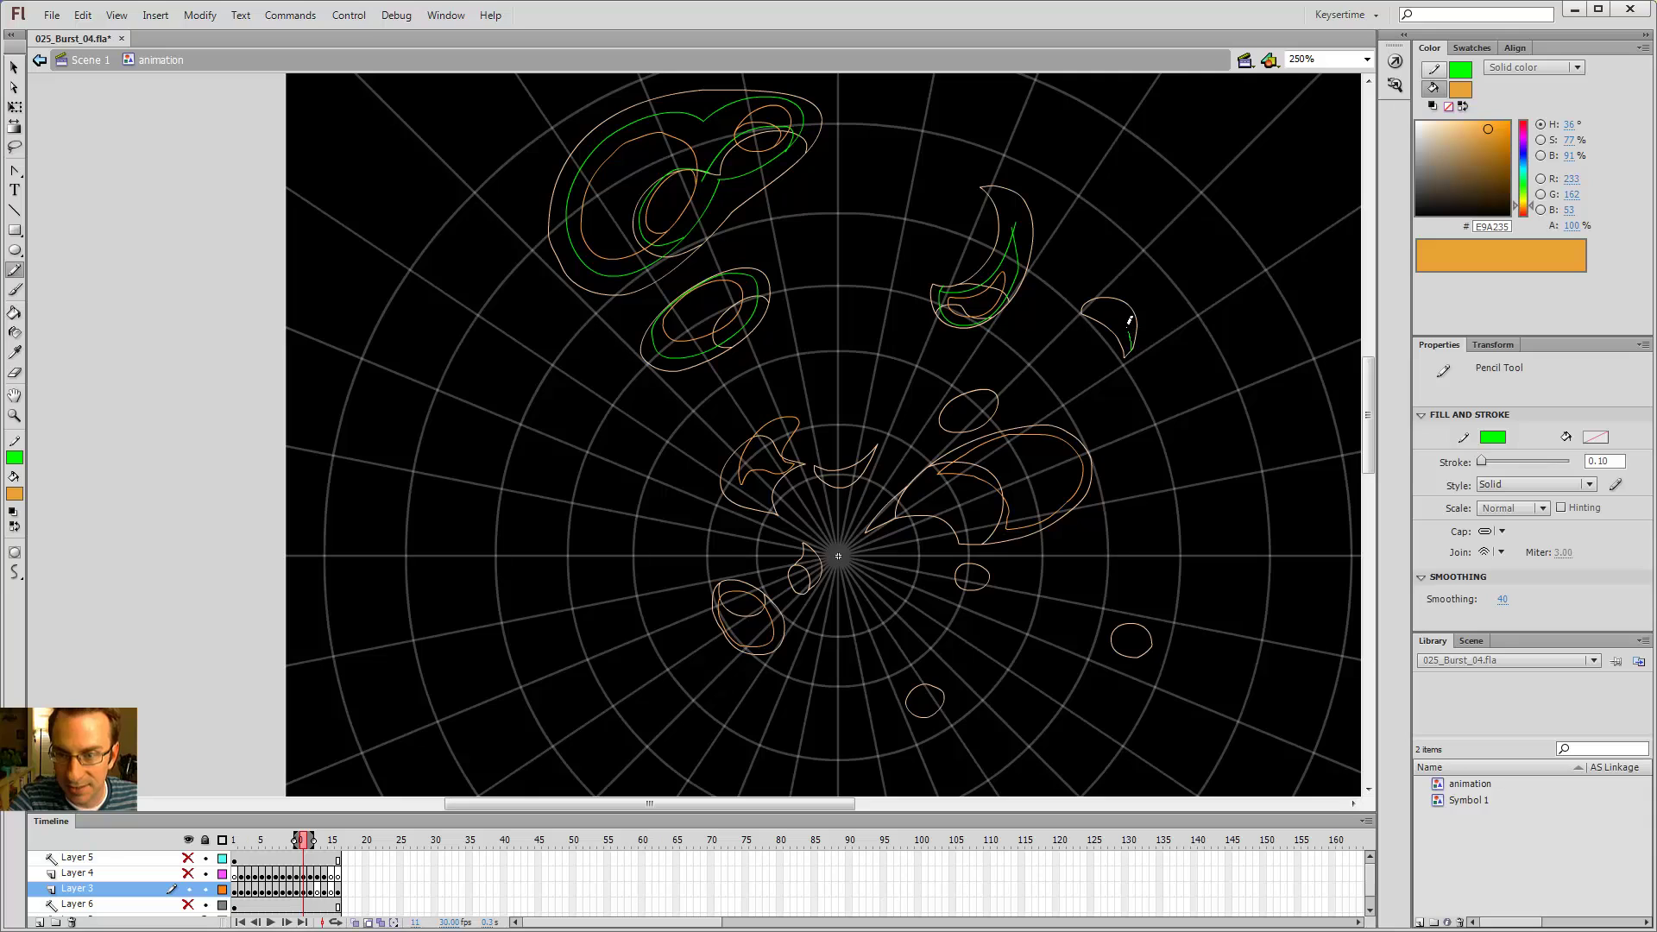
key("ctrl+z")
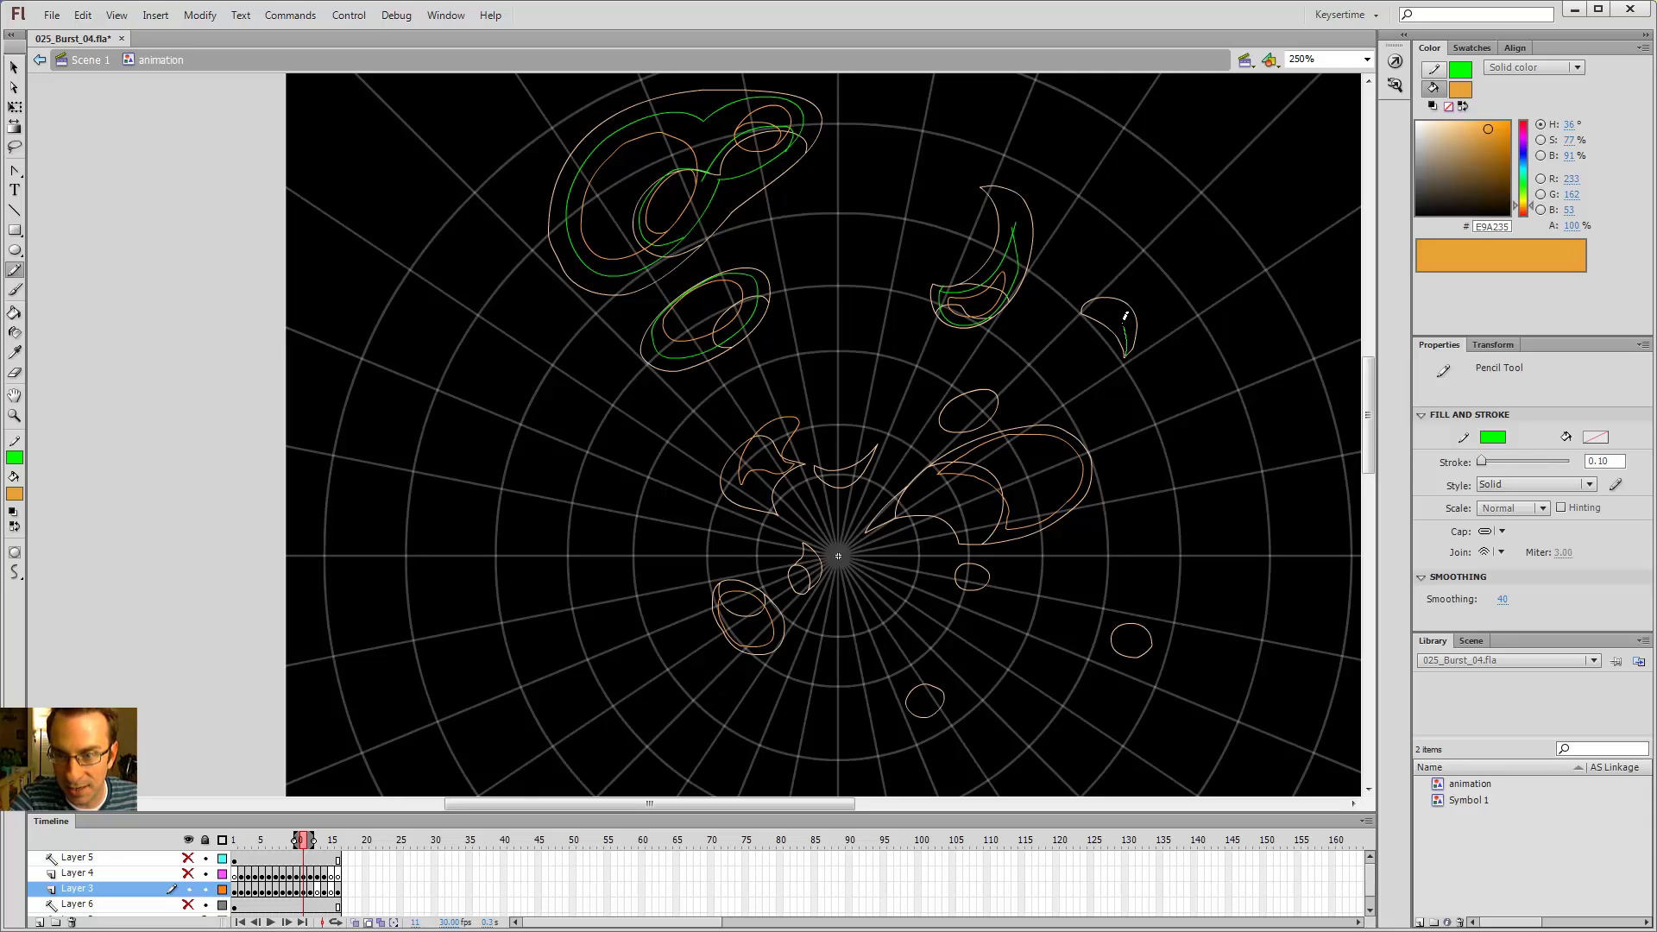
key("ctrl+z")
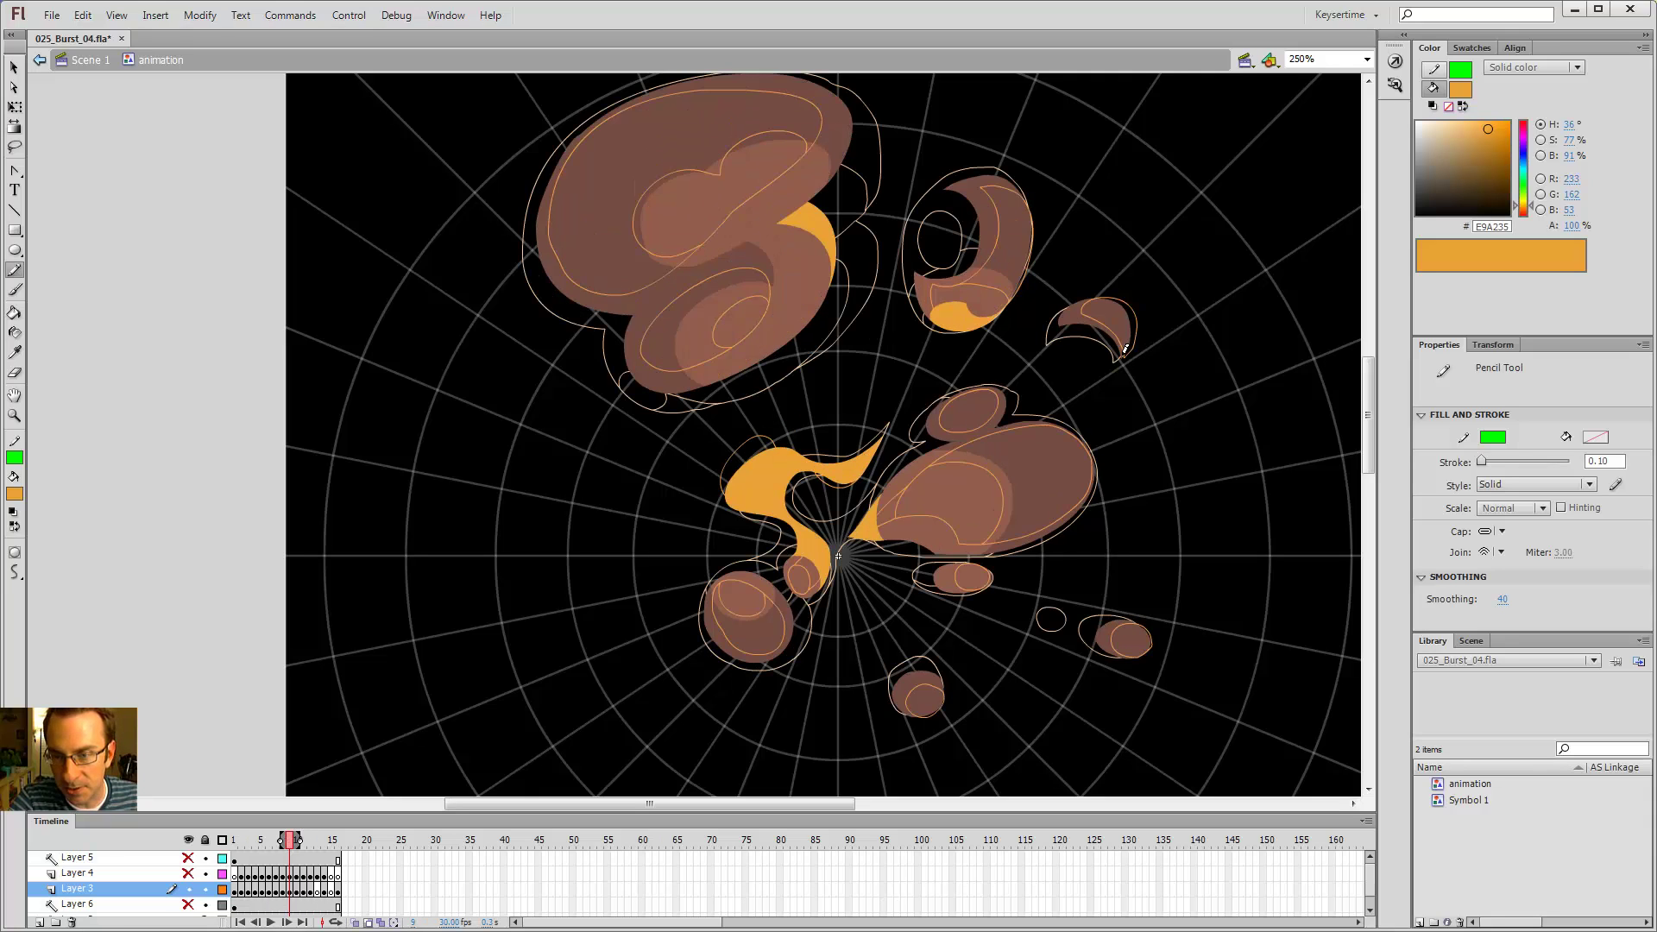
key("comma")
key("comma")
key("comma")
key("comma")
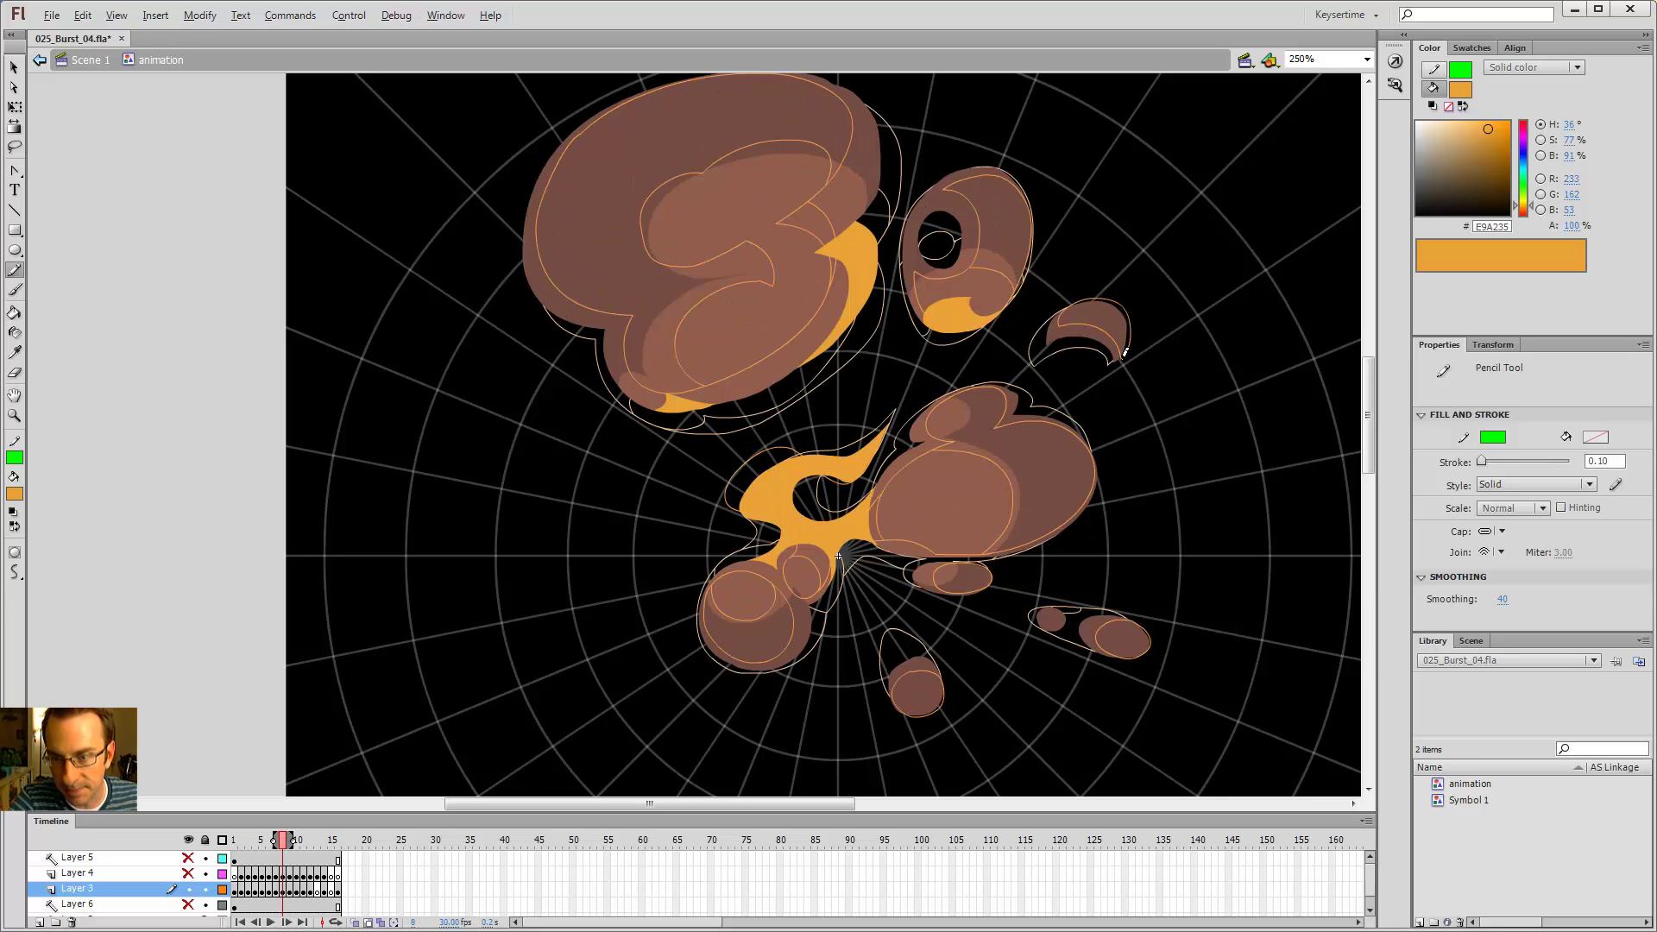
key("period")
key("period")
key("period")
key("period")
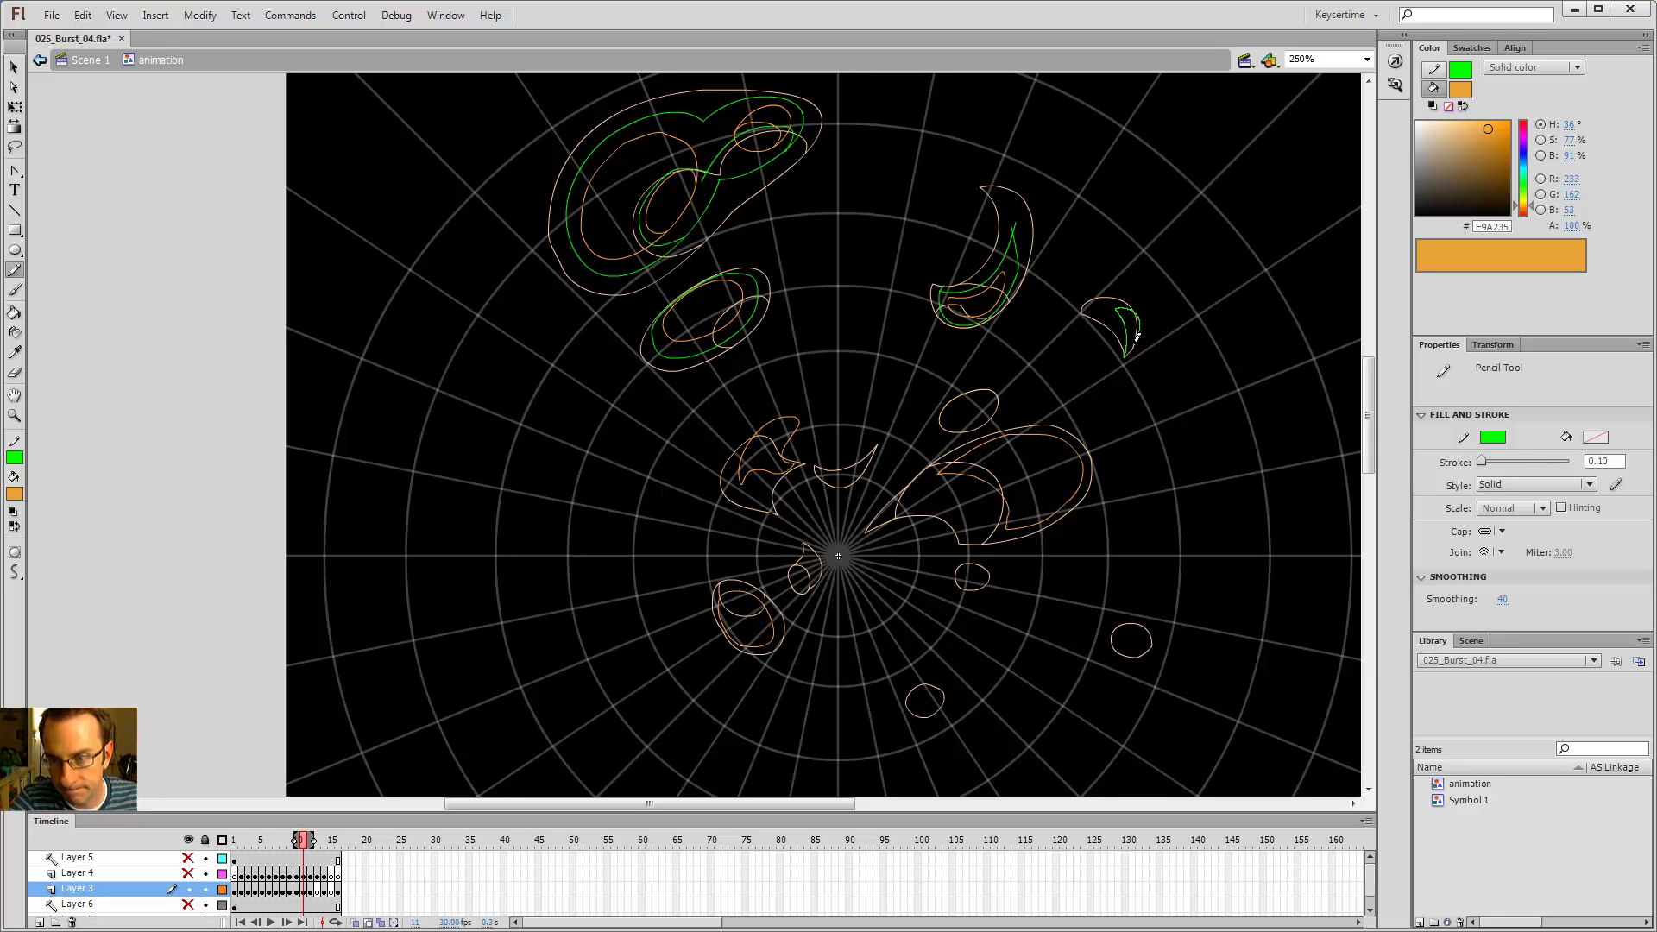
- Outline the small round lower-right puff and the lower-left oval puff in frame 11
scroll(1122, 332, "down", 3)
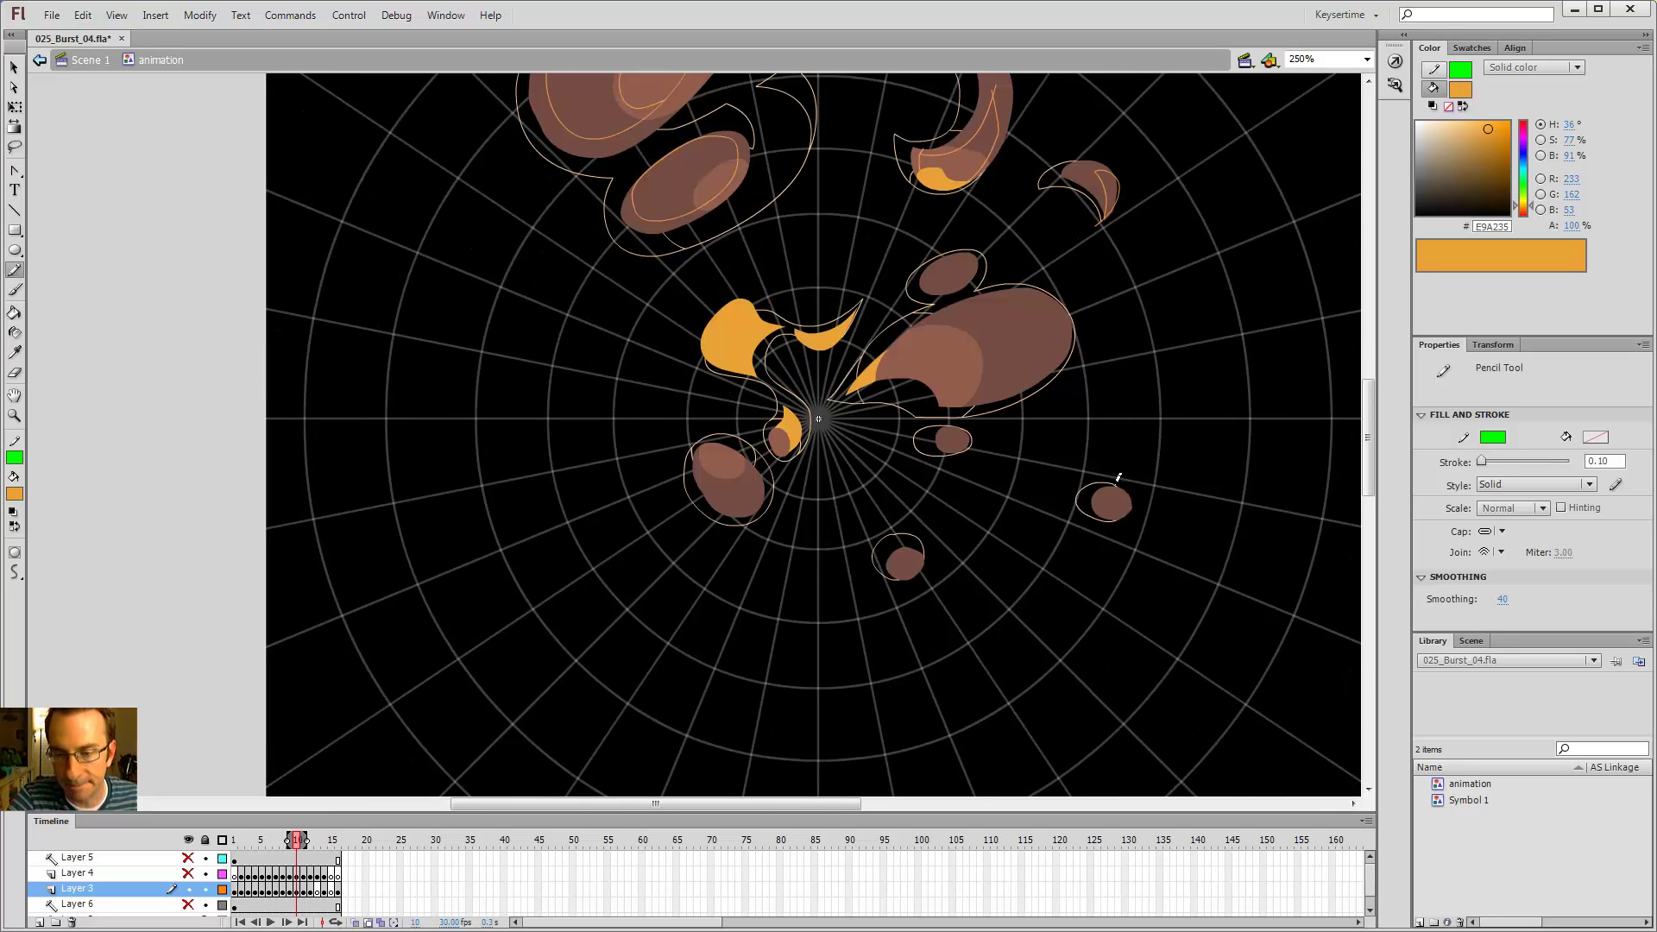
left_click_drag(1125, 480, 1126, 488)
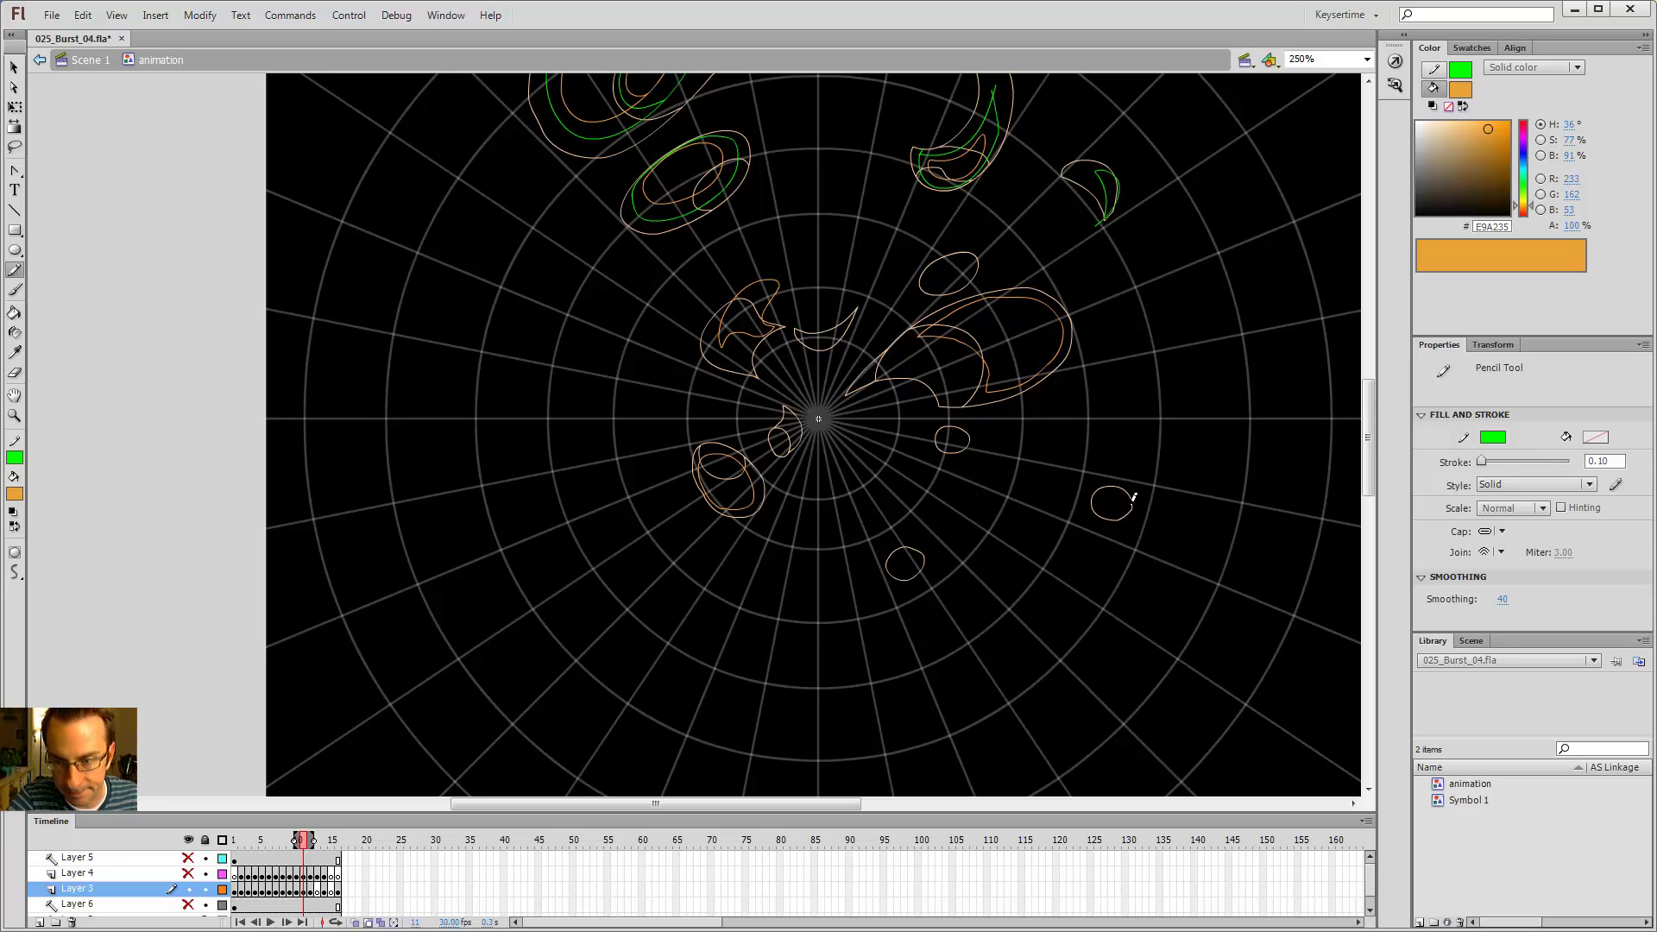
left_click_drag(1114, 489, 1124, 514)
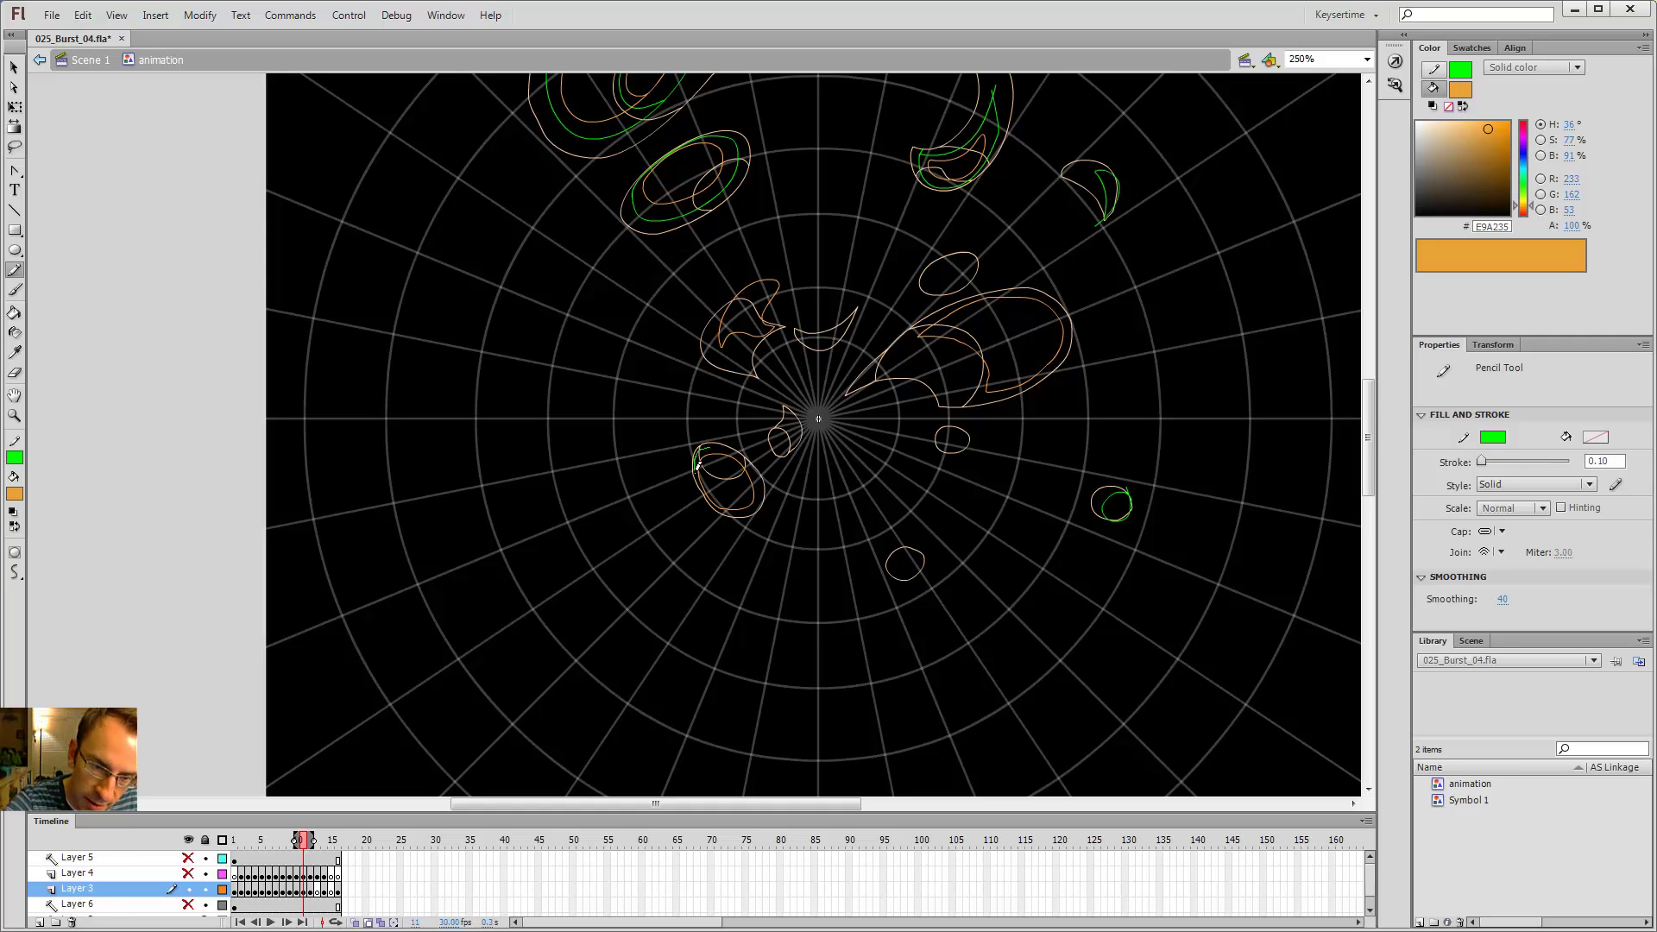
left_click_drag(711, 494, 735, 509)
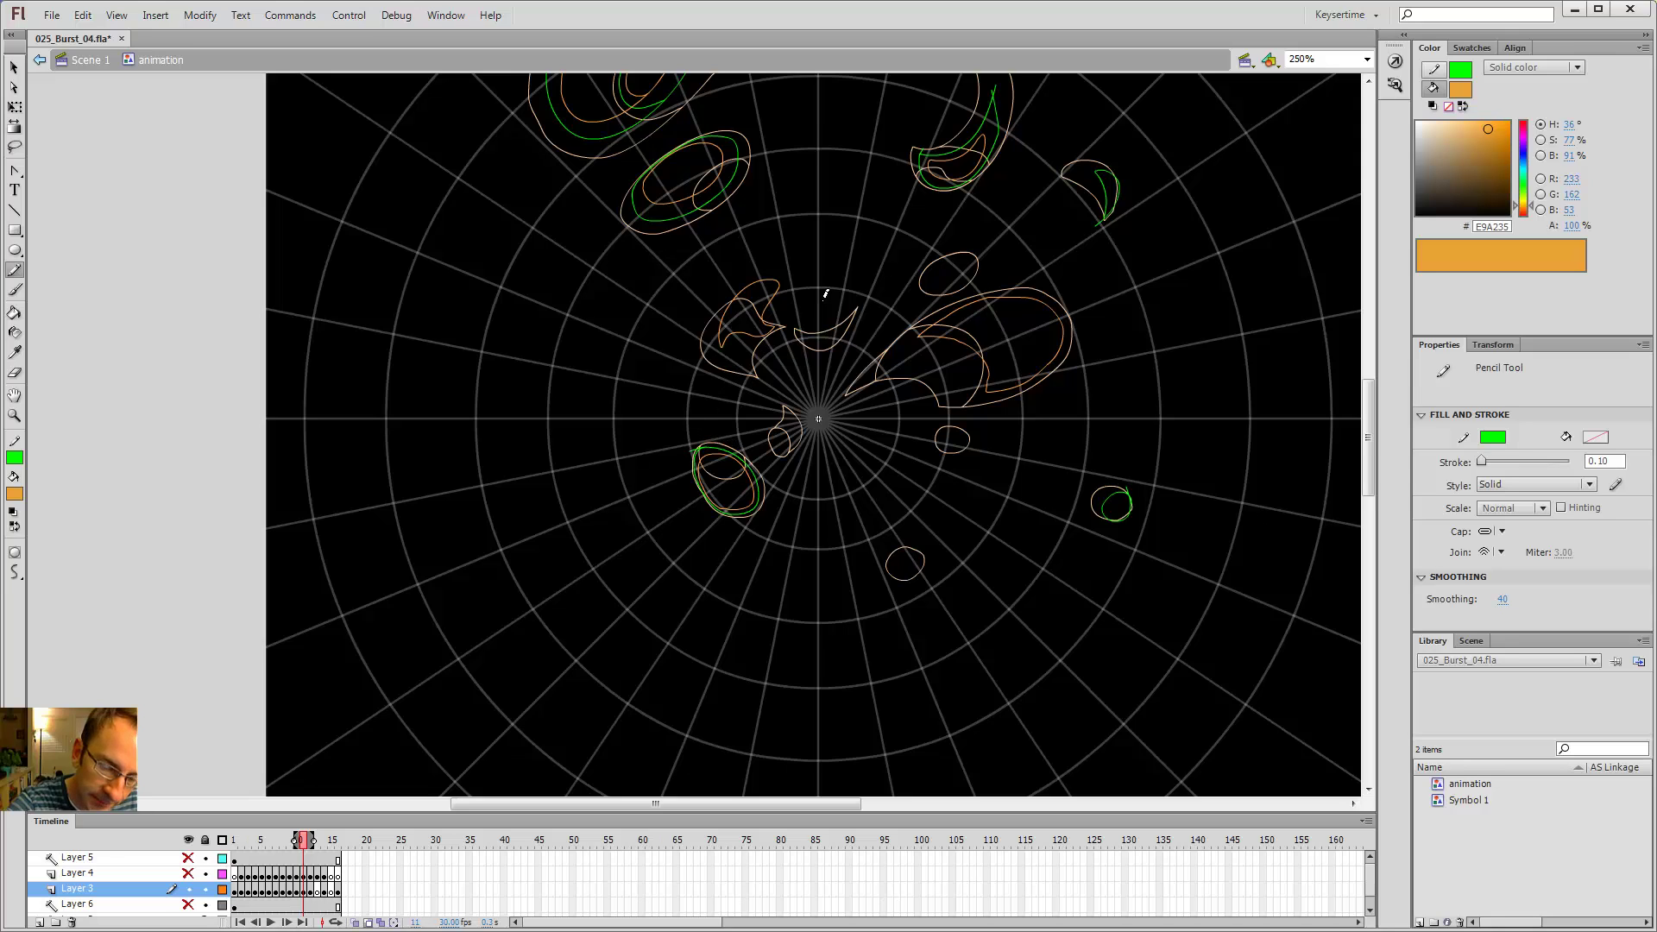
- Draw the large right puff's outer outline and curved underside in frame 11, comparing them with frame 10
key("comma")
key("period")
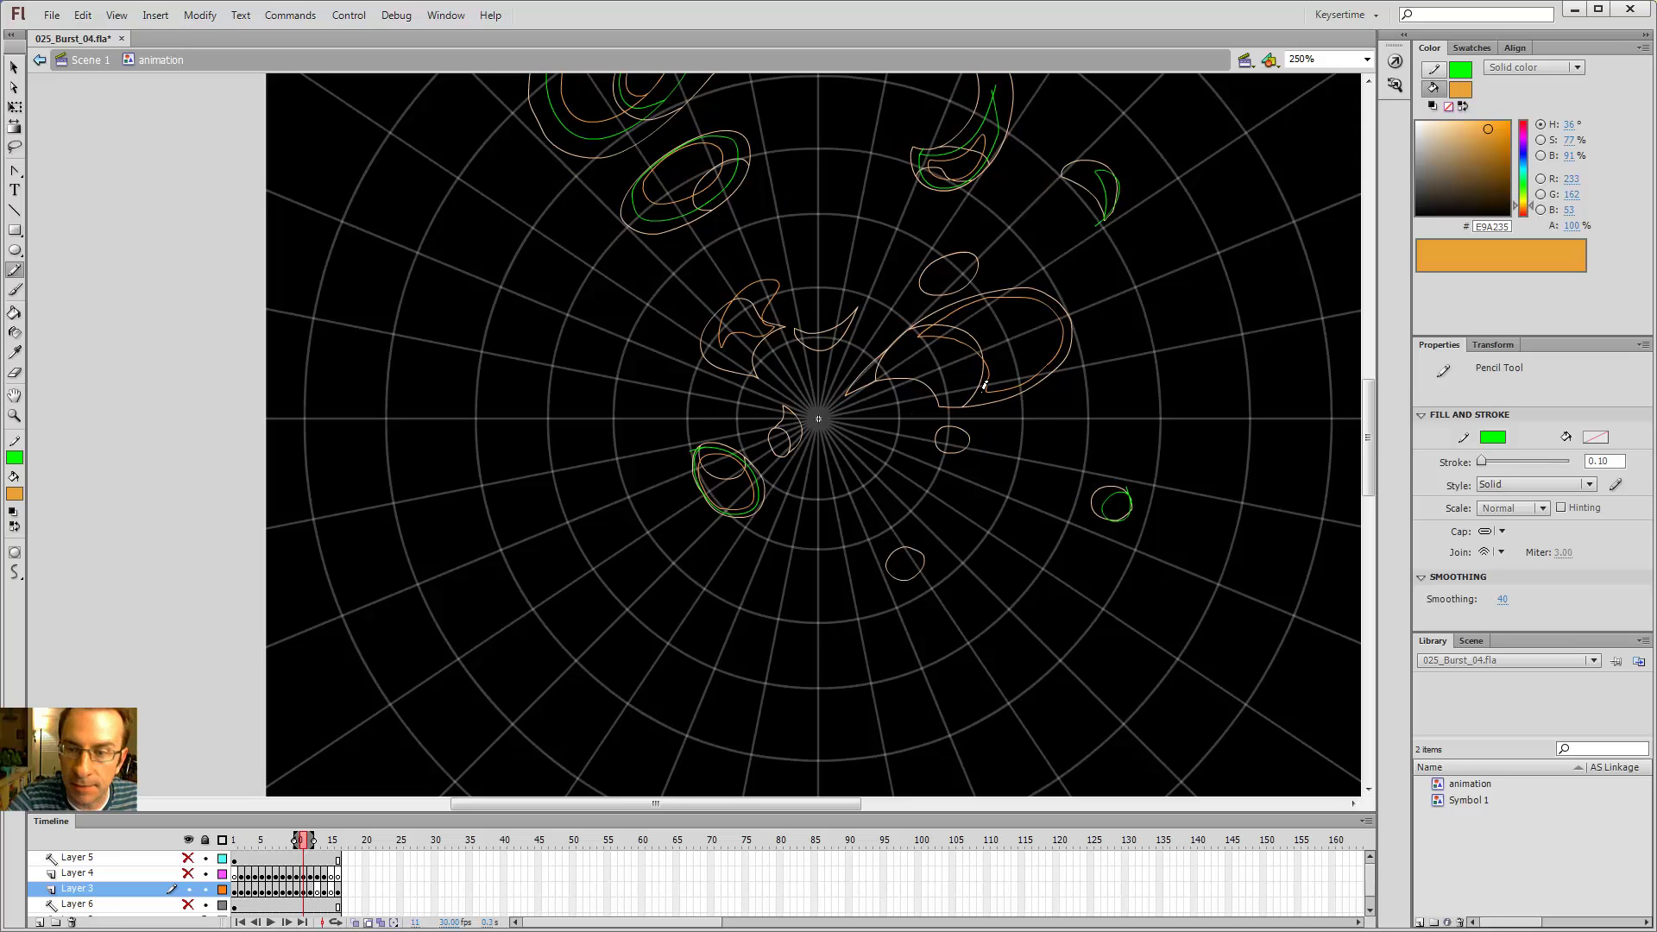
left_click_drag(1036, 373, 1063, 347)
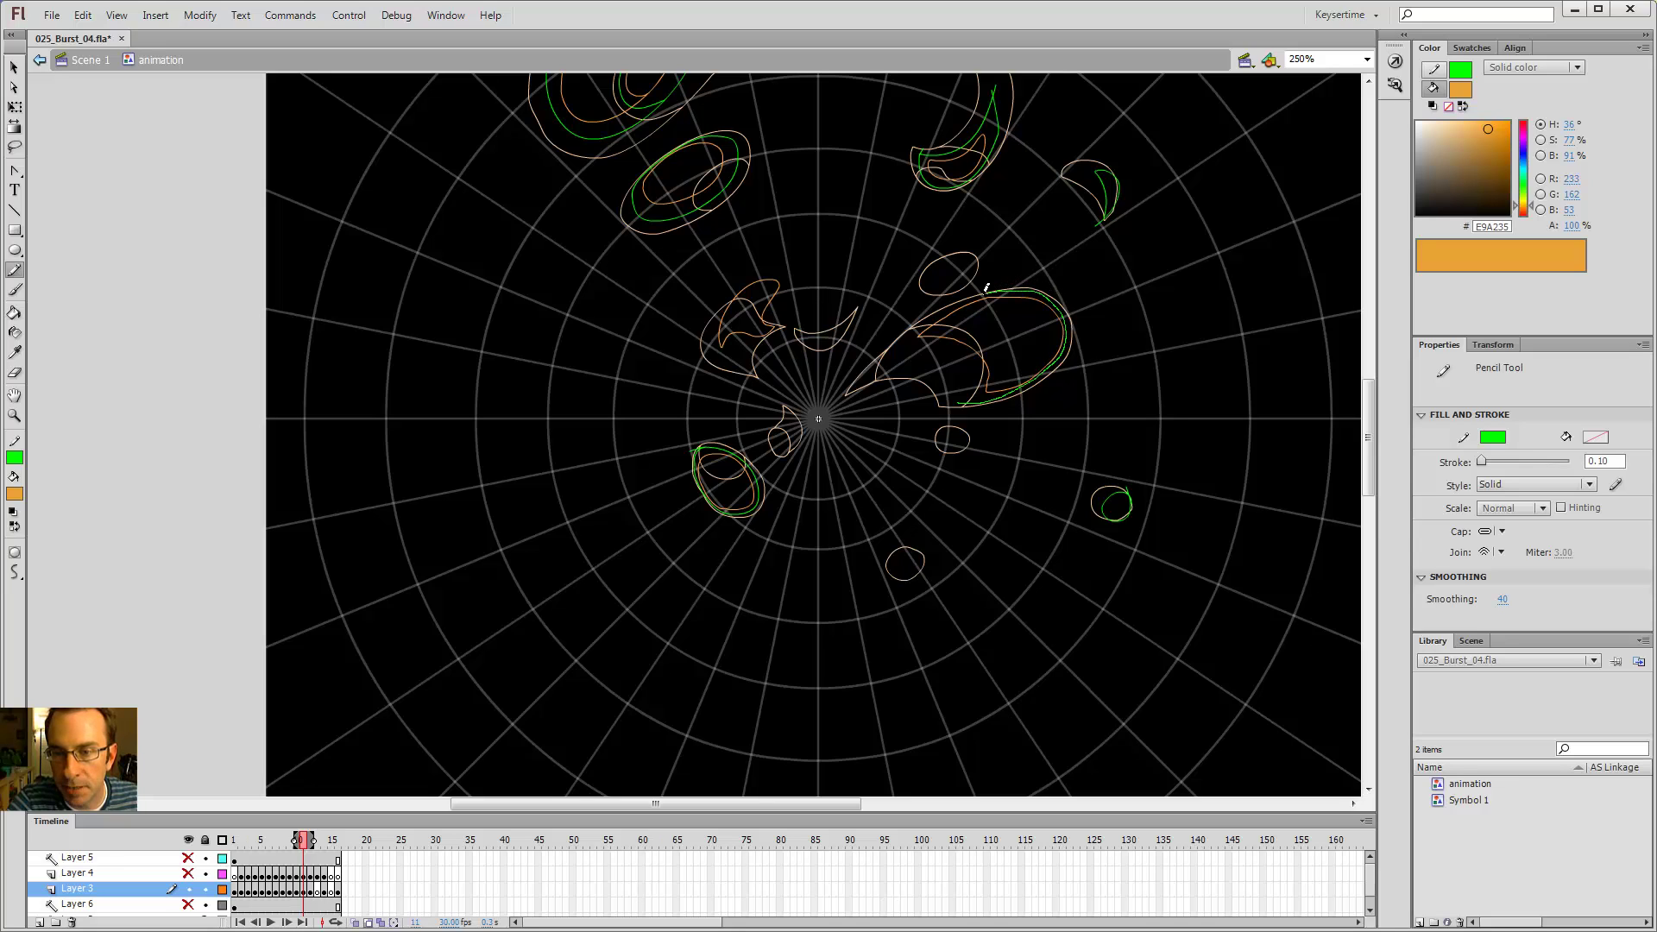
left_click_drag(986, 287, 882, 369)
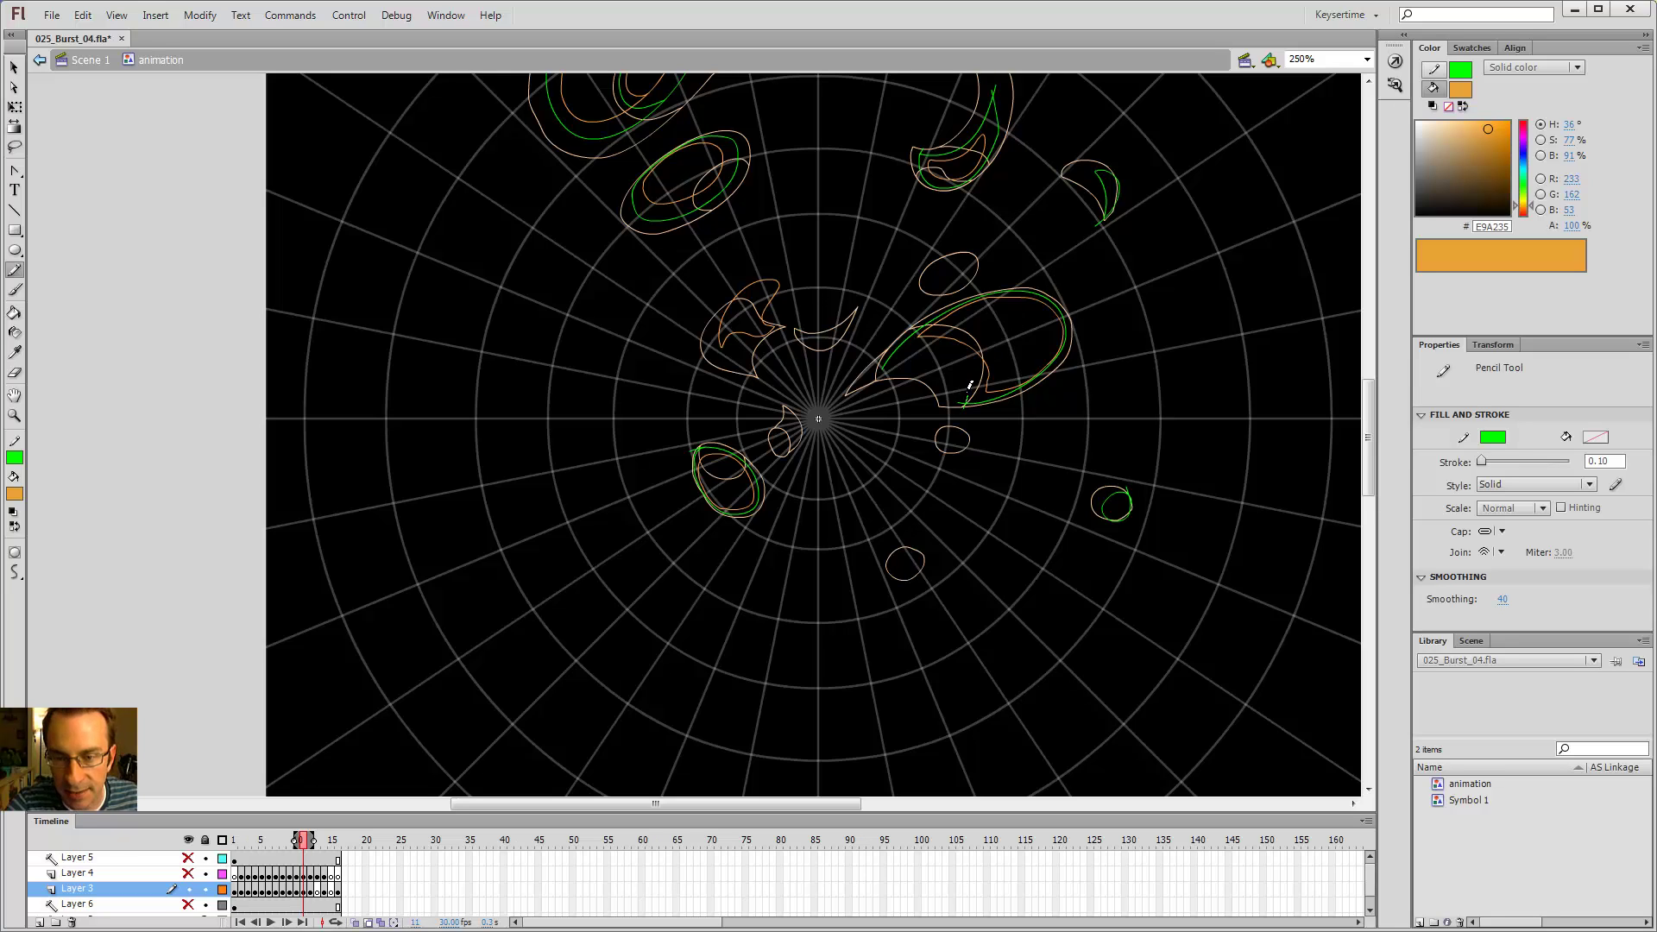
left_click_drag(941, 354, 880, 354)
key("comma")
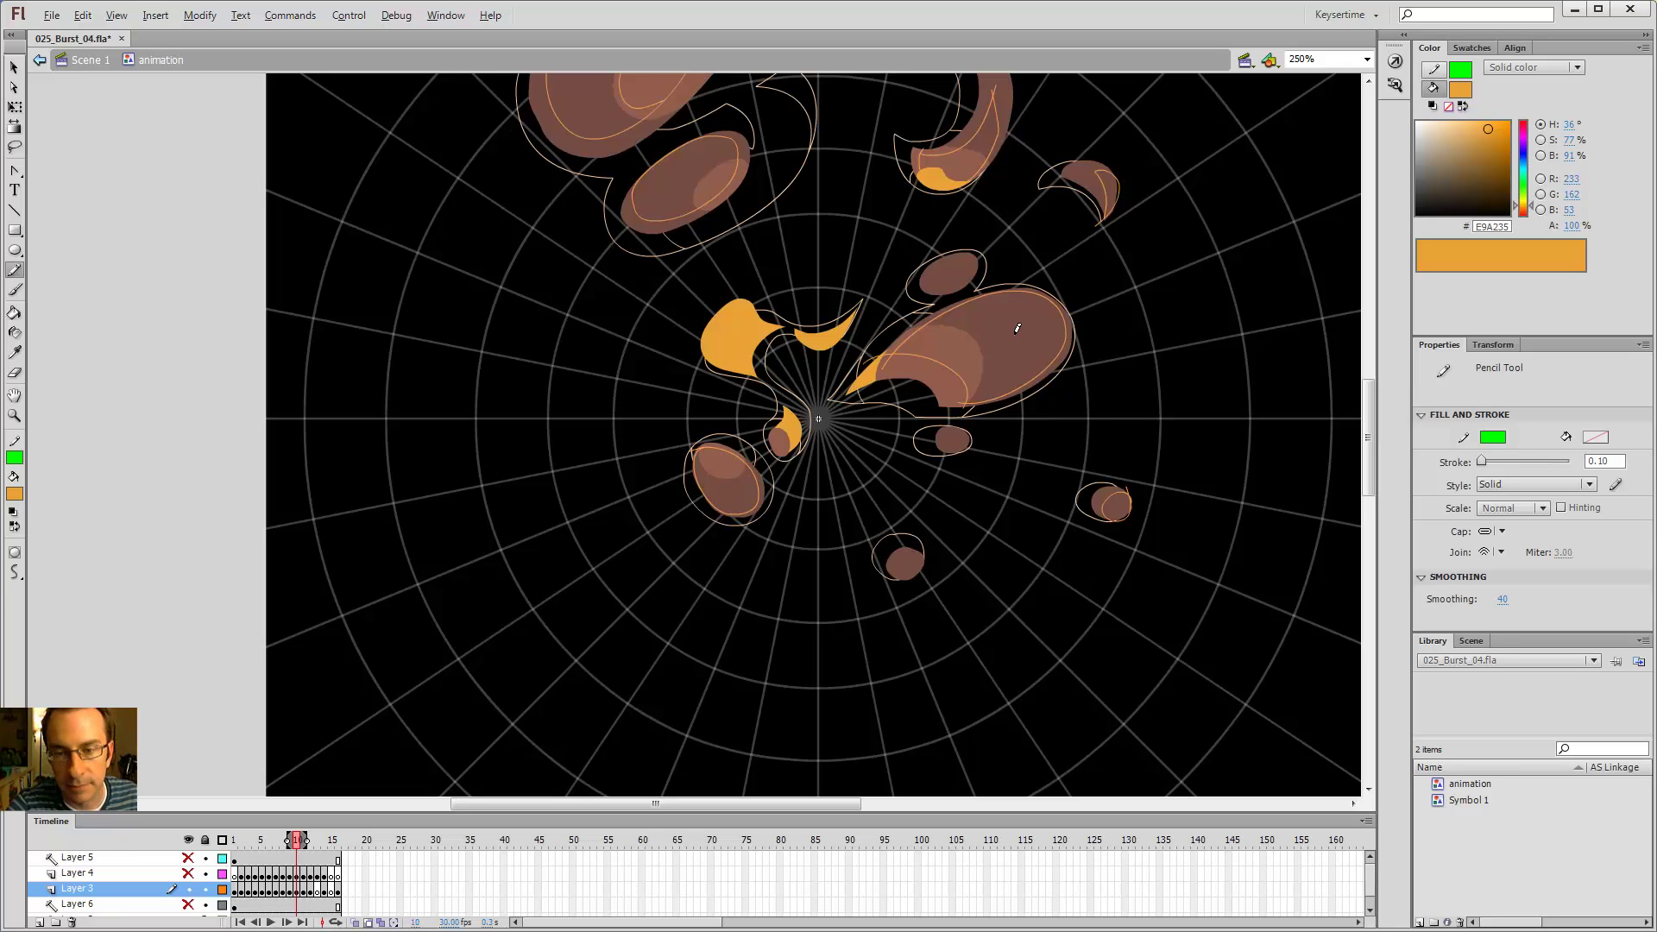
key("period")
key("comma")
key("period")
key("comma")
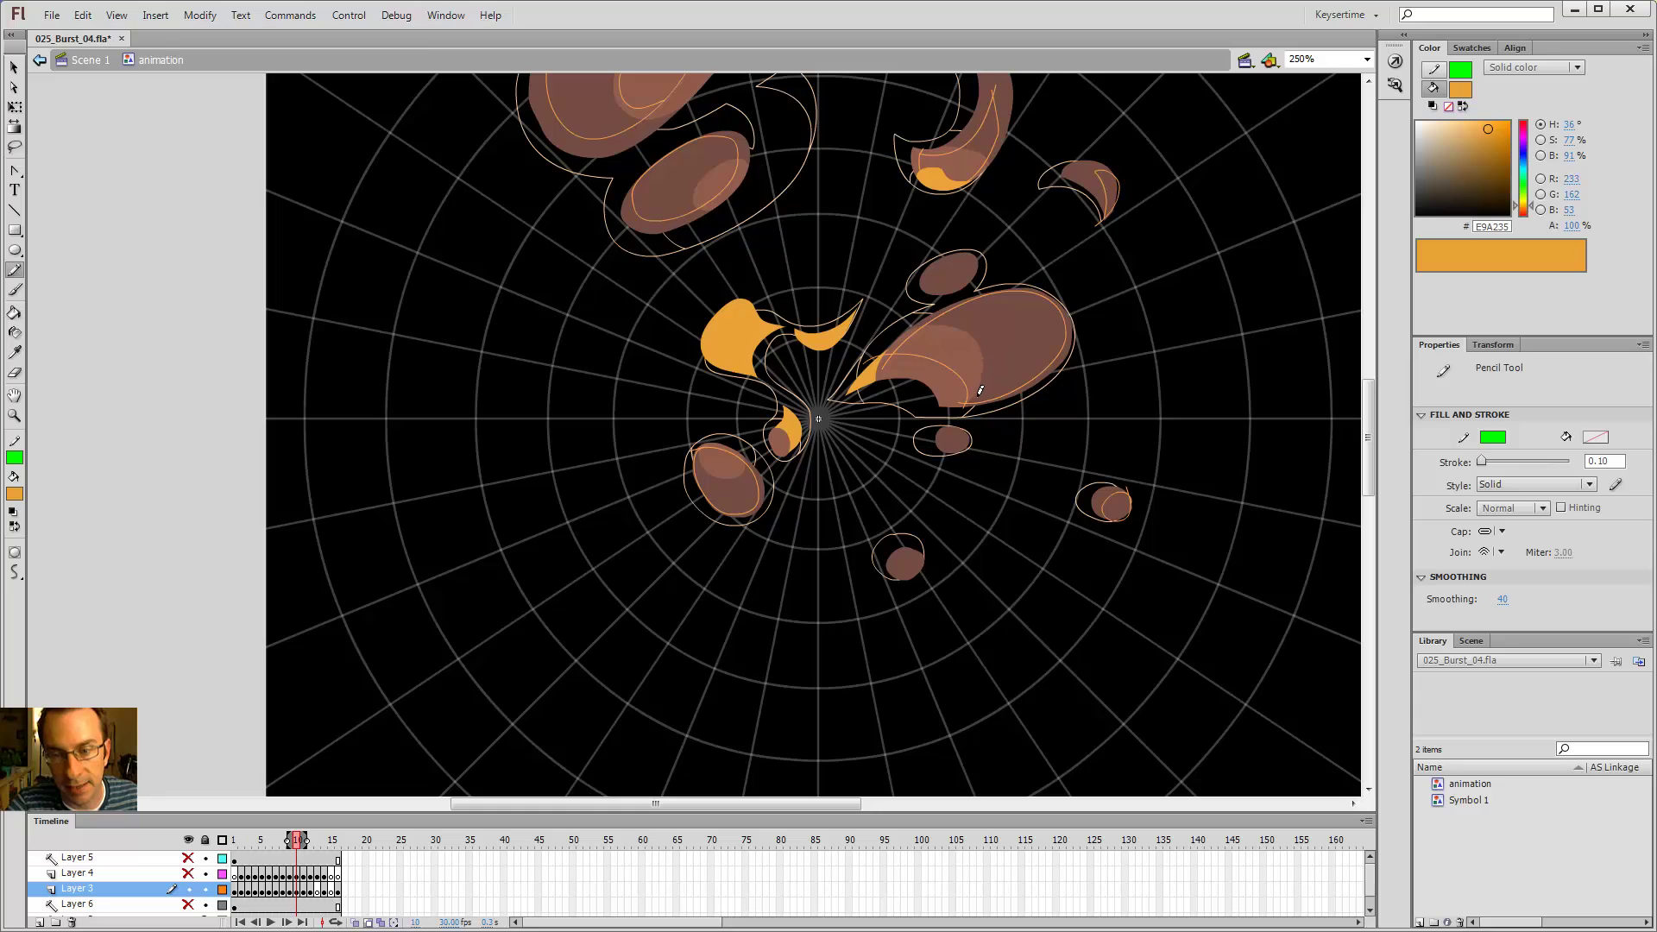
key("period")
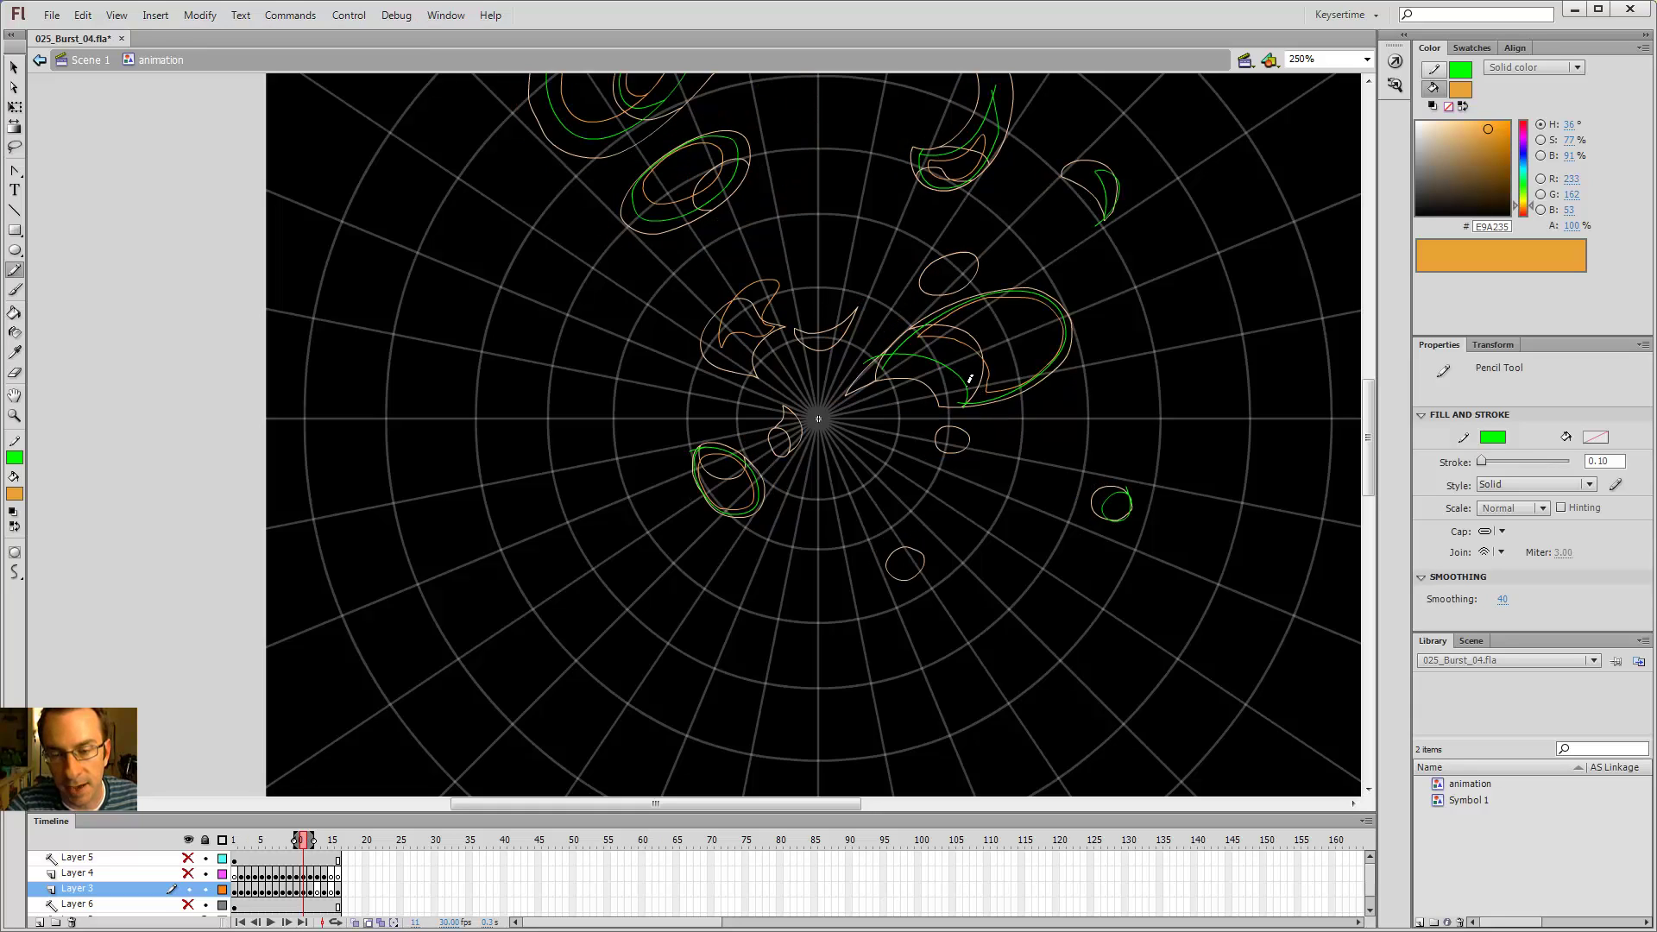
- Pencil frame 11's remaining outlines: the large right puff's shading arc, the forked flame above-left of centre, and the small oval above the puff
left_click_drag(968, 364, 863, 333)
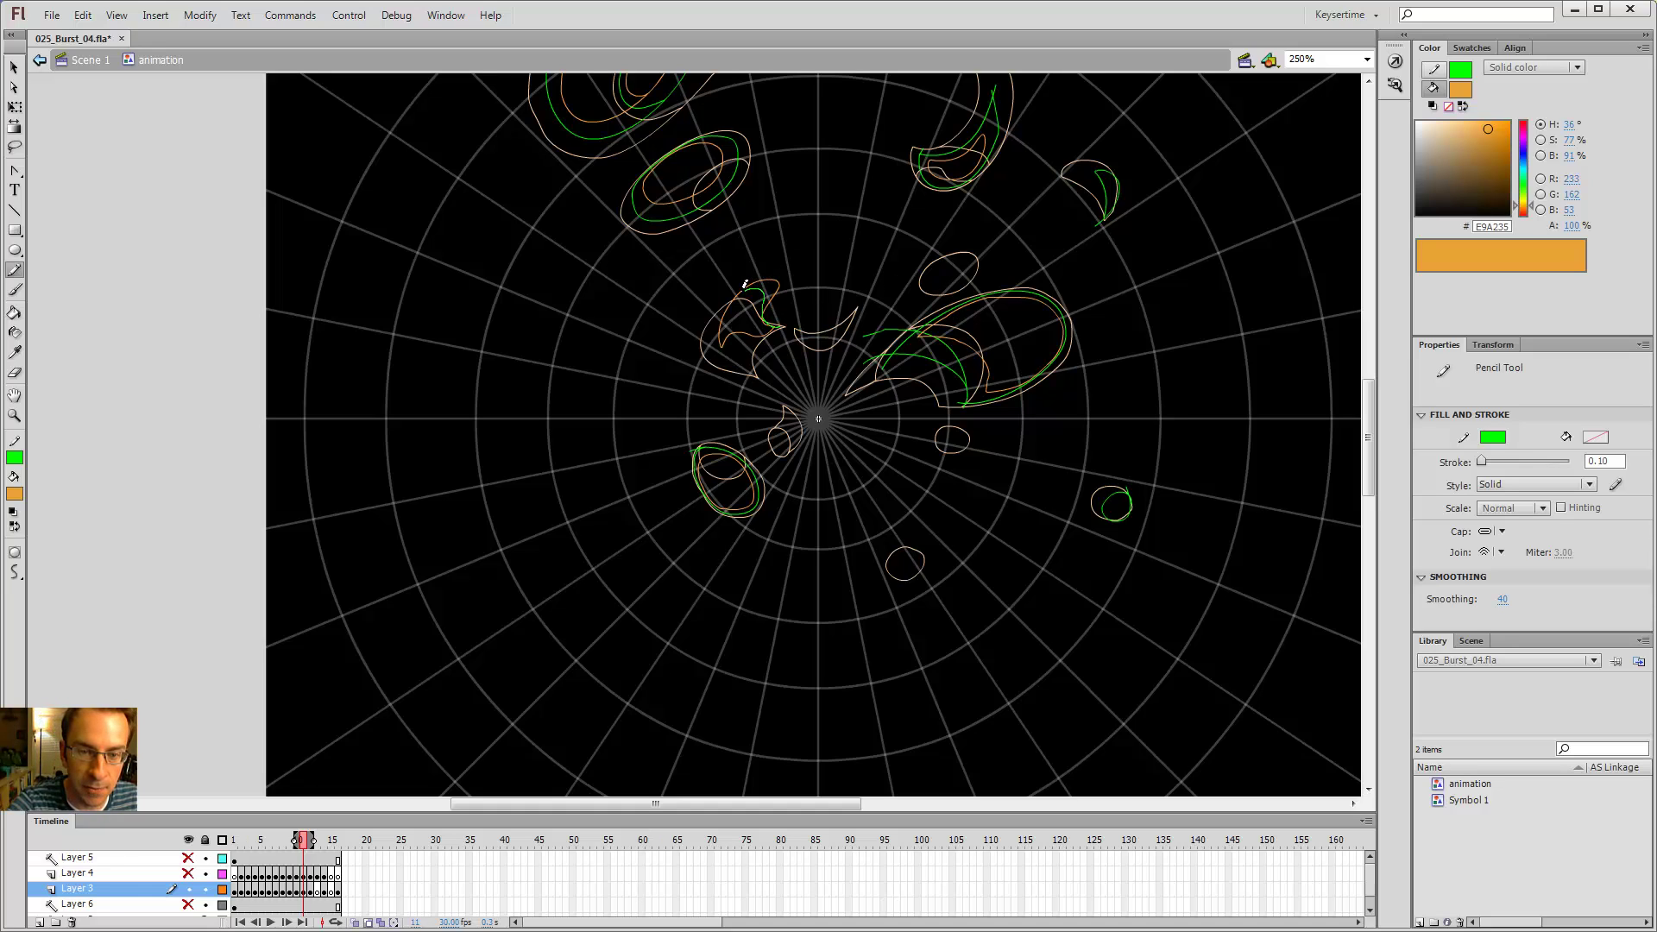
mouse_move(709, 331)
left_mouse_down()
mouse_move(754, 320)
mouse_move(736, 352)
left_mouse_up()
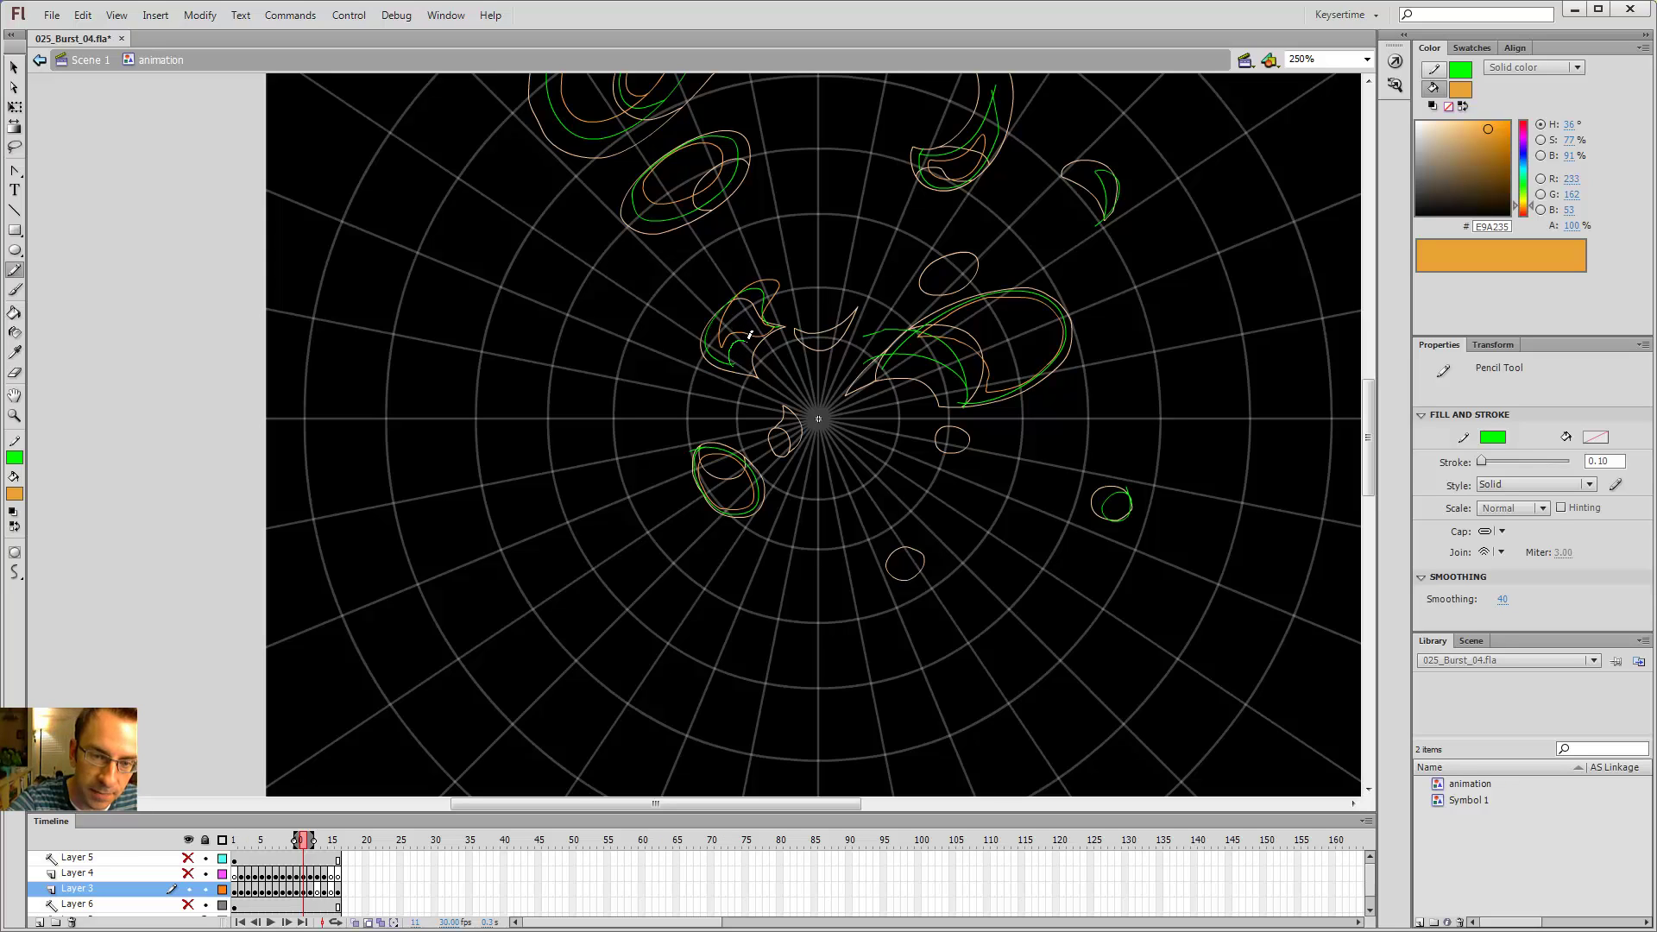
left_click_drag(776, 321, 792, 324)
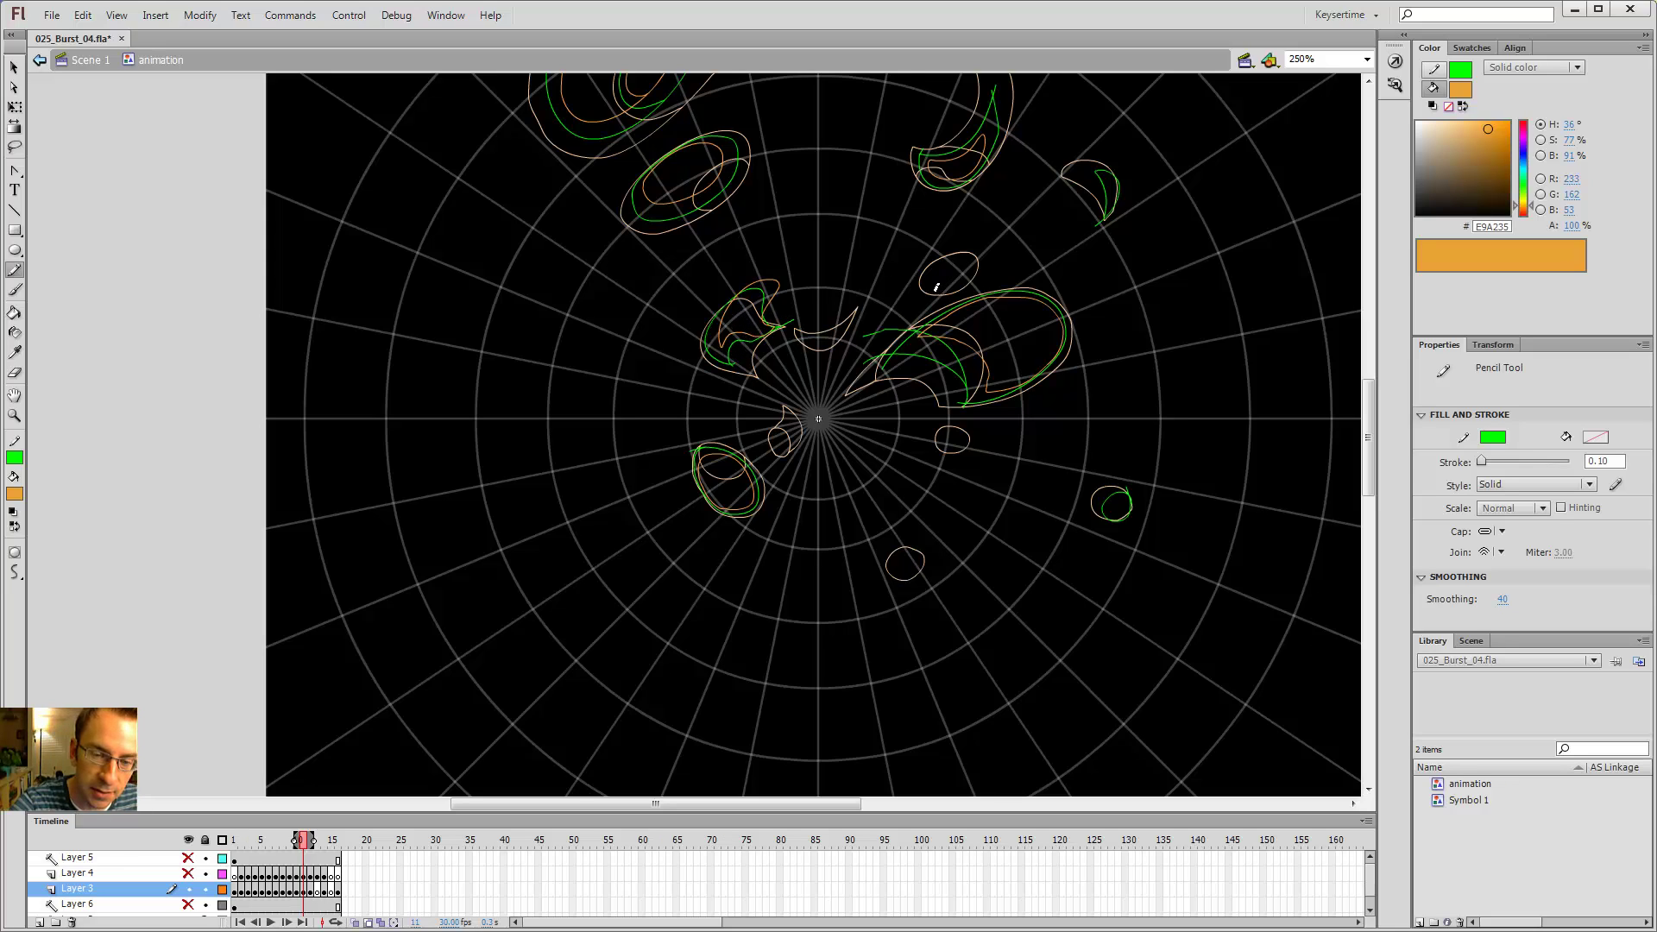
key("alt")
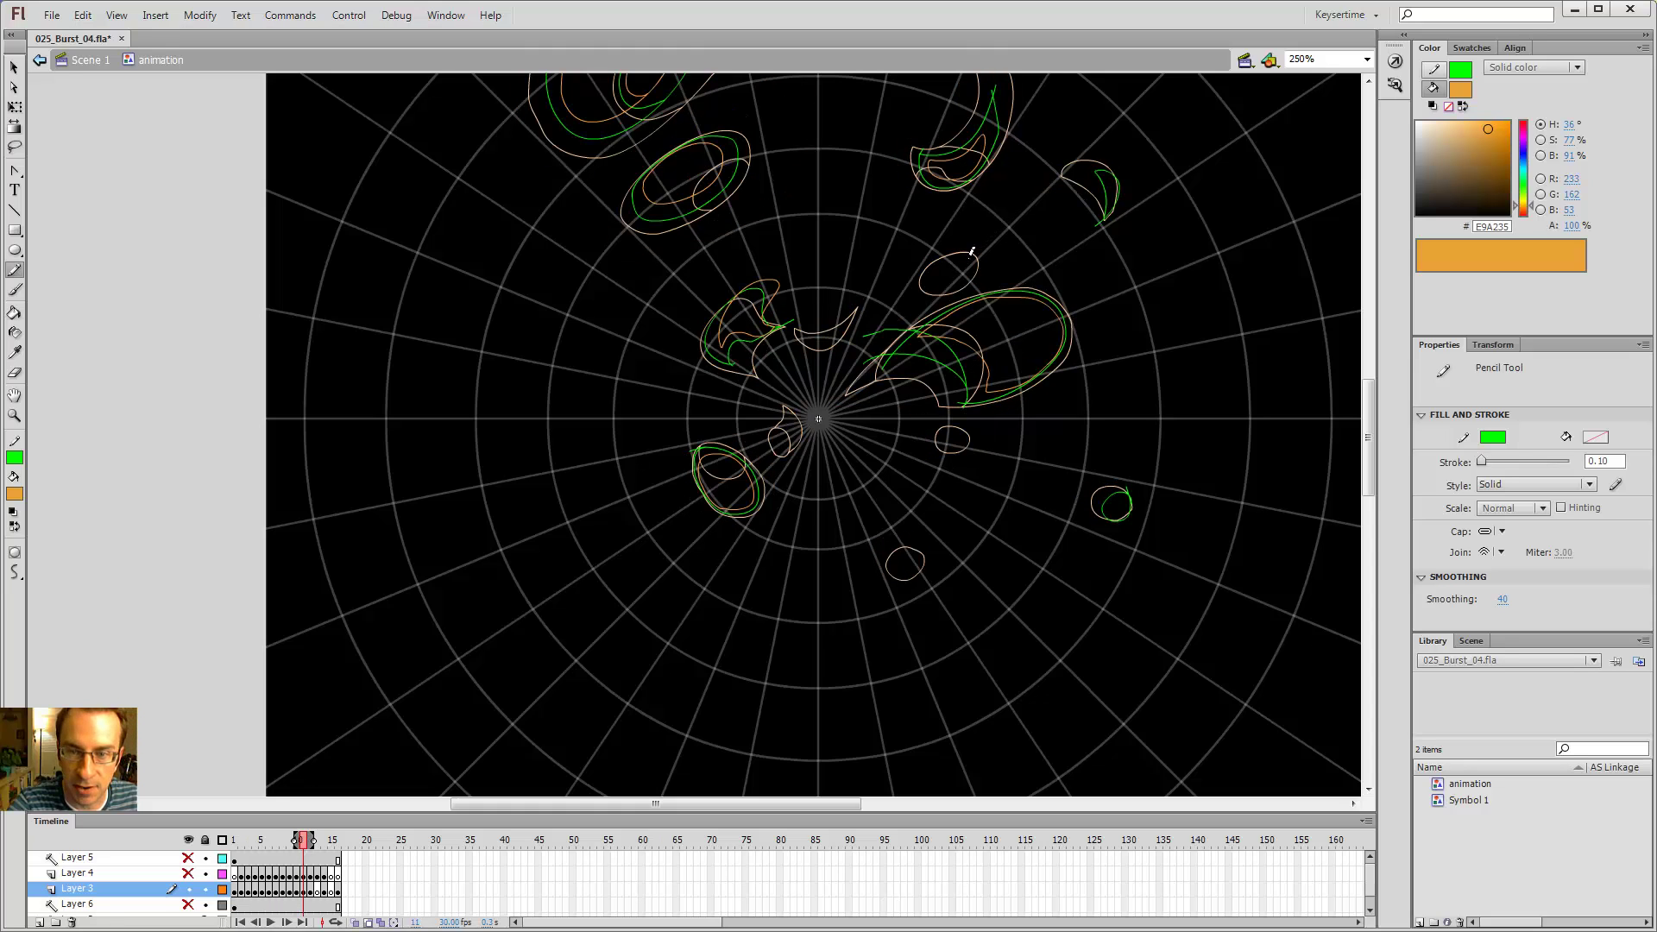
mouse_move(971, 255)
left_mouse_down()
mouse_move(936, 266)
mouse_move(960, 247)
left_mouse_up()
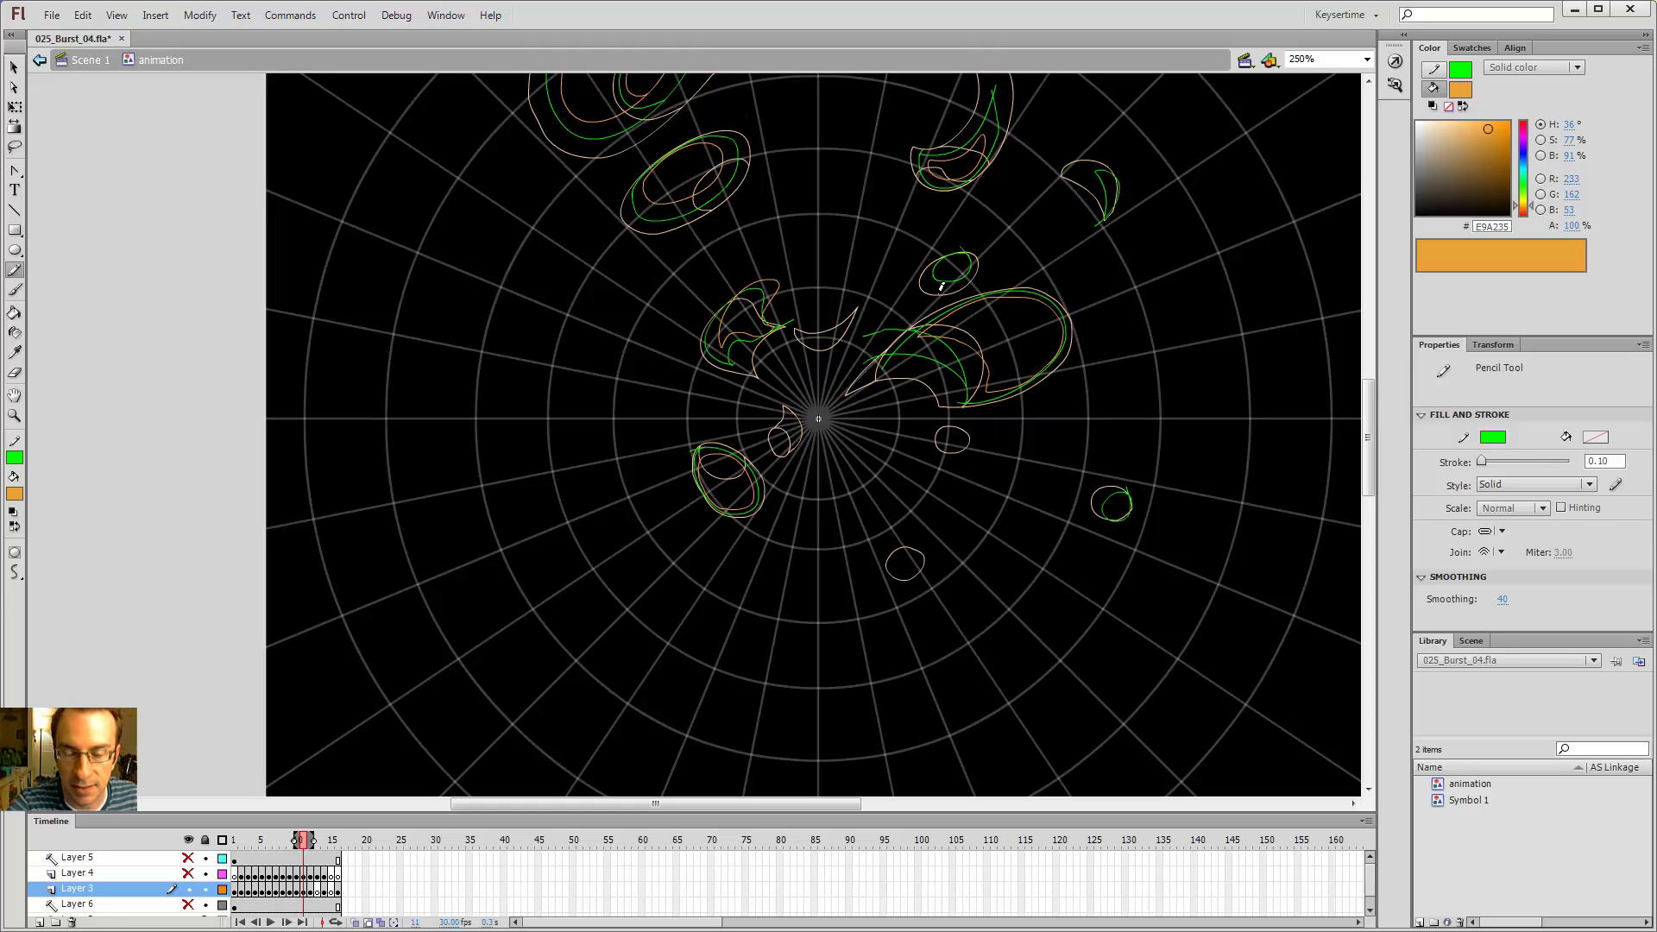
- Fill frame 11's upper-right crescent, upper-left puffs and lower-left oval with dark brown 754D43 using the Paint Bucket tool
left_click_drag(972, 434, 941, 648)
key("i")
left_click(939, 360)
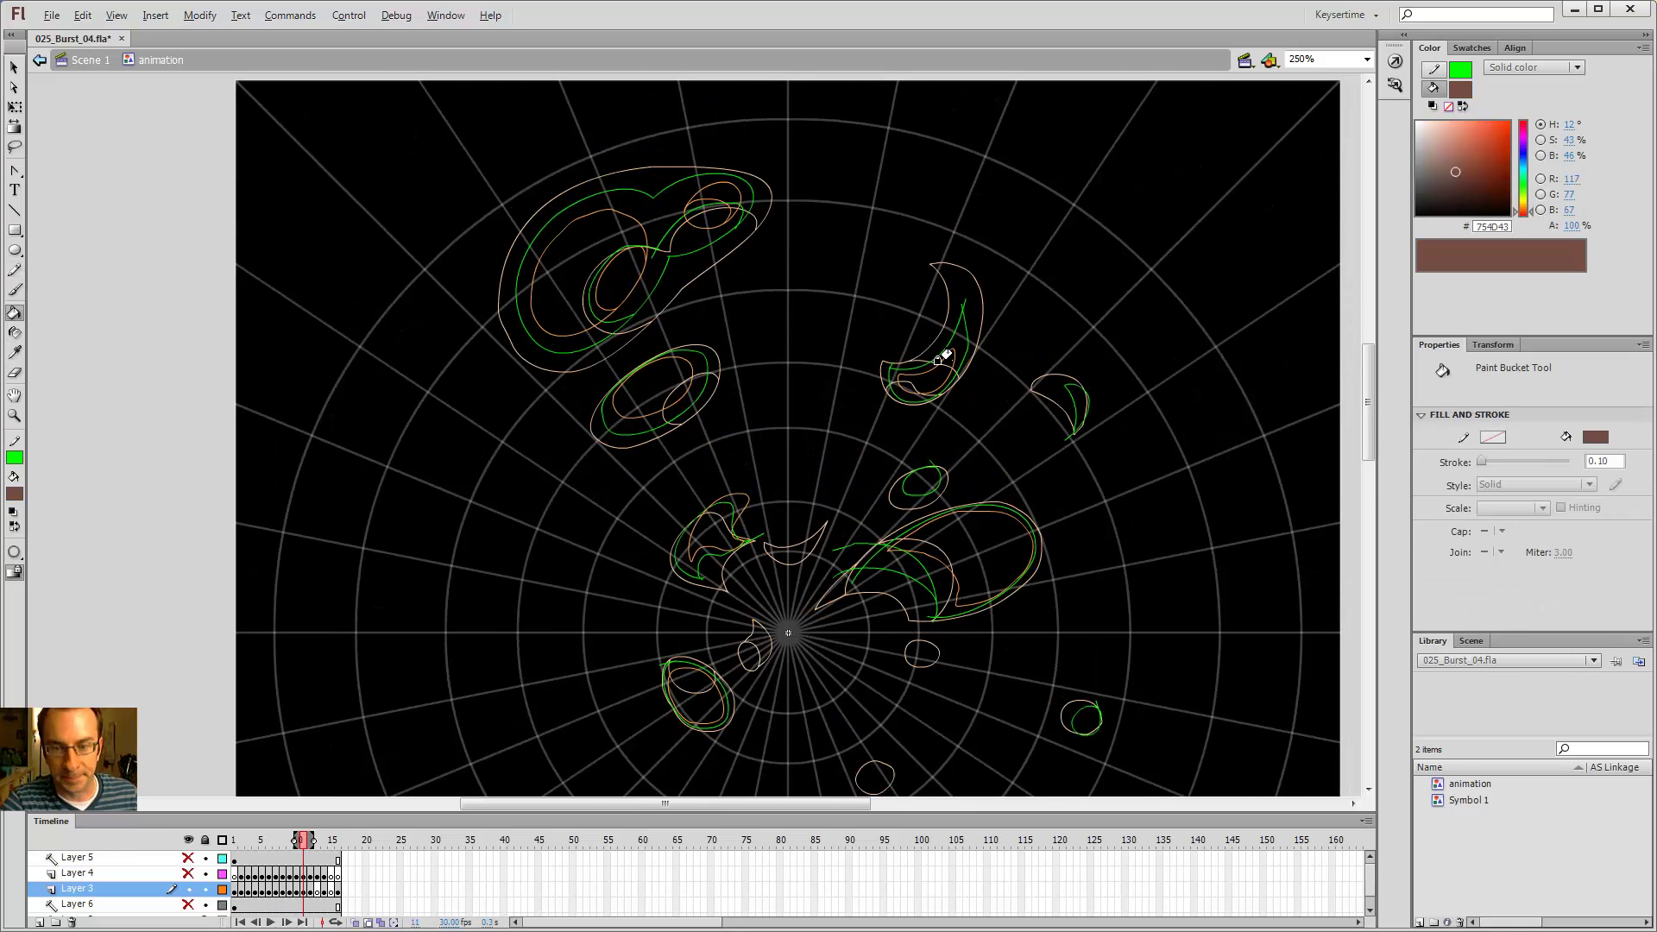
left_click(948, 343)
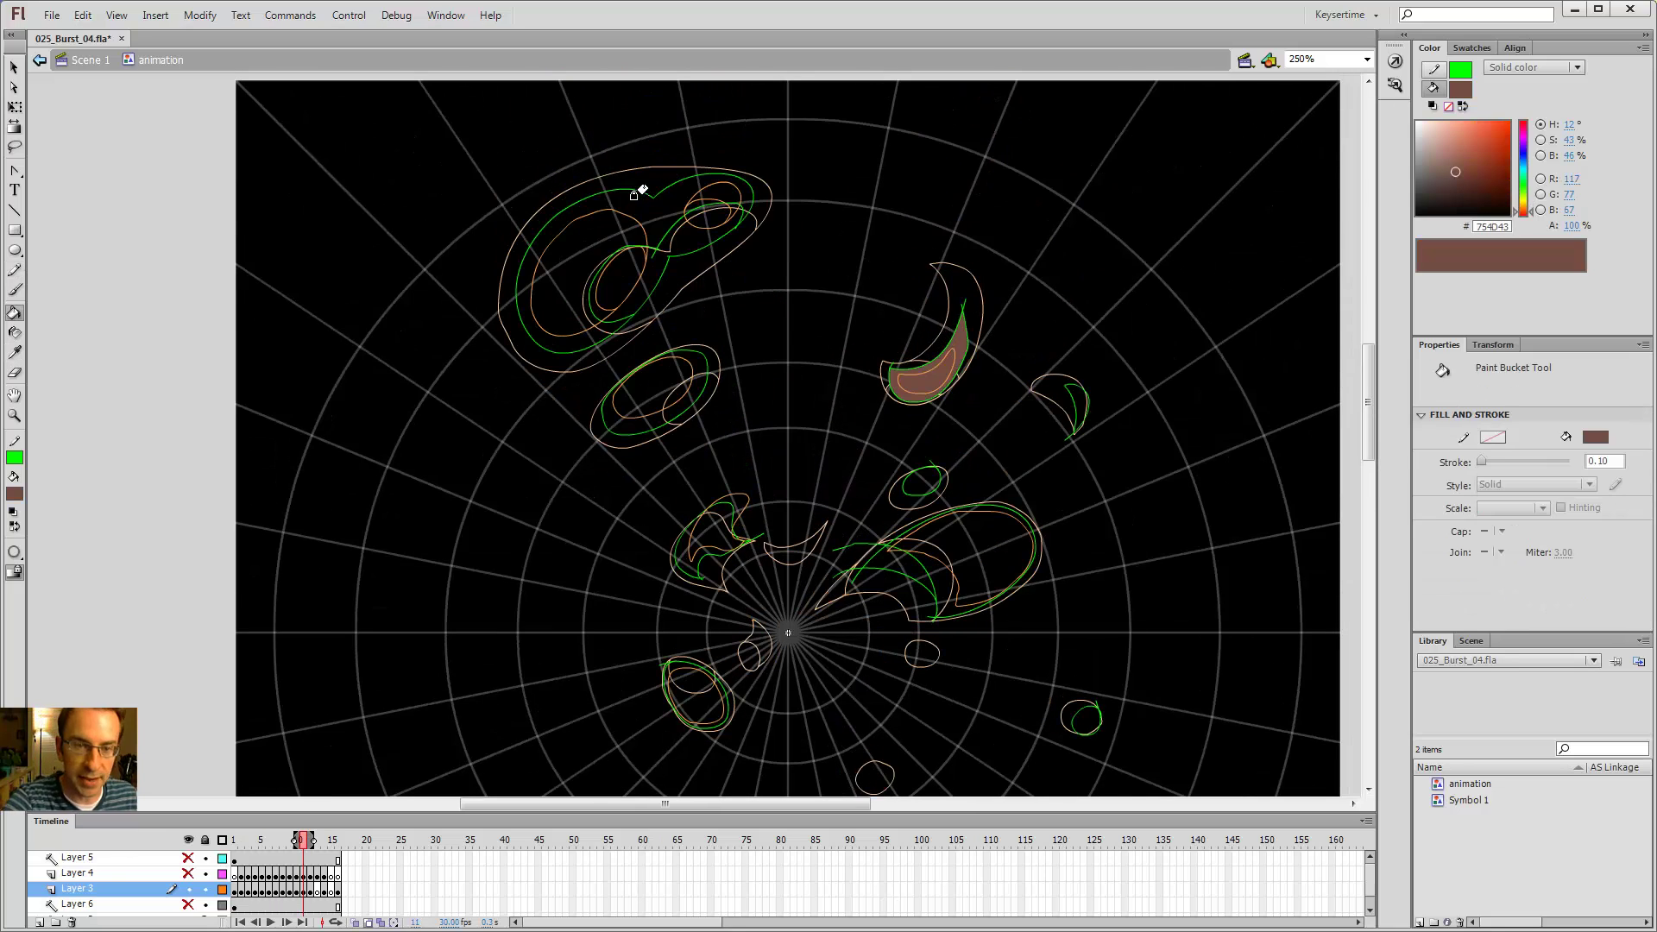
left_click(638, 195)
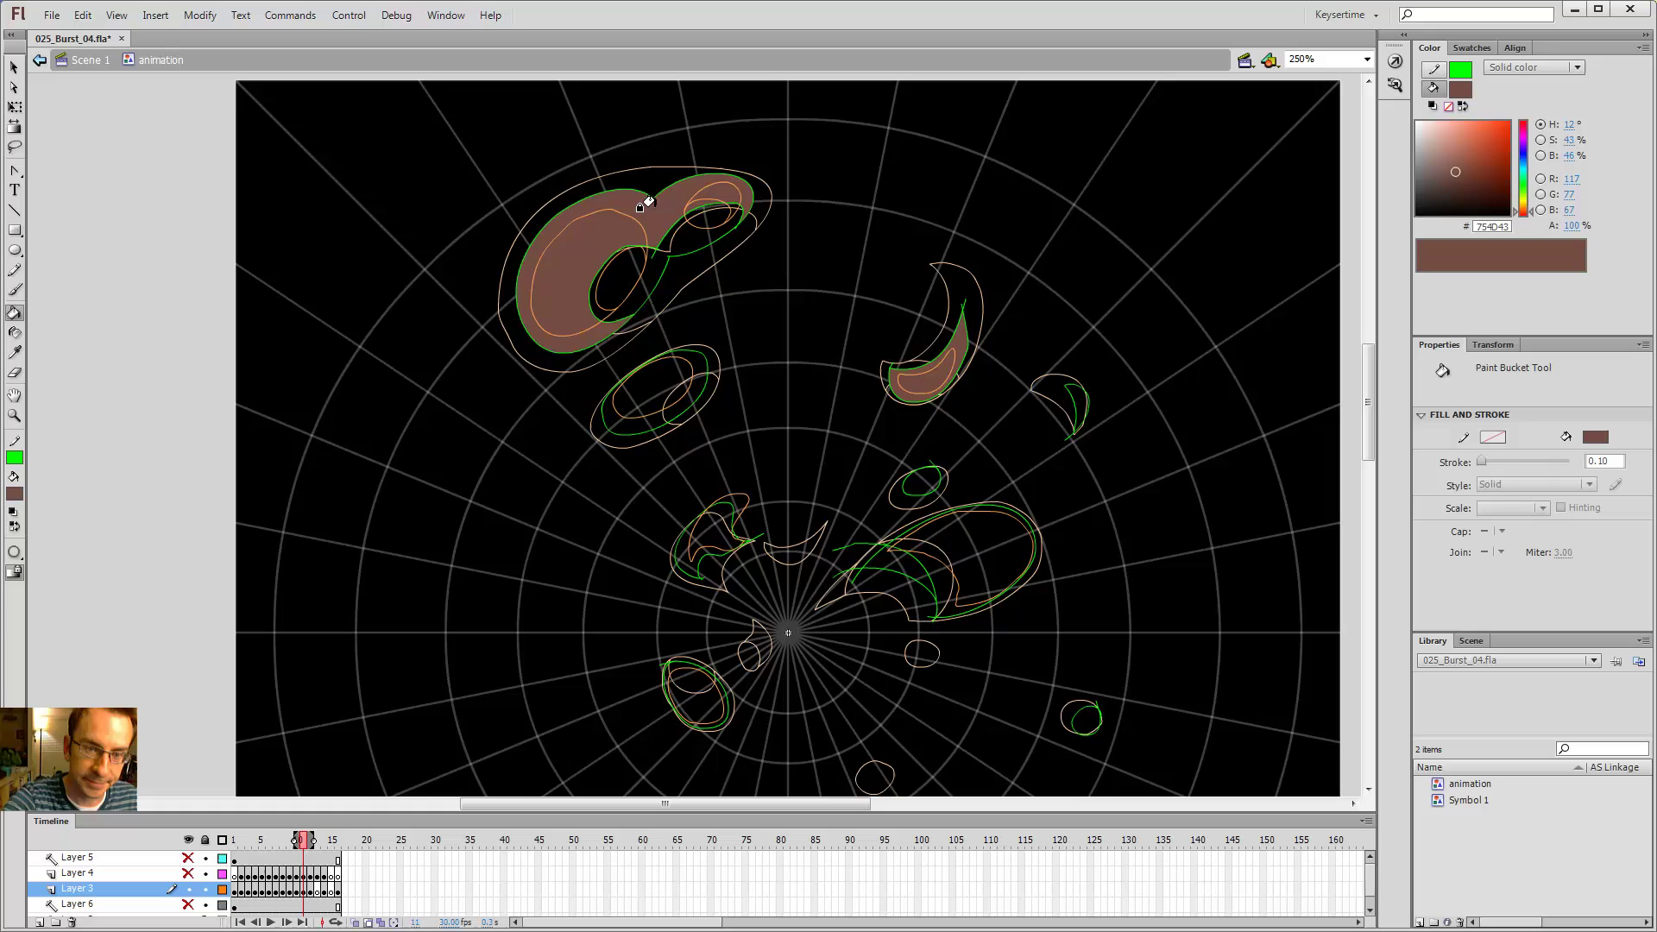
left_click(682, 370)
left_click(701, 693)
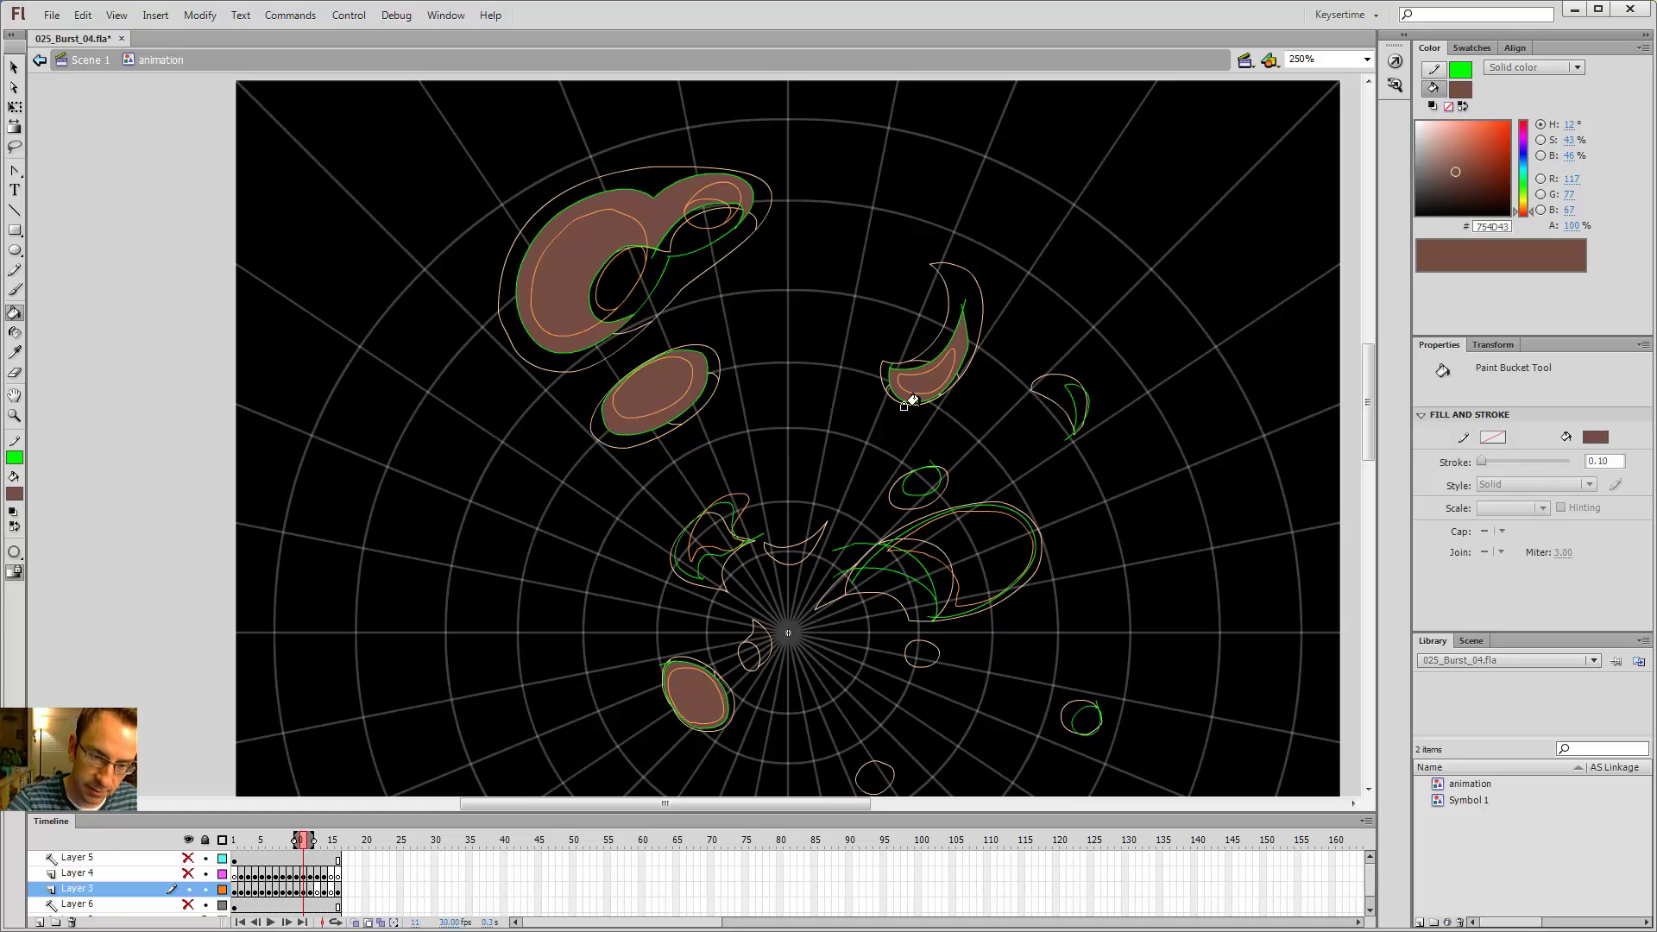
- Fill the small far-right crescent, the round lower-right puff, the large right puff and the small oval above it with the same dark brown
left_click(1072, 404)
scroll(1070, 518, "down", 3)
left_click(1060, 597)
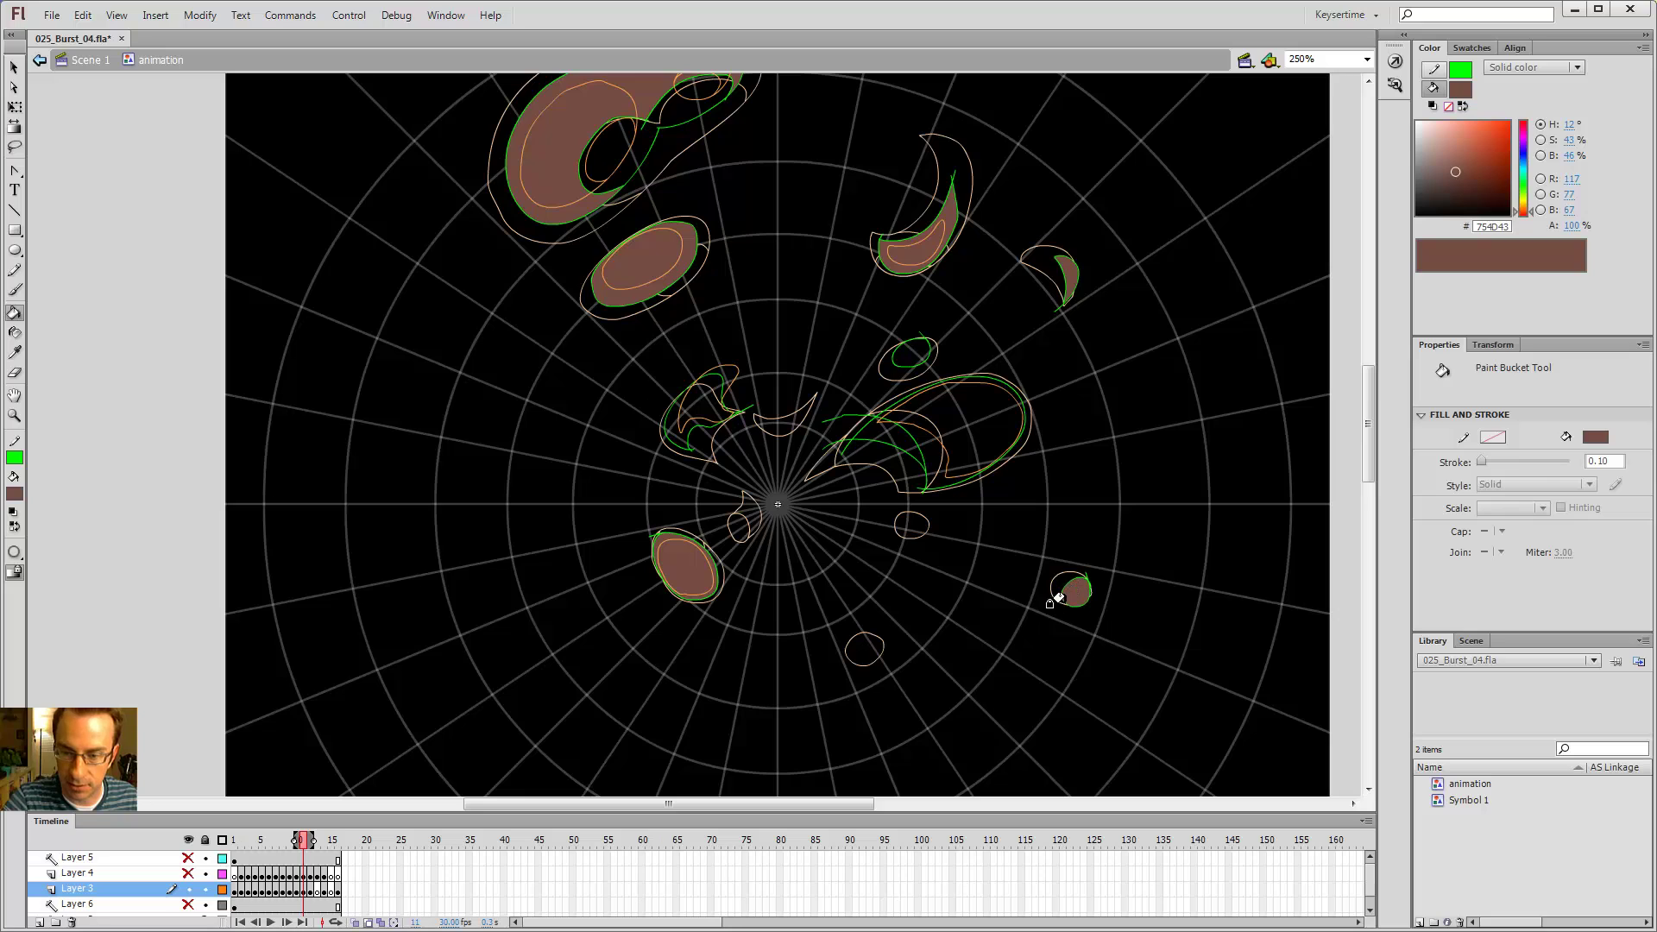
left_click(941, 430)
left_click(895, 343)
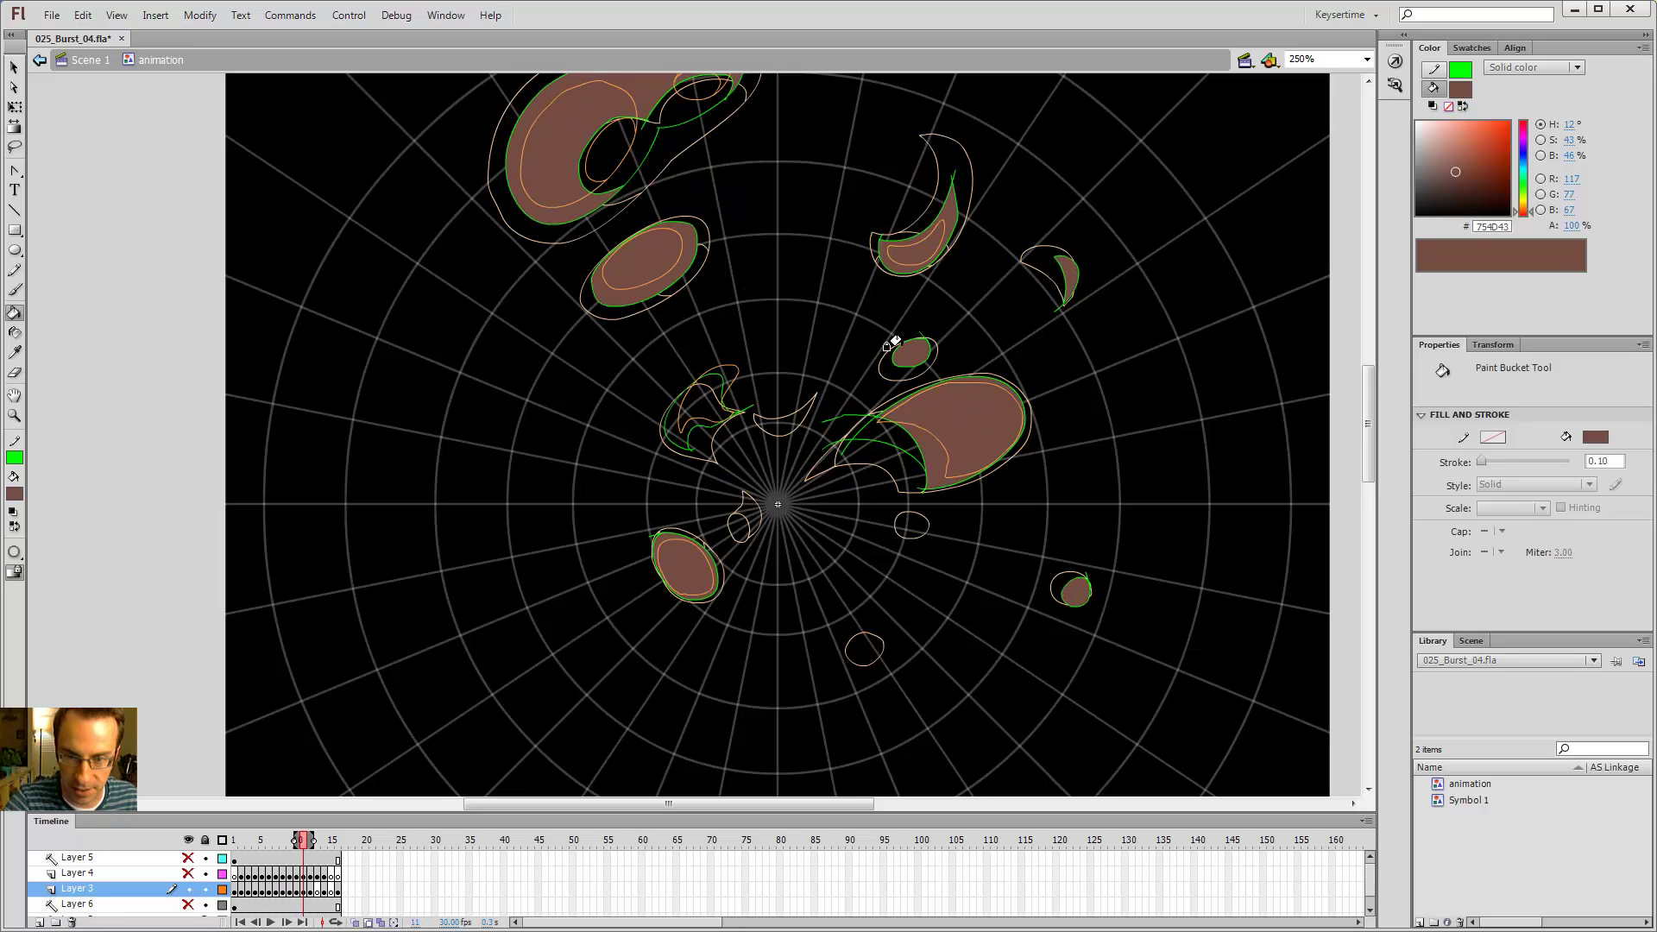
- Compare frames 10 and 11, and fill the large right puff's shading band in frame 11 with lighter brown 915D4D
key("comma")
key("period")
key("comma")
key("period")
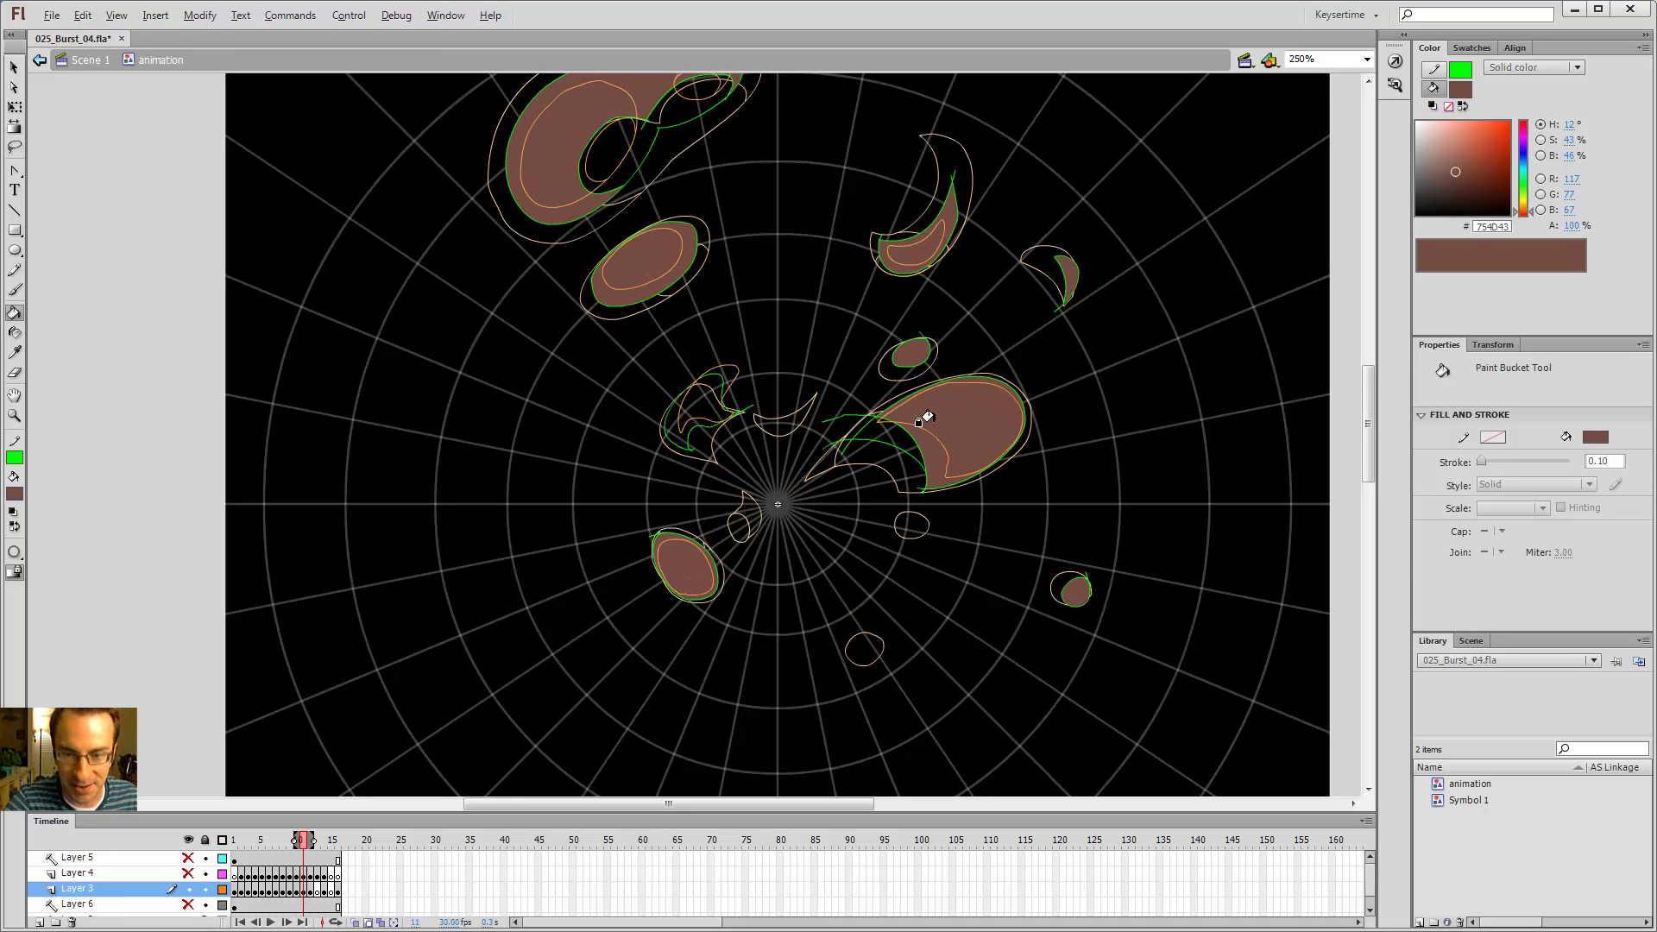
key("comma")
key("period")
key("comma")
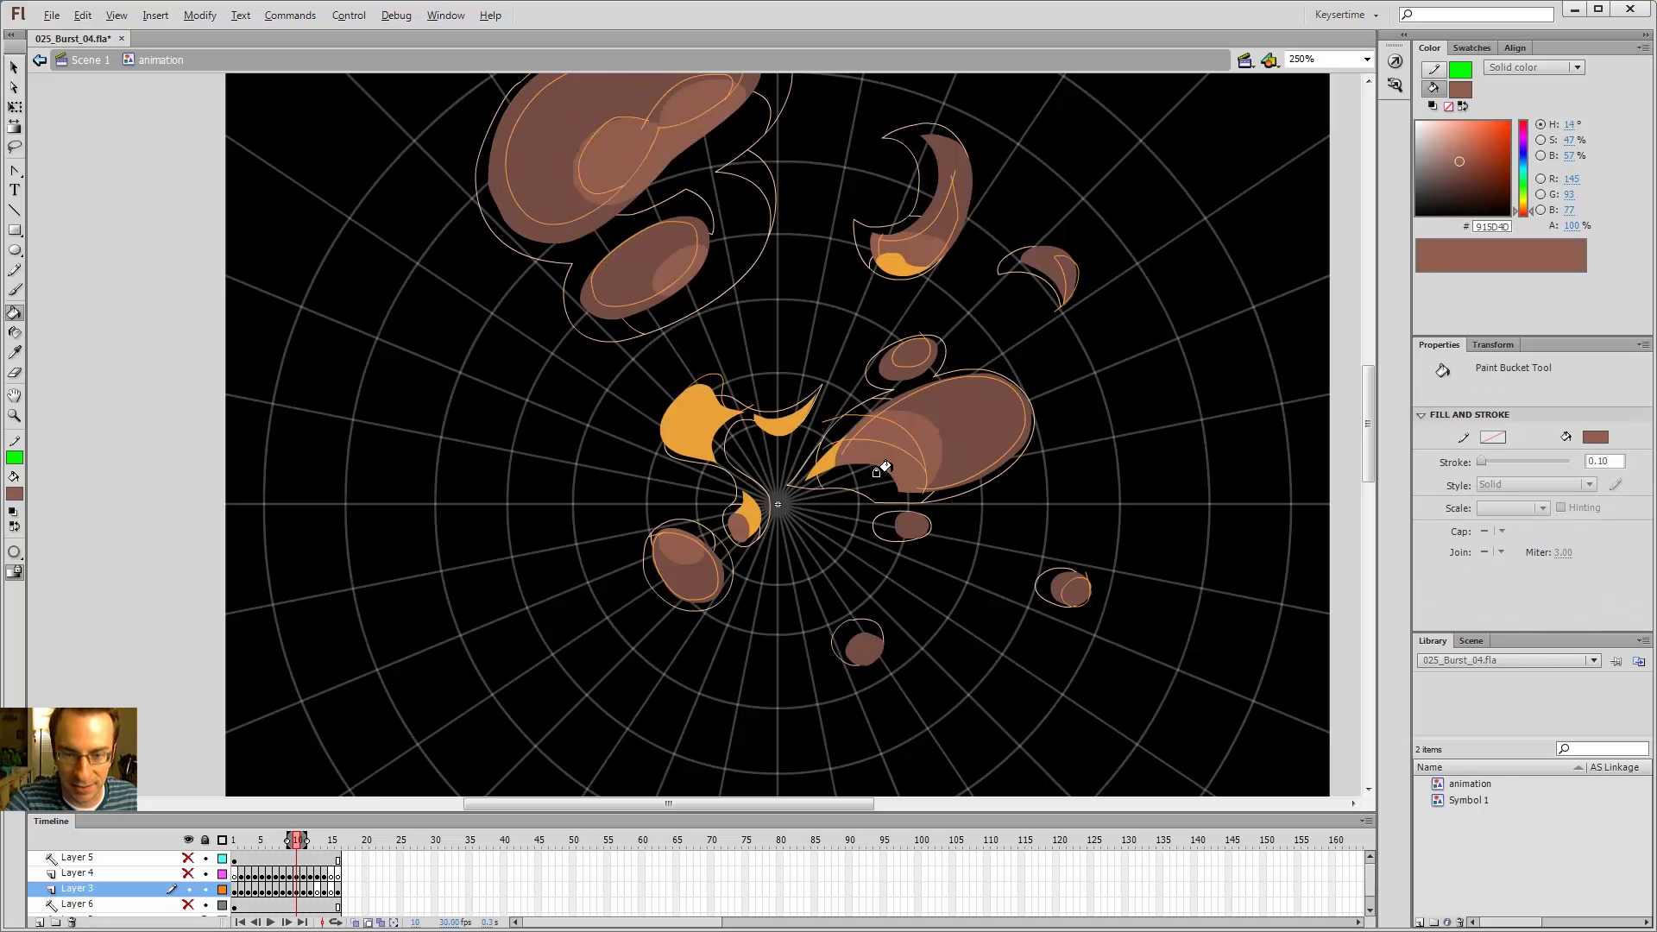
key("period")
key("period")
key("comma")
key("comma")
- Remove the overshooting line at the forked flame's tip in frame 11 and fill the flame with orange E9A235 sampled from frame 10
key("i")
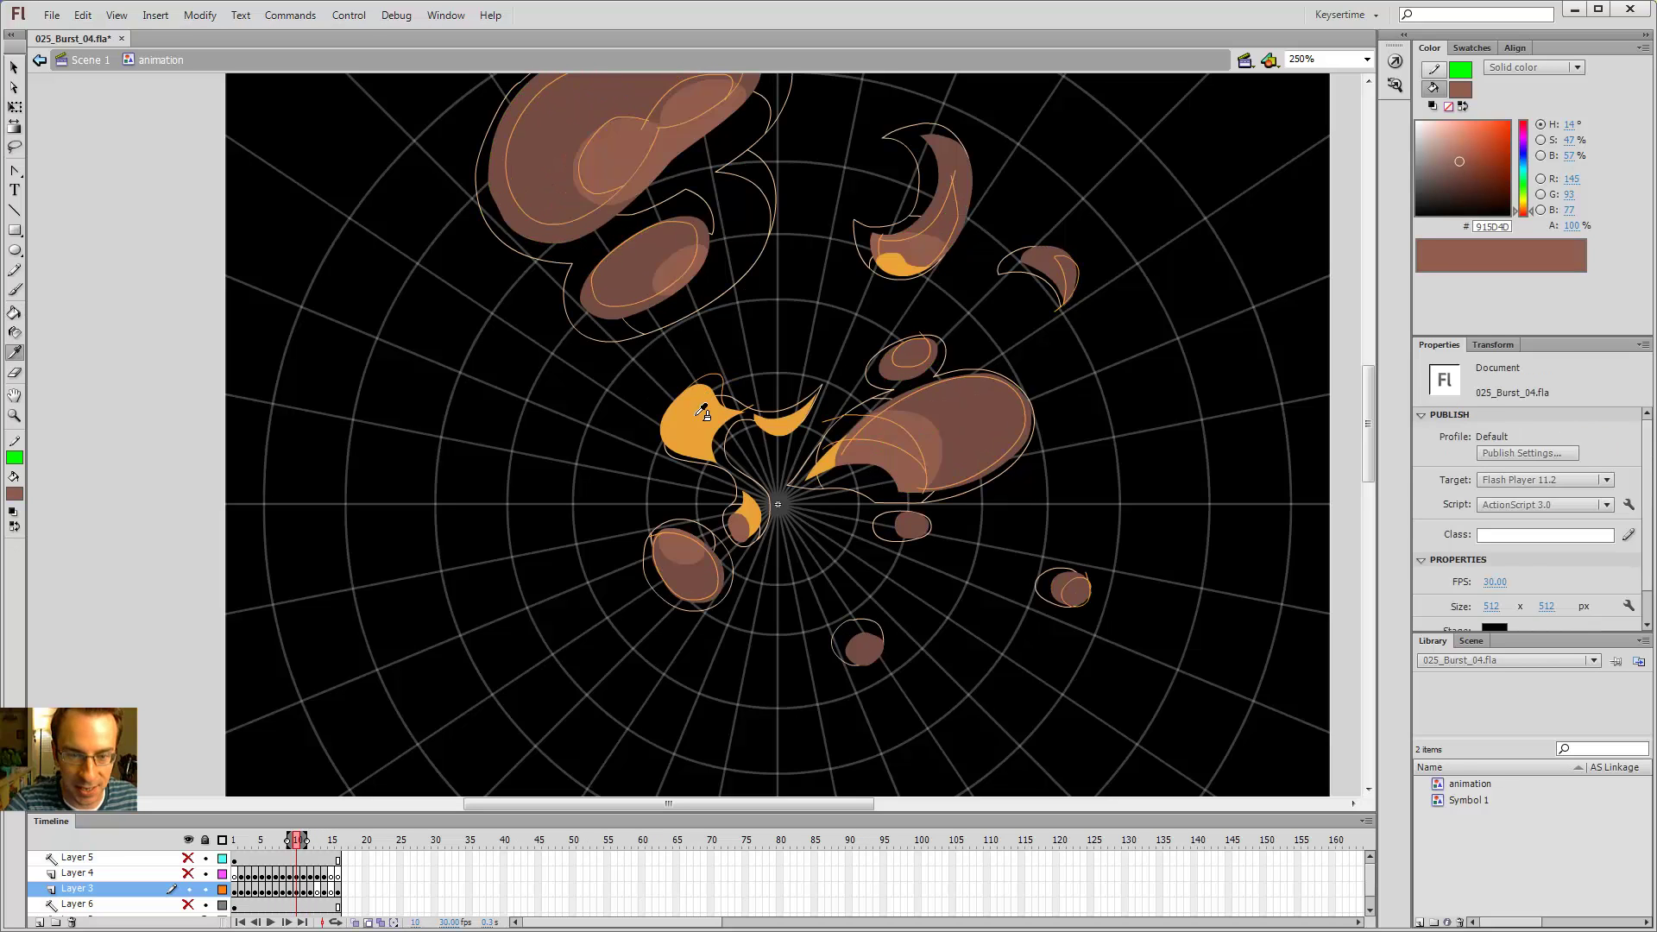
left_click(702, 412)
key("period")
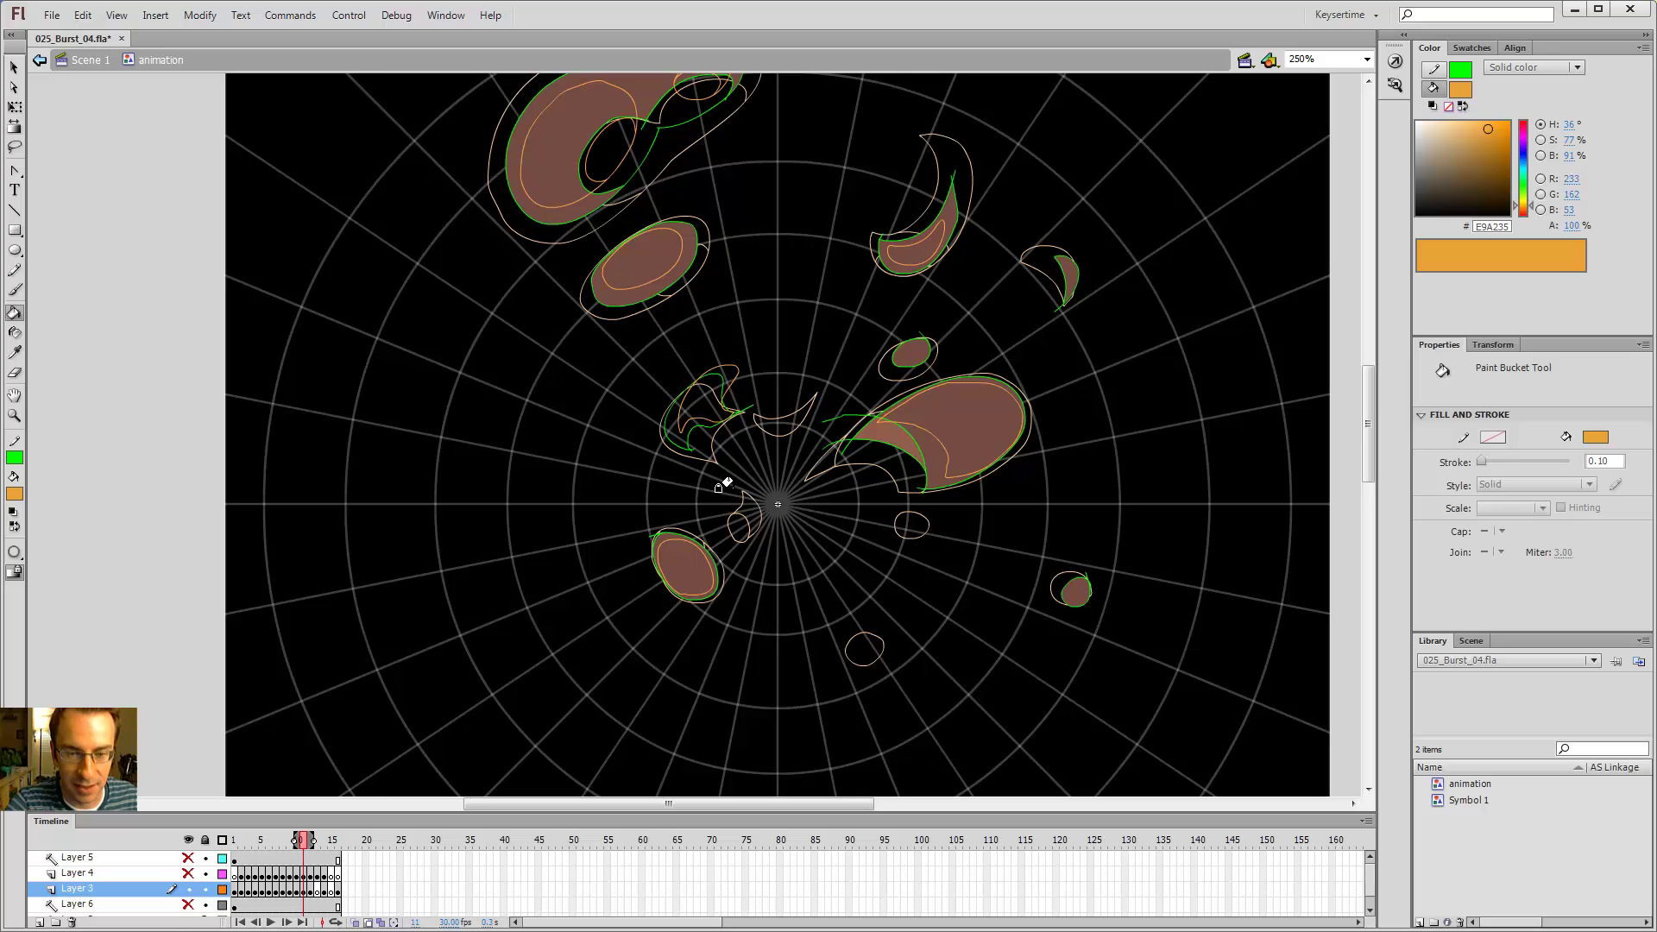
key("z")
left_click(733, 414)
left_click(736, 418)
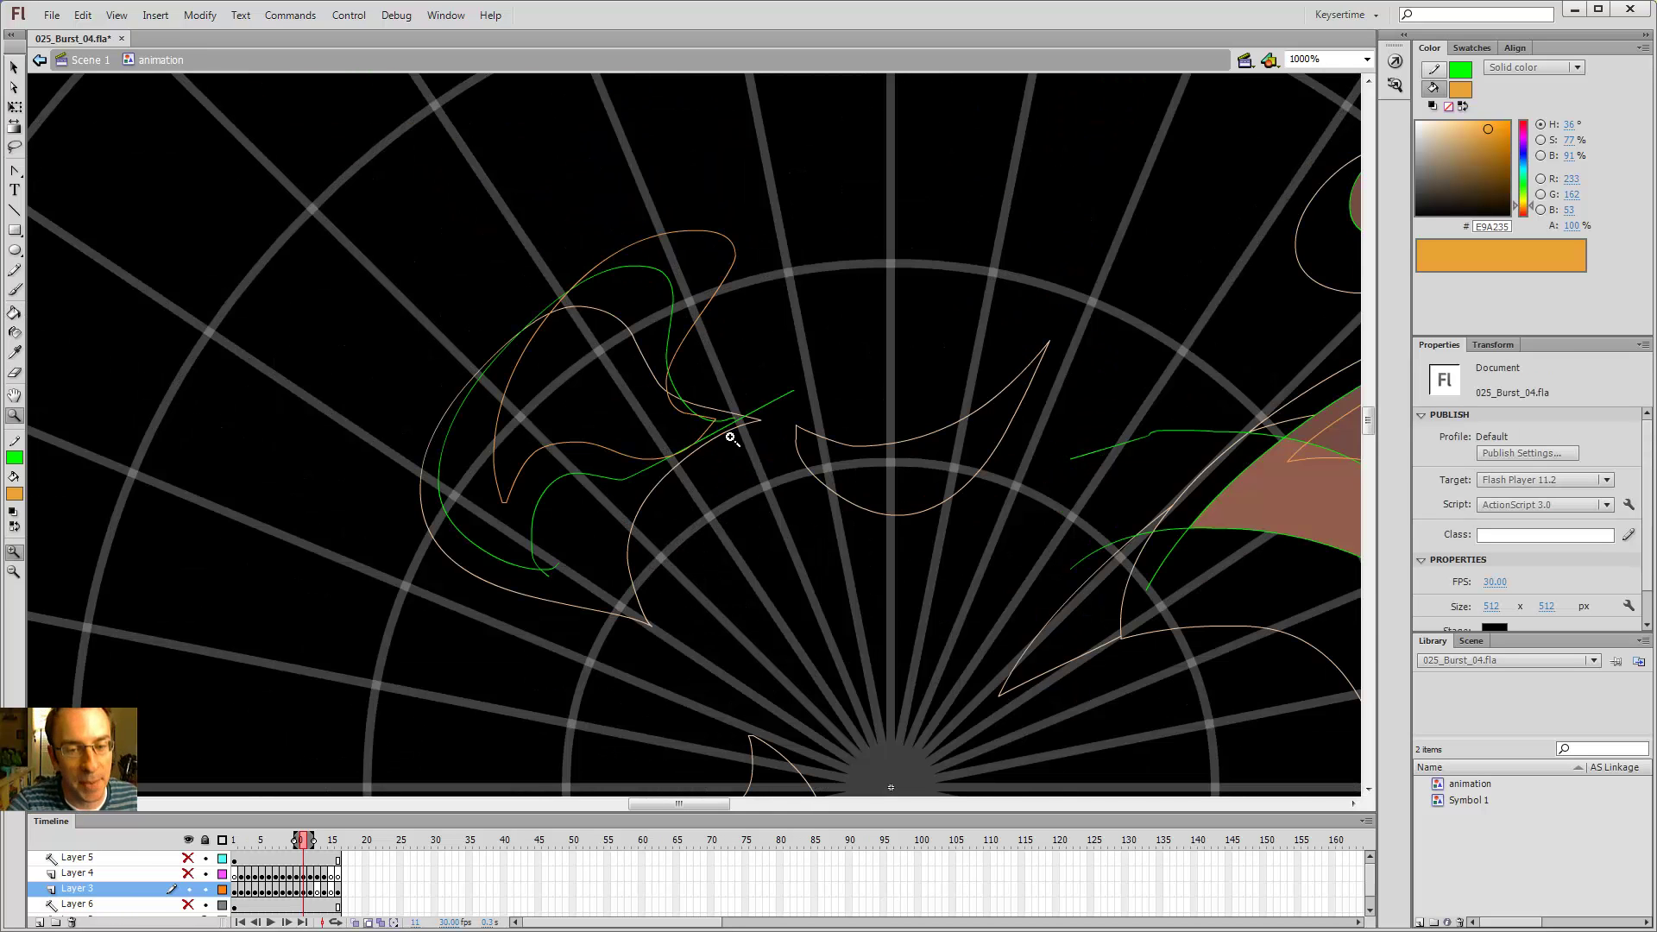
key("v")
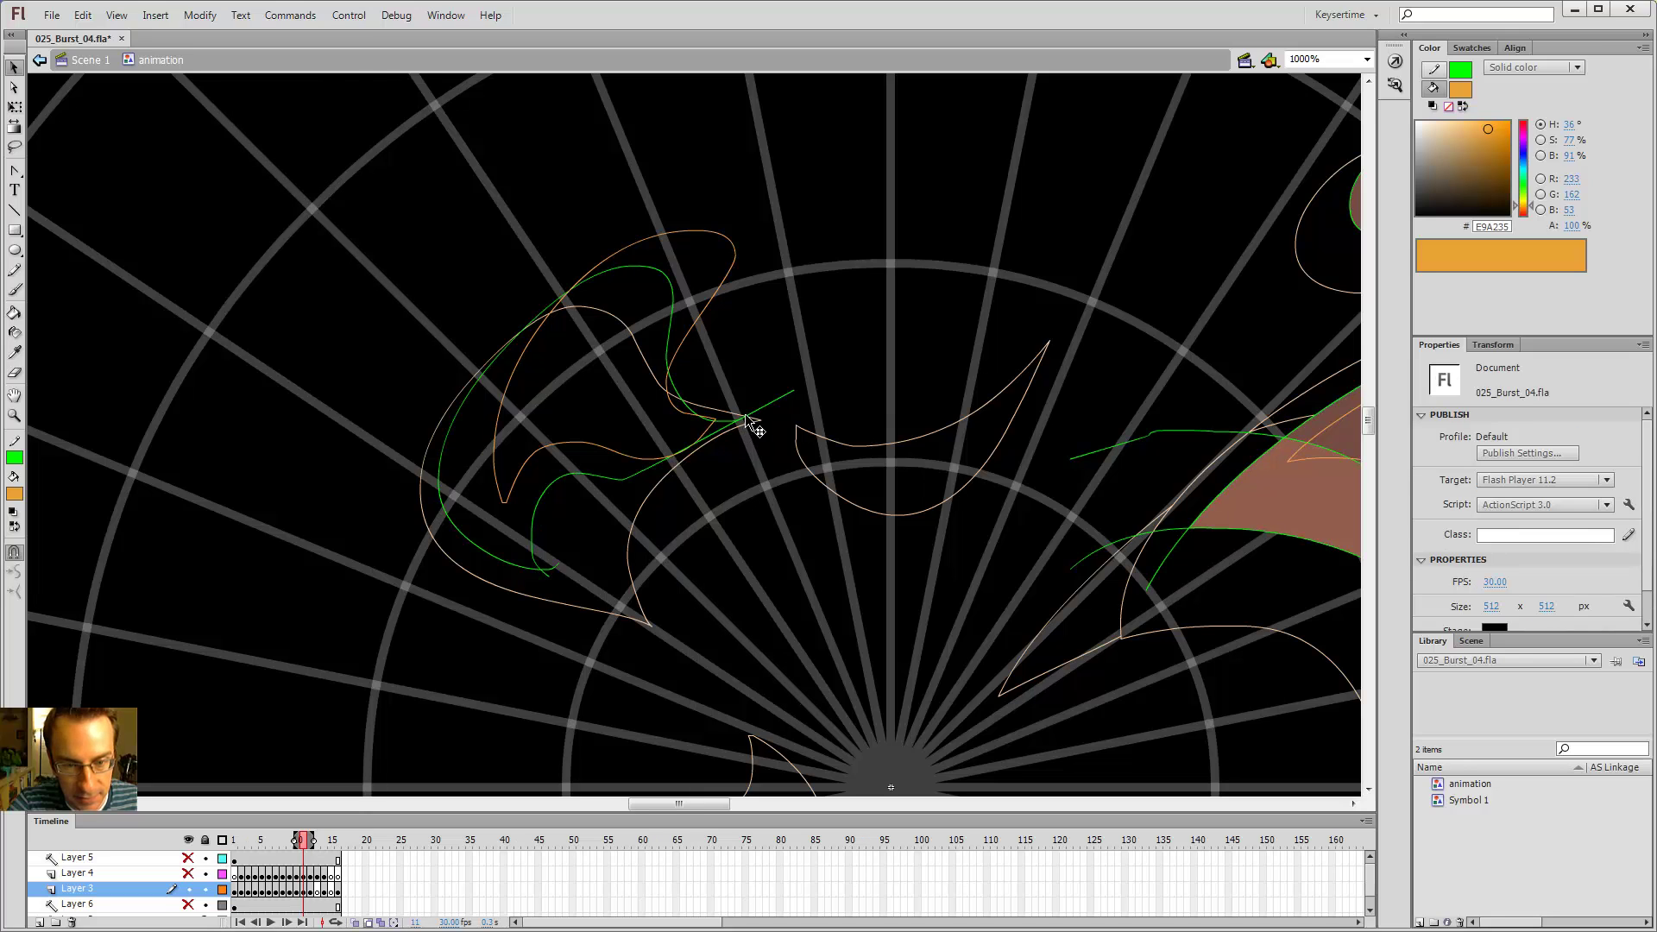
key("Delete")
left_click_drag(715, 421, 713, 417)
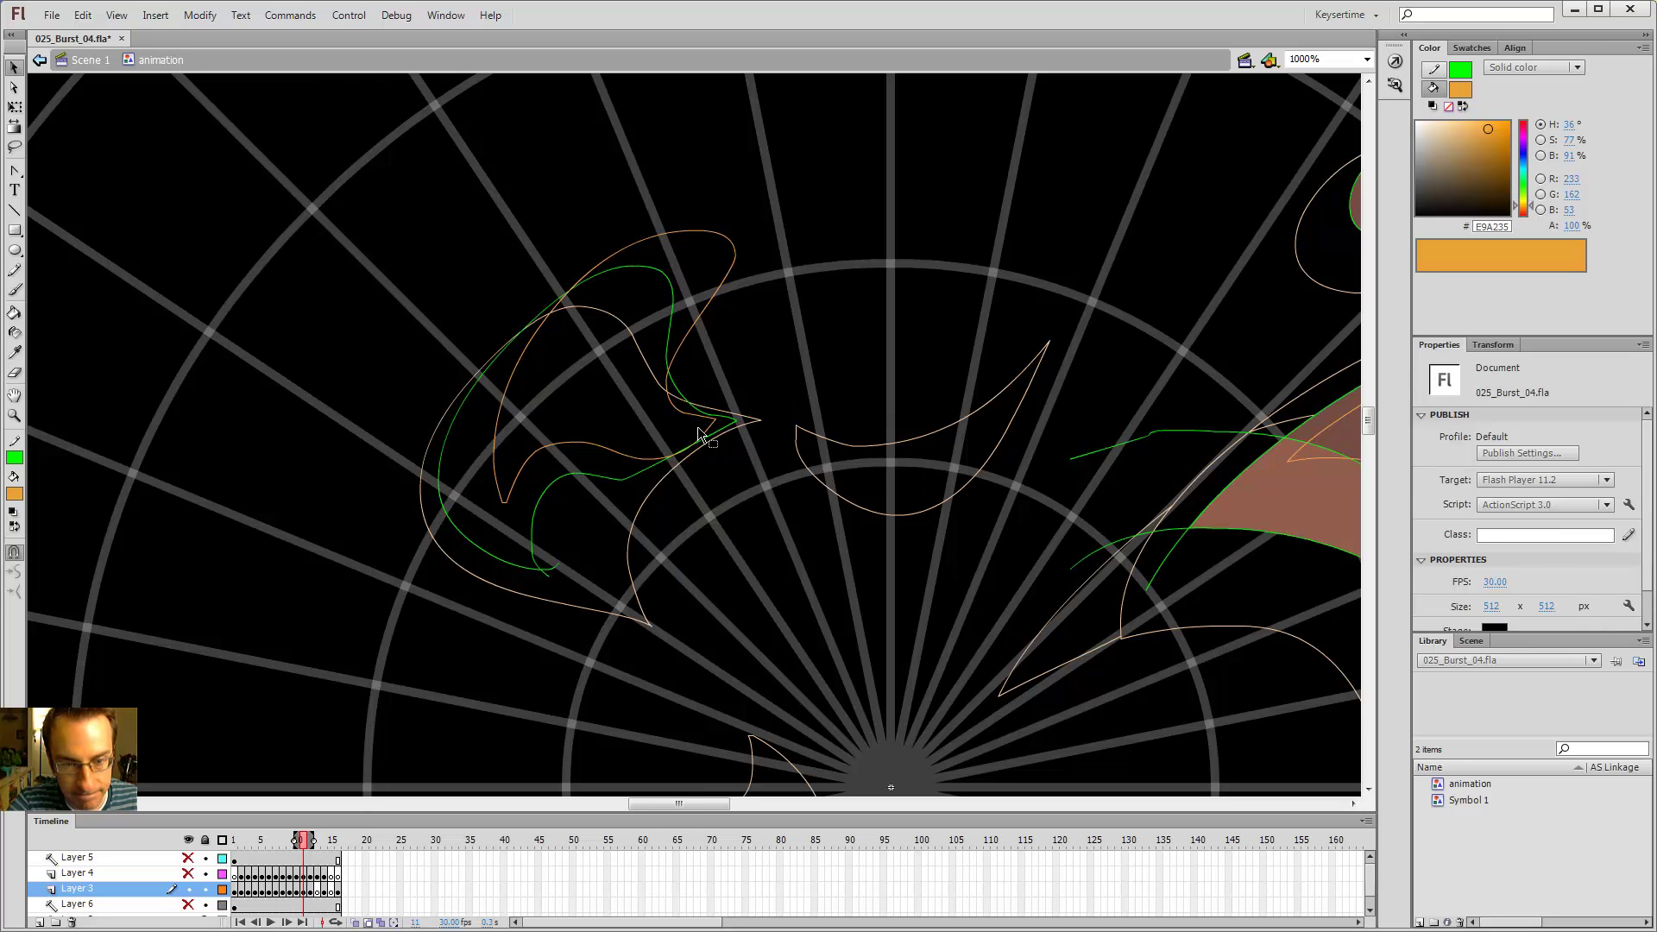
key("k")
left_click(699, 430)
key("ctrl+2")
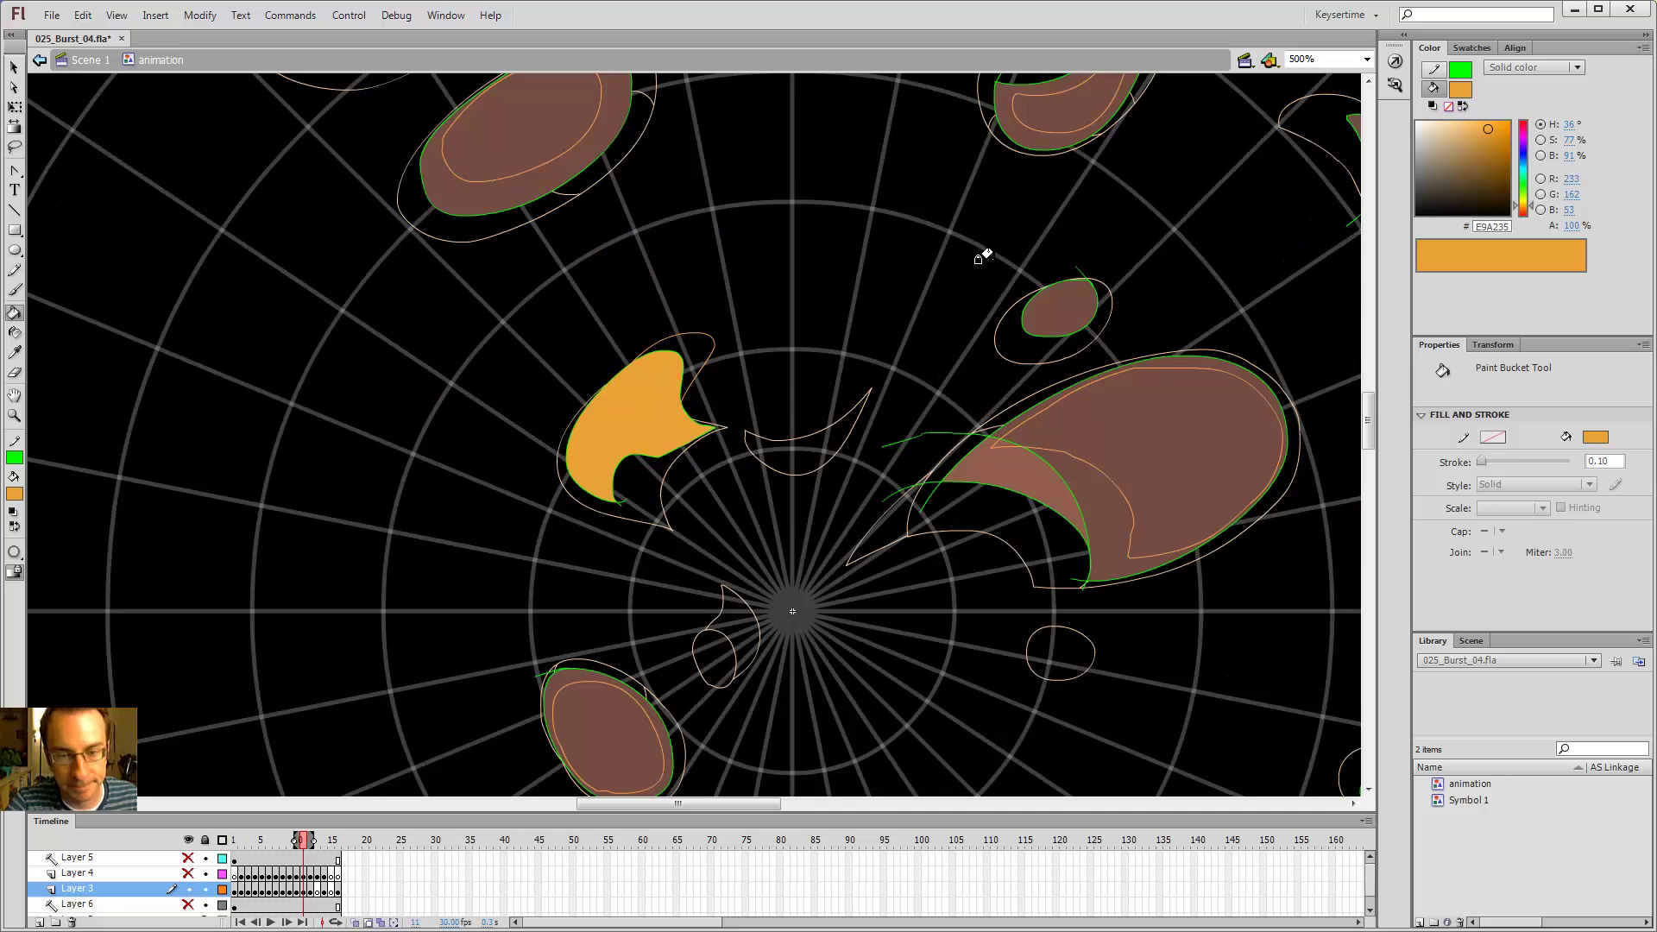
- Draw the small crescent flame just above the centre in frame 11, guided by the preceding frames, and fill it with orange E9A235
key("comma")
key("comma")
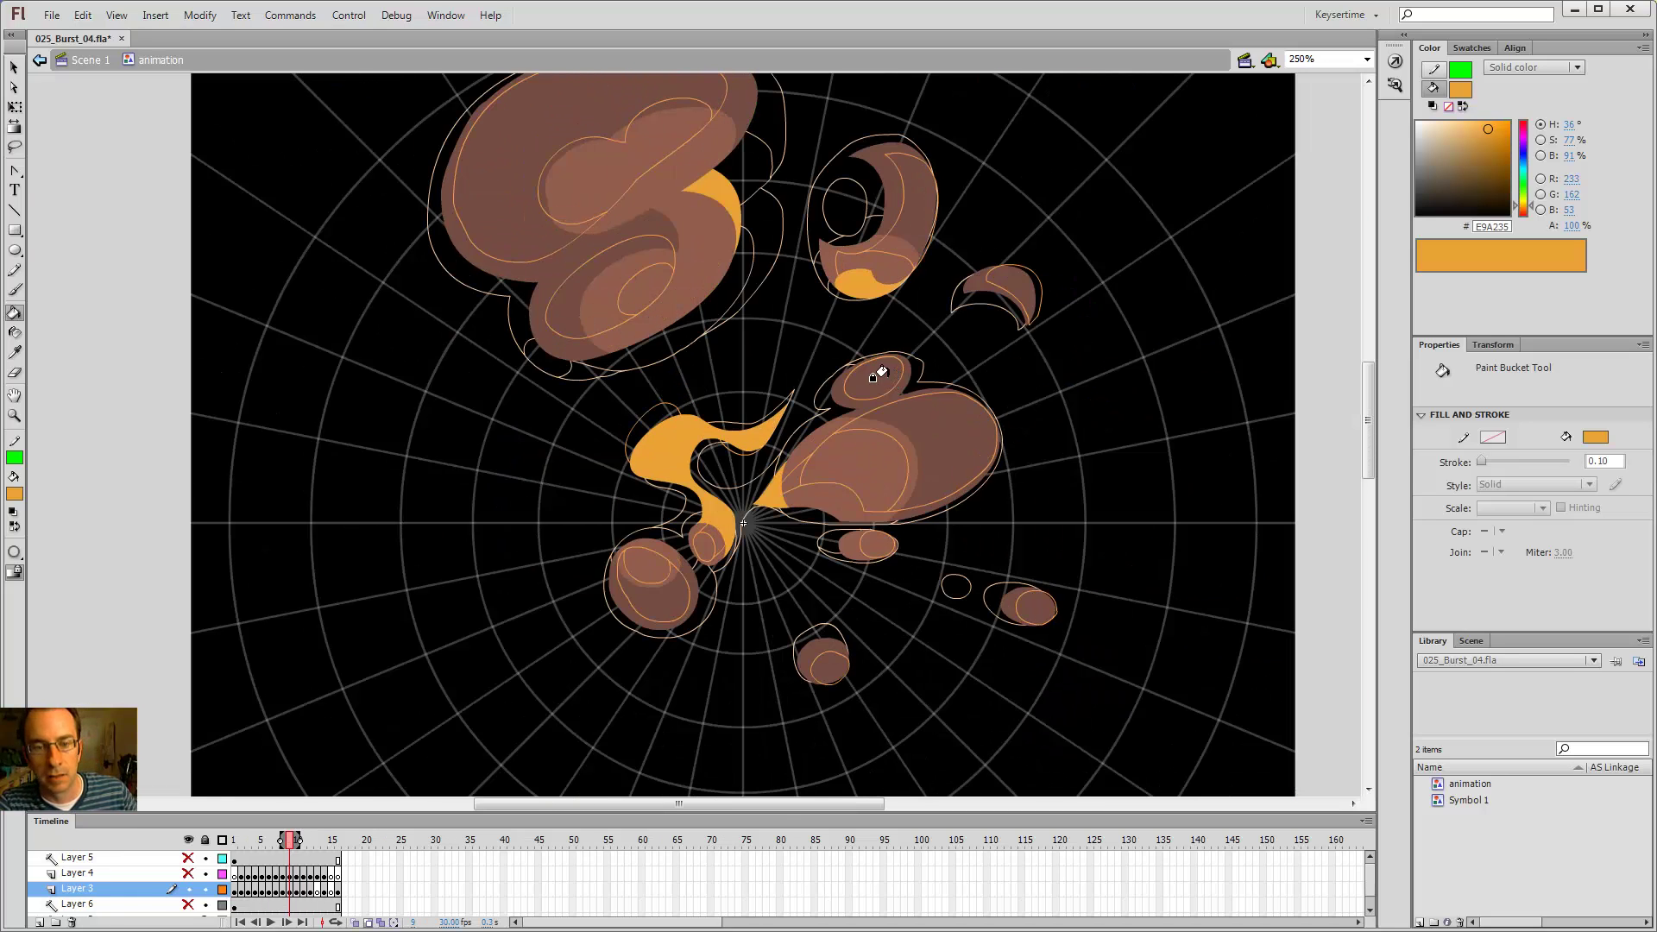
key("period")
key("period")
key("z")
left_click(739, 443)
key("y")
key("comma")
key("comma")
key("period")
key("period")
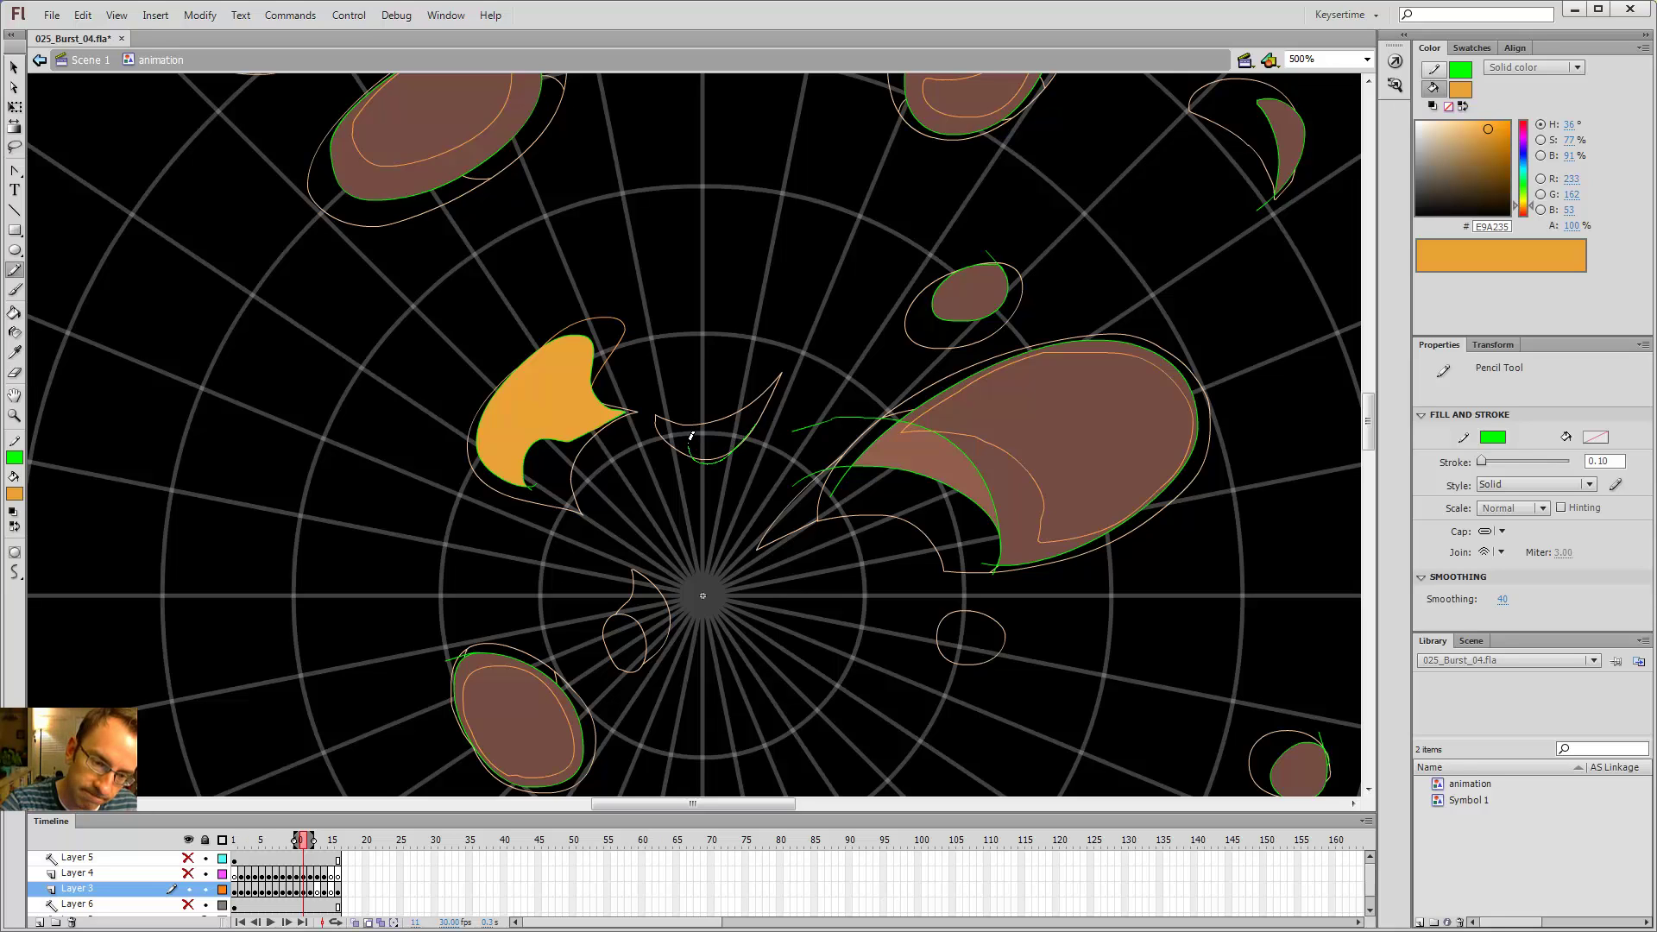
left_click_drag(695, 429, 761, 406)
key("k")
left_click(754, 430)
key("v")
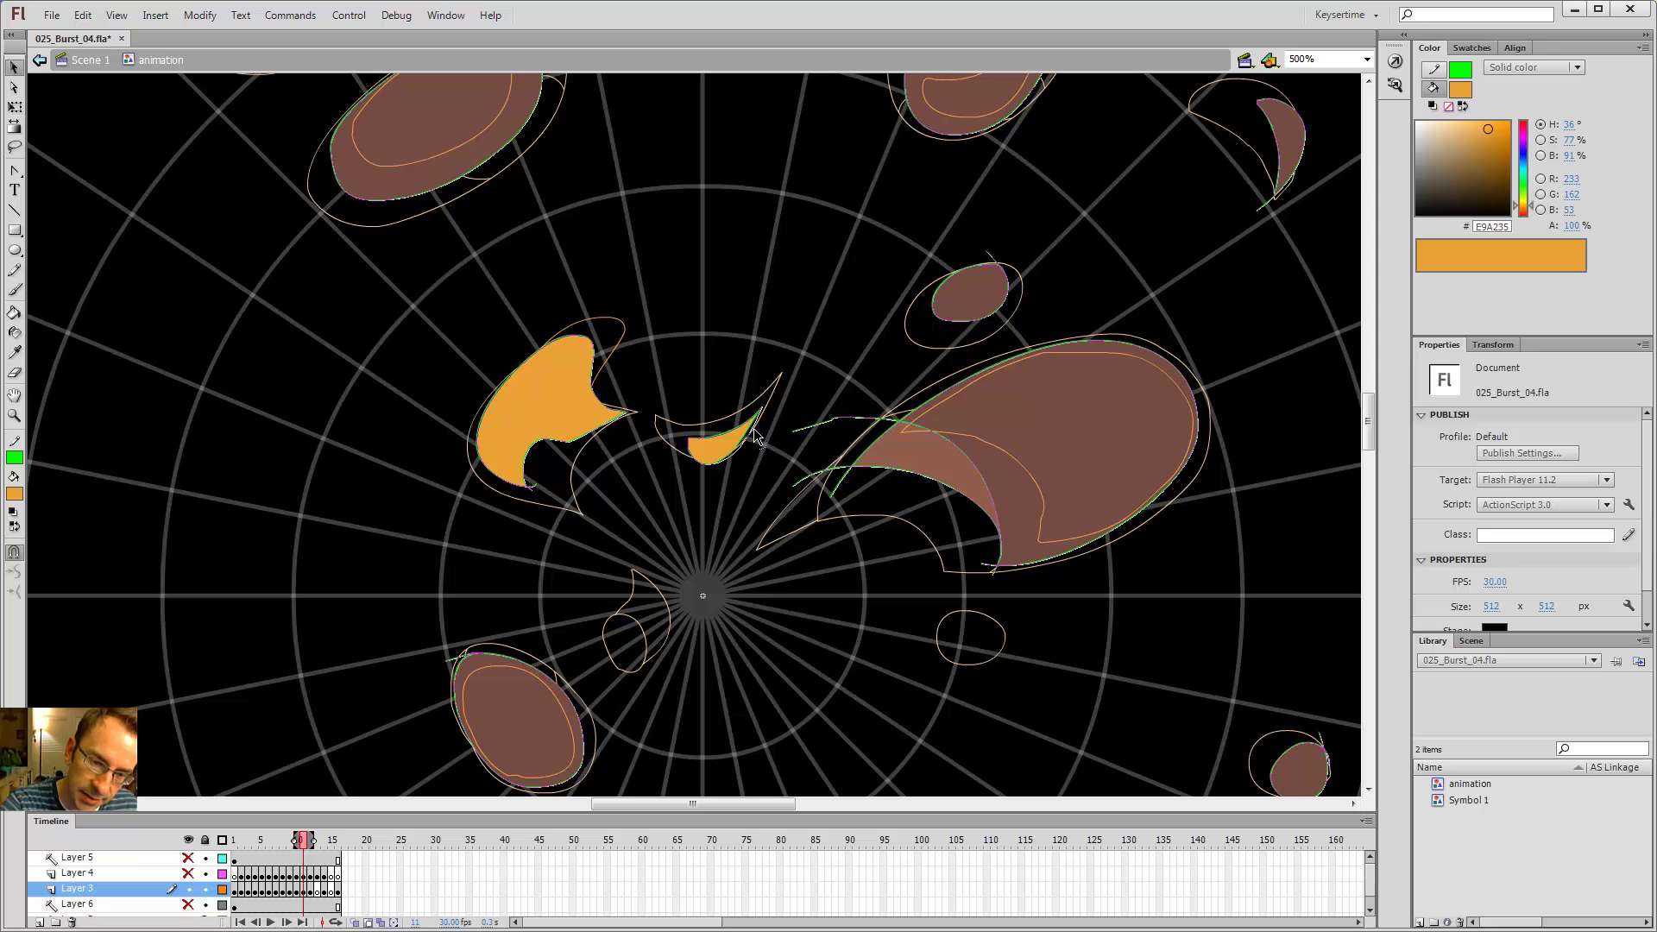
- Fill the inner shading areas of frame 11's upper-left puffs with lighter brown 915D4D sampled from frame 10
key("ctrl+minus")
key("ctrl+minus")
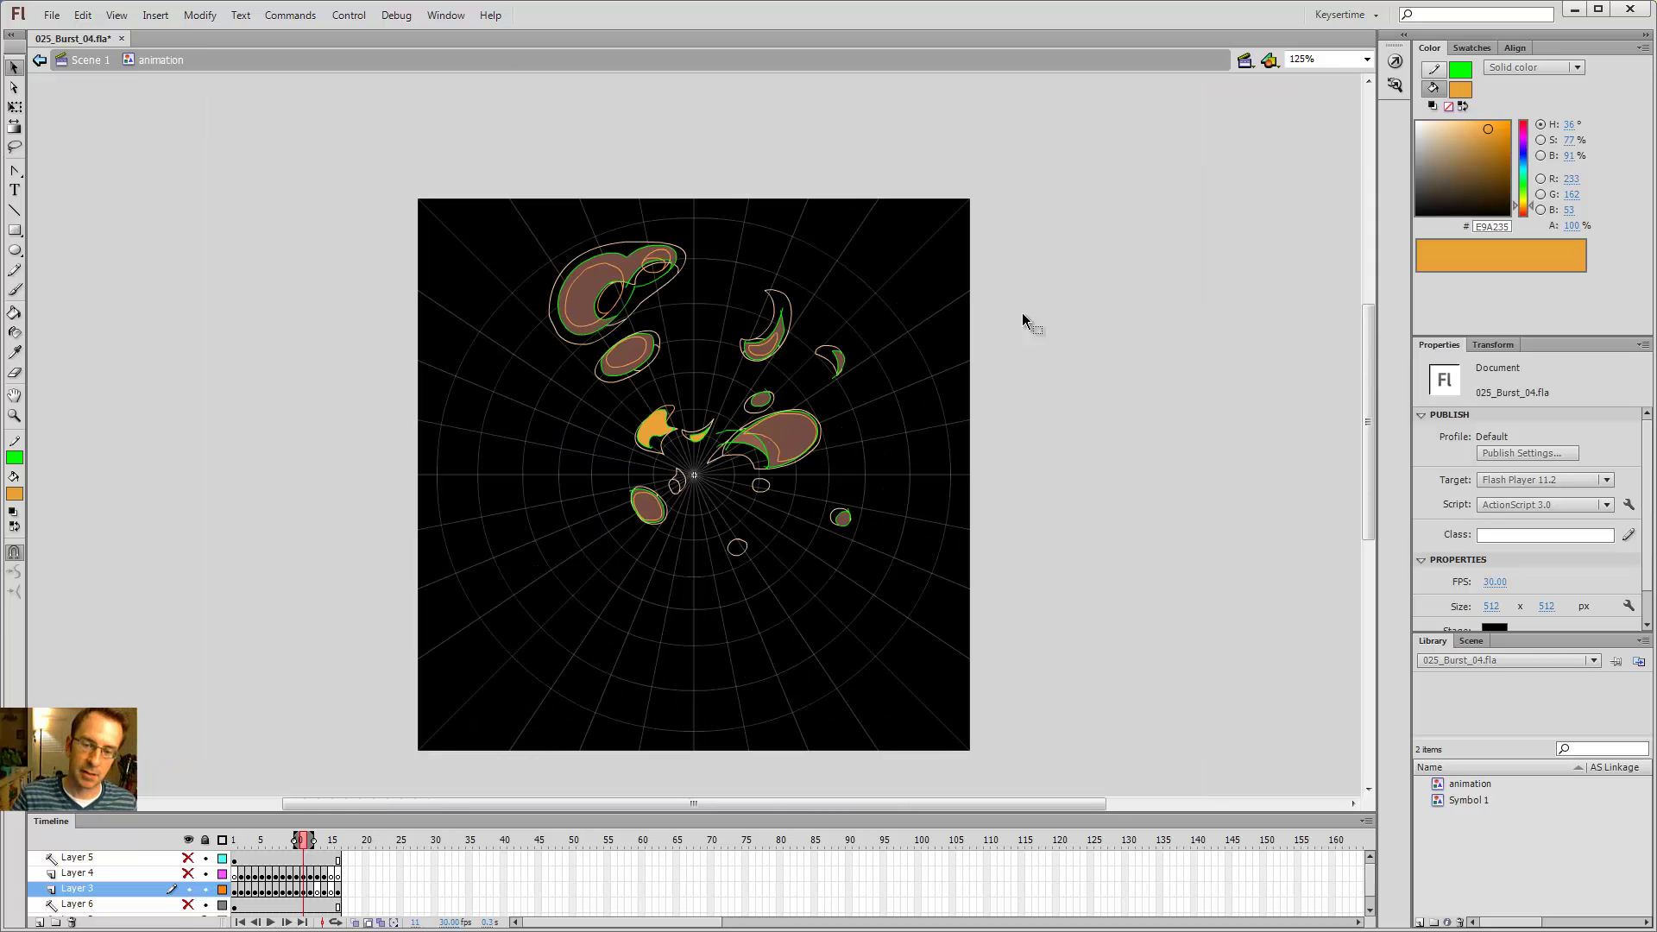
key("comma")
key("period")
key("comma")
key("i")
left_click(628, 287)
key("period")
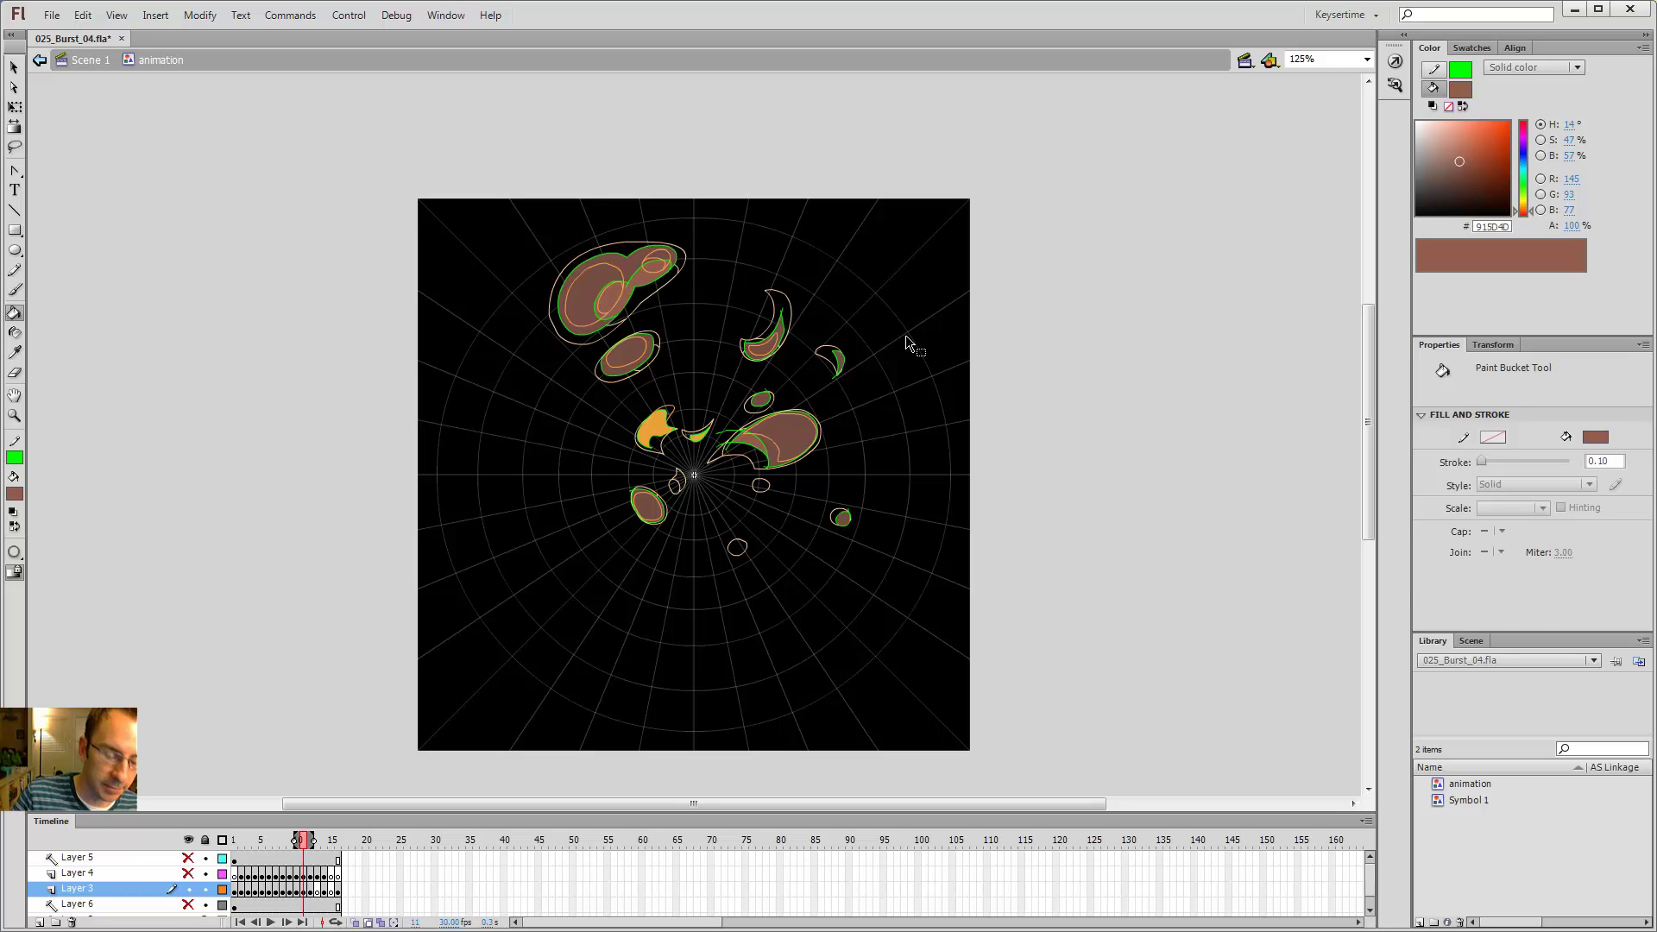
- Select all of frame 11's artwork and set its stroke colour to none to remove the green outlines
key("ctrl+a")
left_click(15, 457)
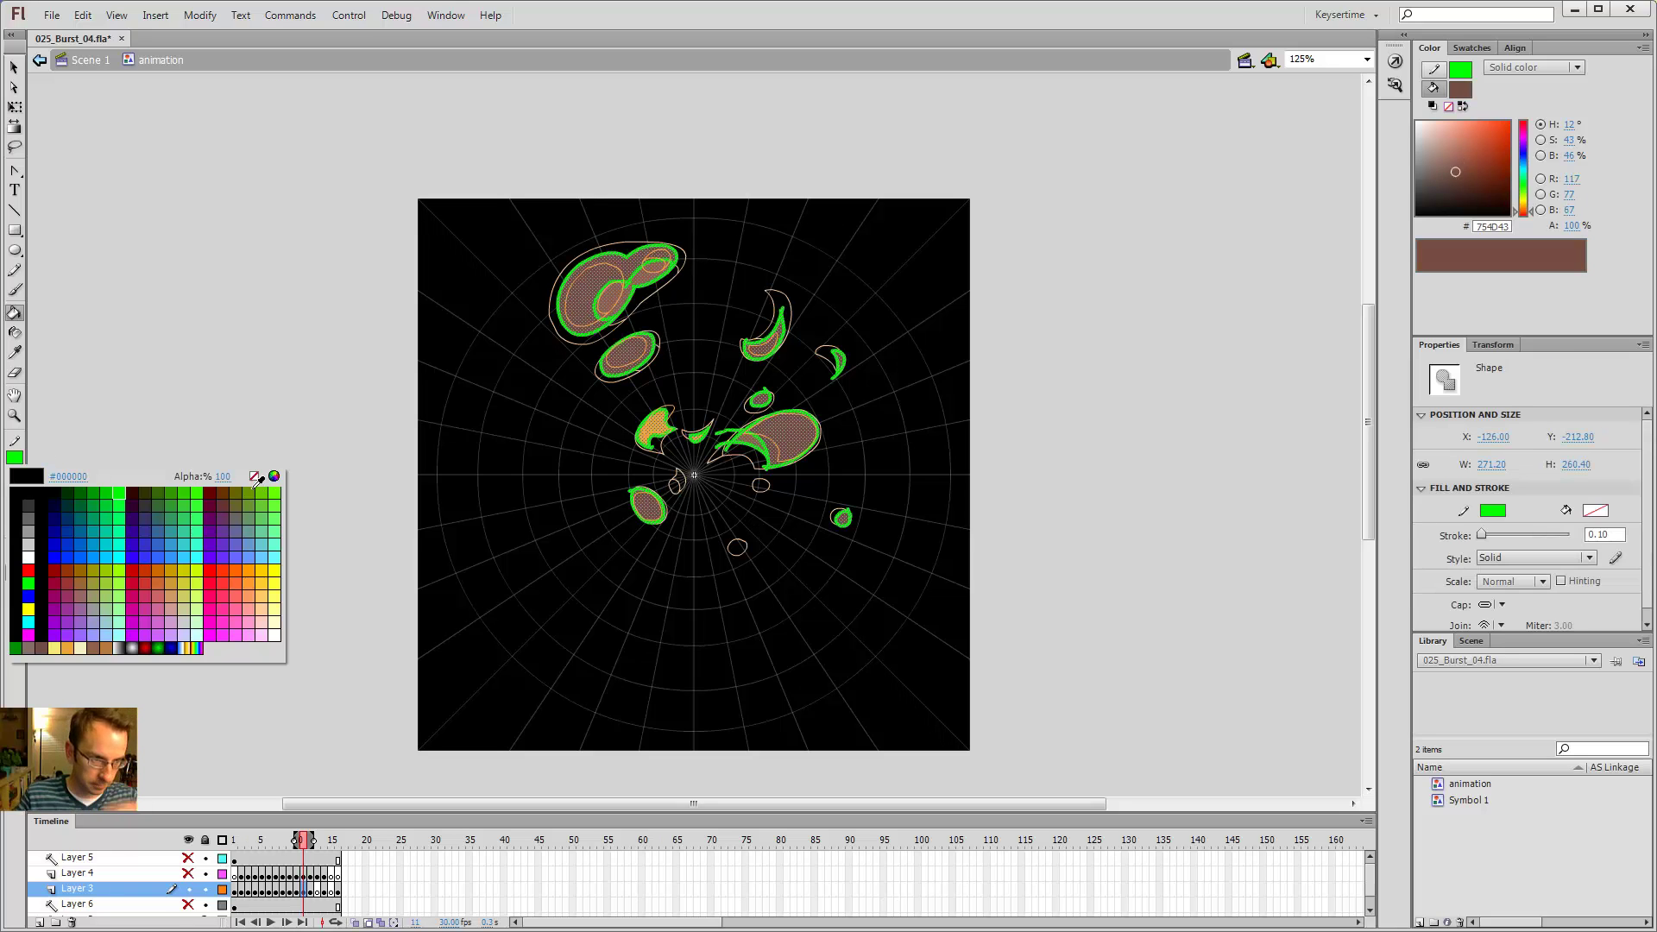
left_click(255, 476)
- Outline the large right puff in frame 13 with a green Pencil stroke and fill it with dark brown 754D43
key("period")
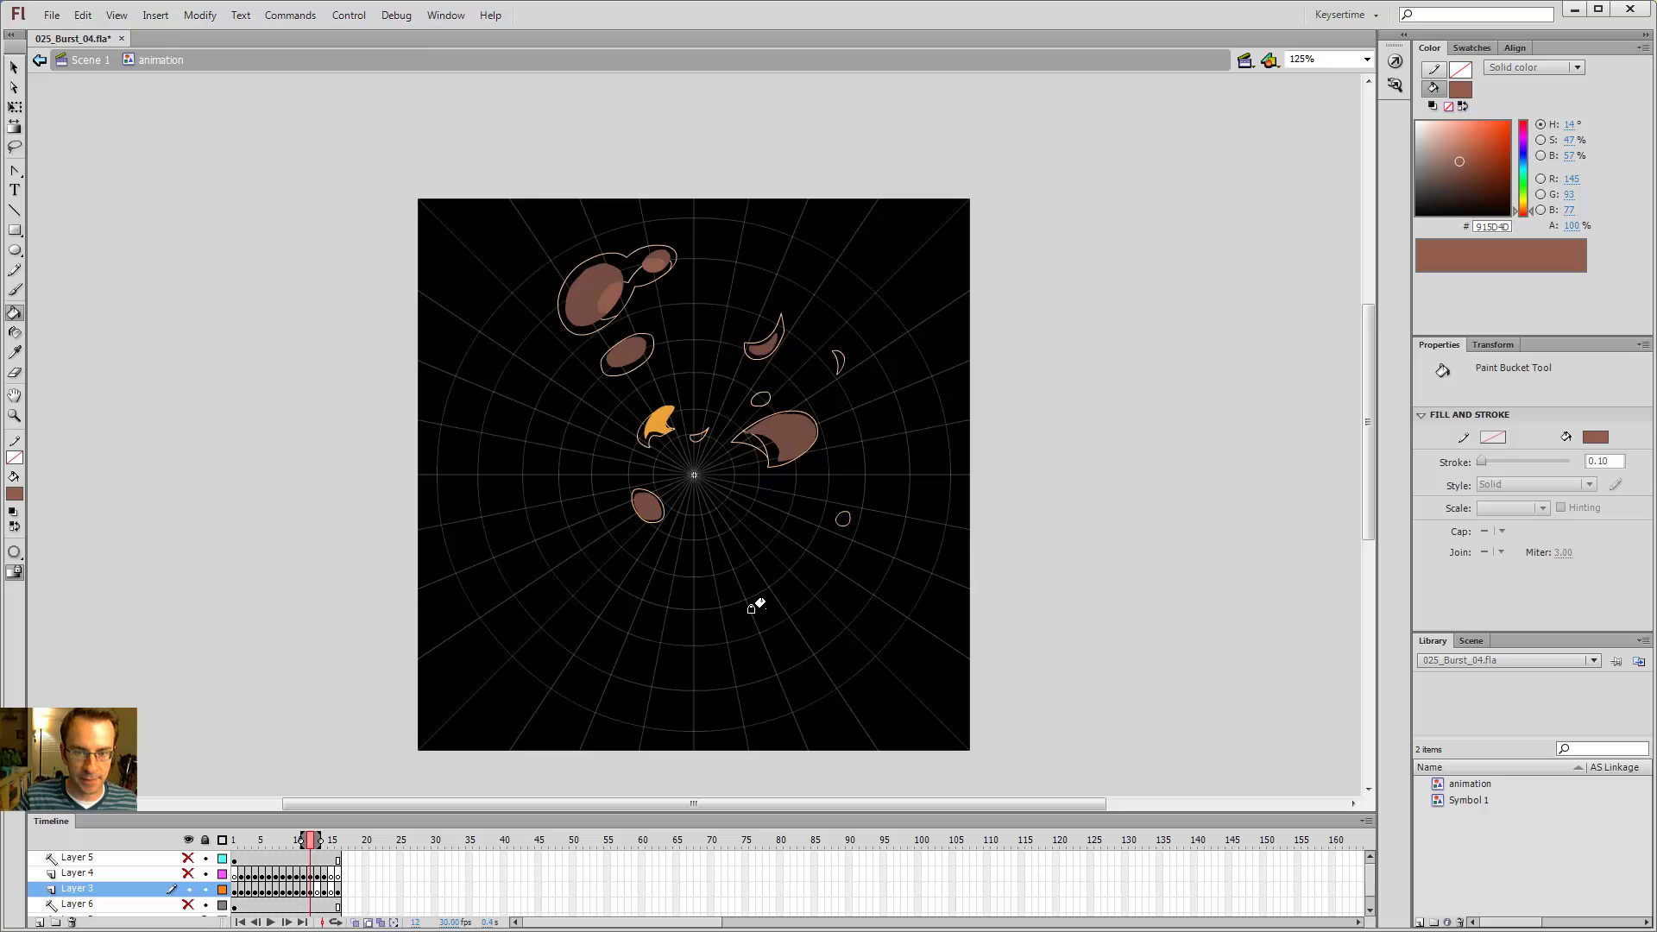
key("period")
key("z")
left_click(710, 398)
key("y")
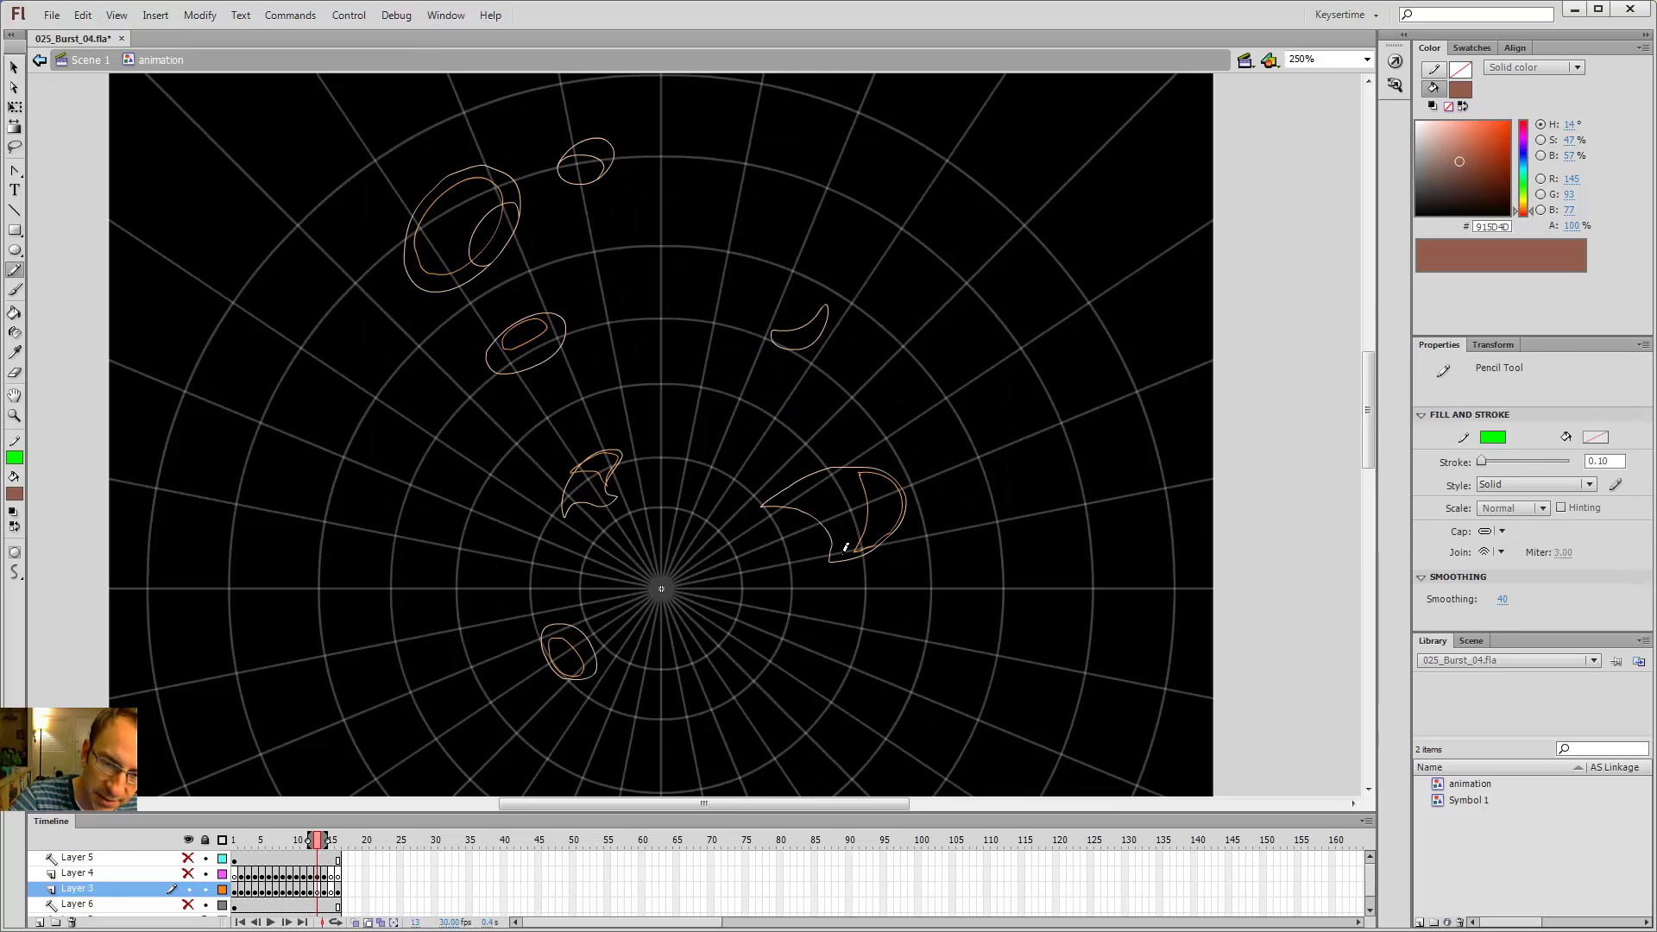
left_click_drag(846, 535, 820, 472)
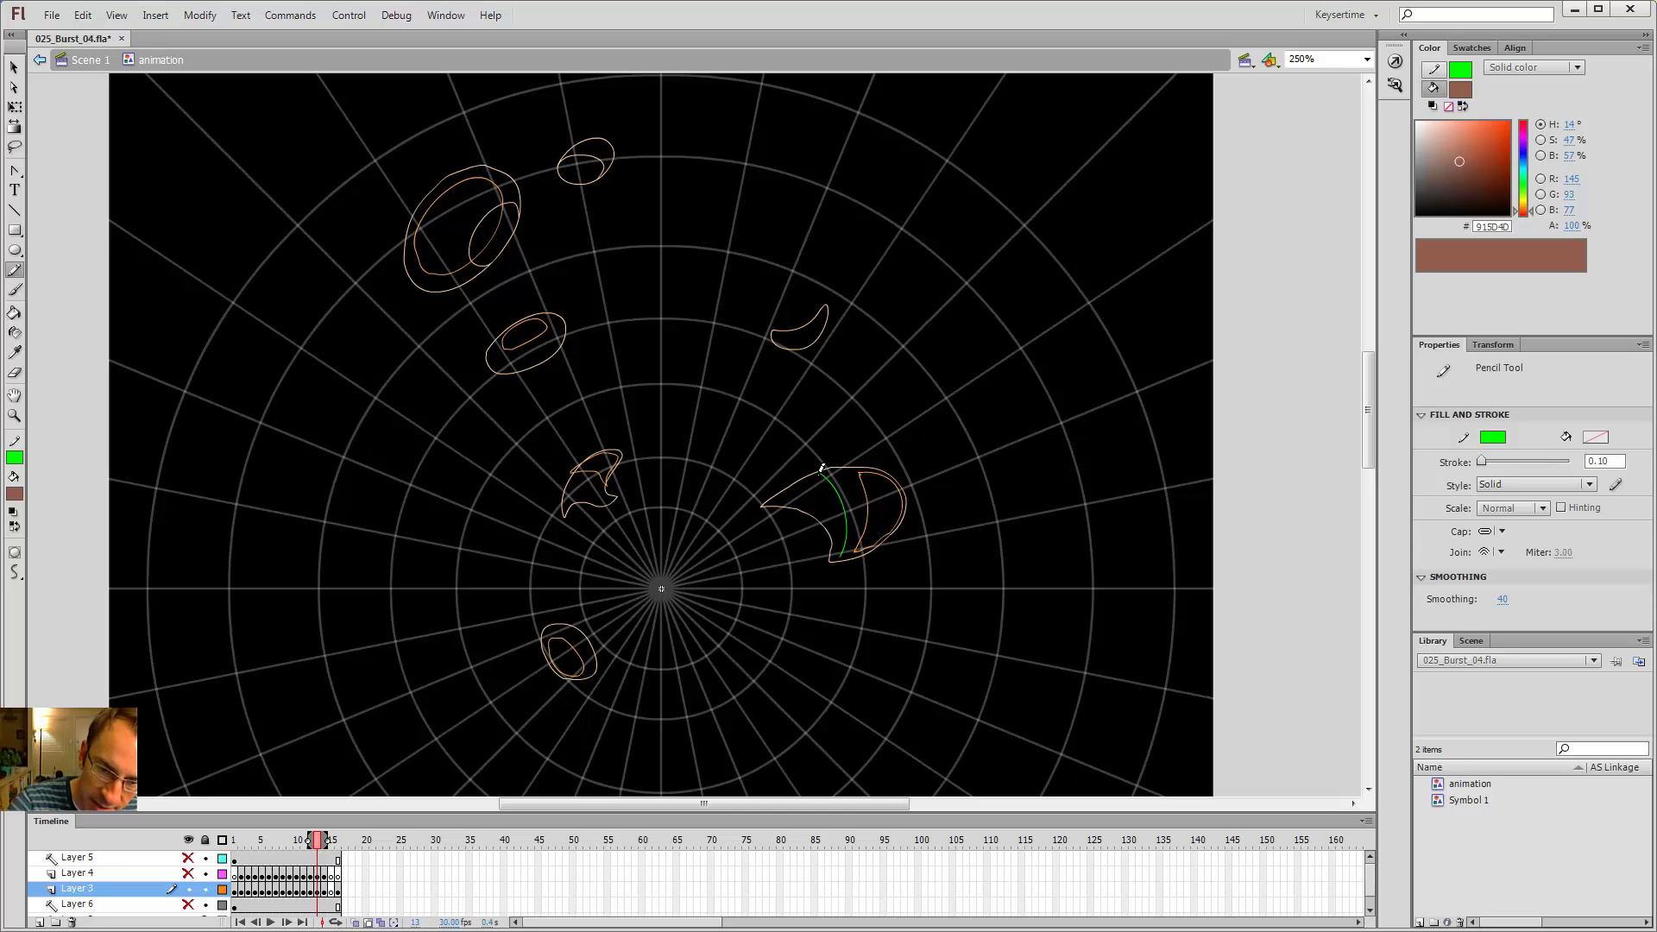
mouse_move(887, 471)
left_mouse_down()
mouse_move(892, 528)
mouse_move(833, 556)
left_mouse_up()
key("v")
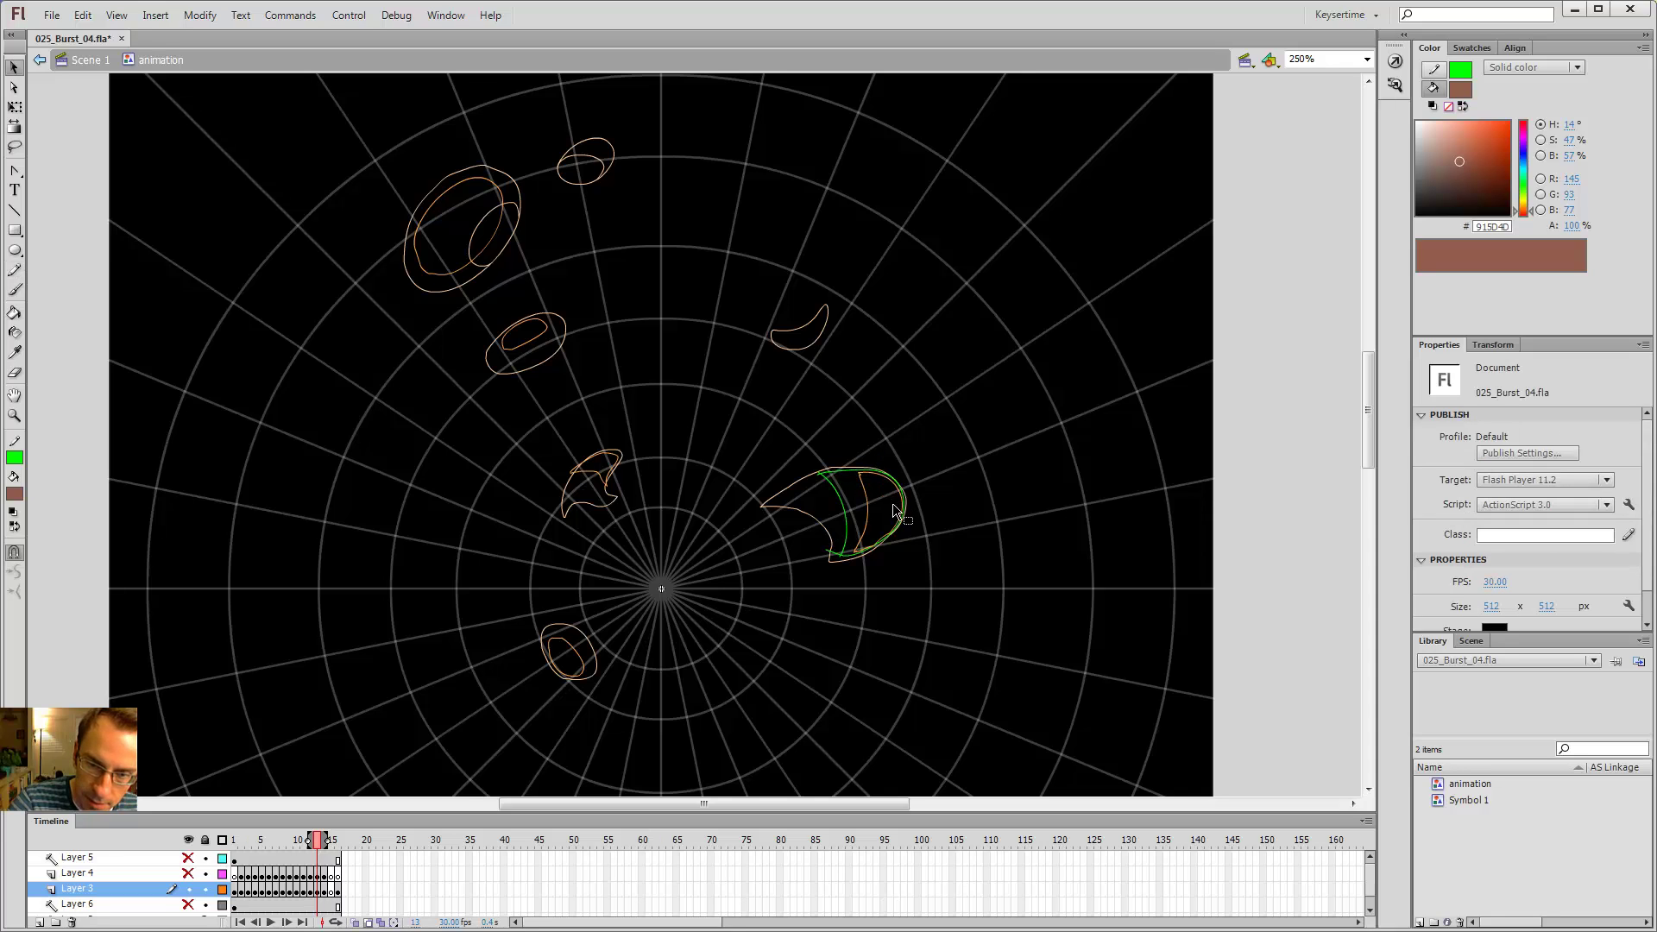
key("k")
left_click(877, 493)
- Draw the large upper-left oval puff's outline in frame 13, close it, and fill it with dark brown 754D43
key("y")
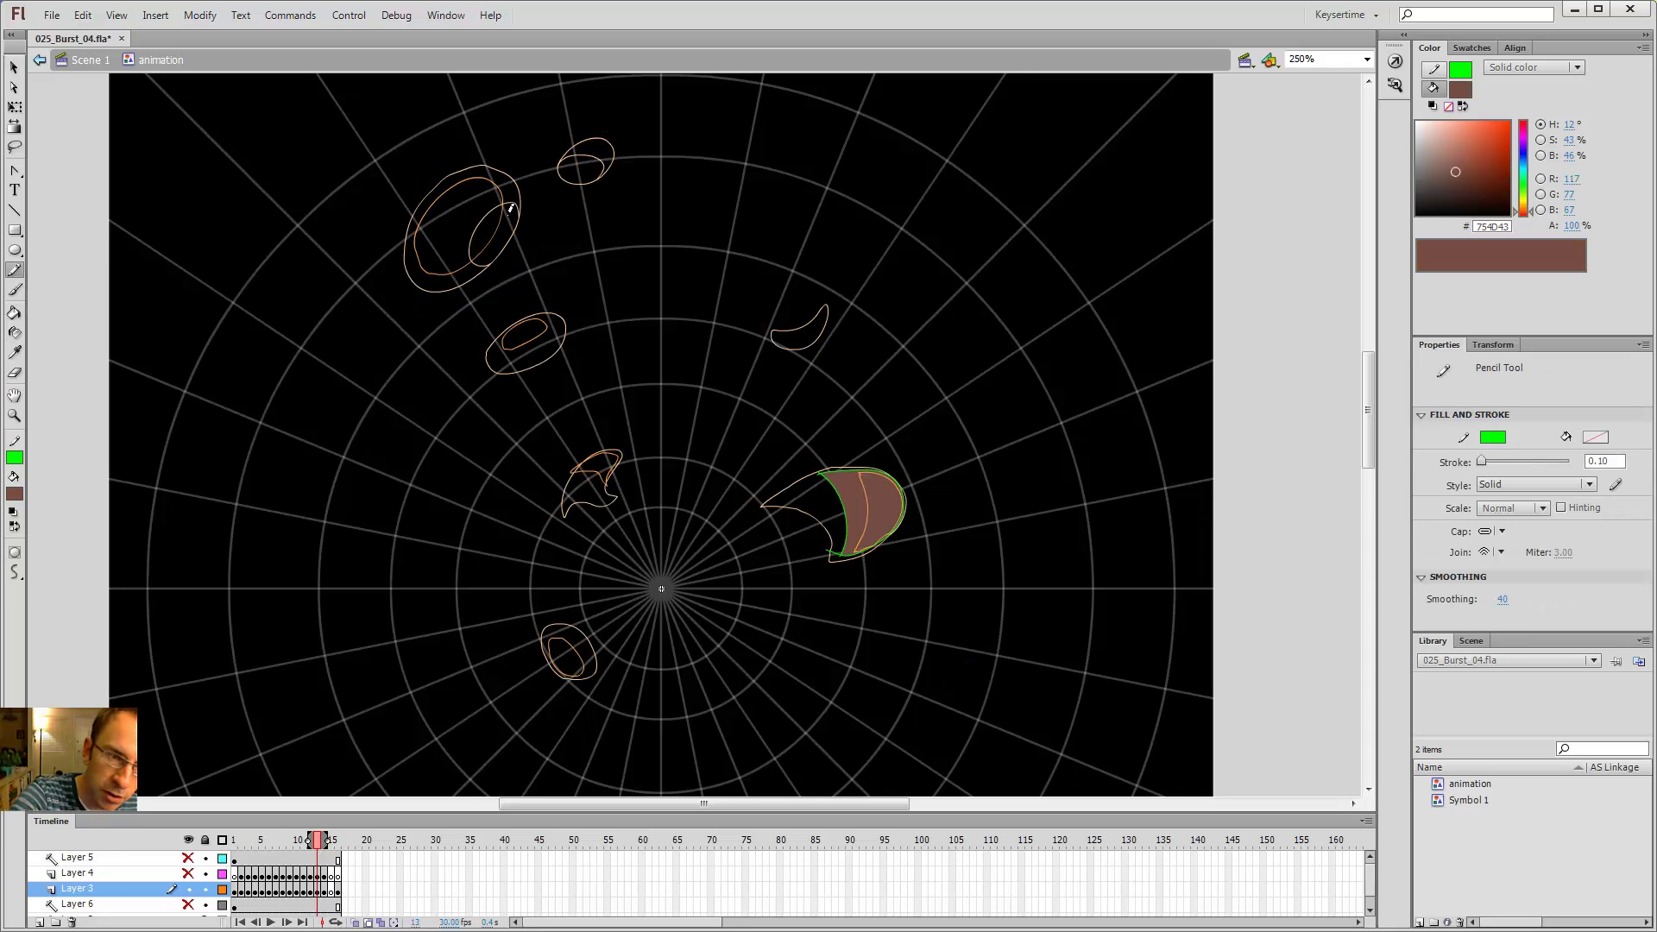
left_click_drag(477, 261, 439, 278)
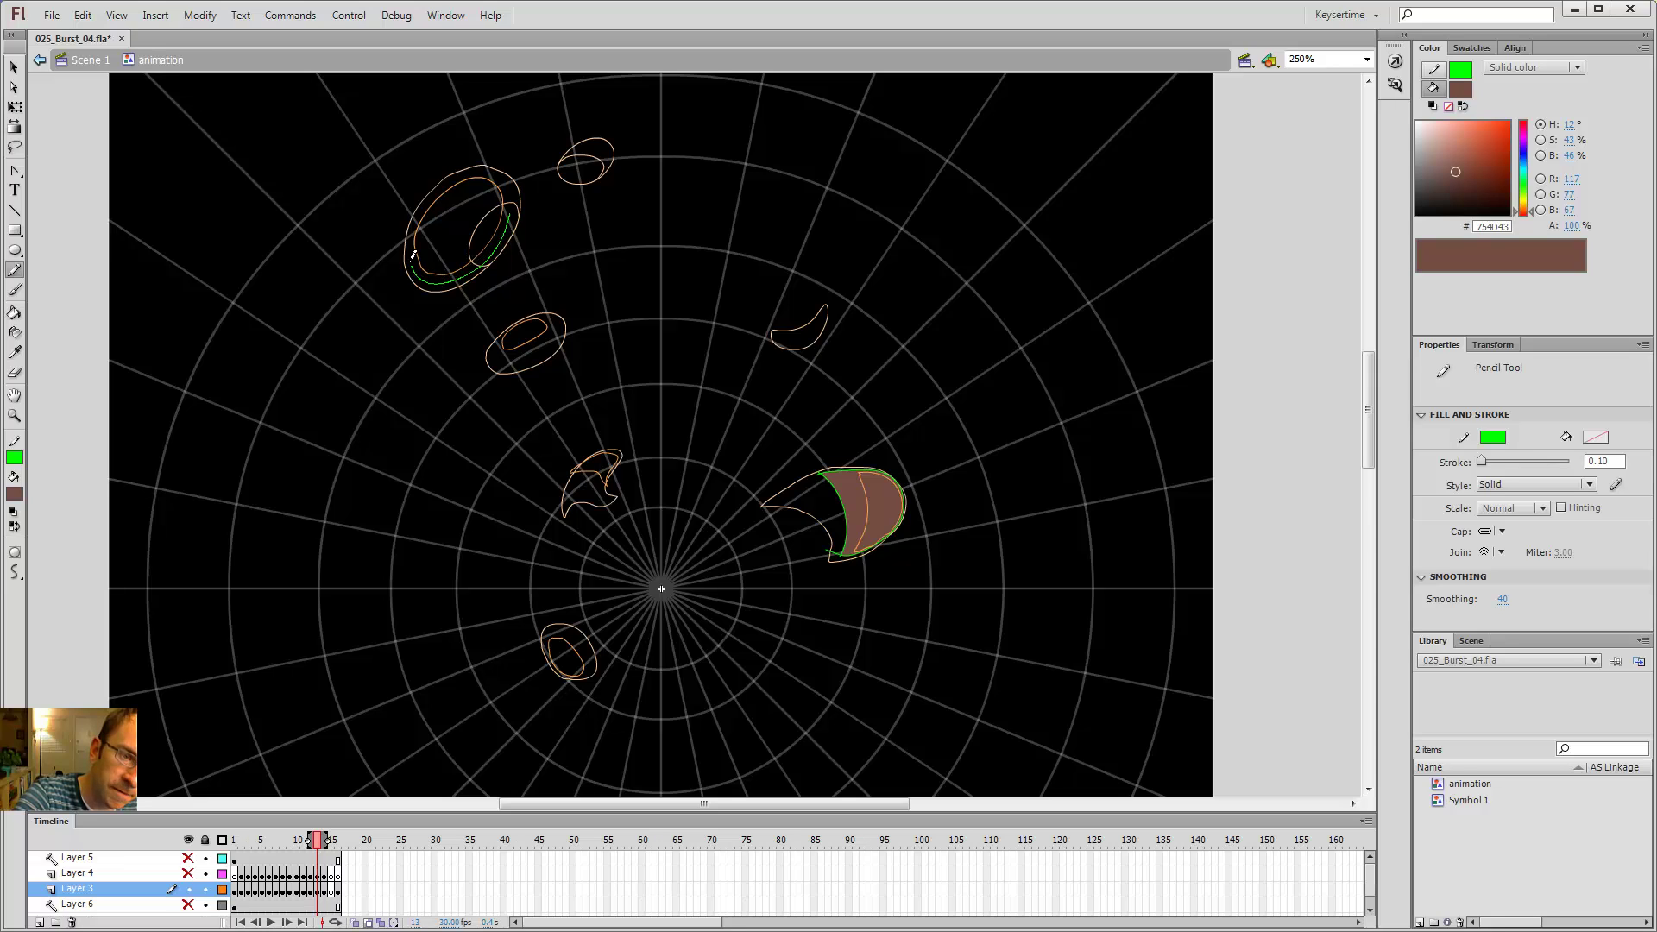
mouse_move(452, 174)
left_mouse_down()
mouse_move(487, 162)
mouse_move(513, 180)
mouse_move(484, 262)
left_mouse_up()
key("v")
left_click(485, 259)
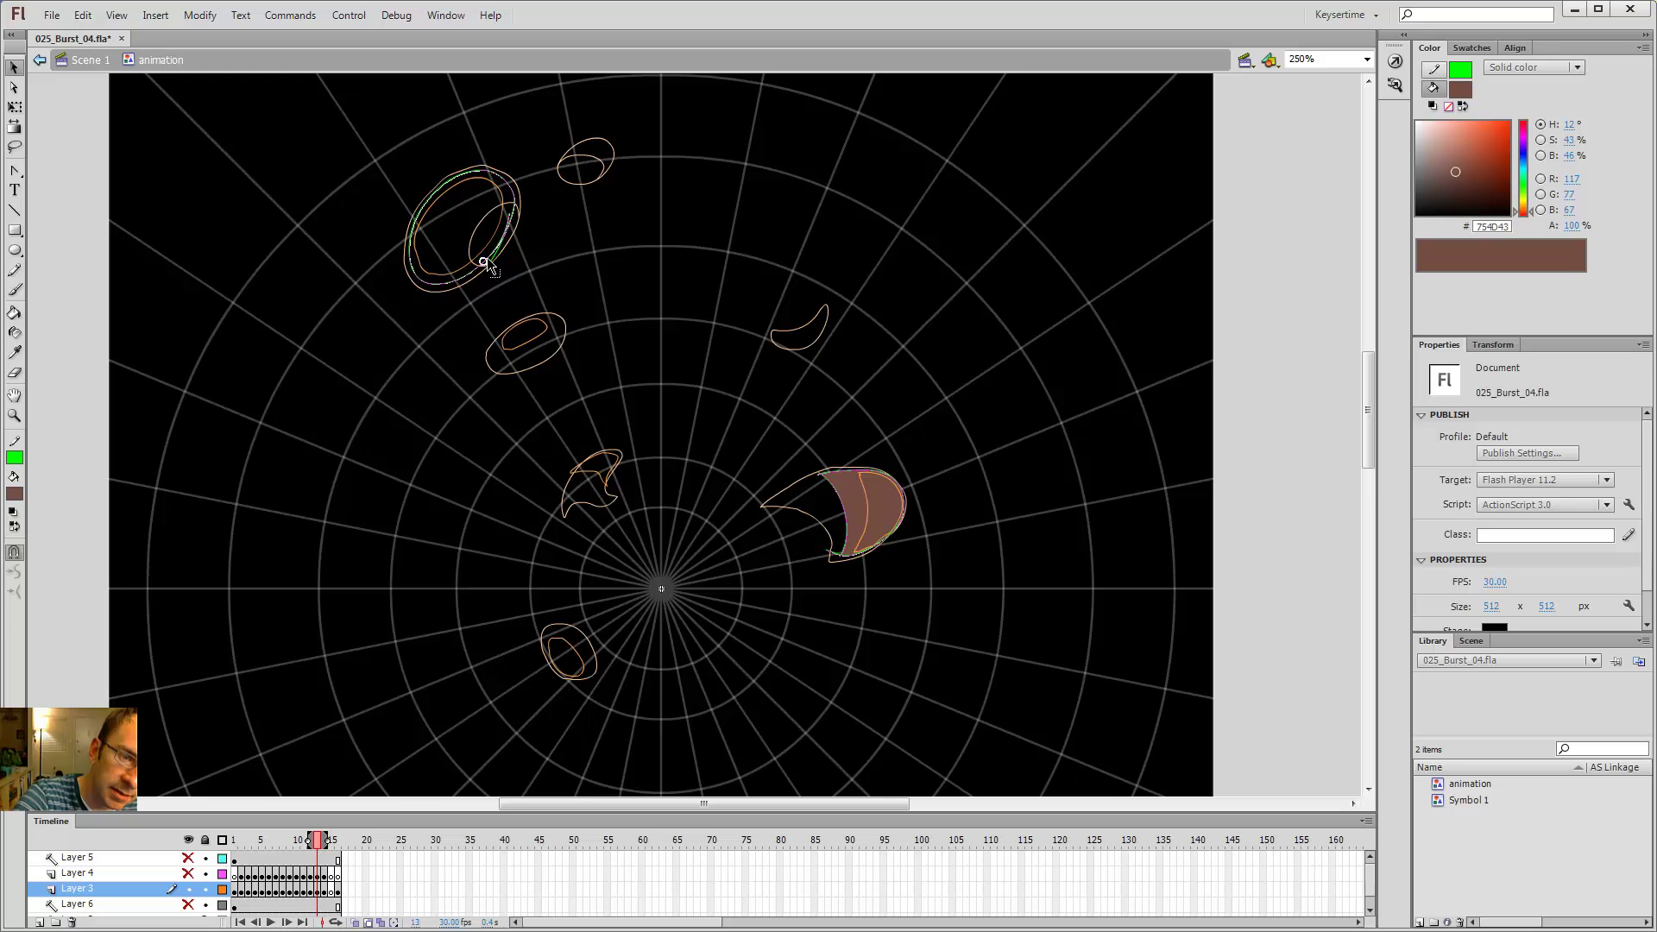
key("k")
left_click(496, 207)
- Outline the smaller oval puff below the large upper-left one in frame 13 and fill it with dark brown 754D43
key("y")
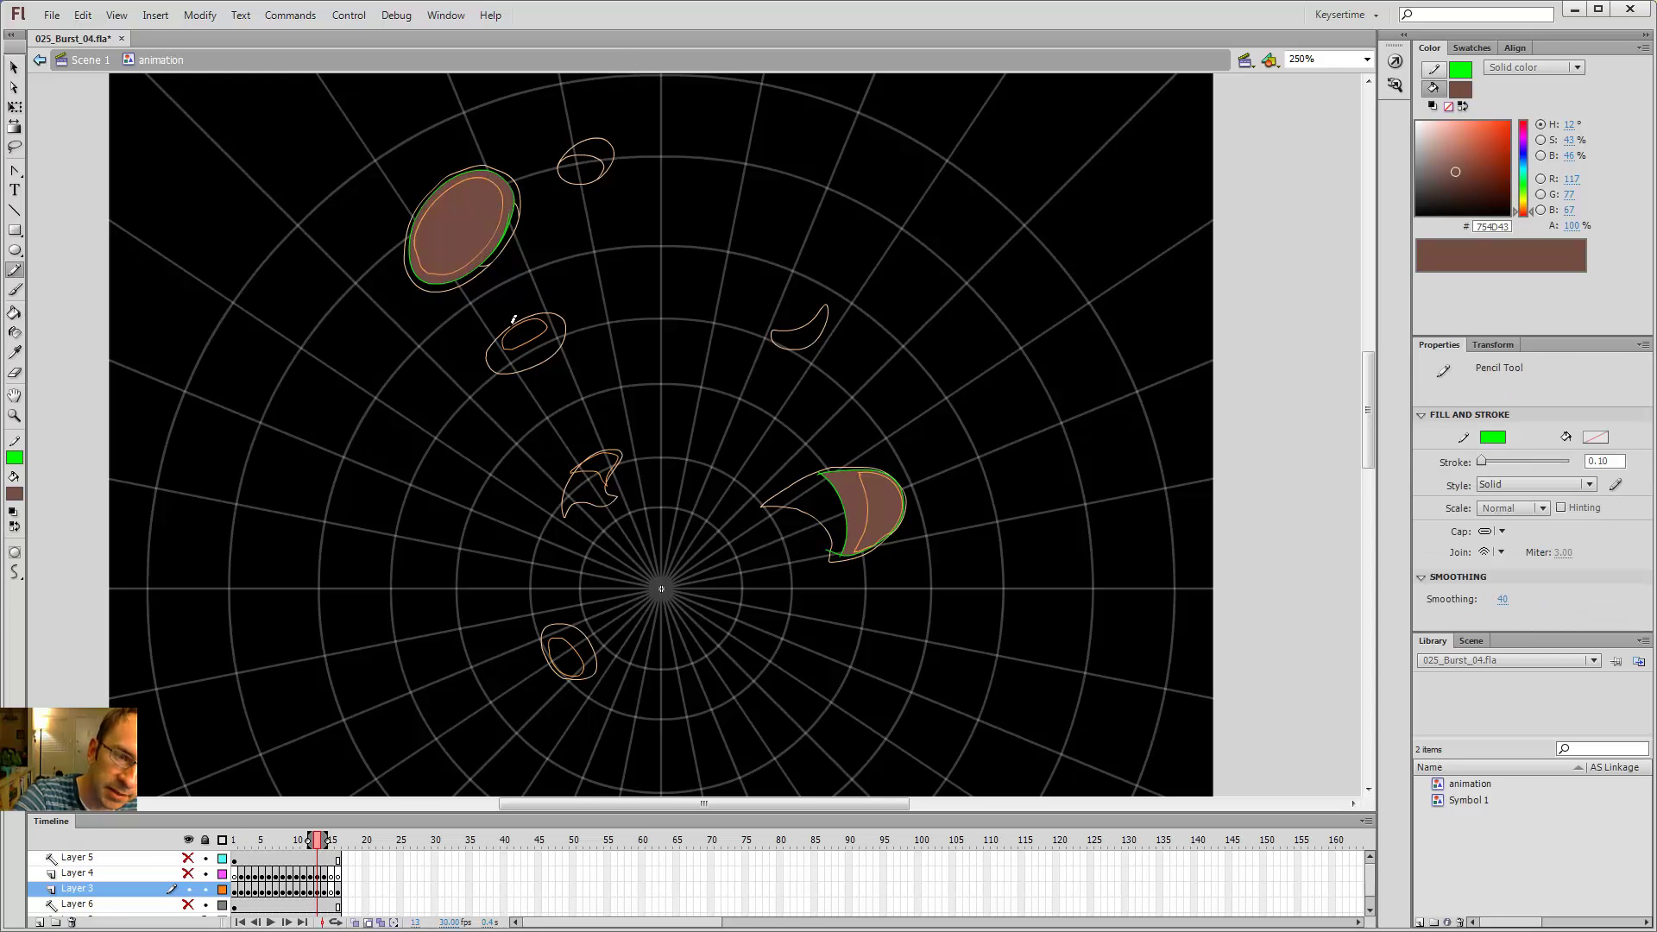
mouse_move(515, 318)
left_mouse_down()
mouse_move(493, 352)
mouse_move(533, 358)
mouse_move(559, 322)
left_mouse_up()
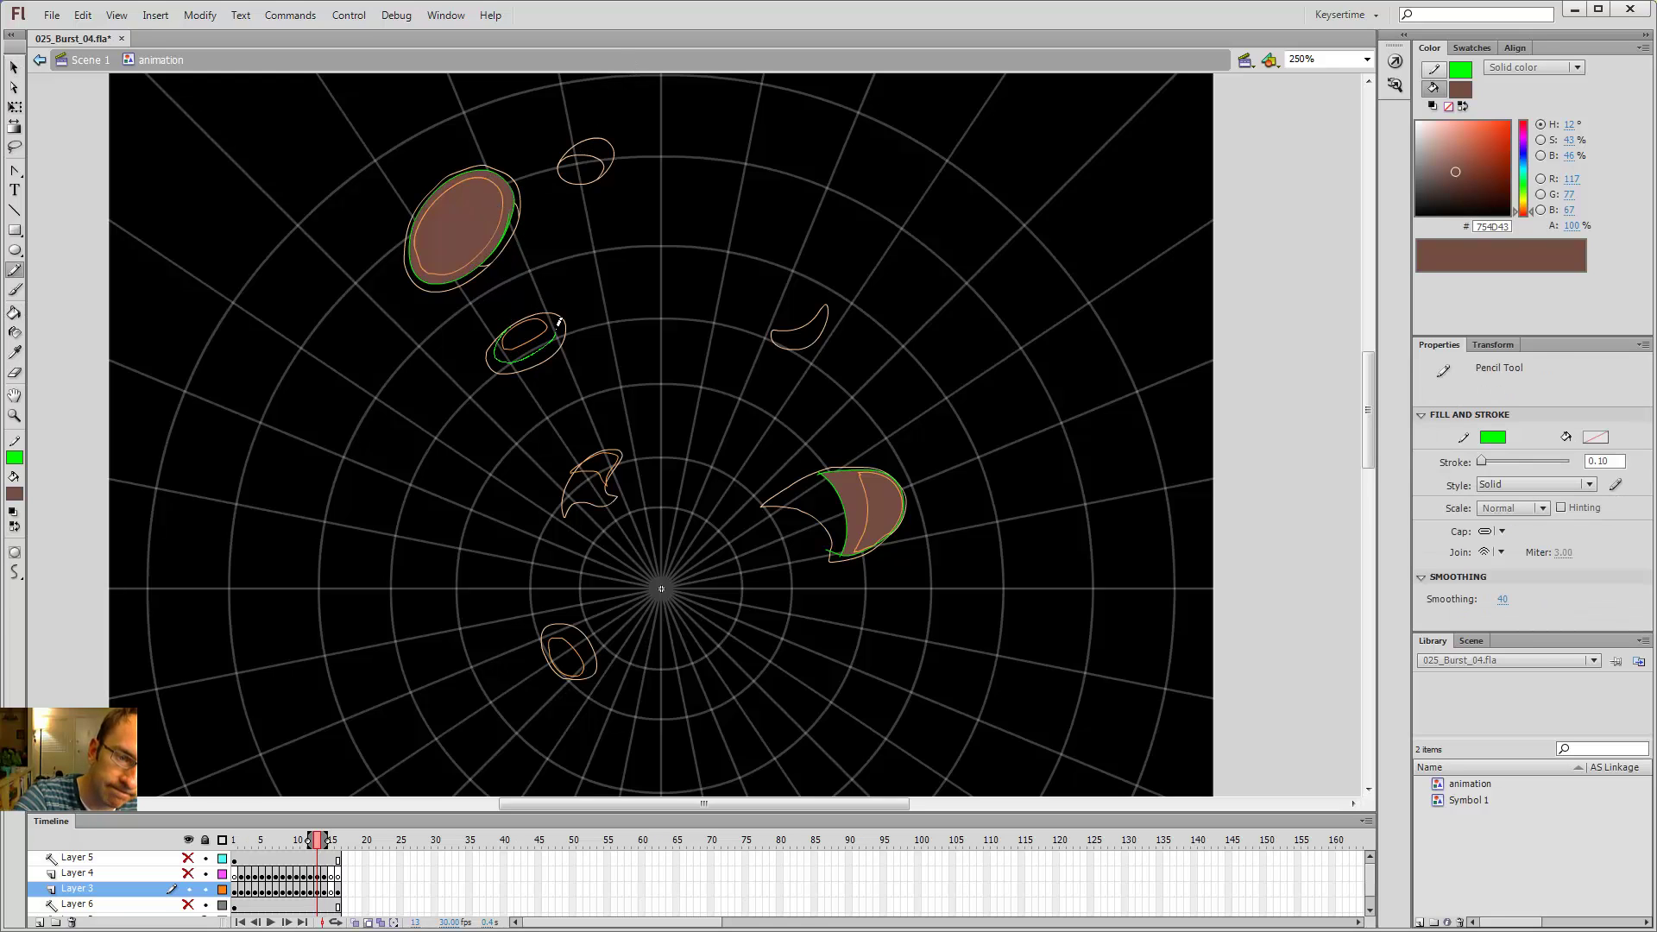
key("k")
left_click(505, 343)
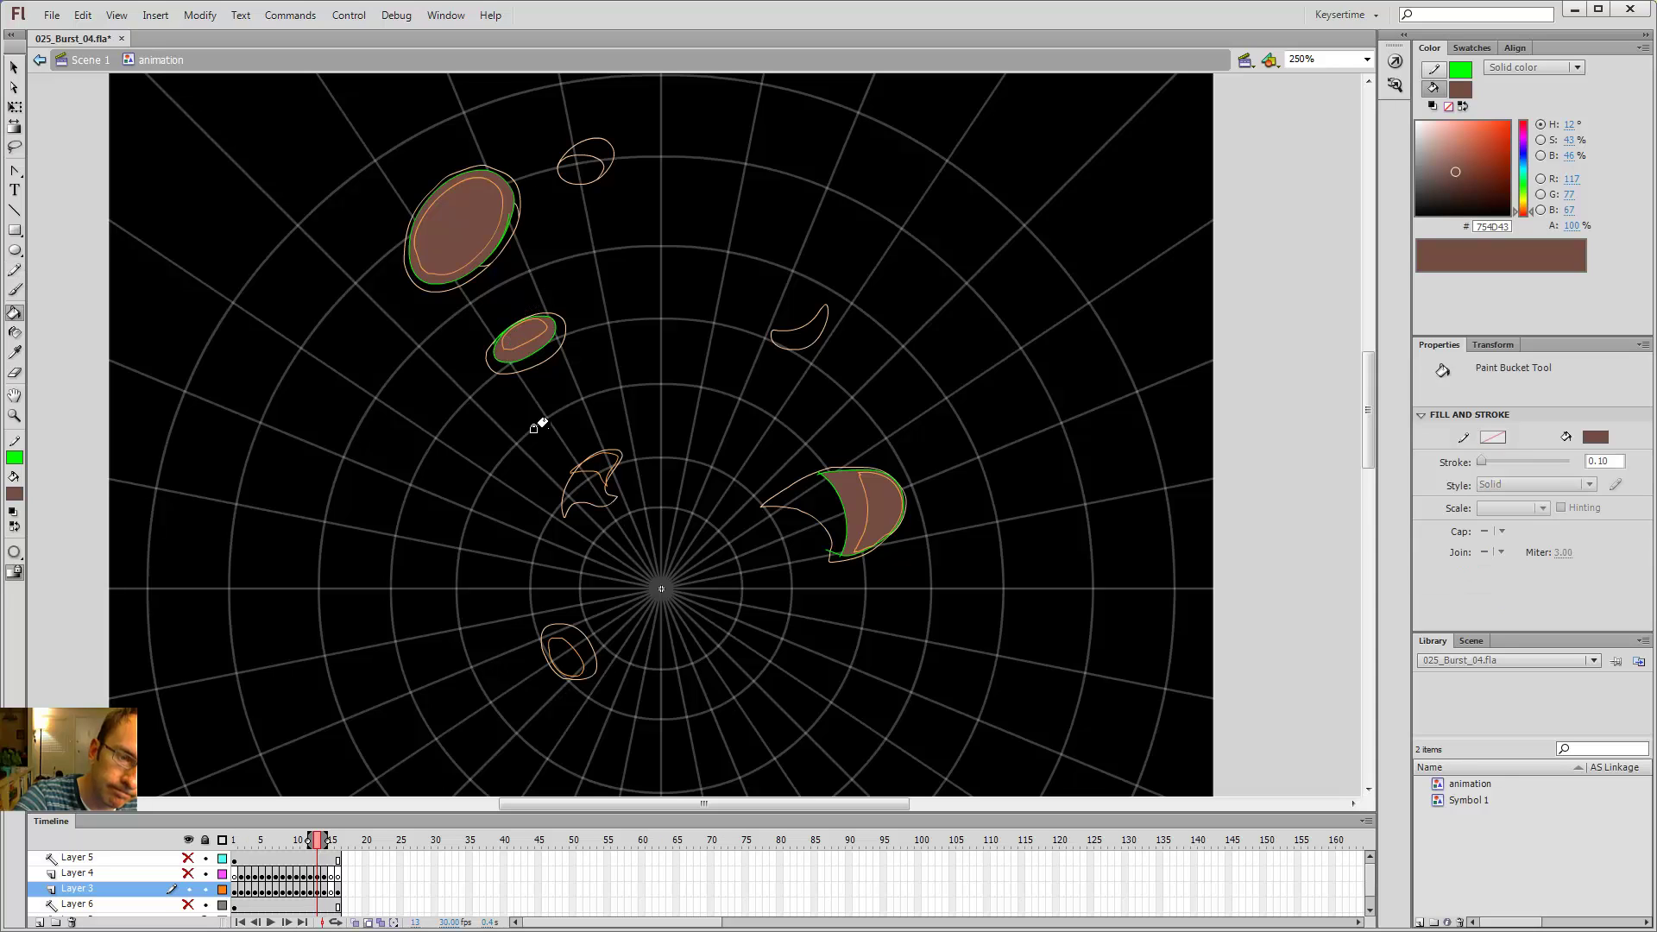
- Outline the small oval puff below the burst's centre in frame 13 and fill it with dark brown 754D43
key("y")
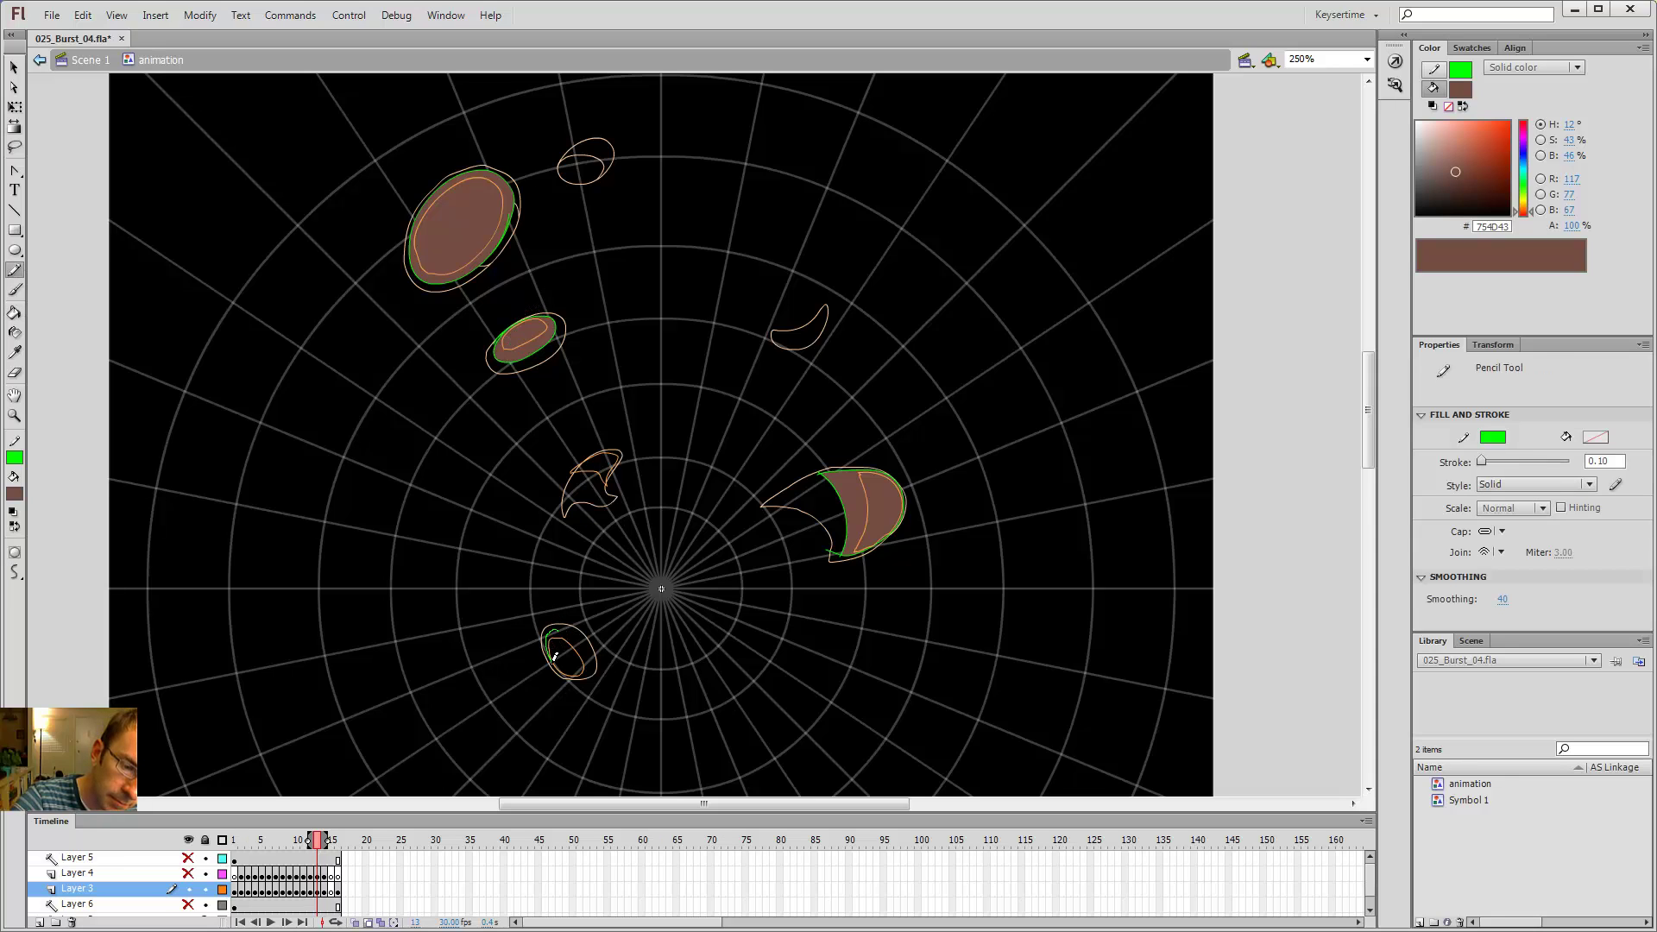
left_click_drag(573, 672, 594, 663)
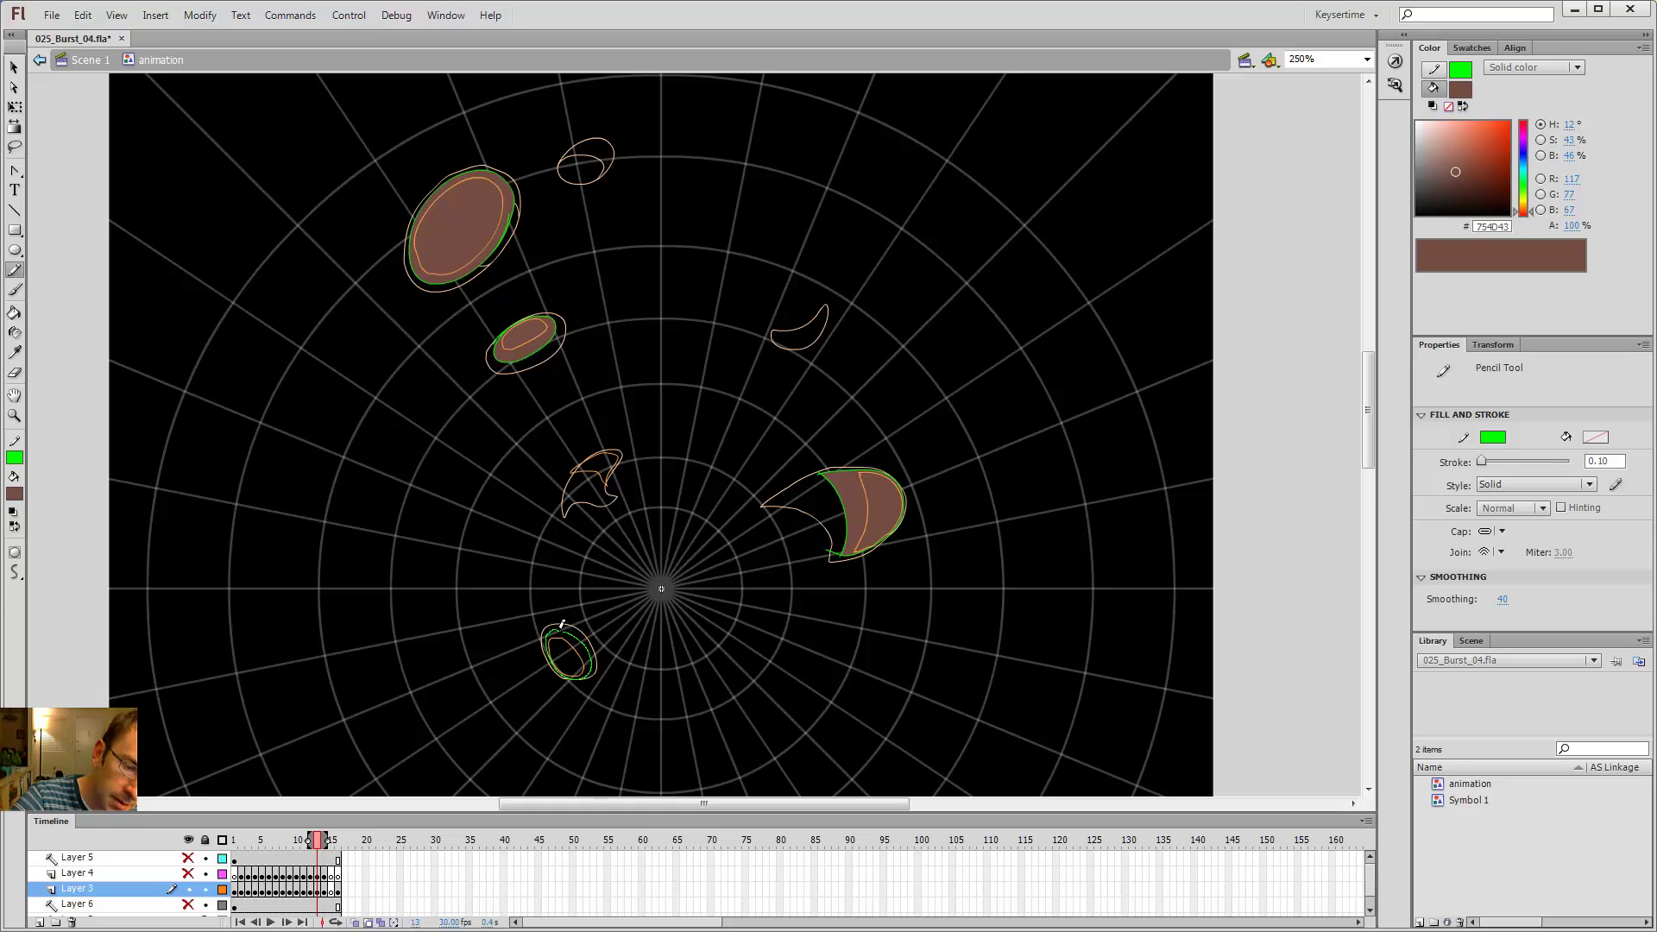
key("k")
left_click(557, 656)
key("v")
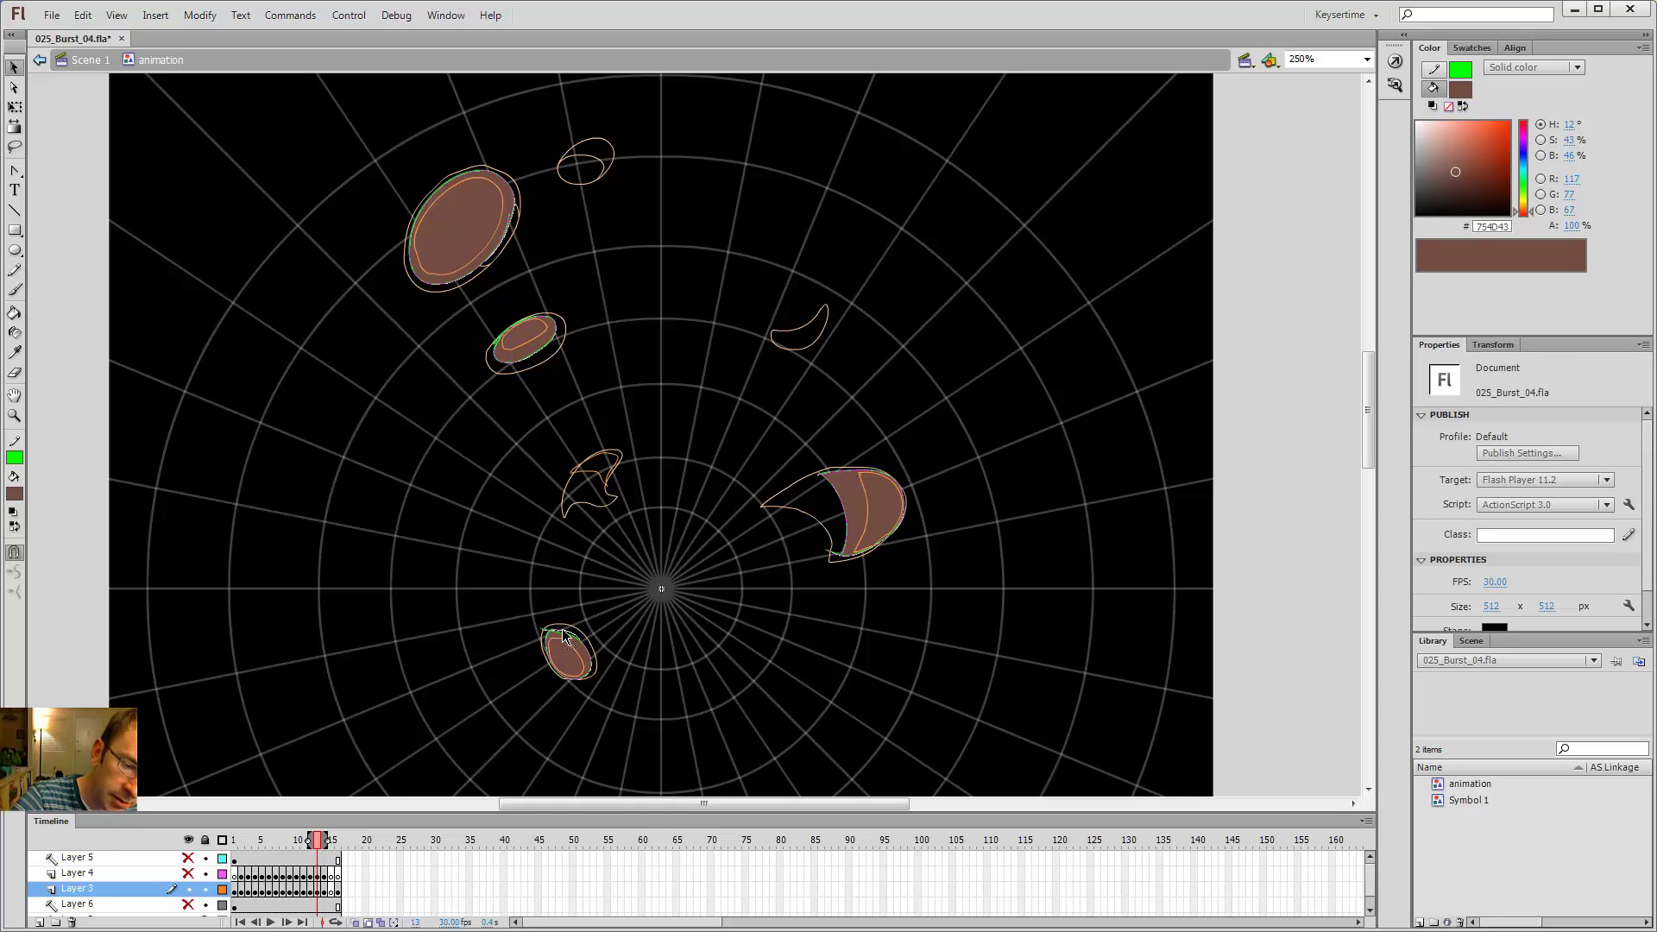
- Outline the curved, pointed puff just above the burst's centre in frame 13 and fill it with orange E9A235
key("y")
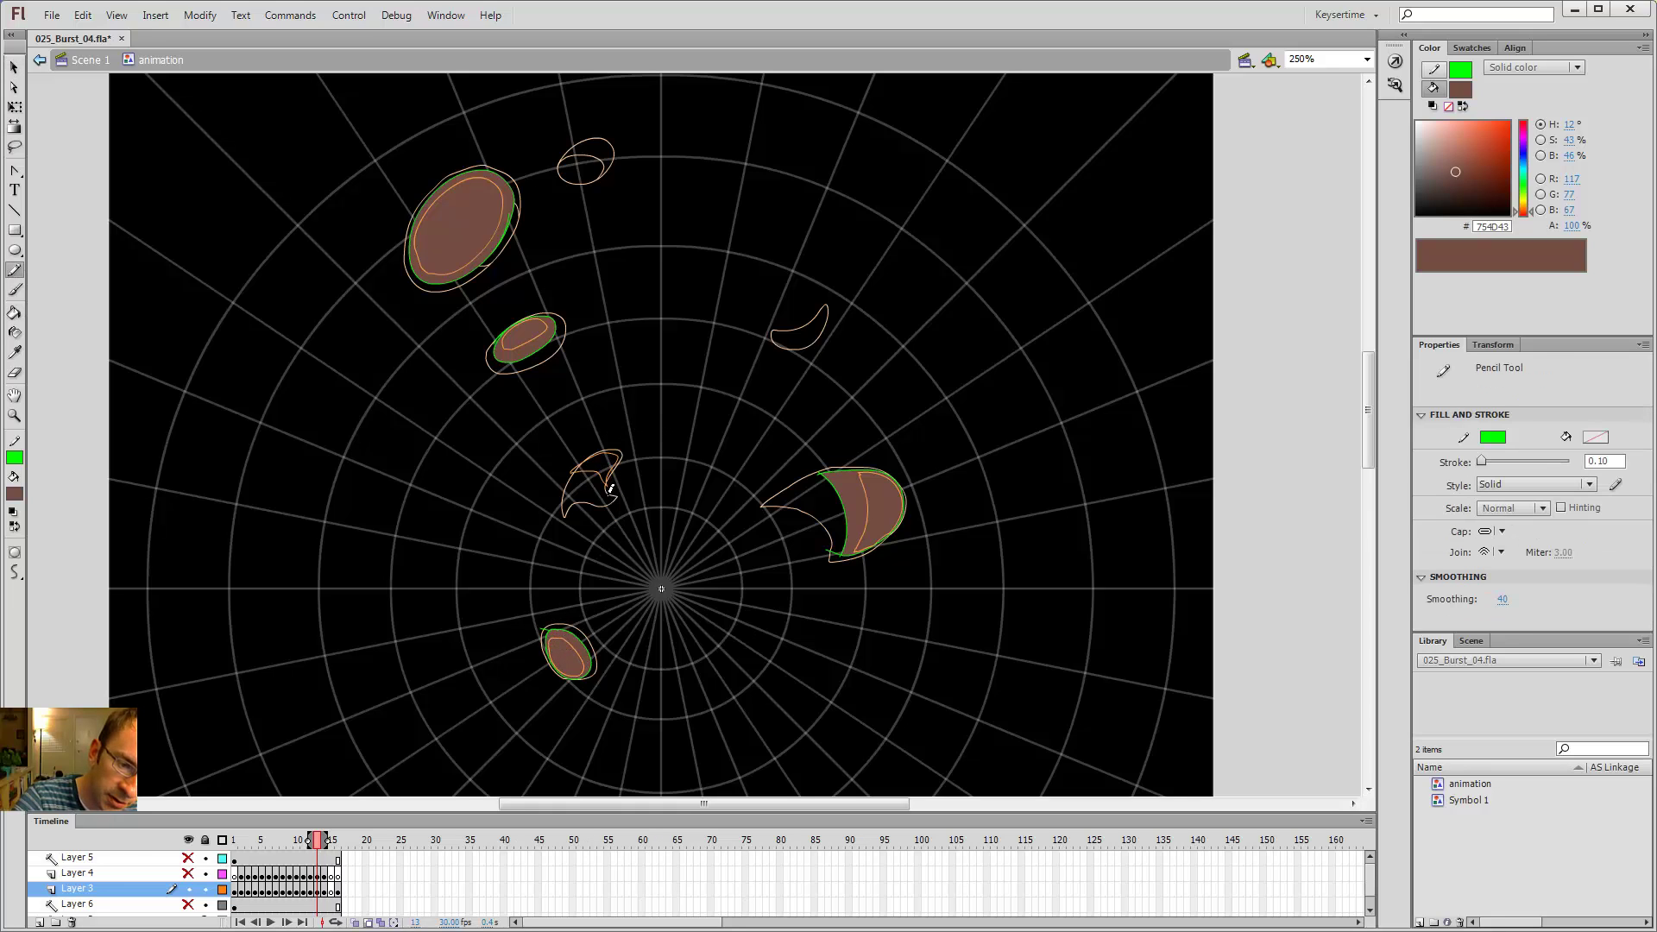
left_click_drag(615, 444, 574, 465)
key("k")
left_click(596, 470)
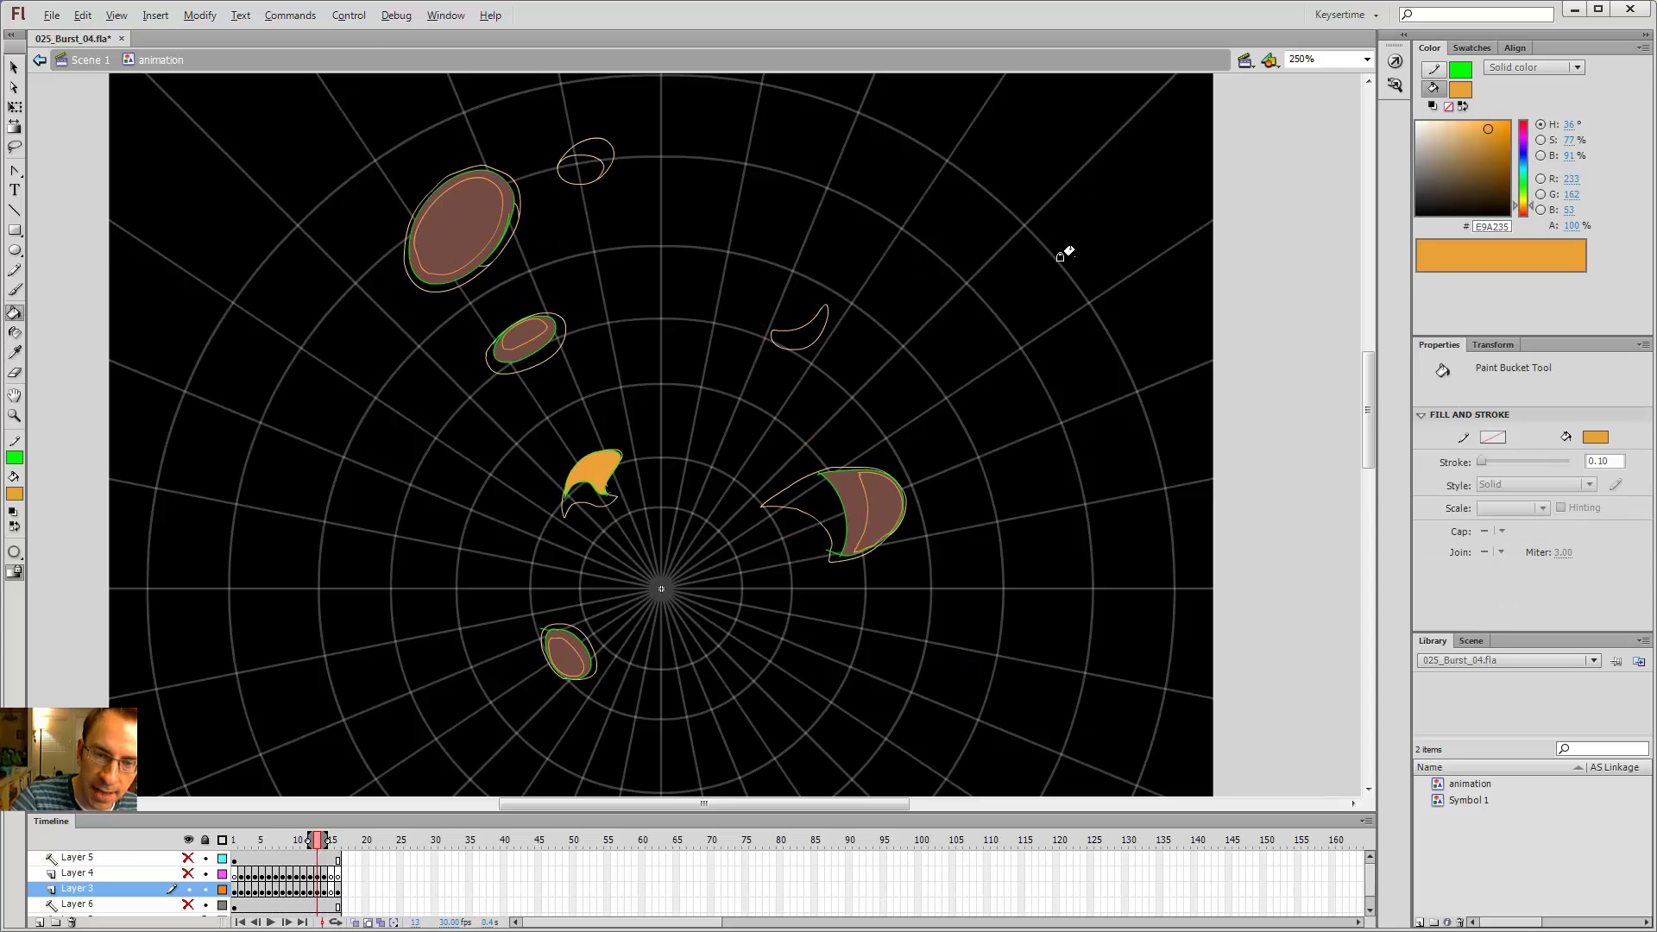
- Select all of frame 13's artwork and set its stroke colour to none to remove the green outlines
key("ctrl+minus")
key("ctrl+a")
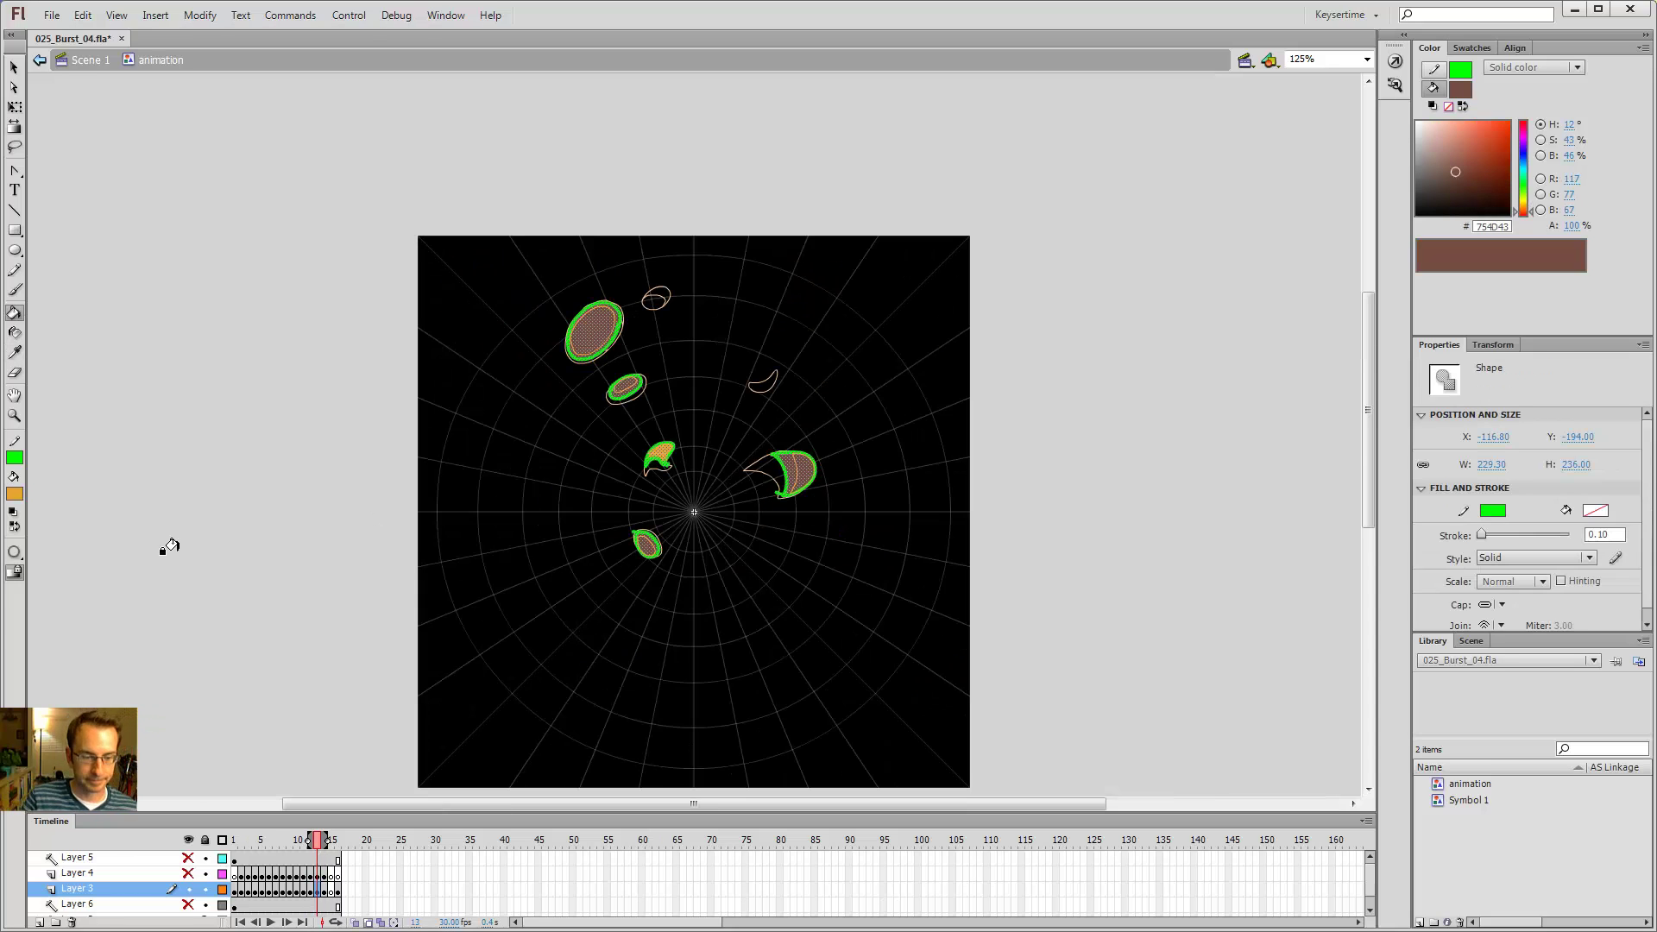
left_click(15, 457)
left_click(254, 475)
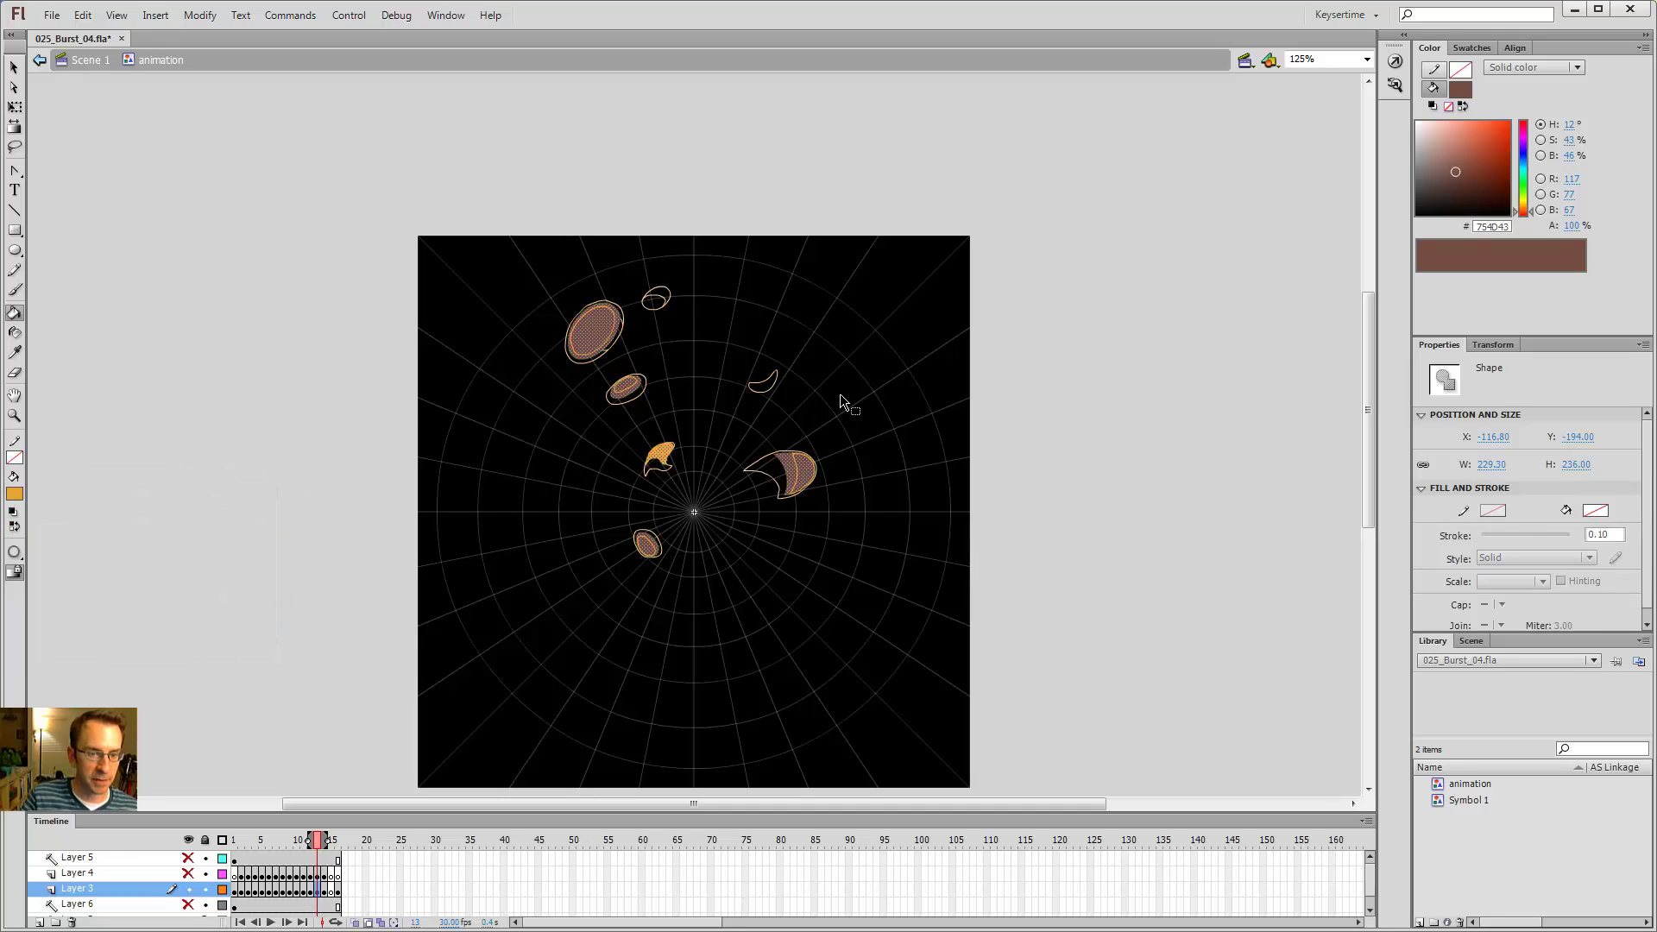
key("v")
left_click(904, 385)
key("comma")
key("period")
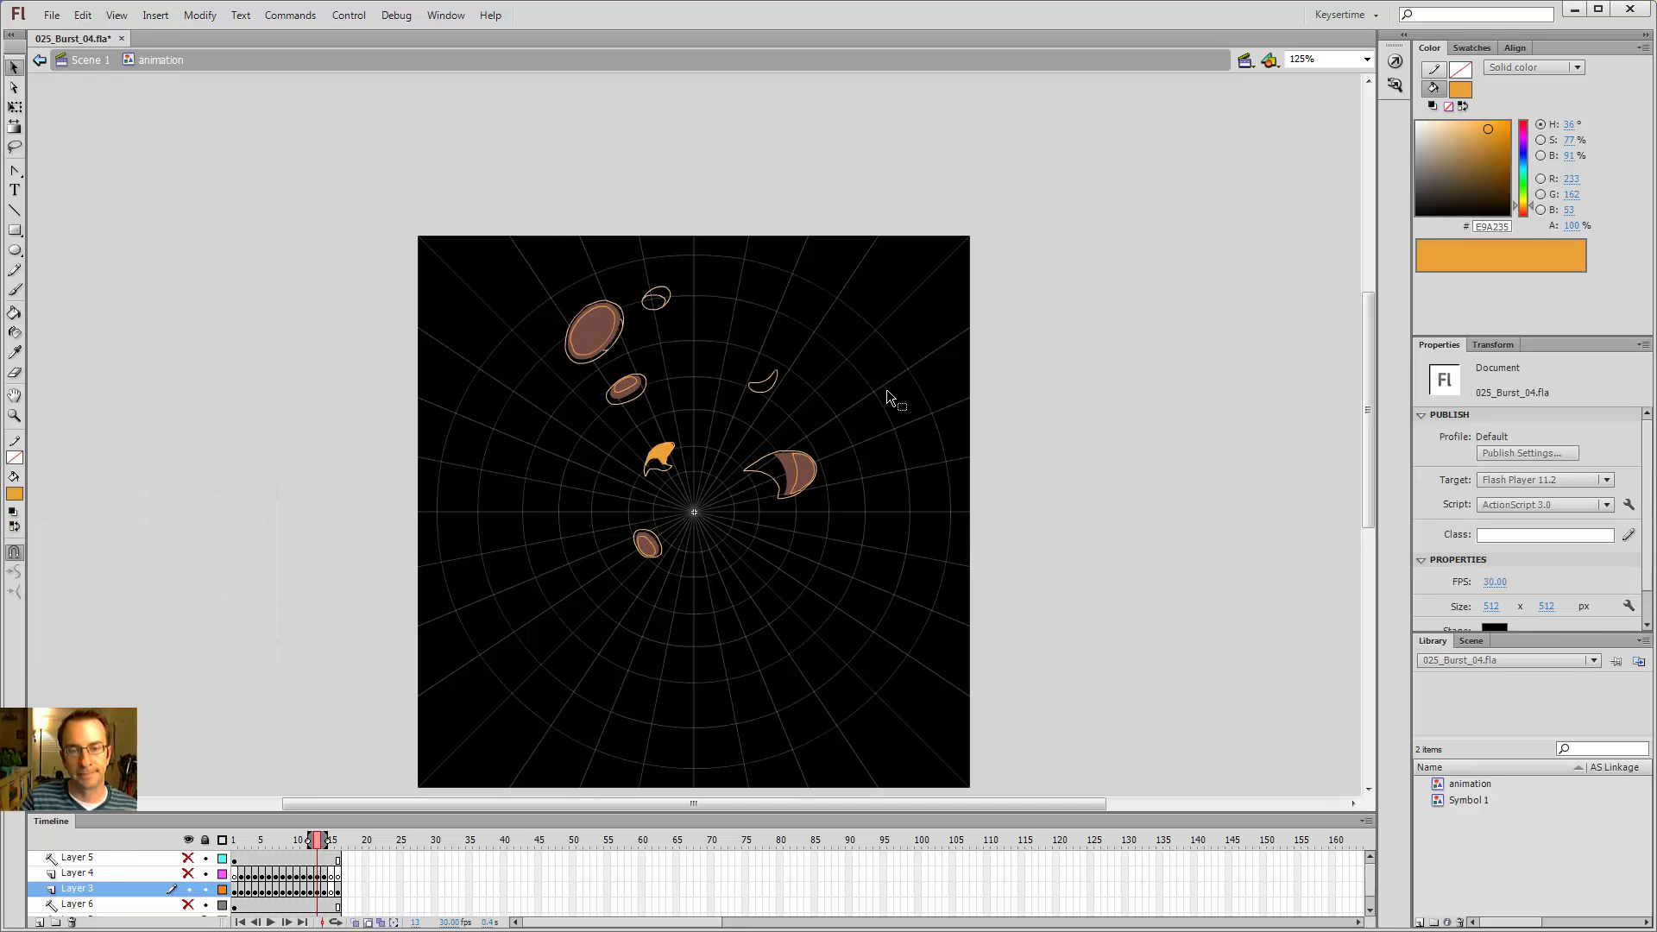
- Compare frames 11 to 14 up close to examine how the small uppermost puff breaks away and shrinks
key("period")
key("z")
left_click(785, 395)
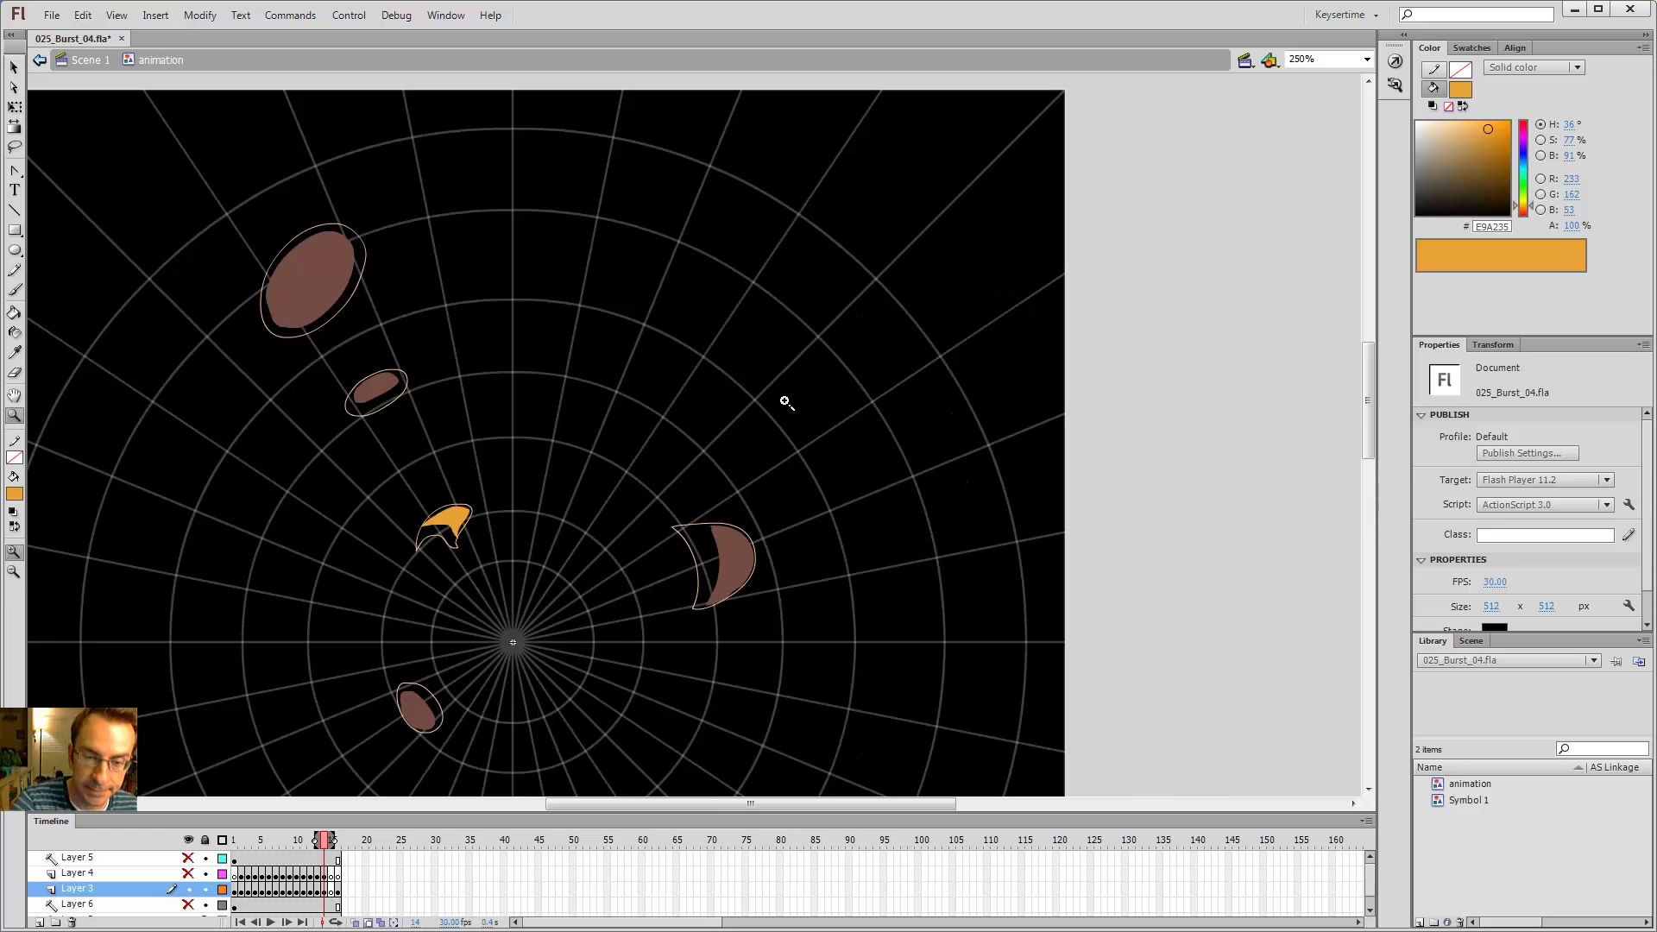
key("comma")
key("comma")
key("comma")
key("y")
key("period")
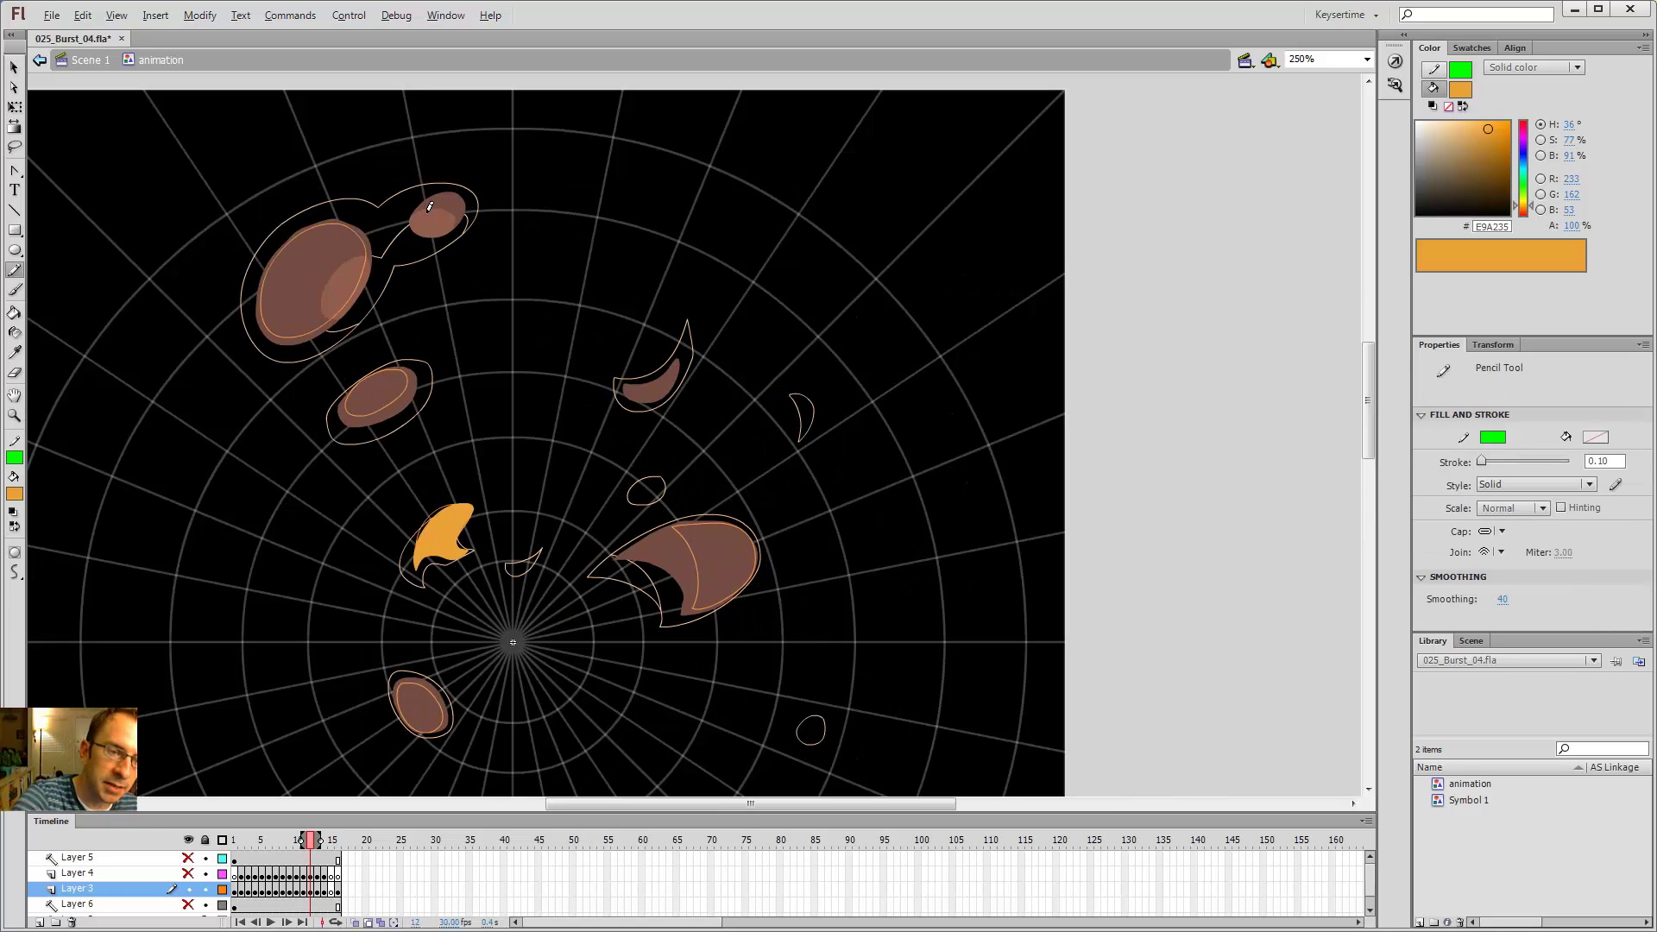
key("comma")
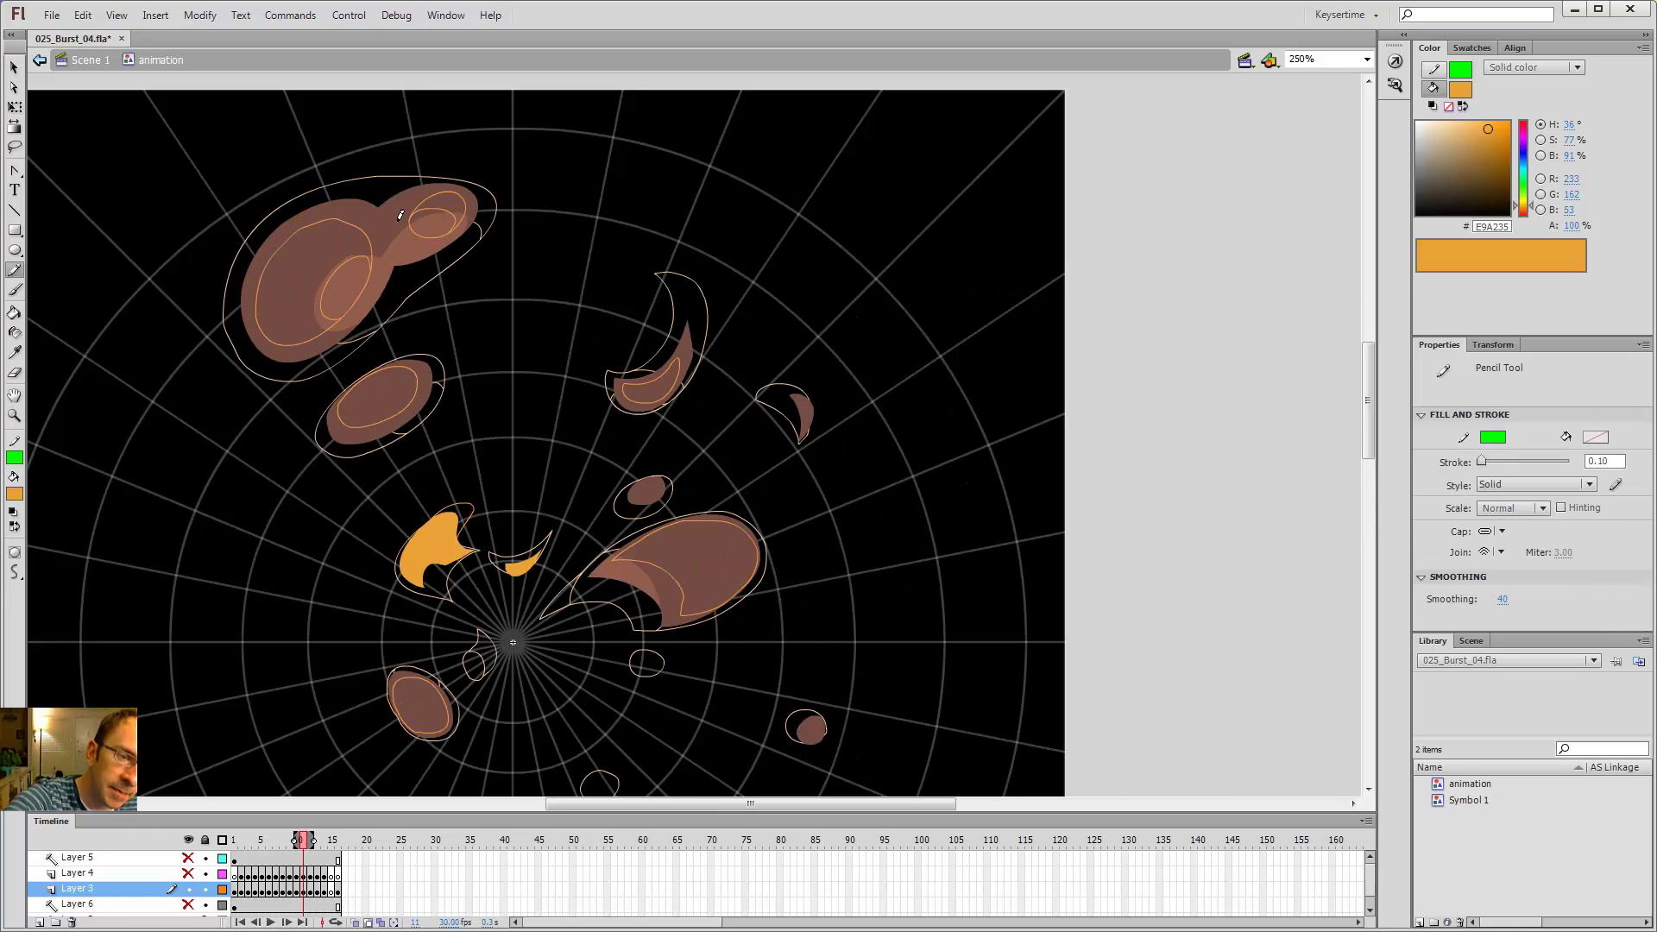
key("period")
key("period")
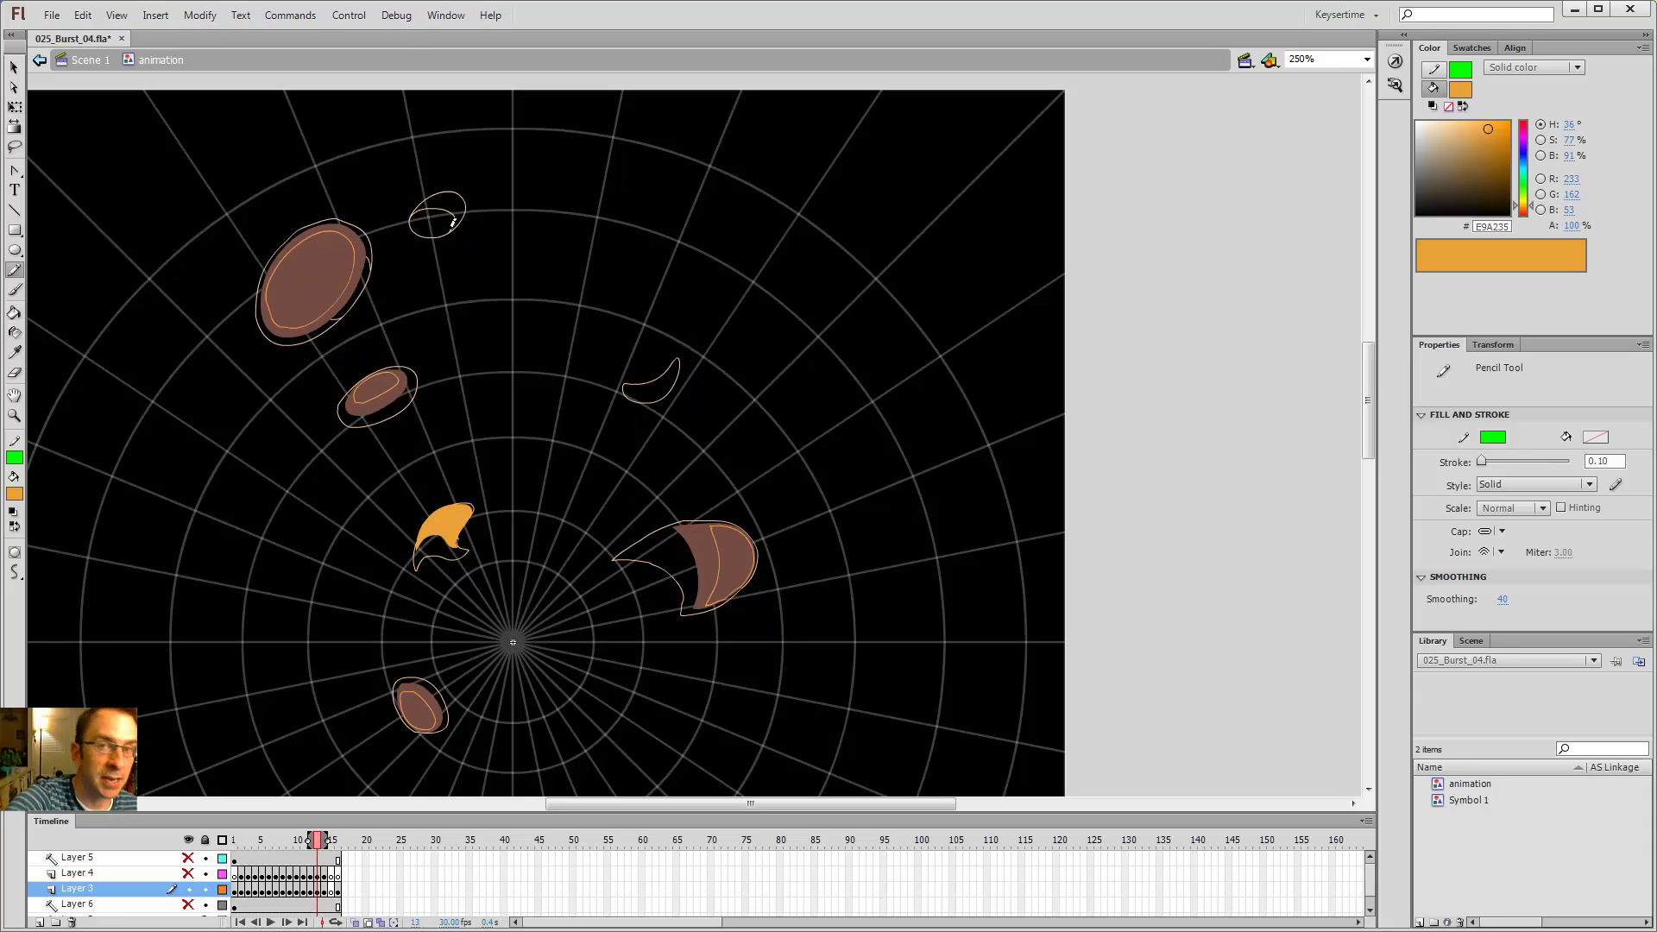
key("comma")
key("period")
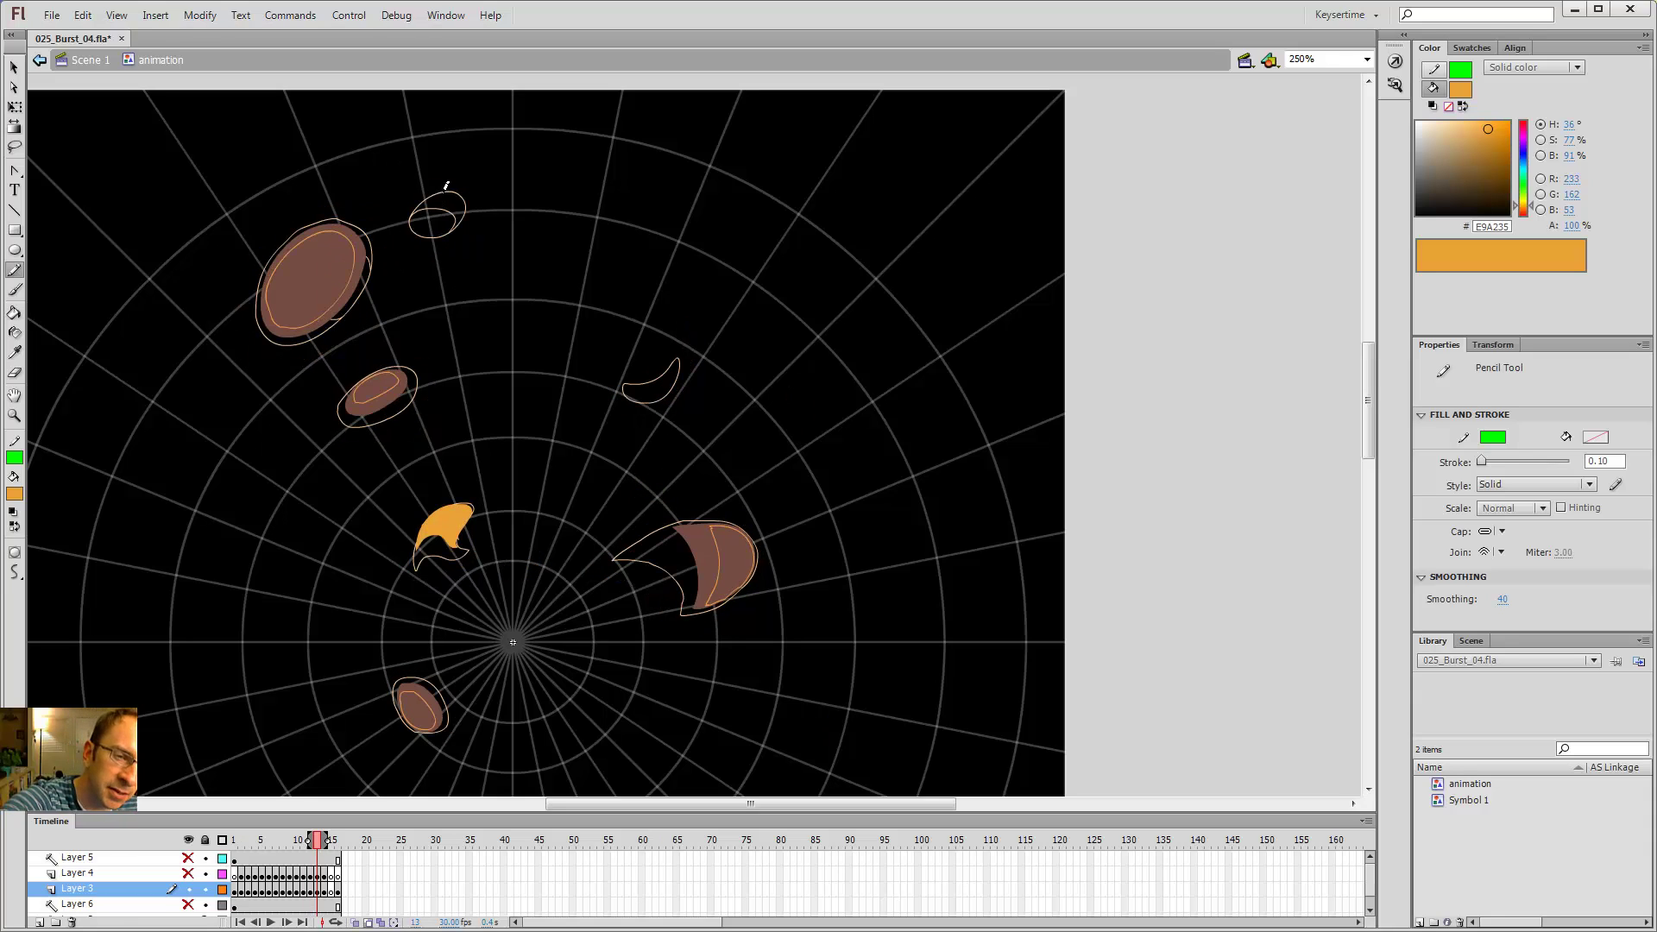
- Draw the small uppermost oval puff in frame 13, fill it with dark brown 754D43 sampled from the neighbouring puff, and delete its green outline
mouse_move(446, 186)
left_mouse_down()
mouse_move(422, 204)
mouse_move(445, 223)
mouse_move(462, 192)
mouse_move(417, 204)
left_mouse_up()
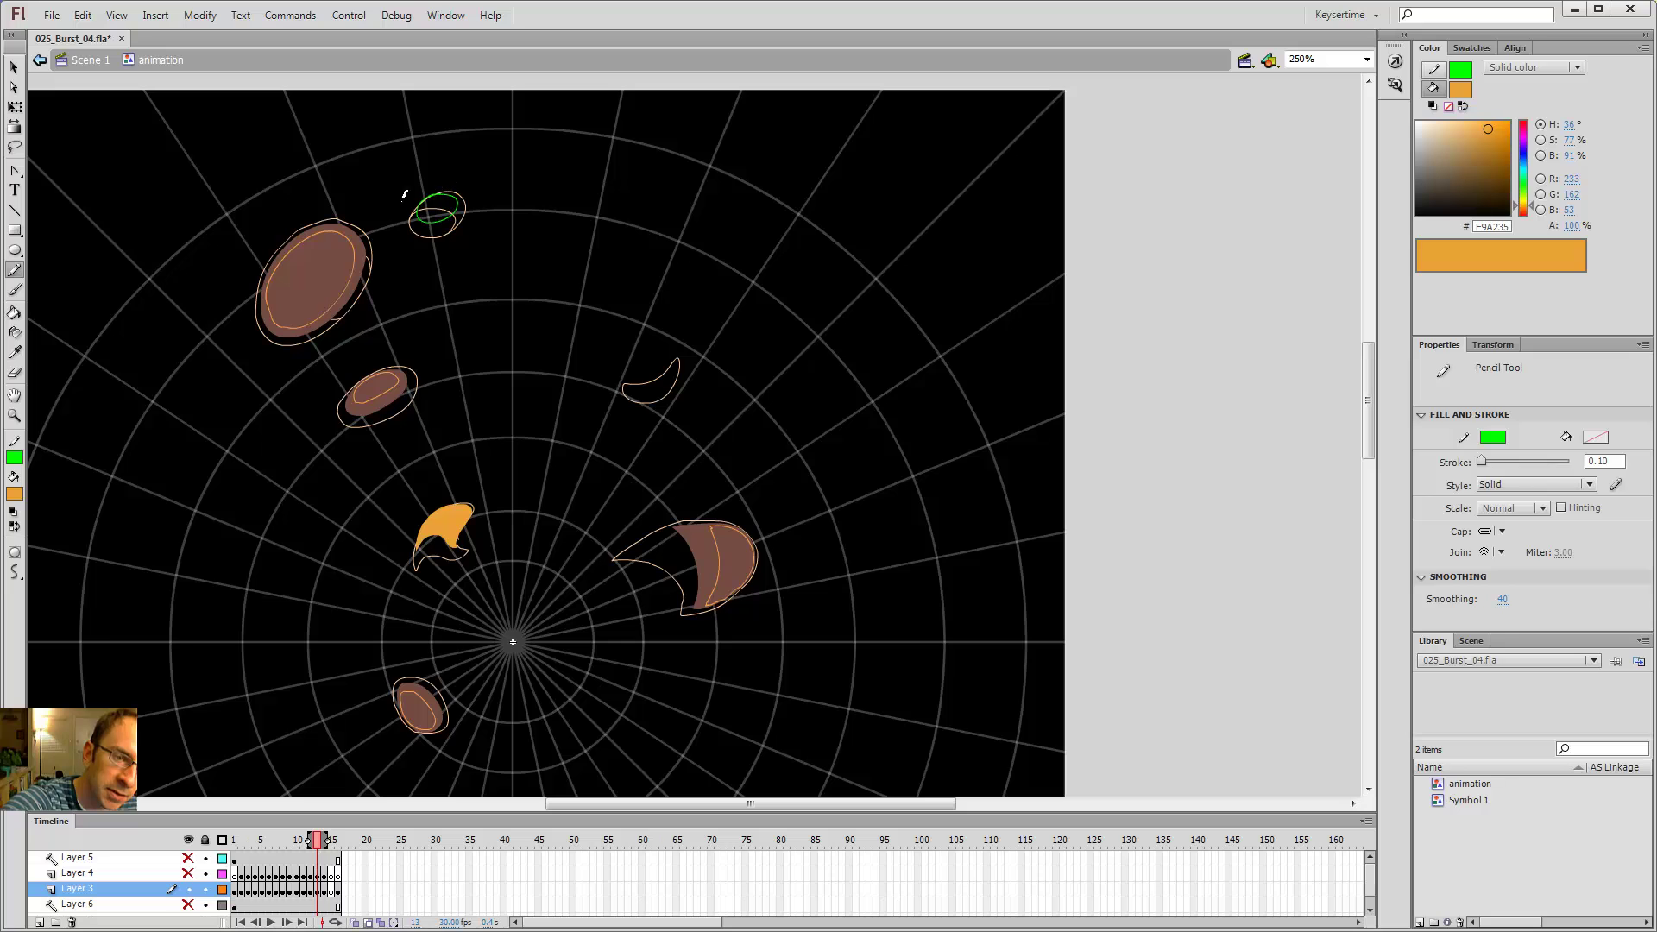
key("i")
left_click(359, 236)
left_click(439, 209)
key("v")
double_click(456, 206)
key("Delete")
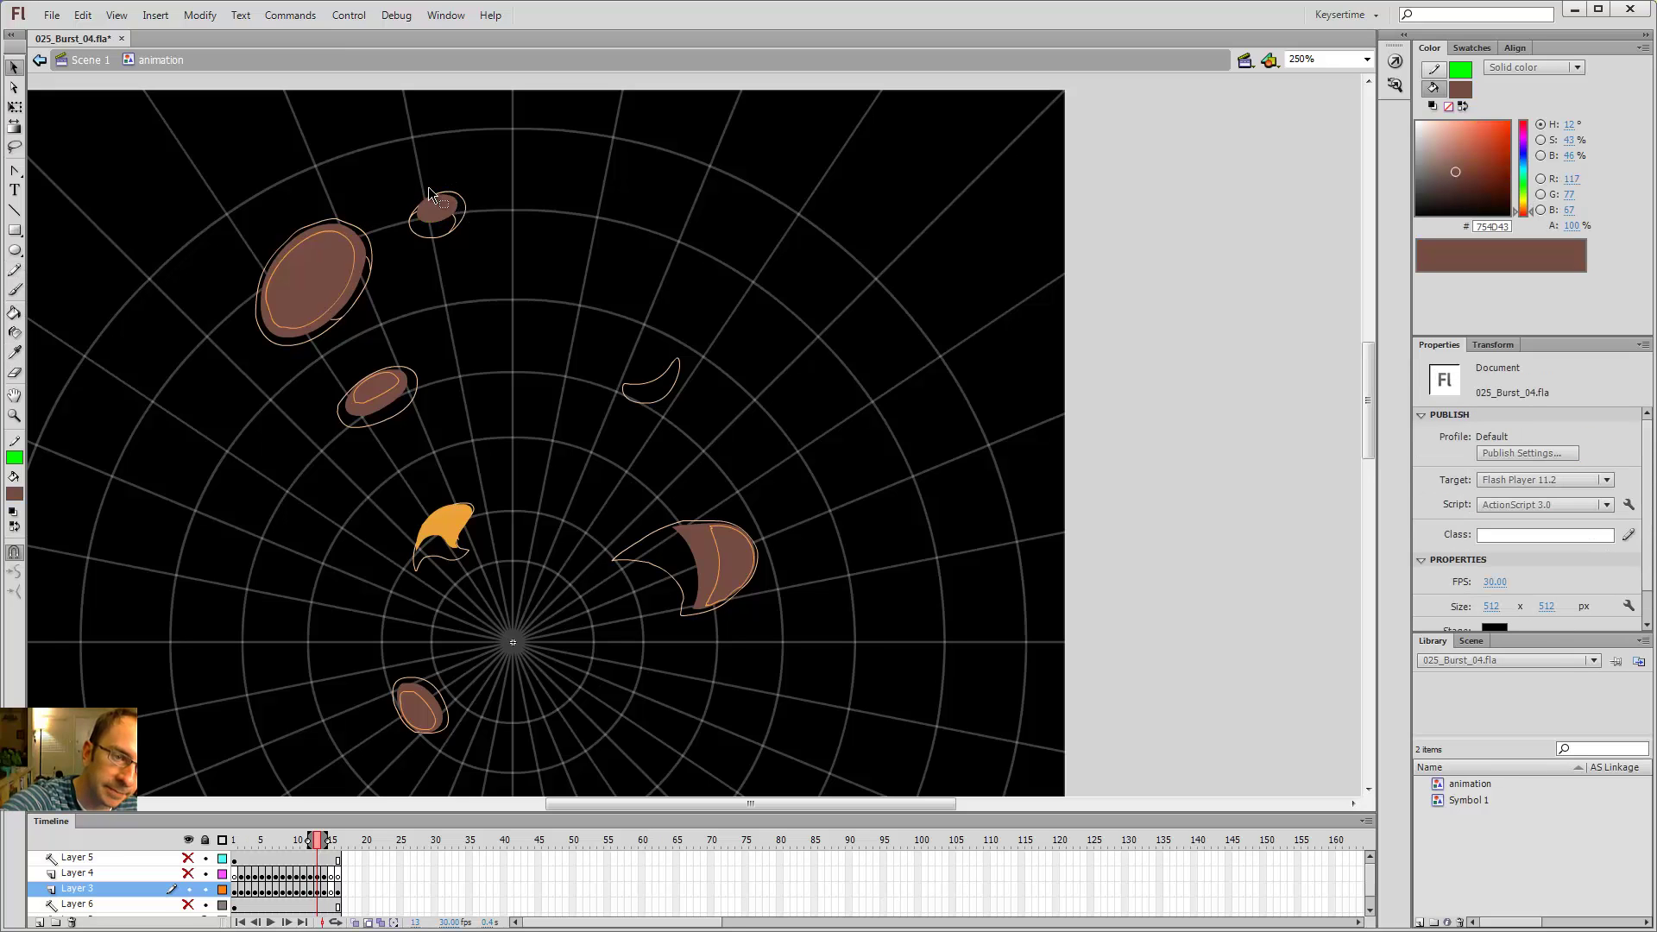
- Flip back and forth through frames 11 to 13 to check the new small puff's motion
key("comma")
key("period")
key("comma")
key("comma")
key("period")
key("period")
key("comma")
key("period")
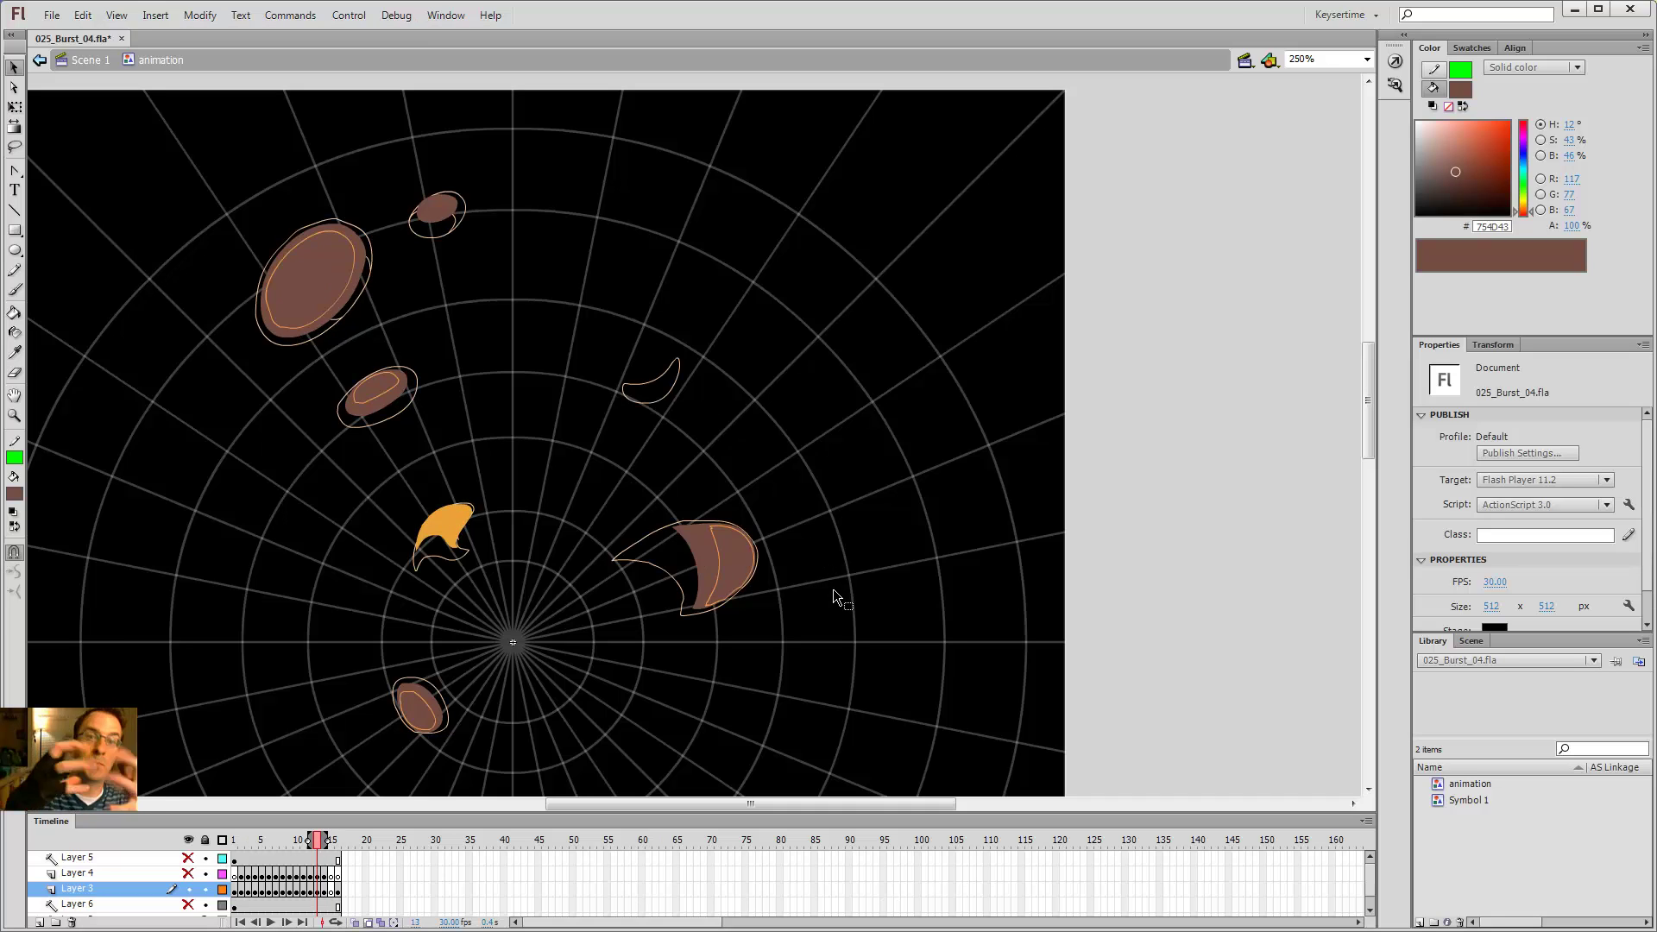
- In frame 15, outline a thinner crescent inside the large right puff's onion-skin shape and fill it with dark brown 754D43
key("period")
key("period")
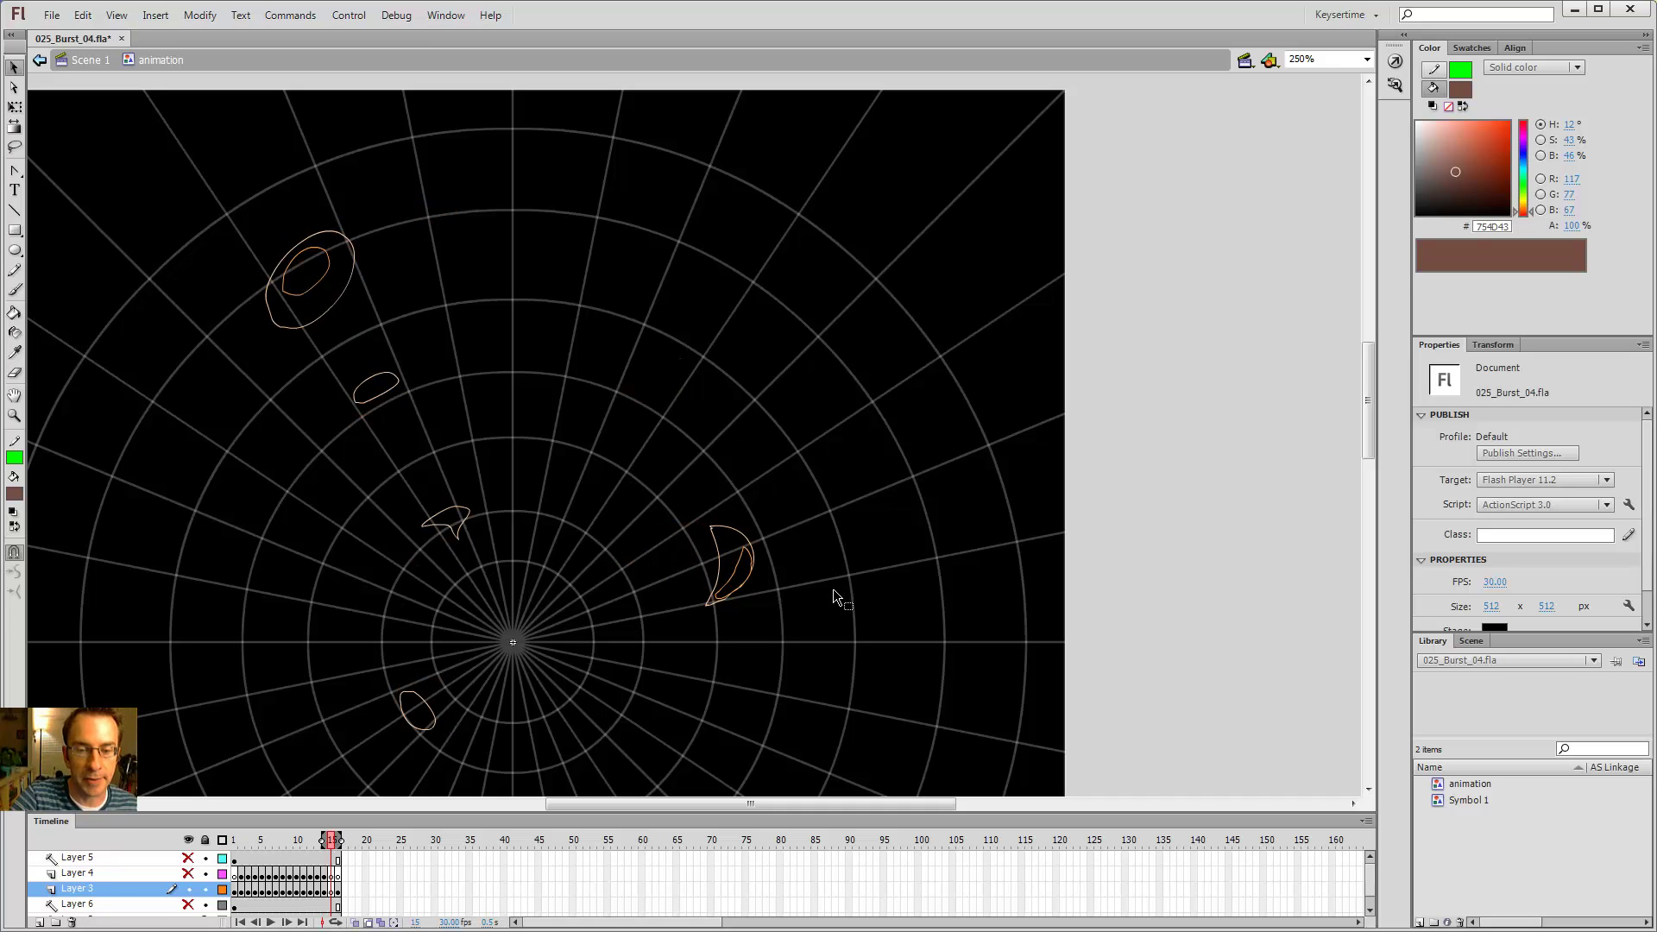
key("y")
mouse_move(729, 537)
left_mouse_down()
mouse_move(712, 597)
mouse_move(750, 569)
mouse_move(721, 522)
left_mouse_up()
key("comma")
key("k")
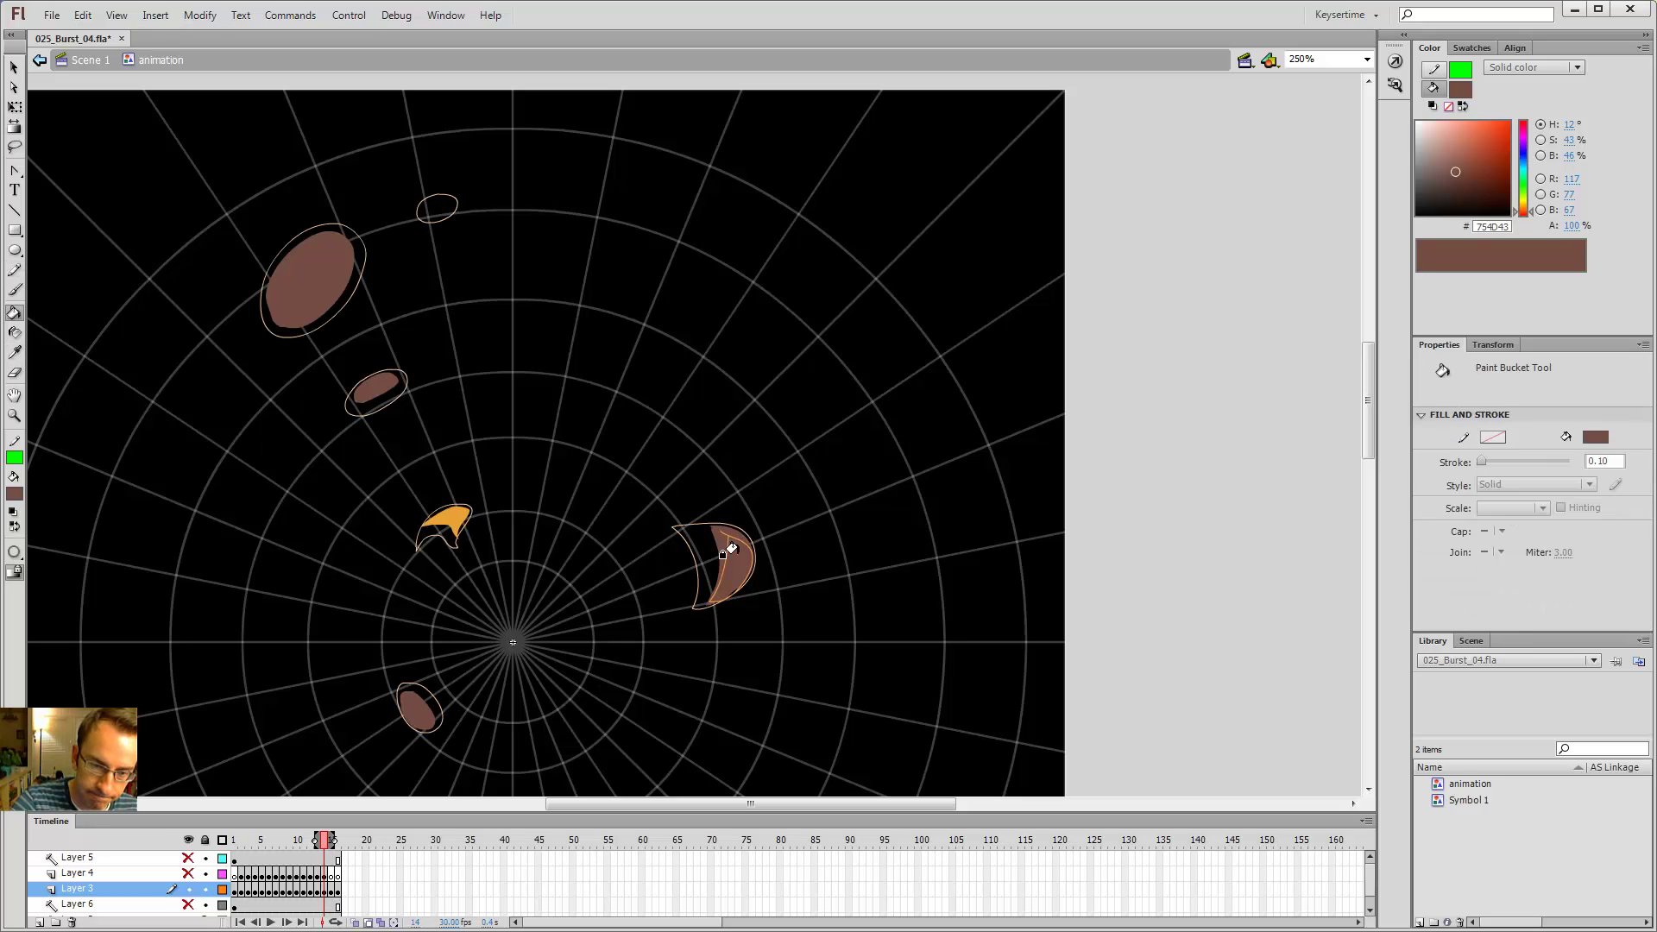
key("period")
left_click(724, 552)
- Outline the upper-left oval puff in frame 15 with a closed green Pencil stroke and fill it with dark brown 754D43
key("y")
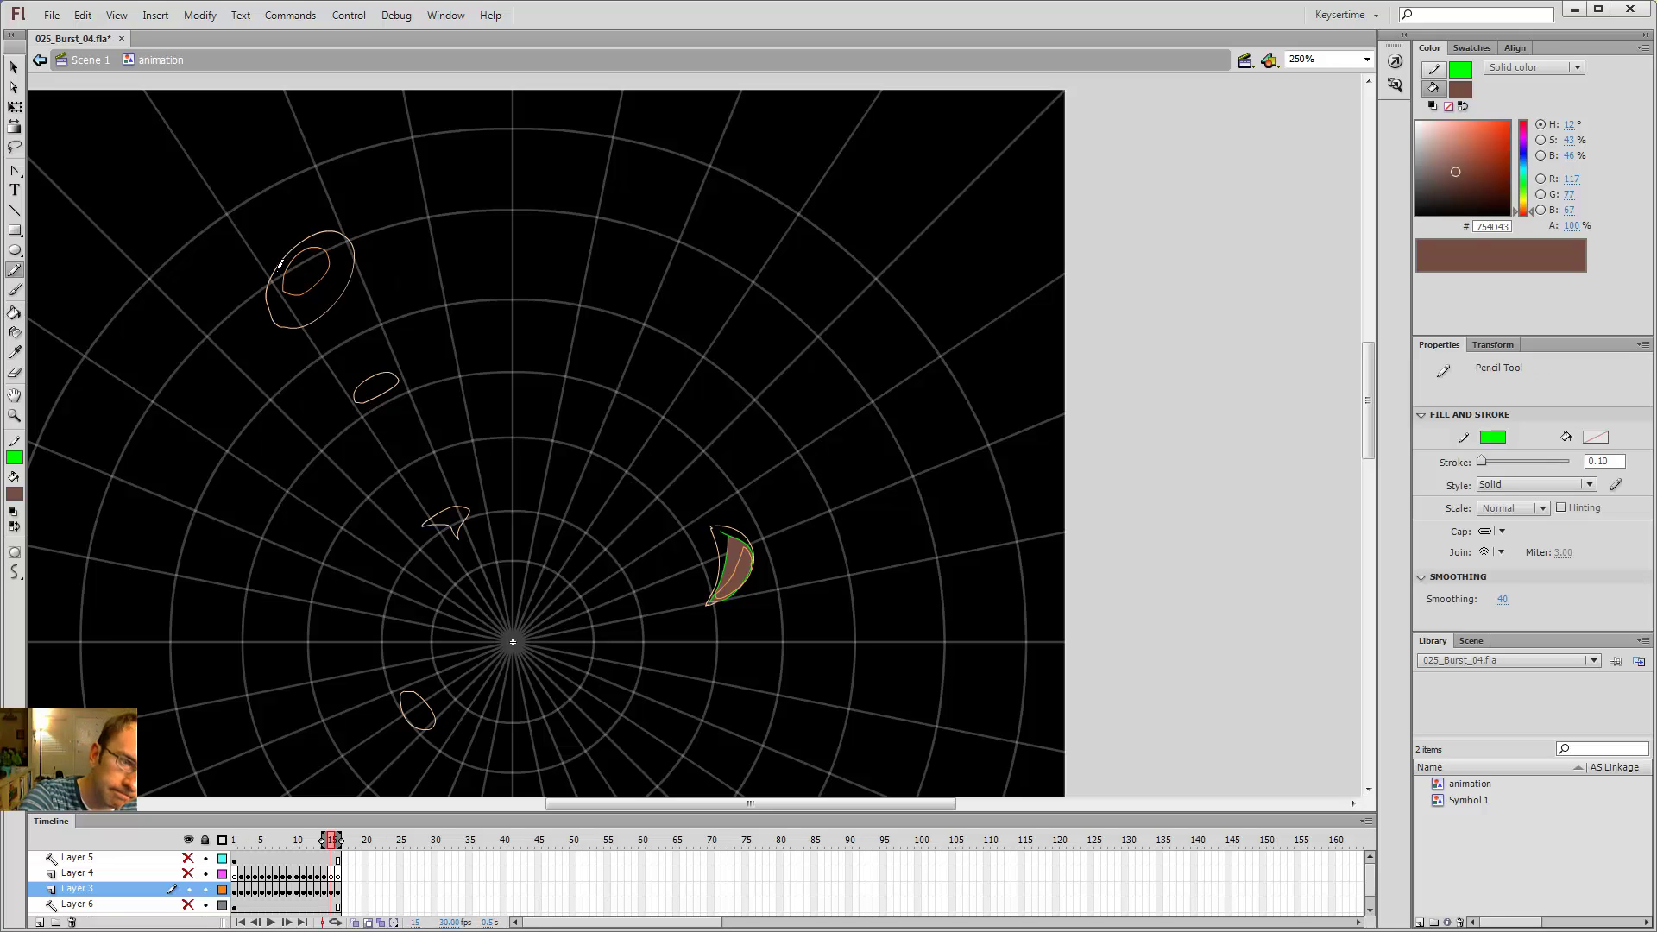
left_click_drag(281, 264, 289, 306)
mouse_move(344, 254)
left_mouse_down()
mouse_move(322, 233)
mouse_move(280, 264)
left_mouse_up()
key("k")
left_click(295, 263)
- Delete the green outline around frame 15's upper-left oval puff
key("v")
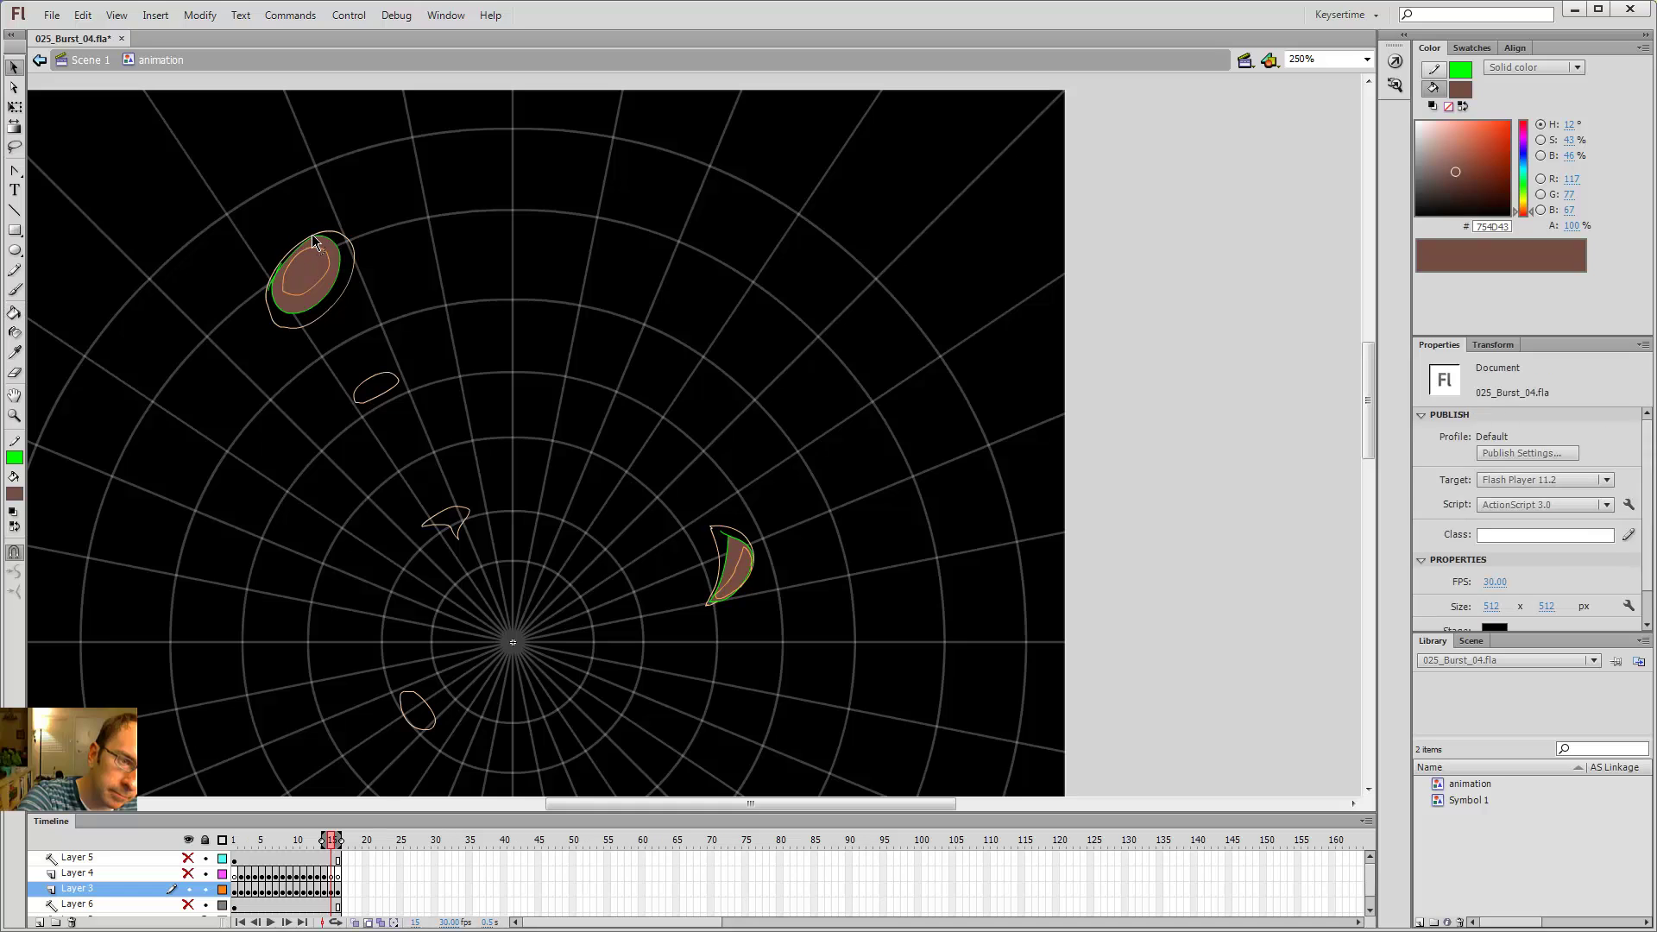
left_click(313, 235)
key("Delete")
double_click(314, 237)
left_click(392, 228)
- Return to frame 15 inside the animation symbol and delete the crescent puff's green outline
double_click(753, 573)
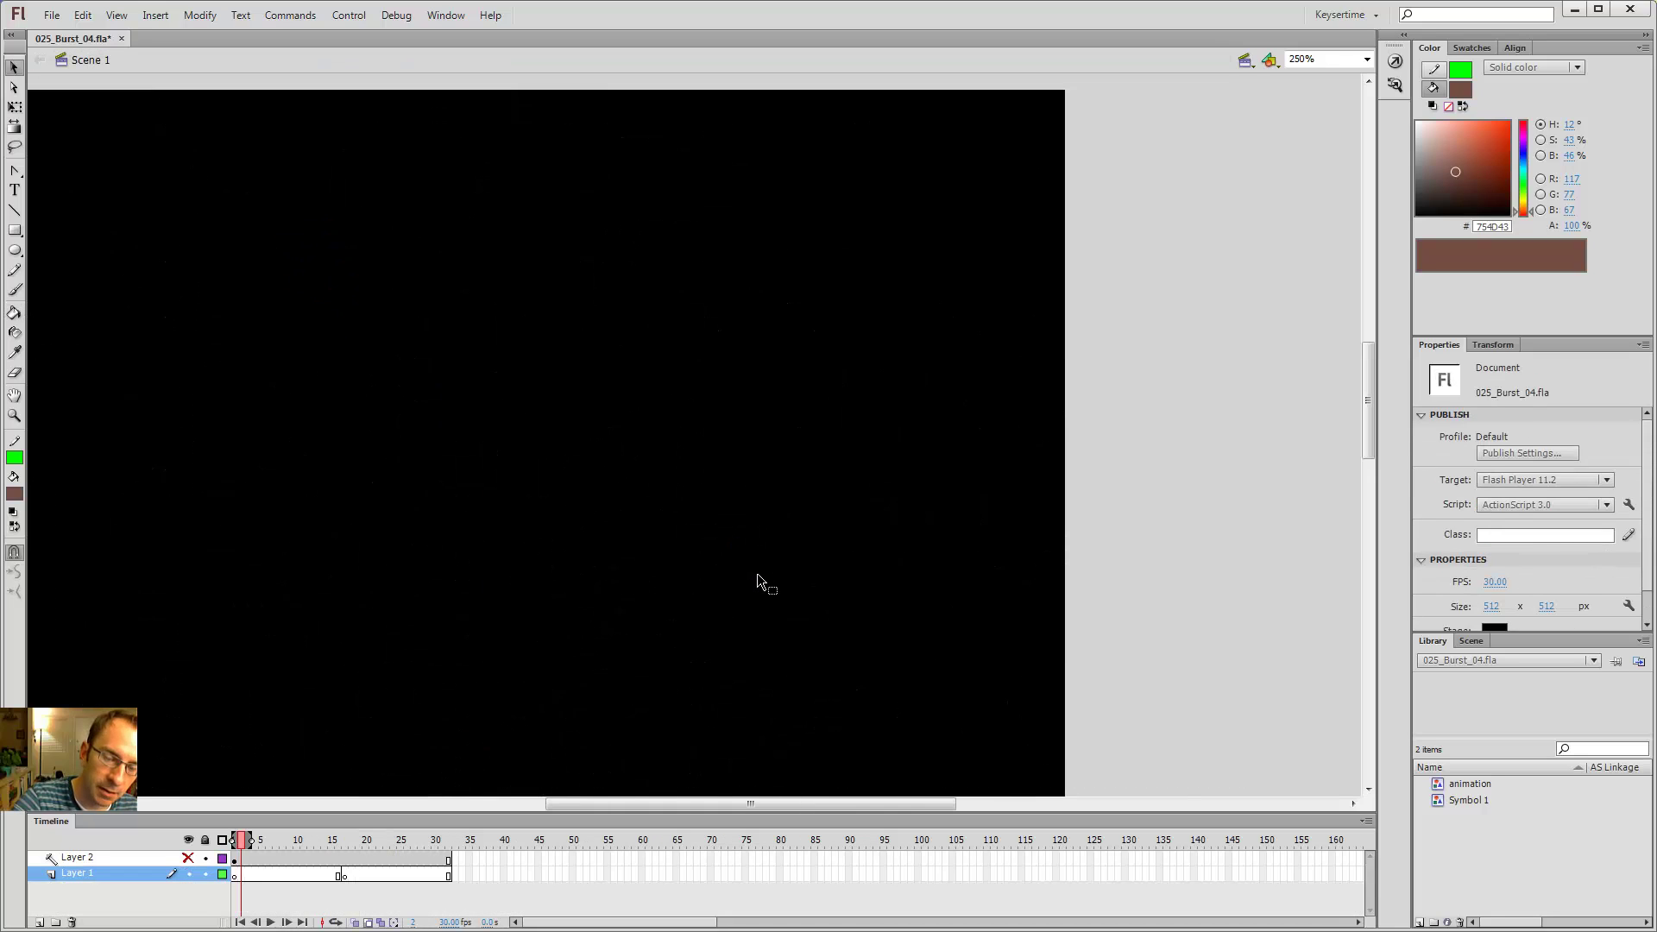
left_click(784, 590)
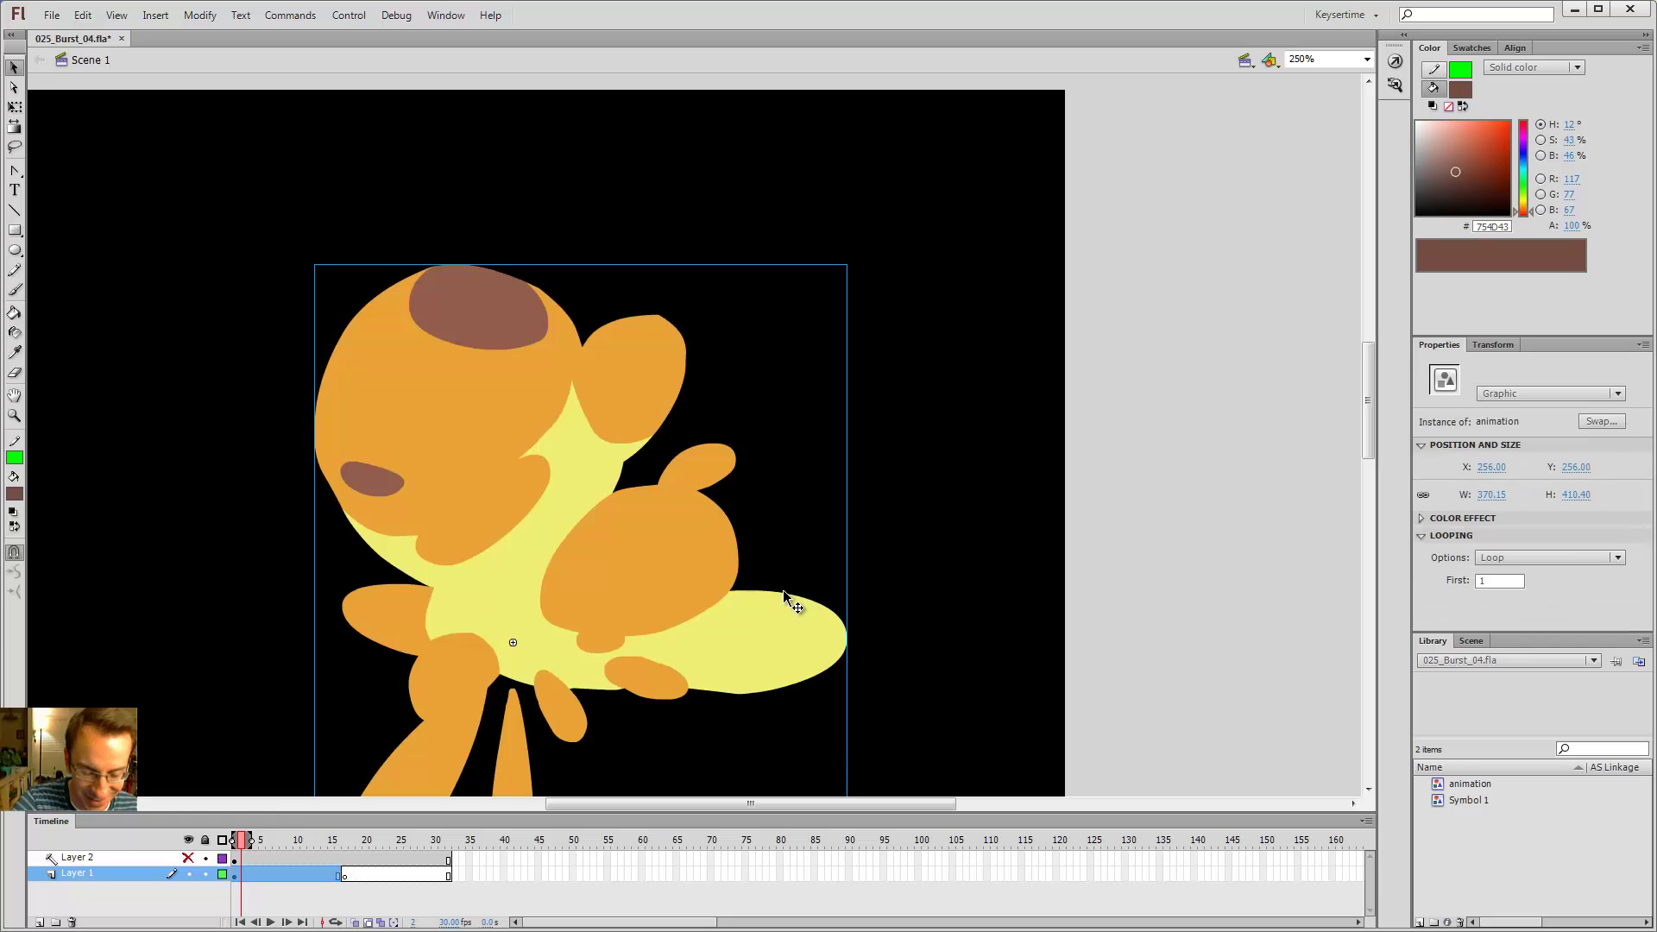
double_click(779, 635)
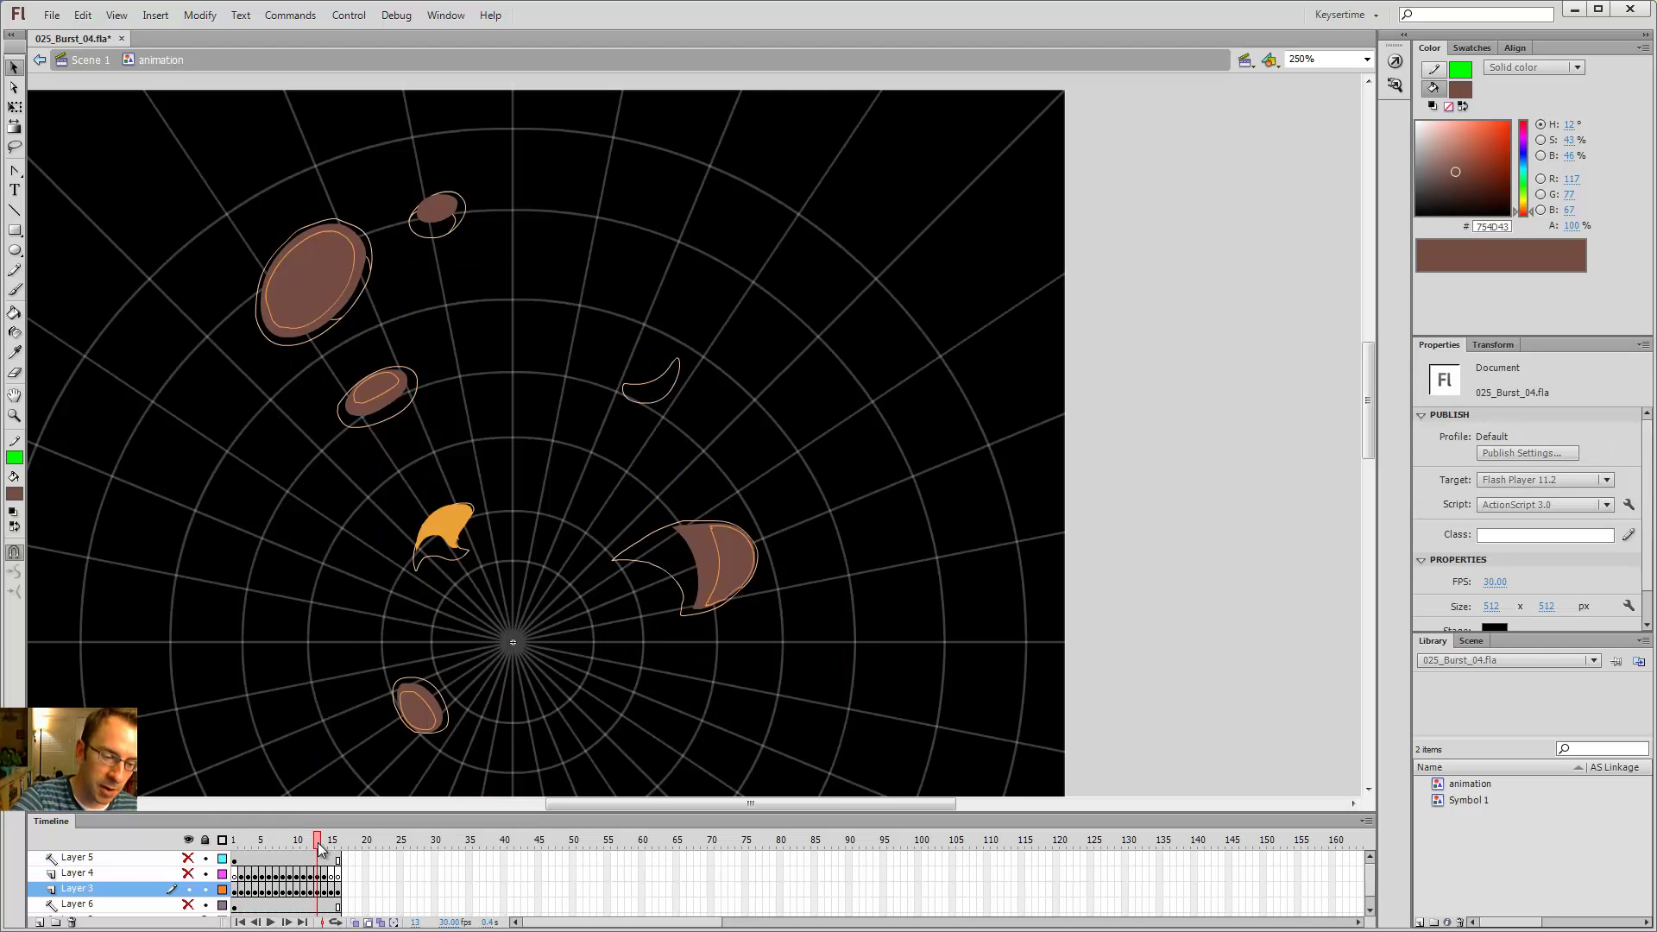
left_click_drag(309, 842, 335, 848)
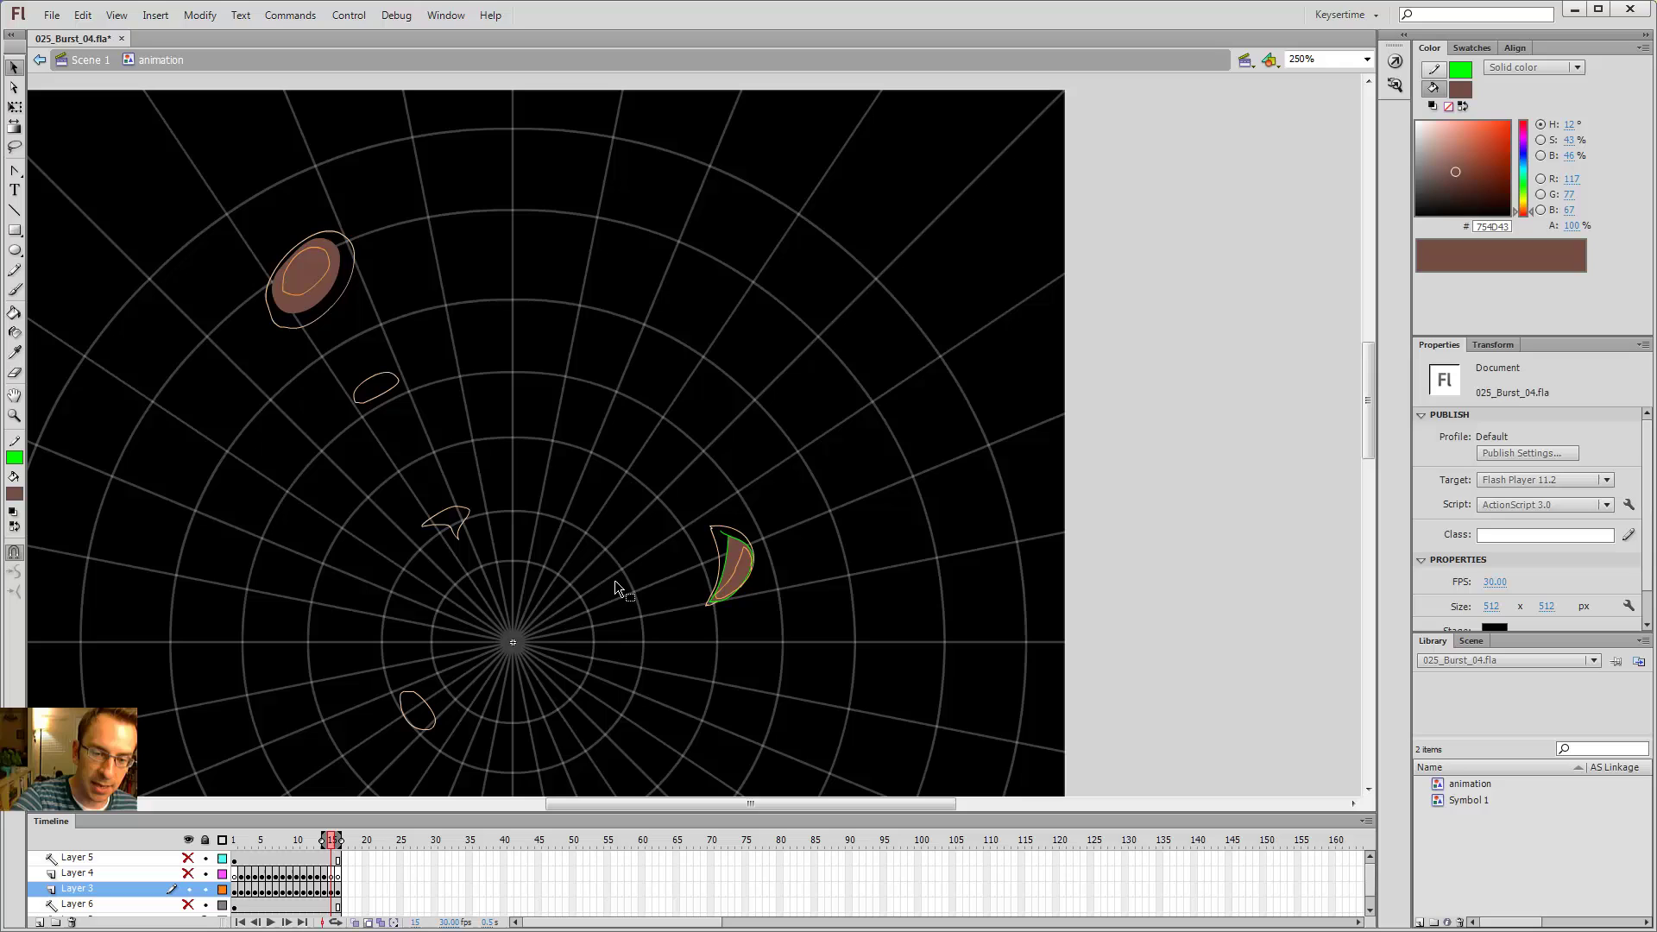
left_click(738, 541)
left_click(751, 447)
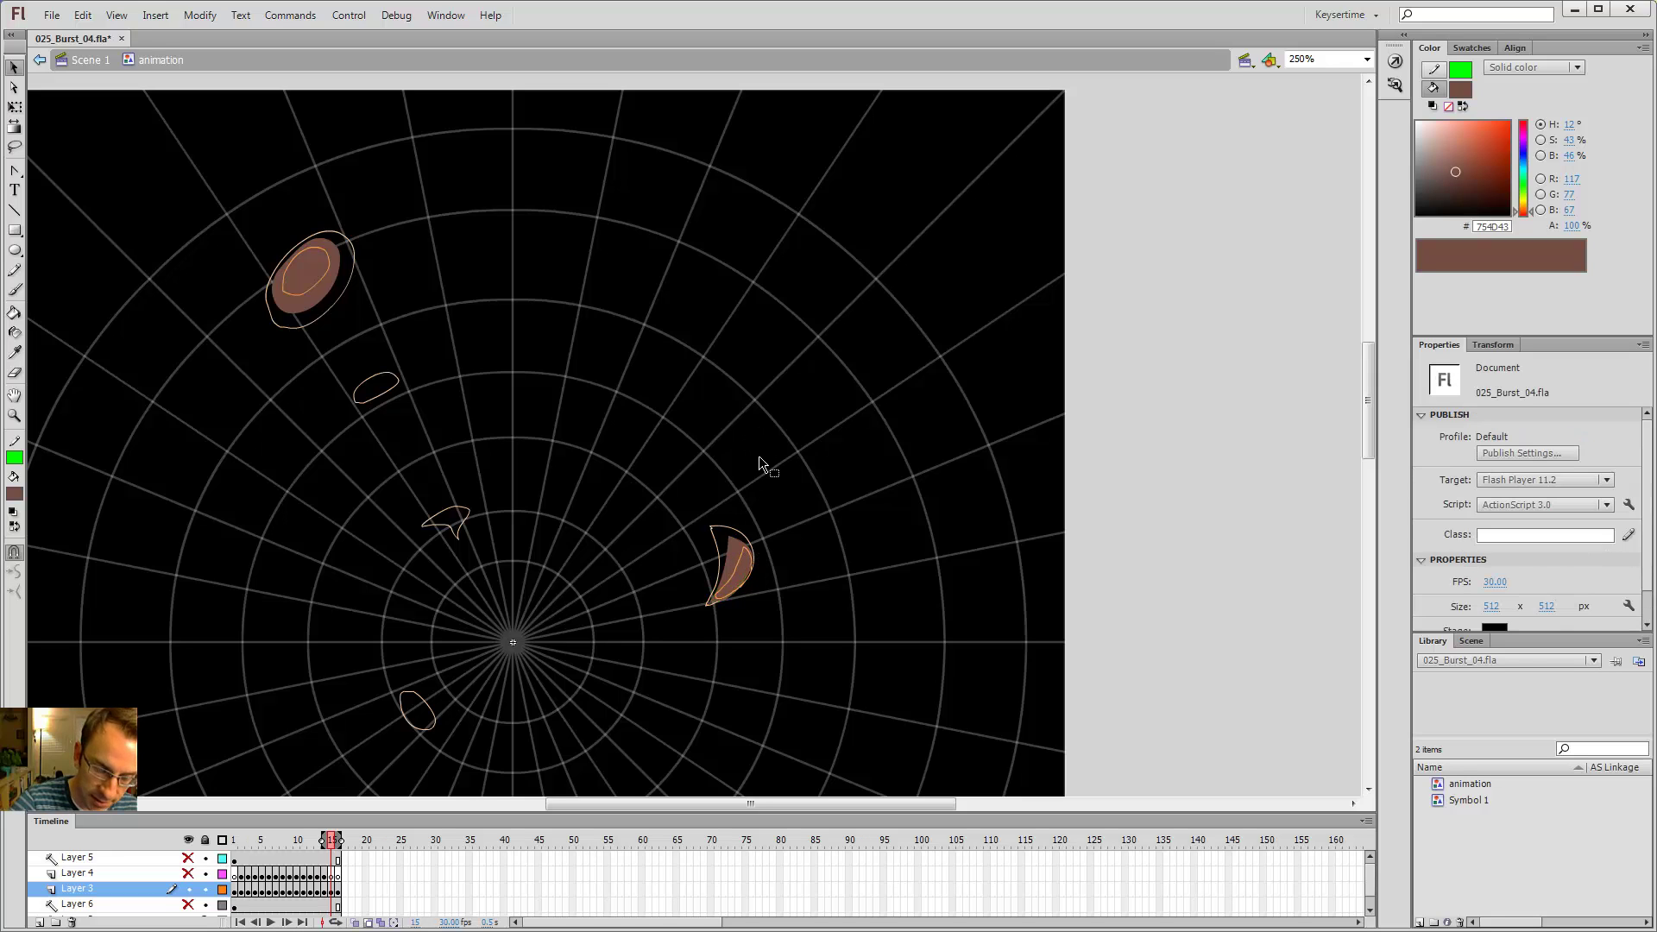
- Check frame 15 against its neighbouring frame, save the file, and test the movie
key("ctrl+minus")
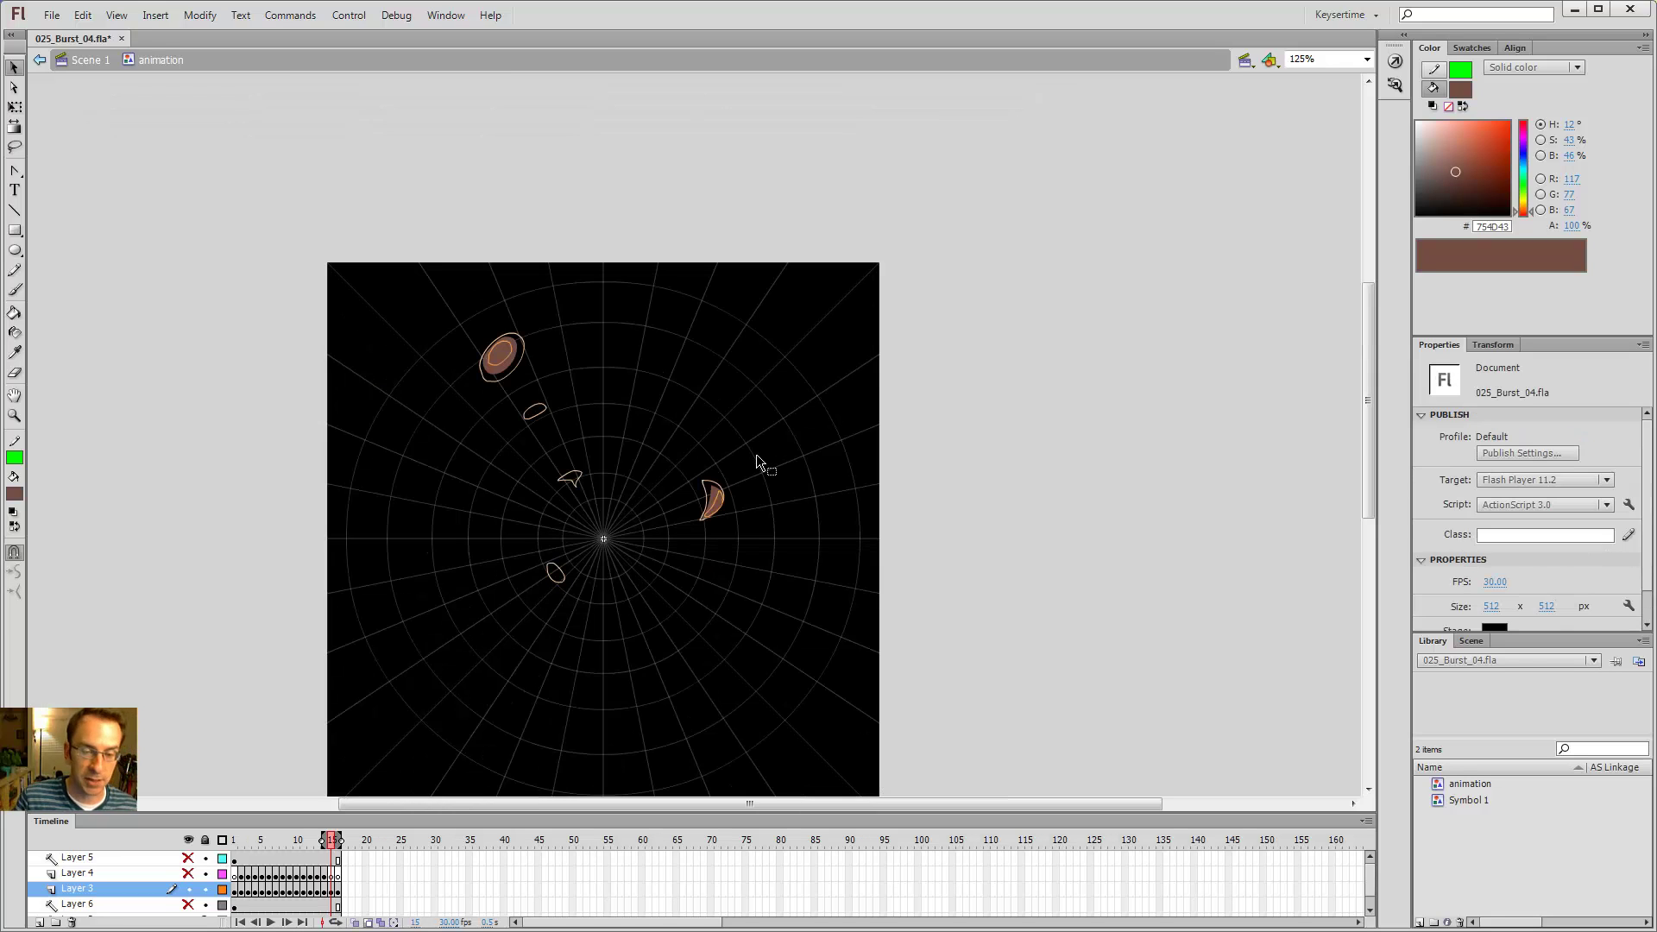
key("period")
key("comma")
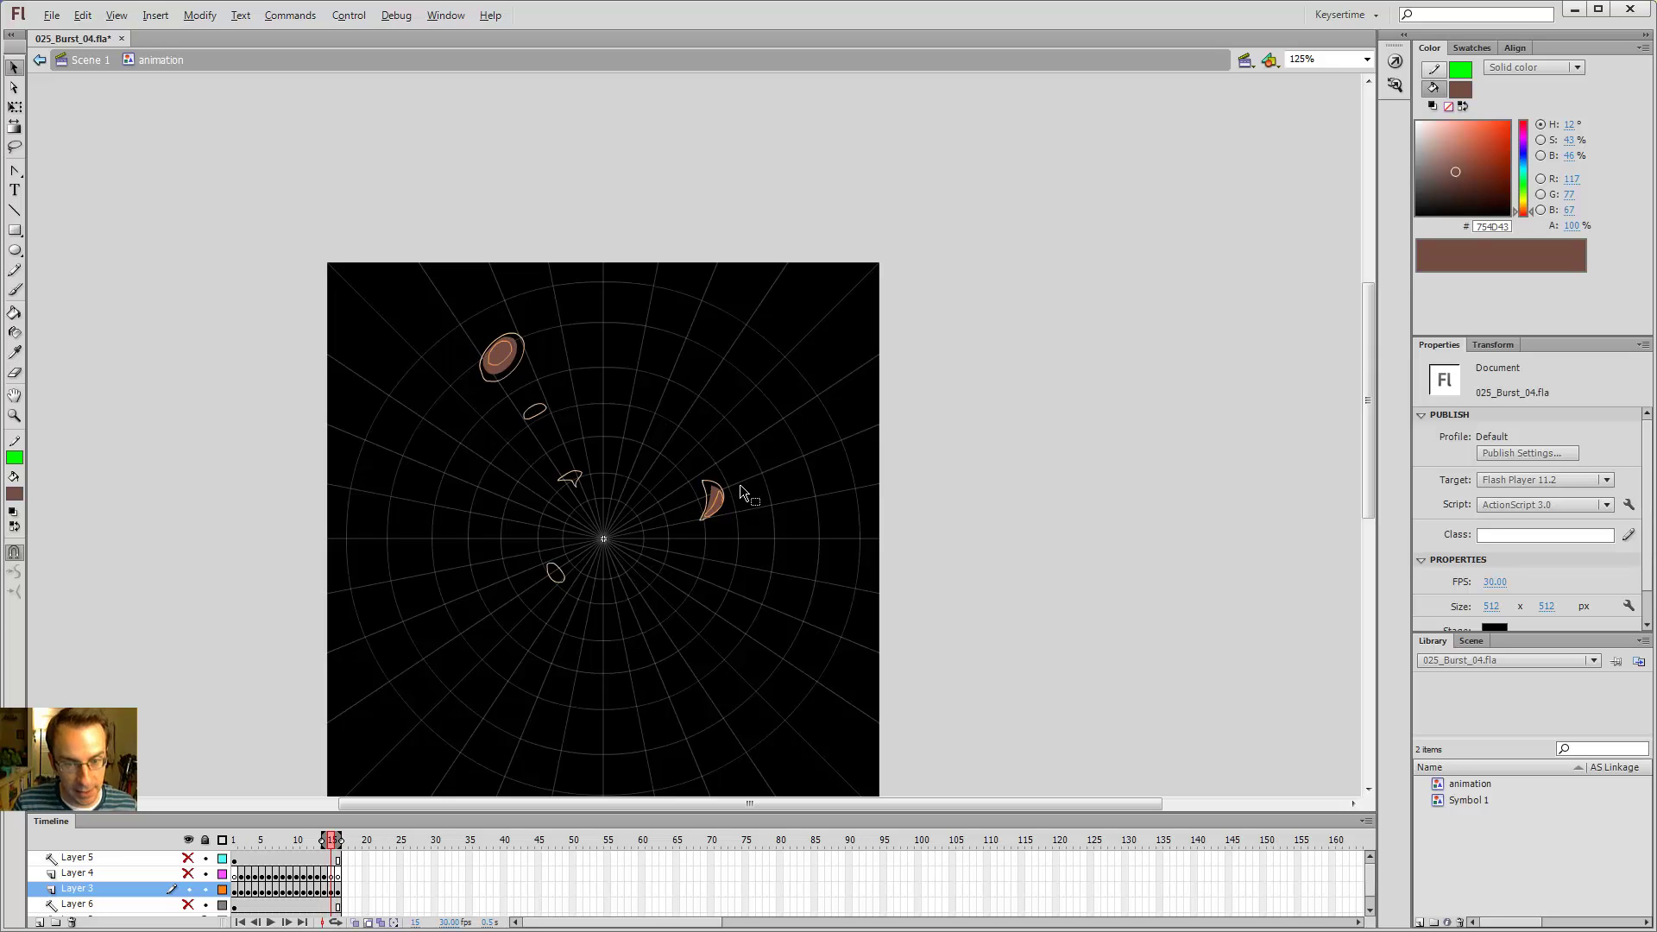
key("comma")
key("period")
key("ctrl+s")
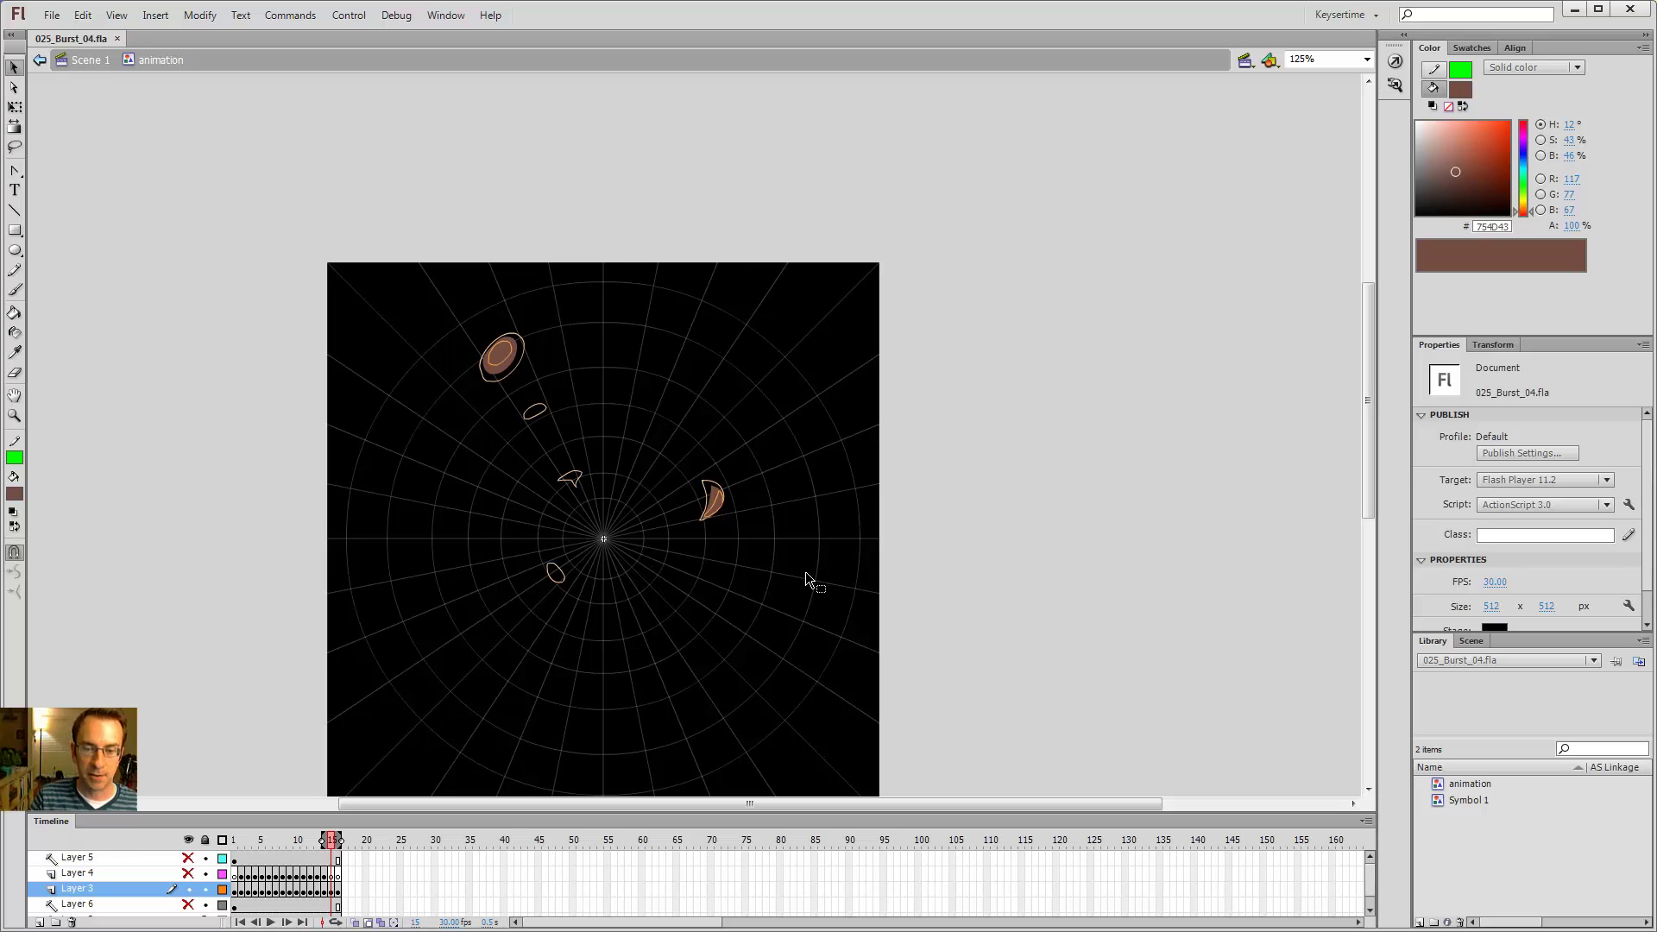
key("ctrl+Return")
- Switch to the 025 project folder, open 025_Burst_04.swf in Adobe Flash Player, and shrink its window beside the test movie for a small-scale preview
key("alt+Tab")
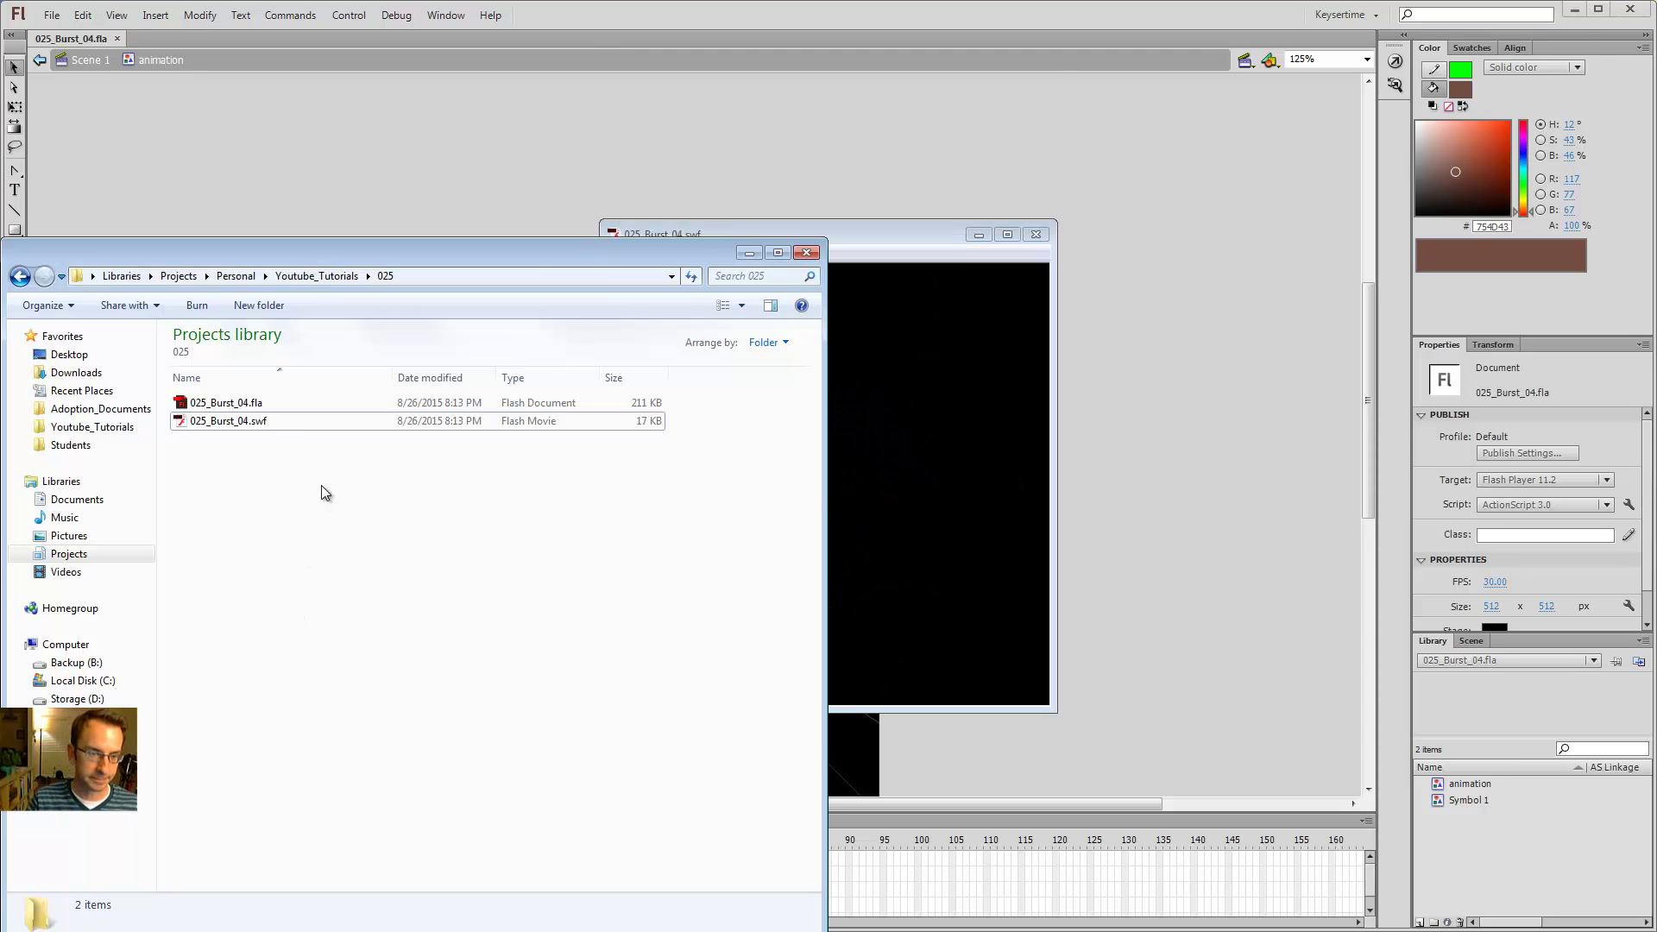
left_click(245, 421)
double_click(245, 422)
left_click_drag(585, 563, 476, 244)
left_click(749, 252)
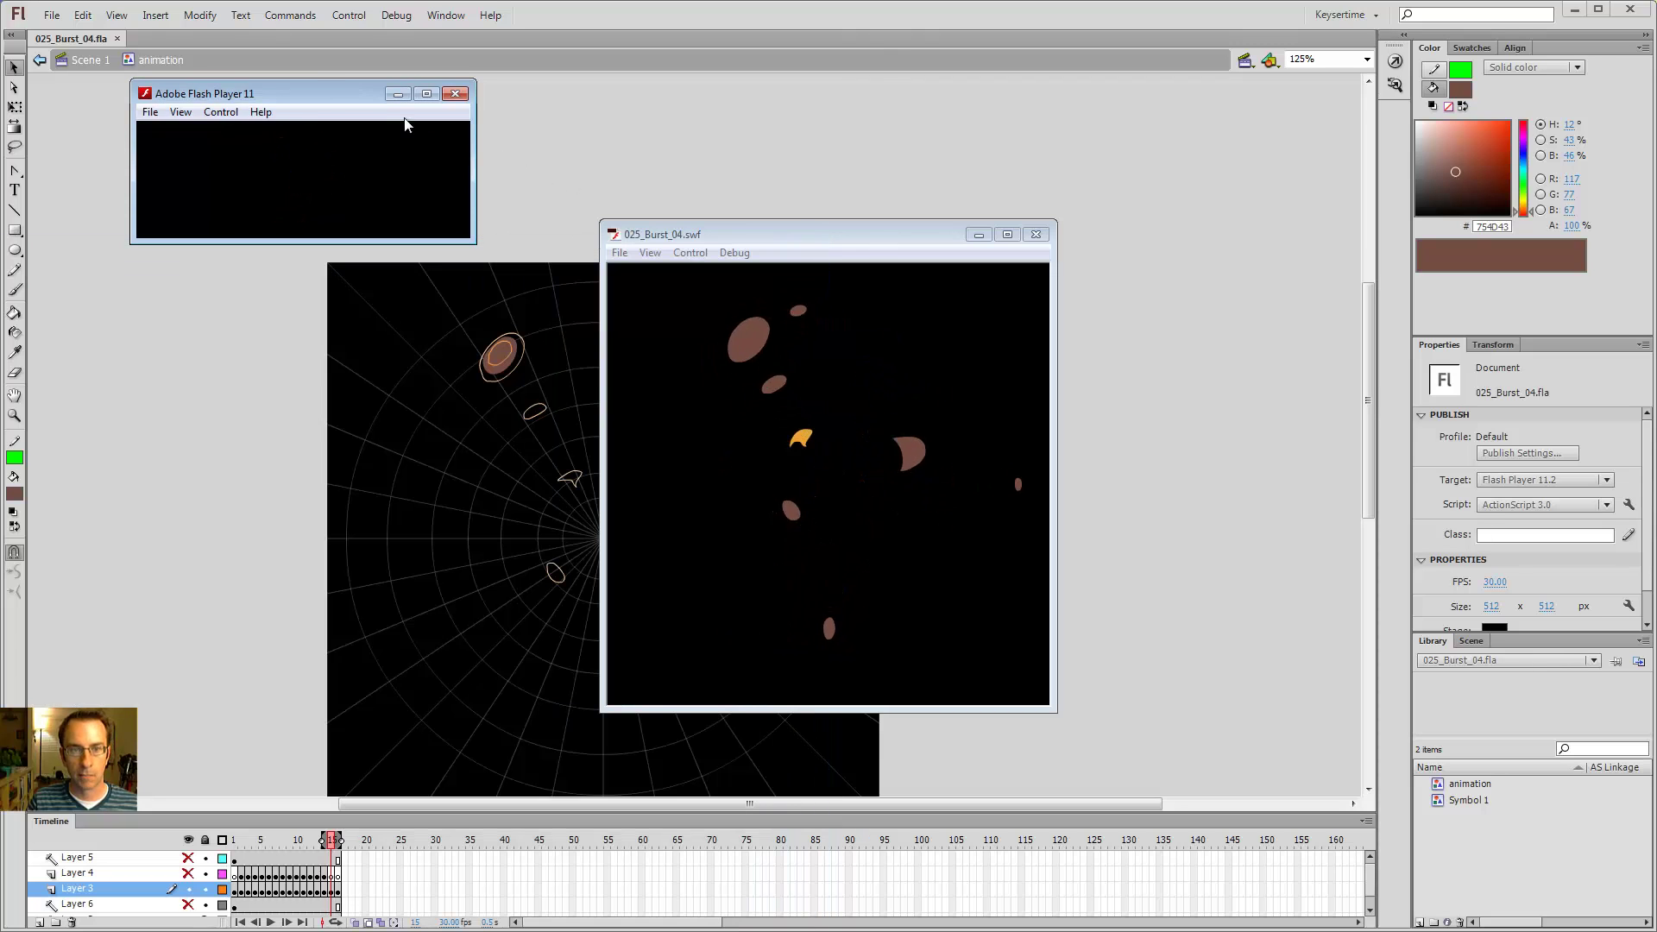
left_click_drag(321, 82, 395, 445)
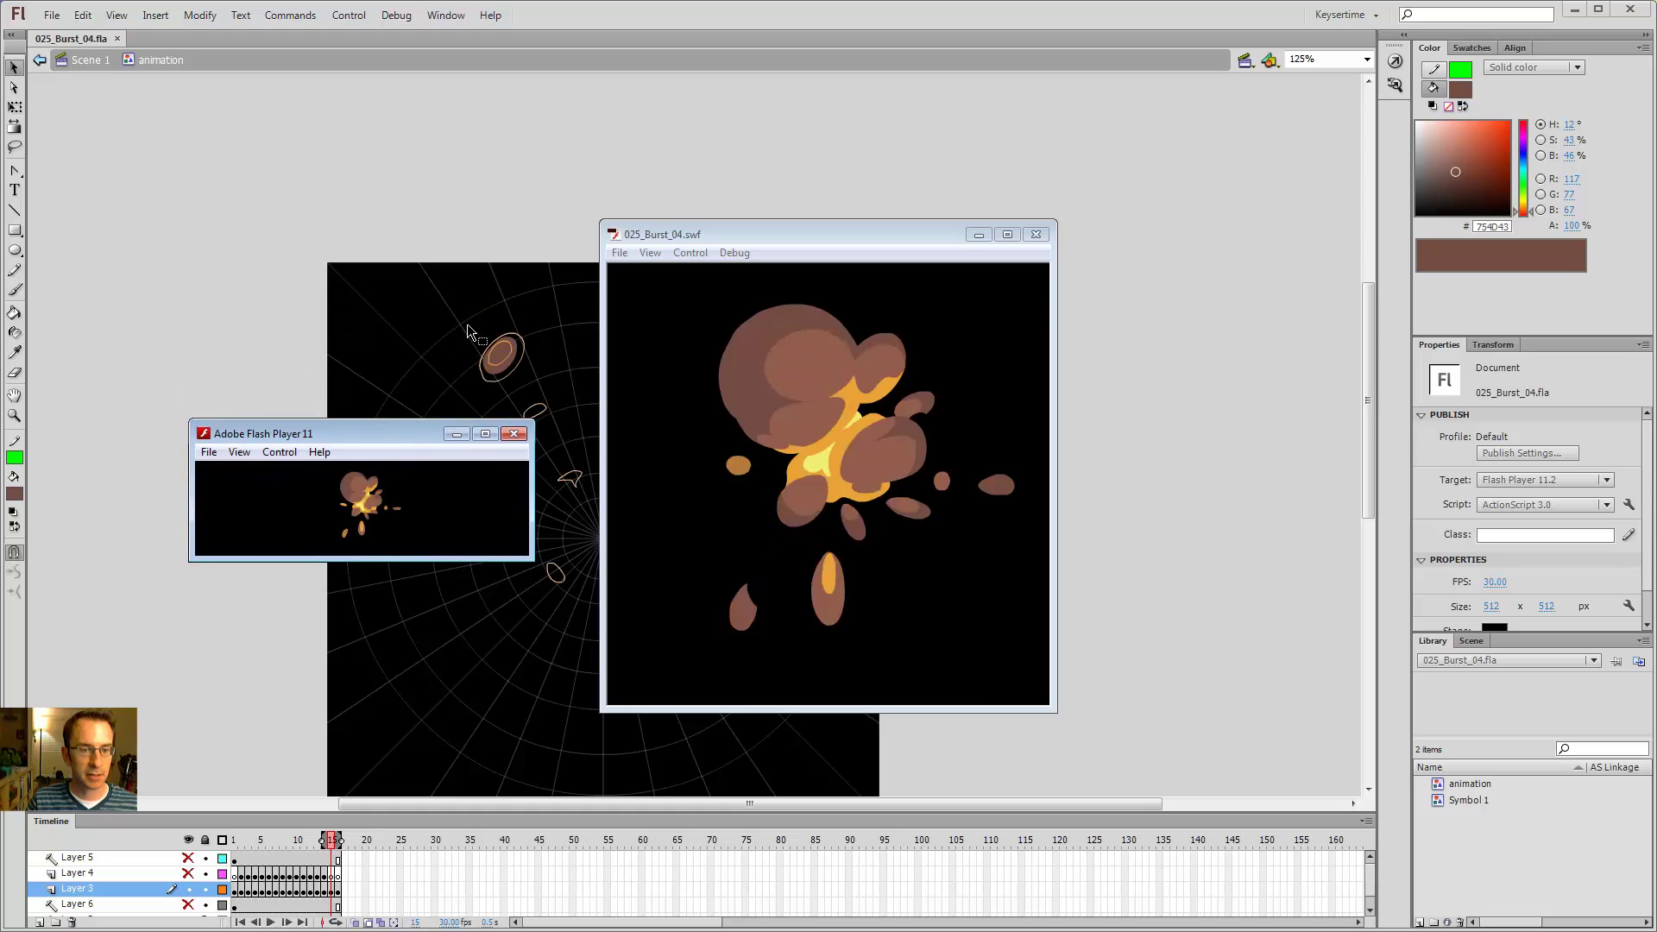